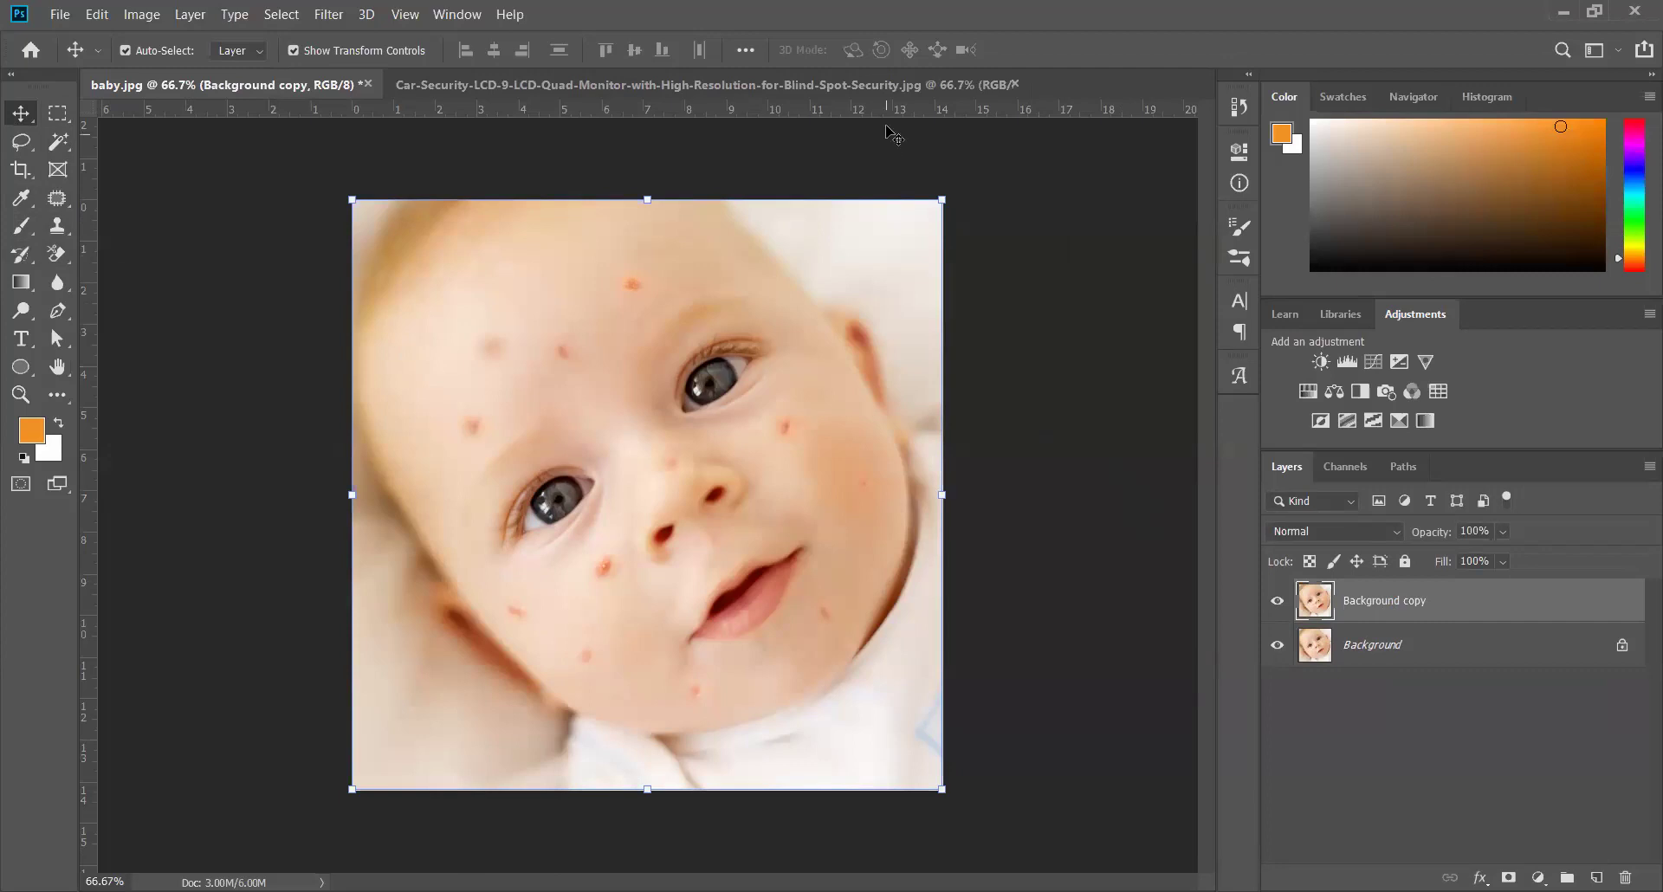
# Step: Open the average-russian-girl photo, then close that document again
pyautogui.click(57, 12)
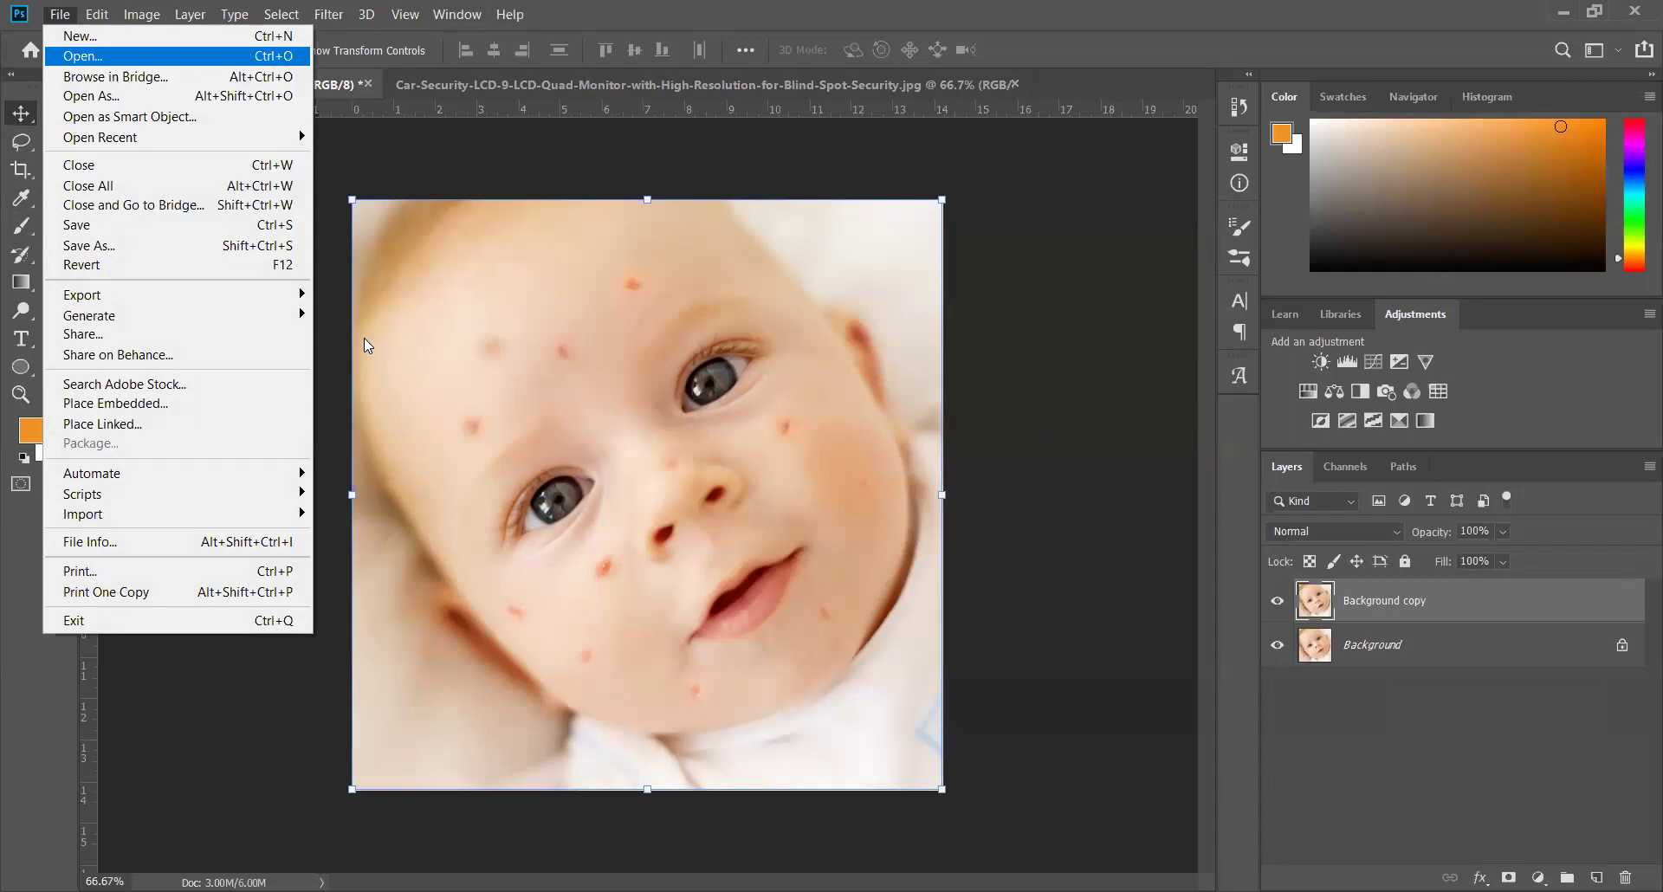
pyautogui.press('Return')
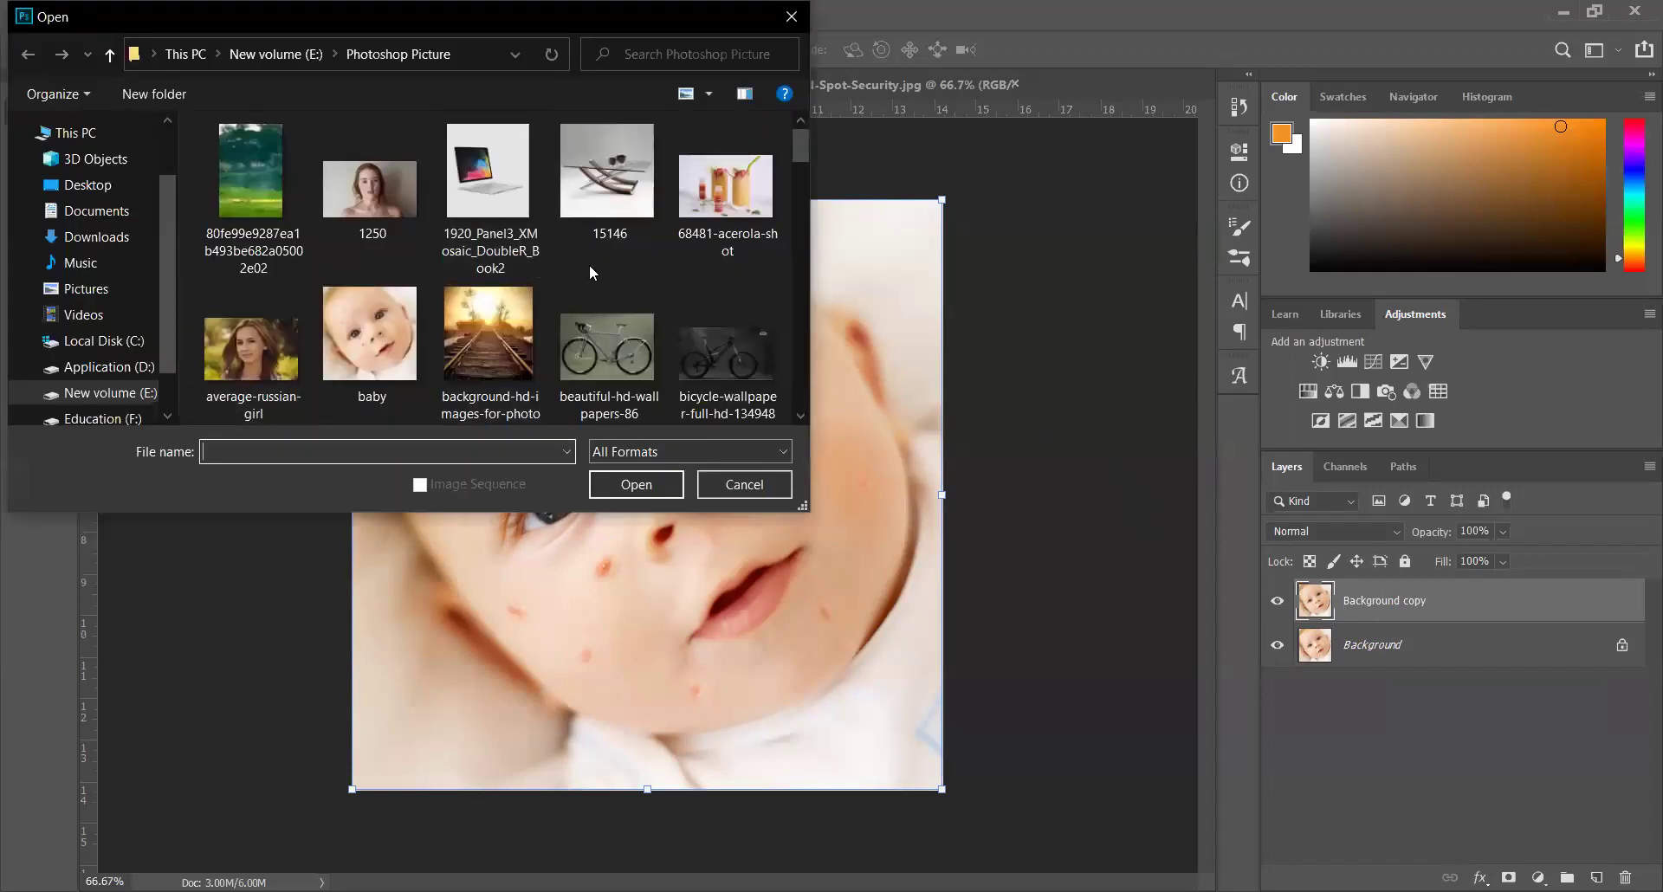
pyautogui.scroll(-1, 592, 265)
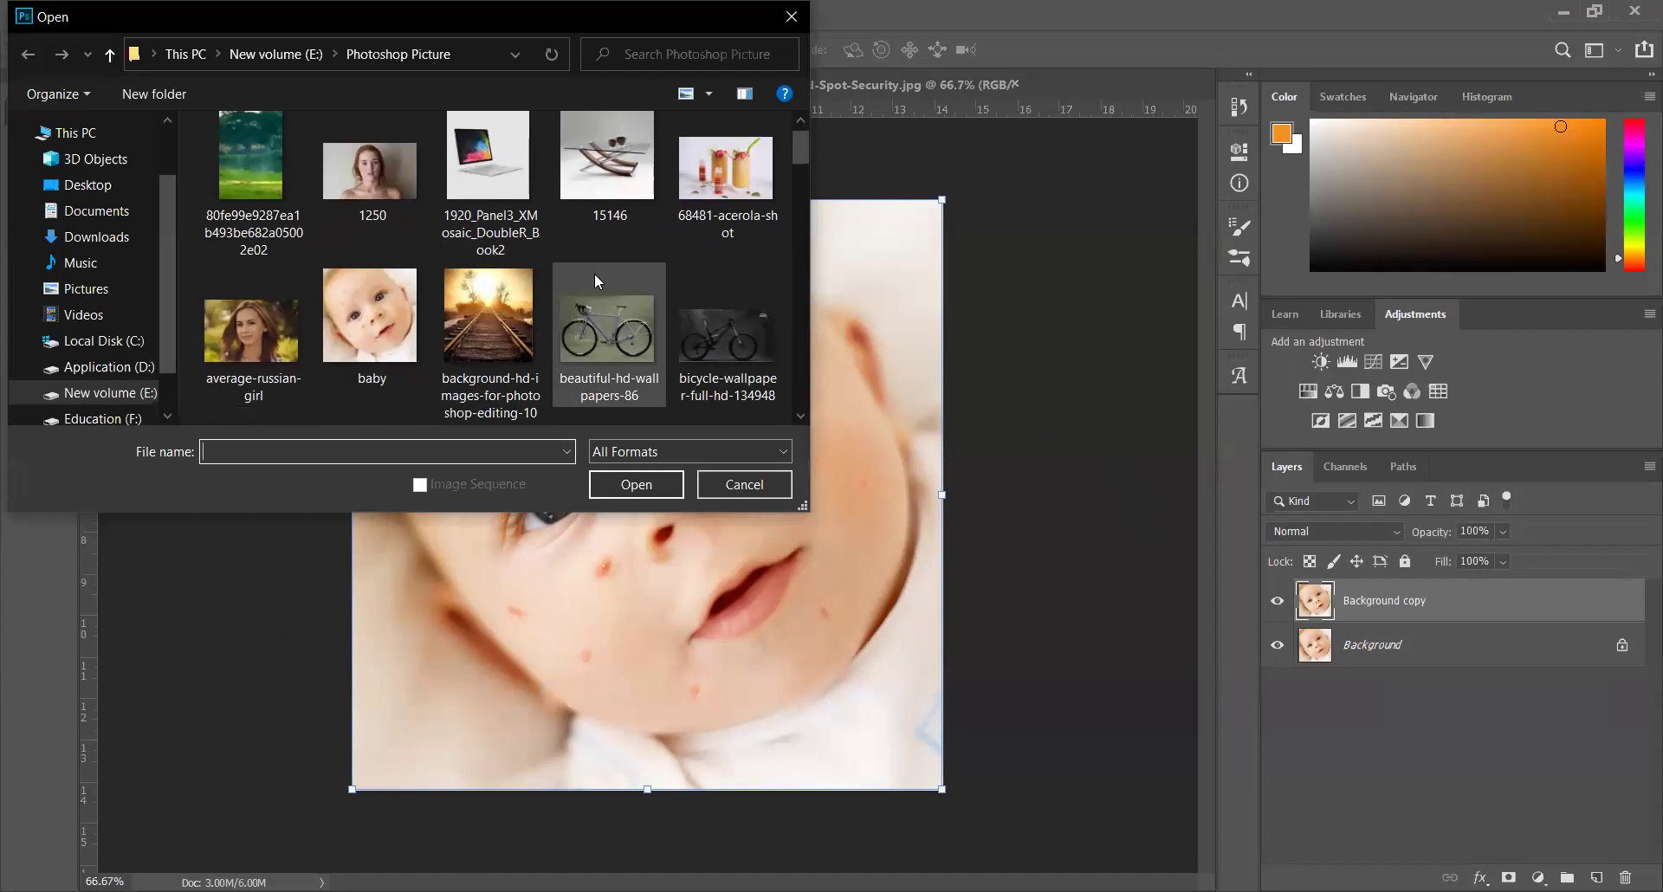
pyautogui.scroll(-3, 489, 315)
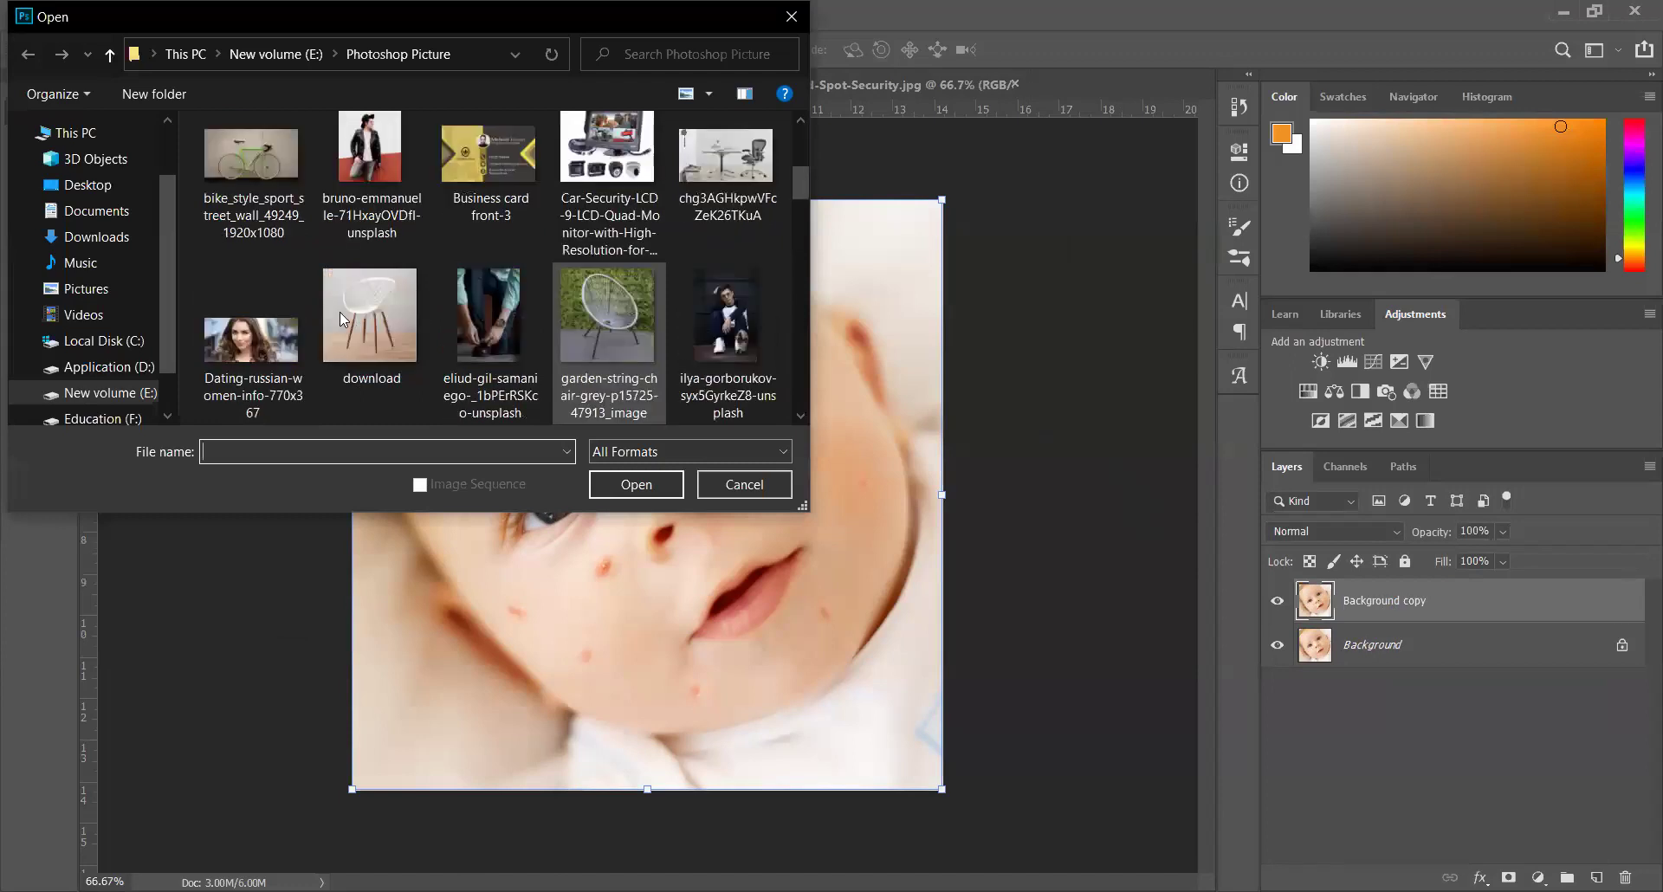
pyautogui.scroll(-2, 519, 313)
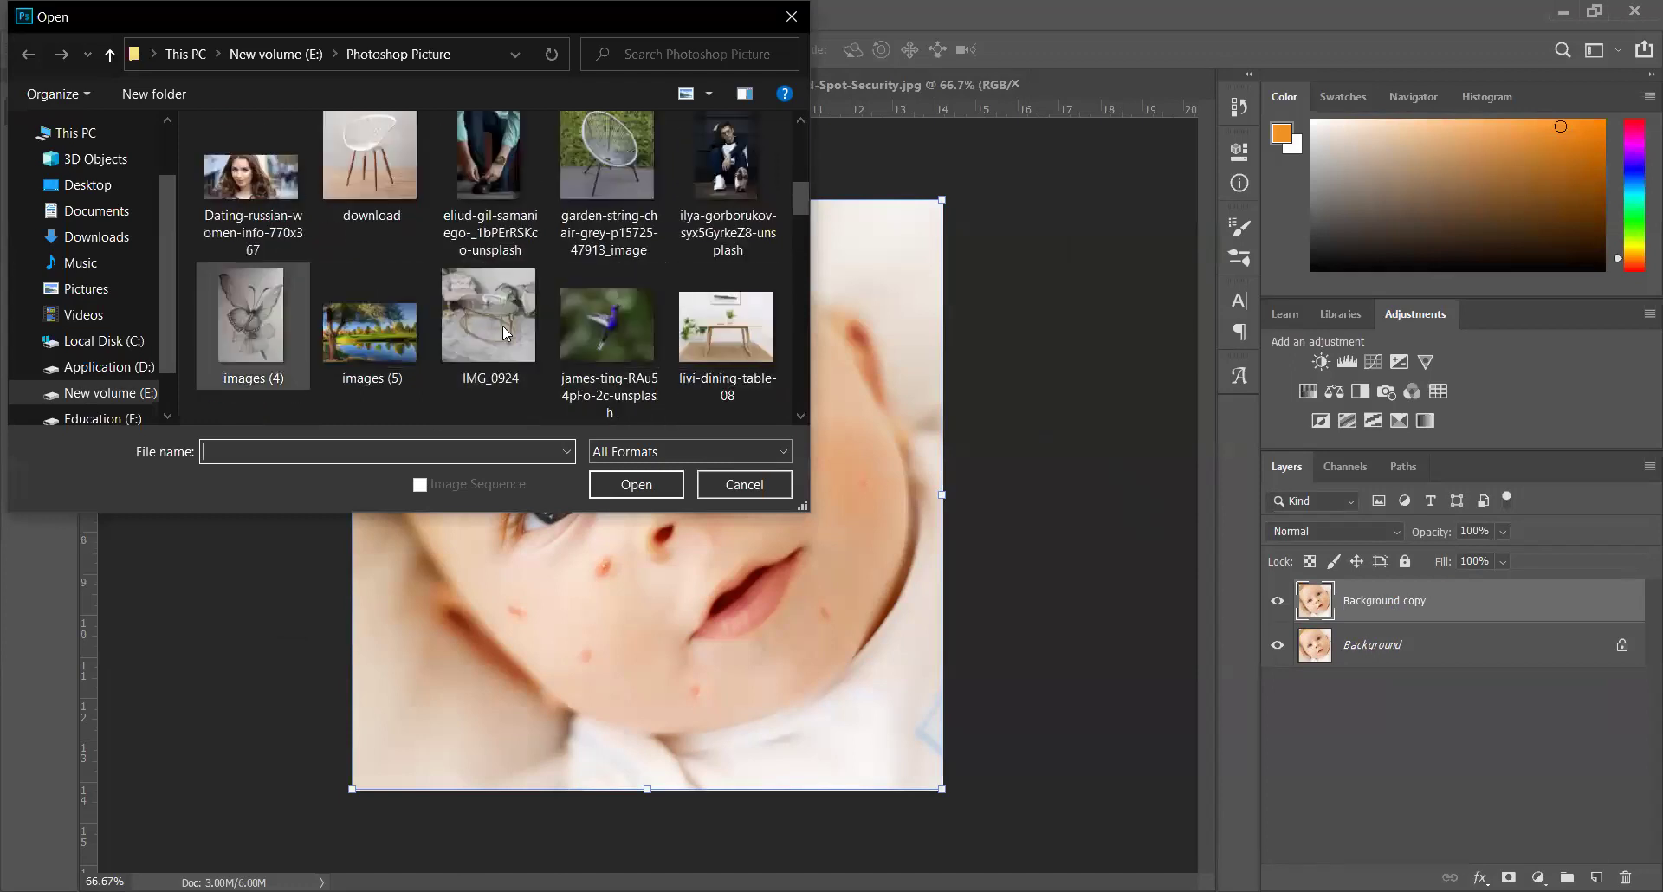
pyautogui.scroll(-2, 619, 316)
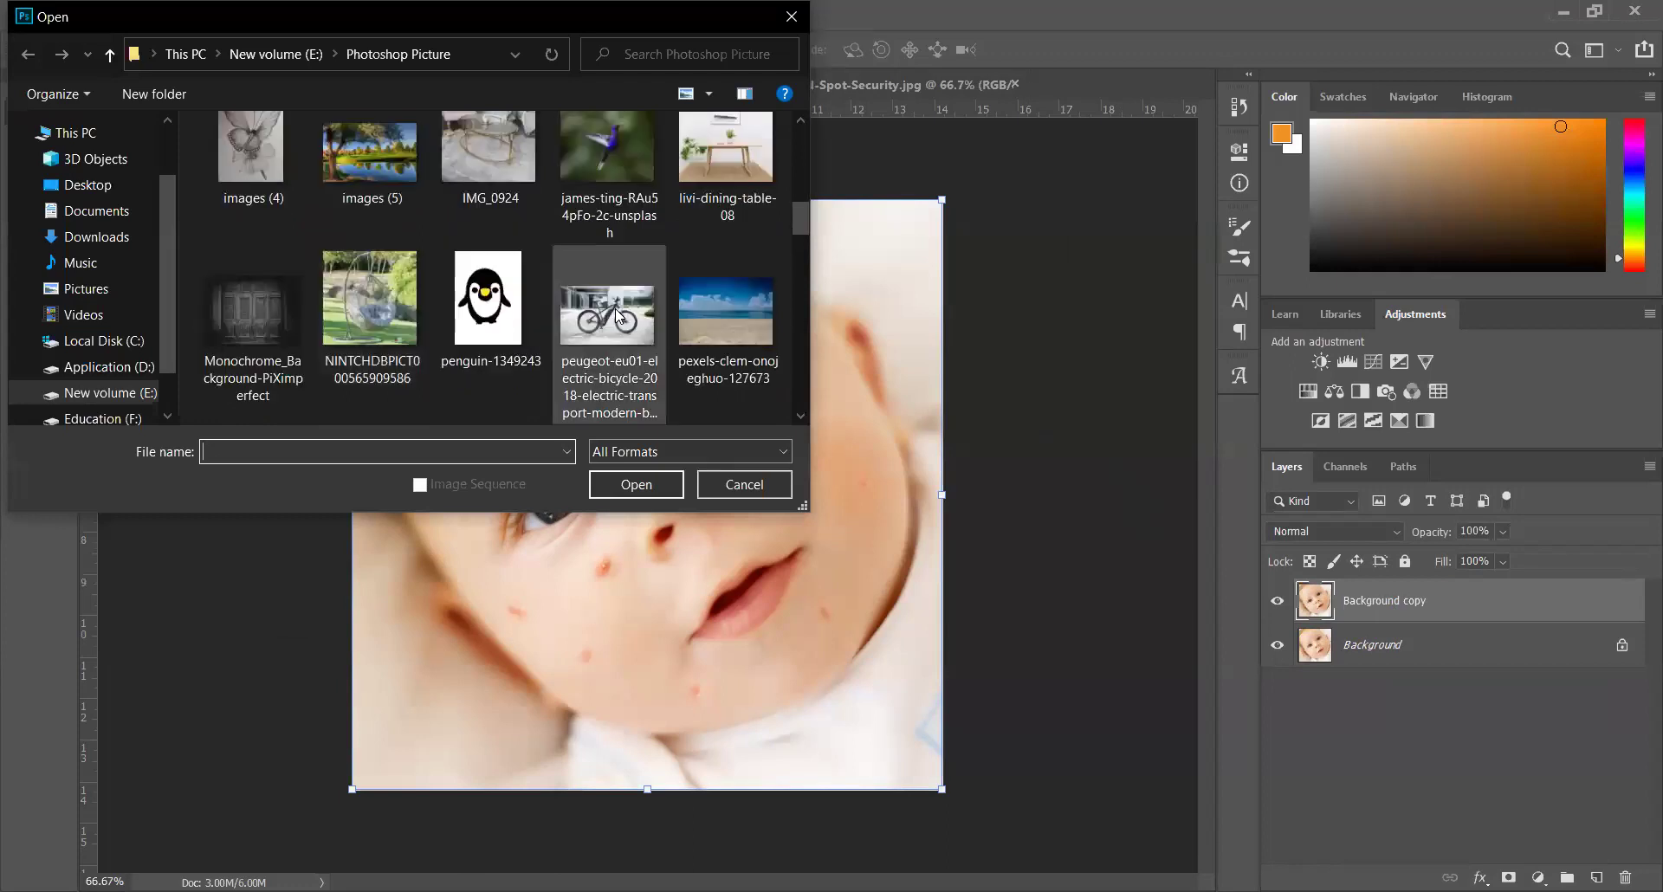
pyautogui.scroll(-2, 561, 297)
pyautogui.scroll(6, 526, 305)
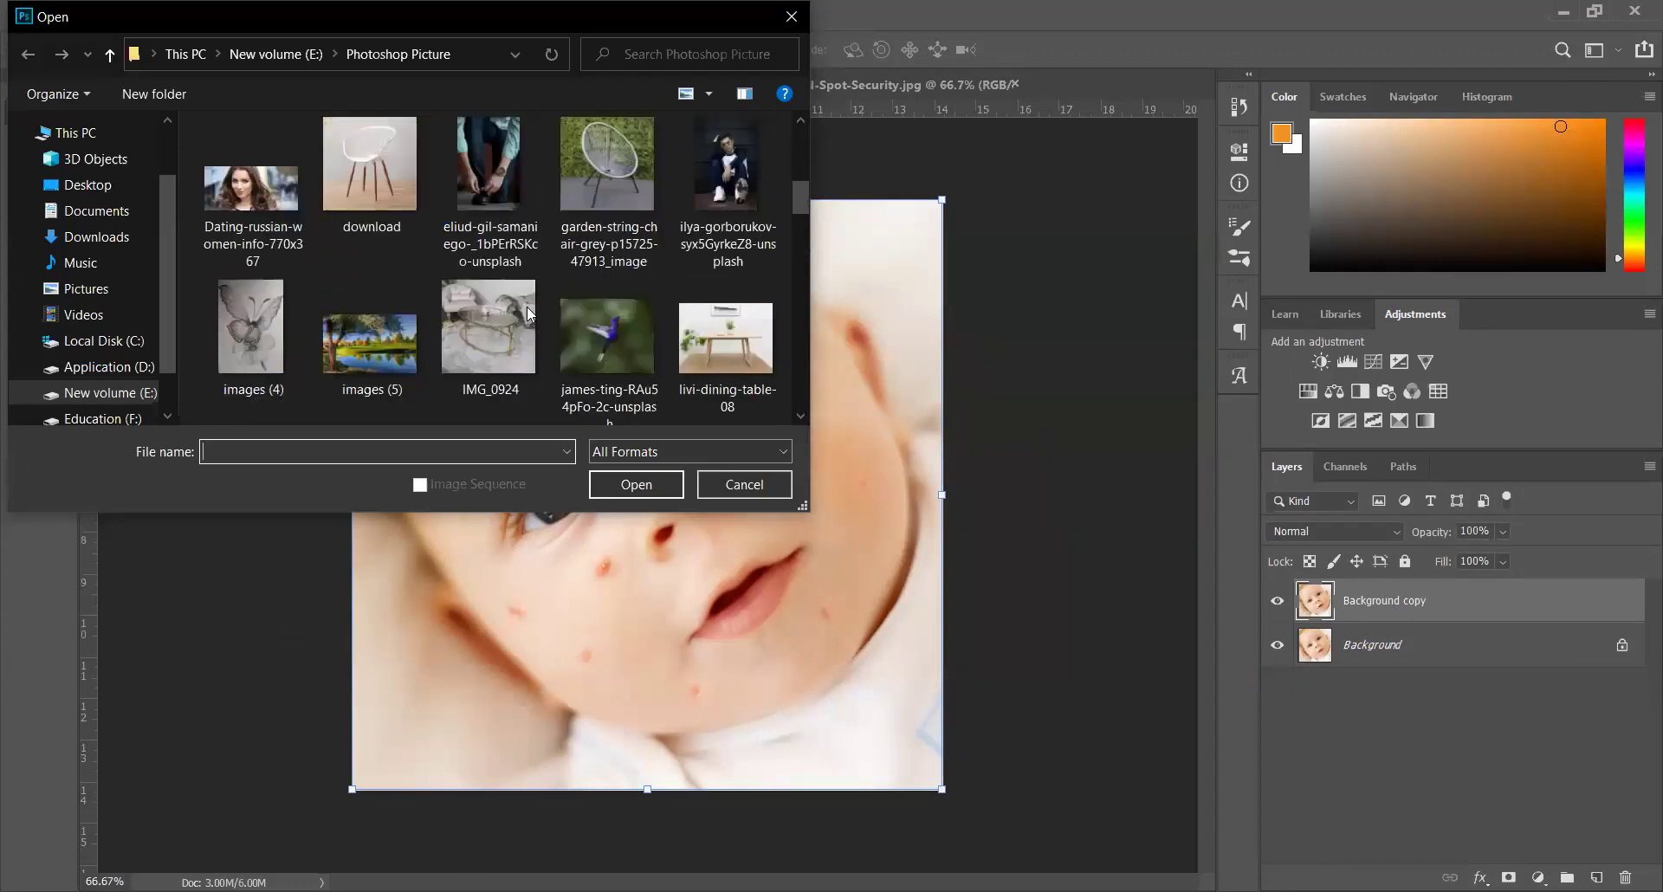
pyautogui.scroll(4, 527, 305)
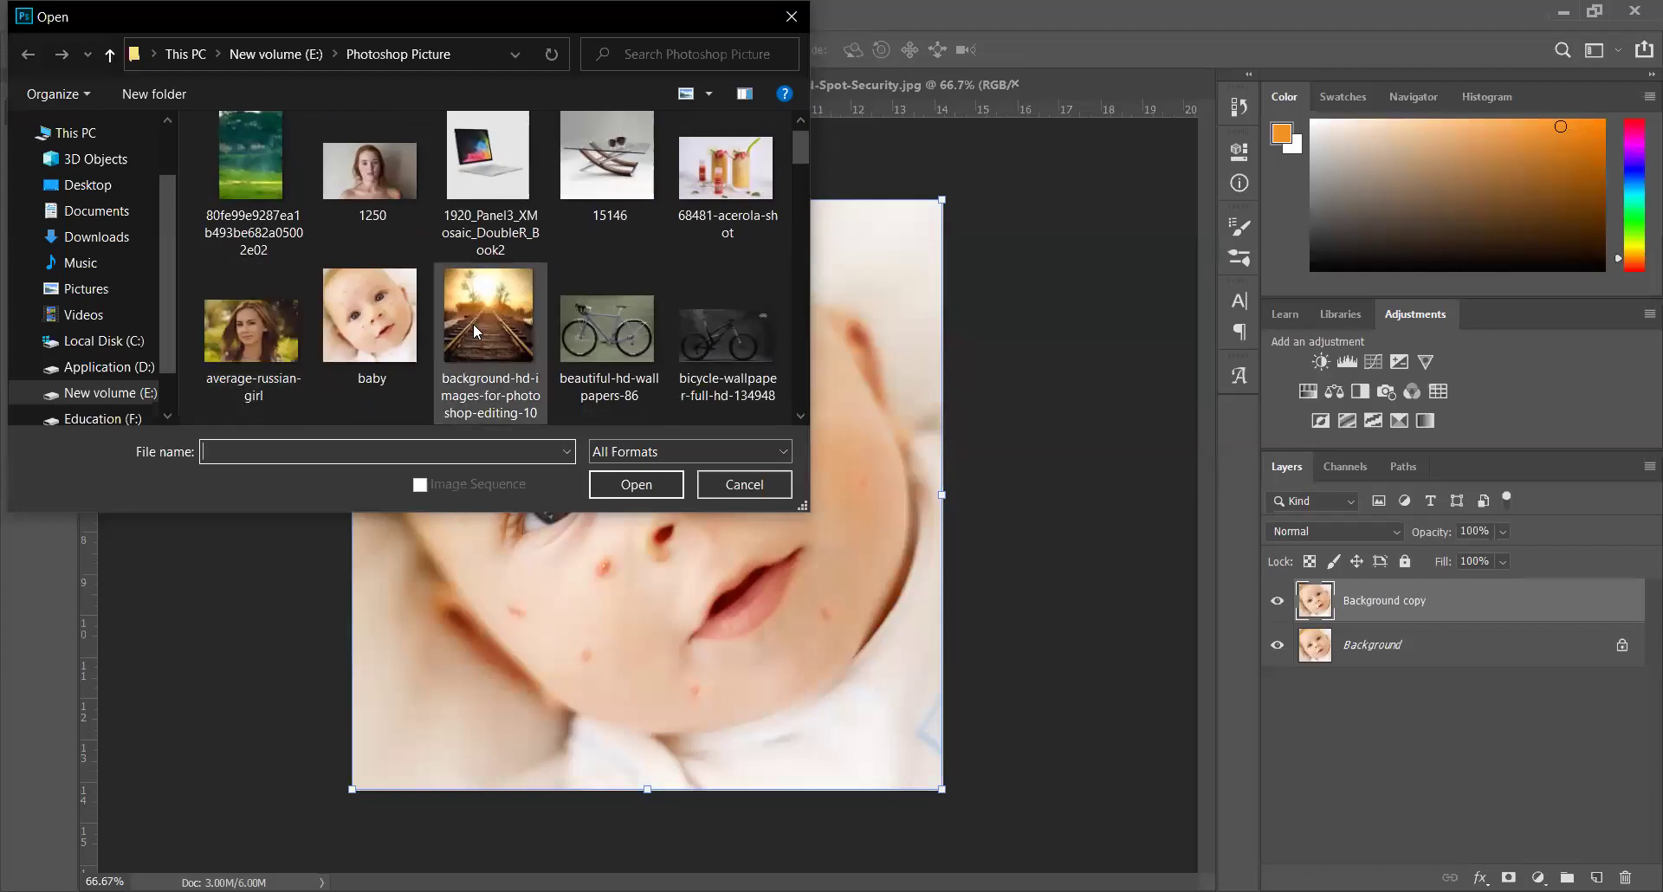
pyautogui.click(275, 346)
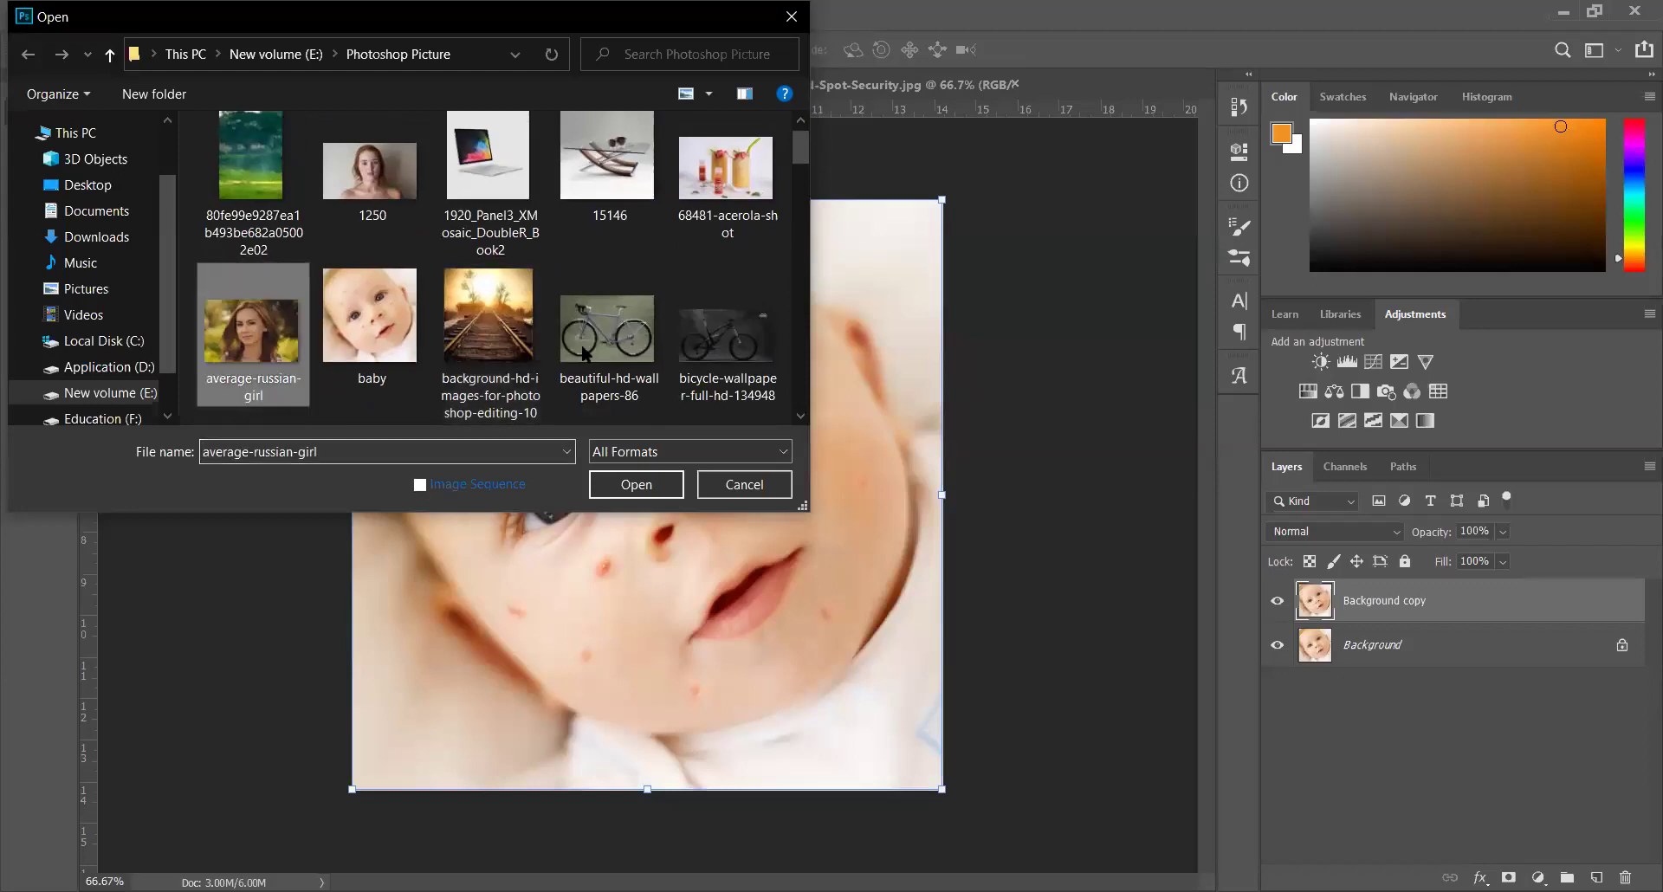
pyautogui.click(615, 482)
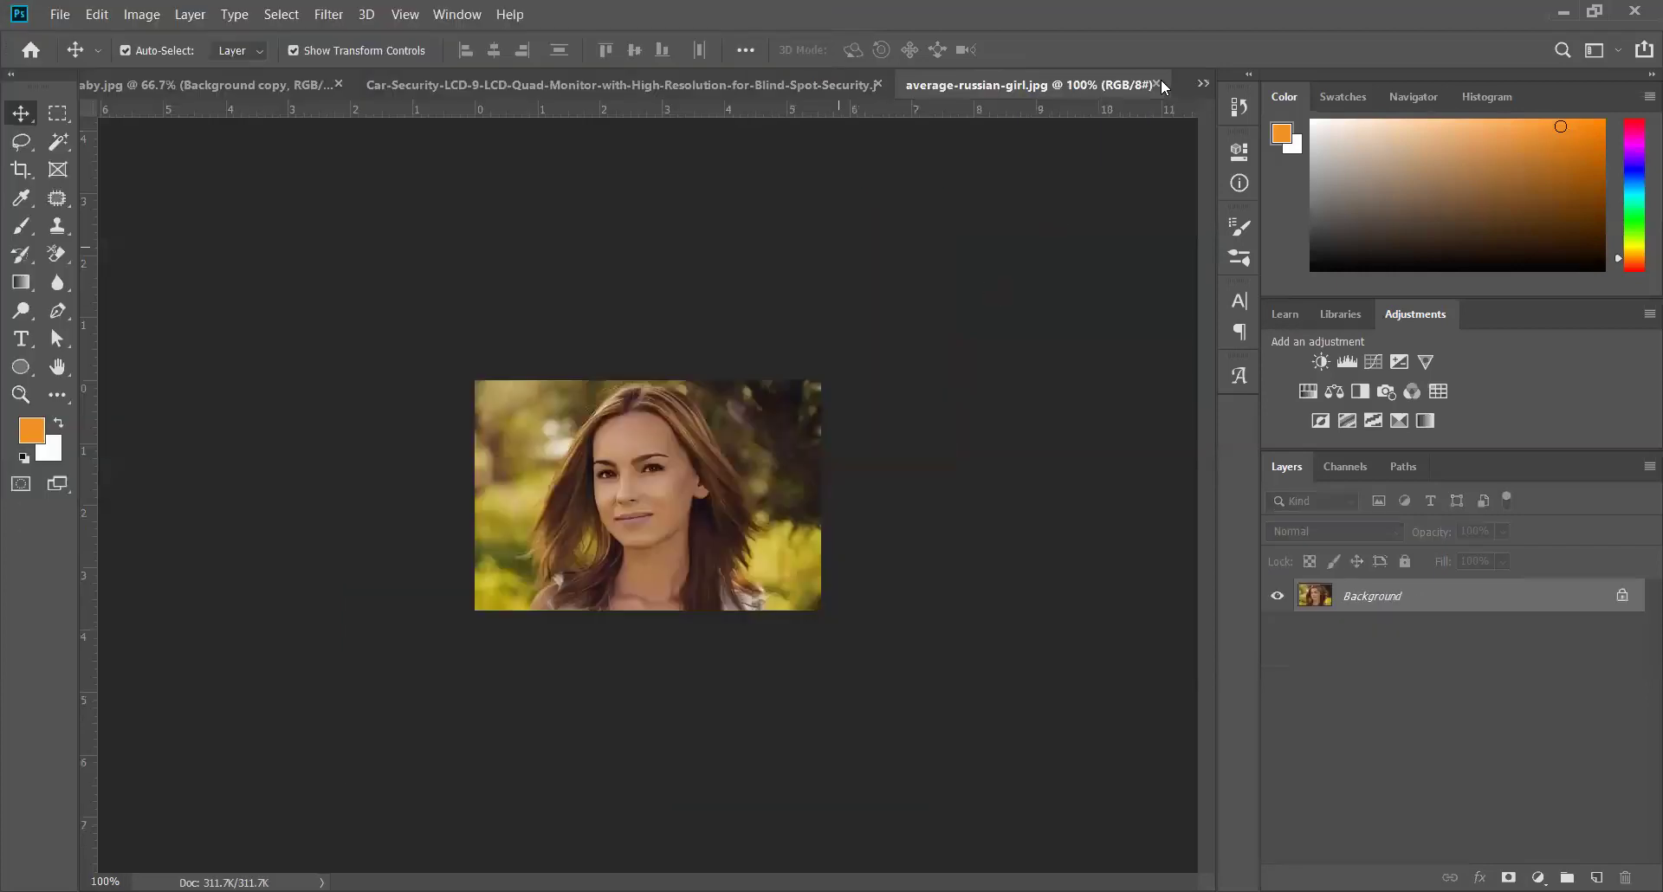
pyautogui.click(1157, 85)
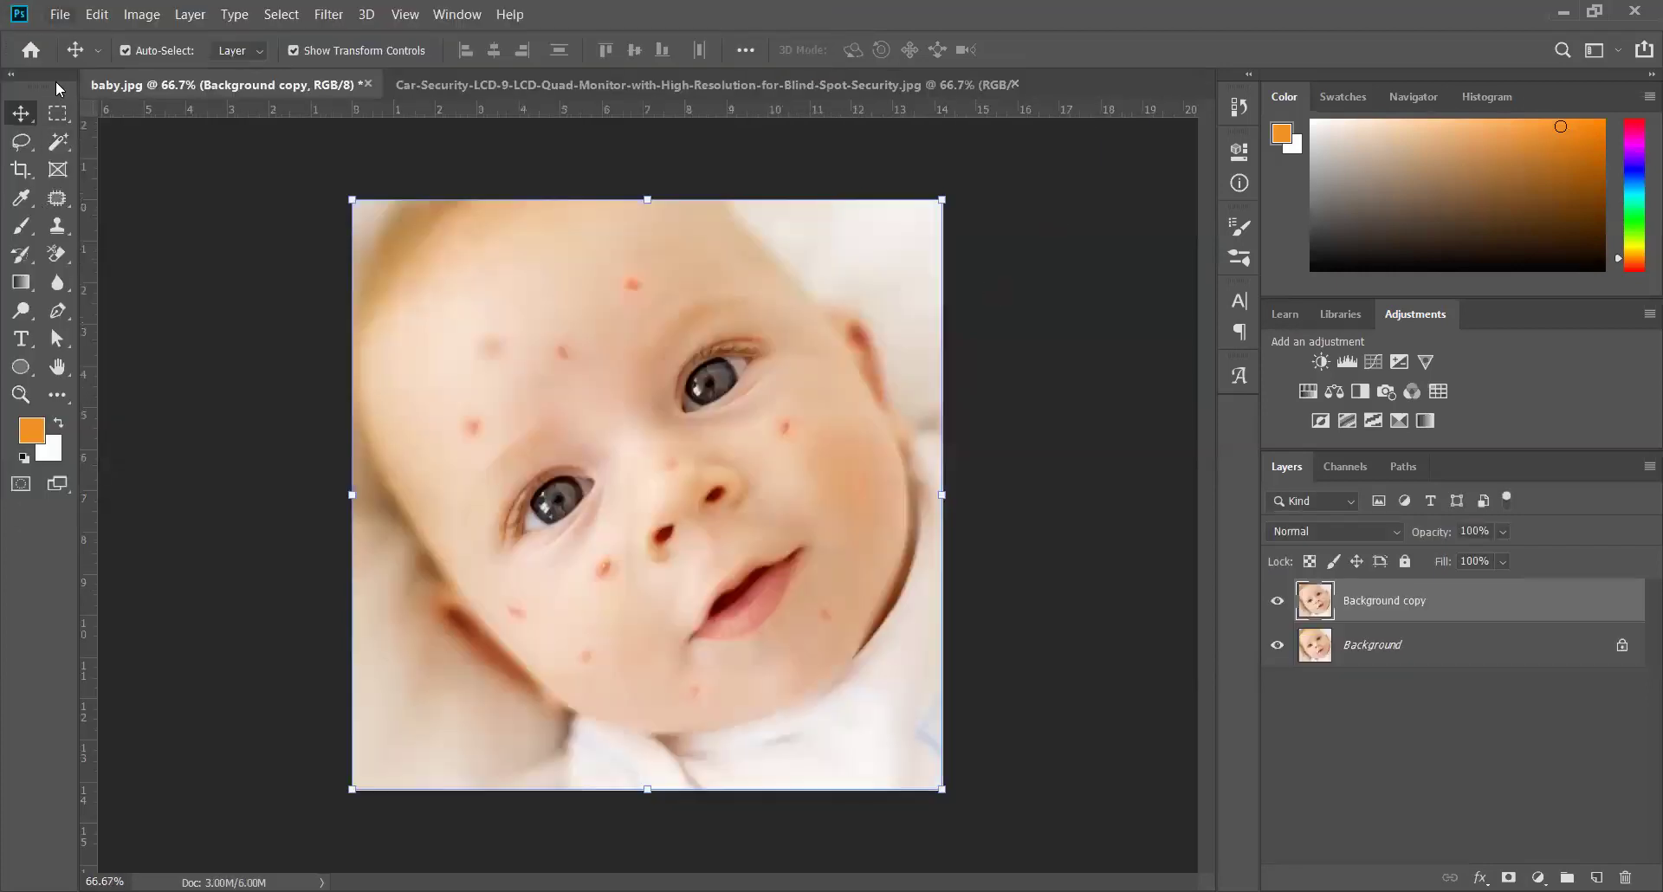
# Step: Browse the Open dialog to New volume (E:) > Graphics Requirment > Picture
pyautogui.click(60, 14)
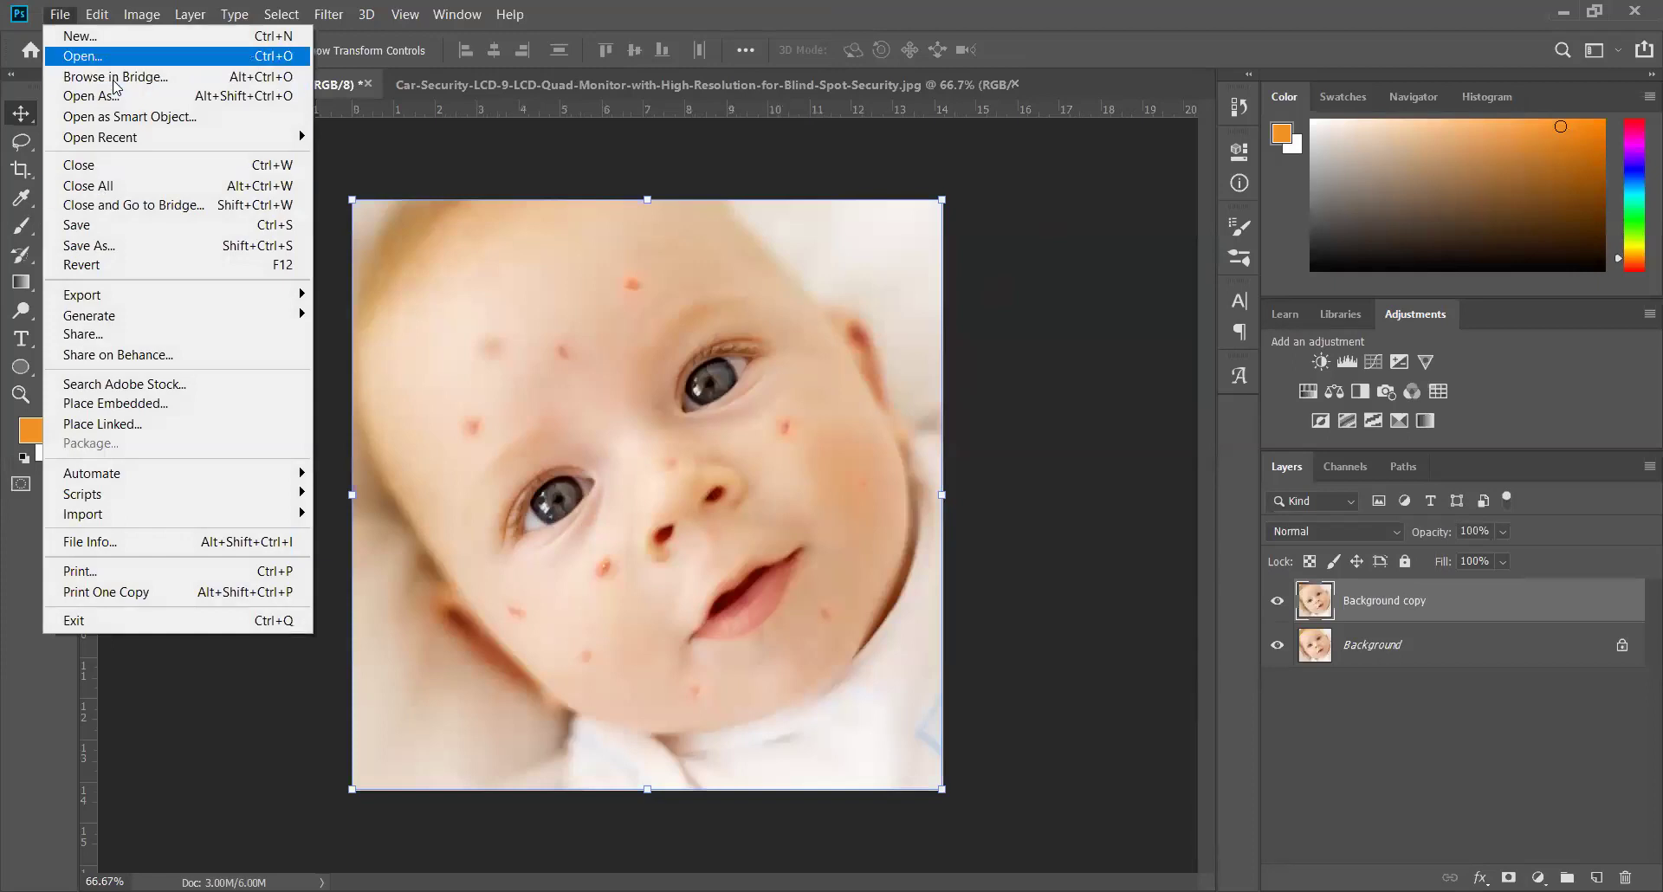
pyautogui.click(104, 55)
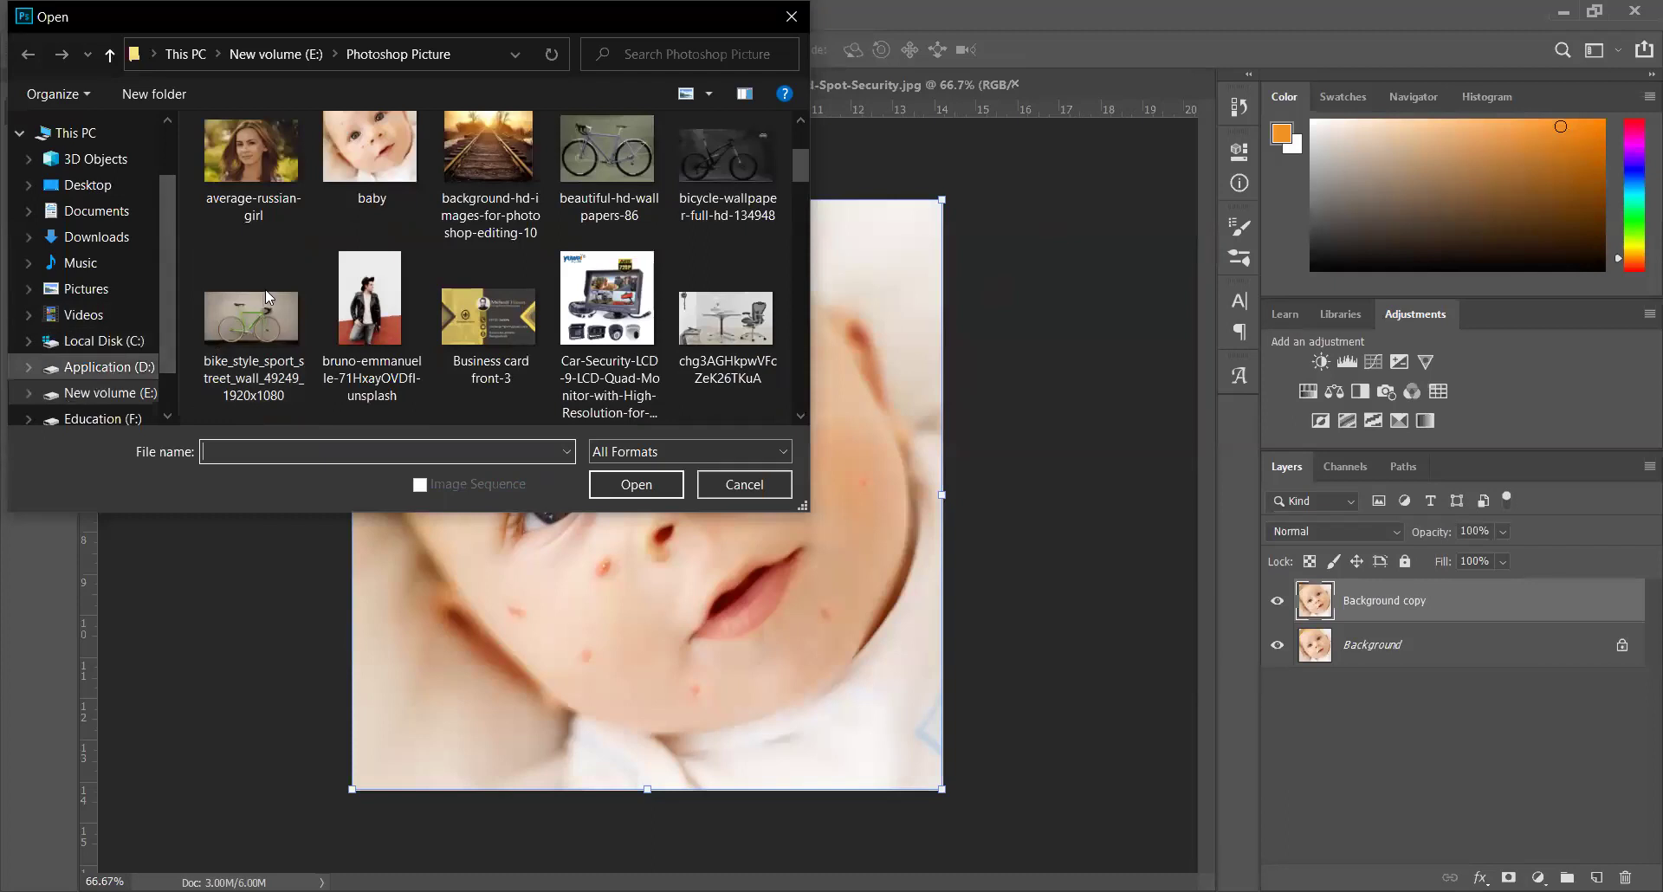
pyautogui.hotkey('alt', 'Up')
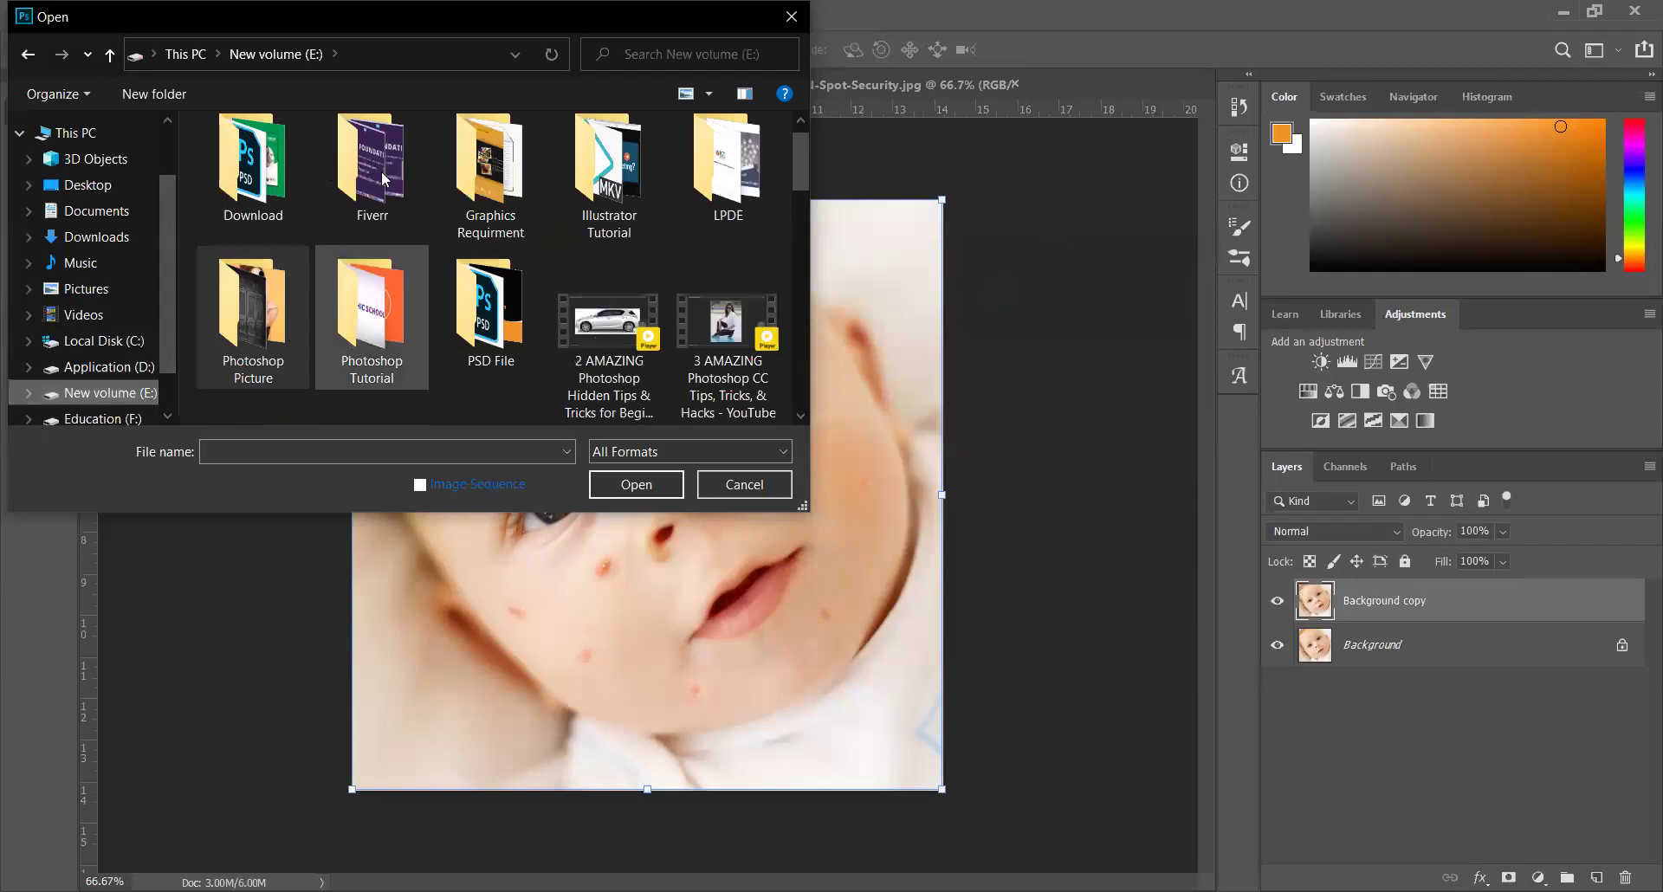
pyautogui.doubleClick(253, 165)
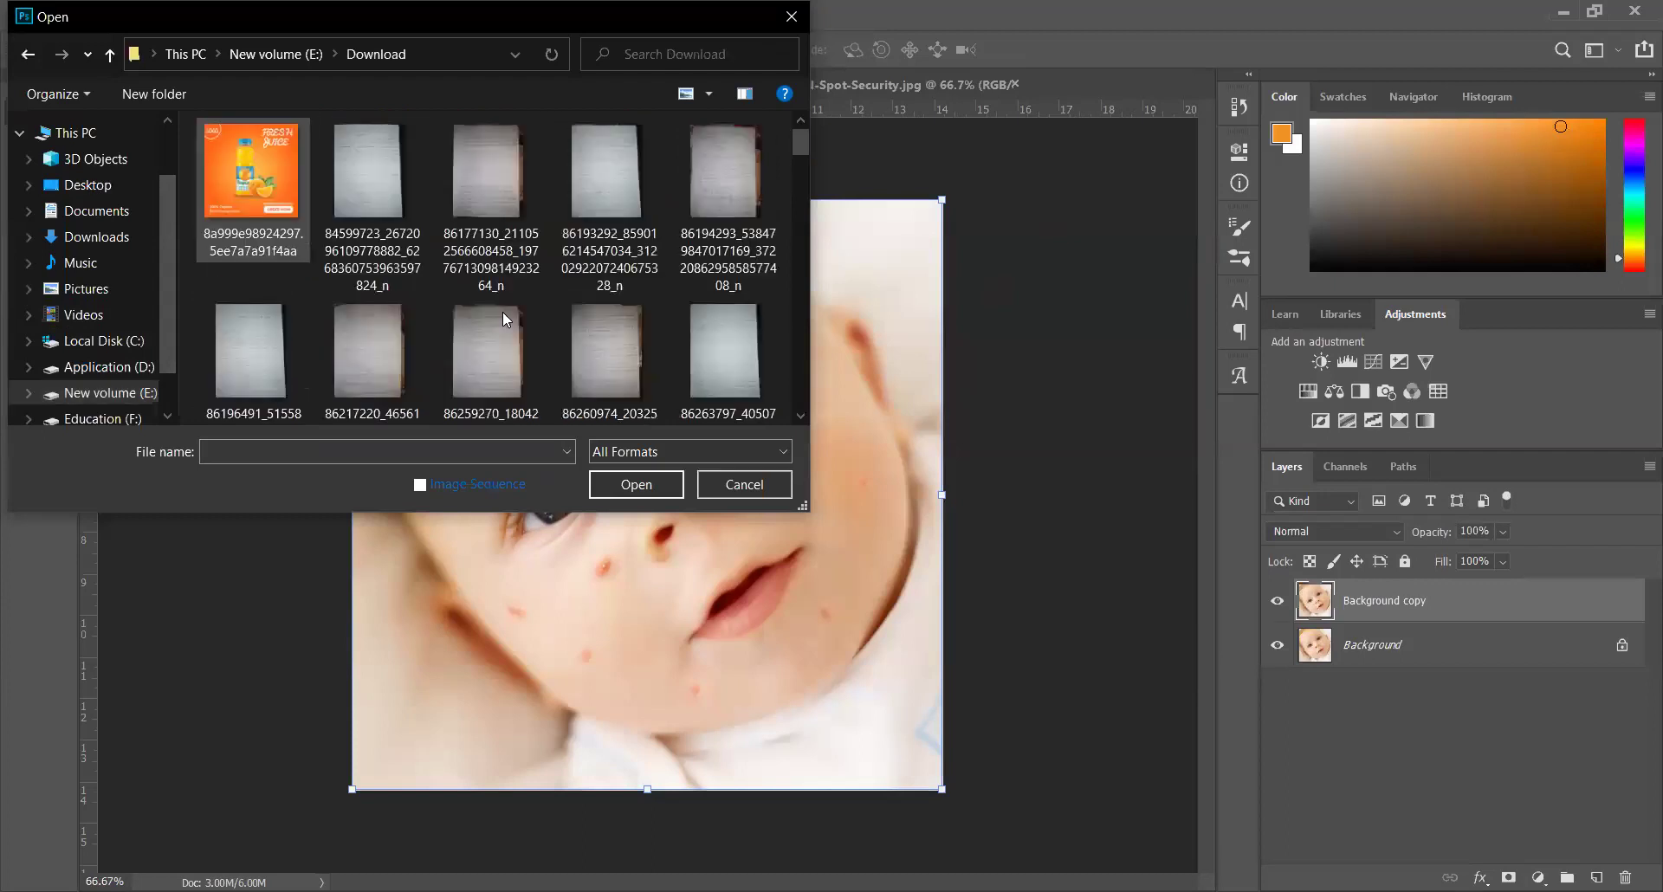
pyautogui.scroll(-3, 502, 332)
pyautogui.scroll(-5, 501, 329)
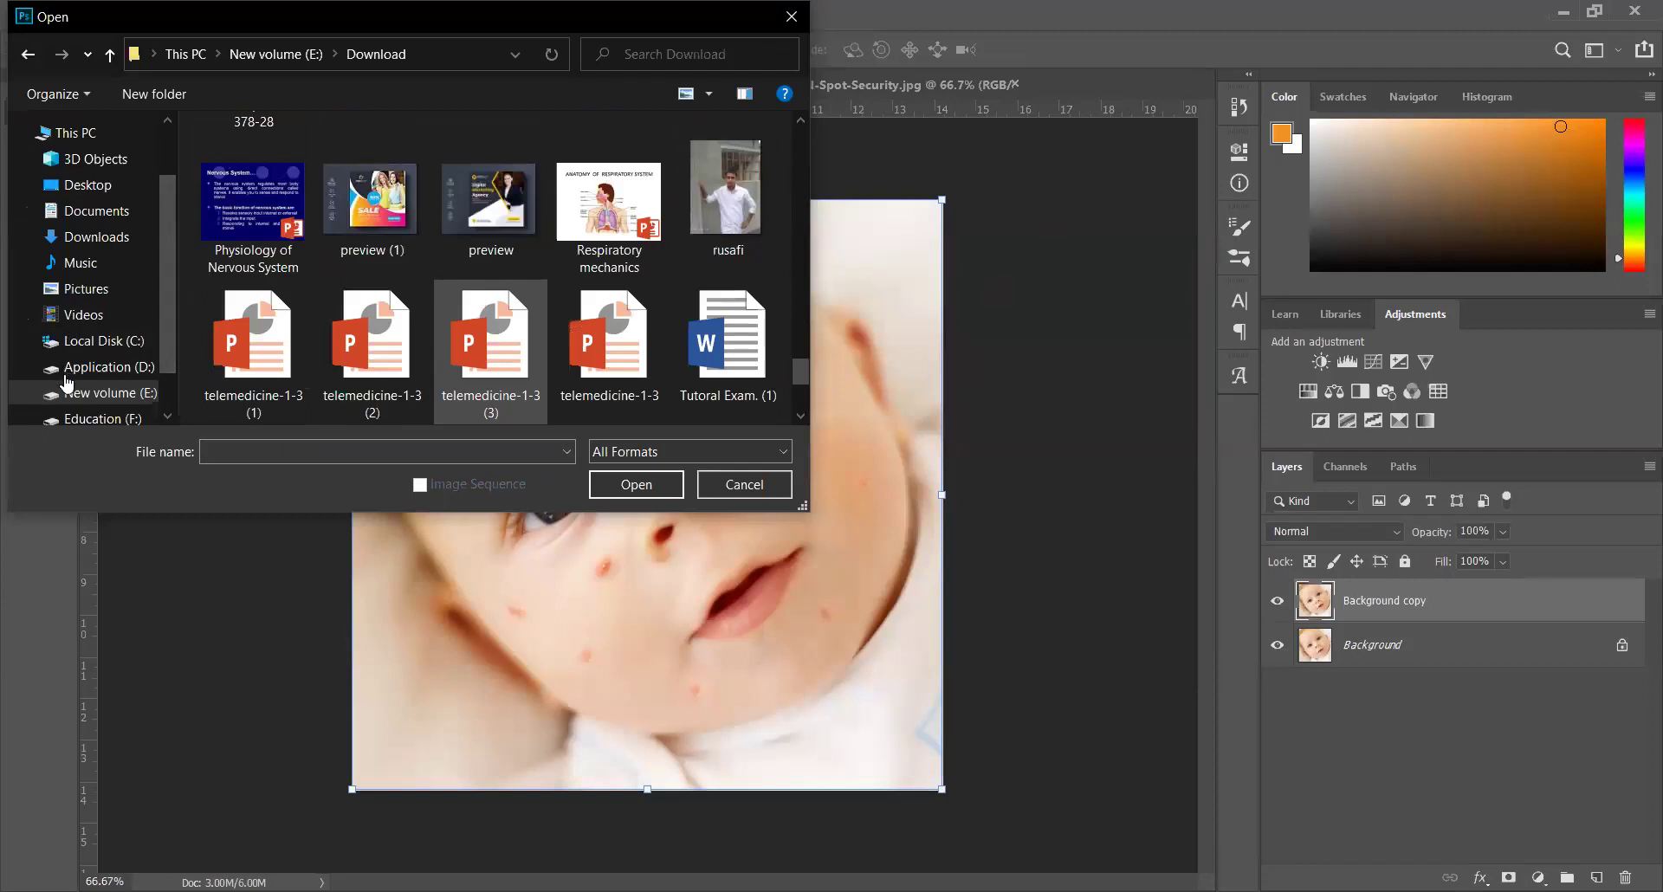
pyautogui.scroll(2, 329, 263)
pyautogui.press('BackSpace')
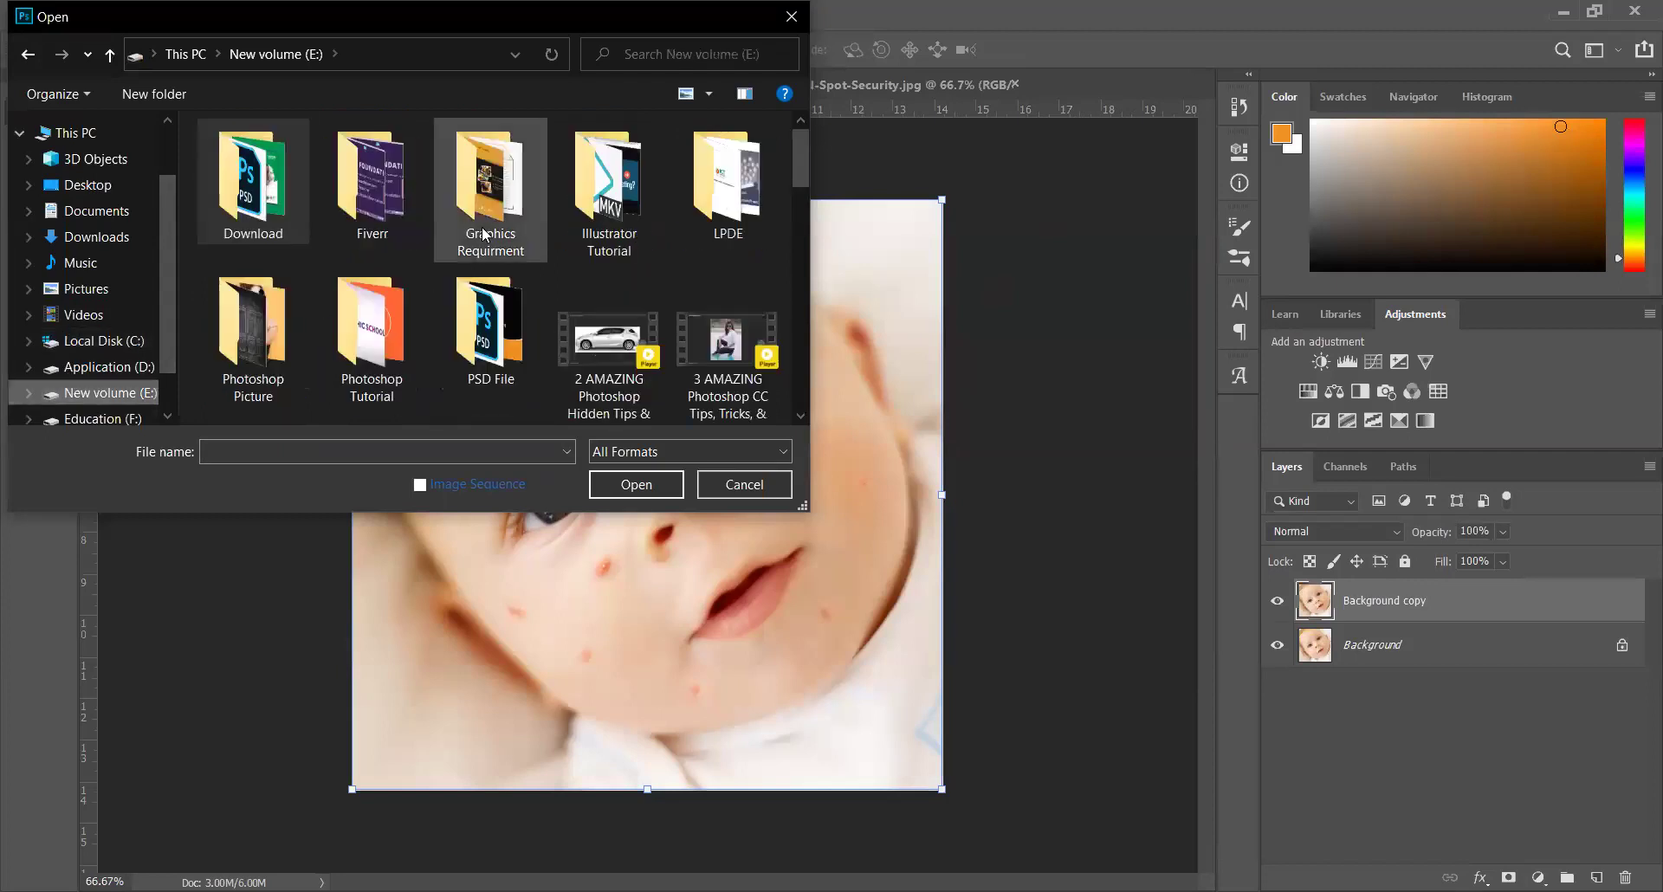
pyautogui.doubleClick(486, 234)
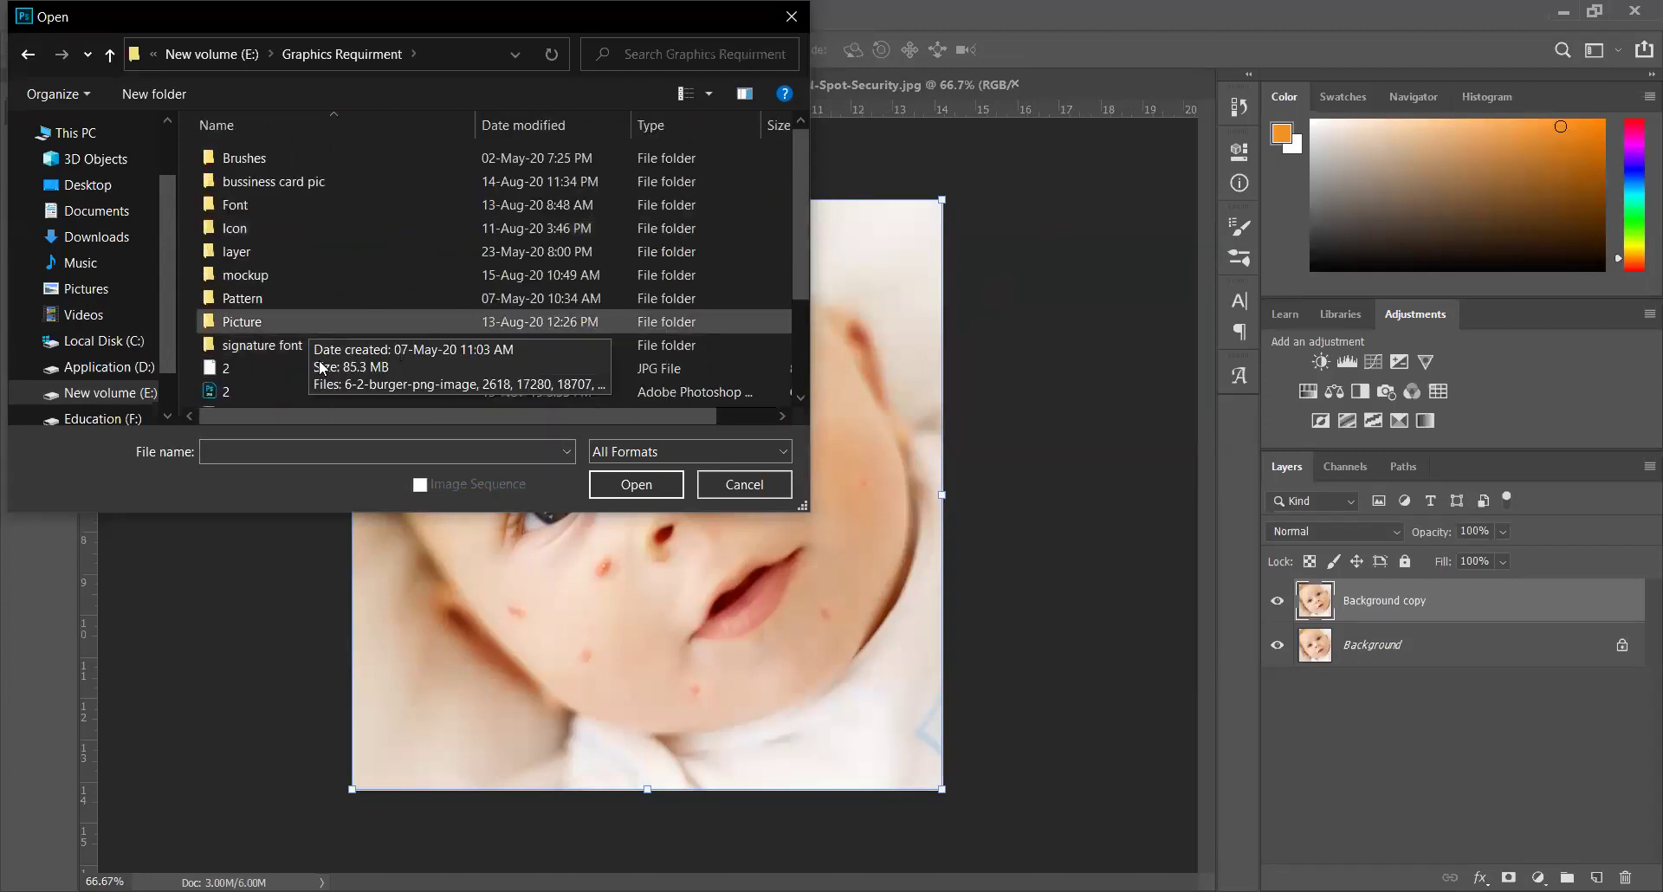
pyautogui.press('Return')
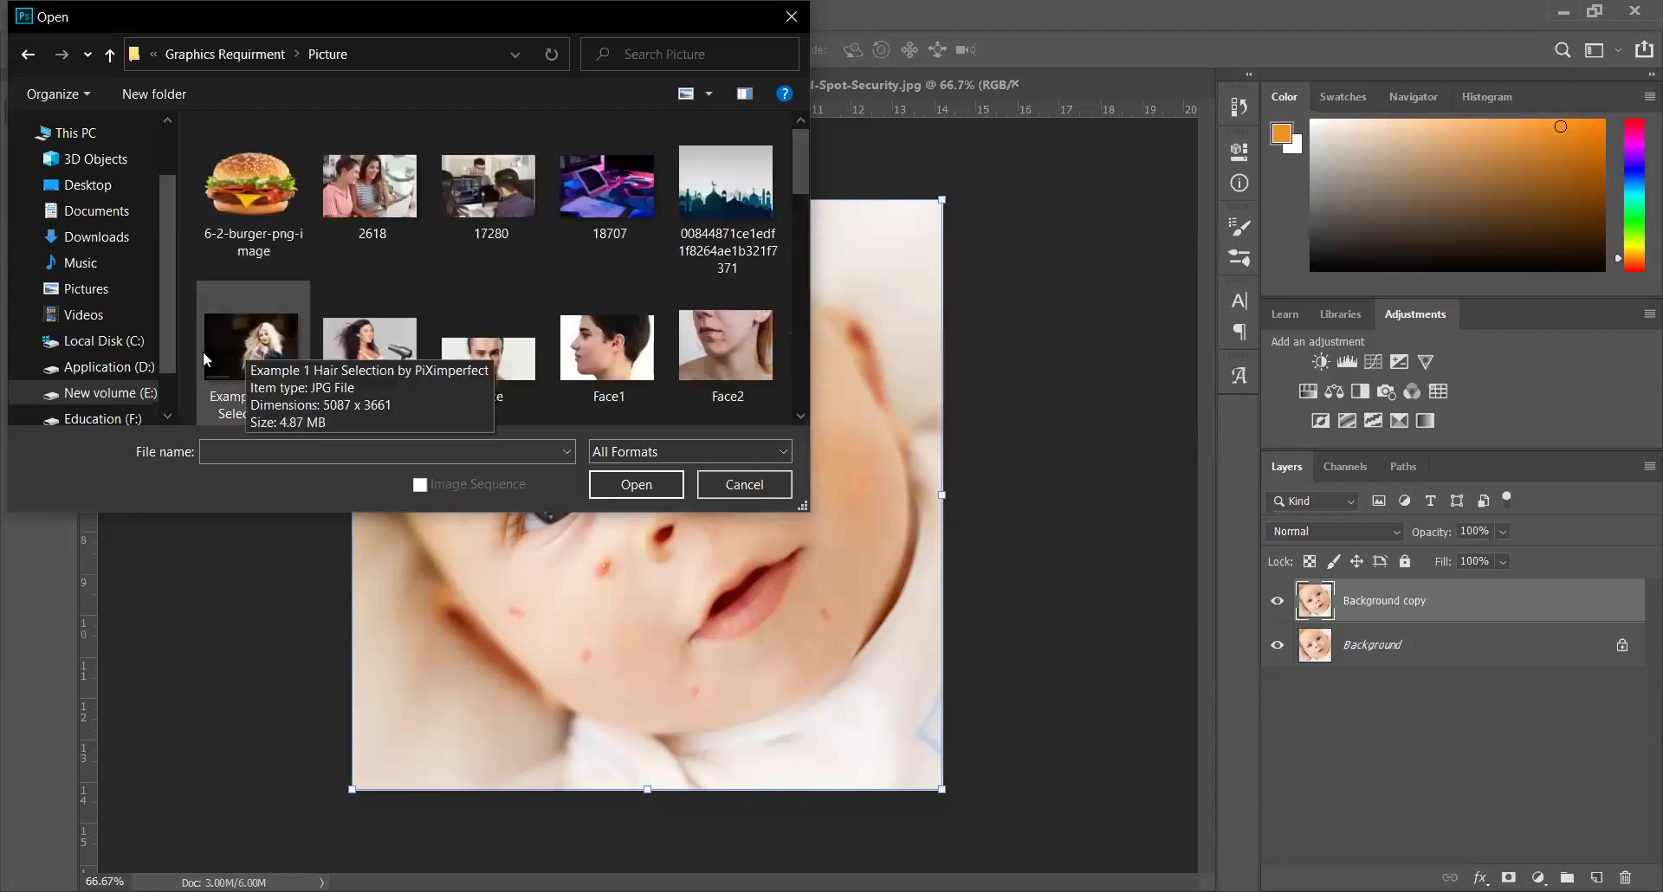
# Step: Open the Example 1 Hair Selection and 17280 photos together
pyautogui.click(246, 349)
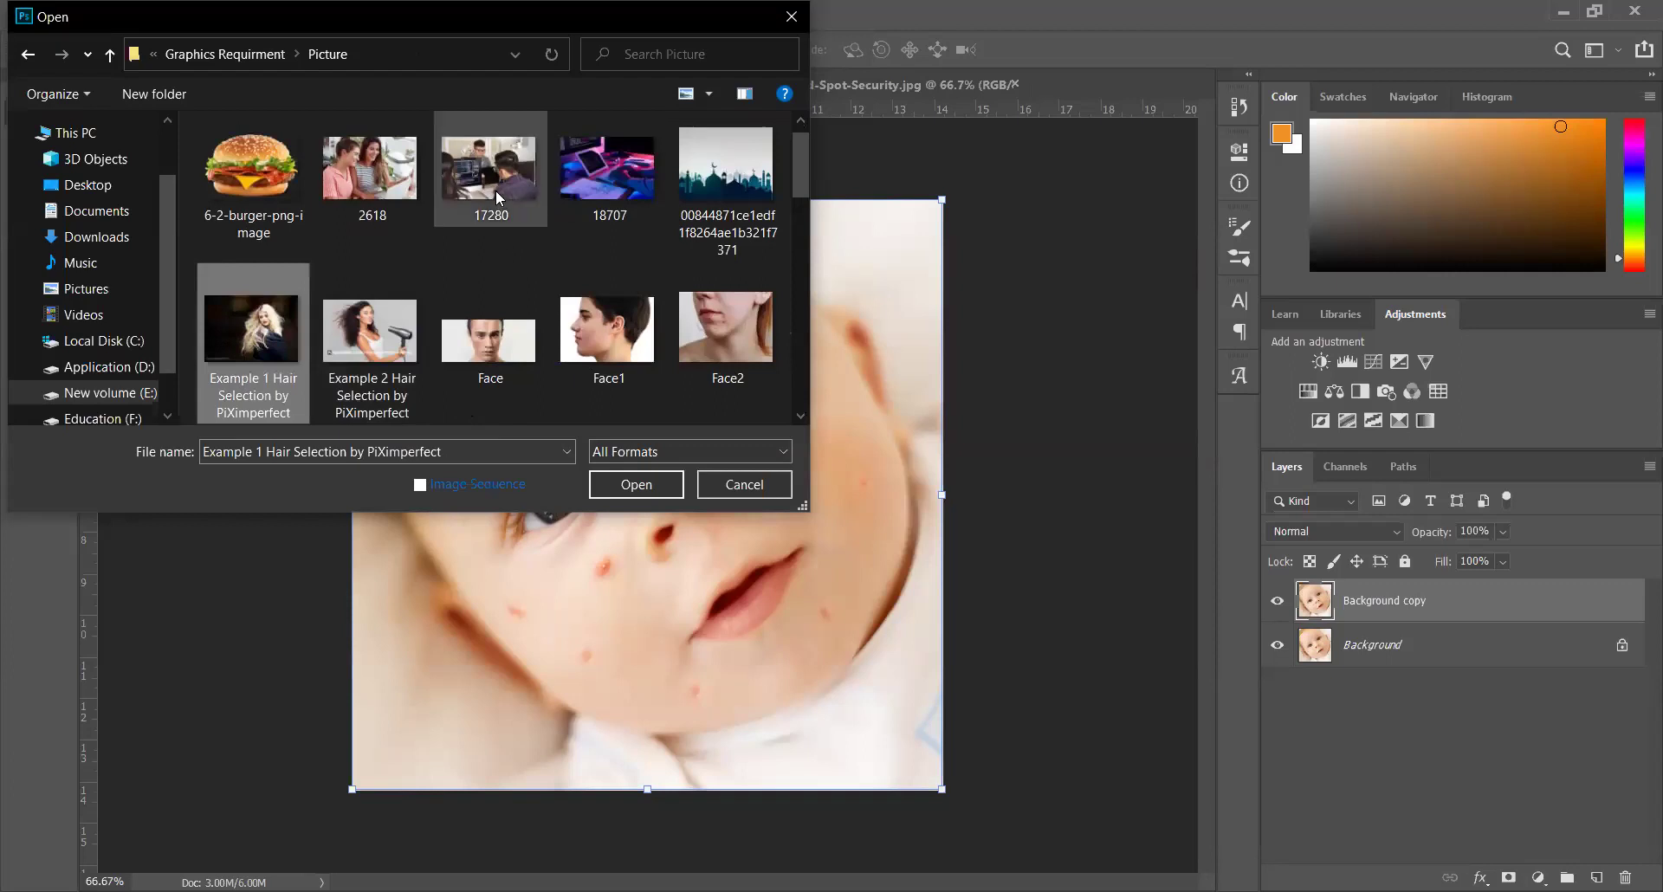
pyautogui.moveTo(496, 192)
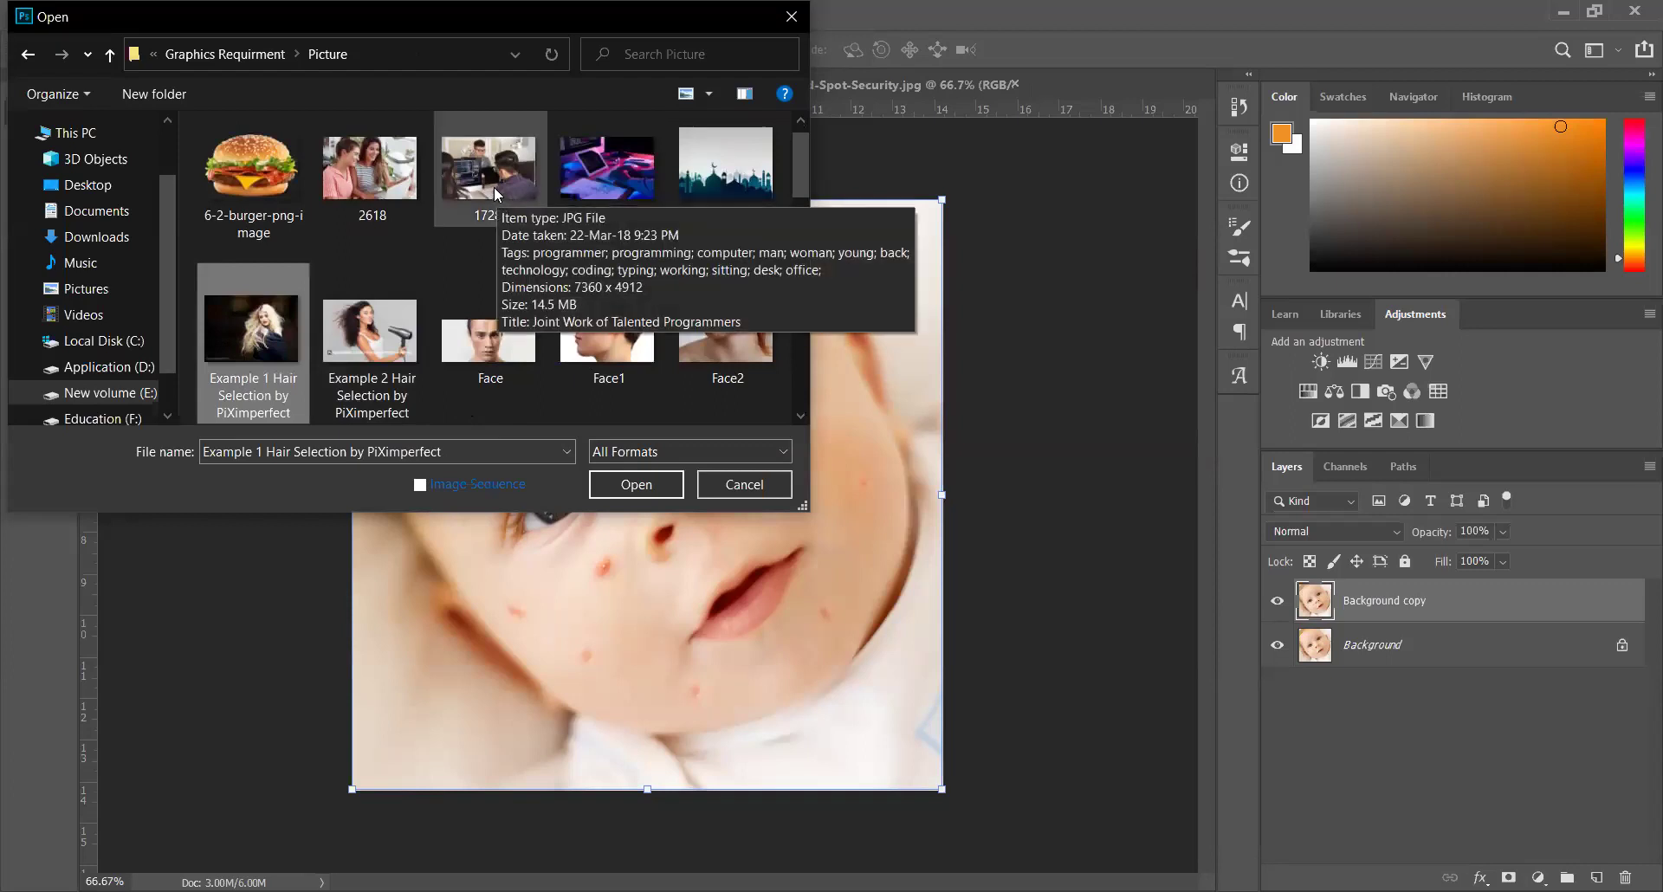
pyautogui.keyDown('ctrl'); pyautogui.click(498, 195); pyautogui.keyUp('ctrl')
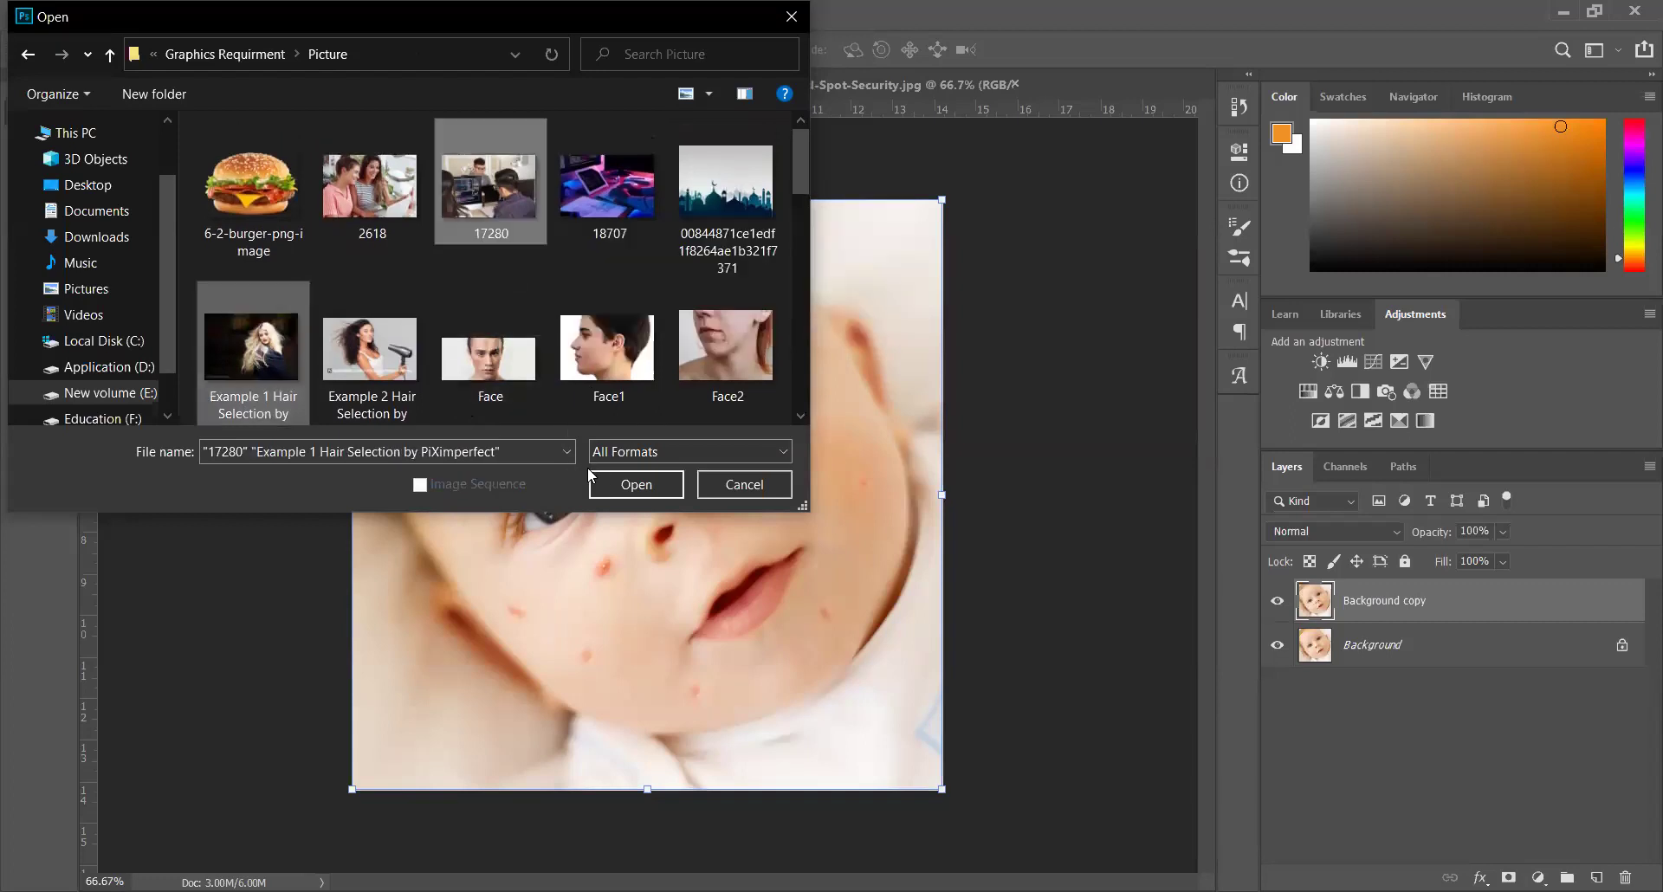
pyautogui.click(620, 490)
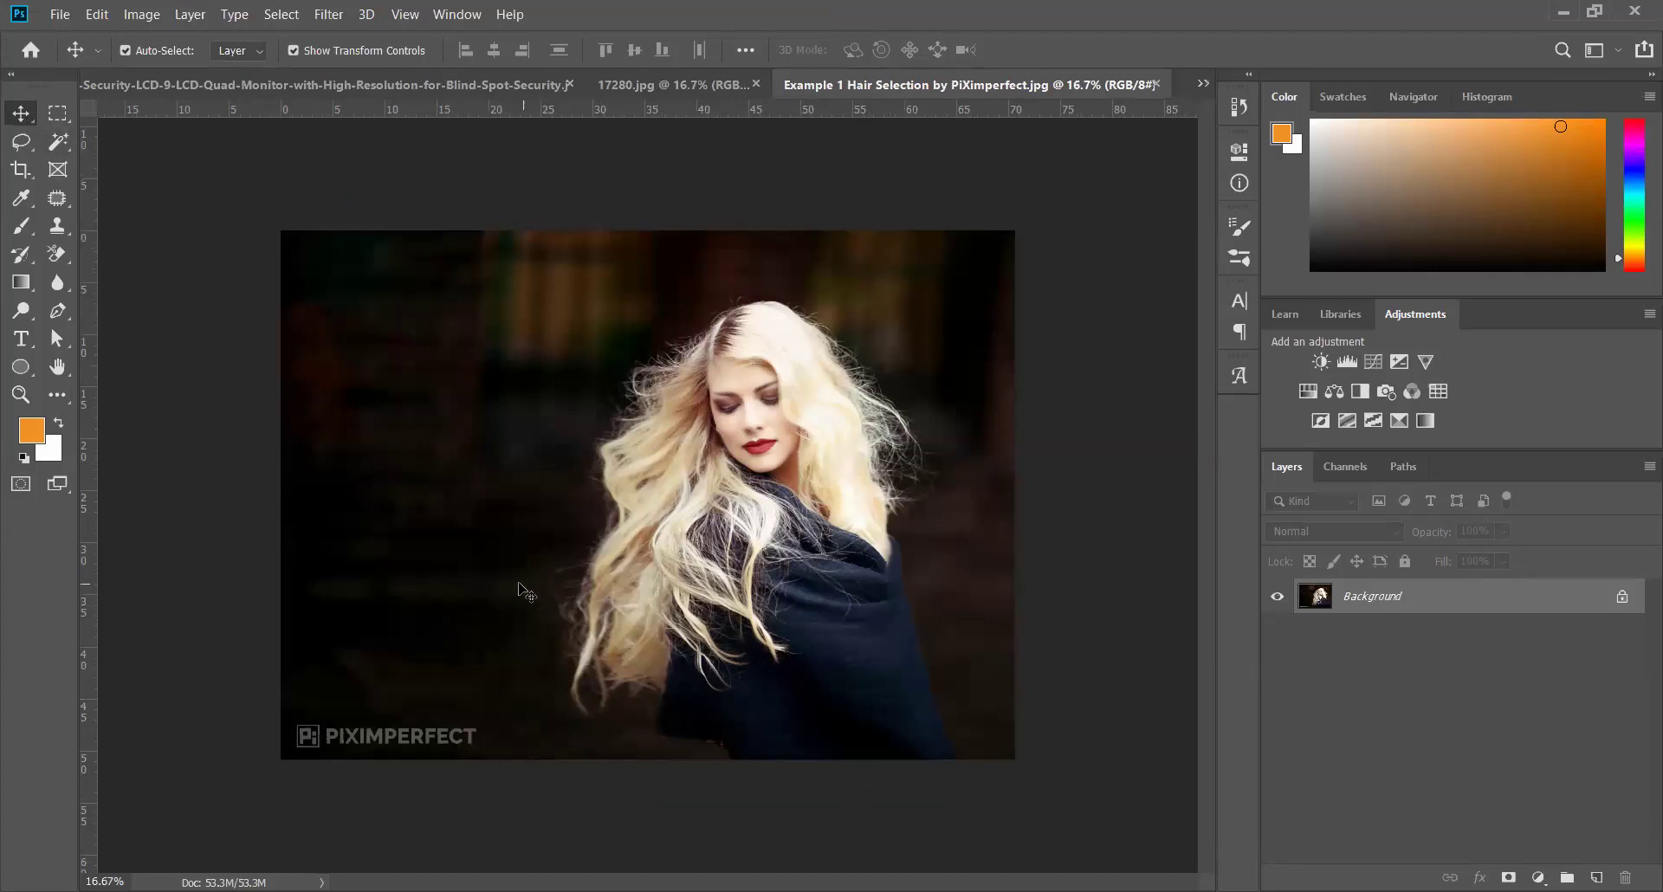
# Step: Cycle through the 17280, baby and car-monitor documents, landing on the Example 1 Hair Selection photo
pyautogui.click(646, 75)
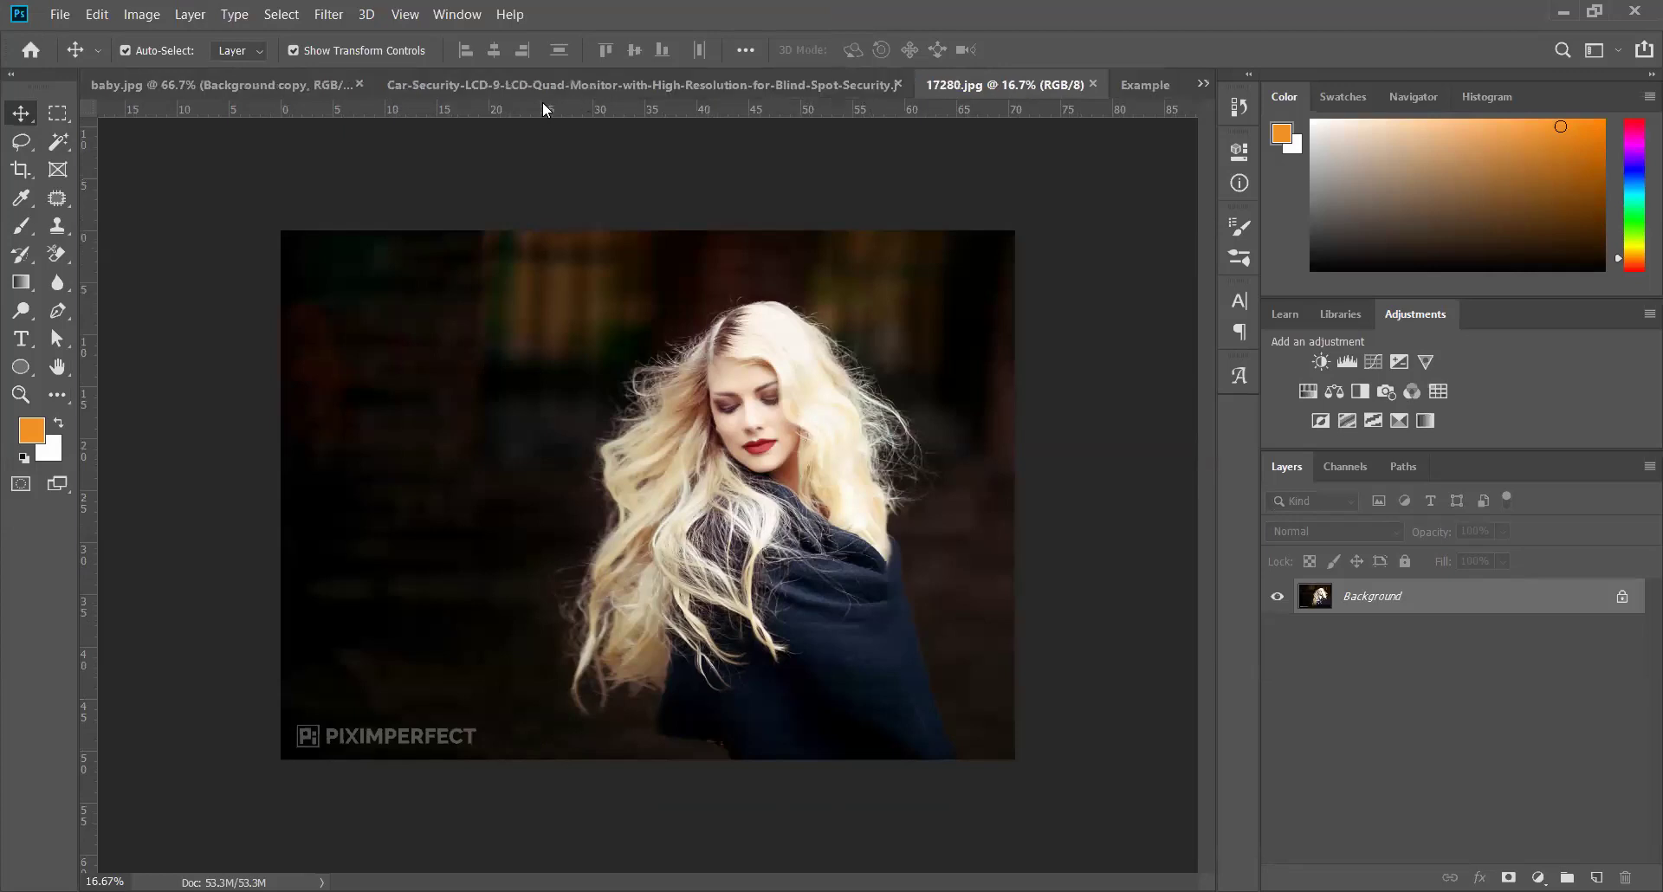
pyautogui.click(459, 83)
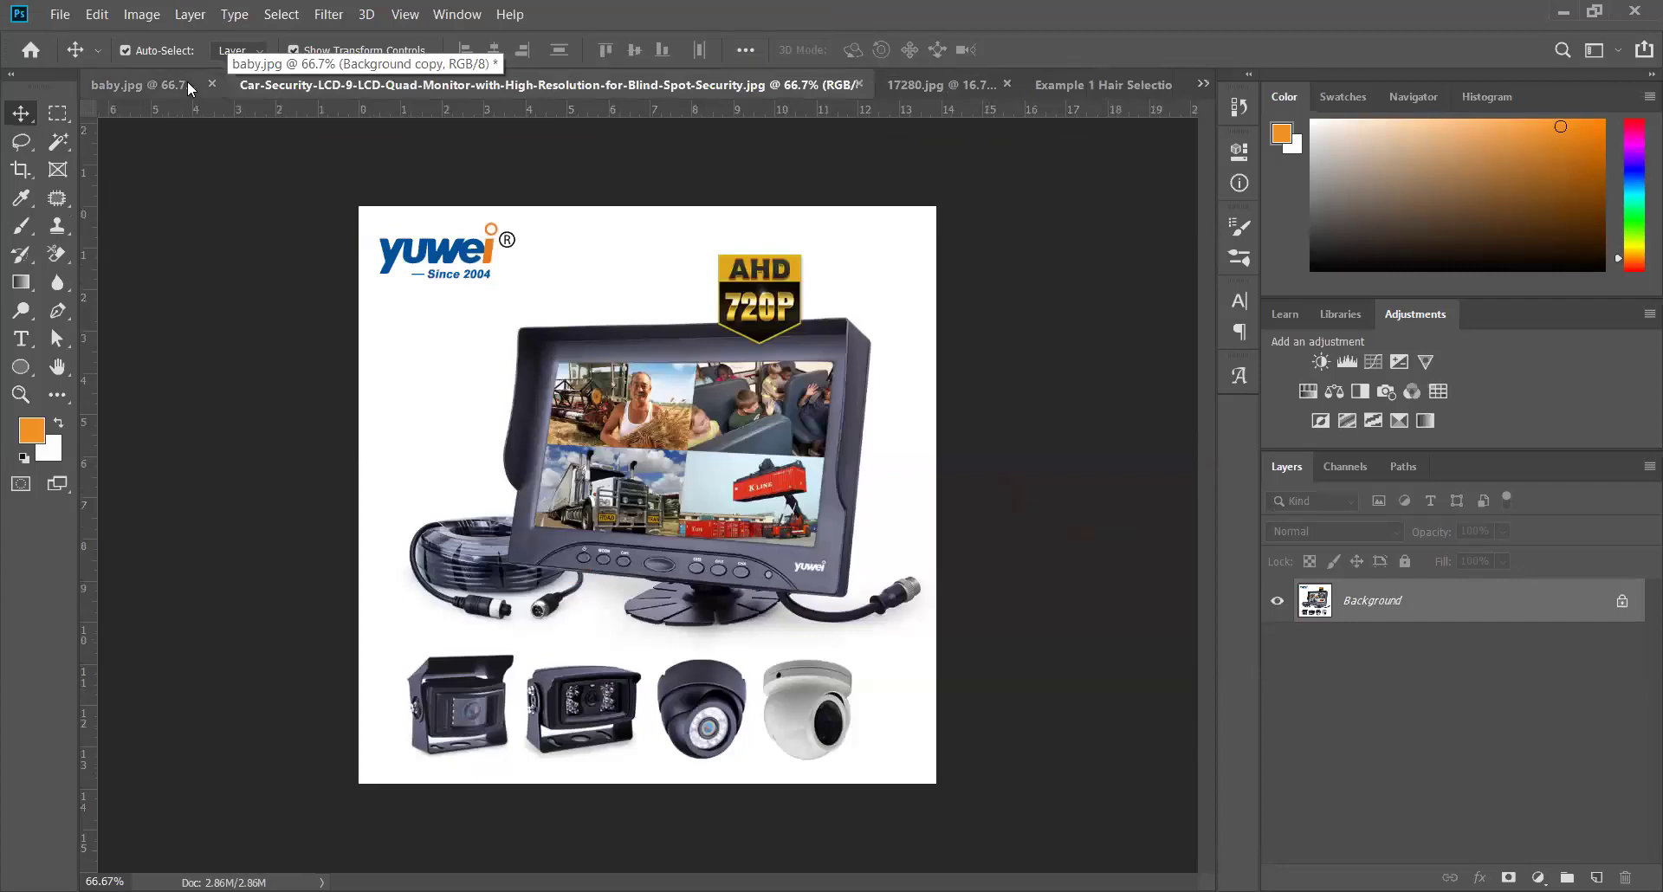
pyautogui.click(187, 82)
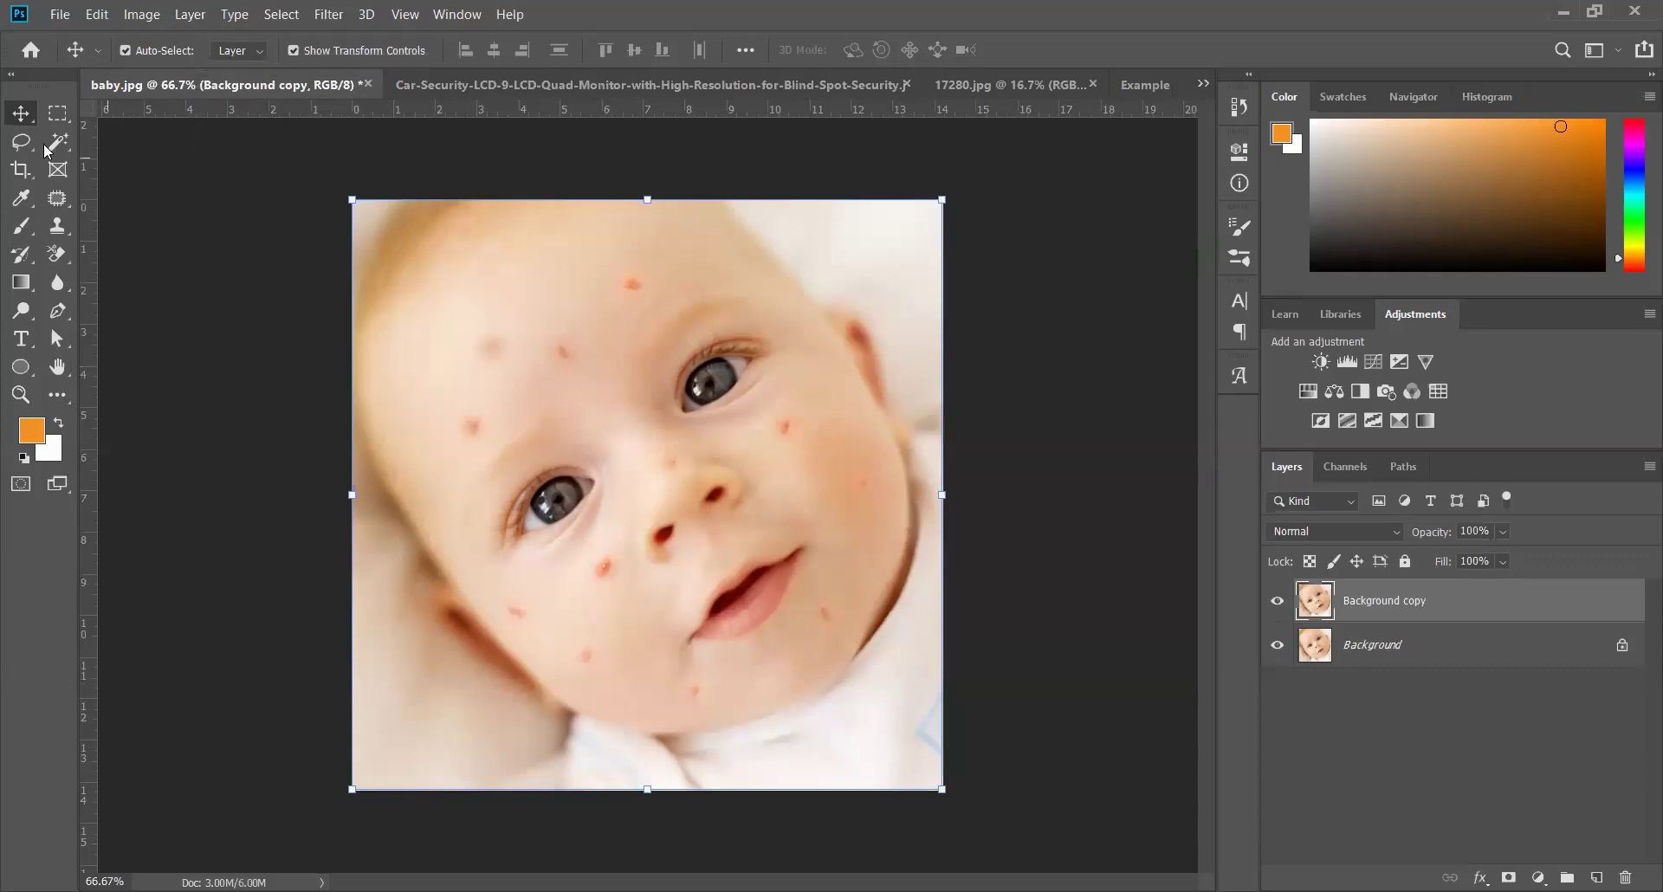
pyautogui.click(498, 86)
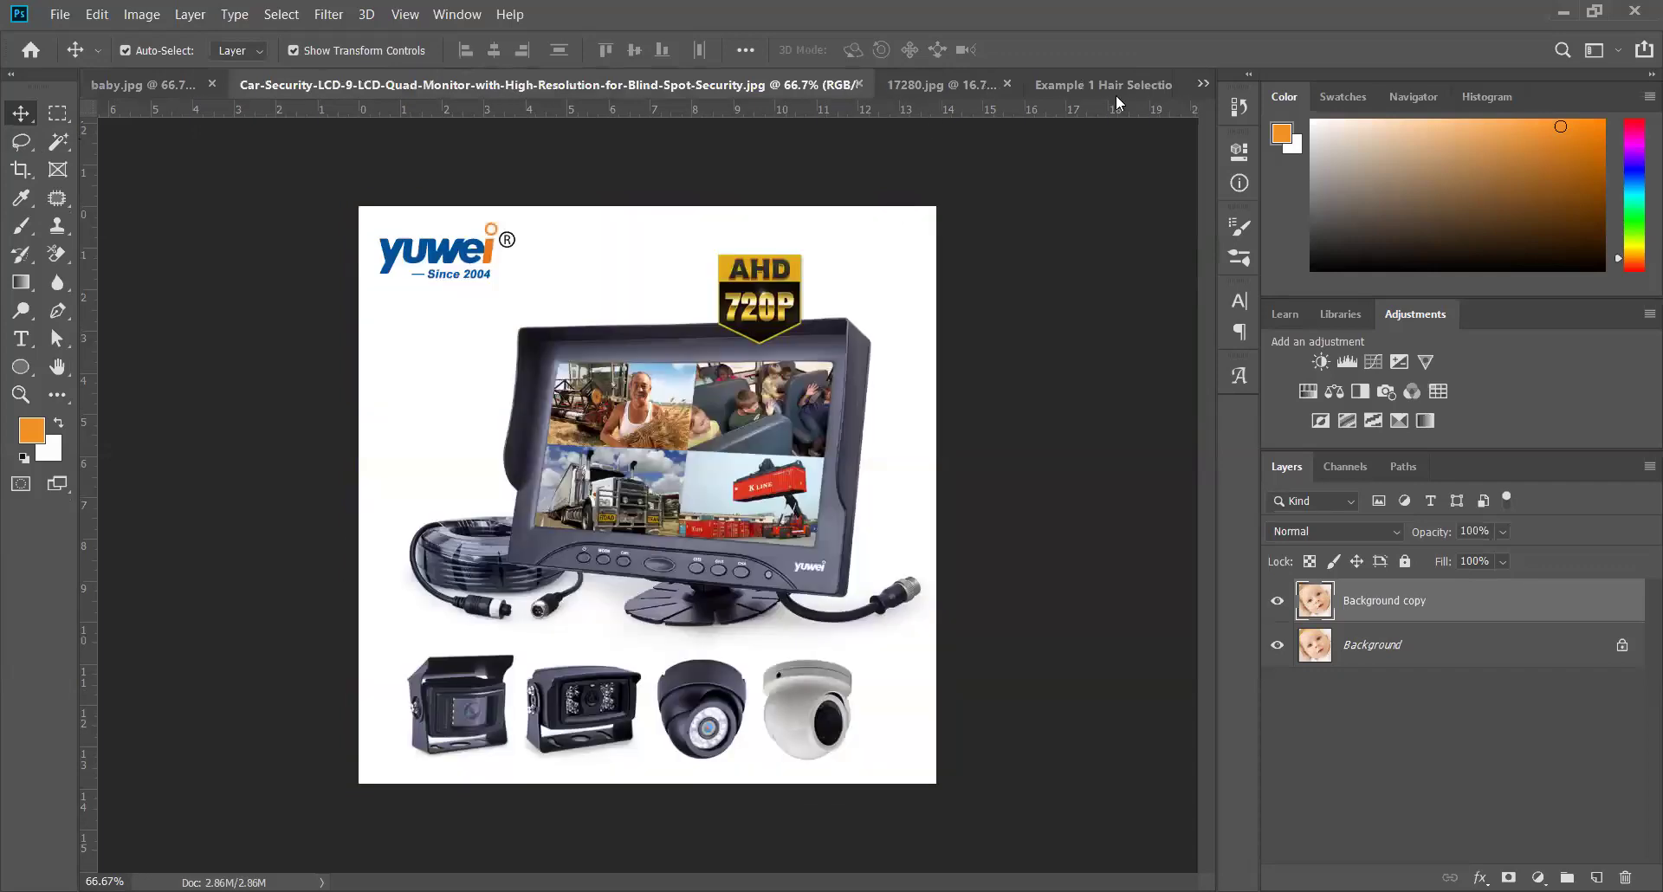
pyautogui.hotkey('ctrl', 'Tab')
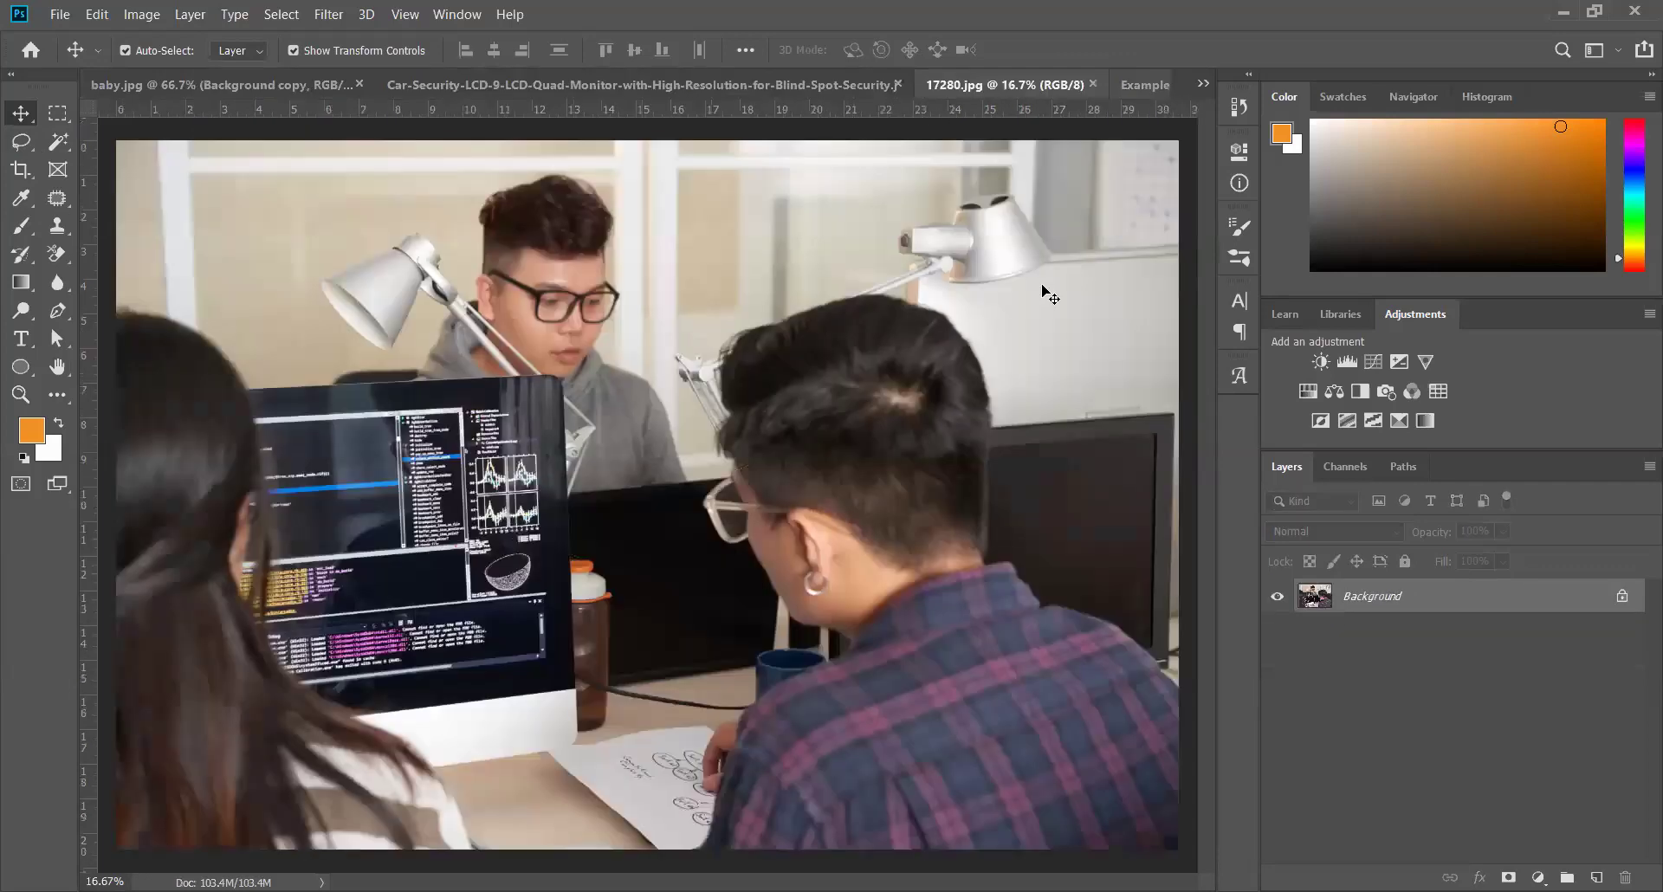
pyautogui.hotkey('ctrl', 'Tab')
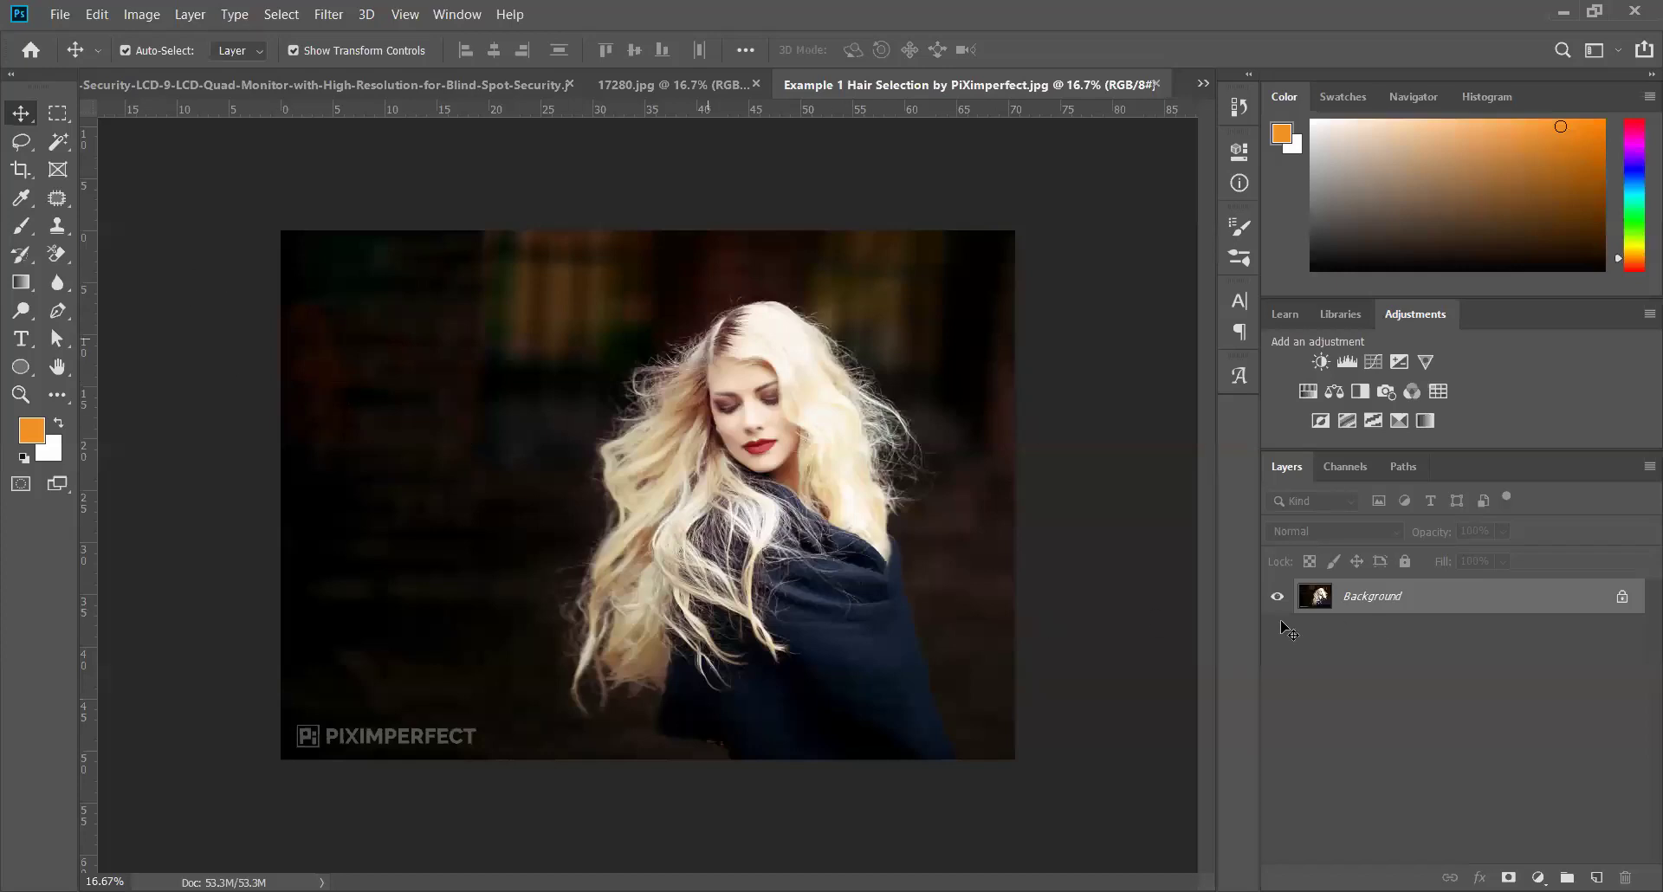
# Step: Duplicate the Background layer and hide the original Background
pyautogui.rightClick(1411, 596)
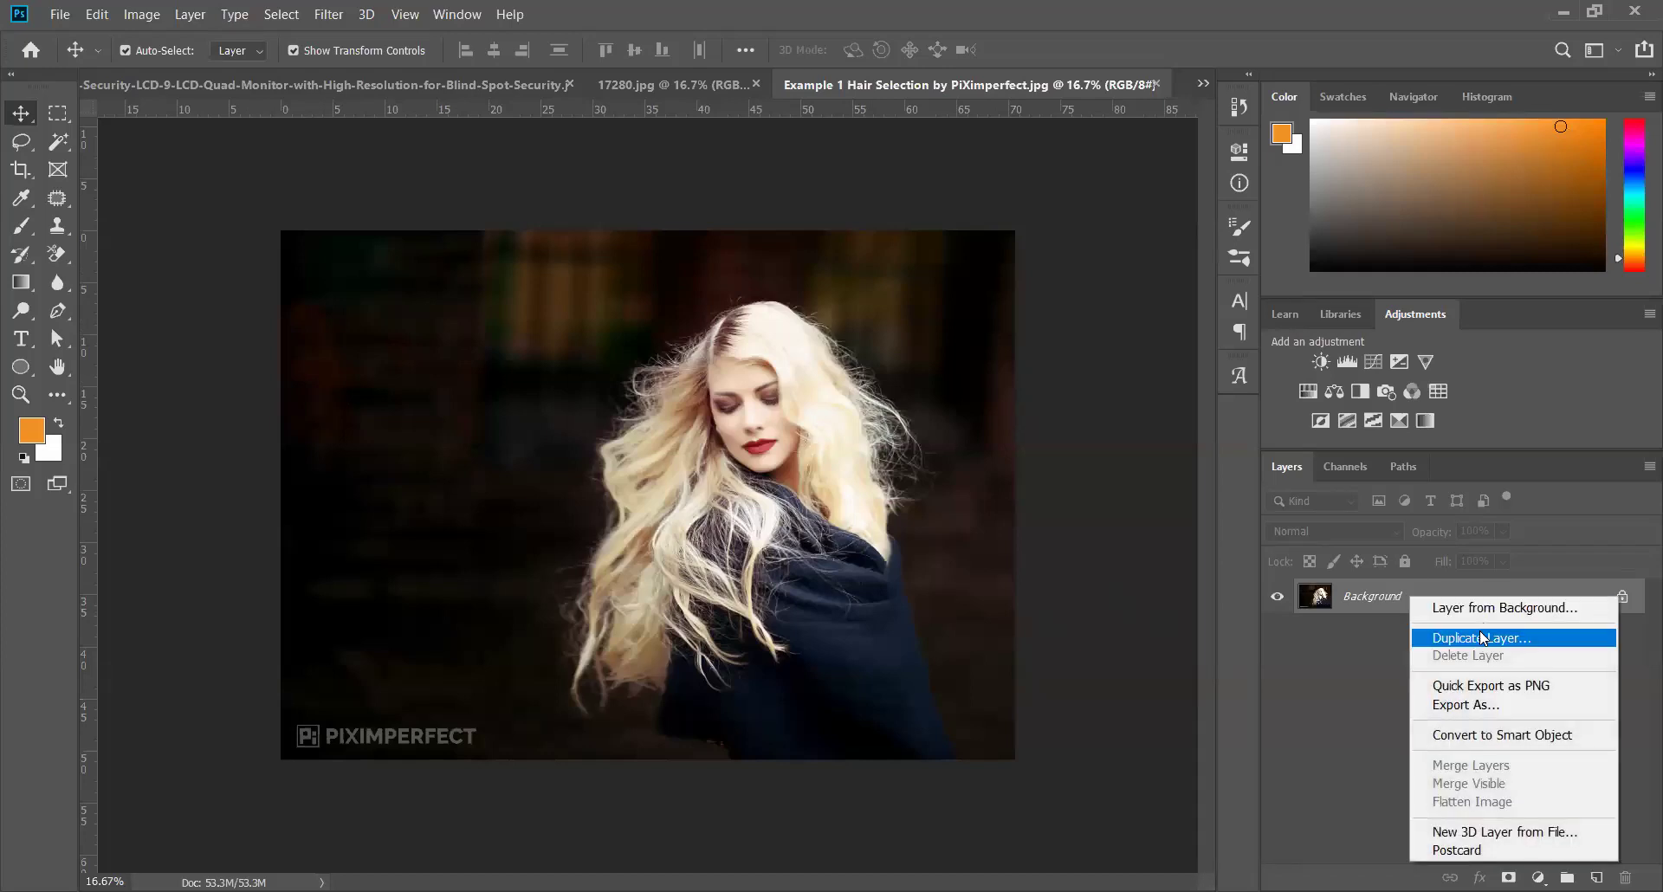
pyautogui.press('Return')
pyautogui.press('Return')
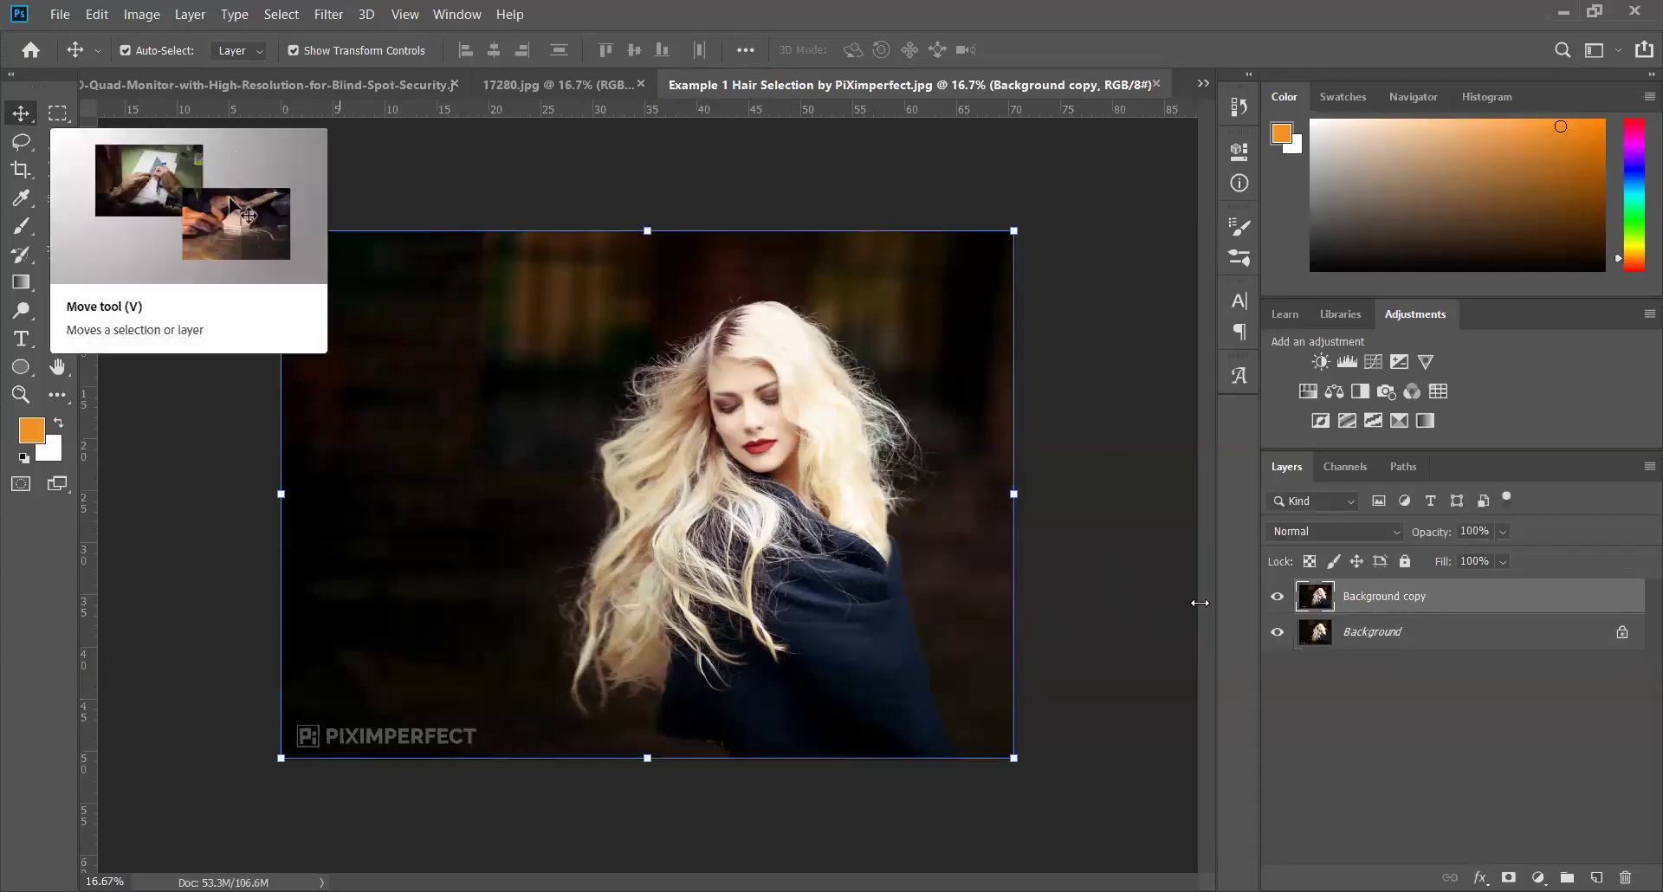
pyautogui.click(1279, 633)
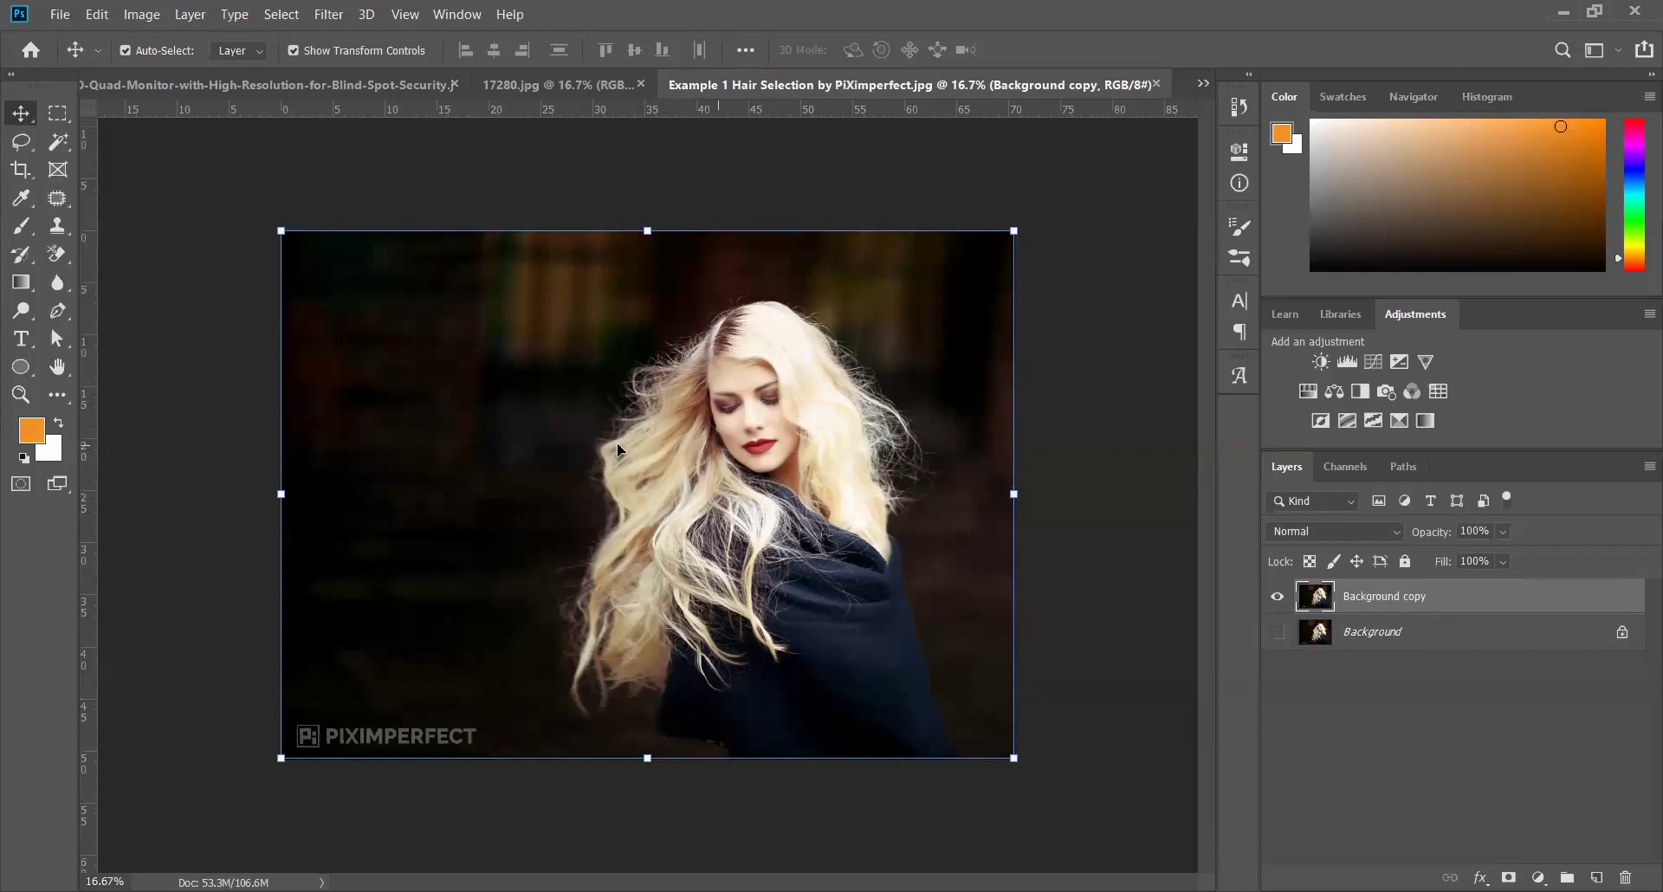
# Step: Drag the copied photo layer around, try the Artboard tool, then return to Move (V)
pyautogui.moveTo(617, 448); pyautogui.dragTo(477, 370)
pyautogui.moveTo(613, 548); pyautogui.dragTo(541, 420)
pyautogui.rightClick(19, 113)
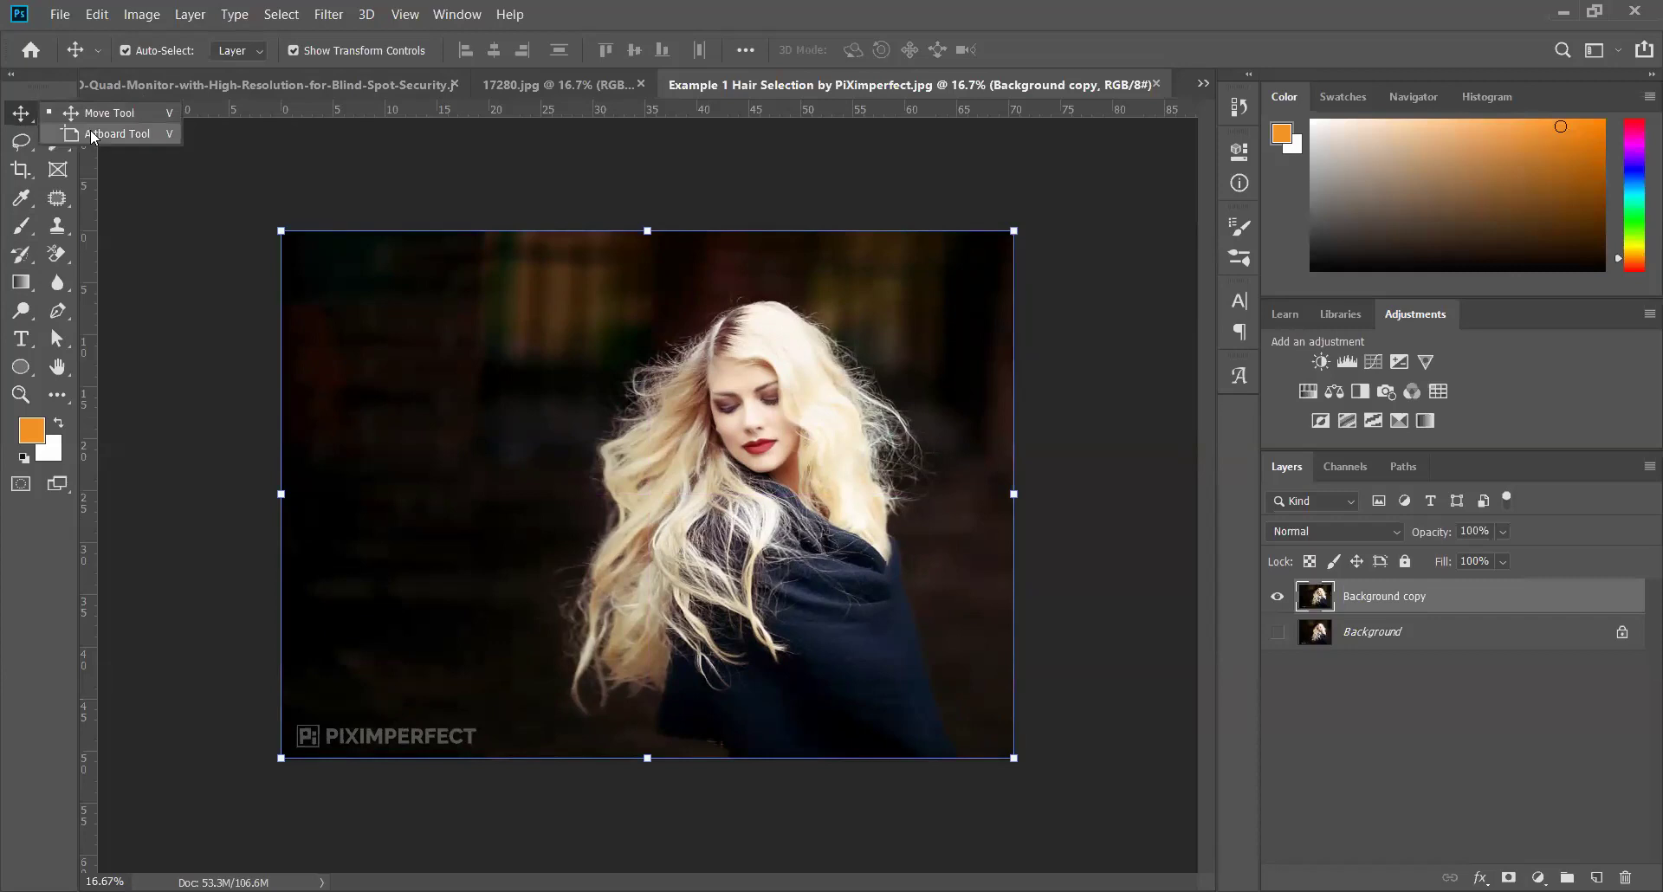
pyautogui.click(95, 136)
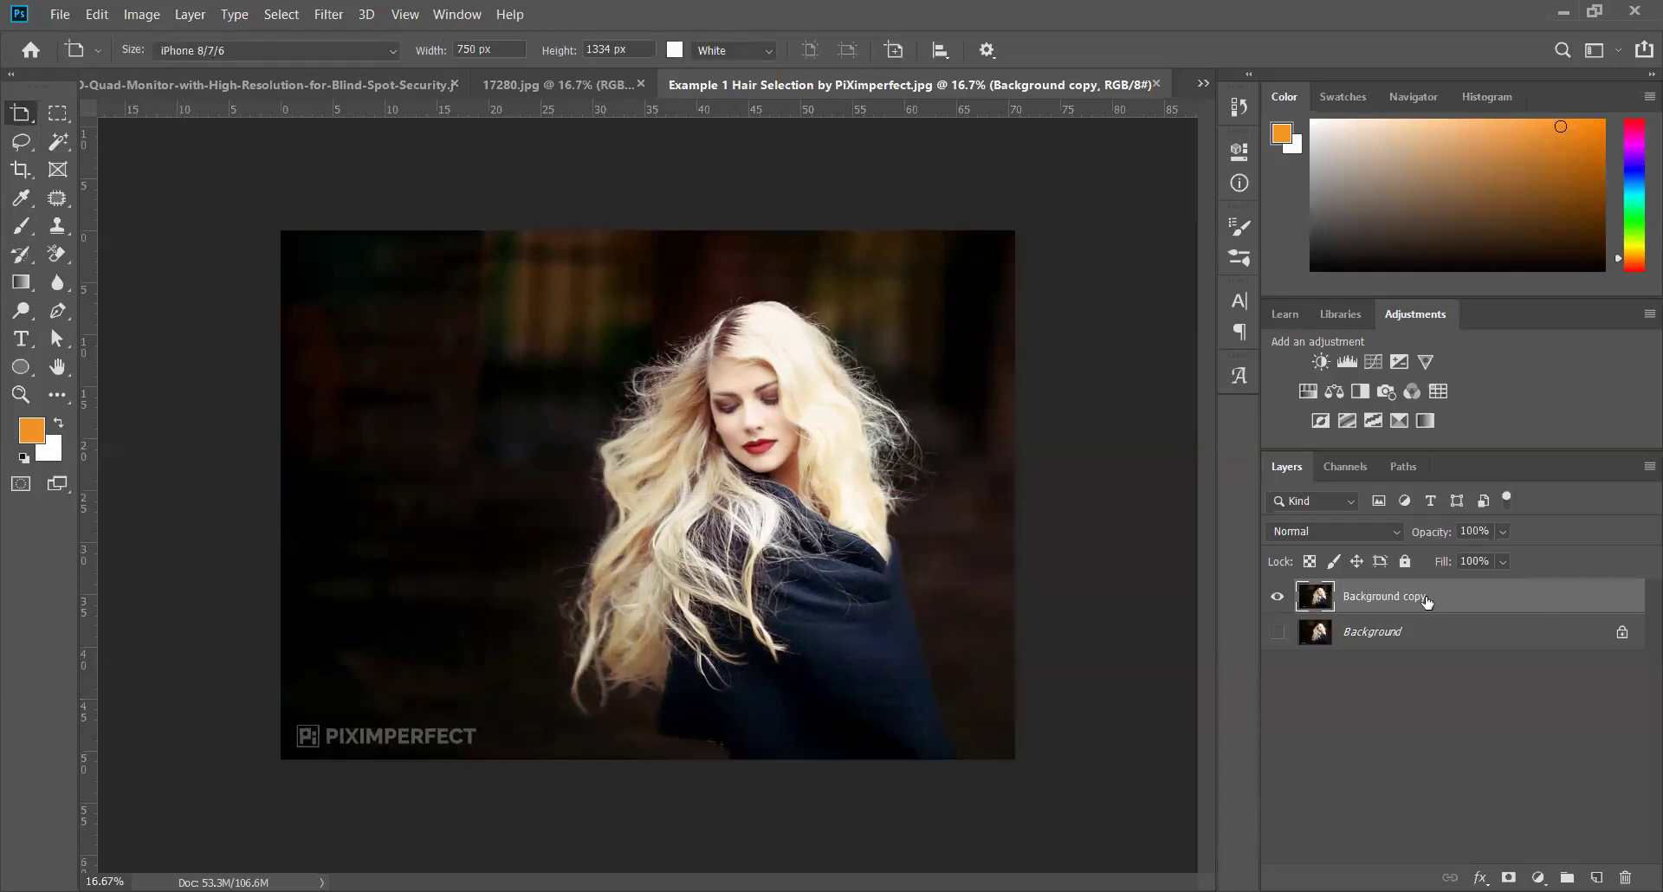
pyautogui.press('v')
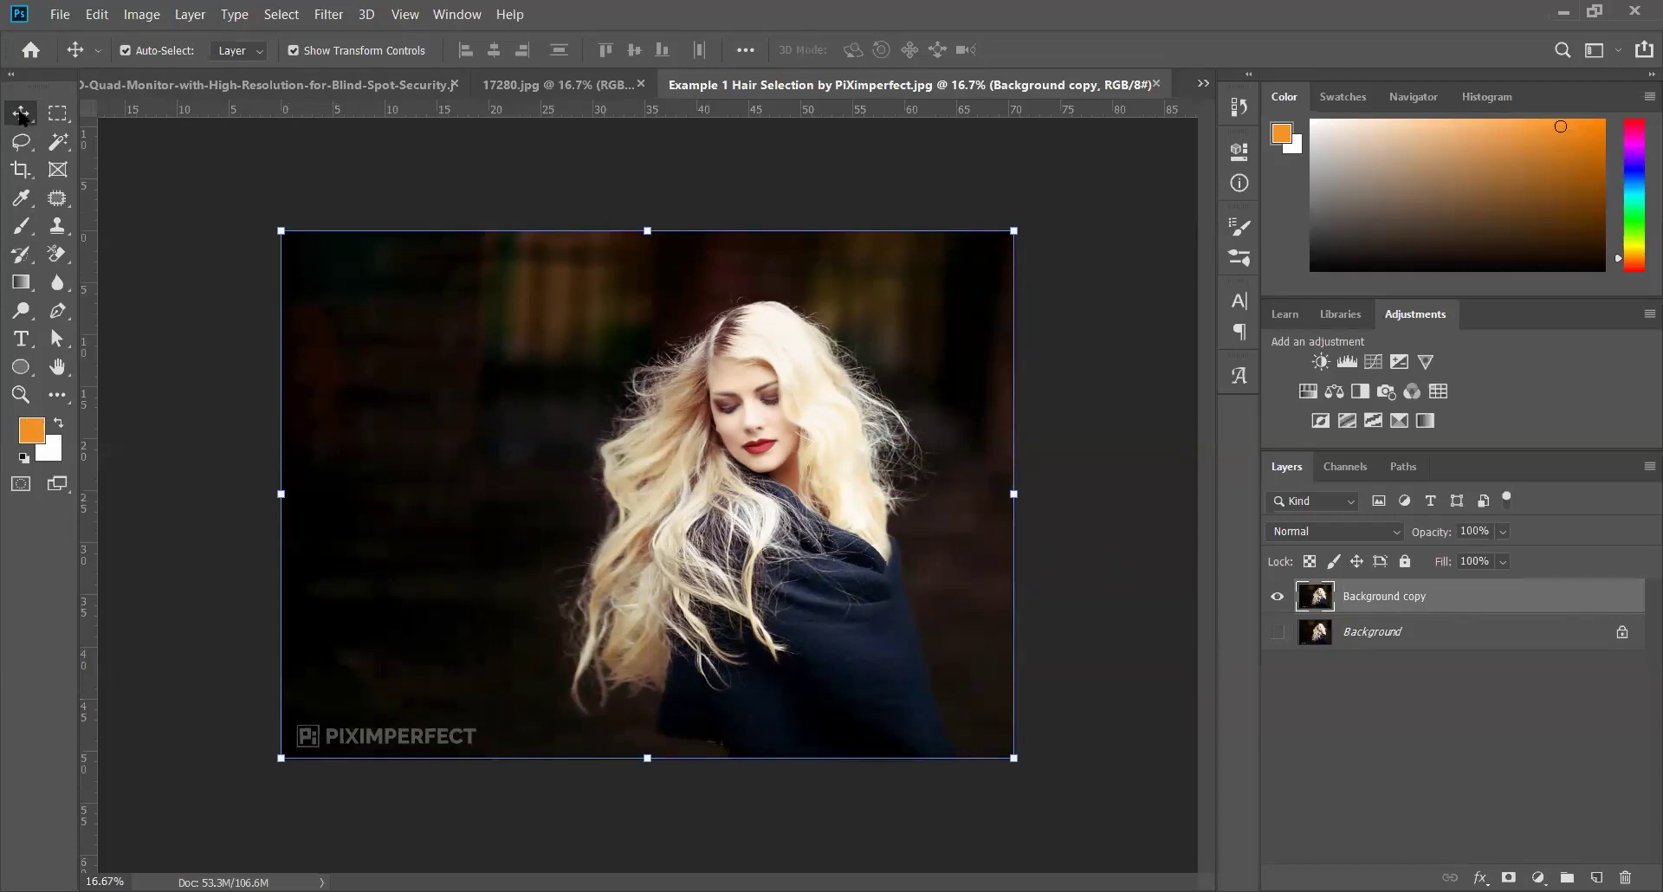
pyautogui.moveTo(20, 115); pyautogui.dragTo(91, 139)
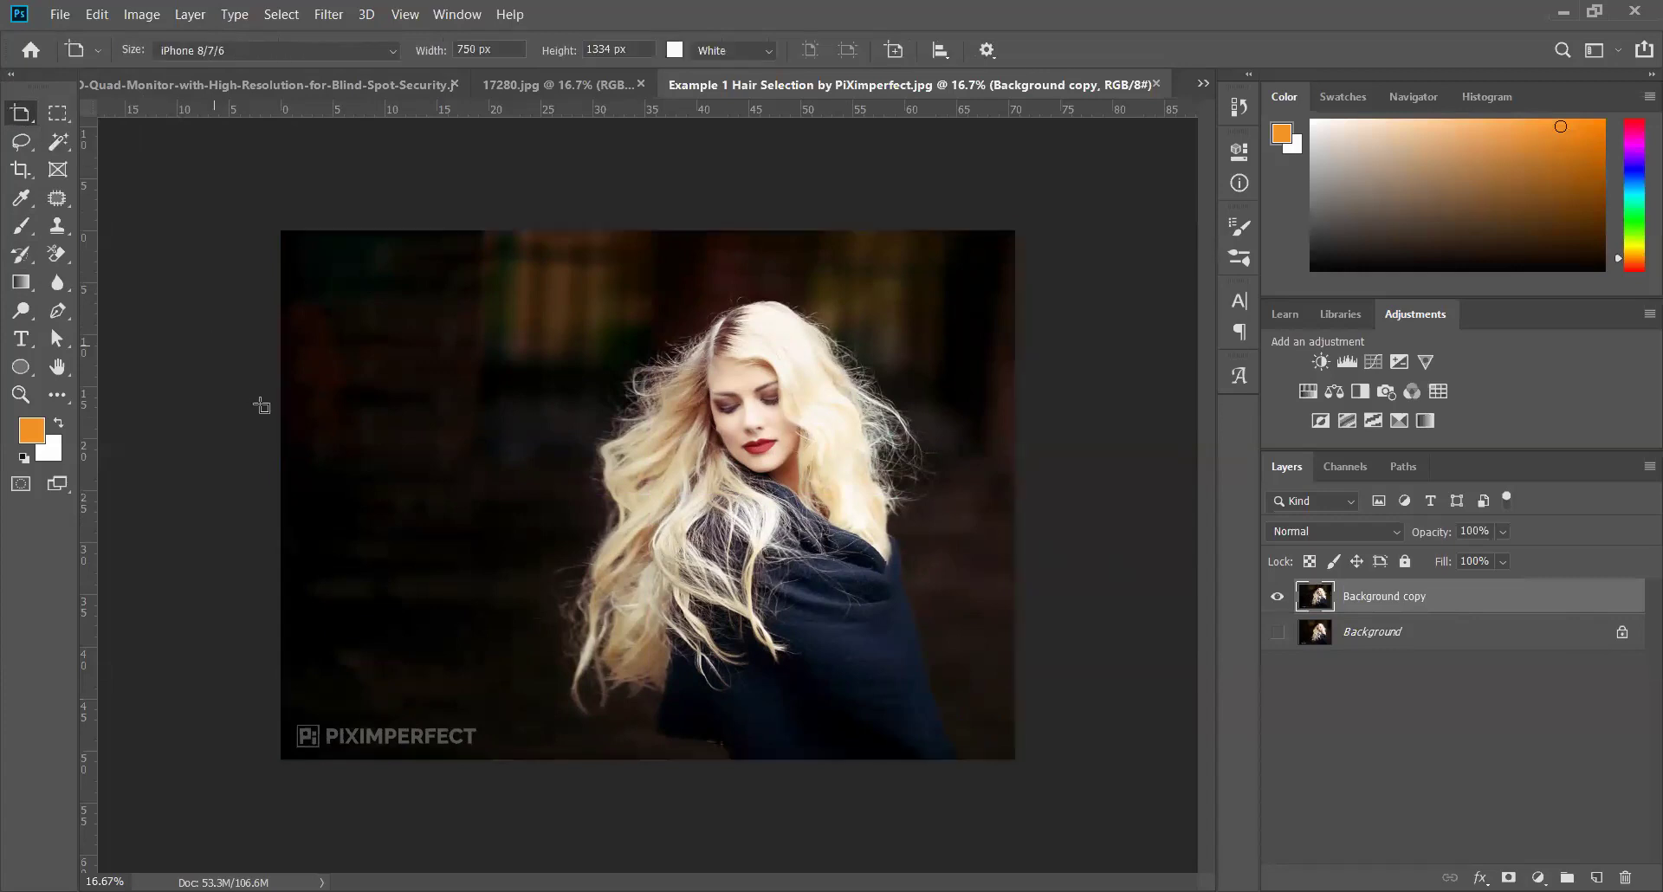
pyautogui.moveTo(295, 255); pyautogui.dragTo(991, 733)
pyautogui.moveTo(993, 738); pyautogui.dragTo(996, 735)
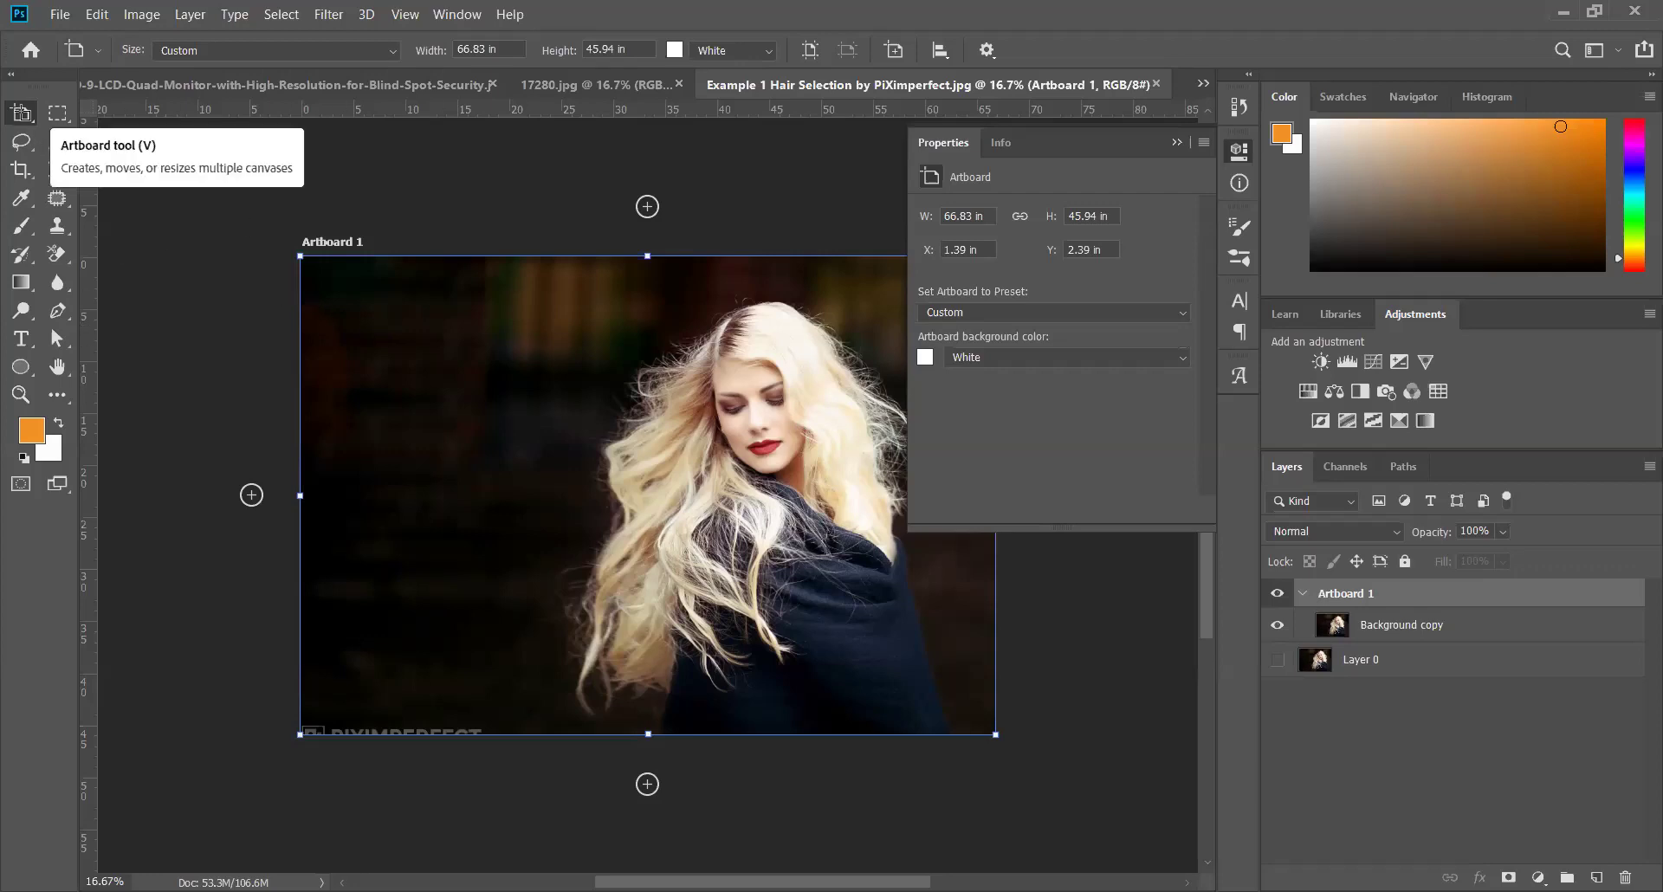
pyautogui.rightClick(21, 113)
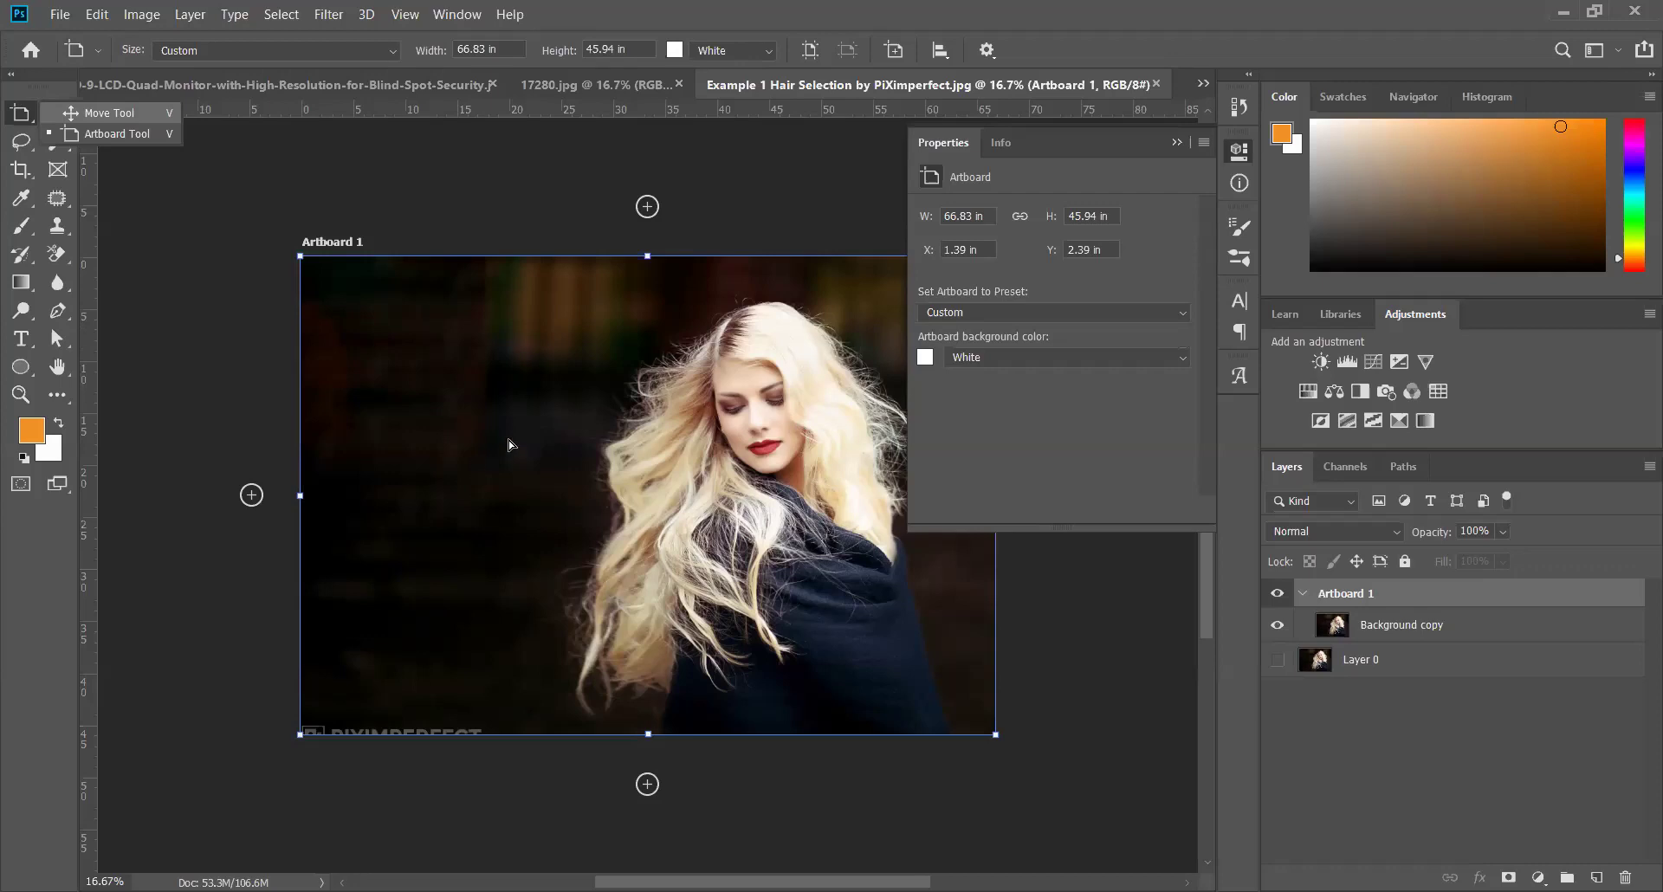
pyautogui.press('v')
pyautogui.moveTo(554, 461); pyautogui.dragTo(519, 461)
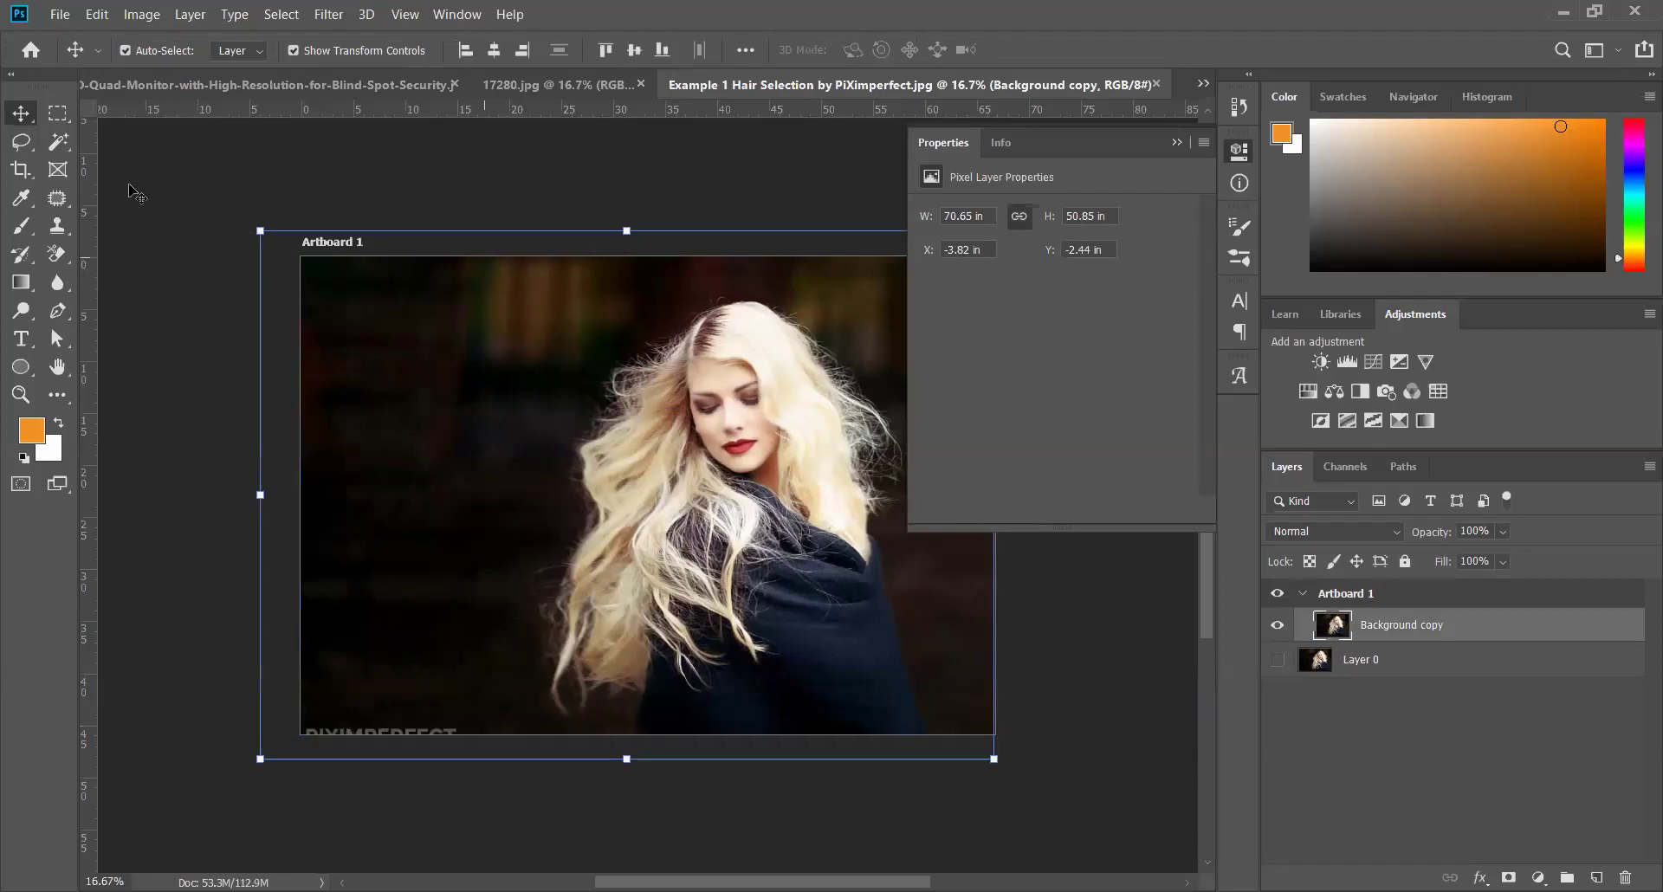
pyautogui.moveTo(600, 386); pyautogui.dragTo(600, 514)
pyautogui.moveTo(1081, 180); pyautogui.dragTo(1163, 143)
pyautogui.hotkey('ctrl', 'alt', 'z')
pyautogui.hotkey('ctrl', 'alt', 'z')
pyautogui.hotkey('ctrl', 'alt', 'z')
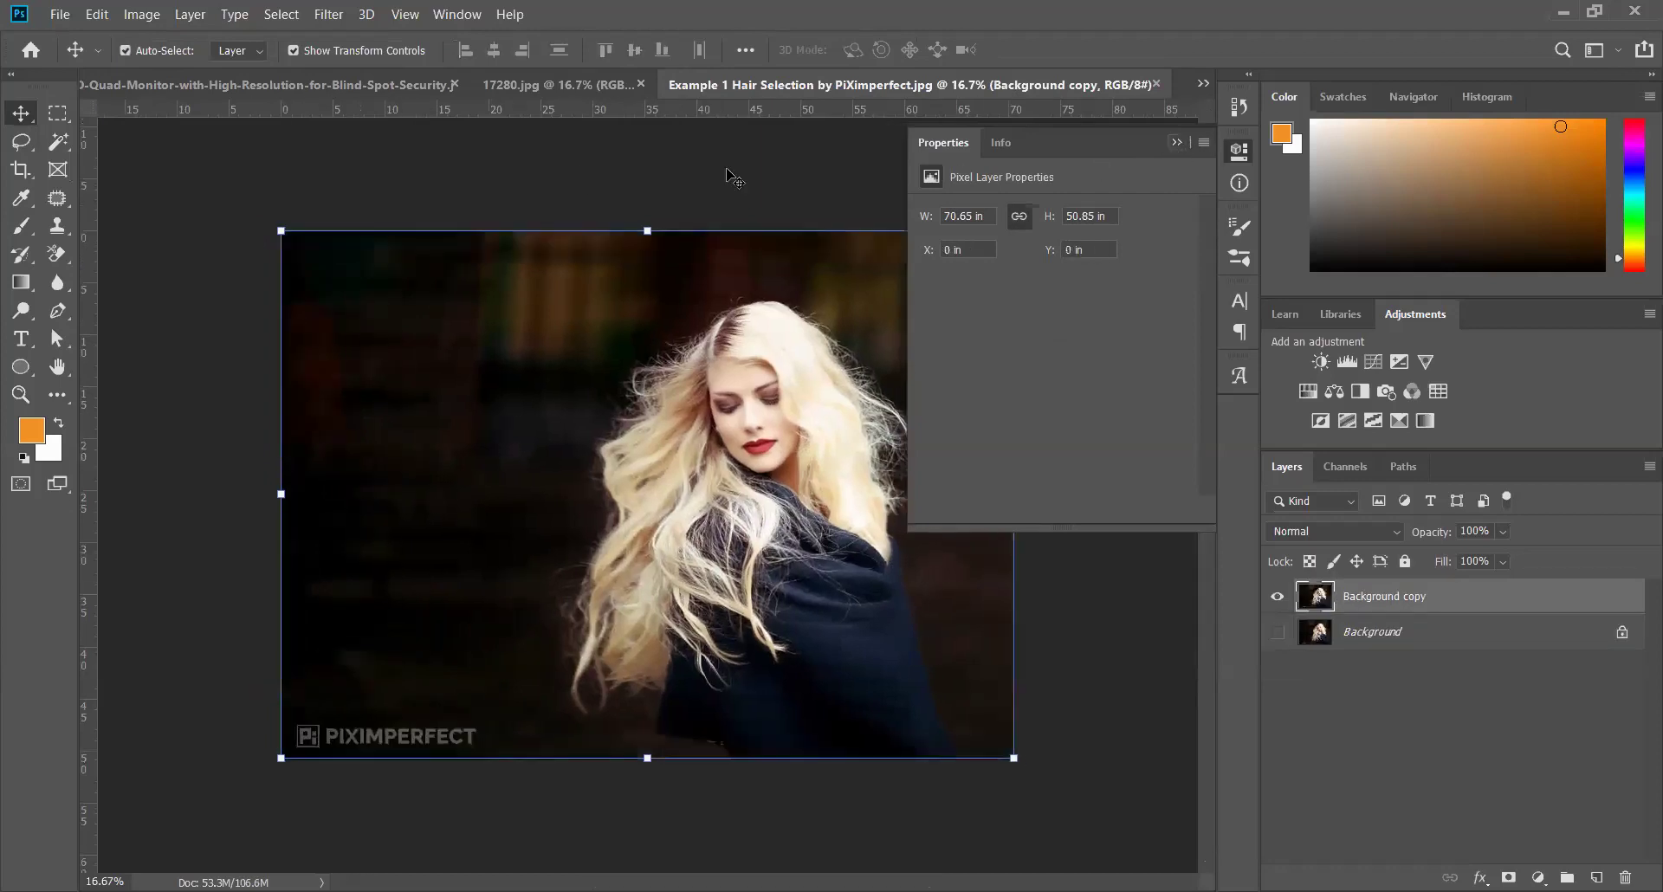
pyautogui.click(31, 125)
pyautogui.moveTo(59, 116); pyautogui.dragTo(154, 122)
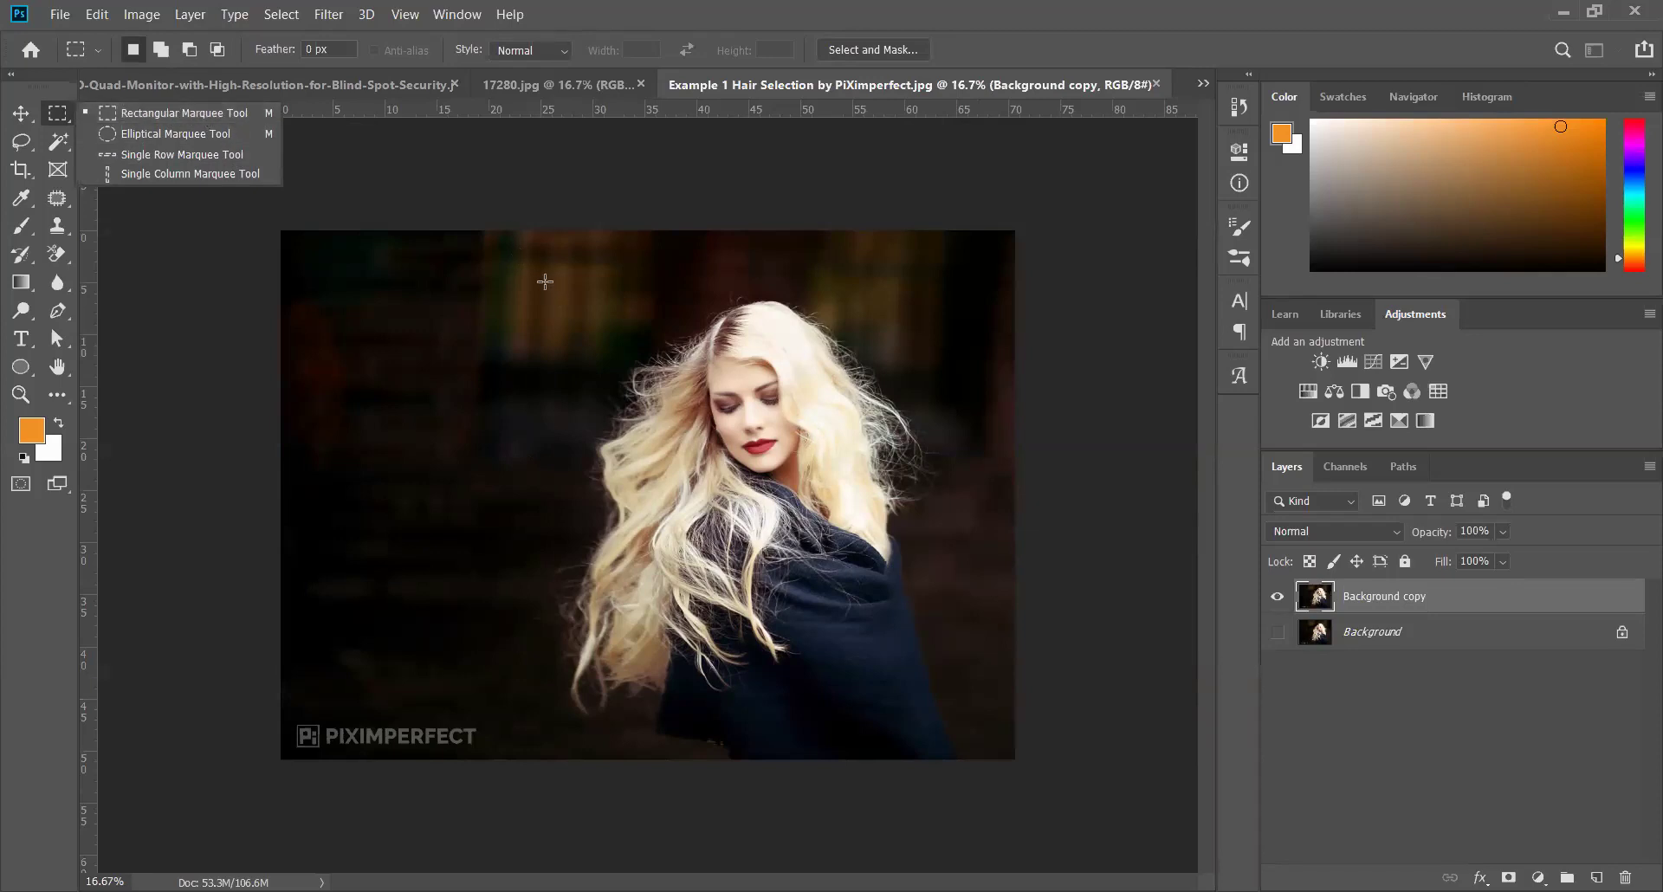
# Step: Marquee a rectangle around the woman, delete its pixels, then undo the deletion
pyautogui.moveTo(545, 282); pyautogui.dragTo(925, 762)
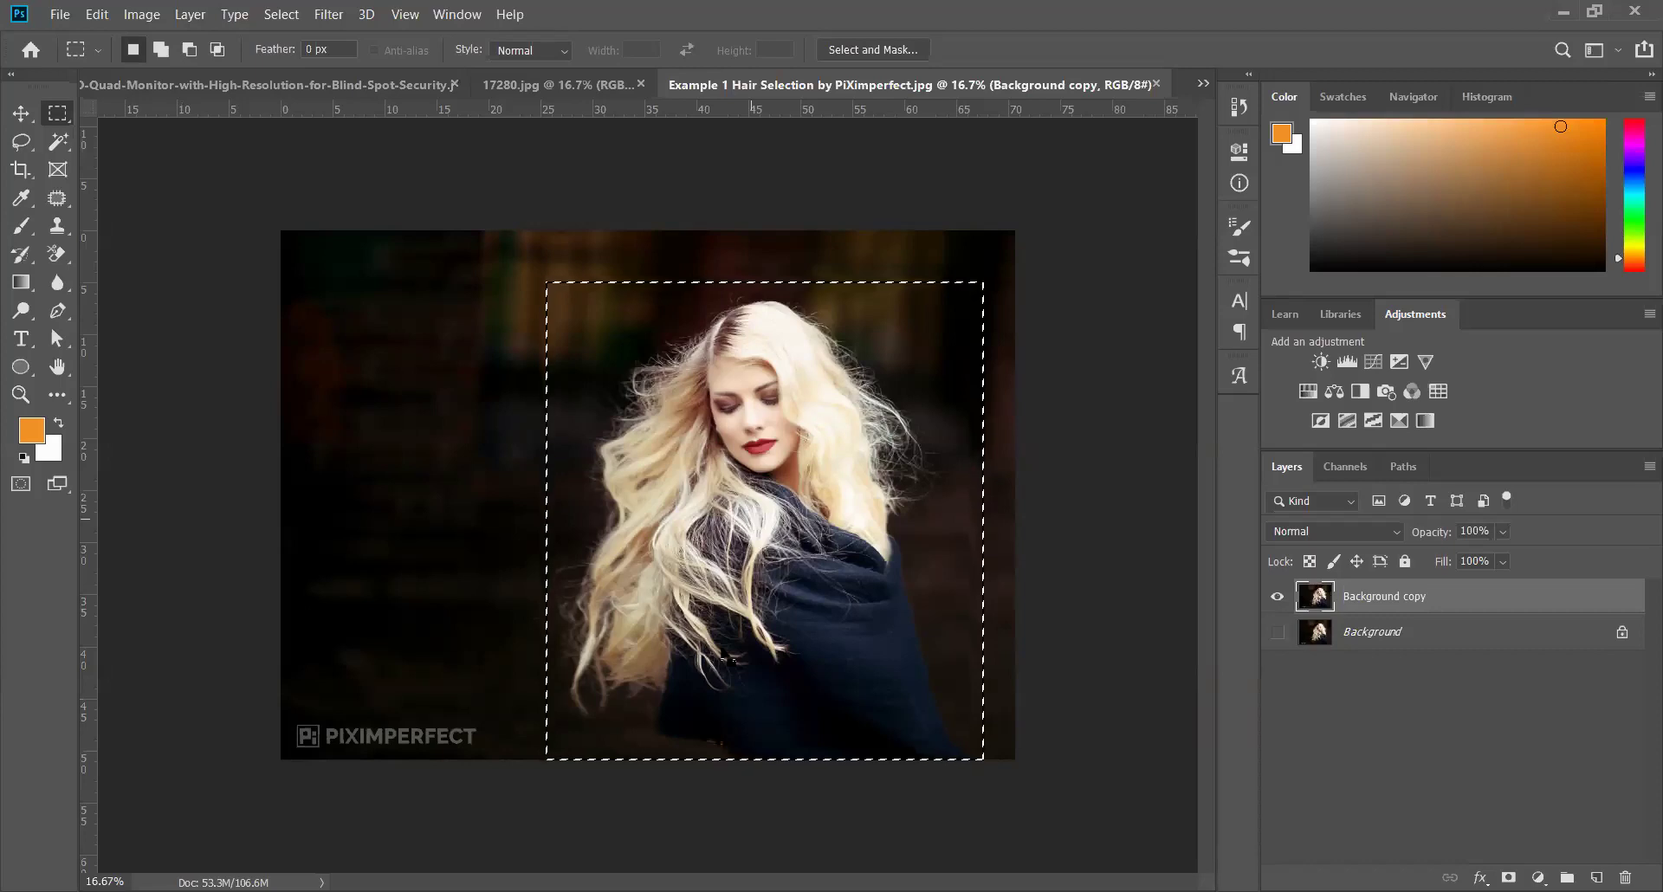
pyautogui.press('Delete')
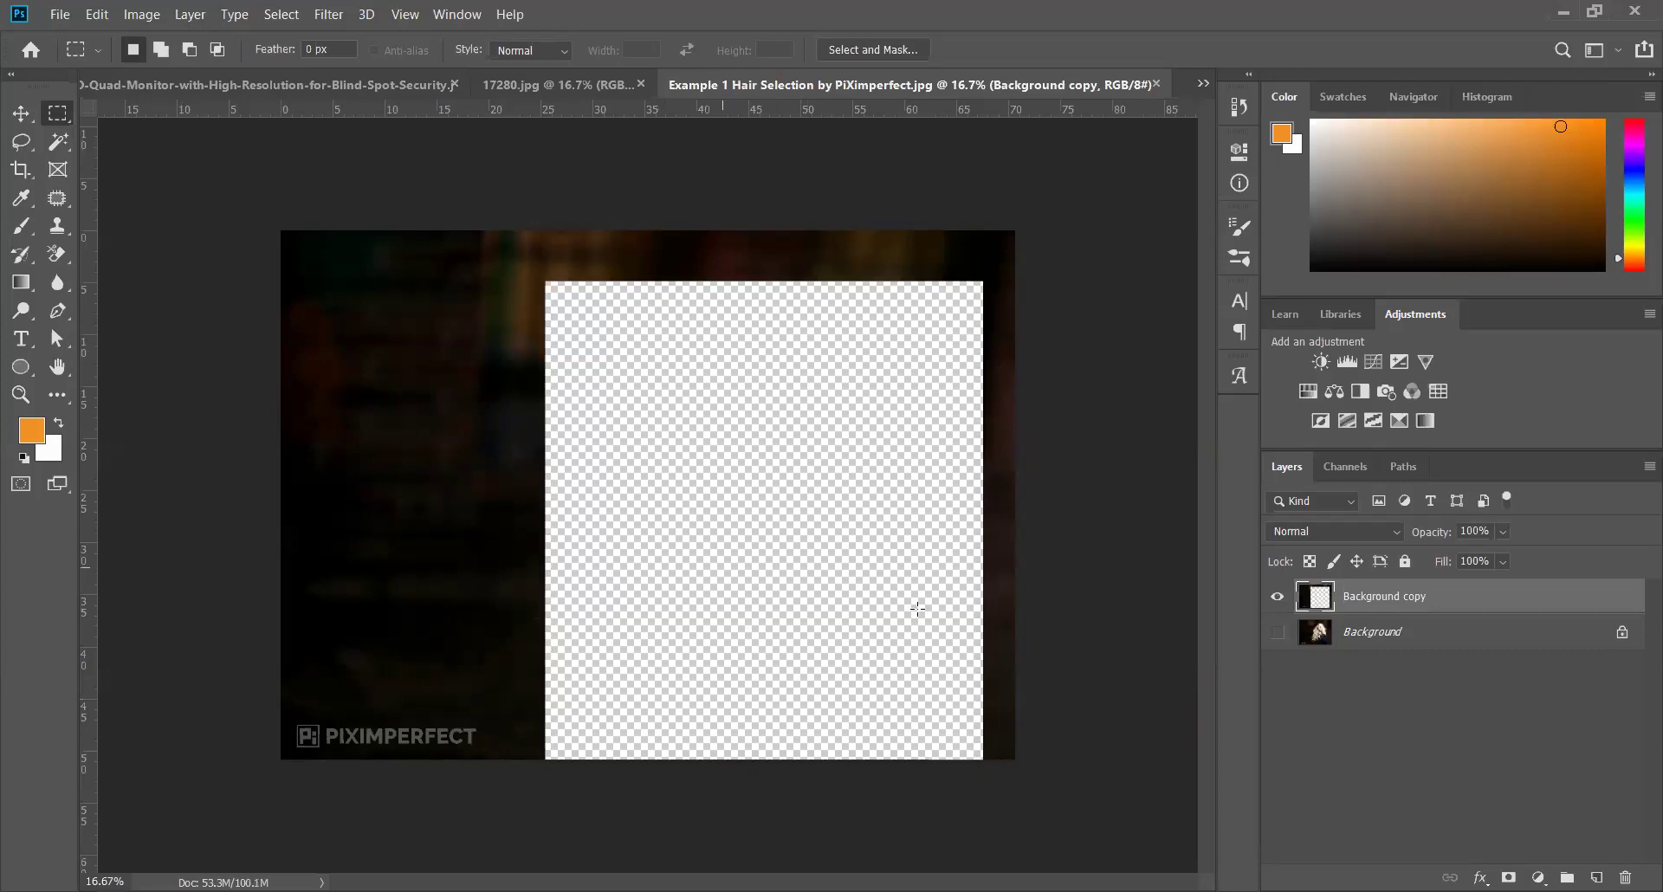
pyautogui.hotkey('ctrl', 'z')
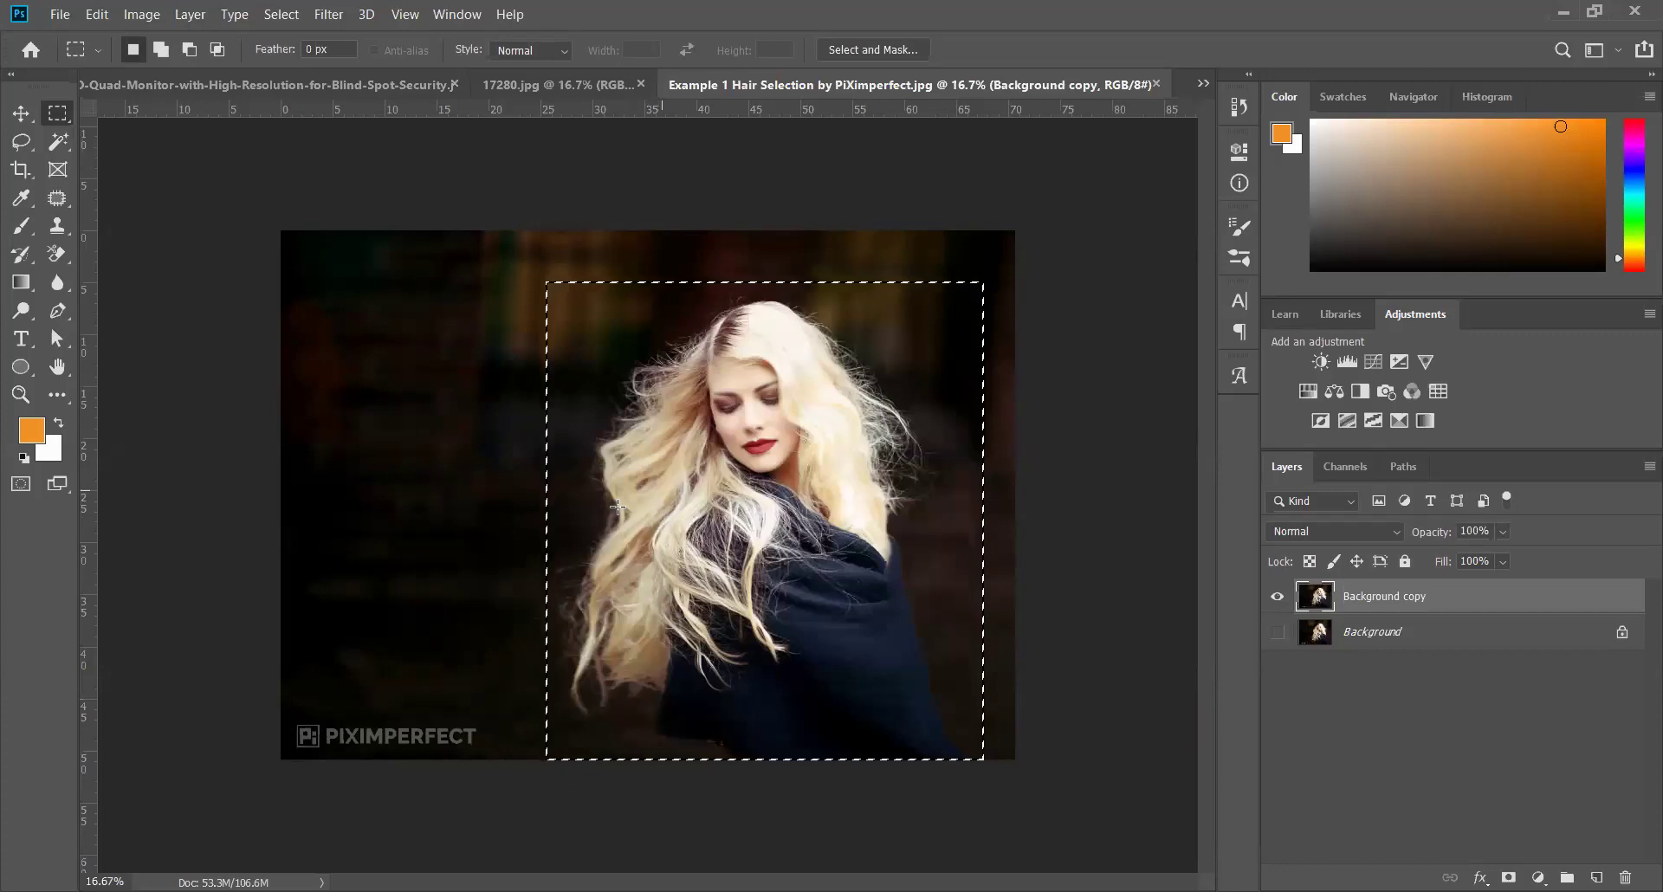
# Step: Shift the selected pixels with the Move tool, undo it, and return to the Rectangular Marquee
pyautogui.click(21, 113)
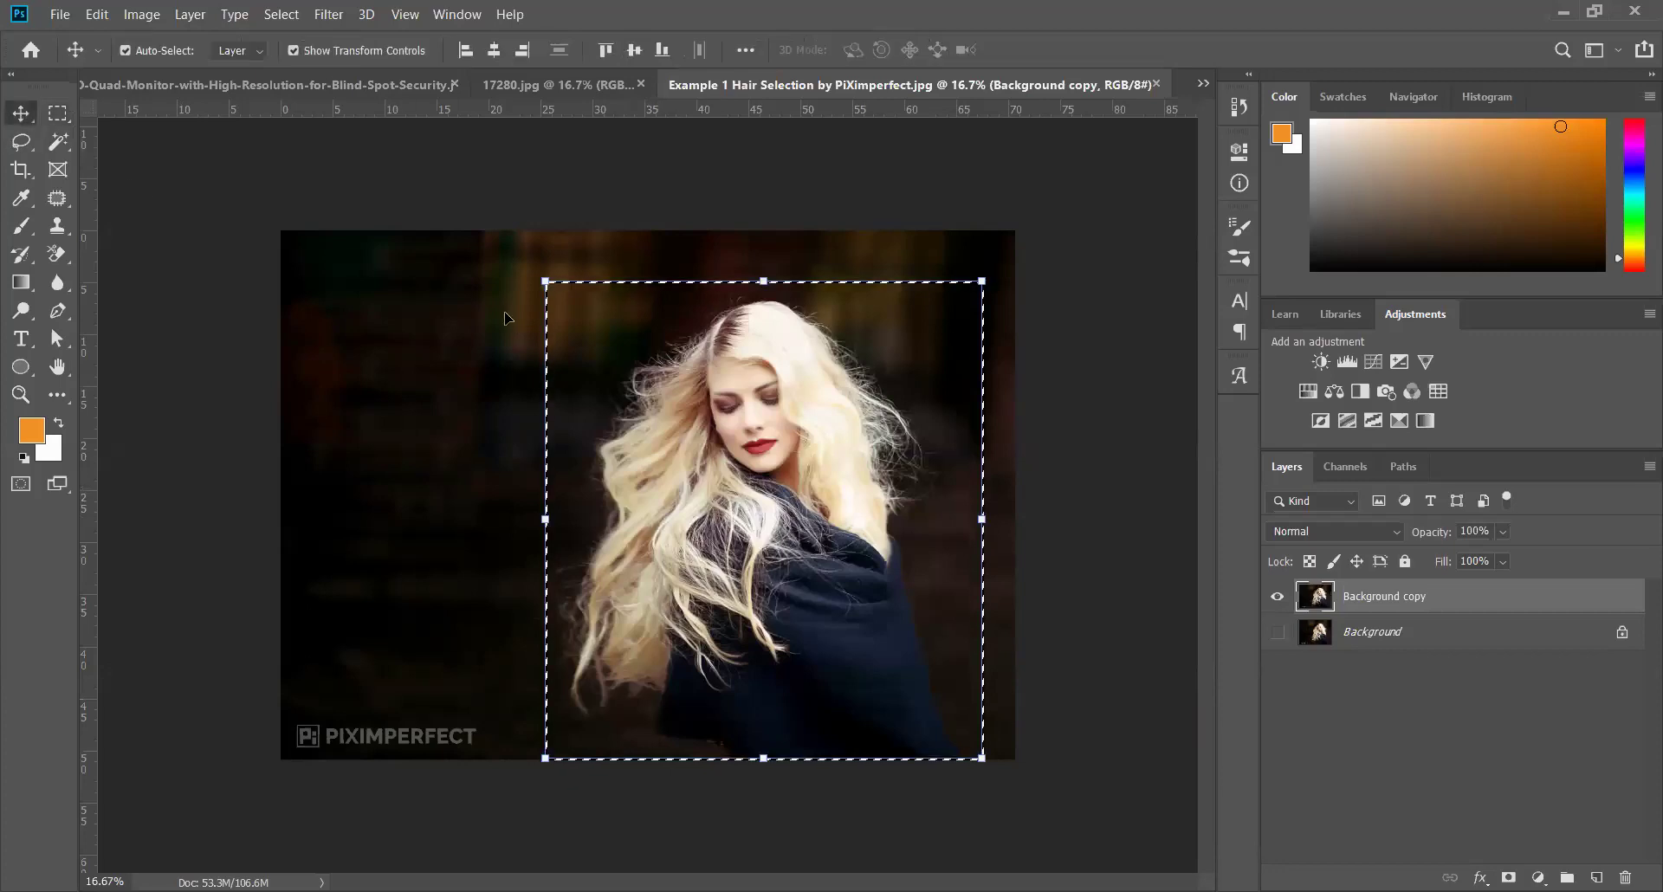
pyautogui.moveTo(670, 311); pyautogui.dragTo(642, 283)
pyautogui.hotkey('ctrl', 'z')
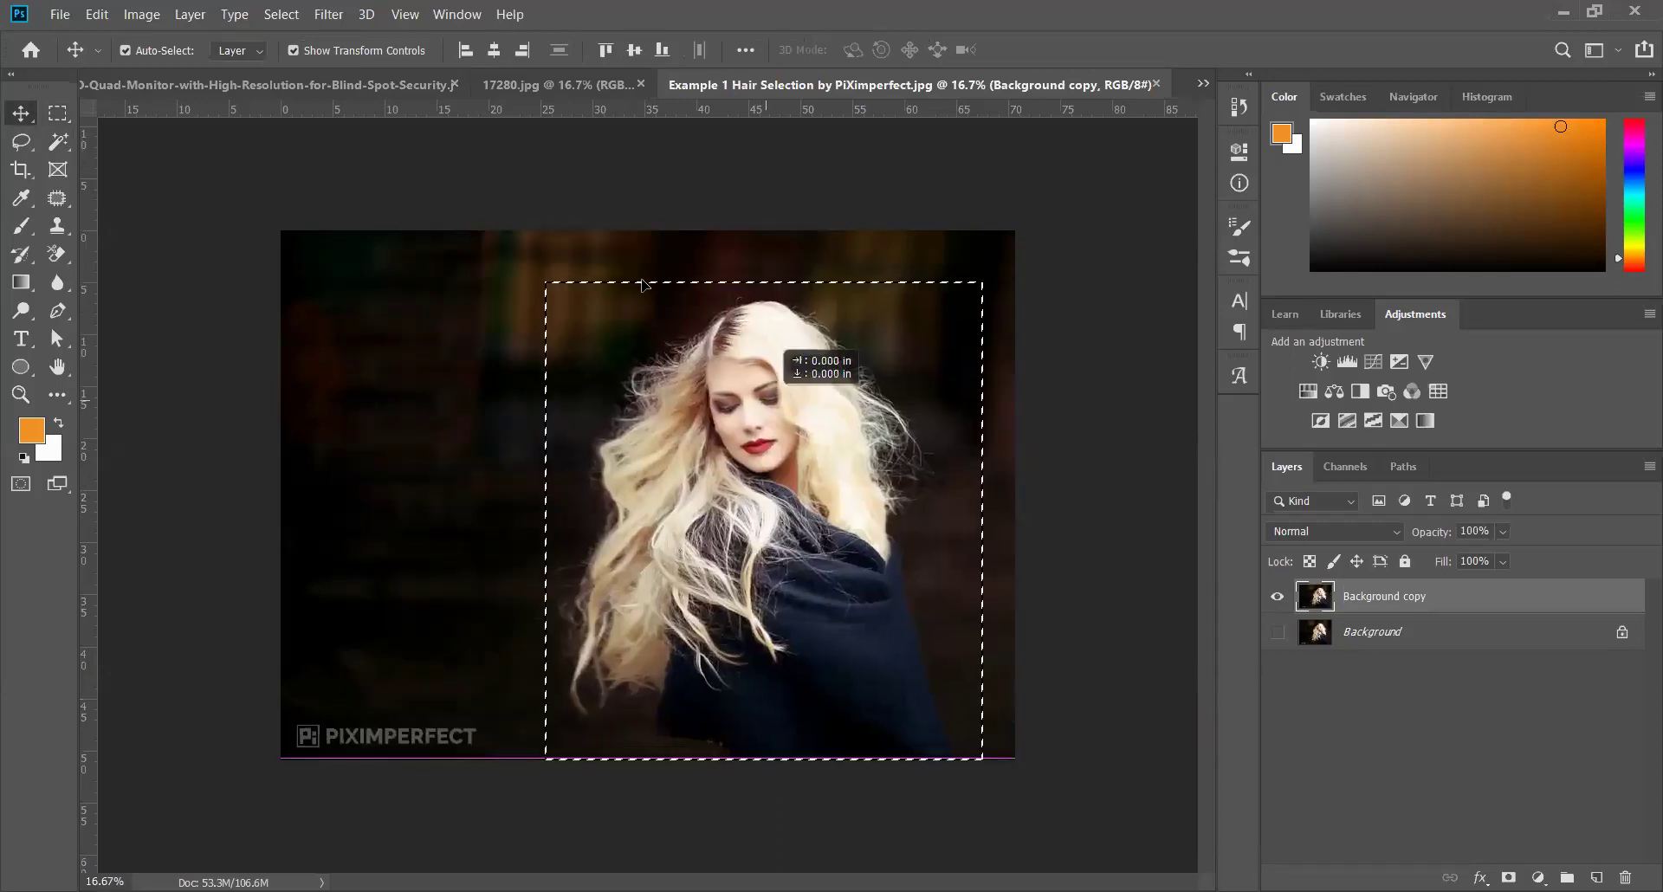
pyautogui.click(70, 112)
pyautogui.rightClick(57, 112)
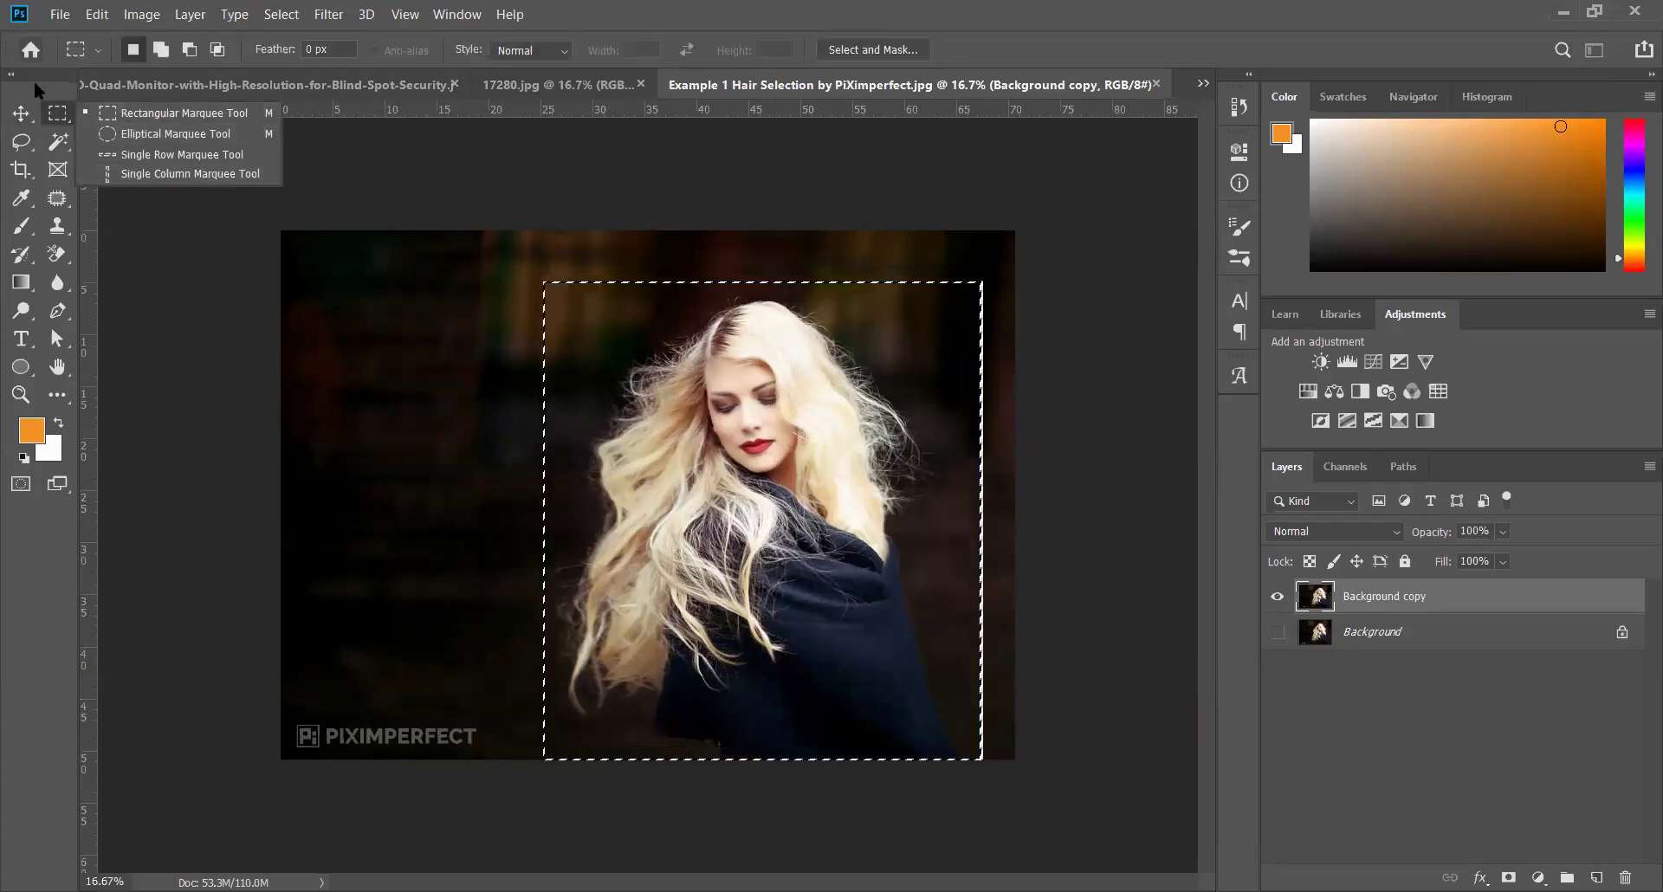
# Step: Create a new blank white document, Untitled-1 at 3030 × 3309 px
pyautogui.click(60, 14)
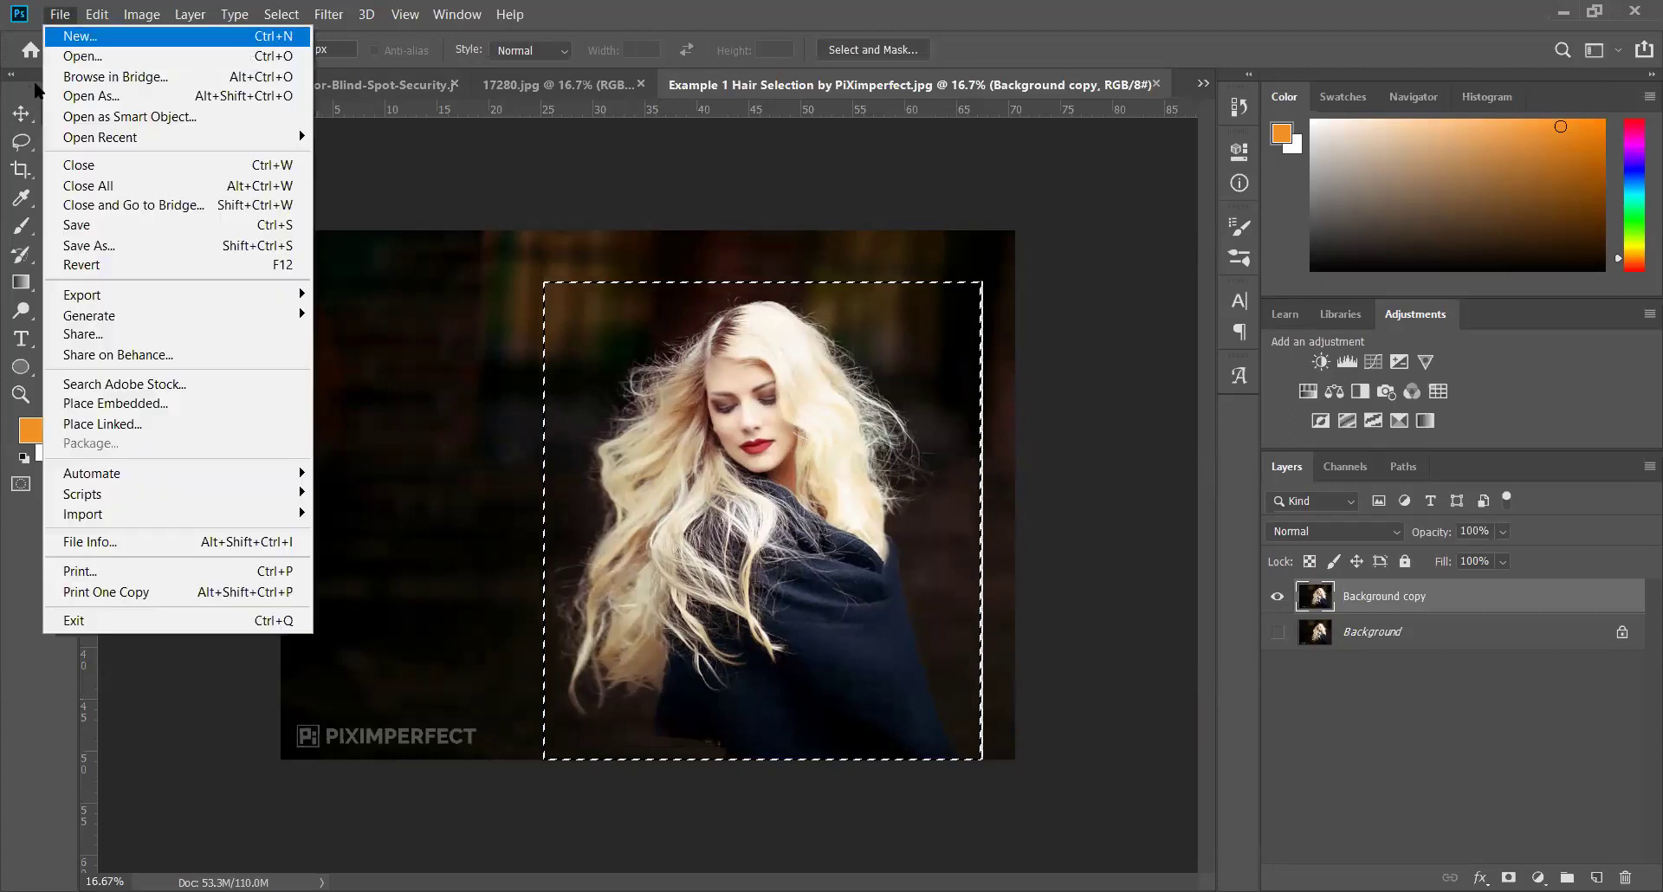
pyautogui.click(78, 33)
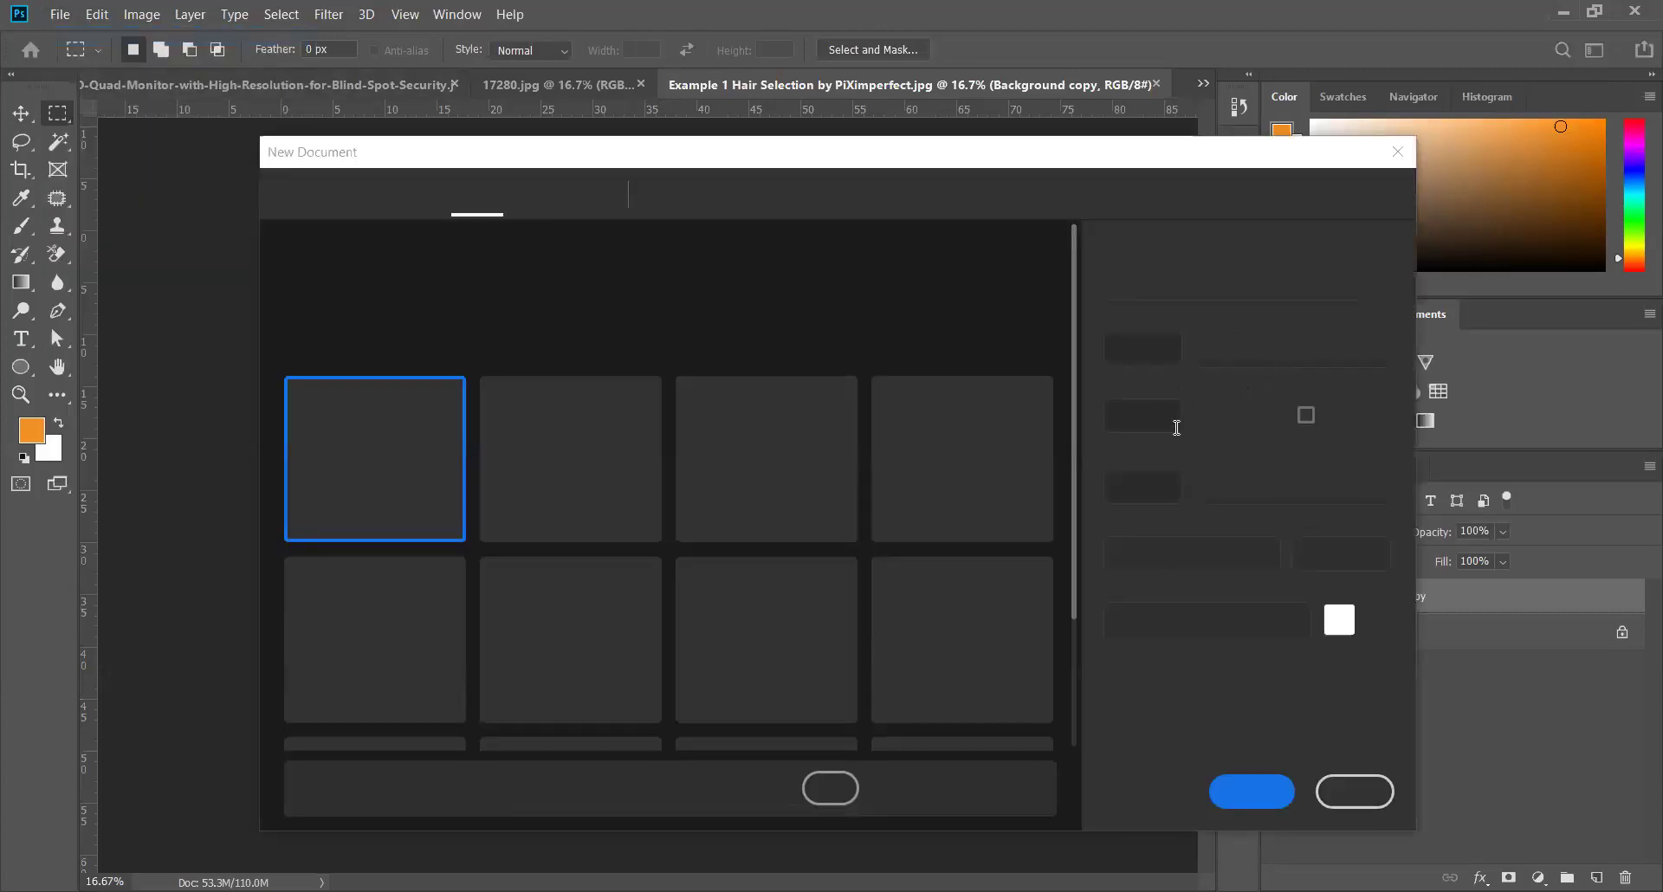
pyautogui.click(1263, 792)
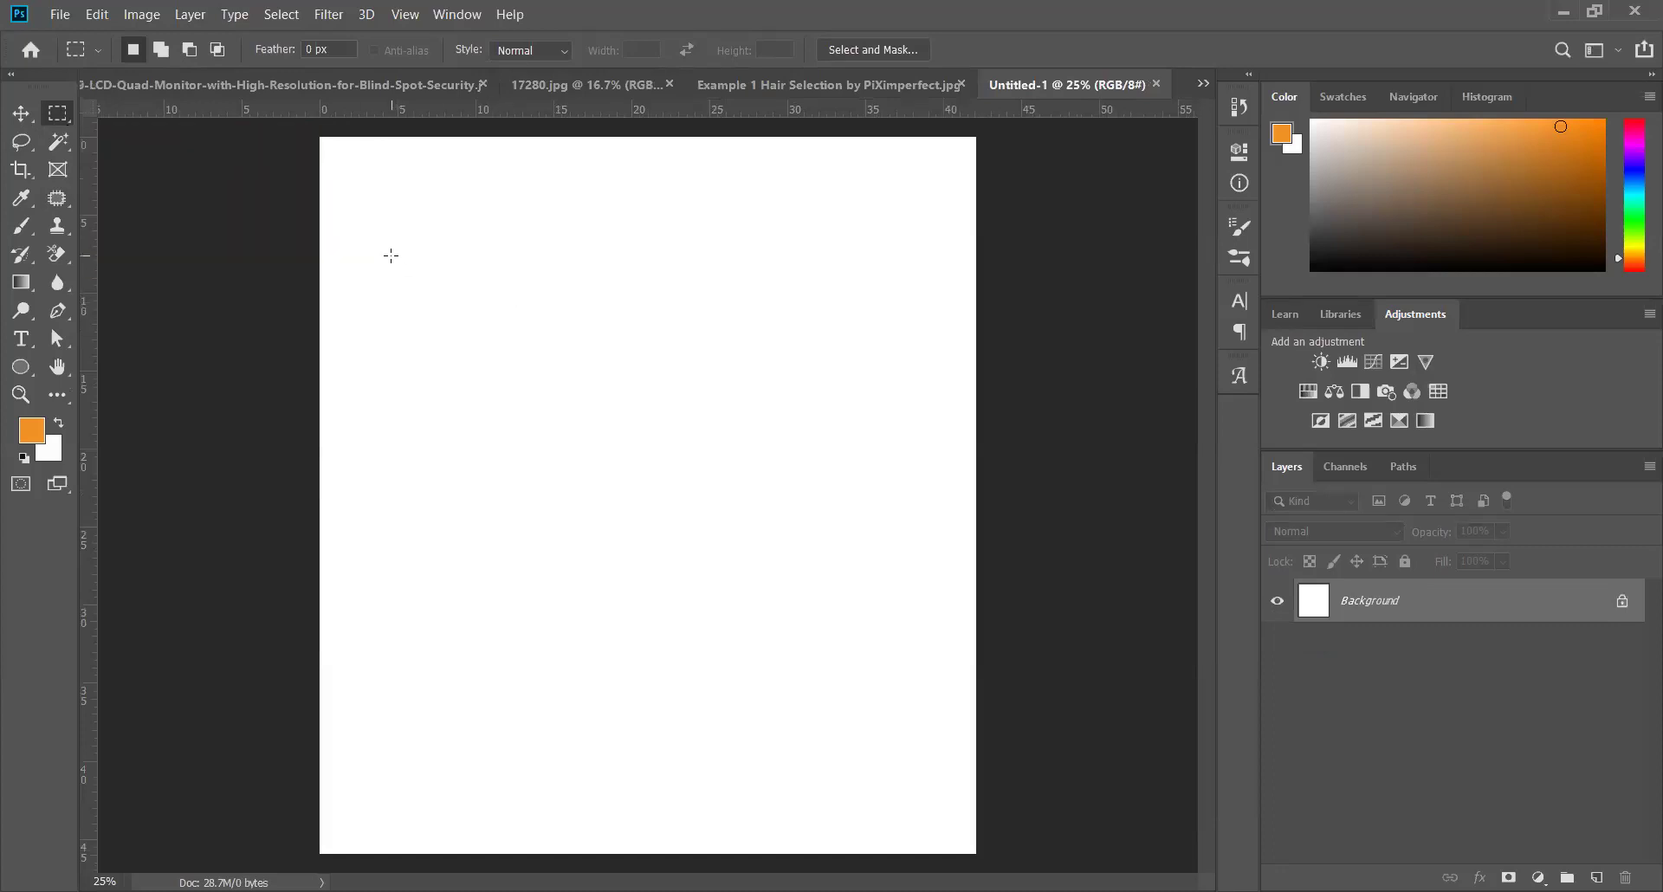
# Step: Duplicate the new document's Background layer as Background copy
pyautogui.rightClick(1422, 617)
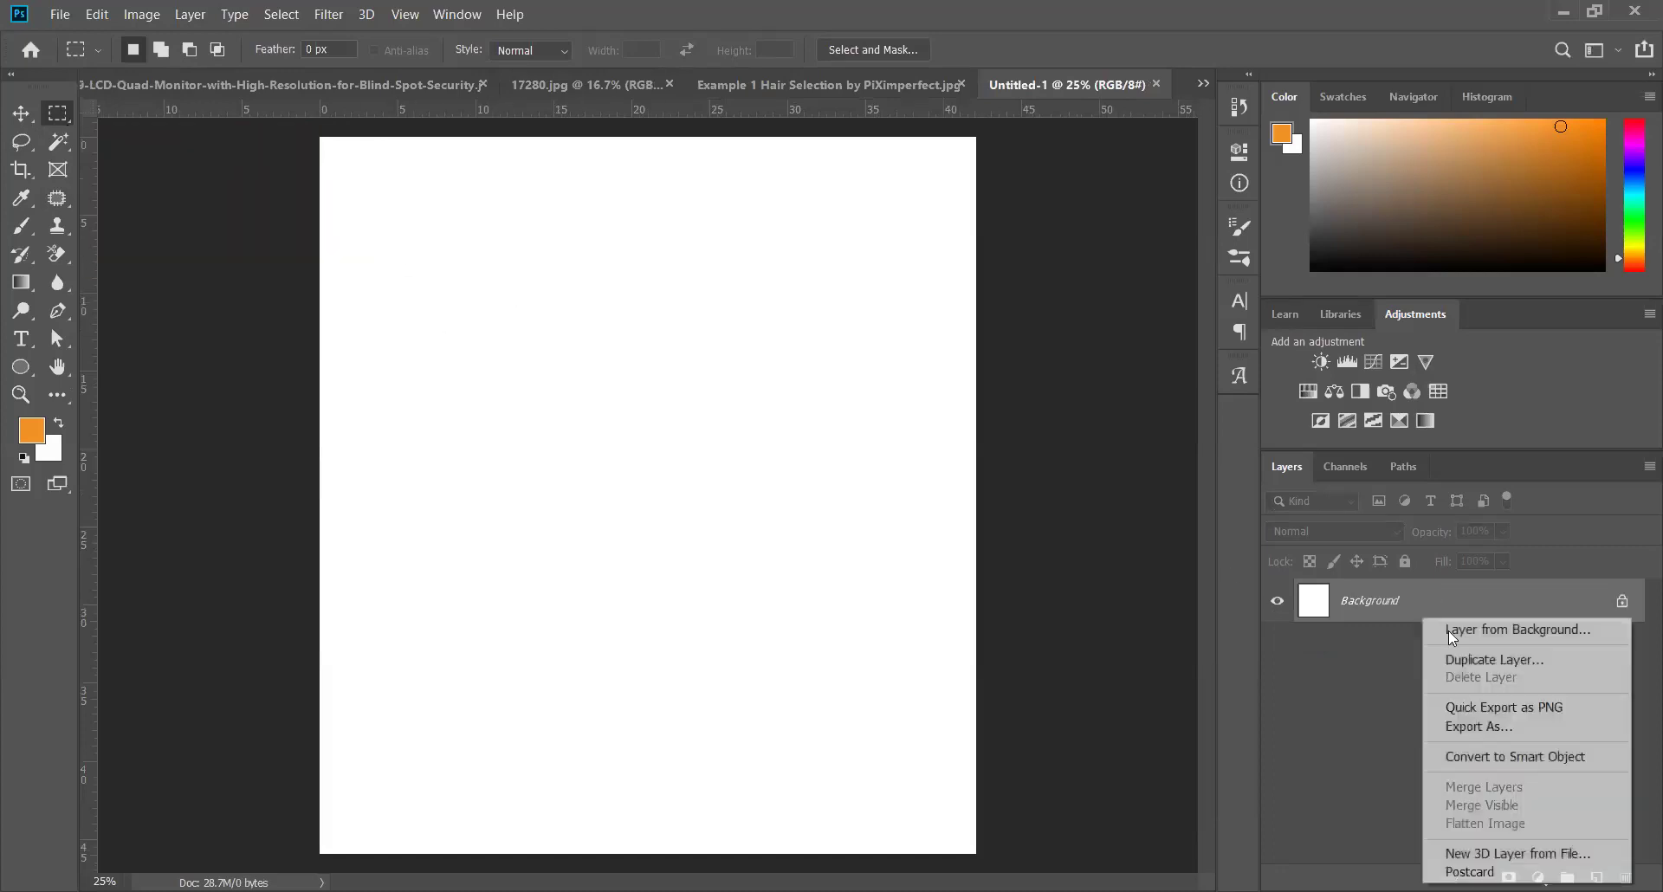
pyautogui.click(1477, 661)
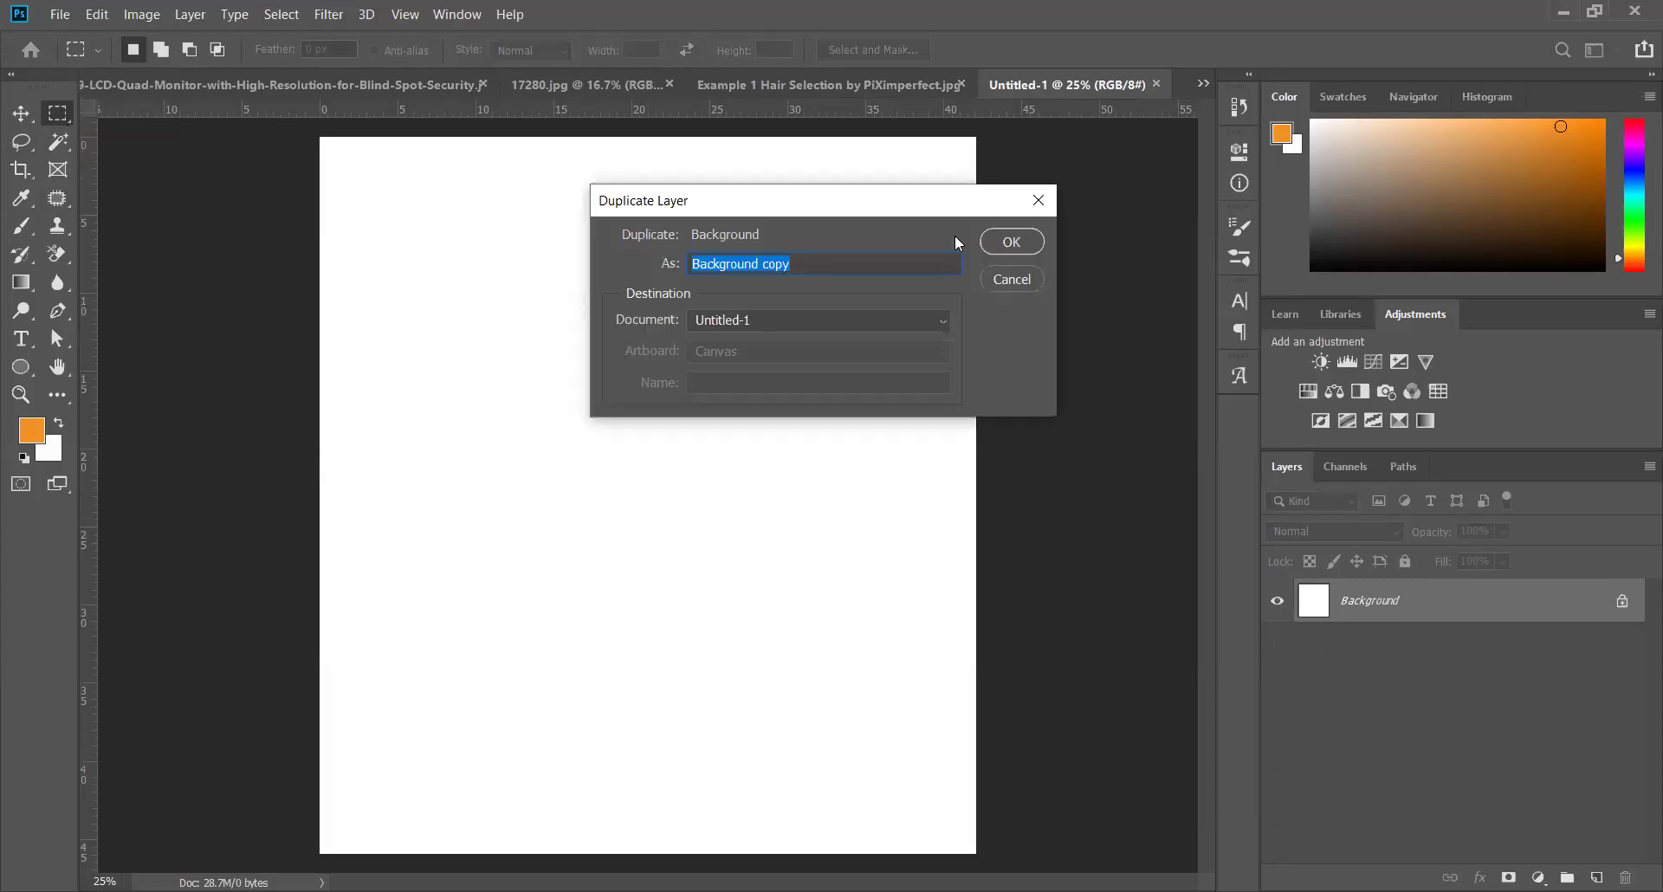
pyautogui.click(997, 241)
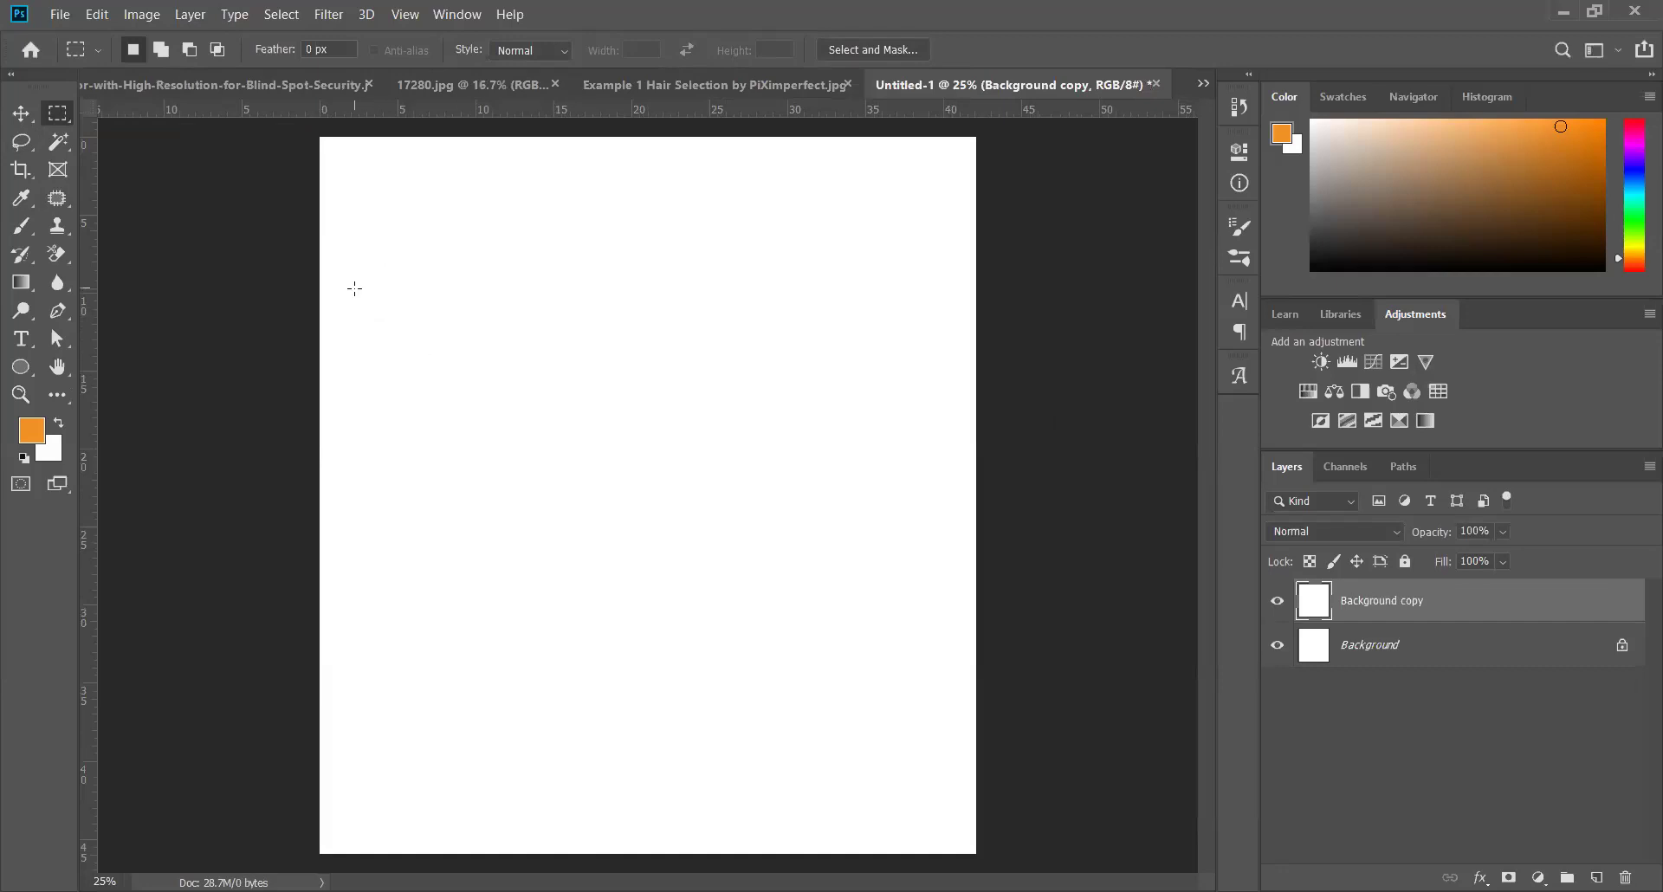
# Step: Drag a wide rectangular selection across the upper part of the white canvas
pyautogui.moveTo(368, 282); pyautogui.dragTo(923, 508)
# Step: In the foreground Color Picker, enter G 255 with hue, saturation and brightness 0
pyautogui.click(31, 440)
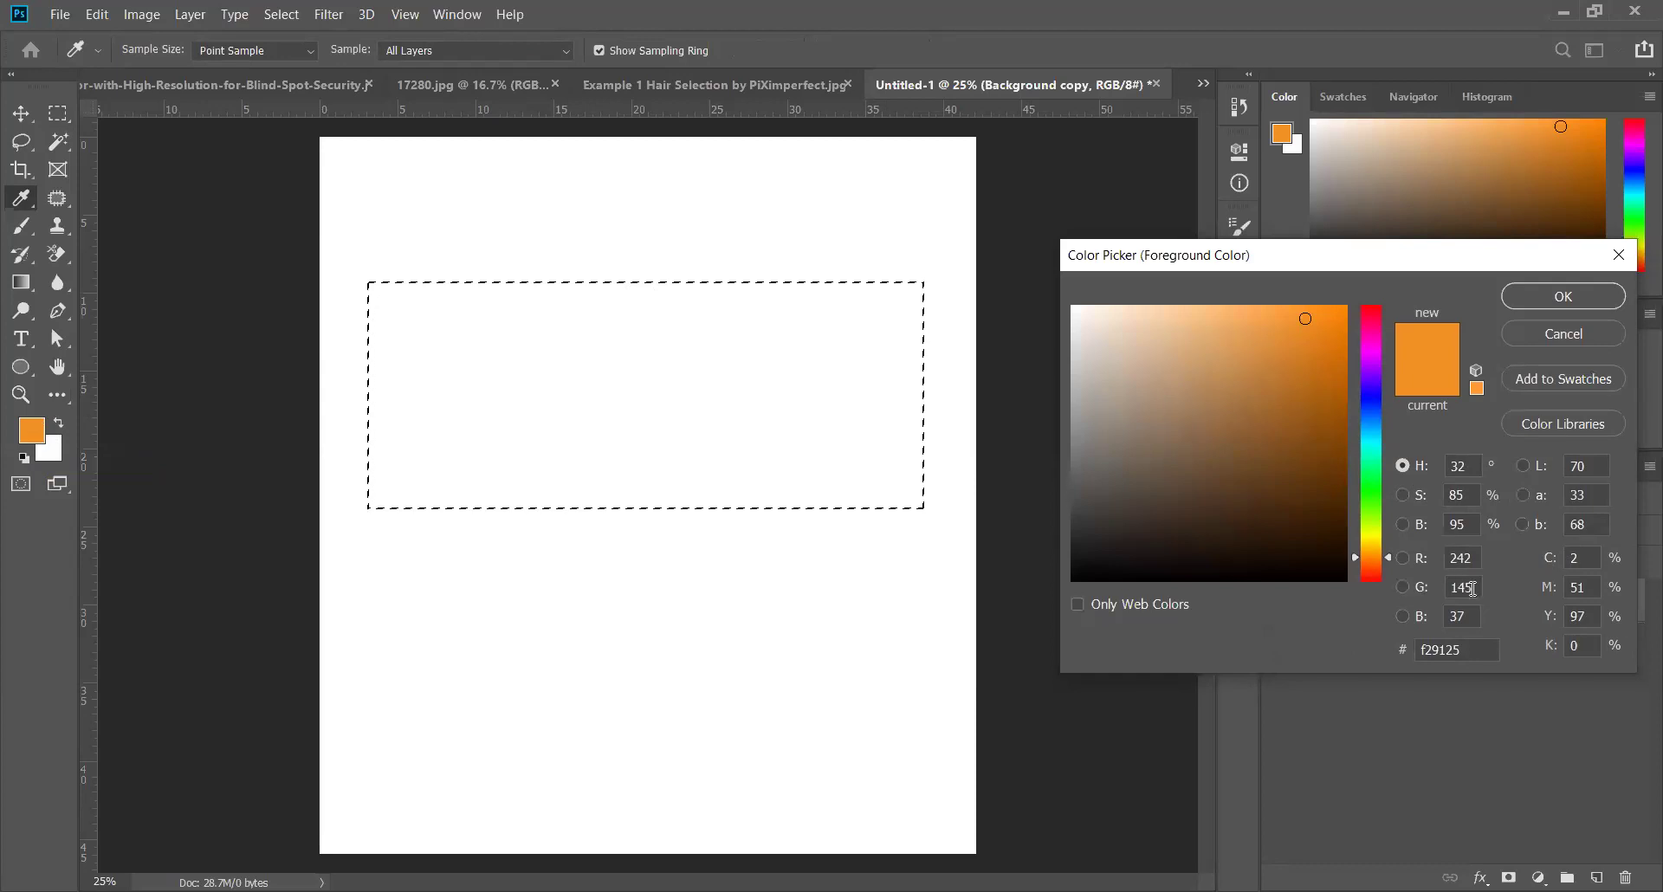
pyautogui.doubleClick(1471, 587)
pyautogui.write('255')
pyautogui.doubleClick(1470, 466)
pyautogui.write('0')
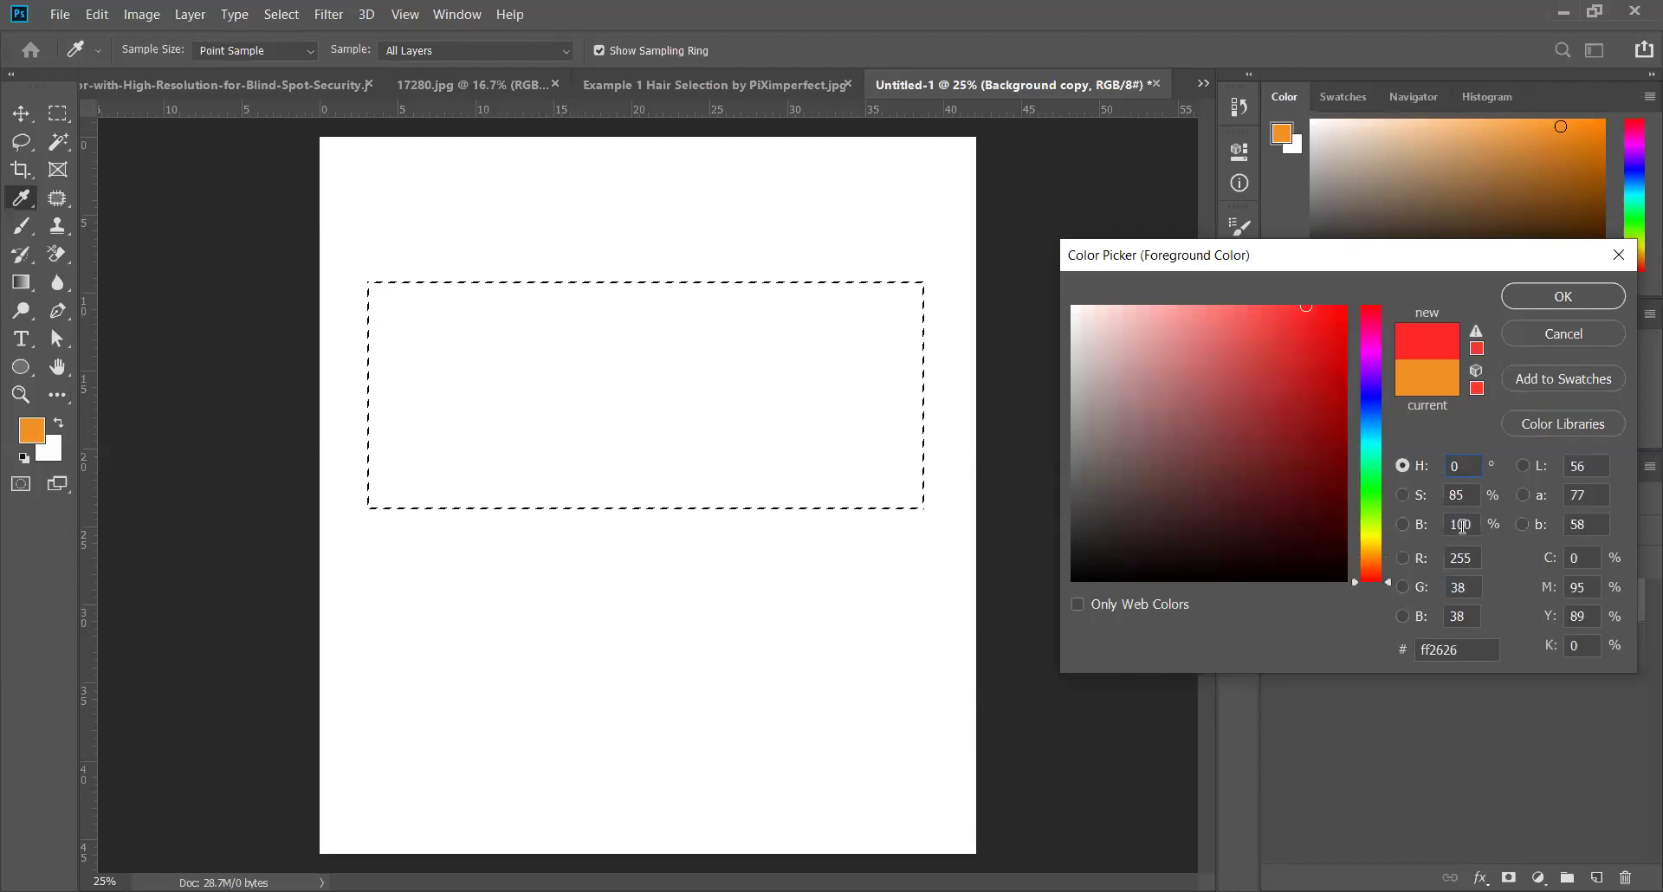
pyautogui.doubleClick(1458, 494)
pyautogui.write('0')
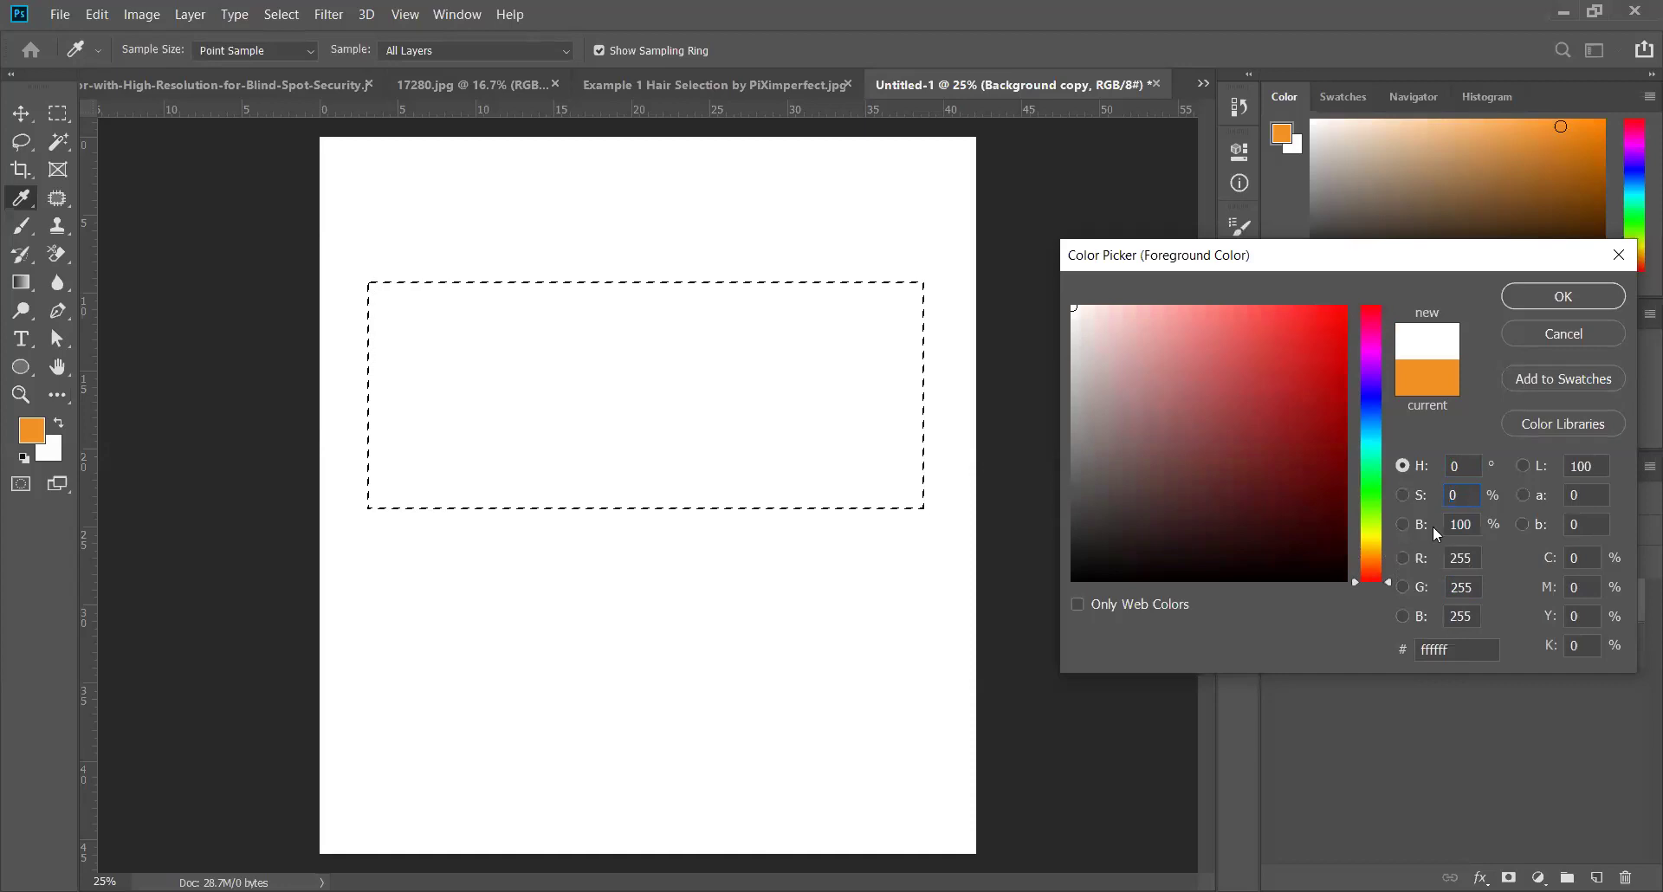
pyautogui.doubleClick(1462, 525)
pyautogui.write('0')
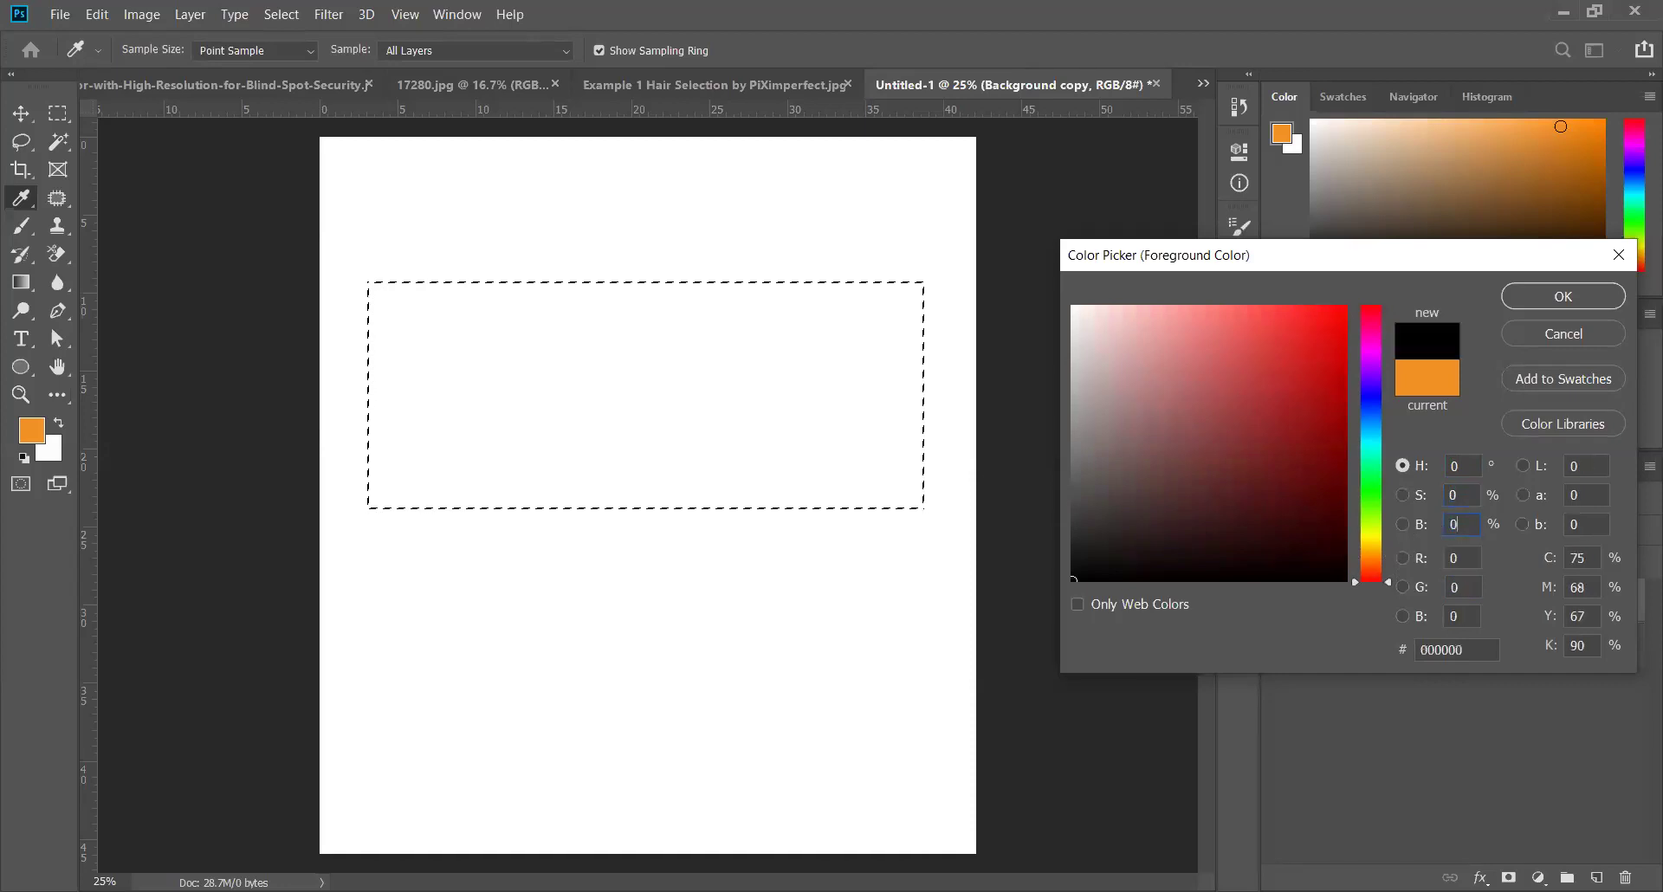
# Step: Switch the colour field to the G channel, set G to 255, then return to H
pyautogui.click(1401, 586)
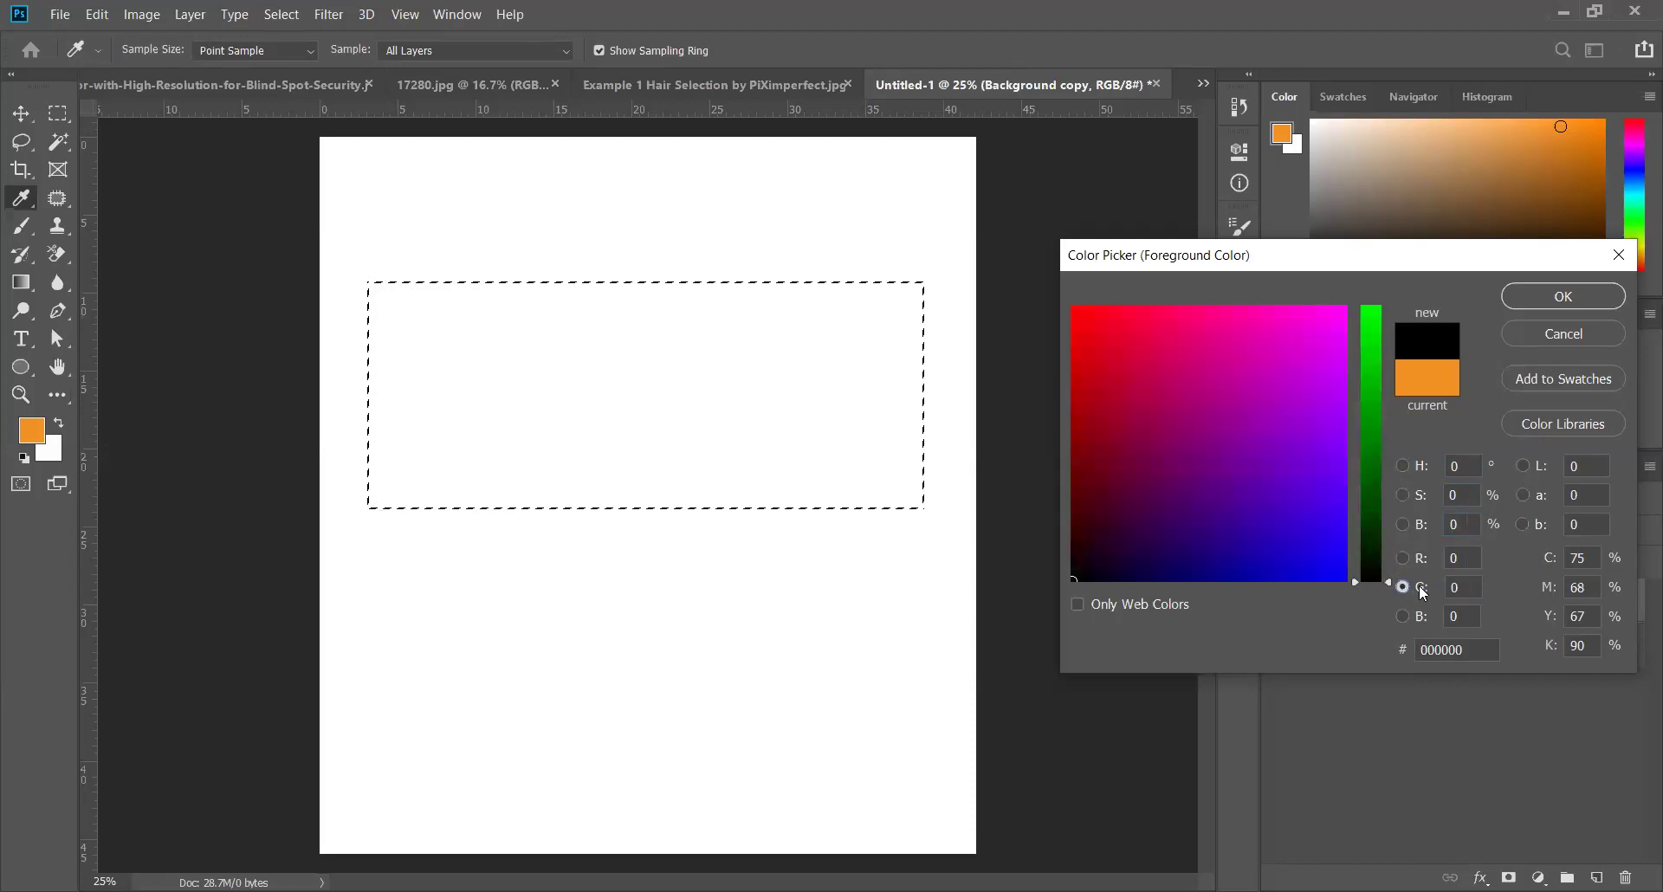
pyautogui.doubleClick(1461, 587)
pyautogui.write('255')
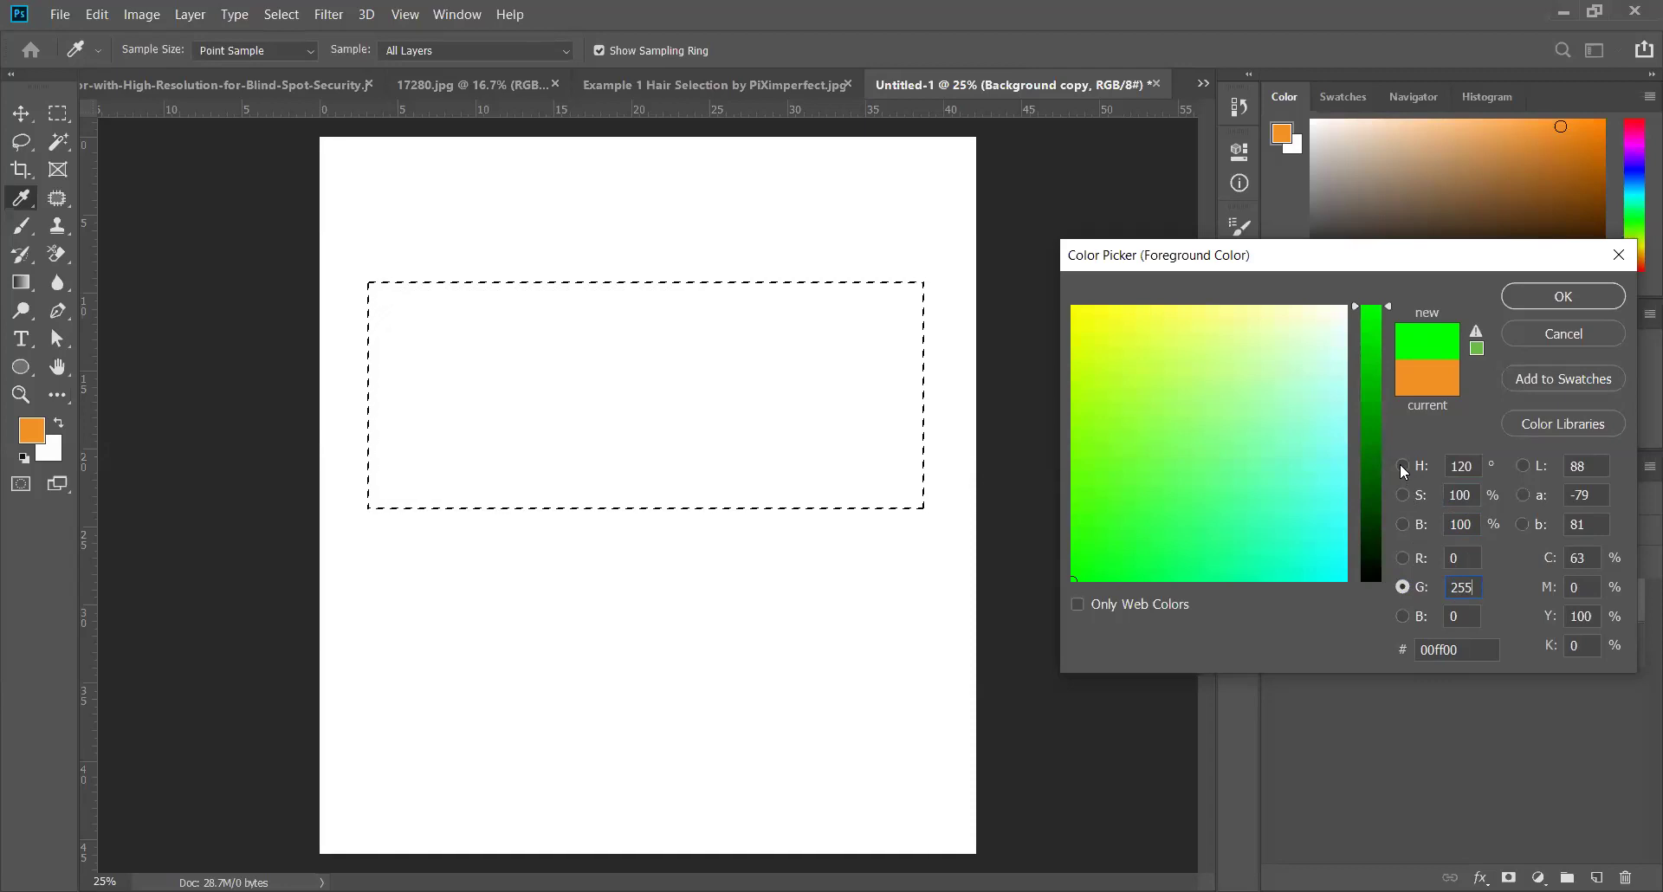
pyautogui.click(1402, 466)
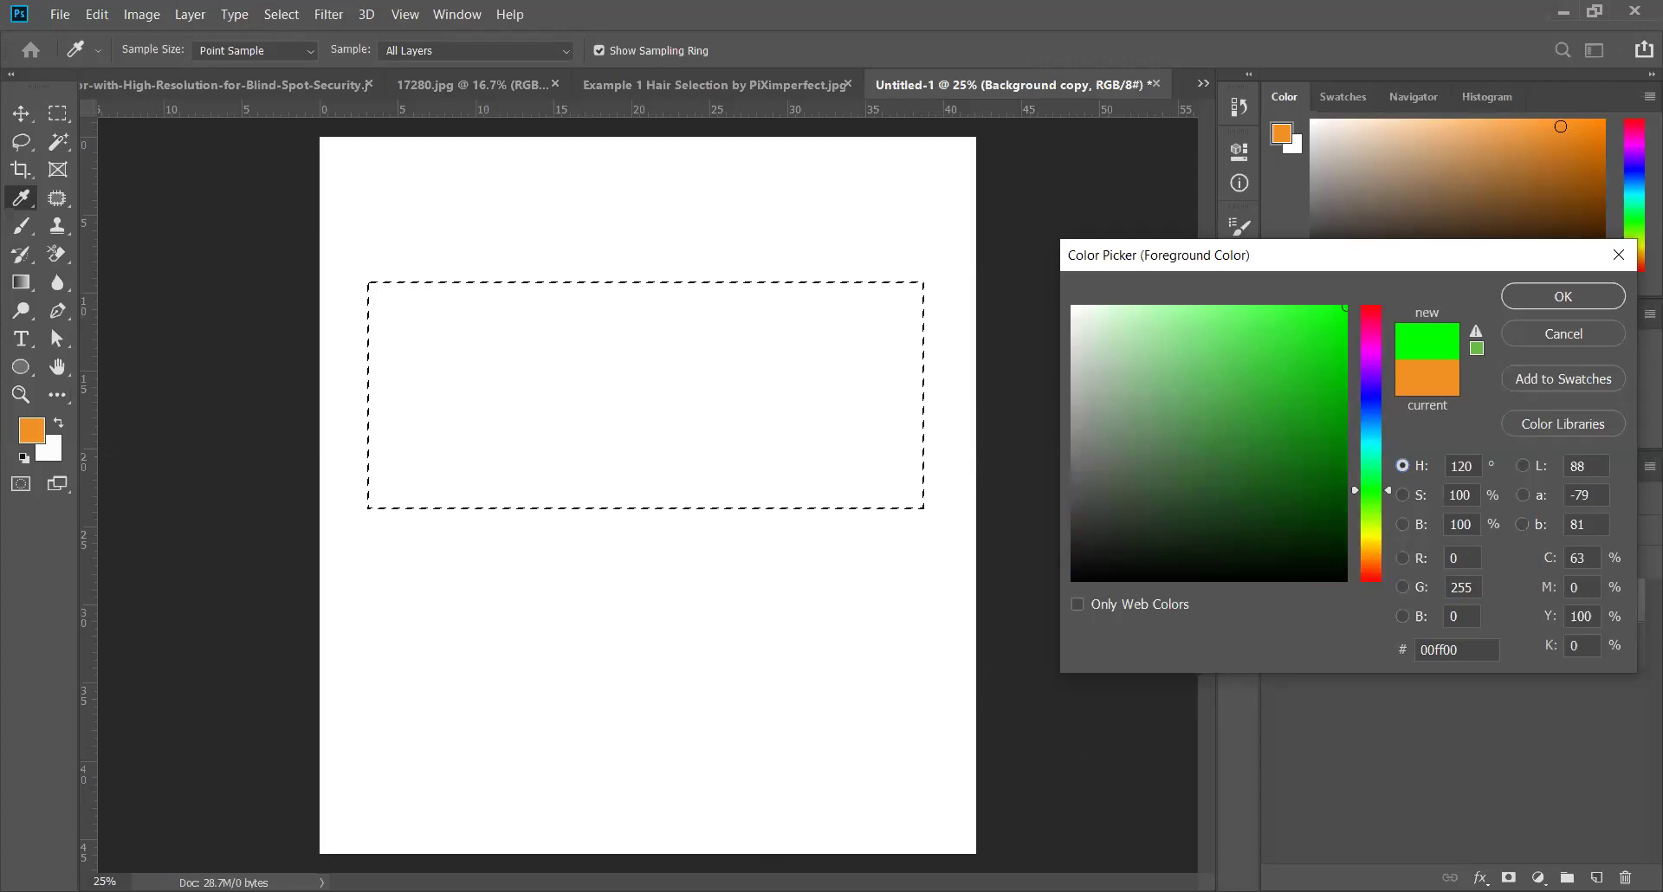
pyautogui.hotkey('alt', 'Tab')
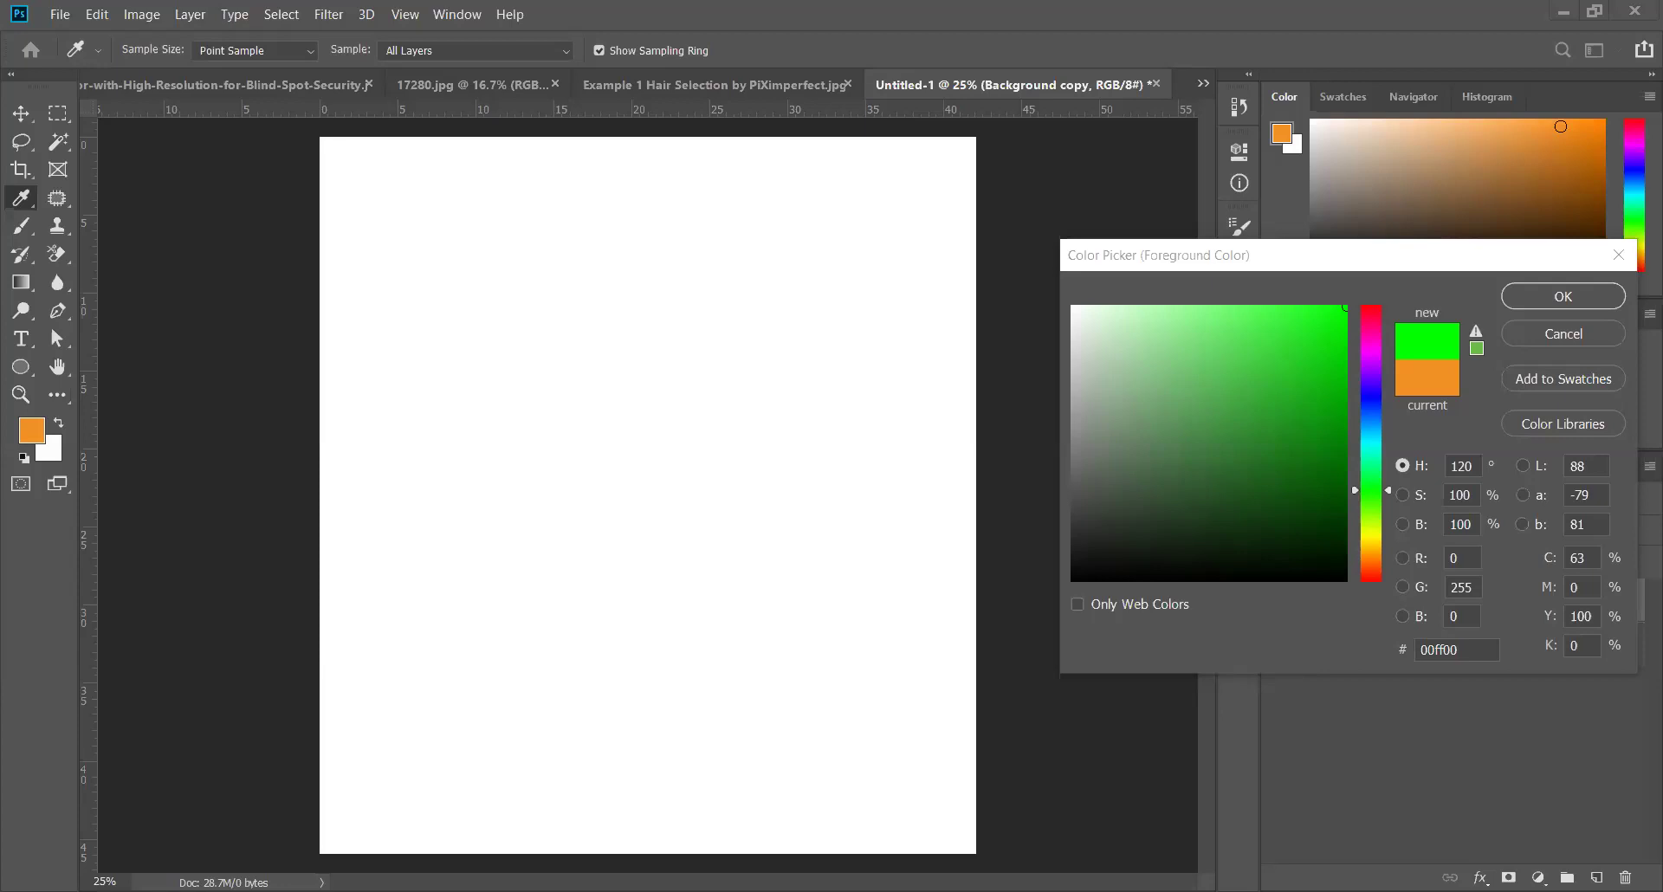
# Step: Set the foreground to dark green 03390d, starting from hex 006a4e, and fill the rectangle
pyautogui.click(1169, 662)
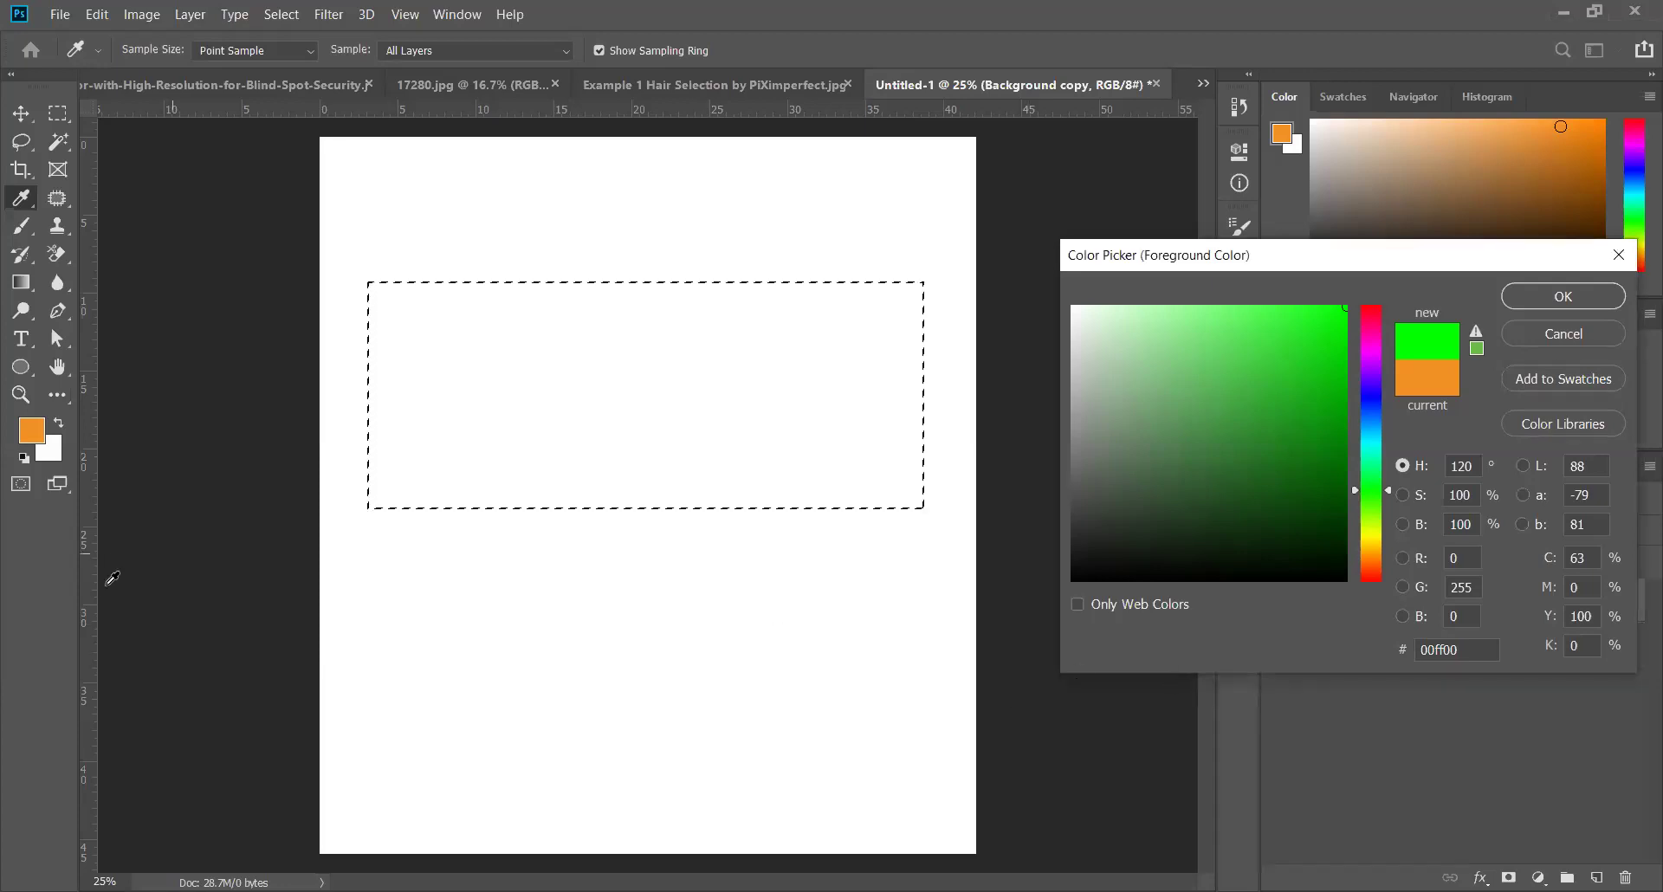
pyautogui.click(1473, 650)
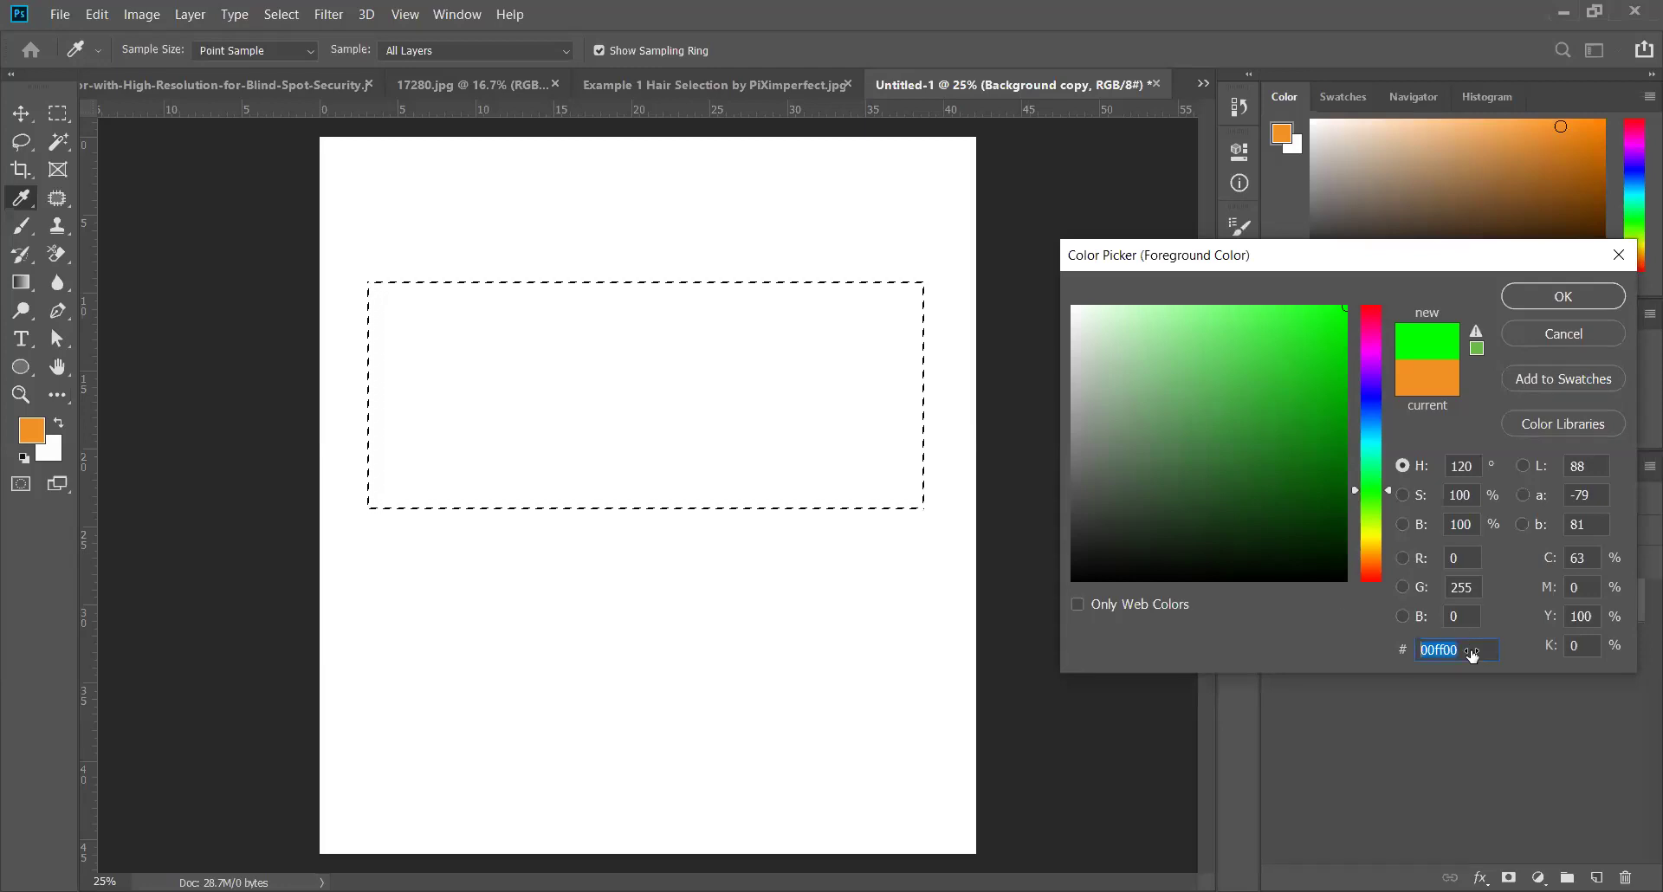
pyautogui.write('#006a4e')
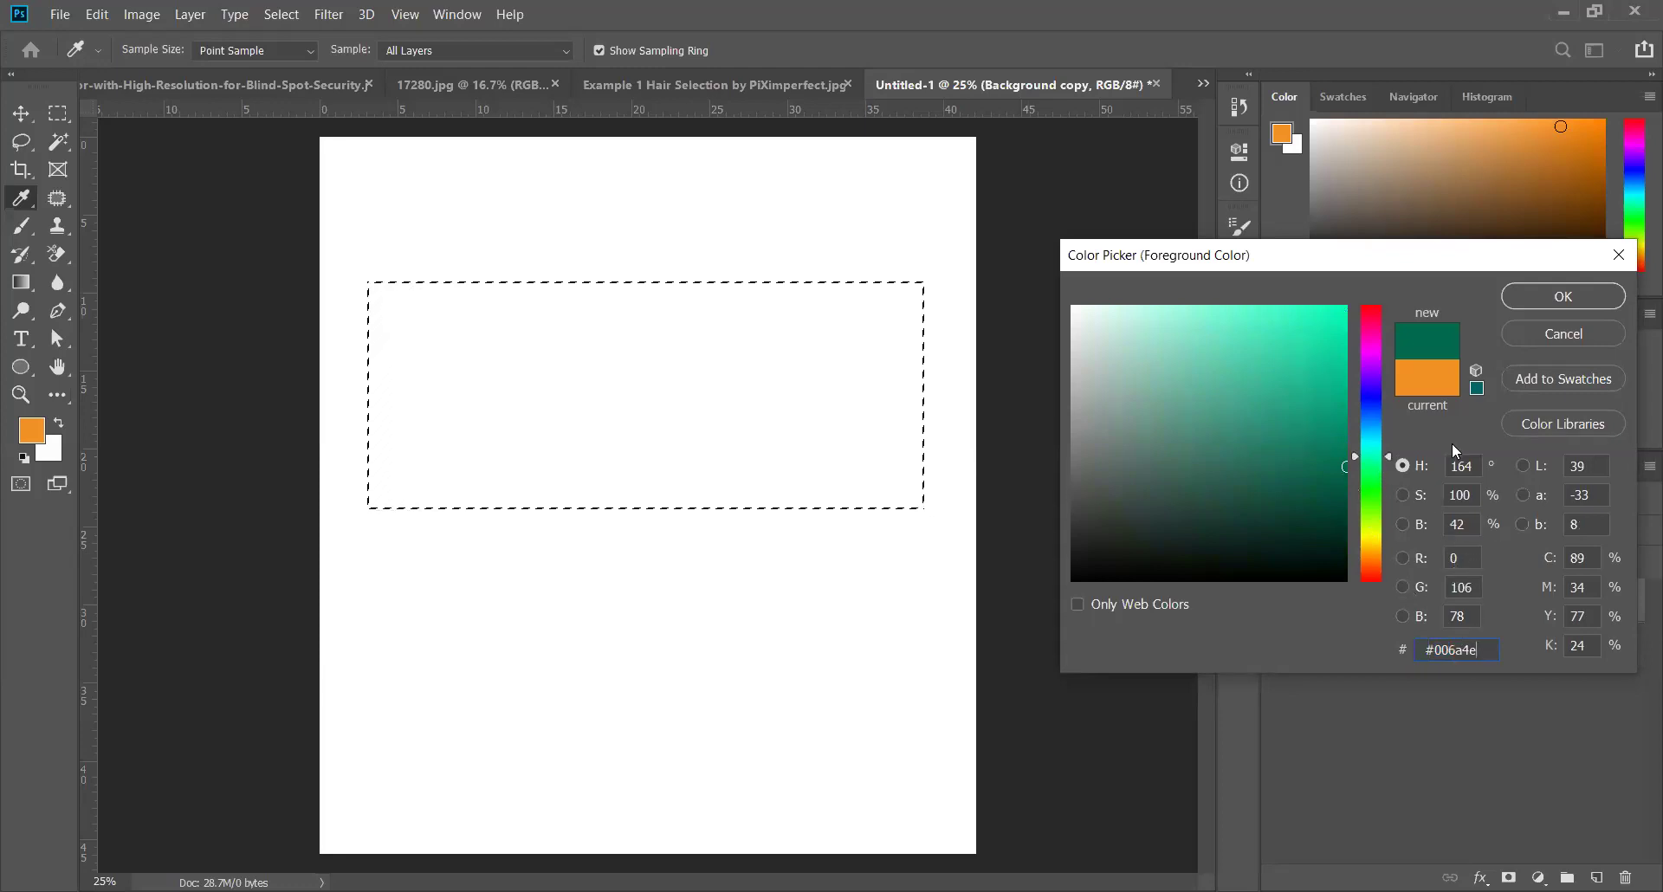
pyautogui.click(1370, 481)
pyautogui.click(1334, 518)
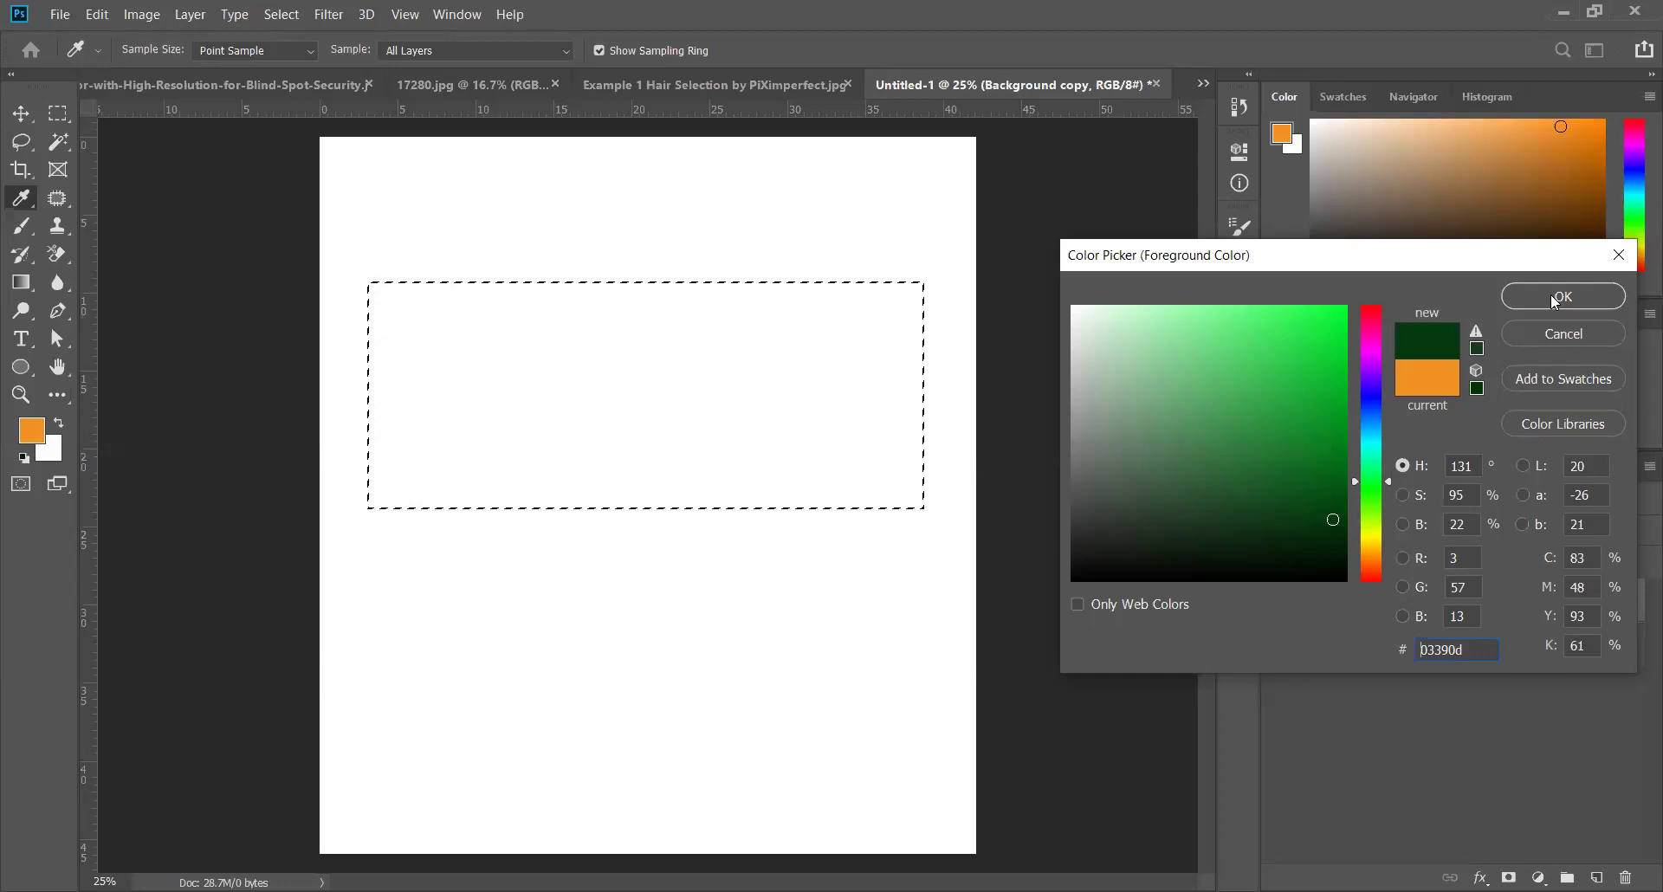
pyautogui.click(1555, 299)
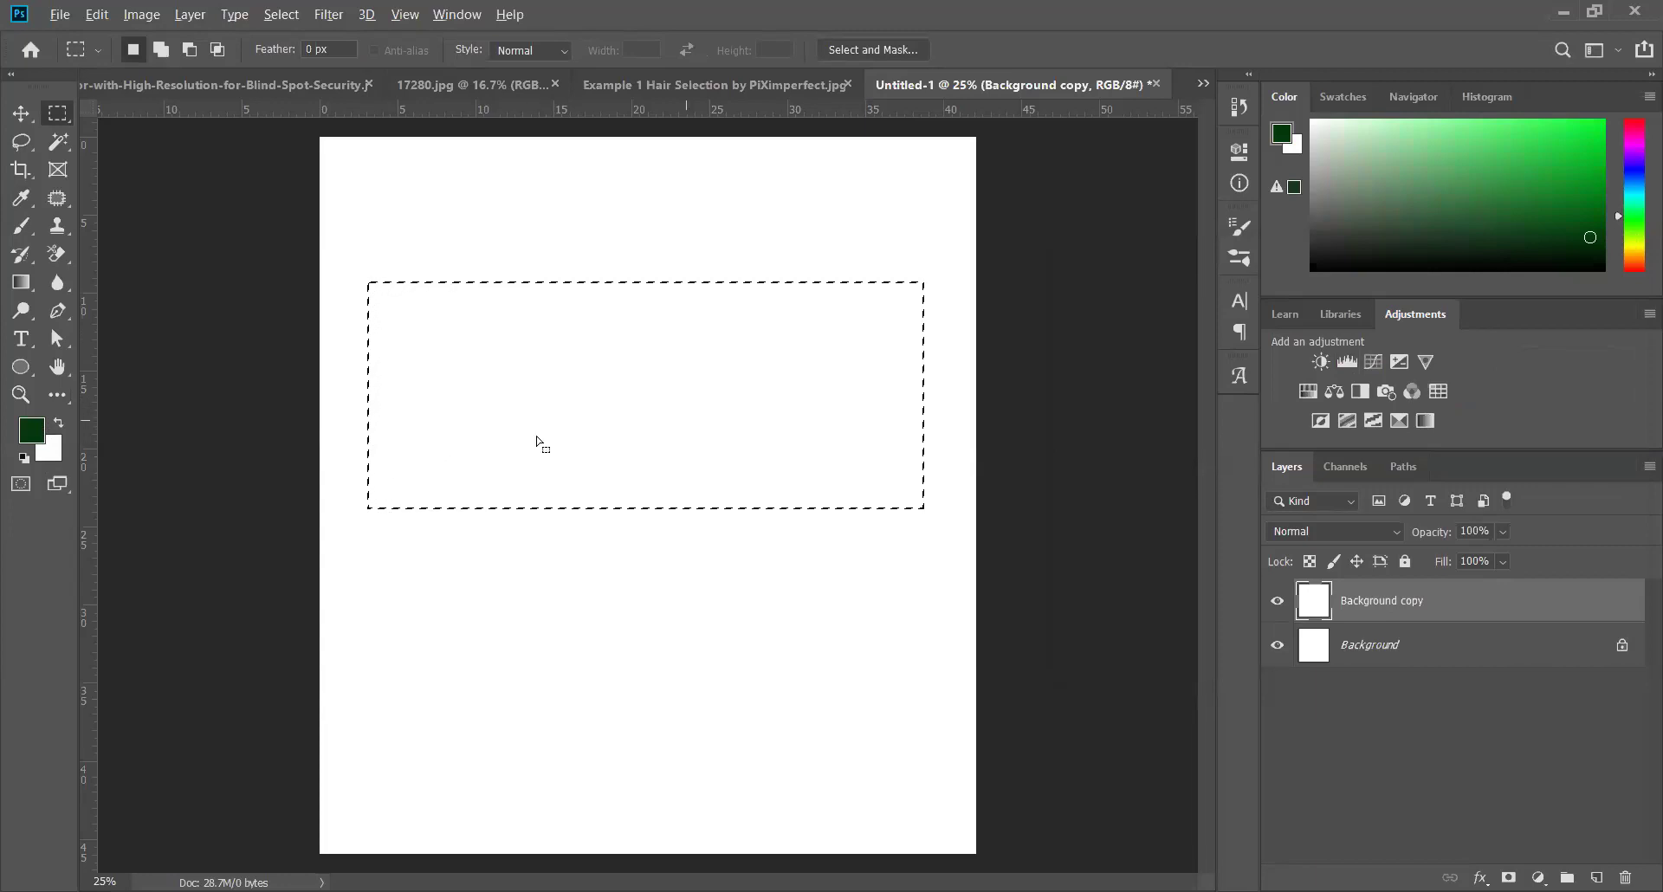
pyautogui.hotkey('alt', 'BackSpace')
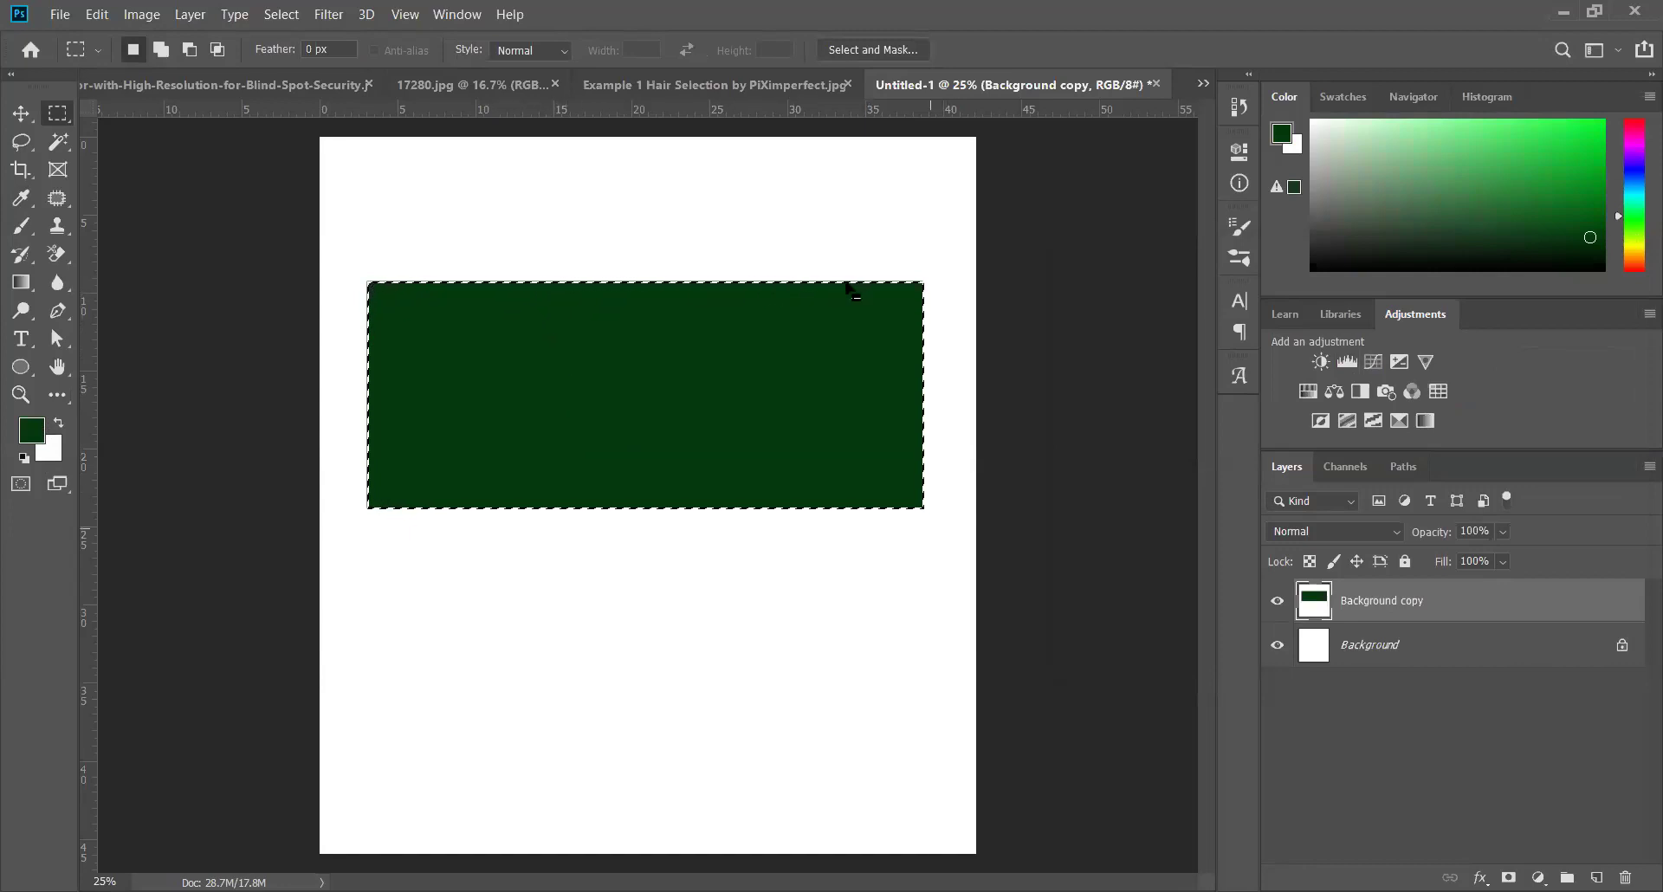
# Step: Deselect the dark green rectangle with Ctrl+D
pyautogui.hotkey('ctrl', 'd')
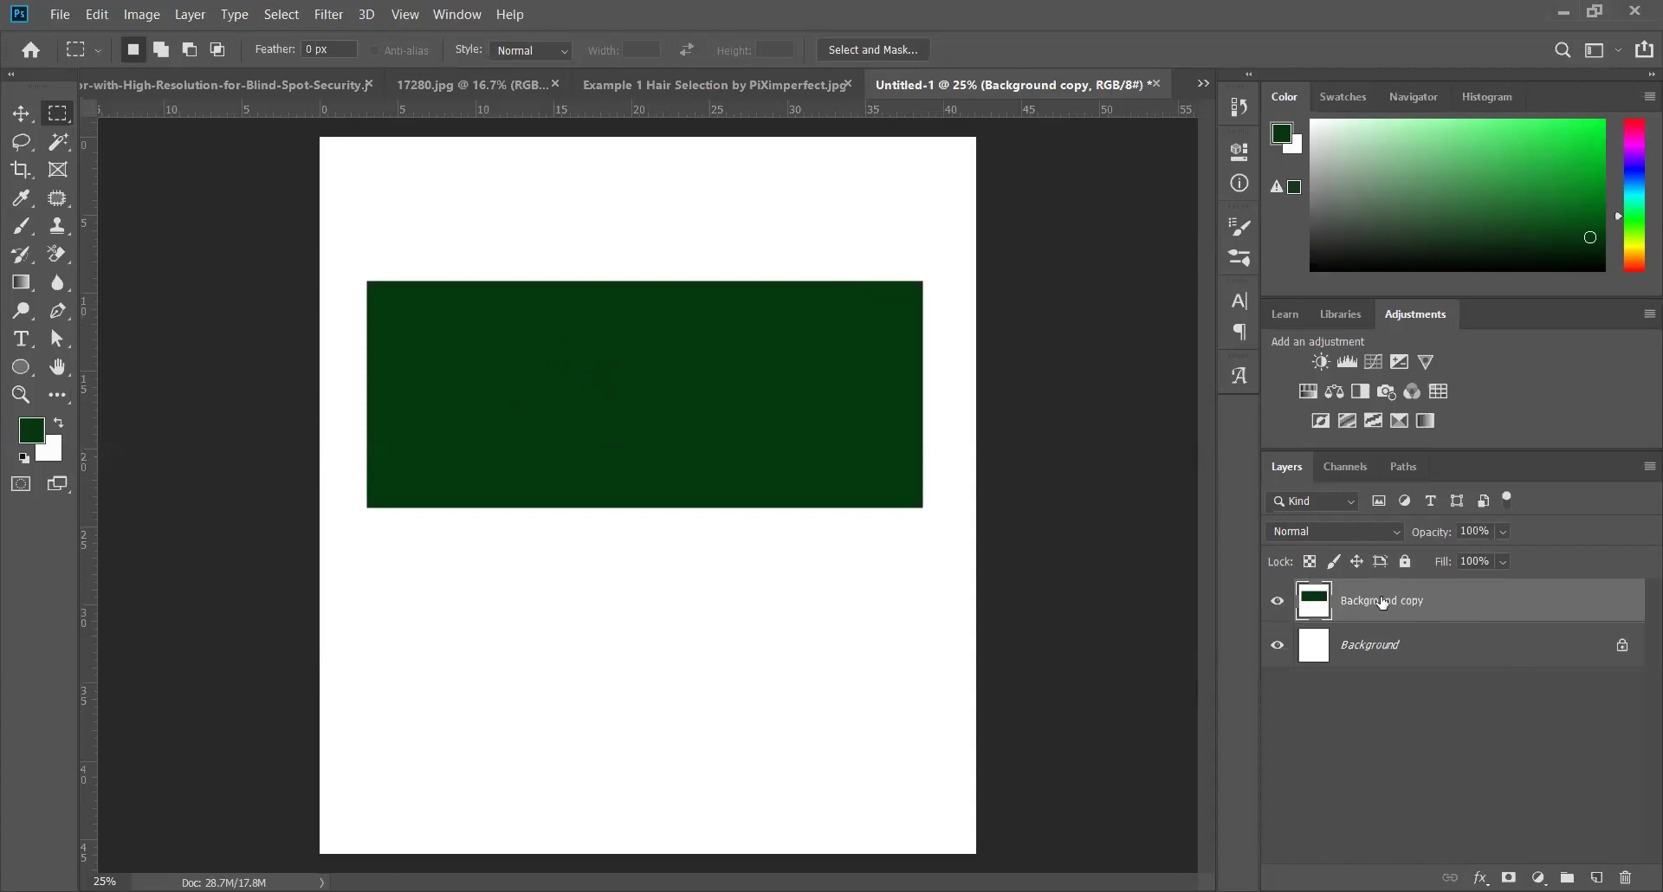
pyautogui.click(57, 114)
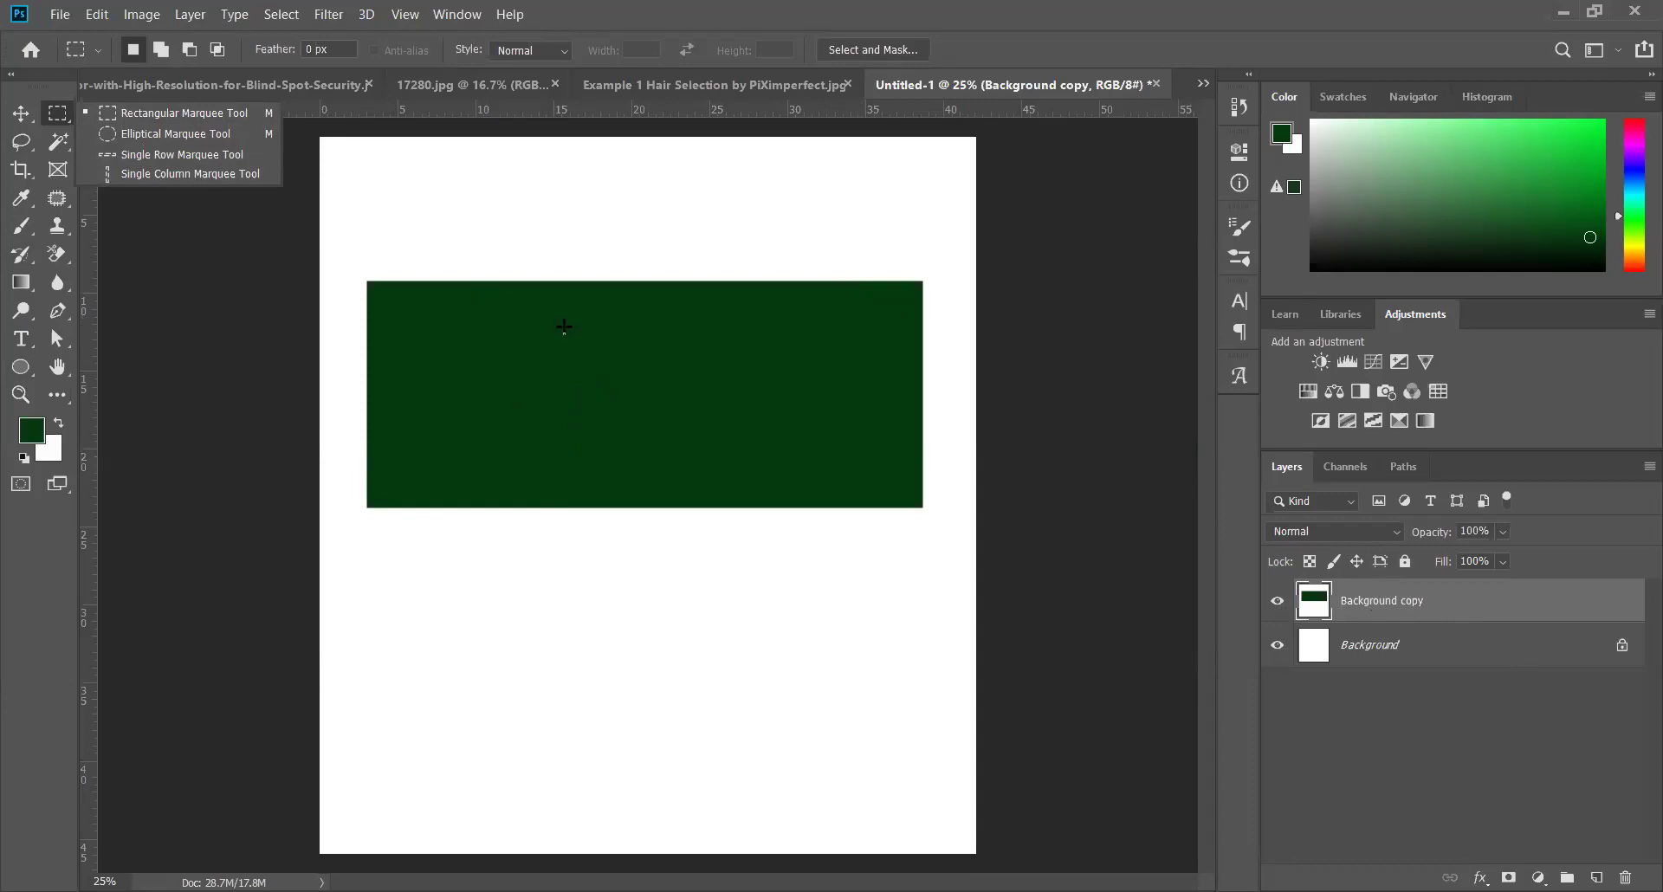
pyautogui.moveTo(559, 337); pyautogui.dragTo(649, 398)
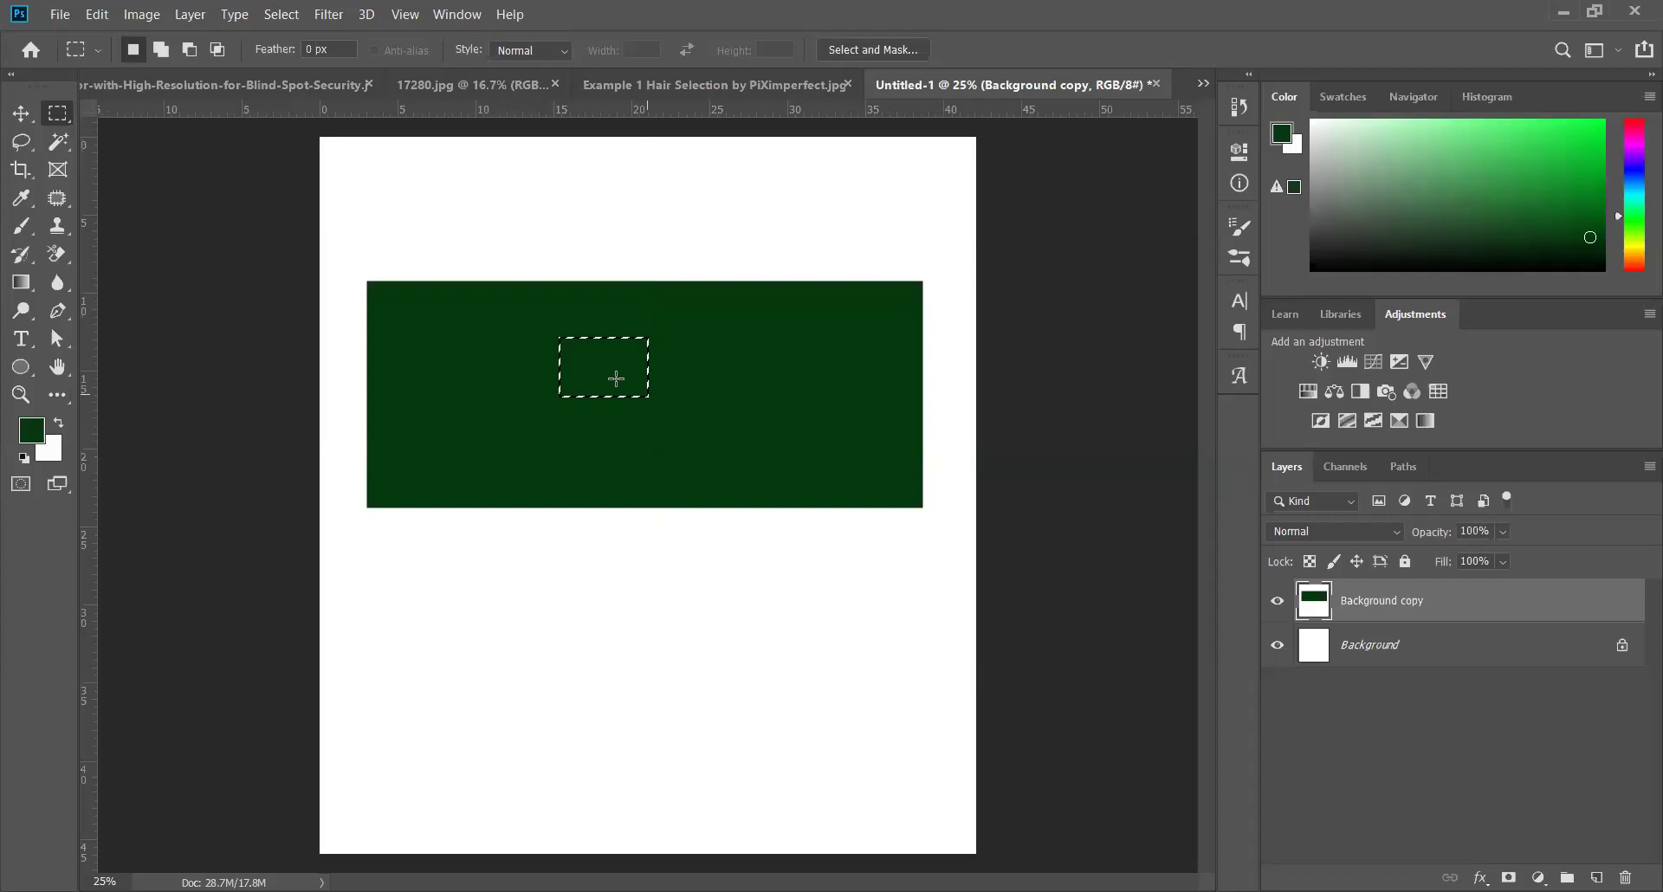
pyautogui.click(616, 379)
# Step: With the Elliptical Marquee, draw a circle about 8 inches across inside the green rectangle
pyautogui.moveTo(54, 117); pyautogui.dragTo(143, 135)
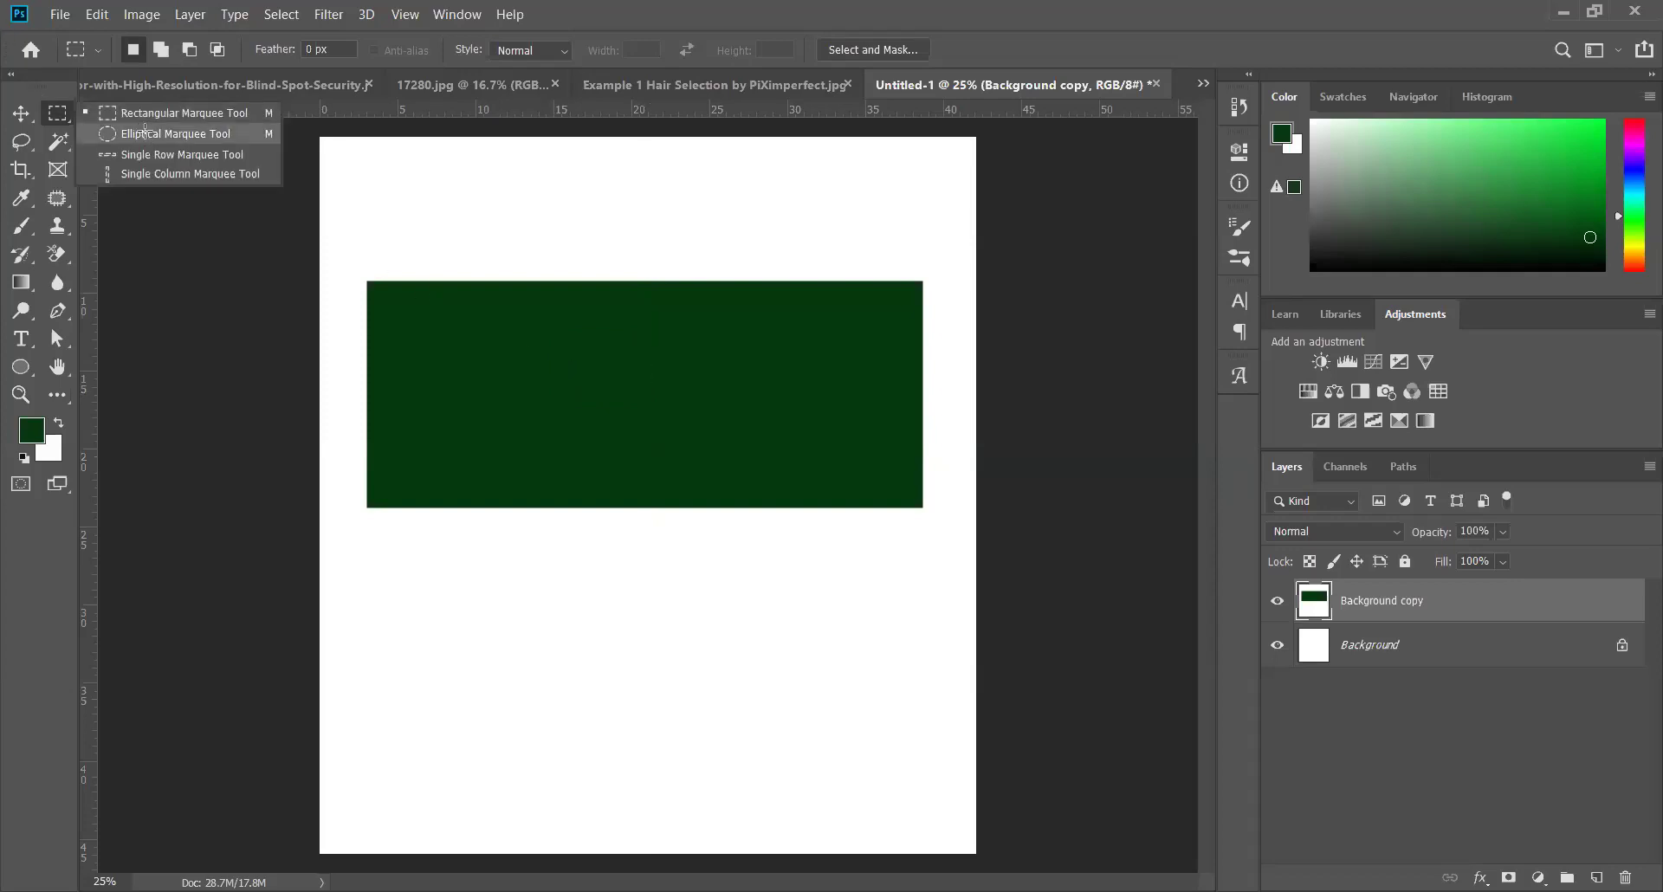
pyautogui.click(144, 134)
pyautogui.moveTo(547, 340); pyautogui.dragTo(615, 391)
pyautogui.moveTo(746, 431); pyautogui.dragTo(674, 472)
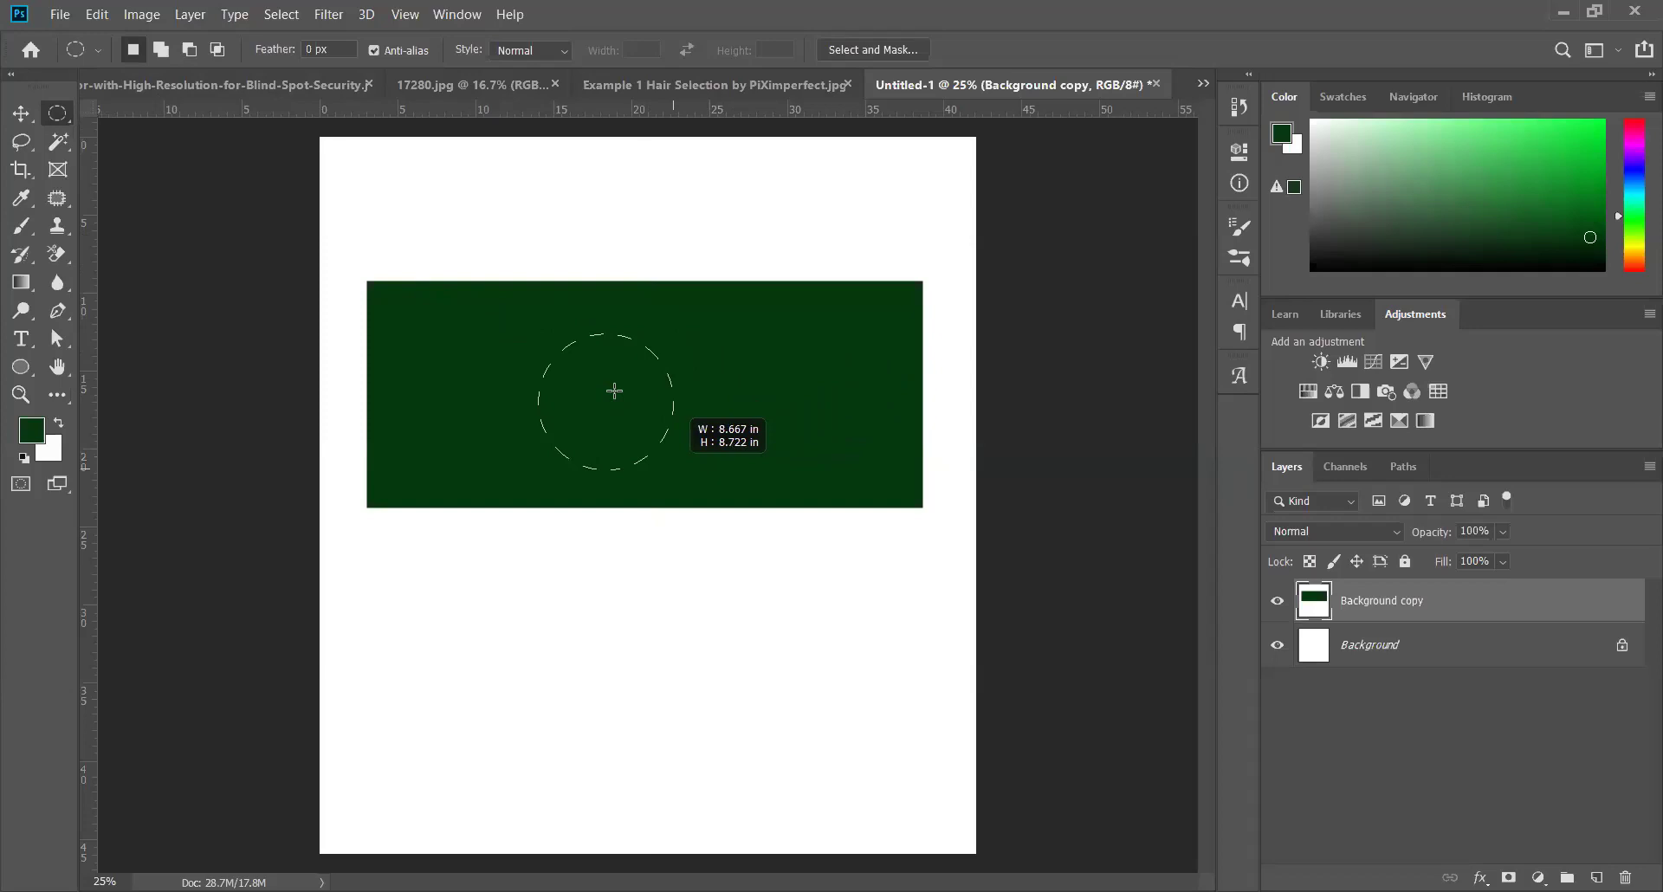
pyautogui.moveTo(674, 471); pyautogui.dragTo(647, 442)
pyautogui.moveTo(615, 391); pyautogui.dragTo(521, 525)
pyautogui.moveTo(645, 440)
pyautogui.mouseDown()
pyautogui.moveTo(704, 495)
pyautogui.moveTo(667, 461)
pyautogui.moveTo(620, 456)
pyautogui.mouseUp()
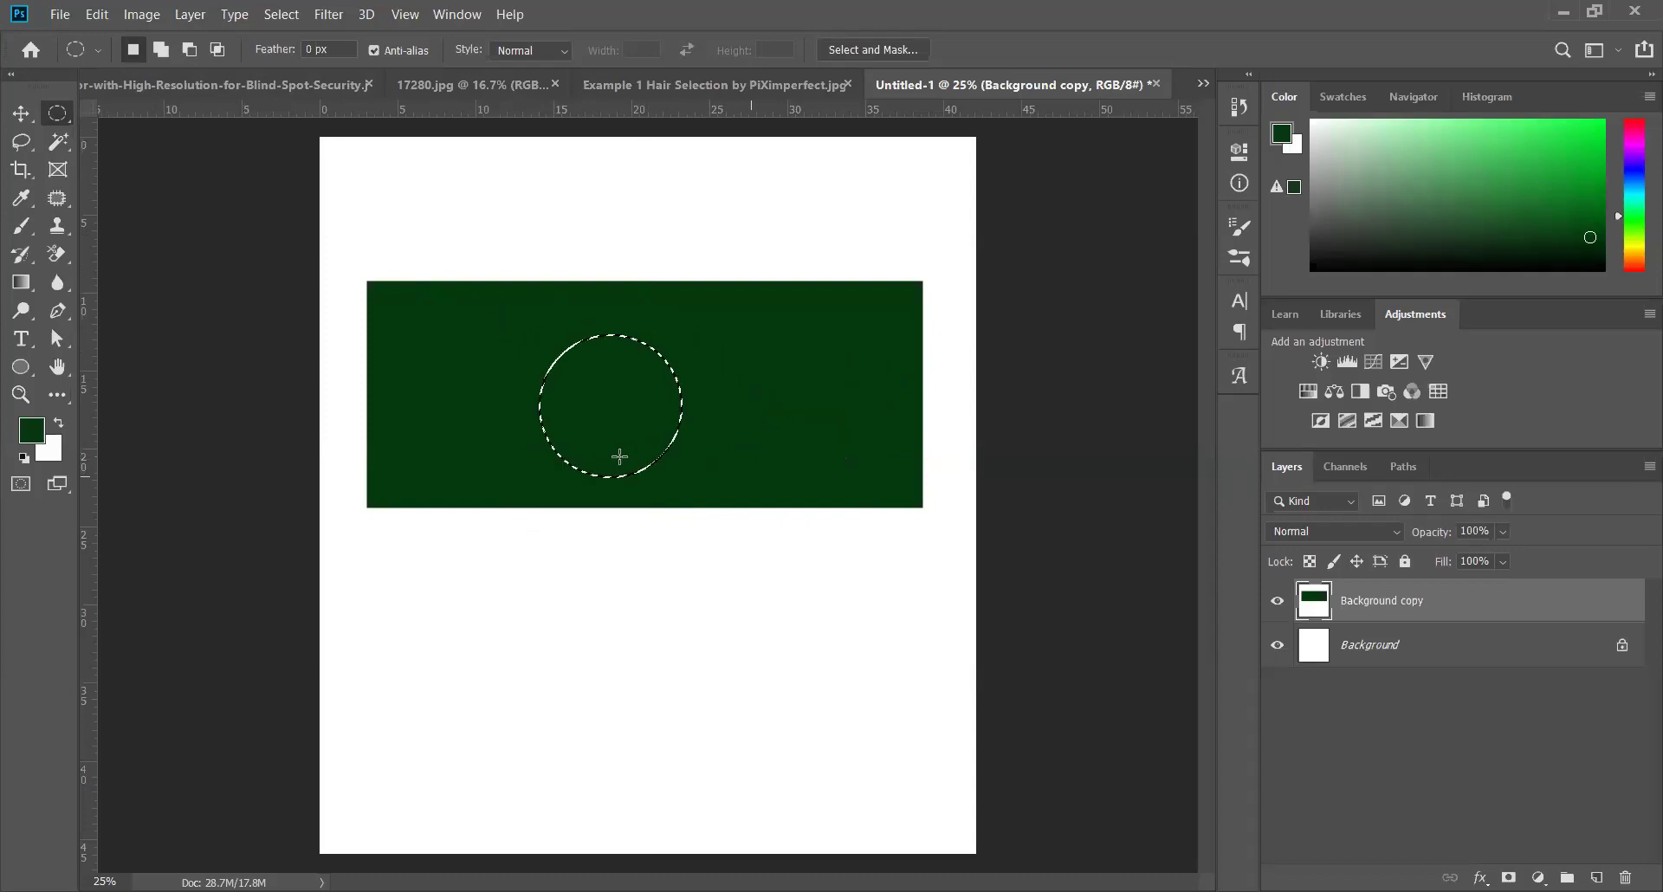
# Step: Set the foreground colour to bright red fa0b05
pyautogui.click(35, 440)
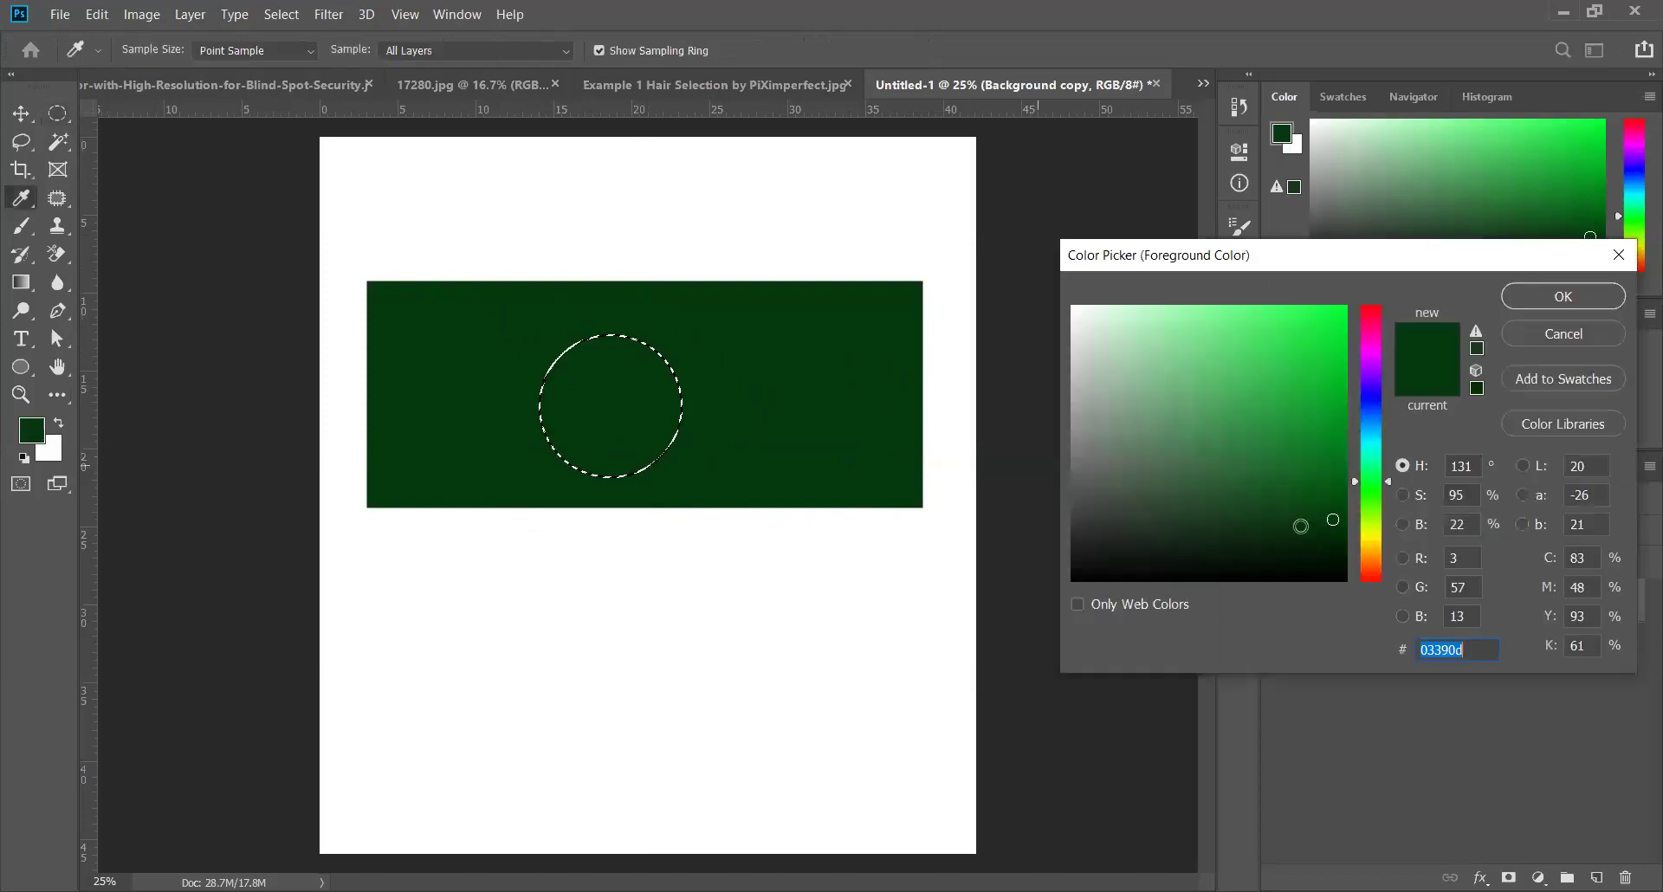
pyautogui.click(1373, 572)
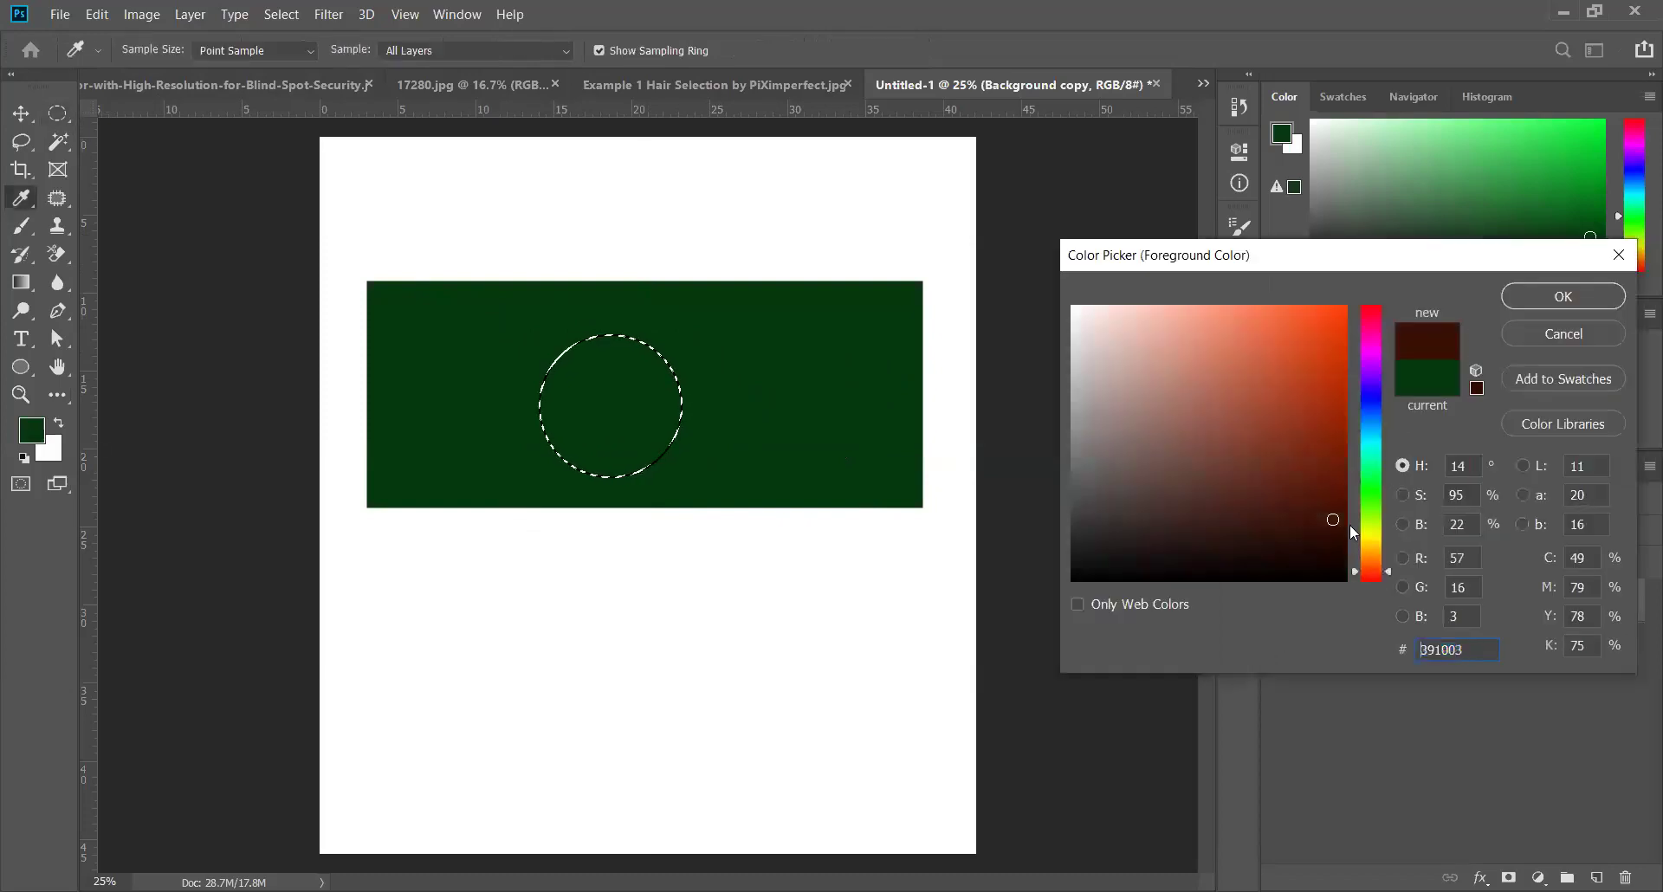
pyautogui.click(1369, 583)
pyautogui.moveTo(1296, 381); pyautogui.dragTo(1344, 308)
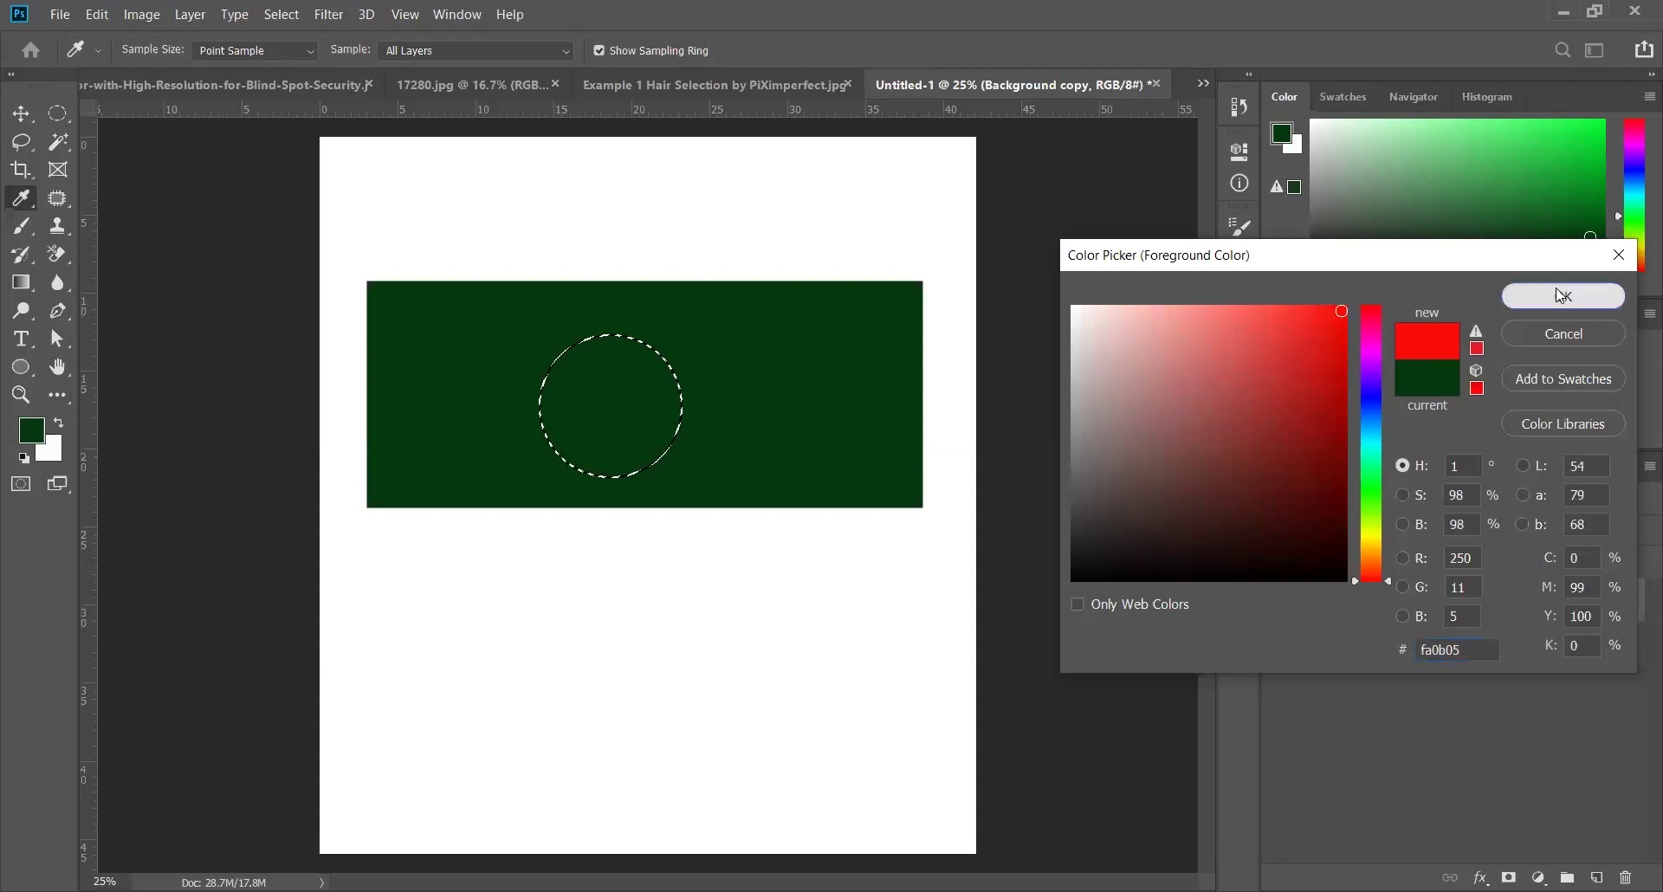
pyautogui.click(1557, 294)
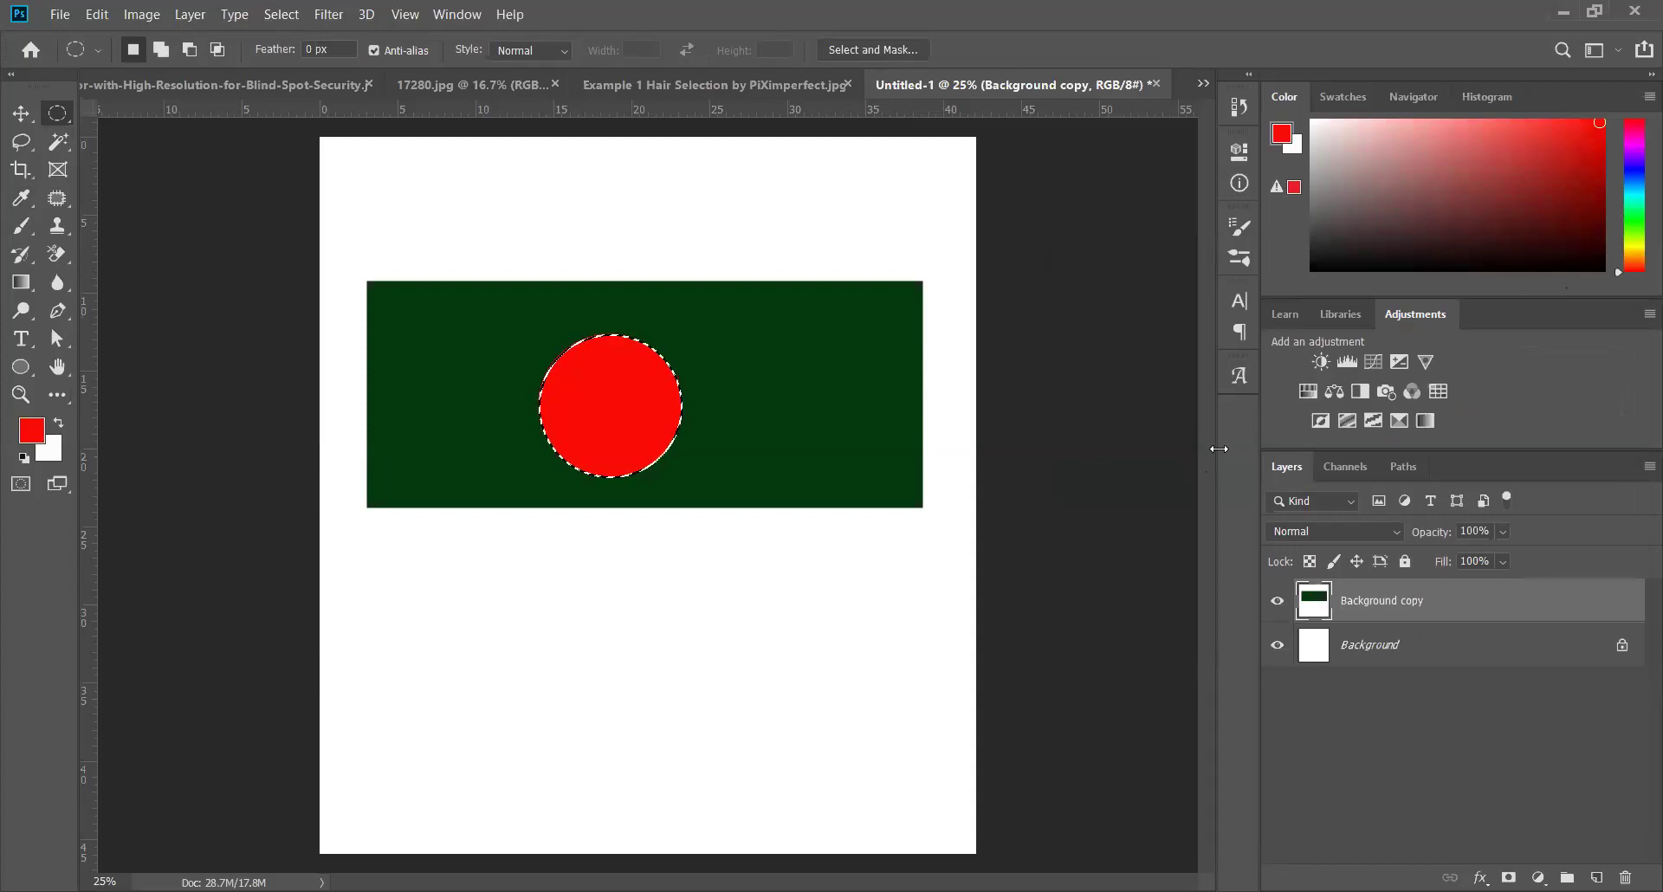
# Step: Fill the circular selection with red, deselect, and nudge the flag slightly right and down
pyautogui.press('Delete')
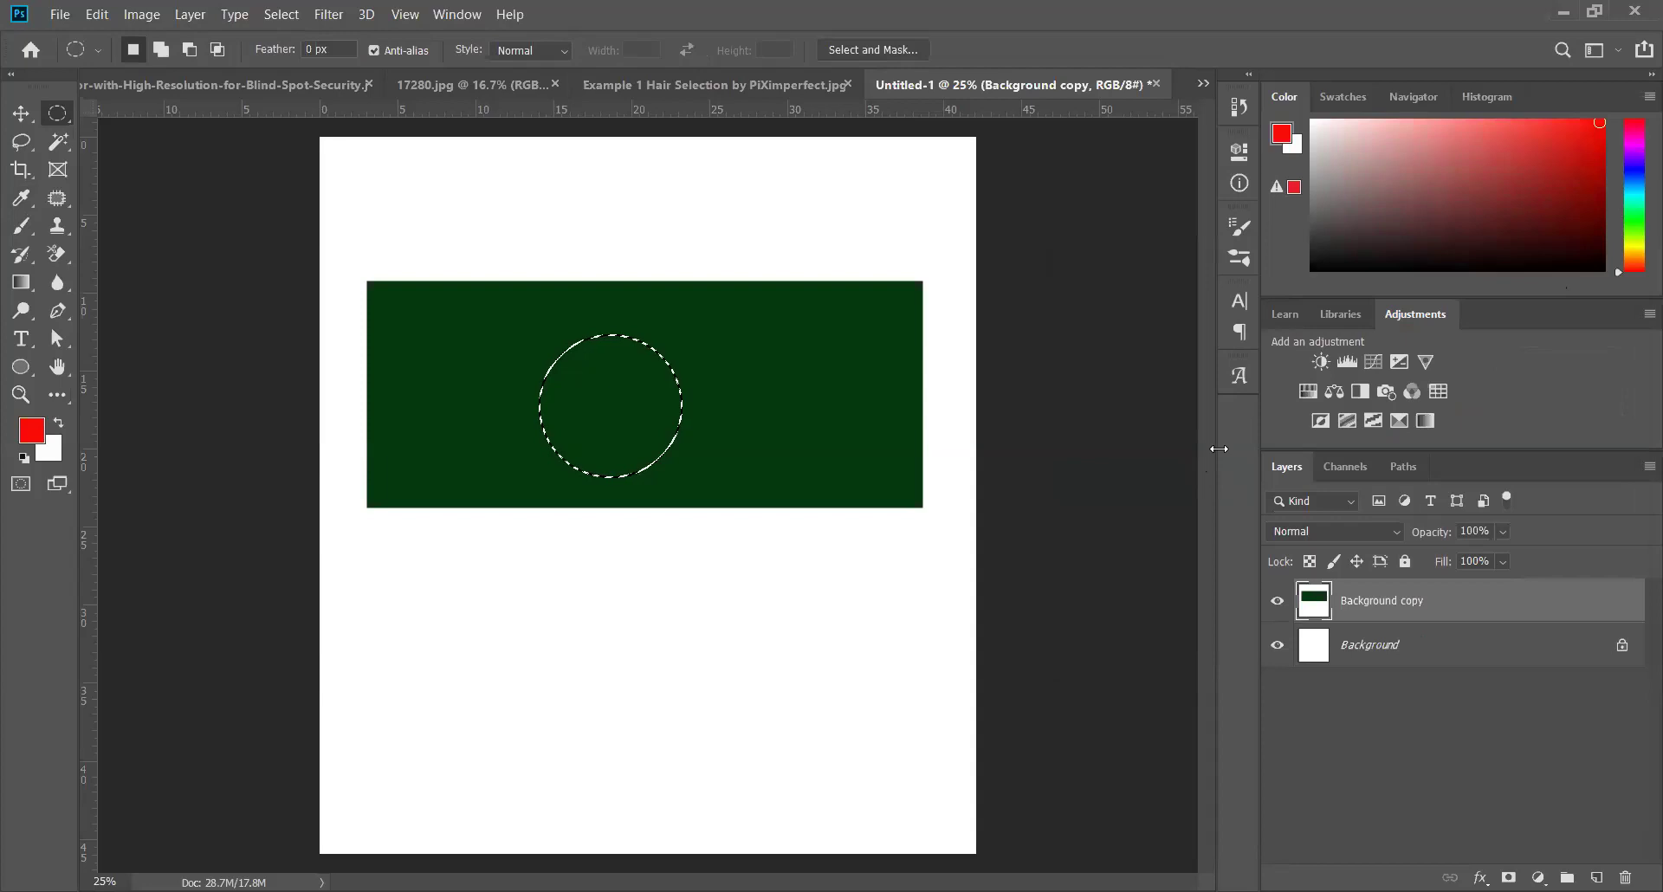
pyautogui.hotkey('alt', 'BackSpace')
pyautogui.hotkey('ctrl', 'd')
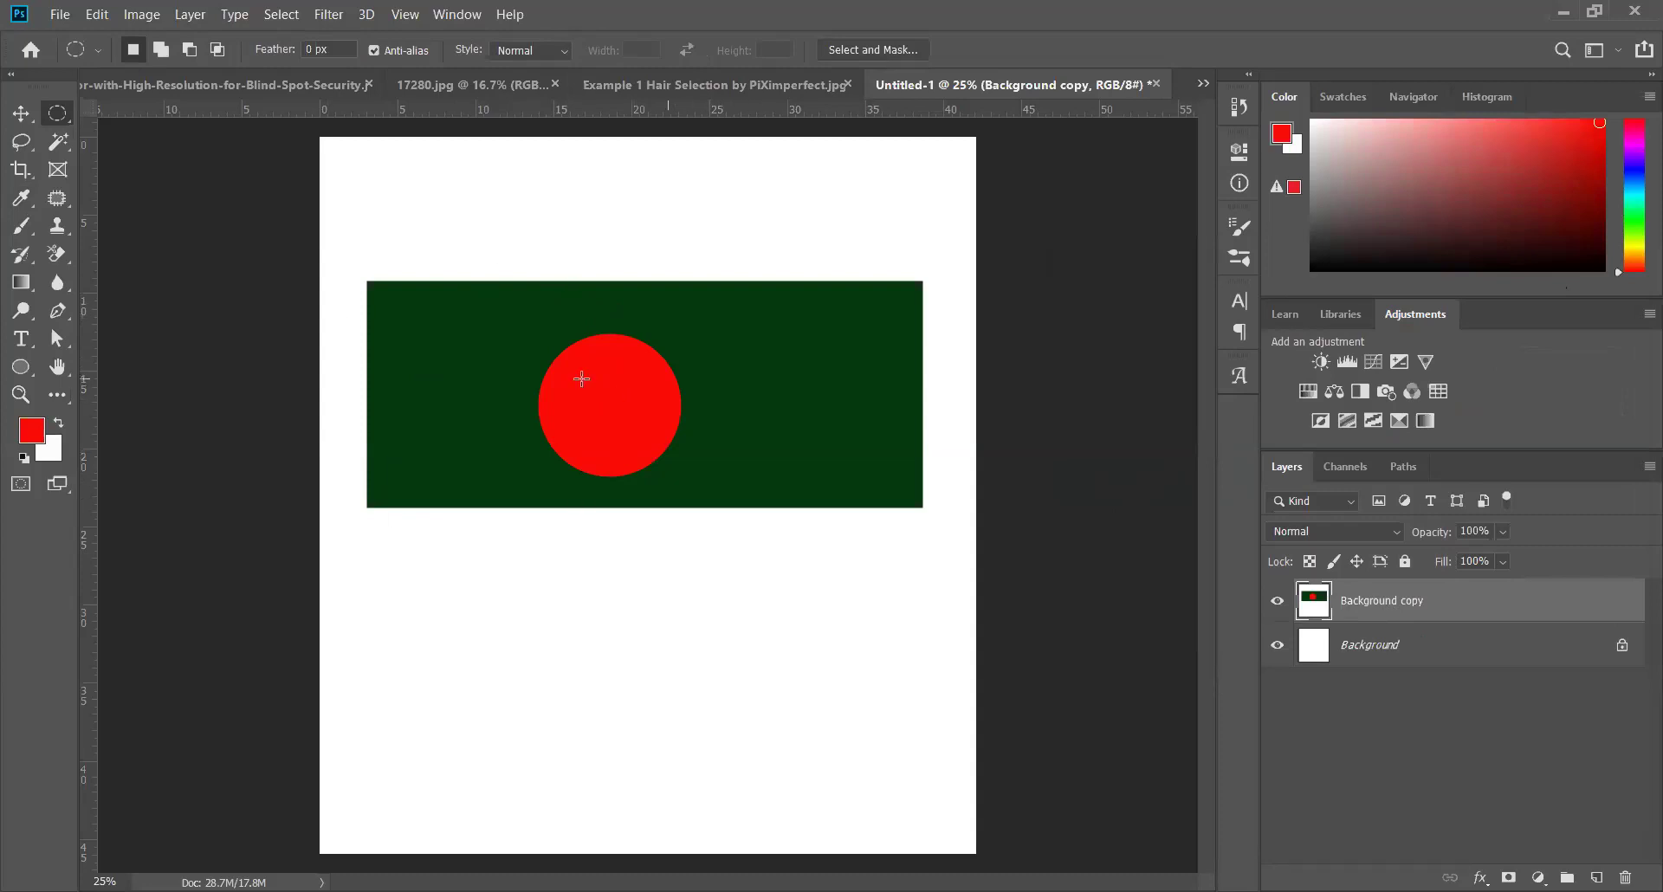
pyautogui.press('v')
pyautogui.moveTo(611, 409)
pyautogui.mouseDown()
pyautogui.moveTo(587, 437)
pyautogui.moveTo(642, 364)
pyautogui.moveTo(702, 354)
pyautogui.moveTo(713, 391)
pyautogui.moveTo(611, 438)
pyautogui.mouseUp()
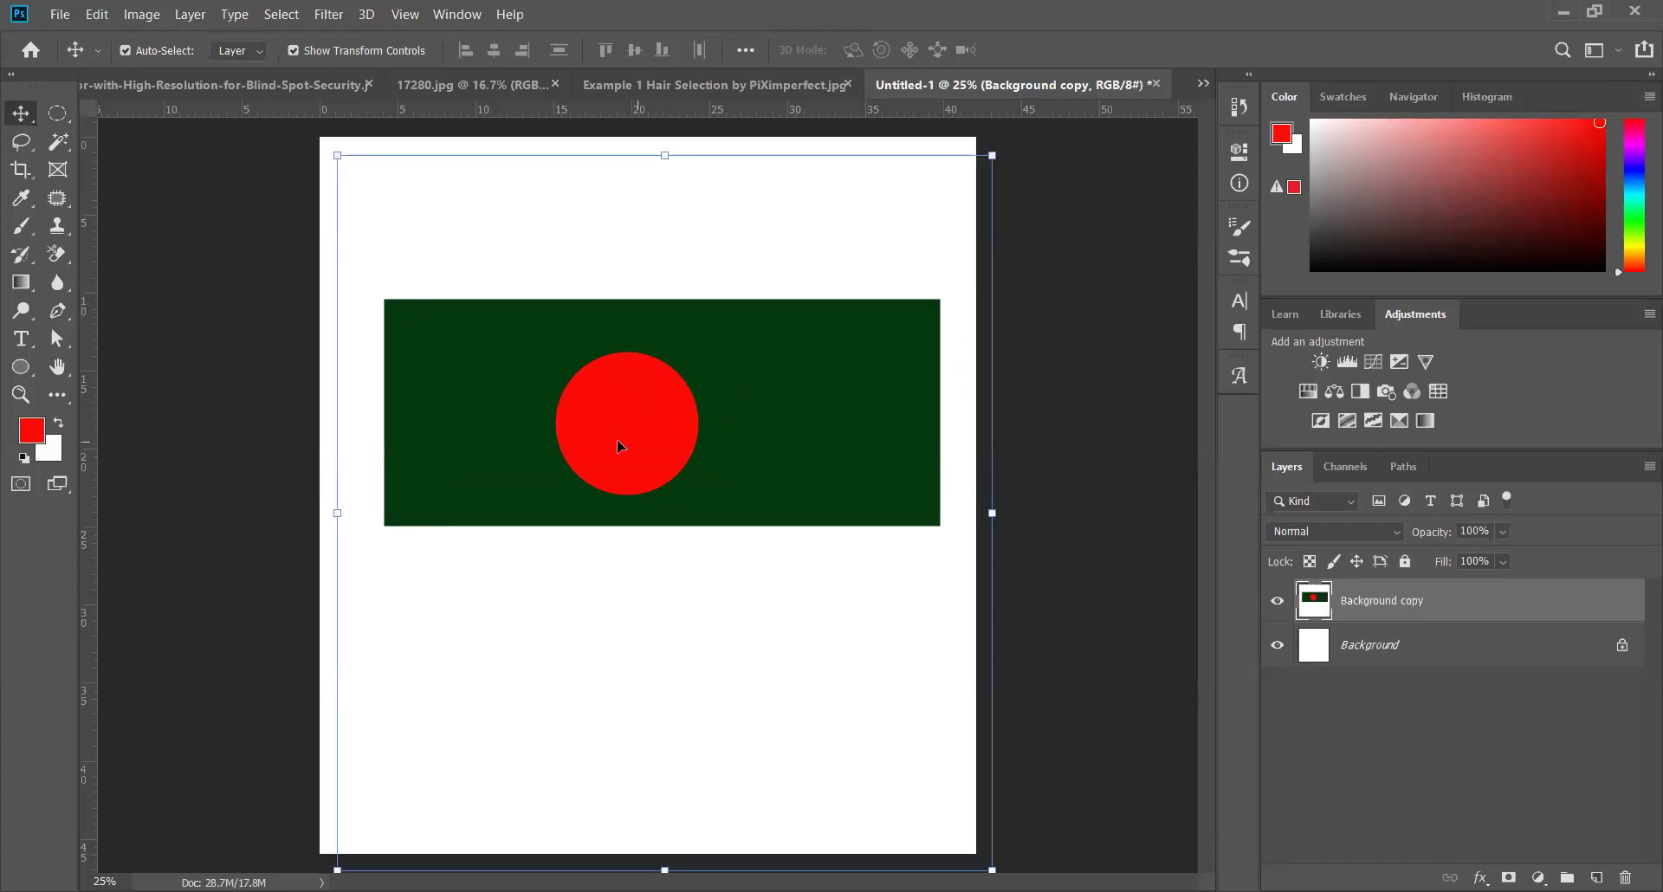
# Step: Drag the flag back to its original spot and undo the red circle fill
pyautogui.moveTo(618, 440); pyautogui.dragTo(617, 439)
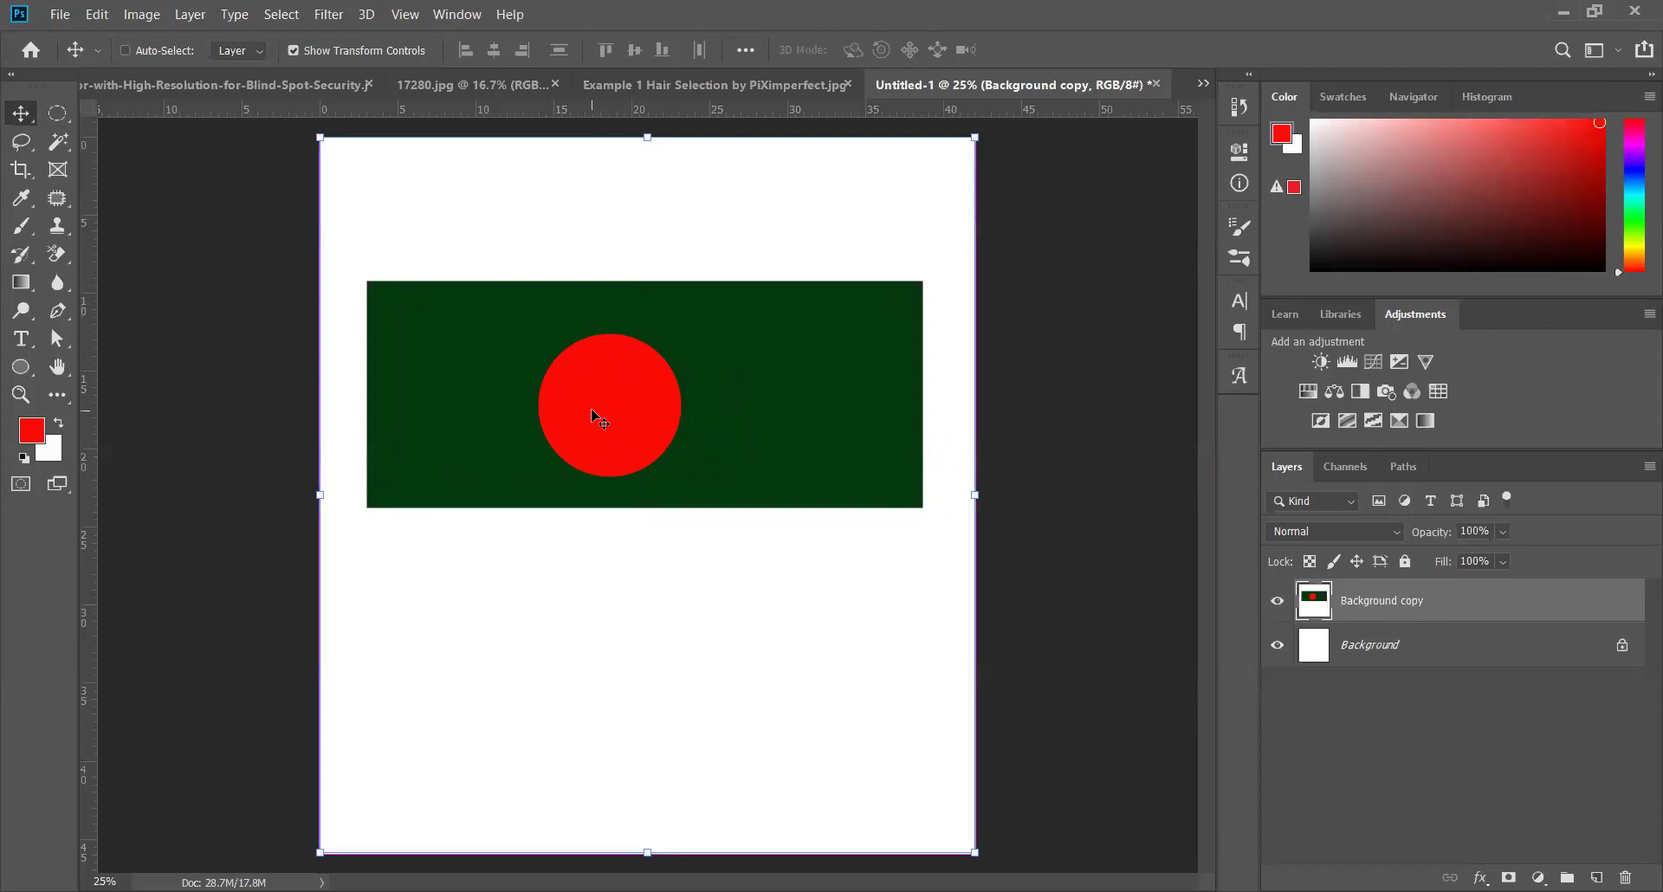
pyautogui.hotkey('ctrl', 'shift', 'z')
pyautogui.hotkey('ctrl', 'shift', 'z')
pyautogui.hotkey('ctrl', 'shift', 'z')
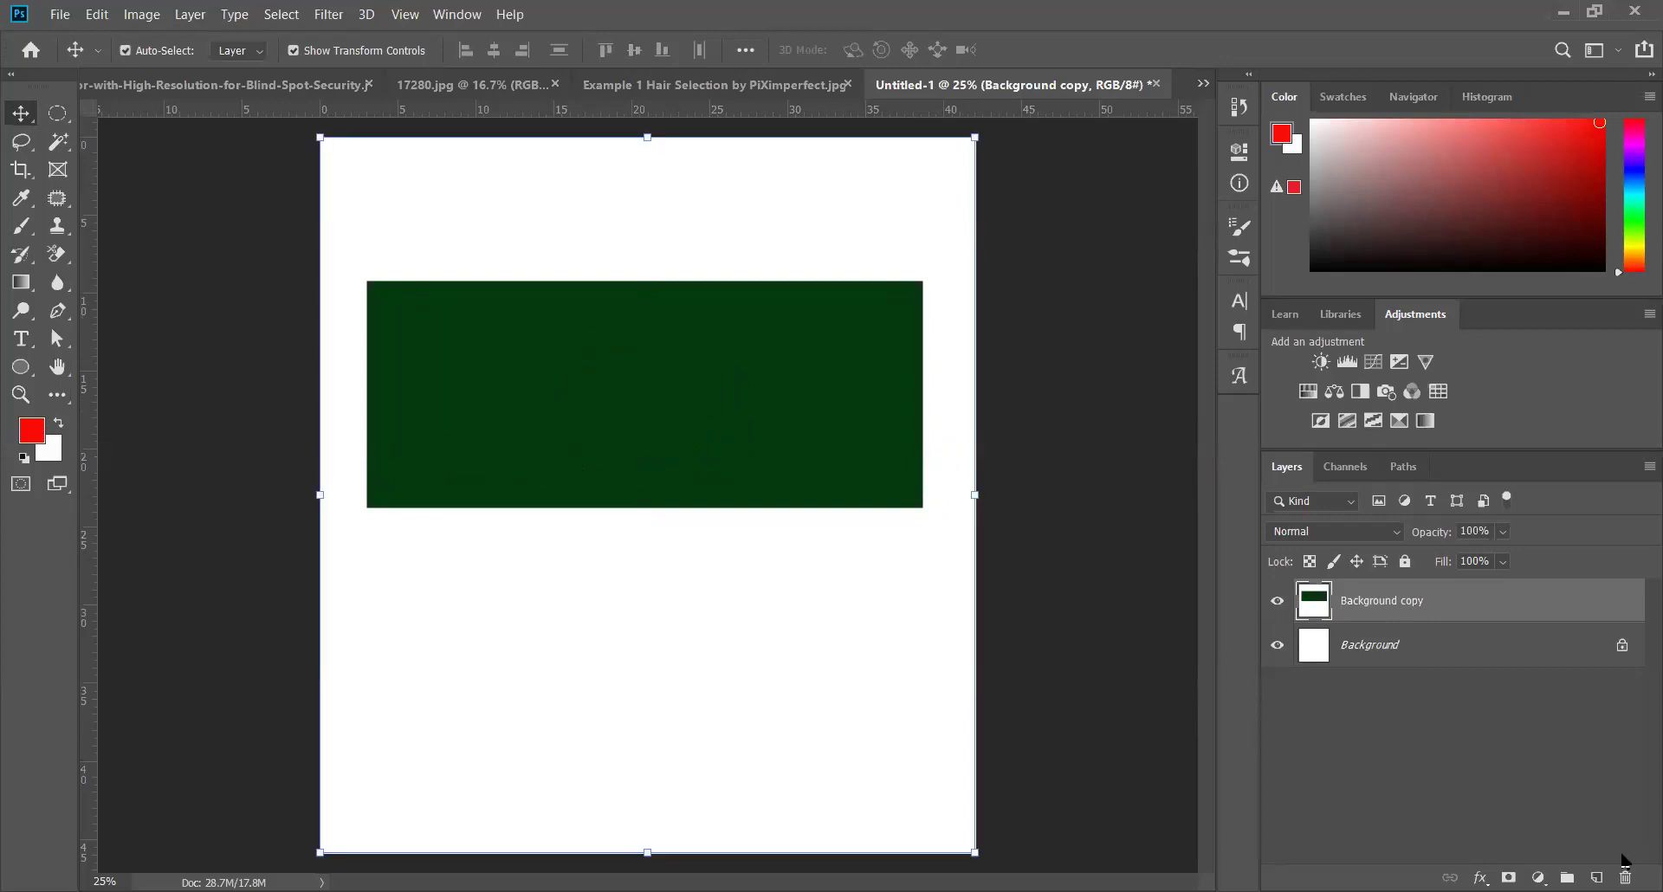
# Step: On a new Layer 1, draw a circle, fill it red, deselect, and nudge it into place
pyautogui.click(1597, 877)
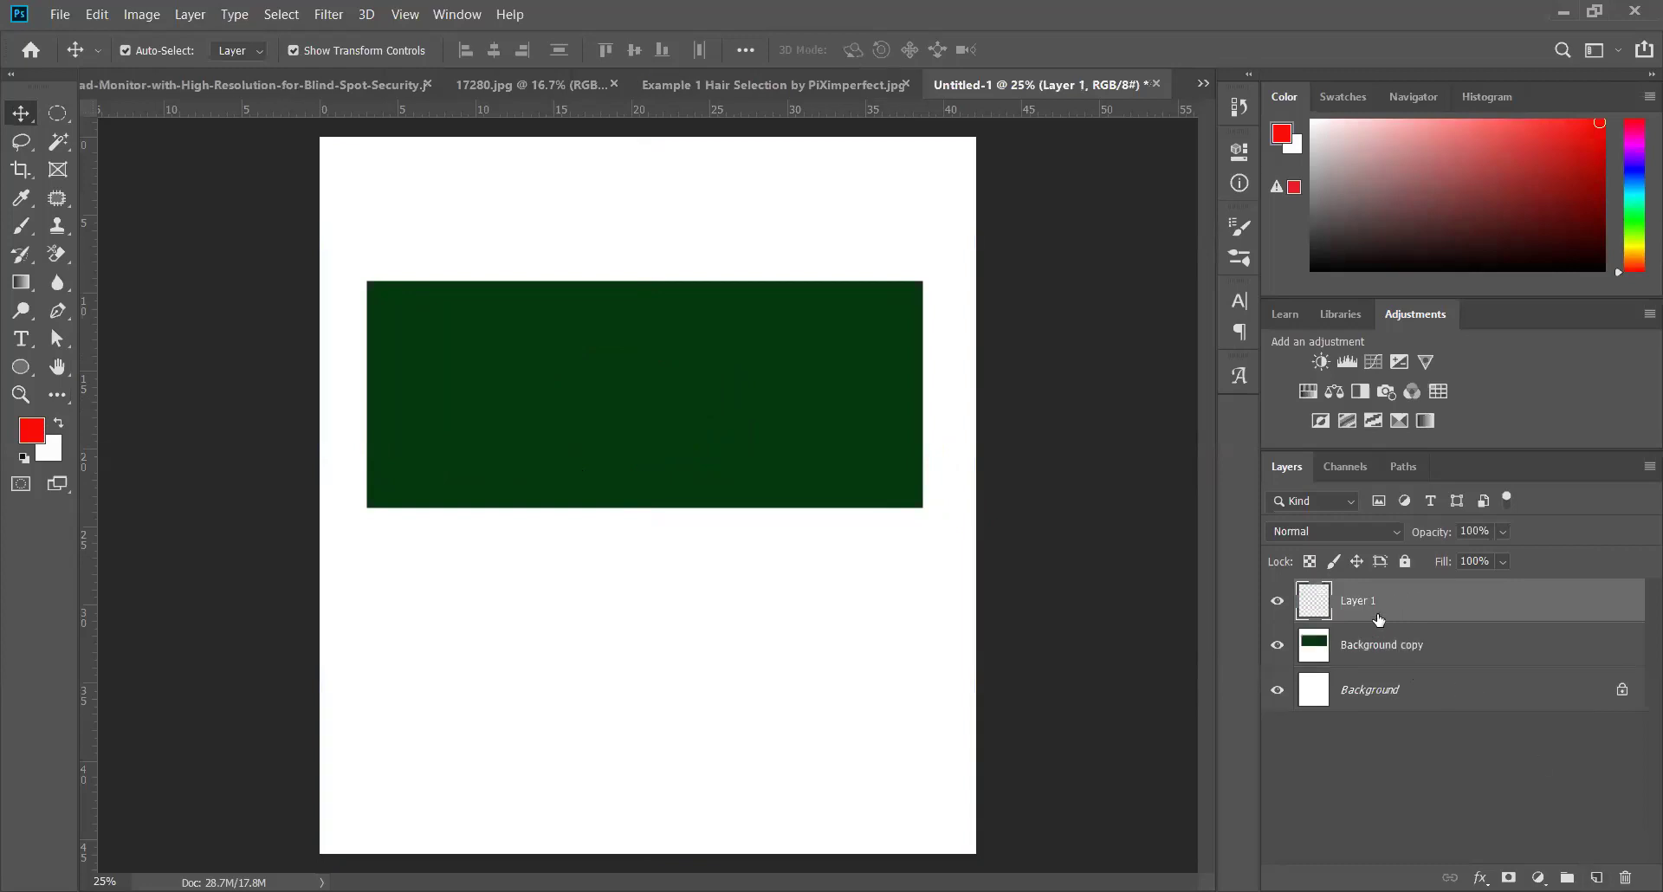
pyautogui.click(57, 112)
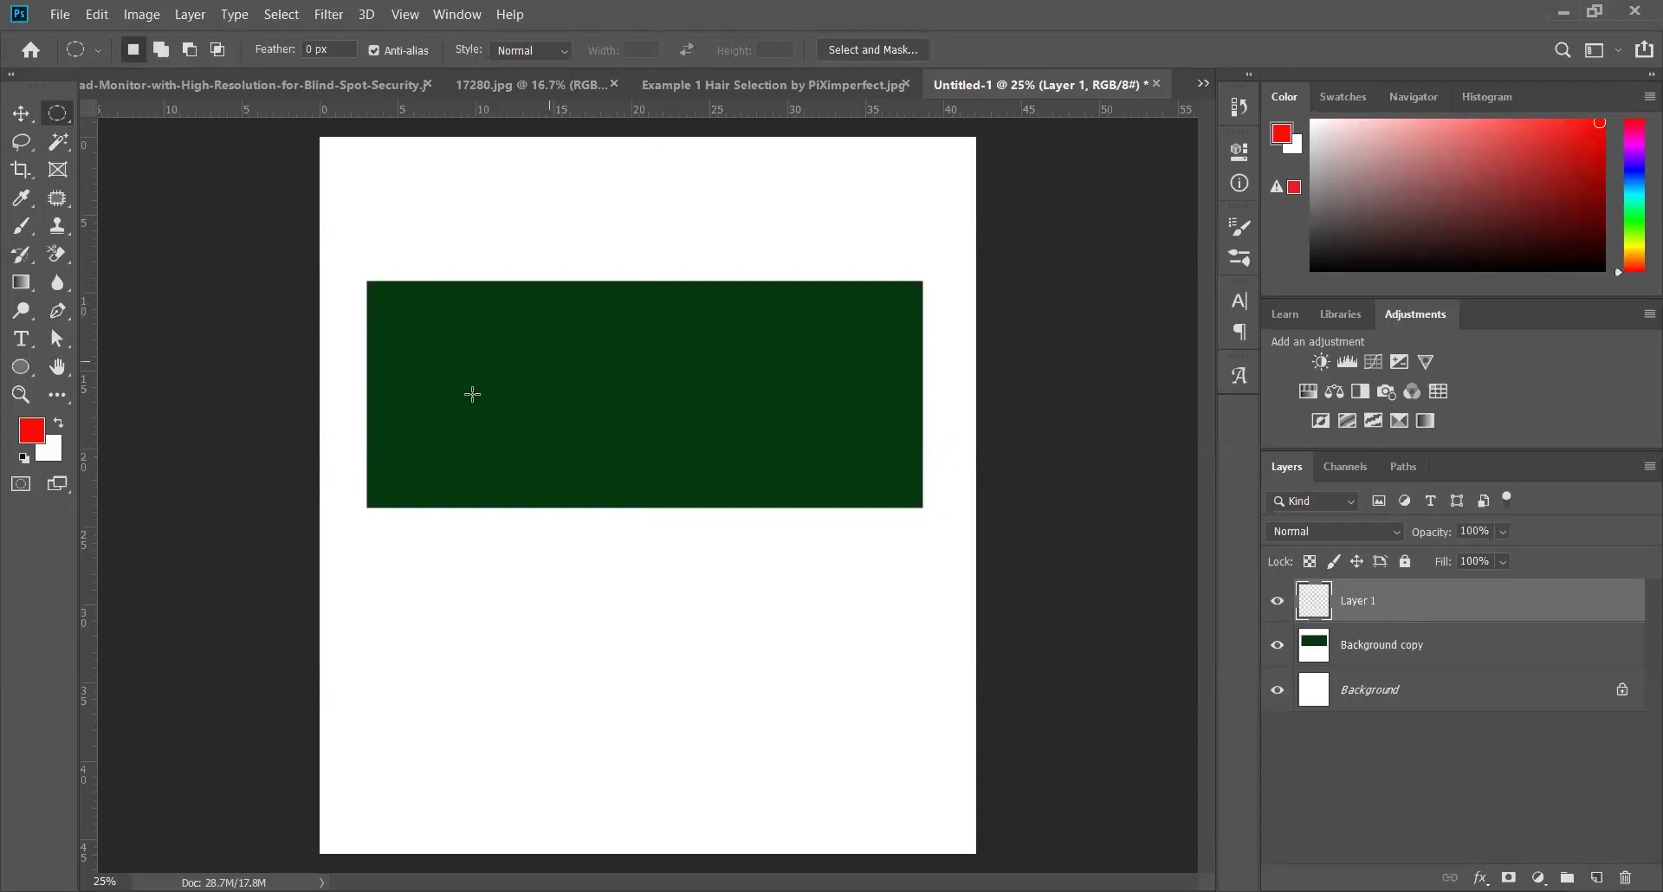
pyautogui.moveTo(597, 349)
pyautogui.mouseDown()
pyautogui.moveTo(716, 469)
pyautogui.moveTo(612, 360)
pyautogui.mouseUp()
pyautogui.hotkey('alt', 'BackSpace')
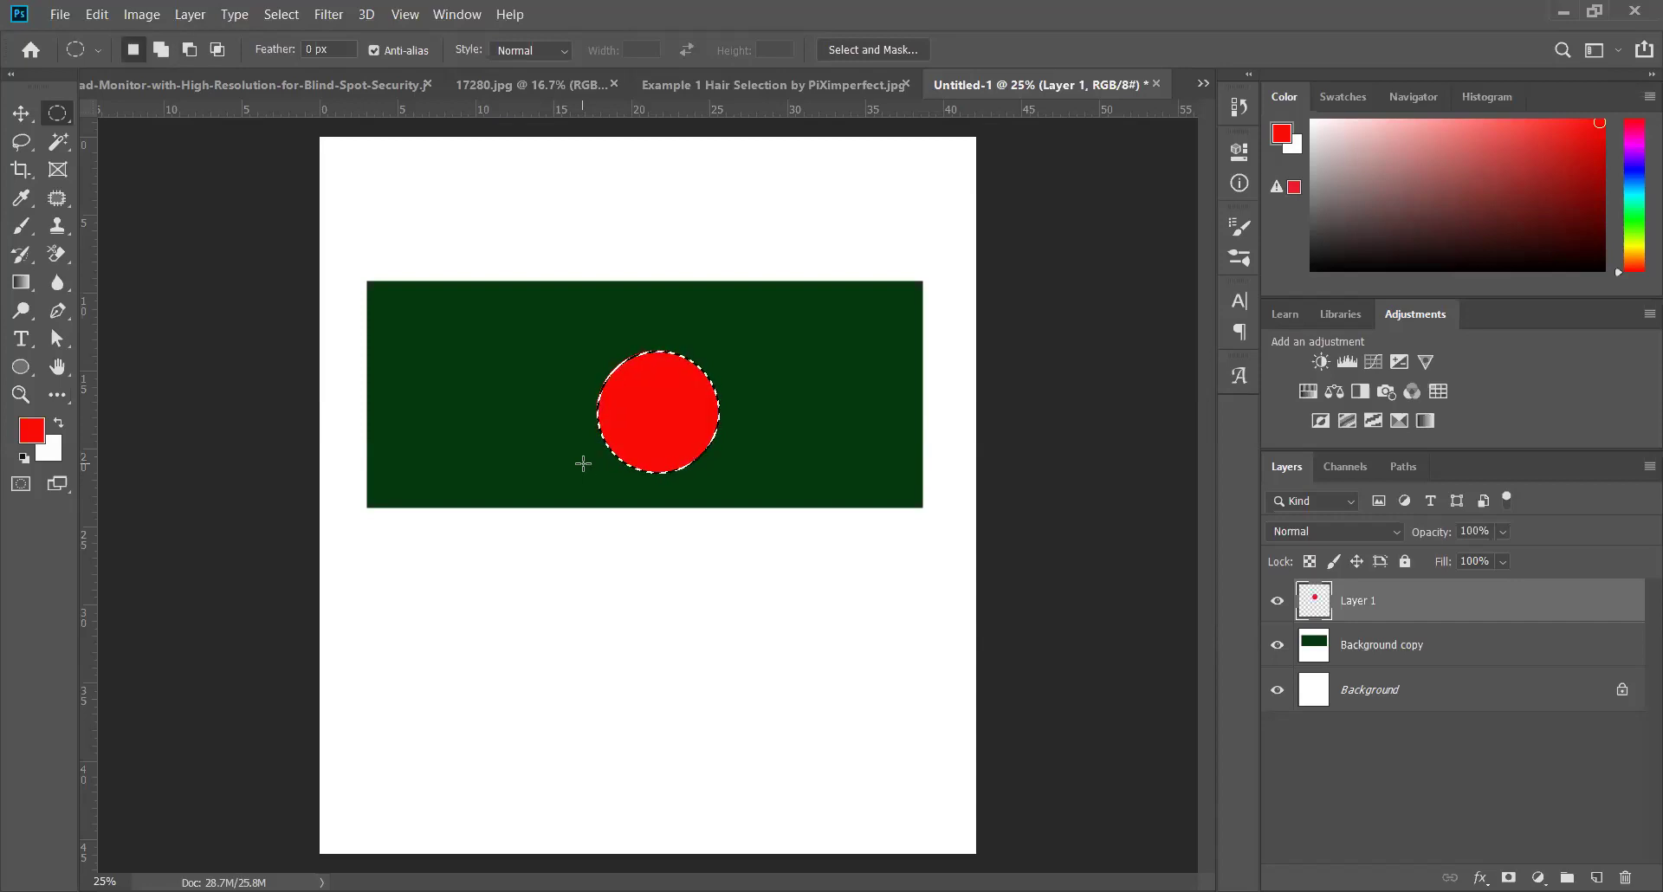
pyautogui.hotkey('ctrl', 'd')
pyautogui.click(21, 113)
pyautogui.moveTo(615, 397)
pyautogui.mouseDown()
pyautogui.moveTo(599, 382)
pyautogui.moveTo(579, 402)
pyautogui.moveTo(617, 428)
pyautogui.moveTo(680, 428)
pyautogui.moveTo(799, 403)
pyautogui.moveTo(662, 388)
pyautogui.moveTo(632, 406)
pyautogui.moveTo(750, 399)
pyautogui.moveTo(611, 415)
pyautogui.mouseUp()
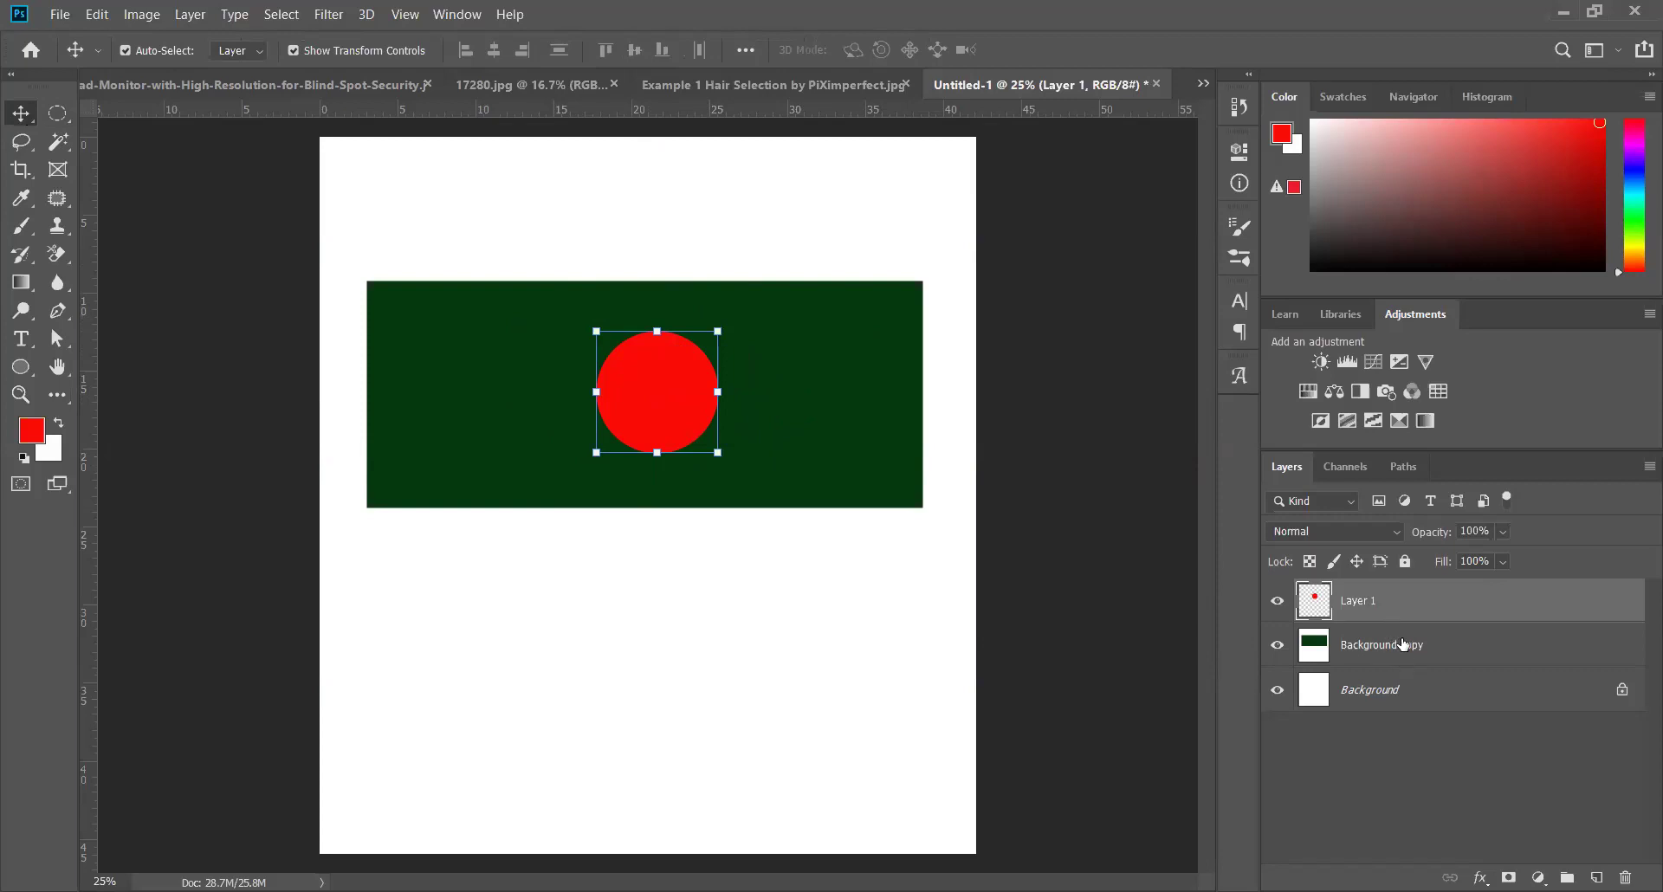
# Step: Select Background copy with Layer 1 and align their horizontal and vertical centres
pyautogui.keyDown('shift'); pyautogui.click(1403, 645); pyautogui.keyUp('shift')
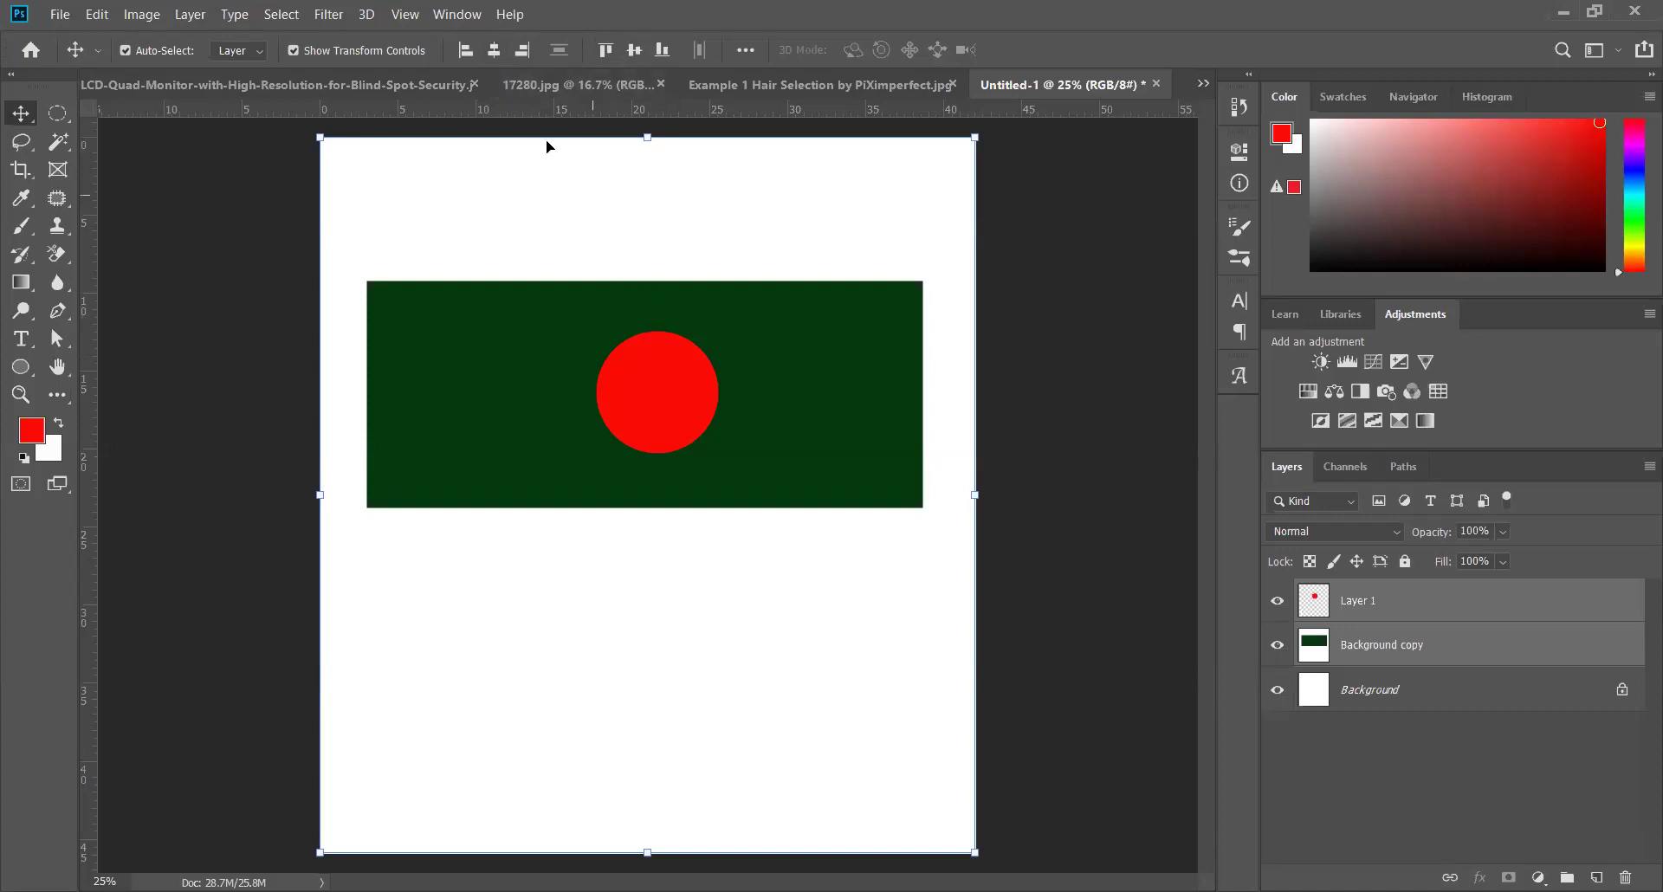
pyautogui.click(494, 49)
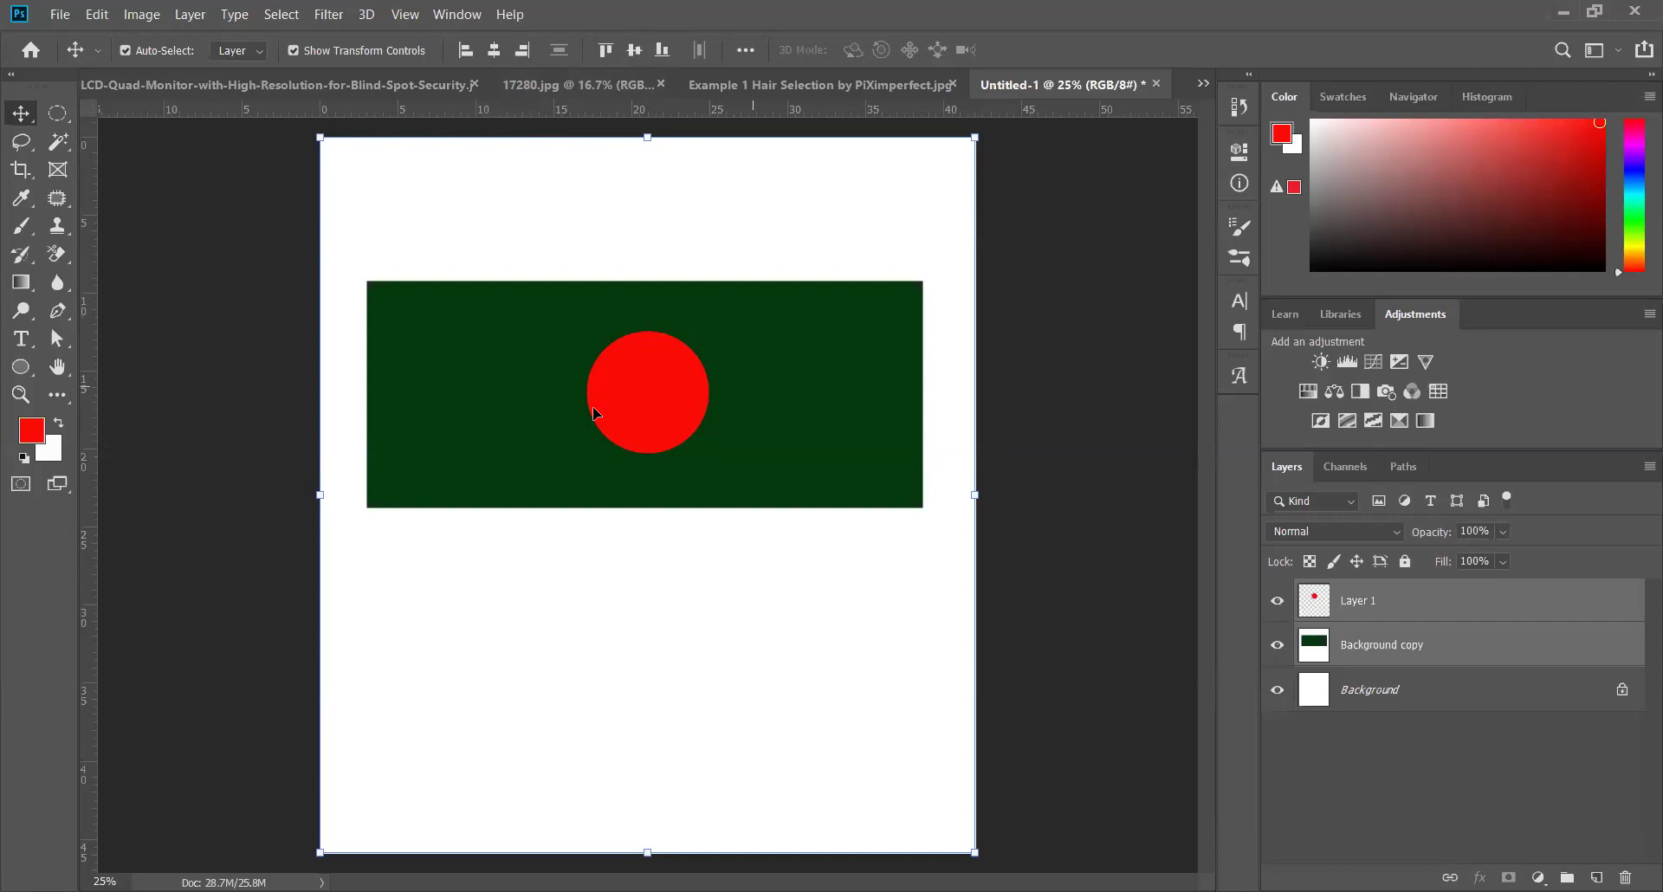
pyautogui.hotkey('ctrl', 'z')
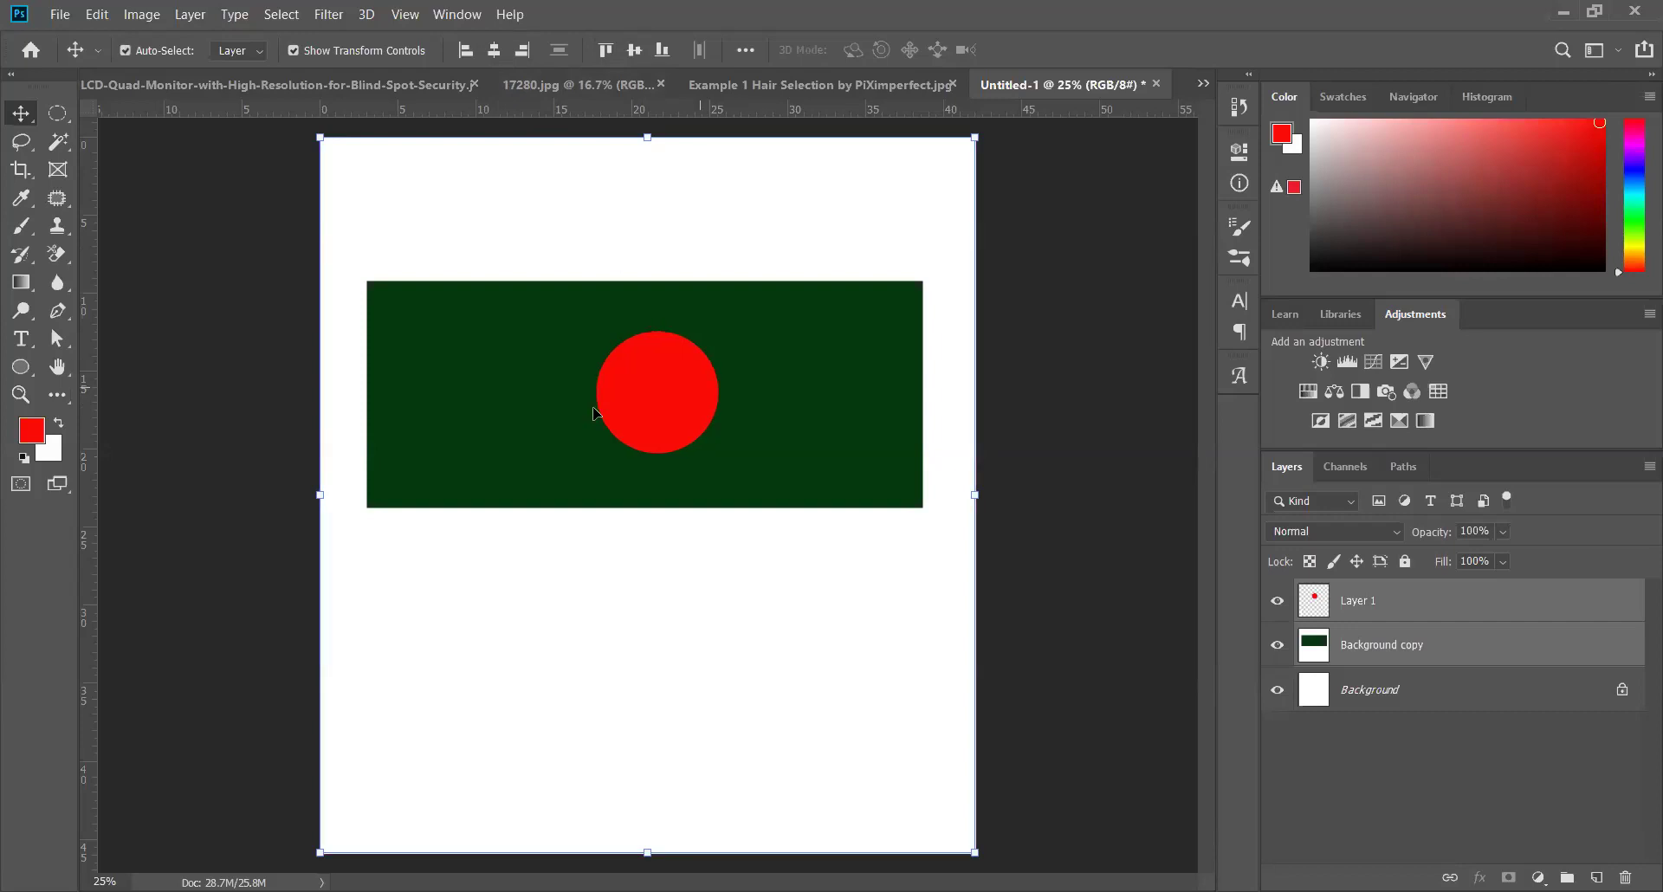
pyautogui.click(493, 49)
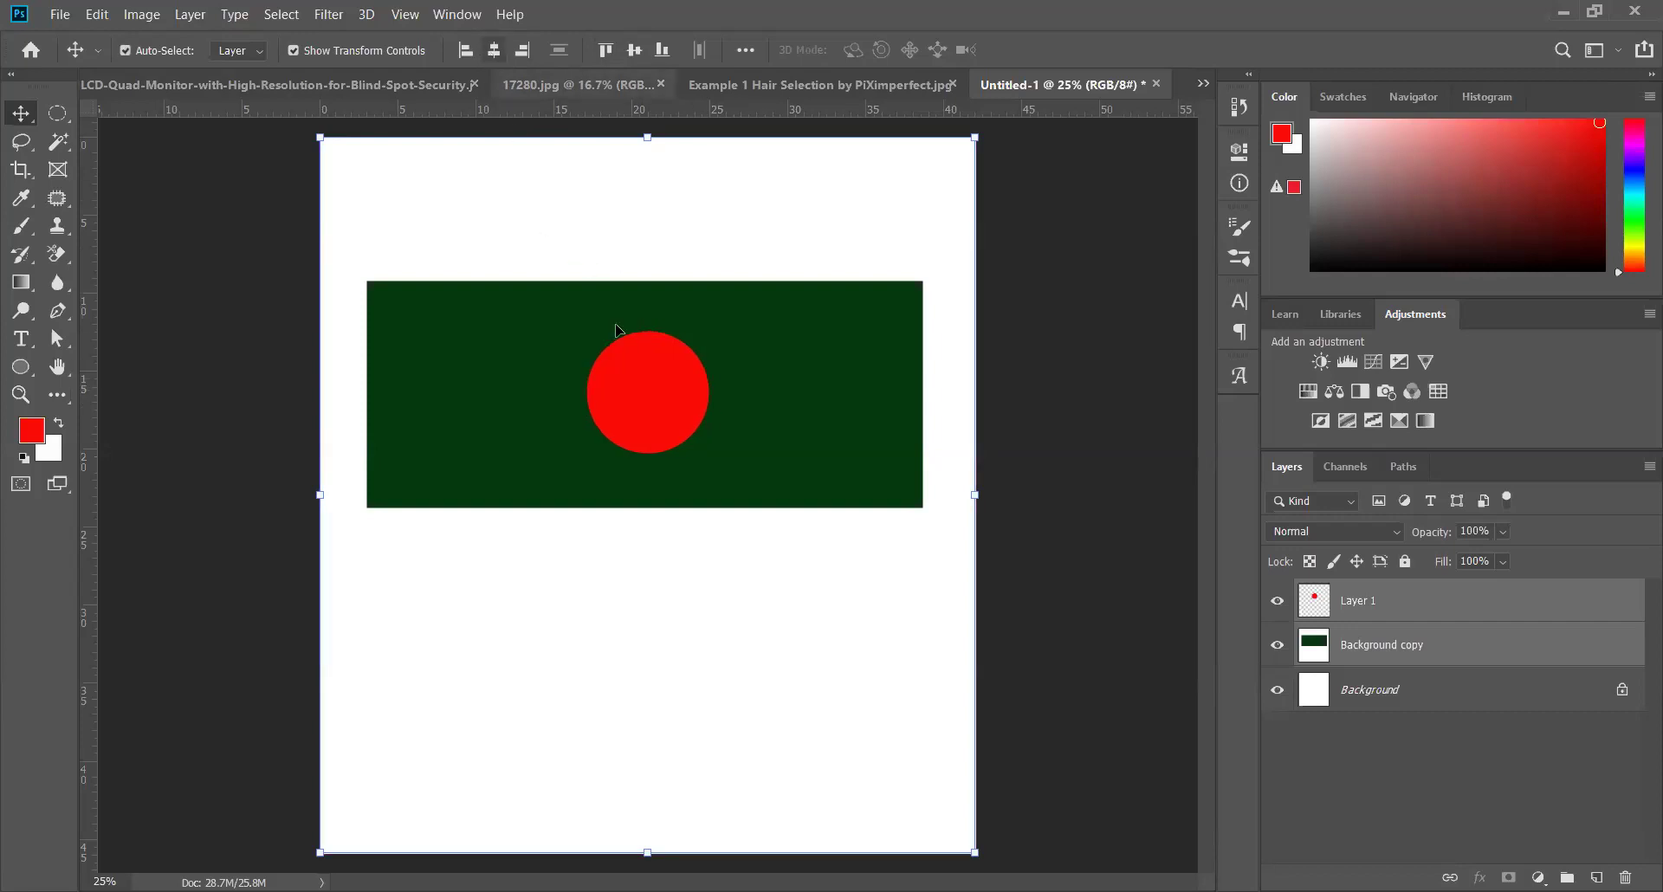
pyautogui.click(635, 50)
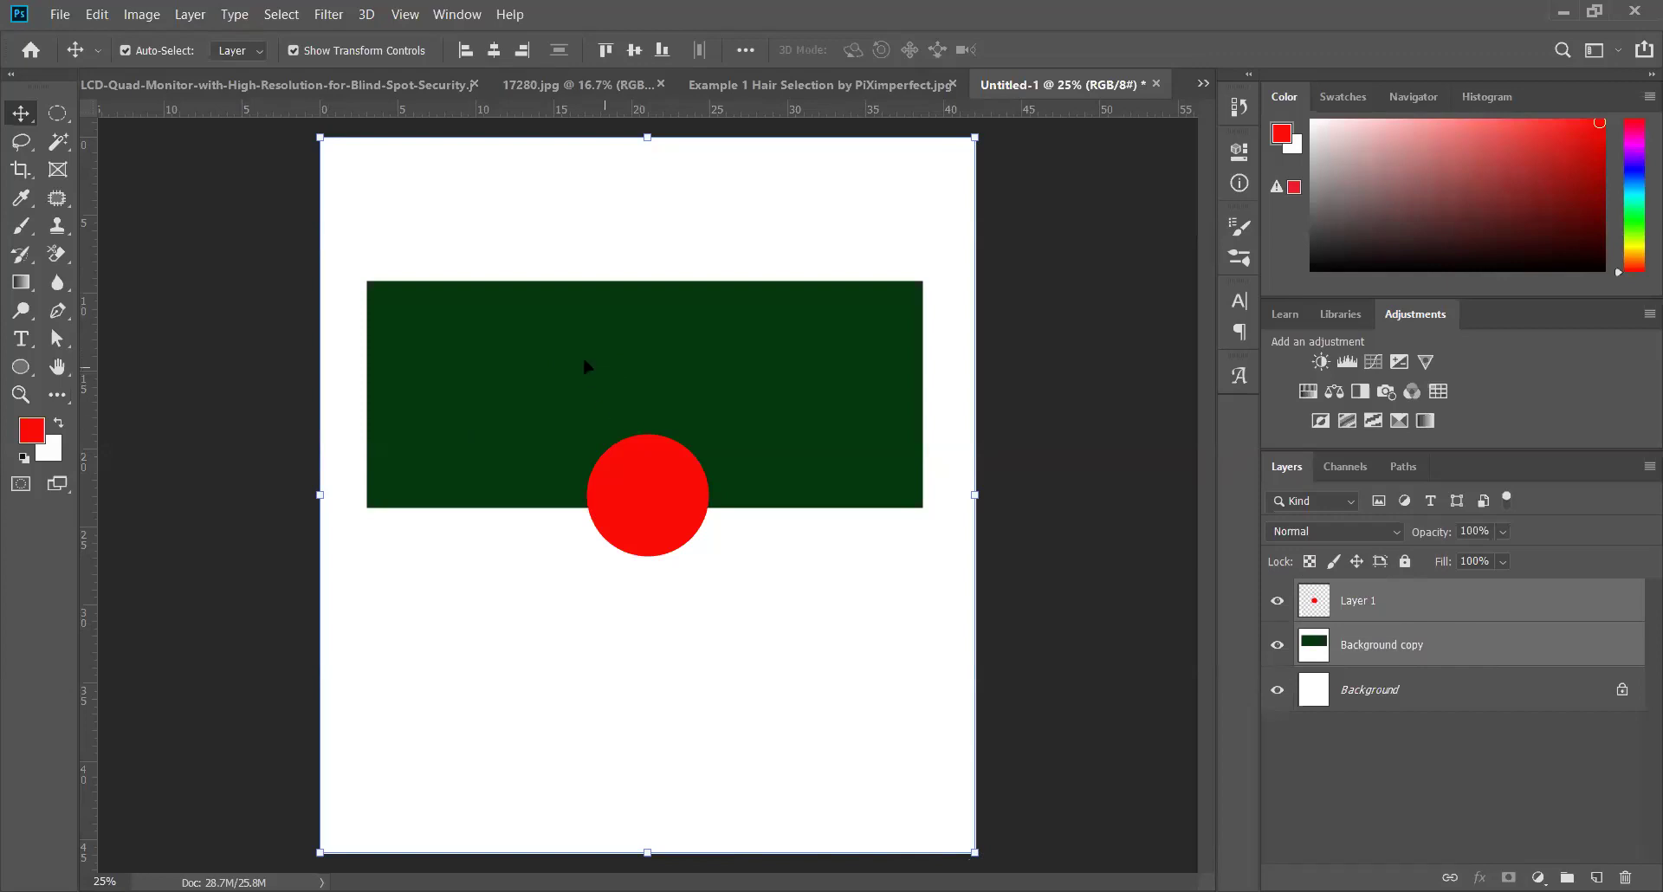
# Step: Draw a rectangular marquee around the green rectangle, then select only Layer 1
pyautogui.click(55, 116)
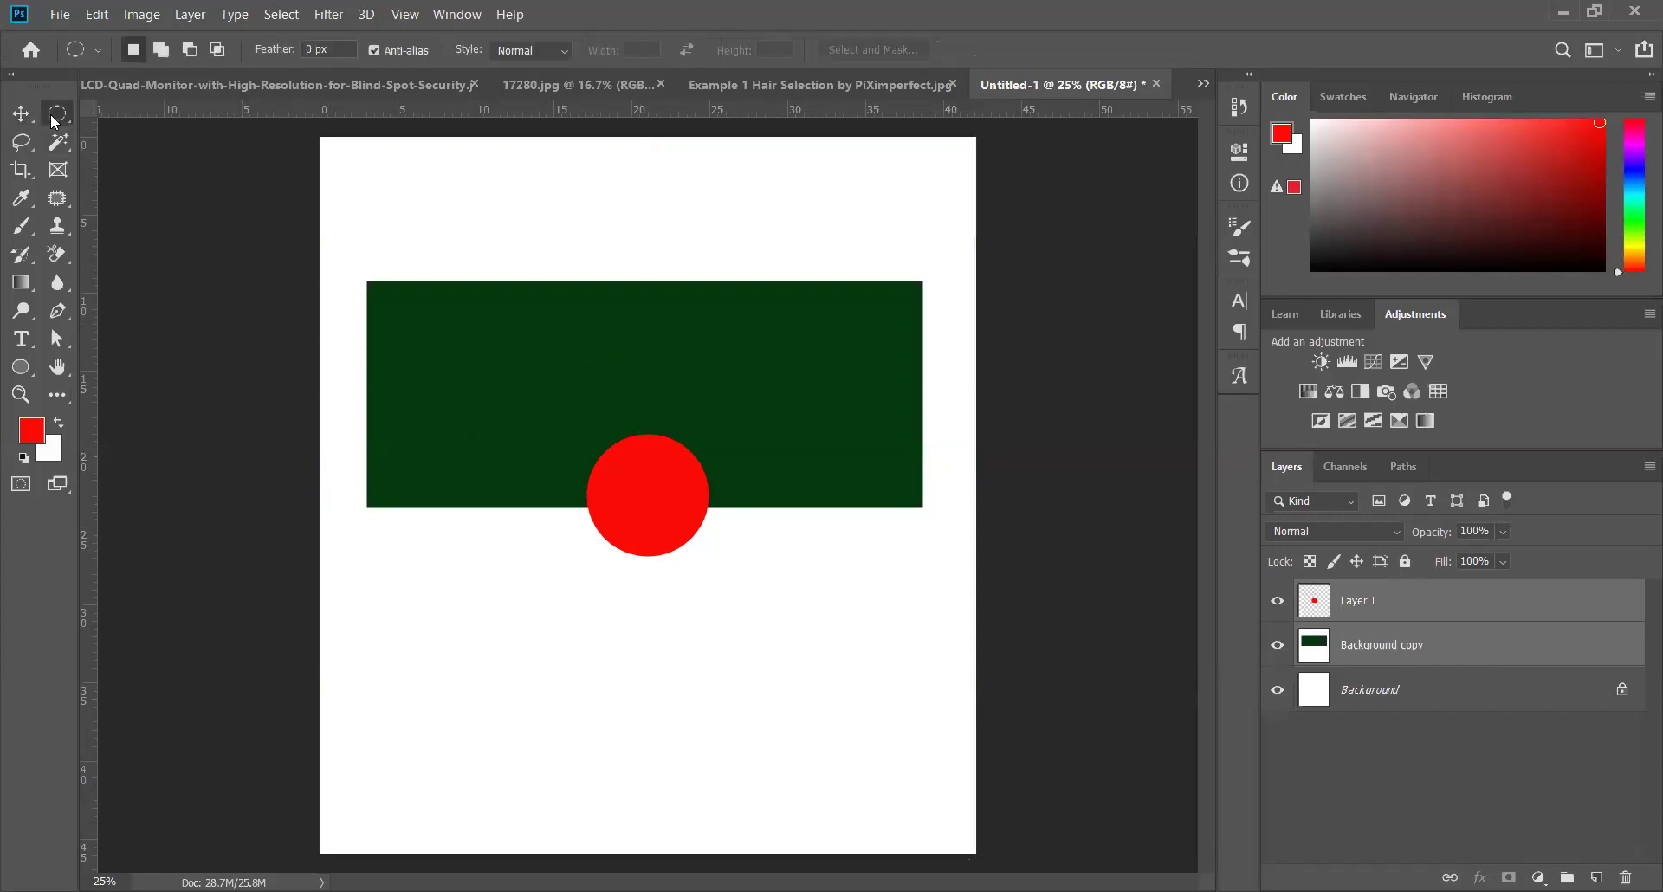
pyautogui.rightClick(55, 116)
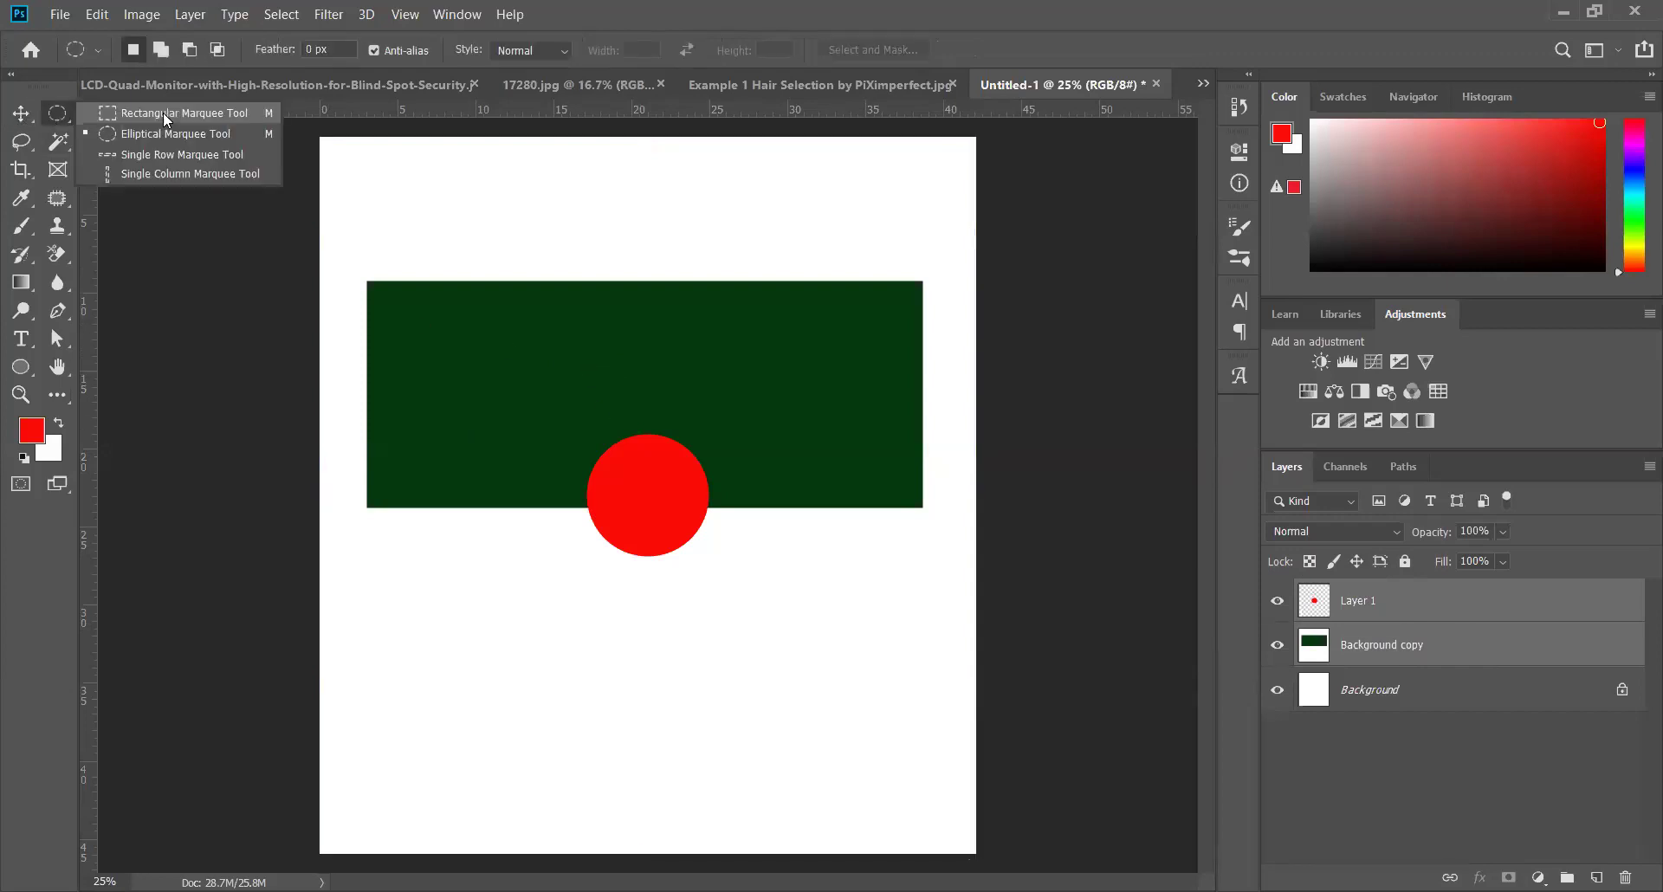
pyautogui.click(165, 115)
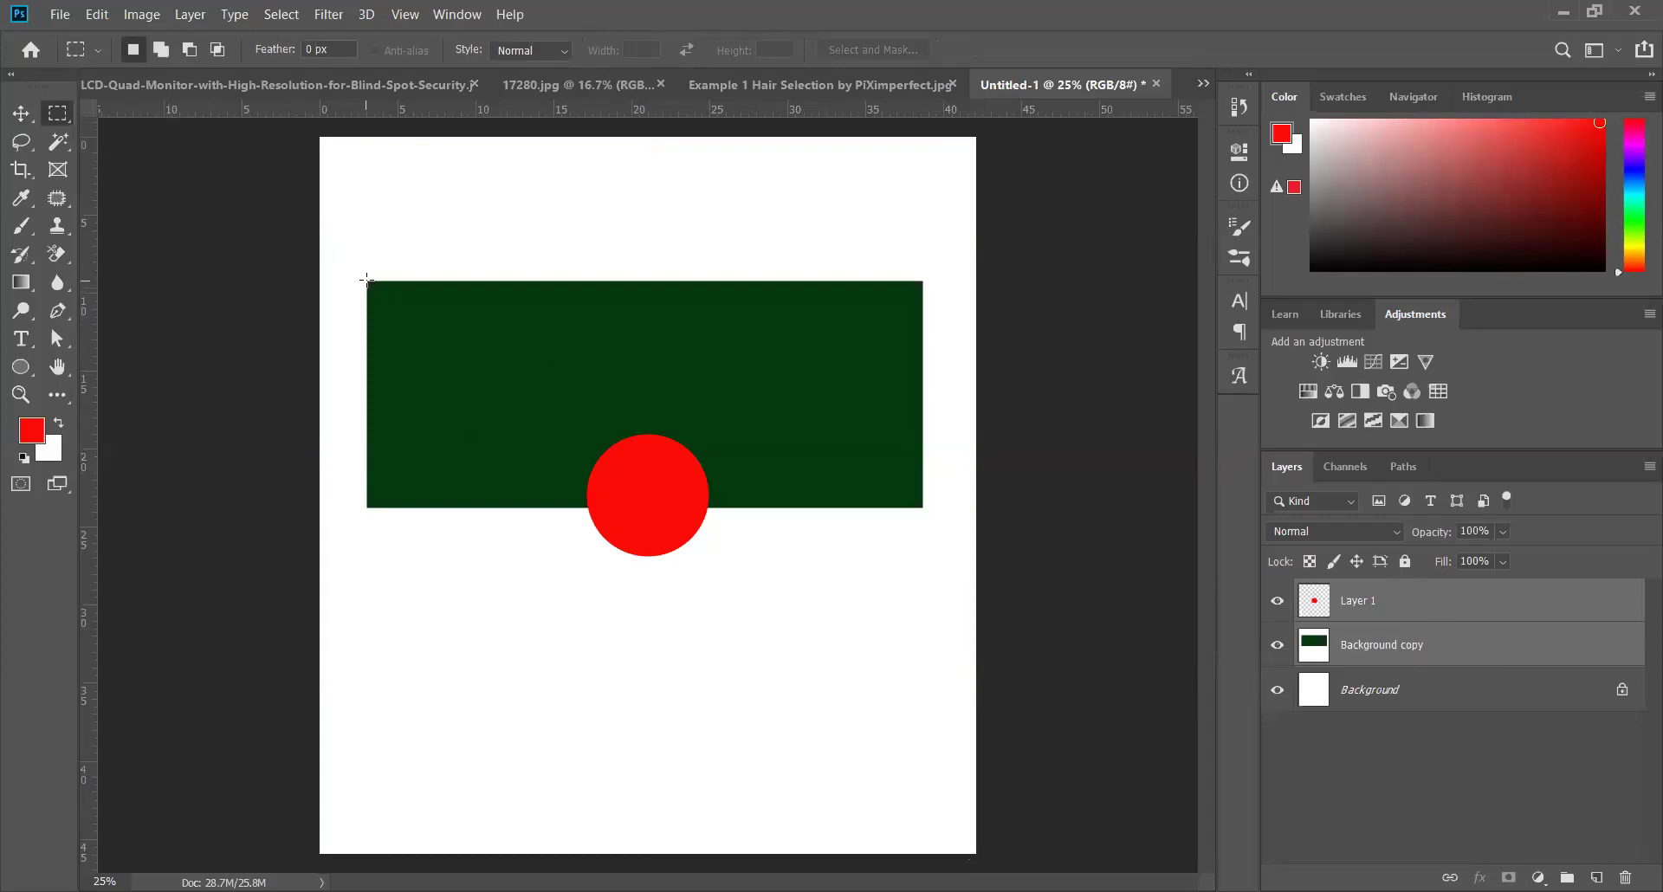
pyautogui.moveTo(367, 281); pyautogui.dragTo(922, 508)
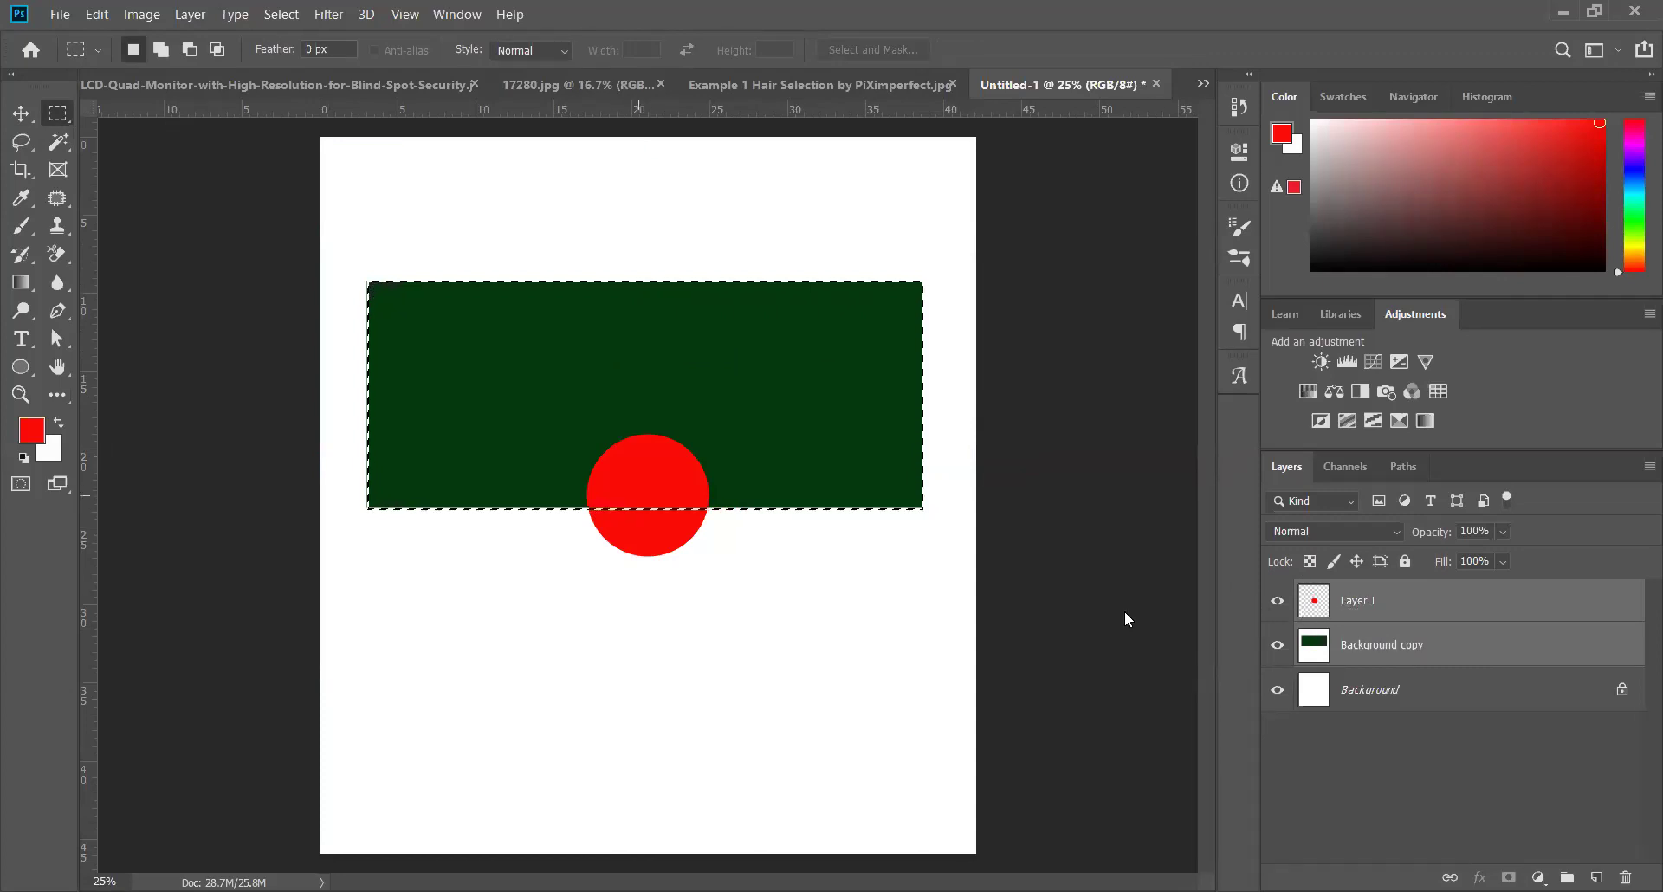
pyautogui.click(1364, 599)
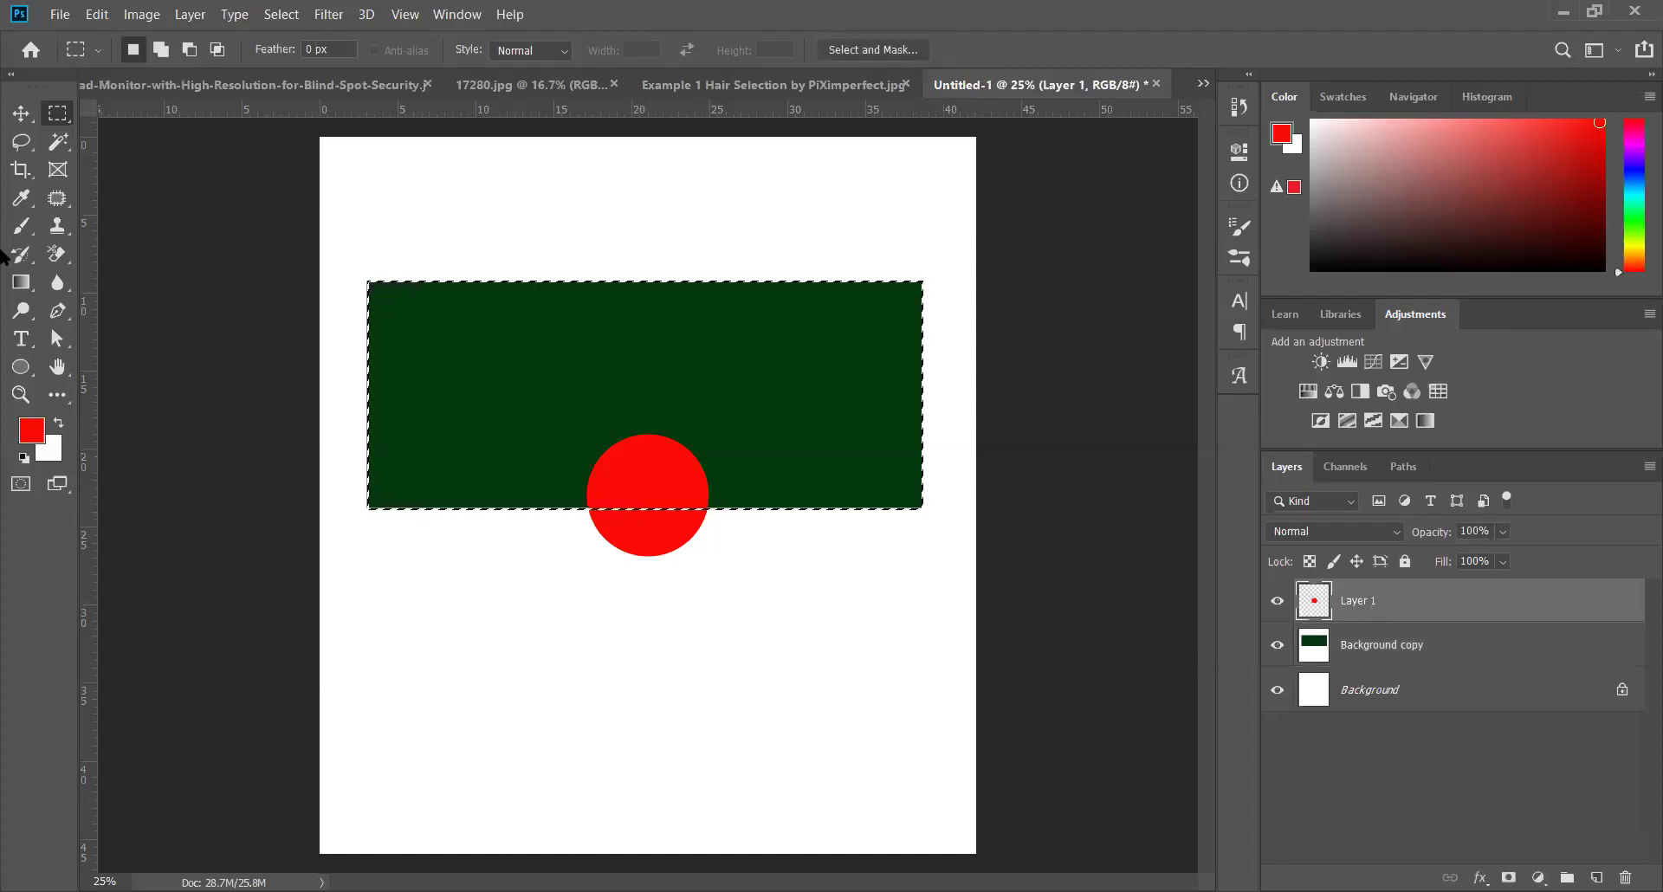
# Step: With the Move tool, align the circle's horizontal and vertical centres to the rectangle selection
pyautogui.click(21, 114)
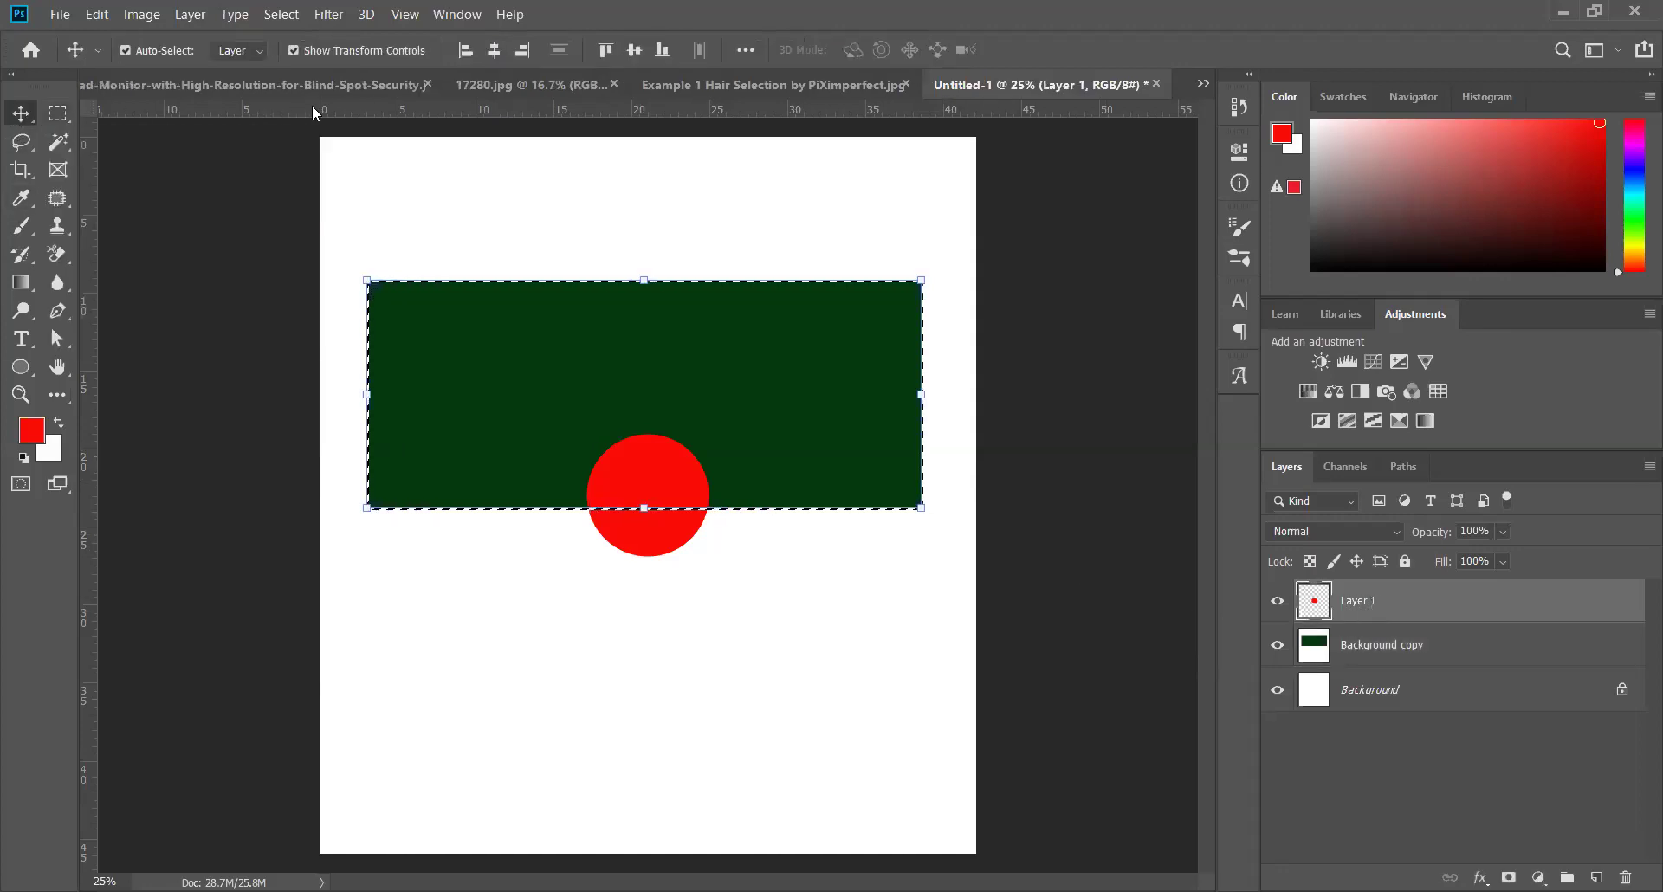
pyautogui.click(495, 51)
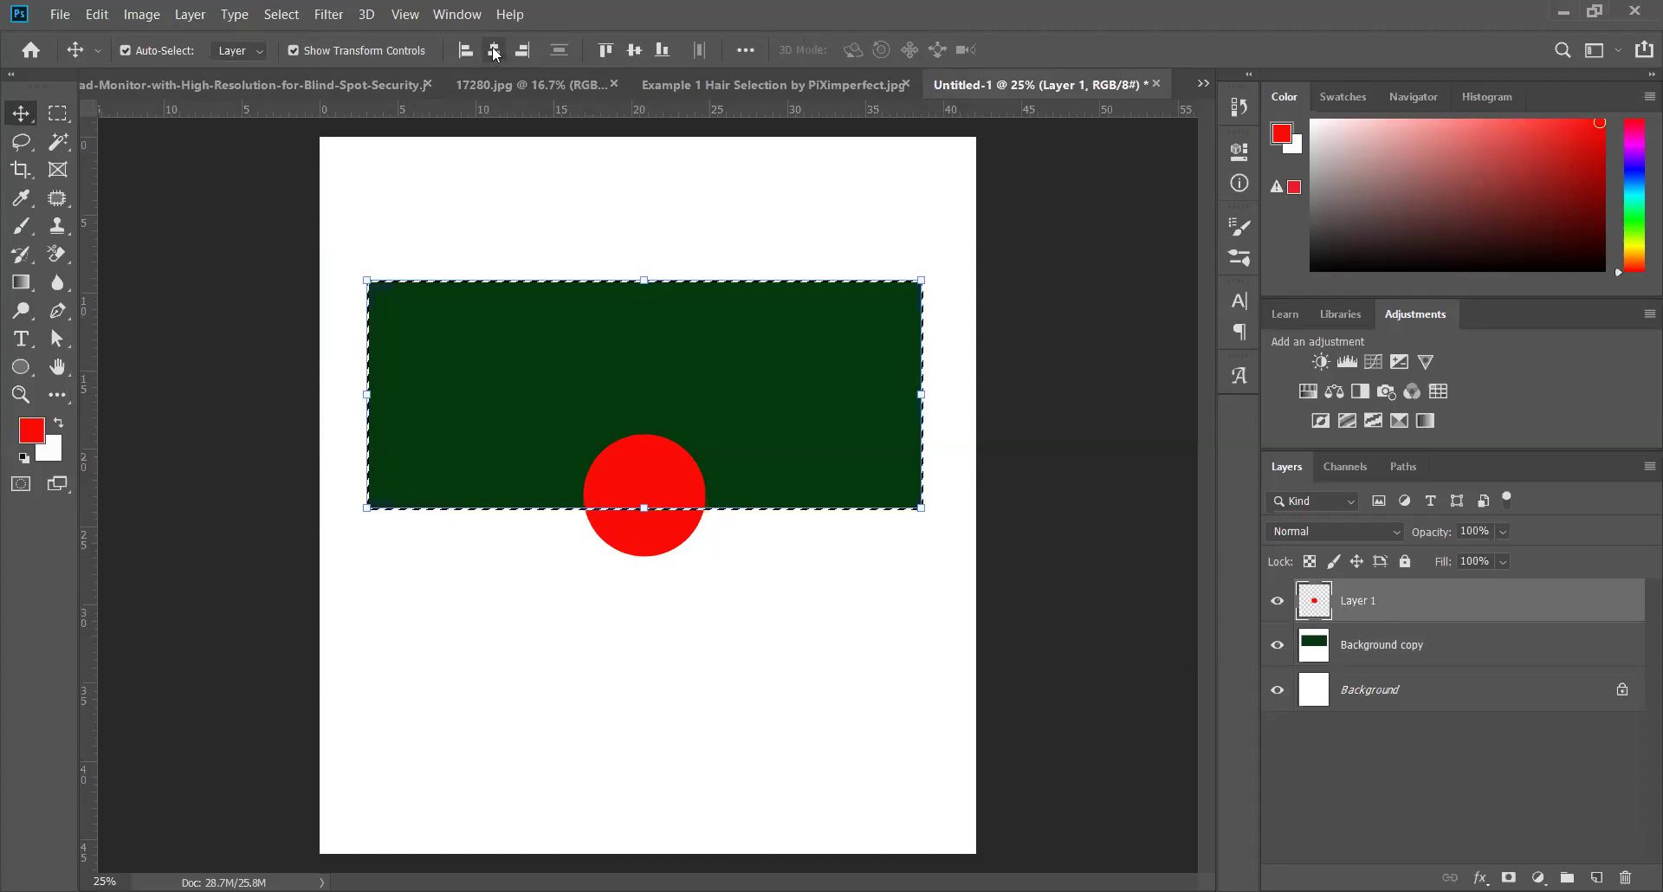
pyautogui.click(635, 51)
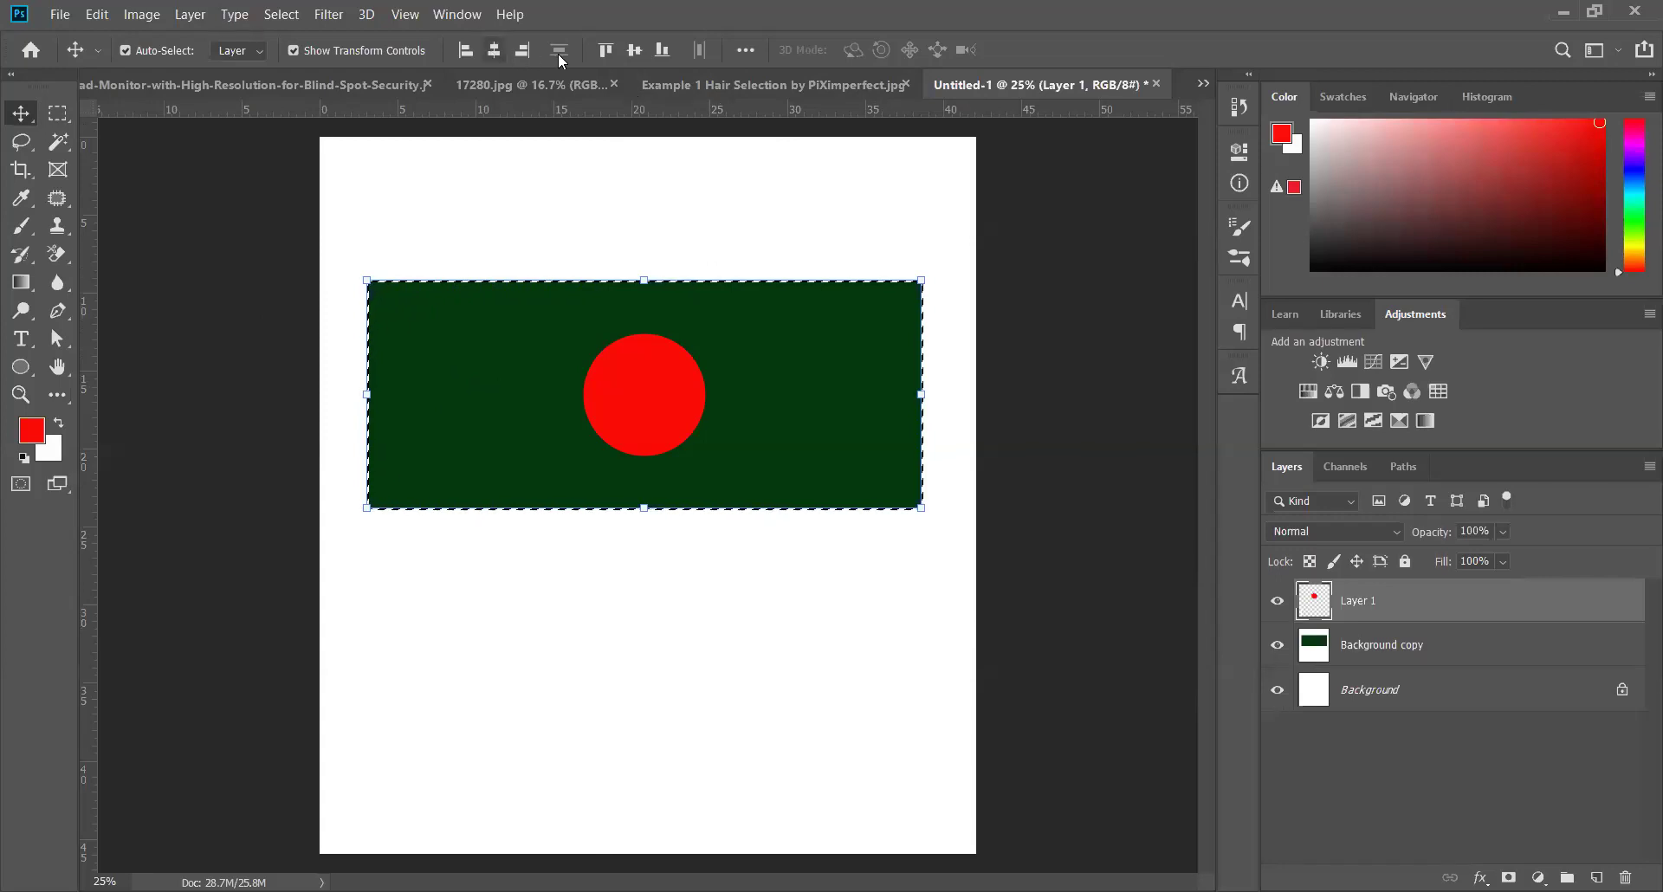
# Step: Recentre the circle vertically in the rectangle selection, then deselect and click Background copy
pyautogui.click(638, 49)
pyautogui.moveTo(618, 433); pyautogui.dragTo(618, 533)
pyautogui.press('ctrl')
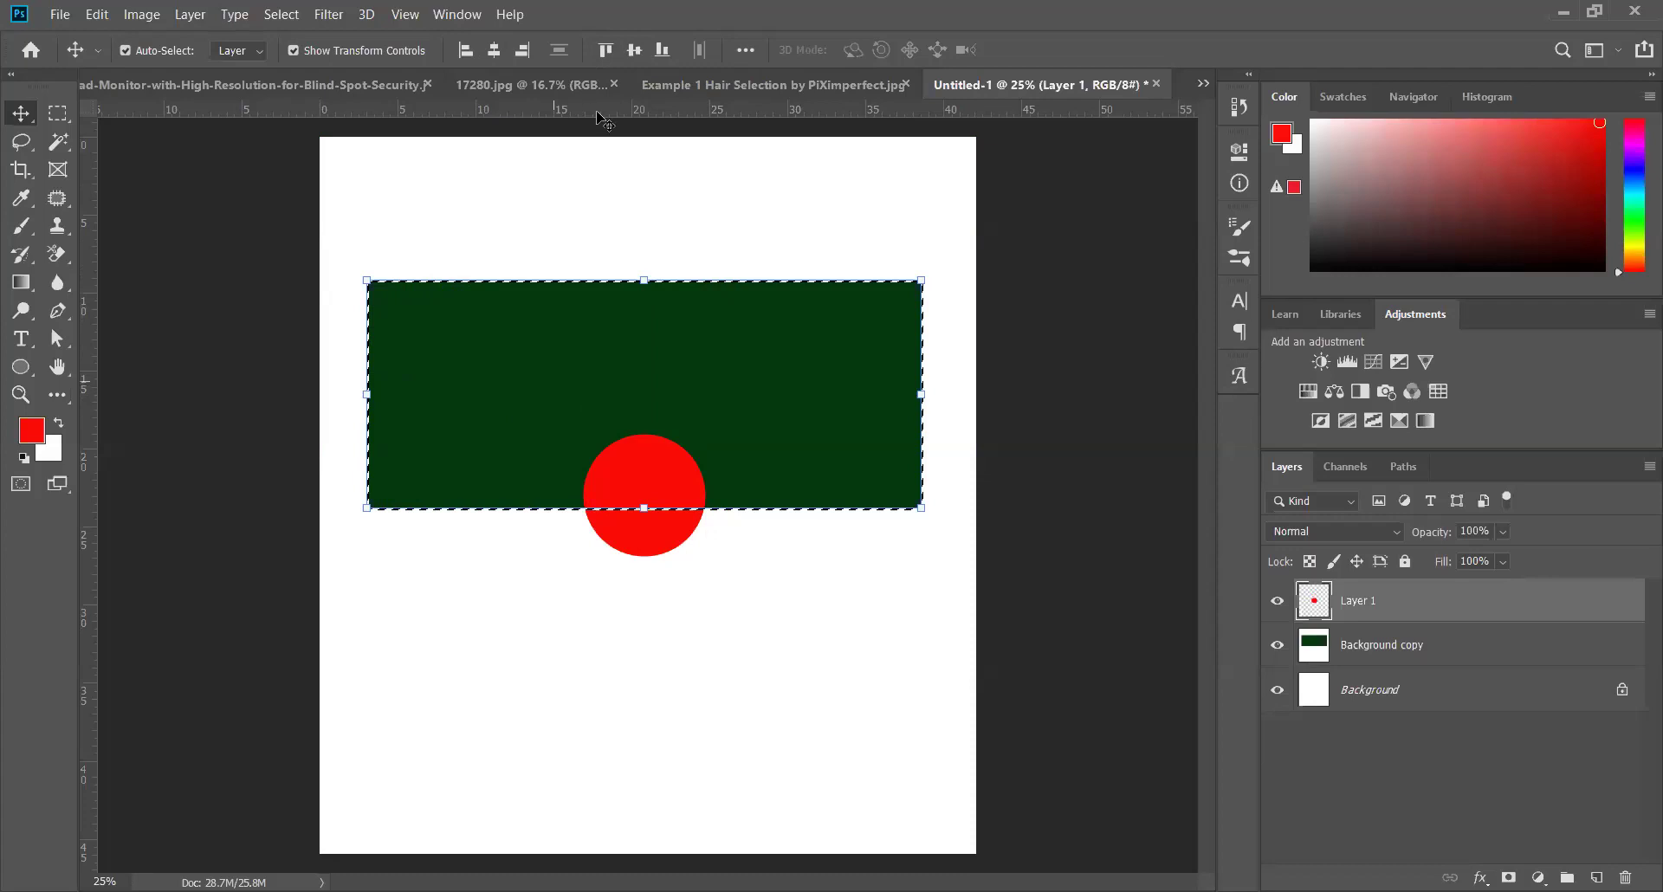
pyautogui.click(636, 50)
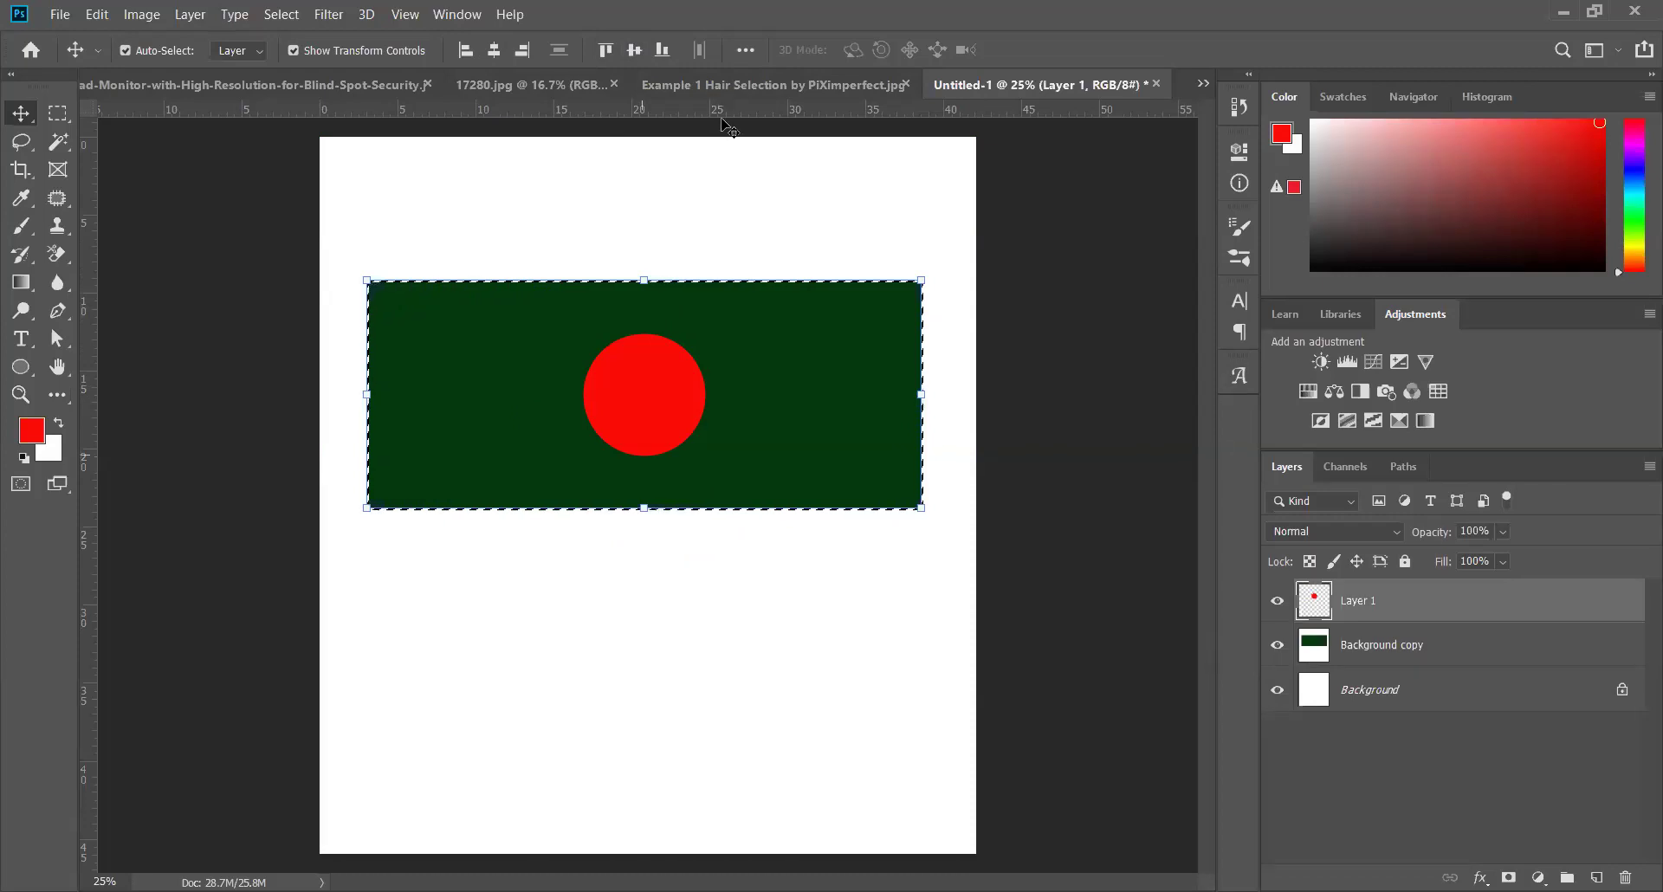
pyautogui.hotkey('ctrl', 'd')
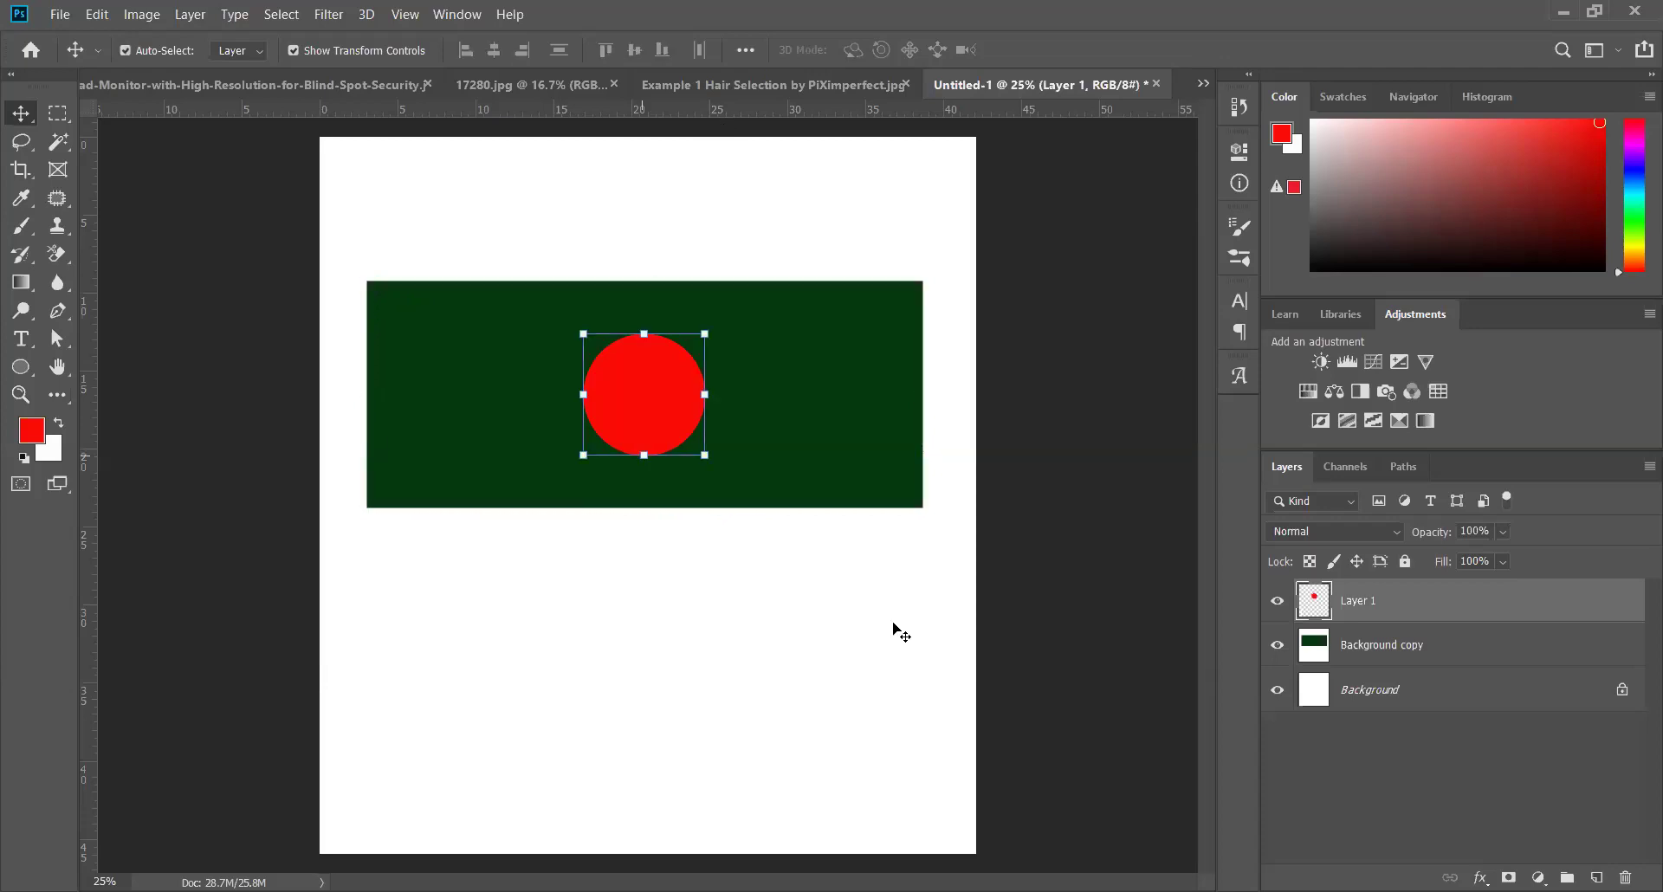
pyautogui.click(957, 704)
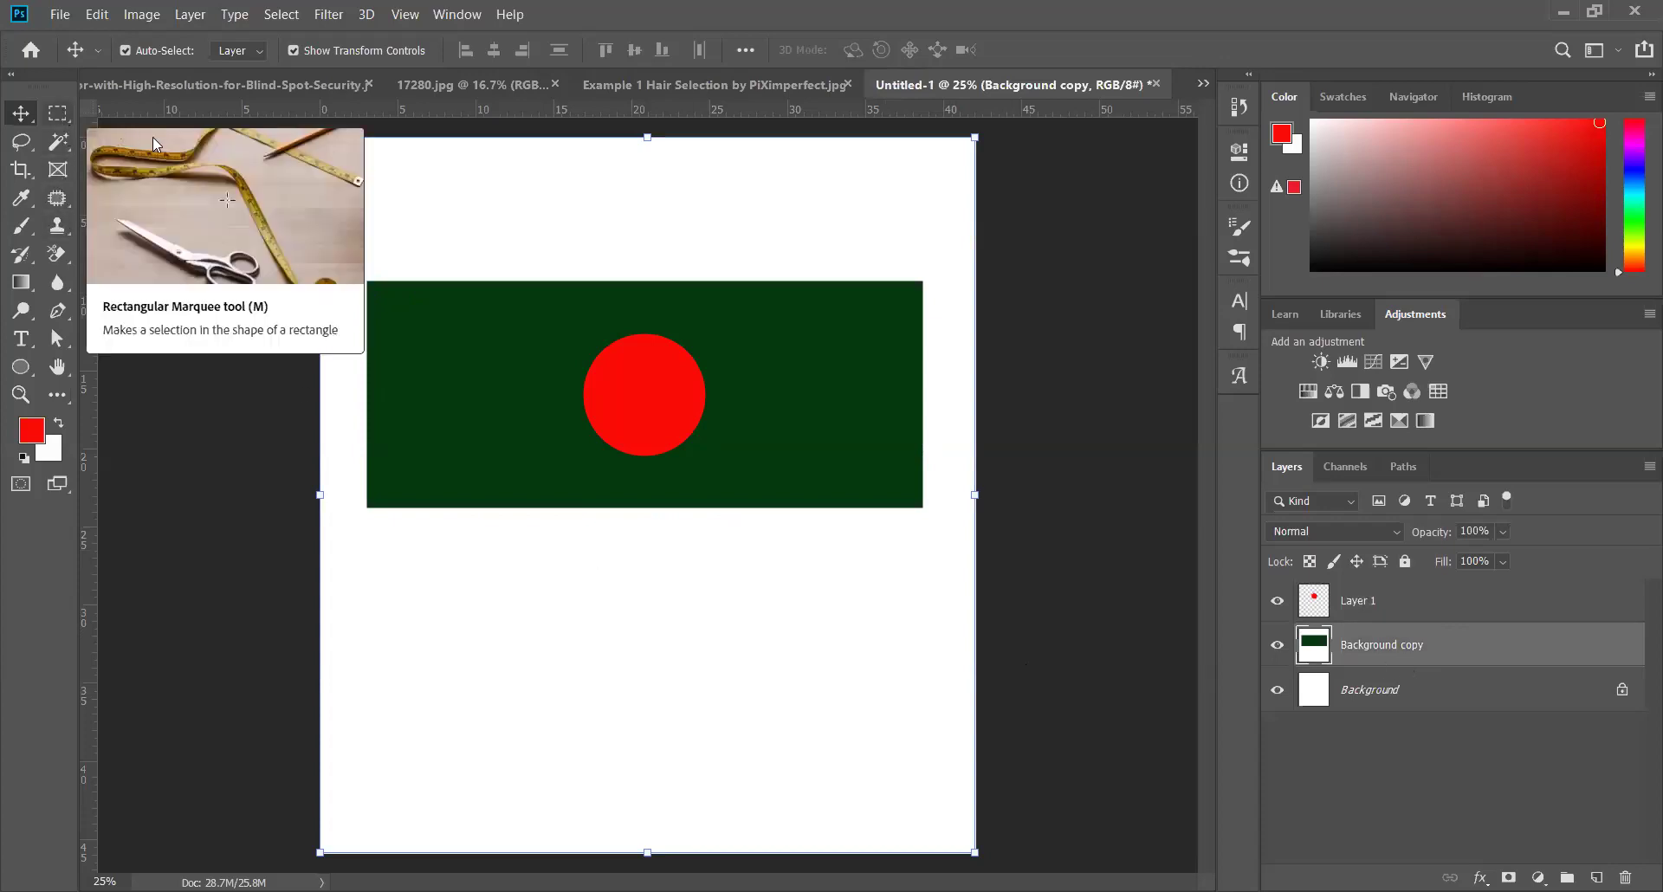
# Step: Open the Rectangular Marquee tool's flyout of selection shapes
pyautogui.click(57, 114)
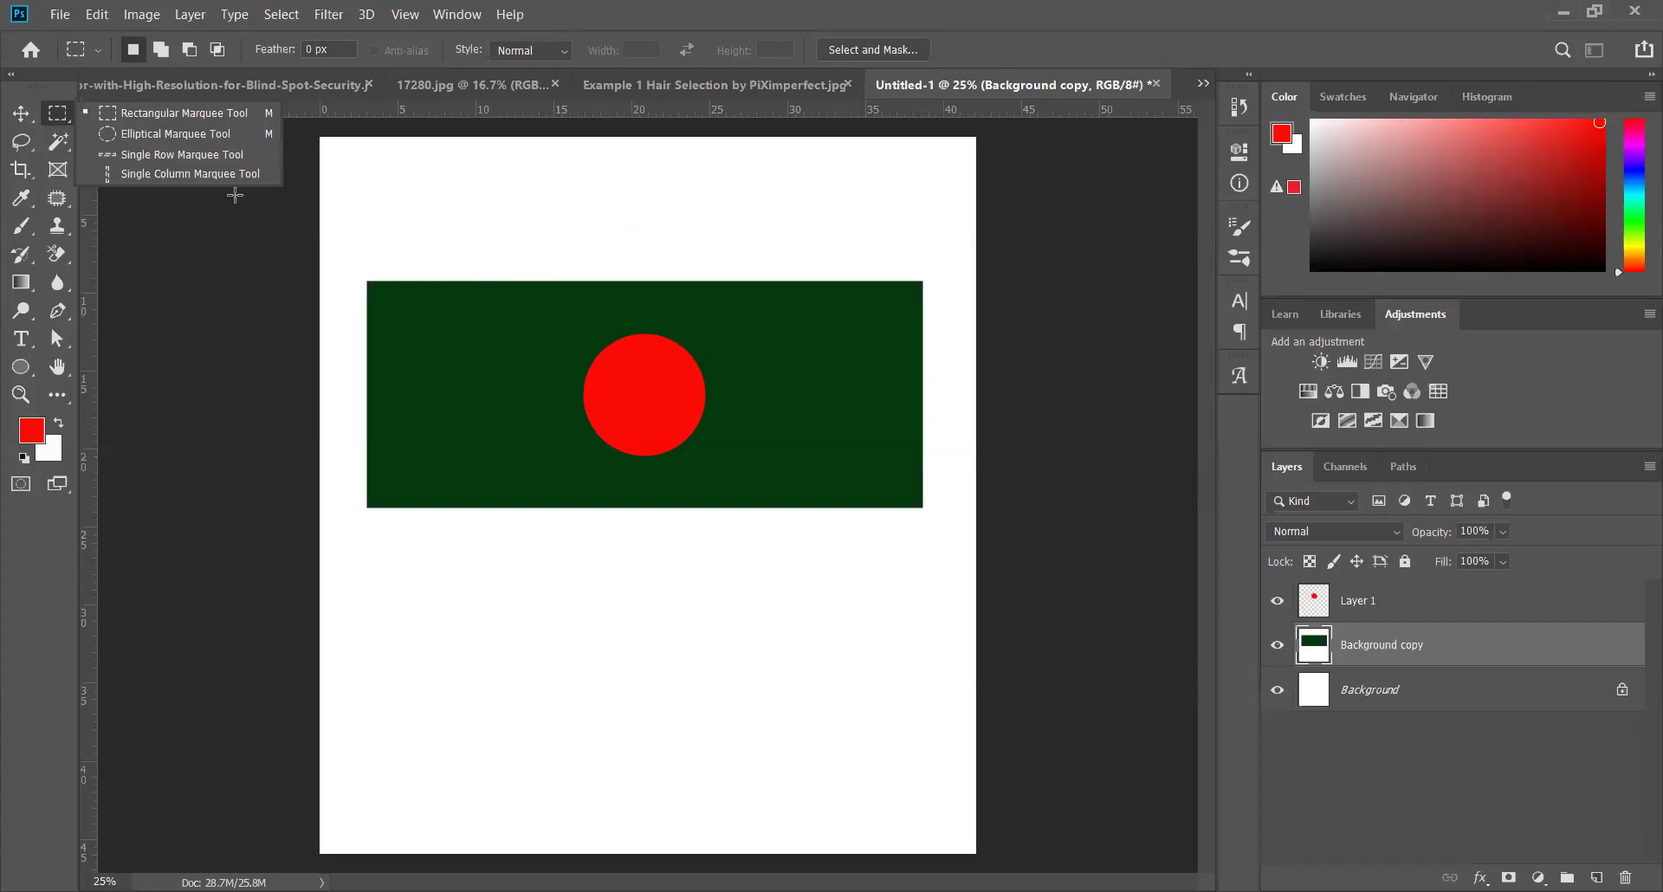
# Step: Make a single-row marquee selection across the canvas, keeping red as foreground
pyautogui.click(184, 157)
pyautogui.moveTo(408, 218); pyautogui.dragTo(990, 229)
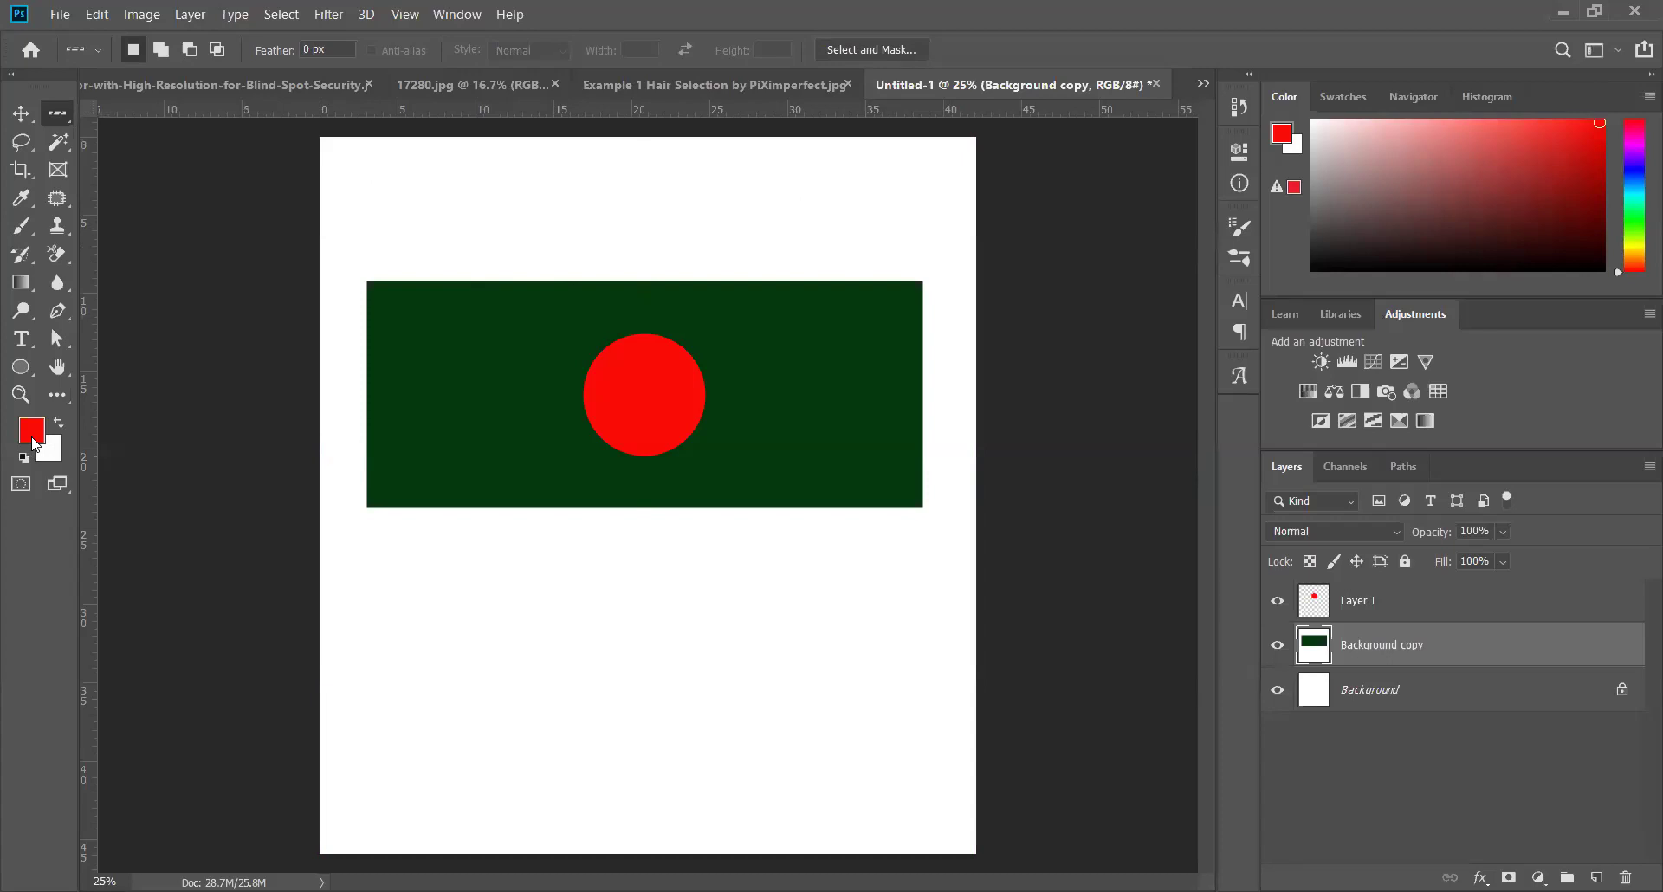
pyautogui.click(33, 444)
pyautogui.press('Return')
pyautogui.moveTo(318, 199); pyautogui.dragTo(521, 219)
pyautogui.press('alt')
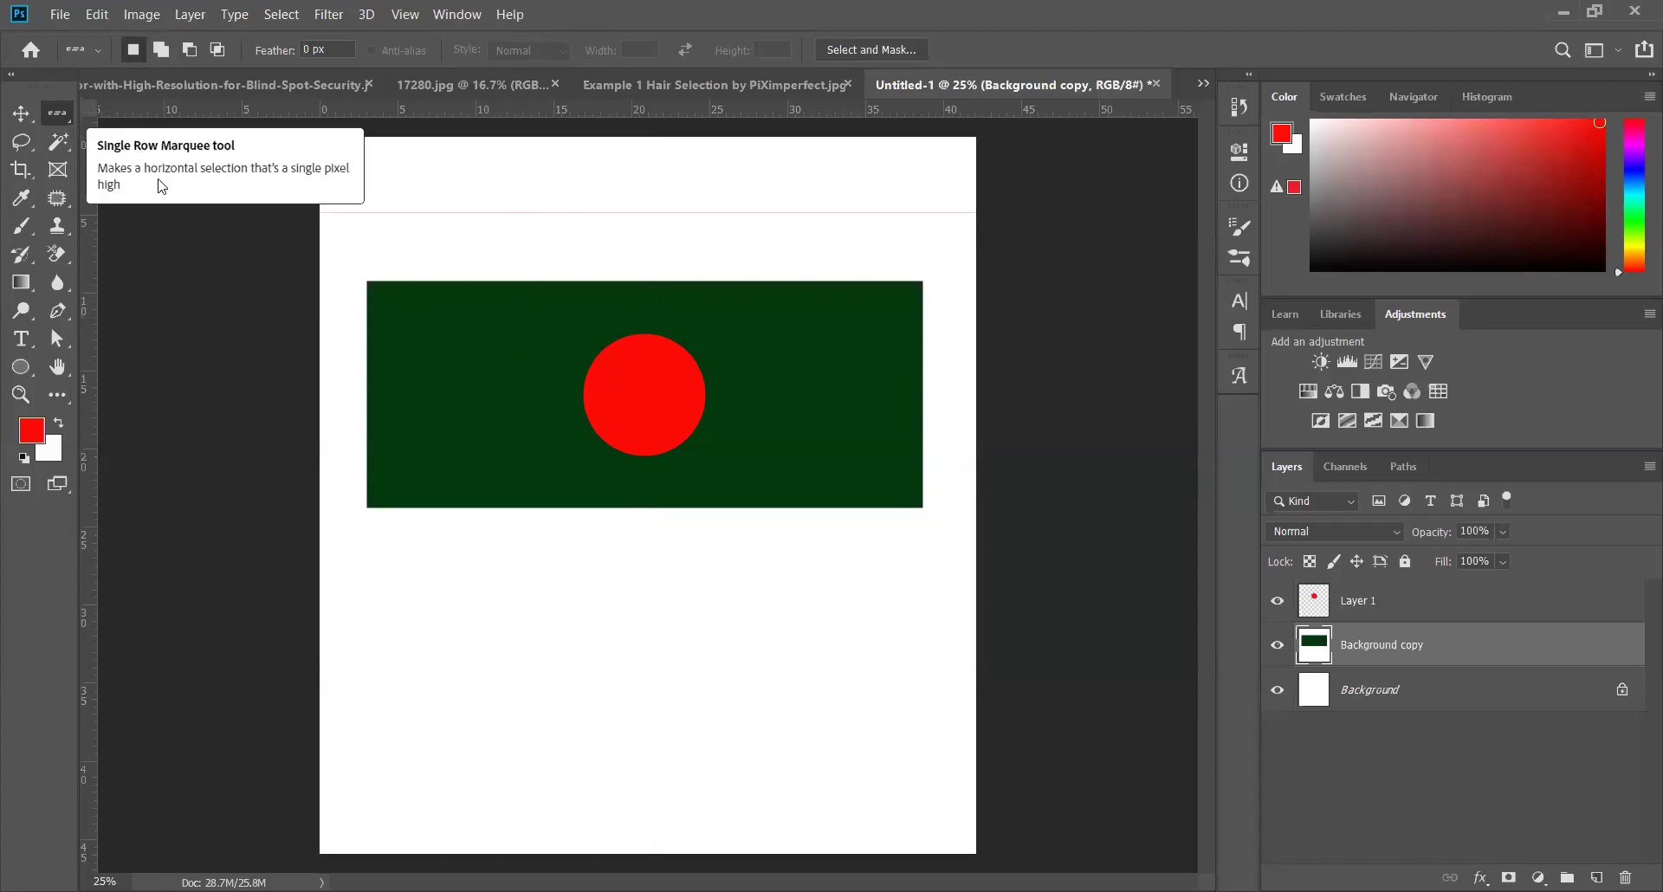
# Step: Add a single-column marquee selection down the canvas
pyautogui.rightClick(57, 113)
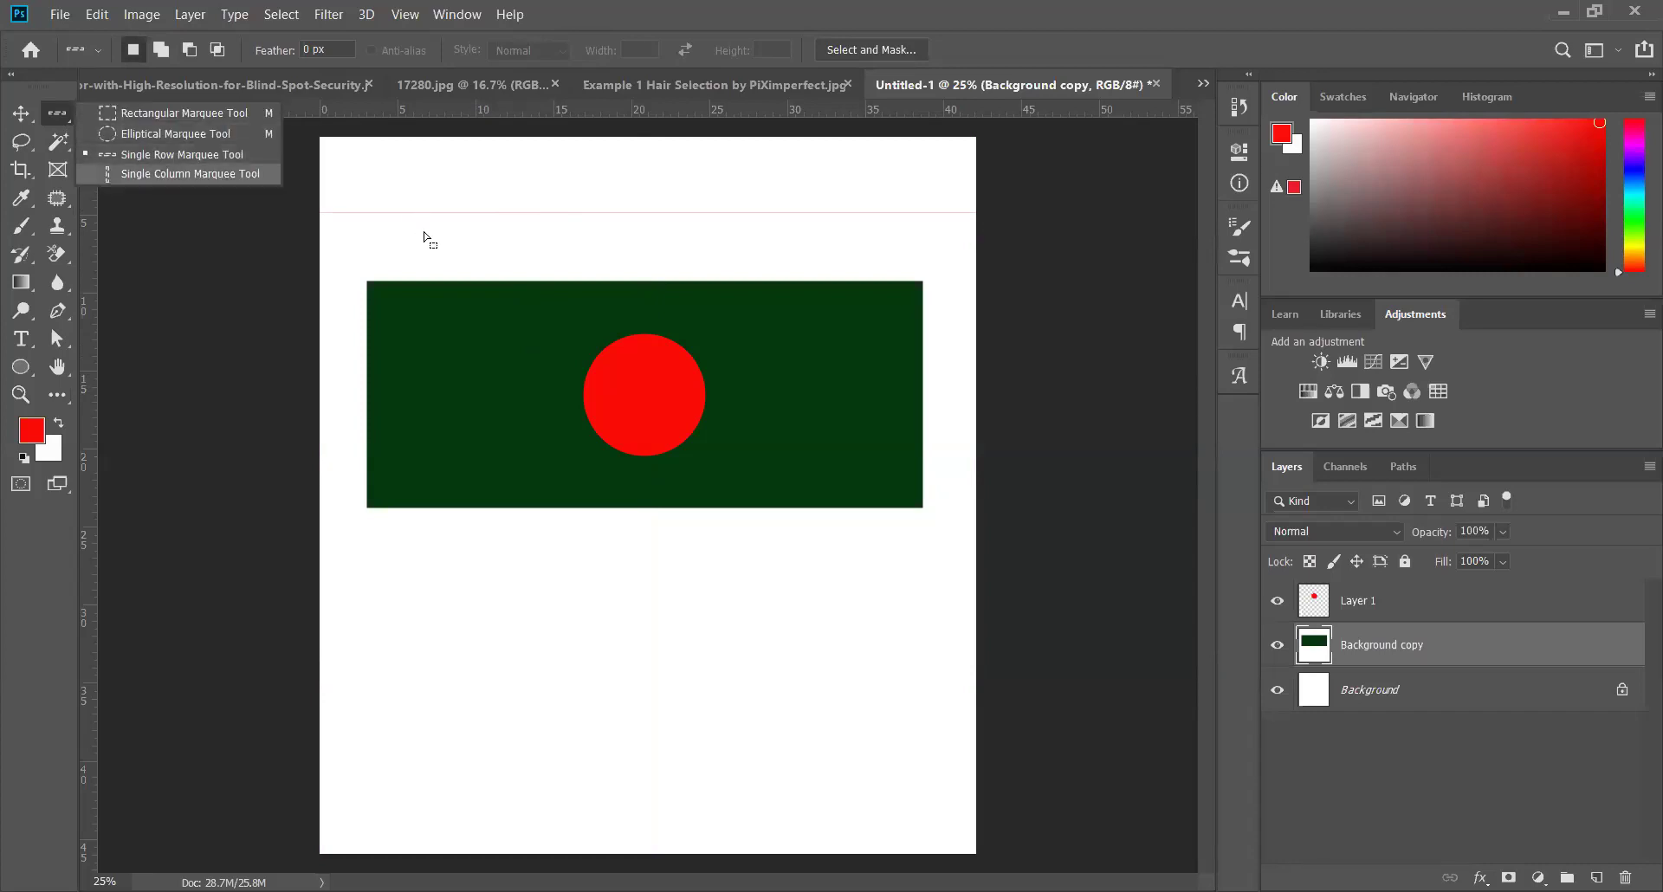
pyautogui.press('Return')
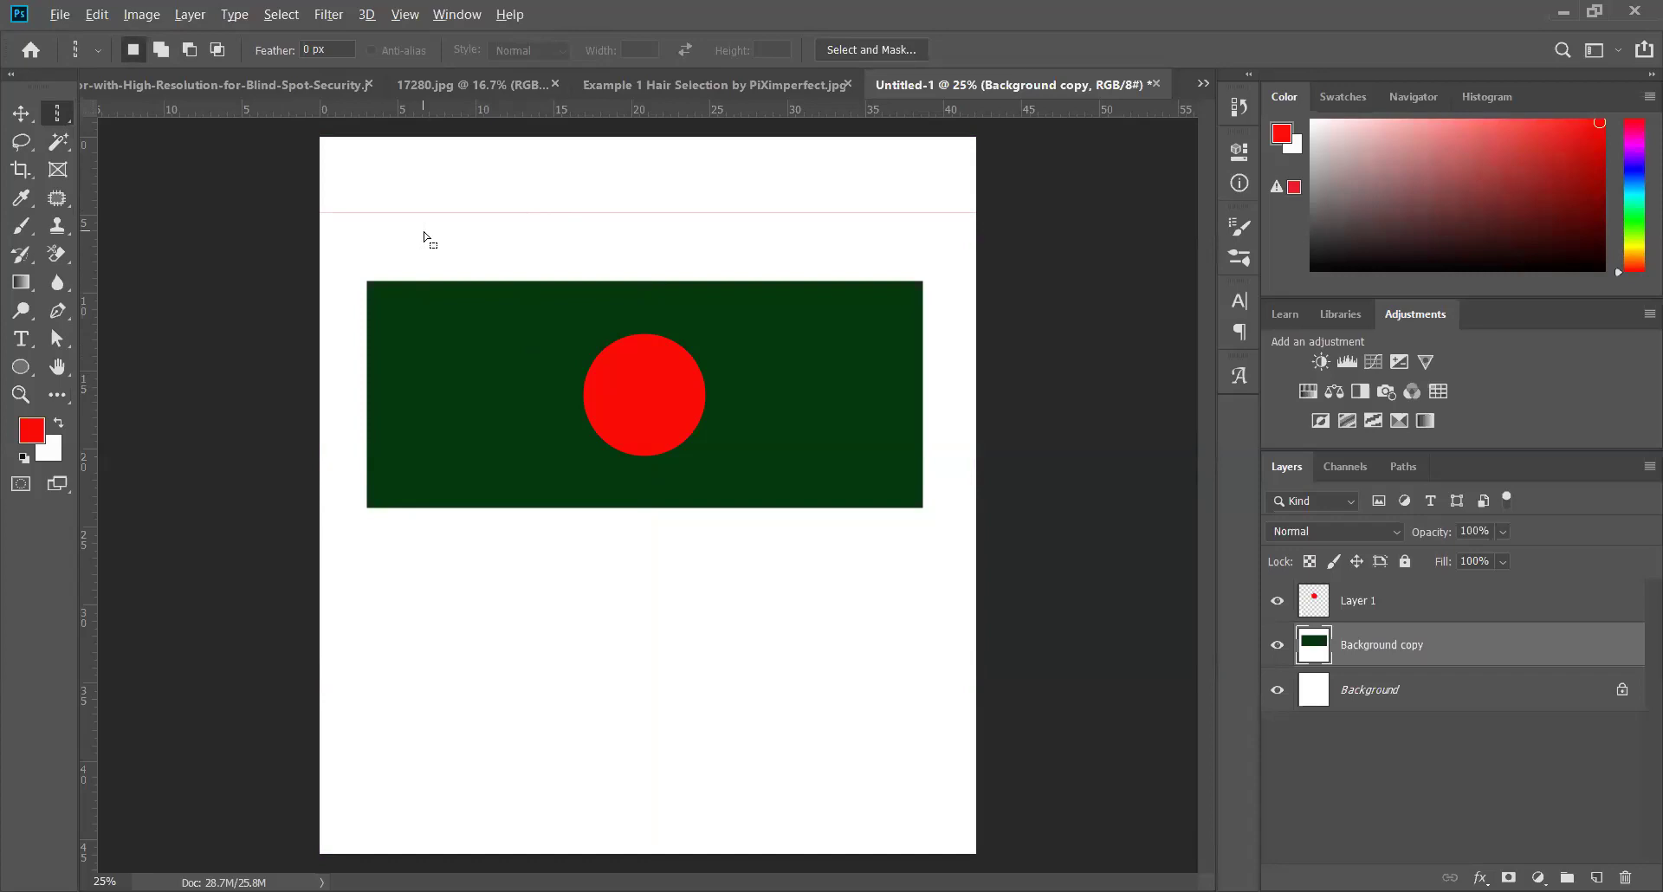
pyautogui.click(422, 221)
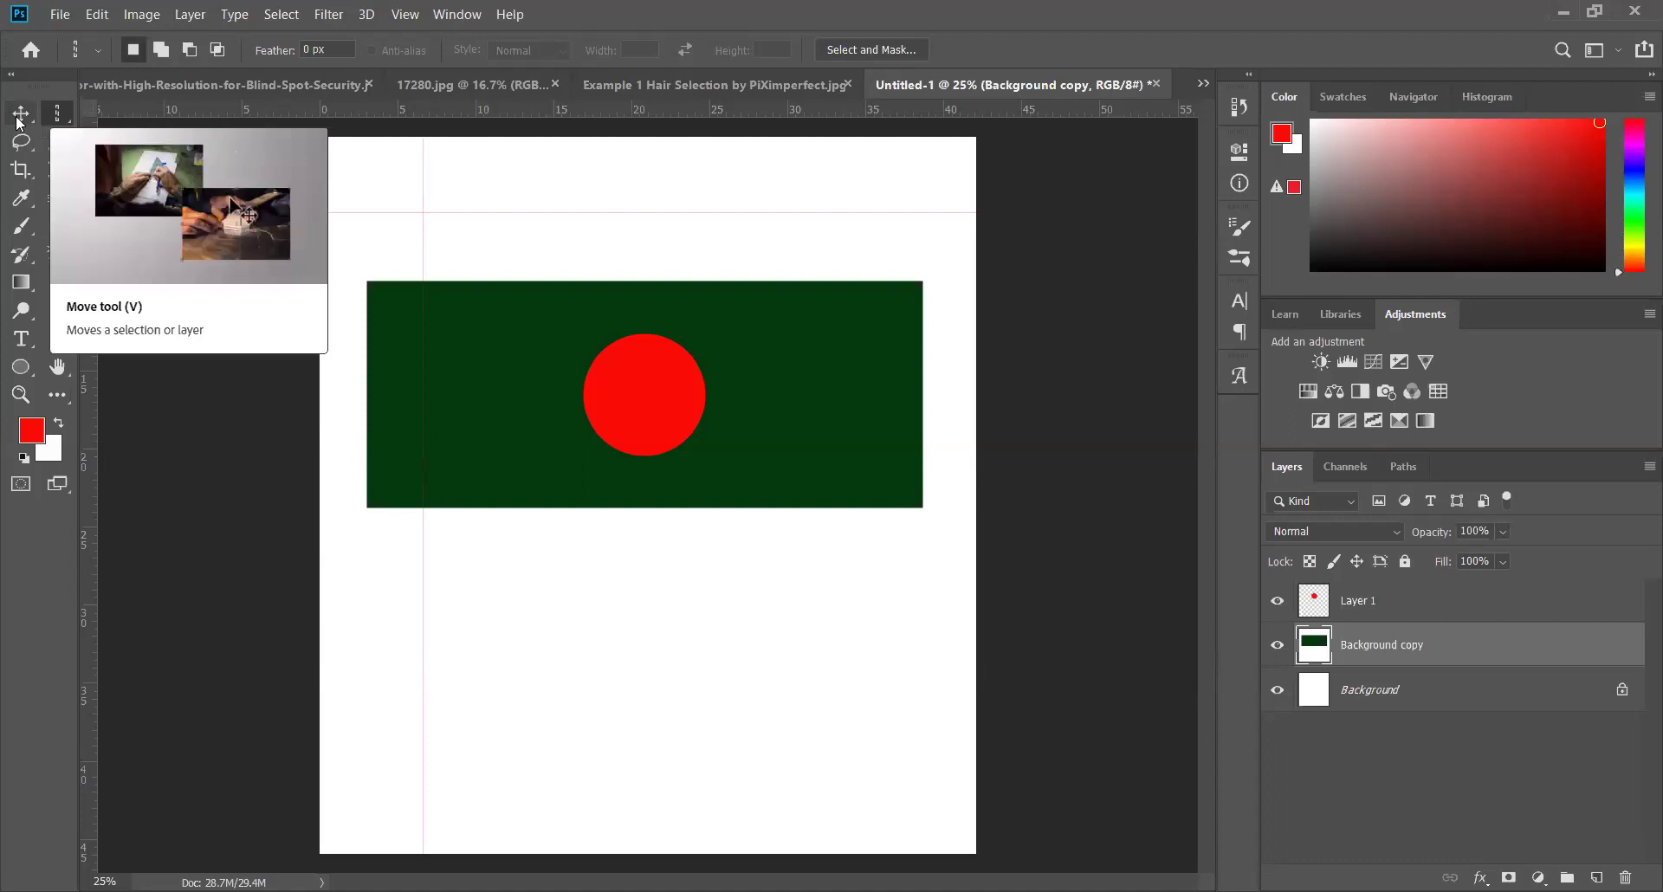
# Step: Deselect the Background copy layer with the Move tool and activate the Lasso tool
pyautogui.click(19, 116)
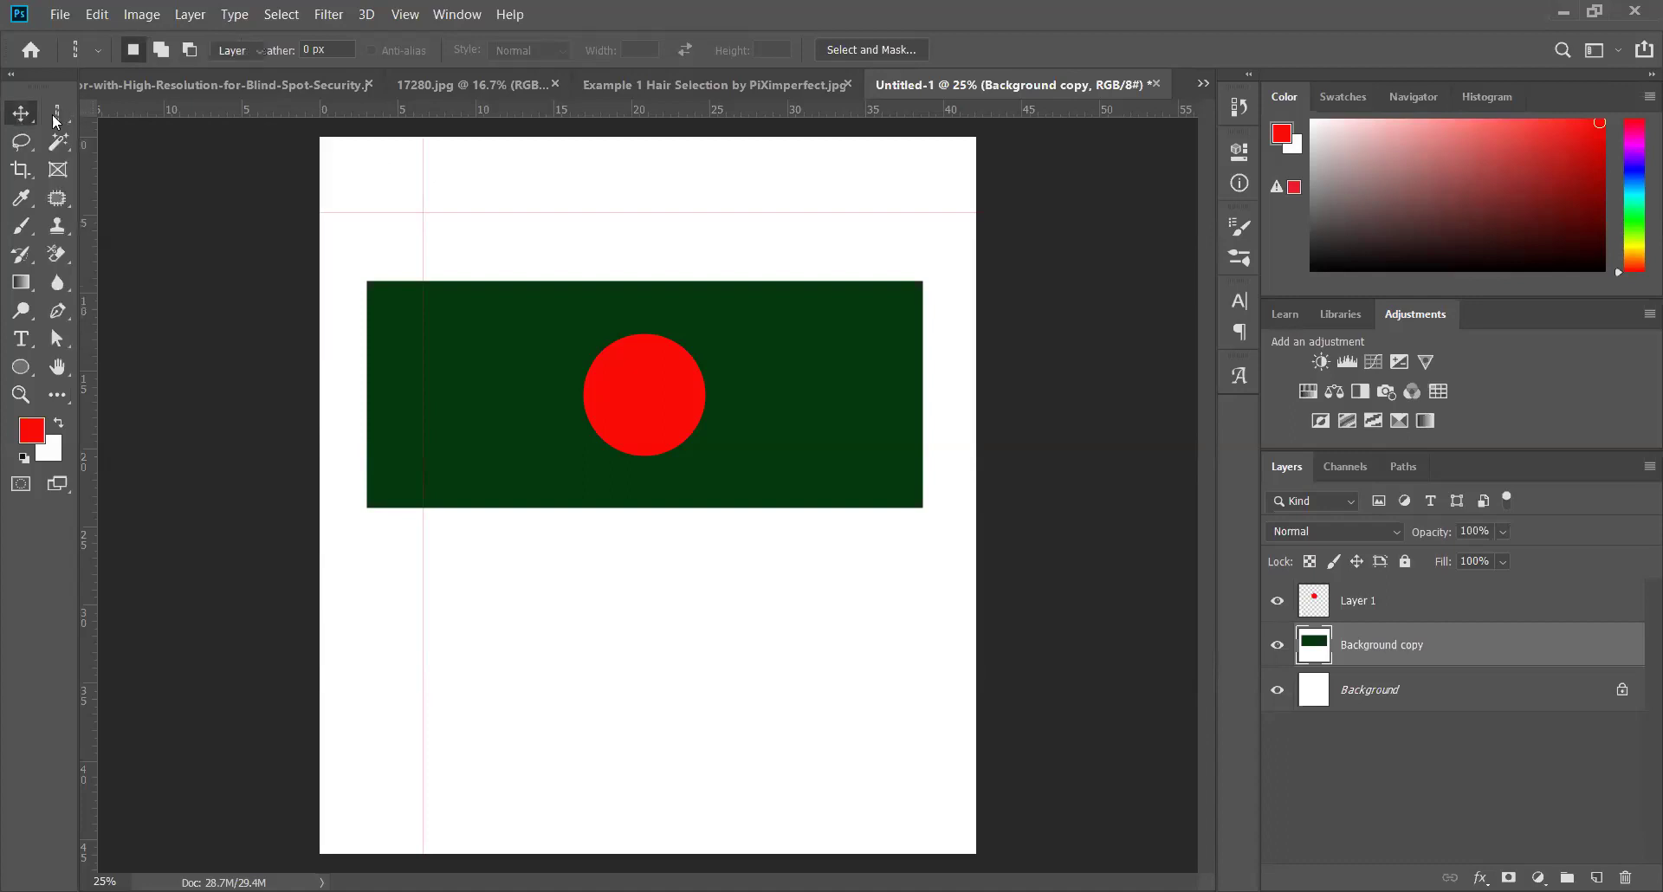
pyautogui.click(159, 187)
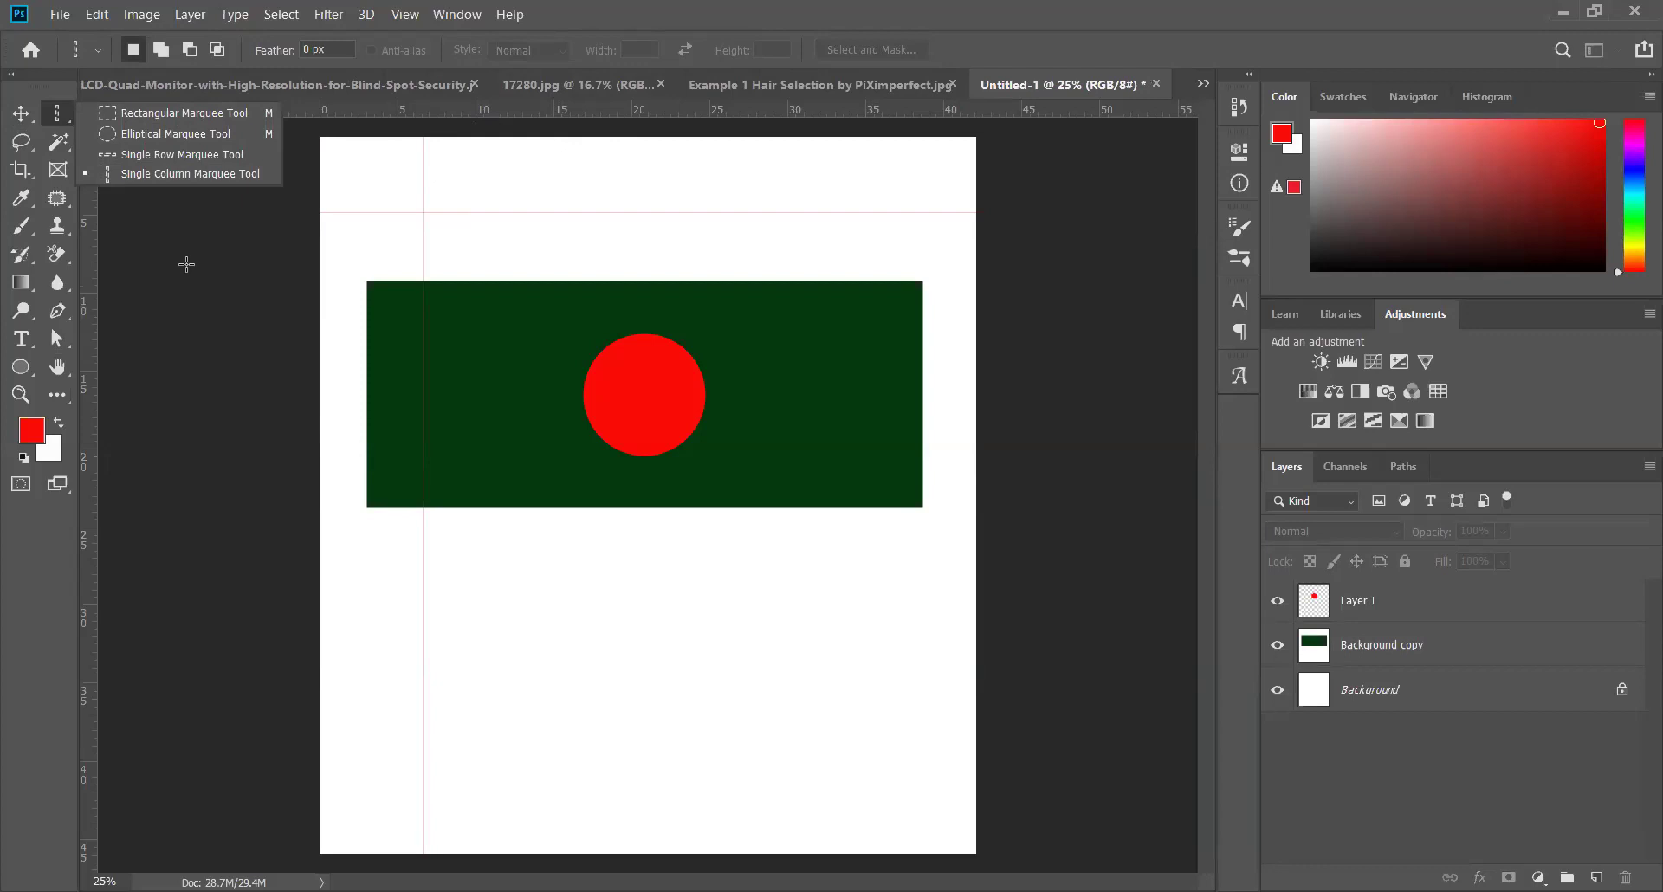
pyautogui.click(22, 143)
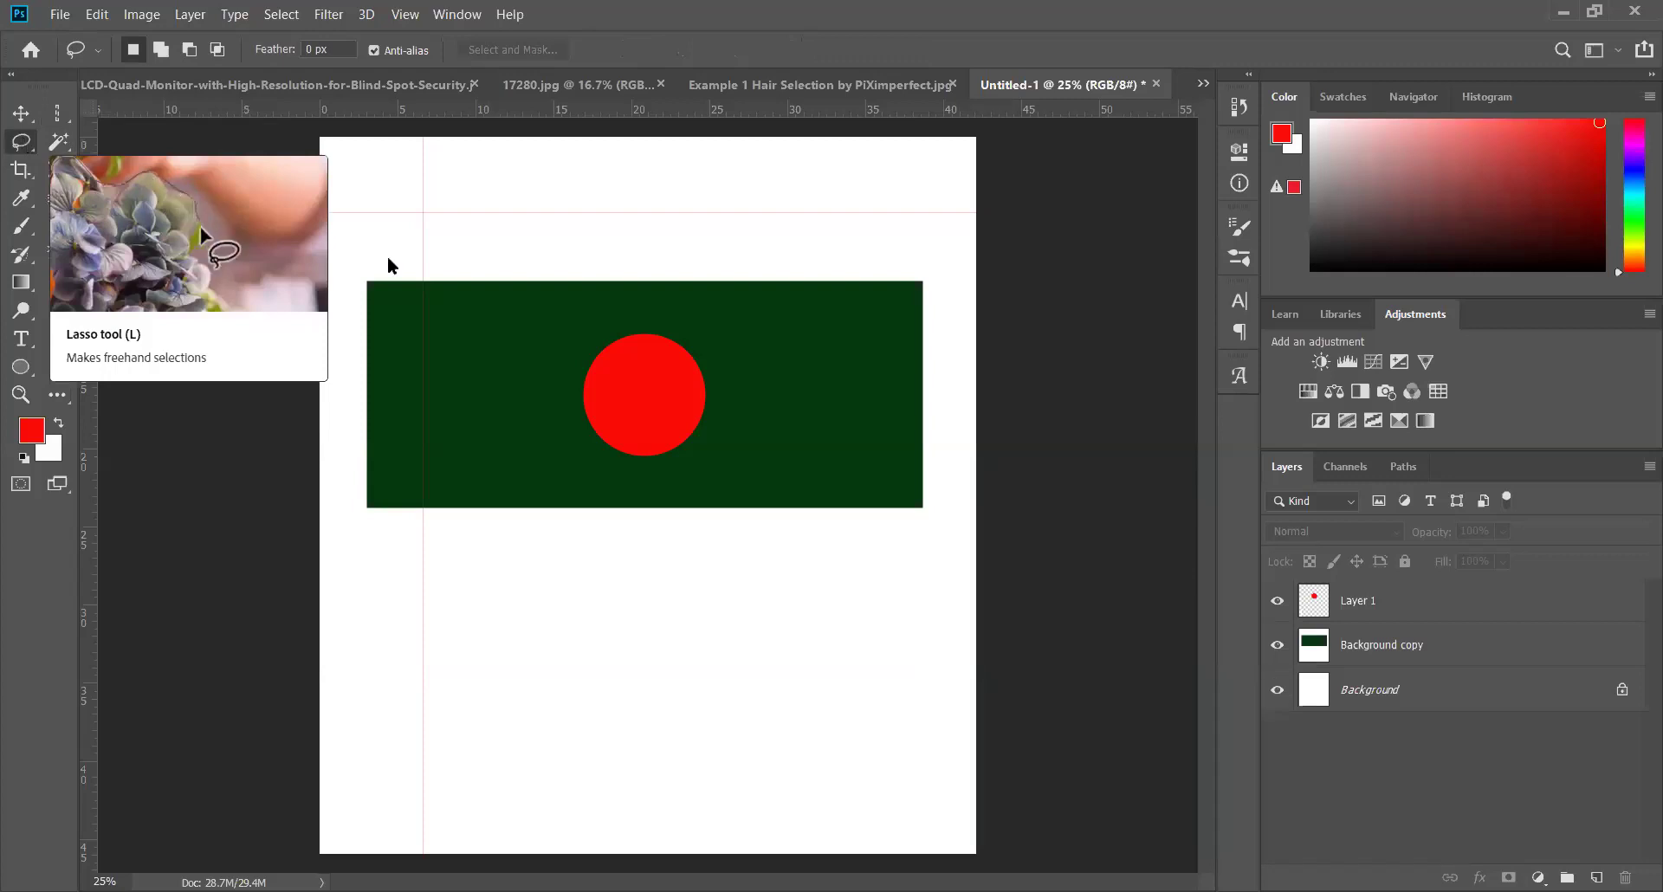
# Step: Return to the Example 1 Hair Selection photo, drop the rectangular selection, and list the Lasso variants
pyautogui.click(831, 87)
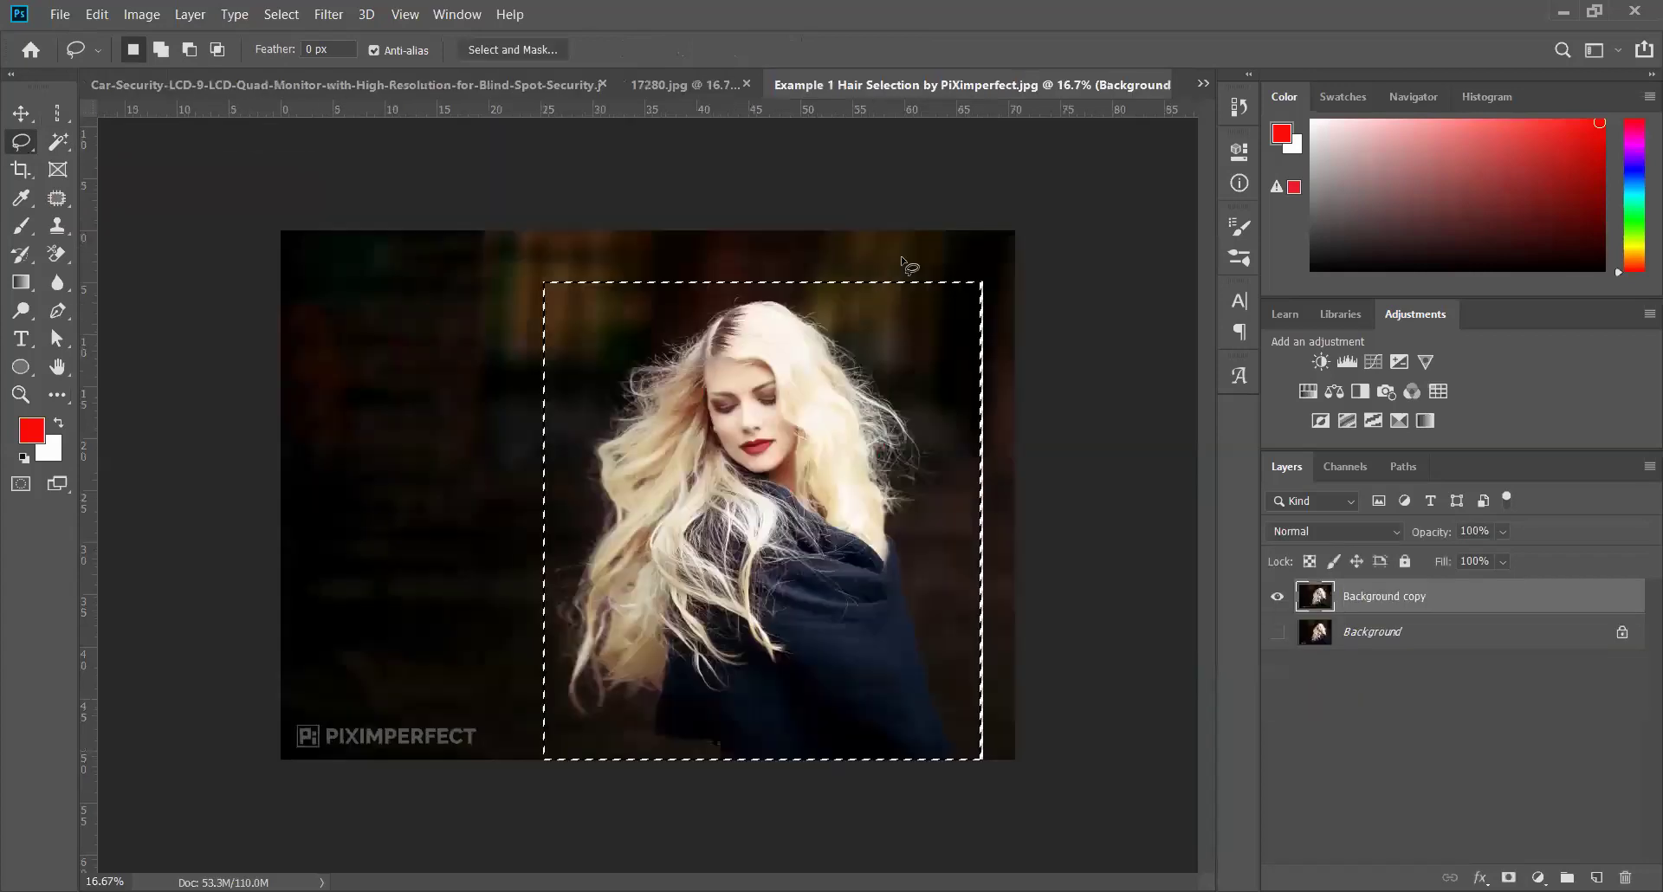
pyautogui.click(901, 257)
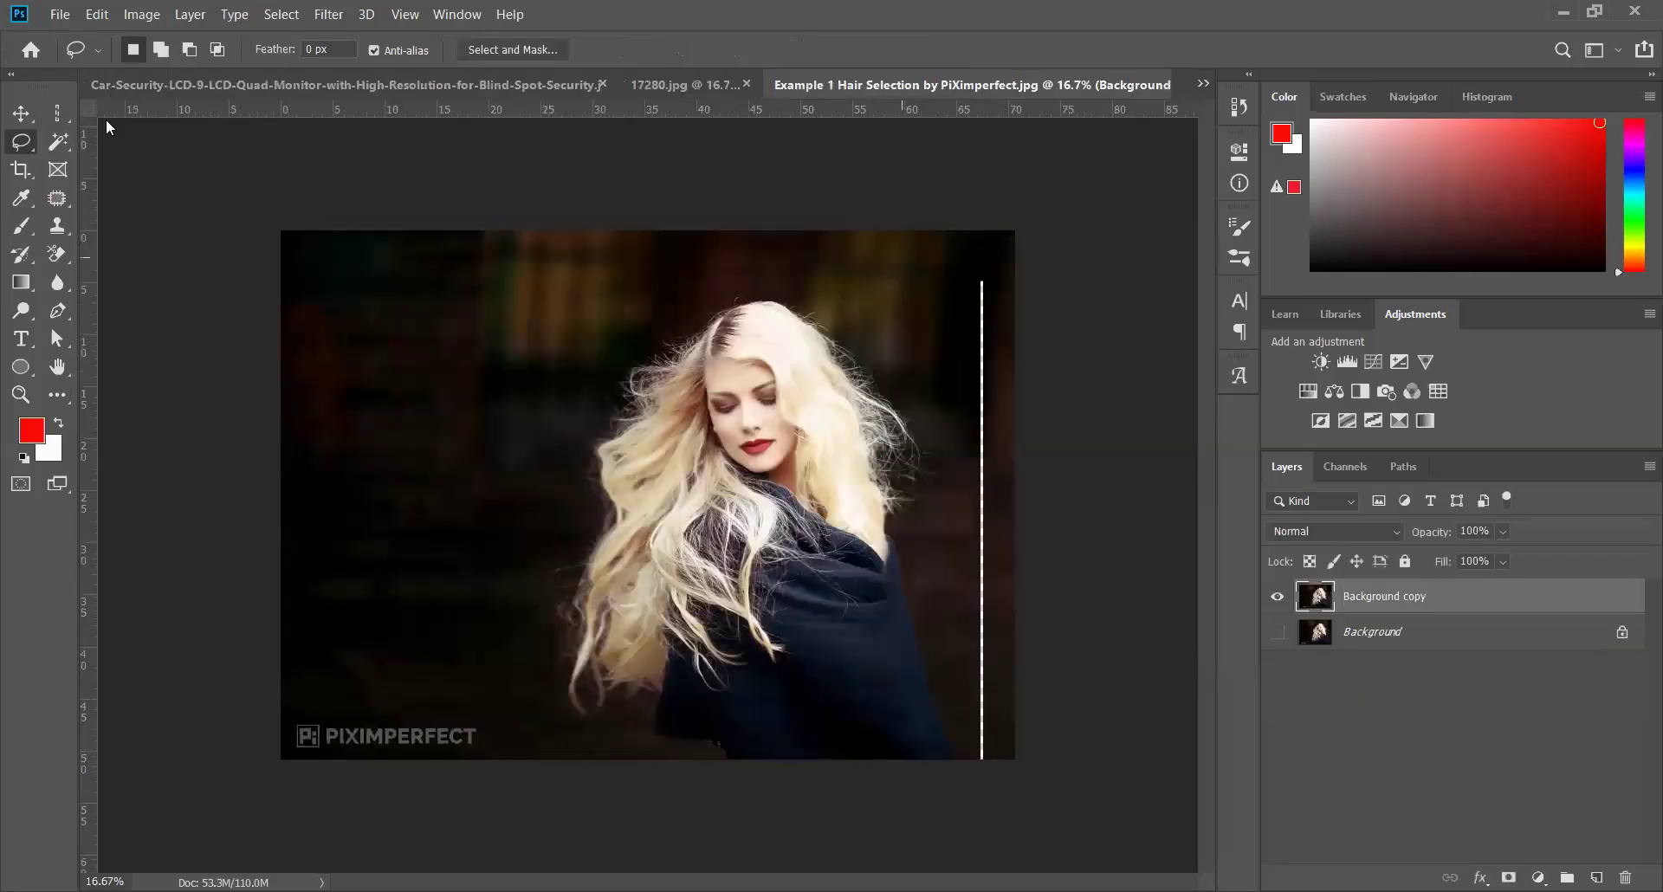
pyautogui.rightClick(29, 142)
pyautogui.click(829, 45)
pyautogui.rightClick(20, 141)
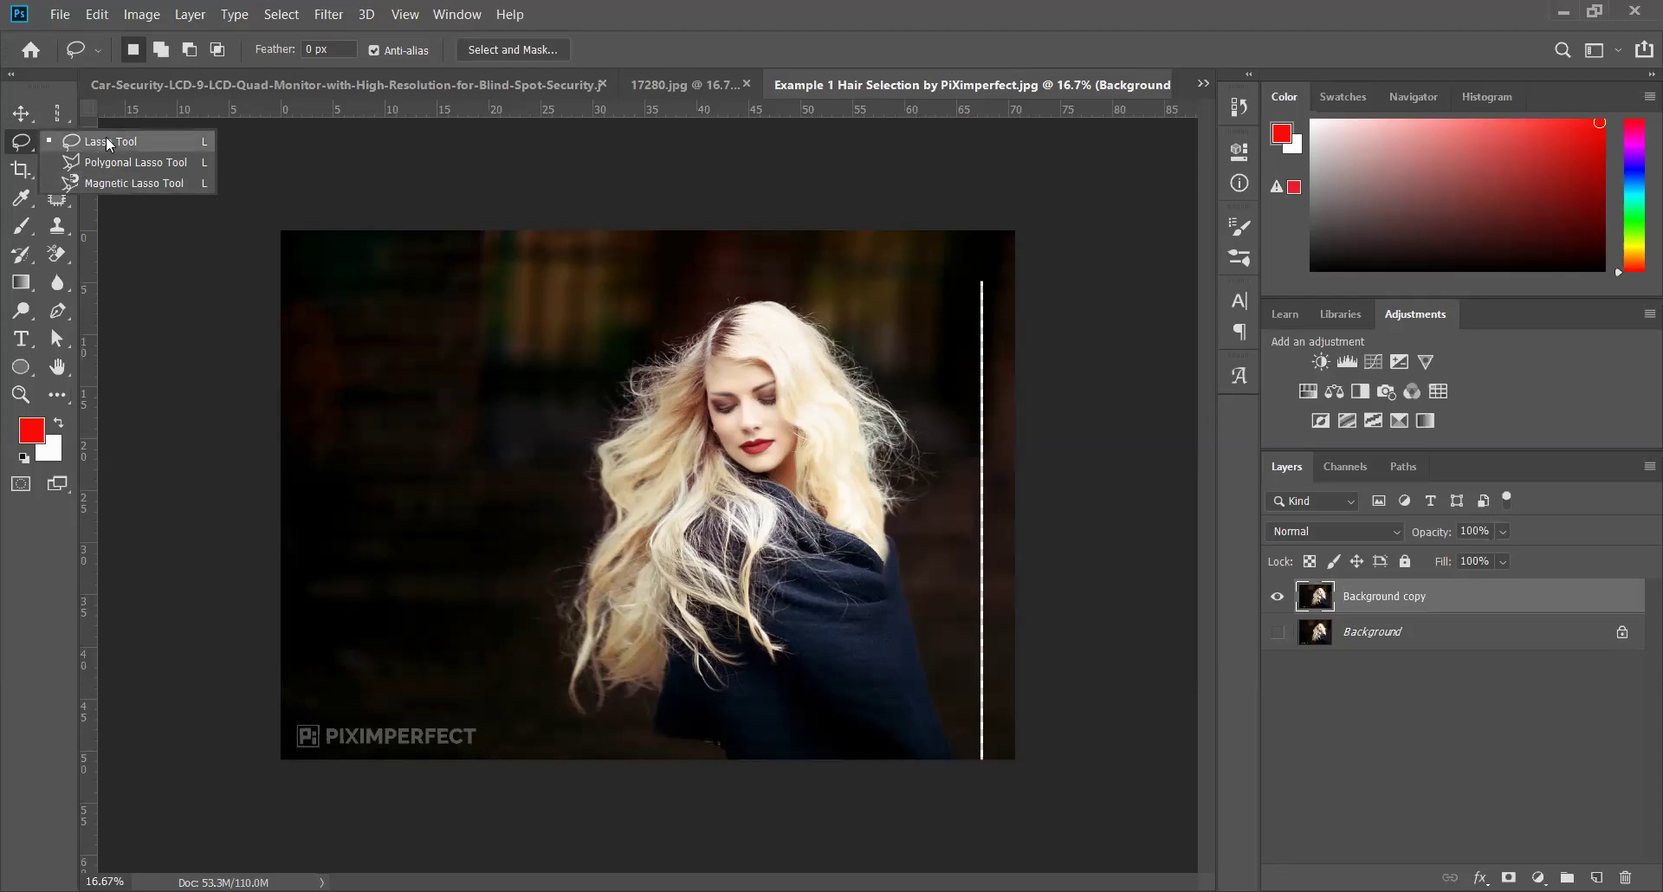
pyautogui.click(364, 343)
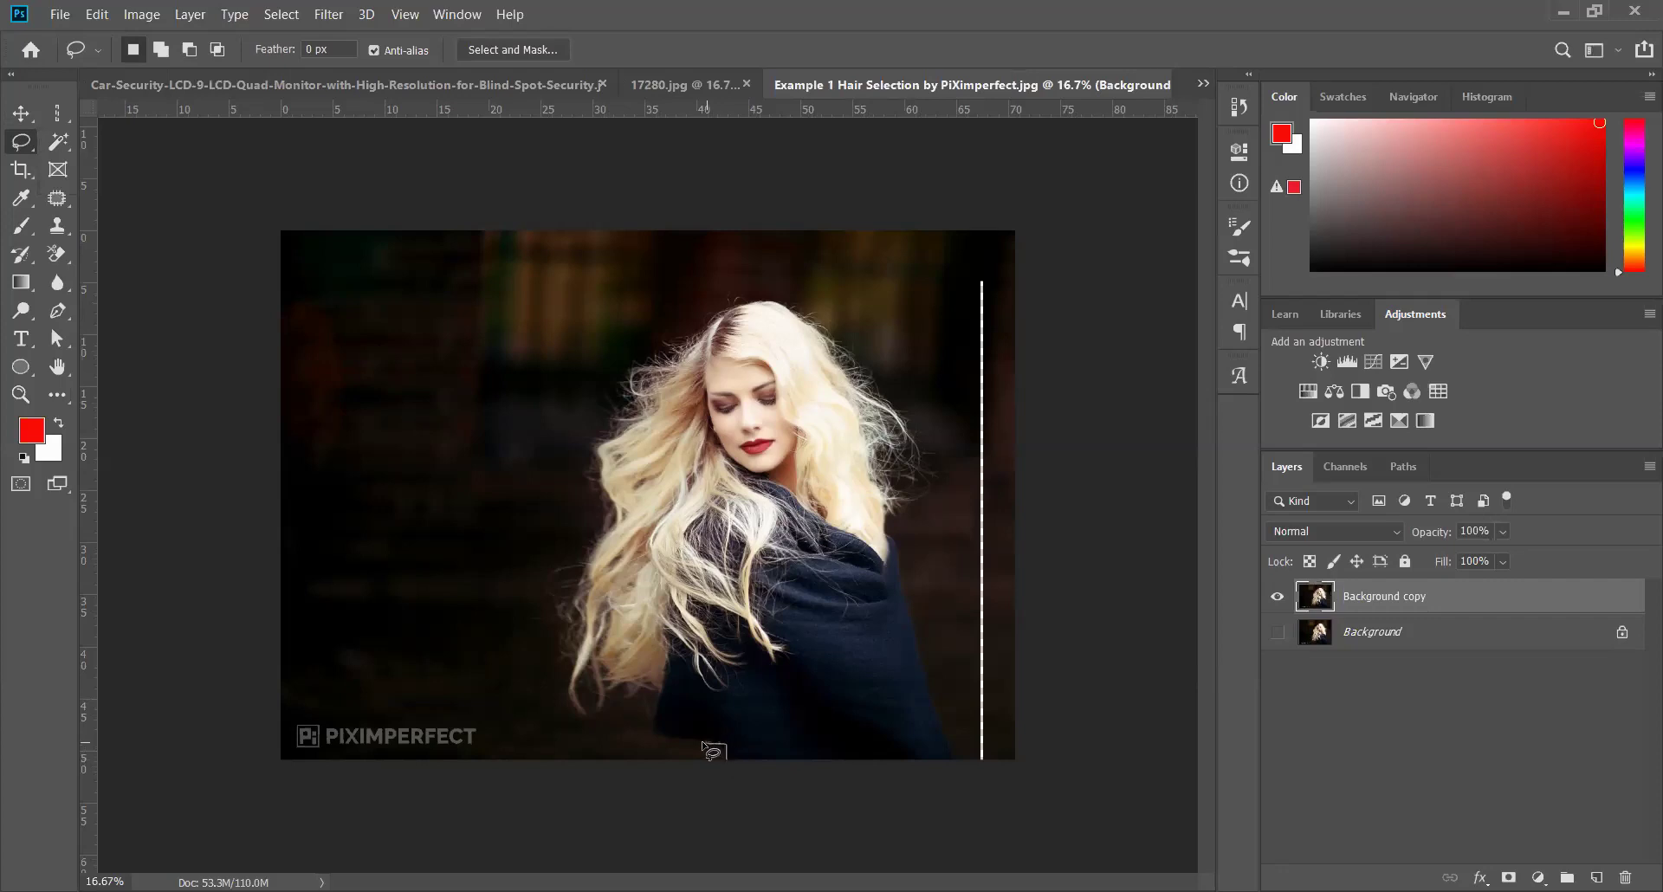
pyautogui.moveTo(713, 754)
pyautogui.mouseDown()
pyautogui.moveTo(656, 732)
pyautogui.moveTo(633, 699)
pyautogui.moveTo(566, 701)
pyautogui.moveTo(572, 659)
pyautogui.mouseUp()
pyautogui.moveTo(619, 429)
pyautogui.mouseDown()
pyautogui.moveTo(683, 343)
pyautogui.moveTo(743, 305)
pyautogui.moveTo(798, 312)
pyautogui.moveTo(867, 372)
pyautogui.mouseUp()
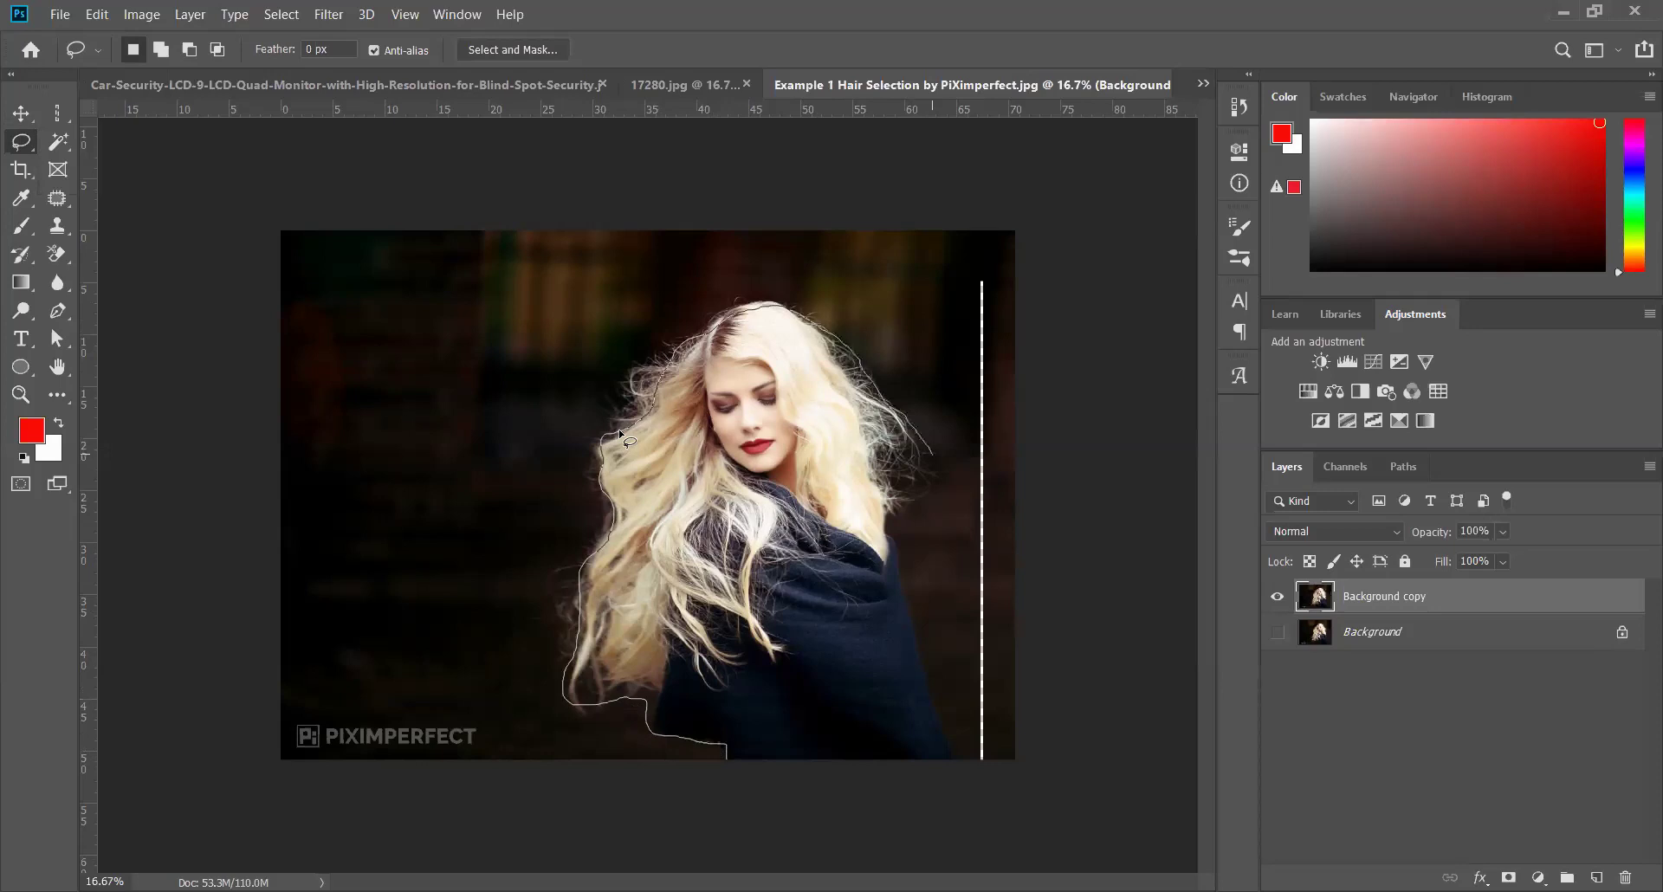
pyautogui.moveTo(934, 491); pyautogui.dragTo(901, 502)
pyautogui.moveTo(905, 606)
pyautogui.mouseDown()
pyautogui.moveTo(954, 757)
pyautogui.moveTo(724, 759)
pyautogui.mouseUp()
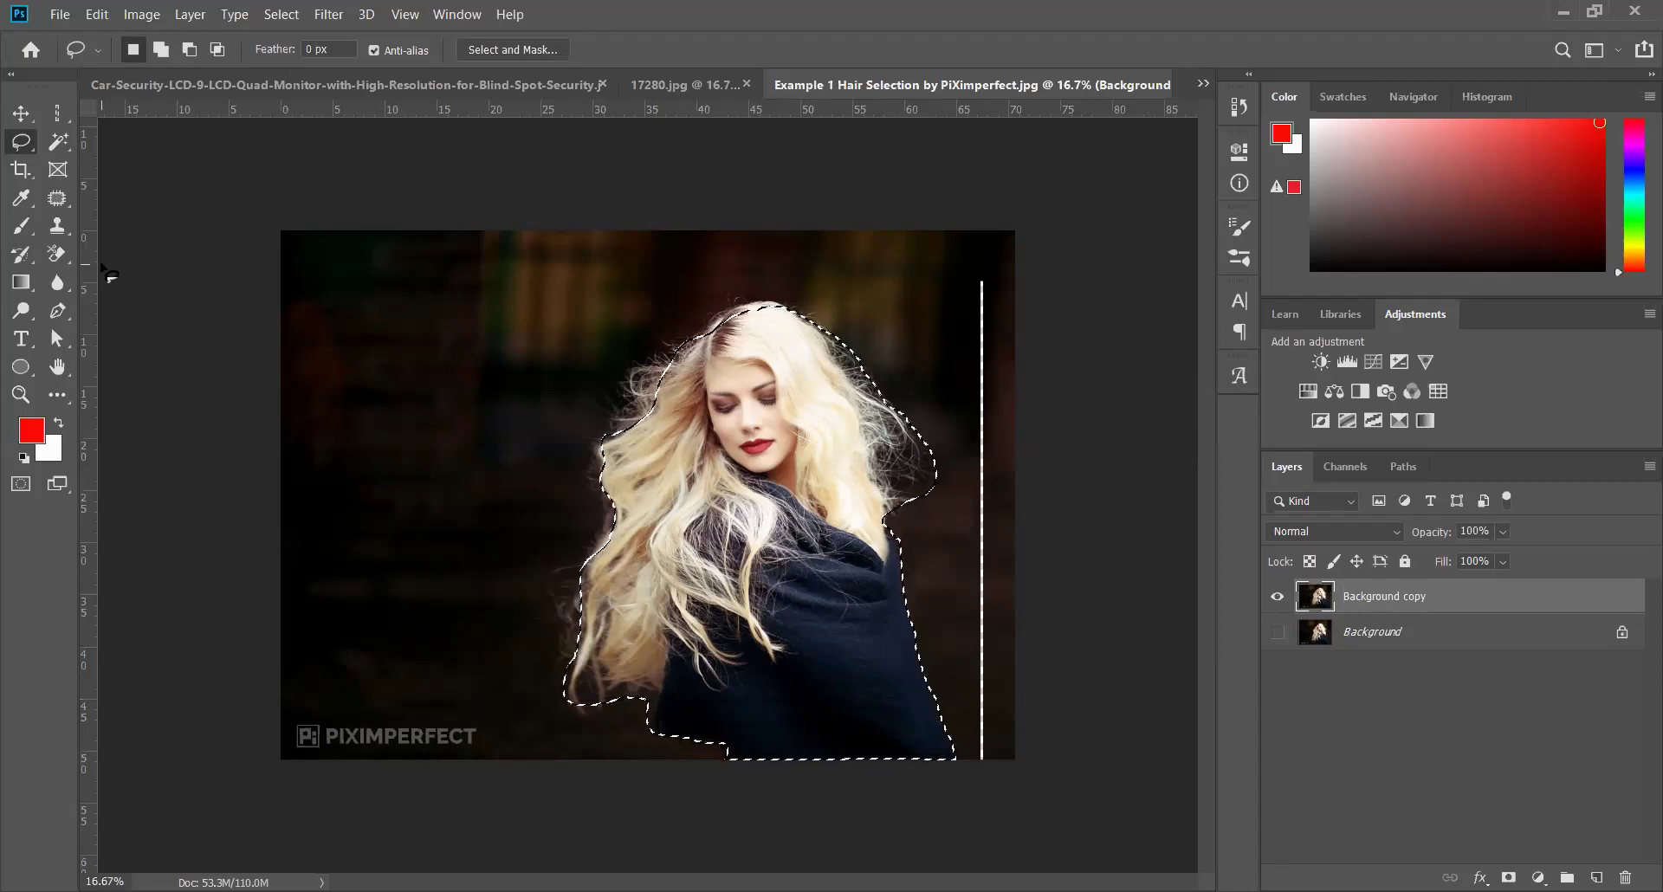
pyautogui.hotkey('ctrl', 'd')
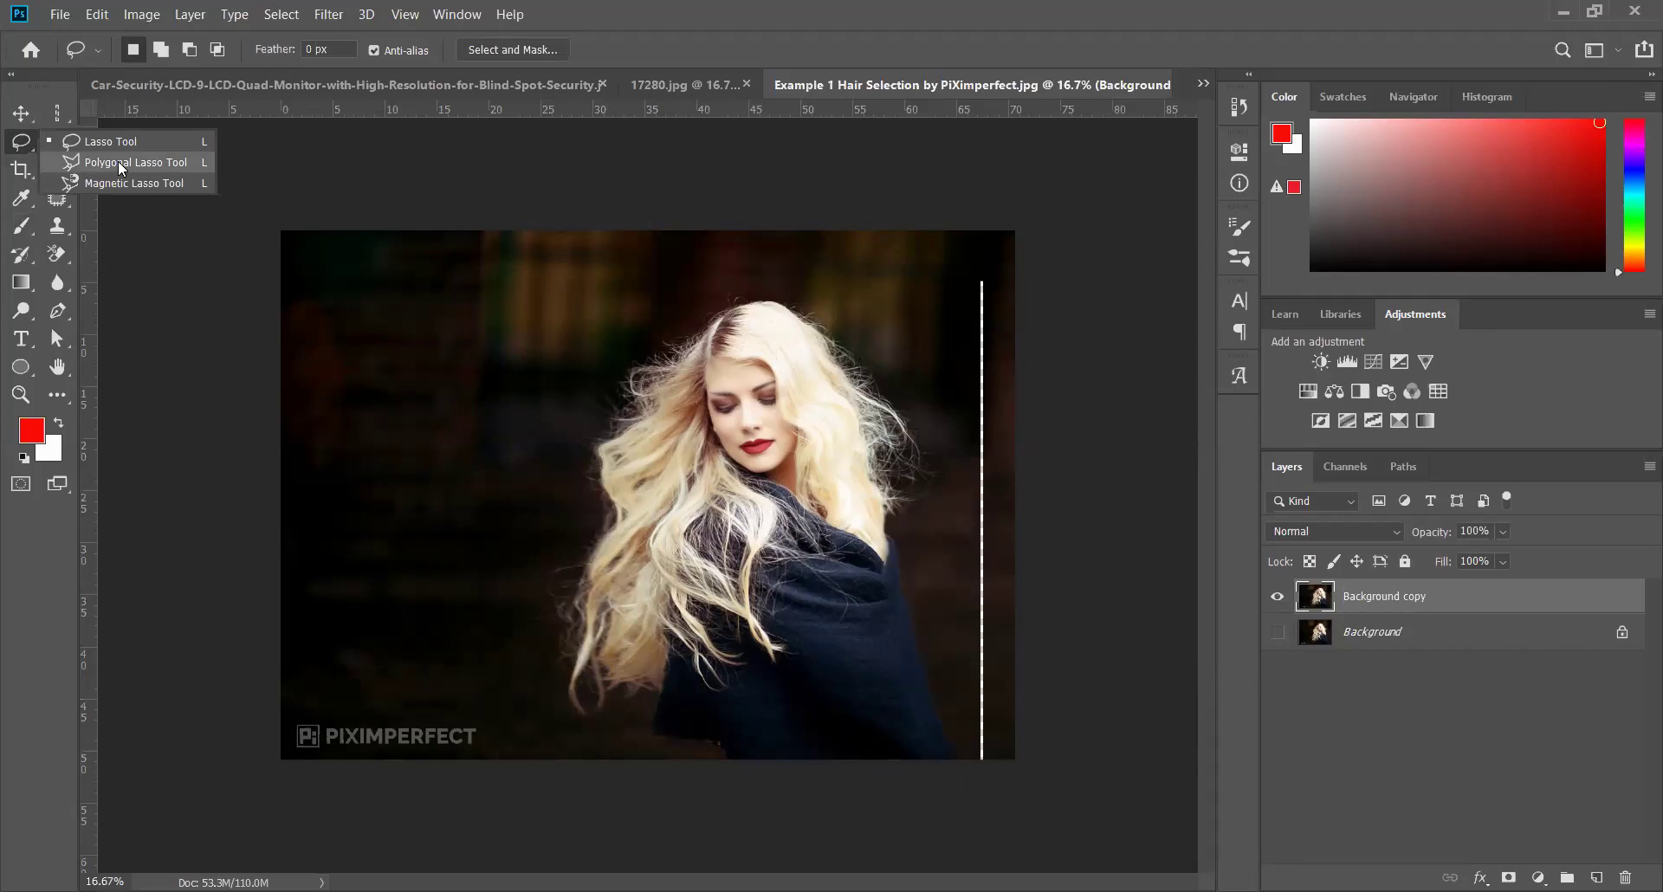
# Step: Make a trial Polygonal Lasso selection from points along the bottom edge, then clear it
pyautogui.click(117, 162)
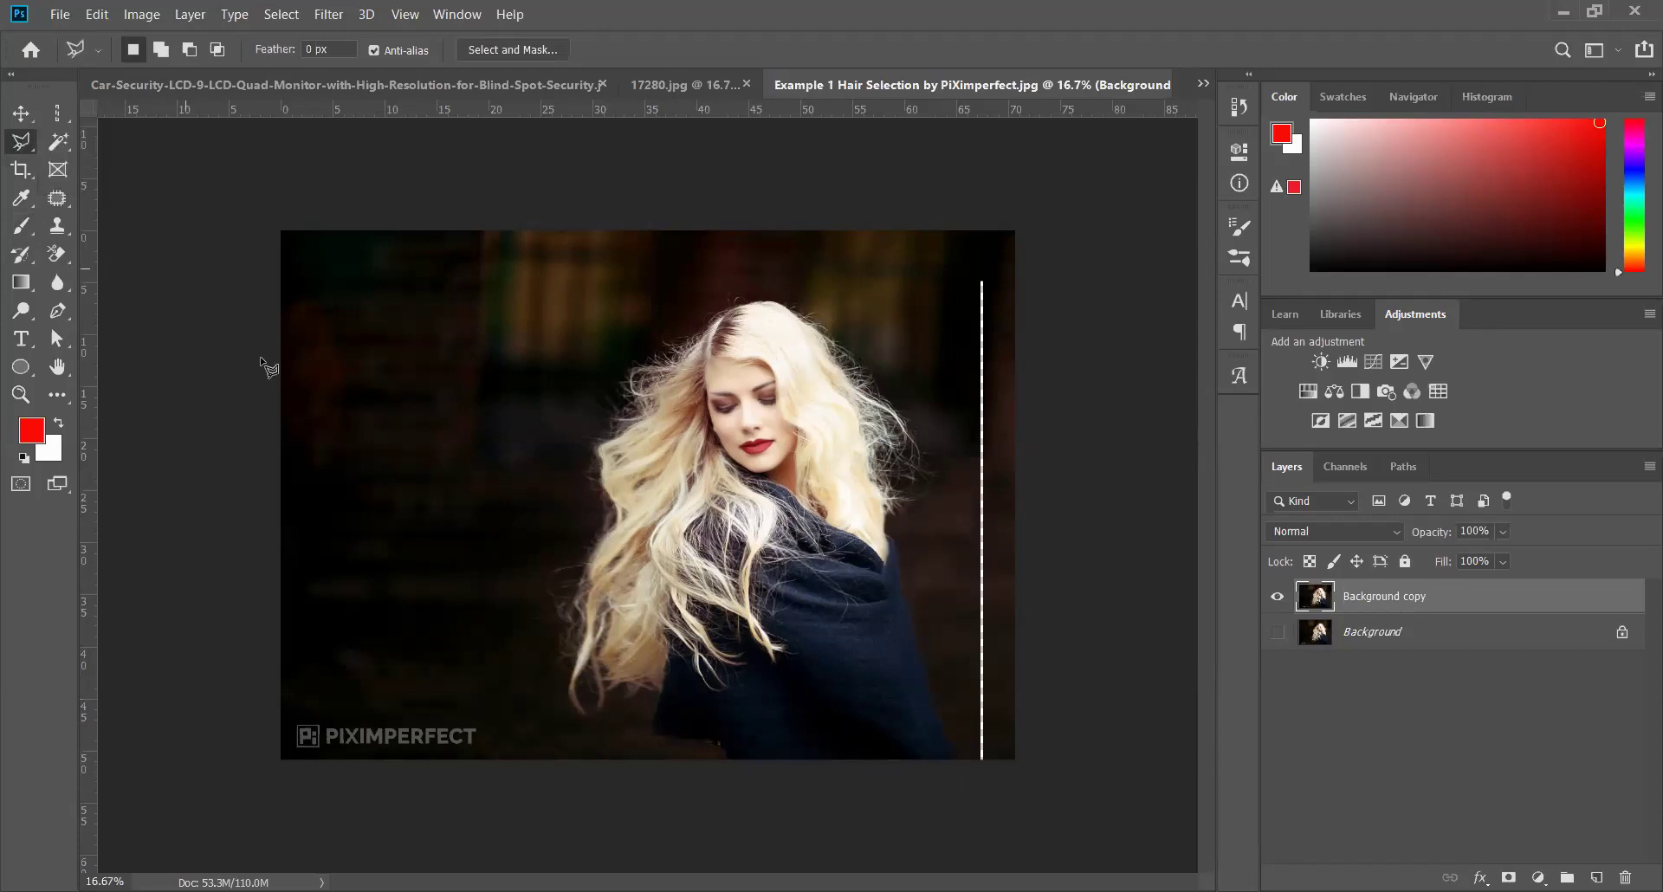
pyautogui.click(720, 741)
pyautogui.click(672, 740)
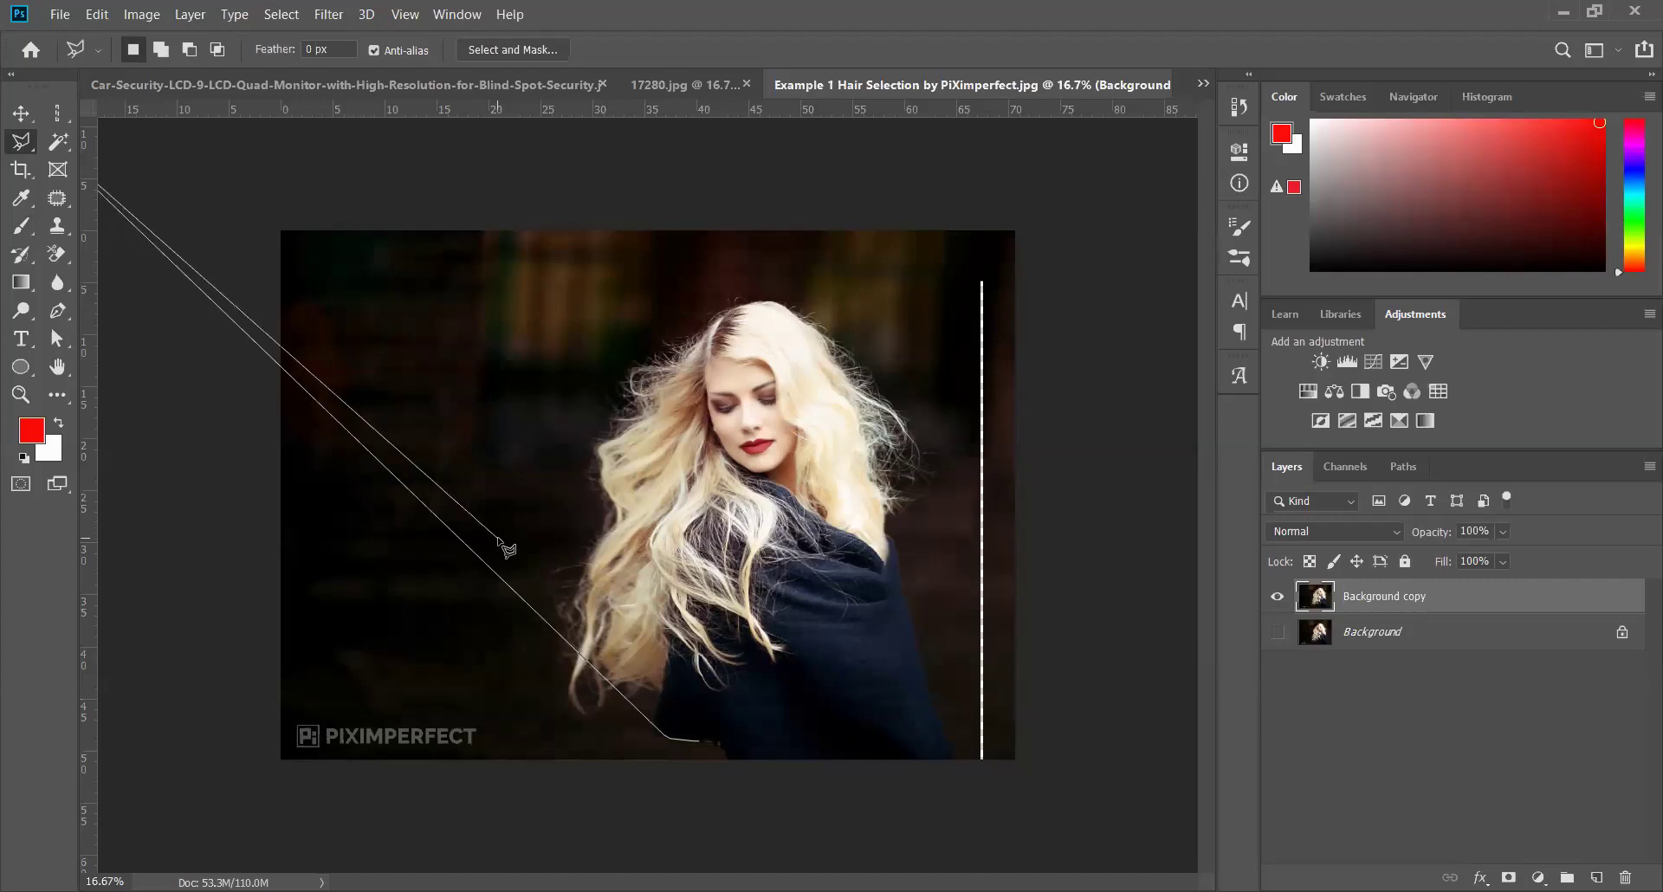
pyautogui.doubleClick(518, 574)
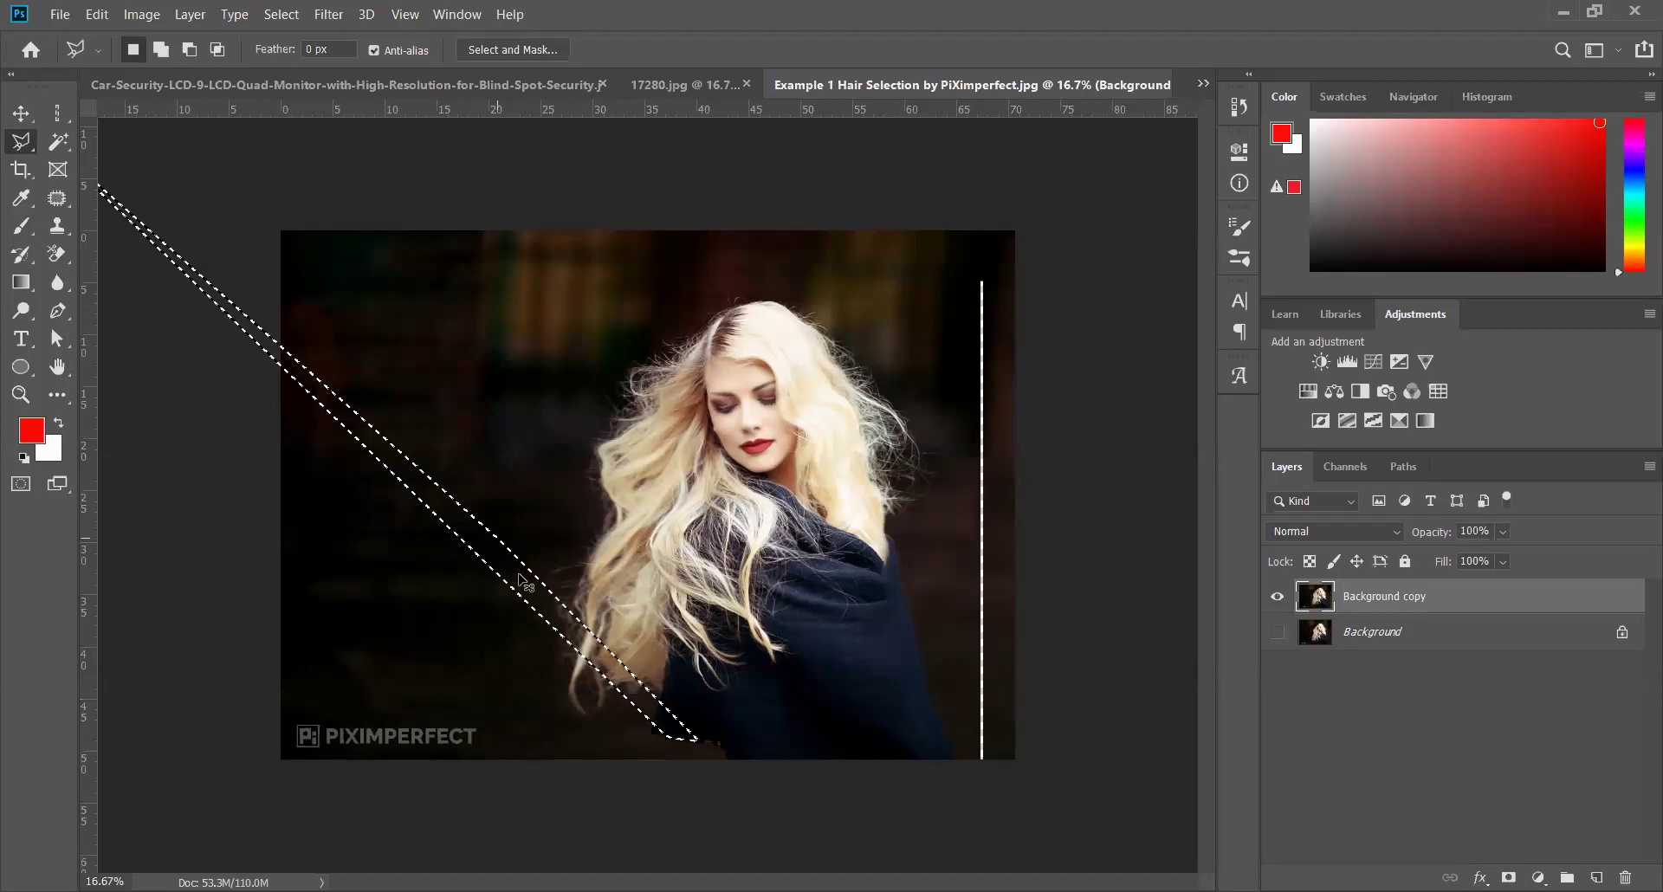
pyautogui.click(531, 583)
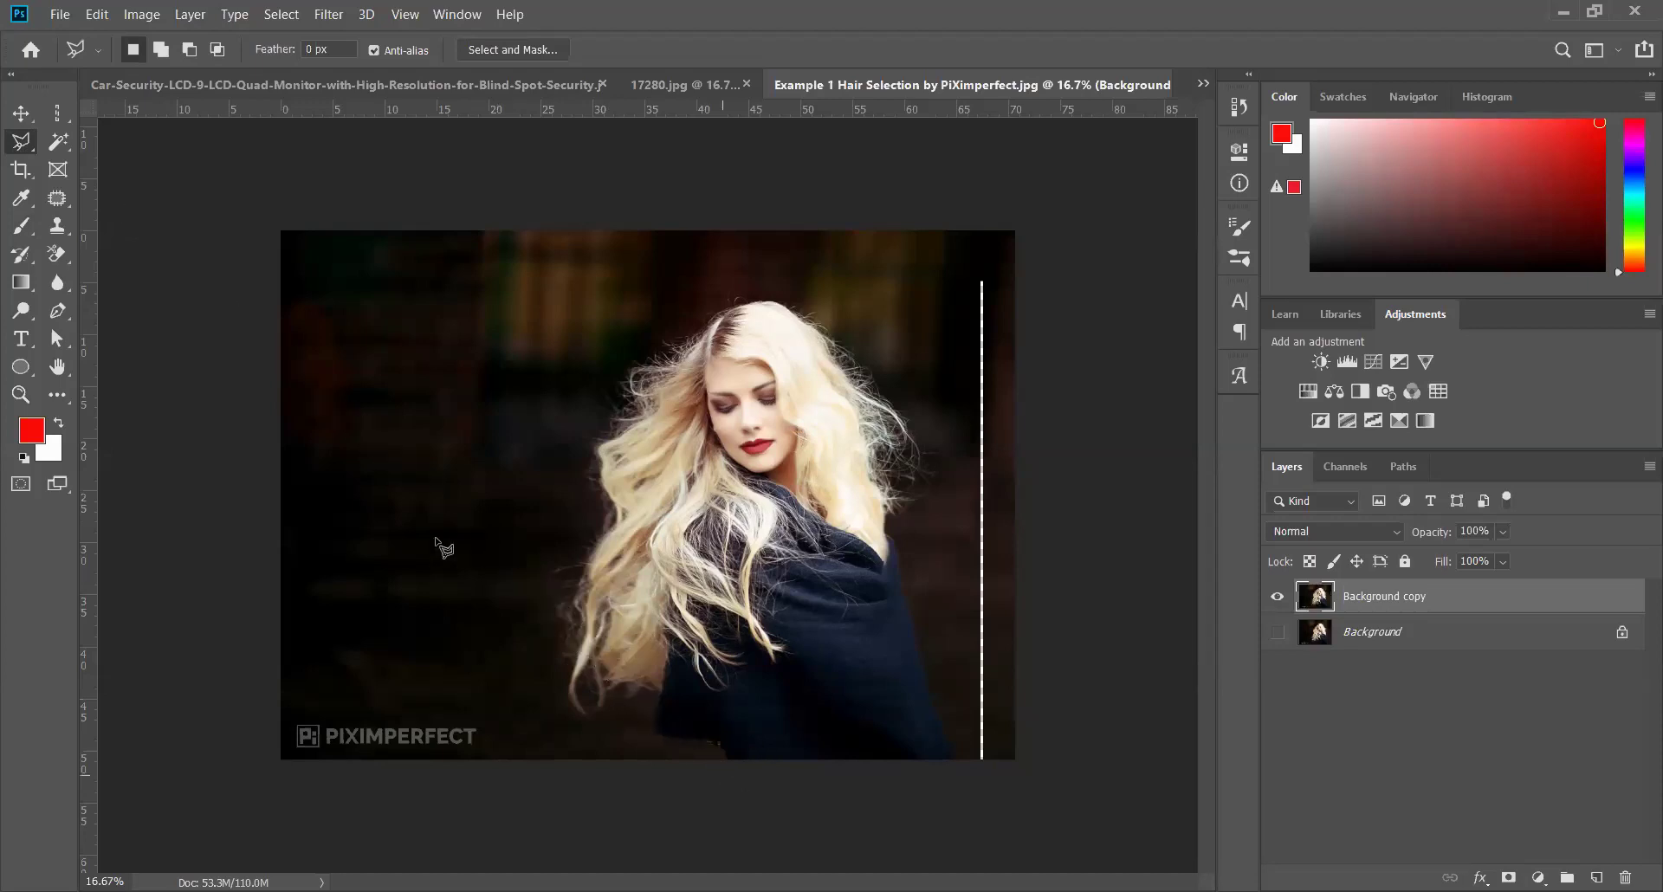
pyautogui.rightClick(21, 142)
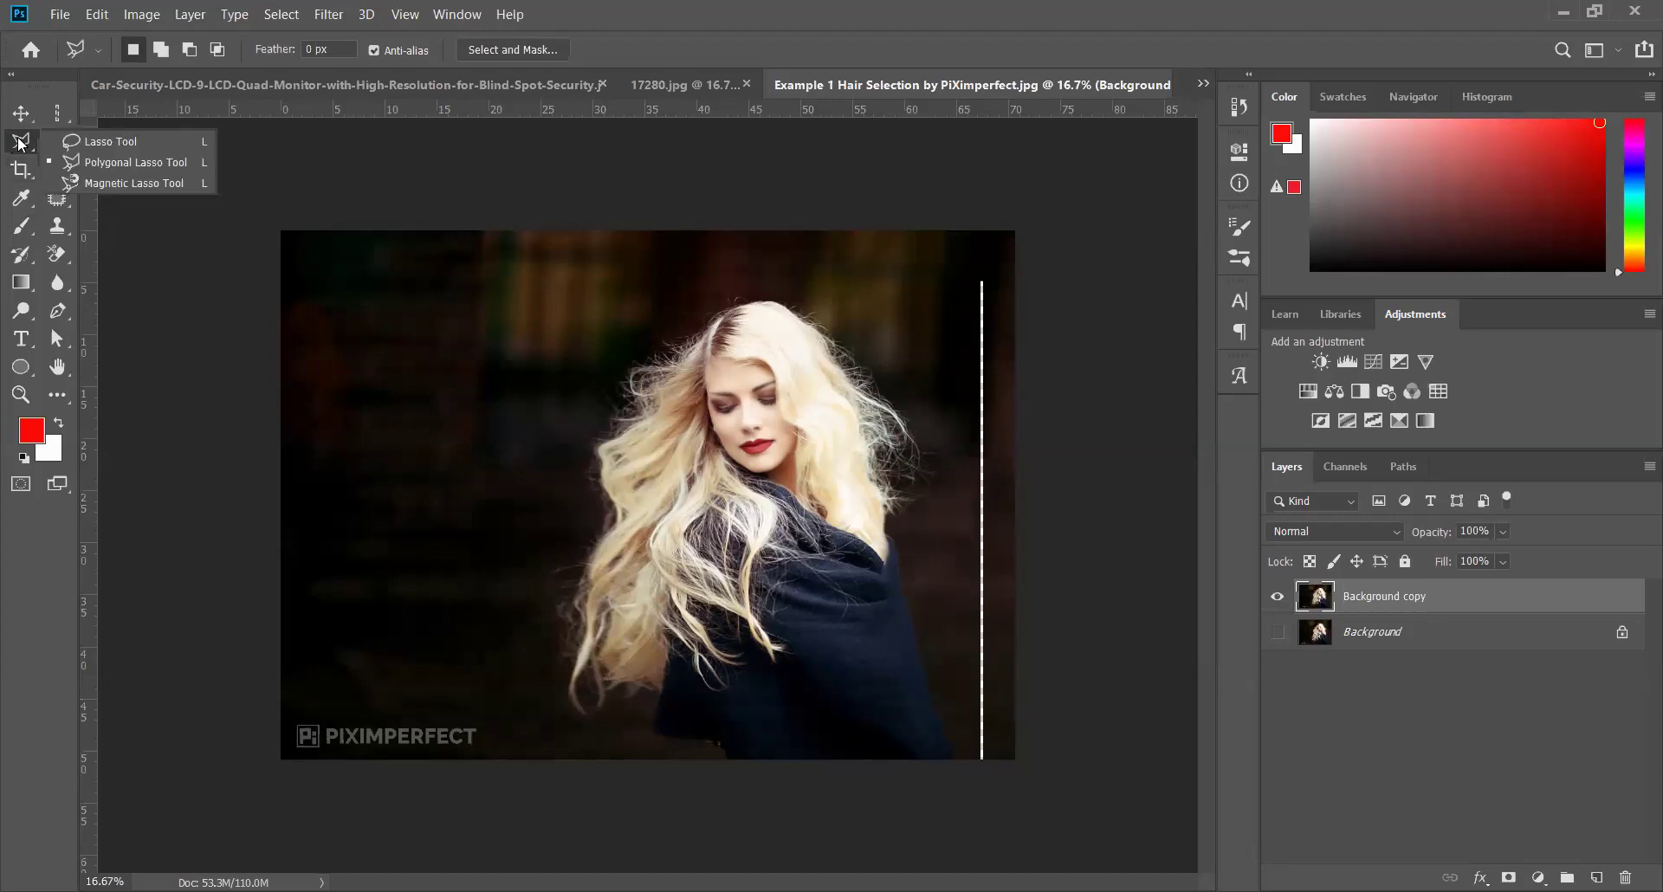
pyautogui.click(726, 748)
pyautogui.click(729, 760)
pyautogui.click(723, 744)
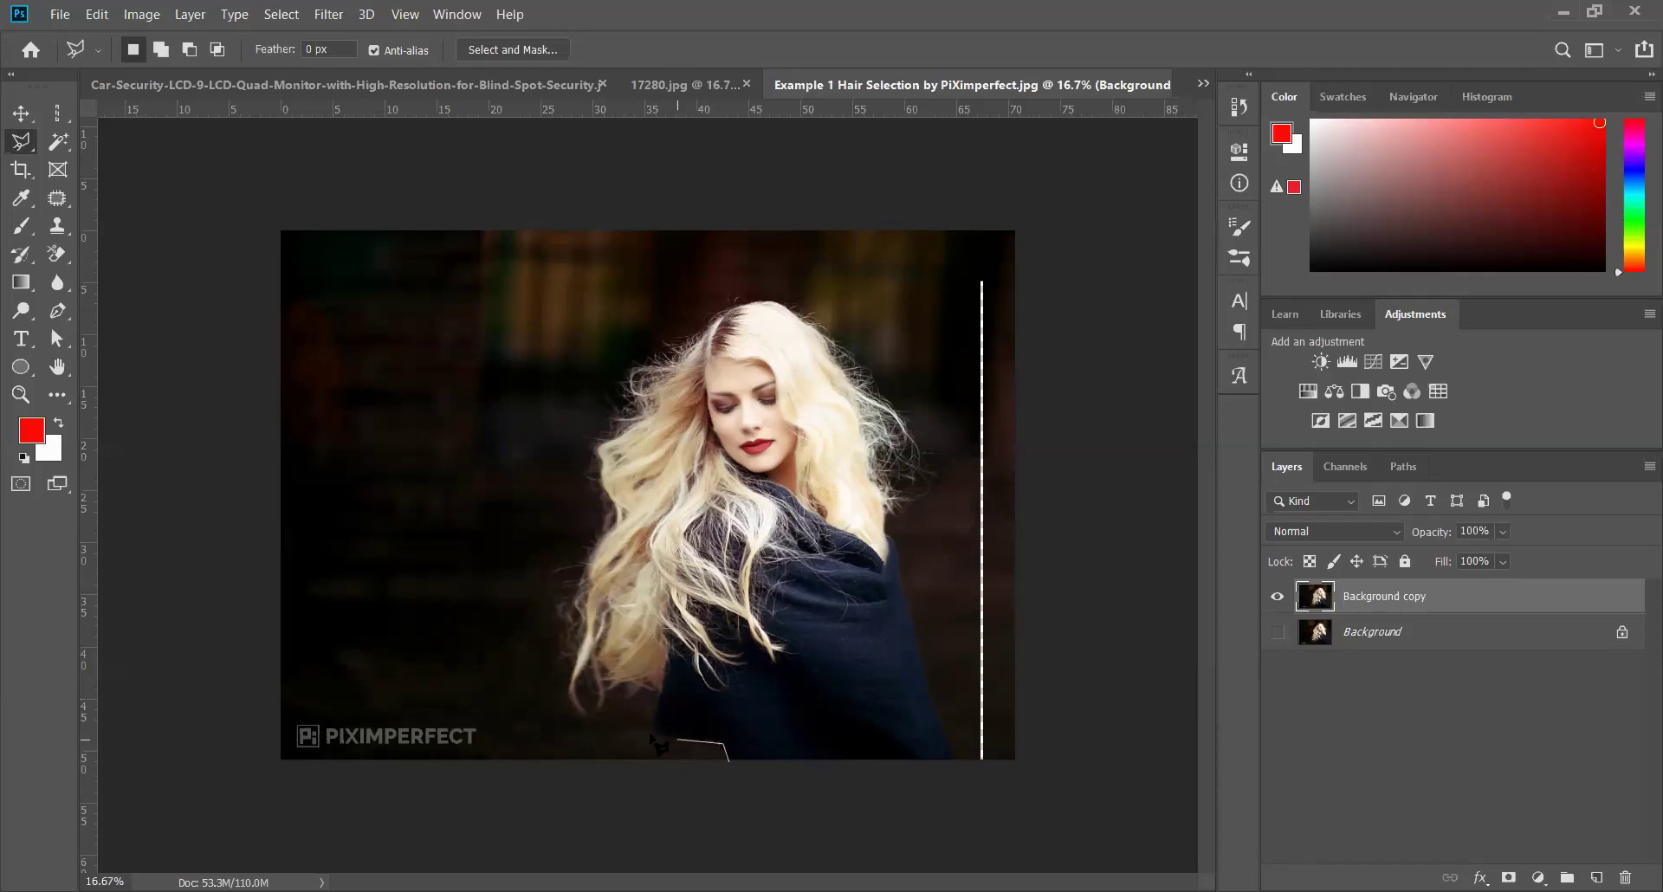
pyautogui.click(654, 735)
pyautogui.moveTo(627, 612)
pyautogui.mouseDown()
pyautogui.moveTo(655, 385)
pyautogui.moveTo(680, 353)
pyautogui.moveTo(773, 303)
pyautogui.moveTo(860, 353)
pyautogui.moveTo(913, 440)
pyautogui.moveTo(897, 557)
pyautogui.moveTo(957, 760)
pyautogui.moveTo(728, 765)
pyautogui.mouseUp()
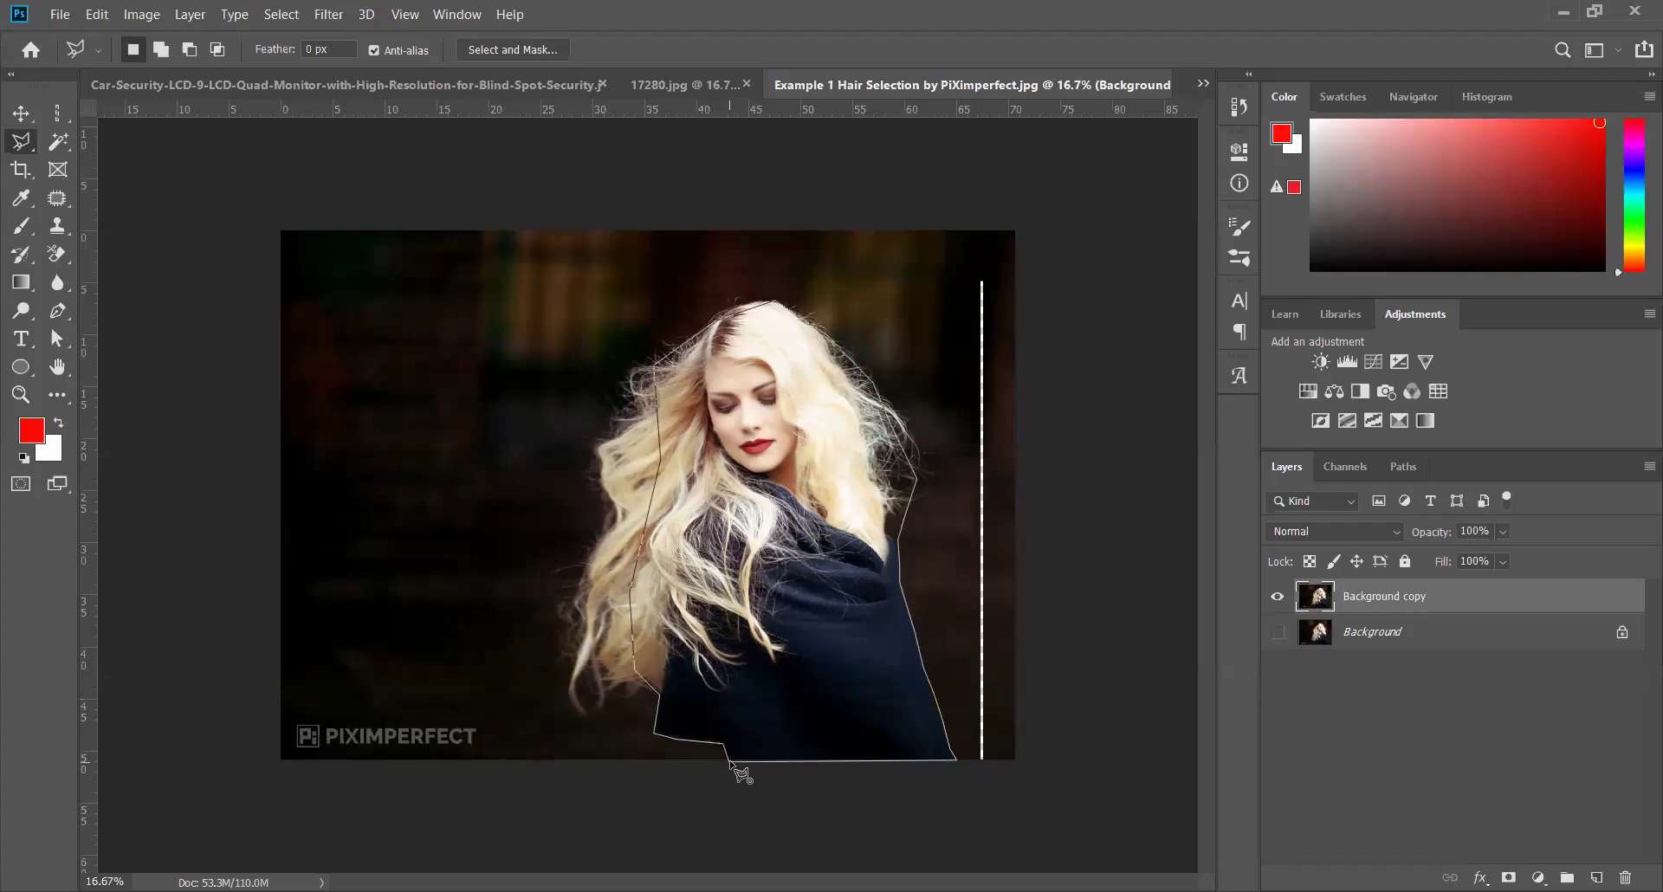
pyautogui.click(731, 762)
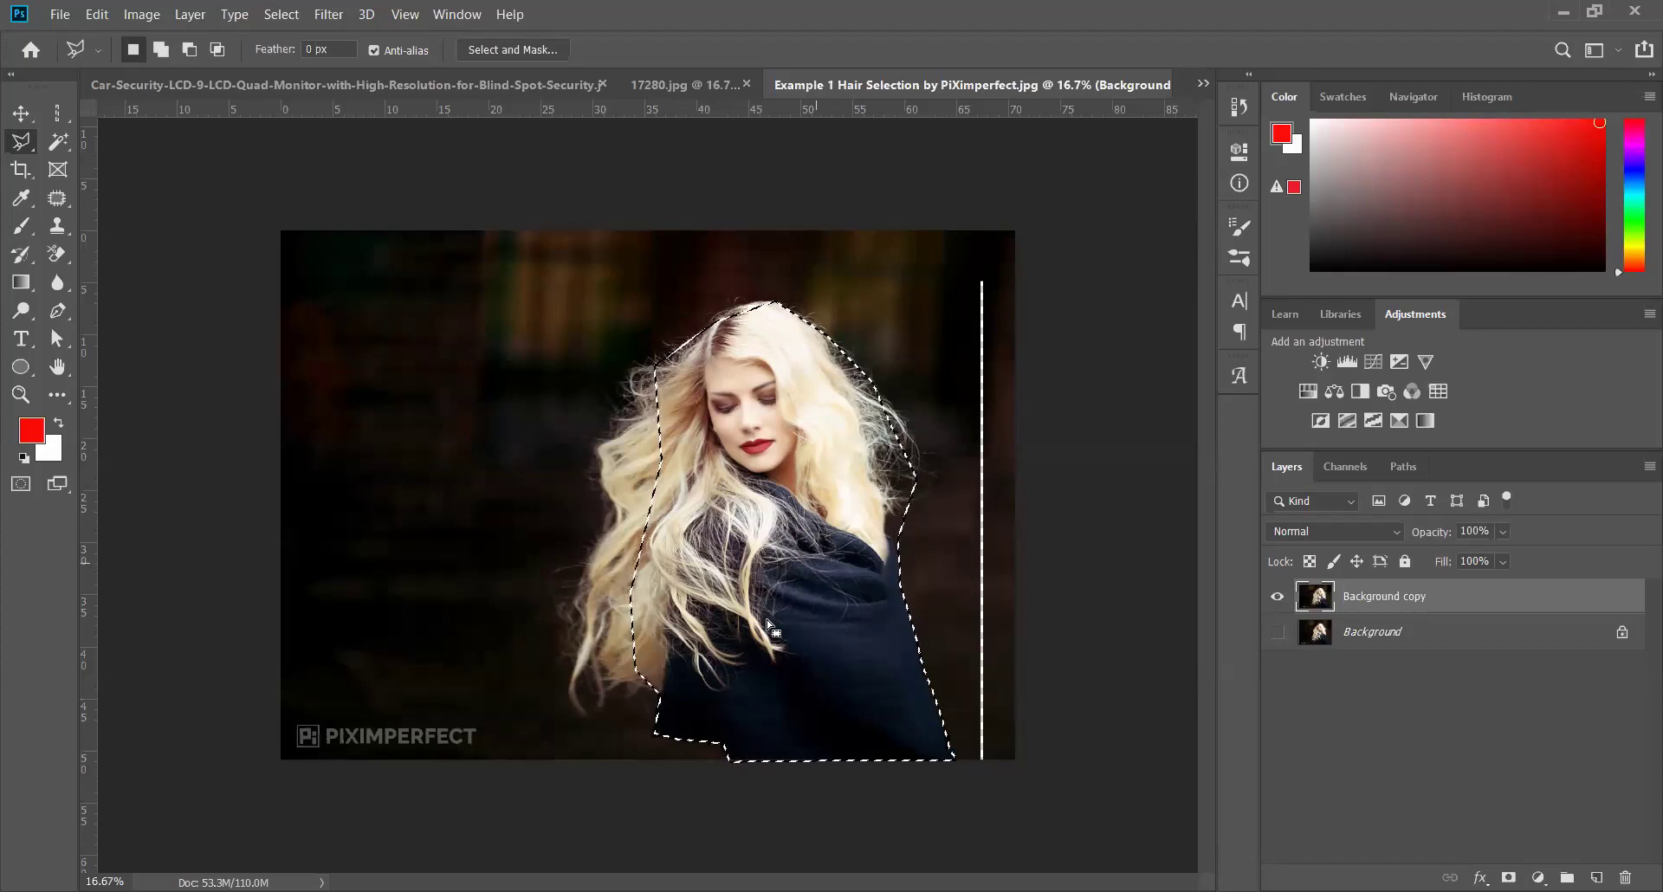
pyautogui.hotkey('ctrl', 'd')
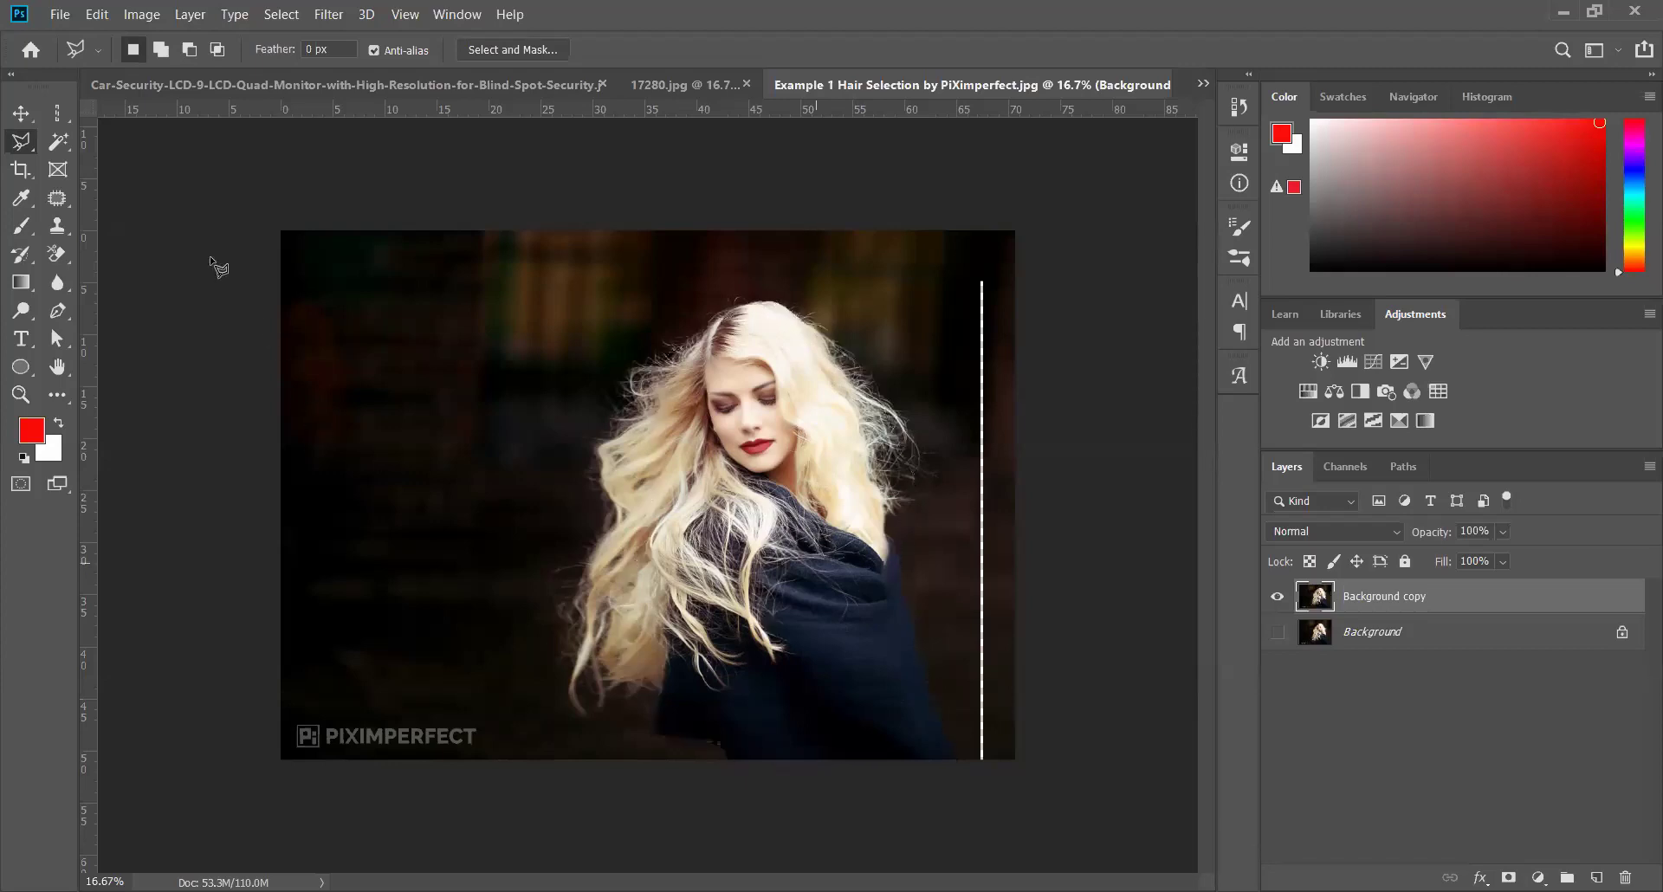
pyautogui.moveTo(7, 142); pyautogui.dragTo(115, 185)
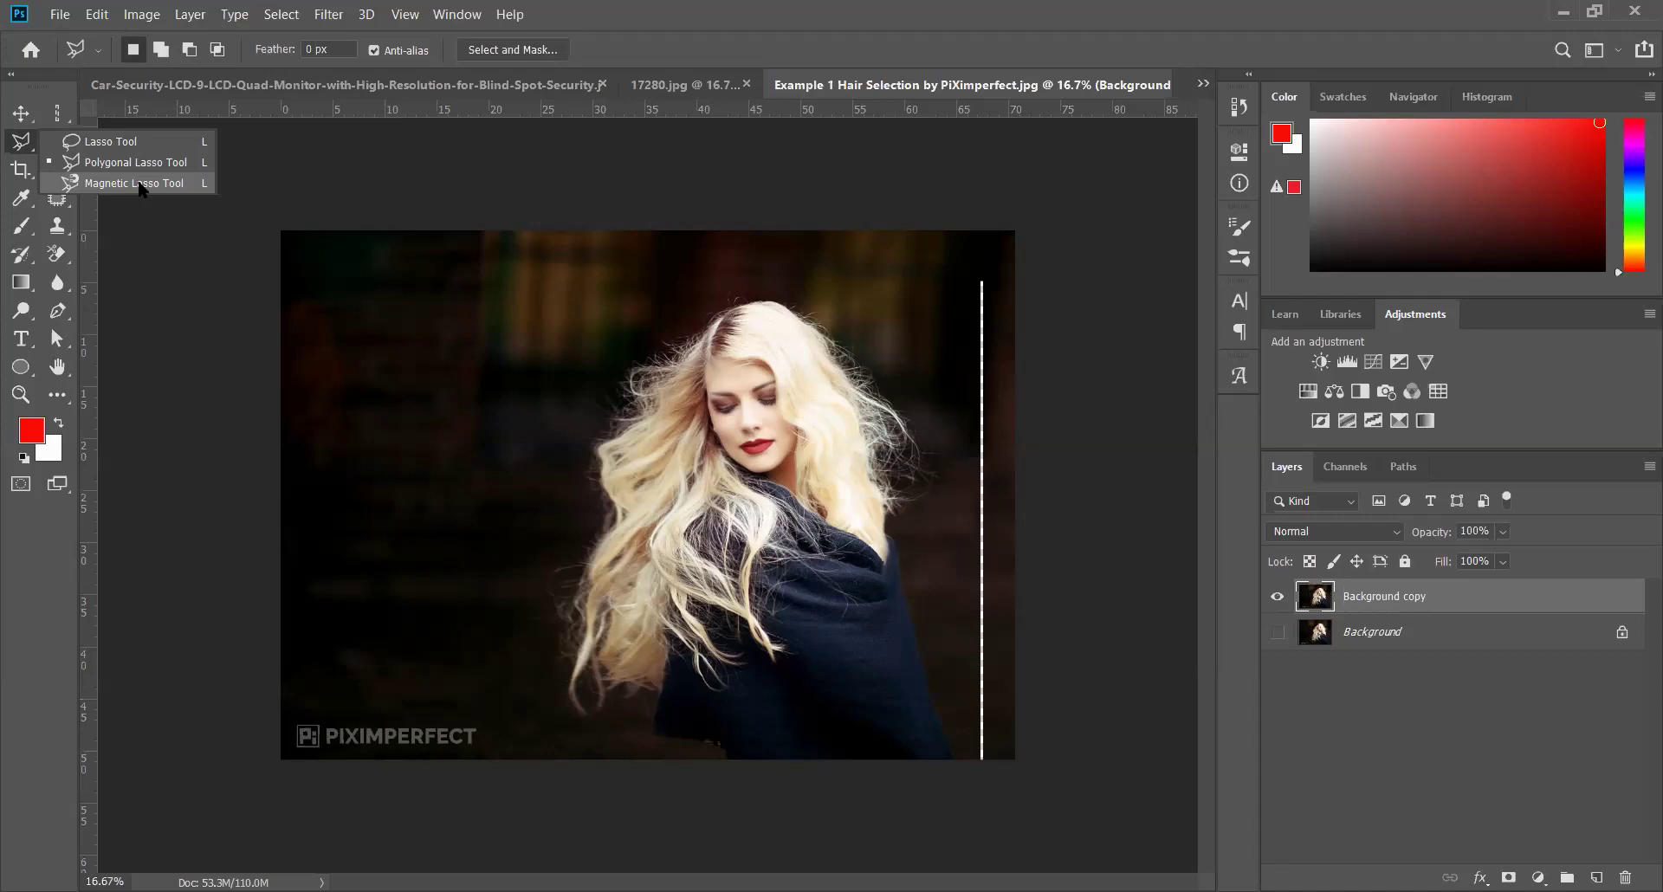
# Step: Start a Magnetic Lasso outline along the coat edge, then discard it and delete the Background copy layer
pyautogui.click(139, 184)
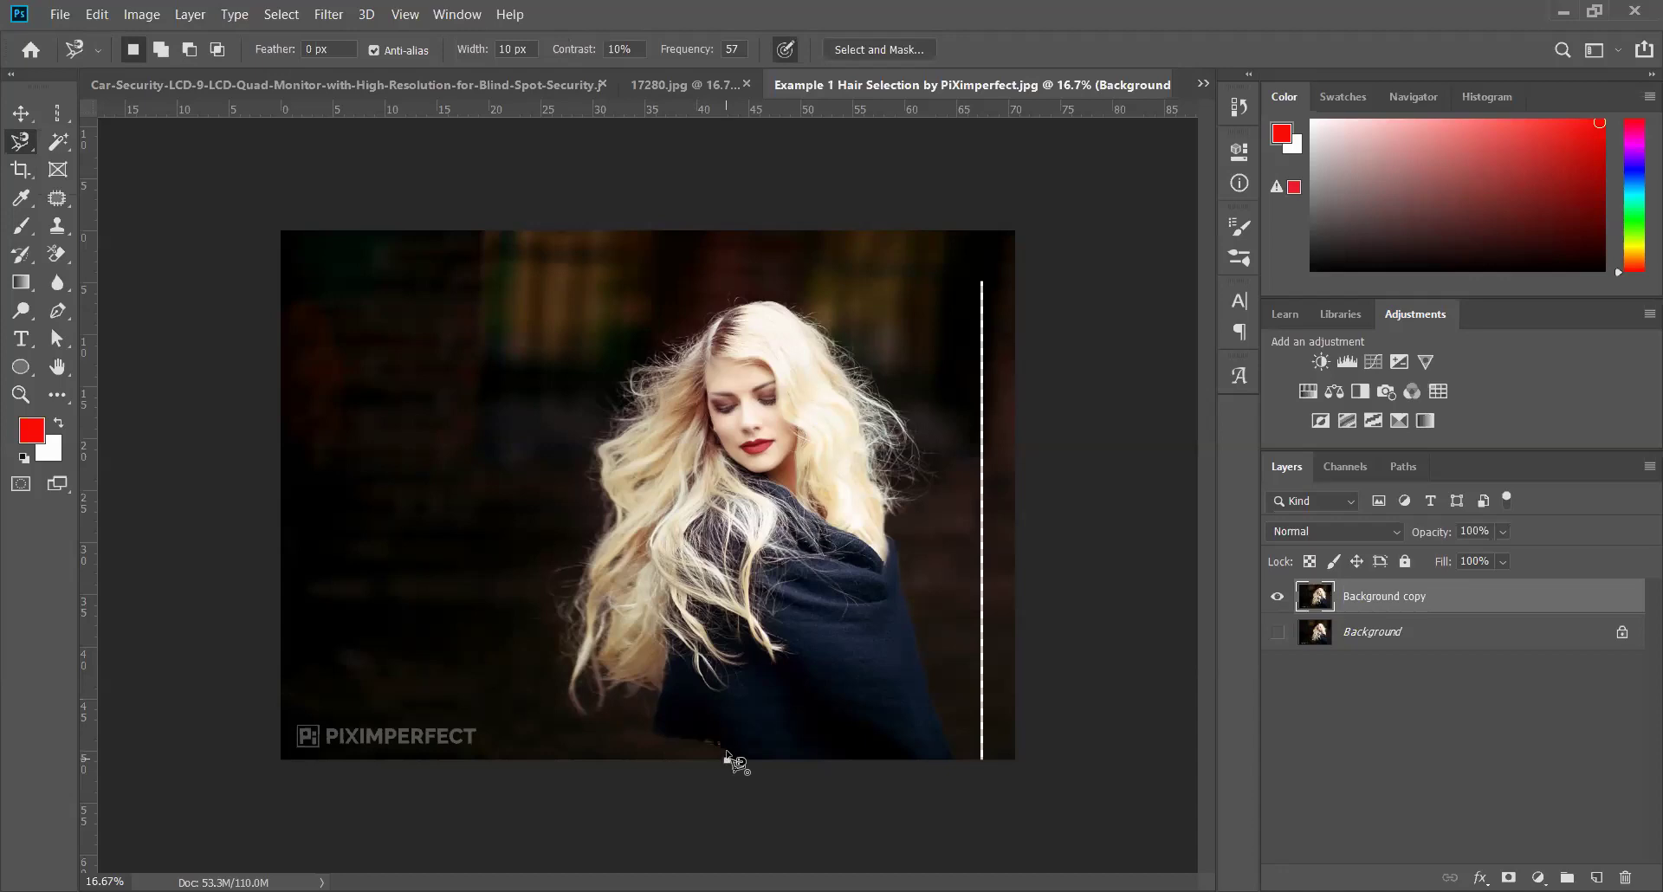
pyautogui.click(727, 760)
pyautogui.click(669, 681)
pyautogui.press('space')
pyautogui.click(644, 687)
pyautogui.click(669, 685)
pyautogui.press('BackSpace')
pyautogui.press('BackSpace')
pyautogui.press('BackSpace')
pyautogui.press('BackSpace')
pyautogui.press('BackSpace')
pyautogui.press('BackSpace')
pyautogui.press('BackSpace')
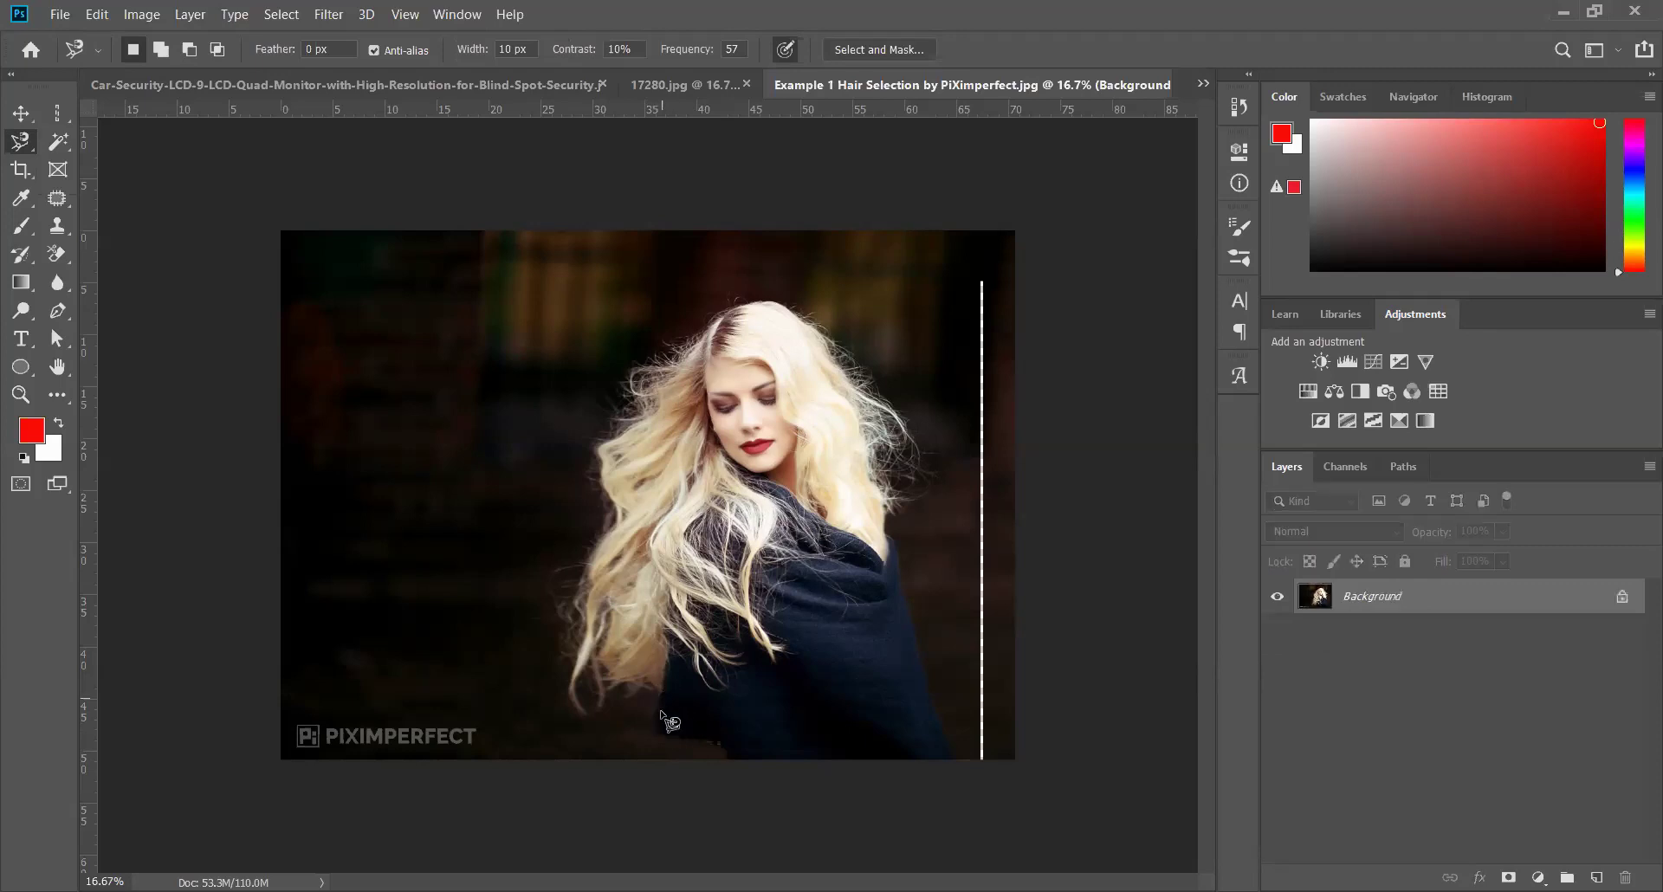
# Step: Trace the woman with the Magnetic Lasso from the coat's bottom edge up, over the hair, and down
pyautogui.click(731, 757)
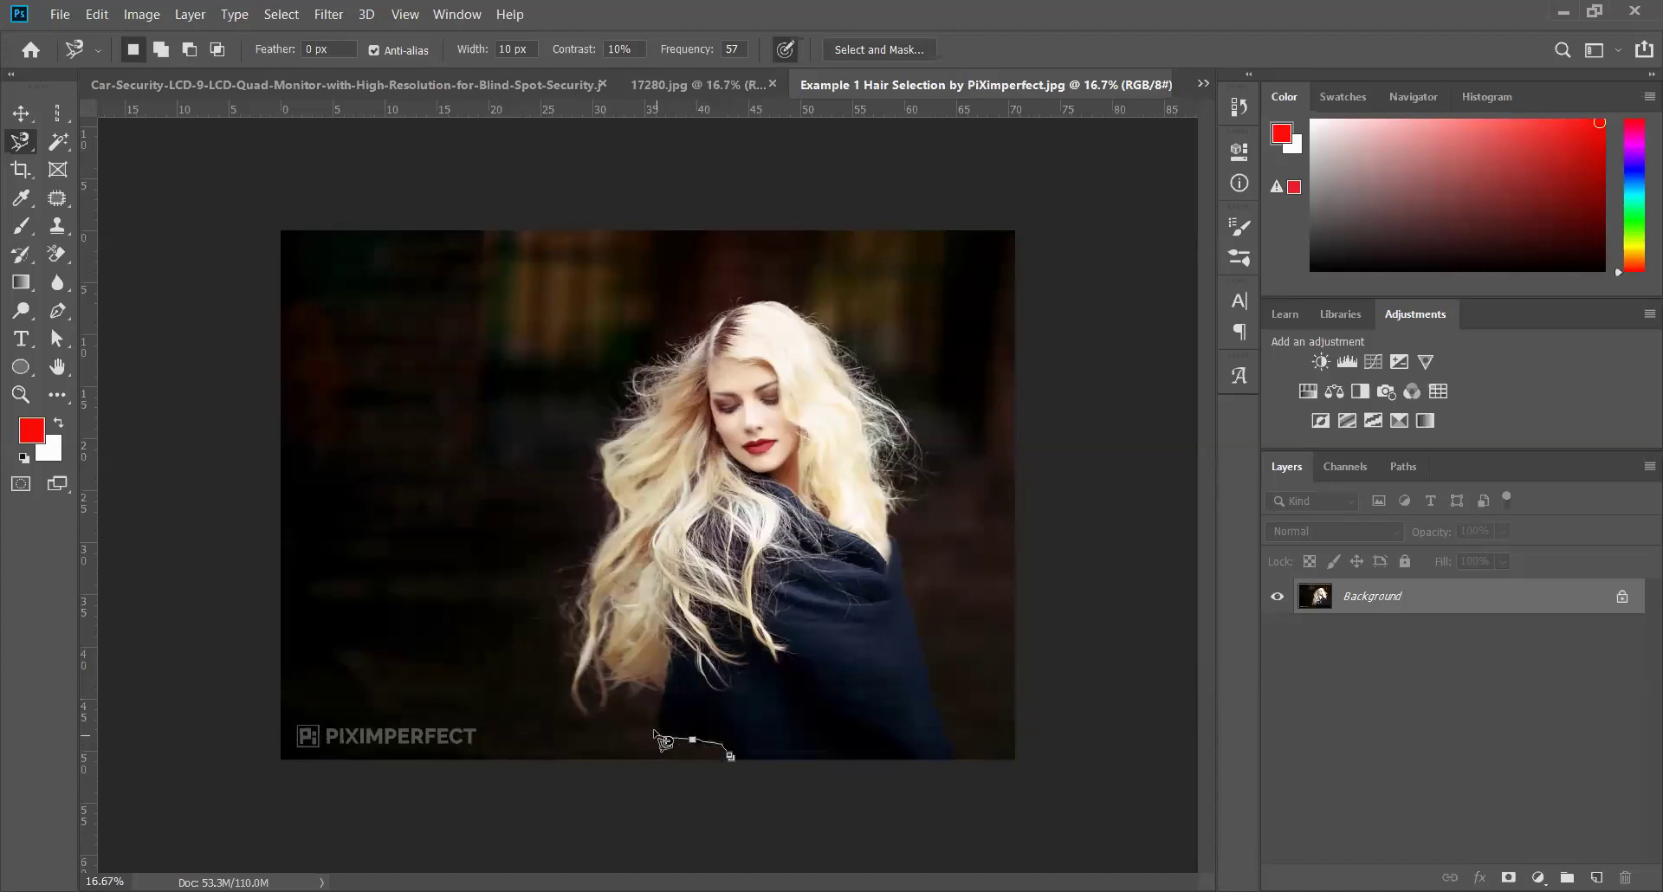
pyautogui.click(654, 732)
pyautogui.moveTo(613, 487); pyautogui.dragTo(627, 444)
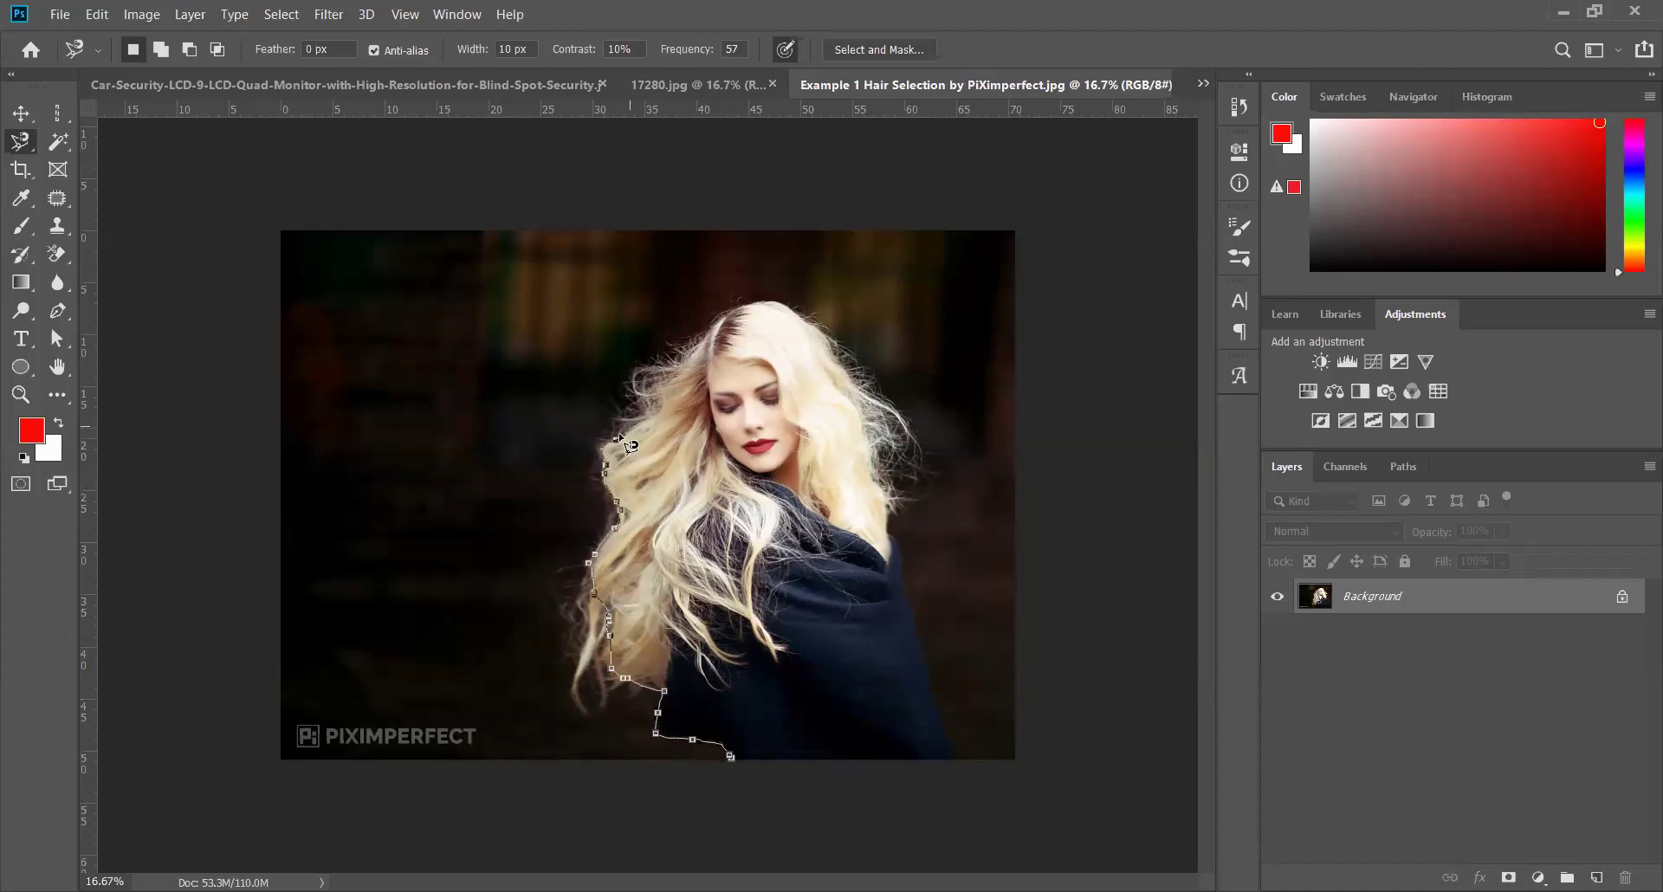
pyautogui.moveTo(627, 444)
pyautogui.mouseDown()
pyautogui.moveTo(634, 392)
pyautogui.moveTo(757, 305)
pyautogui.moveTo(800, 305)
pyautogui.moveTo(880, 399)
pyautogui.mouseUp()
pyautogui.moveTo(879, 398)
pyautogui.mouseDown()
pyautogui.moveTo(923, 468)
pyautogui.moveTo(923, 498)
pyautogui.moveTo(889, 509)
pyautogui.moveTo(886, 542)
pyautogui.moveTo(961, 770)
pyautogui.moveTo(731, 770)
pyautogui.moveTo(799, 672)
pyautogui.mouseUp()
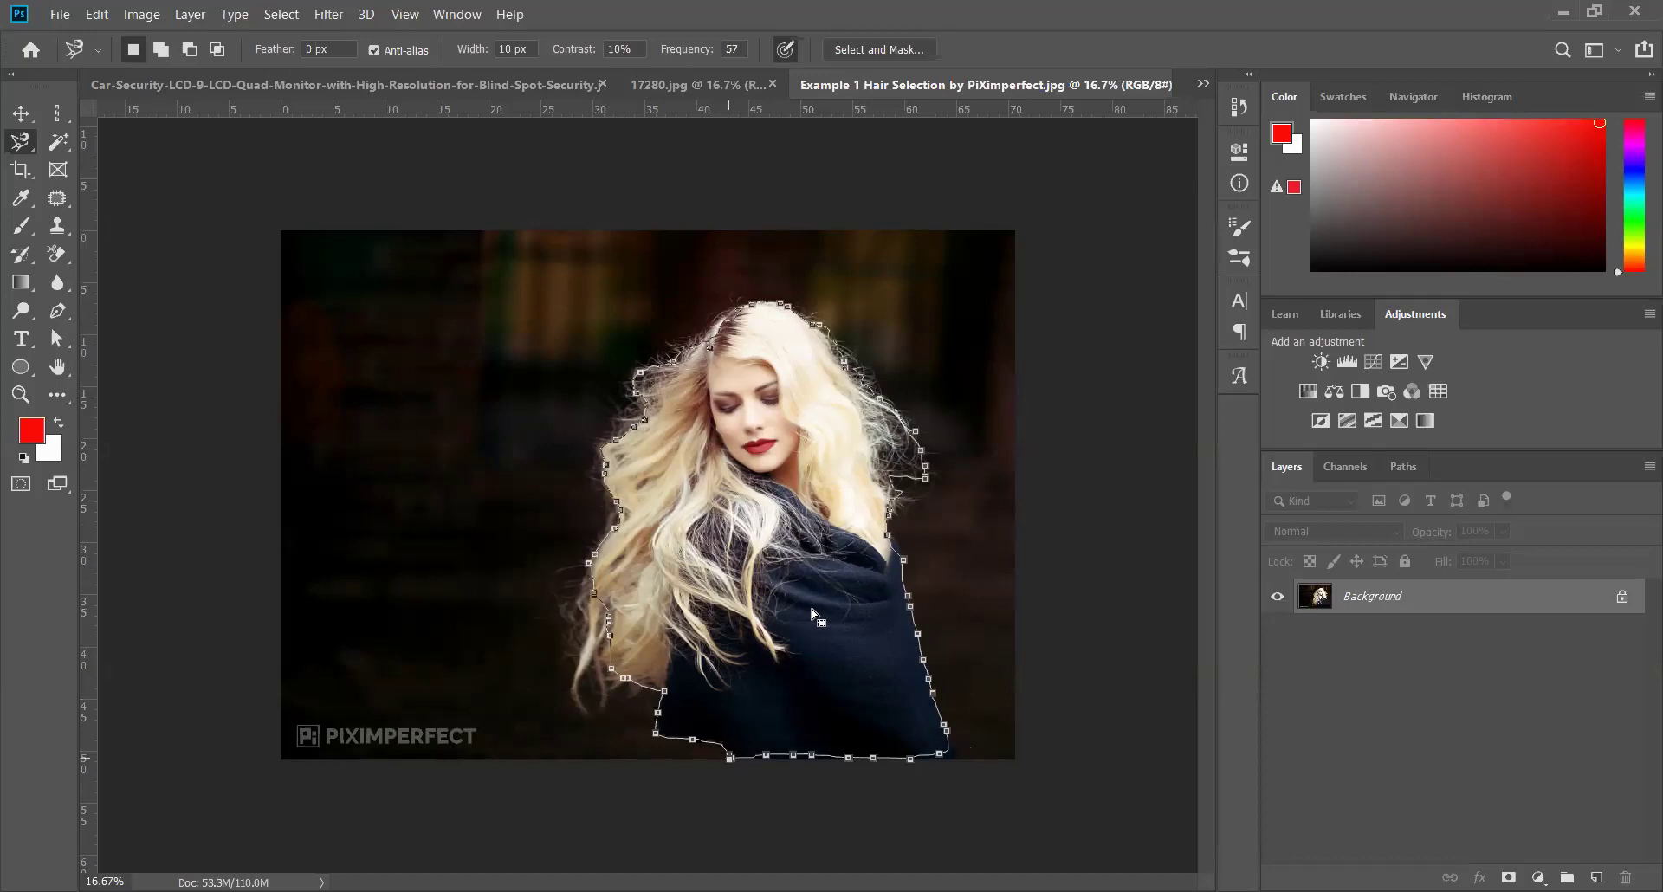
# Step: Close the outline into a selection, deselect it, and switch to the Magic Wand
pyautogui.press('Return')
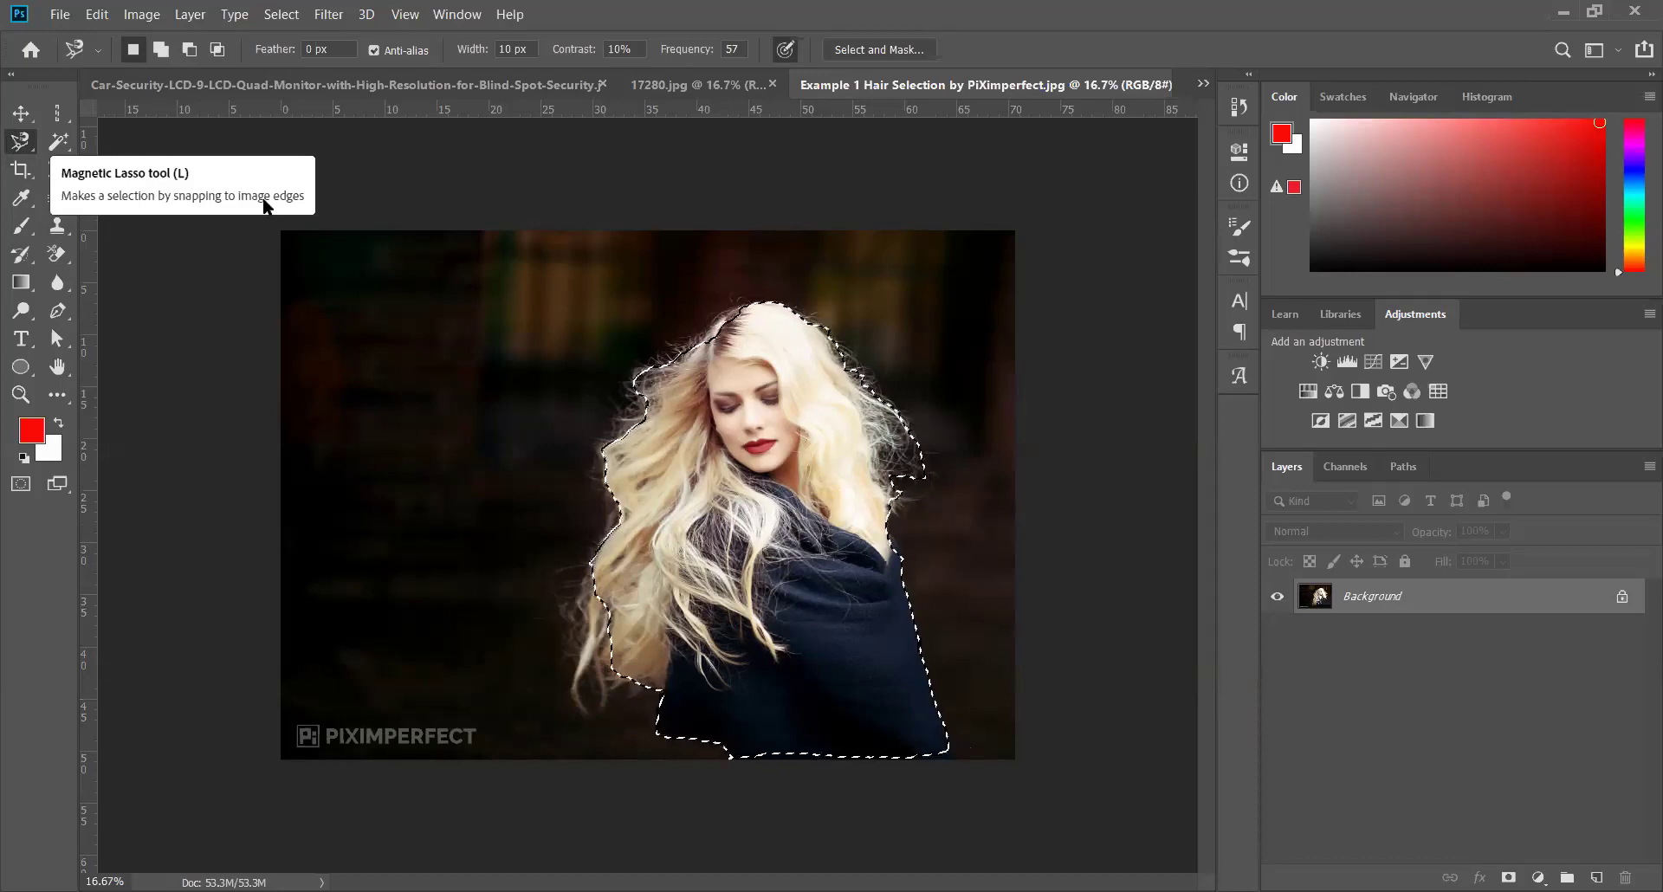
pyautogui.hotkey('ctrl', 'd')
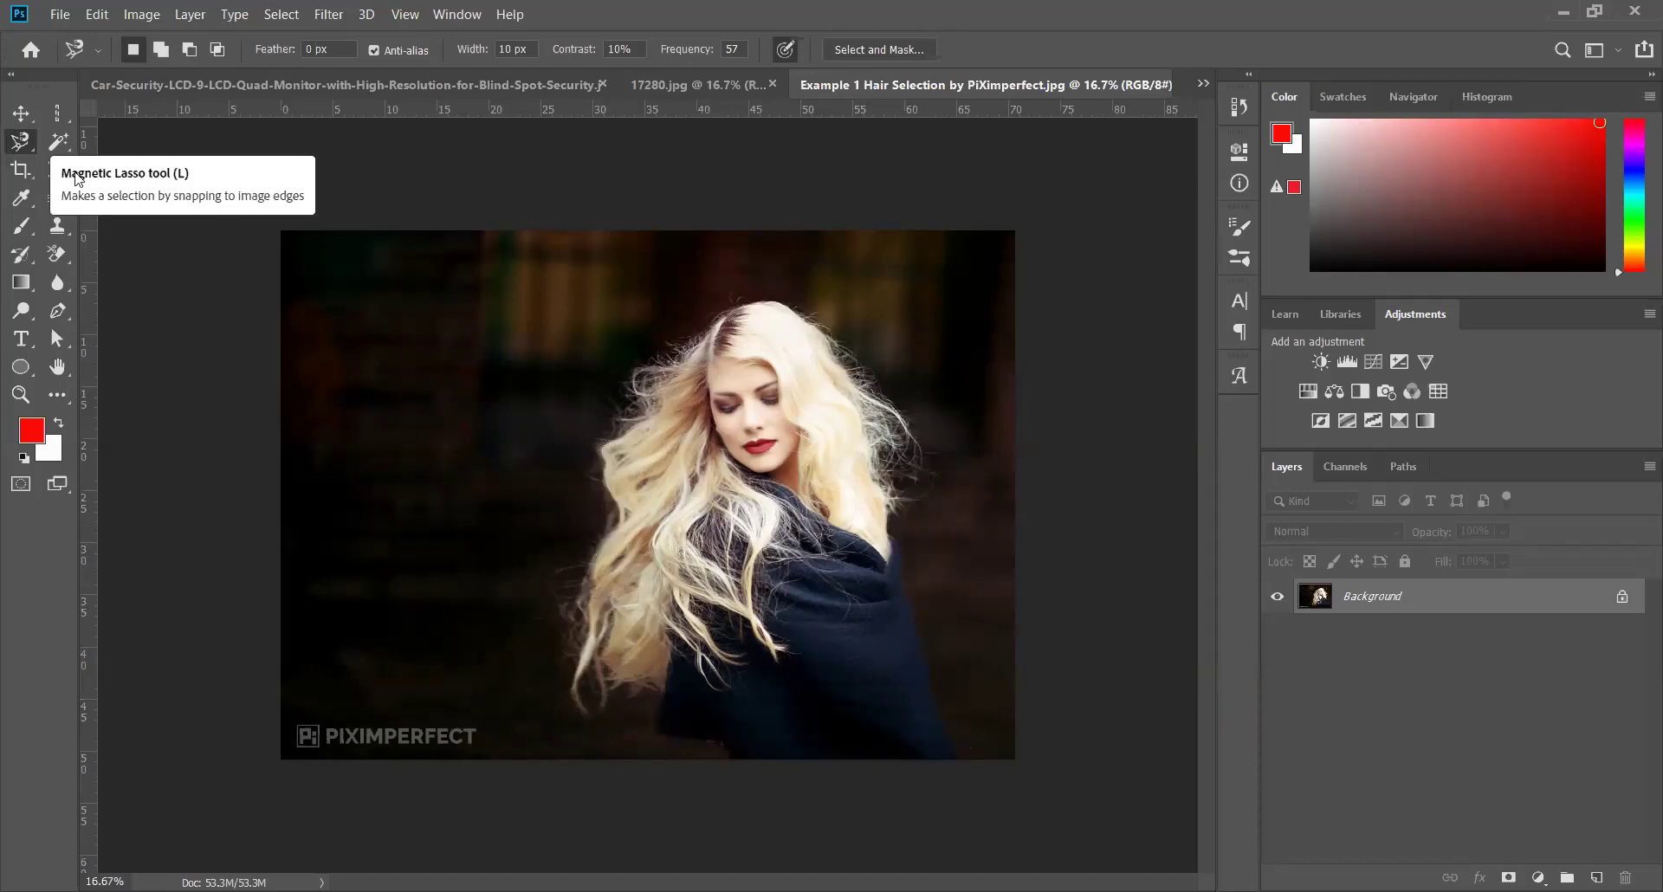
pyautogui.click(52, 150)
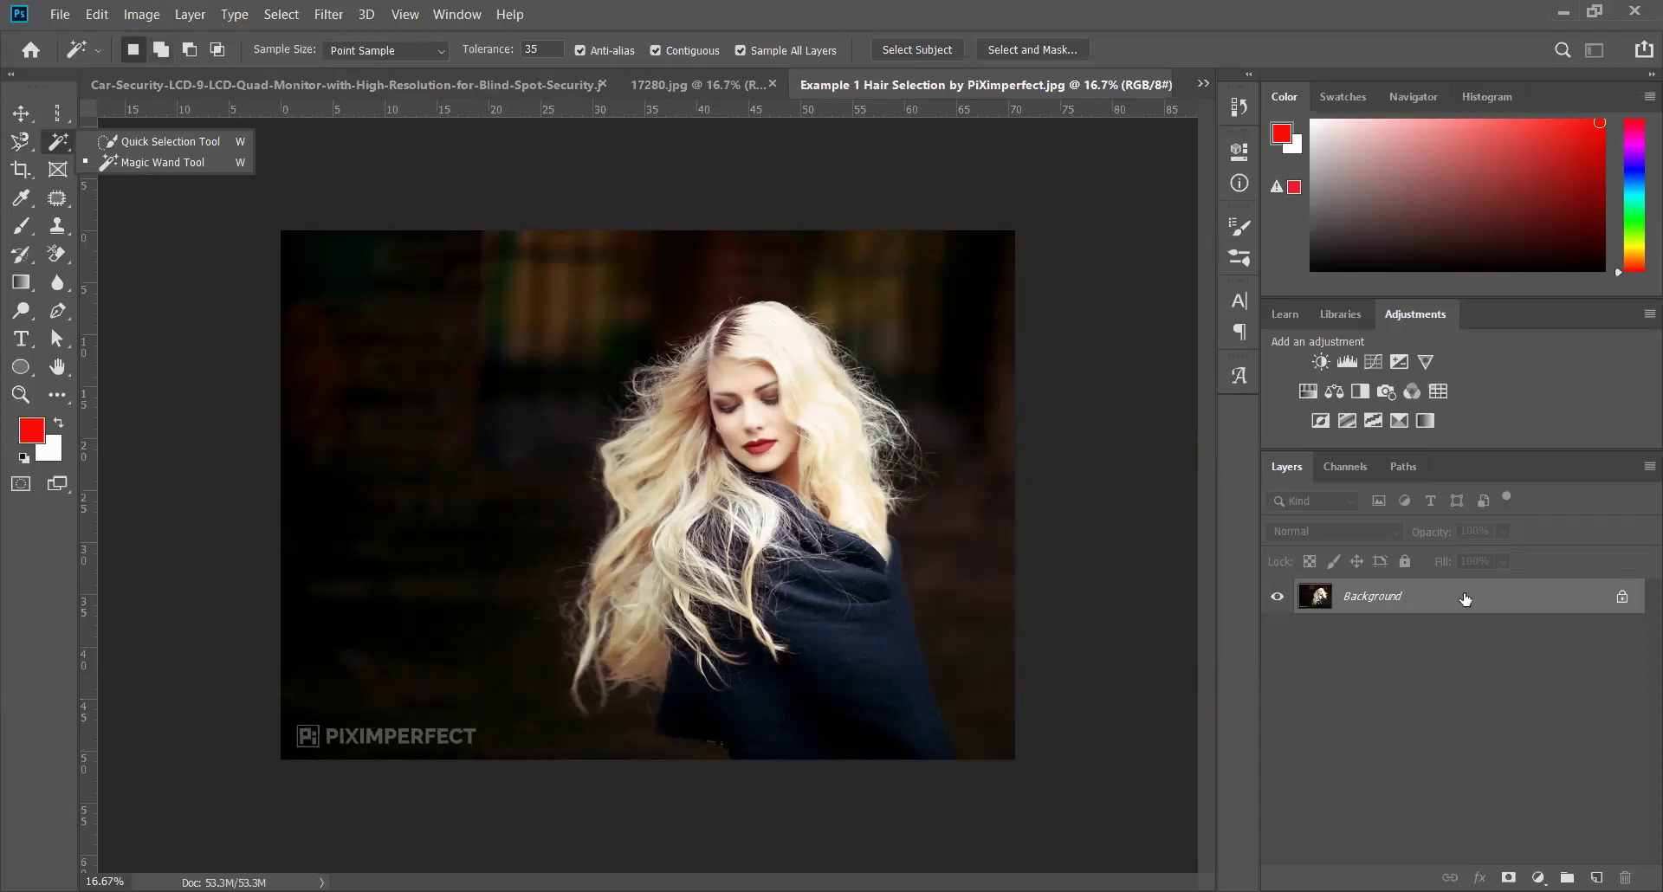
# Step: Duplicate the Background layer as 'Background copy'
pyautogui.rightClick(1495, 607)
pyautogui.click(1508, 639)
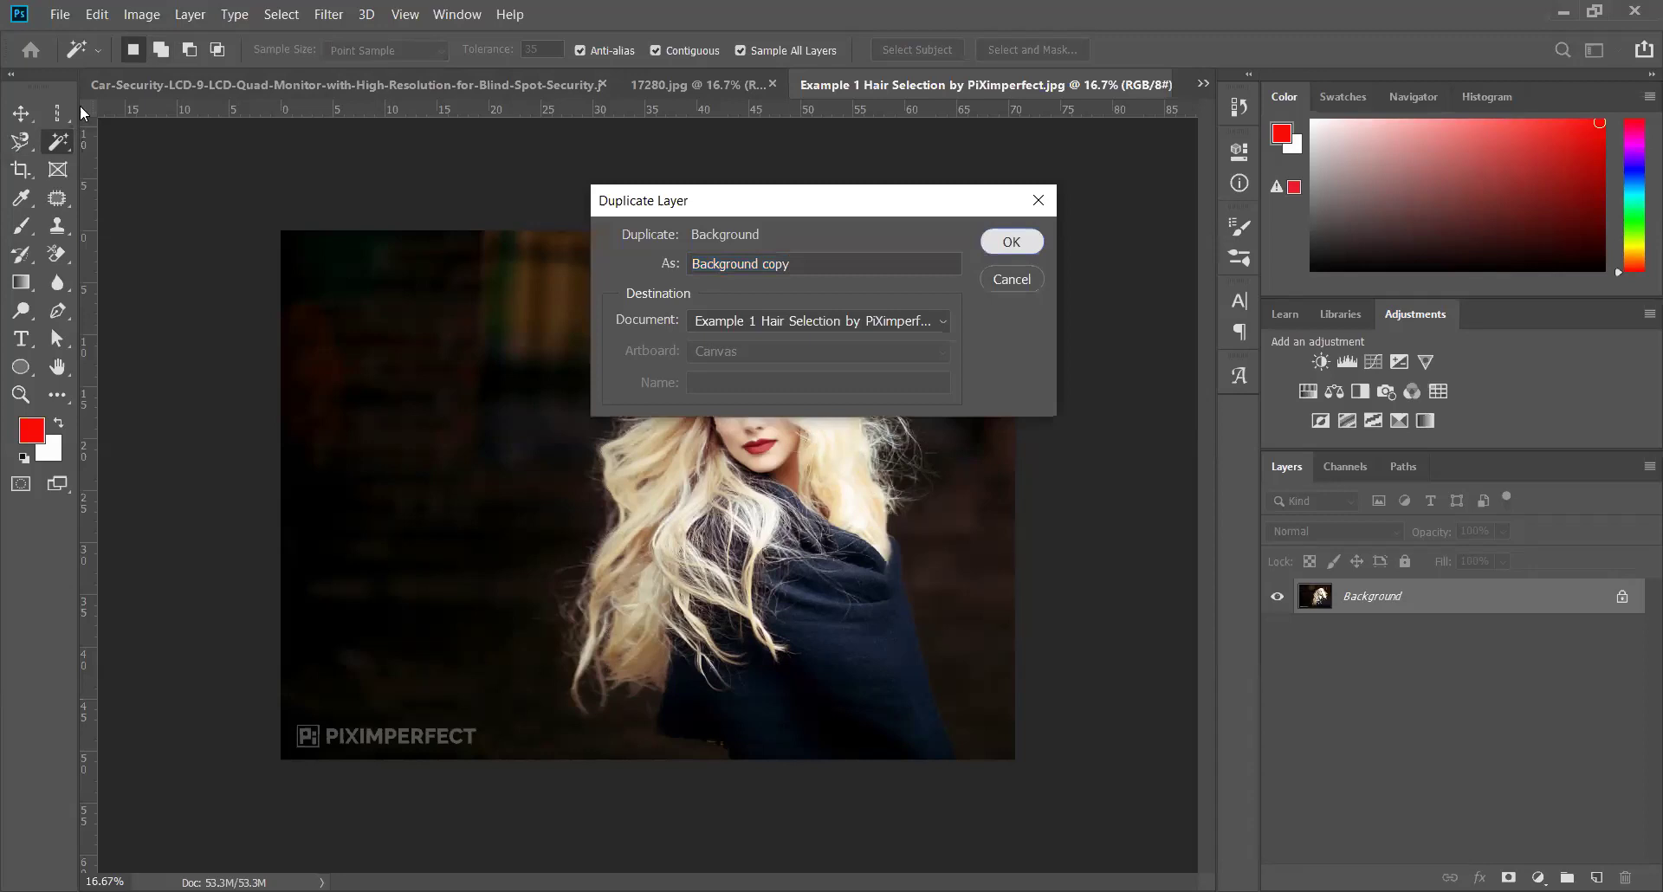
pyautogui.press('Return')
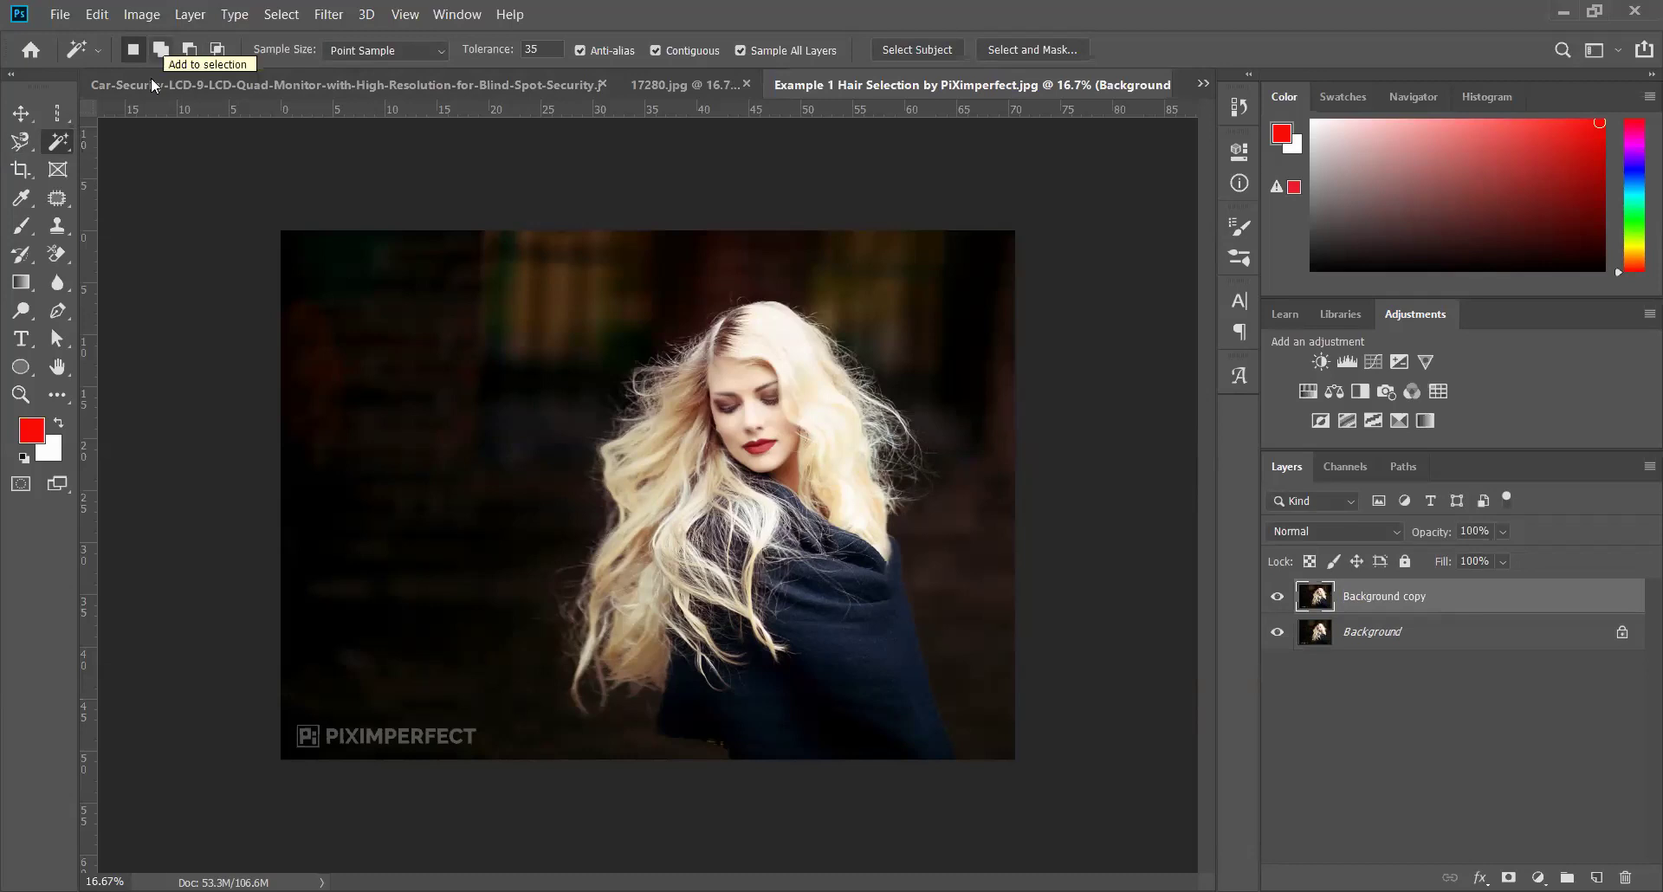
# Step: Trace a freehand Lasso outline around the woman's blonde hair and dark coat
pyautogui.click(16, 147)
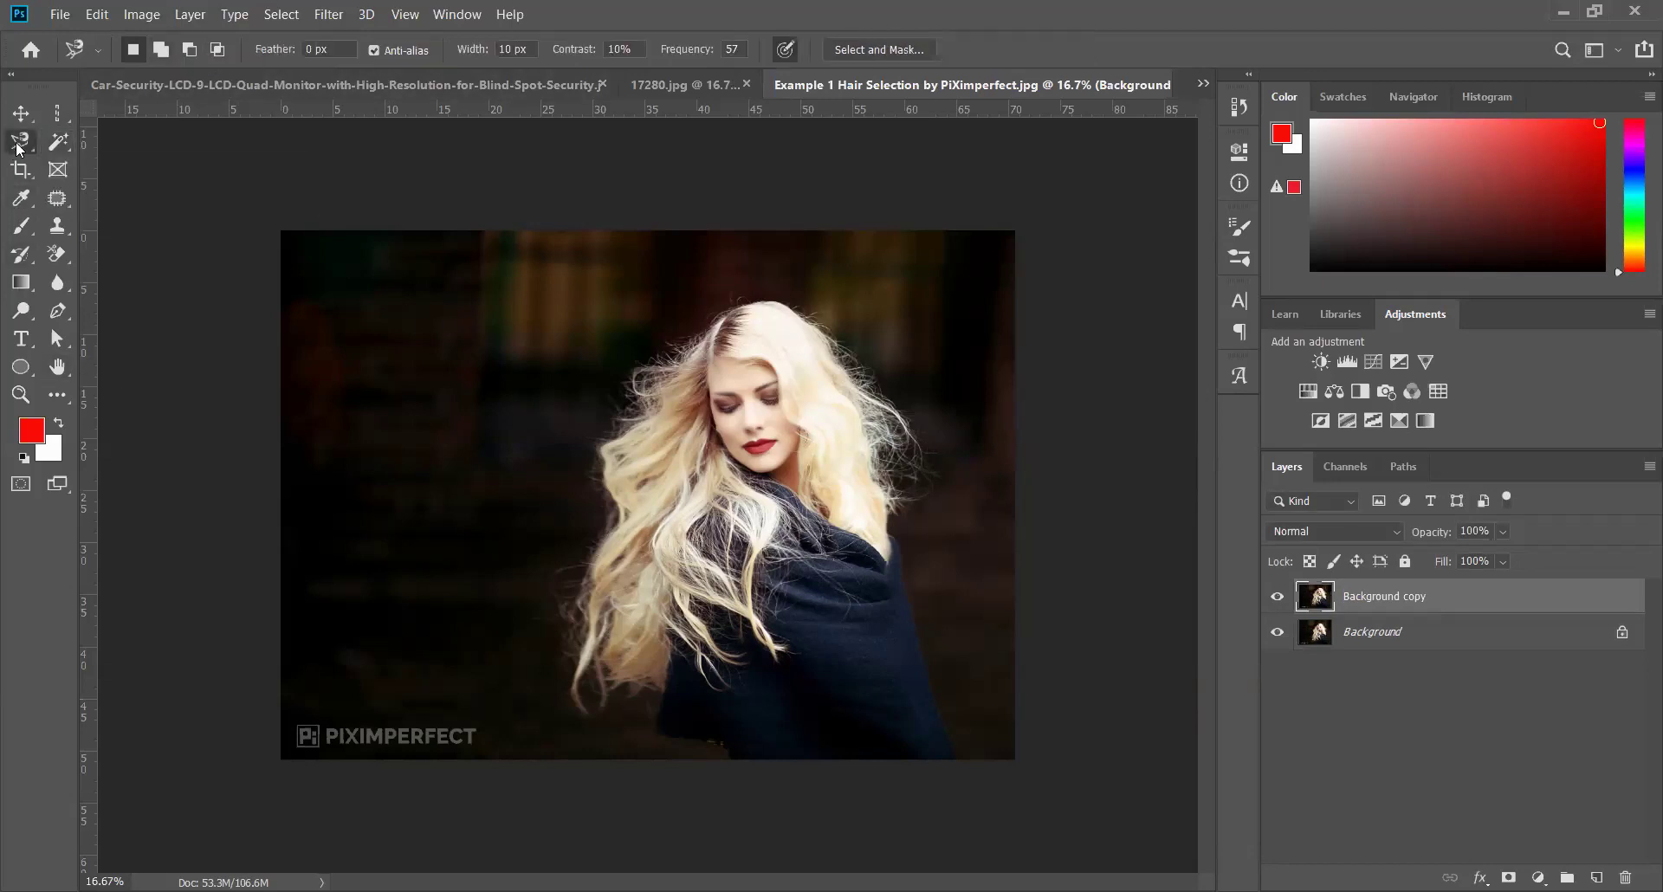
pyautogui.rightClick(21, 141)
pyautogui.click(95, 138)
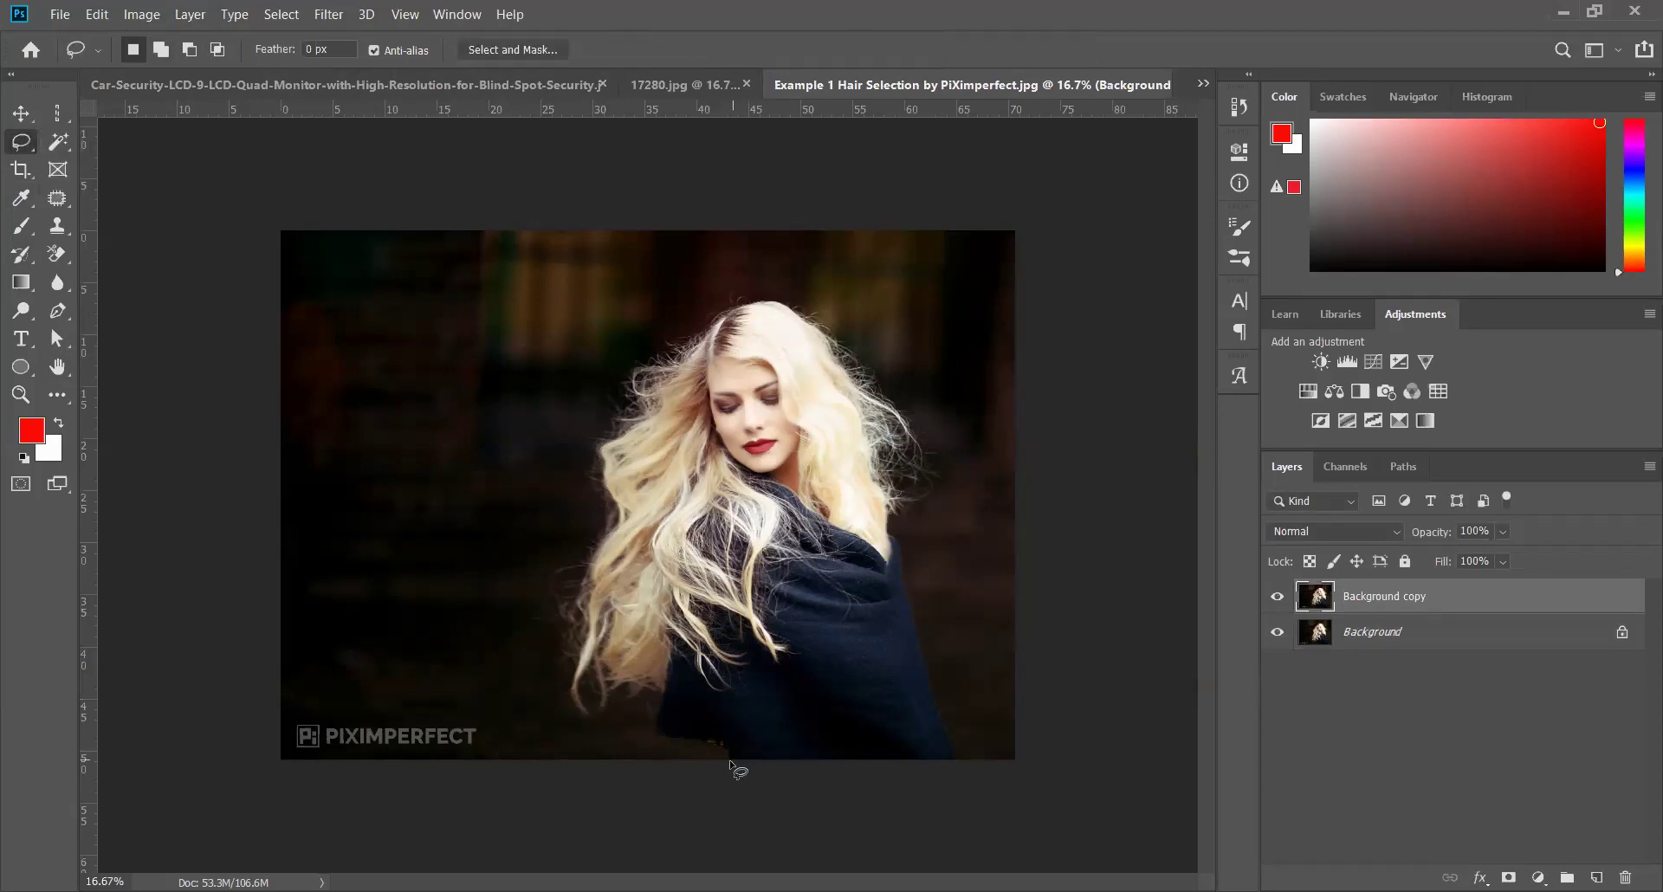
pyautogui.moveTo(678, 737)
pyautogui.mouseDown()
pyautogui.moveTo(652, 732)
pyautogui.moveTo(658, 698)
pyautogui.mouseUp()
pyautogui.moveTo(728, 314)
pyautogui.mouseDown()
pyautogui.moveTo(796, 309)
pyautogui.moveTo(832, 348)
pyautogui.moveTo(887, 468)
pyautogui.moveTo(967, 762)
pyautogui.moveTo(949, 766)
pyautogui.mouseUp()
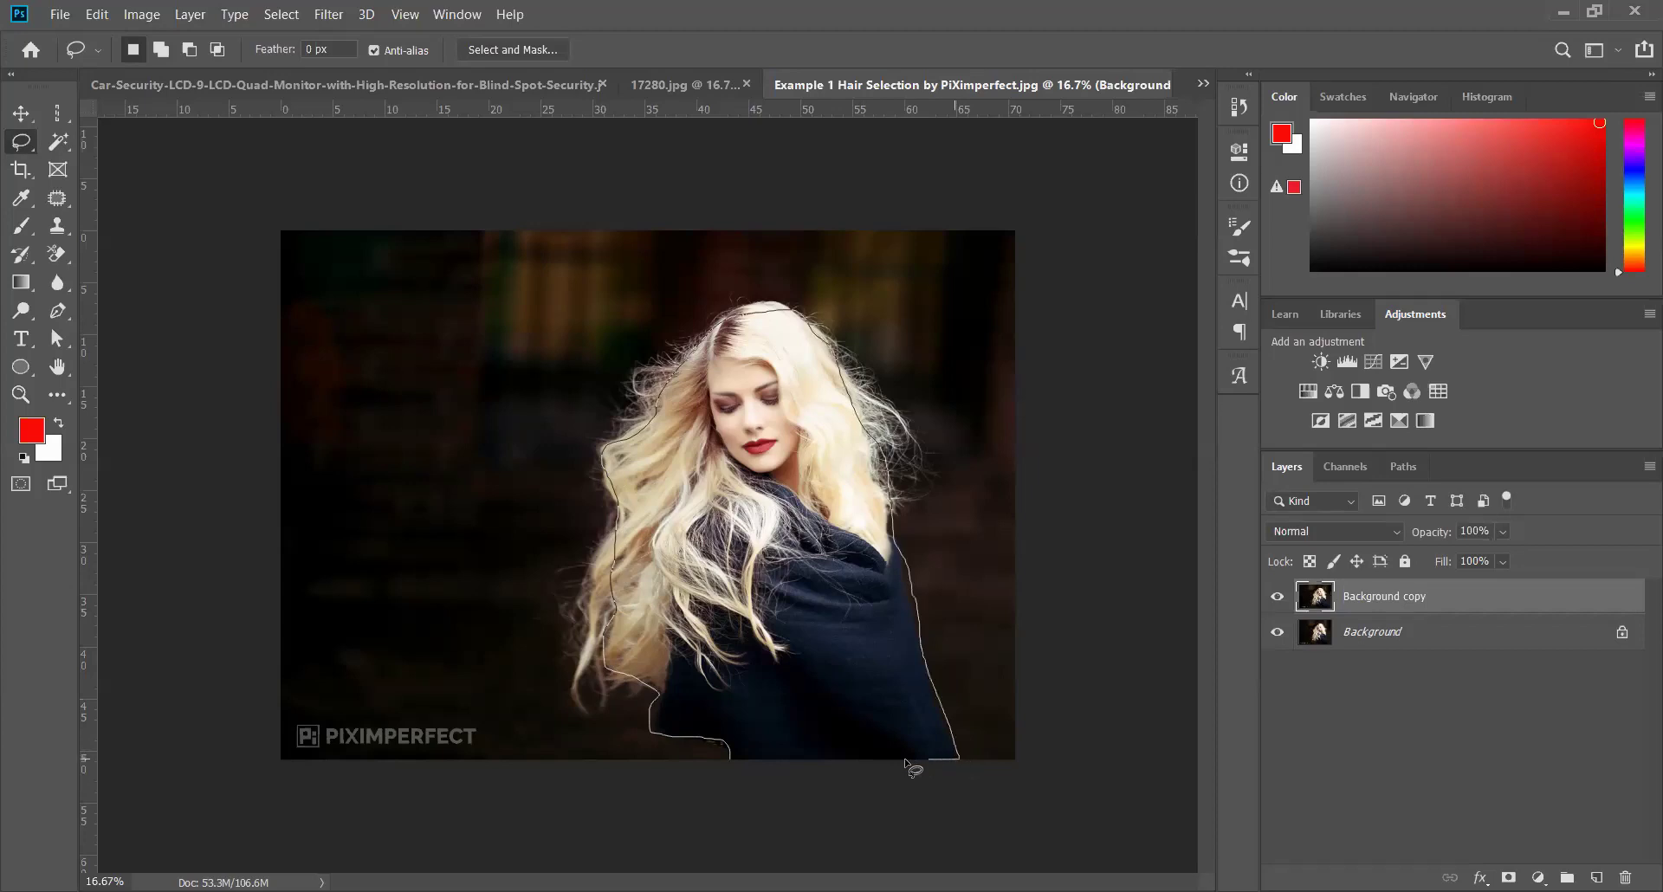
pyautogui.moveTo(741, 769); pyautogui.dragTo(755, 736)
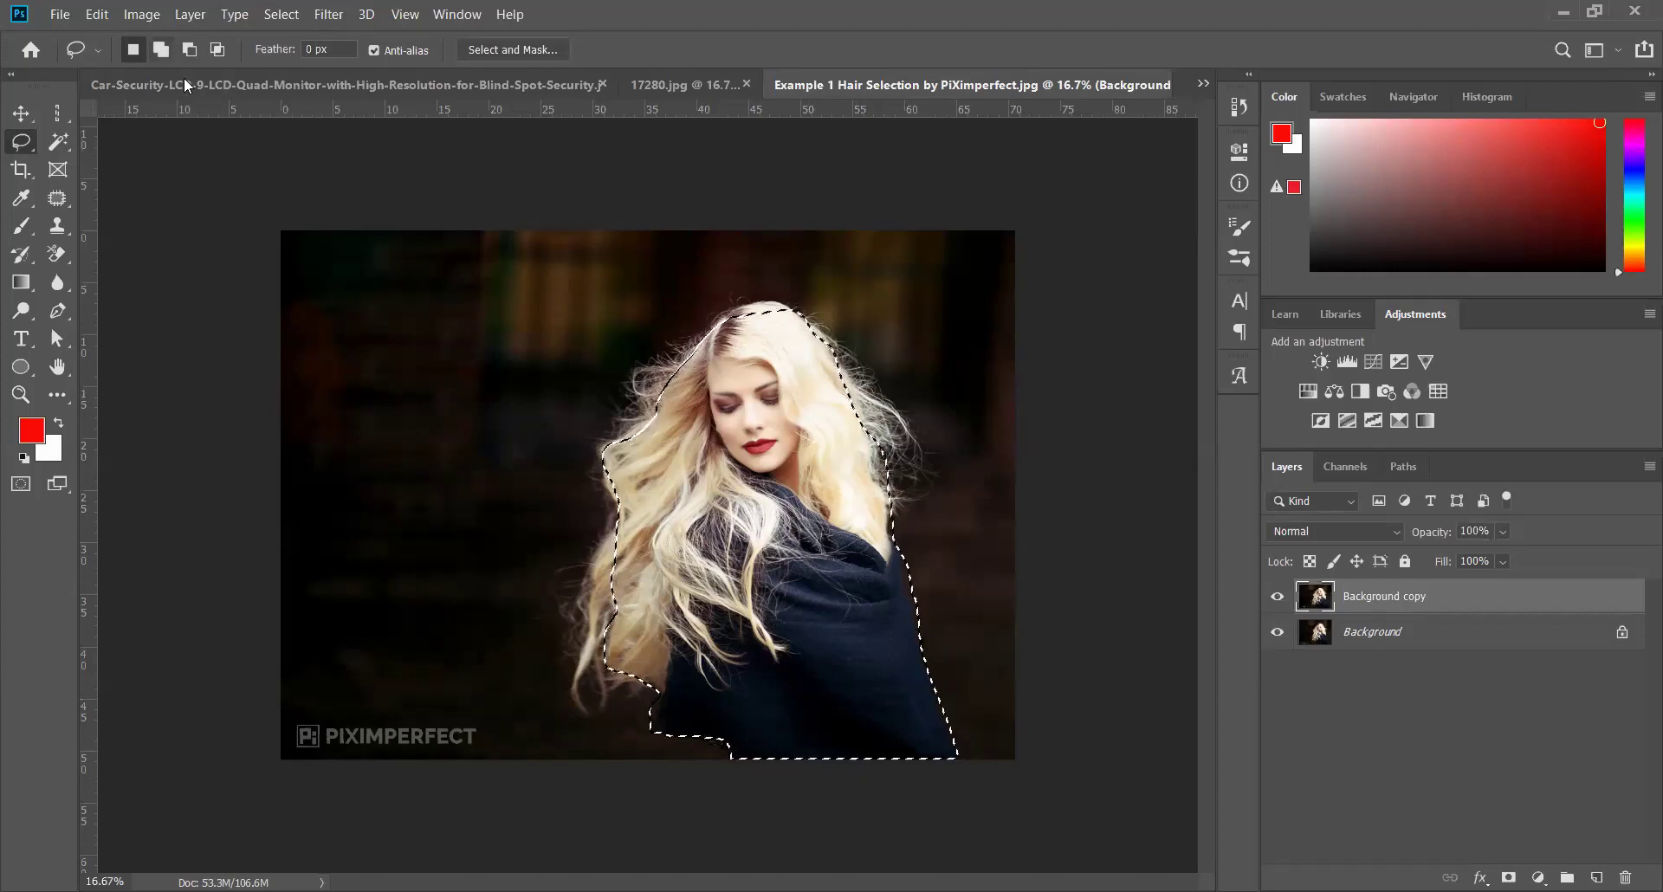
pyautogui.press('shift')
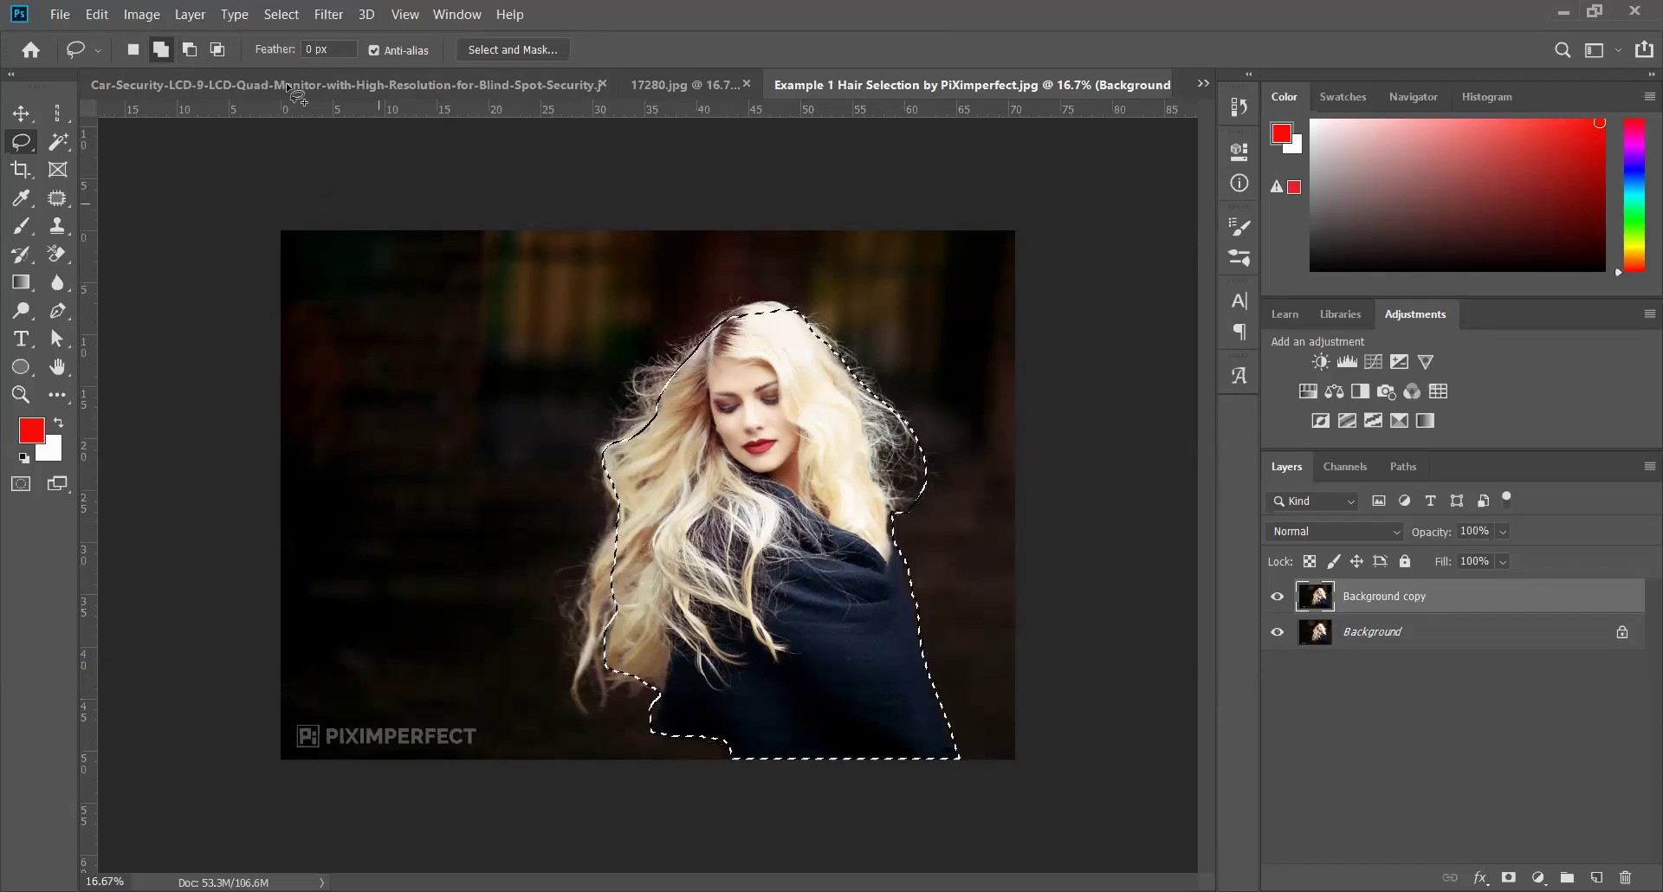
pyautogui.press('alt')
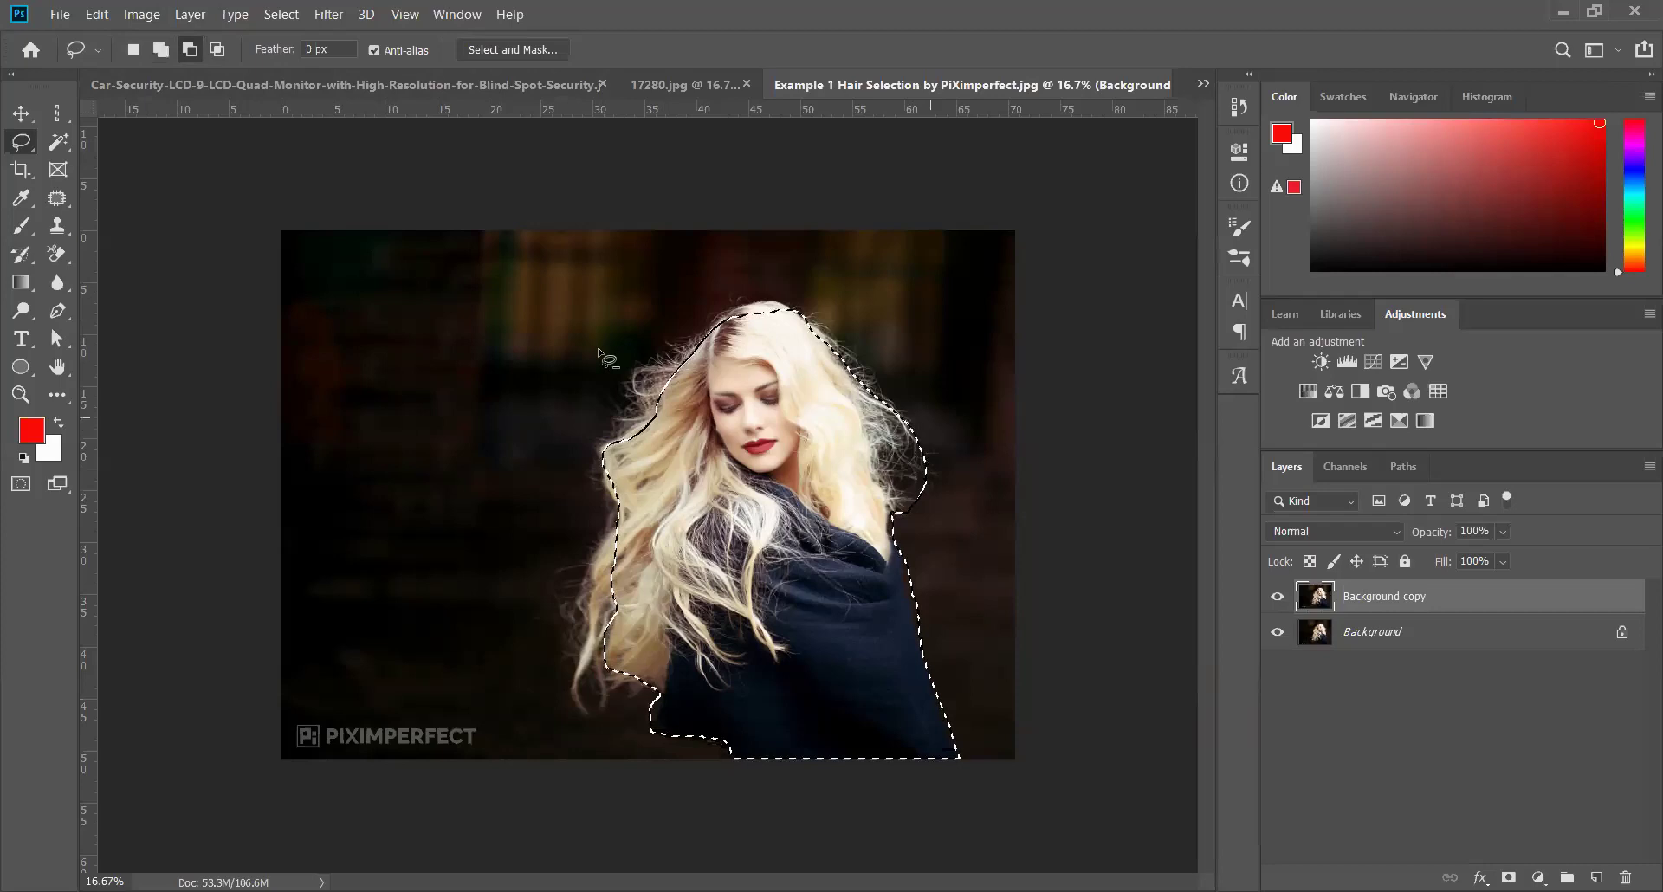
pyautogui.moveTo(893, 469)
pyautogui.mouseDown()
pyautogui.moveTo(911, 512)
pyautogui.moveTo(949, 440)
pyautogui.moveTo(909, 429)
pyautogui.mouseUp()
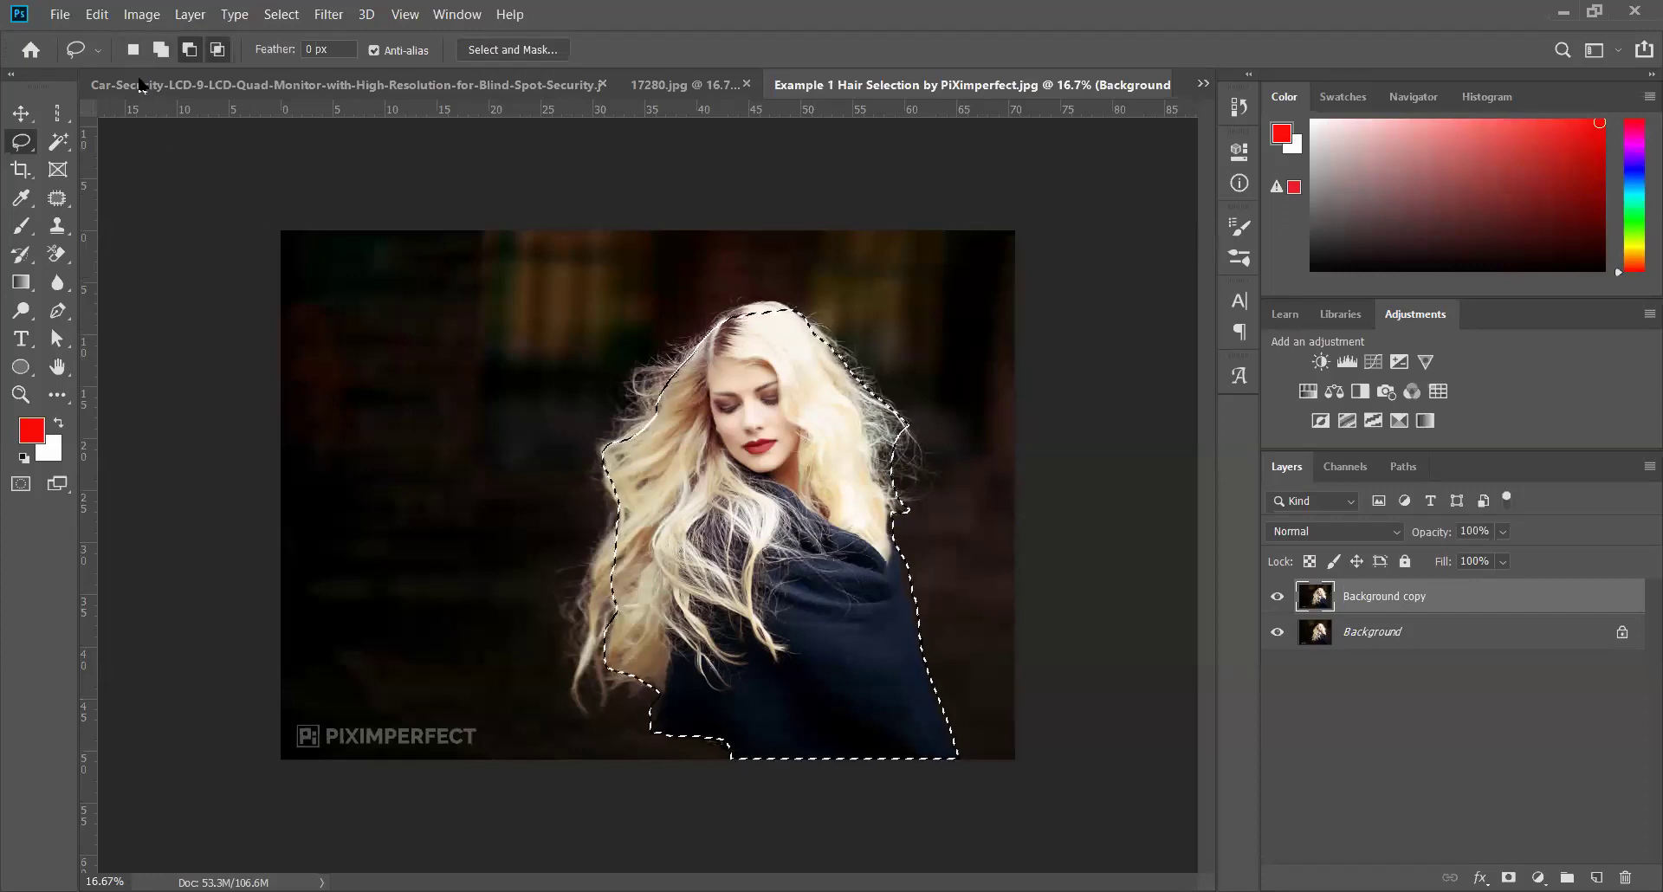
pyautogui.moveTo(704, 283)
pyautogui.mouseDown()
pyautogui.moveTo(719, 359)
pyautogui.moveTo(797, 374)
pyautogui.moveTo(818, 299)
pyautogui.moveTo(807, 257)
pyautogui.mouseUp()
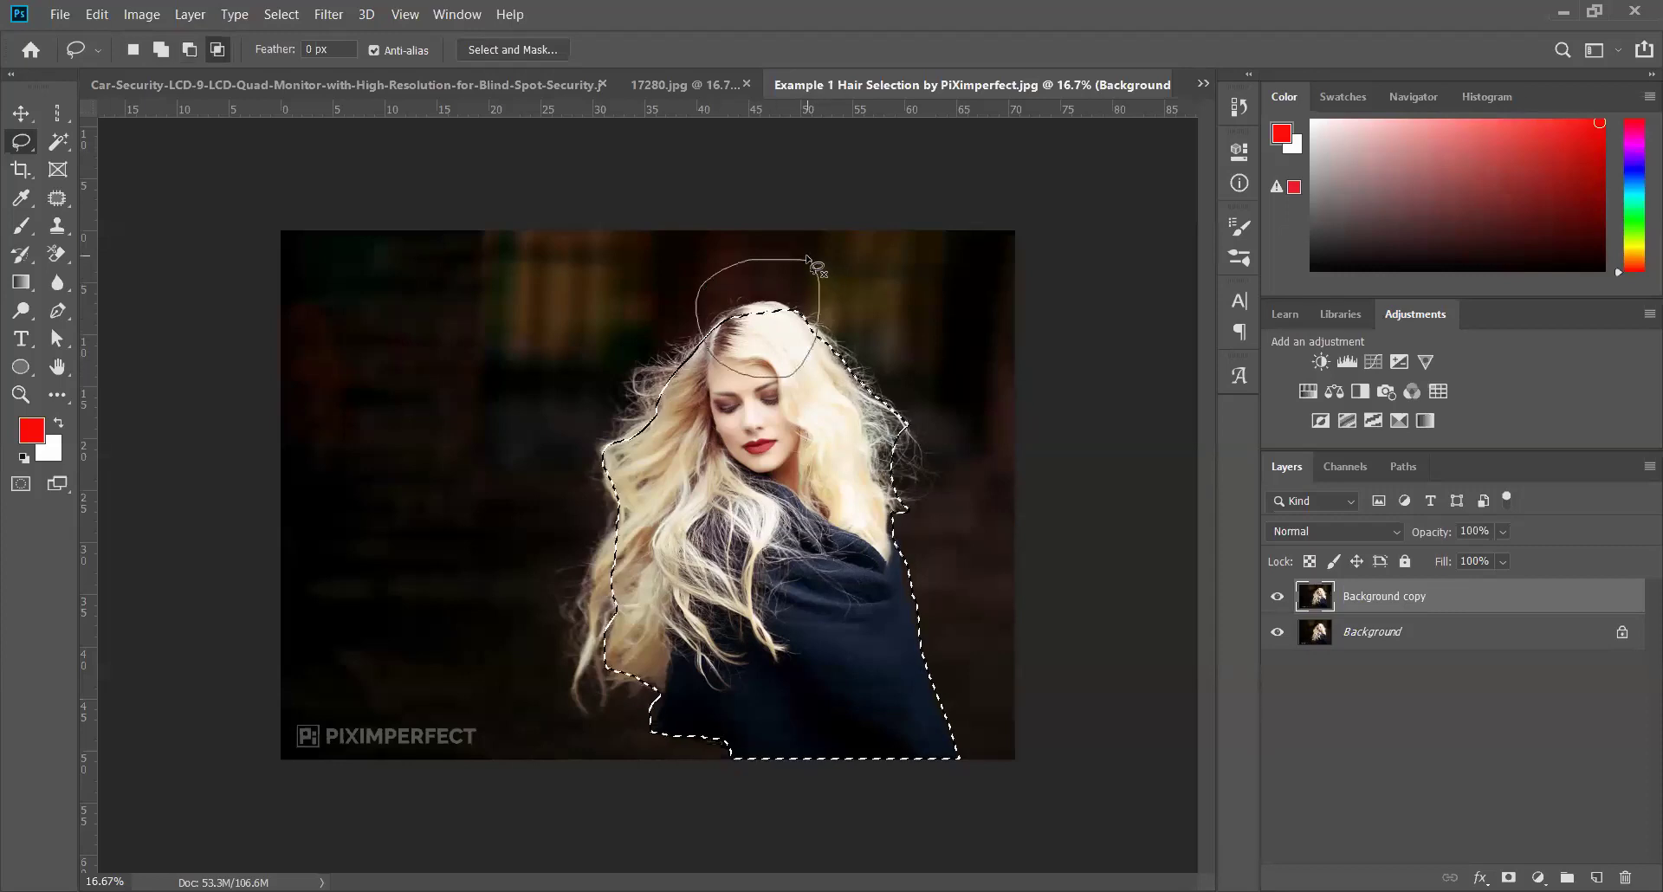
pyautogui.moveTo(807, 258); pyautogui.dragTo(809, 263)
pyautogui.moveTo(807, 259); pyautogui.dragTo(806, 263)
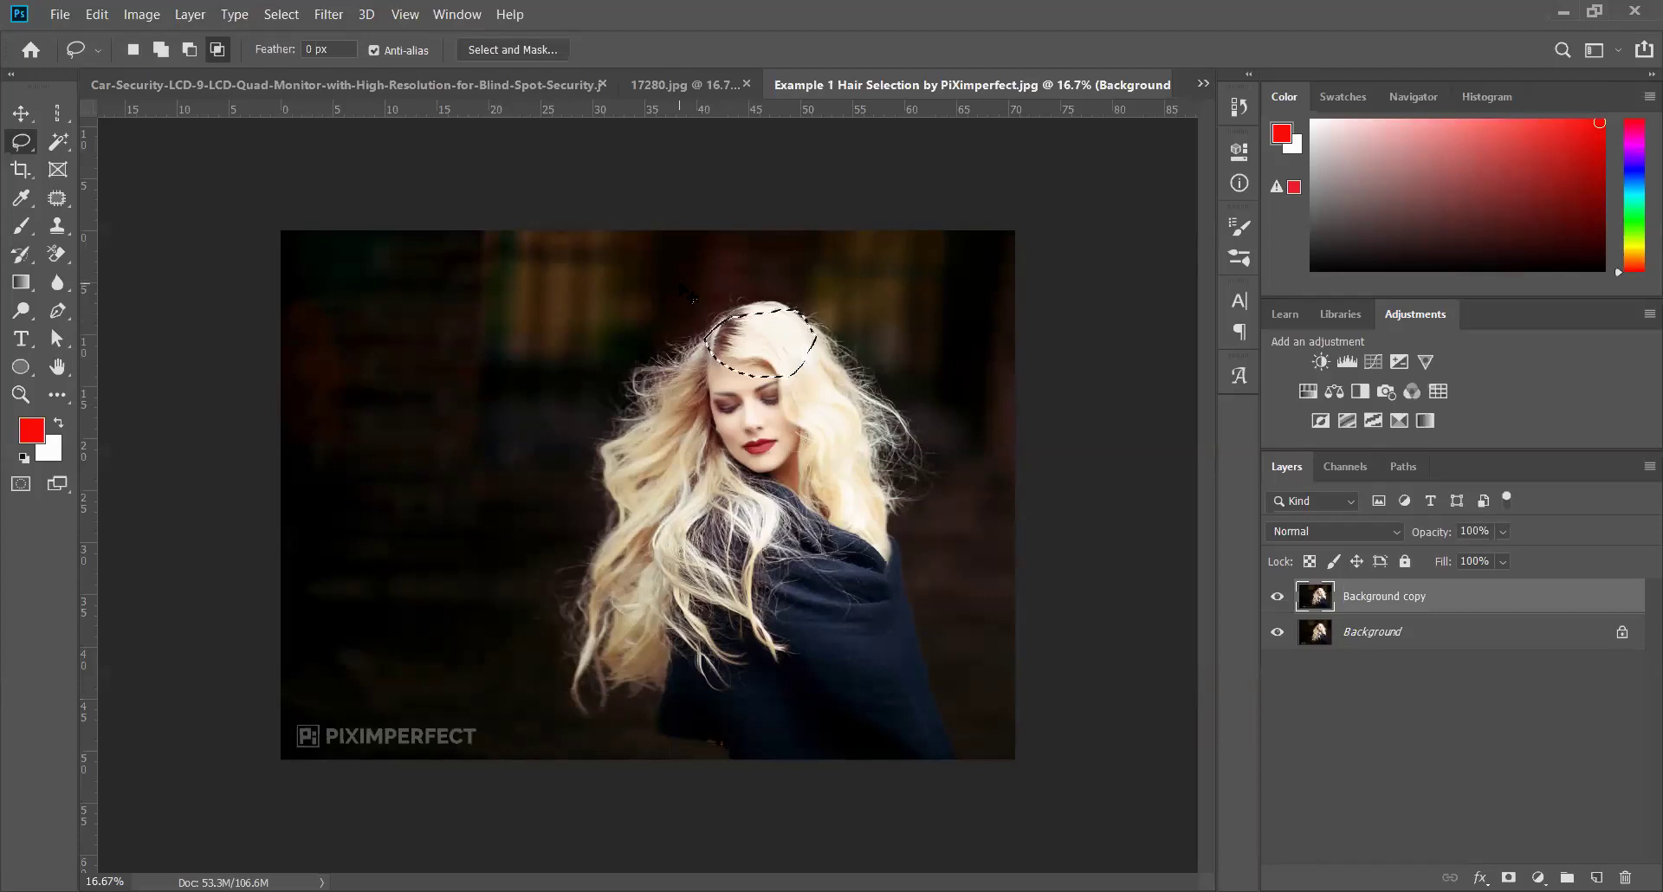
pyautogui.hotkey('ctrl', 'z')
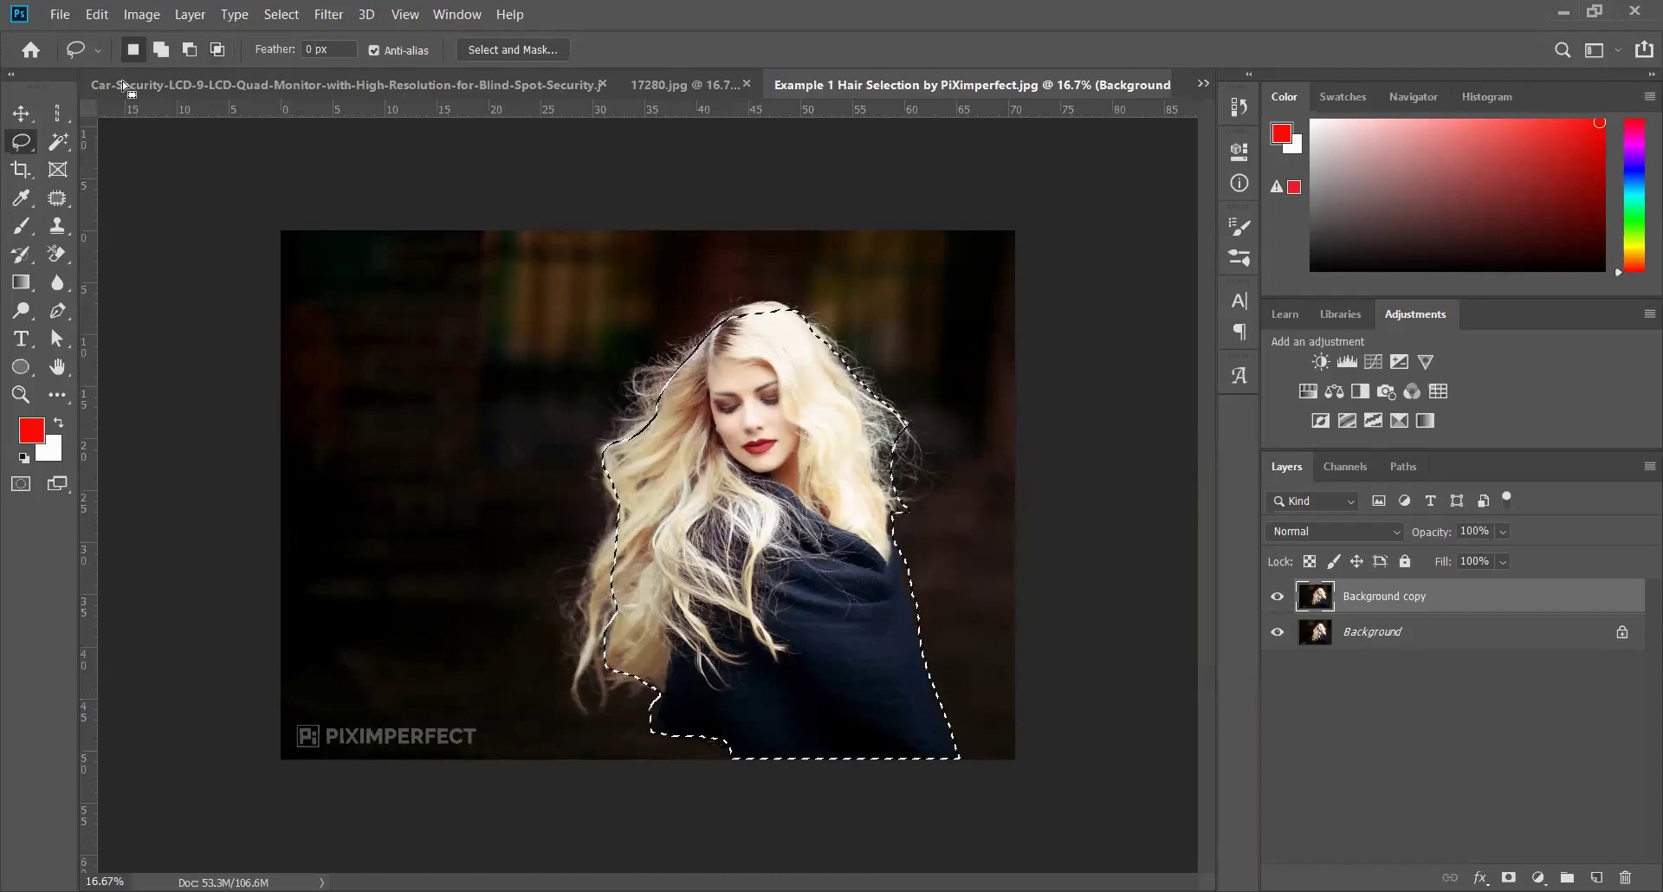
# Step: Add the stray hair strands at the upper-left hair edge and left shoulder to the selection
pyautogui.press('shift')
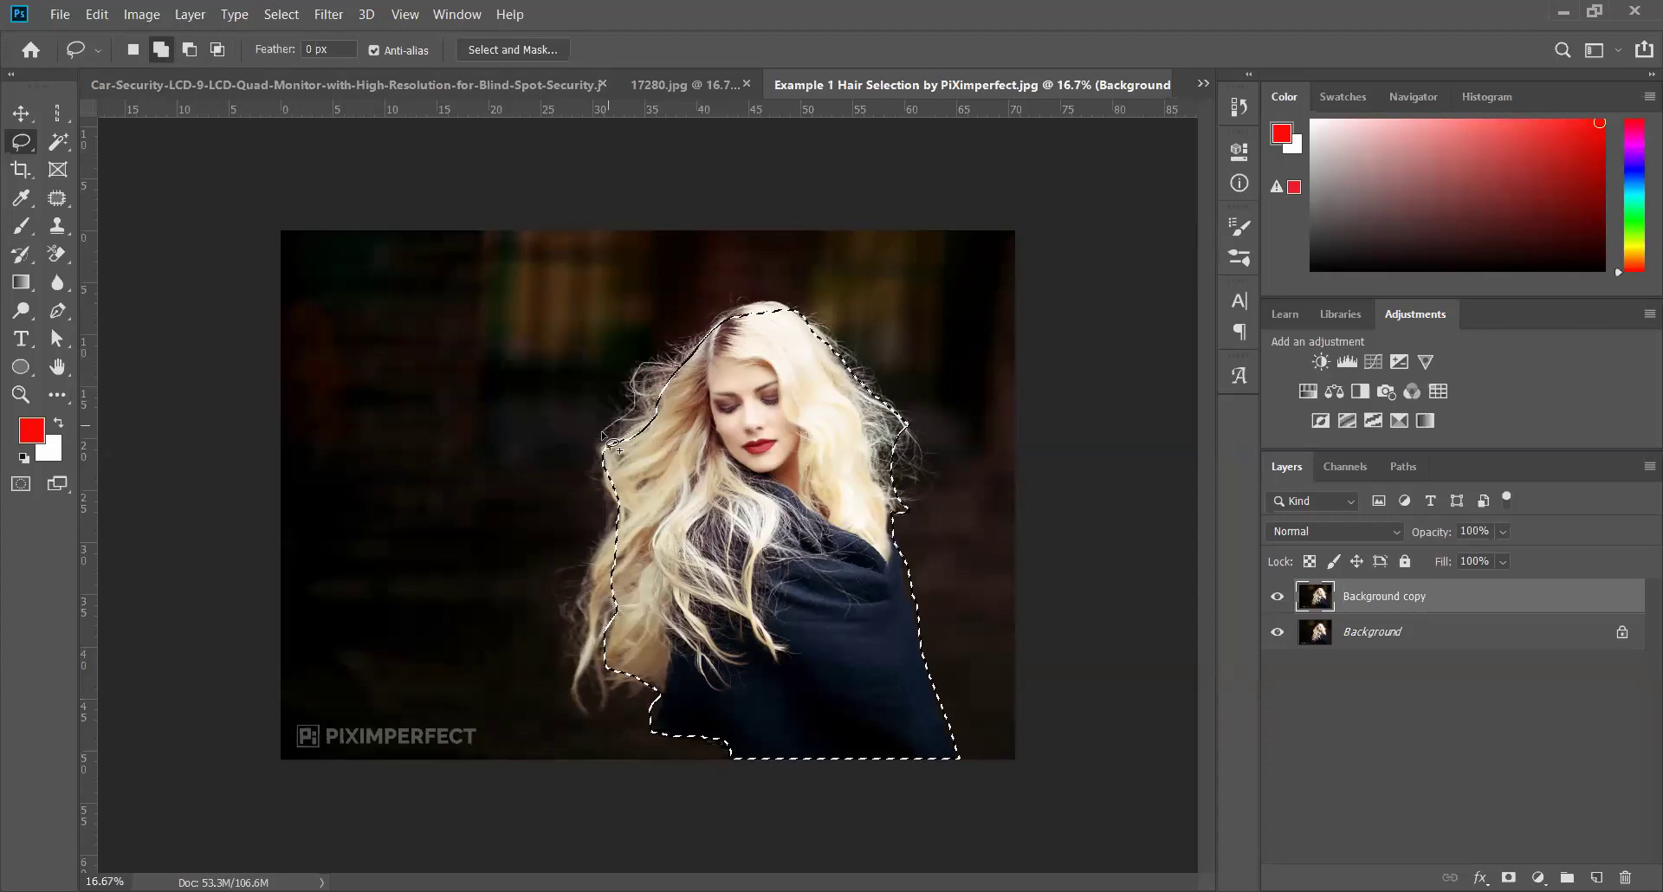
pyautogui.moveTo(612, 450); pyautogui.dragTo(619, 452)
pyautogui.moveTo(617, 450); pyautogui.dragTo(617, 450)
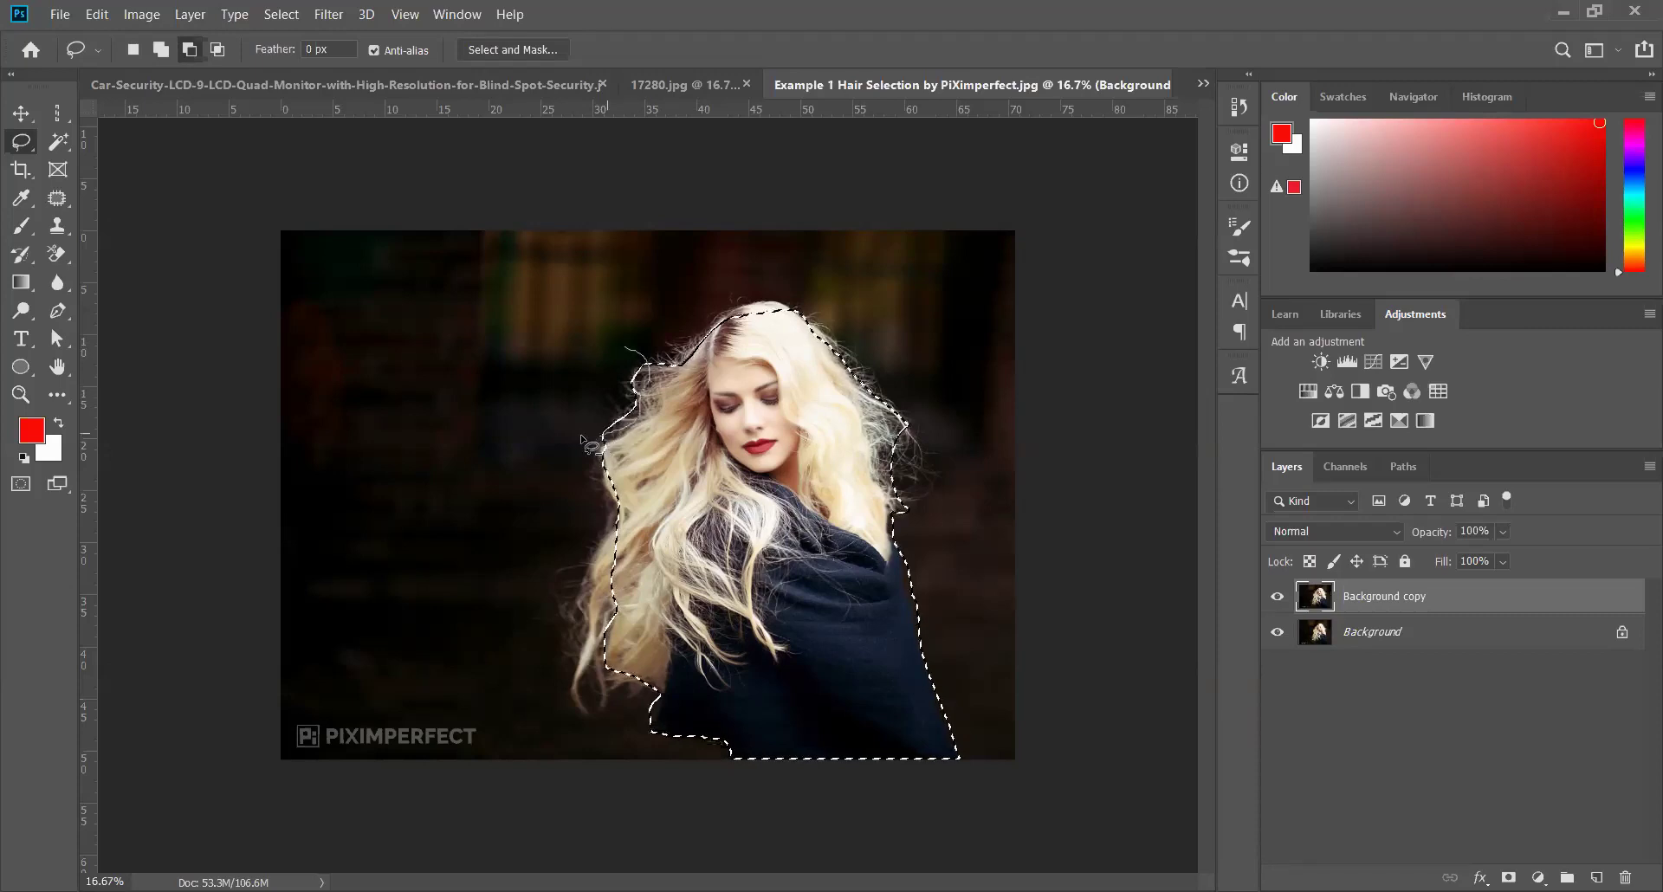
pyautogui.moveTo(602, 436)
pyautogui.mouseDown()
pyautogui.moveTo(594, 357)
pyautogui.moveTo(617, 349)
pyautogui.mouseUp()
pyautogui.moveTo(618, 349); pyautogui.dragTo(608, 439)
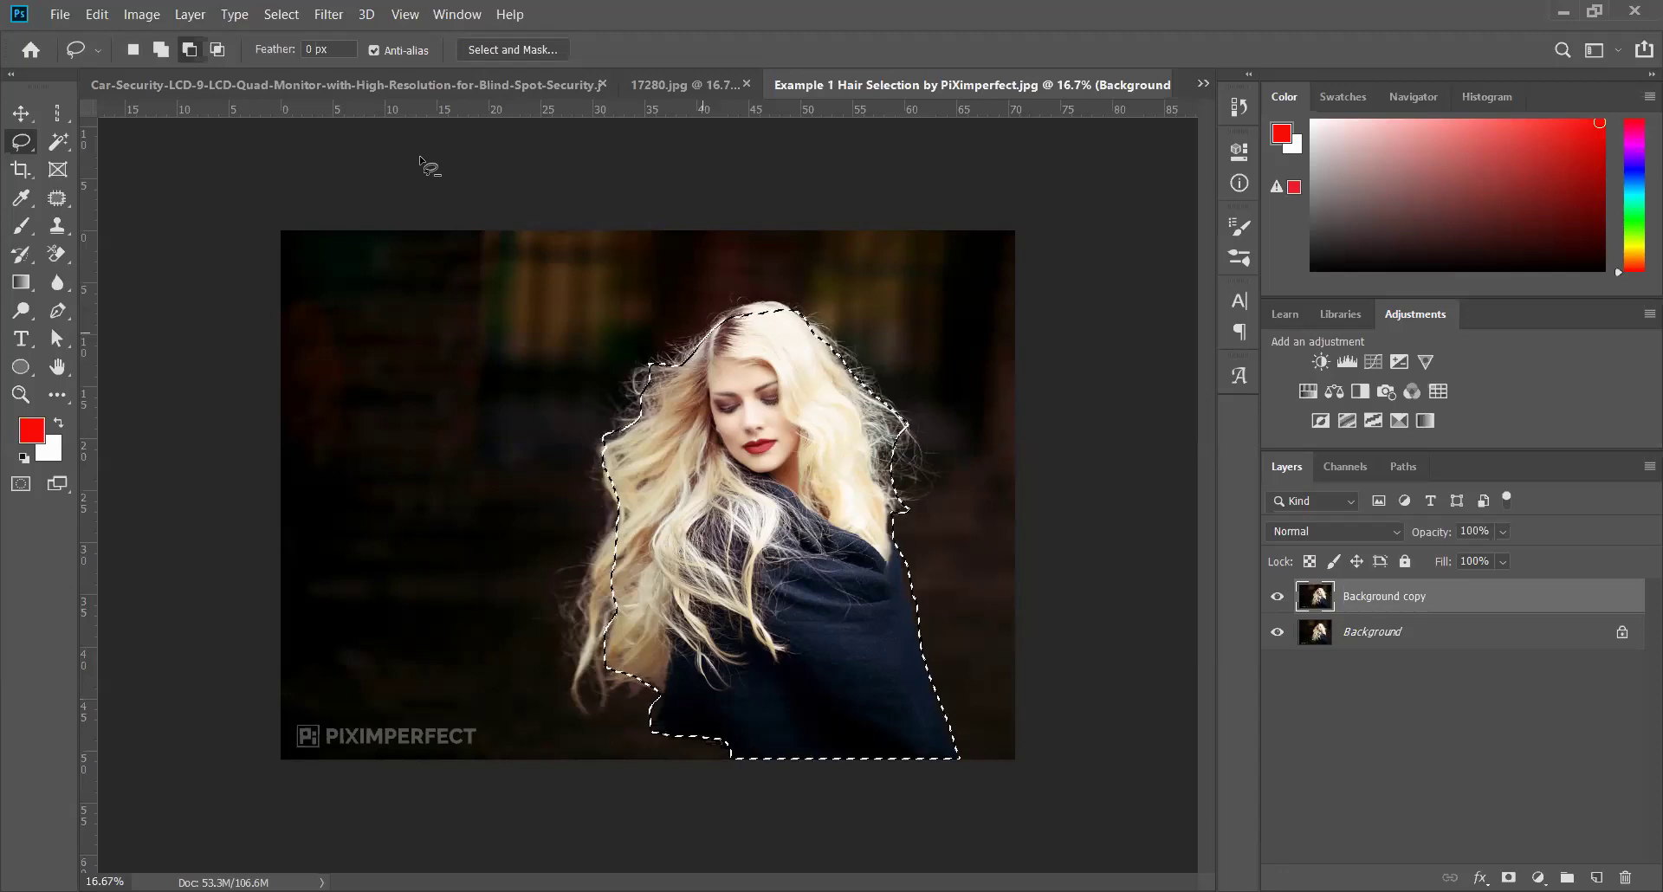
# Step: Intersect the selection with a lasso loop over the top of the head, leaving no selection
pyautogui.hotkey('shift', 'alt')
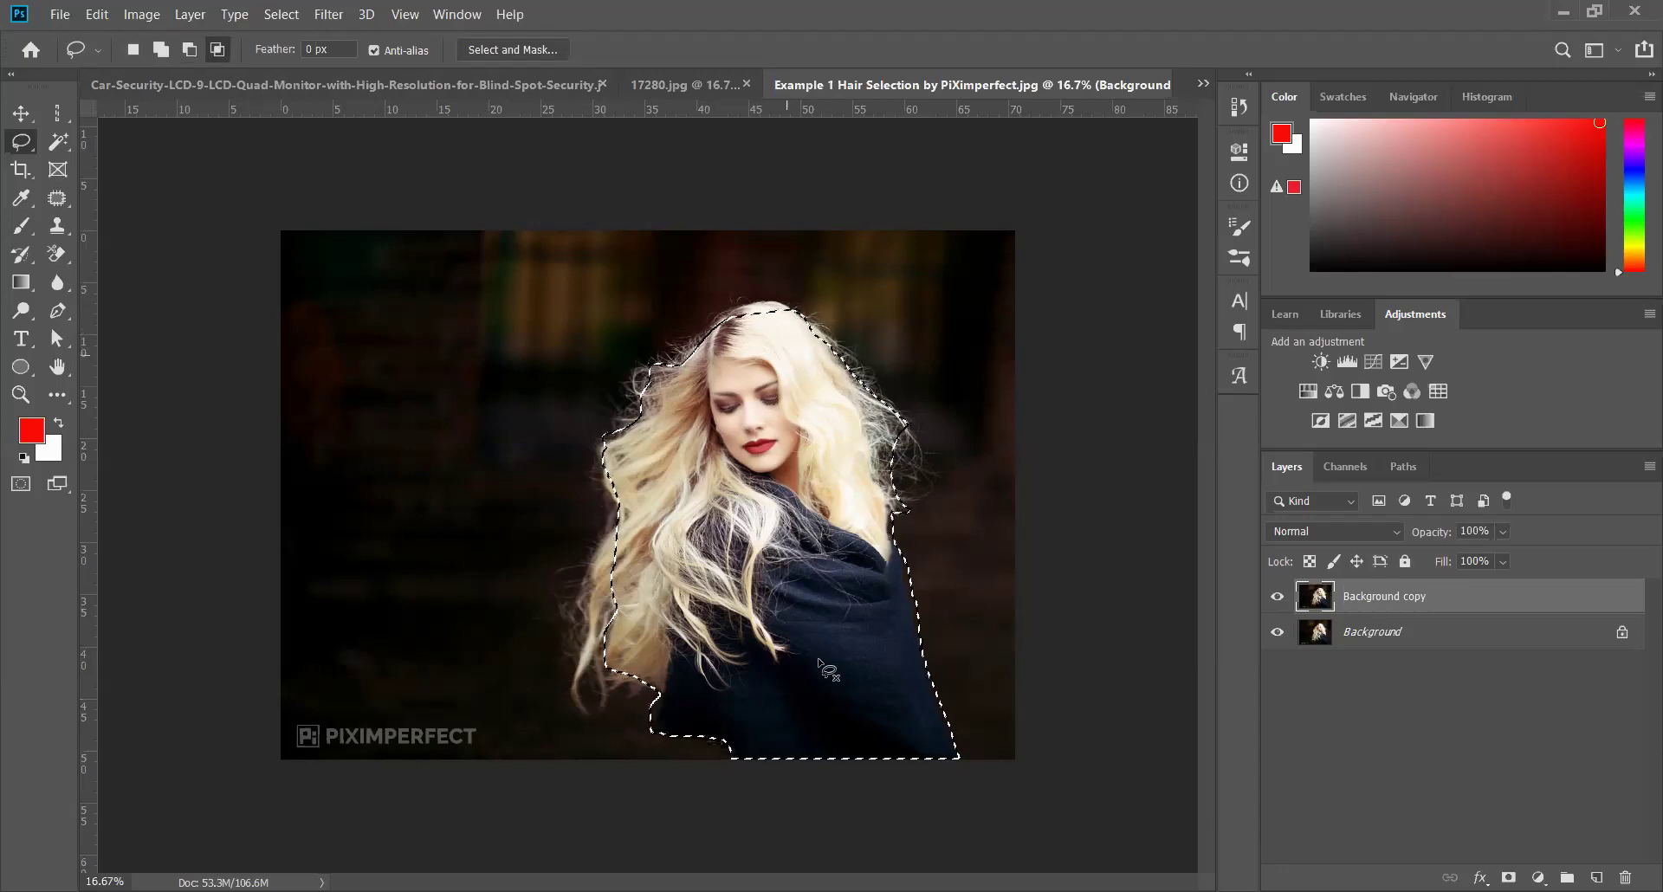
pyautogui.moveTo(821, 252)
pyautogui.mouseDown()
pyautogui.moveTo(737, 250)
pyautogui.moveTo(716, 288)
pyautogui.mouseUp()
pyautogui.moveTo(771, 367)
pyautogui.mouseDown()
pyautogui.moveTo(803, 375)
pyautogui.moveTo(839, 329)
pyautogui.moveTo(813, 254)
pyautogui.mouseUp()
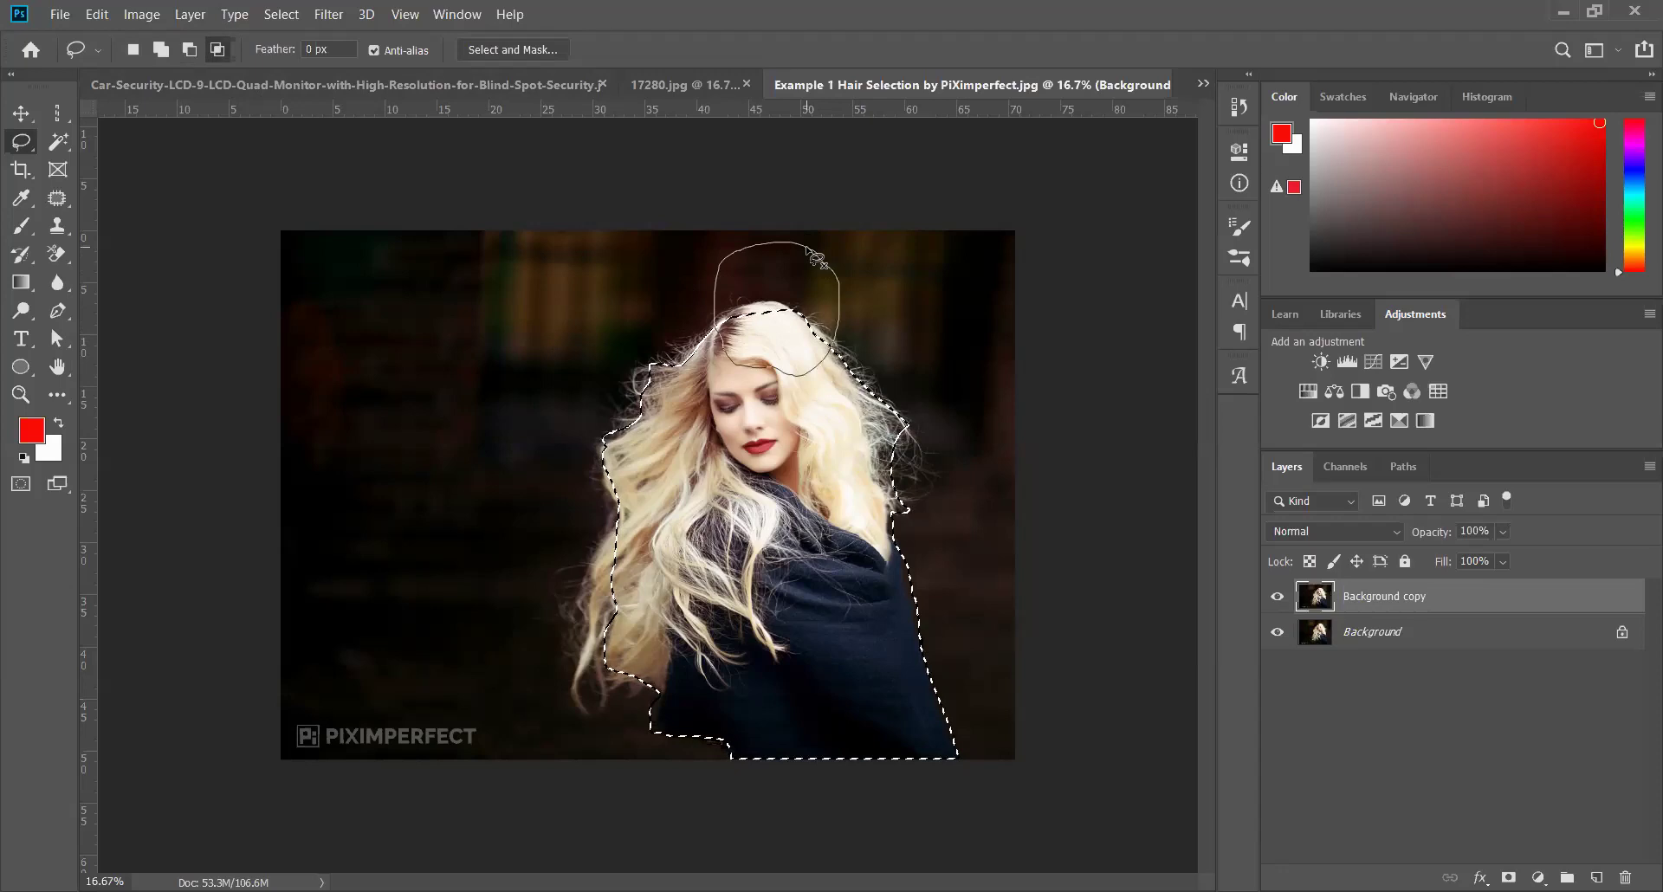
pyautogui.moveTo(813, 253); pyautogui.dragTo(805, 260)
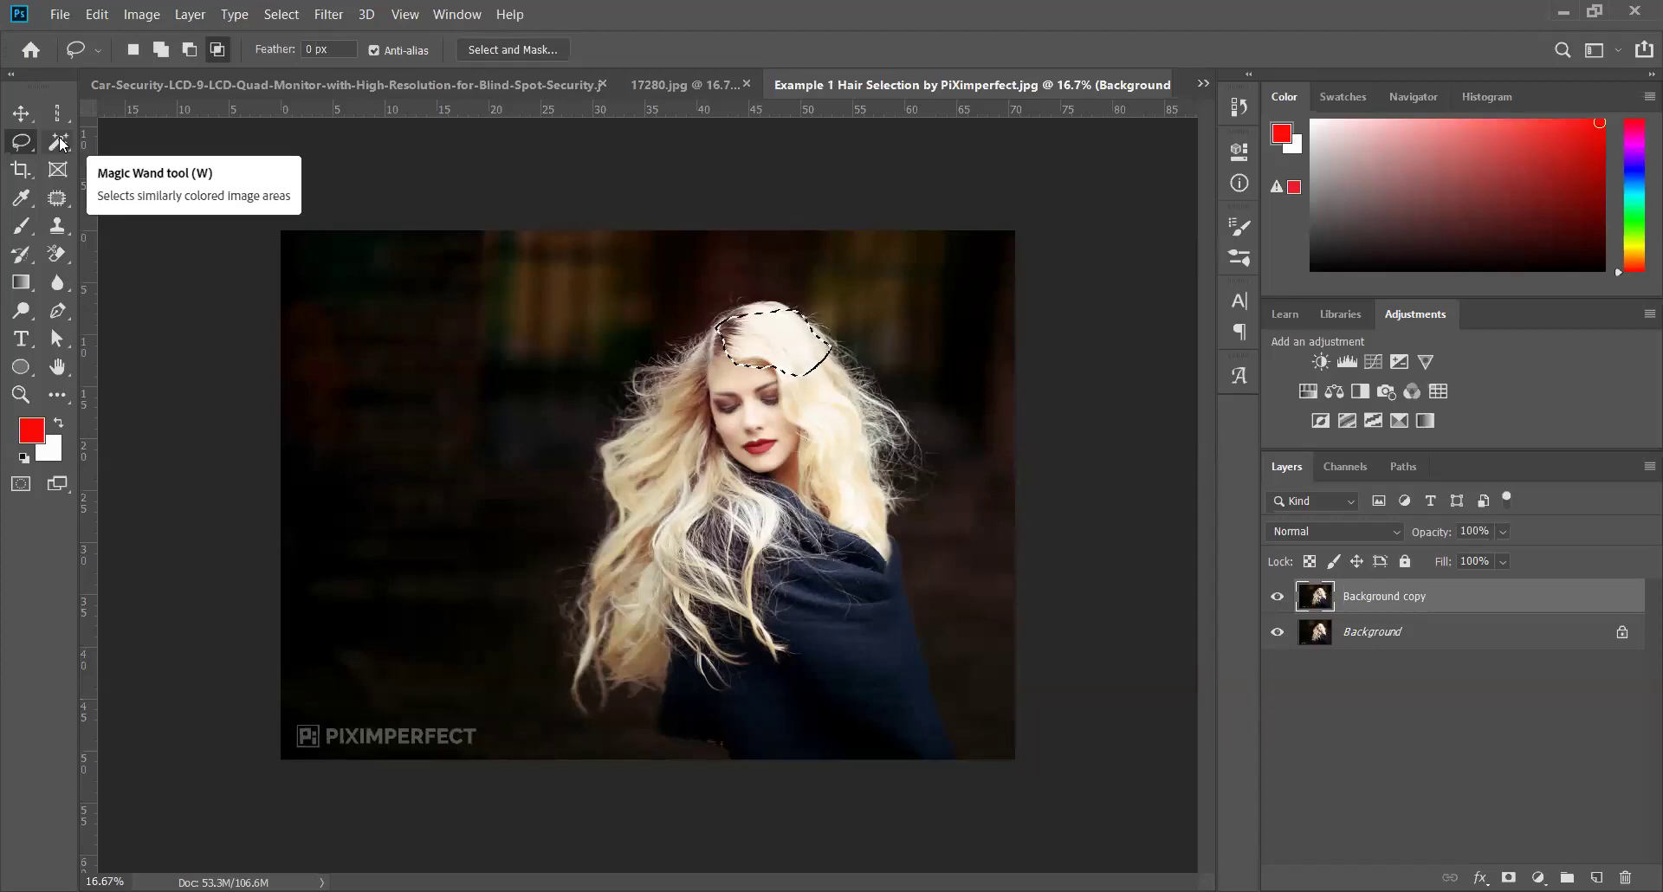
pyautogui.click(59, 140)
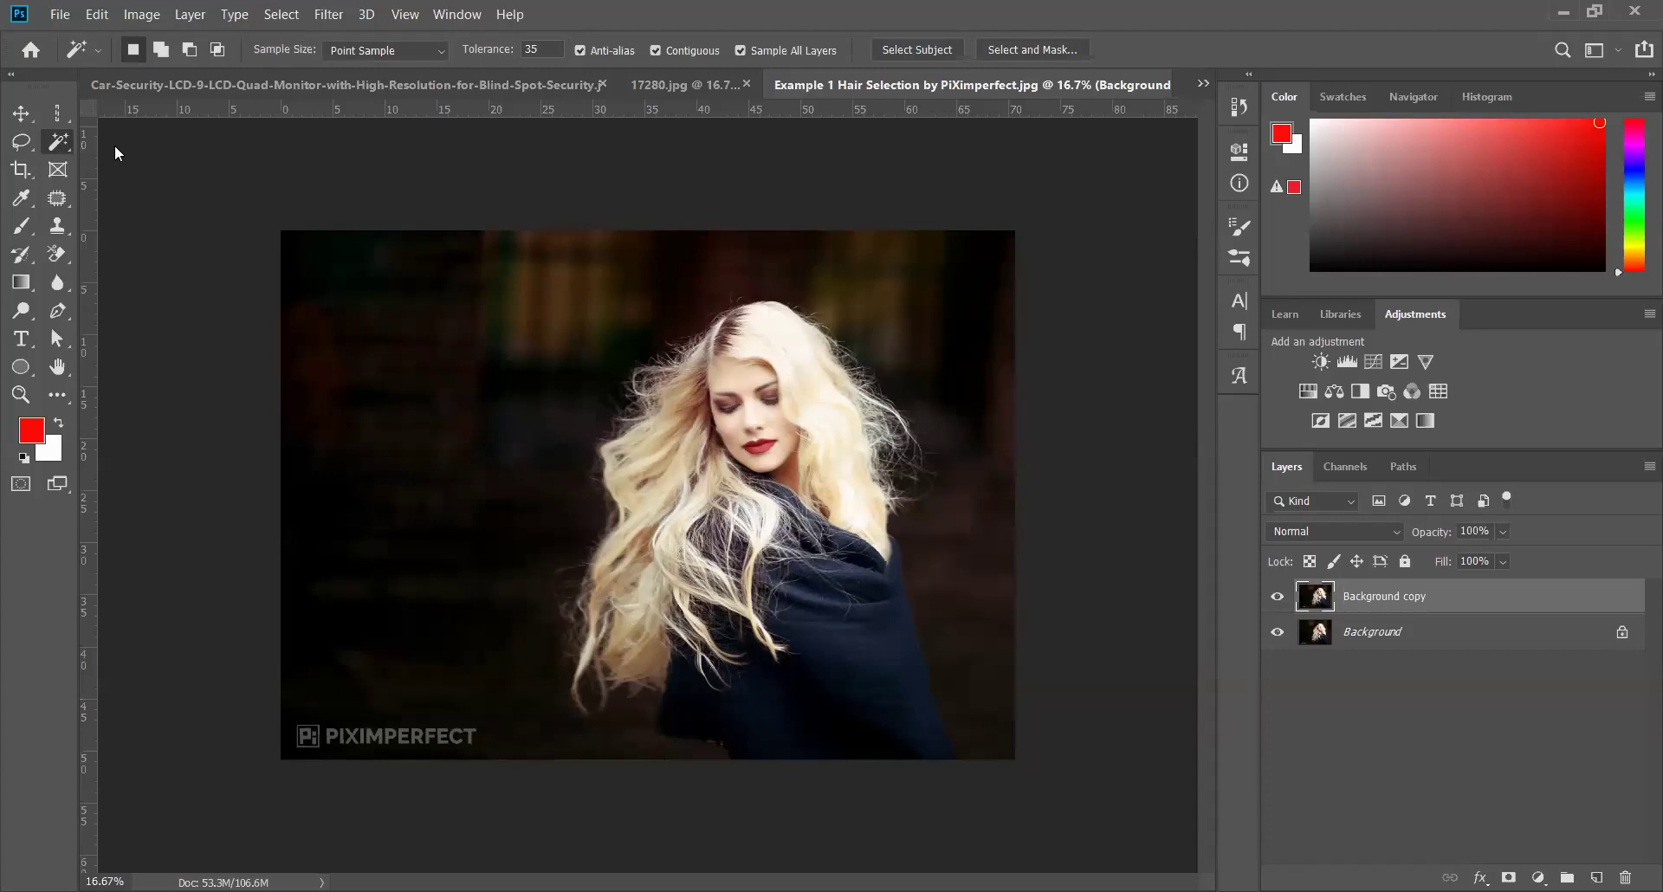
# Step: Switch to the Quick Selection Tool, deselect, and enlarge the brush to about 1000 pixels
pyautogui.rightClick(58, 141)
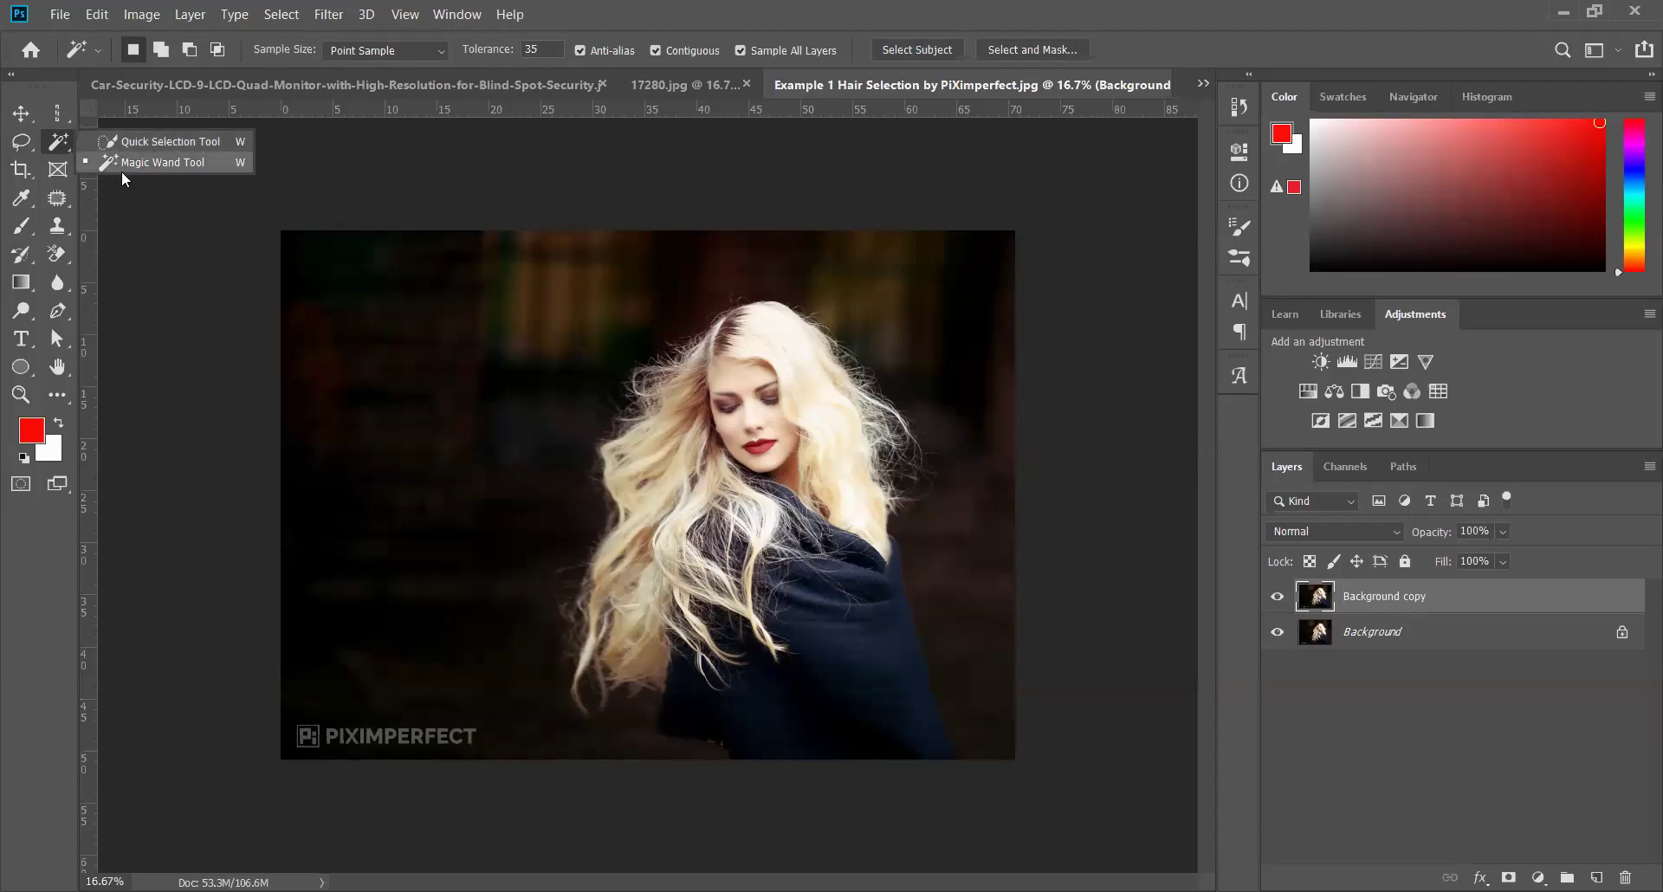
pyautogui.click(160, 142)
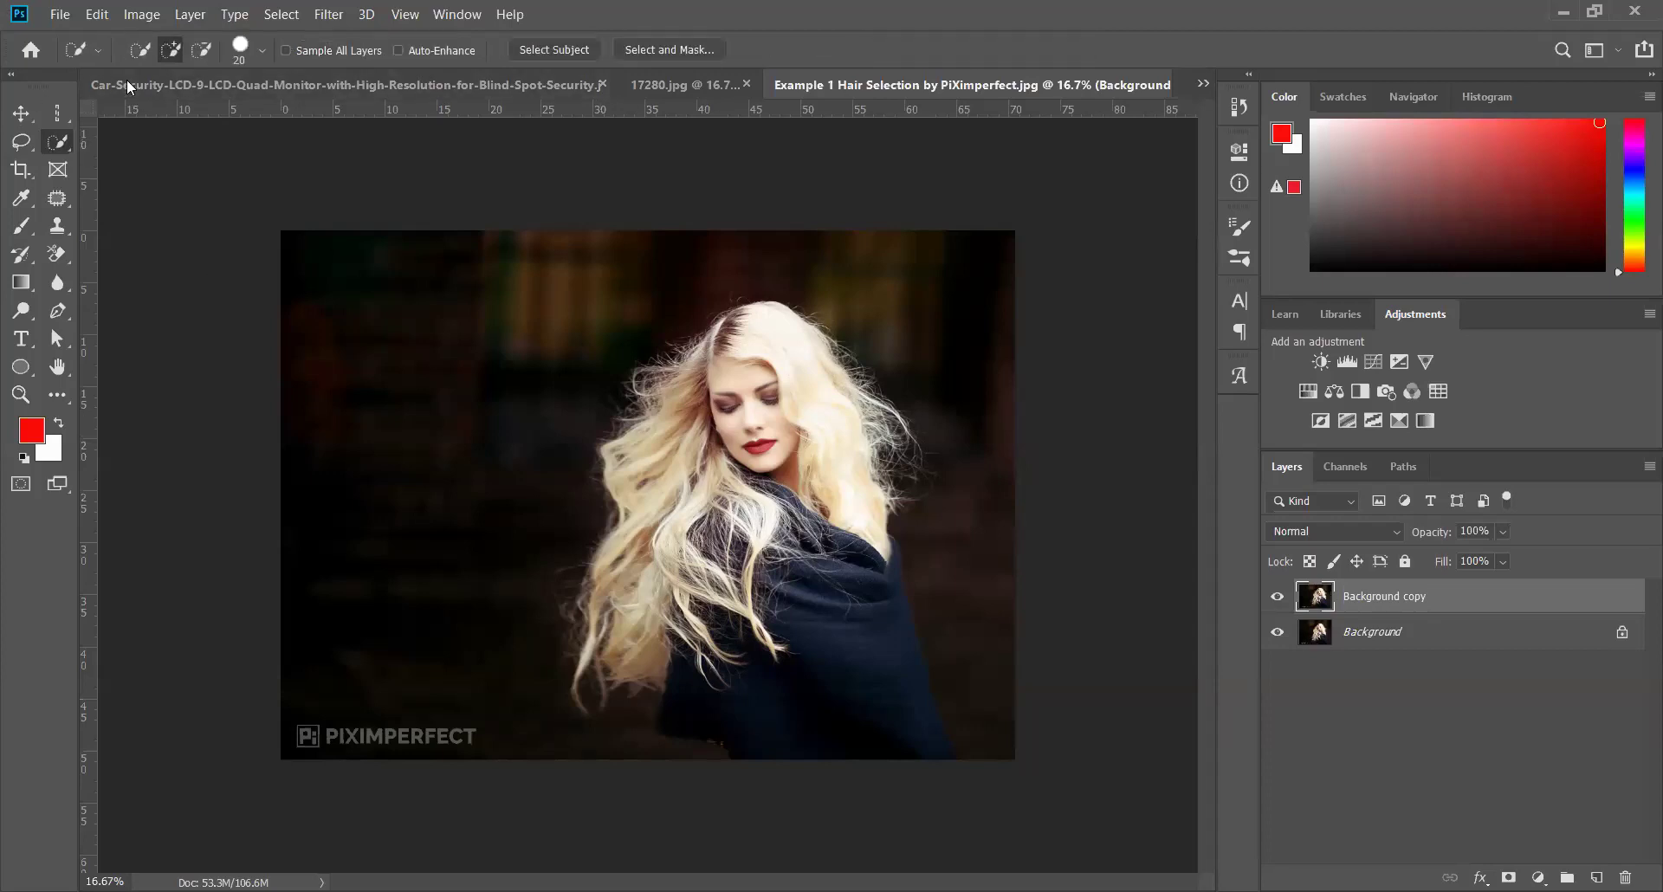
pyautogui.hotkey('ctrl', 'd')
pyautogui.moveTo(670, 501)
pyautogui.mouseDown()
pyautogui.moveTo(703, 501)
pyautogui.moveTo(700, 461)
pyautogui.mouseUp()
pyautogui.moveTo(805, 393)
pyautogui.mouseDown()
pyautogui.moveTo(832, 393)
pyautogui.moveTo(787, 397)
pyautogui.moveTo(790, 423)
pyautogui.mouseUp()
# Step: Resize the Quick Selection brush down to about 616 pixels
pyautogui.press('[')
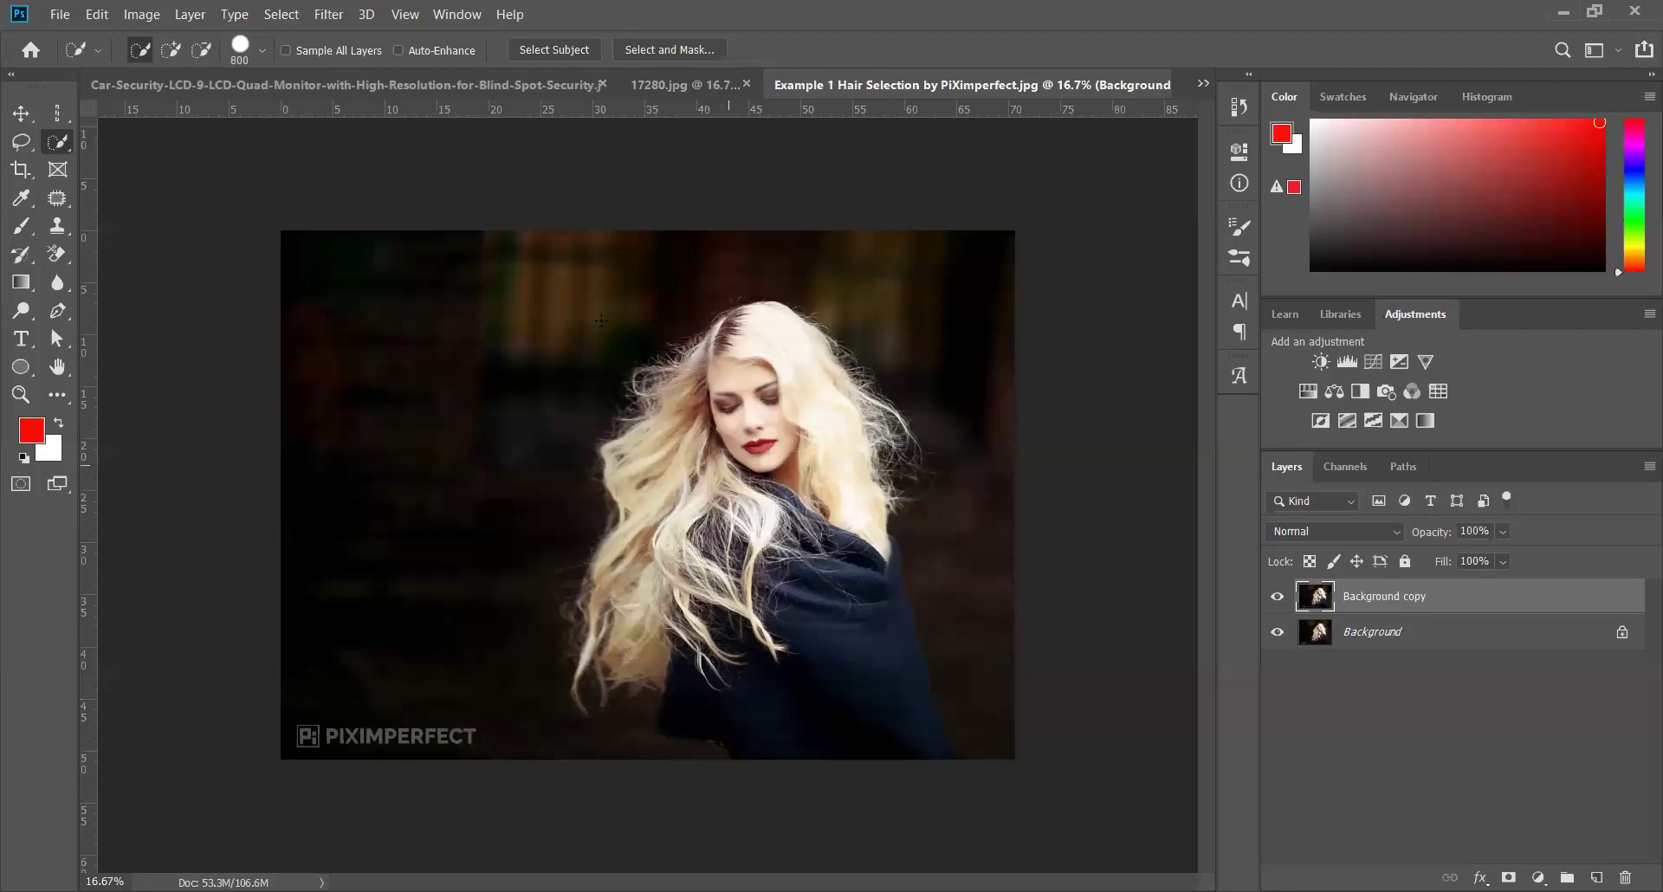
pyautogui.press(']')
pyautogui.press(']')
pyautogui.keyDown('alt'); pyautogui.rightClick(792, 496); pyautogui.keyUp('alt')
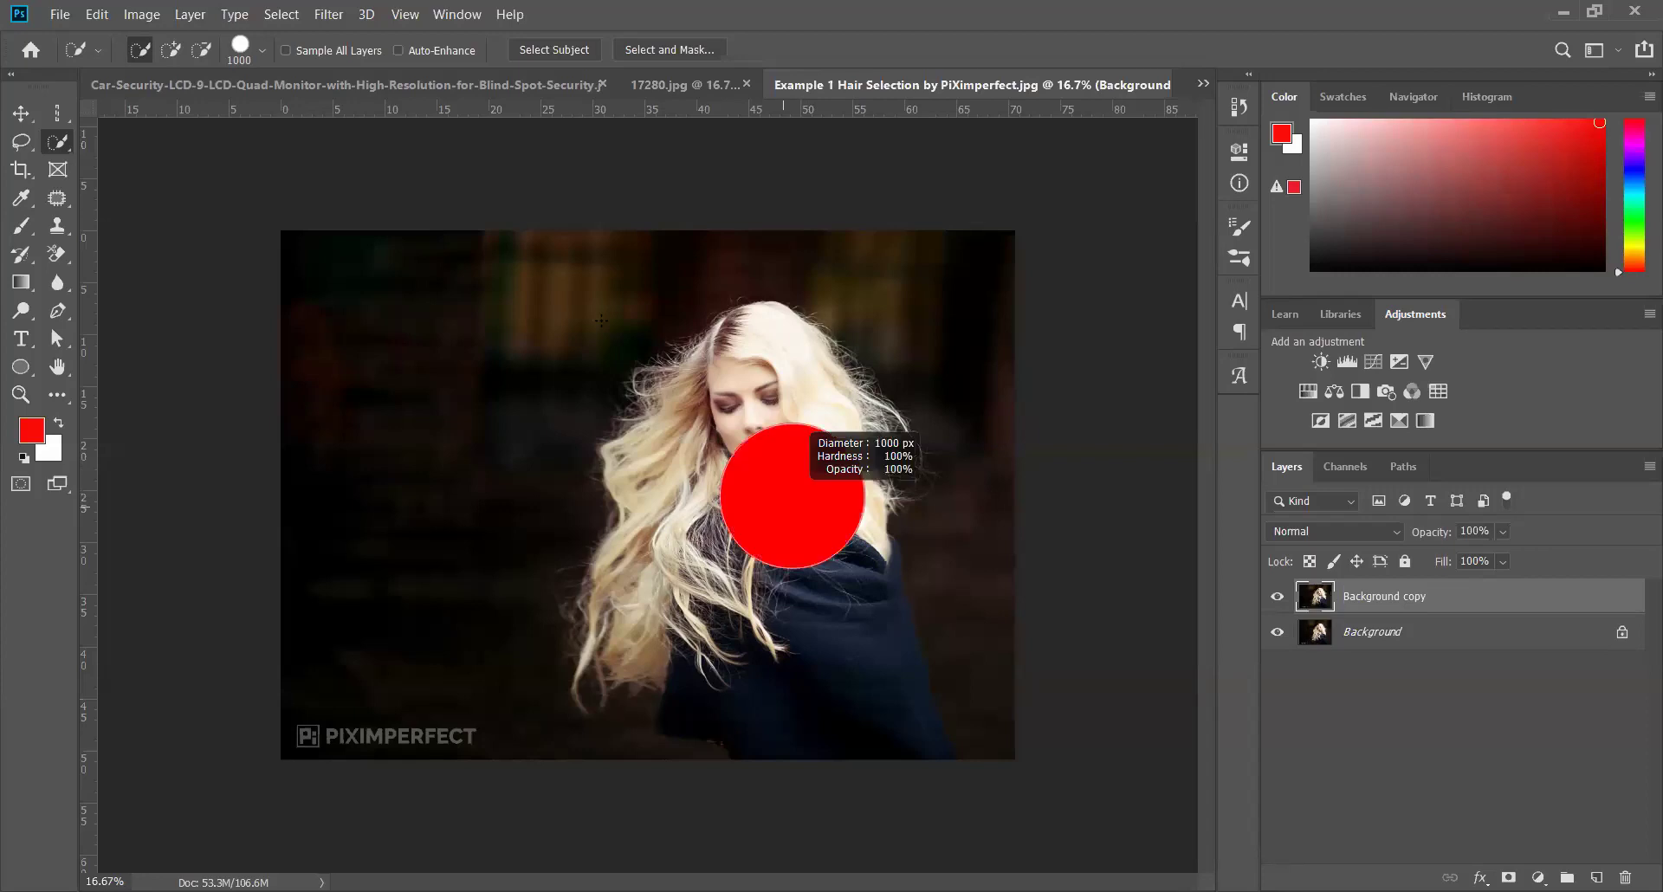
pyautogui.keyDown('alt'); pyautogui.rightClick(802, 467); pyautogui.keyUp('alt')
pyautogui.keyDown('alt'); pyautogui.rightClick(776, 498); pyautogui.keyUp('alt')
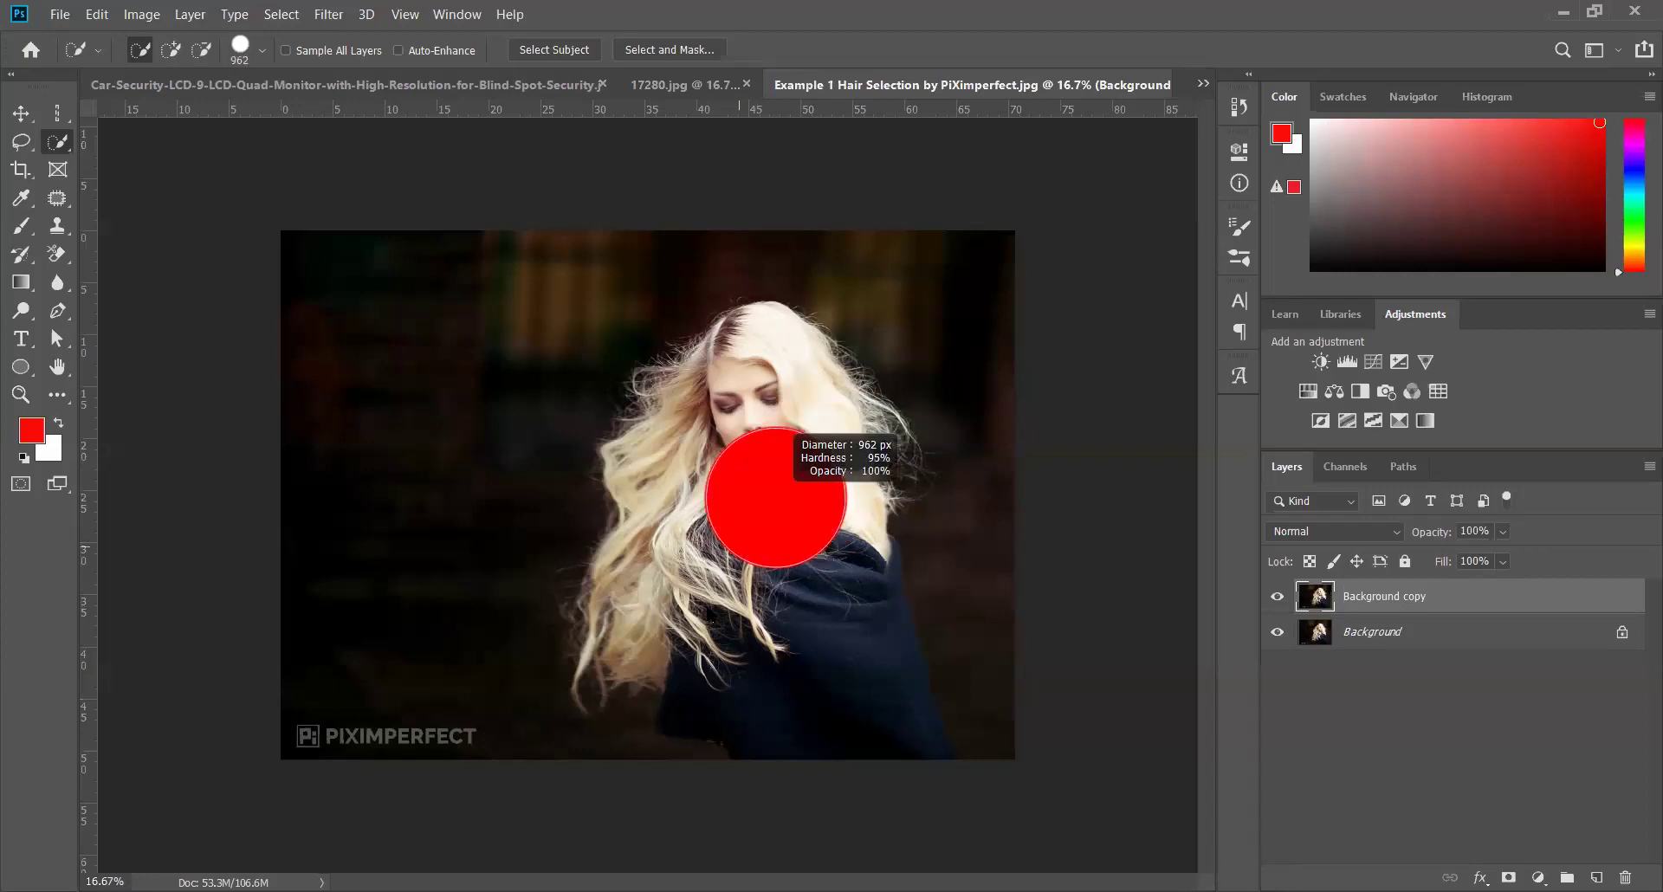
pyautogui.moveTo(775, 498); pyautogui.dragTo(789, 610)
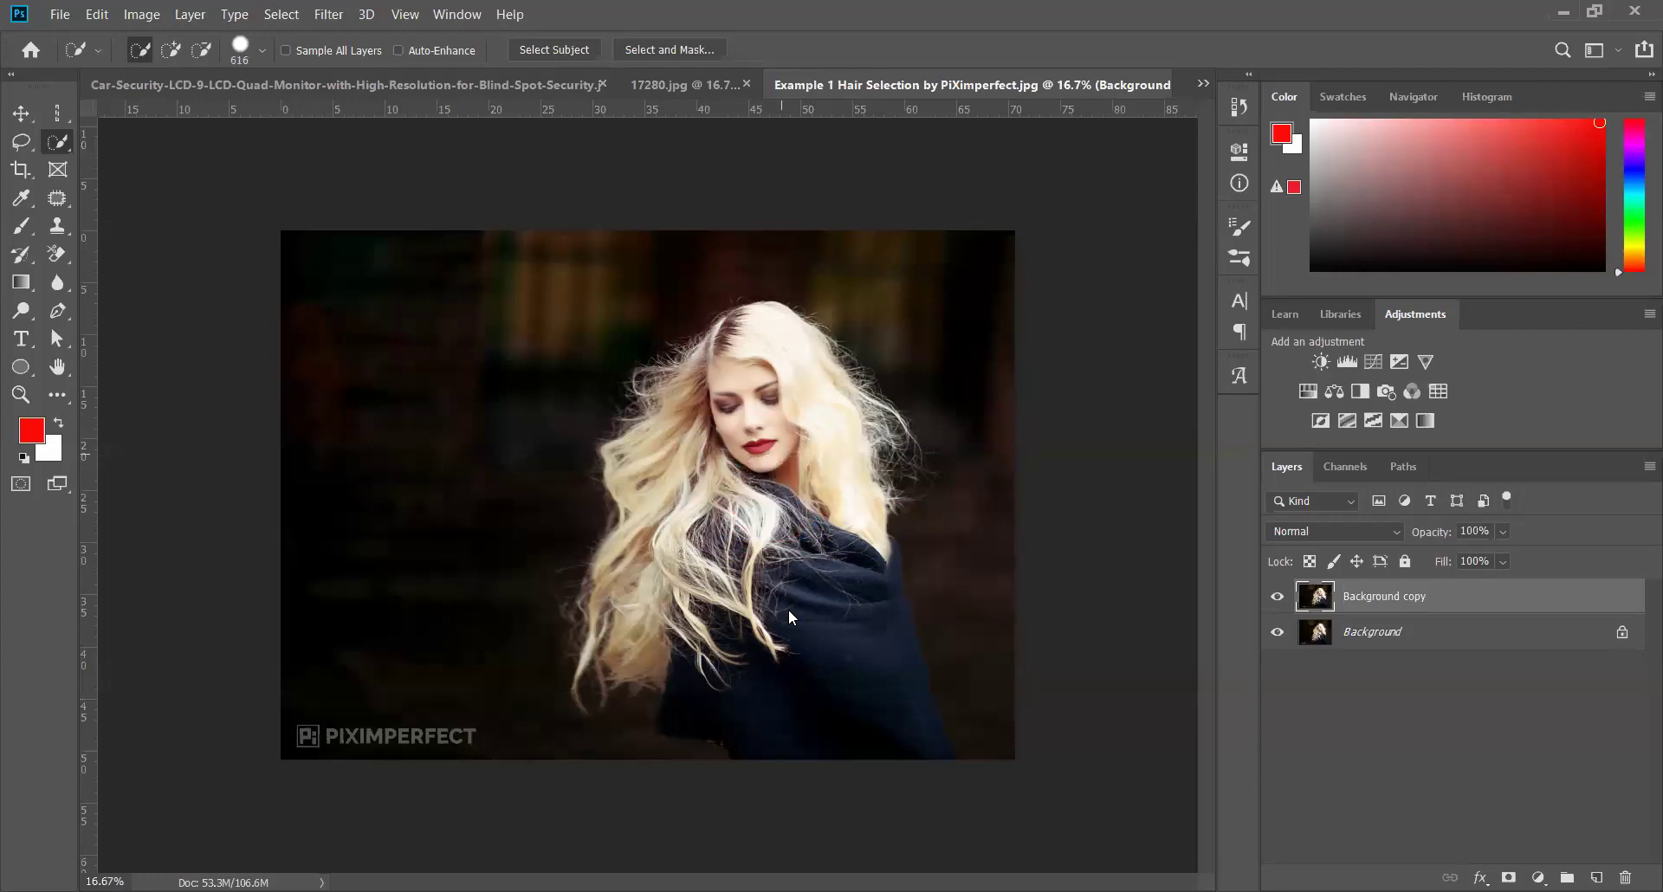
# Step: Brush a quick selection over the woman's face and hair, with the tool set to add
pyautogui.moveTo(788, 610)
pyautogui.mouseDown()
pyautogui.moveTo(693, 559)
pyautogui.moveTo(688, 598)
pyautogui.moveTo(730, 681)
pyautogui.moveTo(806, 674)
pyautogui.moveTo(819, 555)
pyautogui.moveTo(726, 603)
pyautogui.mouseUp()
pyautogui.click(171, 49)
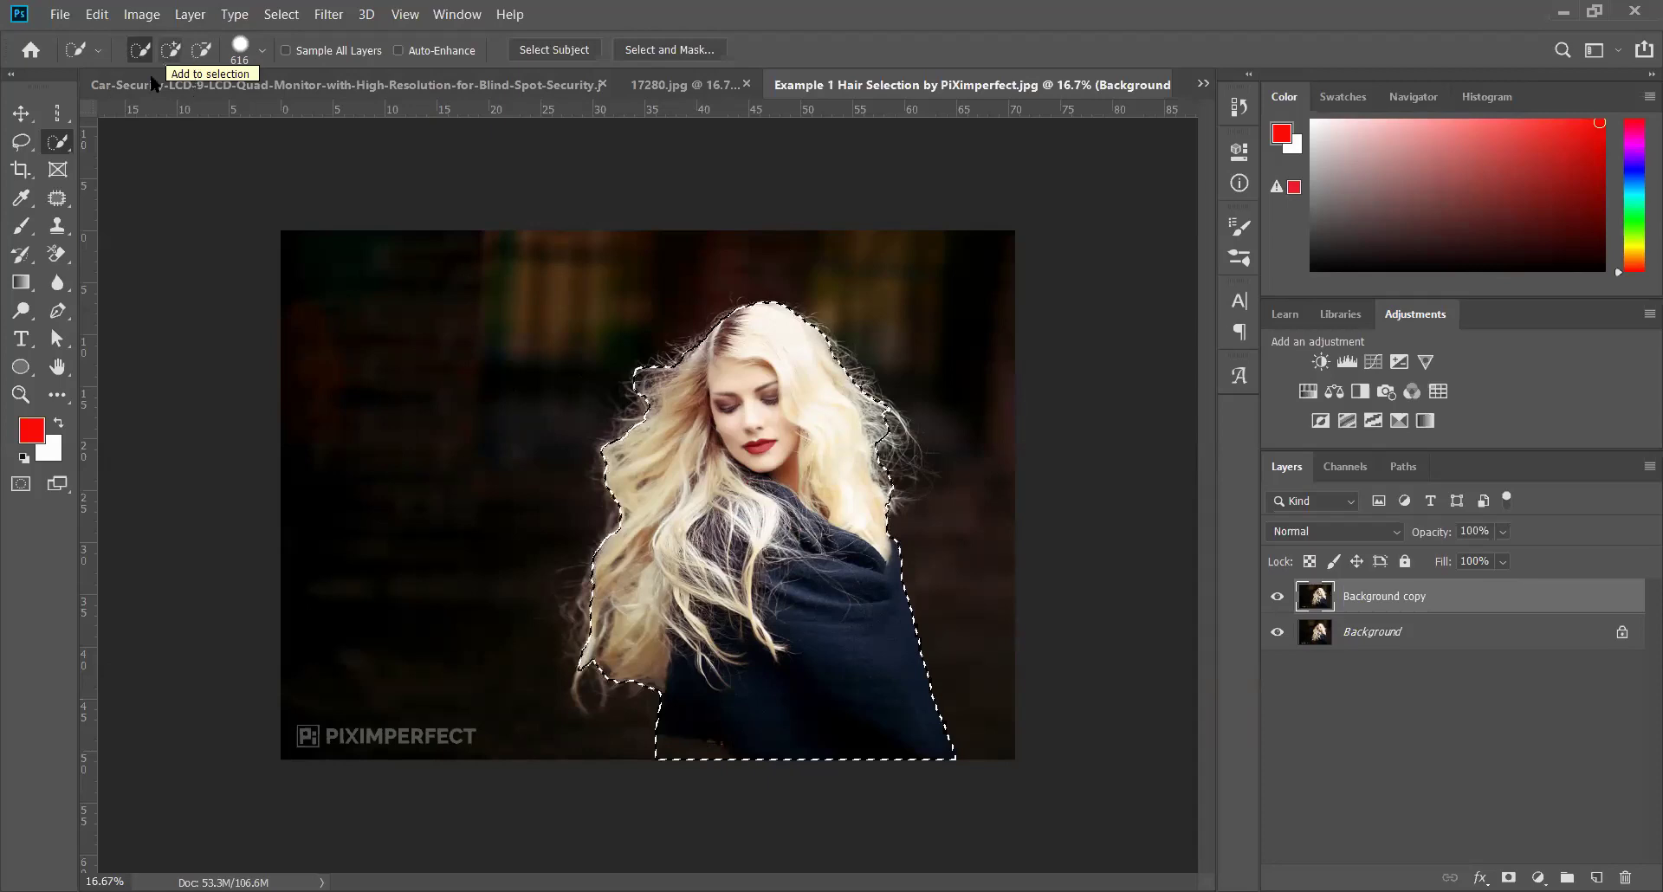
pyautogui.click(171, 49)
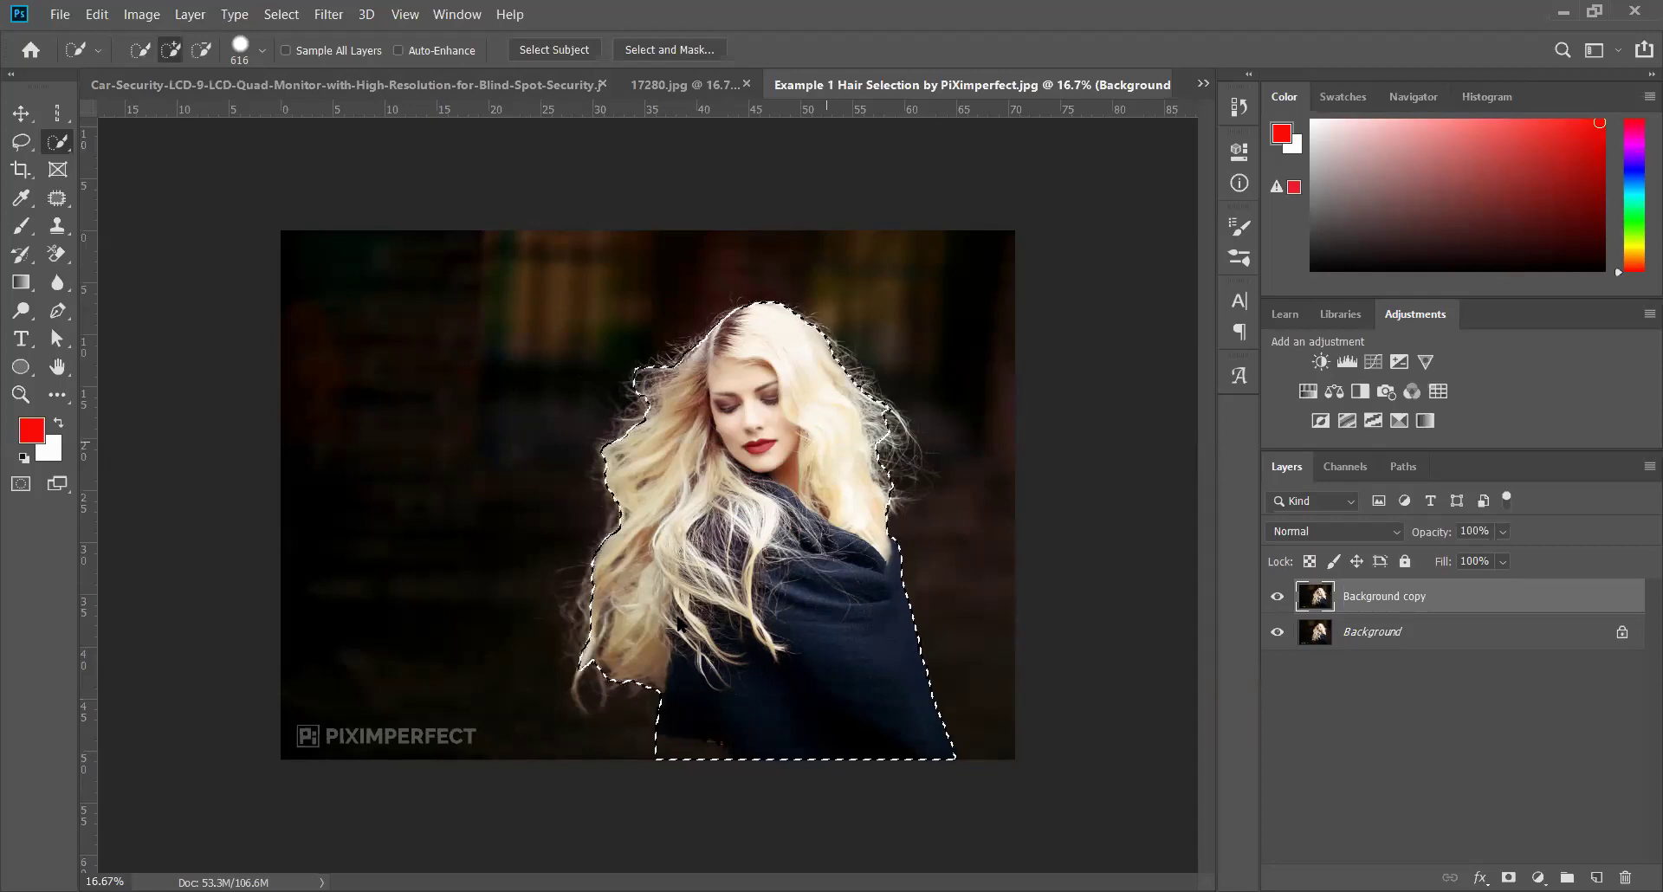
# Step: Shrink the brush to 200 and subtract the dark background right of the coat
pyautogui.press('[')
pyautogui.press('[')
pyautogui.press('[')
pyautogui.press('[')
pyautogui.press('[')
pyautogui.press('[')
pyautogui.hotkey('ctrl', 'z')
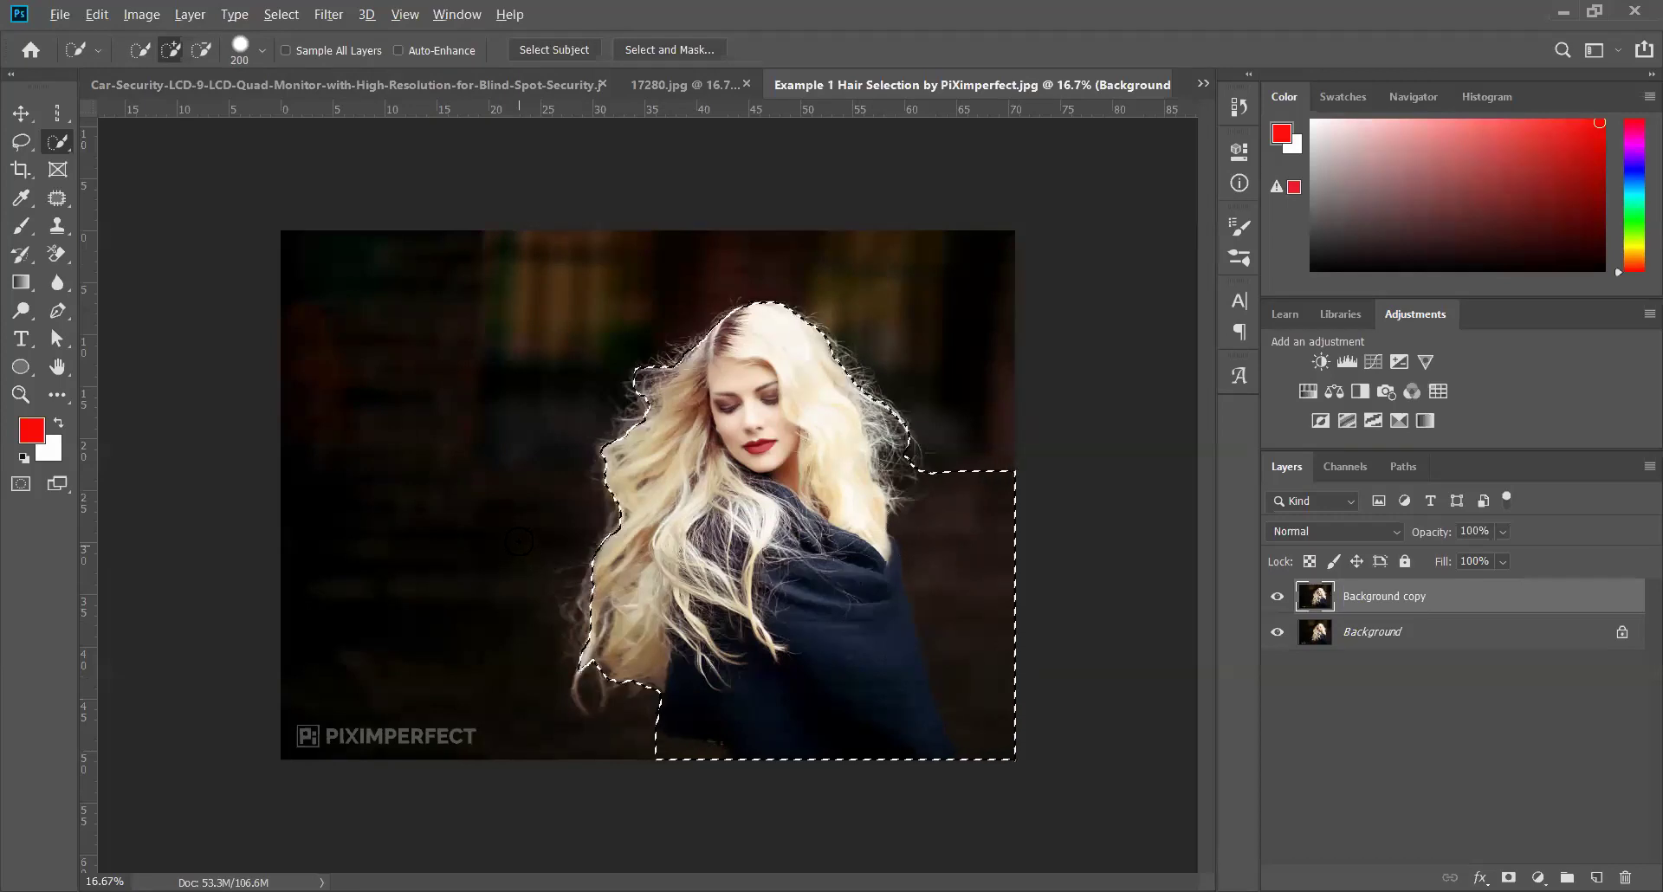
pyautogui.press('alt')
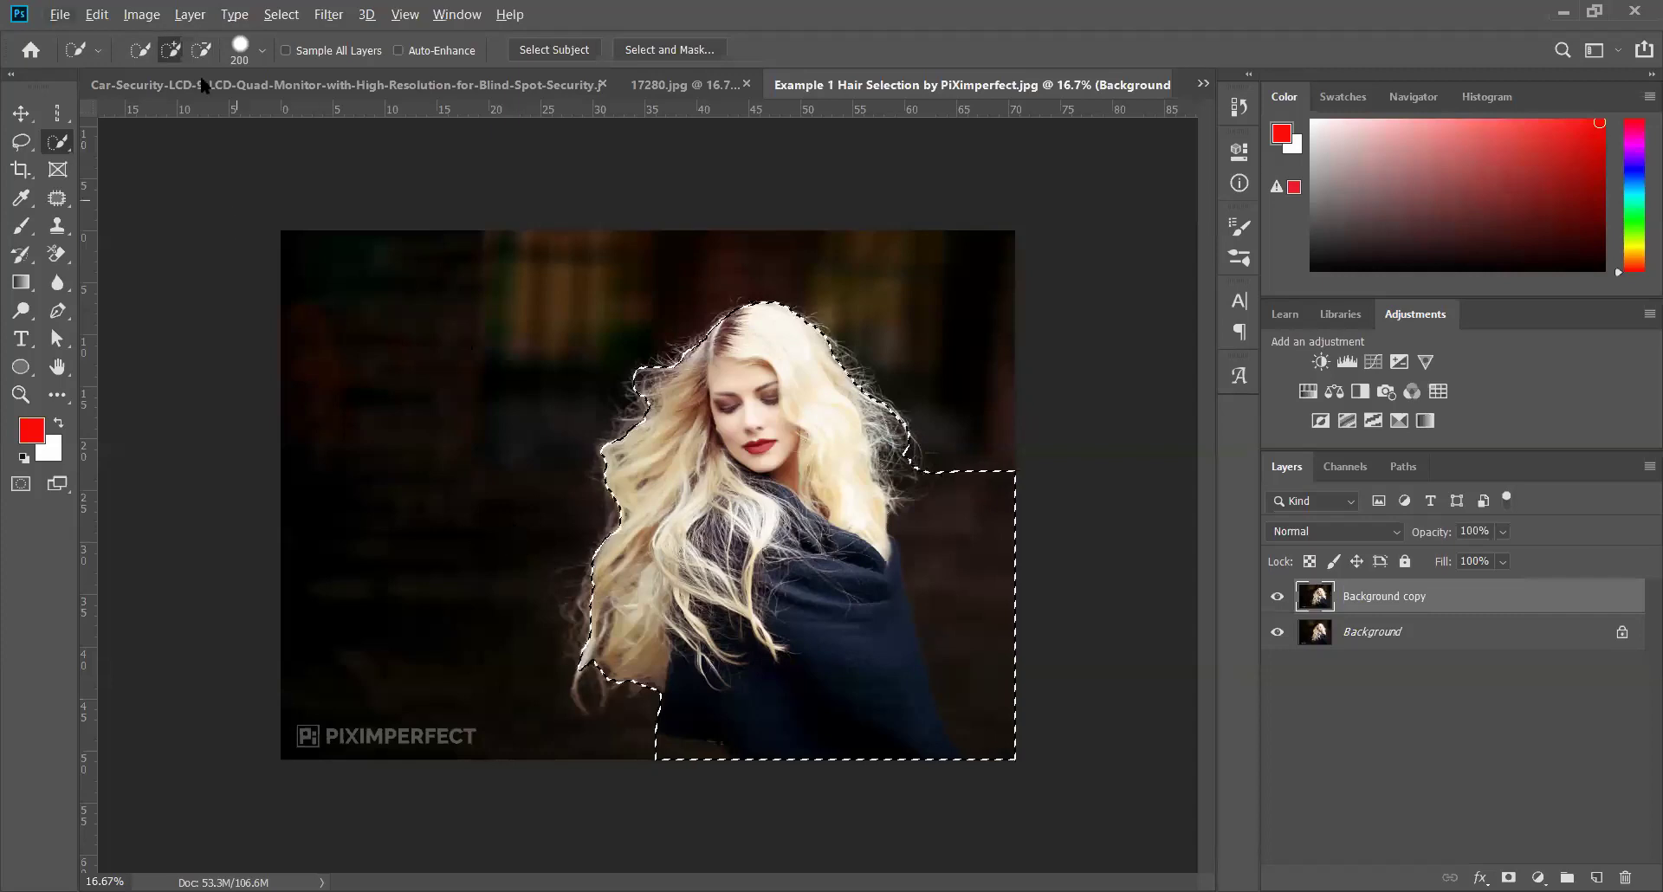
pyautogui.press('alt')
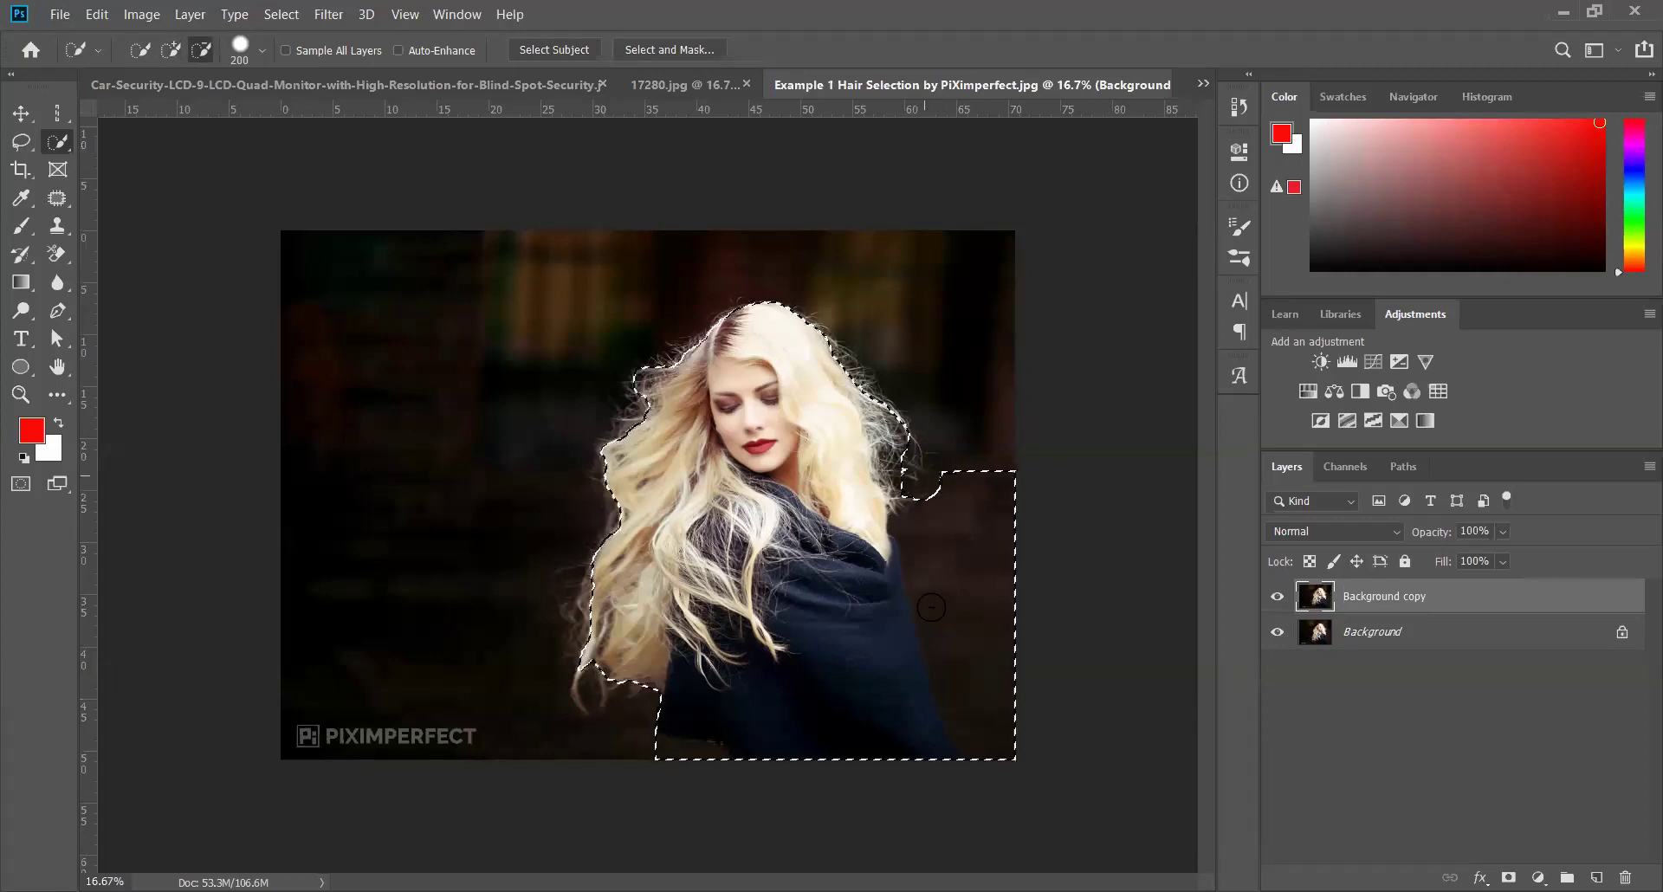
pyautogui.moveTo(944, 639)
pyautogui.mouseDown()
pyautogui.moveTo(963, 689)
pyautogui.moveTo(1010, 680)
pyautogui.moveTo(1010, 661)
pyautogui.mouseUp()
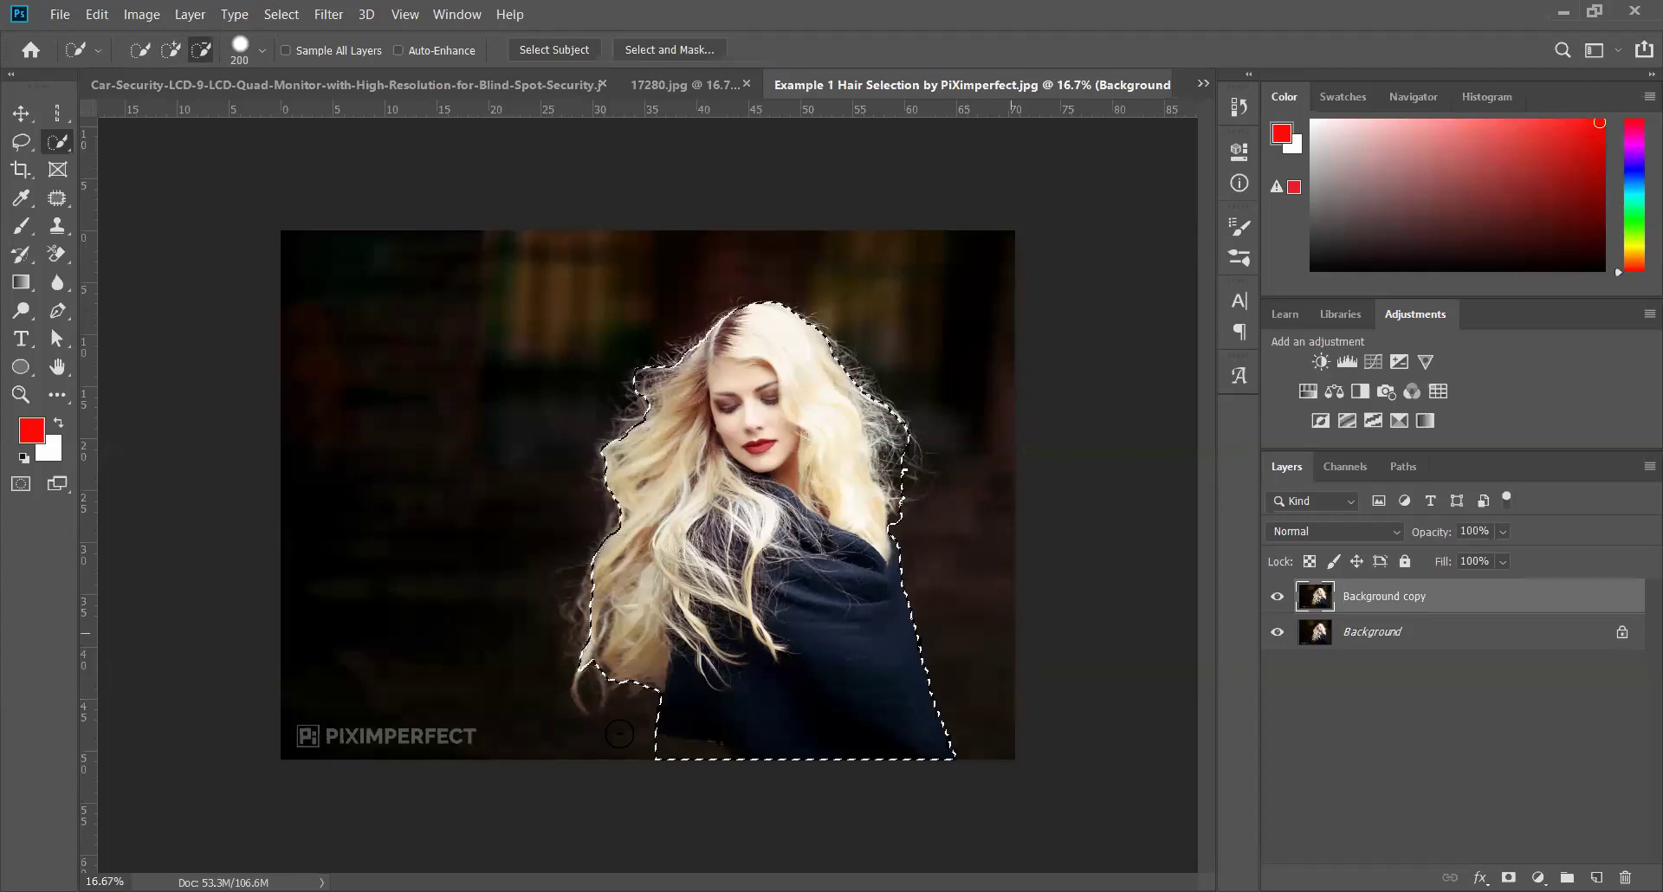
# Step: Try removing the coat with a 125-pixel brush, undoing and redoing to compare
pyautogui.moveTo(608, 665); pyautogui.dragTo(609, 663)
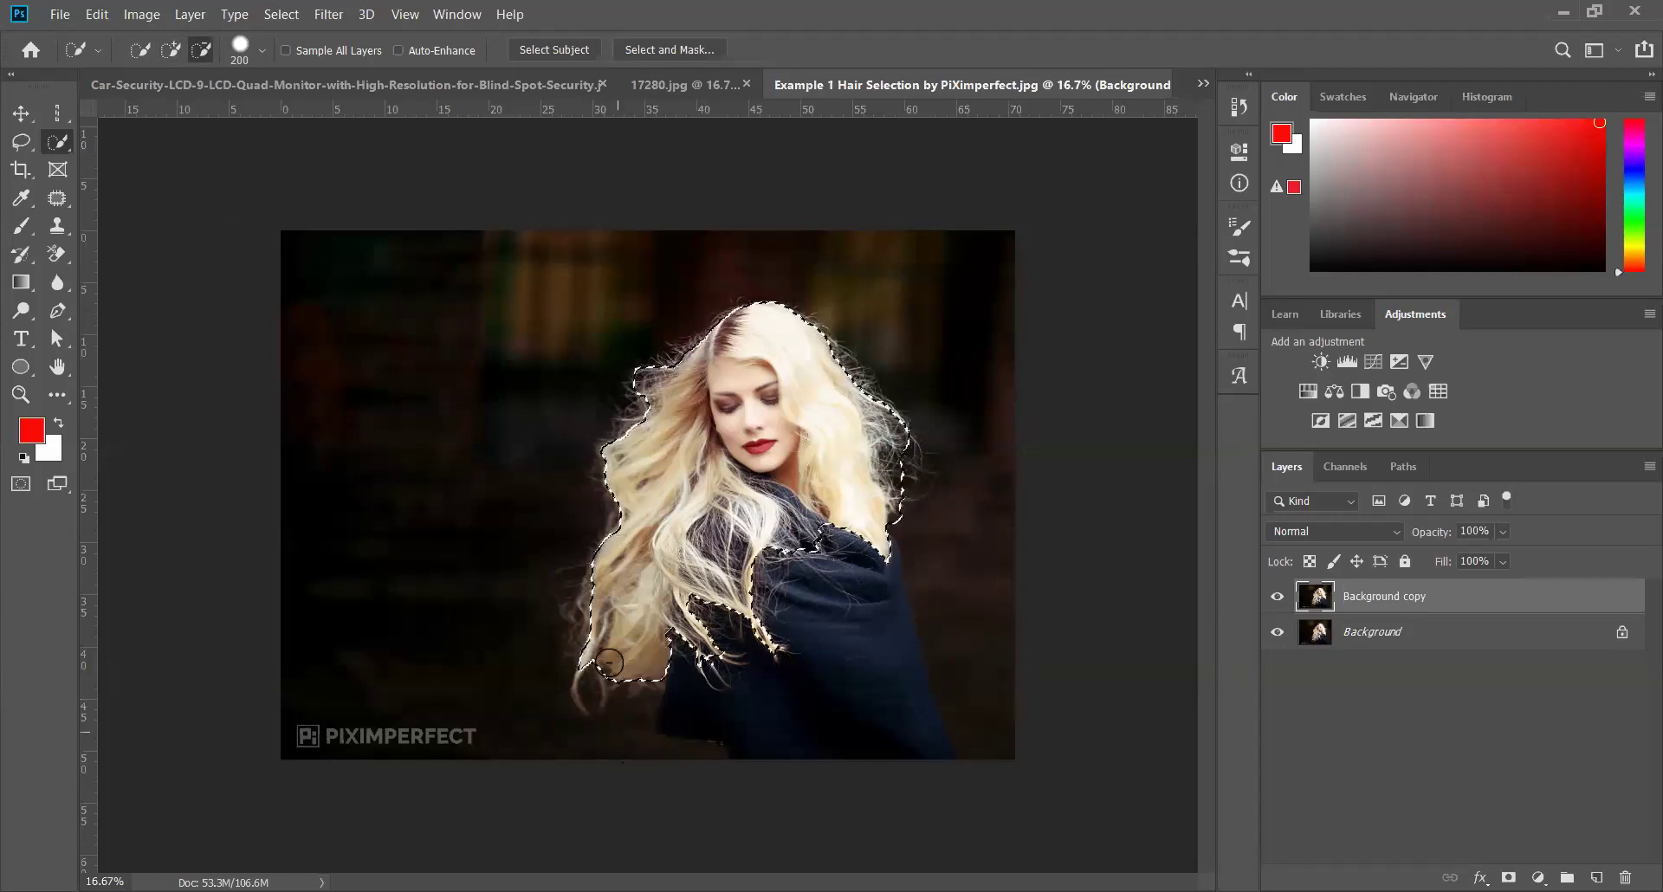
pyautogui.hotkey('ctrl', 'z')
pyautogui.press('[')
pyautogui.press('[')
pyautogui.press('[')
pyautogui.press('[')
pyautogui.press('[')
pyautogui.press('[')
pyautogui.moveTo(644, 744); pyautogui.dragTo(656, 741)
pyautogui.hotkey('ctrl', 'z')
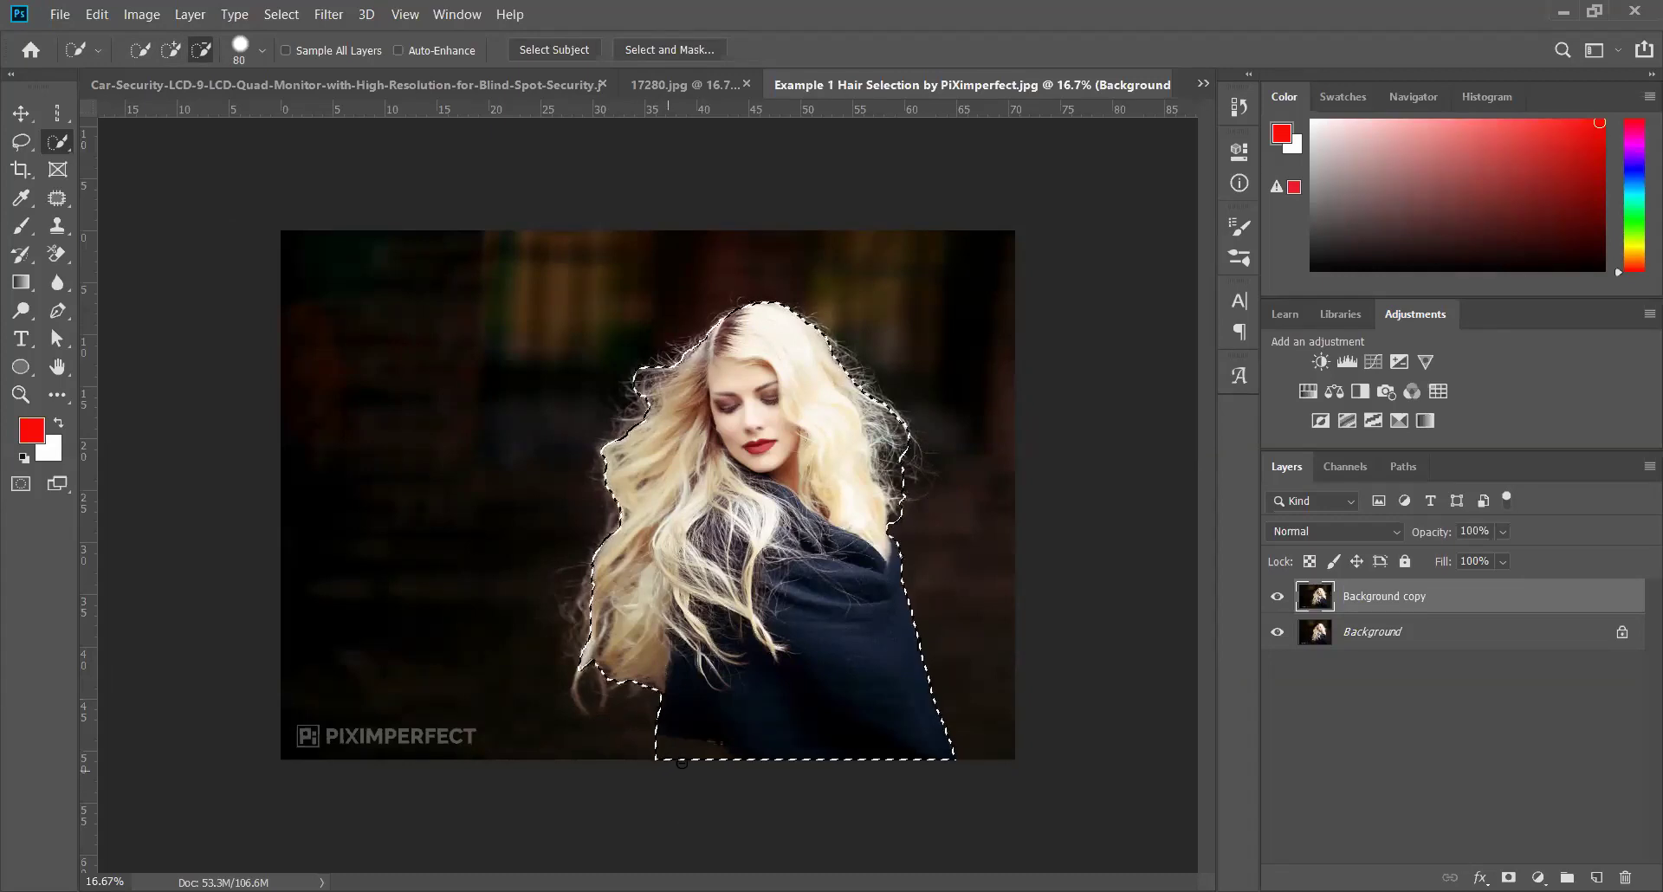
pyautogui.hotkey('ctrl', 'shift', 'z')
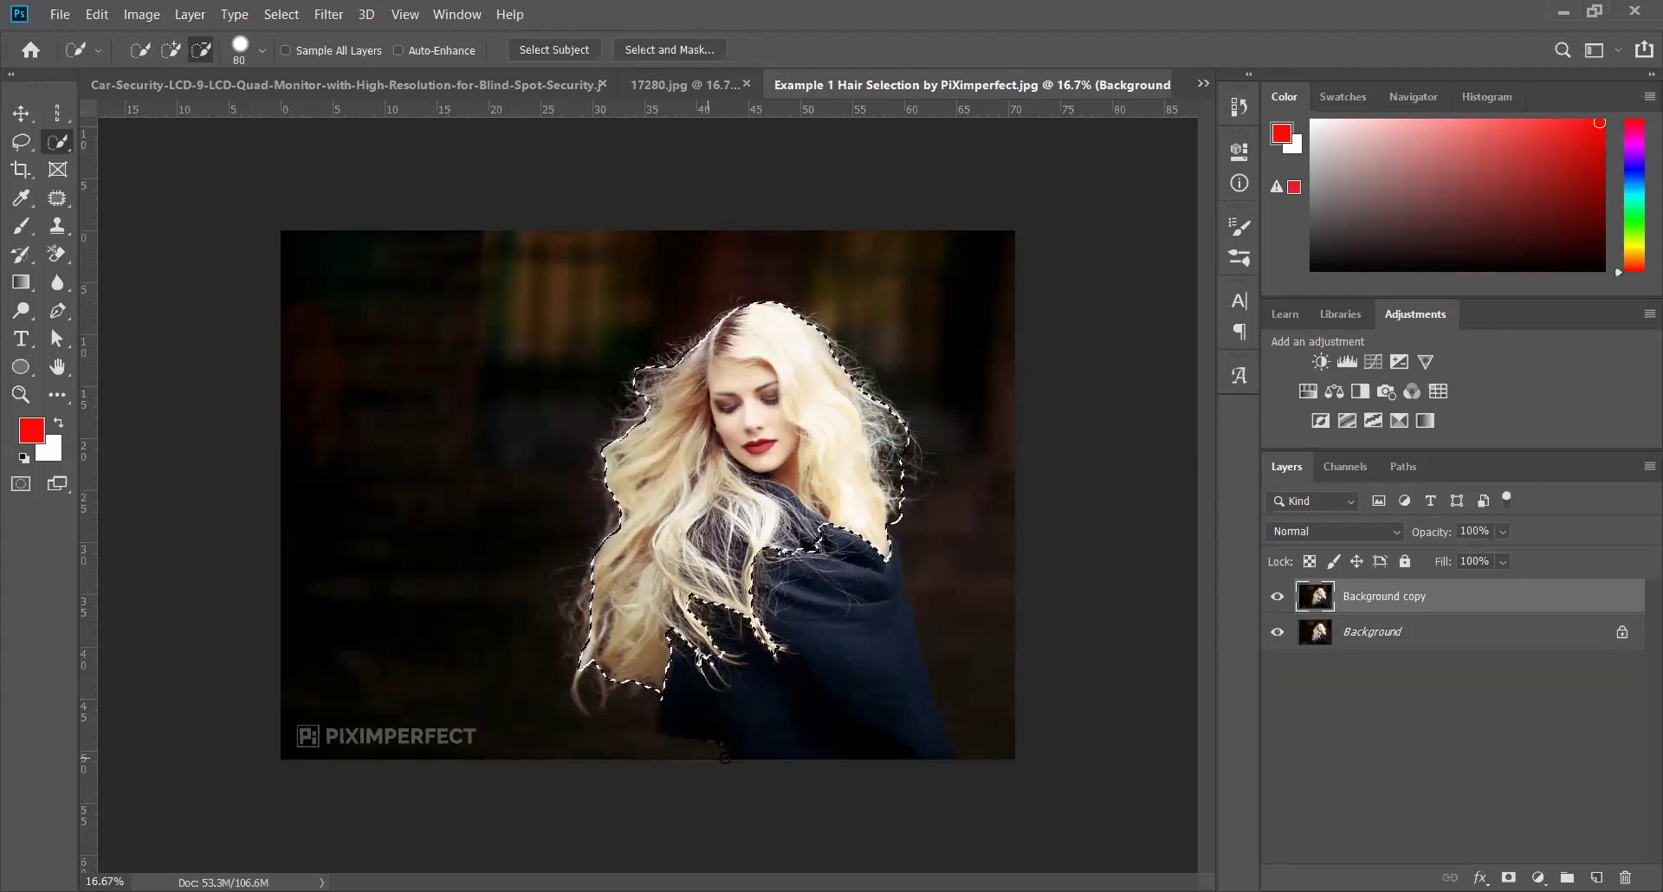
pyautogui.hotkey('ctrl', 'z')
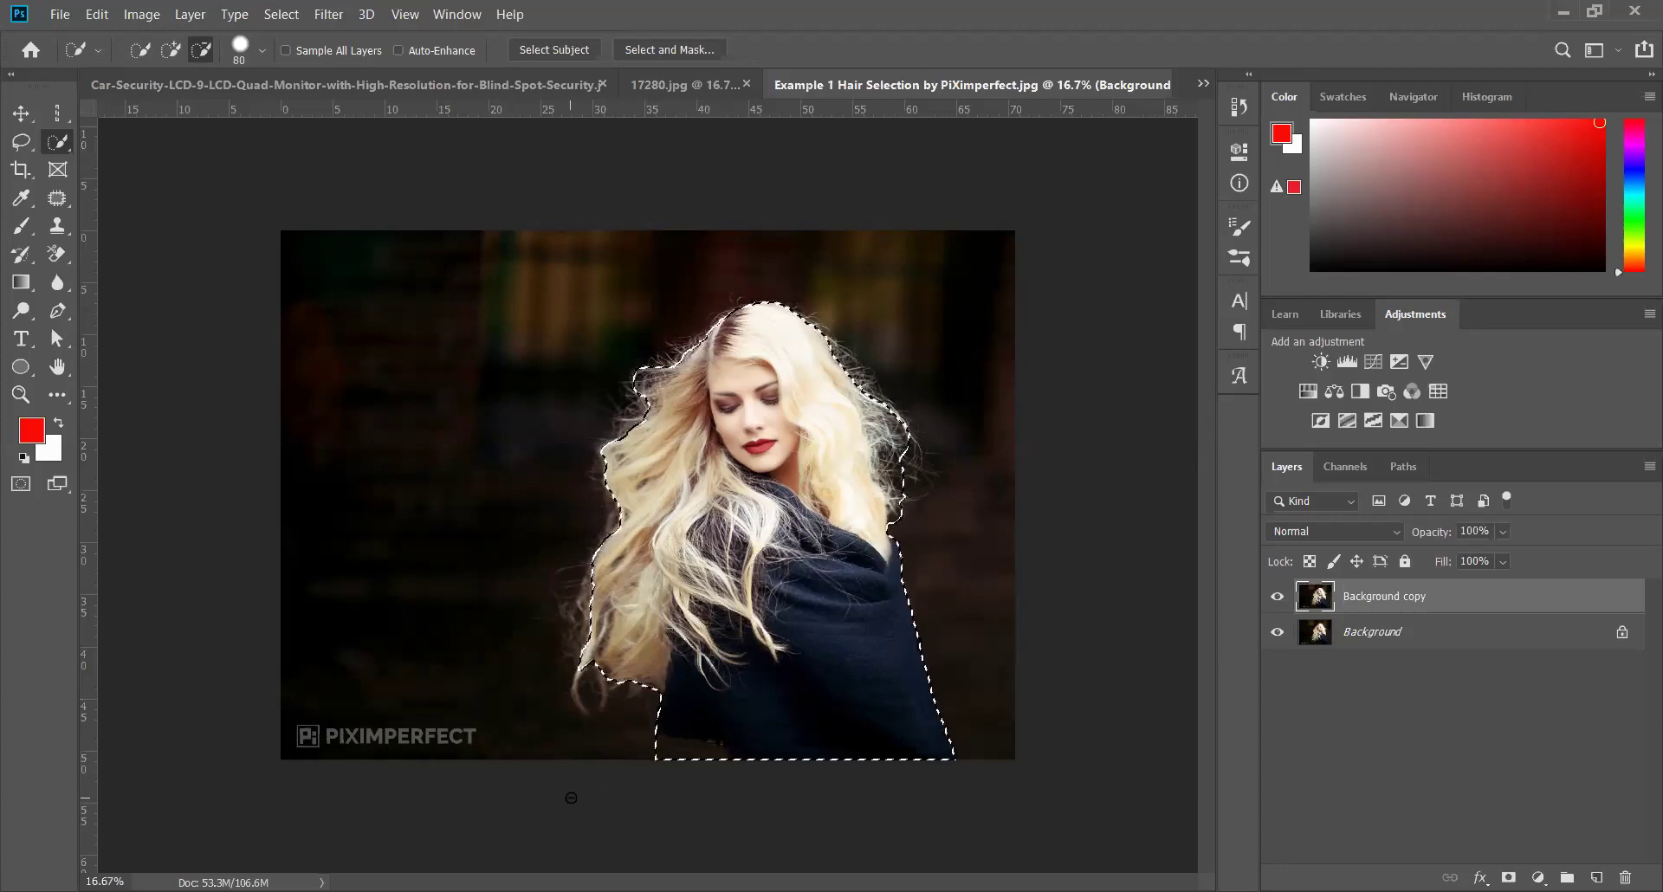
# Step: Add the coat back with a 45-pixel brush, then clear the selection
pyautogui.press('[')
pyautogui.press('[')
pyautogui.press('[')
pyautogui.press('[')
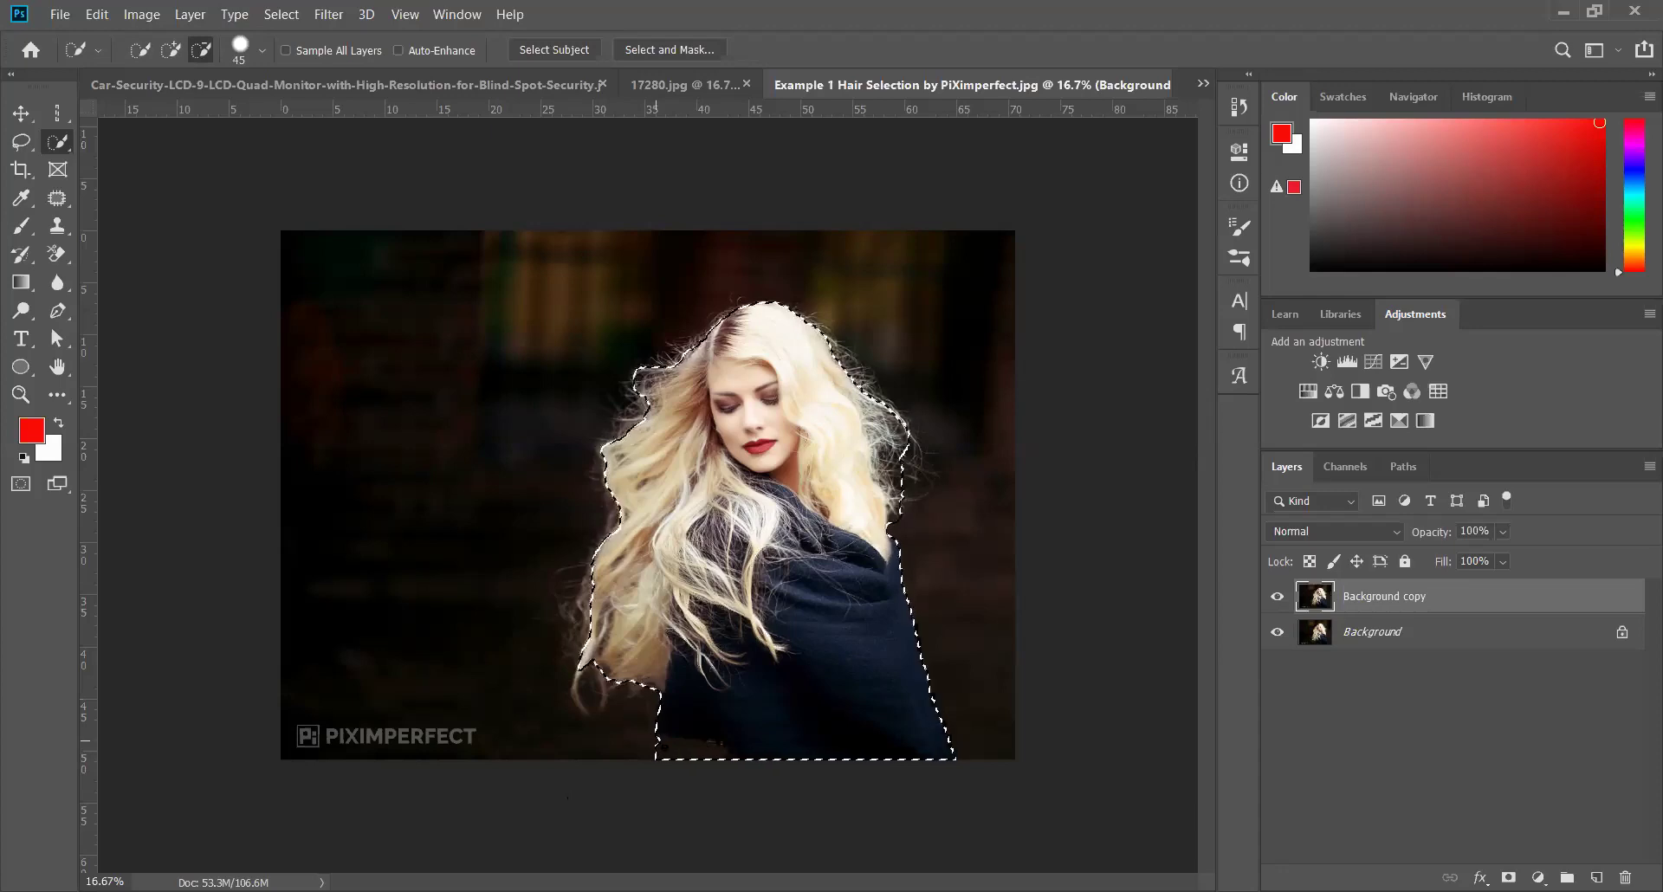
pyautogui.click(669, 747)
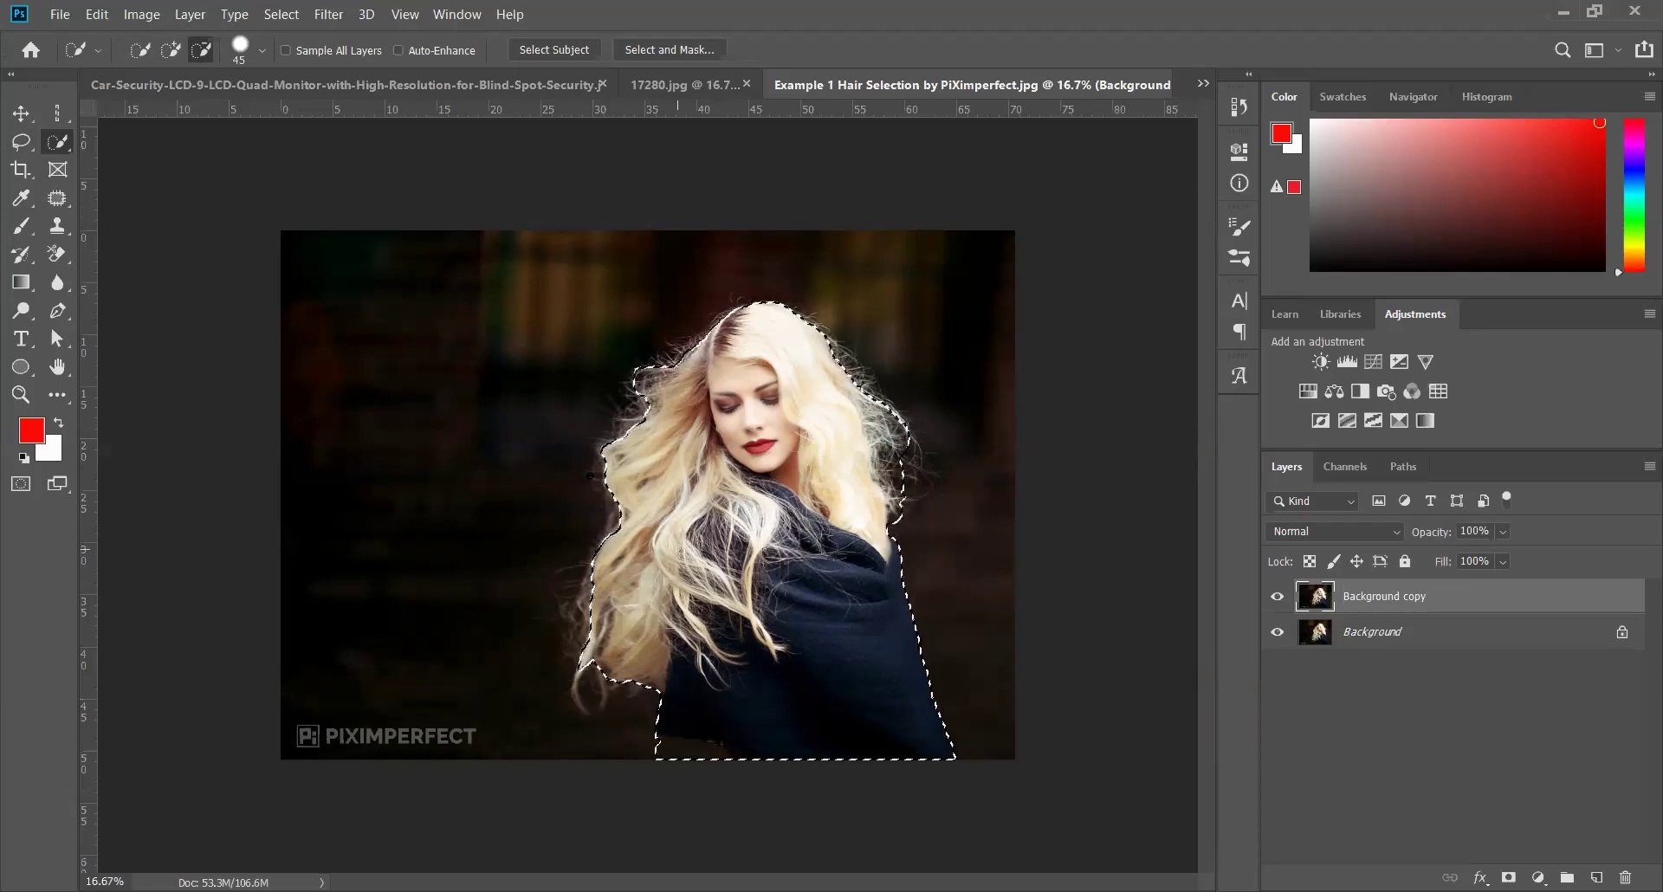
pyautogui.hotkey('ctrl', 'd')
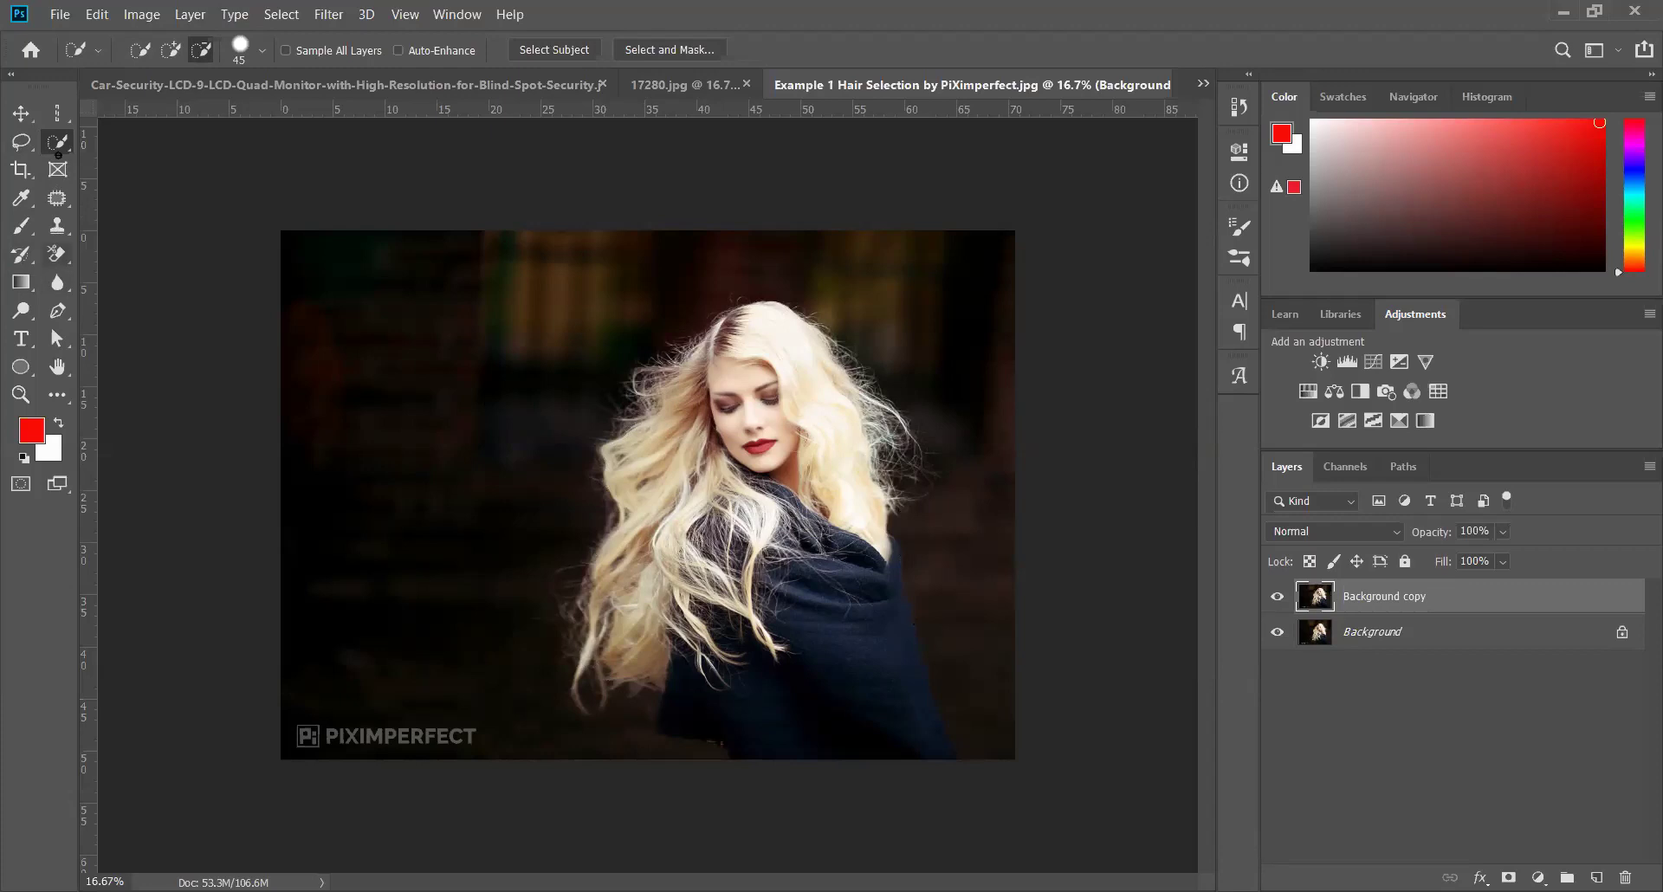
# Step: Switch to the Magic Wand, test-select the dark background, then deselect
pyautogui.rightClick(57, 143)
pyautogui.click(161, 162)
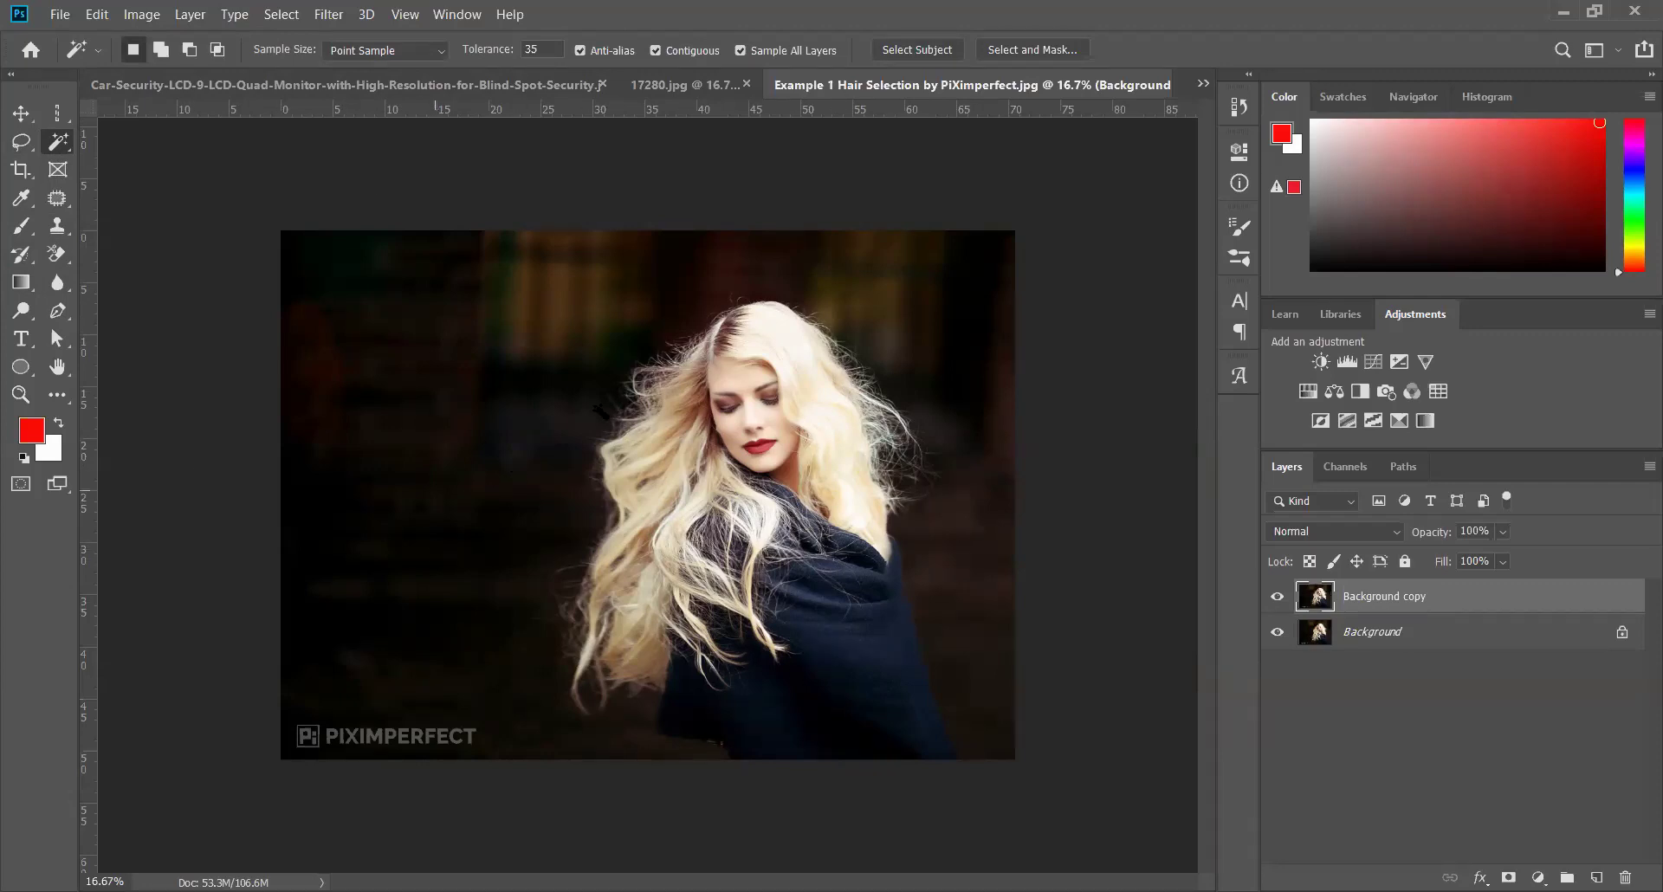
pyautogui.click(421, 321)
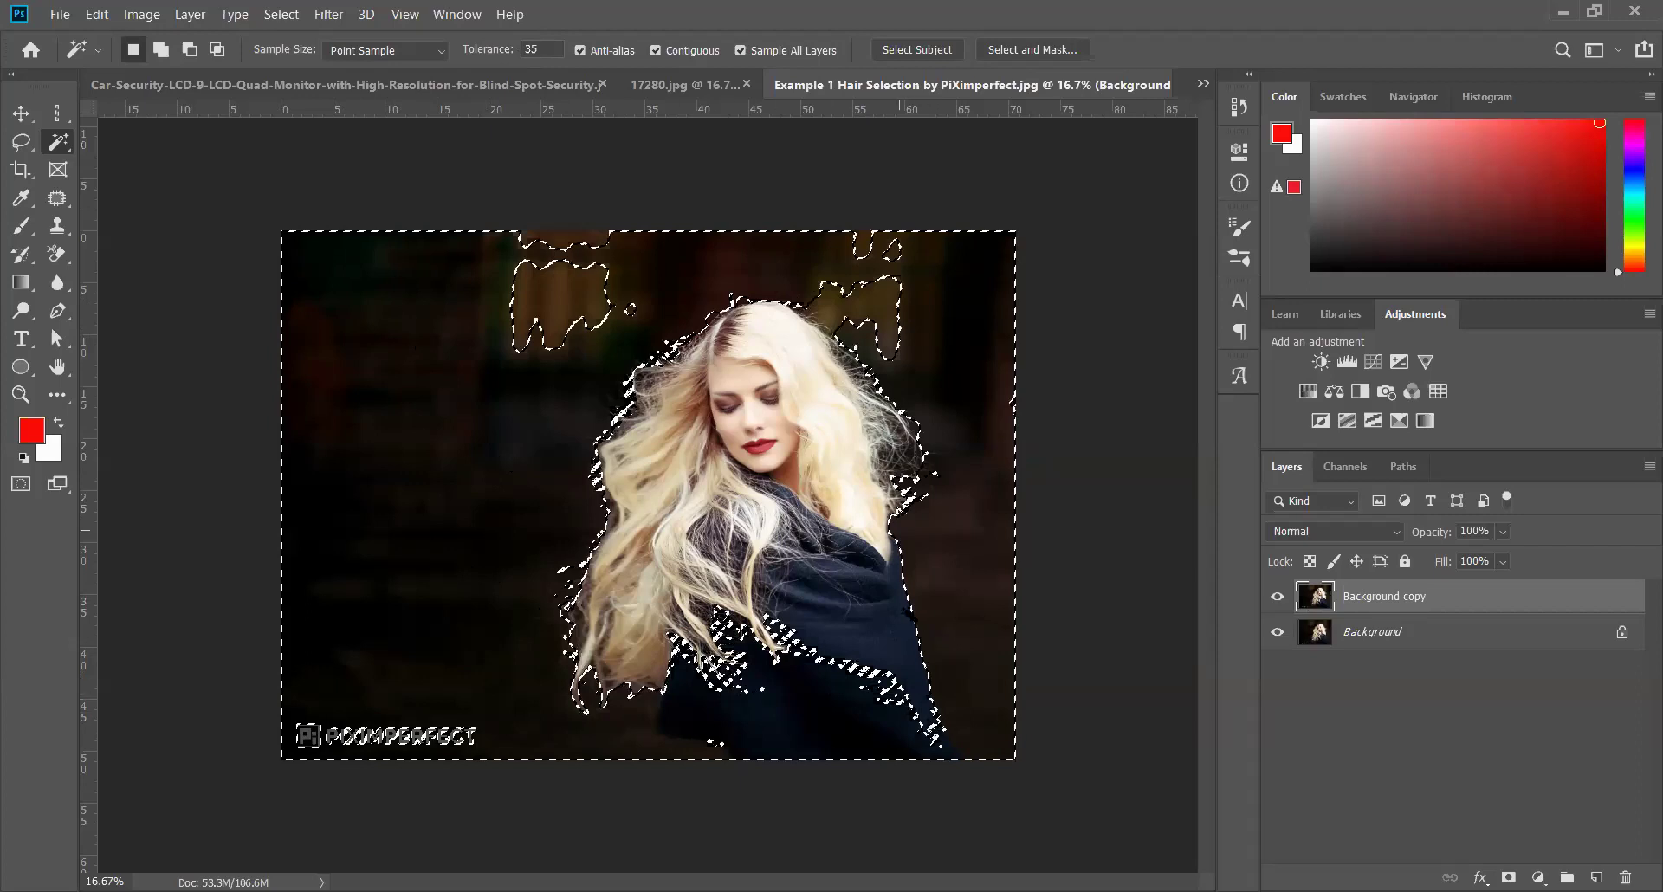
pyautogui.hotkey('ctrl', 'd')
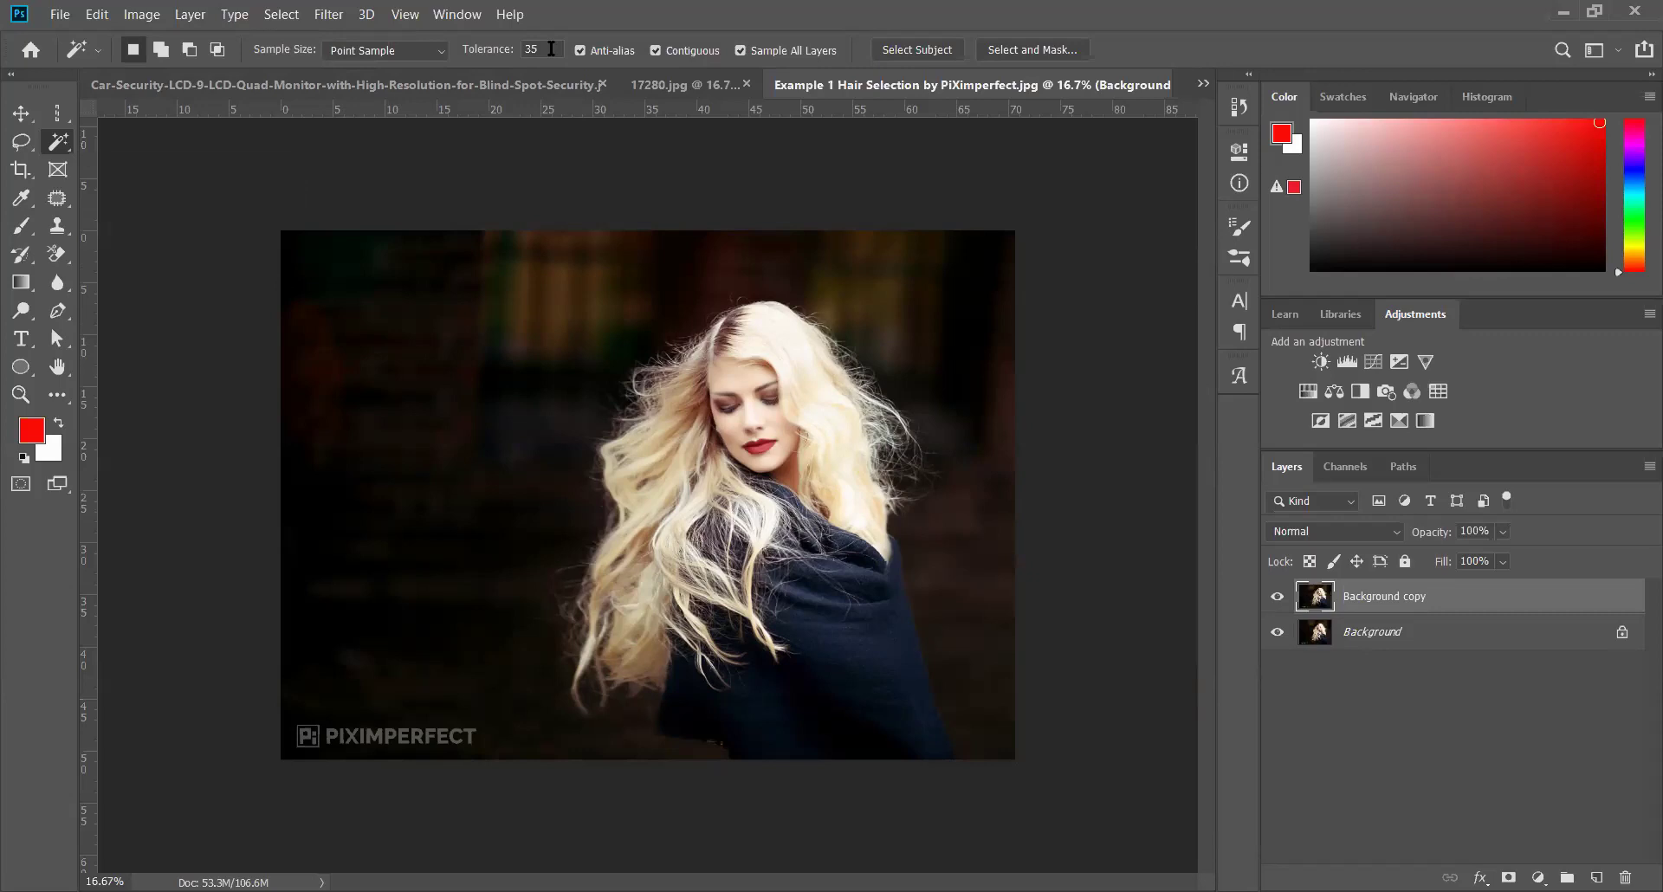
# Step: Try Magic Wand Tolerance 20, then 25, selecting the dark background each time to compare
pyautogui.doubleClick(542, 49)
pyautogui.write('20')
pyautogui.click(420, 404)
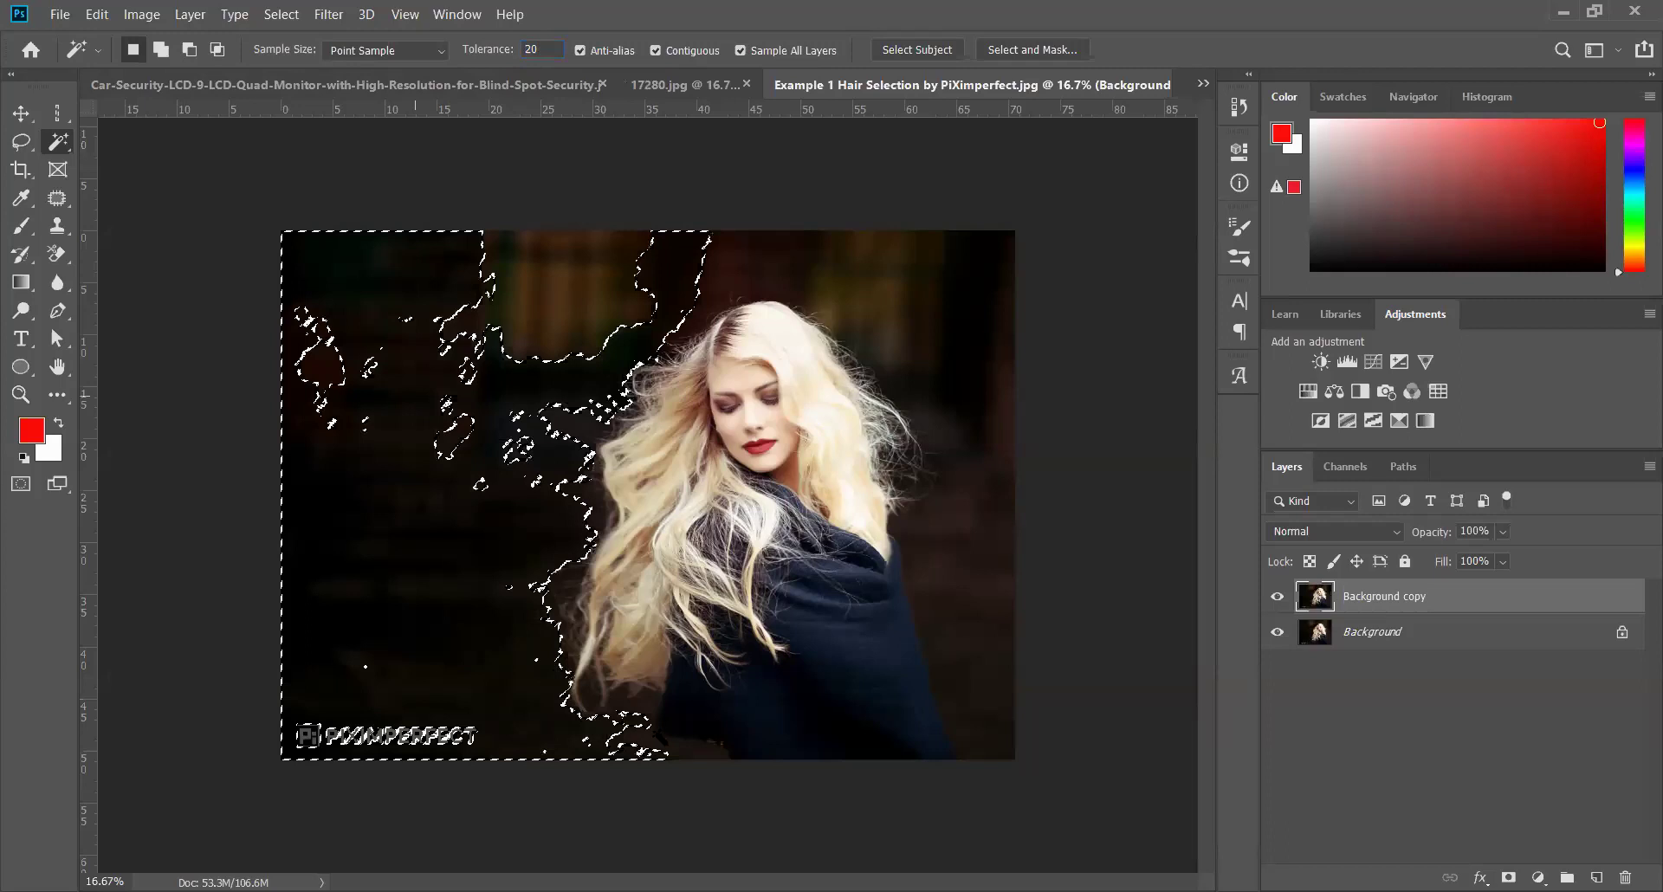
pyautogui.click(489, 68)
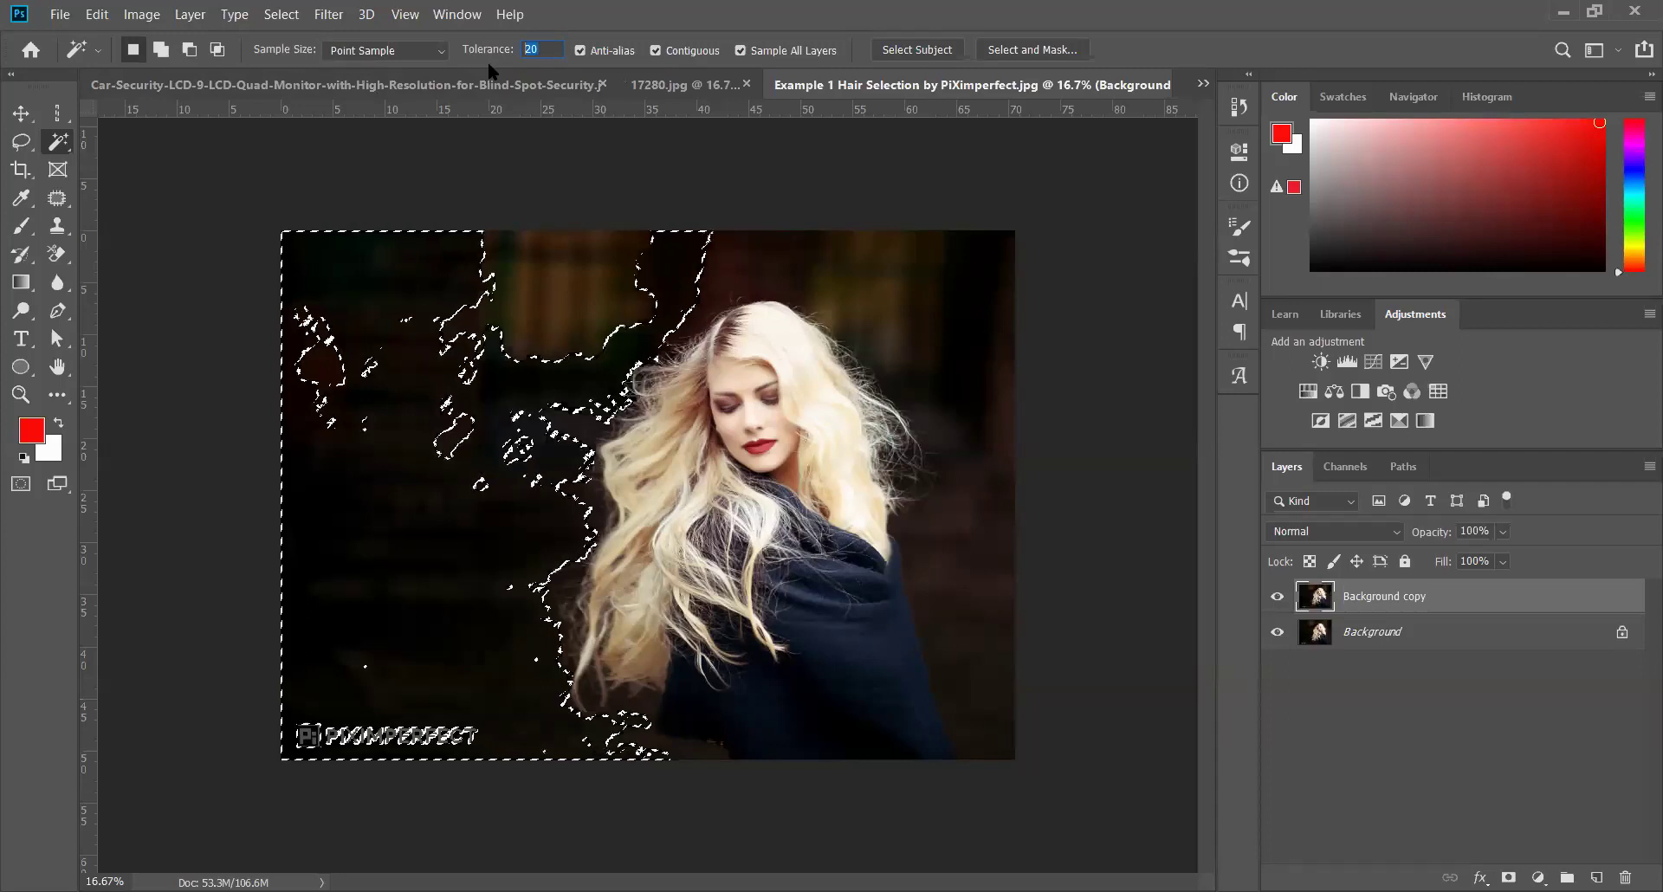
pyautogui.hotkey('ctrl', 'd')
pyautogui.write('25')
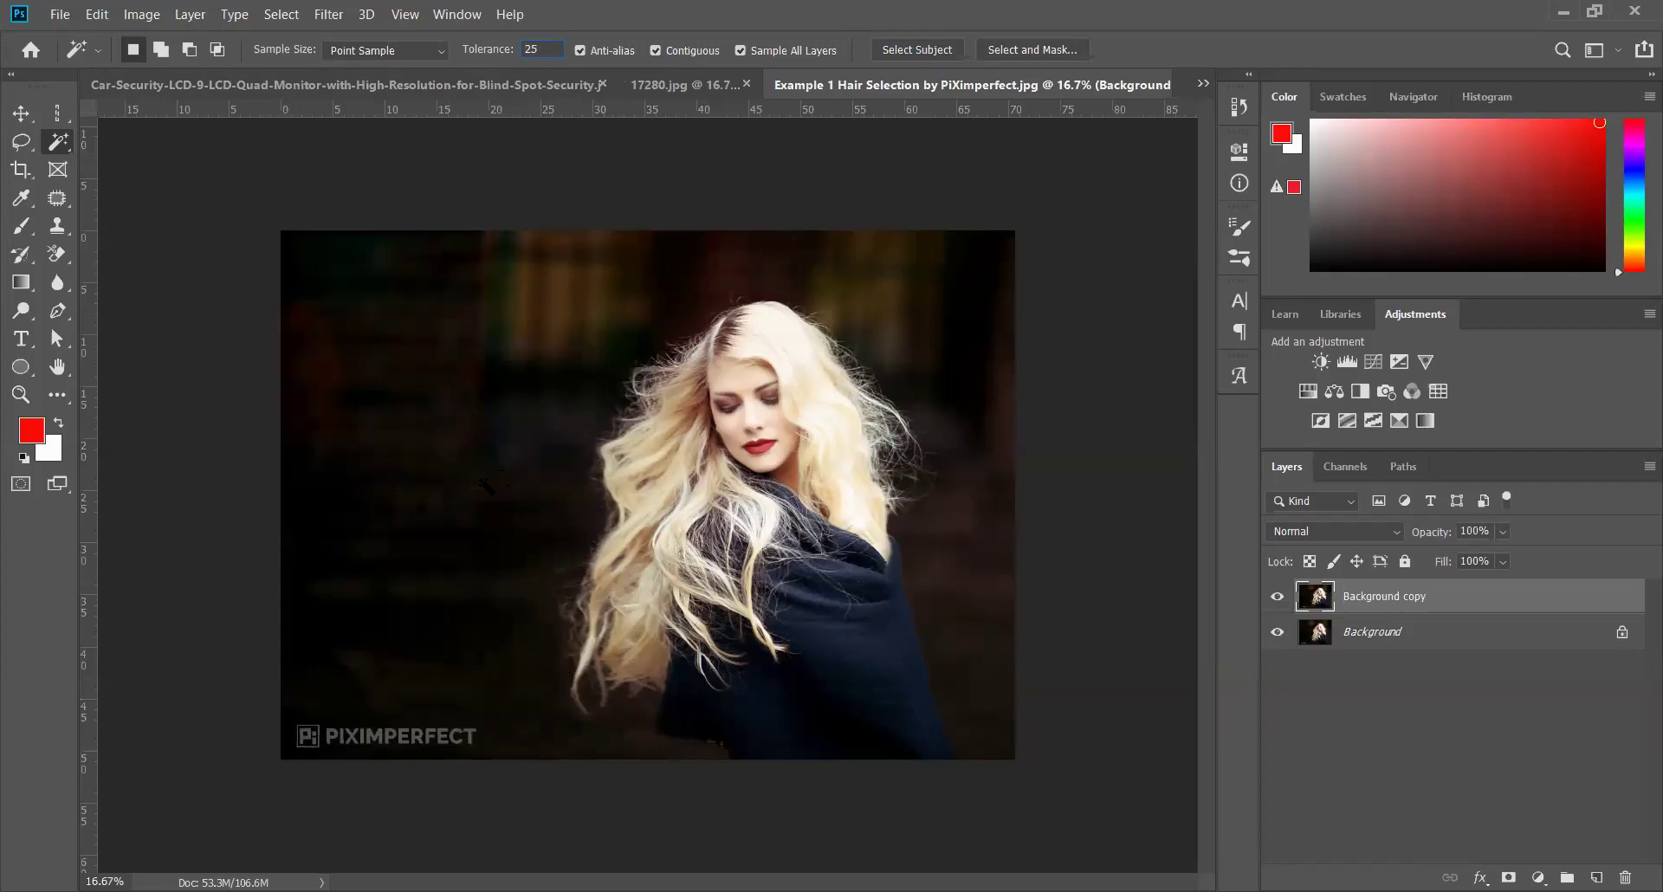
pyautogui.click(421, 373)
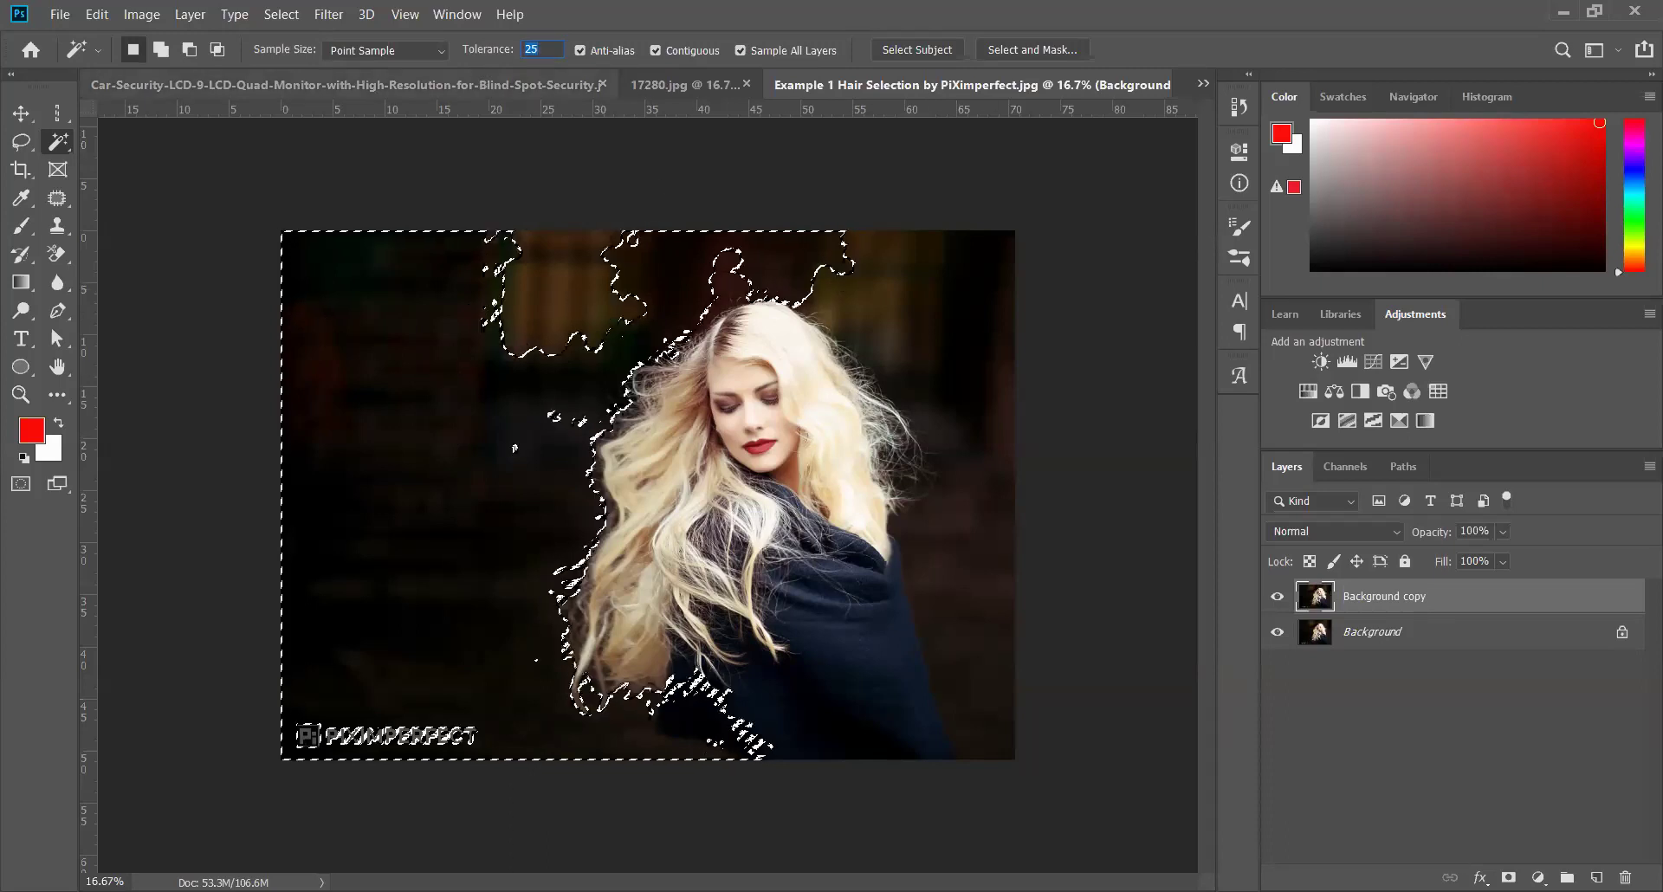
# Step: Reselect the dark background with Magic Wand Tolerance 30
pyautogui.doubleClick(542, 50)
pyautogui.write('30')
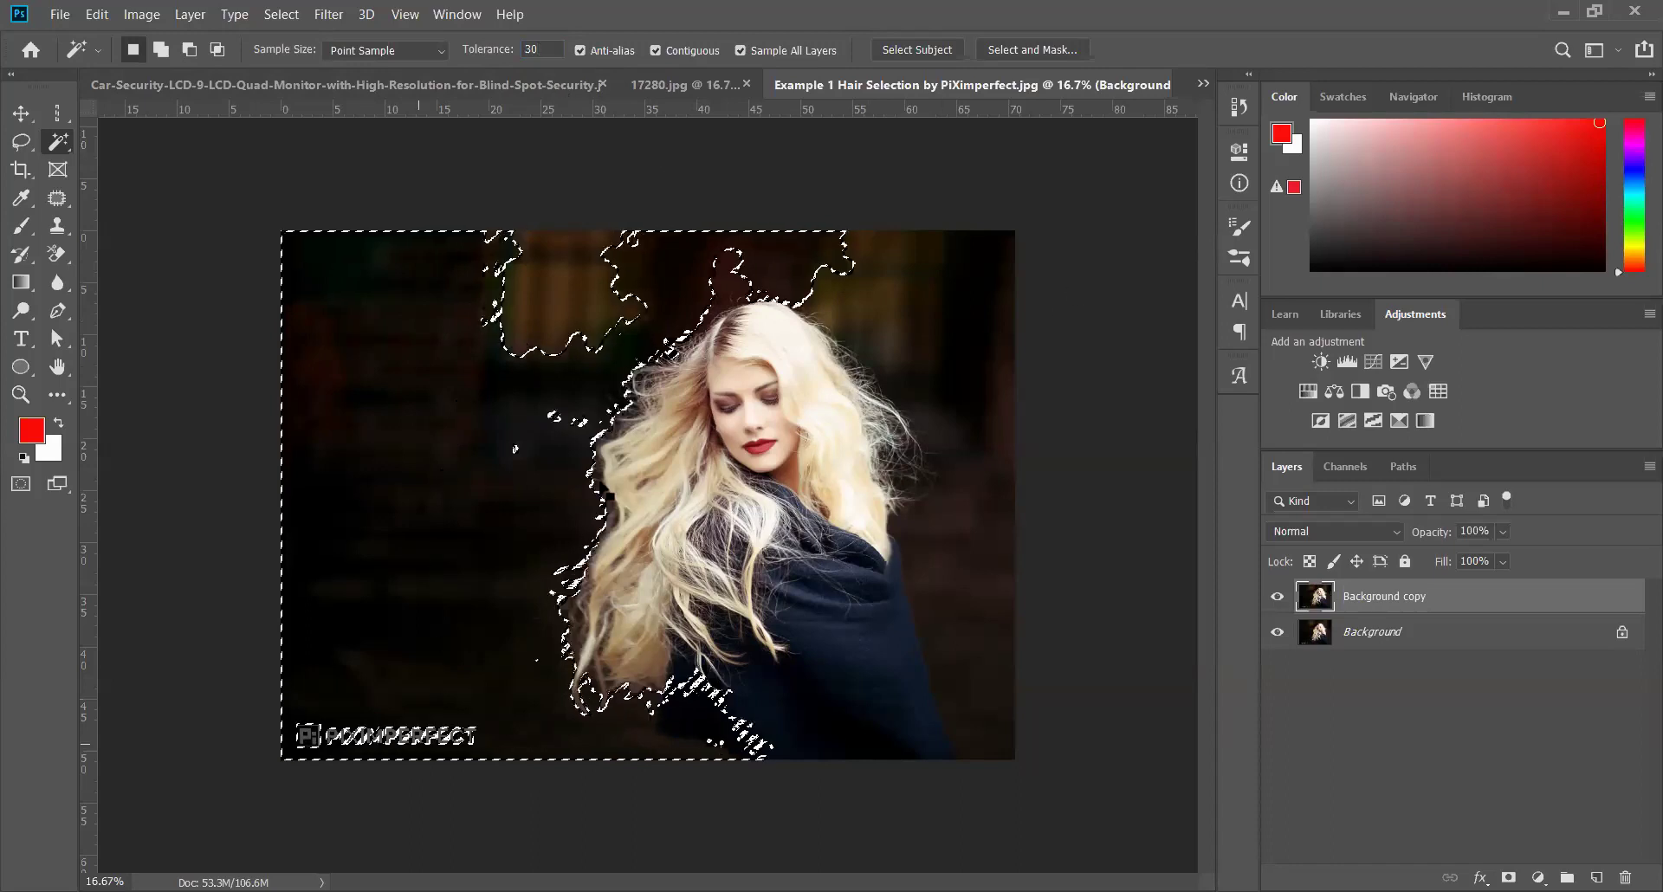
pyautogui.click(585, 286)
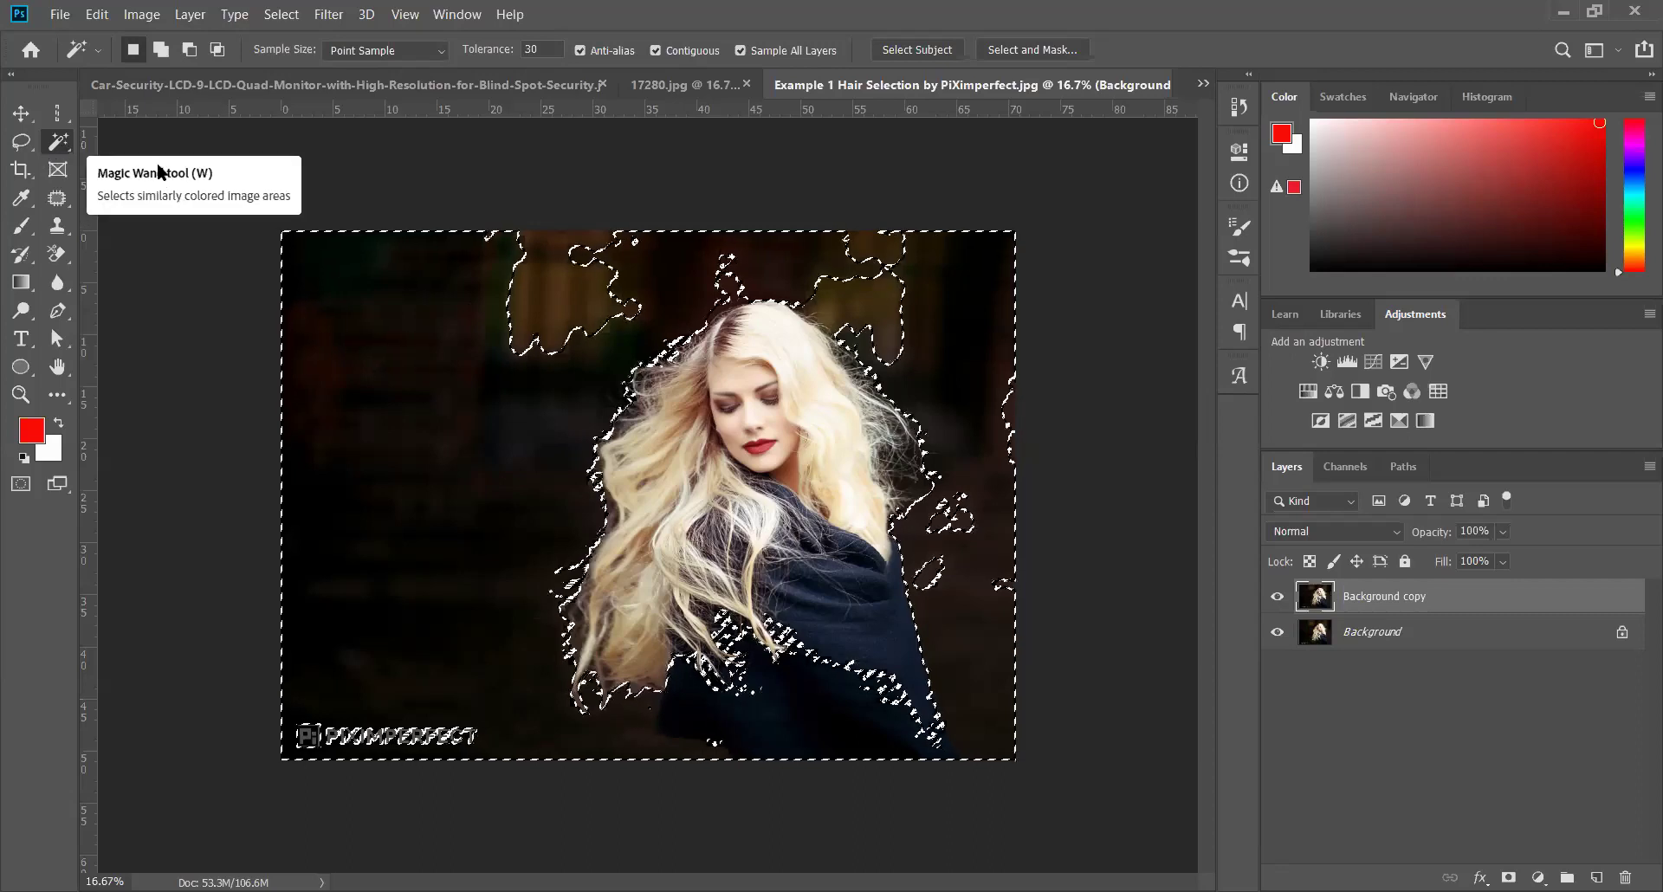
pyautogui.rightClick(58, 141)
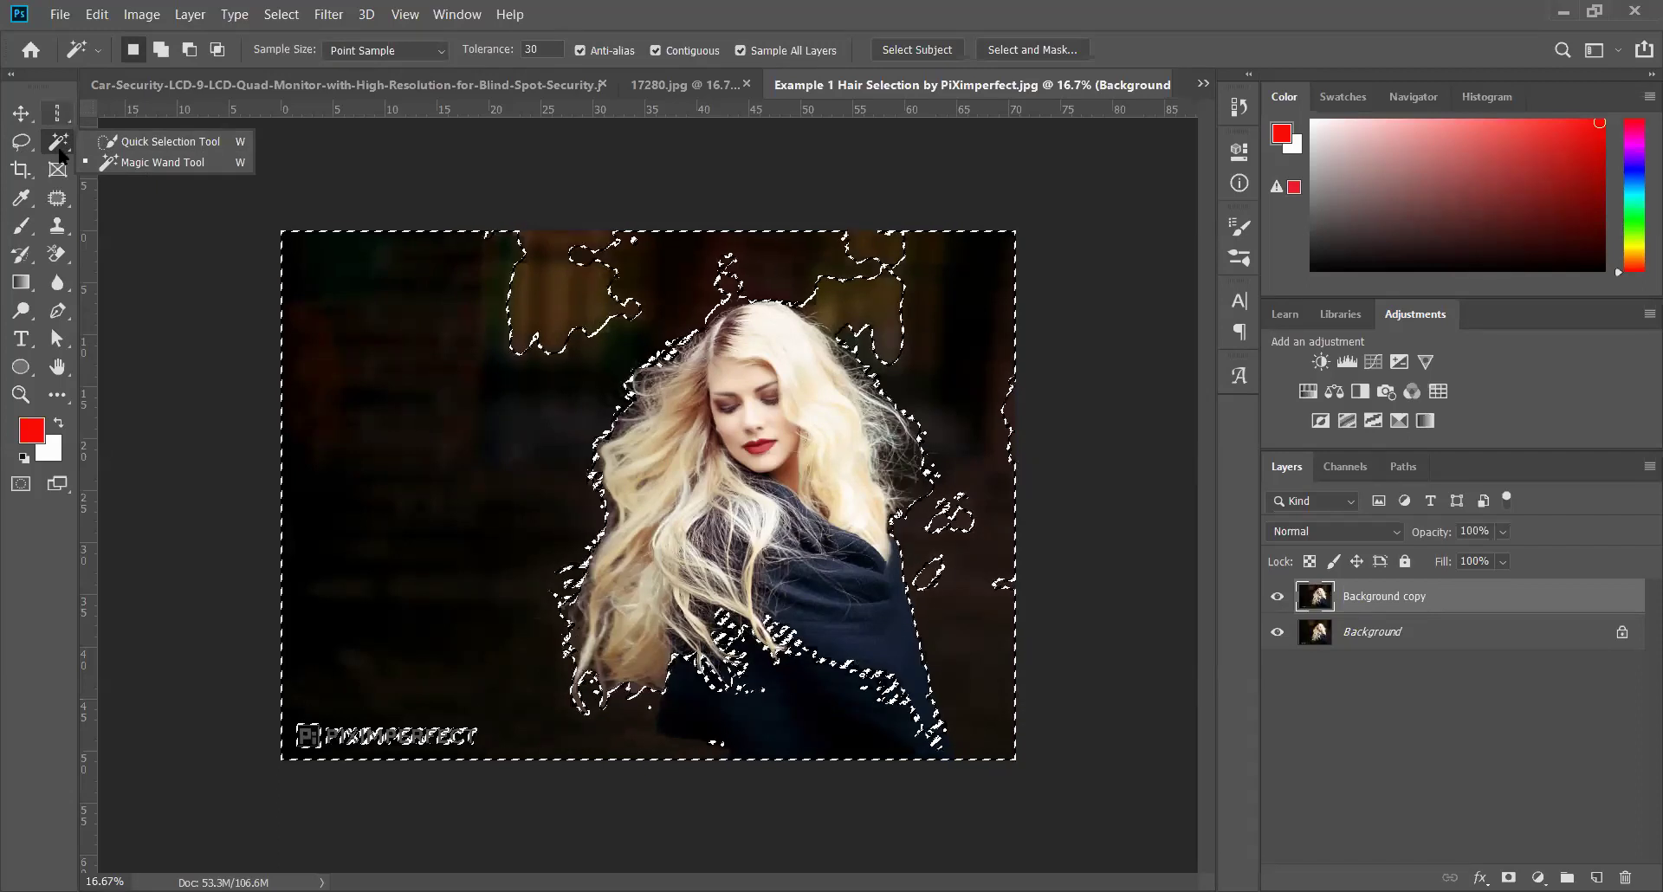
# Step: Clear the background selection and switch to the Crop tool
pyautogui.hotkey('ctrl', 'd')
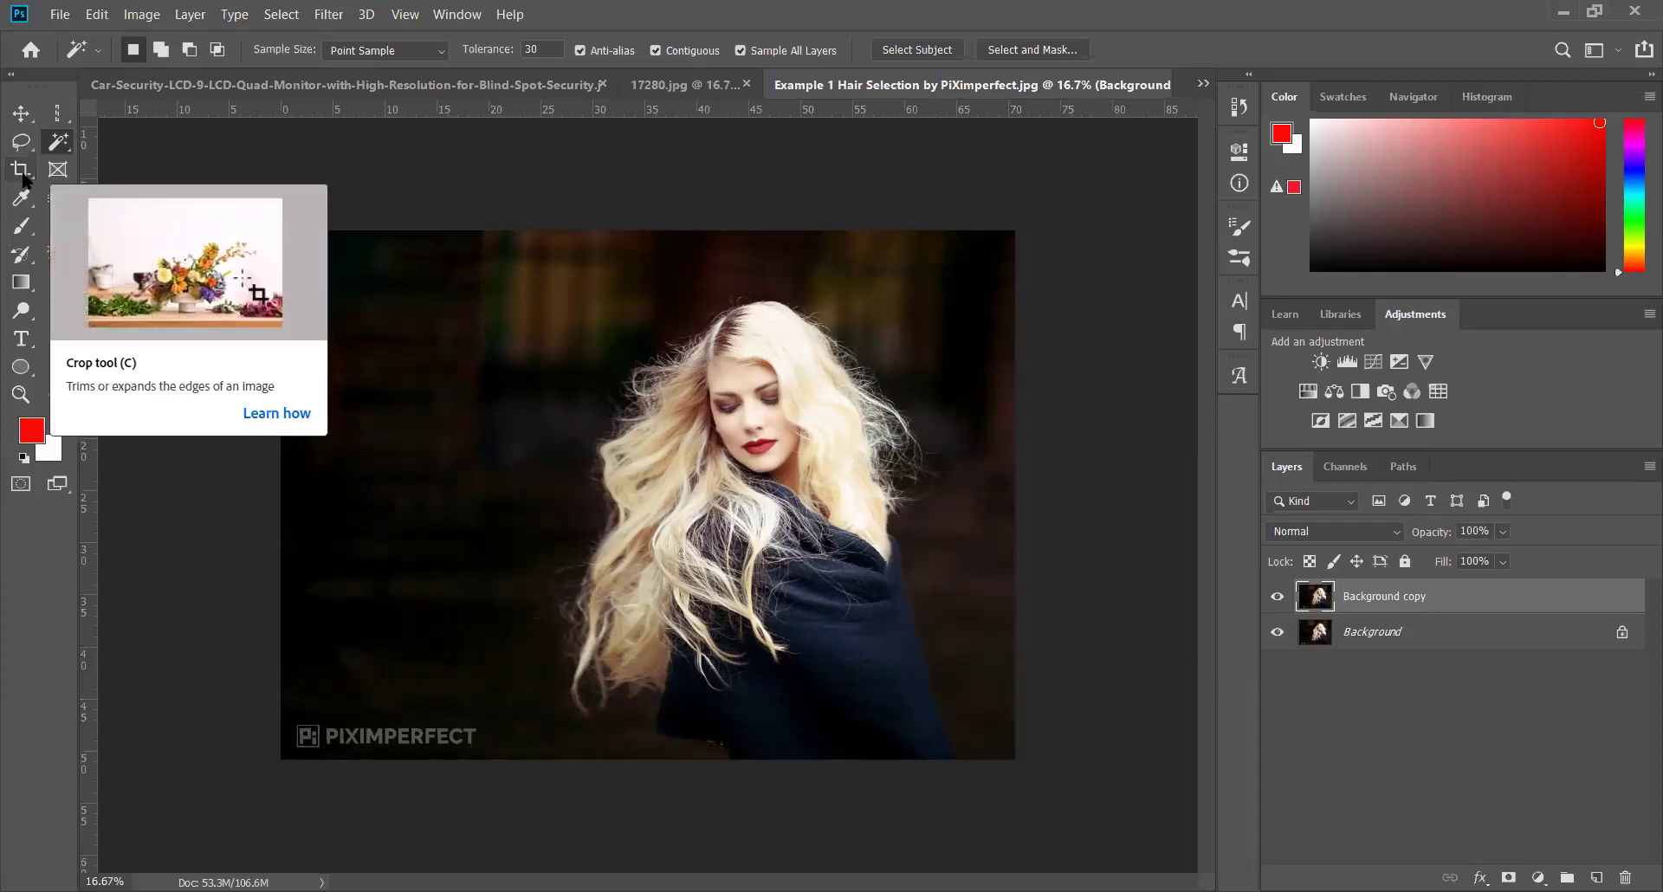
pyautogui.click(21, 171)
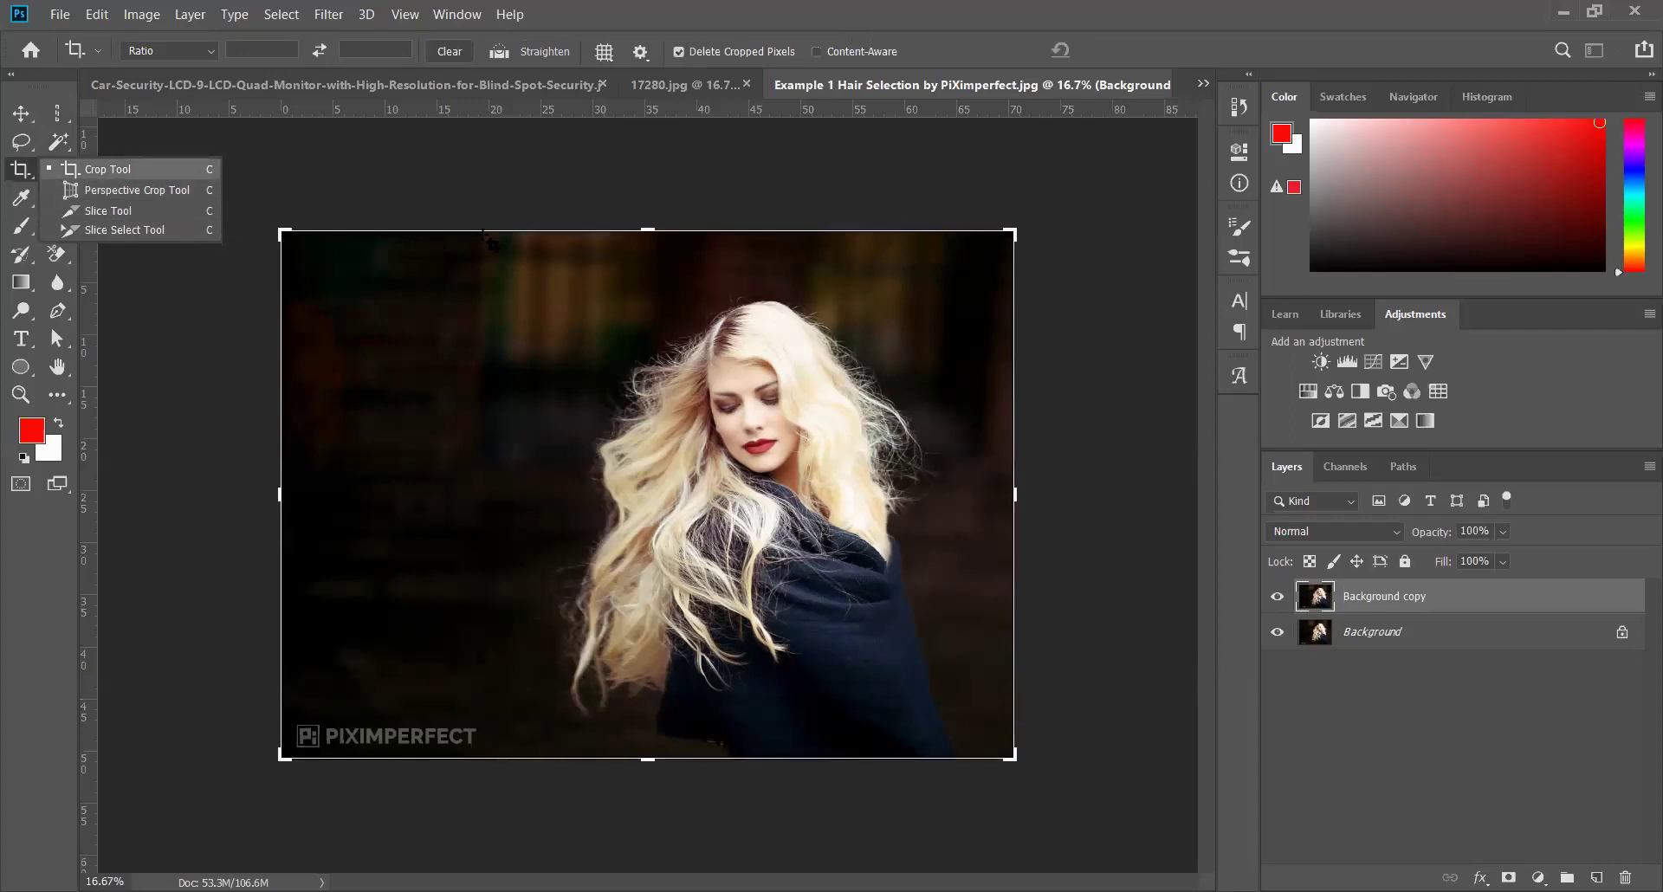
pyautogui.click(530, 241)
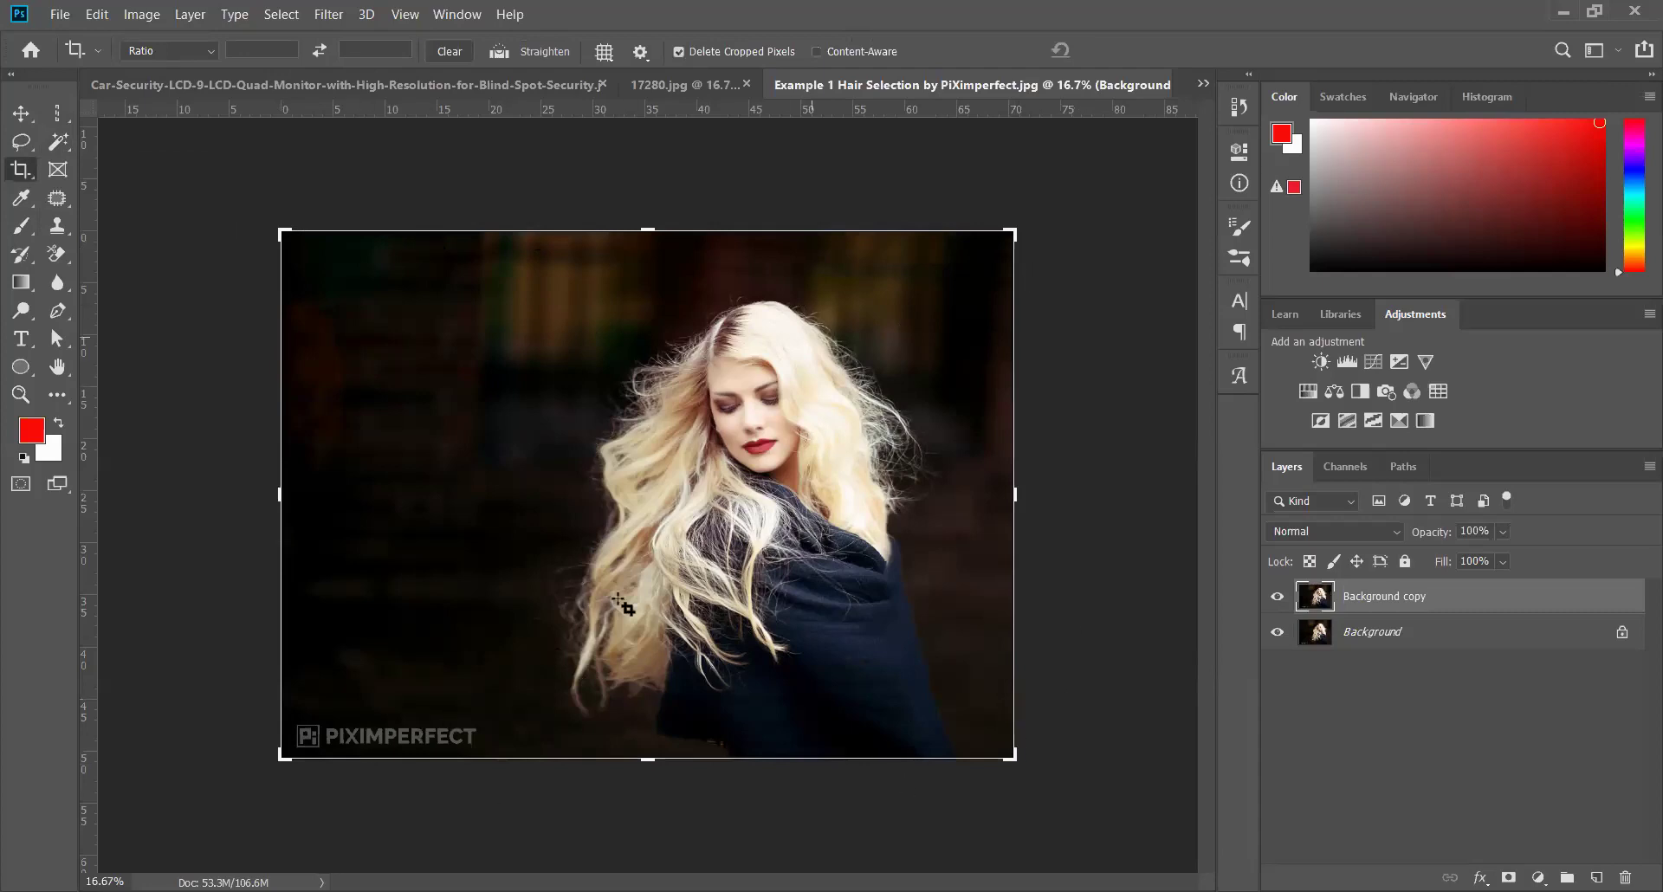
# Step: Adjust the crop edges to a near-square frame around the woman's face and hair, then commit
pyautogui.moveTo(269, 503); pyautogui.dragTo(433, 487)
pyautogui.moveTo(647, 759); pyautogui.dragTo(647, 695)
pyautogui.moveTo(905, 496); pyautogui.dragTo(906, 495)
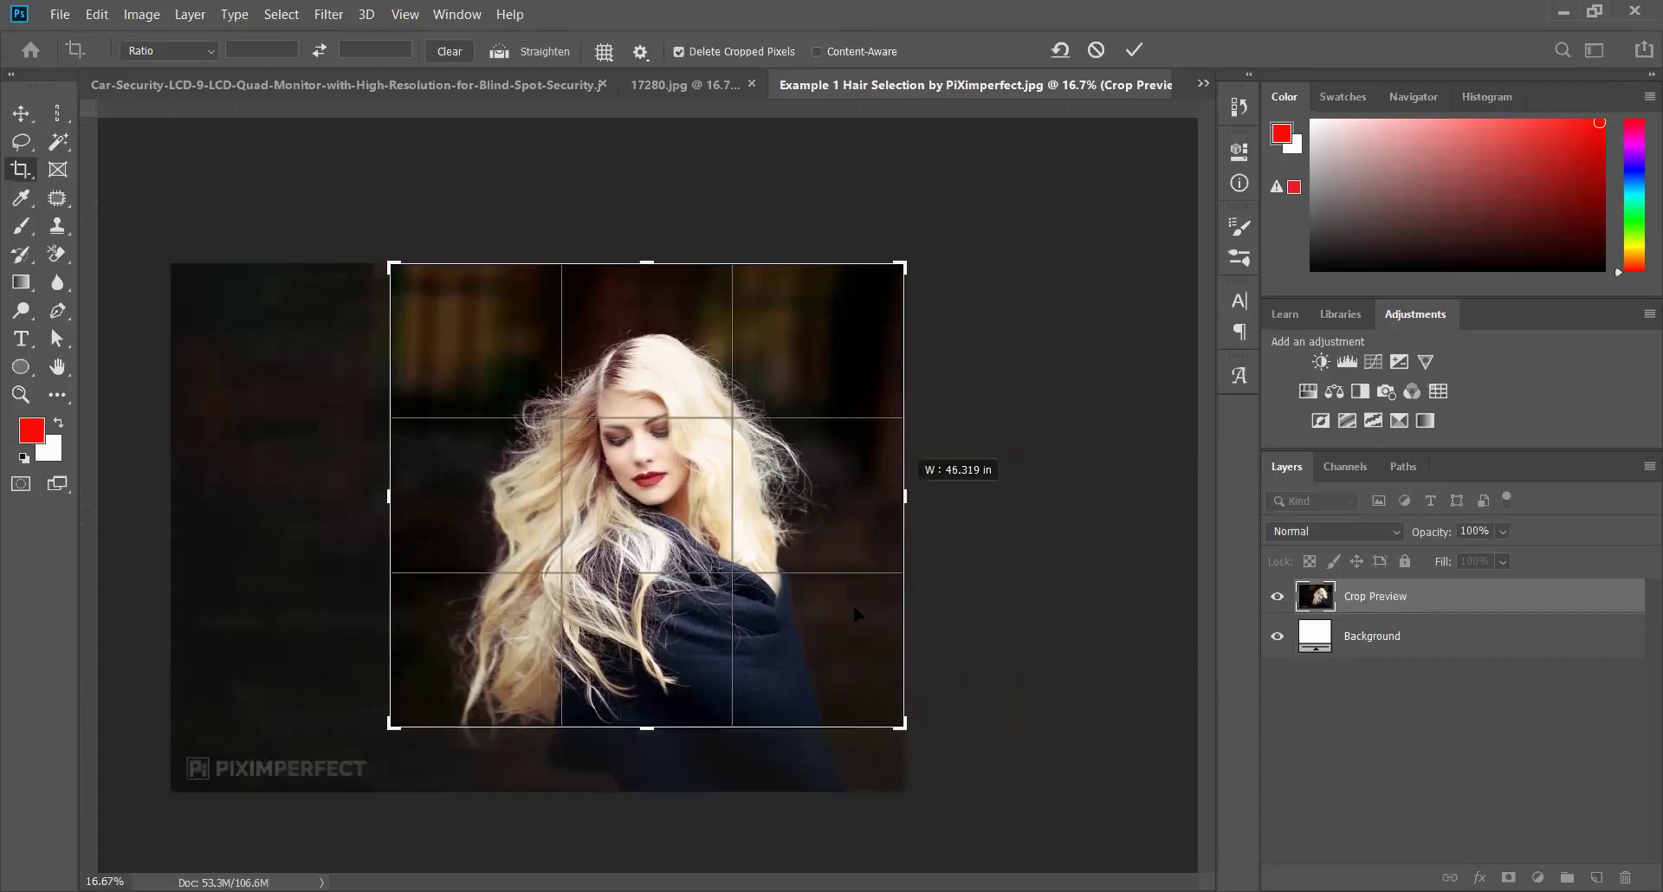
pyautogui.moveTo(856, 613); pyautogui.dragTo(855, 613)
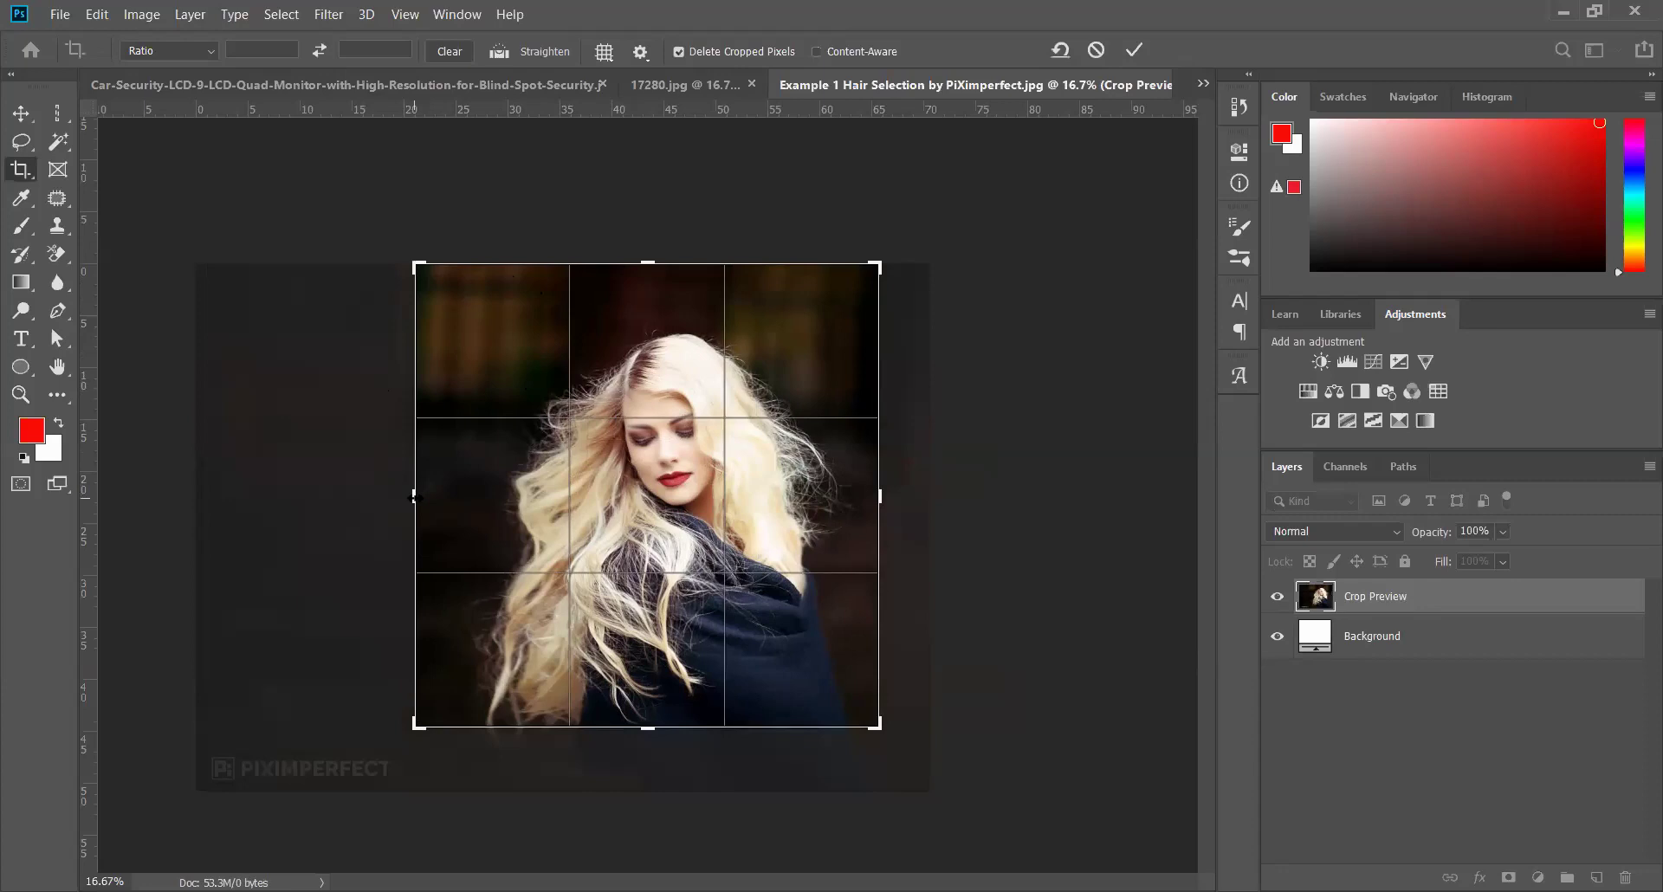
pyautogui.moveTo(414, 495); pyautogui.dragTo(404, 496)
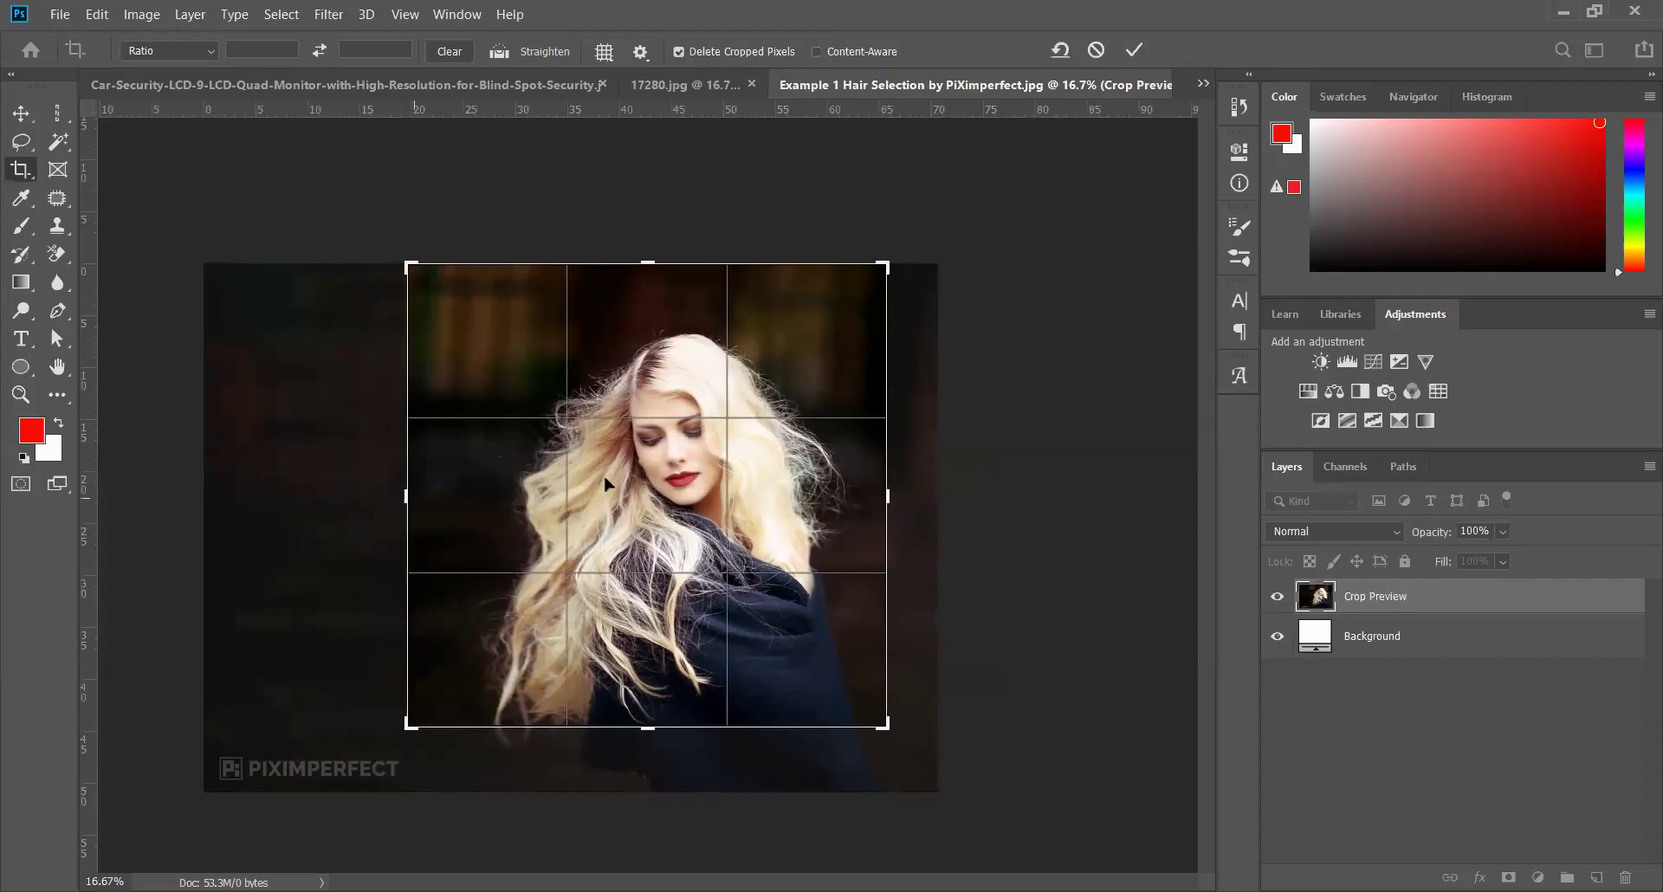
pyautogui.moveTo(618, 487)
pyautogui.mouseDown()
pyautogui.moveTo(545, 485)
pyautogui.moveTo(609, 491)
pyautogui.mouseUp()
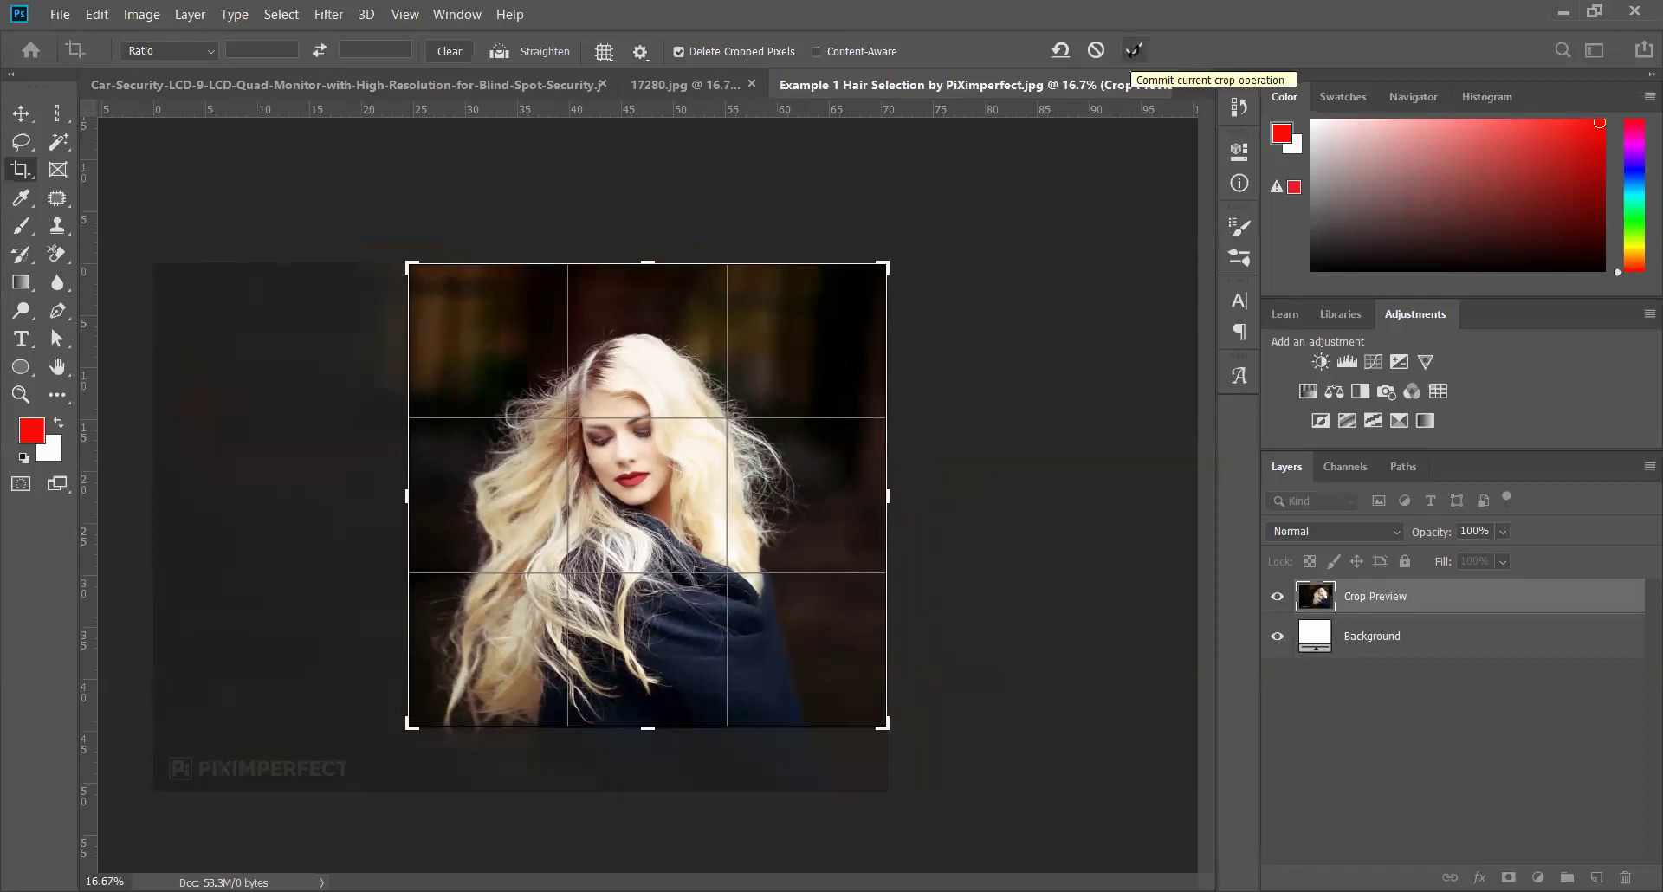
pyautogui.click(1134, 50)
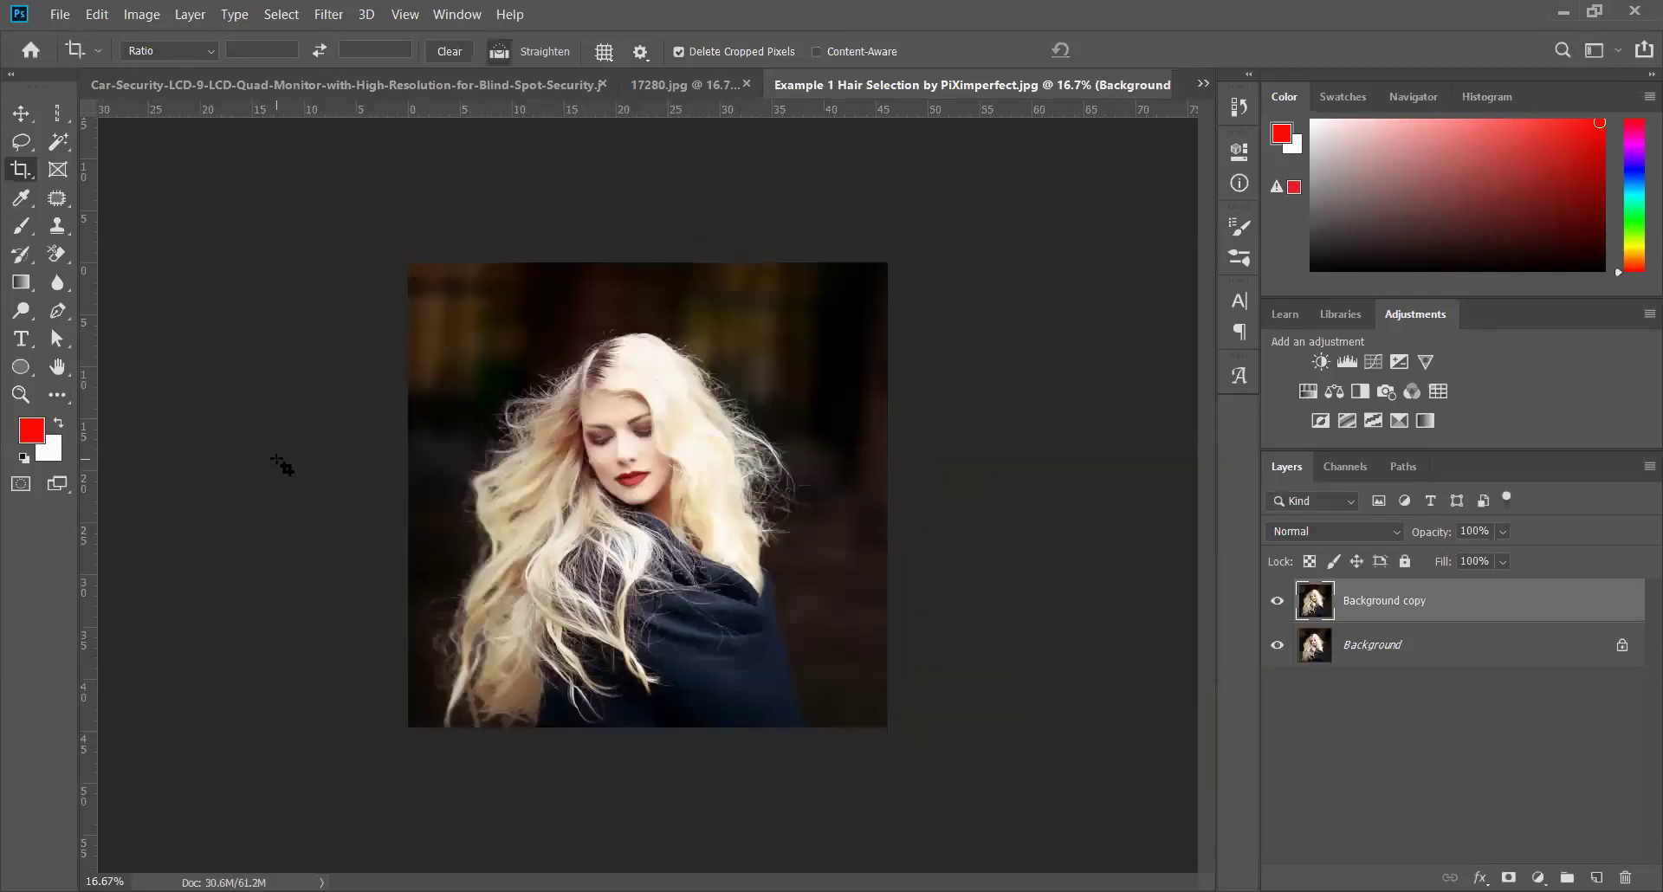
# Step: Undo the crop, try and cancel a near-square crop, then switch to the Perspective Crop Tool
pyautogui.hotkey('ctrl', 'z')
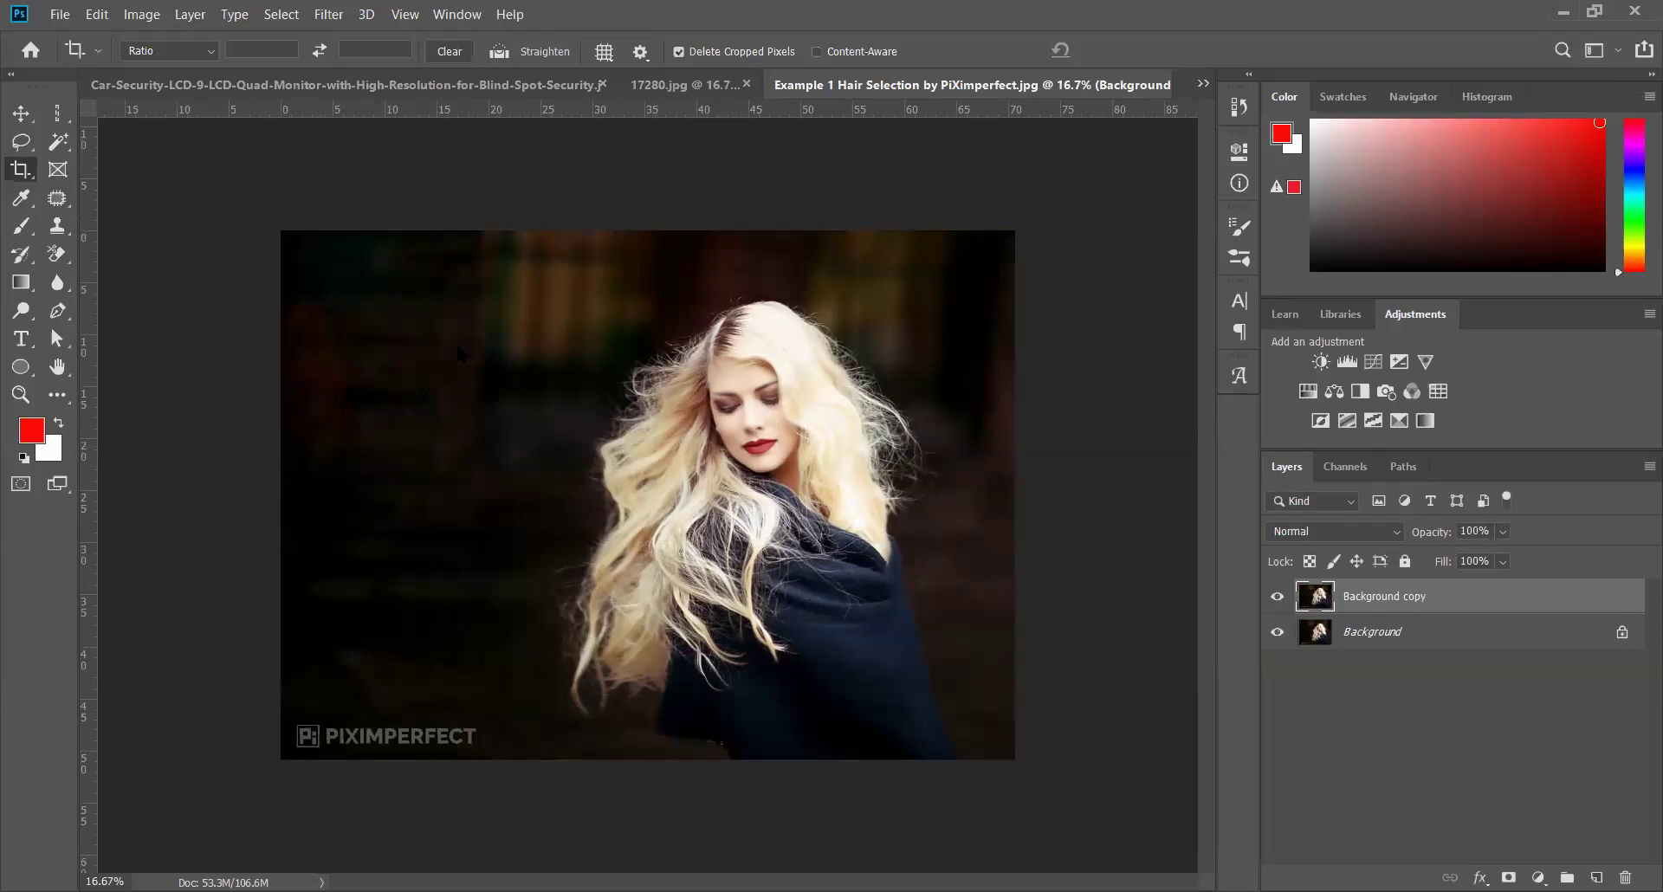
pyautogui.click(310, 326)
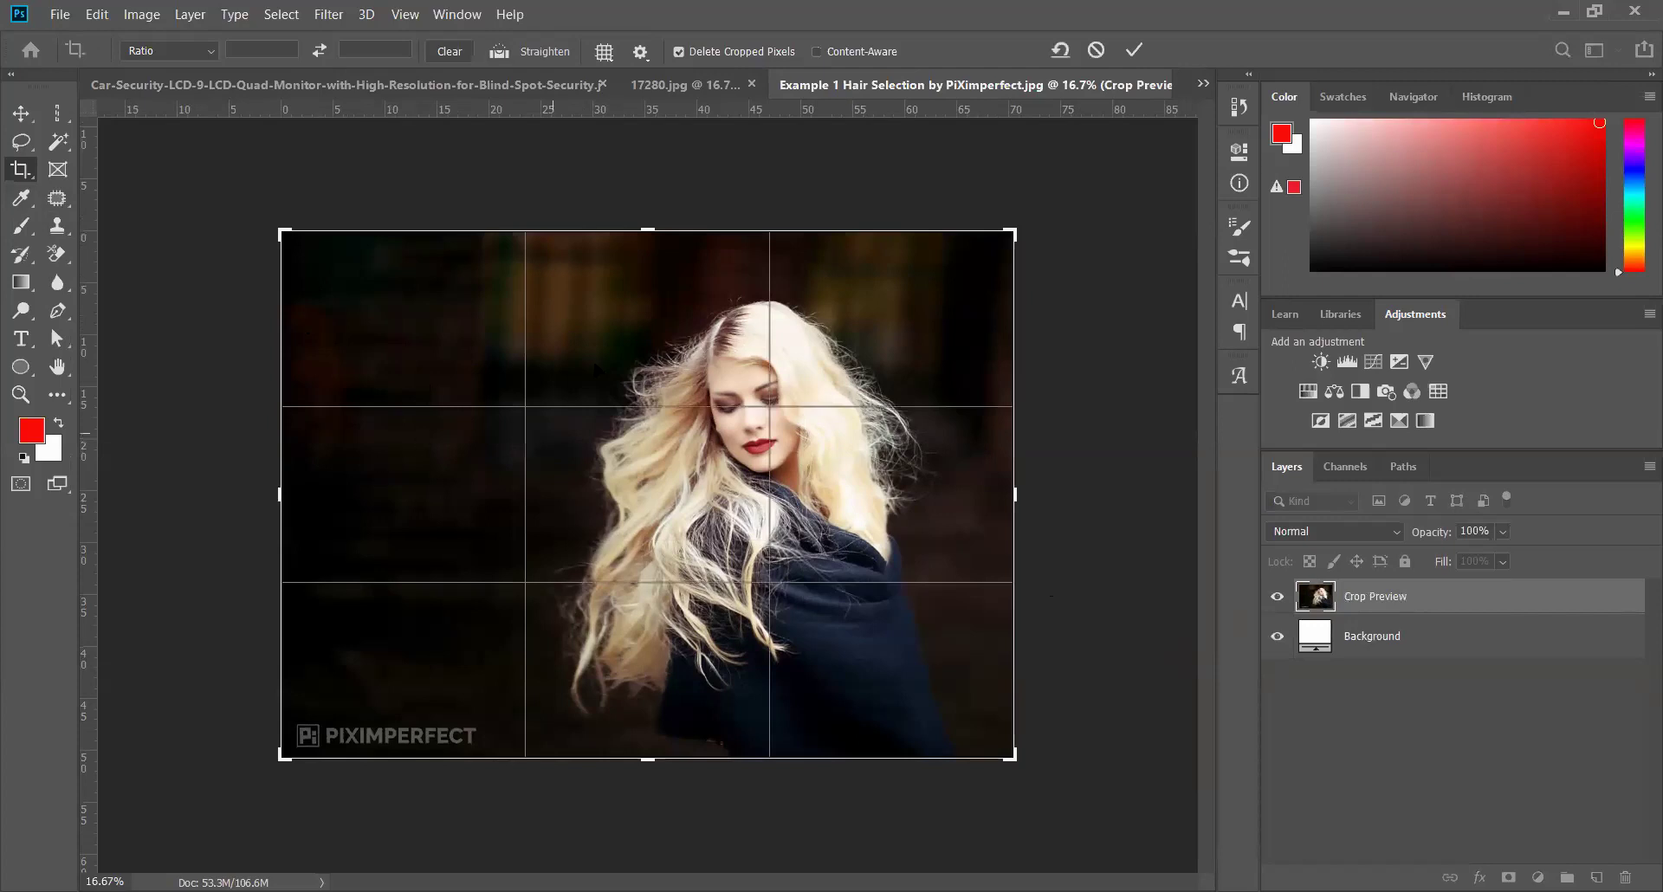
pyautogui.moveTo(280, 347); pyautogui.dragTo(497, 347)
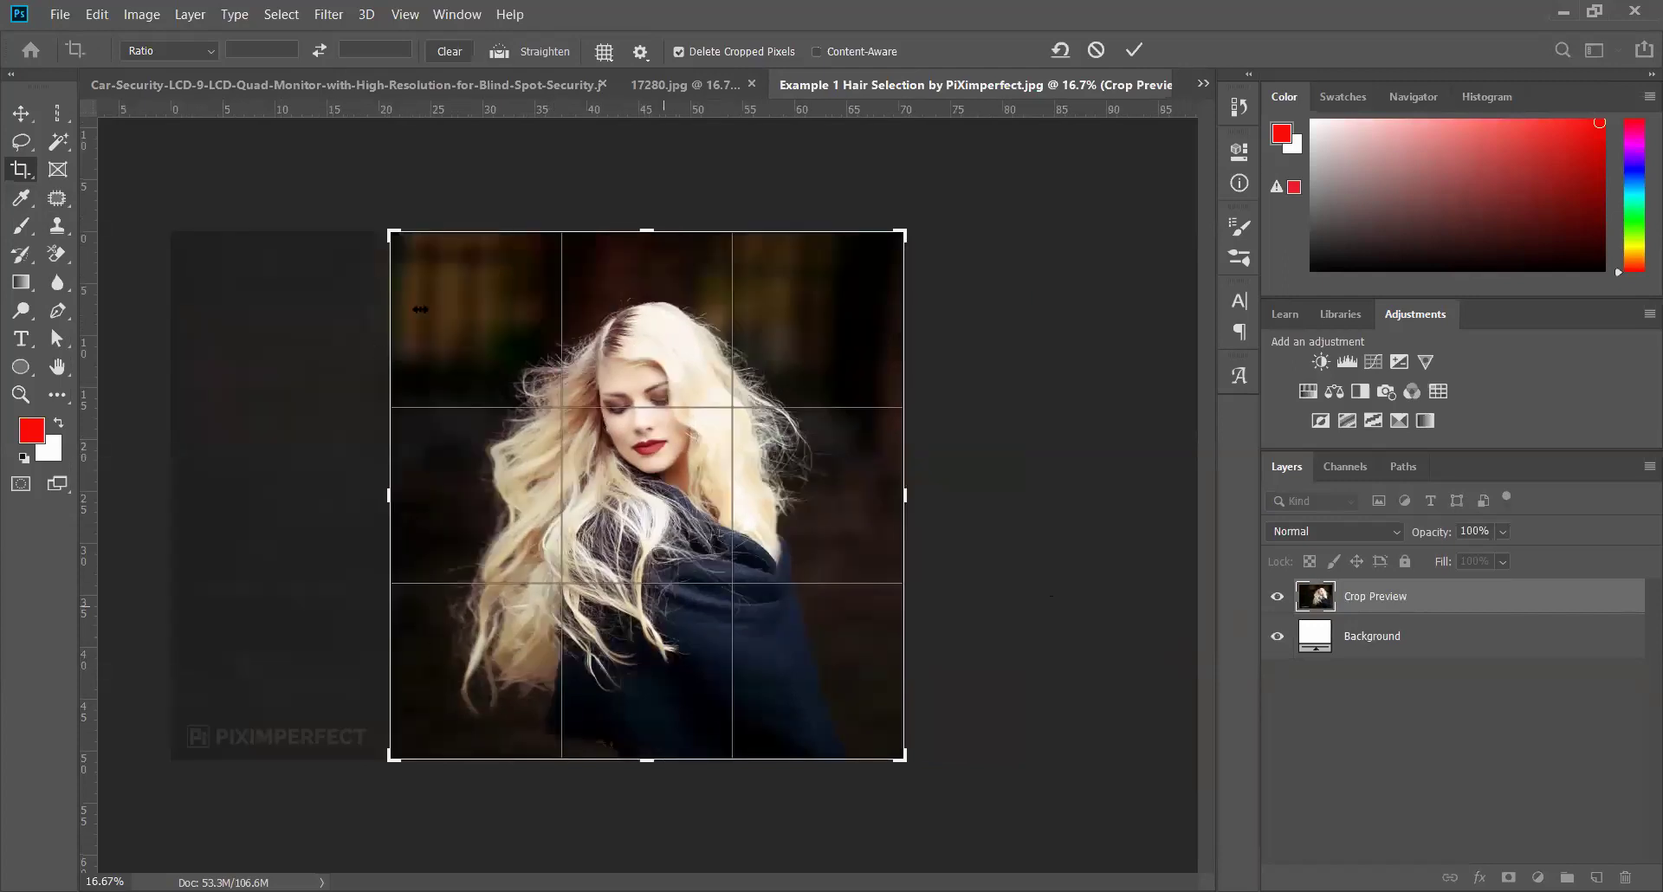
pyautogui.click(1096, 52)
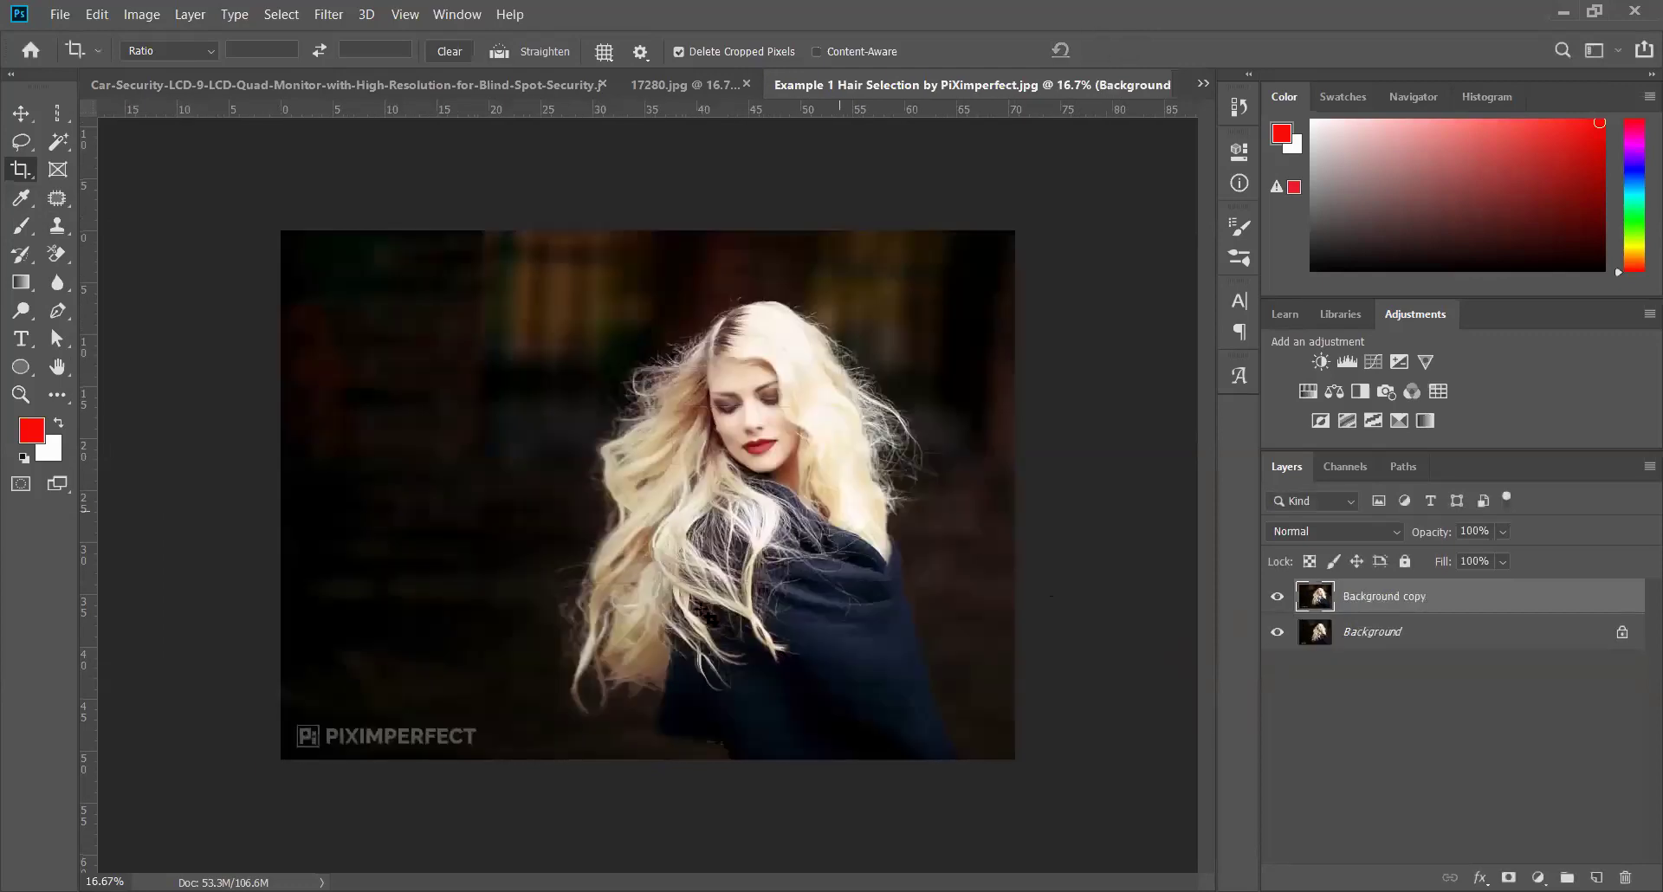
pyautogui.rightClick(66, 170)
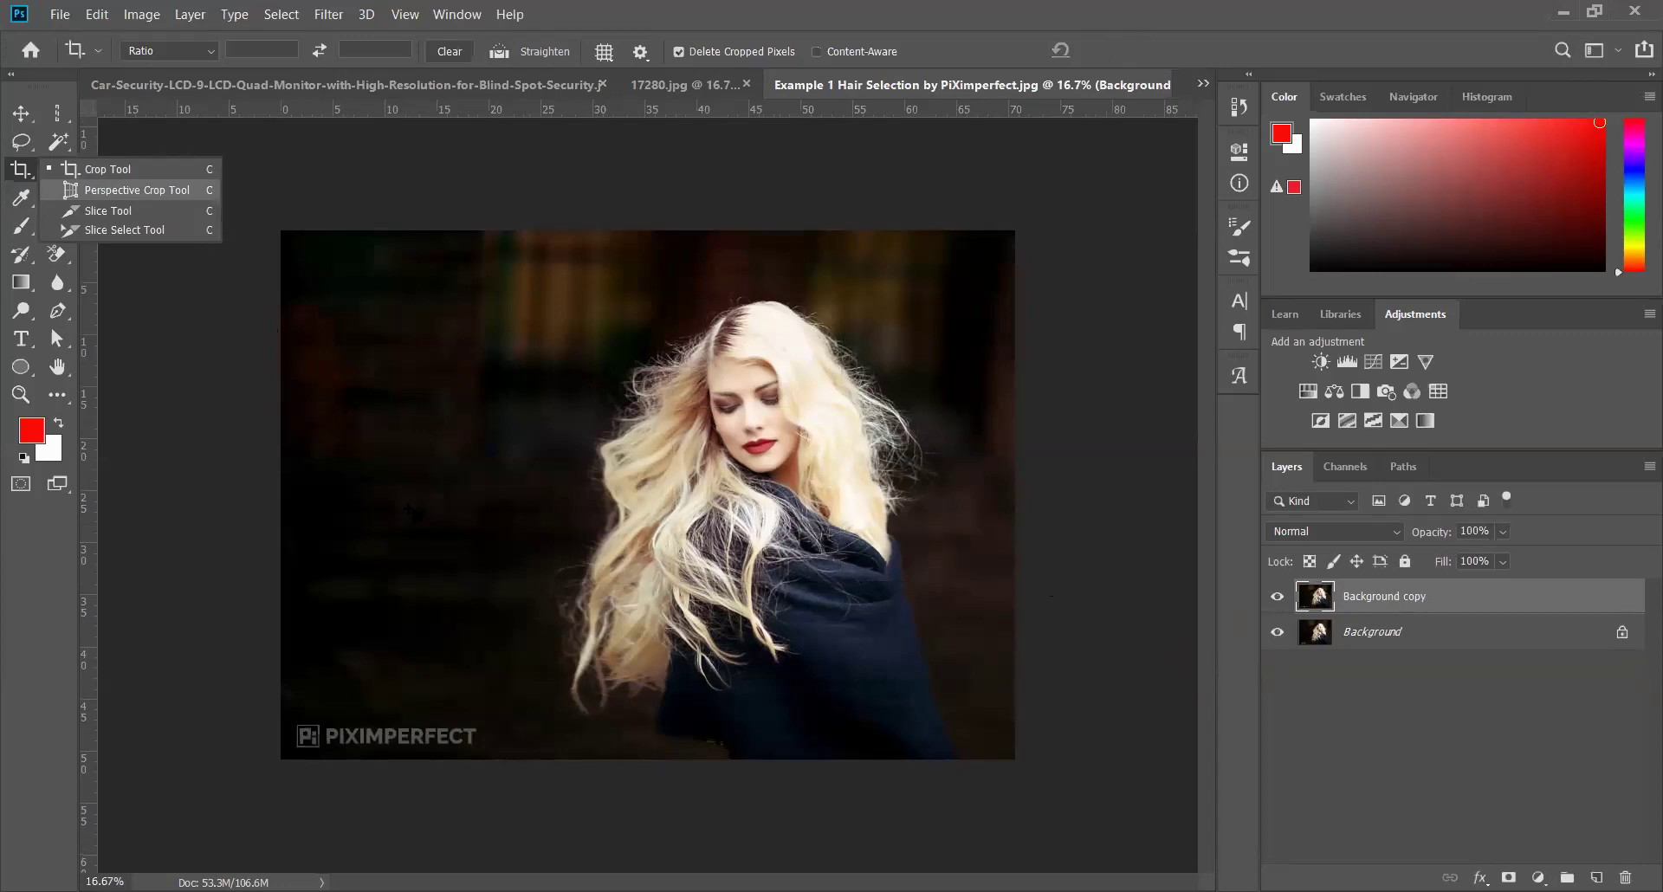
pyautogui.hotkey('shift', 'c')
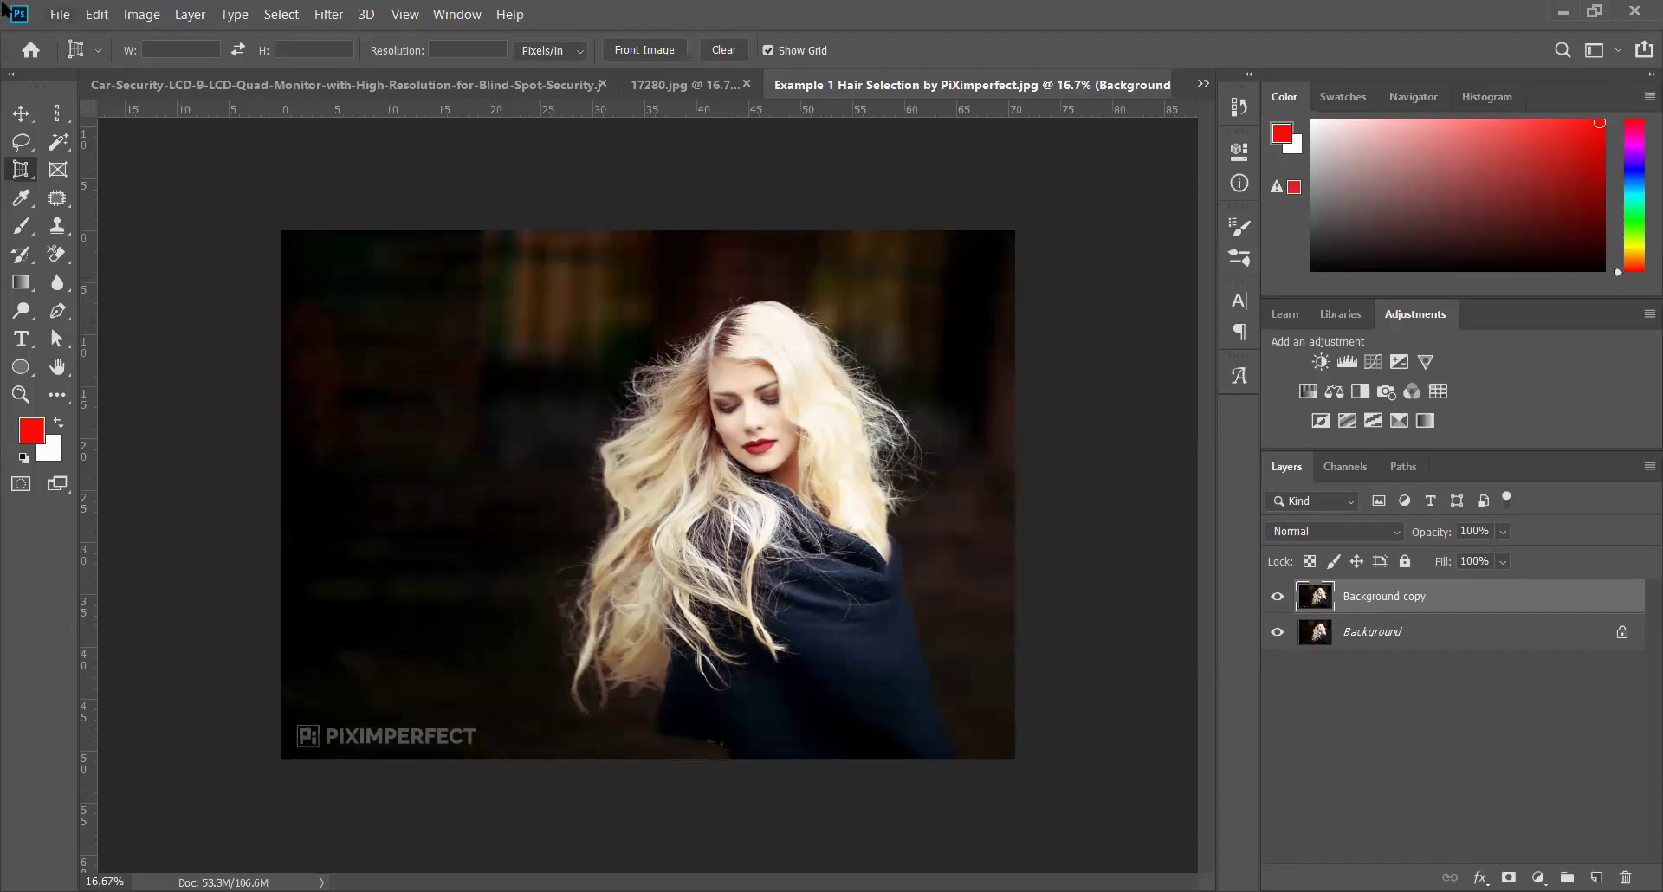
# Step: Use File > Open to browse to E: > Graphics Requirment > bussiness card pic
pyautogui.hotkey('alt', 'f')
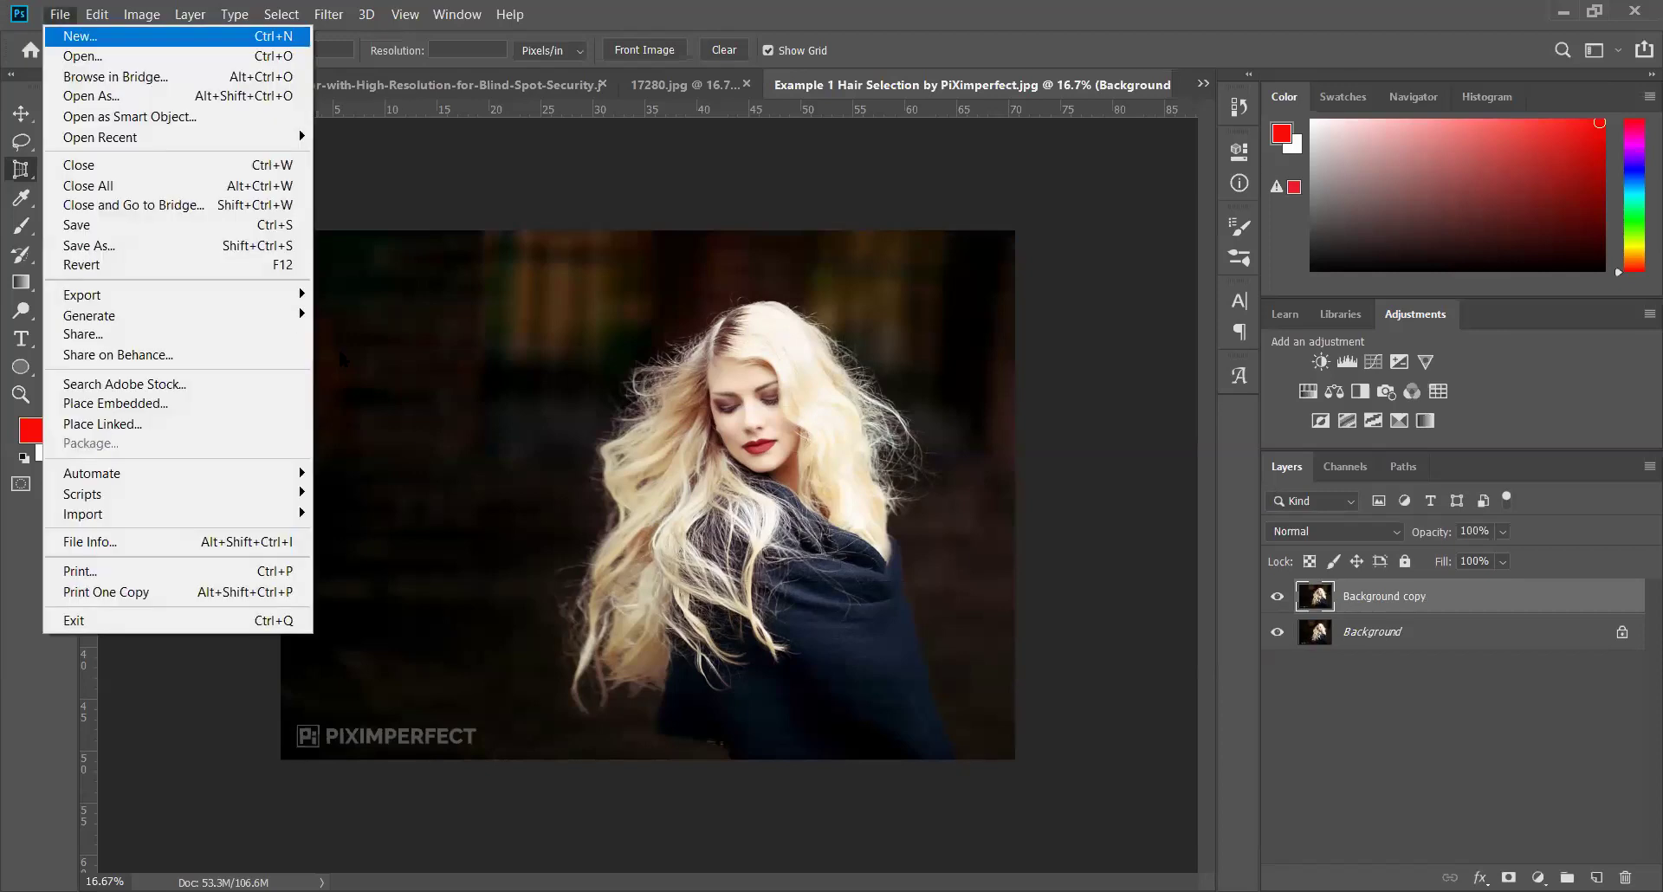
pyautogui.press('Down')
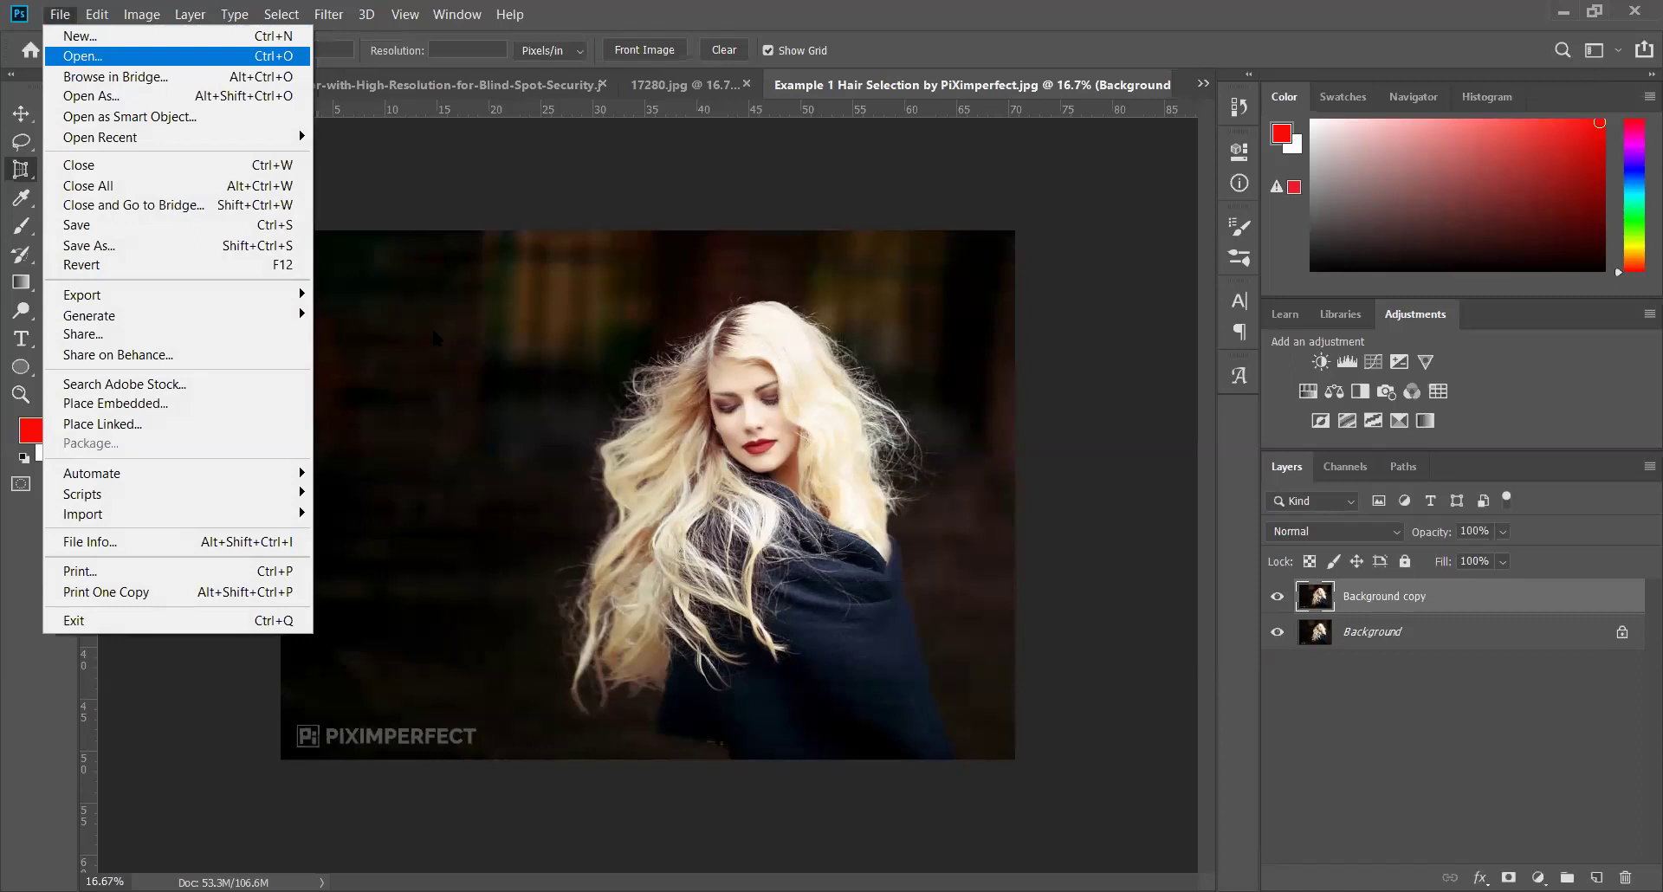
pyautogui.press('Return')
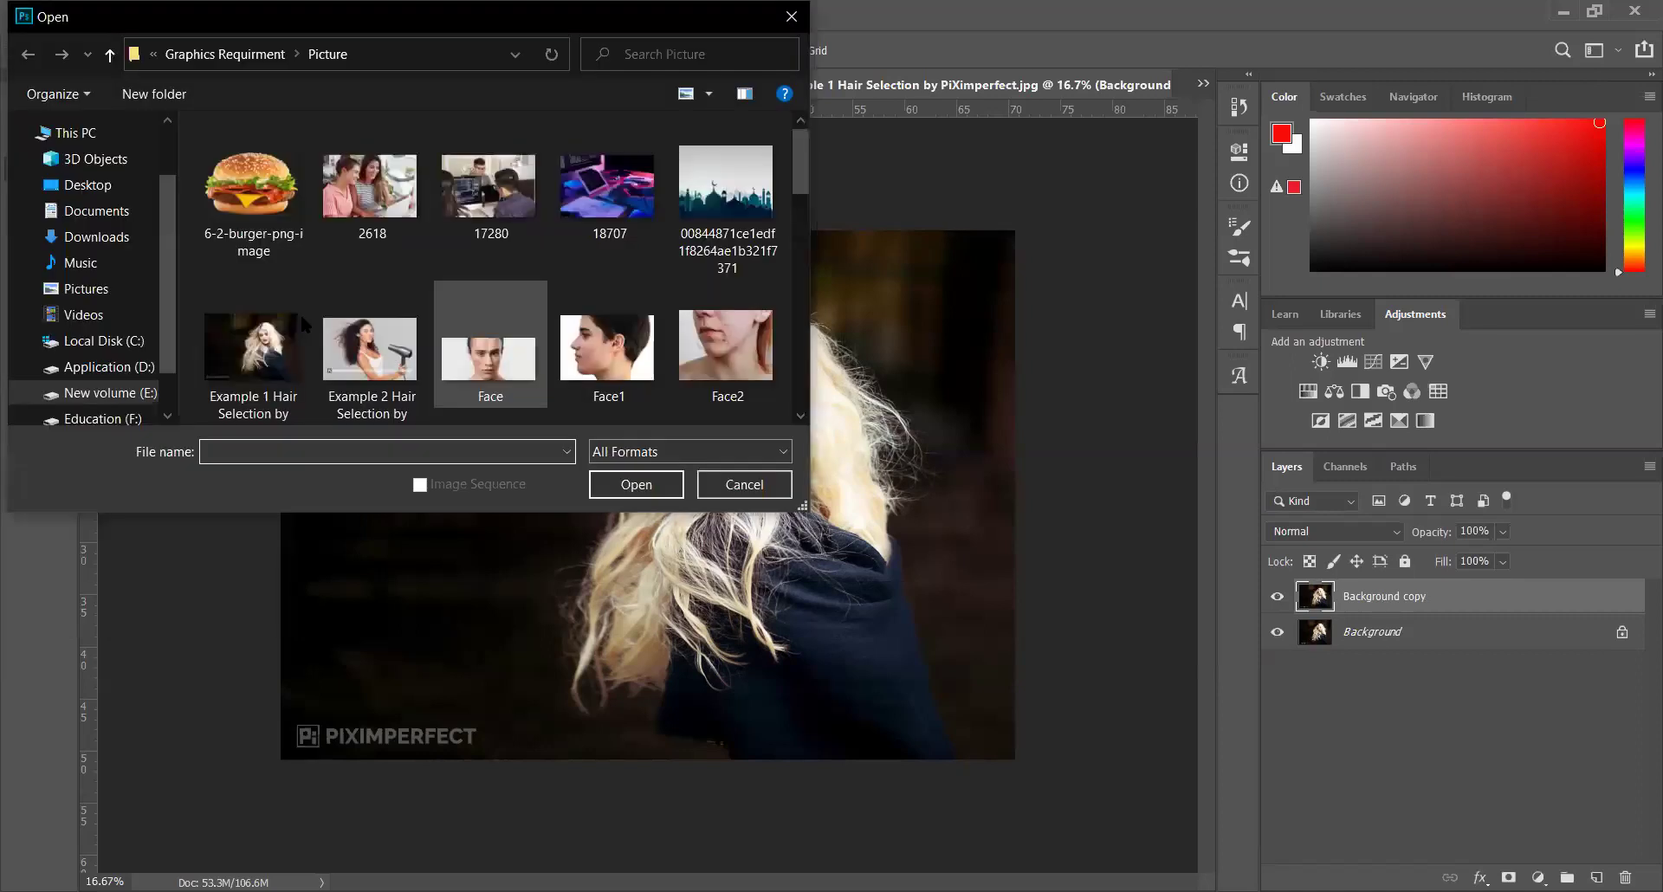
pyautogui.scroll(-5, 329, 260)
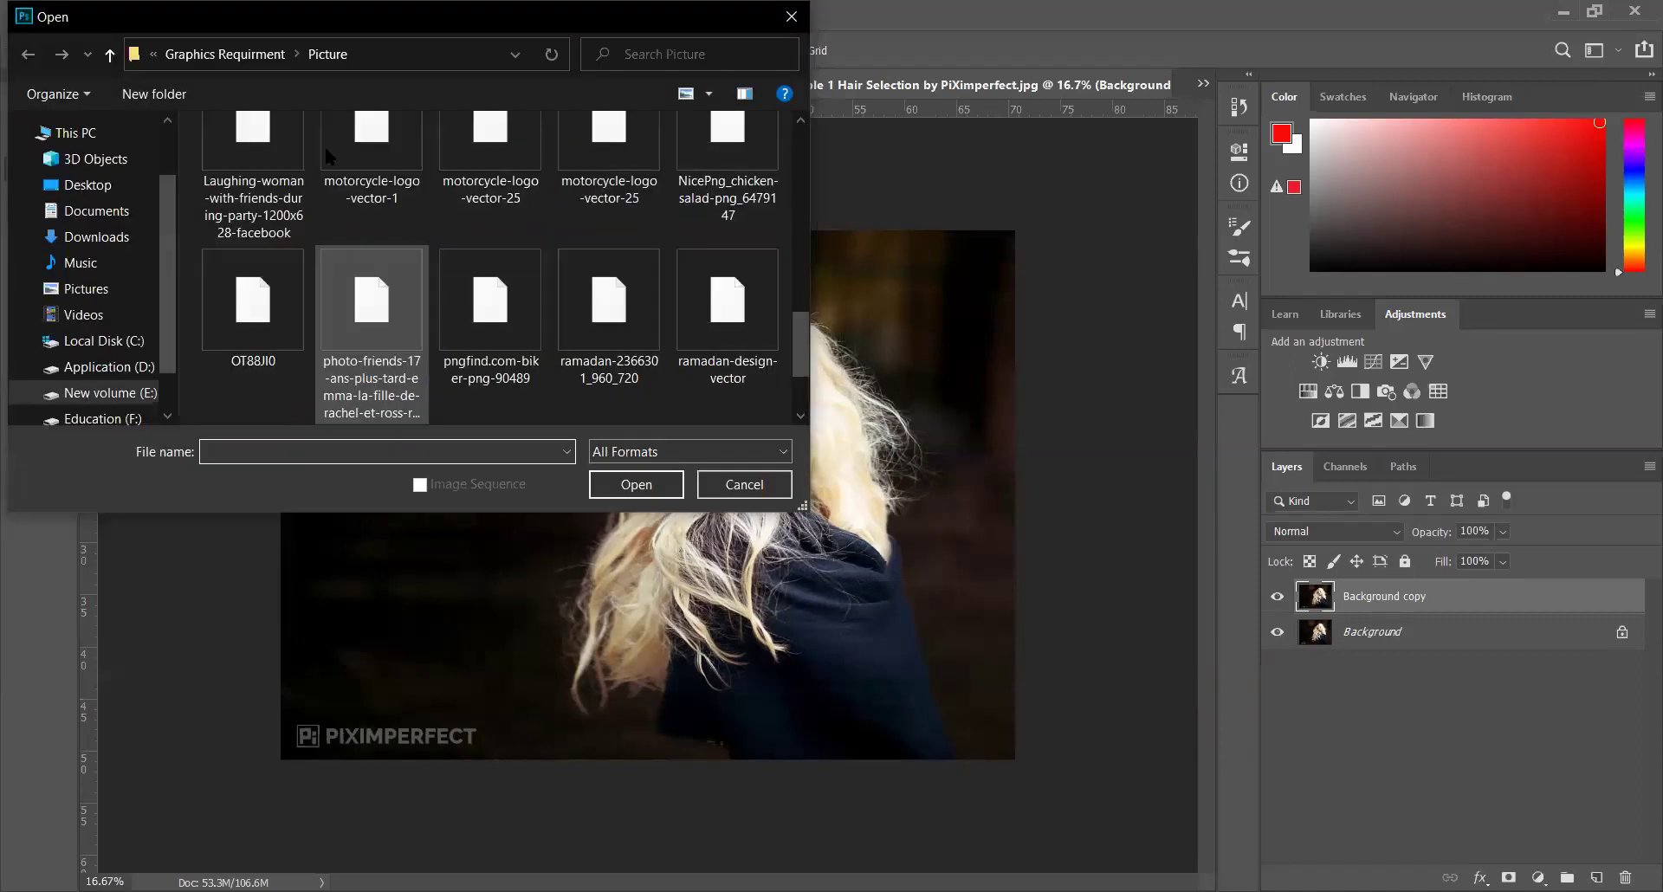
pyautogui.hotkey('alt', 'Up')
pyautogui.hotkey('alt', 'Up')
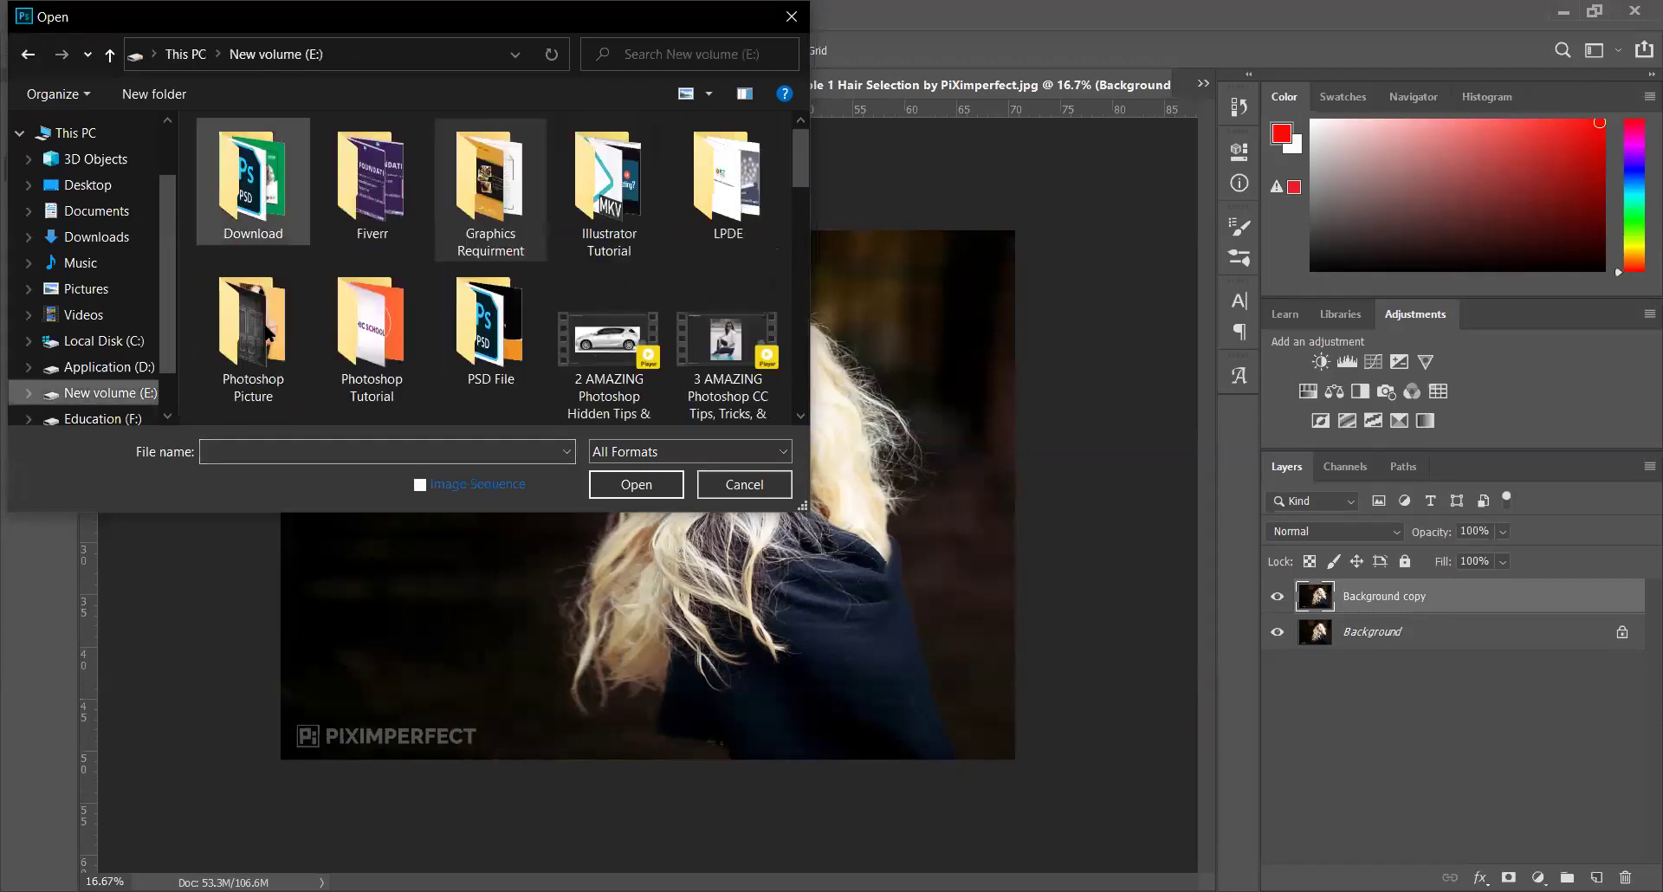
pyautogui.click(269, 340)
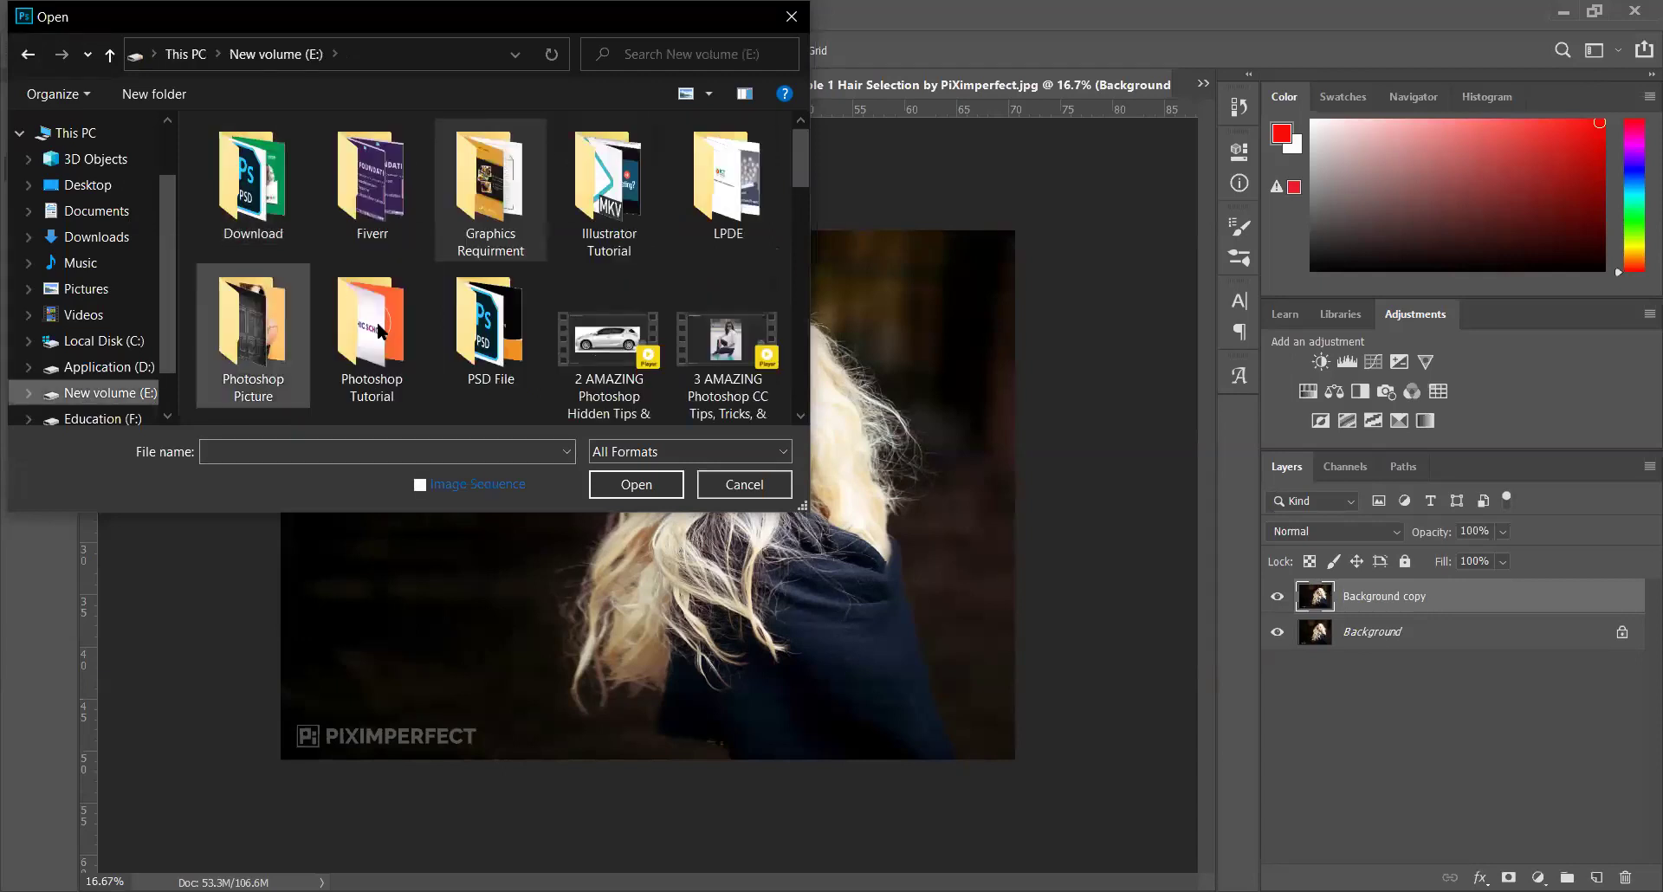
pyautogui.doubleClick(489, 204)
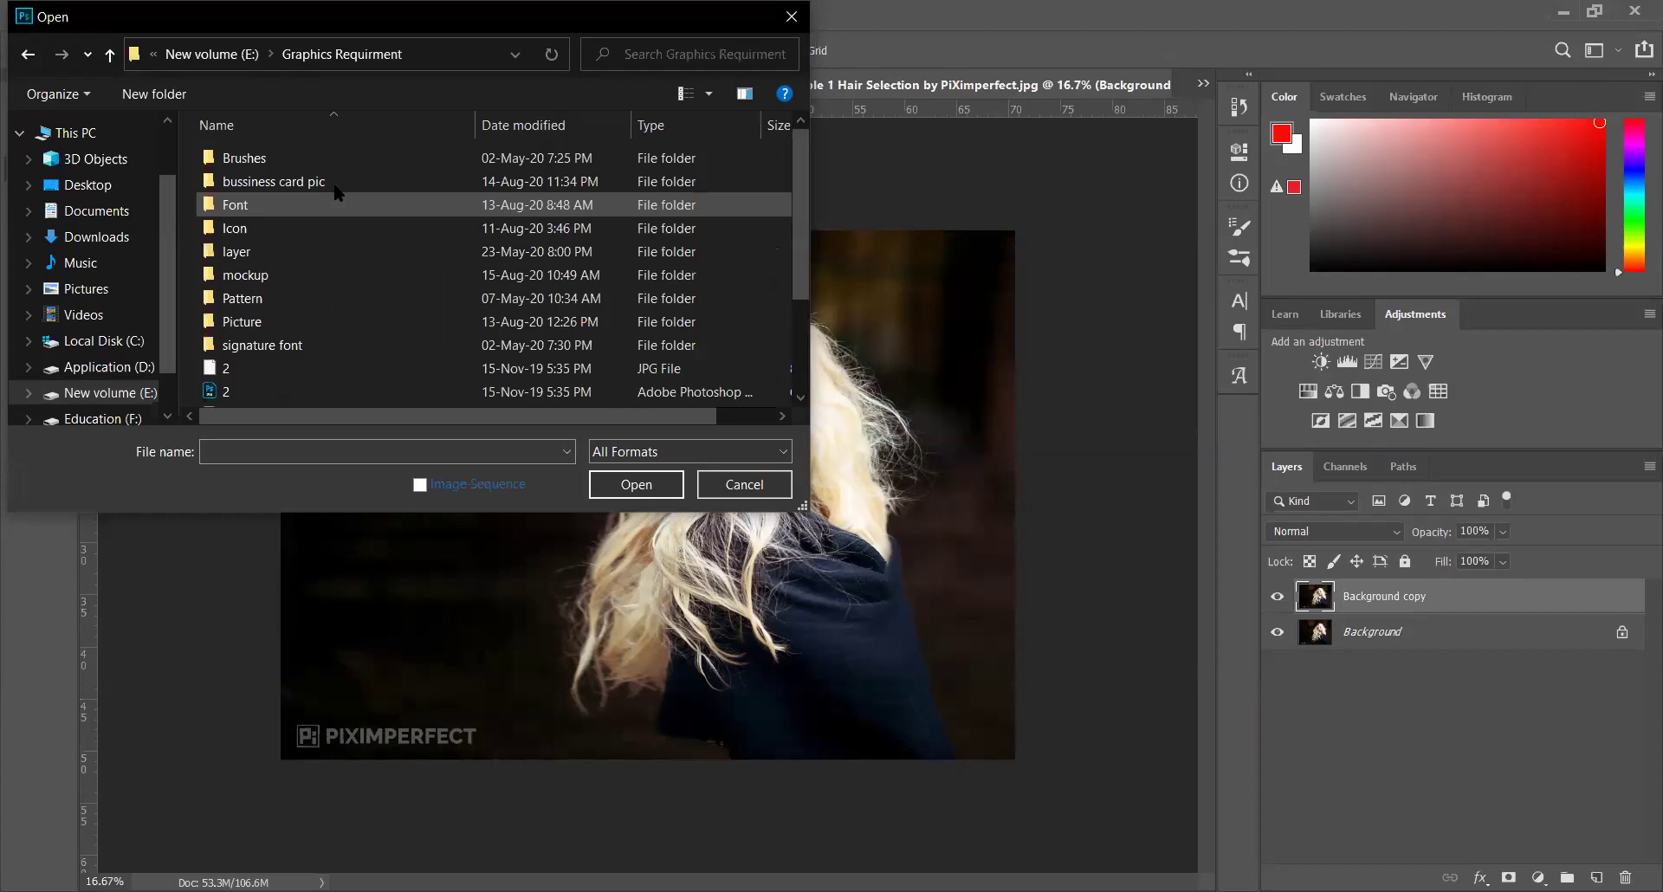
pyautogui.click(337, 183)
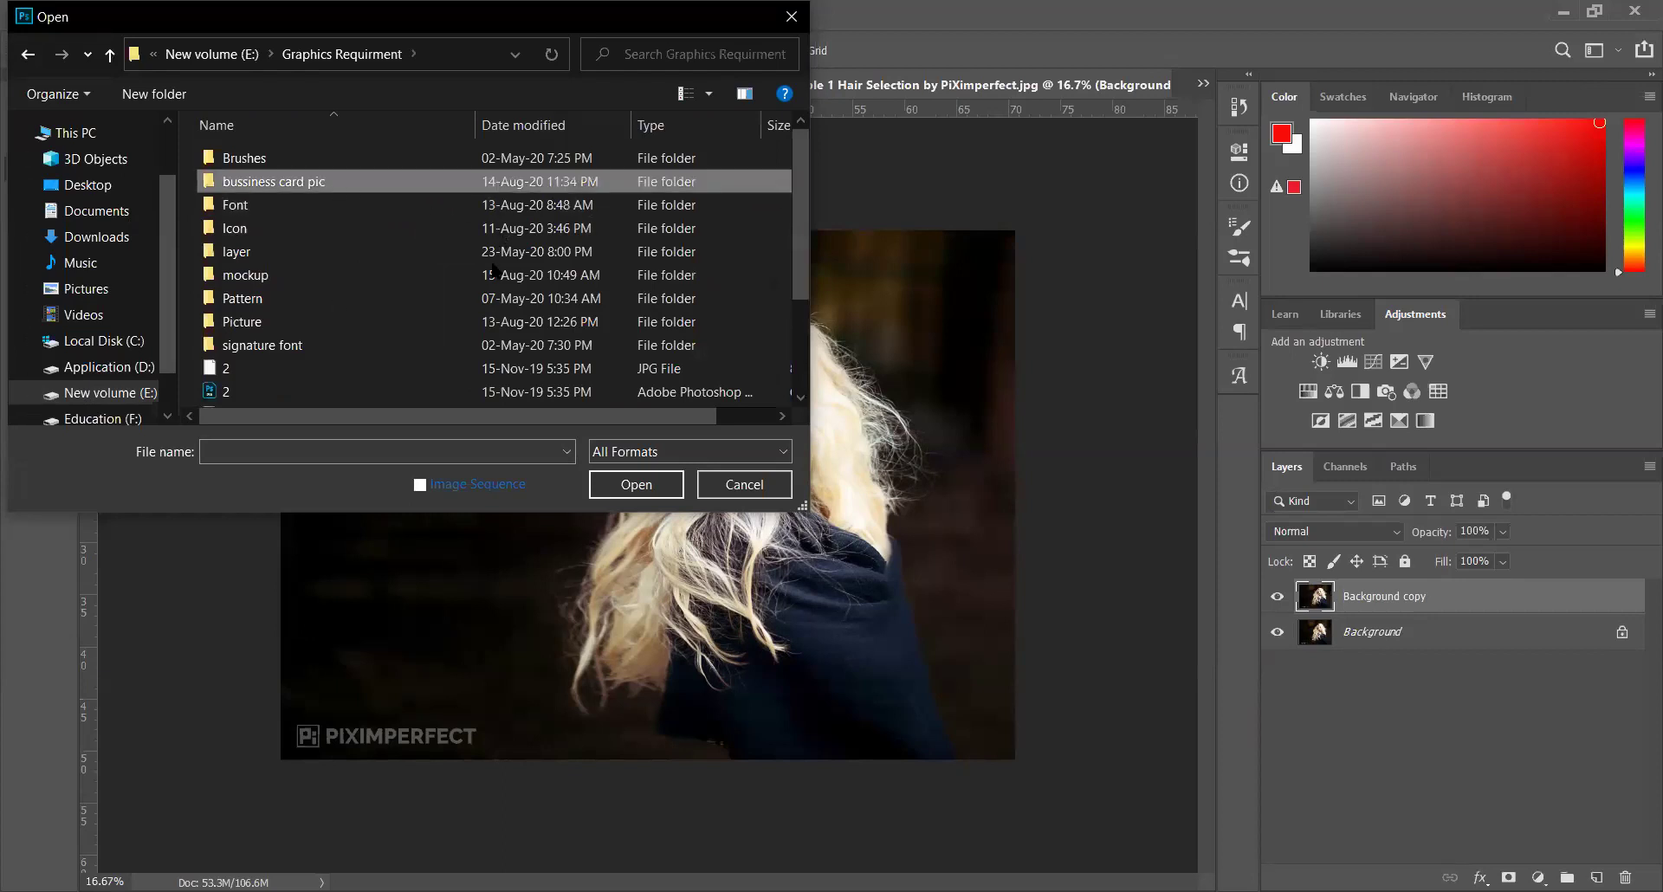
pyautogui.press('Return')
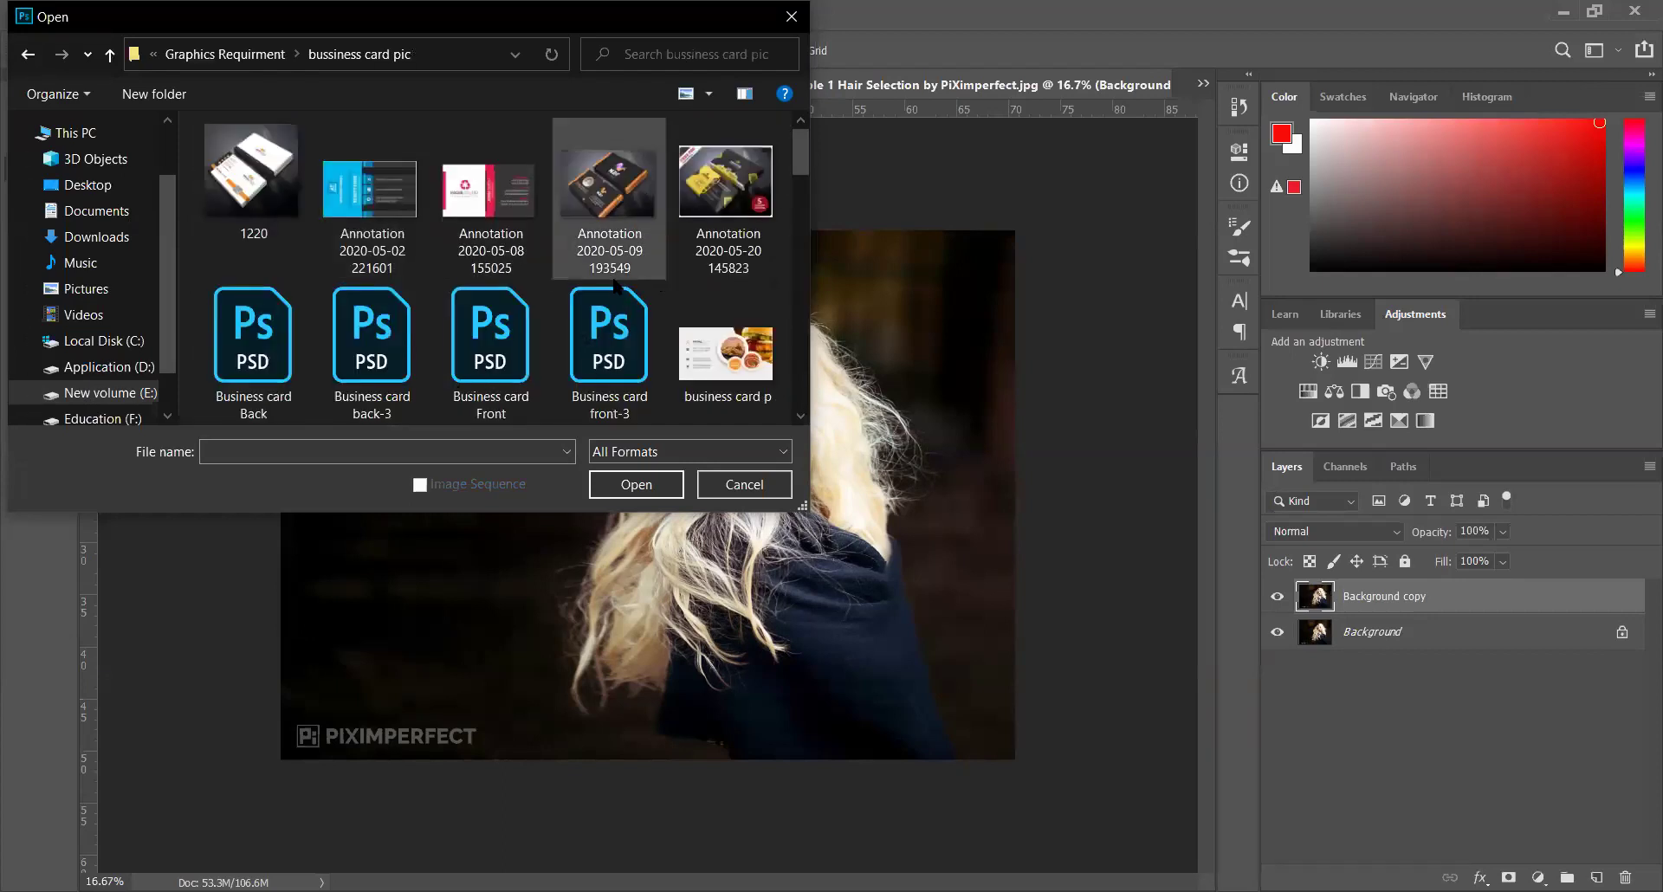
# Step: Open business_card_07_2x.jpg as a new document
pyautogui.scroll(-2, 479, 360)
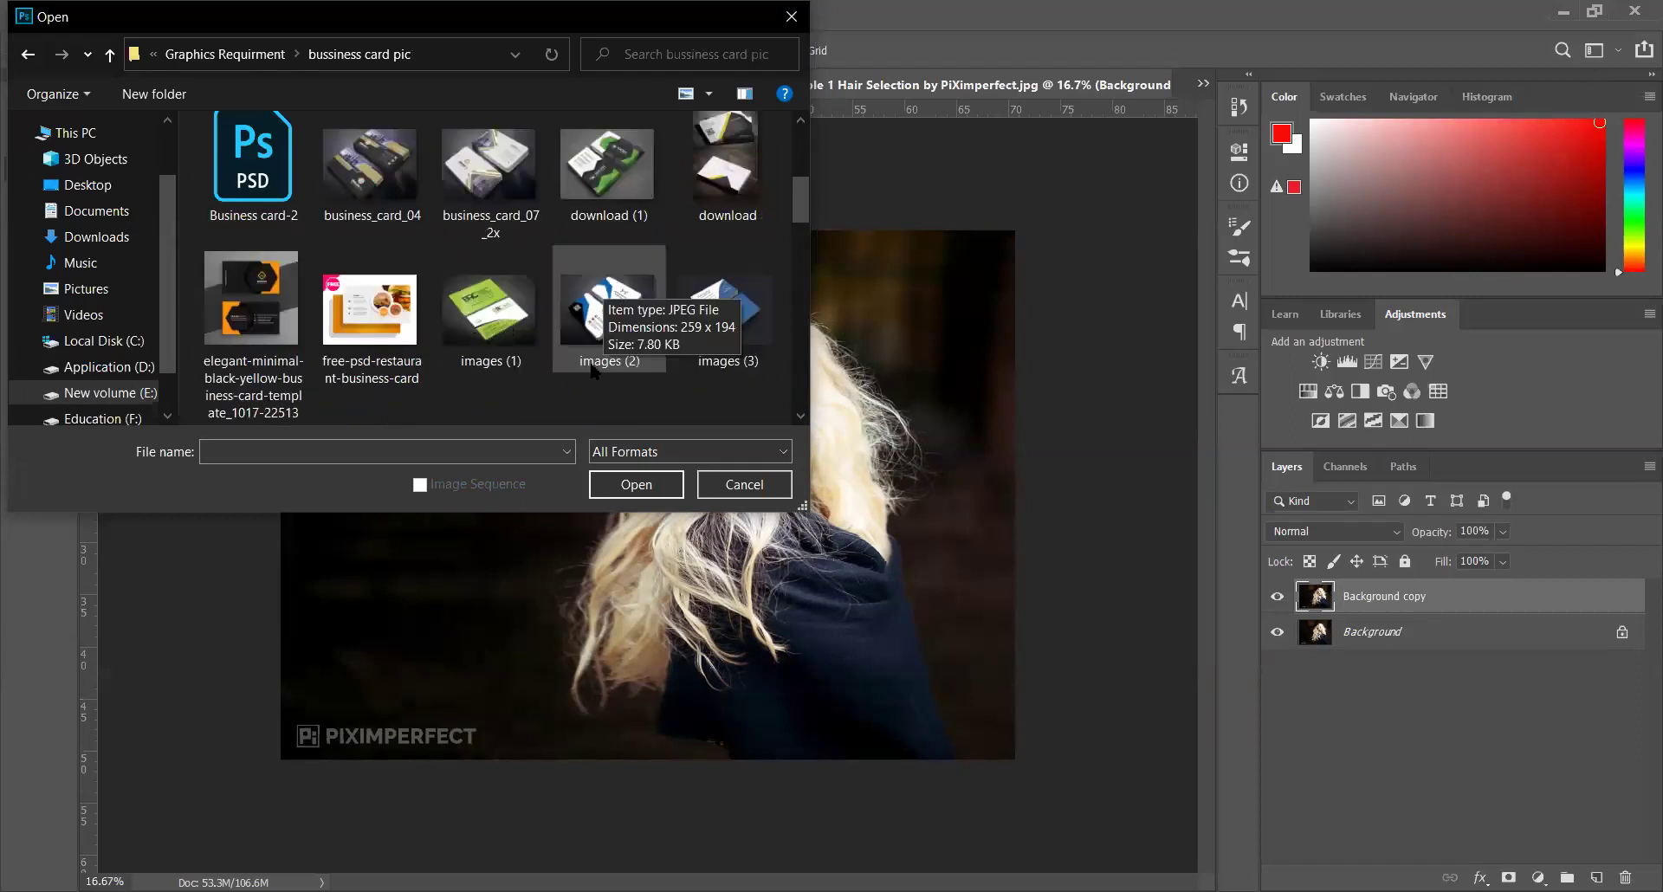
pyautogui.click(490, 312)
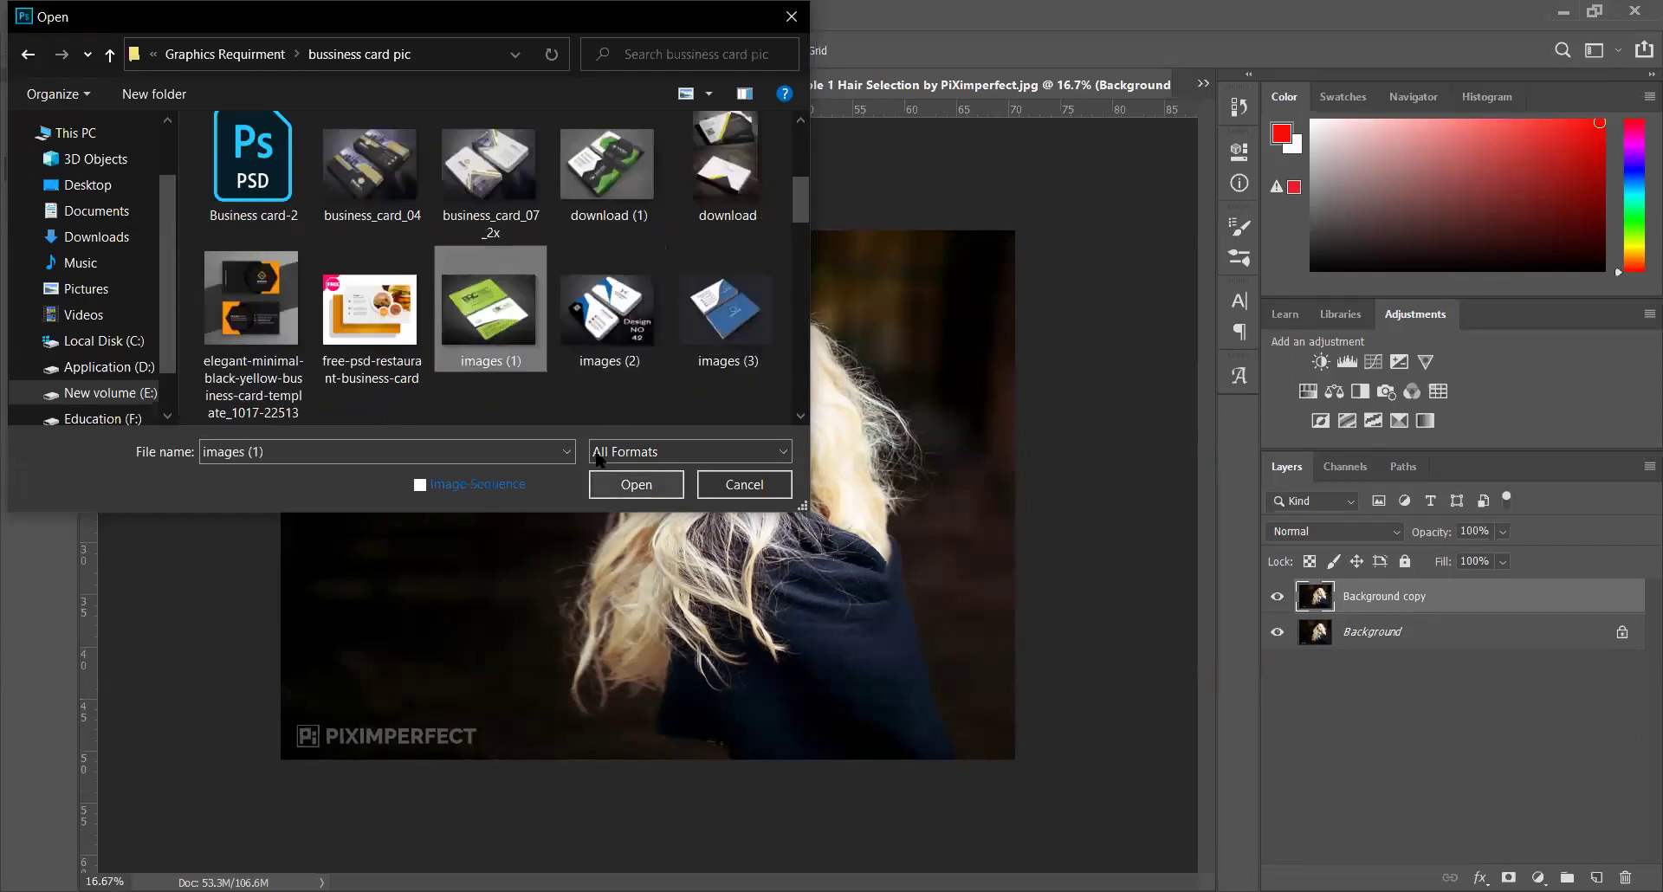
pyautogui.scroll(2, 491, 359)
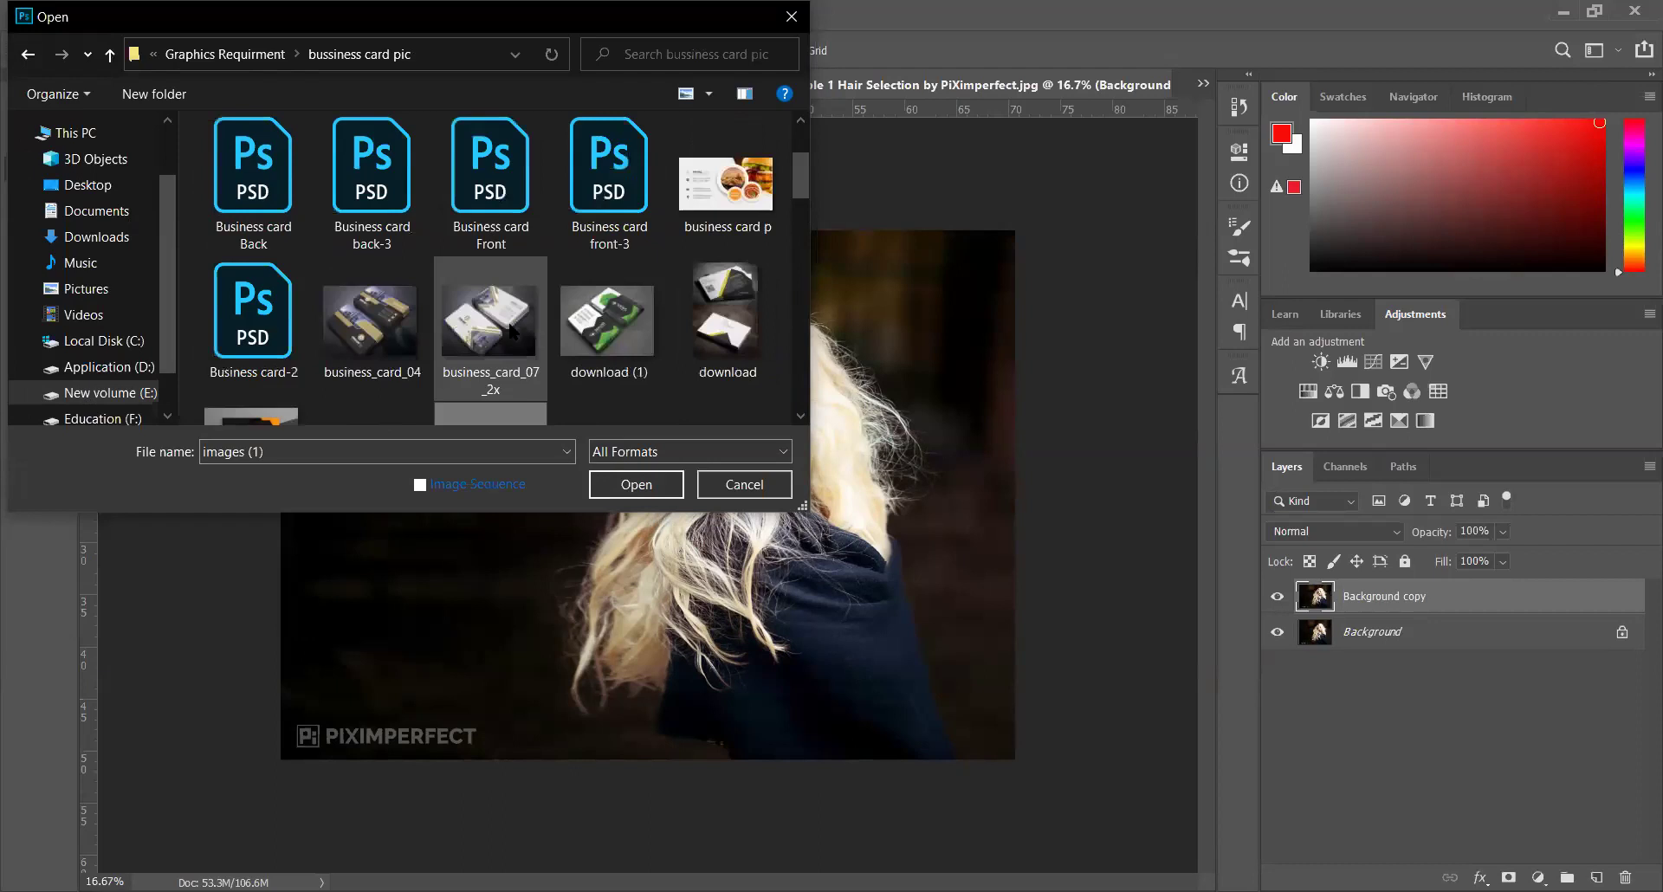
pyautogui.click(511, 338)
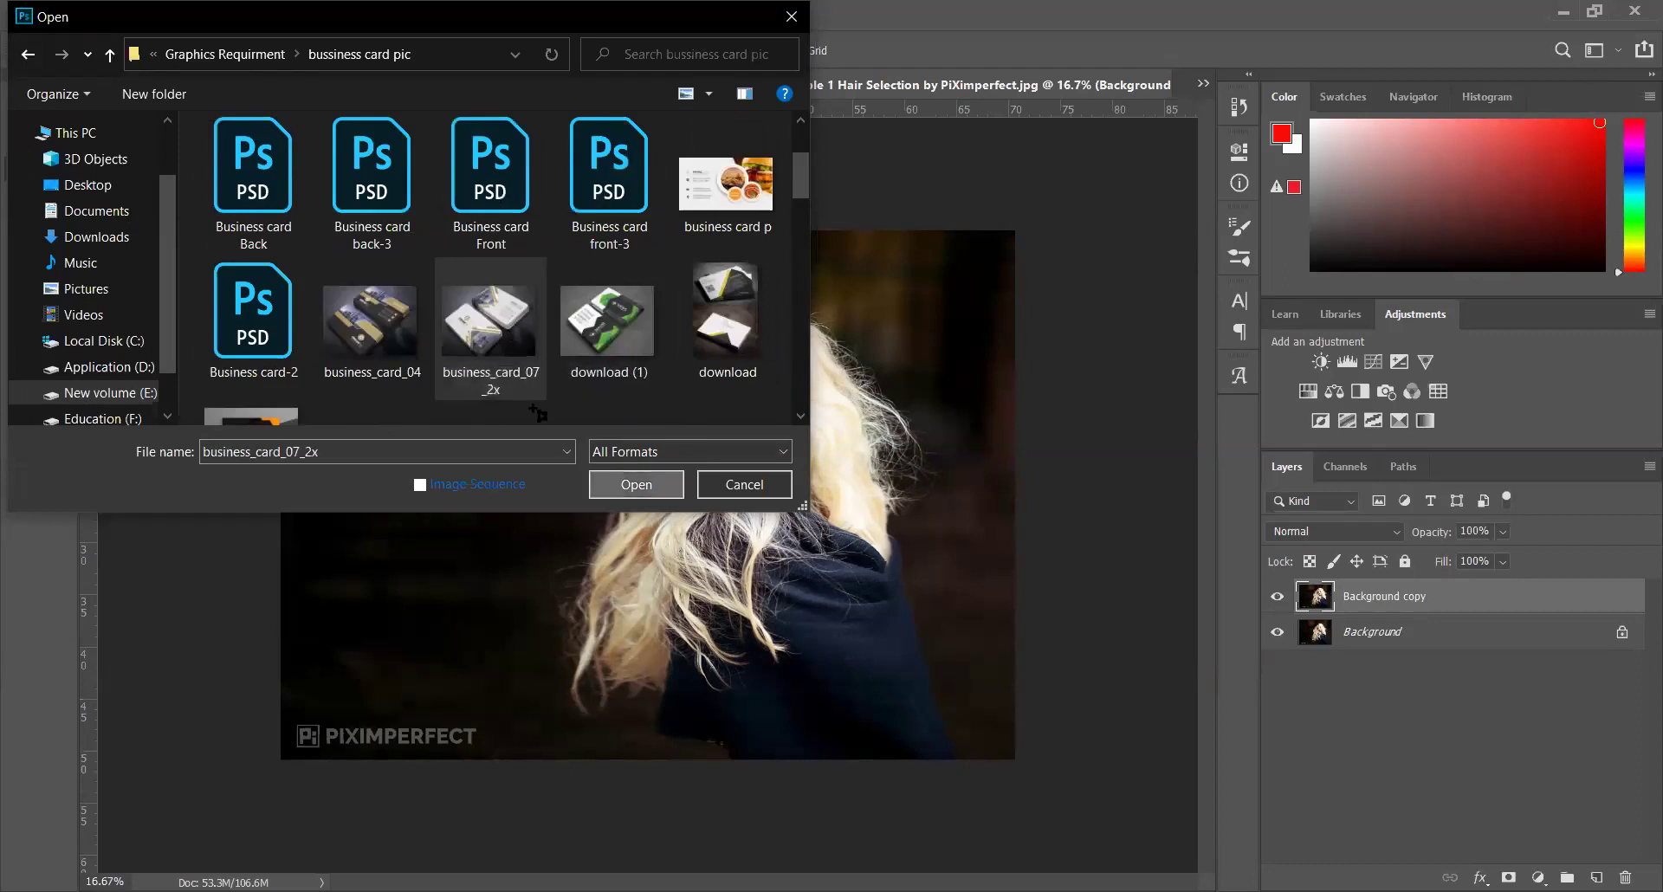
pyautogui.moveTo(537, 414); pyautogui.dragTo(809, 288)
pyautogui.press('Return')
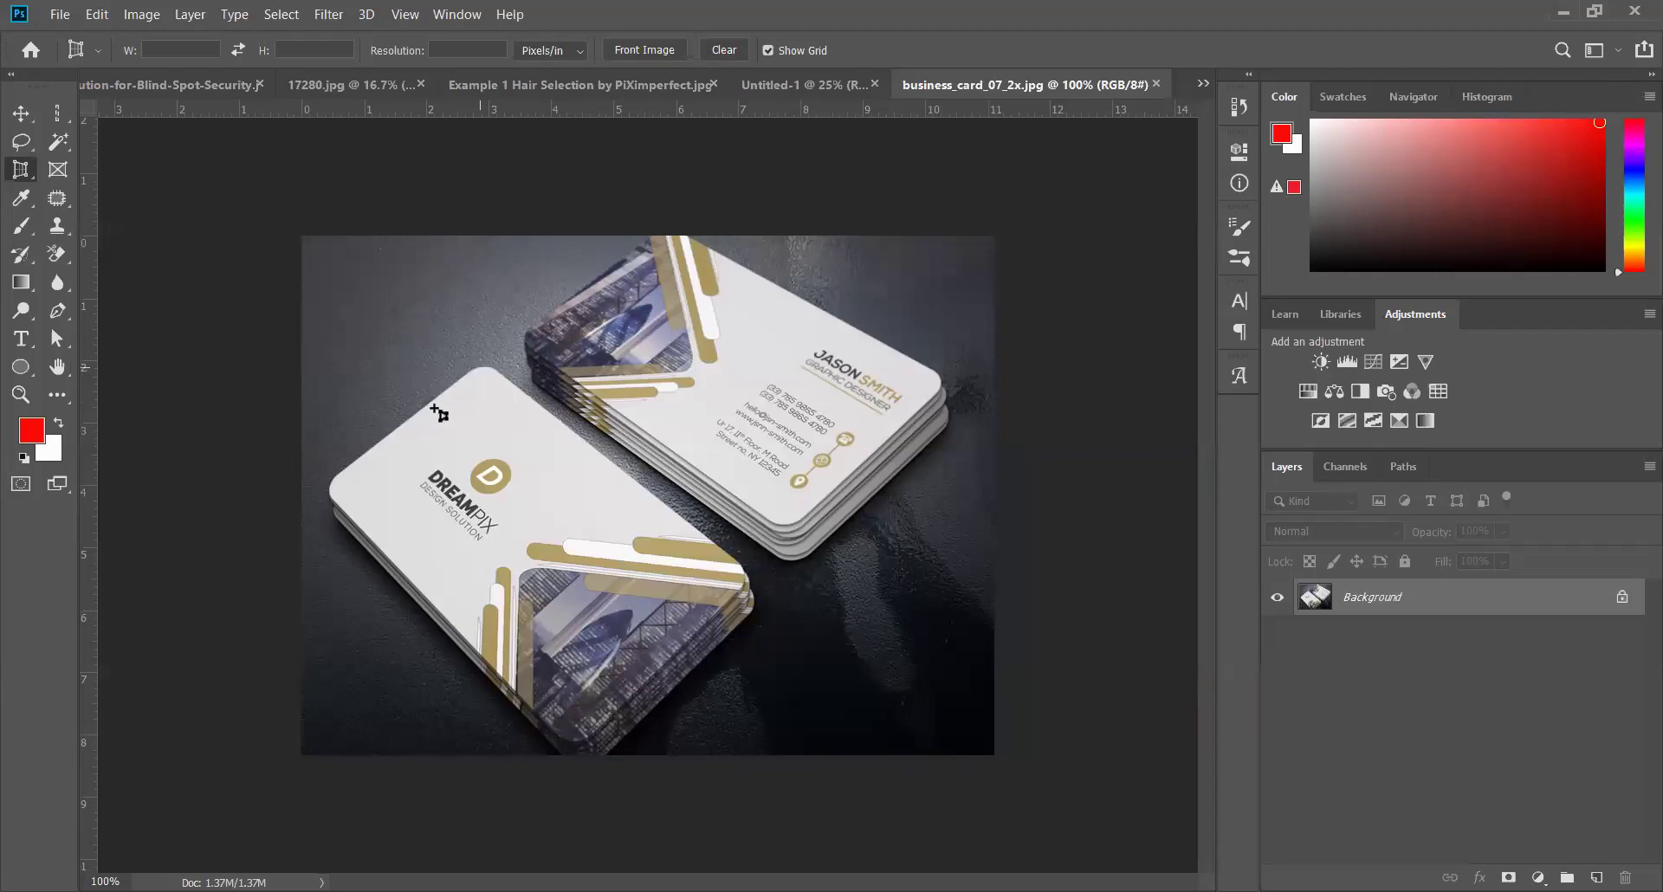
# Step: Outline the left DREAMPIX card's four corners with the Perspective Crop tool and commit it
pyautogui.click(328, 487)
pyautogui.click(368, 457)
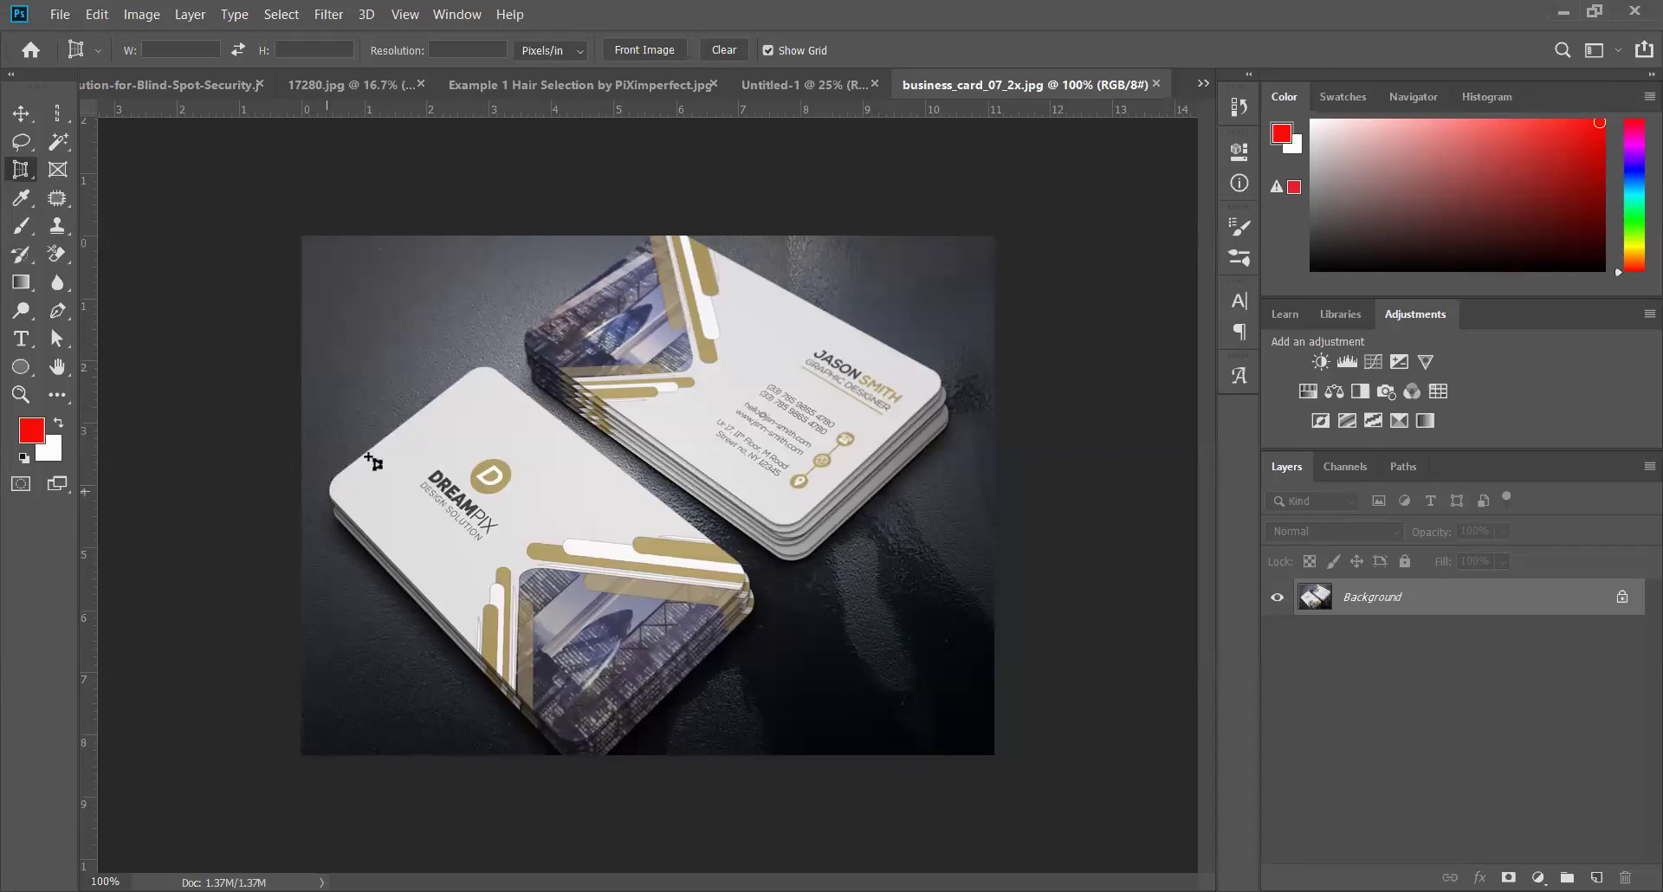
pyautogui.click(482, 367)
pyautogui.click(742, 567)
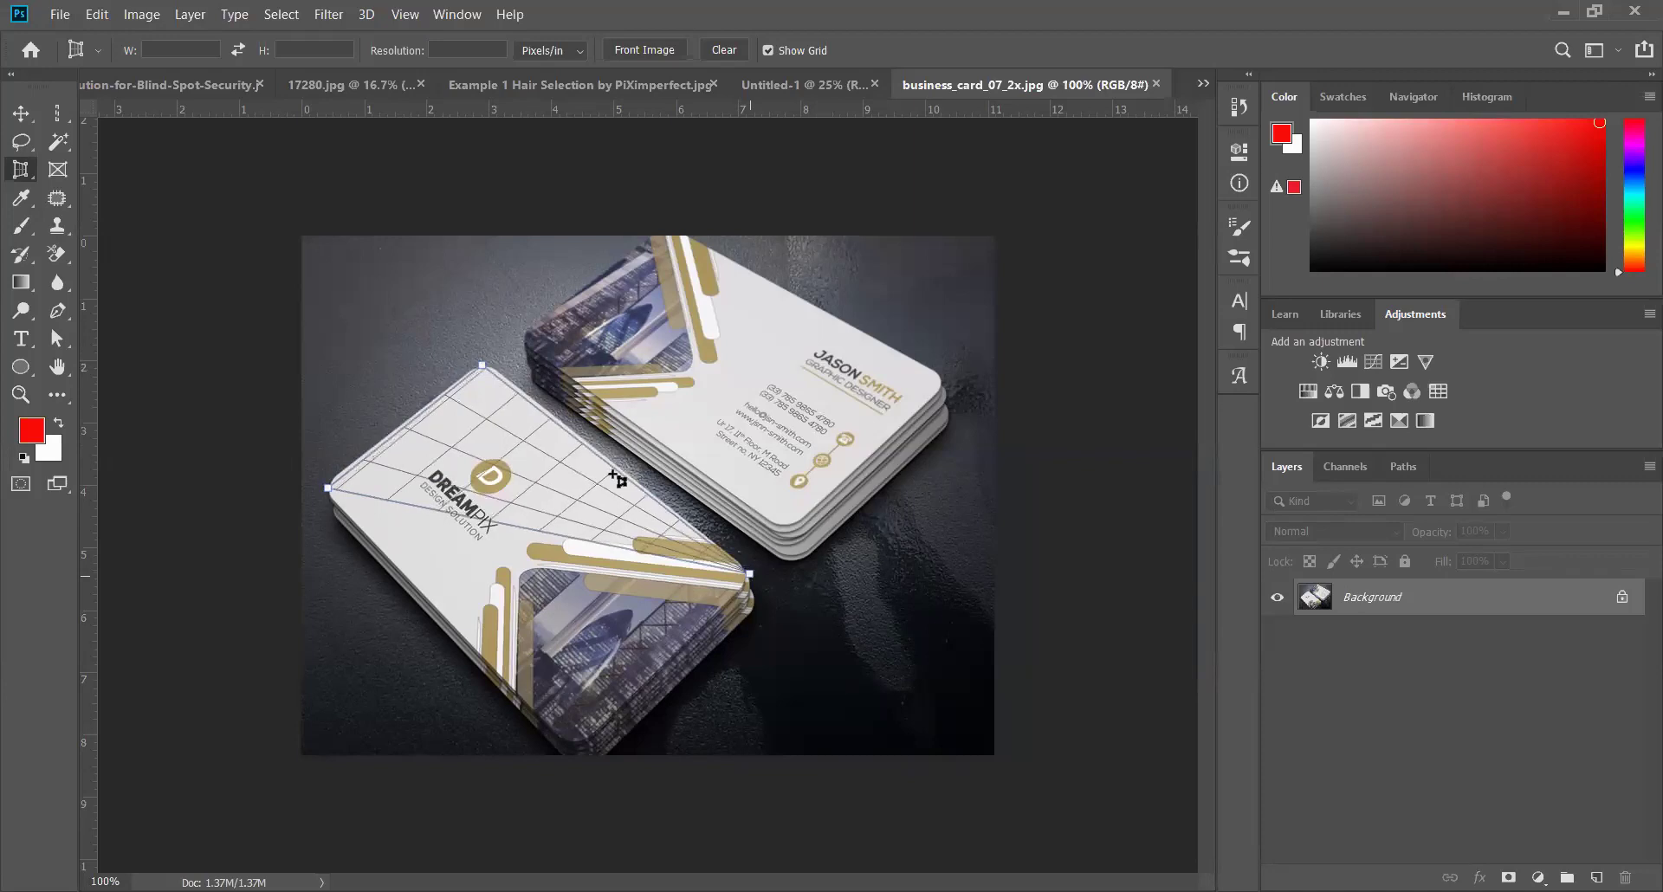
pyautogui.click(709, 636)
pyautogui.moveTo(708, 636); pyautogui.dragTo(574, 745)
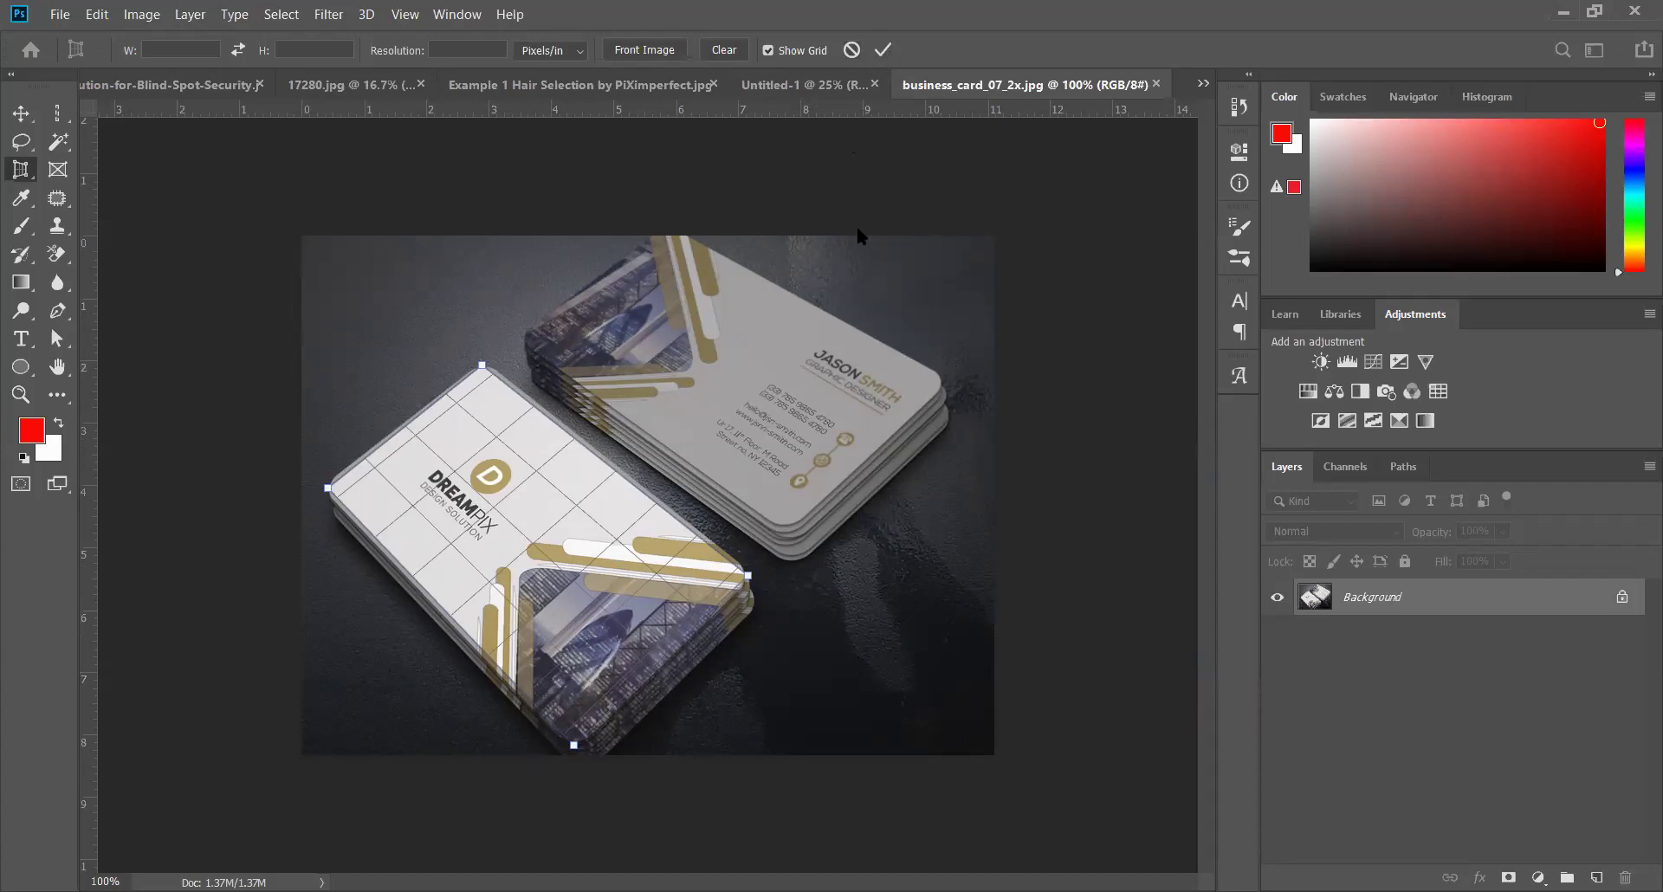
pyautogui.press('Return')
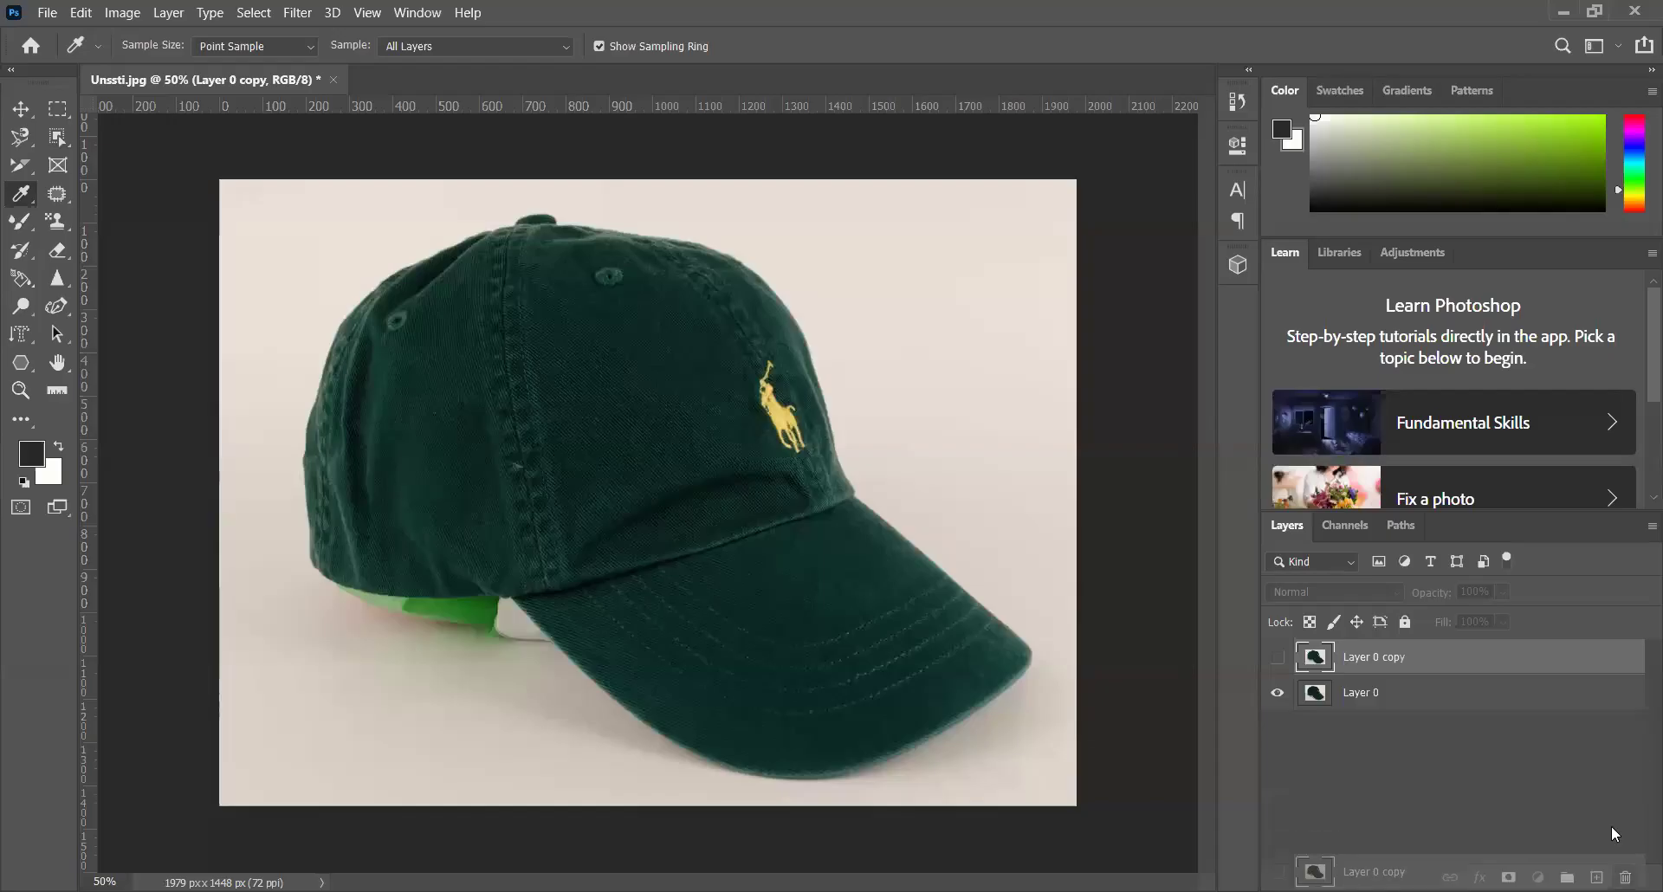
pyautogui.press('Delete')
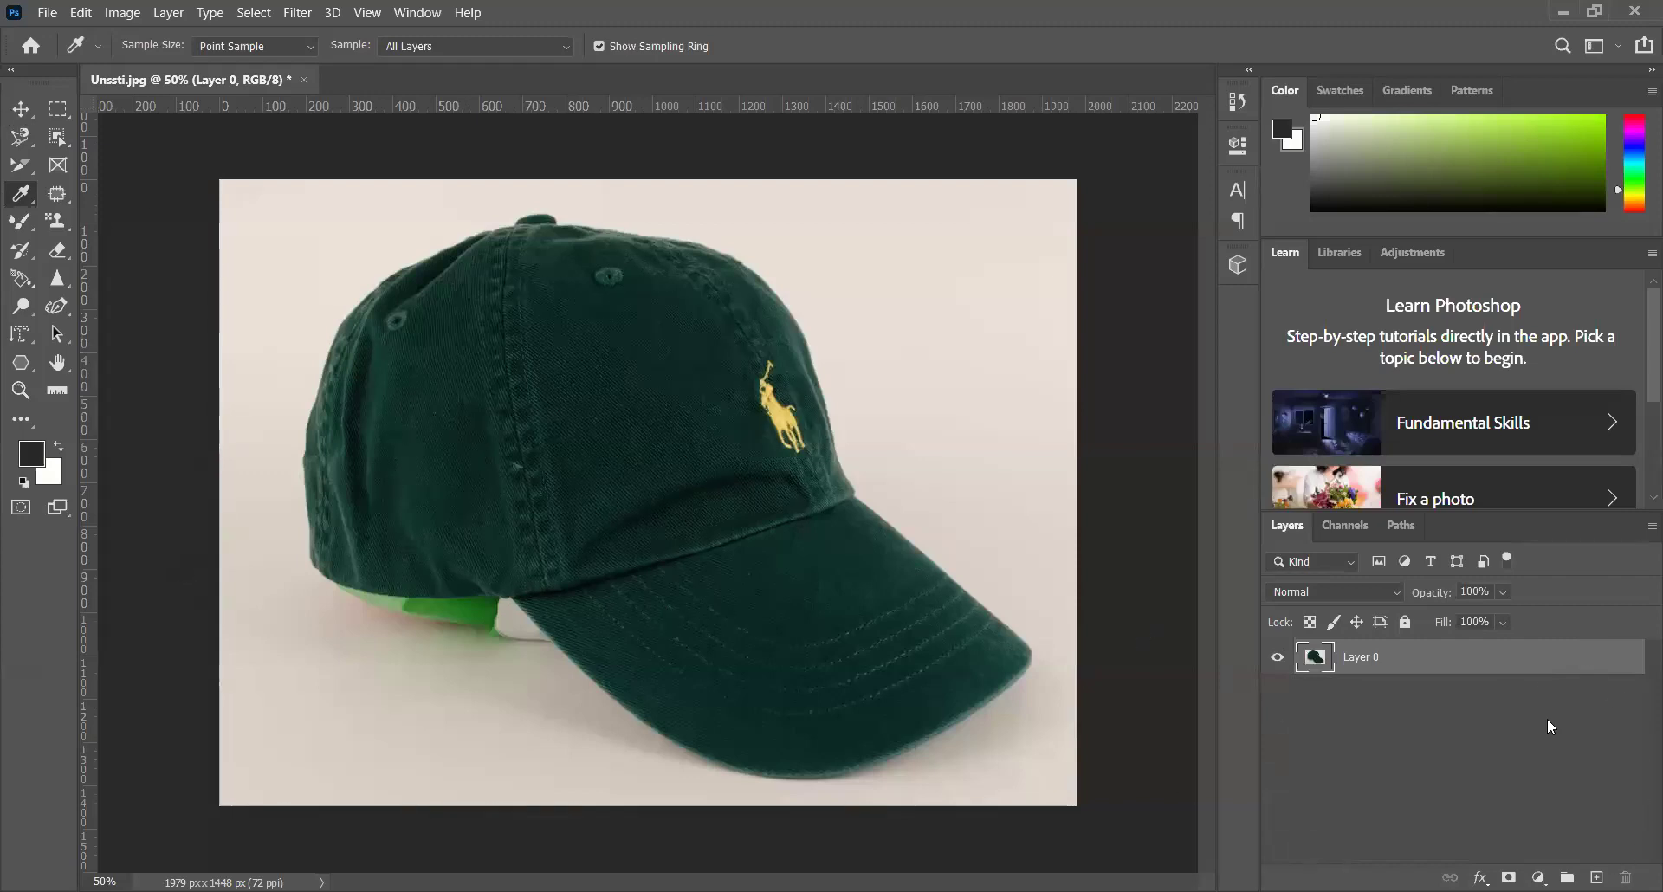
pyautogui.press('v')
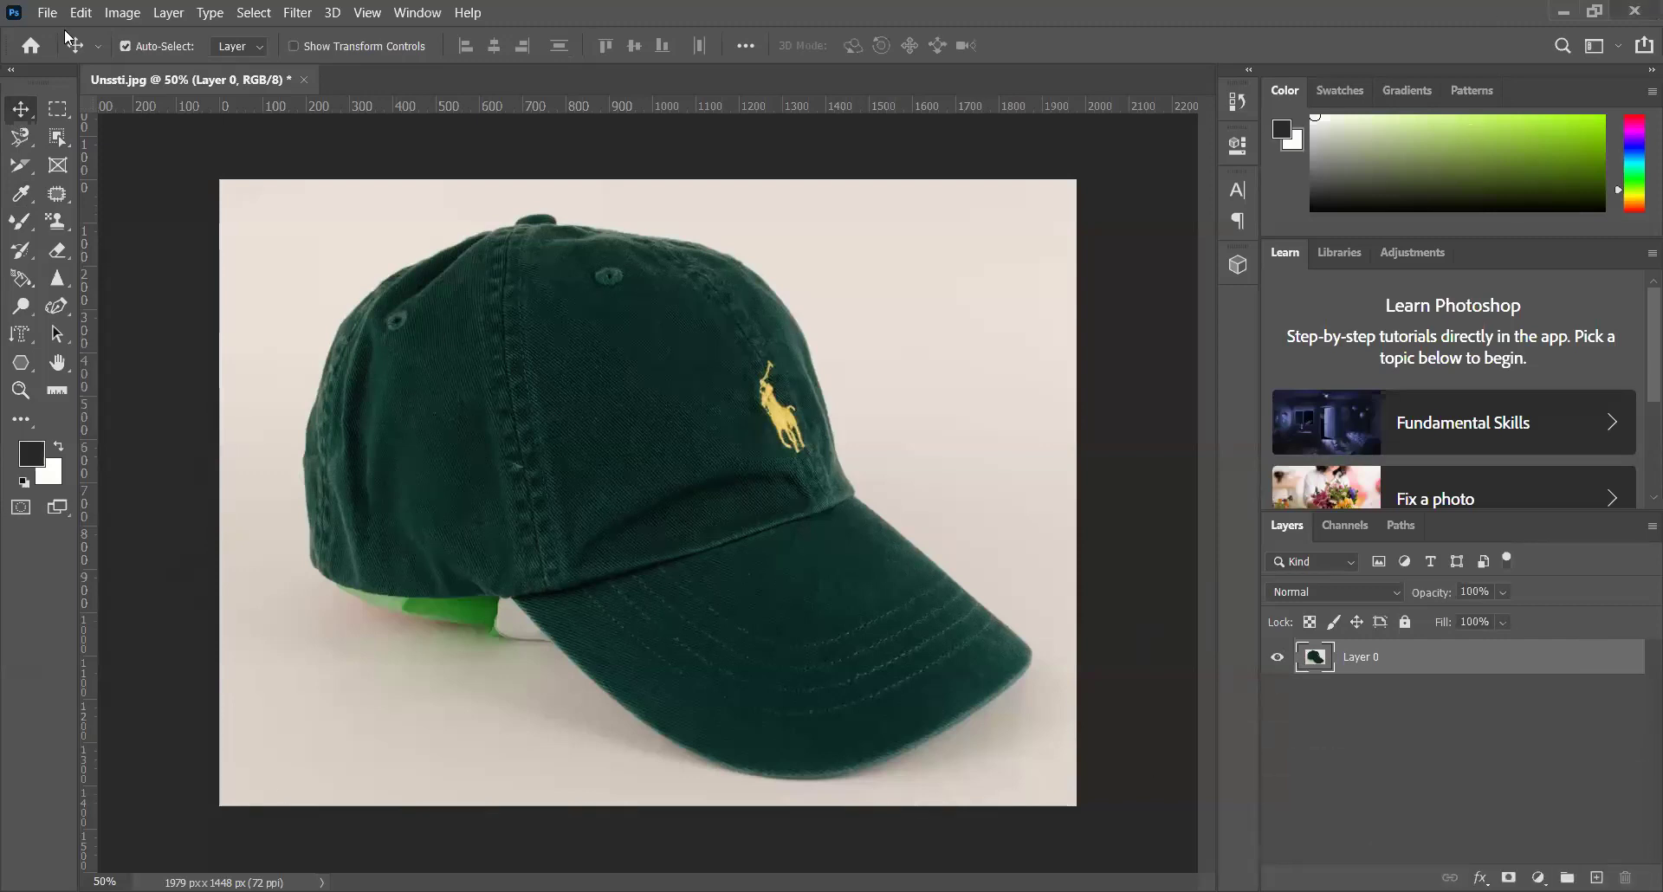
pyautogui.click(47, 12)
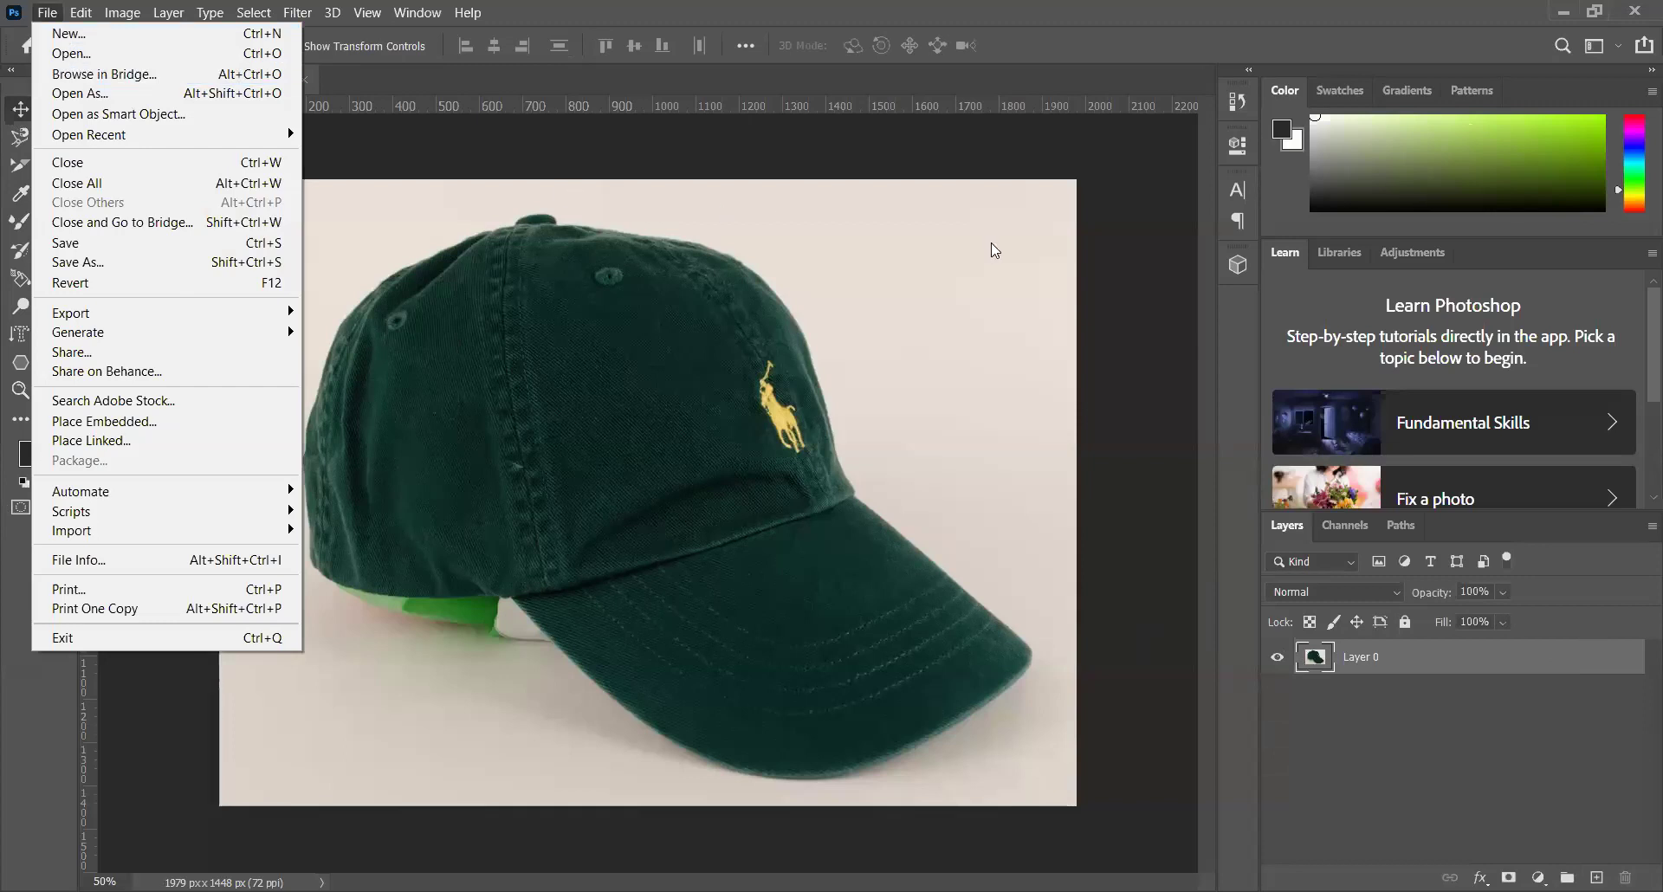
pyautogui.click(1039, 237)
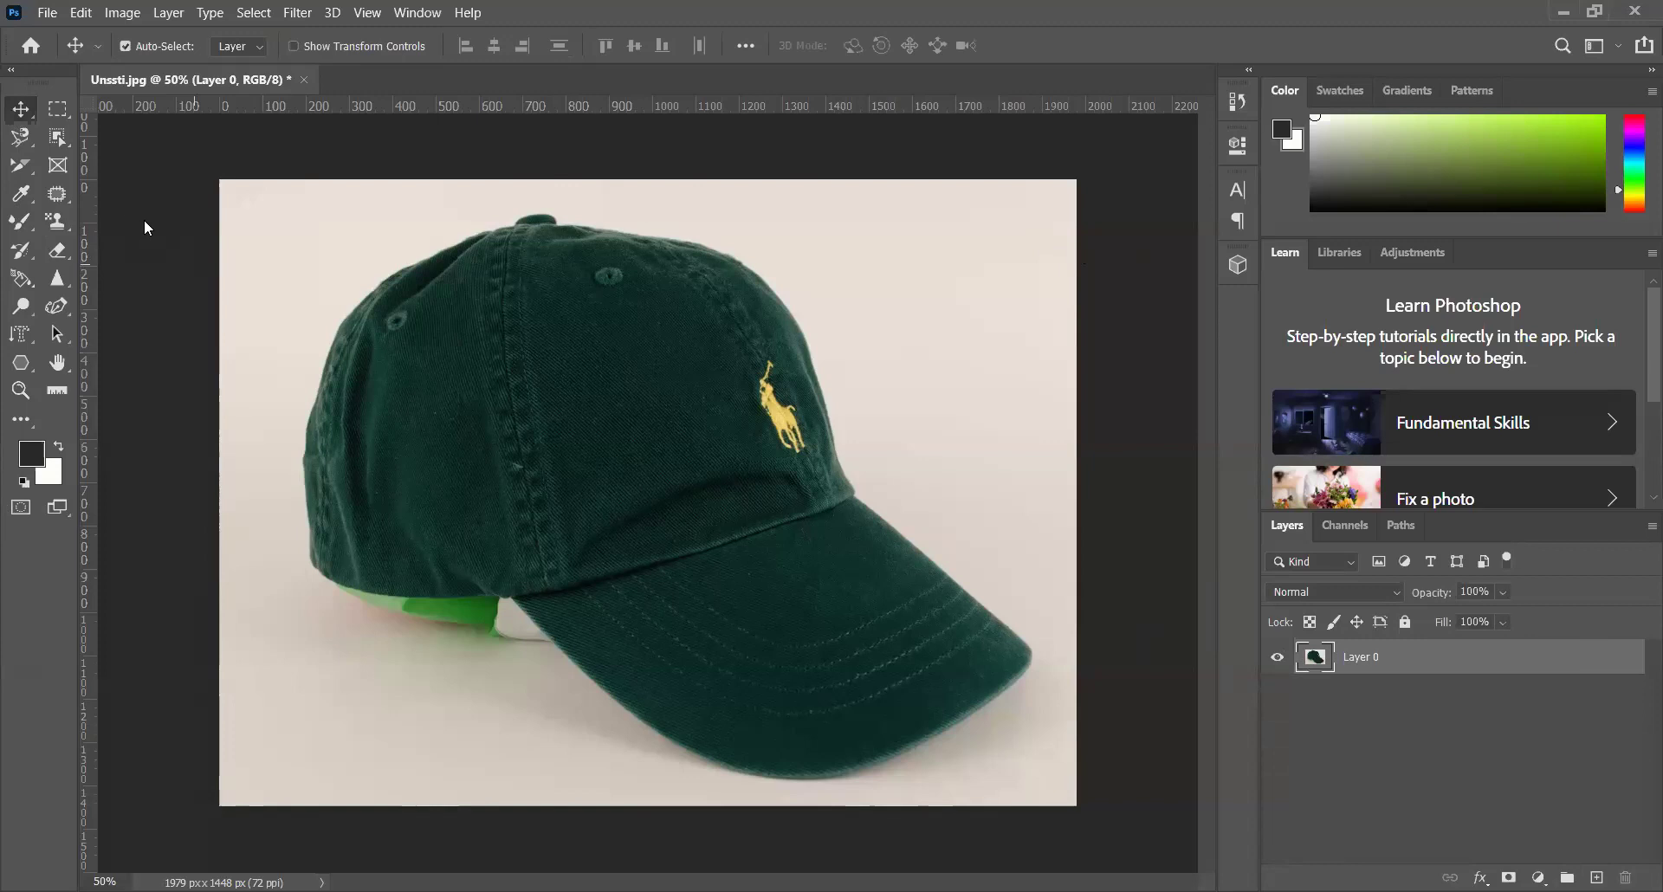
pyautogui.click(57, 221)
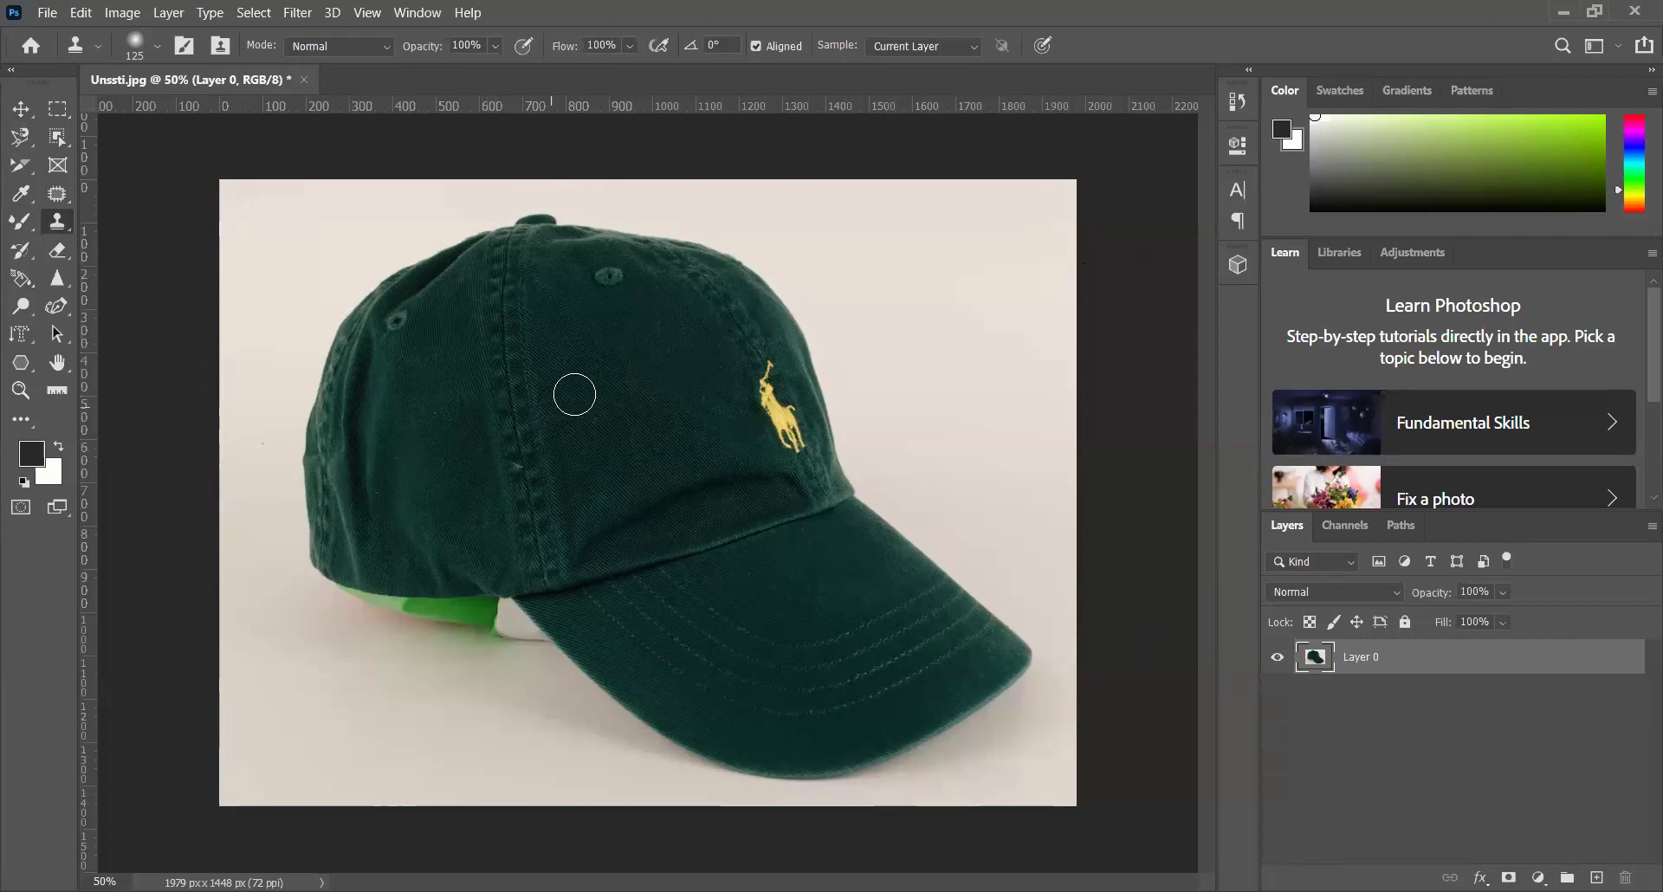
pyautogui.rightClick(57, 223)
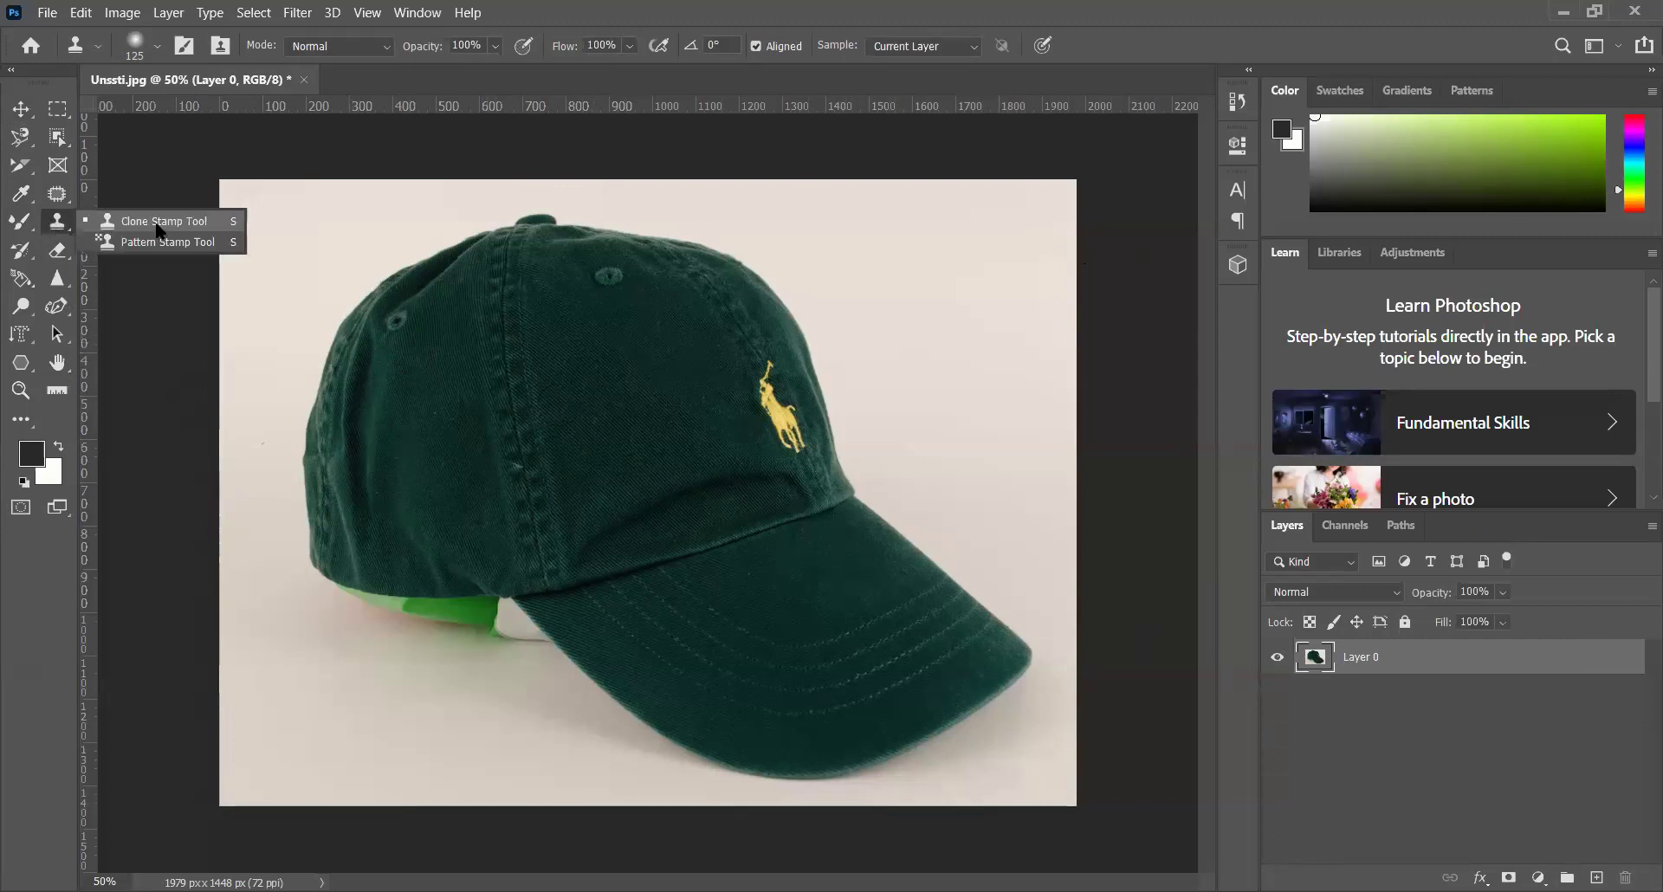
pyautogui.click(158, 225)
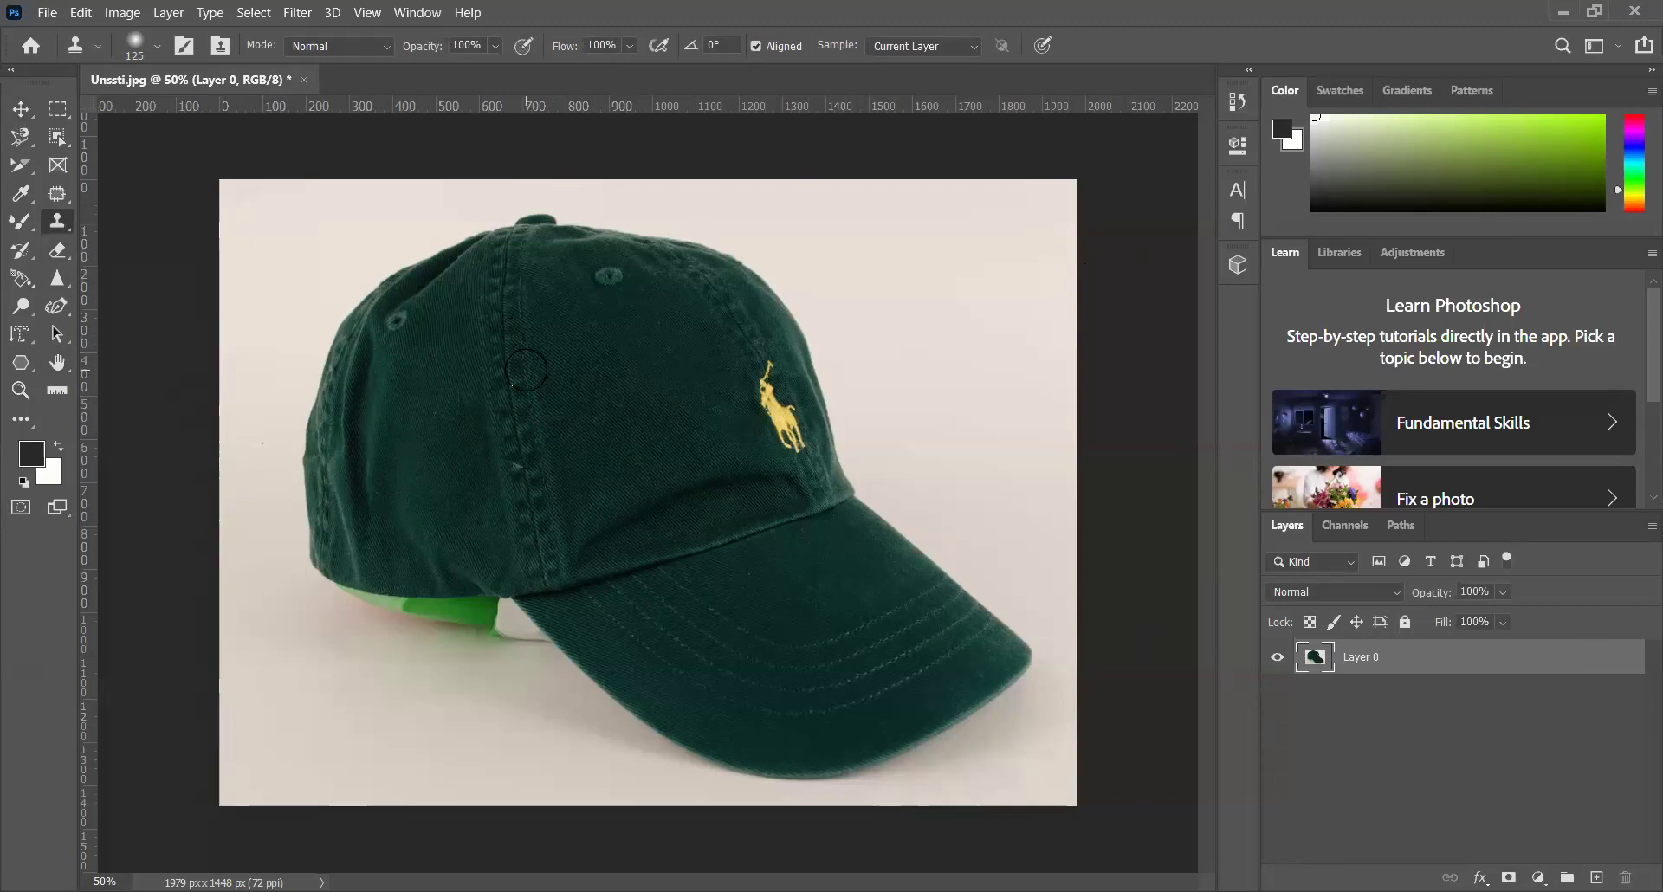
pyautogui.press('[')
pyautogui.press('[')
pyautogui.press(']')
pyautogui.press(']')
pyautogui.press(']')
pyautogui.press('[')
pyautogui.keyDown('alt'); pyautogui.click(520, 344); pyautogui.keyUp('alt')
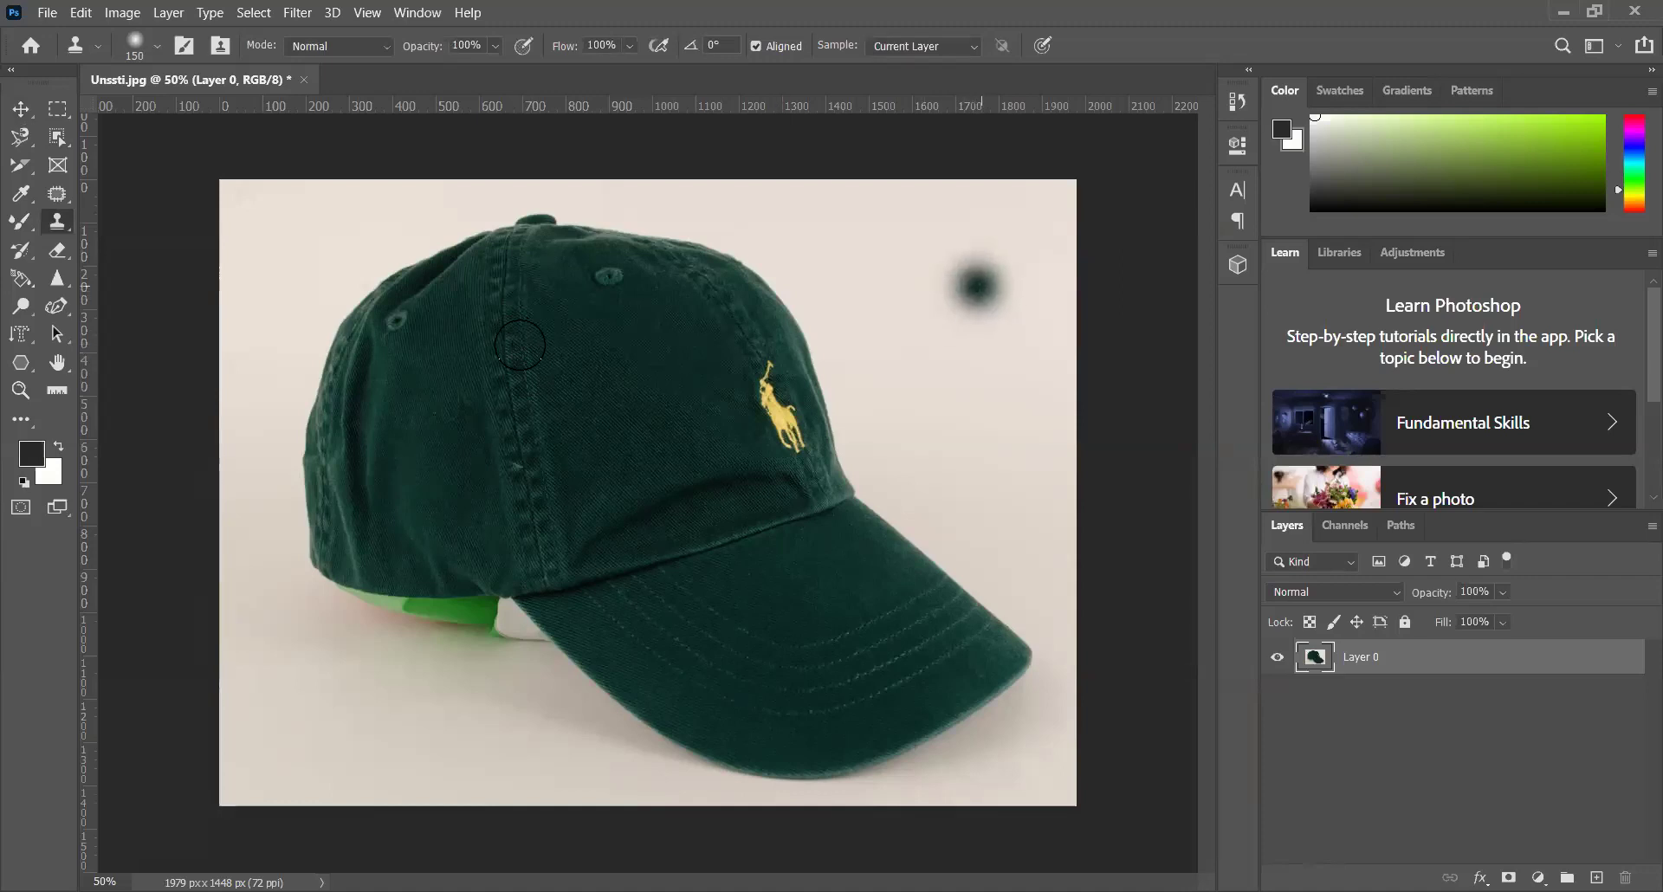
pyautogui.moveTo(986, 284)
pyautogui.mouseDown()
pyautogui.moveTo(992, 347)
pyautogui.moveTo(988, 284)
pyautogui.moveTo(1014, 346)
pyautogui.moveTo(944, 286)
pyautogui.moveTo(919, 355)
pyautogui.moveTo(958, 283)
pyautogui.moveTo(901, 321)
pyautogui.moveTo(862, 220)
pyautogui.moveTo(990, 230)
pyautogui.moveTo(927, 208)
pyautogui.moveTo(1022, 195)
pyautogui.moveTo(1048, 286)
pyautogui.moveTo(987, 234)
pyautogui.moveTo(909, 252)
pyautogui.moveTo(866, 347)
pyautogui.moveTo(935, 399)
pyautogui.moveTo(860, 276)
pyautogui.mouseUp()
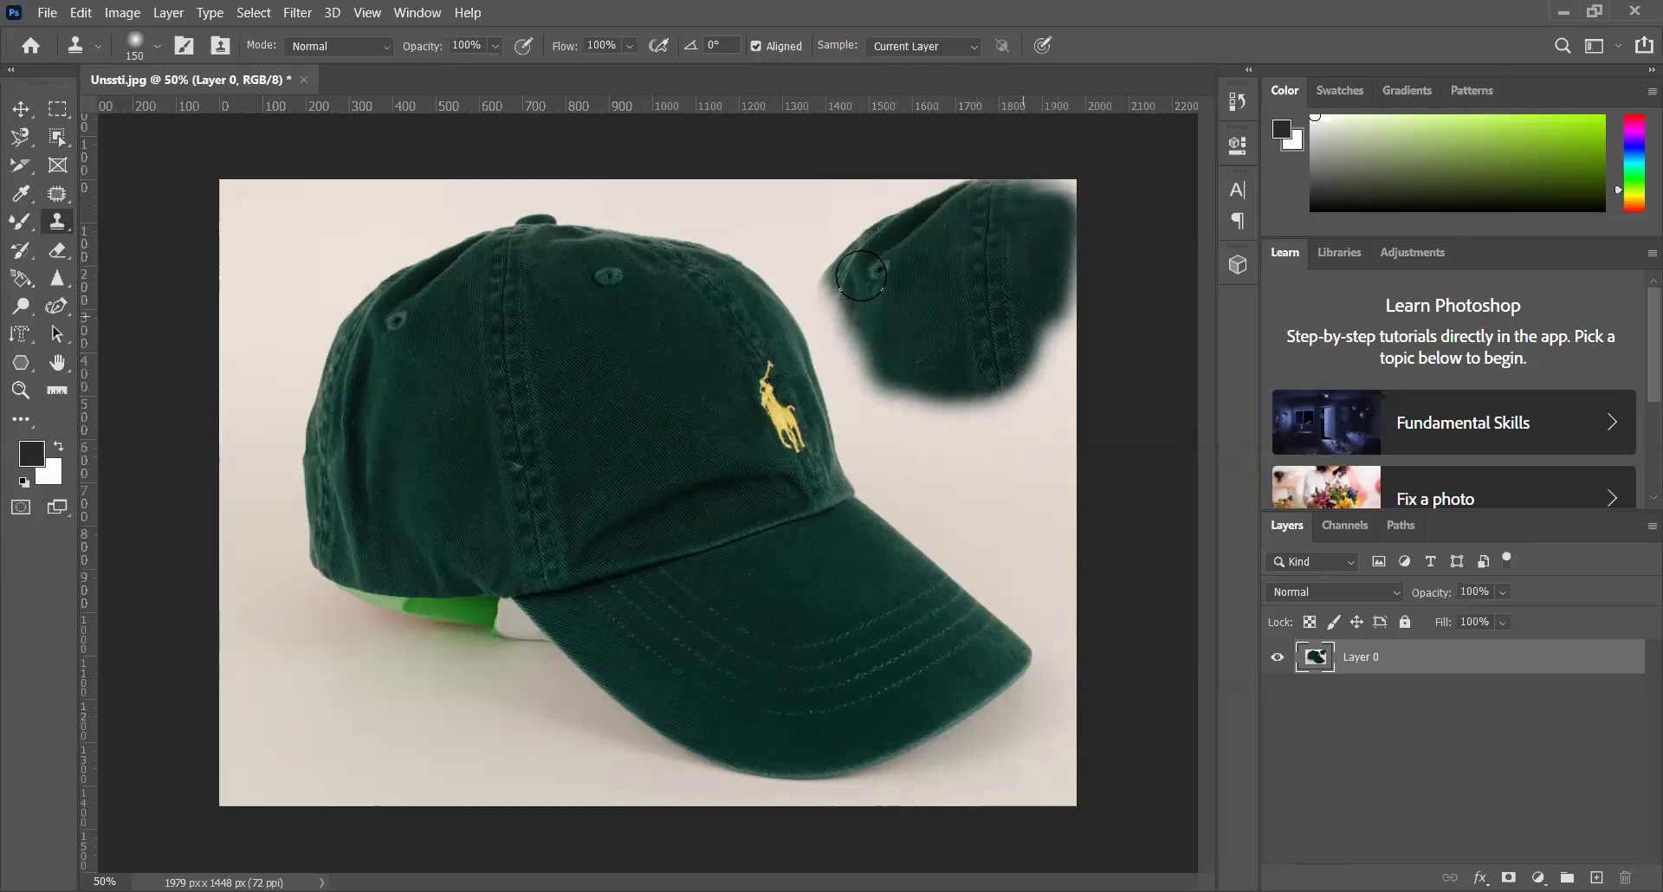
pyautogui.hotkey('ctrl', 'z')
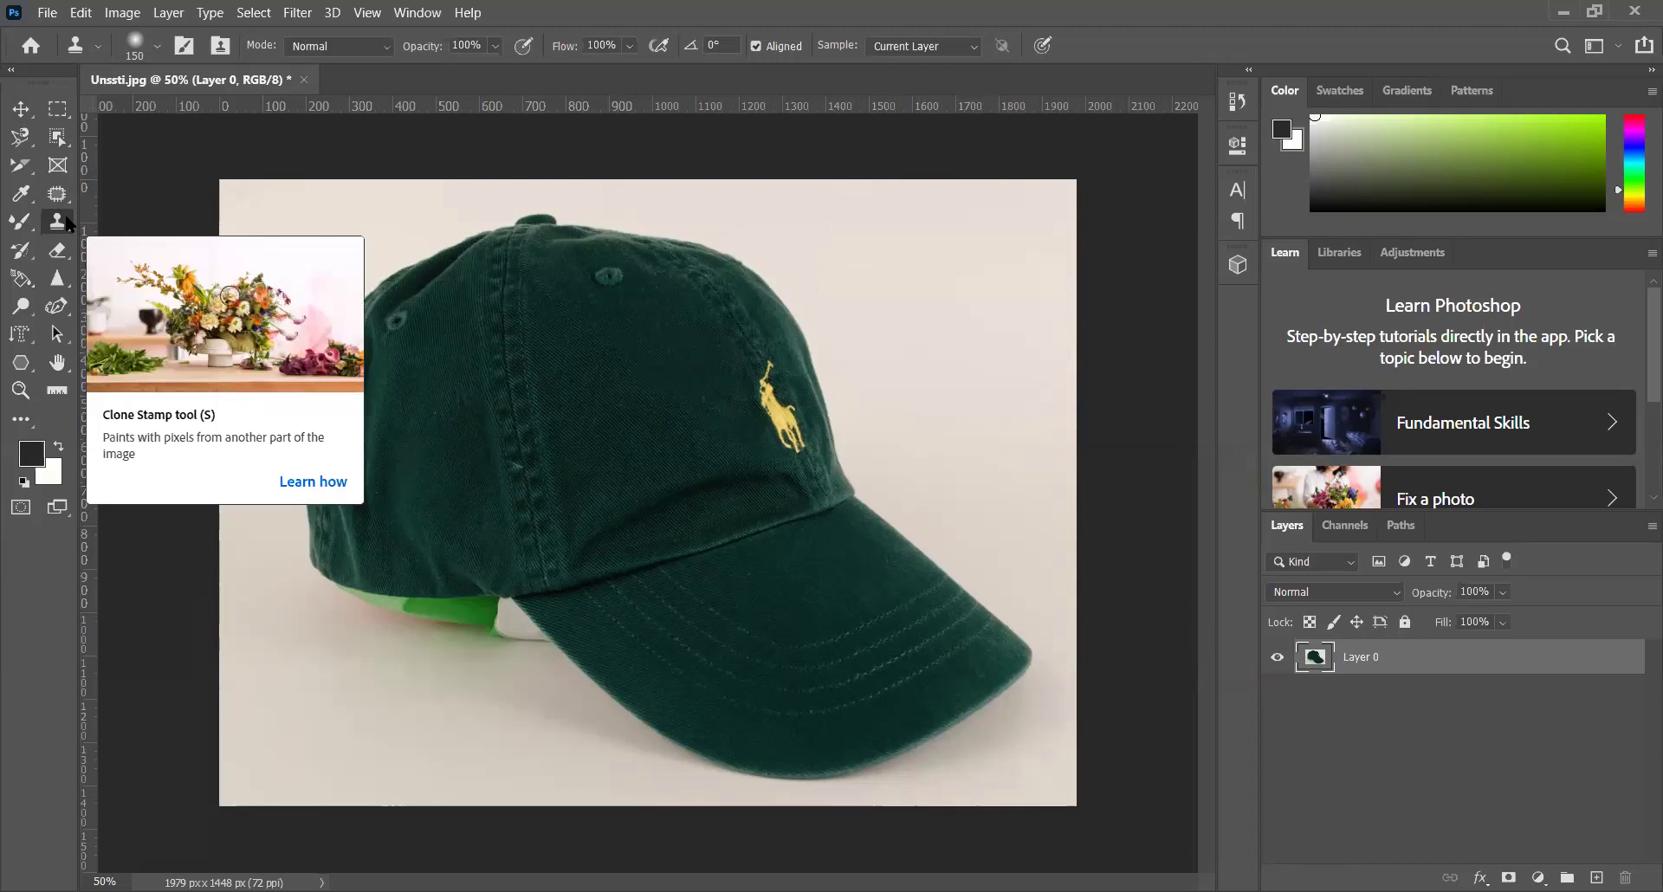
# Step: Switch from the stamp tool group to the Pattern Stamp Tool
pyautogui.rightClick(74, 227)
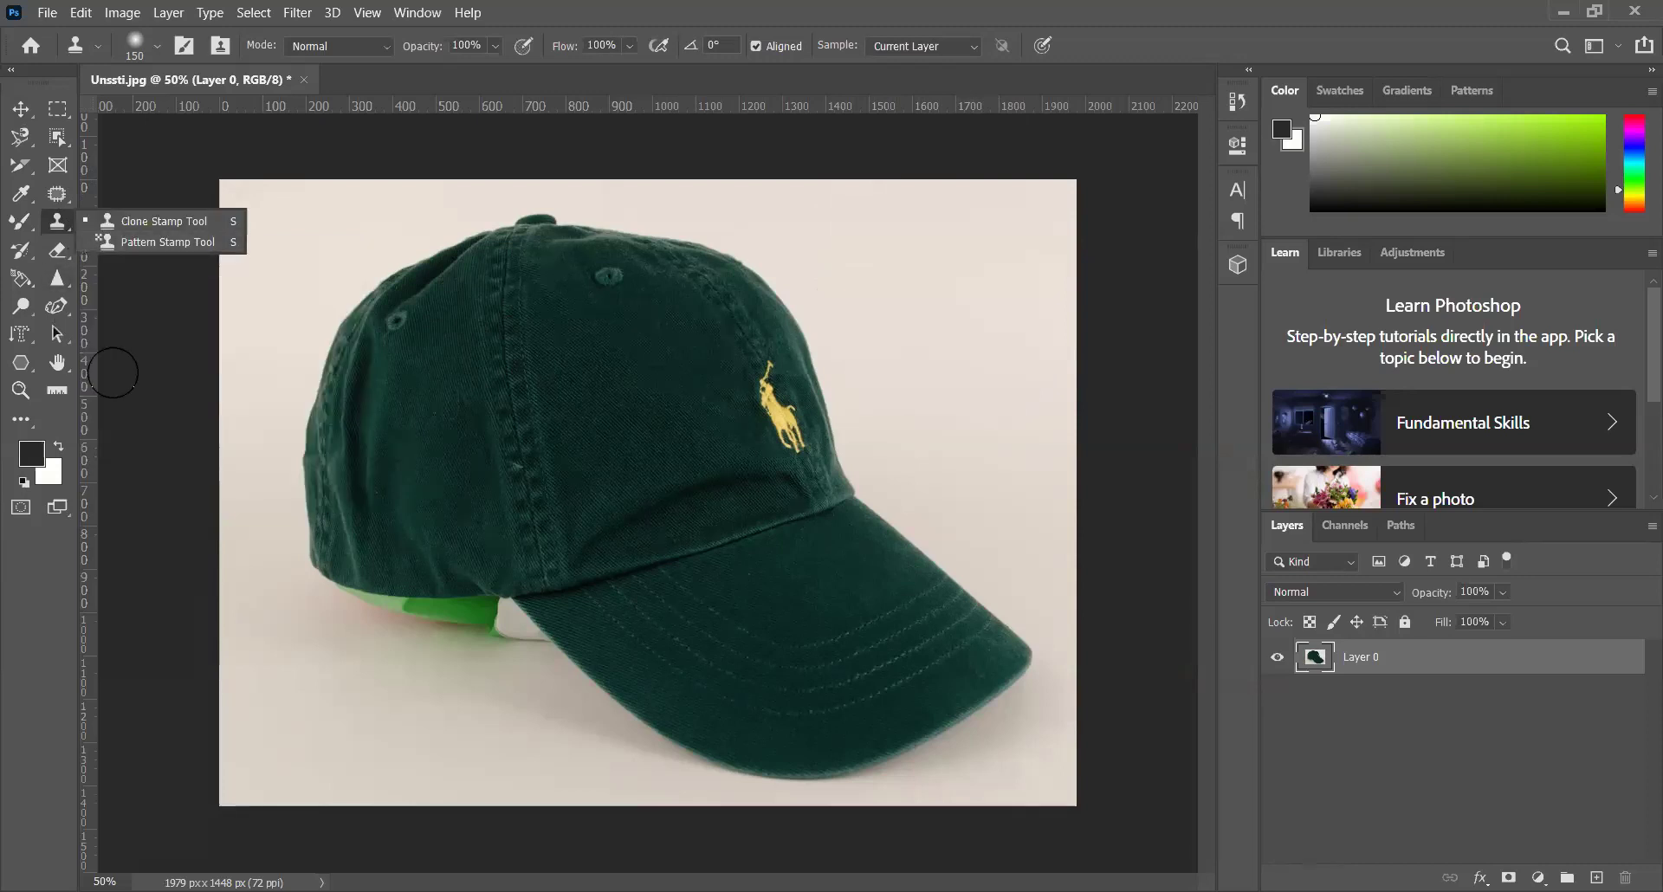
pyautogui.click(116, 371)
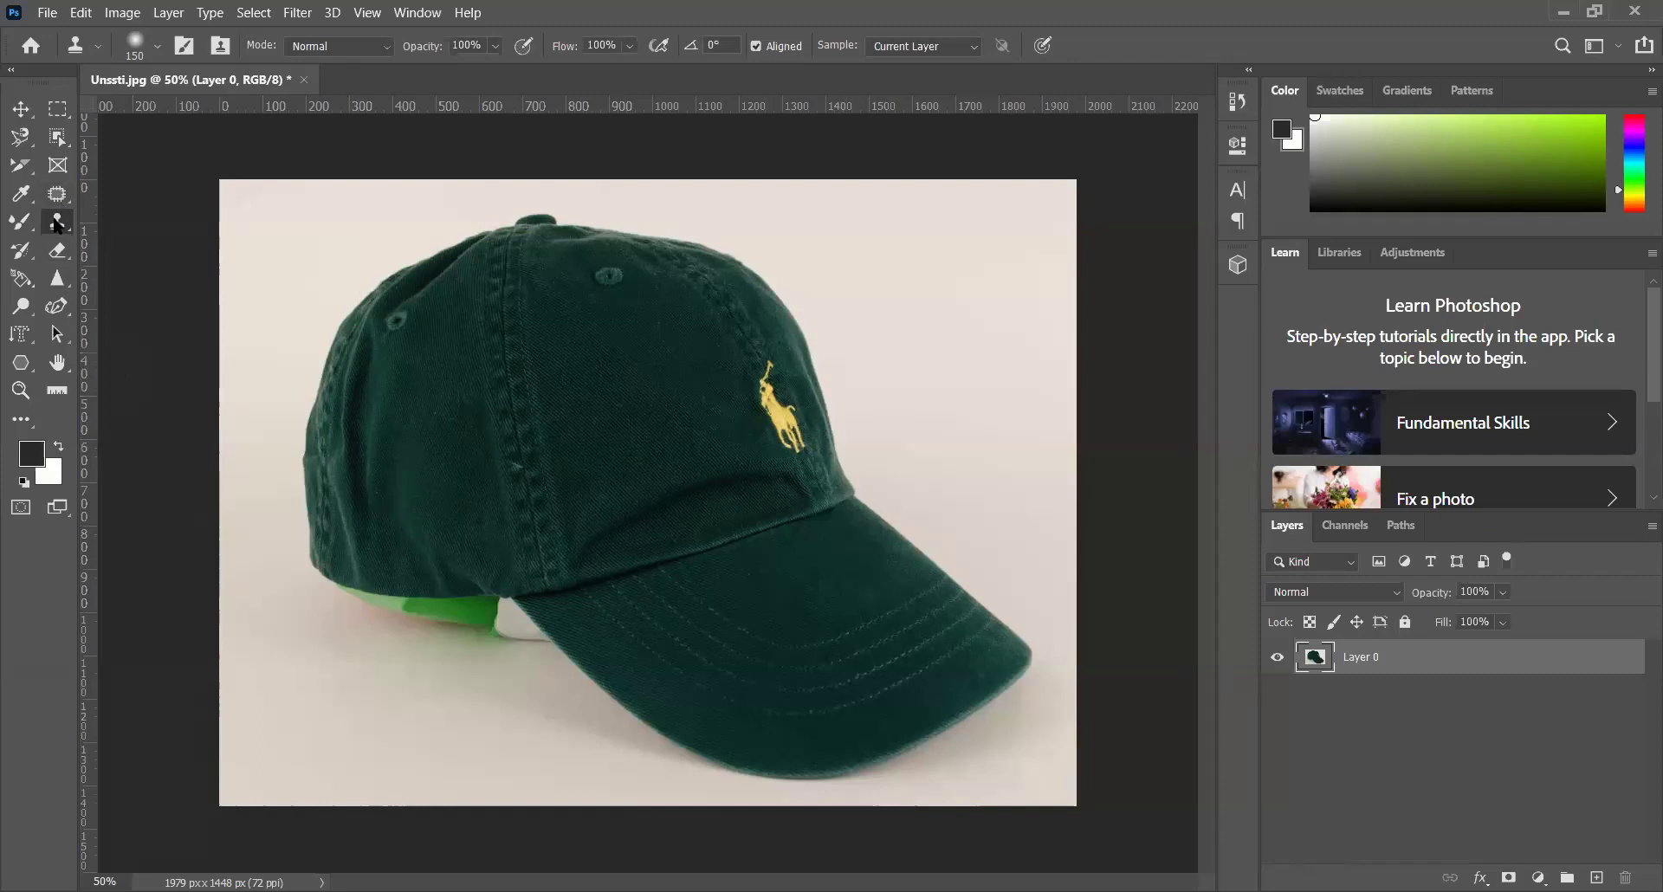
pyautogui.rightClick(57, 222)
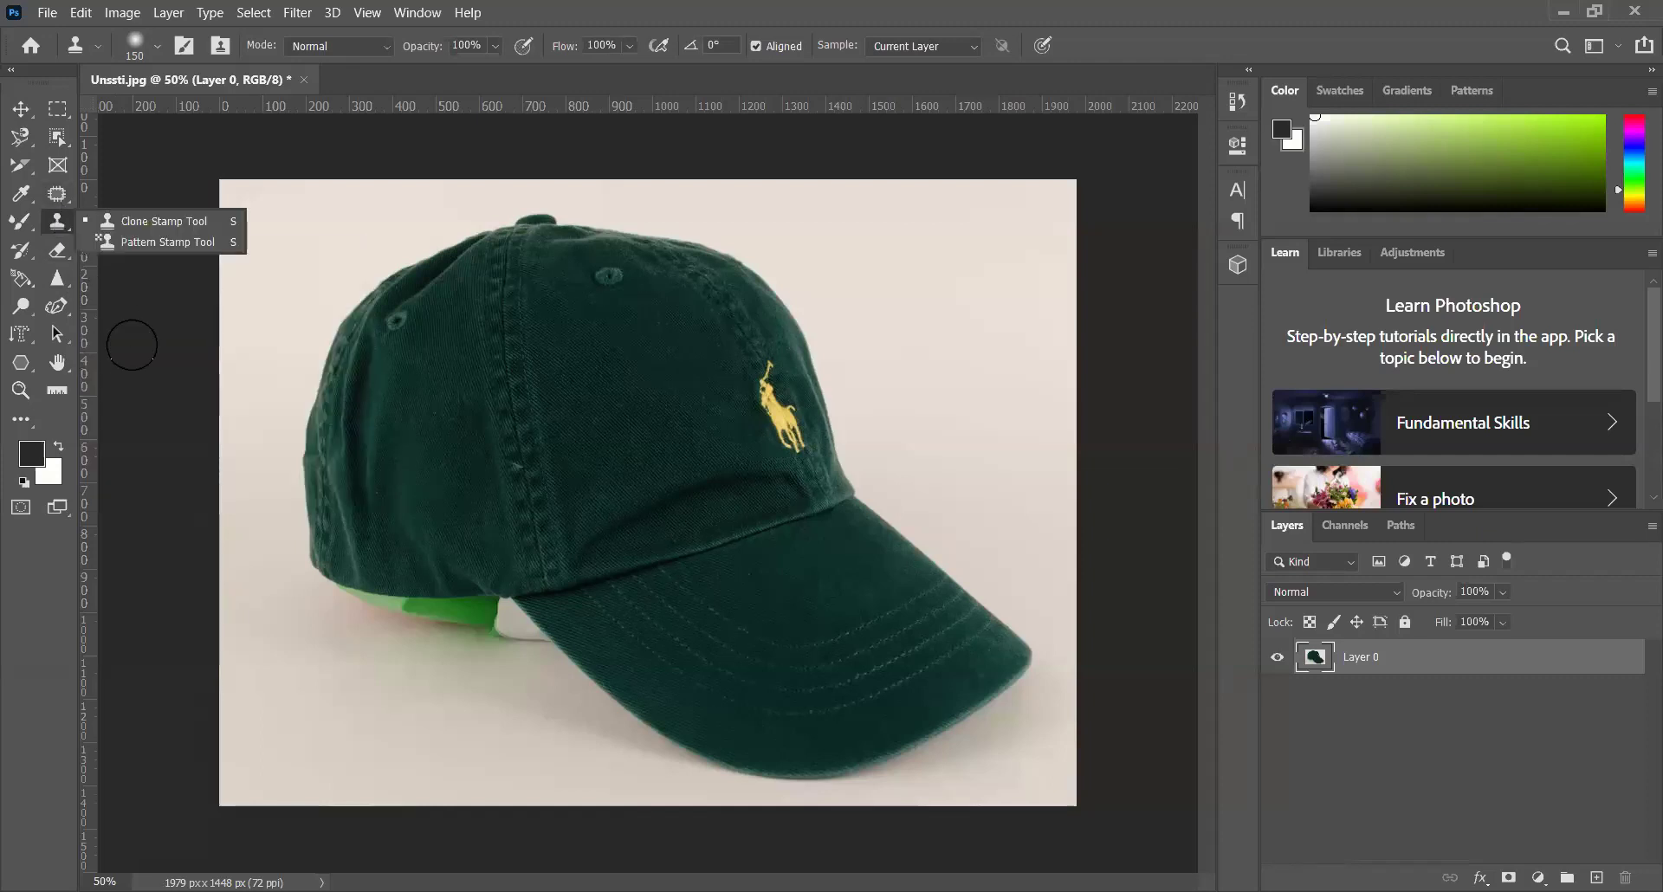
pyautogui.click(132, 342)
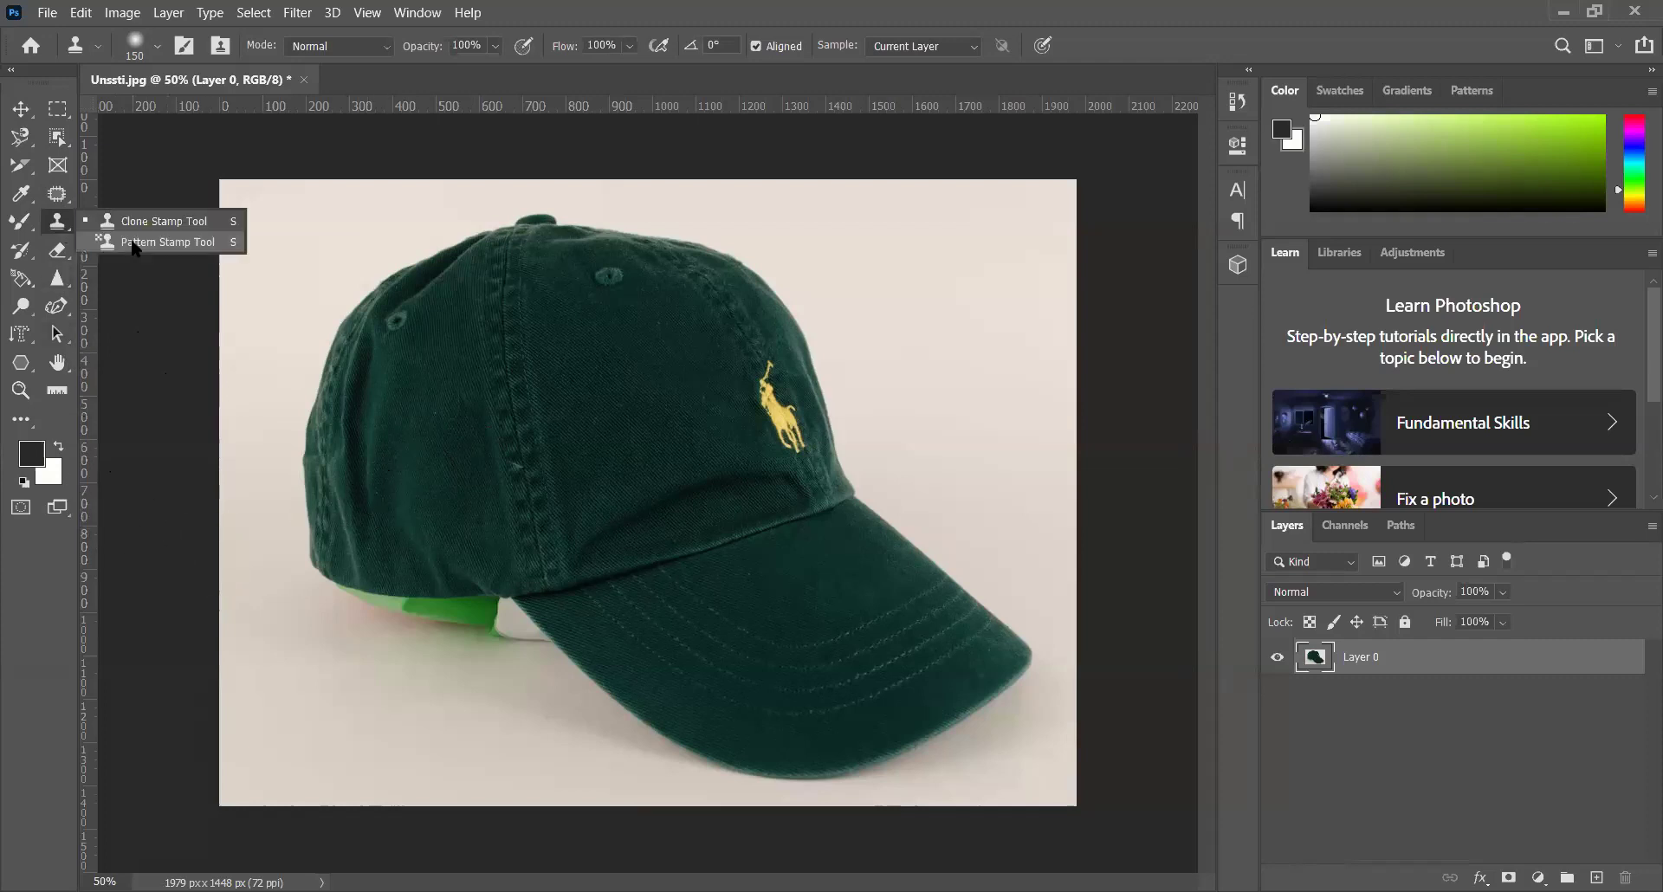
pyautogui.click(134, 247)
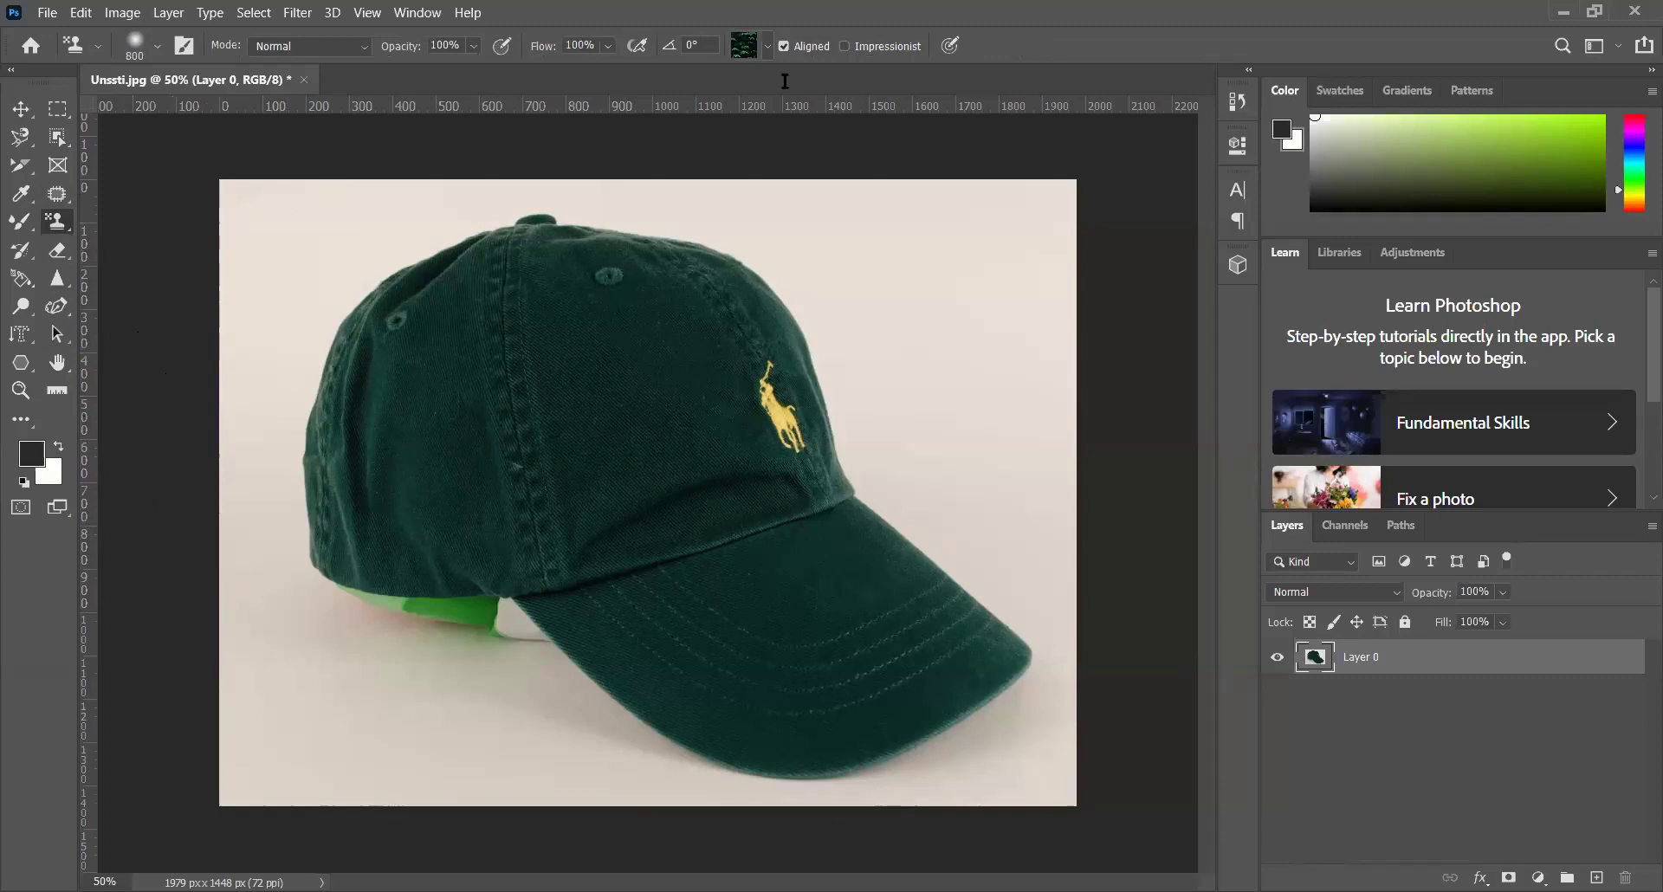
# Step: Expand the Trees and Grass sets in the pattern picker, then close it
pyautogui.click(767, 47)
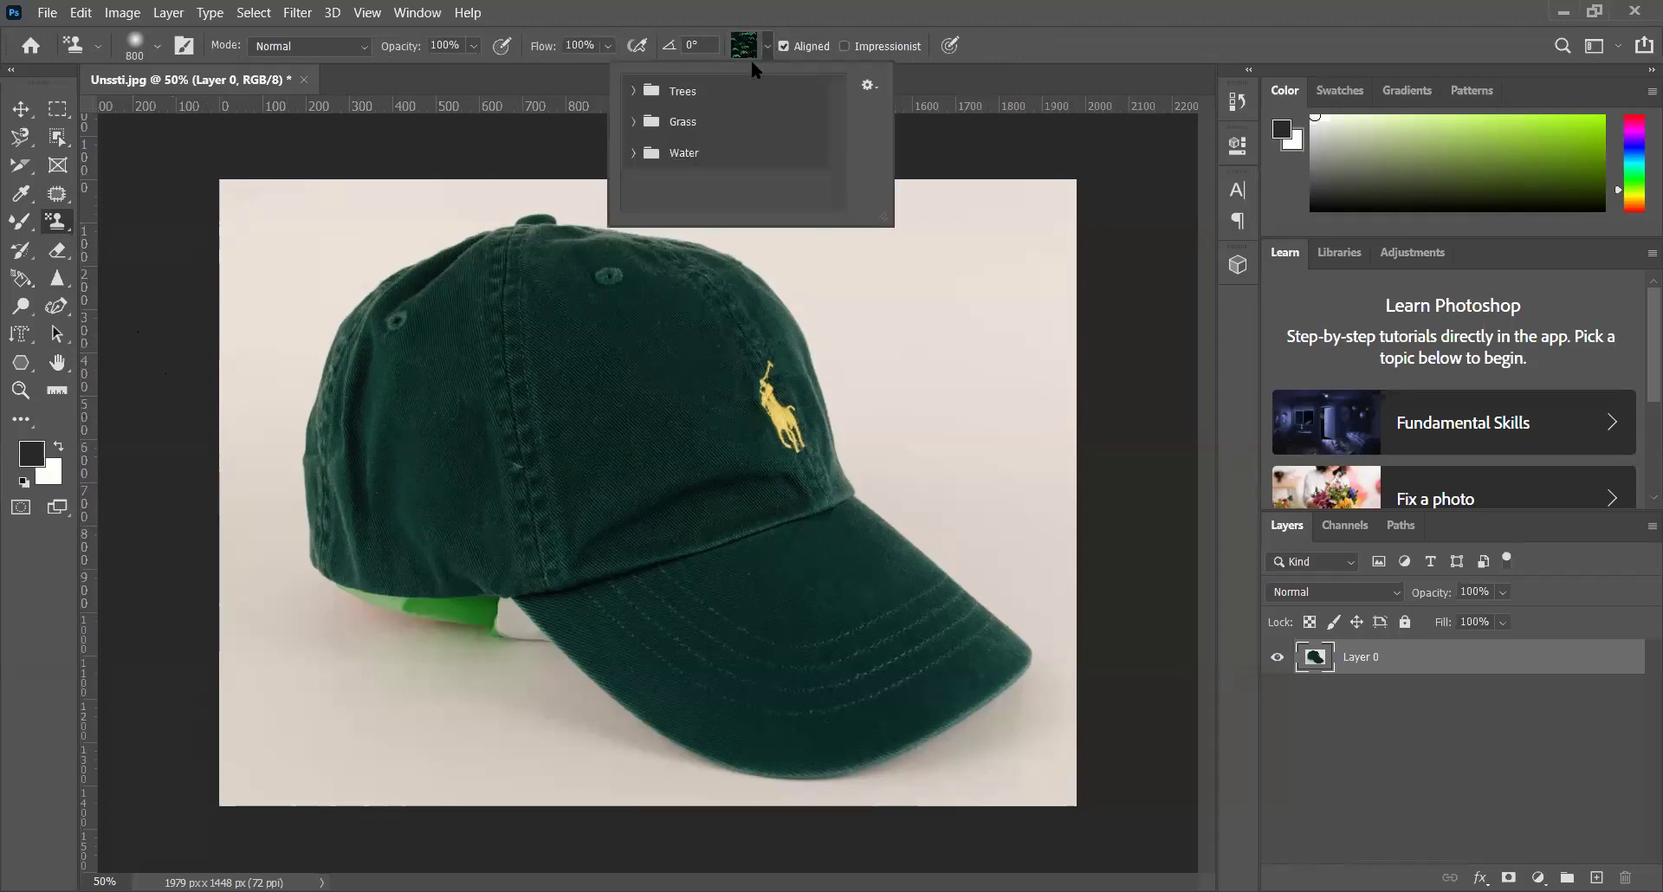
pyautogui.click(629, 88)
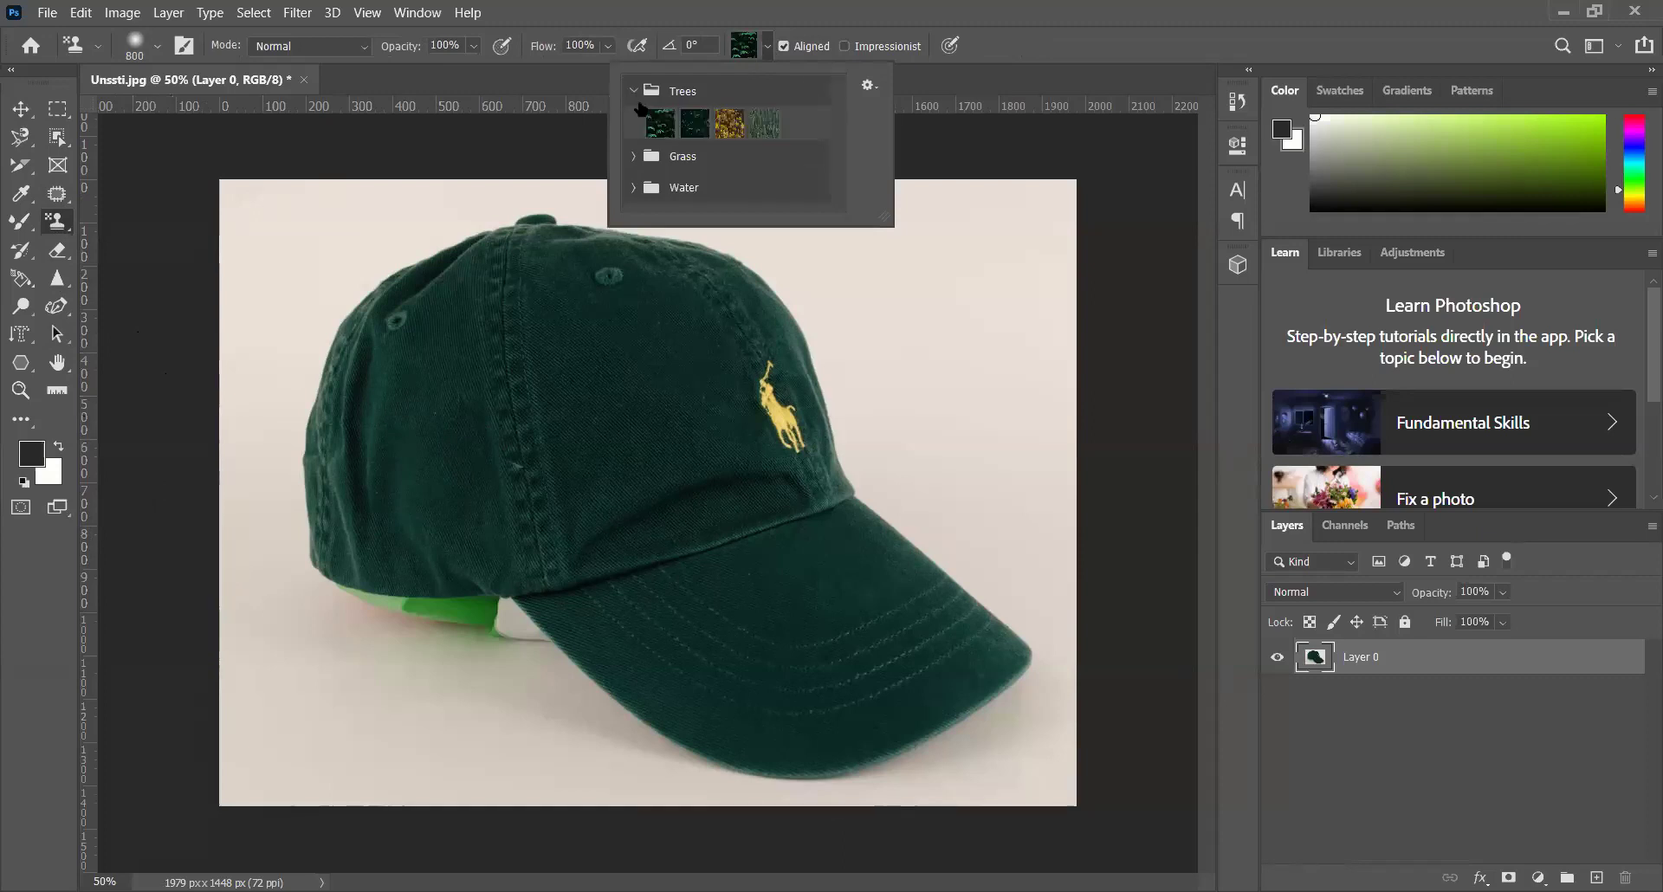
pyautogui.click(633, 157)
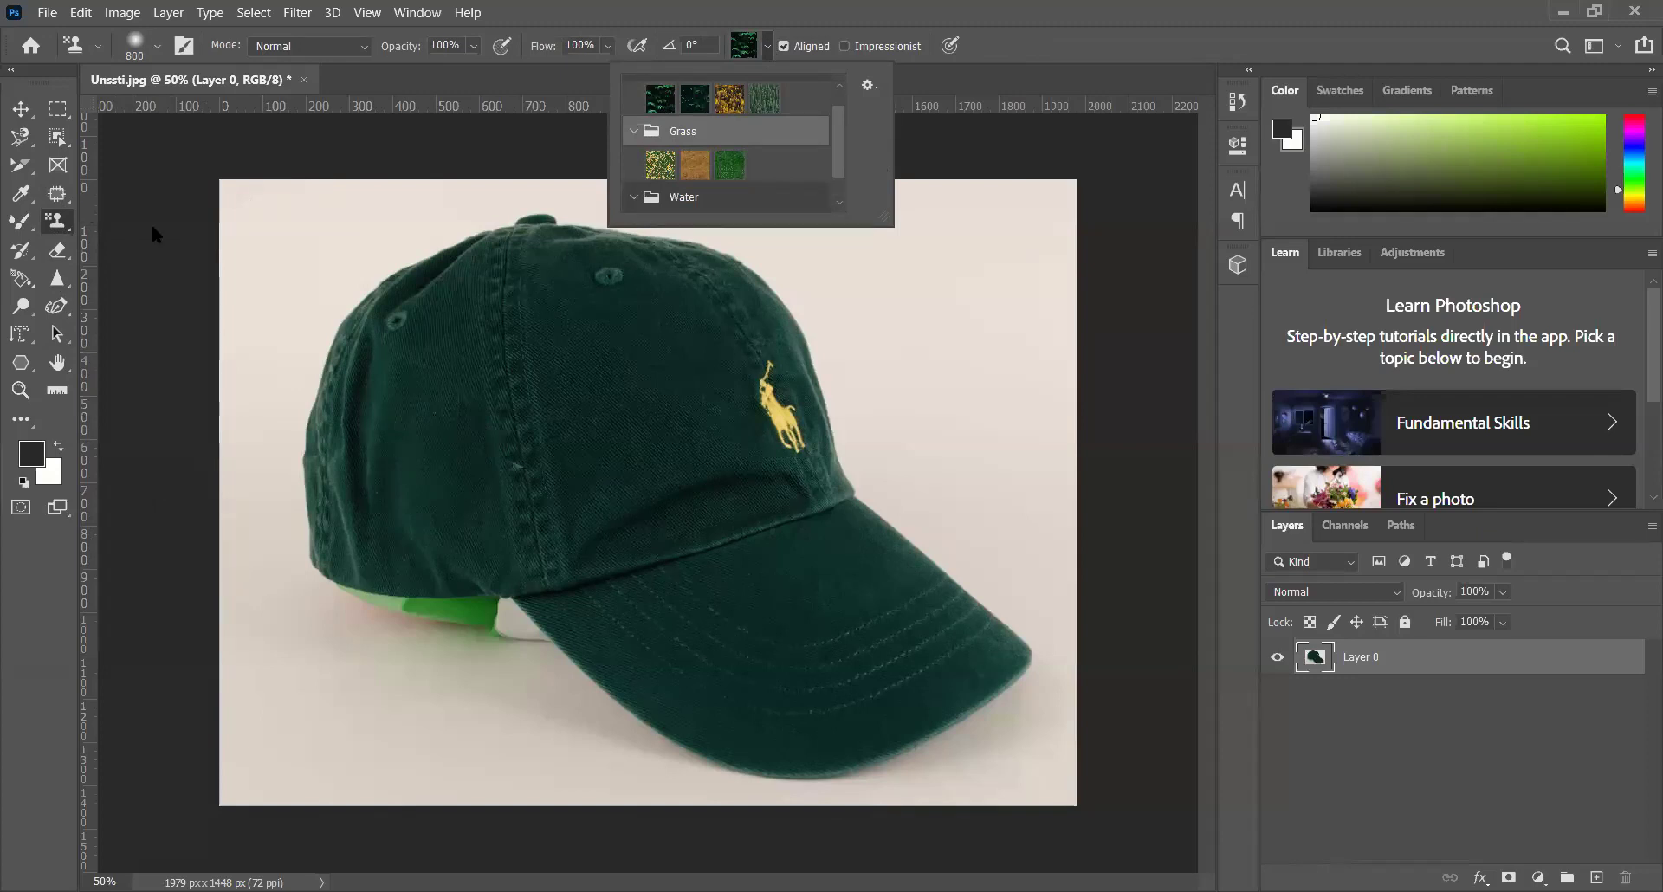
pyautogui.click(94, 224)
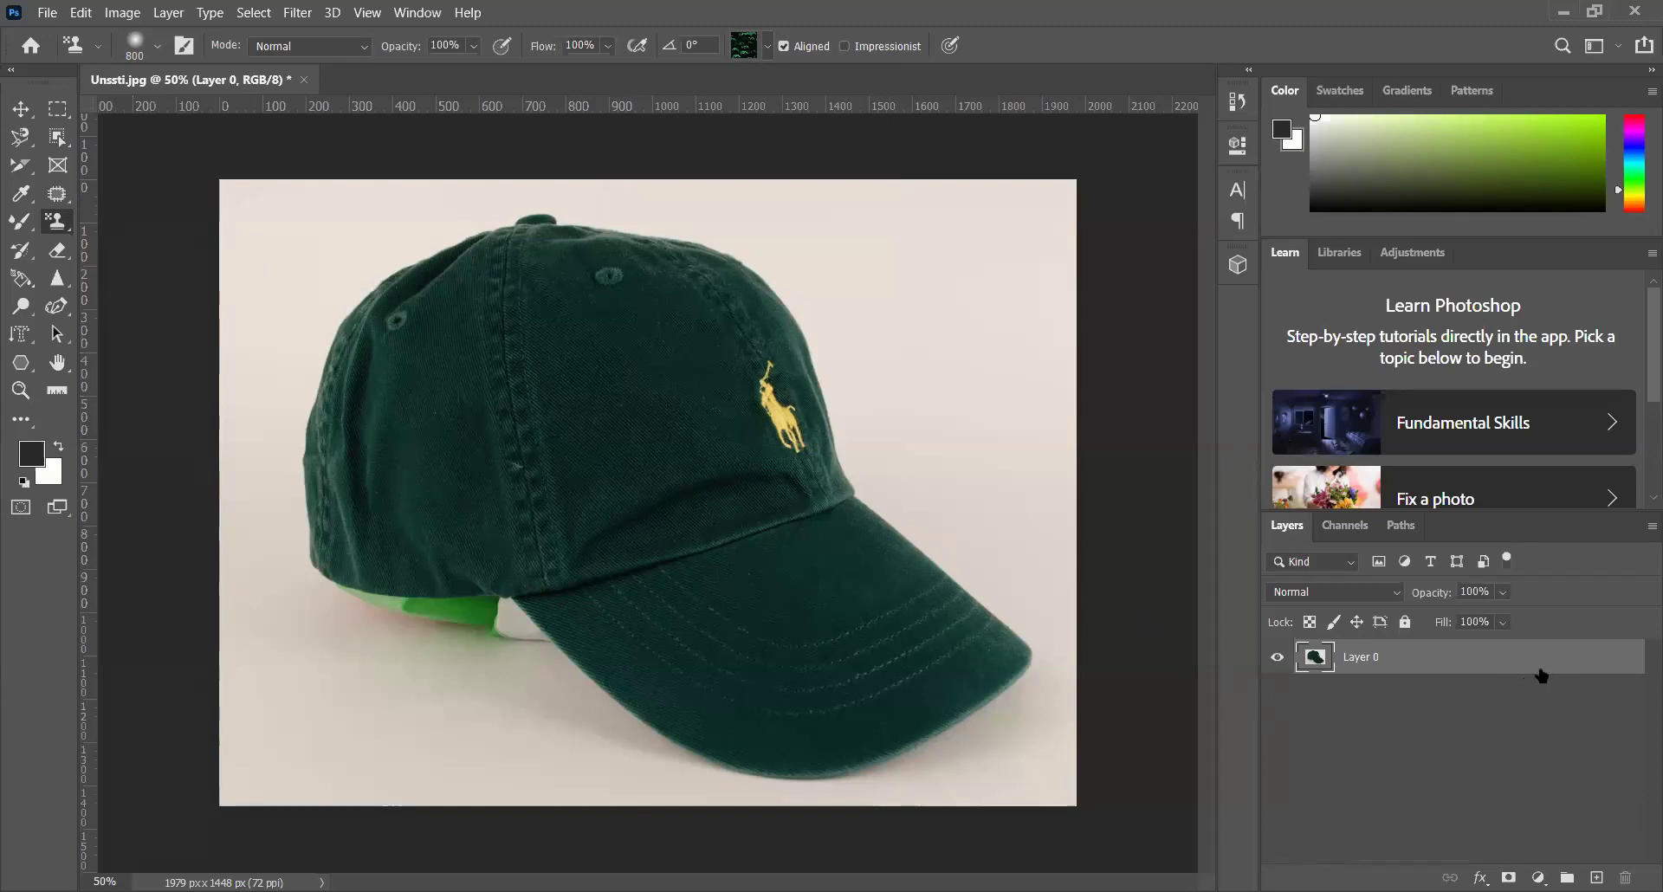
# Step: Duplicate Layer 0, hide the original, and add an empty Layer 1 below Layer 0 copy
pyautogui.hotkey('ctrl', 'j')
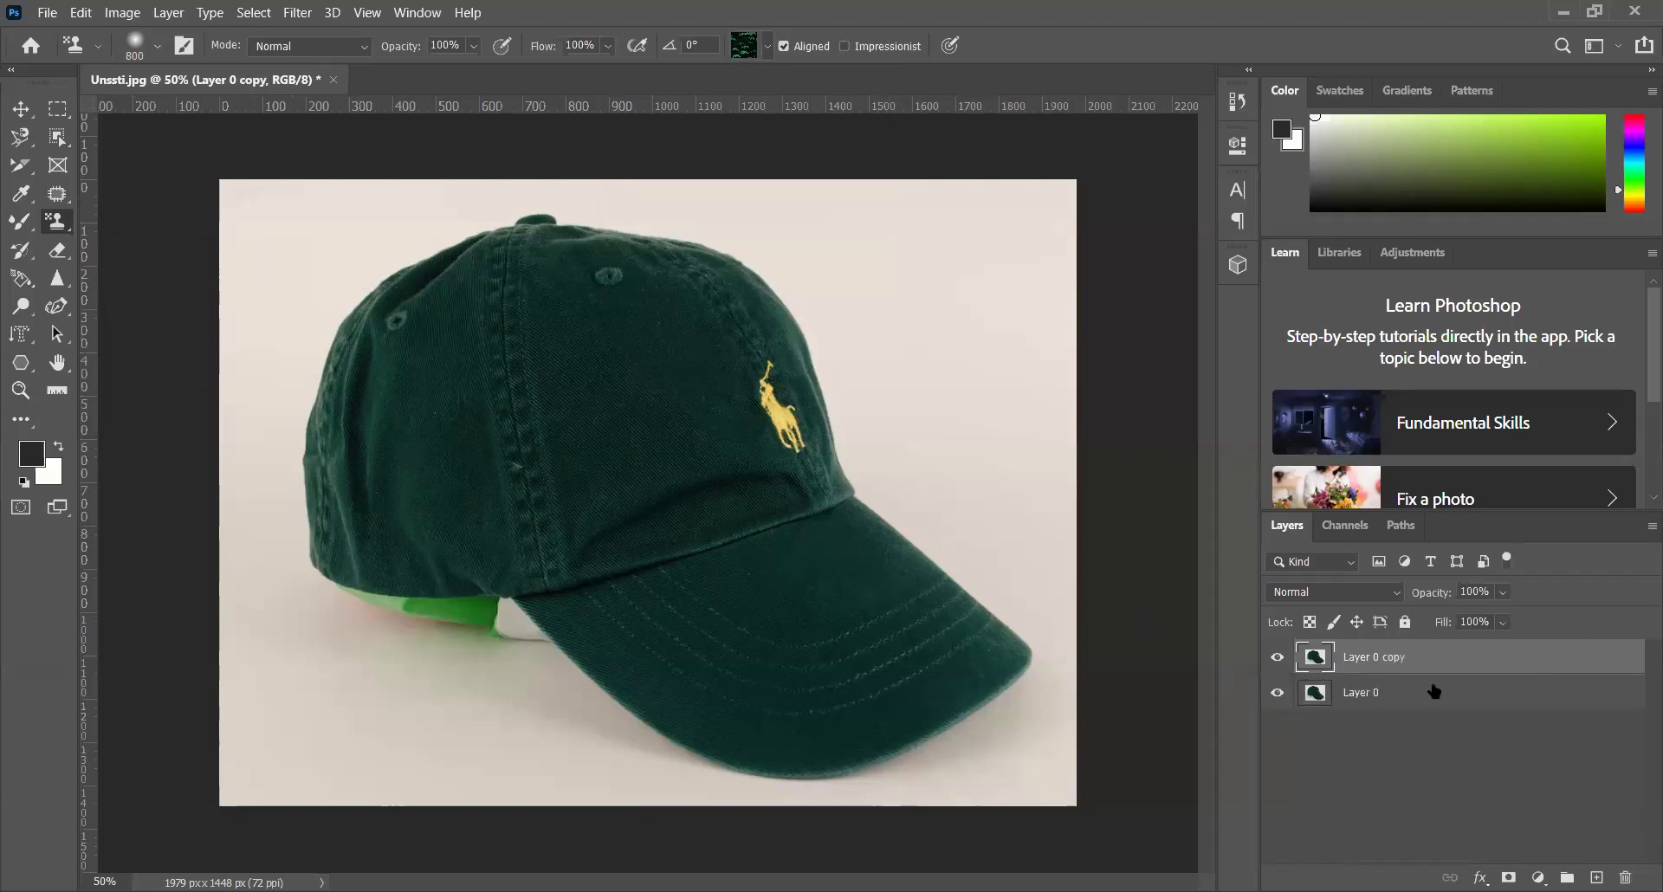
pyautogui.click(1277, 693)
pyautogui.hotkey('ctrl', 'shift', 'alt', 'n')
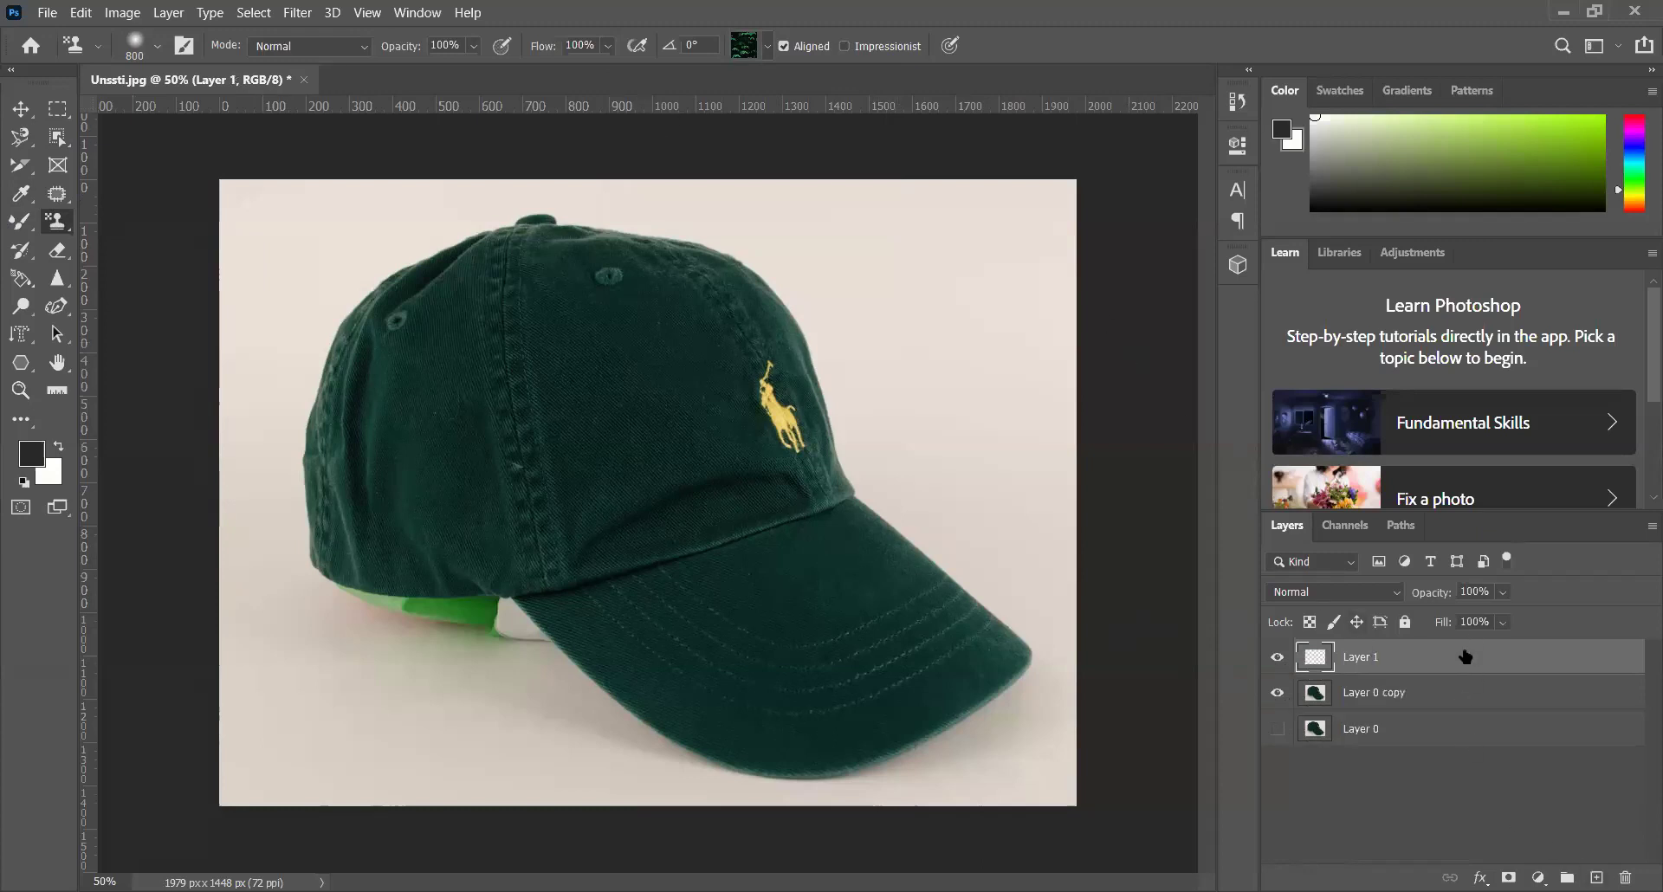
pyautogui.moveTo(1463, 664); pyautogui.dragTo(1462, 697)
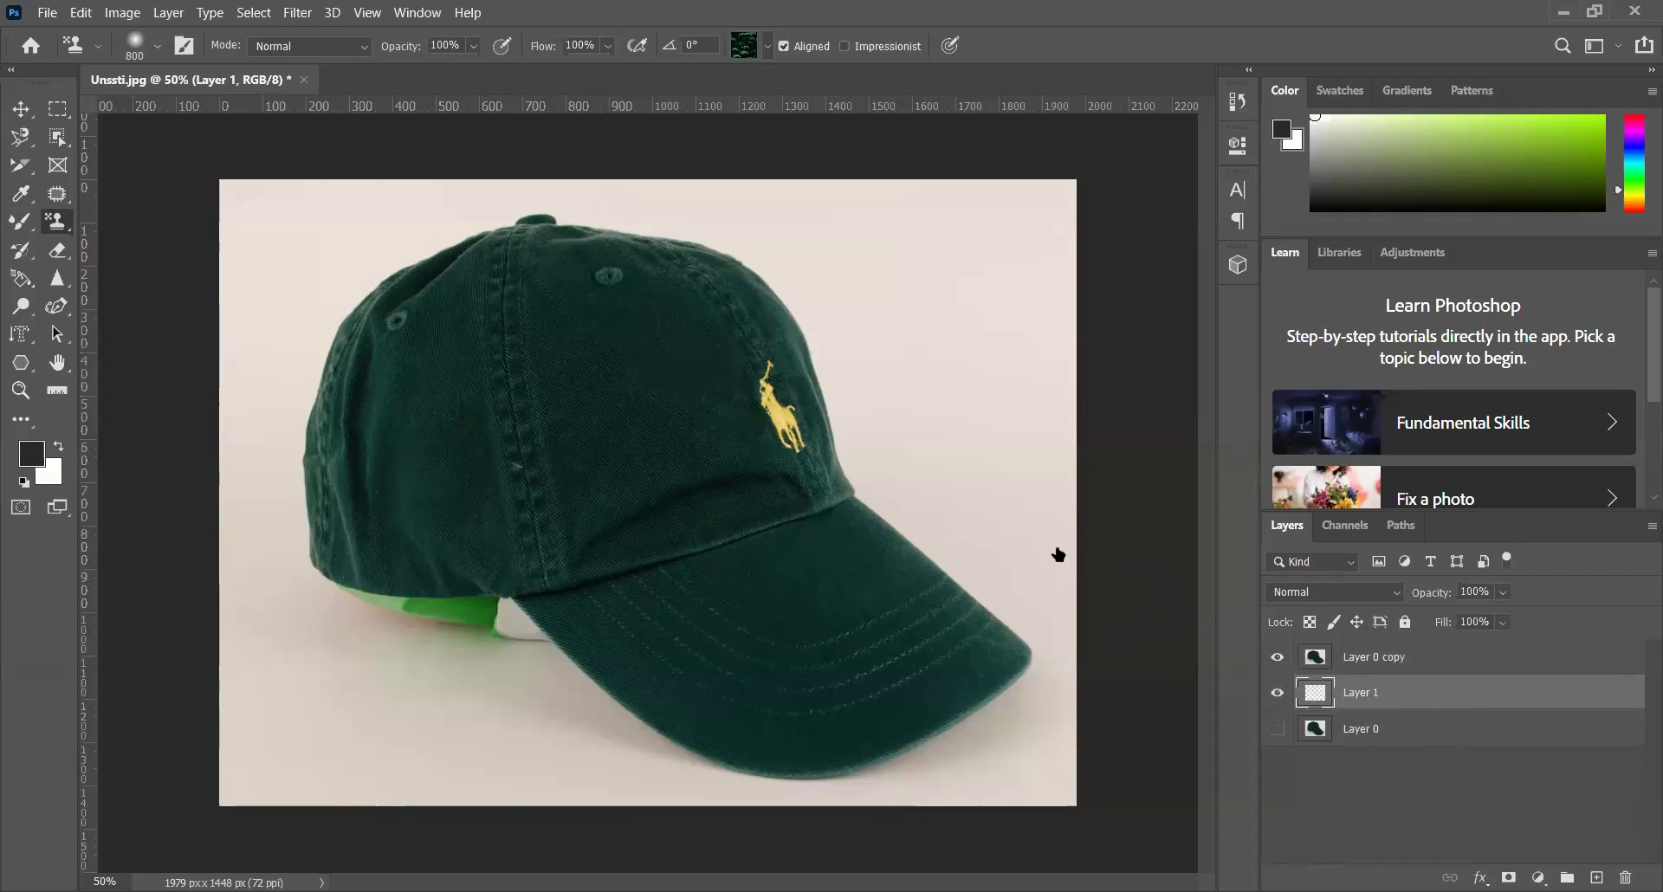
pyautogui.click(768, 46)
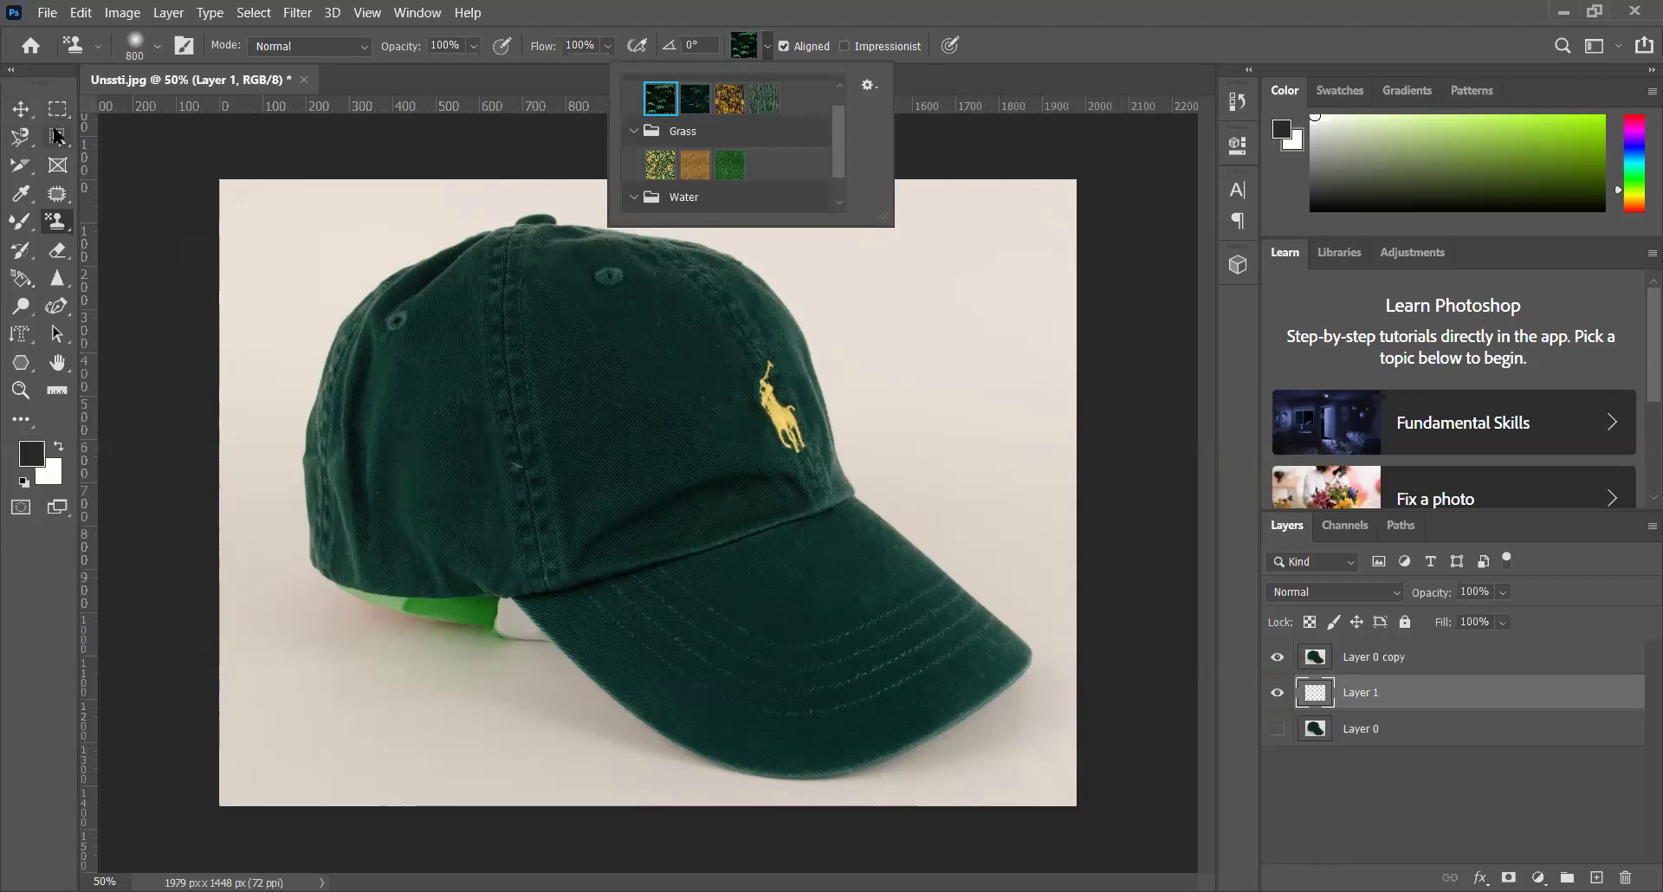
# Step: Select the cap on Layer 0 copy with the Object Selection tool
pyautogui.click(58, 137)
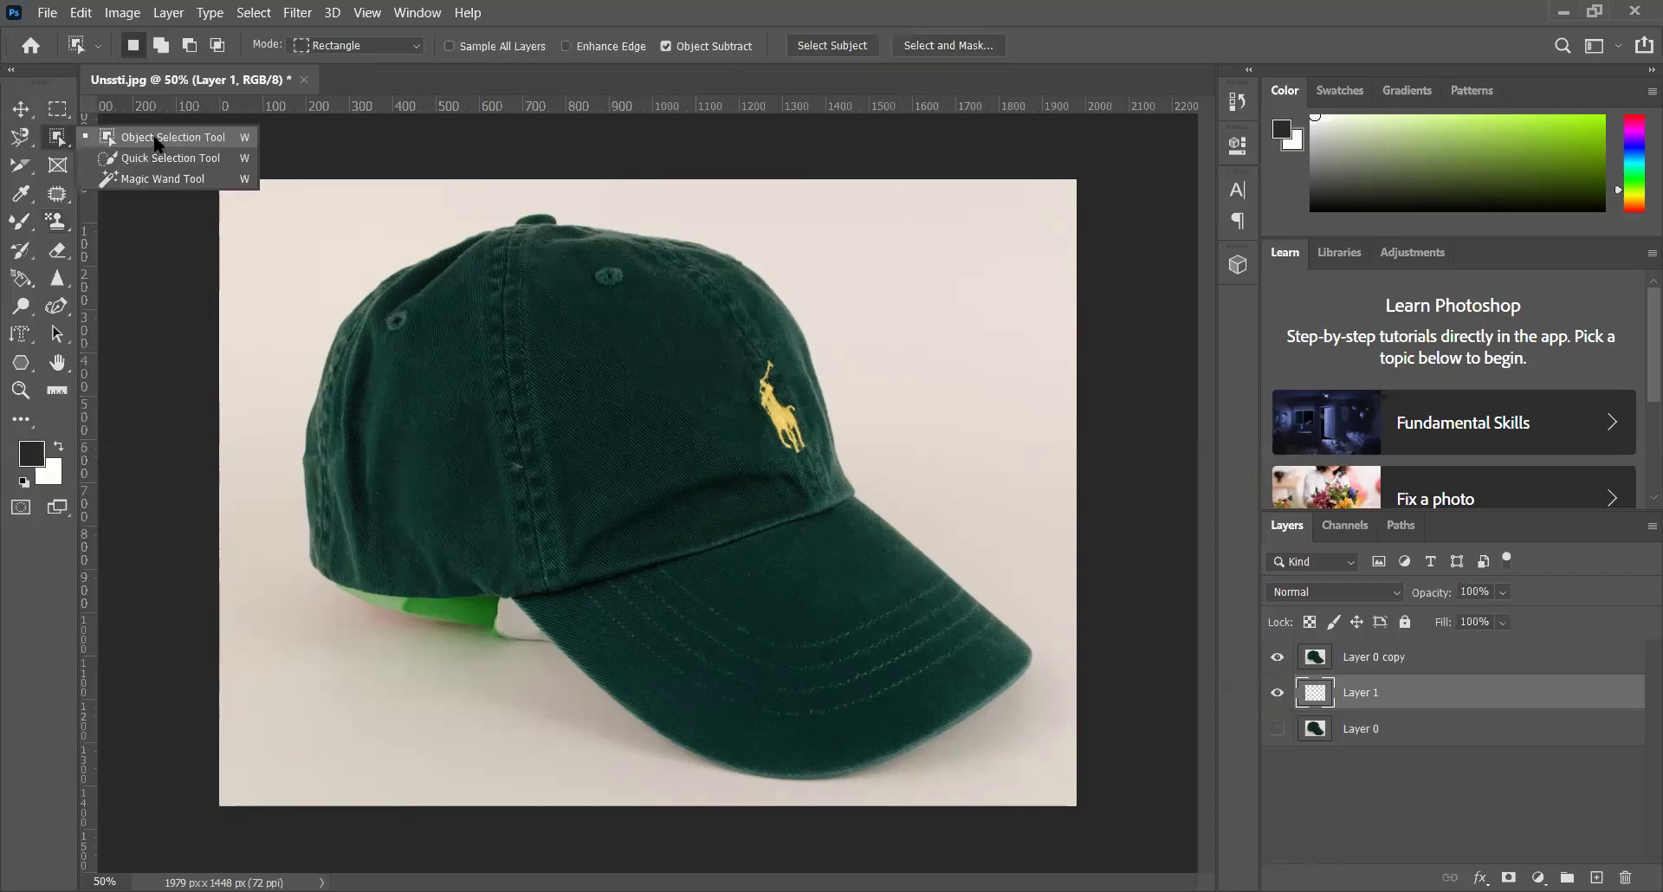
pyautogui.click(159, 139)
pyautogui.moveTo(193, 162); pyautogui.dragTo(1139, 836)
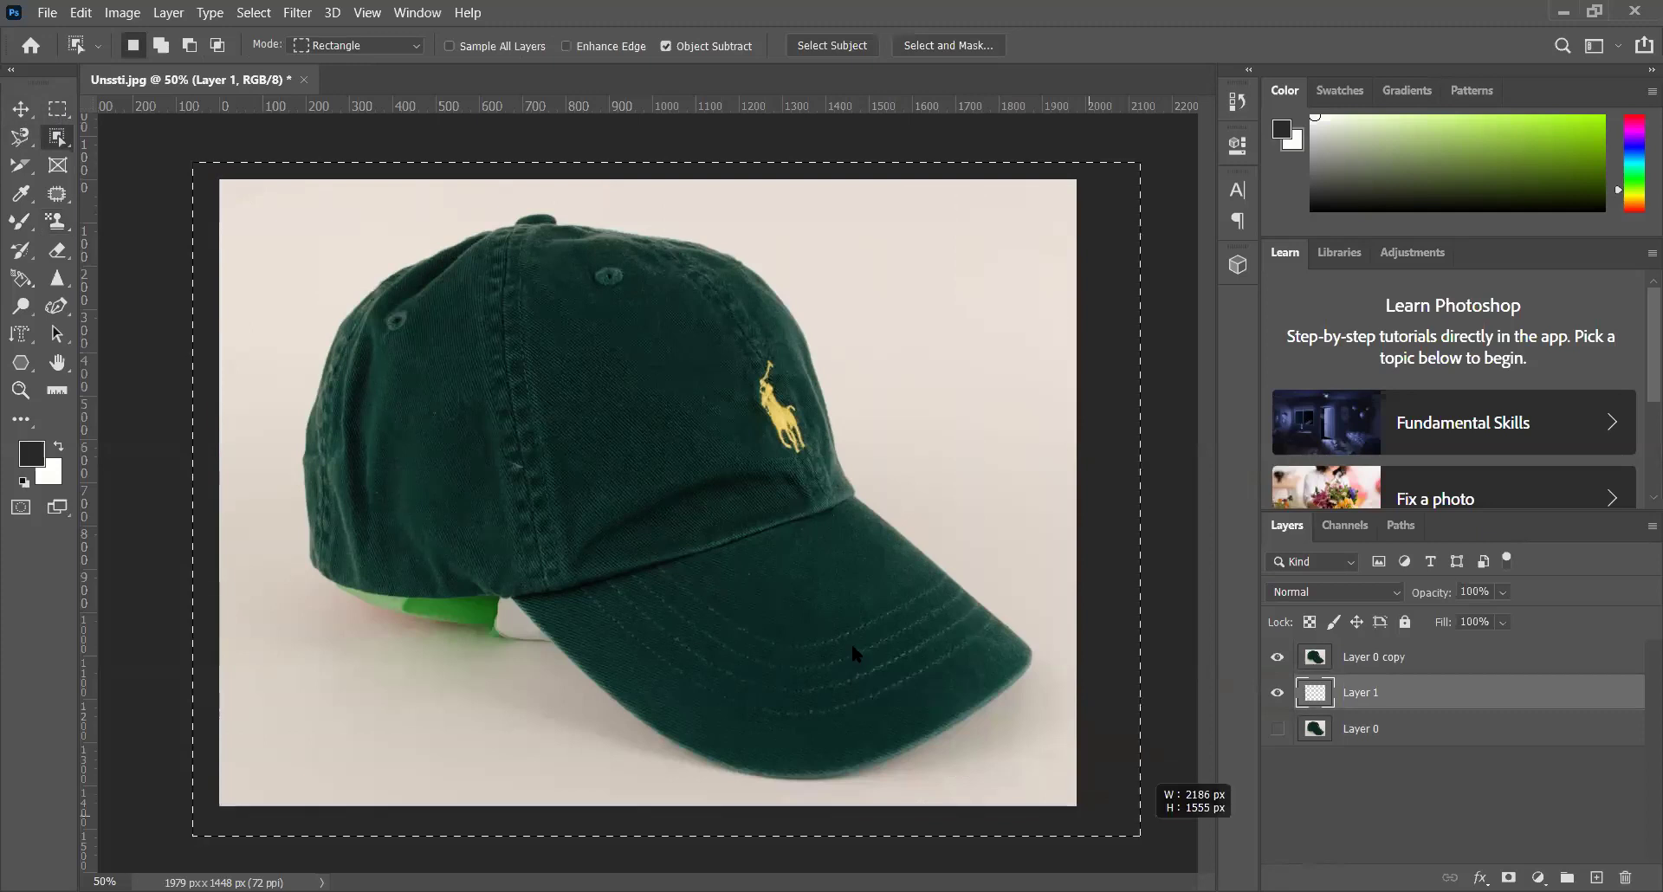
pyautogui.click(867, 372)
pyautogui.moveTo(197, 173); pyautogui.dragTo(552, 452)
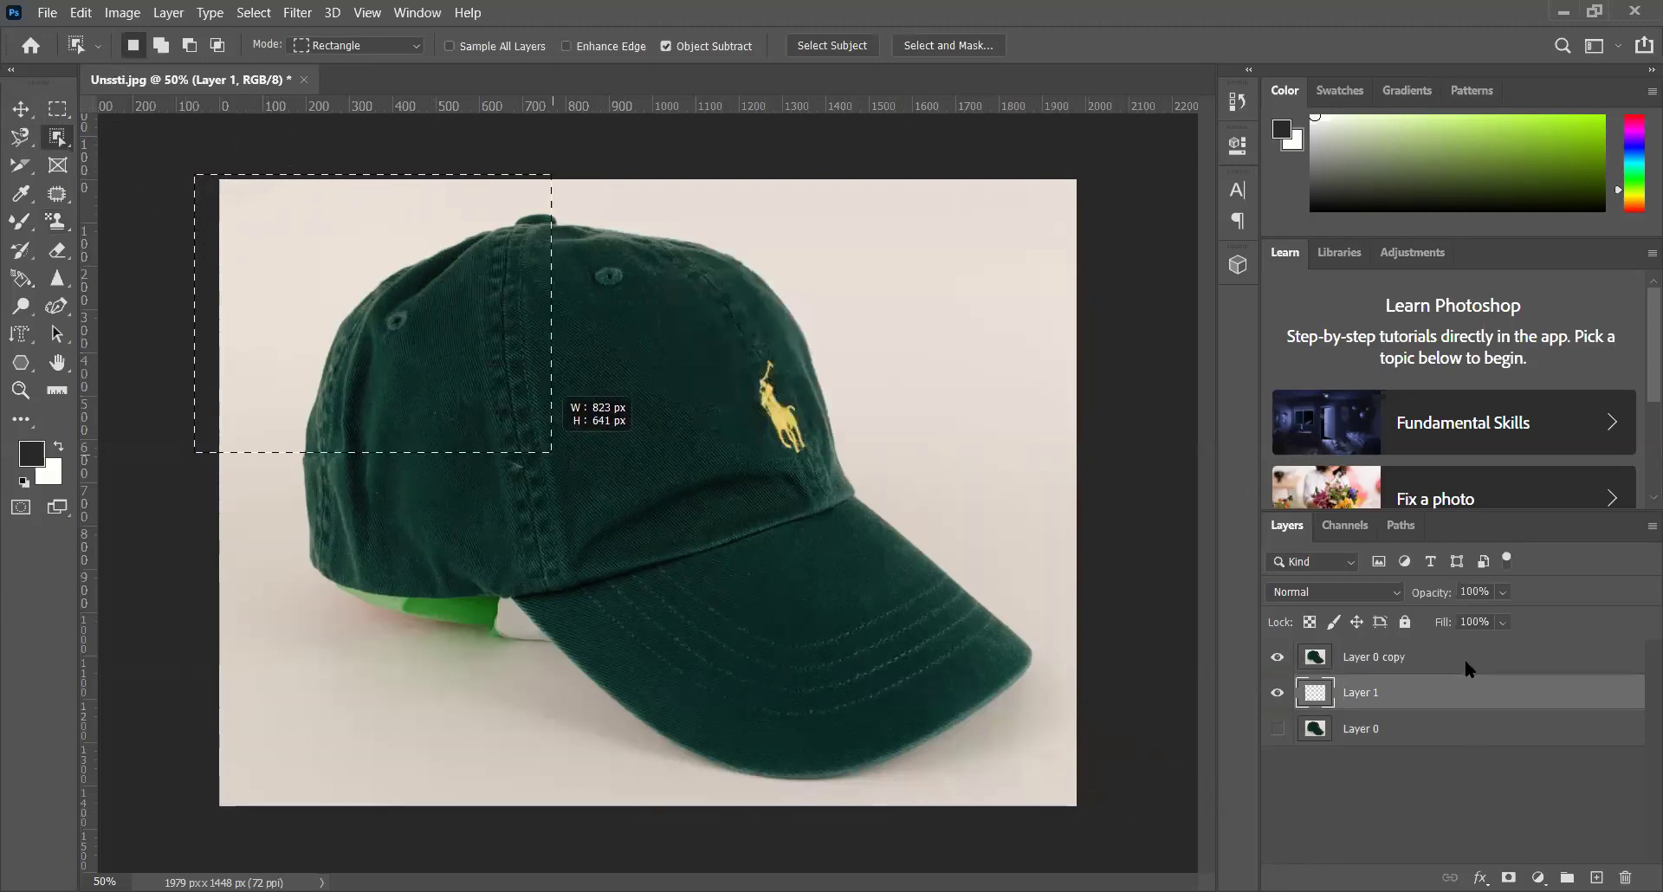
pyautogui.press('Return')
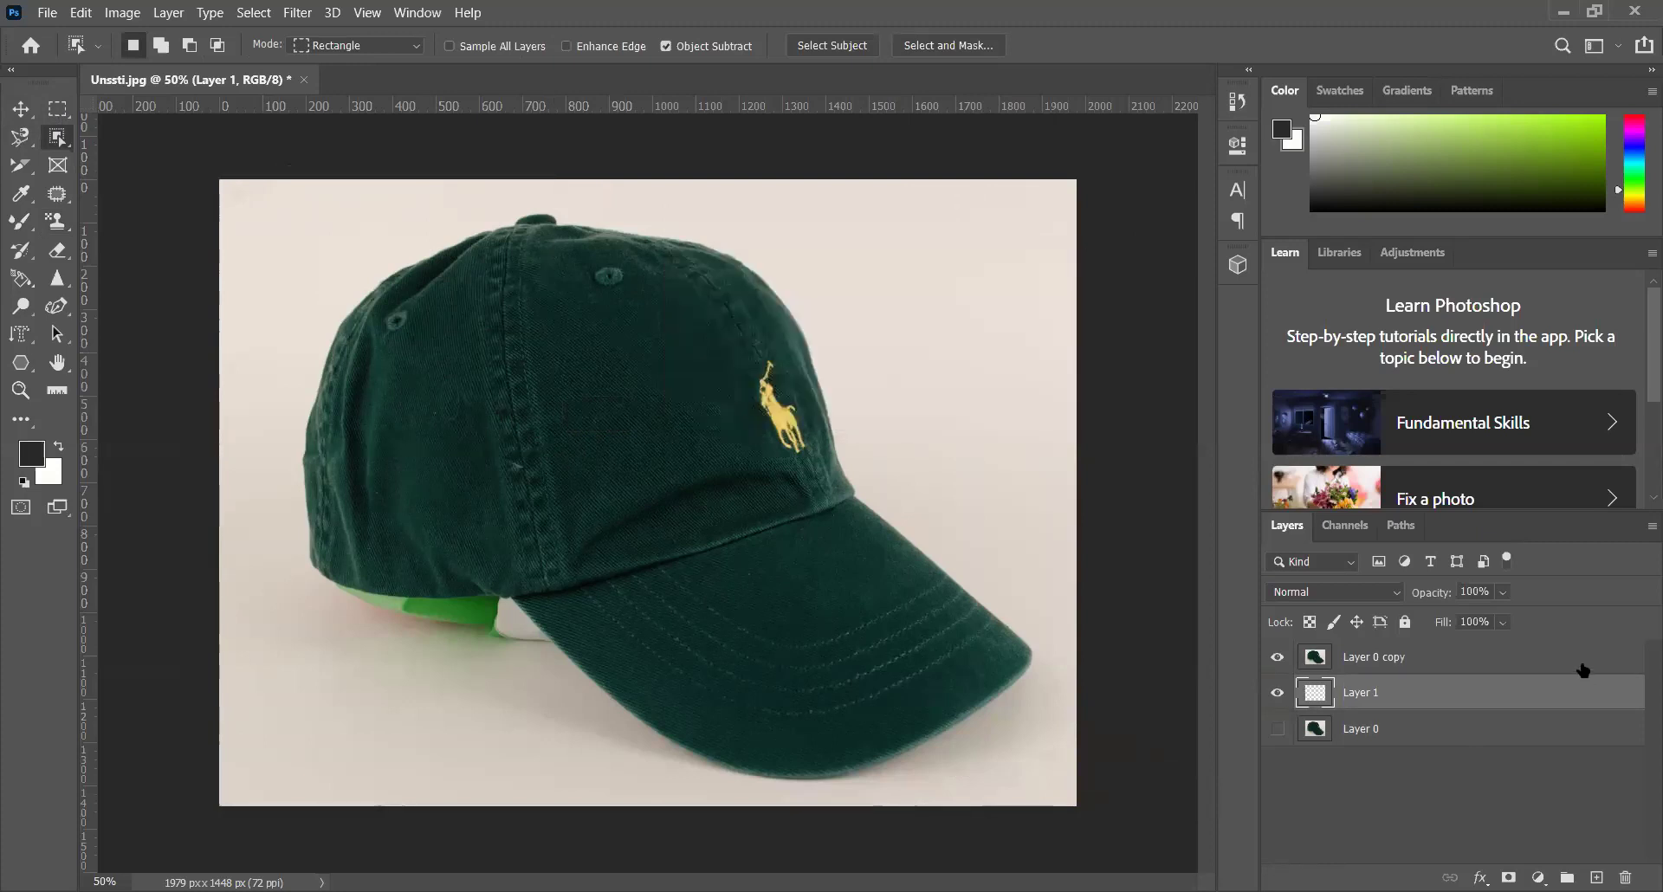
pyautogui.click(1584, 670)
pyautogui.moveTo(200, 174); pyautogui.dragTo(1081, 763)
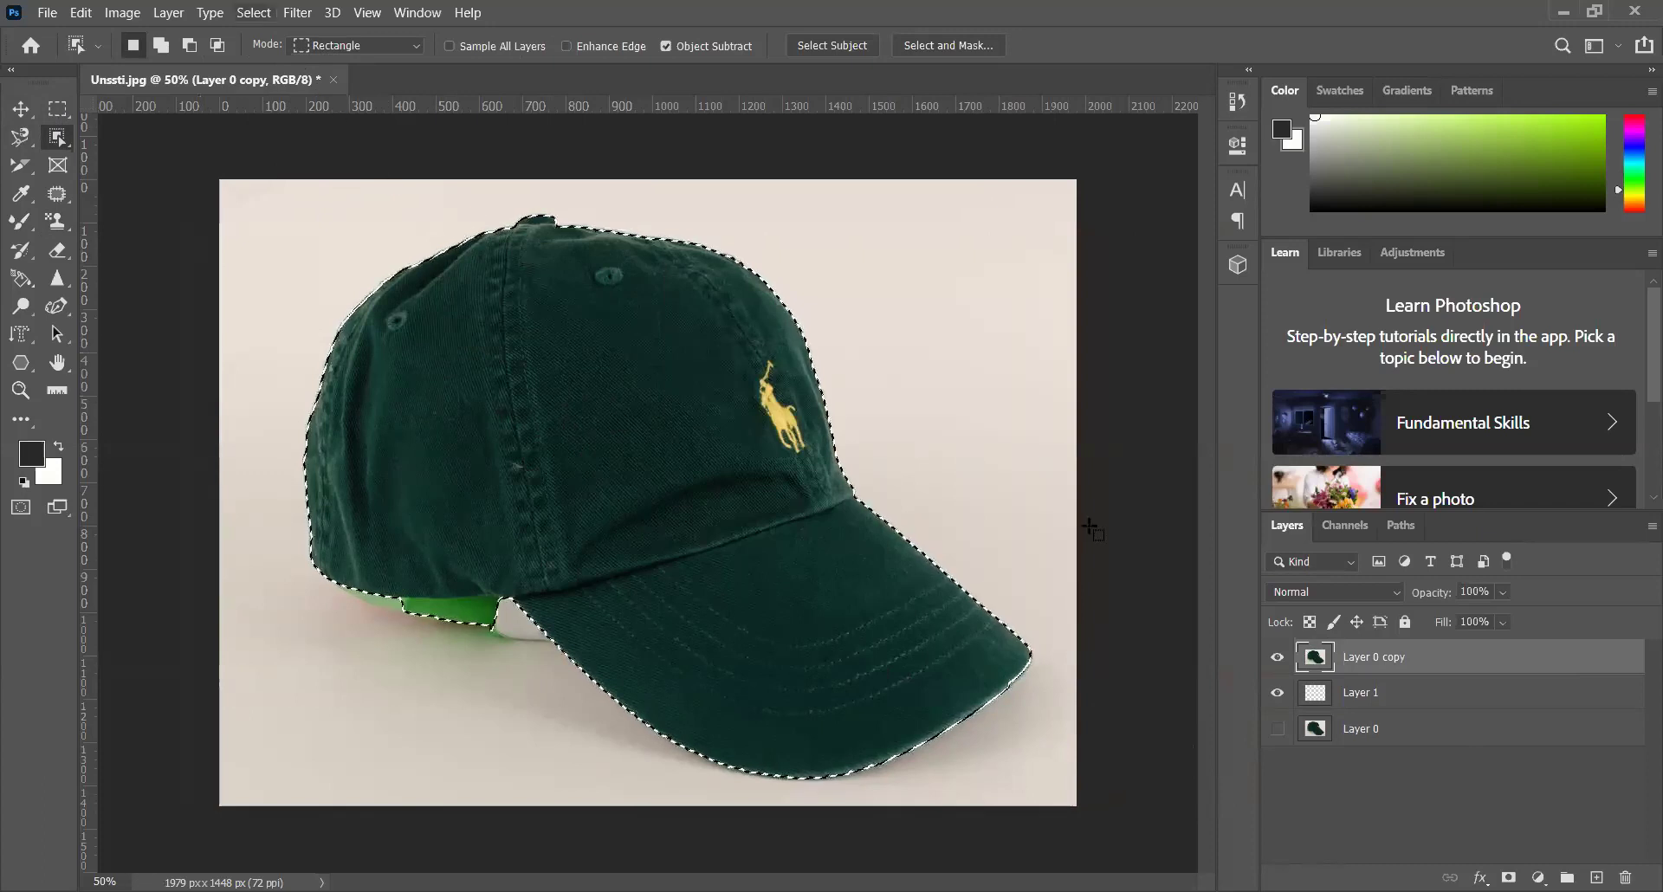
# Step: Invert the selection with Select > Inverse so the background is selected
pyautogui.hotkey('alt', 's')
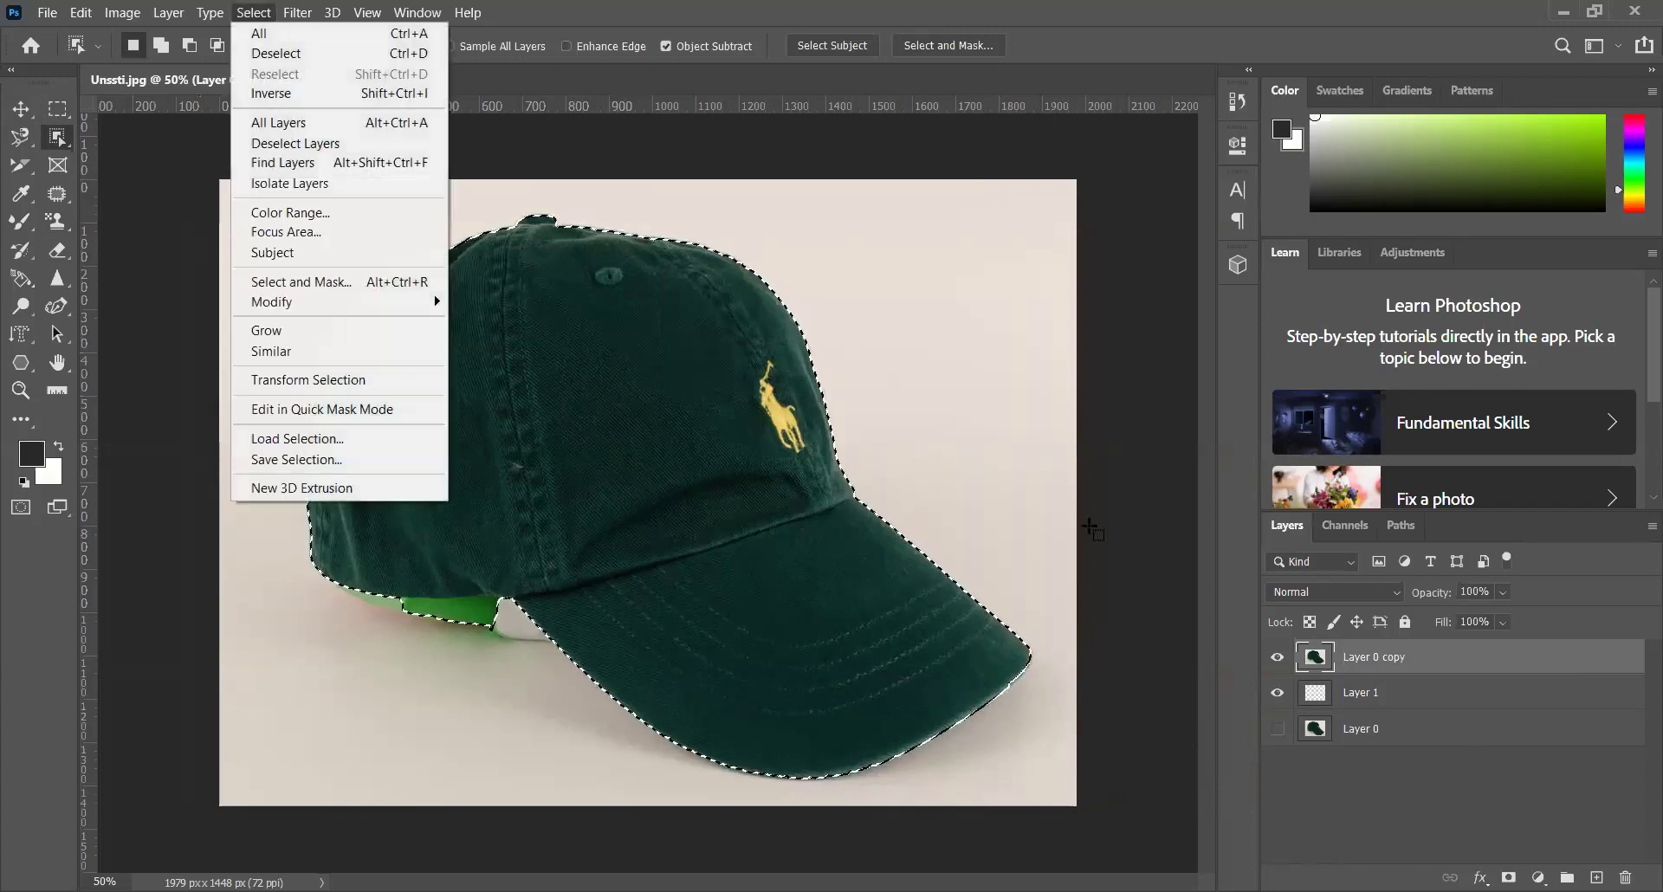
pyautogui.press('i')
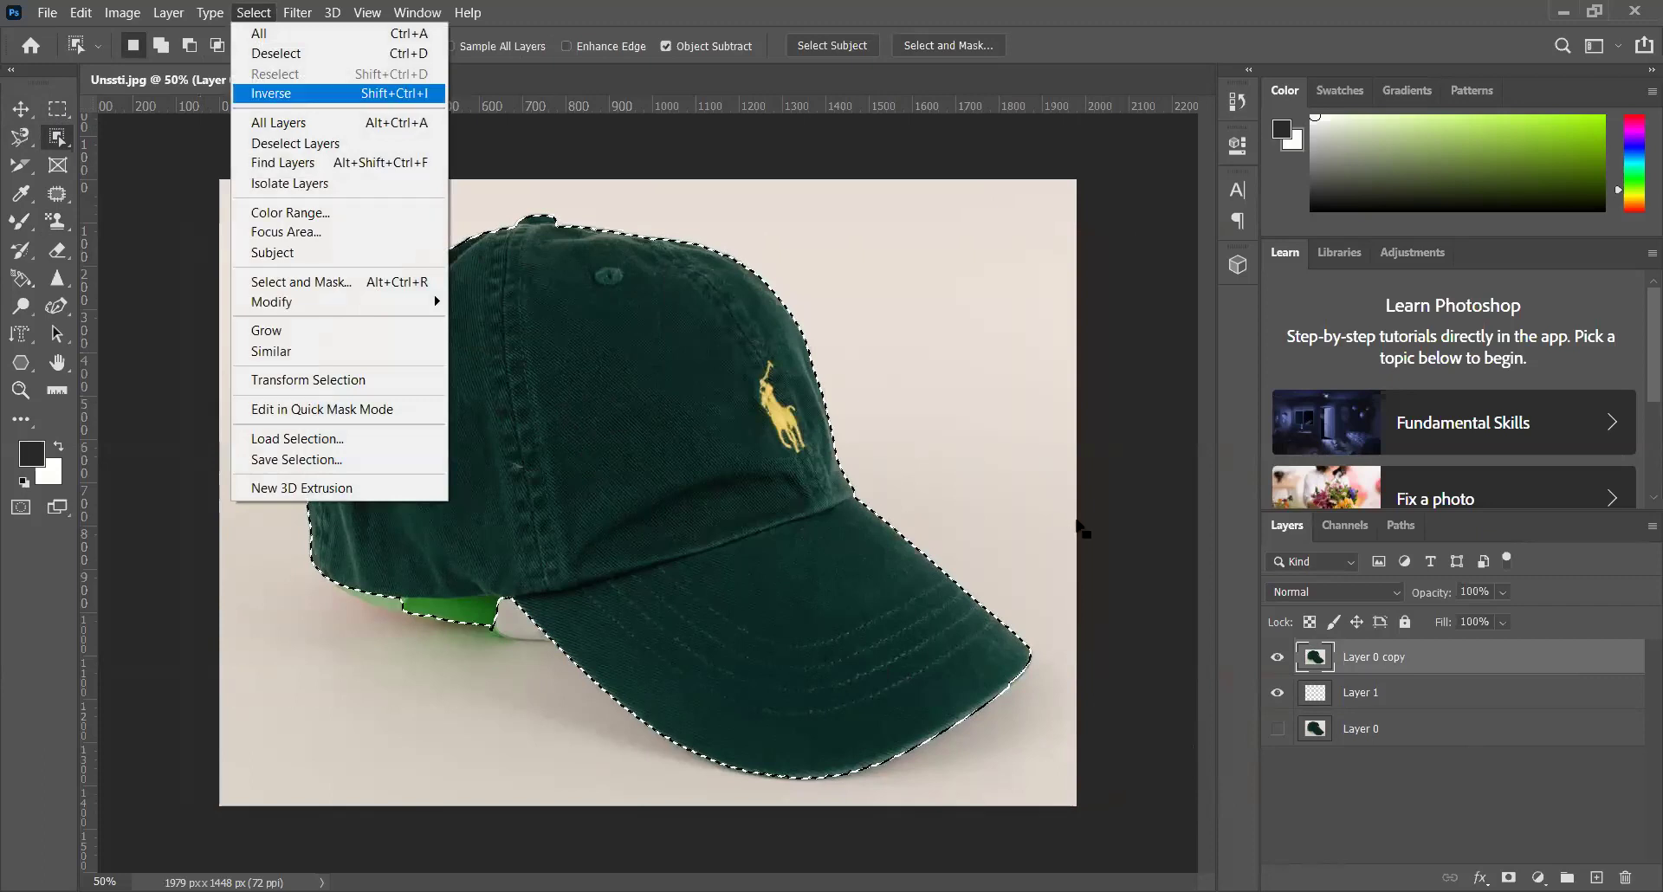
pyautogui.press('Return')
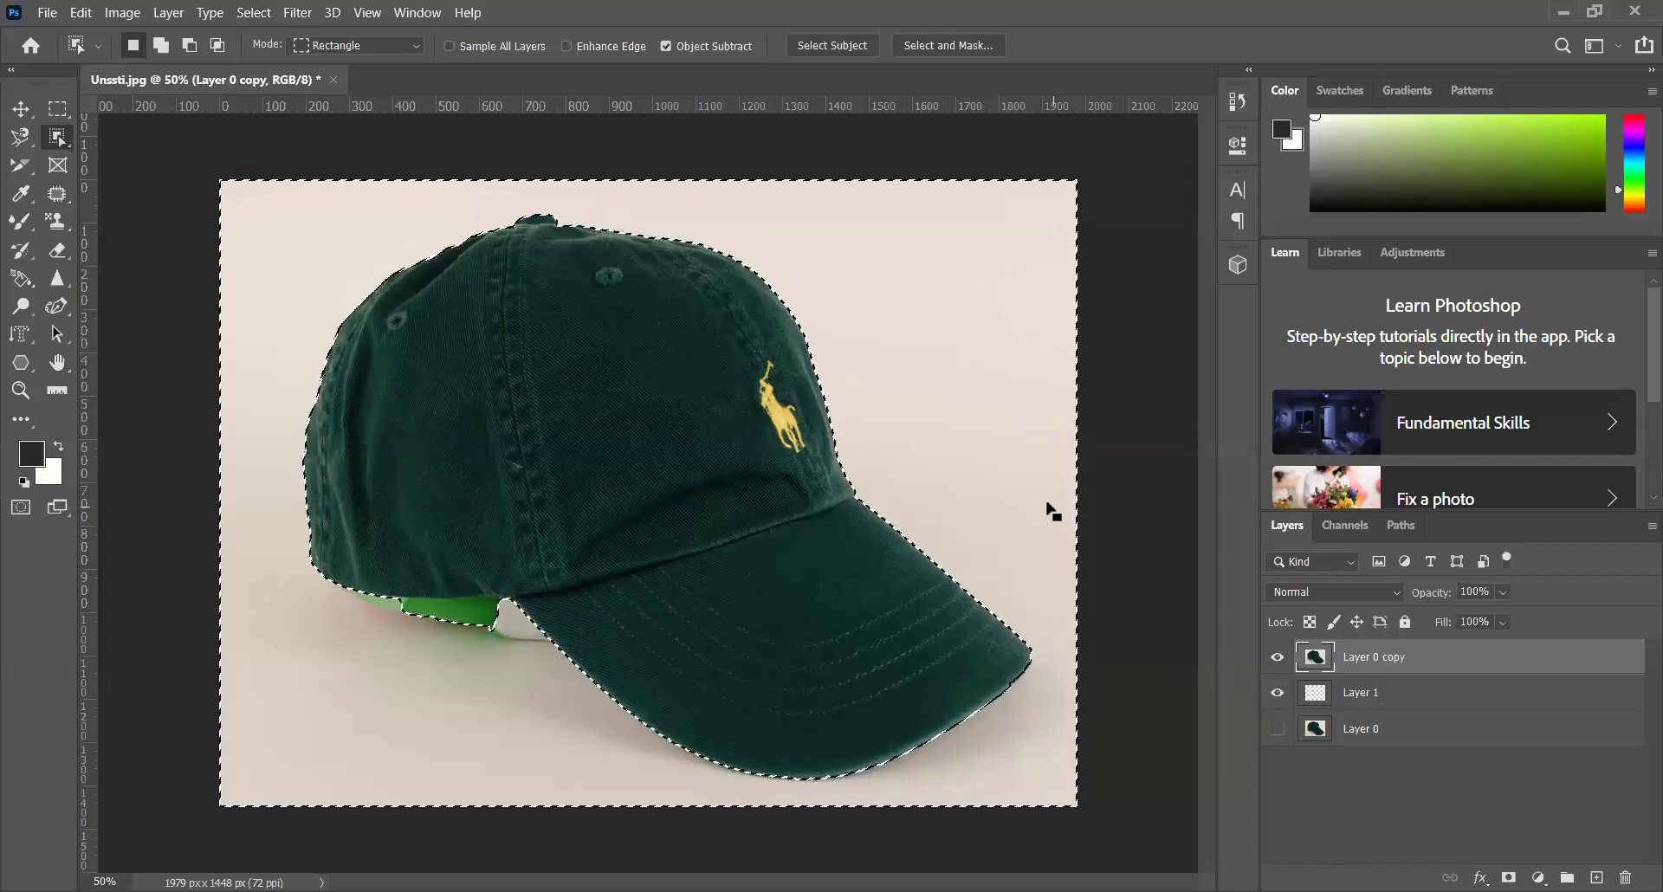
# Step: Delete the background from Layer 0 copy, deselect, and move to Layer 1
pyautogui.press('Delete')
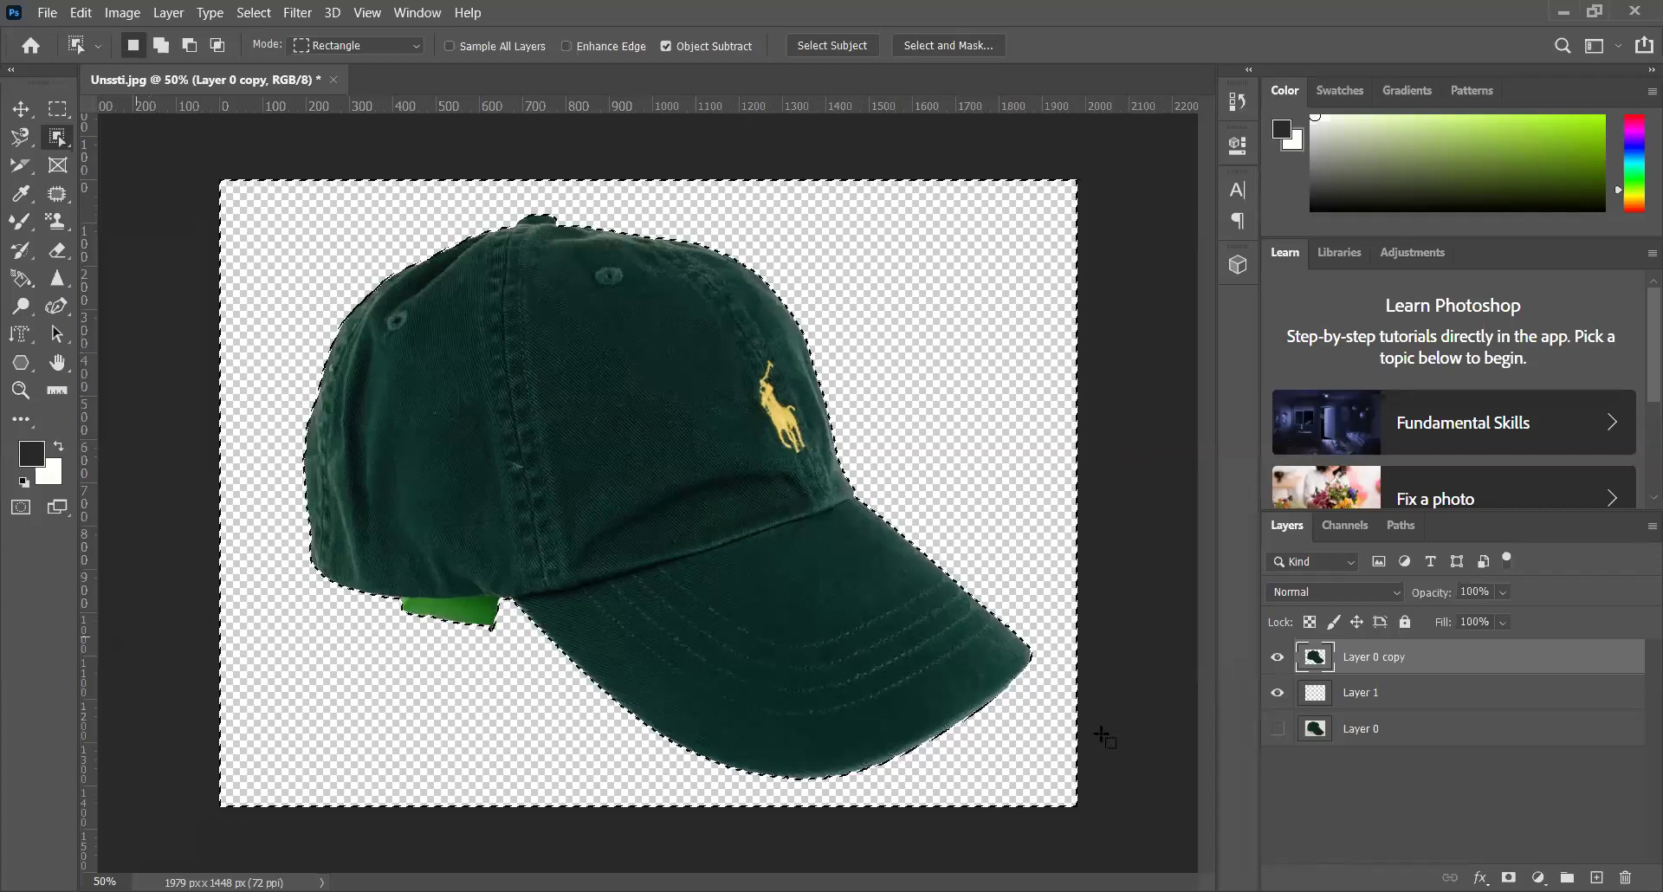
pyautogui.hotkey('ctrl', 'd')
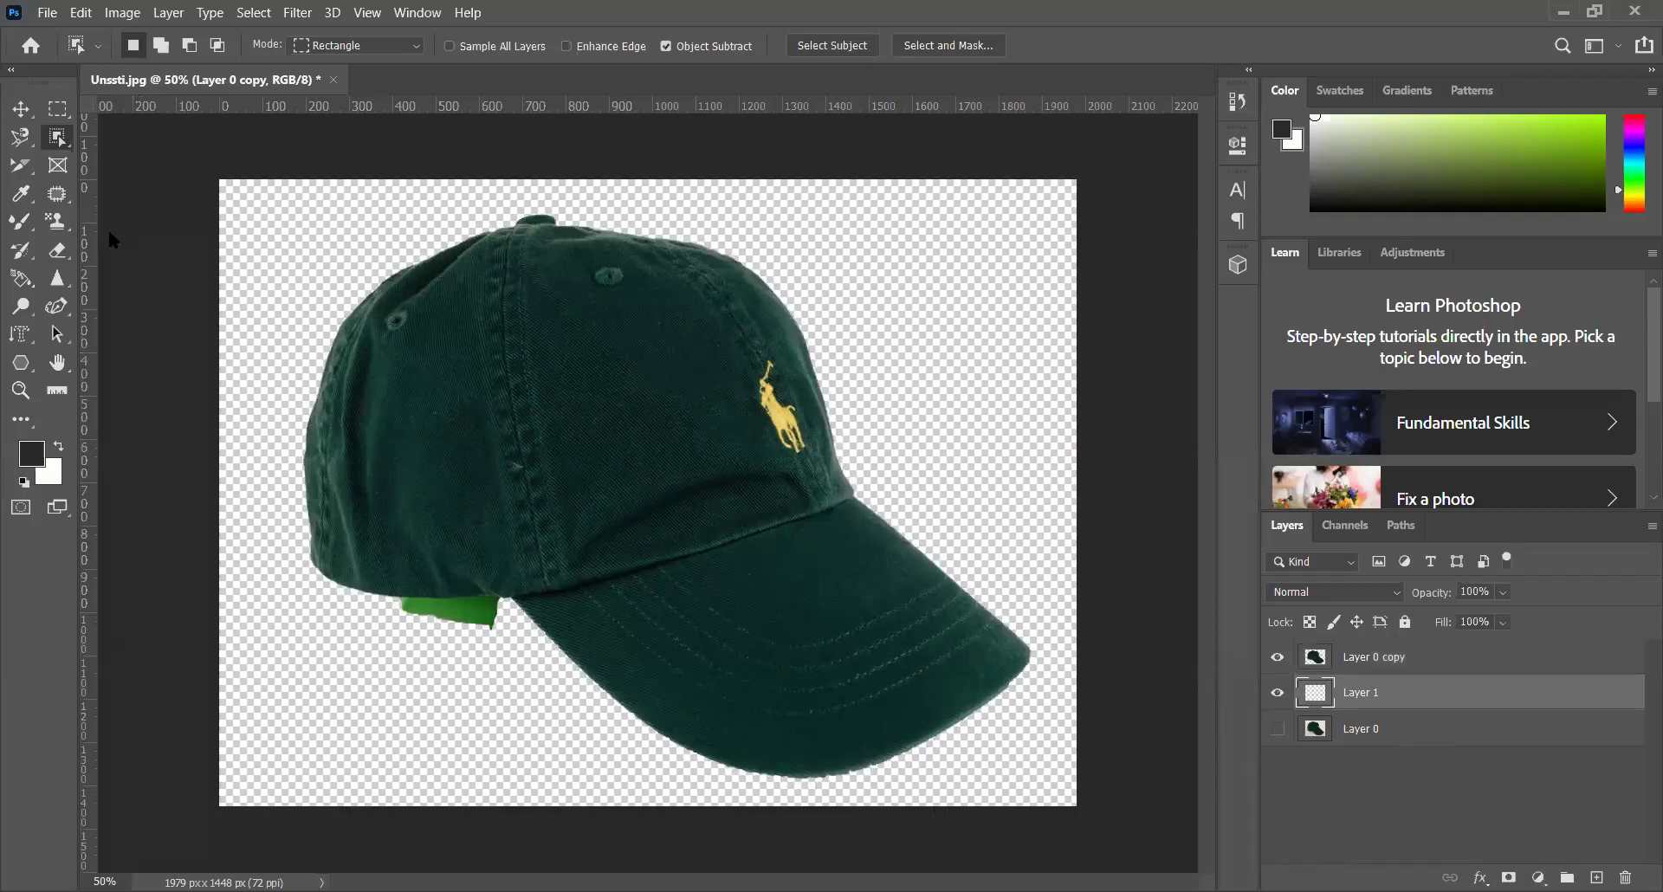
pyautogui.hotkey('alt', '[')
# Step: Paint the dark pine-branch pattern around the cap with the Pattern Stamp tool
pyautogui.click(56, 220)
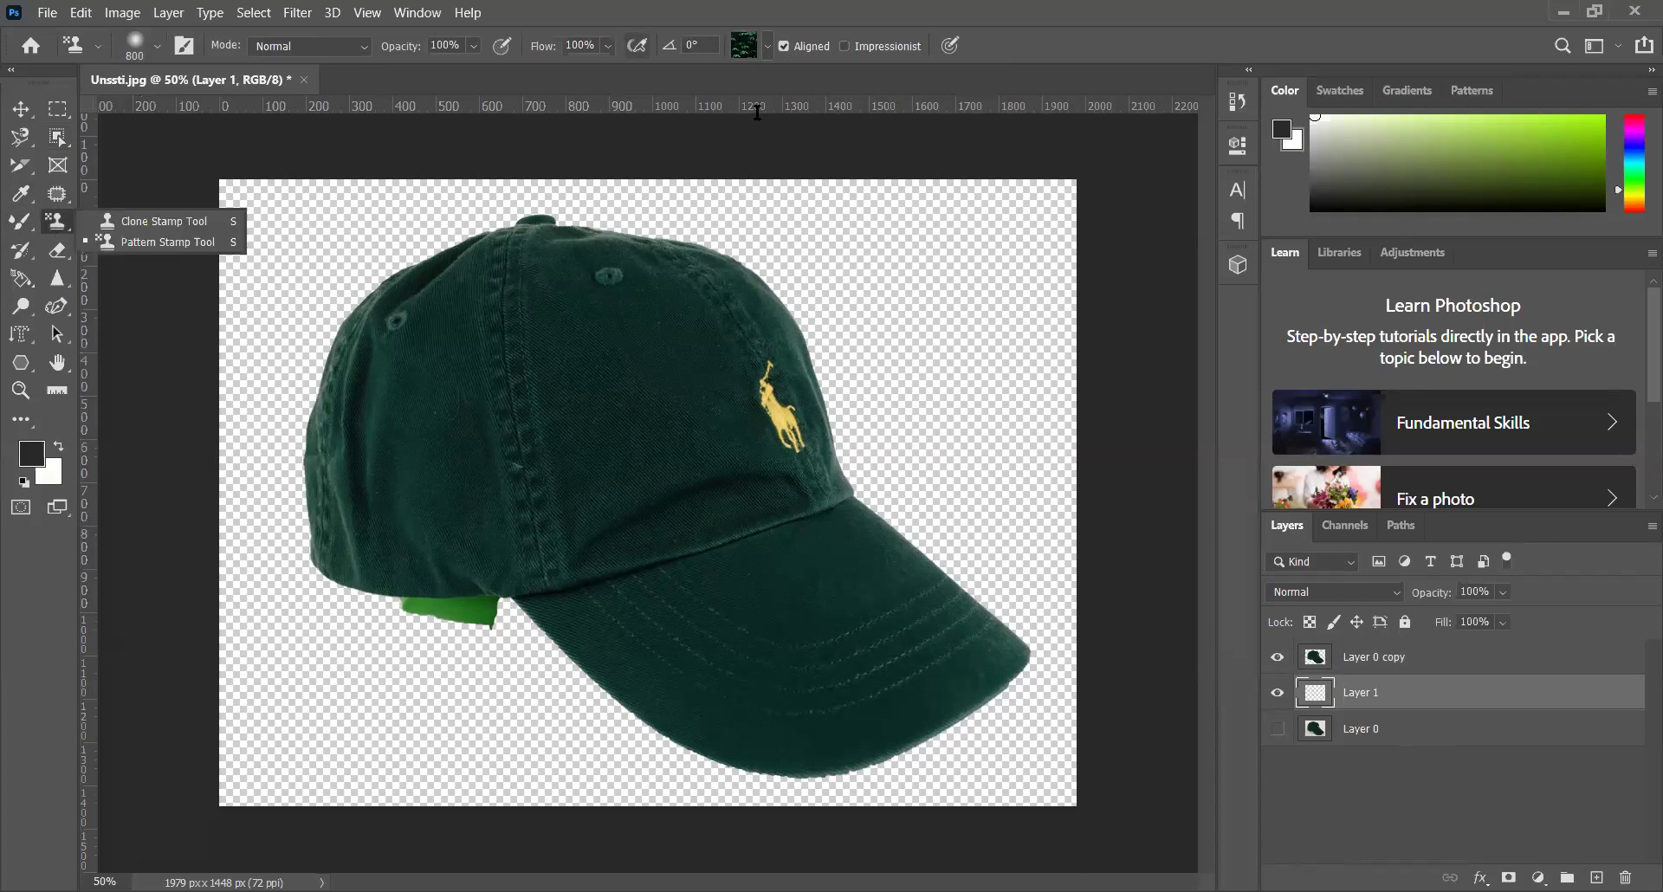
pyautogui.click(745, 45)
pyautogui.click(695, 98)
pyautogui.moveTo(237, 369)
pyautogui.mouseDown()
pyautogui.moveTo(346, 355)
pyautogui.moveTo(334, 273)
pyautogui.moveTo(359, 419)
pyautogui.moveTo(693, 226)
pyautogui.moveTo(1036, 245)
pyautogui.moveTo(1045, 422)
pyautogui.moveTo(1022, 710)
pyautogui.moveTo(635, 769)
pyautogui.moveTo(268, 727)
pyautogui.moveTo(222, 760)
pyautogui.moveTo(364, 710)
pyautogui.moveTo(286, 728)
pyautogui.moveTo(626, 260)
pyautogui.moveTo(408, 606)
pyautogui.mouseUp()
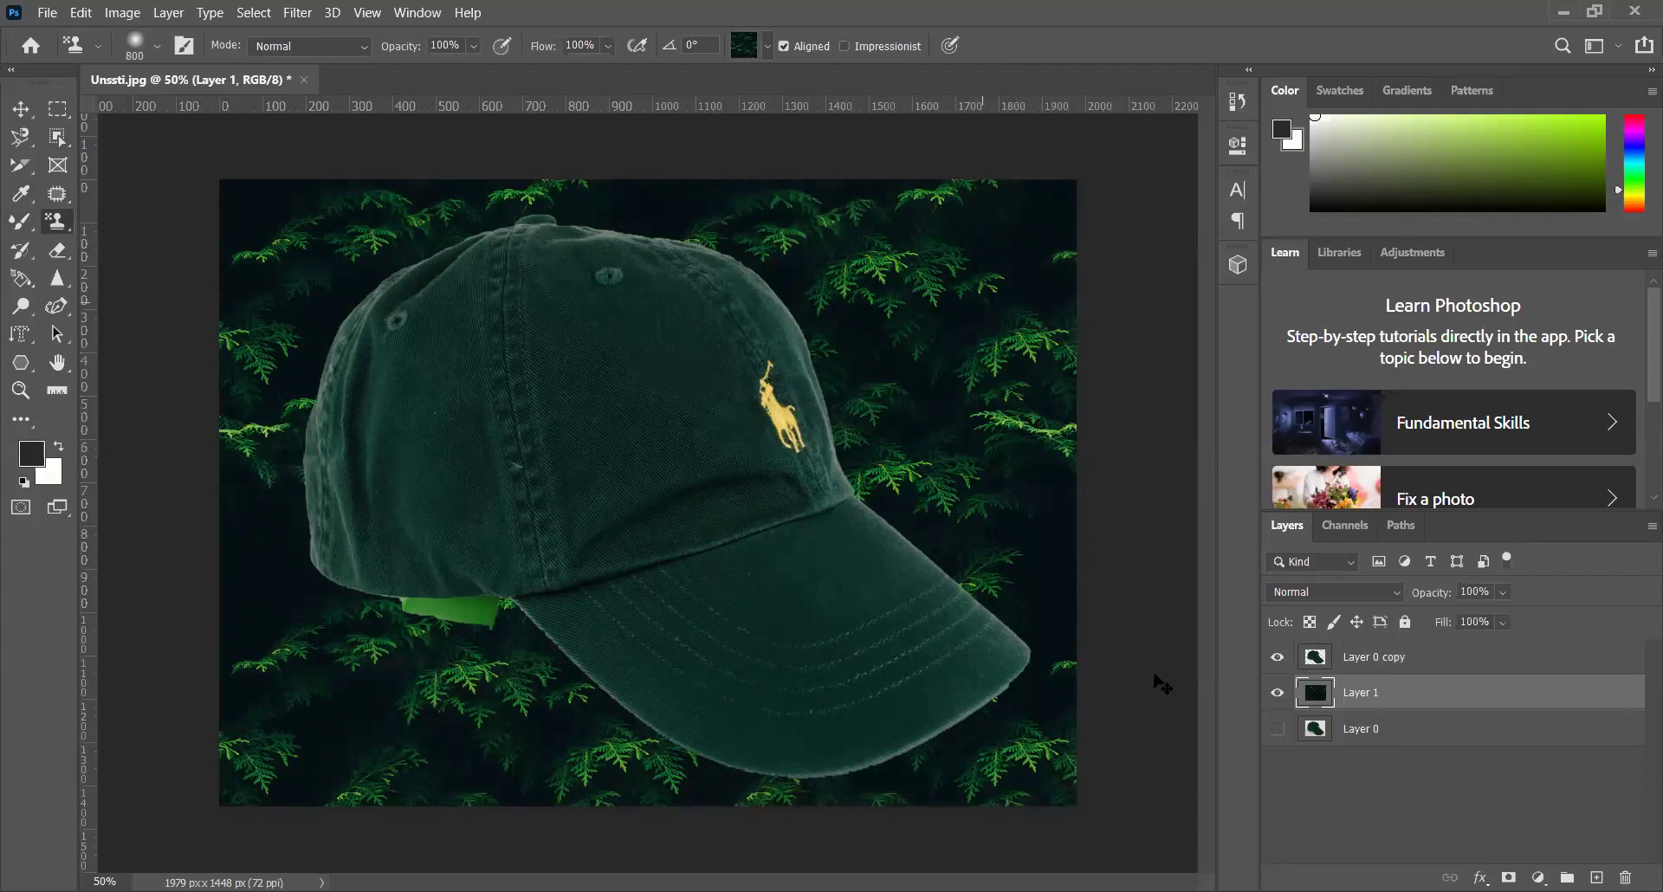
# Step: Undo the pine painting and background deletion, then delete Layer 1
pyautogui.hotkey('ctrl', 'z')
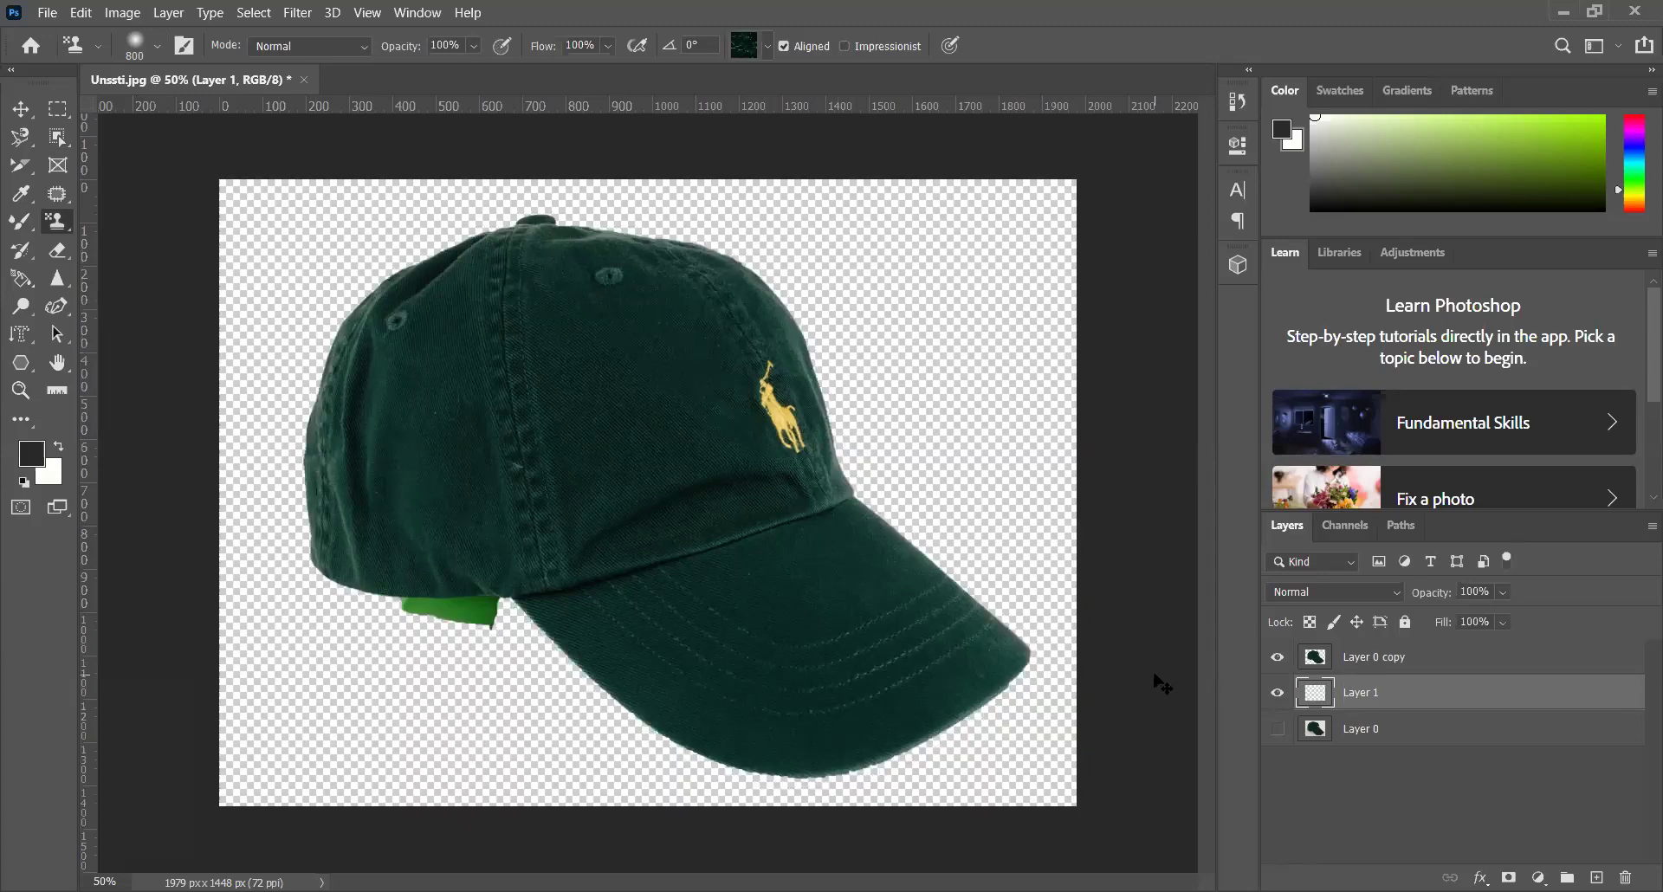
pyautogui.hotkey('ctrl', 'shift', 'd')
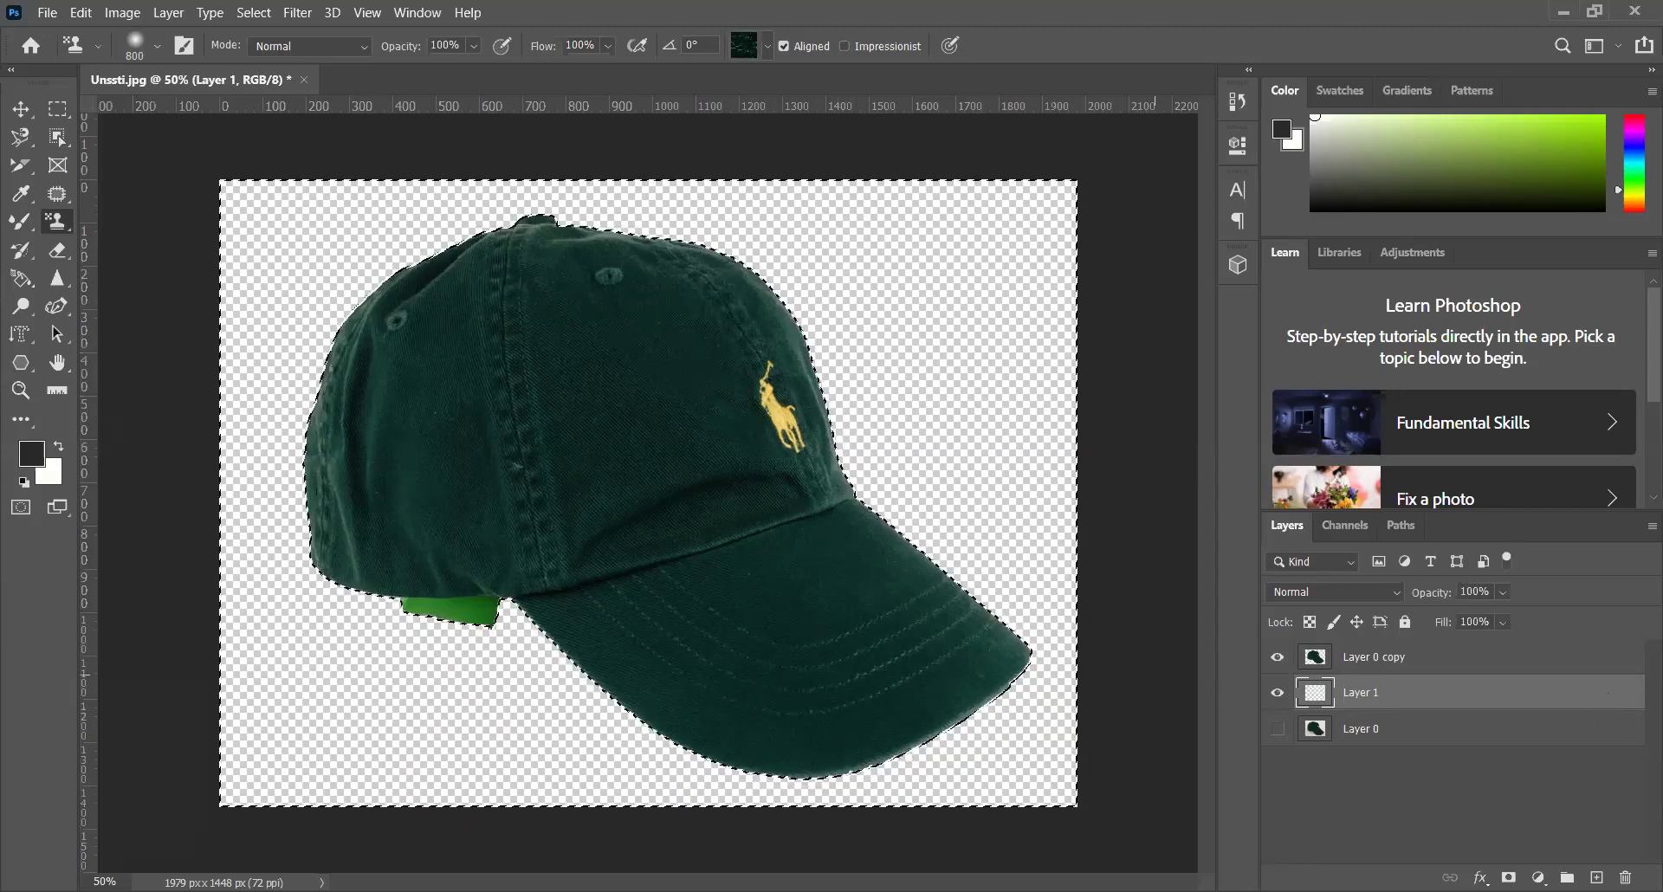
pyautogui.hotkey('ctrl', 'z')
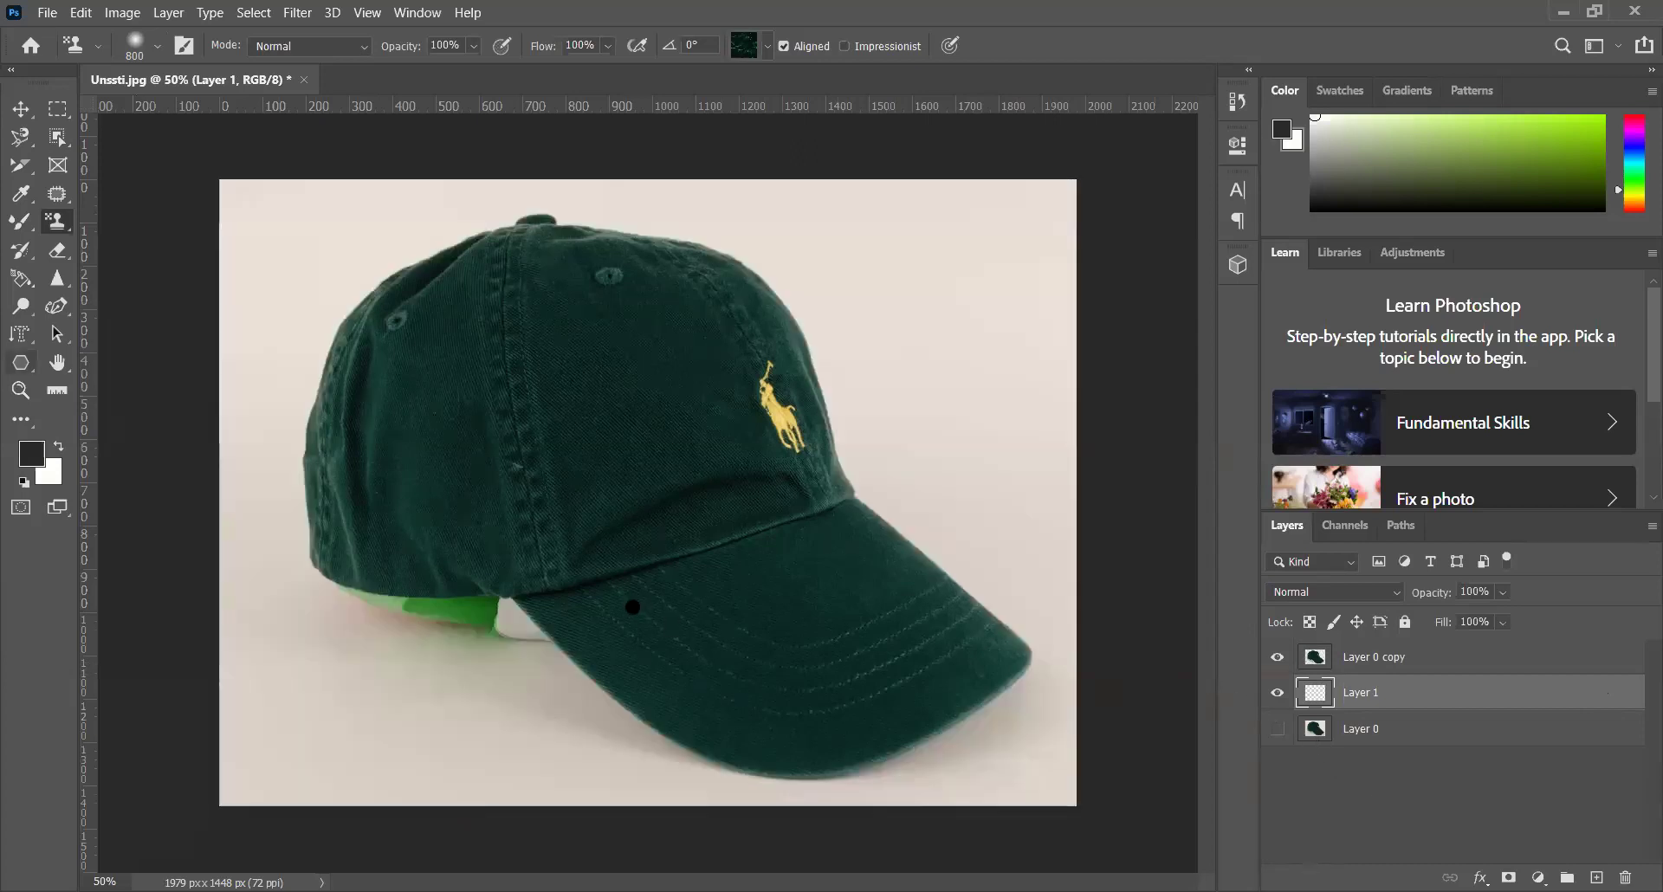
pyautogui.press('Delete')
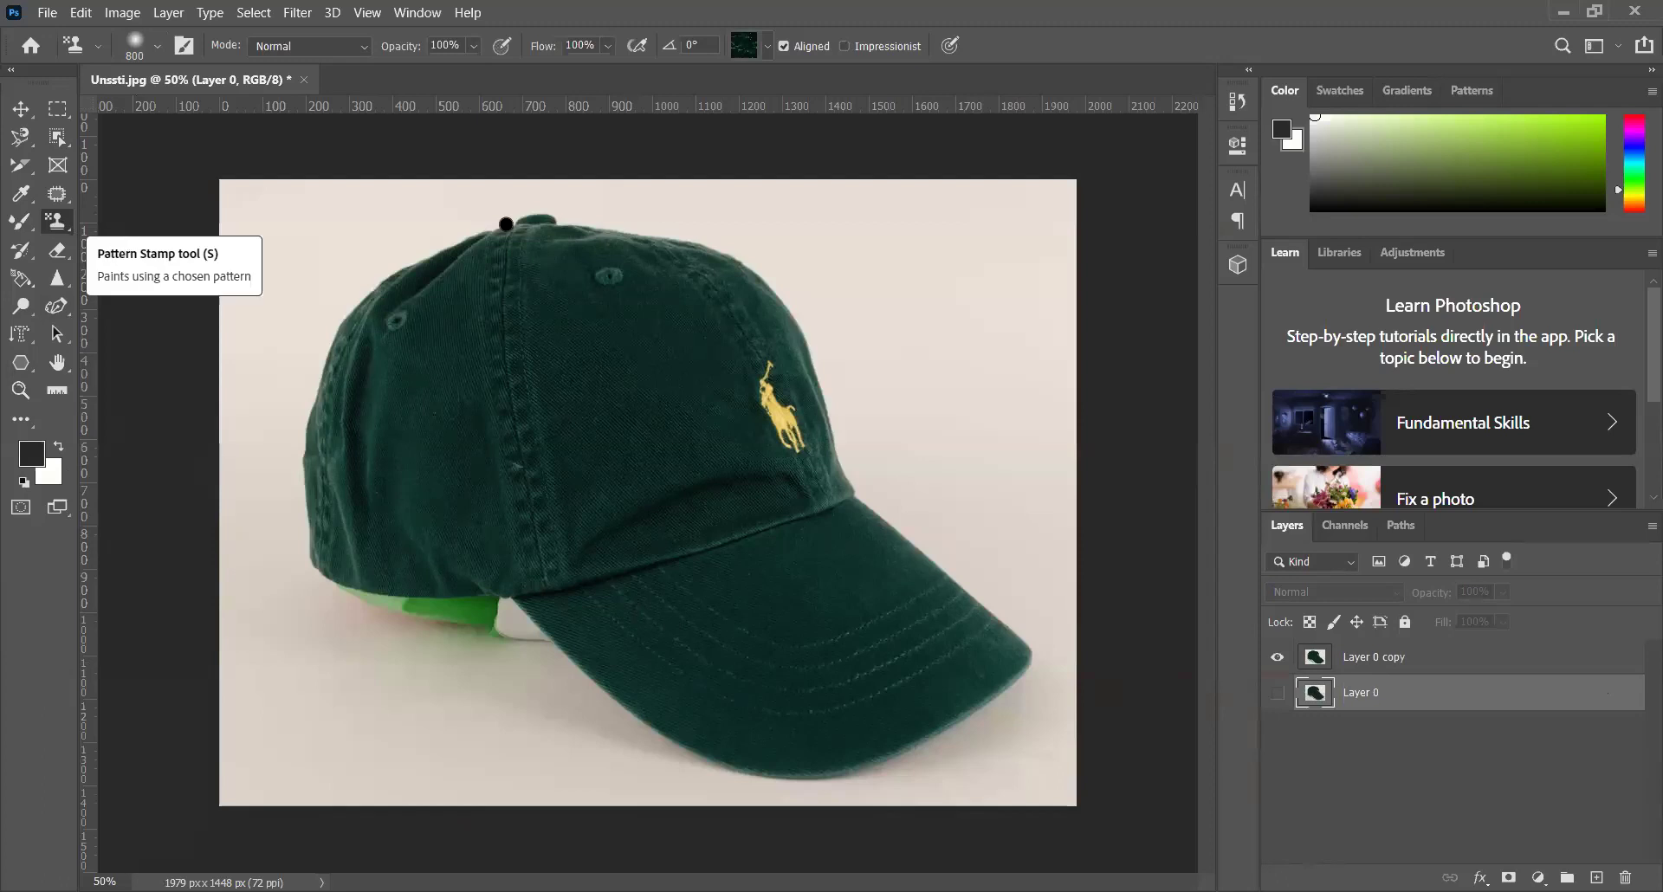
# Step: Switch to the Pattern Stamp Tool and choose the golden Trees pattern
pyautogui.rightClick(56, 221)
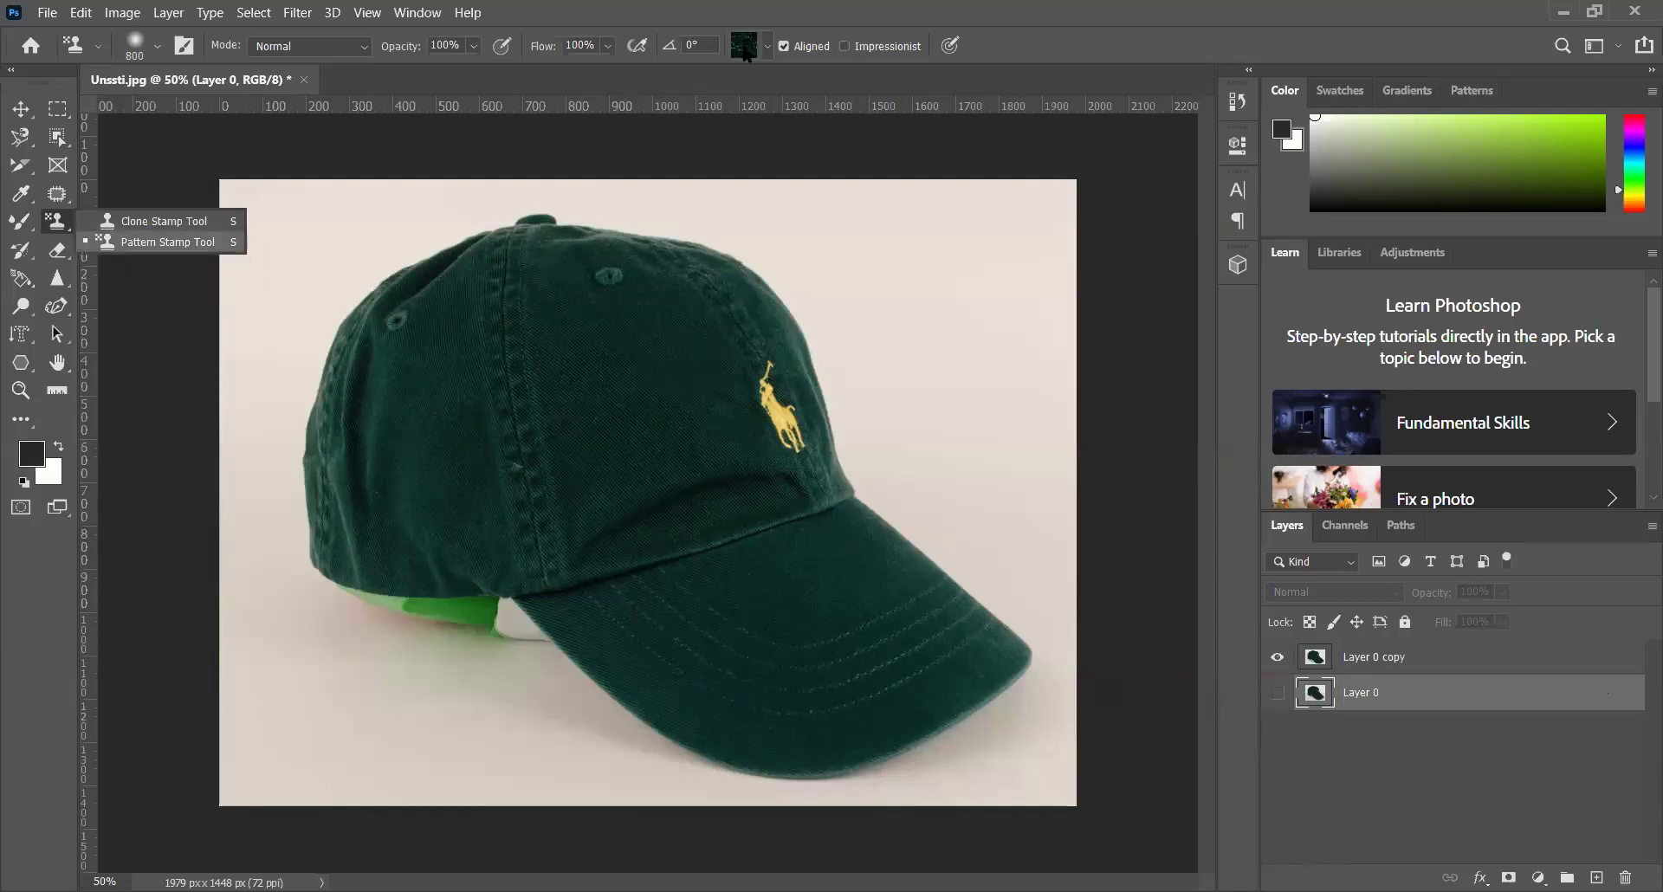
pyautogui.click(746, 54)
pyautogui.click(768, 45)
pyautogui.scroll(2, 716, 150)
pyautogui.click(730, 123)
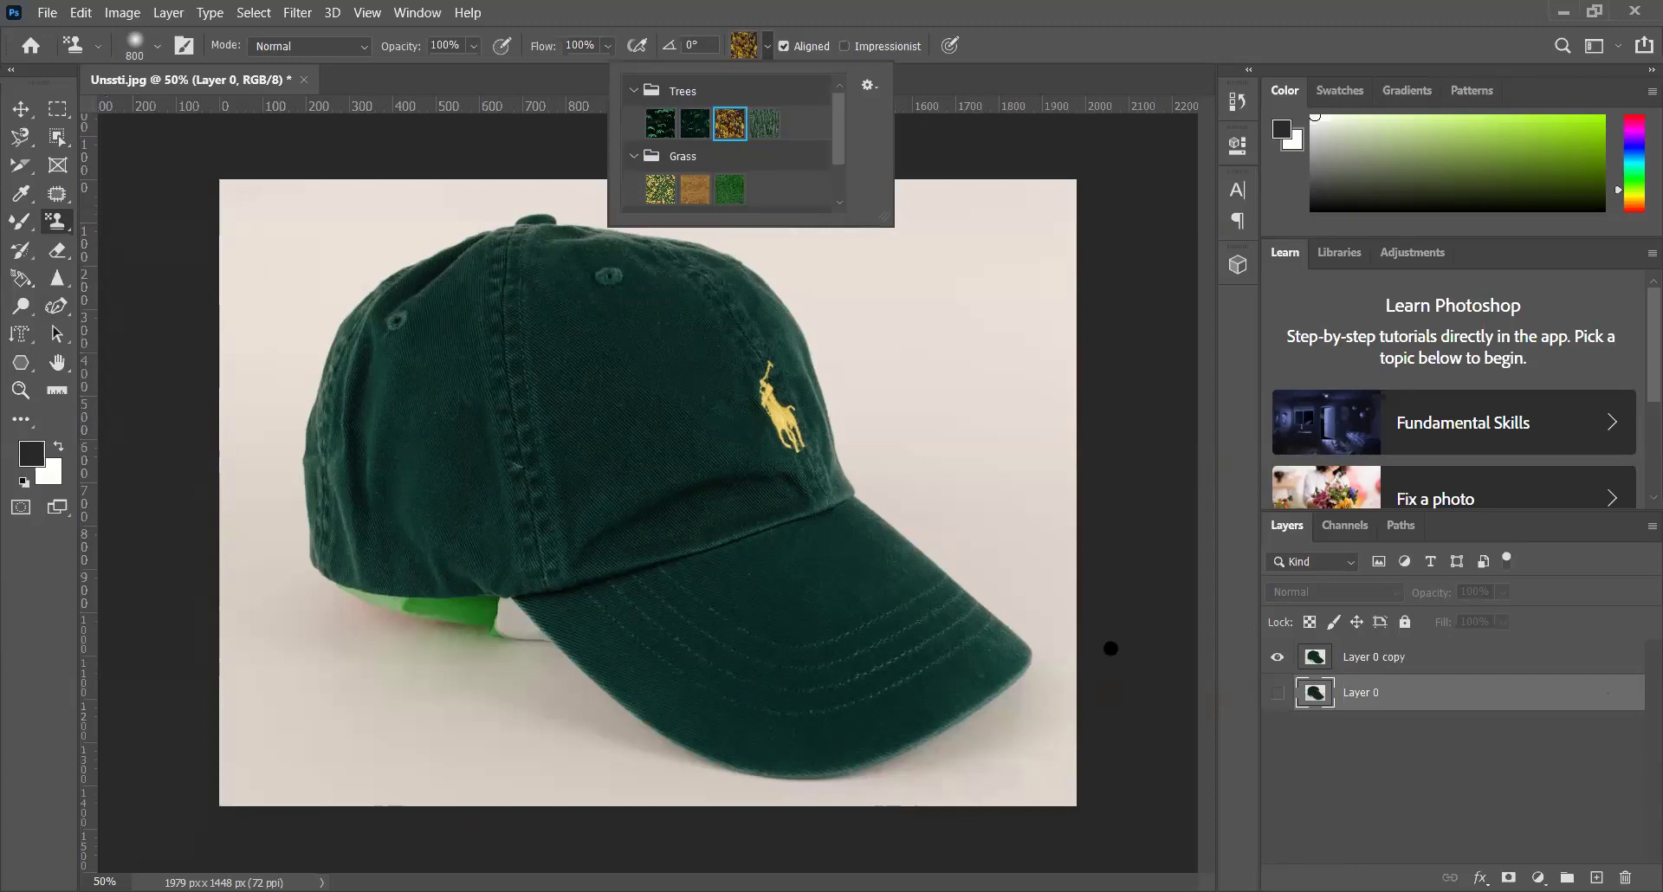
# Step: Paint Trees over Layer 0 copy, undo it in History, and drag Layer 1 below
pyautogui.click(1395, 659)
pyautogui.moveTo(292, 286)
pyautogui.mouseDown()
pyautogui.moveTo(595, 268)
pyautogui.moveTo(618, 374)
pyautogui.moveTo(278, 485)
pyautogui.moveTo(286, 555)
pyautogui.mouseUp()
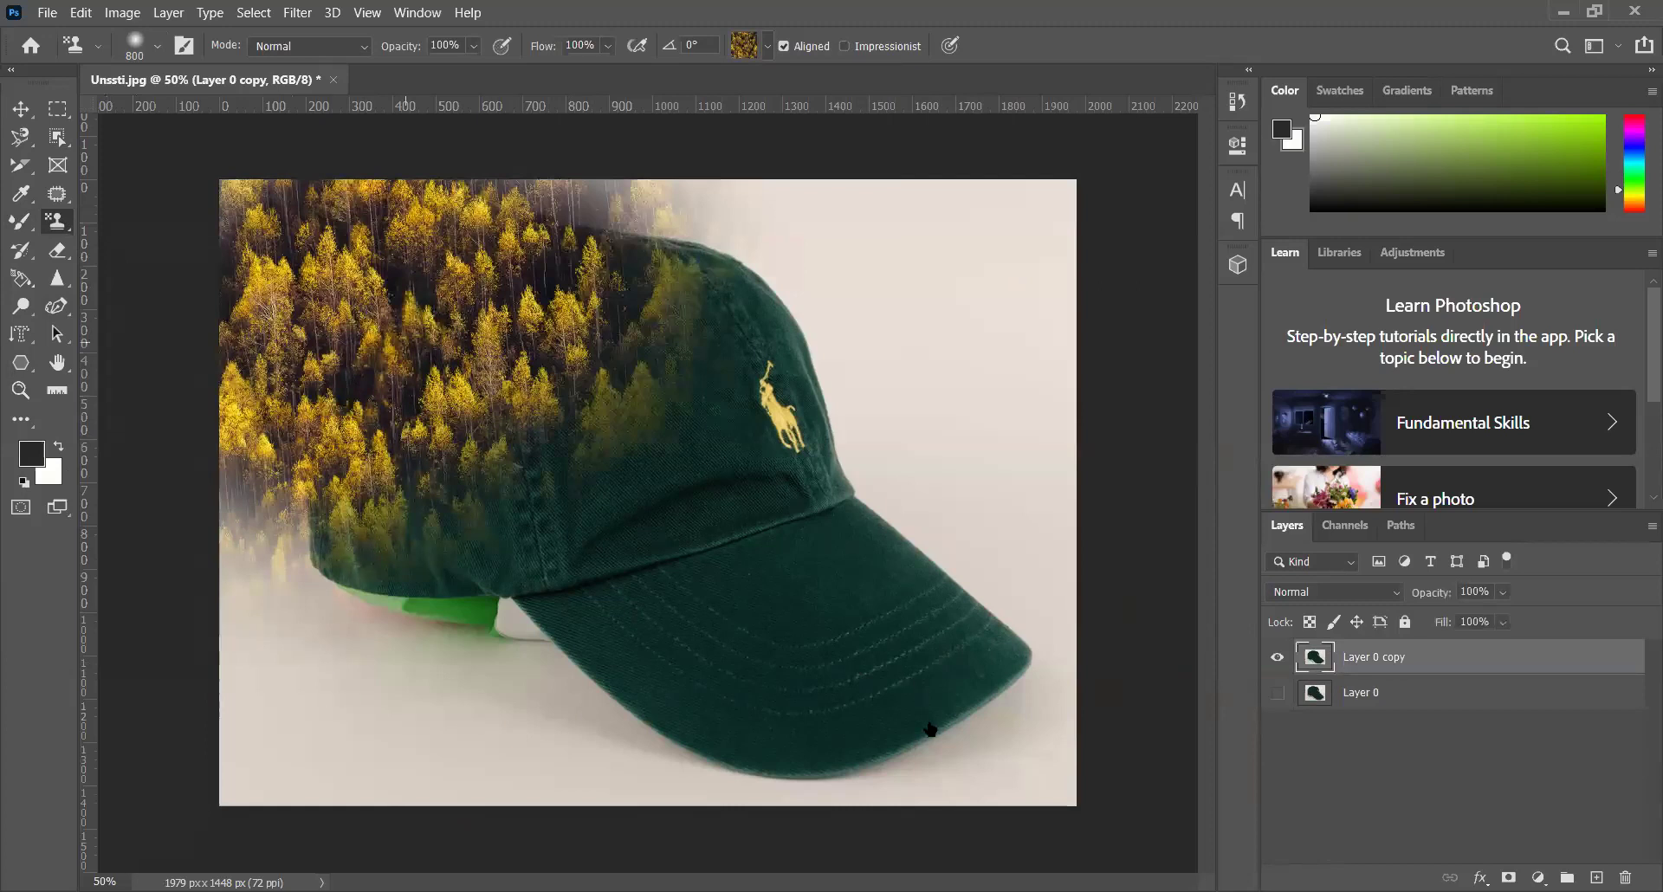
pyautogui.moveTo(356, 409)
pyautogui.mouseDown()
pyautogui.moveTo(706, 278)
pyautogui.moveTo(976, 282)
pyautogui.mouseUp()
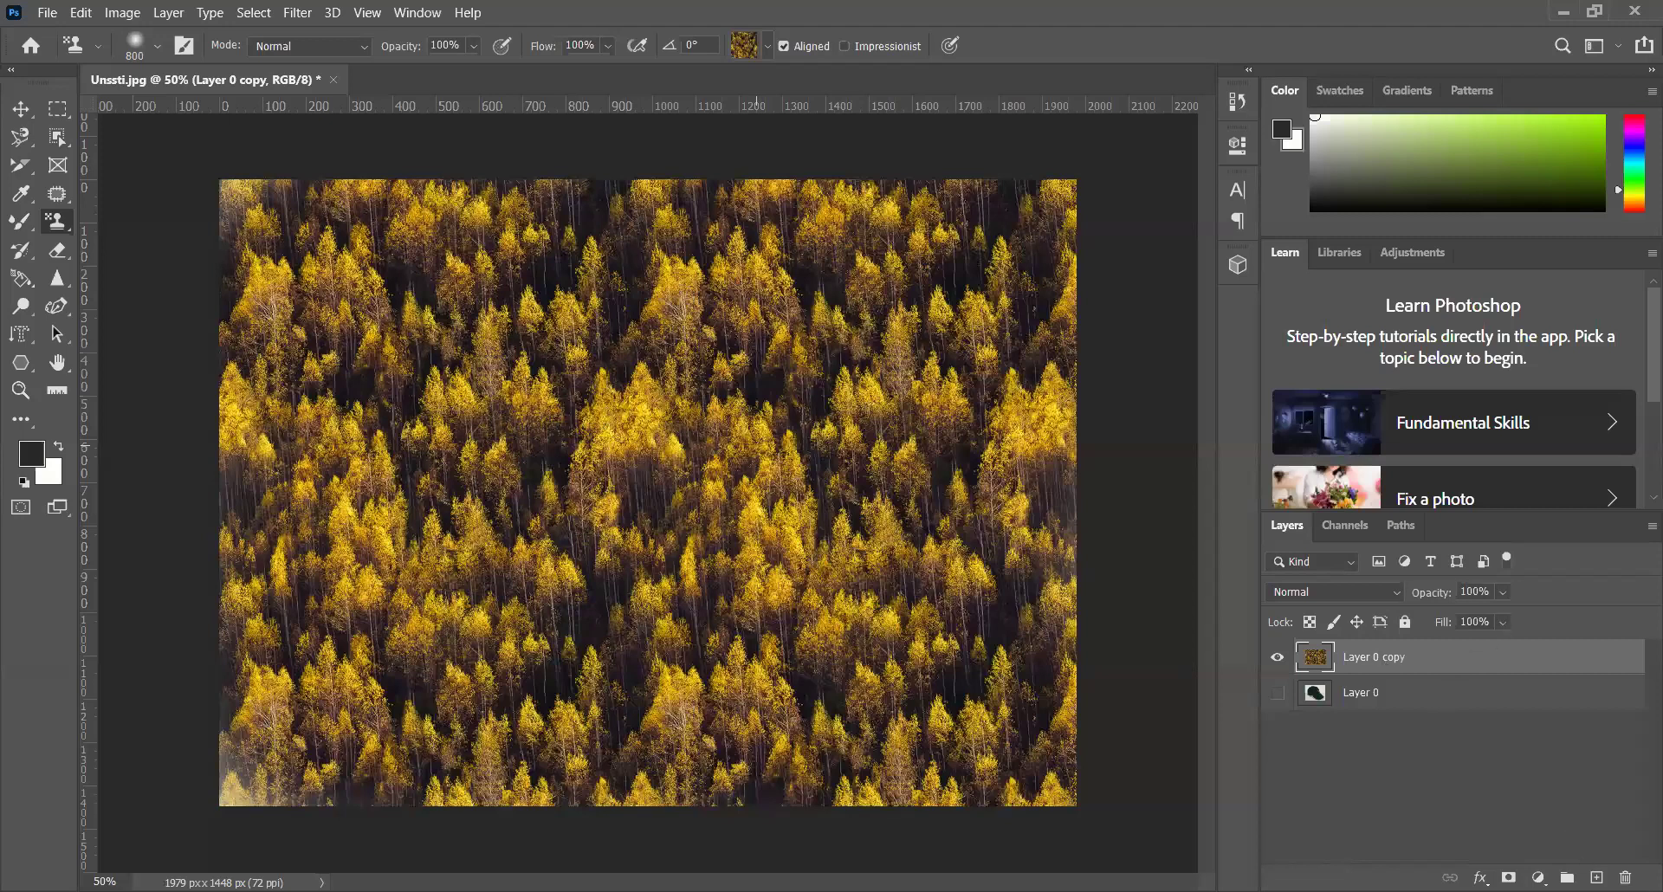
pyautogui.click(1597, 878)
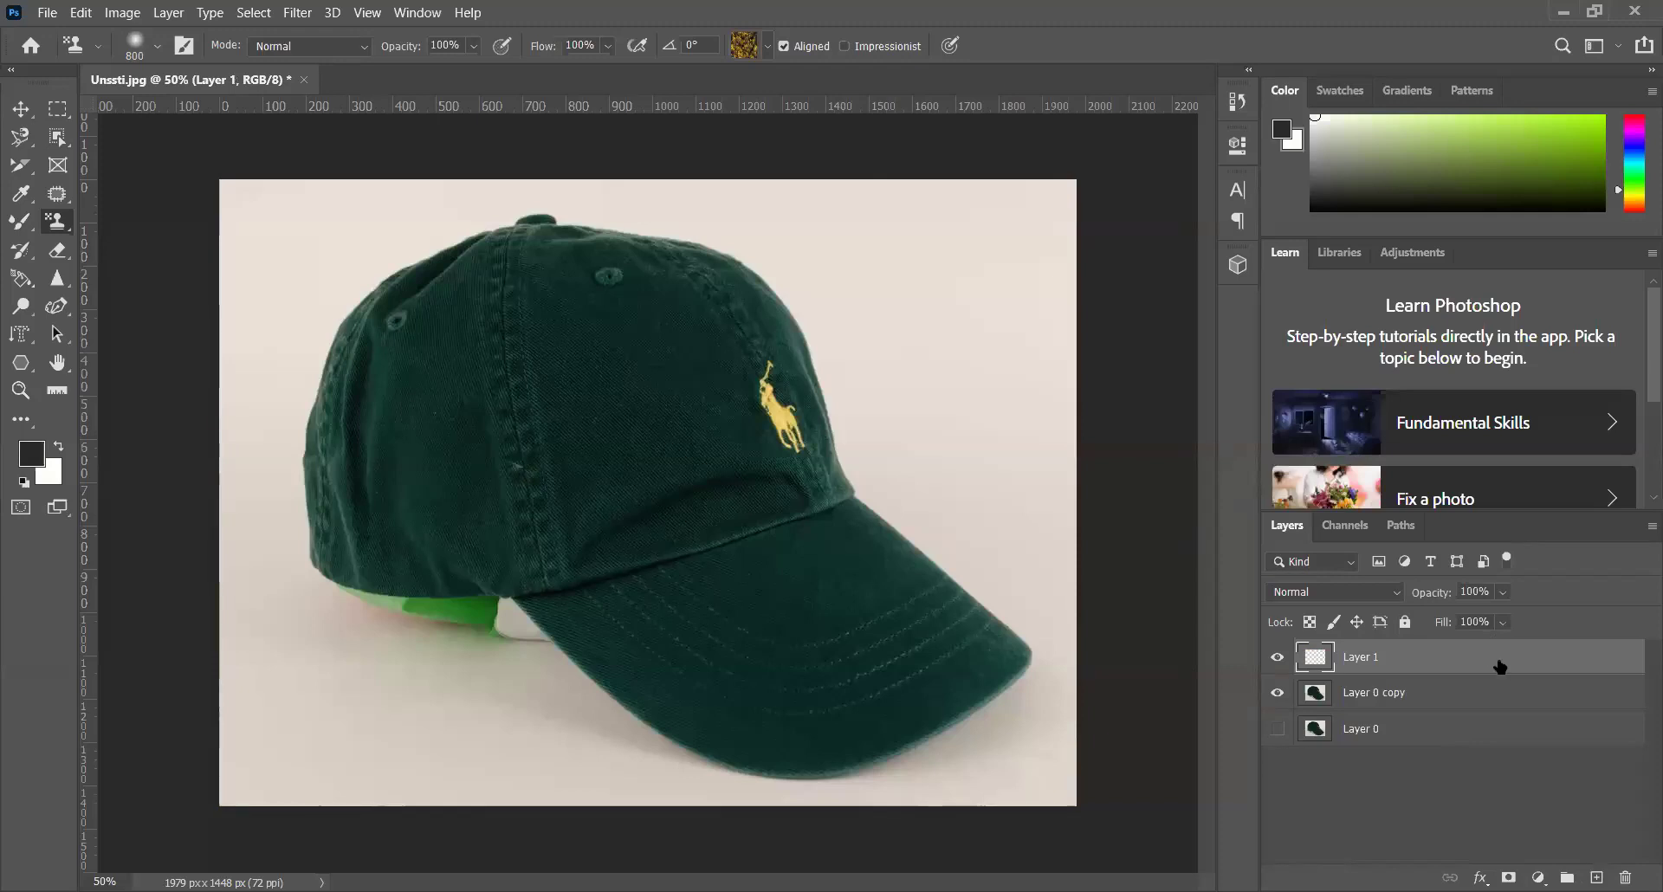
pyautogui.moveTo(1516, 663); pyautogui.dragTo(1516, 693)
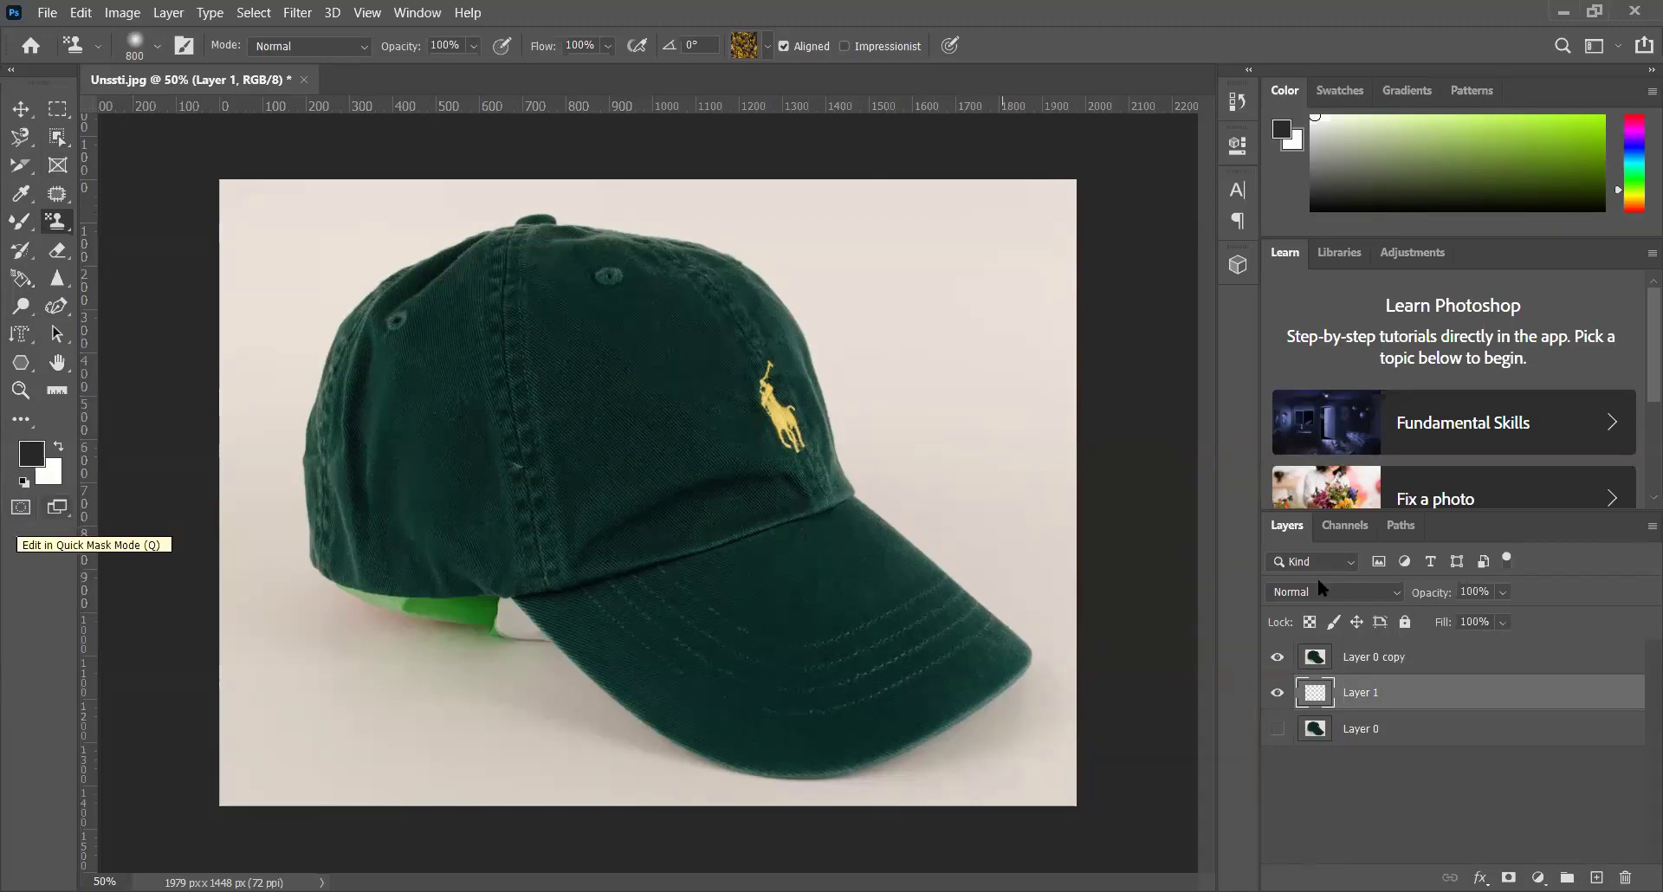
# Step: Delete the empty Layer 1, then reselect the Pattern Stamp Tool in the toolbar
pyautogui.moveTo(1586, 700); pyautogui.dragTo(1625, 878)
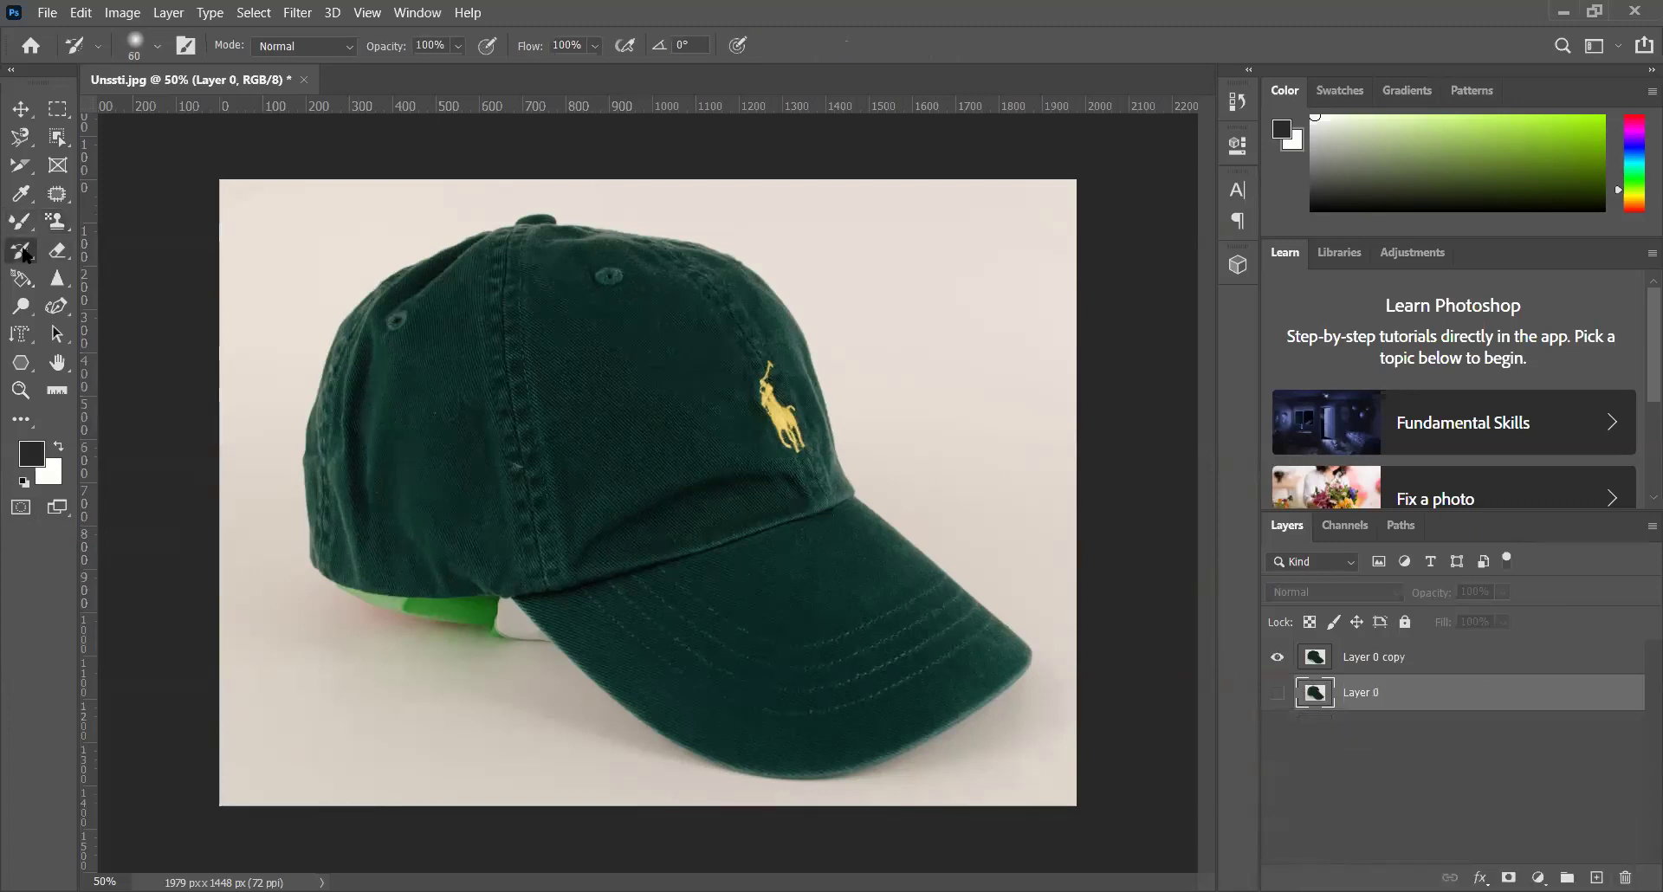
pyautogui.rightClick(24, 253)
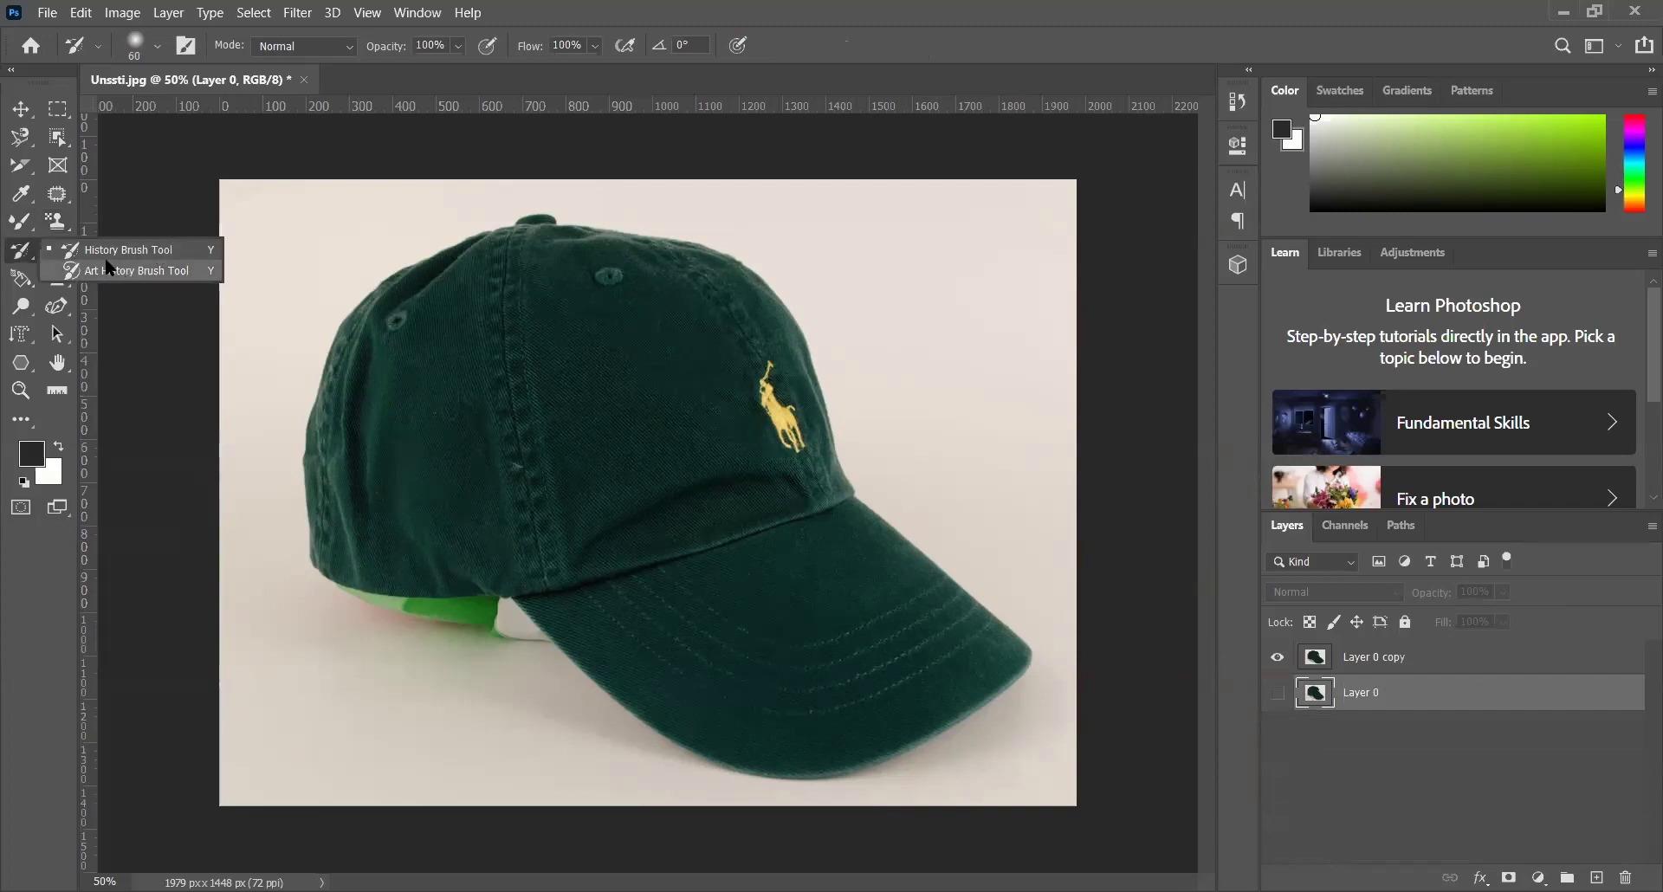
pyautogui.click(74, 209)
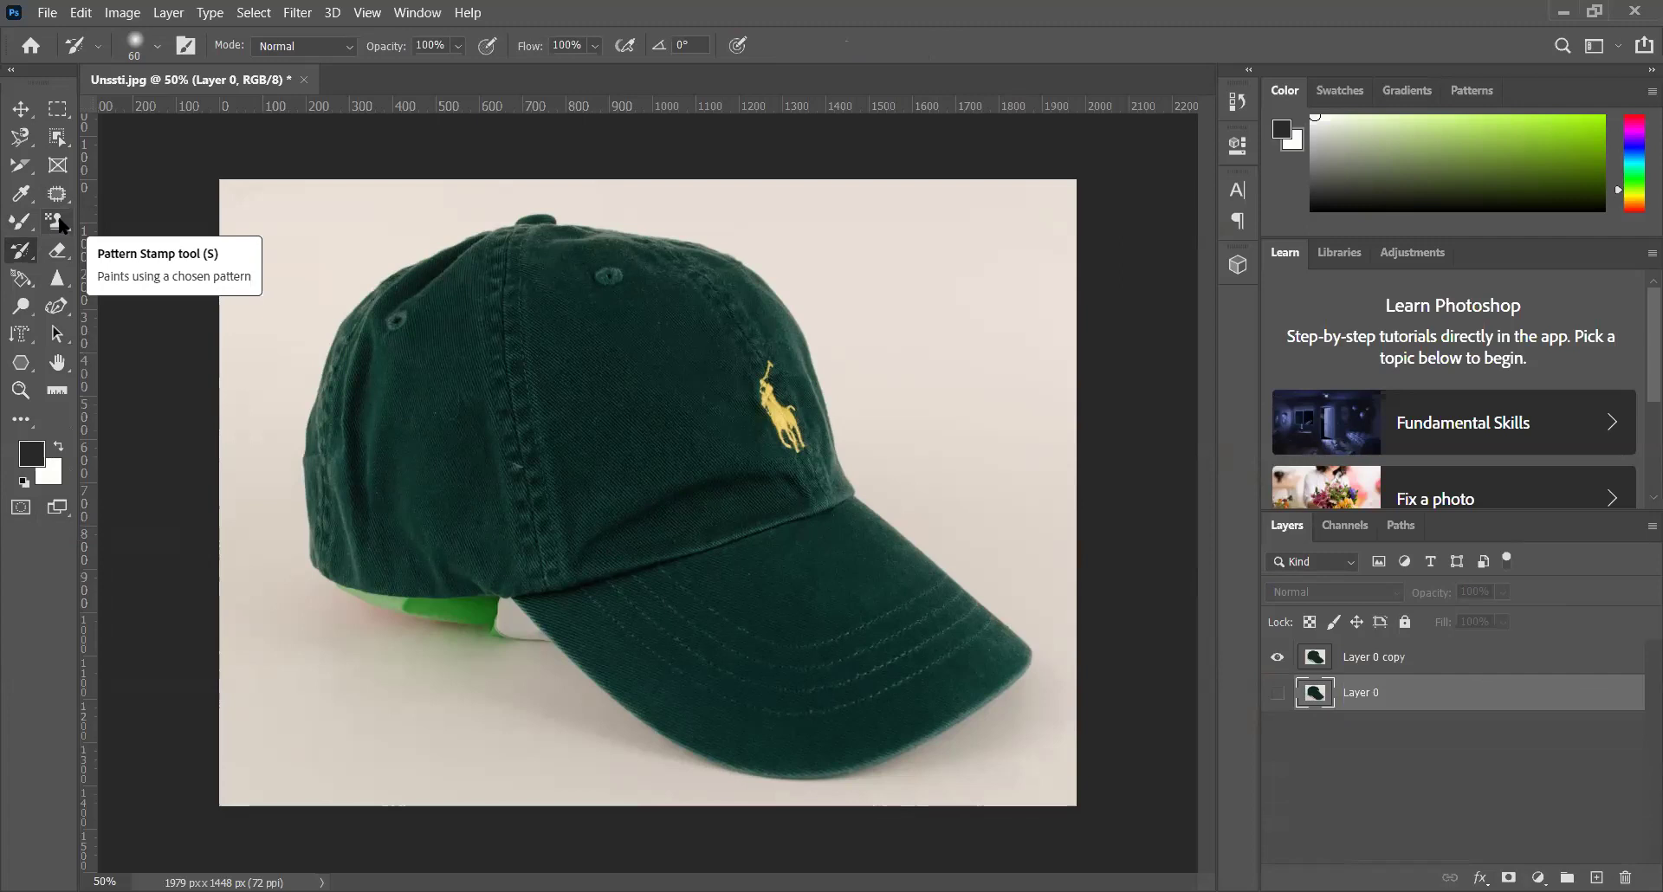
pyautogui.click(58, 223)
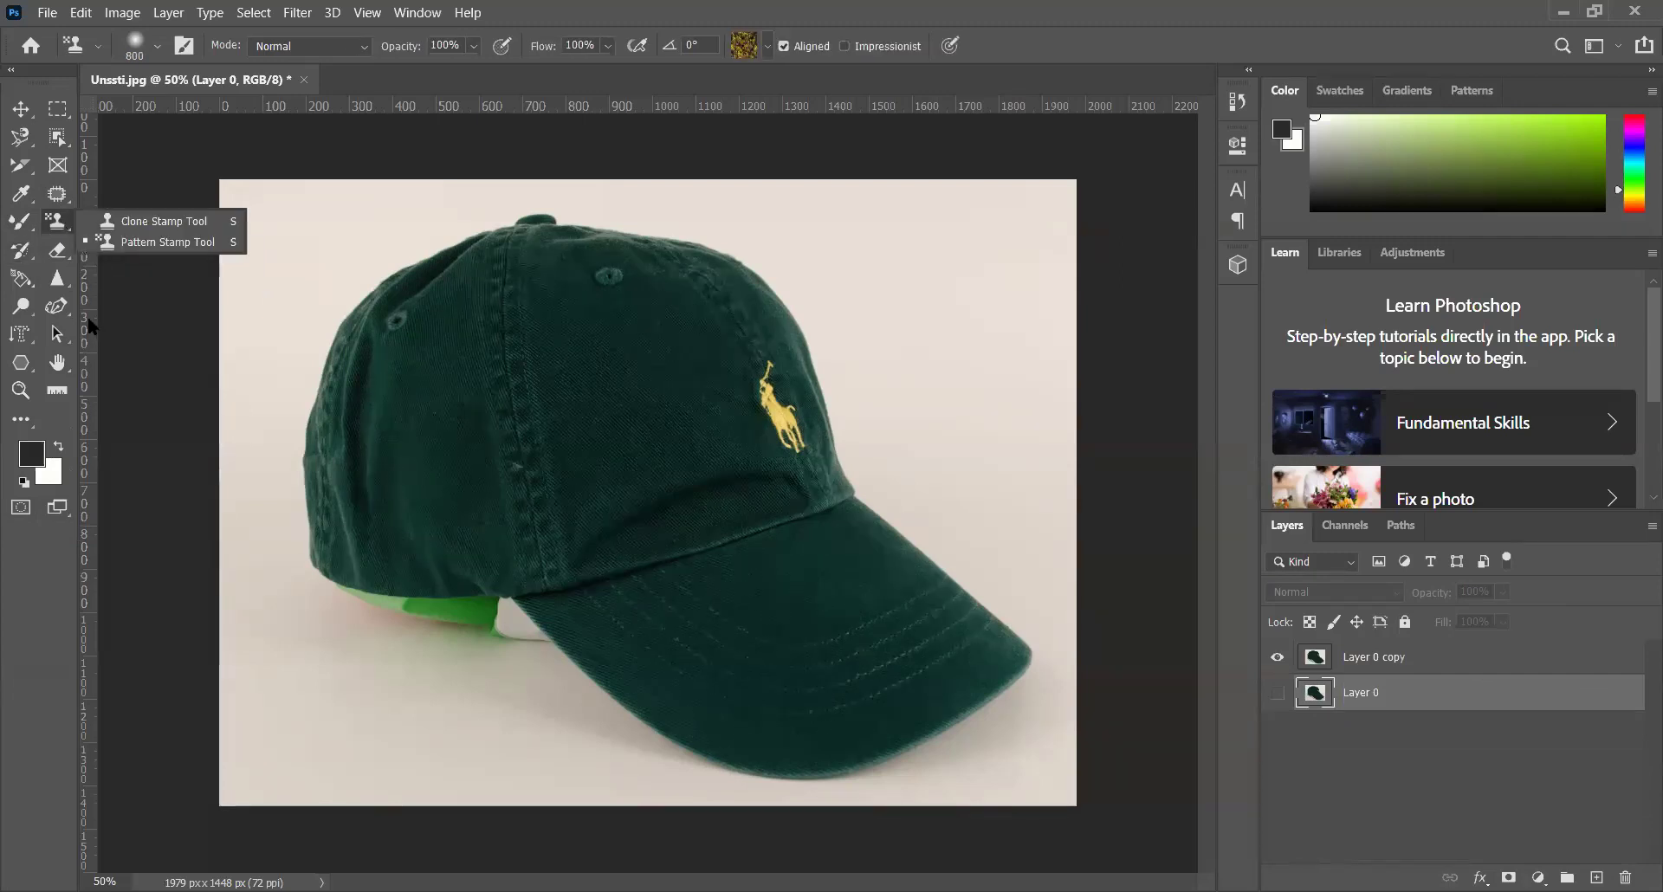
pyautogui.click(83, 312)
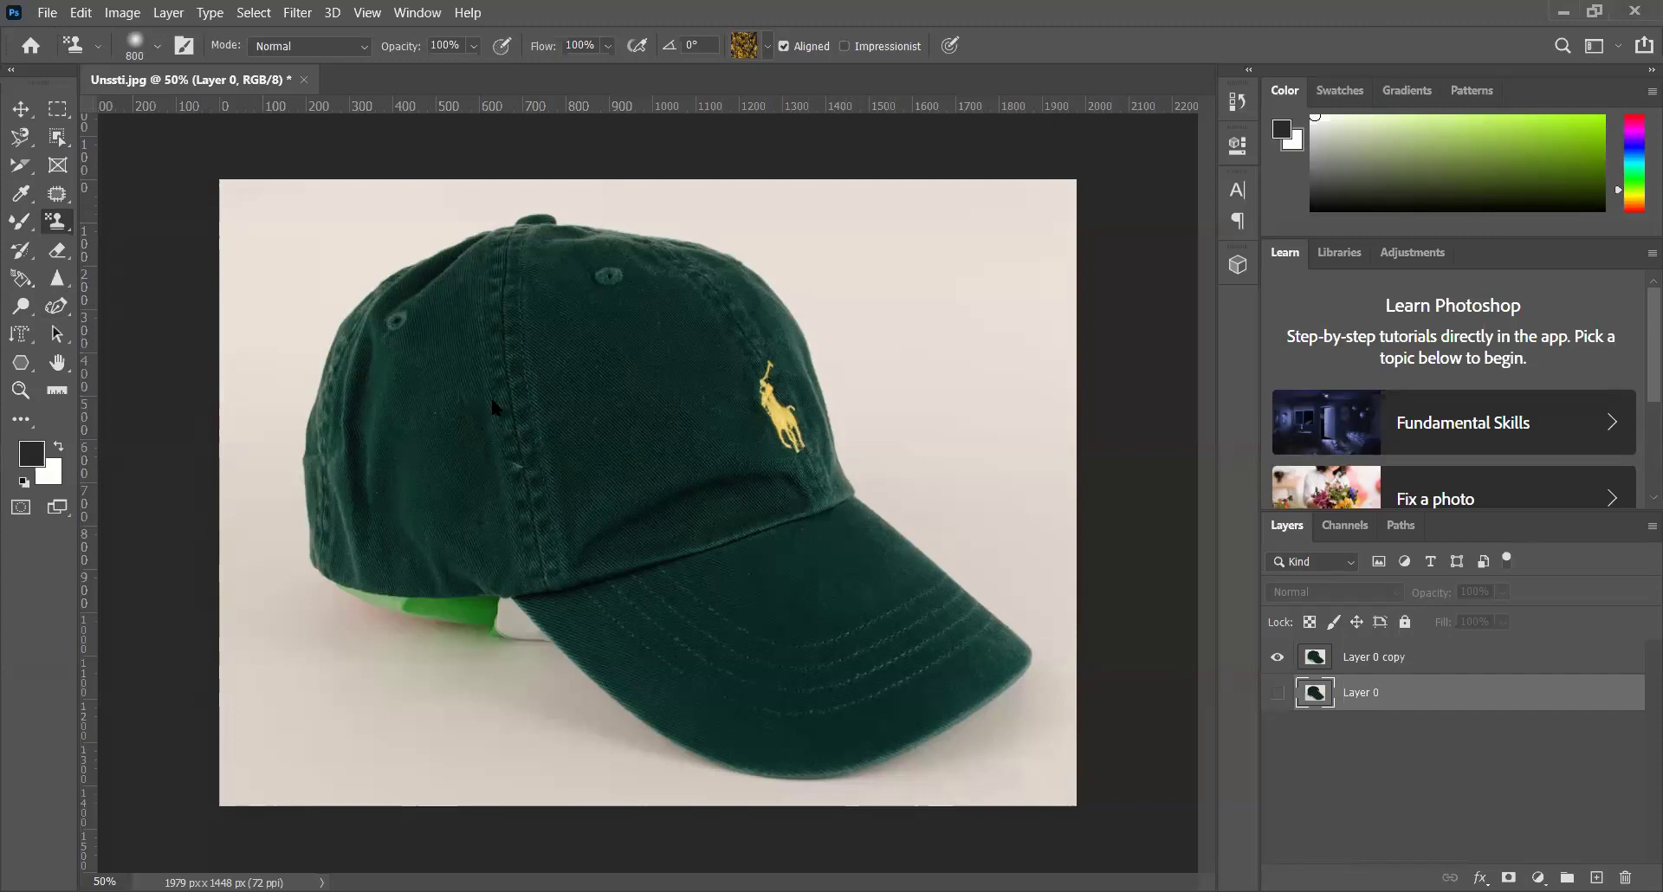
pyautogui.hotkey('alt', 'e')
pyautogui.press('Left')
pyautogui.press('Down')
pyautogui.press('Return')
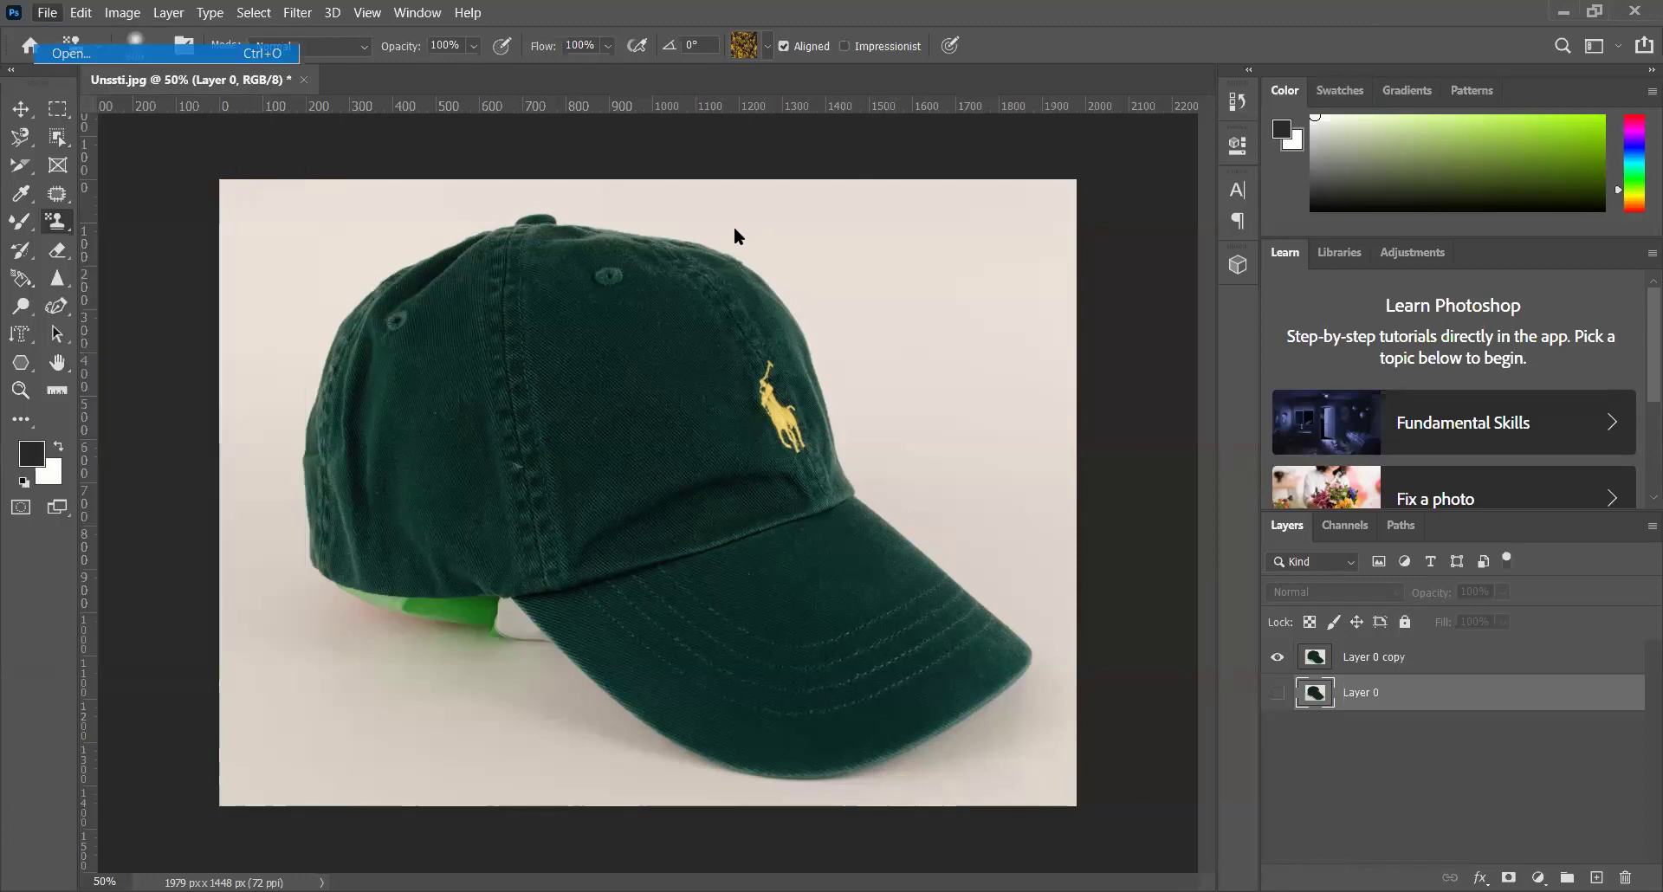
pyautogui.scroll(-5, 408, 574)
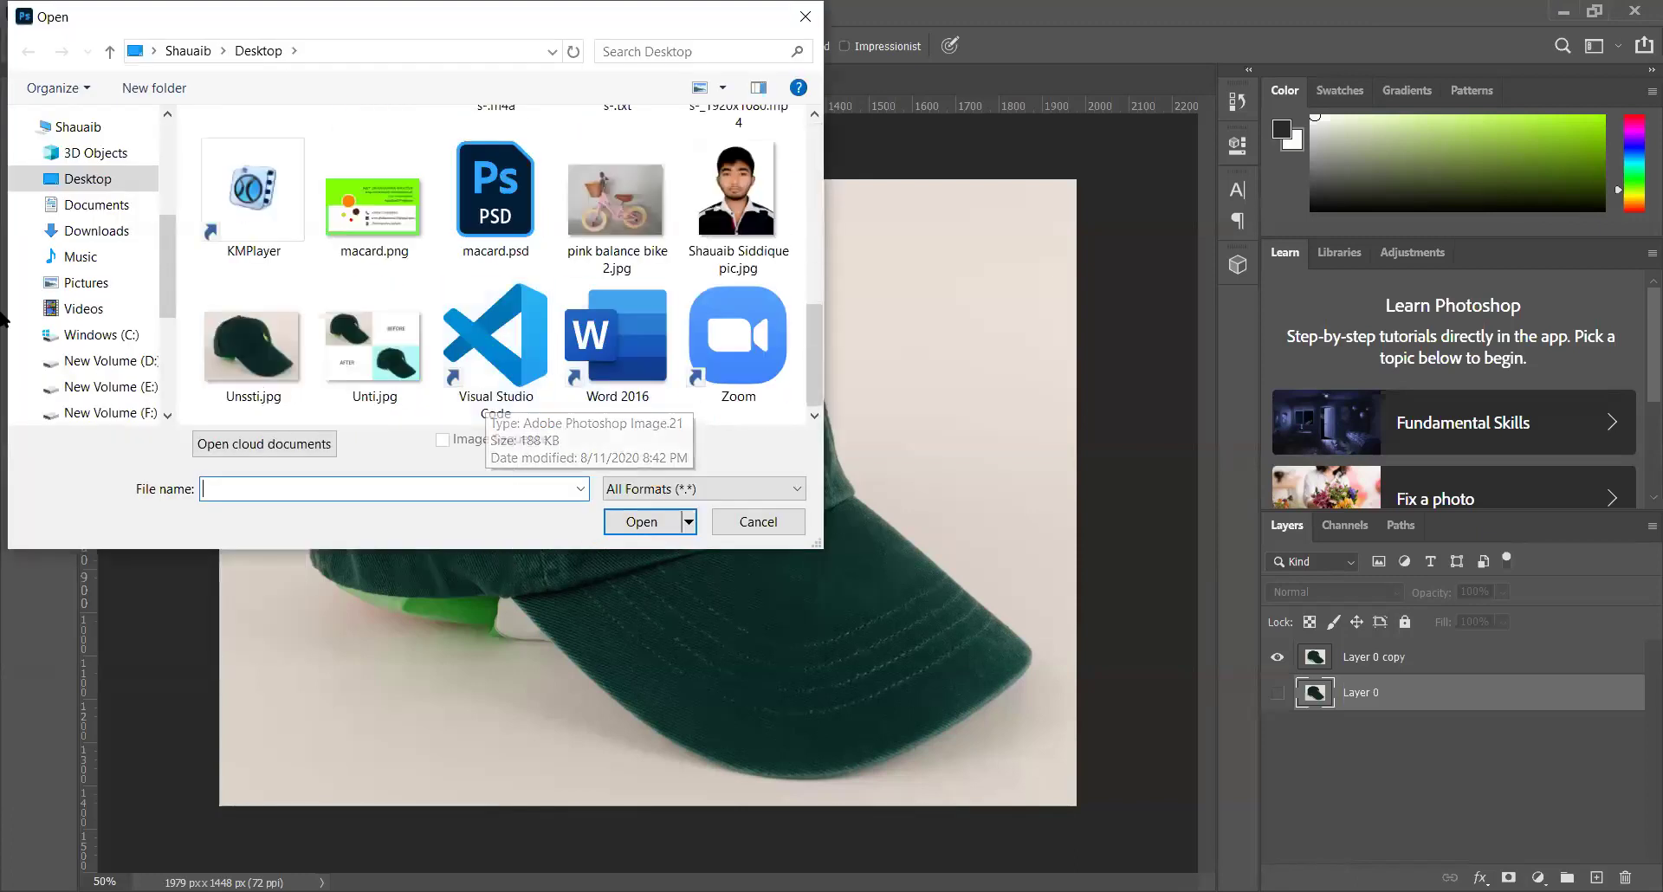
pyautogui.press('Up')
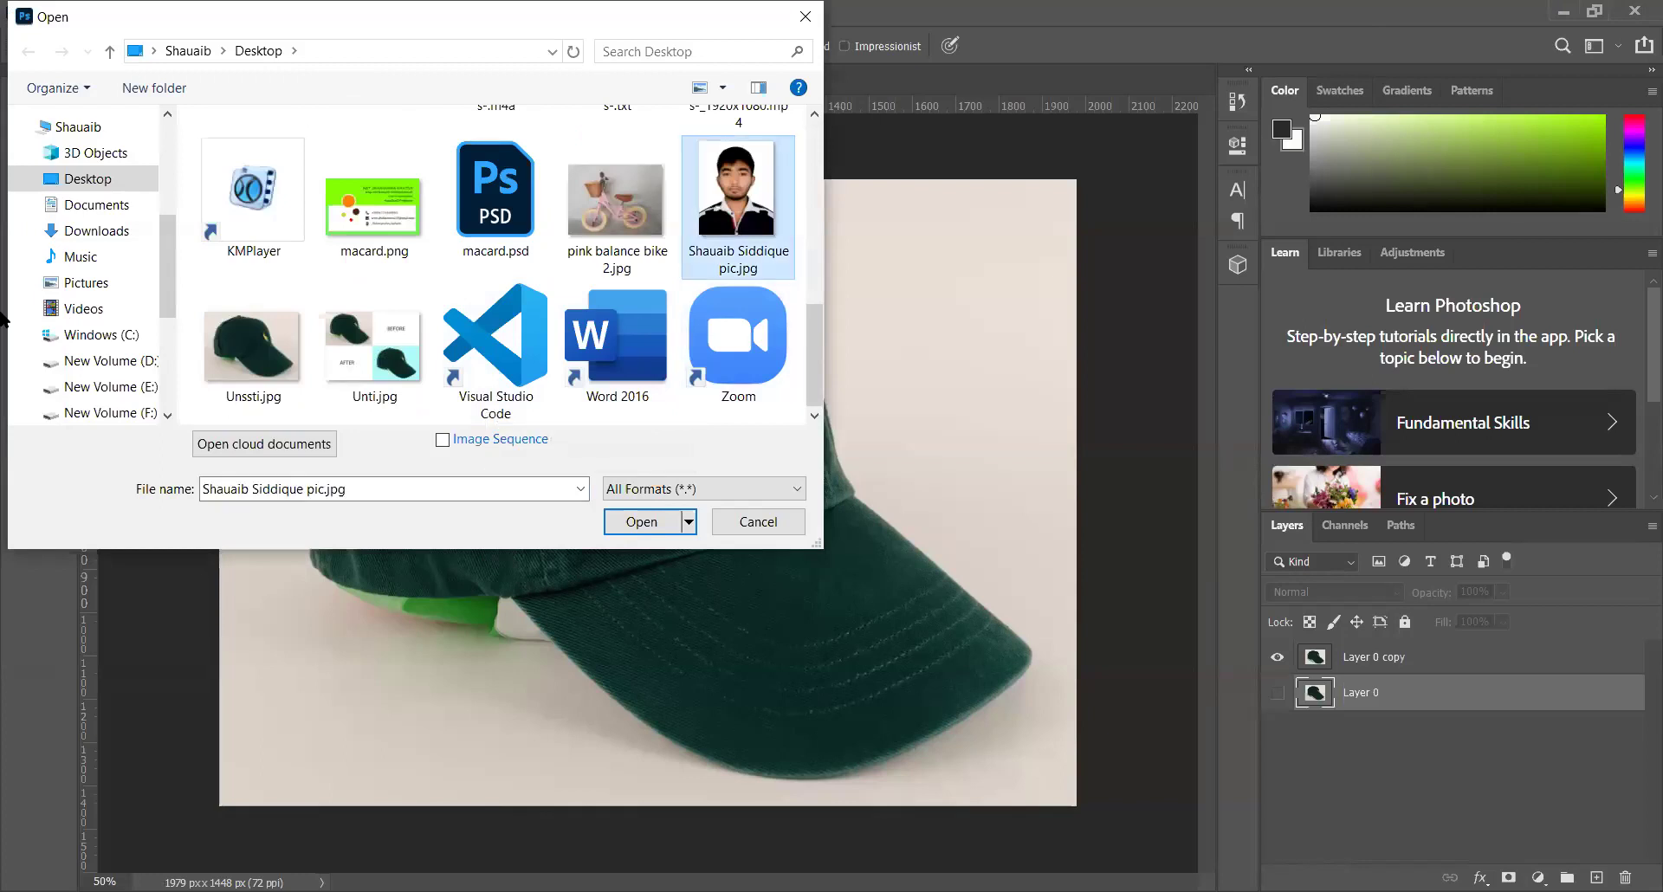
pyautogui.press('Return')
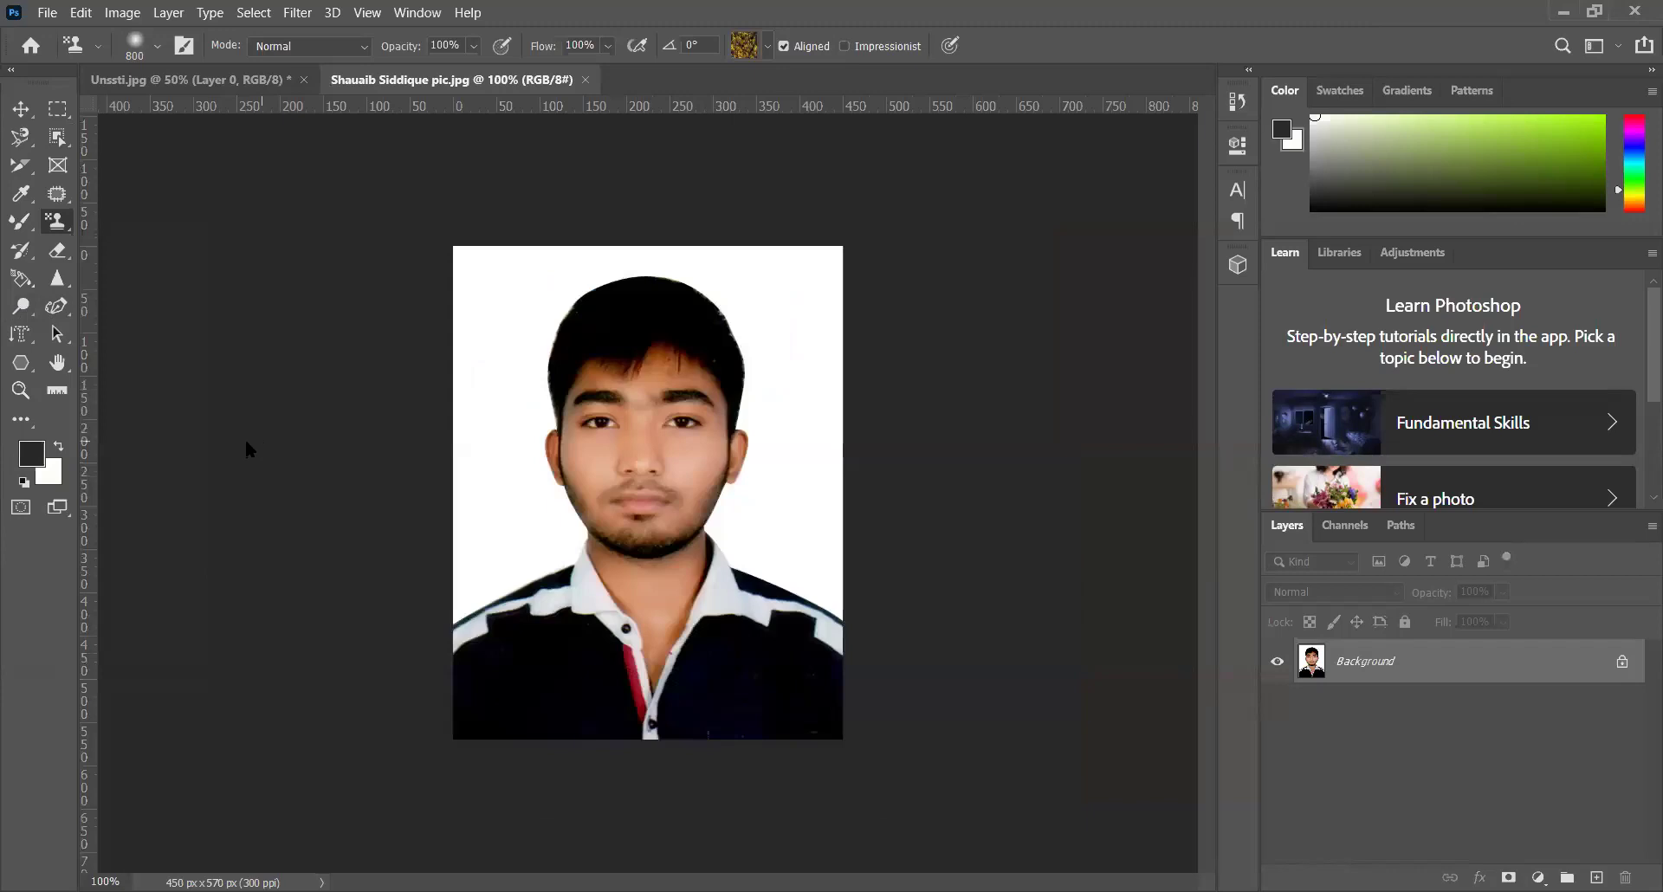
pyautogui.click(20, 110)
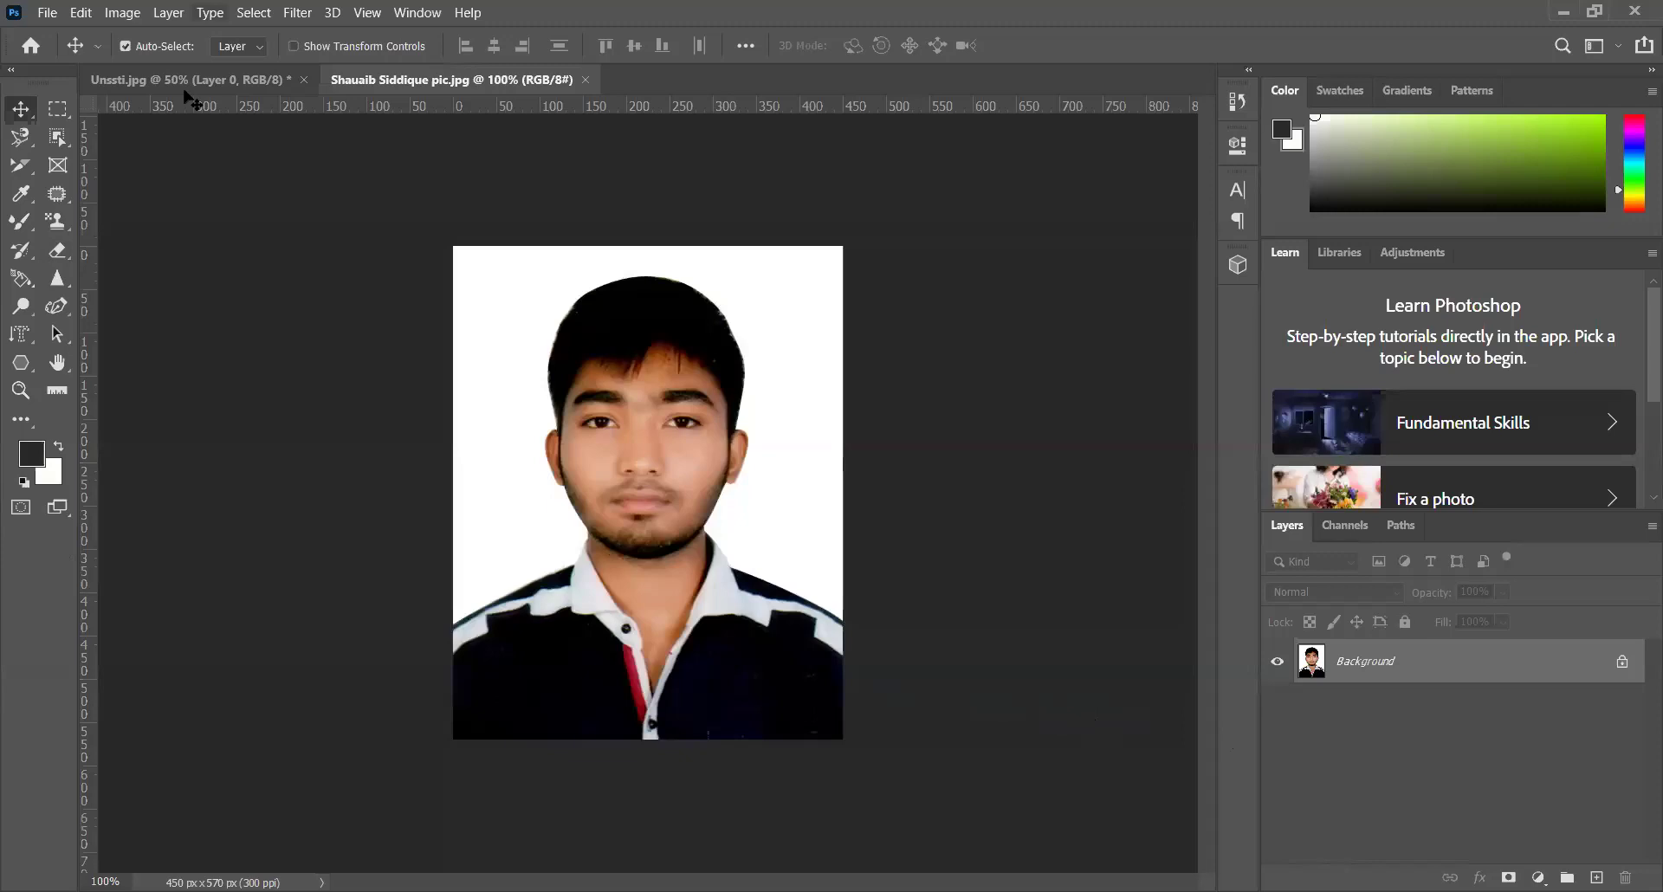
# Step: In Image Size, set the portrait to 45 × 55 millimetres, giving 531 × 650 px
pyautogui.click(122, 12)
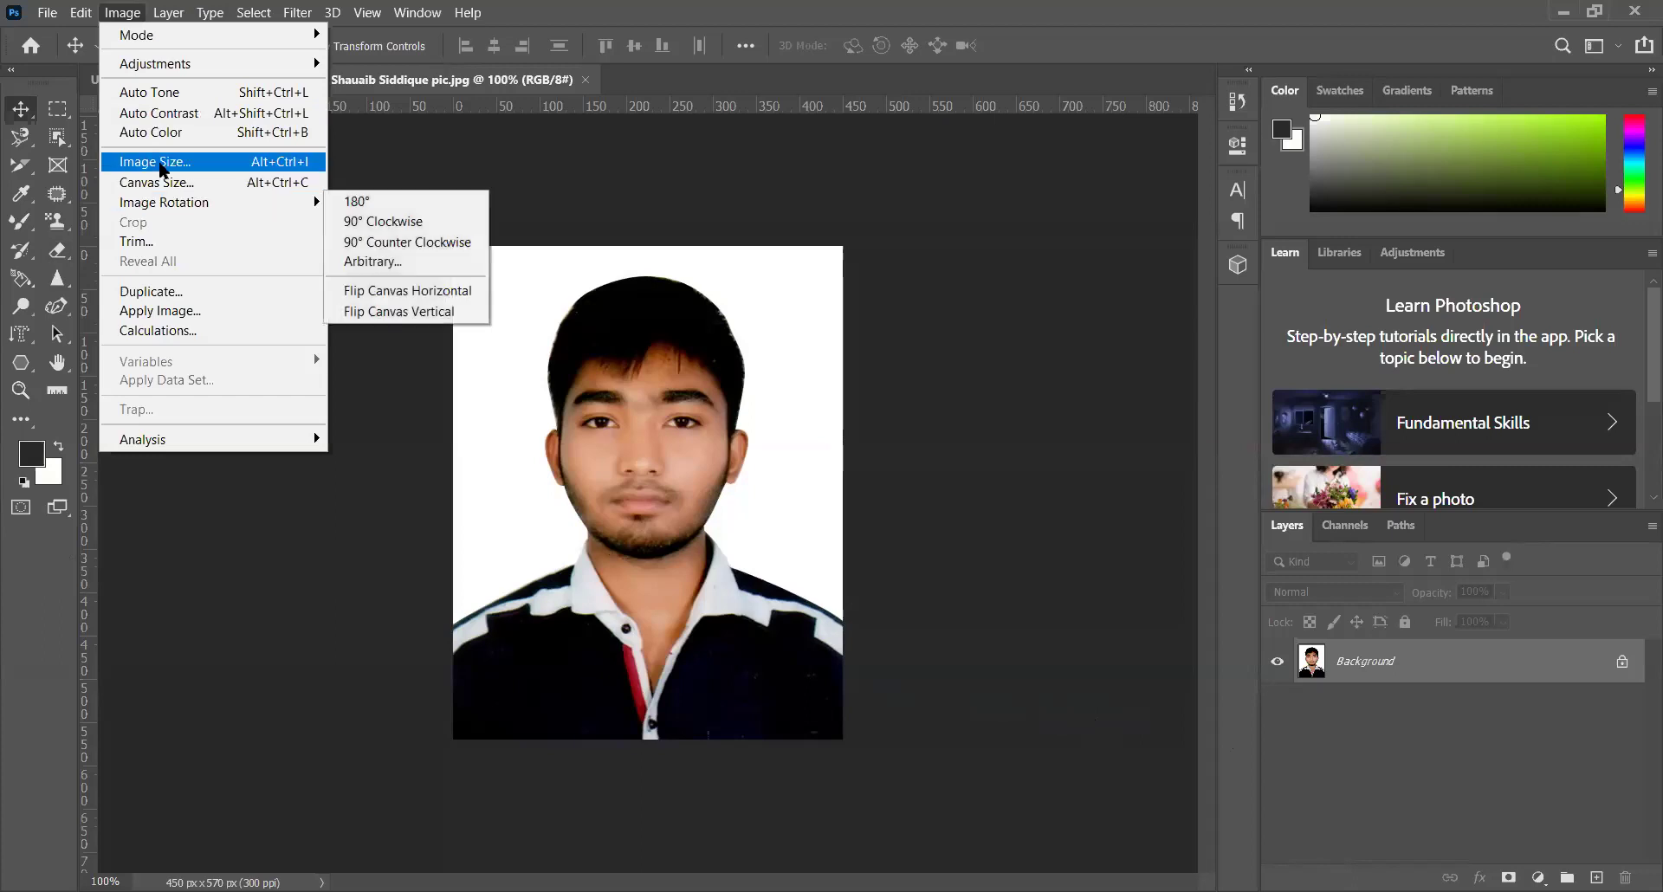
pyautogui.click(158, 167)
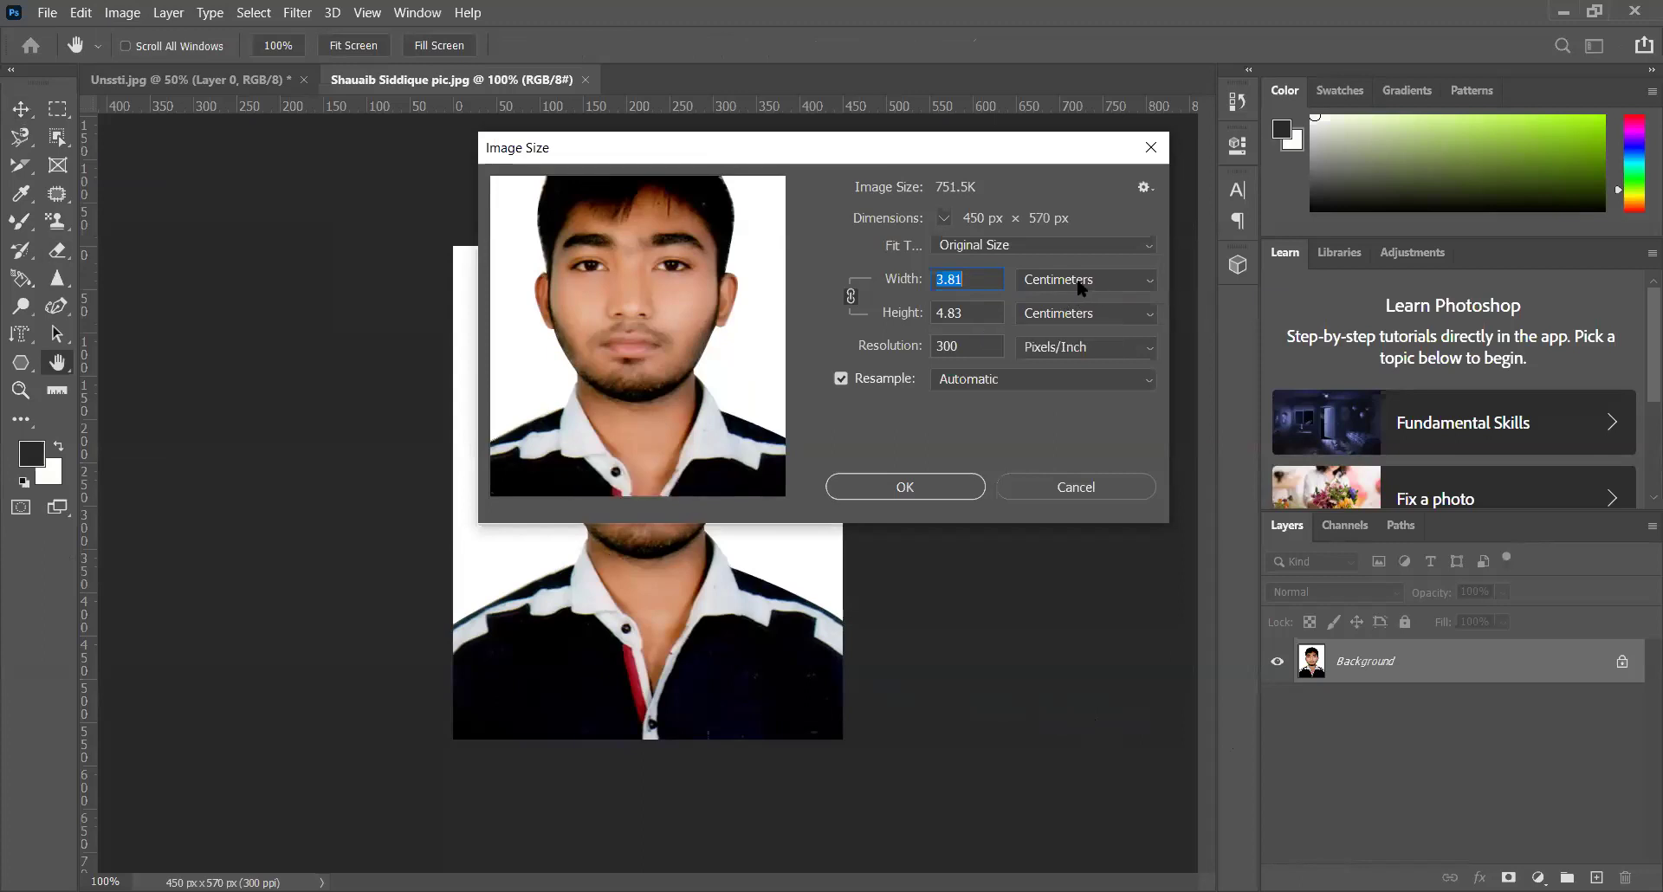
pyautogui.click(1103, 279)
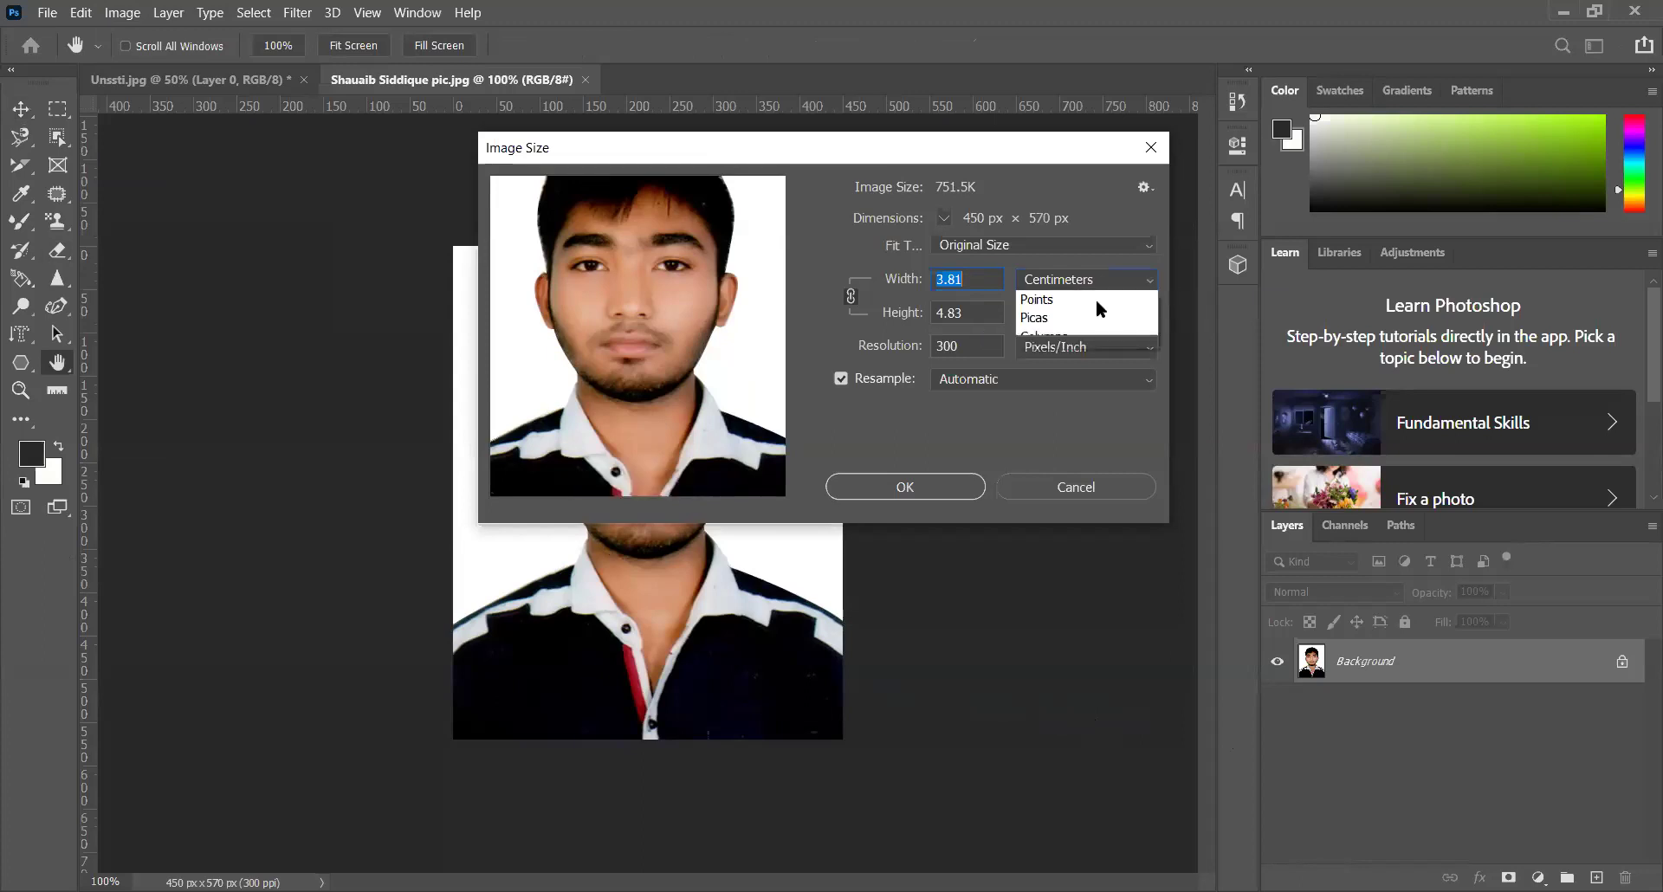
pyautogui.click(1057, 378)
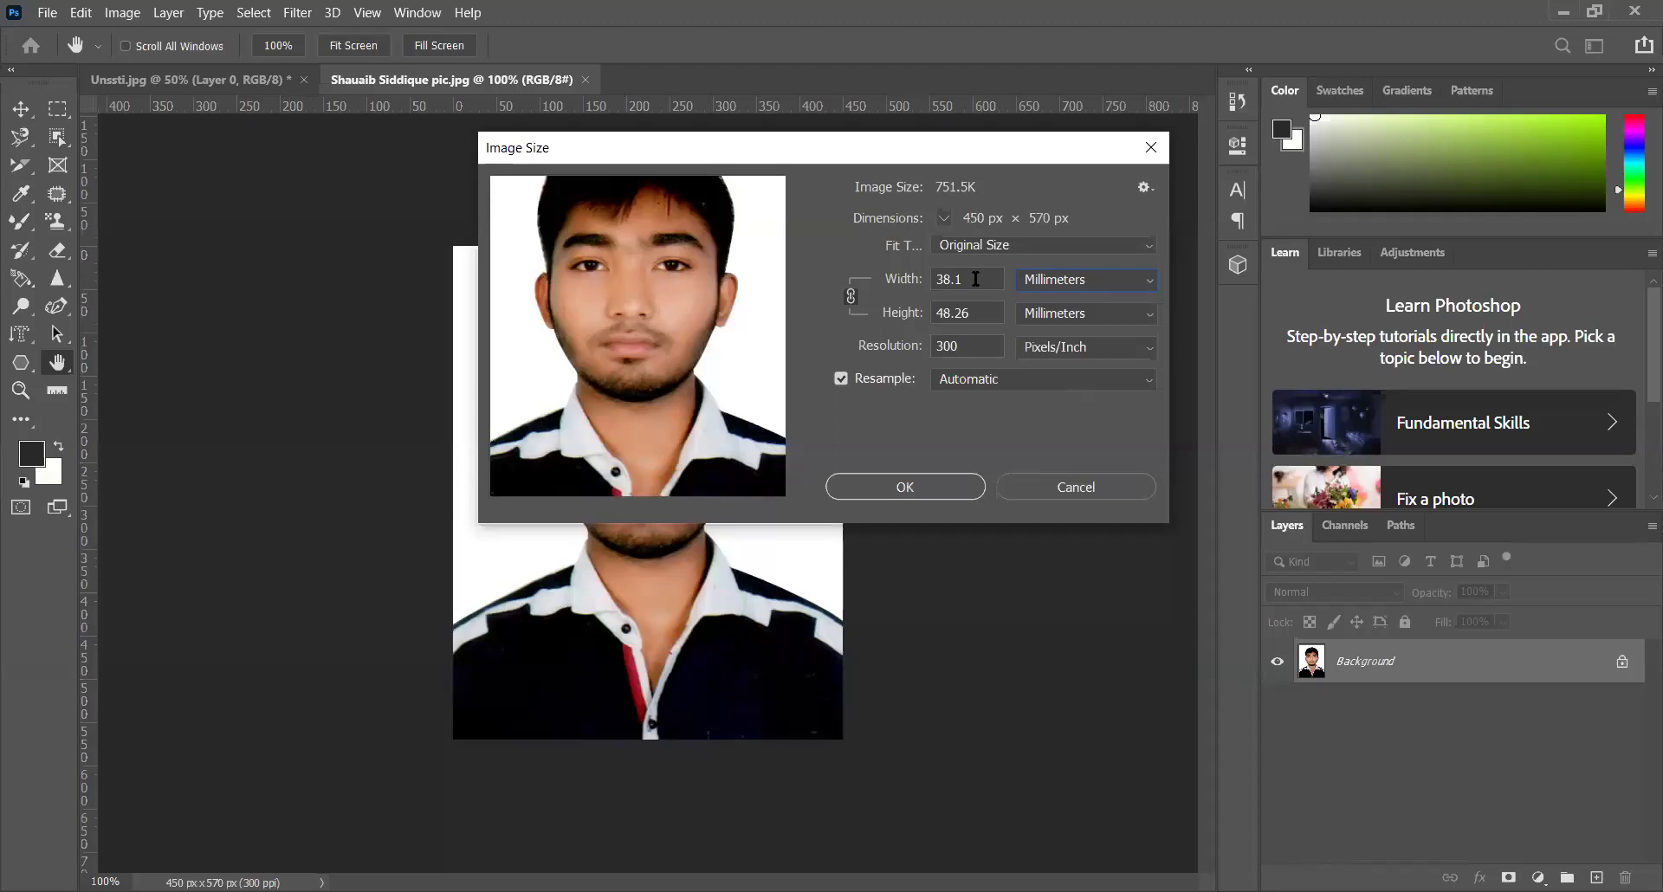
pyautogui.doubleClick(939, 283)
pyautogui.write('4')
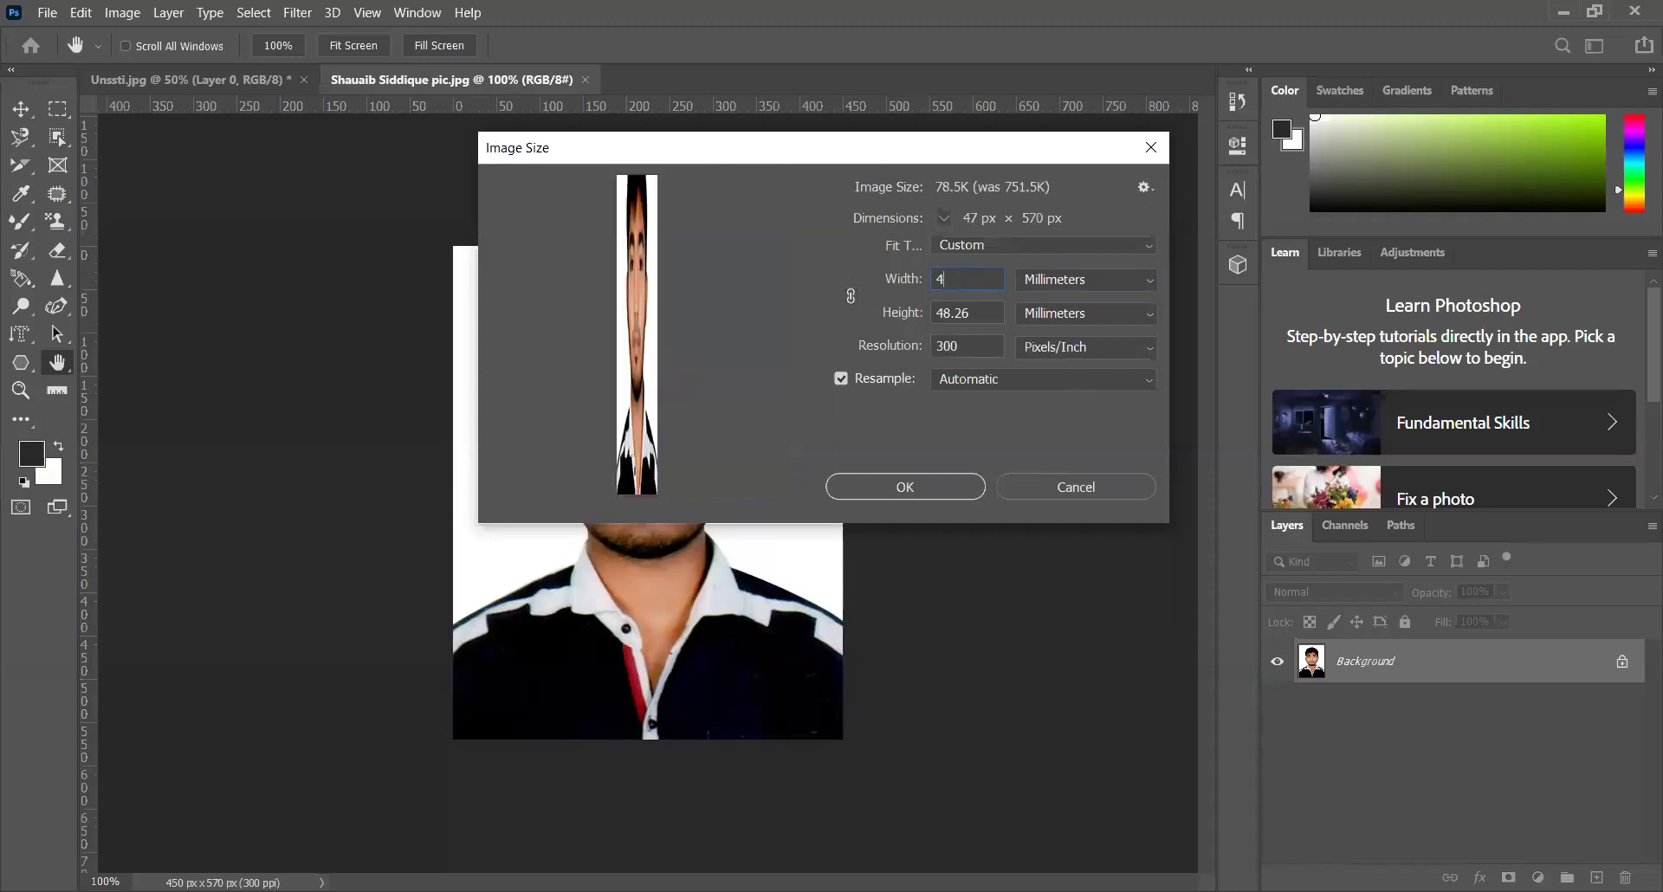
pyautogui.write('5')
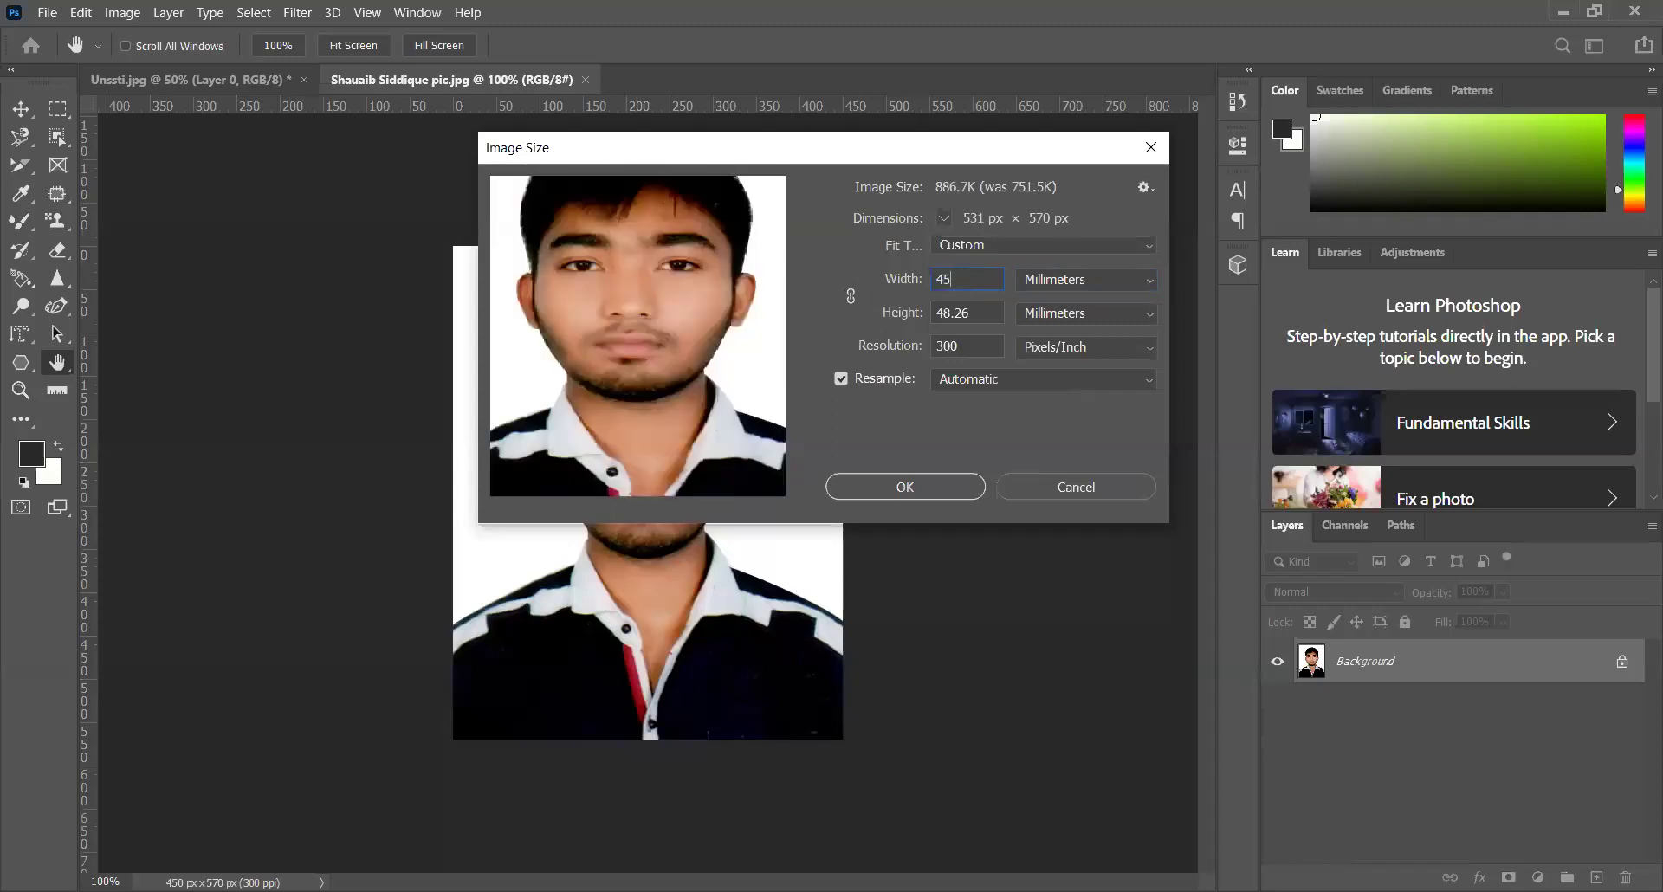
pyautogui.press('Tab')
pyautogui.press('BackSpace')
pyautogui.write('55')
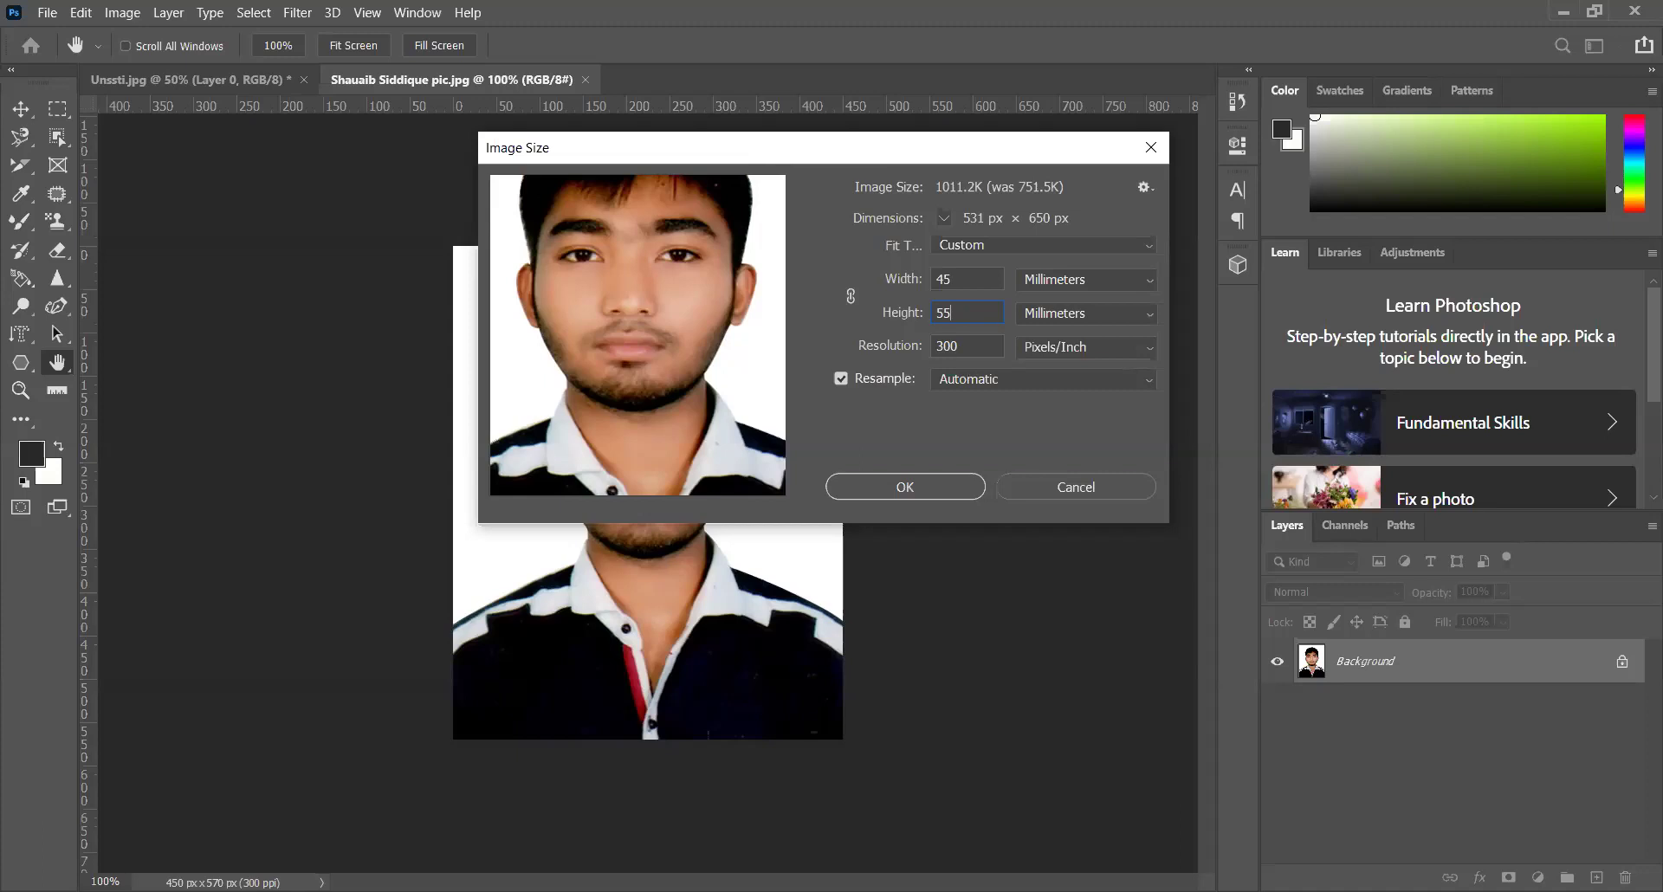
pyautogui.press('Return')
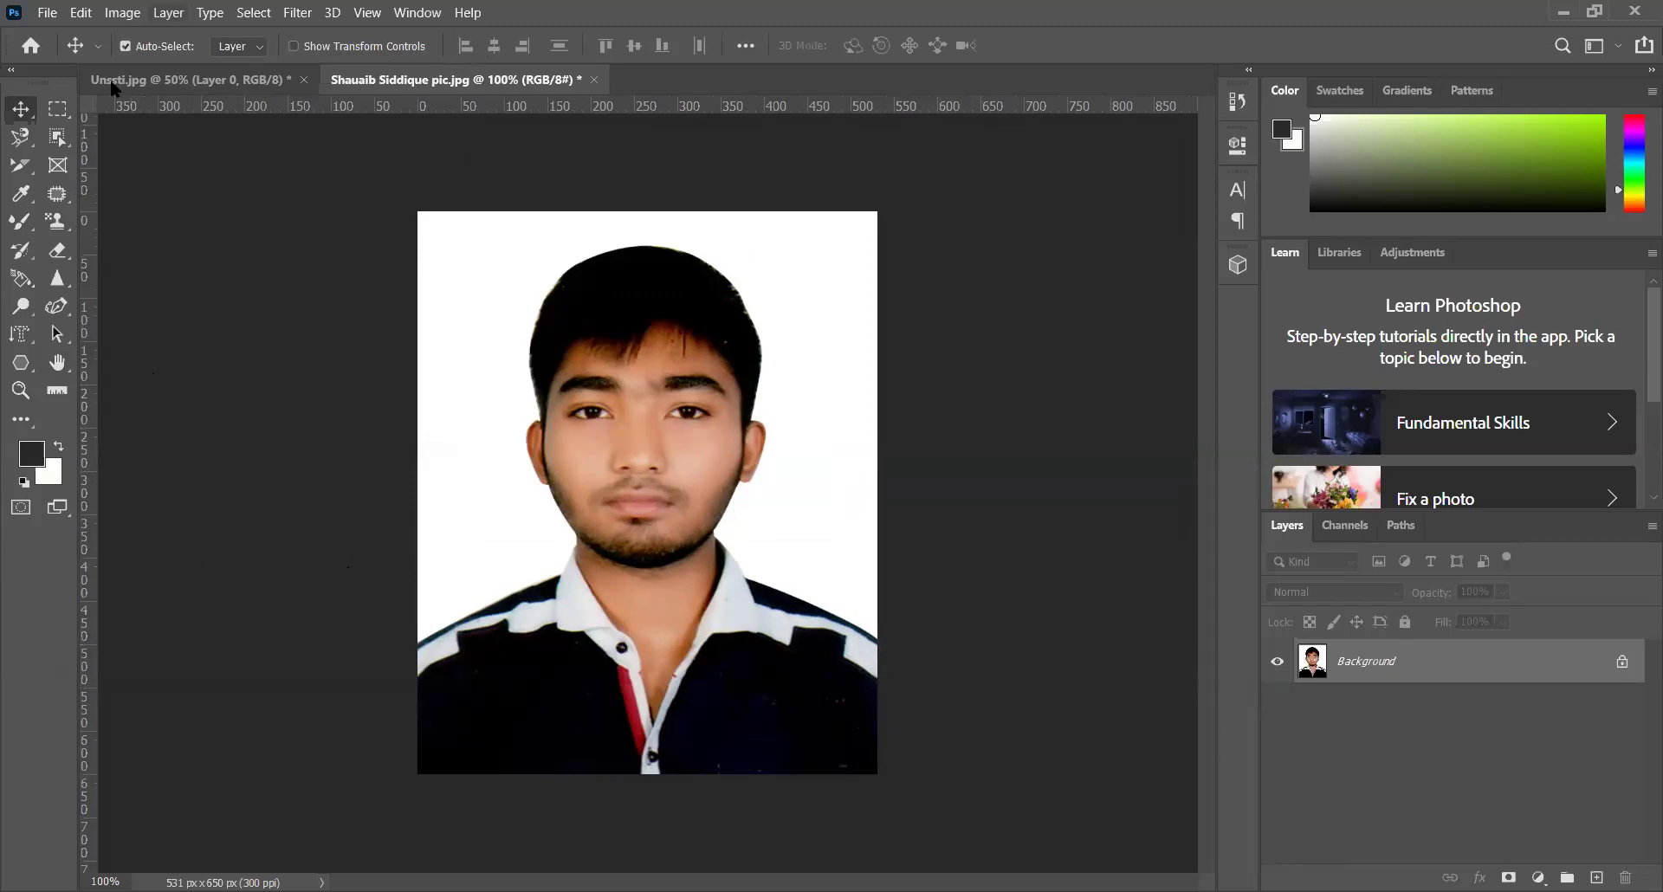
# Step: Unlock the Background into Layer 0 and duplicate it as Layer 0 copy
pyautogui.click(168, 12)
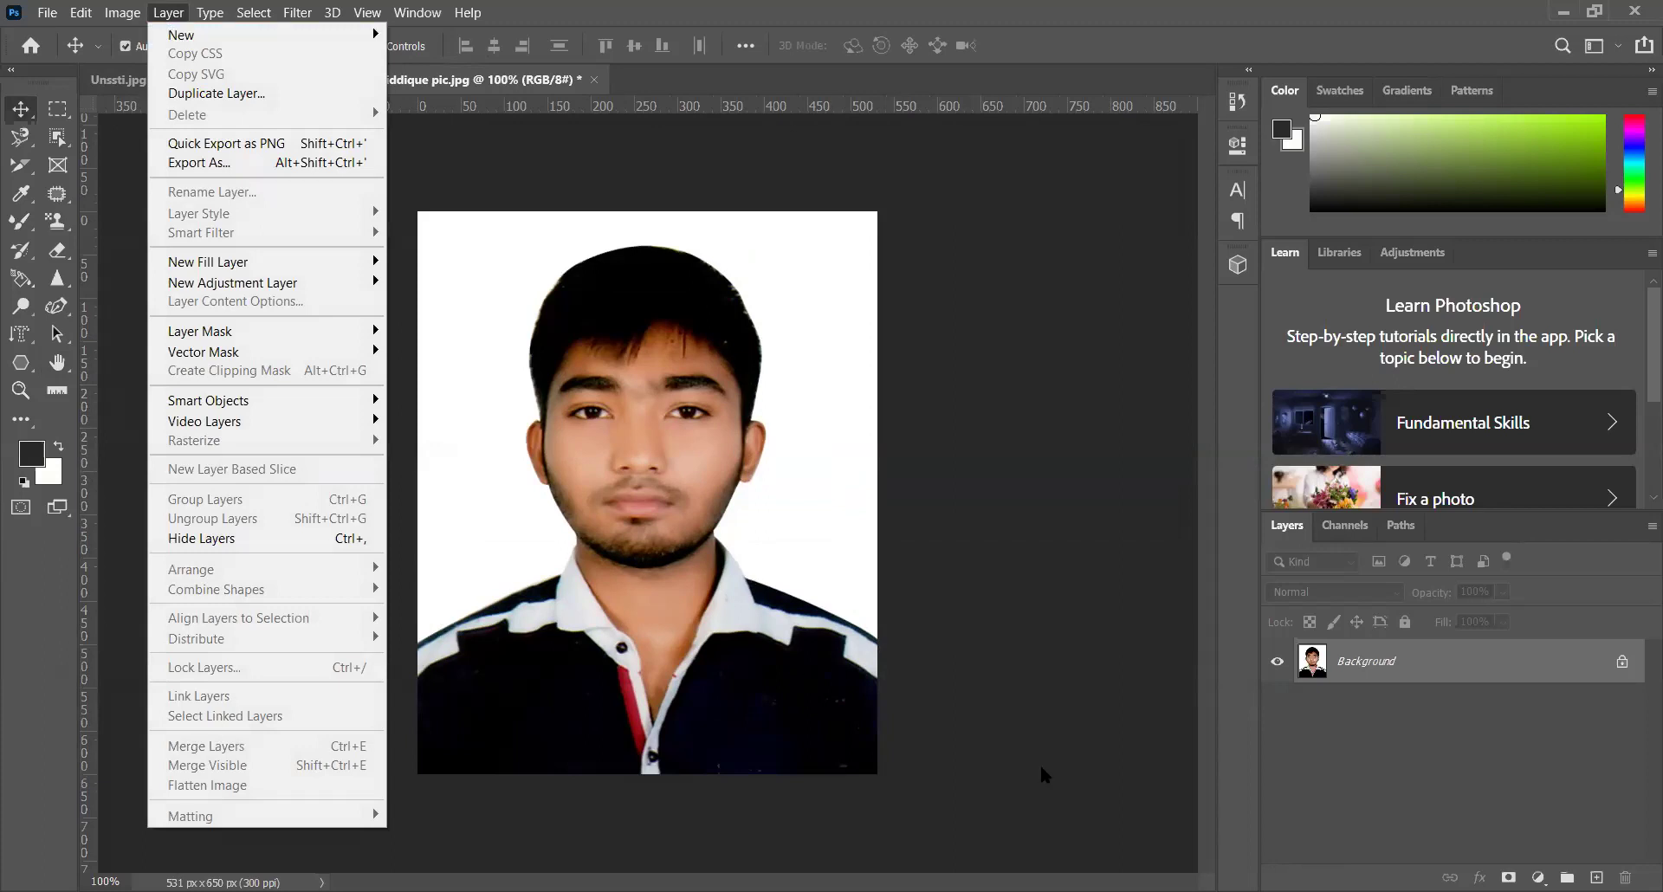
pyautogui.click(1140, 628)
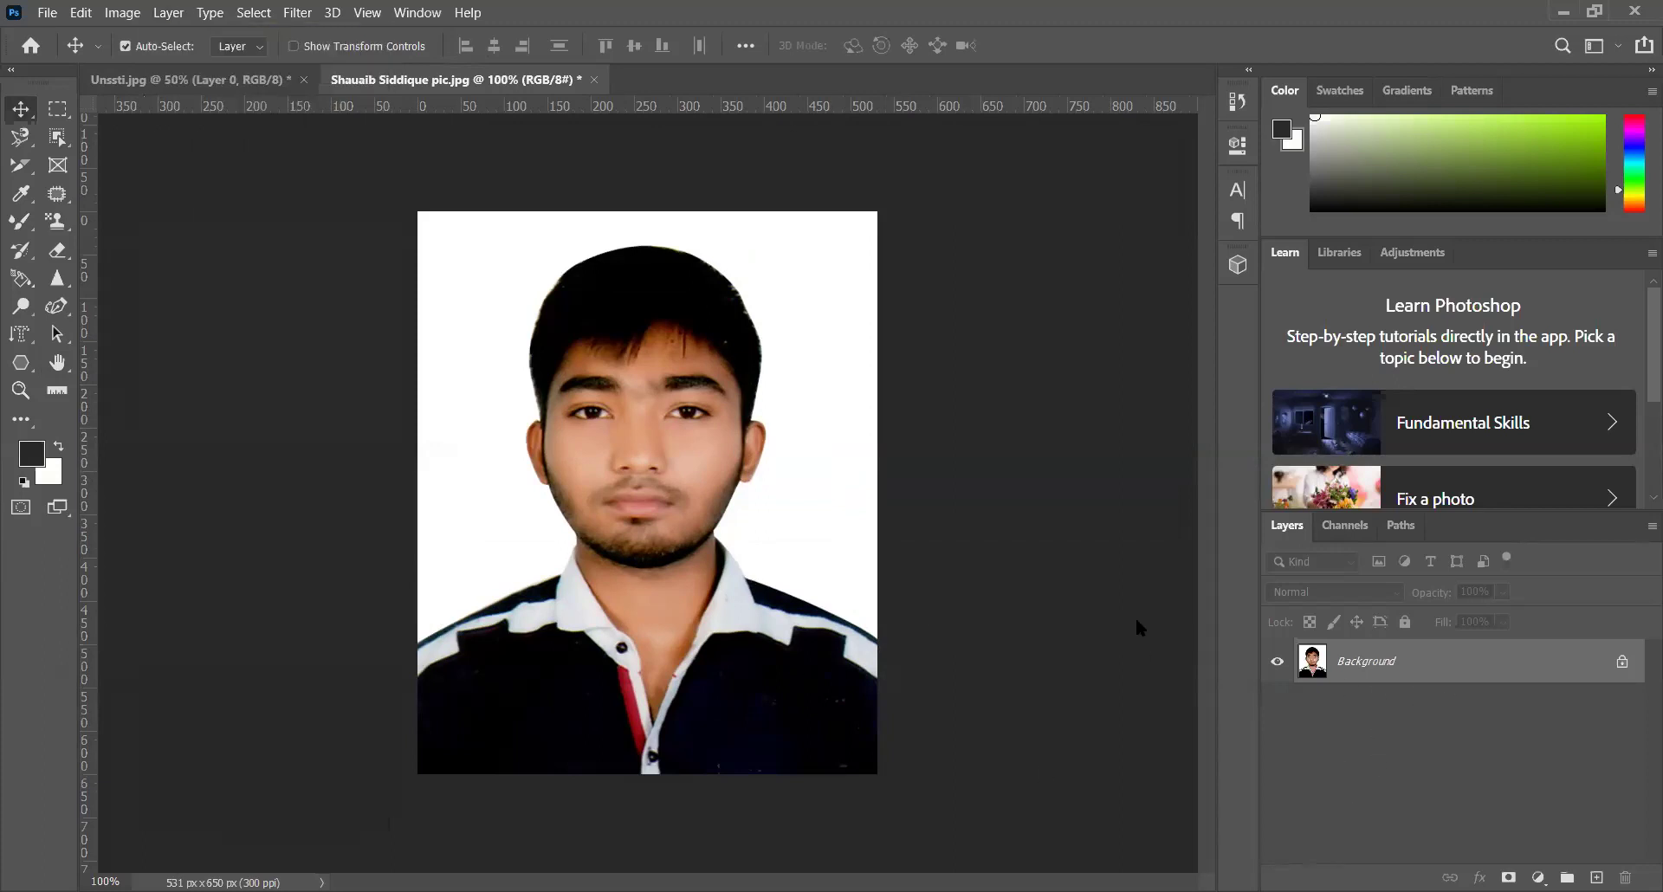
pyautogui.click(1617, 669)
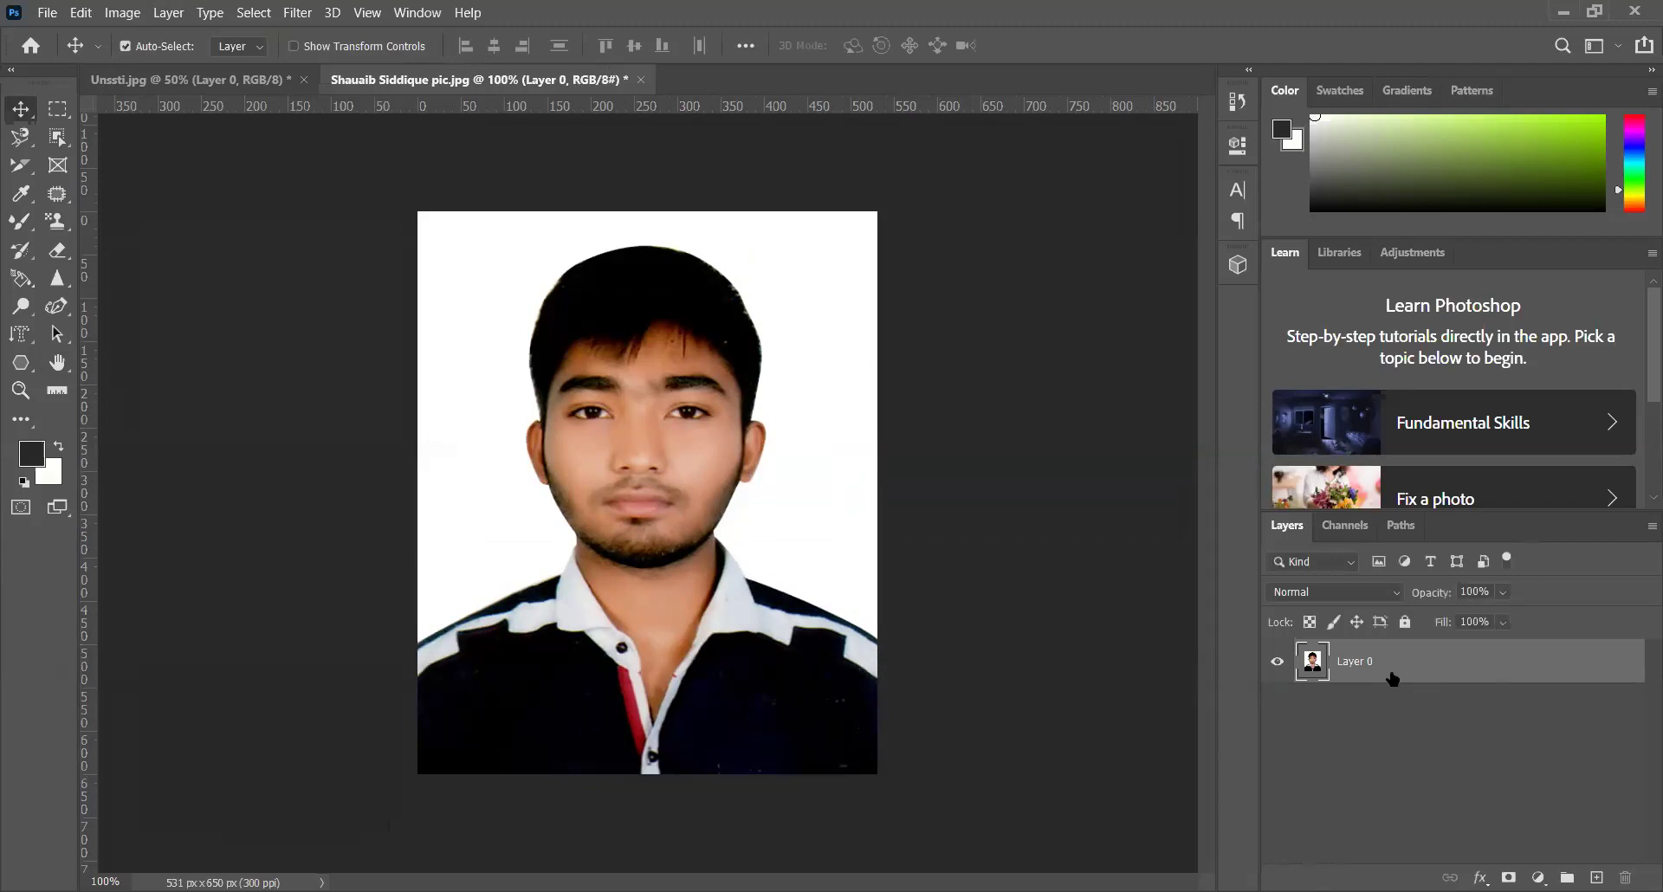
pyautogui.hotkey('ctrl', 'j')
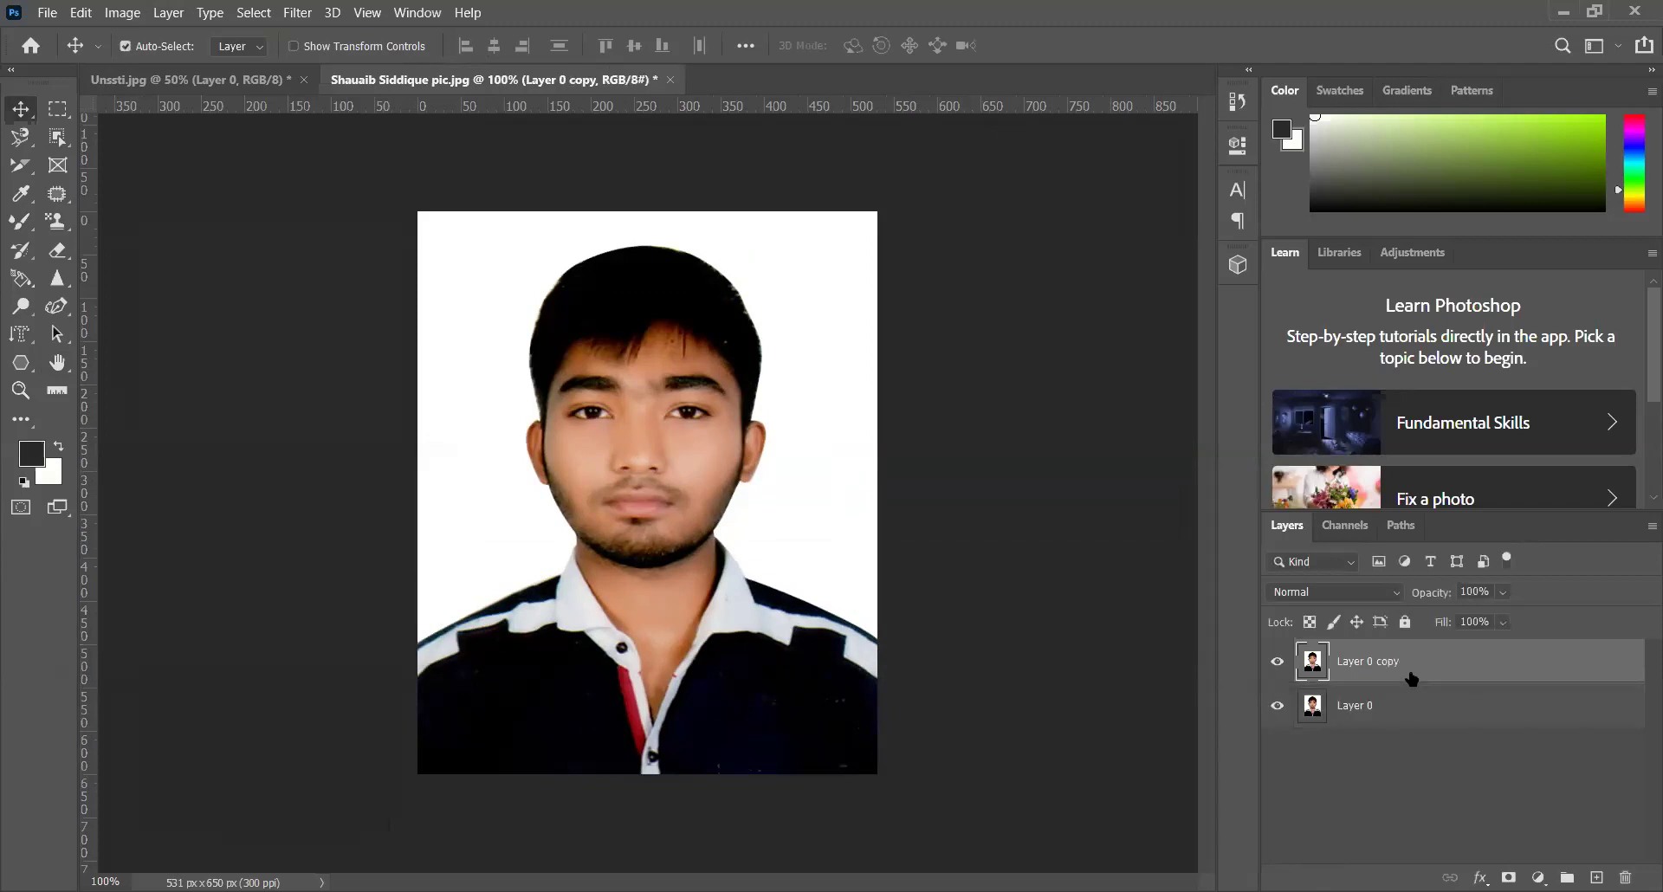
pyautogui.rightClick(1410, 667)
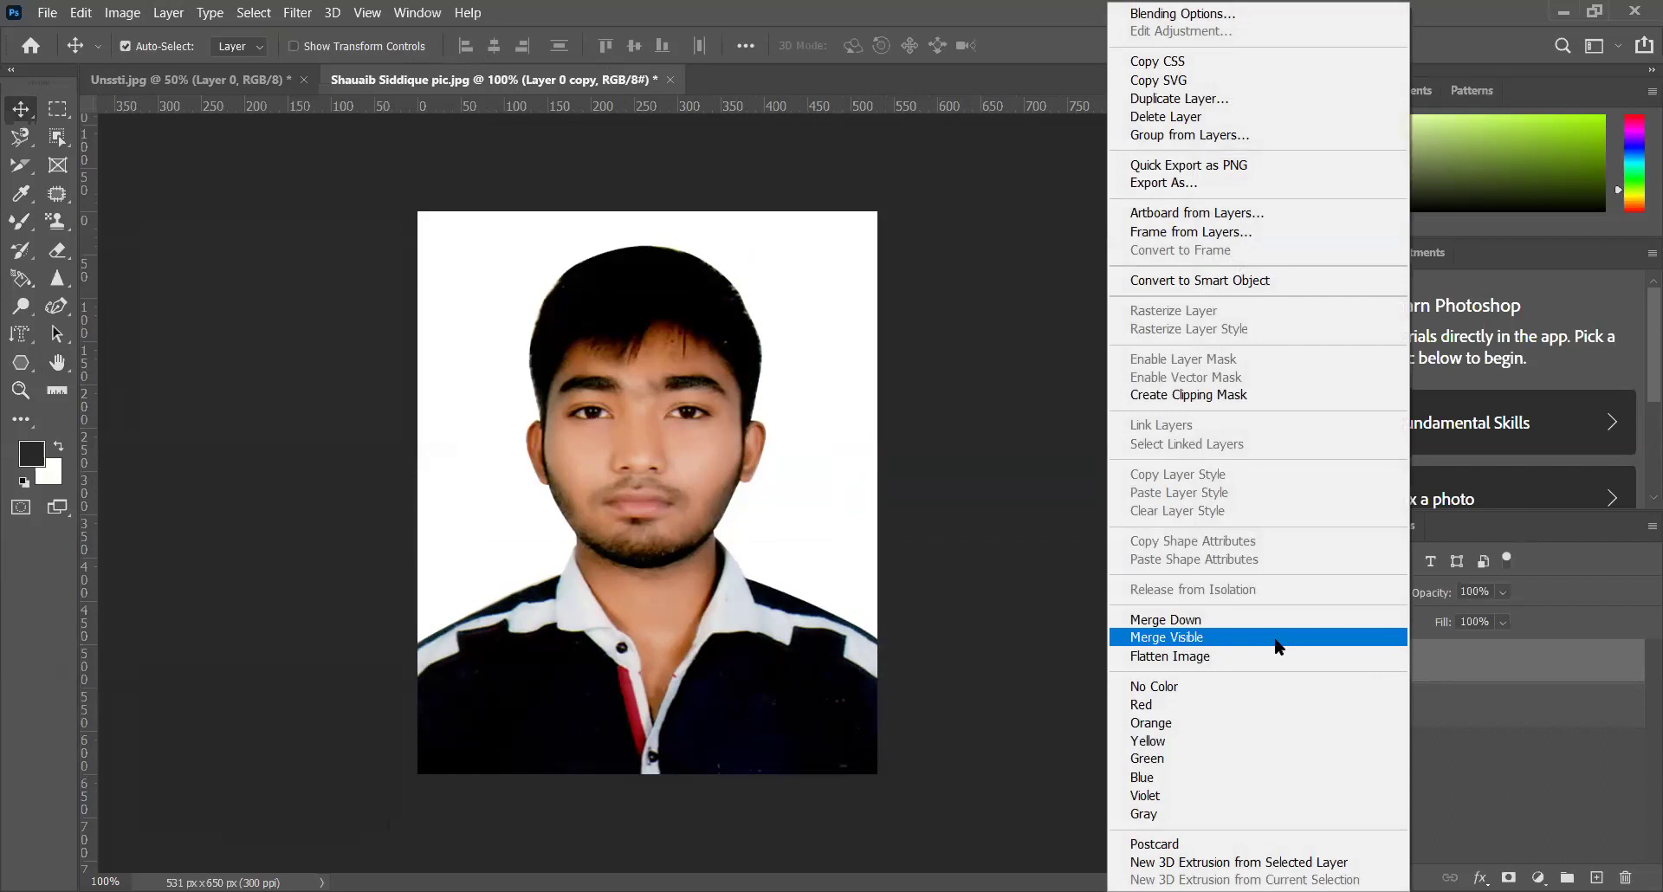
# Step: Open Blending Options in the Layer Style dialog for Layer 0 copy
pyautogui.press('Escape')
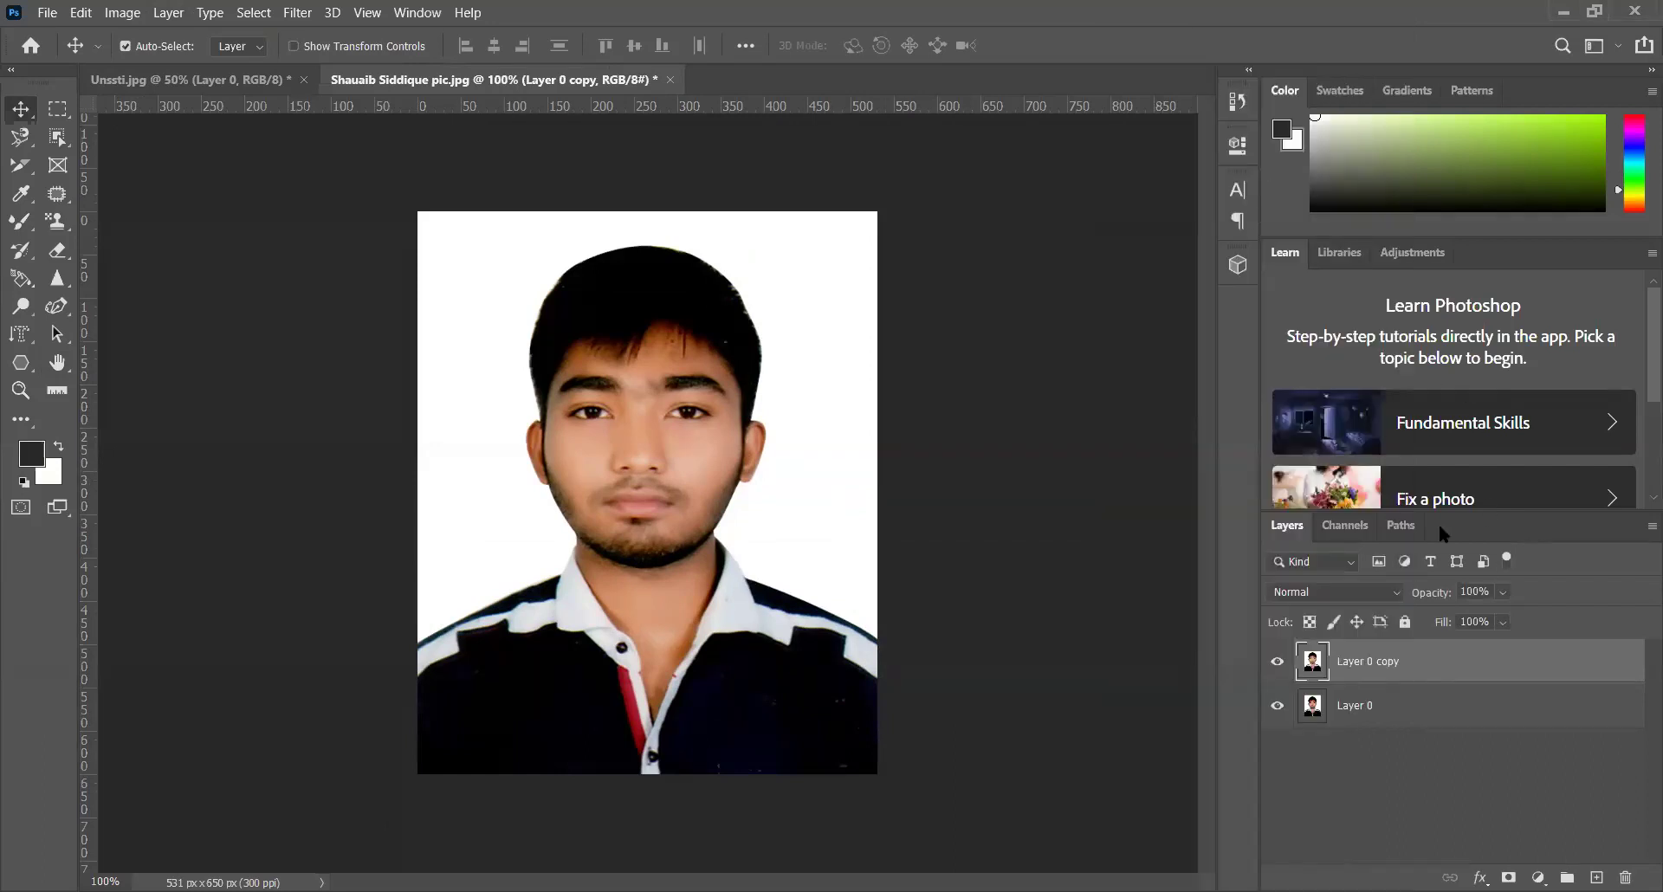
pyautogui.rightClick(1475, 656)
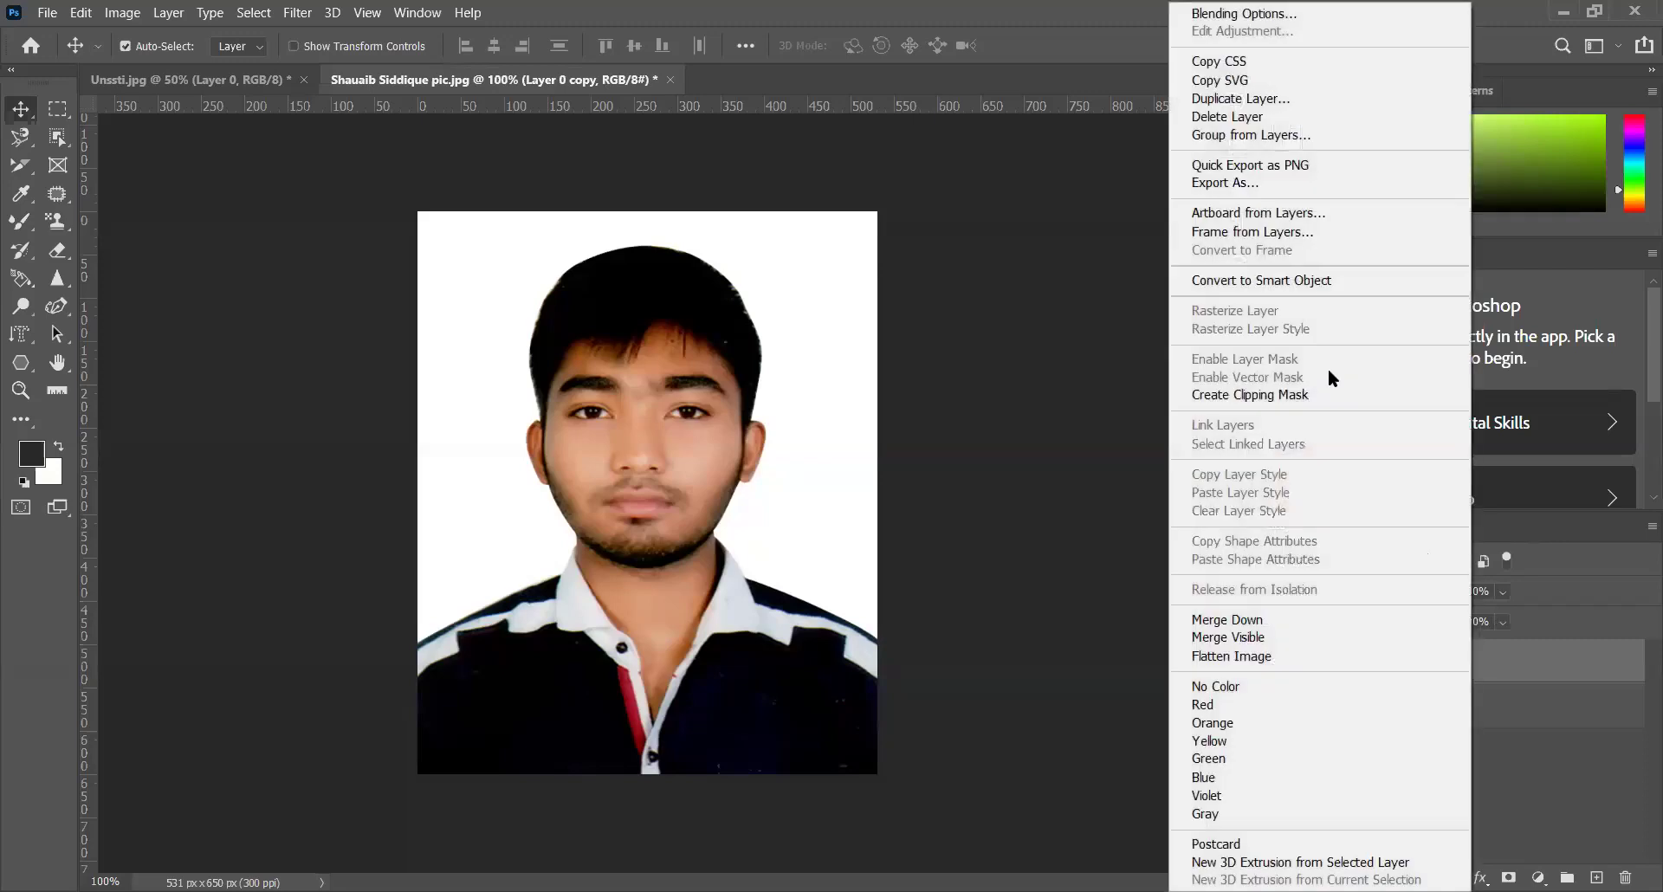
pyautogui.click(1244, 14)
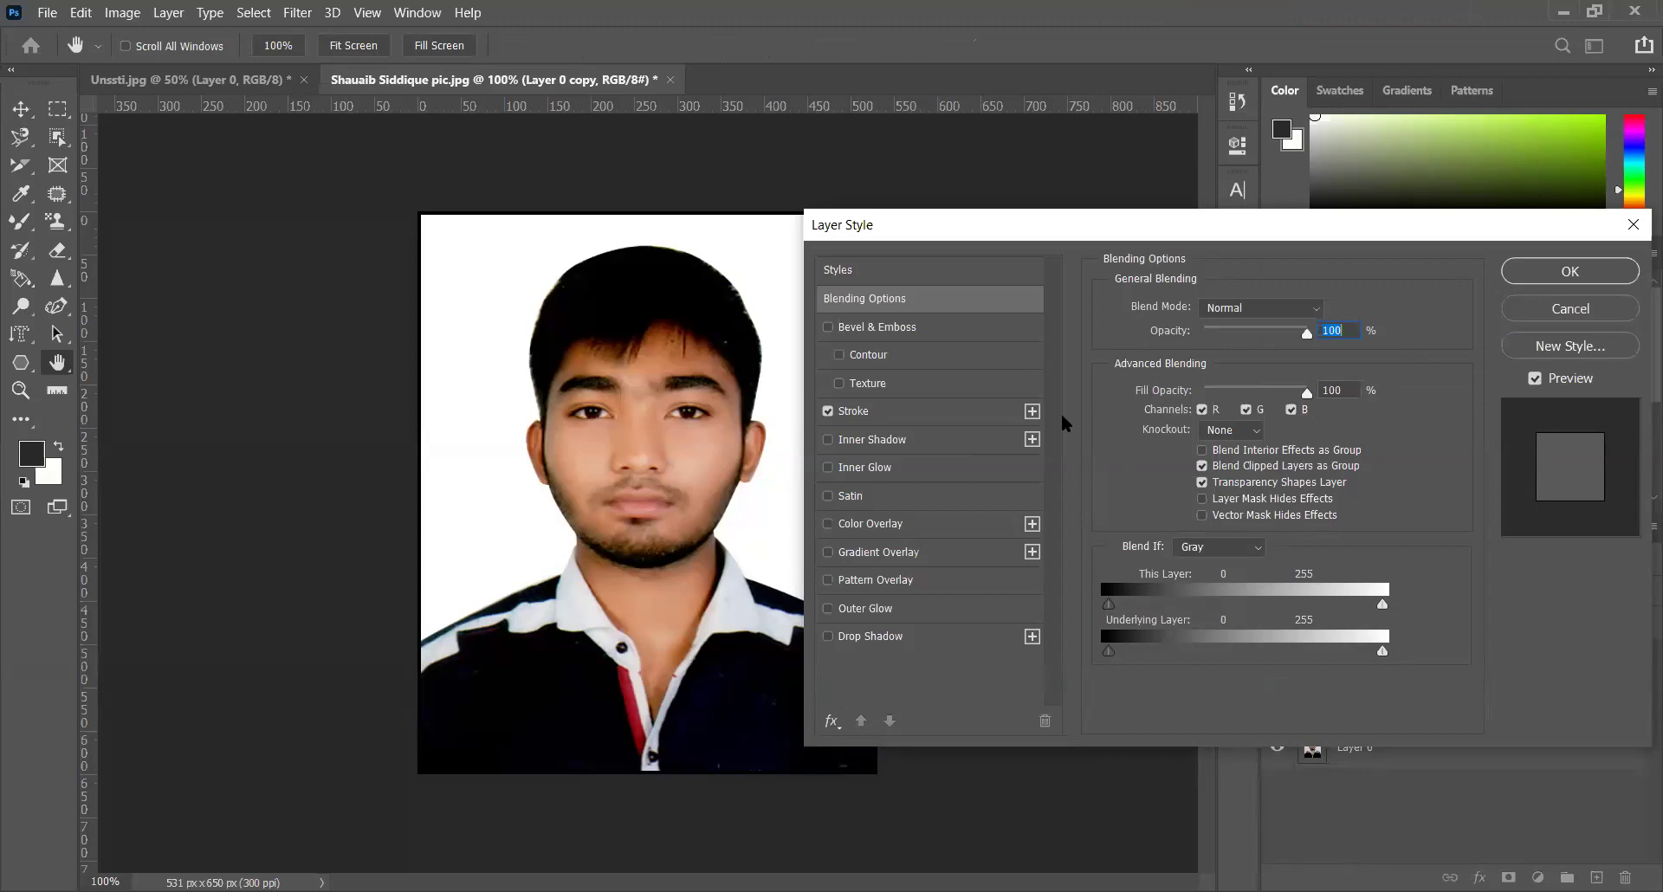
# Step: Turn on Stroke with an 18 px size, positioned Inside
pyautogui.click(1062, 413)
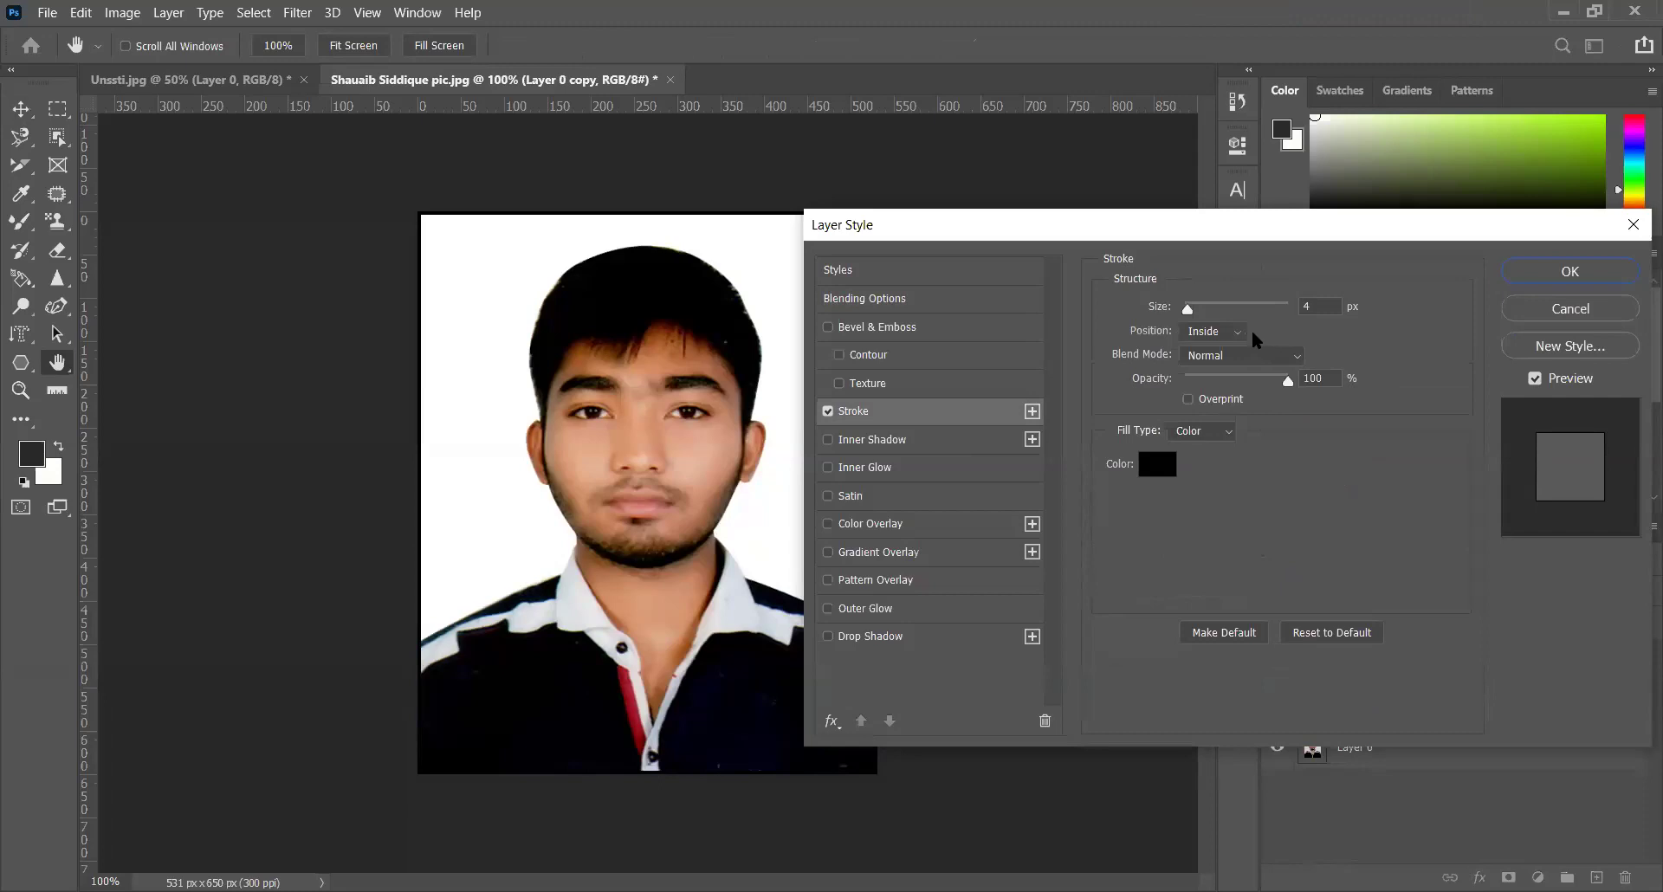
pyautogui.moveTo(1190, 313); pyautogui.dragTo(1202, 314)
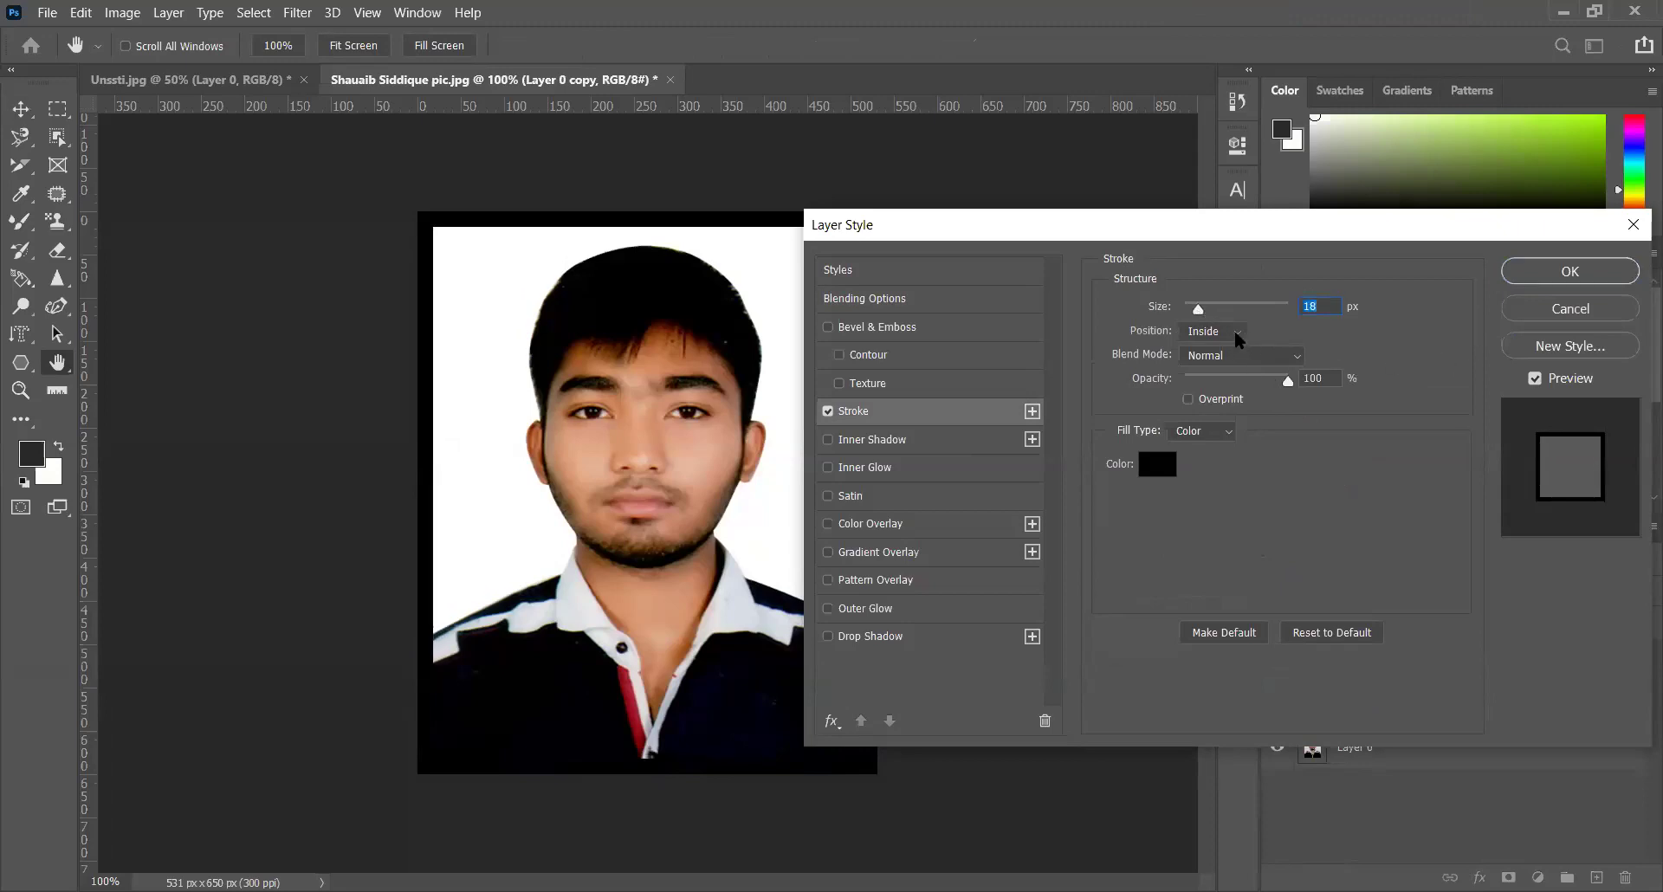
pyautogui.click(1237, 336)
pyautogui.click(1204, 349)
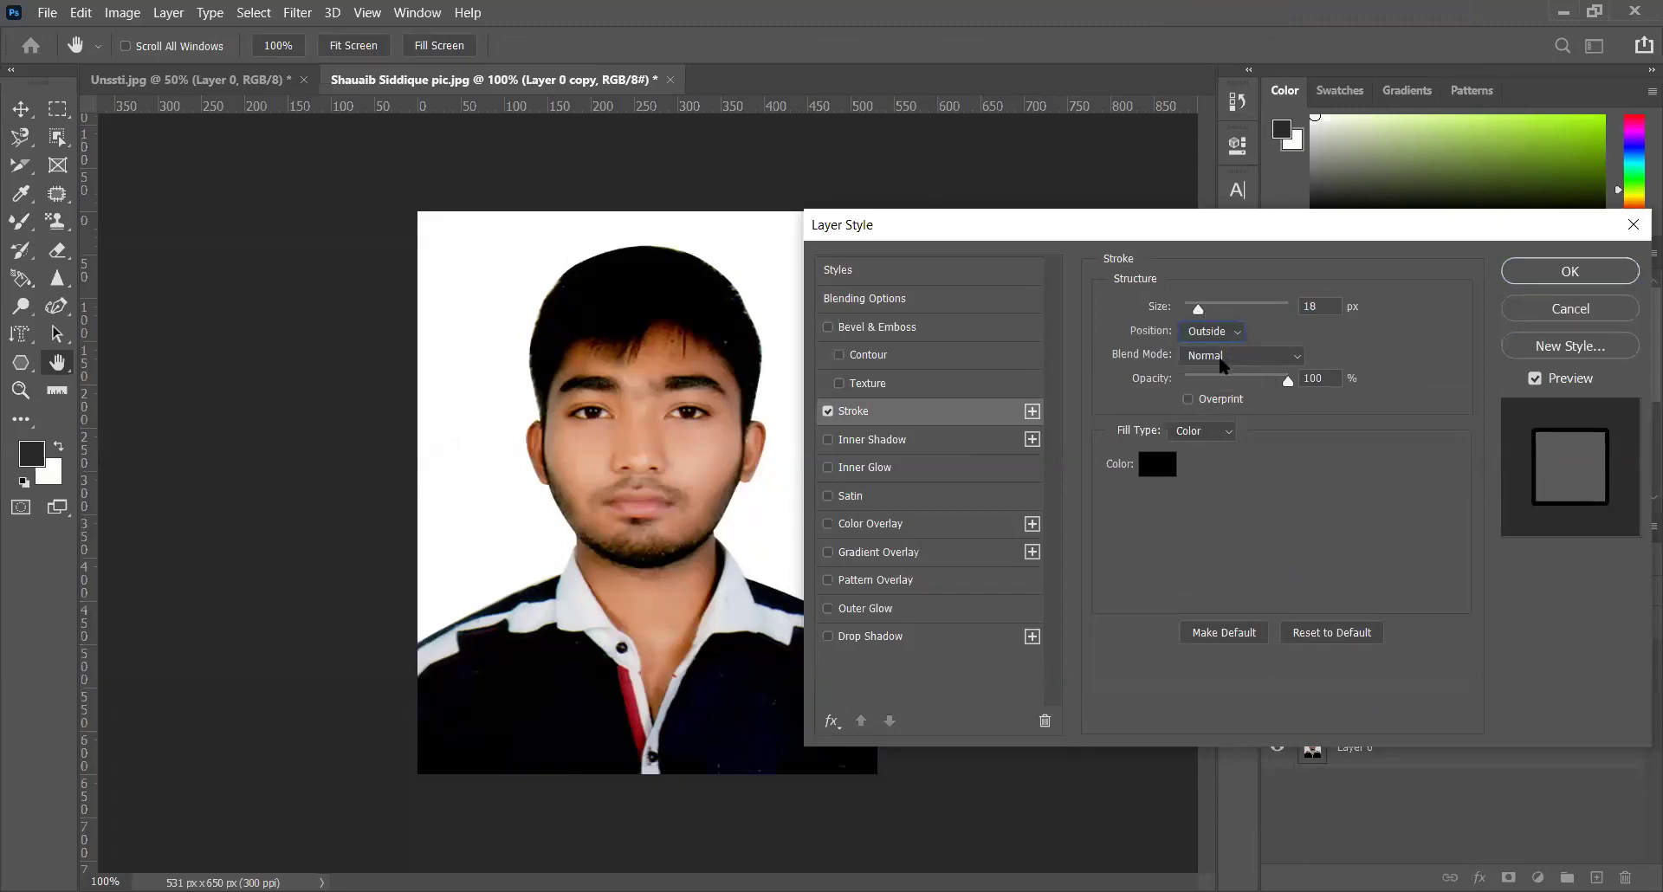
pyautogui.click(1226, 334)
pyautogui.click(1217, 349)
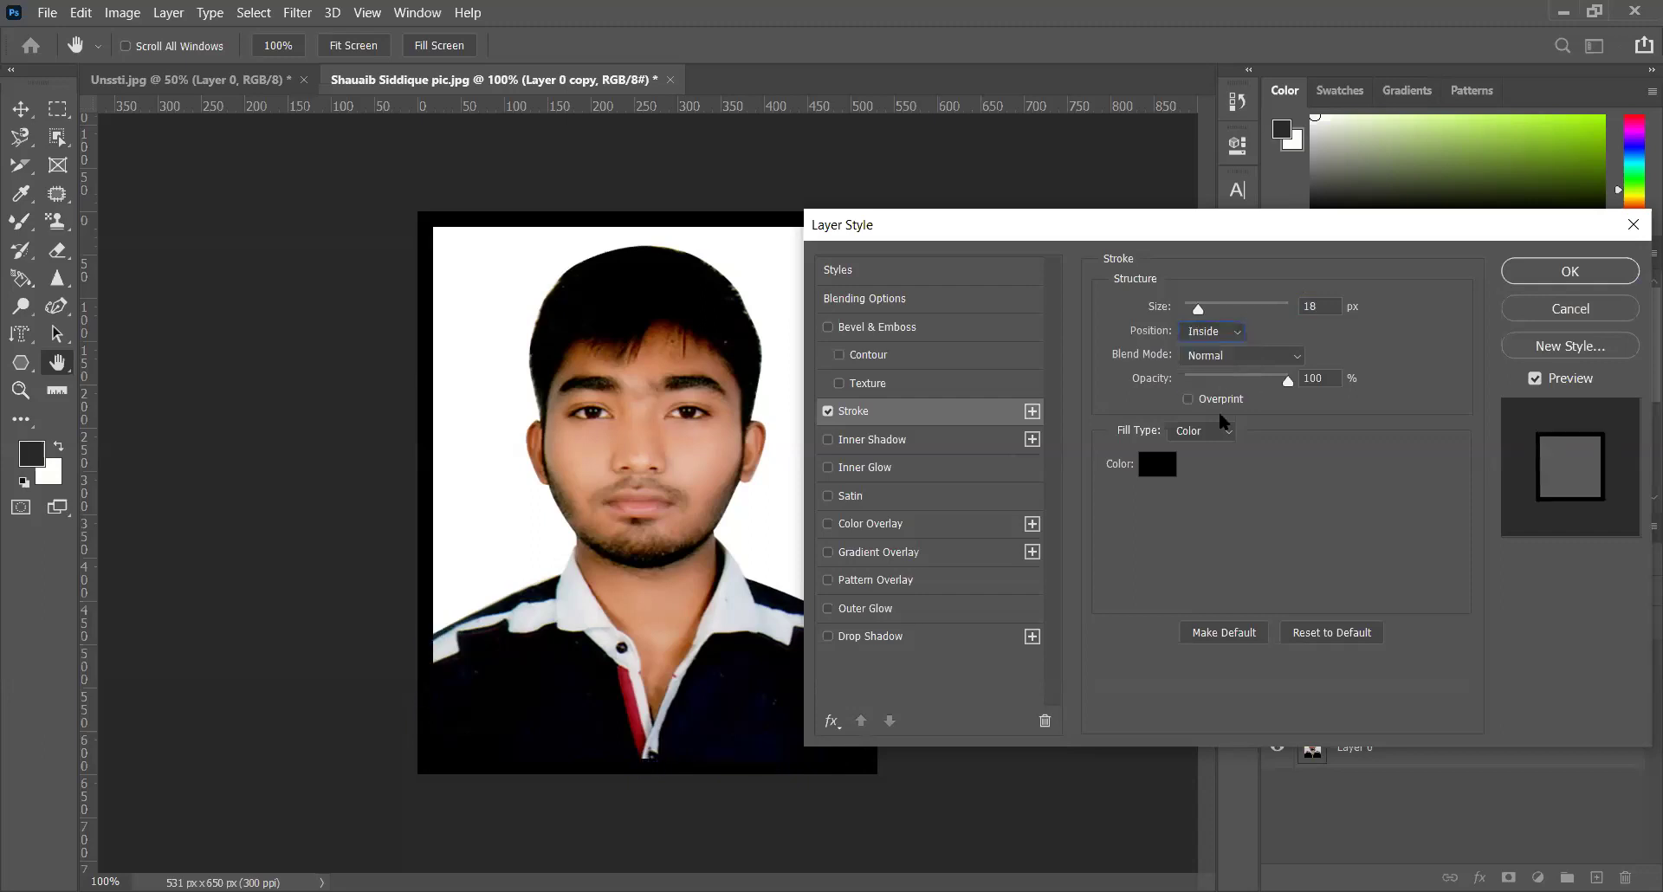
pyautogui.moveTo(1289, 381)
pyautogui.mouseDown()
pyautogui.moveTo(1192, 392)
pyautogui.moveTo(1274, 384)
pyautogui.moveTo(1258, 387)
pyautogui.mouseUp()
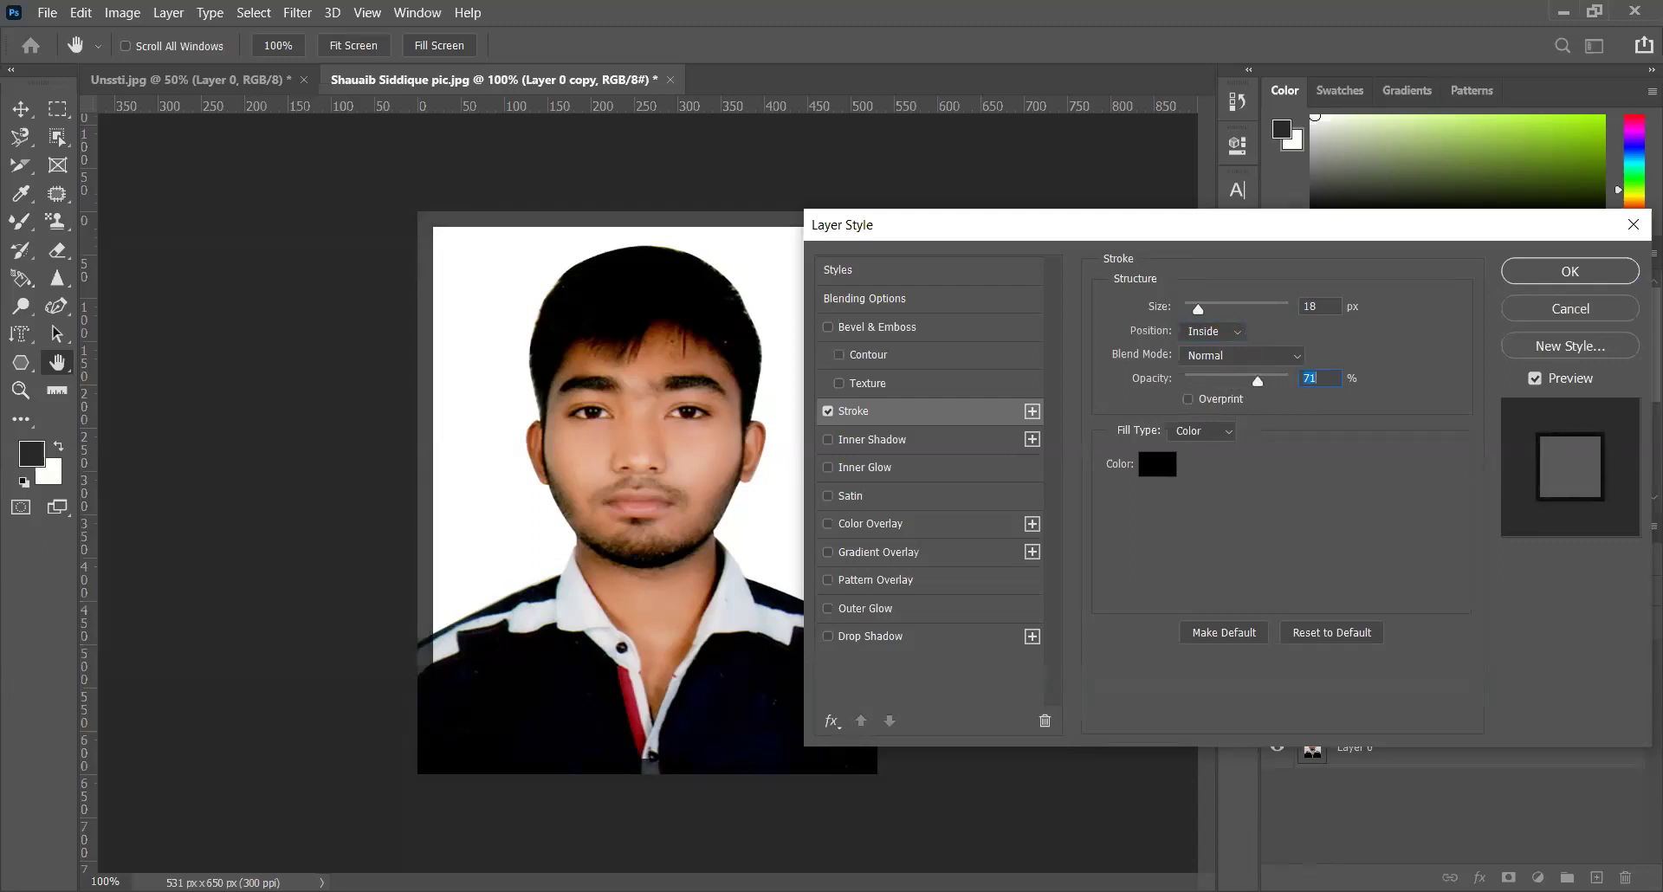
# Step: Make the stroke black at 100% opacity and apply the effect
pyautogui.click(1158, 464)
pyautogui.click(845, 296)
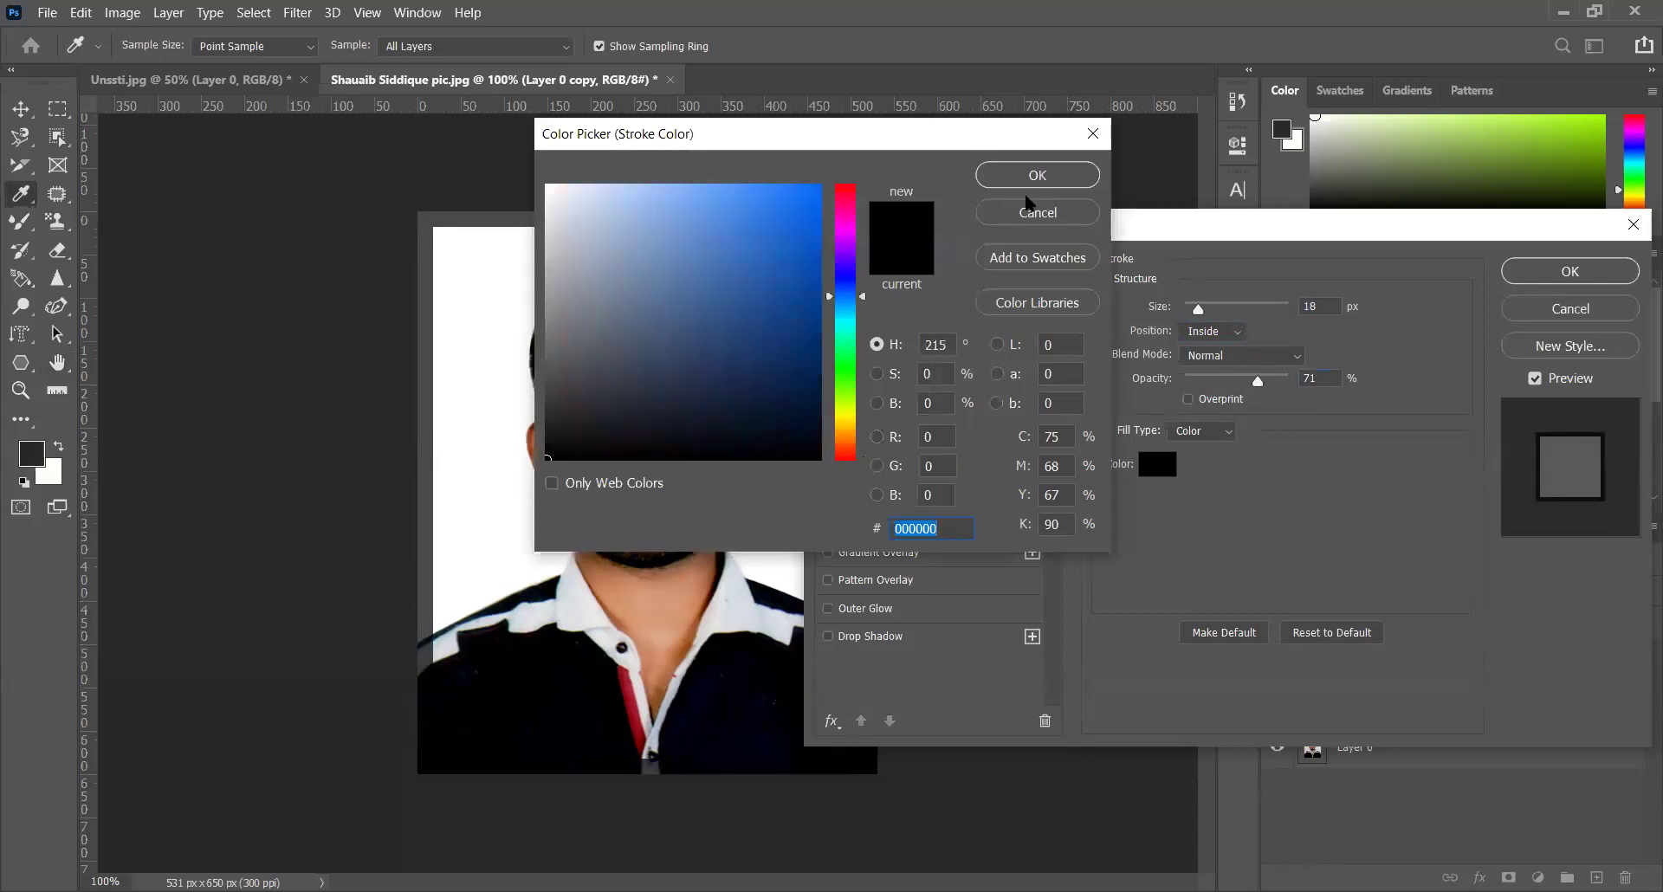
pyautogui.click(1048, 176)
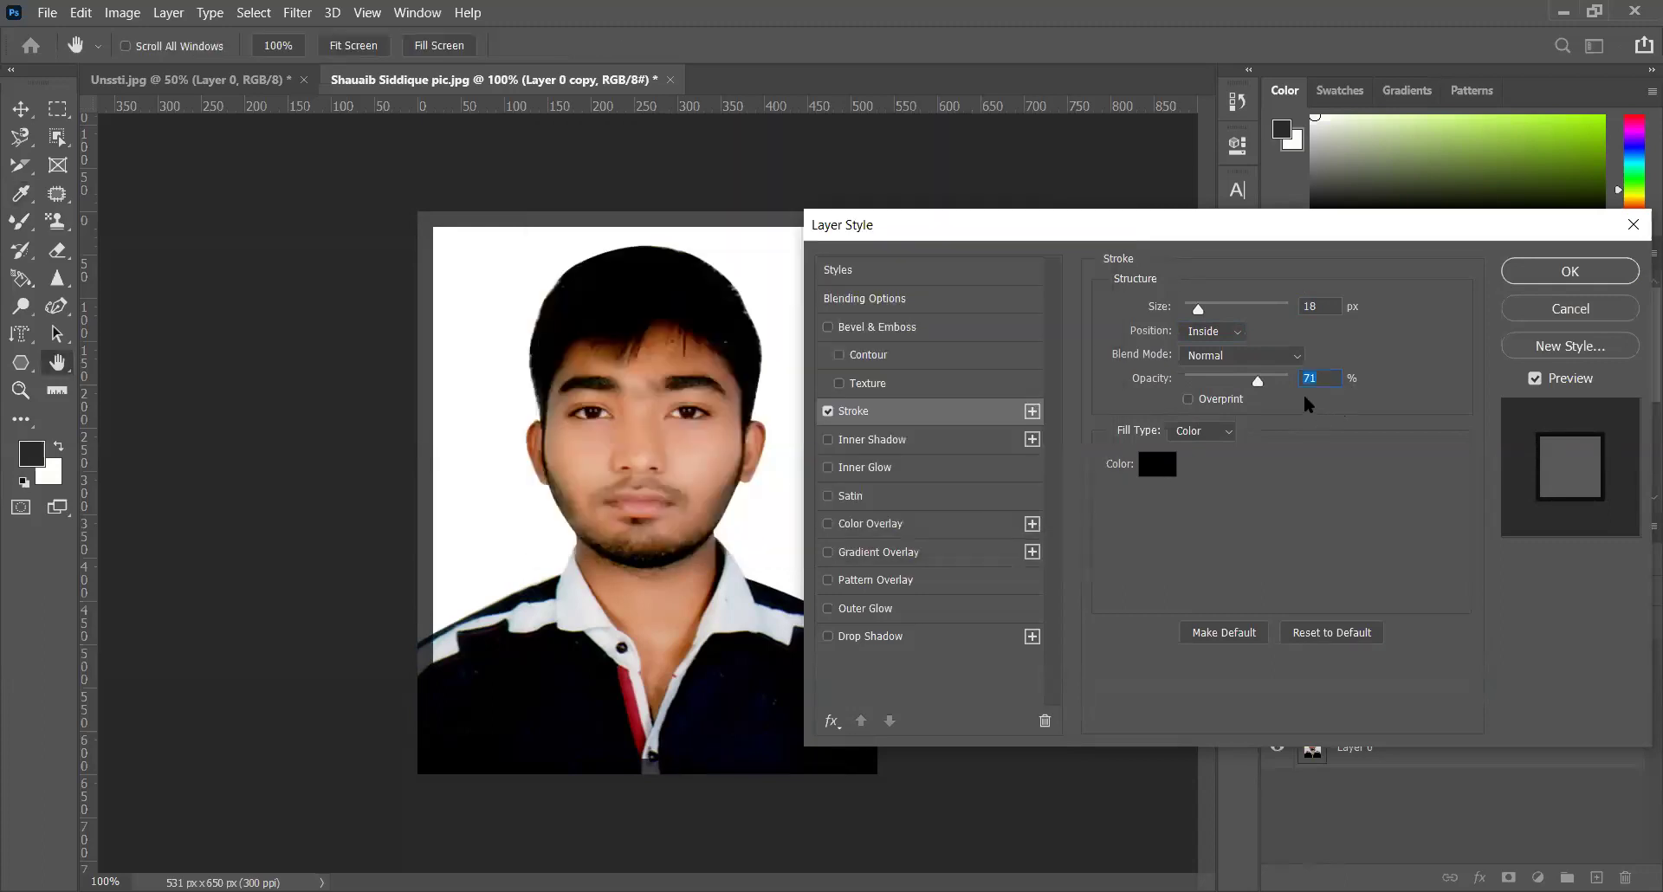
pyautogui.moveTo(1256, 384); pyautogui.dragTo(1292, 381)
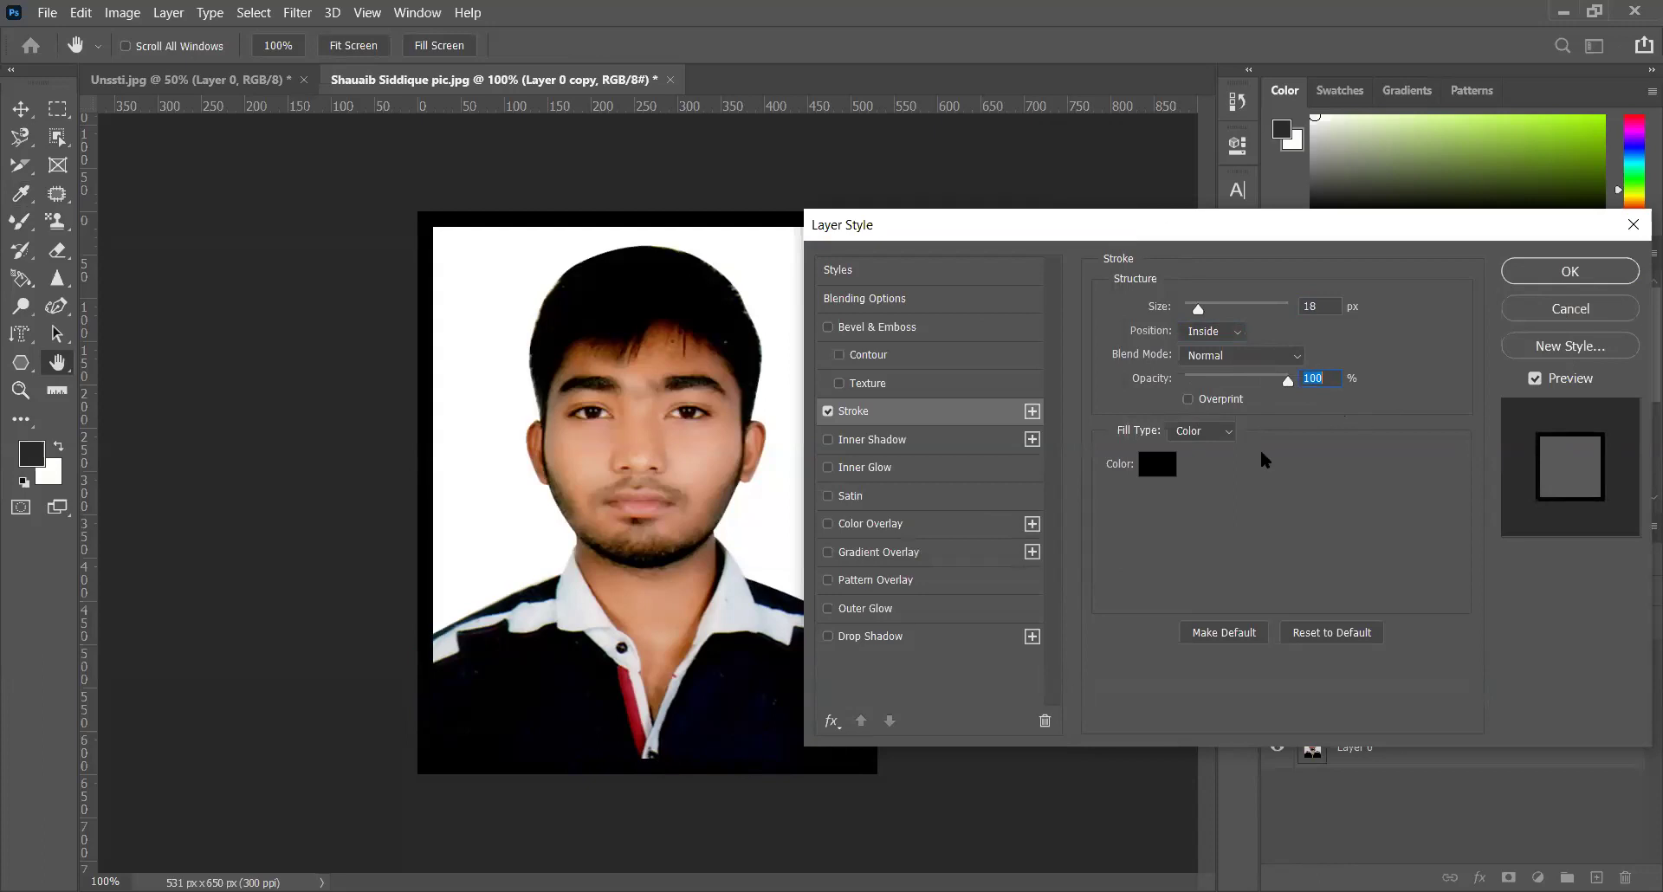
pyautogui.click(1159, 465)
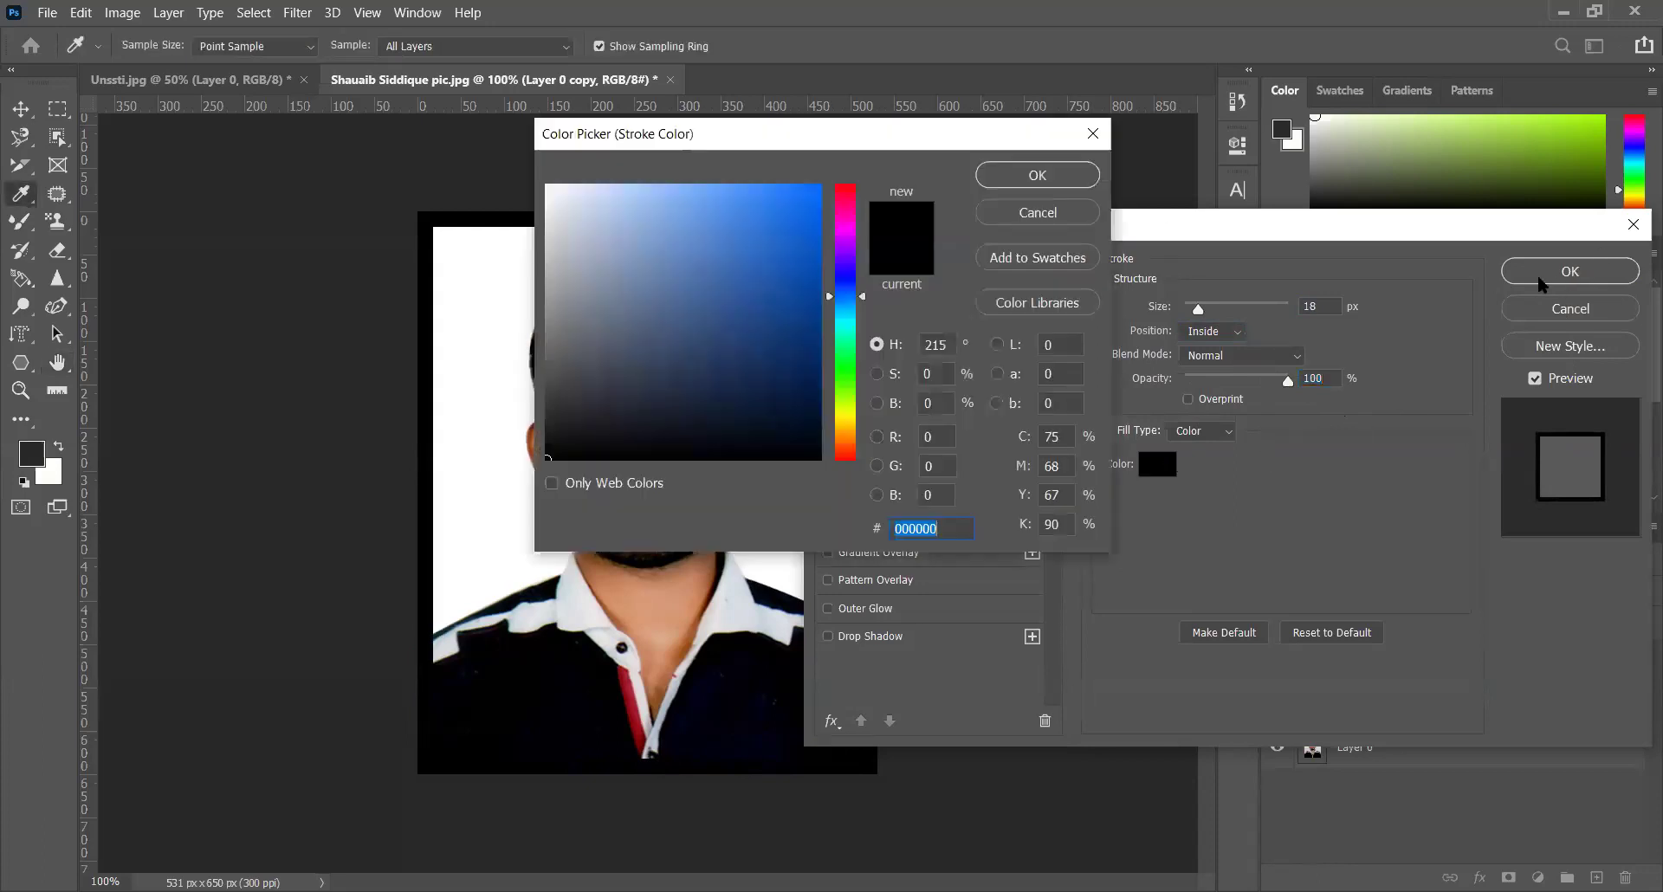
pyautogui.click(1094, 135)
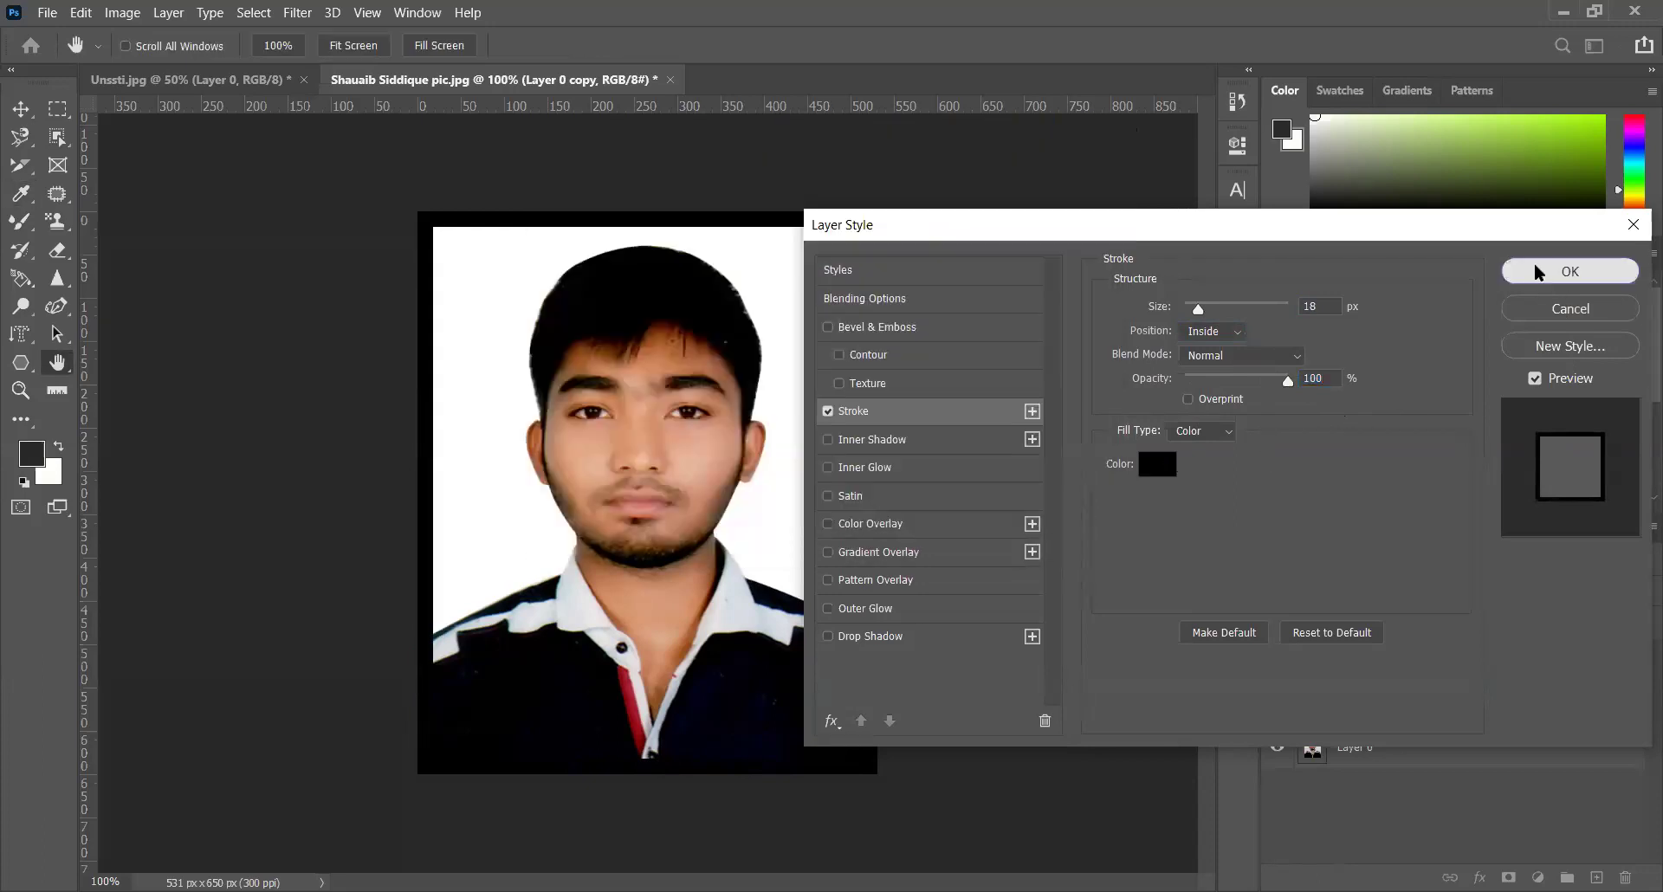
pyautogui.press('Return')
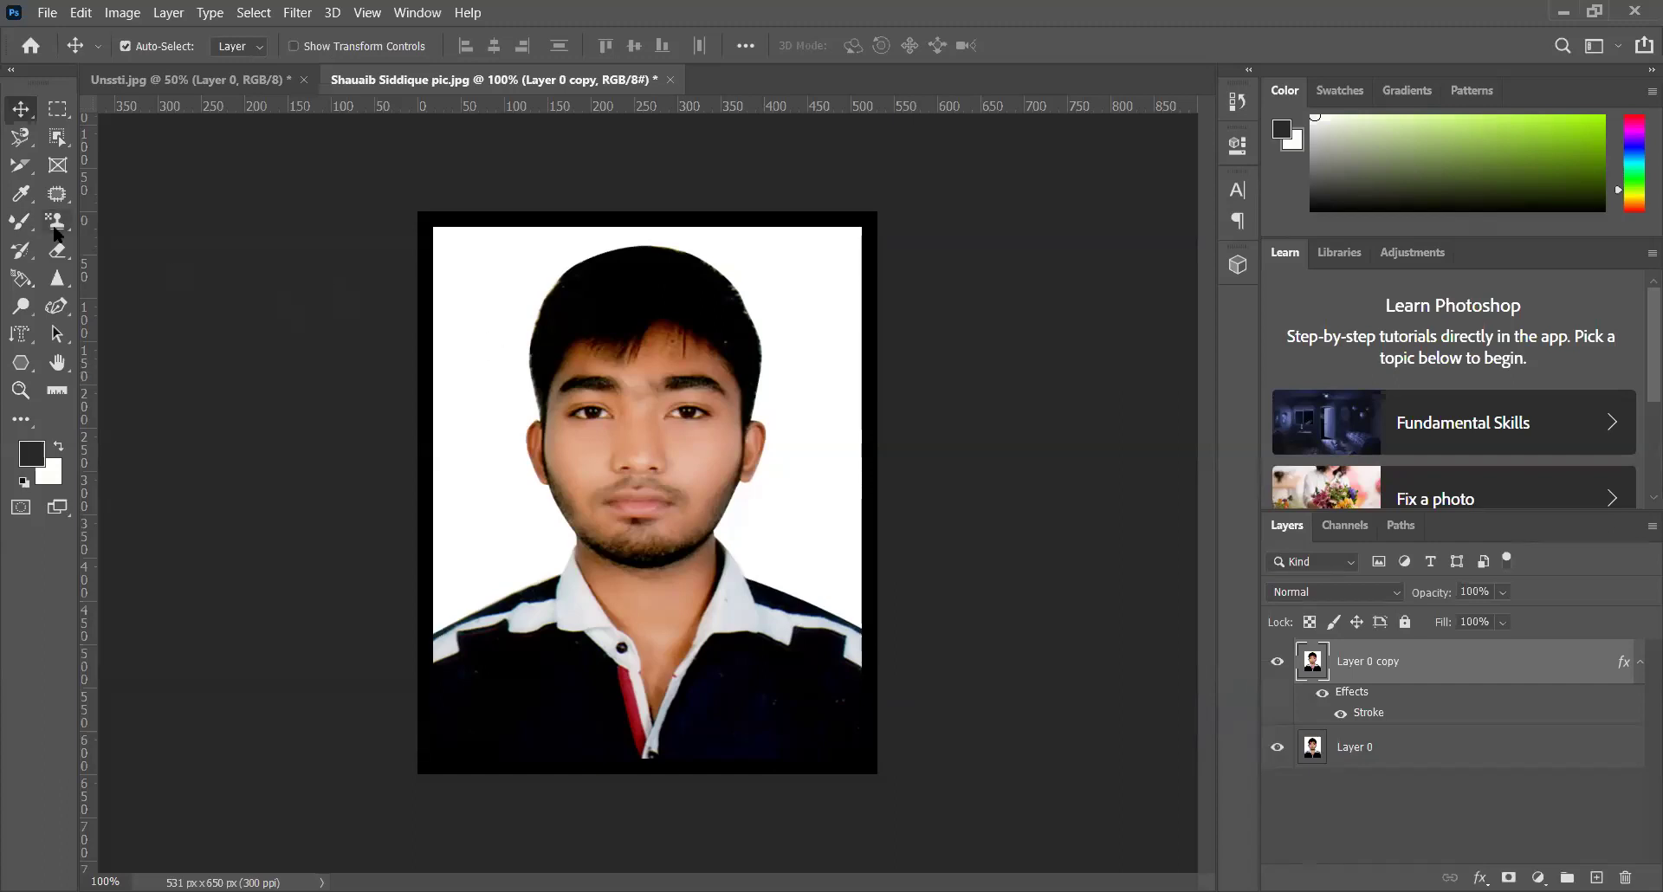
# Step: Define the bordered portrait as a new pattern named 'Pattern pic.jpg'
pyautogui.click(55, 233)
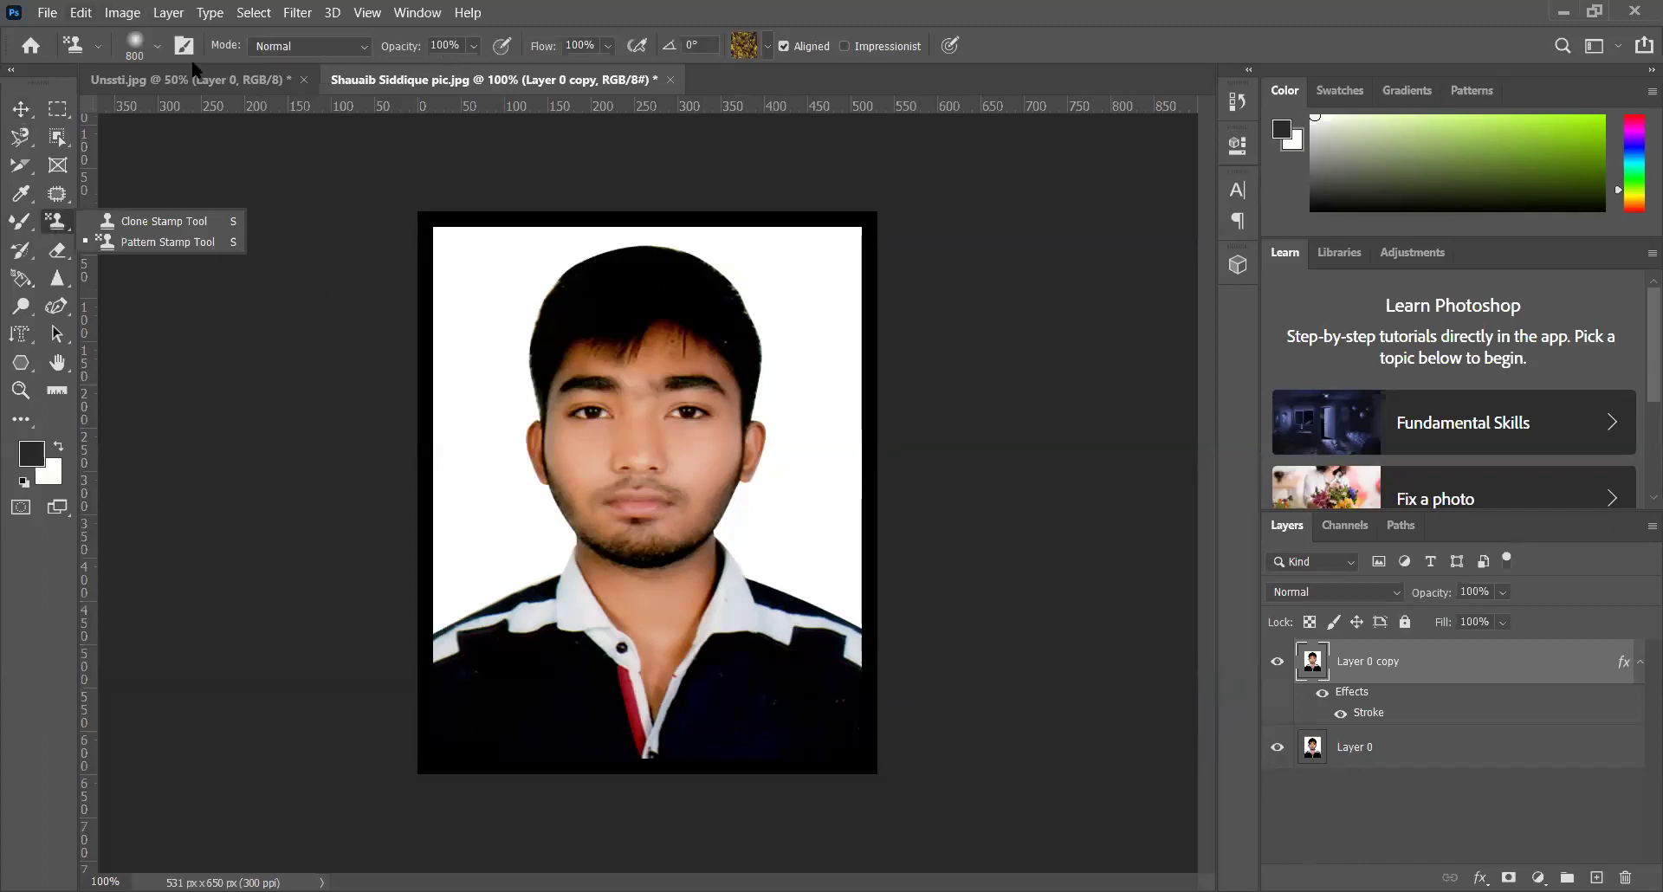
pyautogui.click(80, 12)
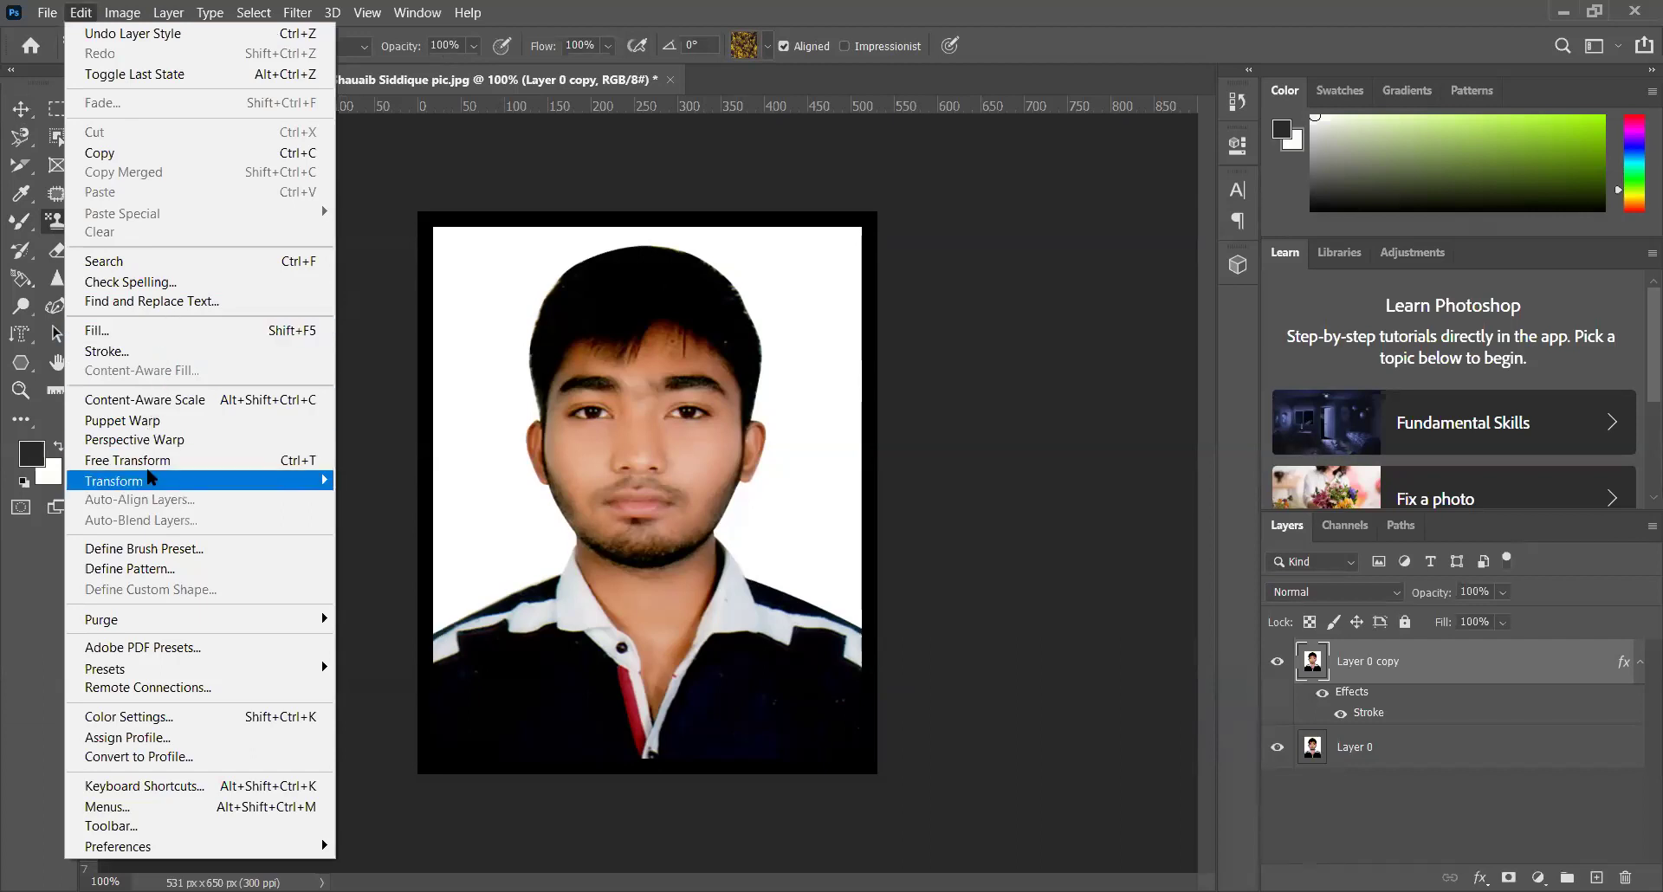
pyautogui.click(164, 569)
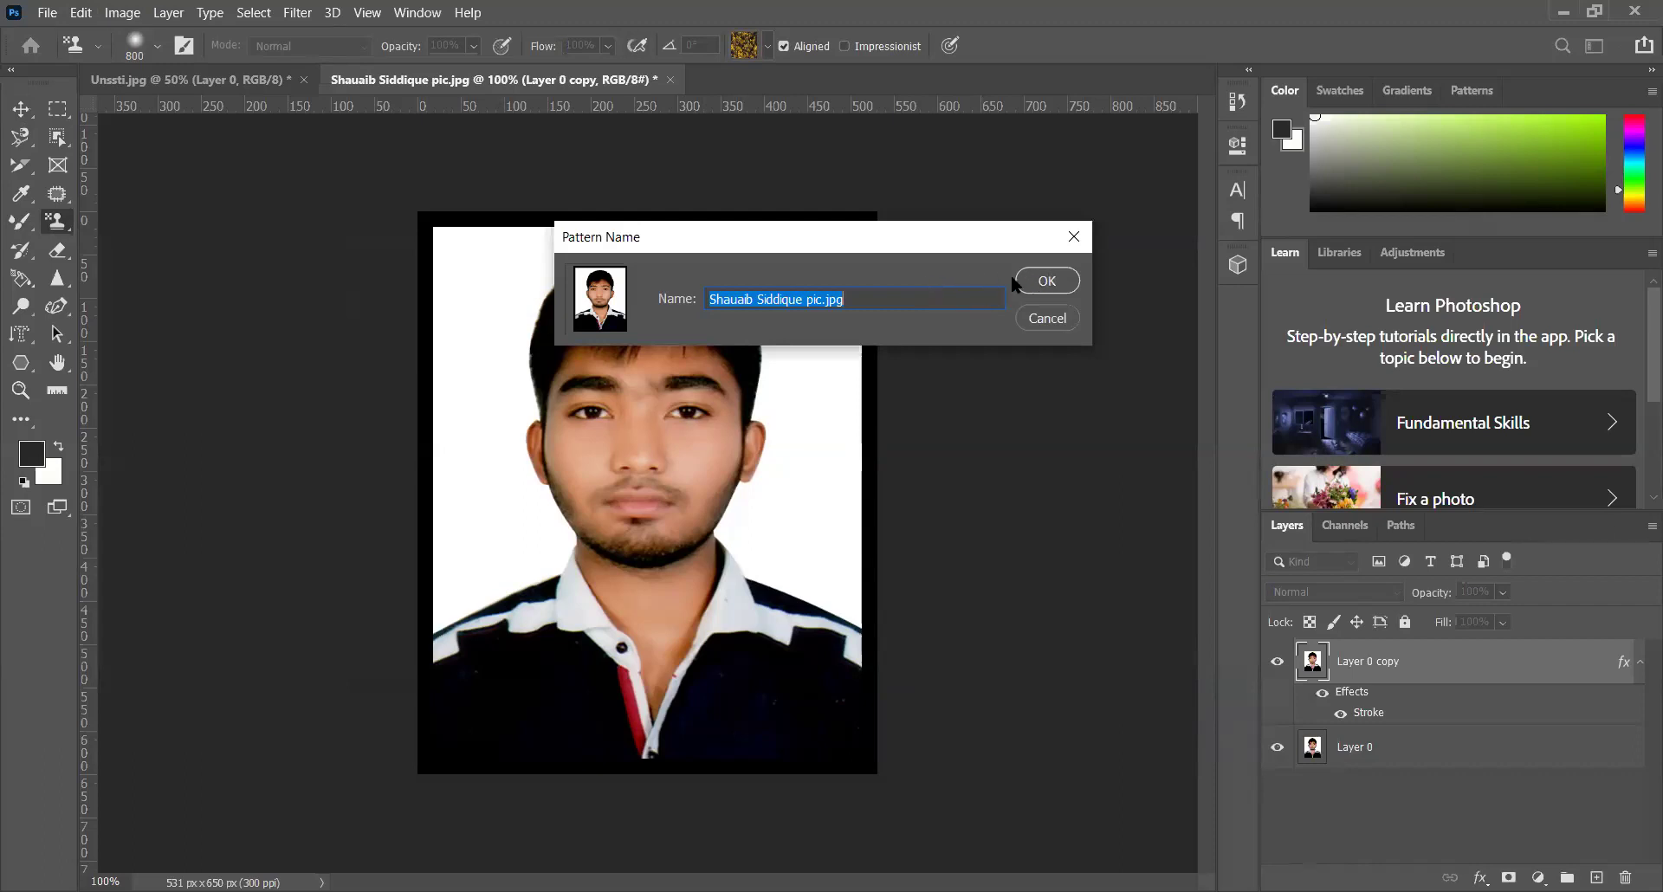
pyautogui.press('Home')
pyautogui.hotkey('ctrl', 'shift', 'Right')
pyautogui.hotkey('ctrl', 'shift', 'Right')
pyautogui.press('Delete')
pyautogui.write('Pa')
pyautogui.write('ttern')
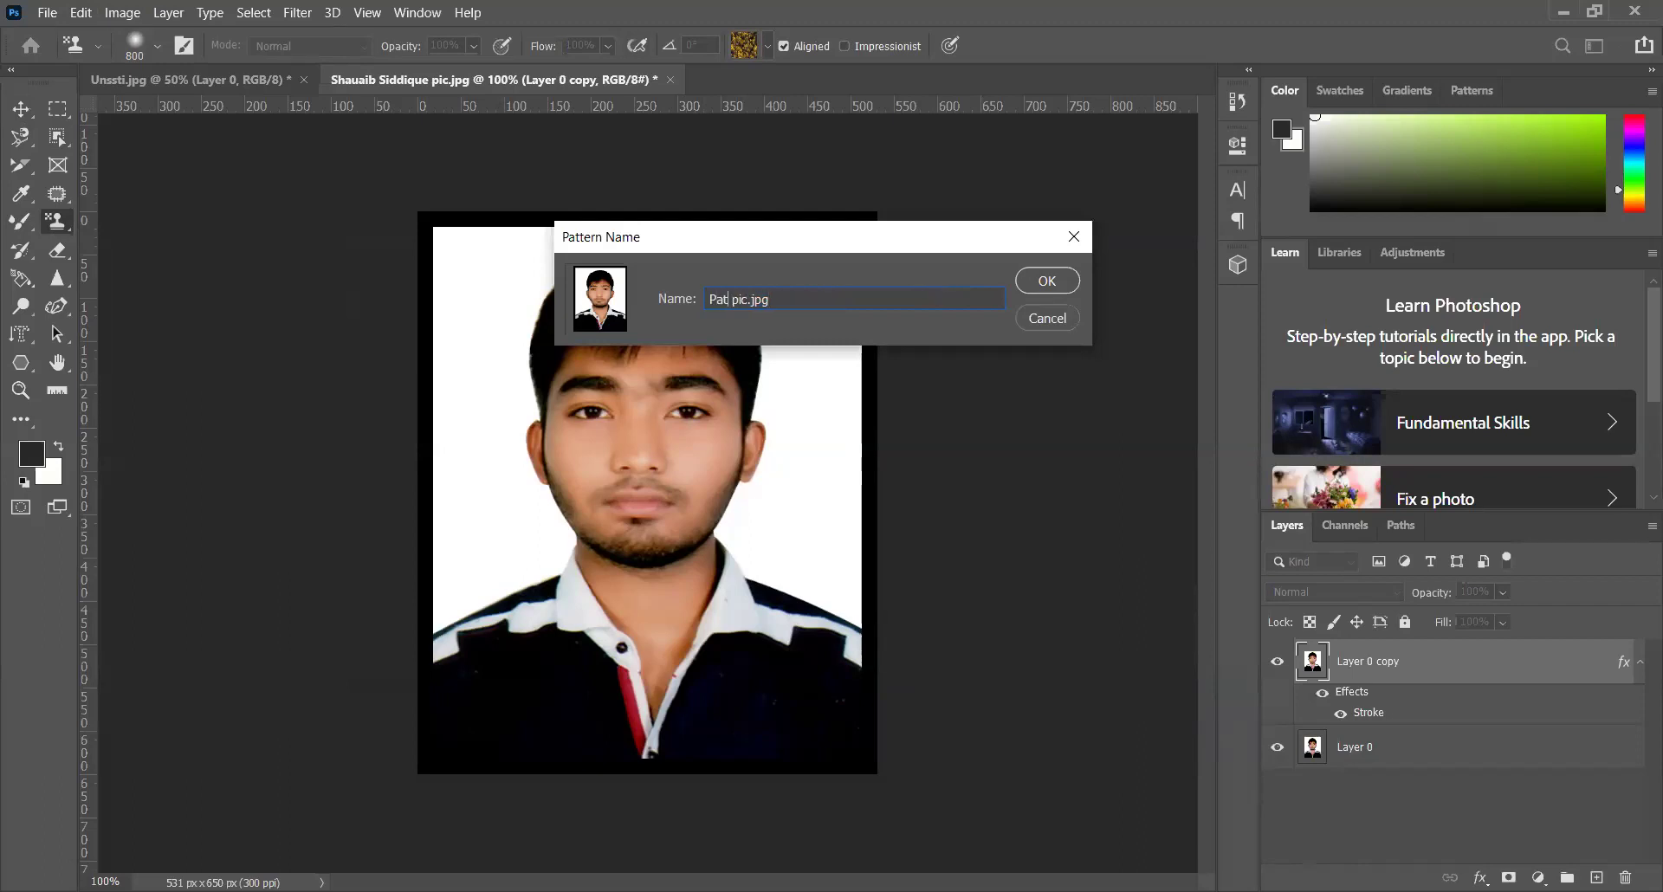
pyautogui.click(1033, 279)
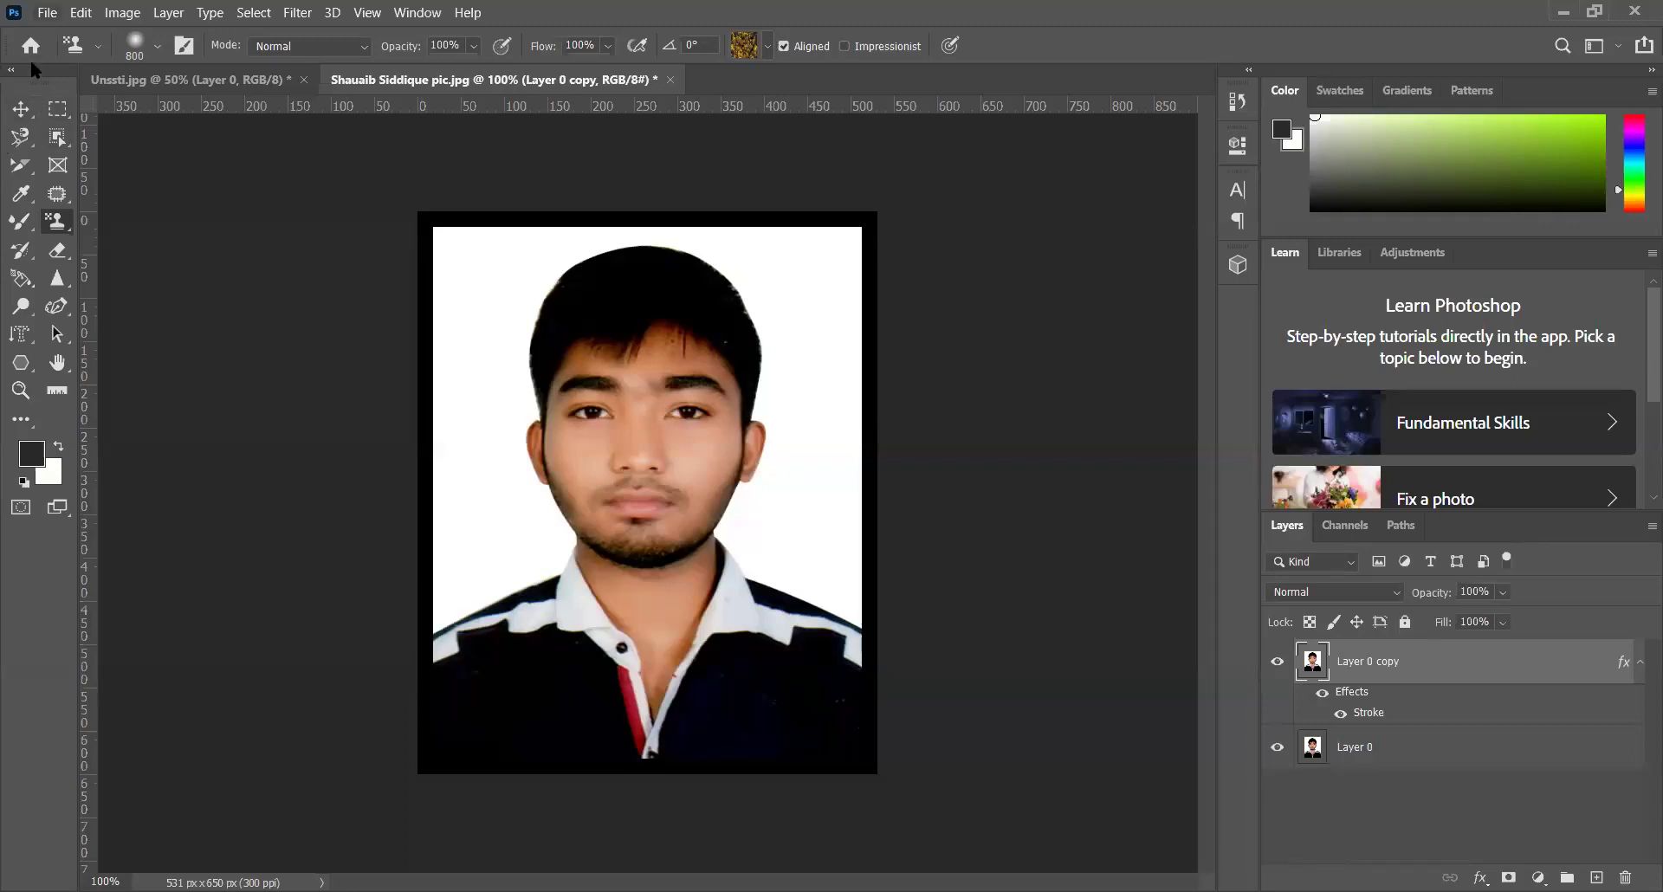
pyautogui.click(46, 12)
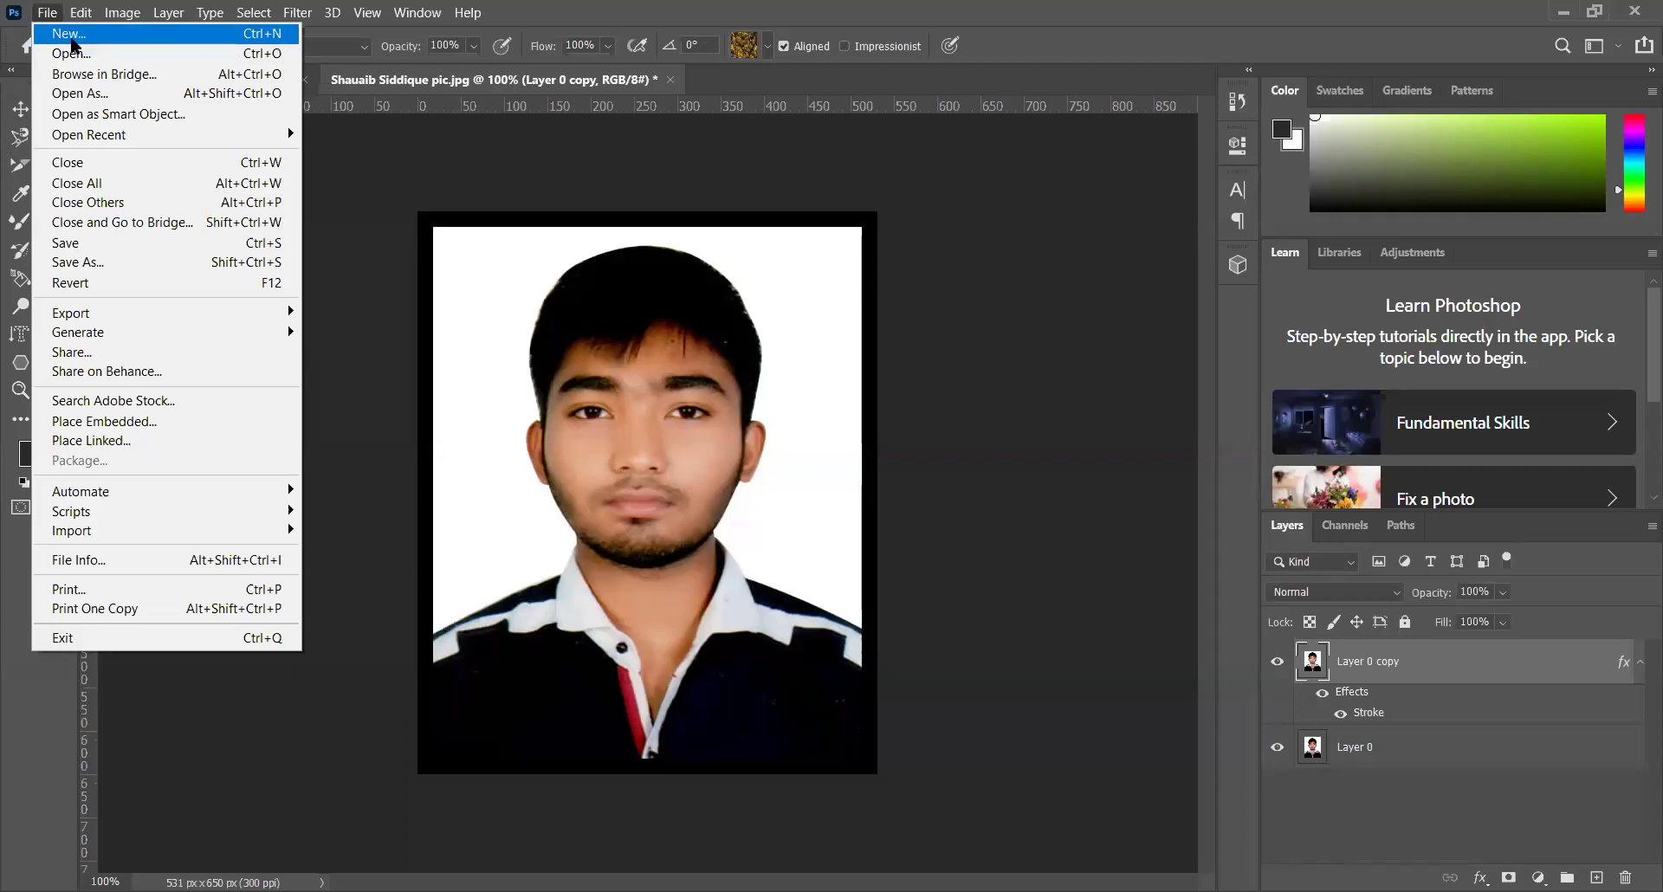
# Step: Create a 1200 × 1000 px document and stamp tiled portrait-pattern copies across it
pyautogui.click(71, 35)
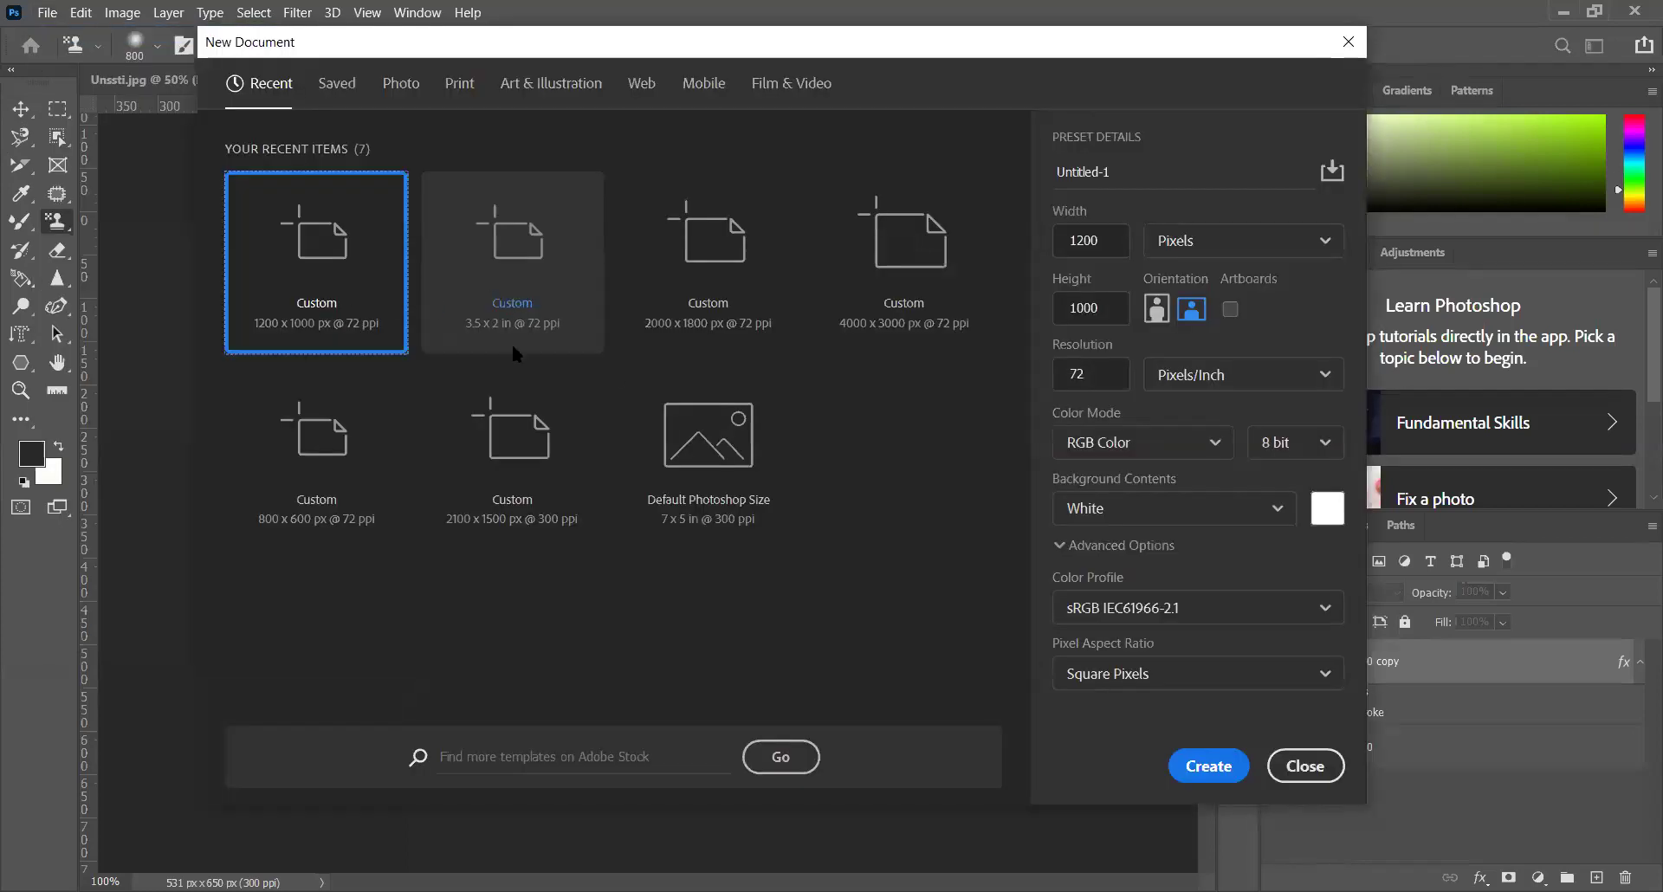
pyautogui.click(1197, 766)
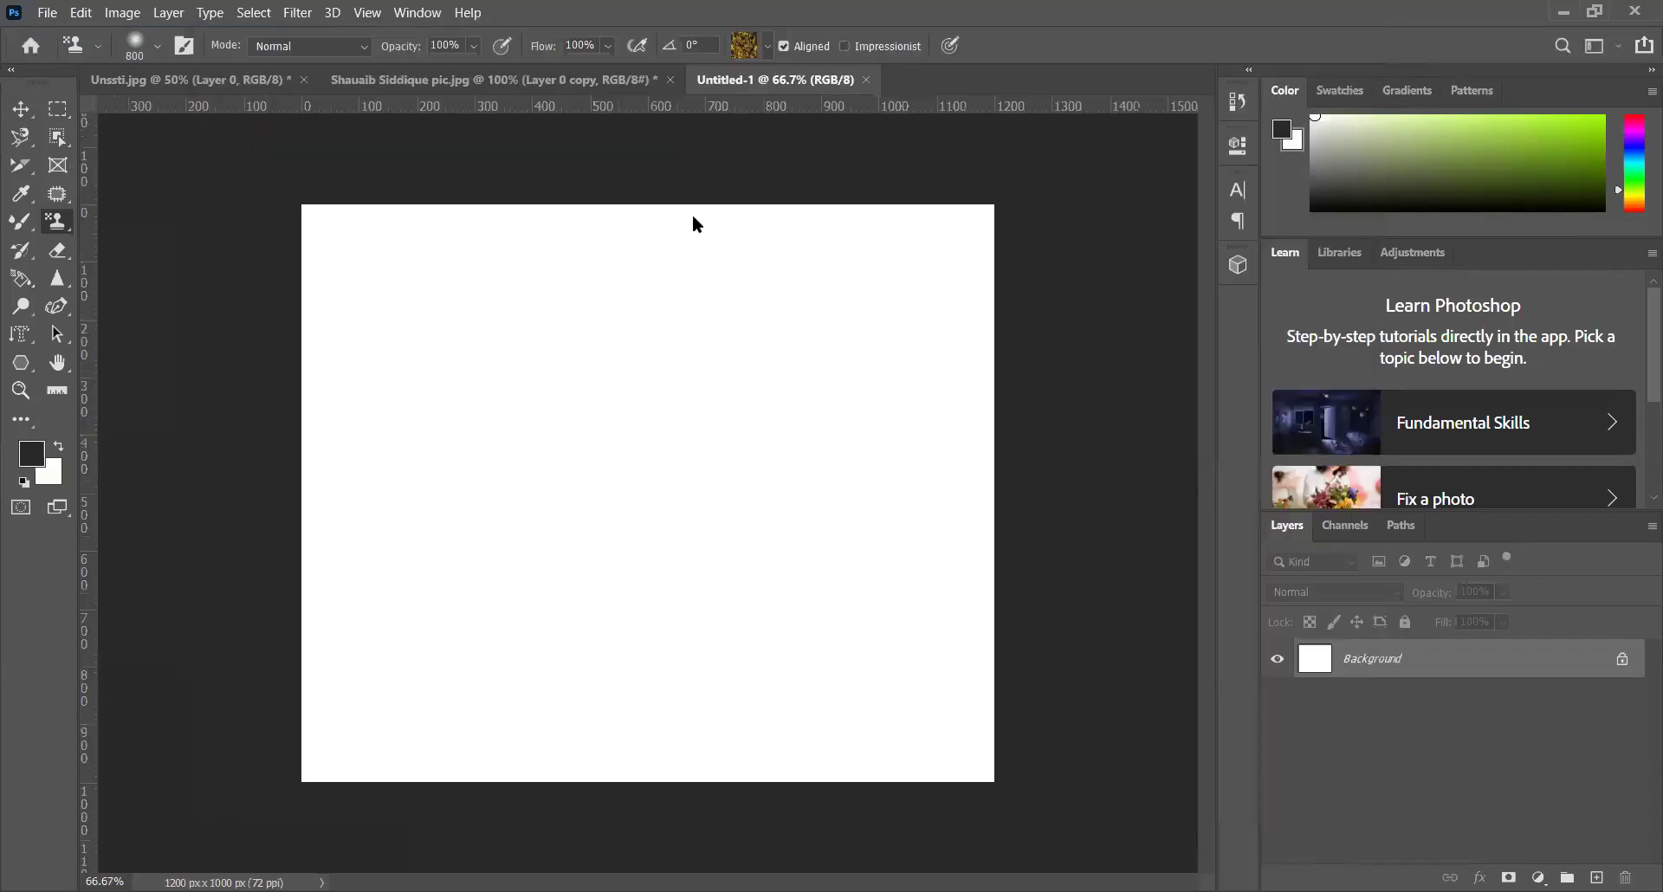
pyautogui.click(766, 46)
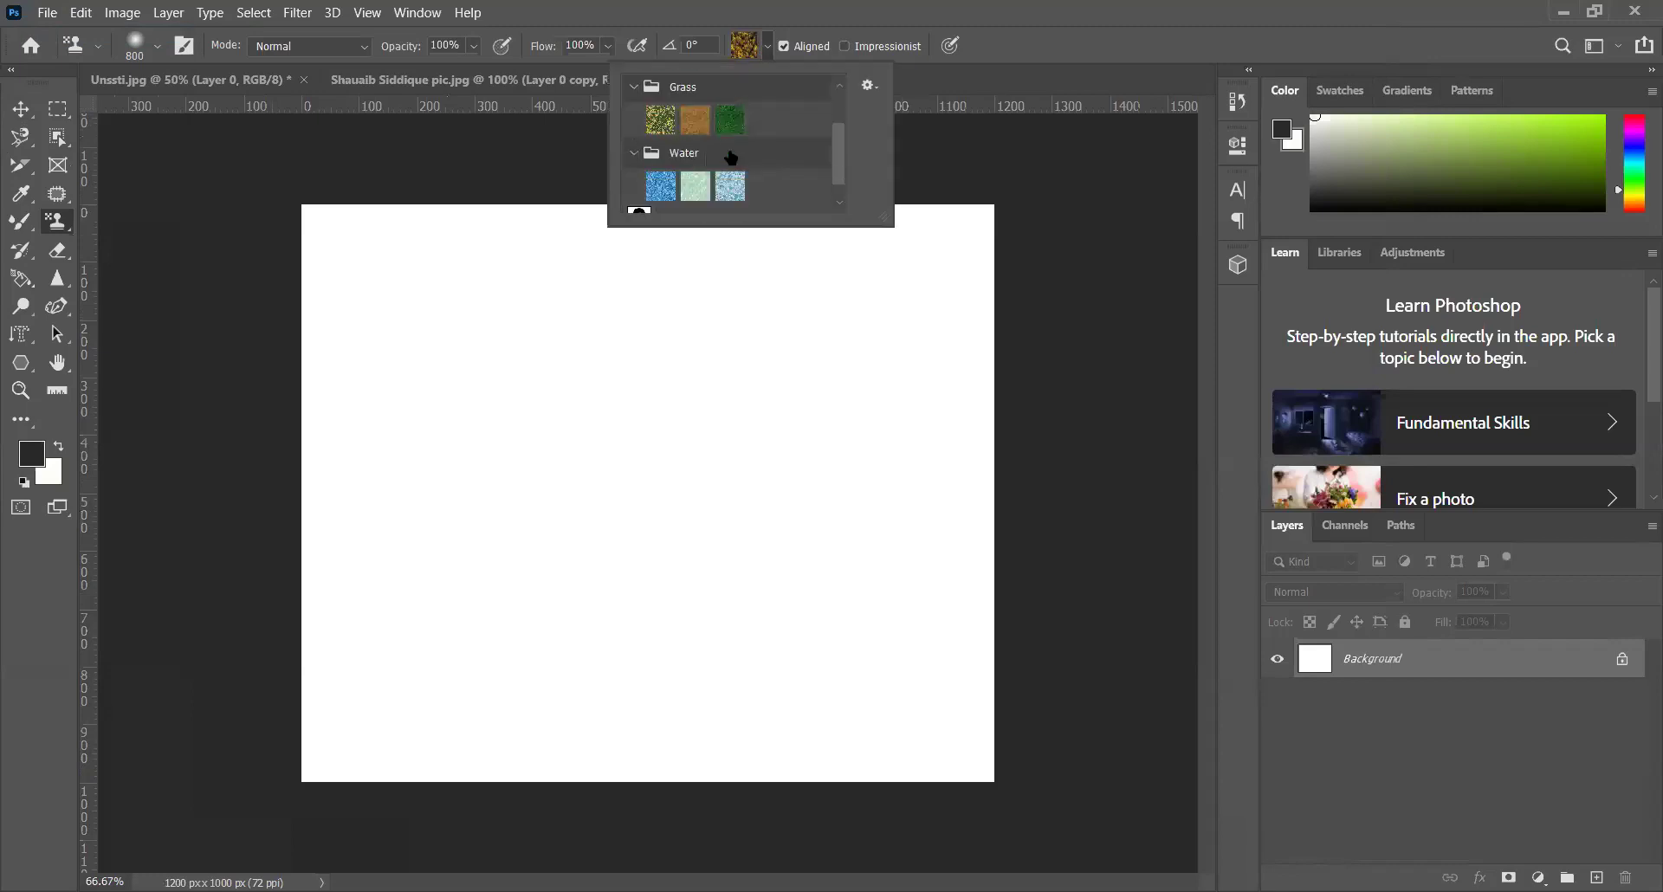
pyautogui.click(640, 197)
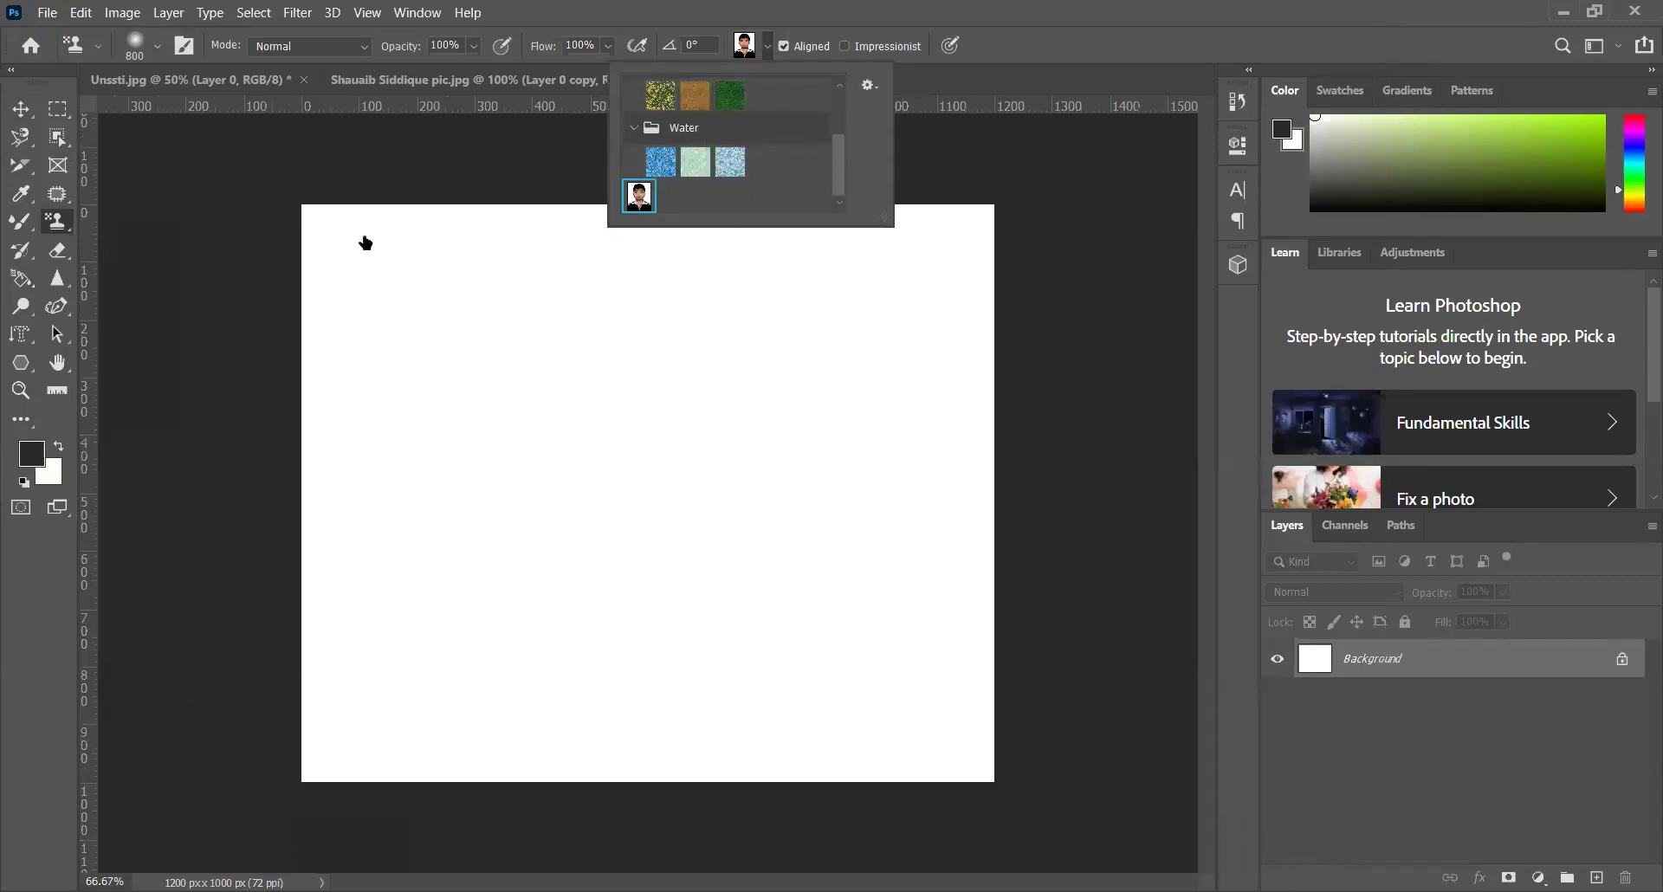
pyautogui.moveTo(621, 311)
pyautogui.mouseDown()
pyautogui.moveTo(583, 366)
pyautogui.moveTo(474, 424)
pyautogui.moveTo(450, 493)
pyautogui.mouseUp()
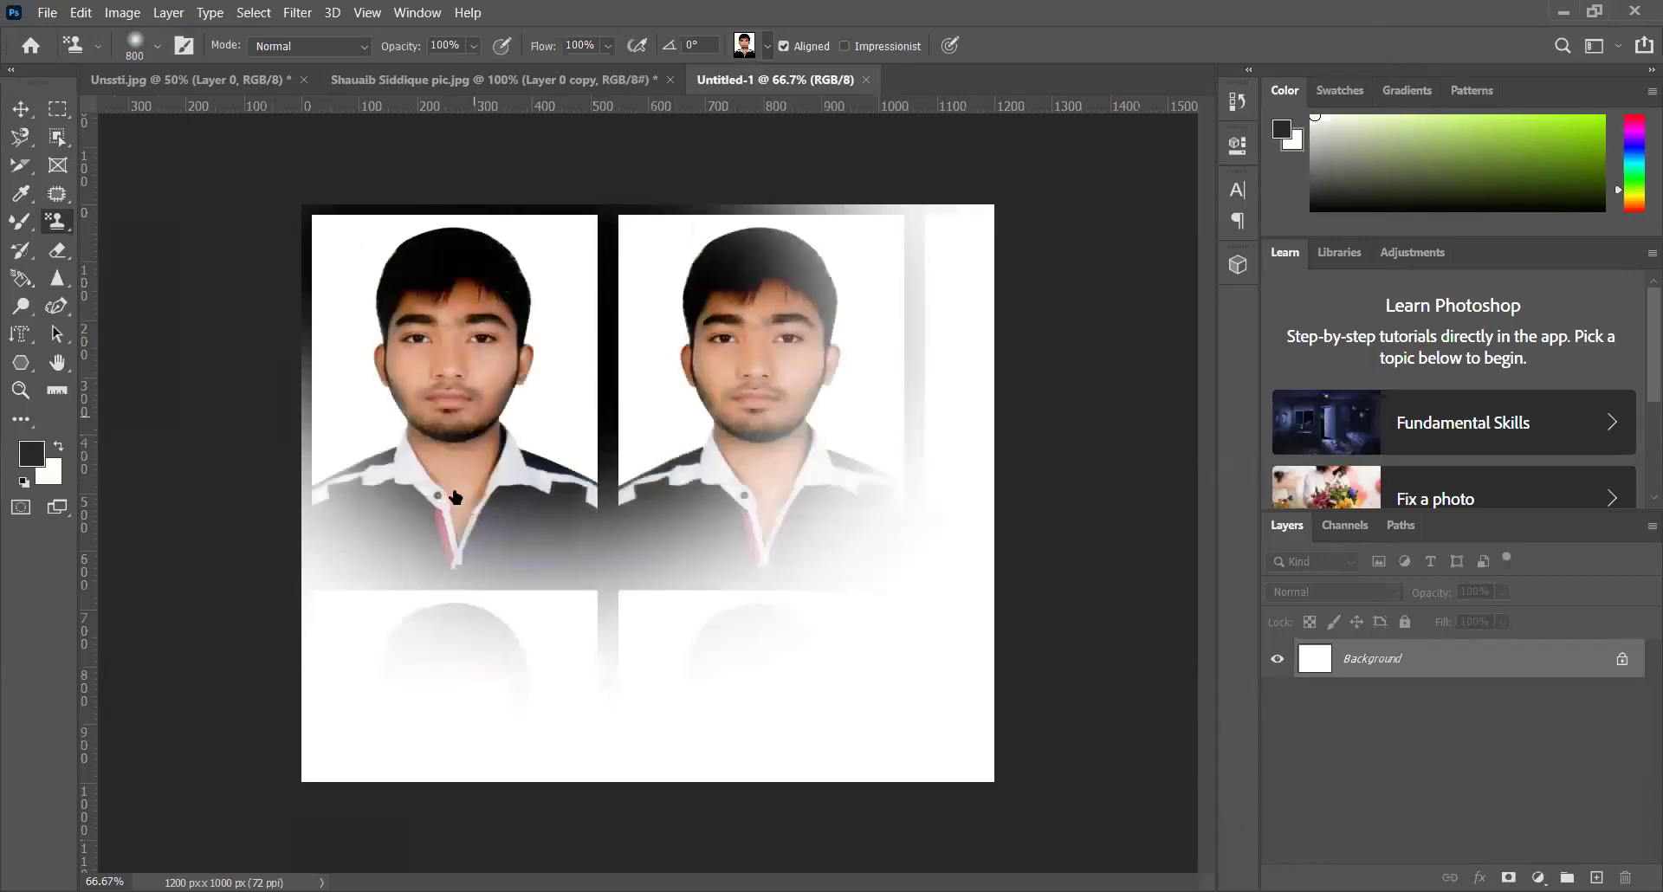
pyautogui.moveTo(435, 568)
pyautogui.mouseDown()
pyautogui.moveTo(843, 631)
pyautogui.moveTo(866, 620)
pyautogui.moveTo(879, 347)
pyautogui.mouseUp()
pyautogui.moveTo(594, 314); pyautogui.dragTo(390, 337)
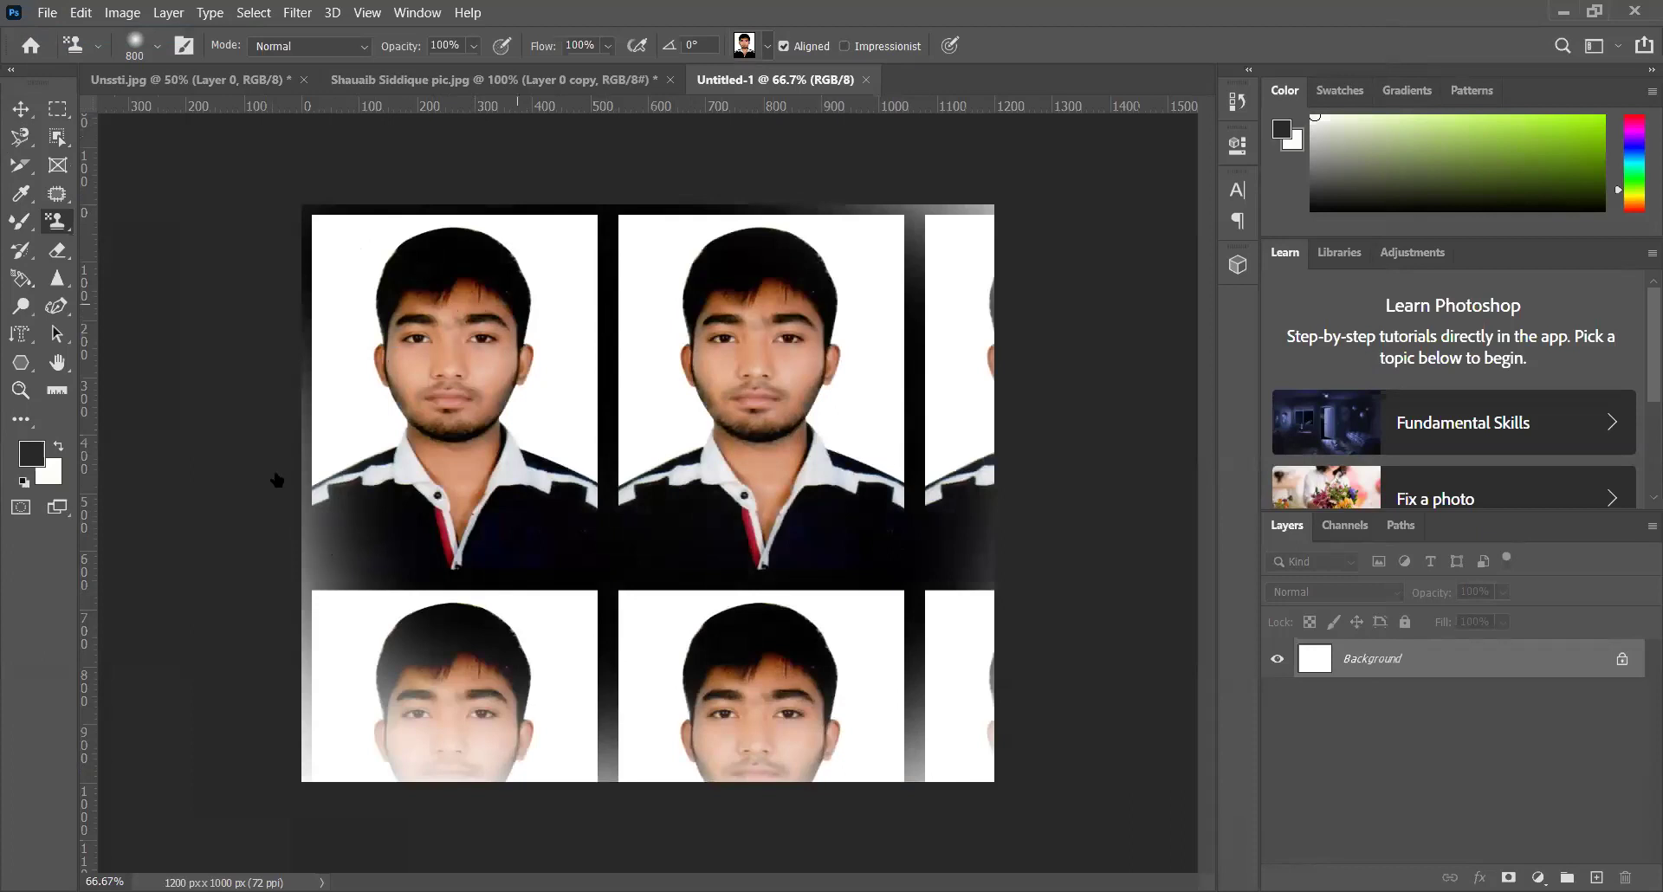
# Step: Create a new document 5000 px wide and 4000 px high
pyautogui.click(47, 12)
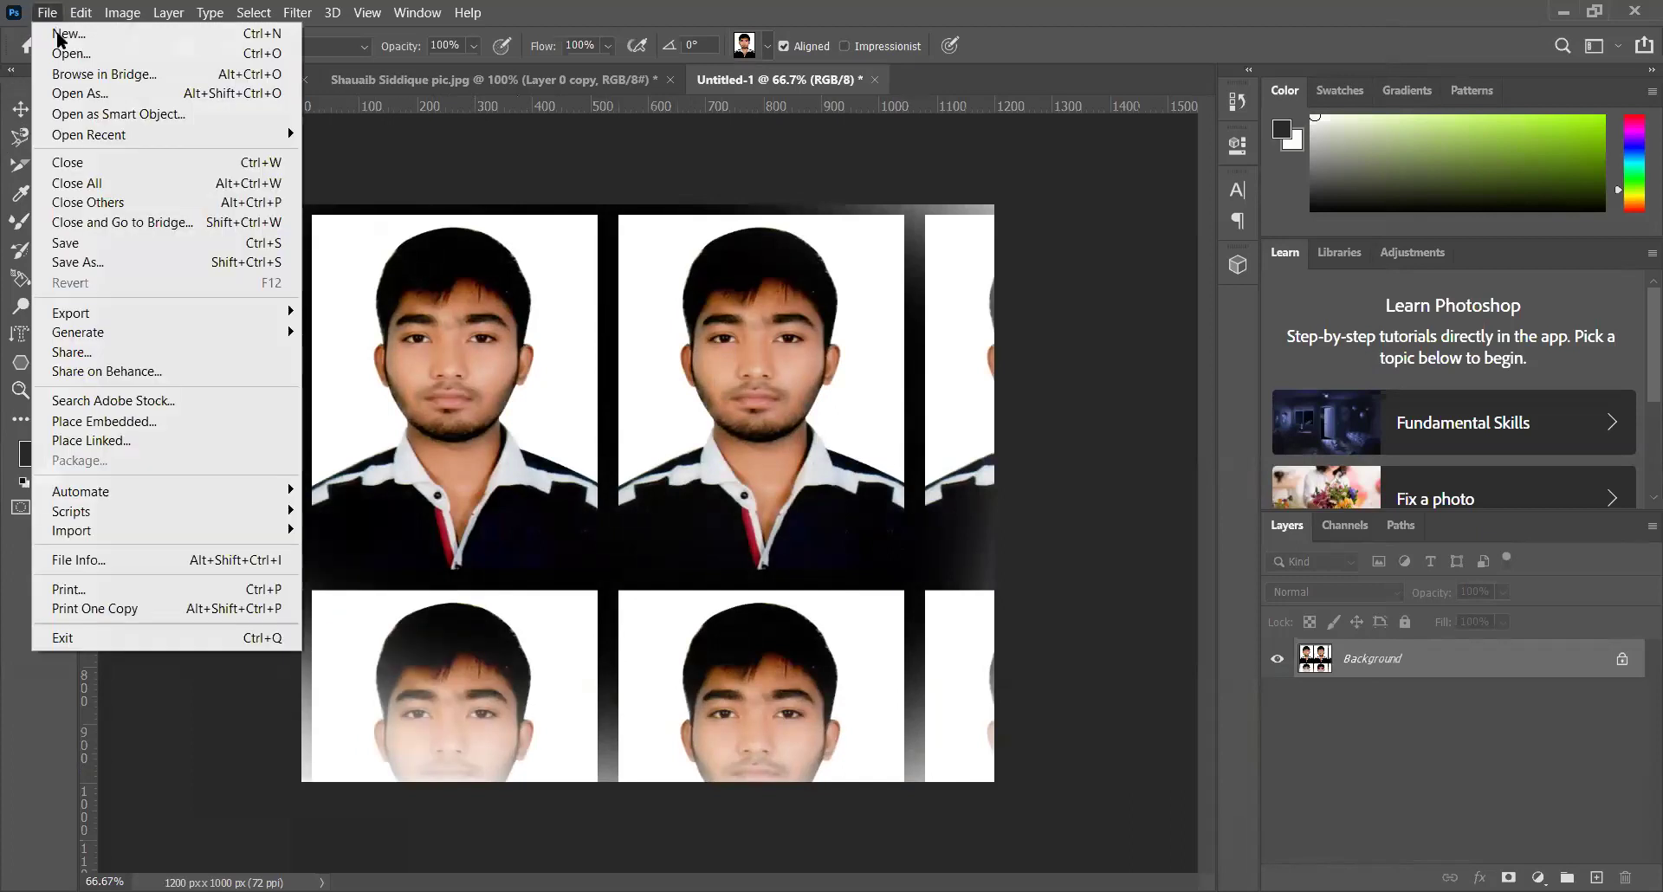
pyautogui.click(61, 37)
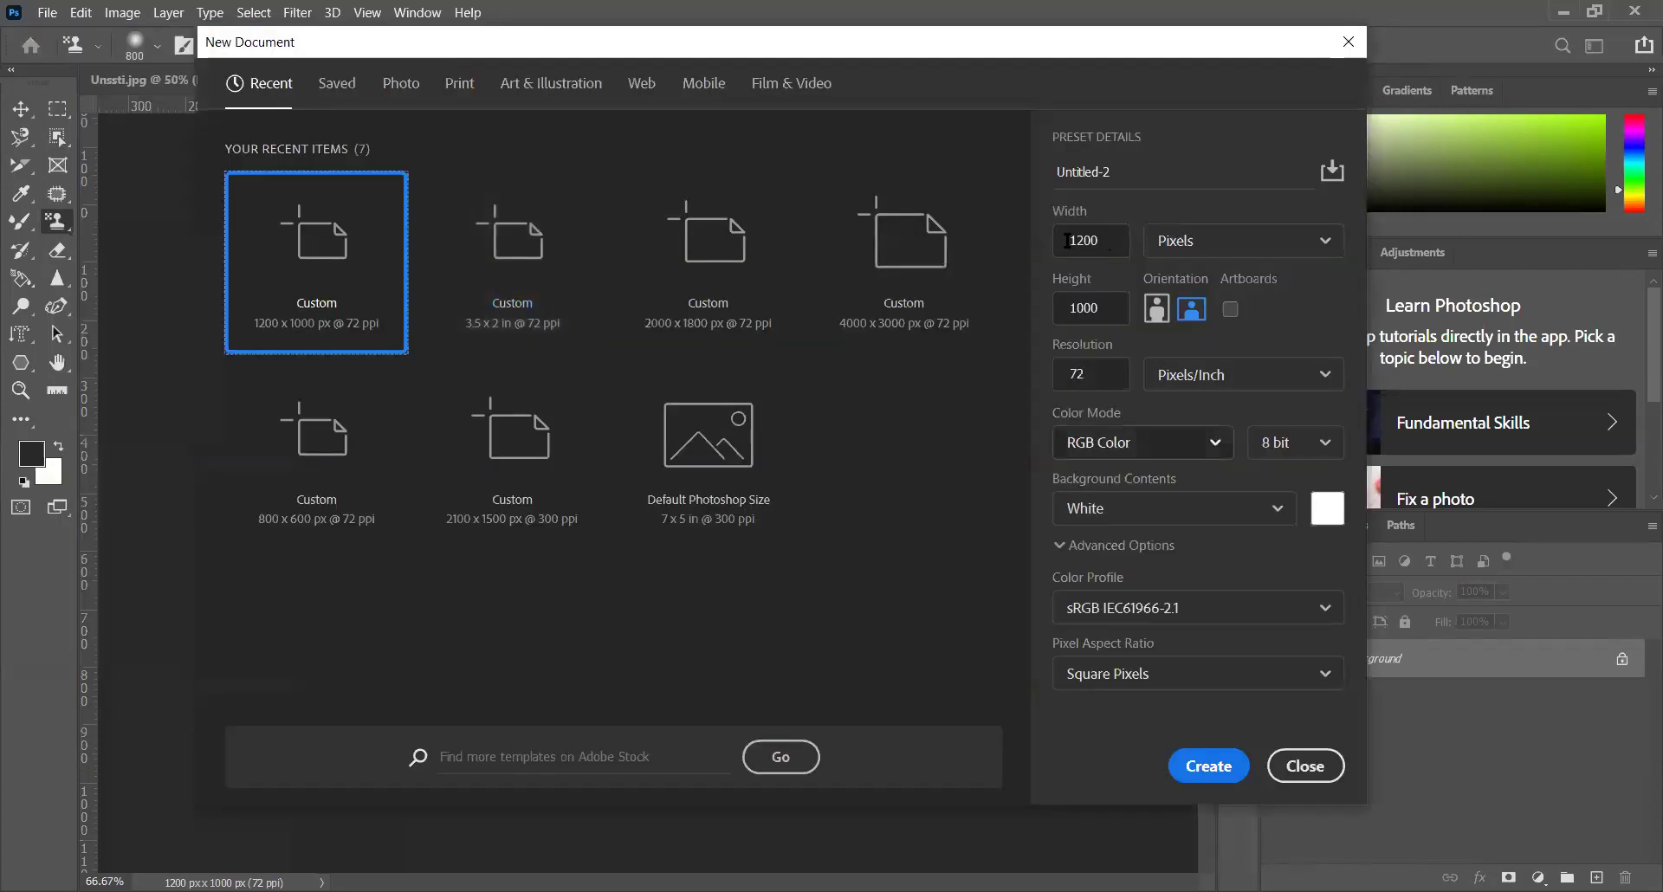
pyautogui.click(1067, 241)
pyautogui.write('5')
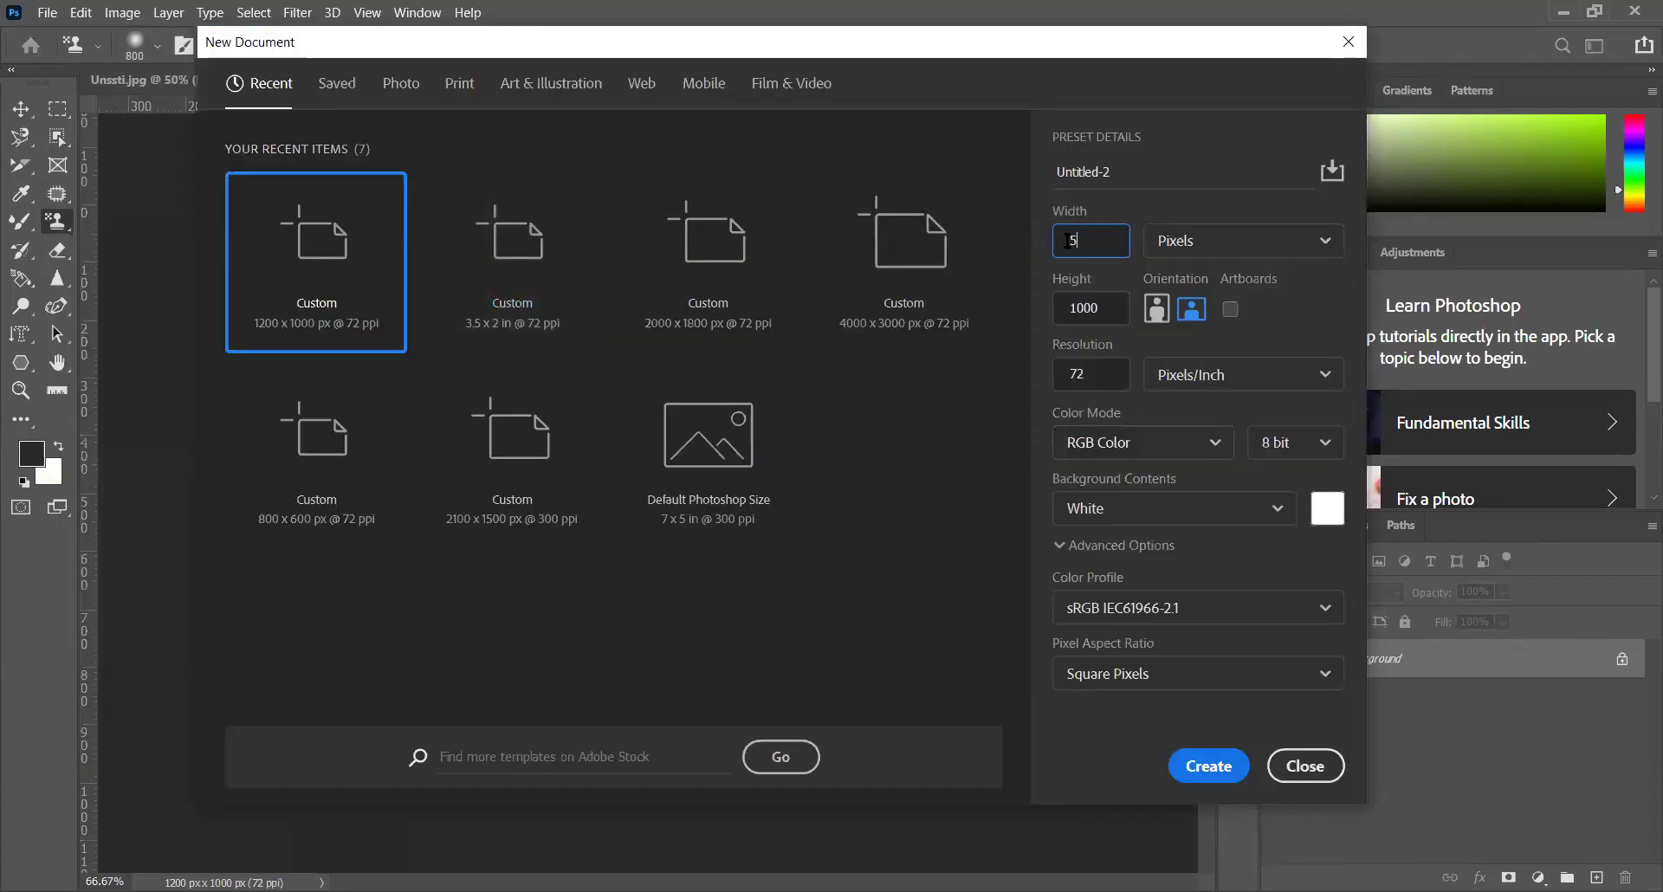
pyautogui.write('00')
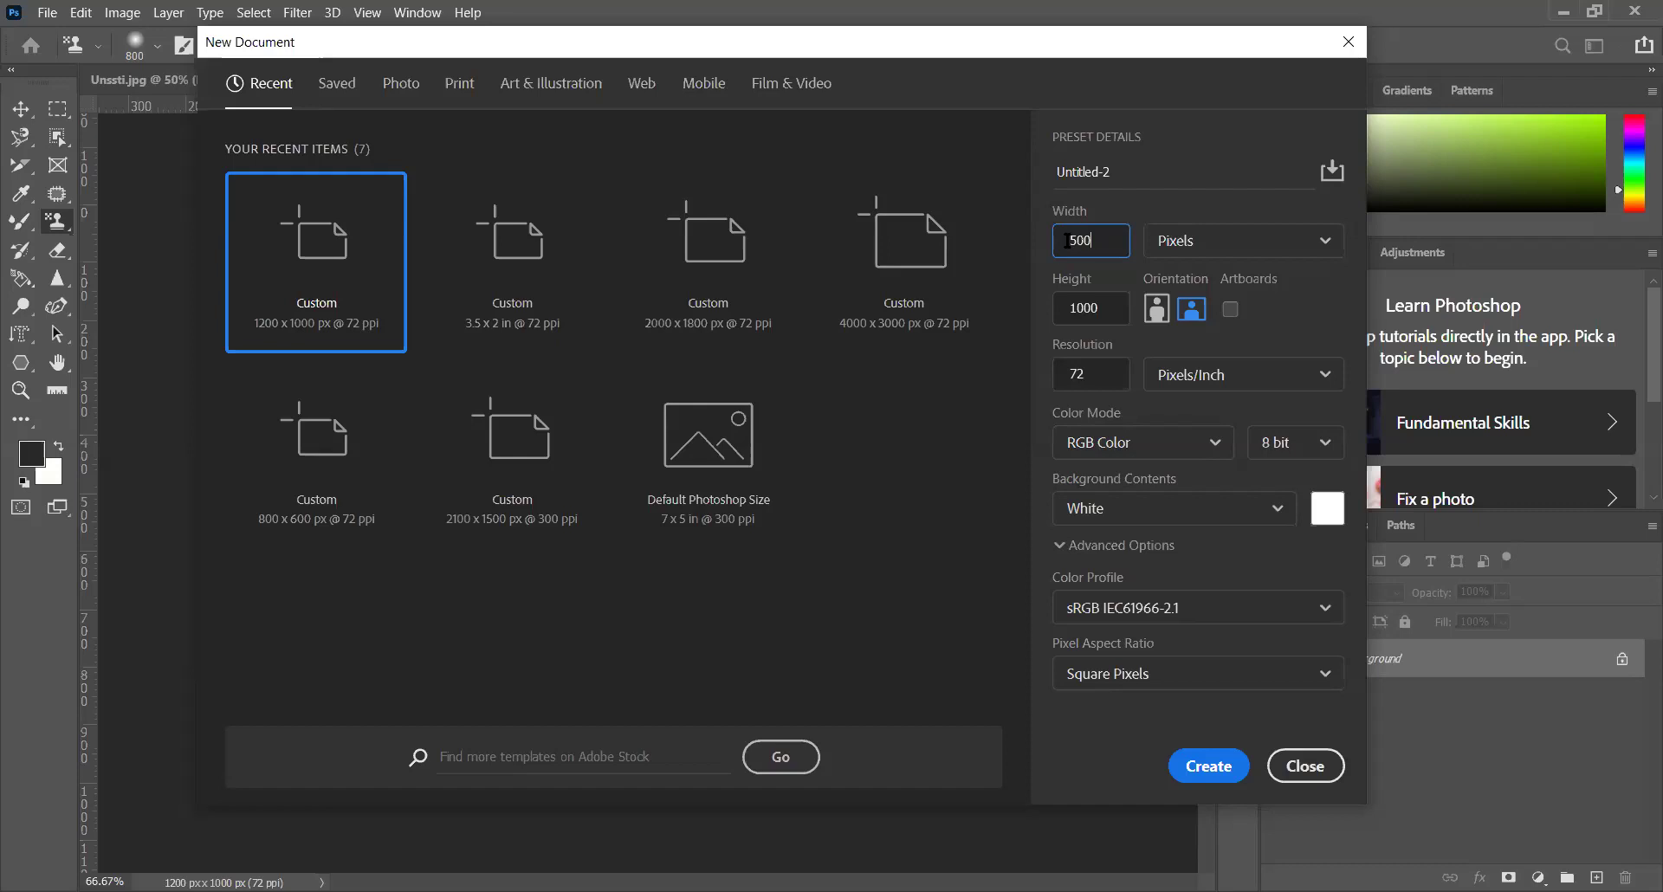
pyautogui.write('0')
pyautogui.click(1059, 313)
pyautogui.write('4000')
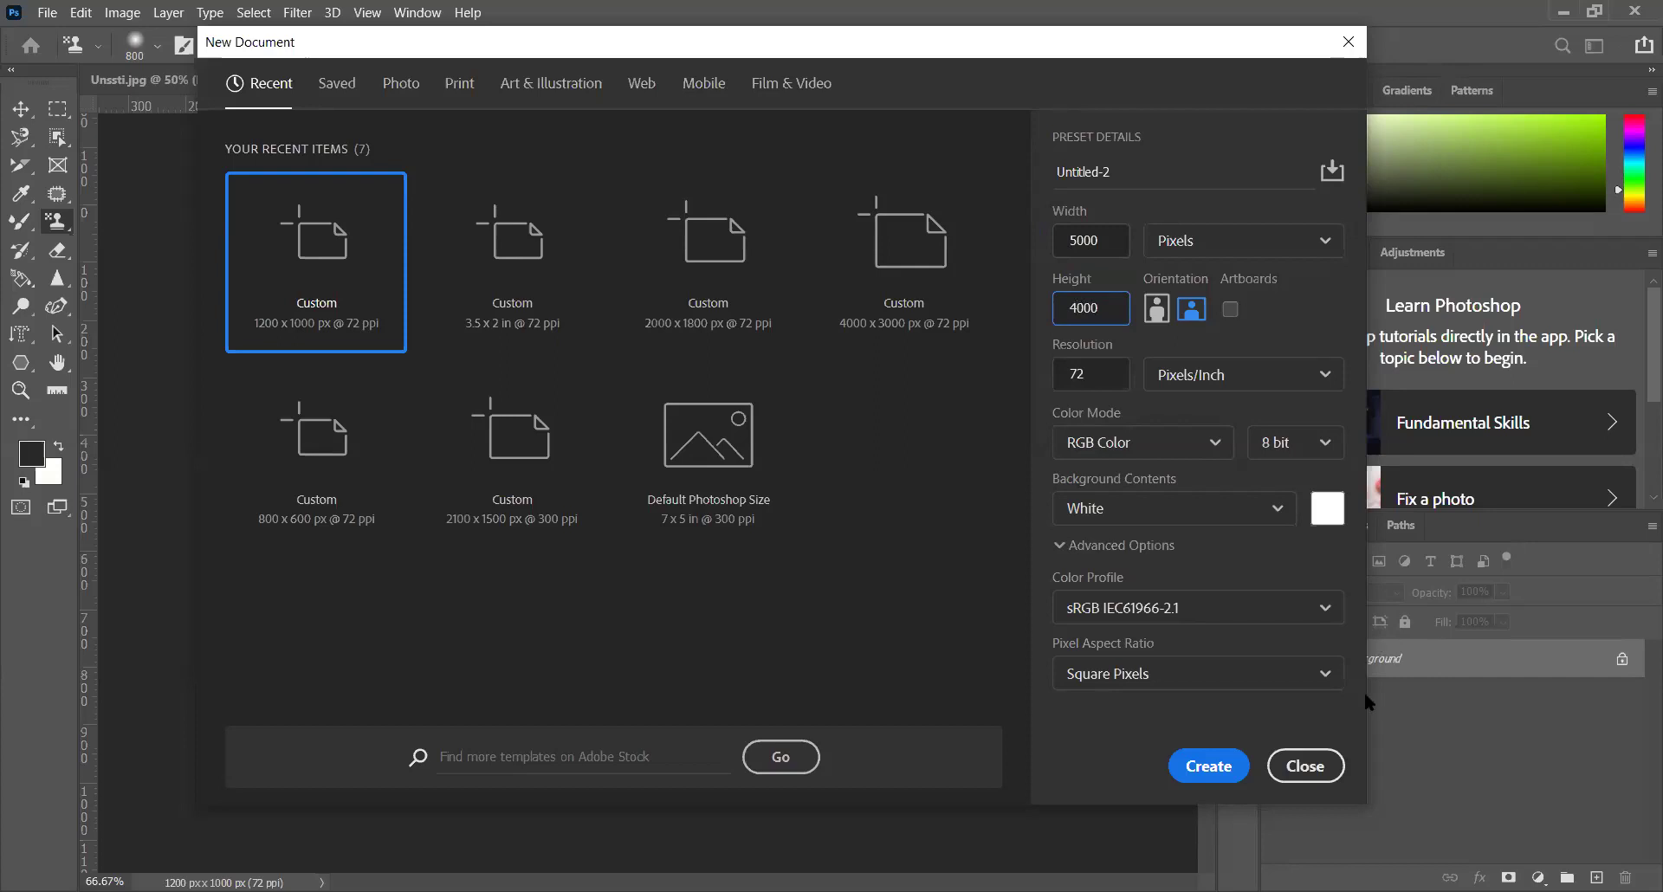
pyautogui.press('Return')
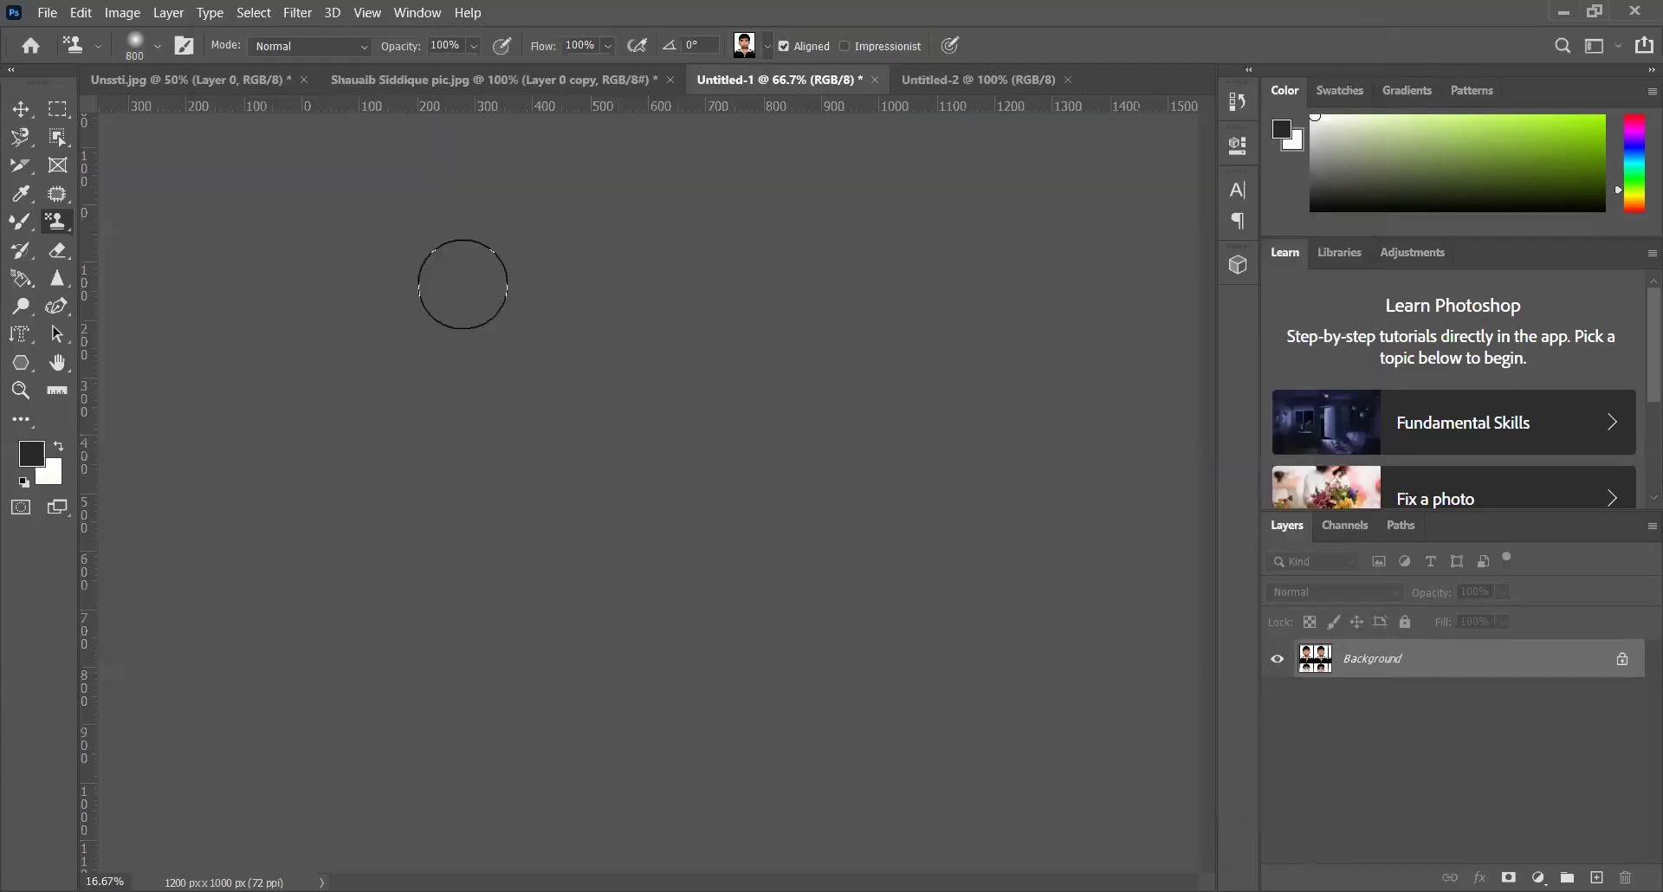
# Step: Stamp rows of the bordered portrait pattern down the sheet's upper-left area
pyautogui.moveTo(397, 249)
pyautogui.mouseDown()
pyautogui.moveTo(950, 277)
pyautogui.moveTo(970, 227)
pyautogui.mouseUp()
pyautogui.moveTo(294, 294); pyautogui.dragTo(341, 457)
pyautogui.moveTo(302, 659)
pyautogui.mouseDown()
pyautogui.moveTo(401, 613)
pyautogui.moveTo(501, 346)
pyautogui.moveTo(398, 397)
pyautogui.moveTo(565, 518)
pyautogui.moveTo(531, 732)
pyautogui.moveTo(554, 518)
pyautogui.moveTo(641, 433)
pyautogui.moveTo(946, 827)
pyautogui.moveTo(691, 736)
pyautogui.moveTo(512, 705)
pyautogui.moveTo(312, 728)
pyautogui.moveTo(371, 520)
pyautogui.mouseUp()
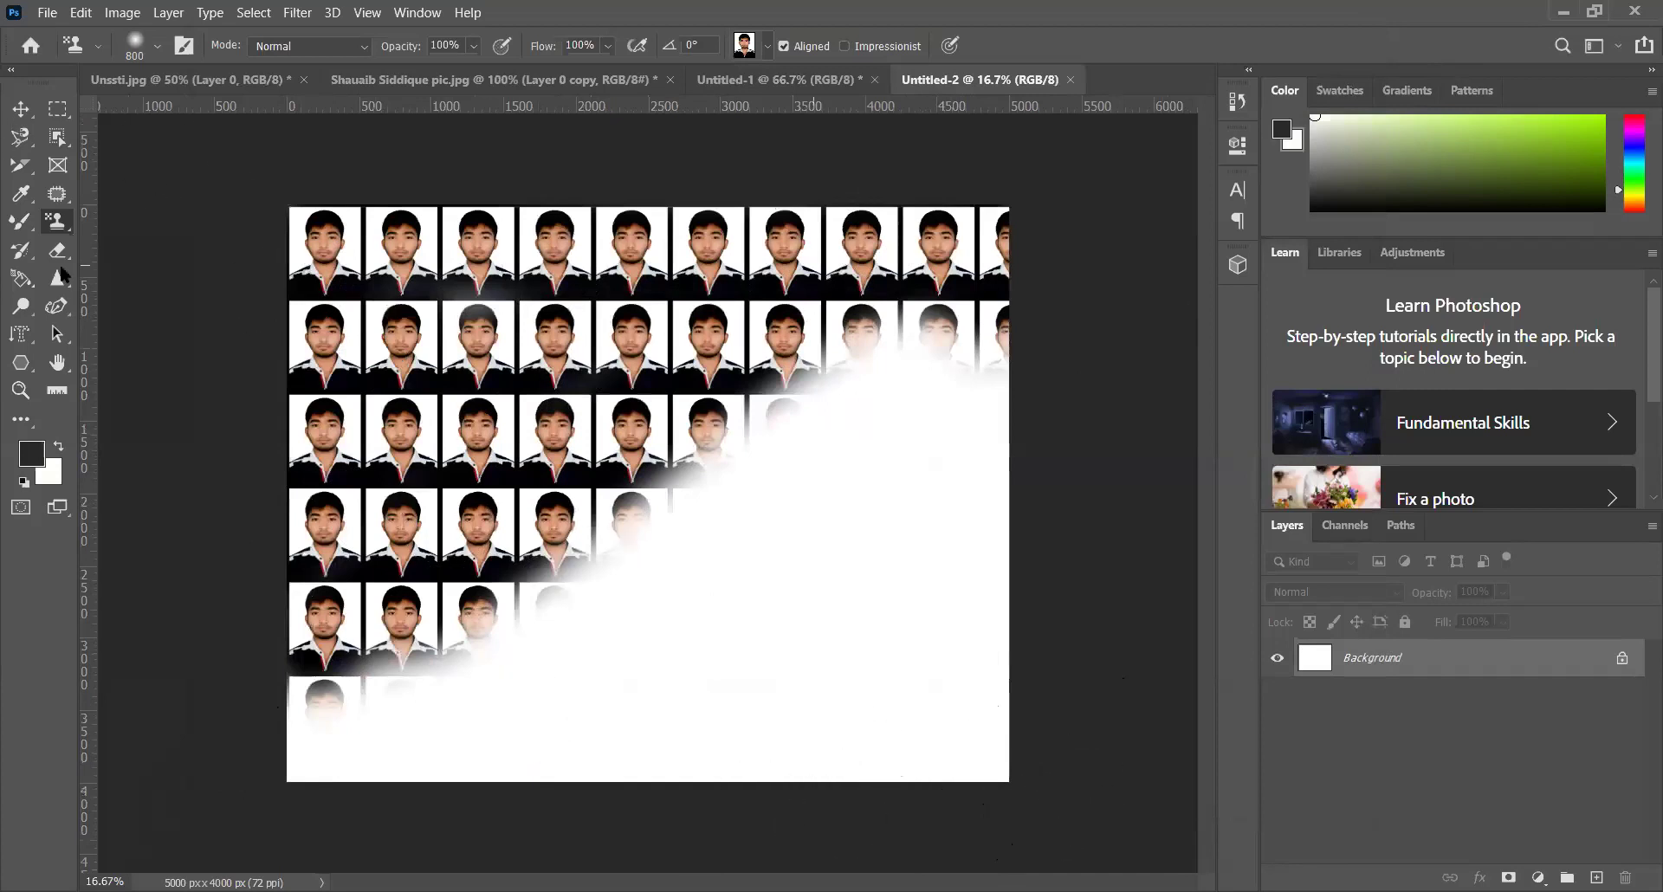
pyautogui.hotkey('ctrl', 'z')
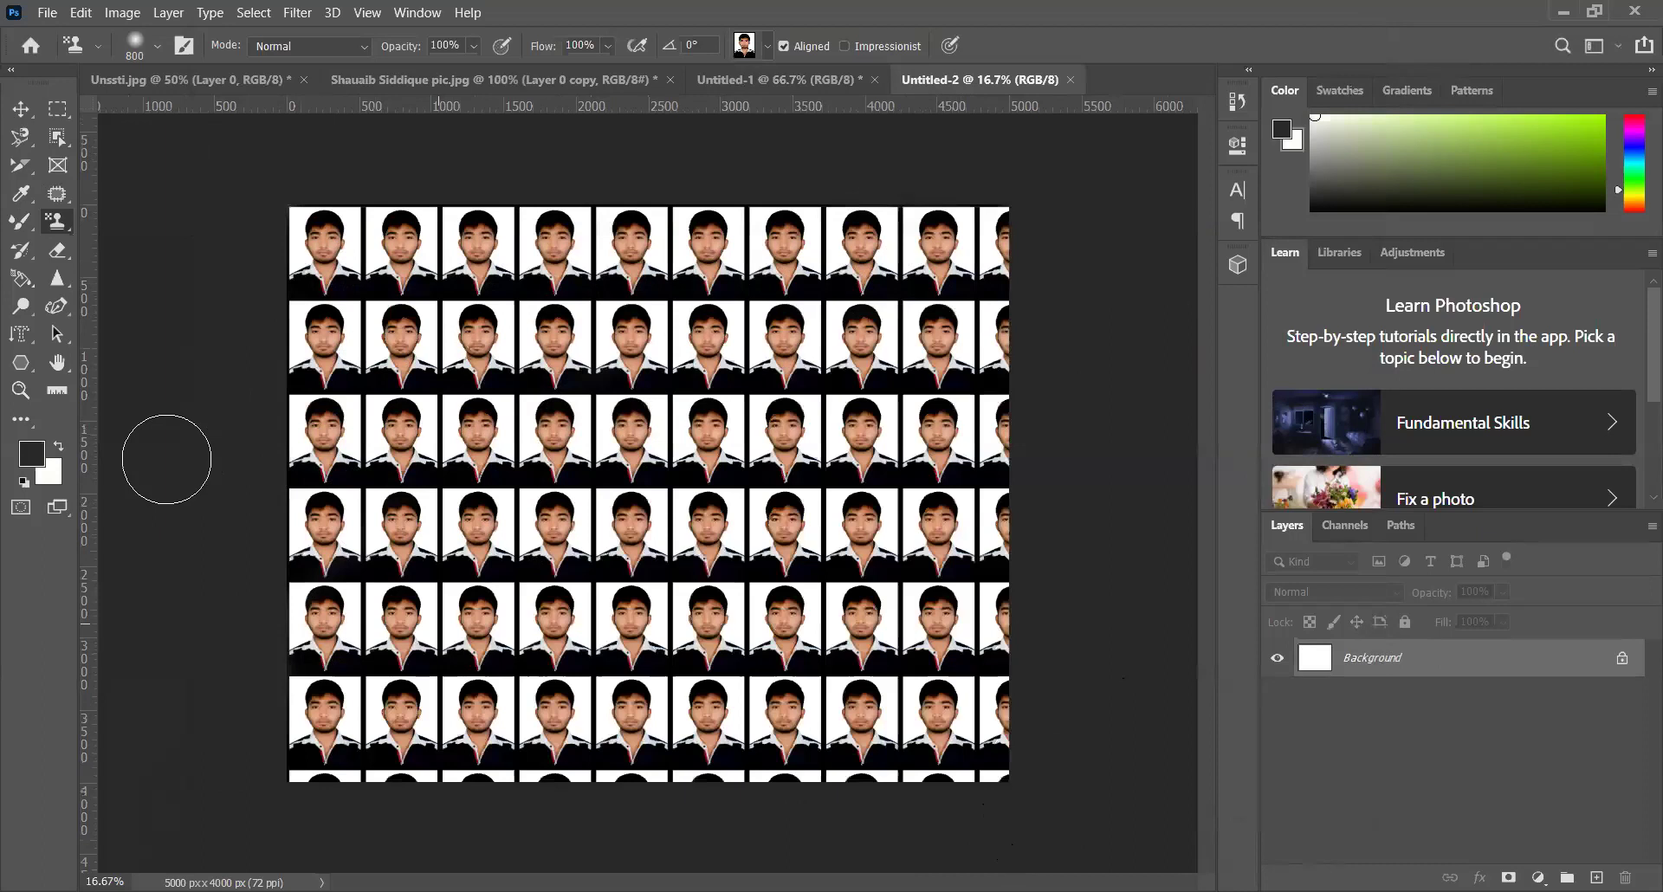
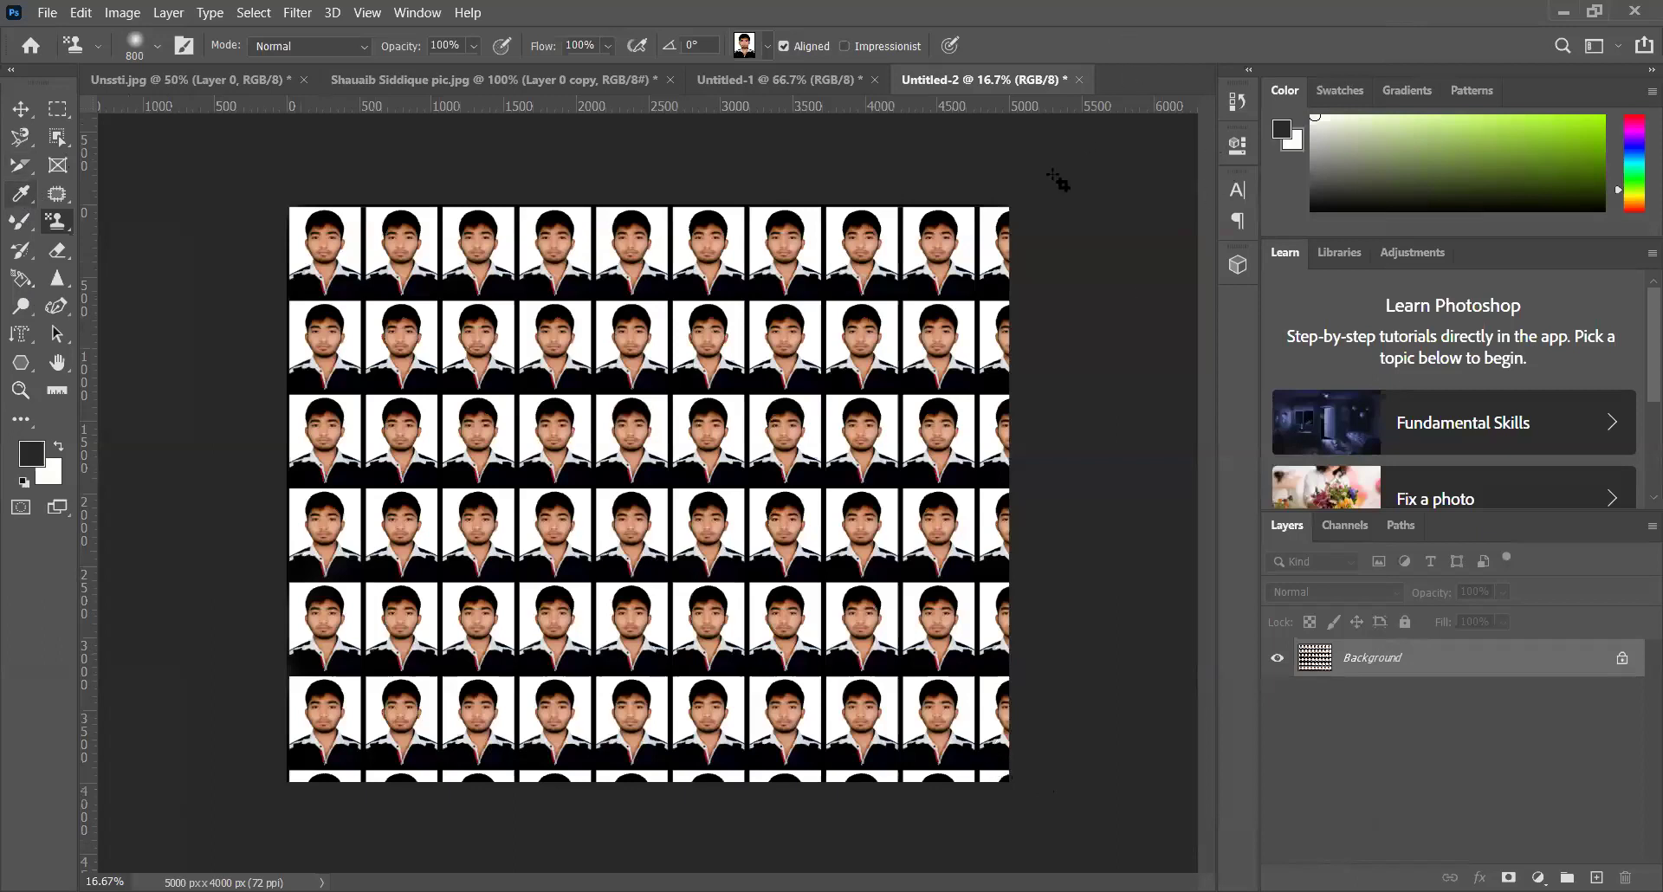
# Step: Undo the tiled passport-photo grid on Untitled-2 and pick the Eraser tool
pyautogui.press('c')
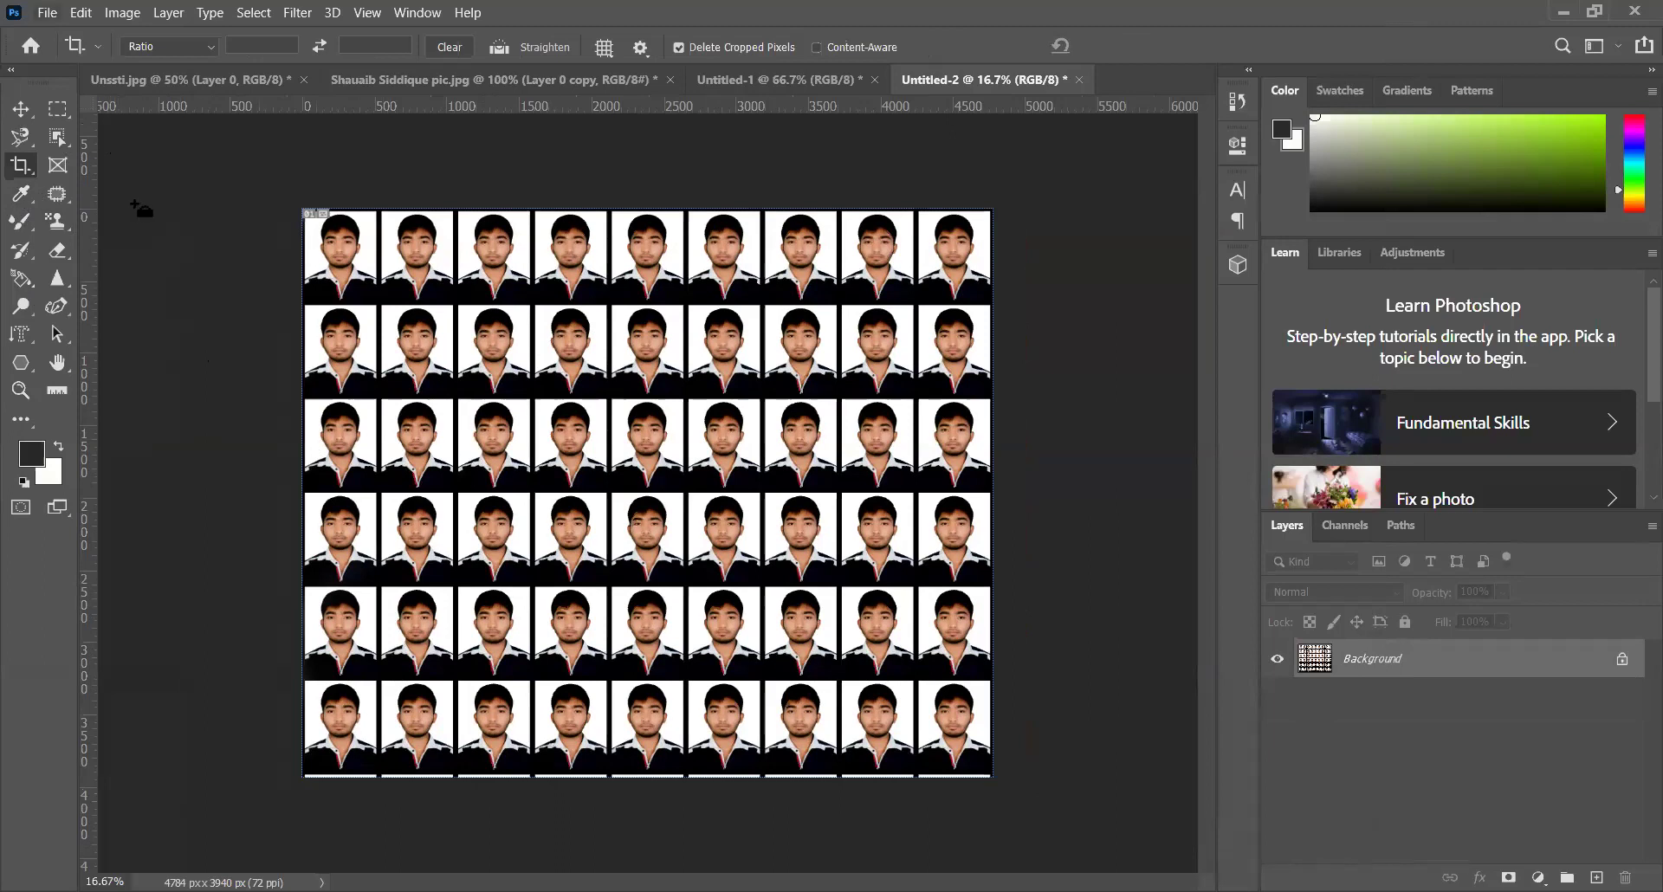
pyautogui.hotkey('ctrl', 'z')
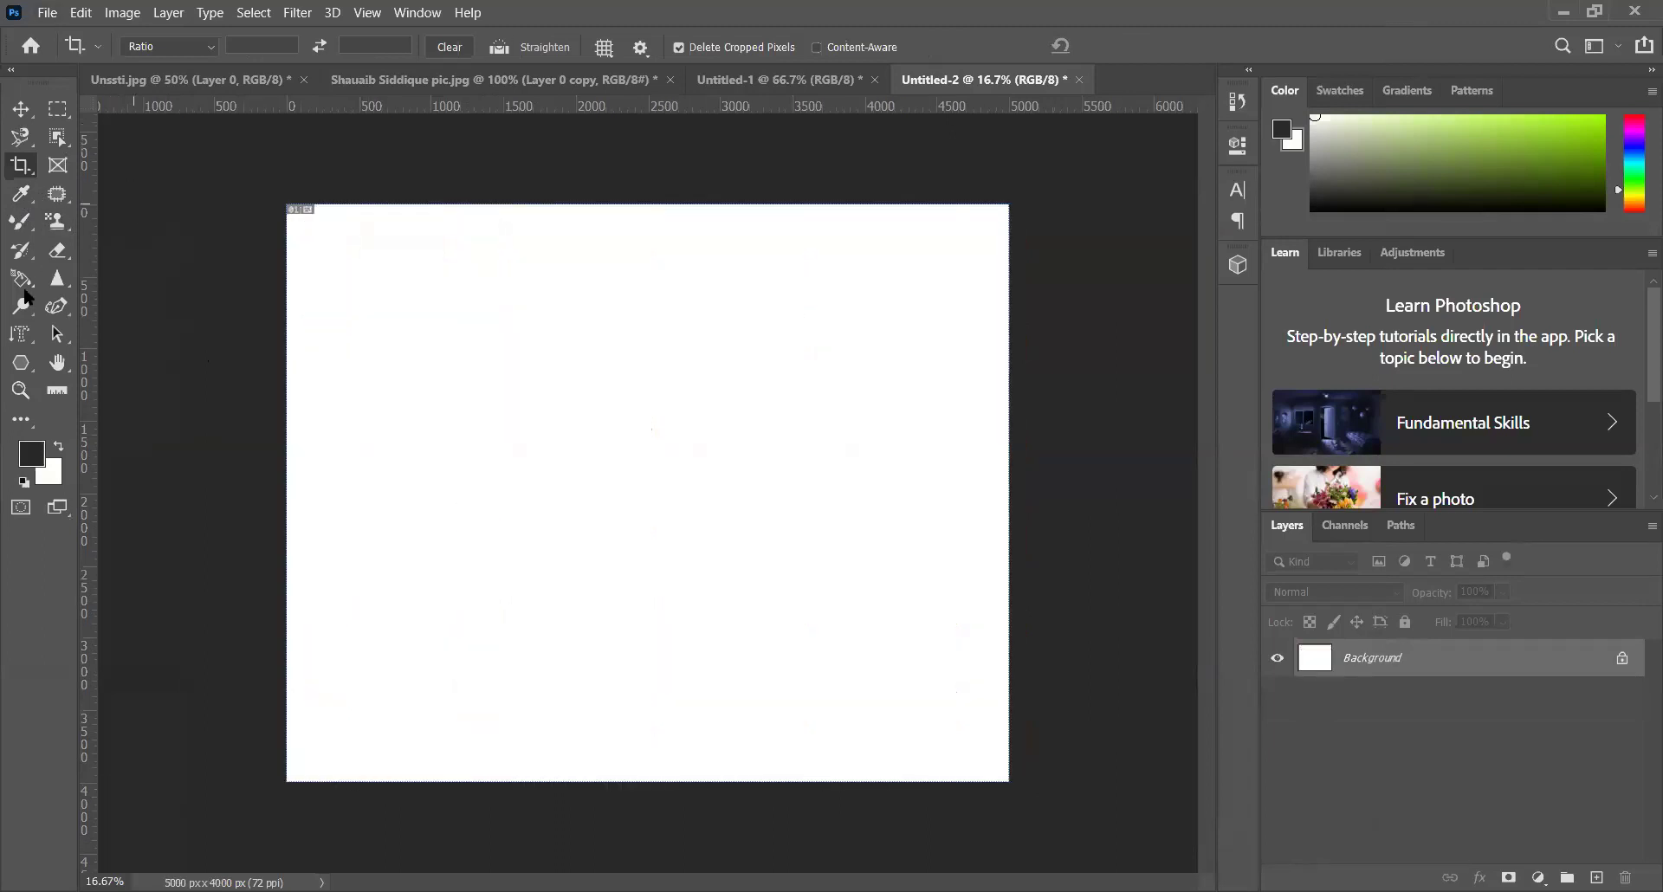
pyautogui.click(19, 252)
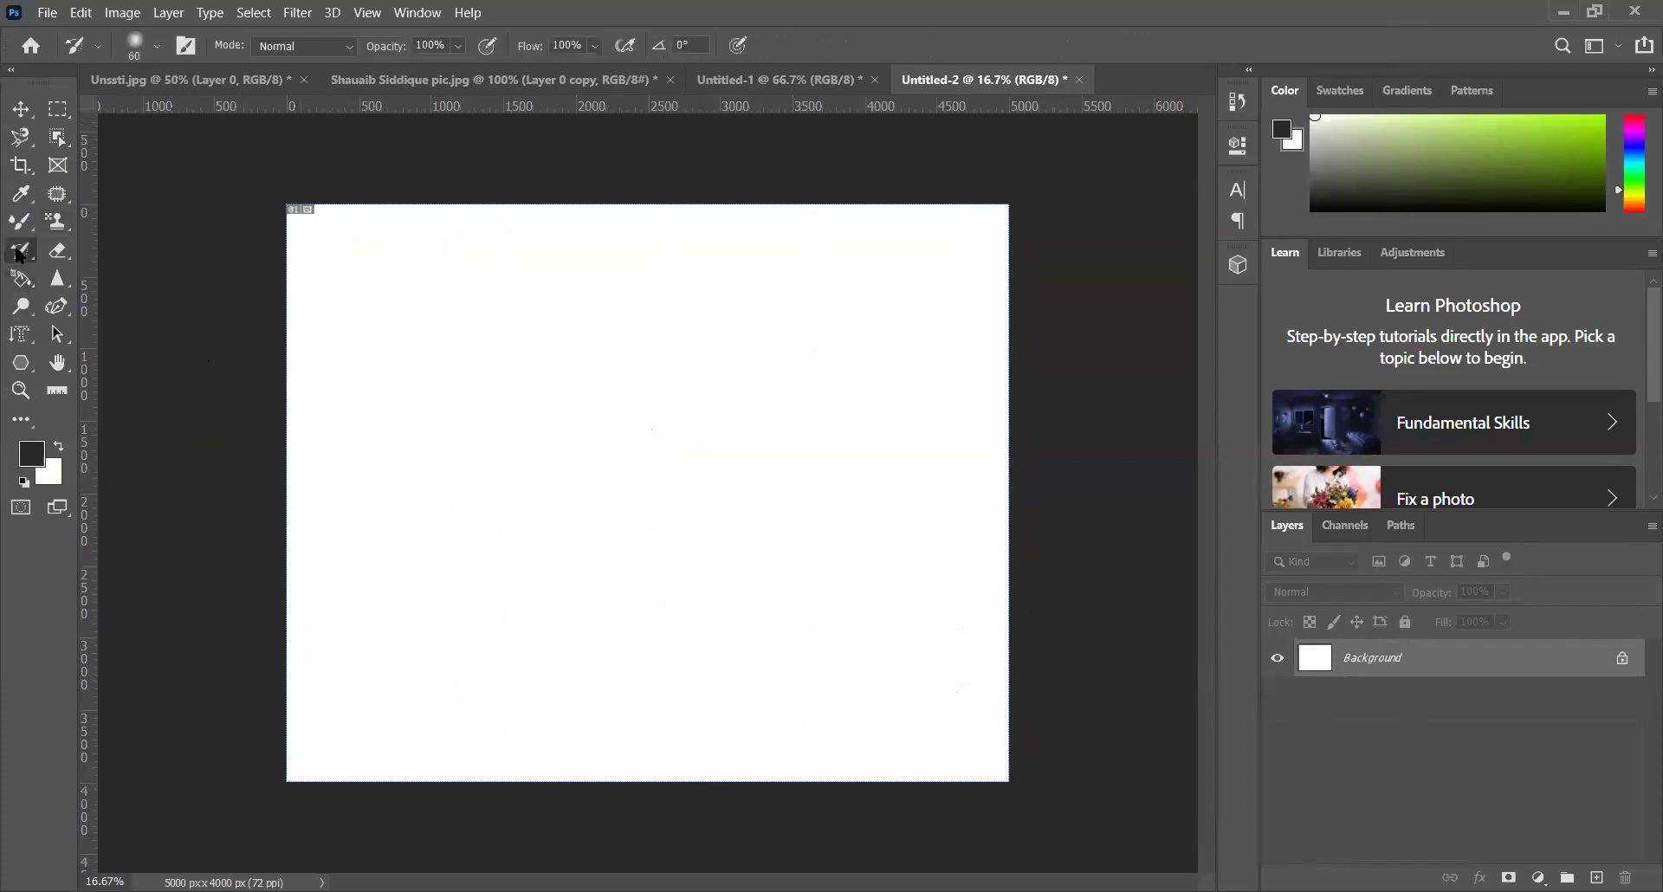
pyautogui.click(56, 253)
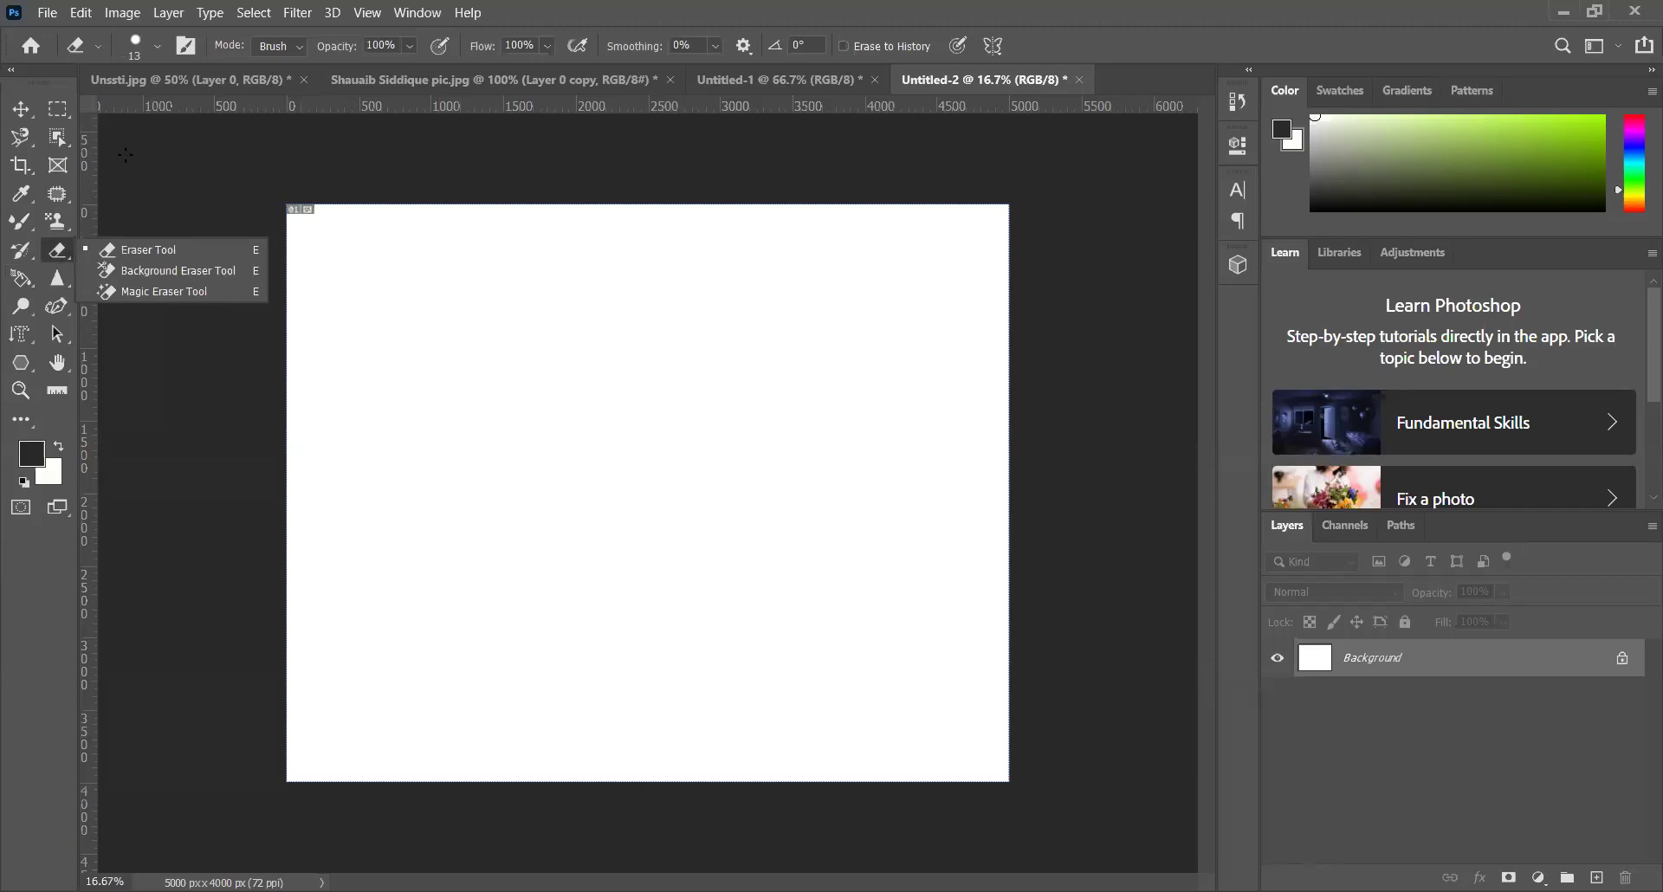
pyautogui.click(46, 12)
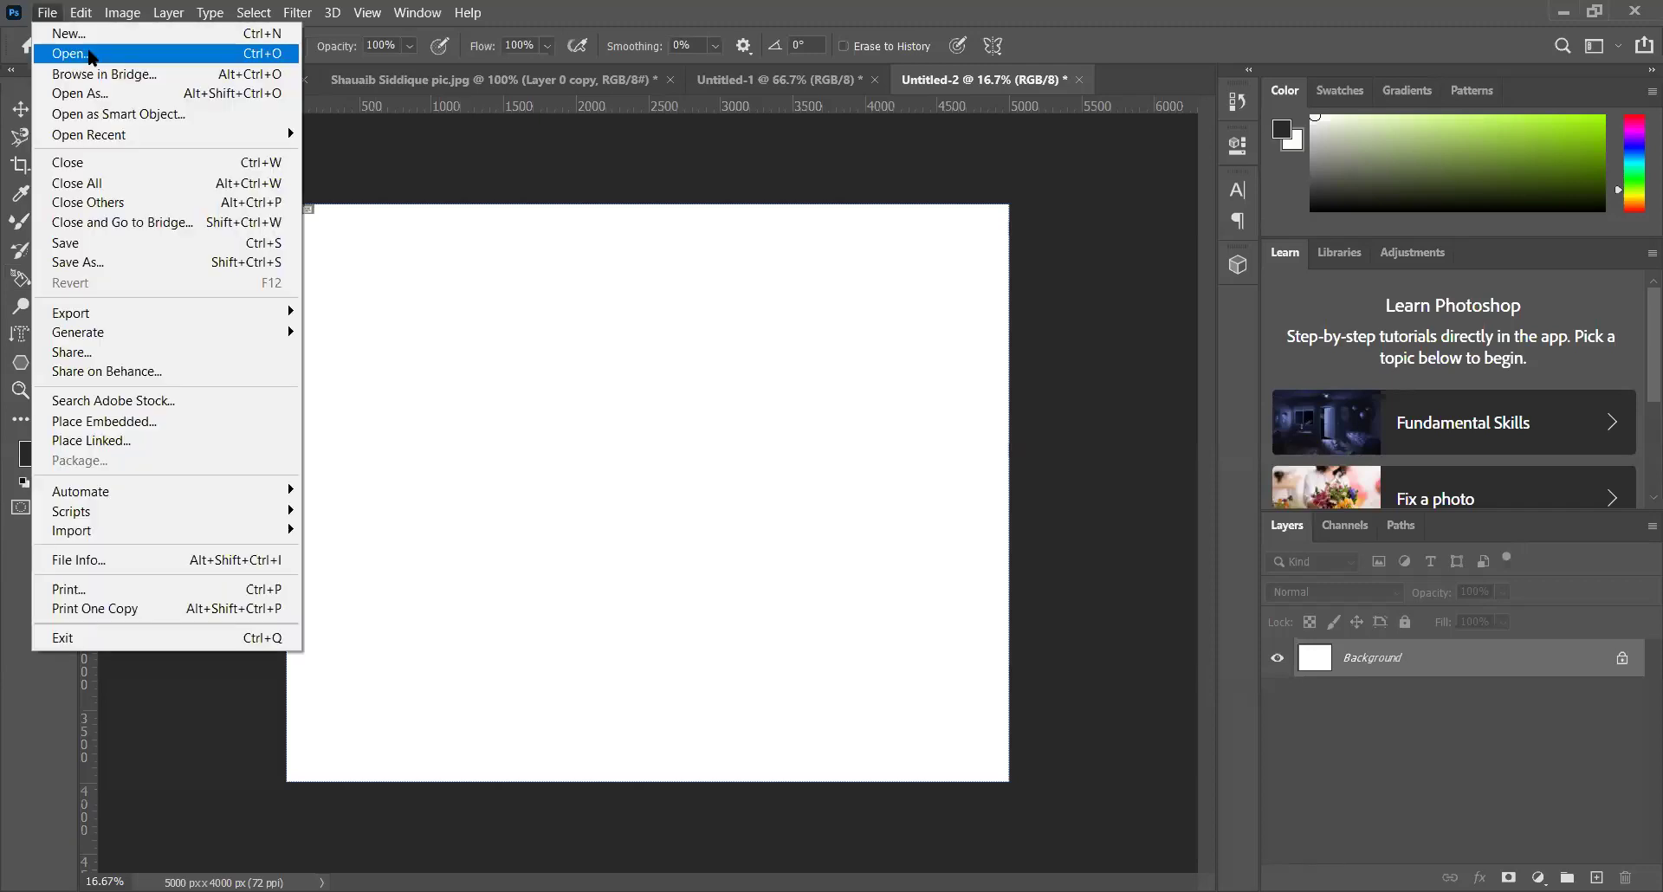
# Step: Open Unssti.jpg, the green cap photo, from the Desktop
pyautogui.press('Return')
pyautogui.scroll(-6, 525, 350)
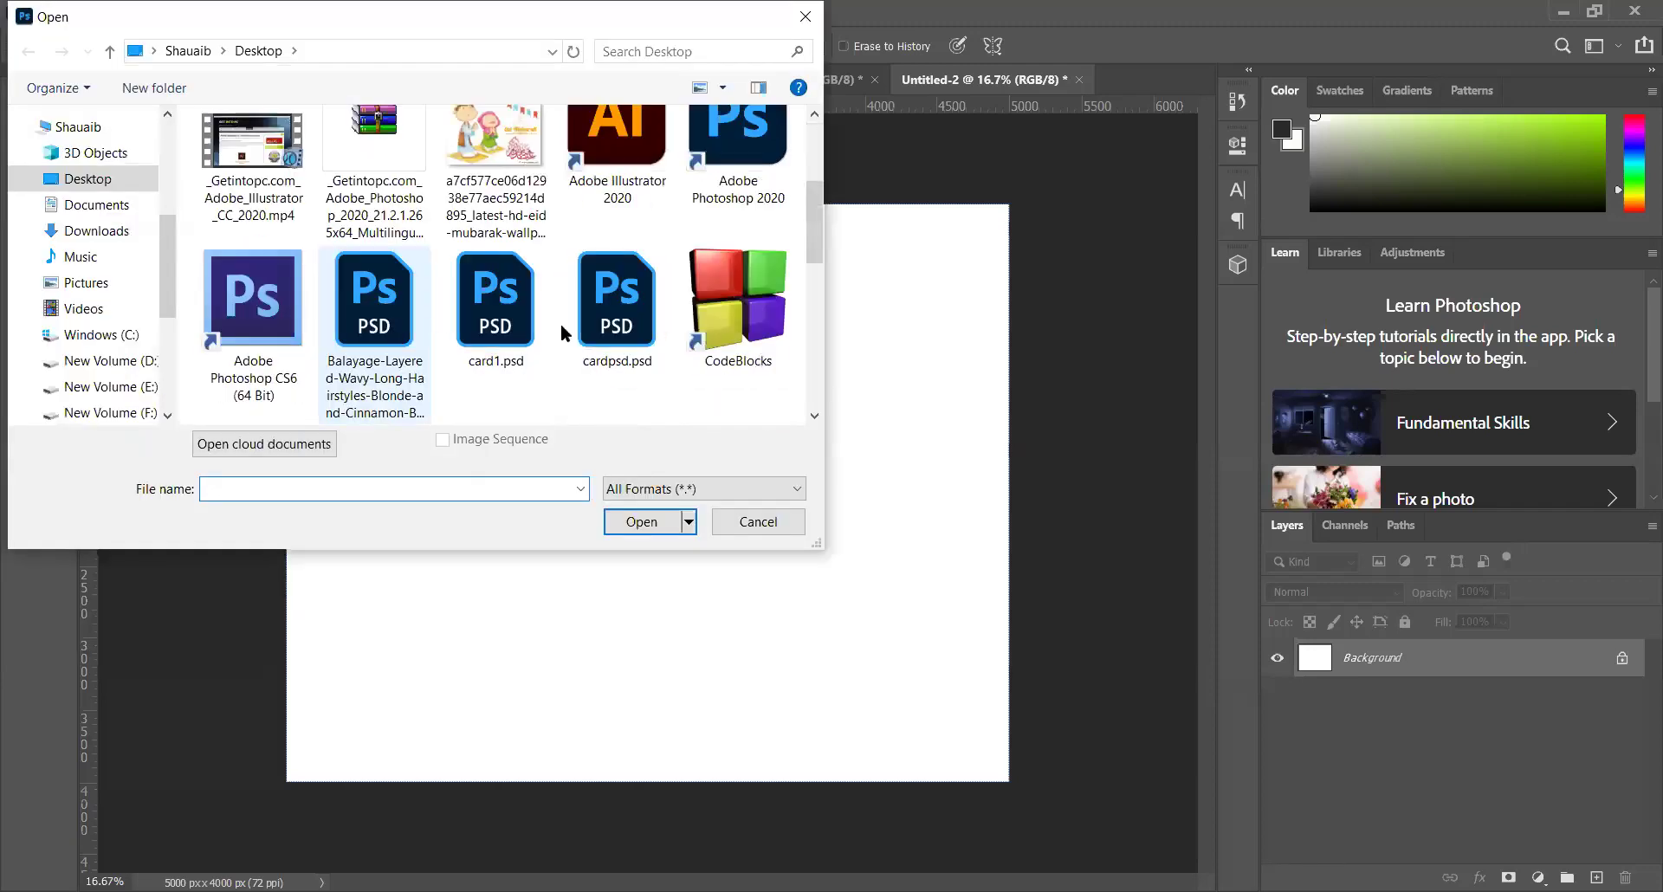
pyautogui.scroll(2, 373, 338)
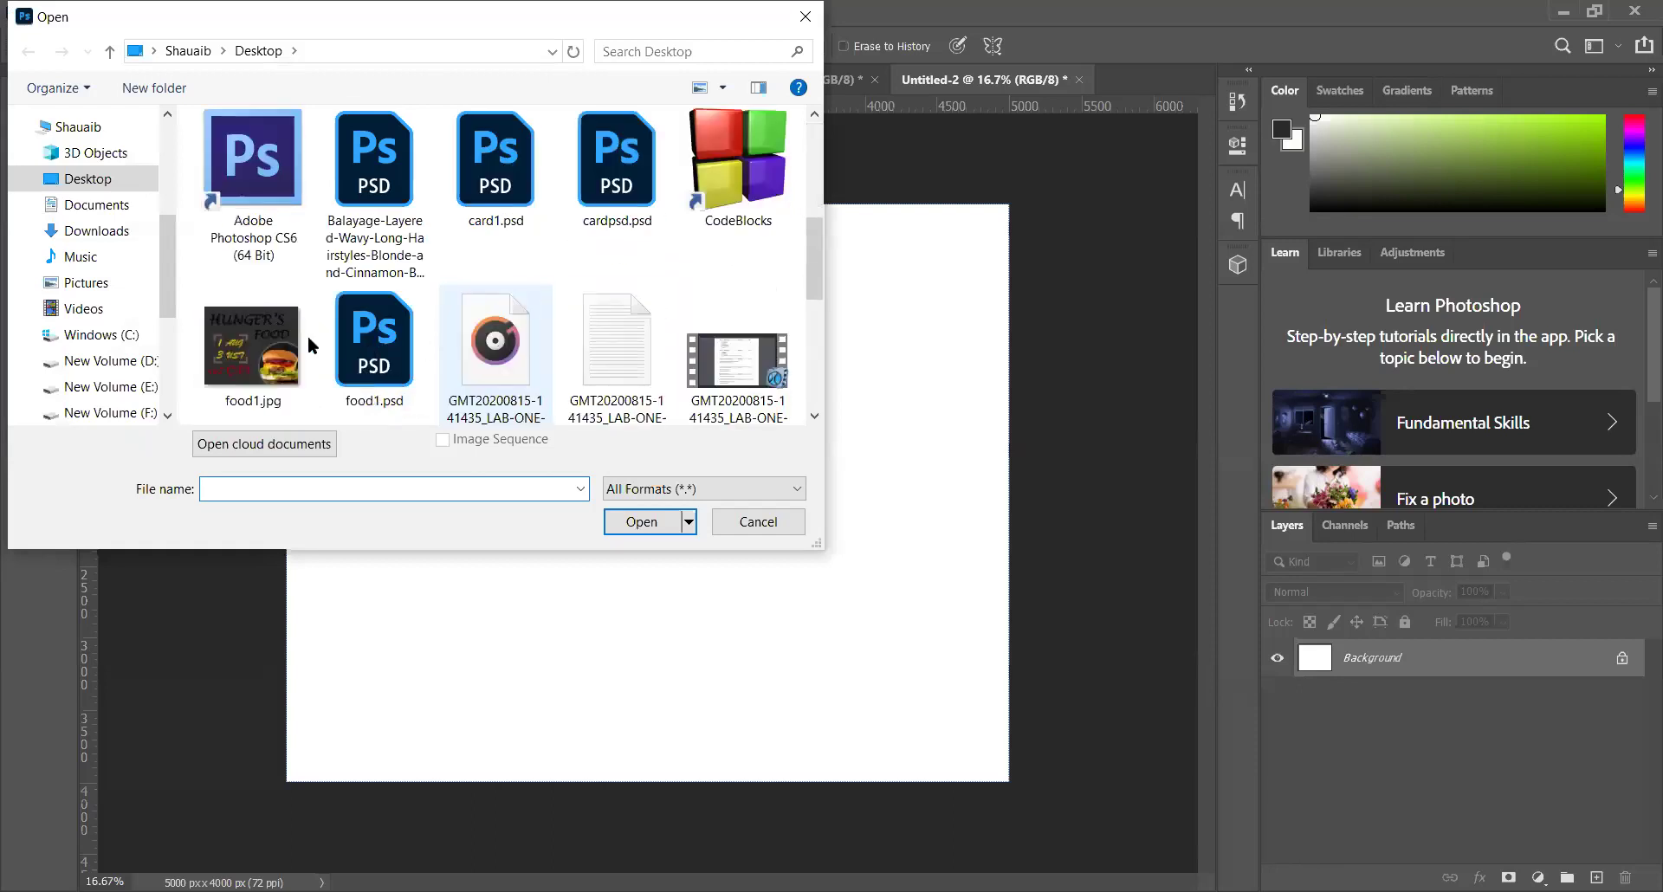
pyautogui.scroll(-4, 309, 335)
pyautogui.click(628, 522)
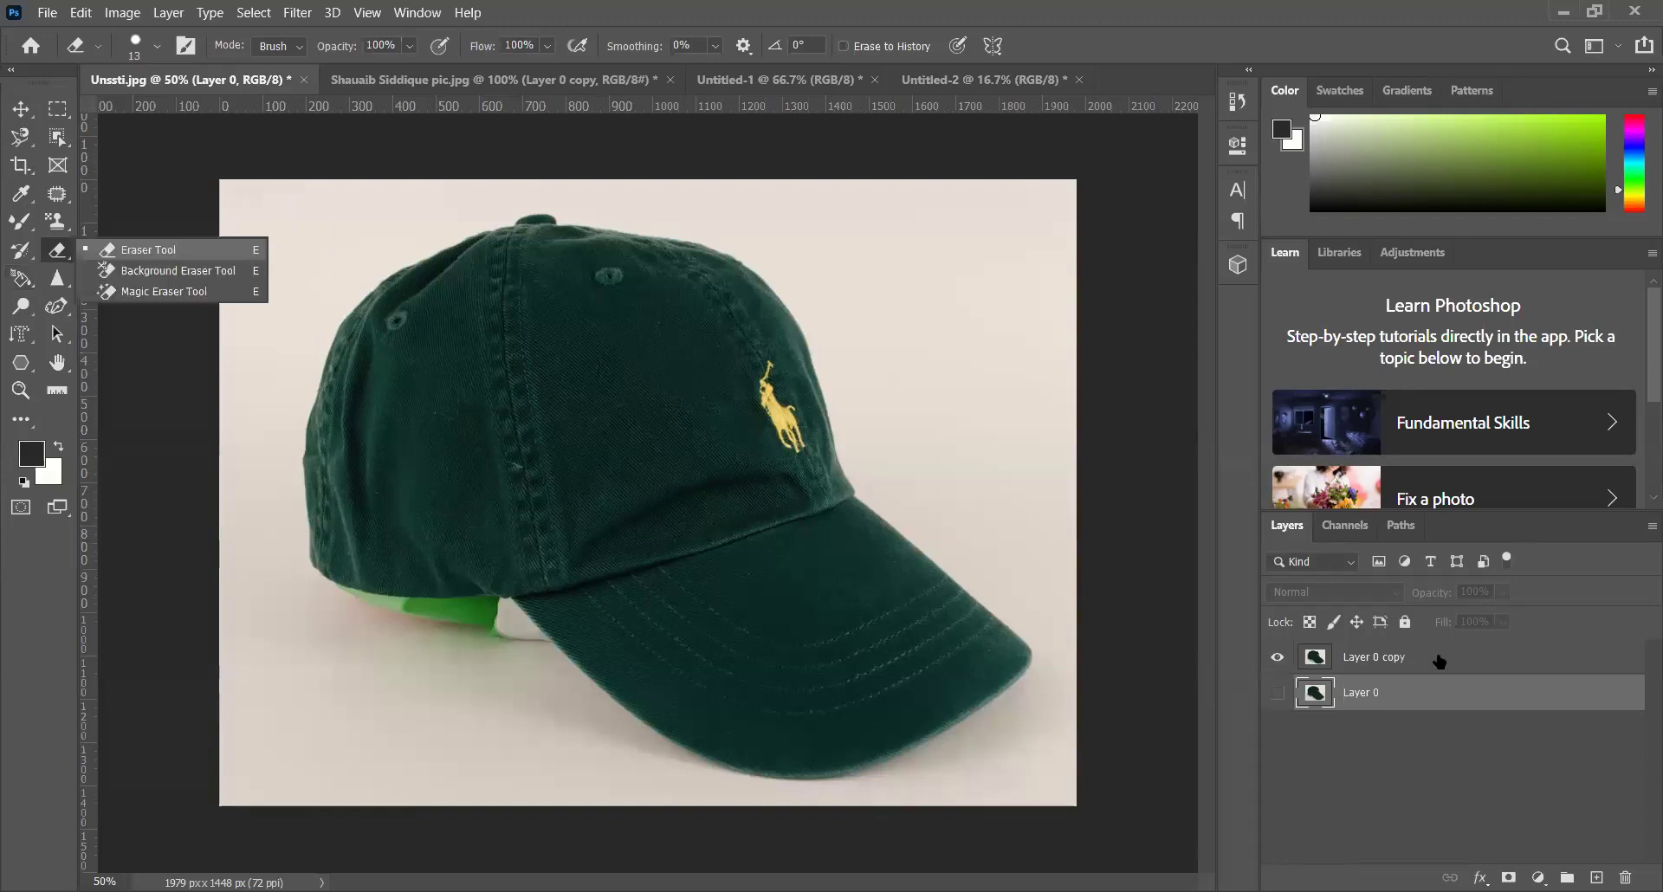
# Step: On Layer 0 copy, try a size-60 eraser stroke, undo it, and select the Background Eraser Tool
pyautogui.hotkey('alt', ']')
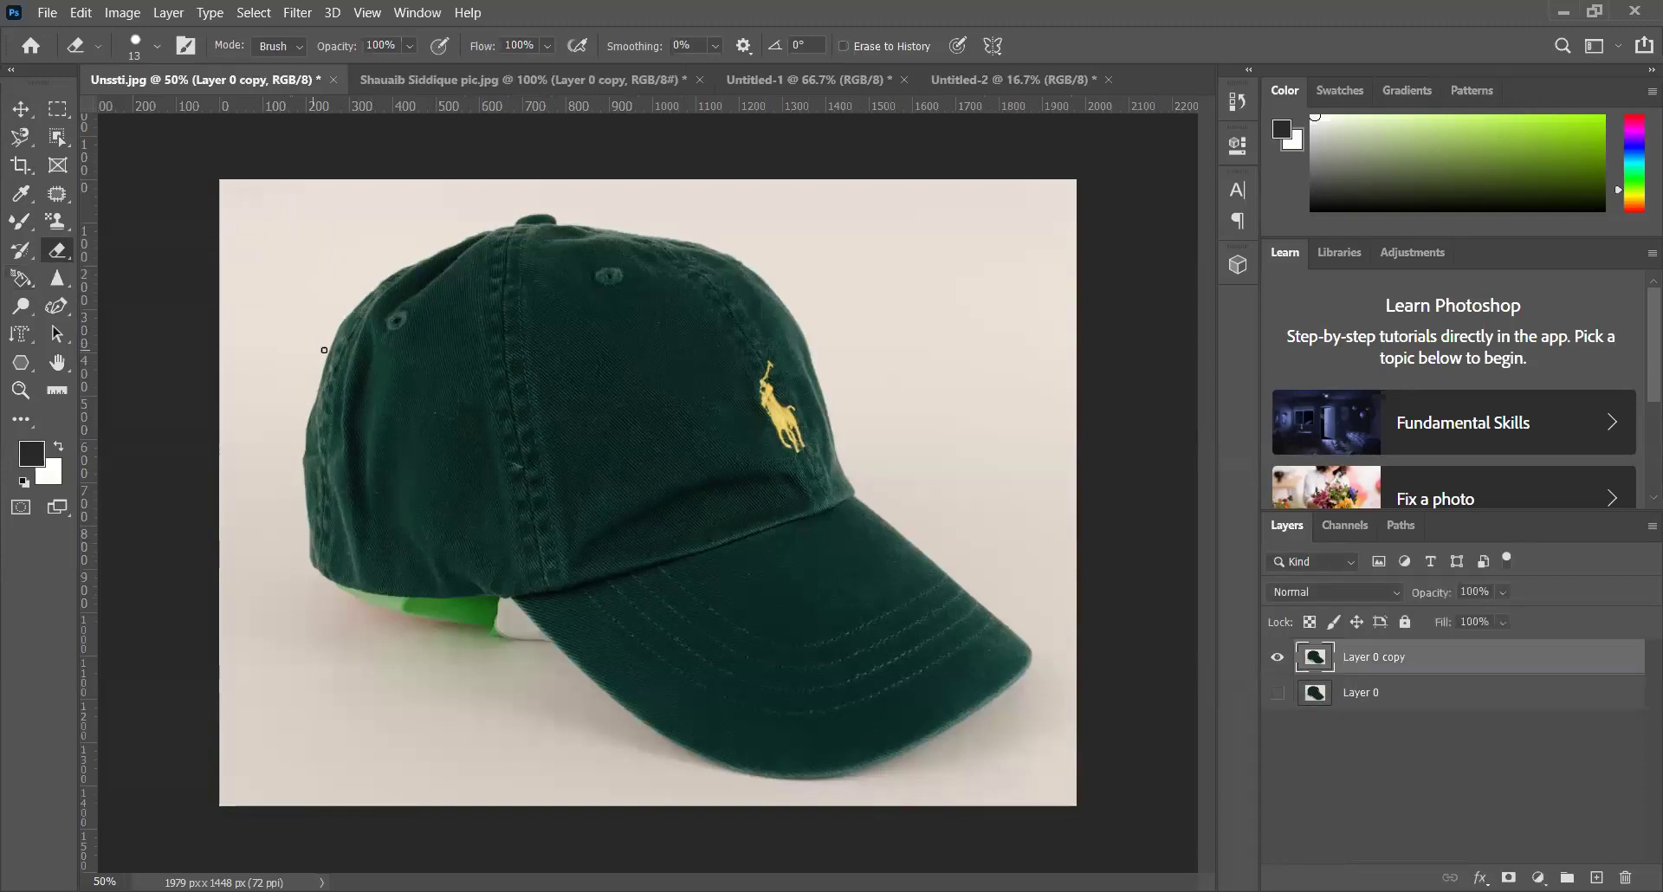
pyautogui.press(']')
pyautogui.press(']')
pyautogui.press(']')
pyautogui.press(']')
pyautogui.press(']')
pyautogui.moveTo(257, 344); pyautogui.dragTo(334, 248)
pyautogui.moveTo(258, 314)
pyautogui.mouseDown()
pyautogui.moveTo(241, 350)
pyautogui.moveTo(256, 369)
pyautogui.moveTo(329, 345)
pyautogui.moveTo(275, 393)
pyautogui.moveTo(348, 404)
pyautogui.moveTo(438, 301)
pyautogui.moveTo(387, 349)
pyautogui.moveTo(316, 305)
pyautogui.moveTo(229, 315)
pyautogui.mouseUp()
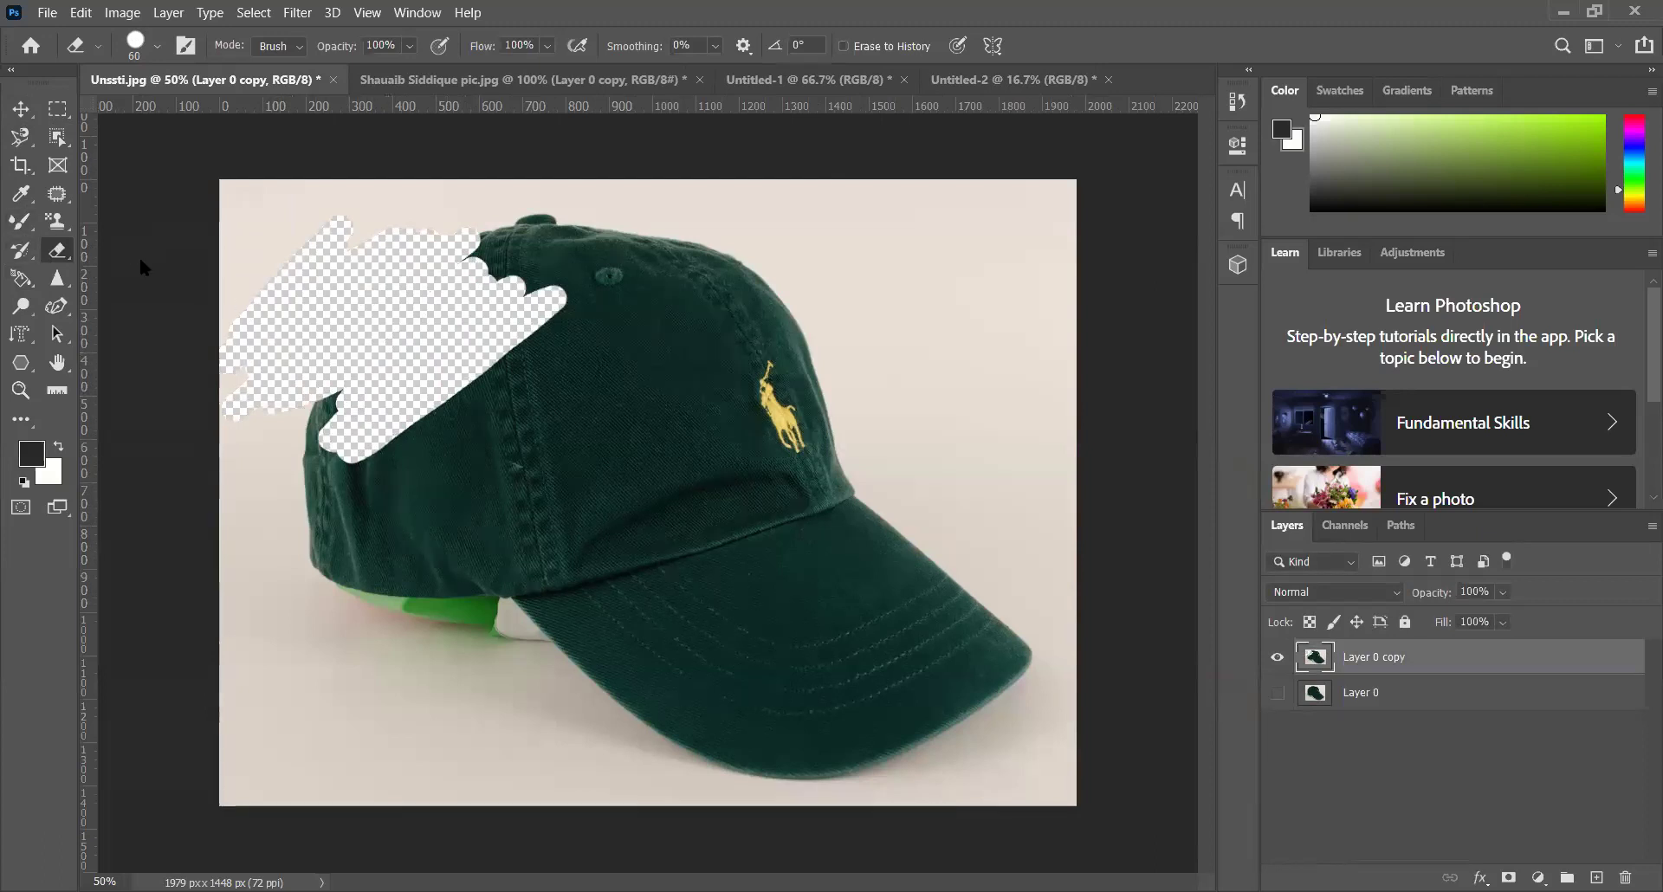
pyautogui.hotkey('ctrl', 'z')
pyautogui.rightClick(57, 251)
pyautogui.click(160, 264)
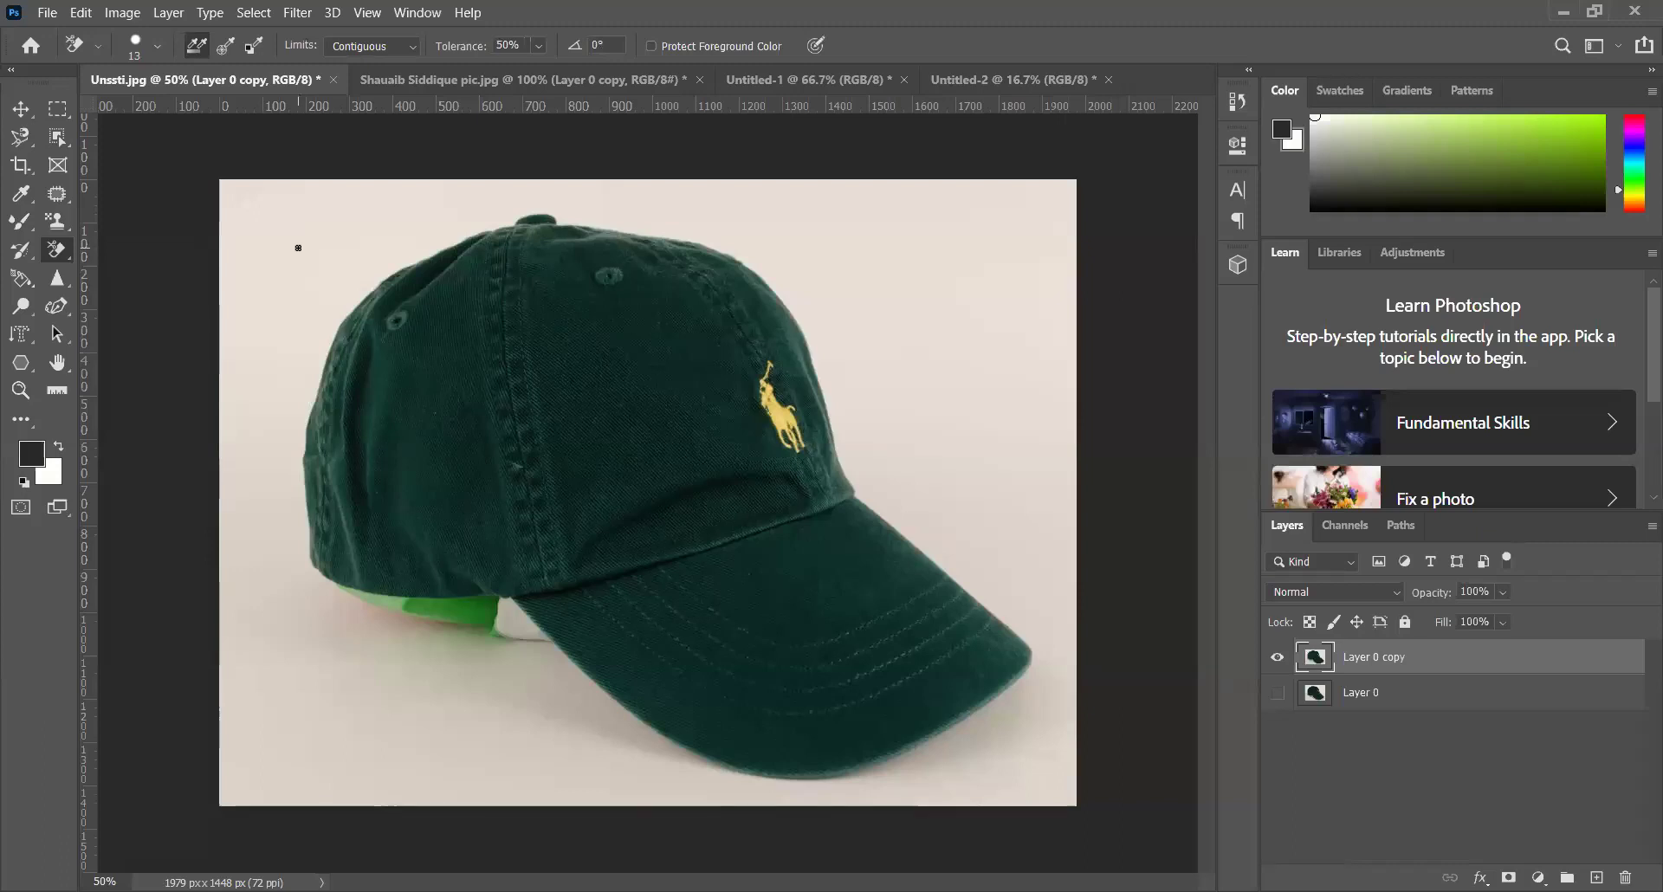
pyautogui.press(']')
pyautogui.press(']')
pyautogui.press(']')
pyautogui.press(']')
pyautogui.moveTo(284, 261)
pyautogui.mouseDown()
pyautogui.moveTo(315, 248)
pyautogui.moveTo(238, 315)
pyautogui.moveTo(279, 329)
pyautogui.moveTo(320, 312)
pyautogui.moveTo(280, 447)
pyautogui.moveTo(274, 410)
pyautogui.moveTo(267, 485)
pyautogui.moveTo(291, 399)
pyautogui.moveTo(272, 523)
pyautogui.moveTo(291, 471)
pyautogui.moveTo(290, 511)
pyautogui.mouseUp()
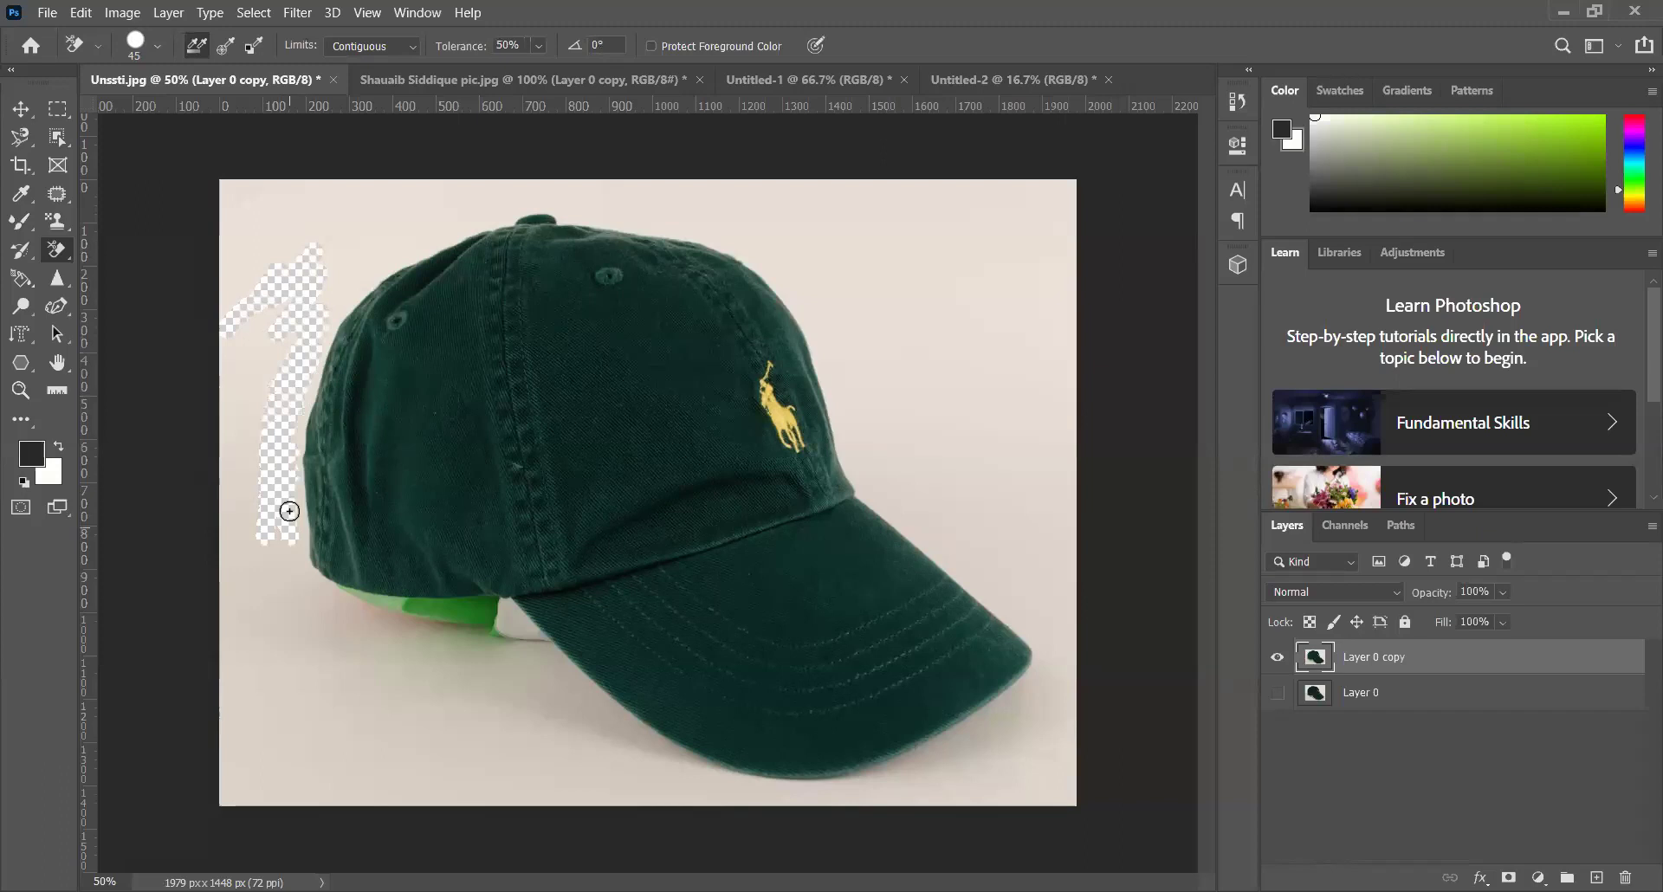
pyautogui.moveTo(289, 511)
pyautogui.mouseDown()
pyautogui.moveTo(245, 569)
pyautogui.moveTo(248, 398)
pyautogui.moveTo(220, 476)
pyautogui.moveTo(234, 372)
pyautogui.mouseUp()
pyautogui.hotkey('ctrl', 'z')
# Step: Erase the cap's green fabric with one-click Magic Eraser Tool erases, undoing the last one
pyautogui.rightClick(57, 251)
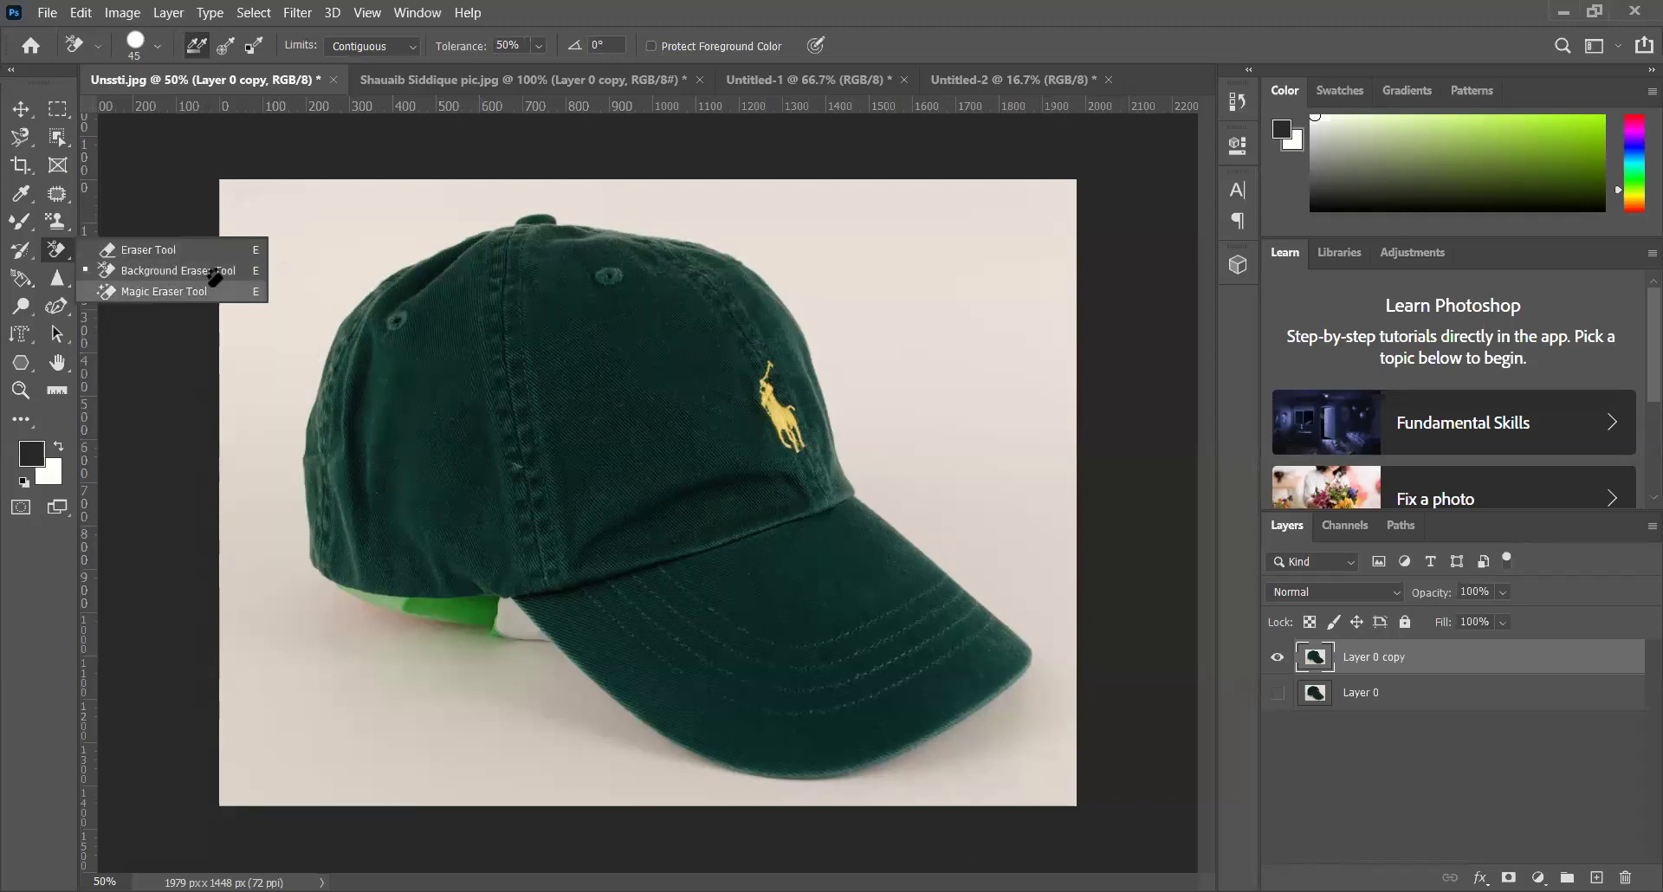
pyautogui.click(173, 291)
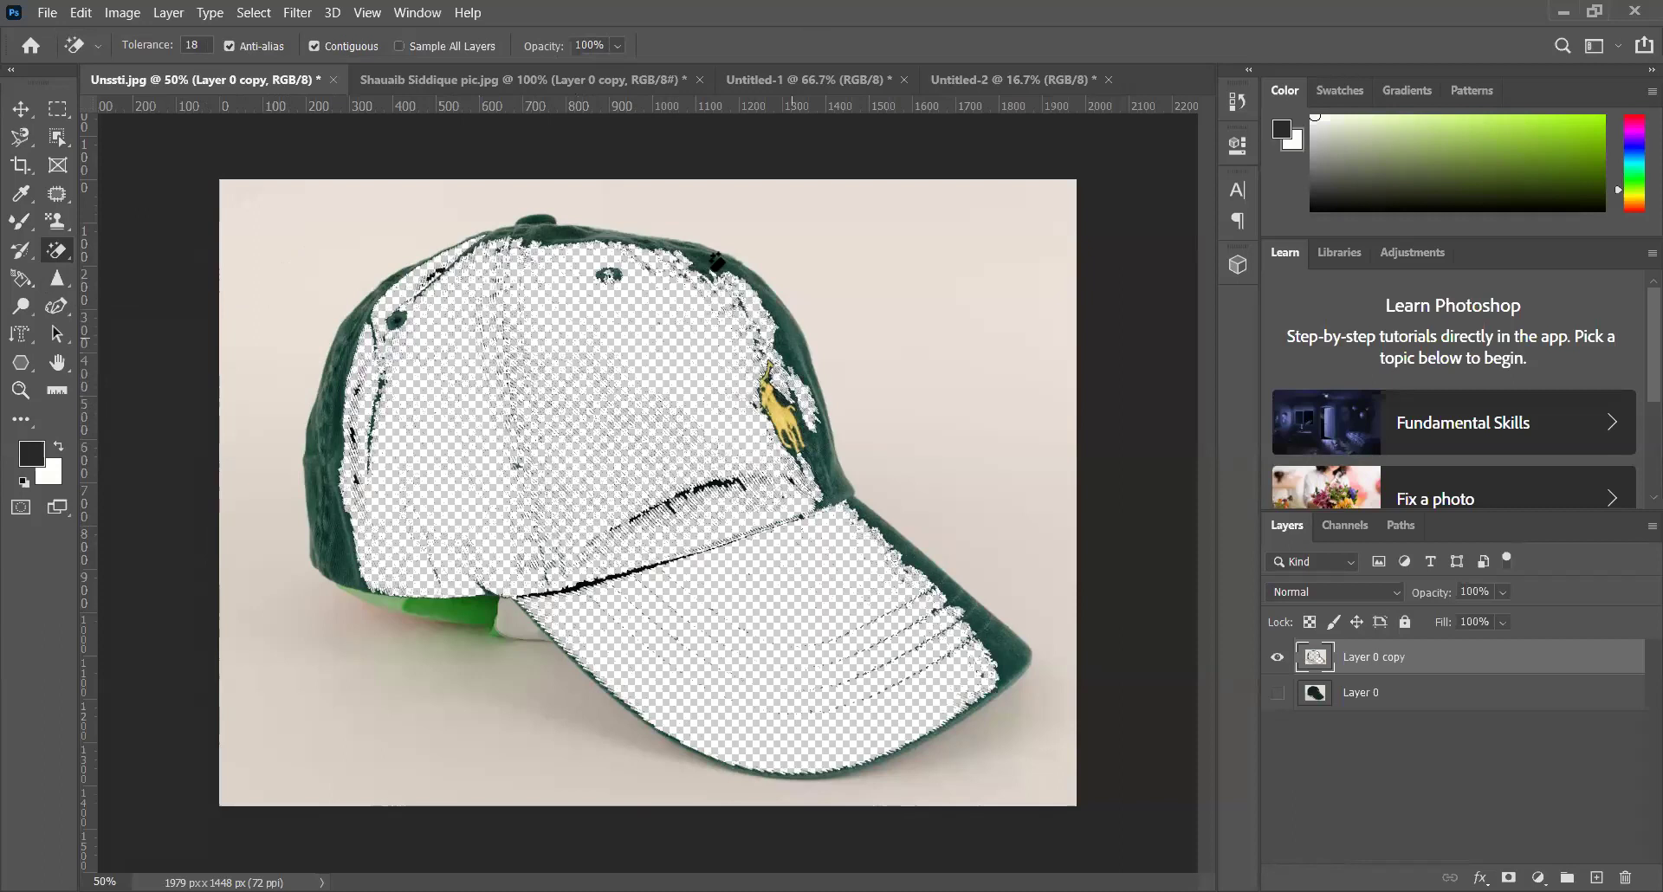
pyautogui.click(715, 260)
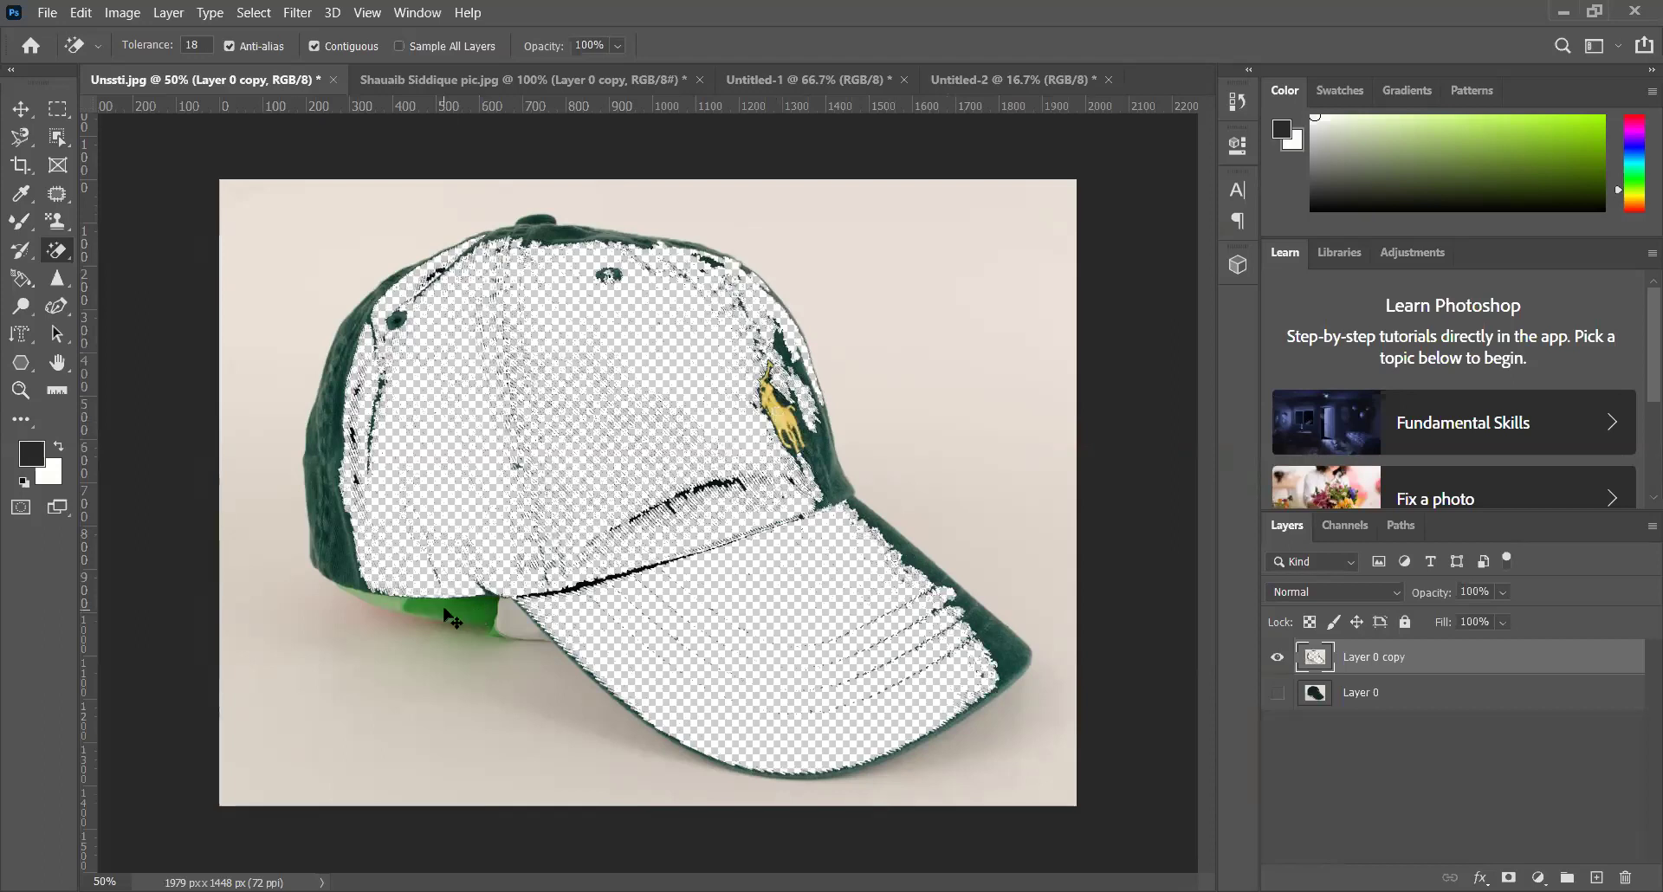
pyautogui.hotkey('ctrl', 'z')
pyautogui.hotkey('ctrl', 'z')
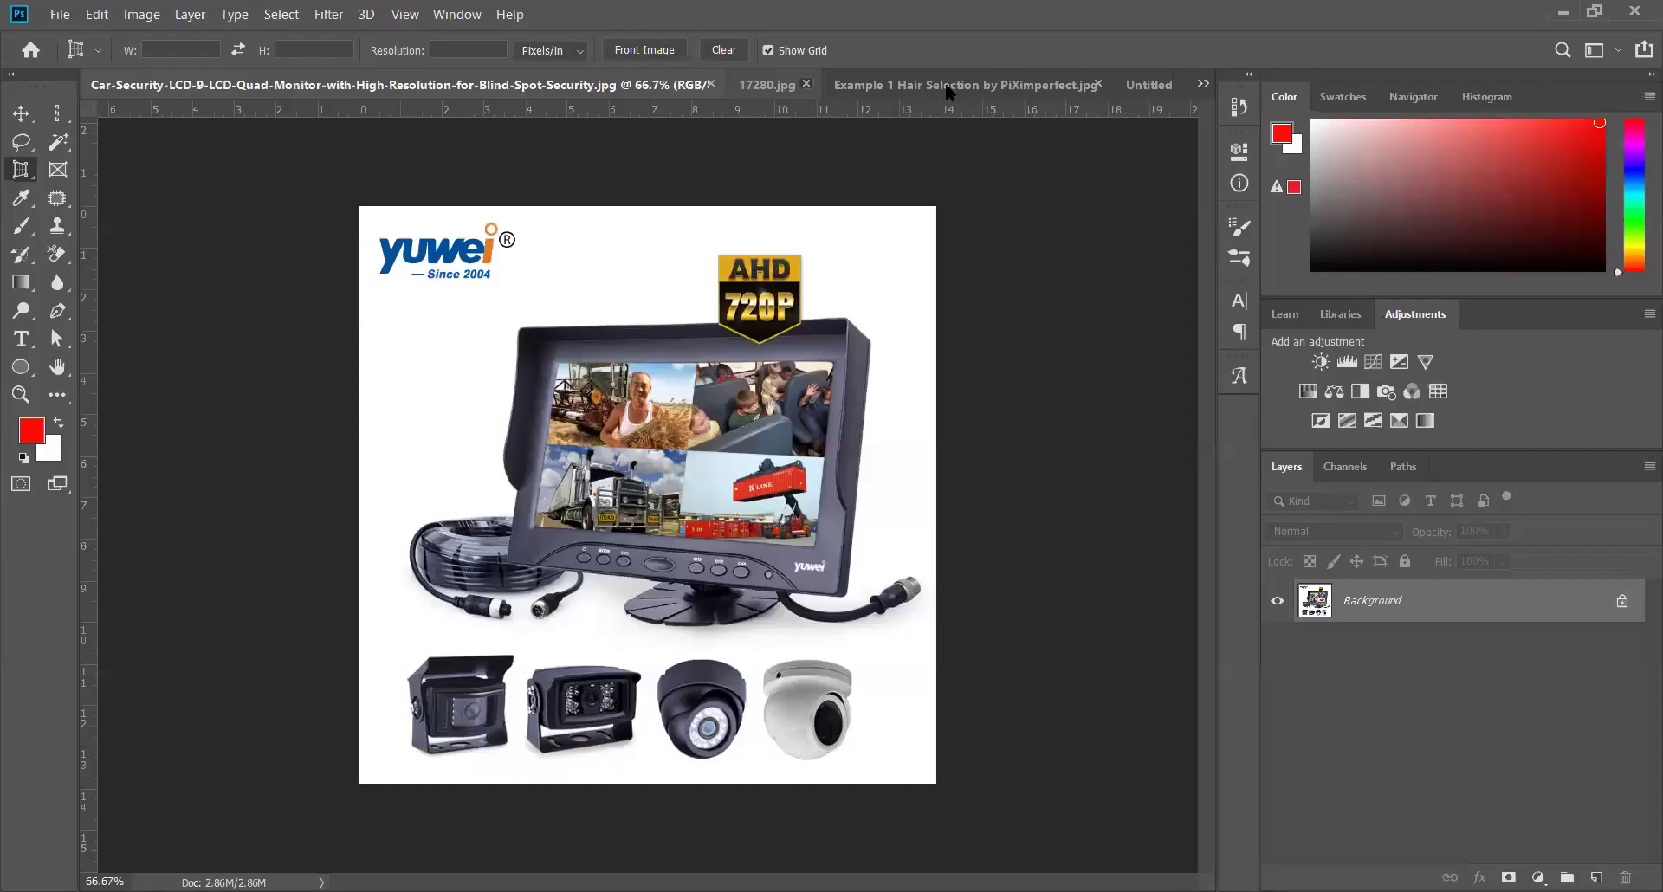
# Step: From the Untitled-1 document, start File > Open and browse to the New volume (E:) drive
pyautogui.click(950, 87)
pyautogui.click(1152, 82)
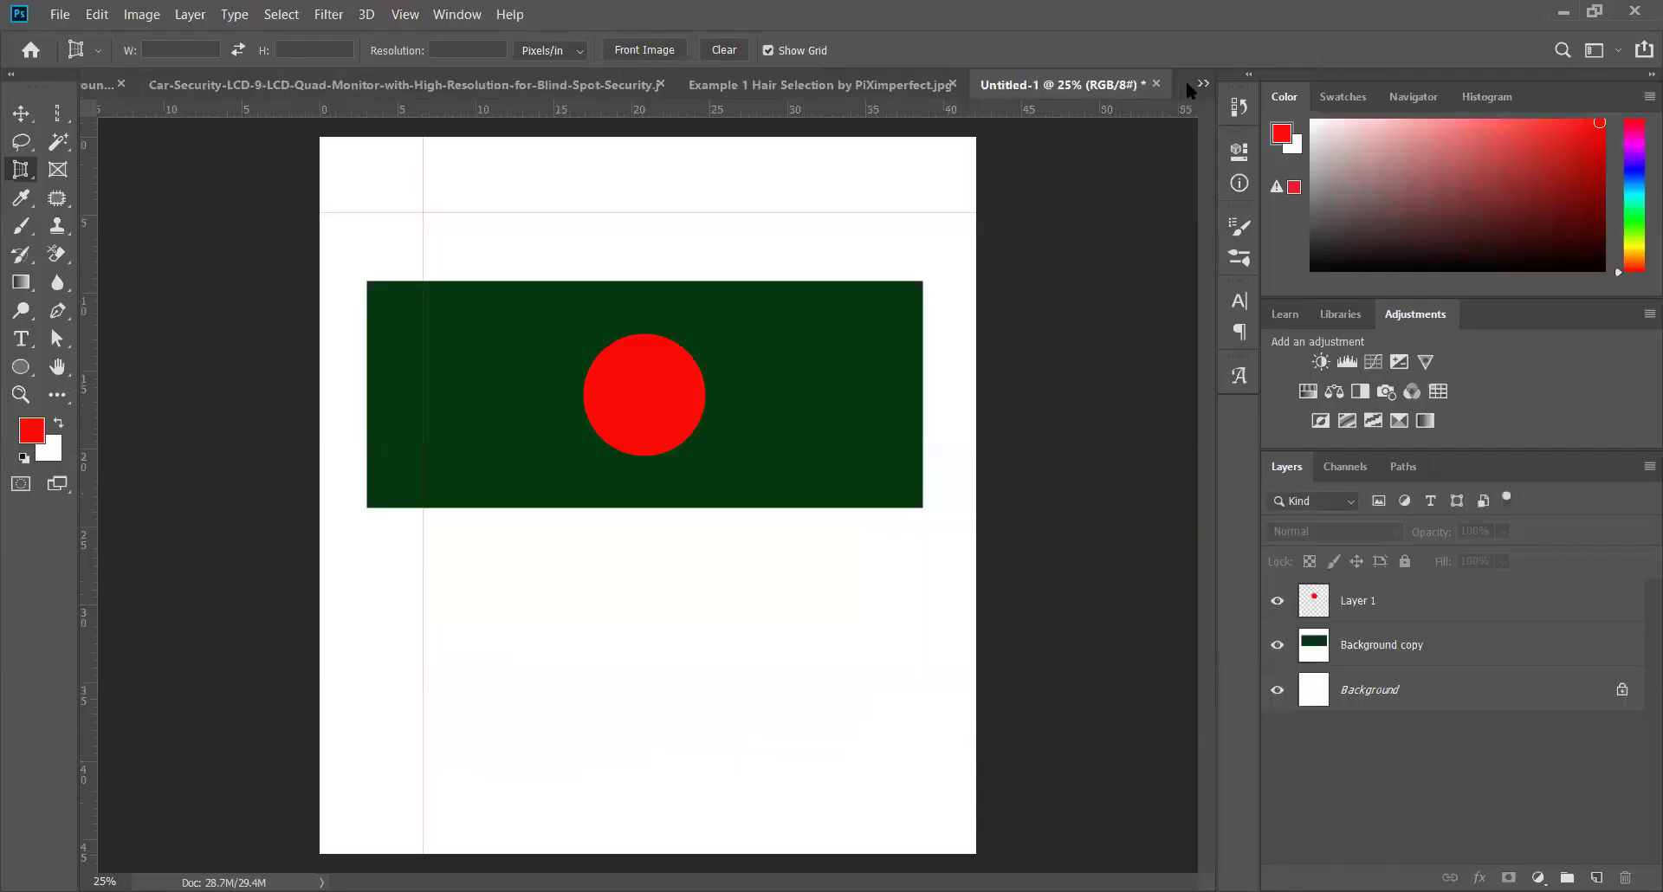
pyautogui.hotkey('alt', 'f')
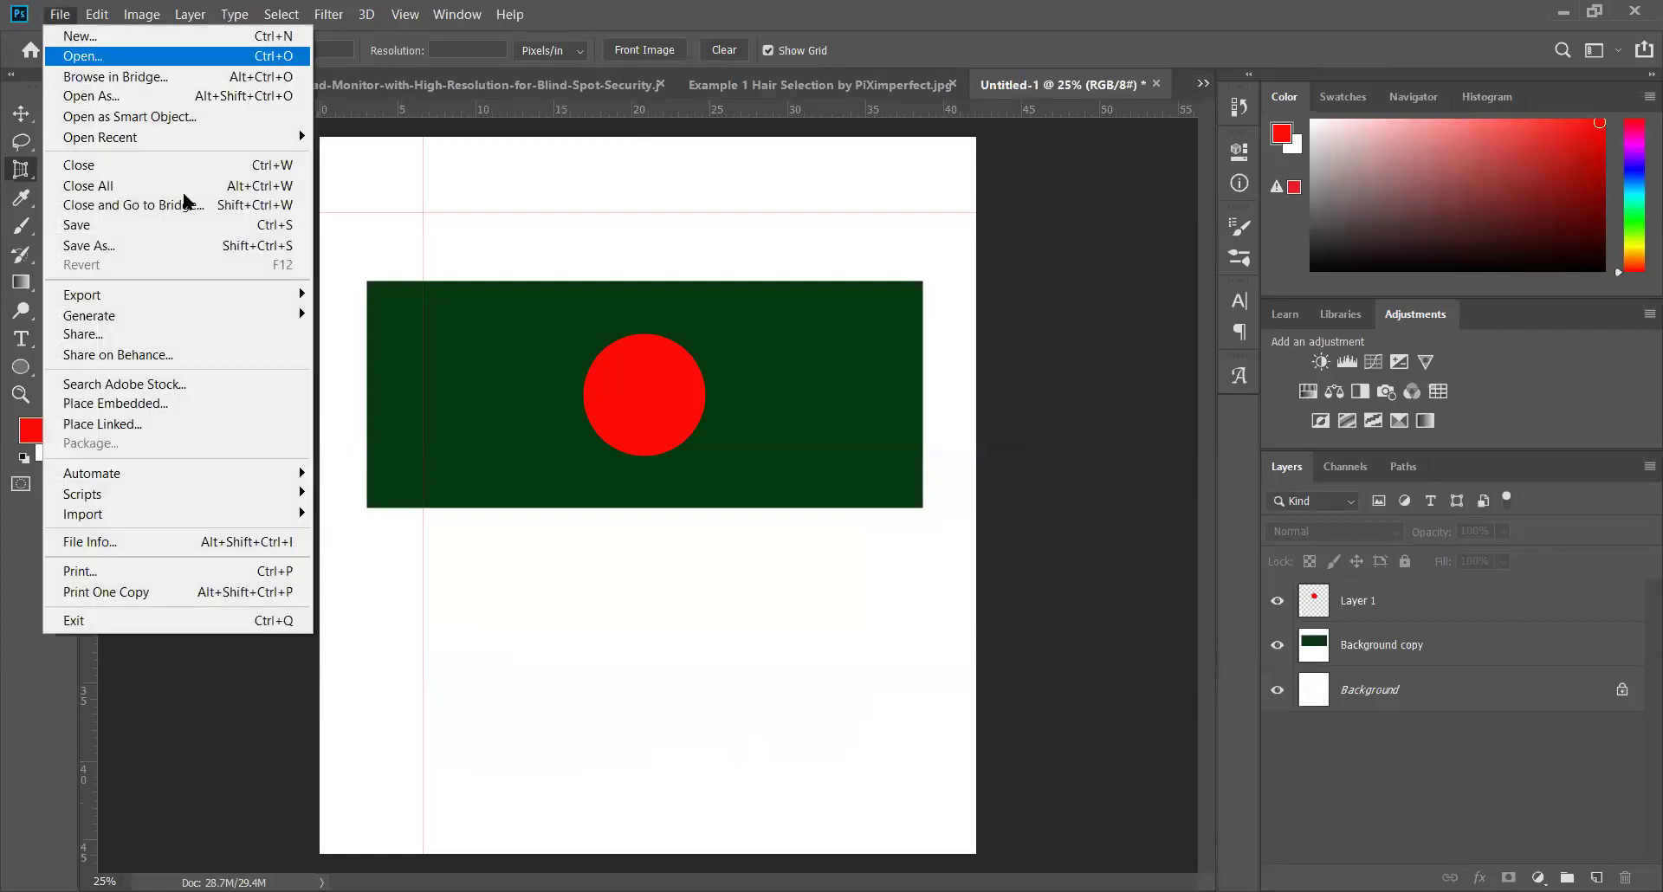
pyautogui.press('Return')
pyautogui.scroll(-5, 415, 282)
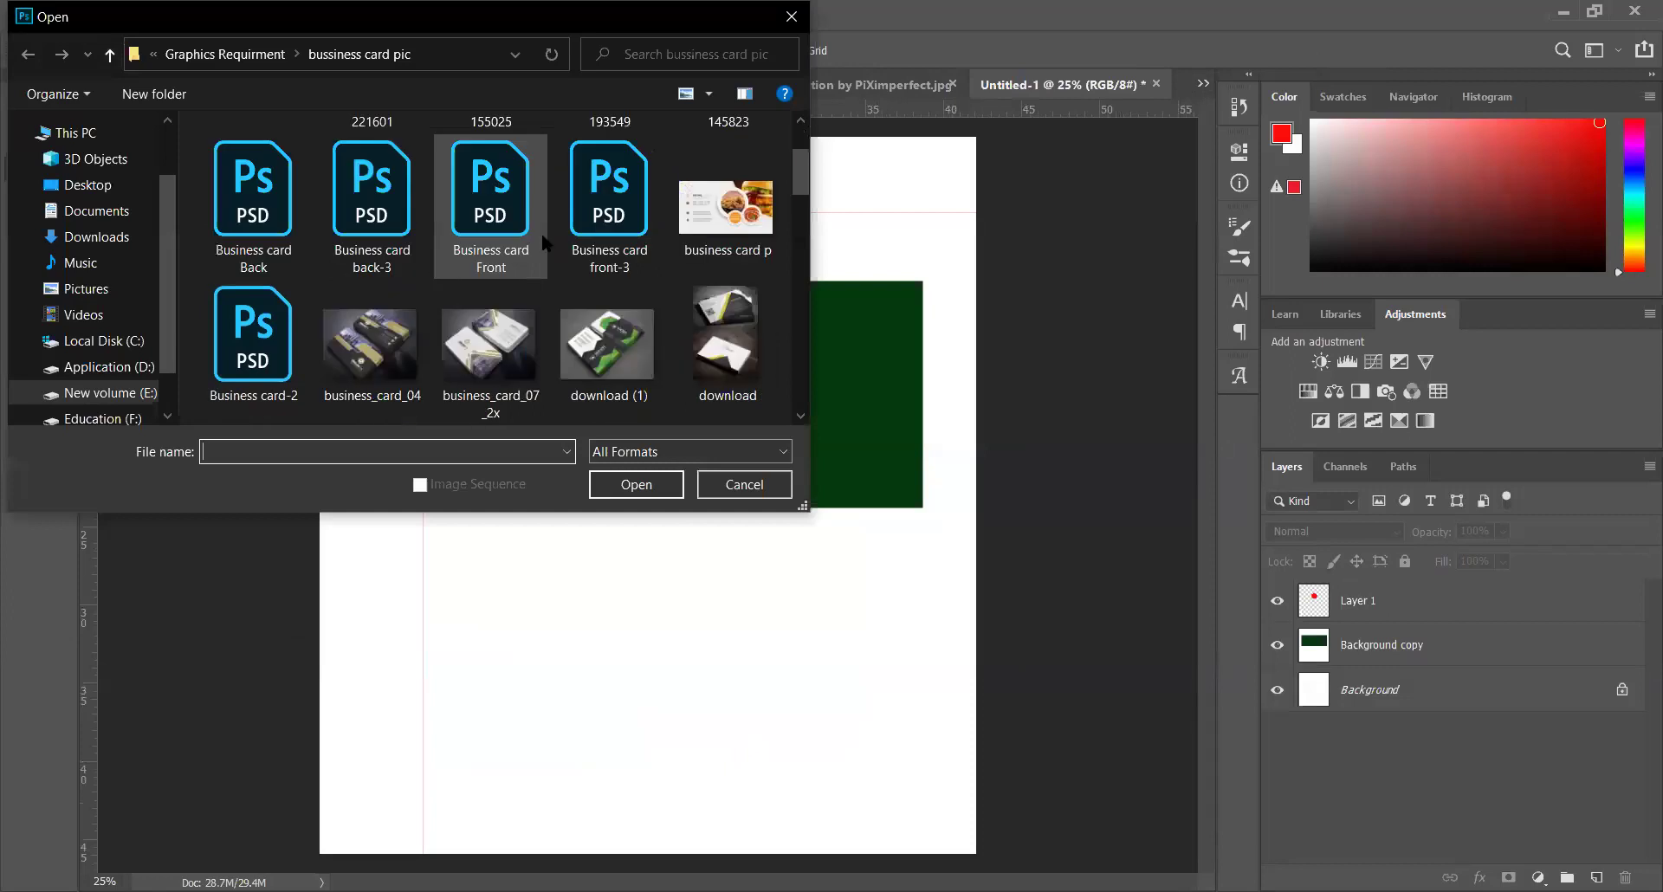
pyautogui.click(134, 392)
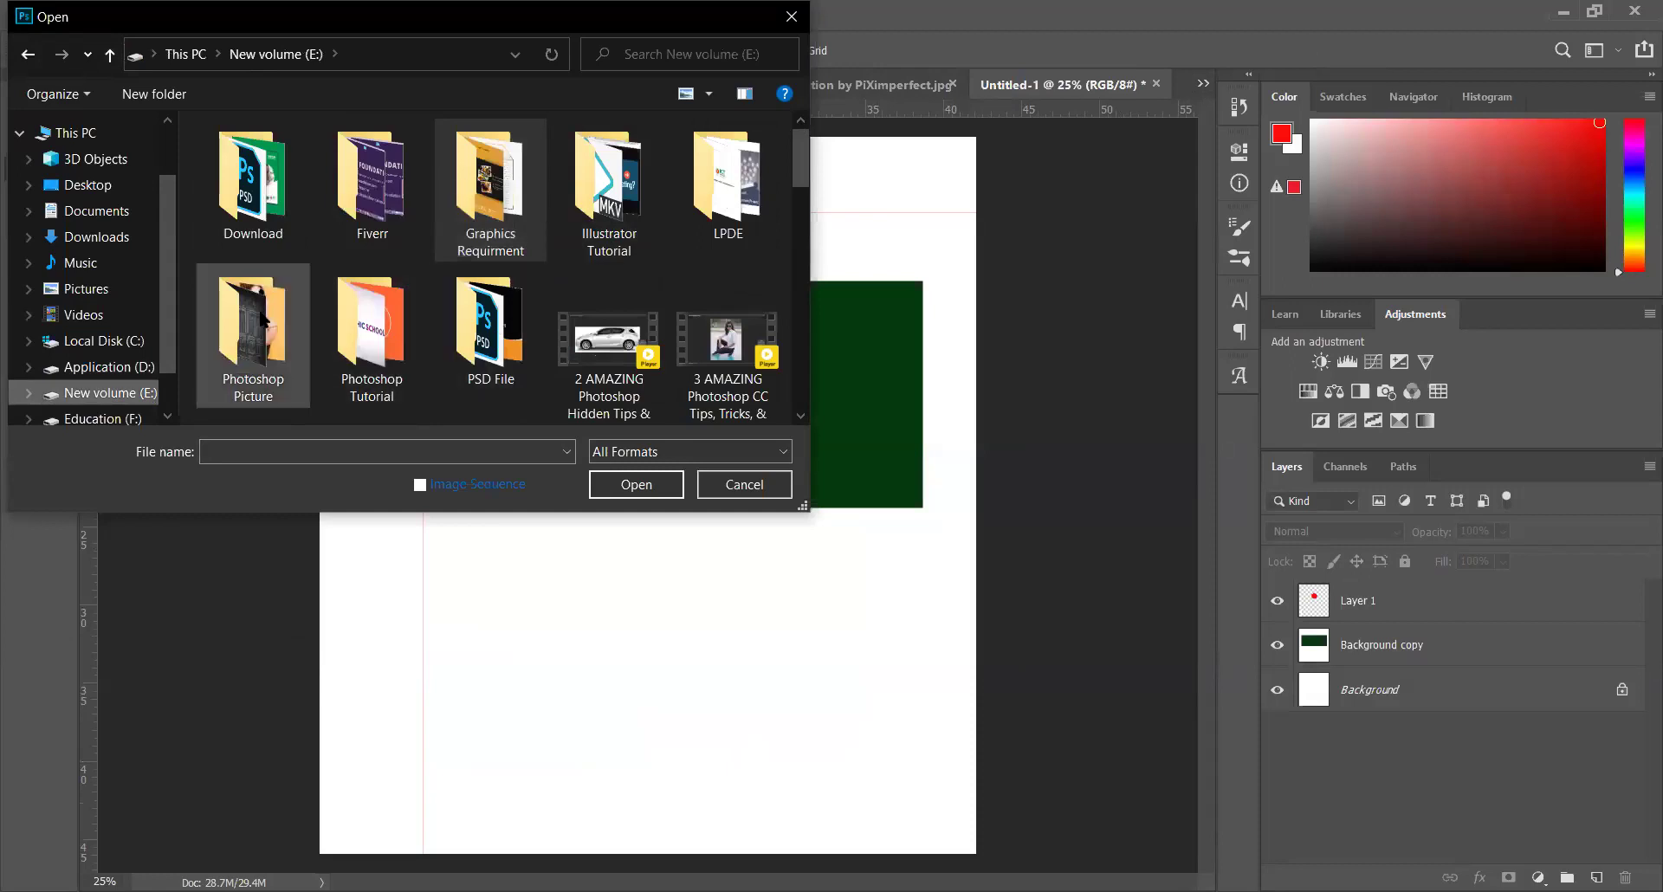
# Step: Open the photo of the man in the black hat from the Photoshop Picture folder
pyautogui.doubleClick(255, 340)
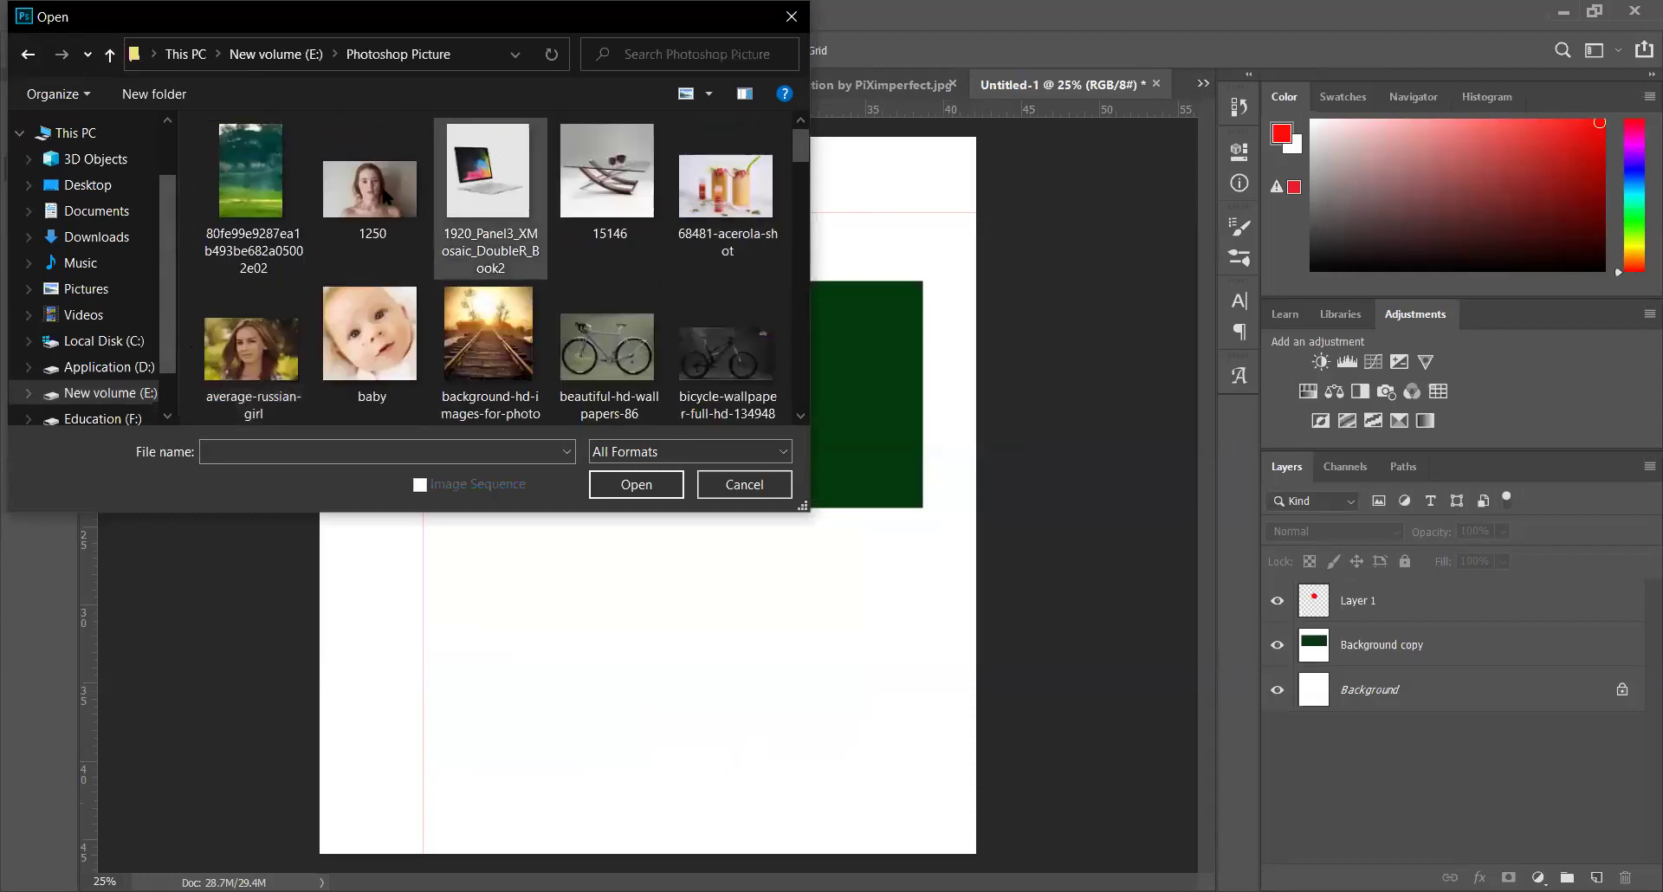
pyautogui.scroll(-2, 312, 316)
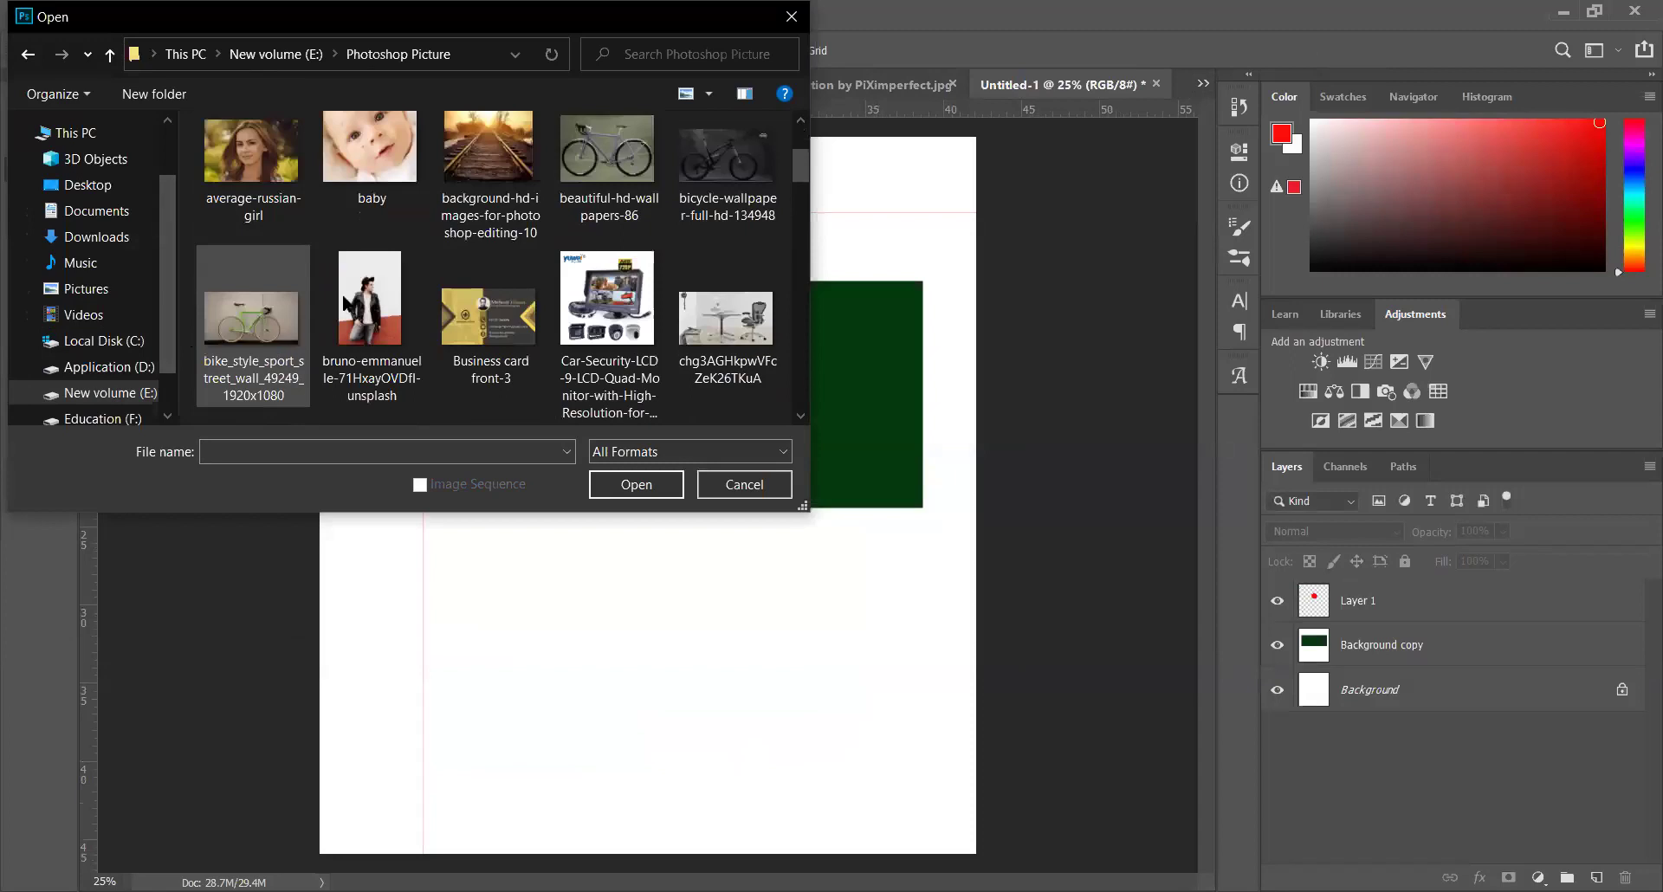
pyautogui.scroll(-2, 368, 323)
pyautogui.scroll(-2, 368, 323)
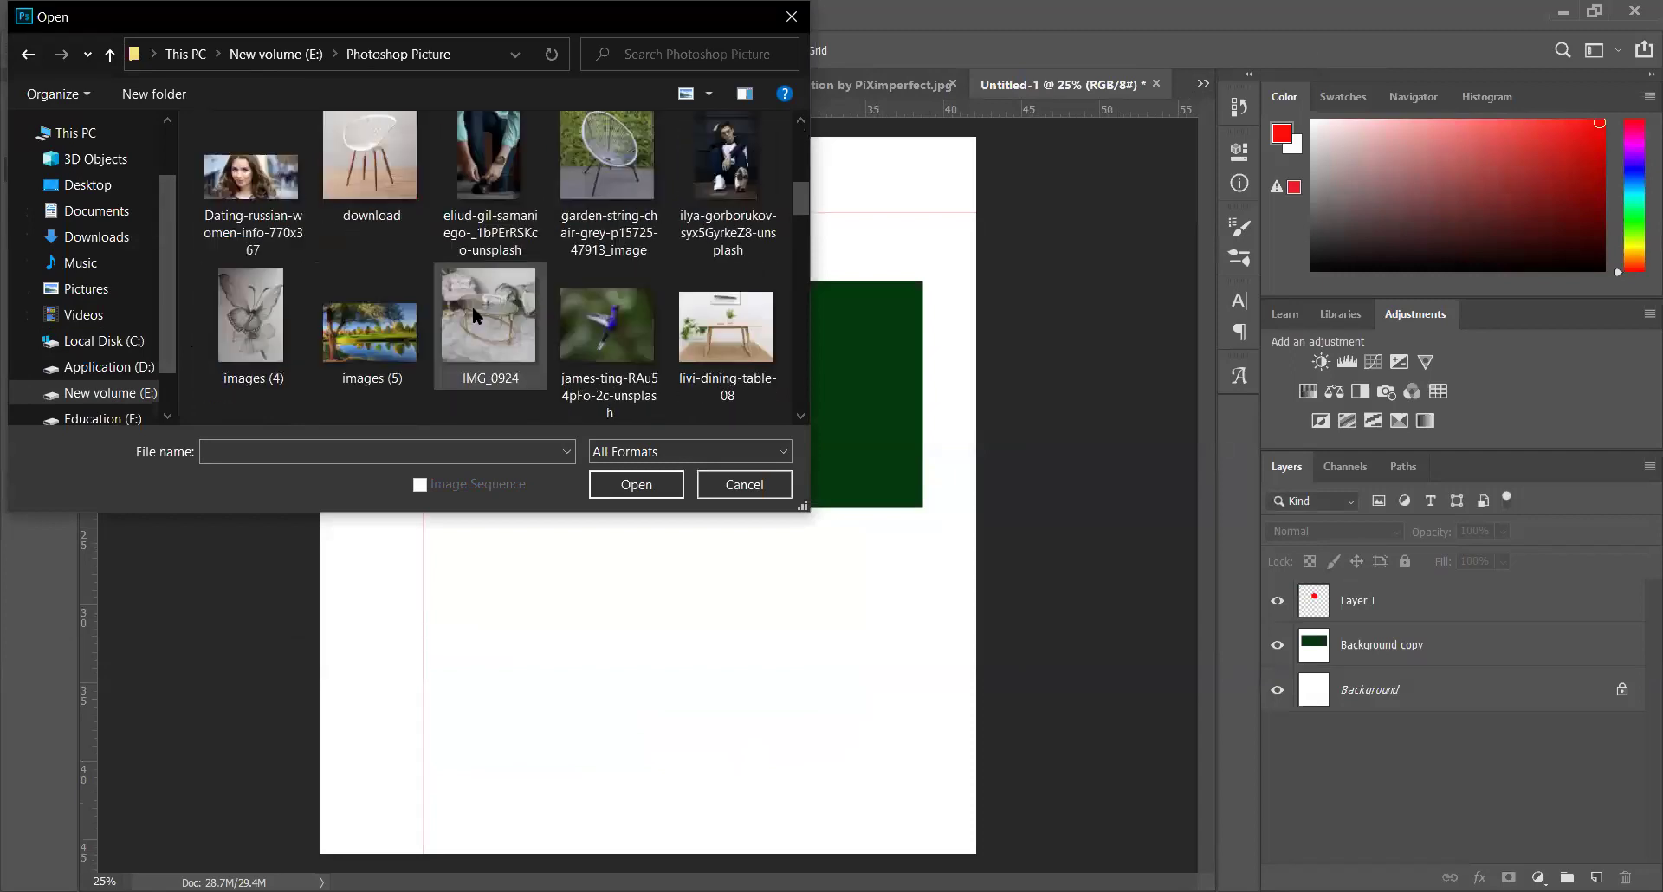
pyautogui.scroll(4, 462, 315)
pyautogui.scroll(2, 461, 315)
pyautogui.scroll(-3, 462, 315)
pyautogui.doubleClick(371, 320)
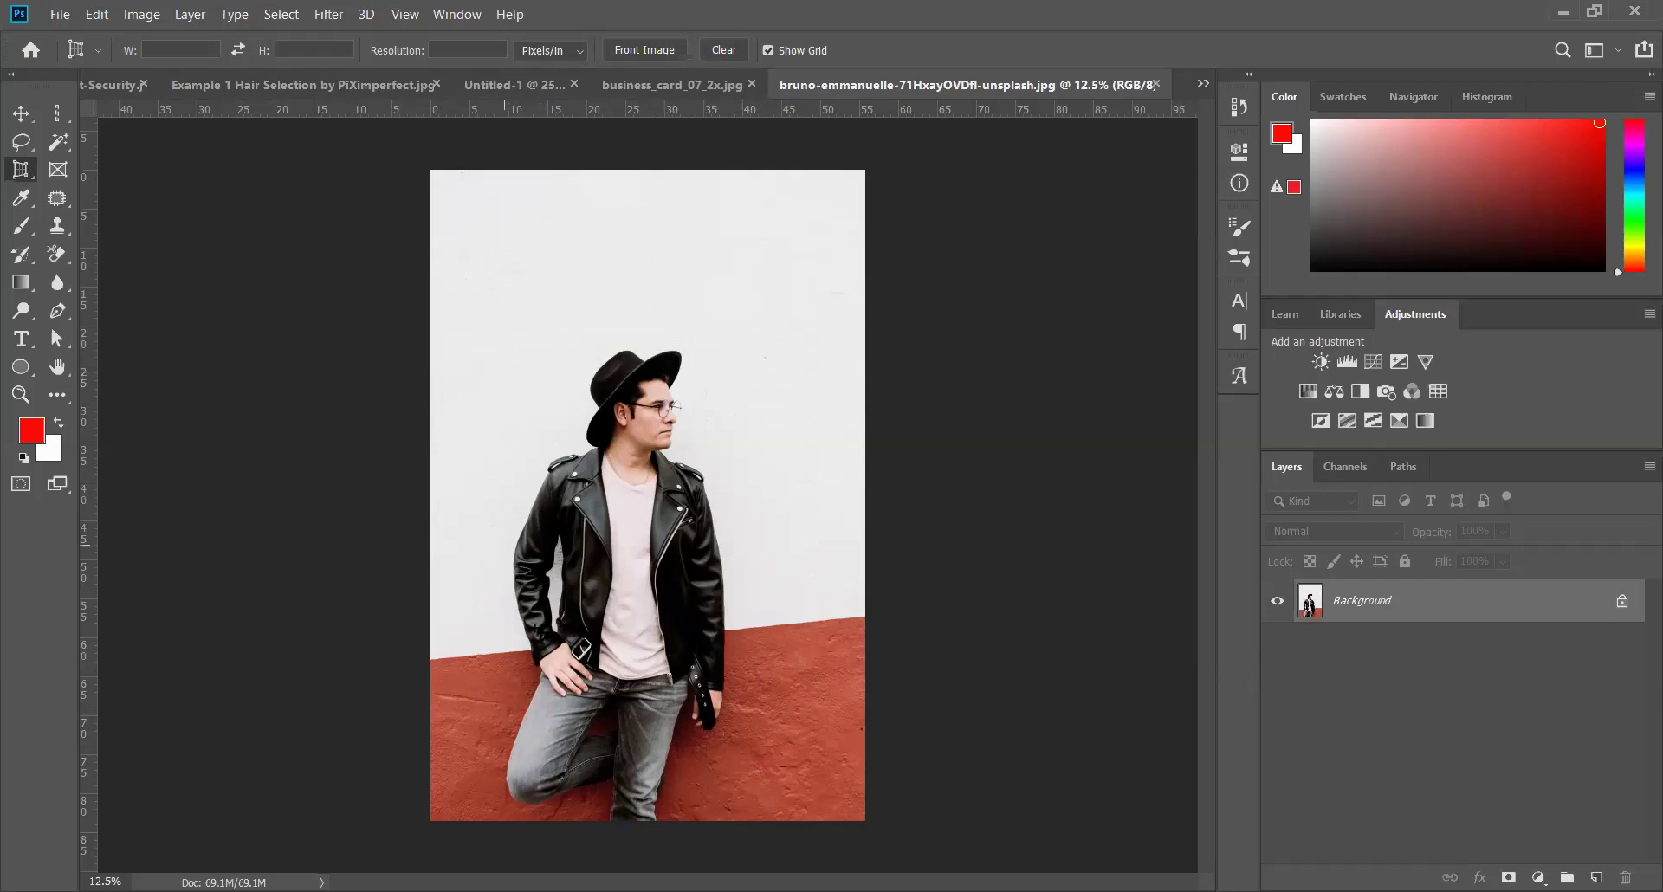
# Step: Set the Background Eraser Tool to 20% tolerance and a 500 brush size
pyautogui.moveTo(57, 253)
pyautogui.mouseDown()
pyautogui.moveTo(188, 279)
pyautogui.moveTo(326, 352)
pyautogui.moveTo(364, 329)
pyautogui.mouseUp()
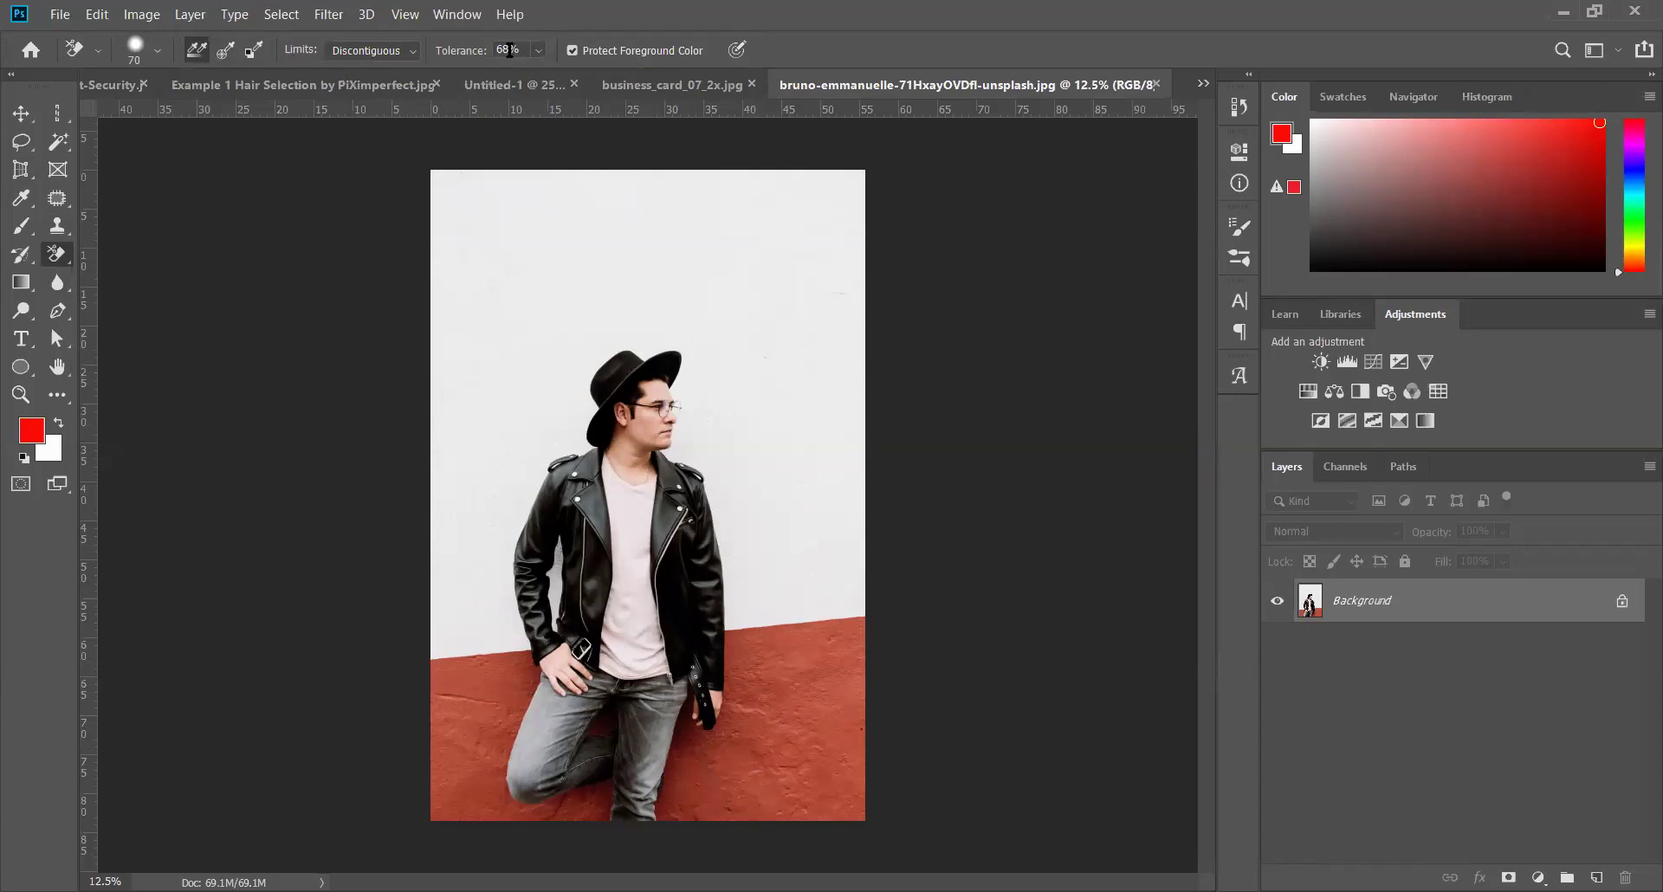
pyautogui.click(468, 54)
pyautogui.write('20')
pyautogui.press('Return')
pyautogui.press('Return')
pyautogui.press('Return')
pyautogui.press(']')
pyautogui.press(']')
pyautogui.press(']')
pyautogui.press(']')
pyautogui.press(']')
pyautogui.press(']')
pyautogui.press(']')
pyautogui.press(']')
pyautogui.press(']')
pyautogui.press(']')
pyautogui.press('[')
pyautogui.press('[')
pyautogui.press('[')
pyautogui.rightClick(1400, 606)
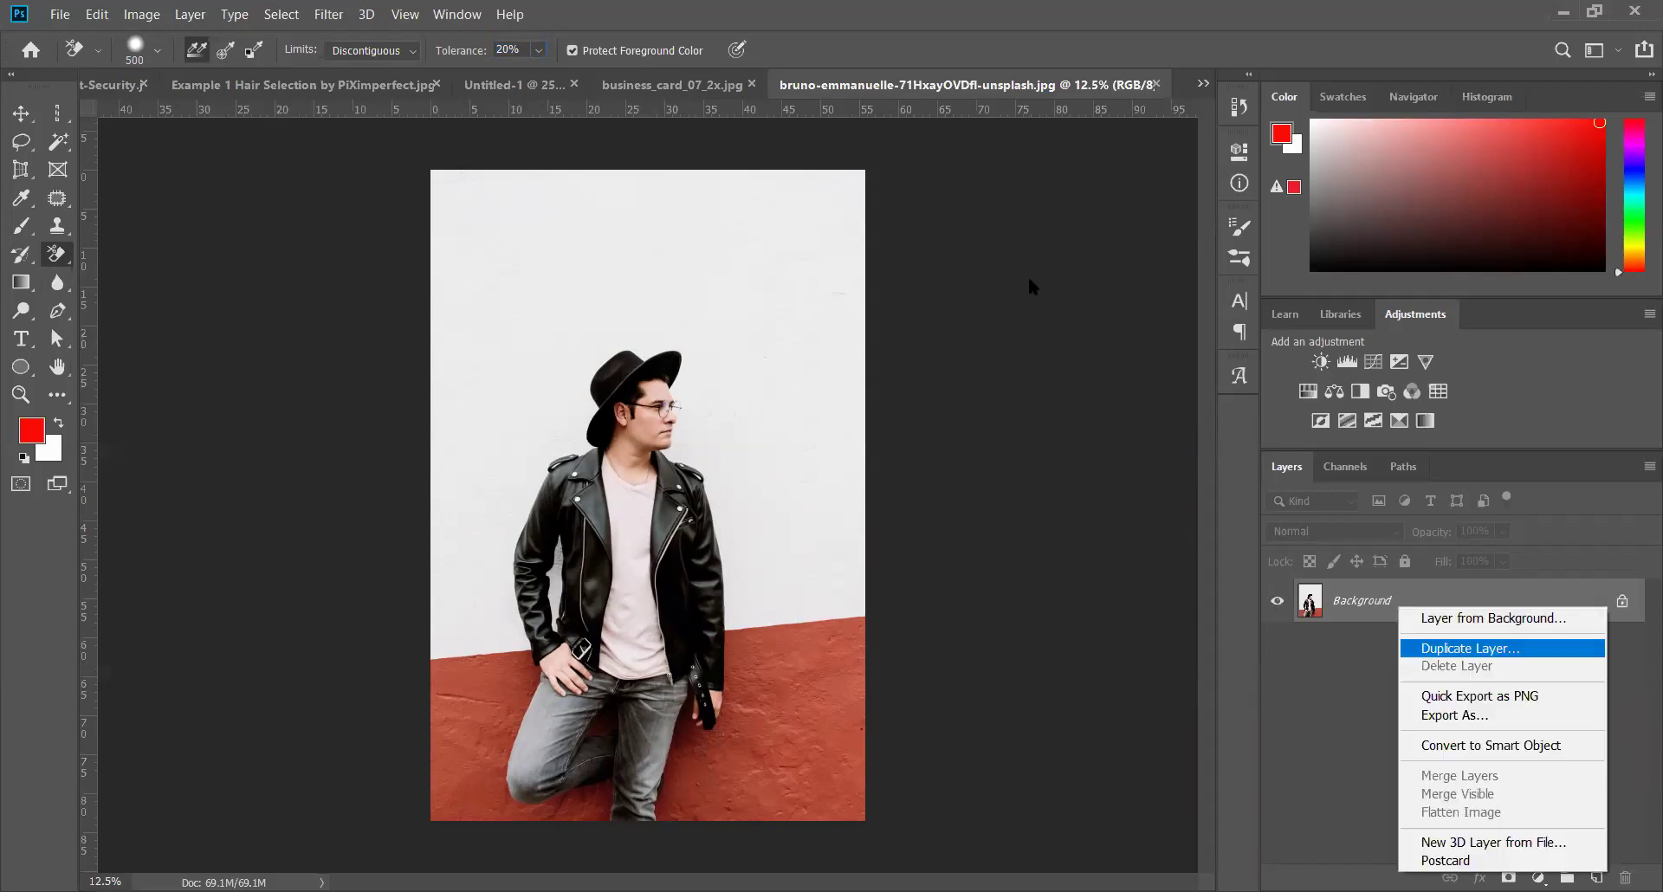
# Step: Duplicate the Background layer, hide the original, and erase the white wall around the man's head
pyautogui.click(1472, 639)
pyautogui.press('Return')
pyautogui.click(1277, 645)
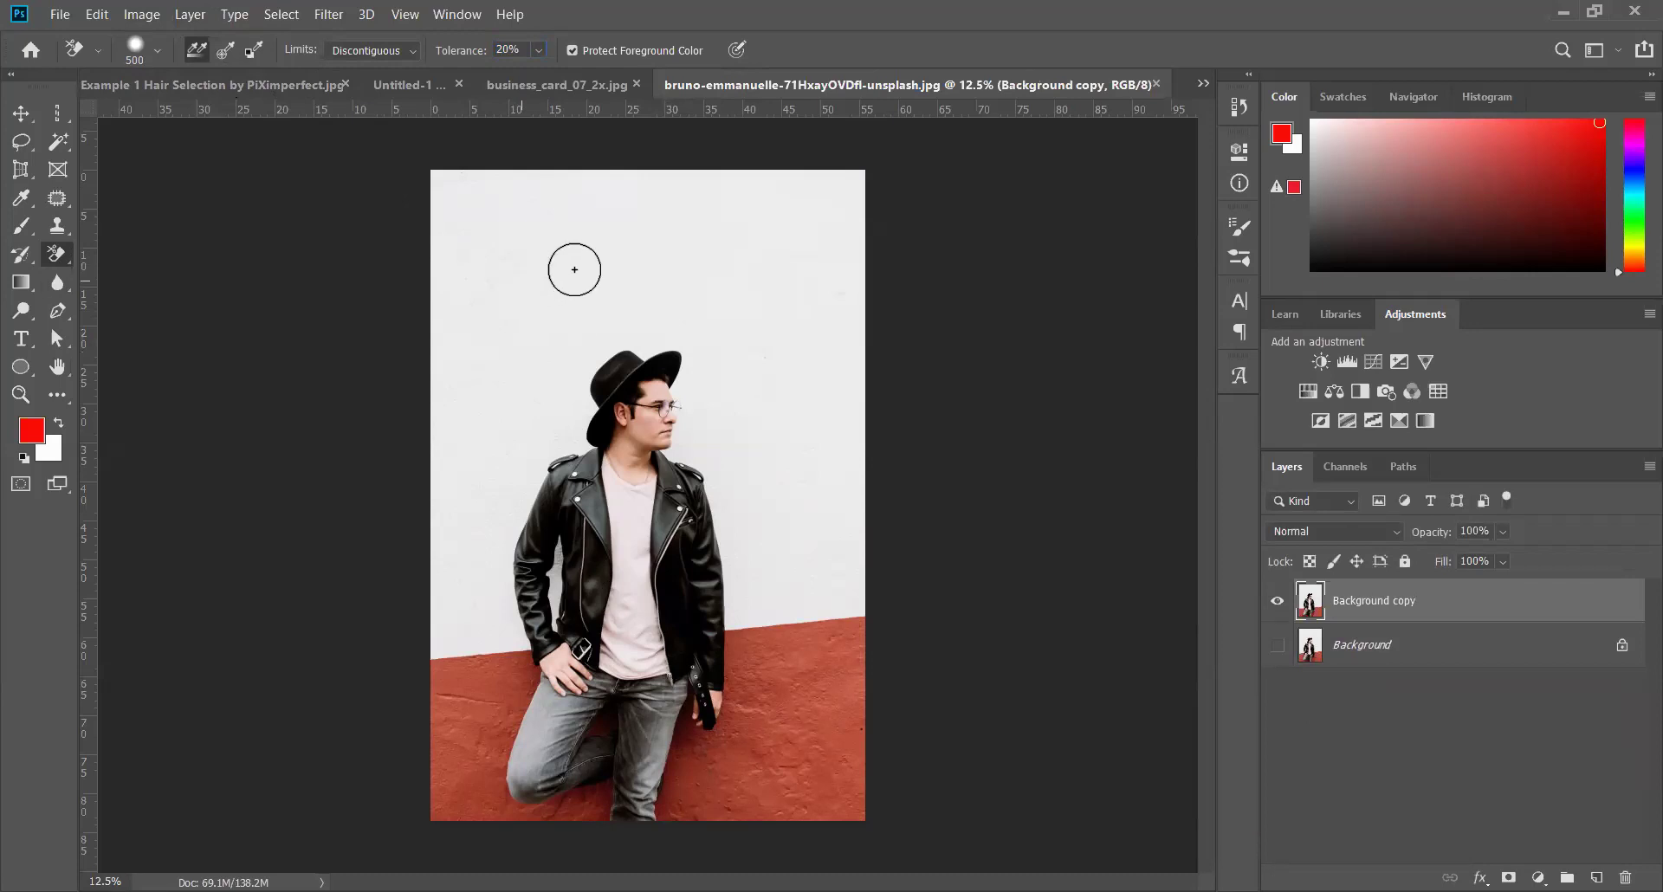
pyautogui.moveTo(571, 260)
pyautogui.mouseDown()
pyautogui.moveTo(564, 353)
pyautogui.moveTo(622, 379)
pyautogui.moveTo(586, 446)
pyautogui.moveTo(620, 385)
pyautogui.mouseUp()
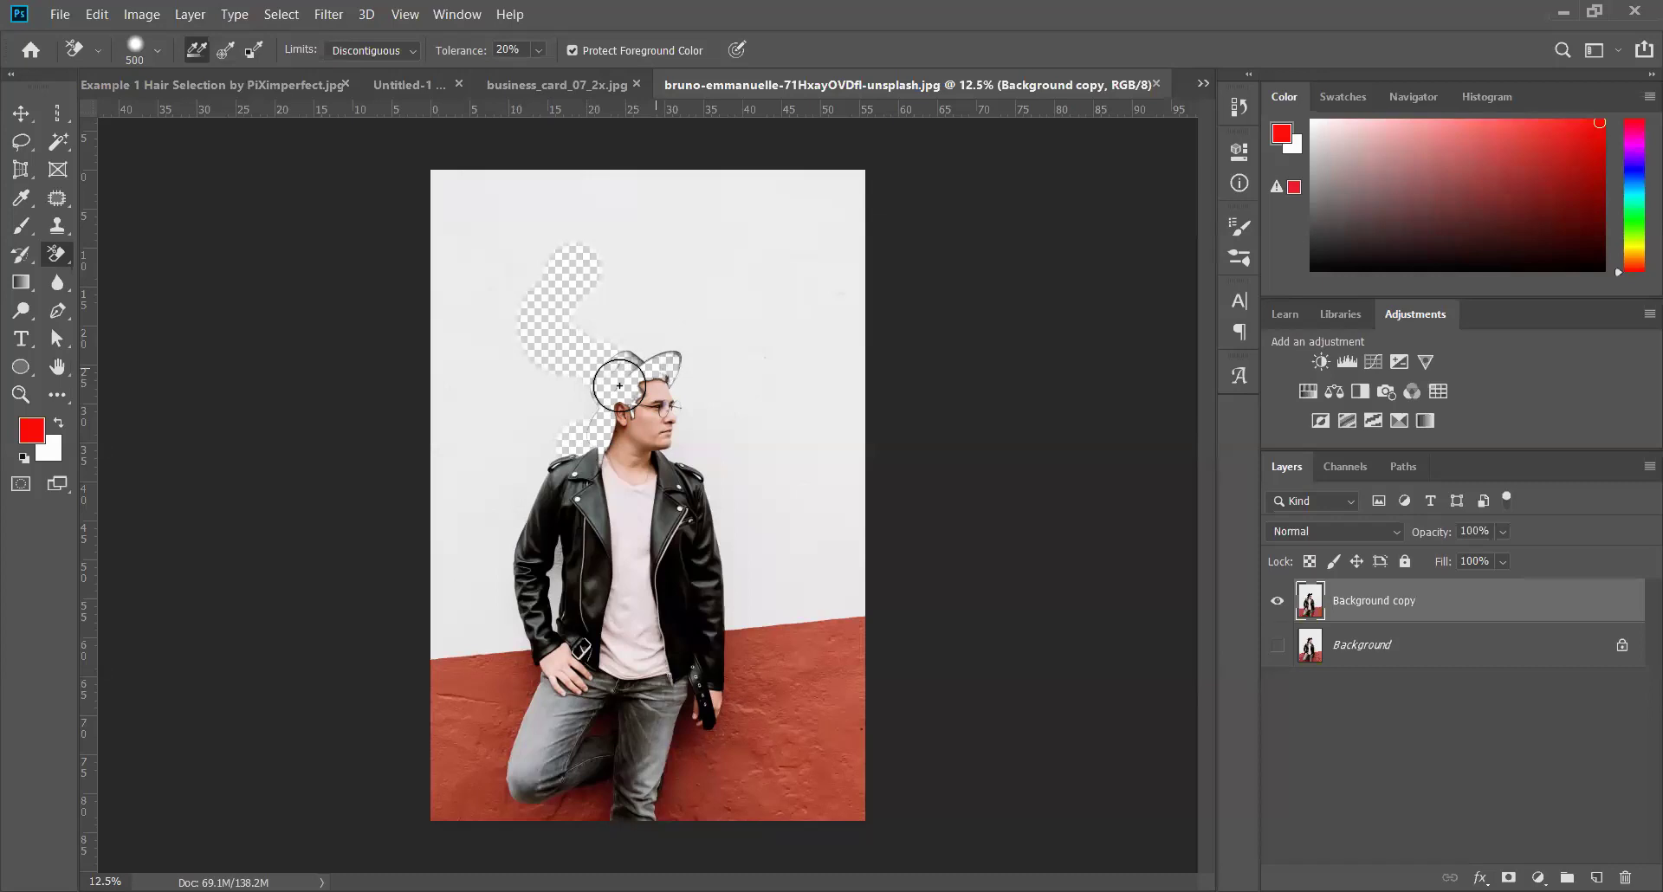
pyautogui.moveTo(619, 384)
pyautogui.mouseDown()
pyautogui.moveTo(572, 290)
pyautogui.moveTo(438, 193)
pyautogui.moveTo(482, 279)
pyautogui.mouseUp()
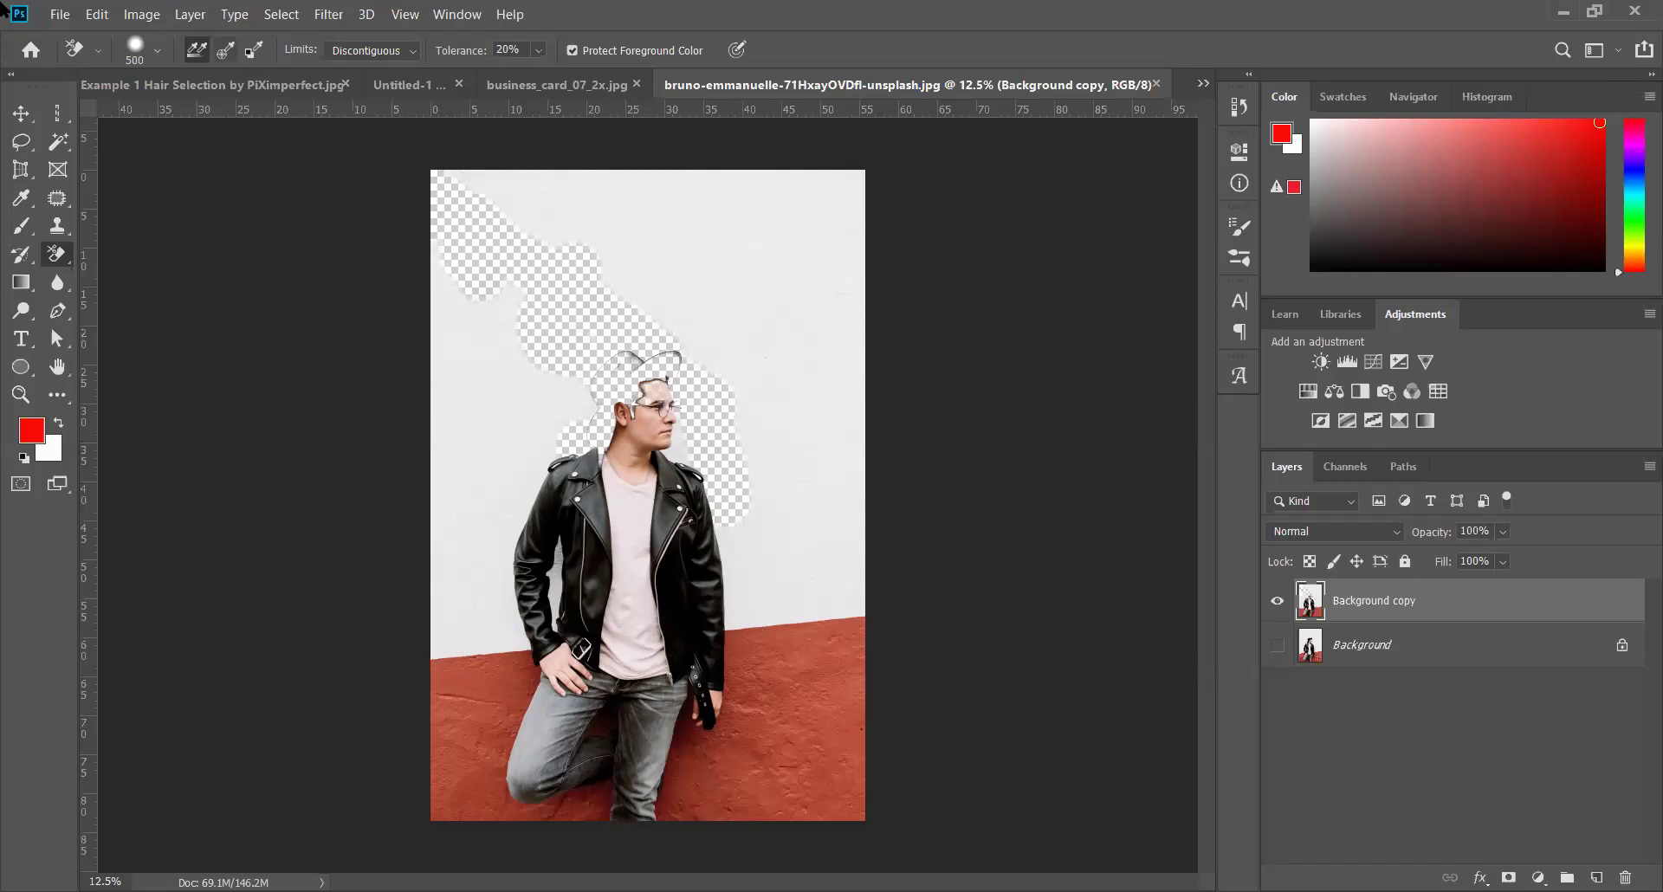
# Step: Set Sampling to Once, sample the light grey wall colour, and erase a small dab of wall
pyautogui.click(1277, 644)
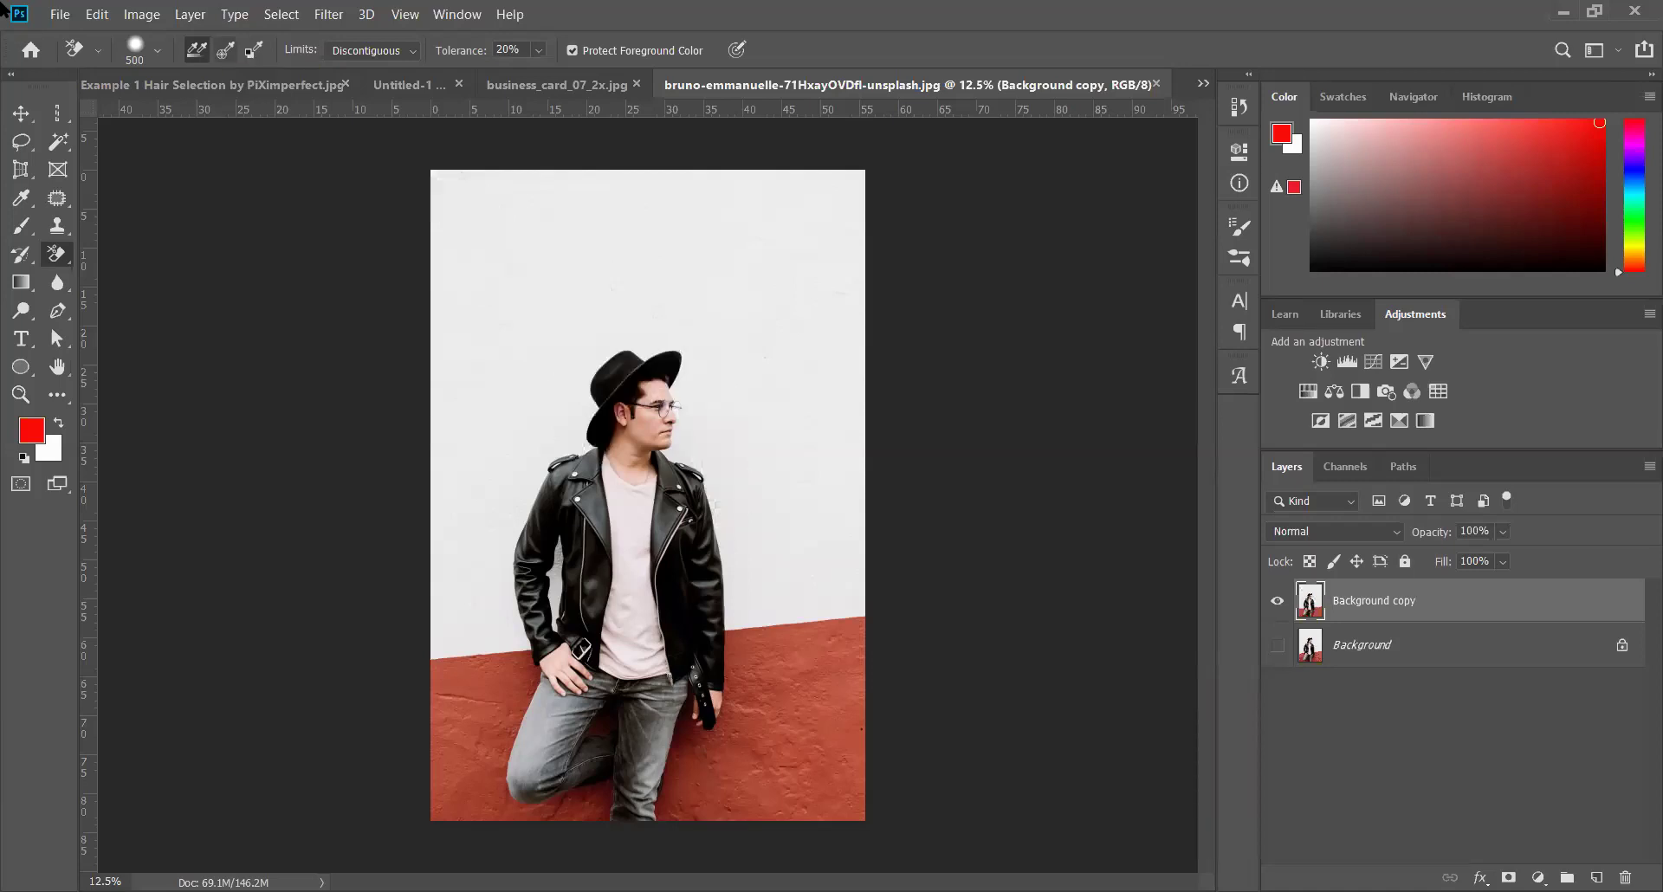
pyautogui.click(225, 49)
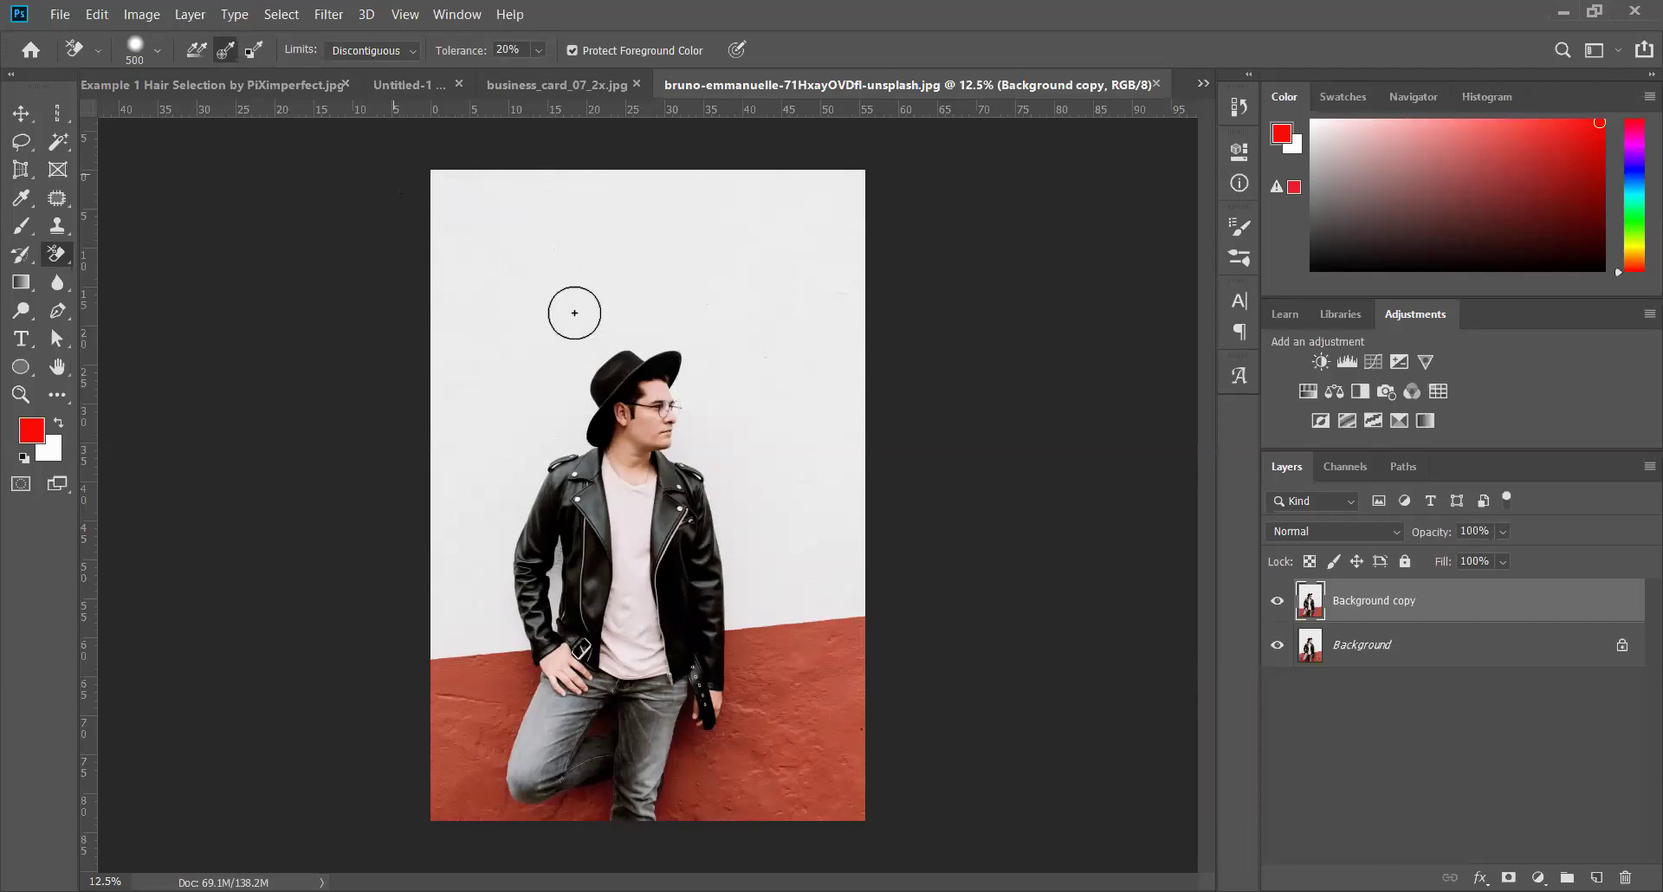
pyautogui.press('alt')
pyautogui.keyDown('alt'); pyautogui.click(542, 336); pyautogui.keyUp('alt')
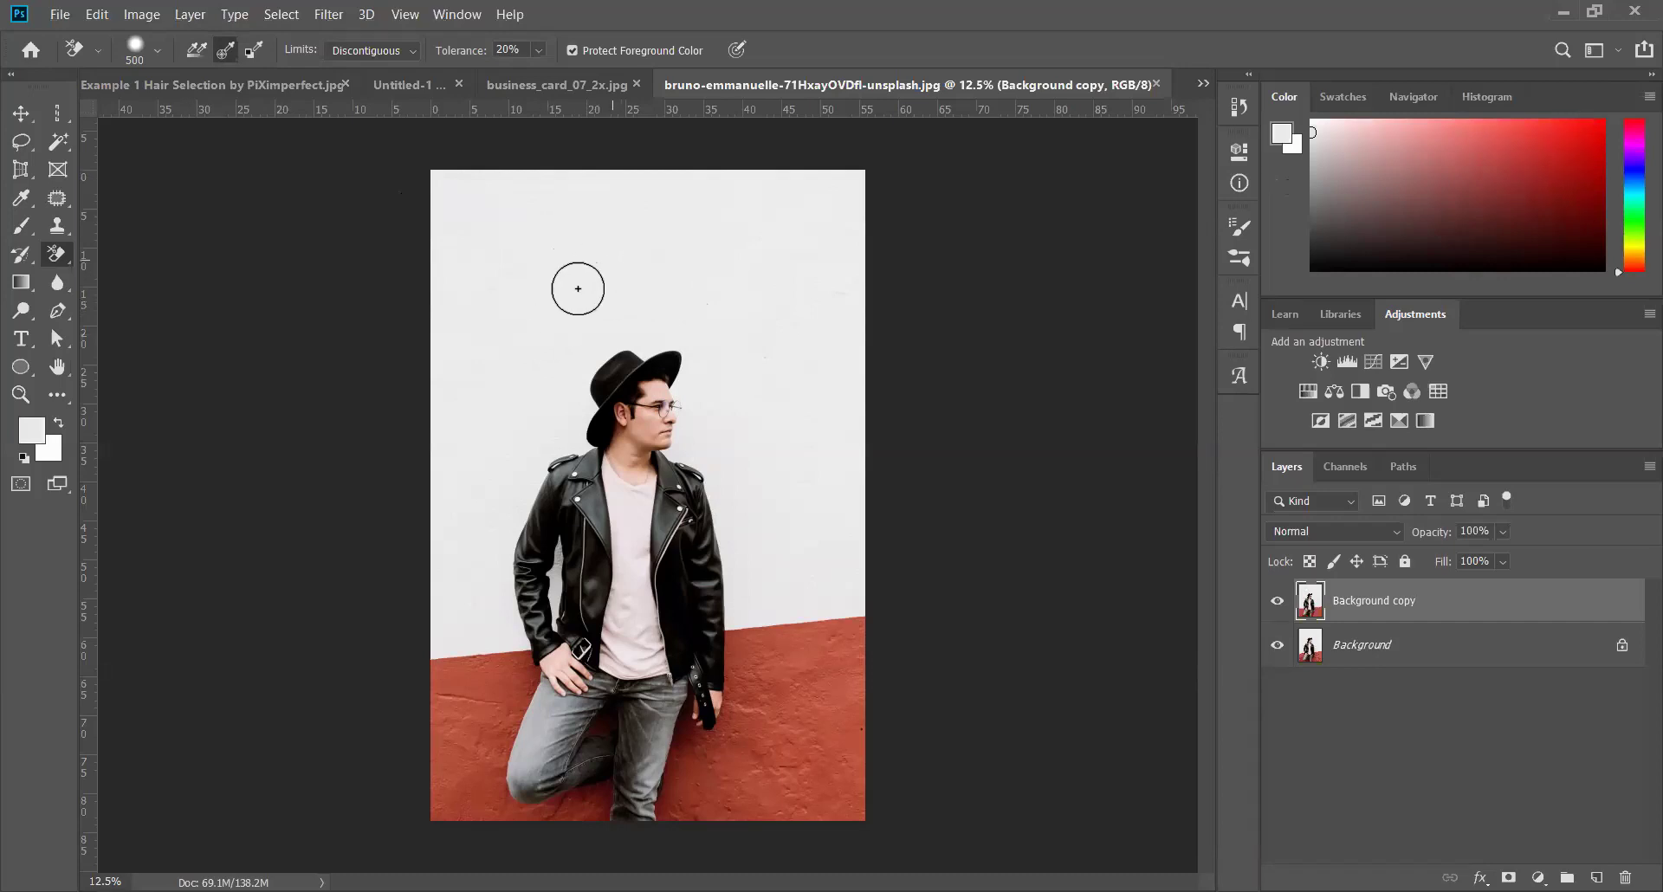
pyautogui.click(490, 312)
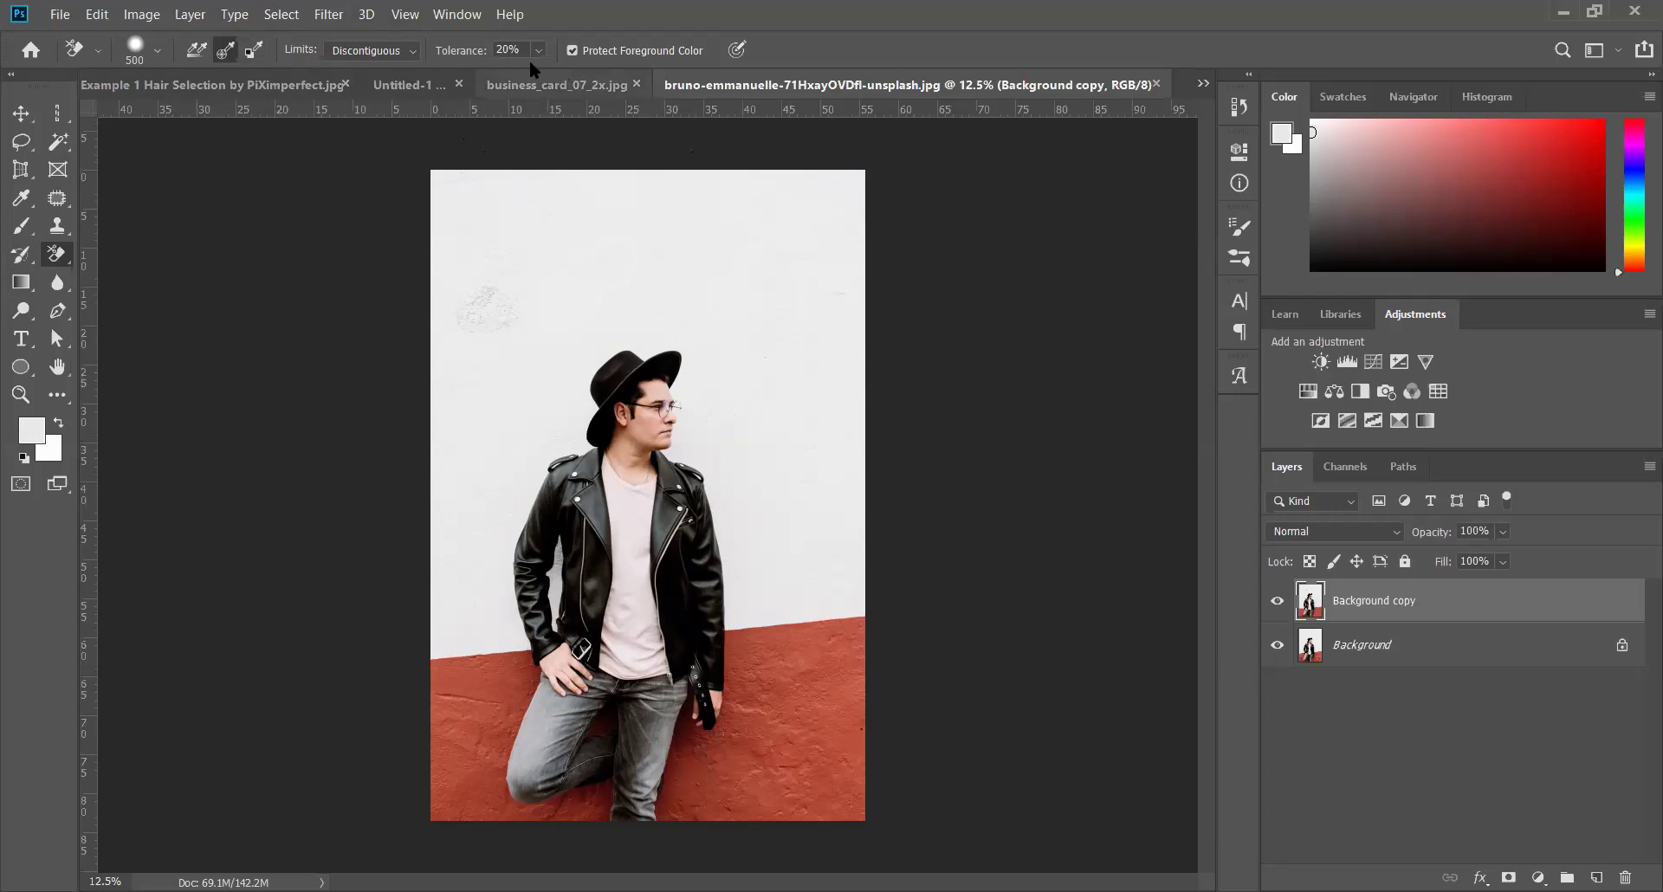
# Step: Erase the wall left of and above the man at 50% then 100% tolerance, with Background hidden
pyautogui.click(480, 57)
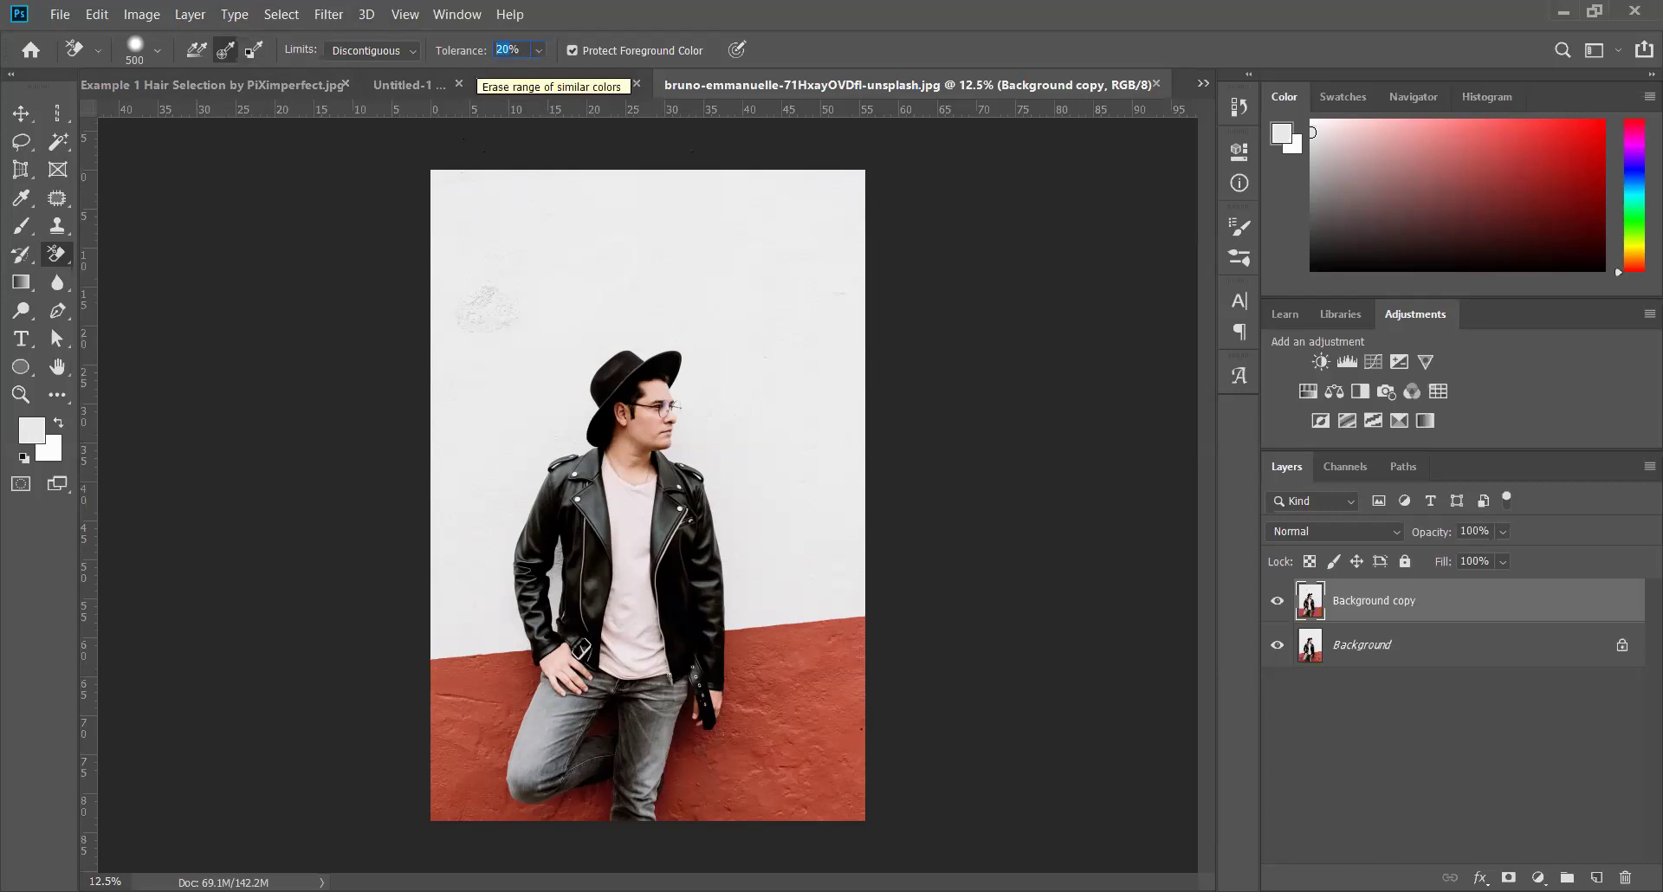
pyautogui.write('50')
pyautogui.press('Return')
pyautogui.click(513, 268)
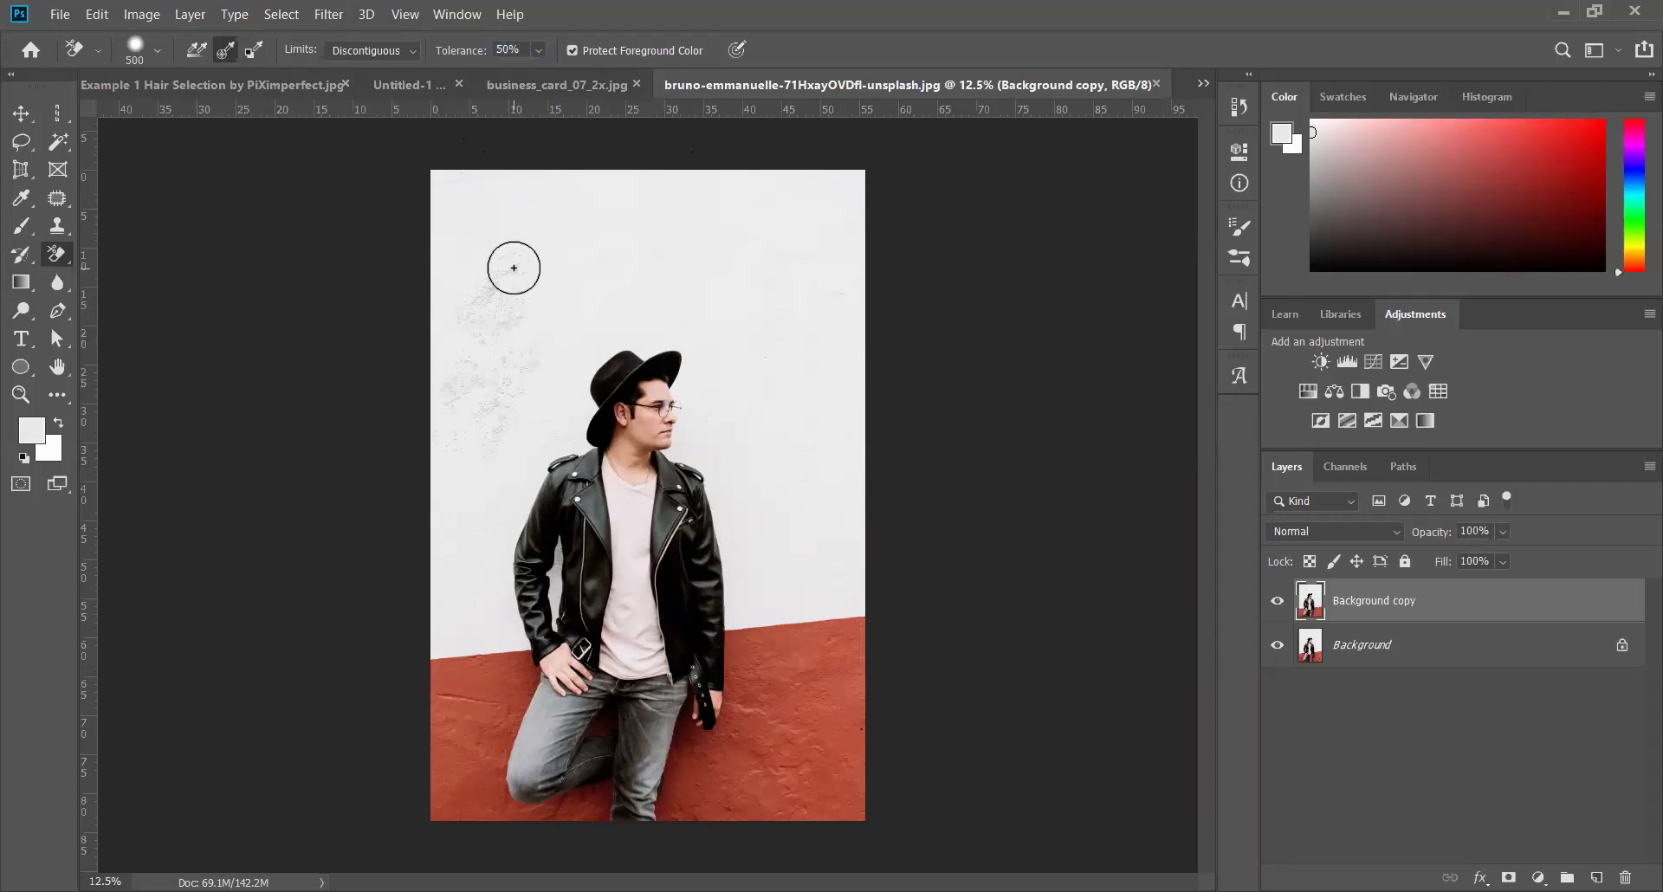
pyautogui.click(504, 45)
pyautogui.write('100')
pyautogui.press('Return')
pyautogui.moveTo(556, 259)
pyautogui.mouseDown()
pyautogui.moveTo(502, 211)
pyautogui.moveTo(479, 361)
pyautogui.moveTo(477, 215)
pyautogui.moveTo(436, 533)
pyautogui.moveTo(484, 498)
pyautogui.mouseUp()
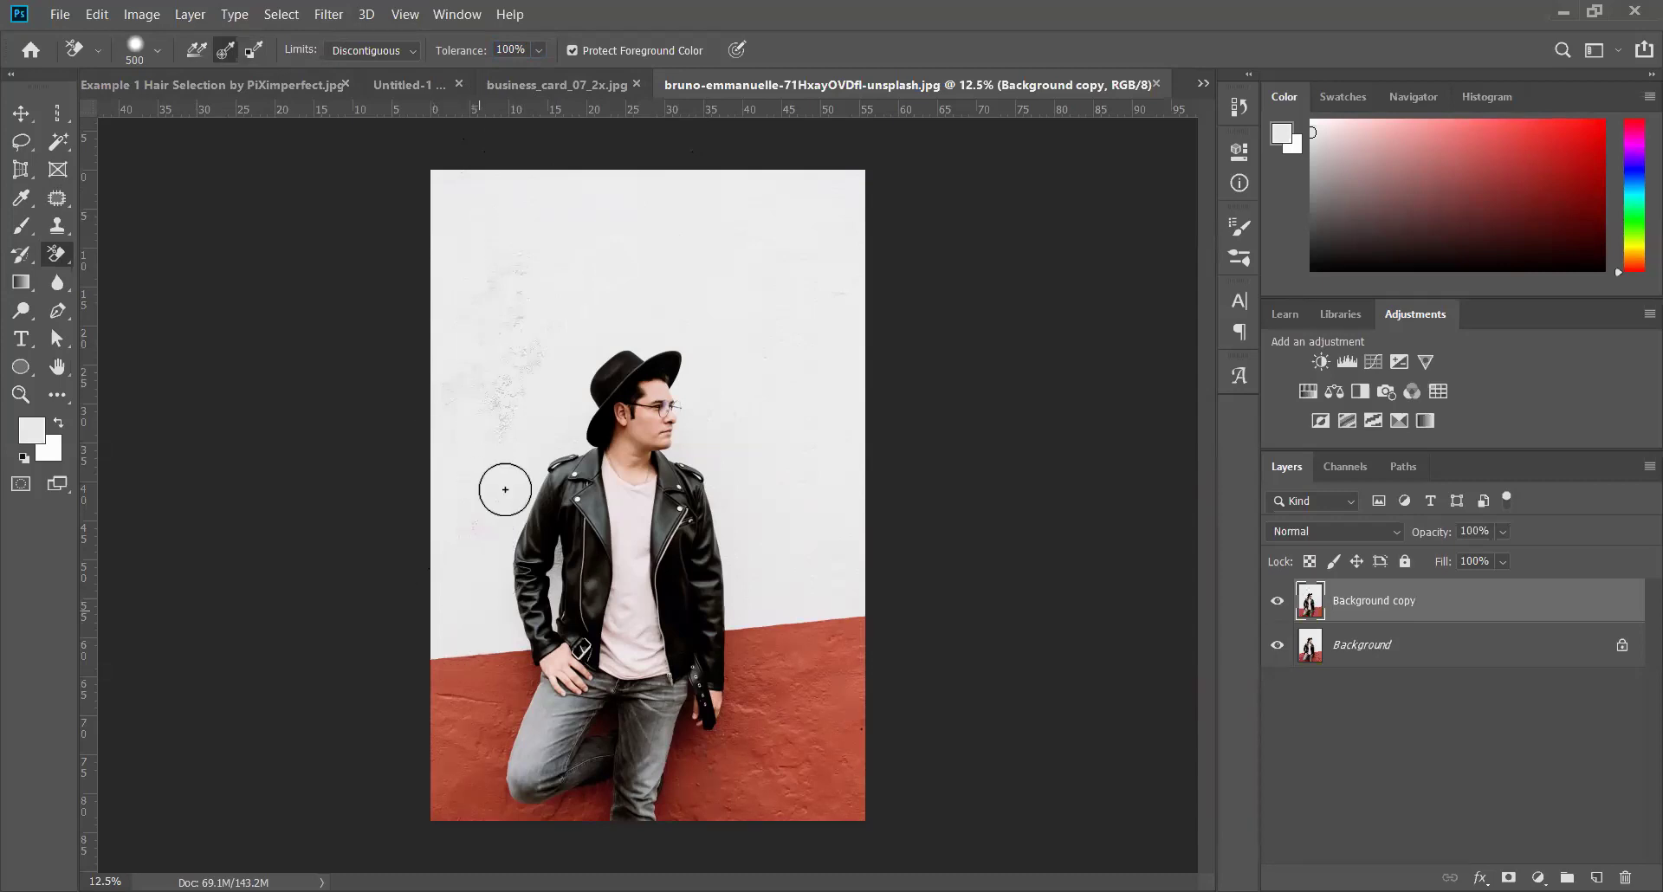
pyautogui.click(1277, 645)
pyautogui.moveTo(662, 219)
pyautogui.mouseDown()
pyautogui.moveTo(553, 213)
pyautogui.moveTo(606, 237)
pyautogui.moveTo(612, 219)
pyautogui.moveTo(508, 269)
pyautogui.moveTo(602, 273)
pyautogui.moveTo(541, 437)
pyautogui.moveTo(576, 373)
pyautogui.moveTo(607, 366)
pyautogui.moveTo(572, 389)
pyautogui.moveTo(614, 361)
pyautogui.moveTo(620, 312)
pyautogui.mouseUp()
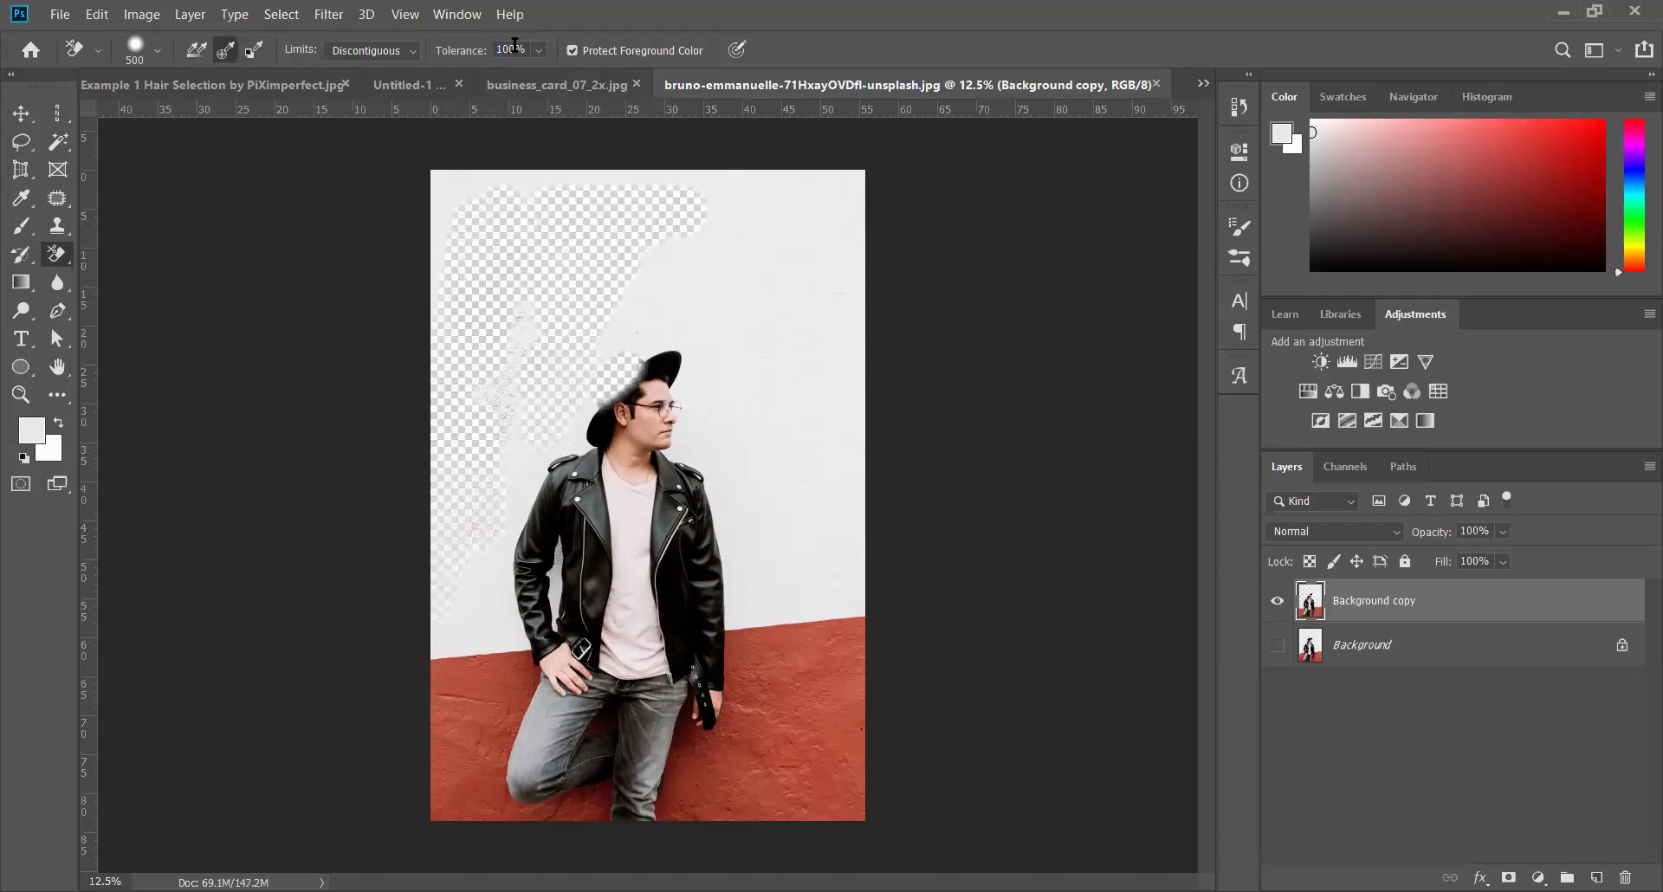
# Step: At 20% tolerance, erase the wall along the top and upper left, undoing damage beside the hat
pyautogui.click(461, 50)
pyautogui.write('20')
pyautogui.press('Return')
pyautogui.moveTo(768, 262)
pyautogui.mouseDown()
pyautogui.moveTo(619, 323)
pyautogui.moveTo(726, 282)
pyautogui.mouseUp()
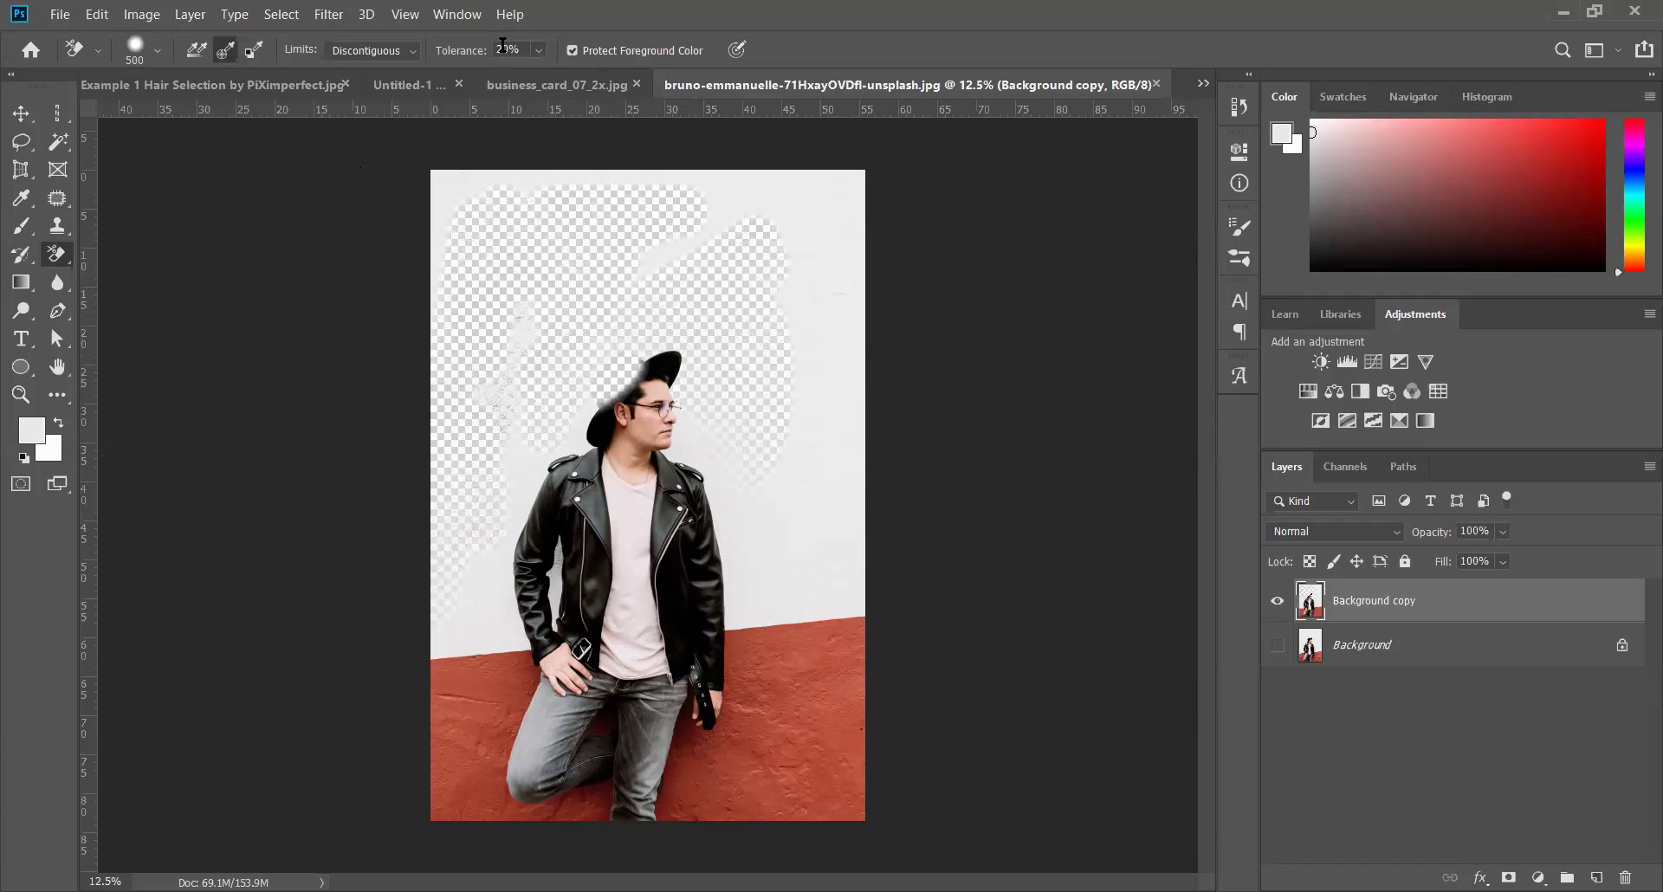
pyautogui.hotkey('ctrl', 'z')
pyautogui.hotkey('ctrl', 'z')
pyautogui.hotkey('ctrl', 'z')
pyautogui.hotkey('ctrl', 'z')
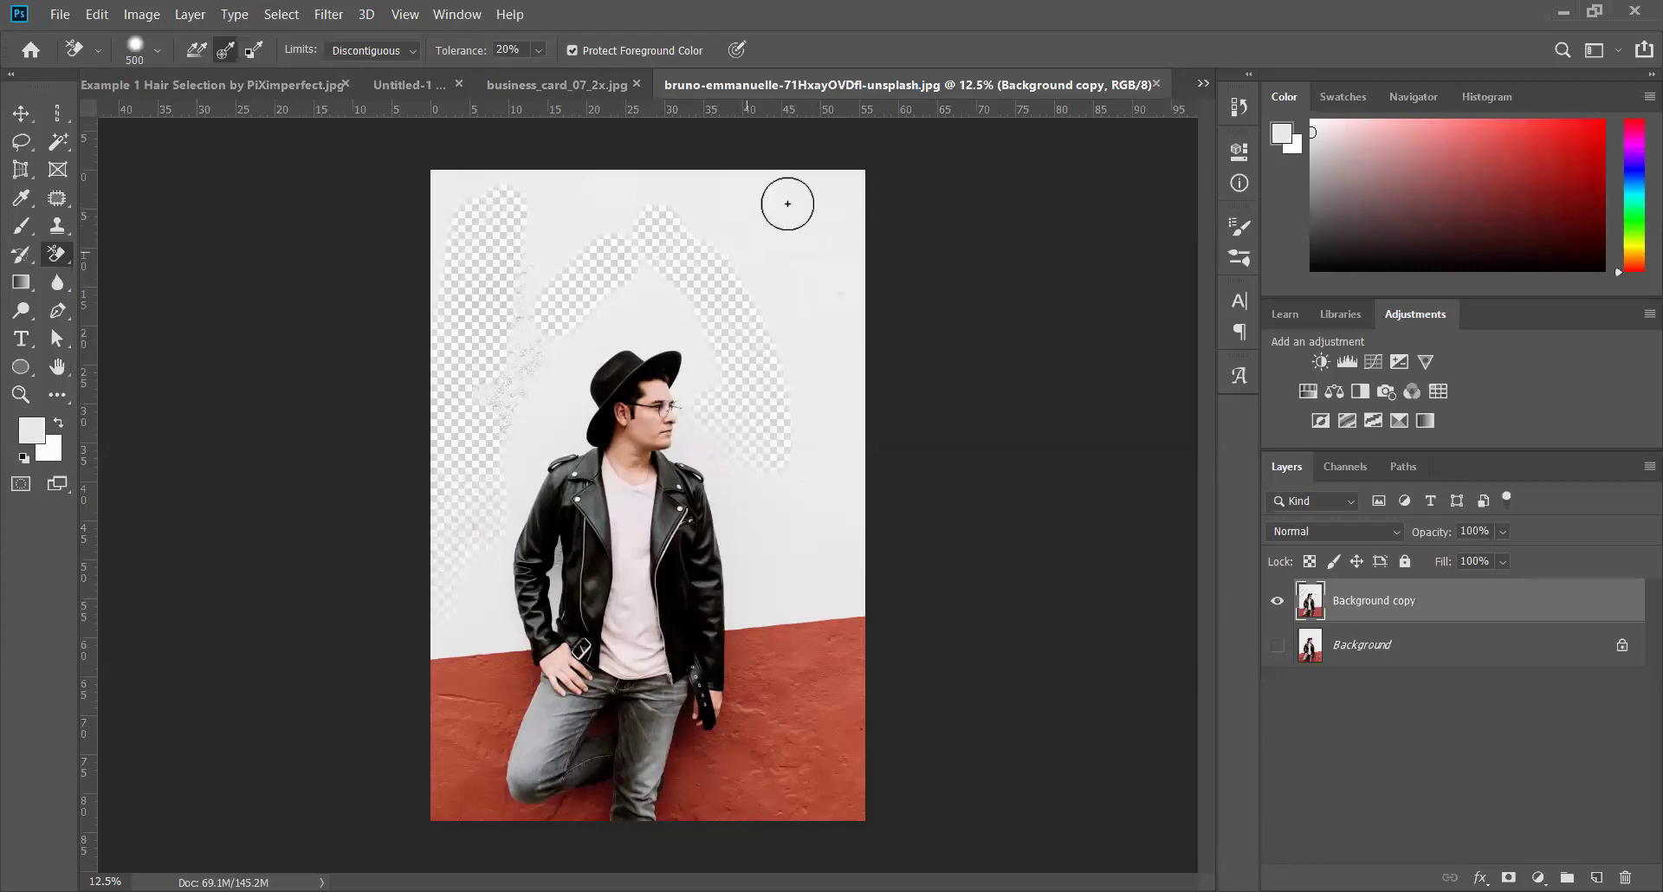
pyautogui.moveTo(523, 231)
pyautogui.mouseDown()
pyautogui.moveTo(616, 223)
pyautogui.moveTo(634, 261)
pyautogui.moveTo(593, 283)
pyautogui.moveTo(590, 333)
pyautogui.moveTo(524, 368)
pyautogui.moveTo(654, 275)
pyautogui.moveTo(602, 337)
pyautogui.moveTo(815, 242)
pyautogui.moveTo(702, 227)
pyautogui.mouseUp()
pyautogui.moveTo(848, 167)
pyautogui.mouseDown()
pyautogui.moveTo(447, 180)
pyautogui.moveTo(422, 311)
pyautogui.moveTo(538, 325)
pyautogui.mouseUp()
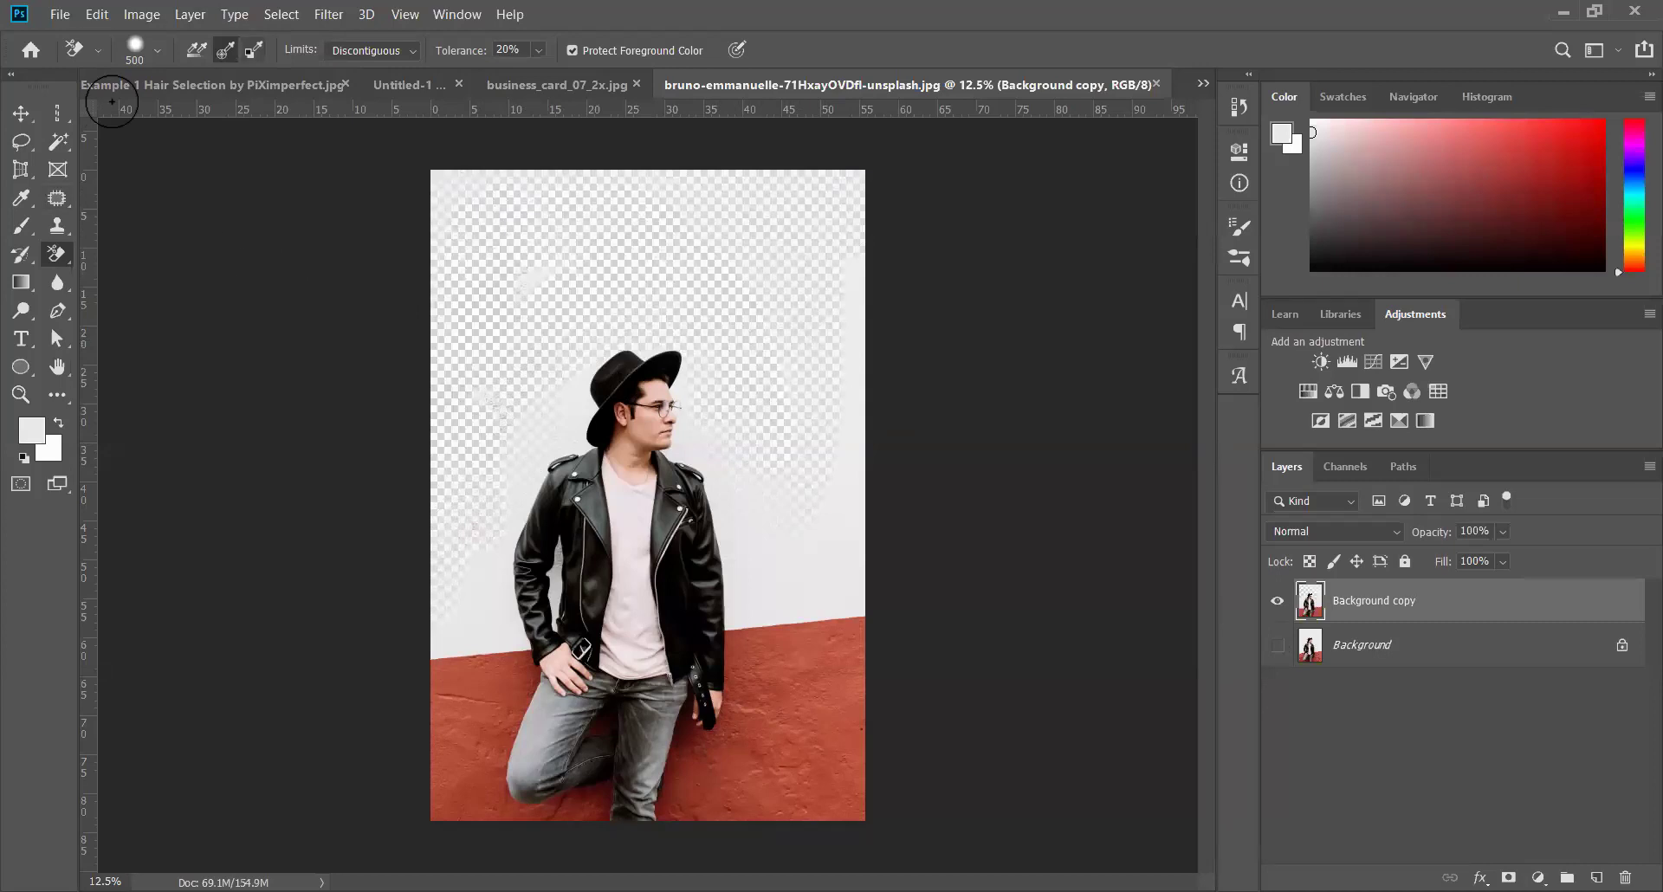
# Step: With Background Swatch sampling and Protect Foreground Color off, erase the wall right of the man
pyautogui.click(254, 49)
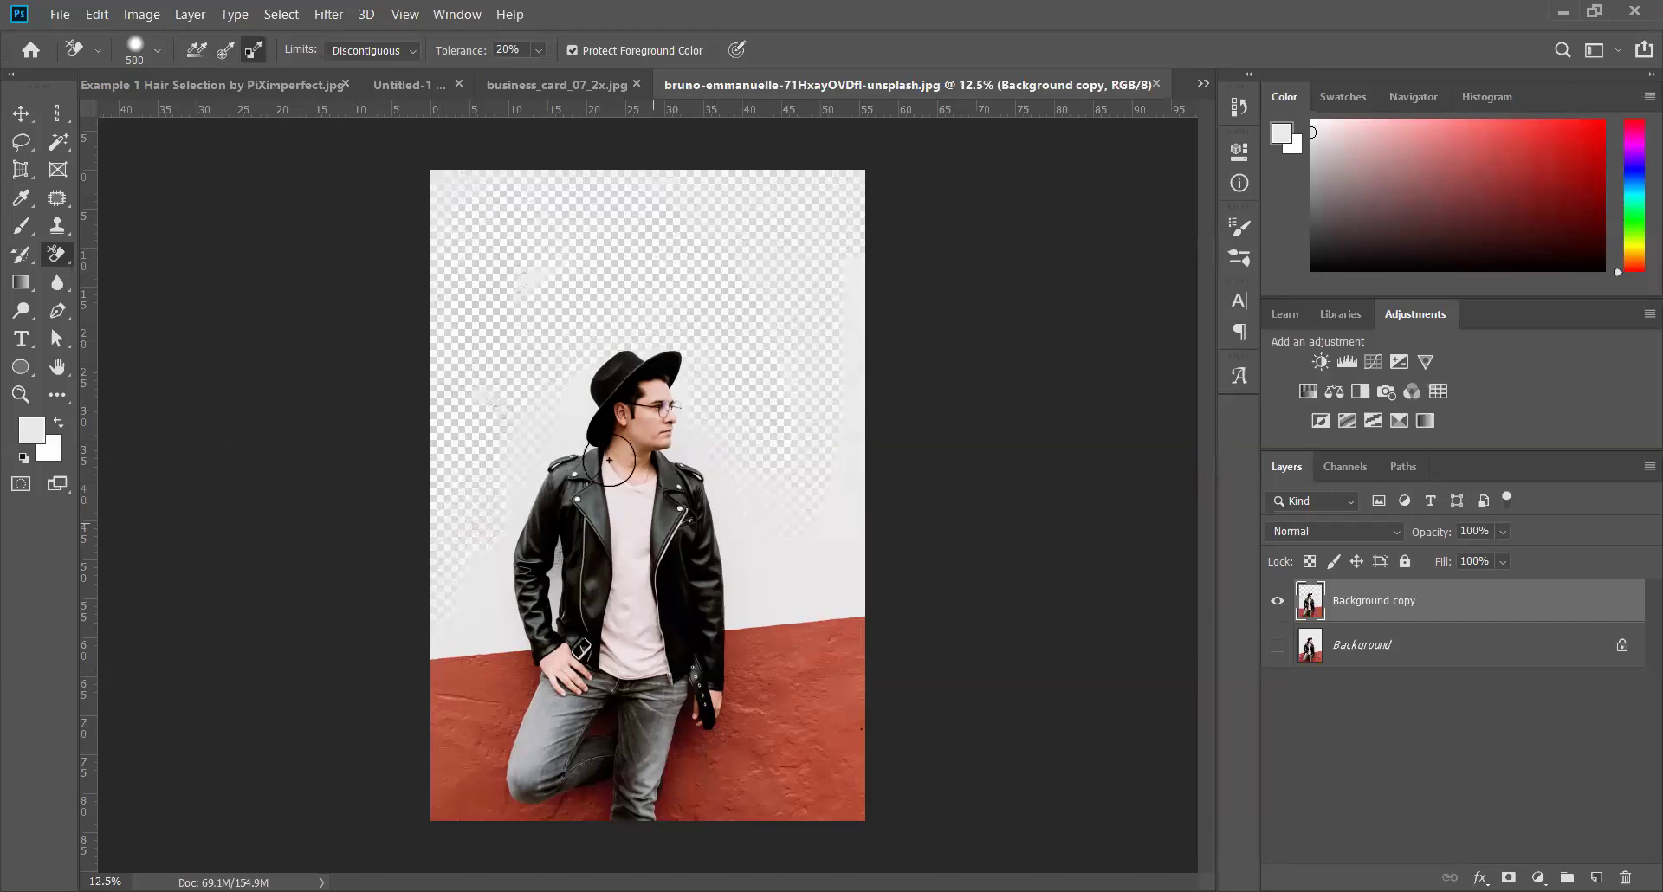
pyautogui.click(573, 50)
pyautogui.moveTo(813, 459); pyautogui.dragTo(807, 623)
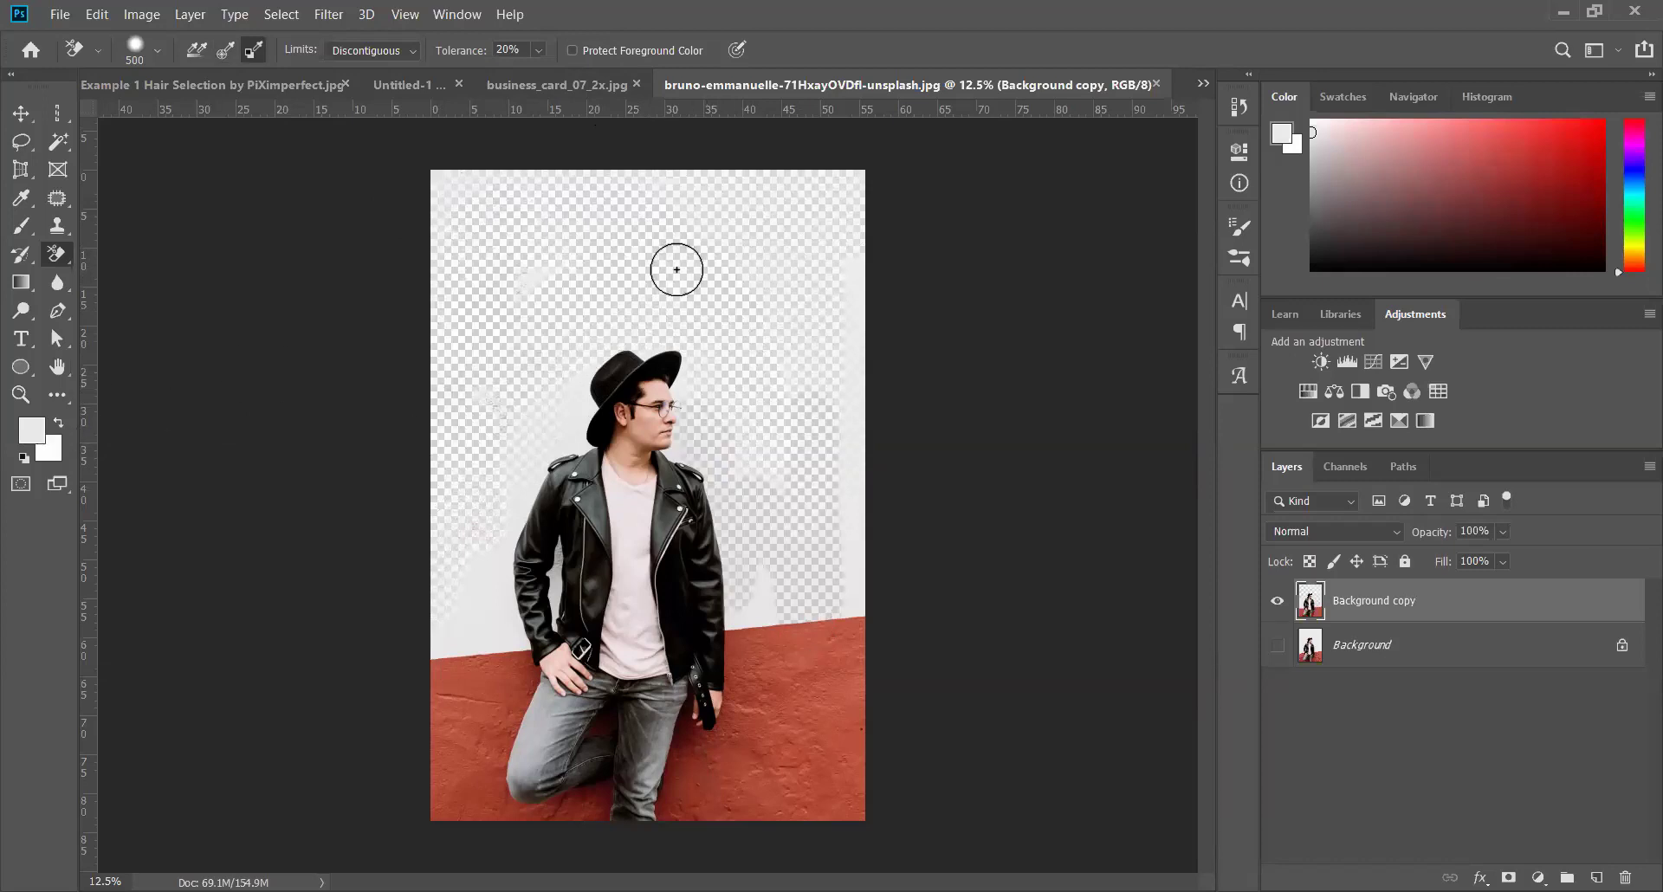
pyautogui.moveTo(564, 457)
pyautogui.mouseDown()
pyautogui.moveTo(523, 465)
pyautogui.moveTo(546, 401)
pyautogui.moveTo(502, 552)
pyautogui.mouseUp()
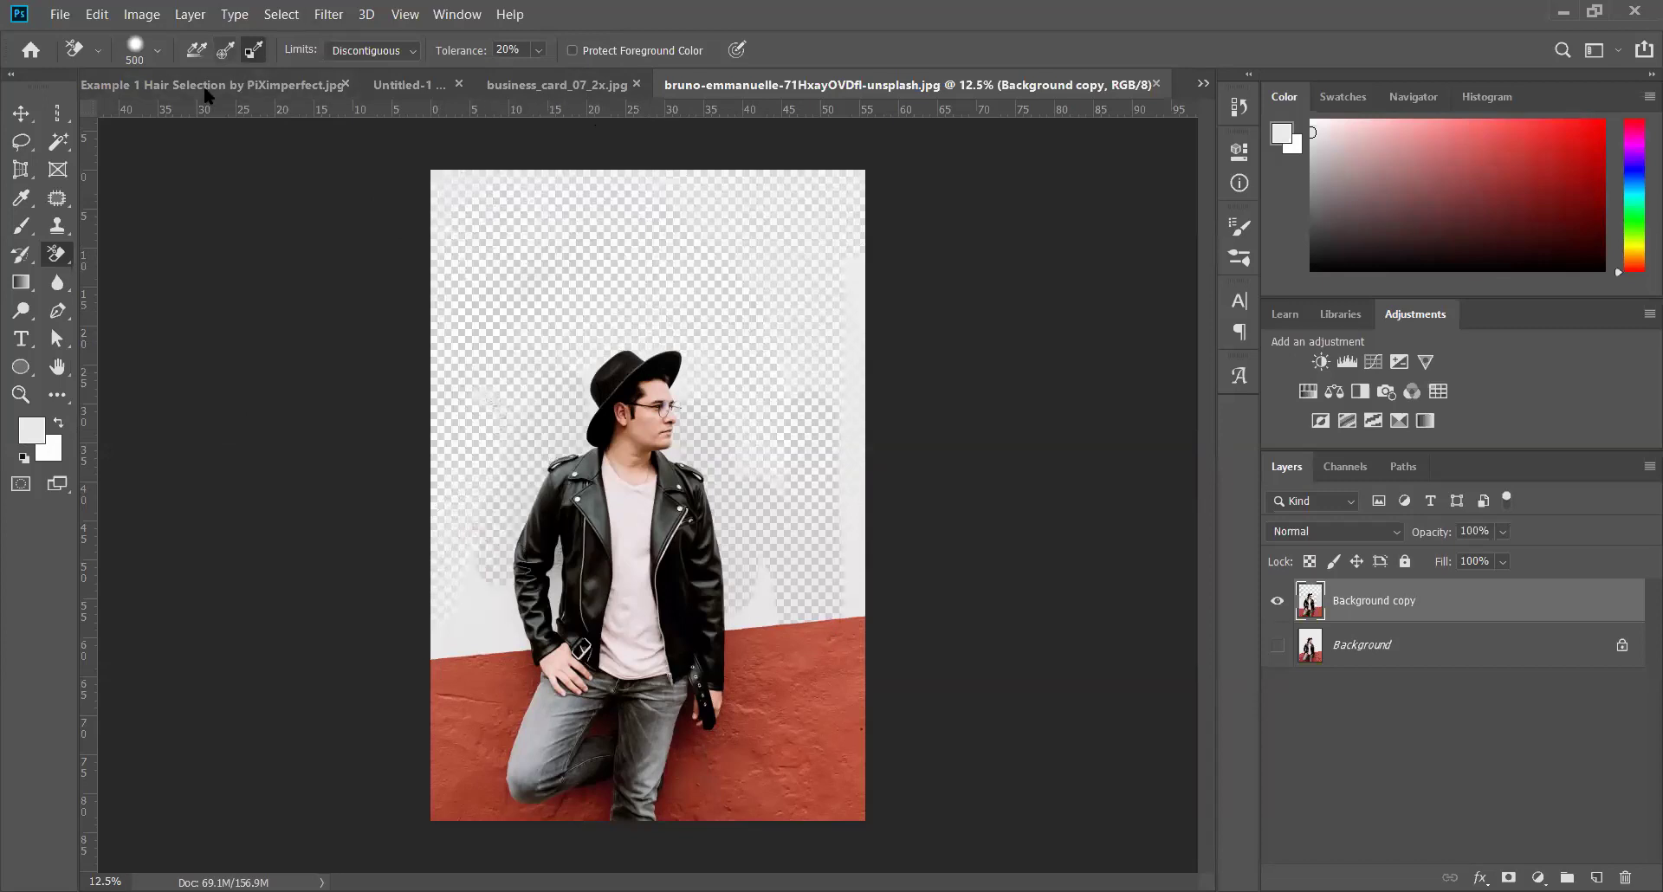
# Step: Keep Limits at Discontiguous, reset Sampling to Once, and delete the Background copy layer
pyautogui.click(368, 52)
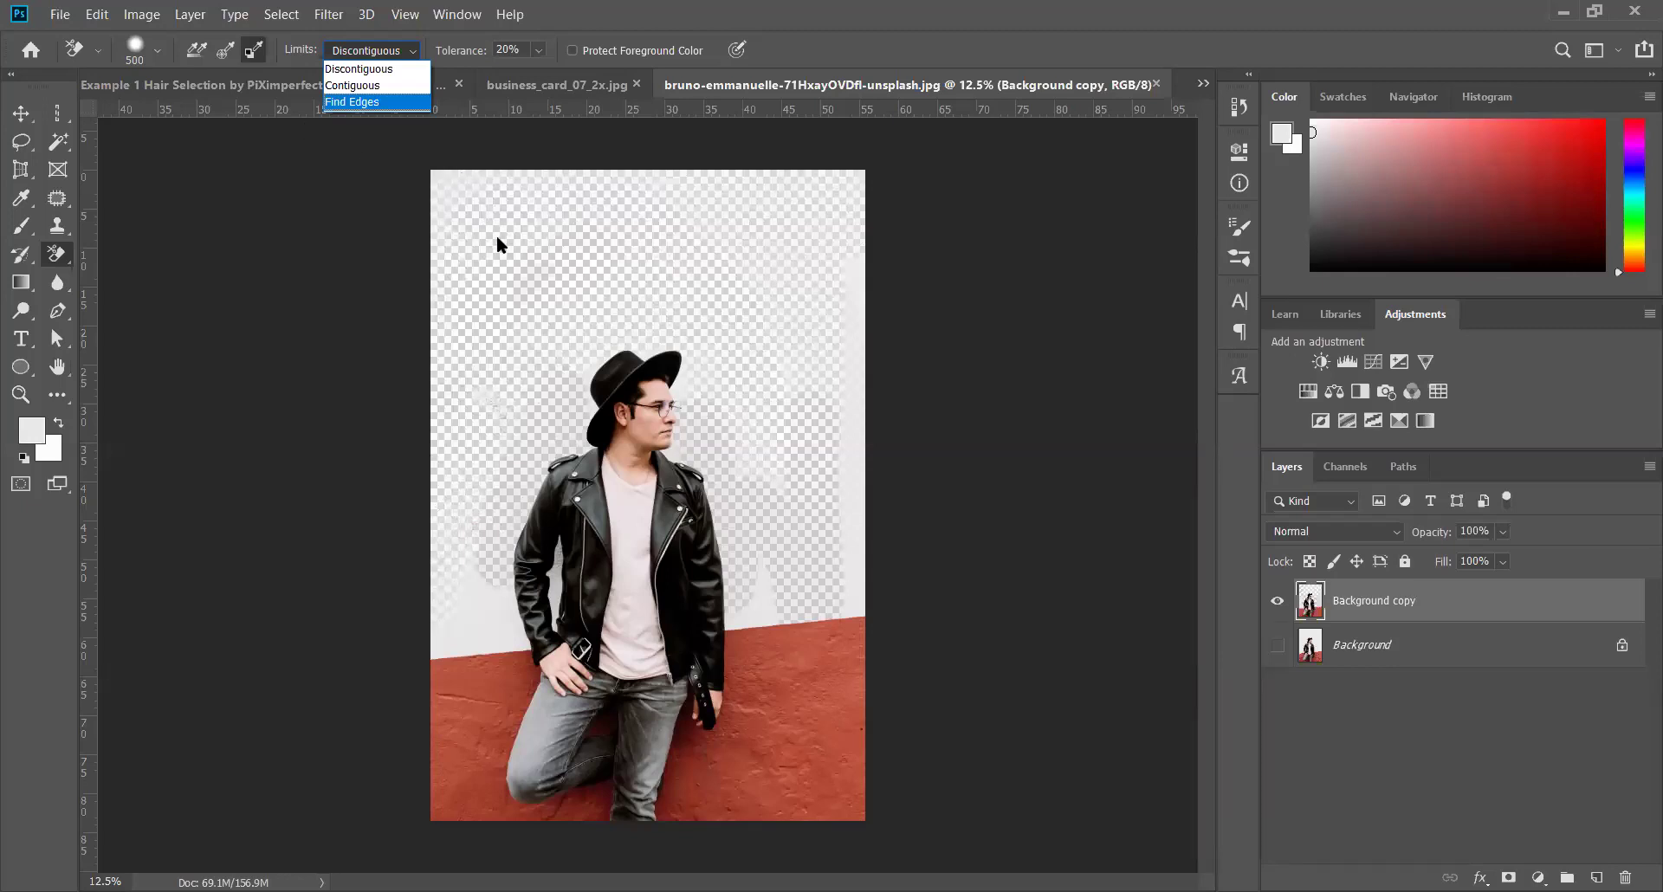
pyautogui.click(404, 49)
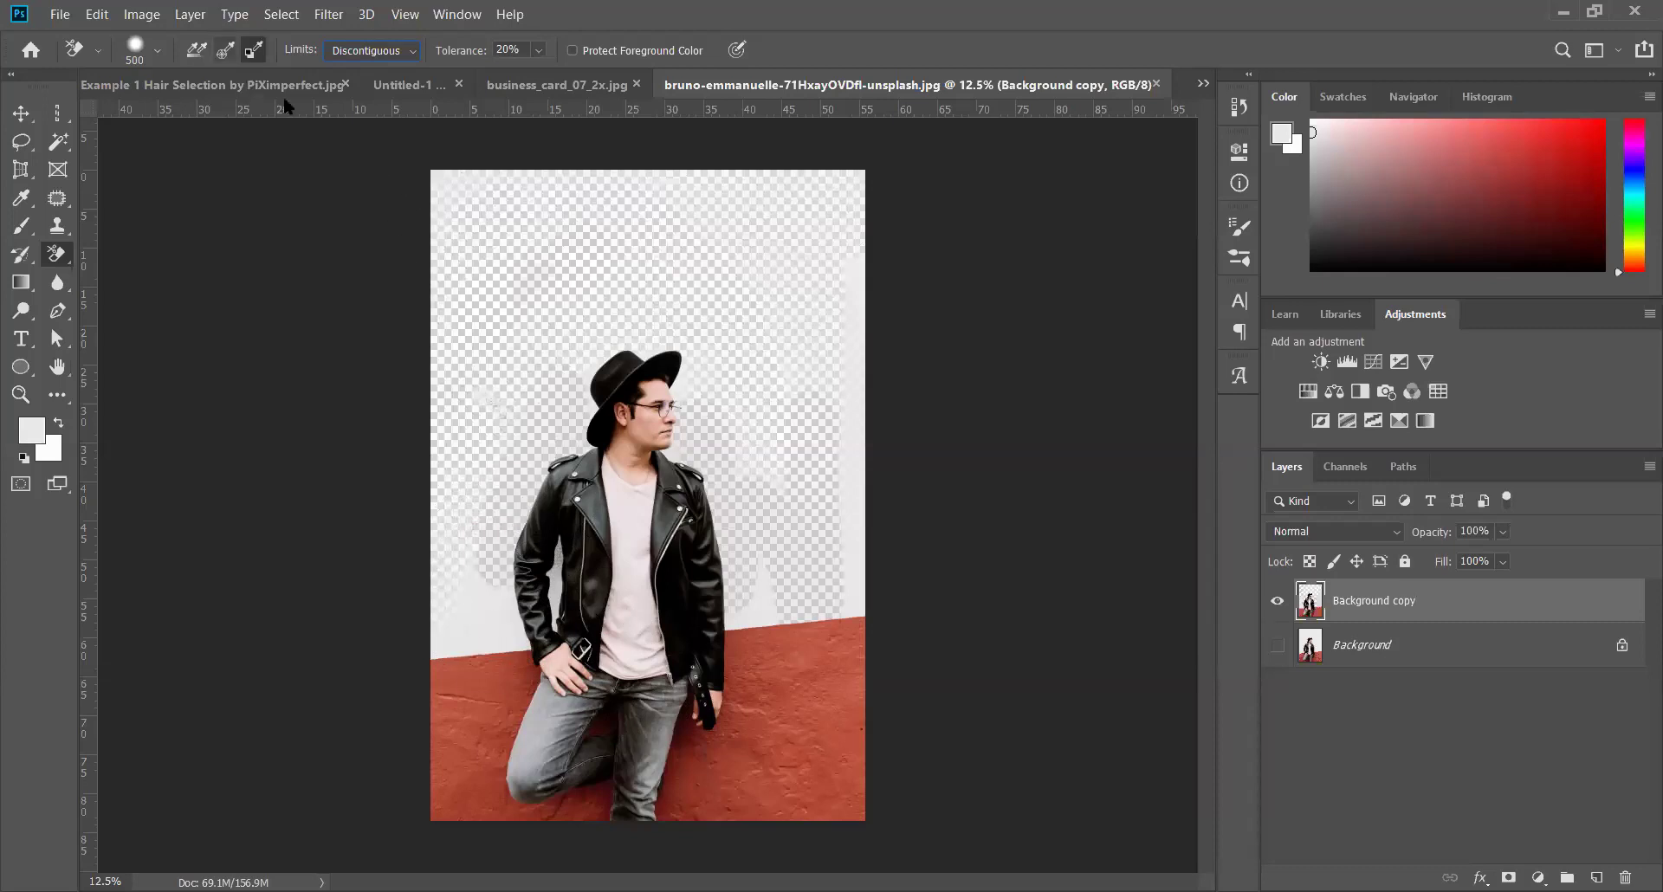
pyautogui.click(364, 52)
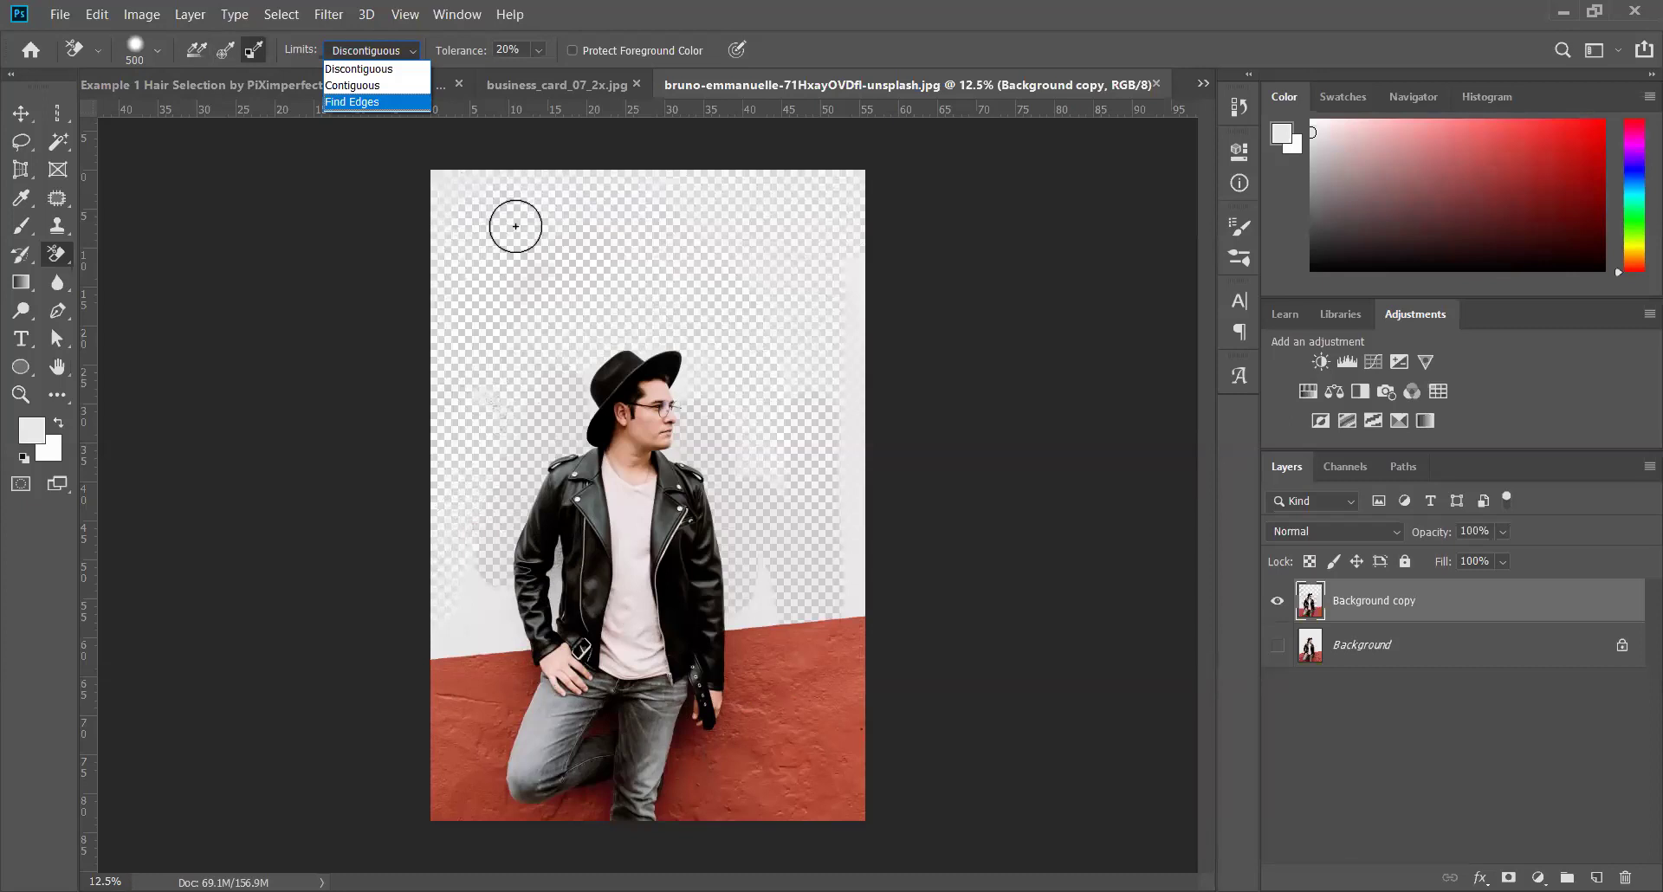
pyautogui.click(290, 74)
pyautogui.click(225, 49)
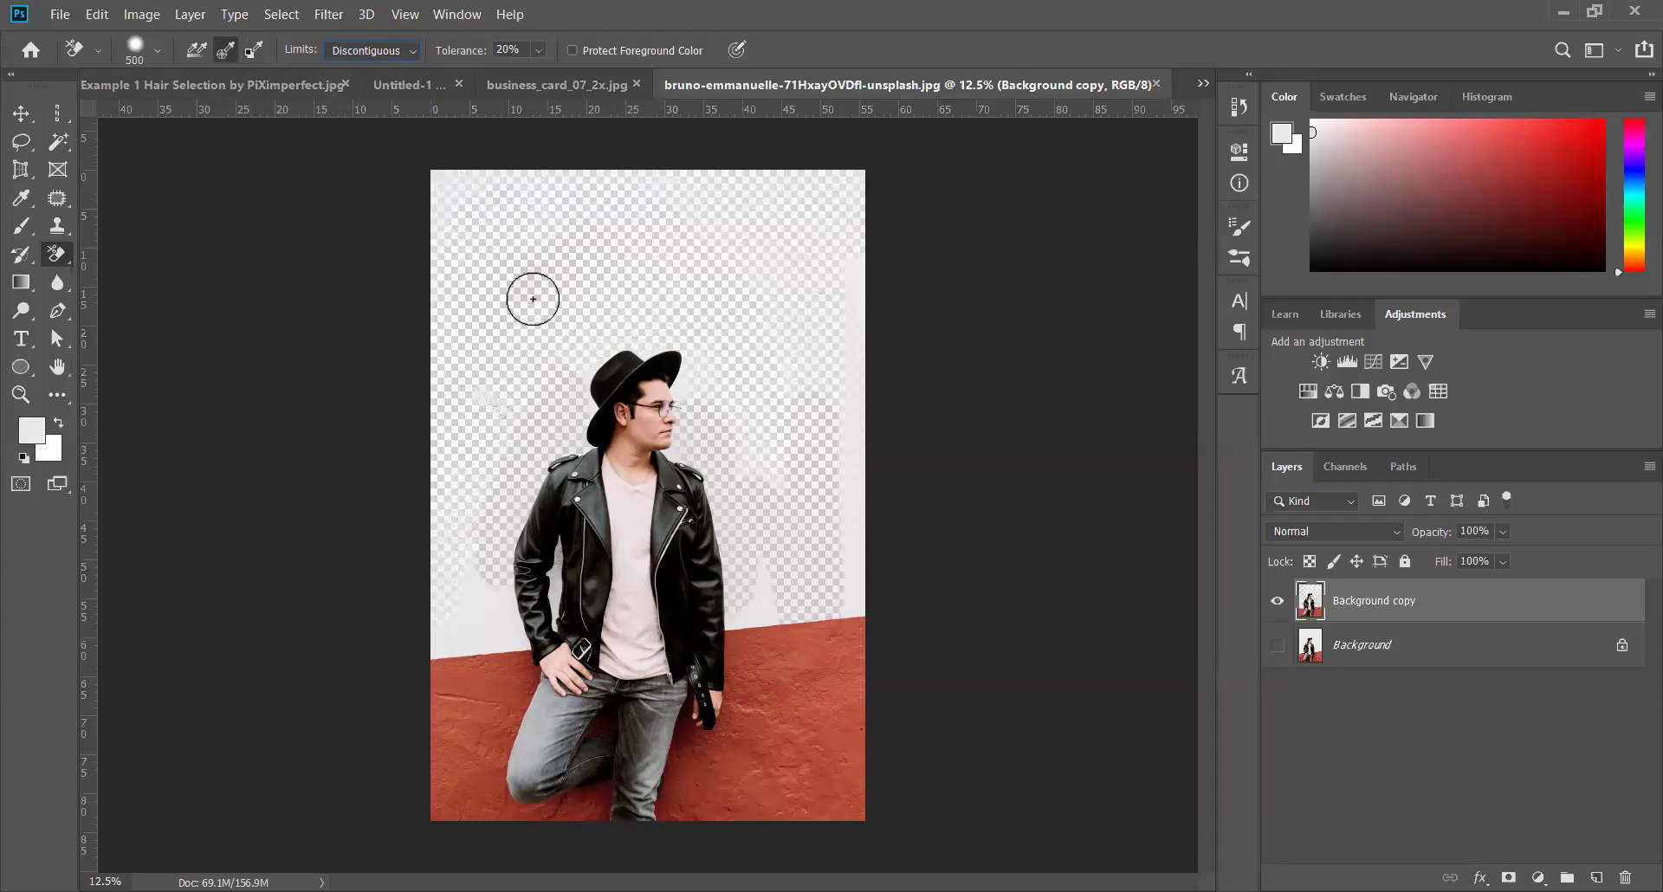
pyautogui.moveTo(1440, 607); pyautogui.dragTo(1625, 878)
# Step: Duplicate the Background layer as Background copy and hide the original Background
pyautogui.rightClick(1369, 580)
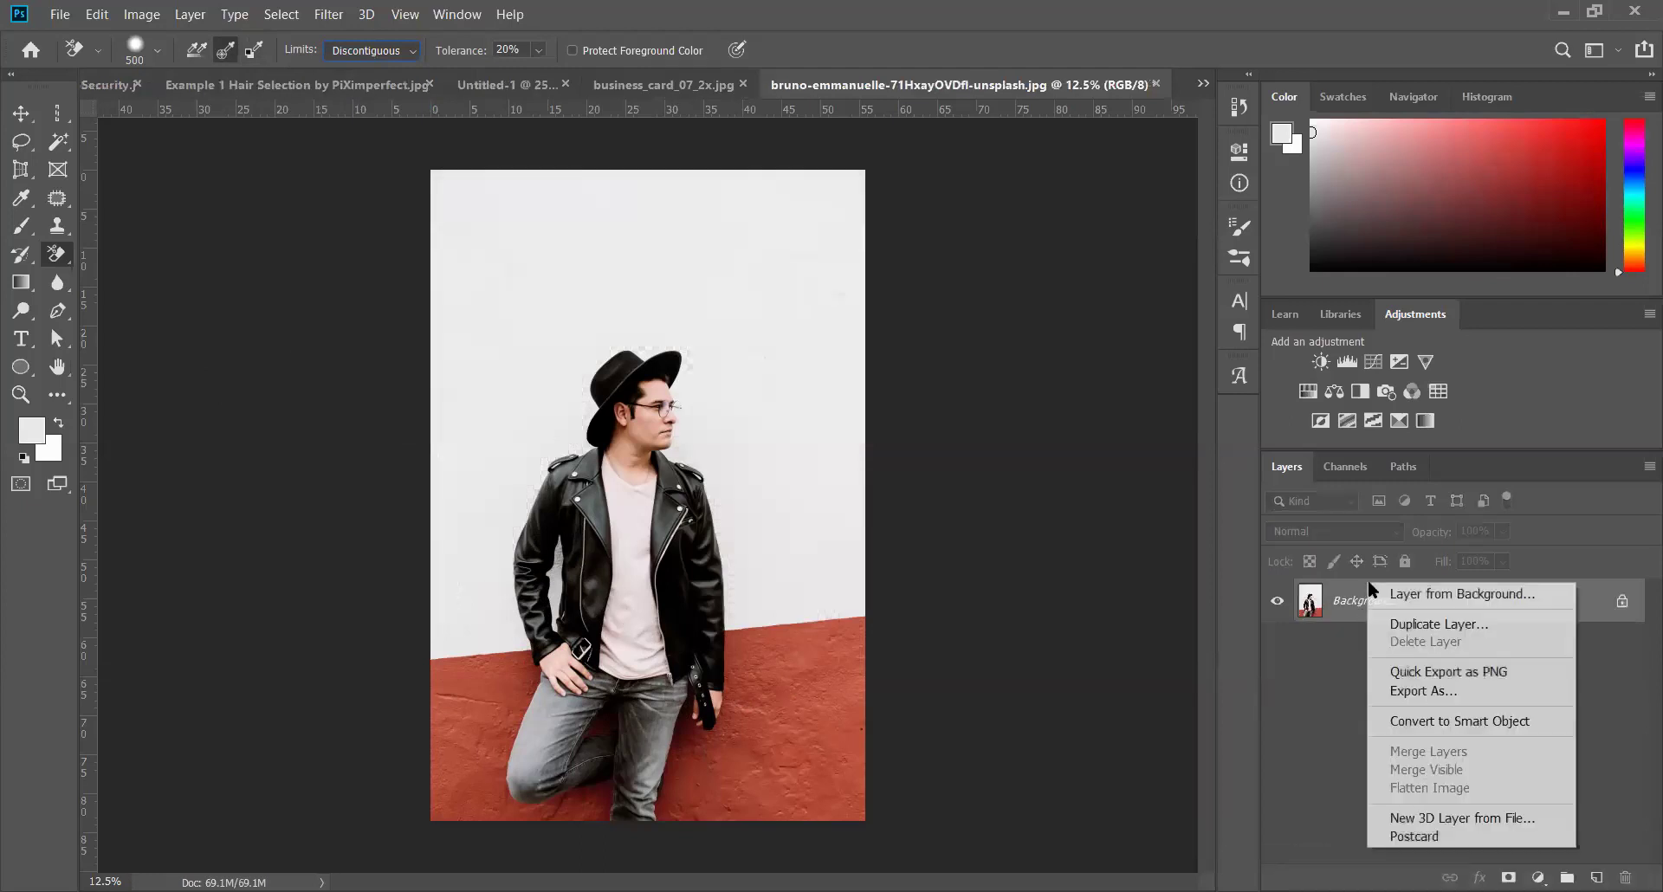
pyautogui.click(1438, 624)
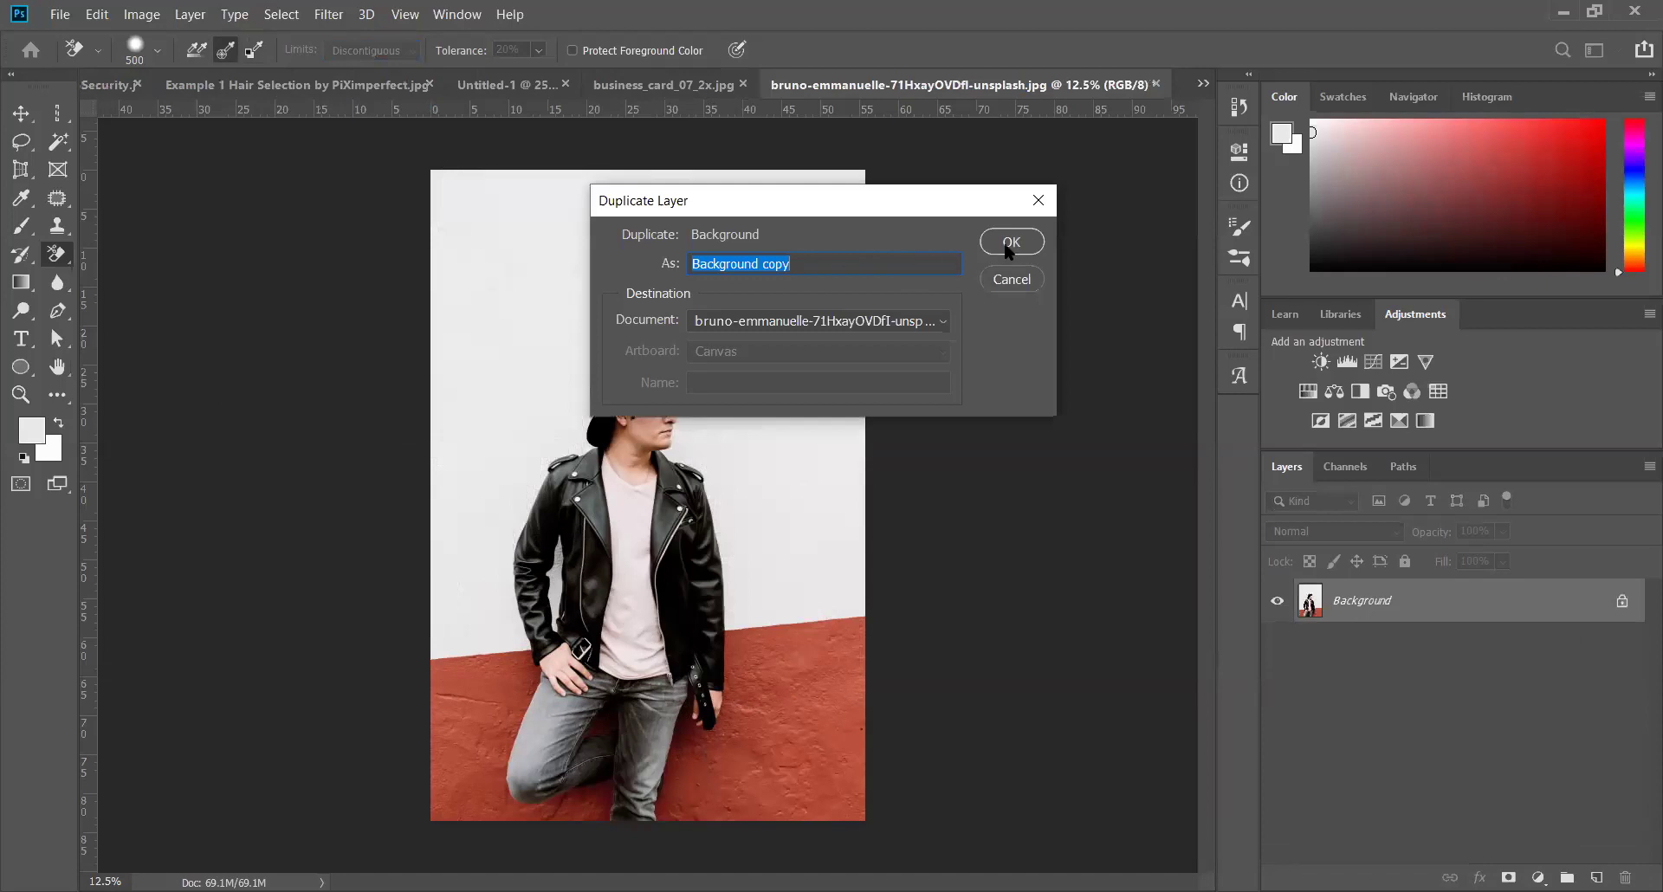
pyautogui.click(1005, 242)
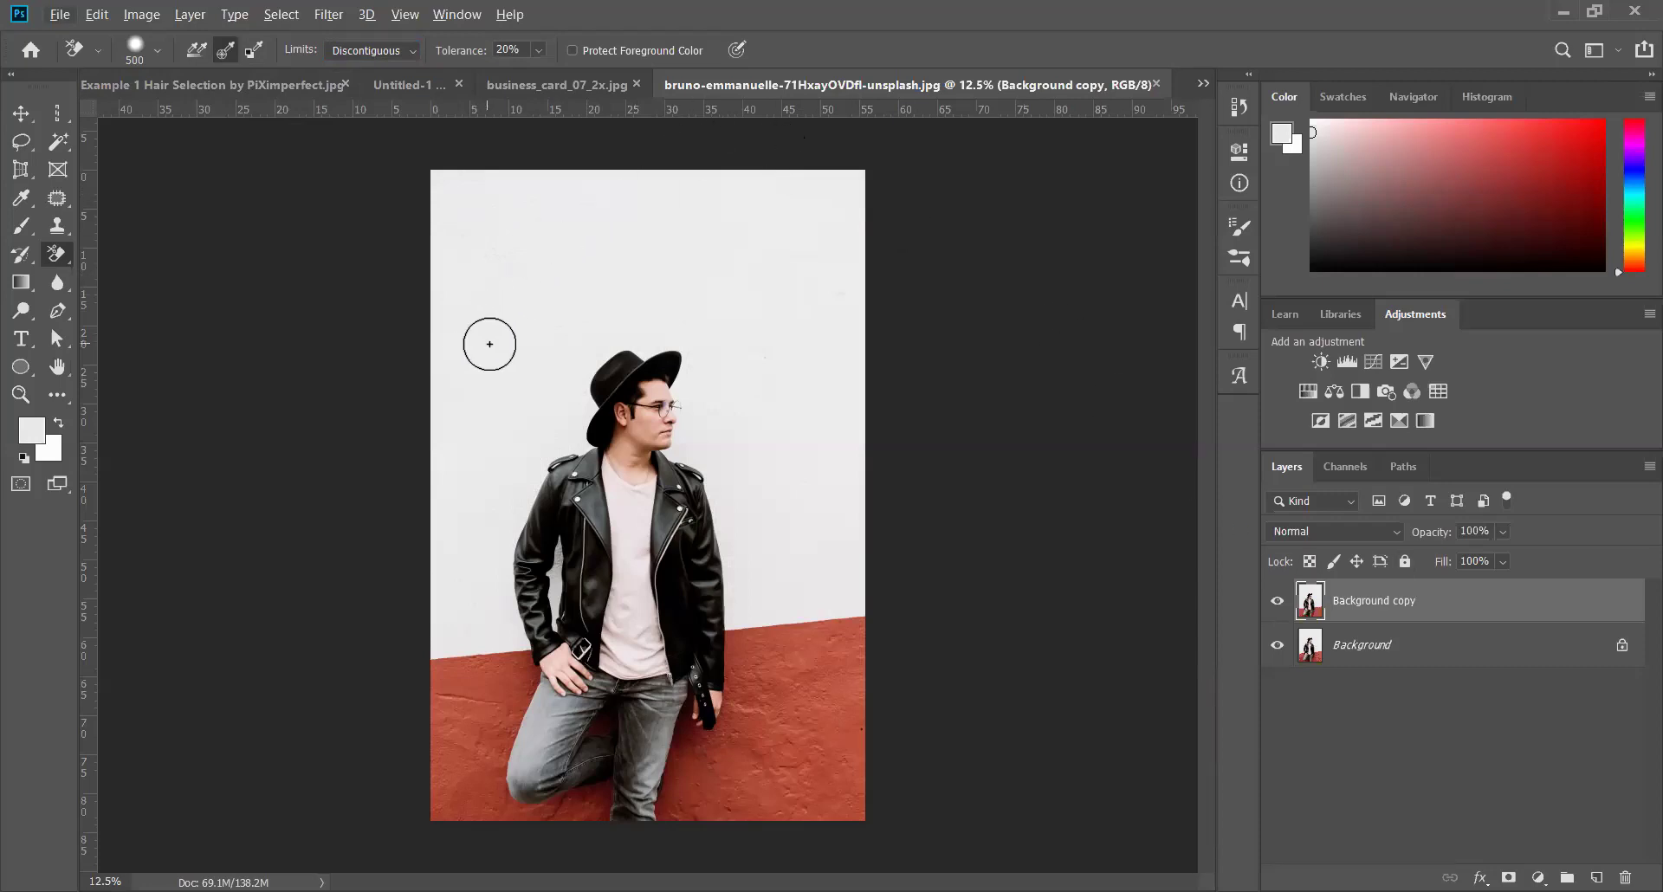
pyautogui.click(1278, 645)
# Step: Sample the white wall and test Background Eraser strokes around the man, then undo them
pyautogui.keyDown('alt'); pyautogui.click(505, 280); pyautogui.keyUp('alt')
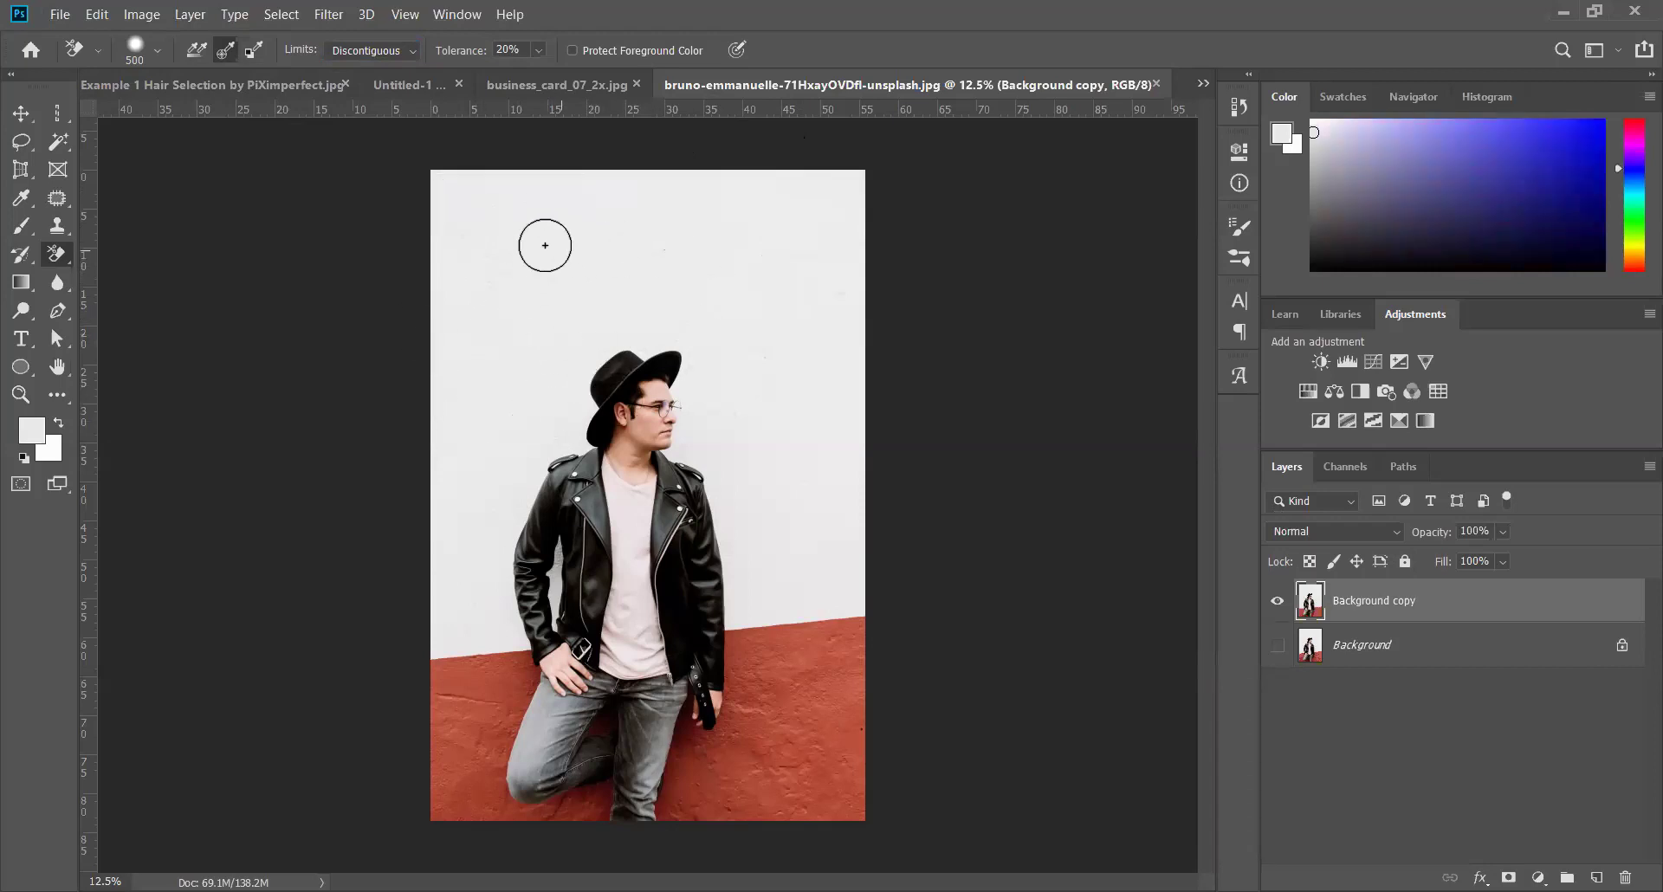
pyautogui.moveTo(514, 242)
pyautogui.mouseDown()
pyautogui.moveTo(550, 437)
pyautogui.moveTo(612, 500)
pyautogui.moveTo(632, 662)
pyautogui.moveTo(618, 651)
pyautogui.moveTo(652, 608)
pyautogui.mouseUp()
pyautogui.hotkey('ctrl', 'z')
pyautogui.moveTo(594, 464)
pyautogui.mouseDown()
pyautogui.moveTo(585, 434)
pyautogui.moveTo(611, 360)
pyautogui.moveTo(708, 282)
pyautogui.moveTo(659, 204)
pyautogui.mouseUp()
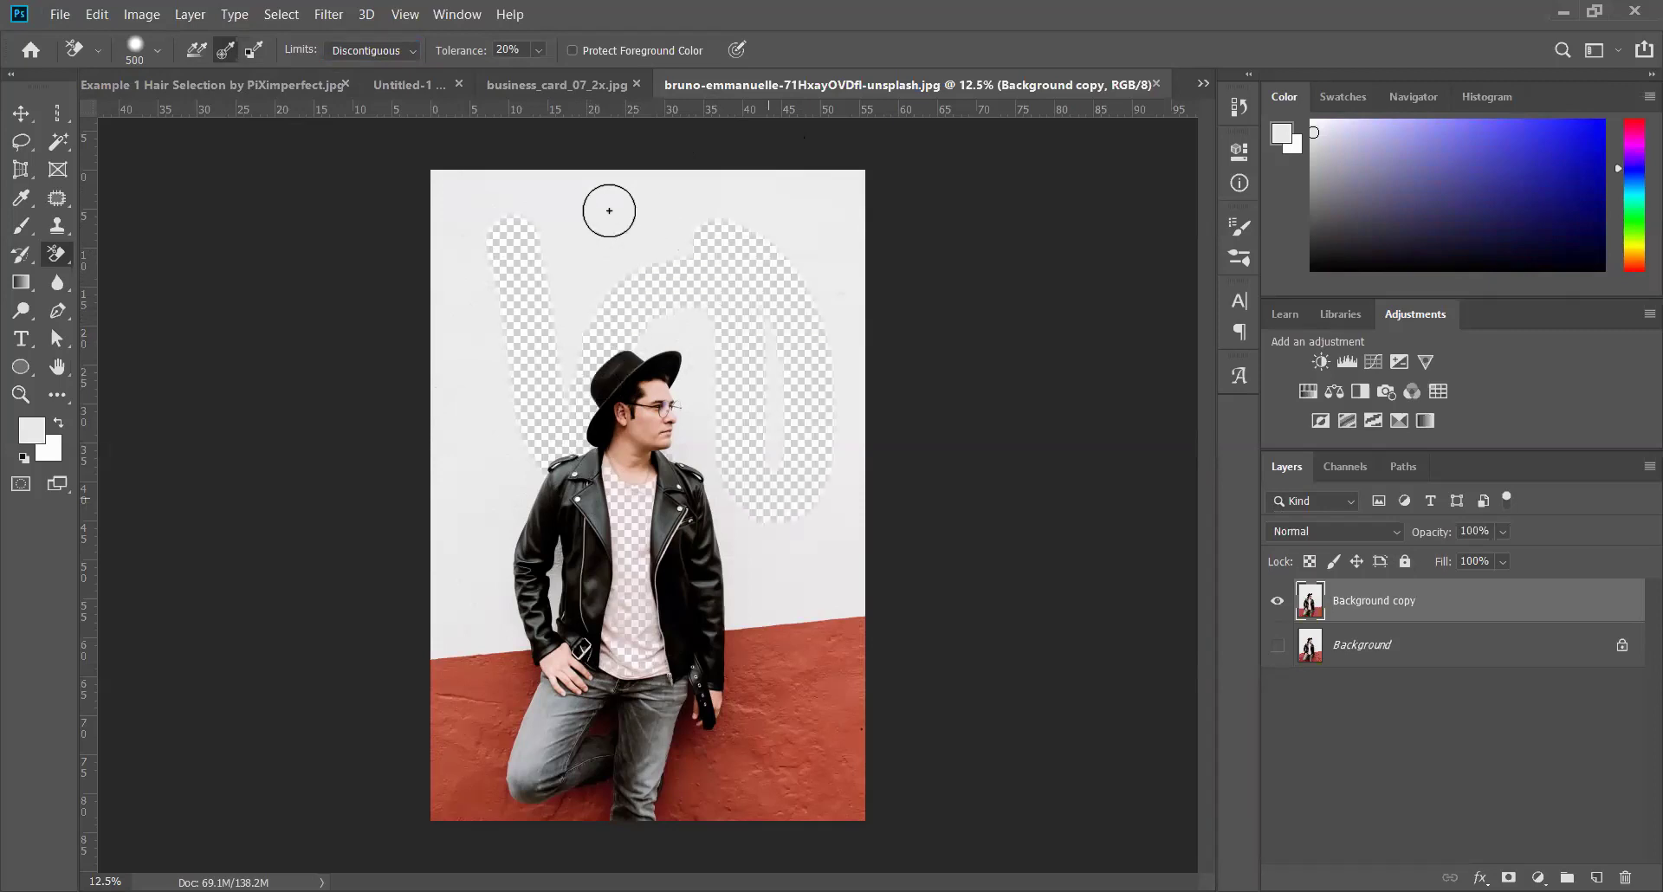
pyautogui.moveTo(602, 296); pyautogui.dragTo(605, 297)
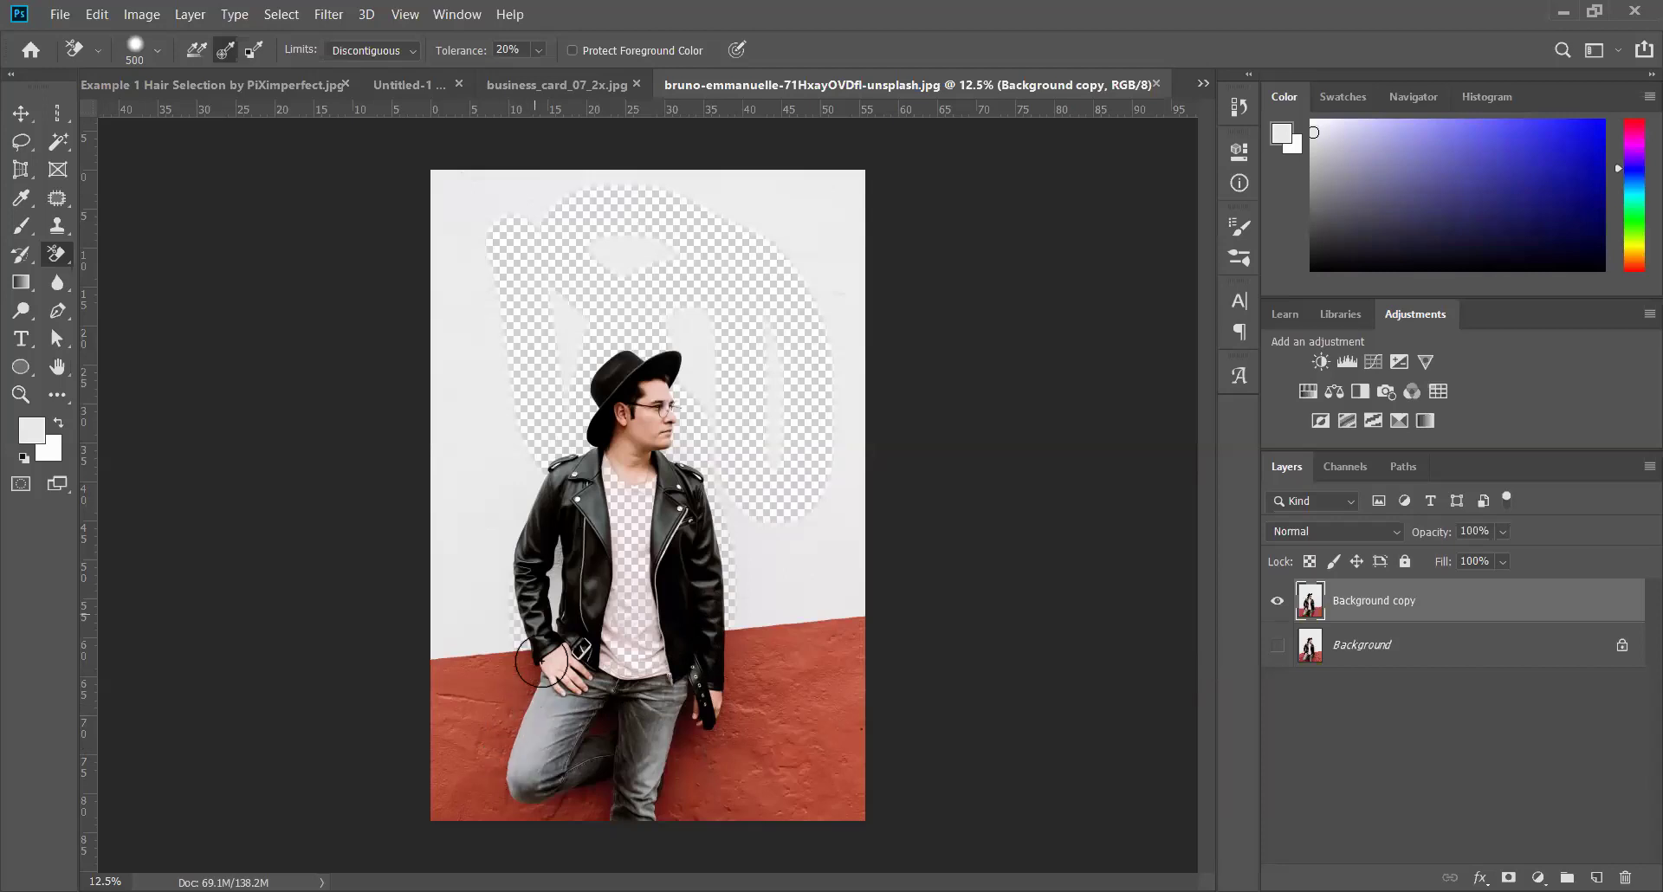
pyautogui.click(548, 604)
pyautogui.hotkey('ctrl', 'z')
pyautogui.hotkey('ctrl', 'z')
pyautogui.hotkey('ctrl', 'z')
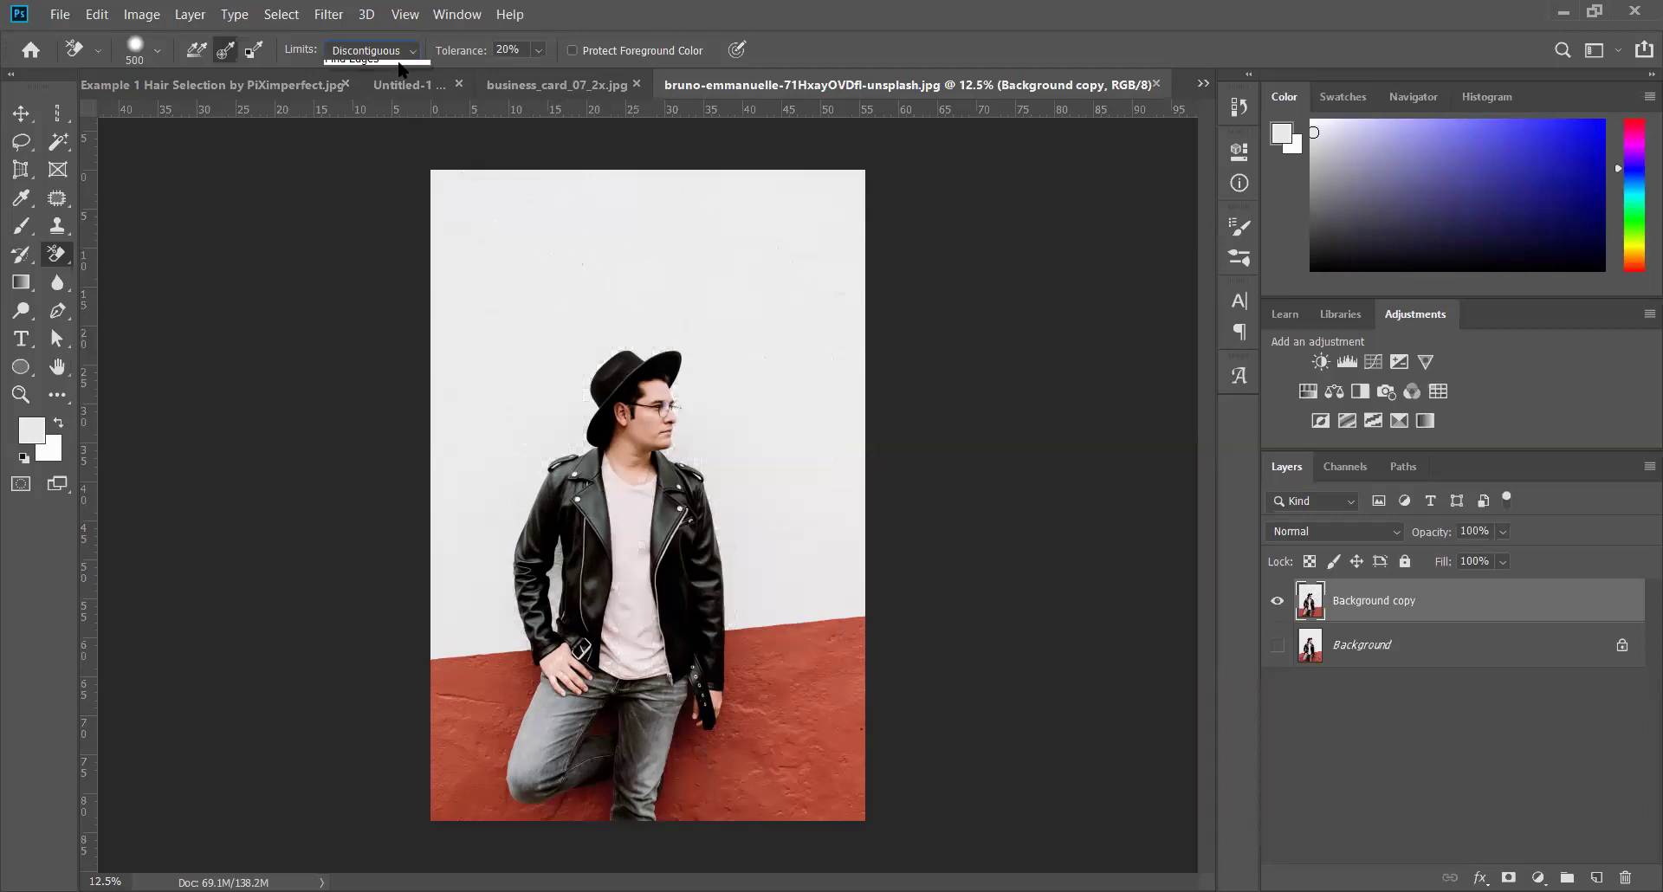
# Step: Test Contiguous-limit eraser strokes down the wall and shirt, undoing each one
pyautogui.click(414, 51)
pyautogui.click(371, 84)
pyautogui.moveTo(513, 247)
pyautogui.mouseDown()
pyautogui.moveTo(512, 320)
pyautogui.moveTo(543, 394)
pyautogui.moveTo(617, 500)
pyautogui.moveTo(638, 652)
pyautogui.mouseUp()
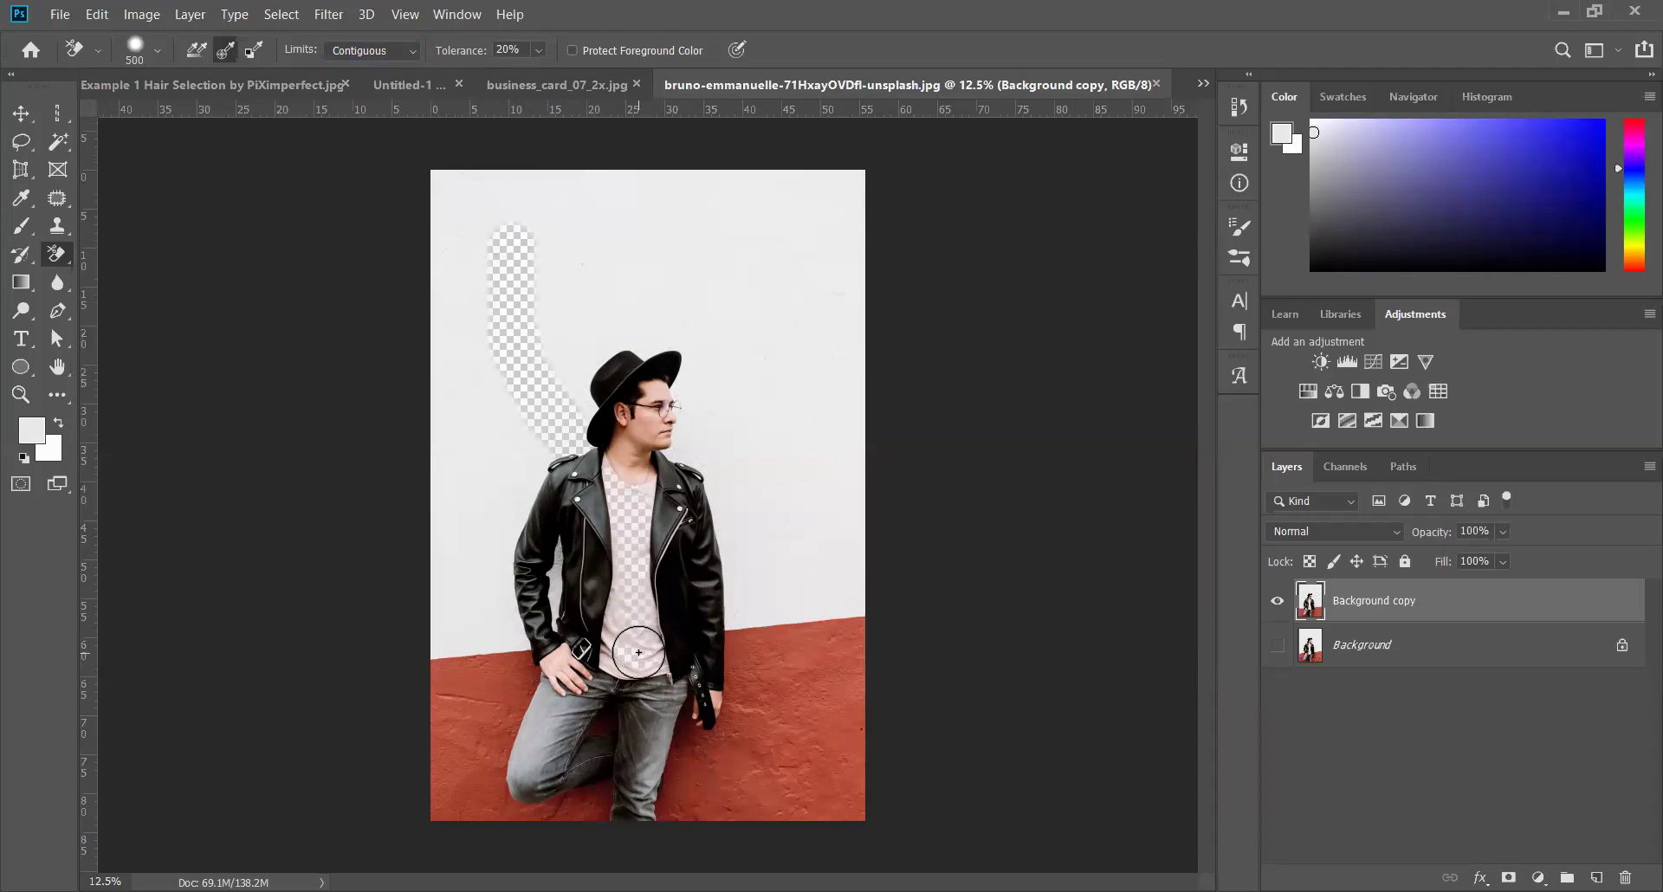
pyautogui.moveTo(639, 653); pyautogui.dragTo(638, 652)
pyautogui.hotkey('ctrl', 'z')
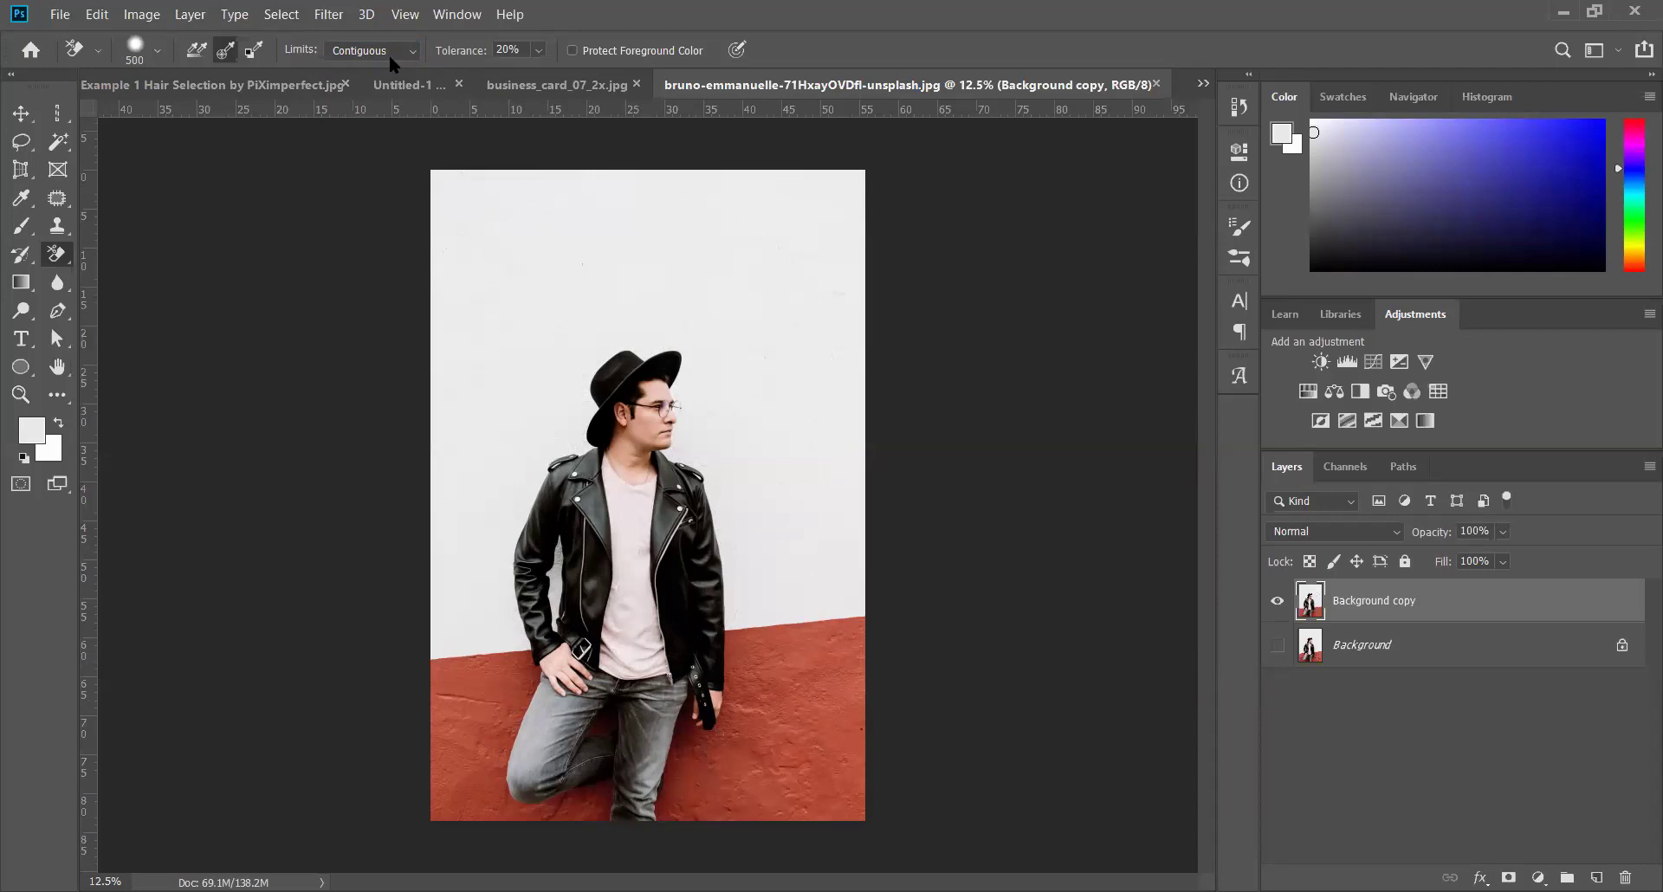
pyautogui.click(404, 45)
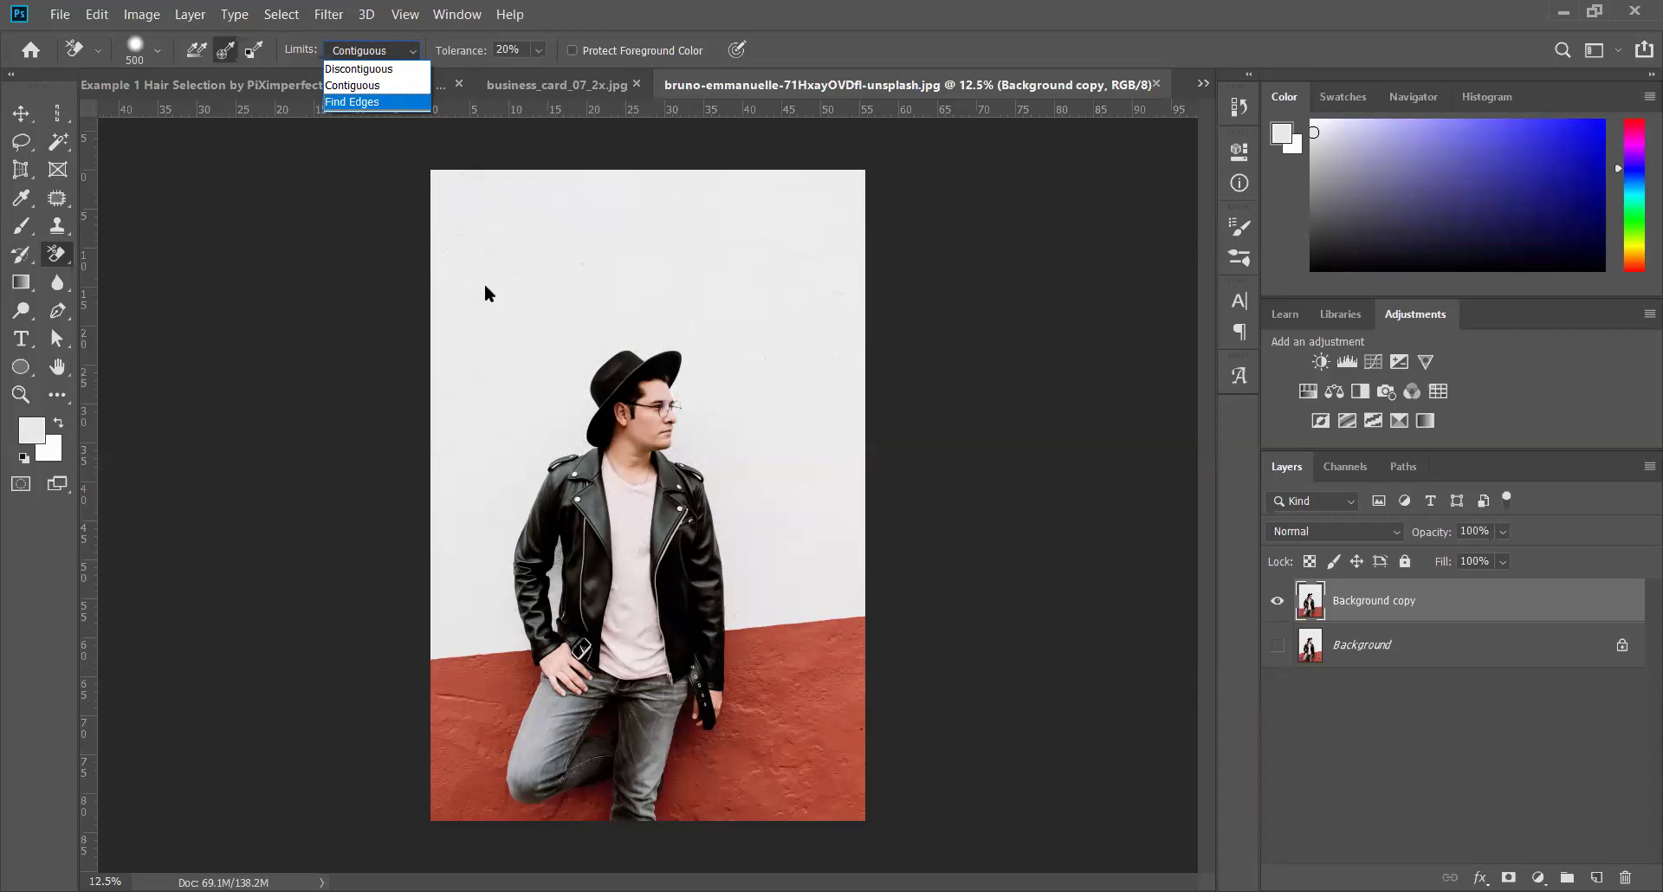
pyautogui.click(517, 345)
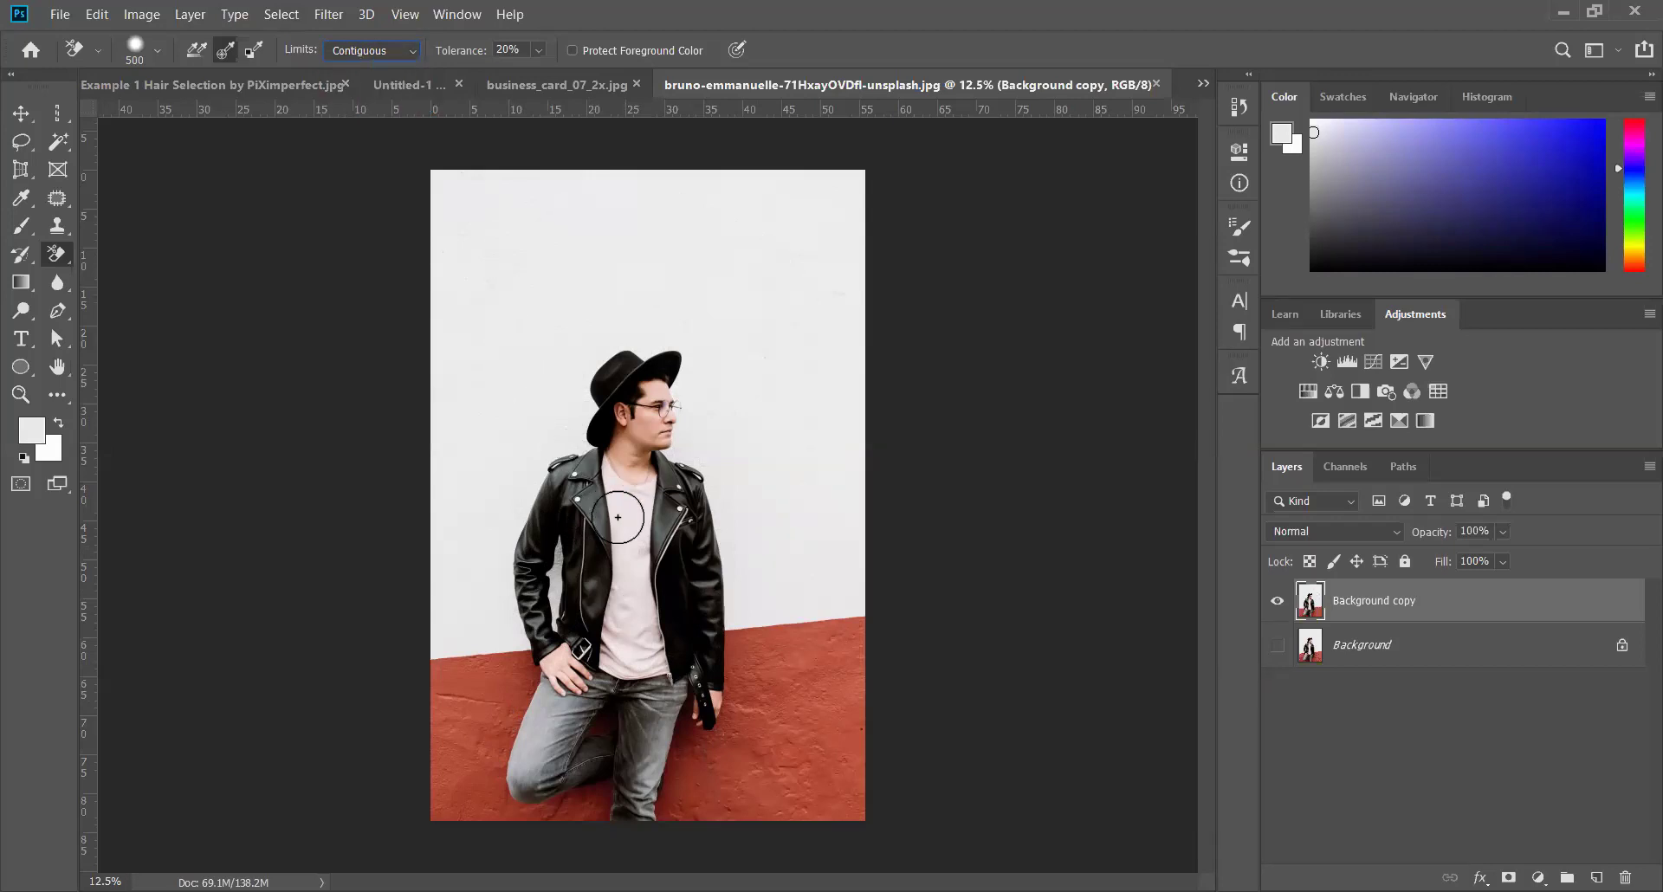
pyautogui.moveTo(538, 299)
pyautogui.mouseDown()
pyautogui.moveTo(549, 387)
pyautogui.moveTo(619, 504)
pyautogui.moveTo(620, 487)
pyautogui.mouseUp()
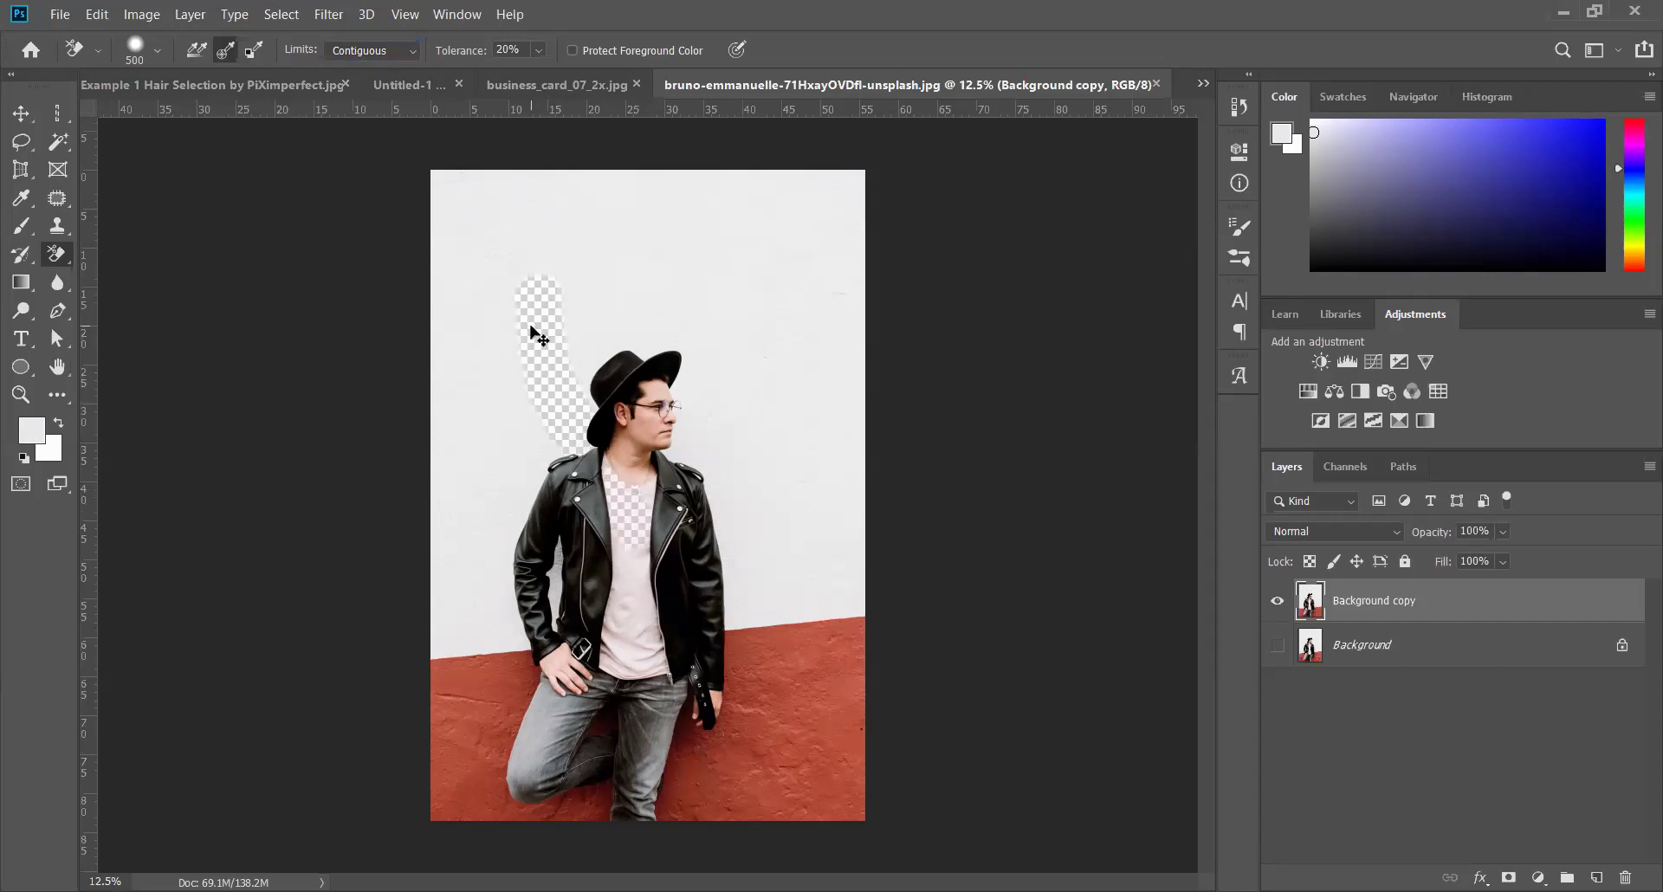
pyautogui.hotkey('ctrl', 'z')
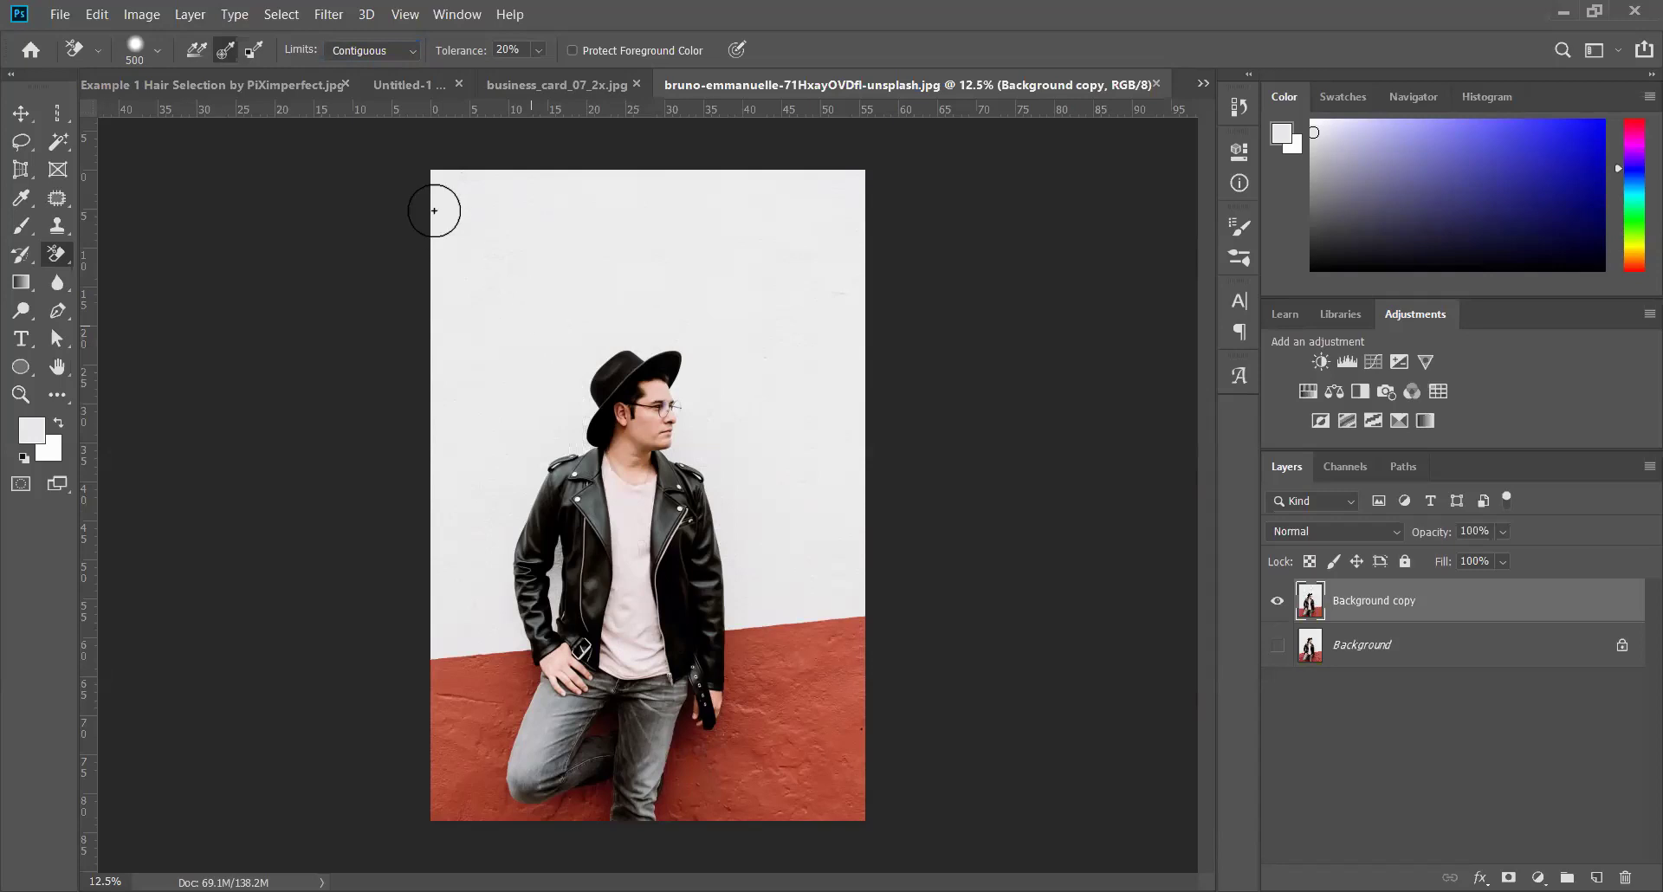
# Step: Switch the erase limit to Discontiguous, test a stroke beside the hat, and undo it
pyautogui.click(413, 51)
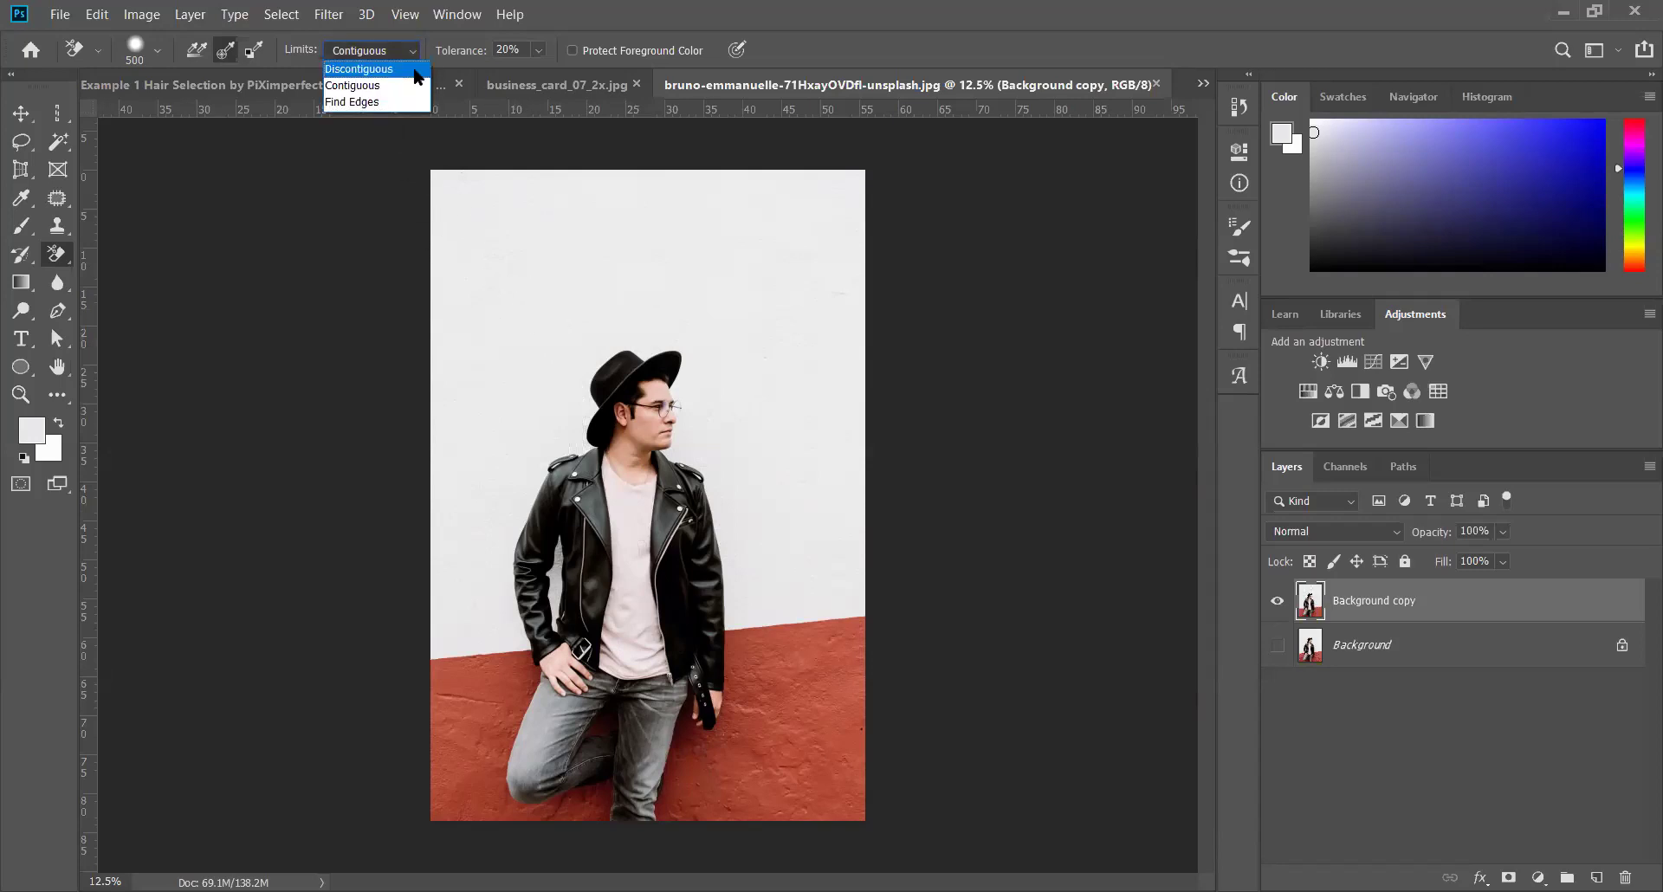
pyautogui.click(417, 76)
pyautogui.moveTo(549, 318)
pyautogui.mouseDown()
pyautogui.moveTo(564, 389)
pyautogui.moveTo(619, 483)
pyautogui.moveTo(638, 656)
pyautogui.mouseUp()
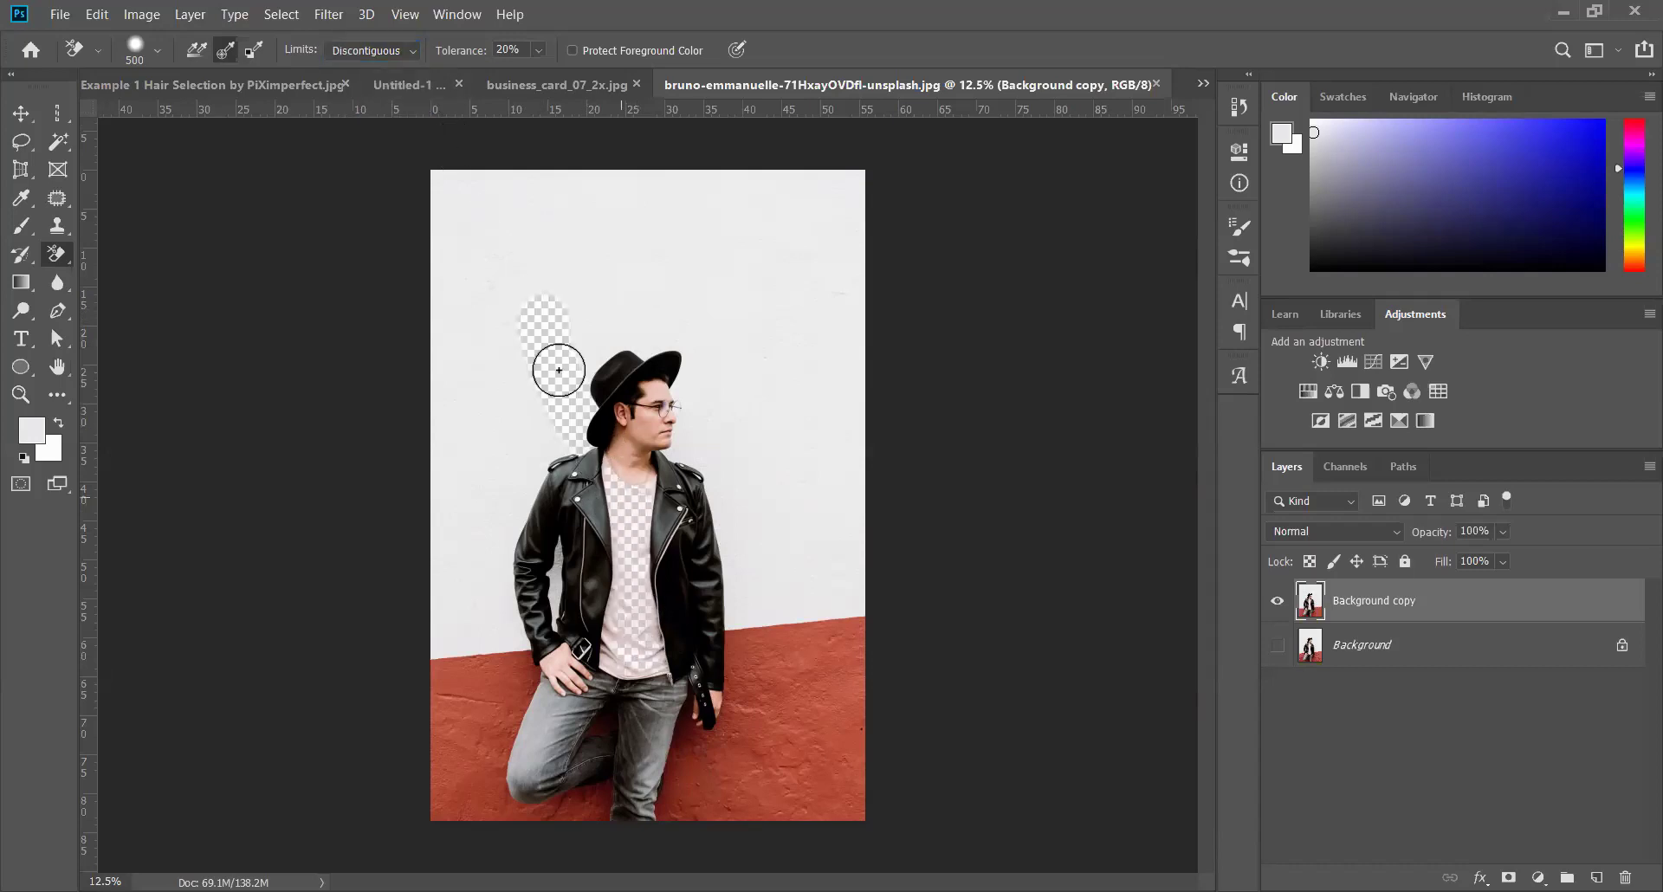
pyautogui.hotkey('ctrl', 'z')
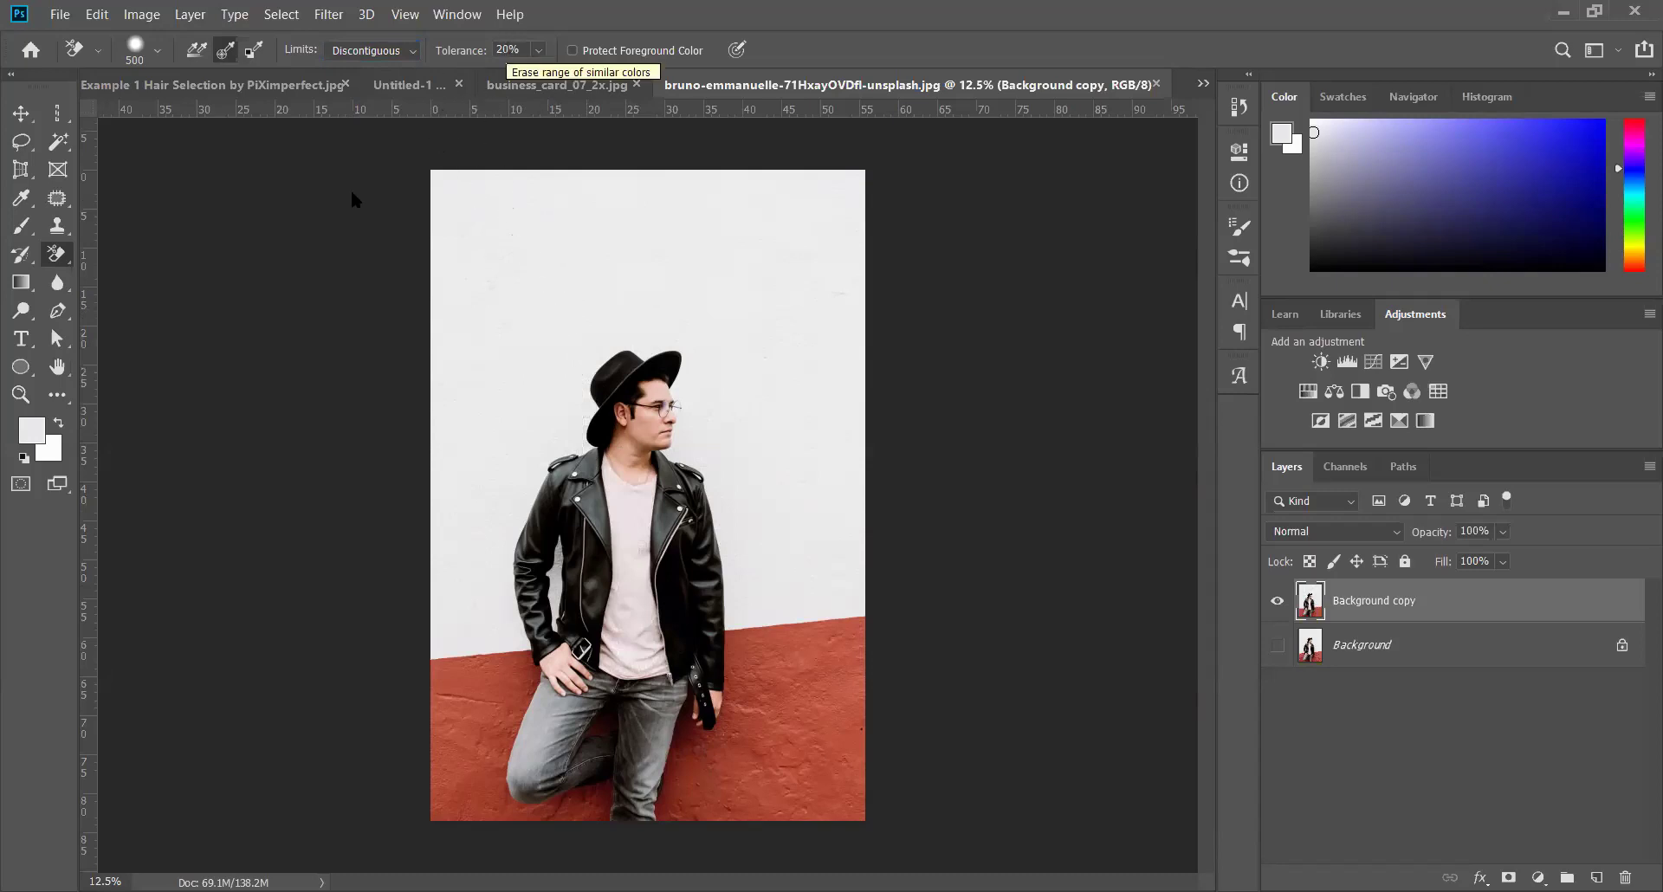
# Step: Set the background colour to near-black in the Color Picker
pyautogui.click(49, 451)
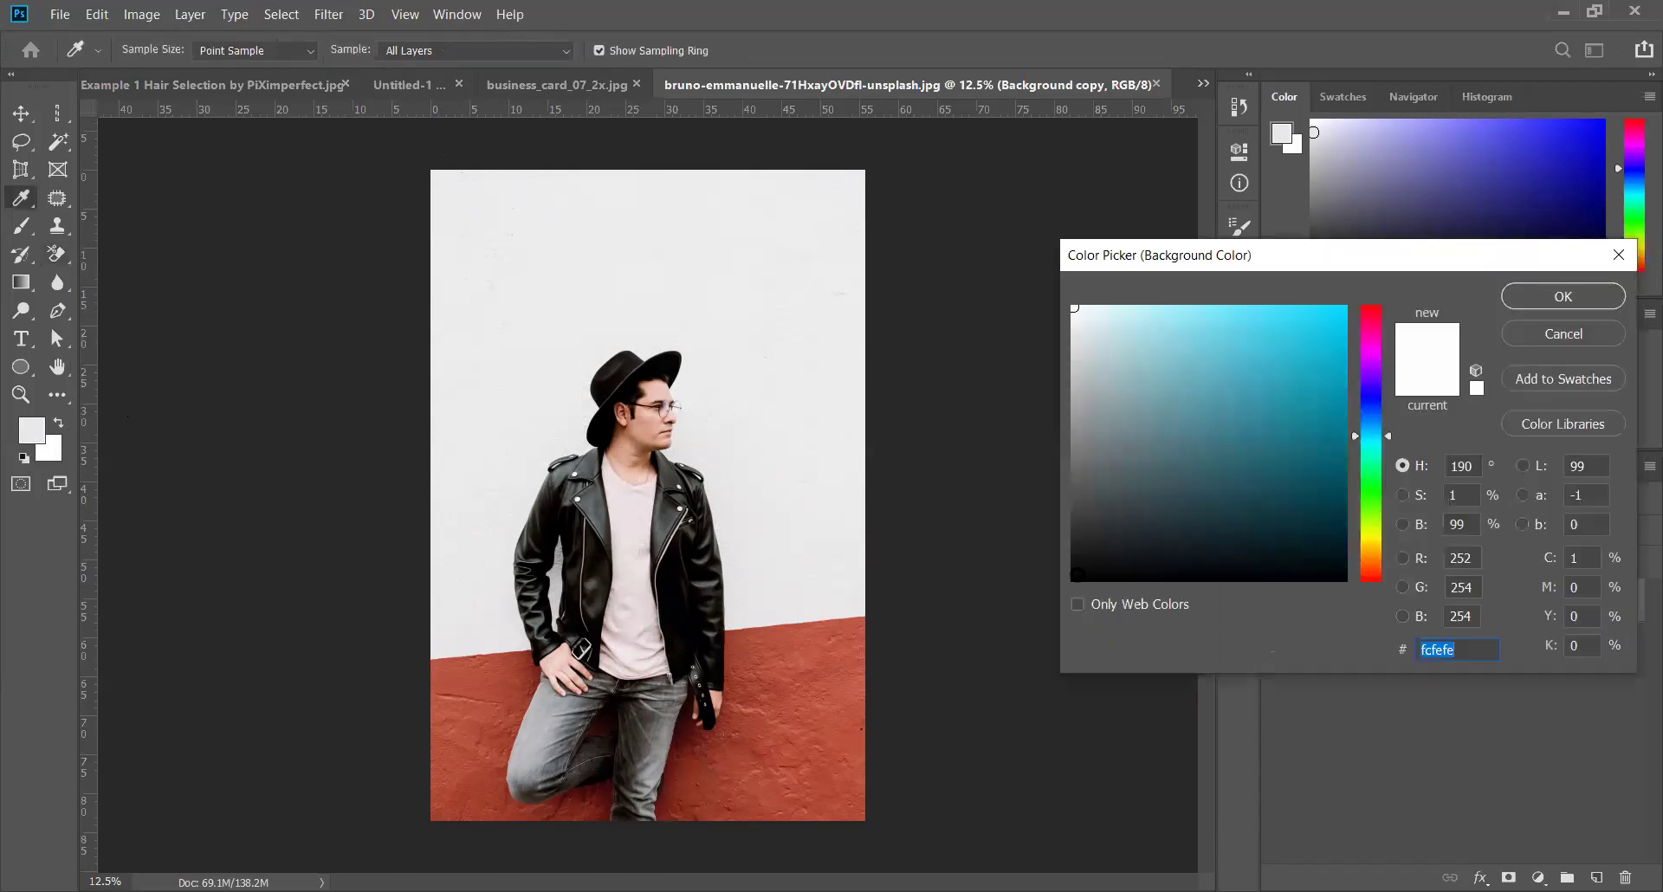
pyautogui.click(1075, 578)
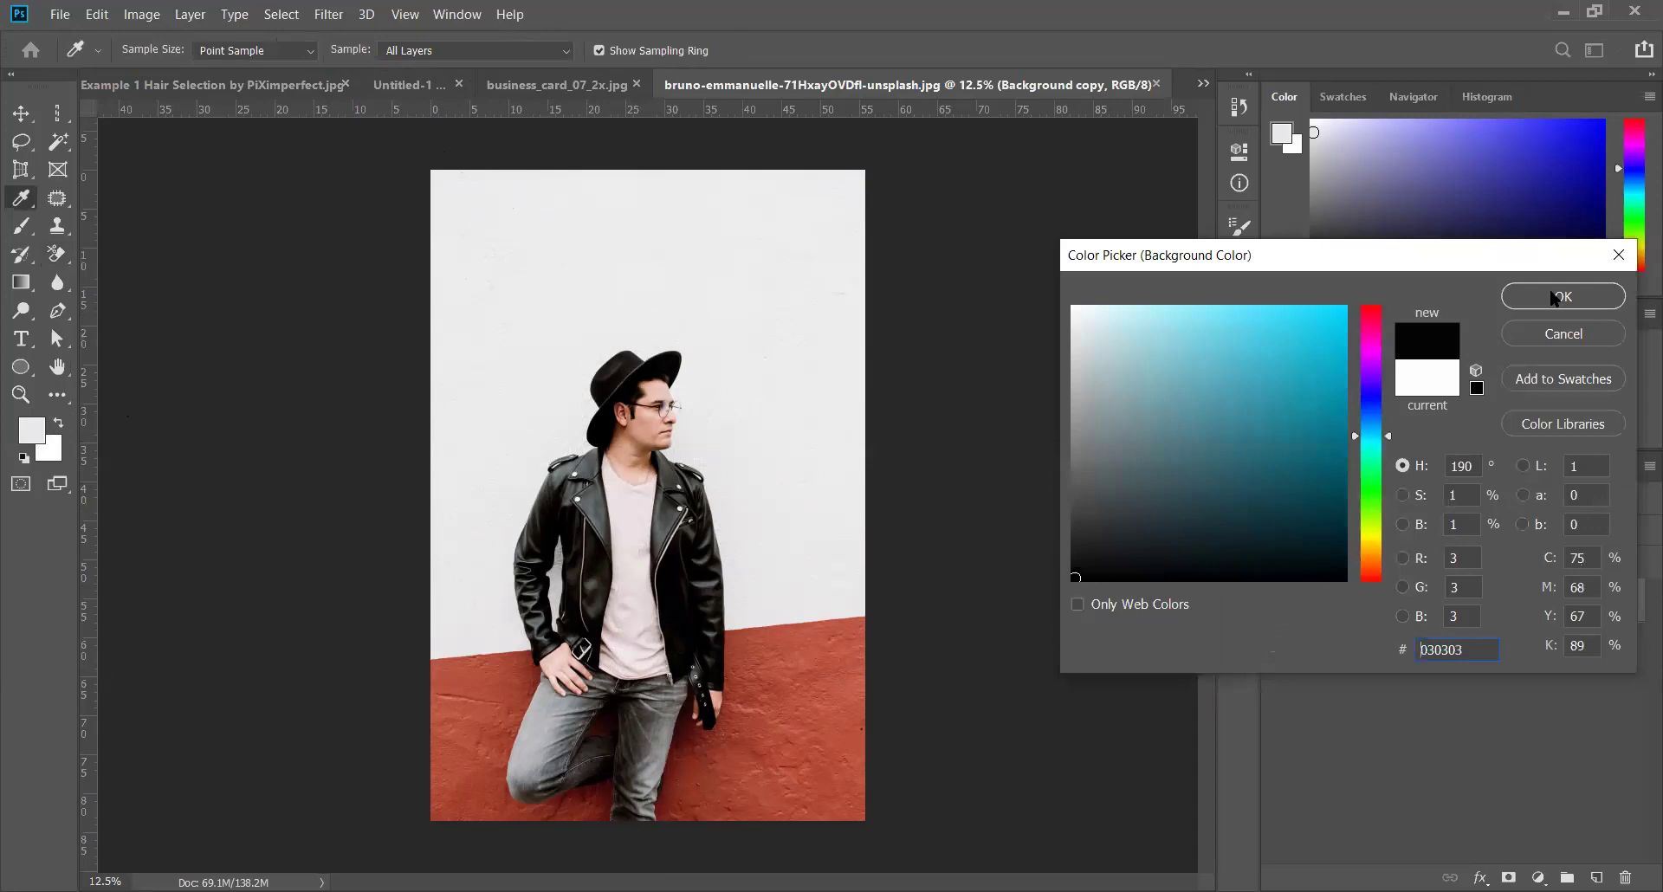
pyautogui.press('Return')
# Step: Test a Contiguous eraser stroke with Protect Foreground Color enabled, then undo it
pyautogui.press('e')
pyautogui.moveTo(517, 355)
pyautogui.mouseDown()
pyautogui.moveTo(631, 512)
pyautogui.moveTo(624, 542)
pyautogui.mouseUp()
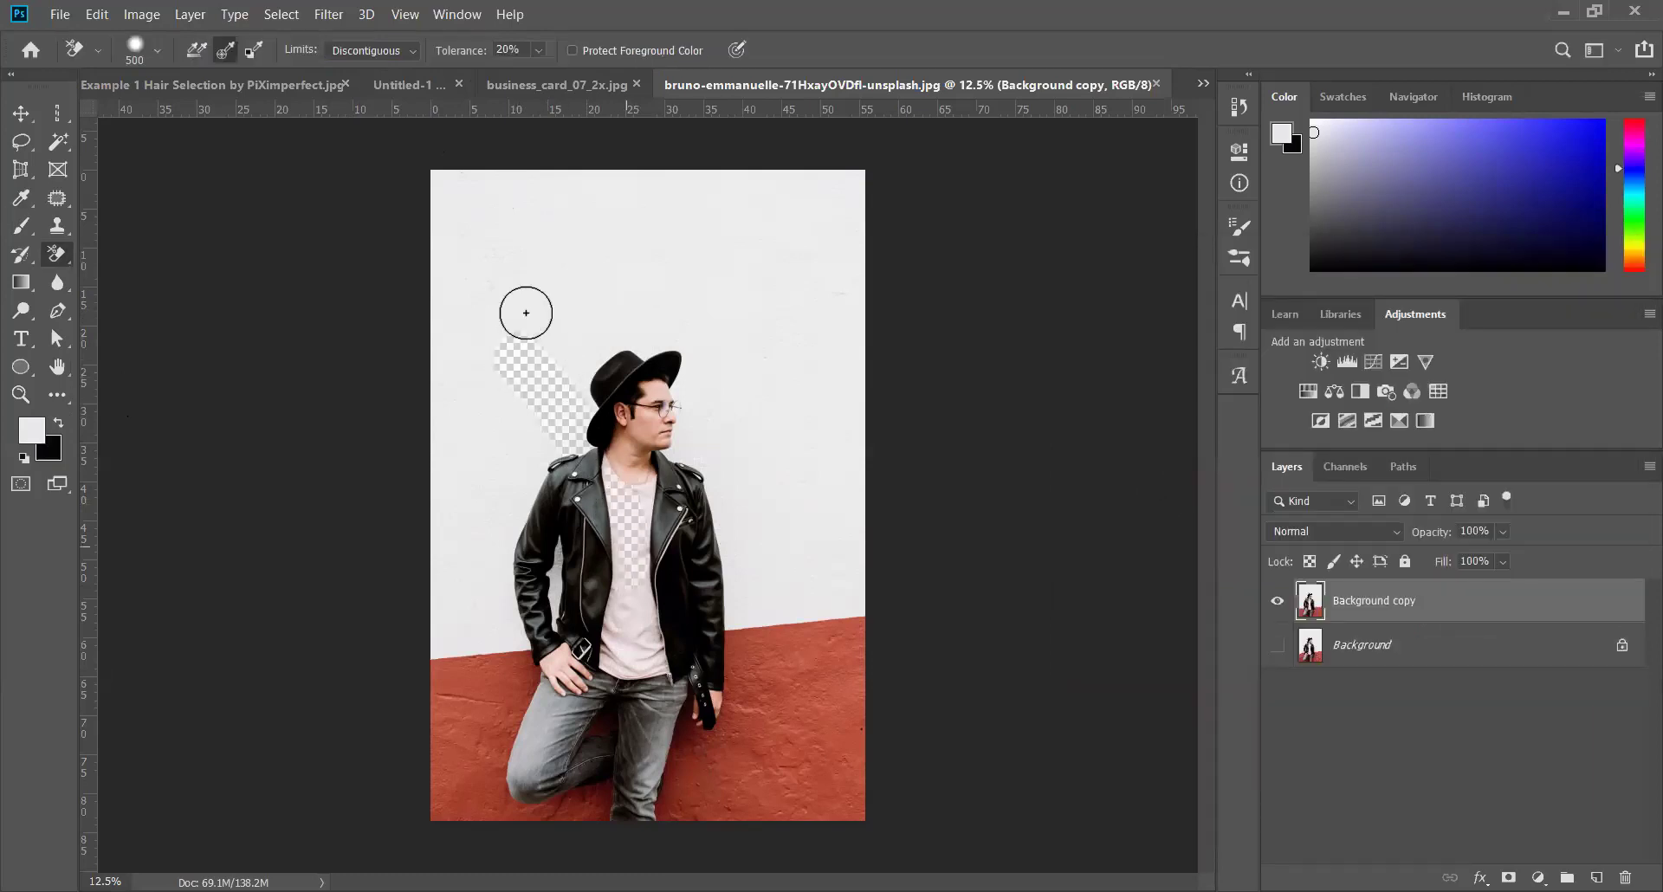
pyautogui.click(409, 50)
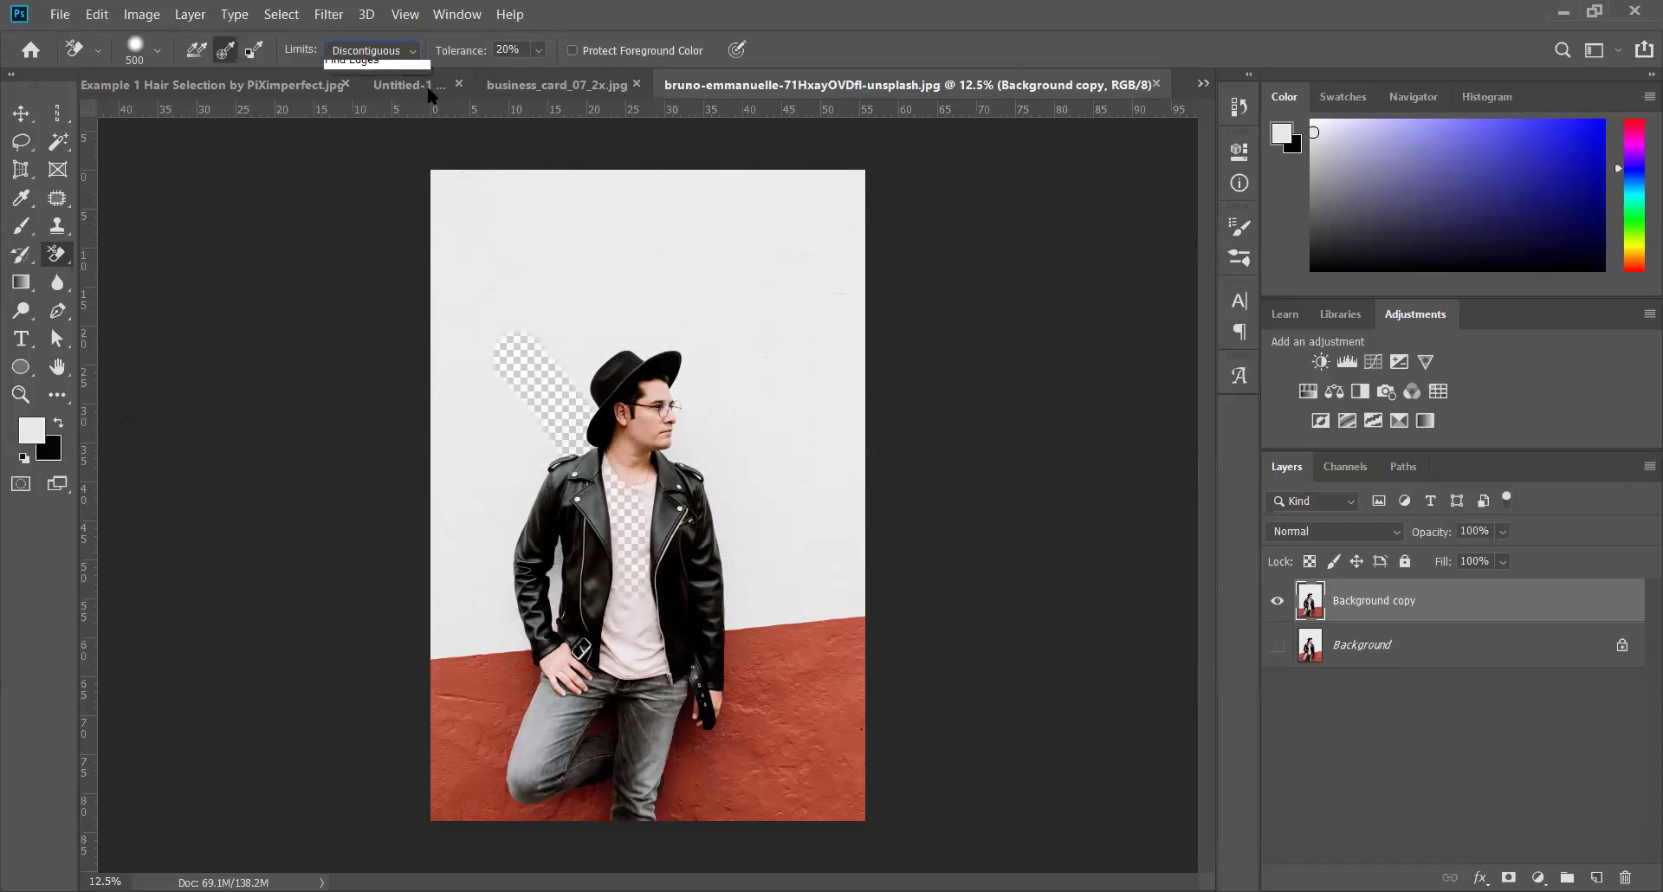
pyautogui.click(419, 75)
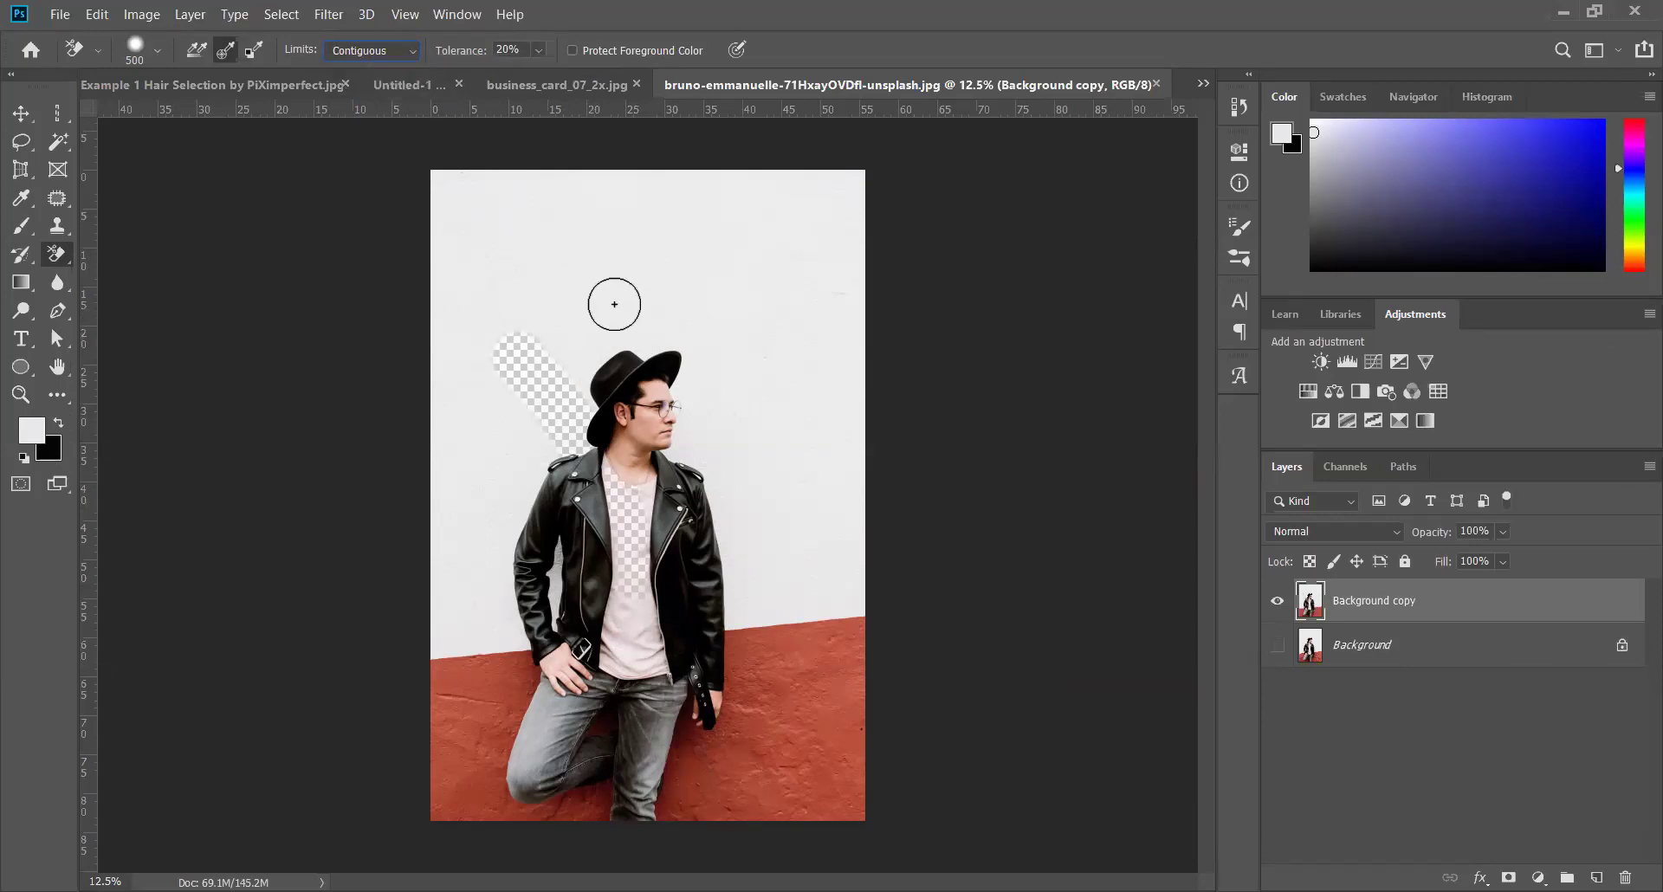
pyautogui.hotkey('ctrl', 'z')
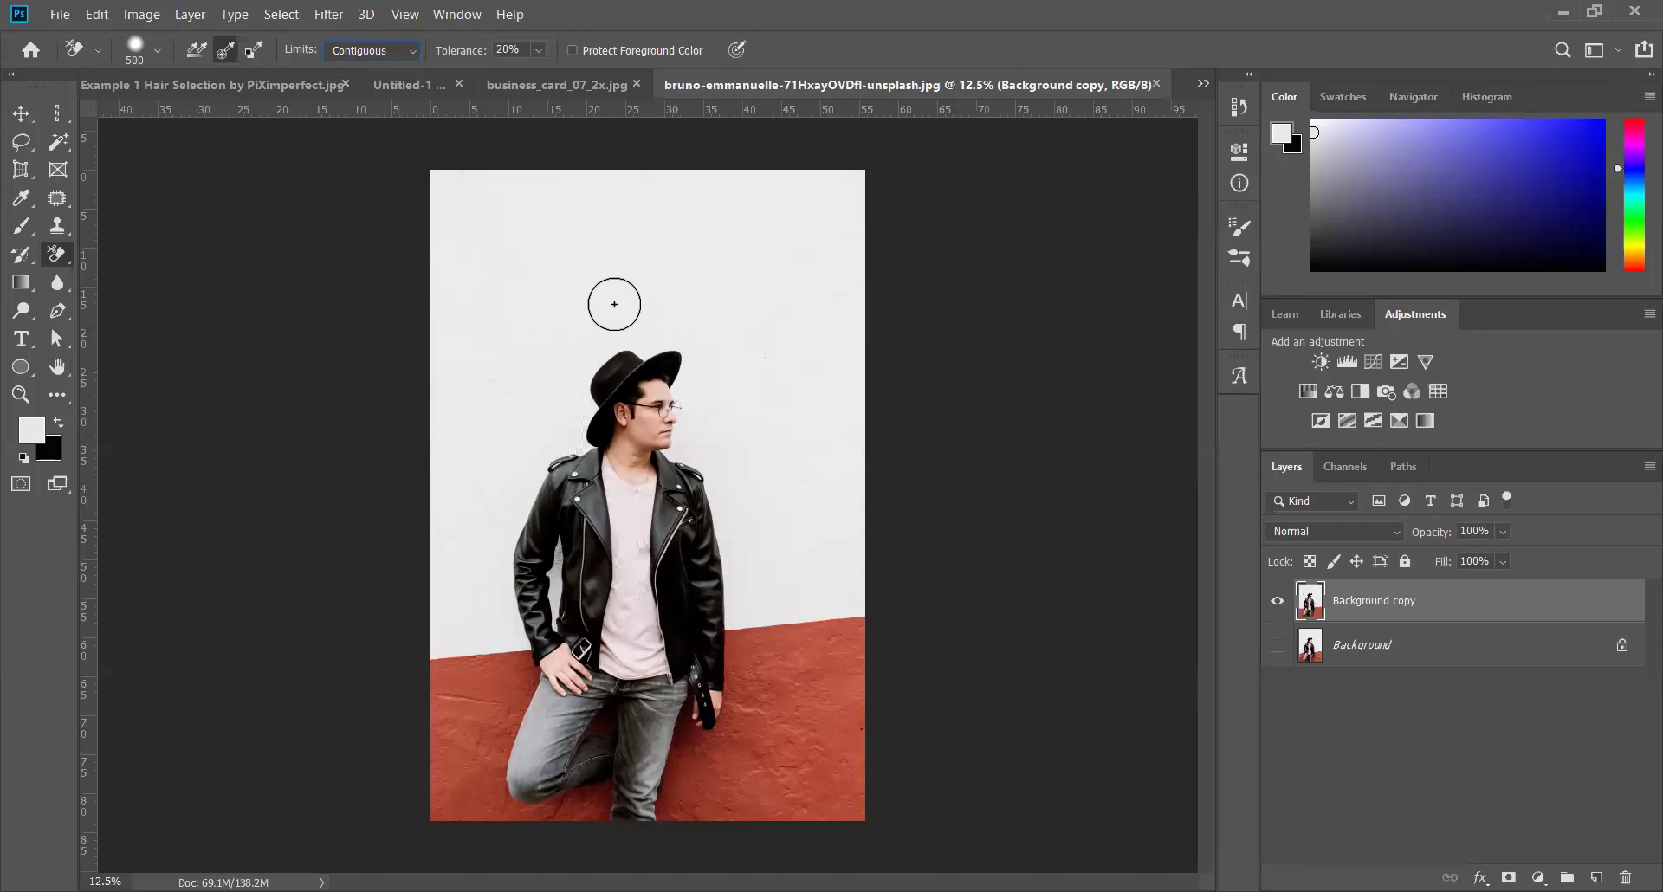
pyautogui.hotkey('ctrl', 'shift', 'z')
pyautogui.click(572, 51)
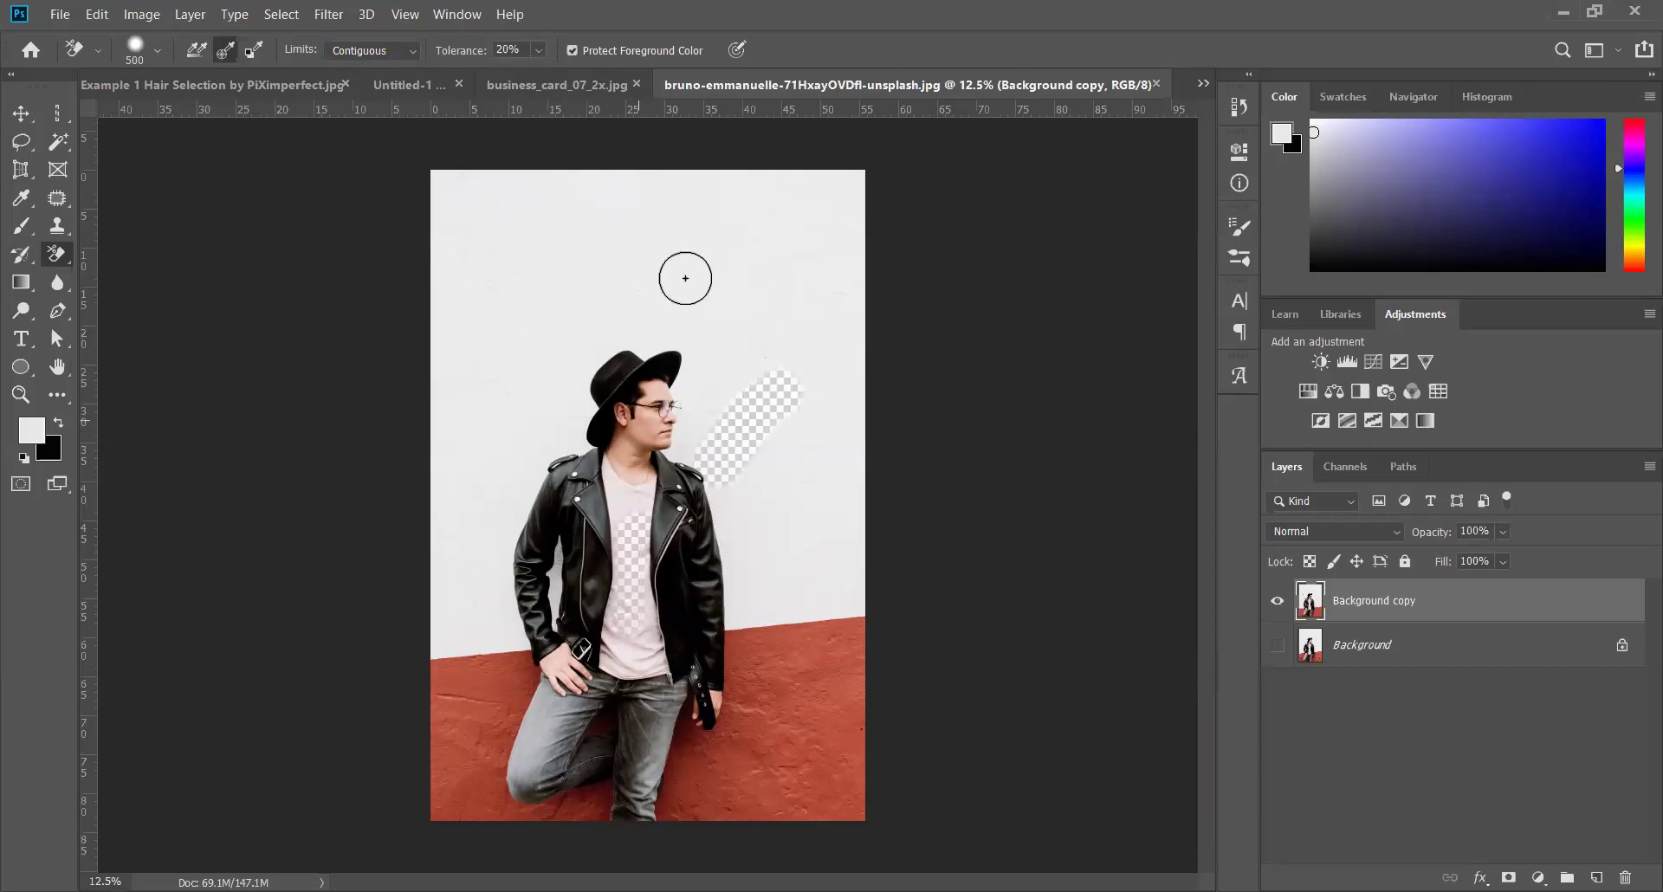
pyautogui.hotkey('ctrl', 'z')
# Step: Test more eraser strokes on the wall and shirt with Discontiguous limits, then undo
pyautogui.moveTo(483, 346); pyautogui.dragTo(527, 394)
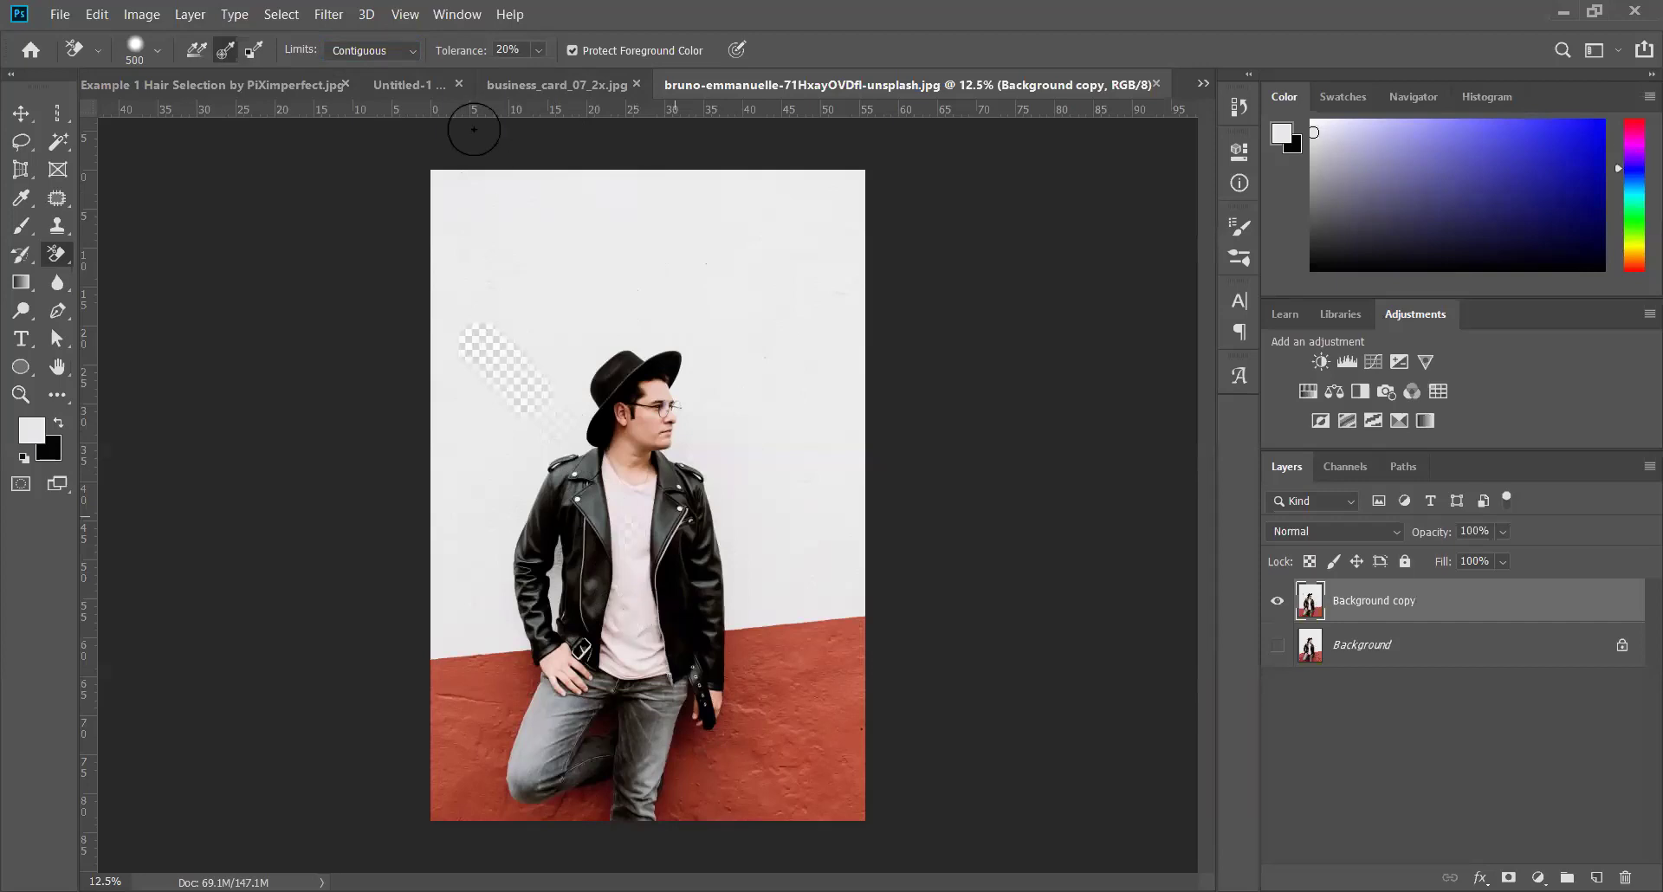
pyautogui.click(402, 49)
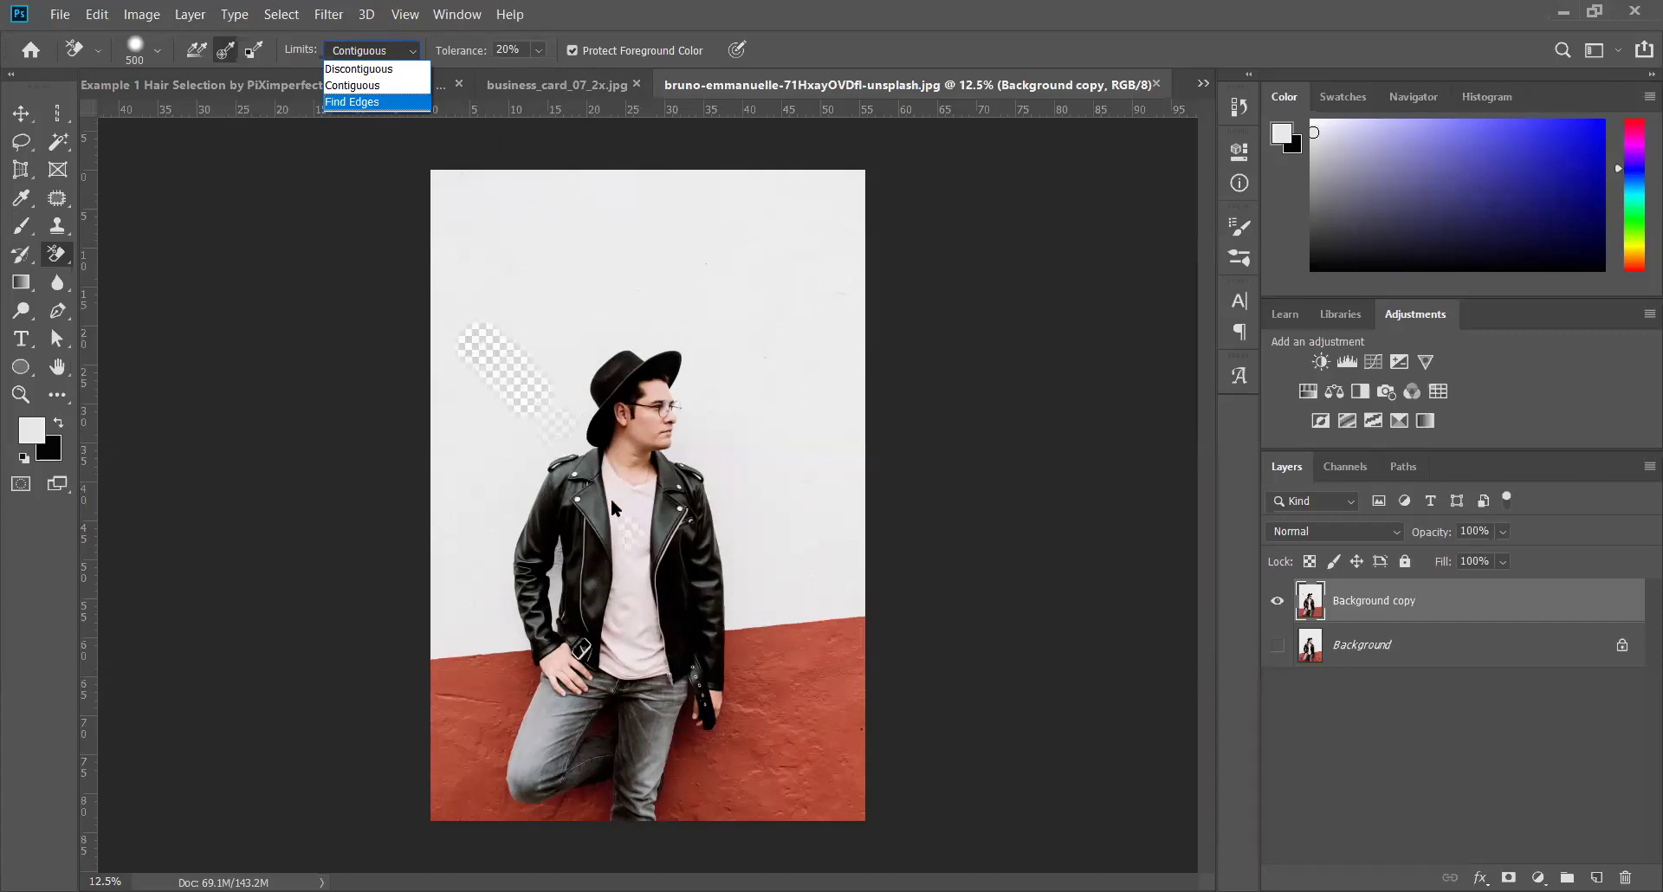
pyautogui.click(631, 530)
pyautogui.click(358, 69)
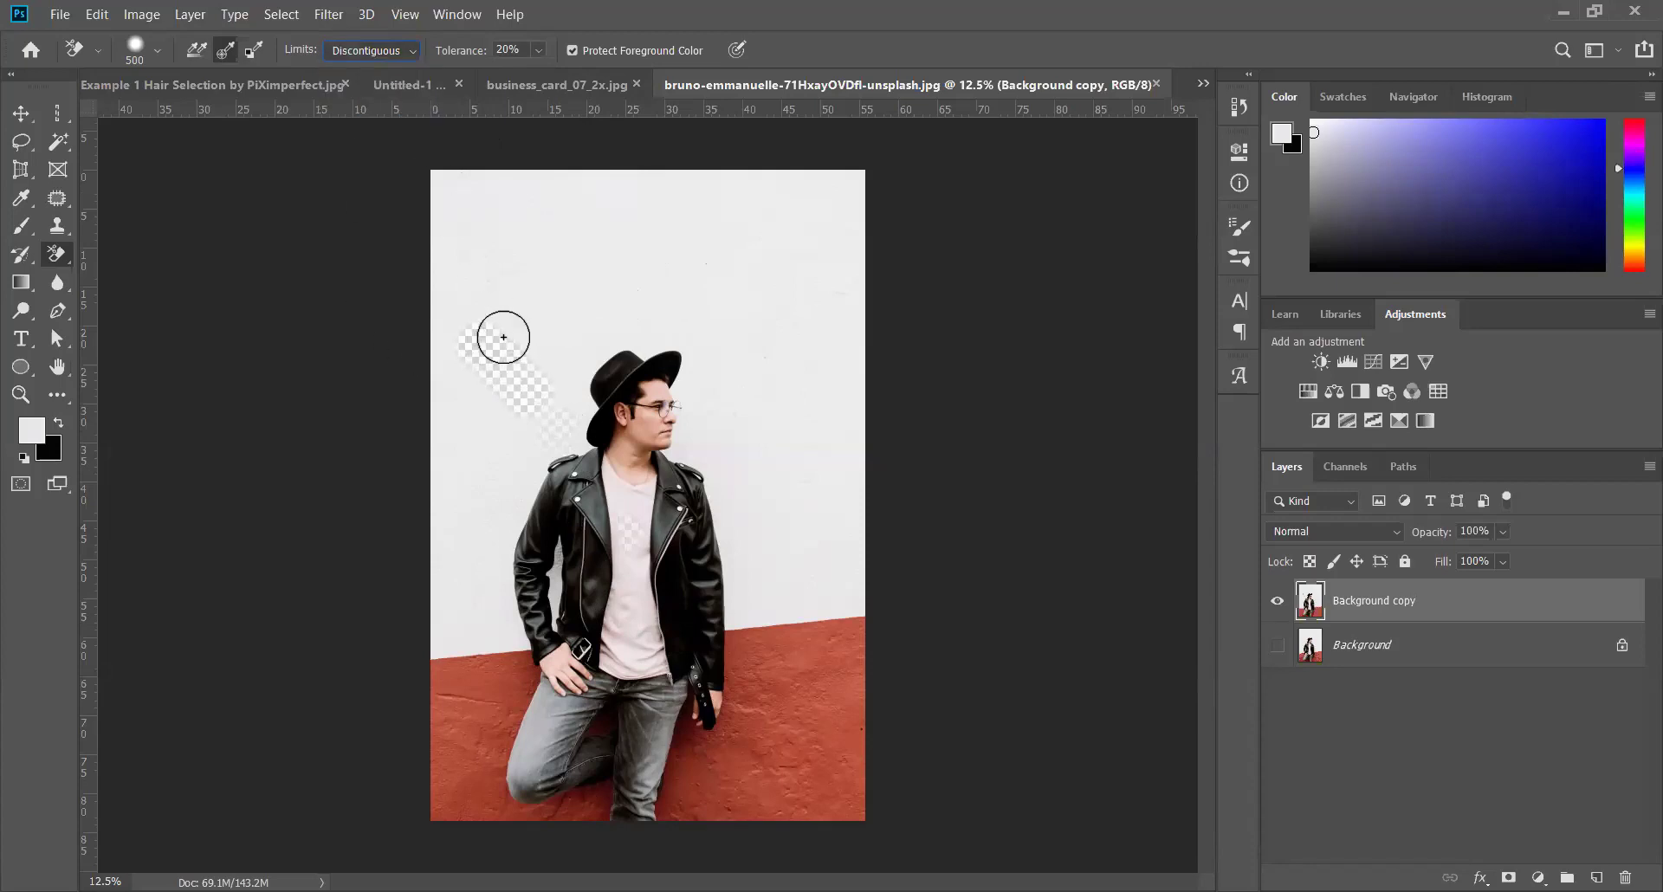
pyautogui.hotkey('ctrl', 'z')
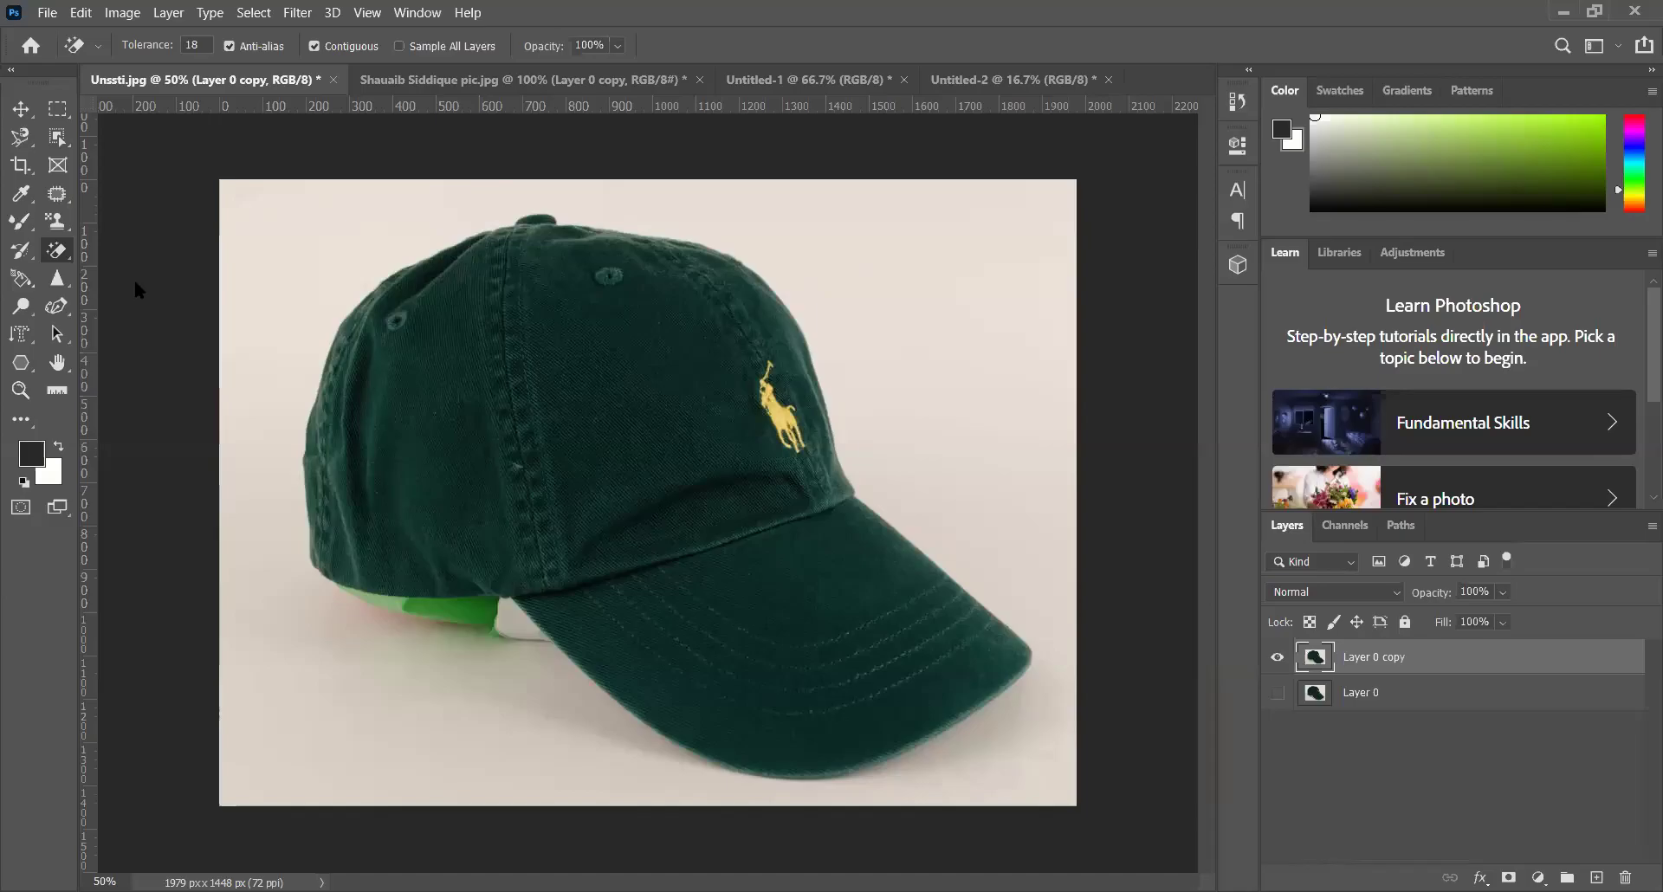
# Step: Magic-erase the cap's beige background, add an empty Layer 1, and hide the cap layer
pyautogui.click(260, 346)
pyautogui.click(21, 278)
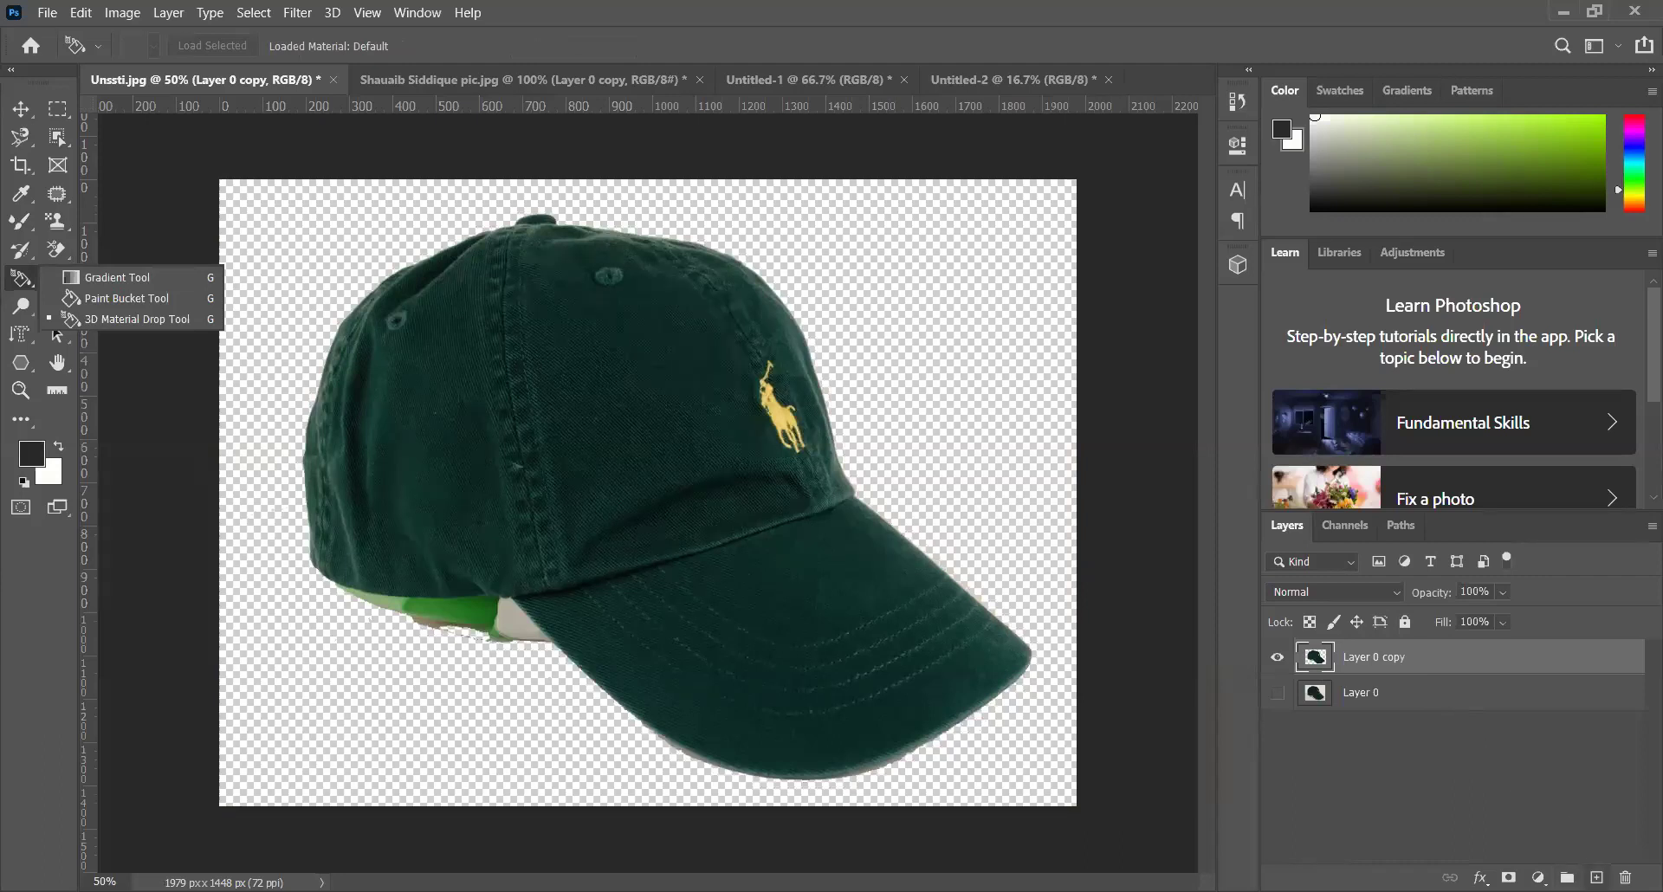
pyautogui.hotkey('ctrl', 'shift', 'alt', 'n')
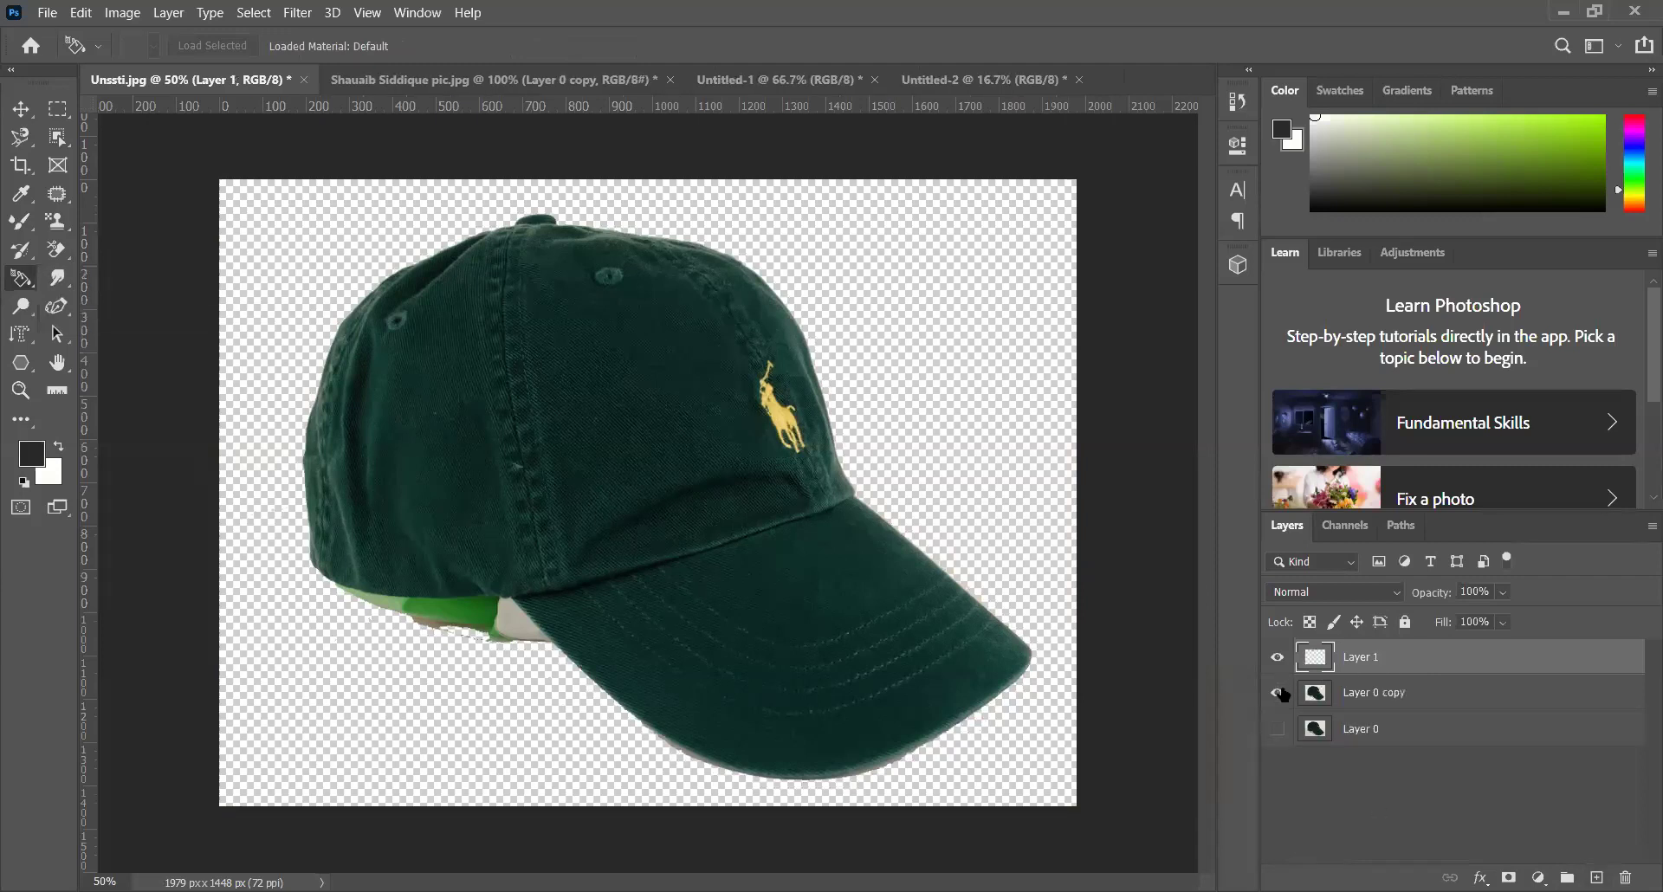
pyautogui.click(1277, 692)
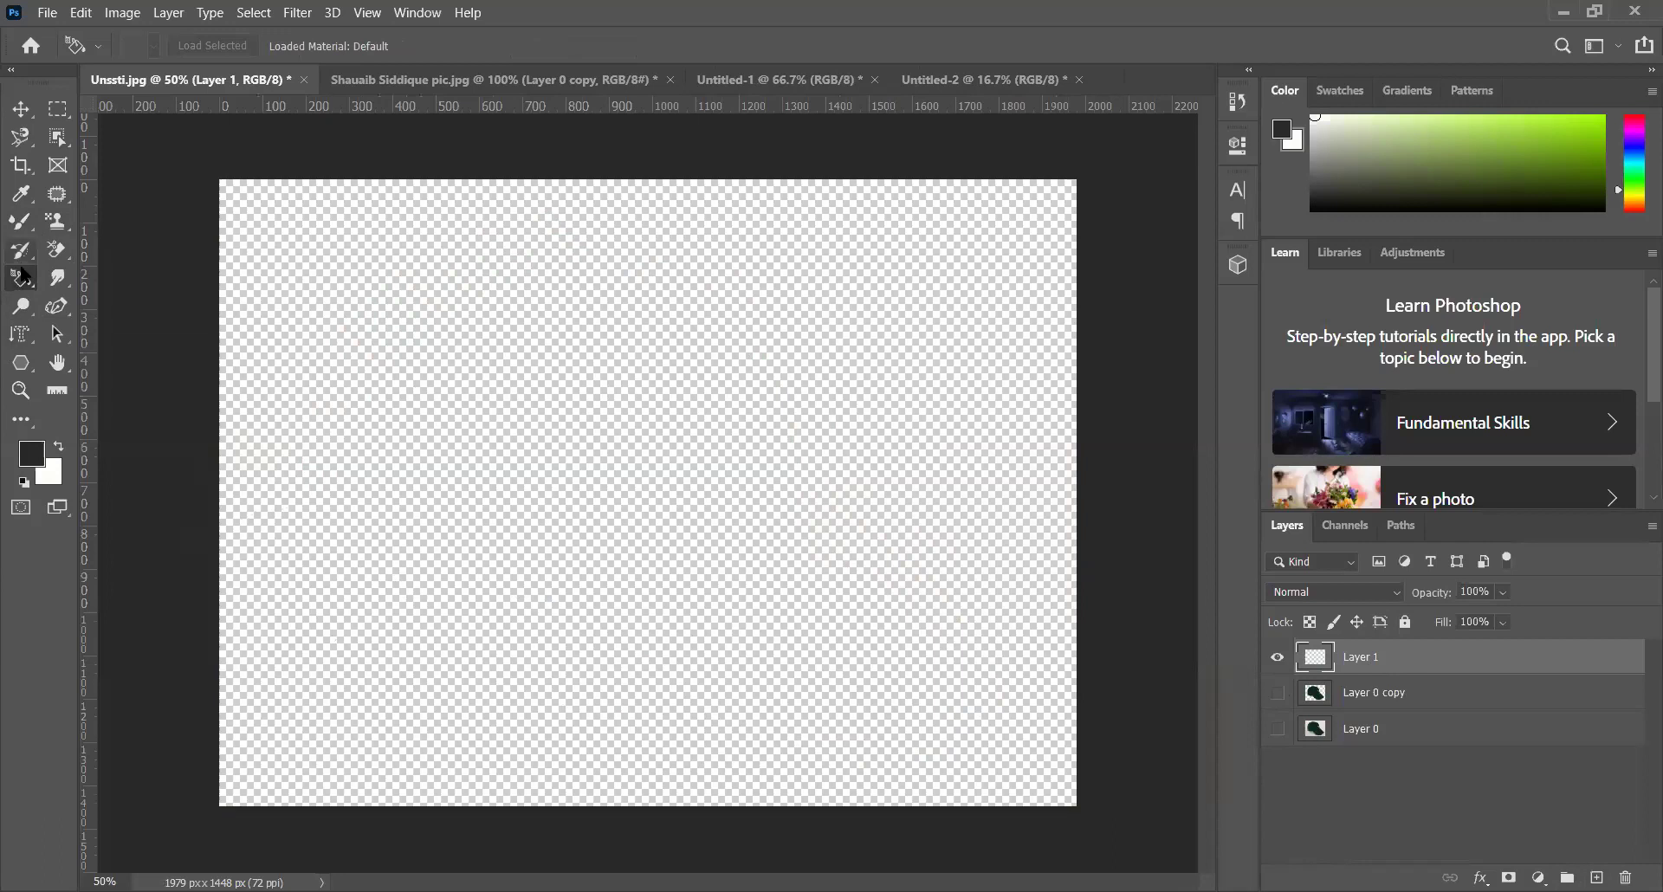
# Step: Select the Gradient Tool and bring up the foreground Color Picker
pyautogui.rightClick(22, 278)
pyautogui.click(81, 272)
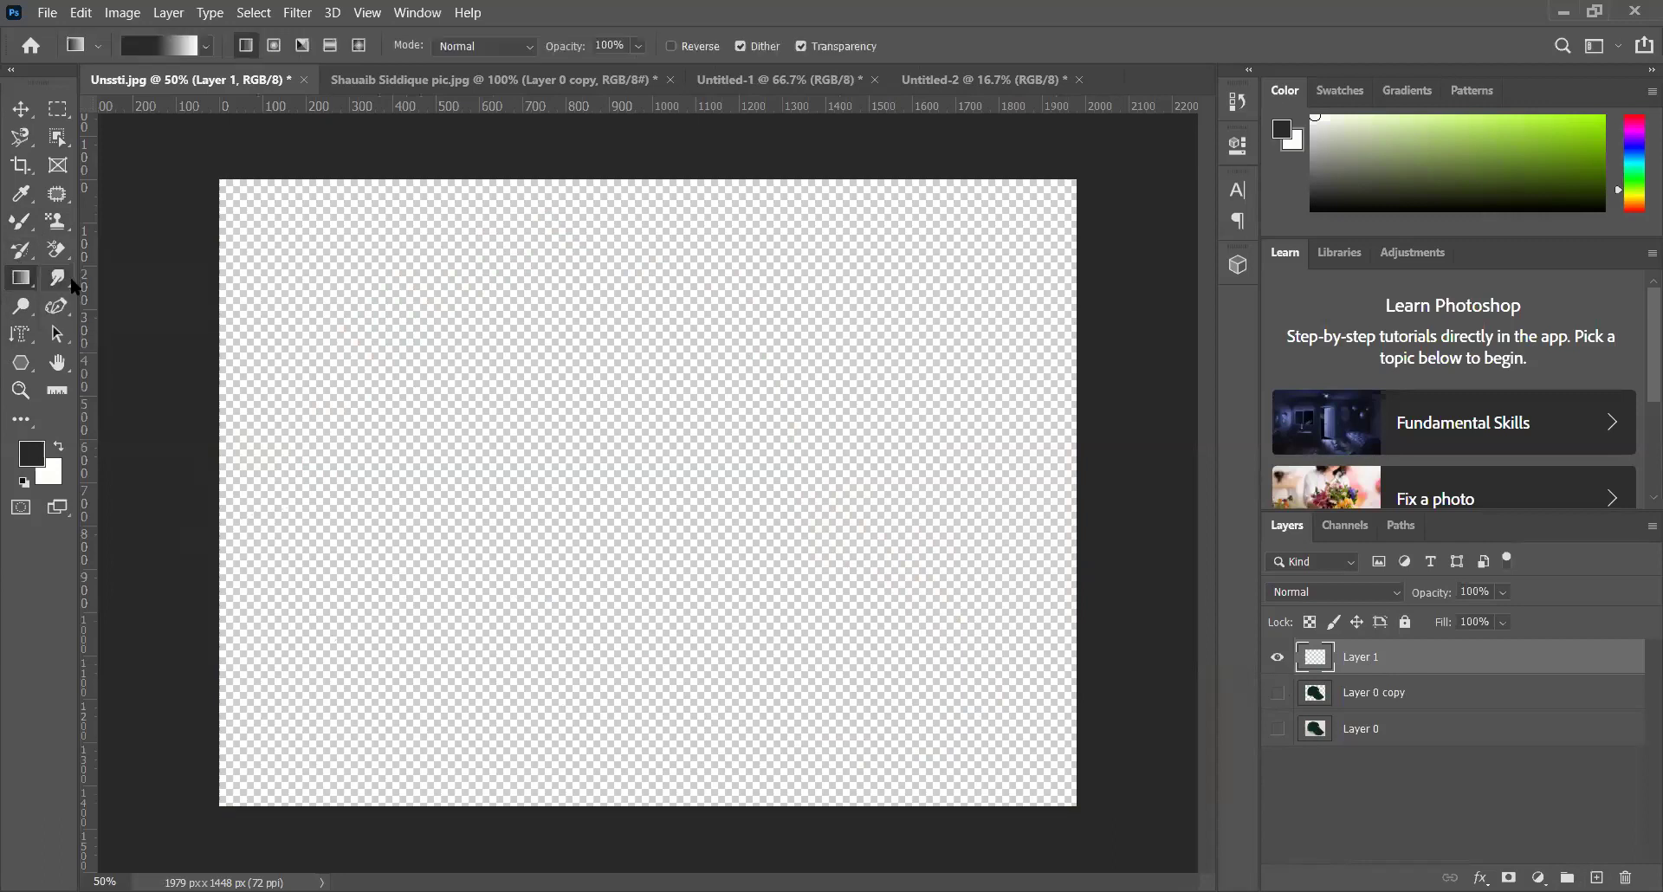
pyautogui.click(32, 462)
# Step: Set the foreground to red ff0000 and edit the red-to-white gradient with a colour stop at 38%
pyautogui.moveTo(791, 230); pyautogui.dragTo(825, 168)
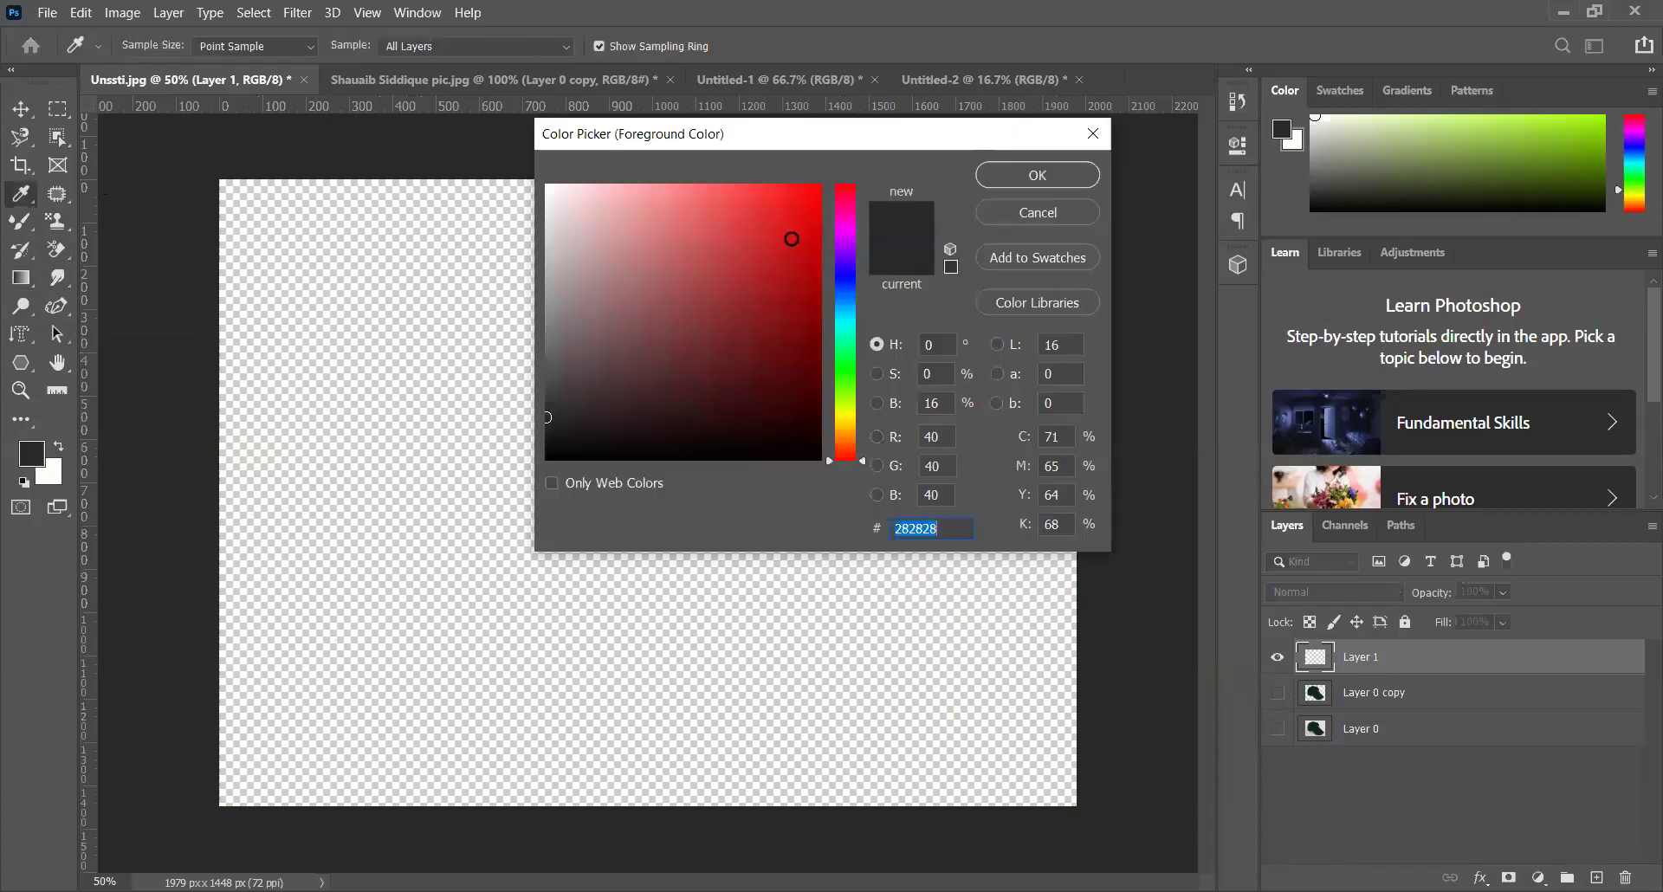
pyautogui.click(1040, 174)
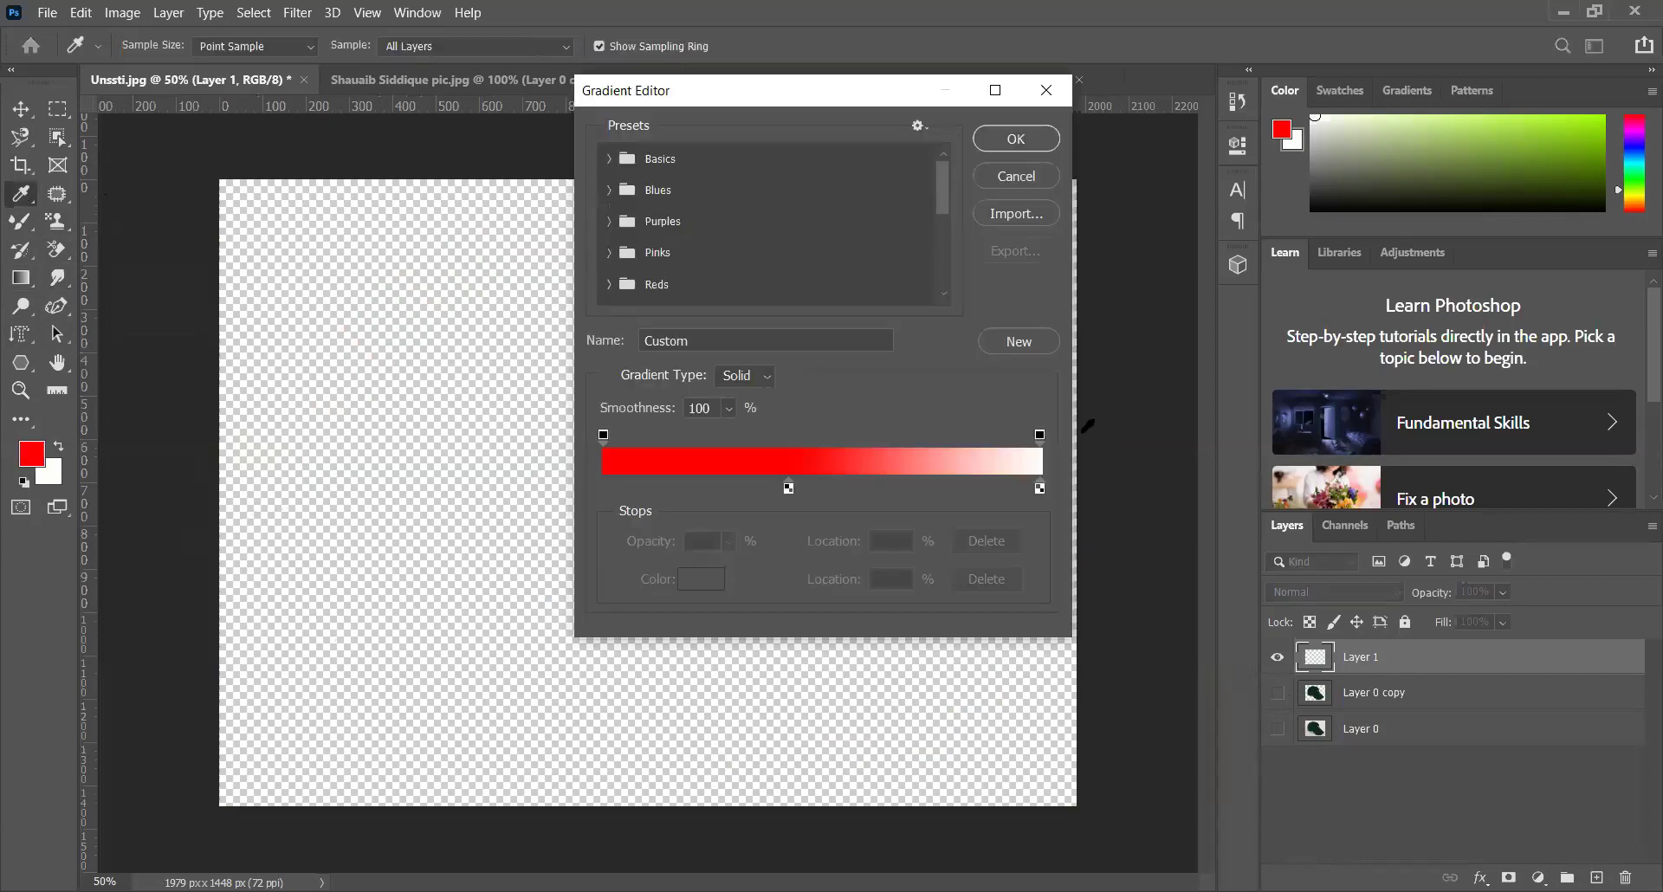
pyautogui.click(604, 437)
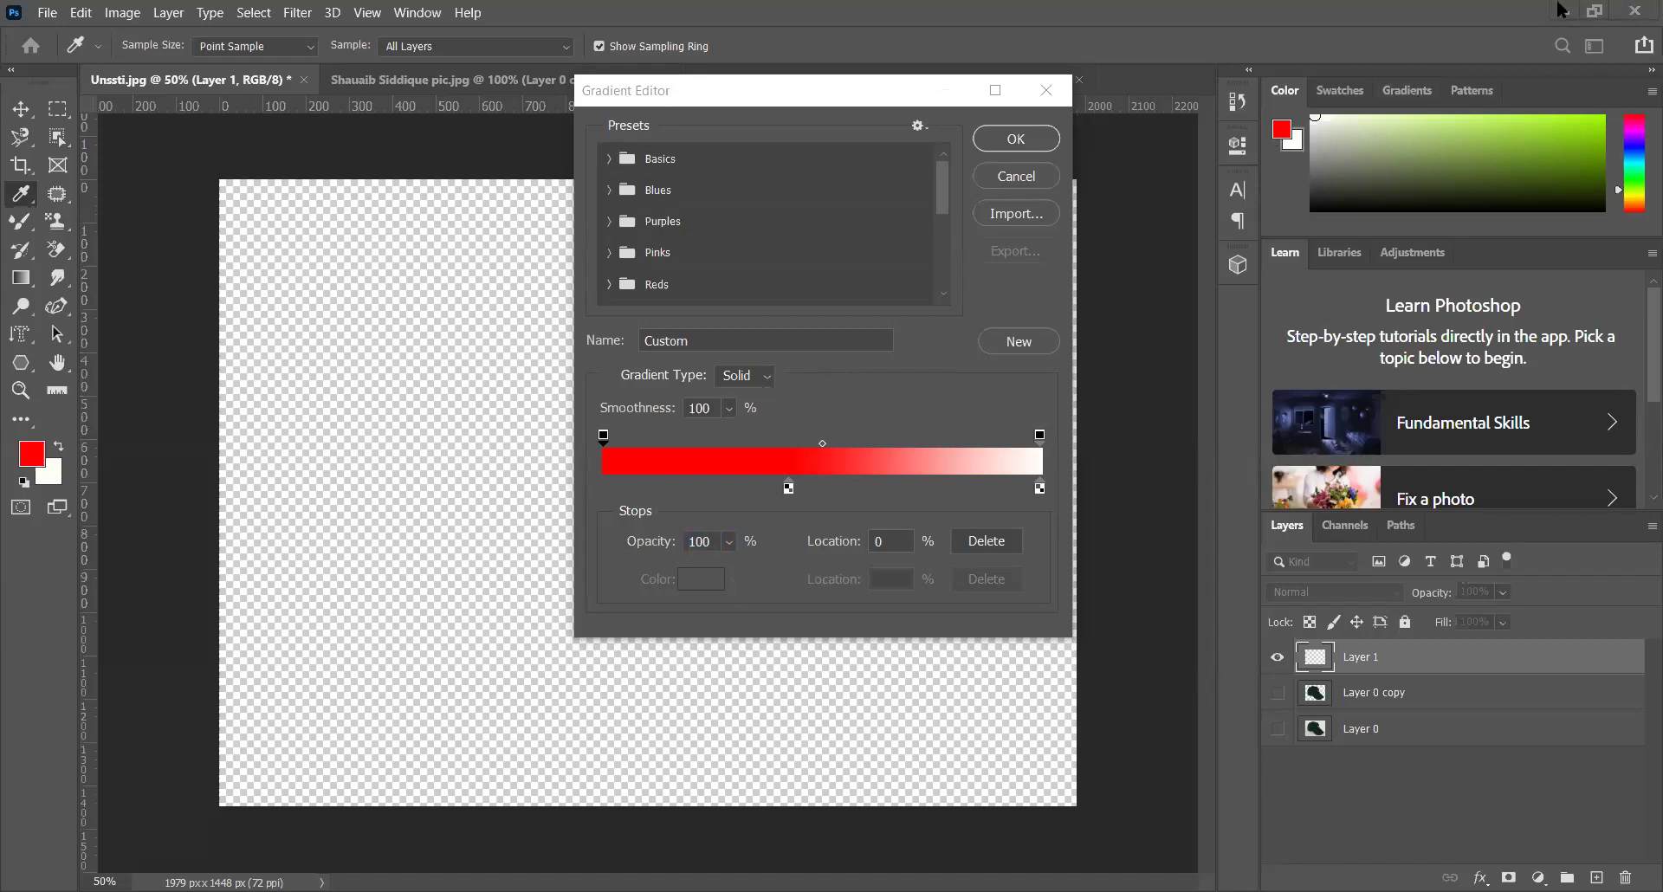
pyautogui.click(1105, 48)
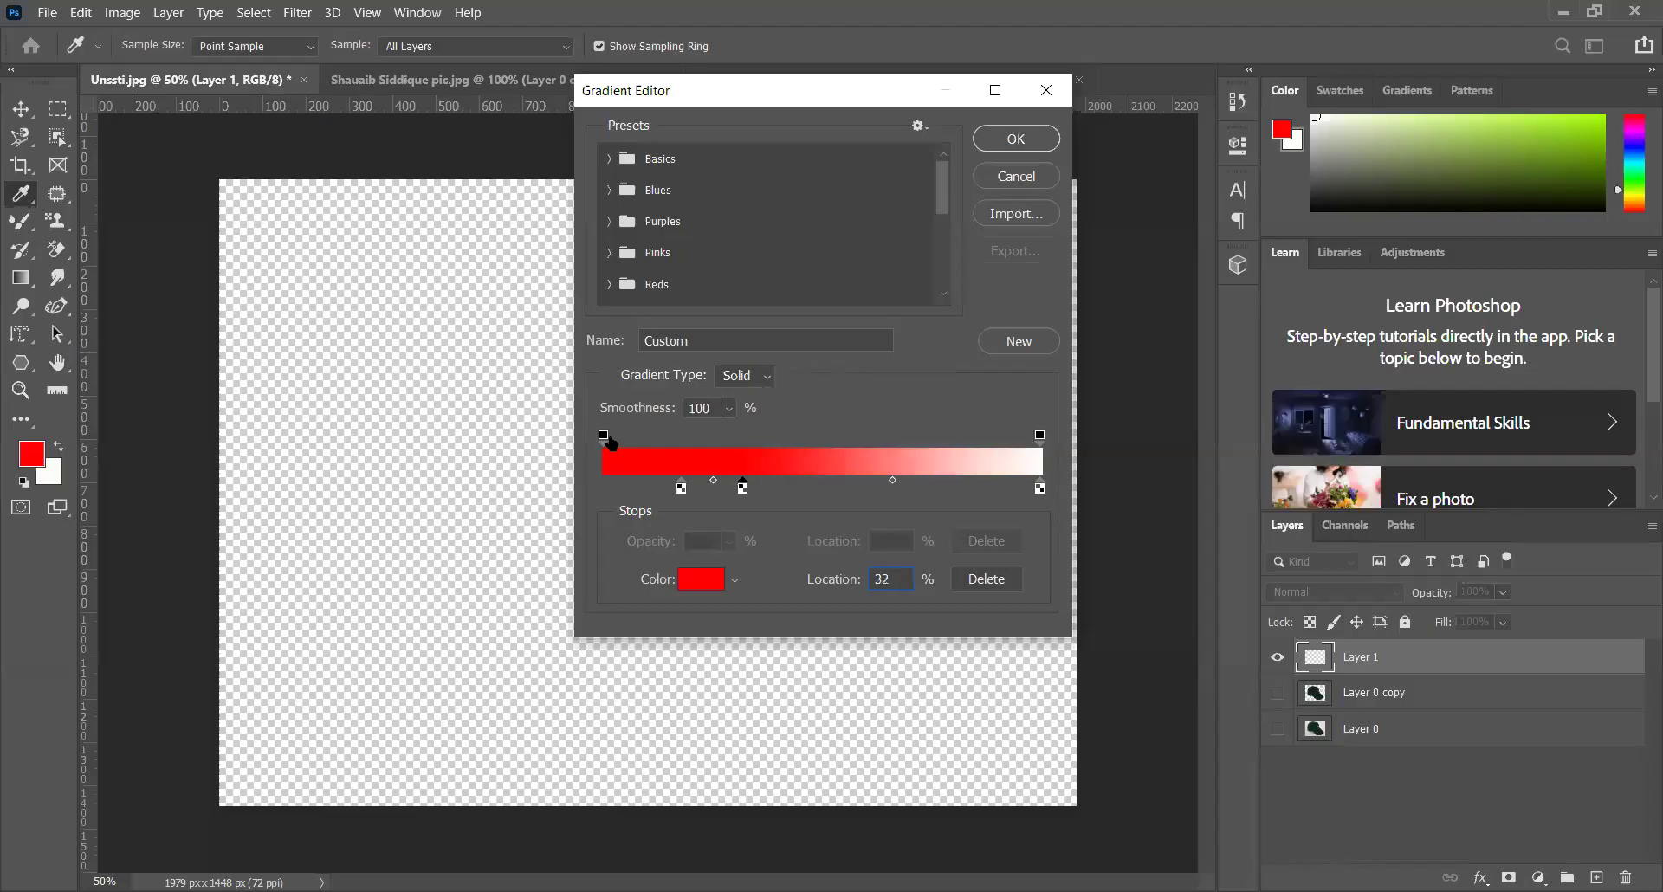
pyautogui.moveTo(739, 487); pyautogui.dragTo(769, 487)
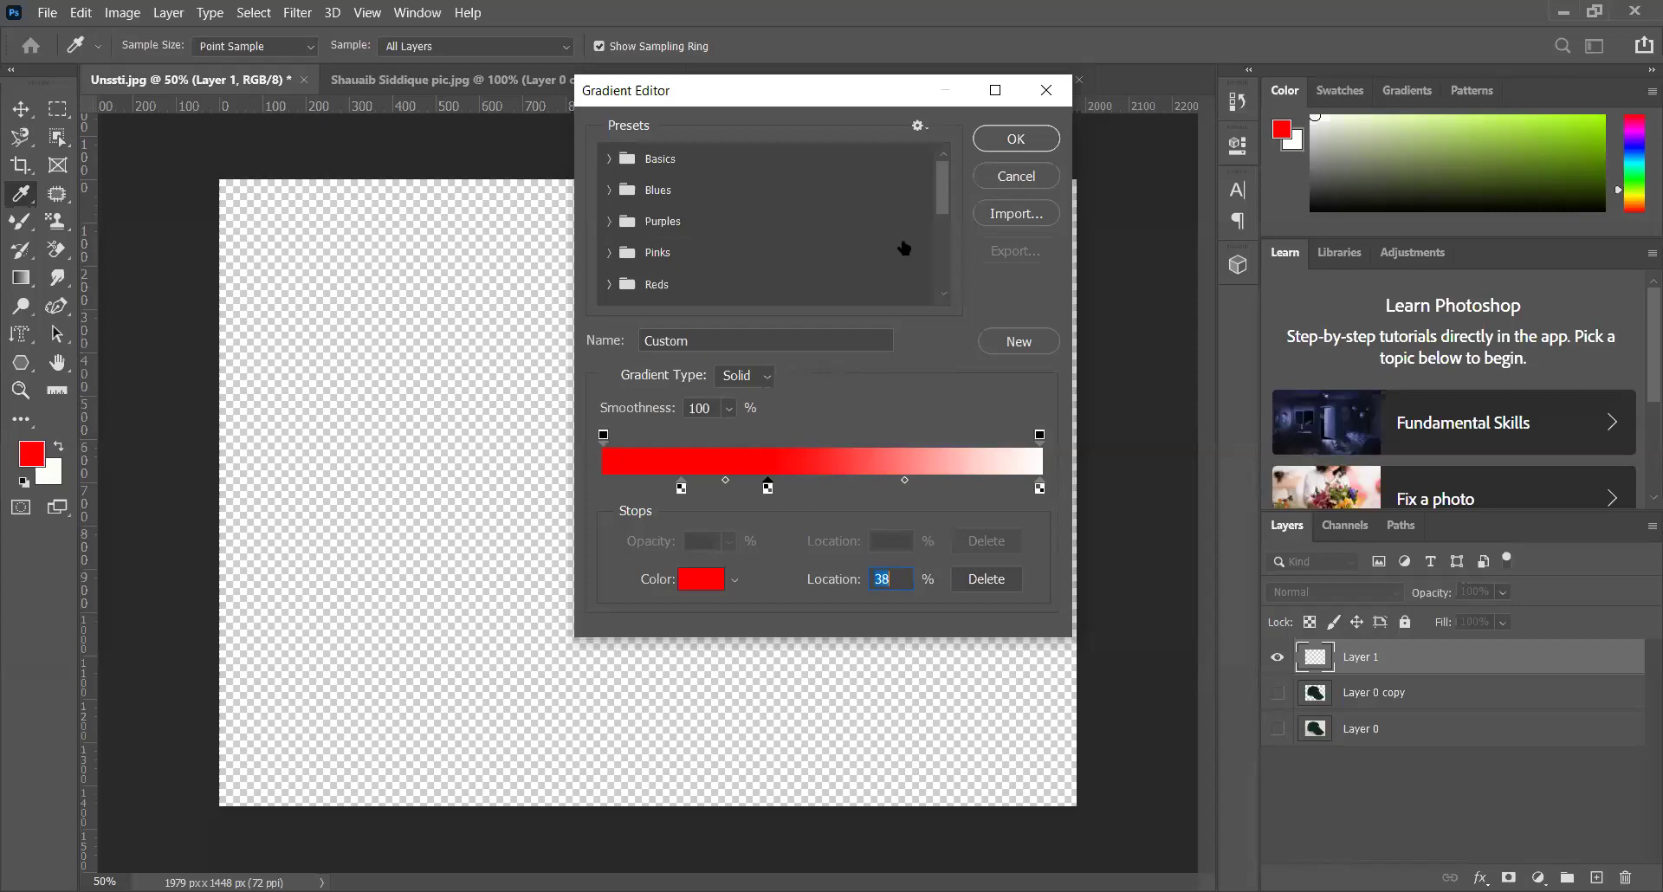
pyautogui.click(1015, 139)
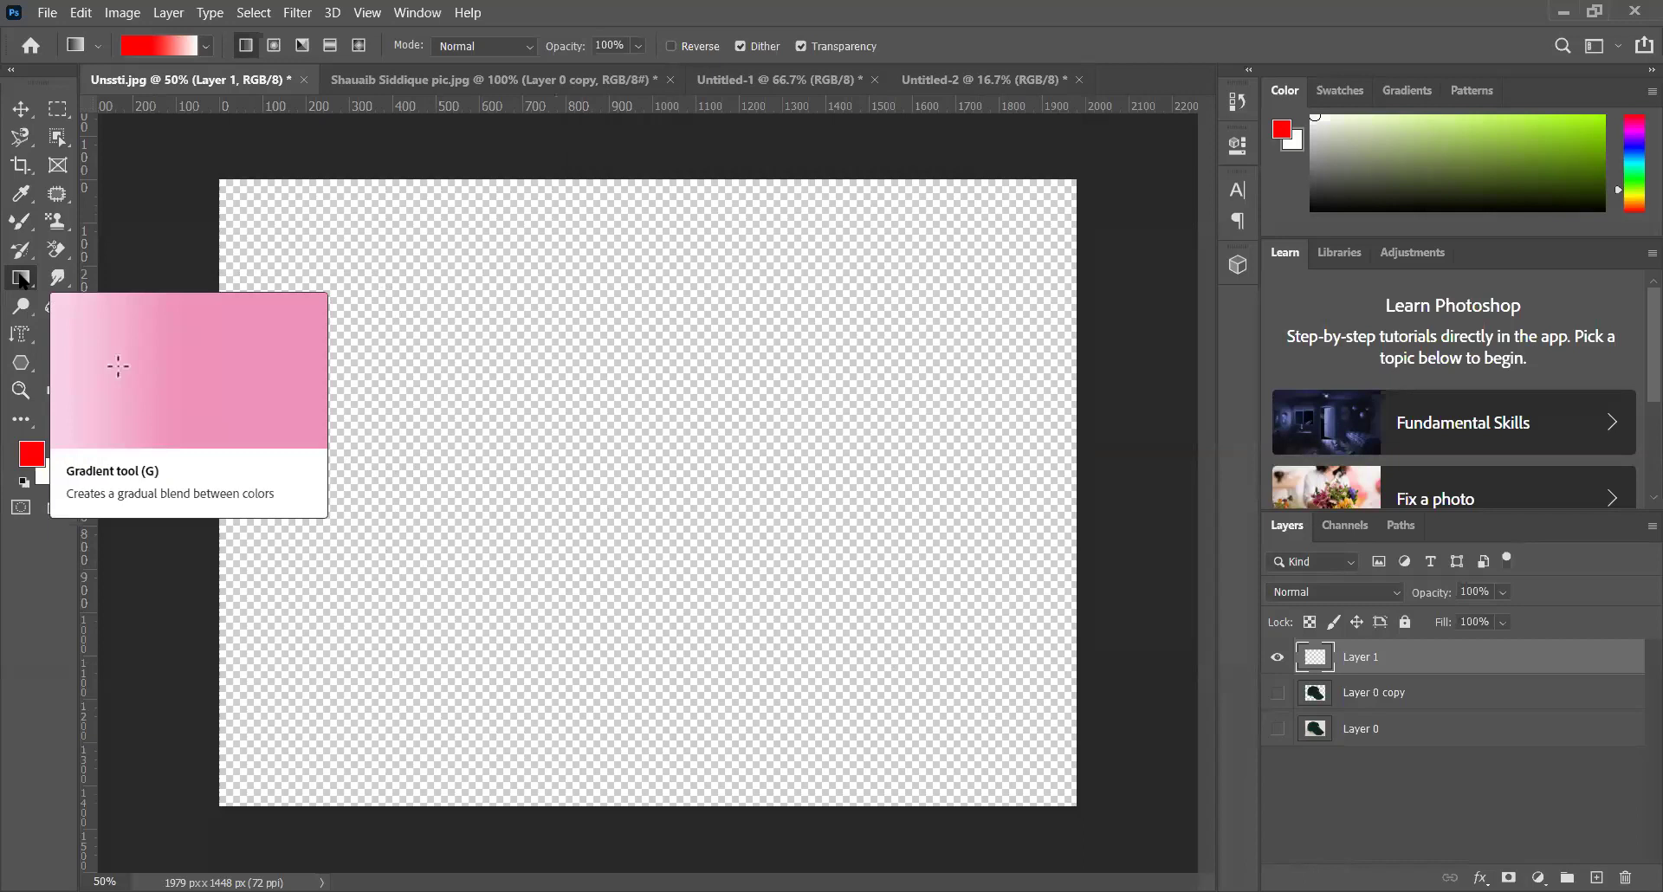
# Step: Move the first colour stop further left and nudge the second colour stop to 35%
pyautogui.rightClick(21, 279)
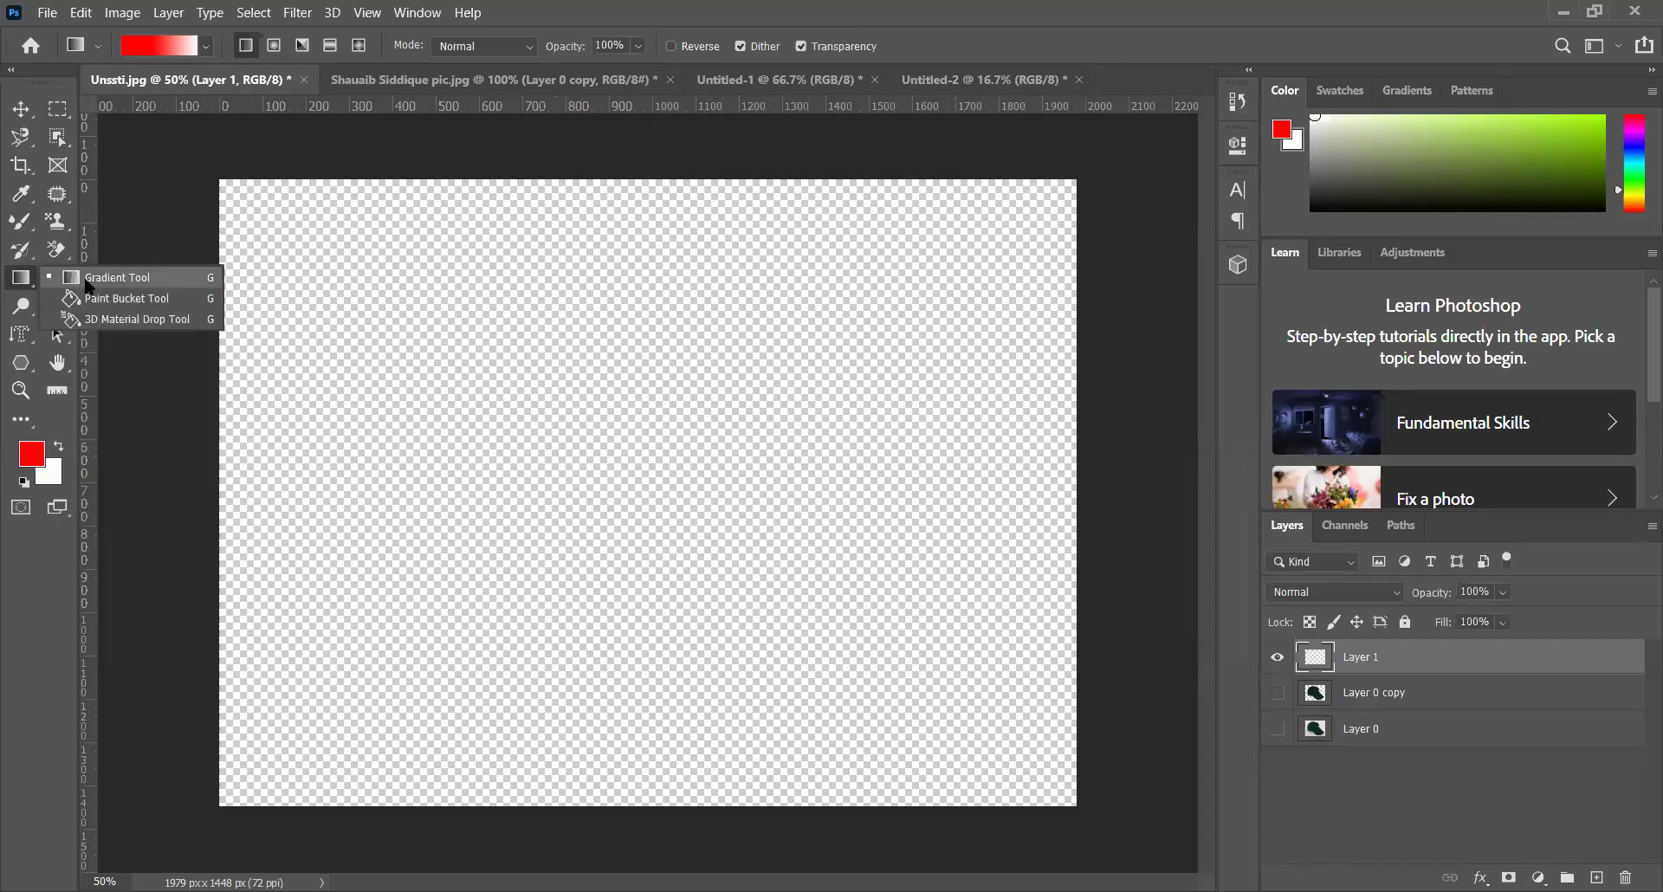
pyautogui.click(91, 282)
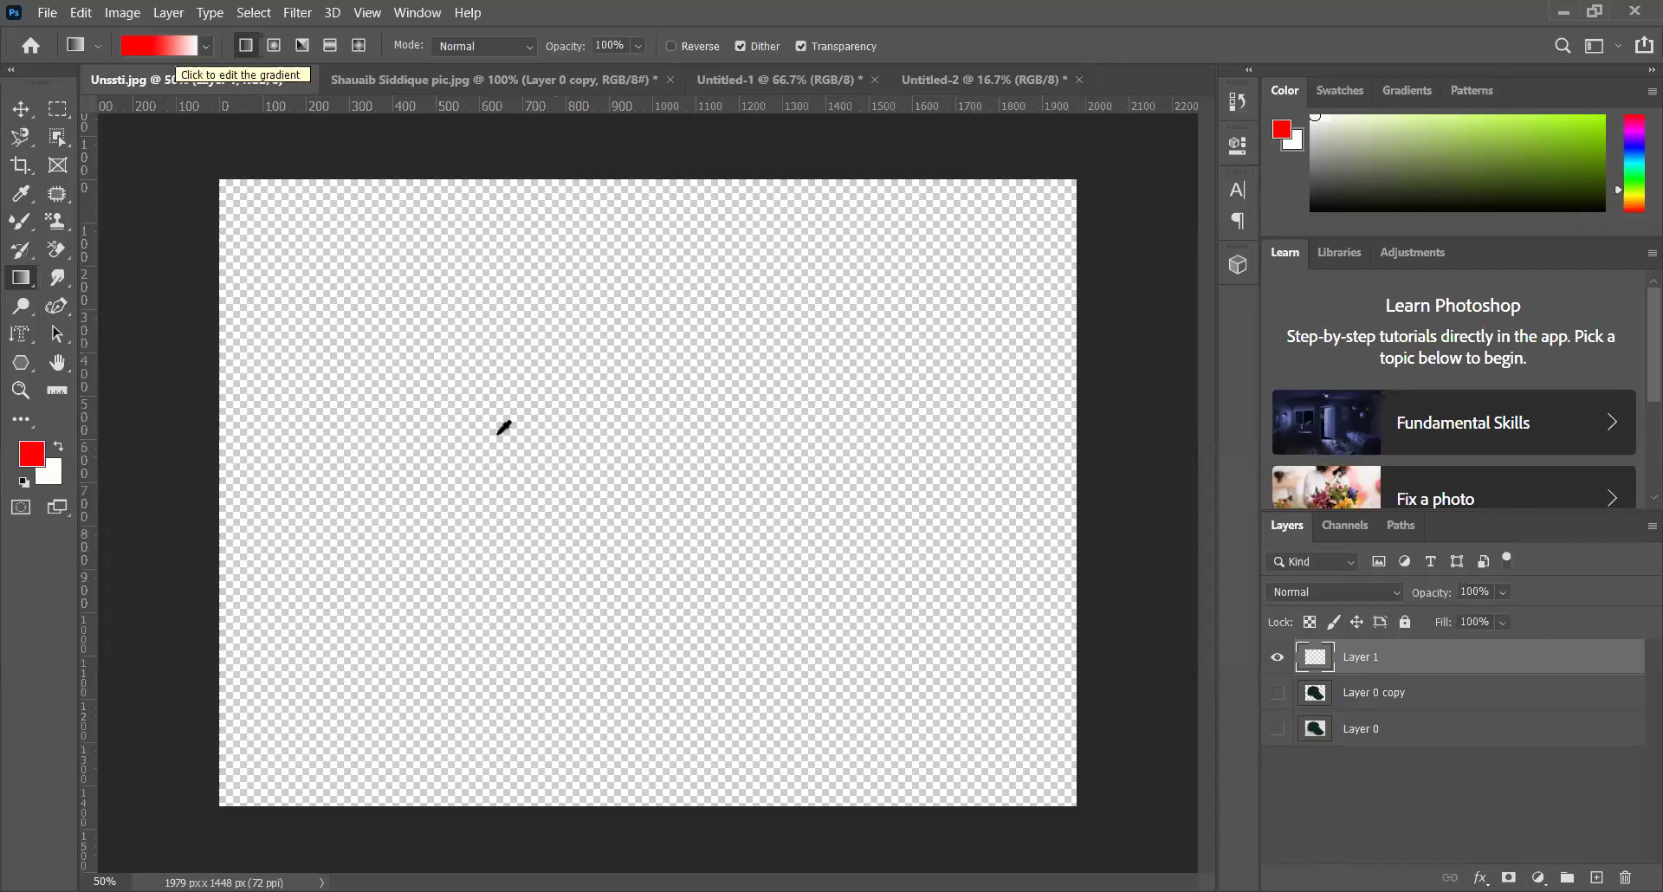
pyautogui.moveTo(681, 488); pyautogui.dragTo(621, 488)
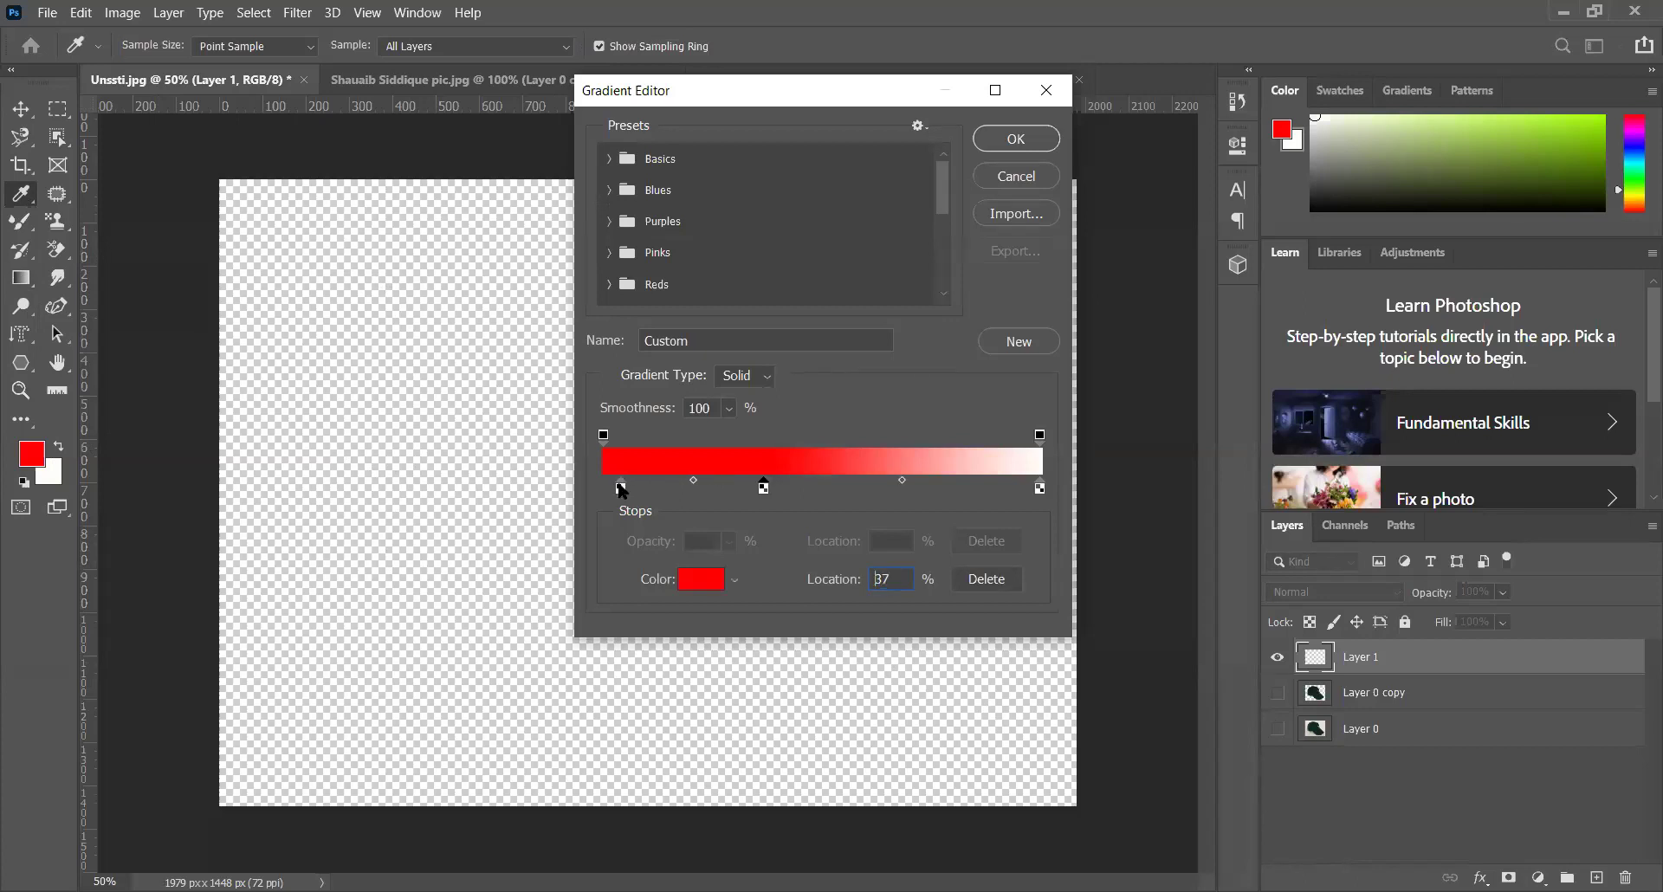
pyautogui.press('Up')
pyautogui.press('Up')
pyautogui.press('Up')
pyautogui.press('Up')
# Step: Add opacity and colour stops, position them at 17%, 56% and 60%, and set opacity to 0%
pyautogui.moveTo(622, 438); pyautogui.dragTo(745, 438)
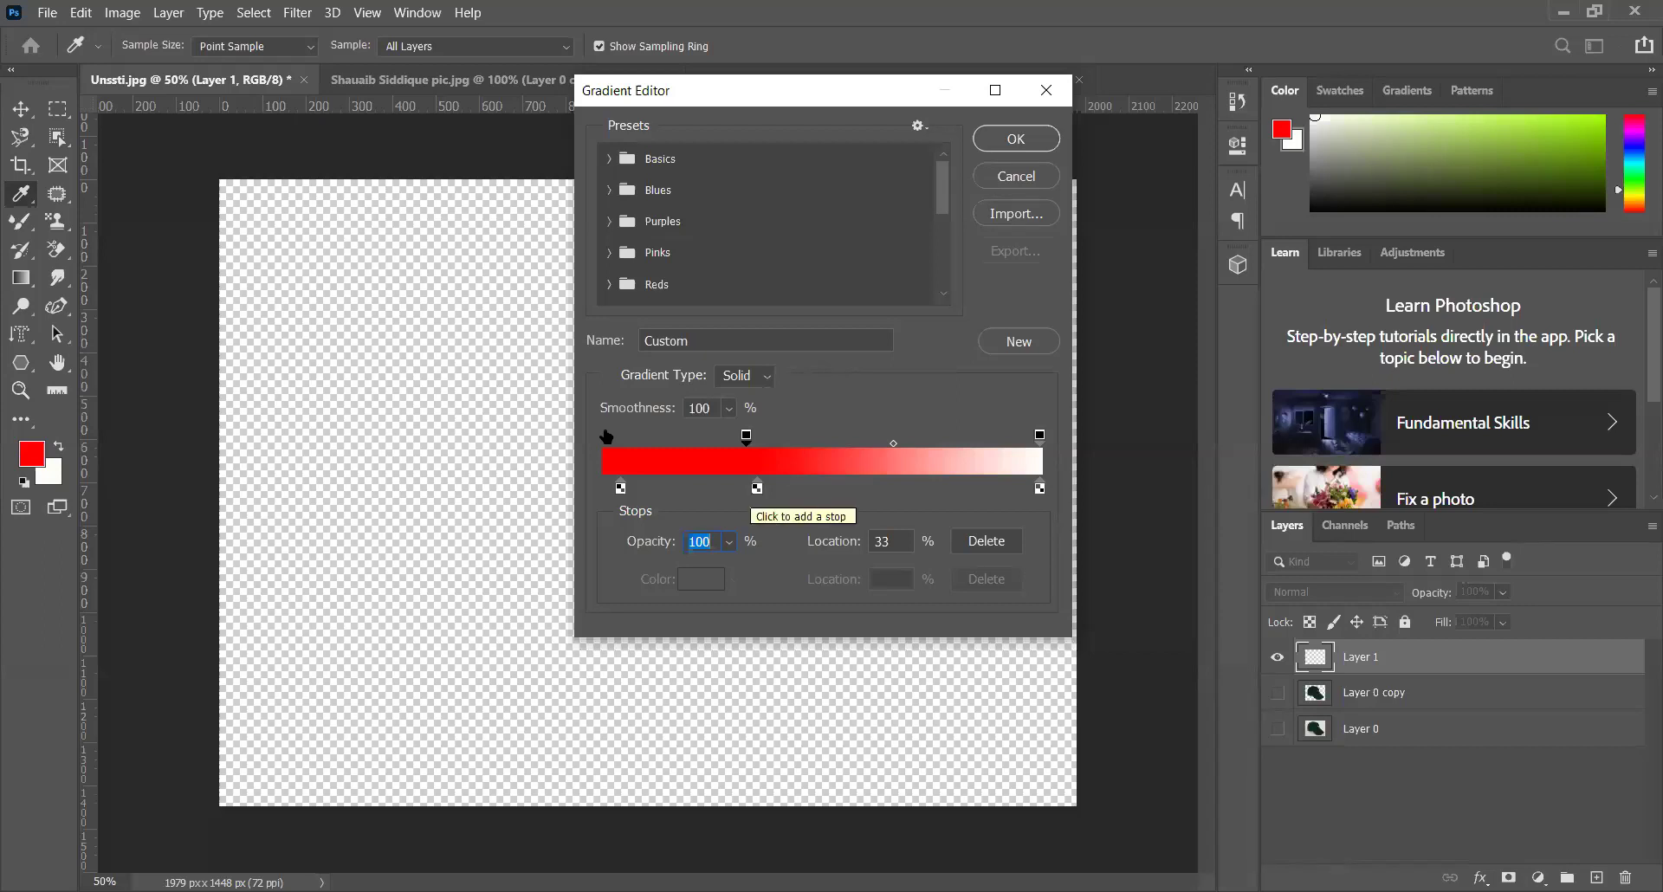
pyautogui.moveTo(780, 487); pyautogui.dragTo(862, 488)
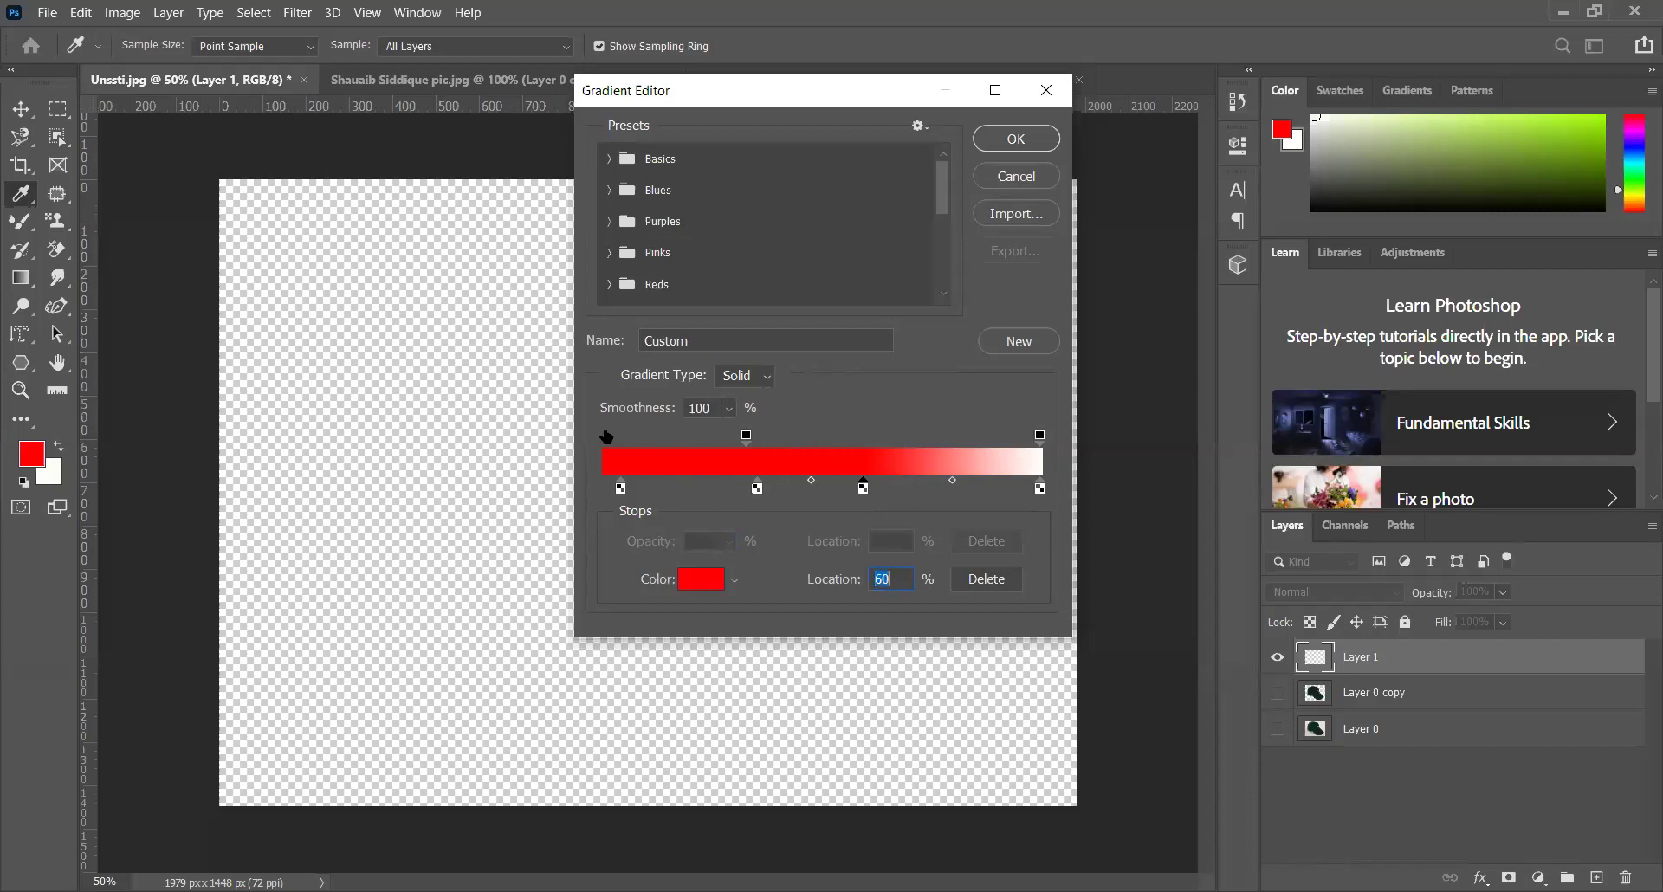
pyautogui.moveTo(620, 488)
pyautogui.mouseDown()
pyautogui.moveTo(676, 488)
pyautogui.moveTo(613, 488)
pyautogui.mouseUp()
pyautogui.moveTo(746, 435); pyautogui.dragTo(682, 435)
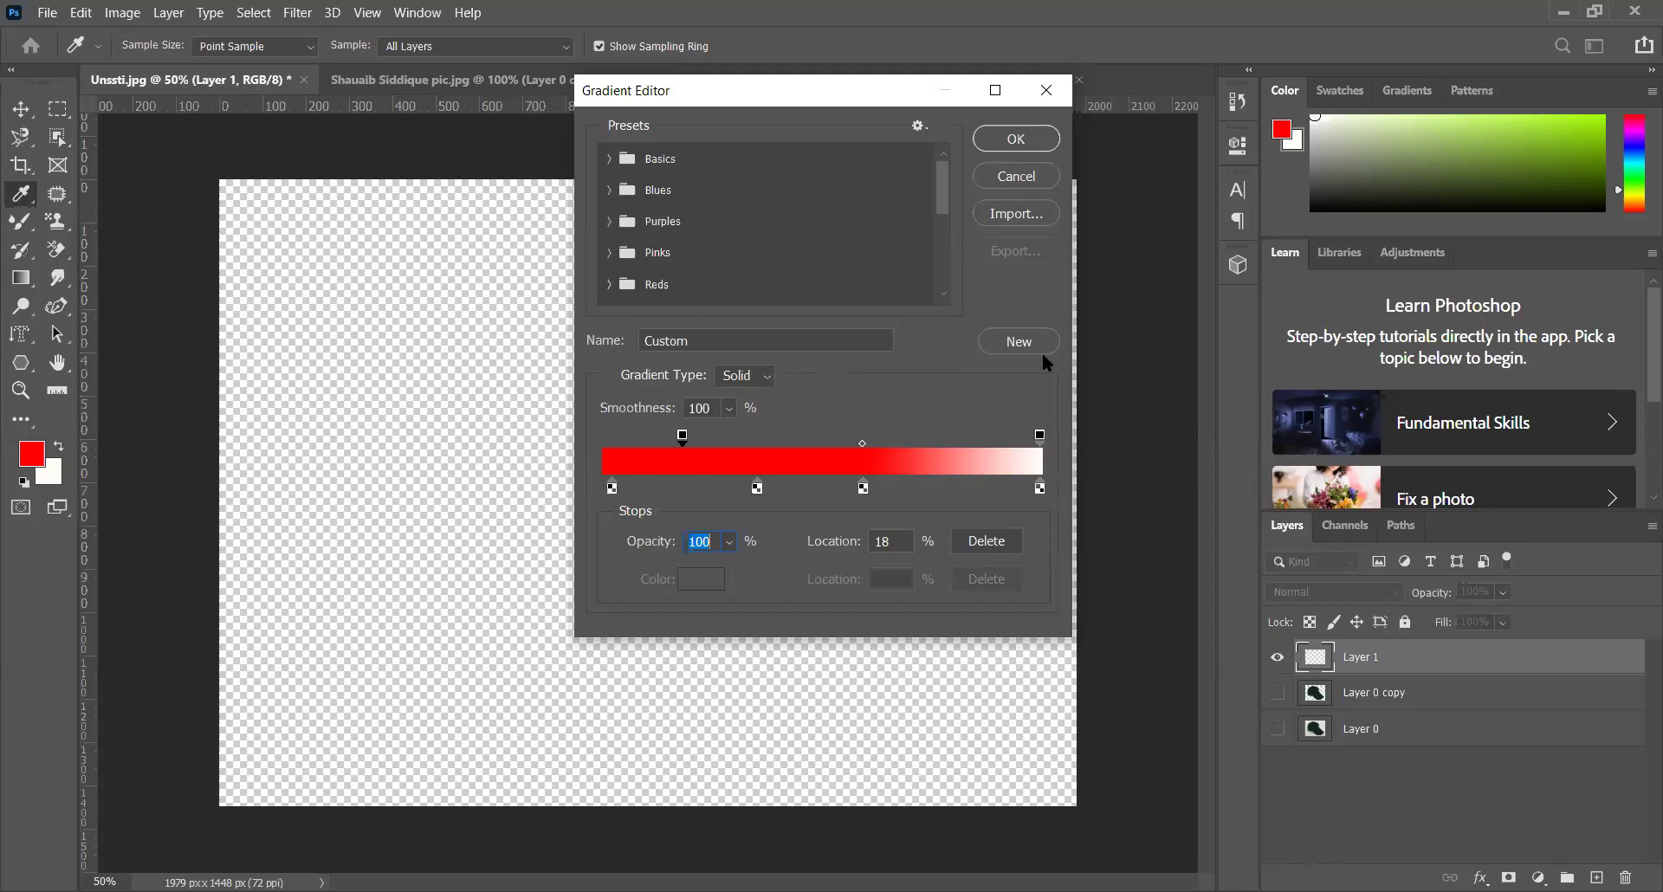
pyautogui.write('0')
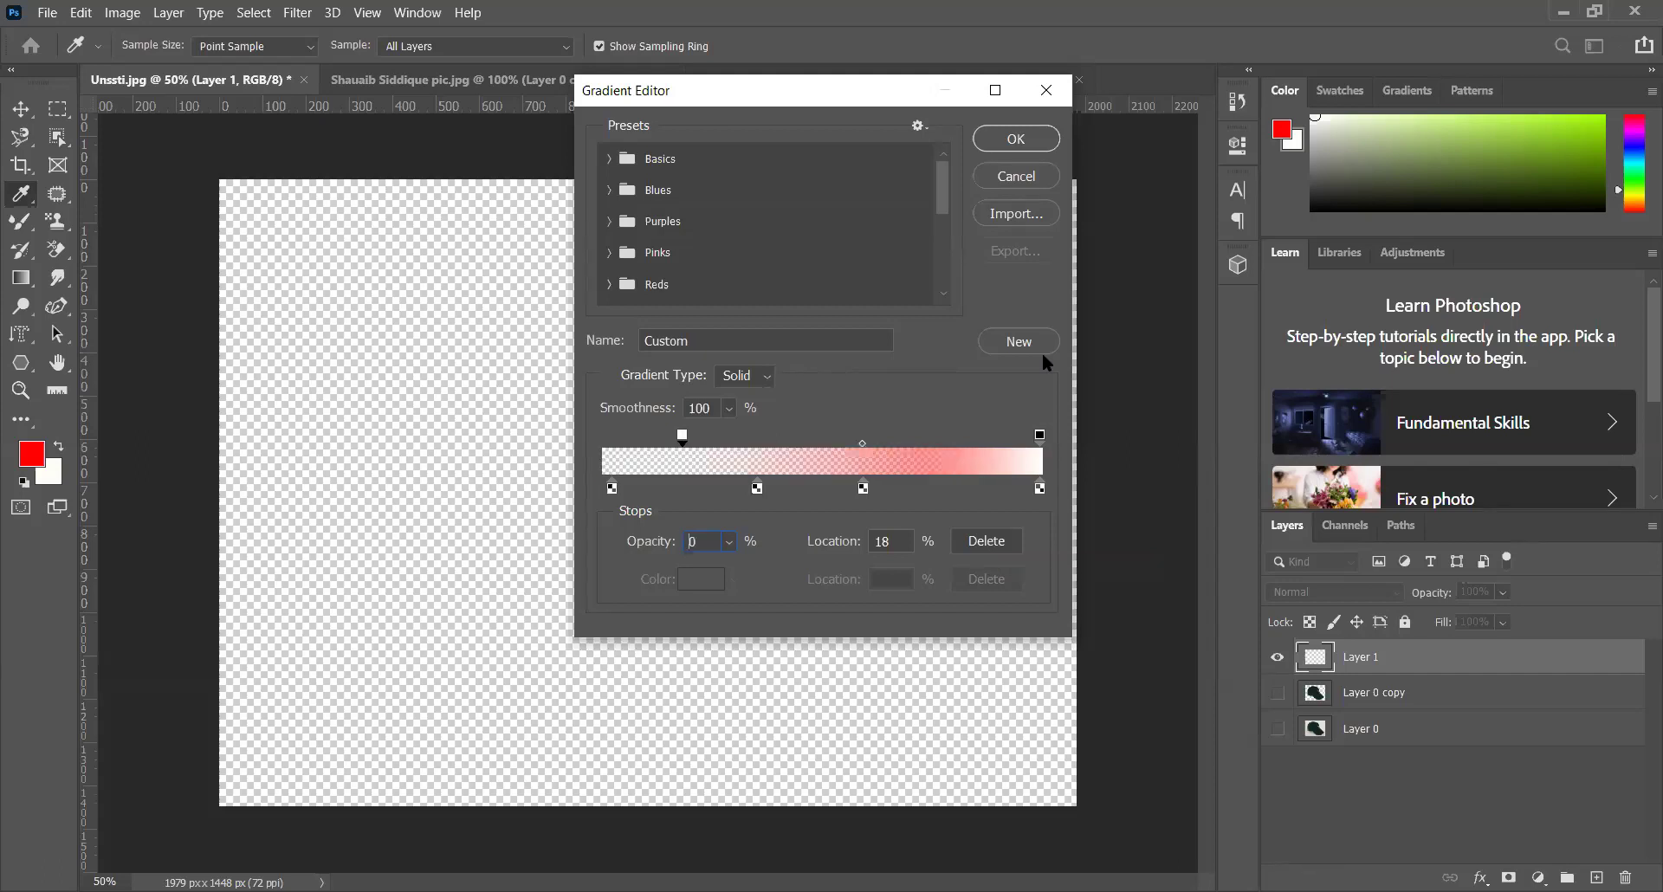
pyautogui.press('Tab')
# Step: Give the leftmost stop a lighter red and shift the stops to 7% and 27%
pyautogui.click(612, 487)
pyautogui.doubleClick(612, 488)
pyautogui.click(701, 218)
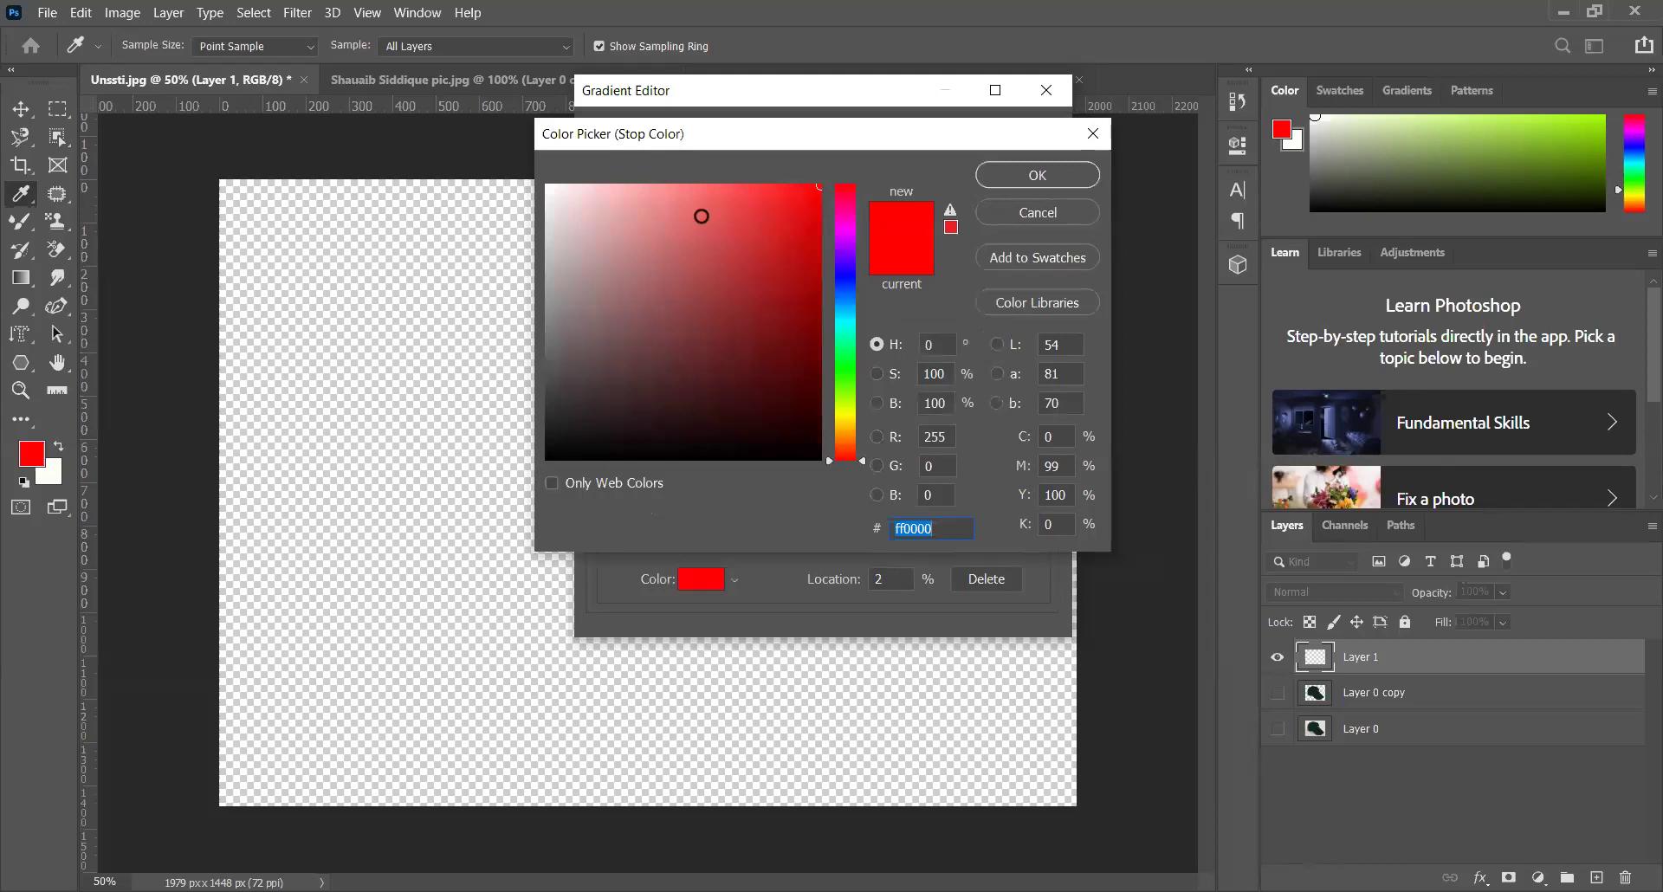
pyautogui.click(1033, 173)
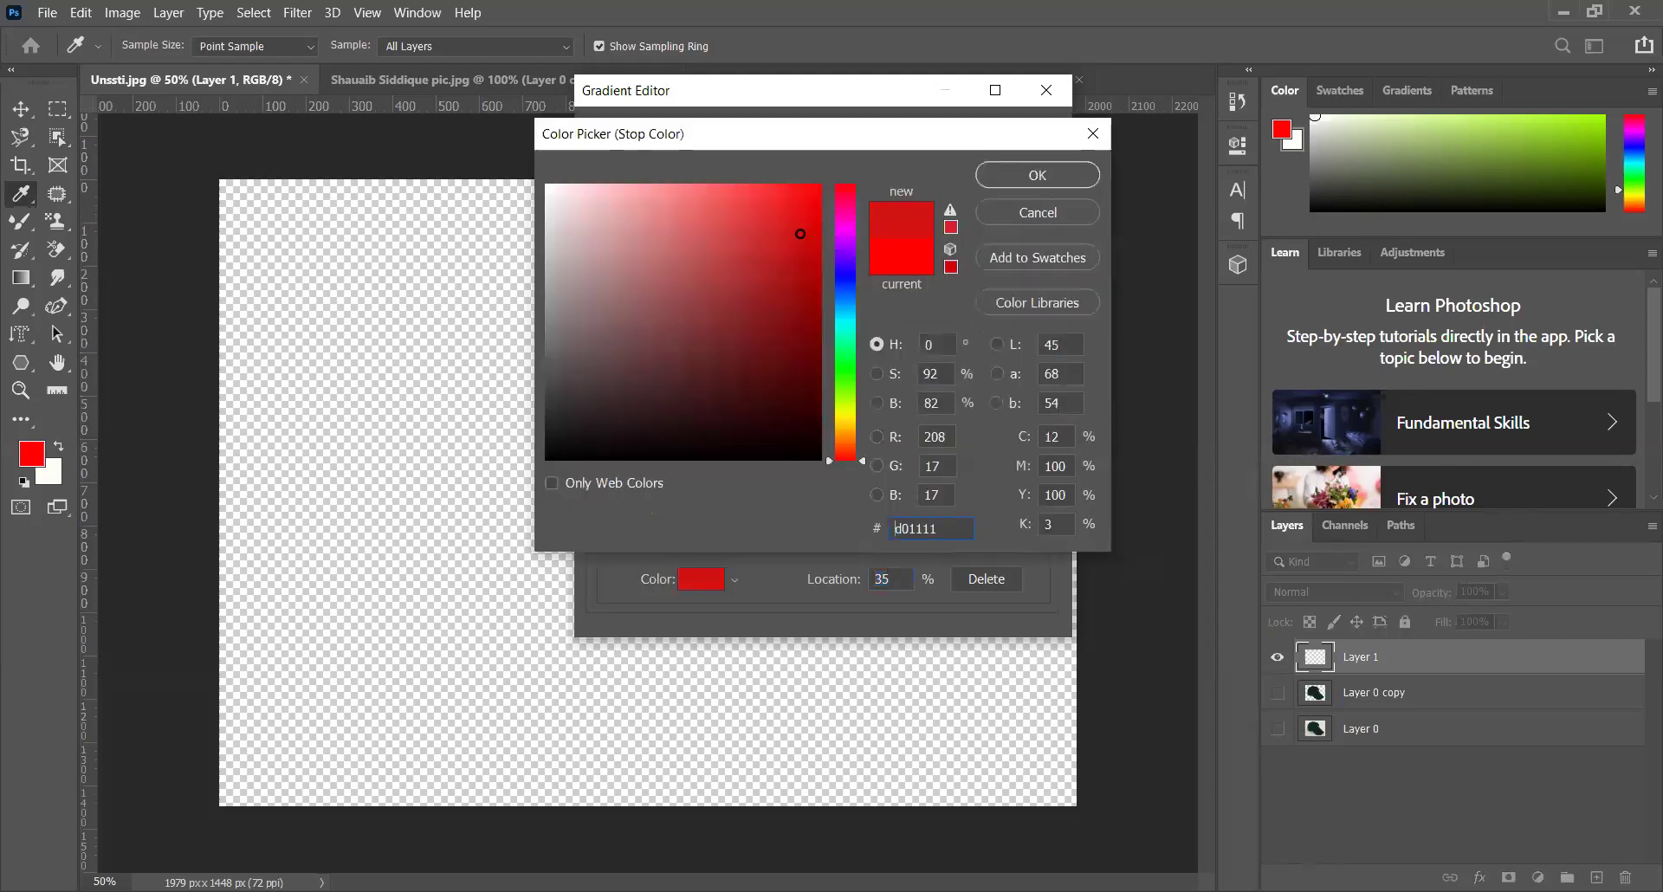
pyautogui.click(1078, 174)
pyautogui.press('Down')
pyautogui.press('Down')
pyautogui.press('Down')
pyautogui.press('Down')
pyautogui.press('Down')
pyautogui.press('Down')
pyautogui.press('Down')
pyautogui.press('Down')
pyautogui.press('Down')
pyautogui.press('Down')
pyautogui.press('Down')
pyautogui.press('Down')
pyautogui.press('Down')
pyautogui.press('Down')
pyautogui.press('Down')
pyautogui.press('Down')
pyautogui.press('Down')
pyautogui.press('Down')
pyautogui.press('Down')
pyautogui.press('Down')
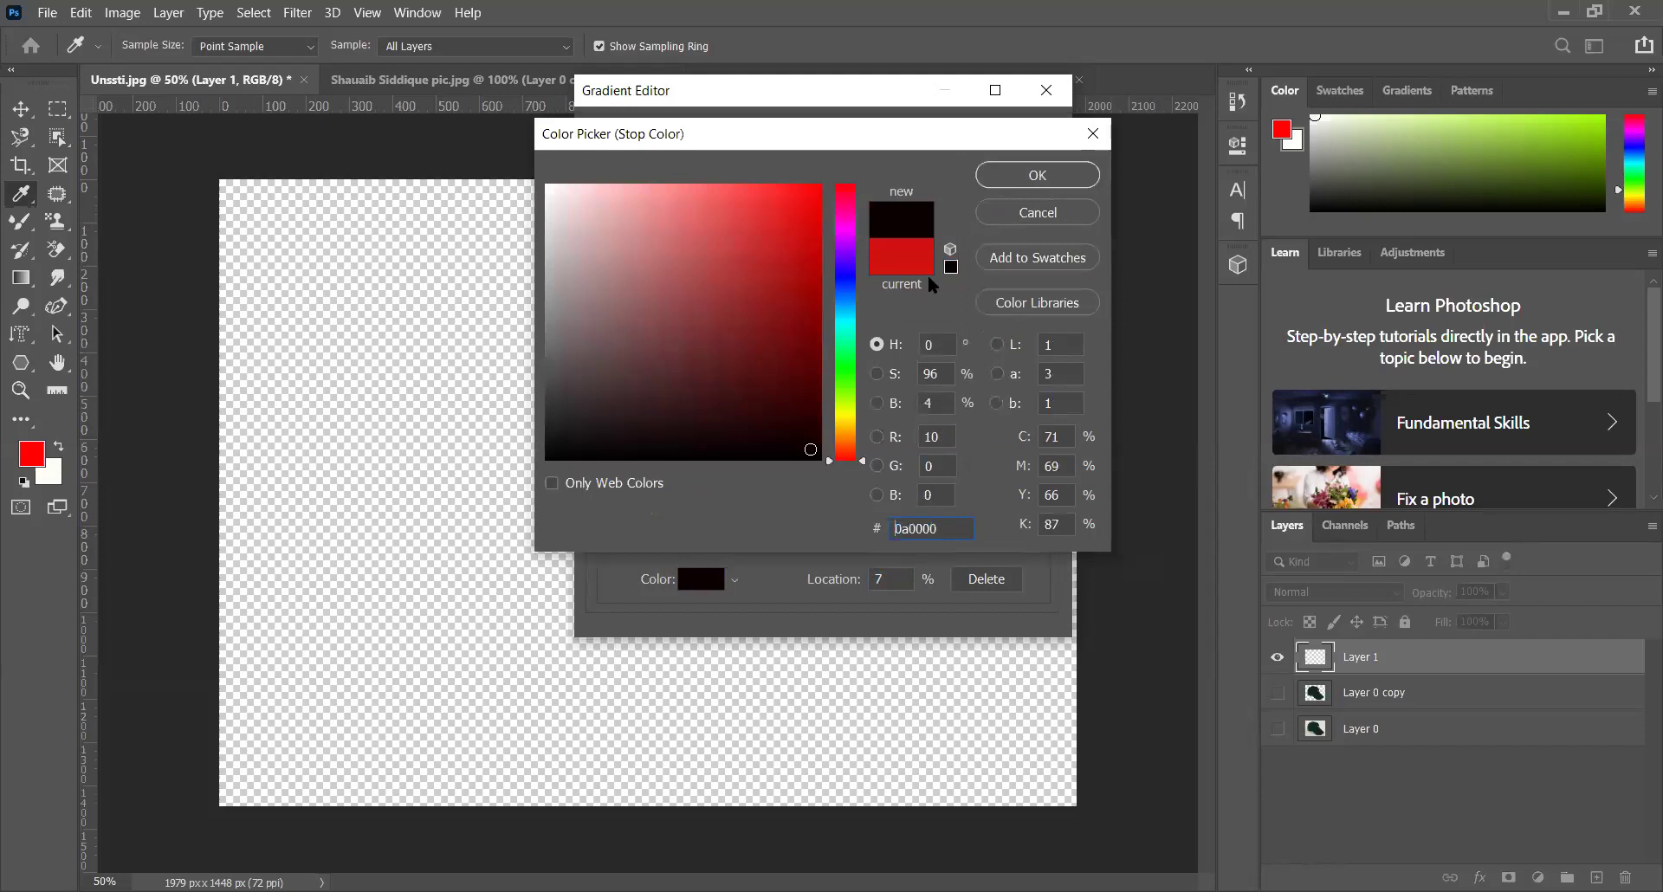
pyautogui.click(1031, 176)
pyautogui.press('Up')
pyautogui.press('Up')
pyautogui.press('Up')
pyautogui.press('Up')
pyautogui.press('Up')
pyautogui.press('Up')
pyautogui.press('Up')
pyautogui.press('Up')
pyautogui.press('Up')
pyautogui.press('Up')
pyautogui.press('Up')
pyautogui.press('Up')
pyautogui.press('Up')
pyautogui.press('Up')
pyautogui.press('Up')
pyautogui.press('Up')
pyautogui.press('Up')
pyautogui.press('Up')
pyautogui.press('Up')
pyautogui.press('Up')
# Step: Remove the leftmost stop, move the red stop toward the middle, and save as a new preset
pyautogui.click(612, 488)
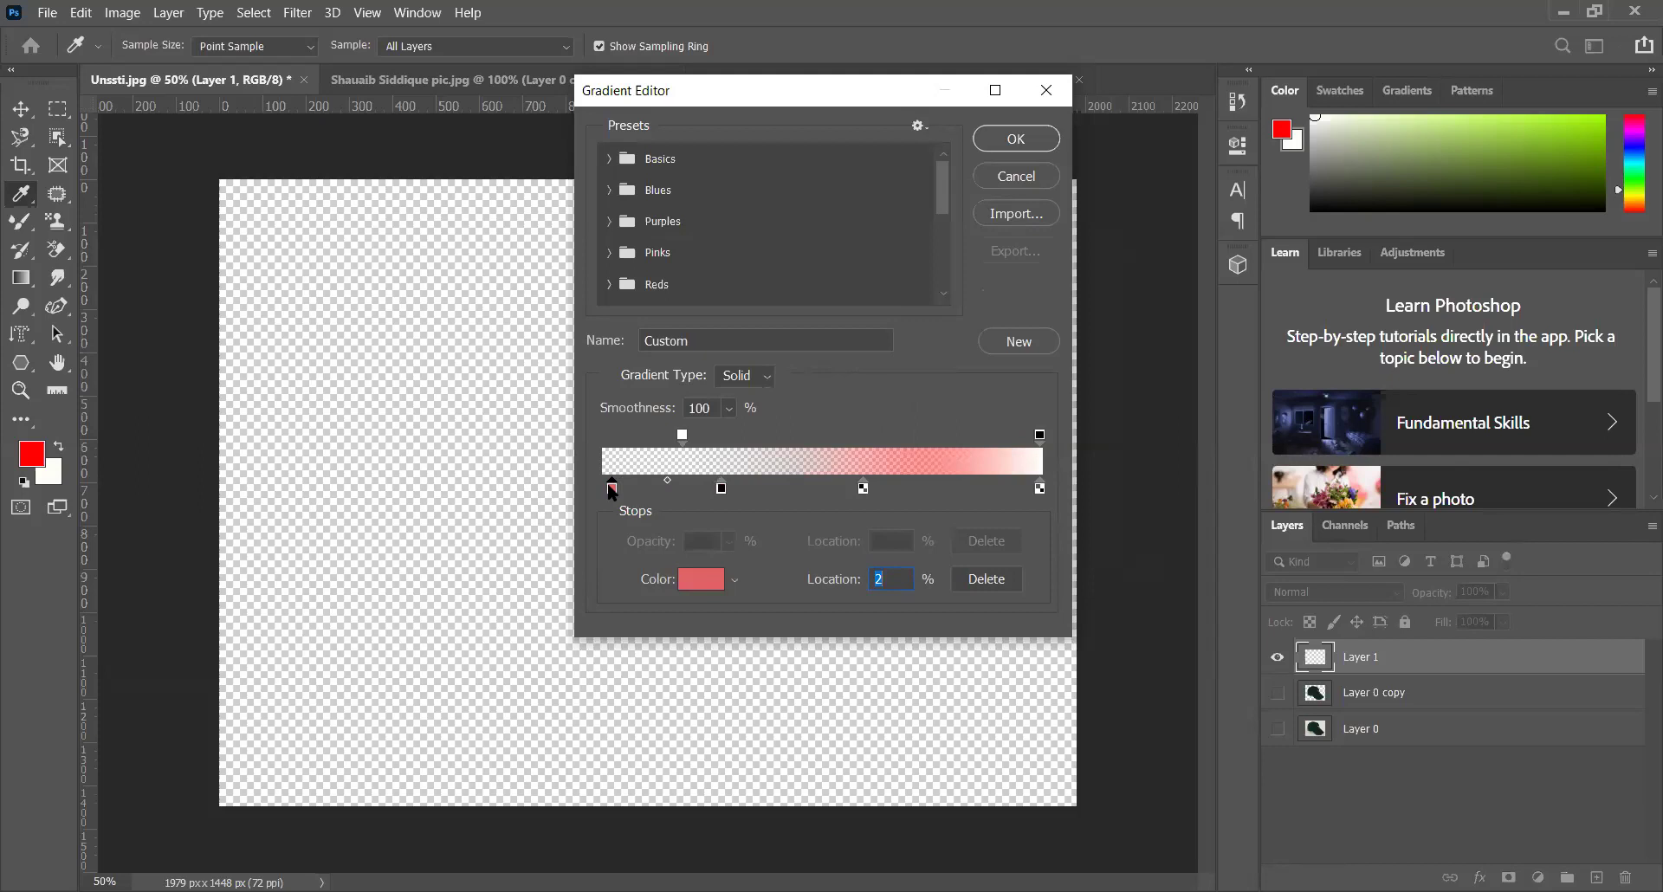
pyautogui.moveTo(612, 490); pyautogui.dragTo(612, 492)
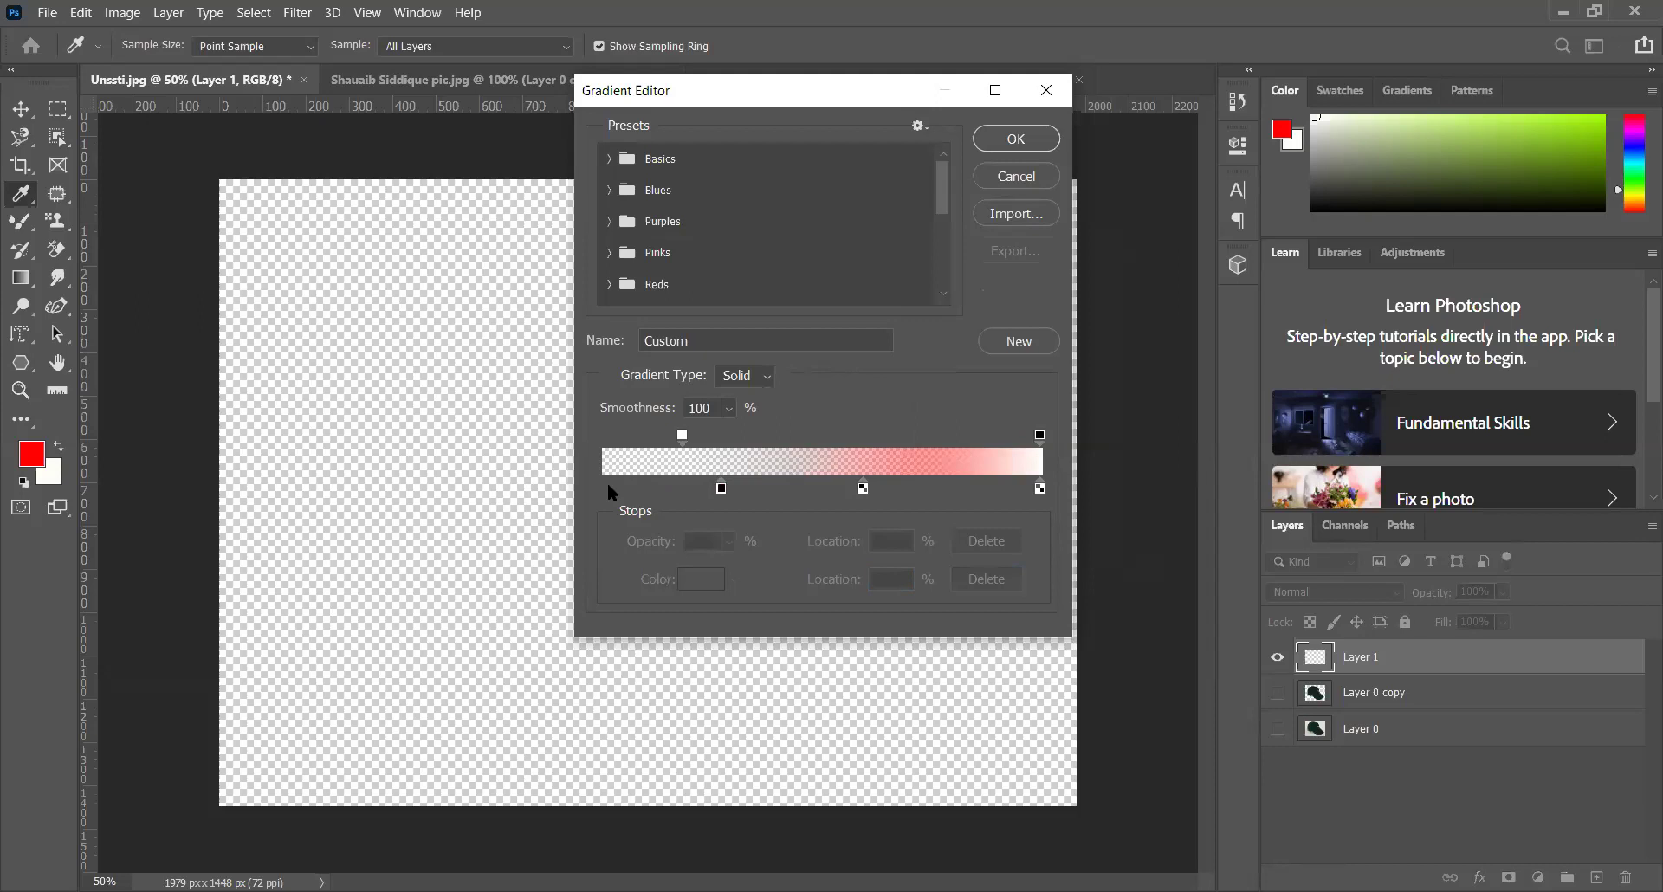
pyautogui.moveTo(864, 488); pyautogui.dragTo(782, 488)
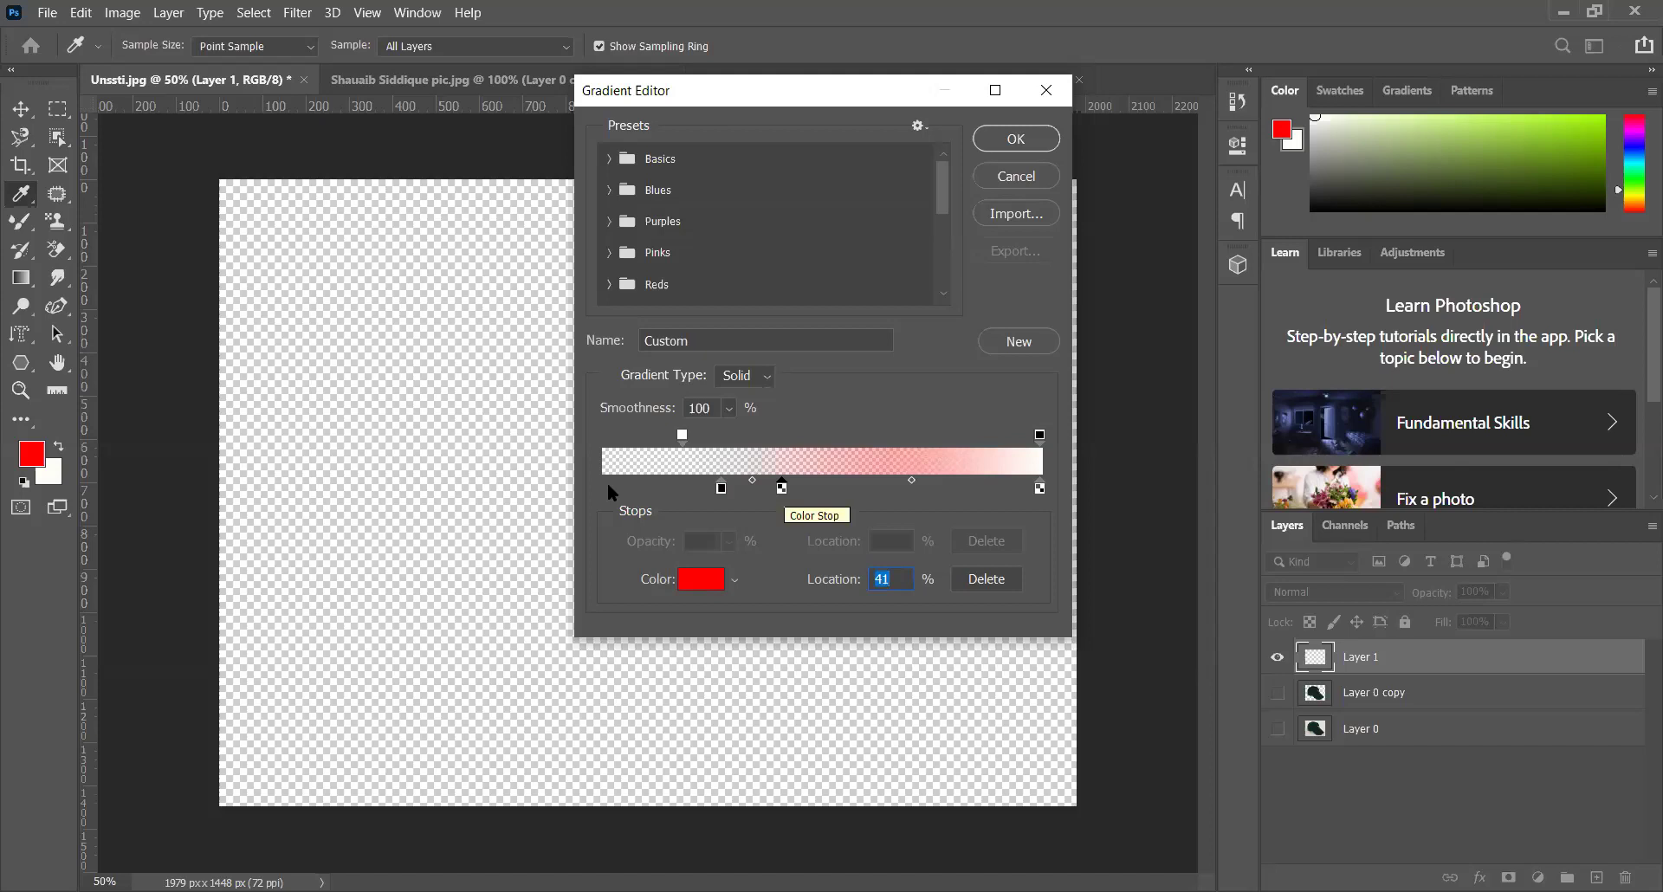
pyautogui.press('Tab')
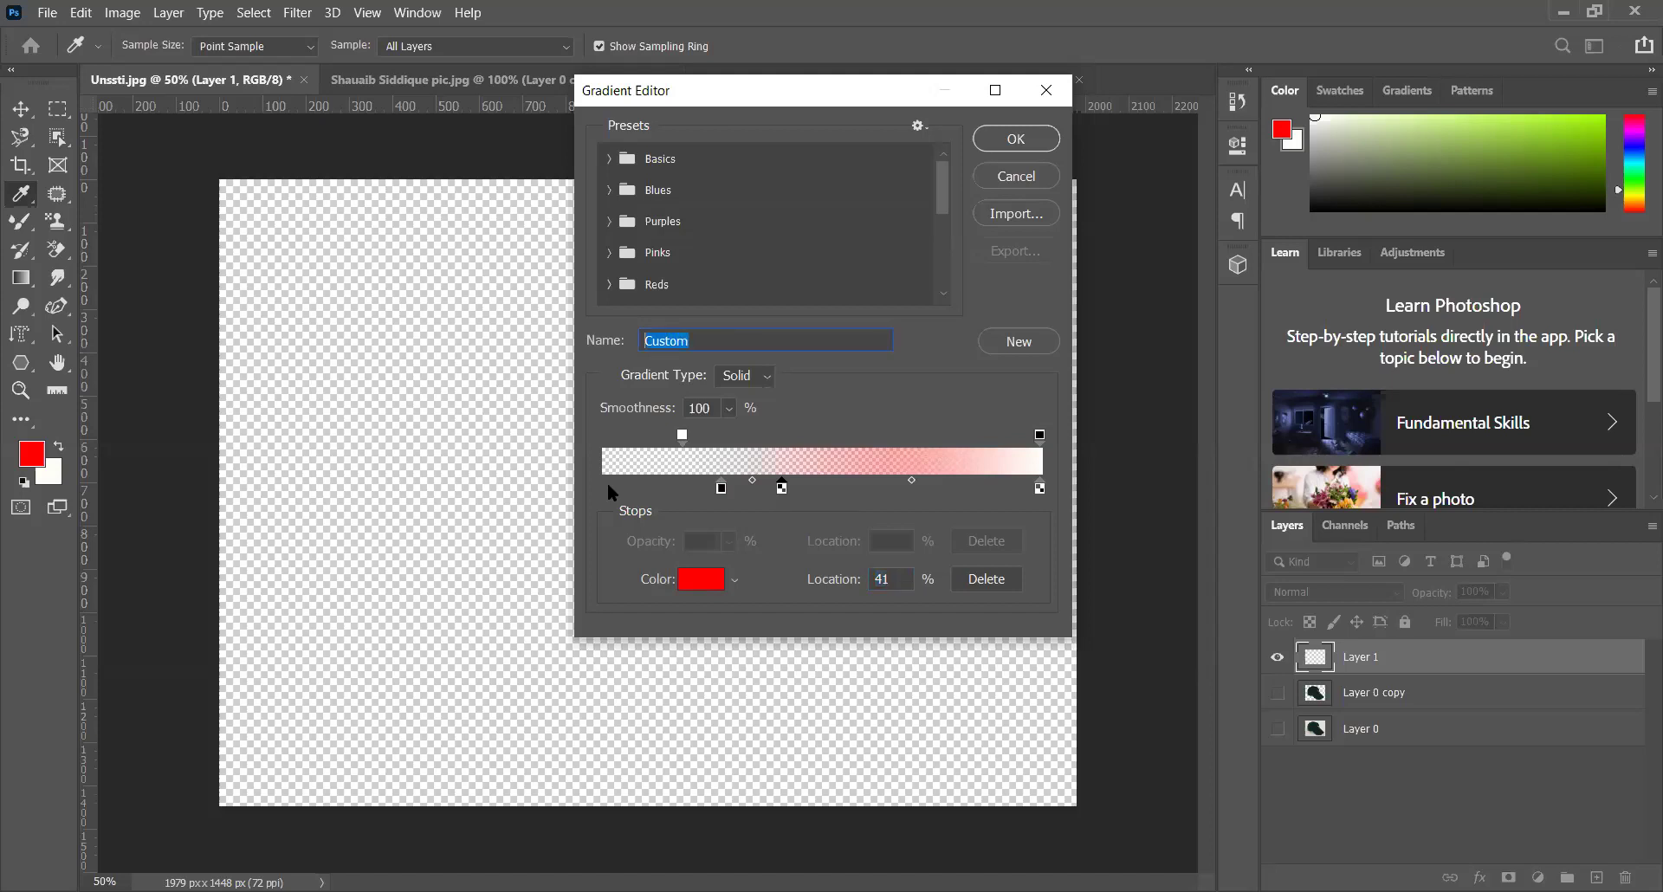
pyautogui.press('Return')
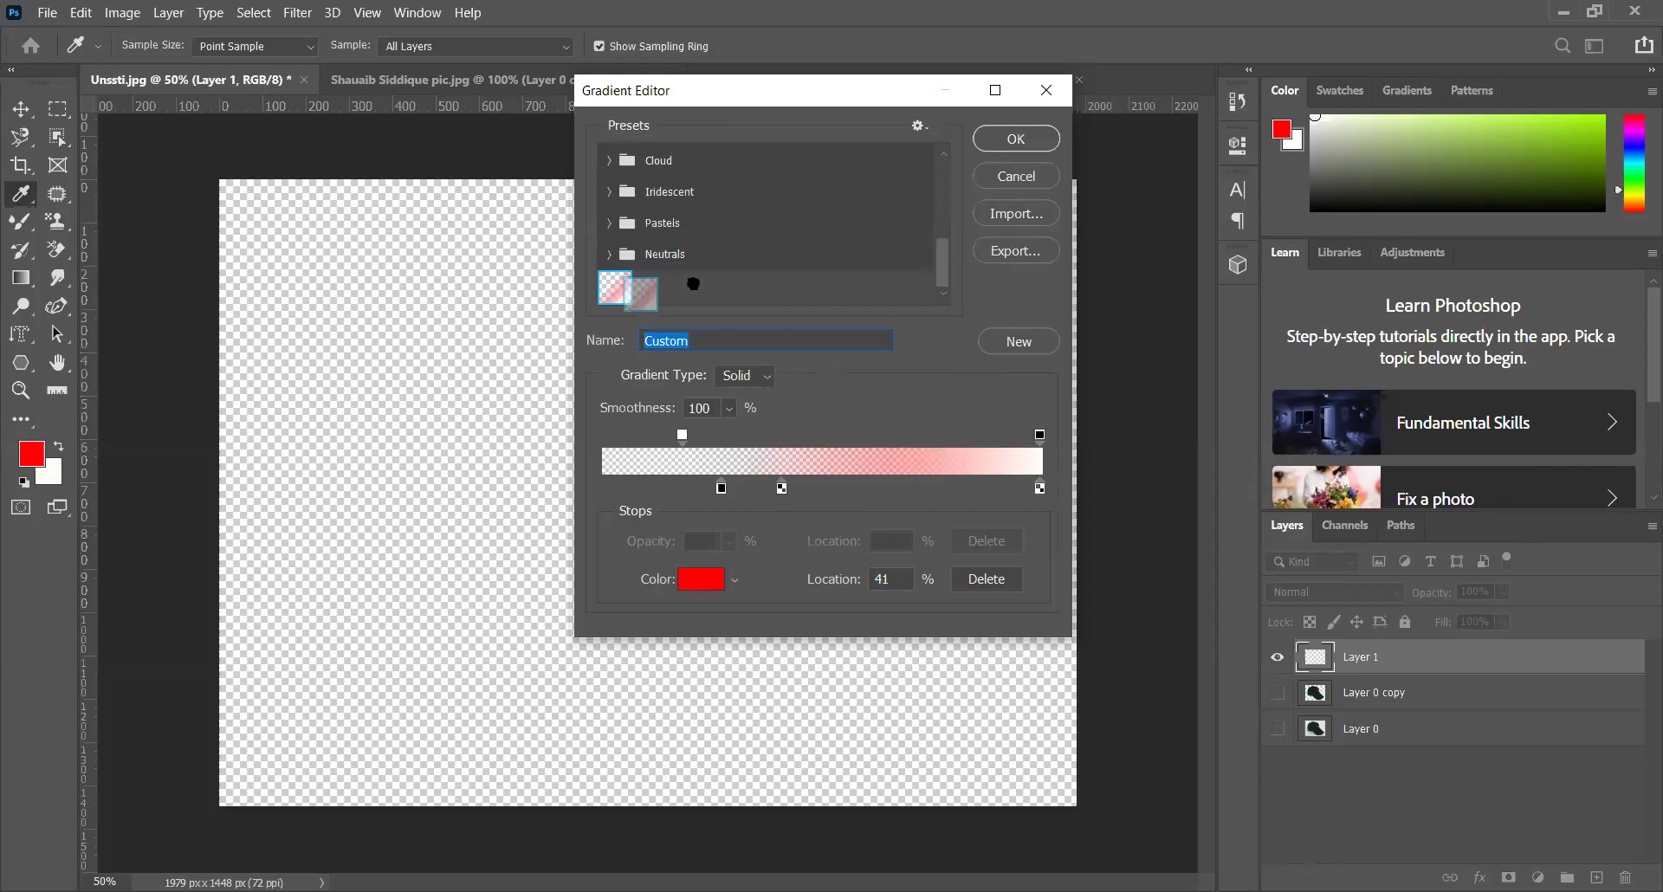
pyautogui.click(1017, 141)
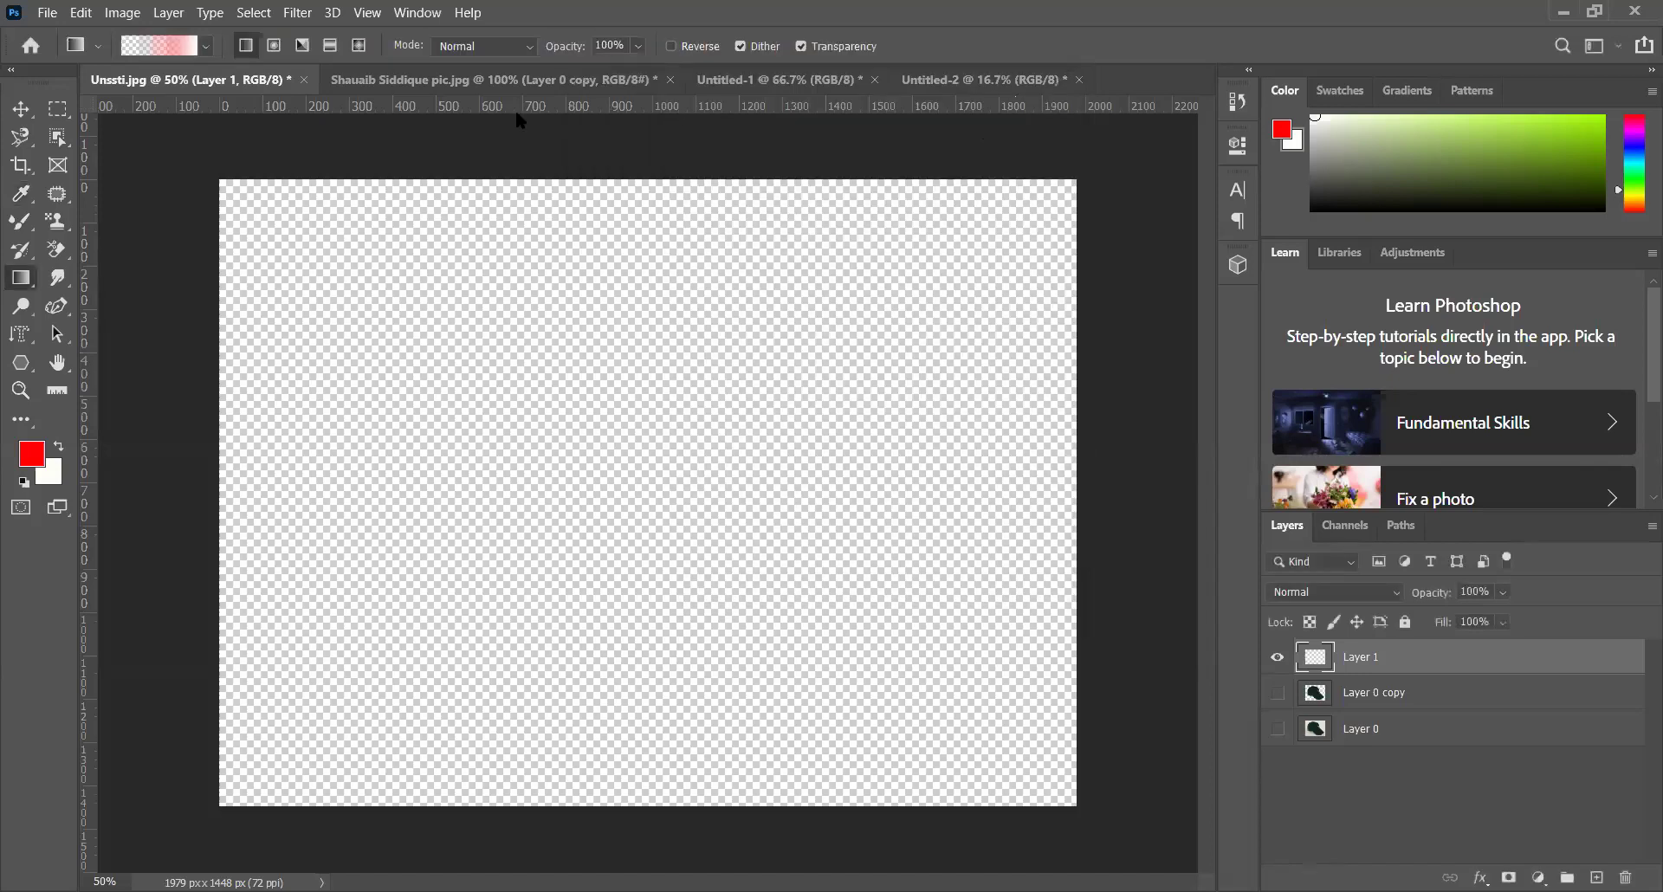
# Step: Edit the current gradient again, moving the dark colour stop to location 20%
pyautogui.rightClick(22, 278)
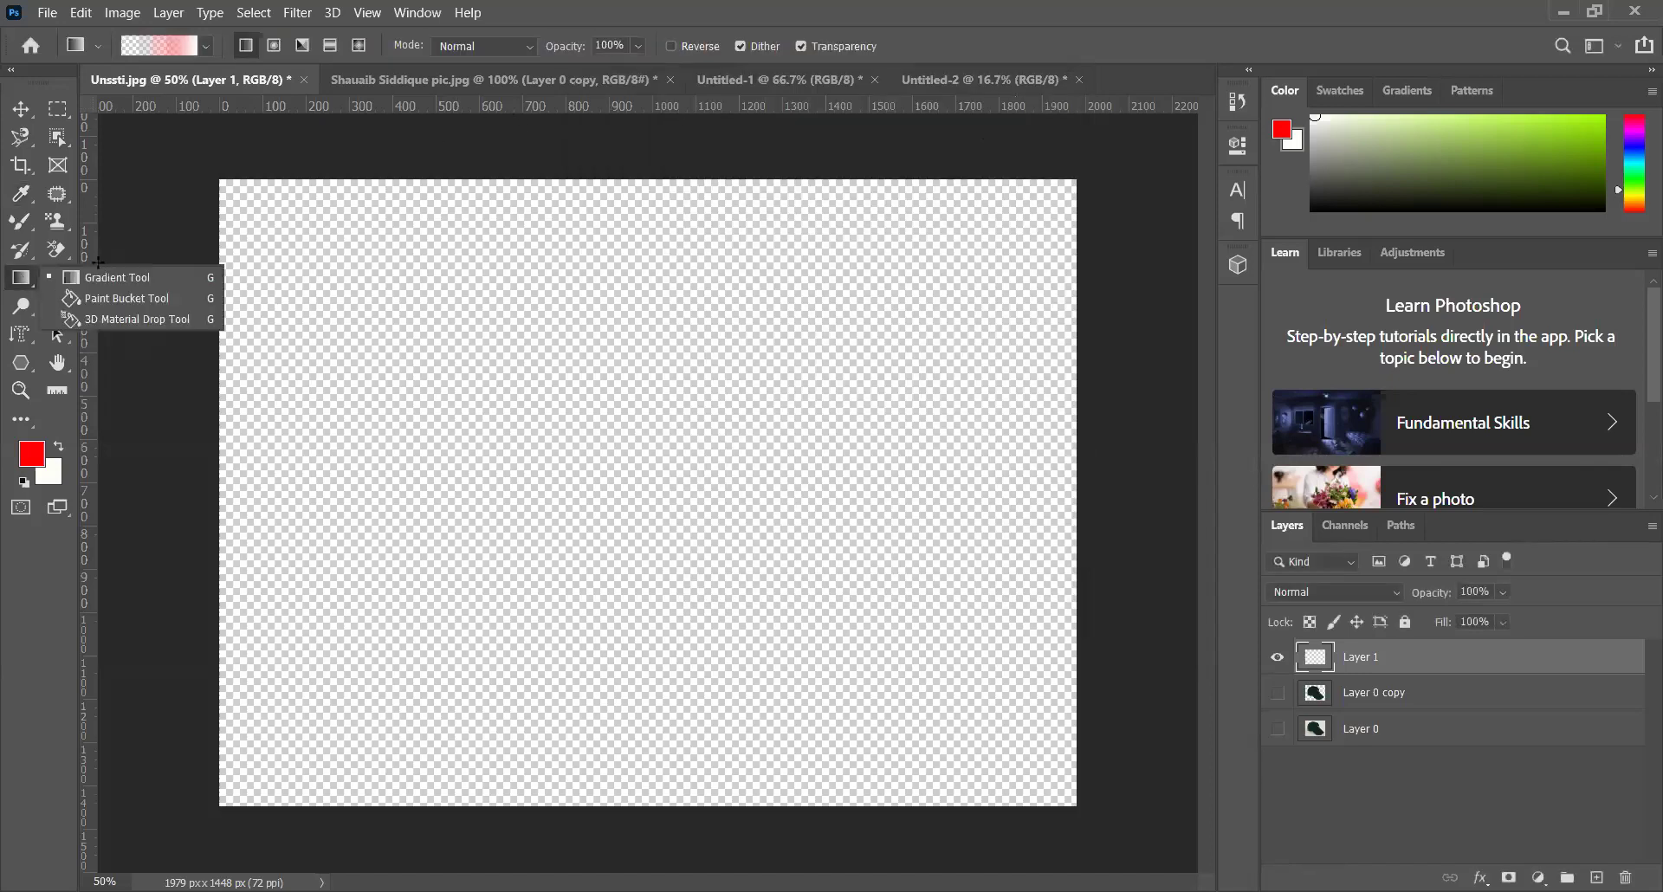
pyautogui.click(33, 279)
pyautogui.click(159, 46)
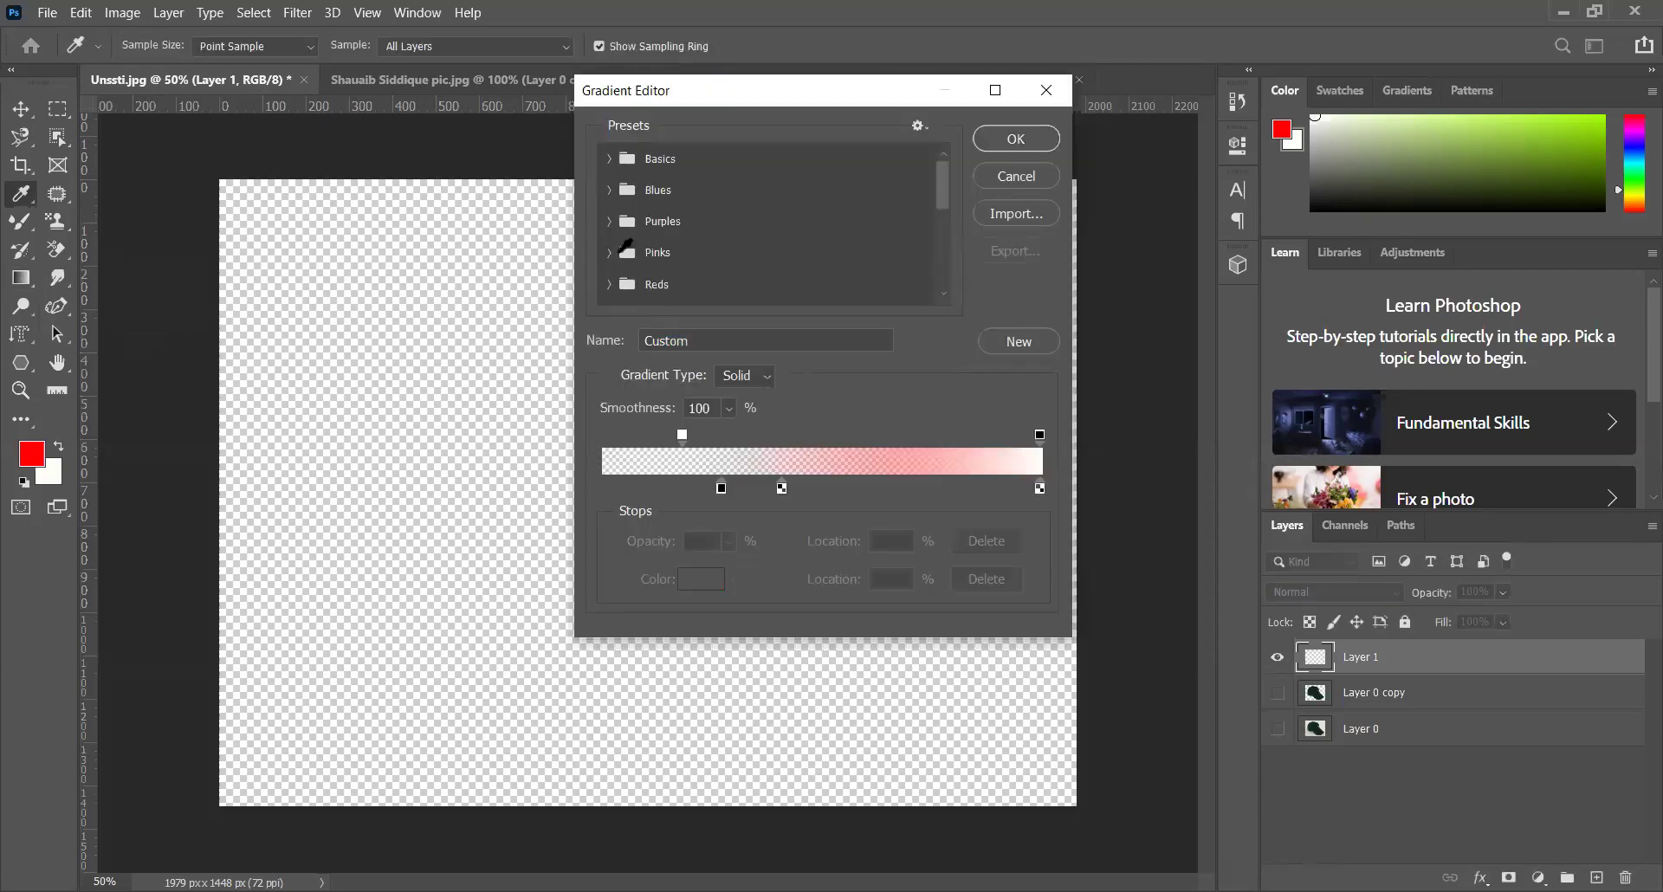
pyautogui.click(720, 488)
pyautogui.moveTo(721, 488); pyautogui.dragTo(603, 489)
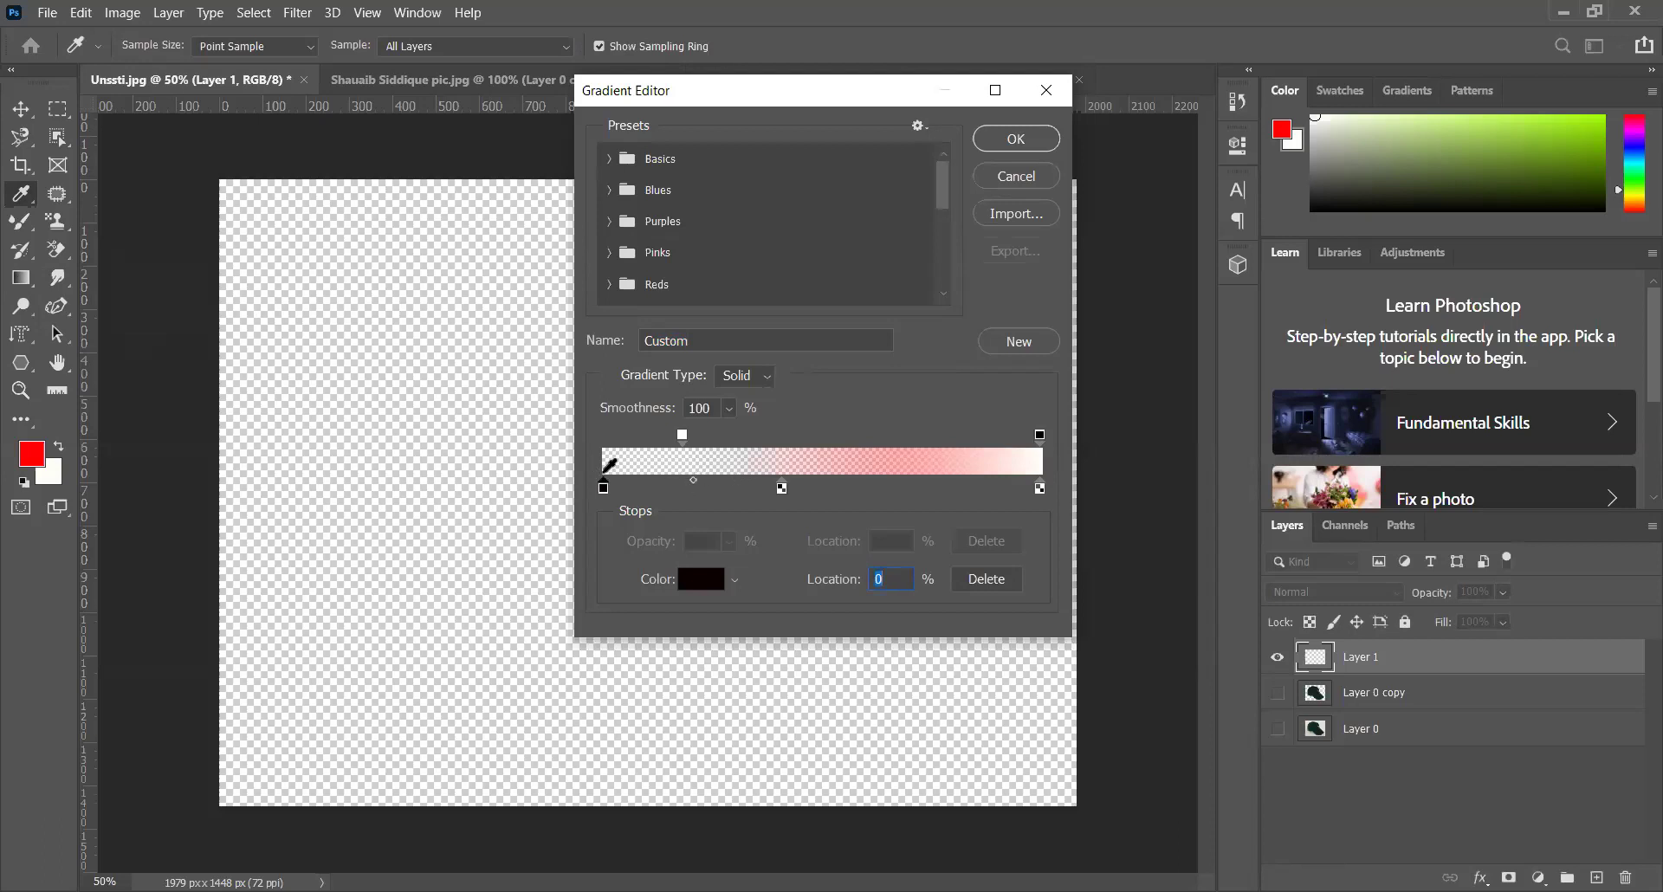
# Step: Set the left stop to f80909 at 100% opacity, then draw the gradient diagonally across Layer 1
pyautogui.doubleClick(605, 488)
pyautogui.write('f80909')
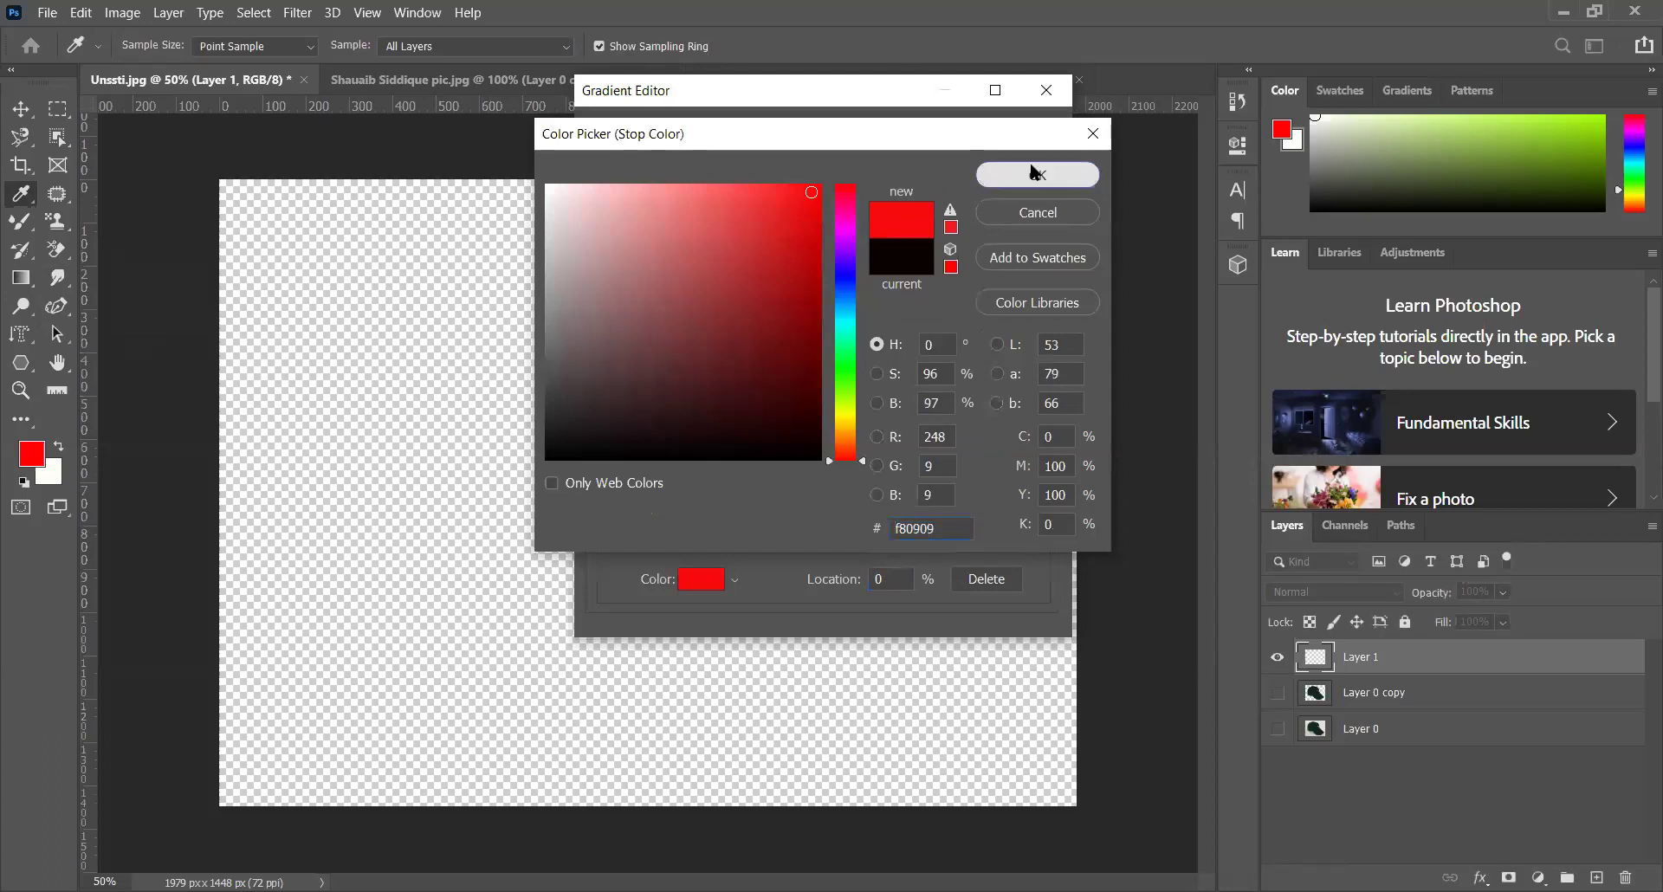
pyautogui.click(1034, 174)
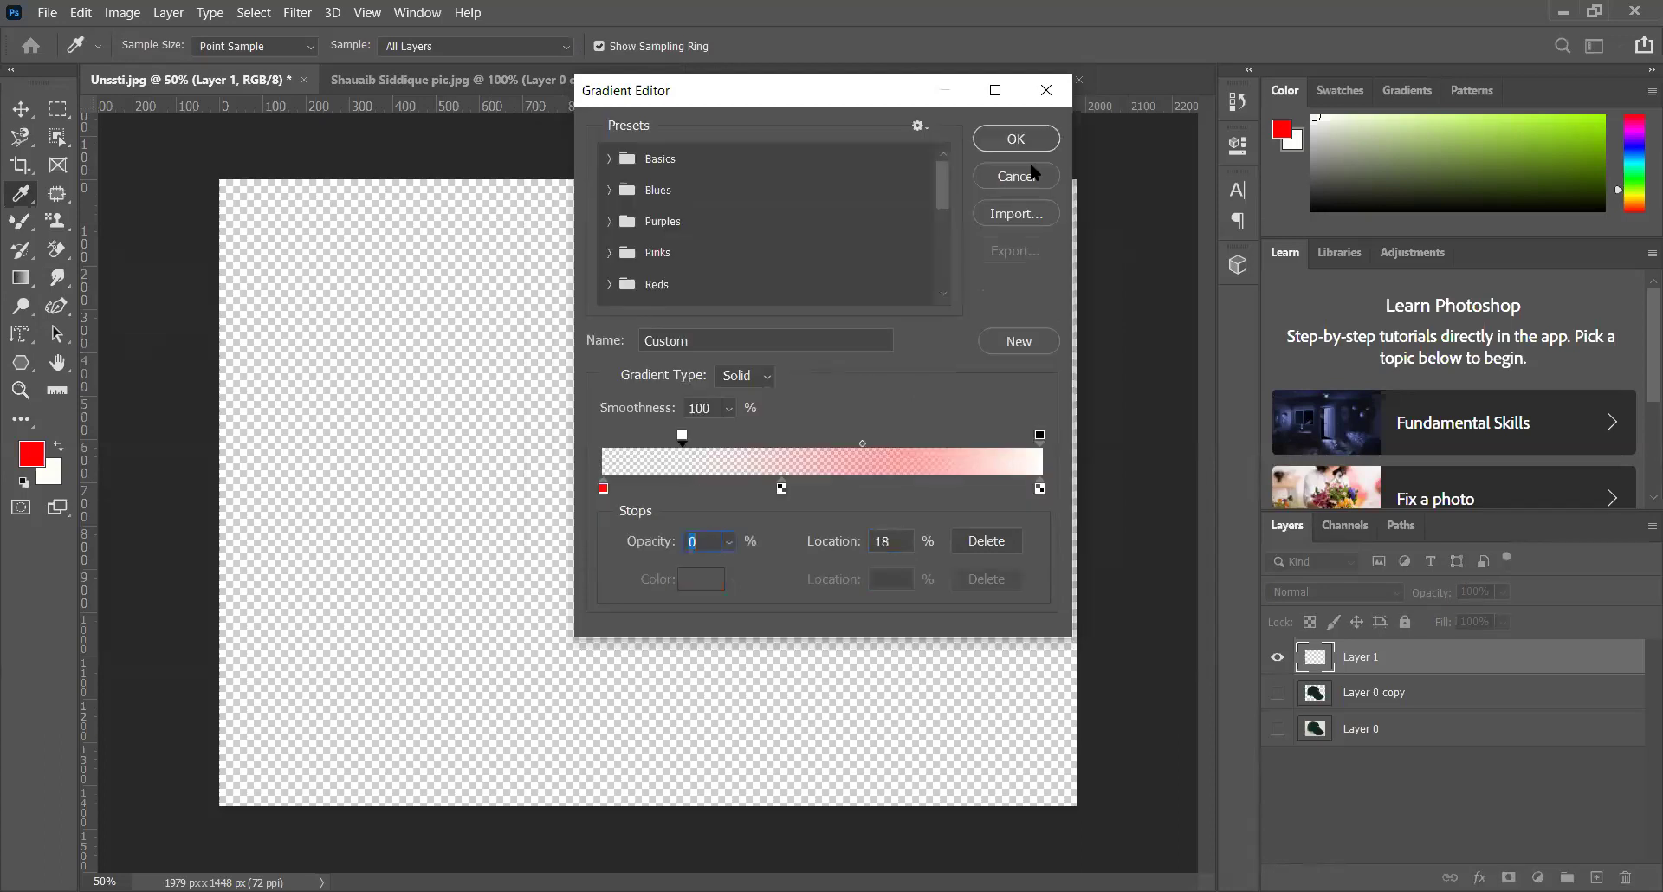
pyautogui.write('100')
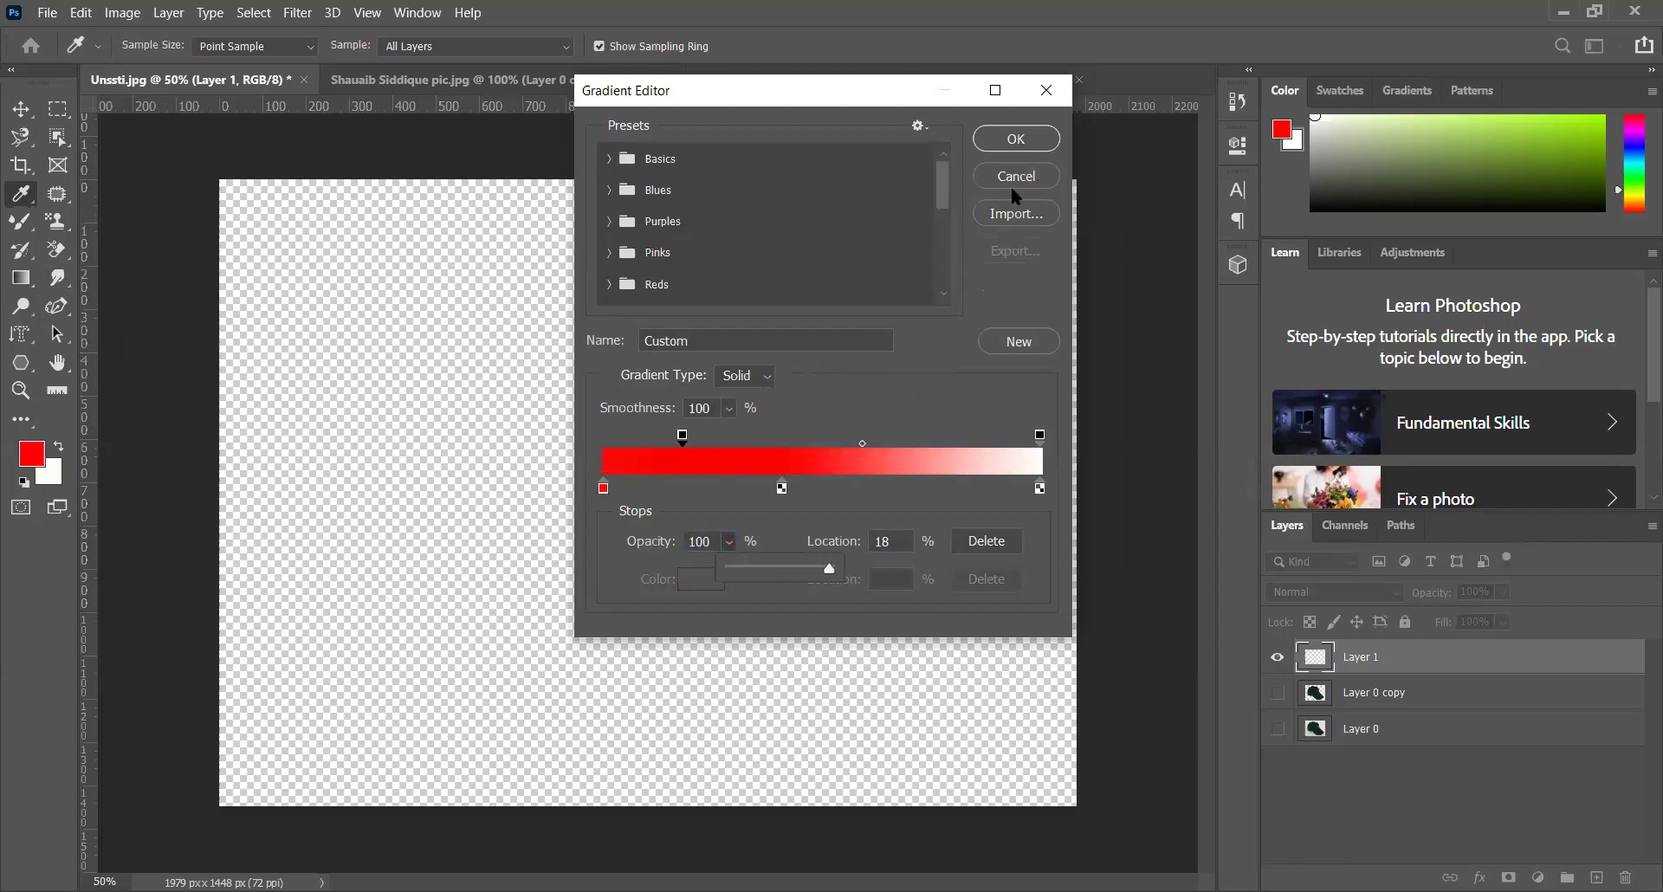
pyautogui.click(1016, 138)
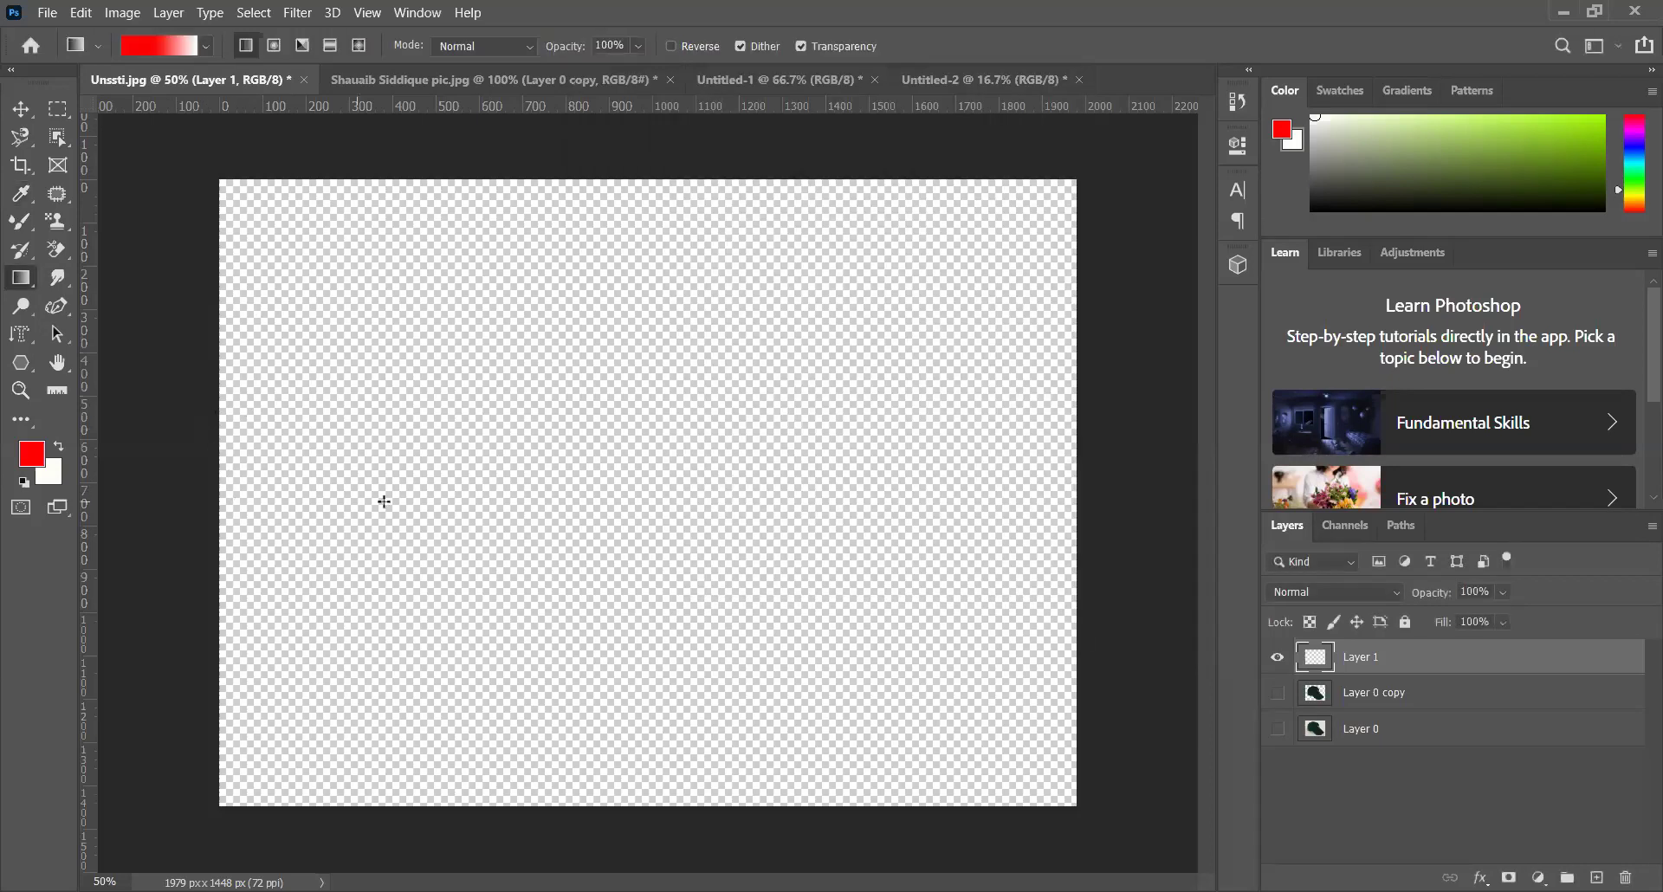
pyautogui.moveTo(249, 237); pyautogui.dragTo(991, 710)
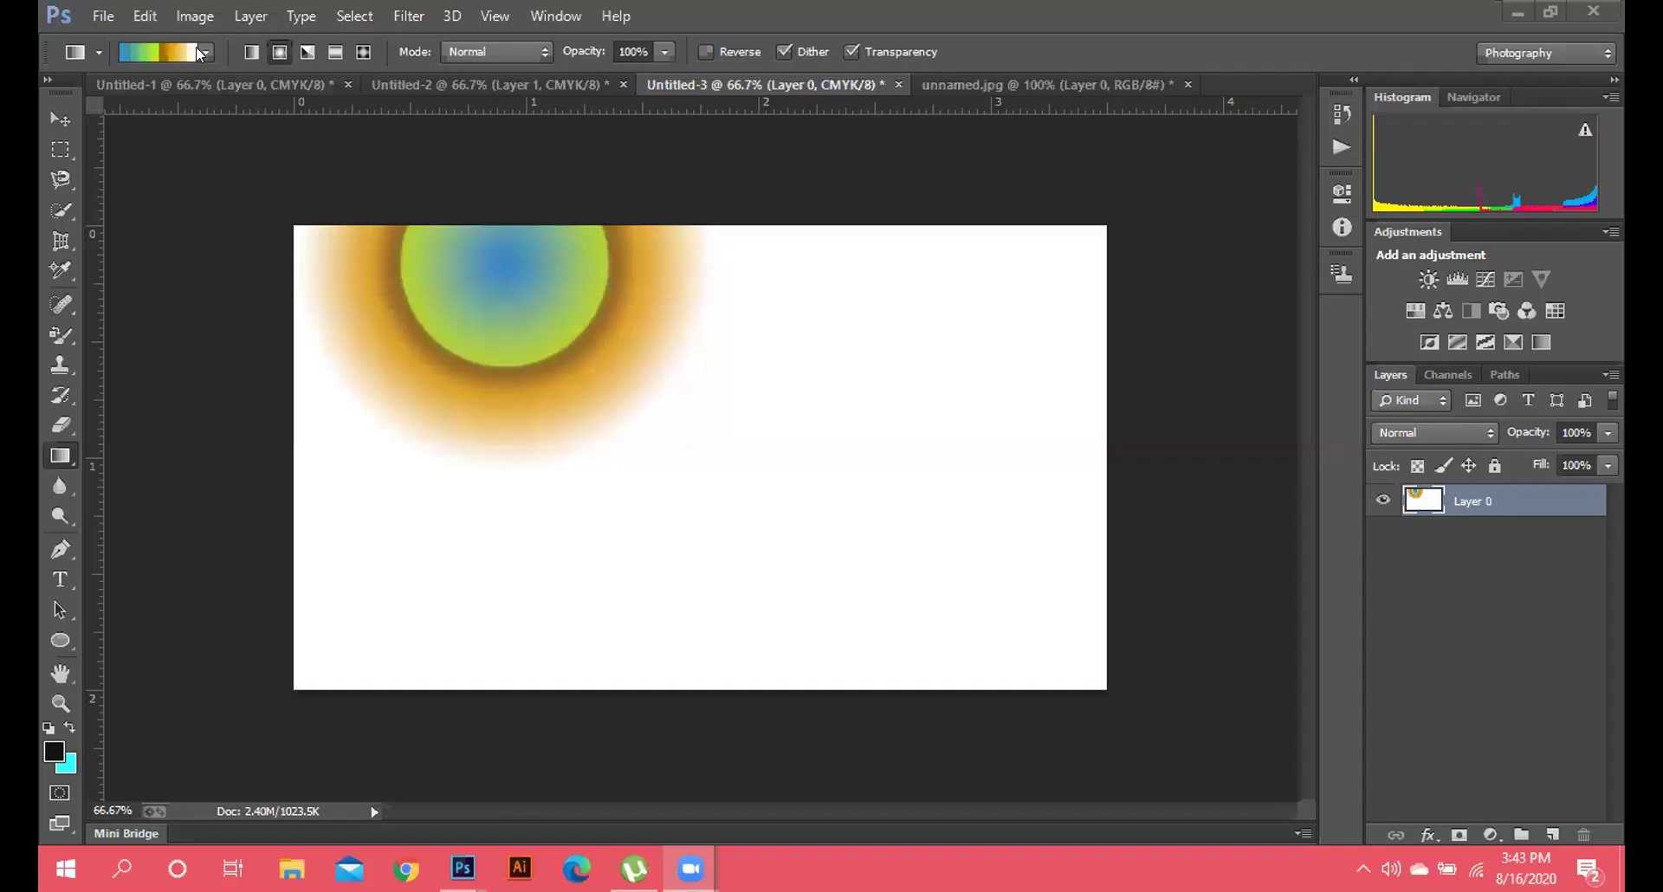
# Step: Choose the blue-red-yellow gradient preset from the options bar and open it for editing
pyautogui.click(199, 54)
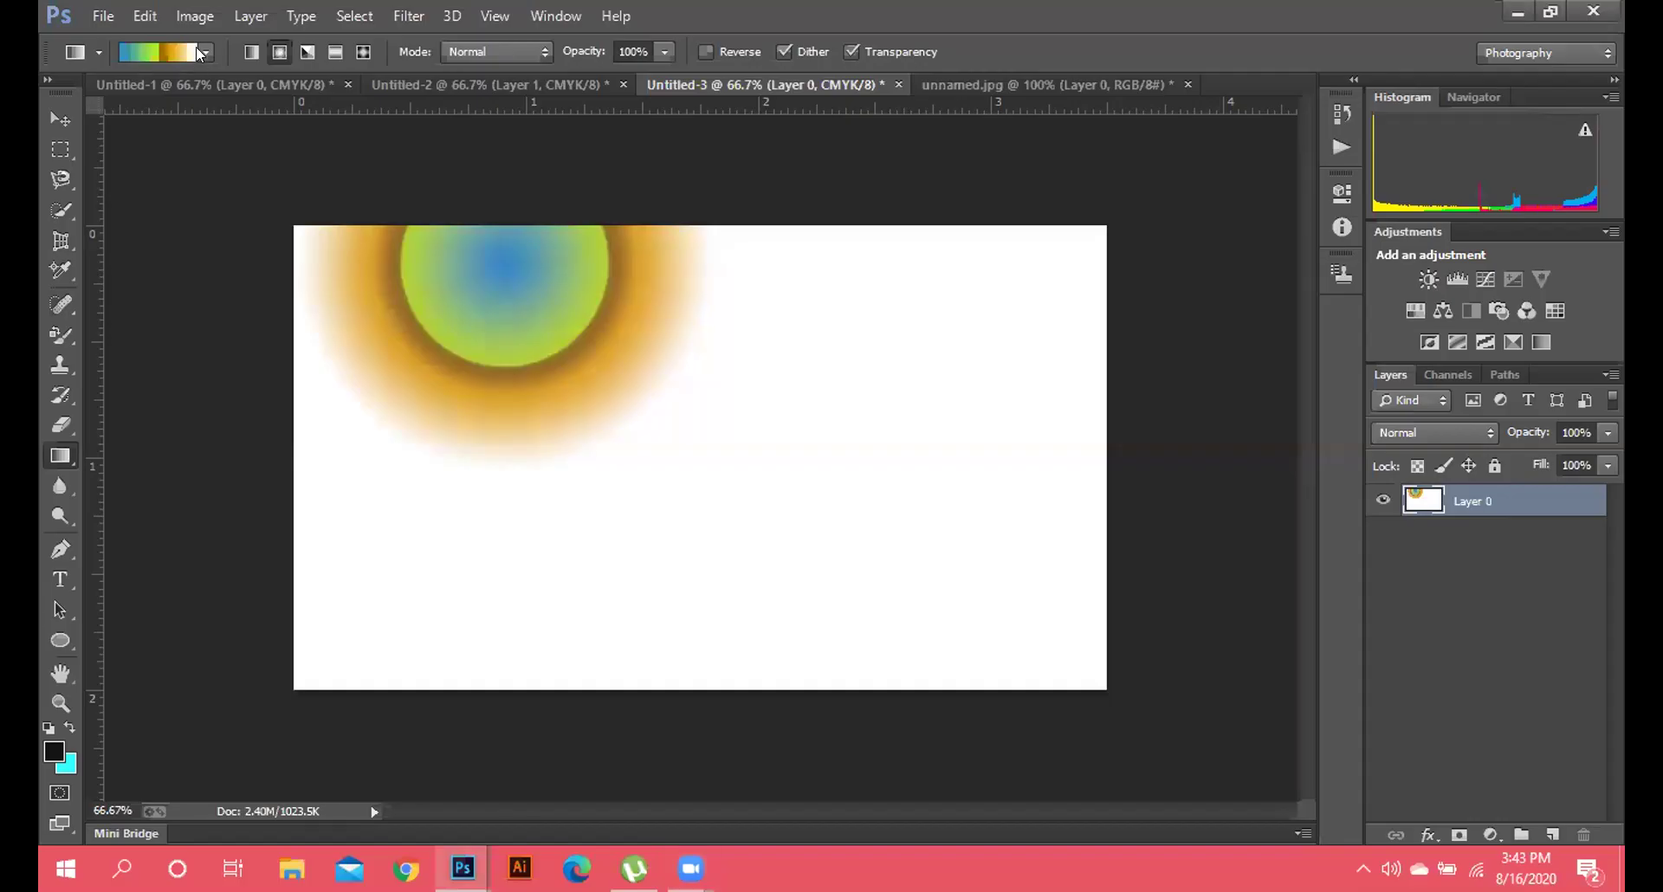
pyautogui.click(199, 54)
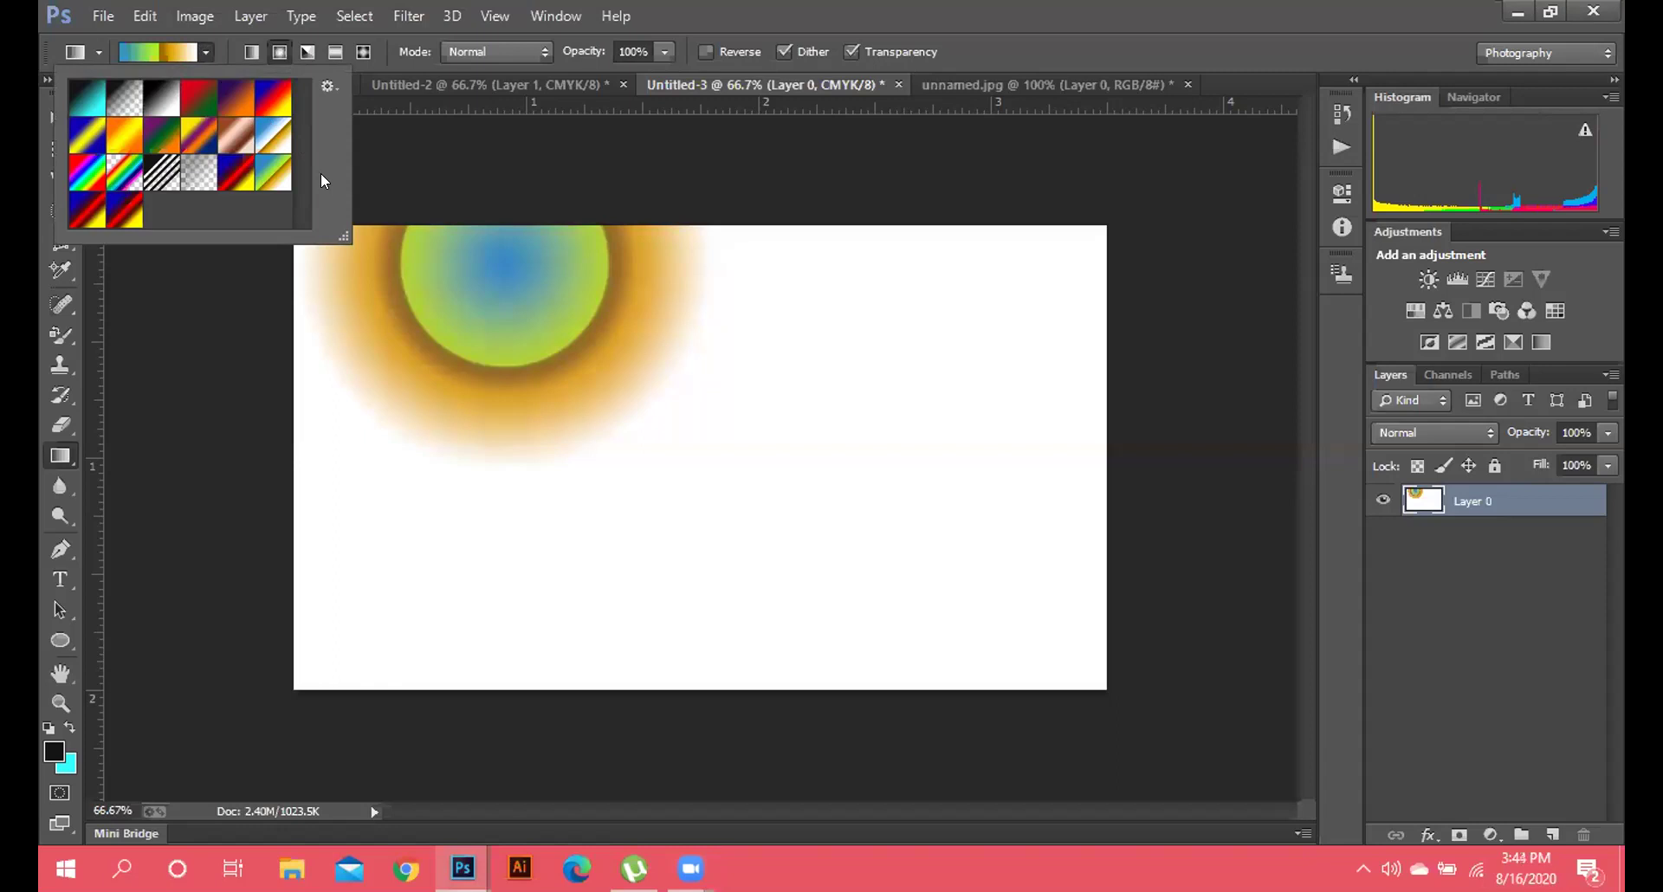
pyautogui.doubleClick(270, 86)
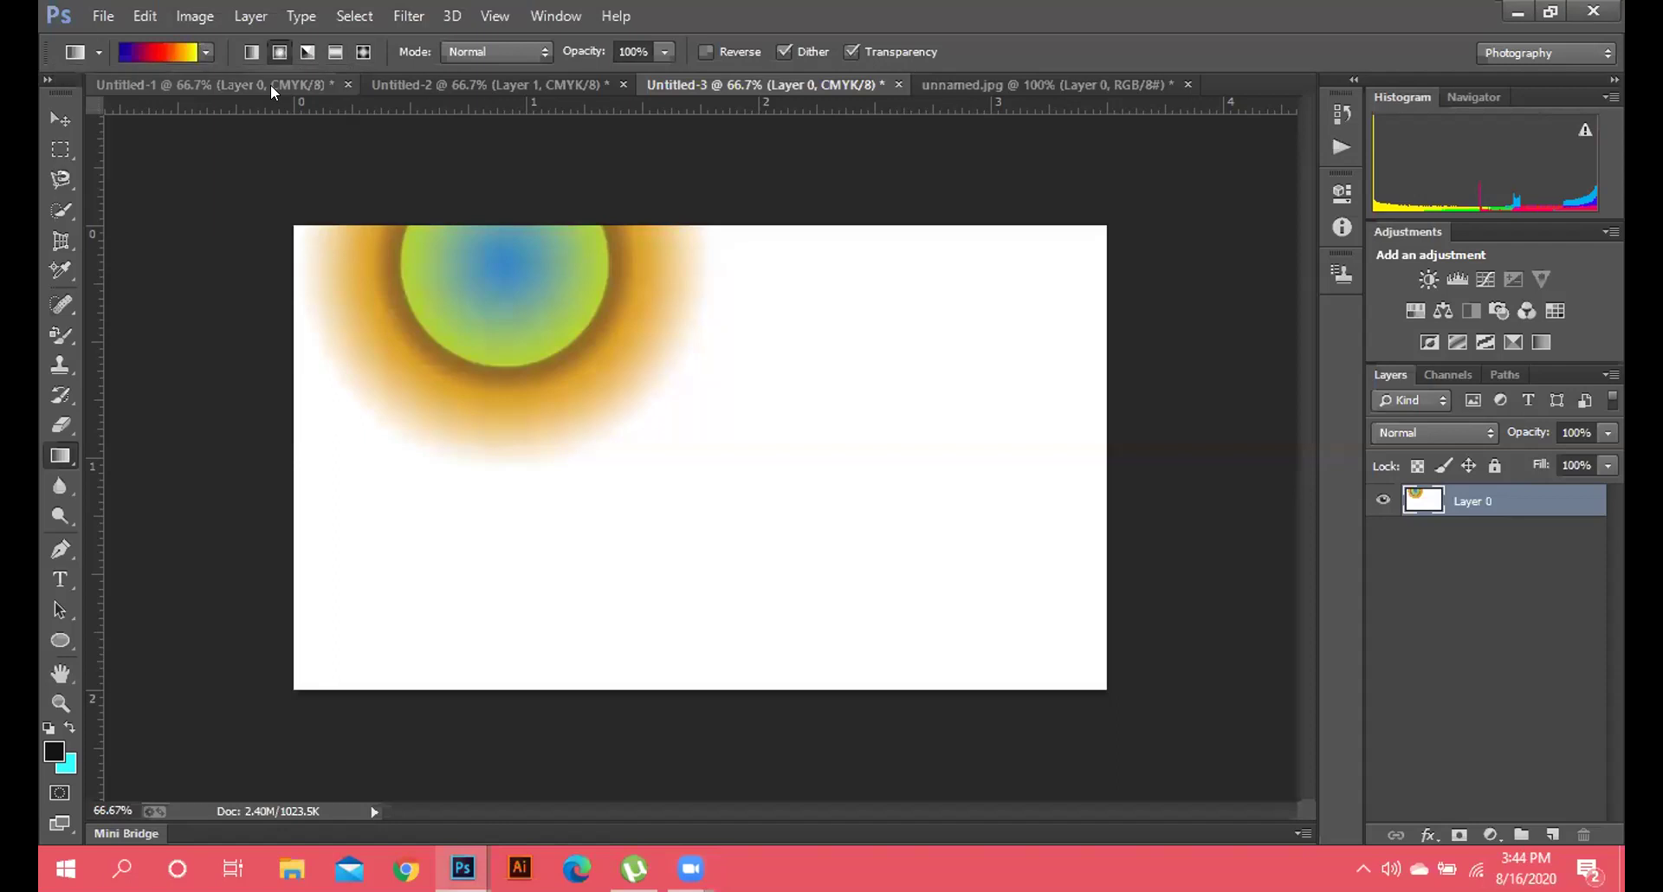
pyautogui.click(204, 52)
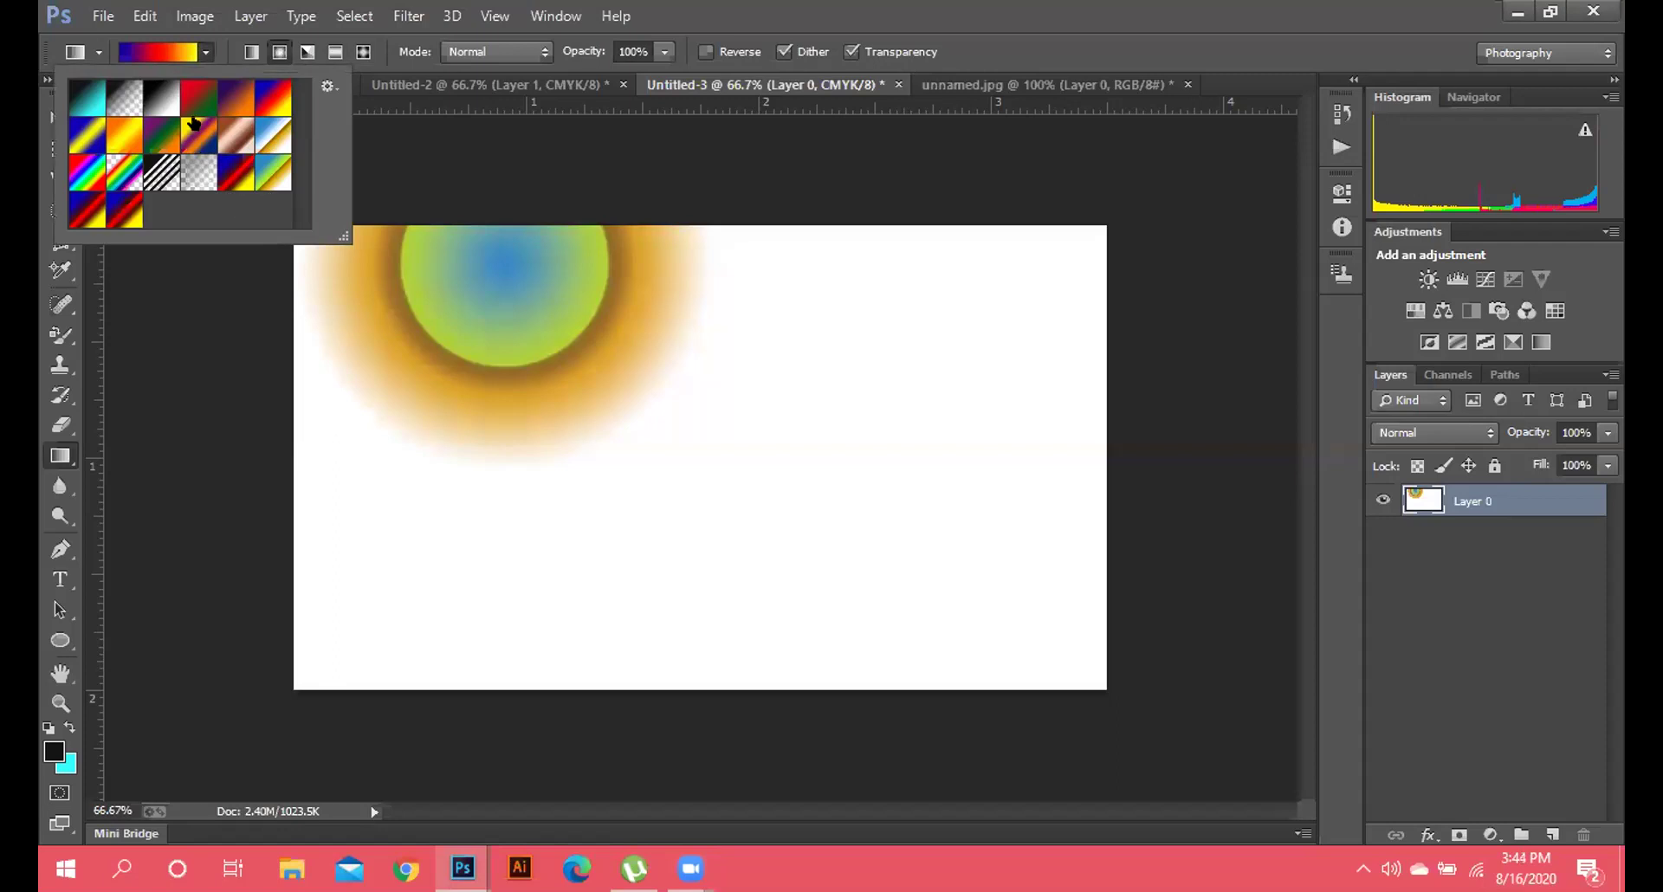
pyautogui.click(183, 51)
pyautogui.click(184, 50)
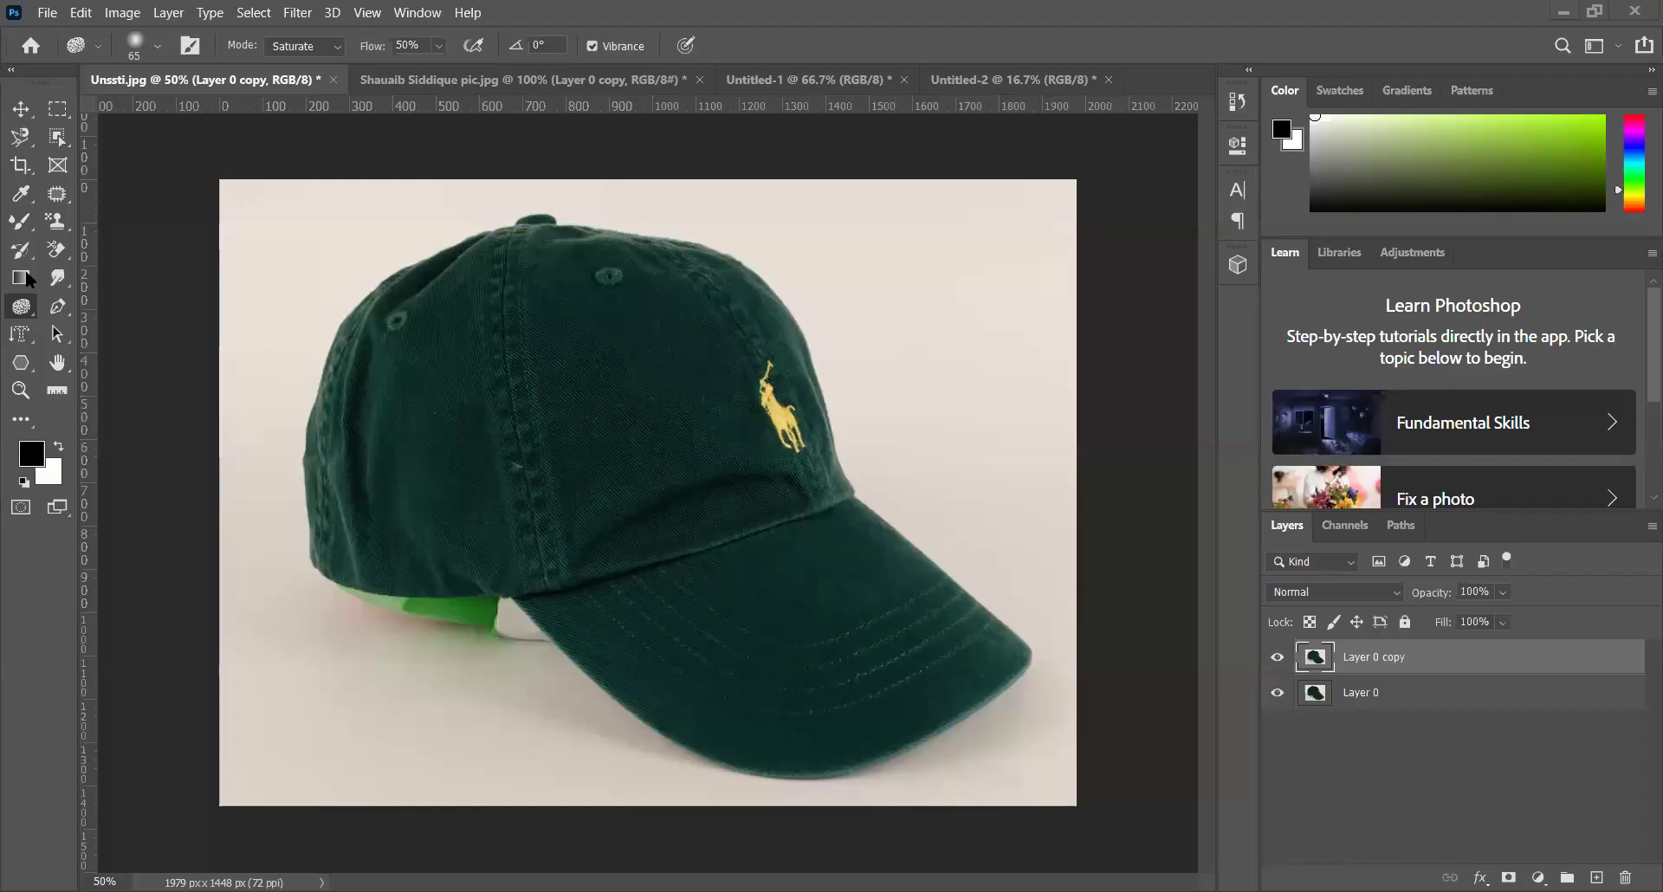
# Step: Switch to the Paint Bucket Tool with foreground colour ff0000
pyautogui.click(29, 279)
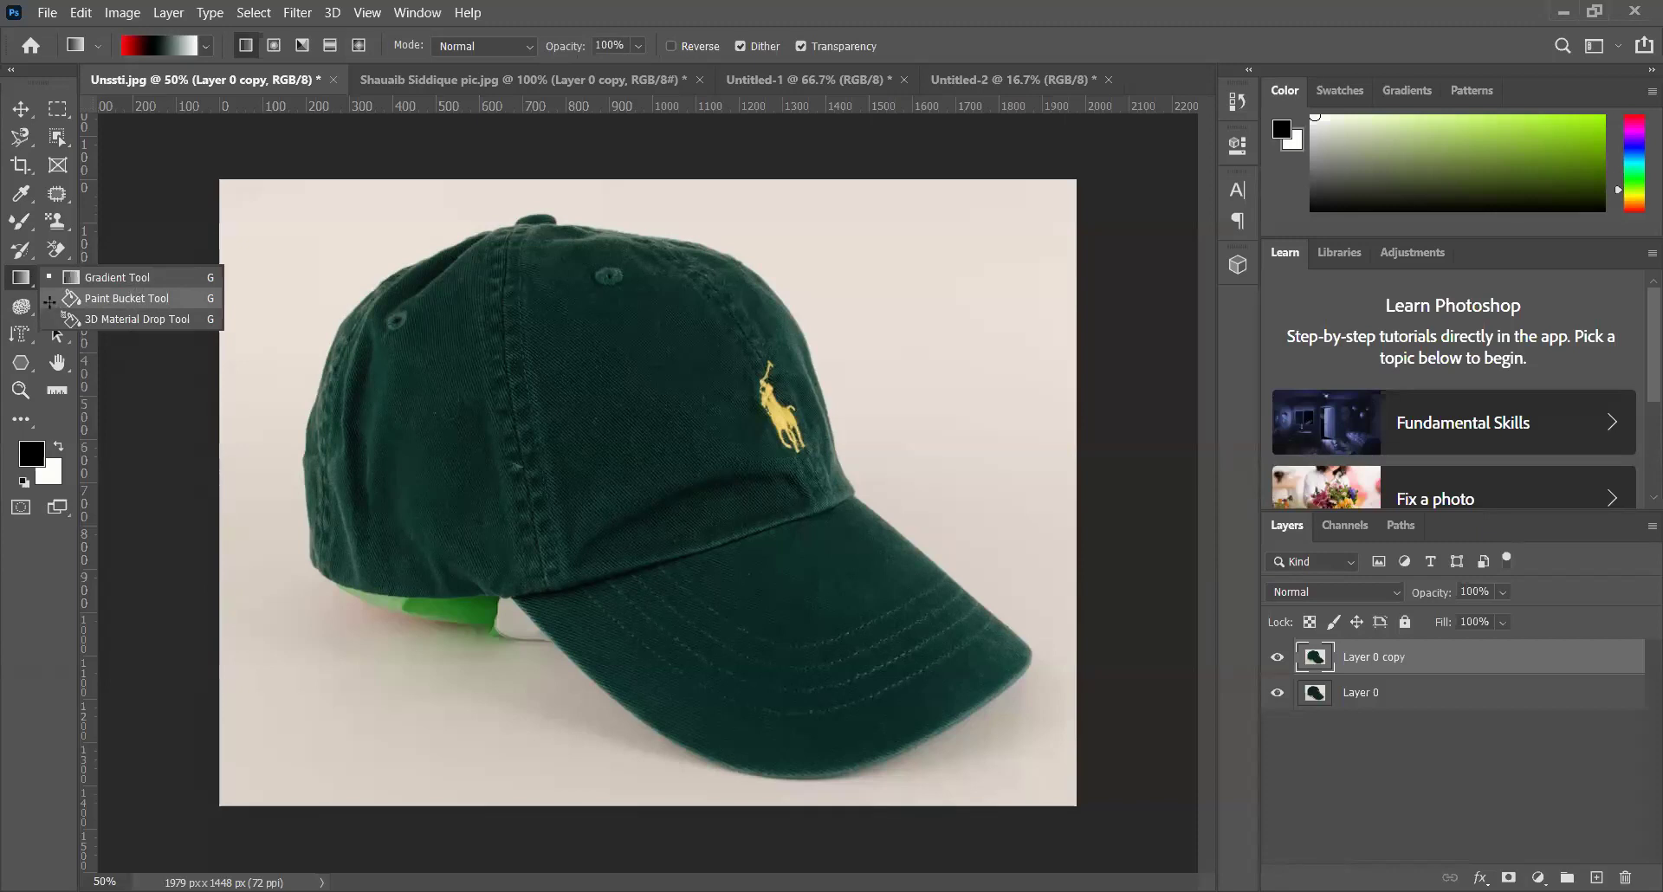
pyautogui.click(135, 297)
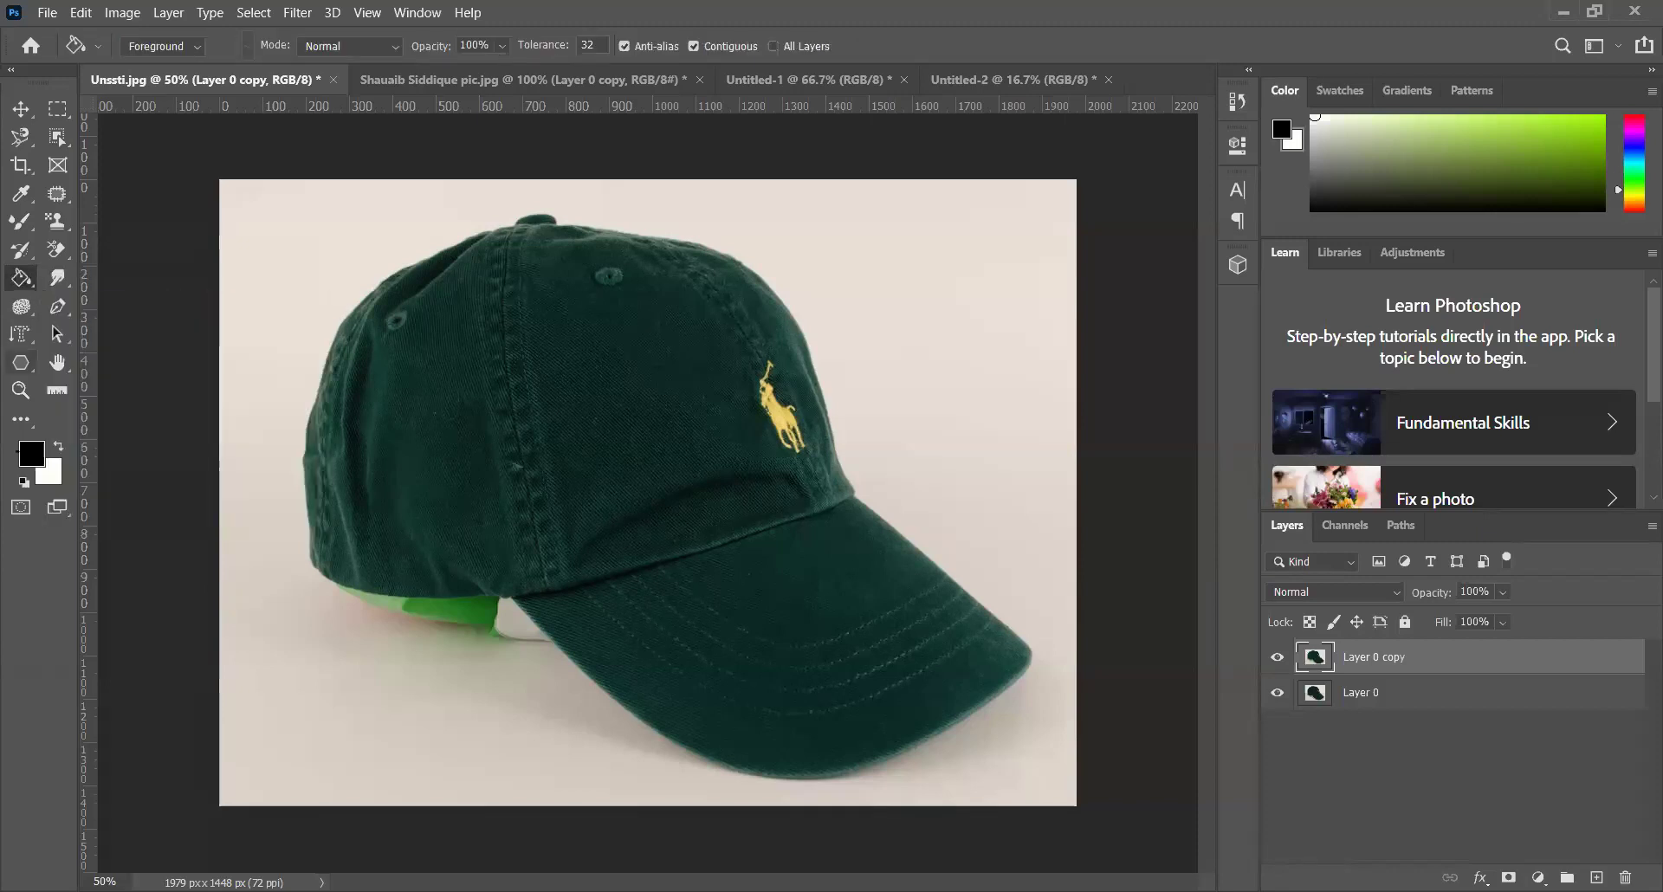
pyautogui.click(31, 453)
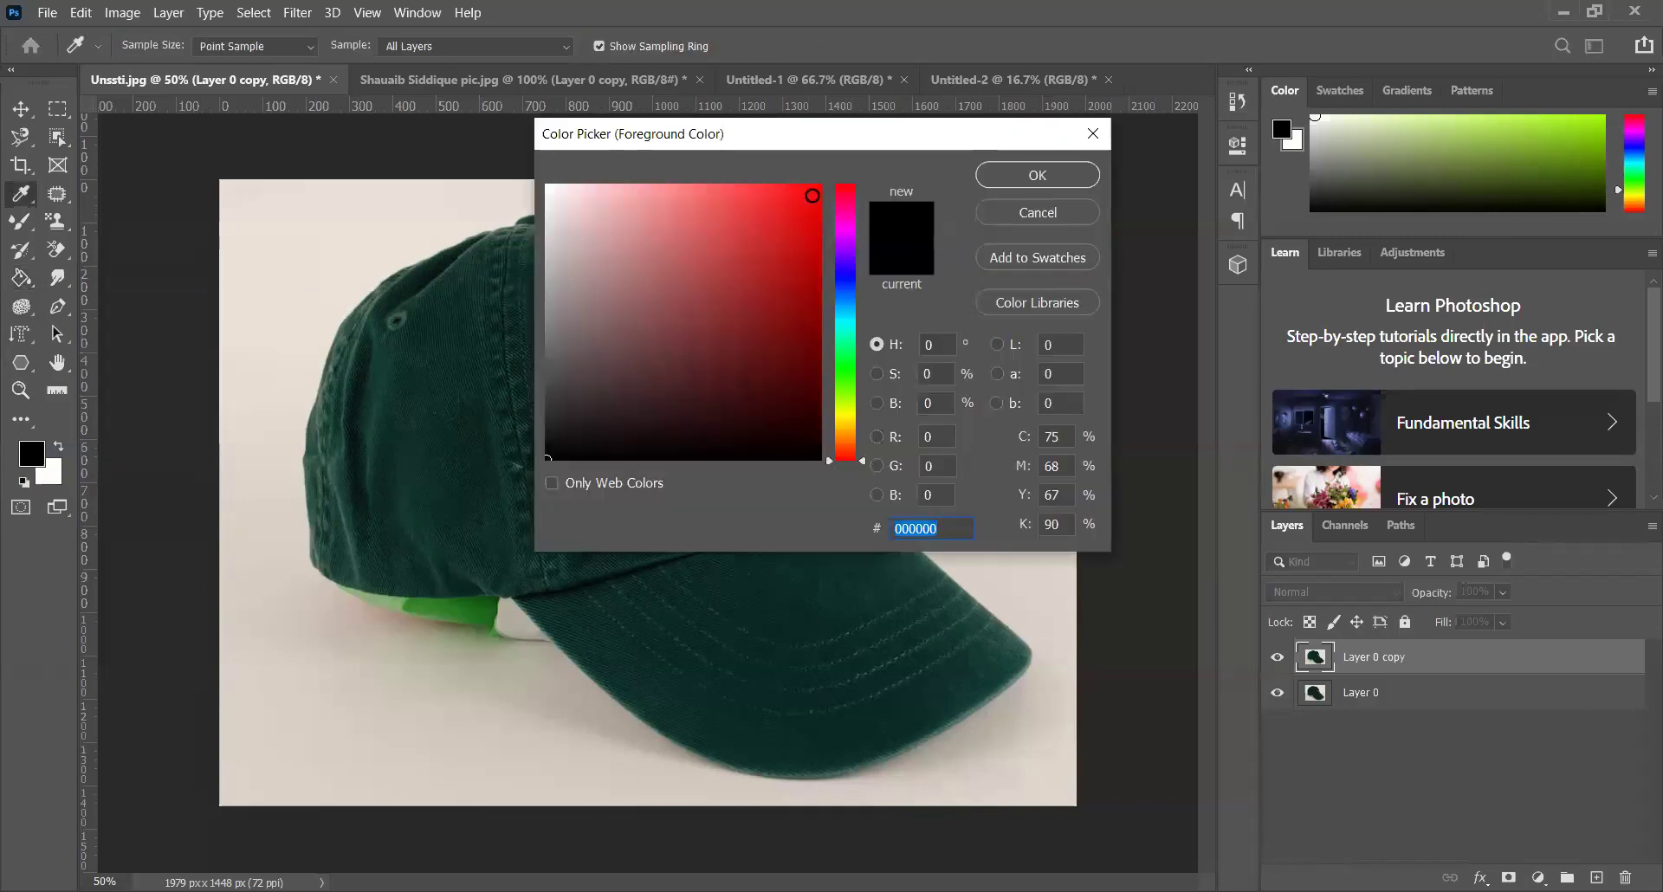
pyautogui.write('ff0000')
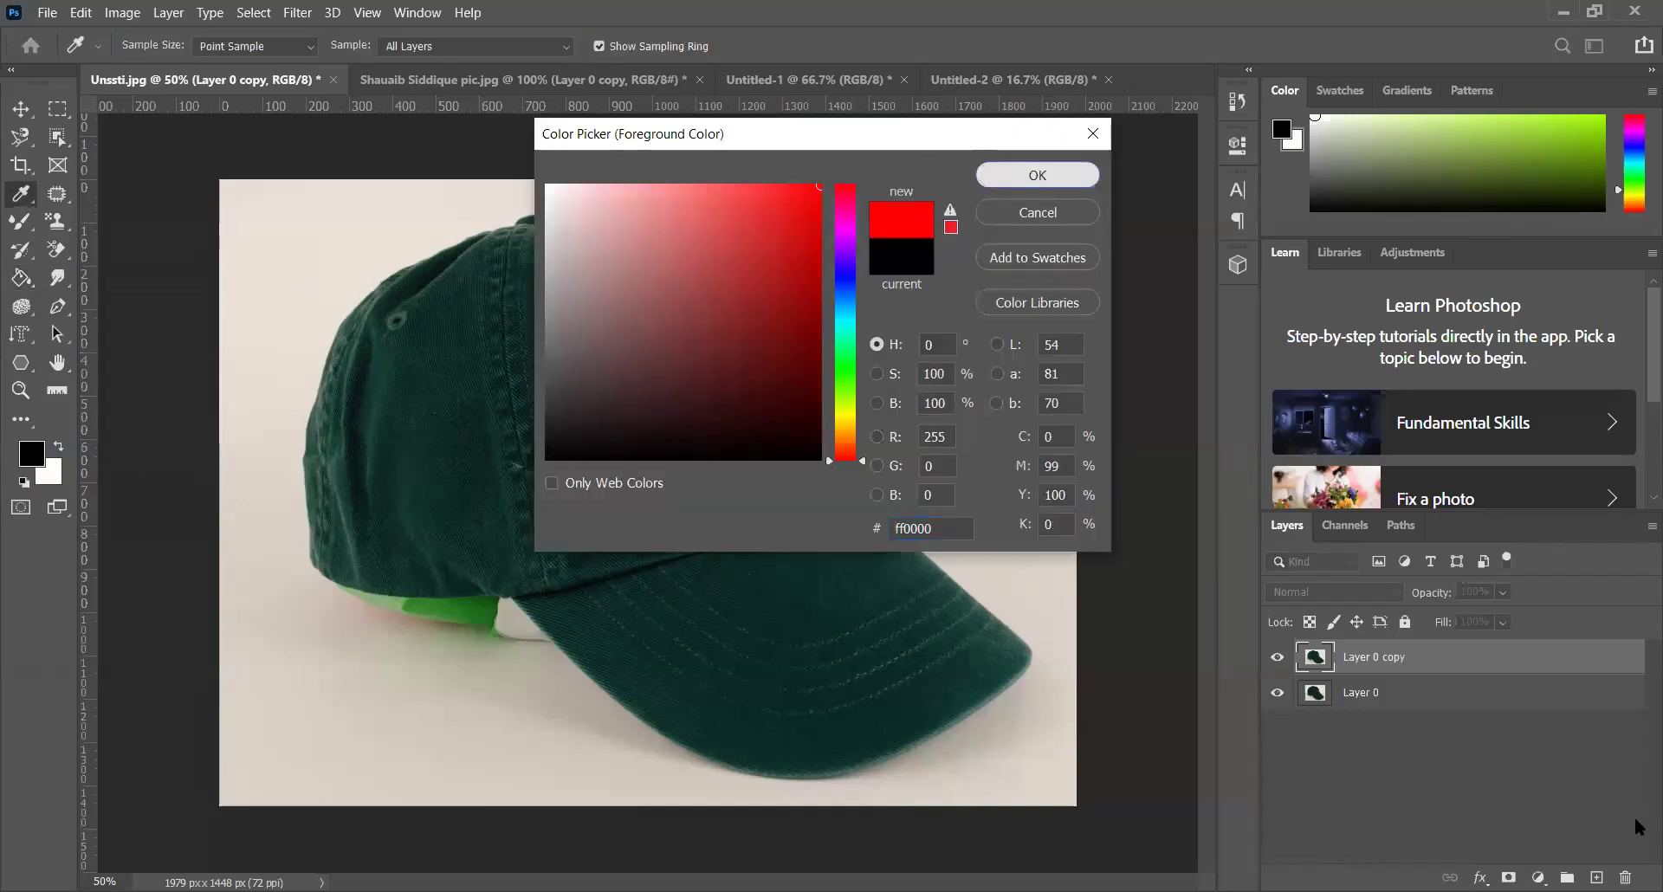
pyautogui.click(1034, 175)
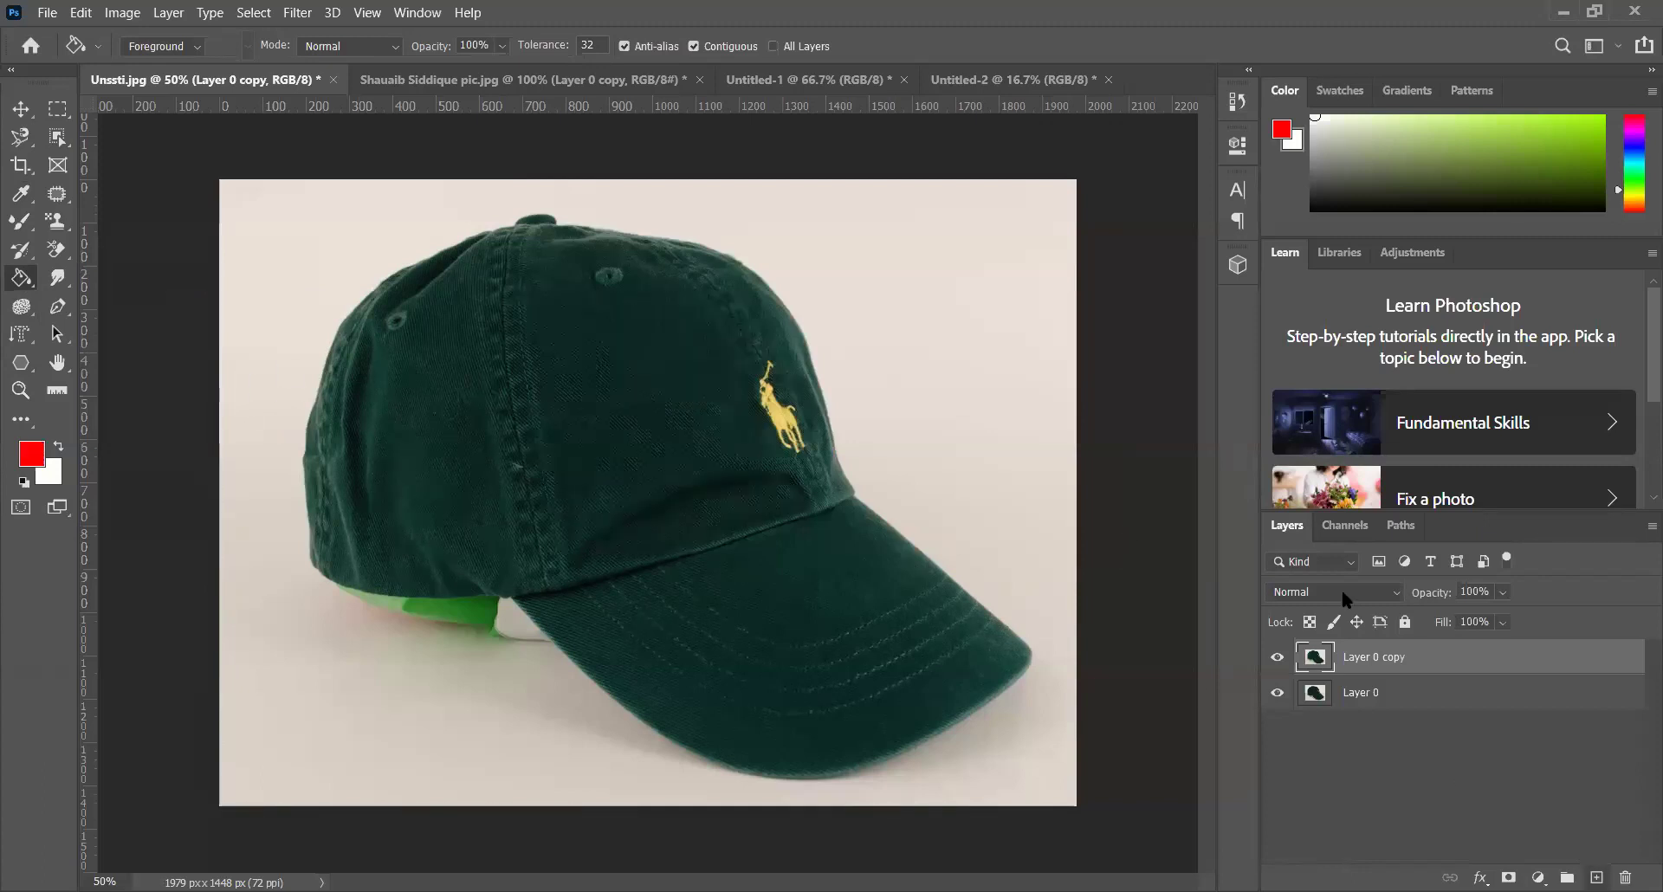
# Step: Test-fill the green cap with red, undo it and the extra layer, and hide Layer 0
pyautogui.click(1596, 877)
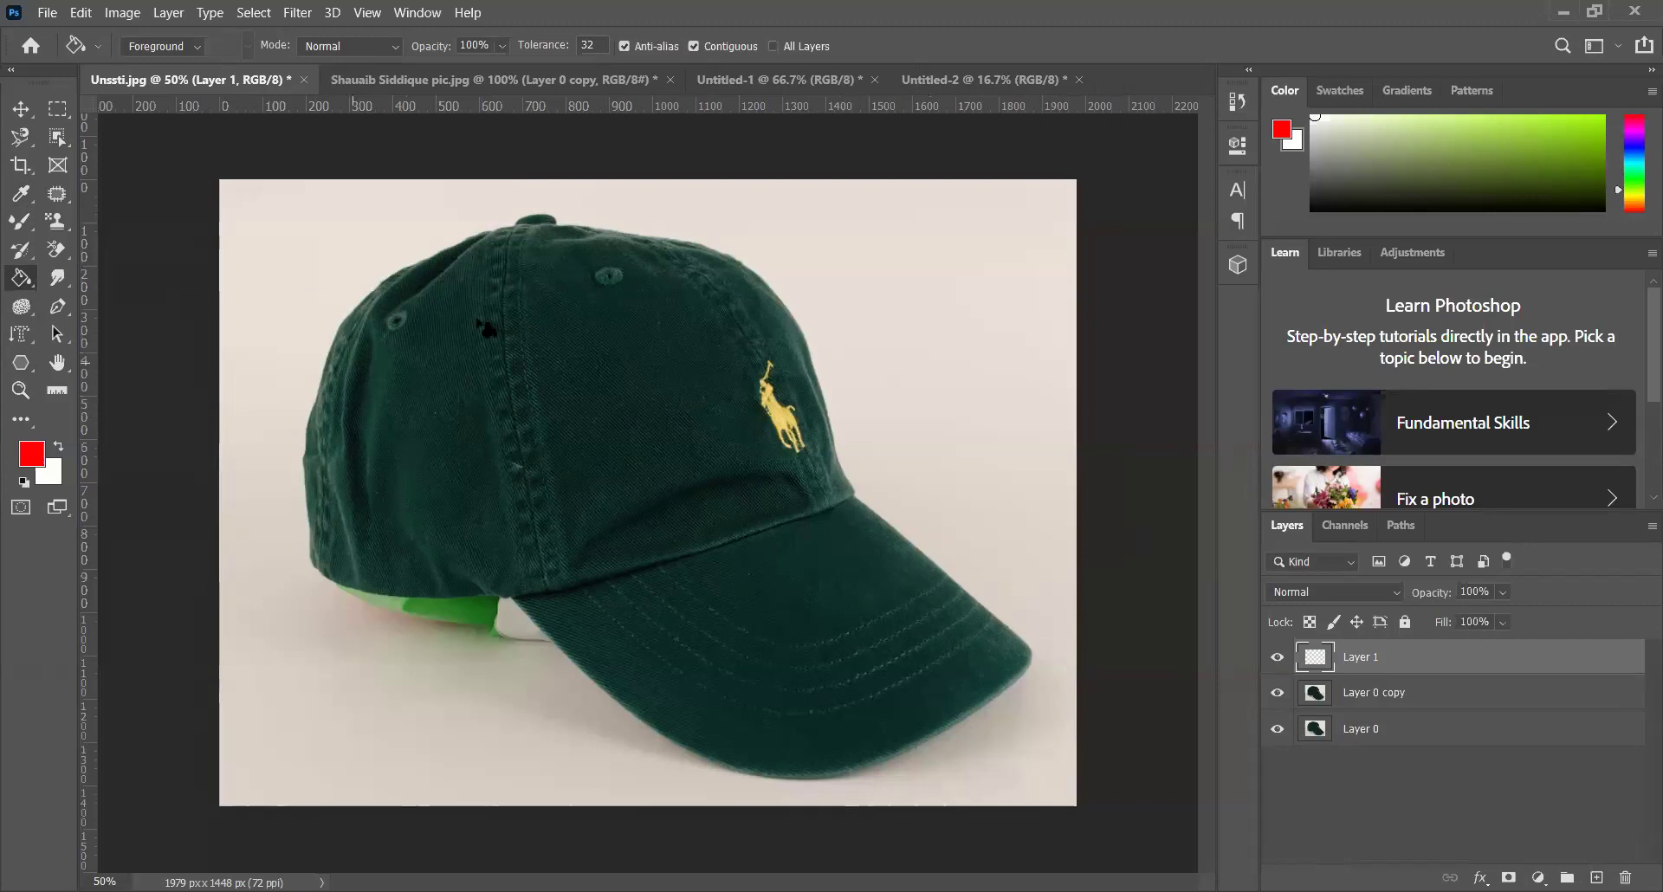
pyautogui.hotkey('ctrl', 'z')
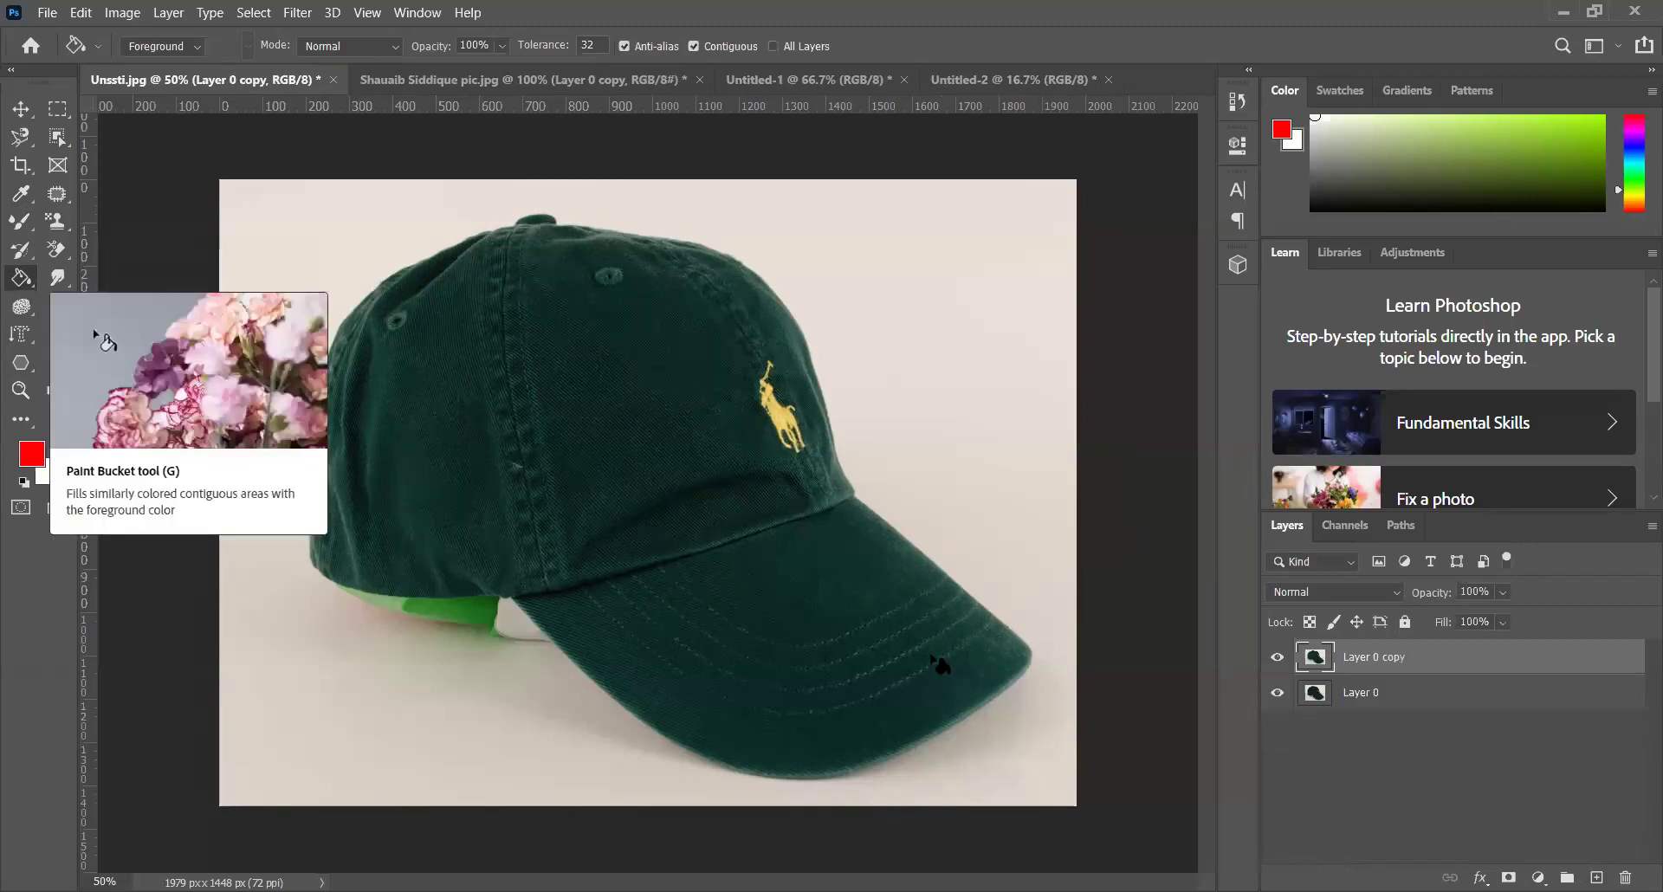
pyautogui.click(530, 547)
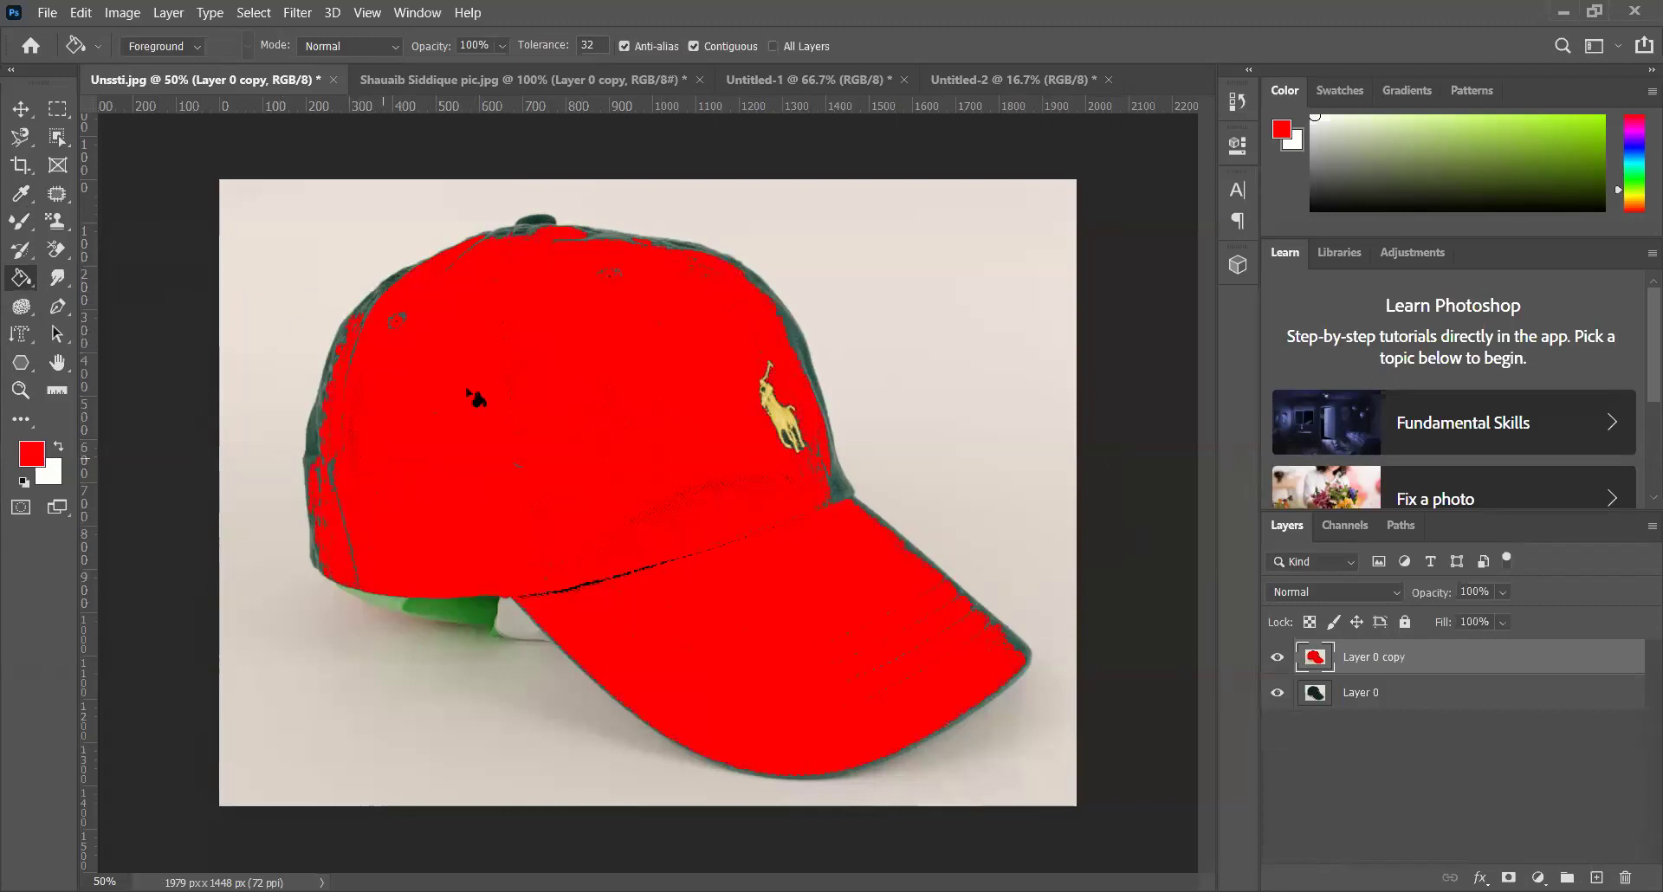
pyautogui.hotkey('ctrl', 'z')
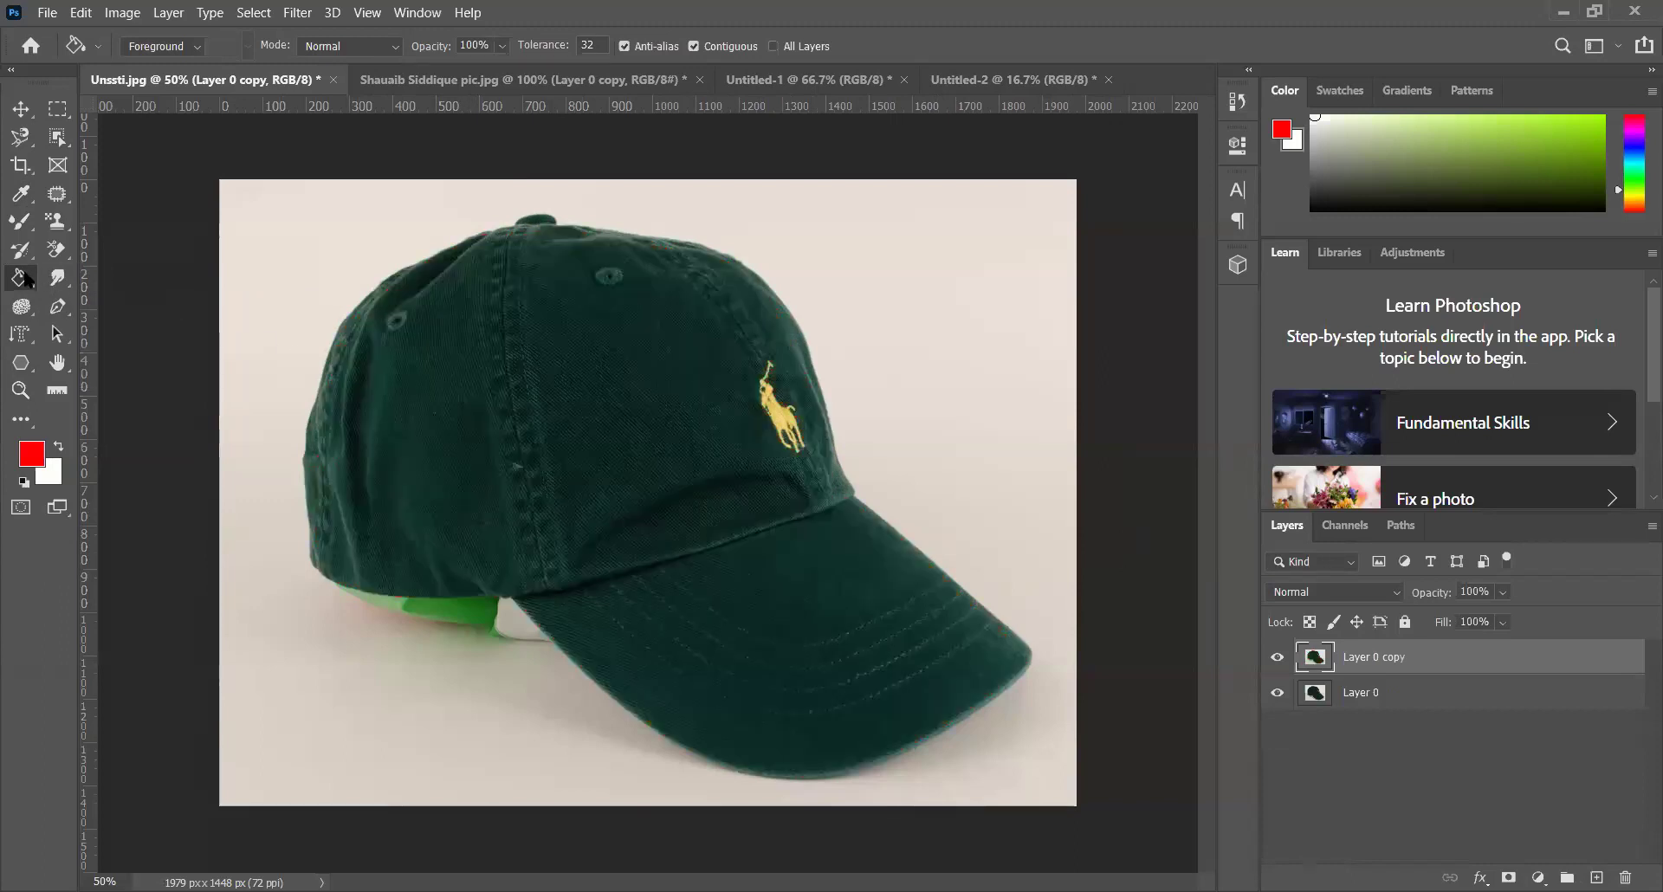
pyautogui.rightClick(35, 280)
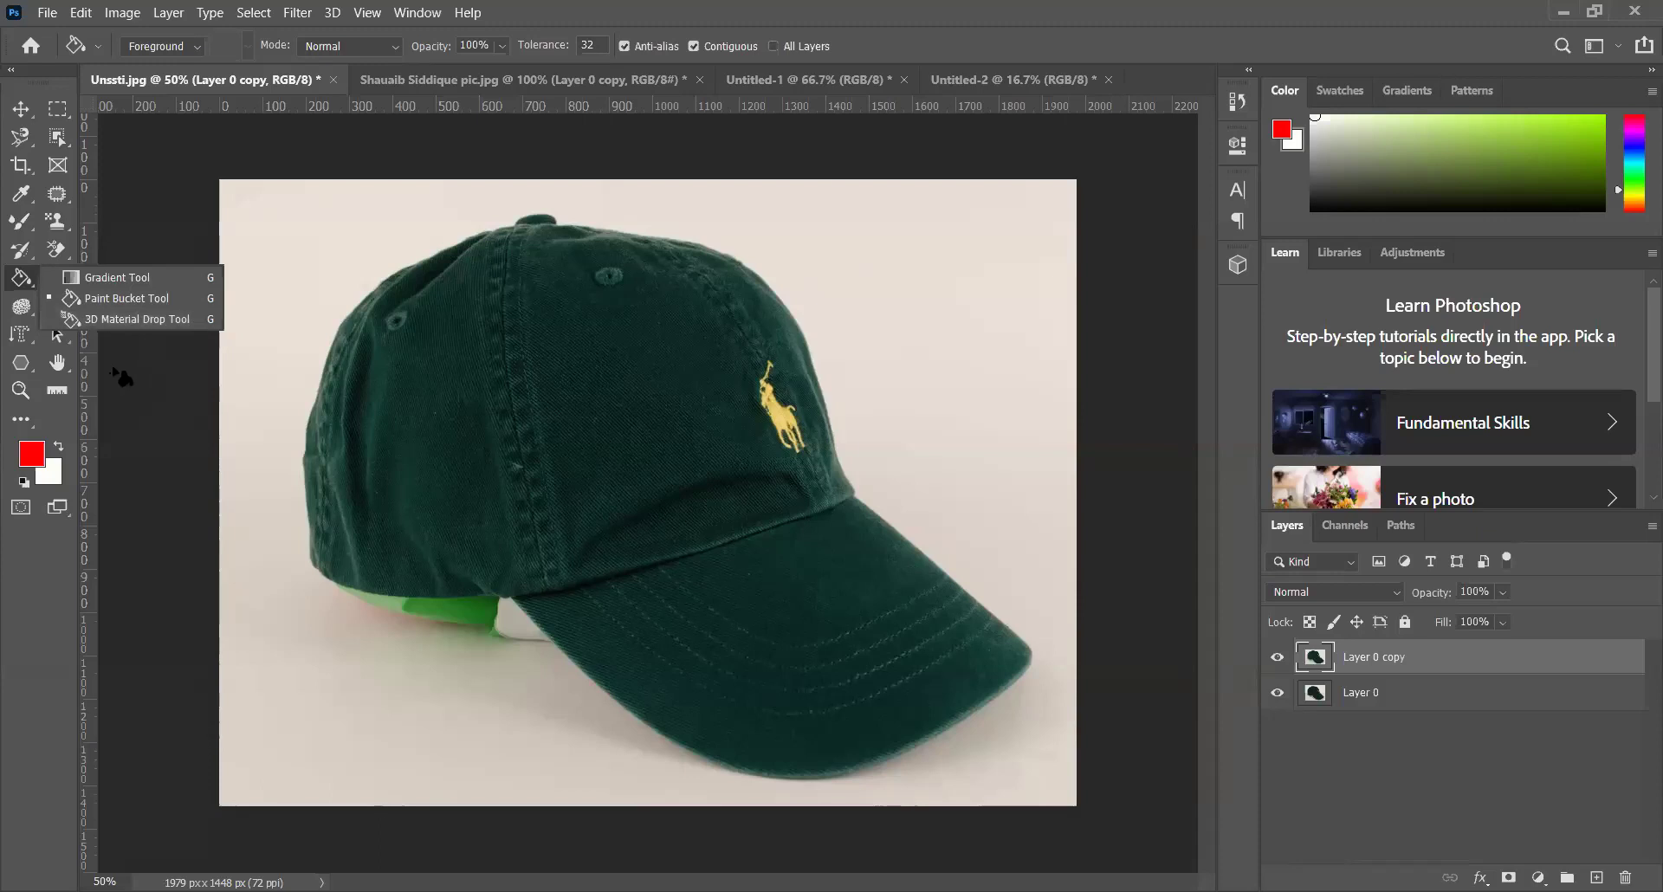
pyautogui.click(27, 573)
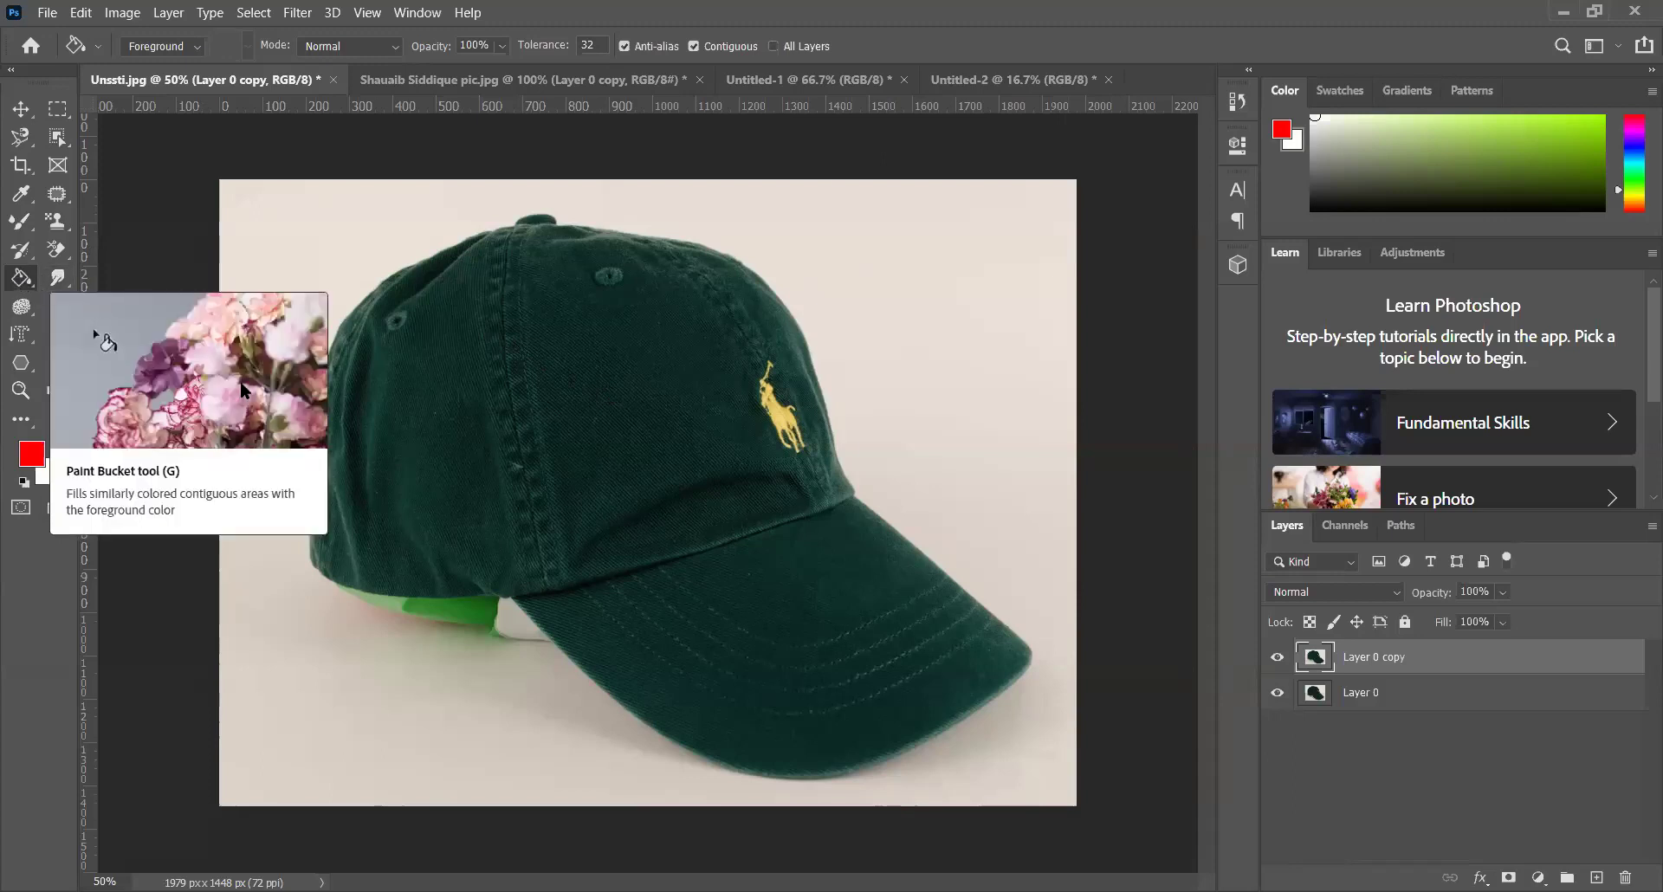
pyautogui.click(1270, 695)
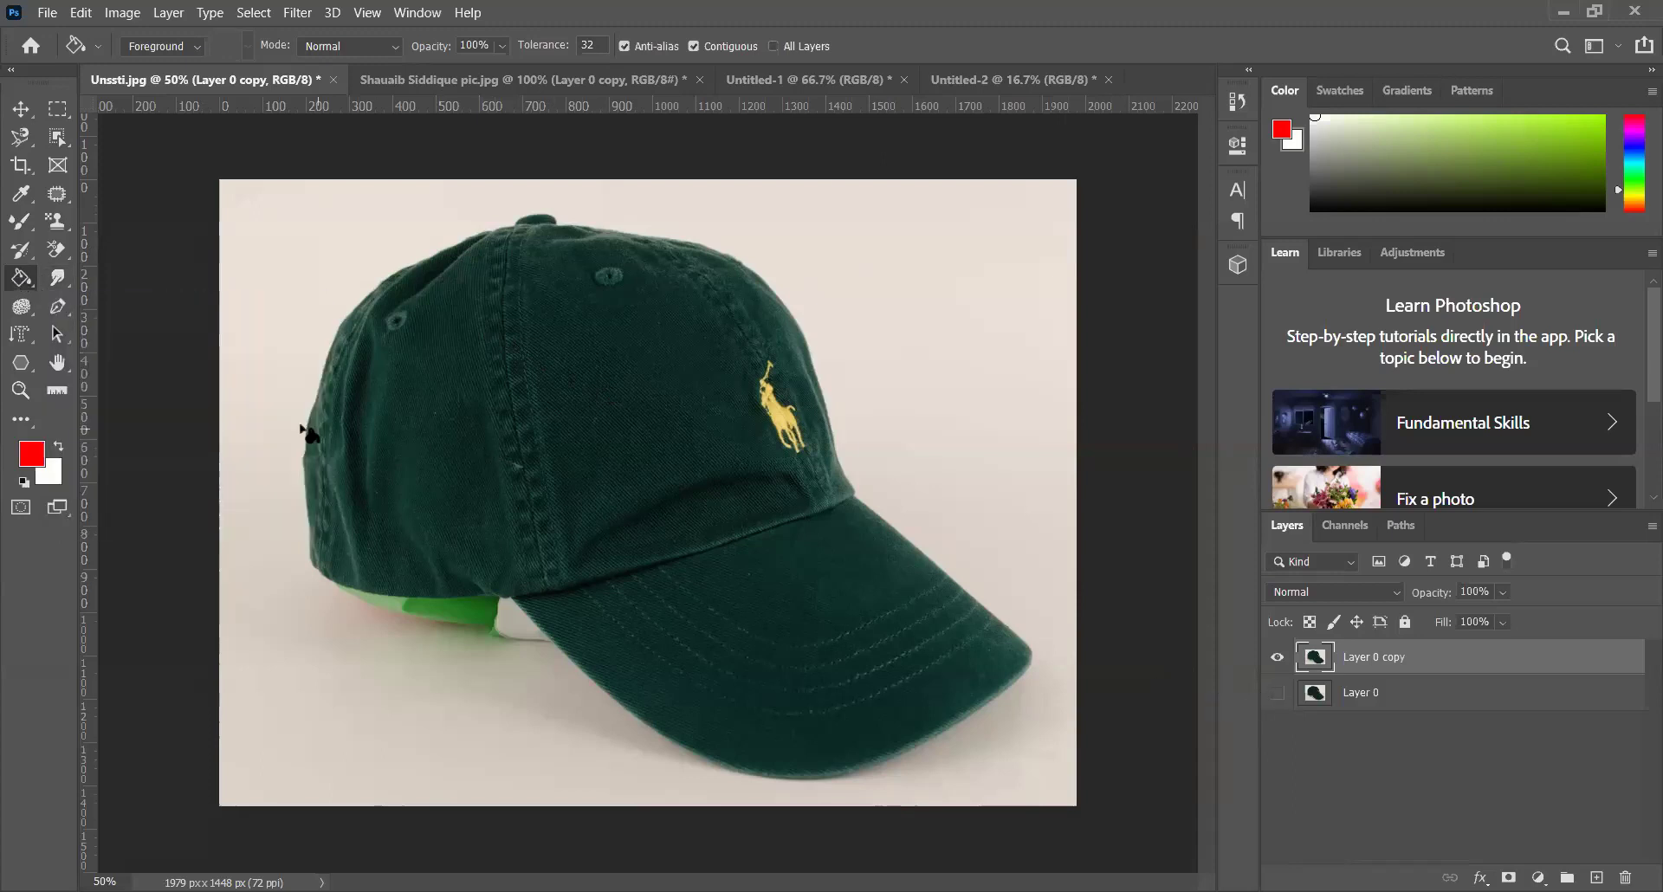
# Step: Switch to the Blur tool and set its strength to 100%
pyautogui.click(57, 278)
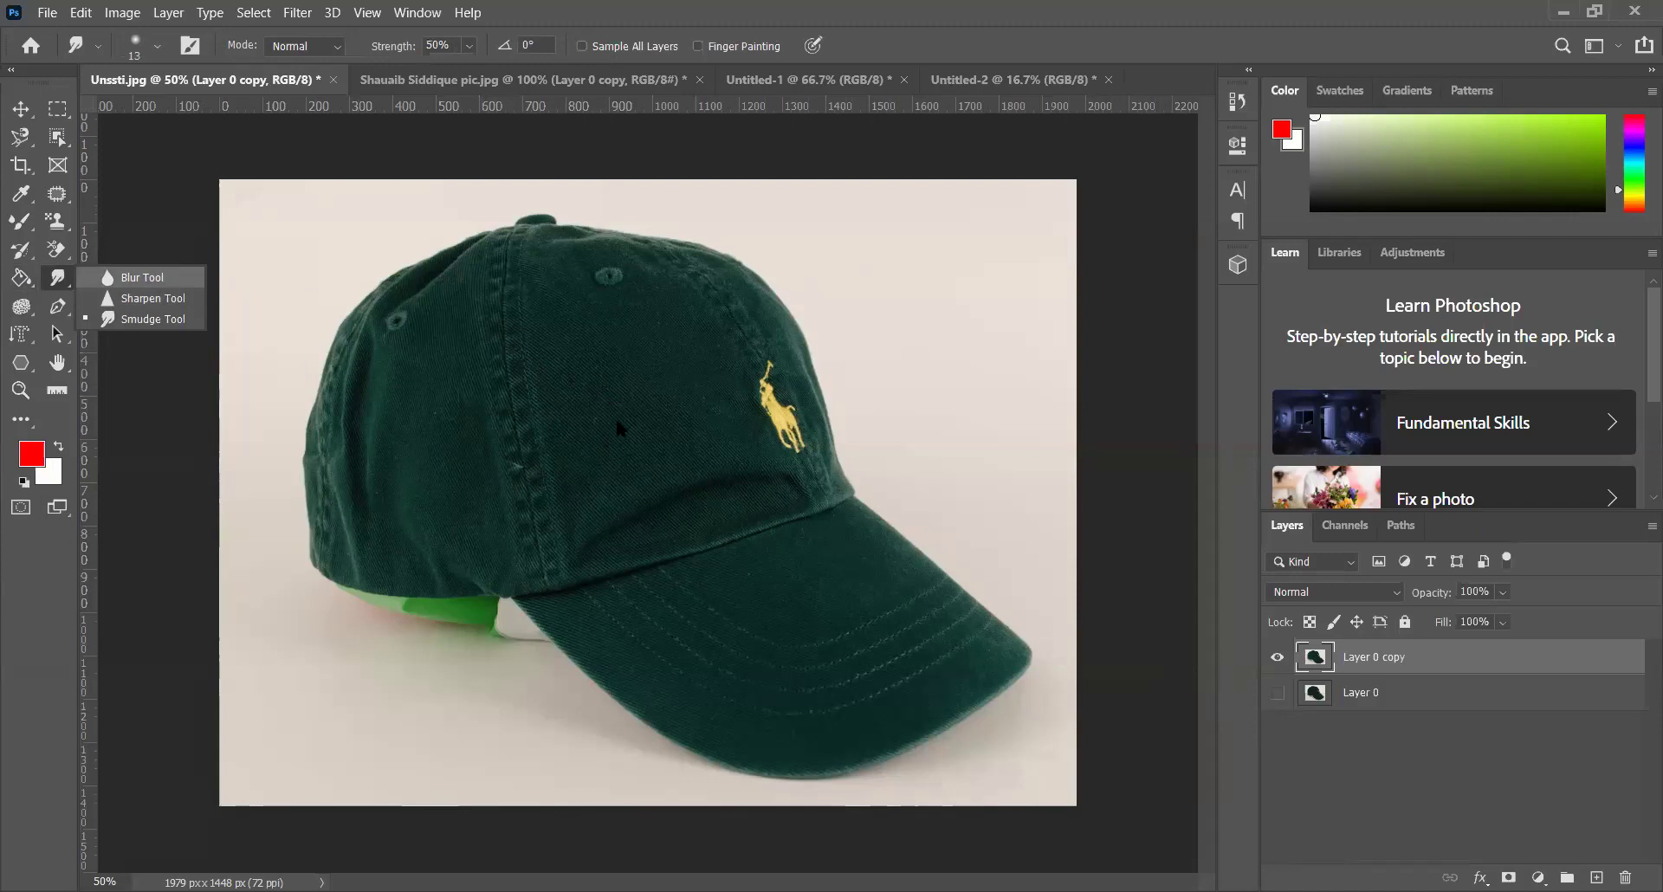
pyautogui.click(139, 278)
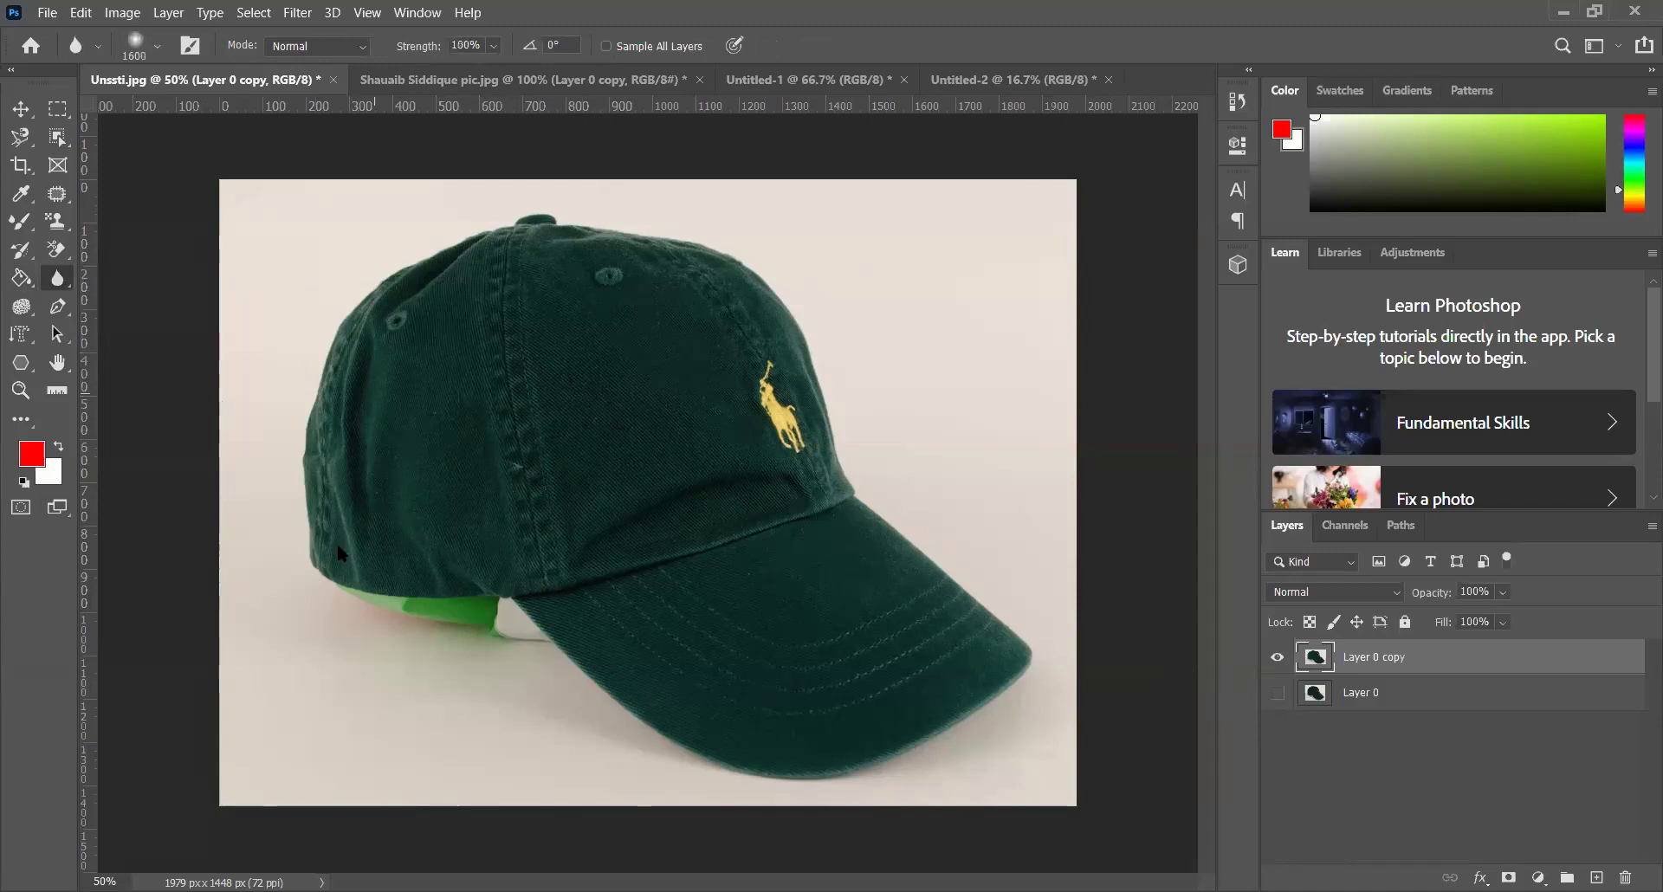
pyautogui.click(493, 46)
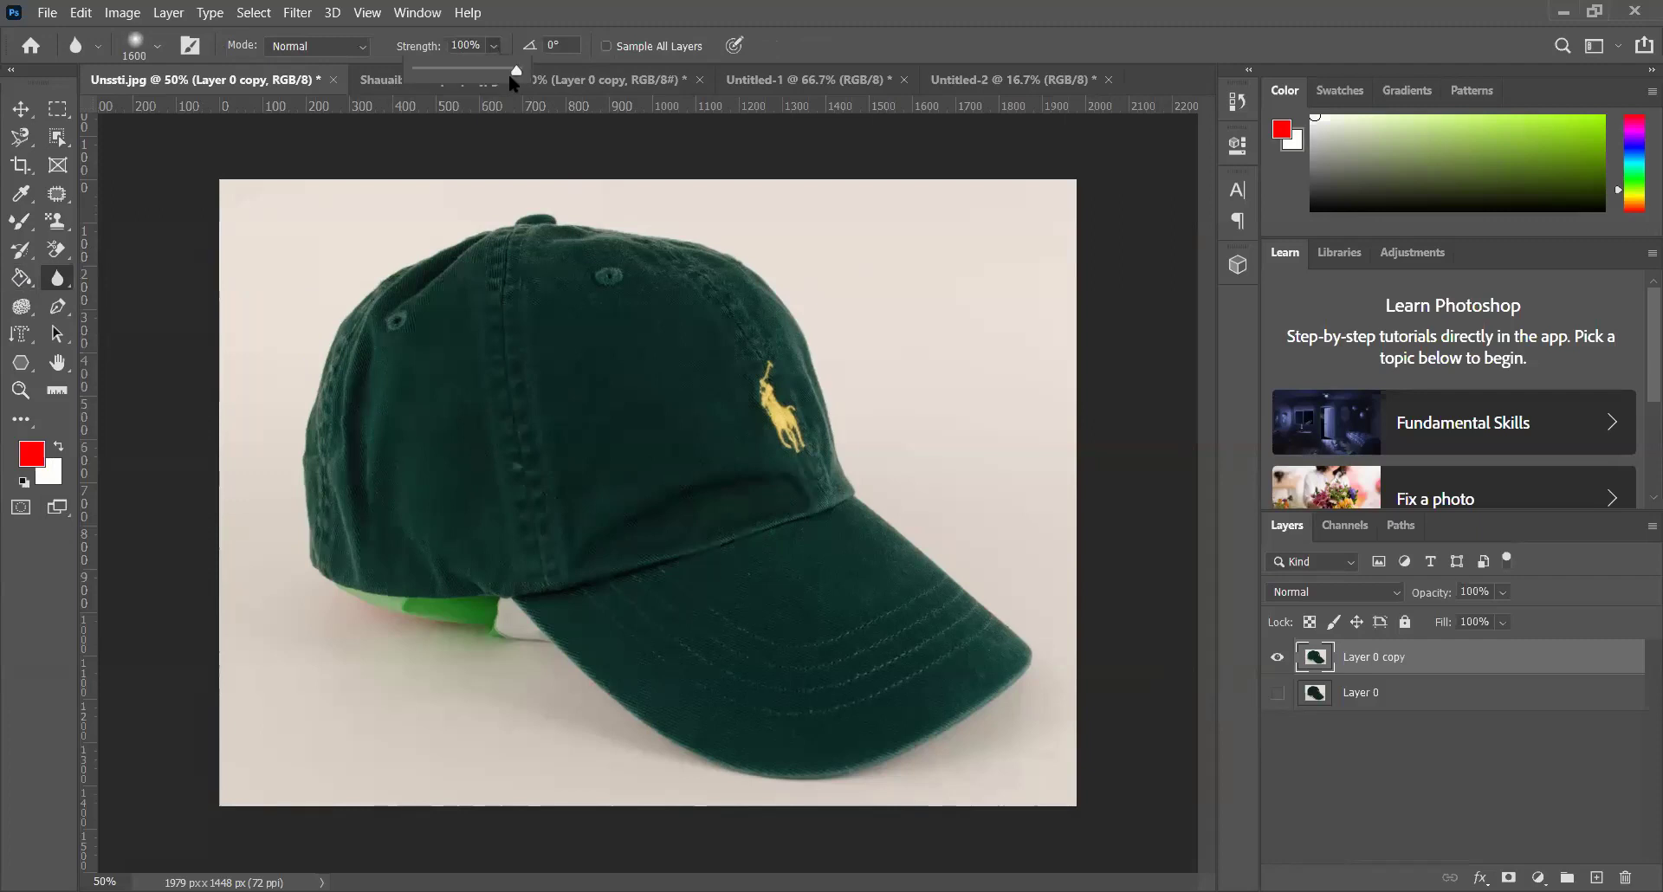
pyautogui.click(438, 369)
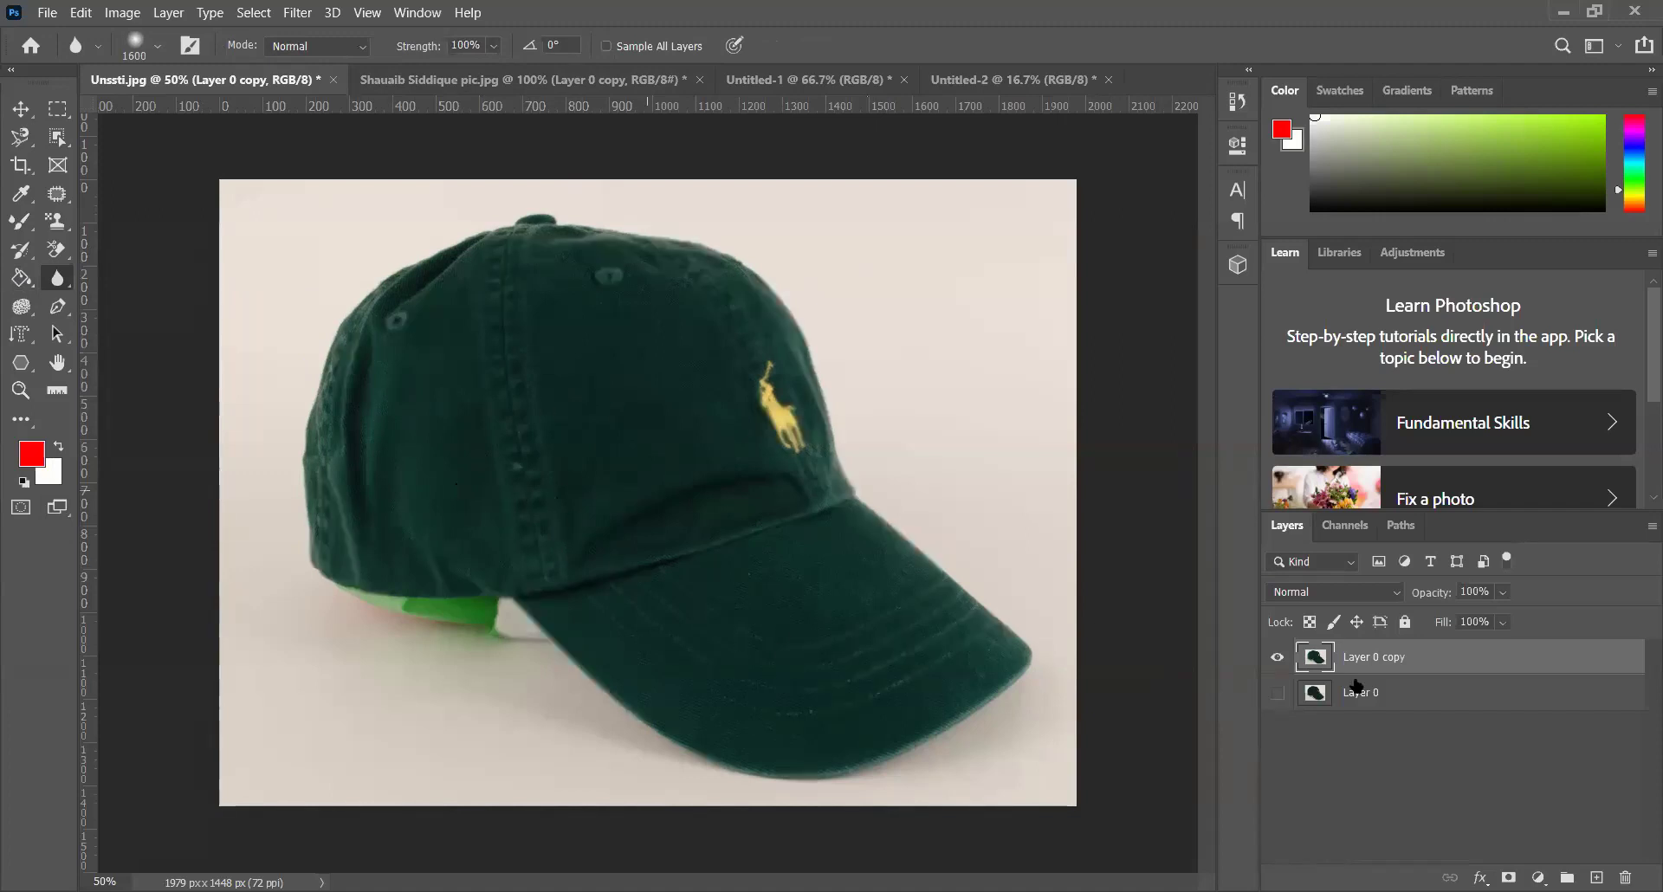
# Step: Compare the cap by toggling Layer 0 and Layer 0 copy visibility, ending with the copy hidden
pyautogui.click(1280, 694)
pyautogui.click(1278, 658)
pyautogui.click(1279, 659)
pyautogui.click(1278, 658)
pyautogui.click(1279, 659)
pyautogui.hotkey('ctrl', ',')
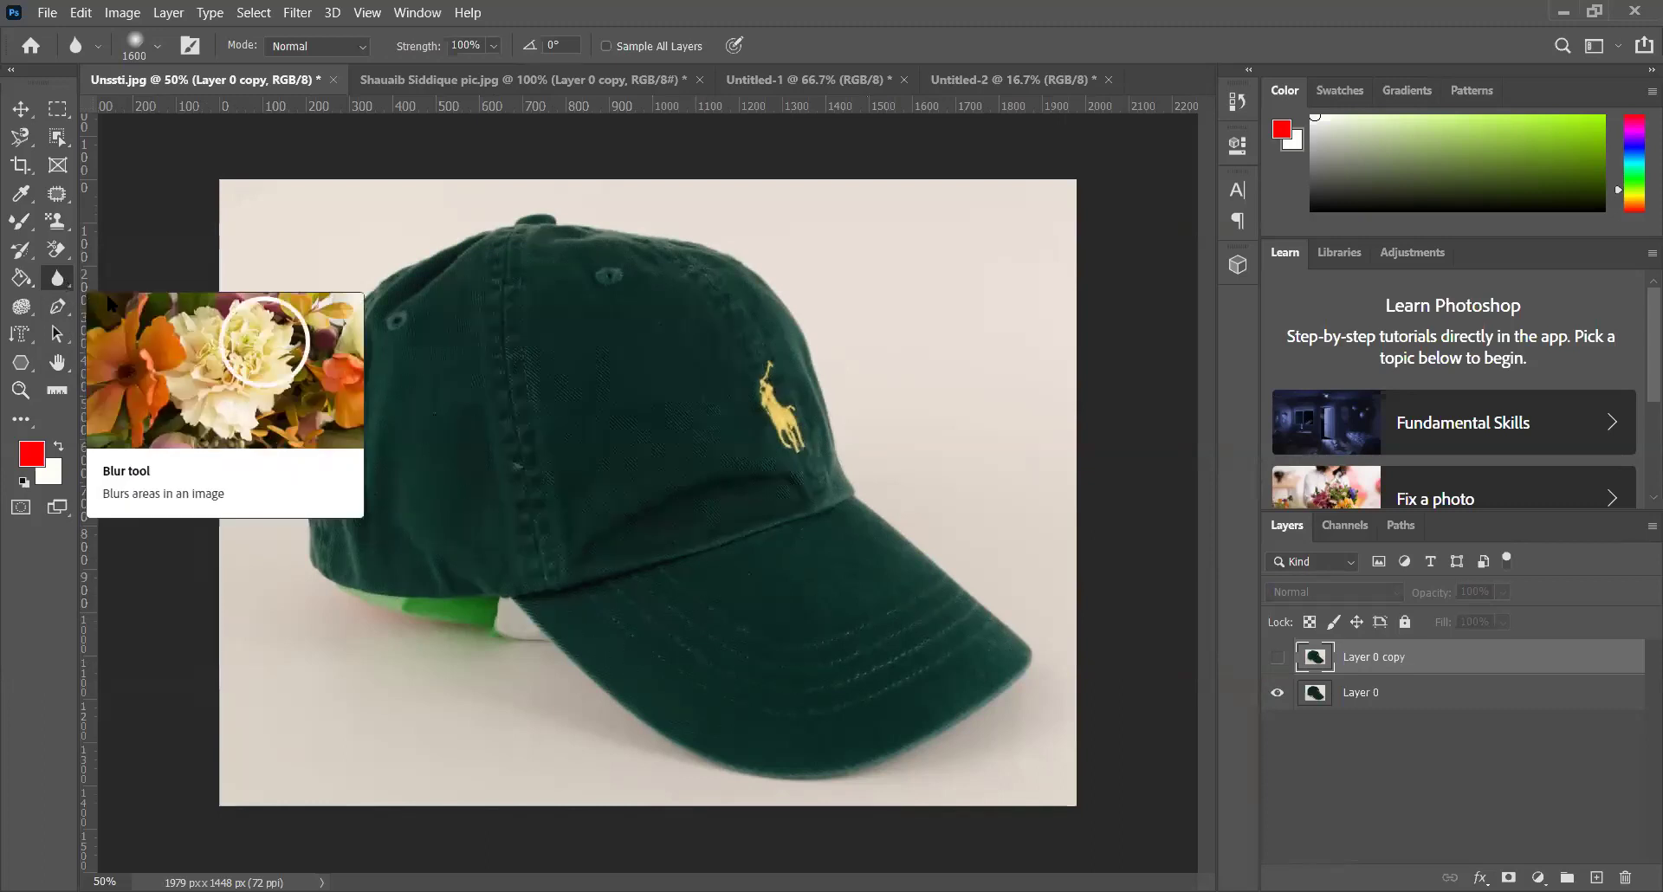
# Step: Try sharpening the cap's seam and upper front panel on Layer 0 copy, then undo it
pyautogui.keyDown('alt'); pyautogui.click(57, 278); pyautogui.keyUp('alt')
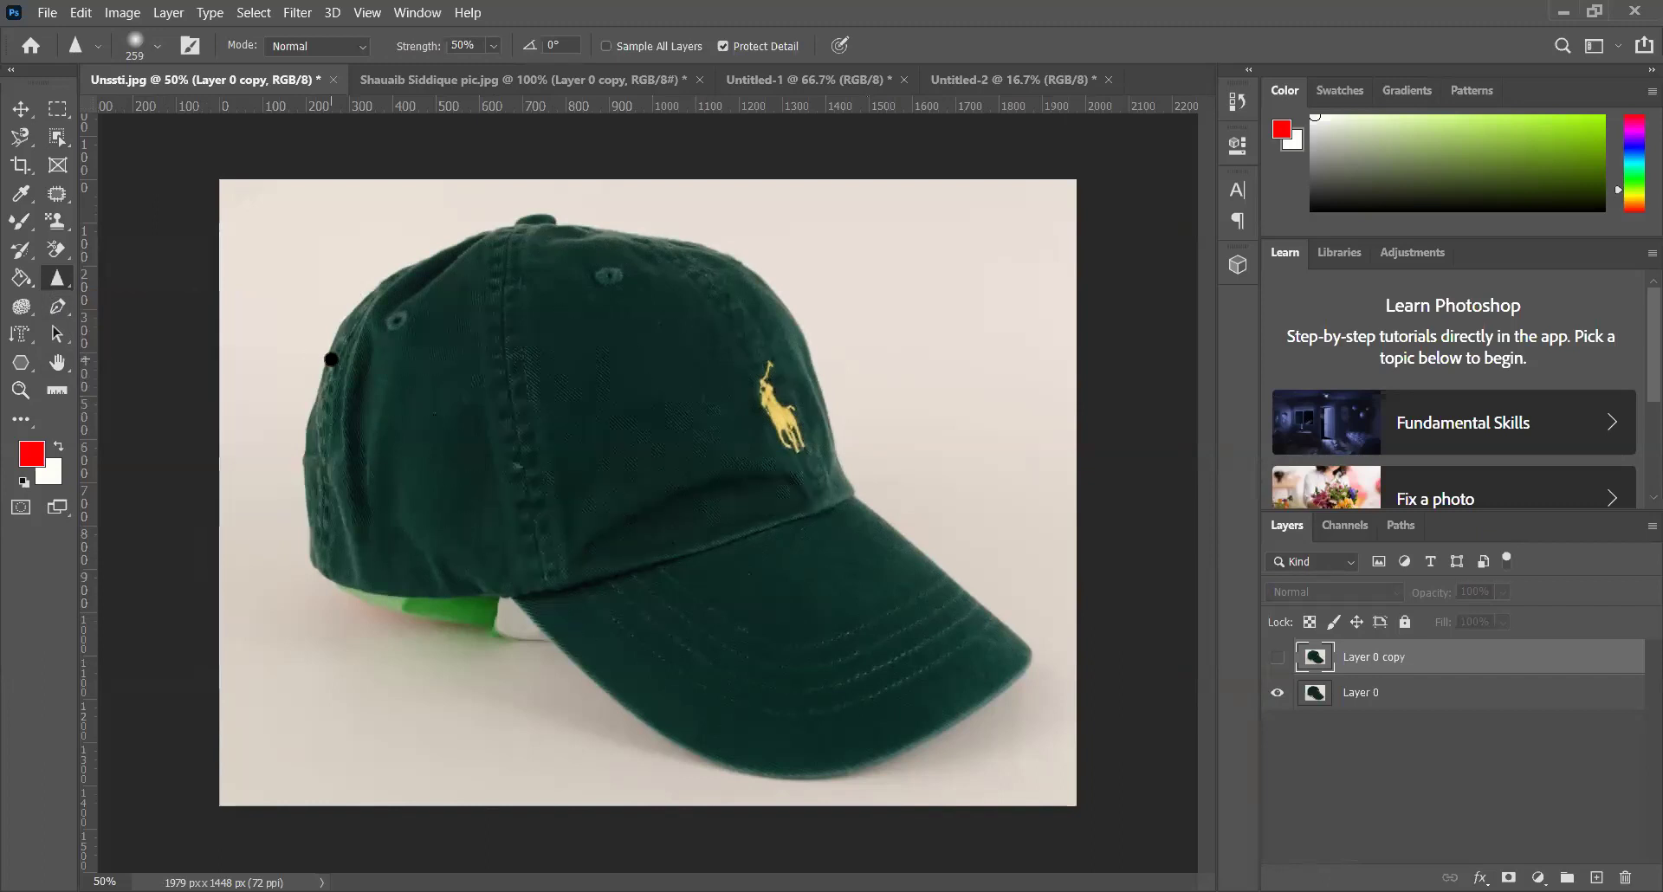
pyautogui.click(1279, 657)
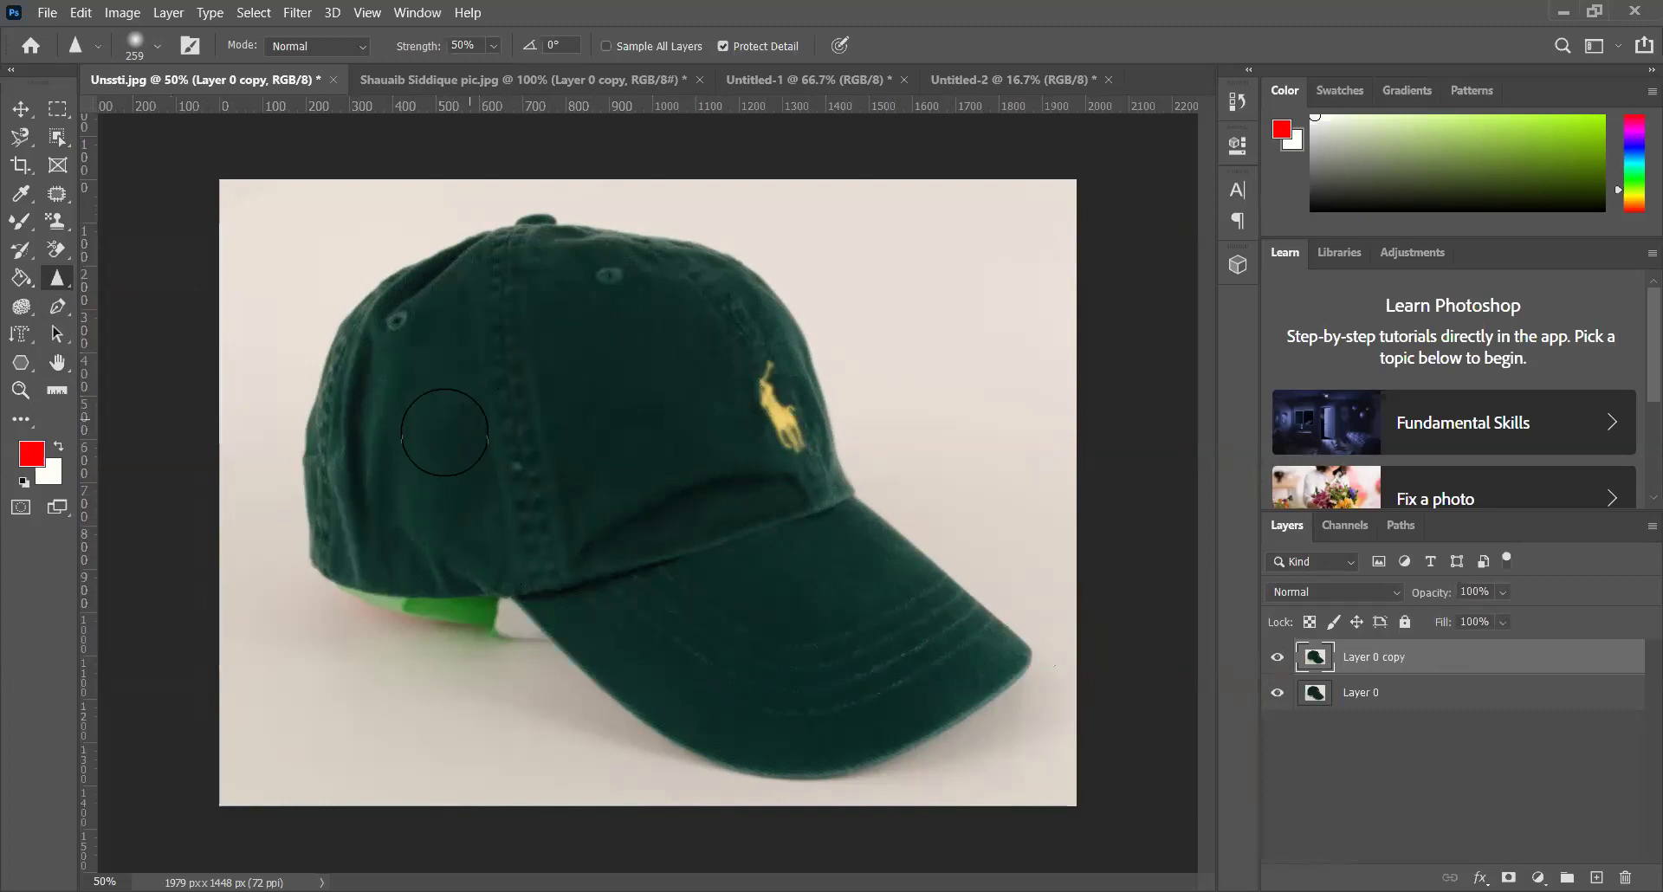
pyautogui.moveTo(514, 364)
pyautogui.mouseDown()
pyautogui.moveTo(525, 493)
pyautogui.moveTo(504, 370)
pyautogui.moveTo(398, 505)
pyautogui.moveTo(382, 367)
pyautogui.moveTo(571, 251)
pyautogui.moveTo(583, 278)
pyautogui.moveTo(517, 368)
pyautogui.moveTo(498, 468)
pyautogui.moveTo(520, 385)
pyautogui.moveTo(529, 424)
pyautogui.moveTo(557, 346)
pyautogui.moveTo(438, 446)
pyautogui.moveTo(559, 368)
pyautogui.moveTo(554, 338)
pyautogui.moveTo(438, 438)
pyautogui.moveTo(545, 327)
pyautogui.moveTo(462, 430)
pyautogui.moveTo(578, 333)
pyautogui.moveTo(576, 377)
pyautogui.moveTo(555, 364)
pyautogui.moveTo(496, 425)
pyautogui.mouseUp()
pyautogui.moveTo(475, 402)
pyautogui.mouseDown()
pyautogui.moveTo(589, 311)
pyautogui.moveTo(537, 382)
pyautogui.moveTo(614, 366)
pyautogui.moveTo(600, 418)
pyautogui.mouseUp()
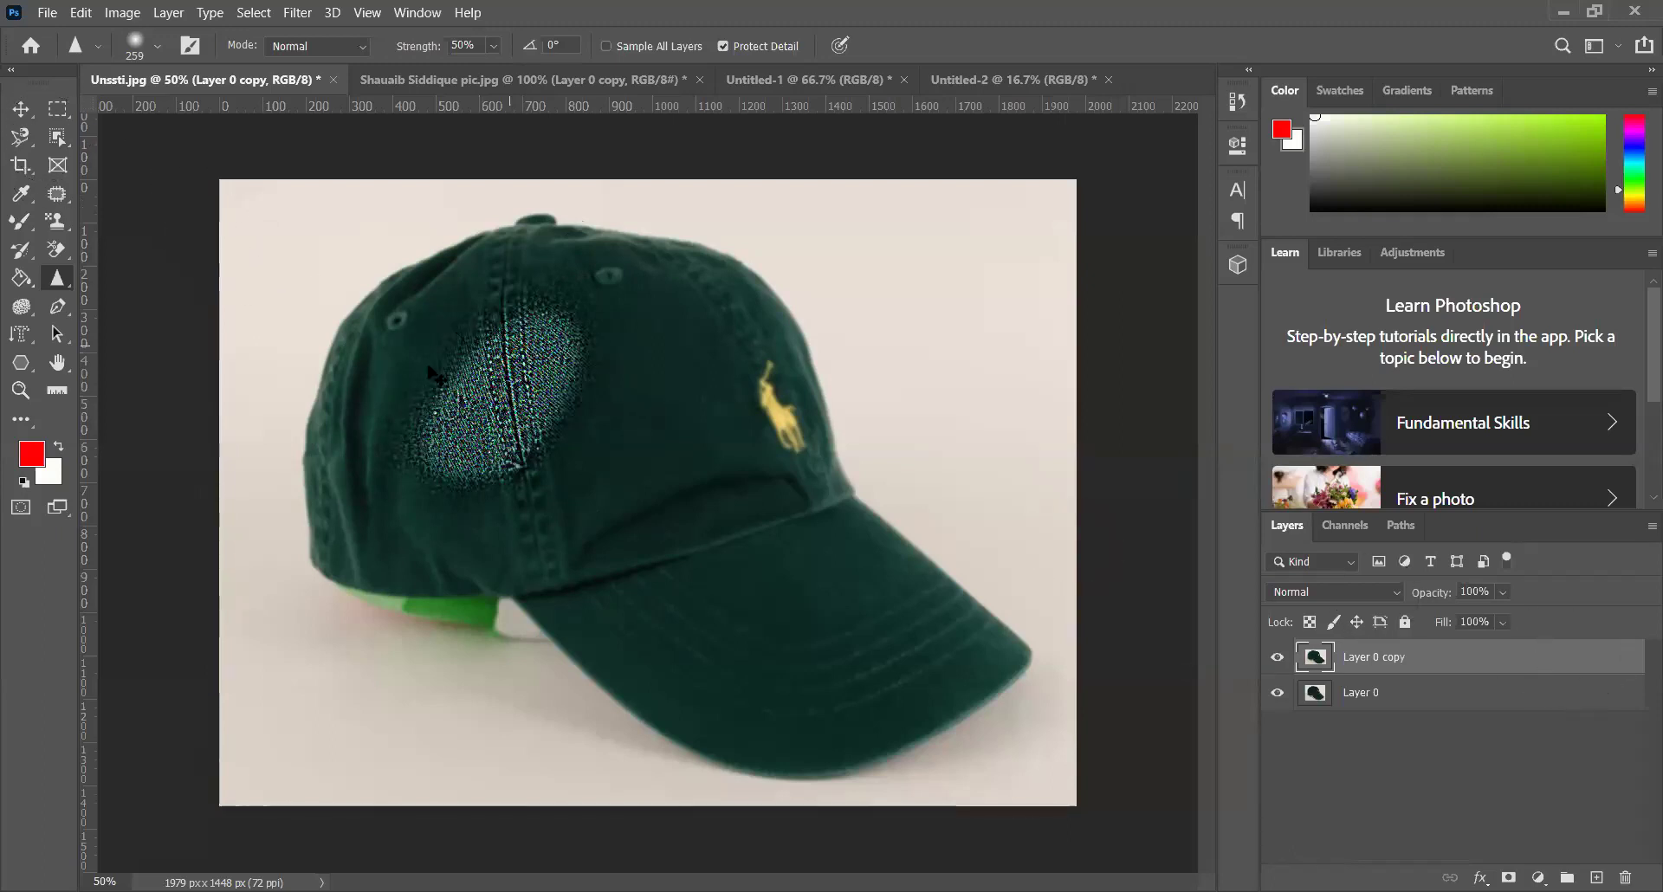
pyautogui.hotkey('ctrl', 'z')
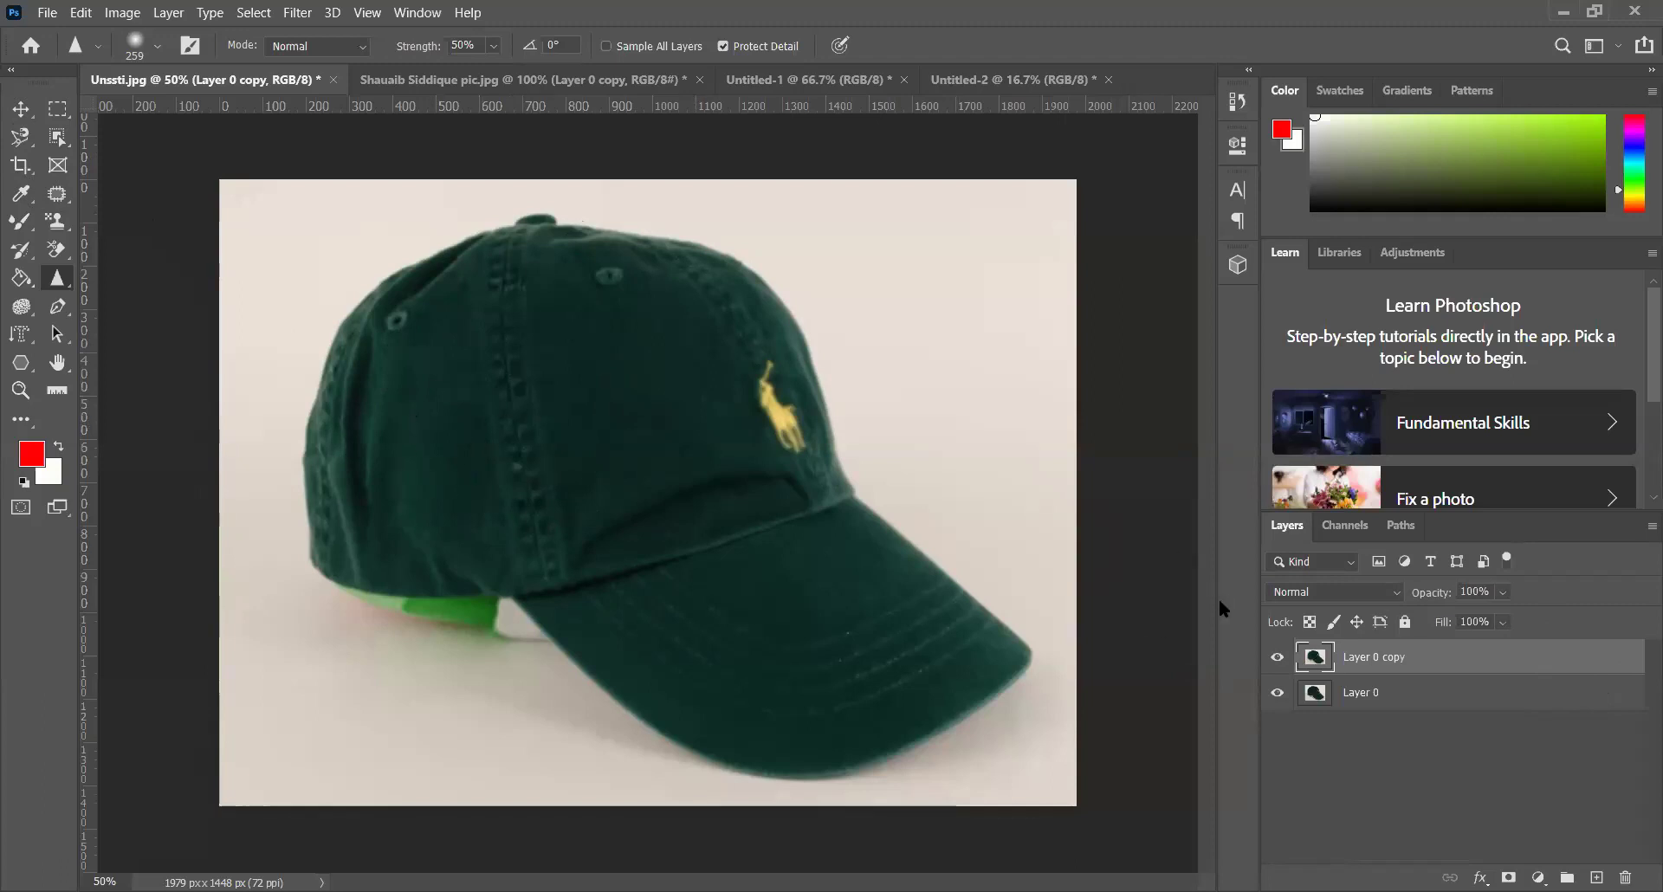
# Step: Revert an accidental layer move and hide the original Layer 0
pyautogui.moveTo(1437, 668); pyautogui.dragTo(1626, 877)
pyautogui.hotkey('ctrl', 'j')
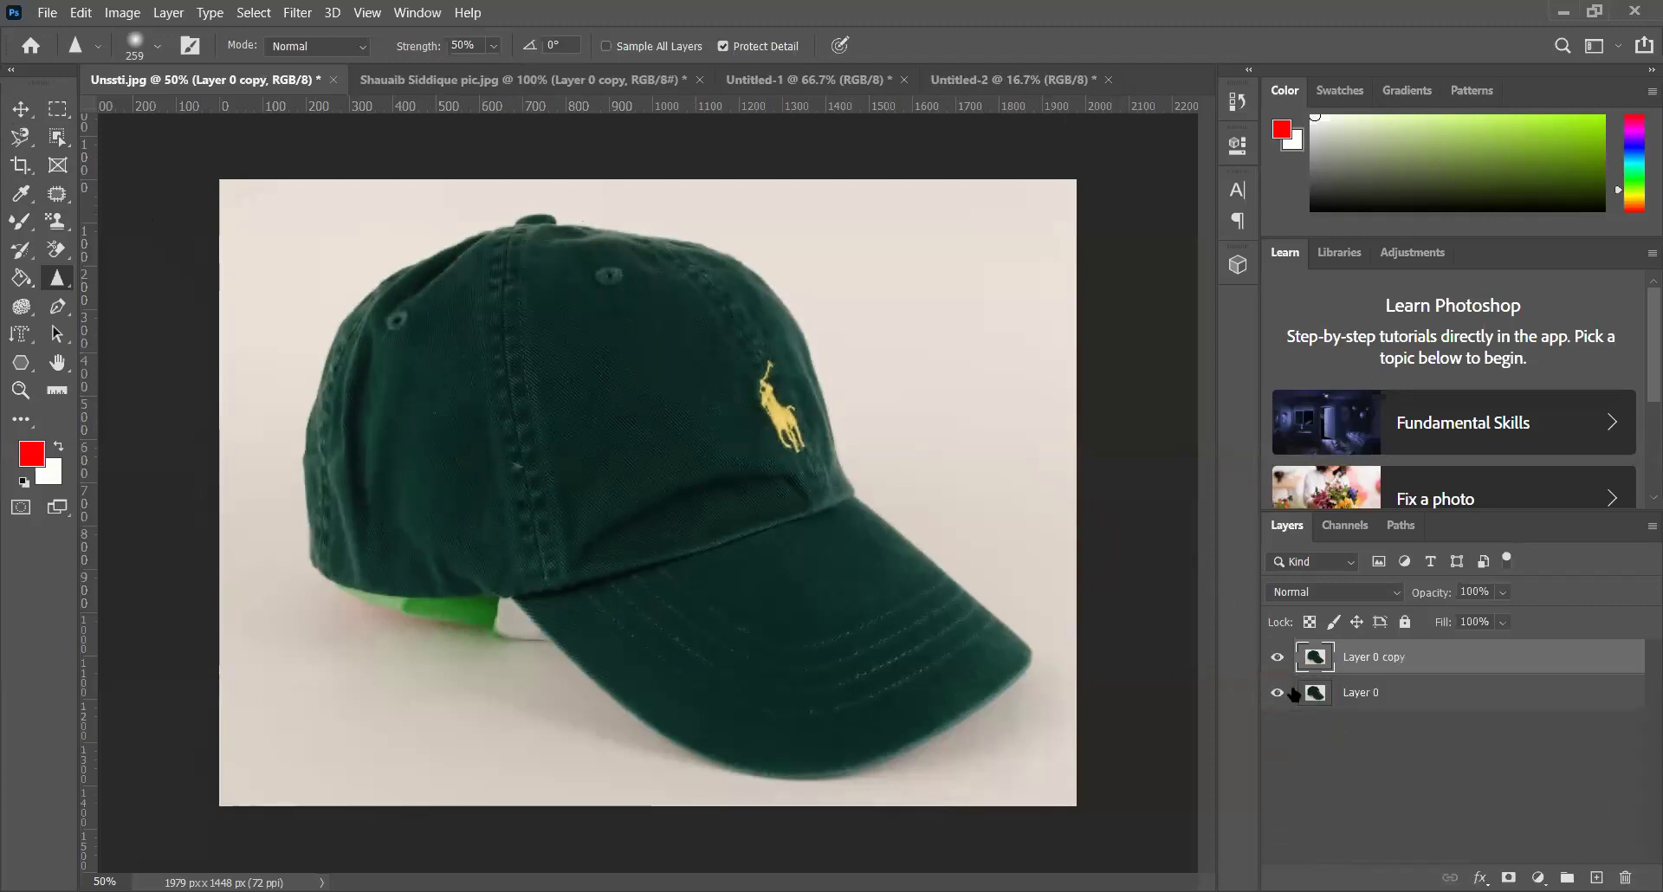
pyautogui.click(1278, 693)
pyautogui.rightClick(57, 277)
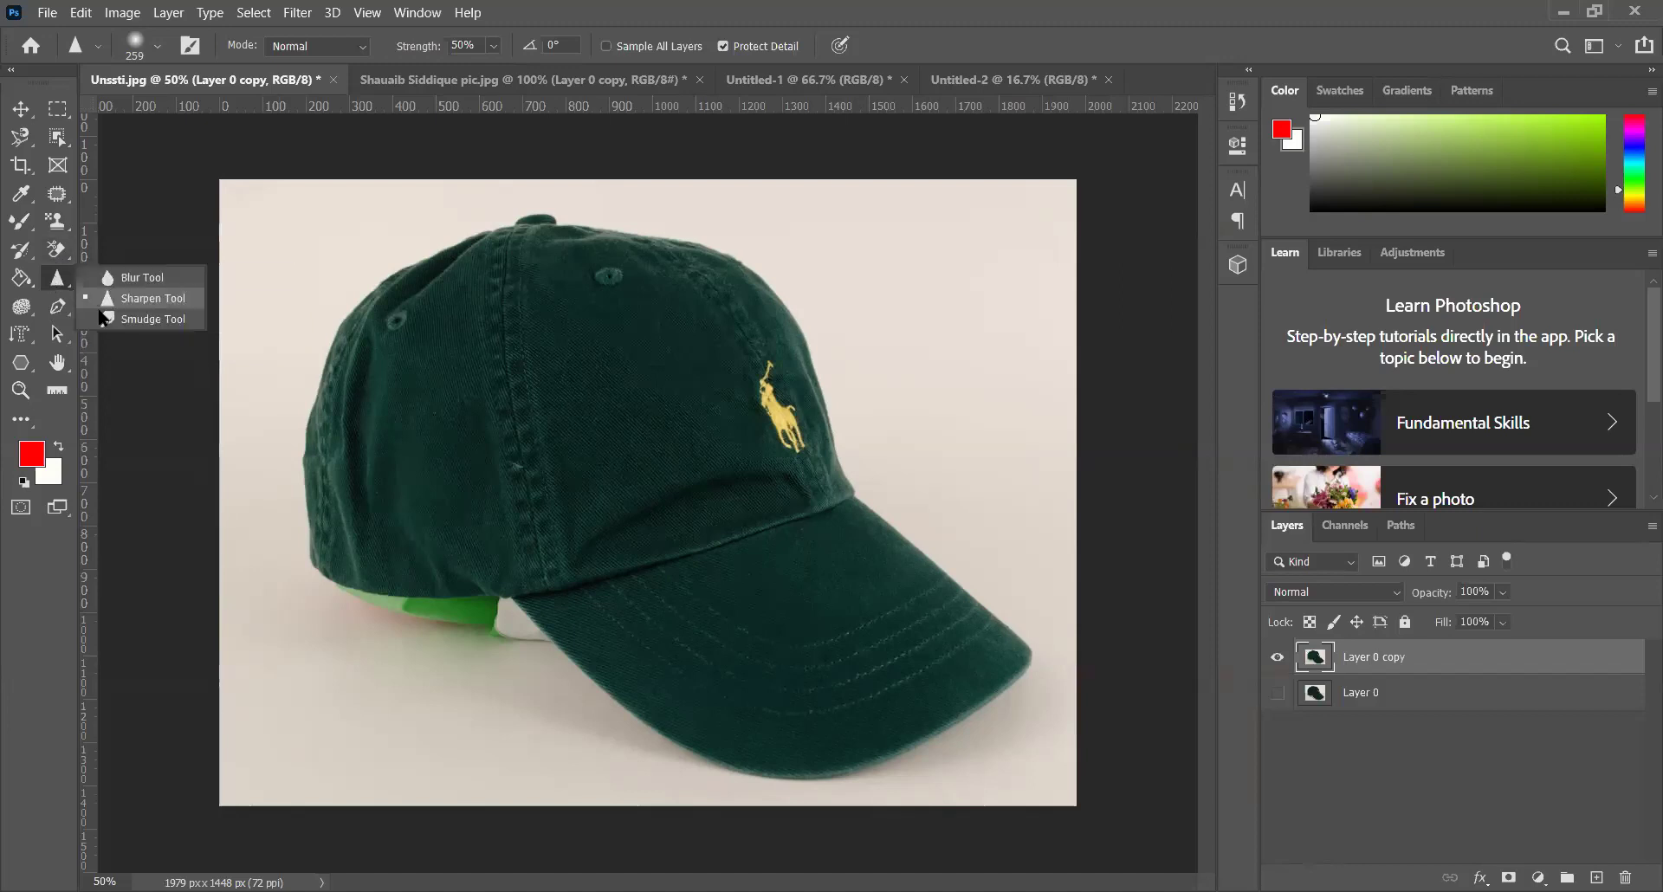
pyautogui.click(153, 319)
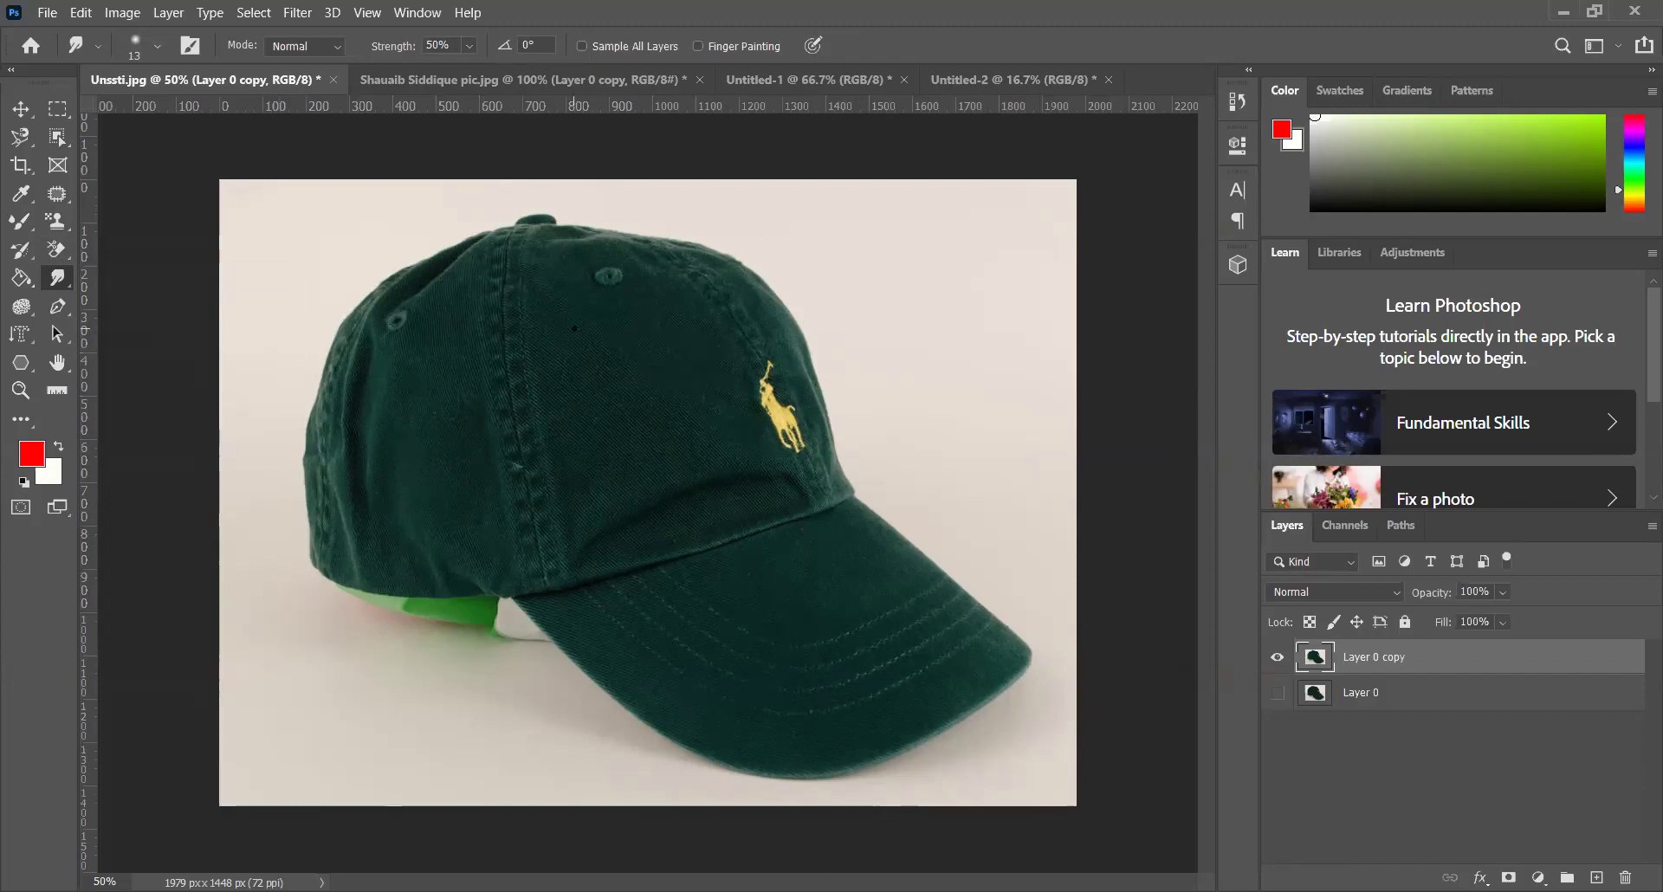
pyautogui.press(']')
pyautogui.press(']')
pyautogui.moveTo(589, 660); pyautogui.dragTo(583, 747)
pyautogui.moveTo(612, 676)
pyautogui.mouseDown()
pyautogui.moveTo(603, 714)
pyautogui.moveTo(622, 679)
pyautogui.moveTo(627, 752)
pyautogui.moveTo(636, 712)
pyautogui.moveTo(637, 750)
pyautogui.moveTo(660, 752)
pyautogui.moveTo(668, 719)
pyautogui.moveTo(669, 758)
pyautogui.moveTo(688, 731)
pyautogui.moveTo(707, 742)
pyautogui.moveTo(707, 785)
pyautogui.moveTo(707, 761)
pyautogui.moveTo(724, 792)
pyautogui.moveTo(734, 750)
pyautogui.moveTo(753, 752)
pyautogui.moveTo(755, 788)
pyautogui.moveTo(768, 764)
pyautogui.moveTo(792, 790)
pyautogui.mouseUp()
pyautogui.moveTo(802, 762); pyautogui.dragTo(809, 786)
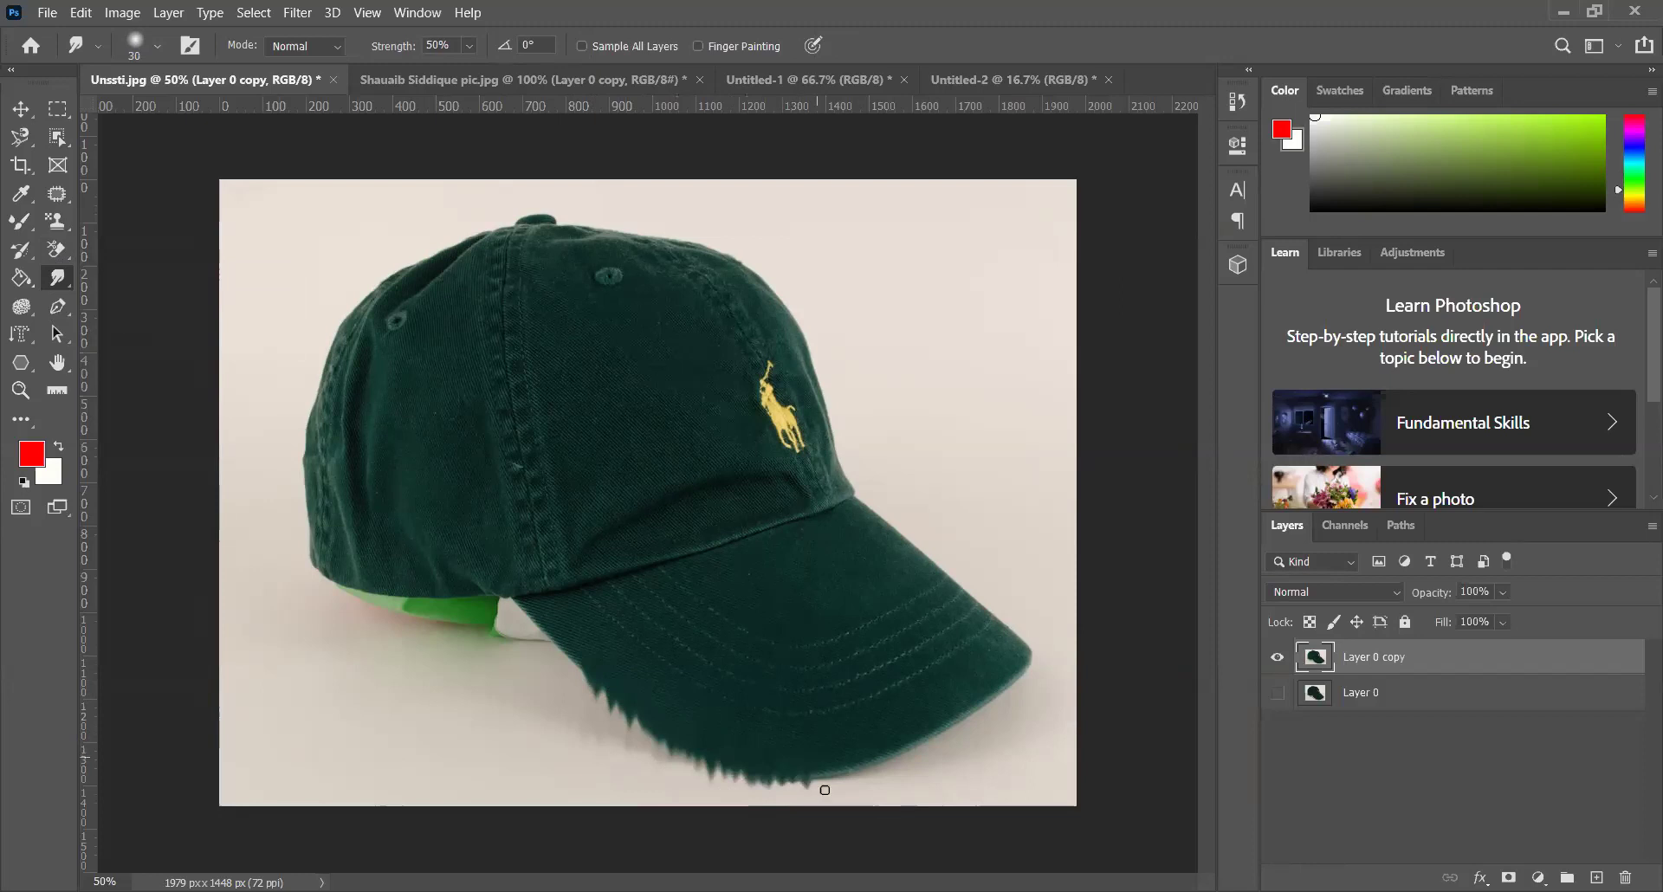
pyautogui.moveTo(589, 669)
pyautogui.mouseDown()
pyautogui.moveTo(582, 703)
pyautogui.moveTo(563, 665)
pyautogui.moveTo(545, 676)
pyautogui.mouseUp()
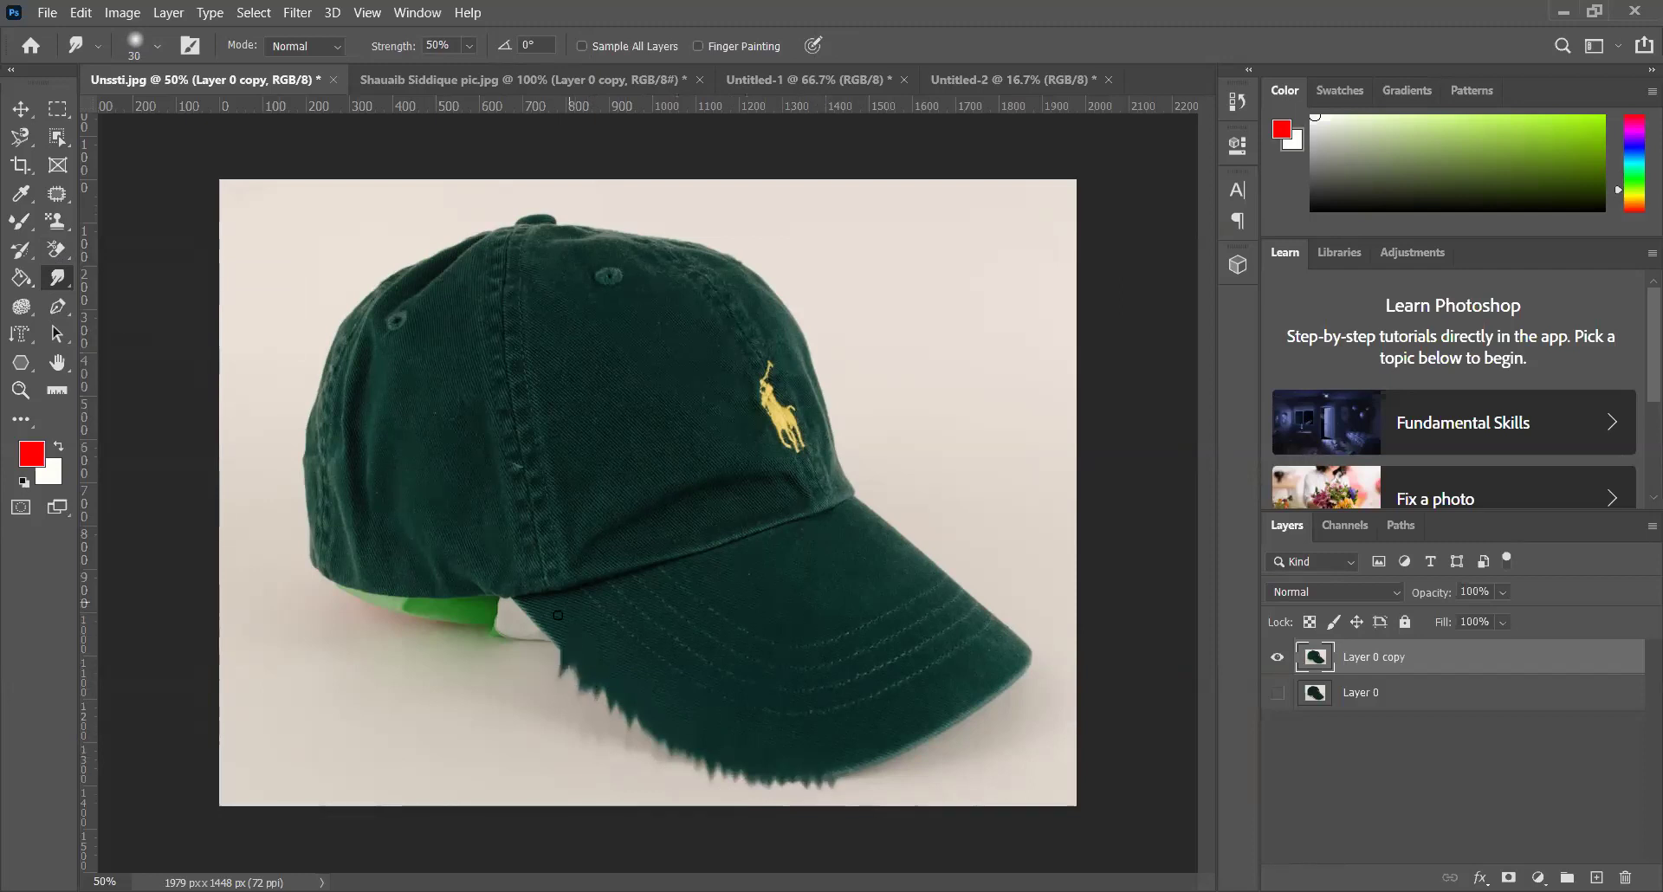
pyautogui.moveTo(555, 622)
pyautogui.mouseDown()
pyautogui.moveTo(548, 649)
pyautogui.moveTo(521, 627)
pyautogui.moveTo(485, 649)
pyautogui.mouseUp()
pyautogui.moveTo(479, 586)
pyautogui.mouseDown()
pyautogui.moveTo(470, 646)
pyautogui.moveTo(421, 636)
pyautogui.mouseUp()
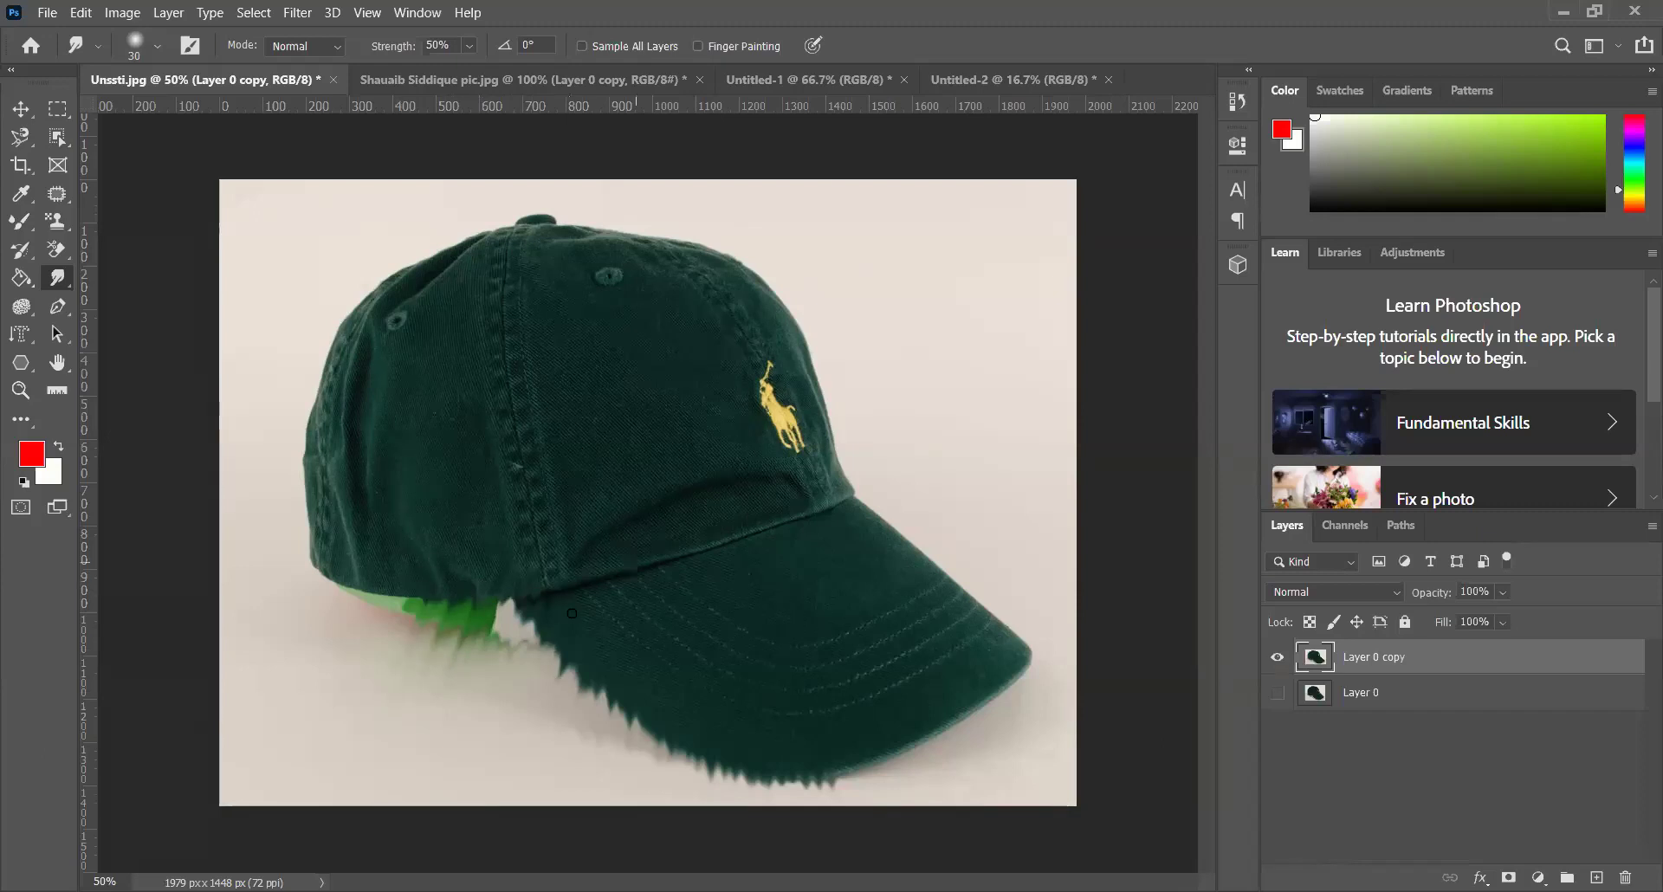
pyautogui.moveTo(572, 675)
pyautogui.mouseDown()
pyautogui.moveTo(665, 561)
pyautogui.moveTo(818, 509)
pyautogui.mouseUp()
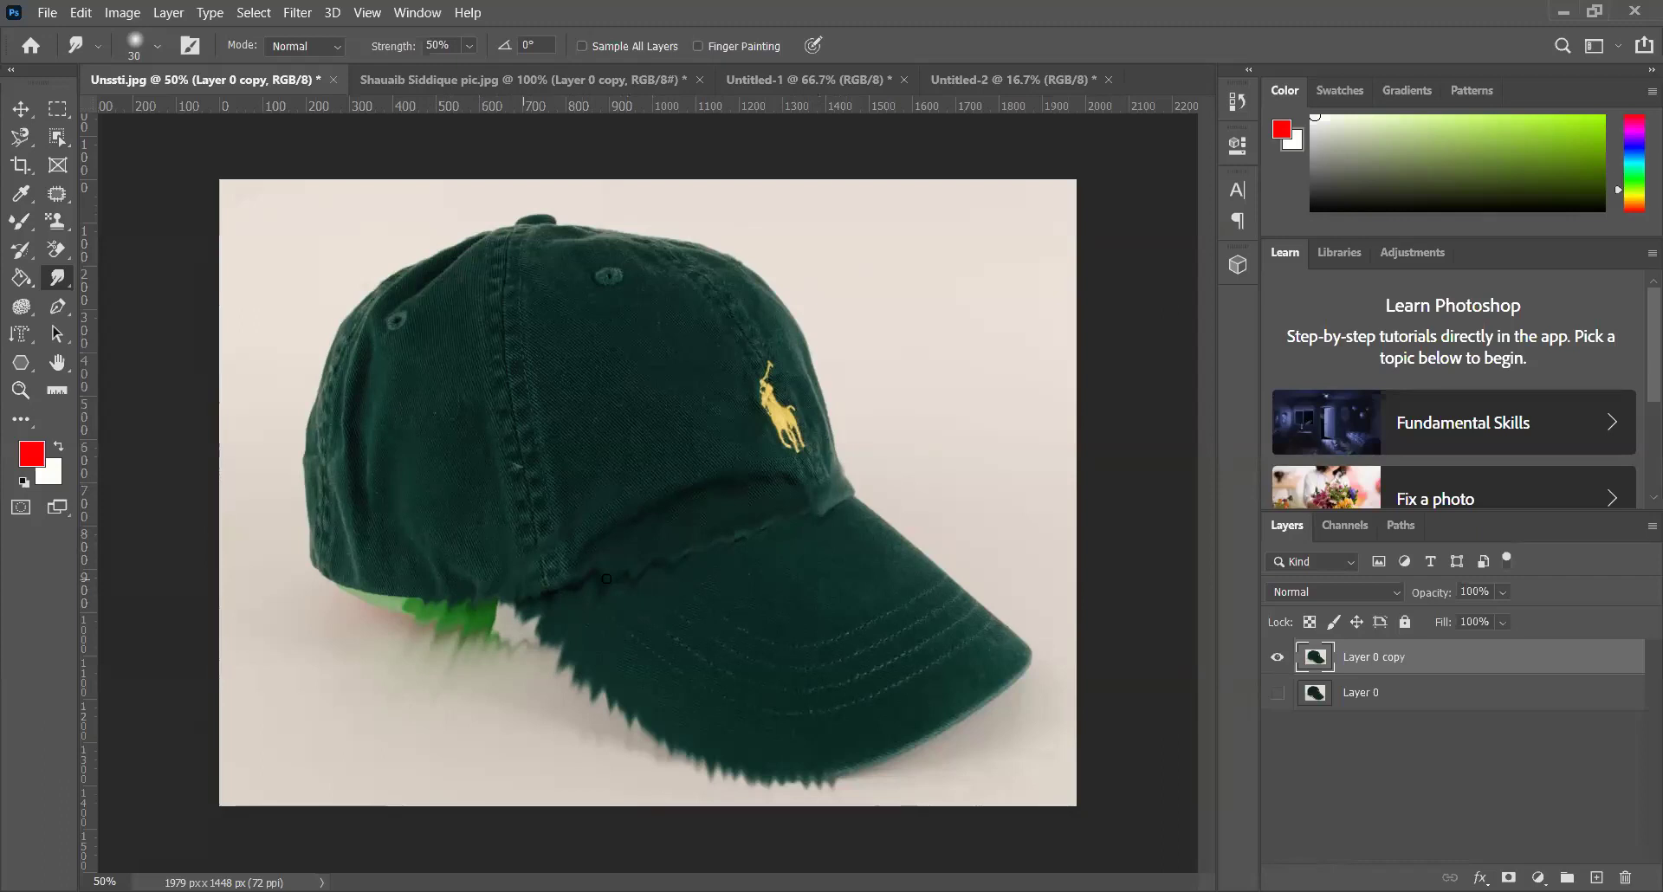
pyautogui.hotkey('ctrl', 'z')
pyautogui.hotkey('ctrl', 'z')
pyautogui.hotkey('ctrl', 'z')
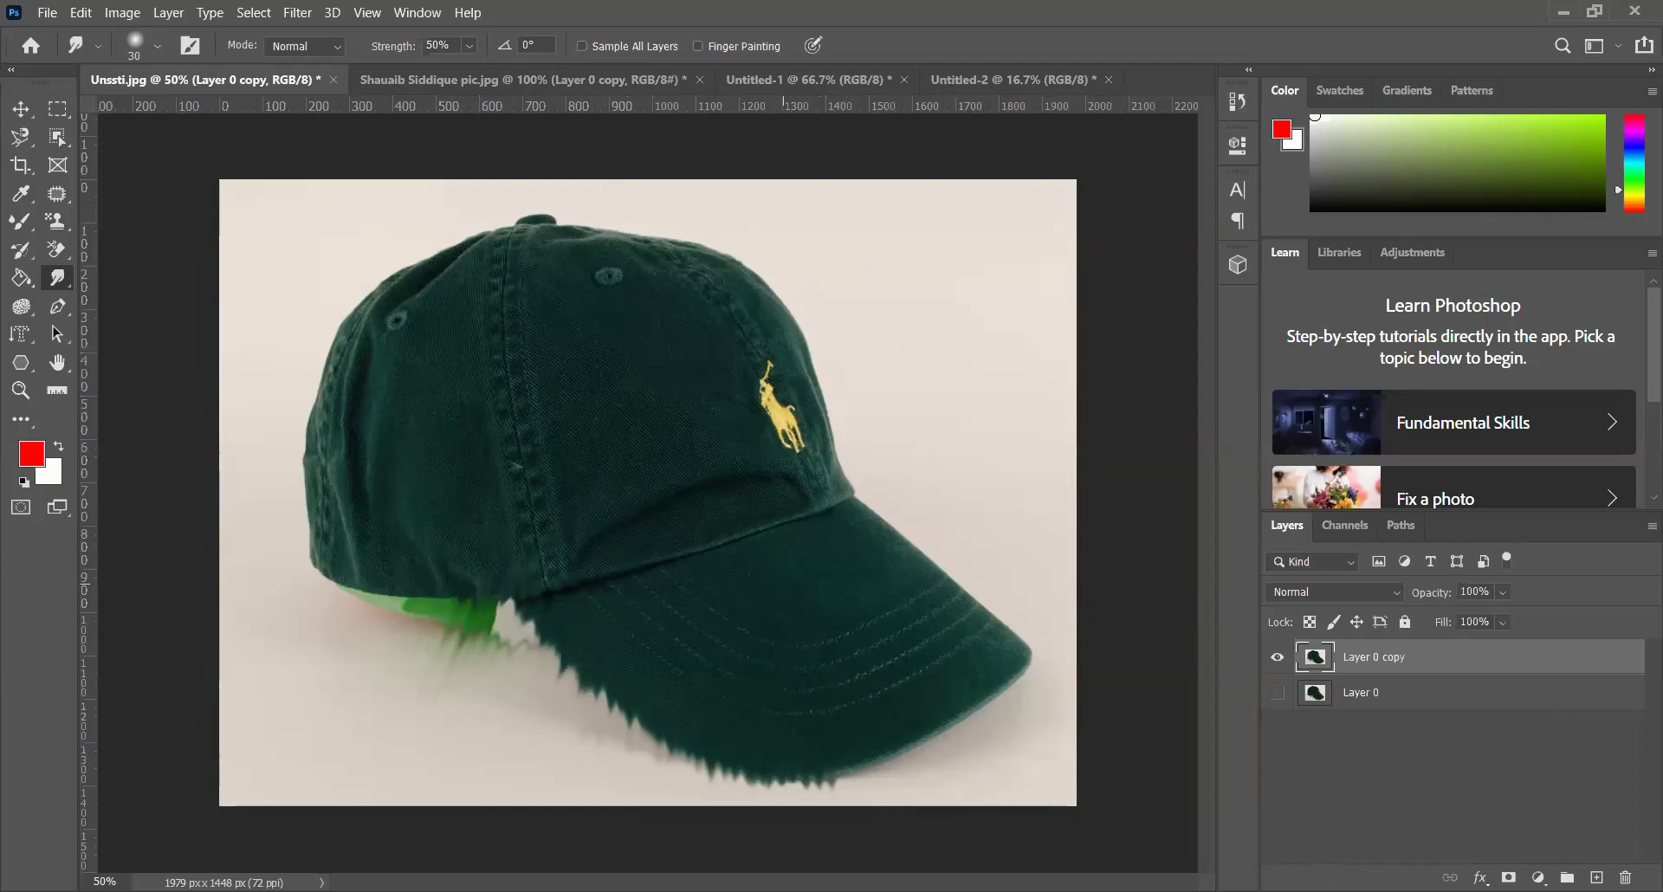
pyautogui.hotkey('ctrl', 'z')
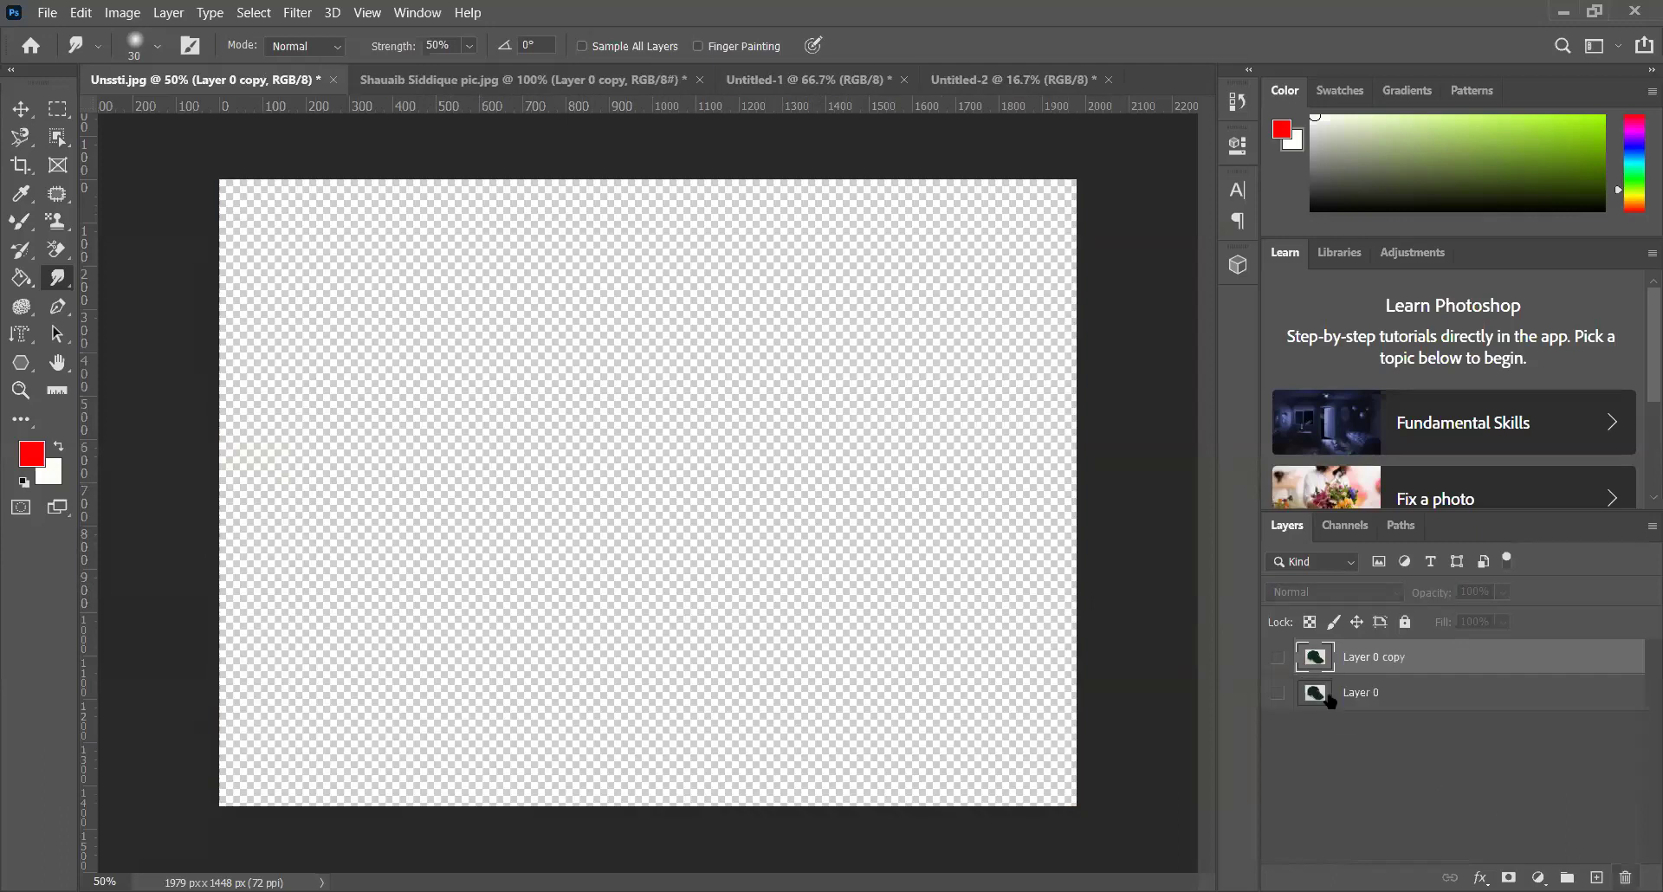
pyautogui.click(1277, 658)
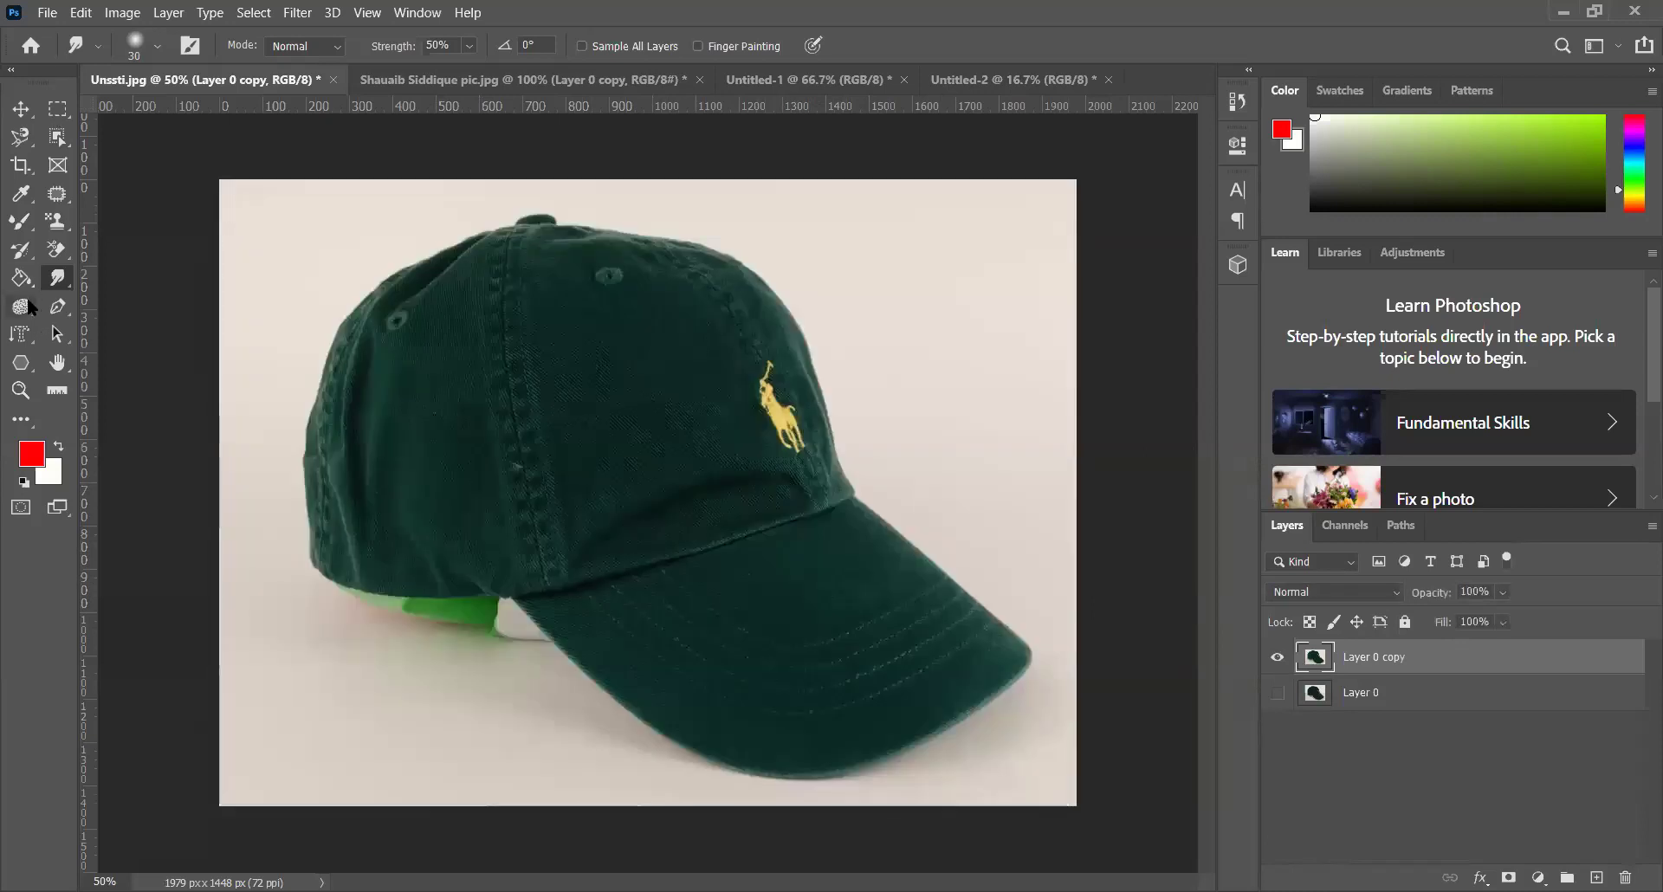
# Step: Lighten the seam above the brim into a bright highlight with the Dodge tool
pyautogui.click(26, 301)
pyautogui.rightClick(22, 307)
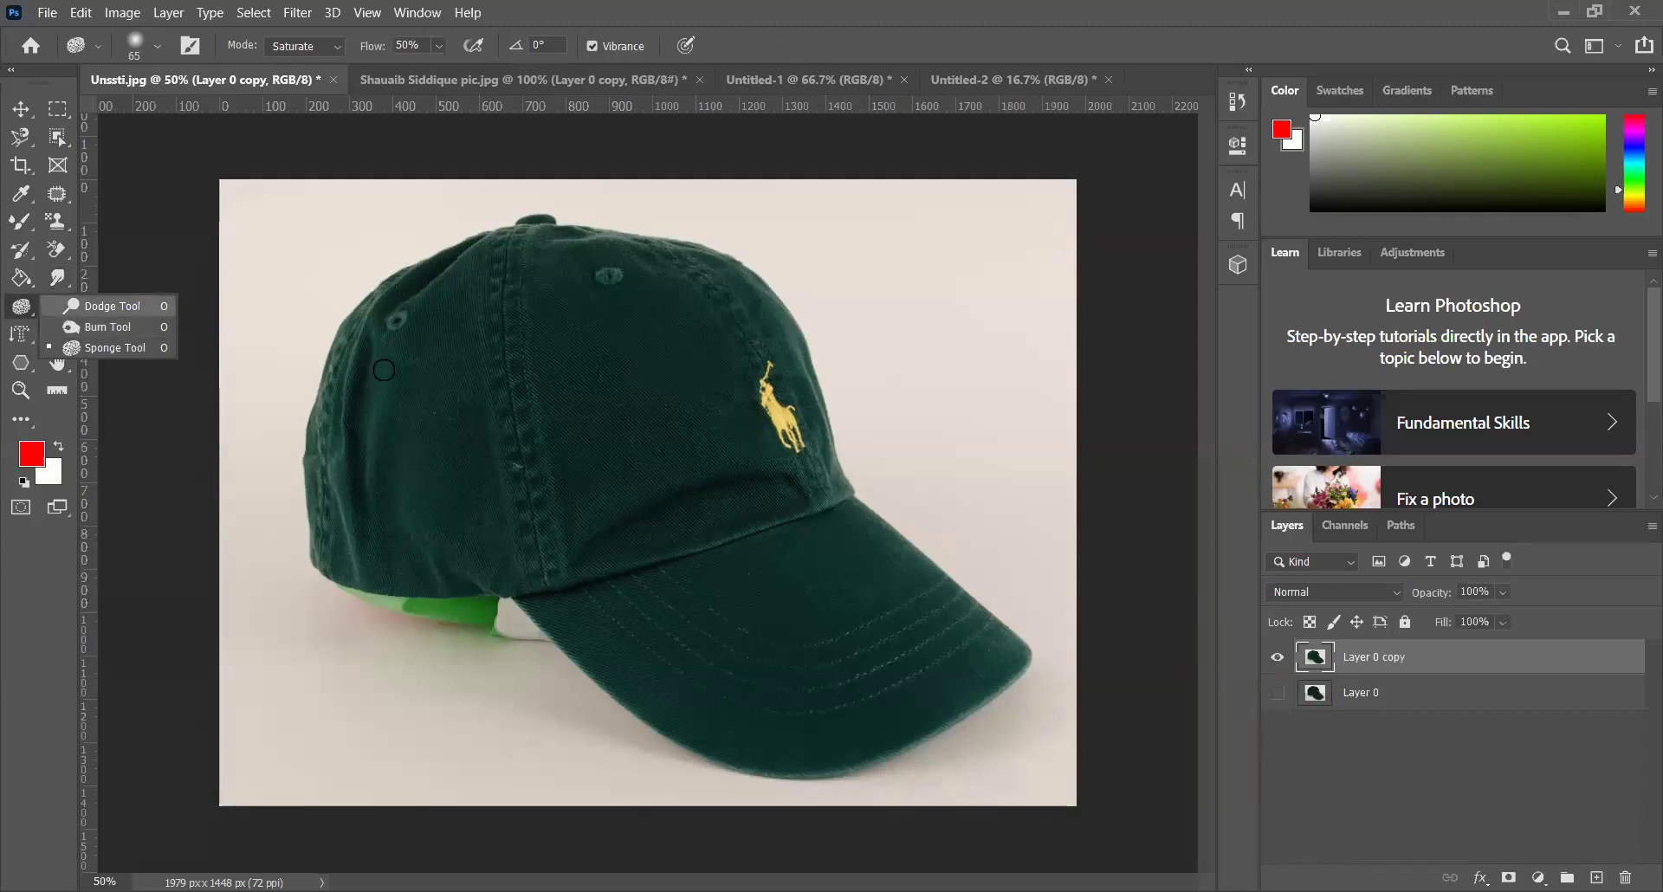
pyautogui.hotkey('shift', 'o')
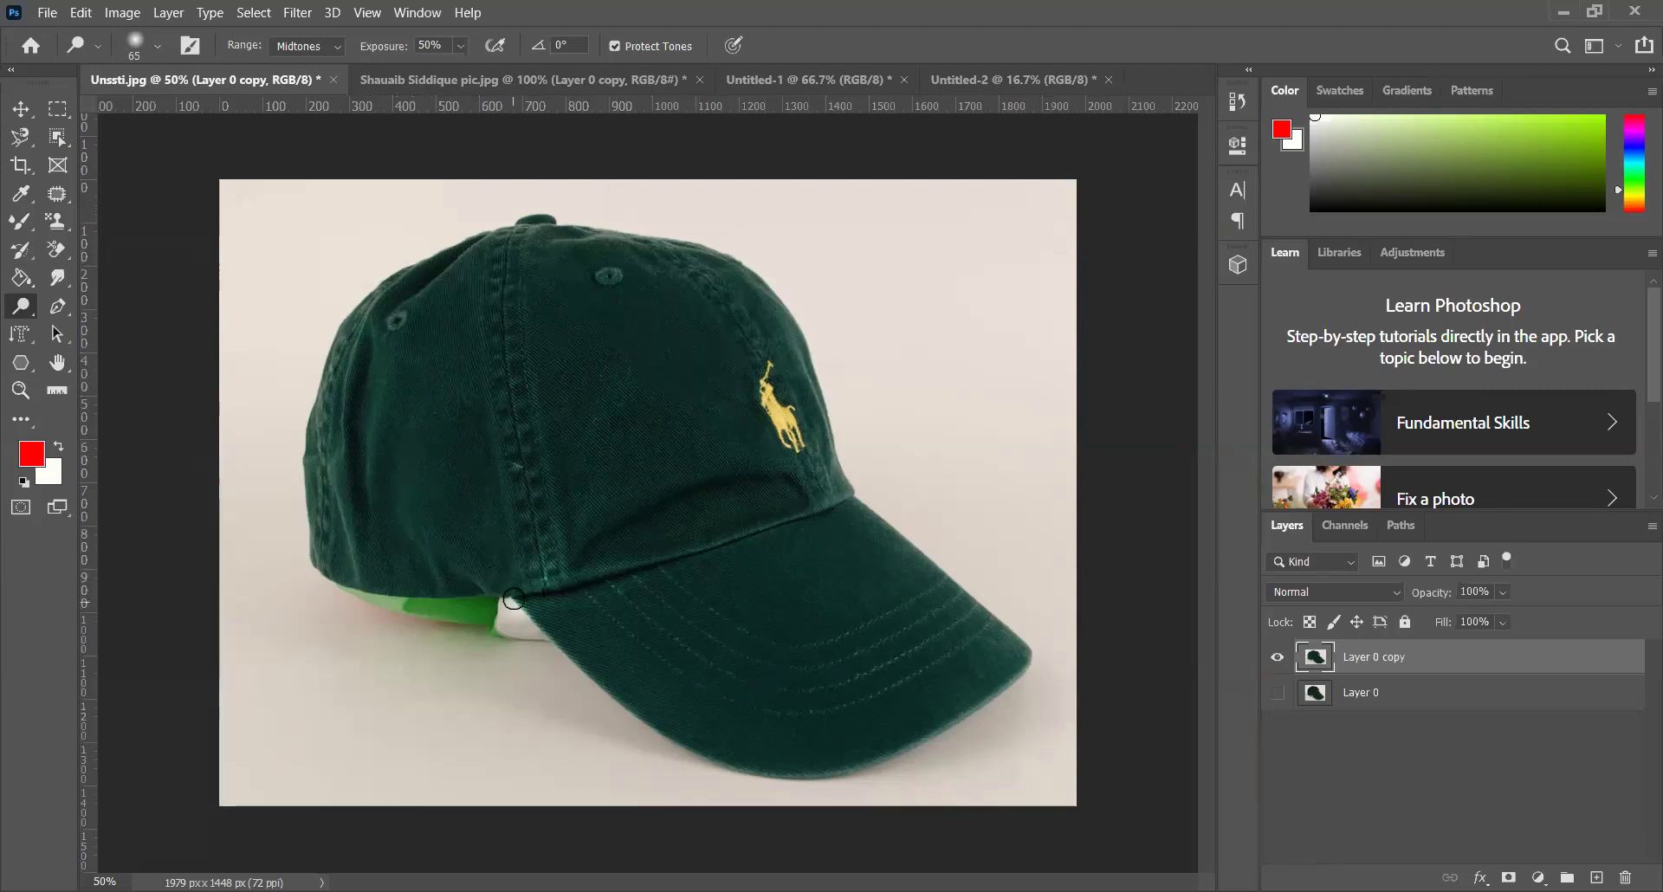
pyautogui.moveTo(479, 598)
pyautogui.mouseDown()
pyautogui.moveTo(605, 571)
pyautogui.moveTo(502, 591)
pyautogui.moveTo(576, 576)
pyautogui.mouseUp()
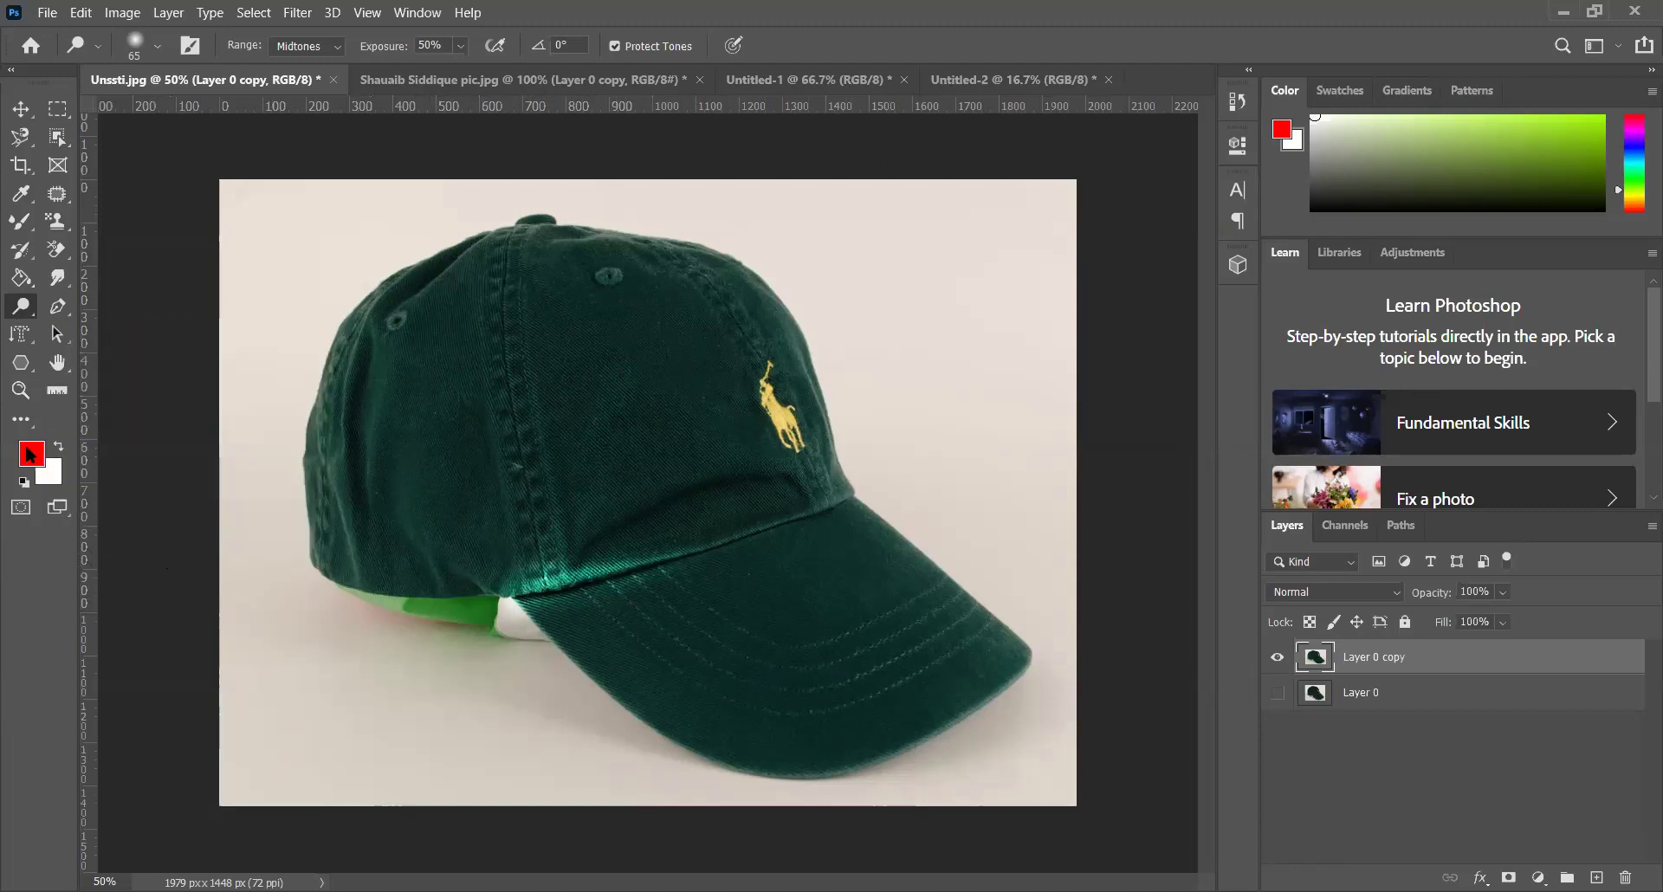
pyautogui.rightClick(19, 308)
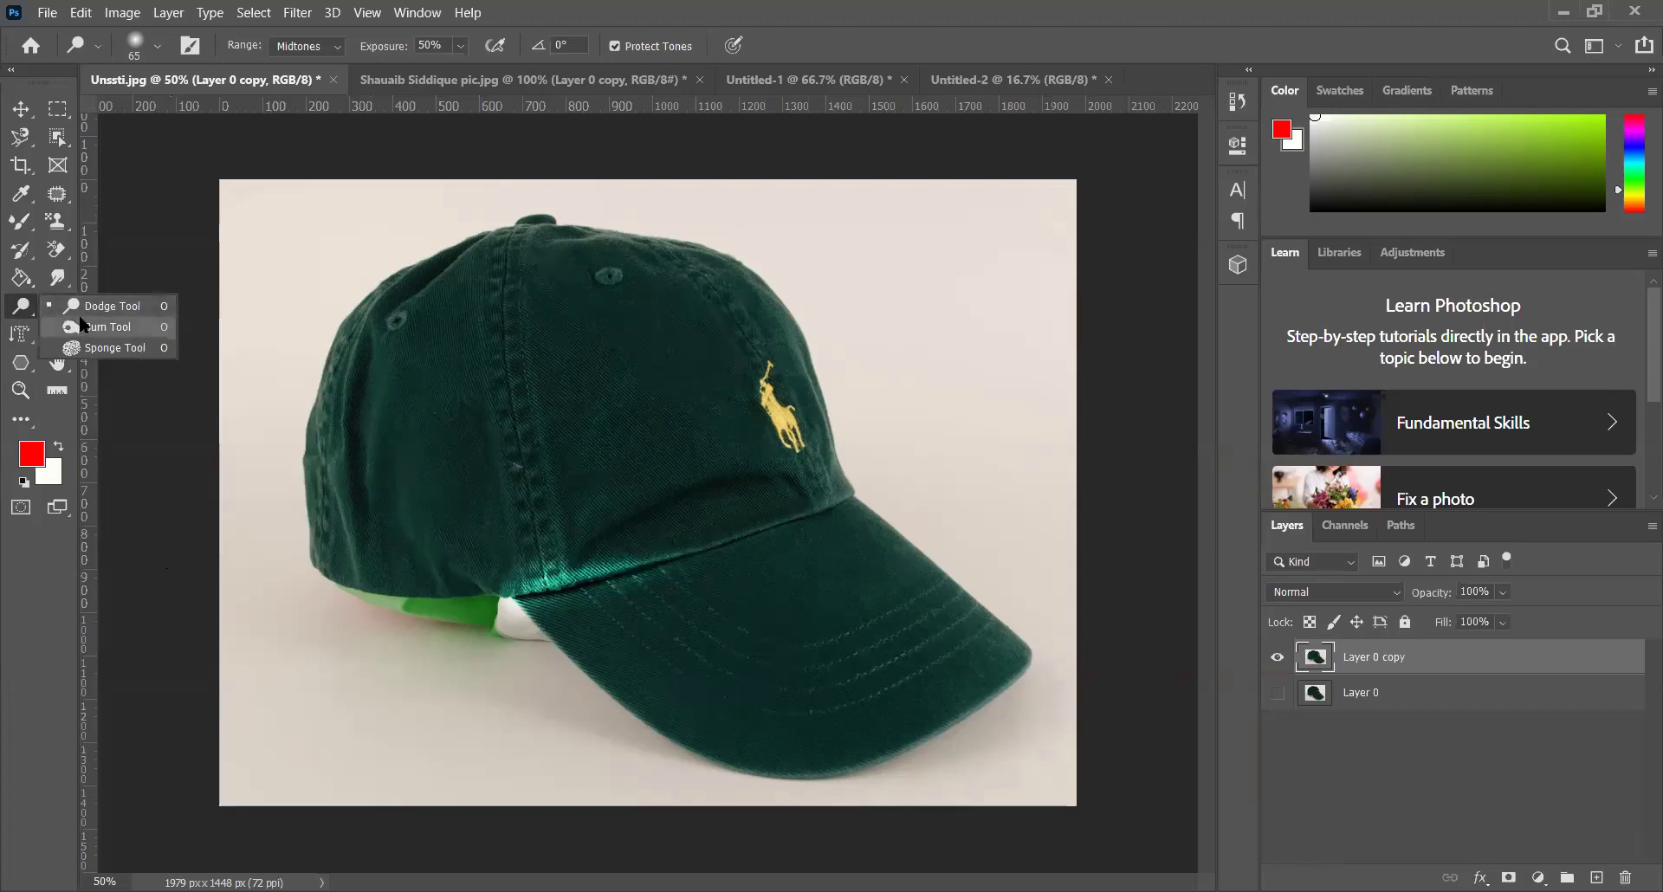
# Step: Tone down the brim seam with the Burn tool, undoing the extra brightening stroke
pyautogui.click(97, 327)
pyautogui.moveTo(516, 595)
pyautogui.mouseDown()
pyautogui.moveTo(582, 584)
pyautogui.moveTo(474, 597)
pyautogui.moveTo(614, 583)
pyautogui.moveTo(604, 555)
pyautogui.moveTo(443, 626)
pyautogui.moveTo(422, 609)
pyautogui.moveTo(575, 566)
pyautogui.moveTo(425, 599)
pyautogui.moveTo(598, 587)
pyautogui.moveTo(517, 590)
pyautogui.moveTo(540, 578)
pyautogui.moveTo(494, 620)
pyautogui.moveTo(457, 604)
pyautogui.moveTo(493, 613)
pyautogui.moveTo(479, 592)
pyautogui.moveTo(580, 566)
pyautogui.moveTo(498, 592)
pyautogui.moveTo(606, 583)
pyautogui.moveTo(591, 566)
pyautogui.moveTo(460, 625)
pyautogui.moveTo(611, 558)
pyautogui.moveTo(590, 547)
pyautogui.moveTo(451, 620)
pyautogui.moveTo(611, 589)
pyautogui.moveTo(612, 554)
pyautogui.moveTo(551, 566)
pyautogui.moveTo(592, 559)
pyautogui.moveTo(460, 622)
pyautogui.moveTo(604, 557)
pyautogui.moveTo(389, 622)
pyautogui.moveTo(547, 560)
pyautogui.moveTo(467, 627)
pyautogui.moveTo(456, 616)
pyautogui.moveTo(570, 567)
pyautogui.moveTo(437, 638)
pyautogui.moveTo(458, 633)
pyautogui.moveTo(458, 651)
pyautogui.moveTo(486, 611)
pyautogui.moveTo(555, 591)
pyautogui.mouseUp()
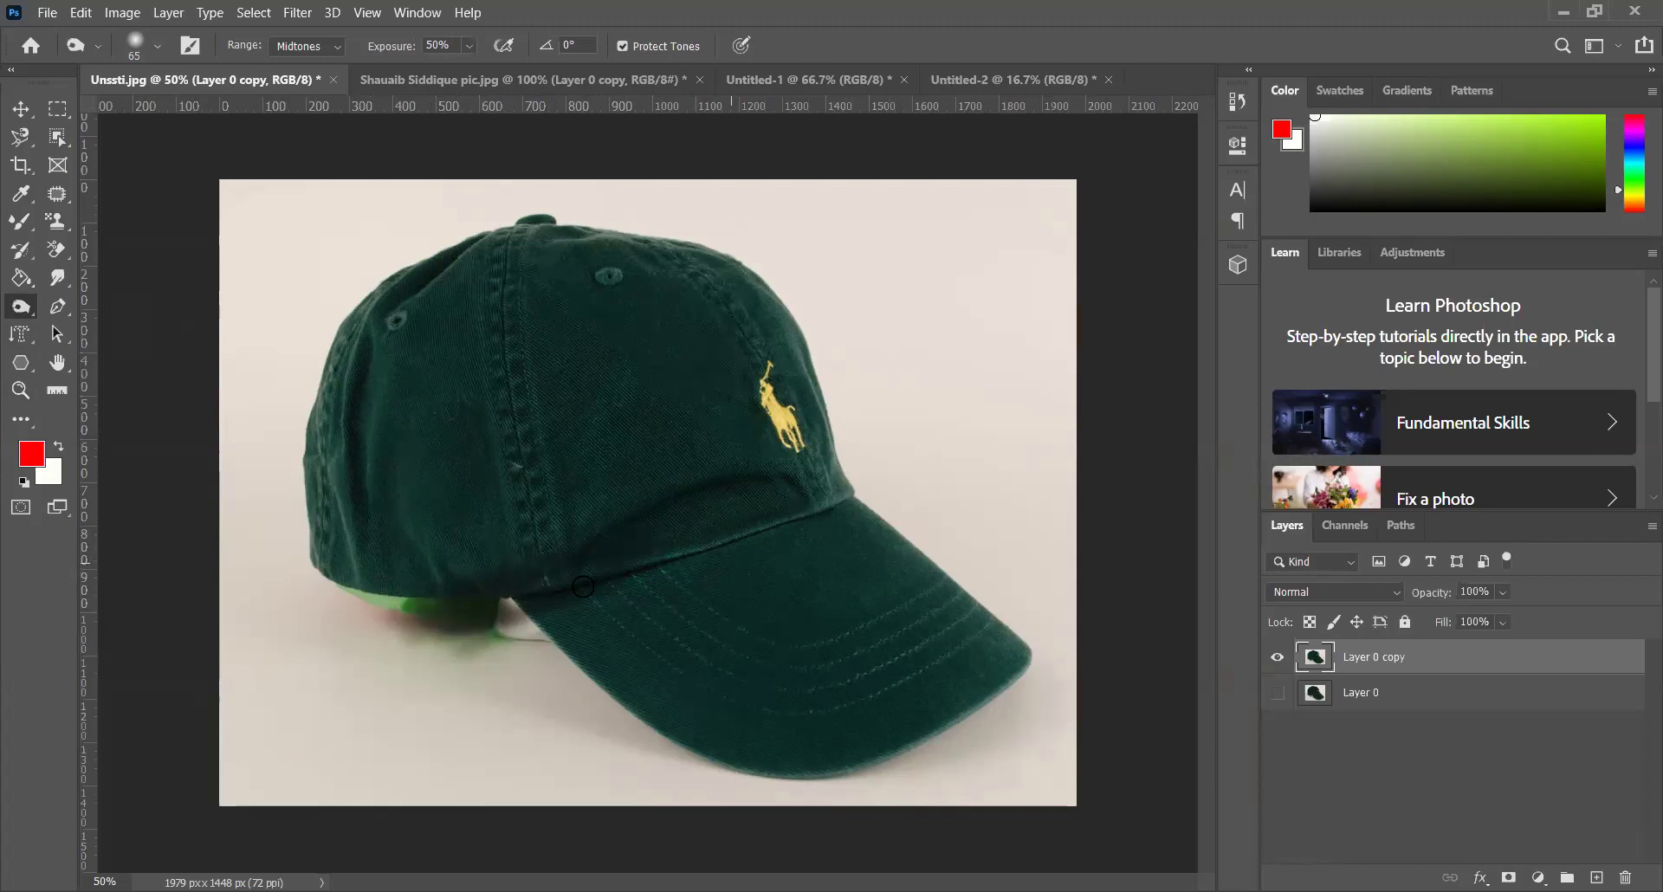
pyautogui.moveTo(584, 586)
pyautogui.mouseDown()
pyautogui.moveTo(486, 607)
pyautogui.moveTo(583, 587)
pyautogui.mouseUp()
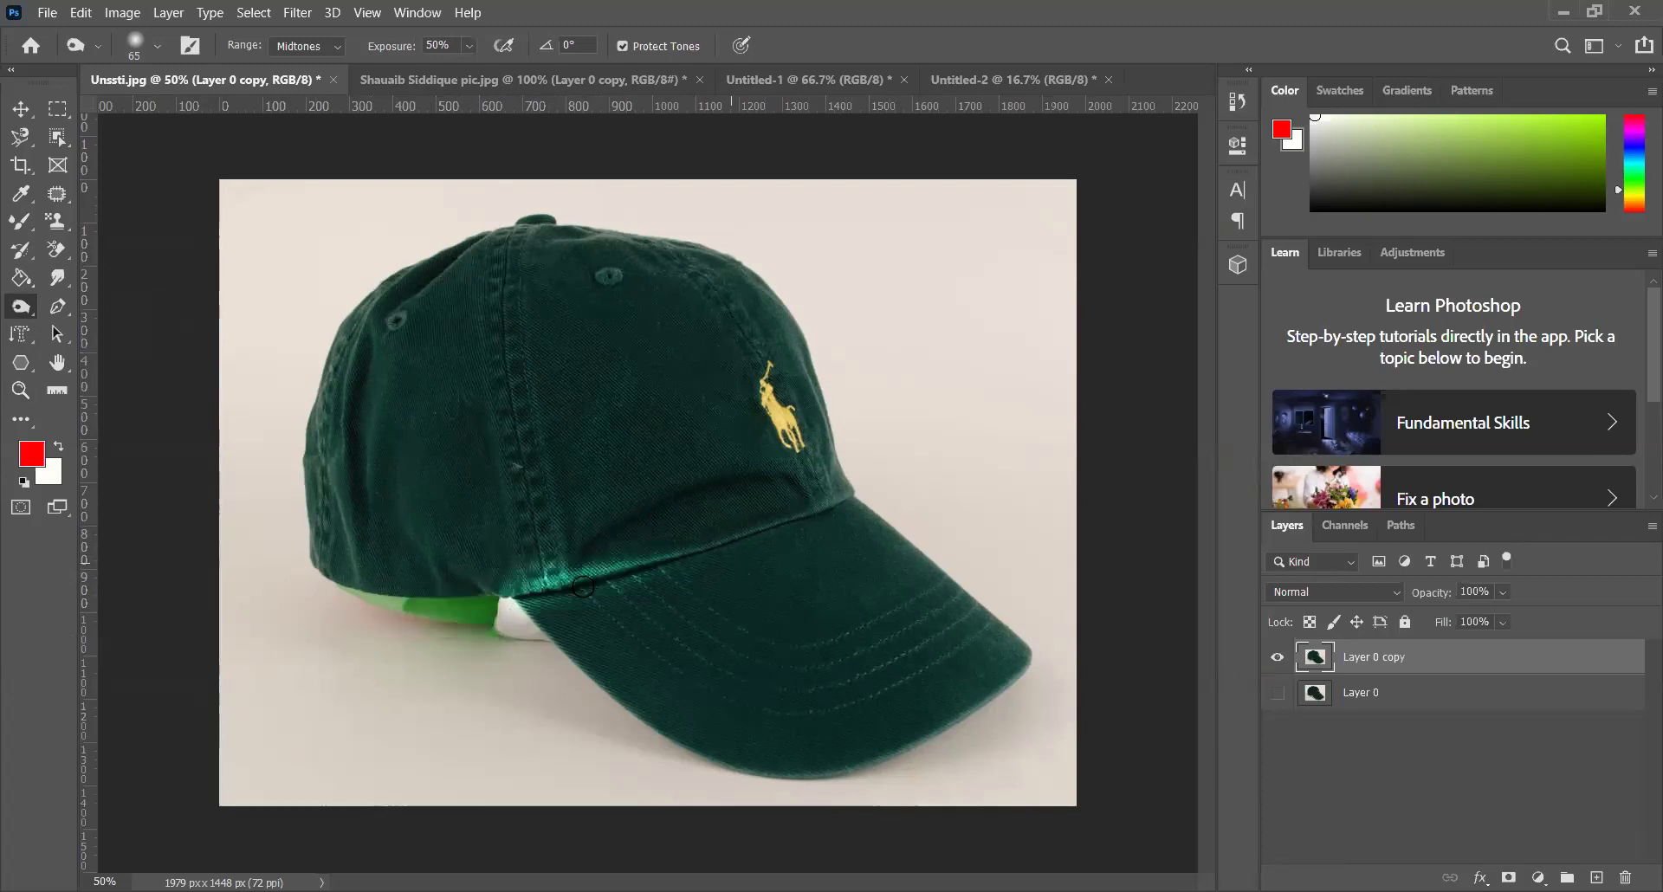
pyautogui.hotkey('ctrl', 'z')
pyautogui.hotkey('ctrl', 'z')
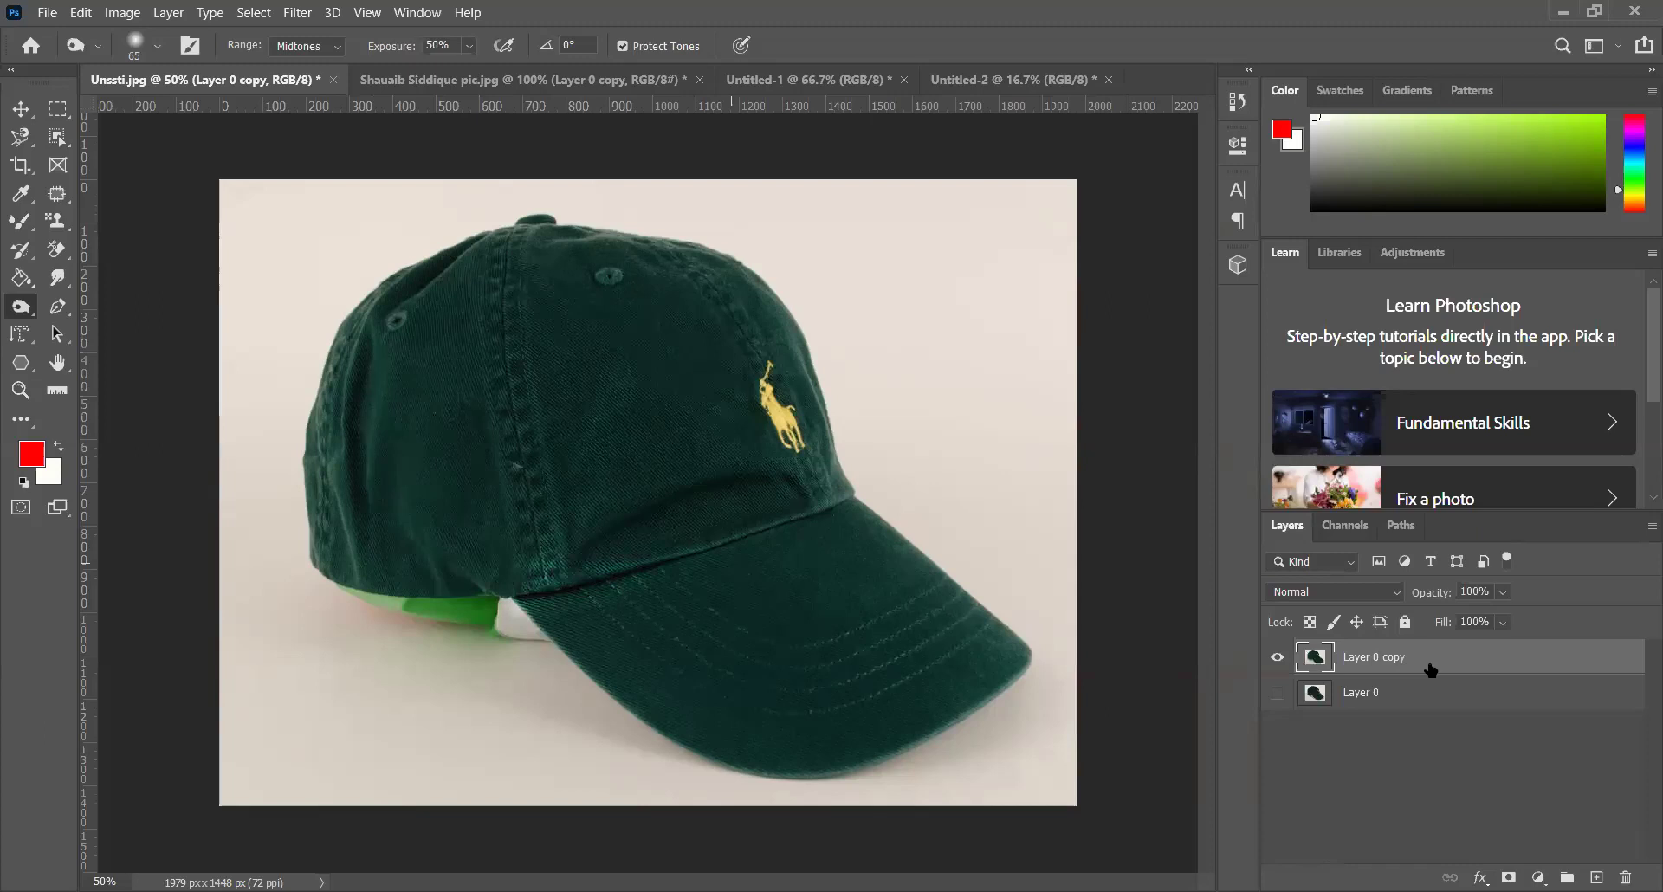
pyautogui.click(1278, 657)
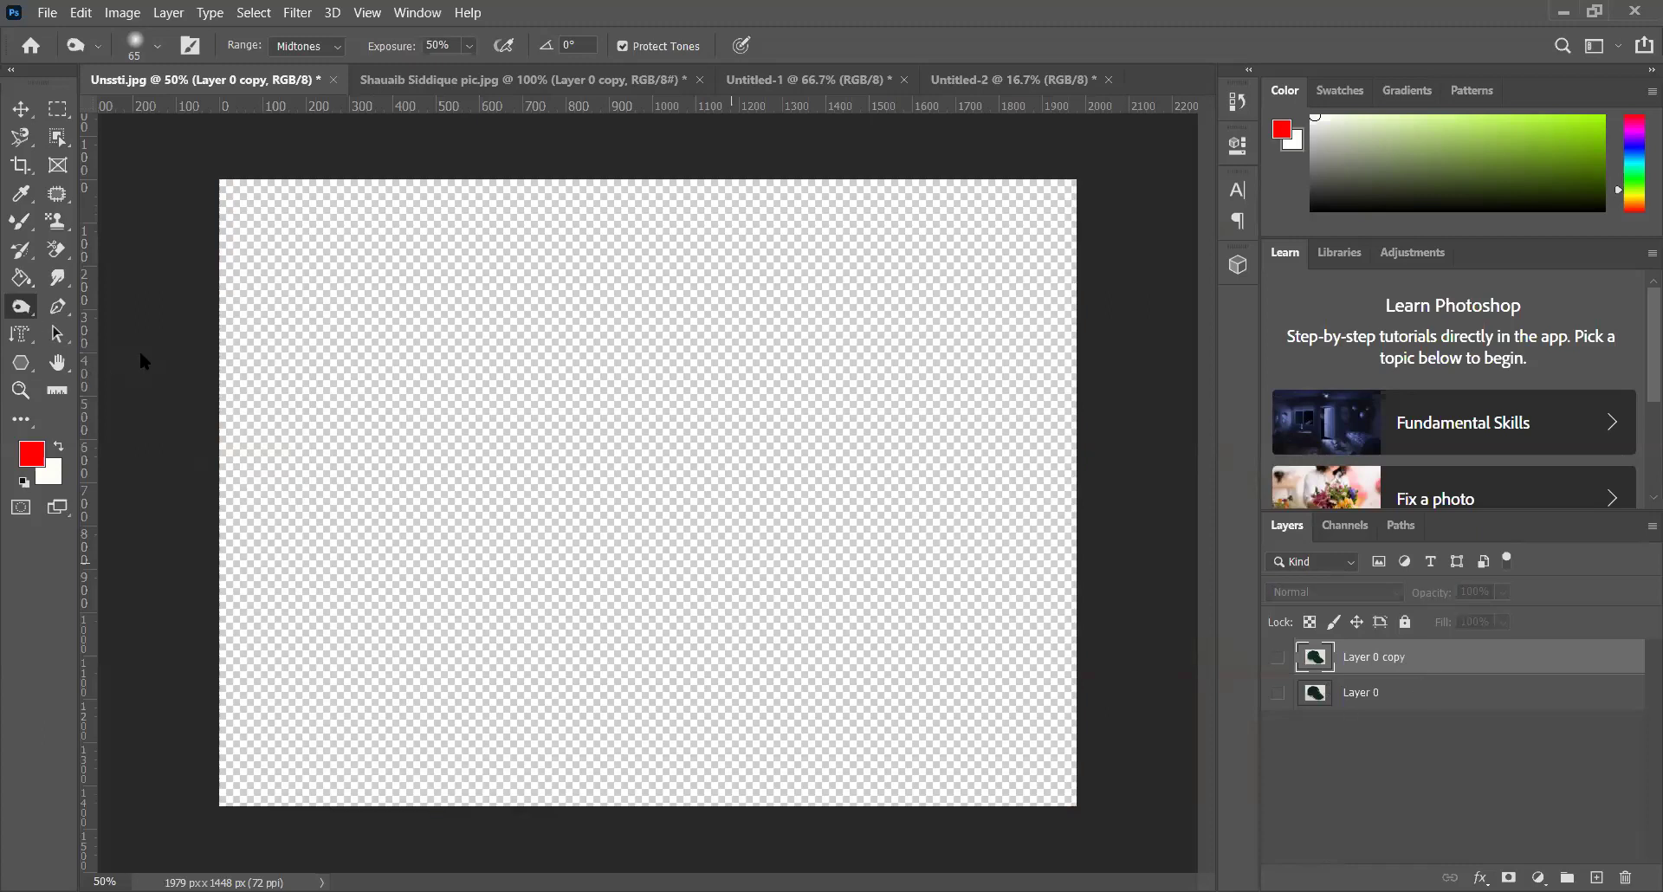
pyautogui.hotkey('ctrl', 'z')
pyautogui.rightClick(21, 306)
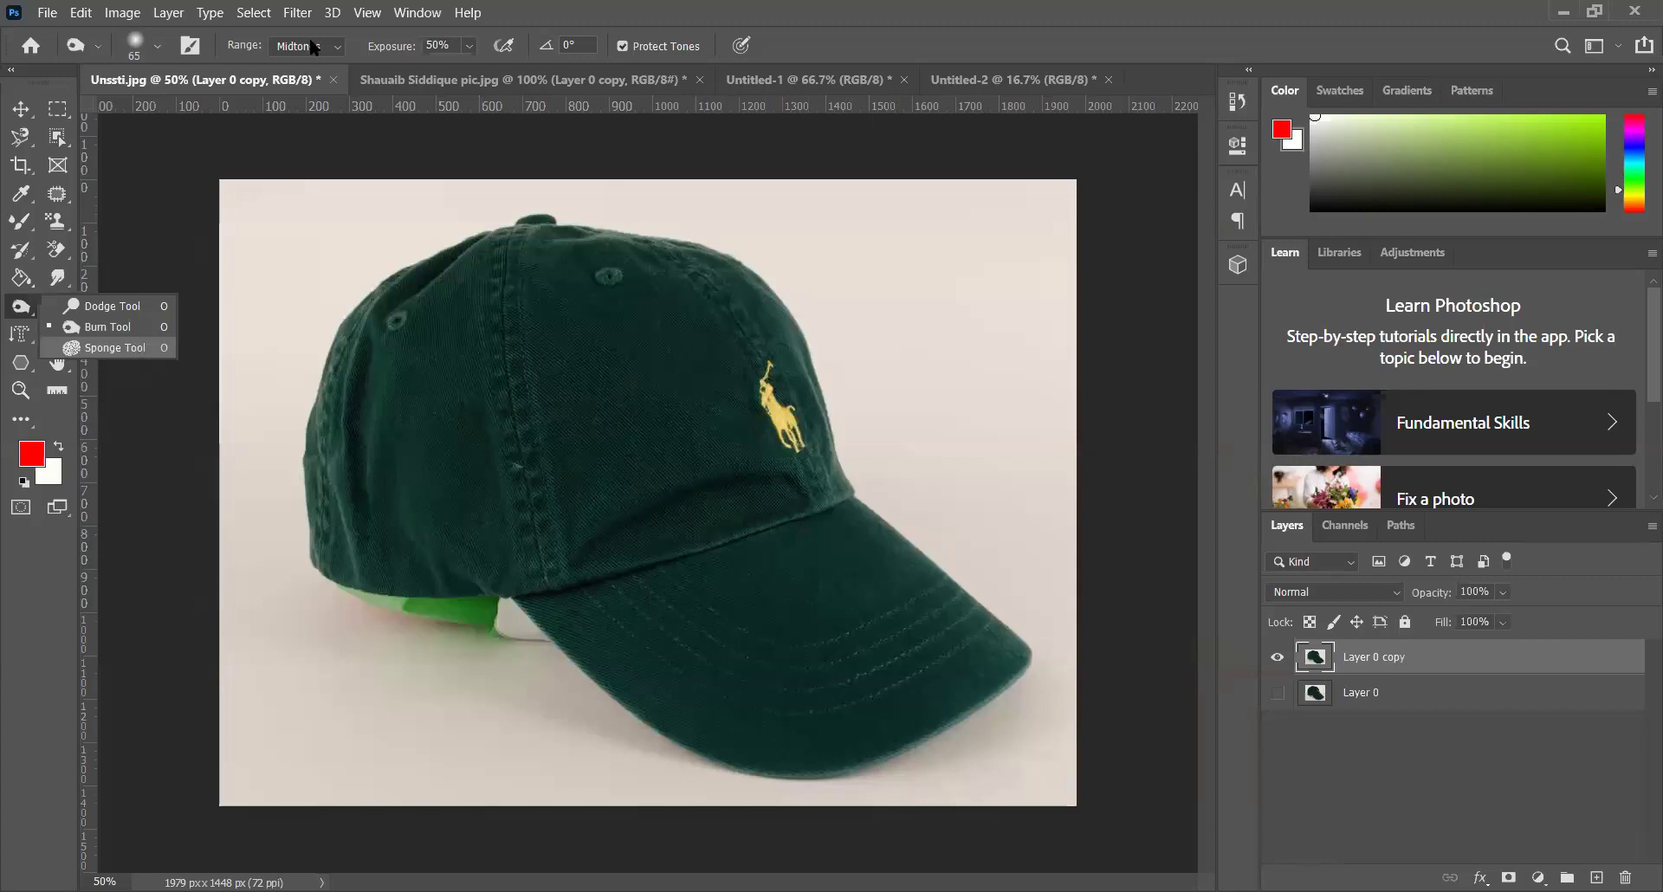
# Step: Set the Sponge tool mode to Desaturate, then switch to the Pen tool
pyautogui.hotkey('shift', 'o')
pyautogui.click(330, 43)
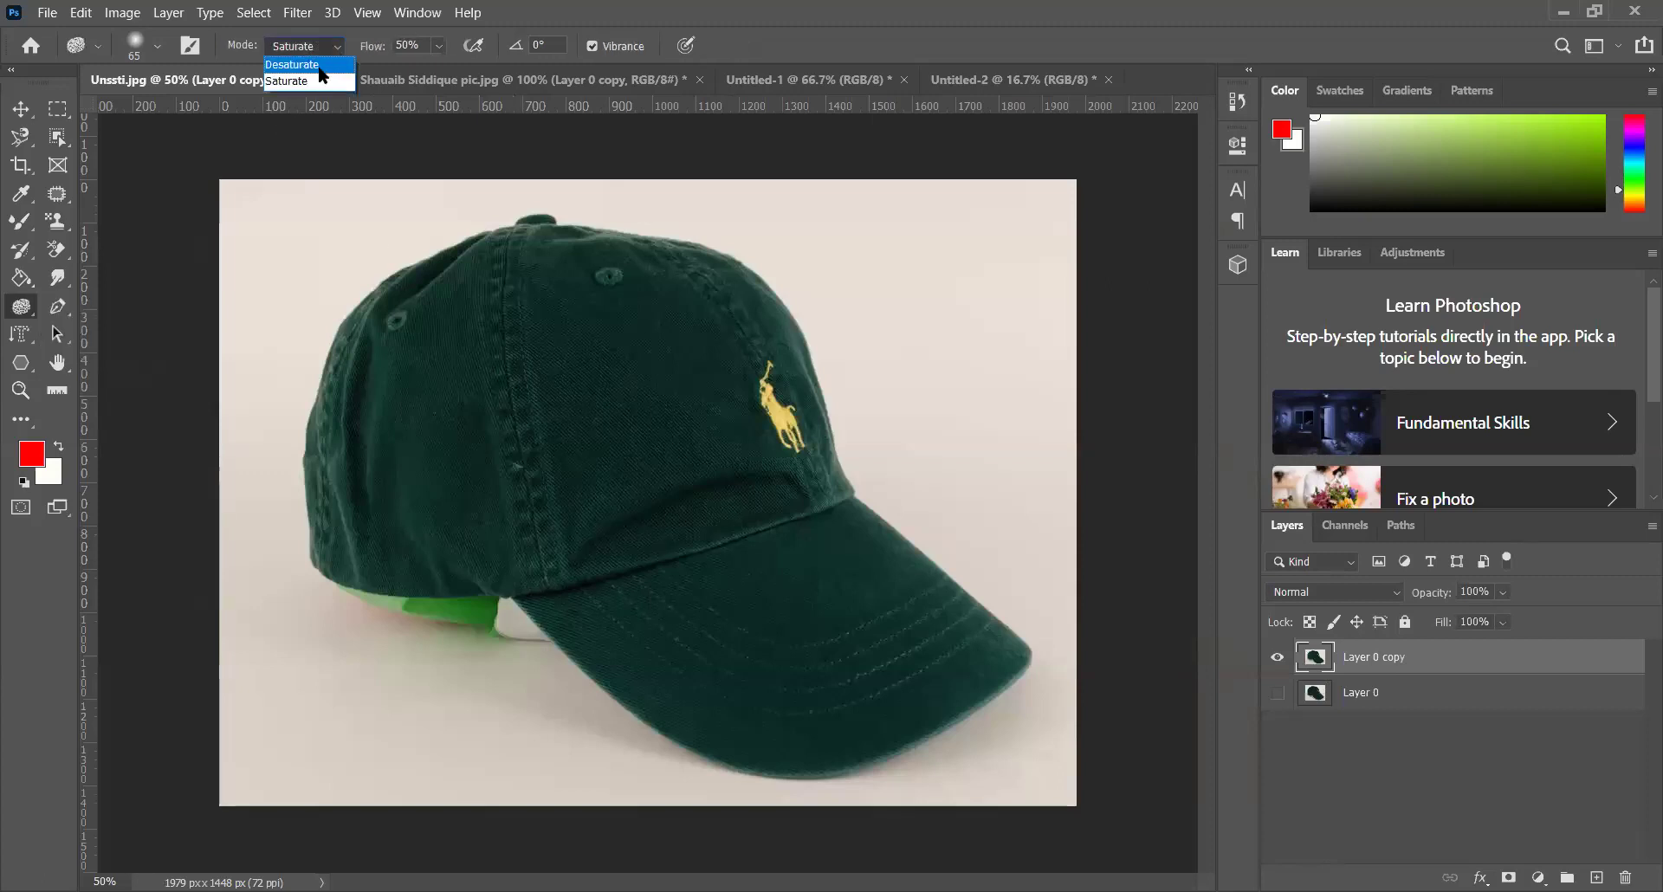
pyautogui.click(317, 82)
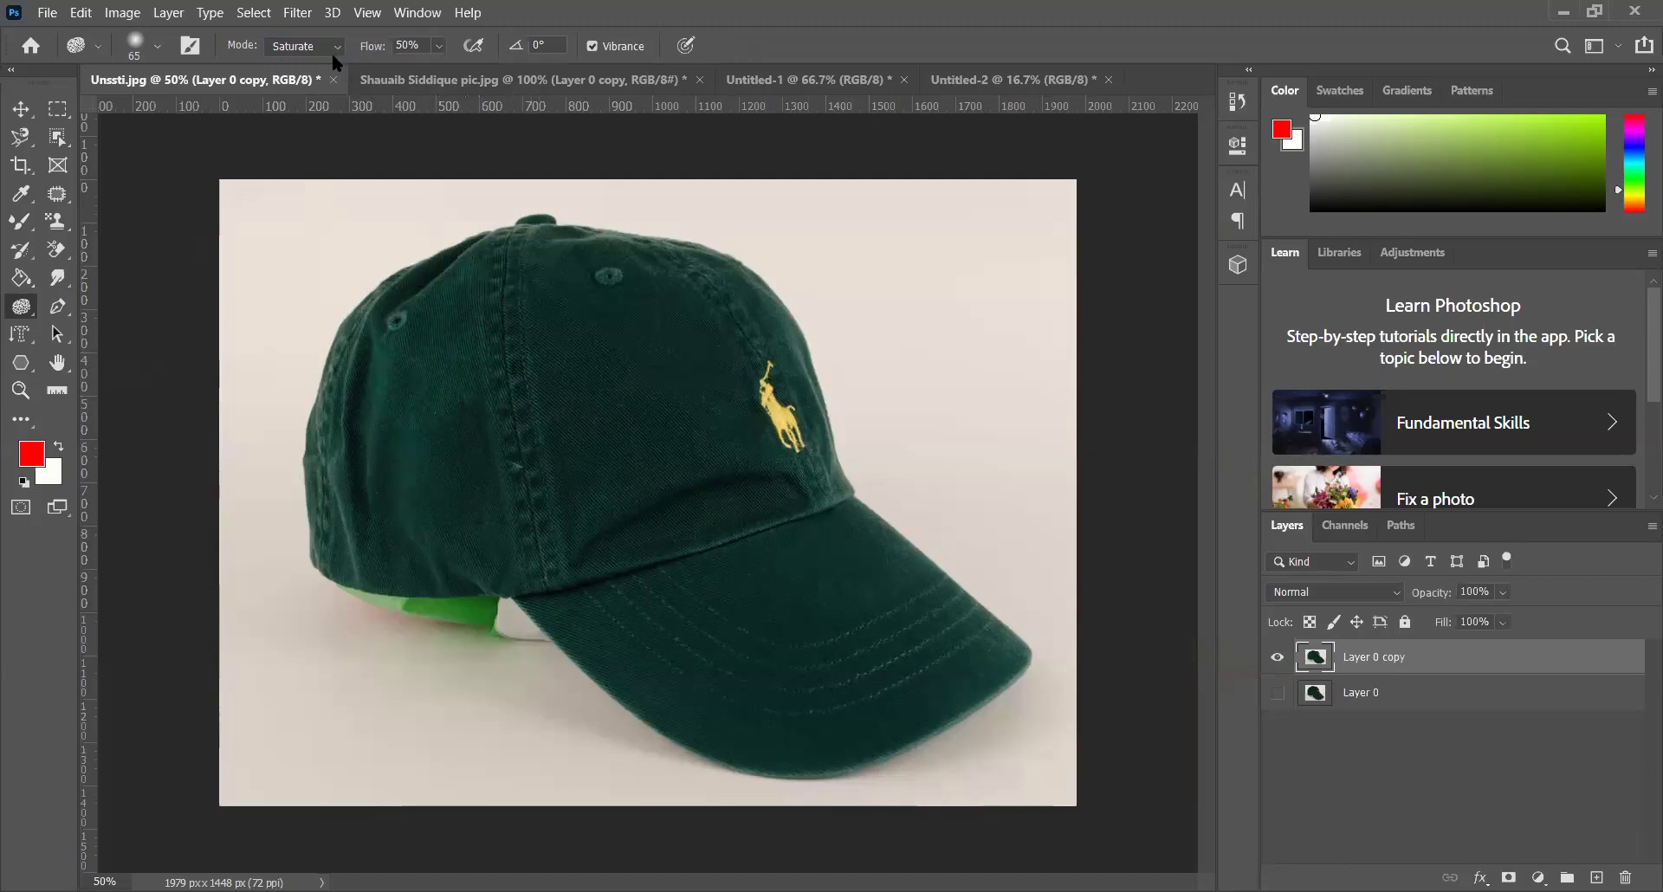
pyautogui.click(305, 46)
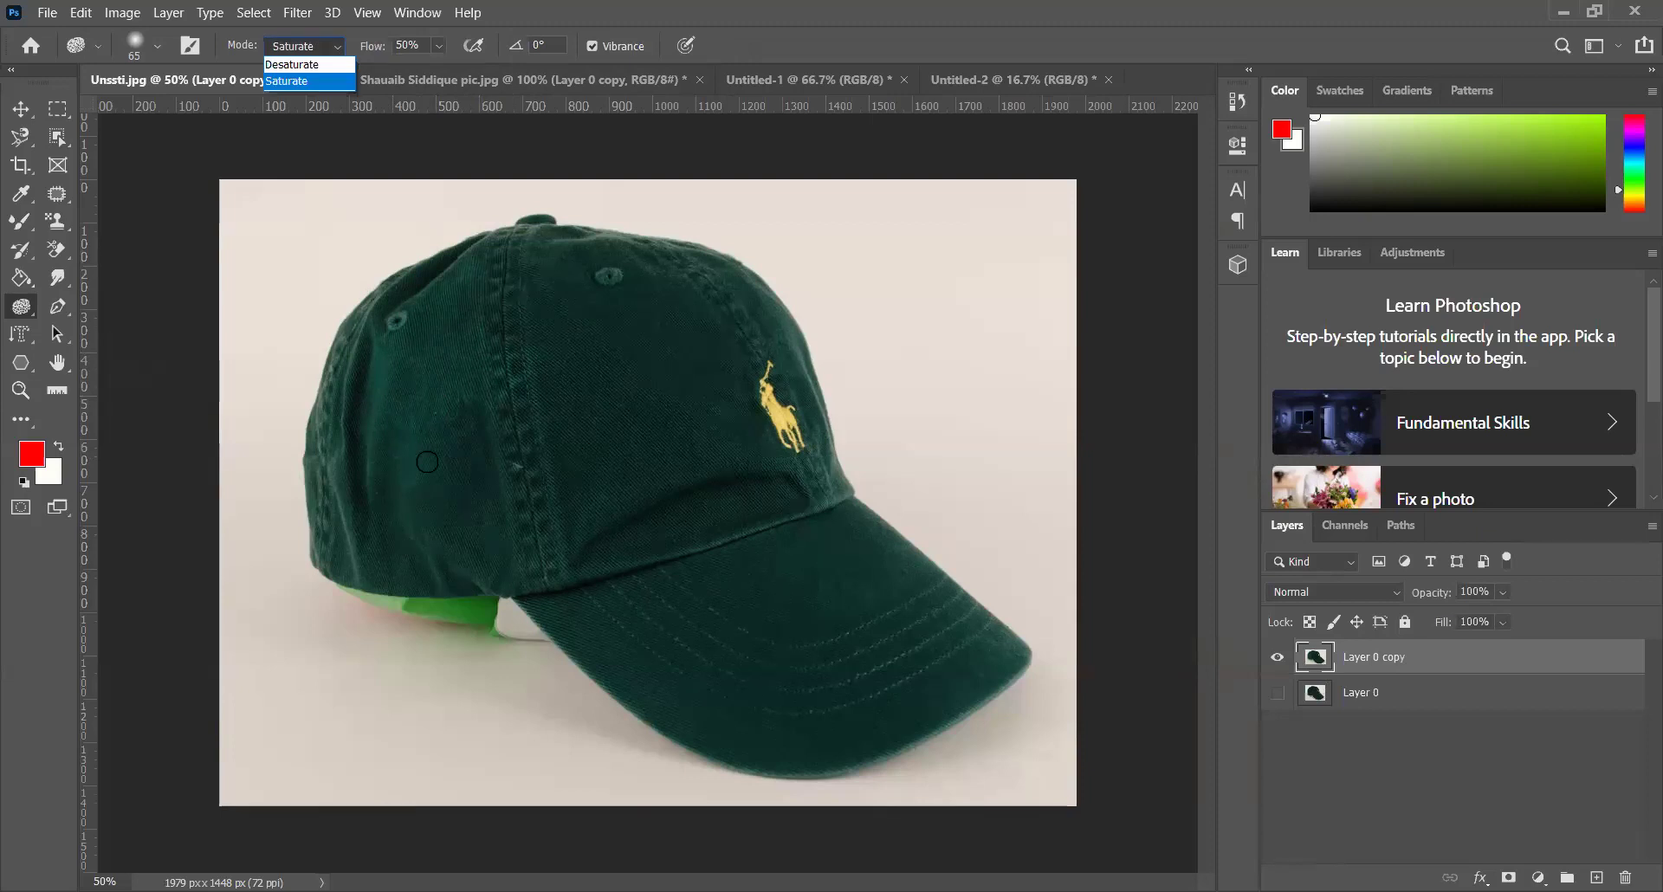
pyautogui.click(291, 65)
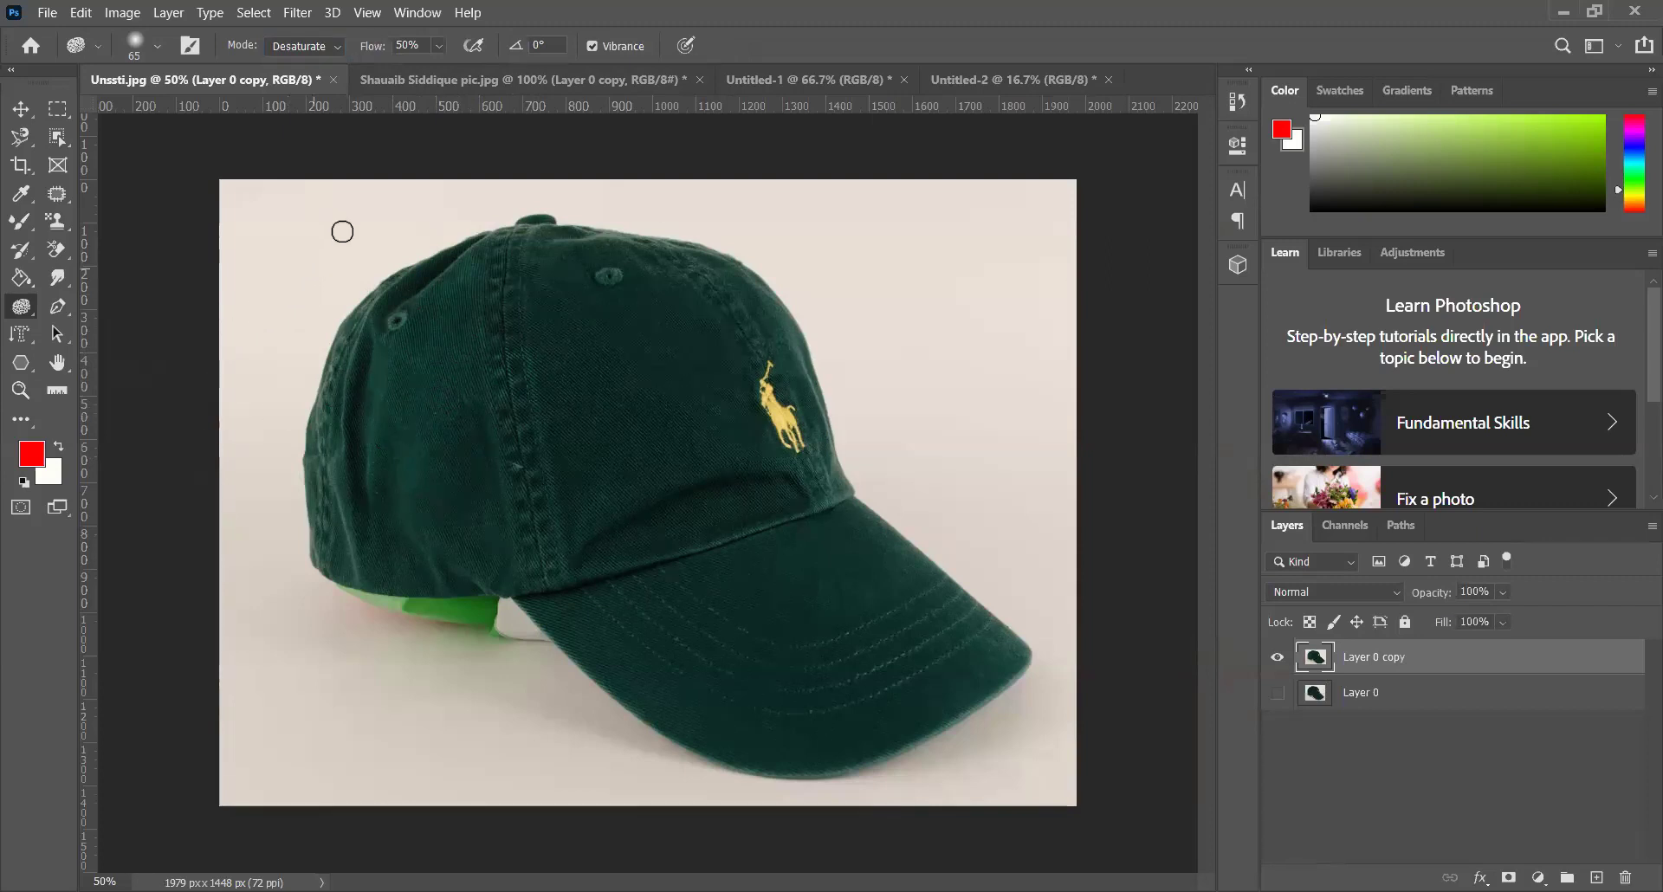
pyautogui.press('ctrl')
pyautogui.click(56, 310)
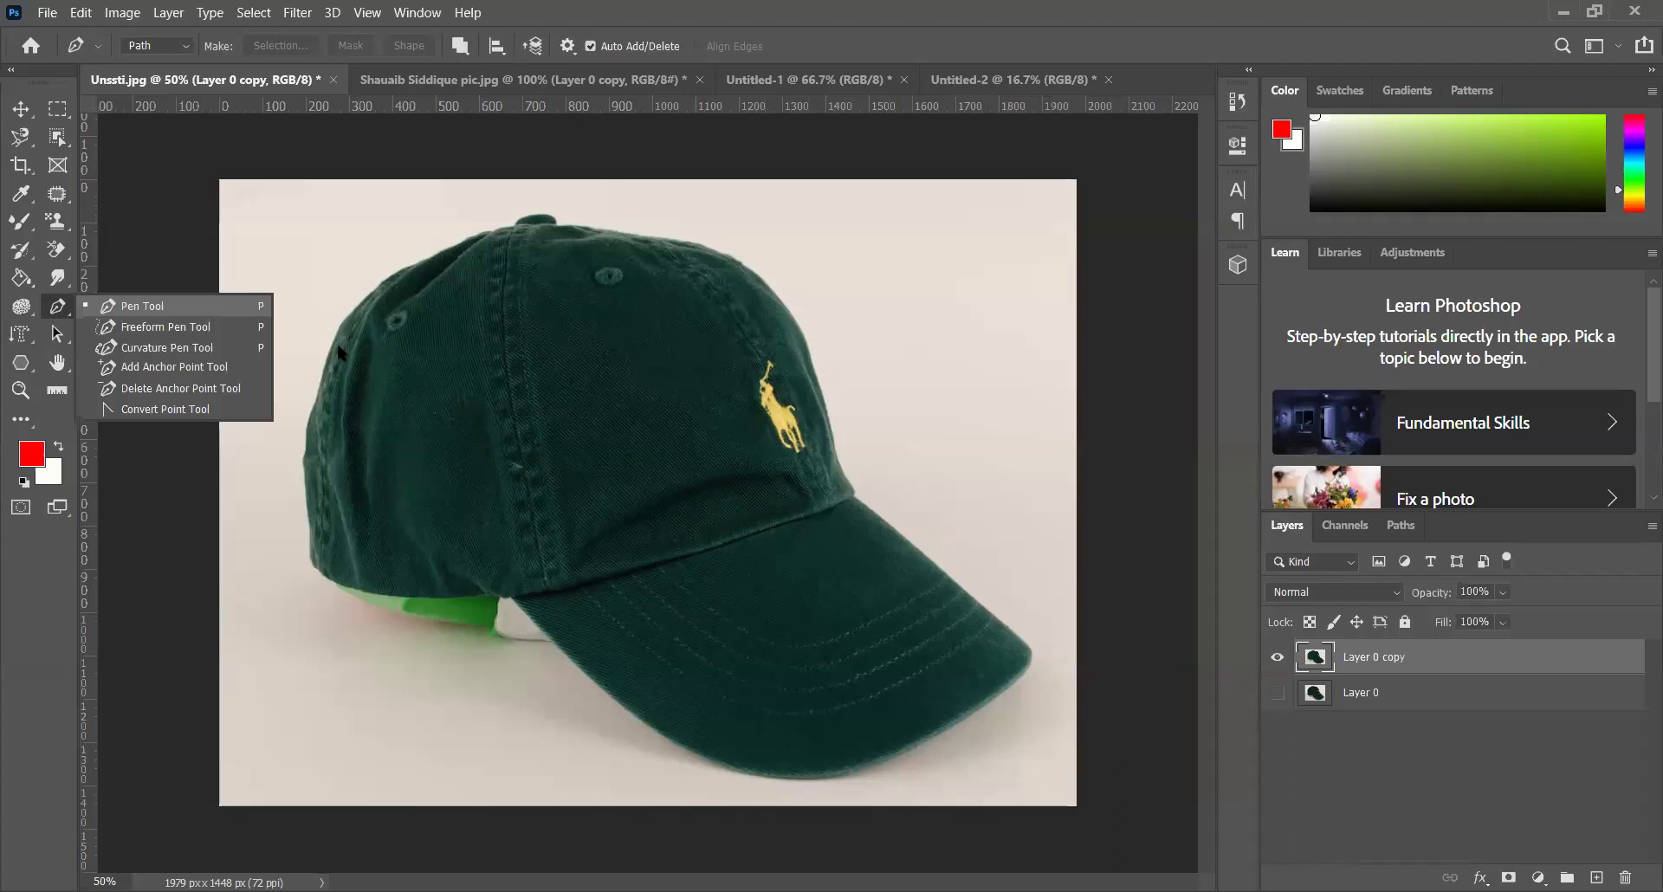
# Step: Zoom to 100% and place pen anchors down the cap's back edge, redoing a misplaced one
pyautogui.click(337, 346)
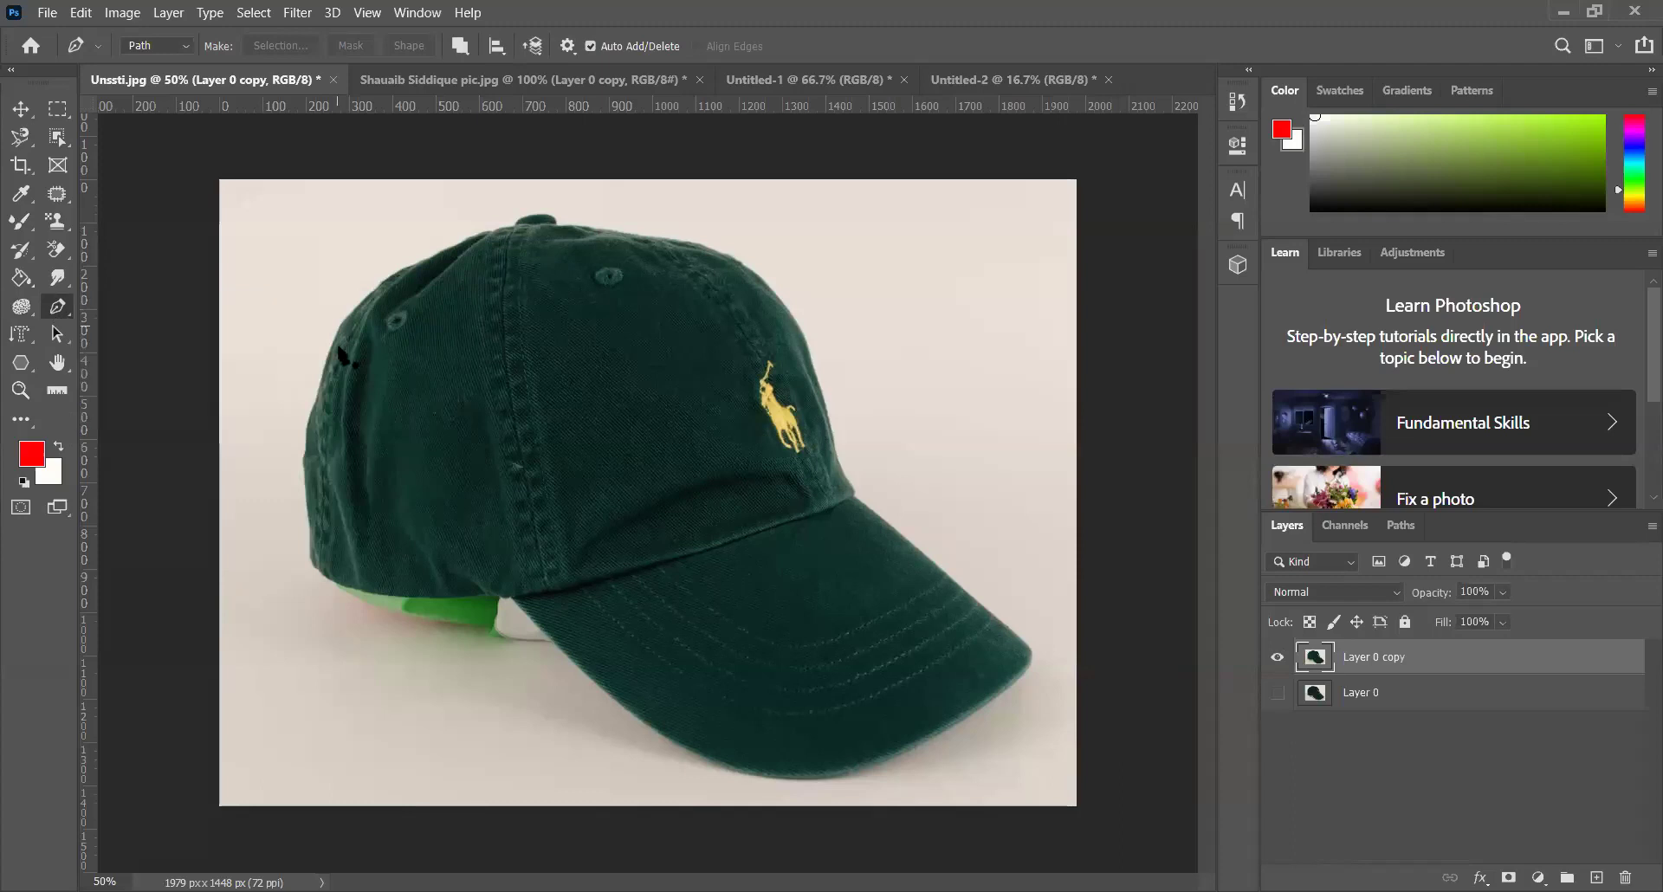
pyautogui.hotkey('ctrl', '1')
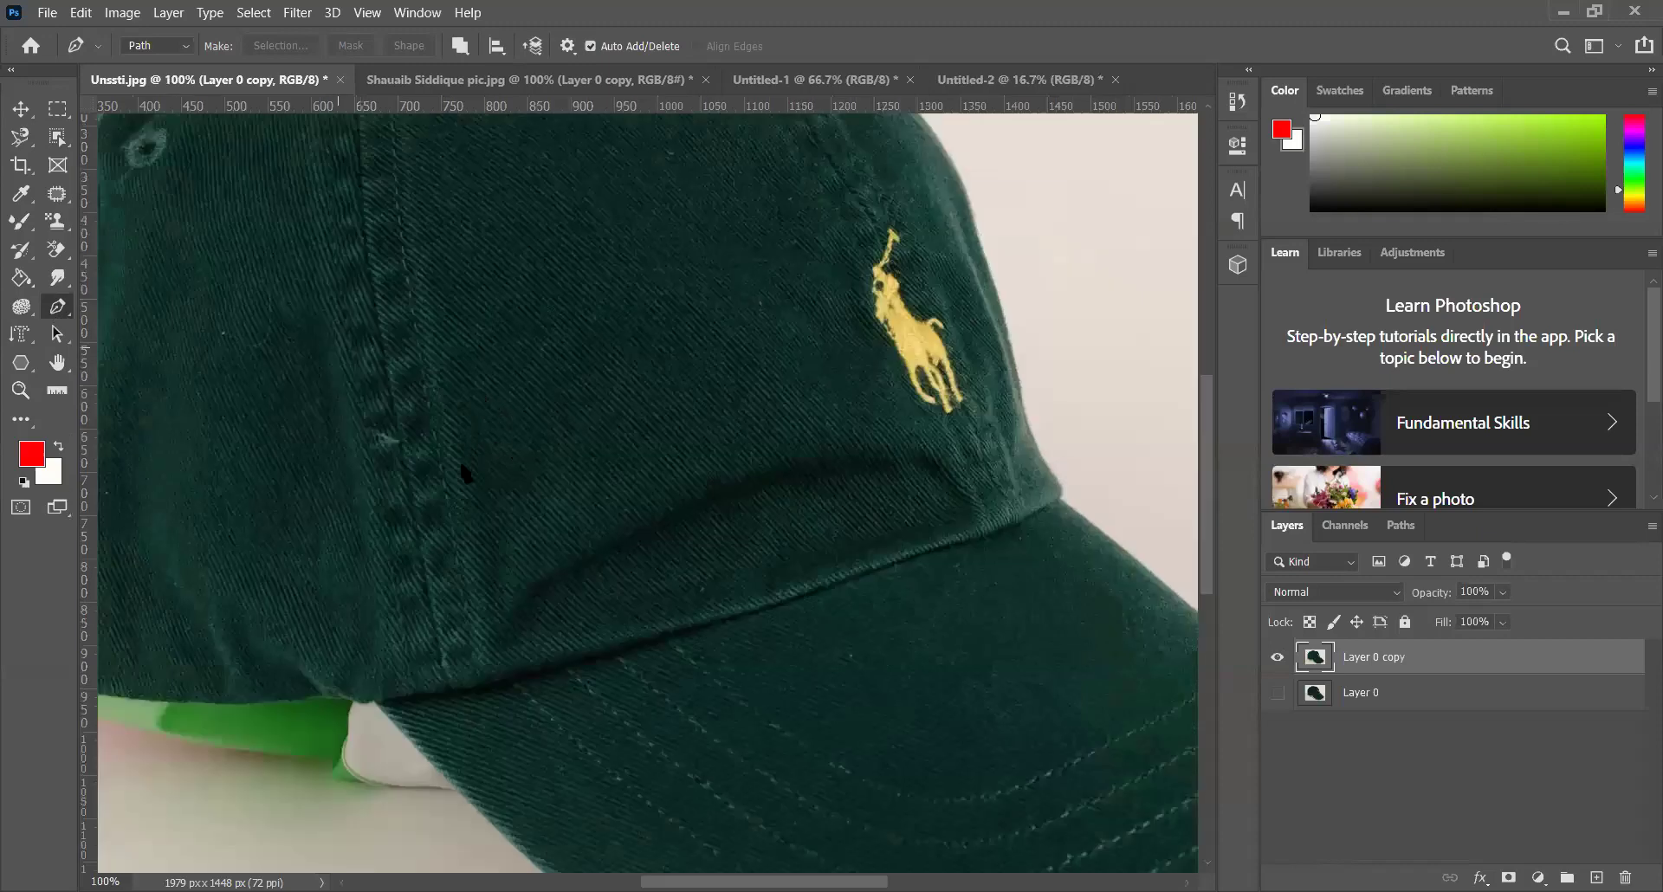
pyautogui.scroll(3, 455, 480)
pyautogui.hscroll(-5, 454, 481)
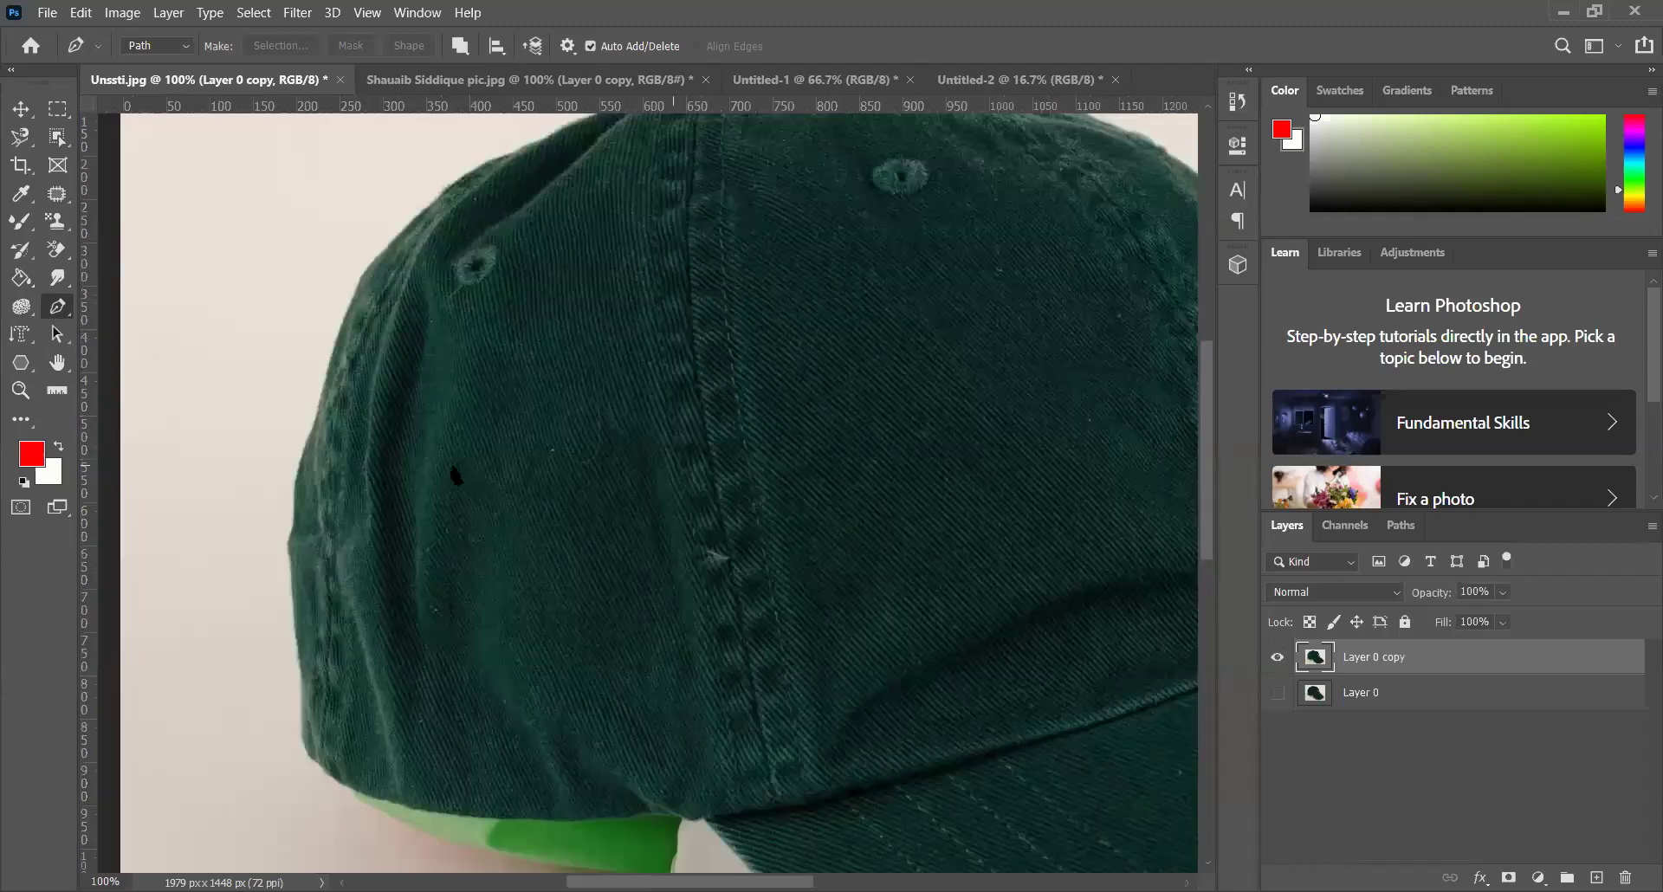
pyautogui.hscroll(-4, 439, 473)
pyautogui.click(475, 391)
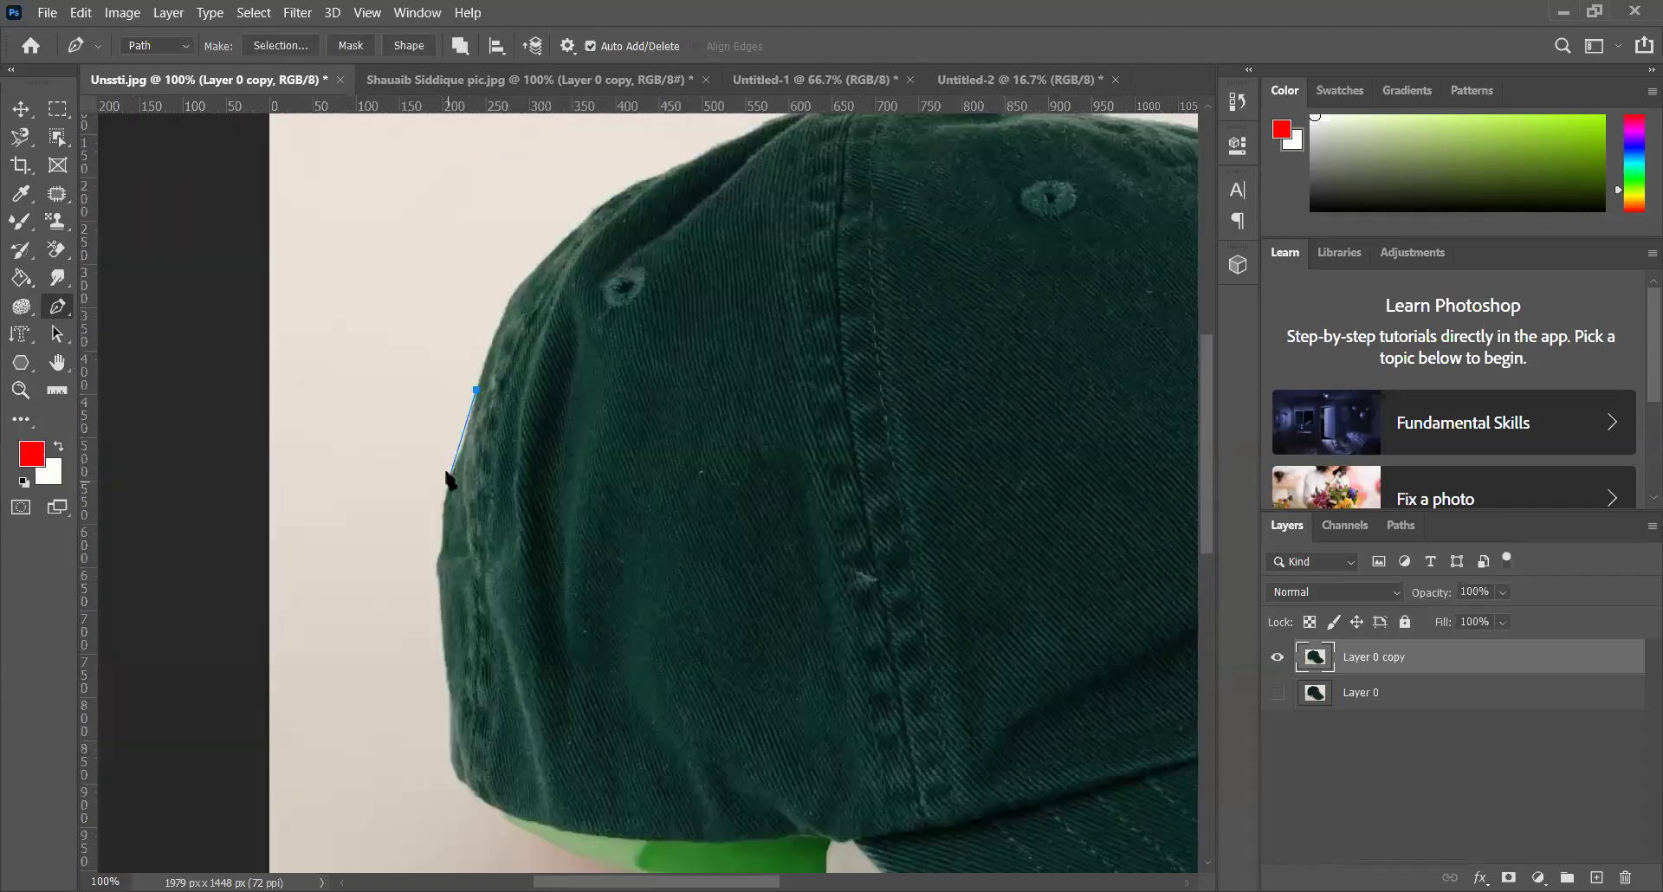
pyautogui.click(451, 469)
pyautogui.click(425, 609)
pyautogui.hotkey('ctrl', 'z')
pyautogui.click(427, 614)
# Step: Continue the path with a curved anchor to the cap's lower back corner, removing stray anchors
pyautogui.click(444, 665)
pyautogui.click(447, 483)
pyautogui.click(446, 485)
pyautogui.hotkey('ctrl', 'z')
pyautogui.click(442, 503)
pyautogui.moveTo(439, 554); pyautogui.dragTo(440, 622)
pyautogui.click(448, 724)
# Step: Extend the path along the brim underside with smooth anchors, undoing misplaced brim points
pyautogui.scroll(-2, 449, 645)
pyautogui.scroll(-2, 688, 769)
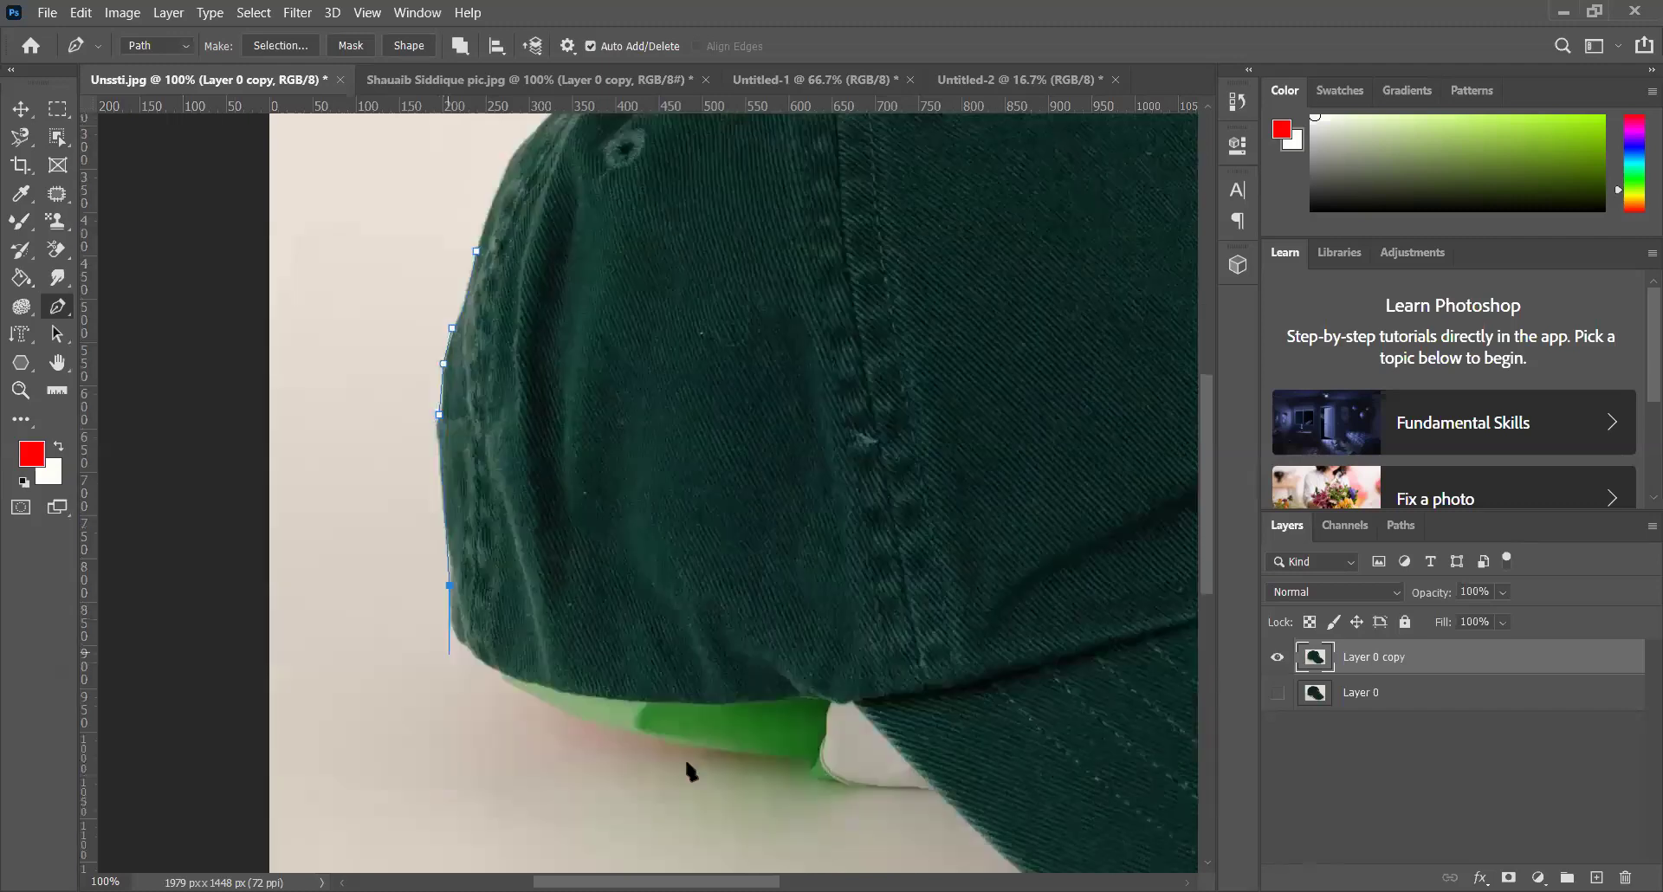
pyautogui.click(812, 771)
pyautogui.click(1032, 799)
pyautogui.hotkey('ctrl', 'z')
pyautogui.hotkey('ctrl', 'z')
pyautogui.hscroll(2, 390, 624)
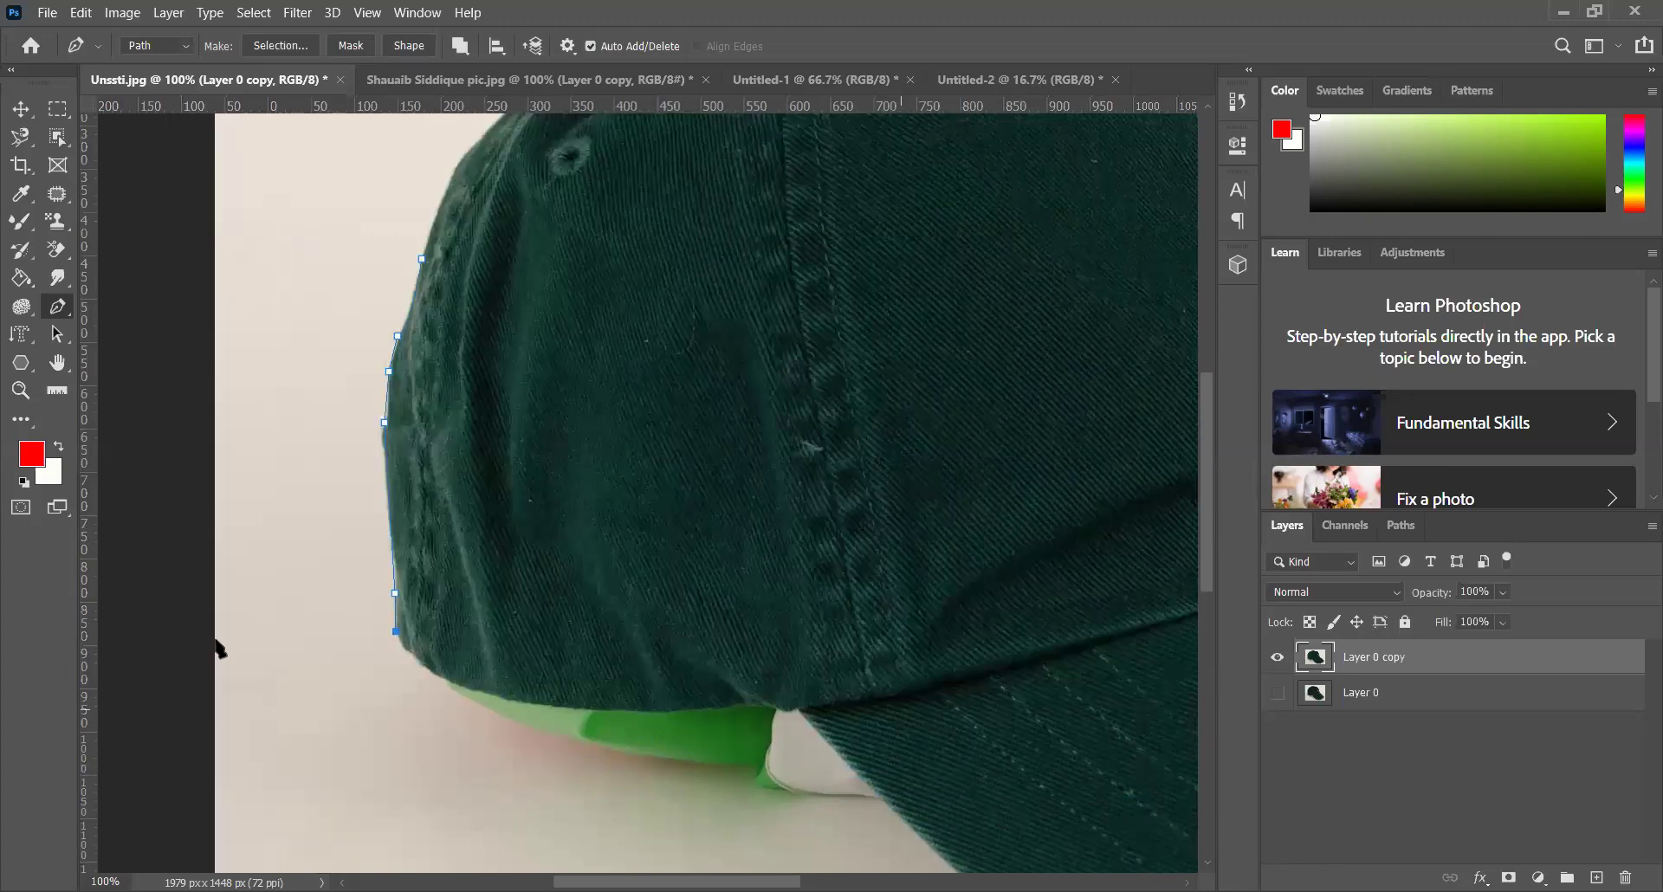
pyautogui.hscroll(3, 230, 650)
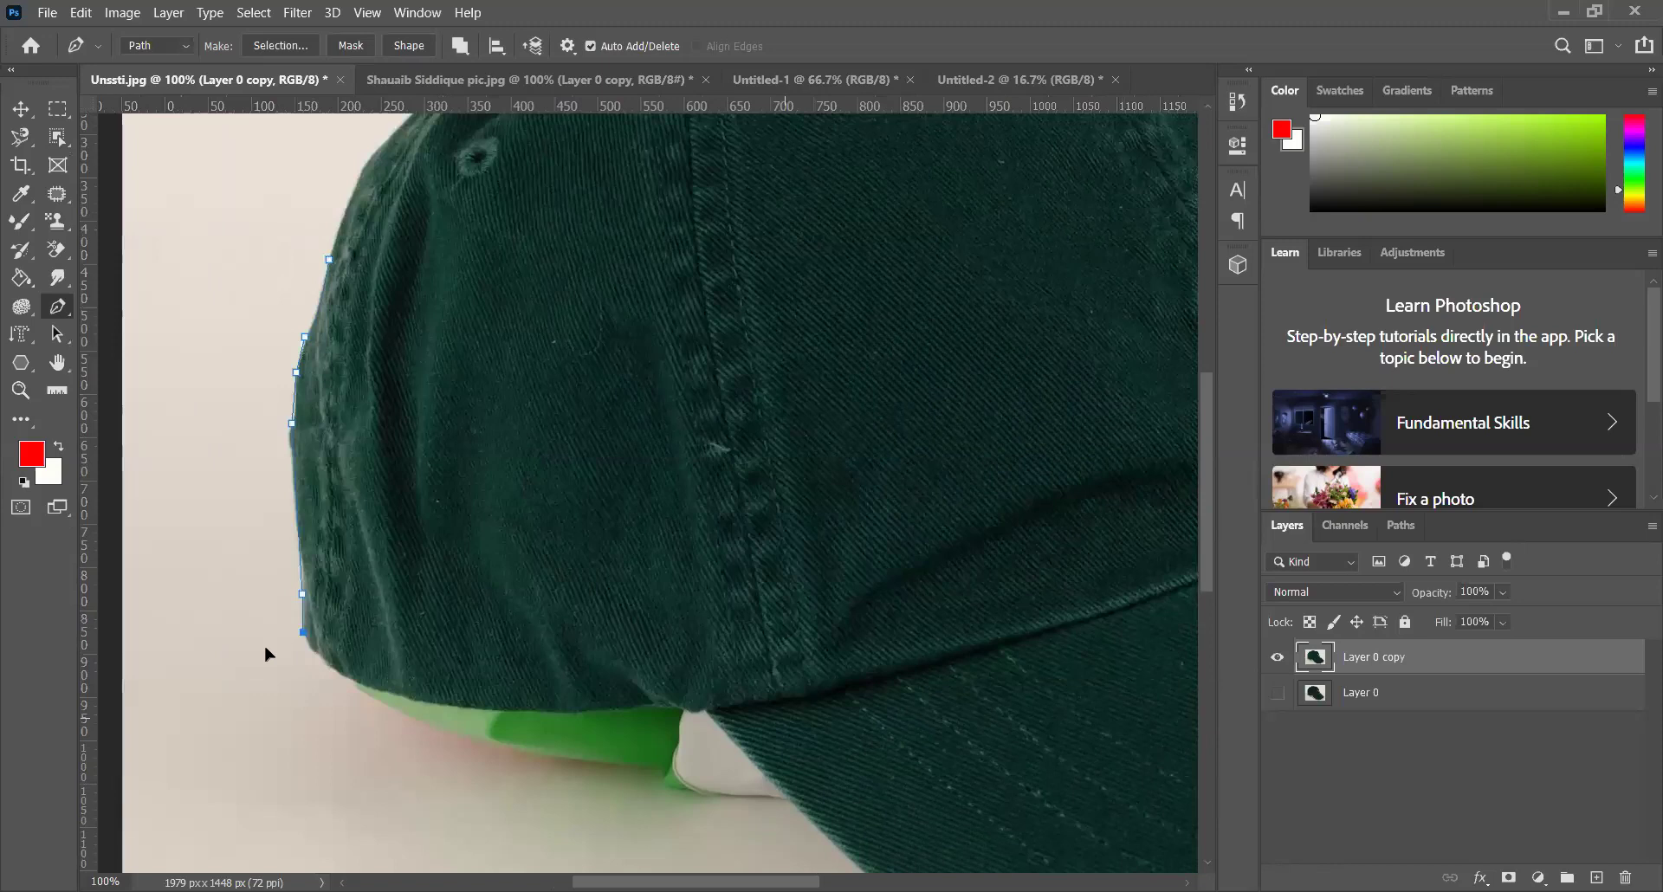
pyautogui.hscroll(2, 307, 671)
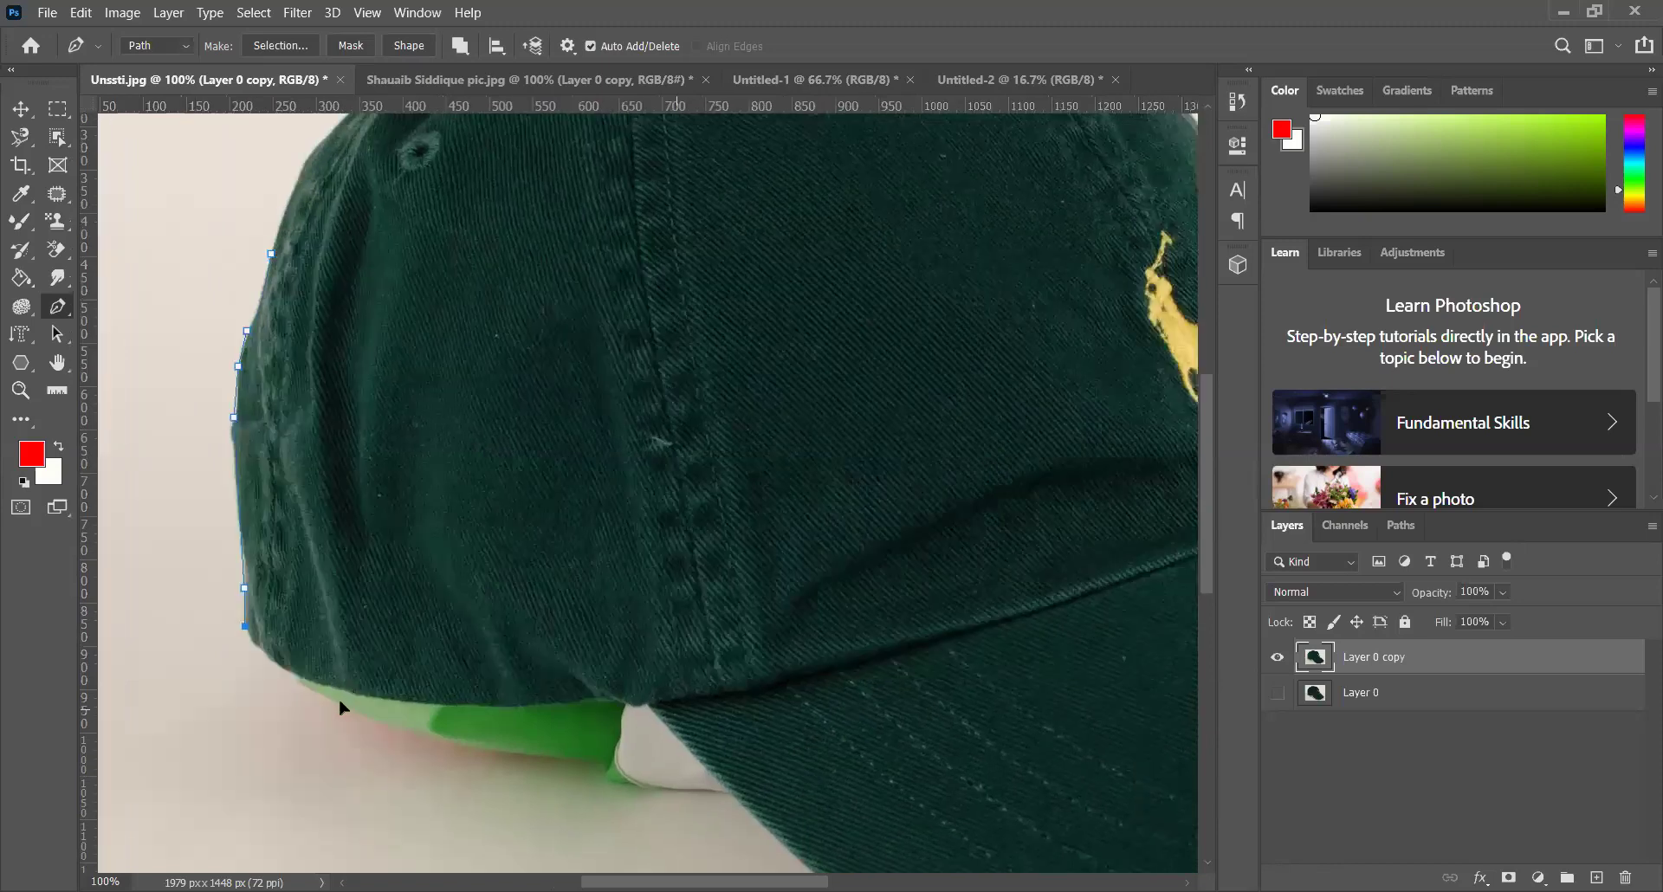
pyautogui.hscroll(2, 230, 651)
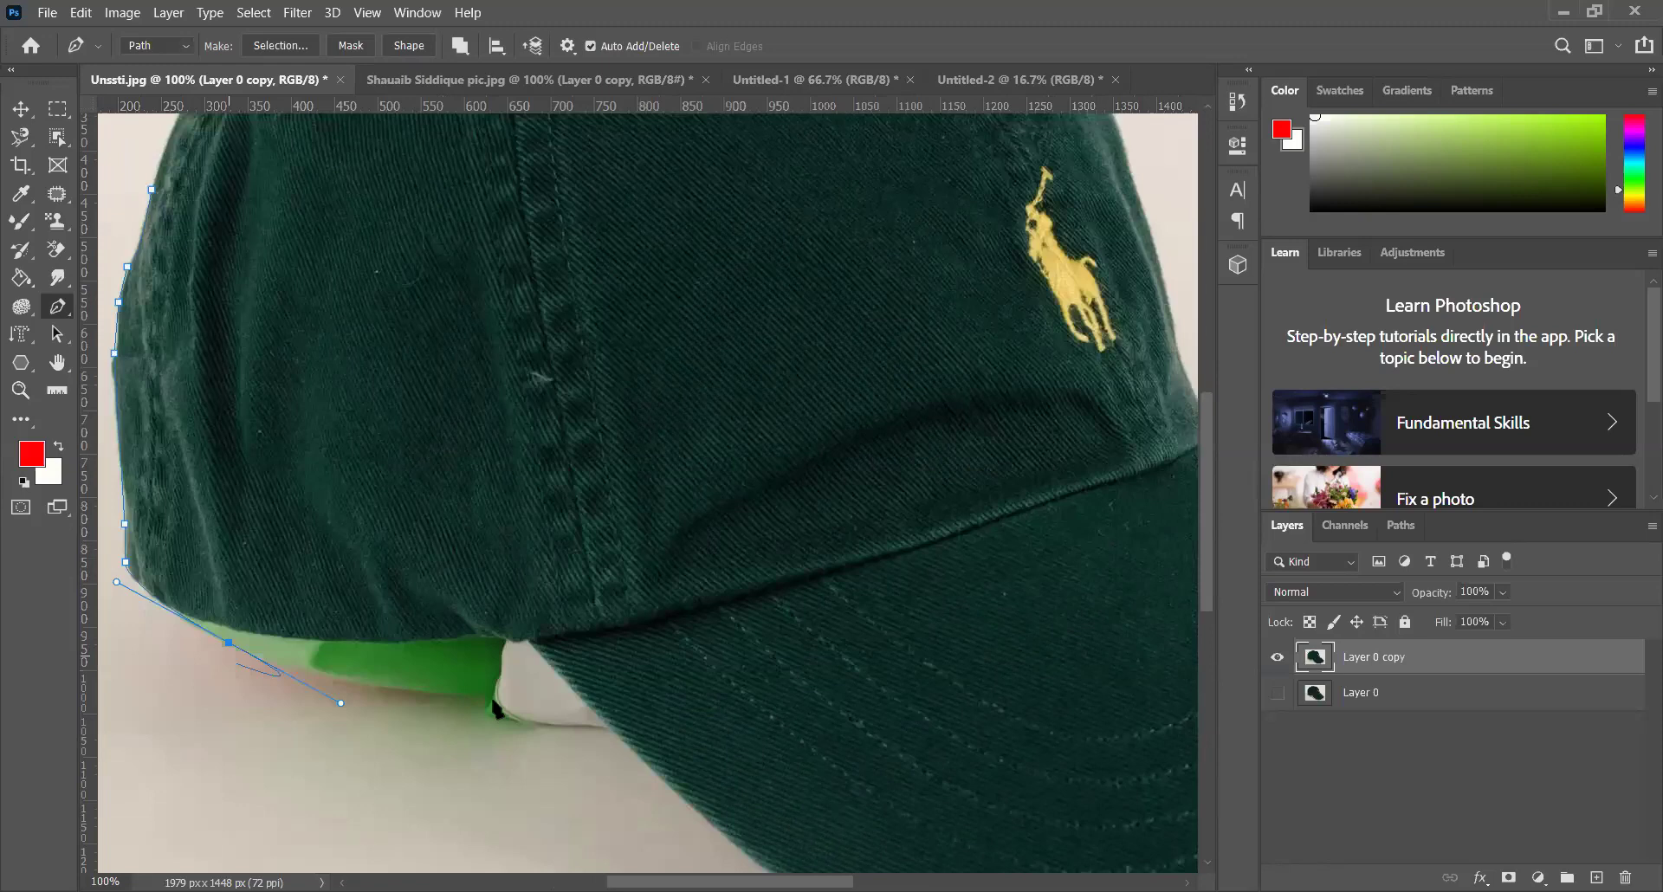
pyautogui.moveTo(481, 698); pyautogui.dragTo(592, 693)
pyautogui.moveTo(606, 726); pyautogui.dragTo(762, 732)
# Step: Add another curved anchor farther along the brim's lower edge and adjust its curve
pyautogui.scroll(-2, 656, 708)
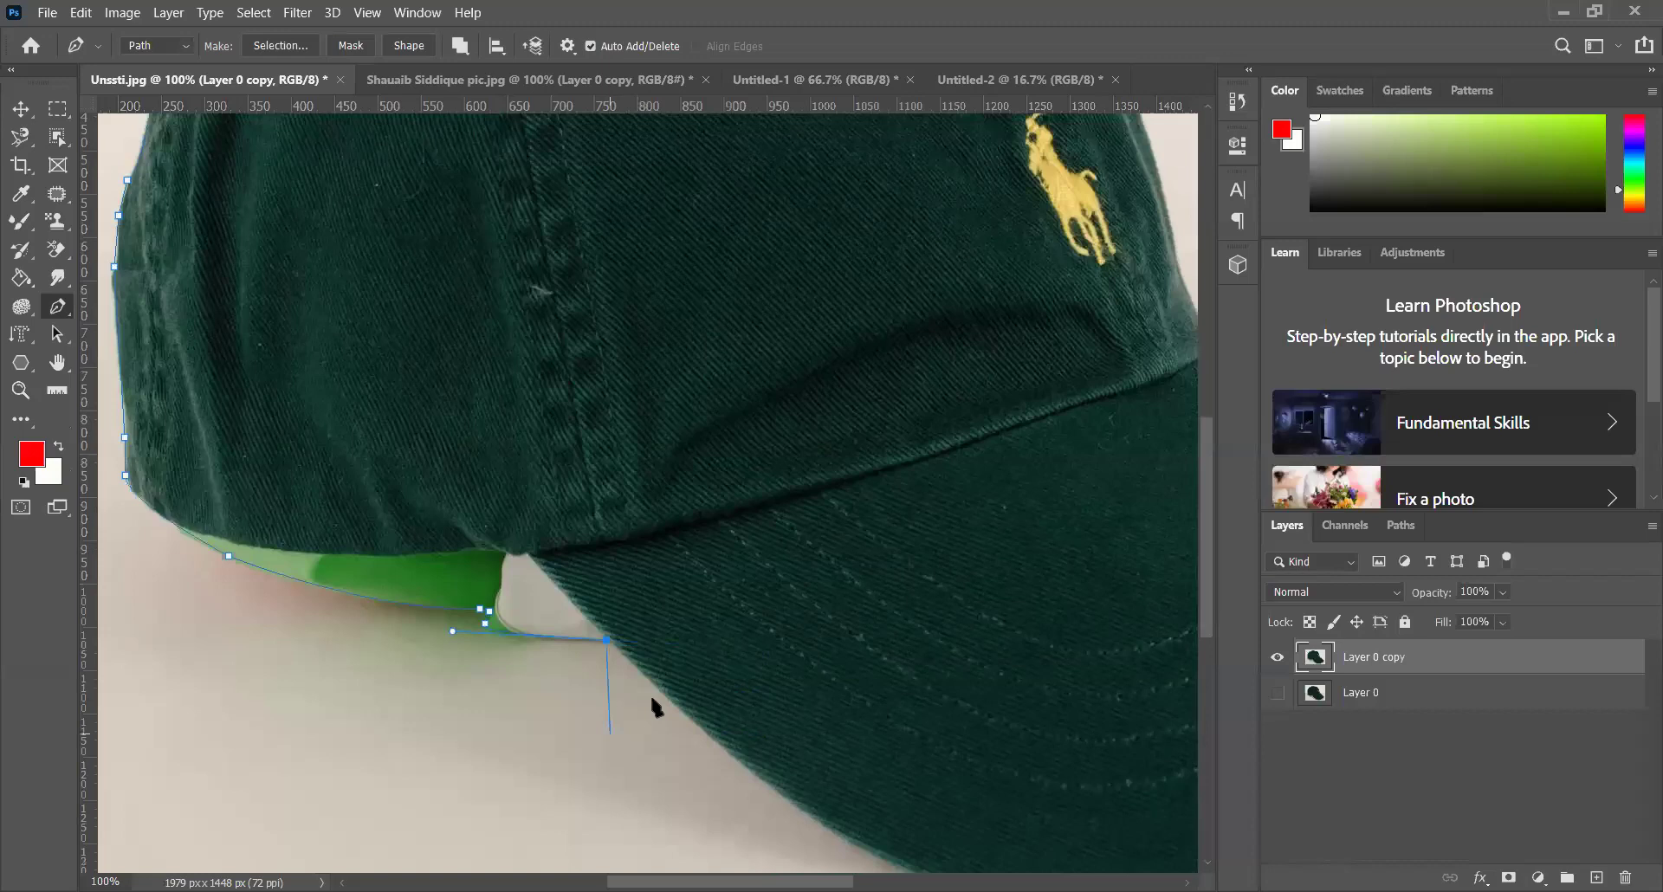
pyautogui.scroll(-2, 655, 708)
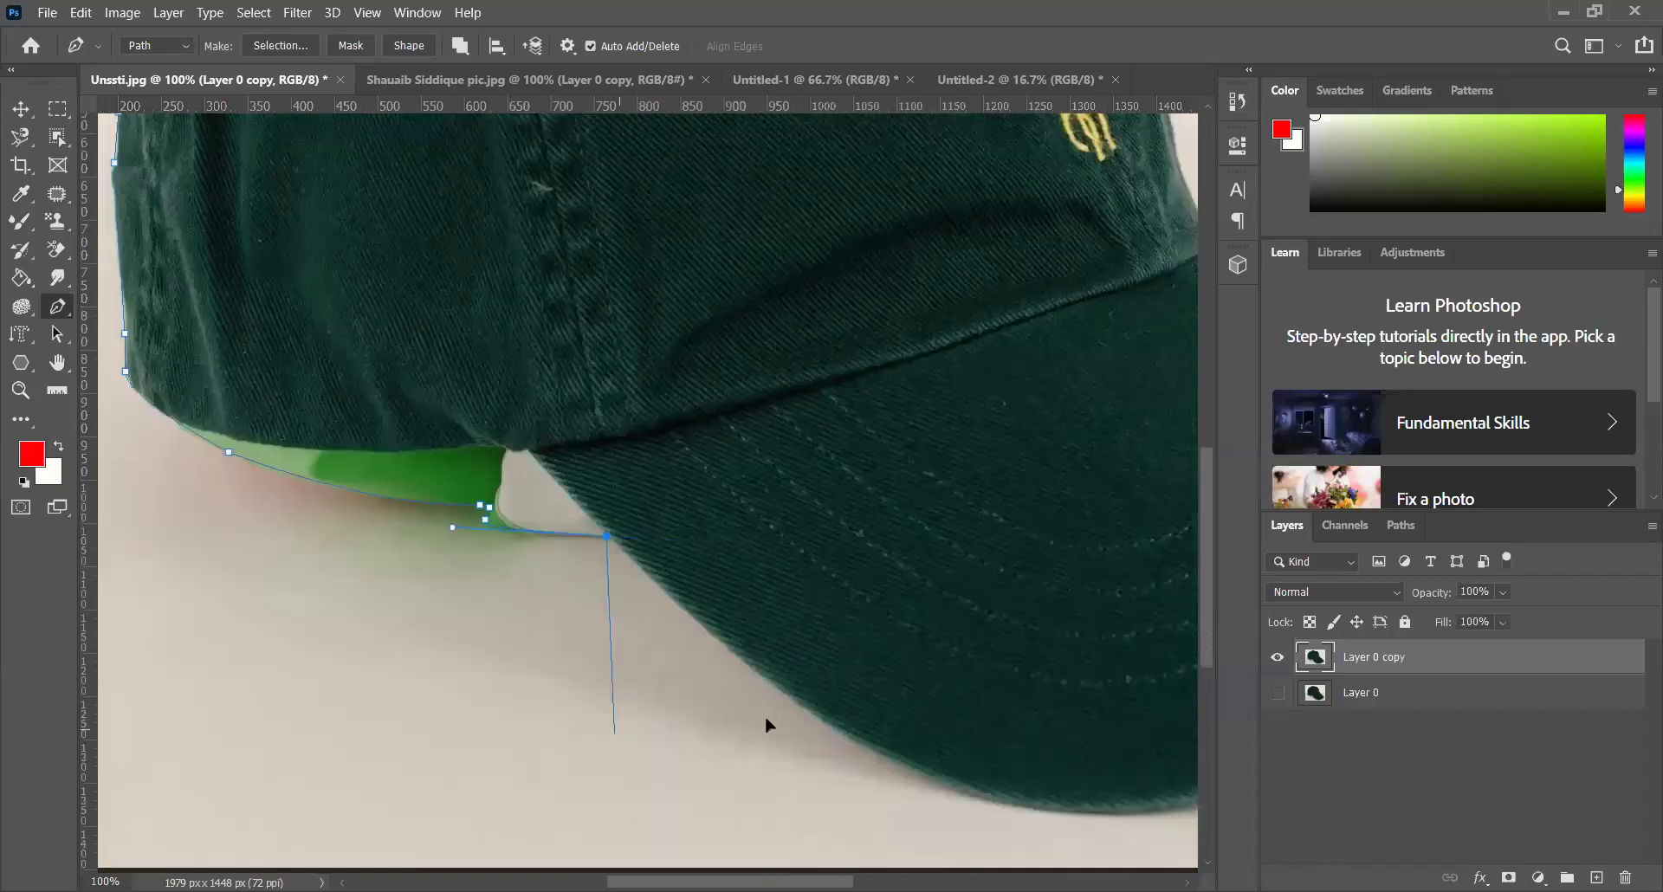
pyautogui.scroll(-2, 661, 717)
pyautogui.hscroll(6, 661, 718)
pyautogui.moveTo(651, 695); pyautogui.dragTo(774, 718)
pyautogui.moveTo(656, 709); pyautogui.dragTo(691, 709)
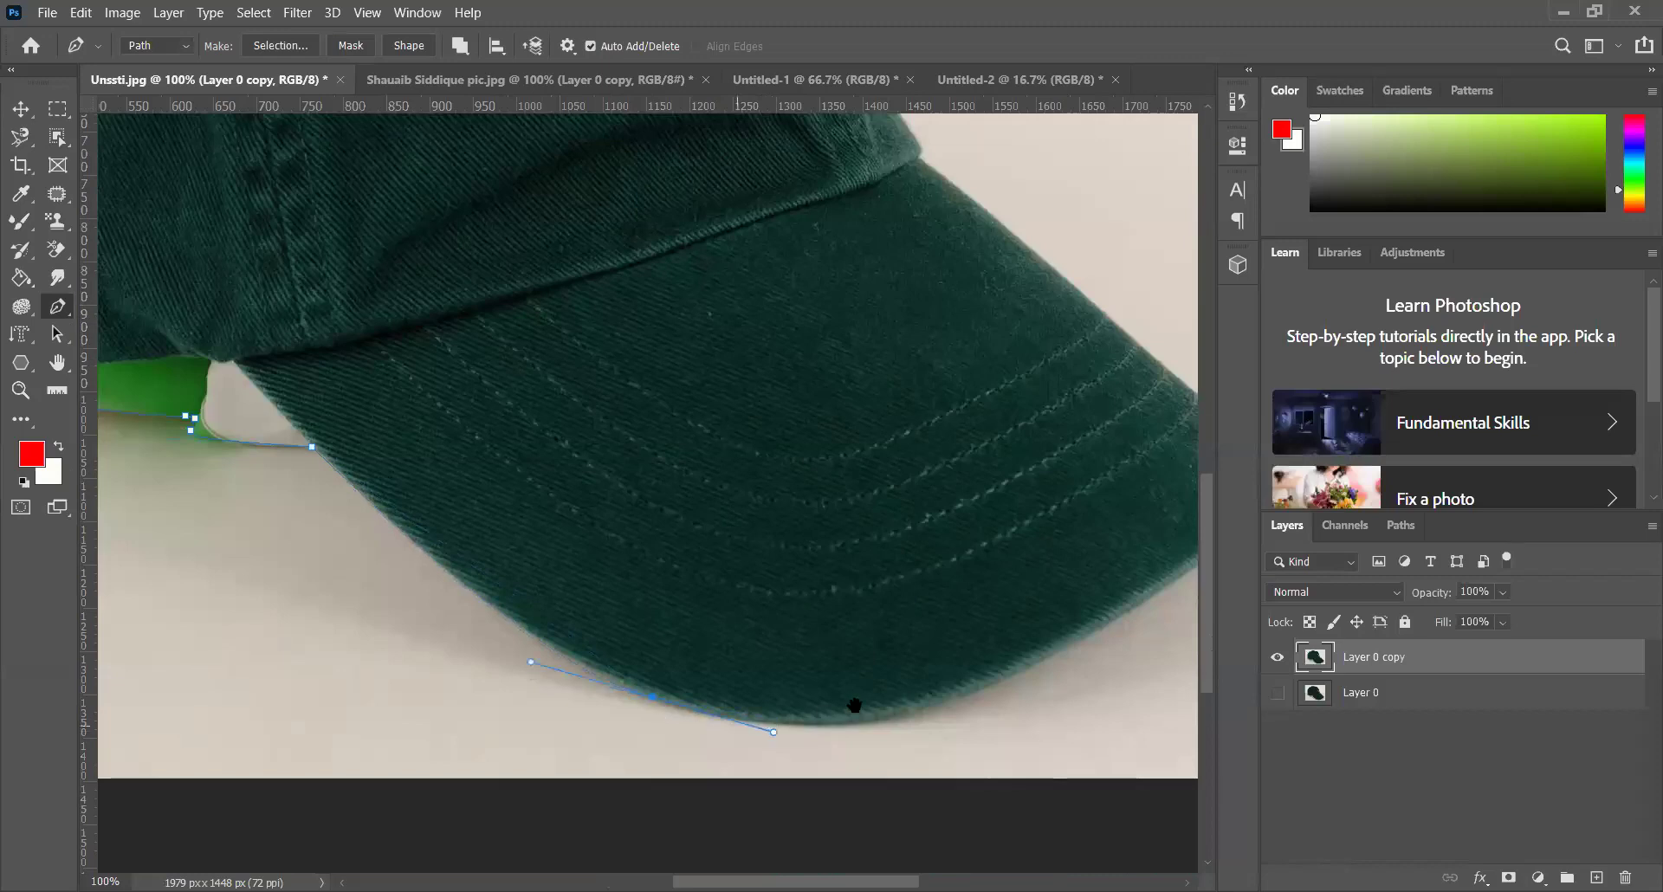
pyautogui.hscroll(1, 891, 615)
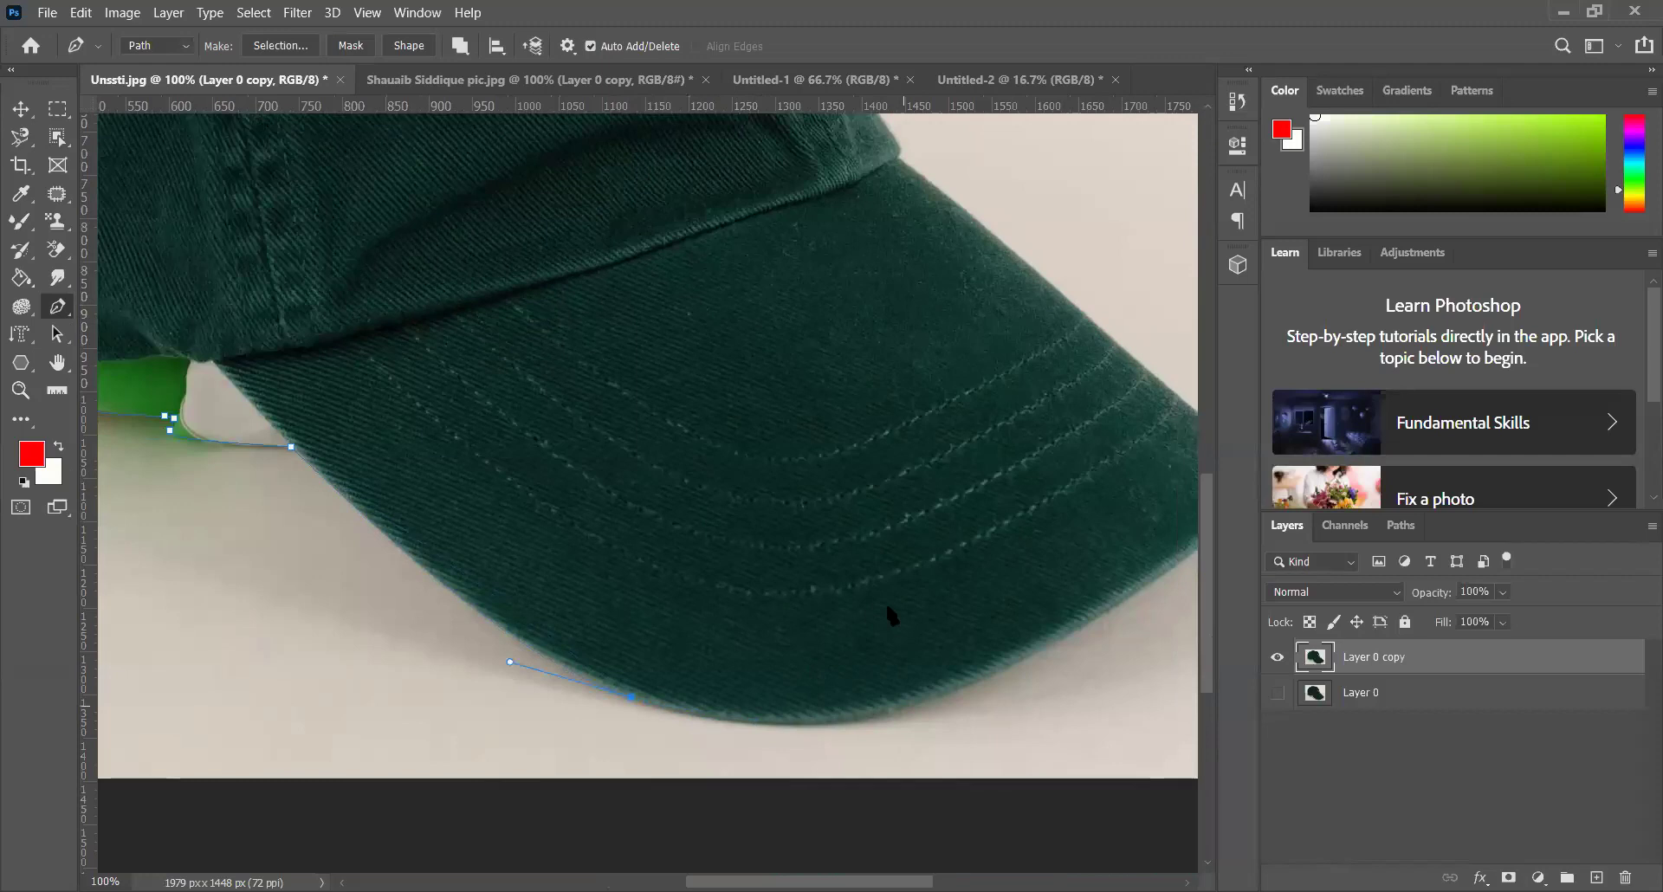
pyautogui.hscroll(5, 1117, 312)
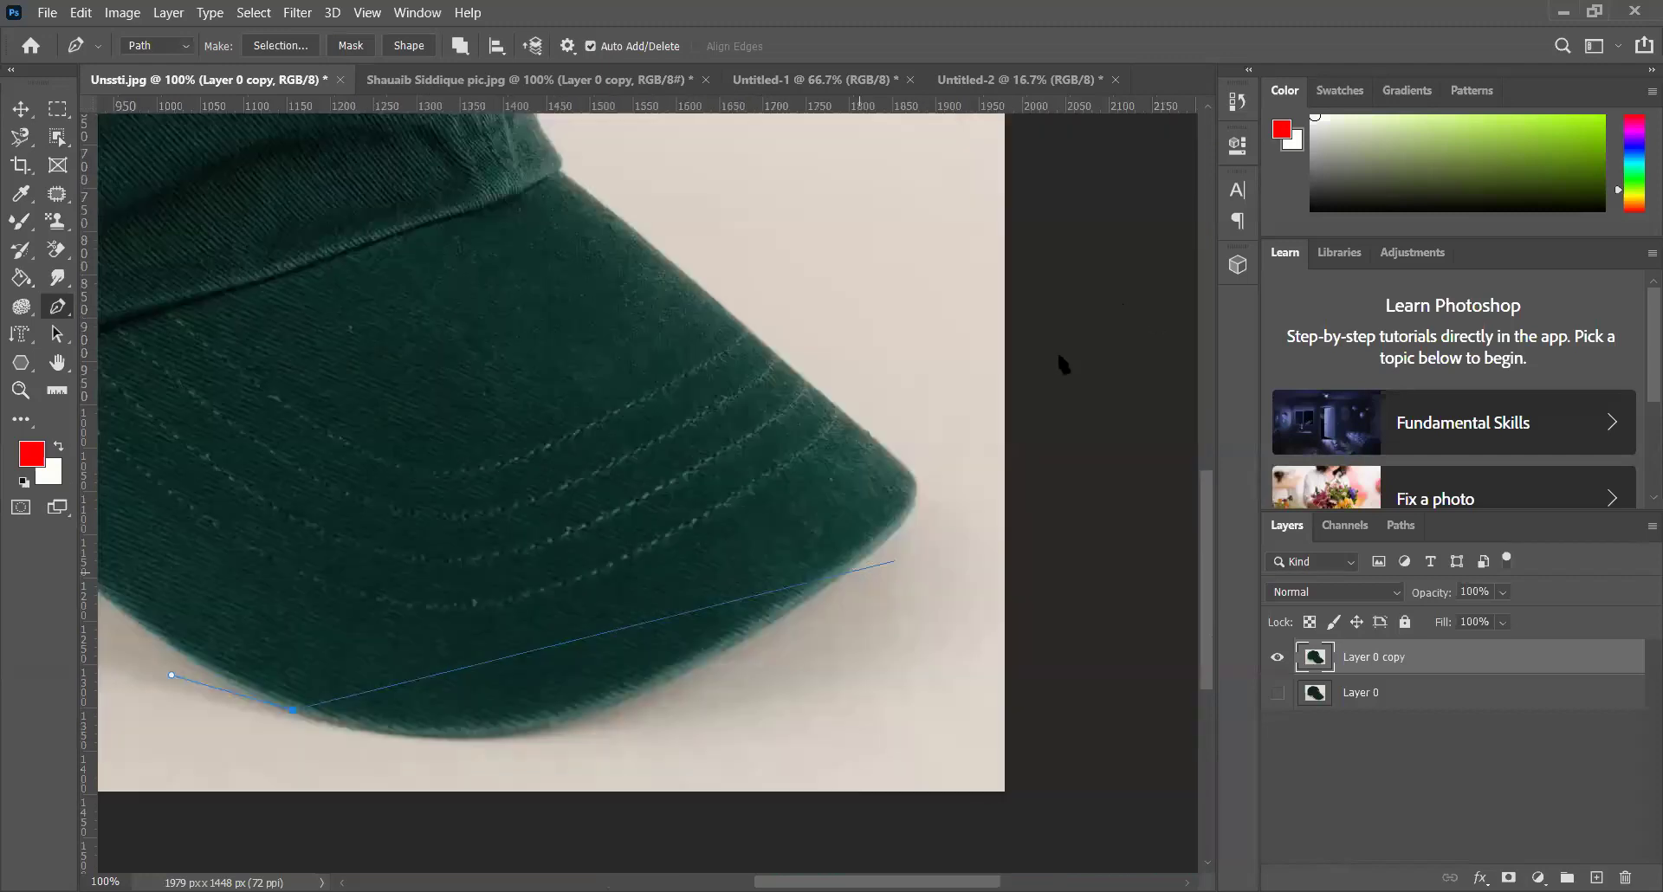
# Step: Round the brim's front corner with smooth anchors, redoing a misshapen corner point
pyautogui.moveTo(846, 568); pyautogui.dragTo(1120, 305)
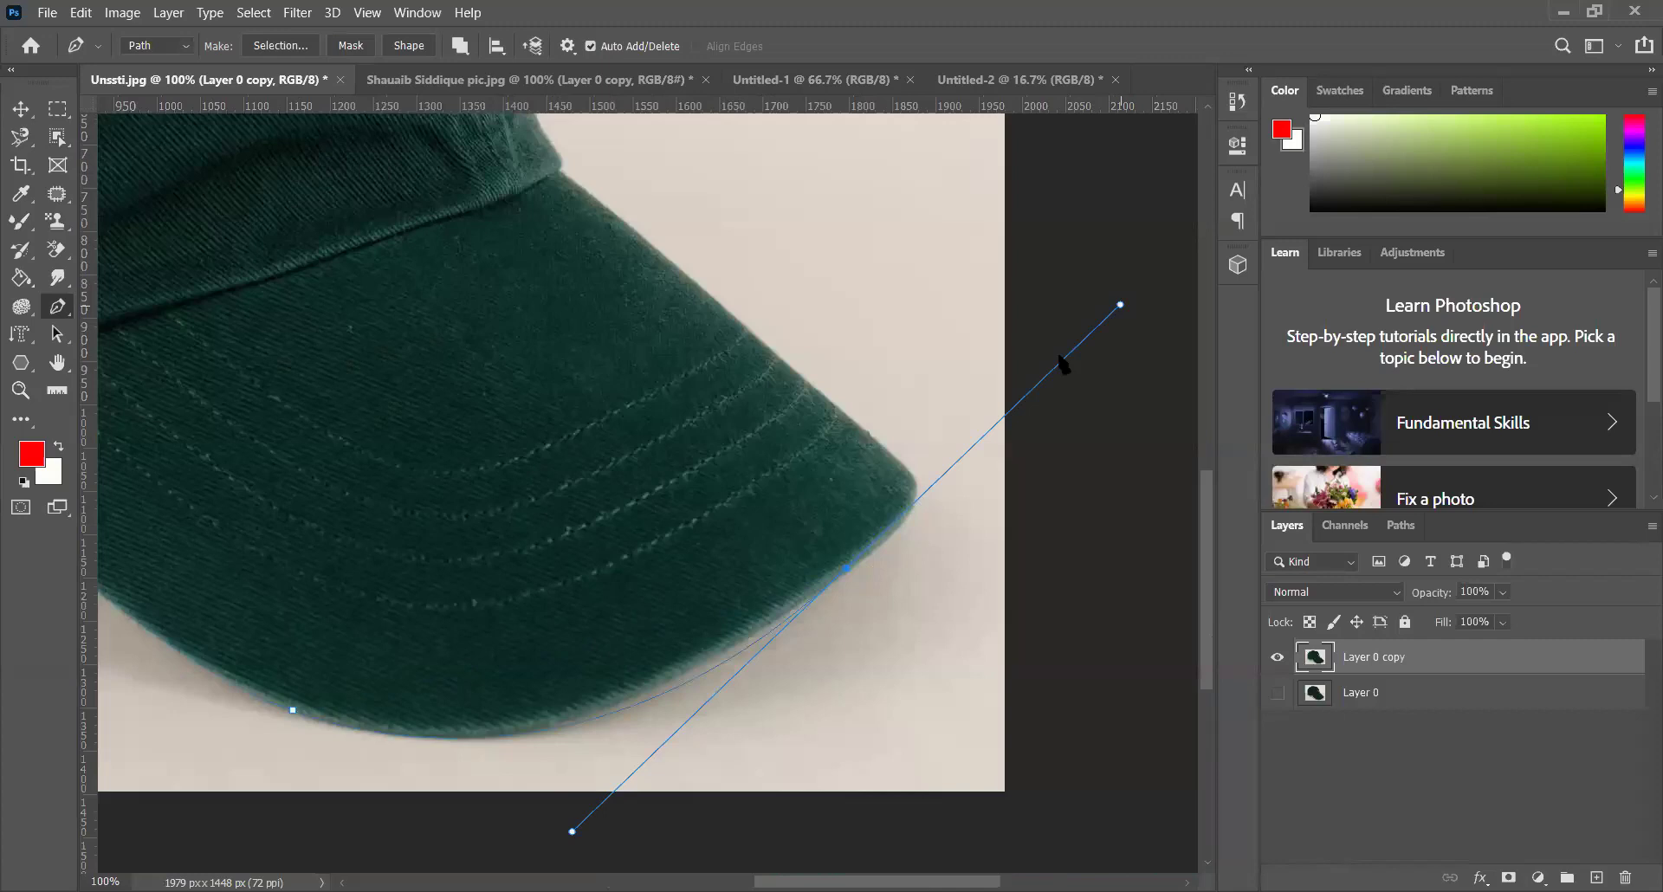
pyautogui.scroll(2, 533, 382)
pyautogui.scroll(1, 568, 390)
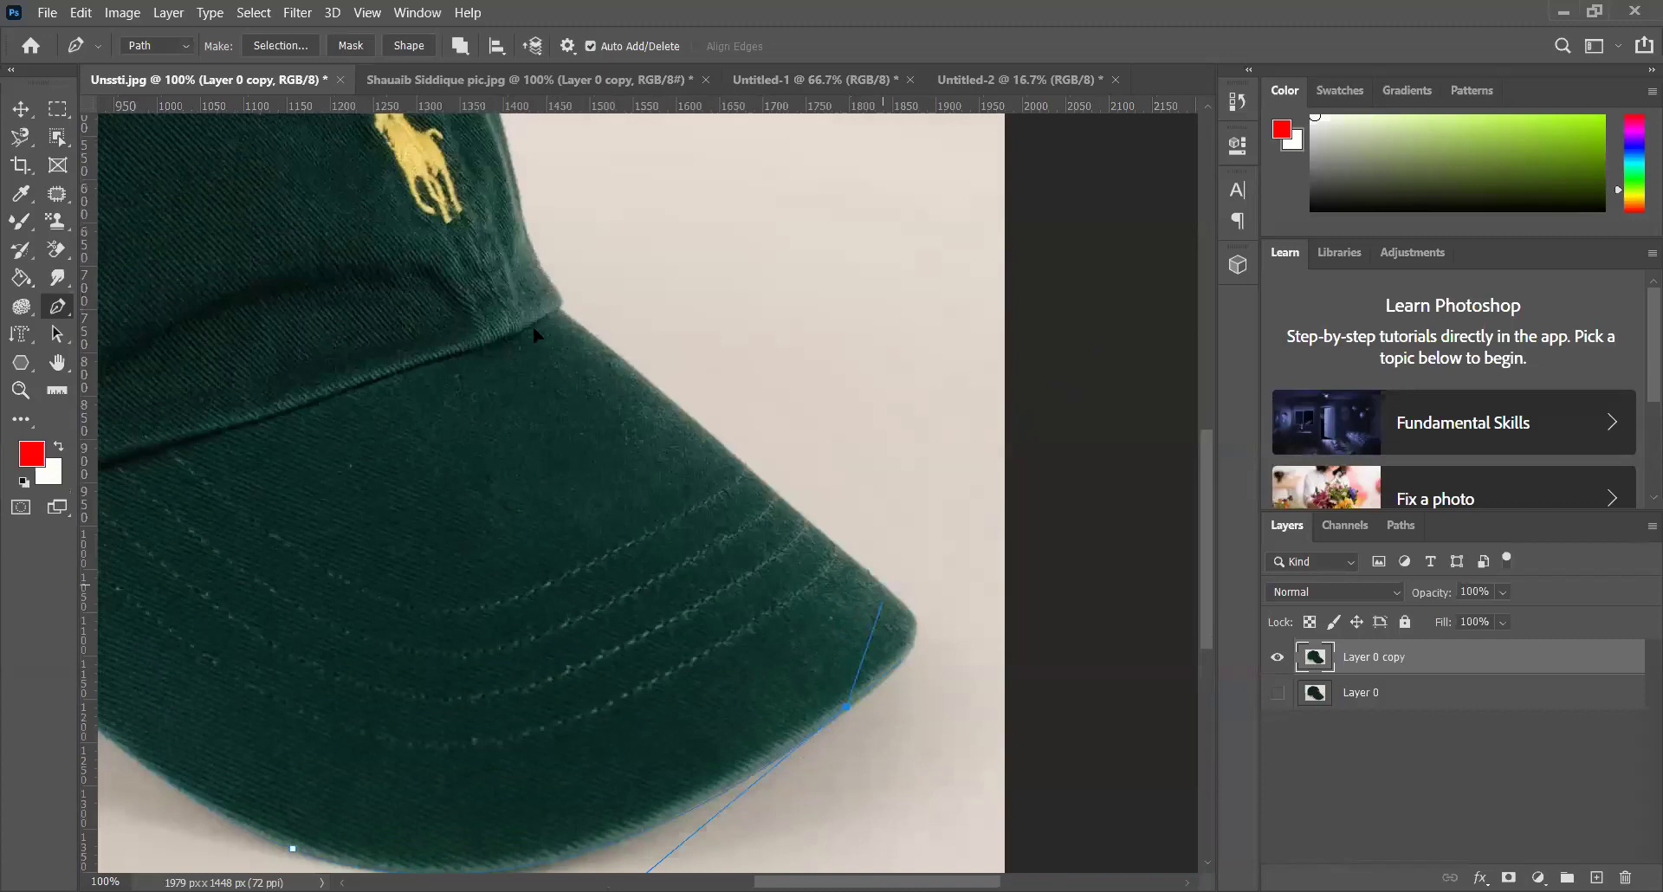
pyautogui.moveTo(785, 500); pyautogui.dragTo(542, 375)
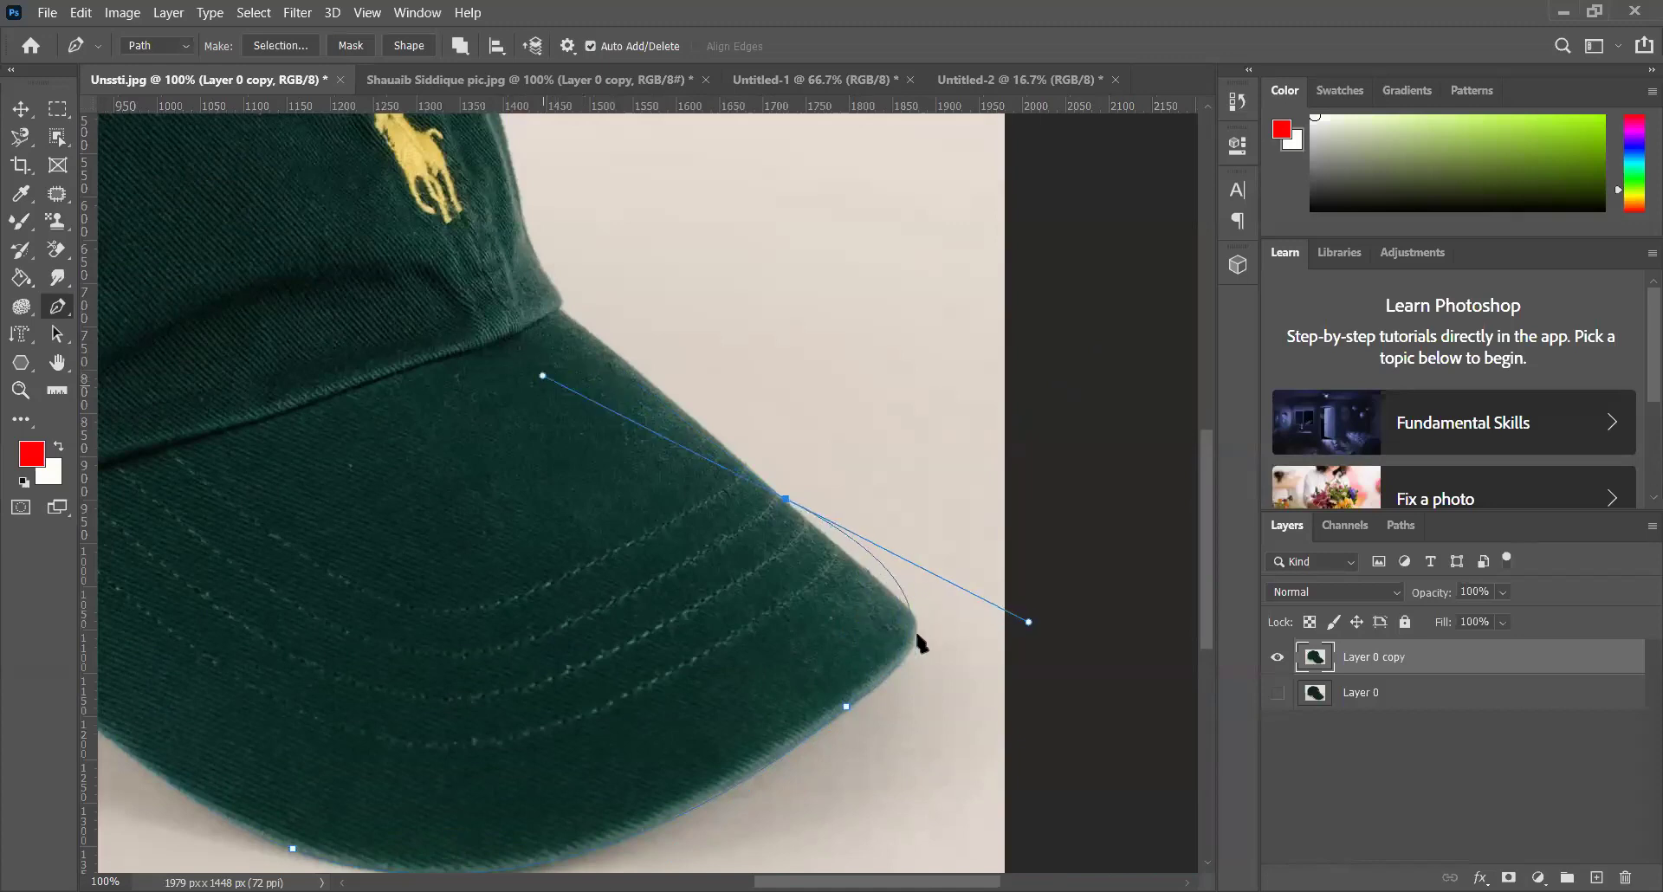
pyautogui.moveTo(906, 661); pyautogui.dragTo(890, 629)
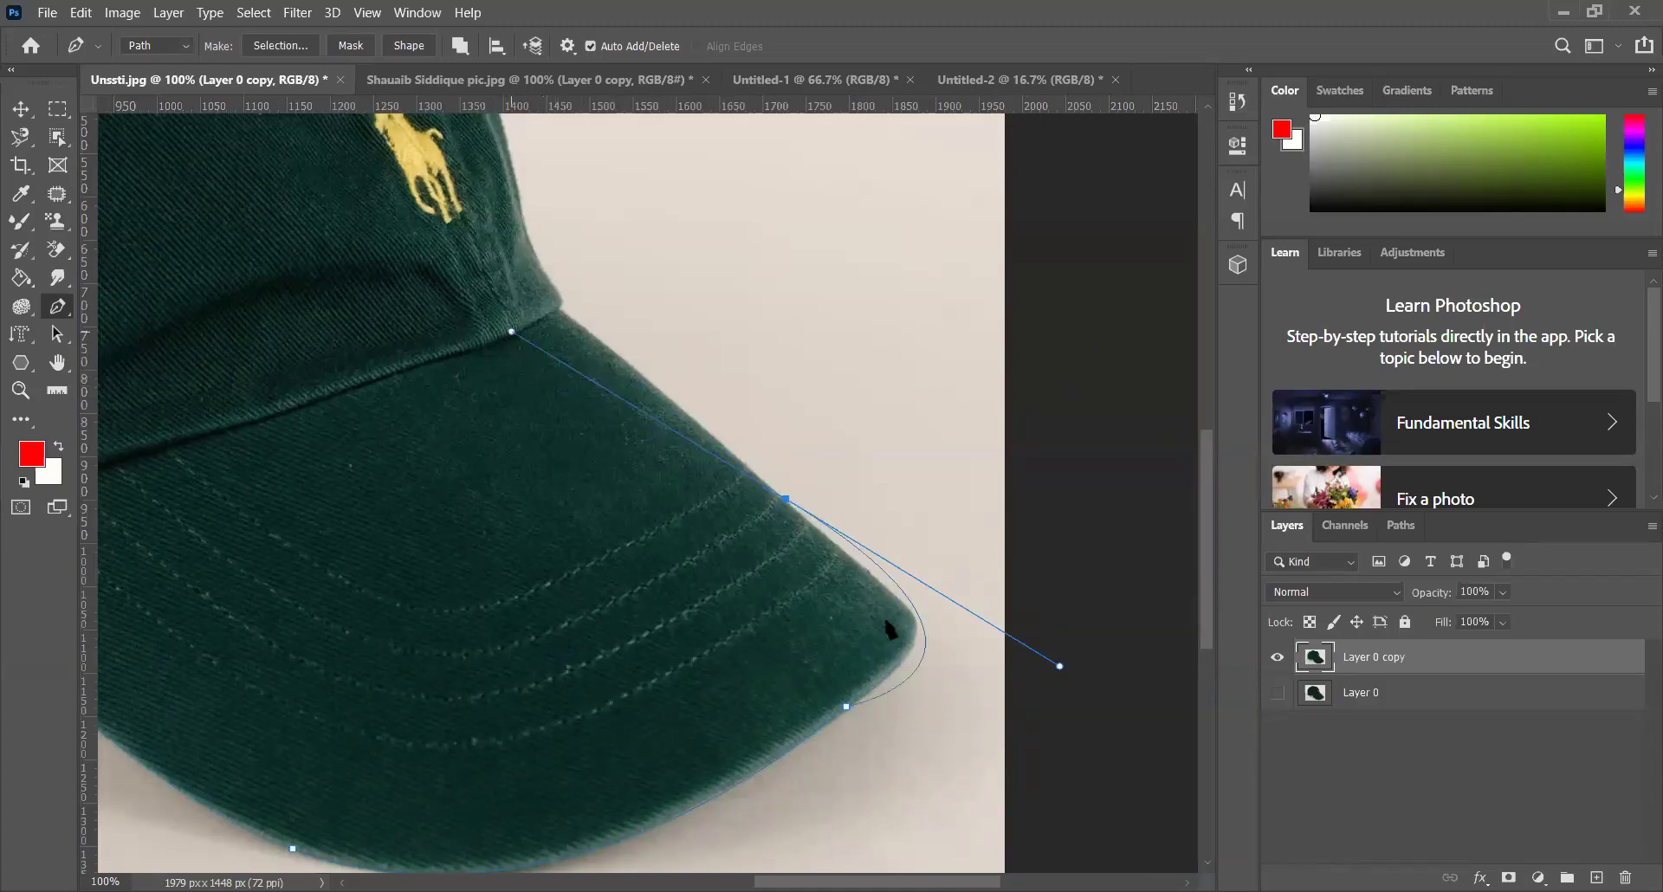
pyautogui.hotkey('ctrl', 'z')
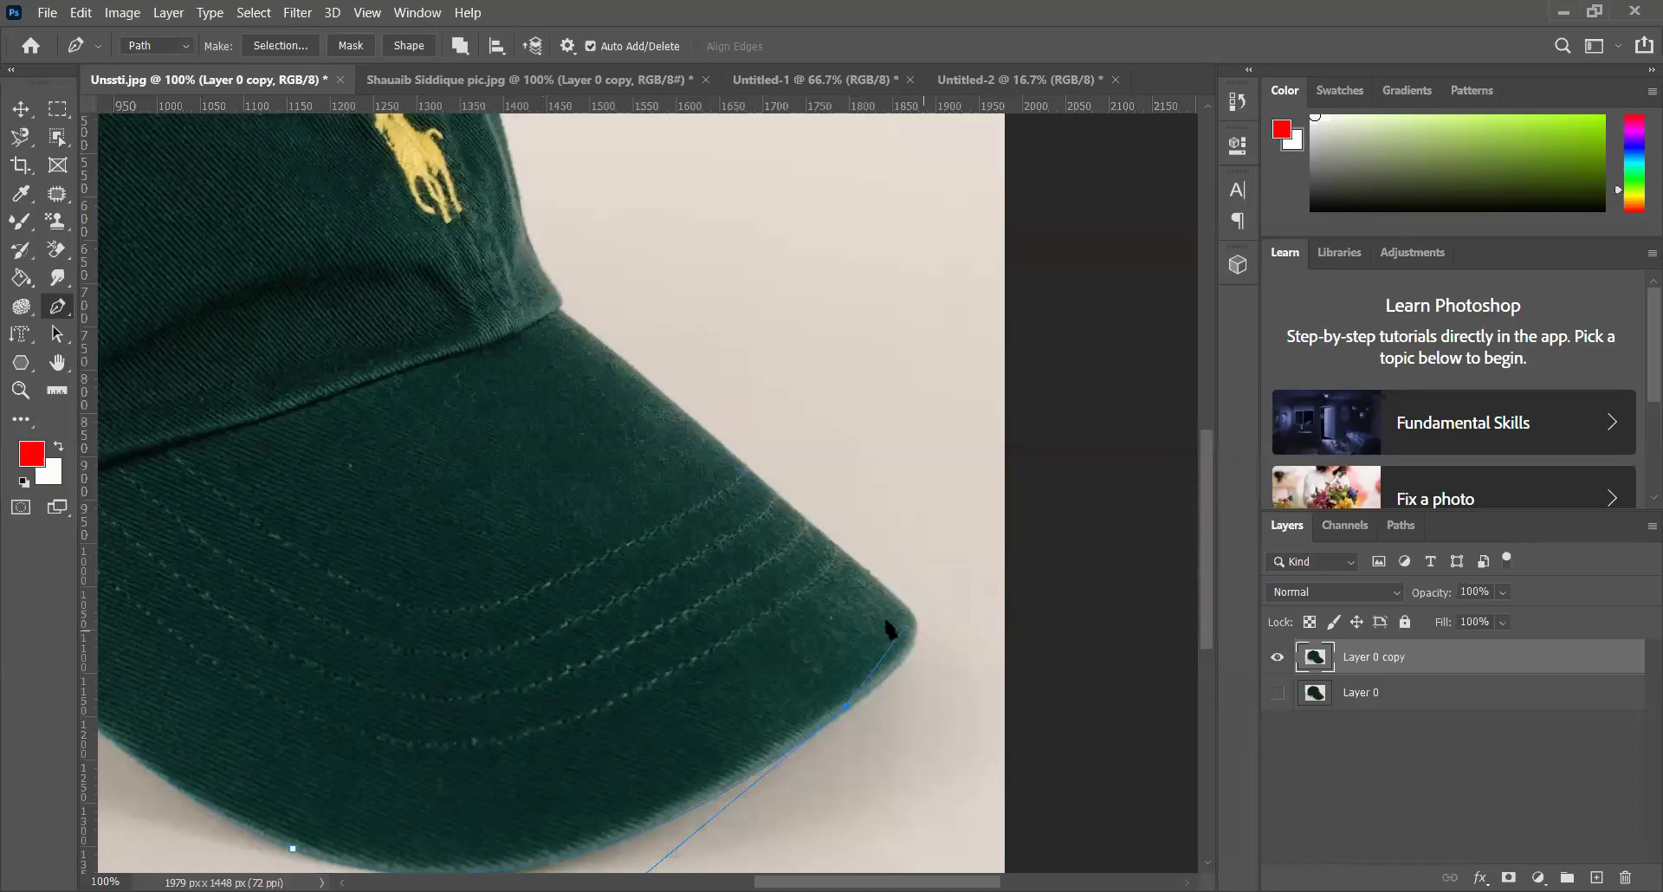
pyautogui.click(904, 659)
pyautogui.moveTo(846, 551); pyautogui.dragTo(741, 490)
pyautogui.scroll(2, 565, 420)
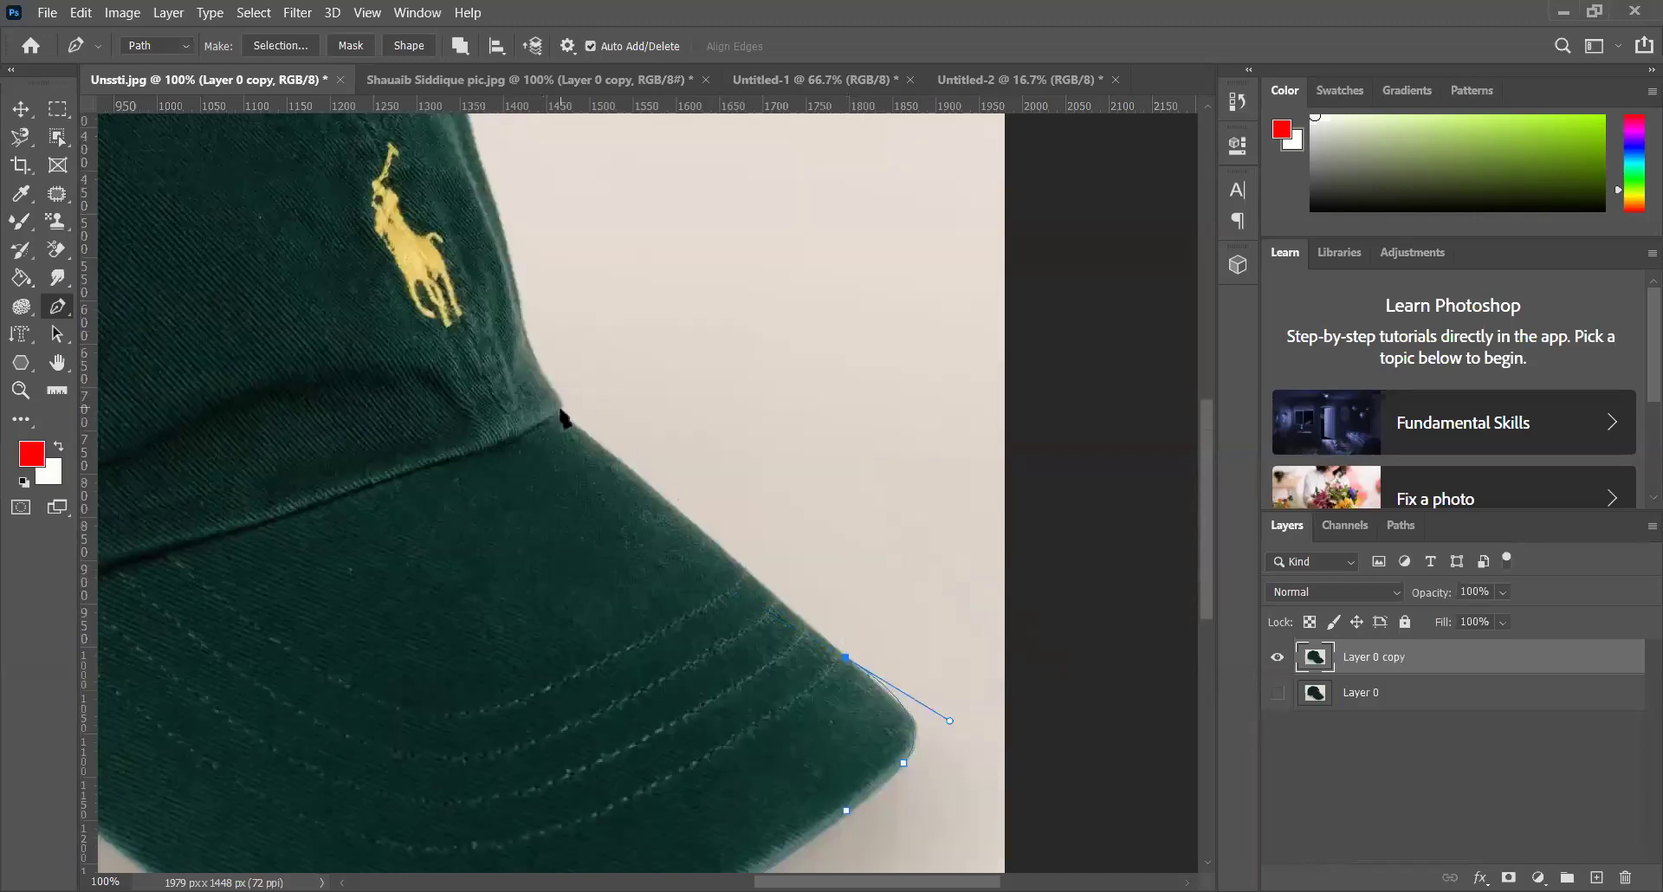
# Step: Climb the crown's right side with anchors, breaking handles to make sharp corners
pyautogui.click(558, 415)
pyautogui.scroll(4, 510, 456)
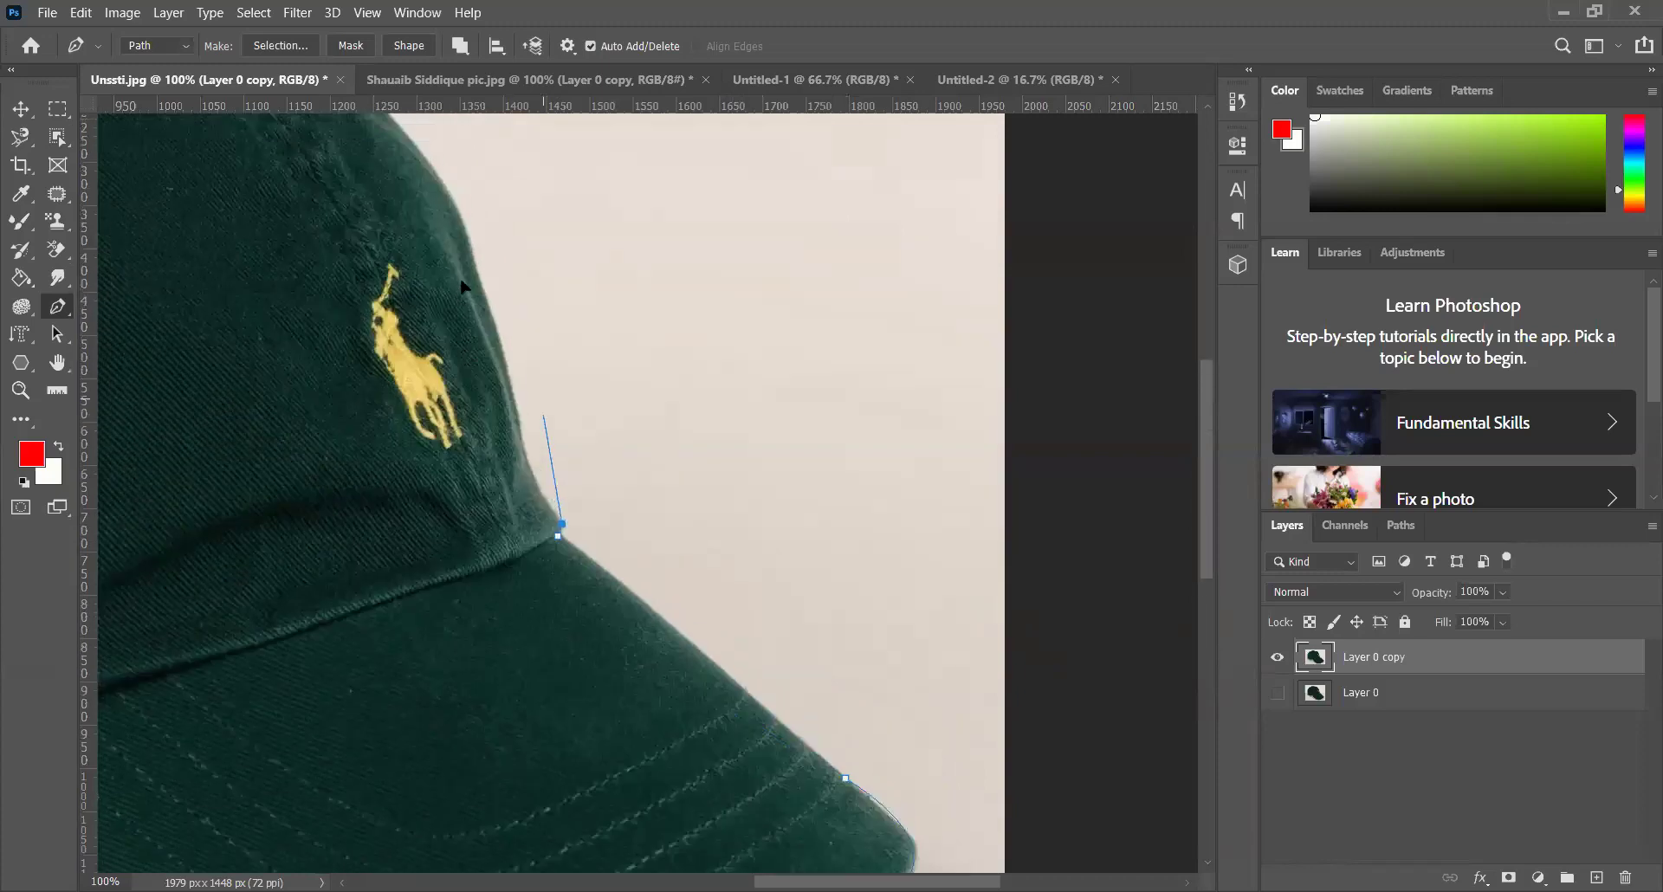
pyautogui.moveTo(506, 449)
pyautogui.mouseDown()
pyautogui.moveTo(506, 431)
pyautogui.moveTo(515, 456)
pyautogui.mouseUp()
pyautogui.keyDown('alt'); pyautogui.click(507, 447); pyautogui.keyUp('alt')
pyautogui.scroll(3, 347, 412)
pyautogui.moveTo(331, 407); pyautogui.dragTo(288, 417)
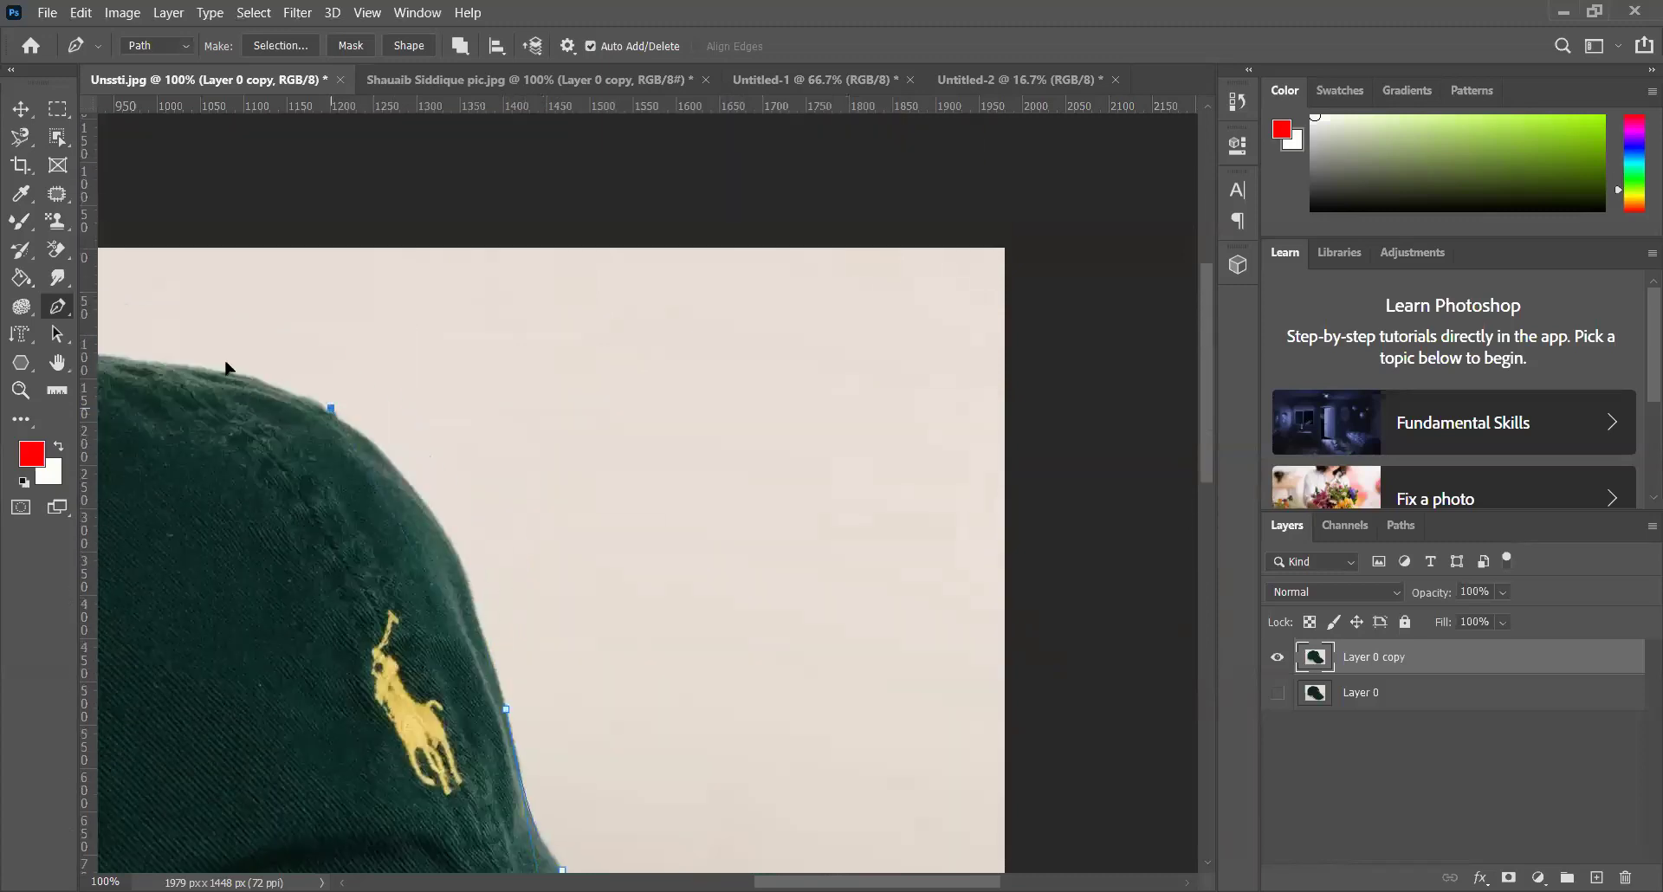
pyautogui.moveTo(191, 344); pyautogui.dragTo(201, 331)
pyautogui.click(331, 409)
pyautogui.hscroll(-3, 554, 449)
pyautogui.hscroll(-5, 607, 463)
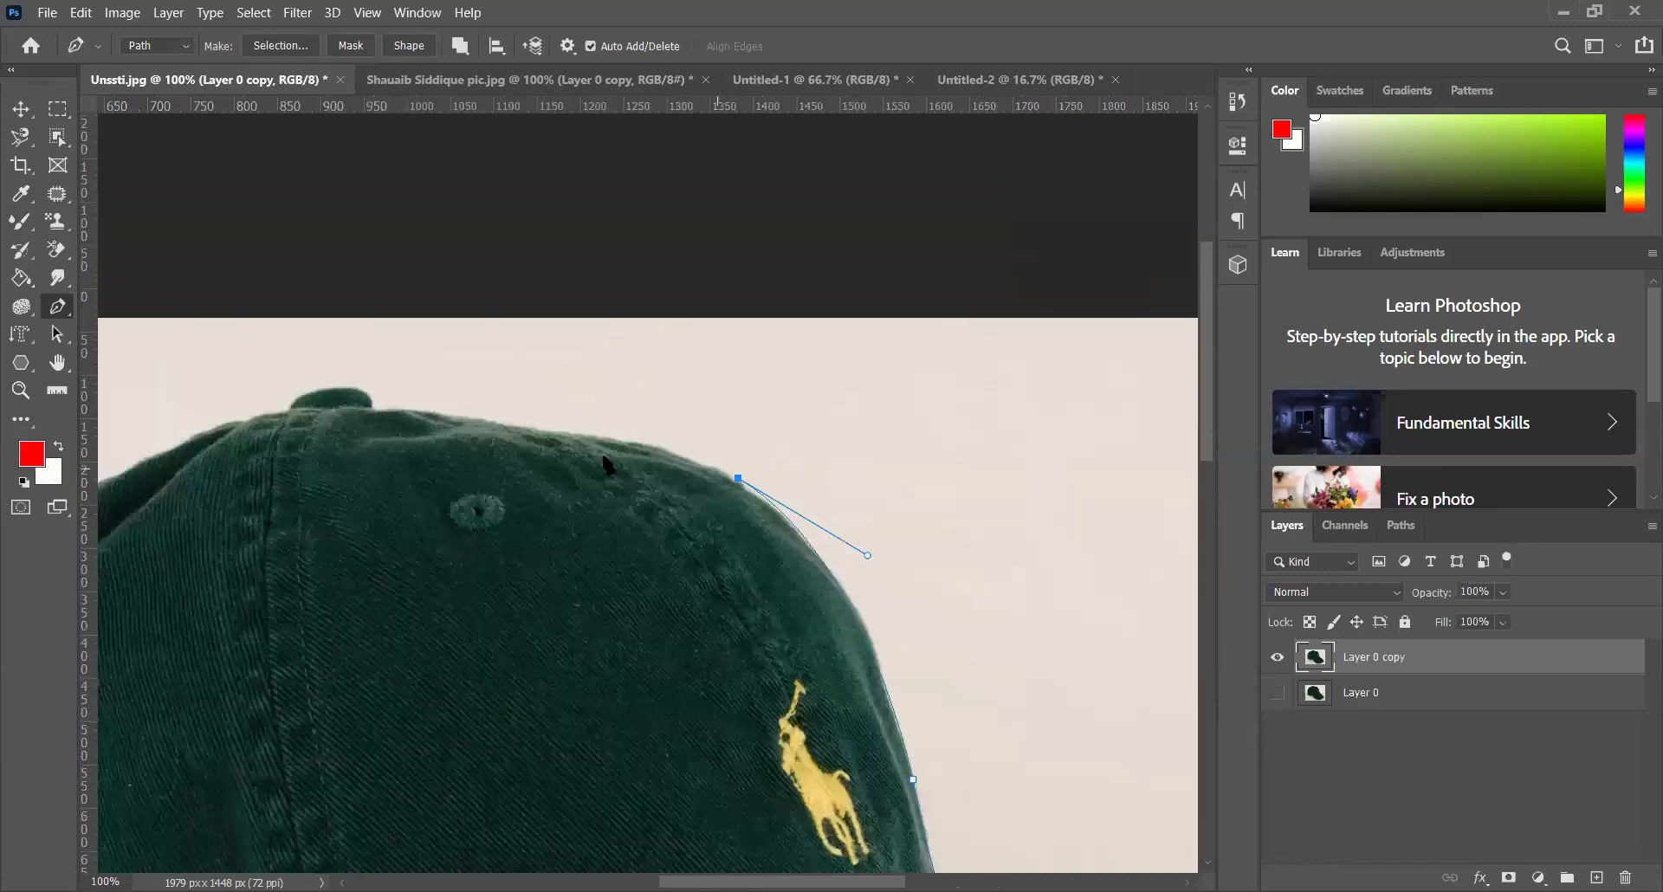
pyautogui.hscroll(-2, 609, 466)
pyautogui.hscroll(-3, 609, 466)
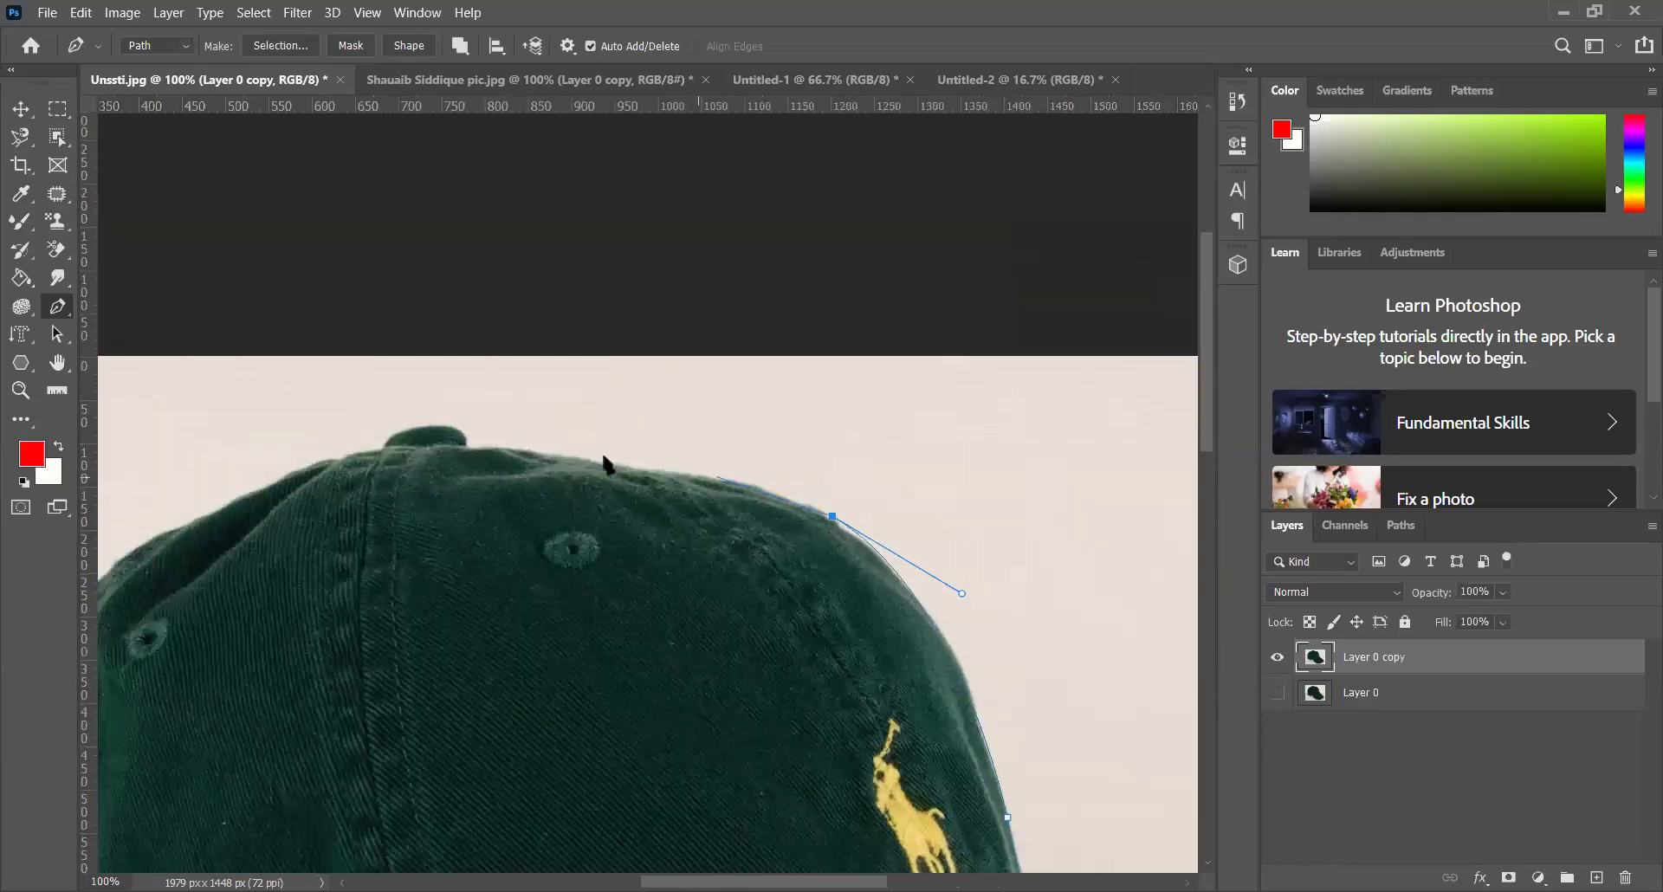
# Step: Carry the path over the crown top and around the top button with smooth and corner anchors
pyautogui.moveTo(680, 474); pyautogui.dragTo(589, 462)
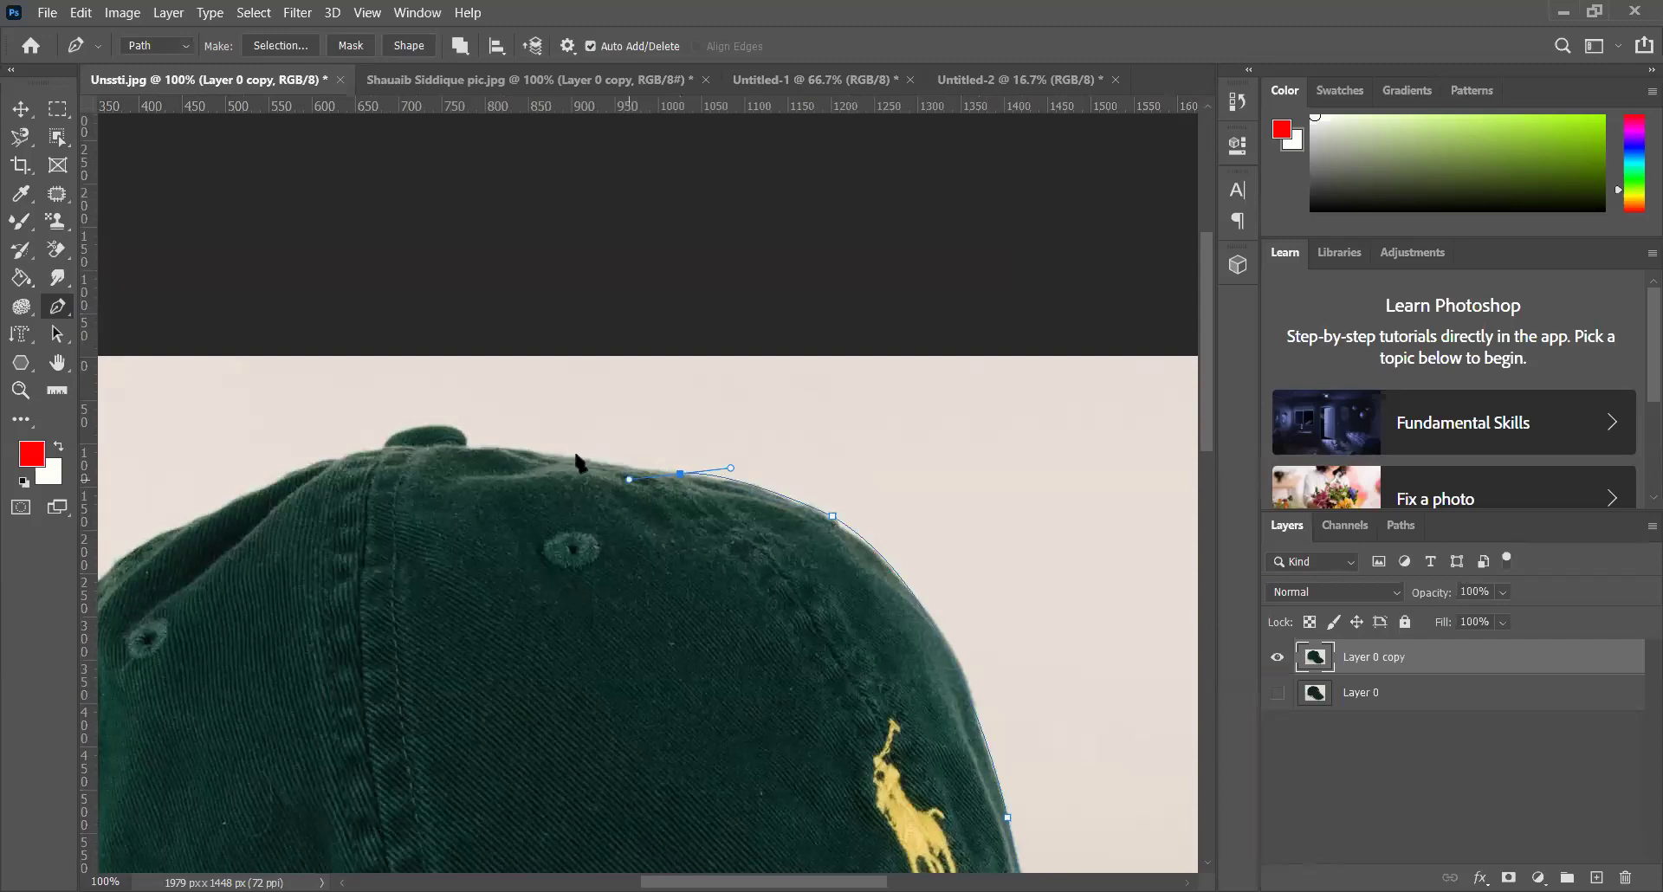
pyautogui.click(511, 447)
pyautogui.moveTo(466, 446); pyautogui.dragTo(464, 427)
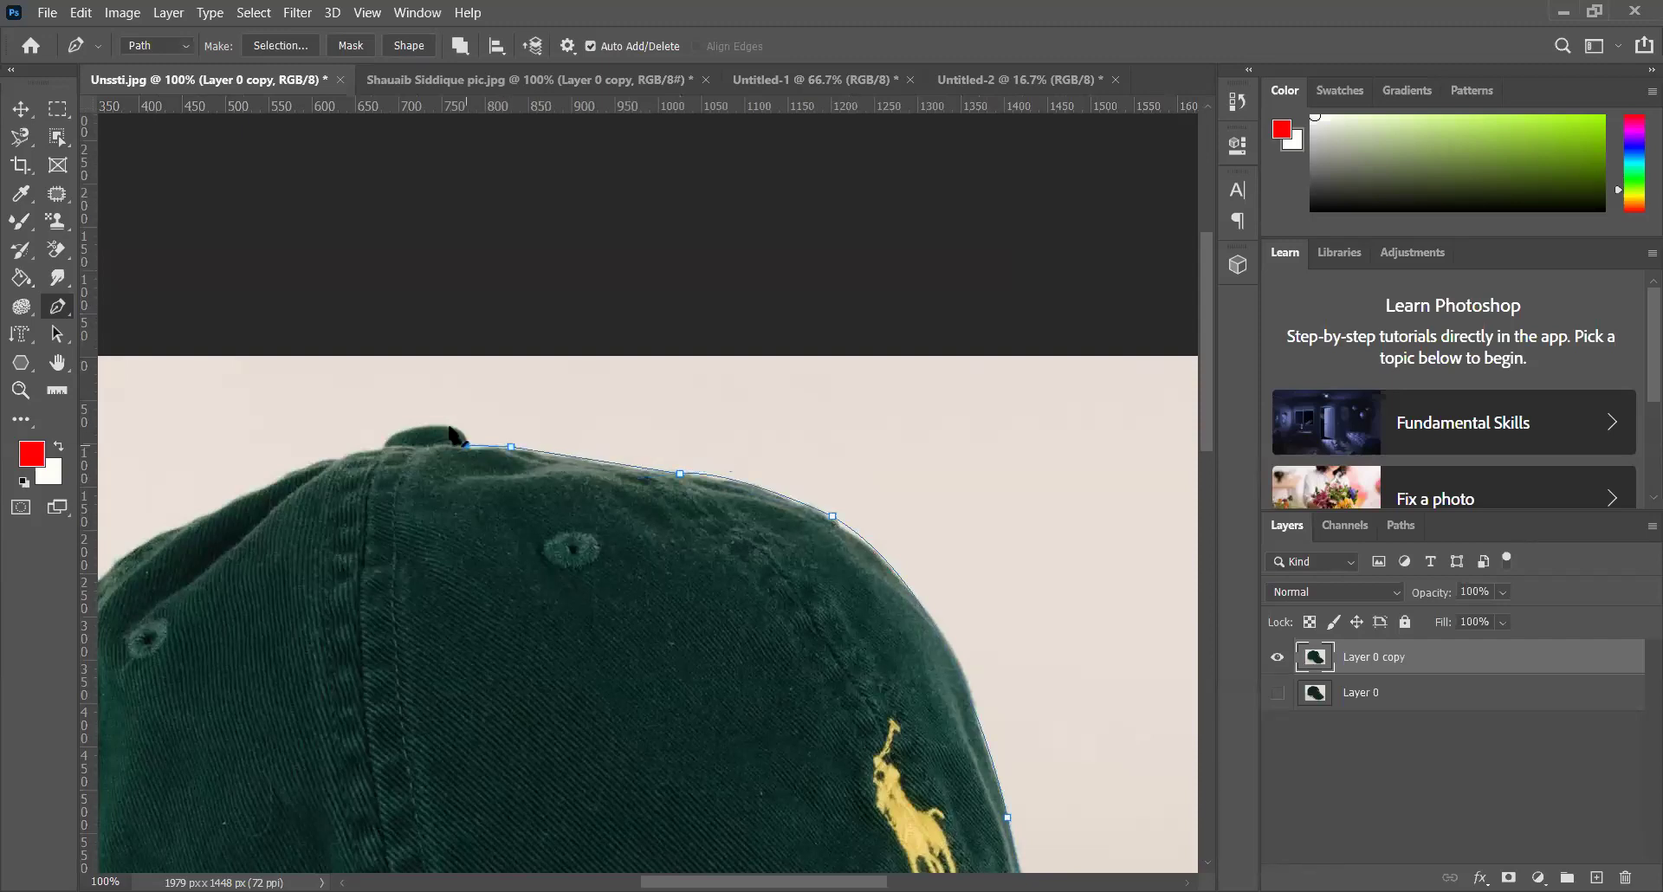
pyautogui.moveTo(383, 442); pyautogui.dragTo(359, 463)
pyautogui.keyDown('alt'); pyautogui.click(383, 442); pyautogui.keyUp('alt')
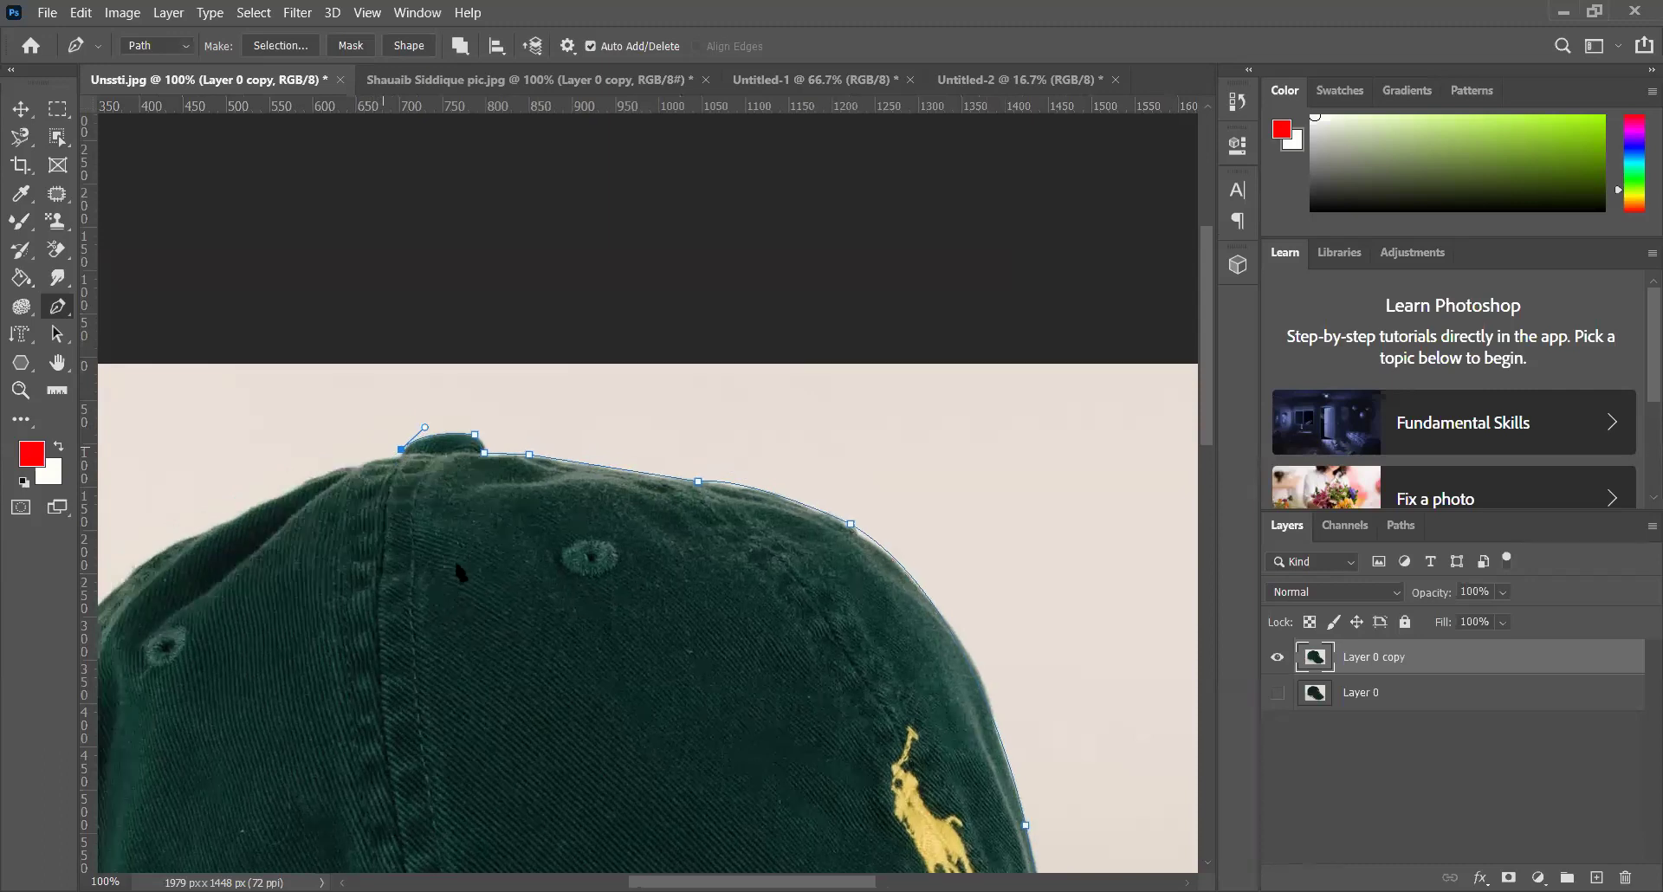
# Step: Review the completed cap outline path and zoom out to 50%
pyautogui.scroll(1, 465, 565)
pyautogui.hscroll(-3, 465, 565)
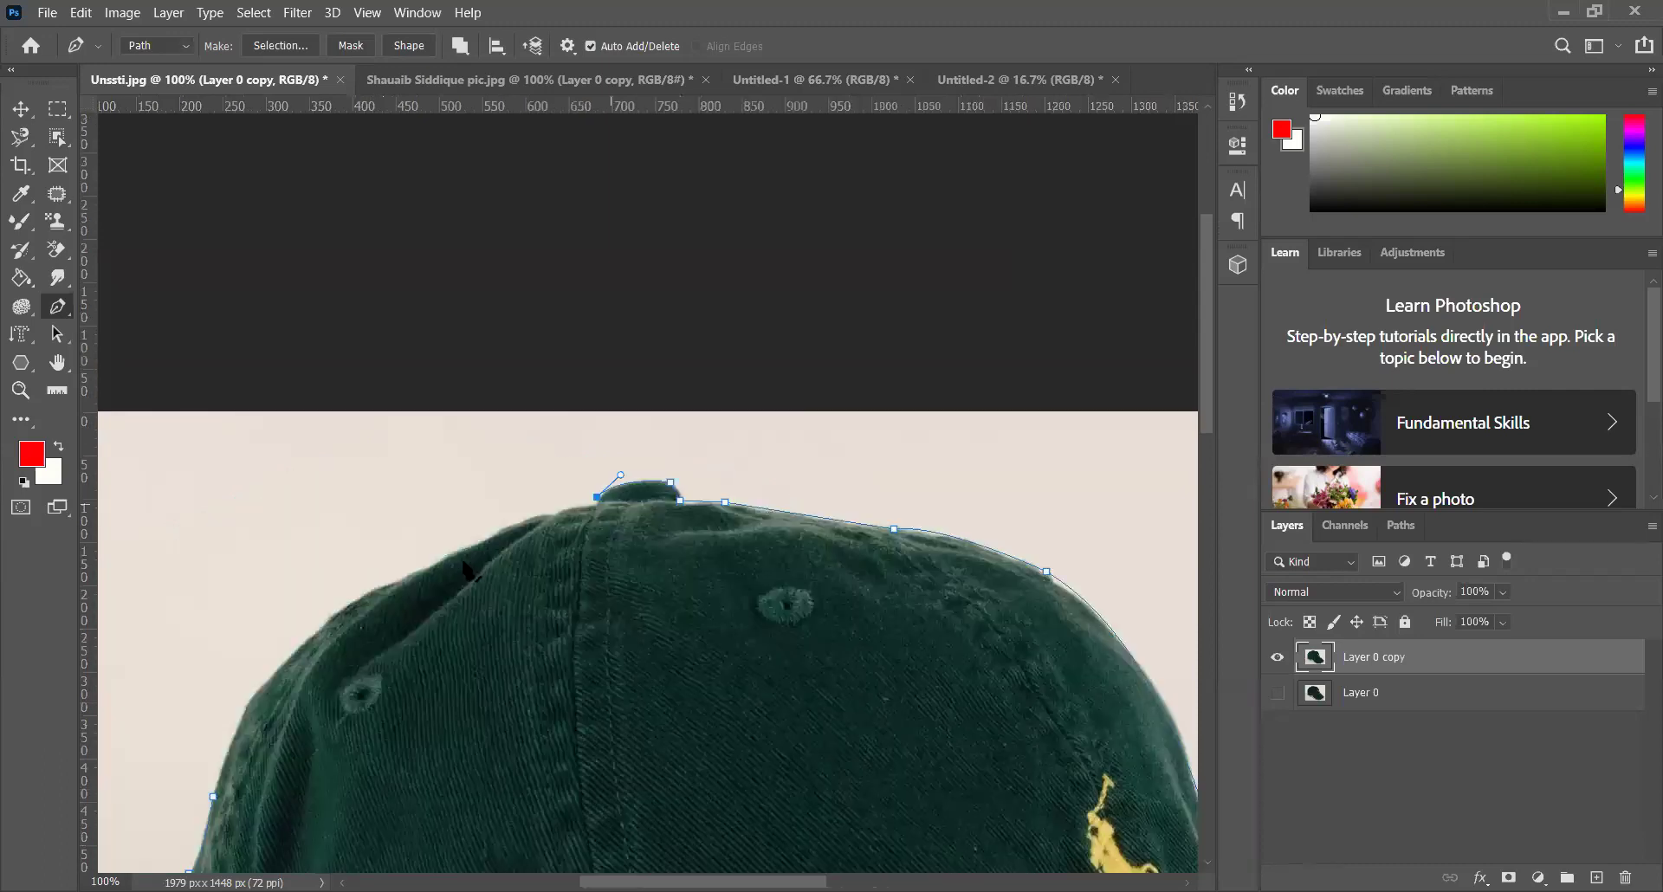
pyautogui.scroll(-1, 386, 699)
pyautogui.hscroll(-3, 387, 698)
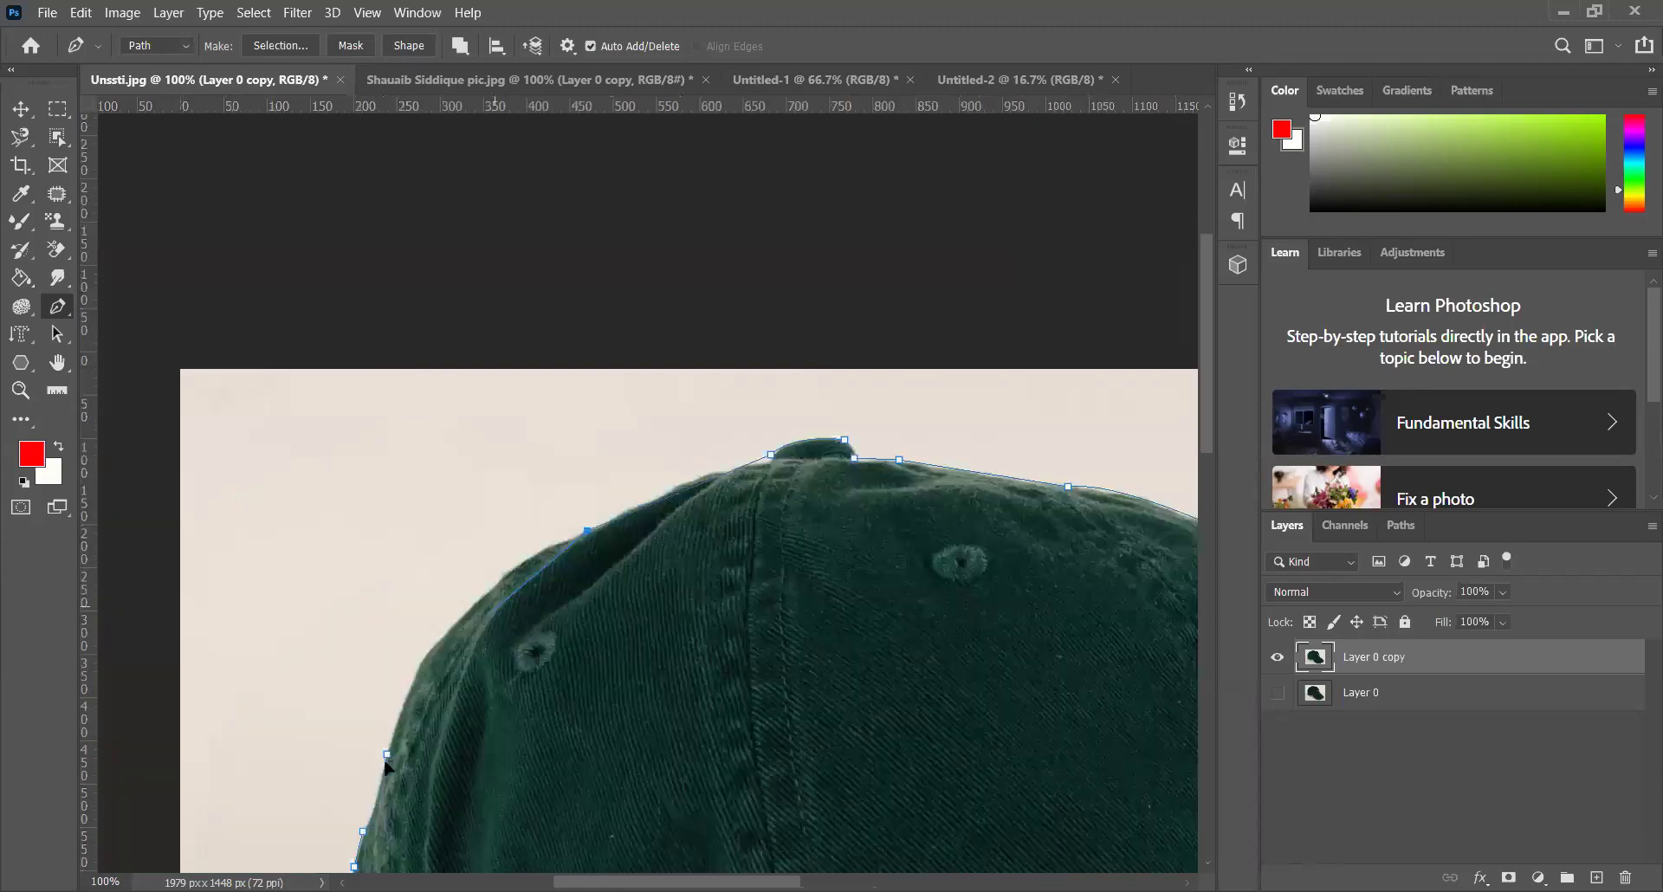
pyautogui.scroll(-1, 372, 794)
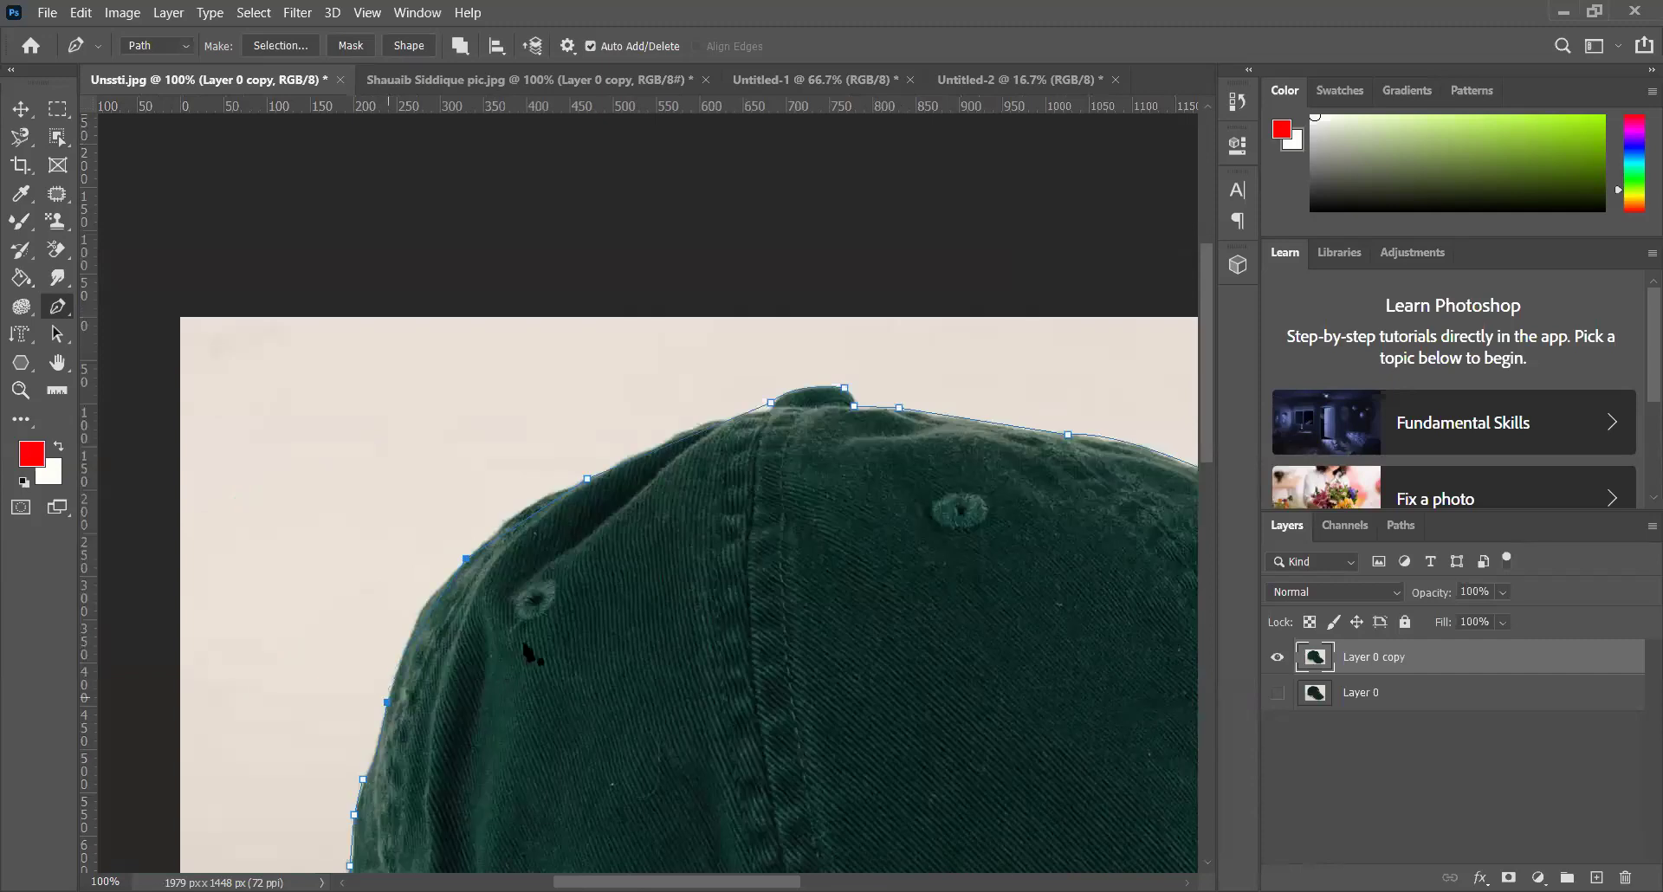
pyautogui.press('ctrl')
pyautogui.scroll(-3, 611, 589)
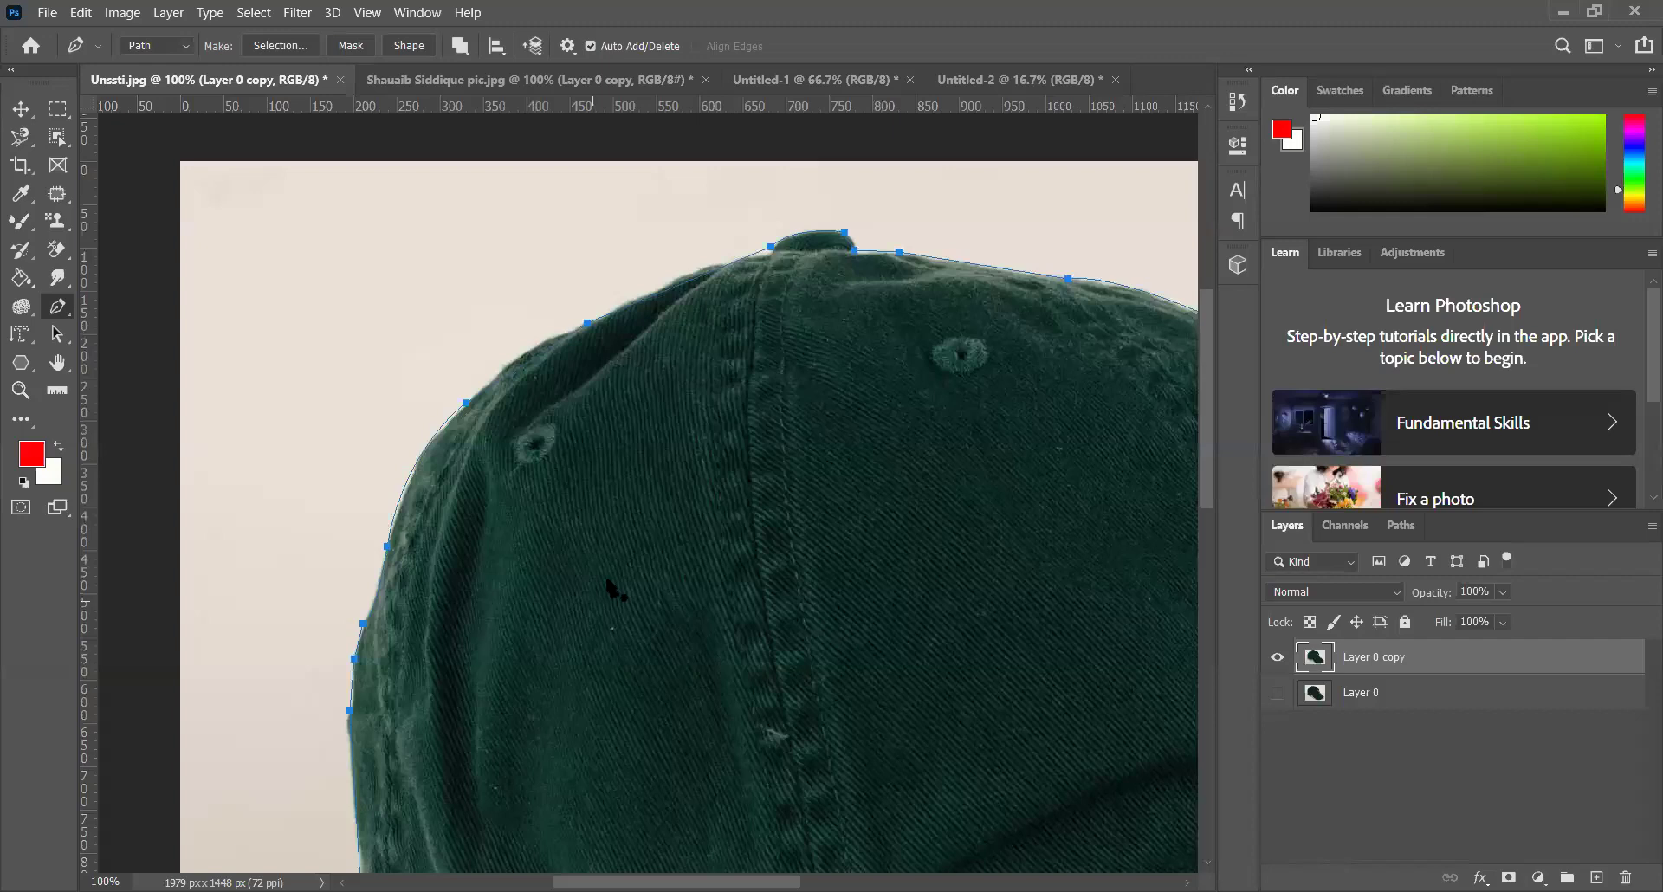
pyautogui.hotkey('ctrl', '-')
pyautogui.hotkey('ctrl', '-')
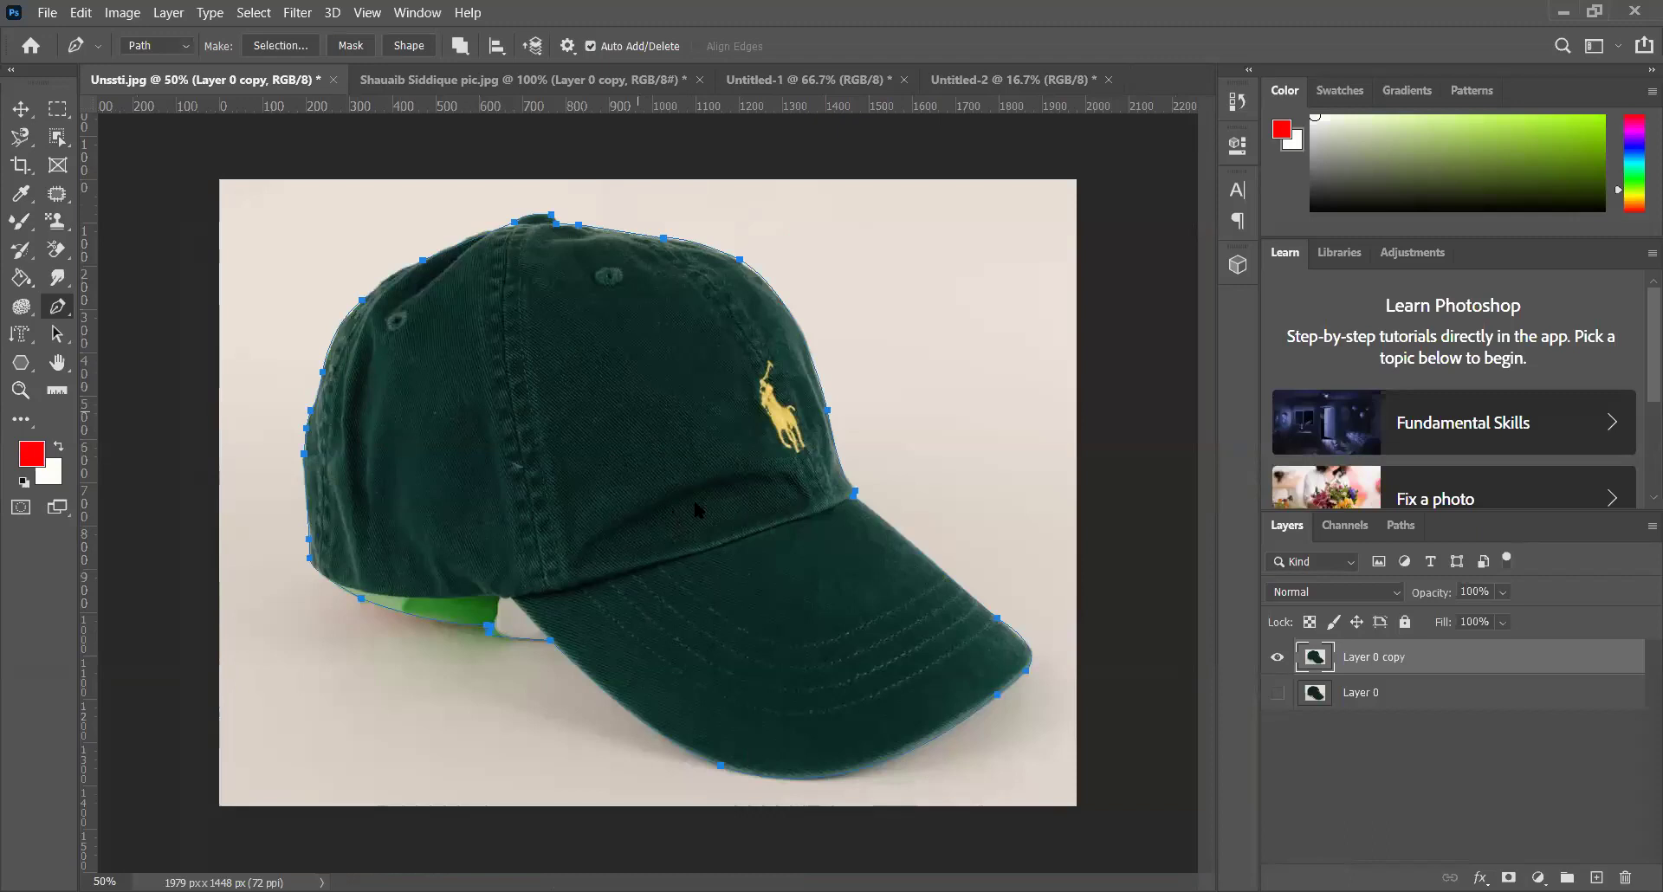
# Step: Make a selection from the path with no feathering, invert it, and delete the background
pyautogui.rightClick(788, 250)
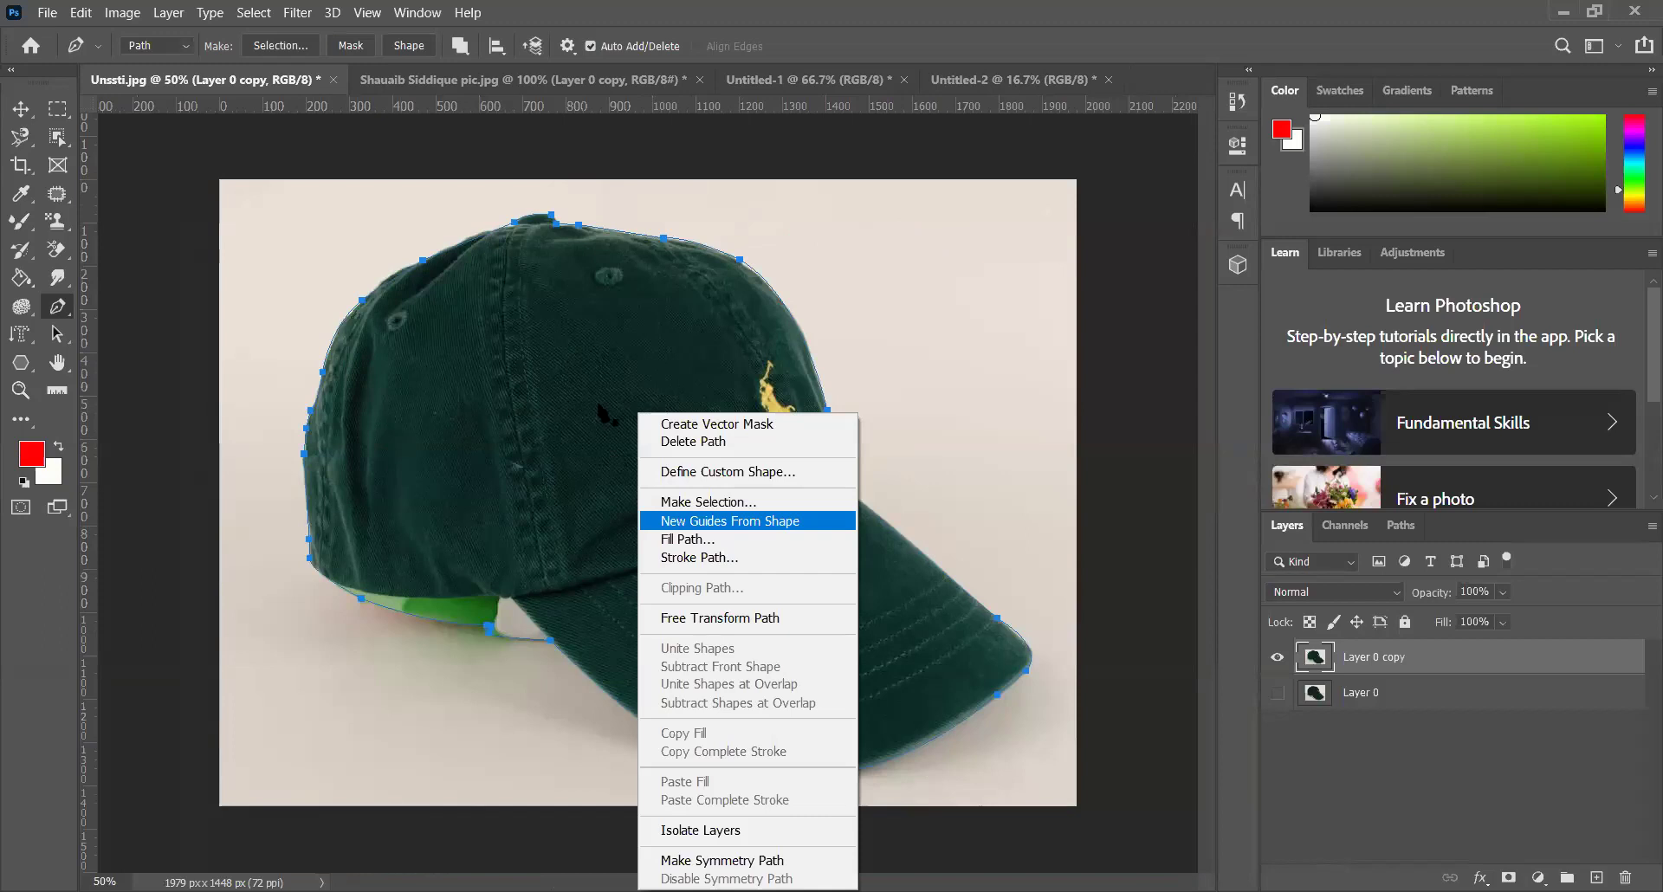
pyautogui.press('Up')
pyautogui.press('Return')
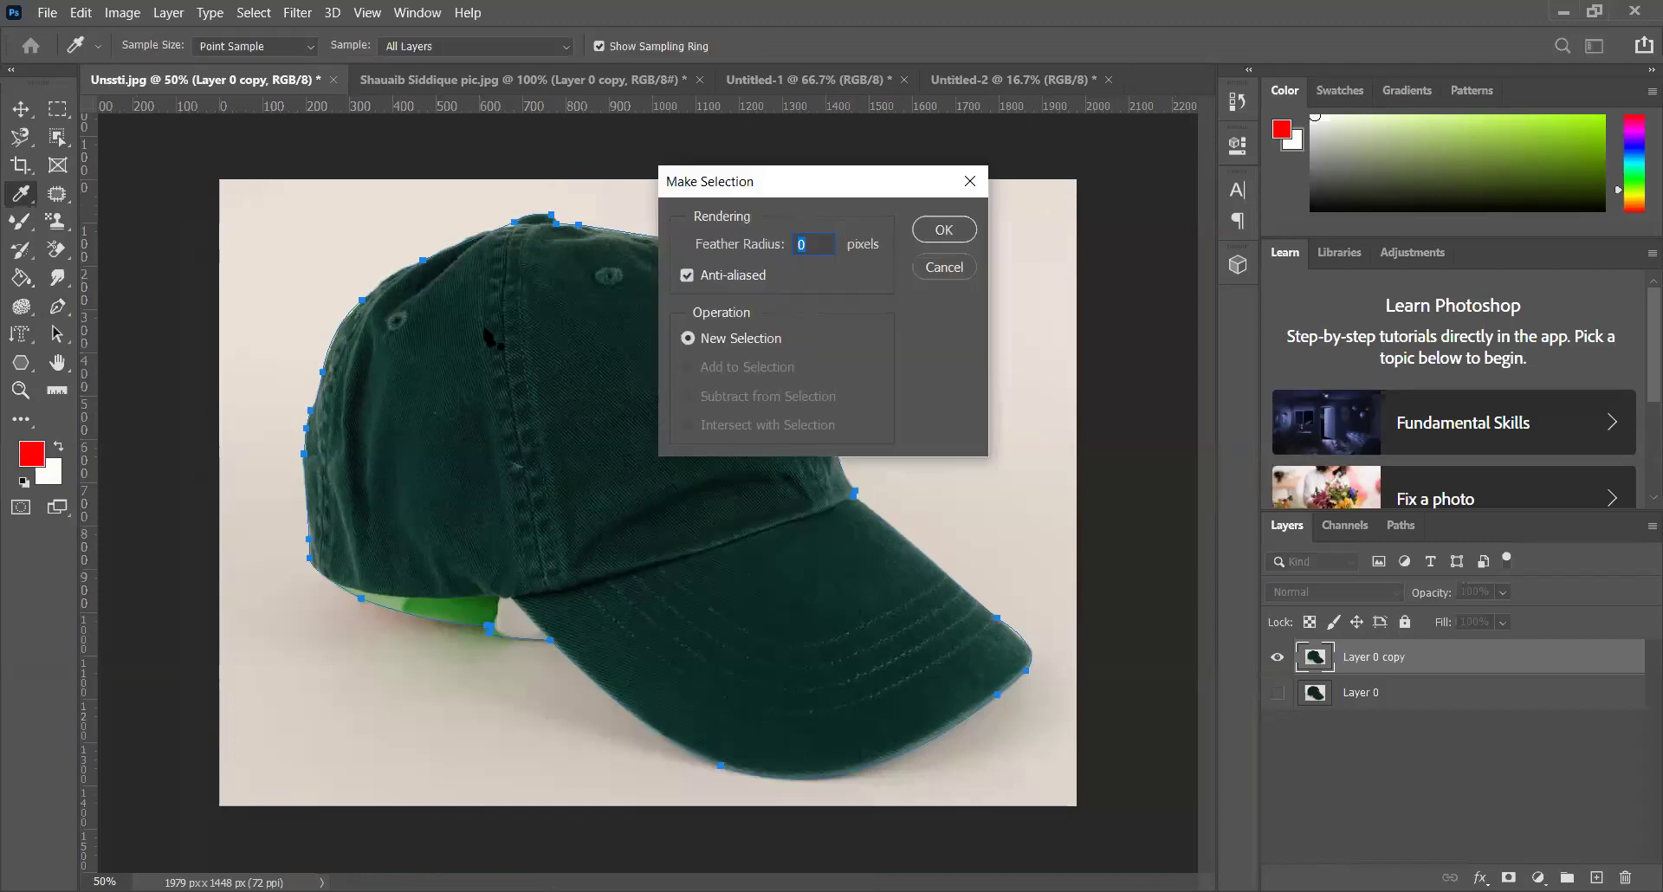
pyautogui.press('Return')
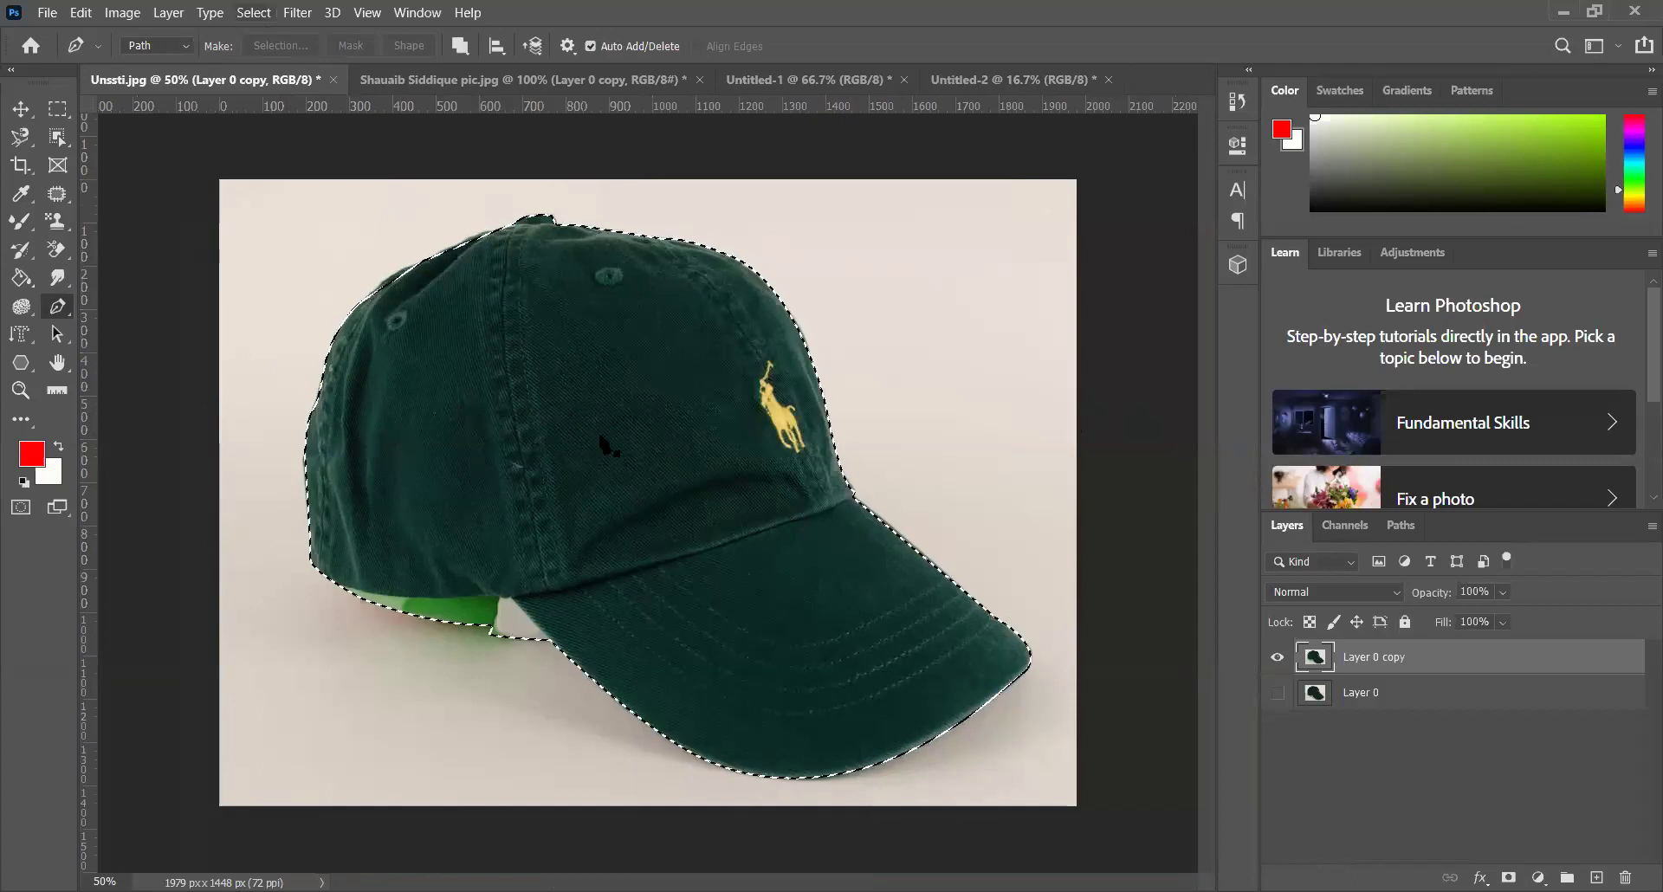
pyautogui.hotkey('ctrl', 'shift', 'i')
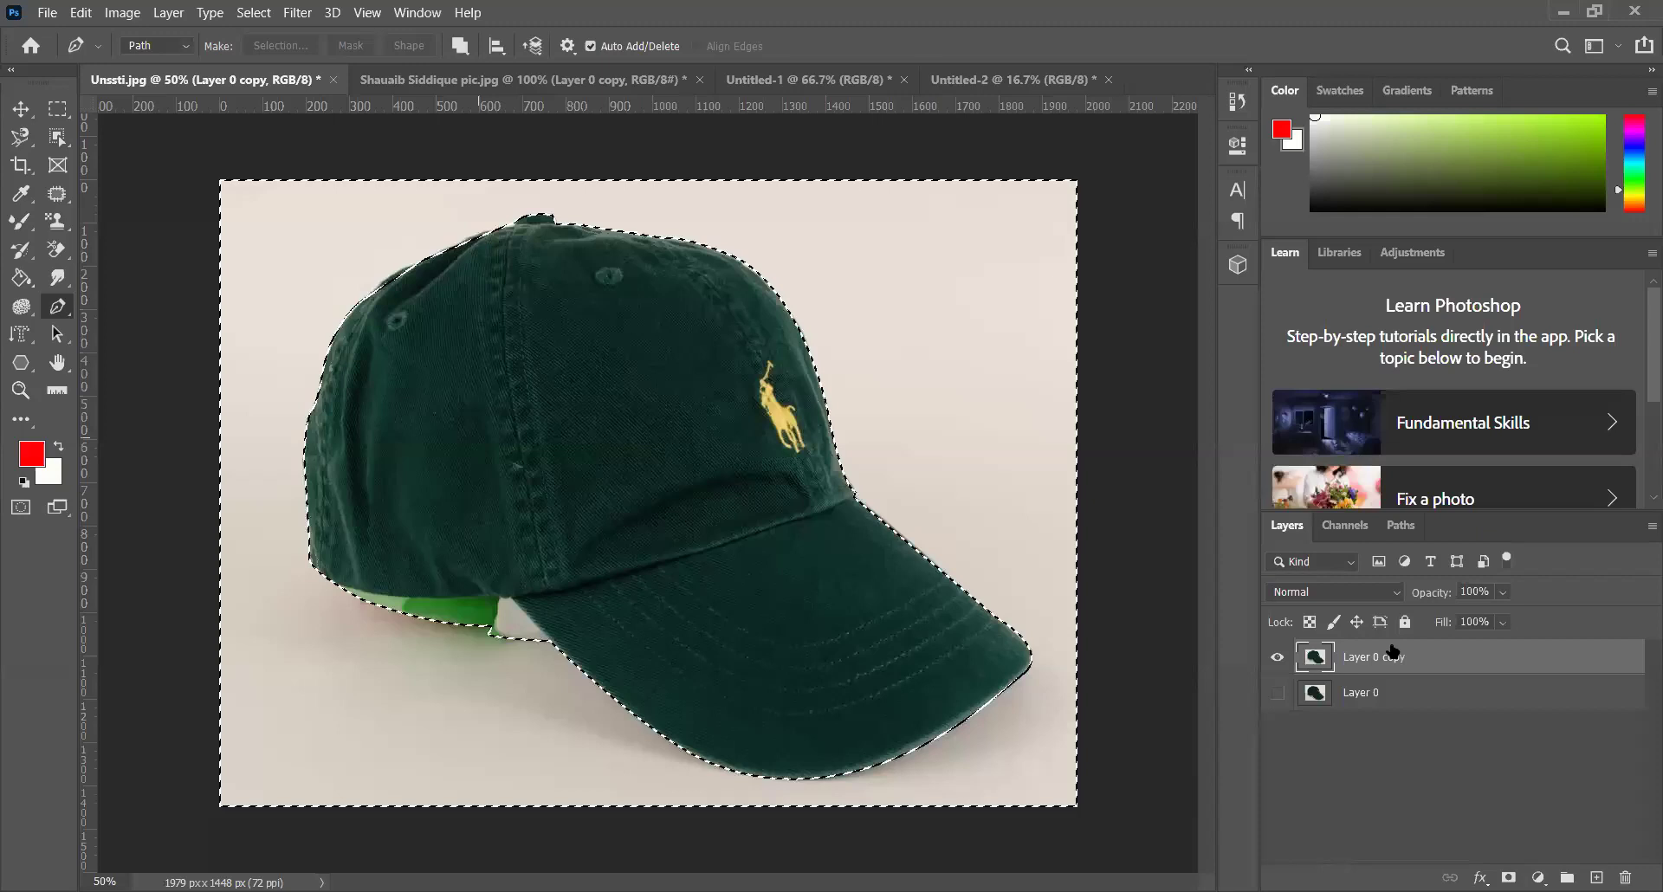
pyautogui.press('Delete')
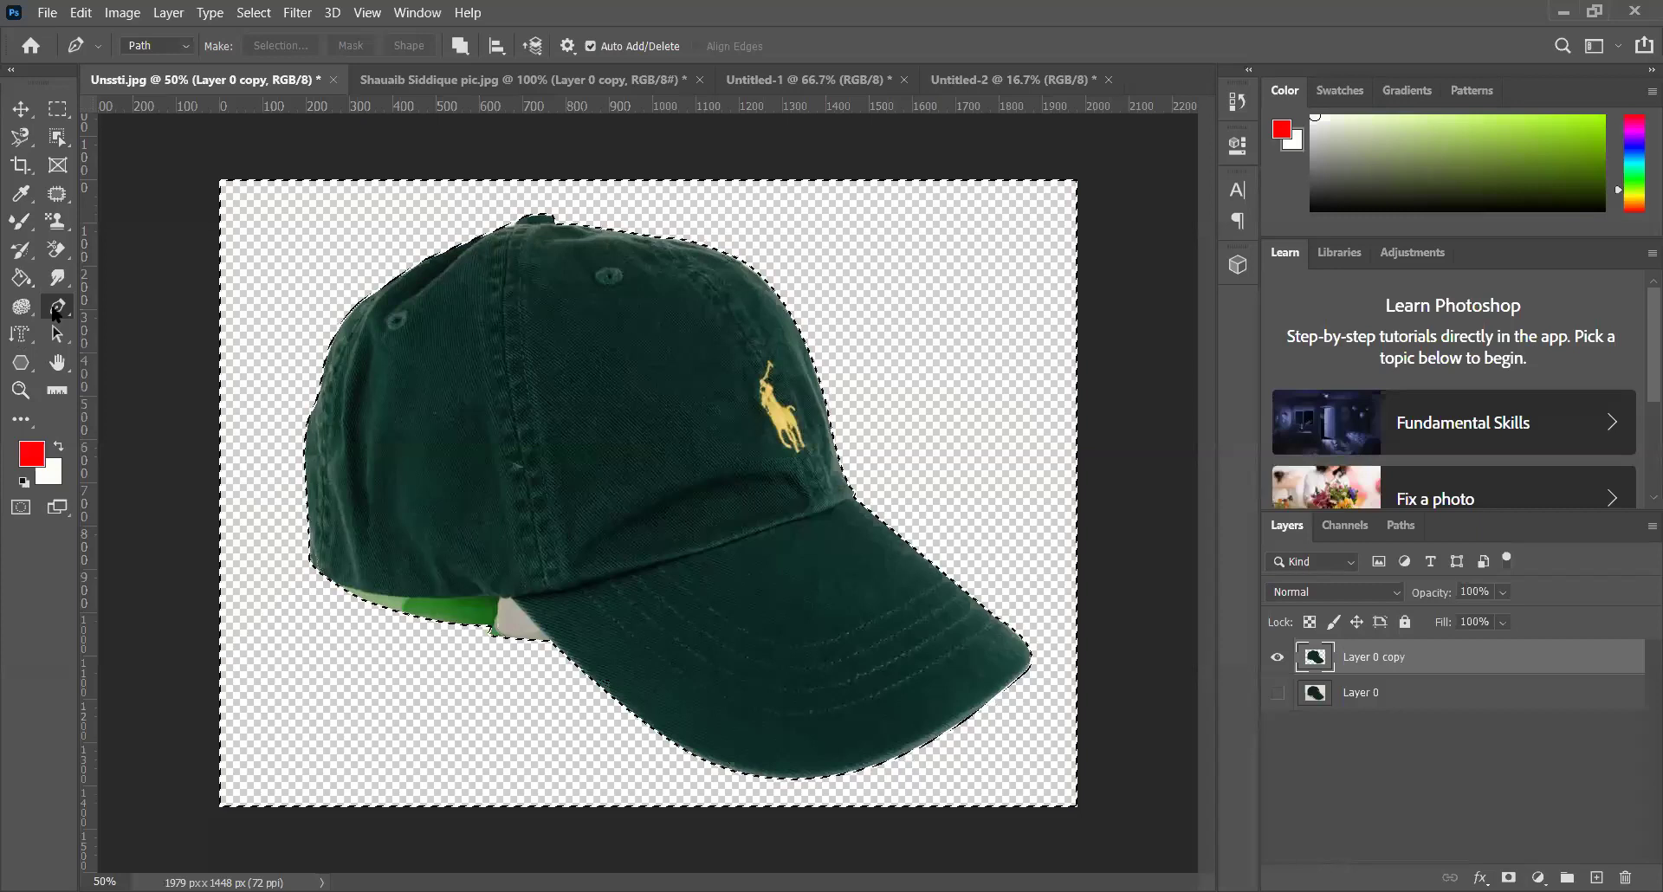
pyautogui.rightClick(55, 310)
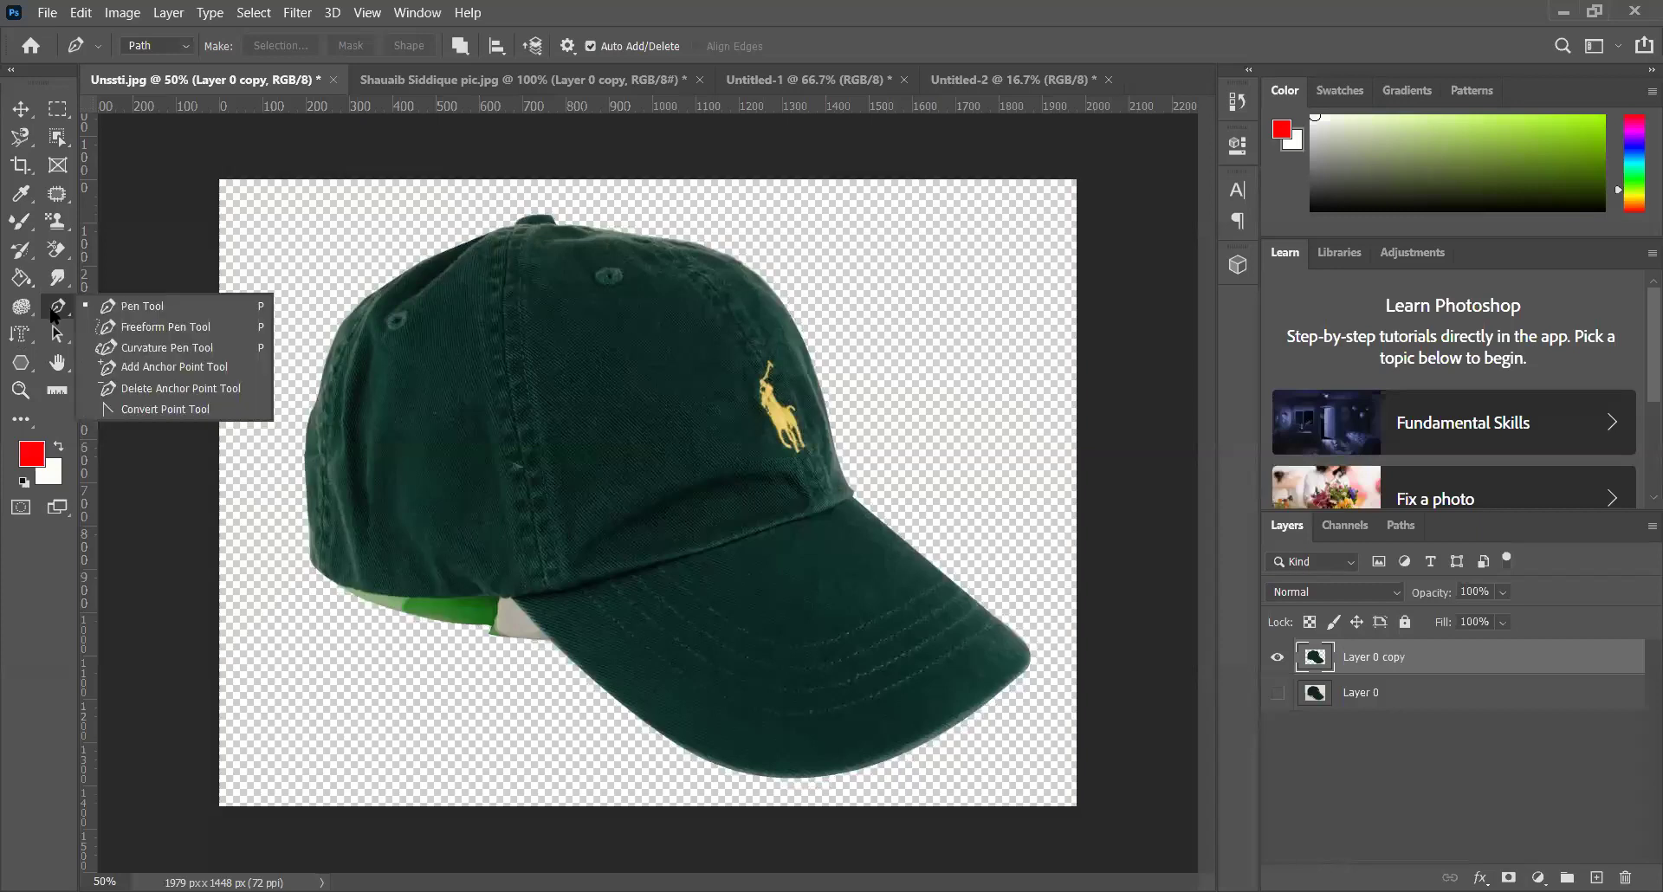
# Step: Step back through history to restore the light background and remove the traced path
pyautogui.press('Escape')
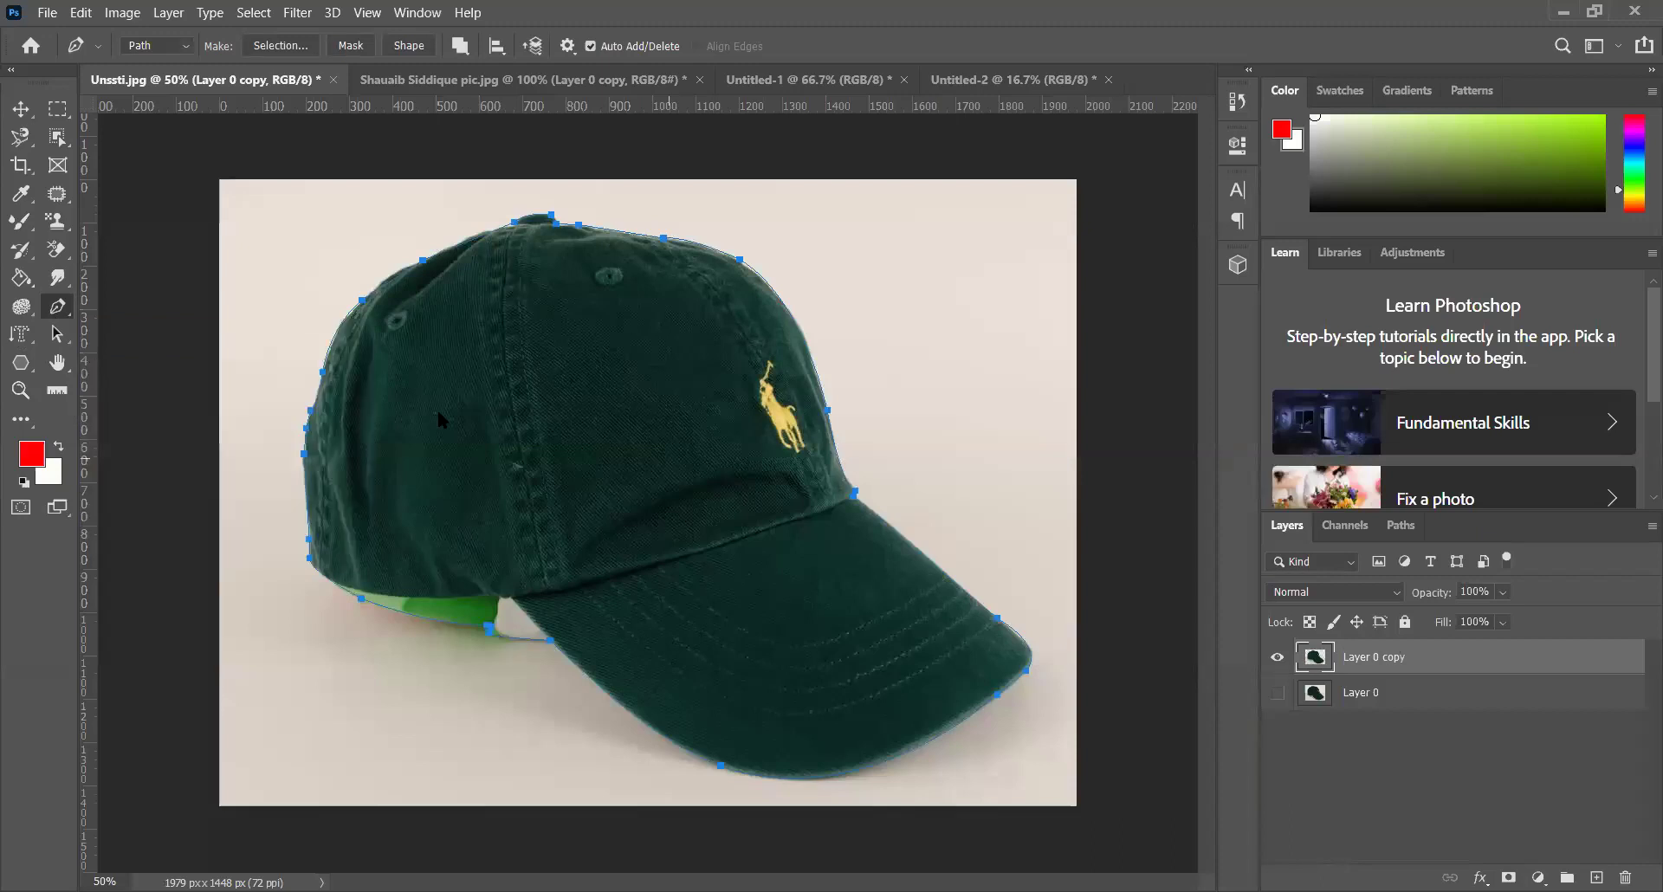
pyautogui.hotkey('ctrl', 'z')
pyautogui.hotkey('ctrl', 'z')
pyautogui.hotkey('ctrl', 'z')
pyautogui.hotkey('ctrl', 'z')
pyautogui.hotkey('ctrl', 'z')
pyautogui.moveTo(1559, 653); pyautogui.dragTo(1345, 726)
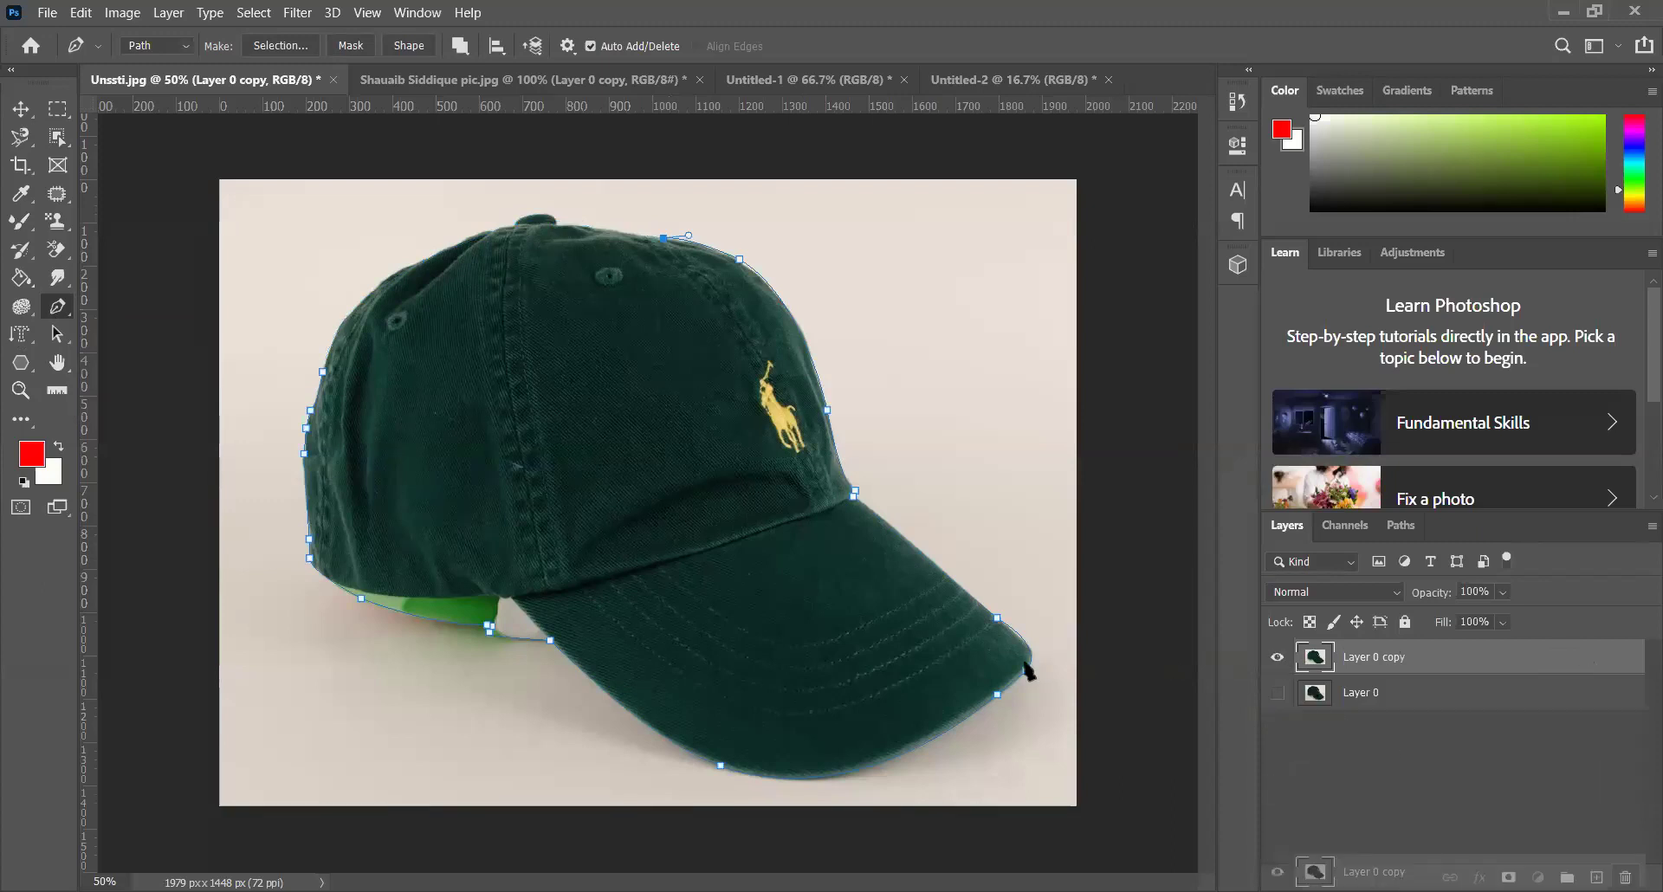
pyautogui.press('Delete')
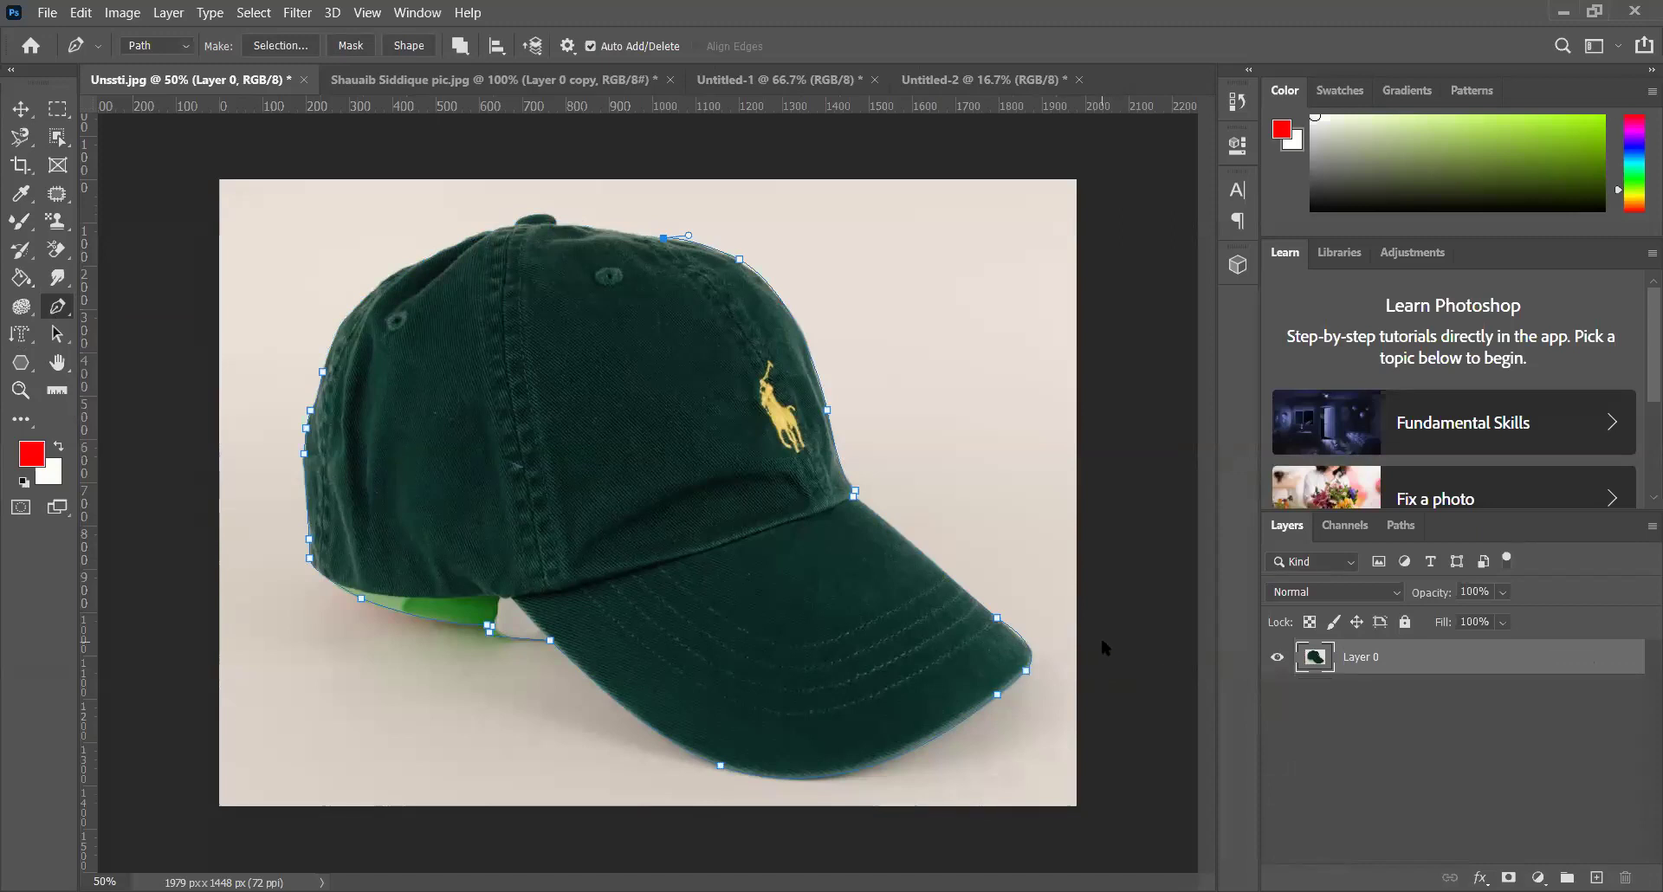
pyautogui.hotkey('ctrl', ',')
pyautogui.hotkey('ctrl', 'z')
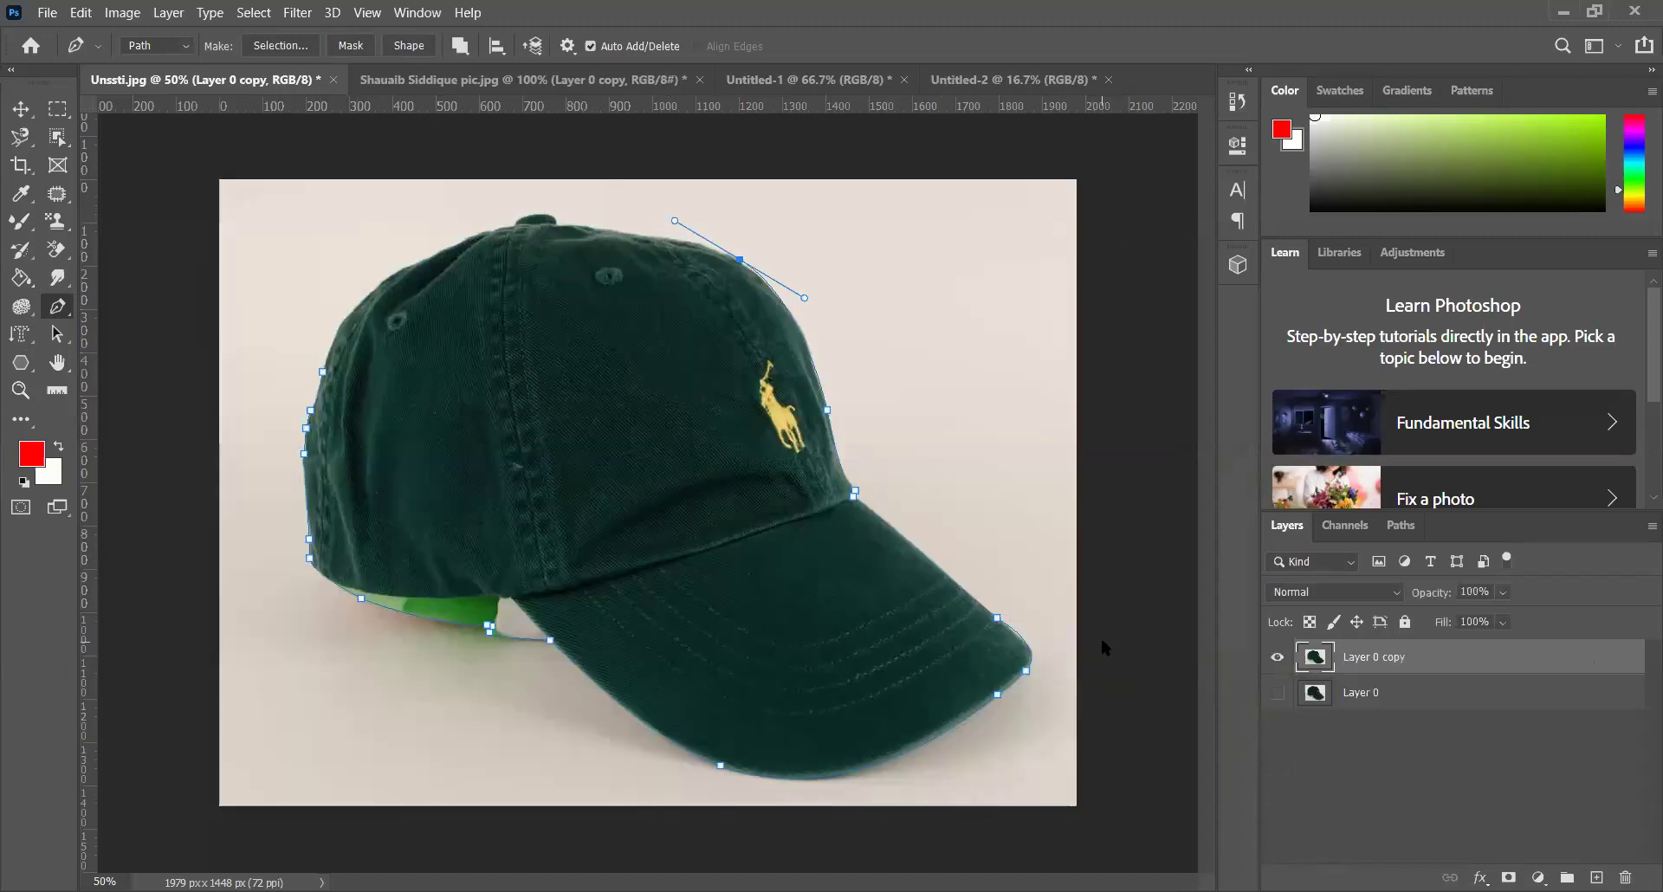
pyautogui.hotkey('ctrl', 'z')
pyautogui.hotkey('ctrl', 'z')
pyautogui.hotkey('ctrl', 'z')
pyautogui.hotkey('ctrl', 'z')
pyautogui.hotkey('ctrl', 'z')
pyautogui.hotkey('ctrl', 'z')
pyautogui.hotkey('ctrl', 'z')
pyautogui.hotkey('ctrl', 'z')
pyautogui.hotkey('ctrl', 'z')
pyautogui.hotkey('ctrl', 'z')
pyautogui.hotkey('ctrl', 'z')
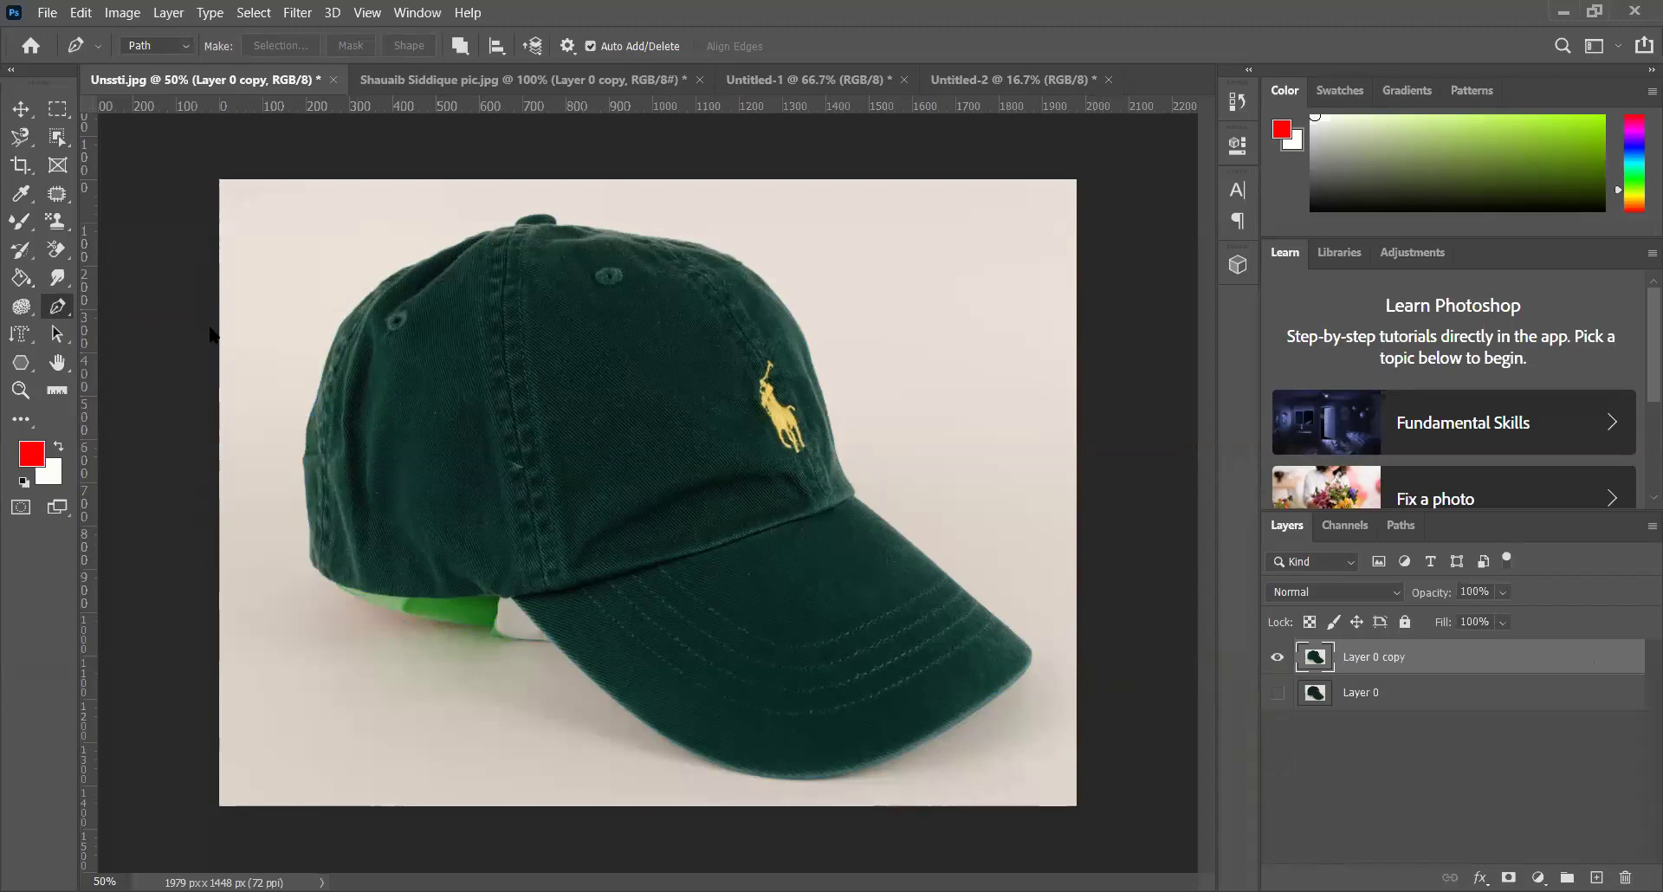
# Step: Switch to the Freeform Pen Tool and trace a rough path along the cap's back and lower edges
pyautogui.rightClick(58, 306)
pyautogui.click(165, 323)
pyautogui.moveTo(293, 459)
pyautogui.mouseDown()
pyautogui.moveTo(289, 531)
pyautogui.moveTo(315, 608)
pyautogui.mouseUp()
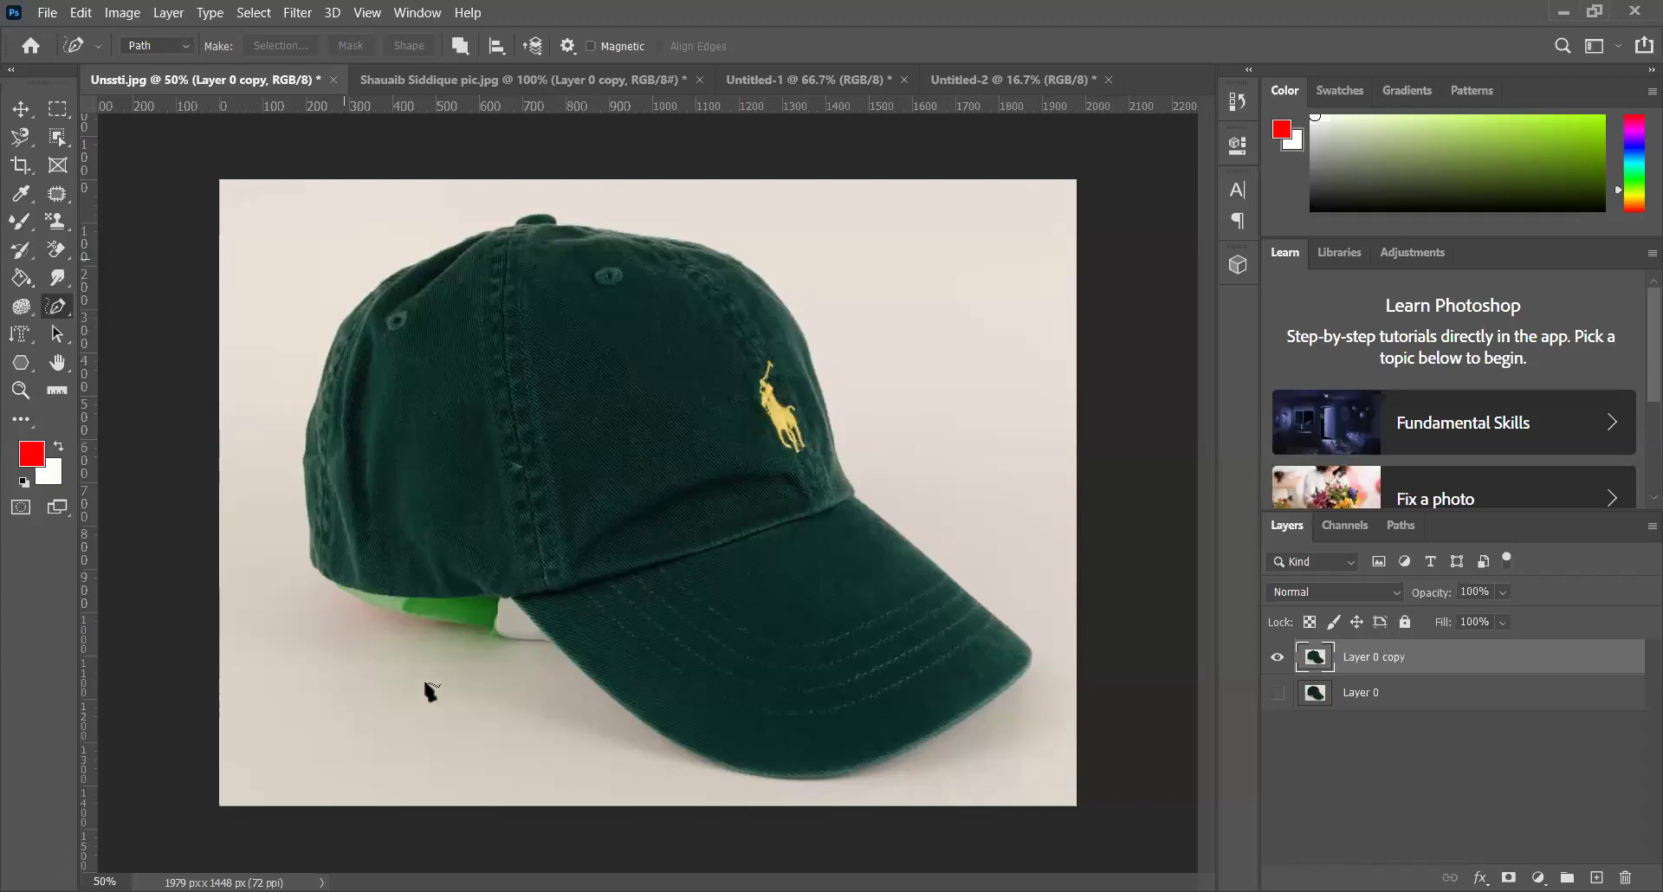
pyautogui.moveTo(625, 756)
pyautogui.mouseDown()
pyautogui.moveTo(711, 776)
pyautogui.moveTo(859, 777)
pyautogui.moveTo(968, 745)
pyautogui.moveTo(1003, 612)
pyautogui.moveTo(746, 270)
pyautogui.moveTo(583, 229)
pyautogui.moveTo(344, 259)
pyautogui.mouseUp()
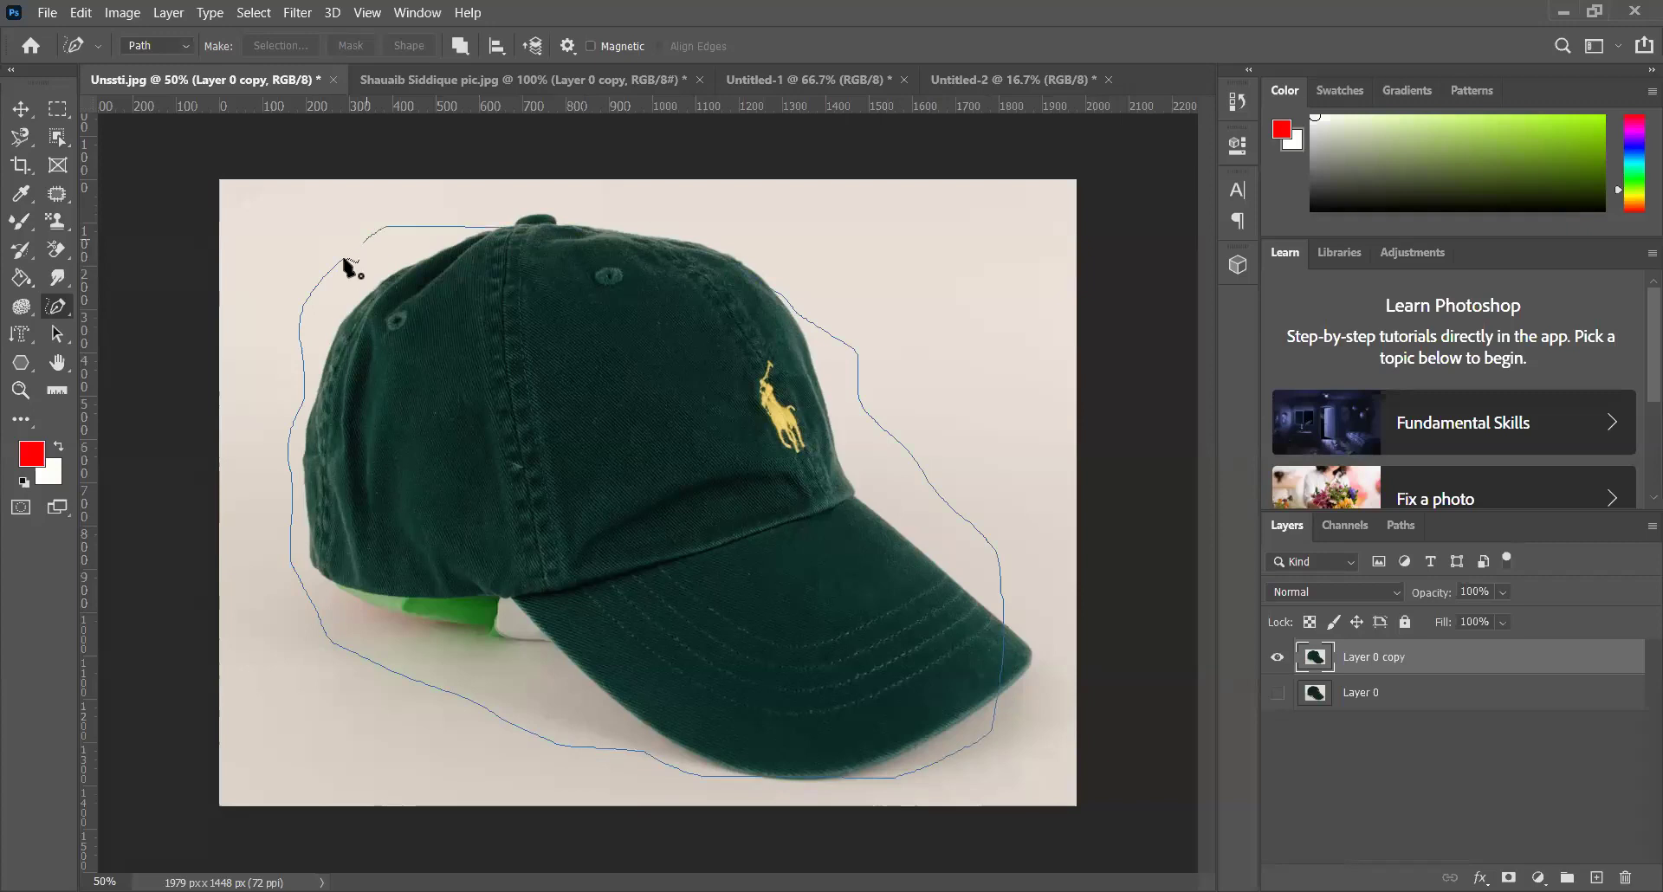
# Step: Turn the rough path into a selection, then undo it, keeping the Freeform Pen active
pyautogui.rightClick(678, 504)
pyautogui.press('Down')
pyautogui.press('Down')
pyautogui.press('Down')
pyautogui.press('Down')
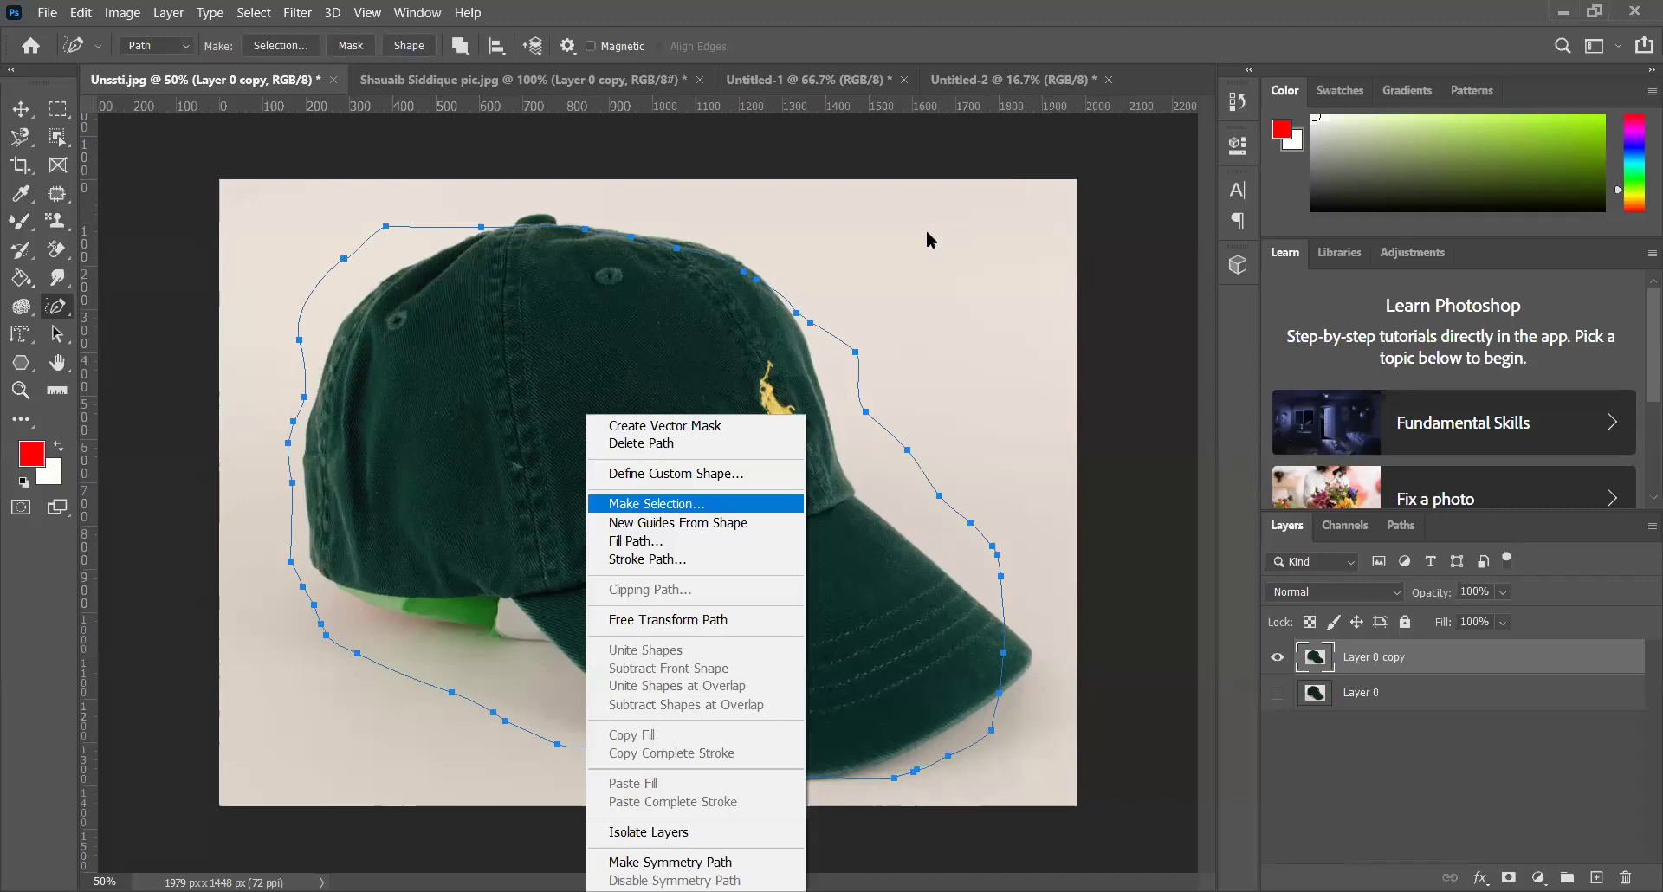
pyautogui.press('Return')
pyautogui.press('Return')
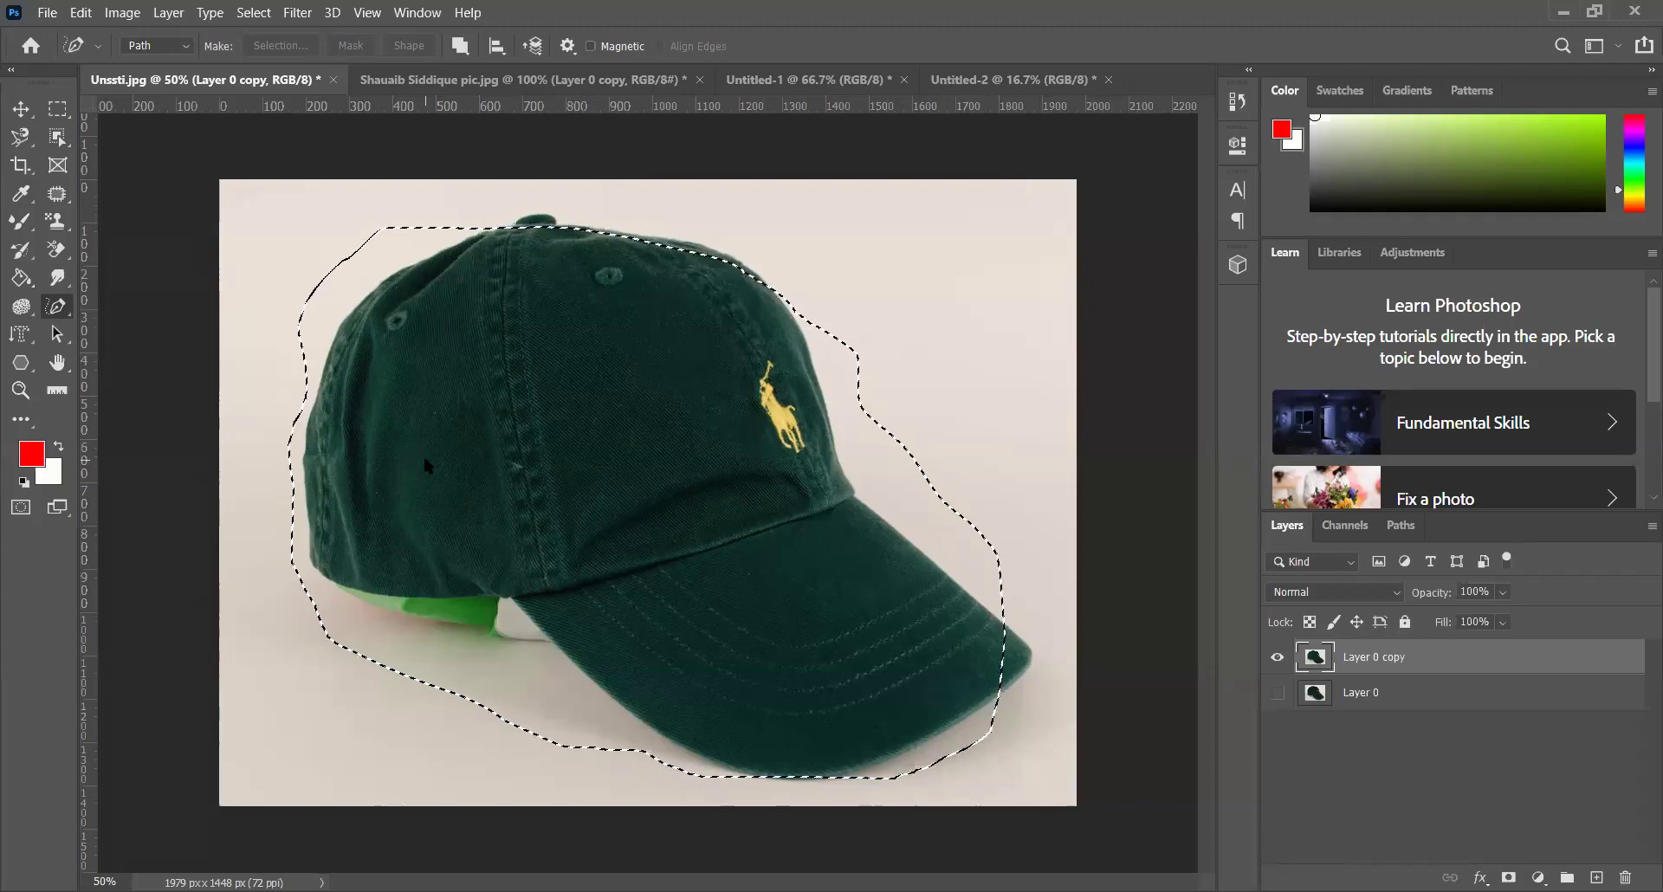
pyautogui.hotkey('ctrl', 'z')
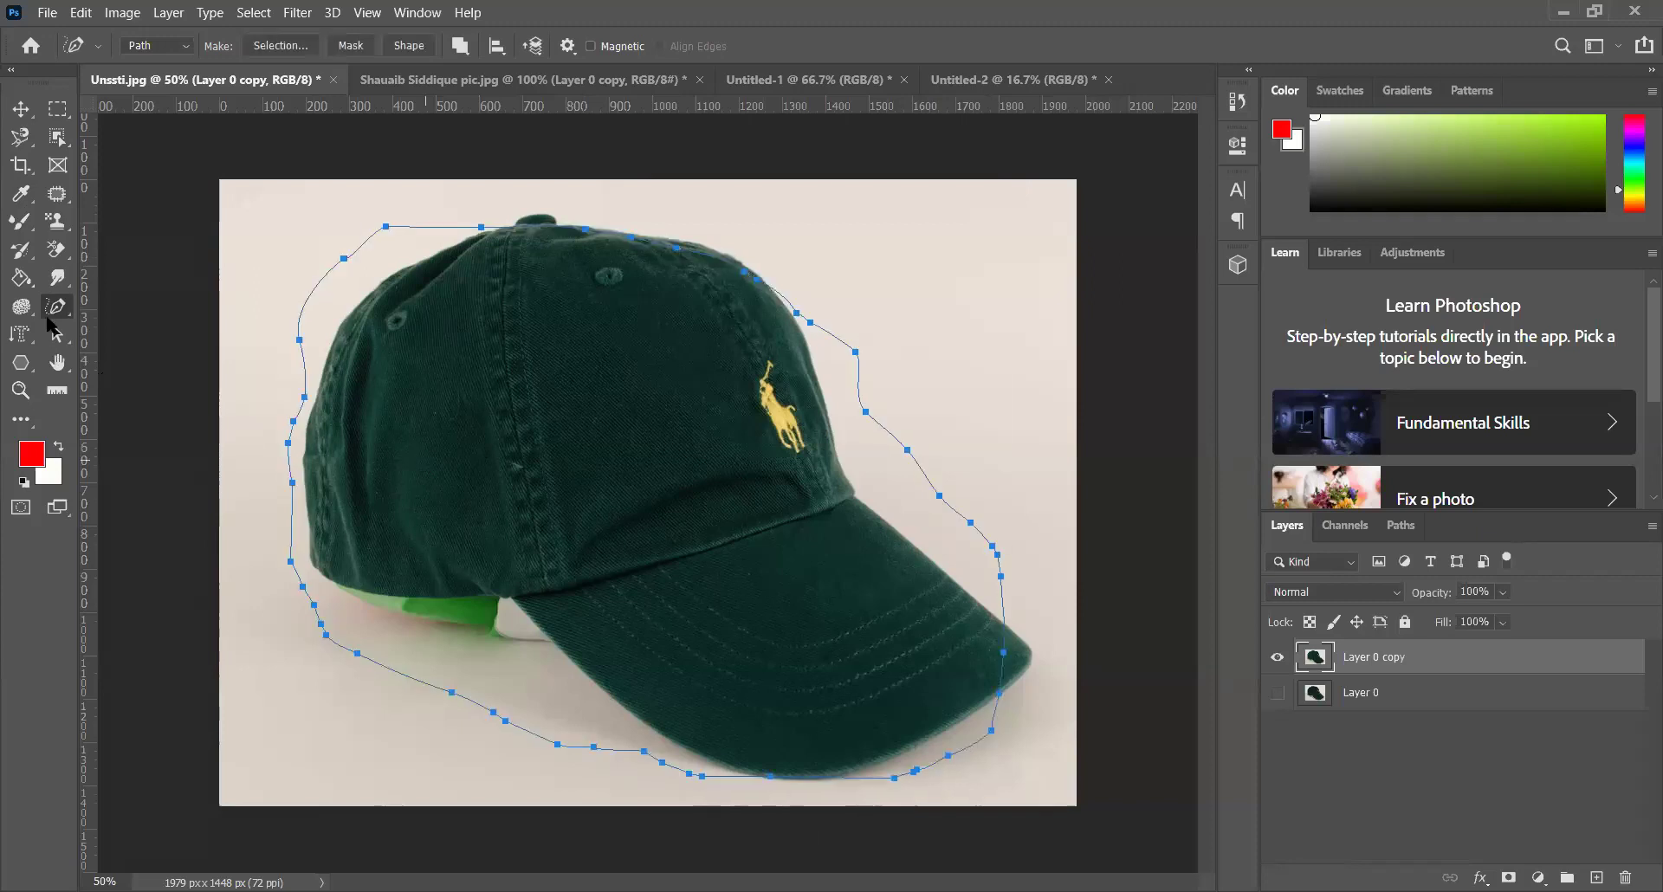
pyautogui.rightClick(55, 306)
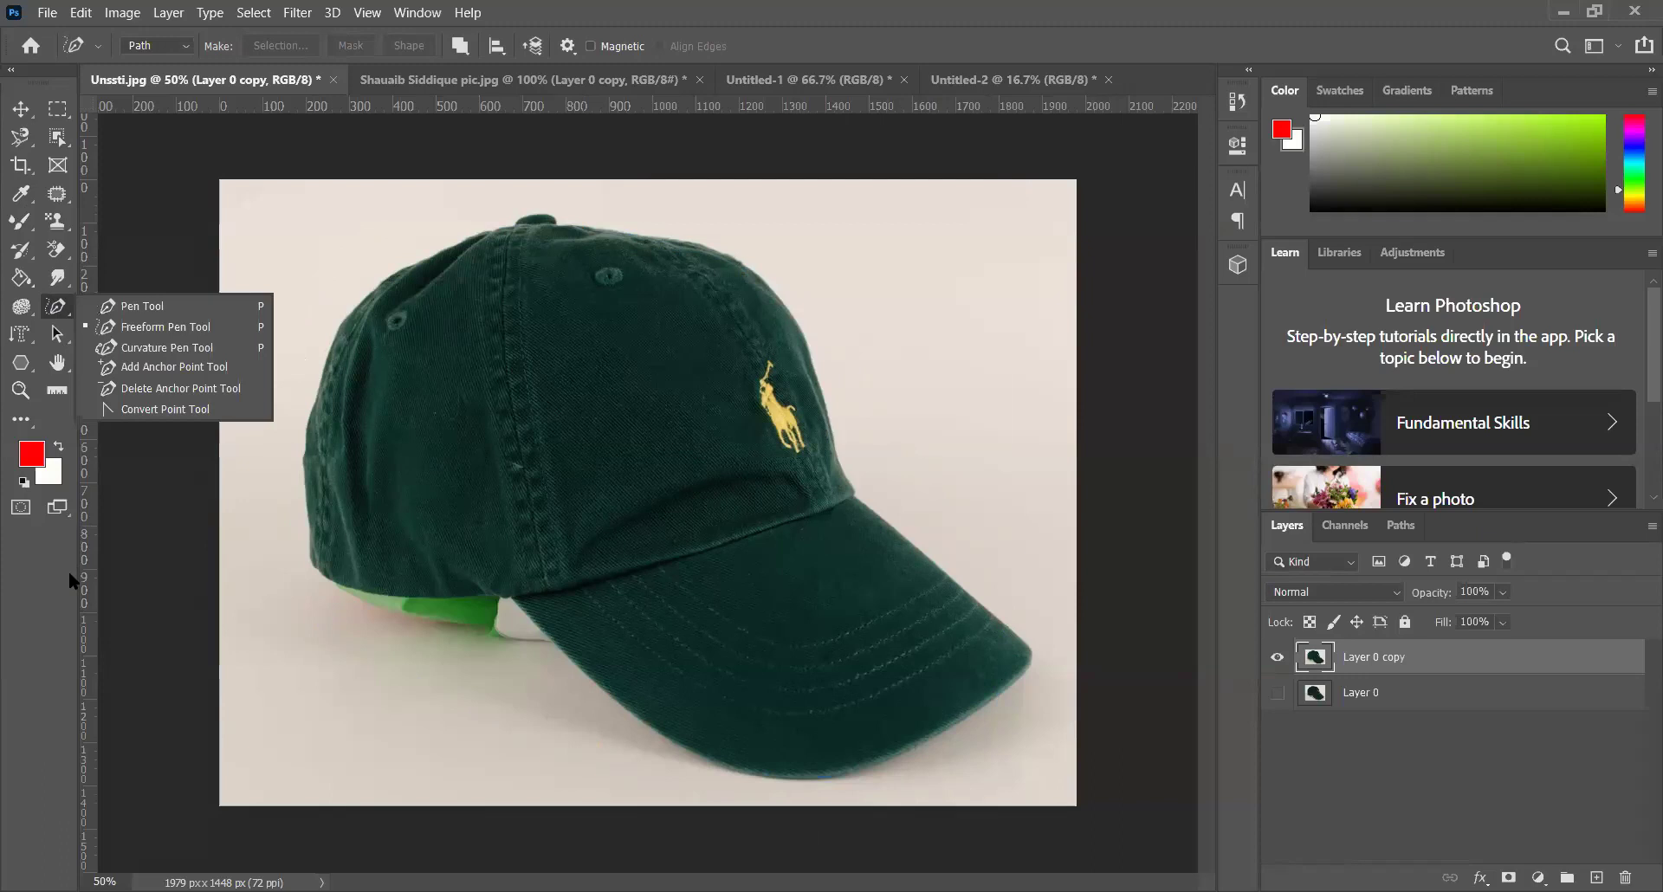
pyautogui.click(317, 328)
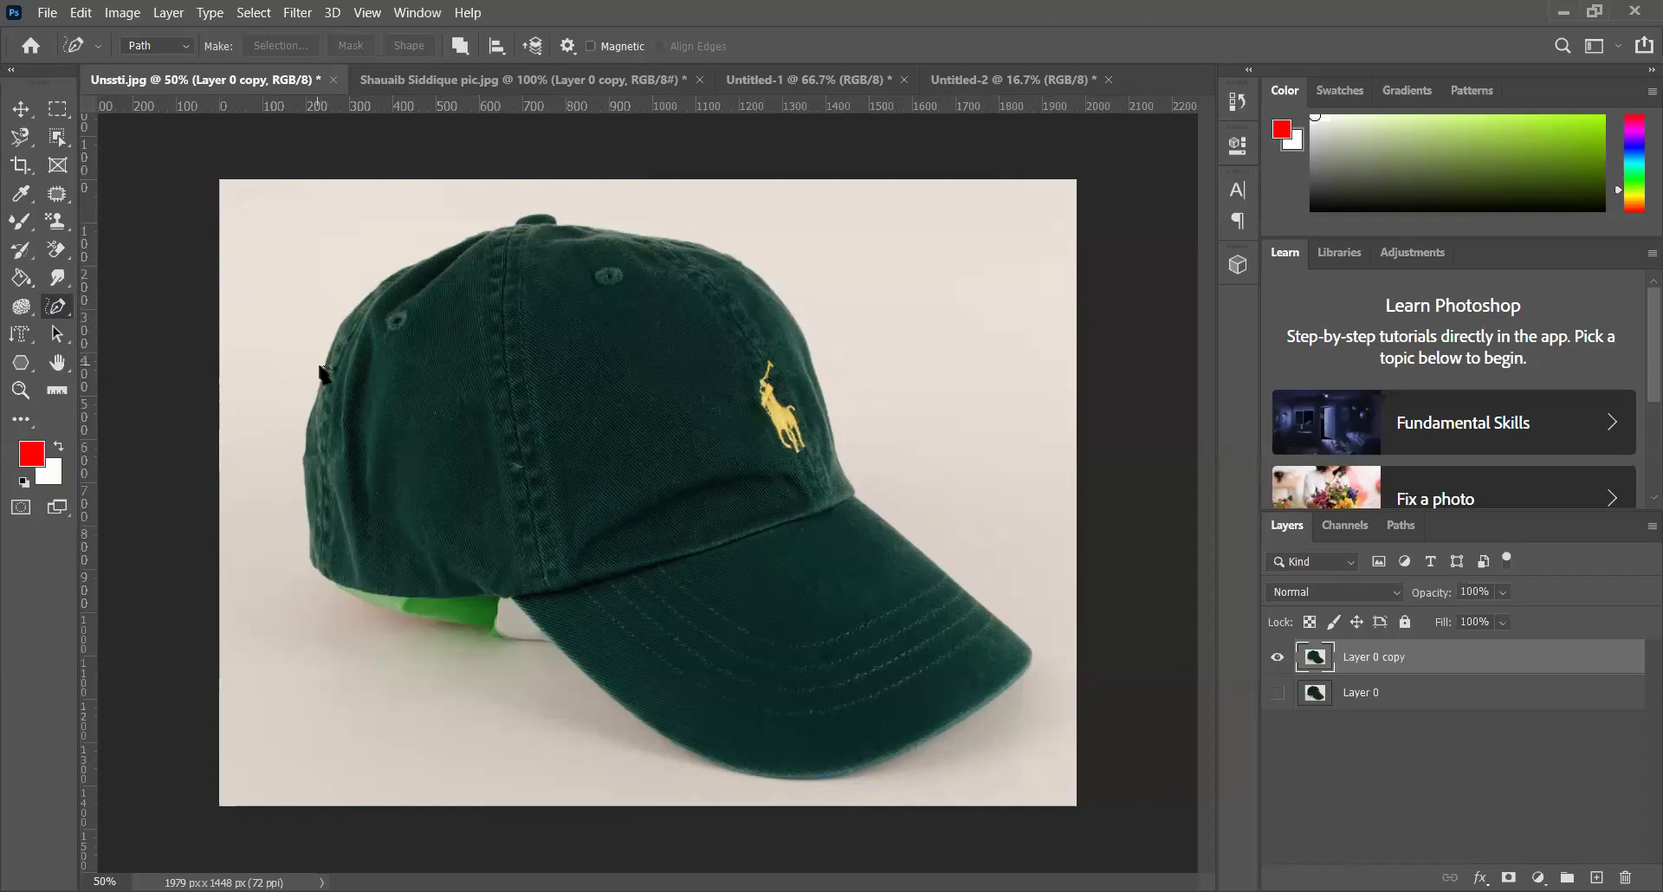
pyautogui.moveTo(320, 374)
pyautogui.mouseDown()
pyautogui.moveTo(301, 498)
pyautogui.moveTo(323, 585)
pyautogui.moveTo(554, 654)
pyautogui.moveTo(663, 747)
pyautogui.moveTo(745, 783)
pyautogui.moveTo(878, 774)
pyautogui.moveTo(1021, 685)
pyautogui.moveTo(1049, 627)
pyautogui.moveTo(1046, 664)
pyautogui.mouseUp()
pyautogui.click(1022, 689)
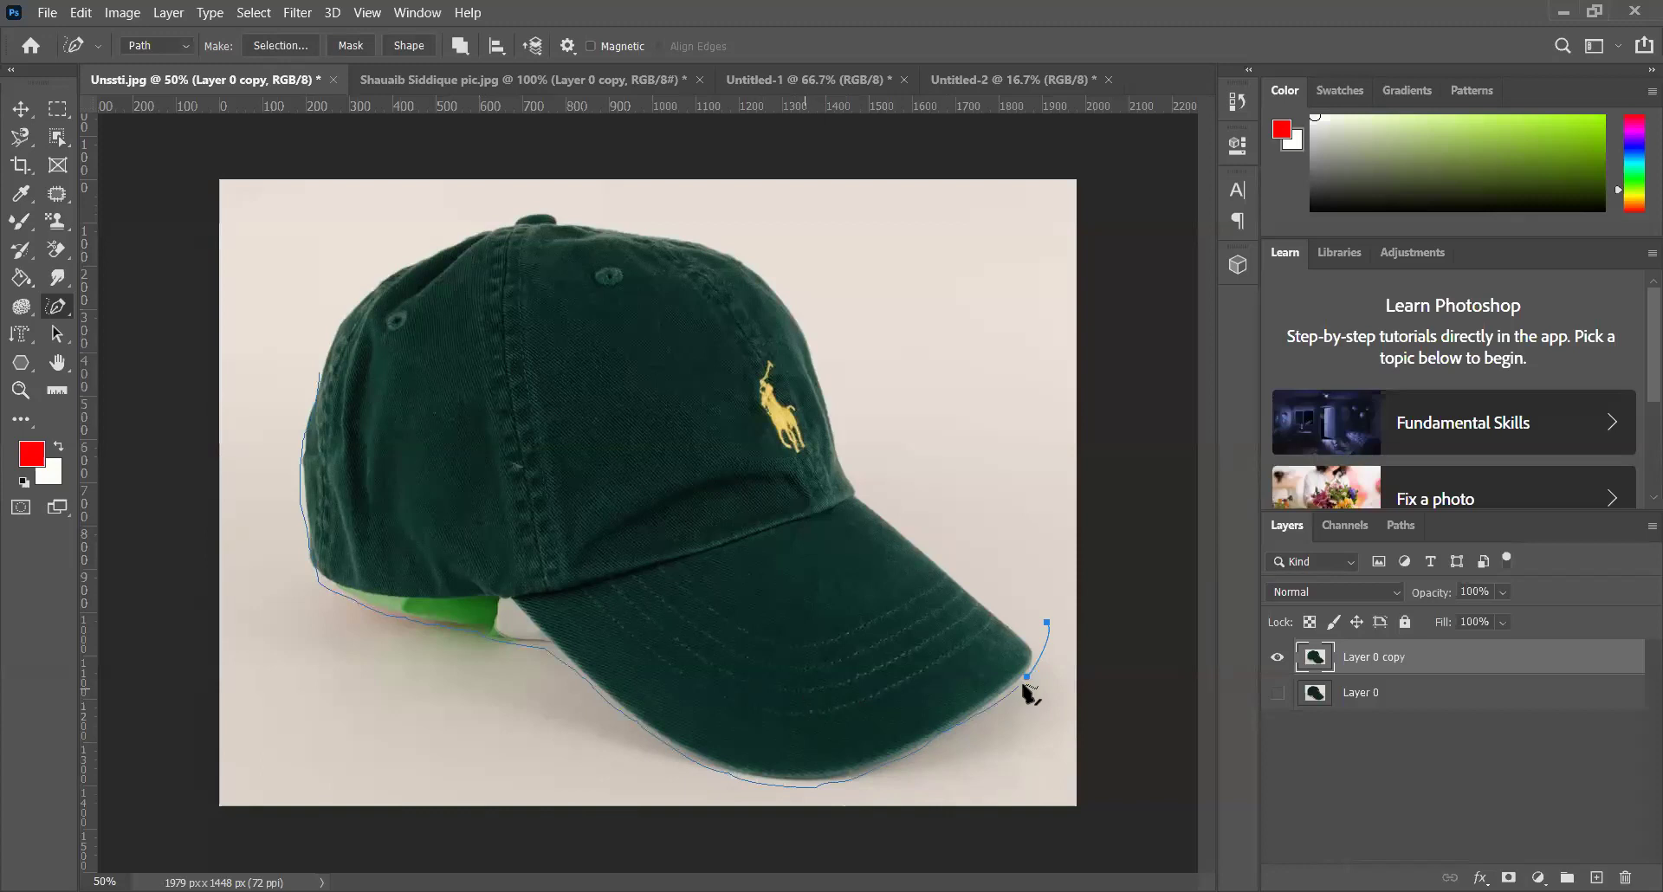
pyautogui.hotkey('ctrl', 'z')
pyautogui.click(321, 374)
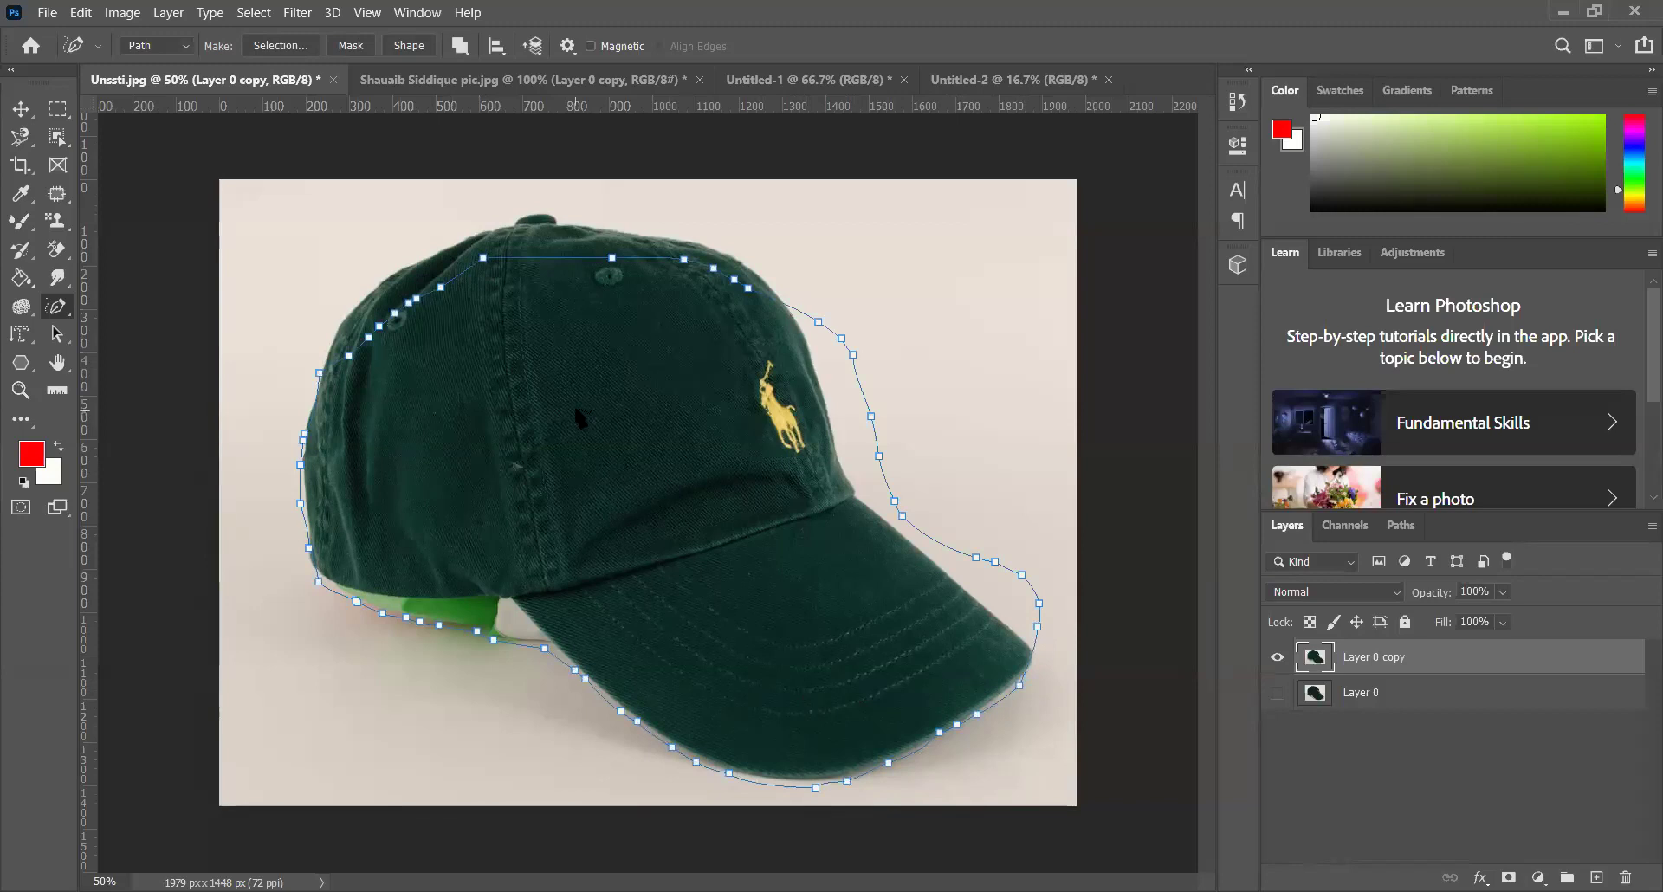
pyautogui.hotkey('ctrl', 'z')
pyautogui.hotkey('ctrl', 'z')
pyautogui.hotkey('ctrl', 'z')
pyautogui.hotkey('ctrl', 'z')
pyautogui.hotkey('ctrl', 'z')
pyautogui.hotkey('ctrl', 'z')
pyautogui.hotkey('ctrl', 'z')
pyautogui.press('Escape')
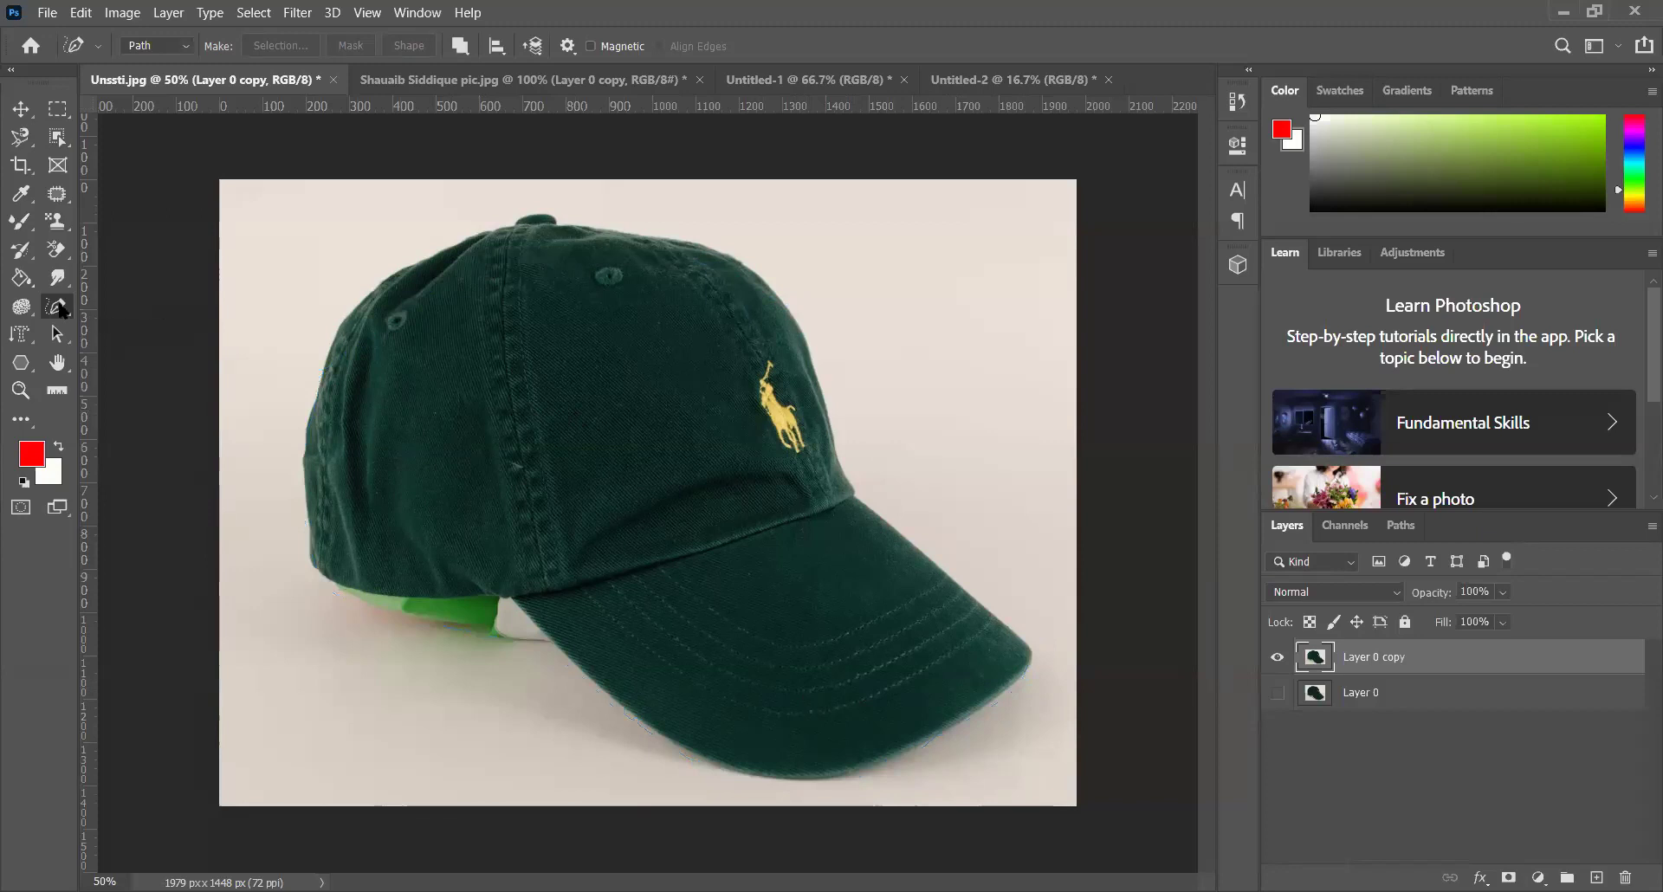
# Step: Bring up the Open dialog and browse into the All file > my work folder
pyautogui.rightClick(57, 307)
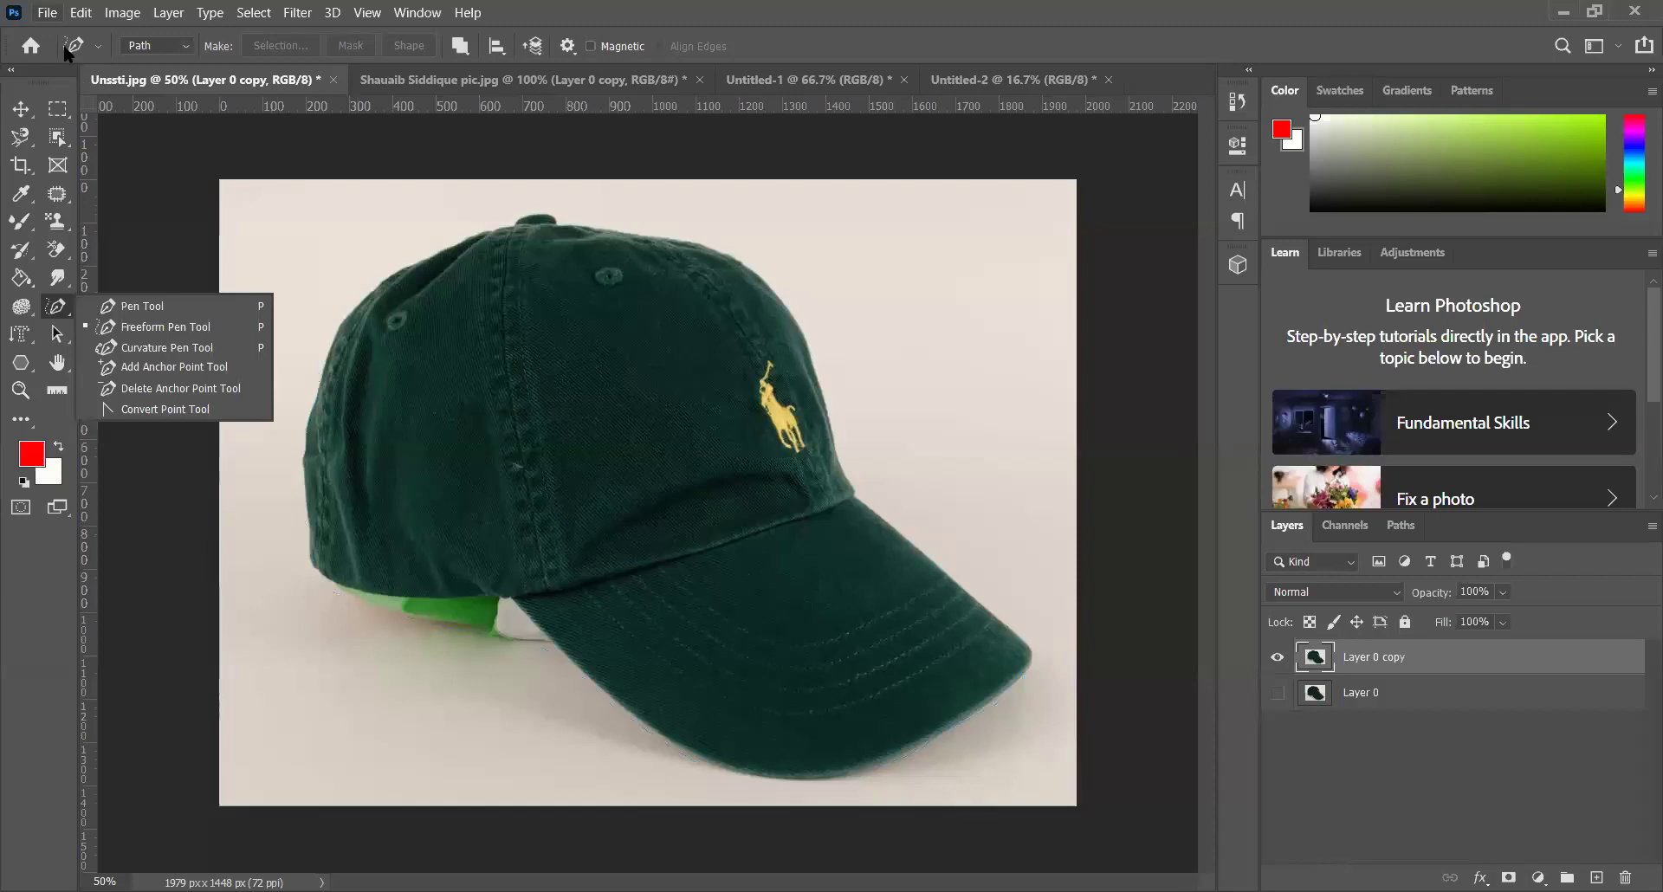
pyautogui.hotkey('alt', 'f')
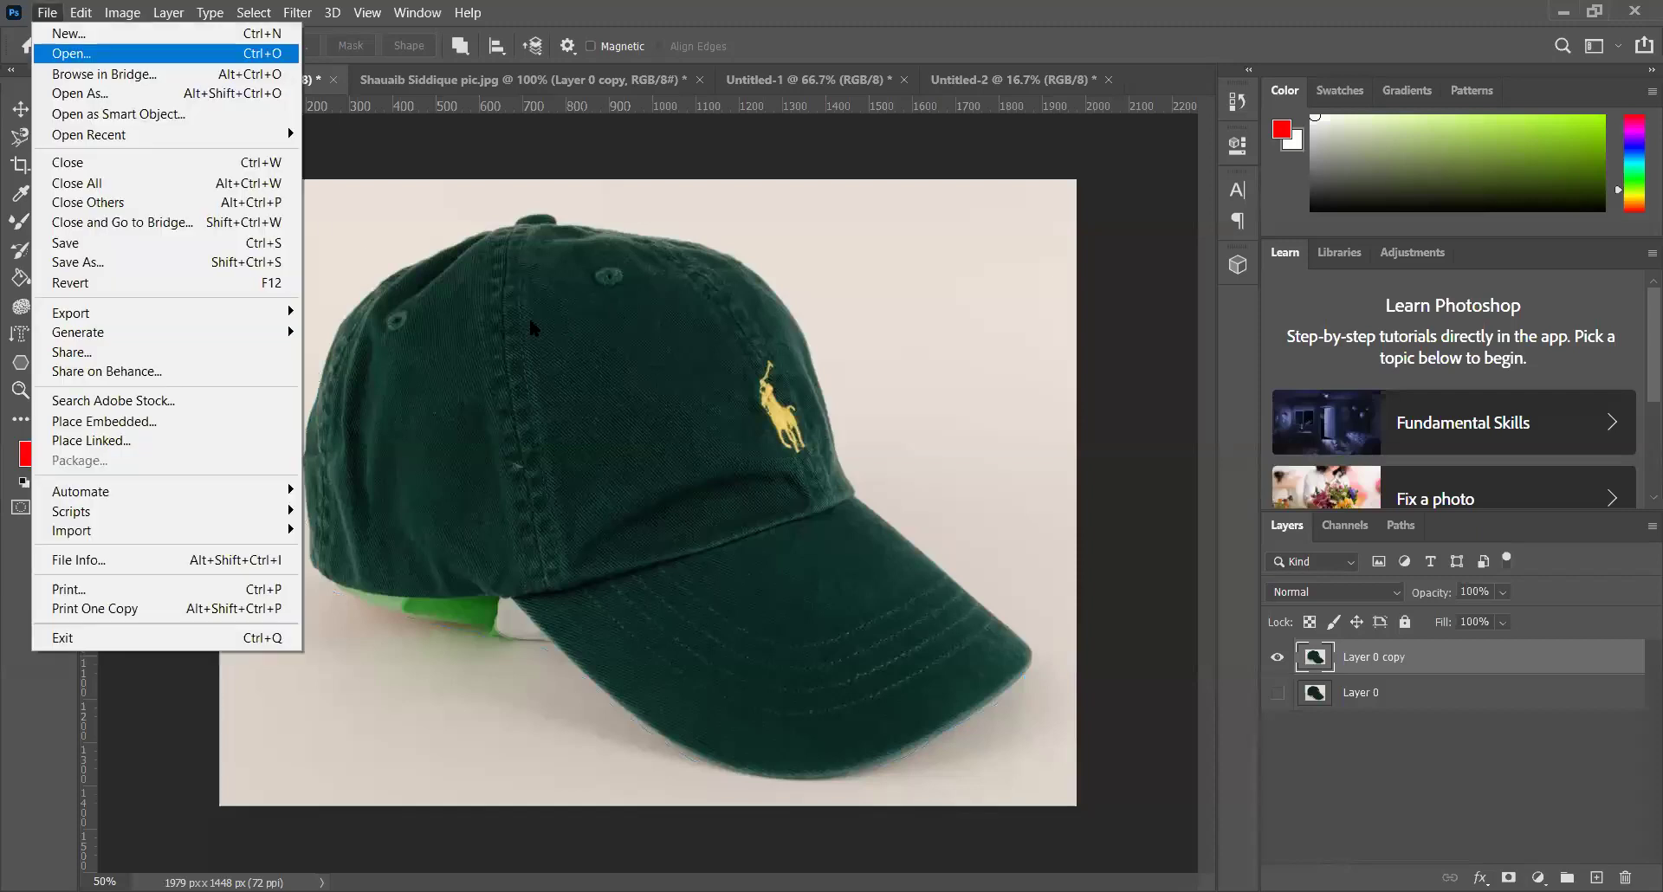
pyautogui.press('o')
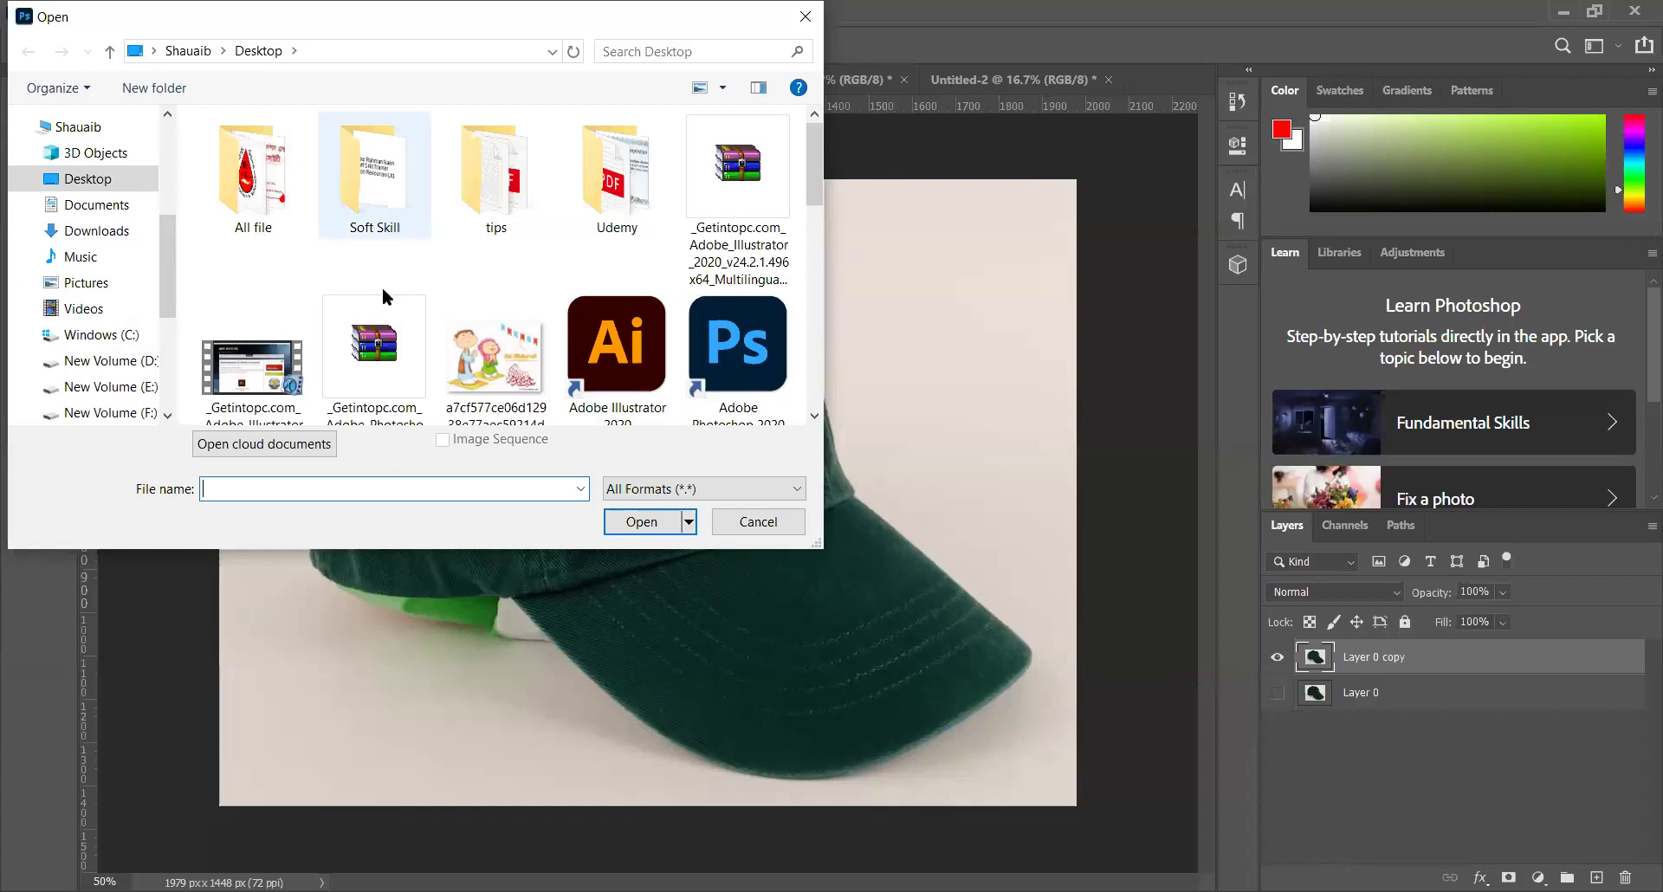
pyautogui.scroll(-3, 544, 347)
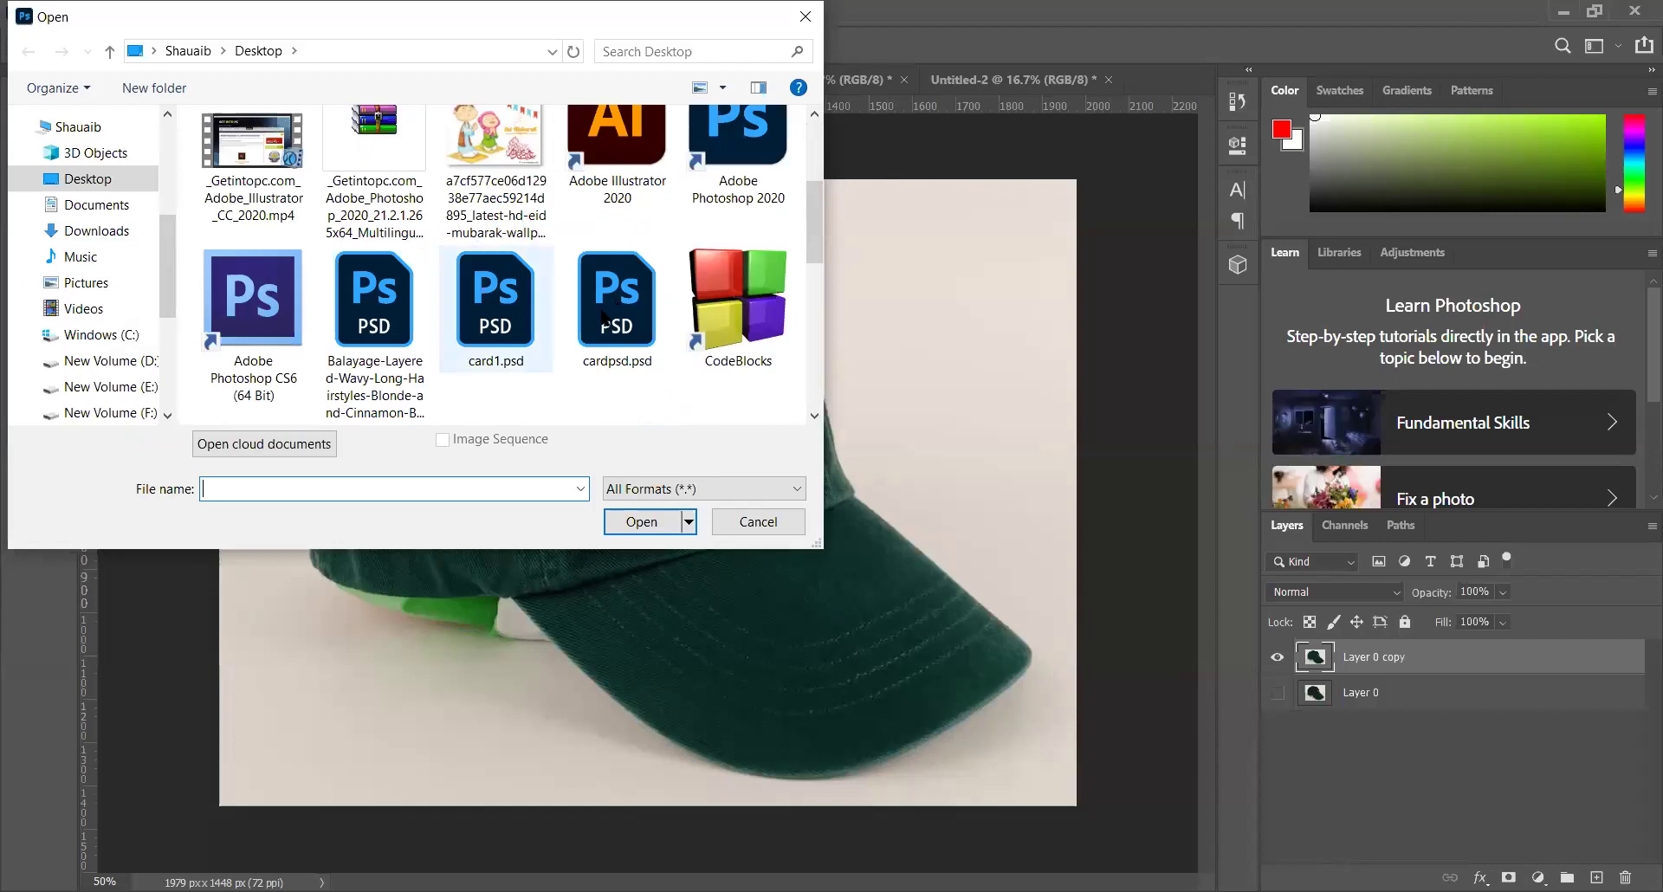
pyautogui.scroll(1, 602, 312)
pyautogui.scroll(2, 520, 225)
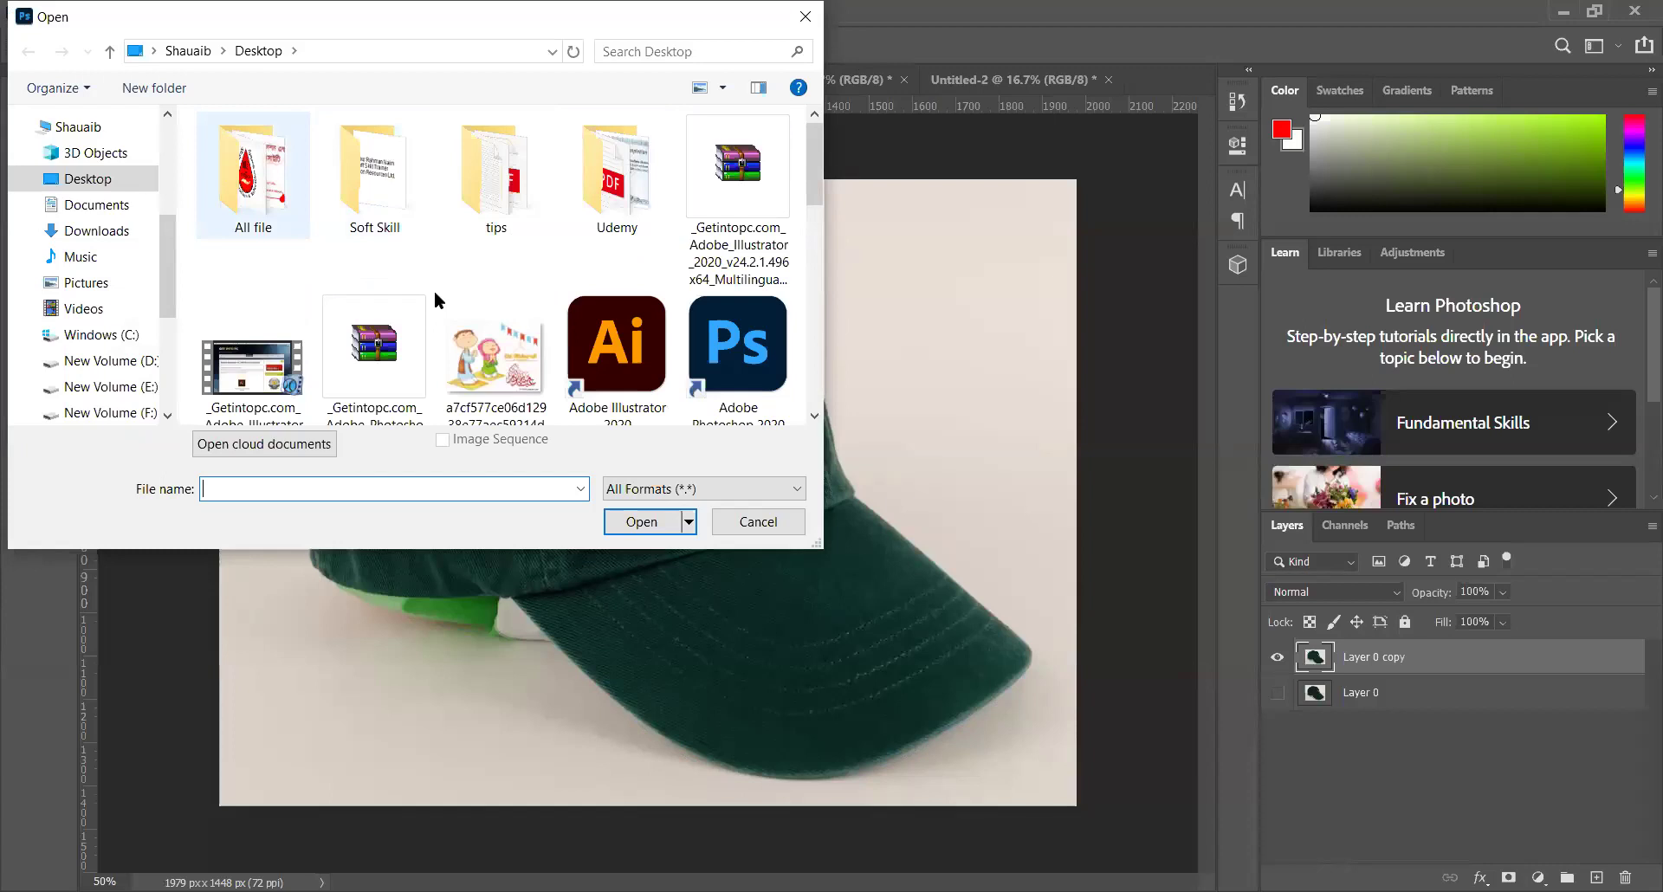
pyautogui.press('Return')
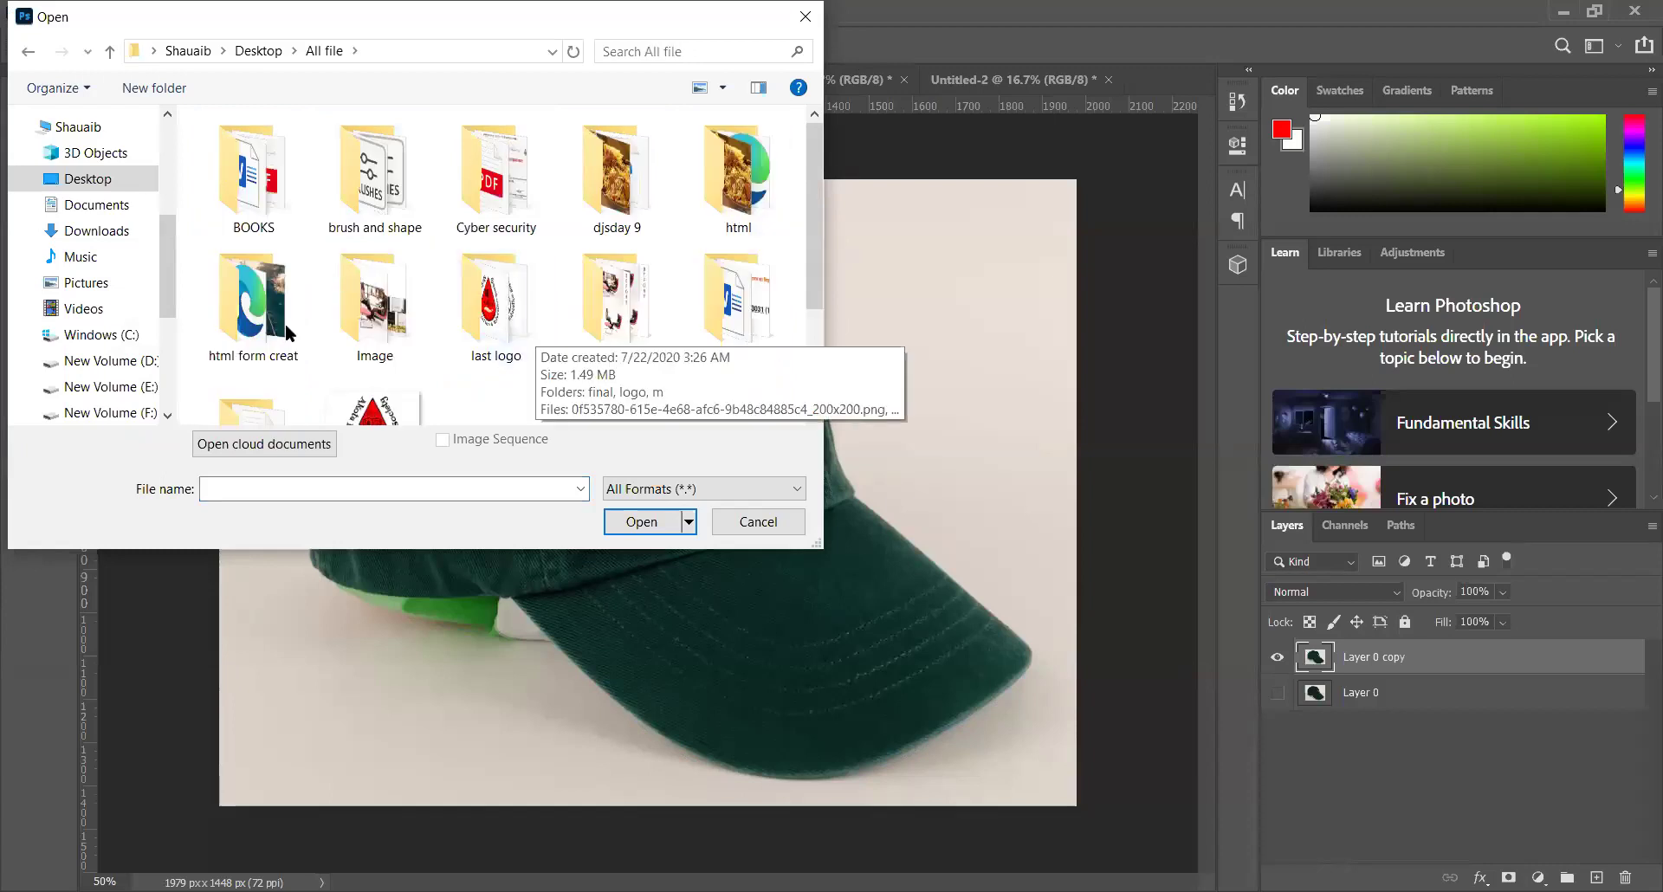
pyautogui.scroll(-2, 662, 191)
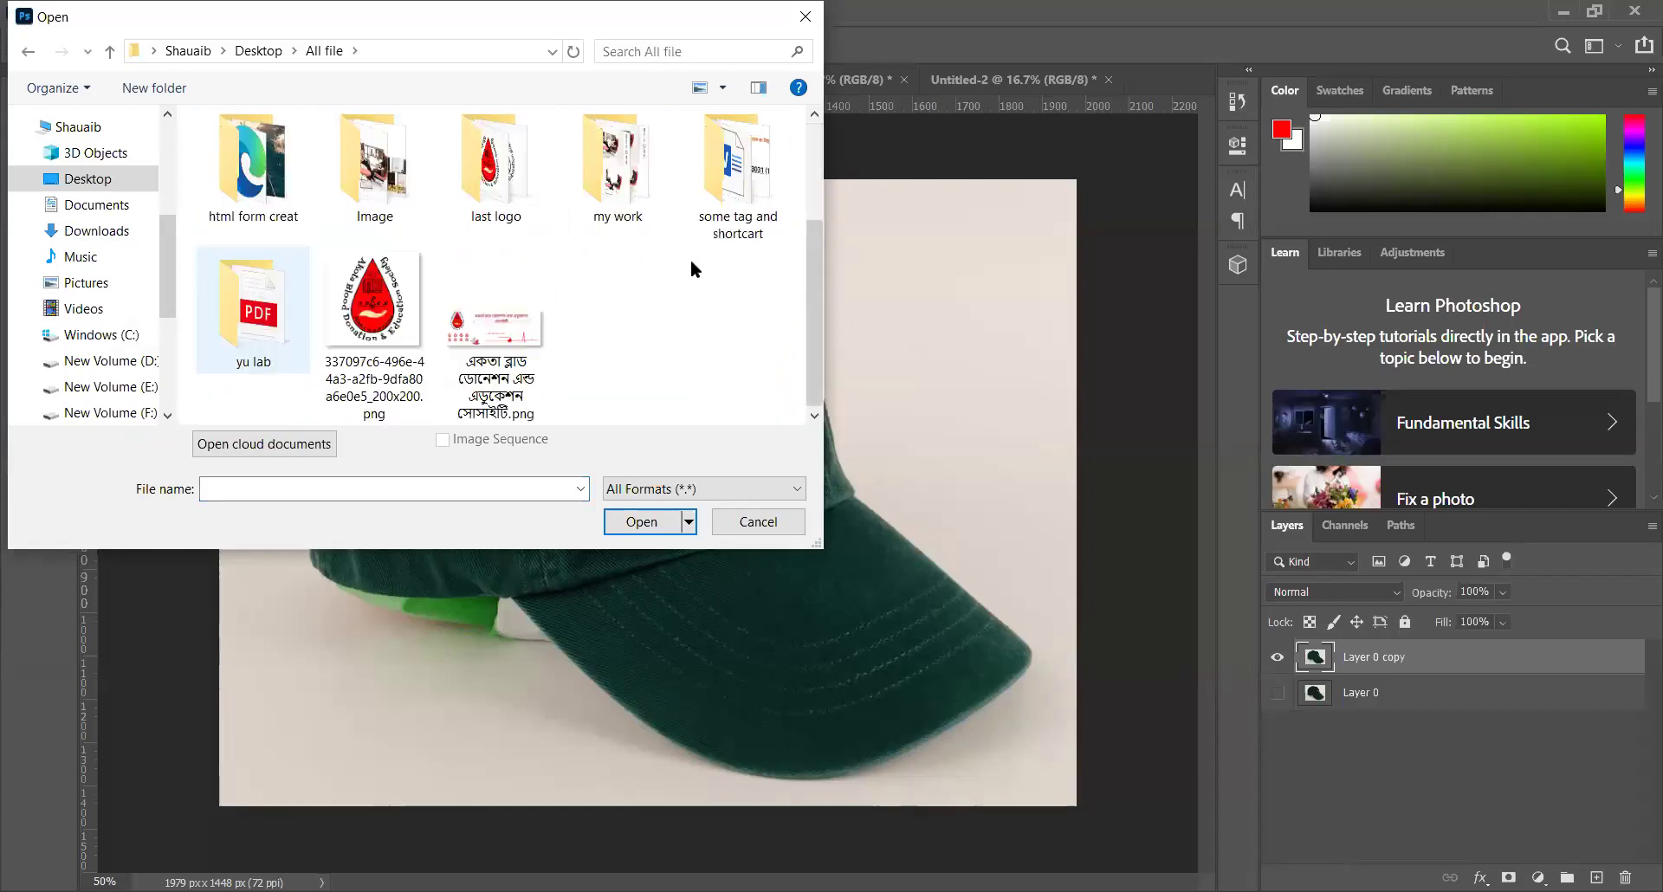
pyautogui.press('Return')
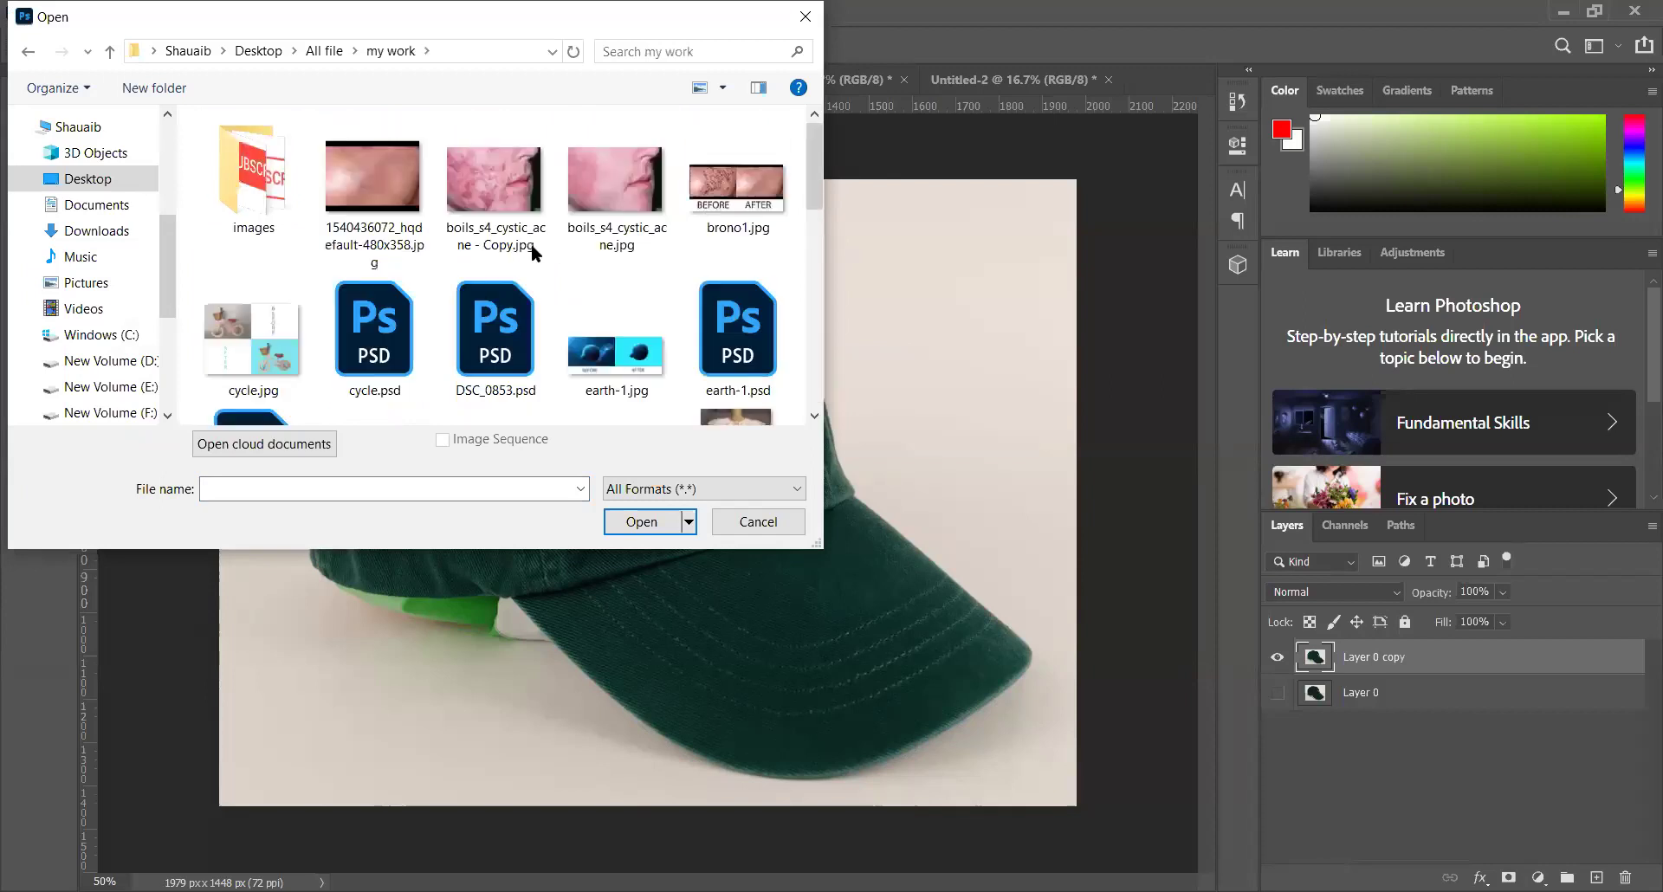
# Step: Select earth-1.jpg and open it
pyautogui.scroll(-5, 537, 252)
pyautogui.scroll(5, 407, 293)
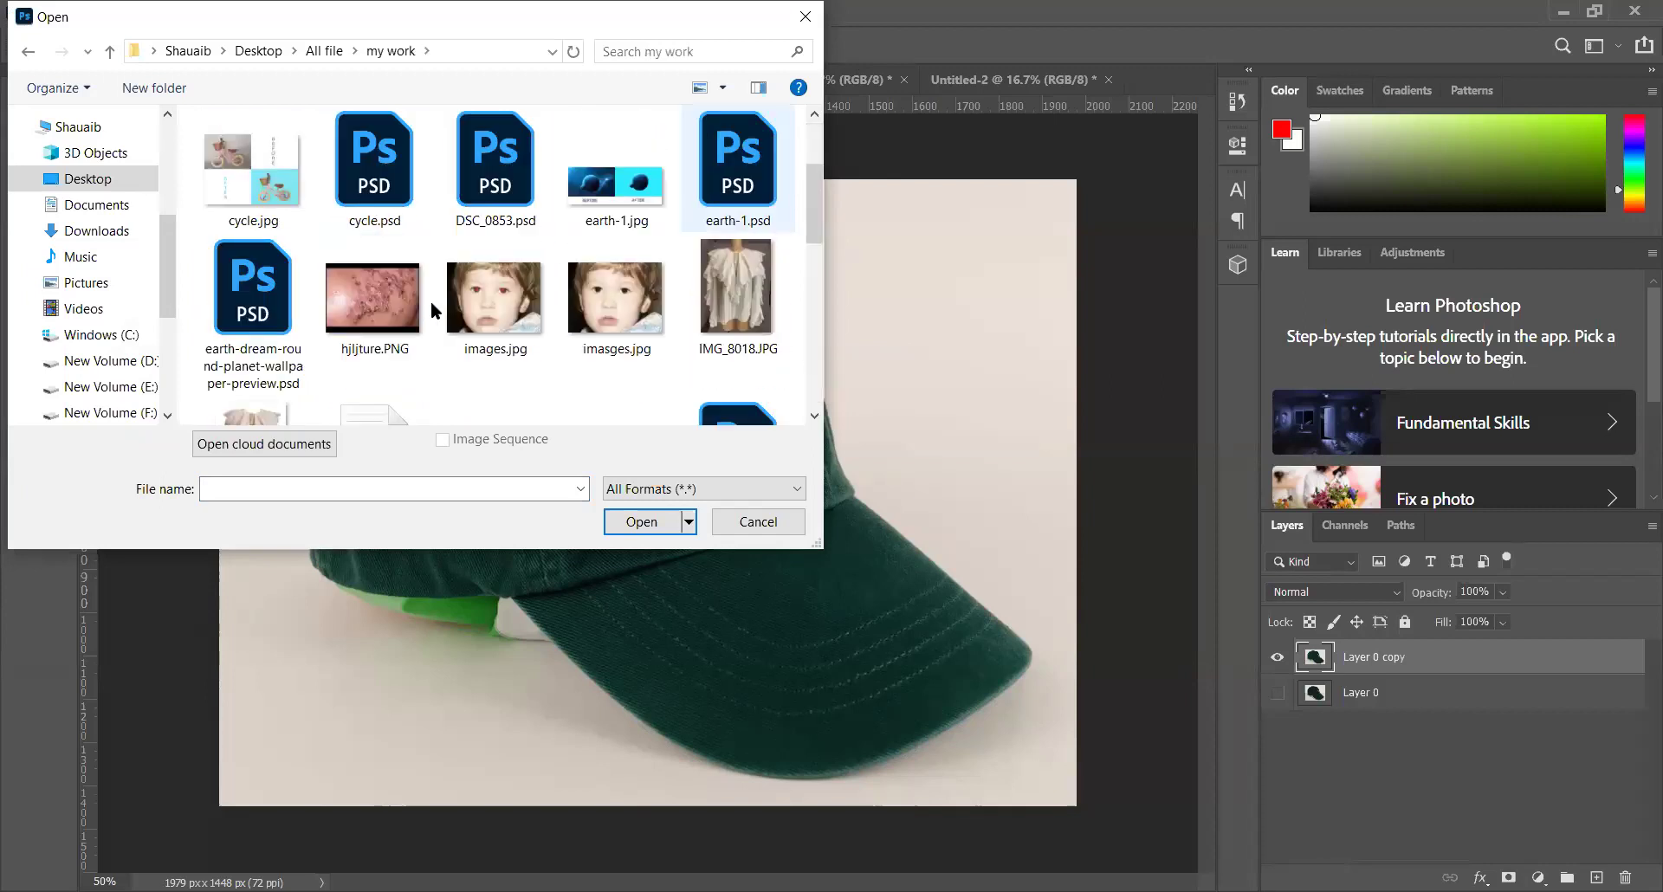
pyautogui.press('e')
pyautogui.scroll(-5, 433, 303)
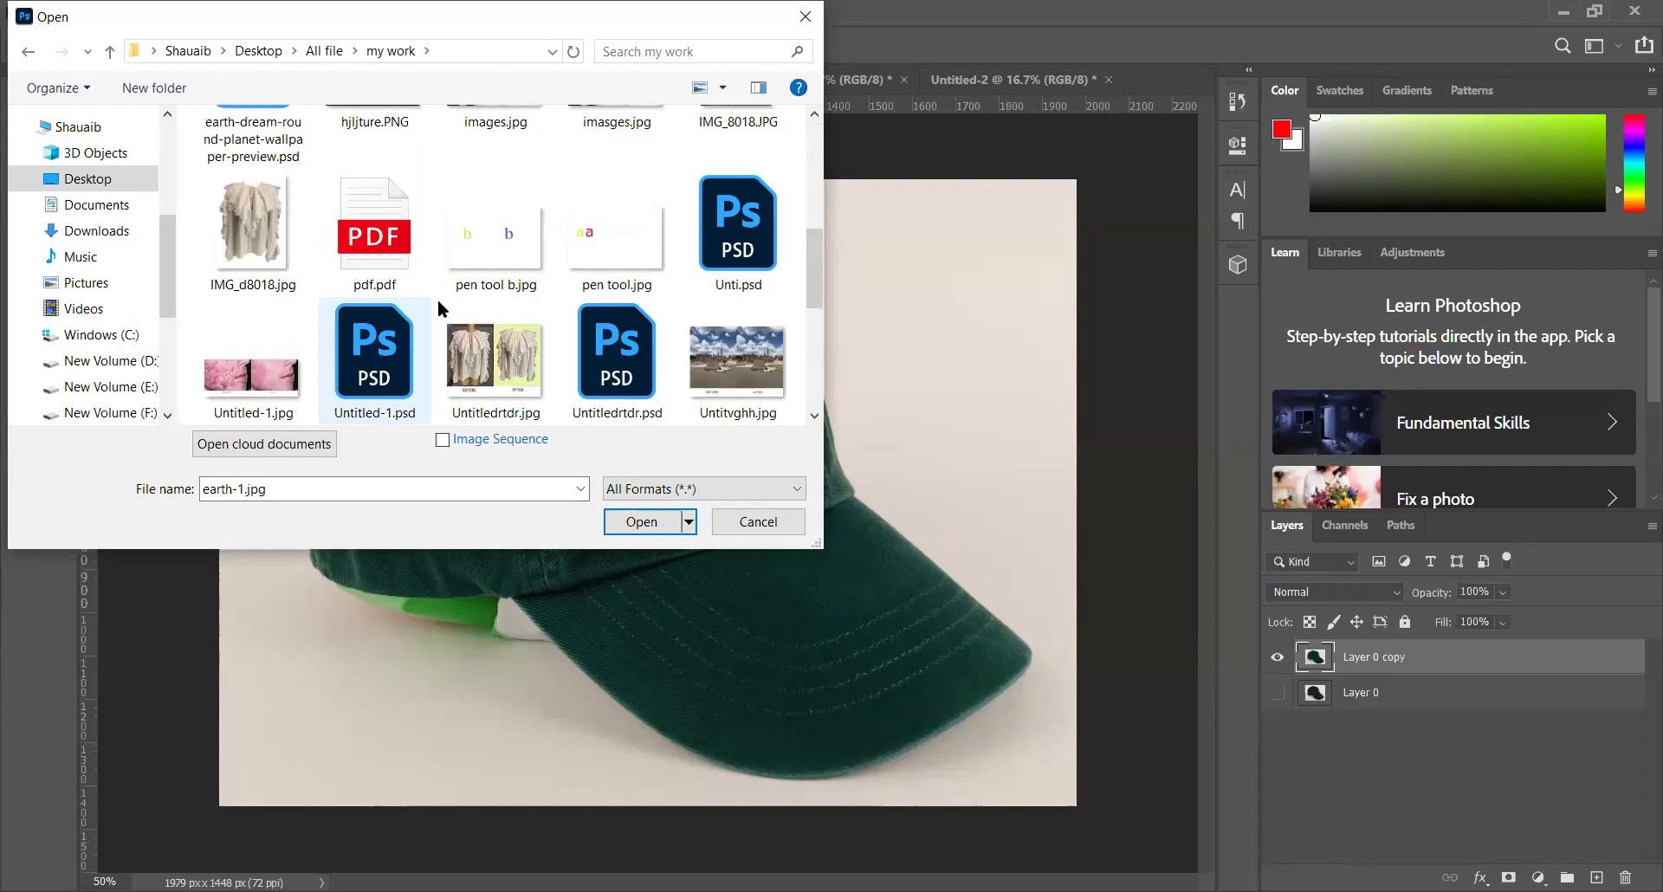
pyautogui.scroll(3, 499, 268)
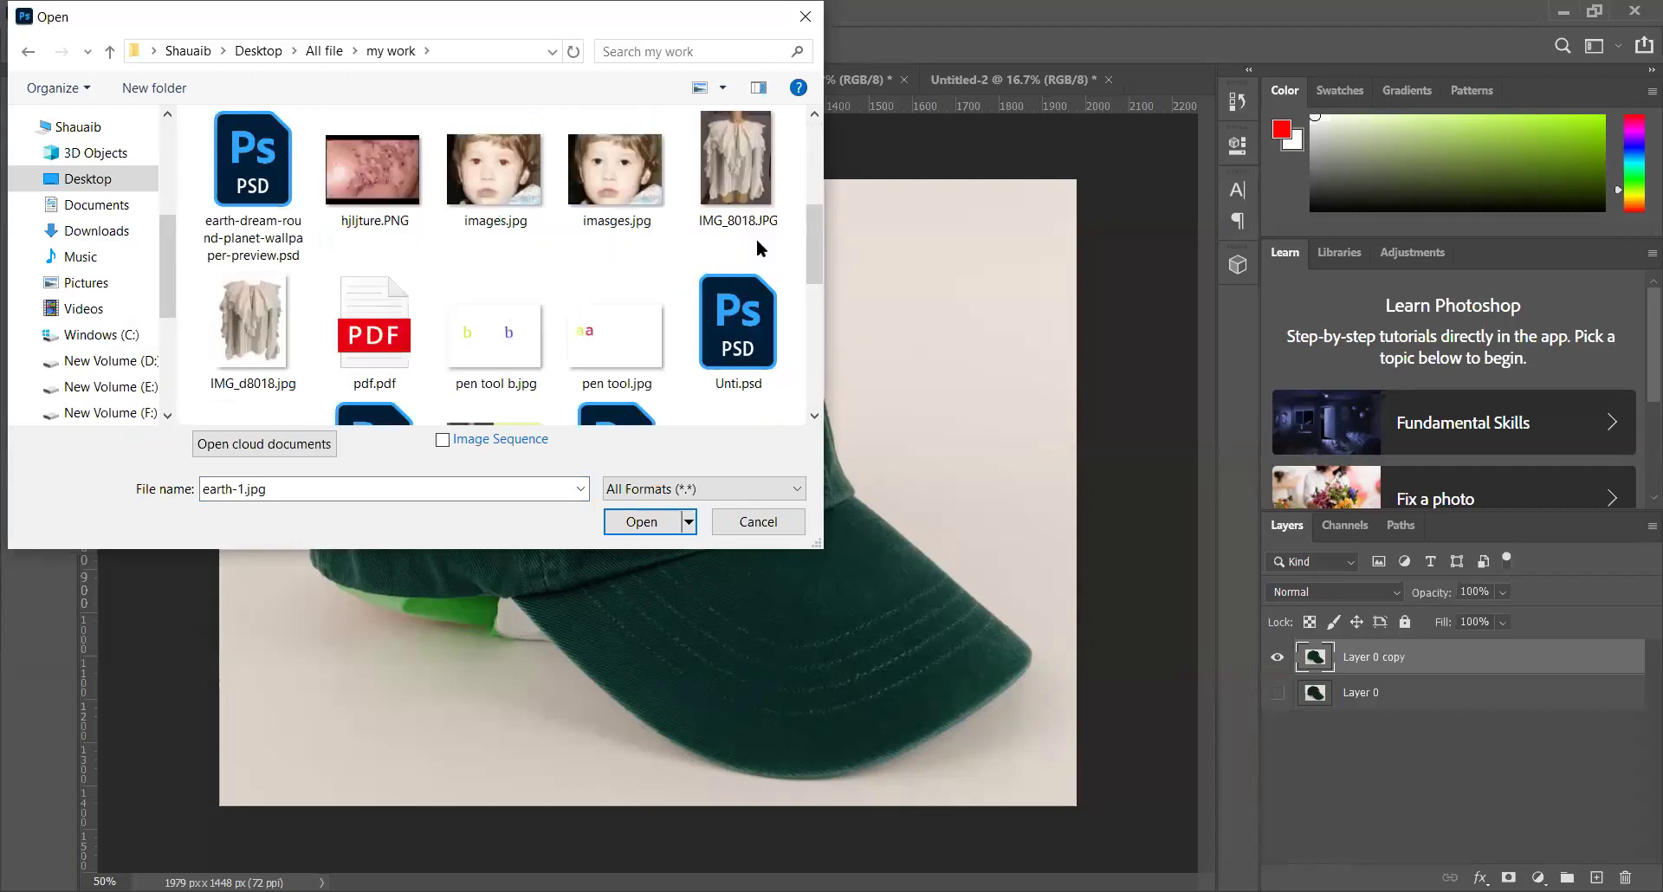
pyautogui.scroll(2, 759, 247)
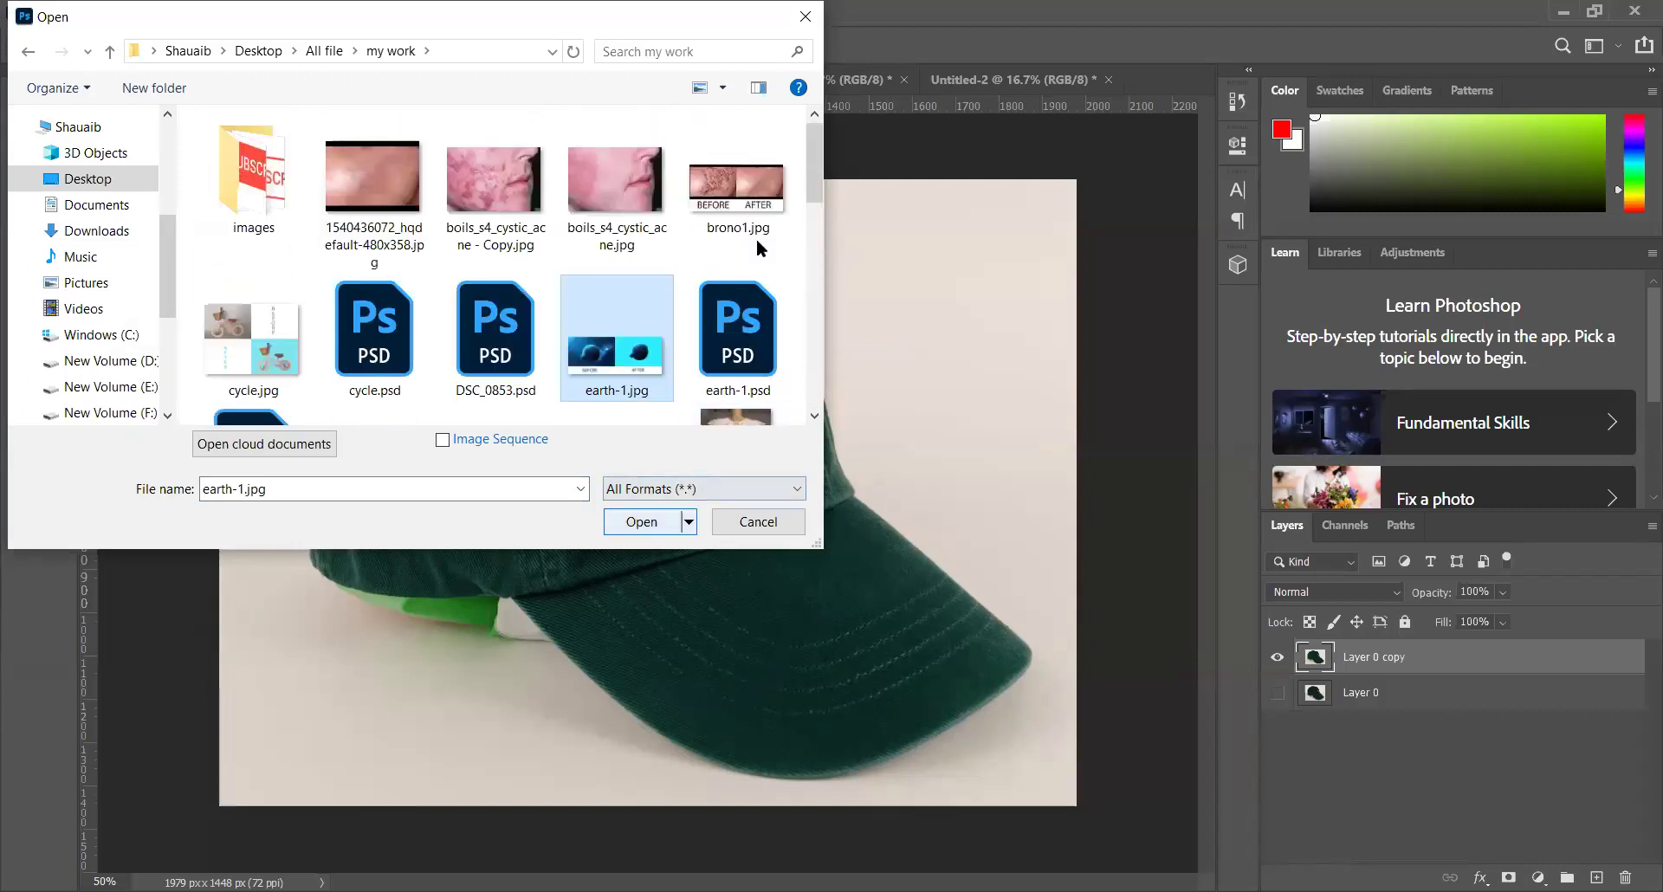
pyautogui.press('Return')
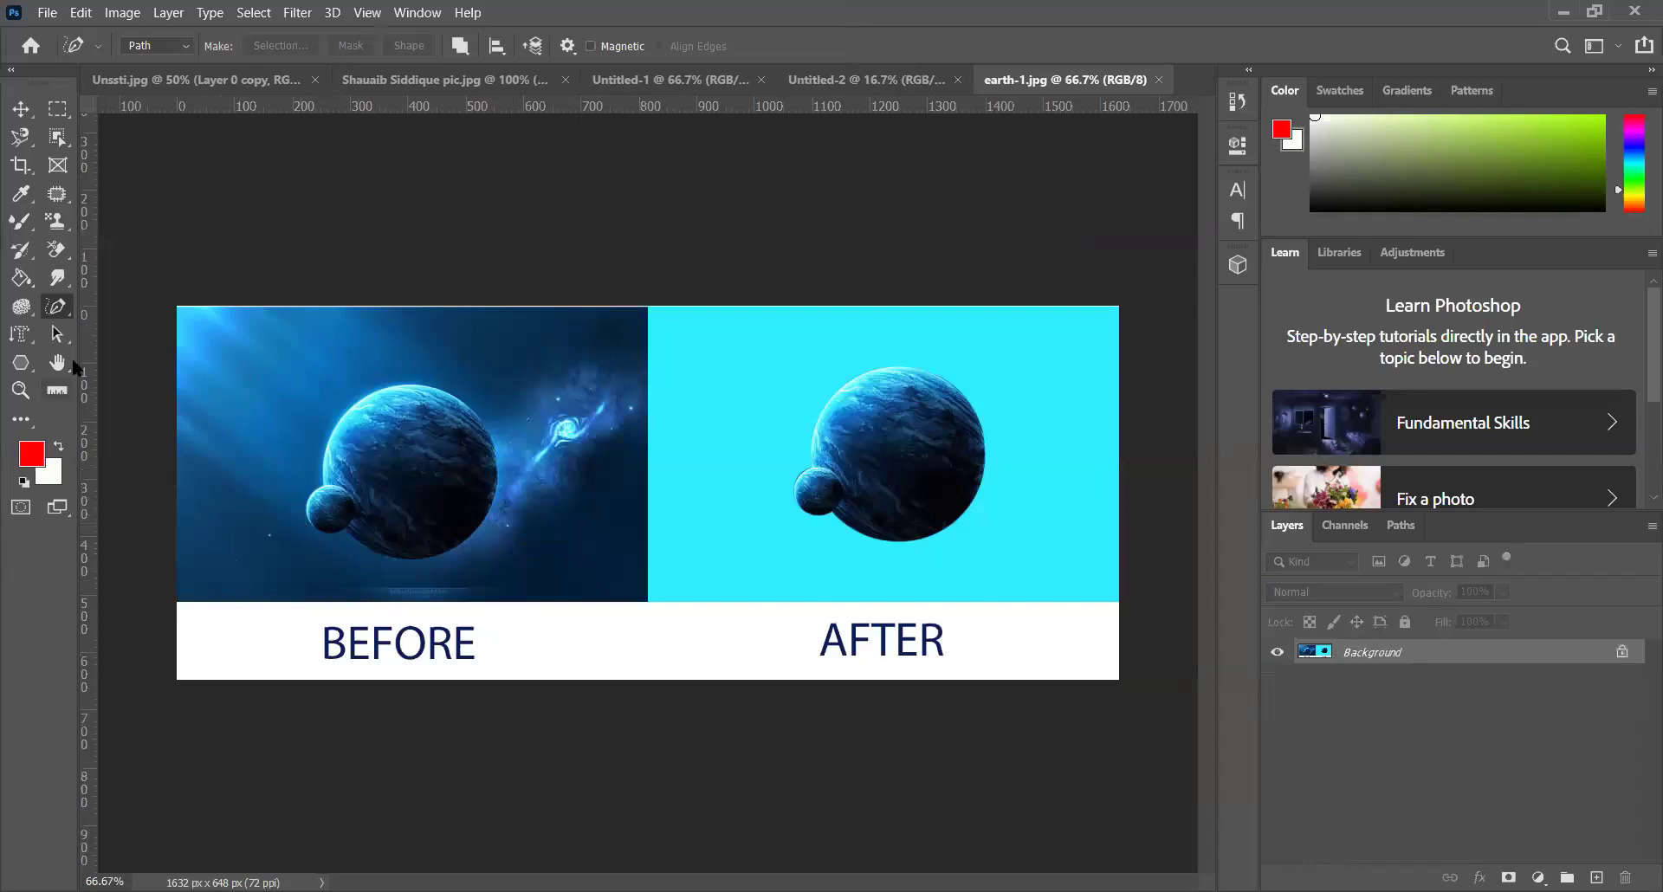
# Step: Switch to the Curvature Pen Tool and zoom the view in to about 200%
pyautogui.rightClick(56, 305)
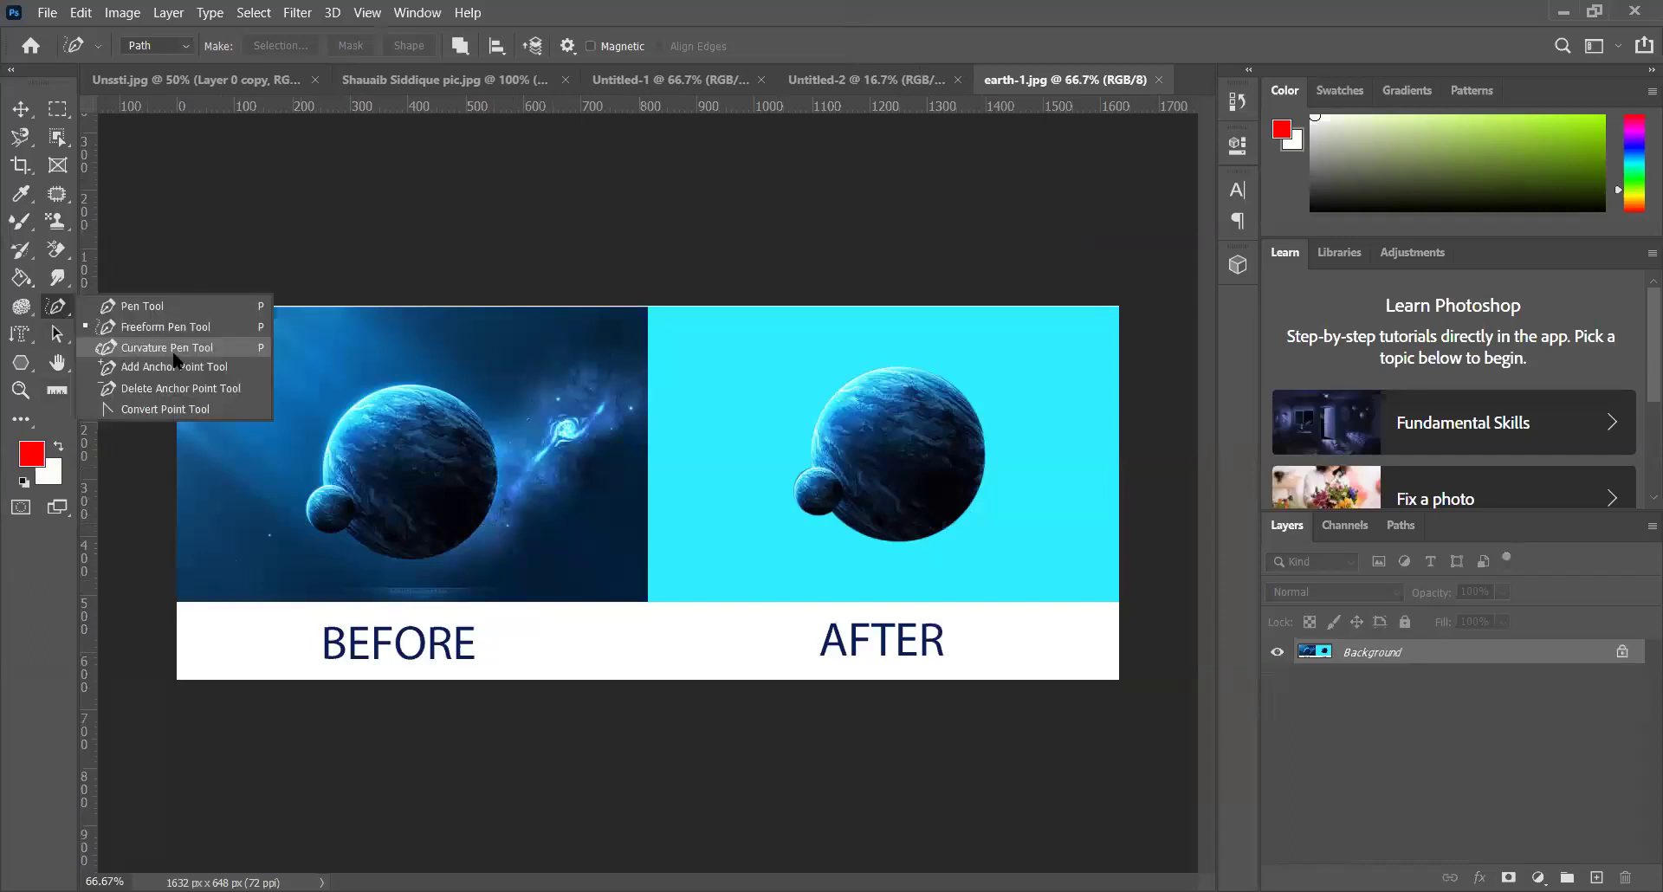
pyautogui.click(173, 350)
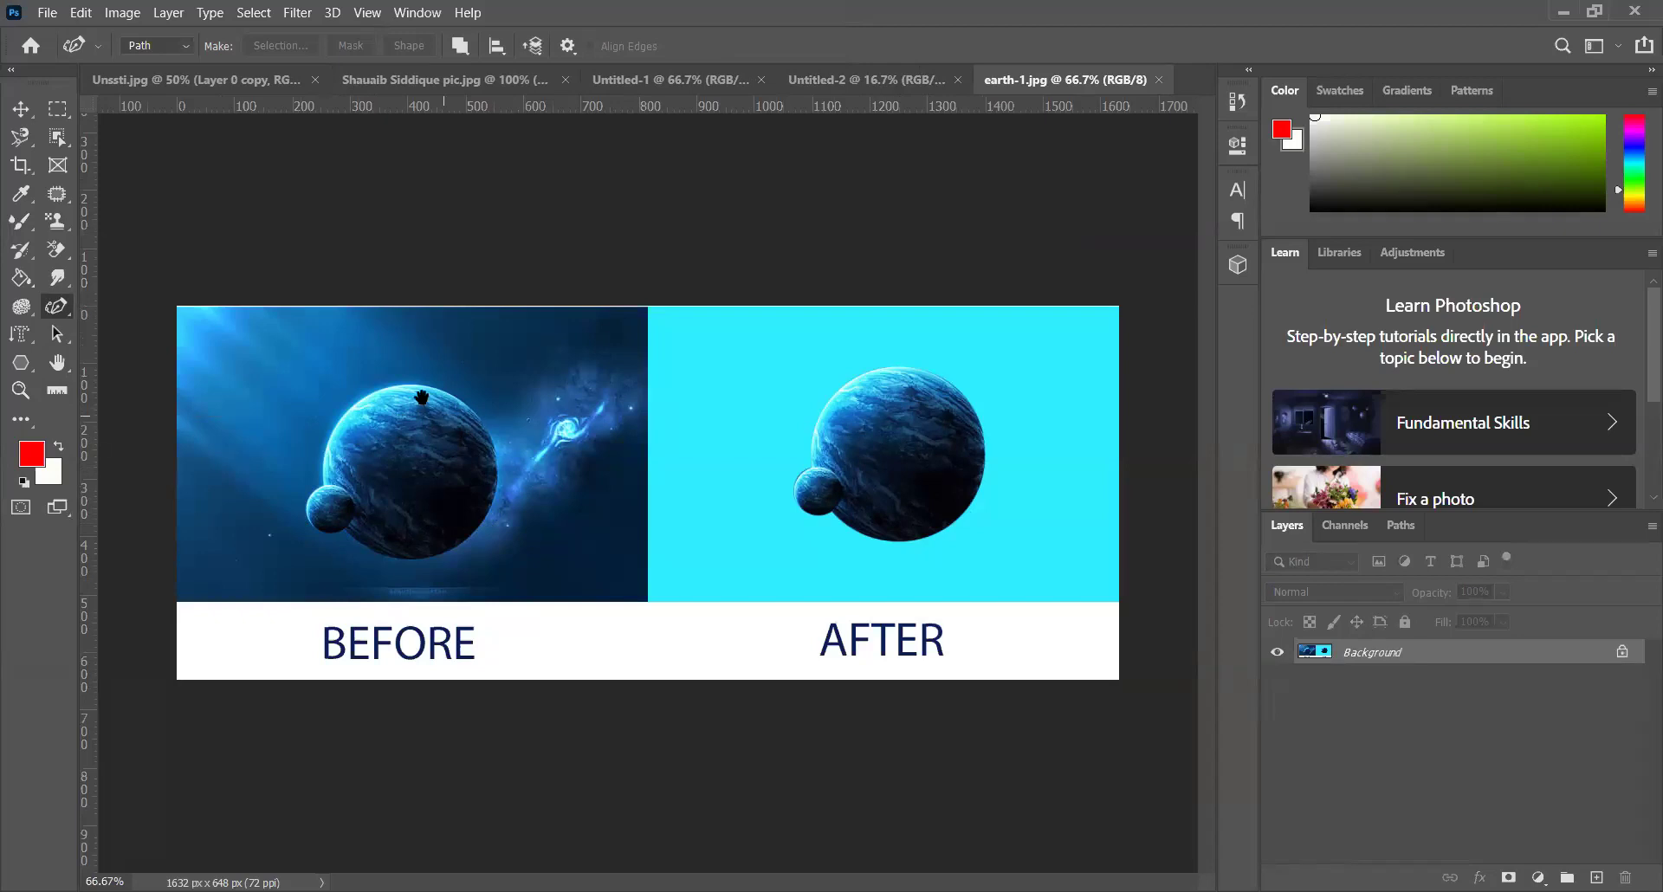
pyautogui.hotkey('ctrl', '+')
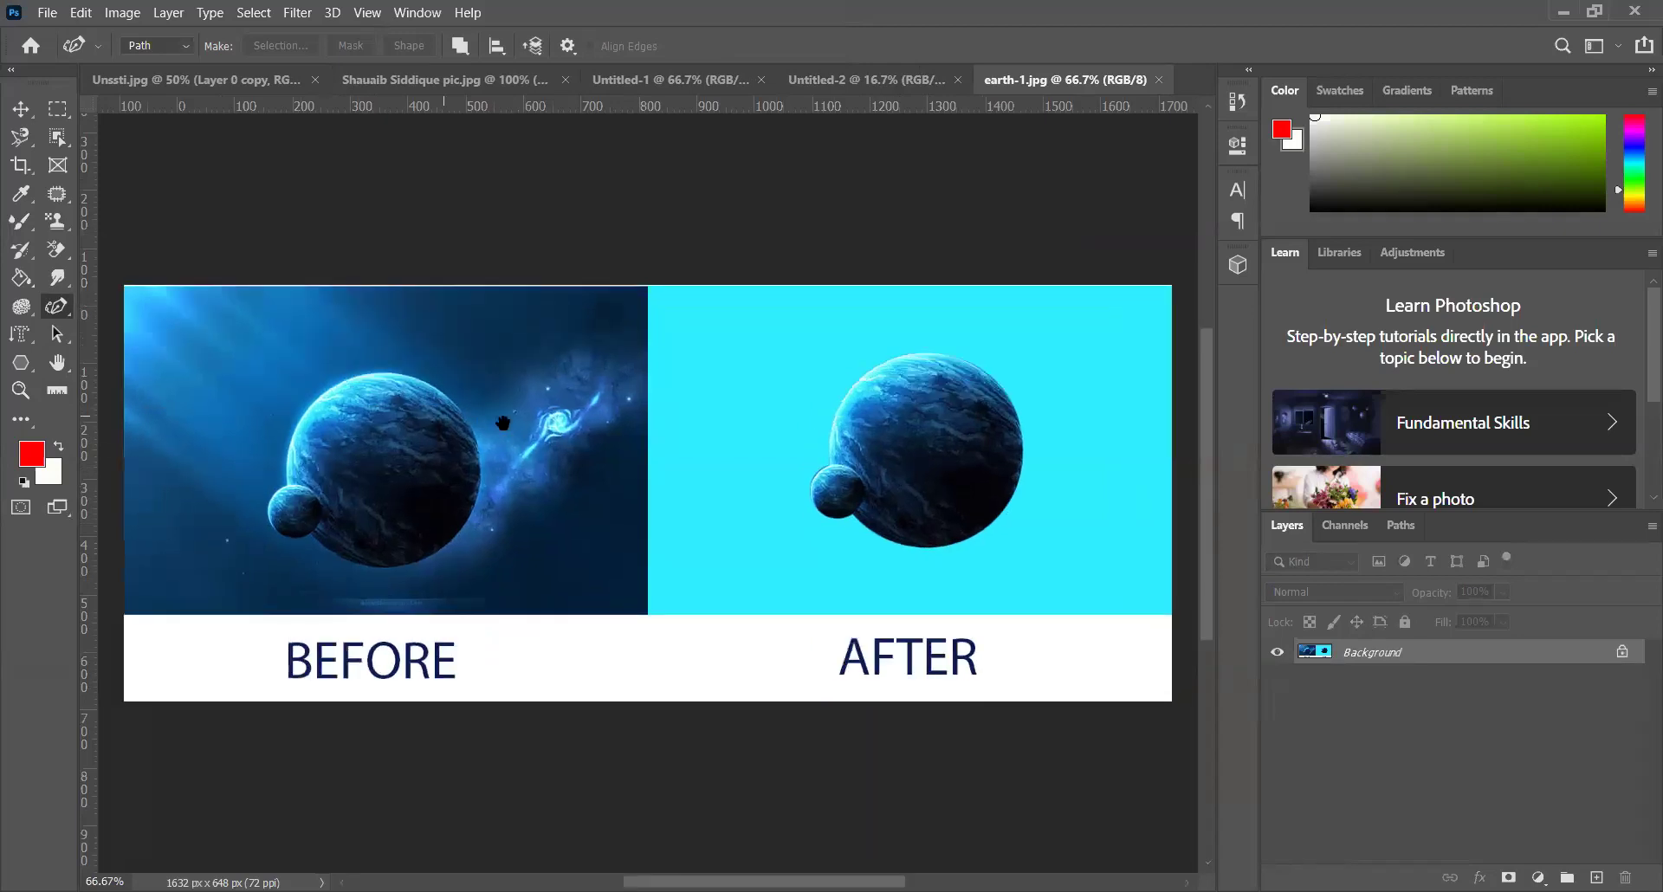
pyautogui.hotkey('ctrl', '+')
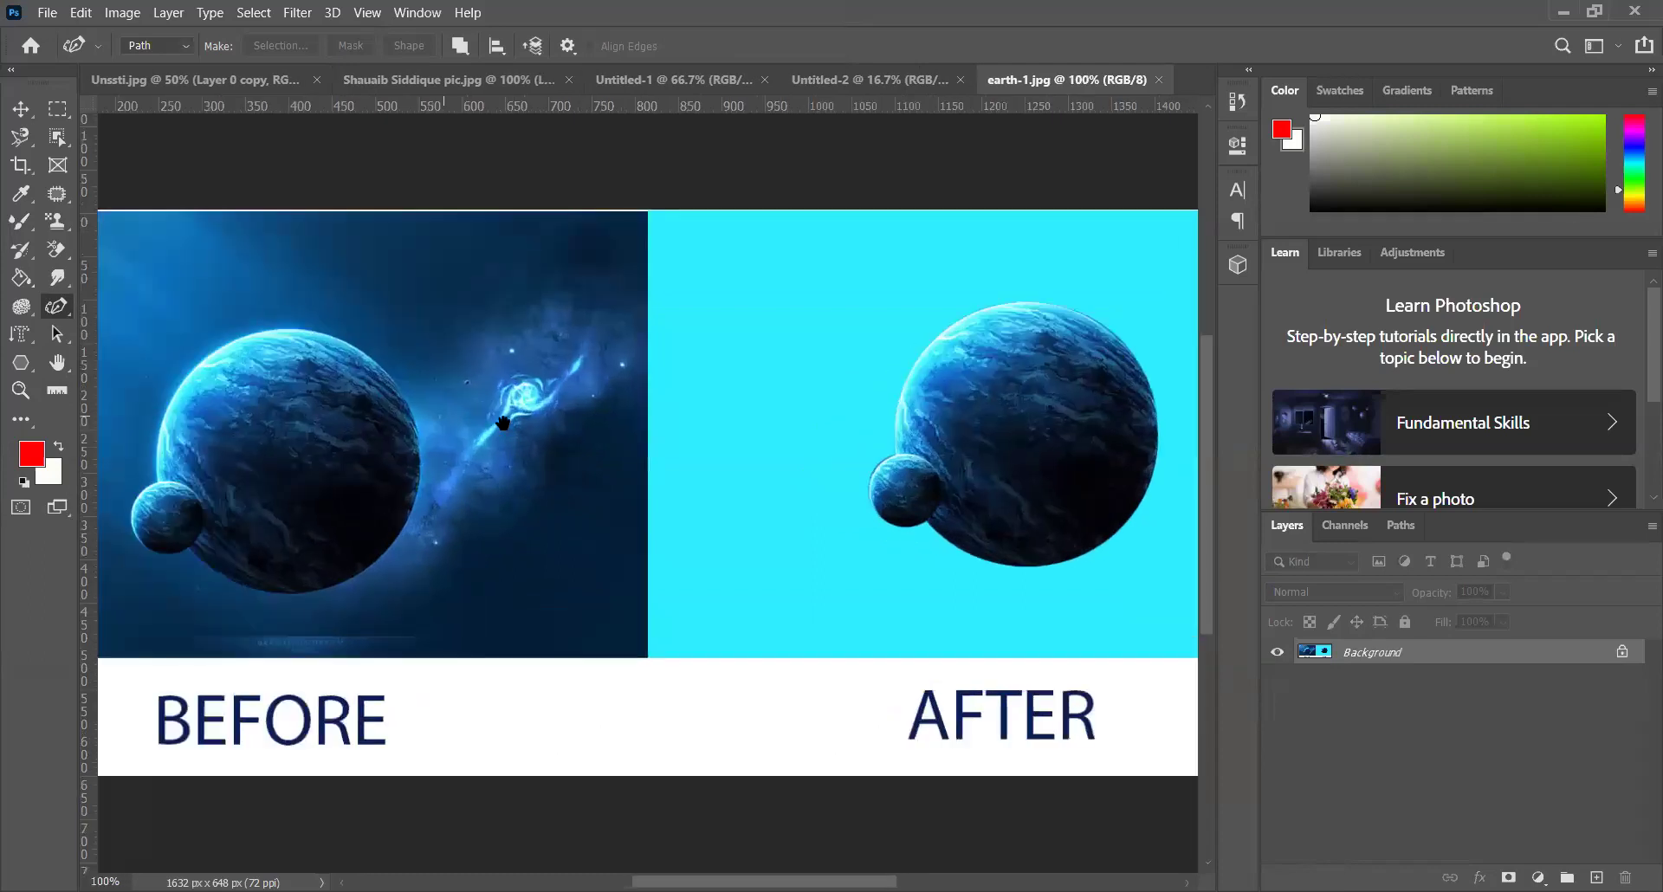
pyautogui.hotkey('ctrl', '+')
pyautogui.hotkey('ctrl', '+')
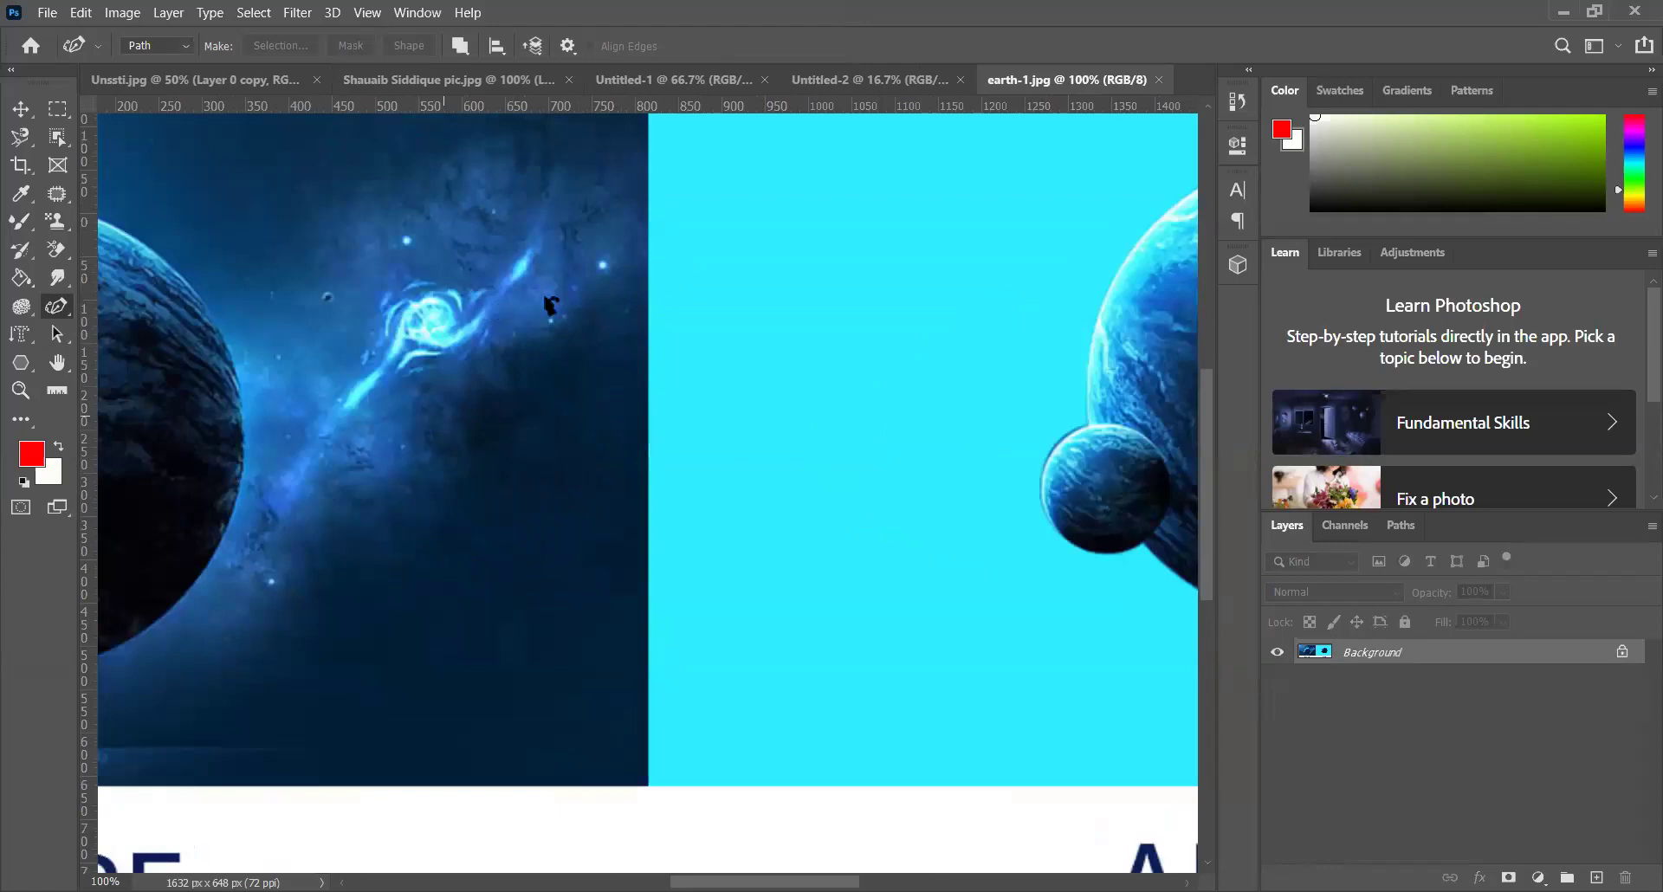
# Step: Place curvature anchors along the planet's top and side edges and around the small moon
pyautogui.click(549, 287)
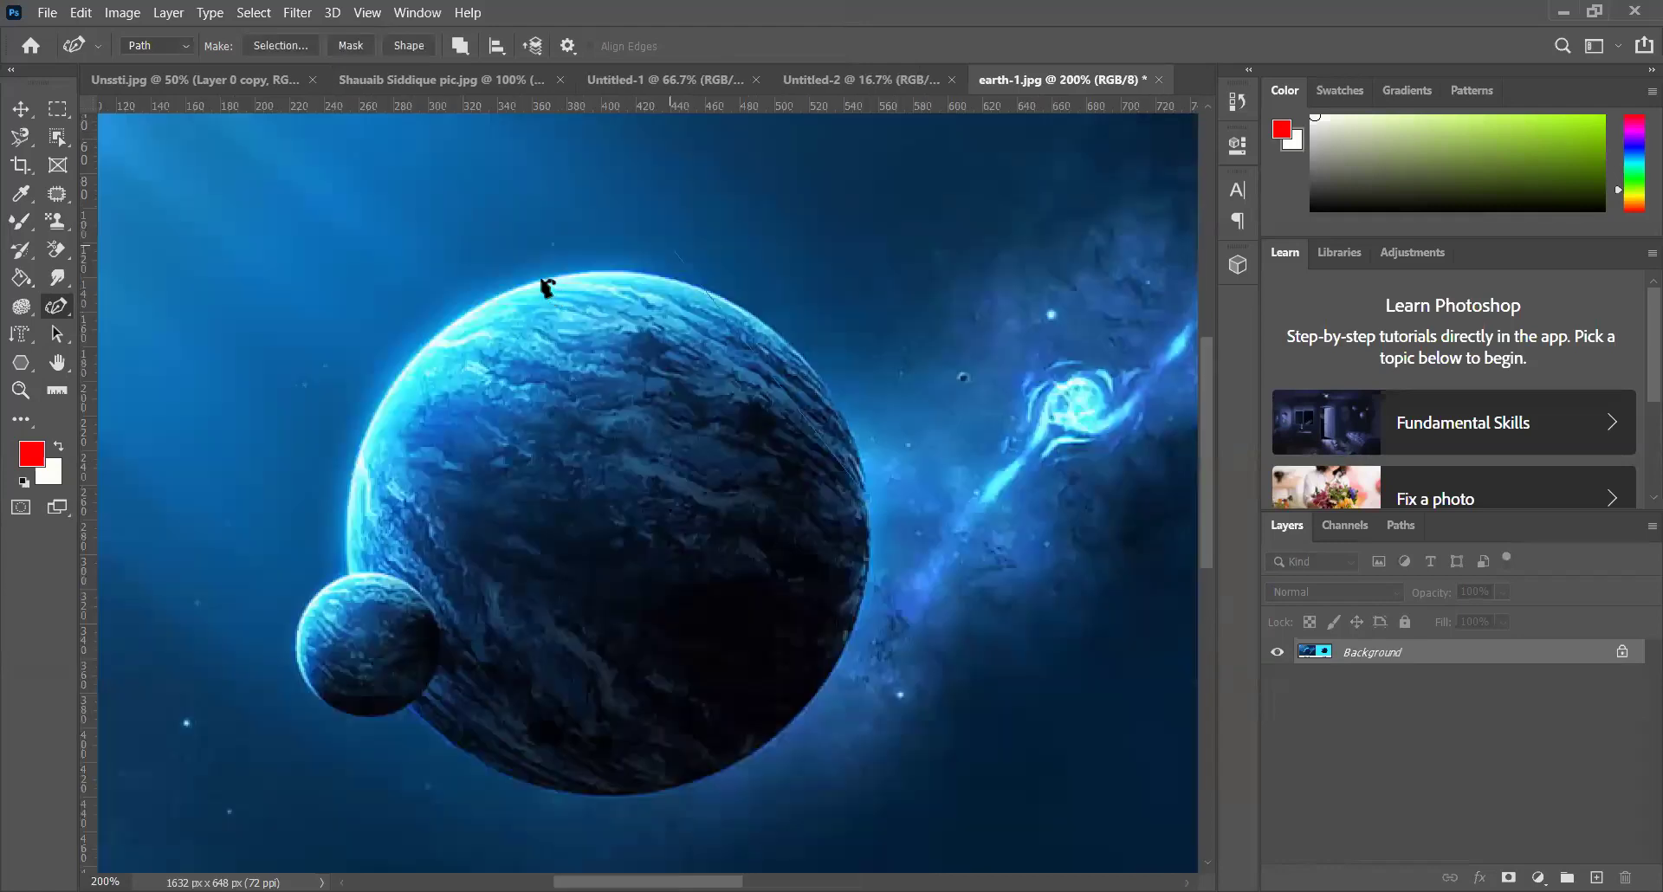
pyautogui.click(348, 490)
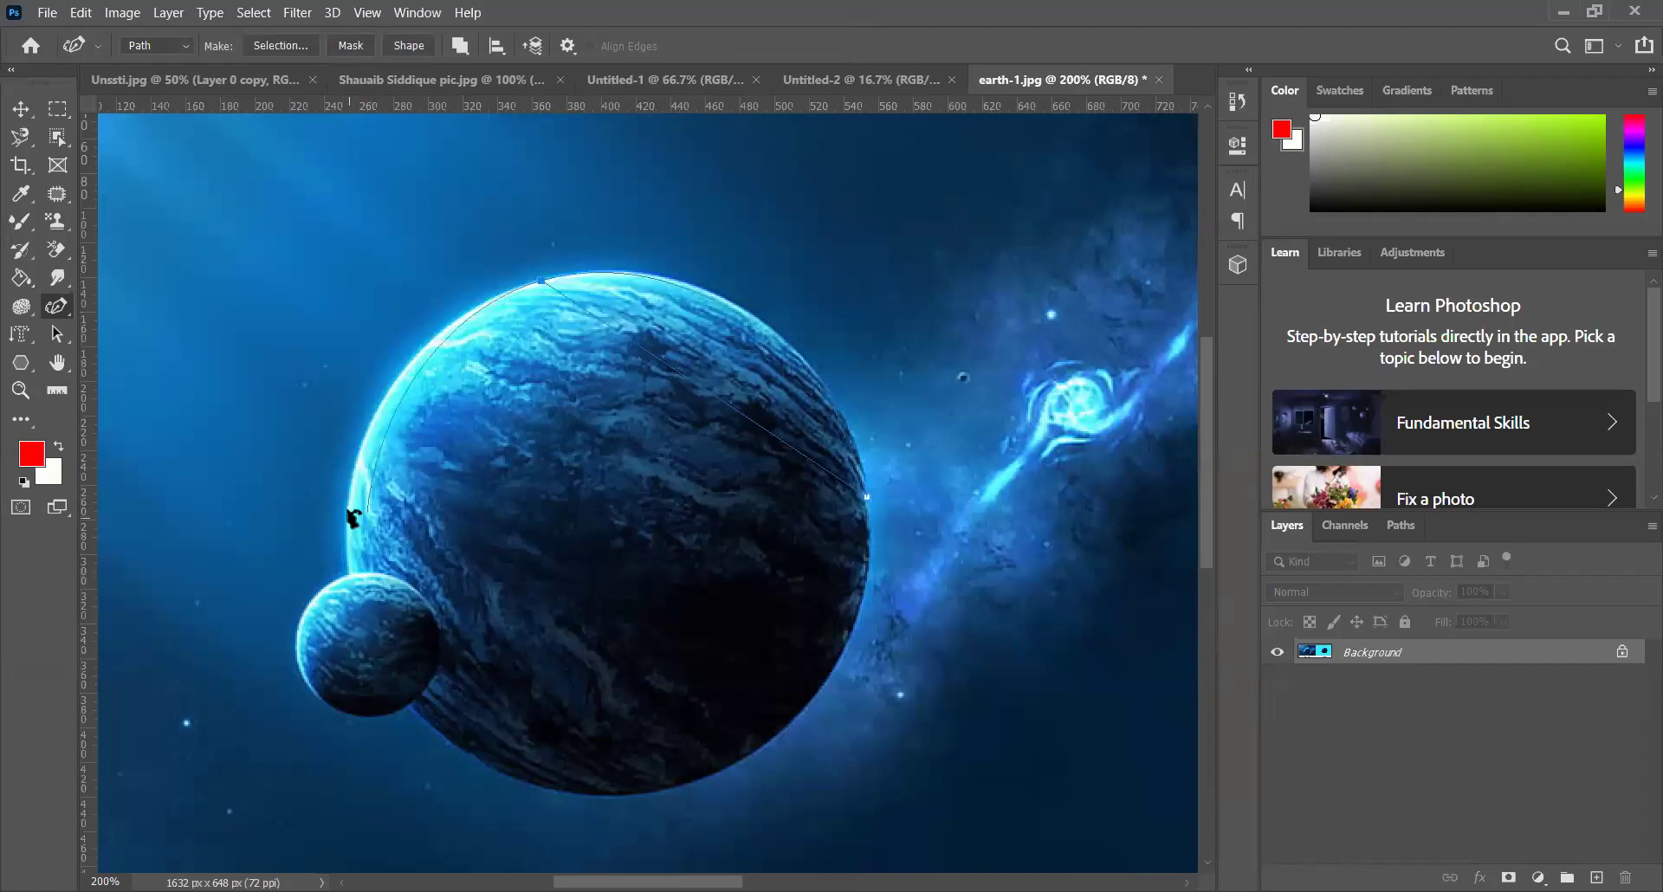
pyautogui.click(348, 513)
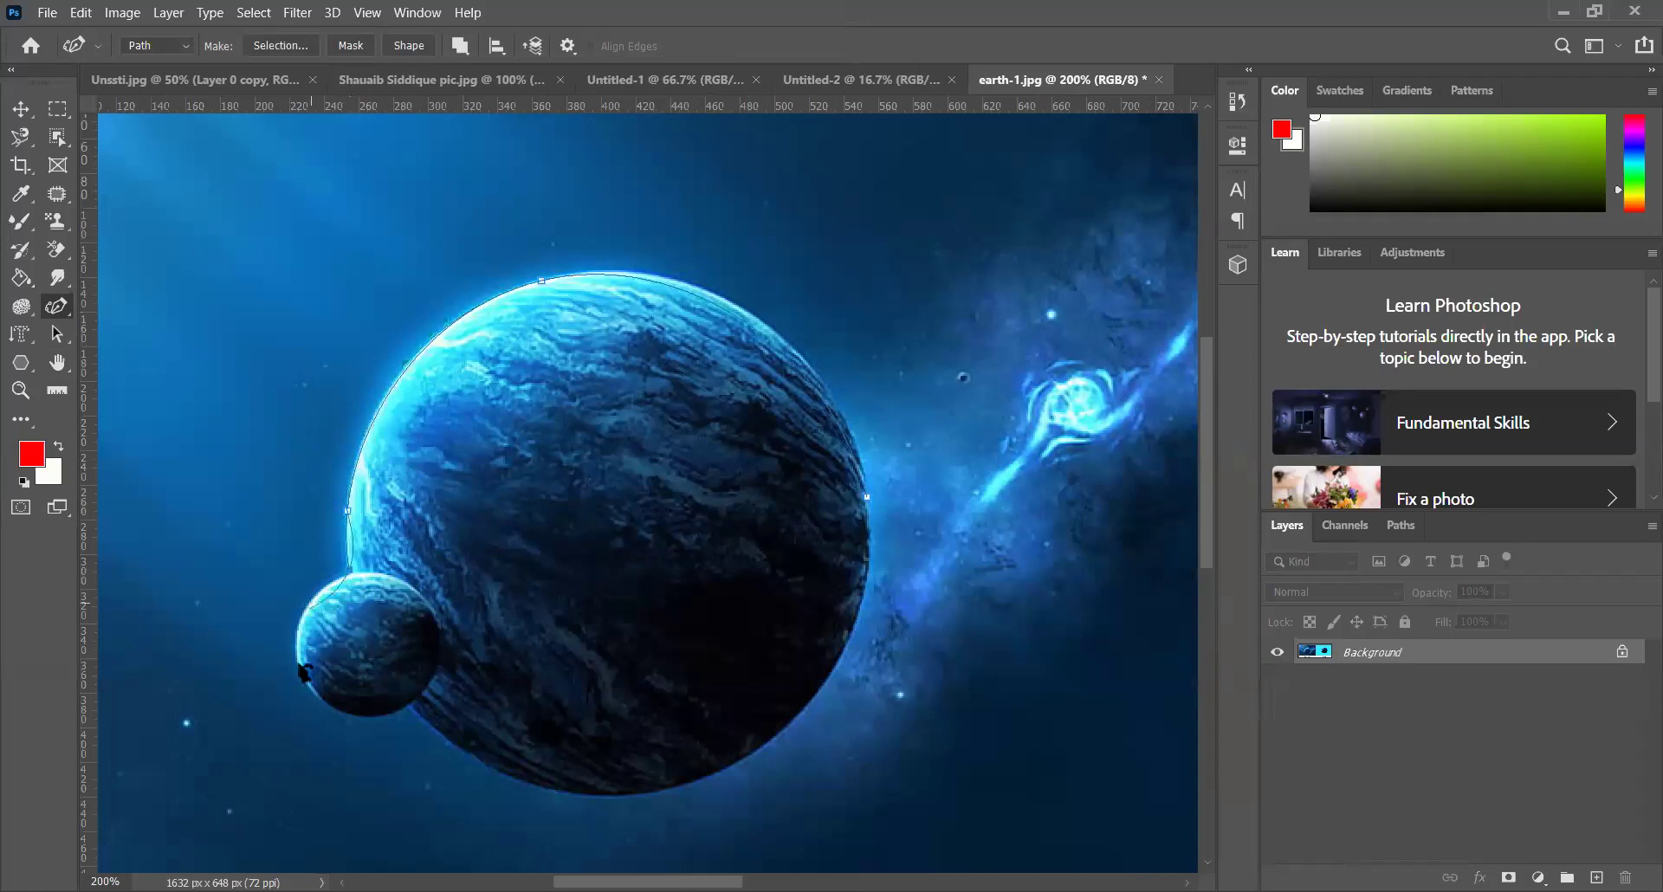
pyautogui.click(349, 570)
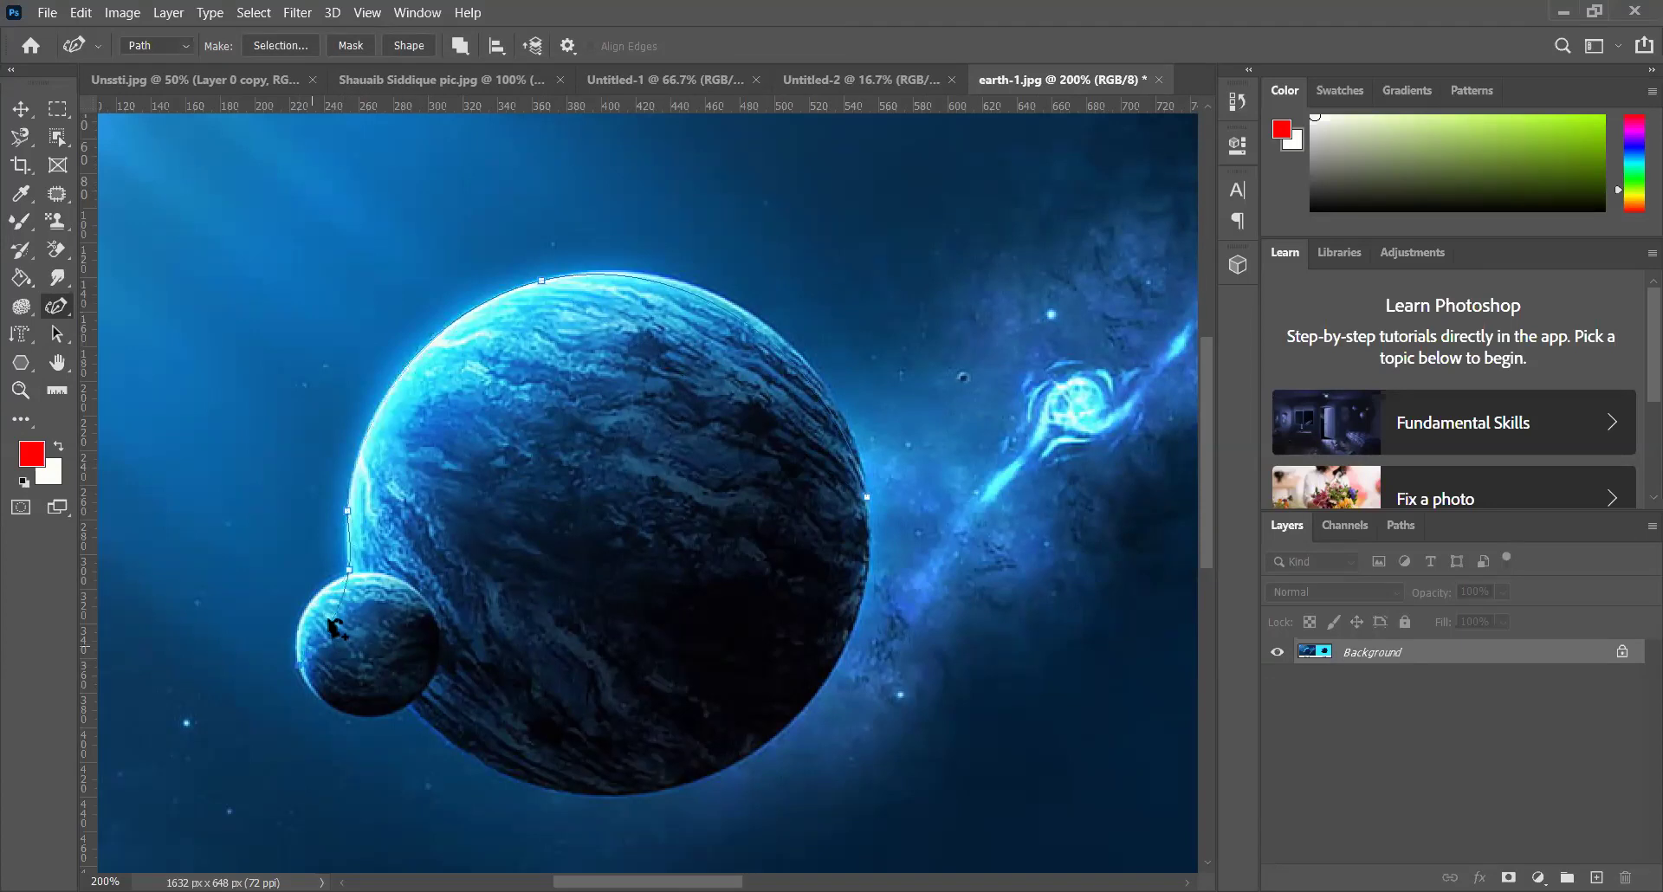
pyautogui.click(299, 664)
pyautogui.click(361, 714)
pyautogui.click(409, 706)
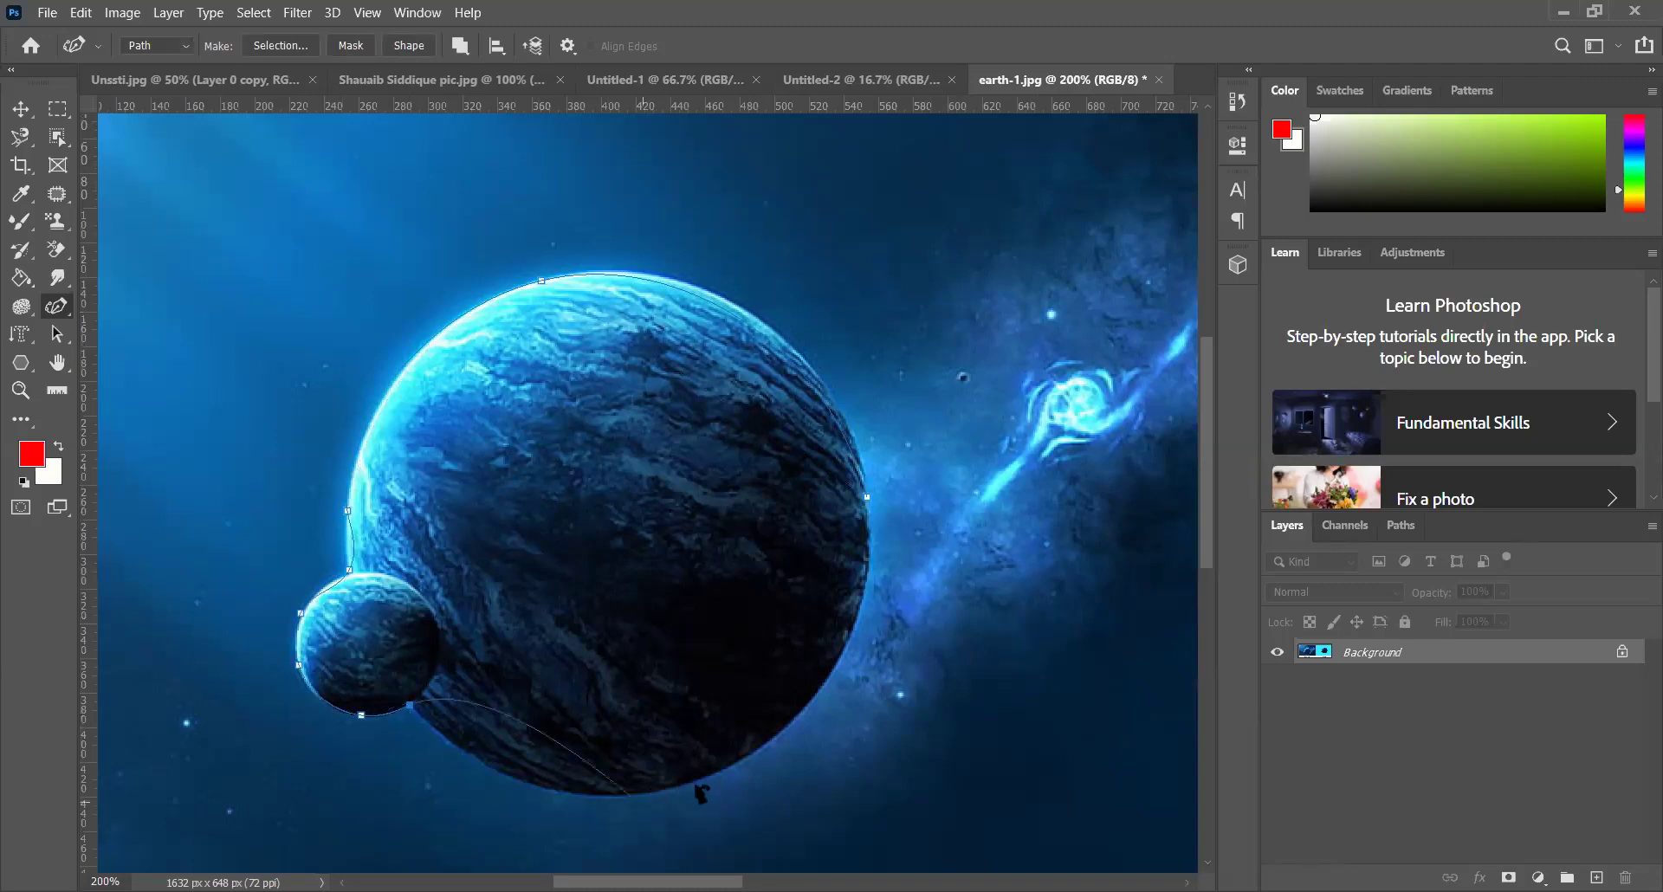
# Step: Add anchors along the planet's bottom and lower-left curve, nudging one onto the edge
pyautogui.click(695, 781)
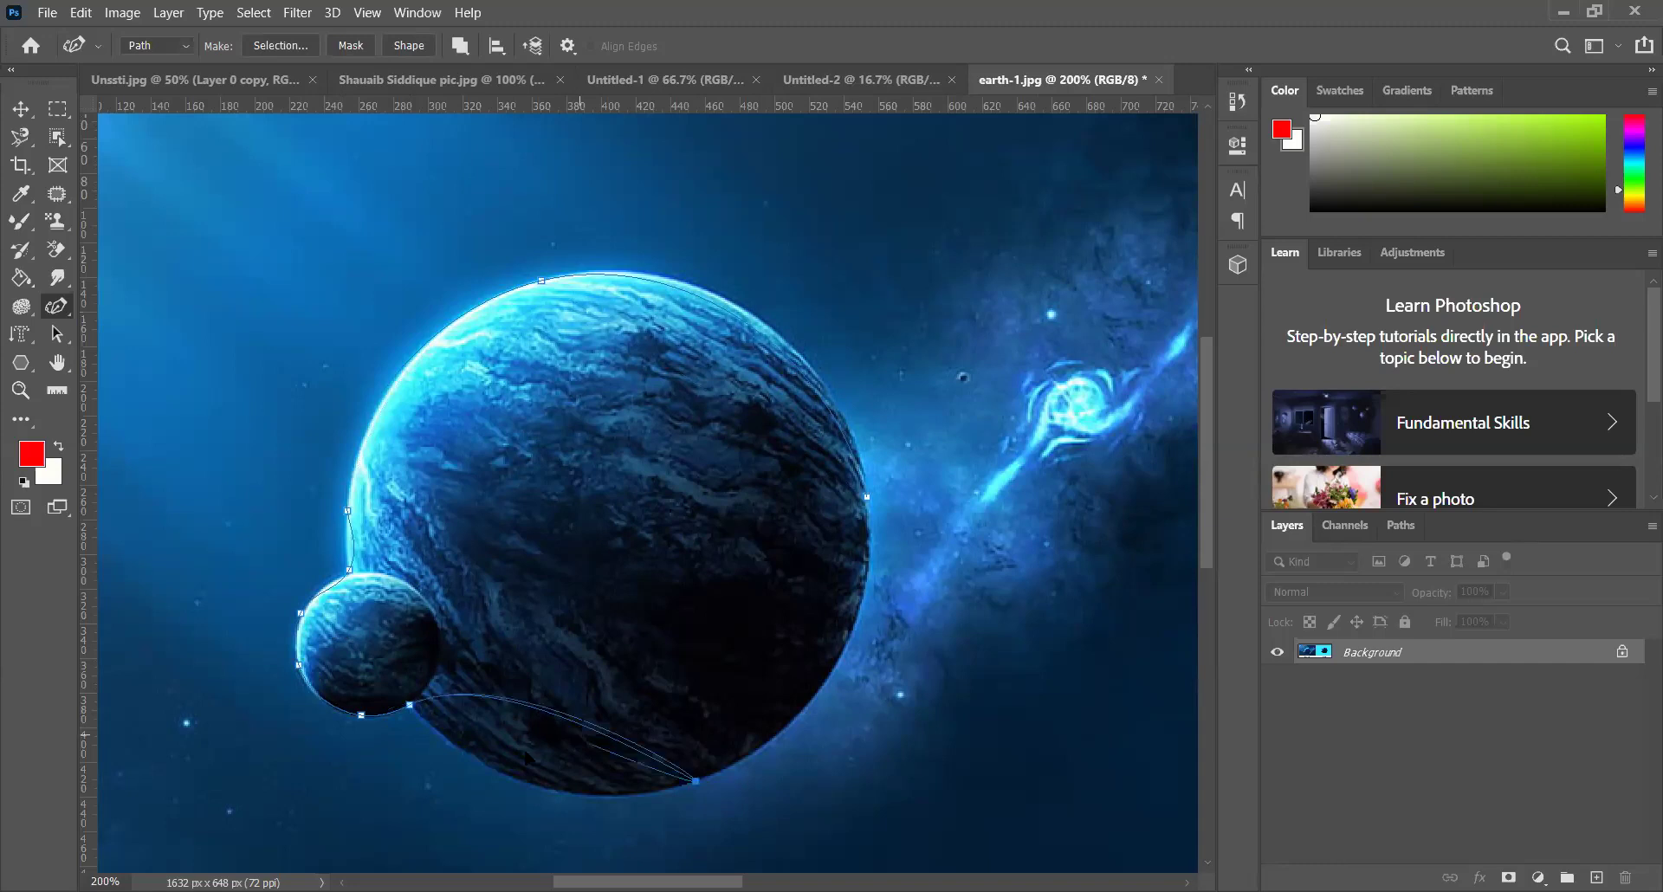
pyautogui.click(524, 786)
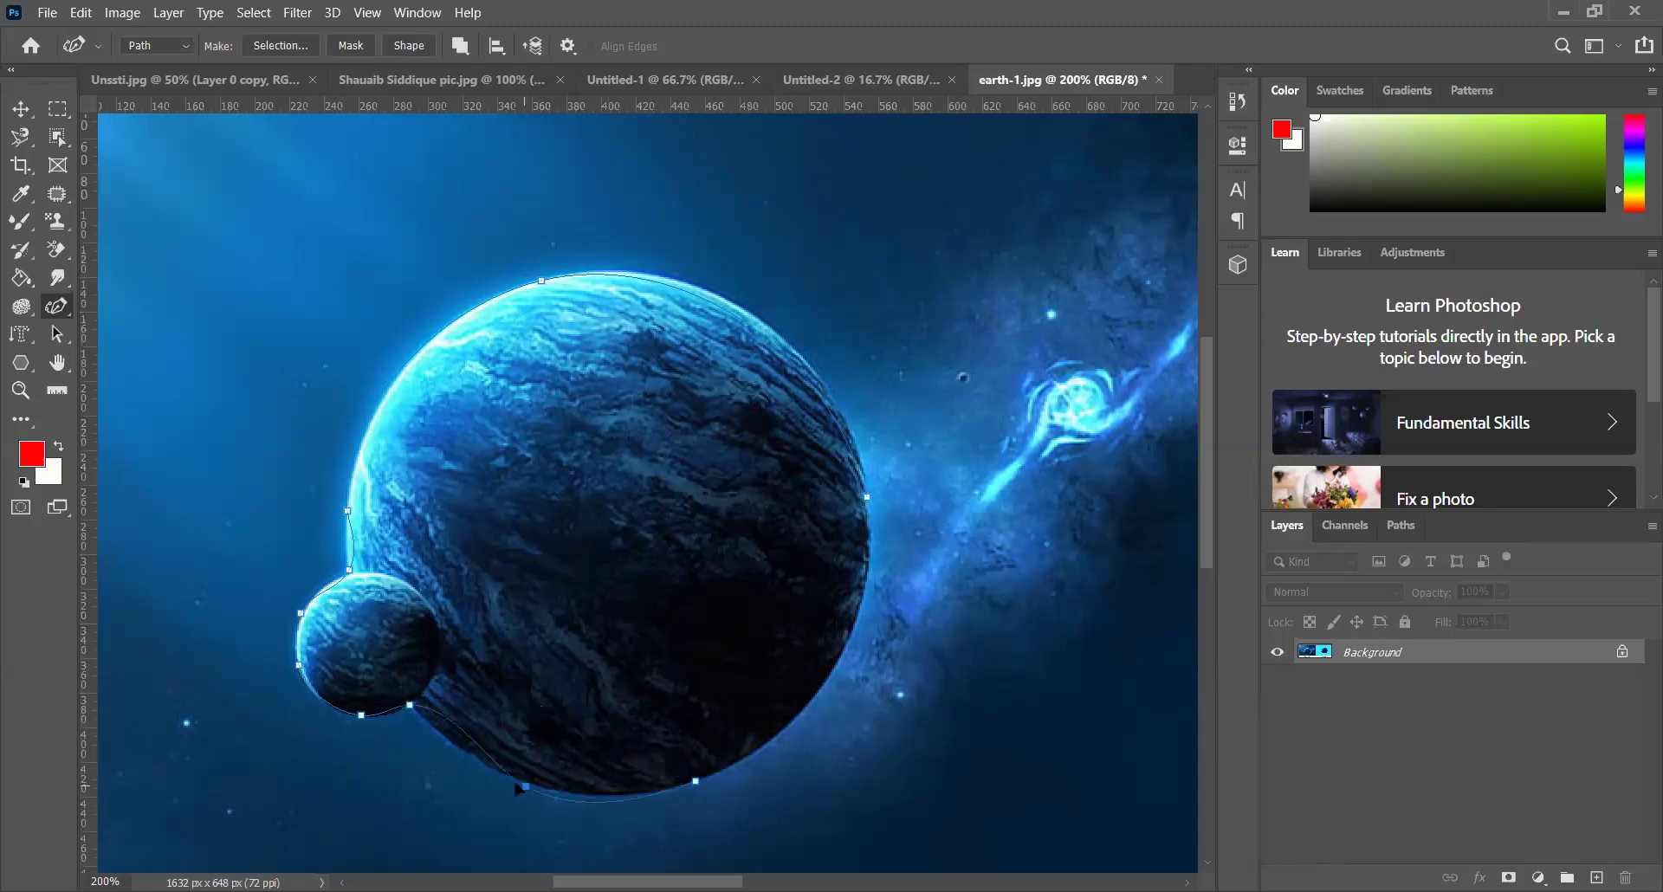
pyautogui.moveTo(524, 785); pyautogui.dragTo(517, 781)
pyautogui.click(445, 742)
# Step: Make a selection from the traced planet path with a Feather Radius of 0
pyautogui.click(351, 573)
pyautogui.rightClick(682, 204)
pyautogui.click(682, 196)
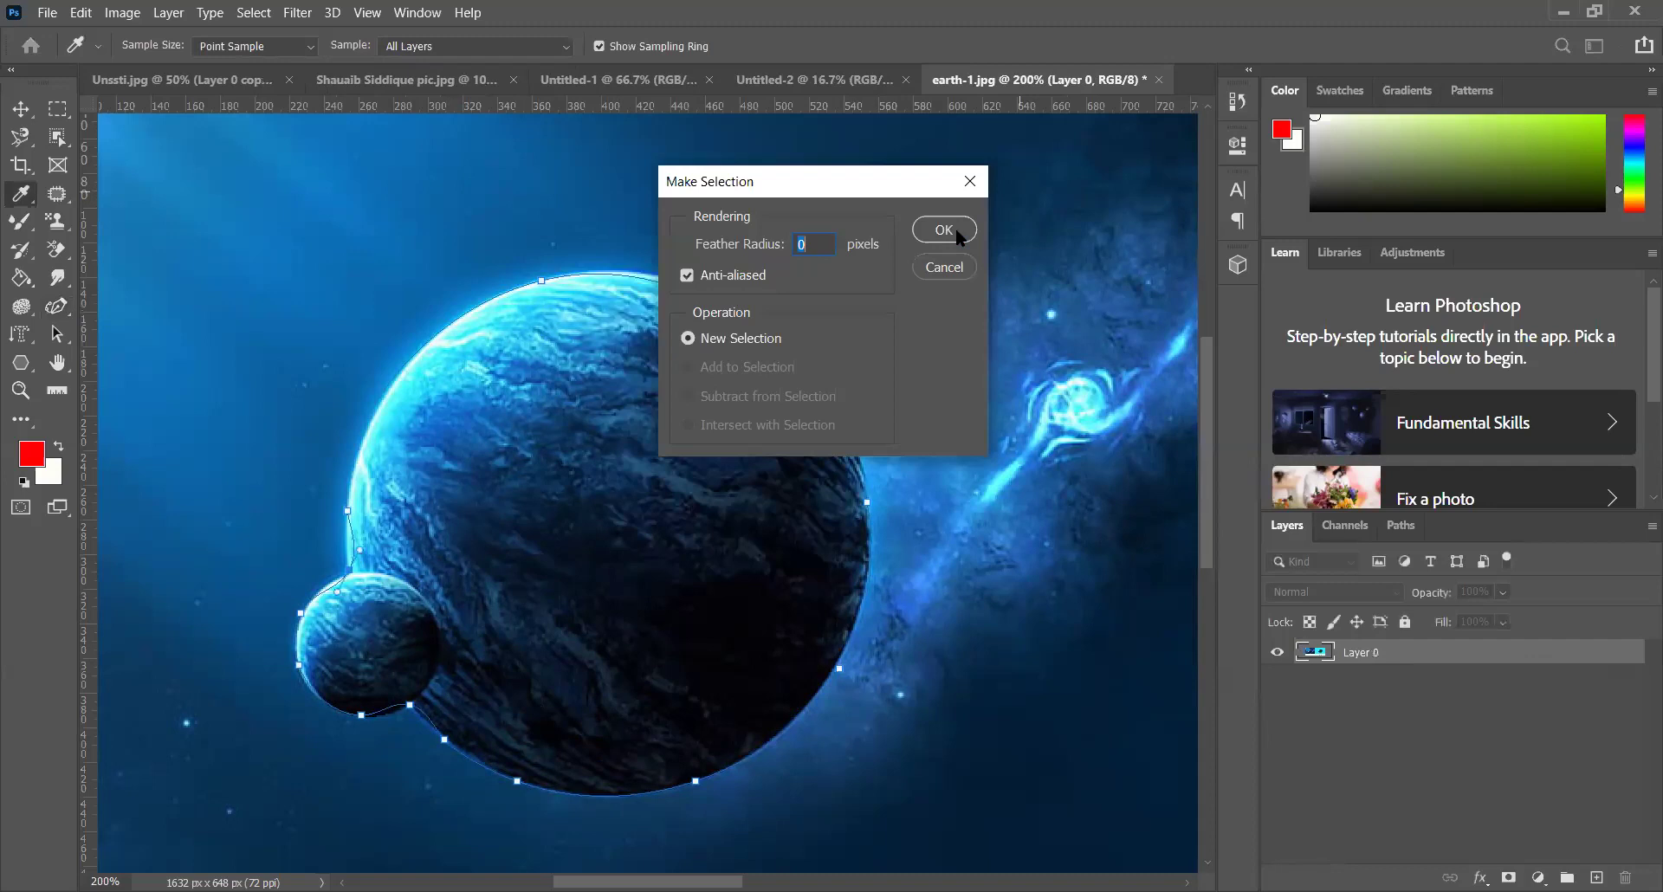
pyautogui.click(944, 230)
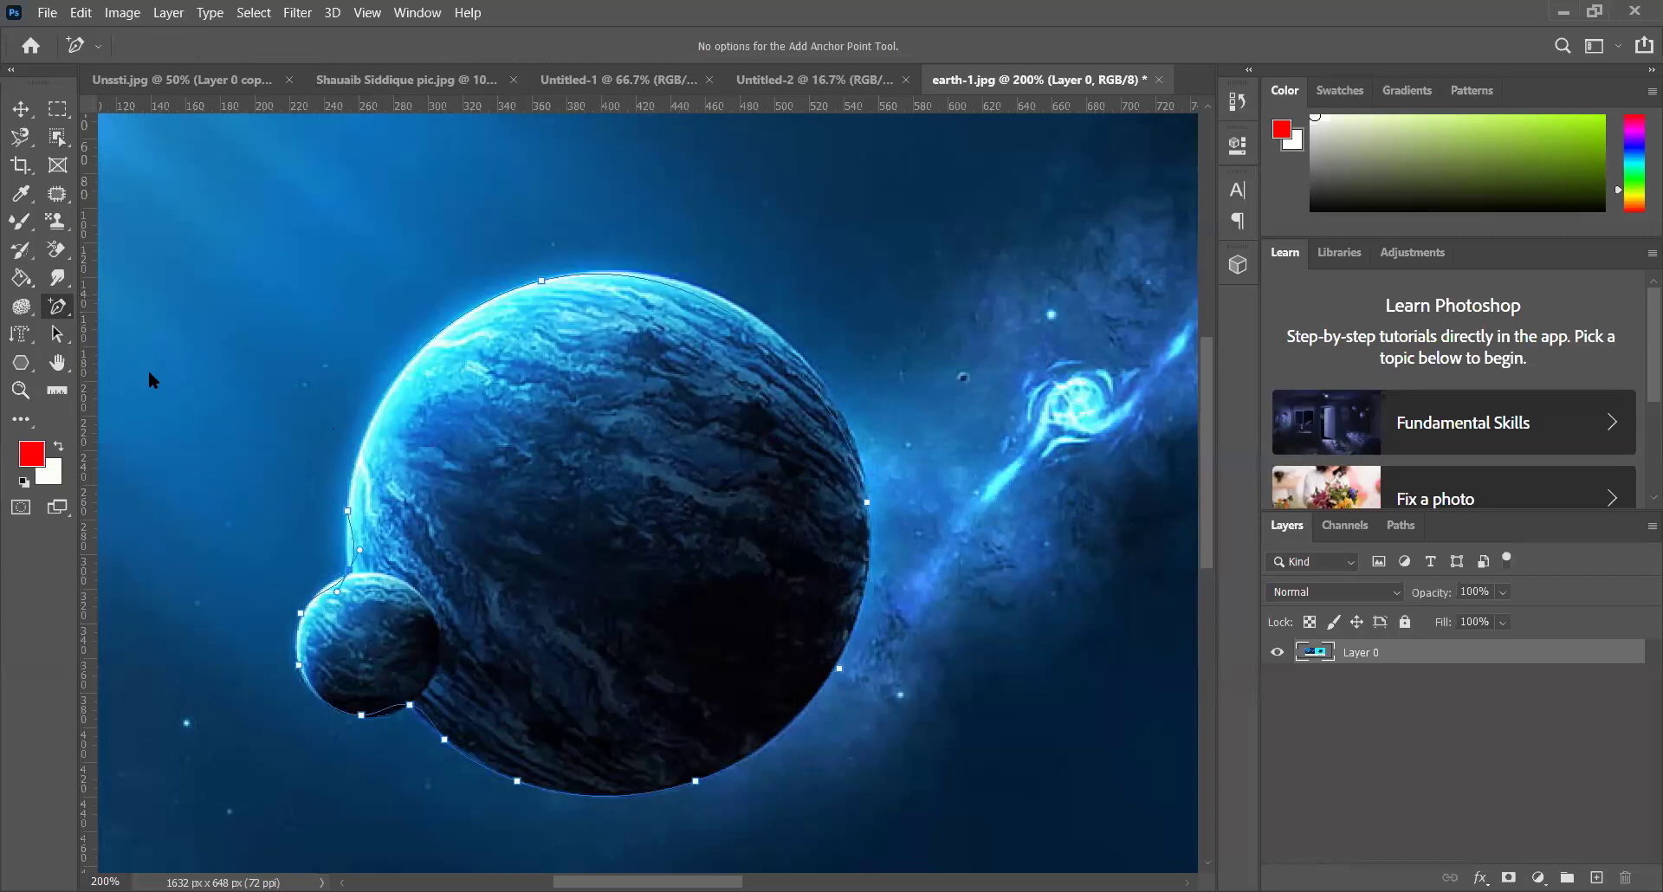
pyautogui.rightClick(57, 305)
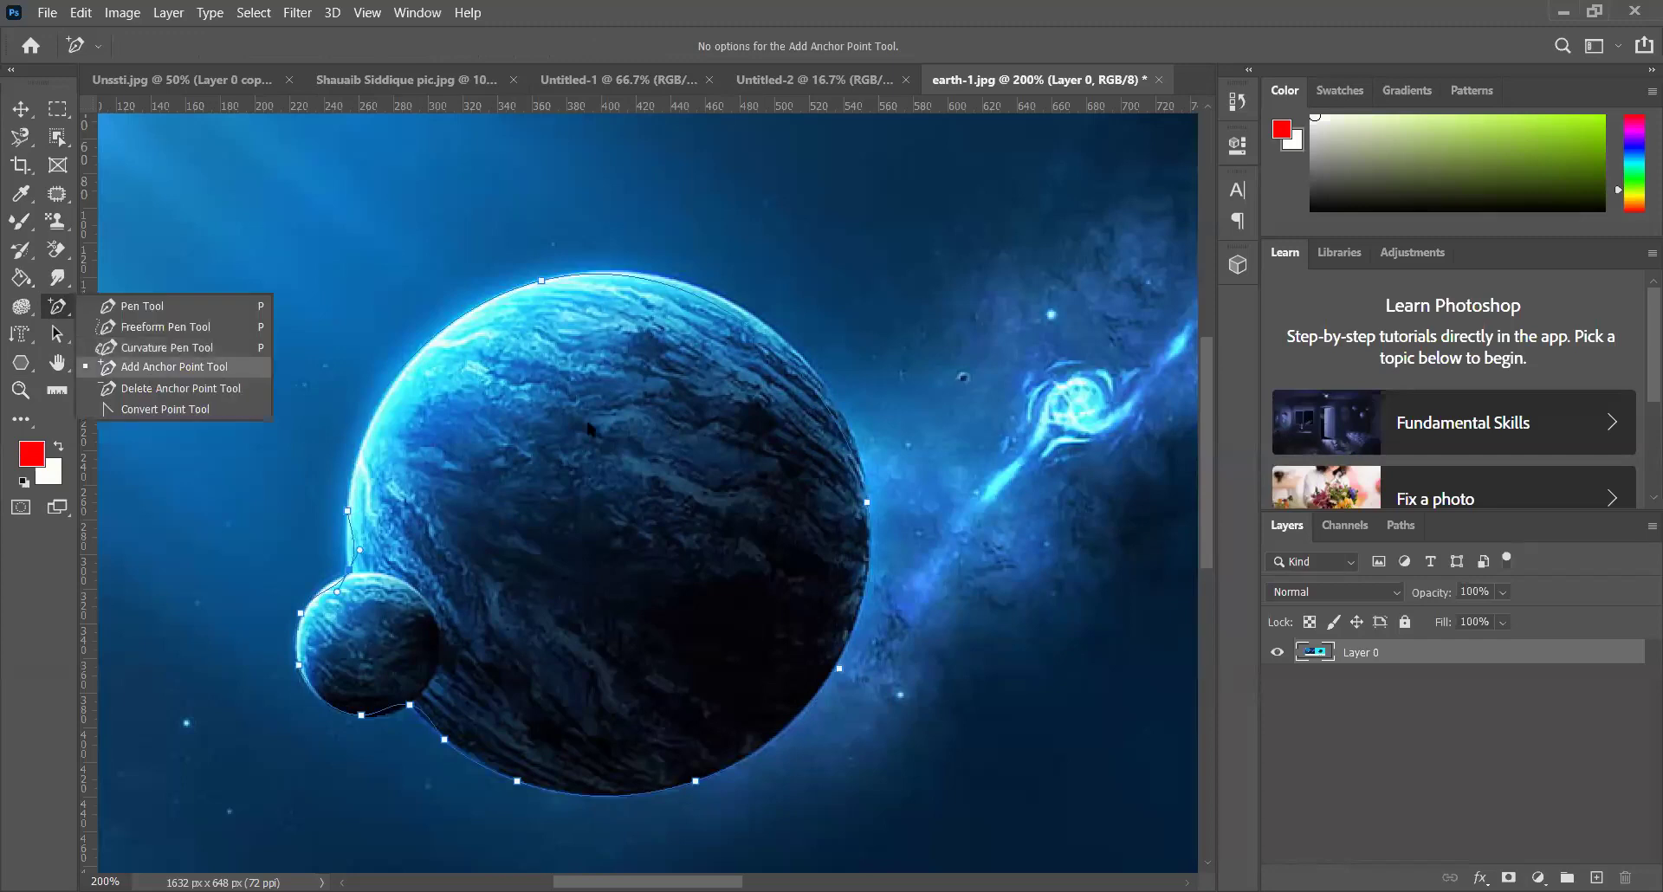
# Step: Add an anchor on the planet path's lower-right edge and drag to reshape that curve
pyautogui.click(589, 429)
pyautogui.hotkey('ctrl', 'z')
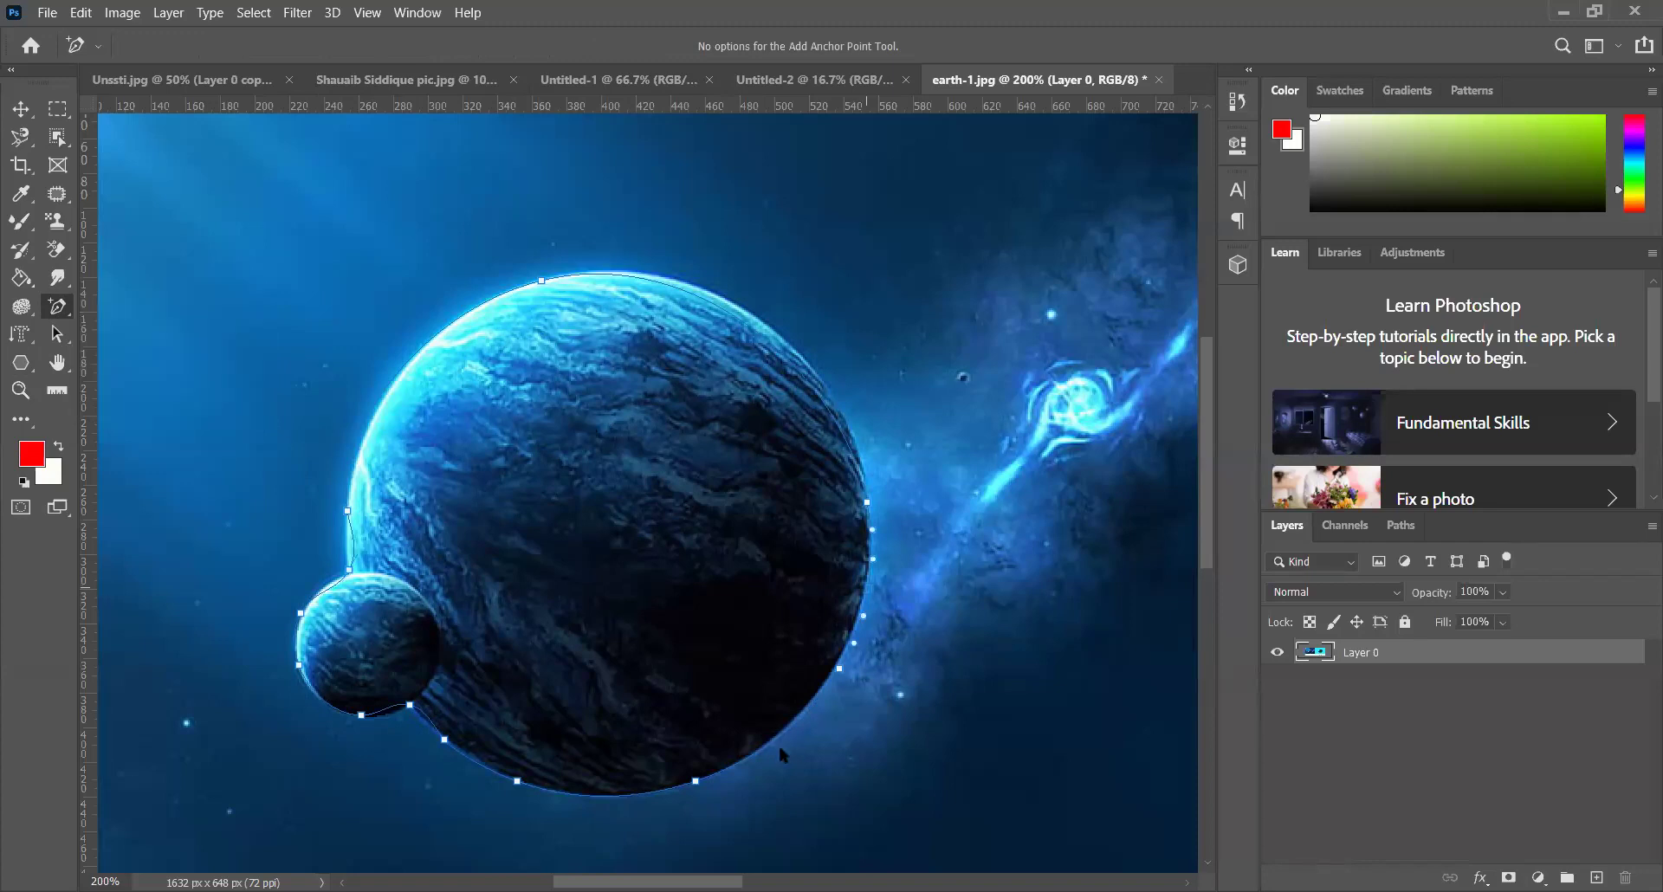
pyautogui.moveTo(779, 737); pyautogui.dragTo(854, 810)
pyautogui.hotkey('ctrl', 'z')
pyautogui.moveTo(731, 815); pyautogui.dragTo(620, 702)
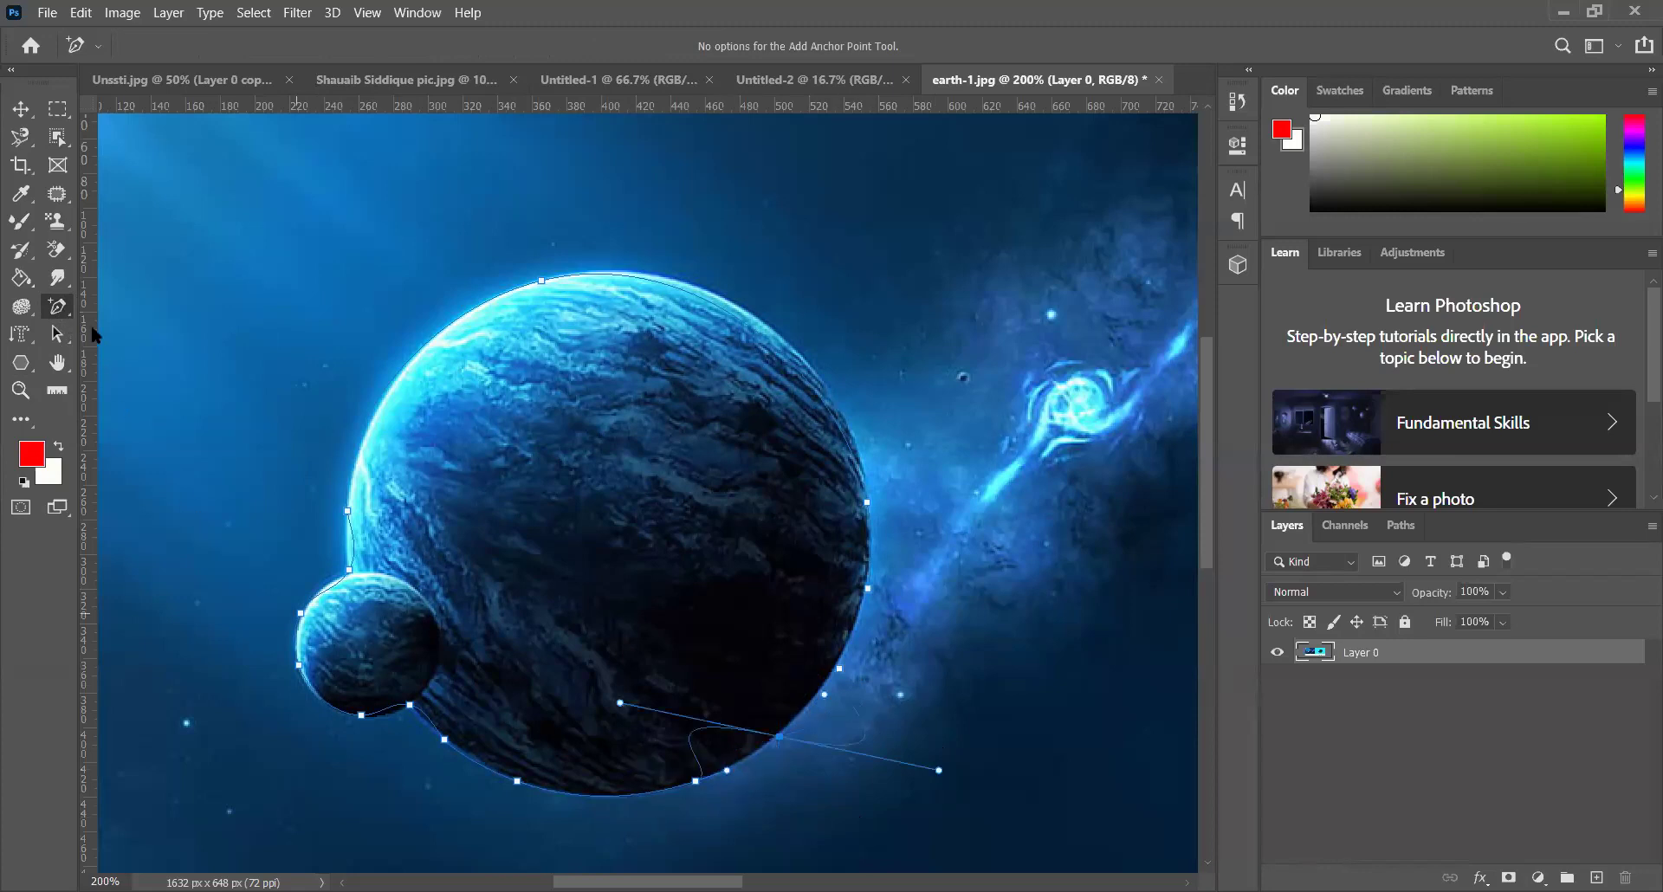
pyautogui.click(142, 386)
# Step: Delete the added lower-right anchor and two bottom-edge anchors from the planet path
pyautogui.click(779, 736)
pyautogui.click(696, 782)
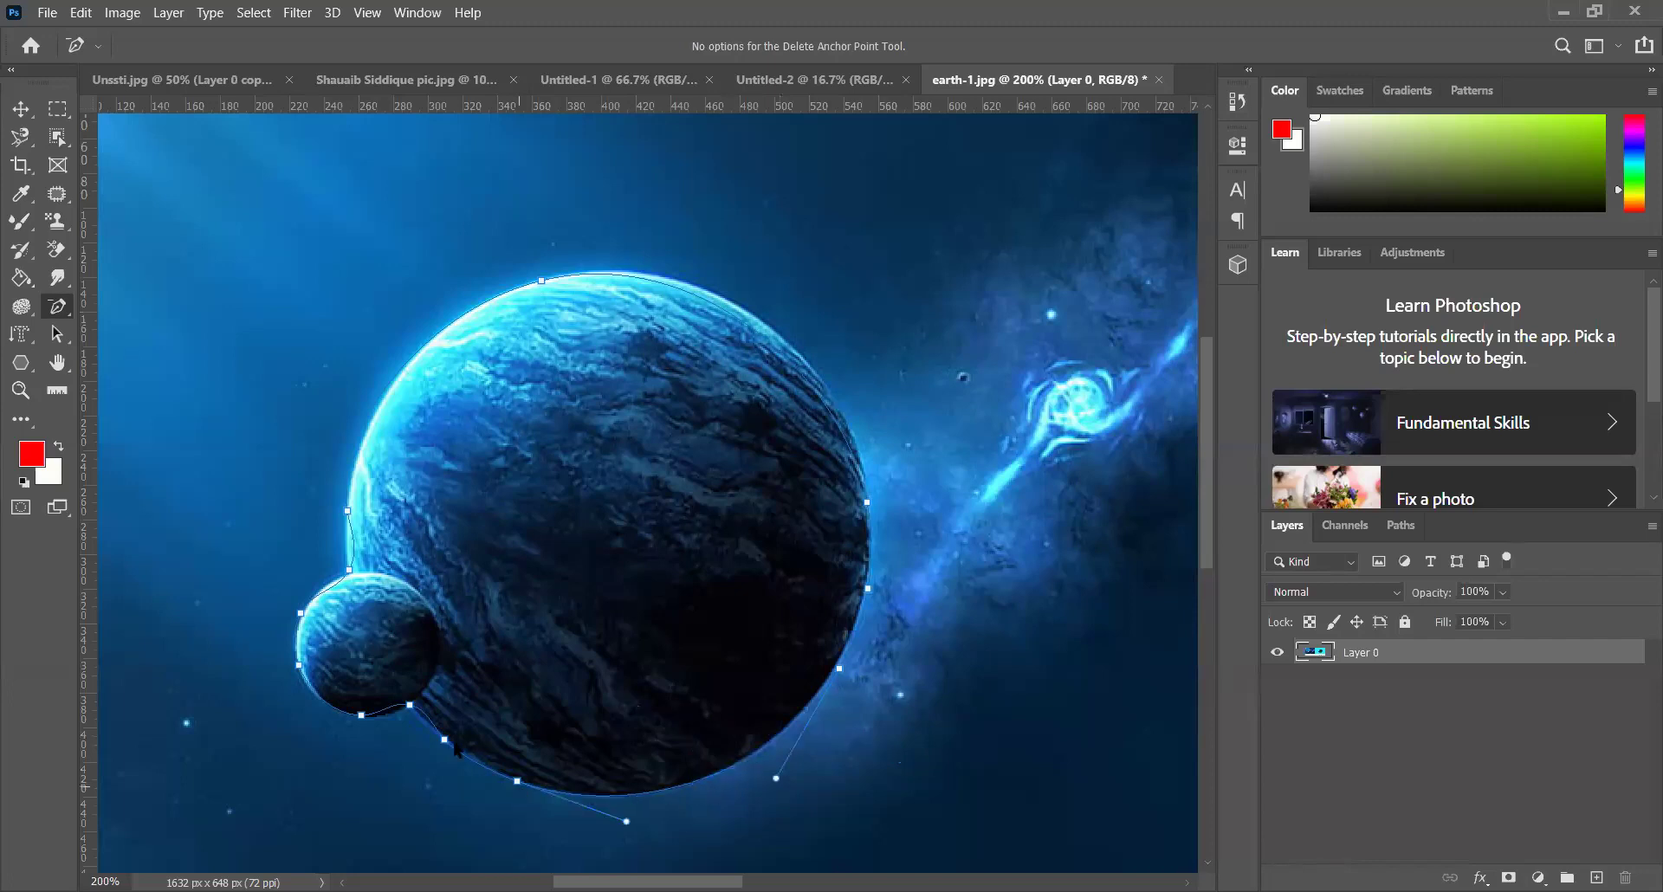
pyautogui.click(517, 781)
pyautogui.rightClick(59, 305)
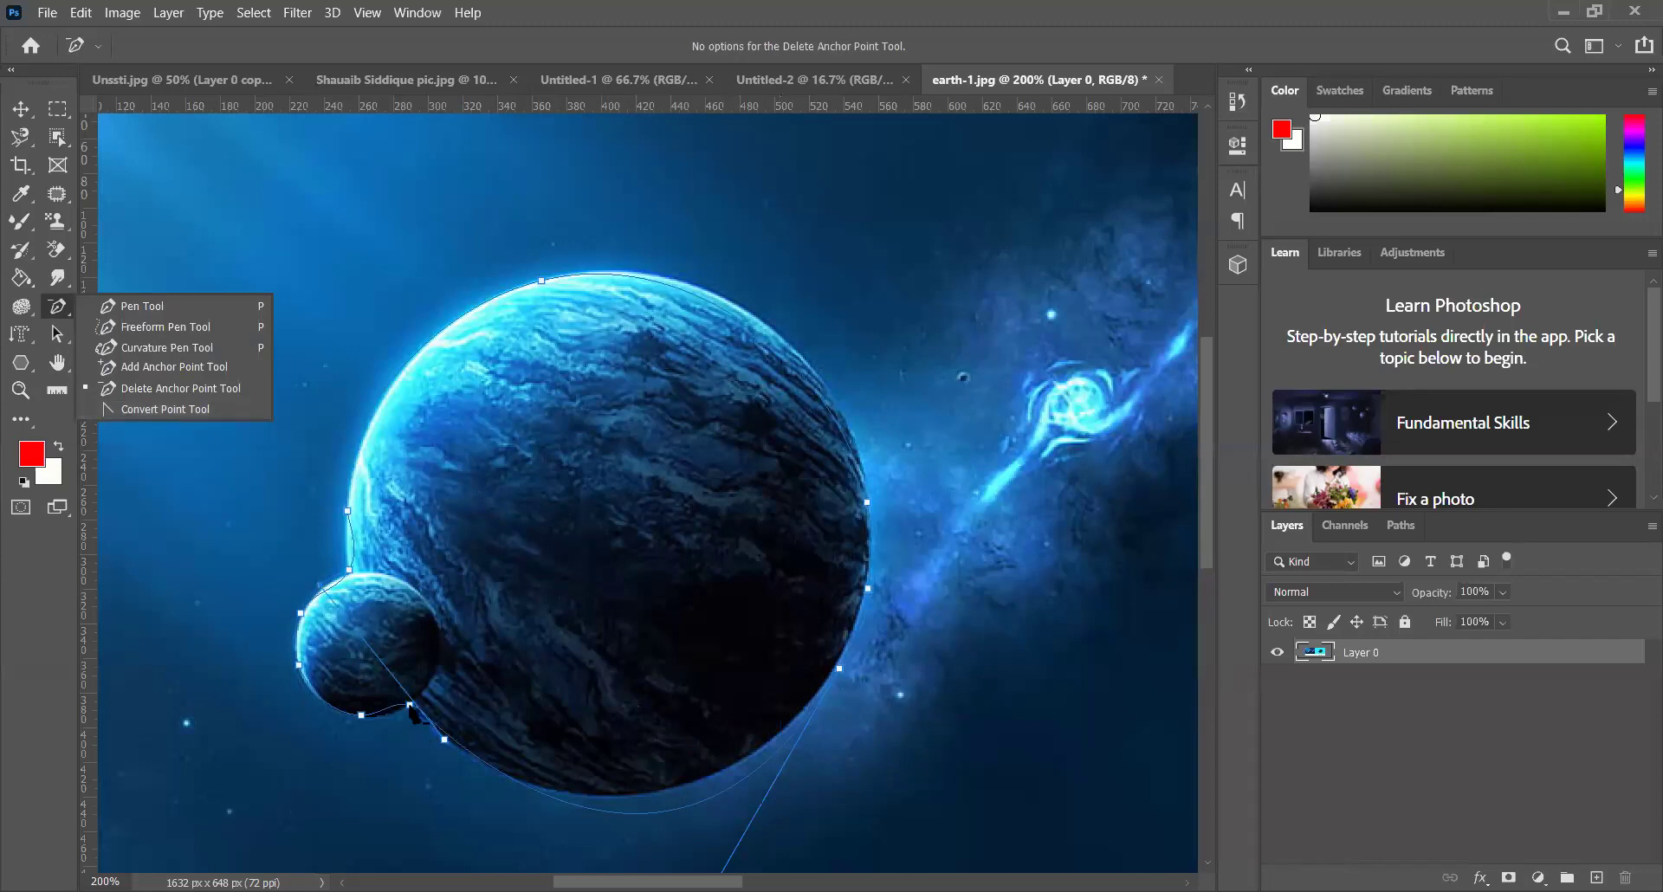
pyautogui.click(163, 408)
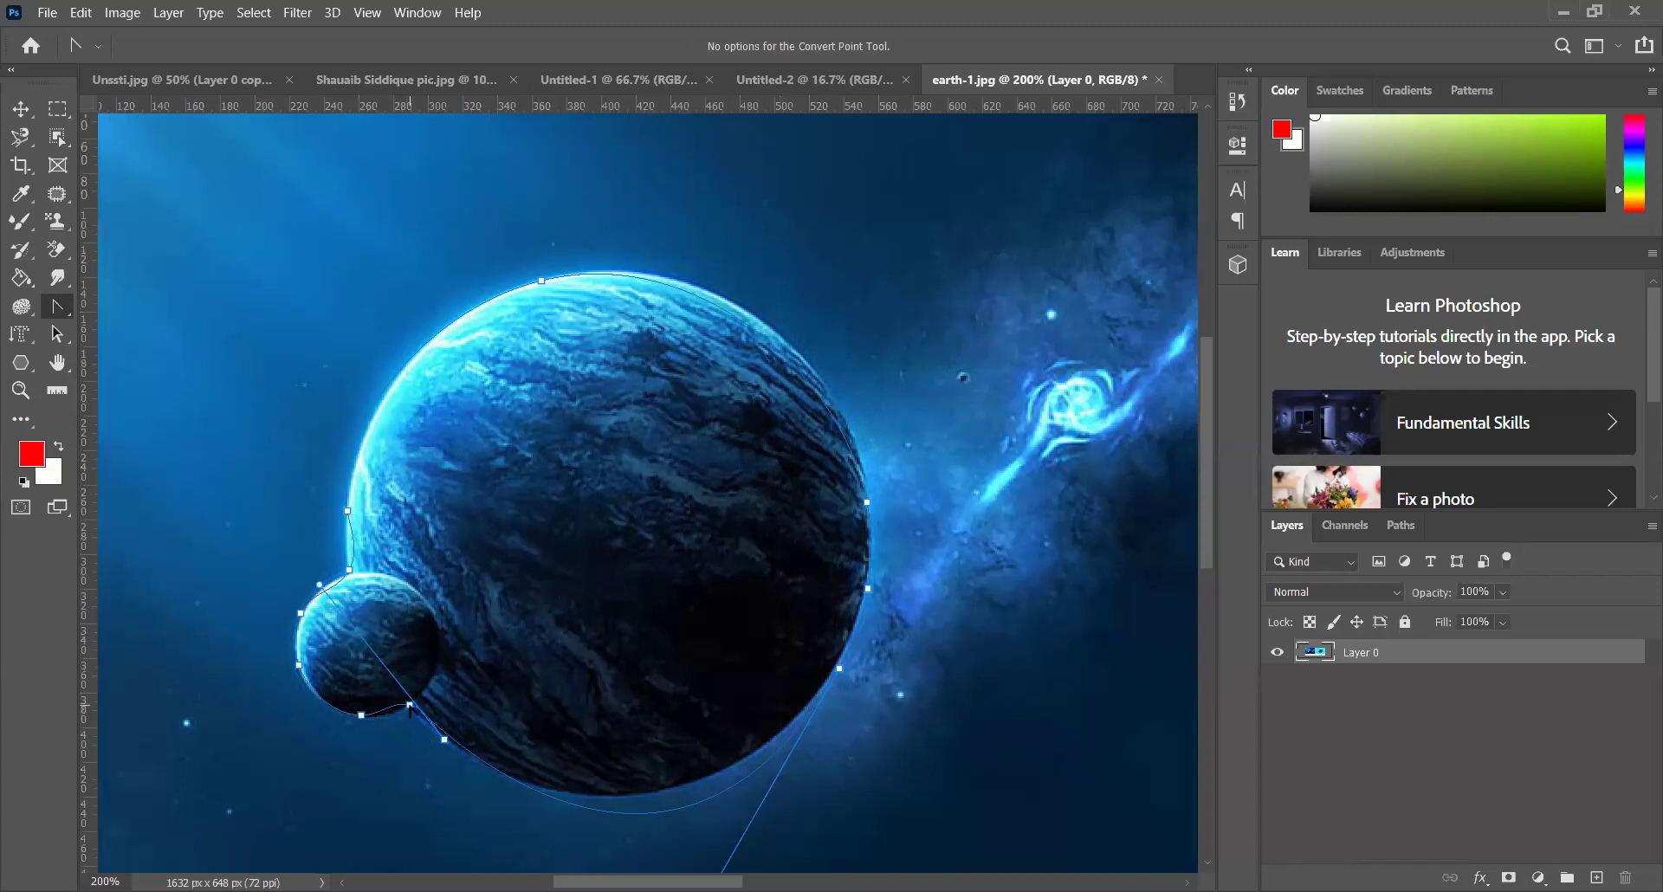
# Step: Convert the anchor where moon meets planet into a smooth point and re-angle its handles
pyautogui.moveTo(410, 705); pyautogui.dragTo(441, 777)
pyautogui.click(410, 705)
pyautogui.moveTo(410, 705); pyautogui.dragTo(550, 579)
pyautogui.moveTo(410, 705); pyautogui.dragTo(486, 829)
pyautogui.moveTo(410, 705); pyautogui.dragTo(400, 757)
pyautogui.moveTo(368, 832); pyautogui.dragTo(364, 840)
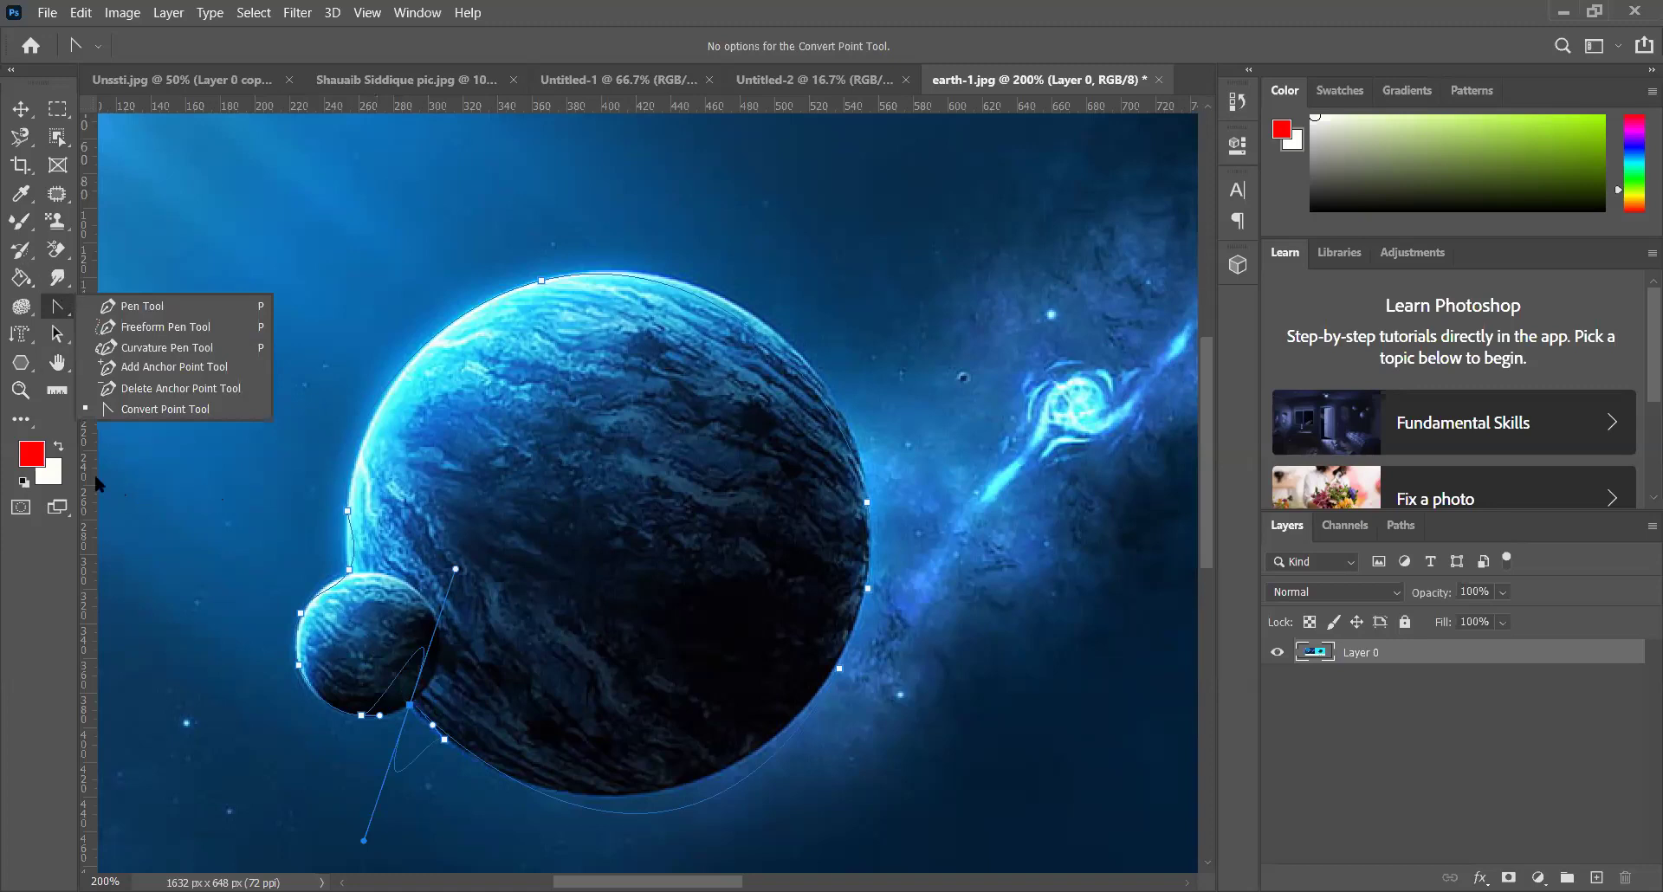
pyautogui.click(74, 641)
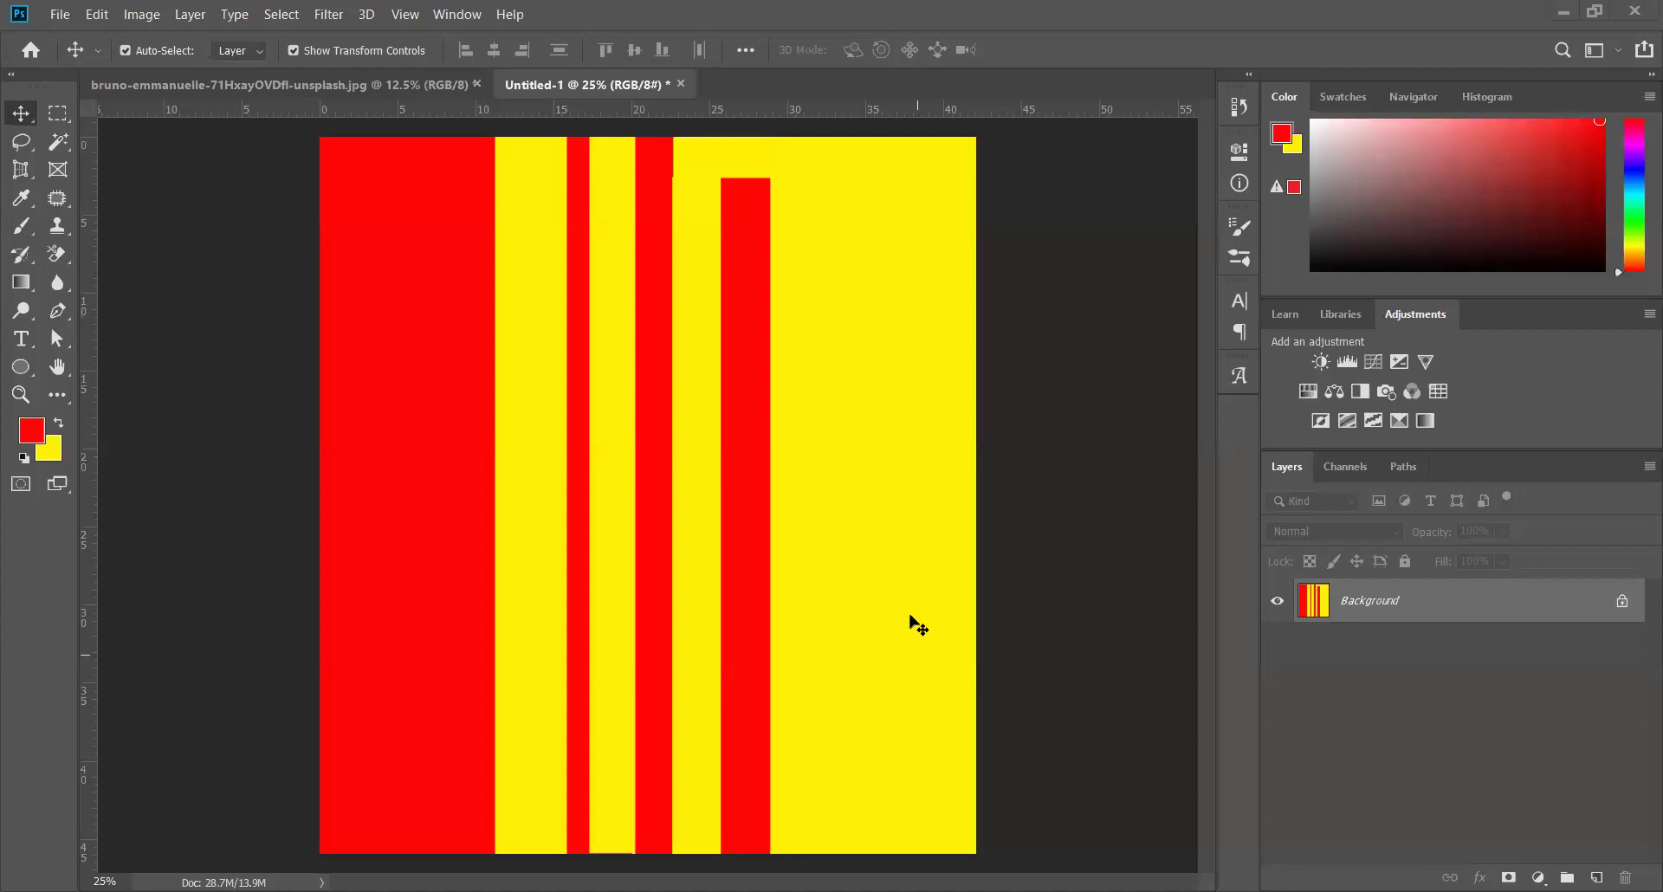
# Step: Choose the Background Eraser Tool from the toolbar's eraser slot
pyautogui.click(57, 257)
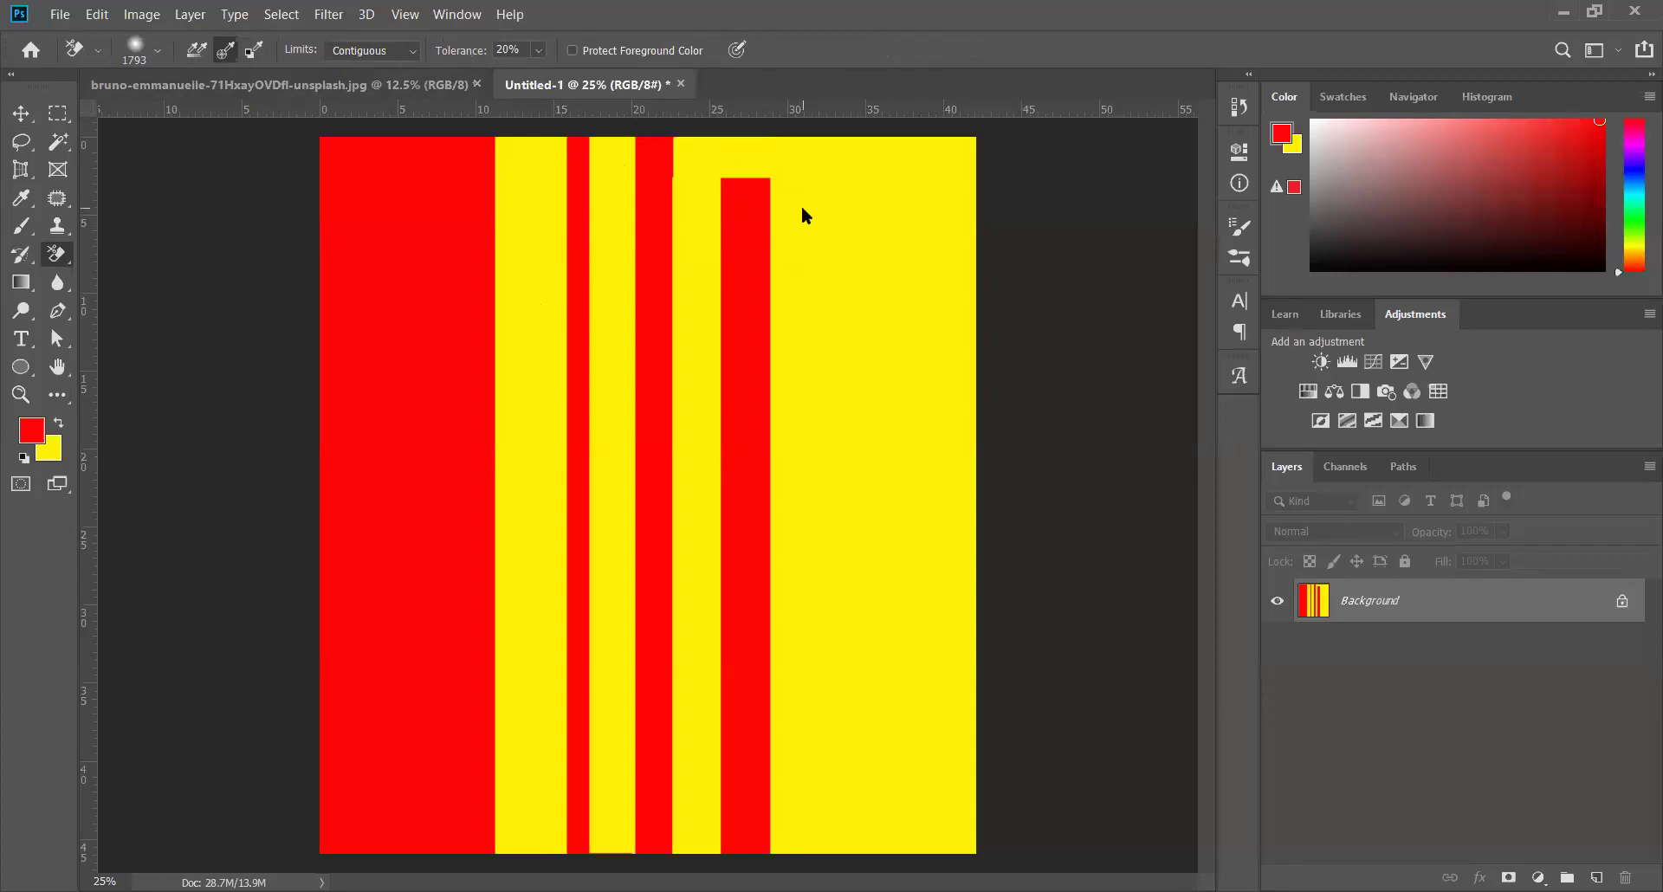
# Step: Try erasing the yellow beside the tall red bar with the Background Eraser, then undo it
pyautogui.click(809, 278)
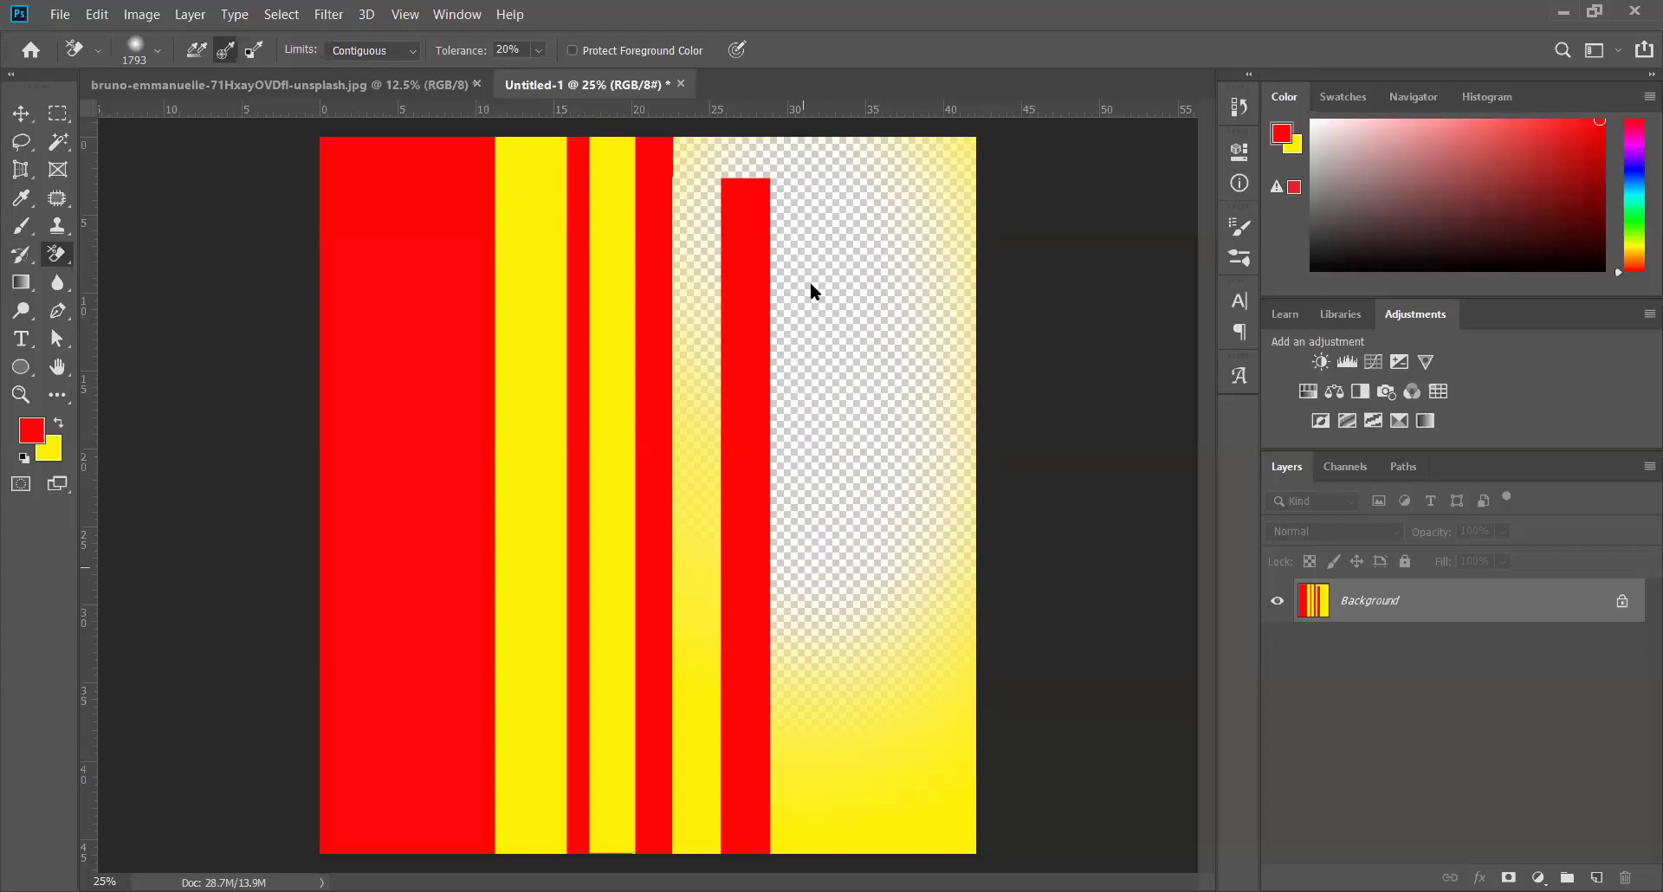
pyautogui.moveTo(801, 610)
pyautogui.mouseDown()
pyautogui.moveTo(794, 683)
pyautogui.moveTo(800, 641)
pyautogui.mouseUp()
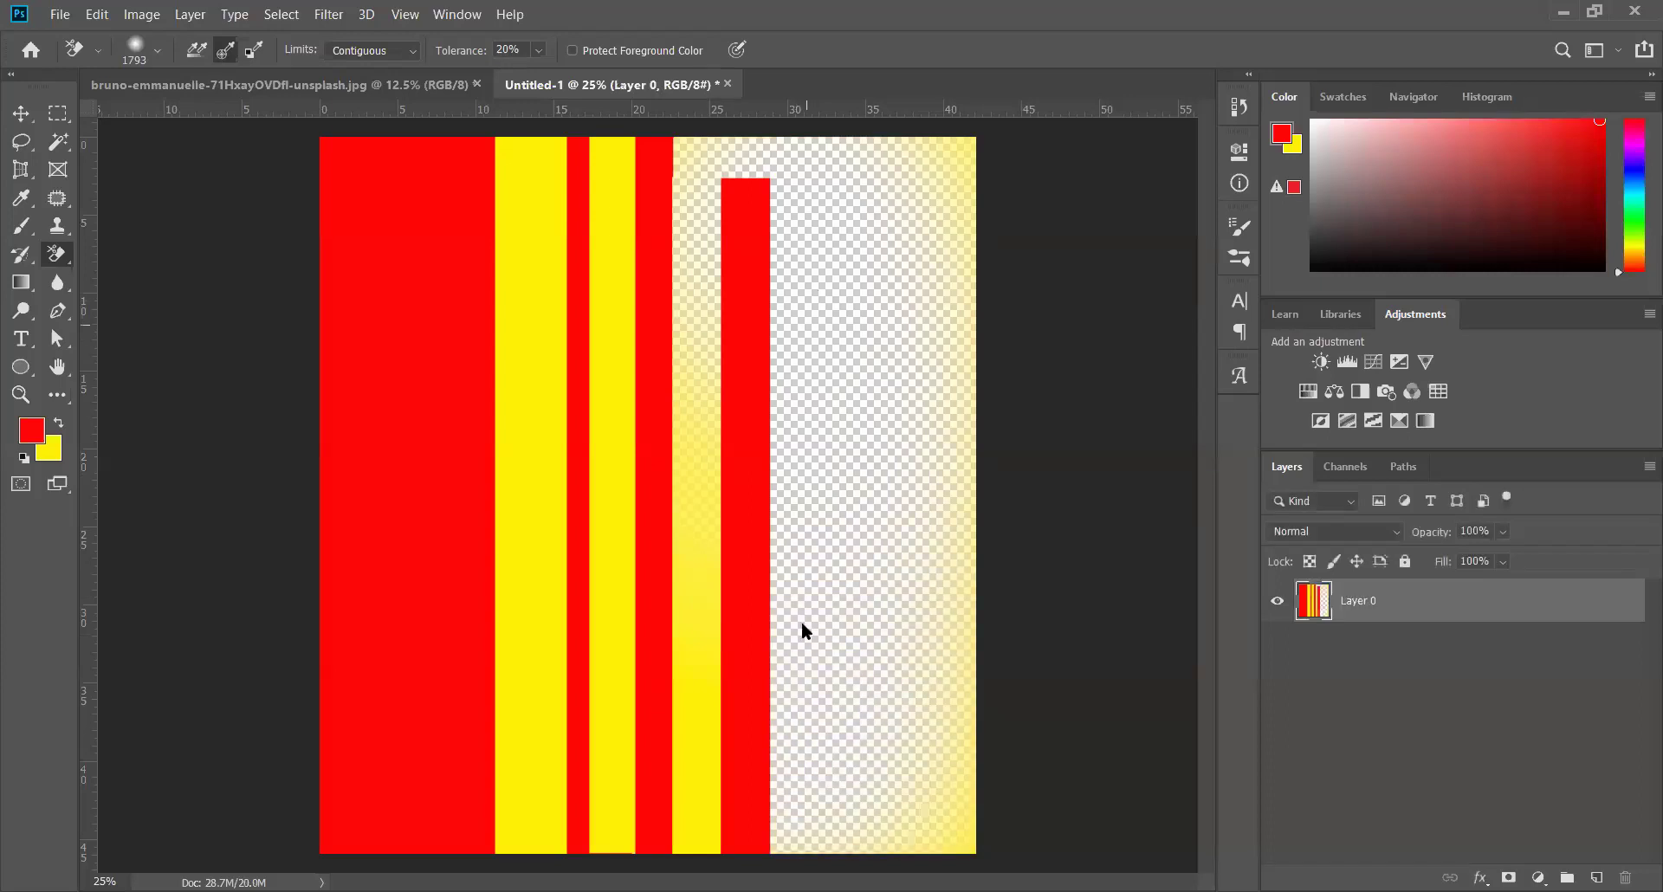
pyautogui.hotkey('ctrl', 'z')
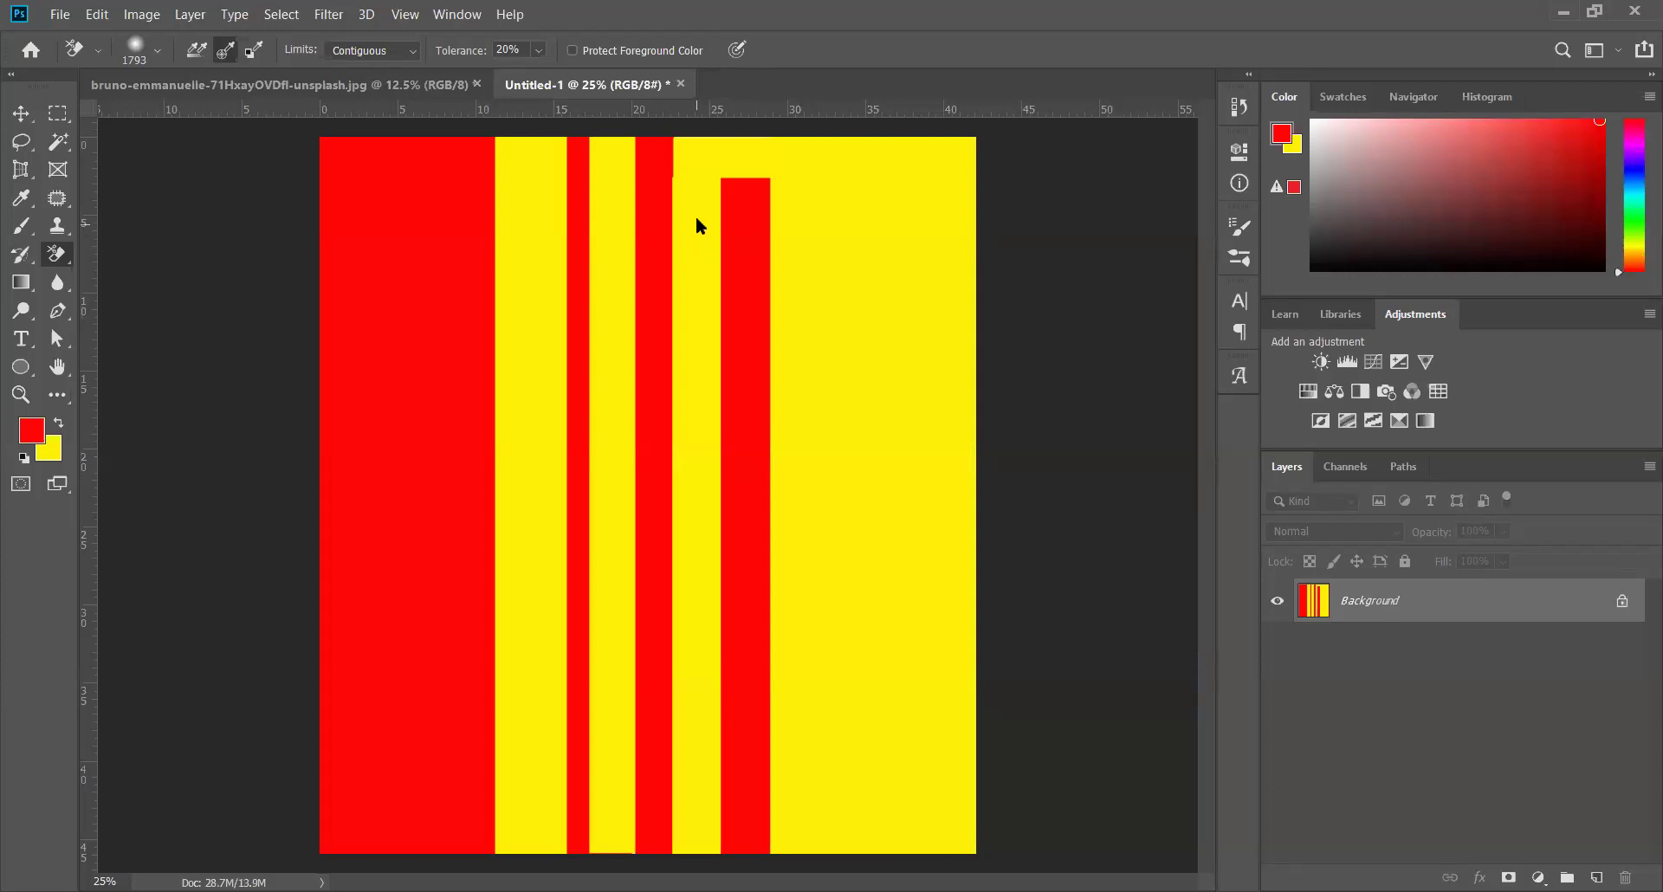
pyautogui.moveTo(699, 247); pyautogui.dragTo(704, 289)
pyautogui.moveTo(703, 350); pyautogui.dragTo(703, 443)
pyautogui.moveTo(704, 290); pyautogui.dragTo(701, 802)
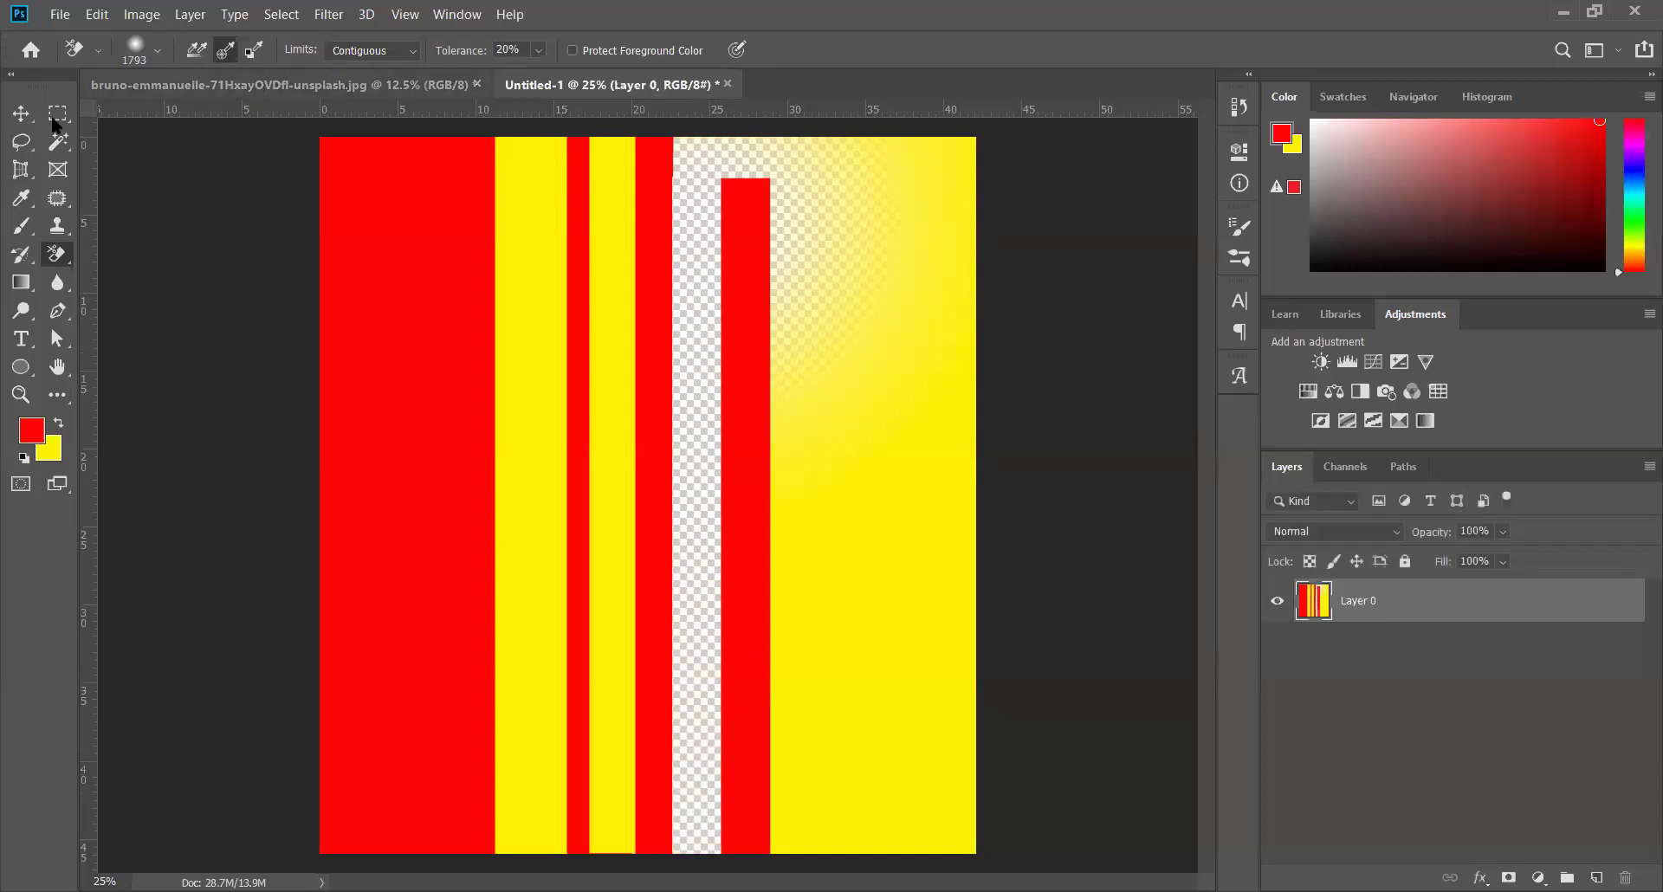
pyautogui.press('v')
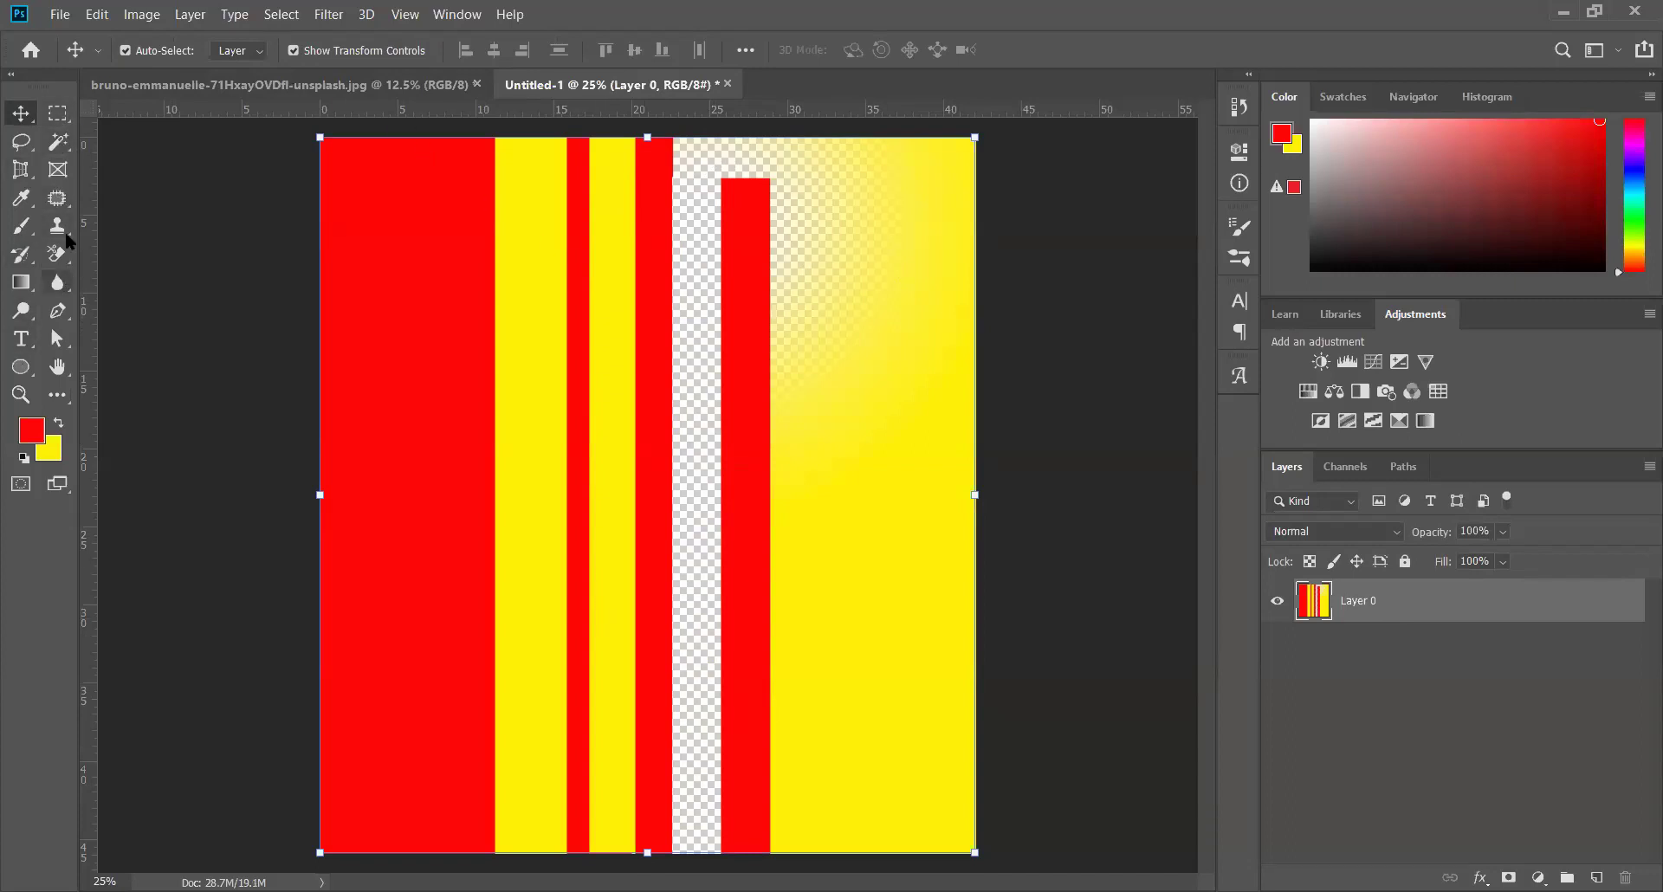
pyautogui.click(57, 253)
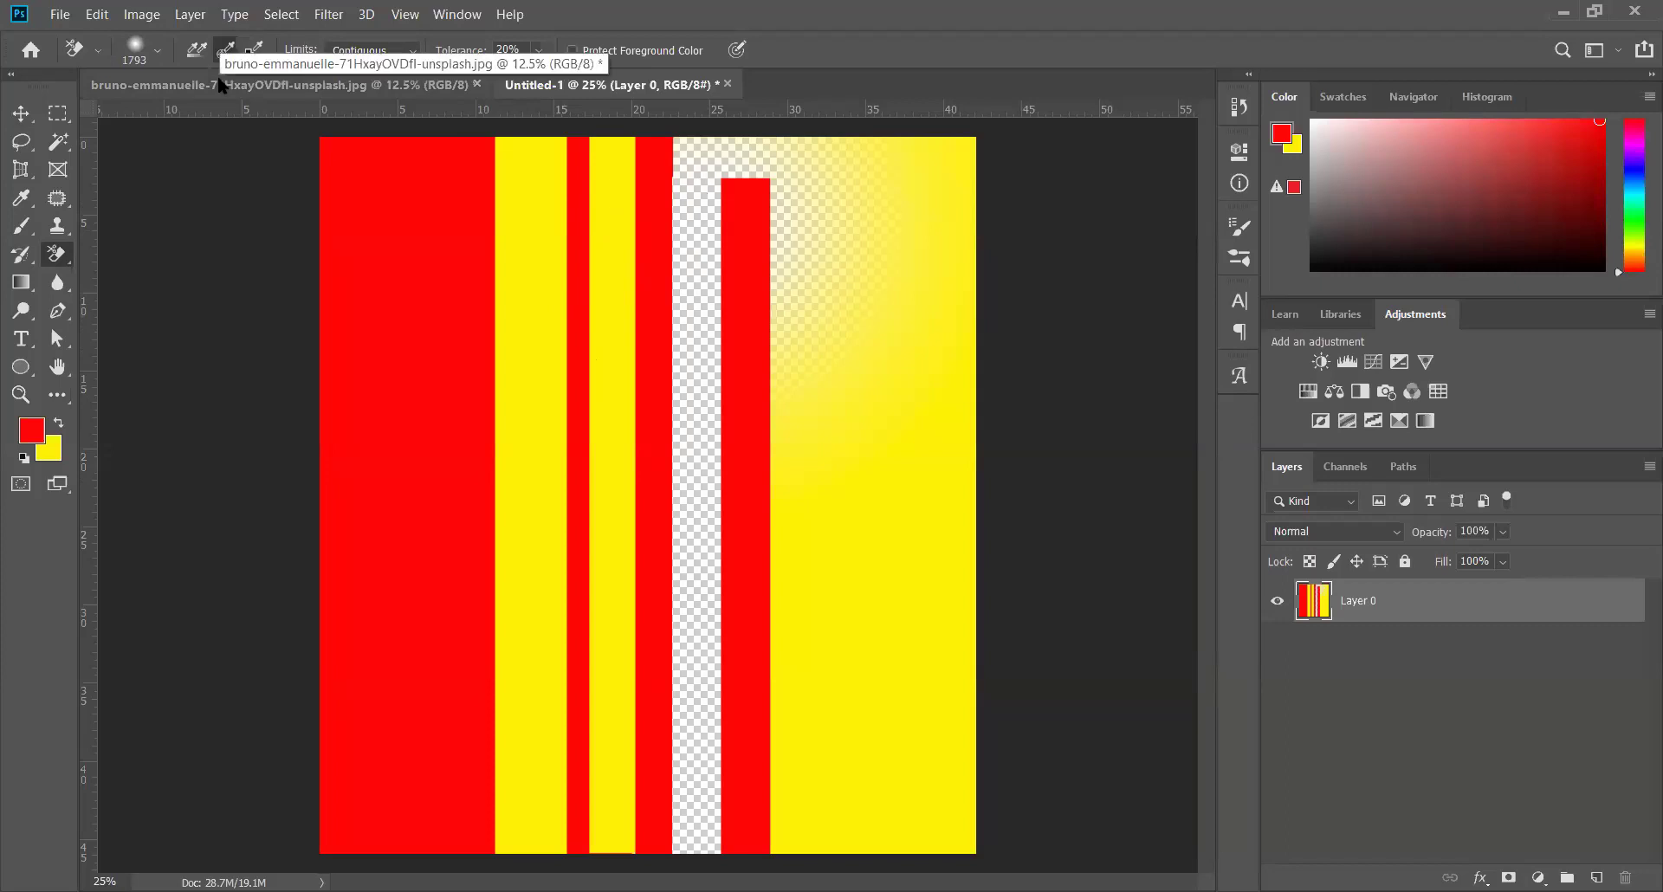
pyautogui.hotkey('ctrl', 'z')
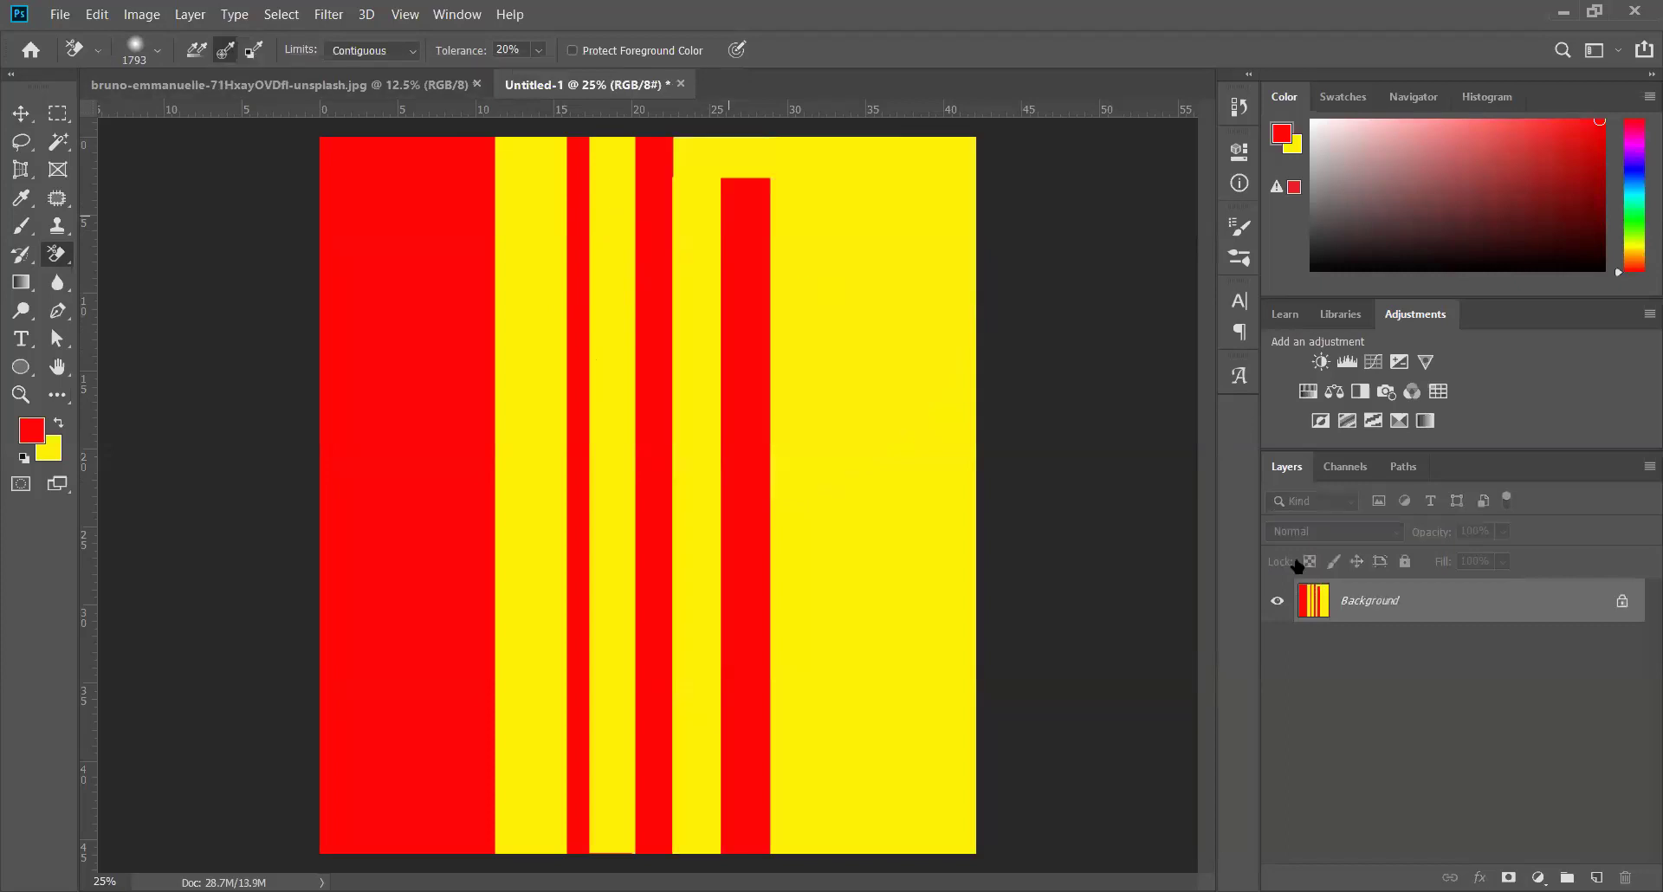
# Step: Duplicate the Background layer as Background copy
pyautogui.rightClick(1425, 599)
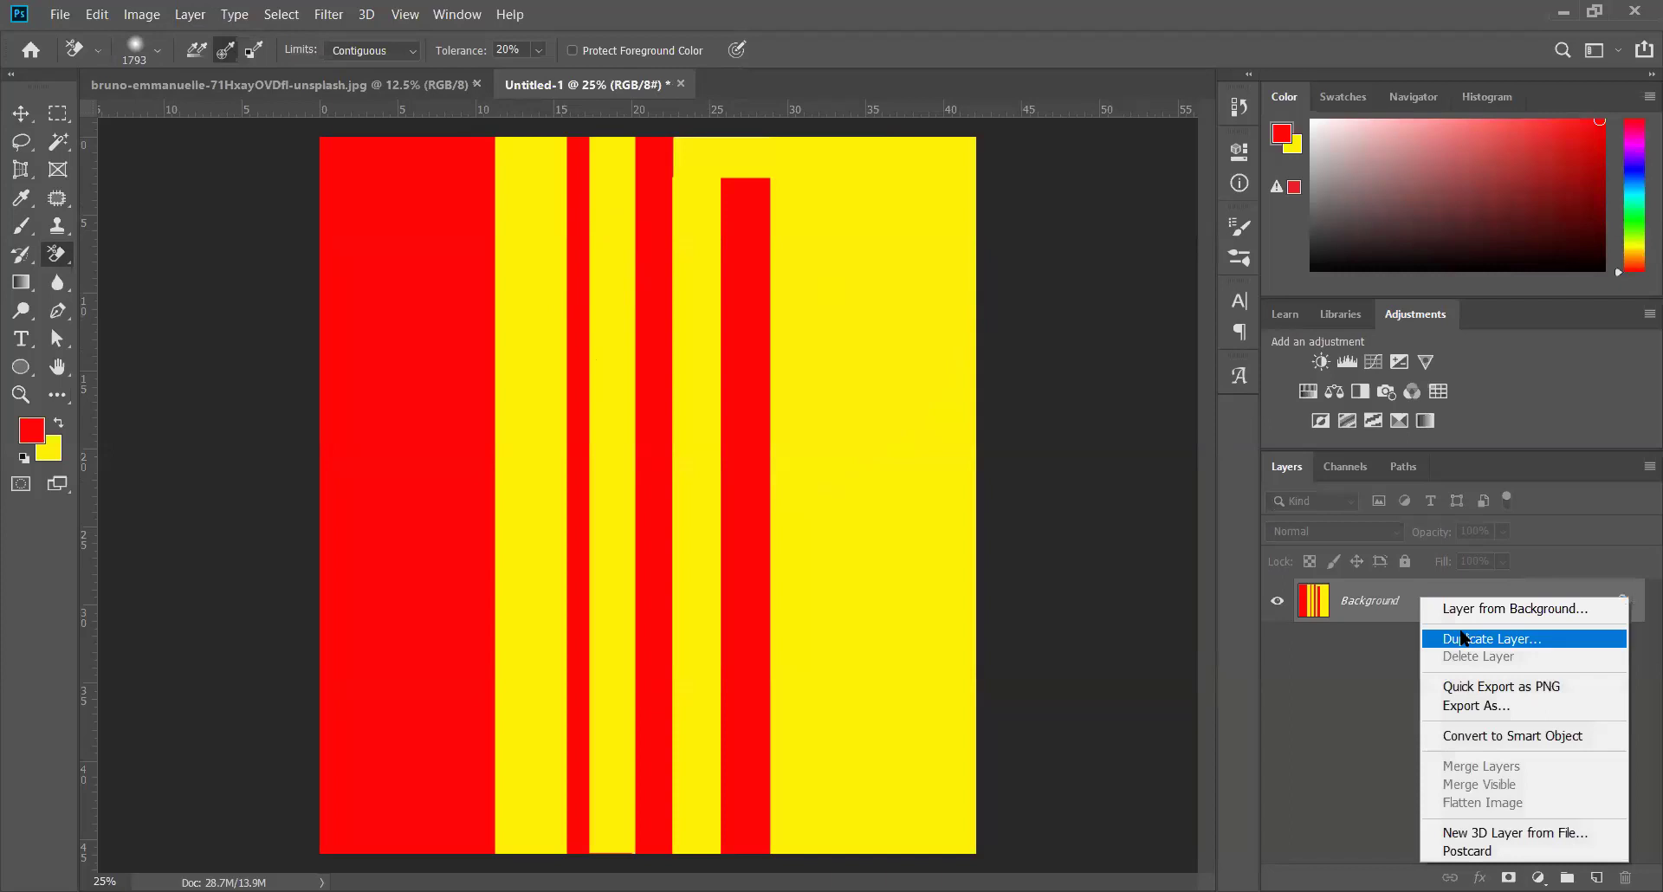
pyautogui.click(1478, 639)
pyautogui.click(1012, 242)
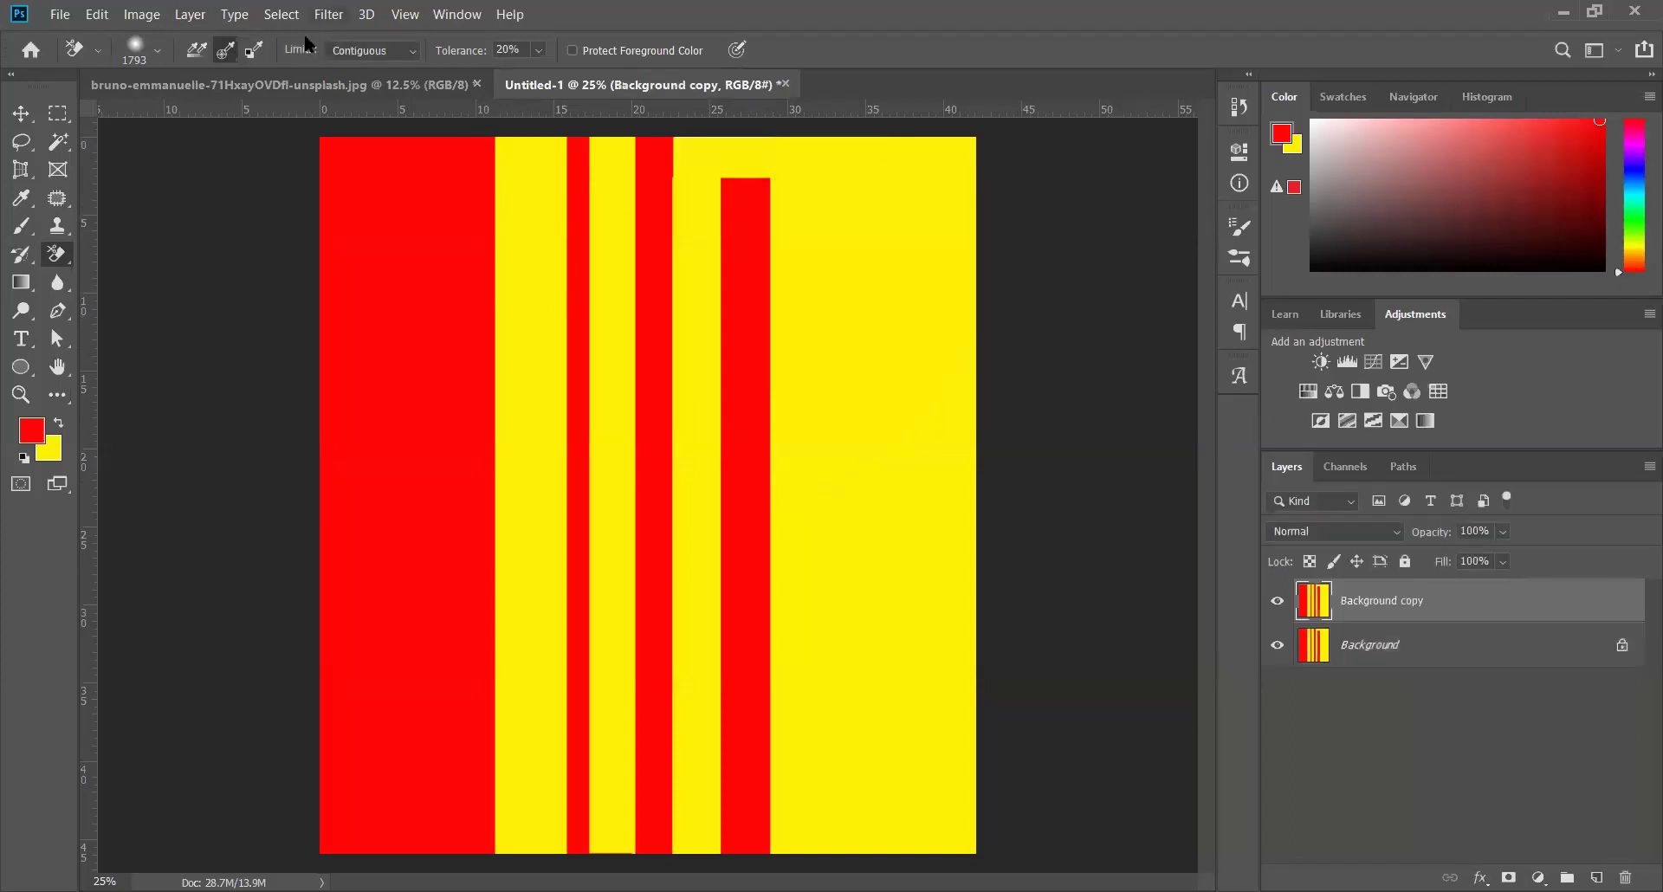
# Step: With Discontiguous limits and the original Background hidden, erase the yellow right of the red bar
pyautogui.click(389, 50)
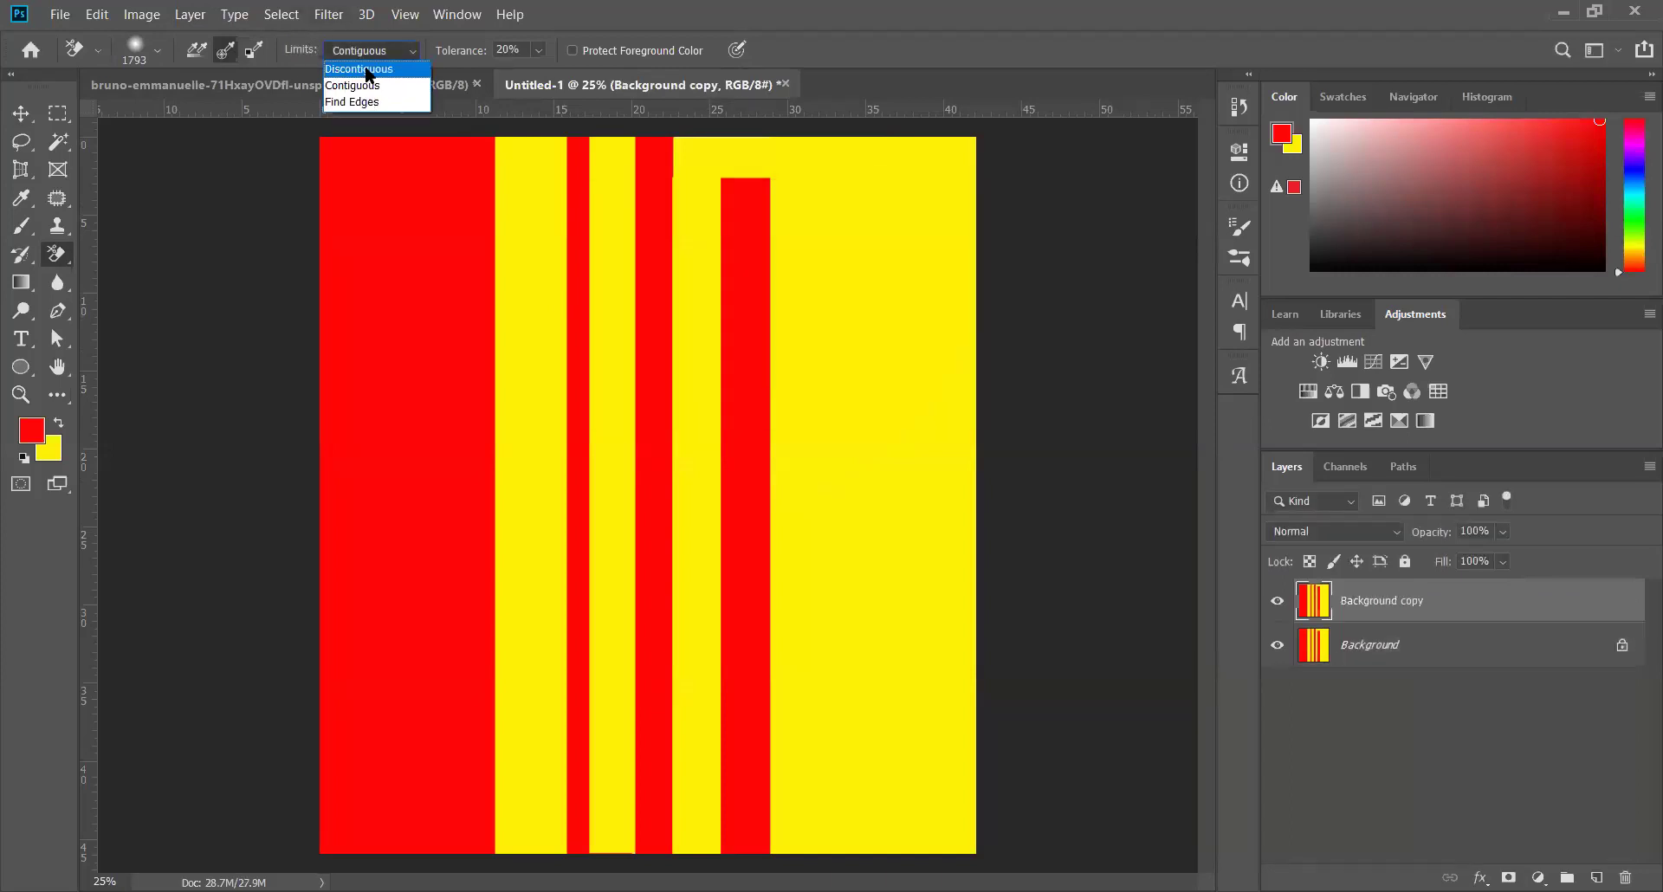
pyautogui.click(366, 70)
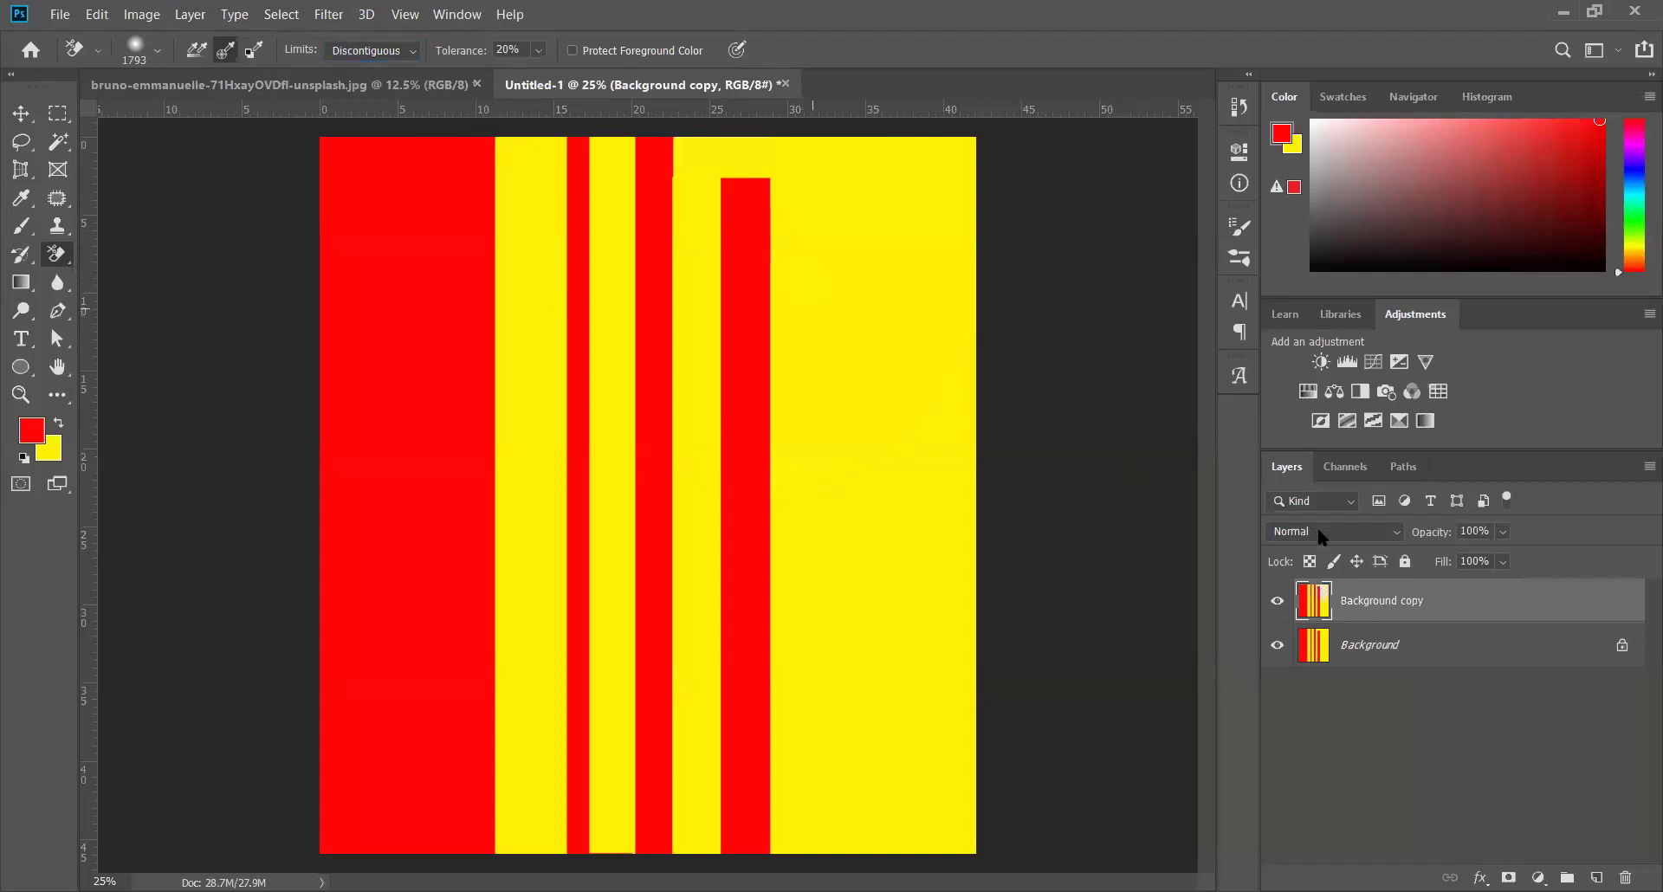
pyautogui.click(1277, 646)
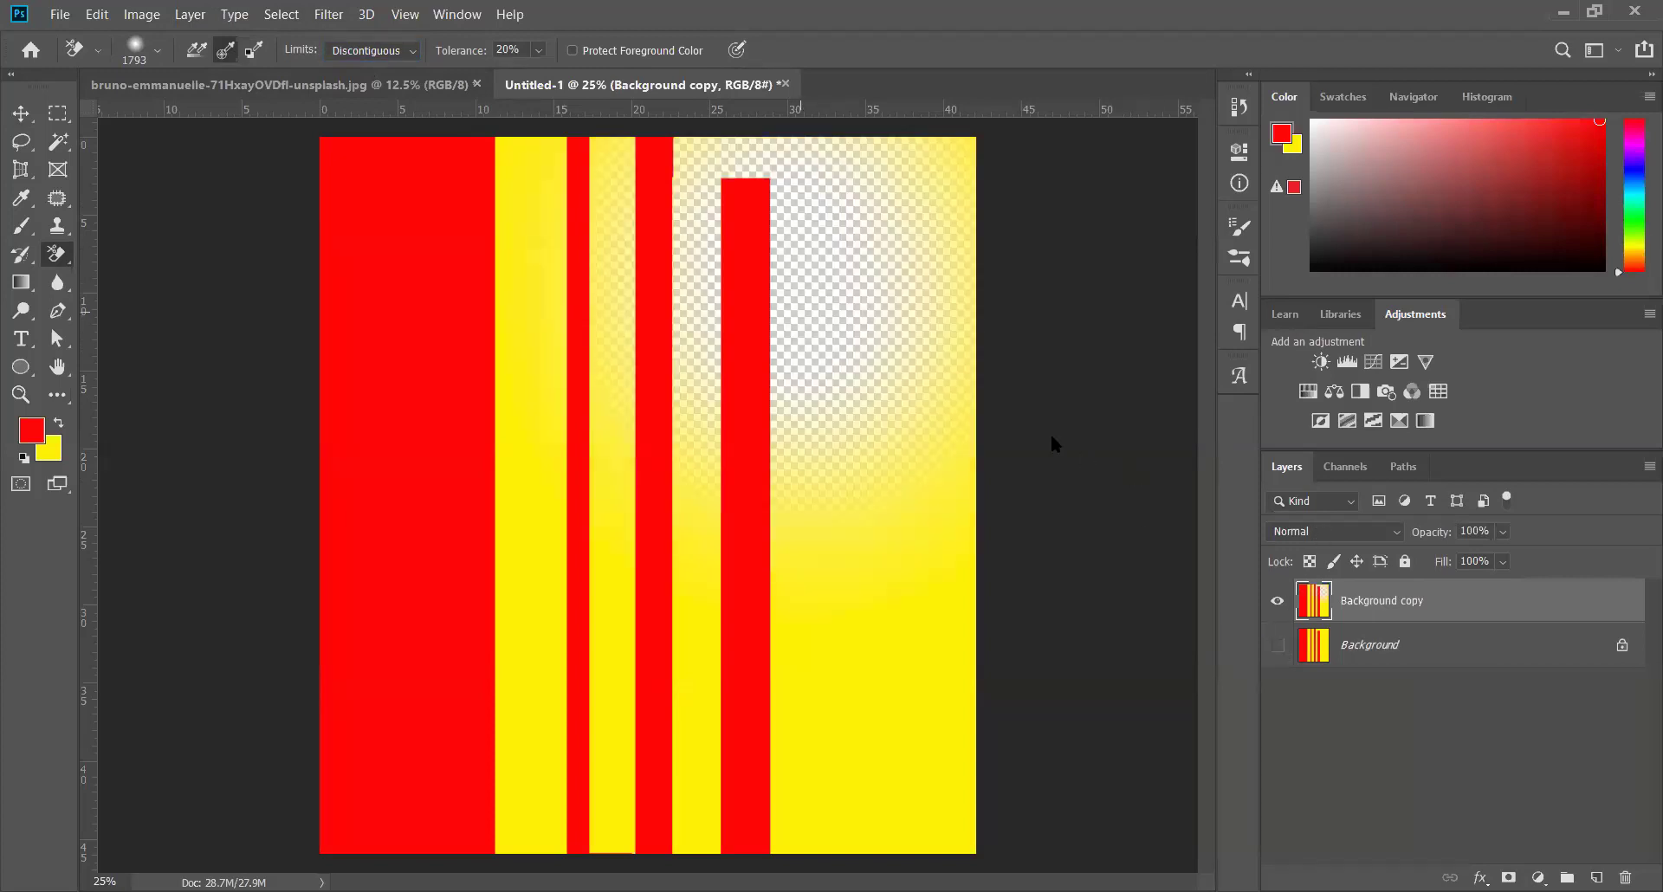
pyautogui.moveTo(835, 653); pyautogui.dragTo(809, 620)
pyautogui.moveTo(794, 689)
pyautogui.mouseDown()
pyautogui.moveTo(789, 629)
pyautogui.moveTo(702, 628)
pyautogui.mouseUp()
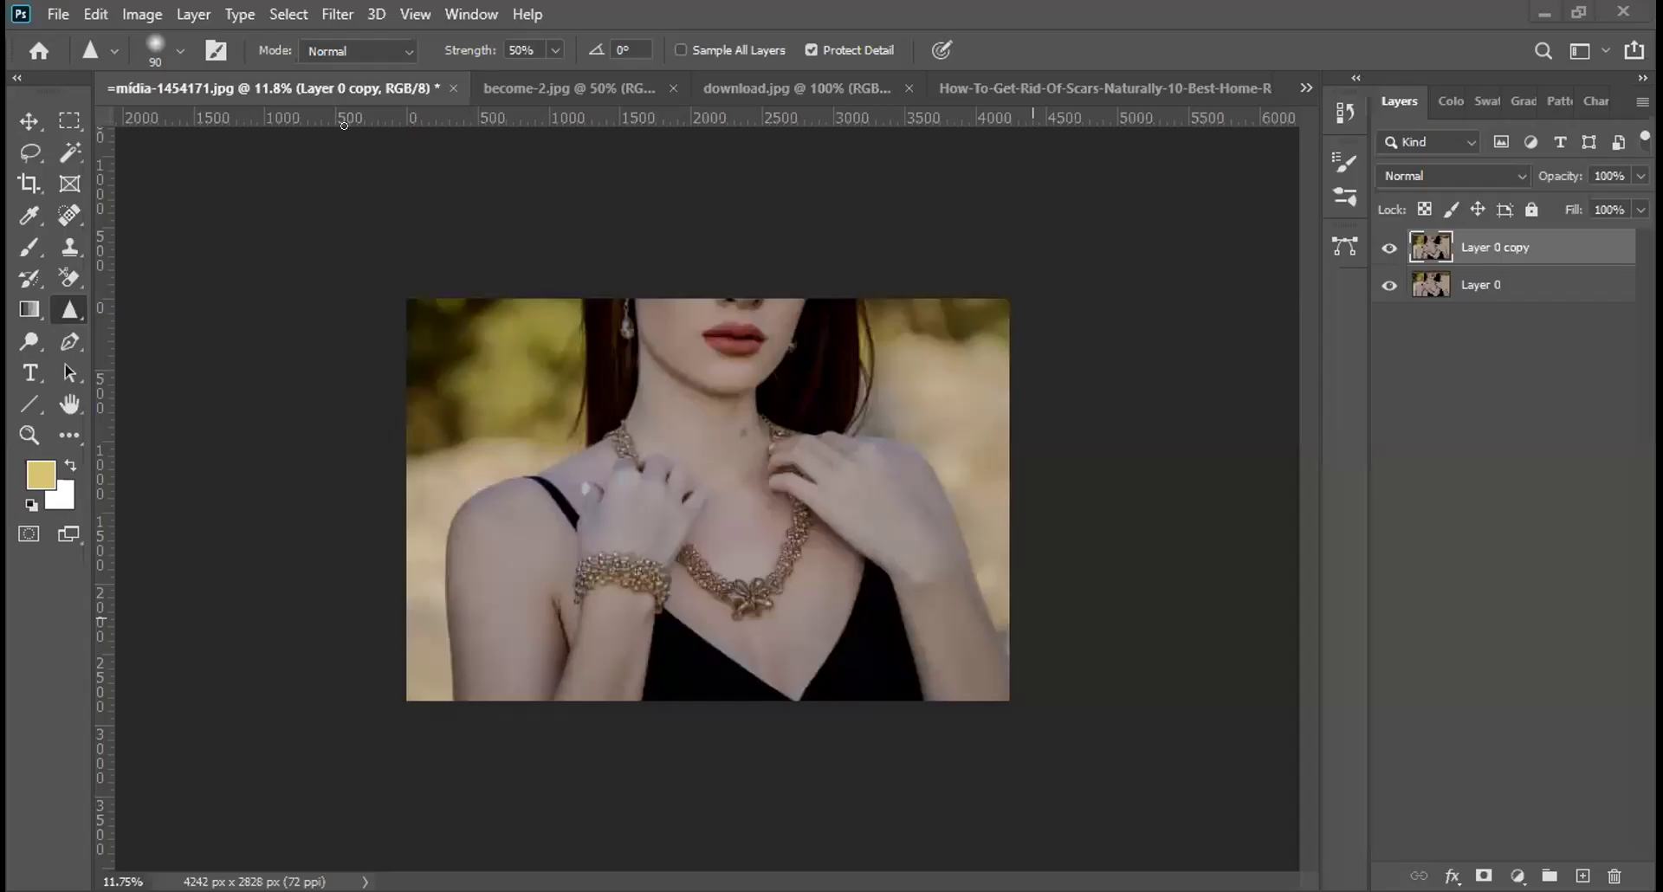
# Step: Switch to the acne portrait, zoom in, and unlock its Background layer as Layer 0
pyautogui.click(569, 88)
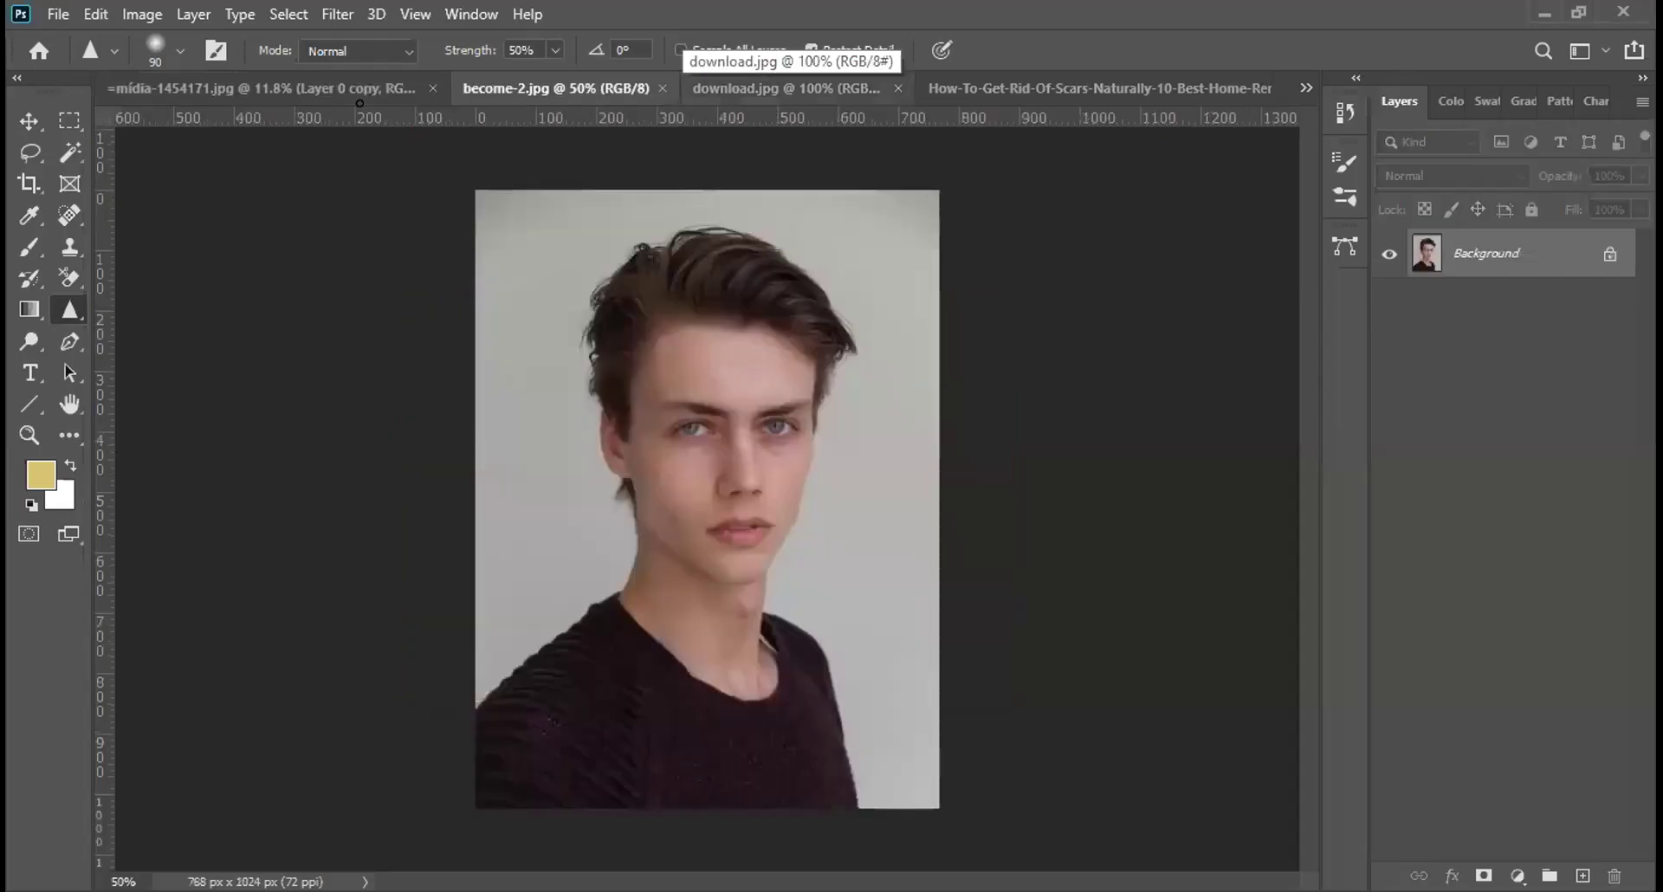
pyautogui.click(1034, 97)
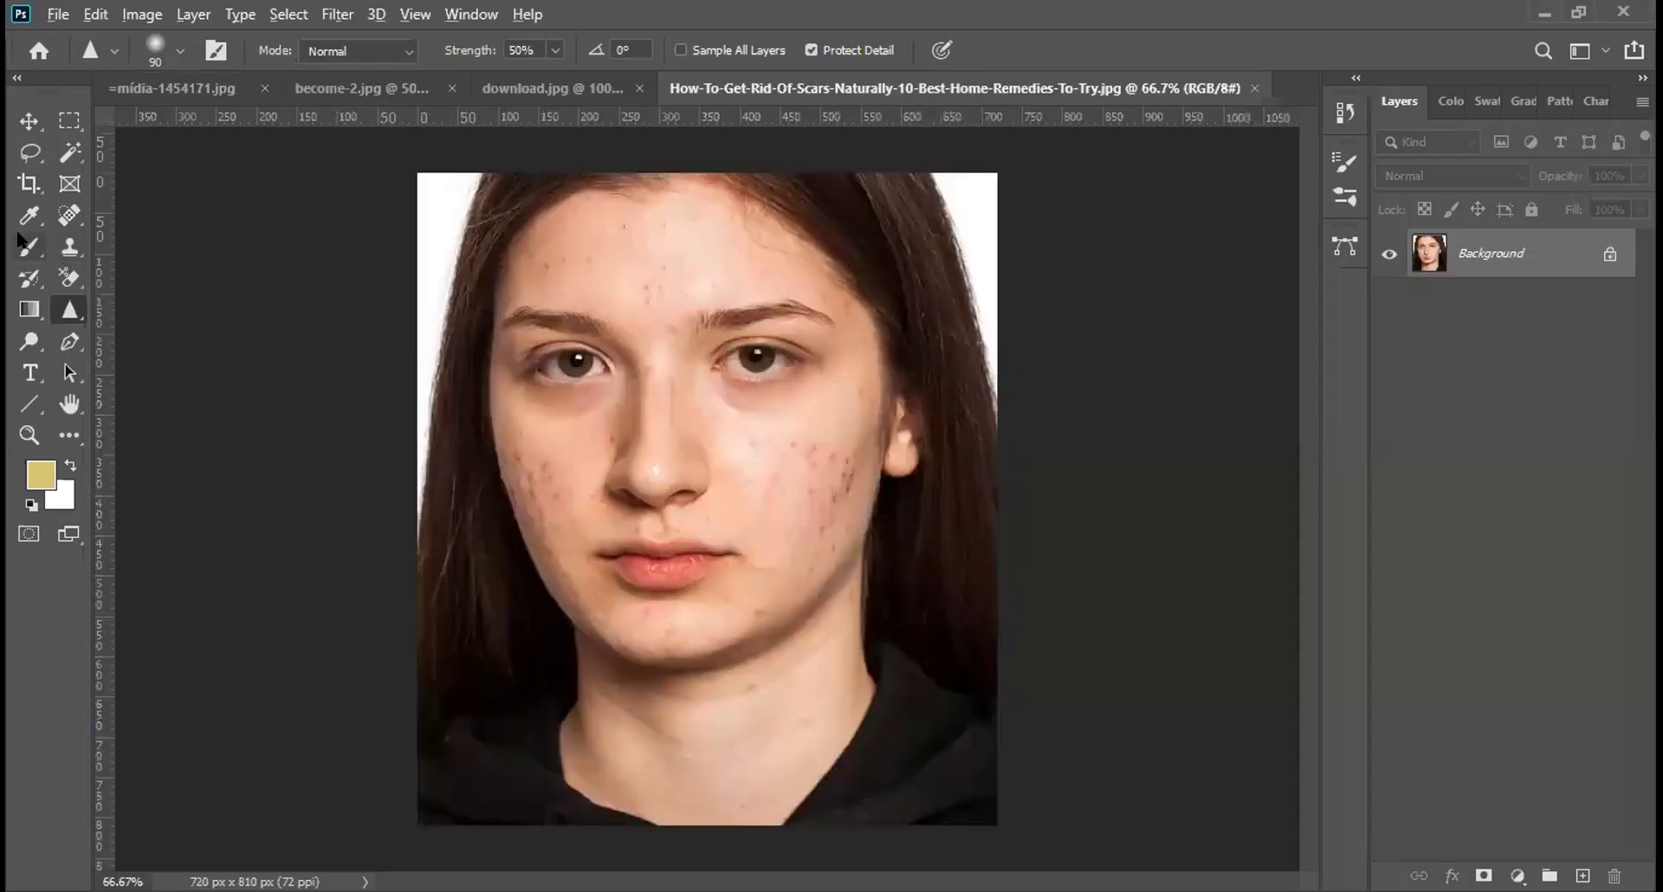
pyautogui.scroll(3, 658, 485)
pyautogui.click(67, 216)
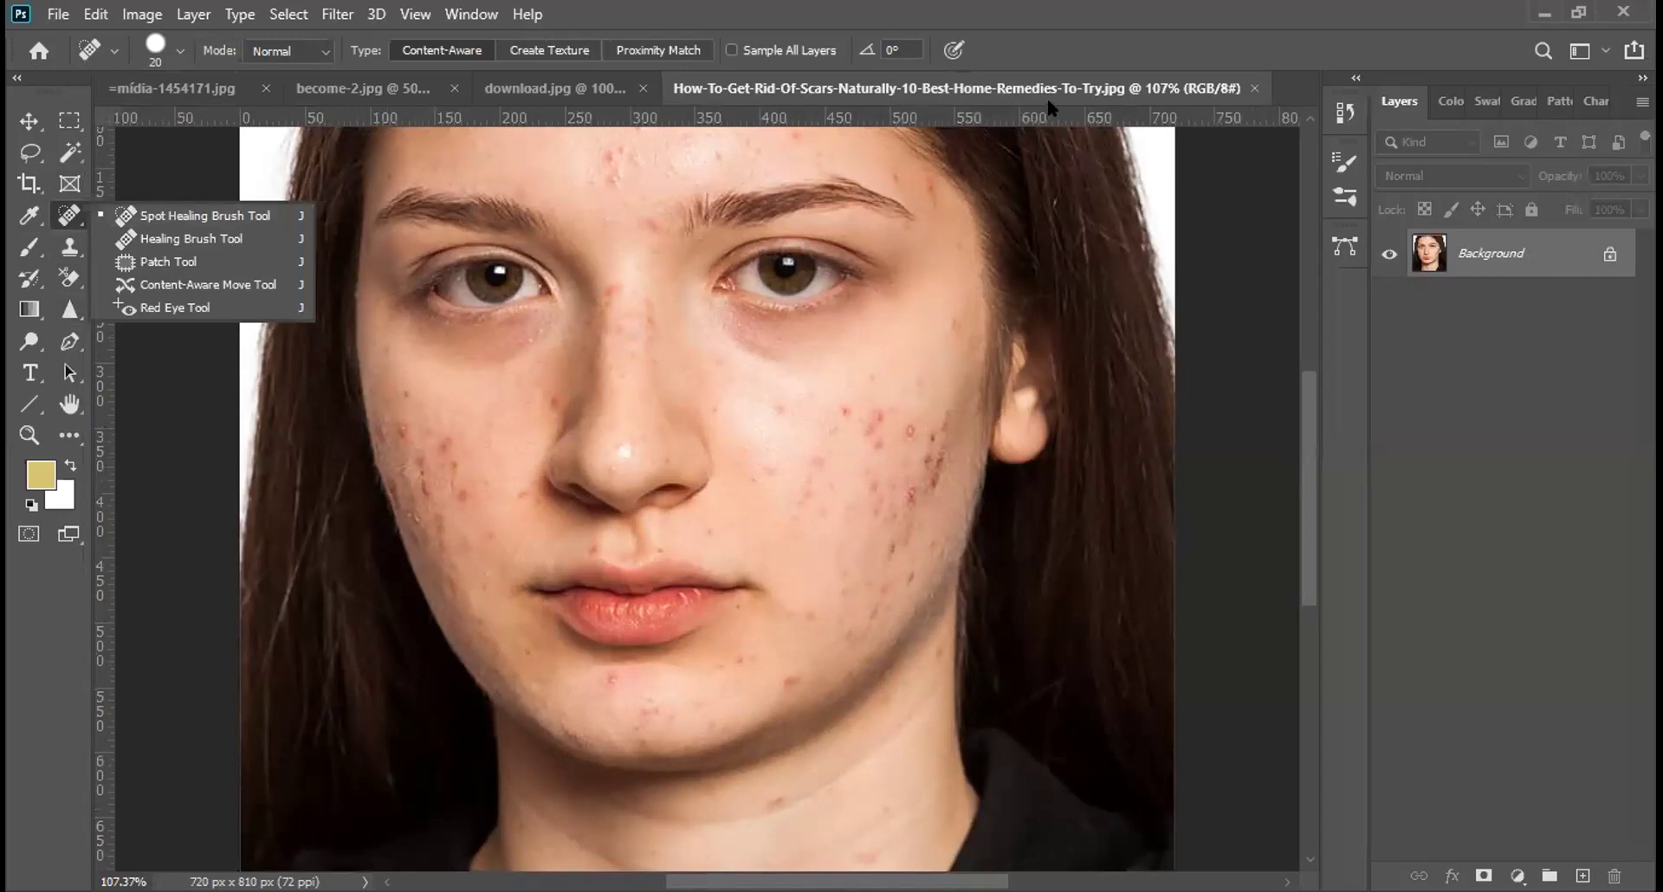
pyautogui.click(1609, 254)
pyautogui.scroll(2, 806, 457)
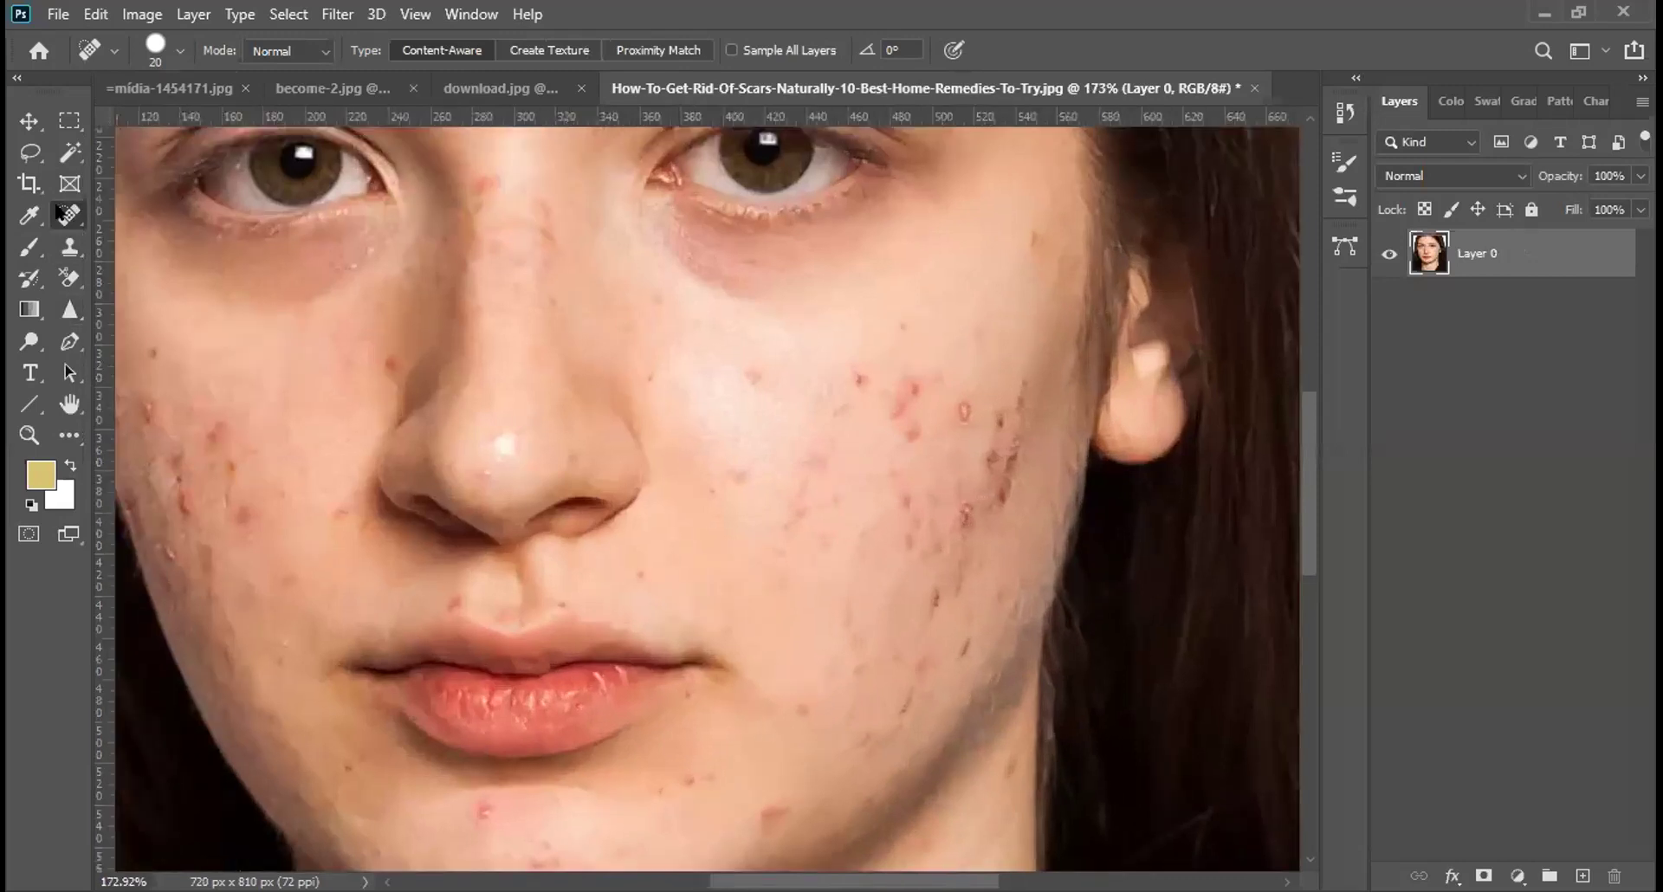
pyautogui.rightClick(58, 210)
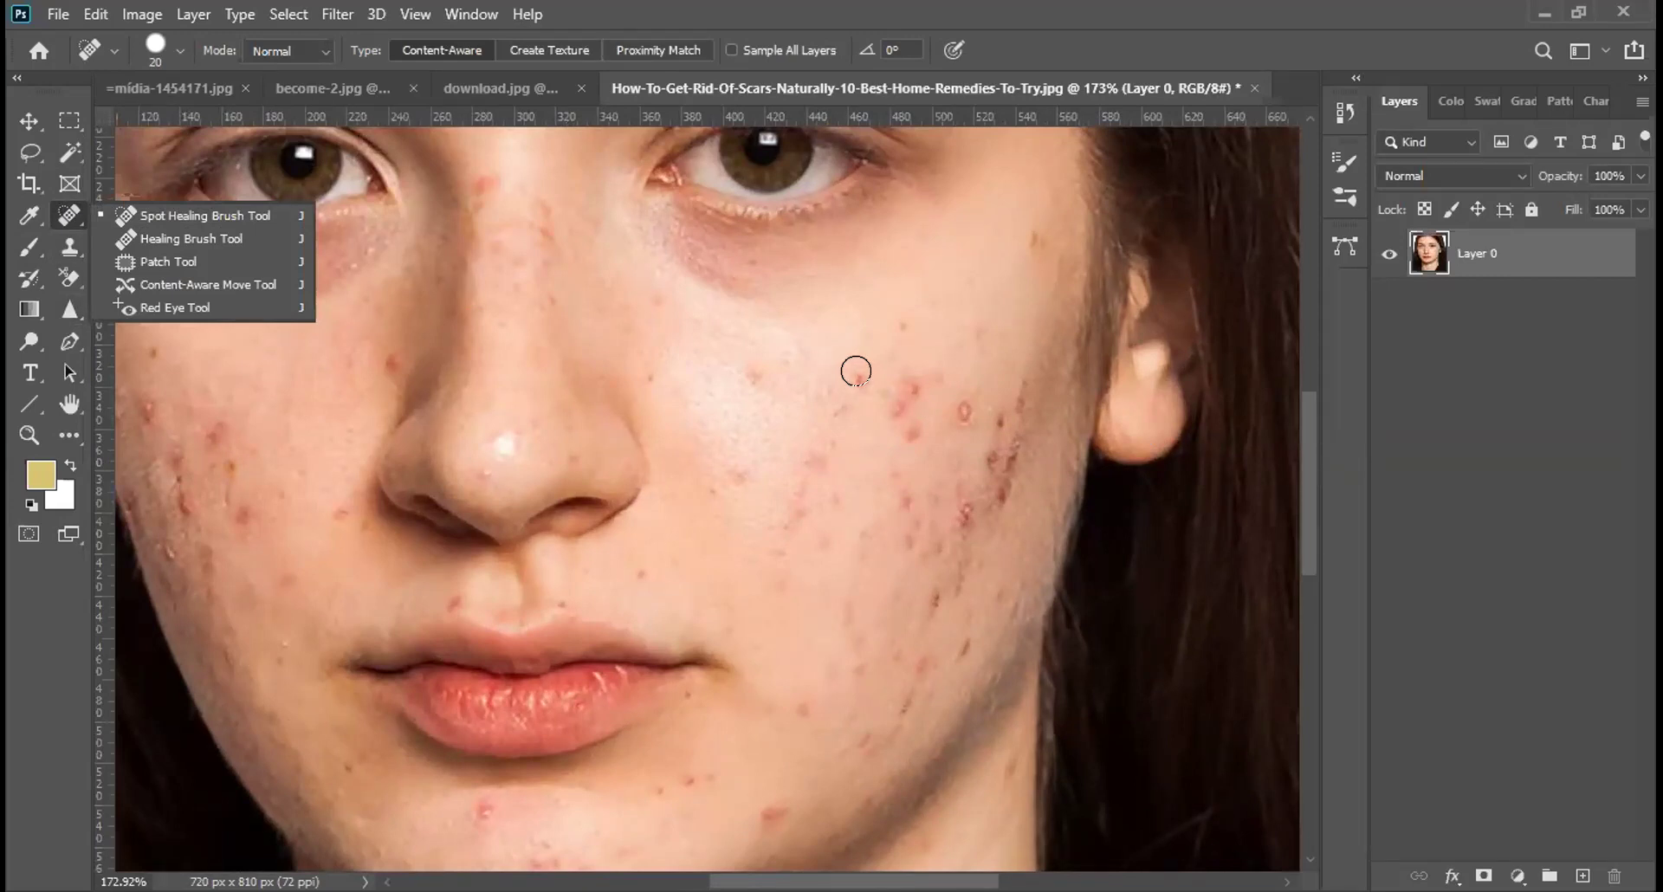
# Step: Spot-heal five red cheek blemishes with the Spot Healing Brush
pyautogui.click(940, 386)
pyautogui.click(968, 407)
pyautogui.click(910, 390)
pyautogui.click(901, 417)
pyautogui.click(752, 373)
pyautogui.click(808, 443)
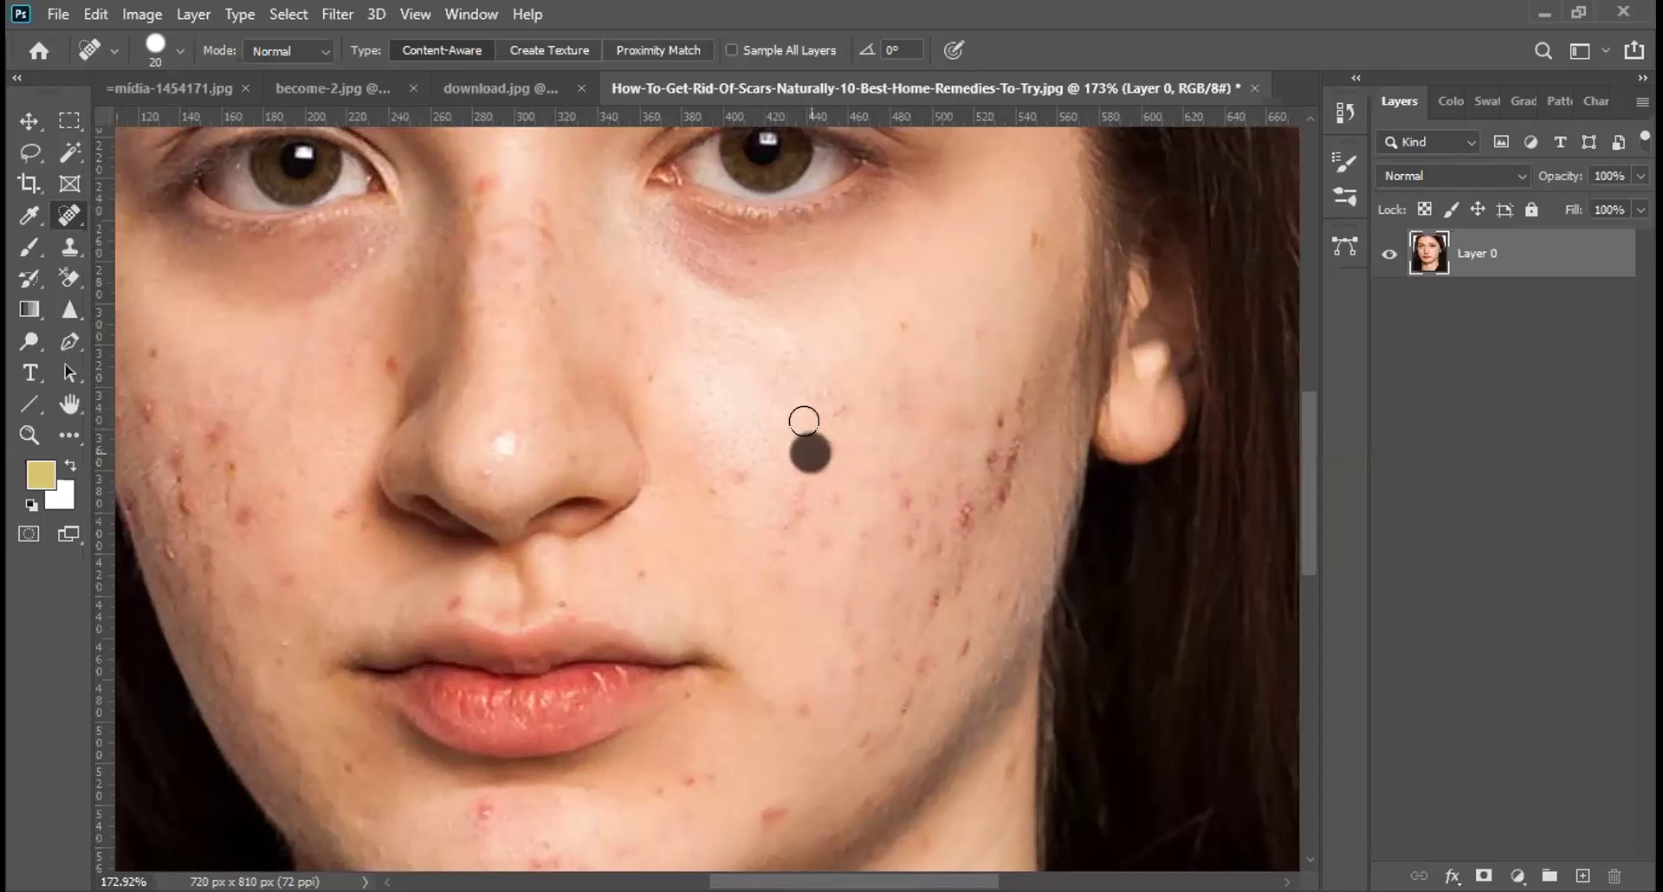
# Step: Switch to the Healing Brush at size 25 and heal the cheek's red streak and spots
pyautogui.rightClick(70, 214)
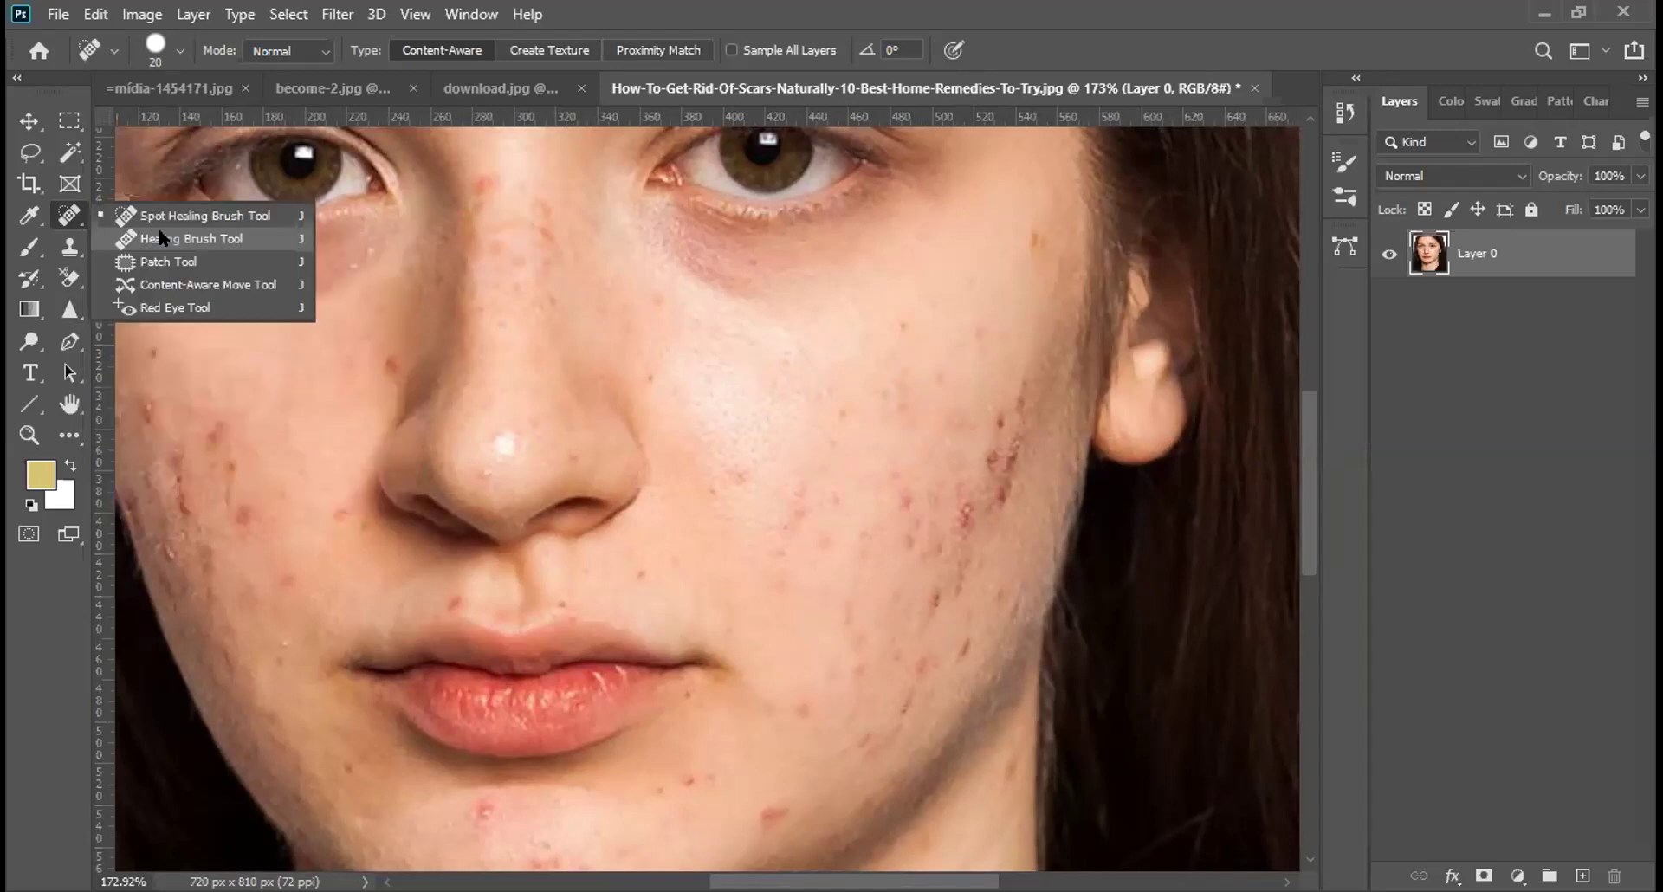
pyautogui.click(158, 230)
pyautogui.press(']')
pyautogui.press(']')
pyautogui.press(']')
pyautogui.press(']')
pyautogui.press(']')
pyautogui.press(']')
pyautogui.press(']')
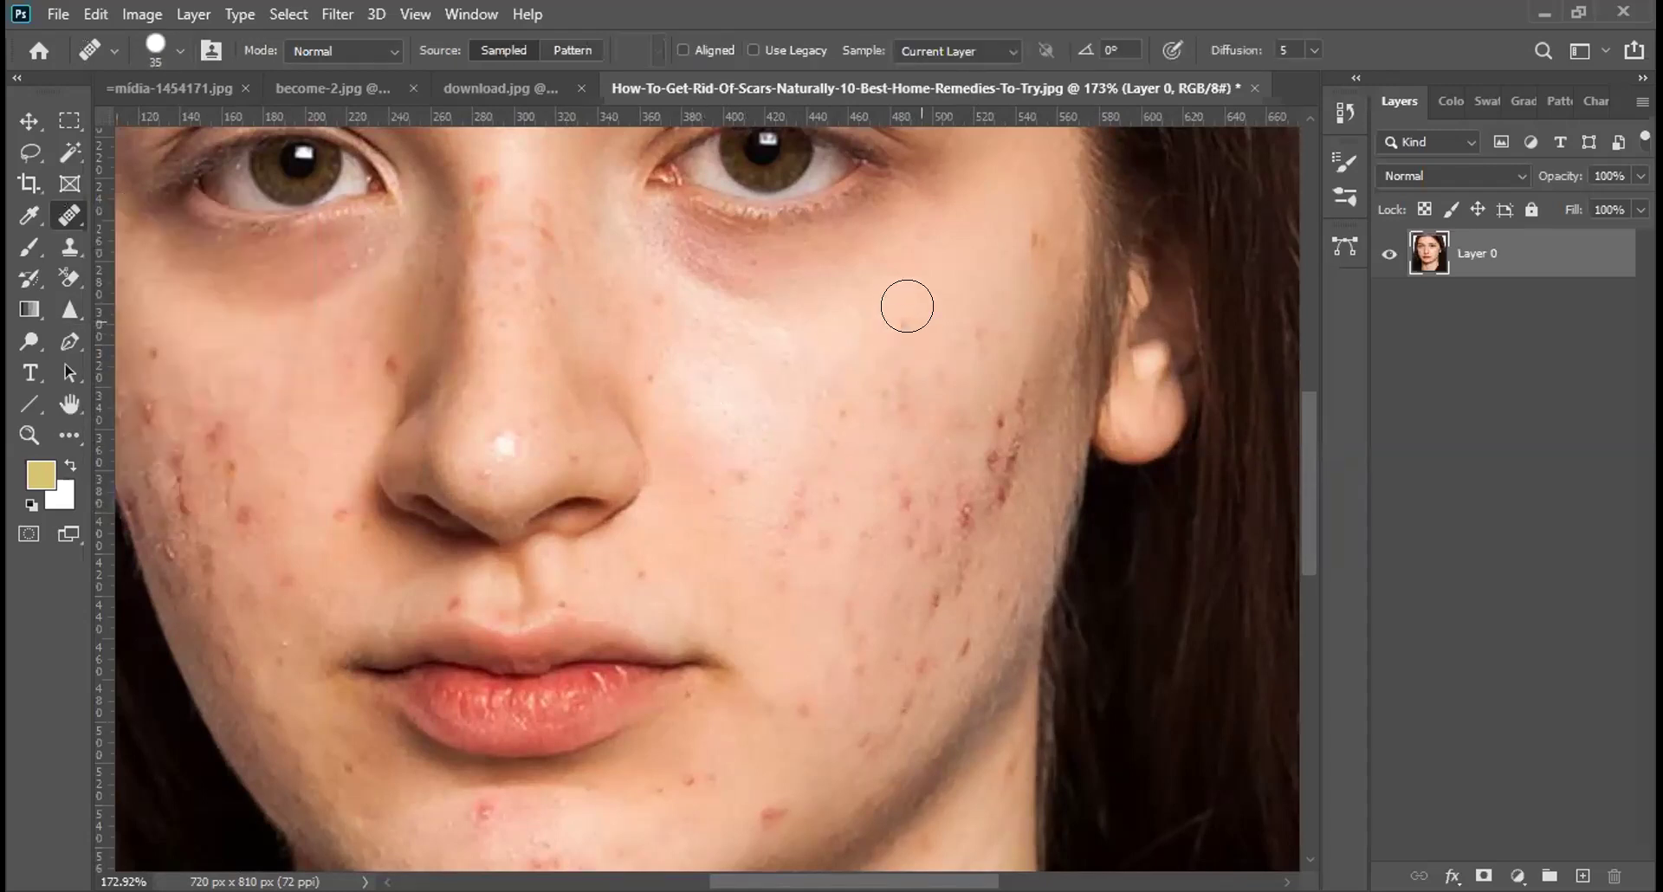
pyautogui.press('[')
pyautogui.press('[')
pyautogui.click(945, 502)
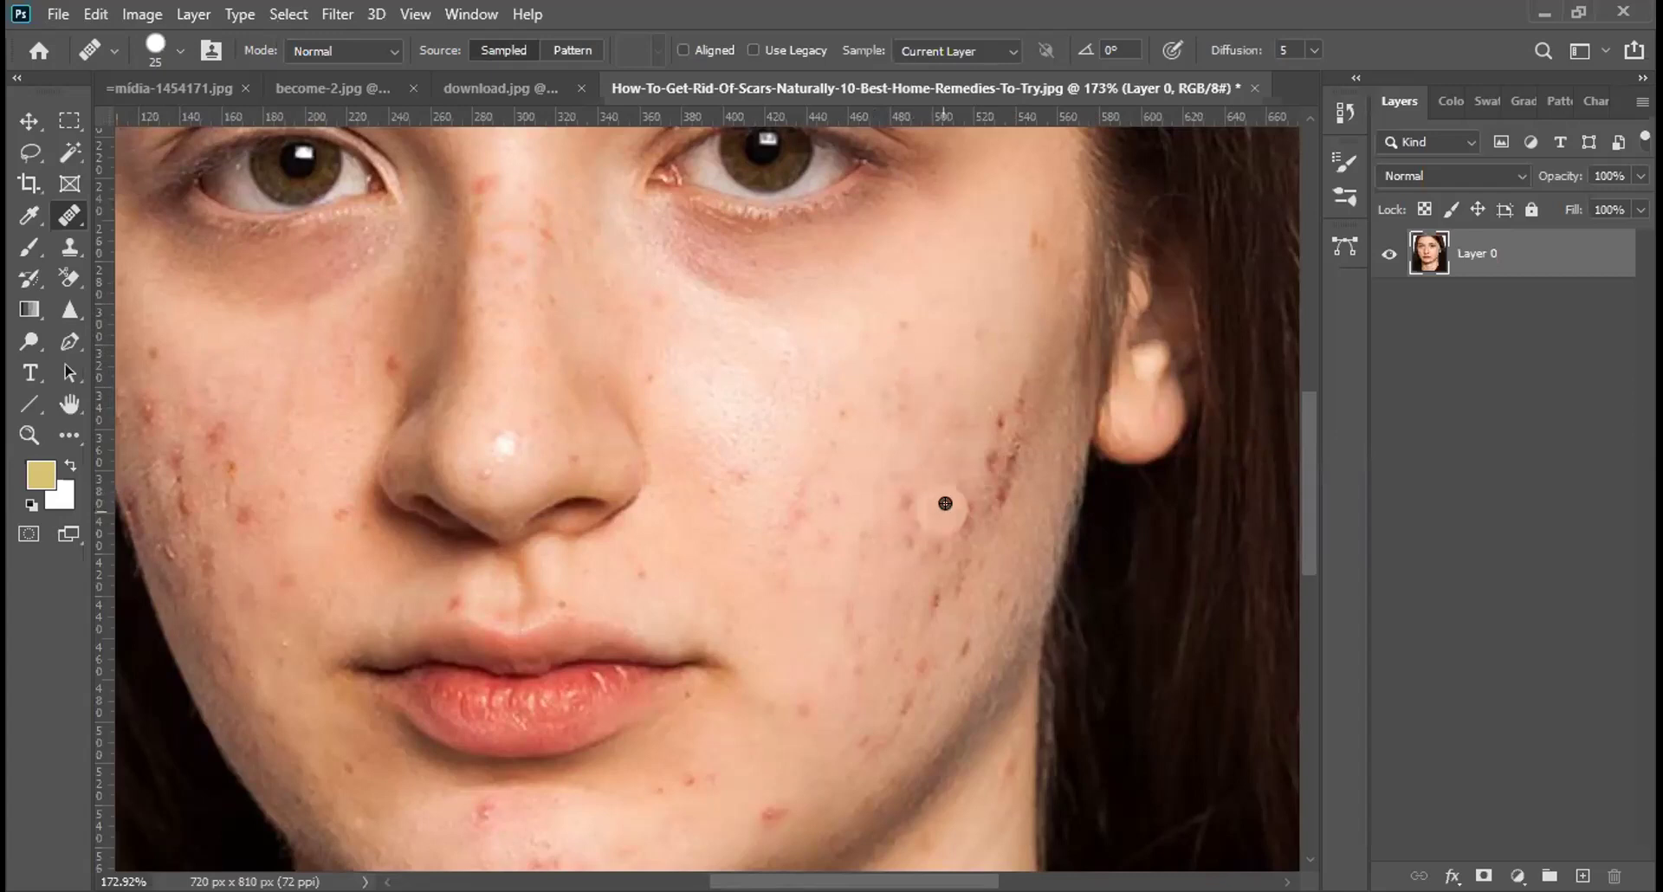
pyautogui.moveTo(959, 449)
pyautogui.mouseDown()
pyautogui.moveTo(1005, 438)
pyautogui.moveTo(1003, 483)
pyautogui.mouseUp()
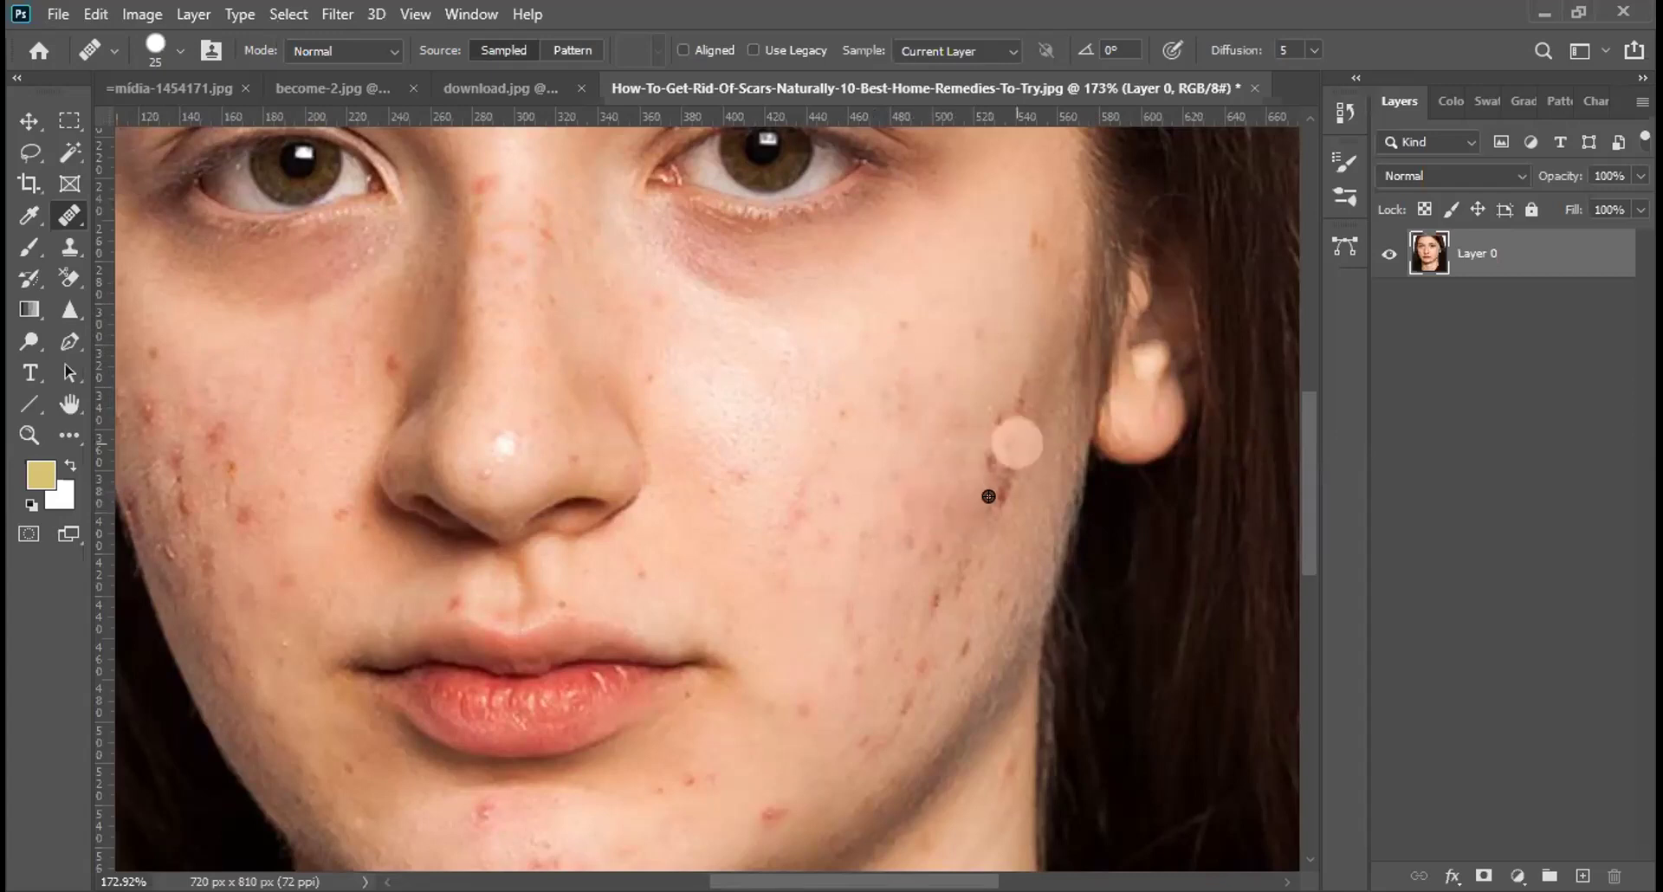
pyautogui.click(996, 453)
pyautogui.click(1002, 382)
pyautogui.click(982, 471)
pyautogui.moveTo(980, 469); pyautogui.dragTo(968, 454)
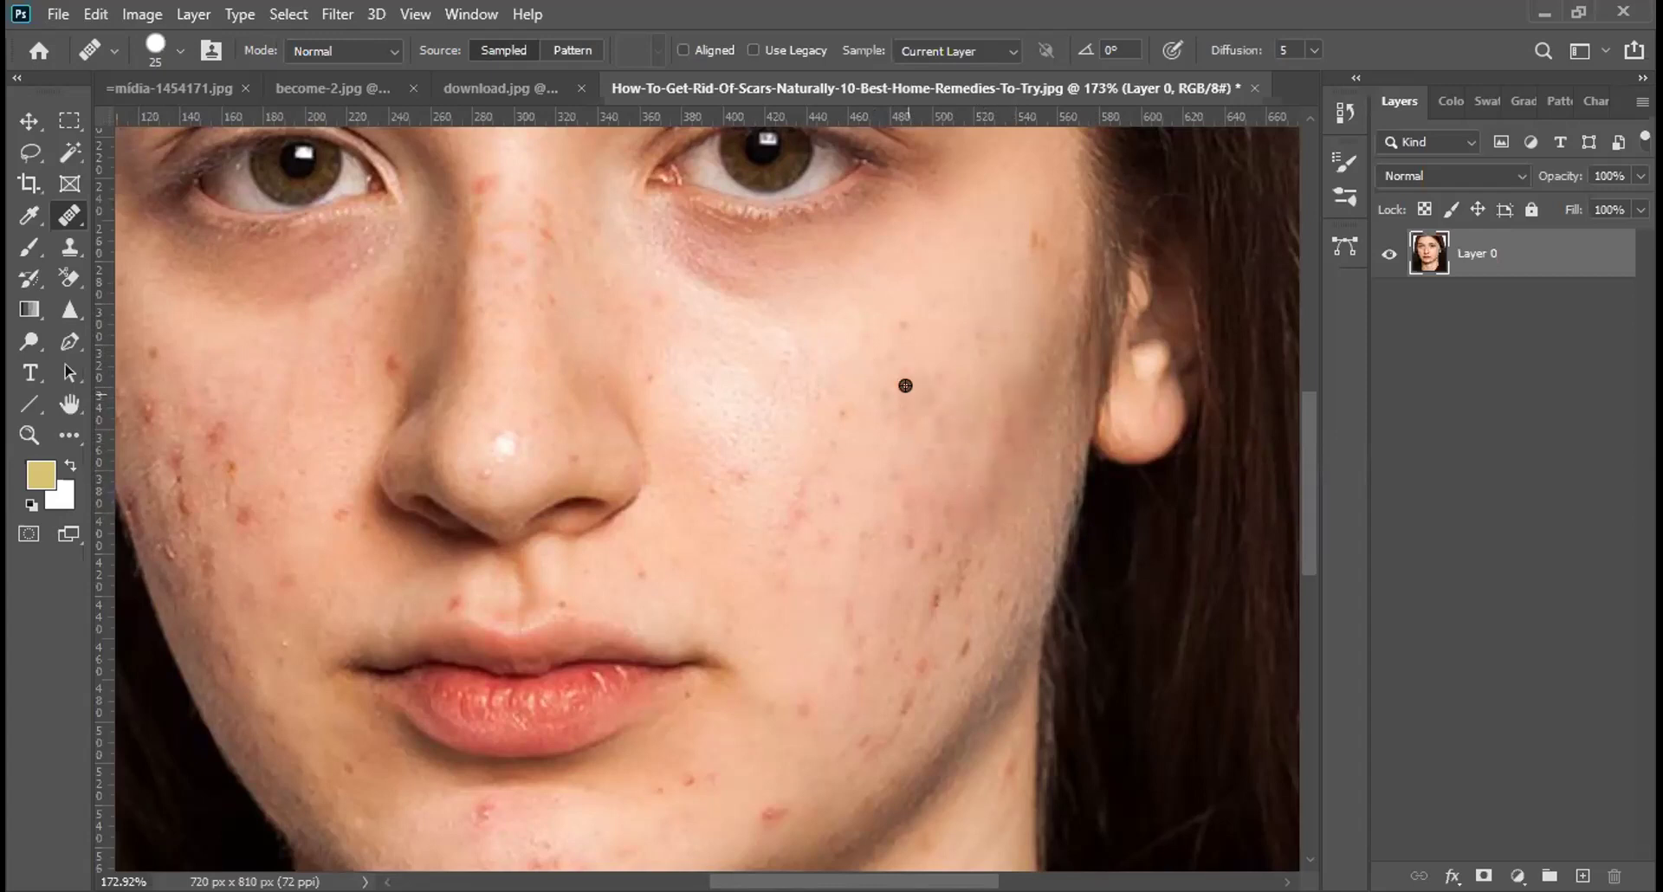
# Step: Heal spots beside the nose and below the eye, then undo the stray dab over the eye
pyautogui.click(680, 481)
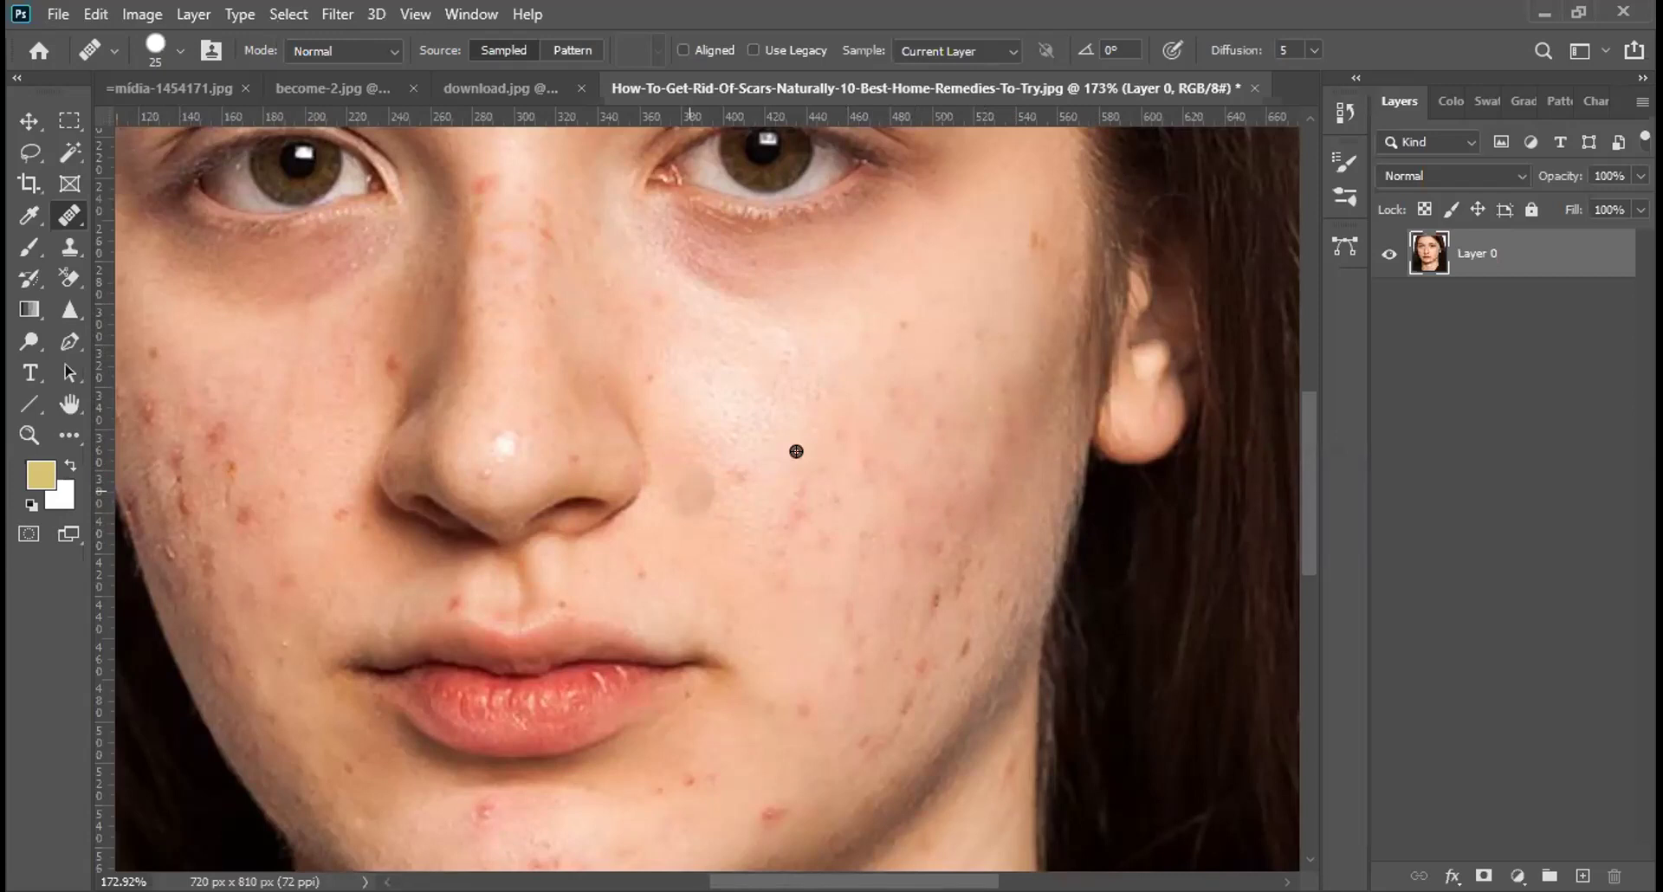
pyautogui.click(758, 406)
pyautogui.scroll(-2, 723, 482)
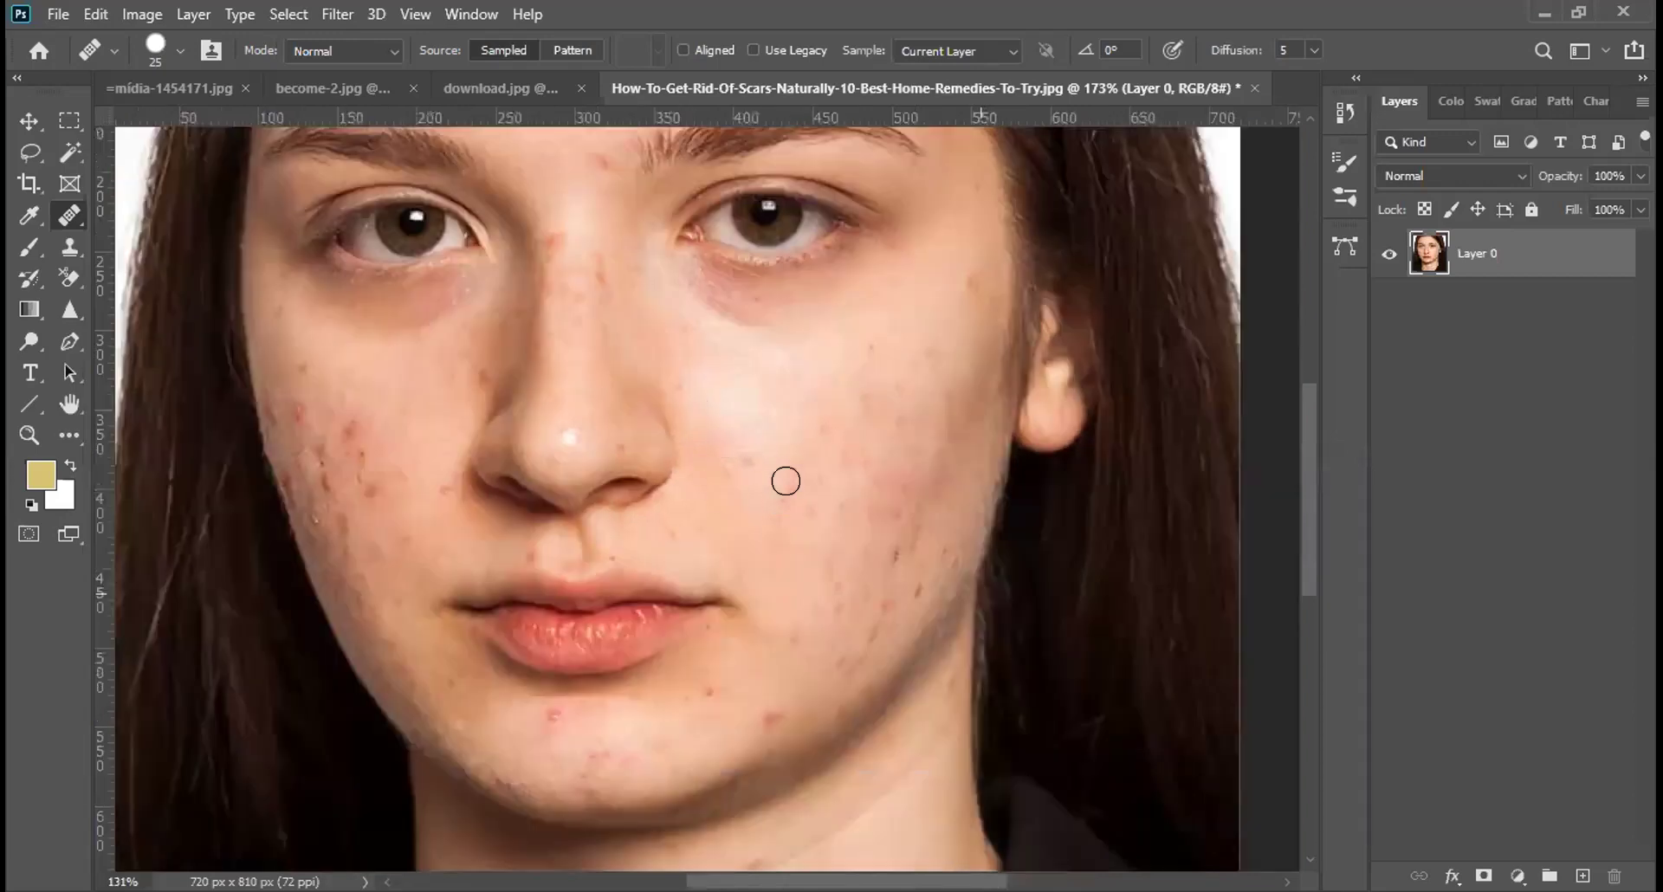
pyautogui.click(767, 413)
pyautogui.scroll(3, 768, 414)
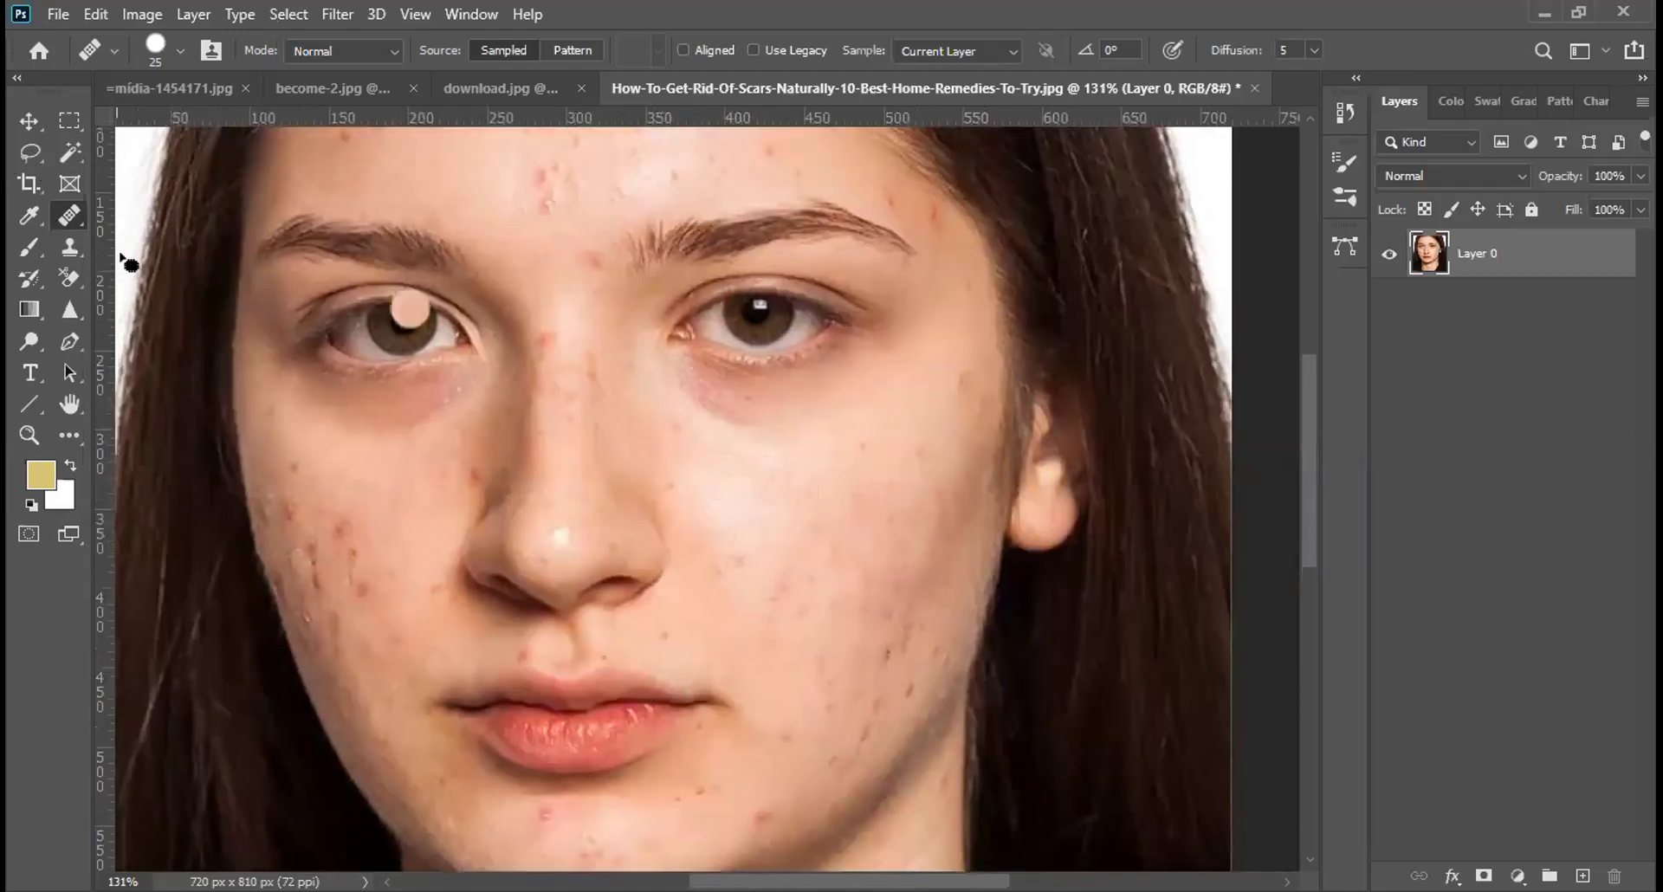
pyautogui.hotkey('ctrl', 'z')
pyautogui.hotkey('shift', 'j')
pyautogui.scroll(2, 614, 267)
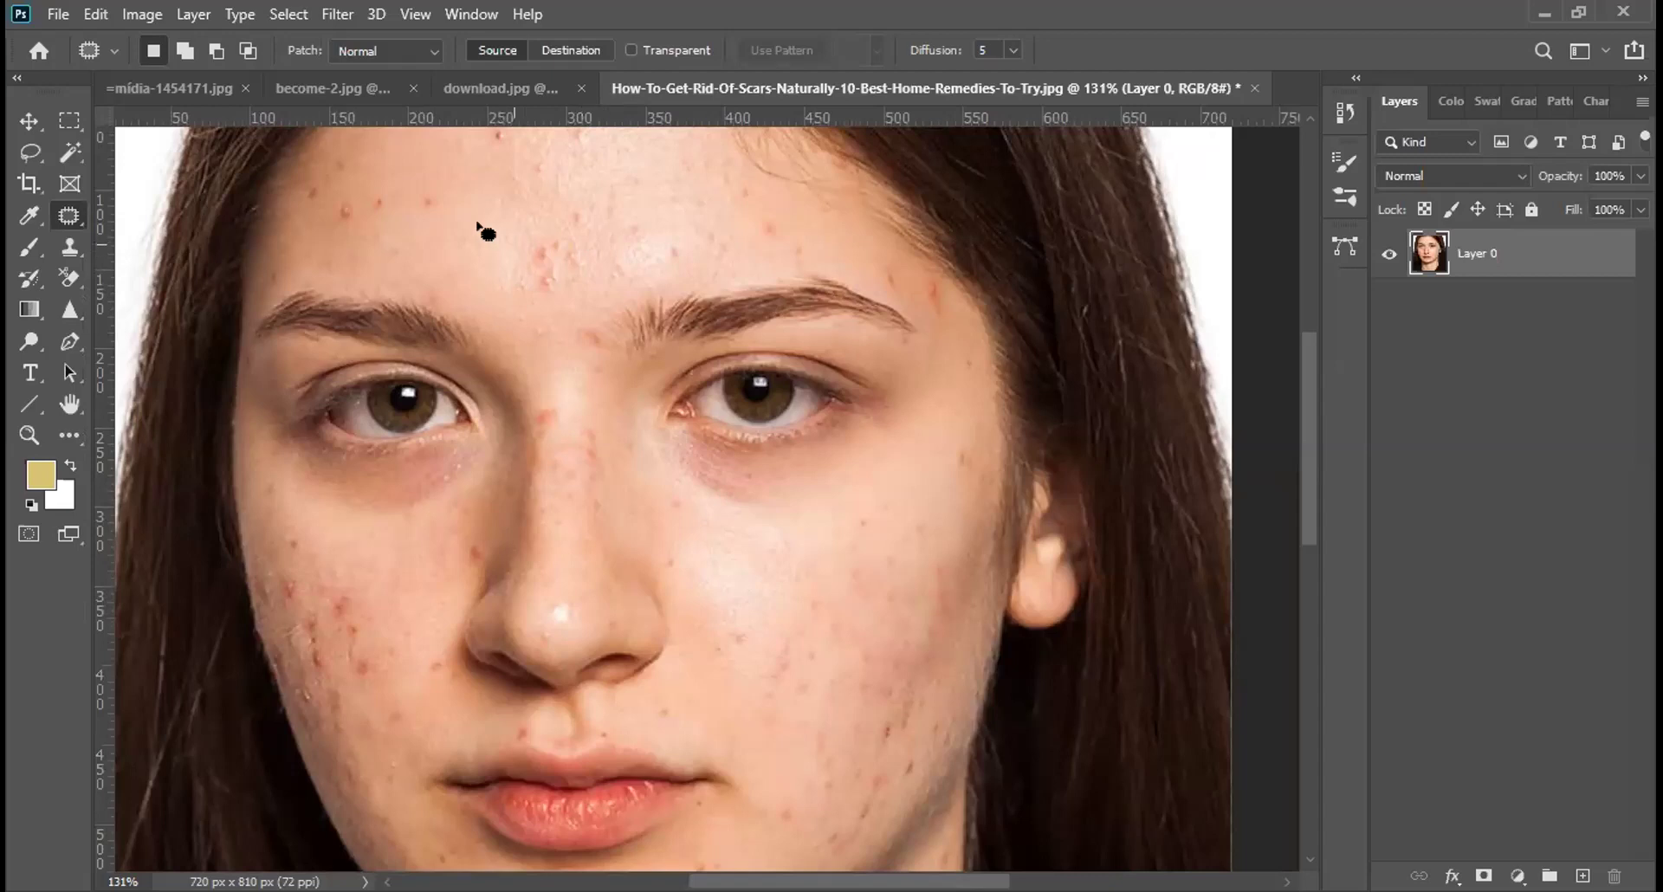
# Step: Patch the blemished forehead above the brow with clean skin and deselect
pyautogui.scroll(3, 502, 232)
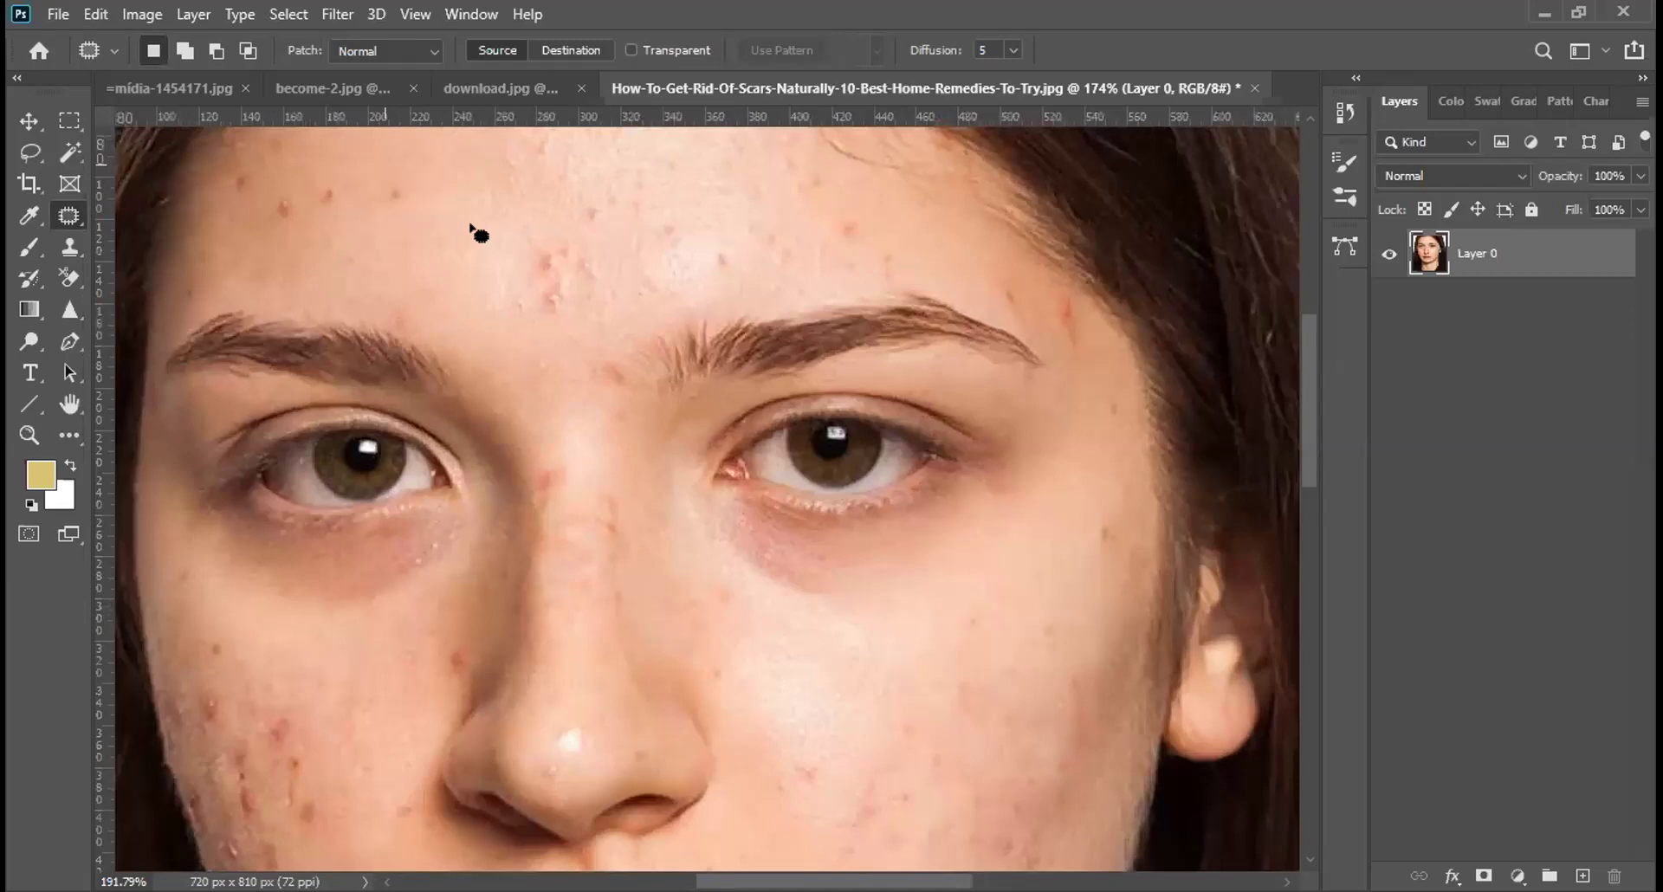
pyautogui.scroll(1, 475, 232)
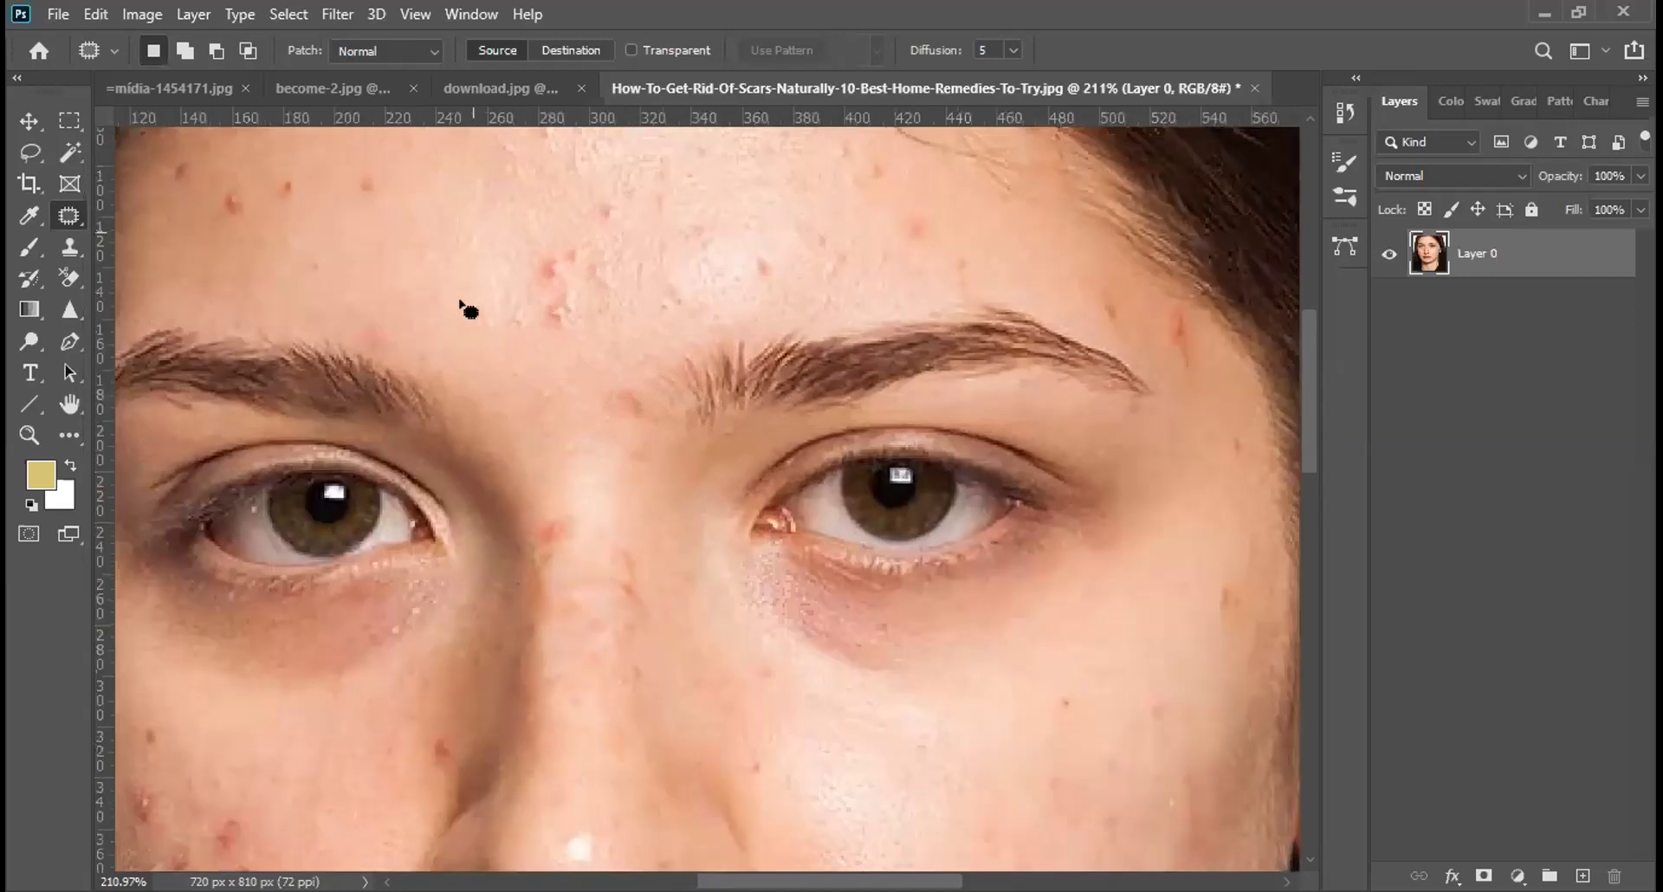
pyautogui.moveTo(517, 213)
pyautogui.mouseDown()
pyautogui.moveTo(738, 212)
pyautogui.moveTo(648, 326)
pyautogui.moveTo(479, 329)
pyautogui.moveTo(479, 245)
pyautogui.moveTo(522, 213)
pyautogui.mouseUp()
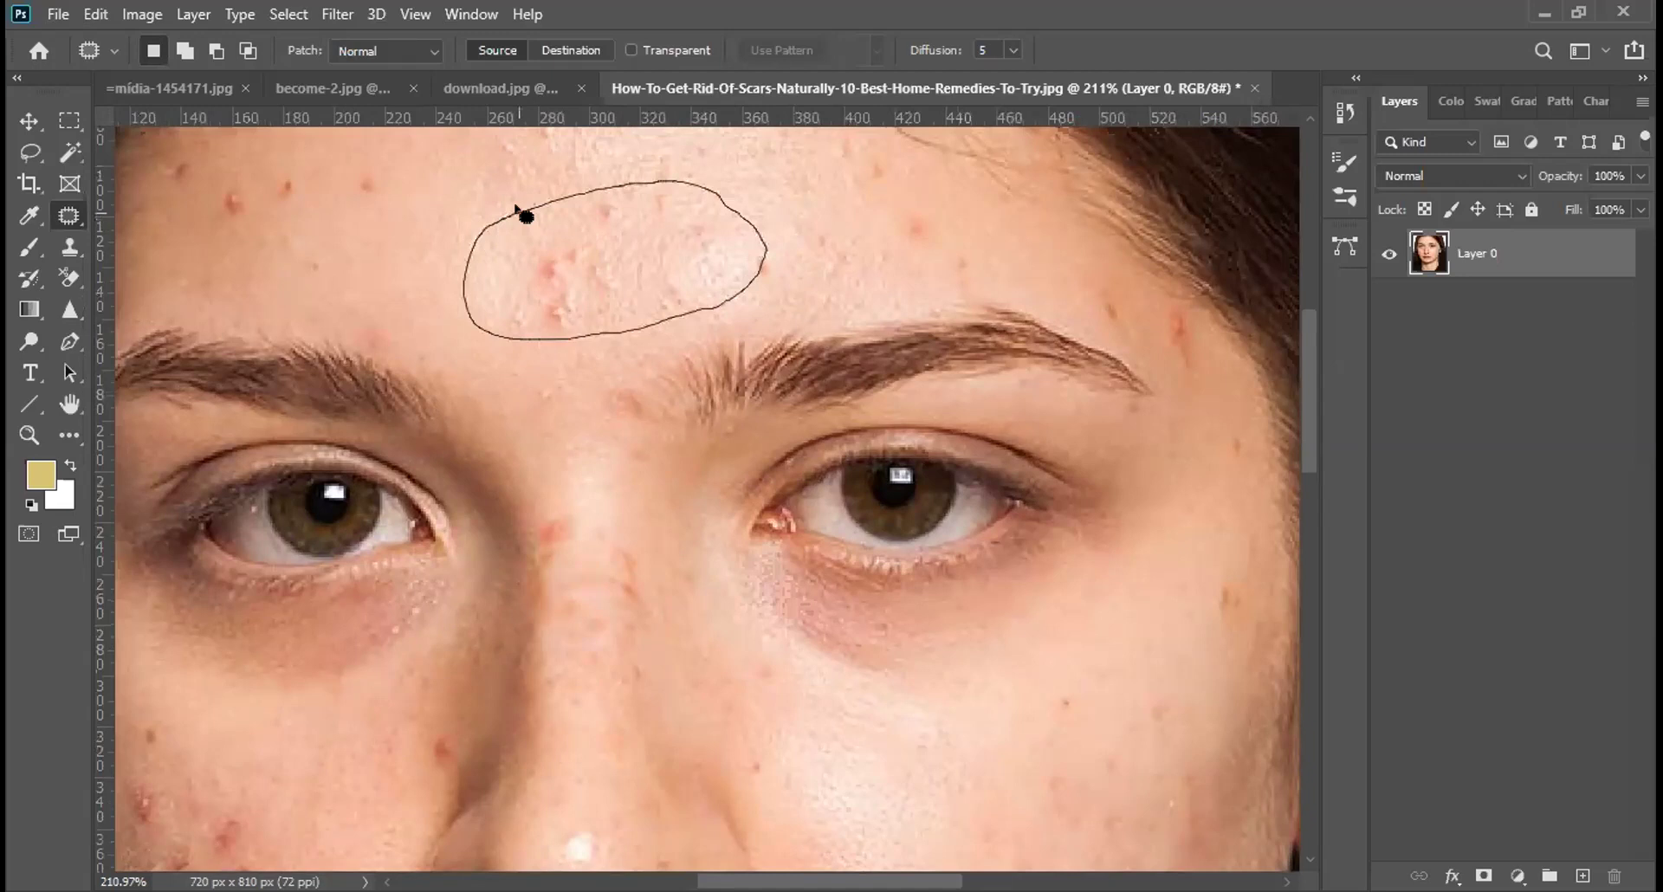
pyautogui.moveTo(516, 210); pyautogui.dragTo(517, 212)
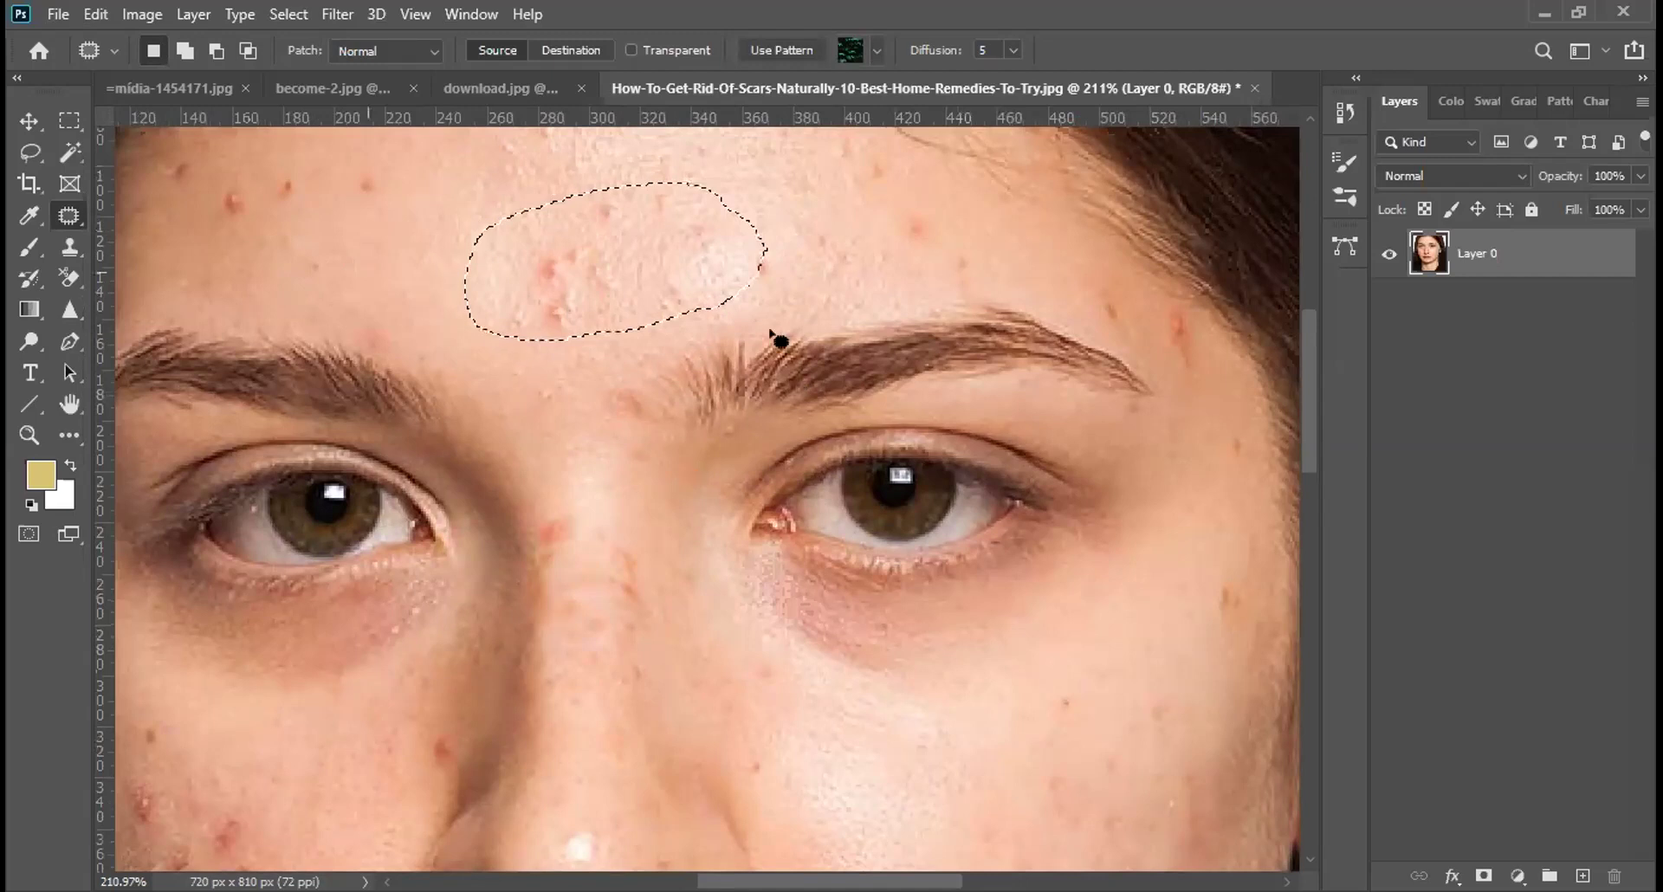
pyautogui.moveTo(521, 242); pyautogui.dragTo(317, 287)
pyautogui.hotkey('ctrl', 'd')
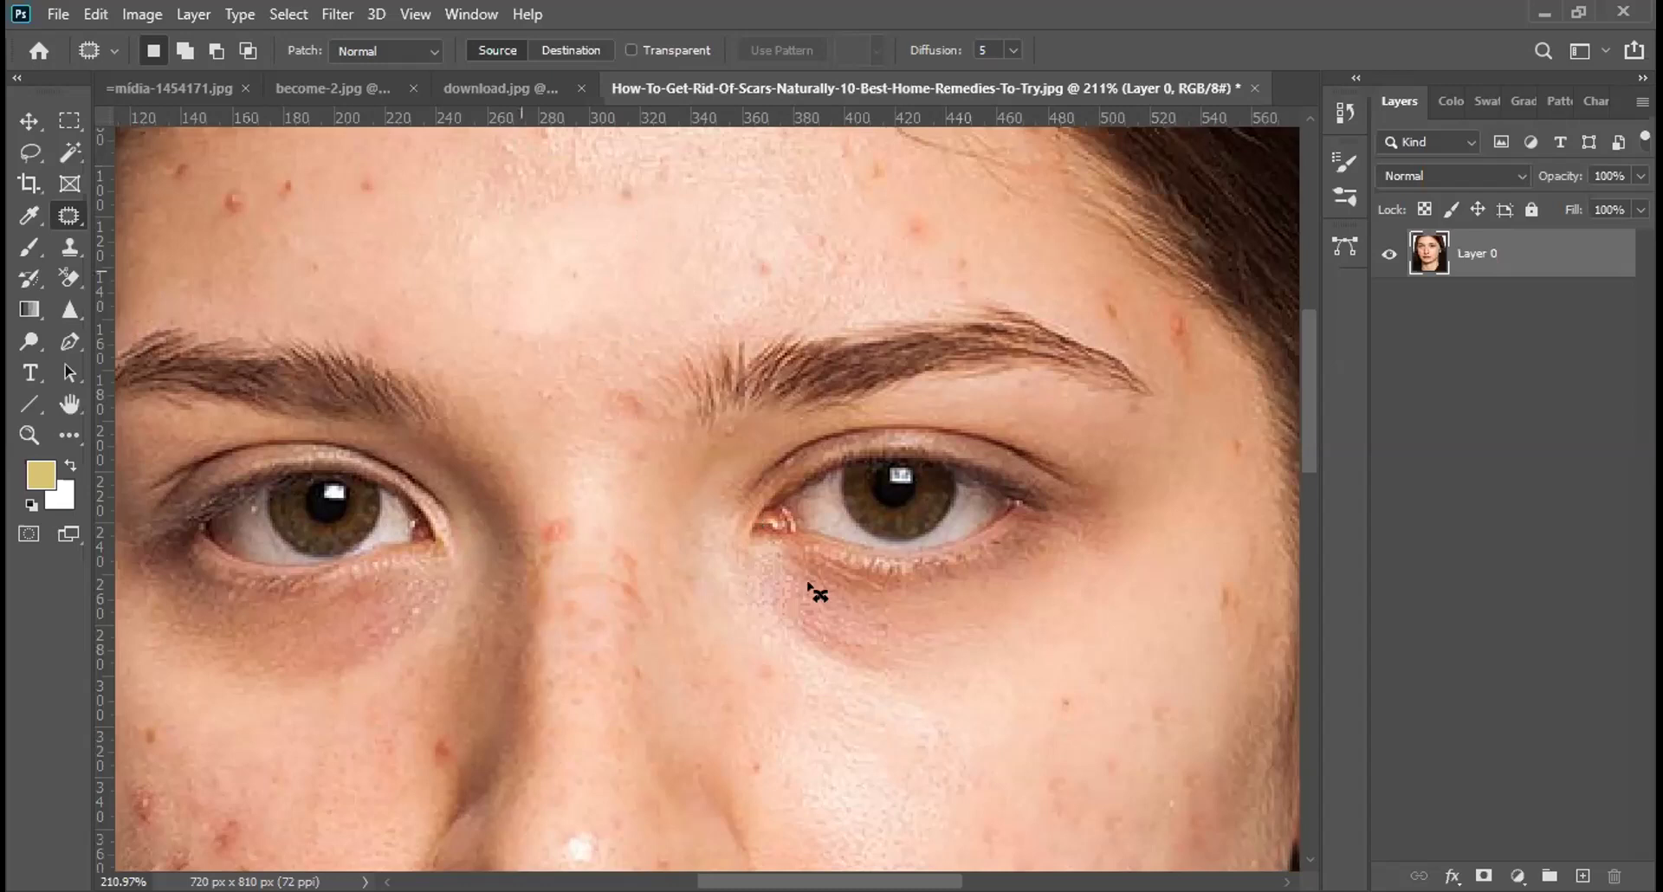
pyautogui.hotkey('shift', 'j')
pyautogui.scroll(-5, 832, 540)
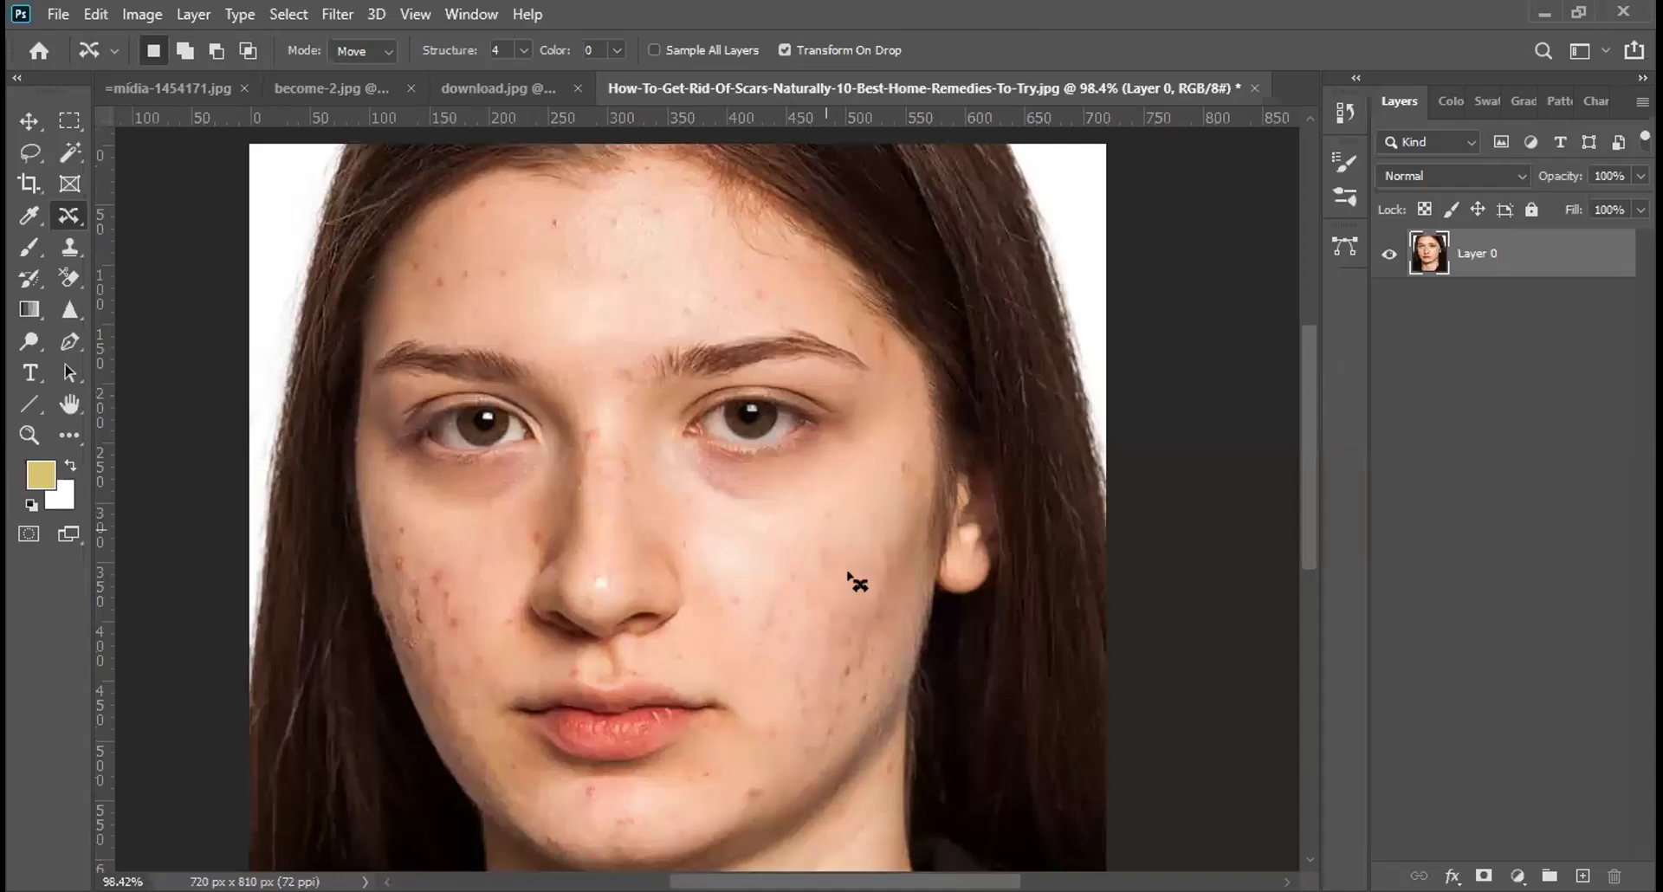
pyautogui.moveTo(825, 530); pyautogui.dragTo(823, 669)
pyautogui.moveTo(533, 282); pyautogui.dragTo(535, 279)
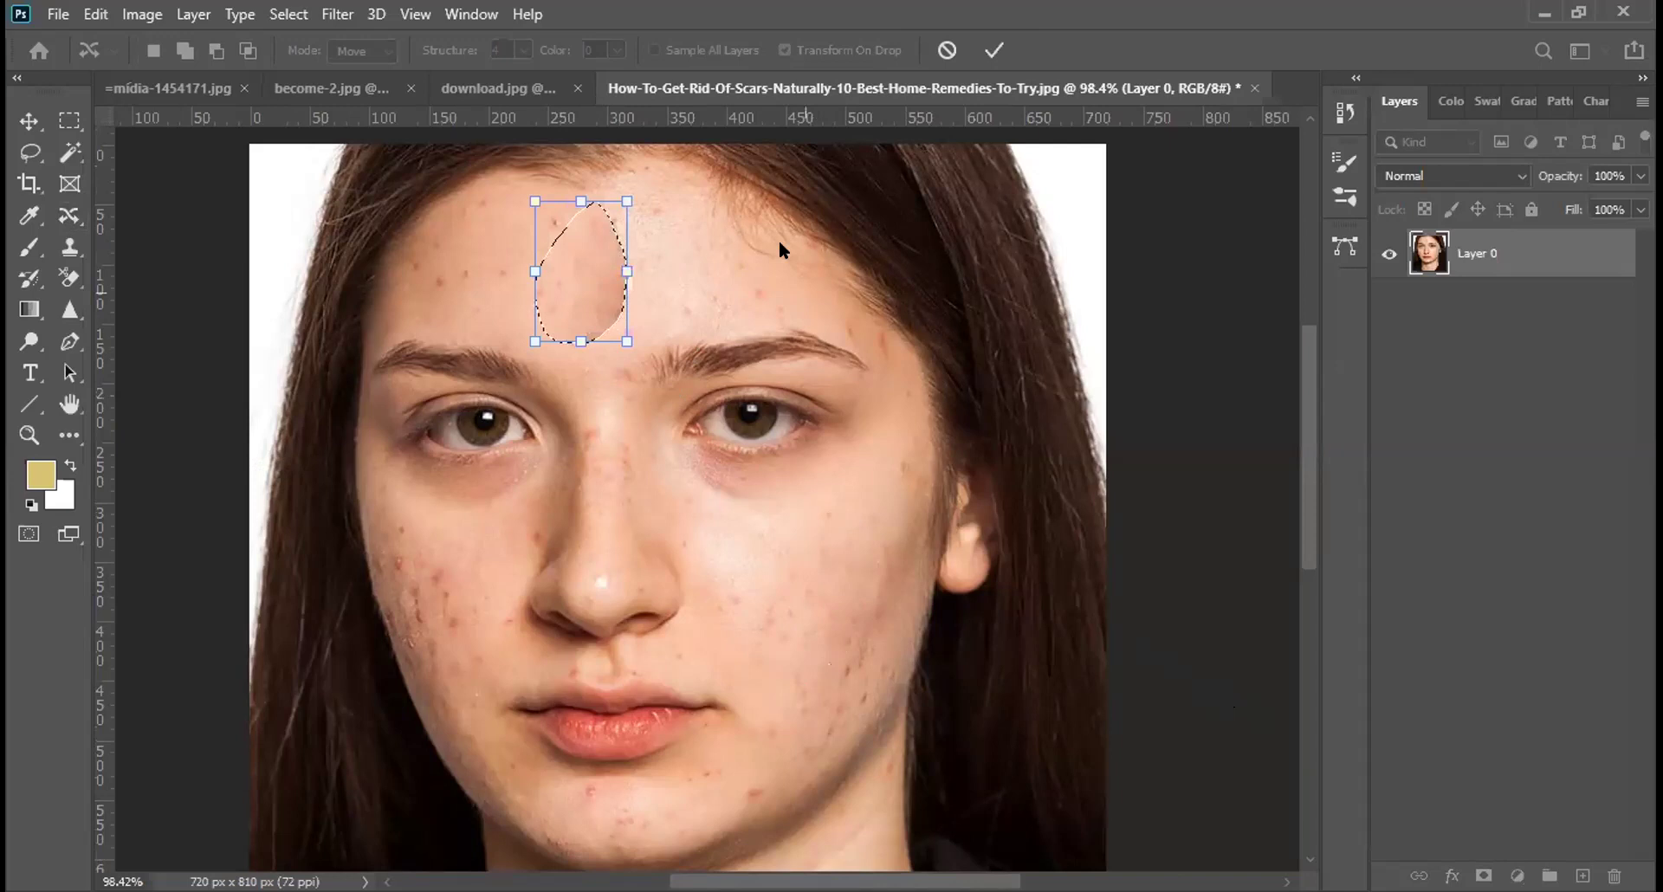
pyautogui.click(992, 49)
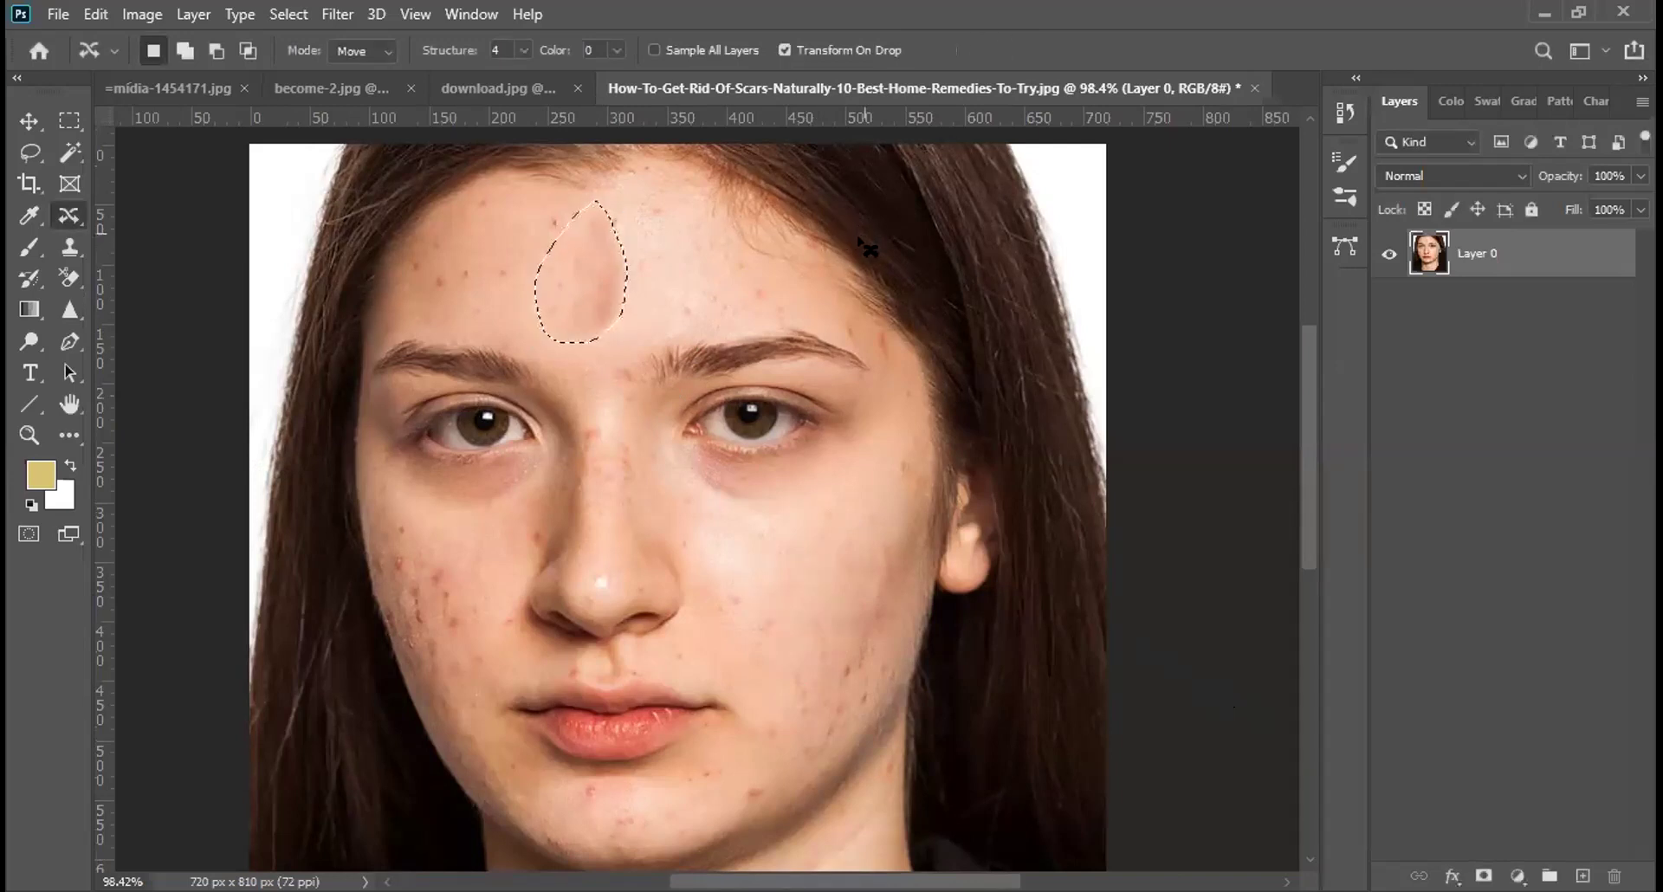
pyautogui.hotkey('ctrl', 'd')
pyautogui.hotkey('ctrl', 'shift', 's')
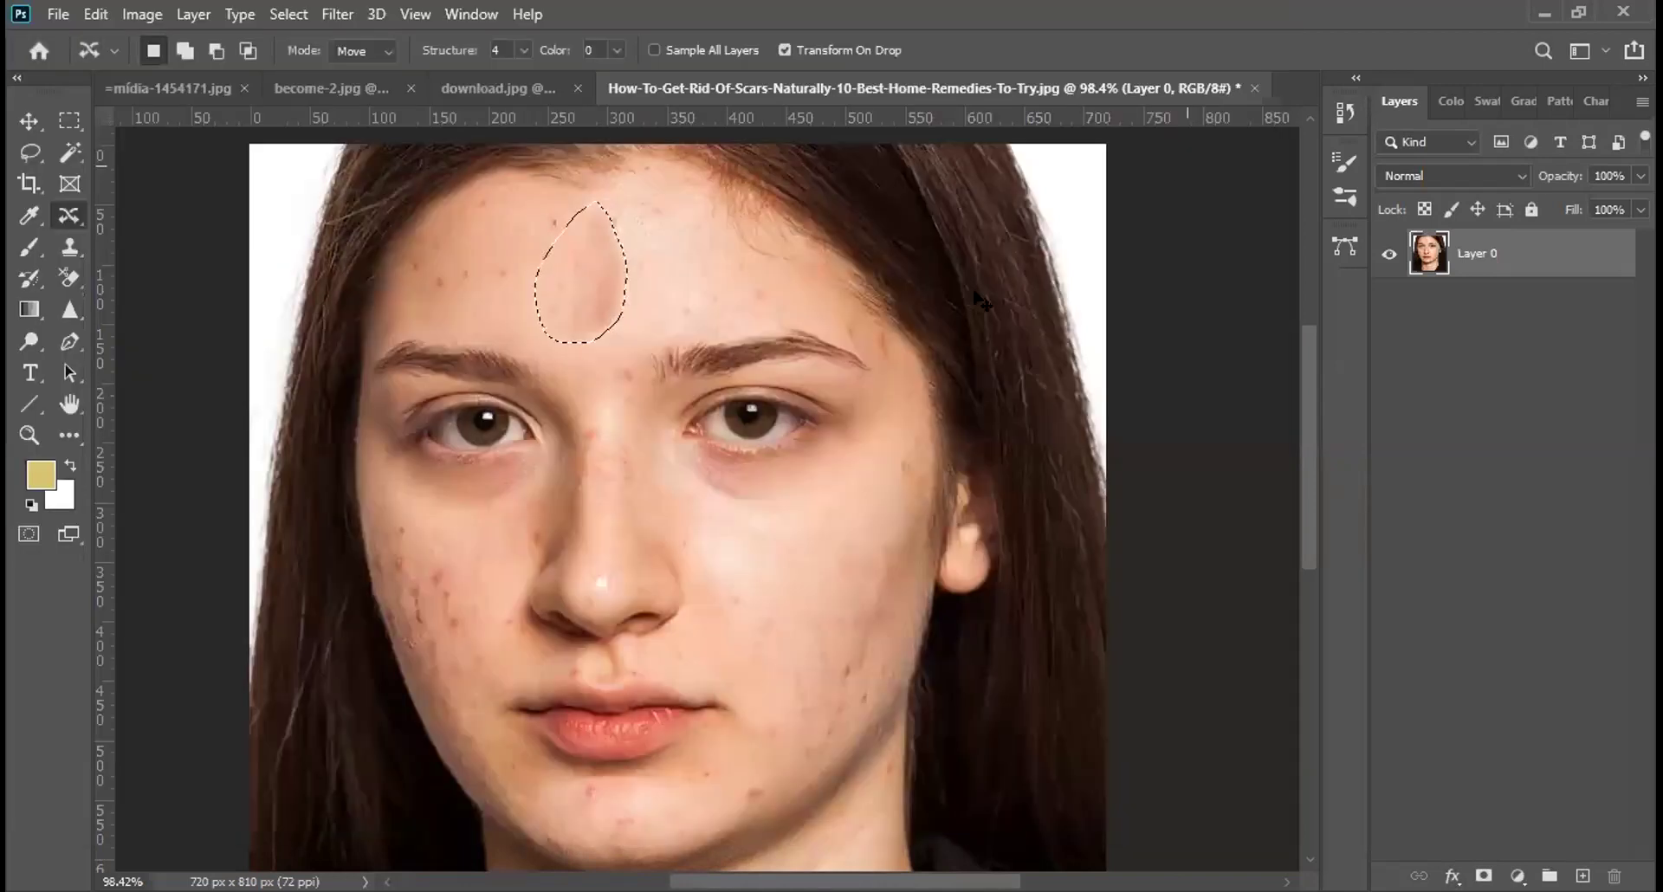
pyautogui.hotkey('ctrl', 'z')
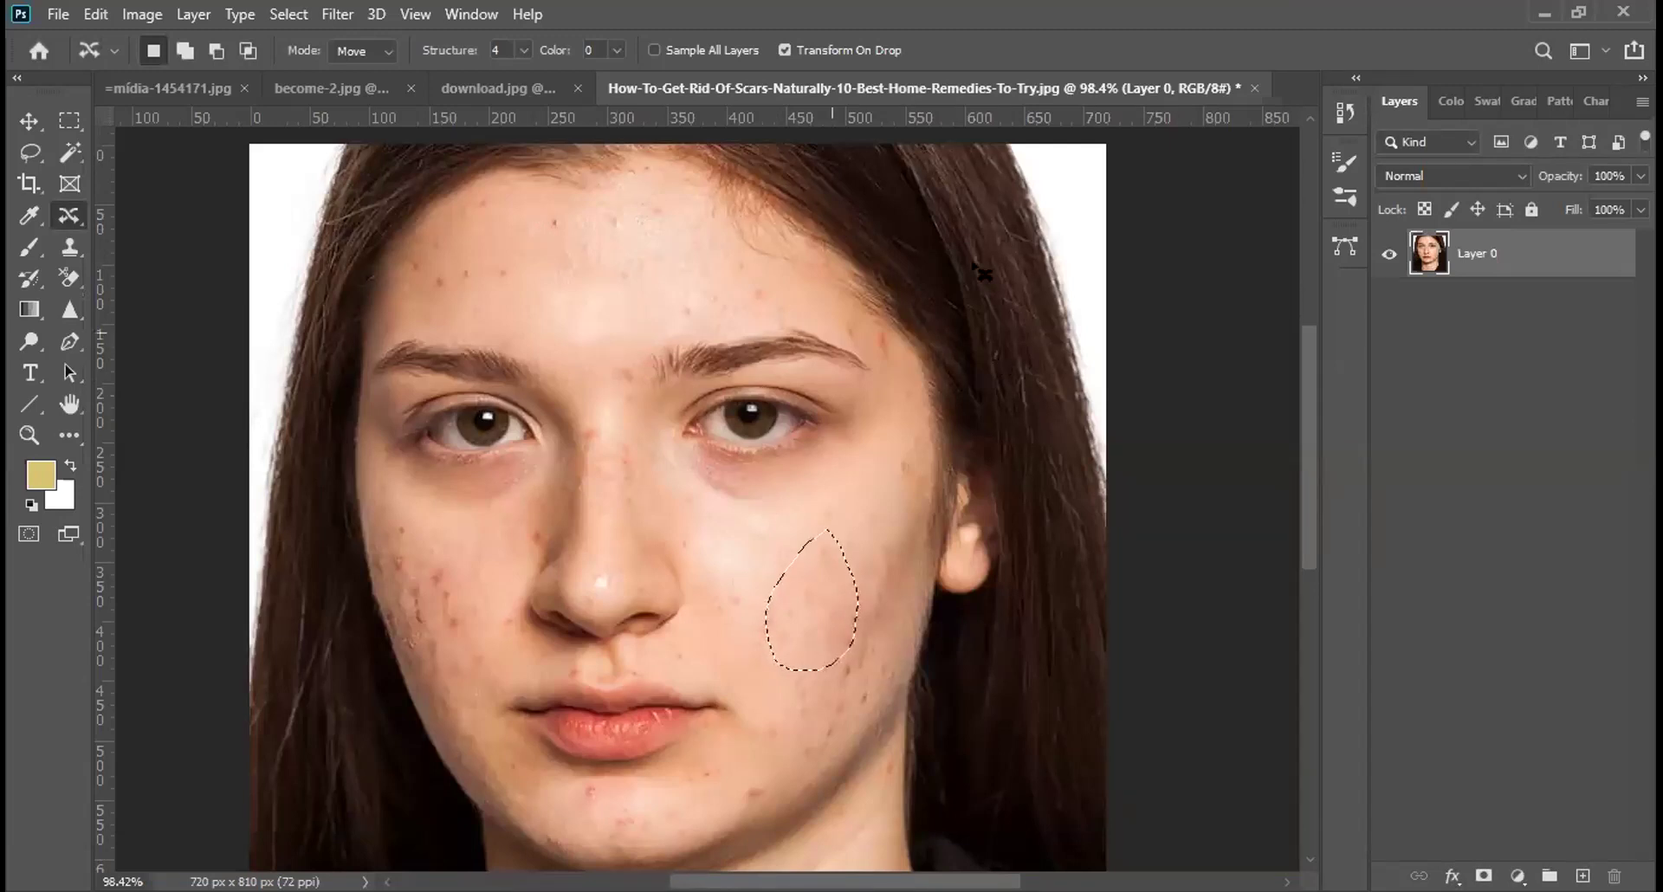
pyautogui.hotkey('ctrl', 'd')
pyautogui.rightClick(68, 213)
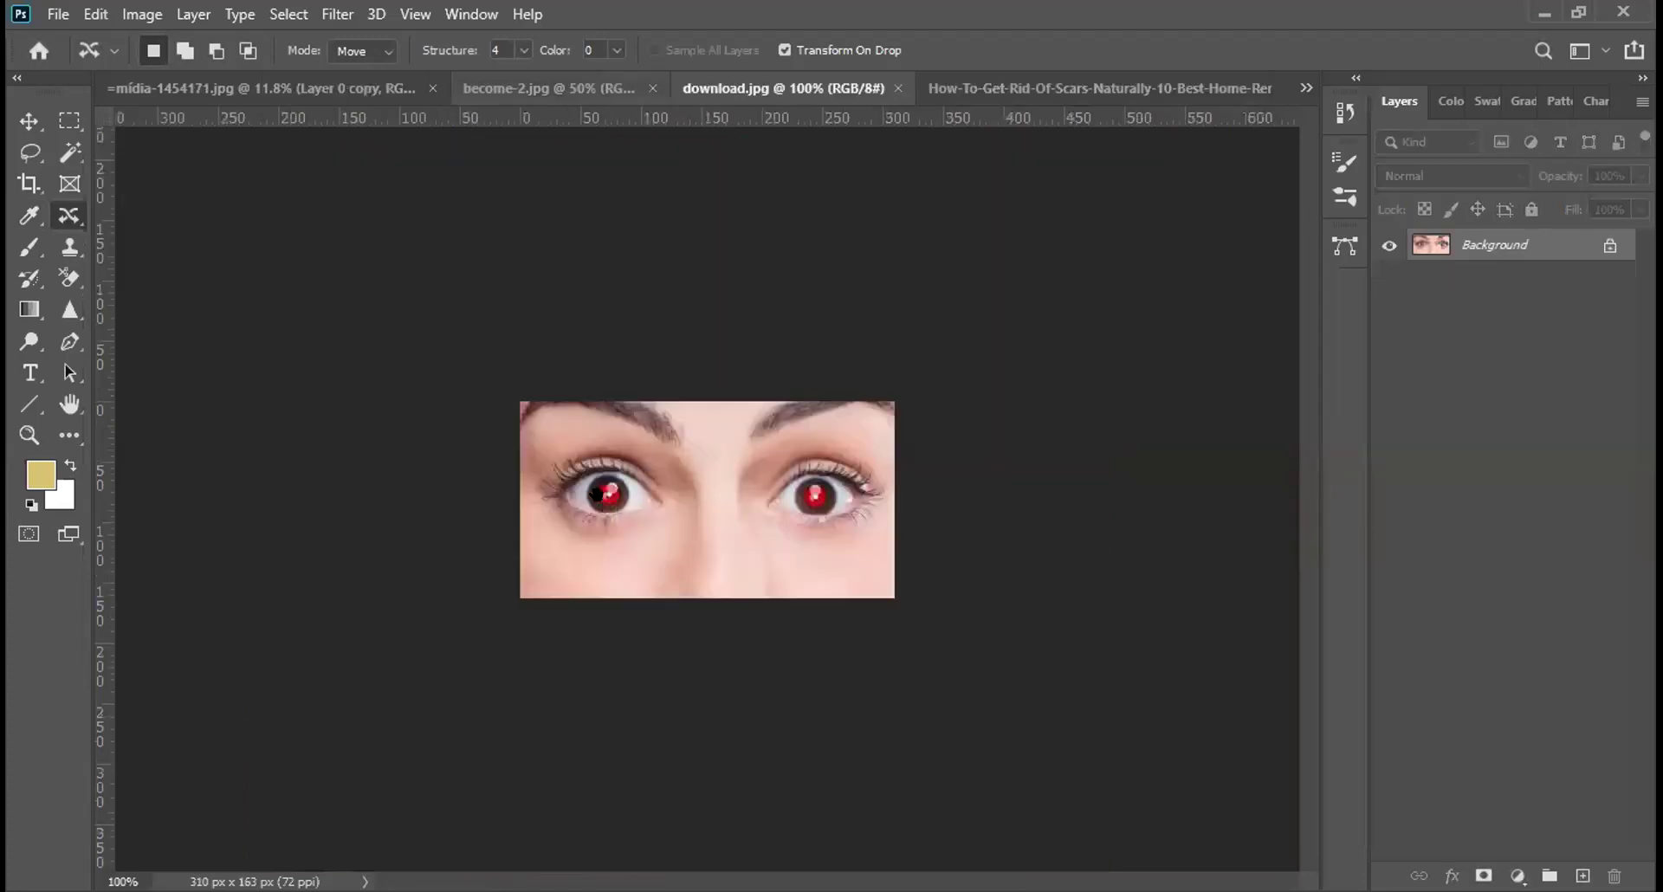
# Step: Darken both red pupils in download.jpg with the Red Eye Tool
pyautogui.scroll(2, 601, 416)
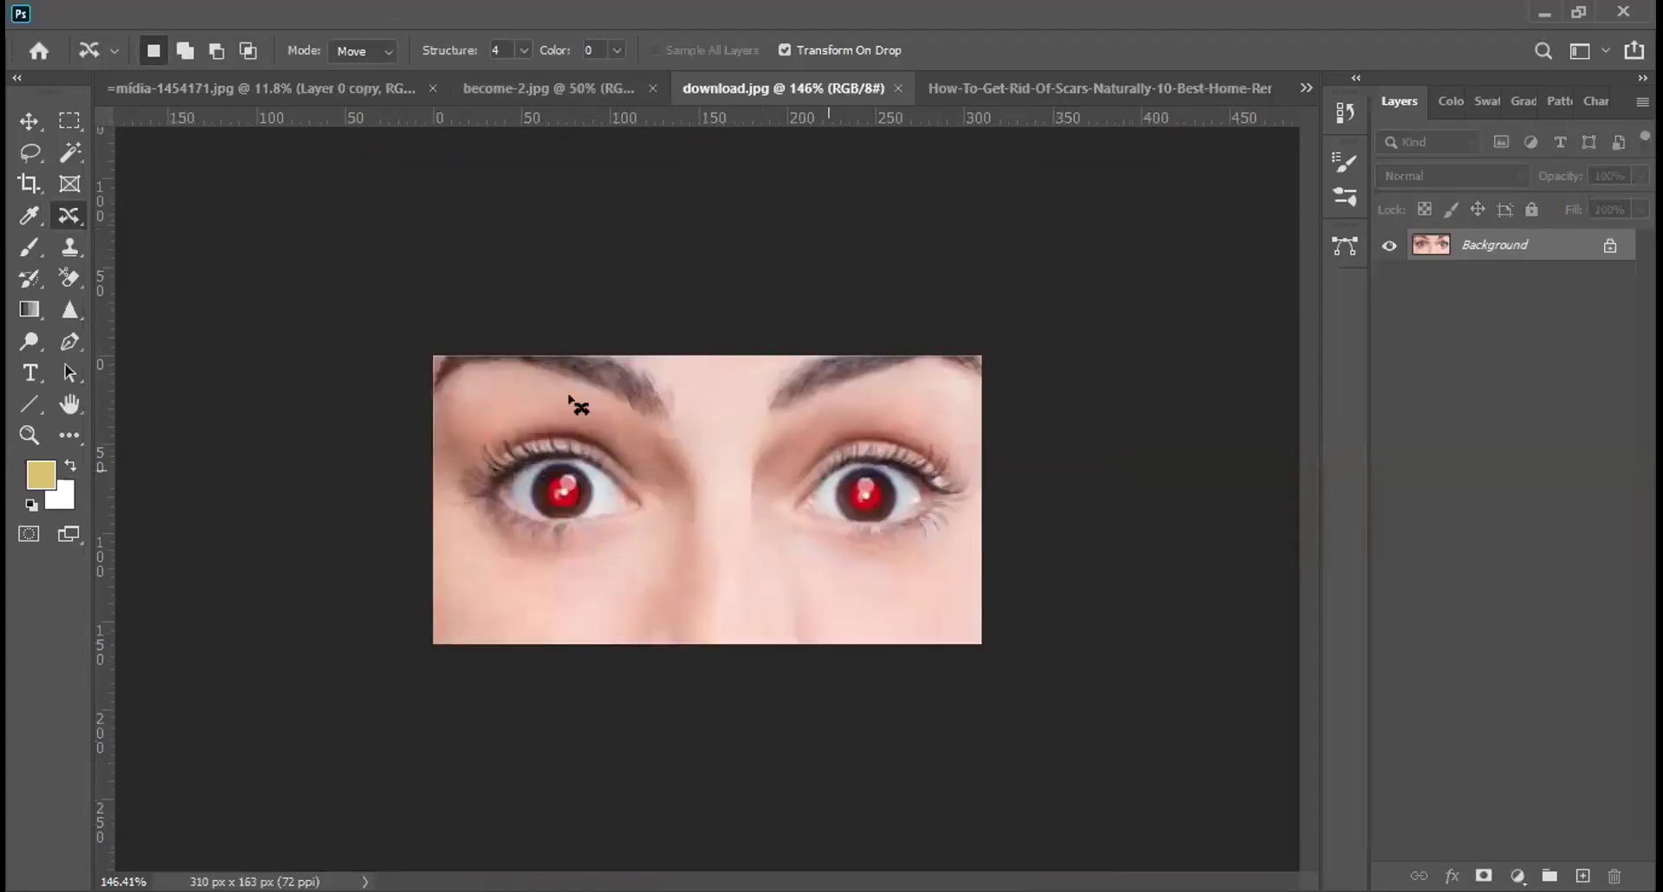
pyautogui.scroll(2, 575, 401)
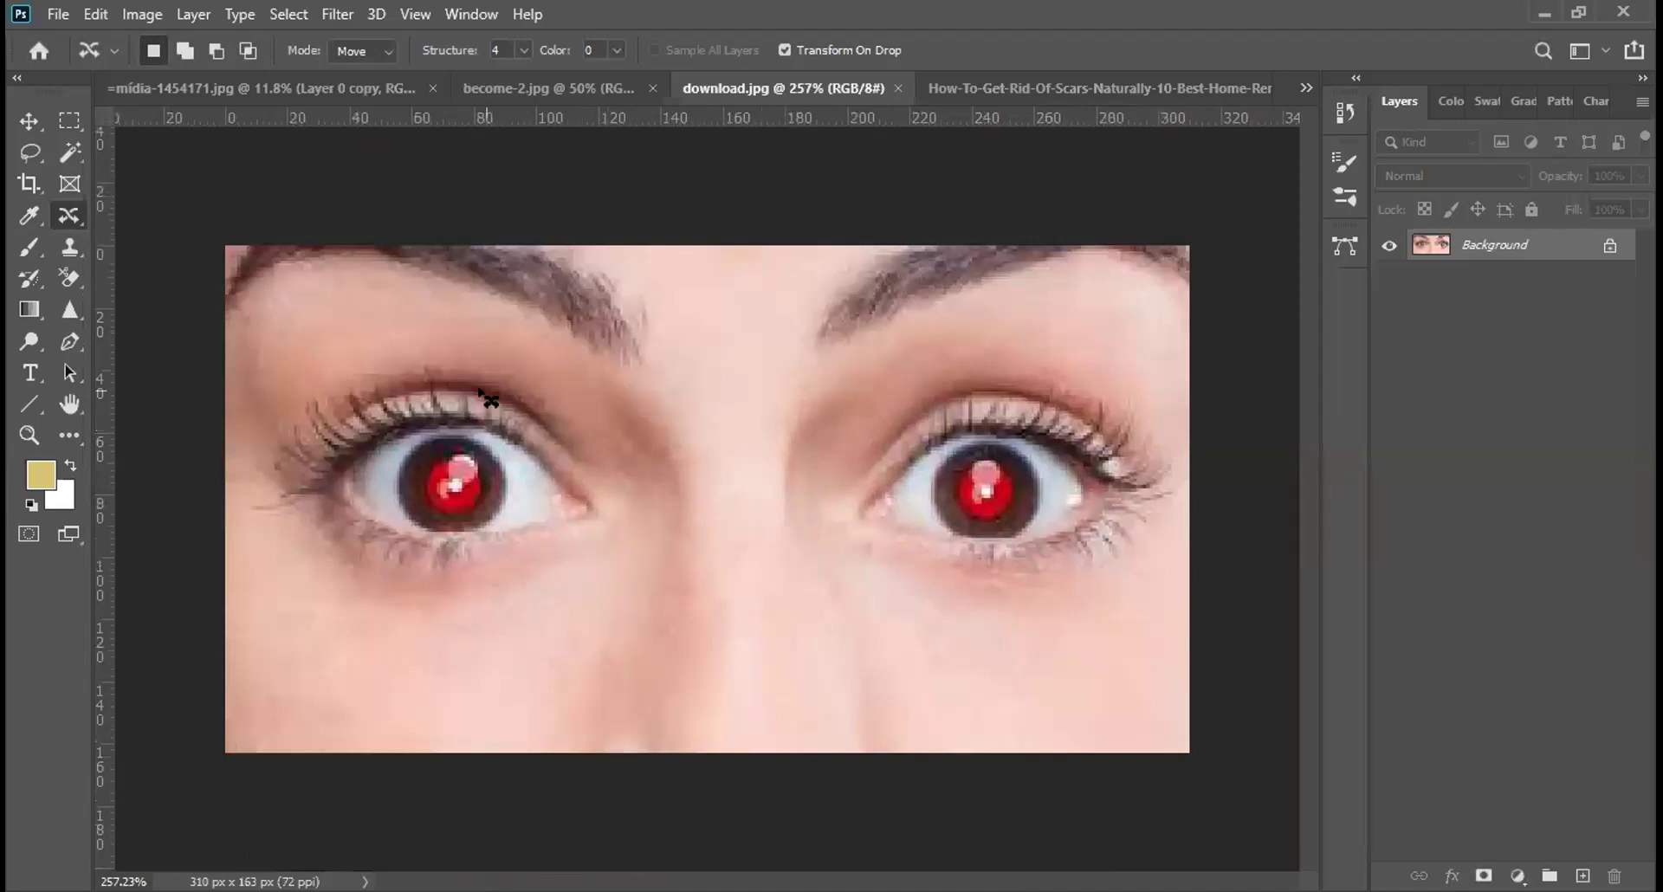
pyautogui.rightClick(69, 215)
pyautogui.click(149, 312)
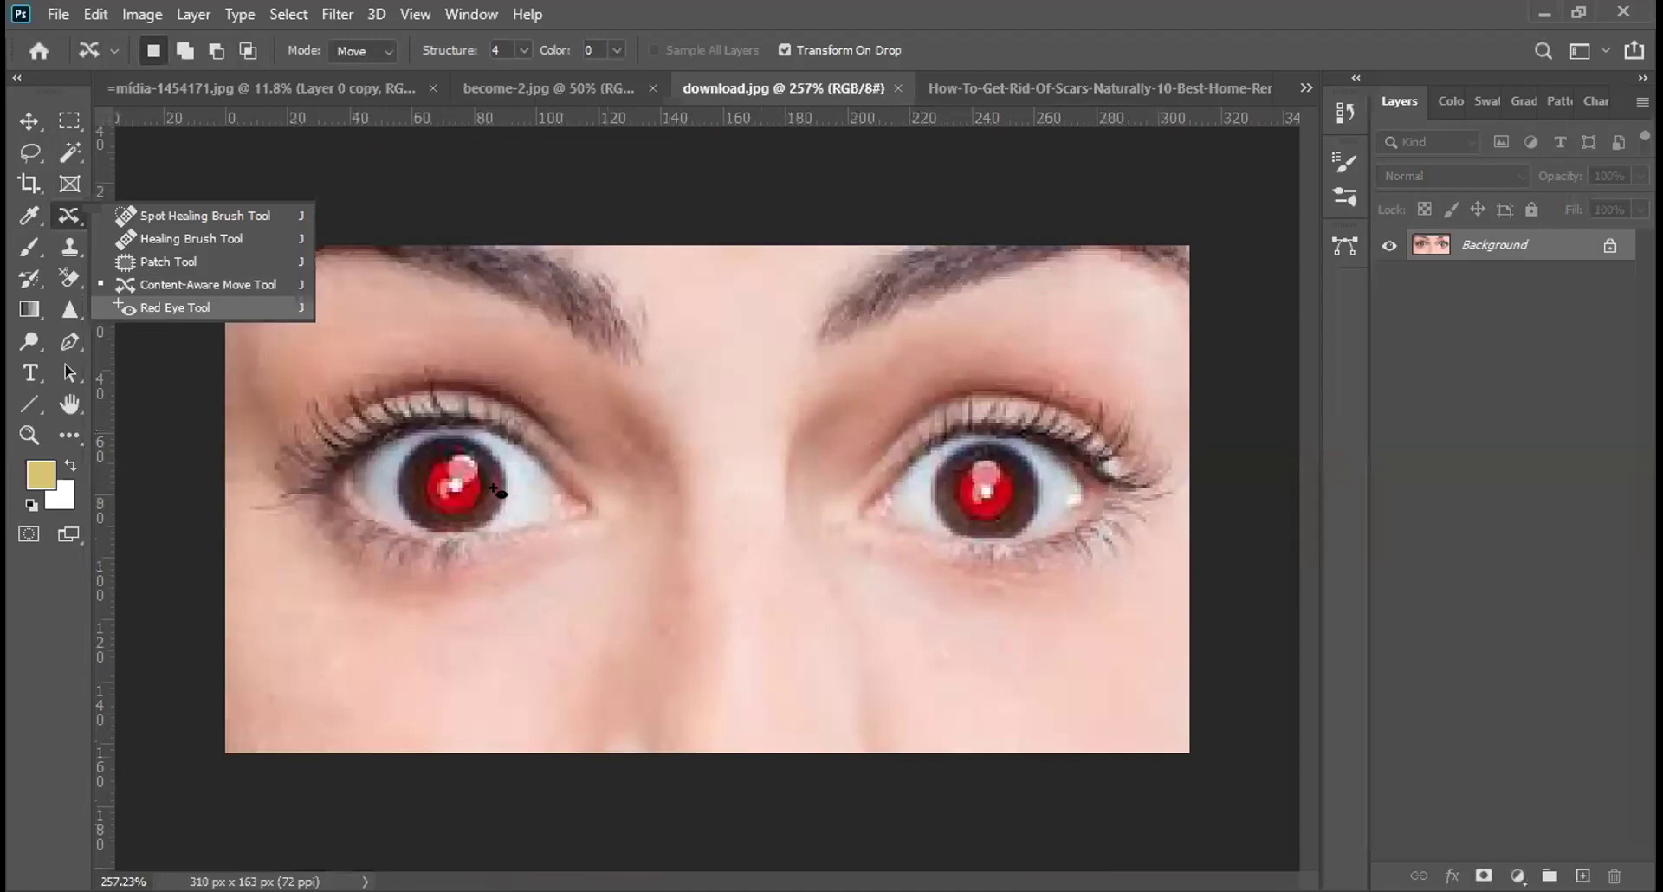
pyautogui.click(464, 492)
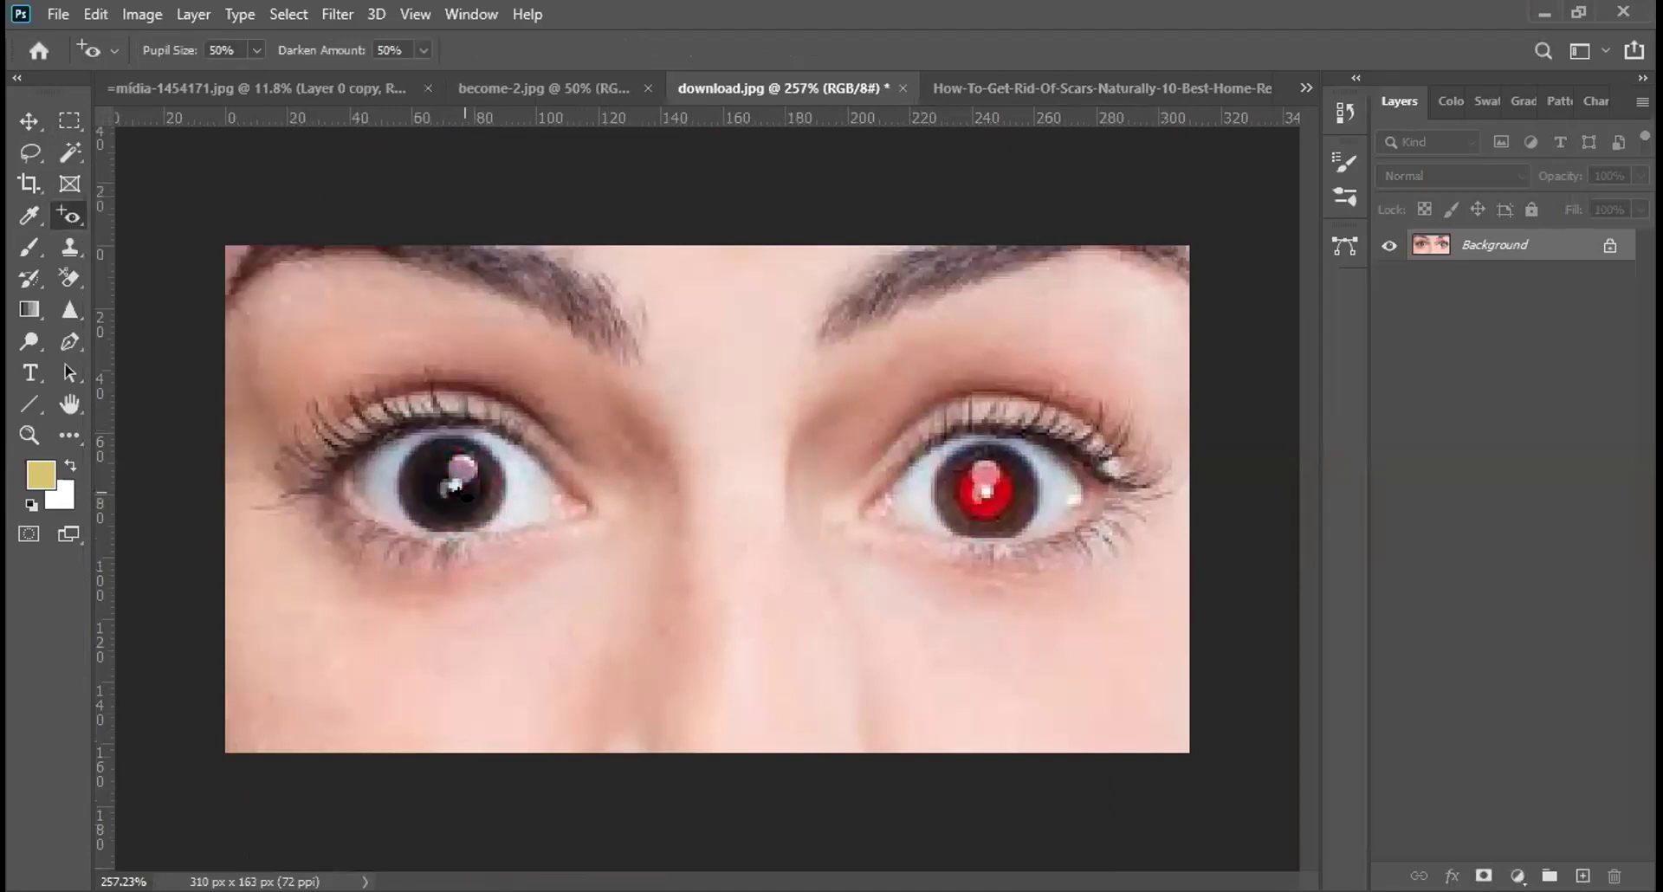
pyautogui.click(1002, 474)
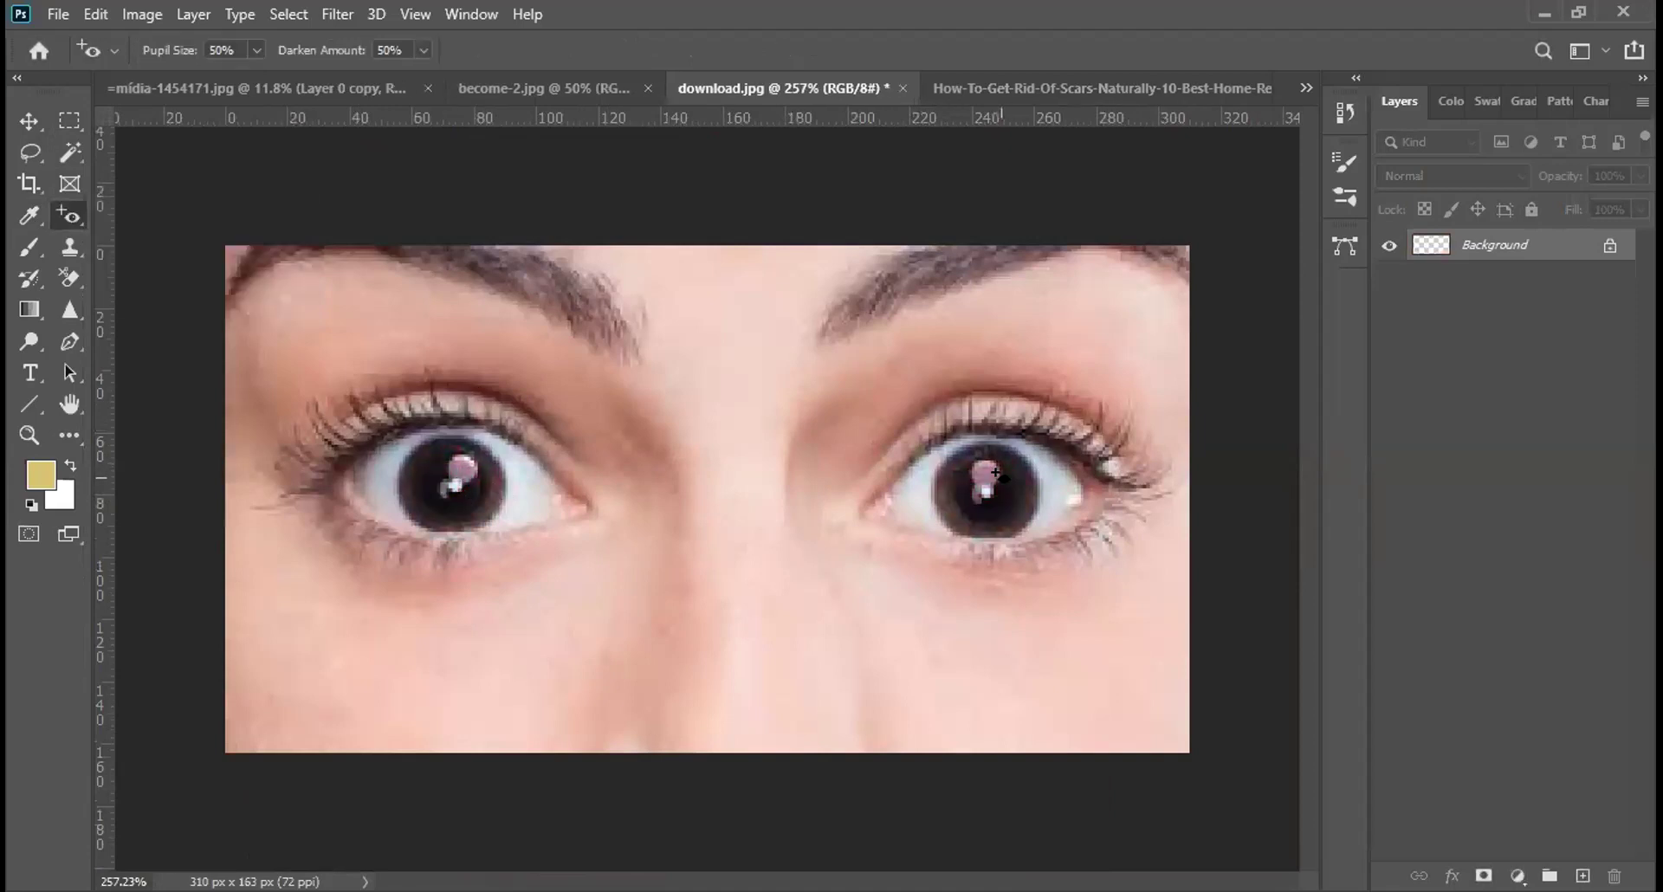
# Step: Reopen and dismiss the healing tools list, then bring up the File menu
pyautogui.rightClick(73, 224)
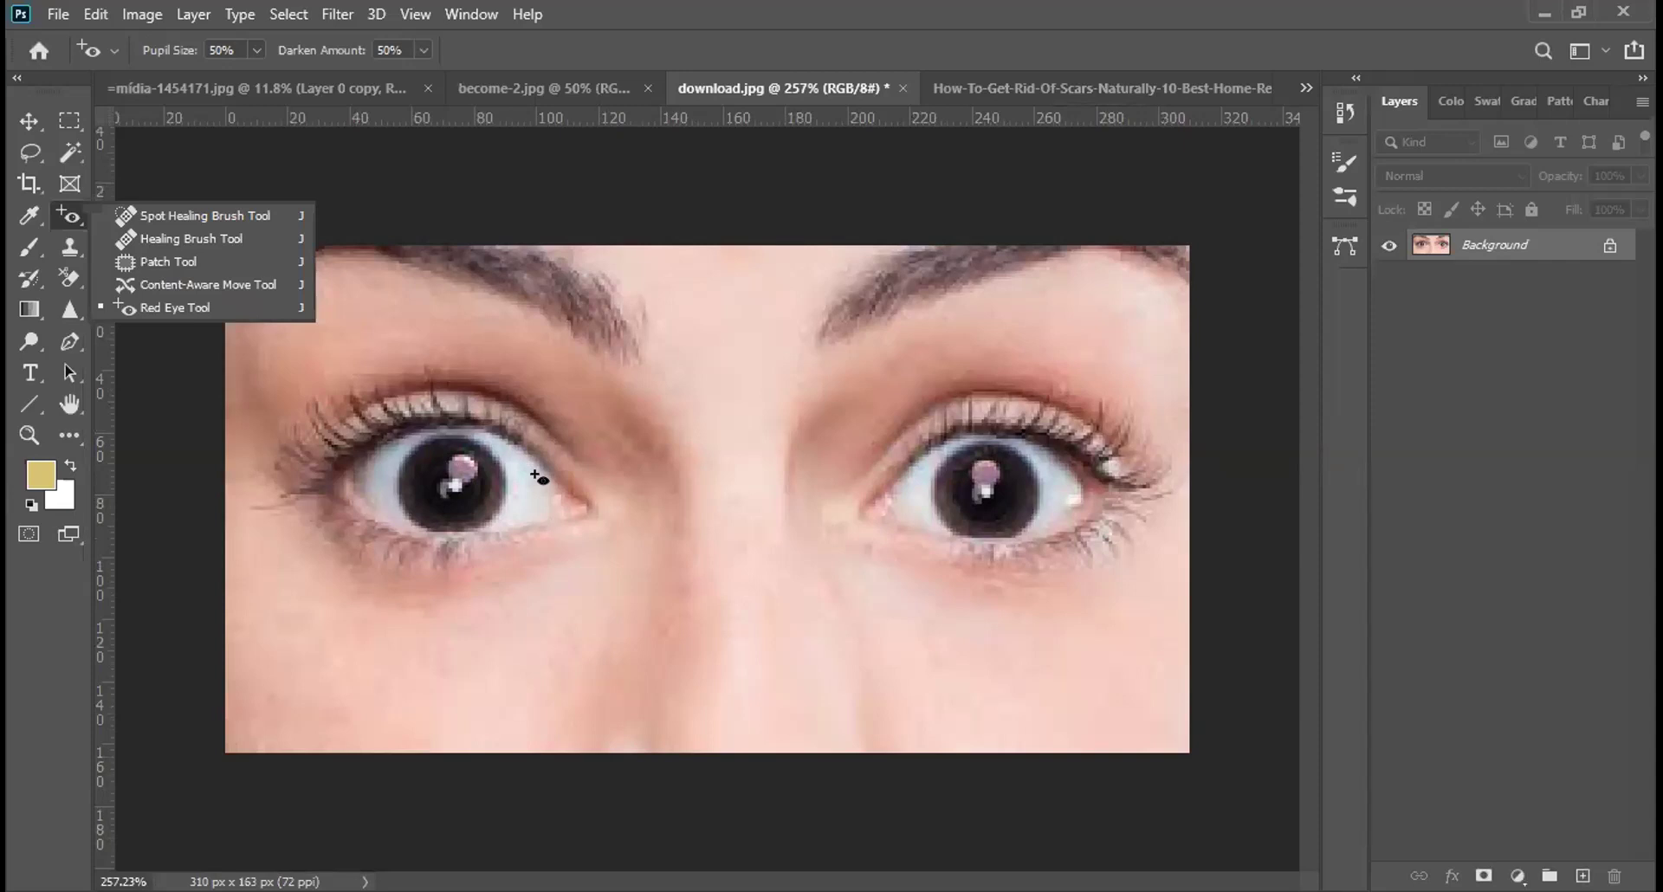
pyautogui.click(511, 453)
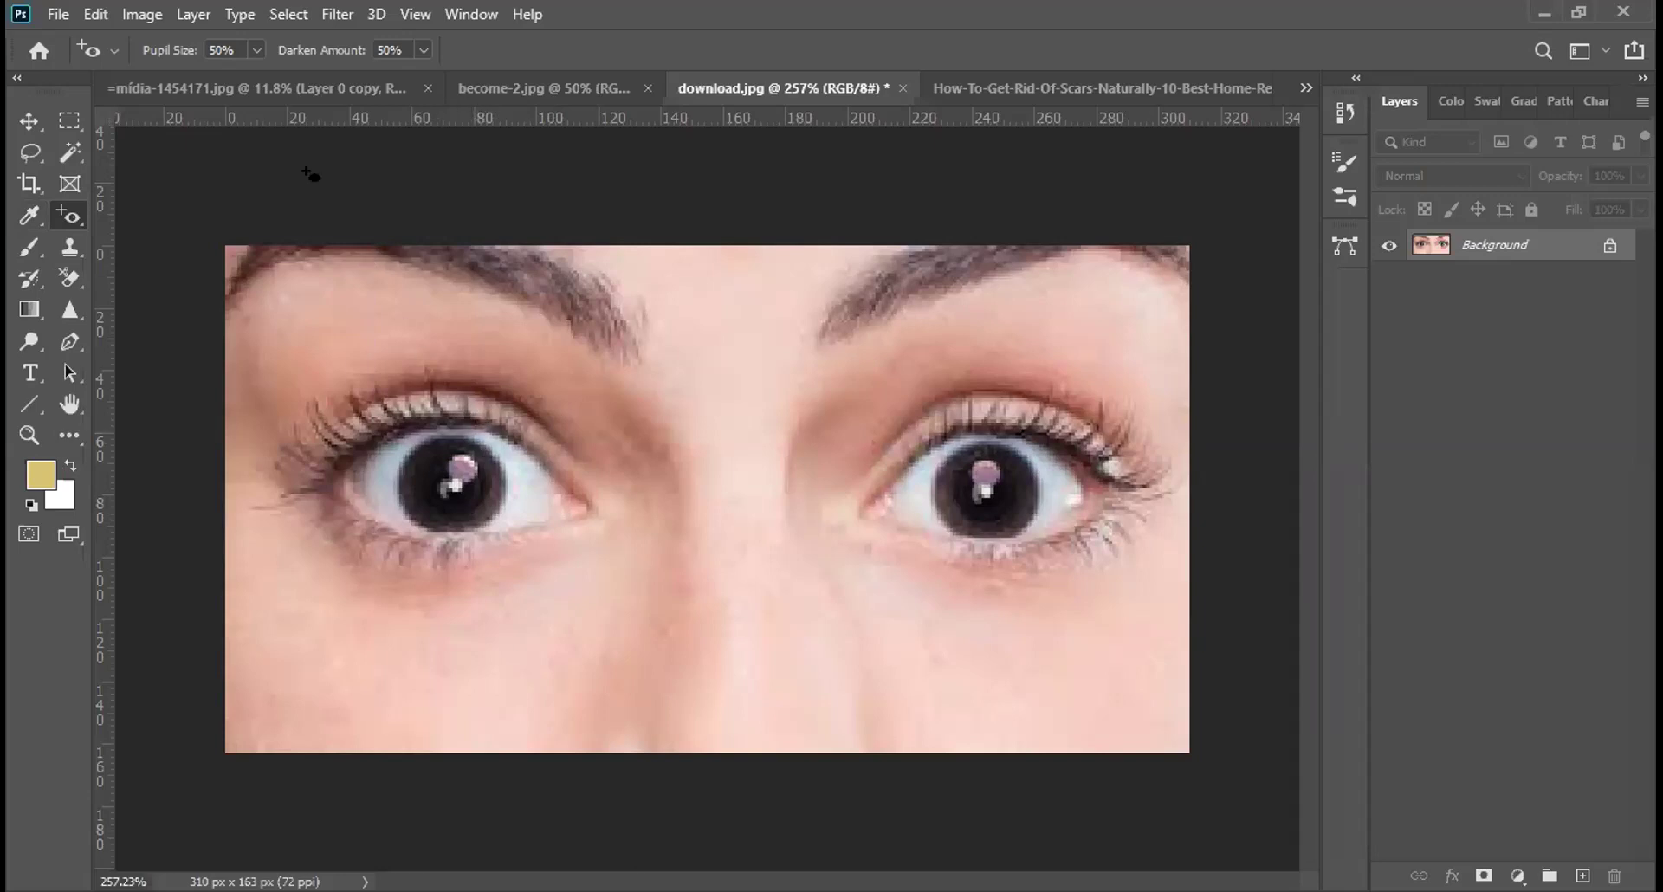
pyautogui.click(58, 14)
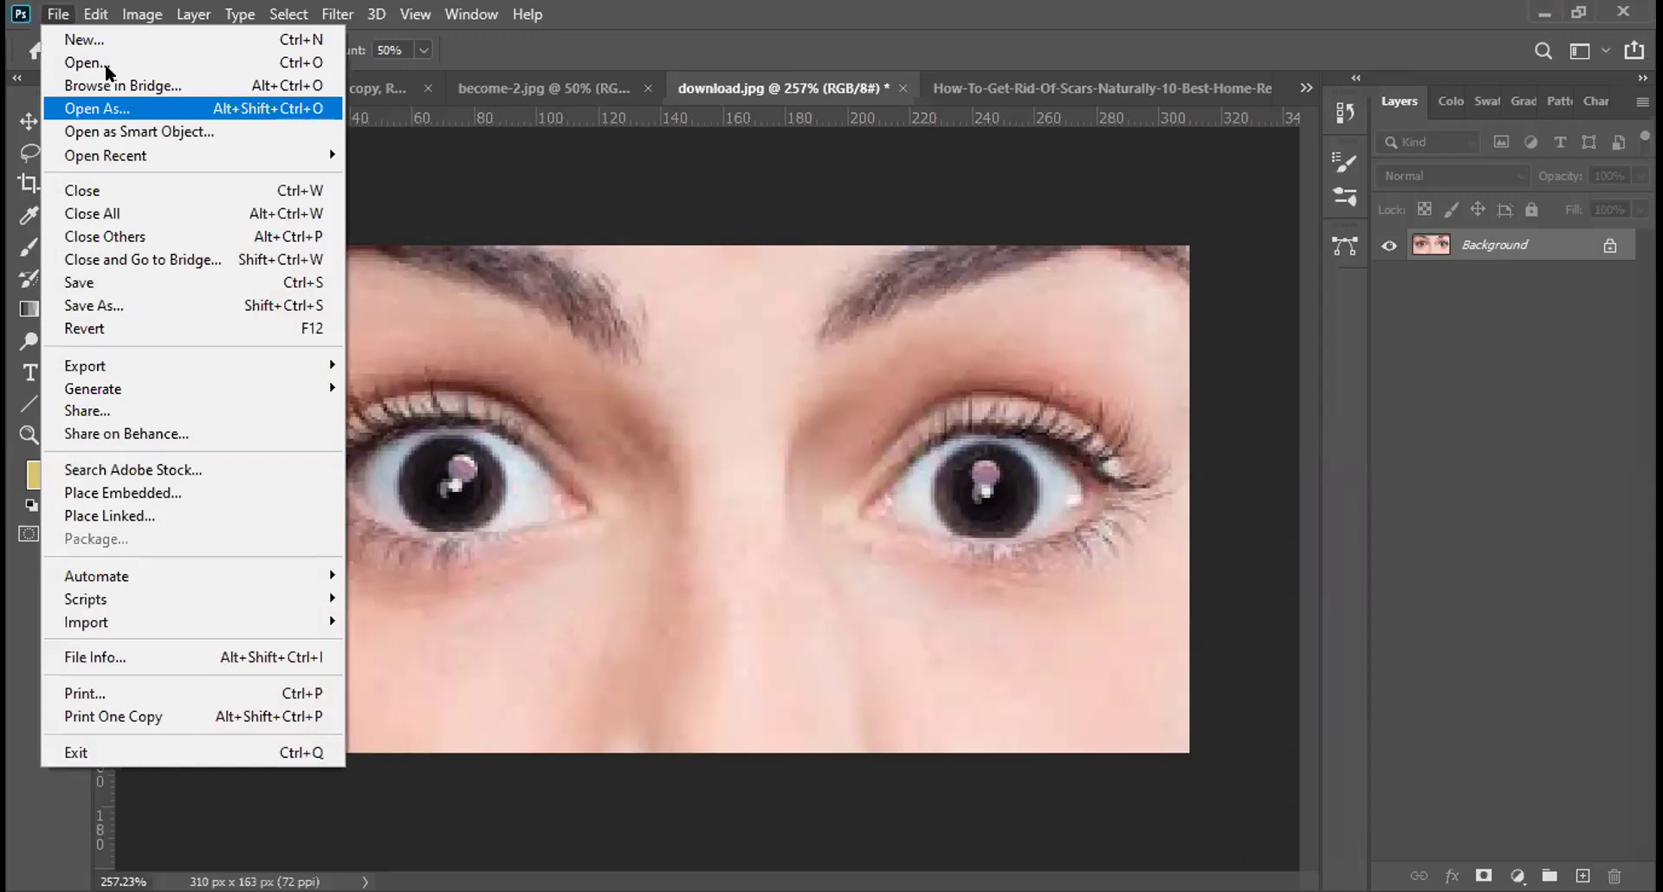
# Step: Open maxresdefault (1).jpg from the Downloads folder via File > Open
pyautogui.click(110, 61)
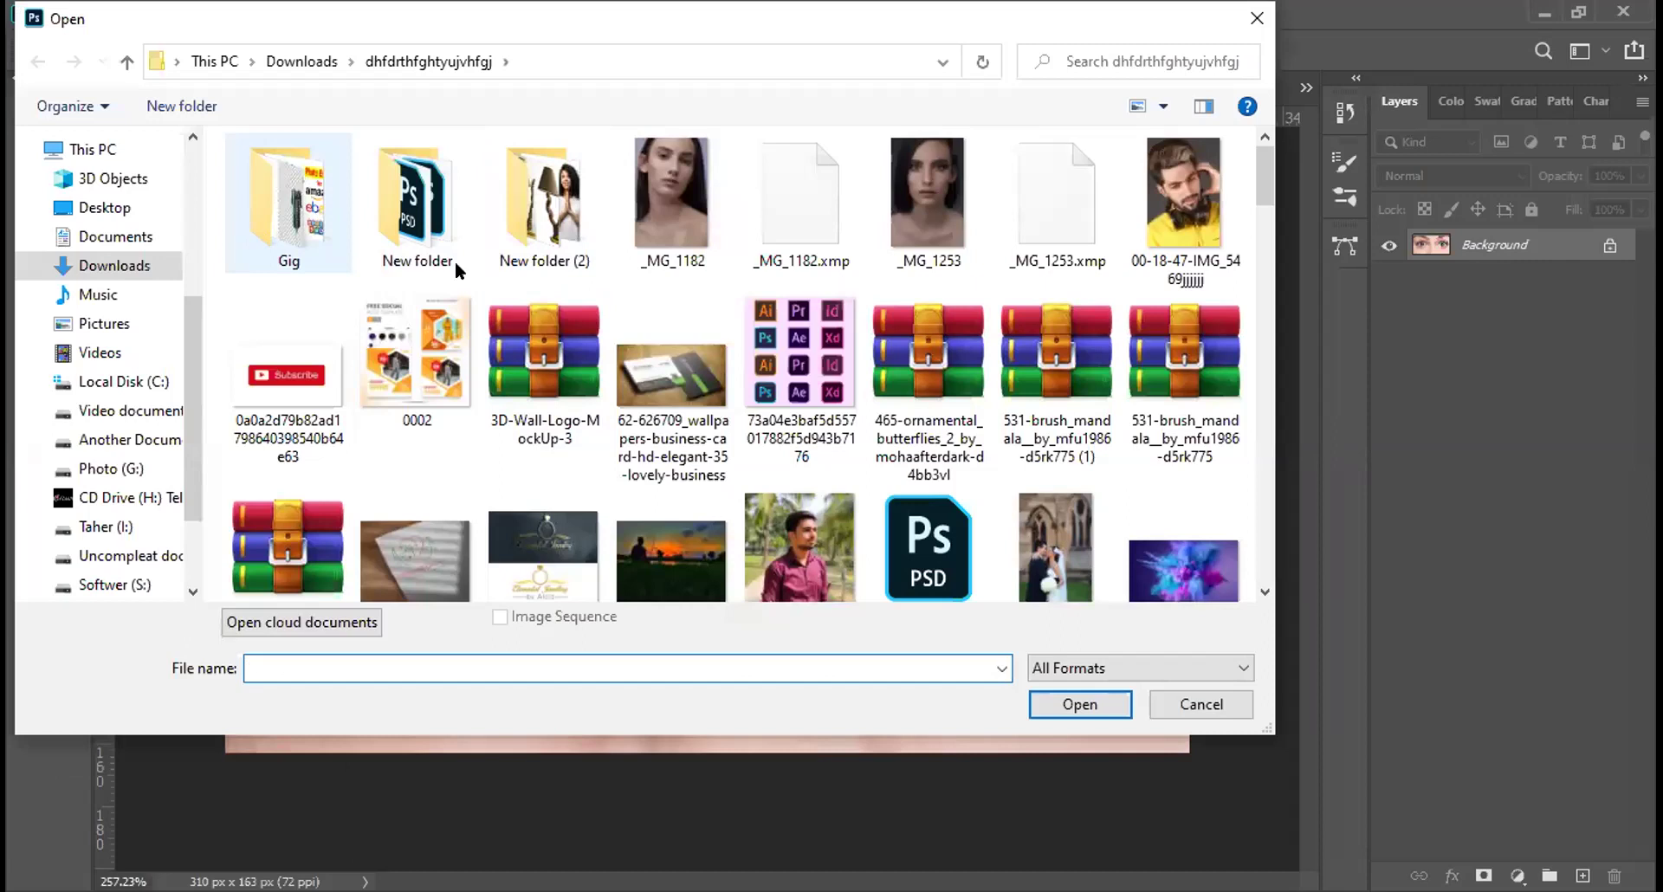
pyautogui.scroll(-1, 855, 377)
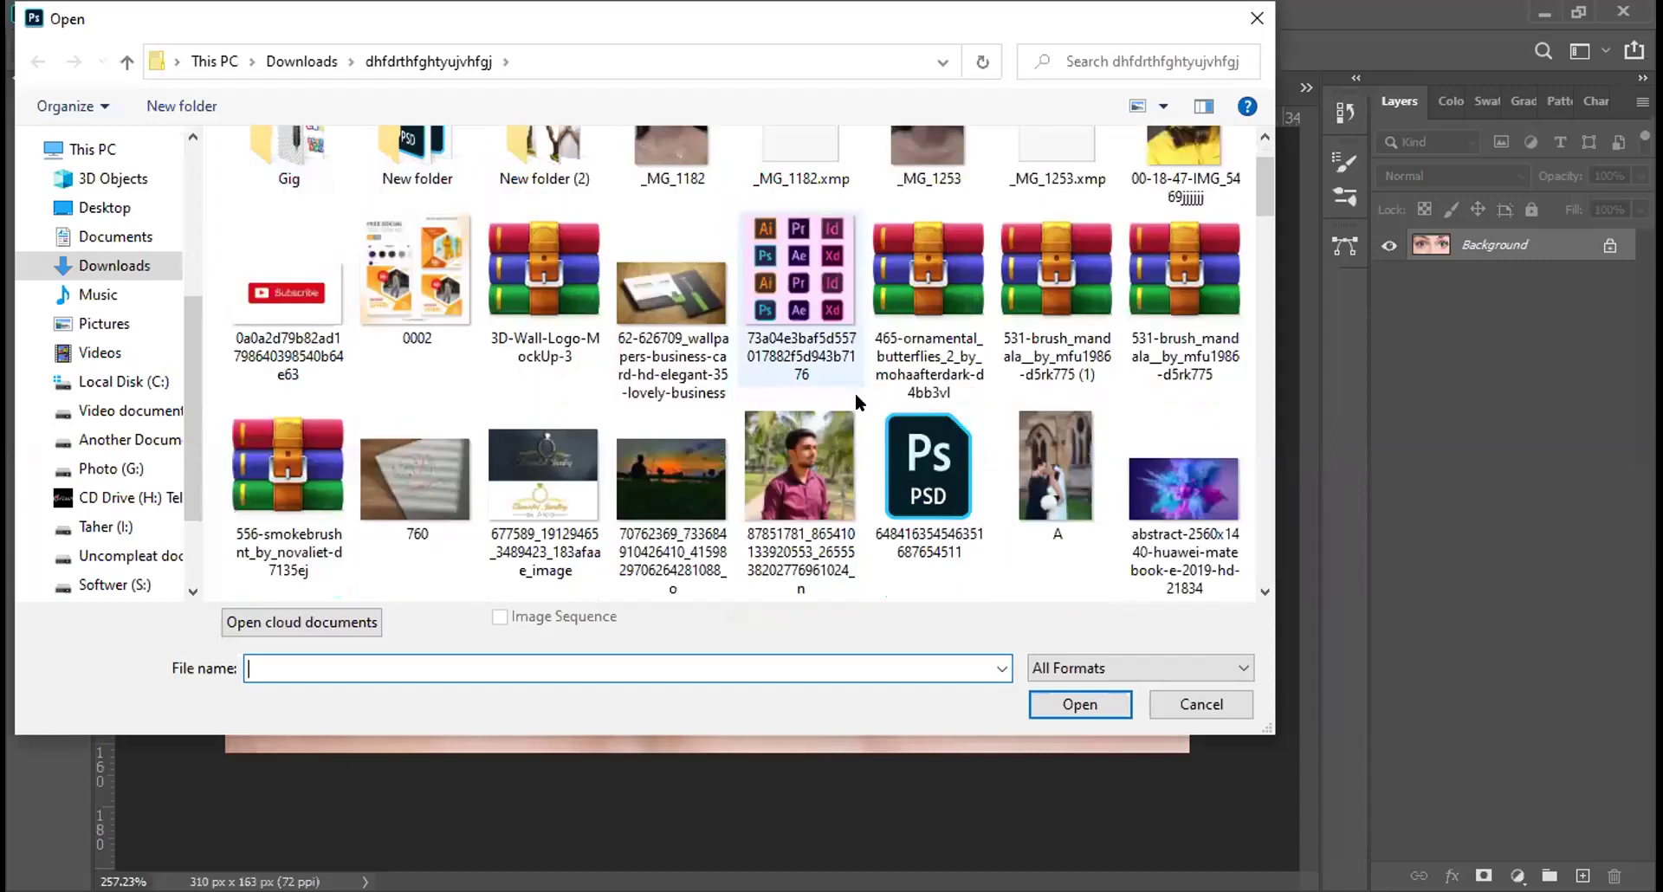
pyautogui.scroll(-3, 855, 393)
pyautogui.scroll(-1, 855, 394)
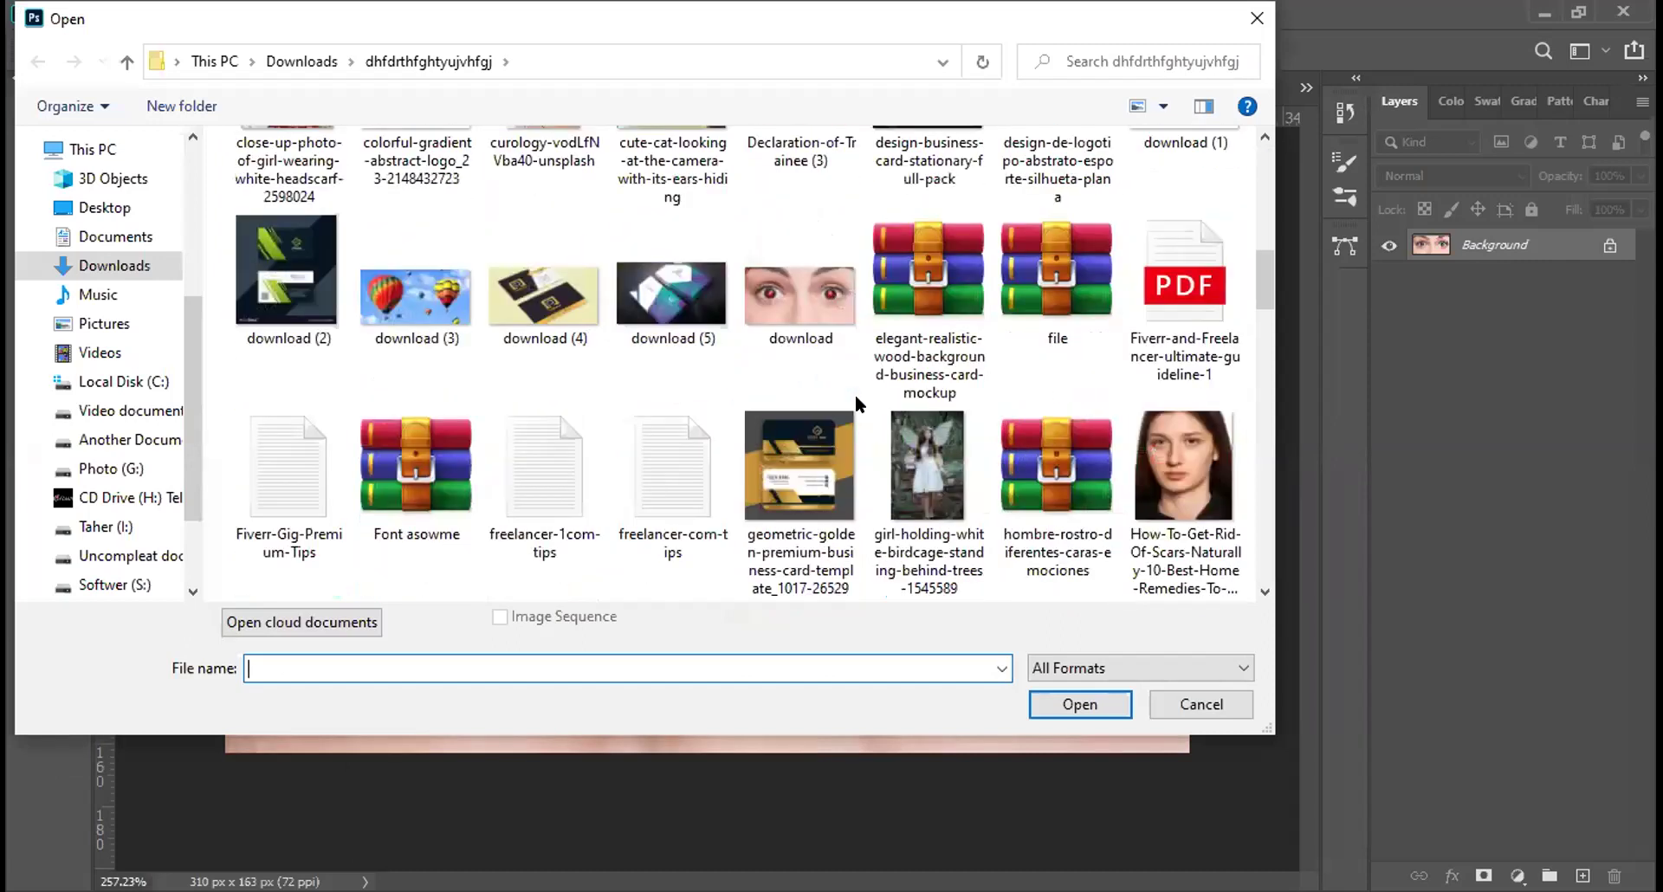
pyautogui.scroll(-5, 855, 393)
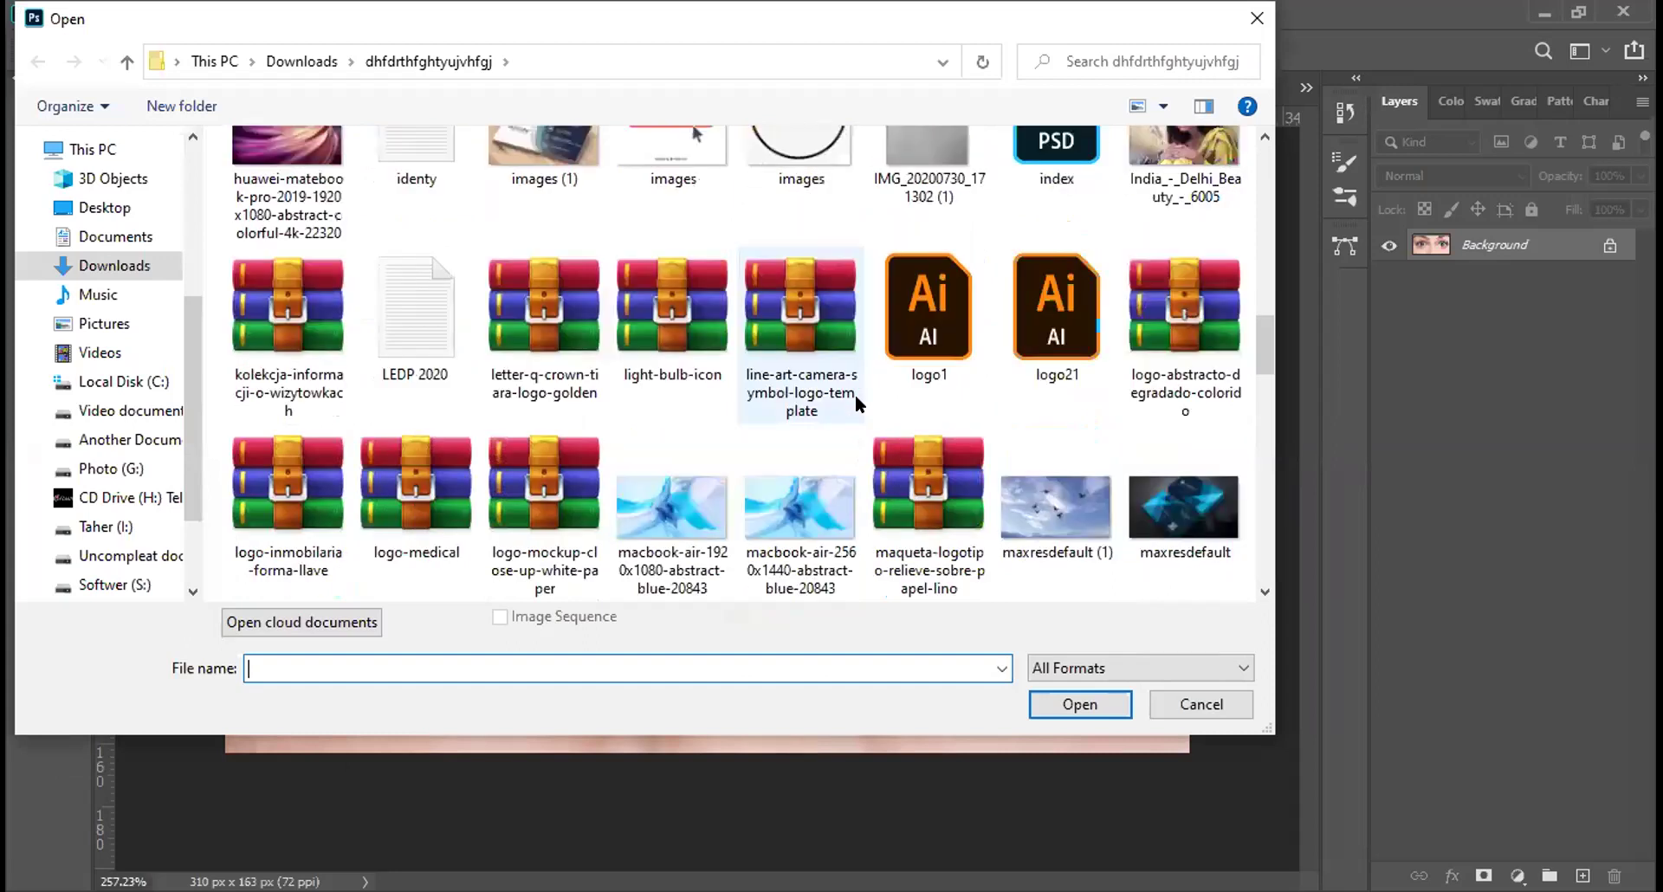
pyautogui.scroll(-2, 855, 393)
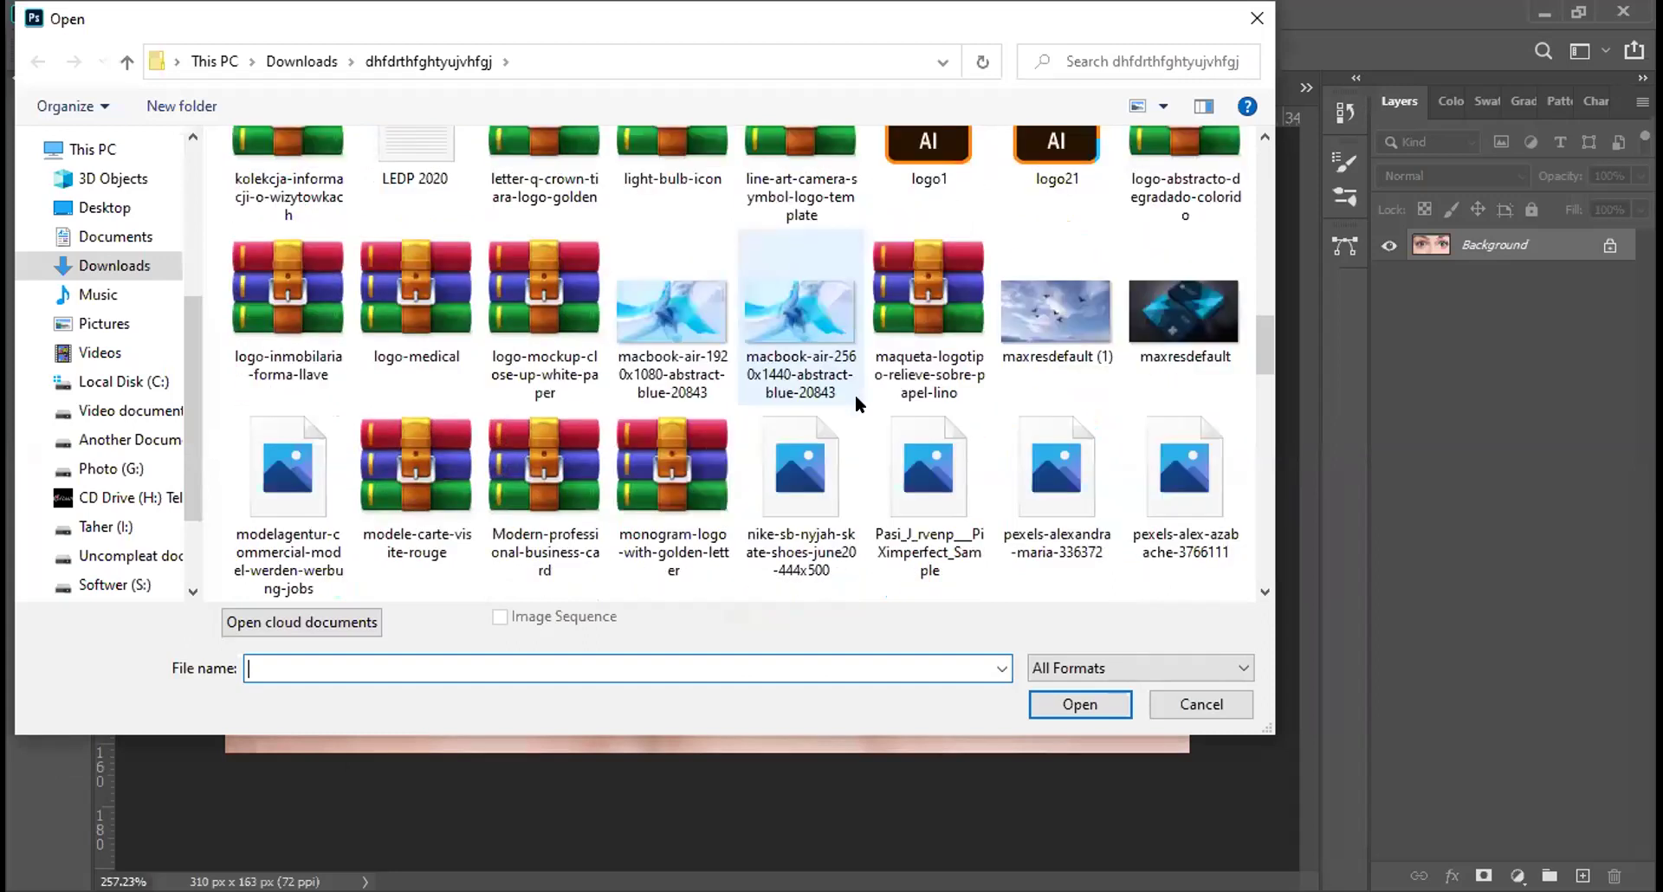
pyautogui.click(1014, 305)
pyautogui.press('Return')
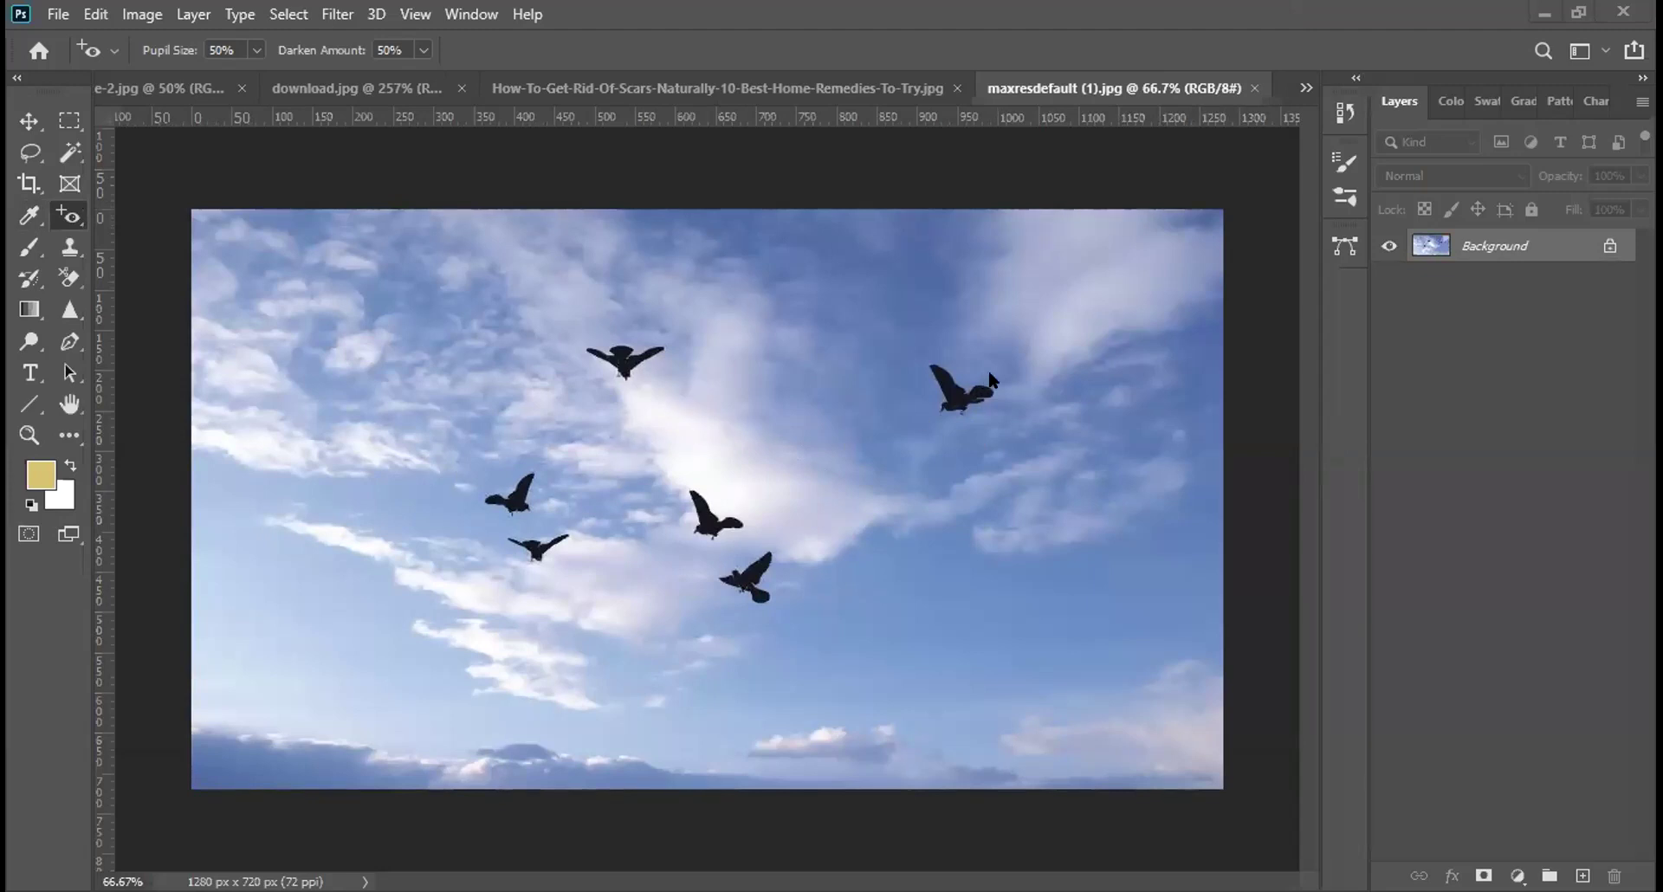
# Step: Try removing the right-hand bird with the Spot Healing Brush, then undo it
pyautogui.scroll(3, 1034, 404)
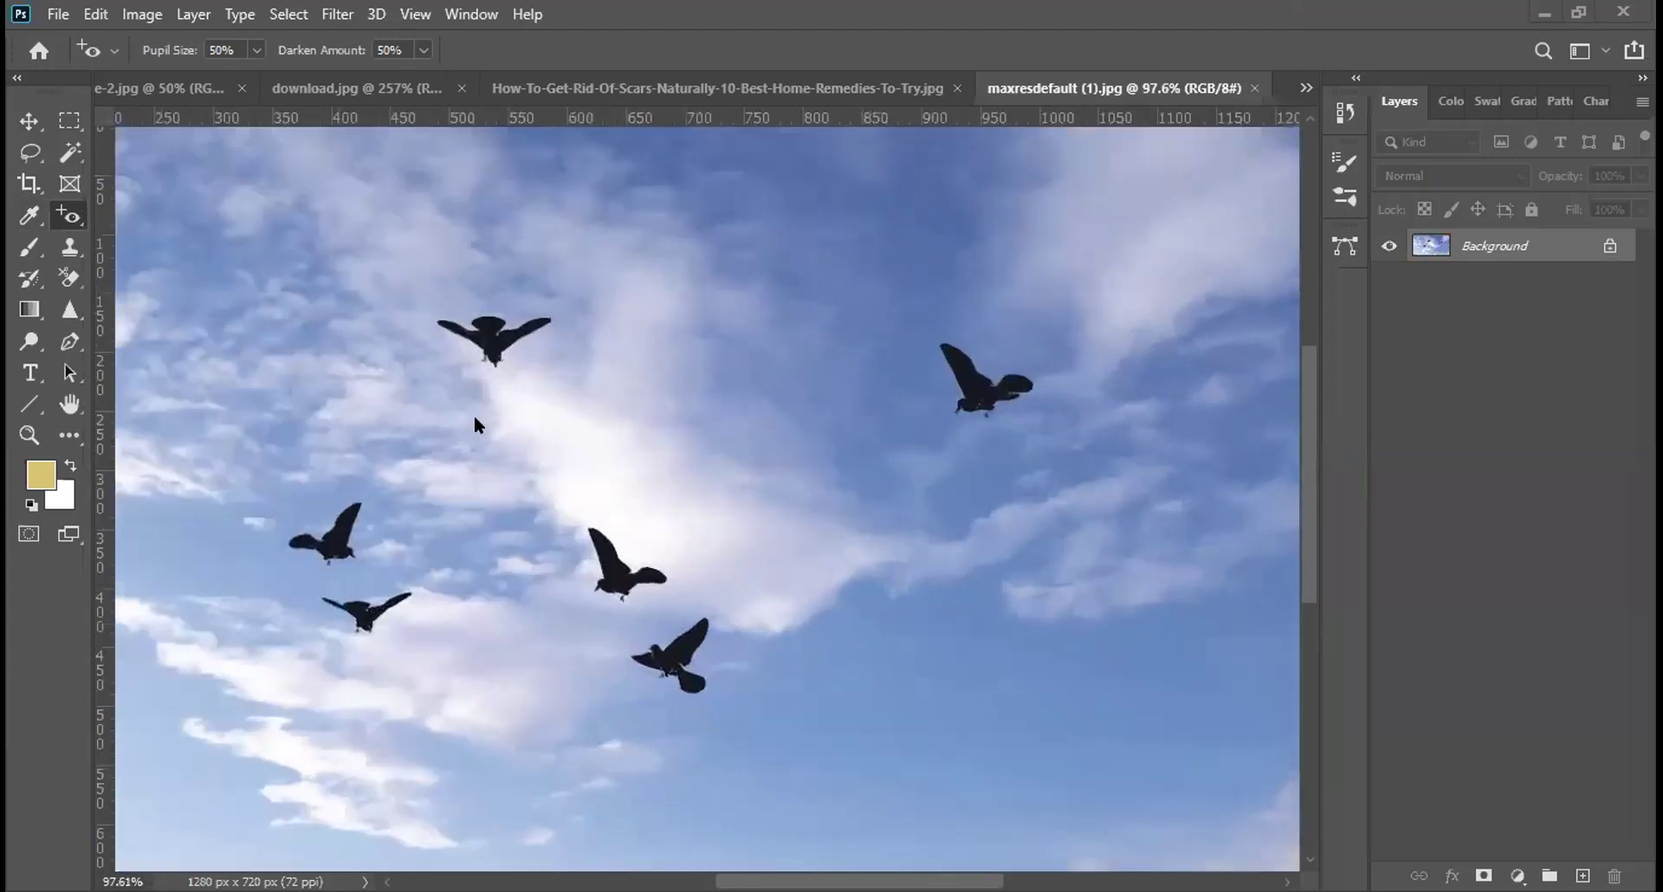
pyautogui.scroll(-2, 475, 420)
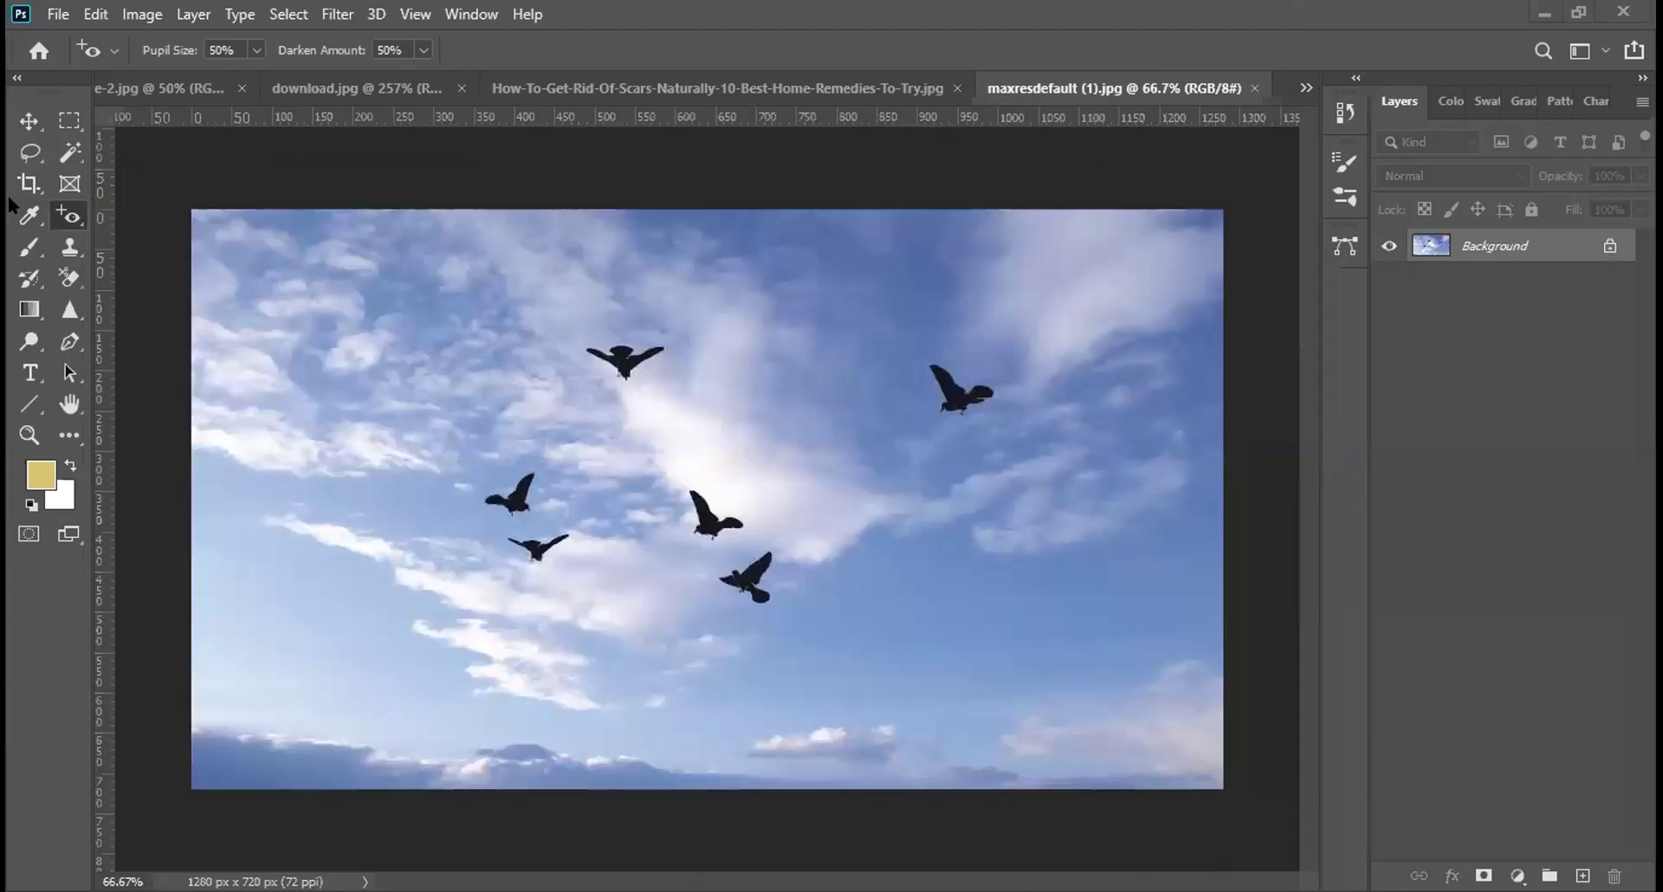
pyautogui.moveTo(59, 219); pyautogui.dragTo(125, 224)
pyautogui.moveTo(933, 419)
pyautogui.mouseDown()
pyautogui.moveTo(945, 382)
pyautogui.moveTo(980, 392)
pyautogui.mouseUp()
pyautogui.click(988, 392)
pyautogui.click(931, 354)
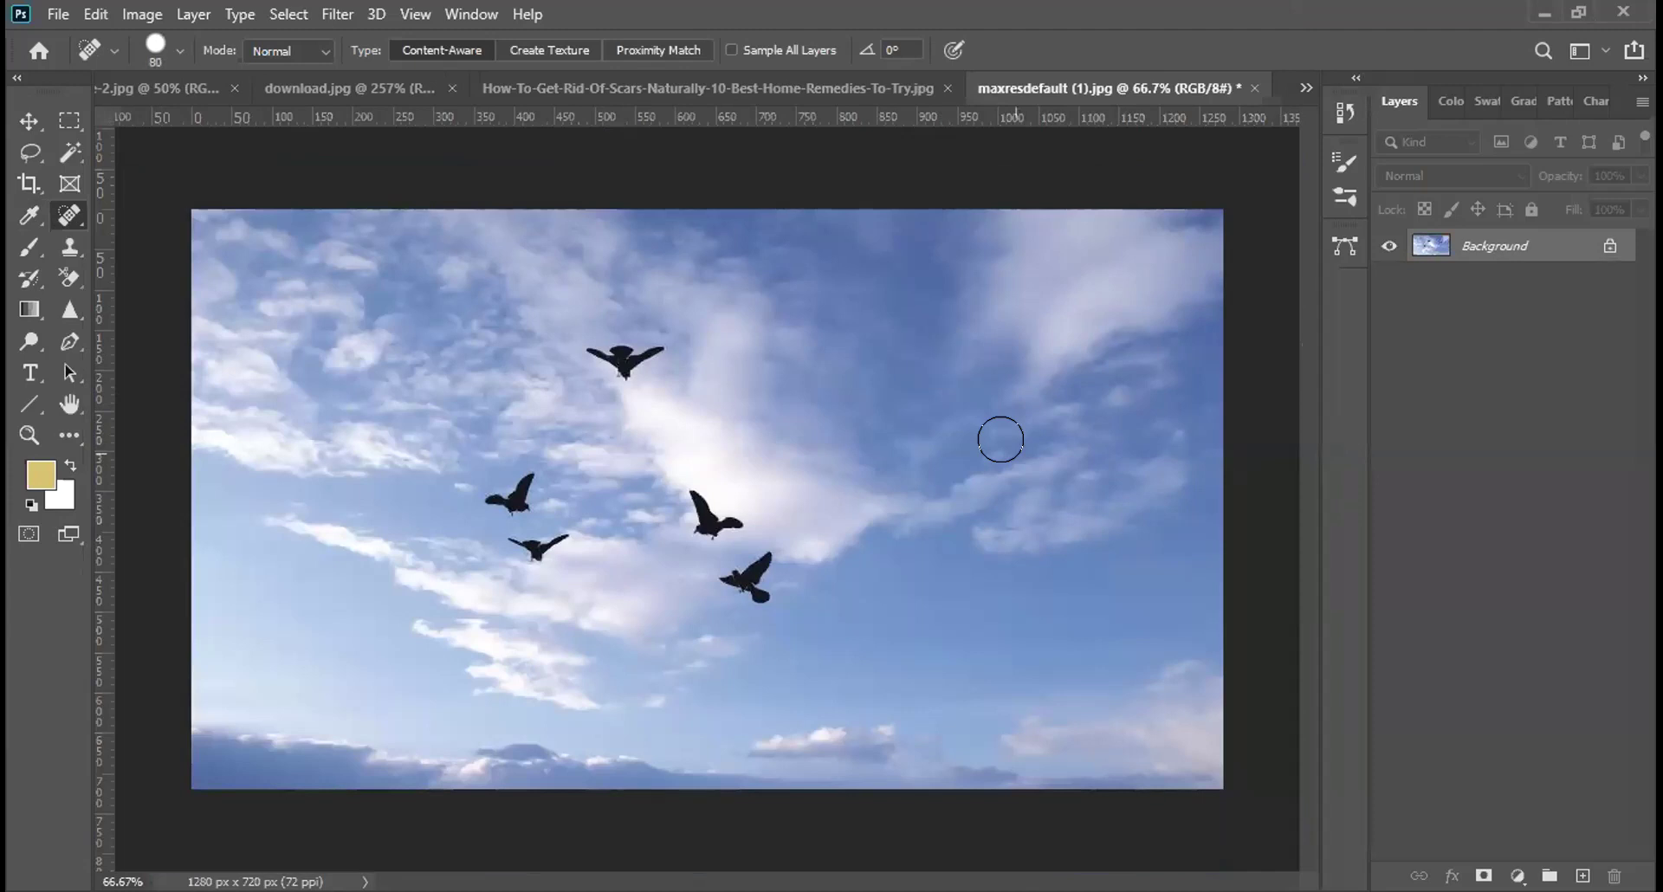
pyautogui.click(1003, 446)
pyautogui.hotkey('ctrl', 'z')
pyautogui.hotkey('ctrl', 'z')
pyautogui.hotkey('ctrl', 'z')
pyautogui.hotkey('ctrl', 'z')
pyautogui.hotkey('ctrl', 'z')
pyautogui.hotkey('ctrl', 'z')
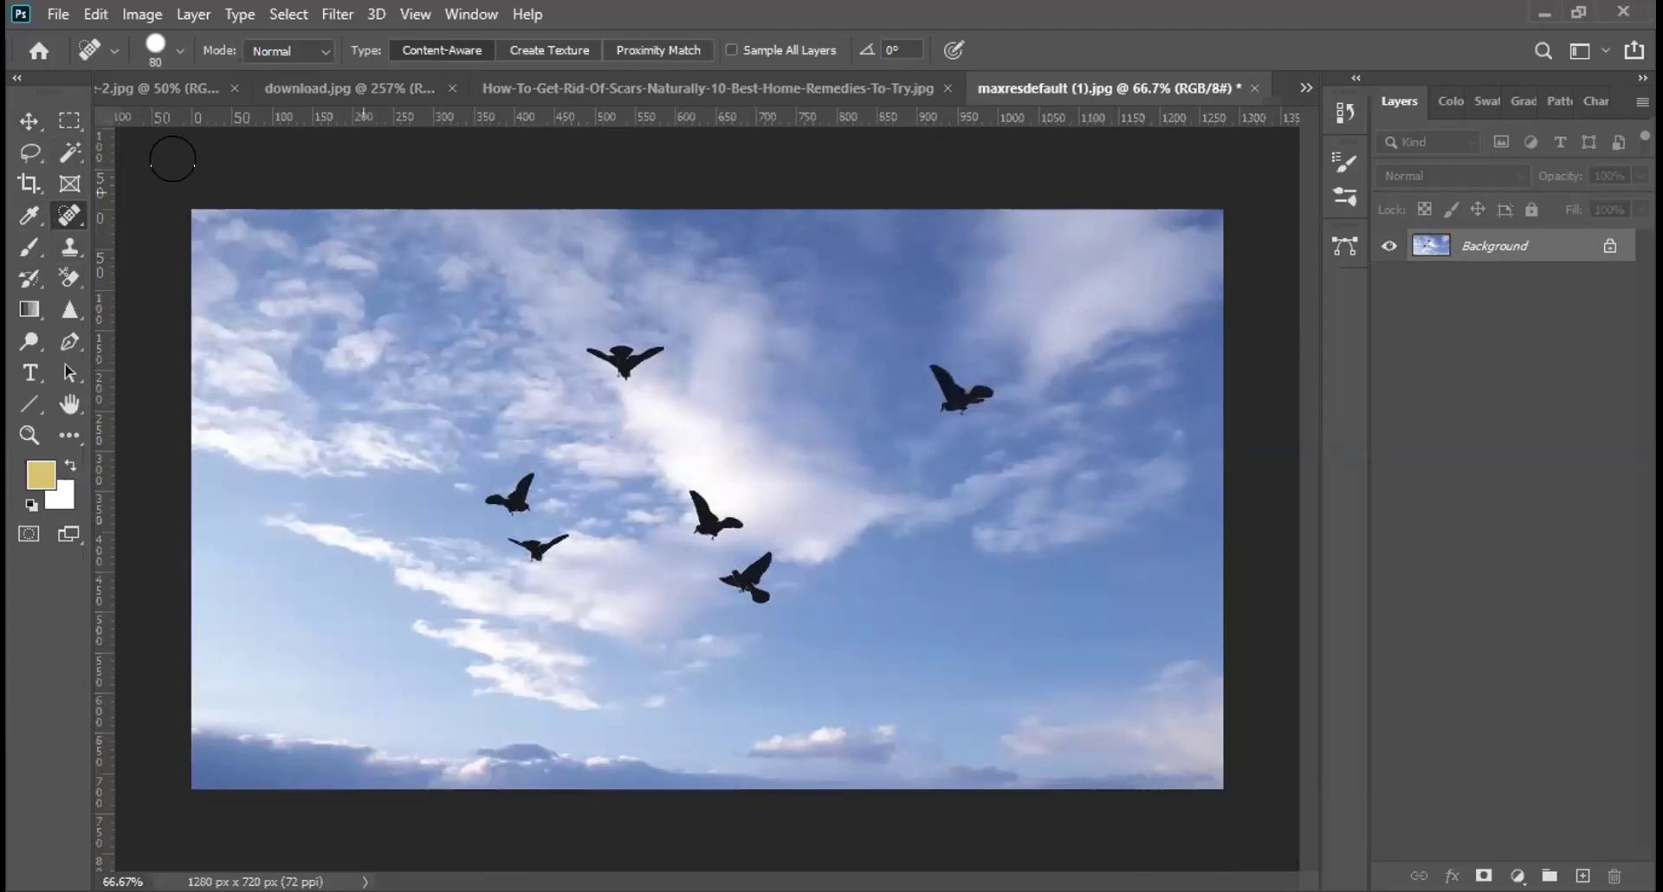
# Step: Pick the Quick Selection Tool from the Magic Wand flyout and brush over the right-hand bird
pyautogui.click(71, 154)
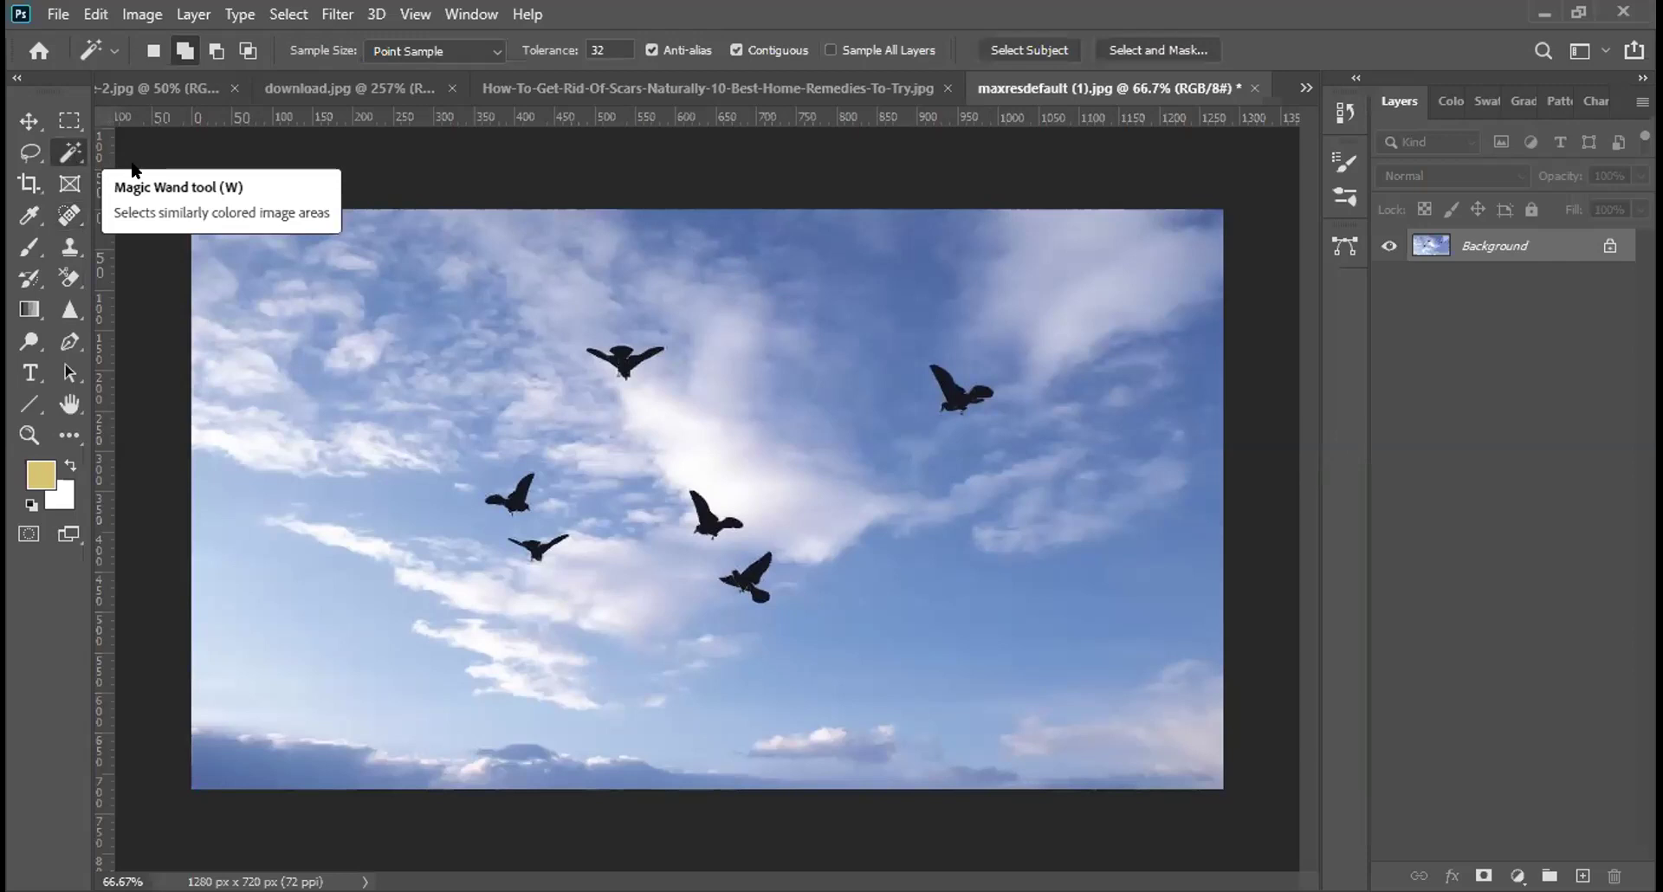
pyautogui.rightClick(70, 154)
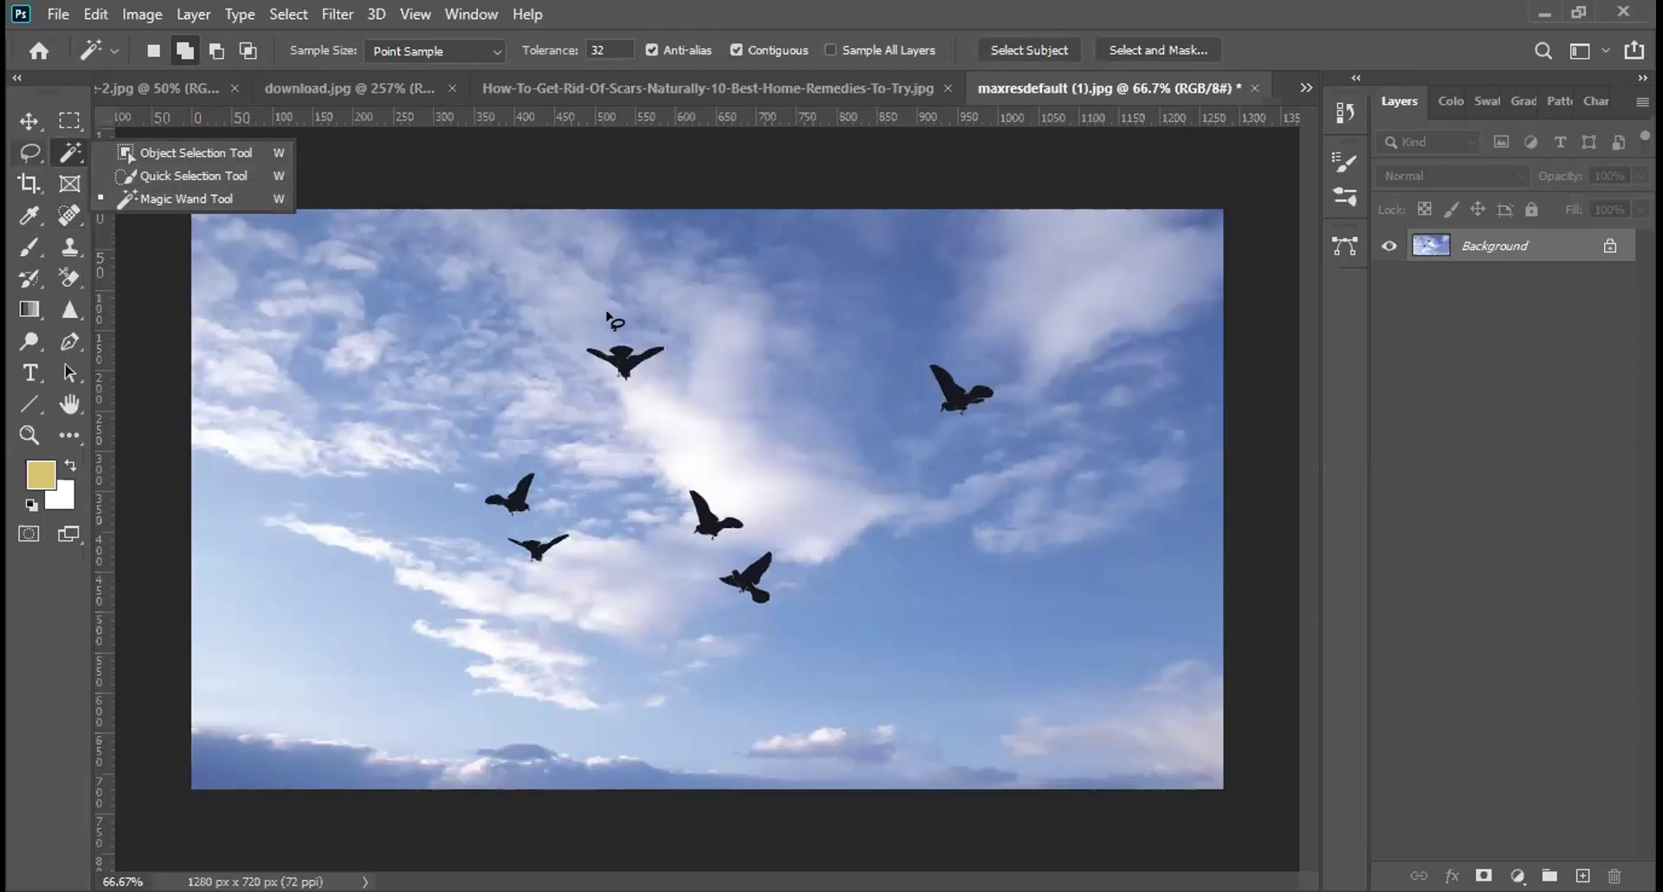
pyautogui.click(31, 153)
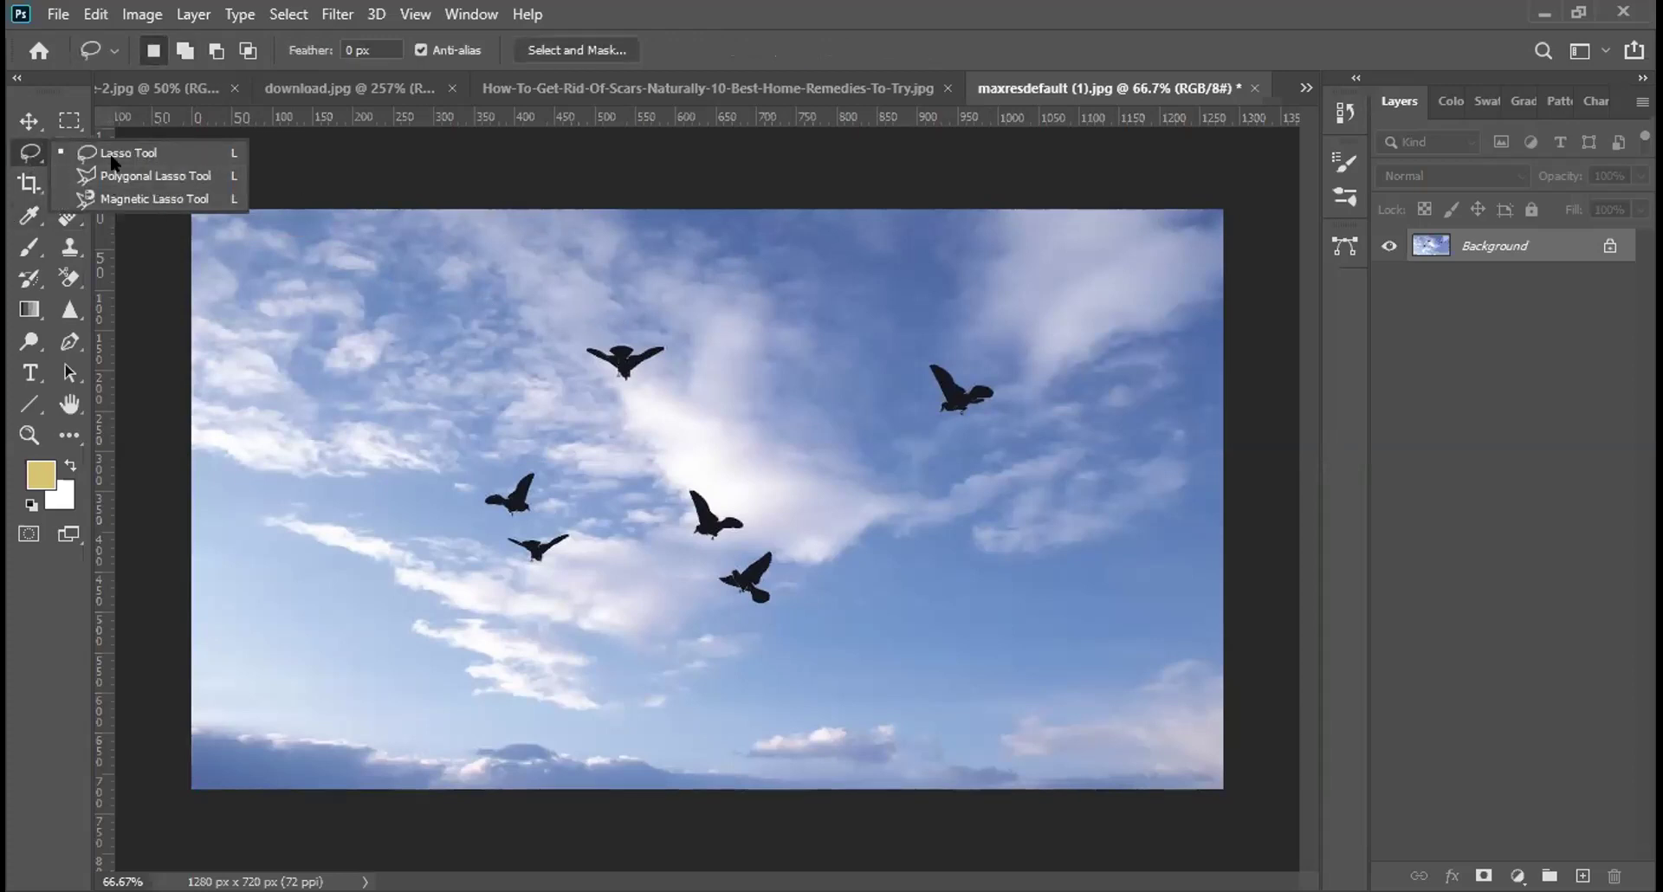
pyautogui.press('w')
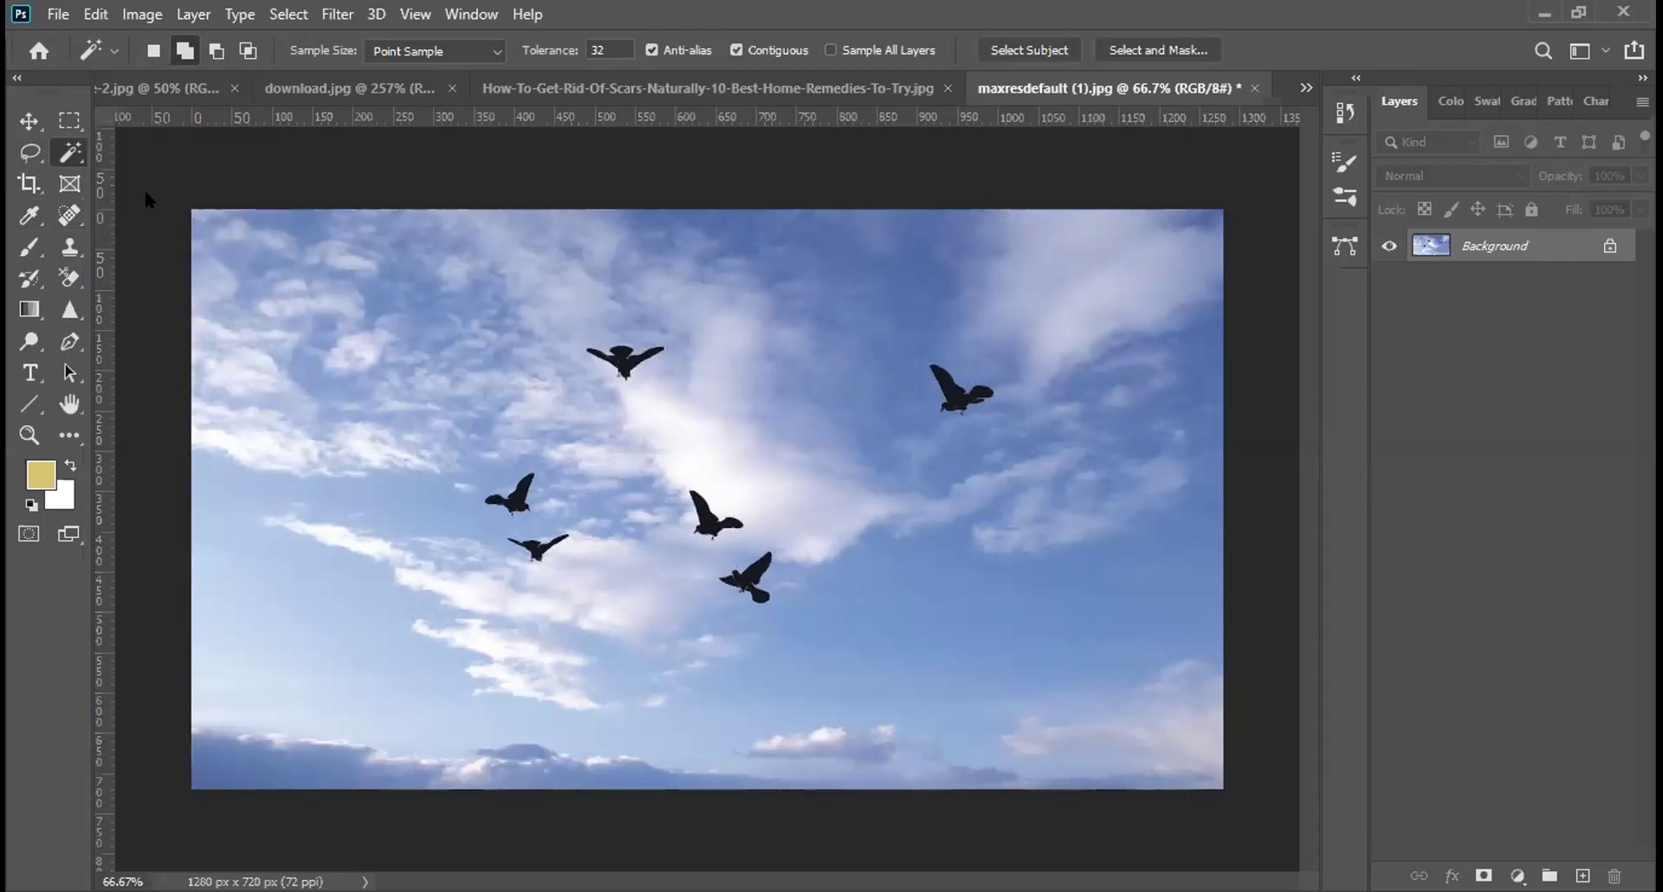
pyautogui.rightClick(69, 152)
pyautogui.click(199, 175)
pyautogui.click(949, 374)
pyautogui.moveTo(944, 366)
pyautogui.mouseDown()
pyautogui.moveTo(928, 382)
pyautogui.moveTo(953, 371)
pyautogui.moveTo(945, 410)
pyautogui.mouseUp()
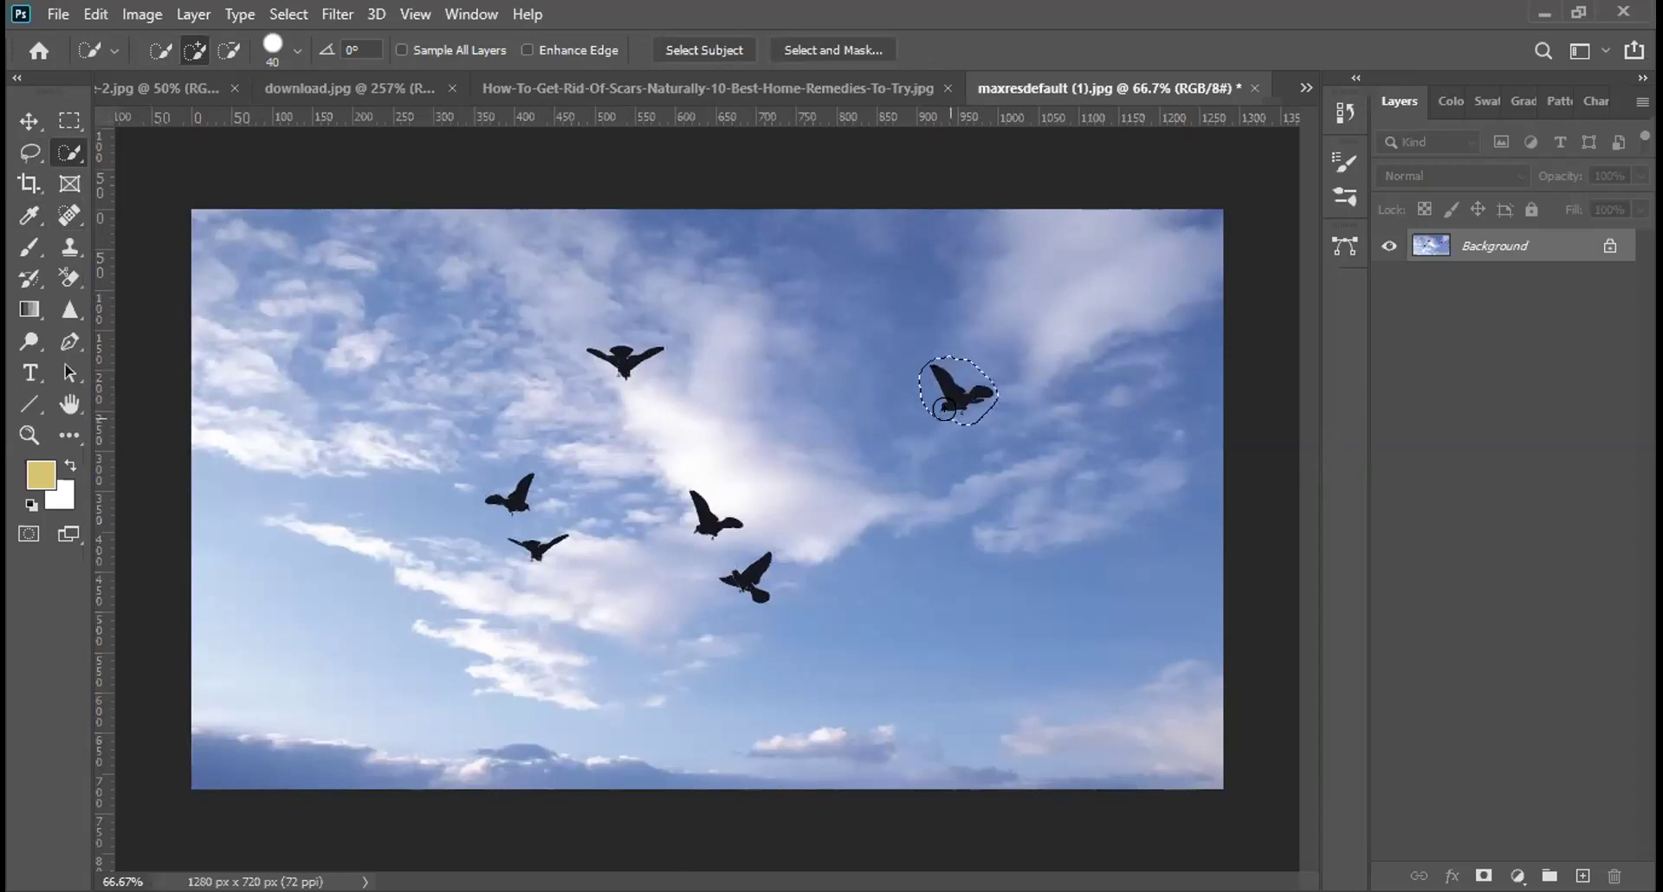
# Step: Content-Aware Fill the selected right-hand bird and deselect
pyautogui.click(98, 19)
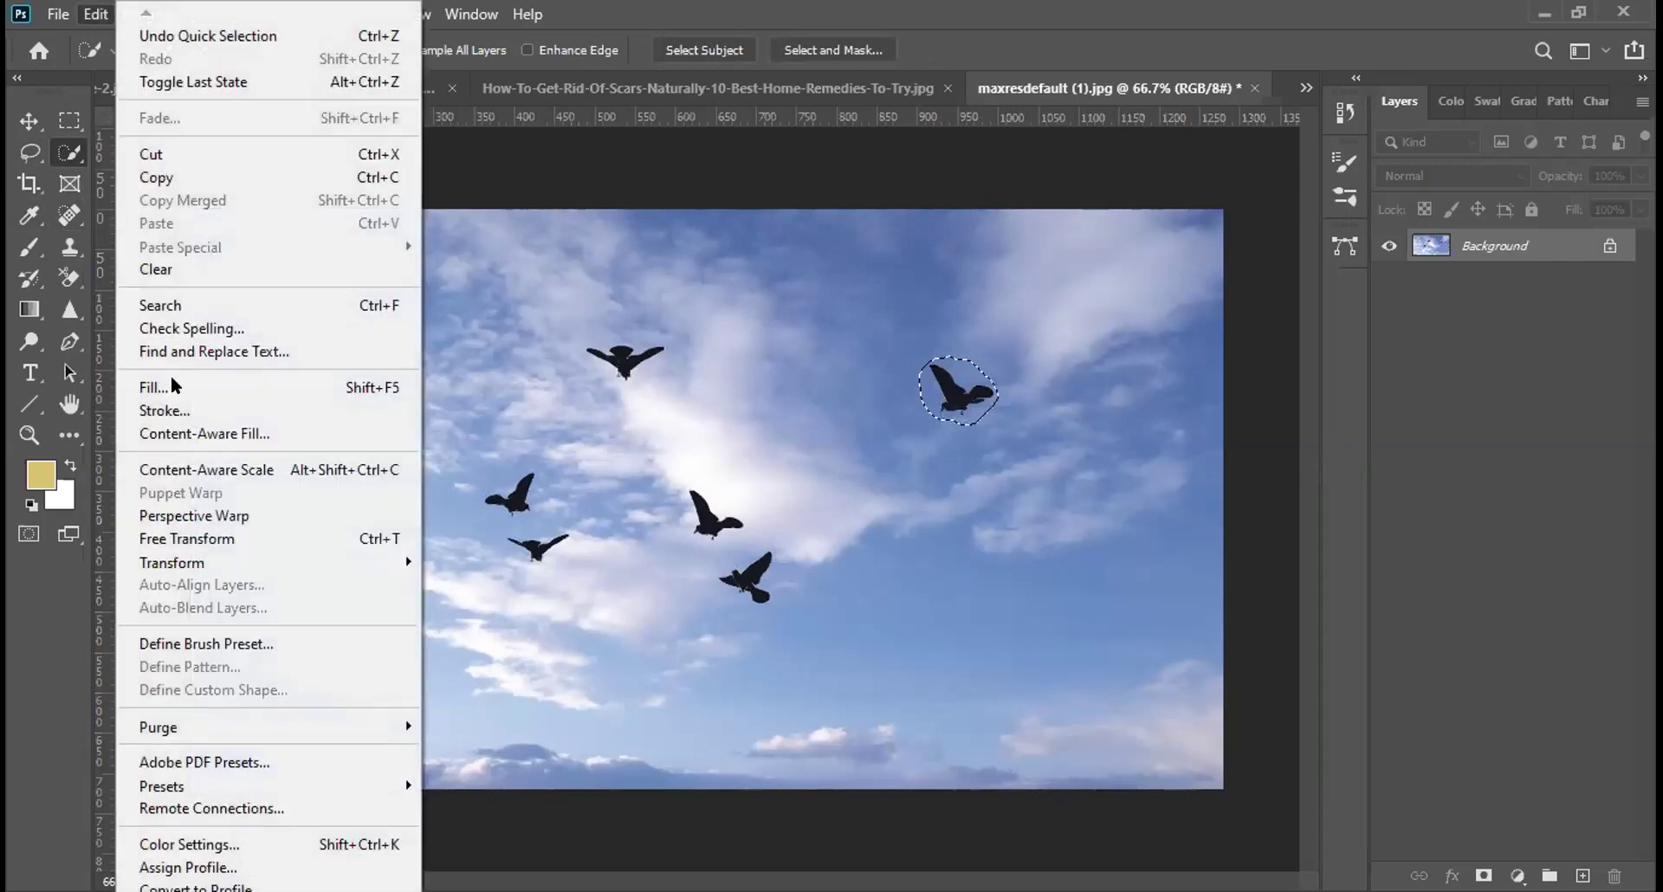
pyautogui.press('Return')
pyautogui.click(897, 216)
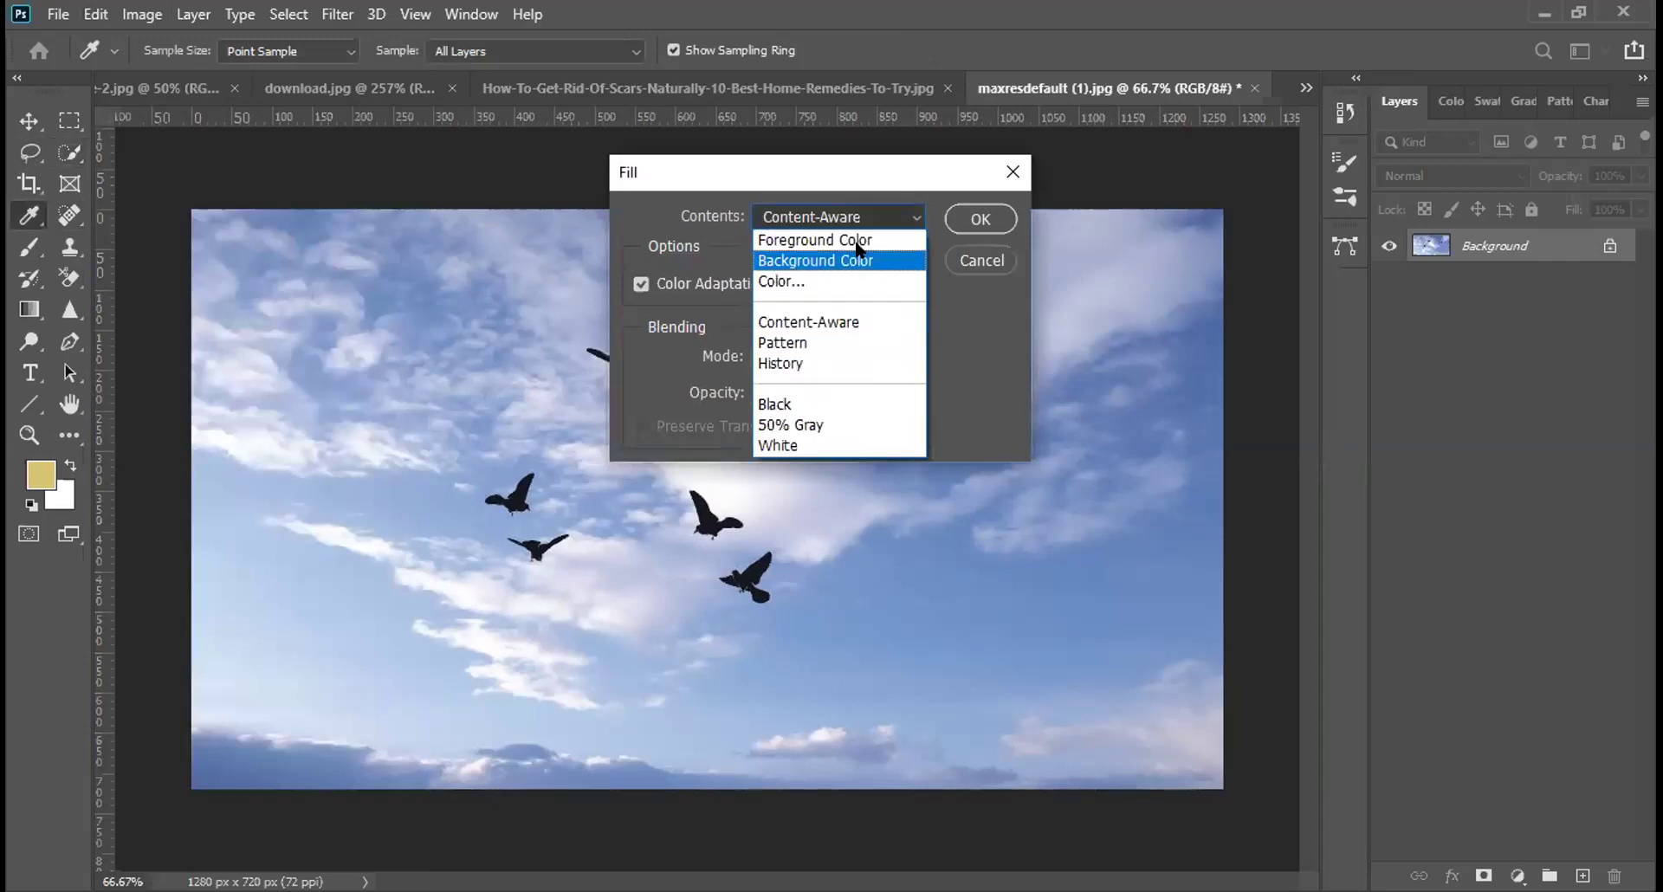
pyautogui.click(847, 321)
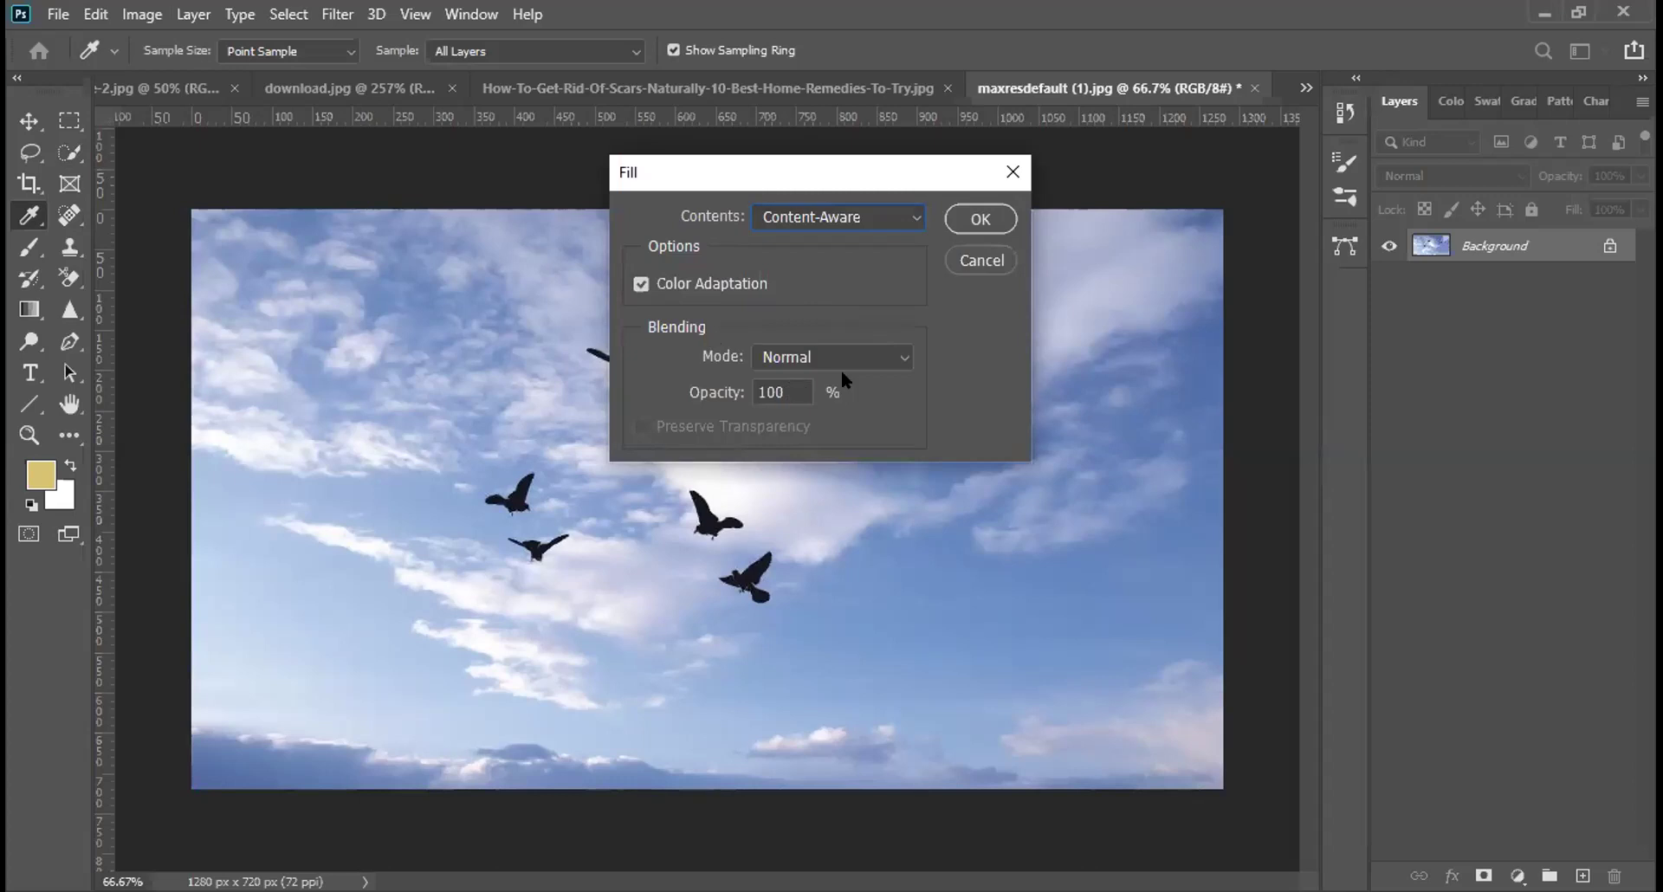
pyautogui.click(986, 220)
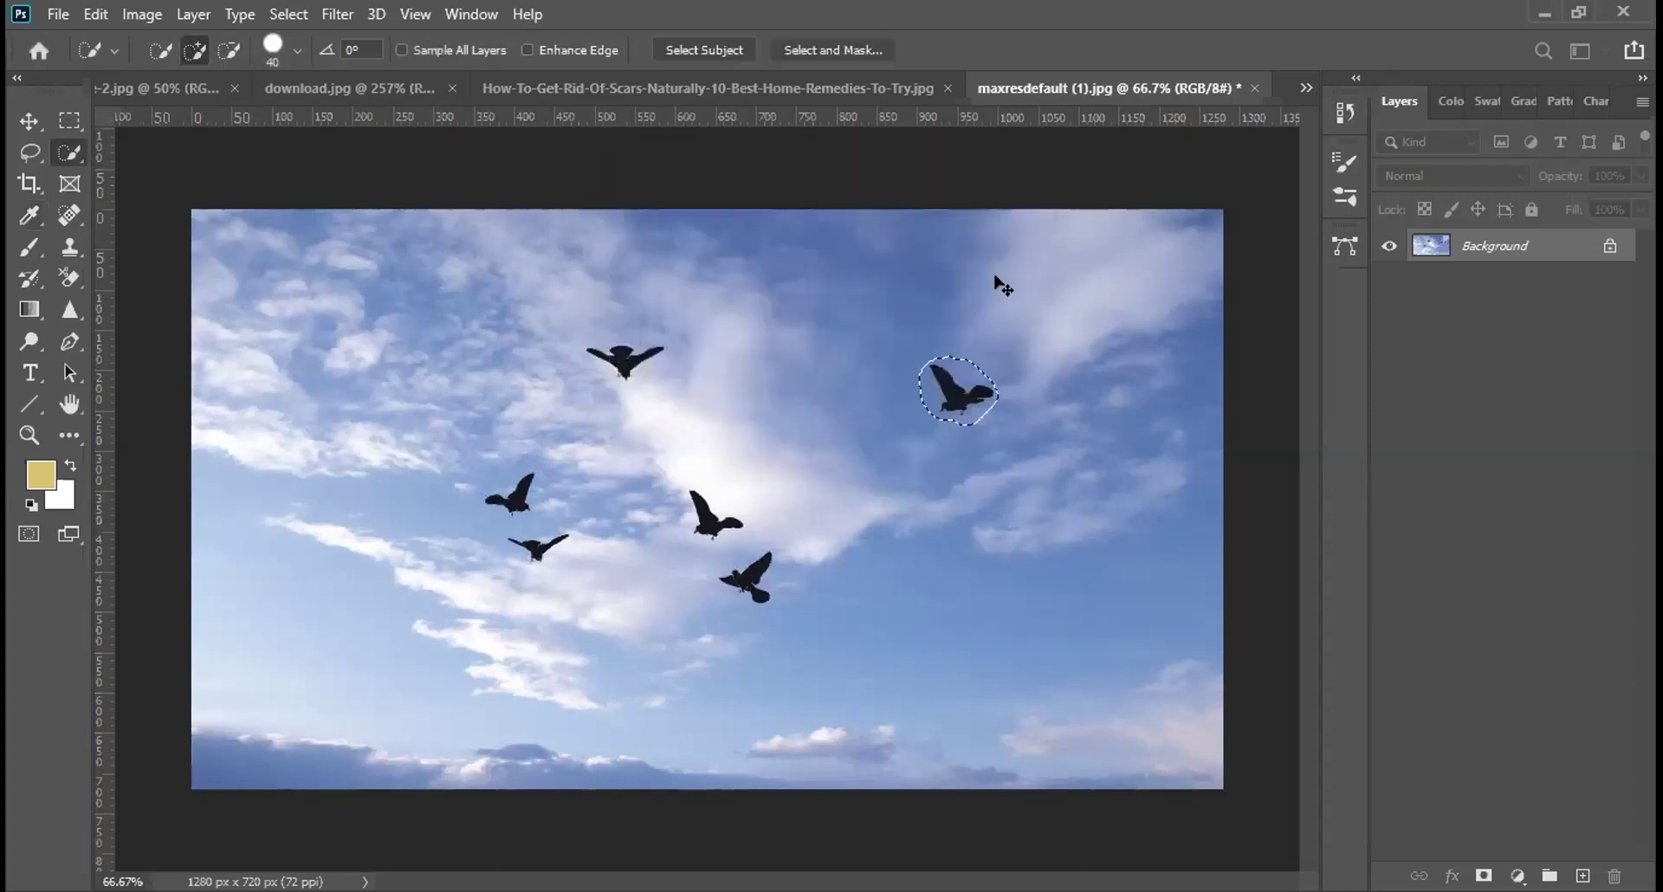
pyautogui.hotkey('ctrl', 'd')
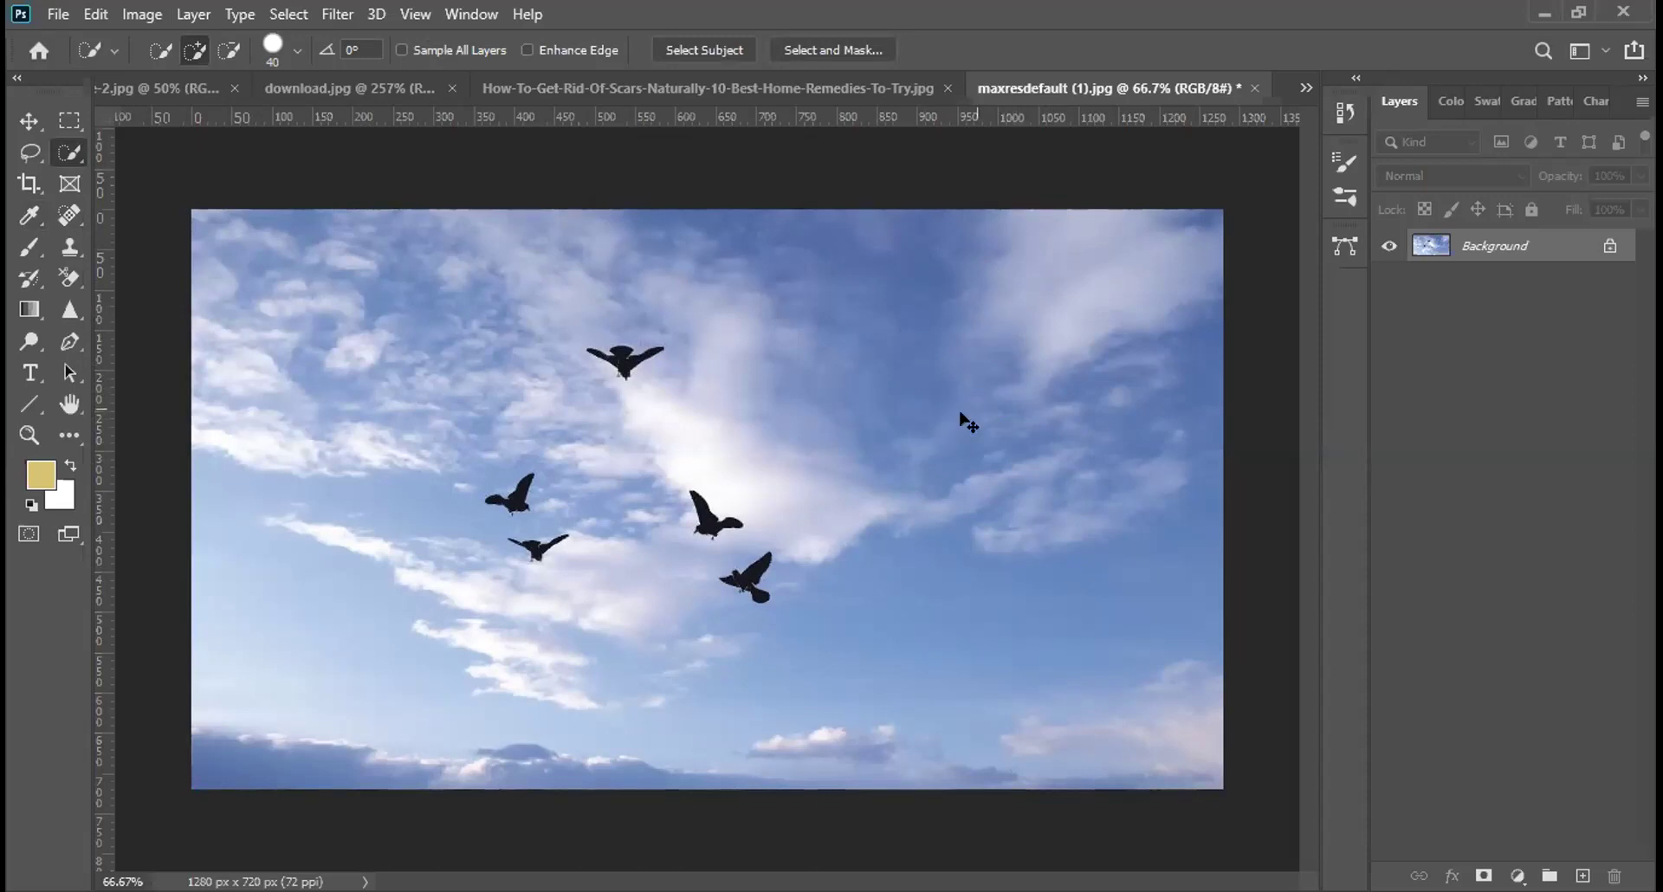
# Step: Undo the fill, reapply Content-Aware Fill over the bird, and deselect
pyautogui.hotkey('ctrl', 'z')
pyautogui.hotkey('ctrl', 'z')
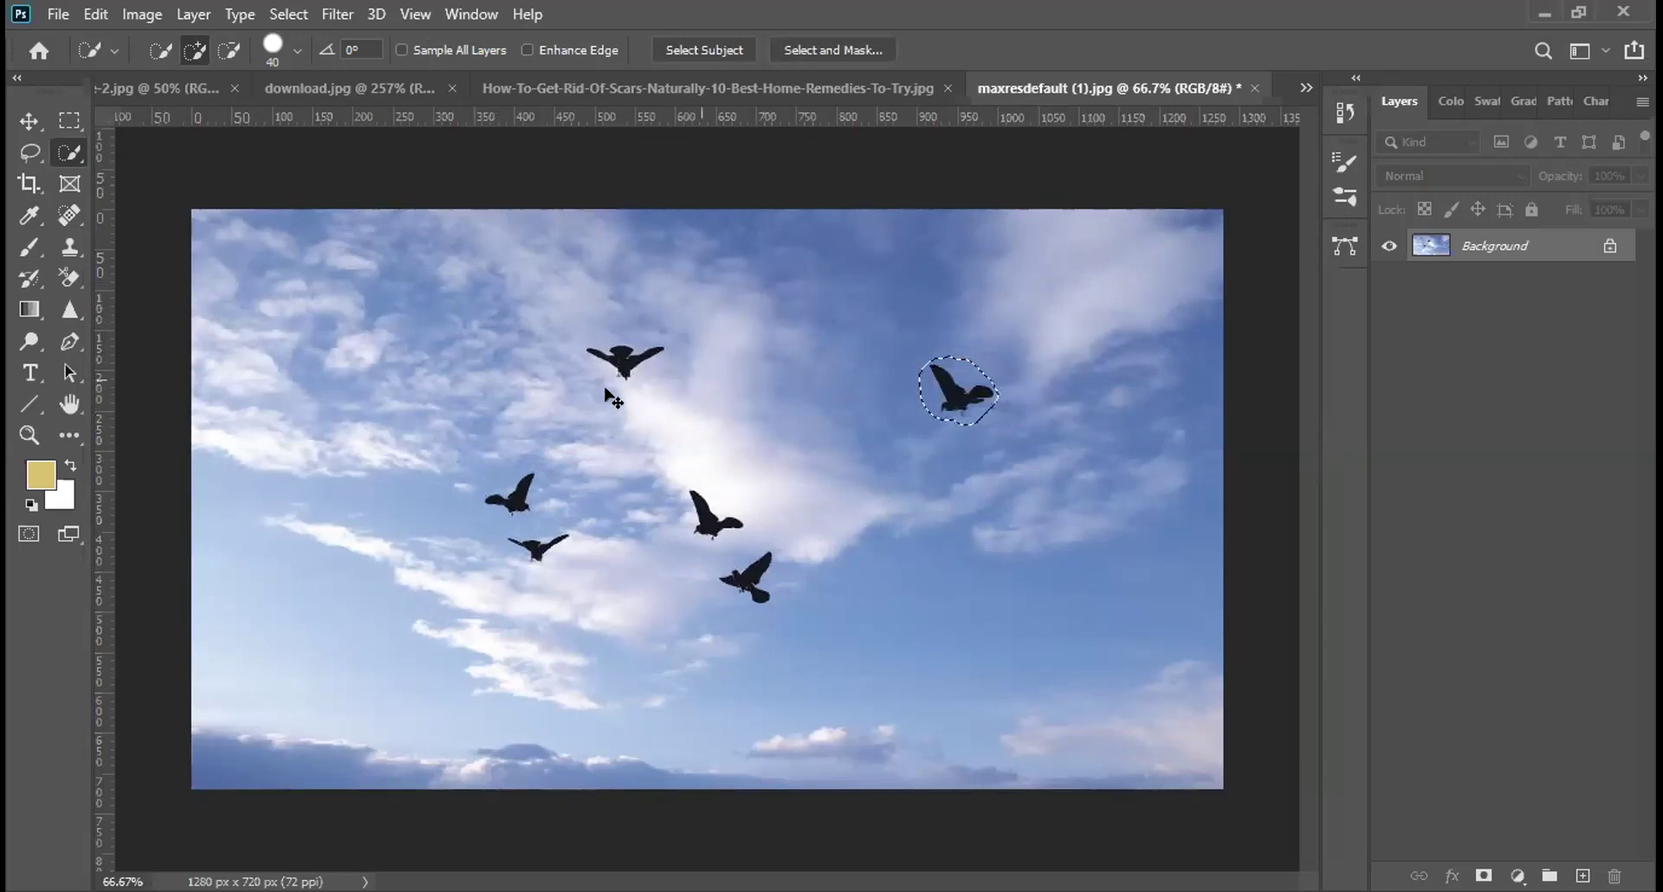
pyautogui.hotkey('alt', 'e')
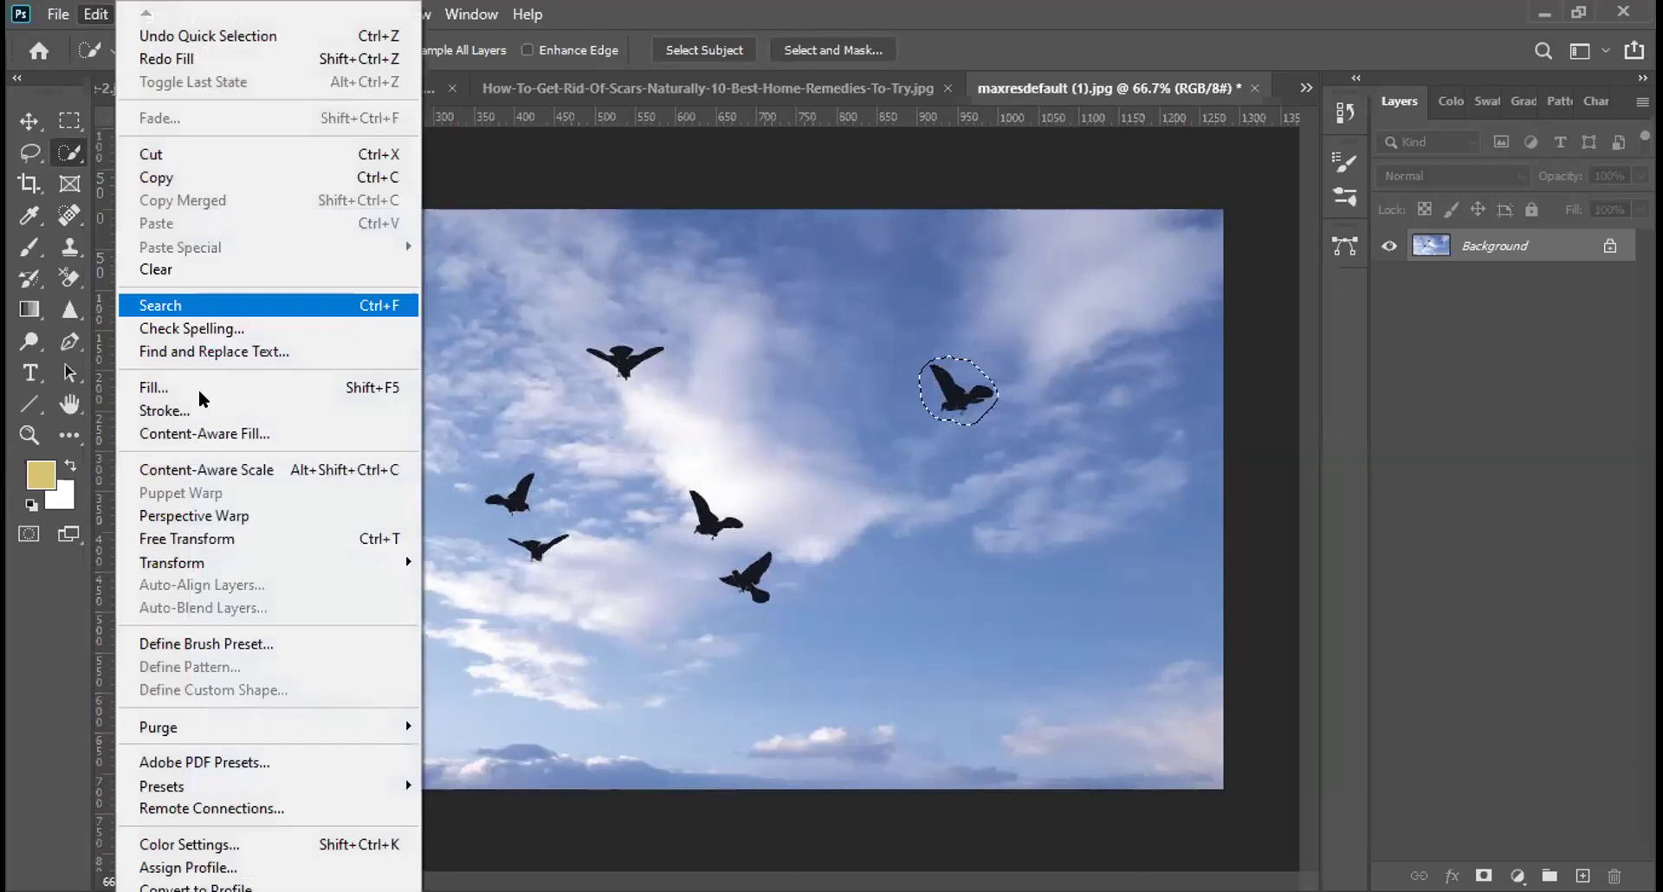
pyautogui.click(225, 394)
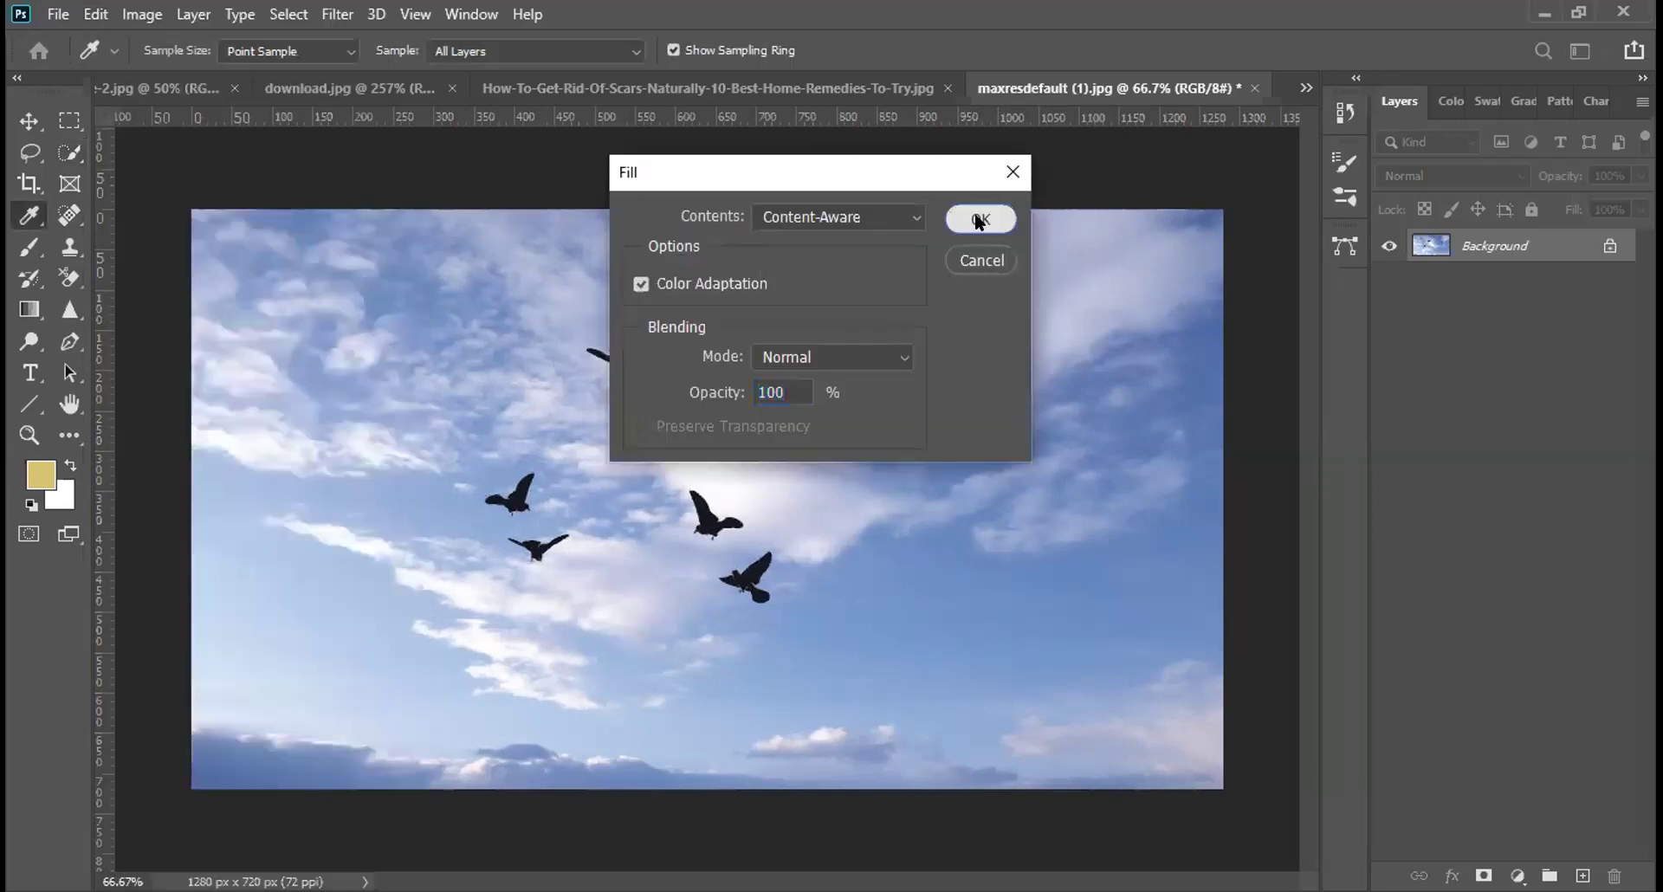
pyautogui.click(975, 217)
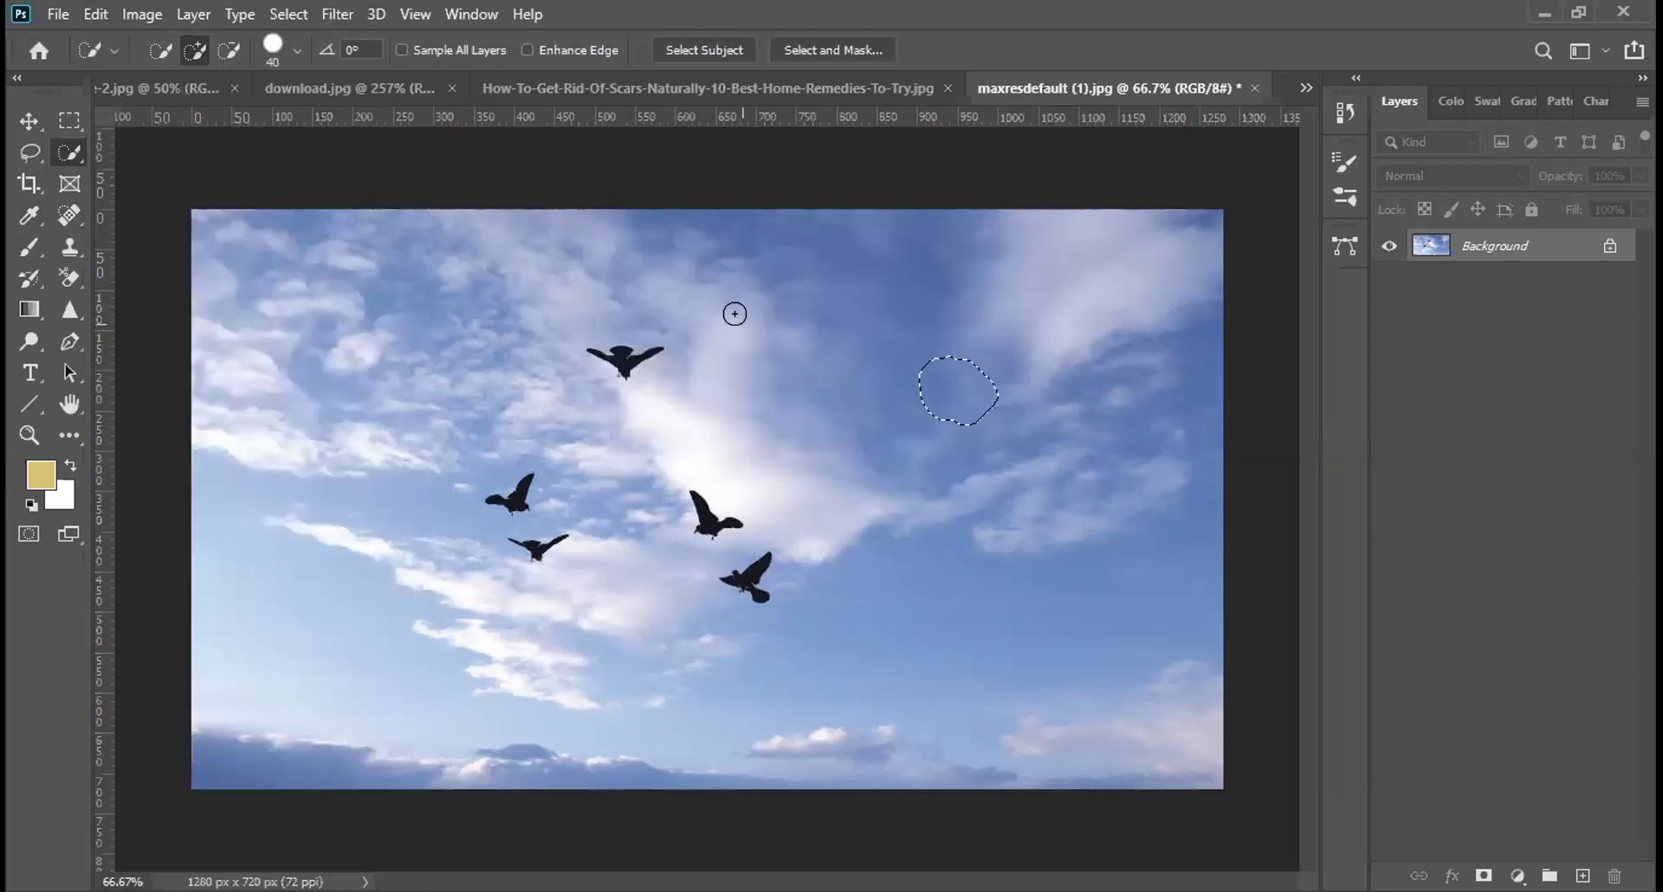
pyautogui.hotkey('ctrl', 'd')
# Step: Quick-select the top bird, Content-Aware Fill it, and deselect
pyautogui.click(640, 363)
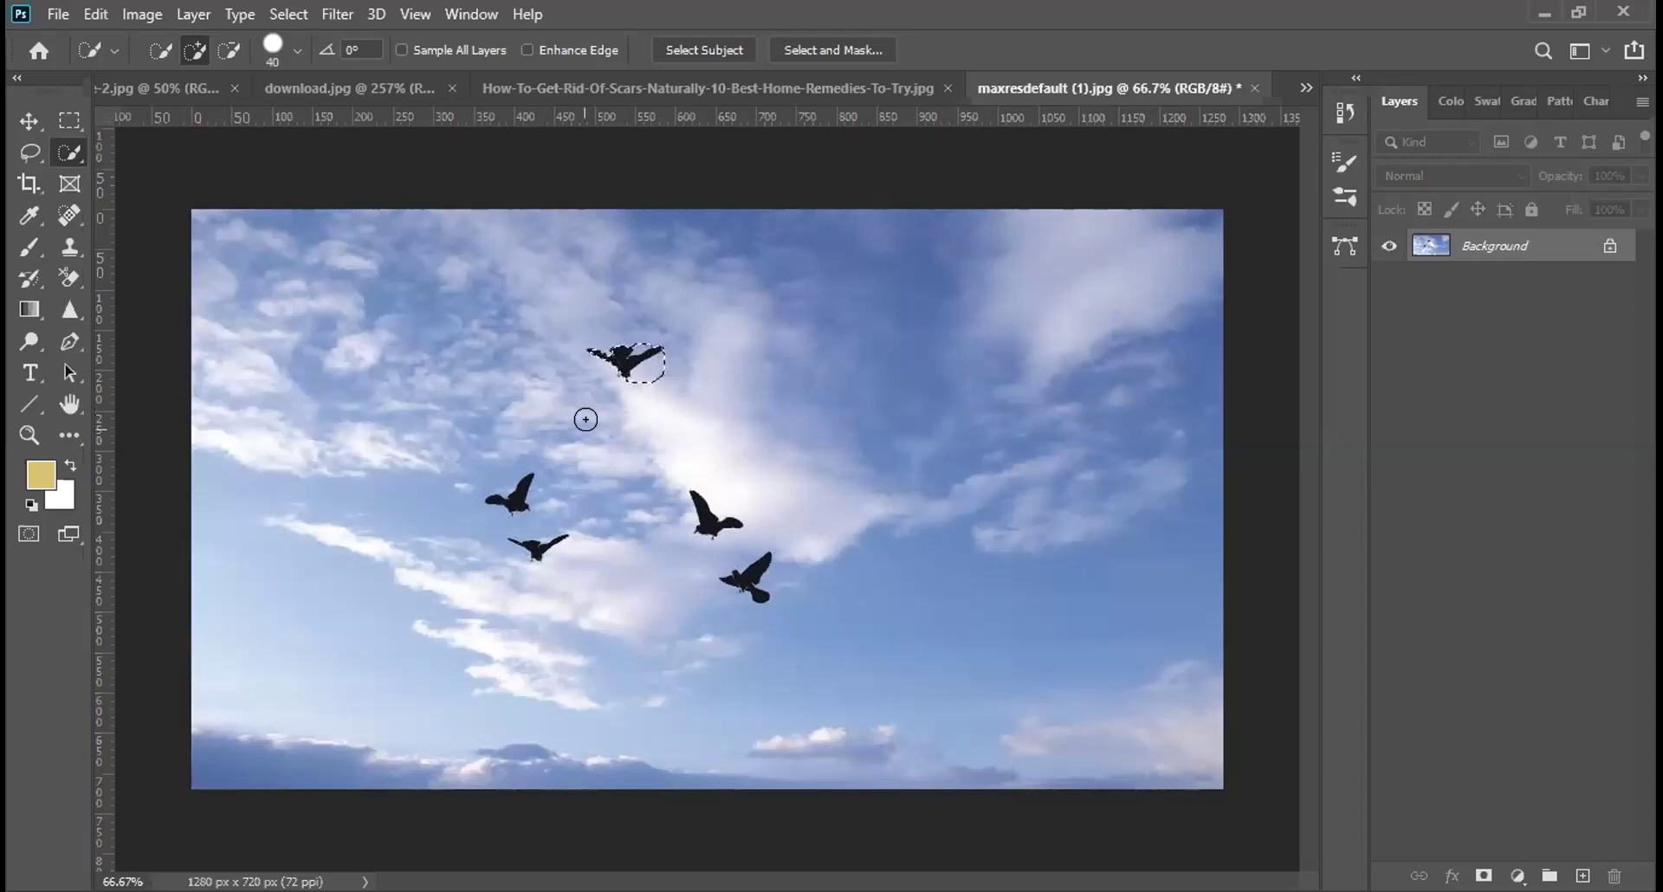
pyautogui.moveTo(597, 355)
pyautogui.mouseDown()
pyautogui.moveTo(659, 371)
pyautogui.moveTo(624, 326)
pyautogui.moveTo(589, 348)
pyautogui.moveTo(594, 381)
pyautogui.moveTo(620, 350)
pyautogui.moveTo(585, 342)
pyautogui.mouseUp()
pyautogui.press('alt')
pyautogui.scroll(1, 684, 498)
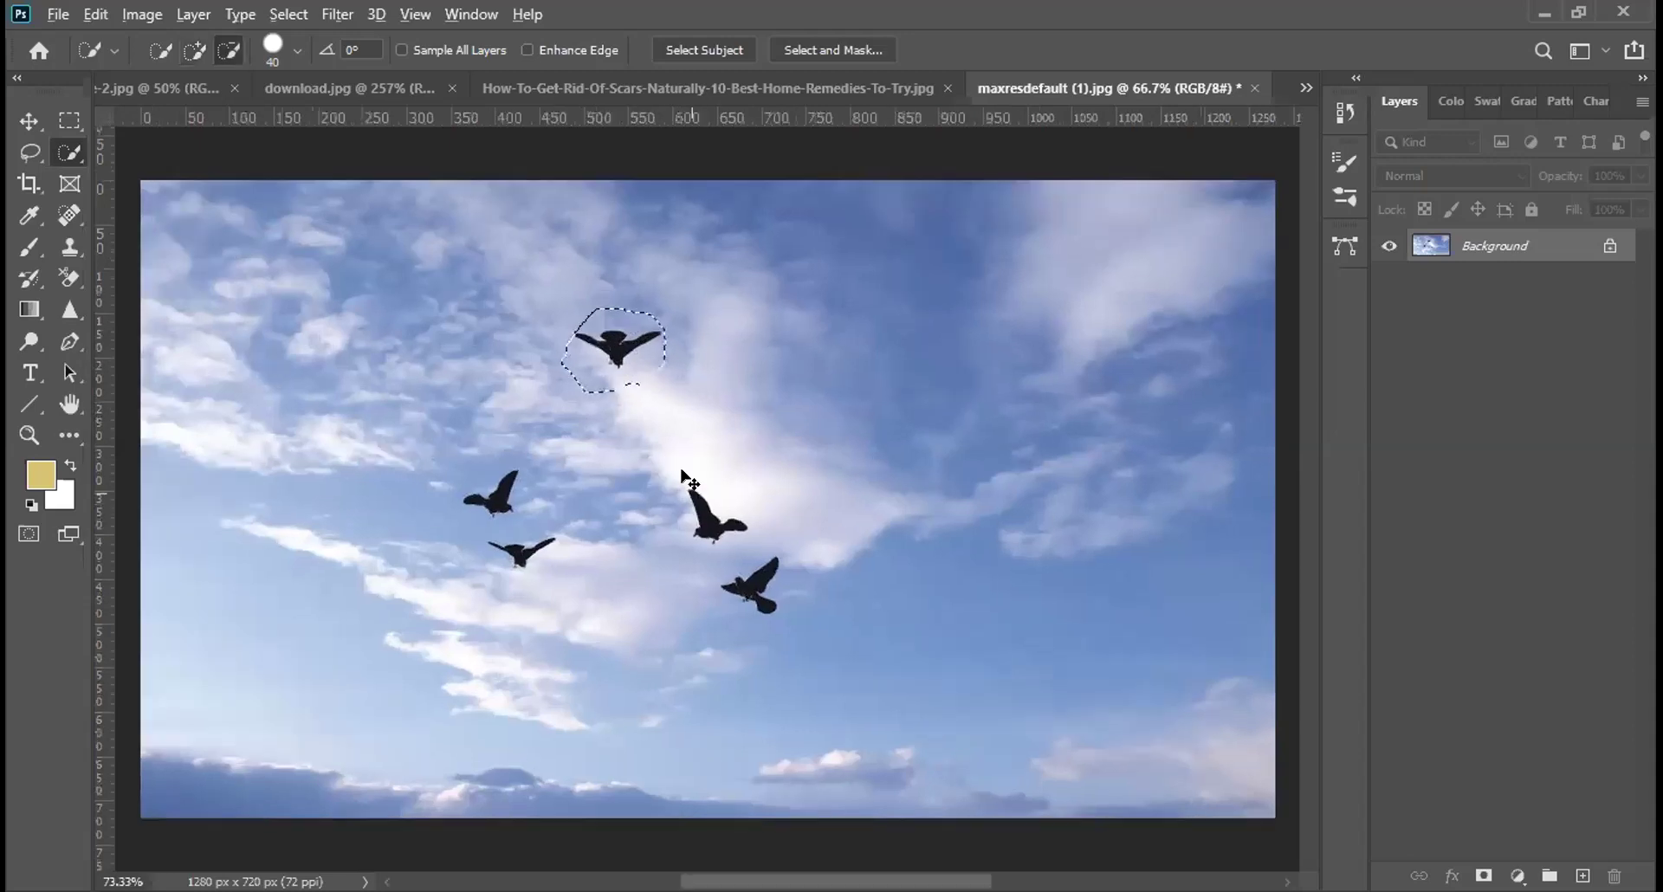
pyautogui.scroll(5, 619, 356)
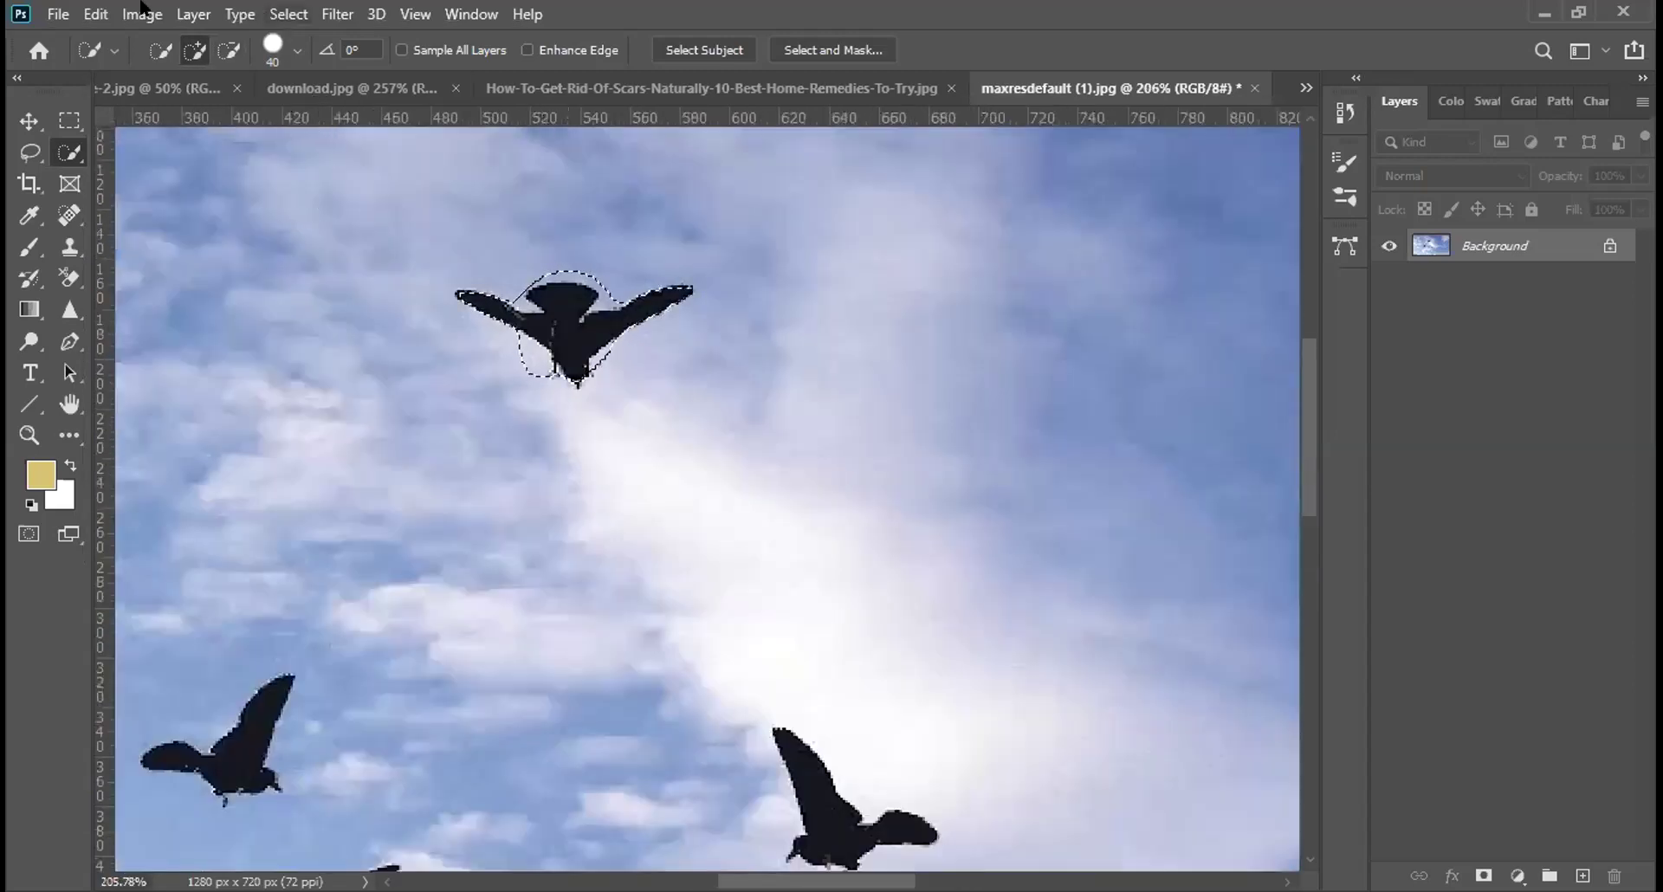
pyautogui.click(102, 14)
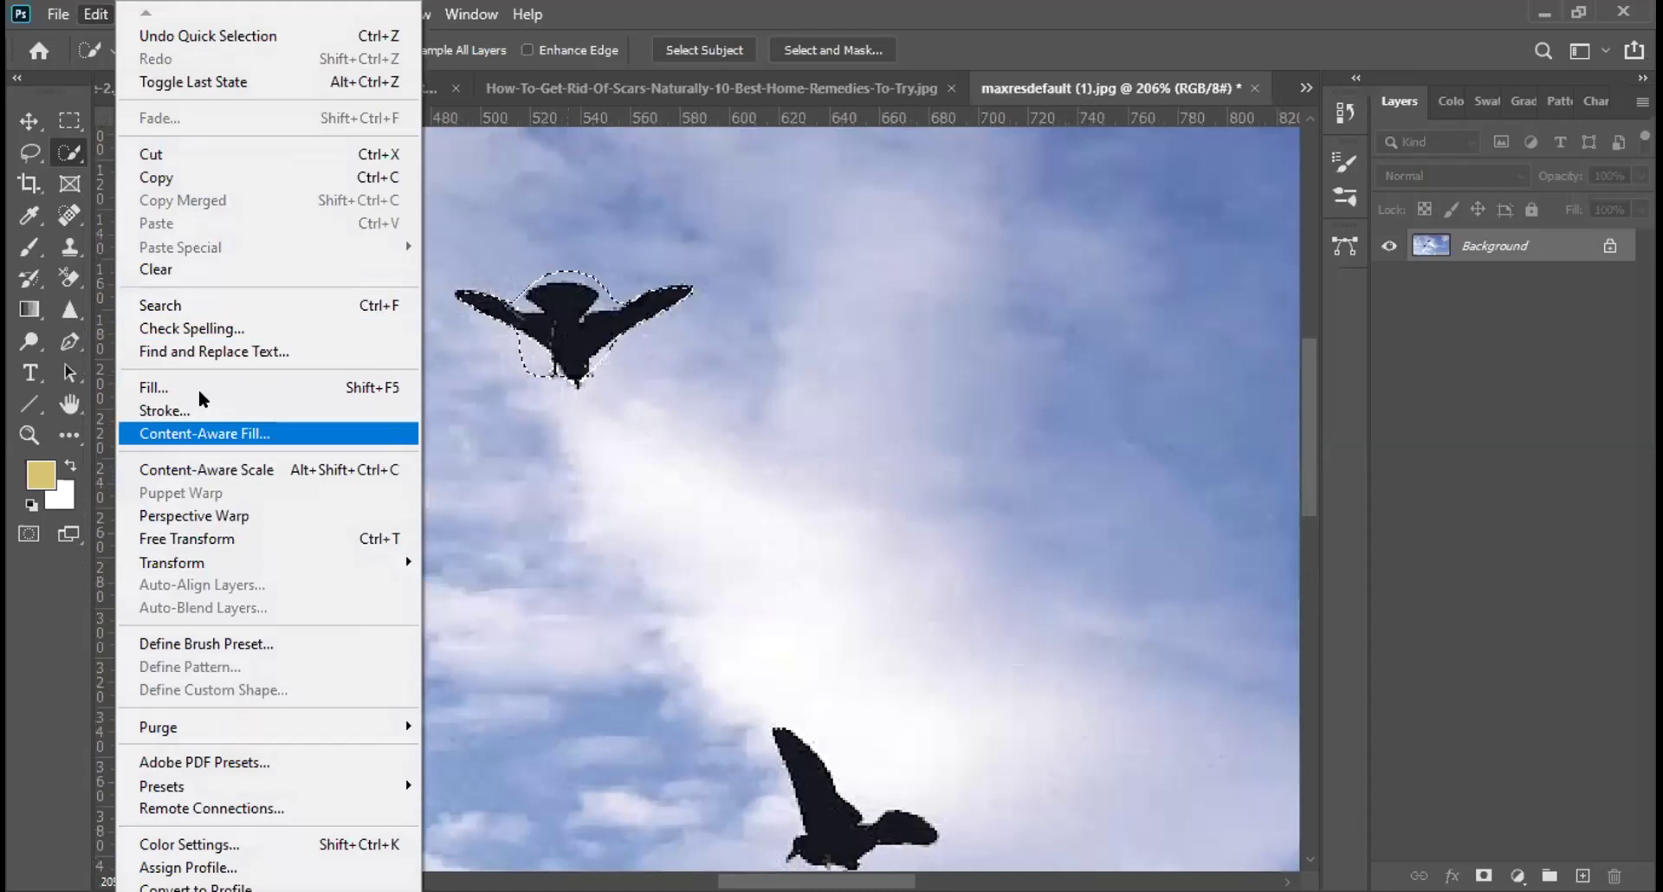
pyautogui.press('Return')
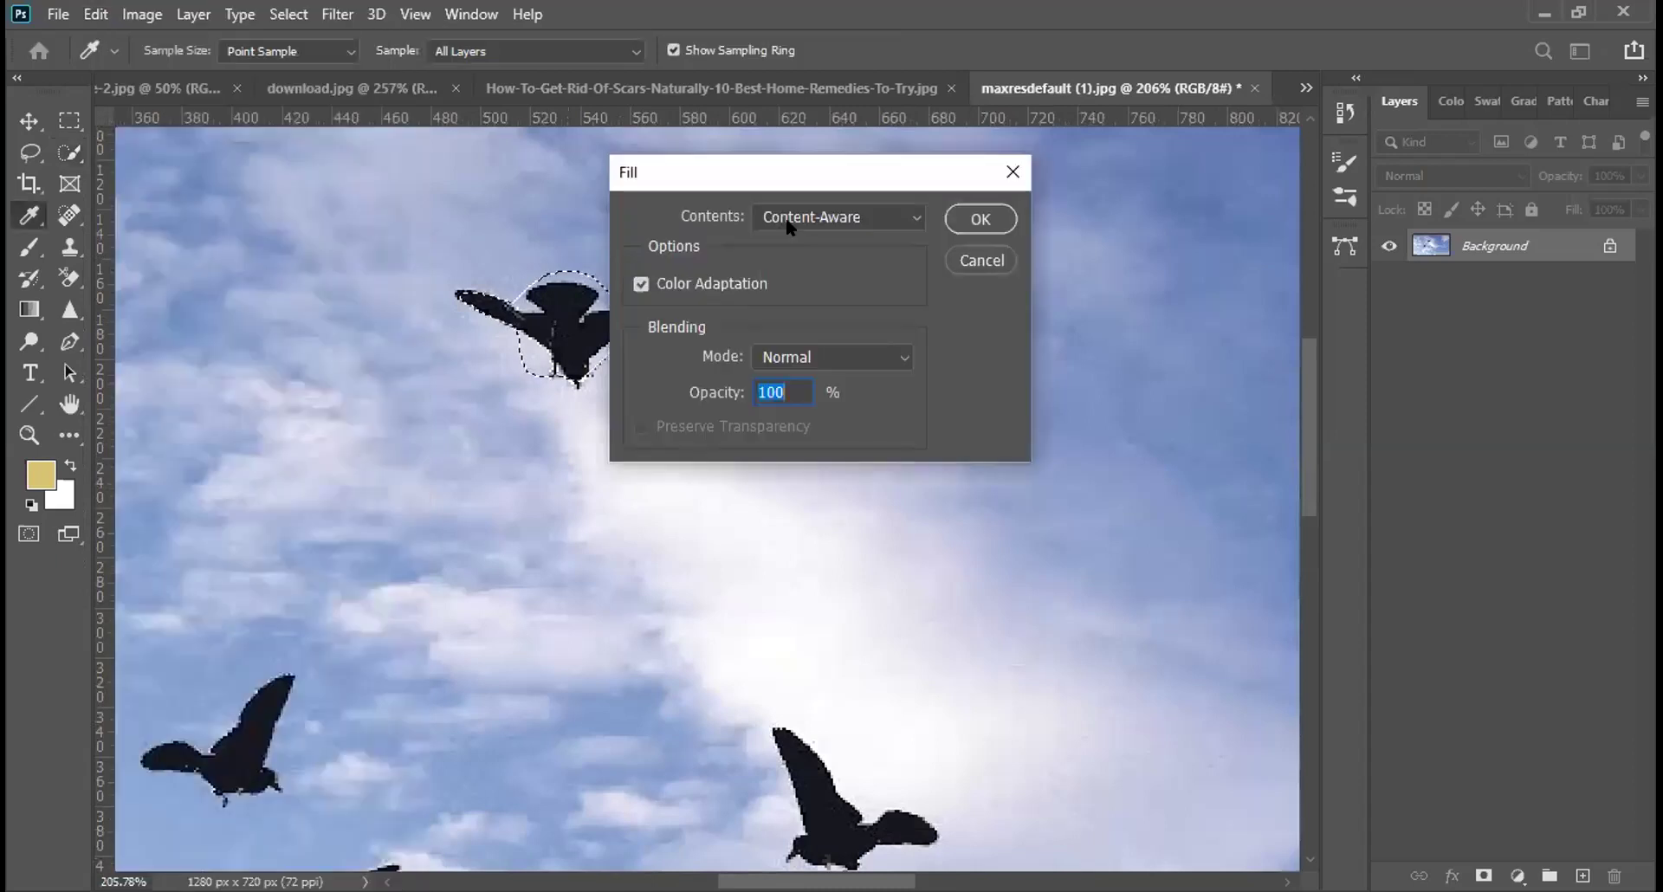
pyautogui.click(980, 221)
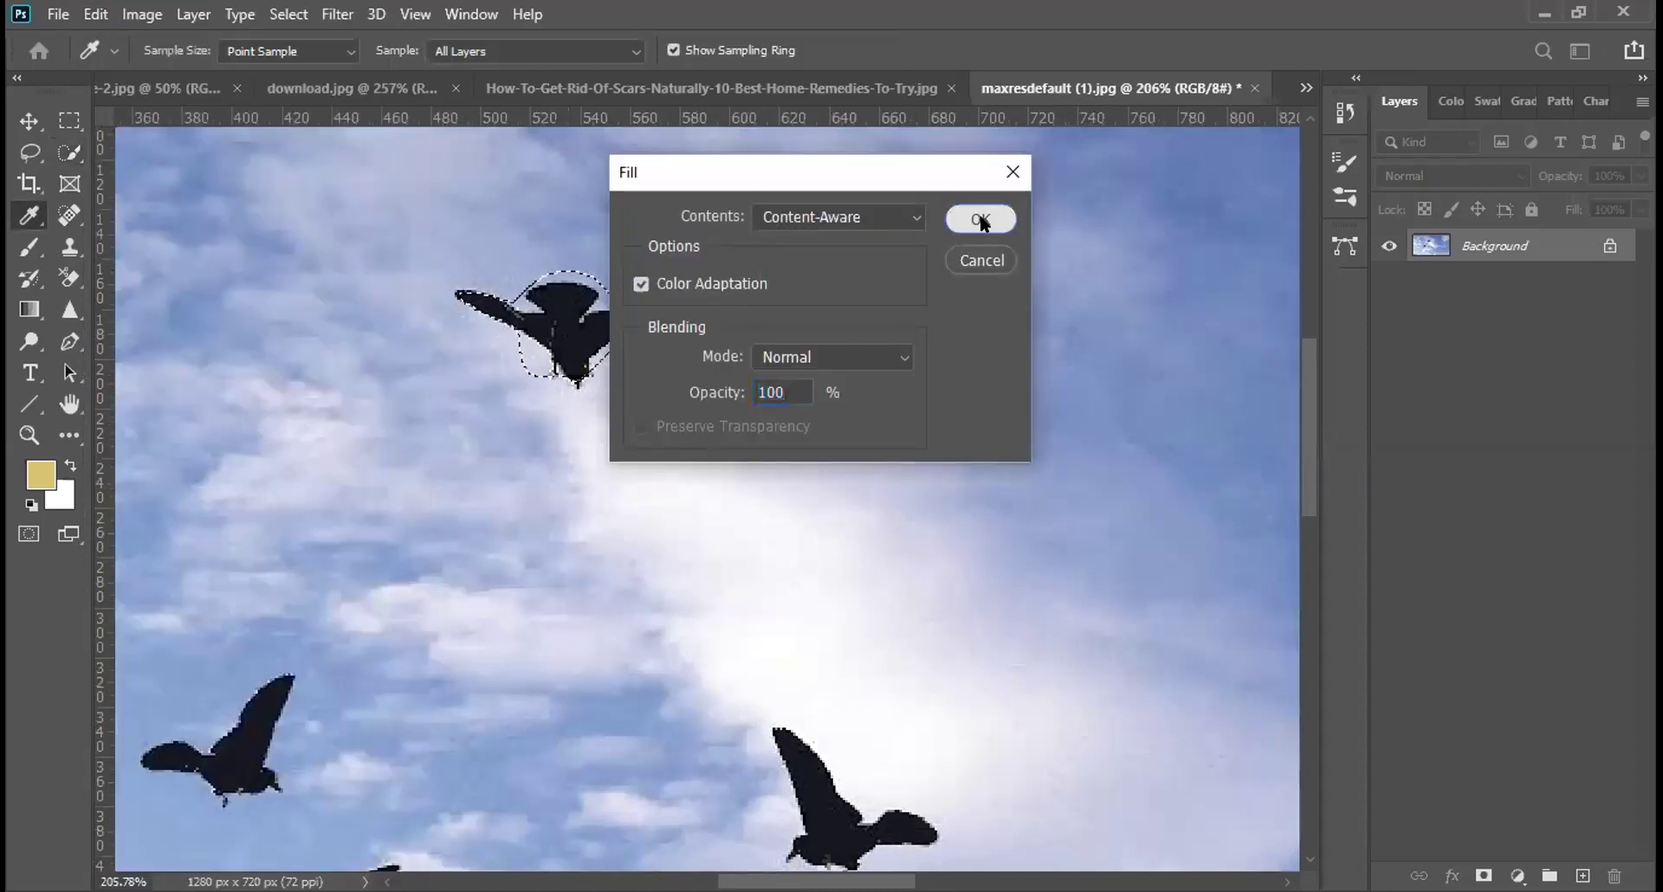
pyautogui.hotkey('ctrl', 'd')
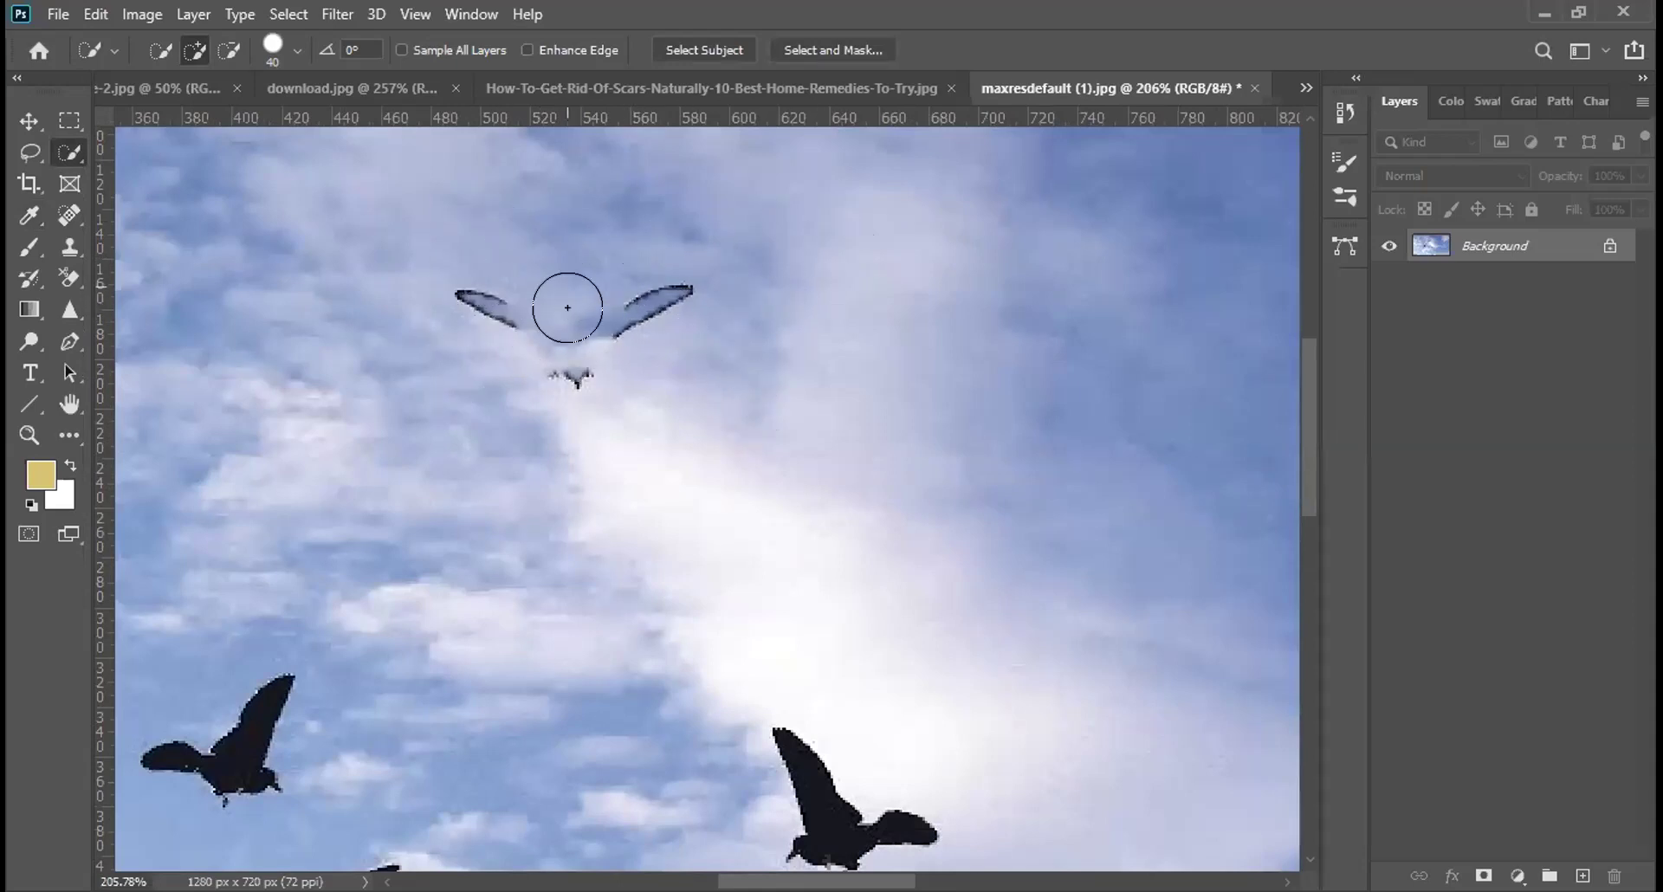
# Step: Undo the imperfect fill, select a wider area around the top bird, and fill again
pyautogui.moveTo(545, 327); pyautogui.dragTo(548, 328)
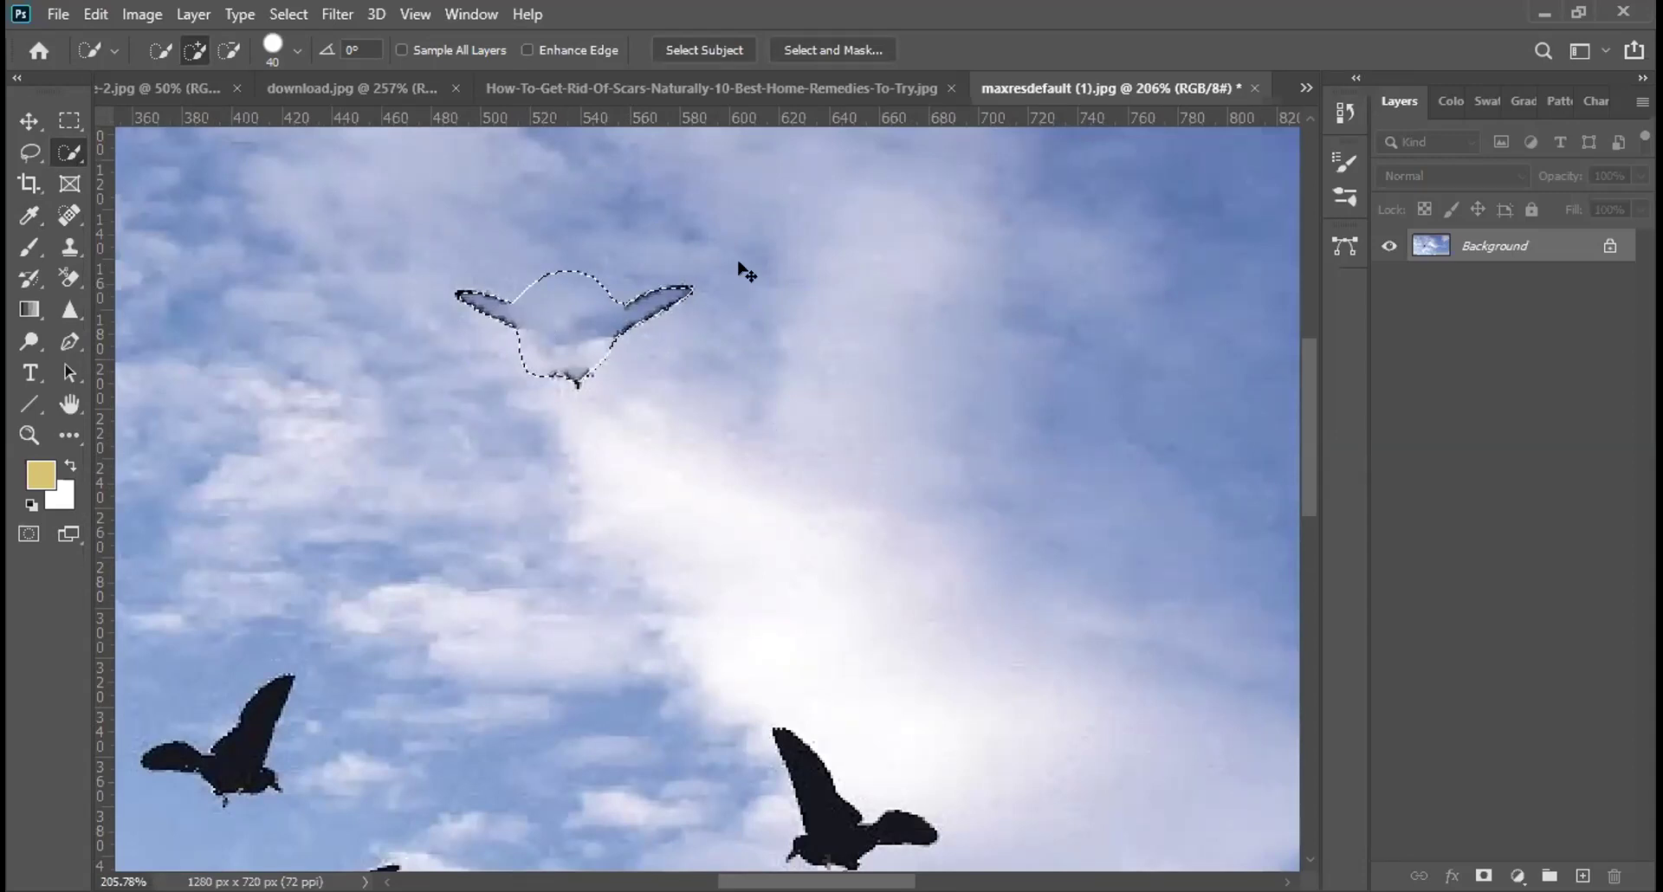
pyautogui.hotkey('ctrl', 'z')
pyautogui.moveTo(494, 267)
pyautogui.mouseDown()
pyautogui.moveTo(557, 335)
pyautogui.moveTo(632, 278)
pyautogui.moveTo(621, 292)
pyautogui.moveTo(555, 252)
pyautogui.mouseUp()
pyautogui.hotkey('alt', 'e')
pyautogui.click(207, 383)
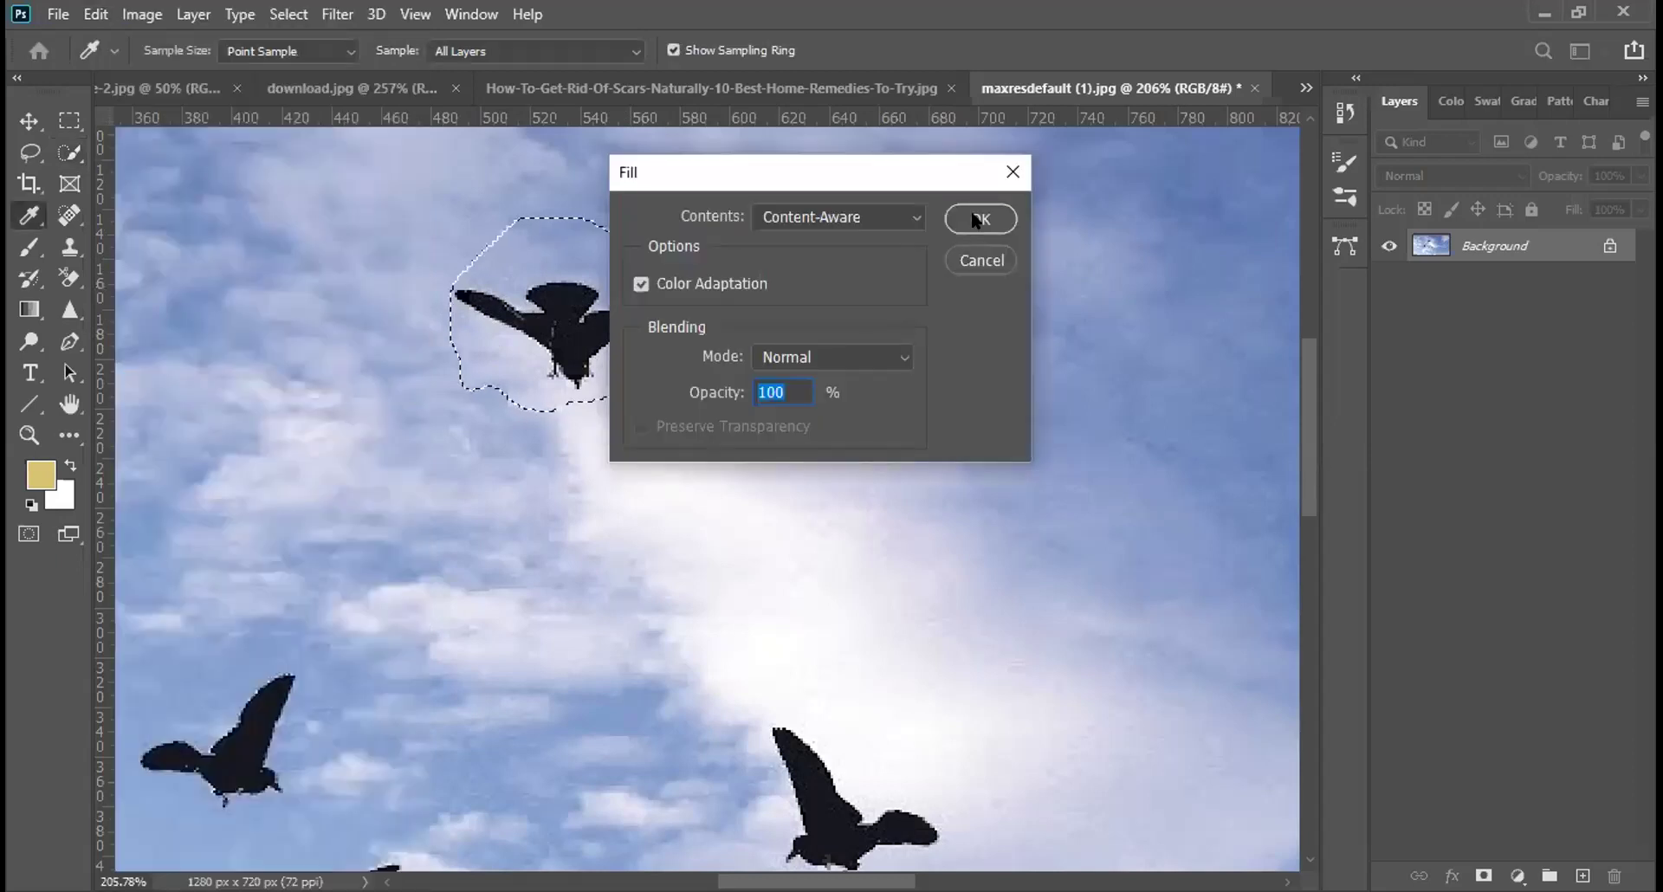
pyautogui.click(978, 219)
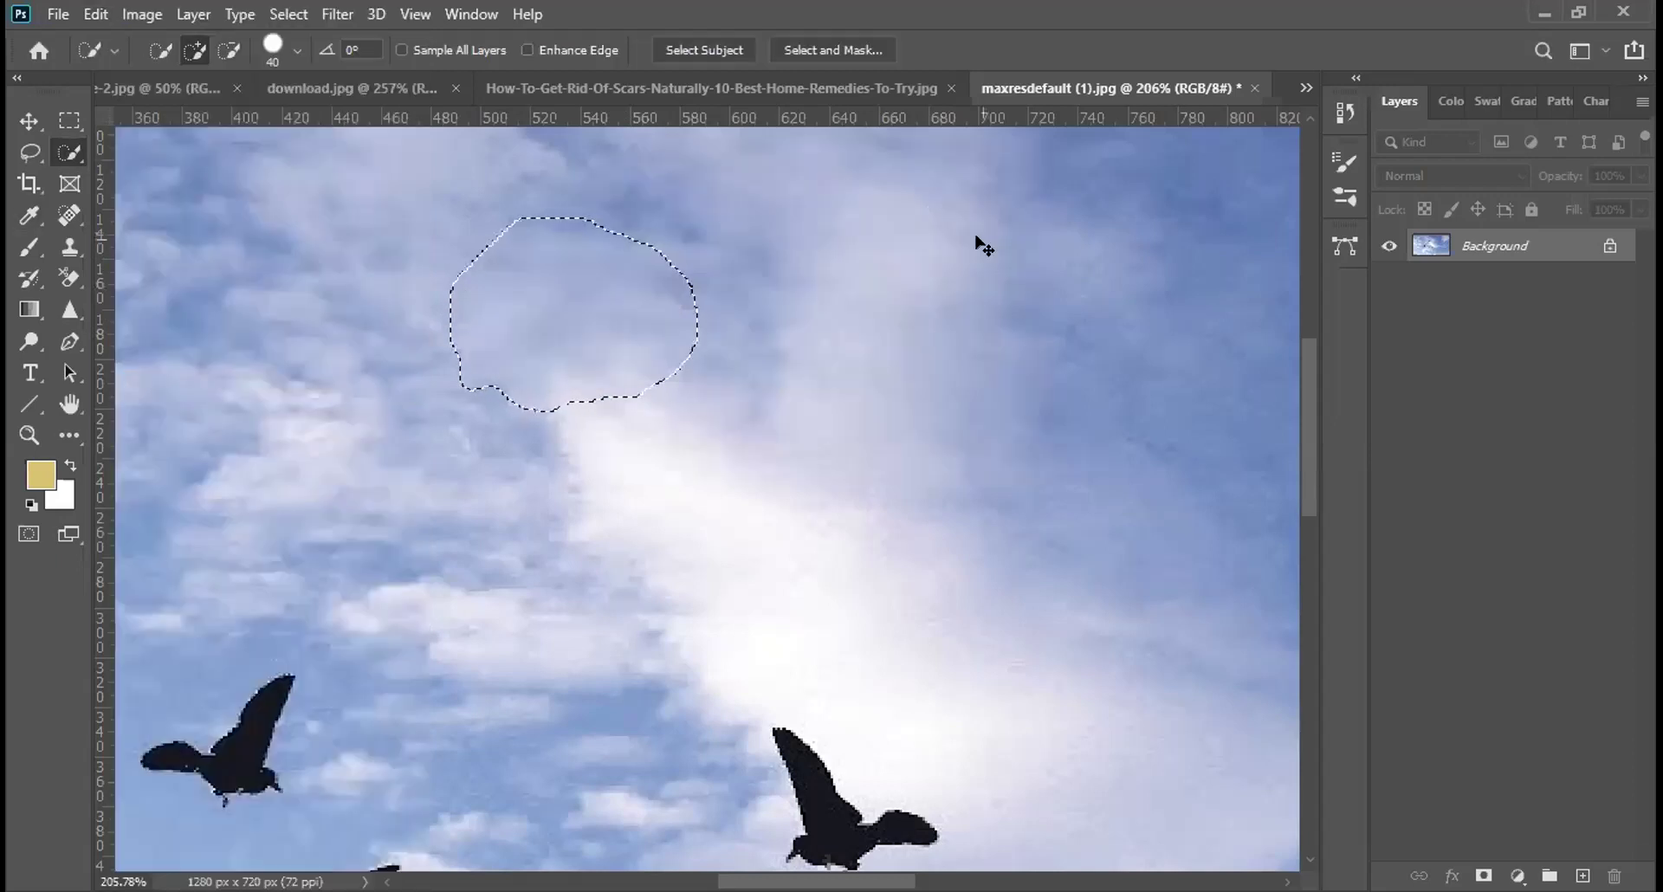
pyautogui.hotkey('ctrl', 'd')
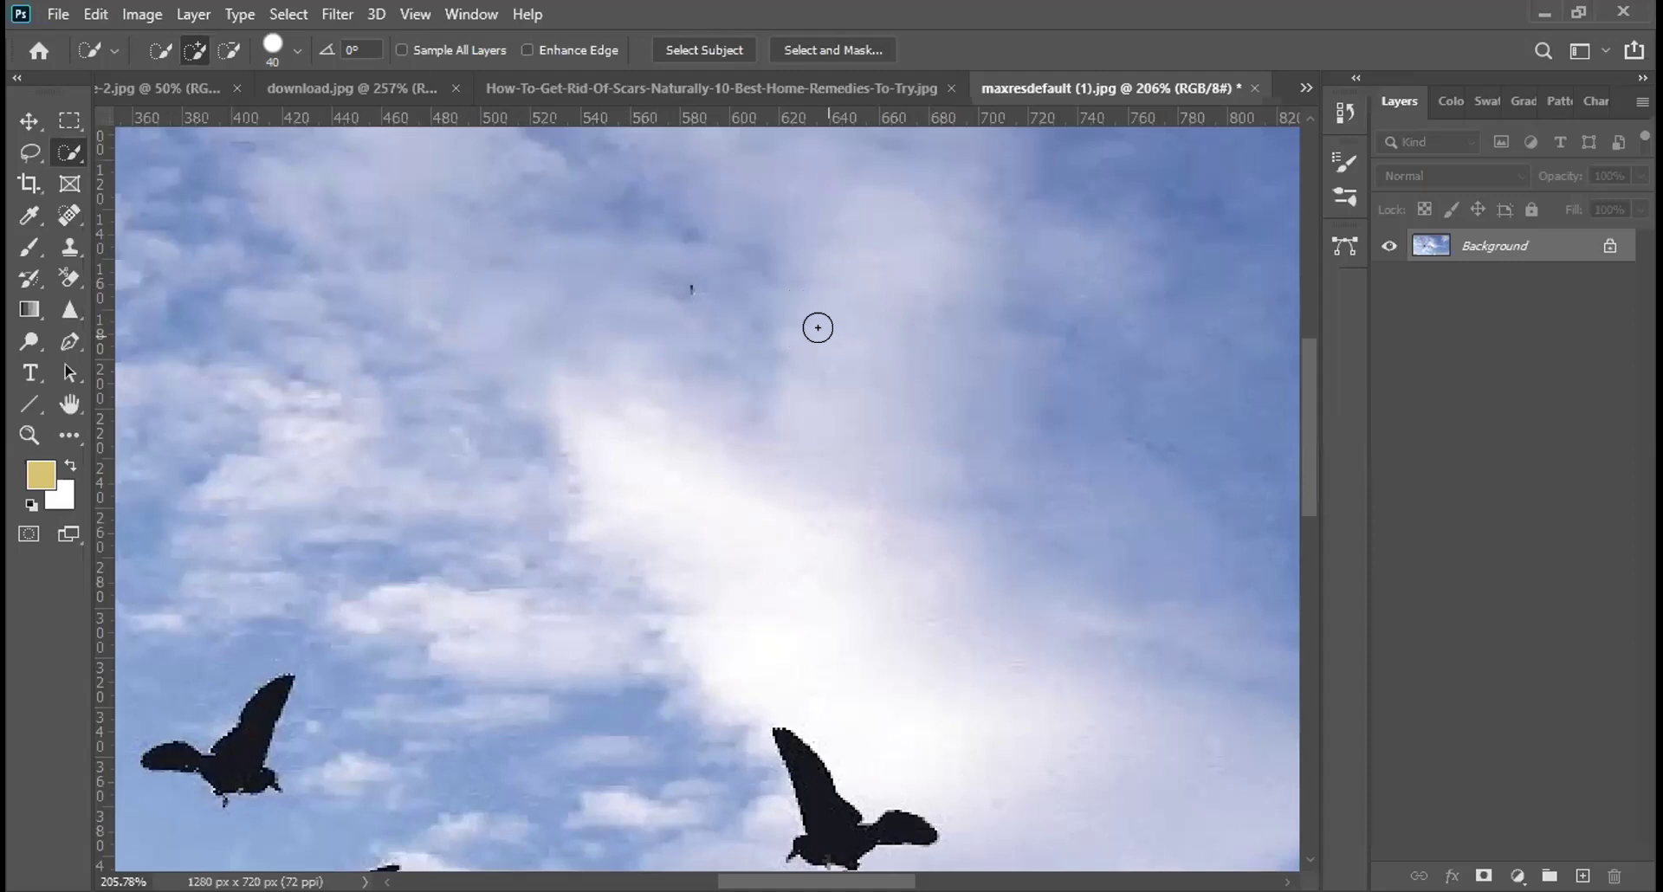
pyautogui.scroll(-2, 817, 327)
pyautogui.scroll(-1, 760, 312)
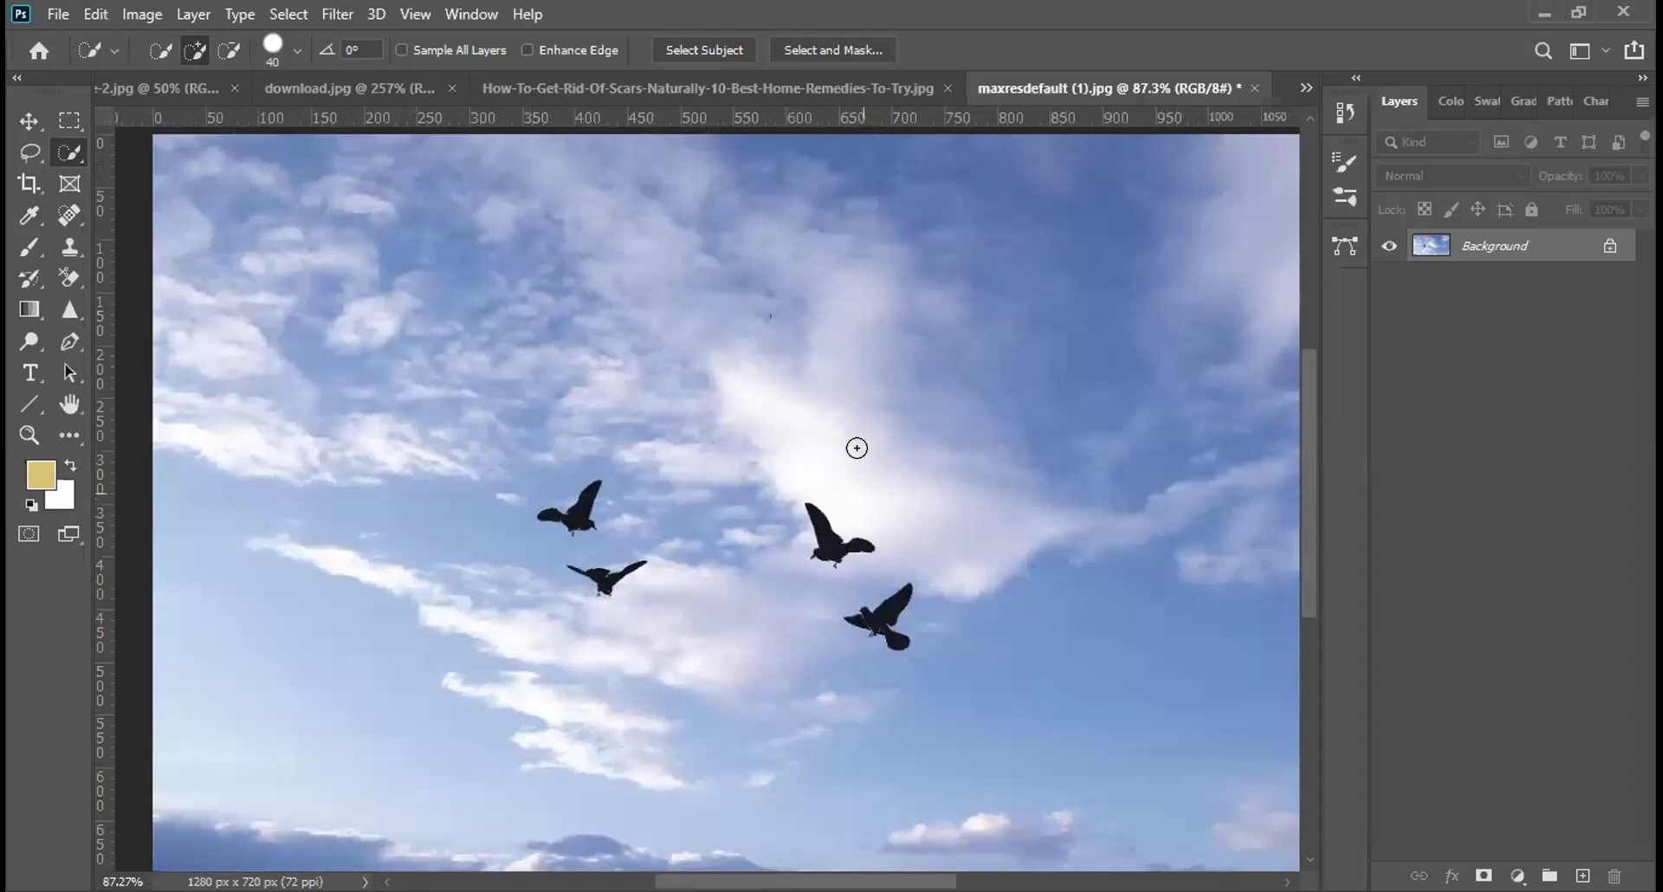
# Step: Trial a Content-Aware Fill around the four birds, undo it, and return to the acne portrait
pyautogui.scroll(-1, 856, 448)
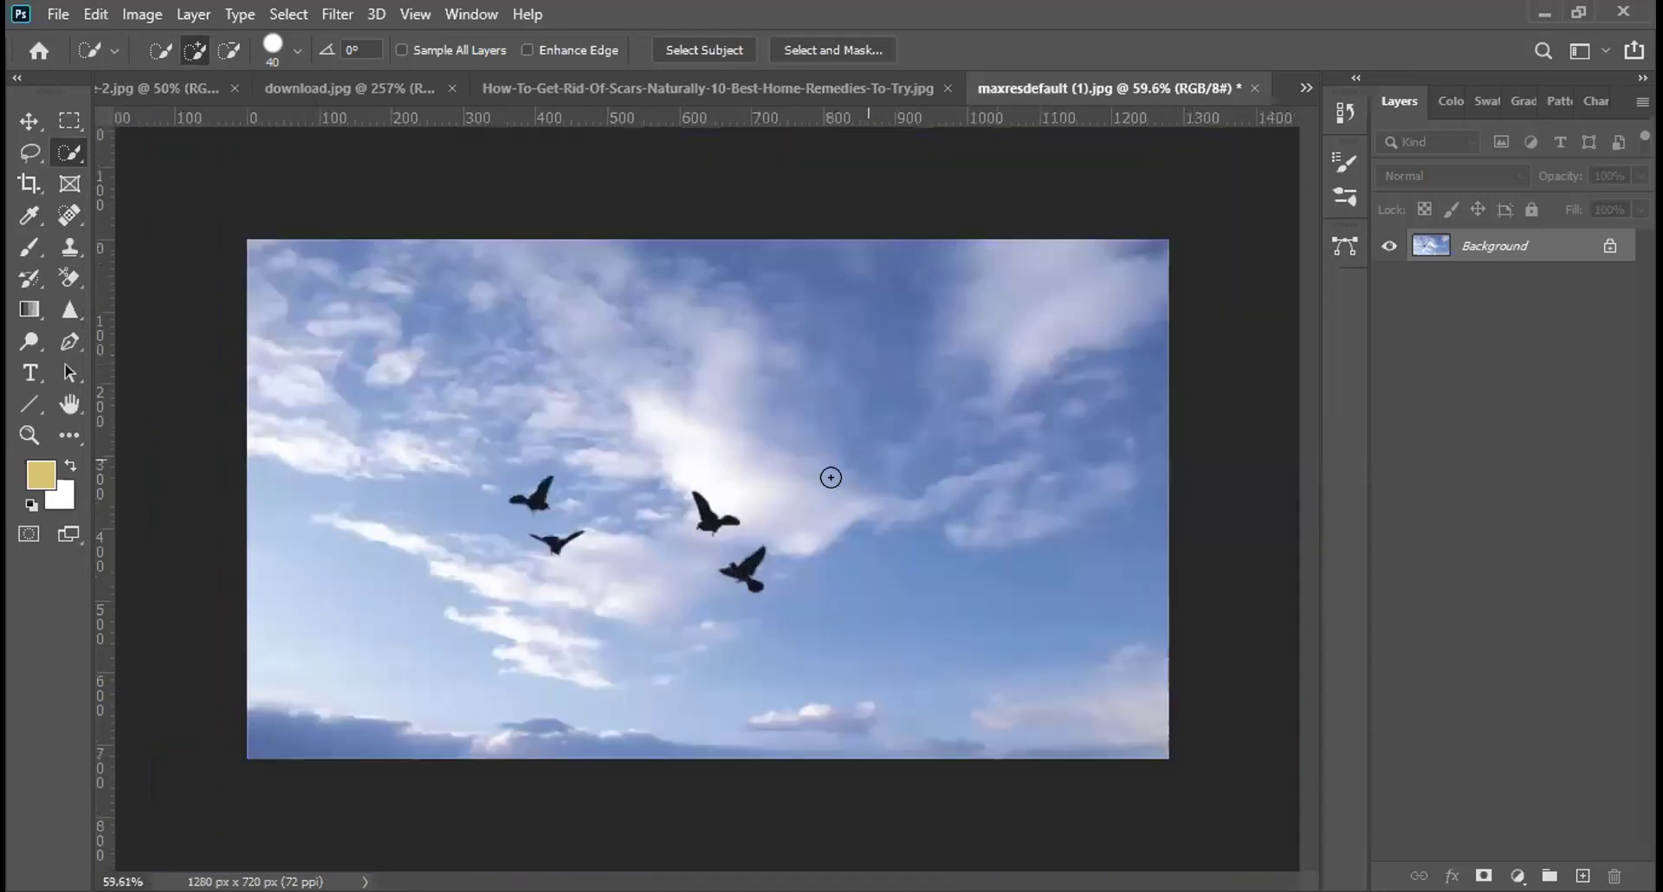
pyautogui.click(703, 517)
pyautogui.moveTo(695, 481)
pyautogui.mouseDown()
pyautogui.moveTo(731, 552)
pyautogui.moveTo(679, 525)
pyautogui.mouseUp()
pyautogui.moveTo(541, 534)
pyautogui.mouseDown()
pyautogui.moveTo(557, 524)
pyautogui.moveTo(529, 511)
pyautogui.moveTo(649, 520)
pyautogui.mouseUp()
pyautogui.click(102, 5)
pyautogui.click(170, 381)
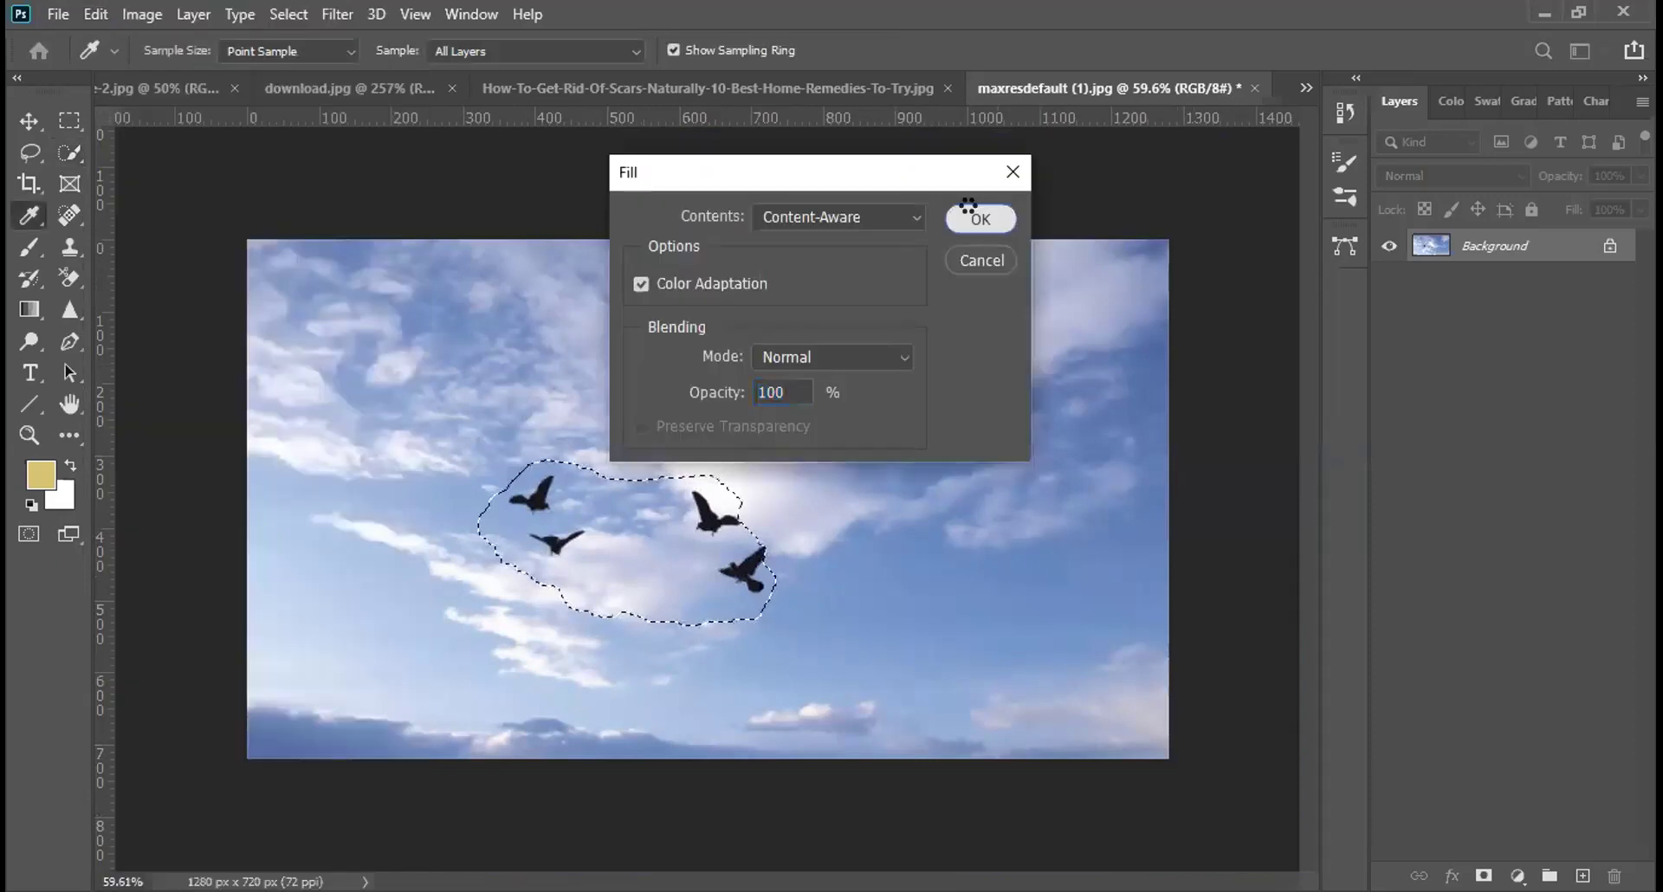
pyautogui.click(971, 213)
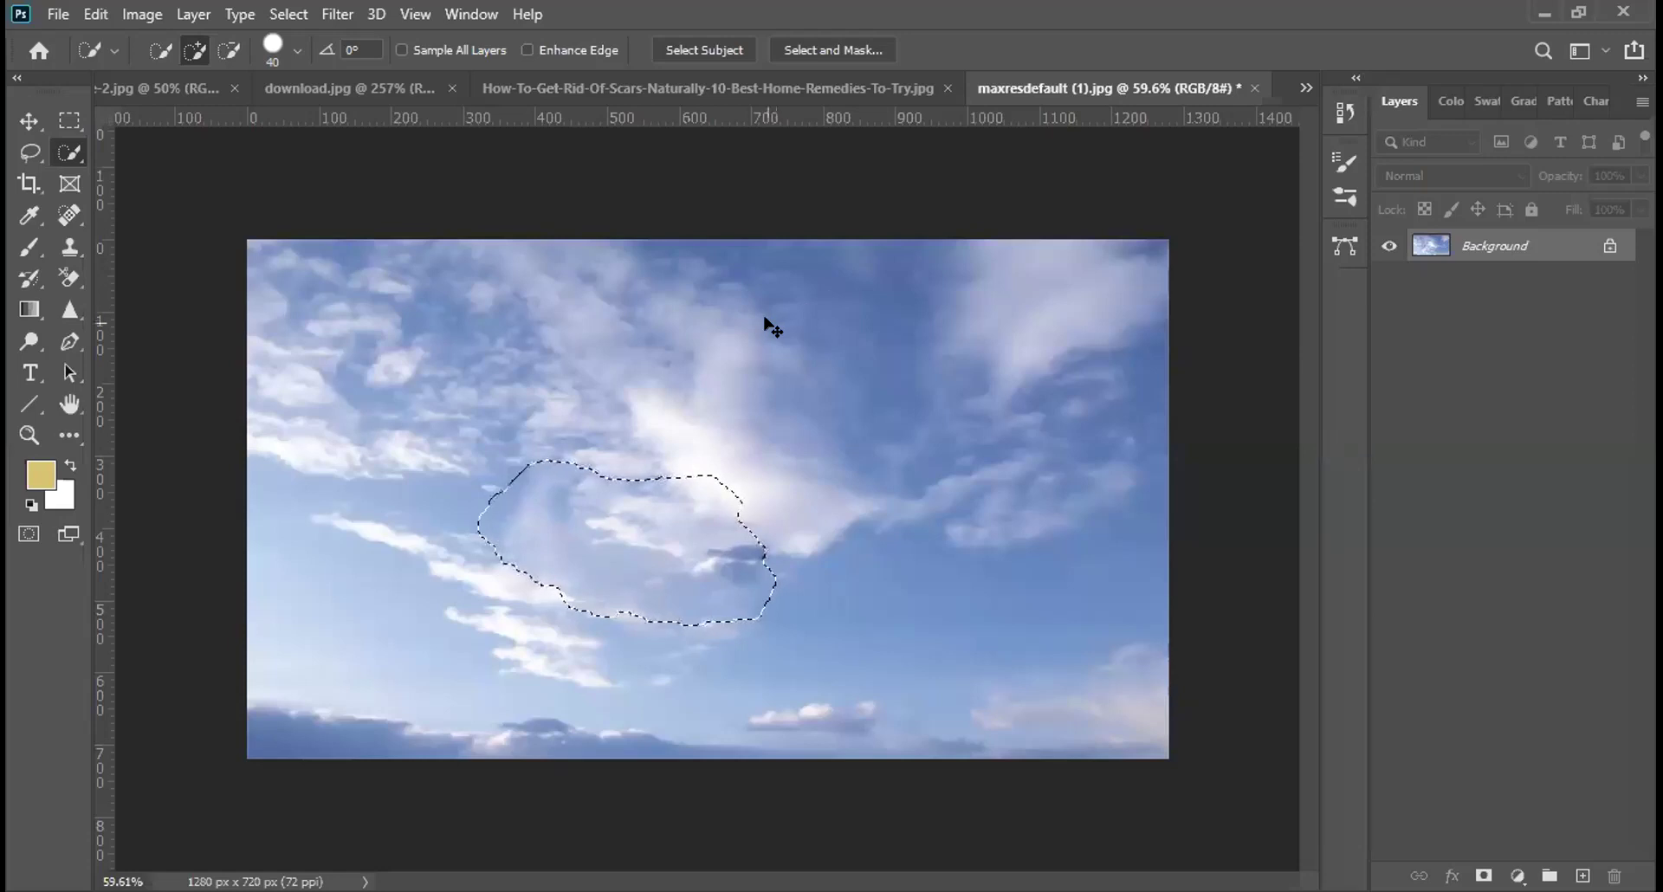
pyautogui.hotkey('ctrl', 'z')
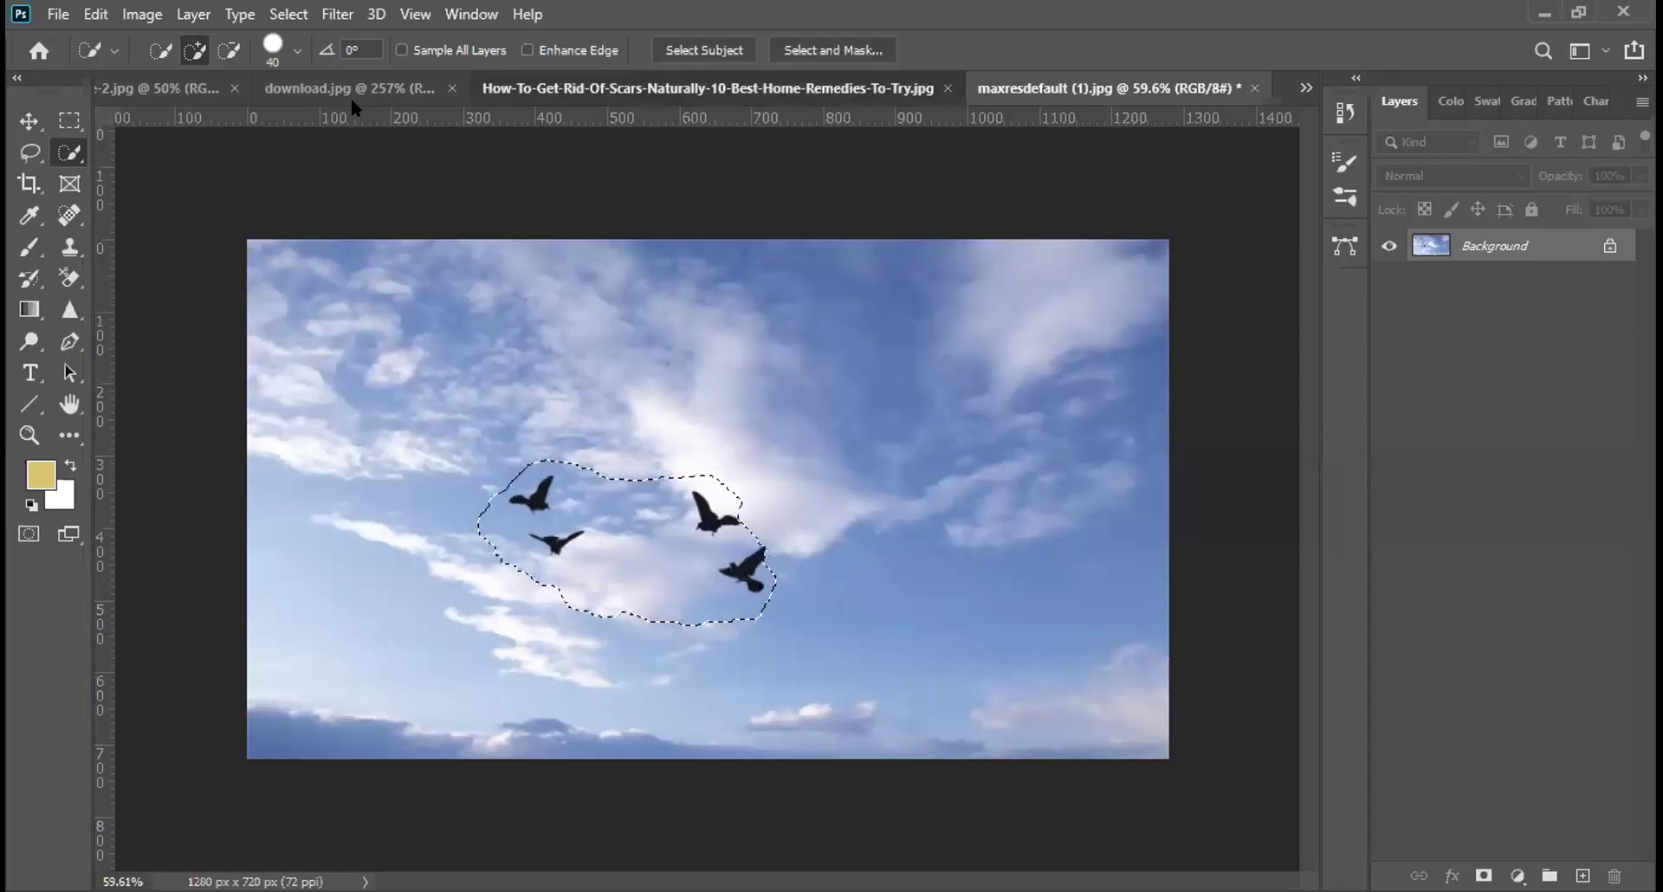
pyautogui.hotkey('ctrl', 'shift', 'Tab')
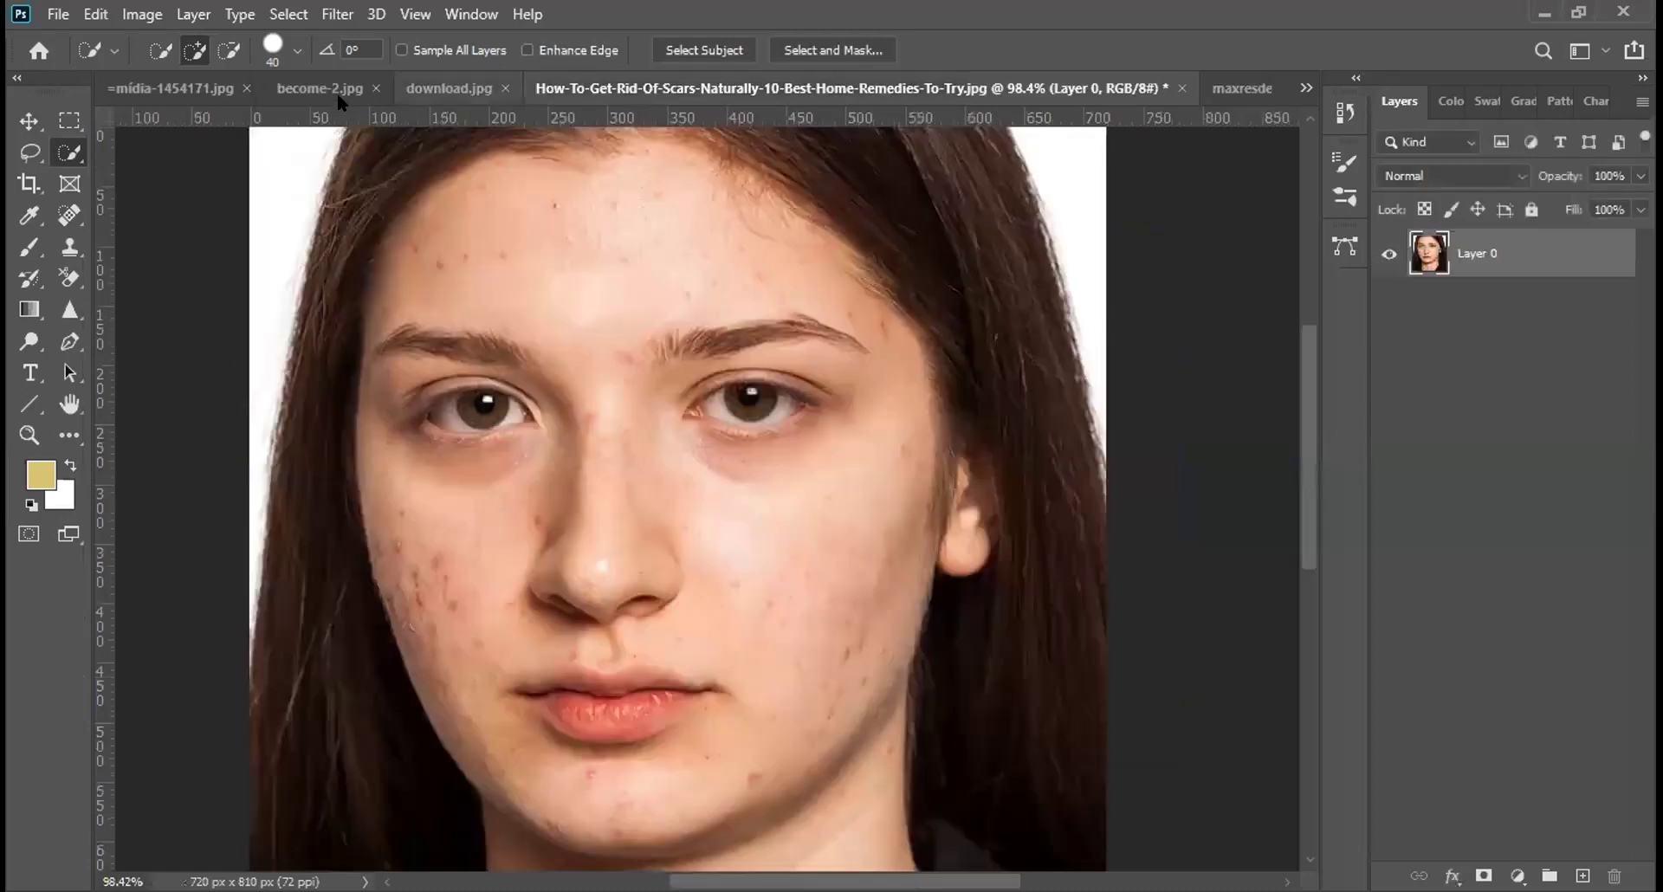
# Step: Make the Brush the active tool on the acne portrait, at size 40, Normal, 100% opacity
pyautogui.click(30, 215)
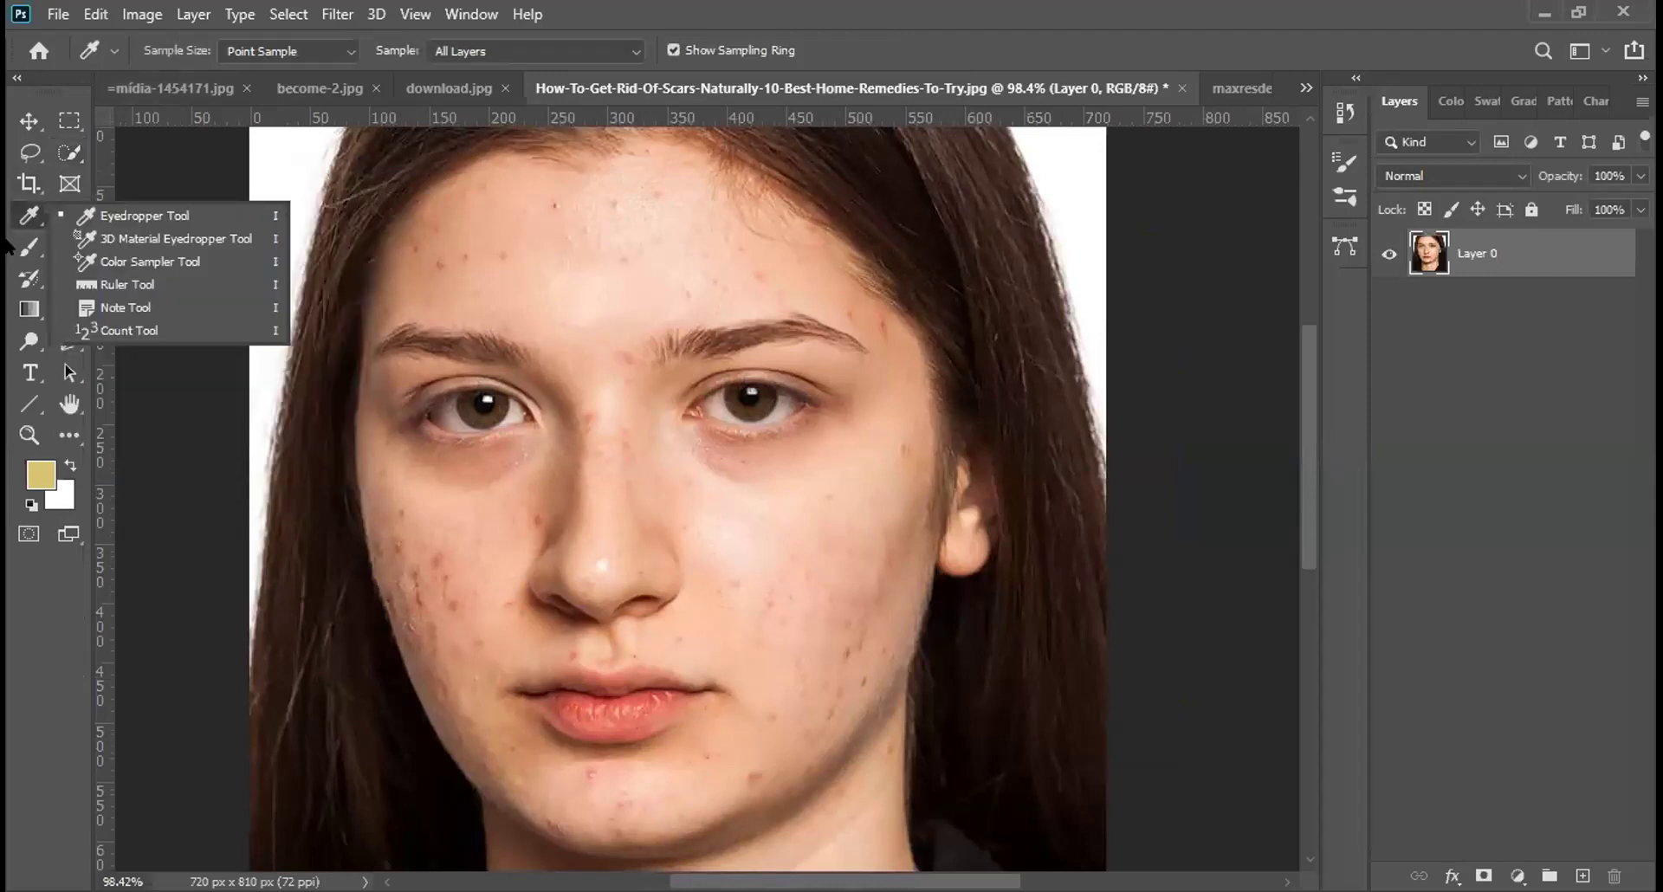
pyautogui.click(21, 247)
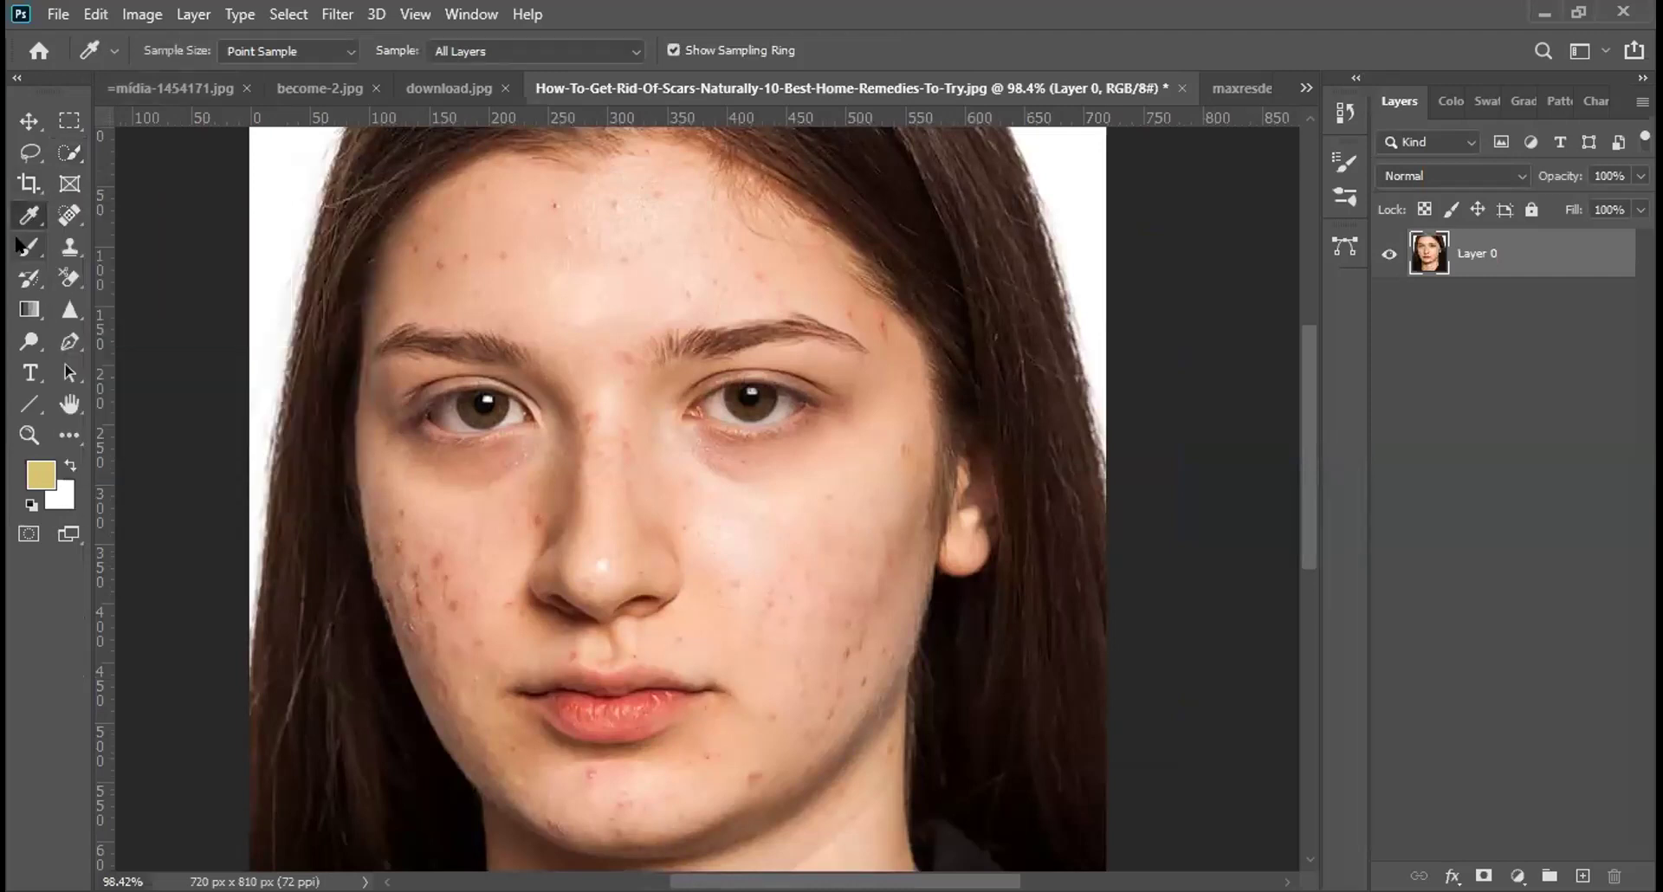
pyautogui.click(125, 341)
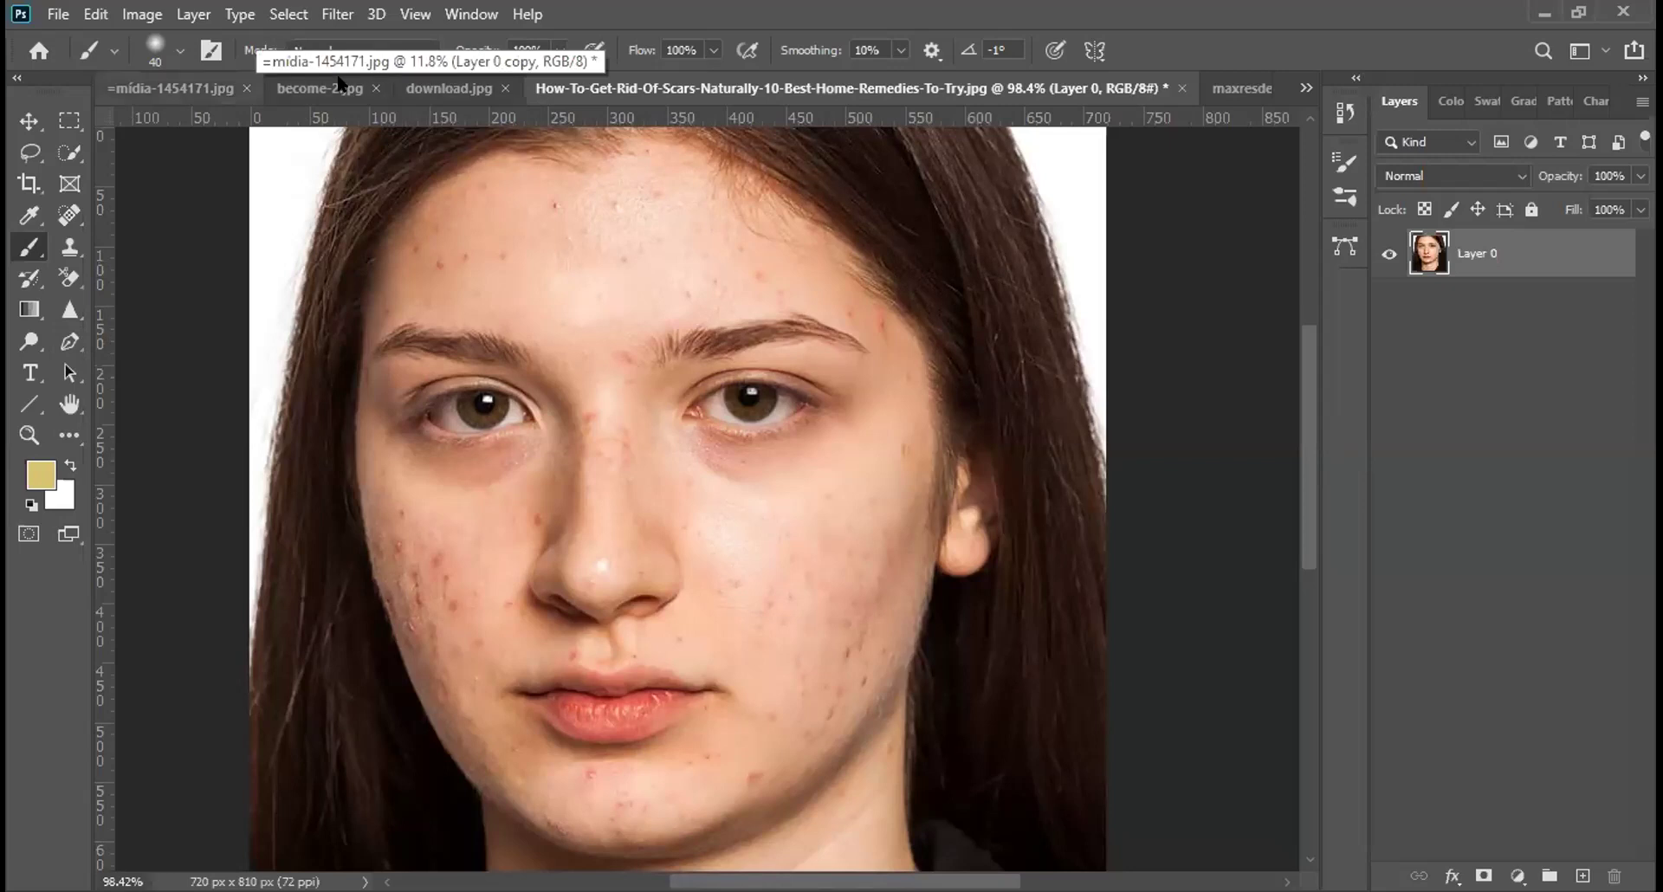
# Step: Switch to the necklace photo and browse the Image > Adjustments and Edit menus without choosing anything
pyautogui.click(174, 88)
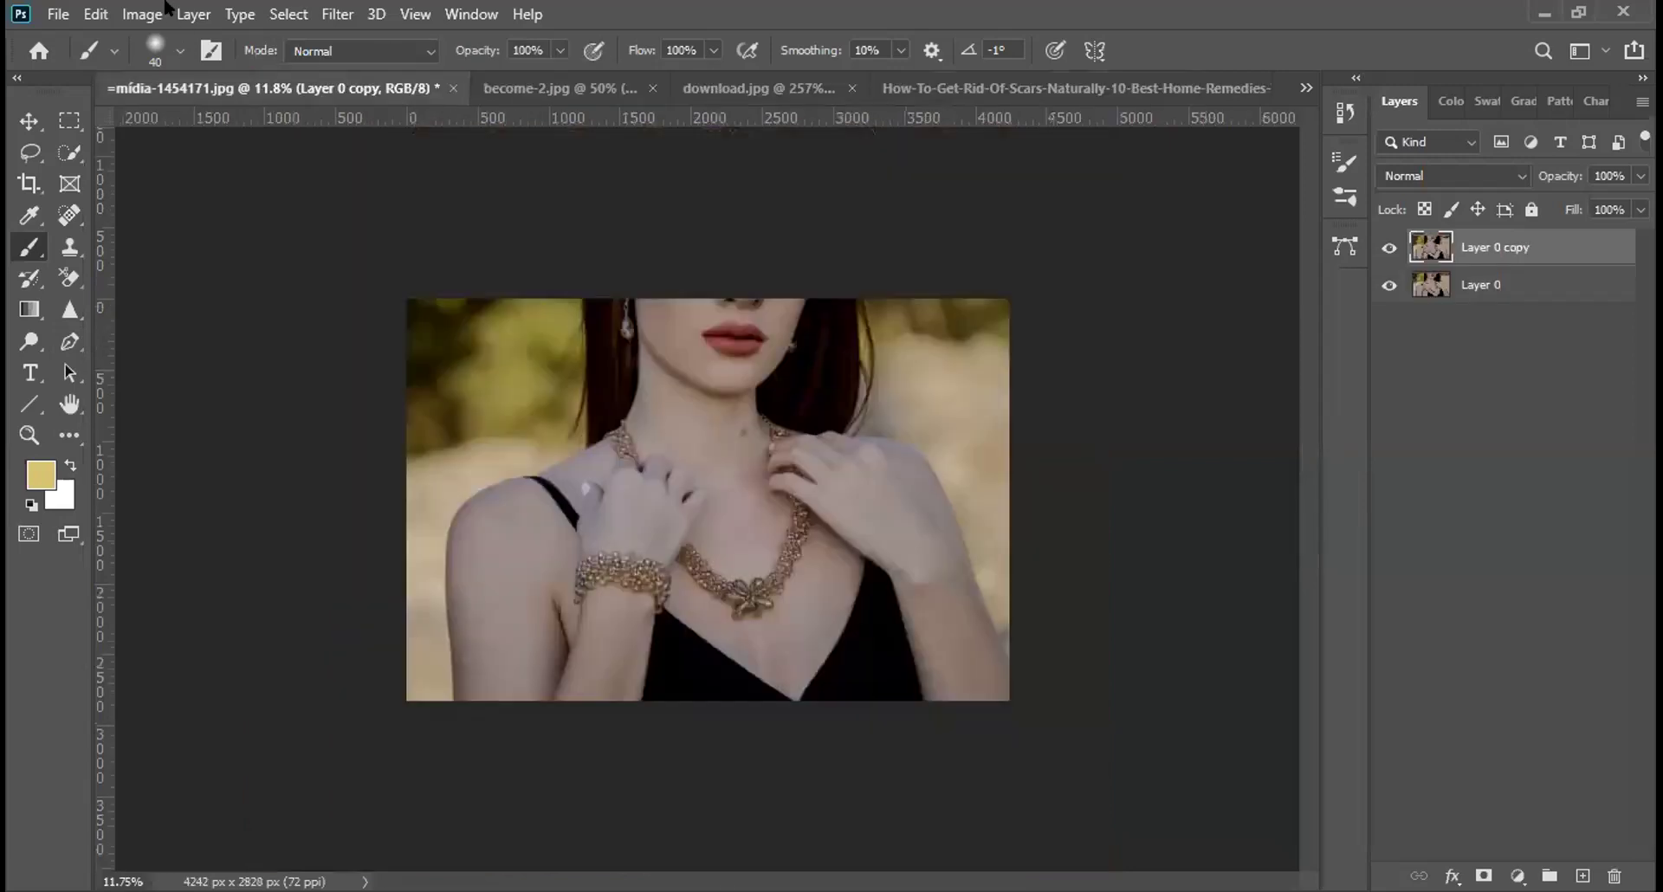
pyautogui.click(153, 13)
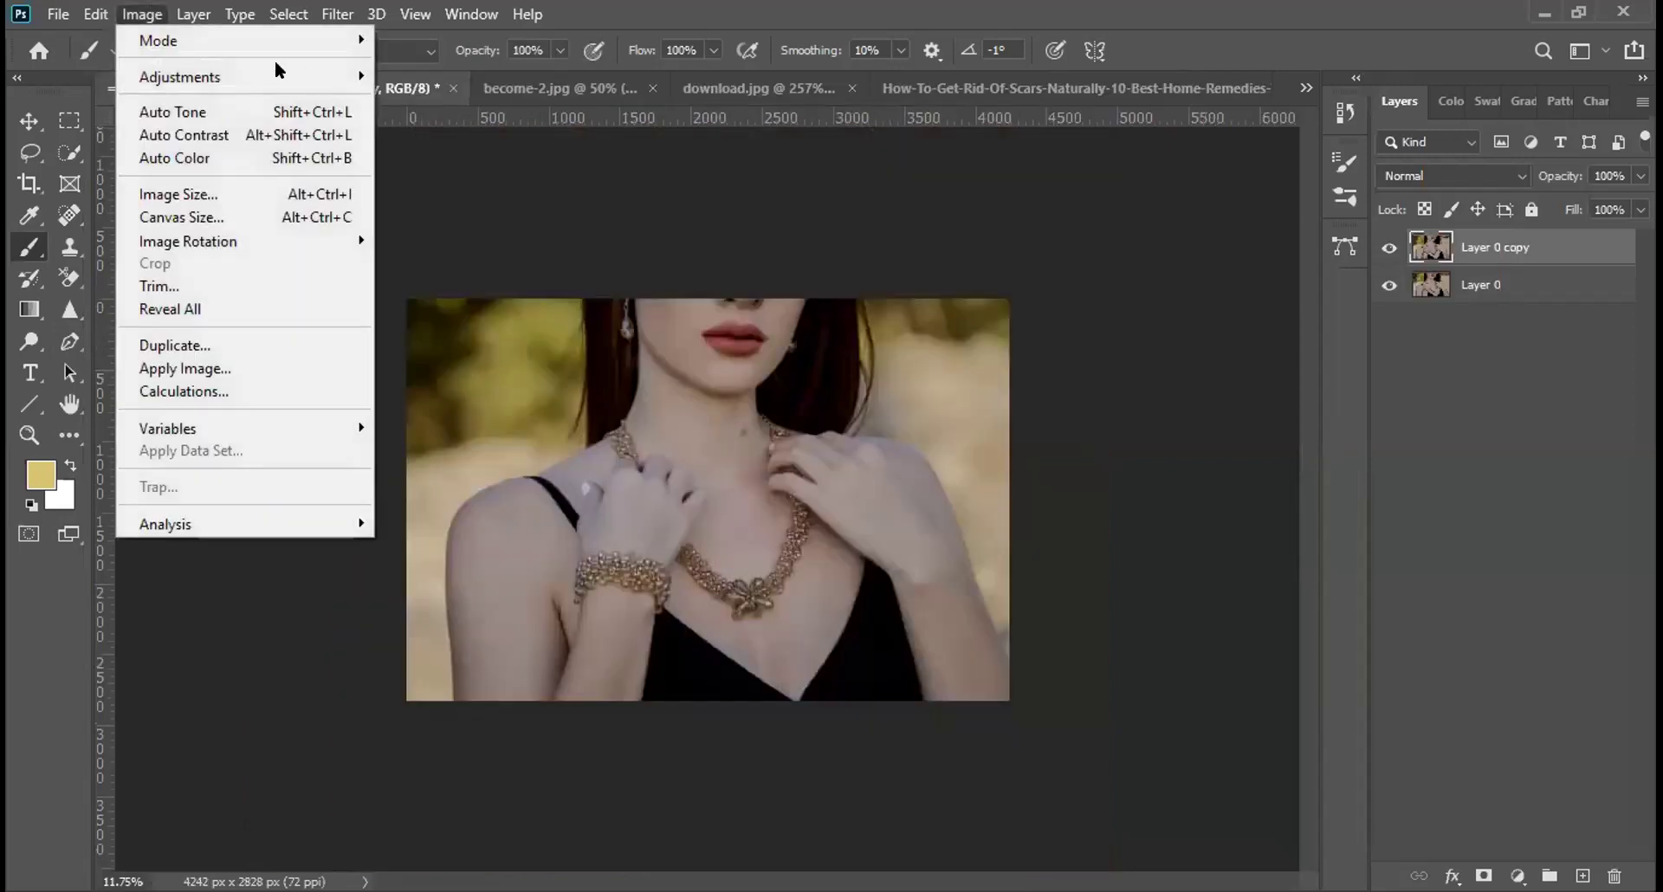
pyautogui.moveTo(278, 75)
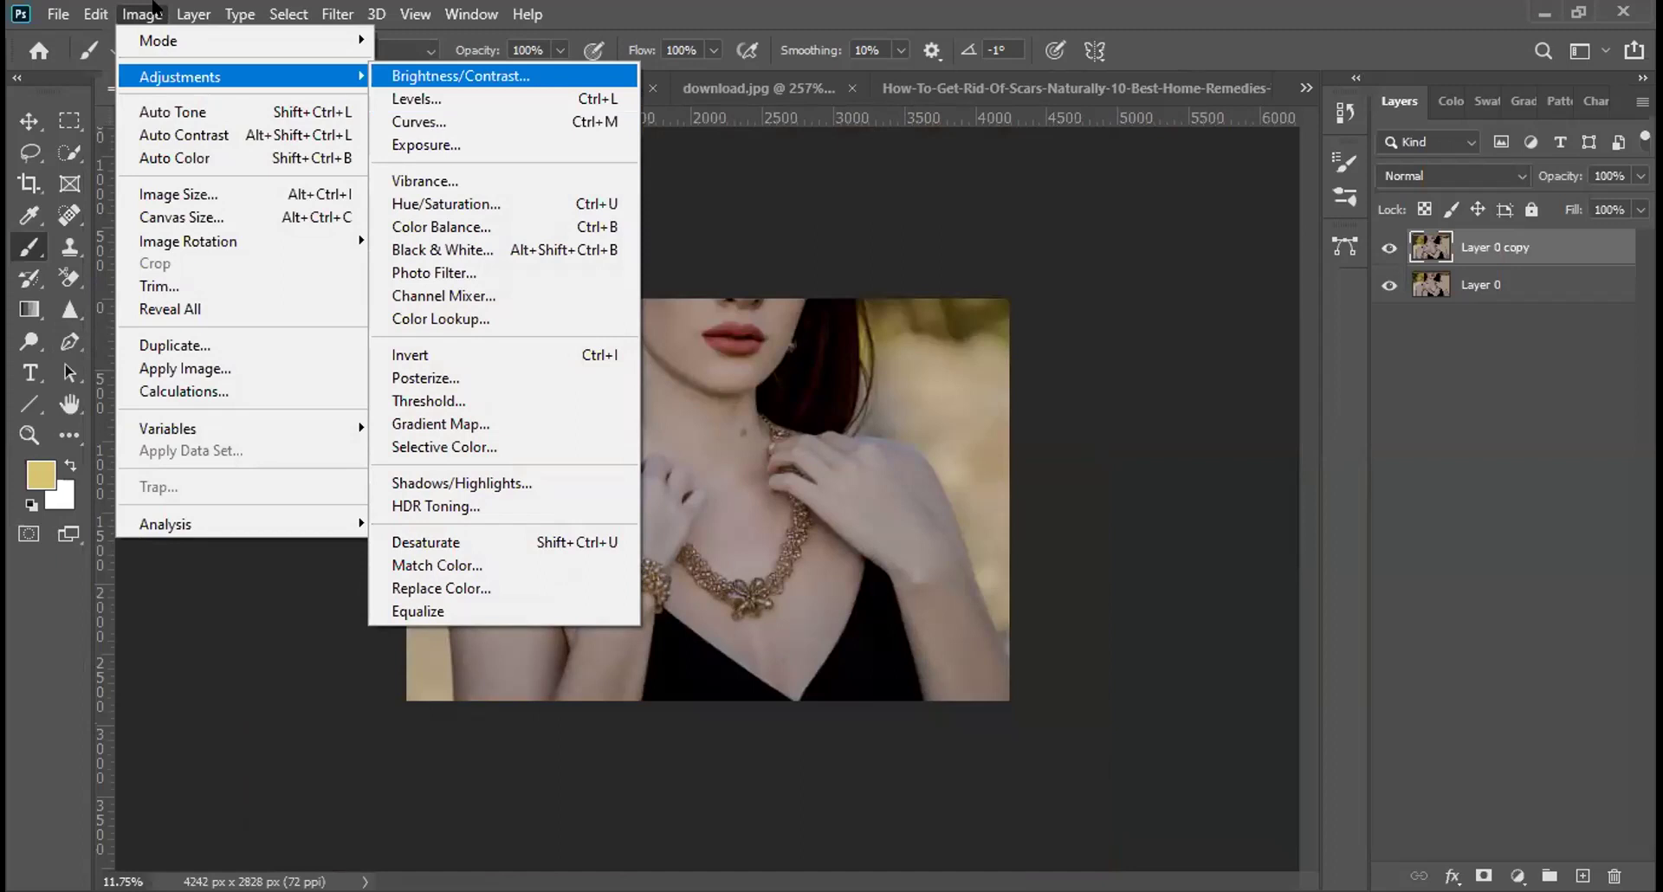
pyautogui.click(132, 17)
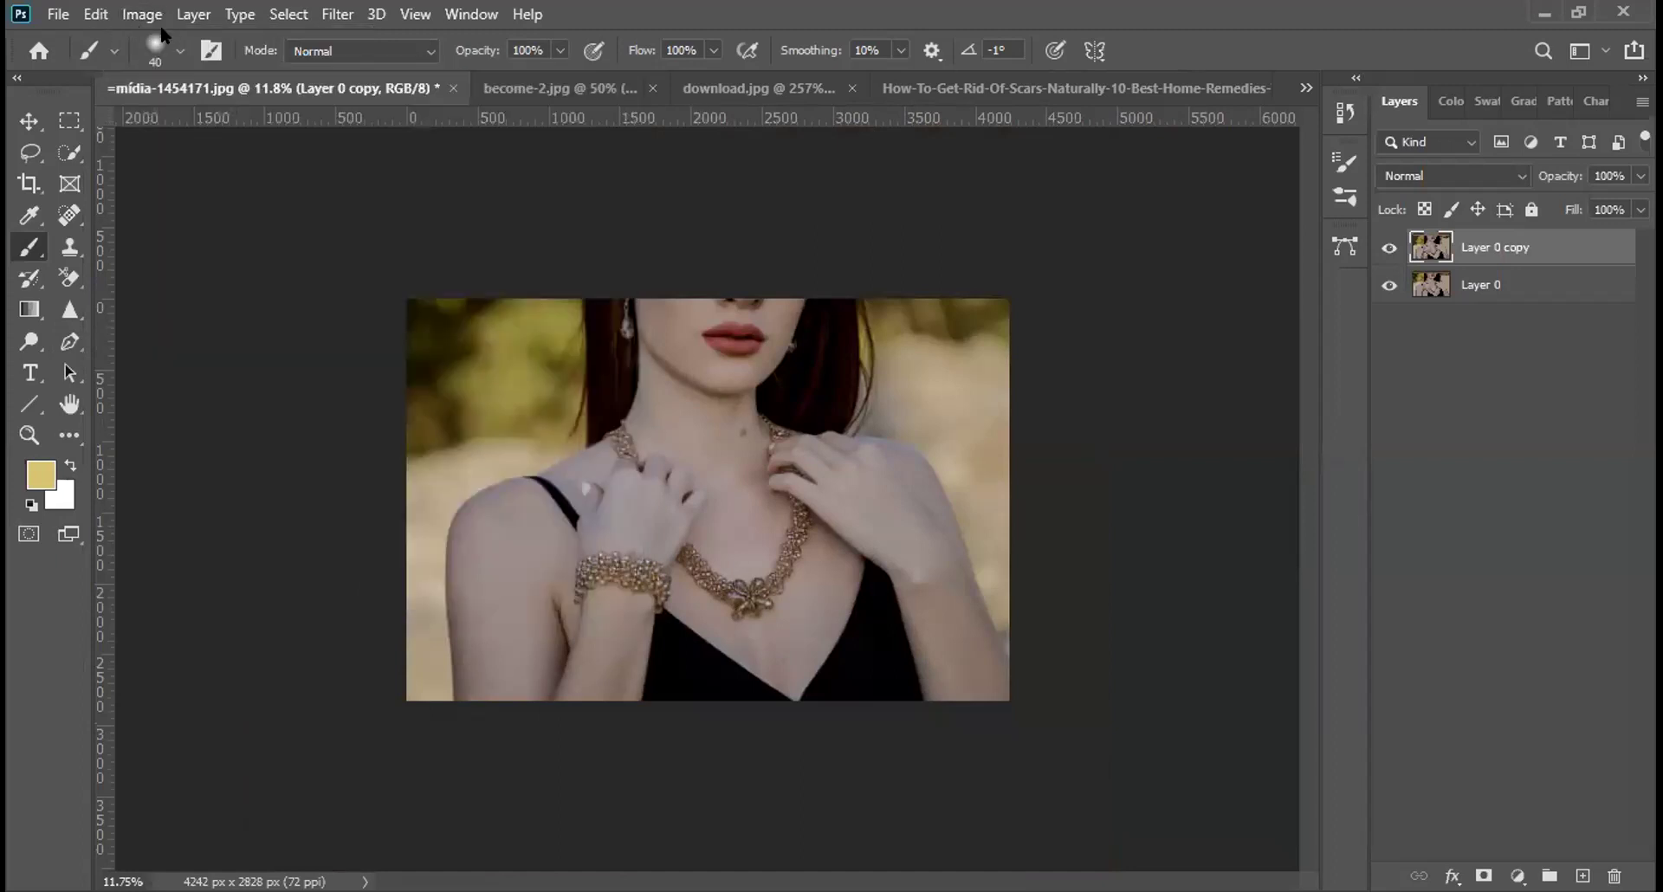
pyautogui.click(80, 10)
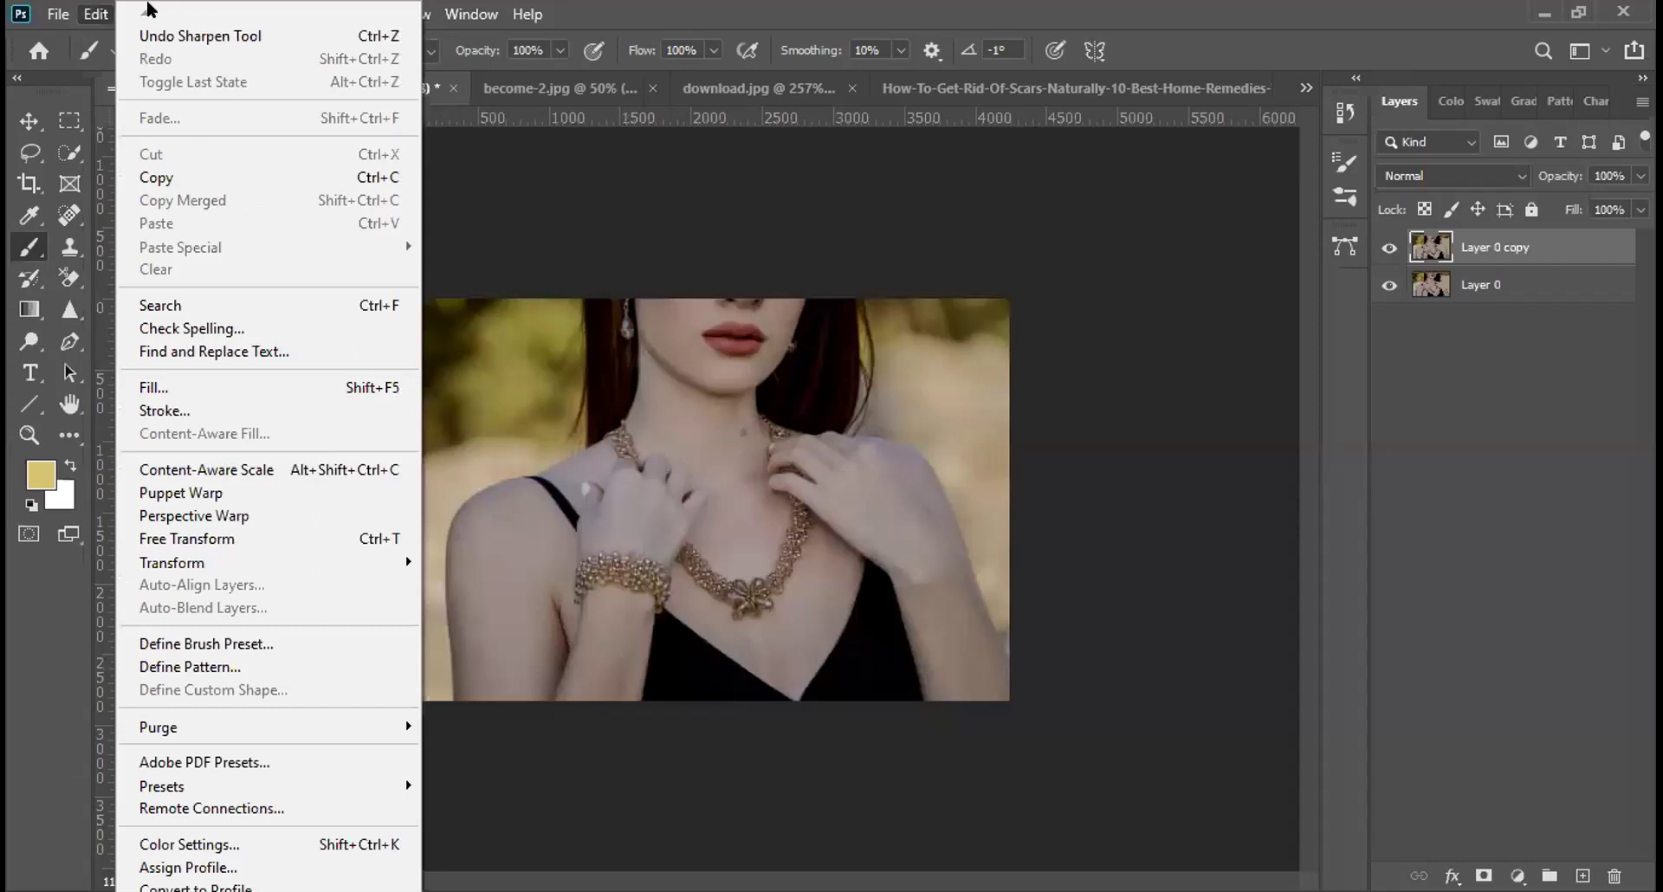
pyautogui.click(148, 9)
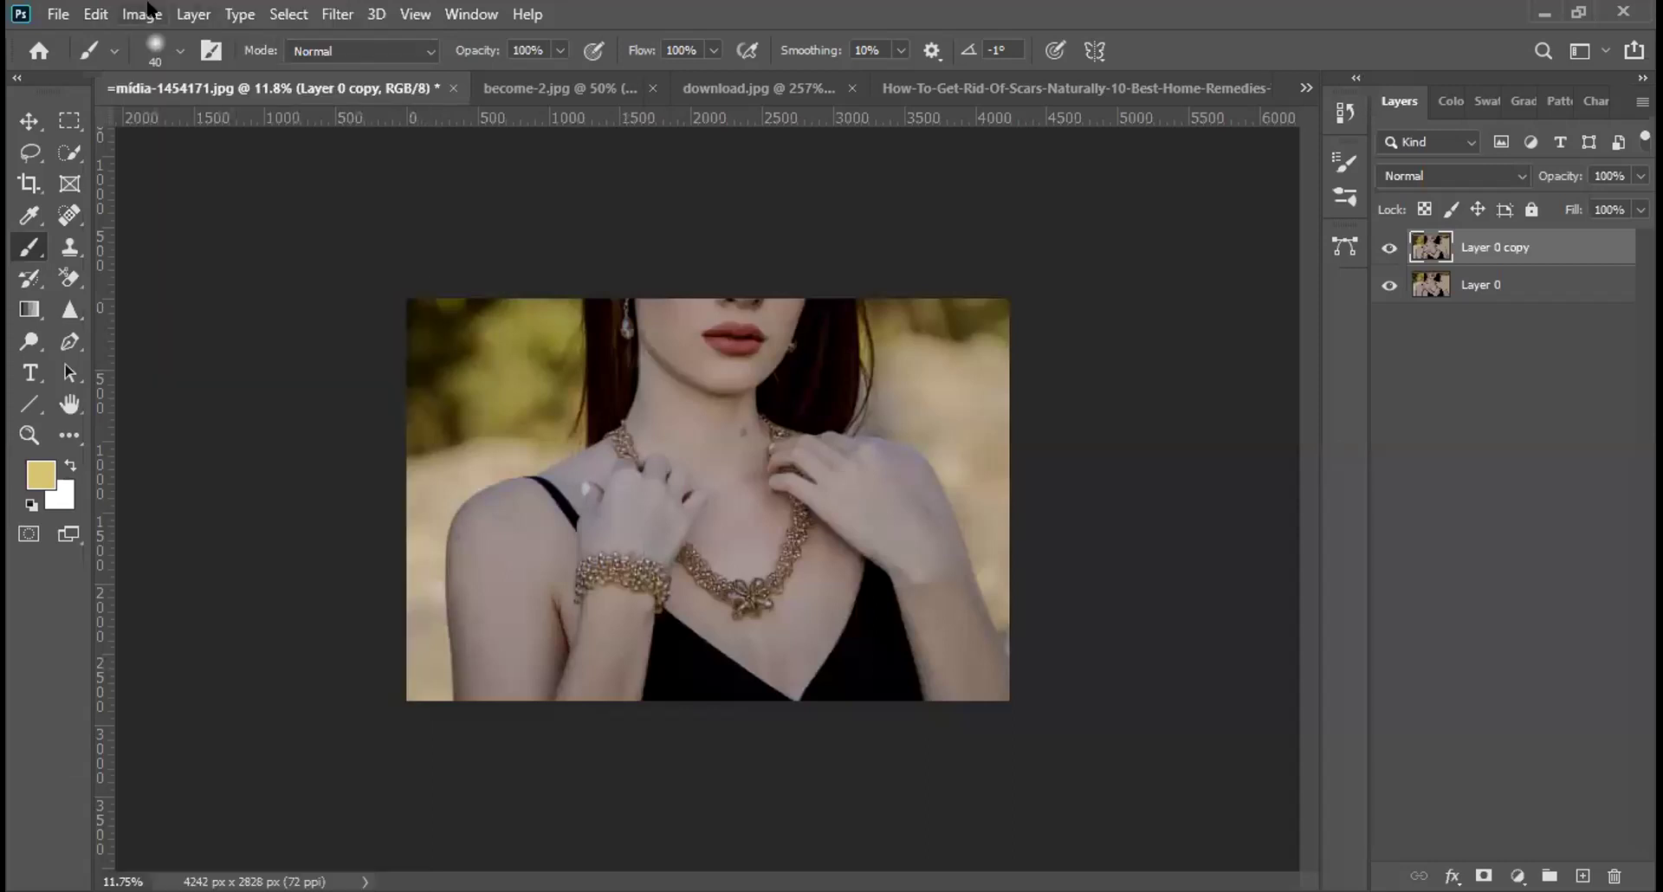
pyautogui.click(148, 9)
pyautogui.moveTo(174, 75)
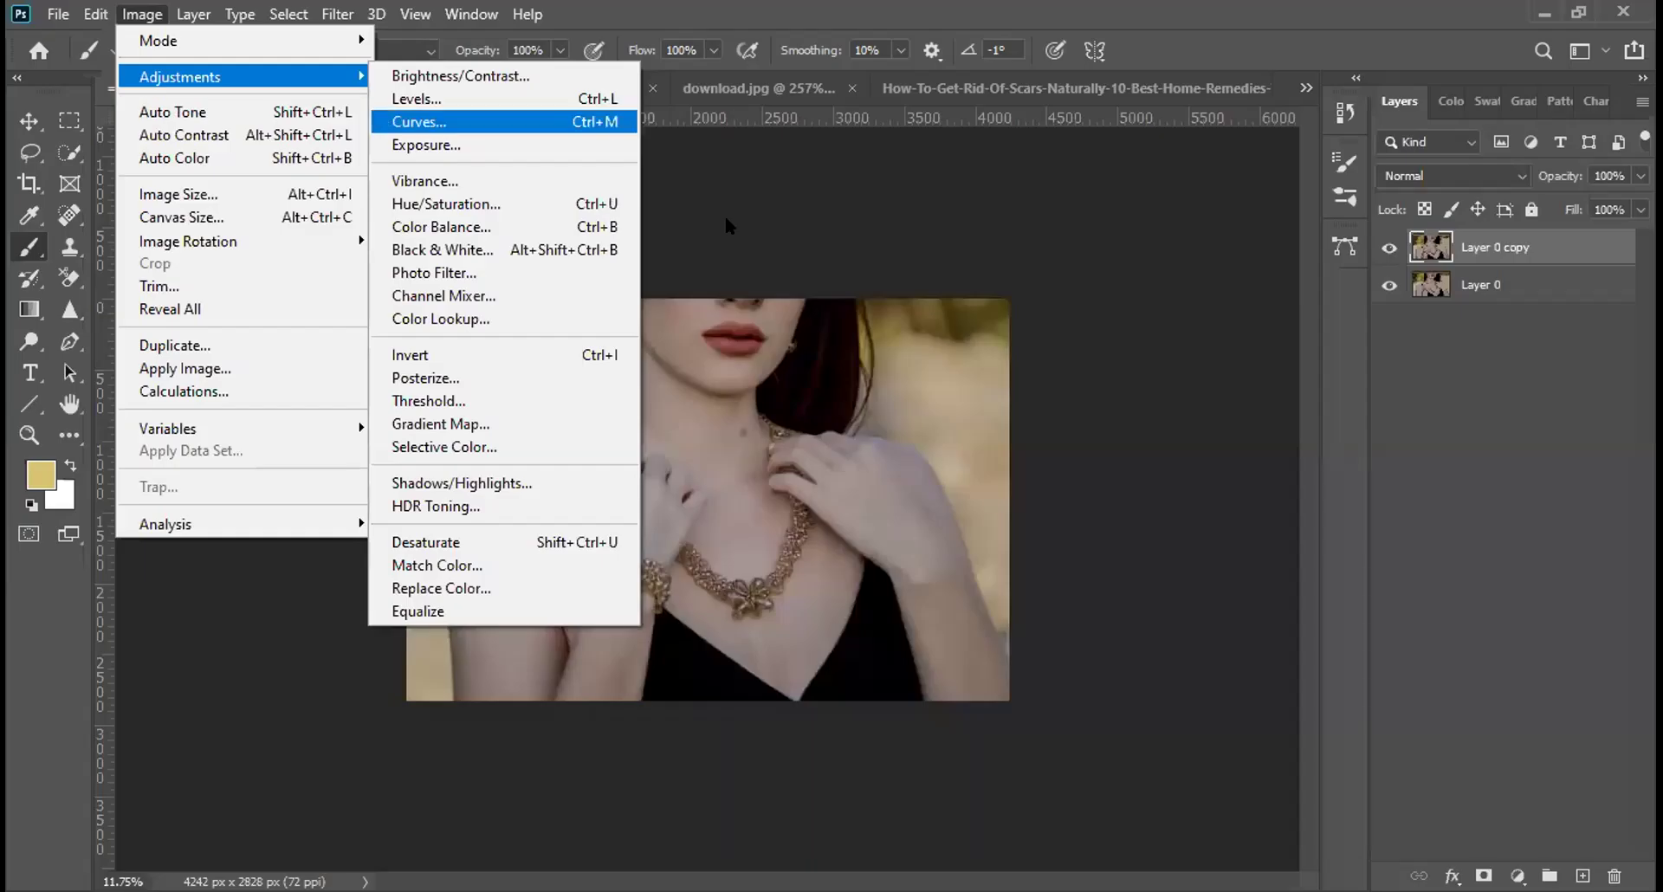
pyautogui.click(724, 251)
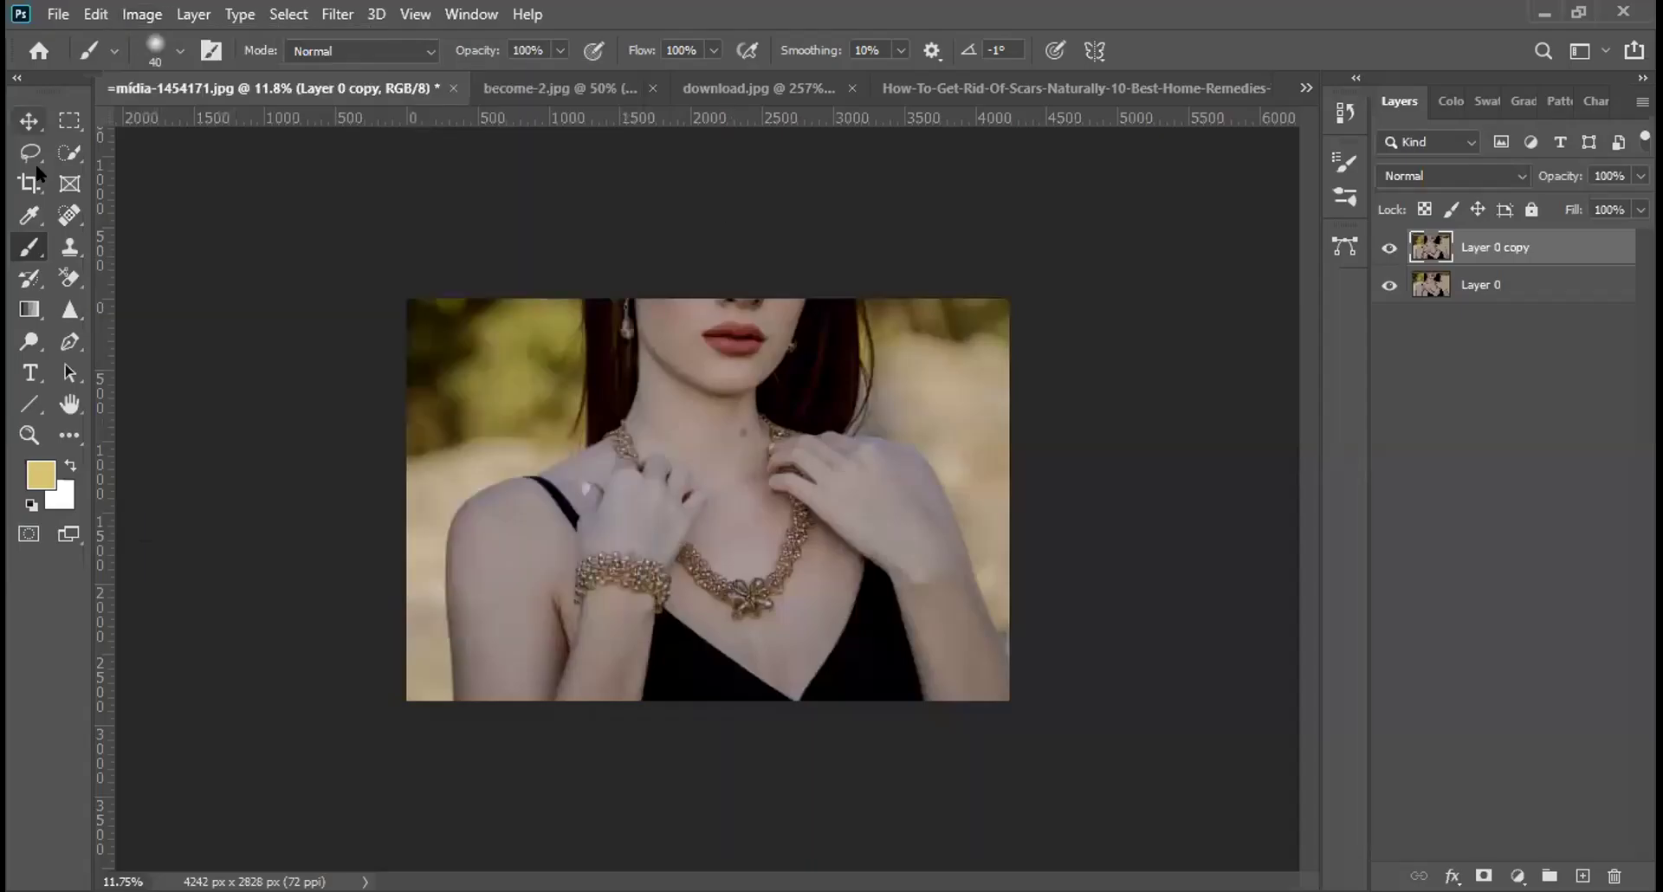
# Step: Switch to the Move tool, zoom in slightly, and bring up the Filter menu
pyautogui.click(29, 121)
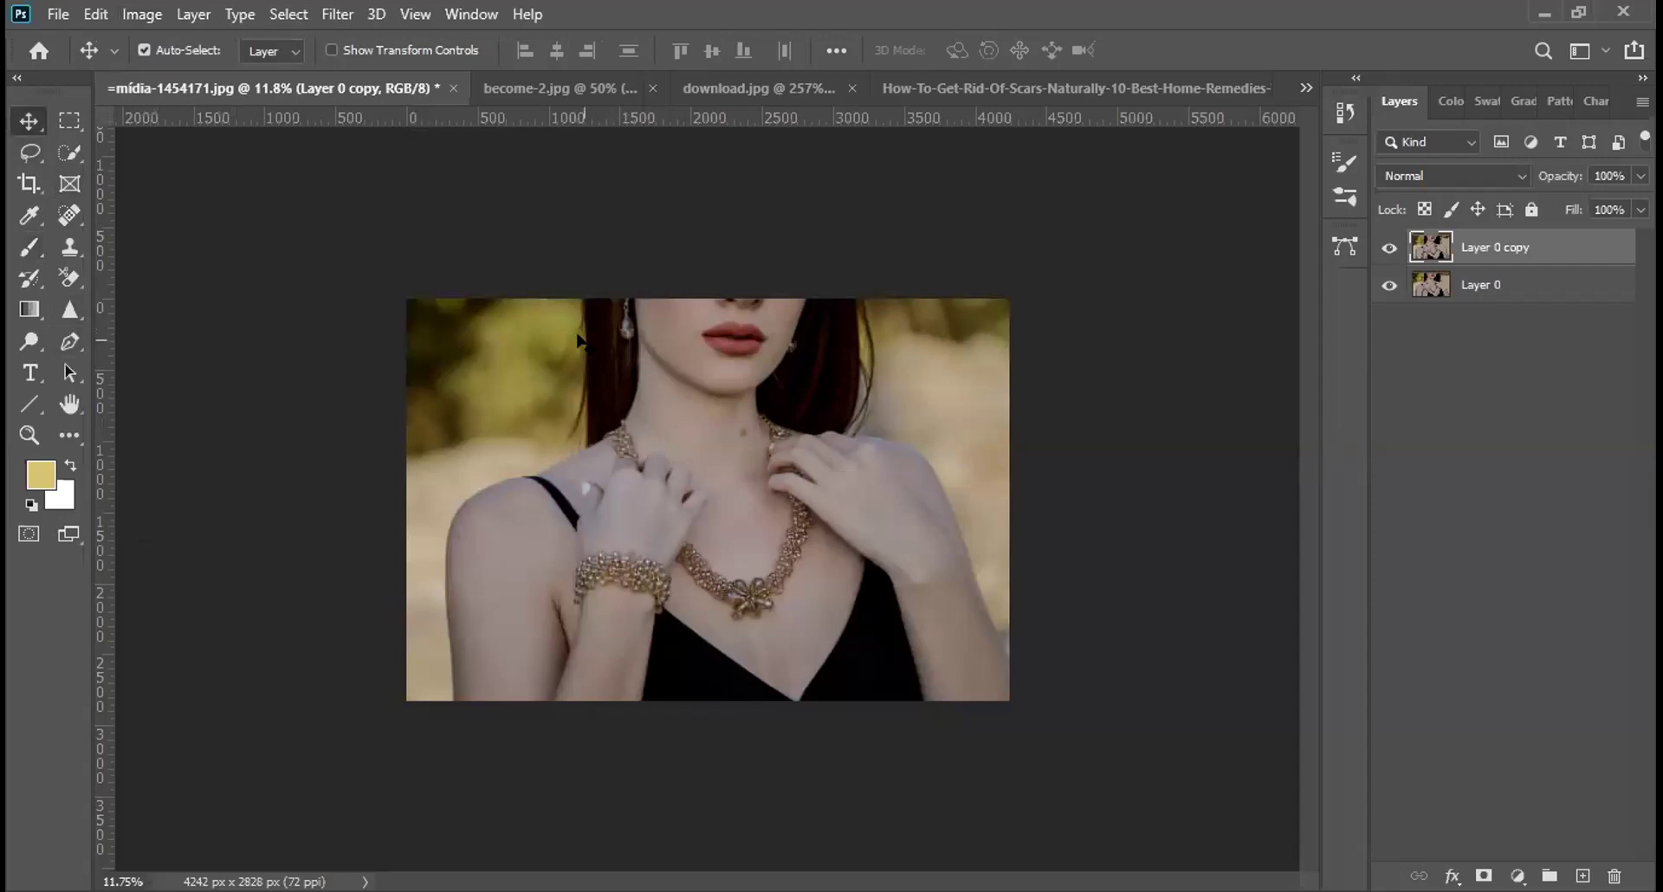
pyautogui.scroll(2, 577, 340)
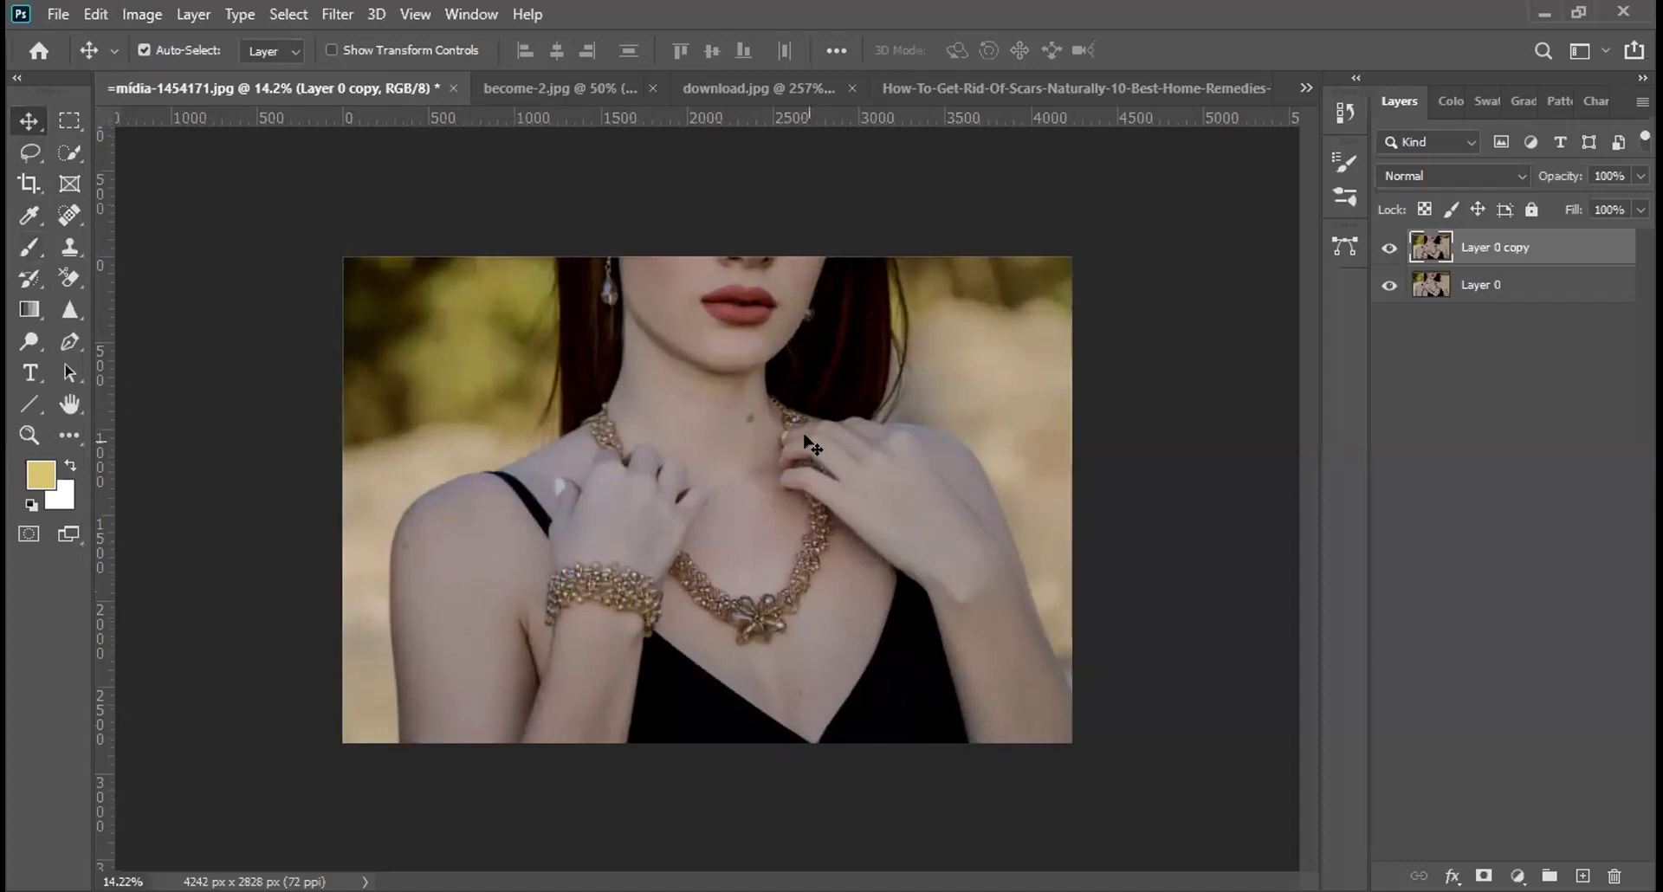
pyautogui.click(142, 15)
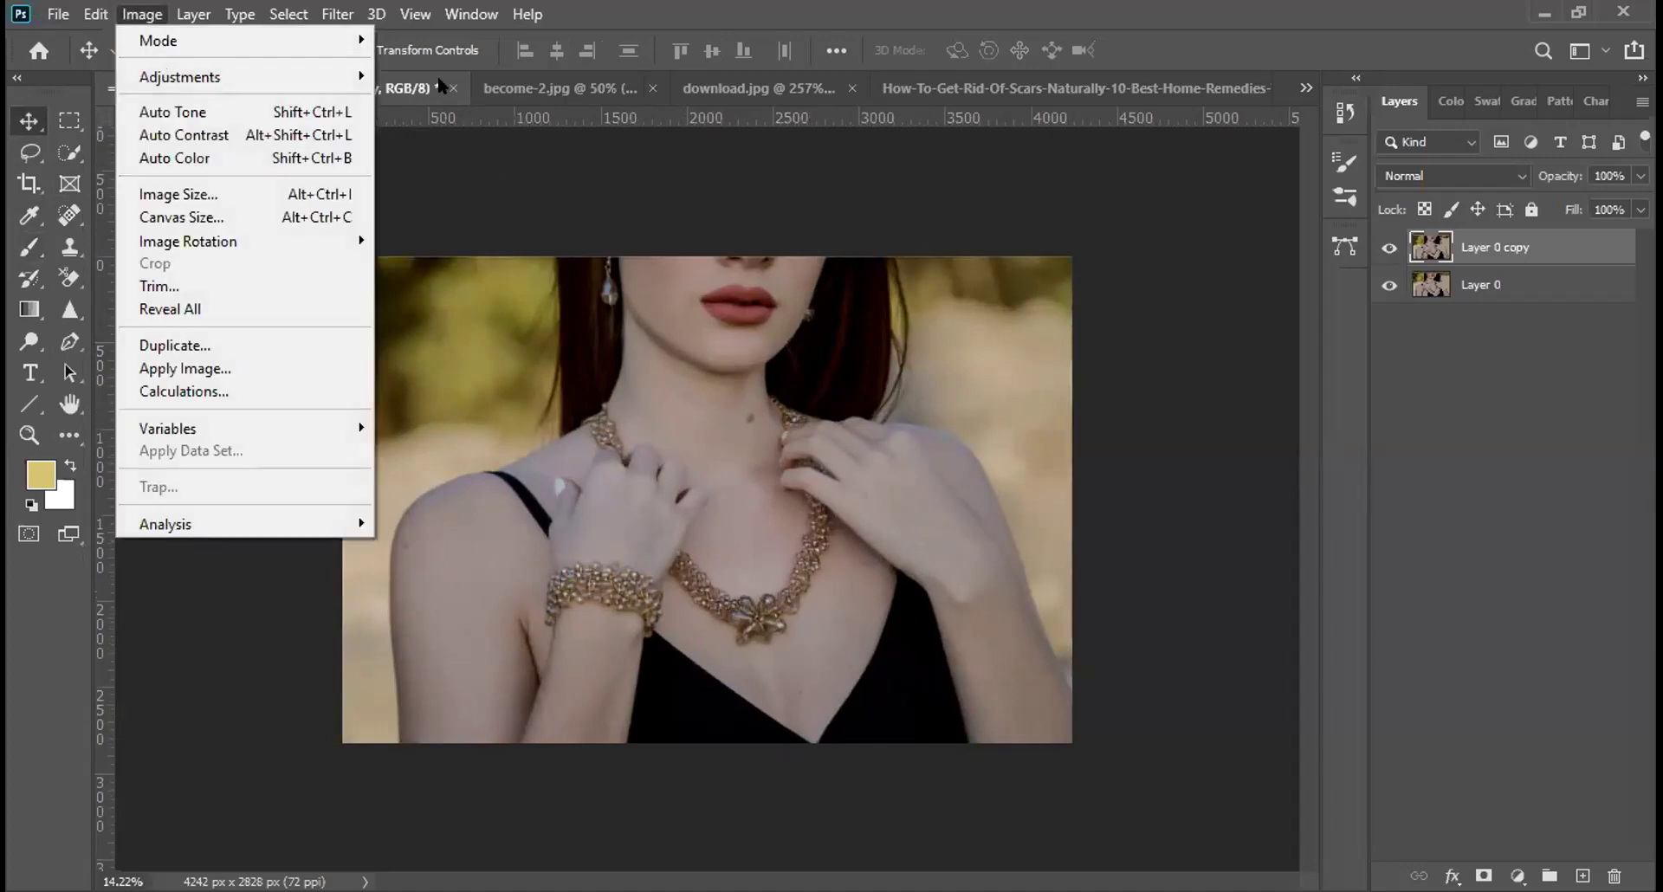
pyautogui.moveTo(347, 77)
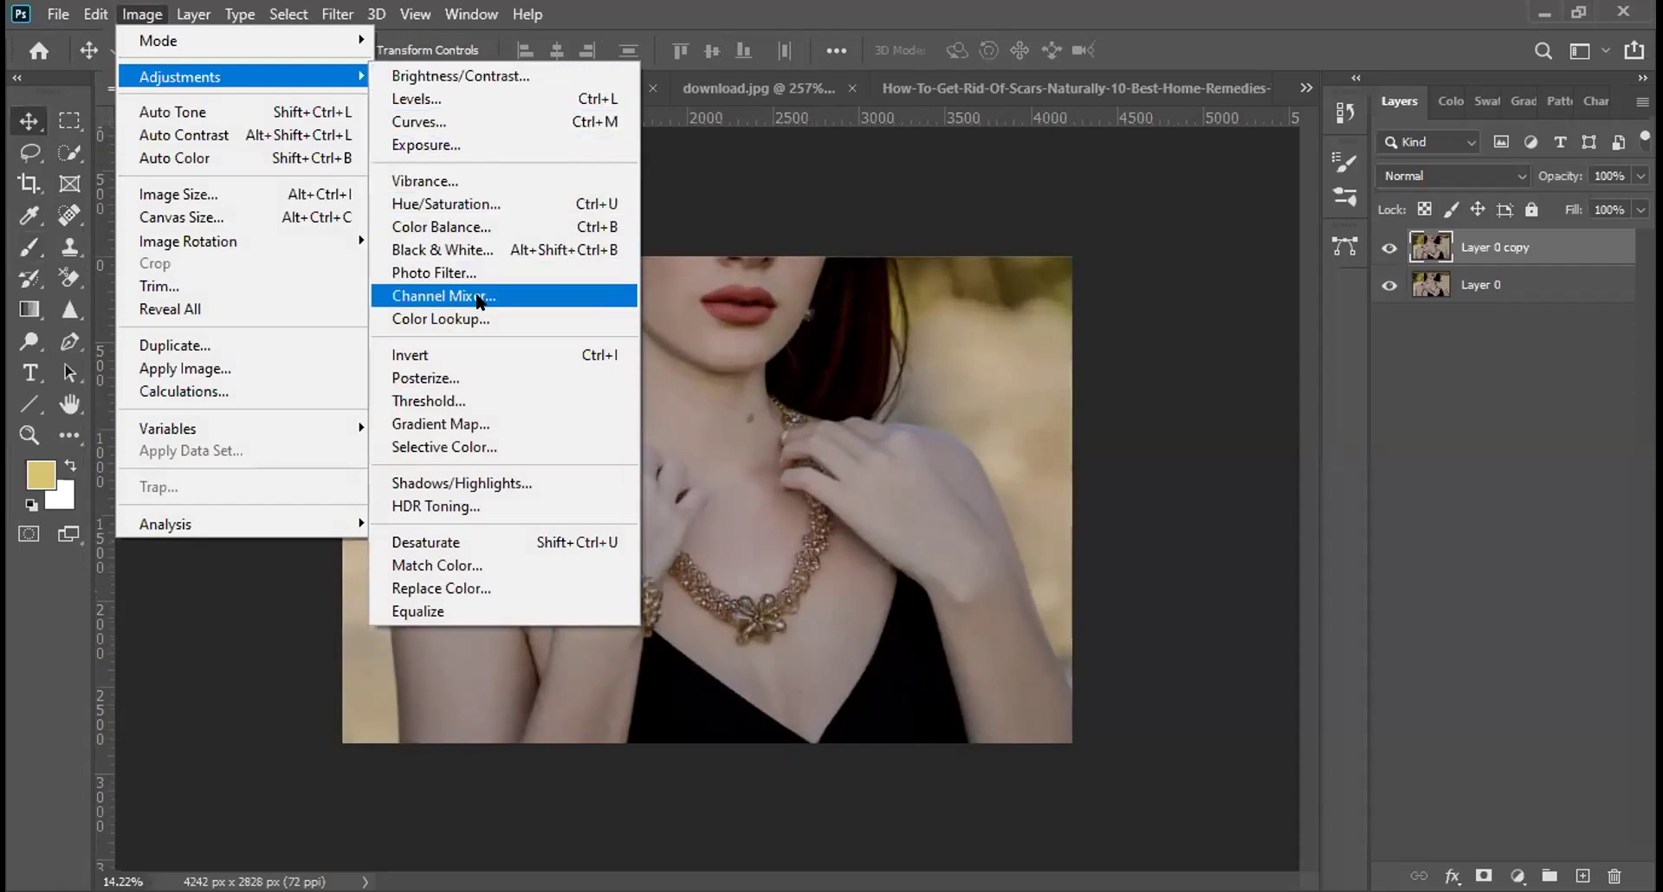
pyautogui.click(612, 102)
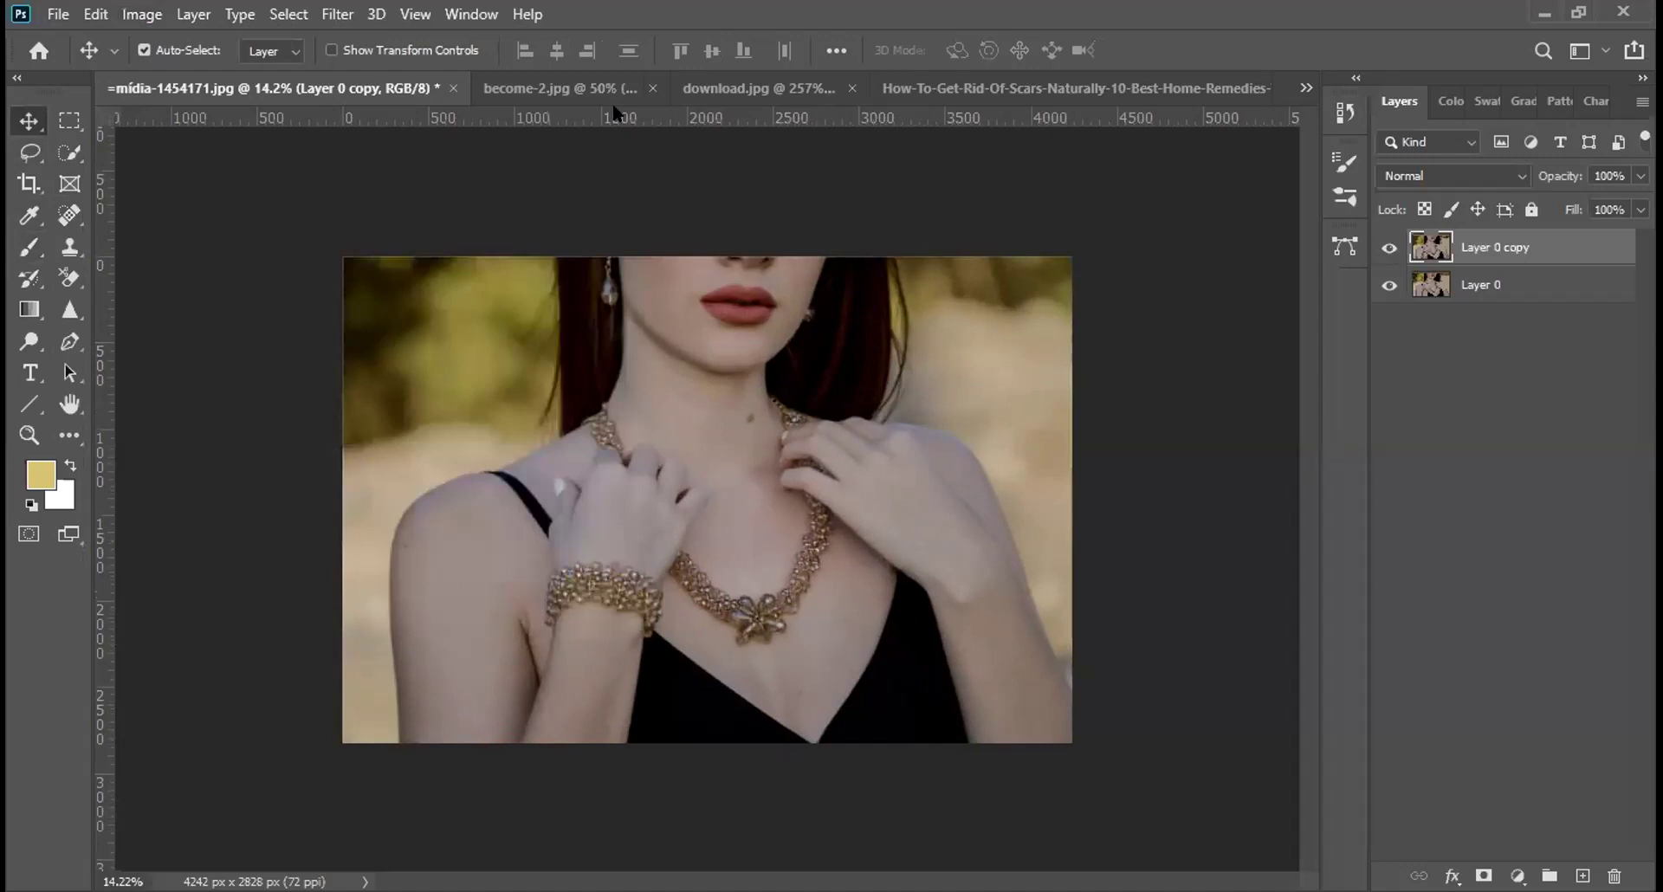
pyautogui.click(338, 16)
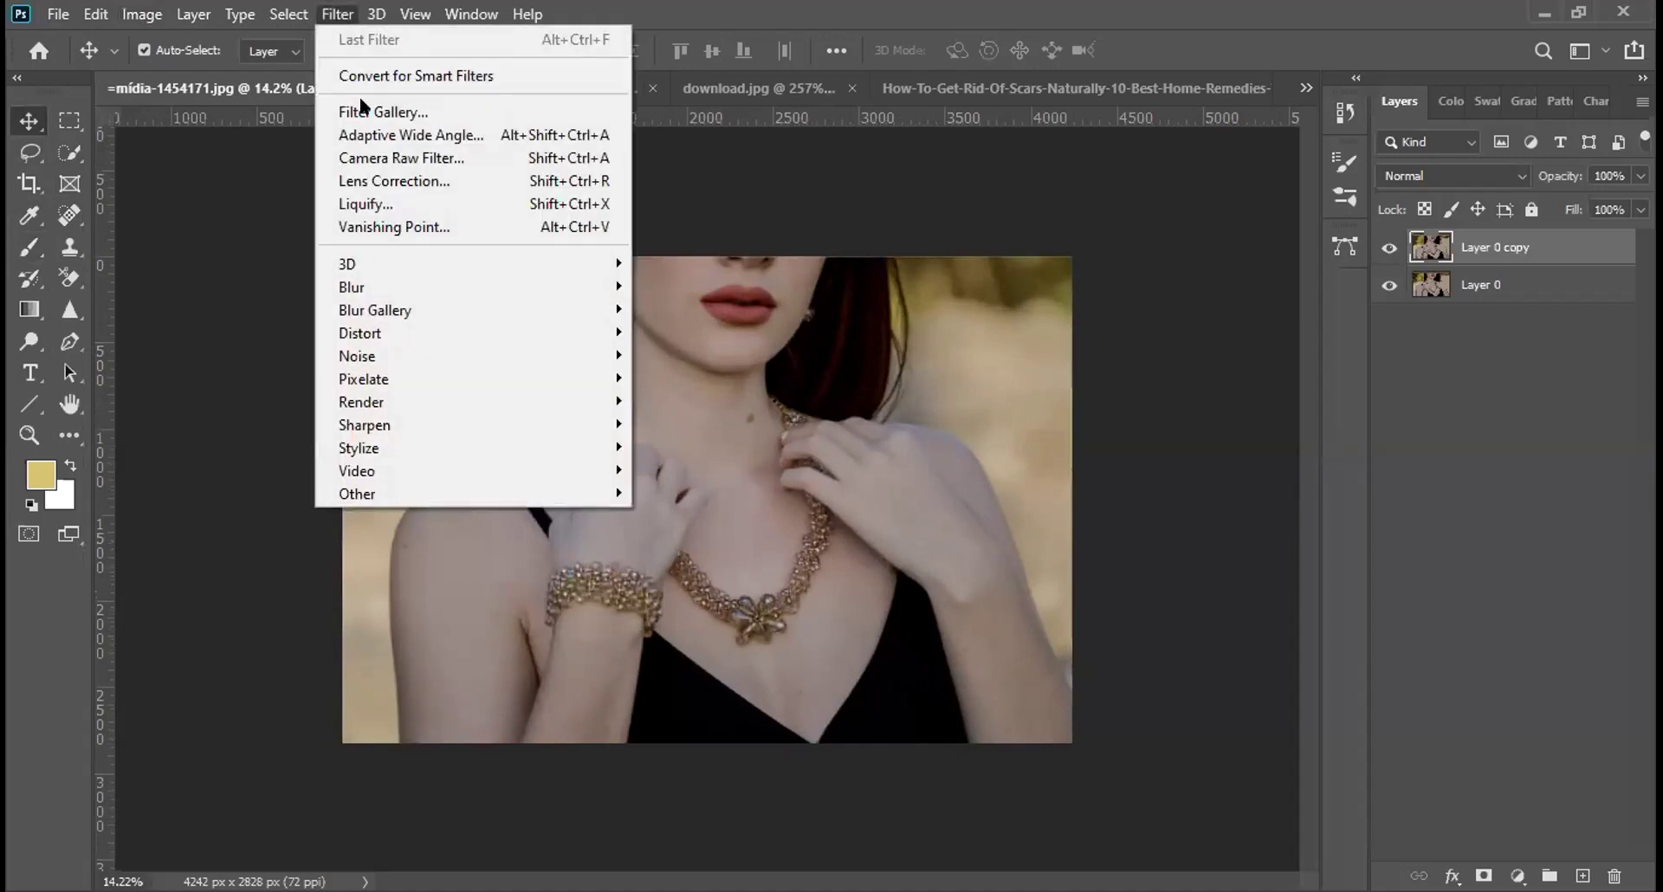
# Step: Launch Camera Raw Filter on the necklace photo, shift its window left, and review the Basic sliders
pyautogui.click(389, 157)
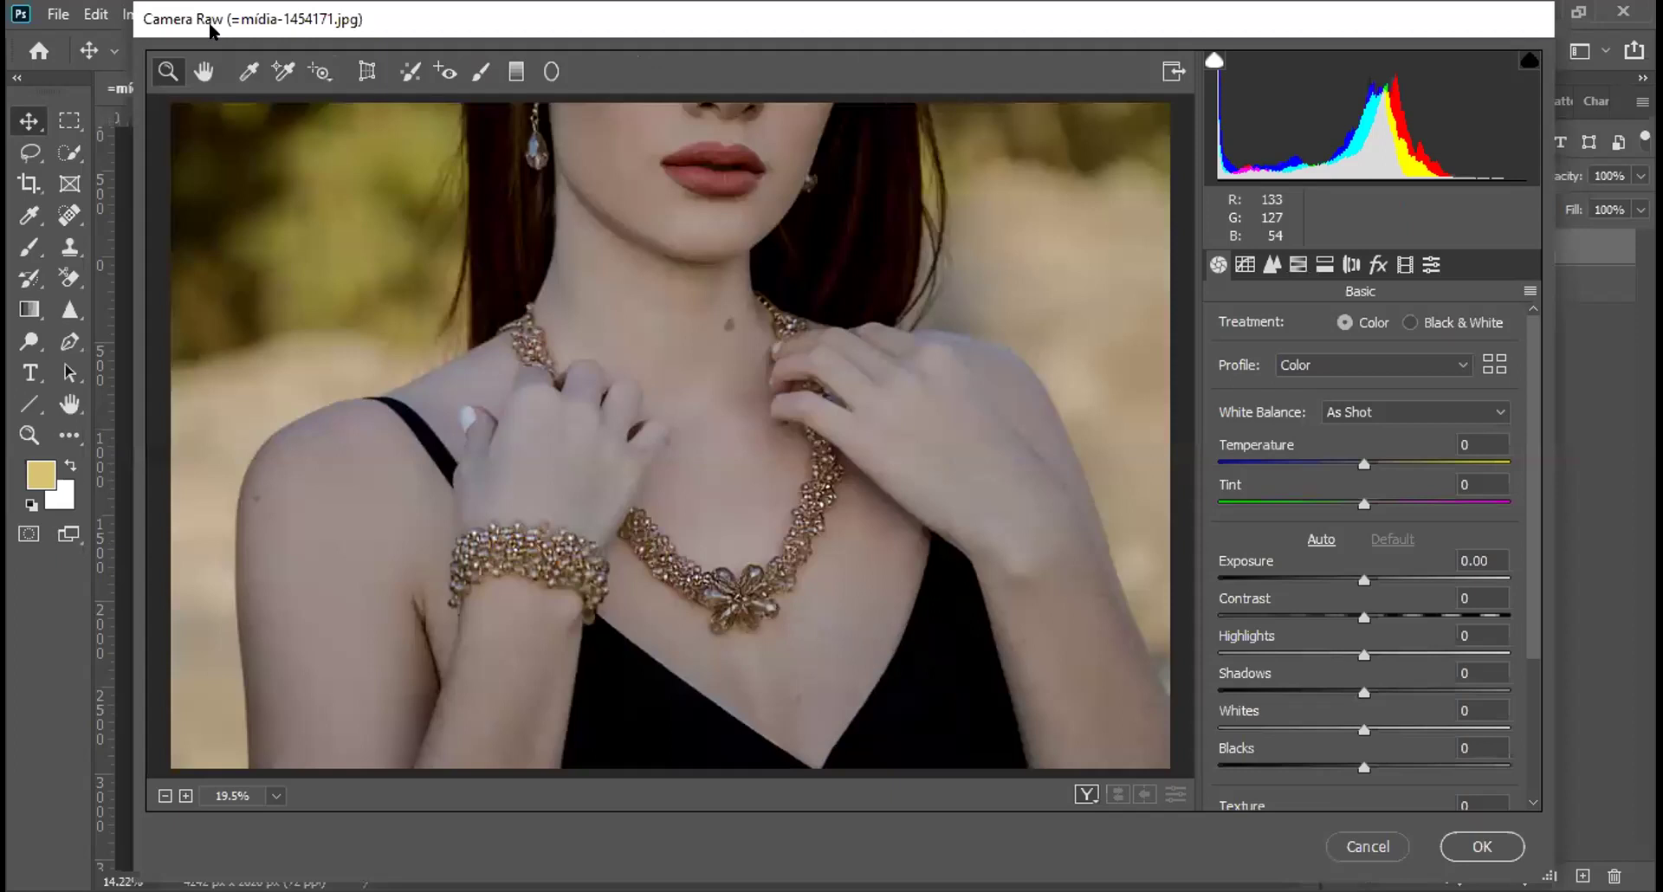
pyautogui.moveTo(208, 26); pyautogui.dragTo(137, 26)
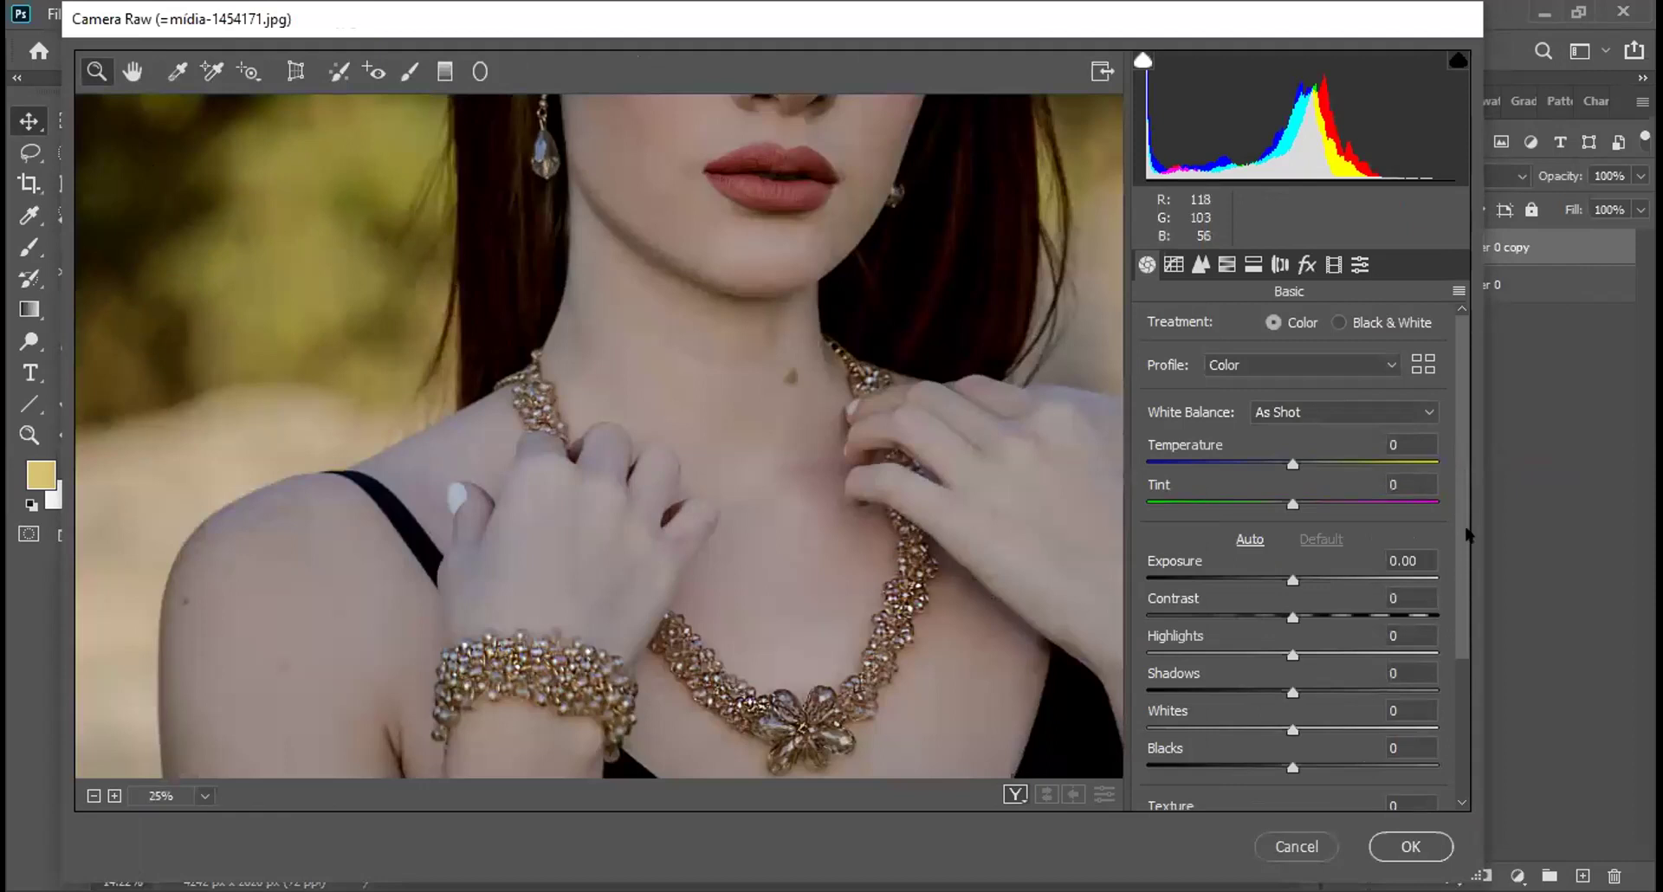
pyautogui.scroll(-2, 1297, 460)
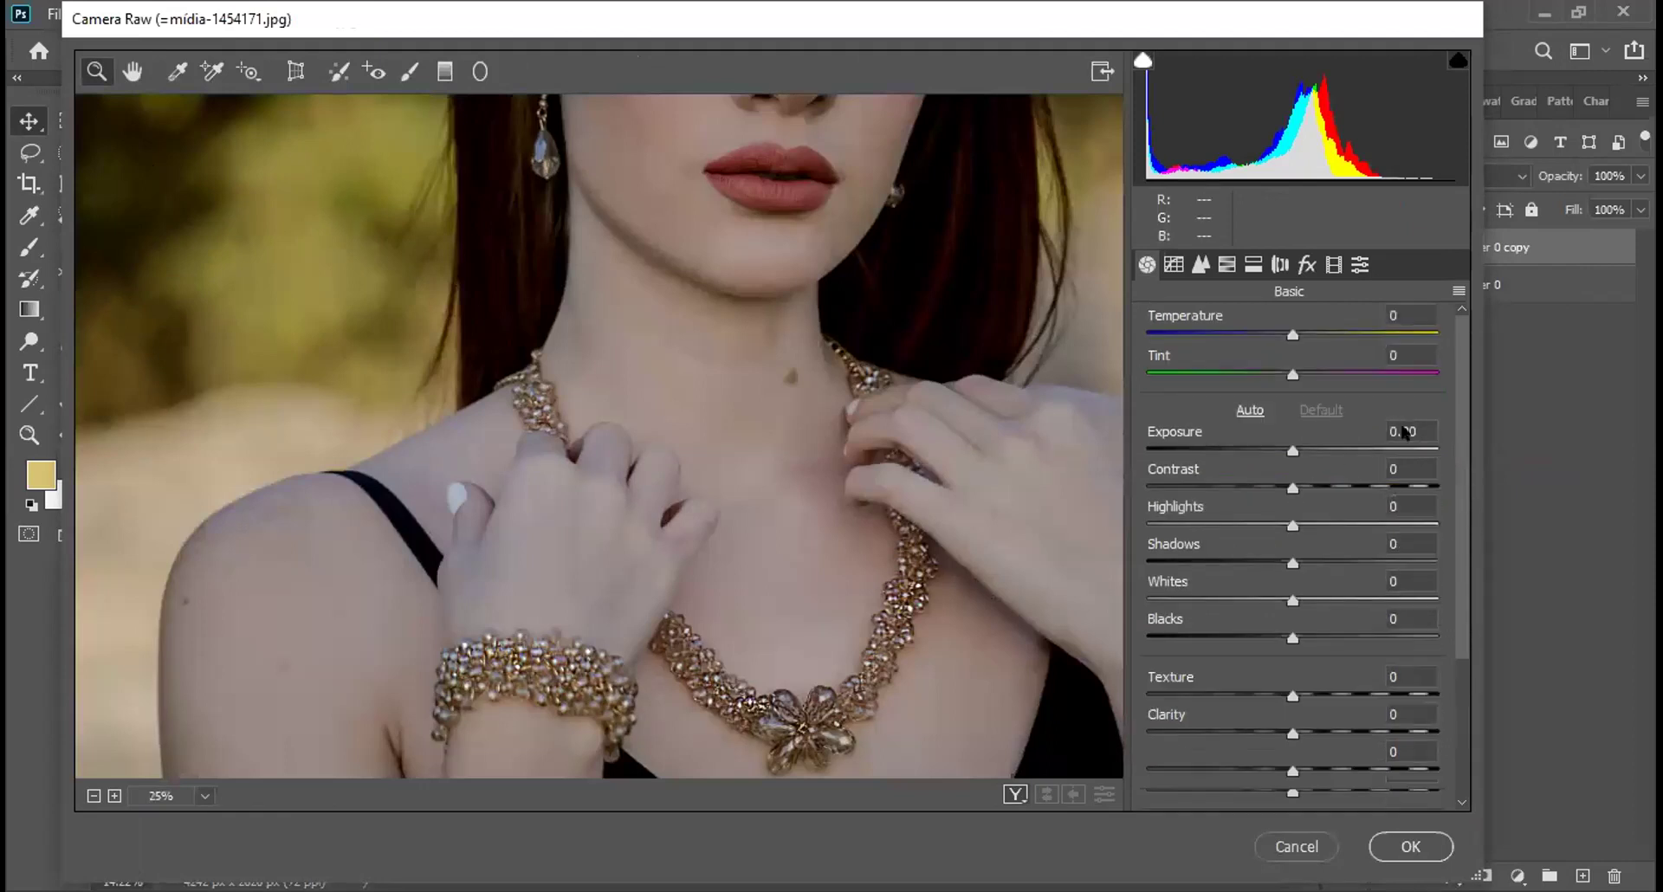
pyautogui.scroll(-1, 1404, 429)
pyautogui.scroll(1, 1463, 386)
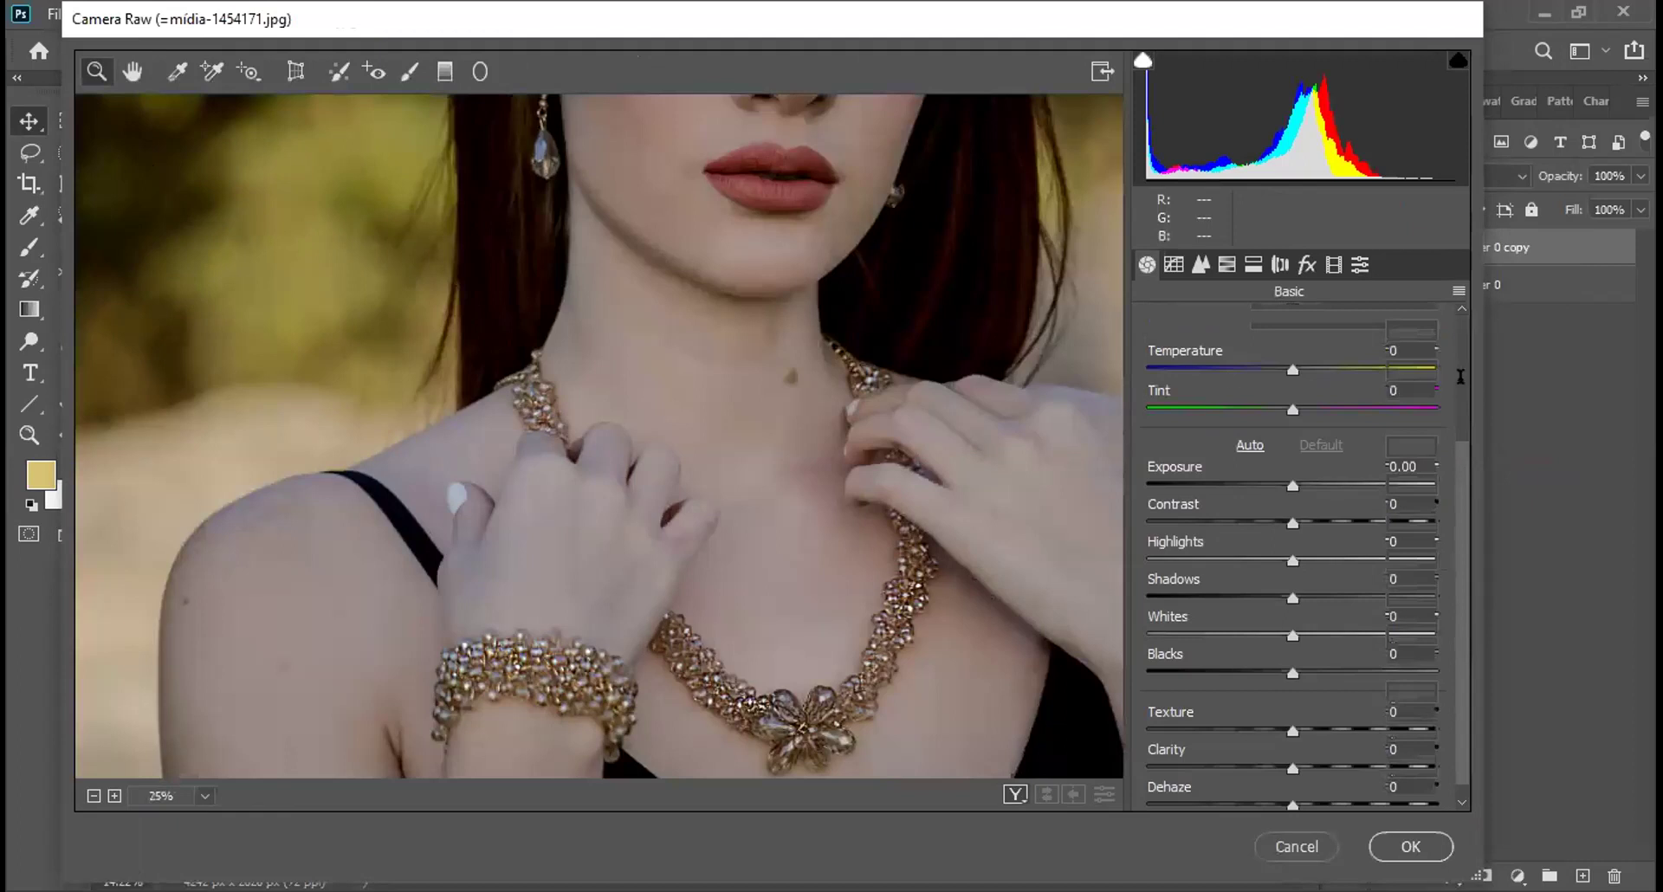
pyautogui.scroll(2, 1274, 423)
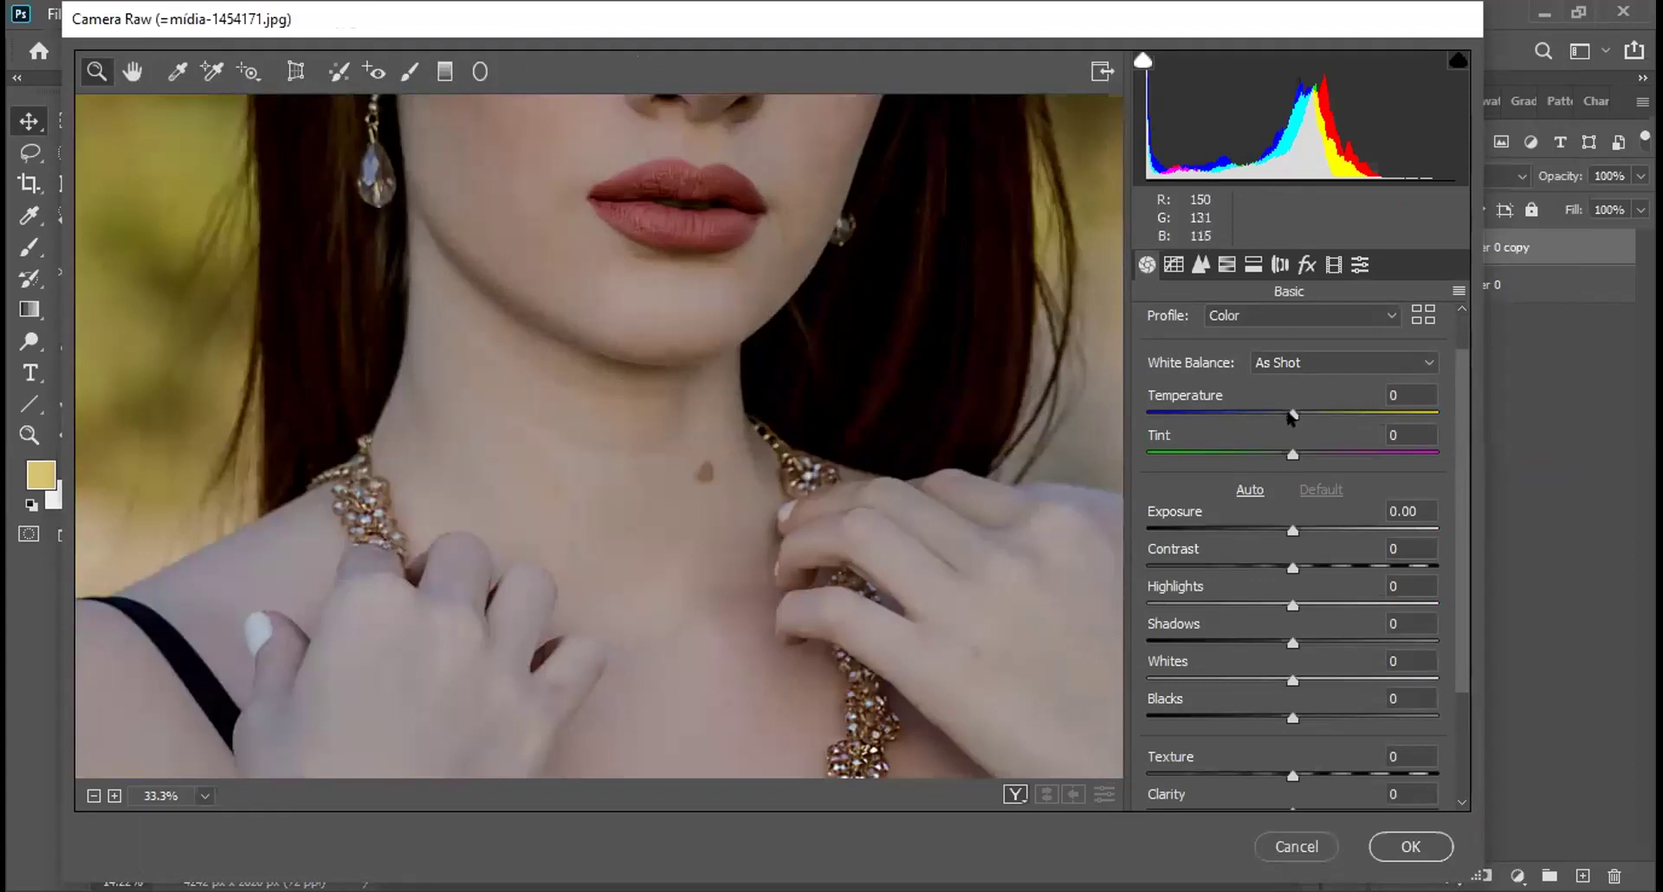
# Step: Try several Temperature values (+50, +59, +28, -68) and settle on -2
pyautogui.click(1396, 395)
pyautogui.write('50')
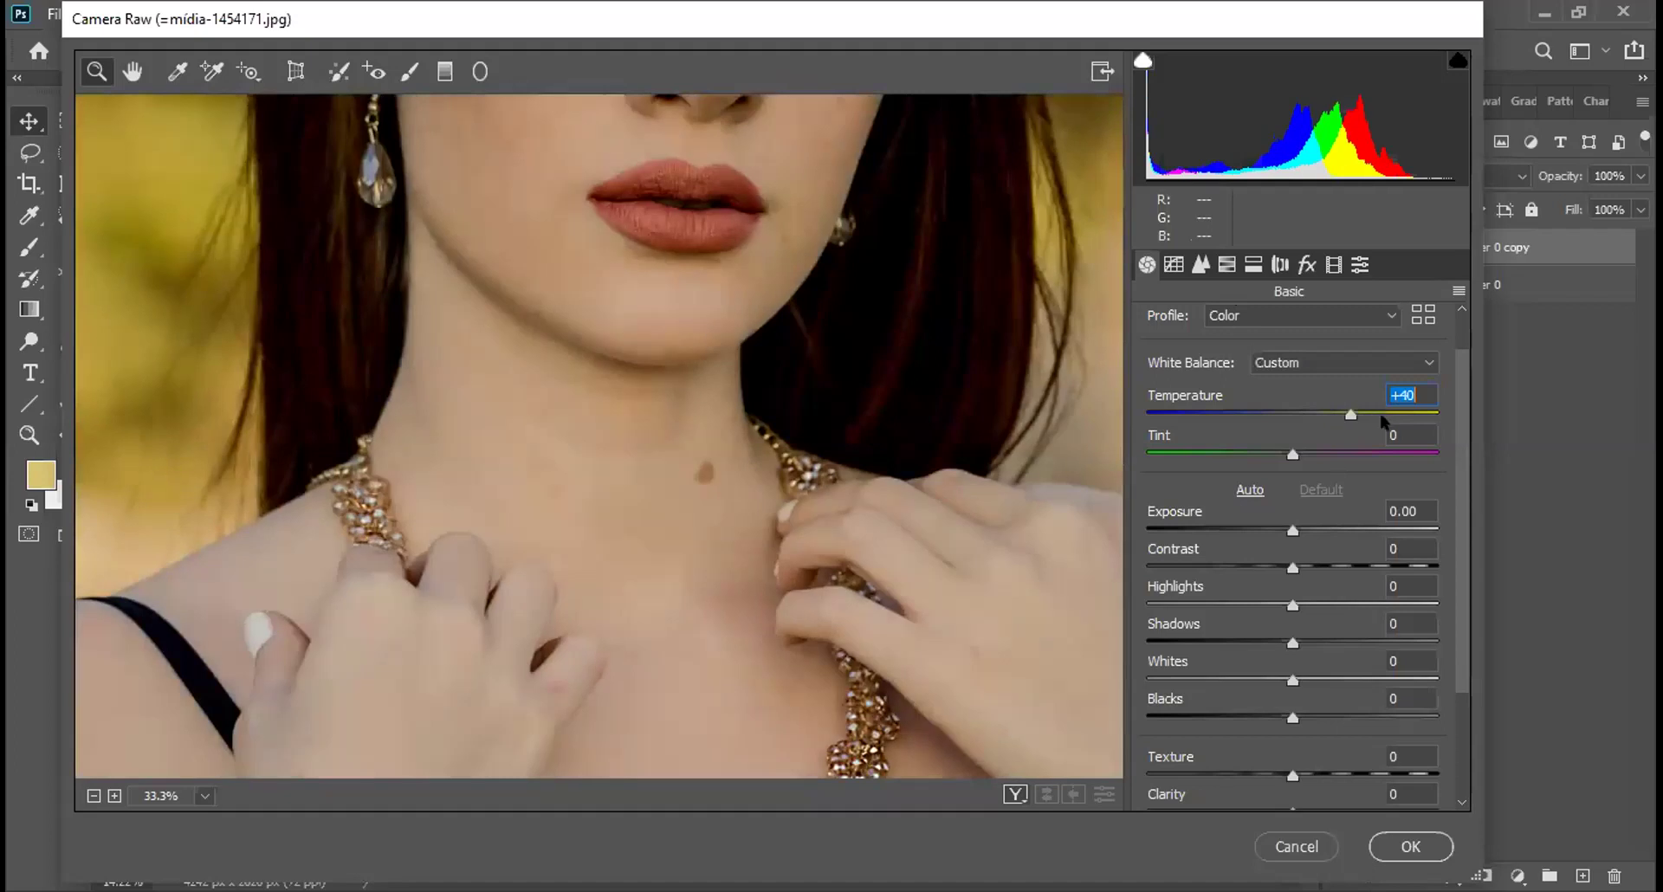
pyautogui.press('Return')
pyautogui.write('59')
pyautogui.press('Return')
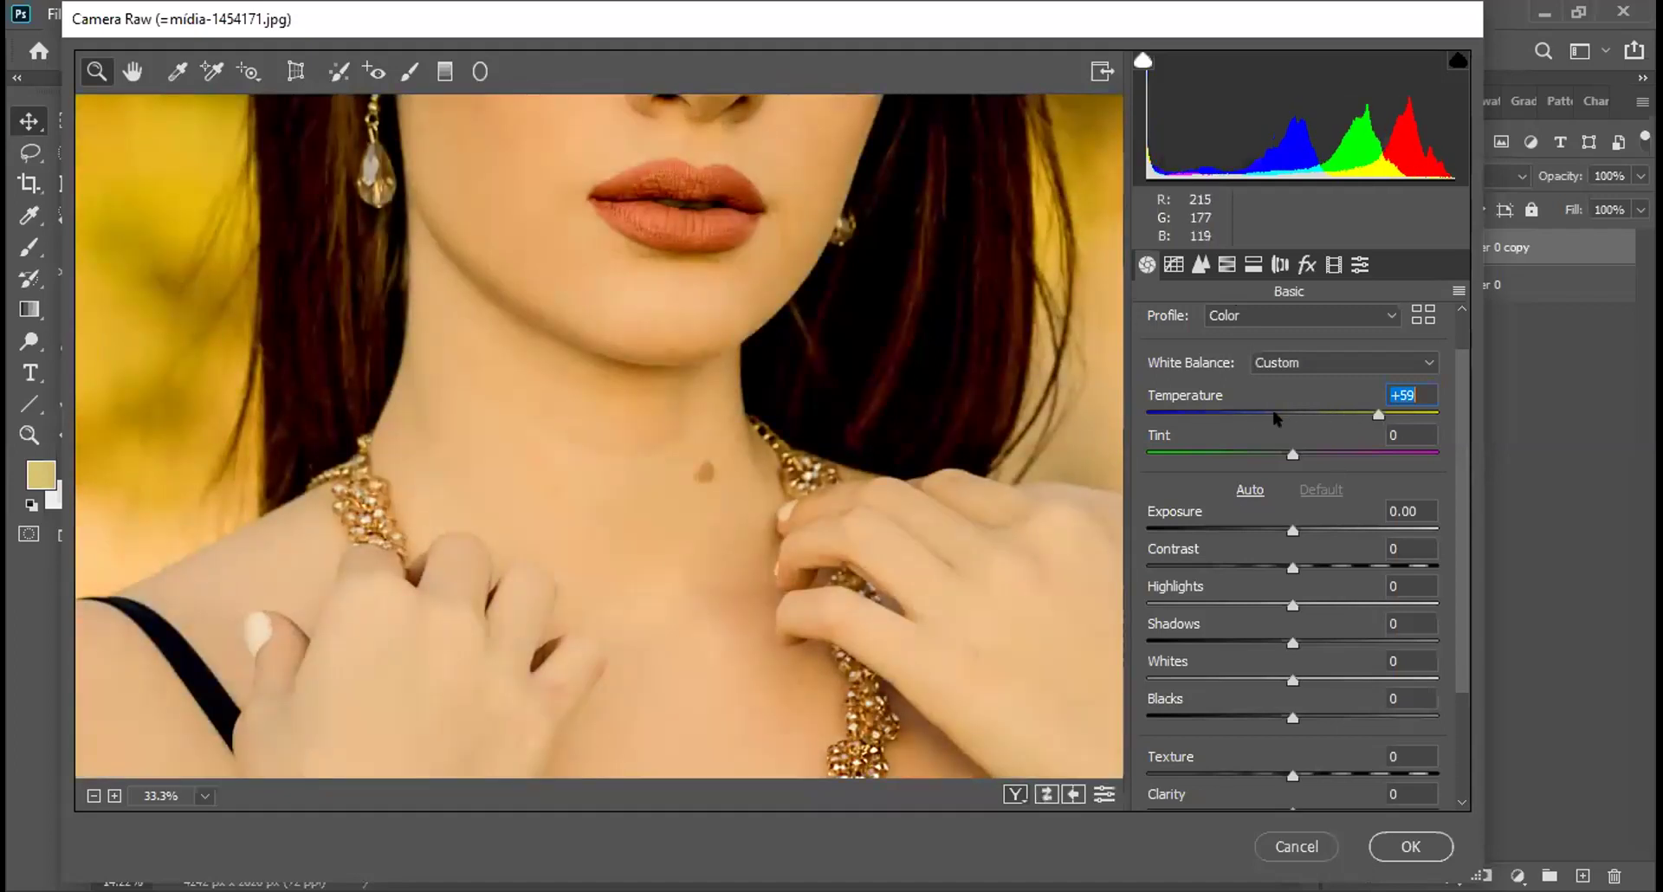
pyautogui.write('28')
pyautogui.press('Return')
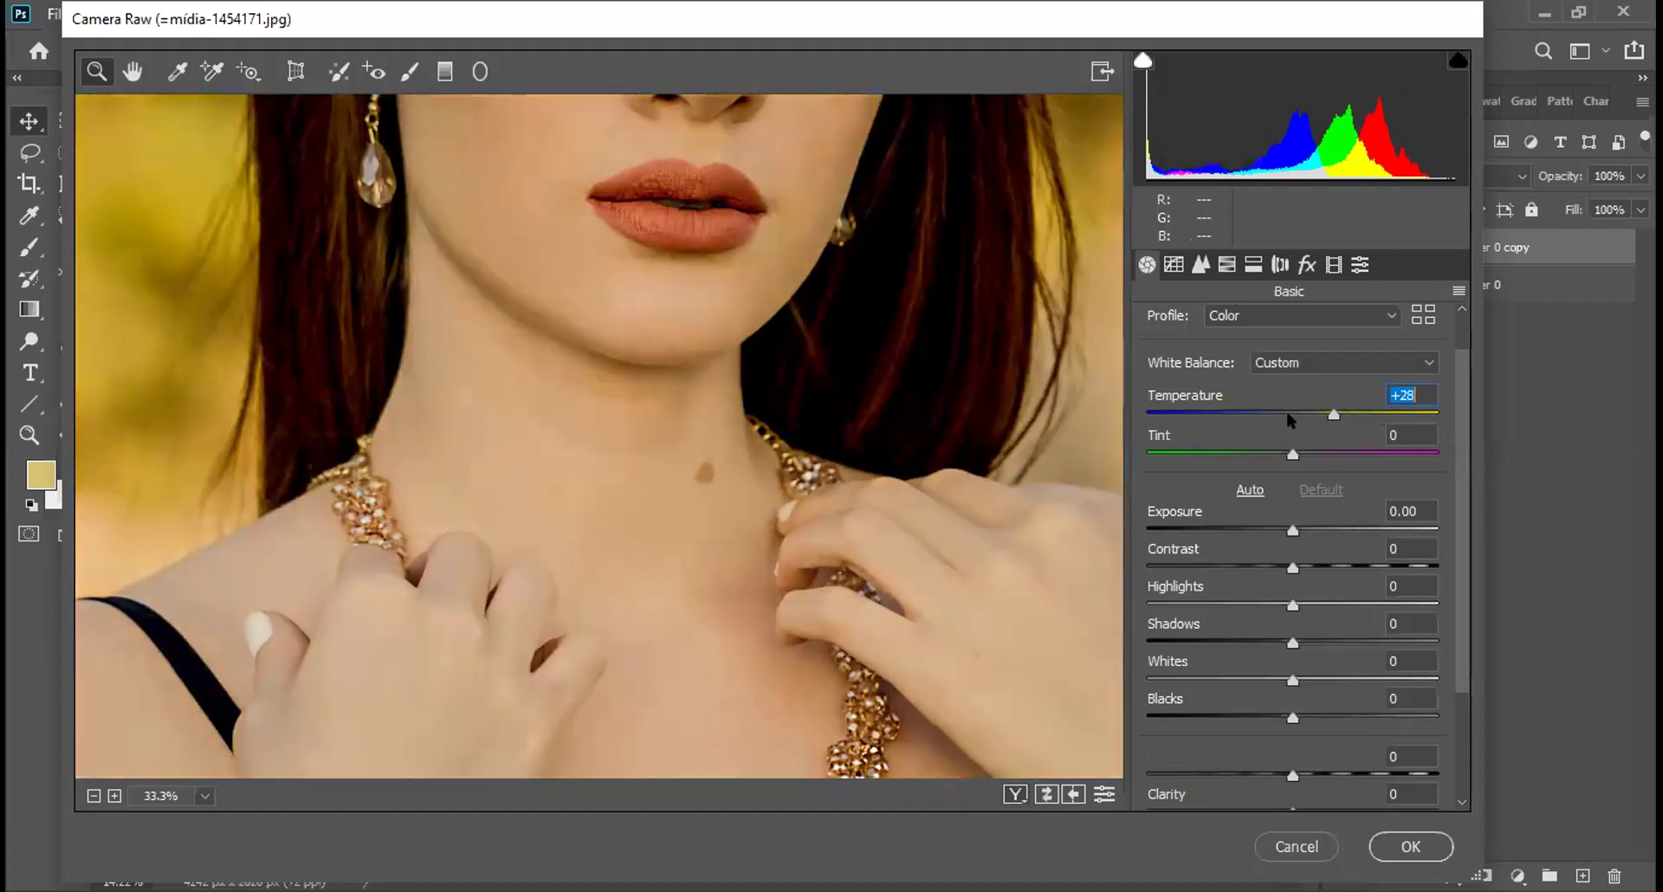
pyautogui.write('-68')
pyautogui.press('Return')
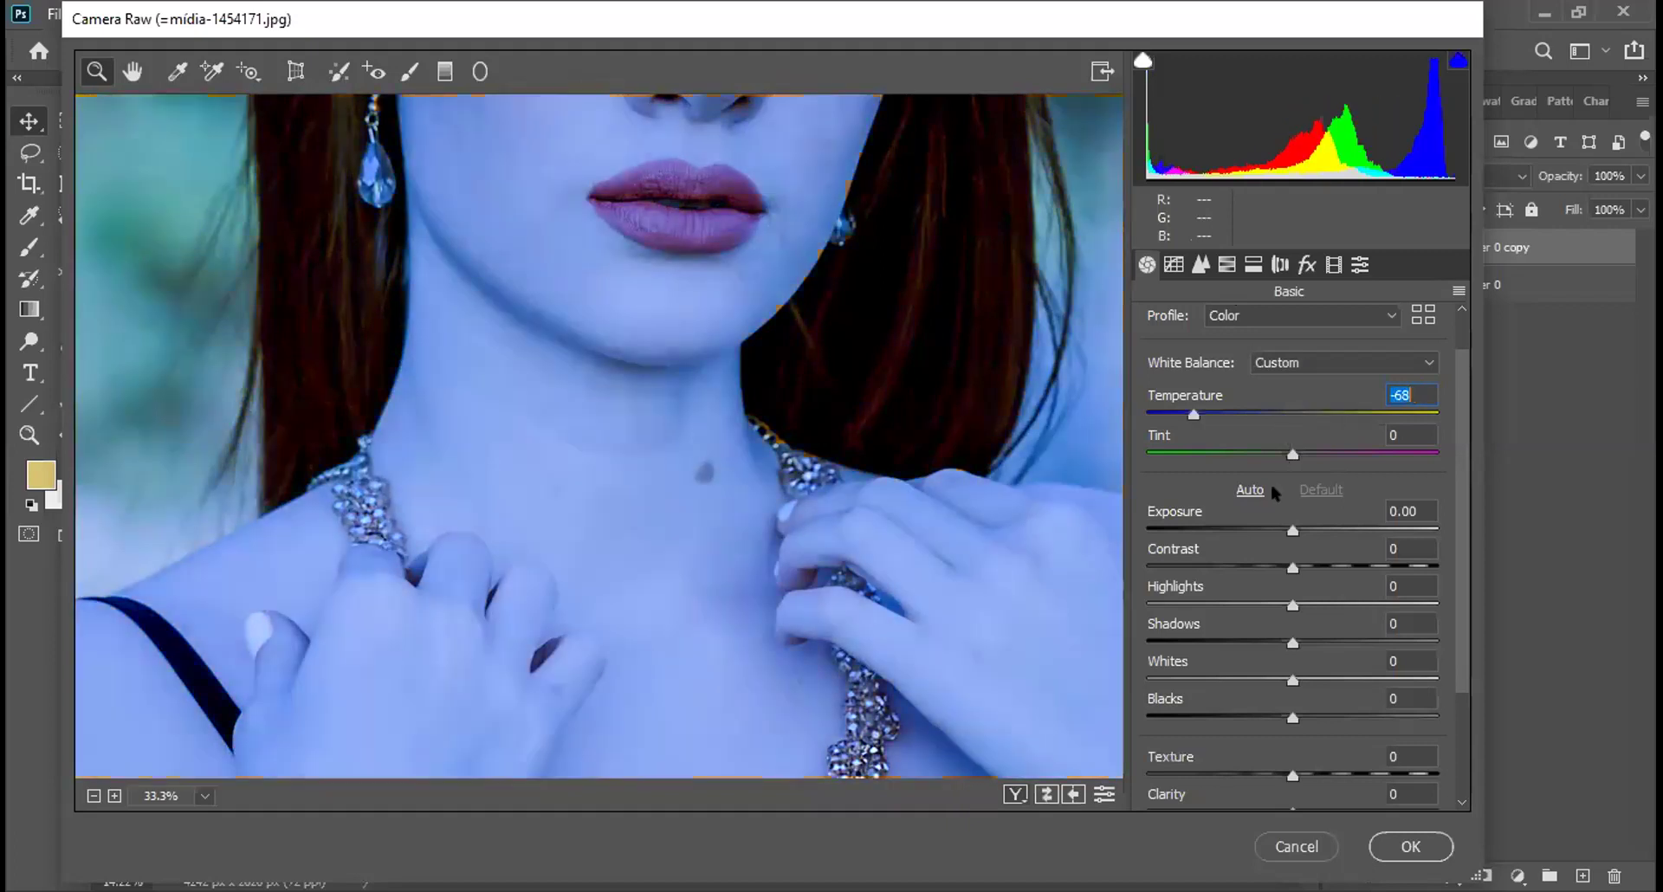
pyautogui.write('-2')
pyautogui.press('Return')
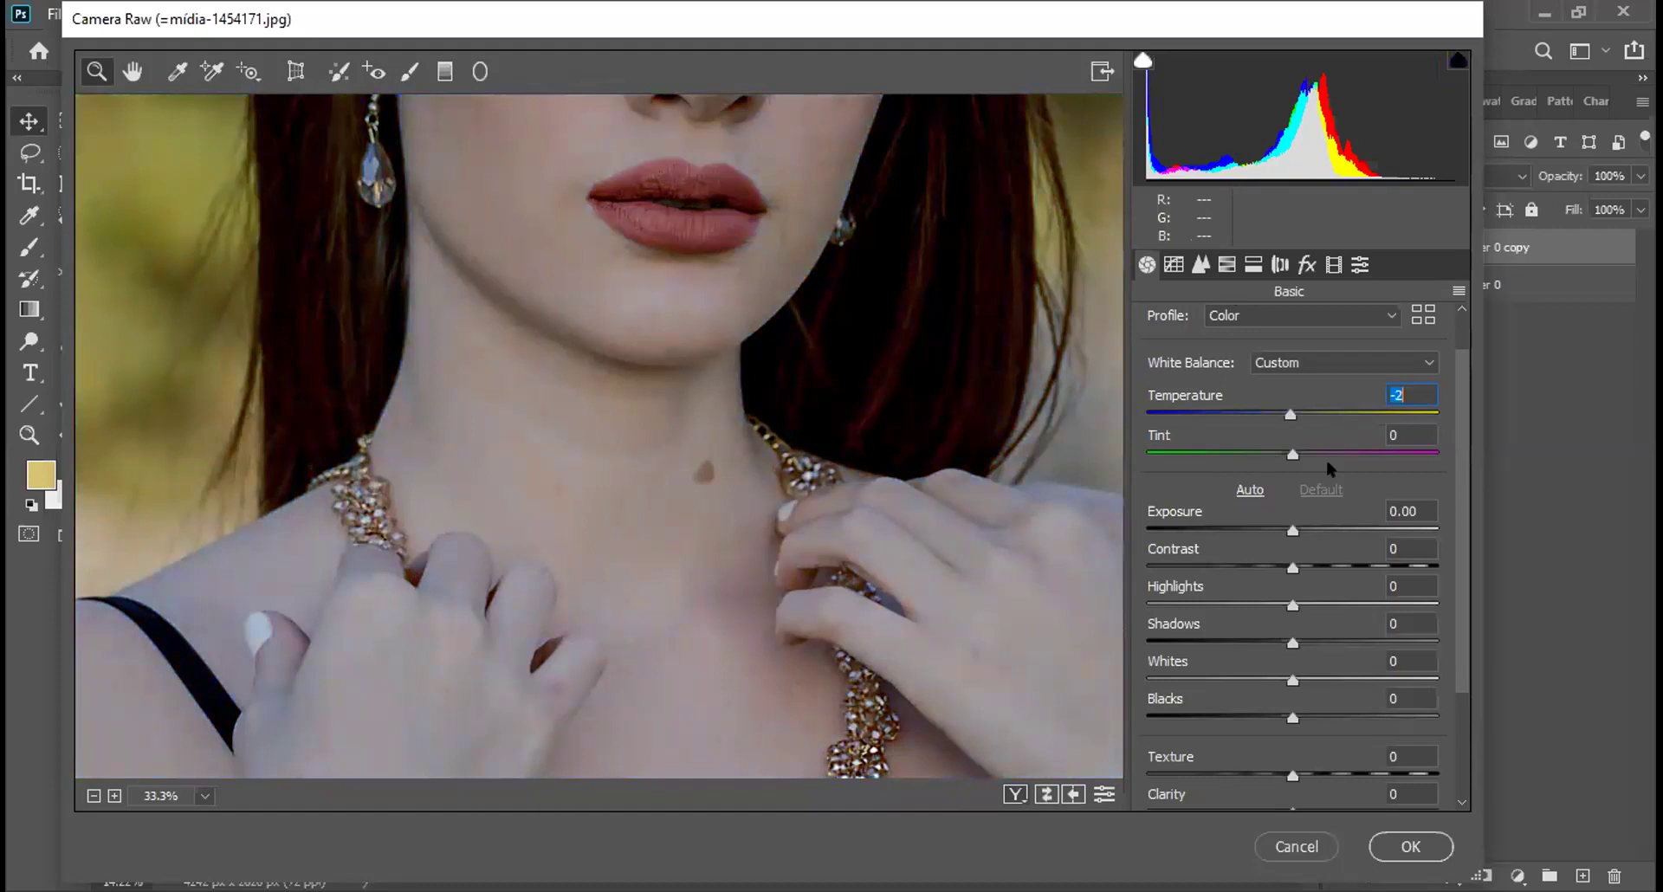
# Step: Try Tint at -49 and -5, then reset it to 0
pyautogui.press('Tab')
pyautogui.write('-49')
pyautogui.press('Return')
pyautogui.write('-5')
pyautogui.press('Return')
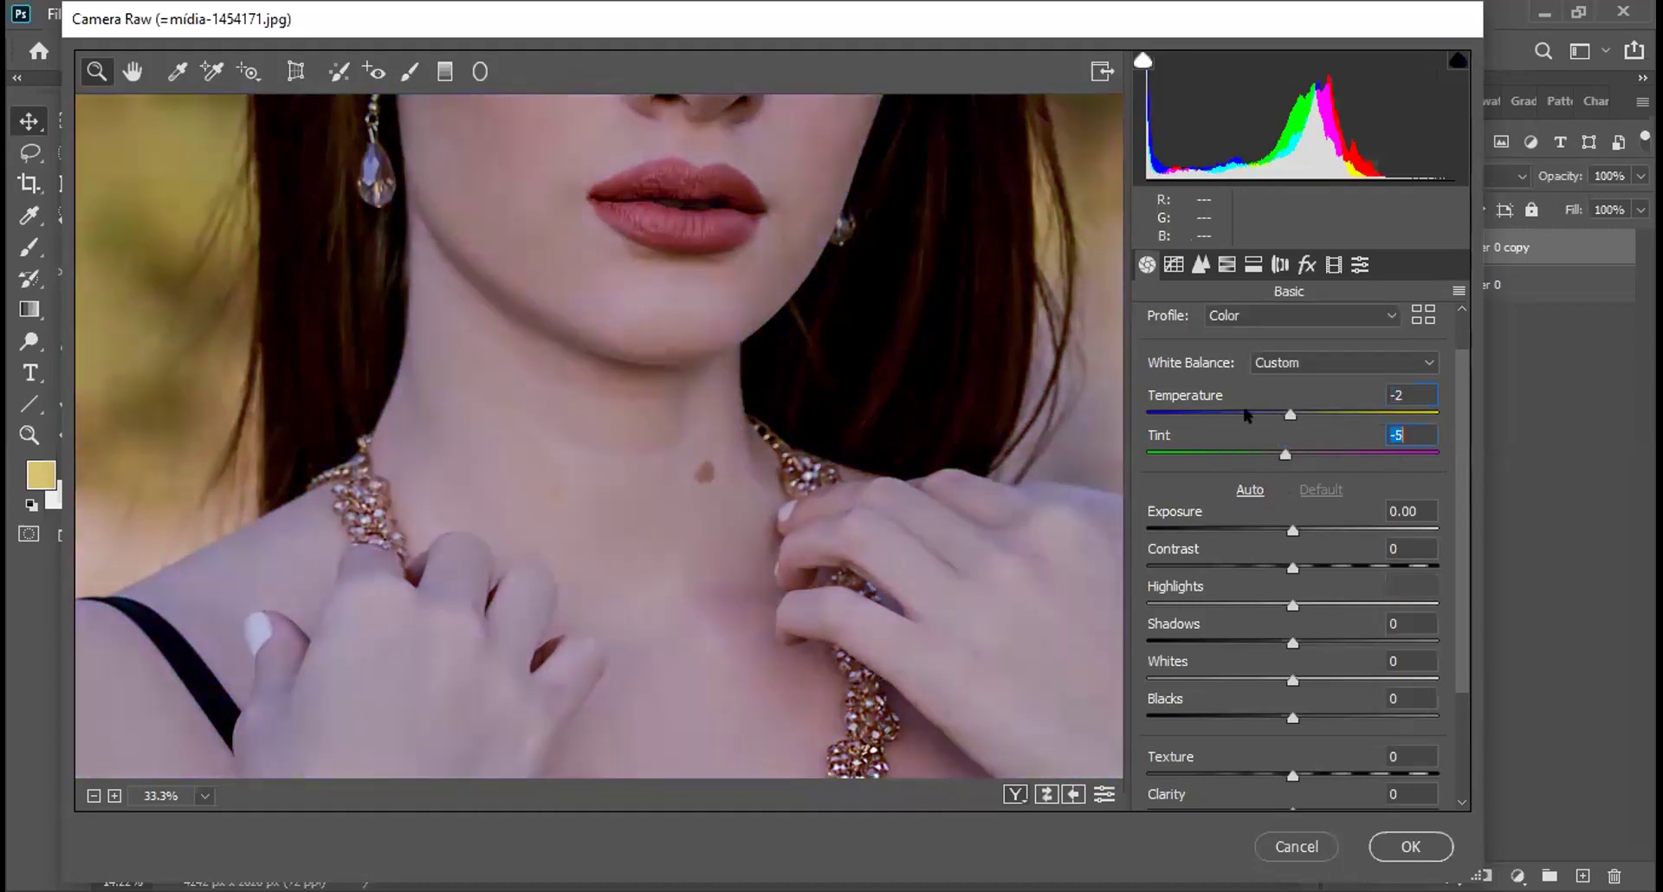
pyautogui.write('0')
pyautogui.press('Tab')
# Step: Experiment with Exposure from -1.70 to +2 and settle at +0.95
pyautogui.write('-1.7')
pyautogui.press('Return')
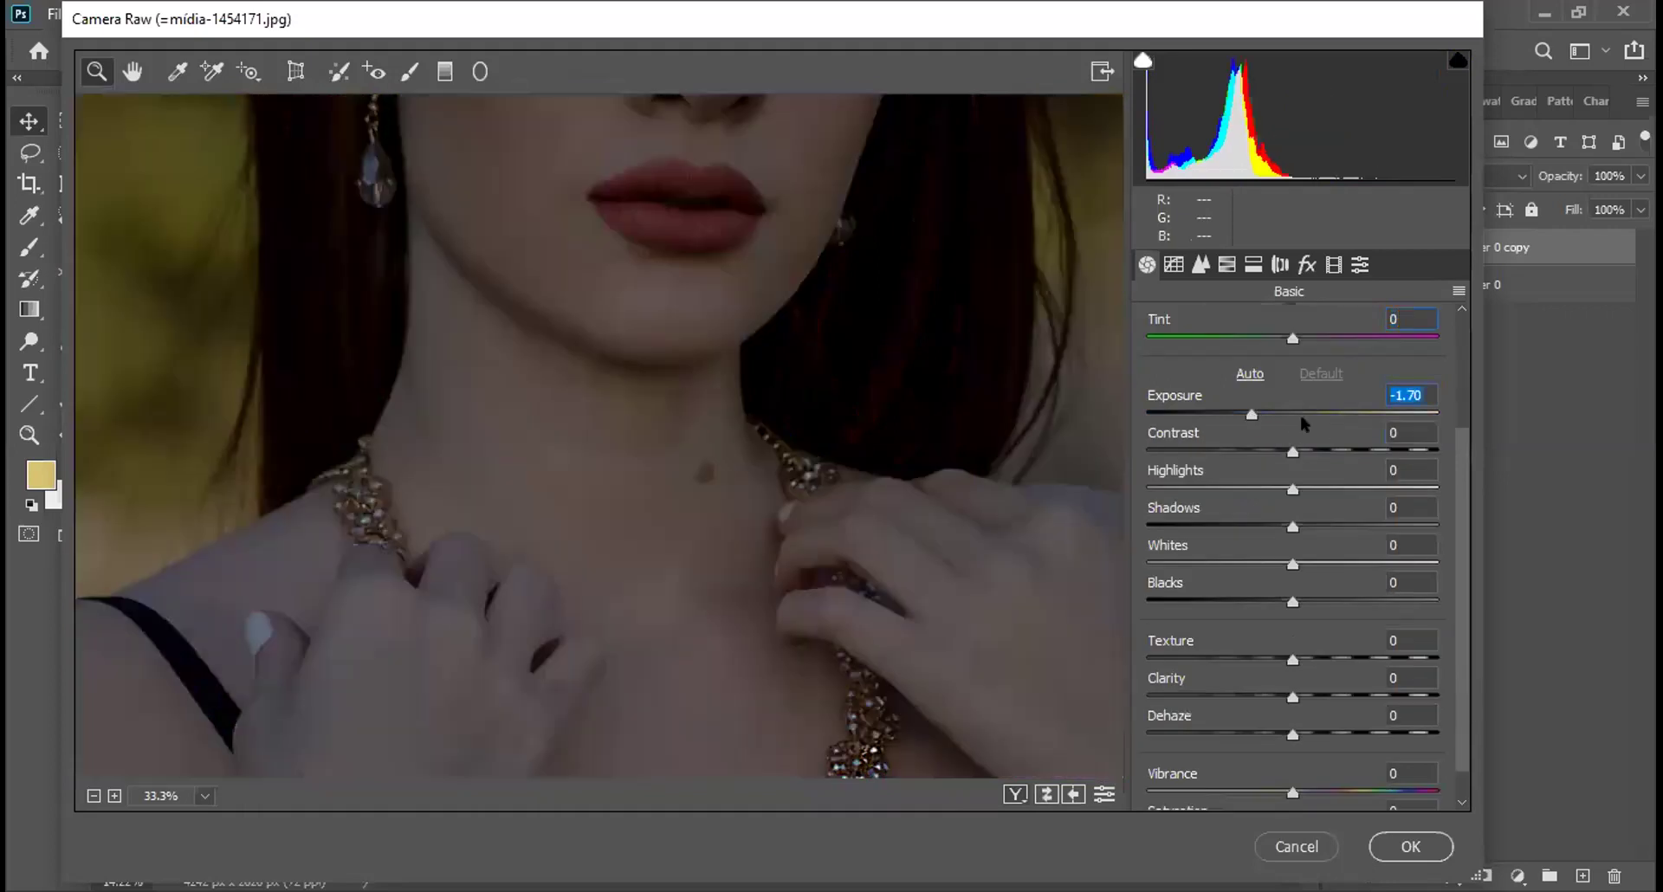
pyautogui.write('1.15')
pyautogui.press('Return')
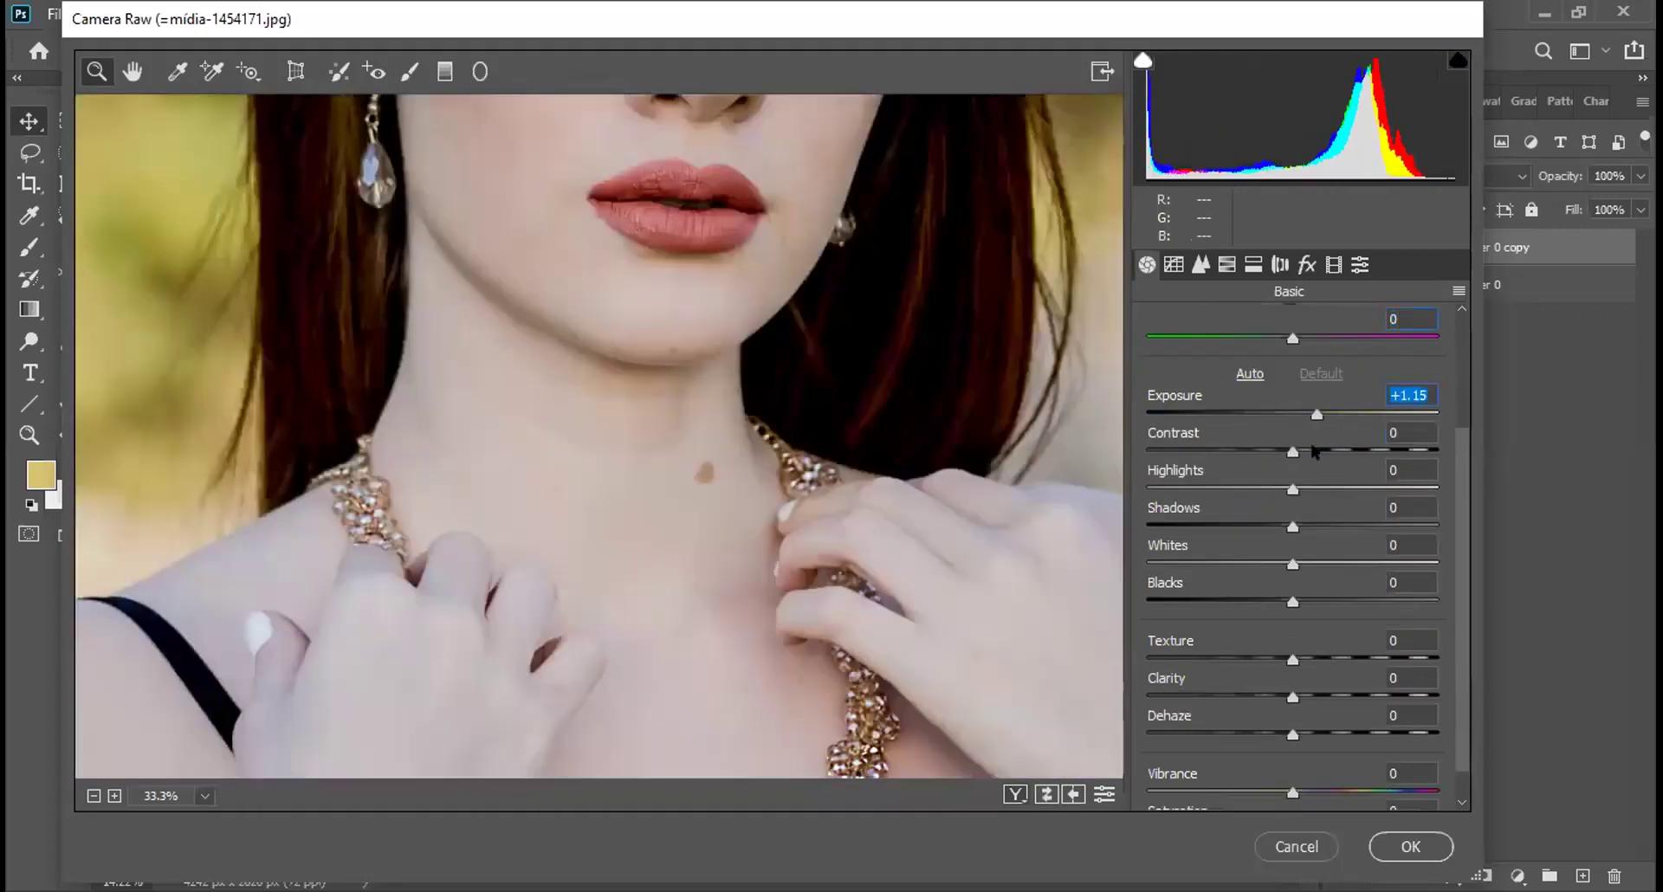
pyautogui.write('2')
pyautogui.press('Return')
pyautogui.write('0.5')
pyautogui.press('Return')
pyautogui.write('0.7')
pyautogui.press('Return')
pyautogui.write('0.9')
pyautogui.press('Return')
pyautogui.write('0.95')
pyautogui.press('Return')
# Step: Try Contrast at +53 and -25, then set it to +3
pyautogui.press('Tab')
pyautogui.write('53')
pyautogui.press('Return')
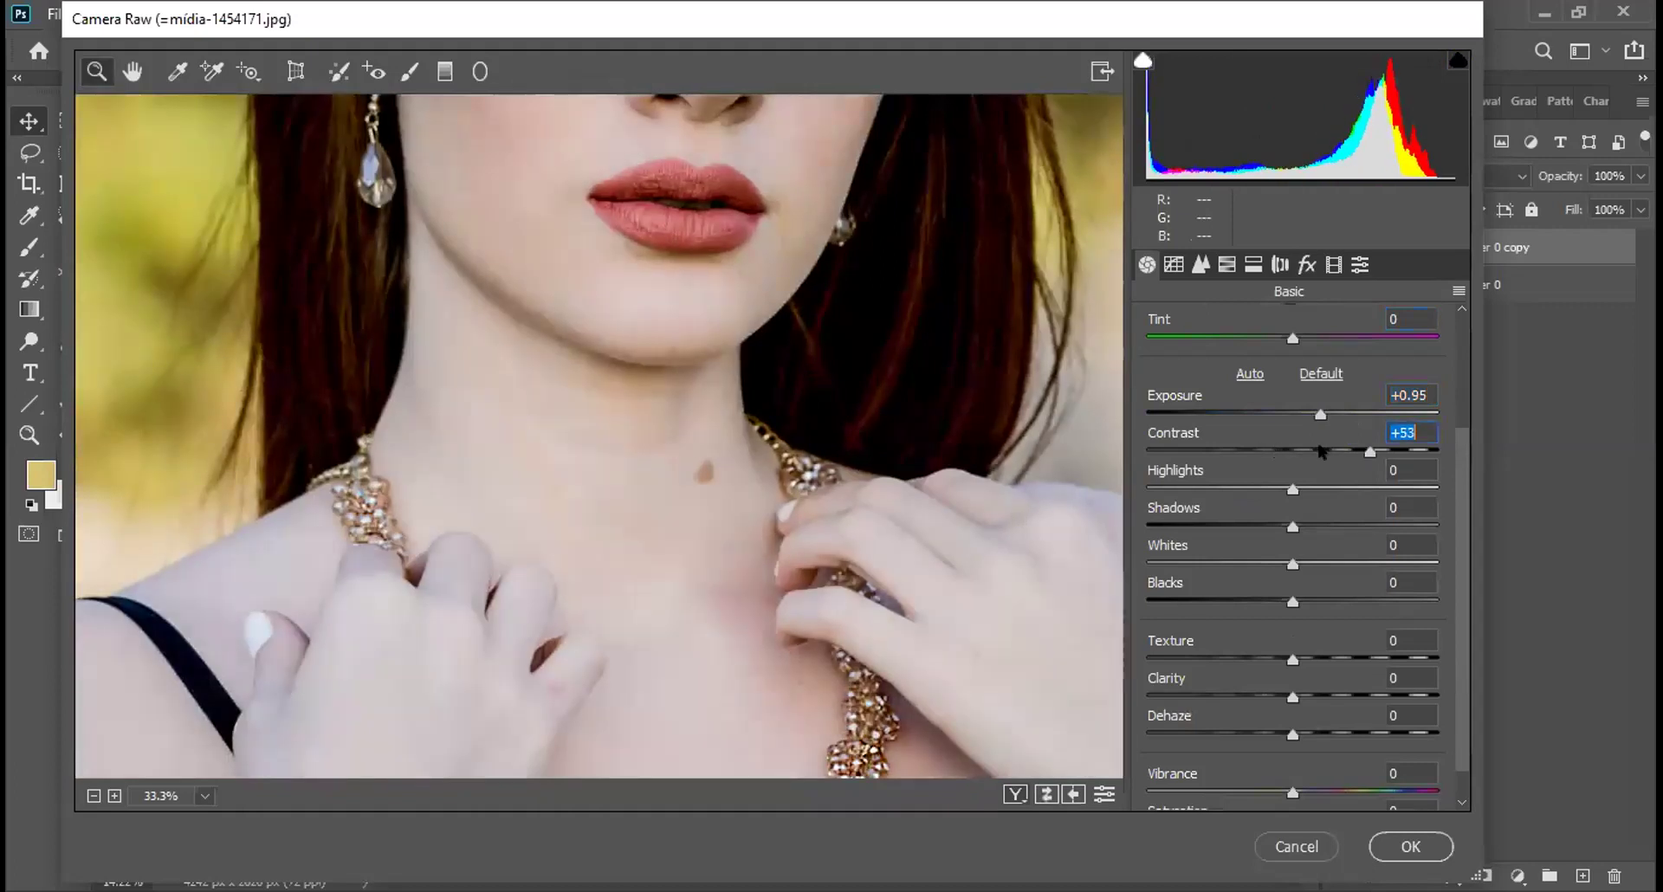
pyautogui.write('-25')
pyautogui.press('Return')
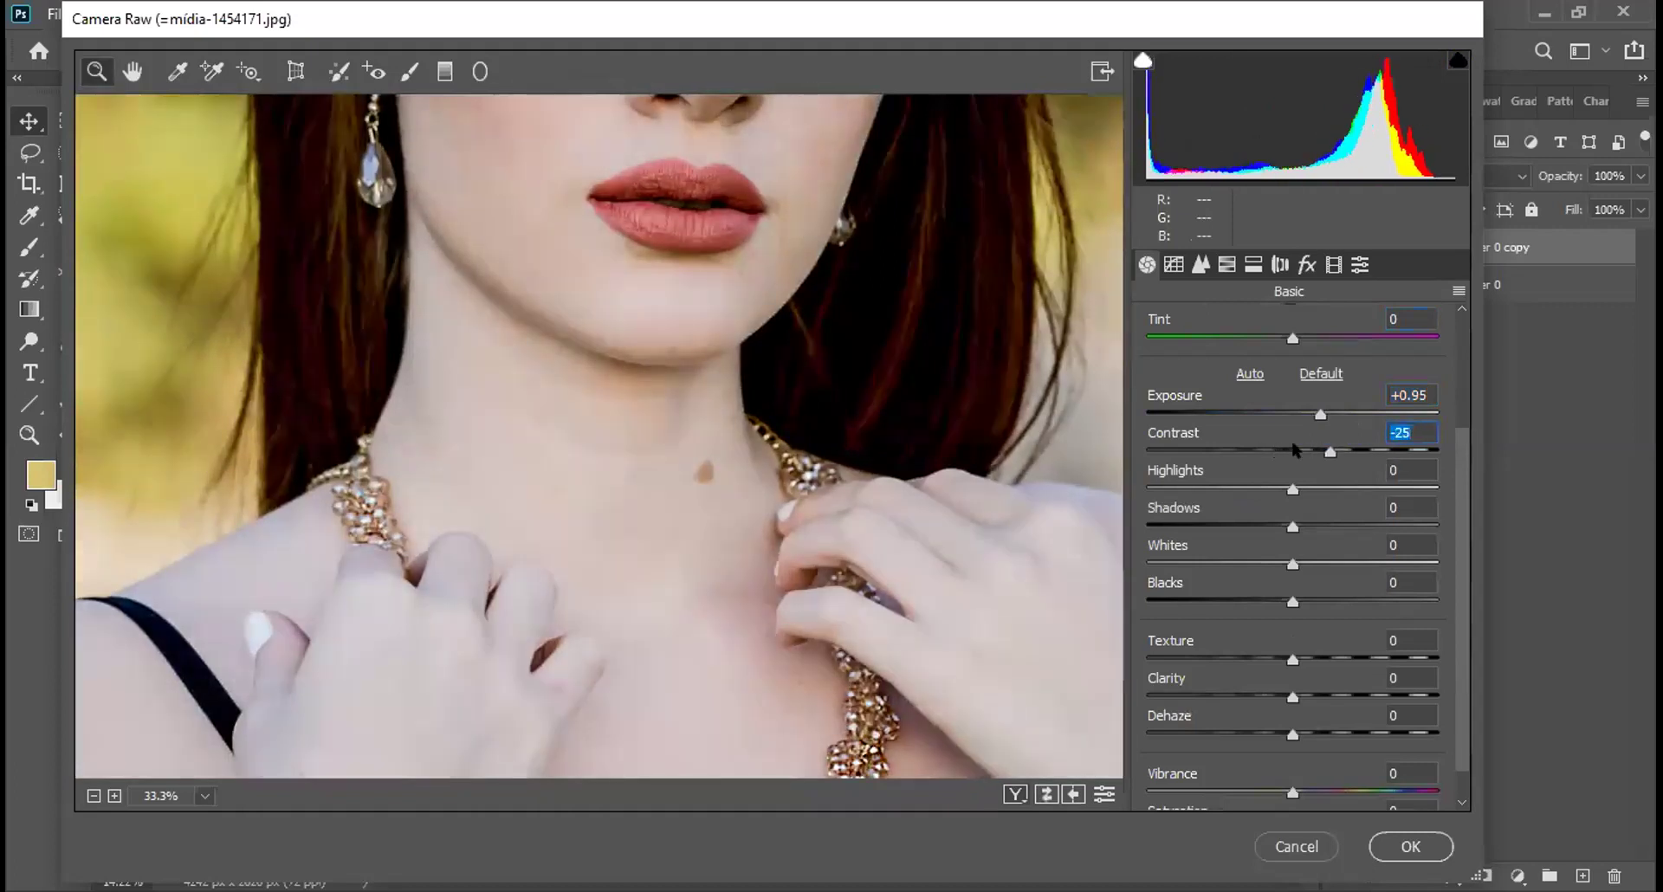
pyautogui.write('3')
pyautogui.press('Return')
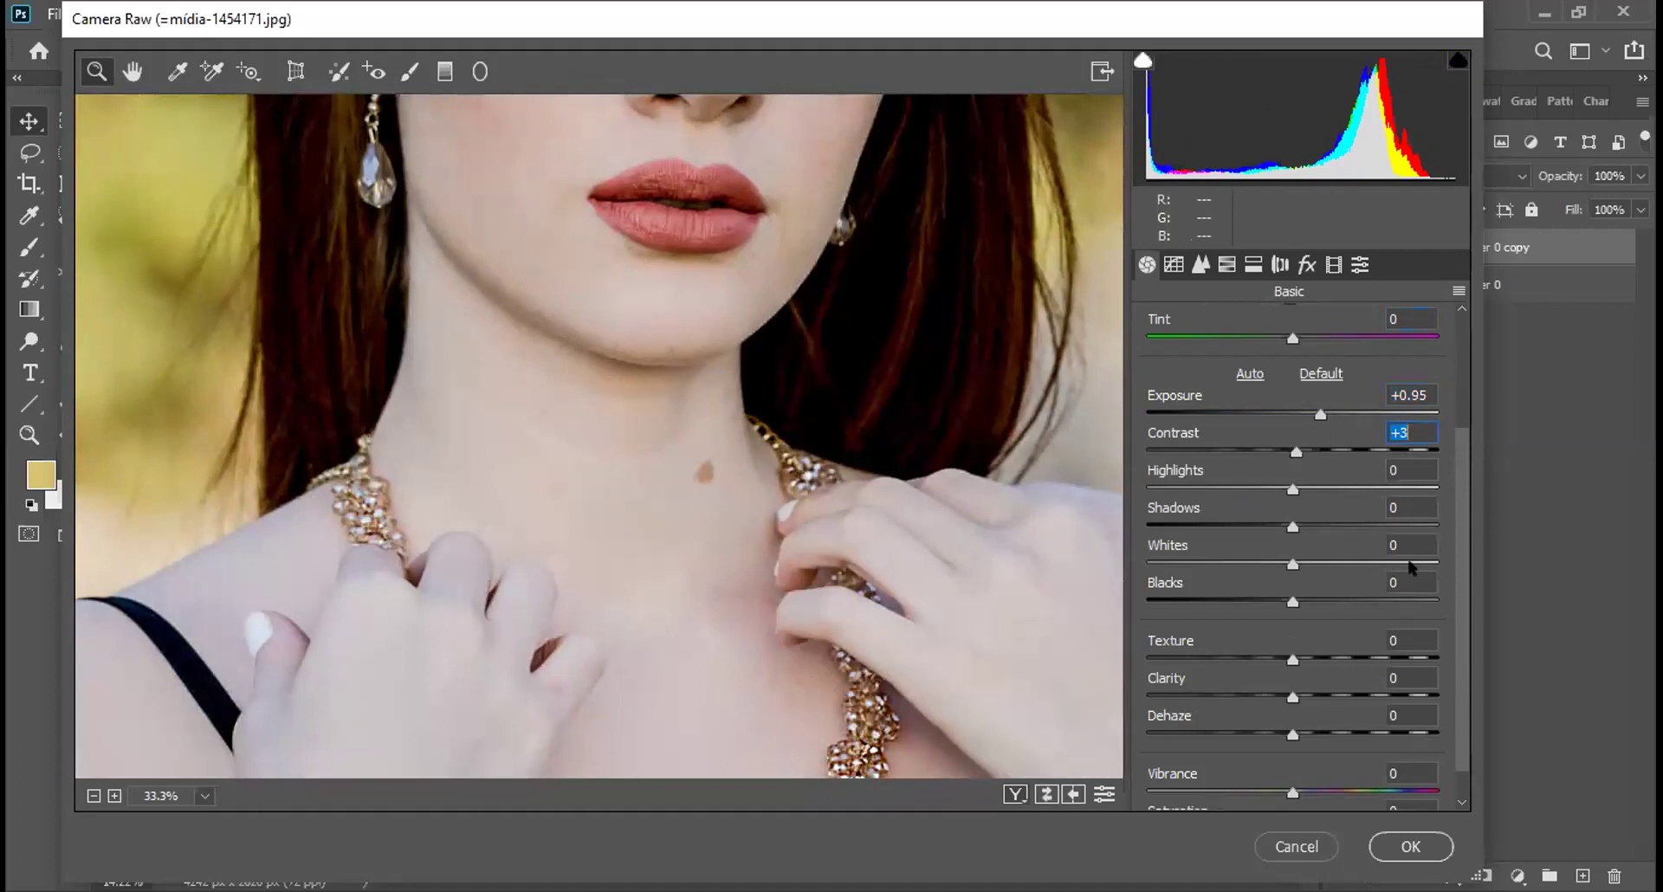
# Step: Set Saturation to +23, then fine-tune it down to +13
pyautogui.scroll(-1, 1413, 567)
pyautogui.click(1288, 785)
pyautogui.write('23')
pyautogui.press('Return')
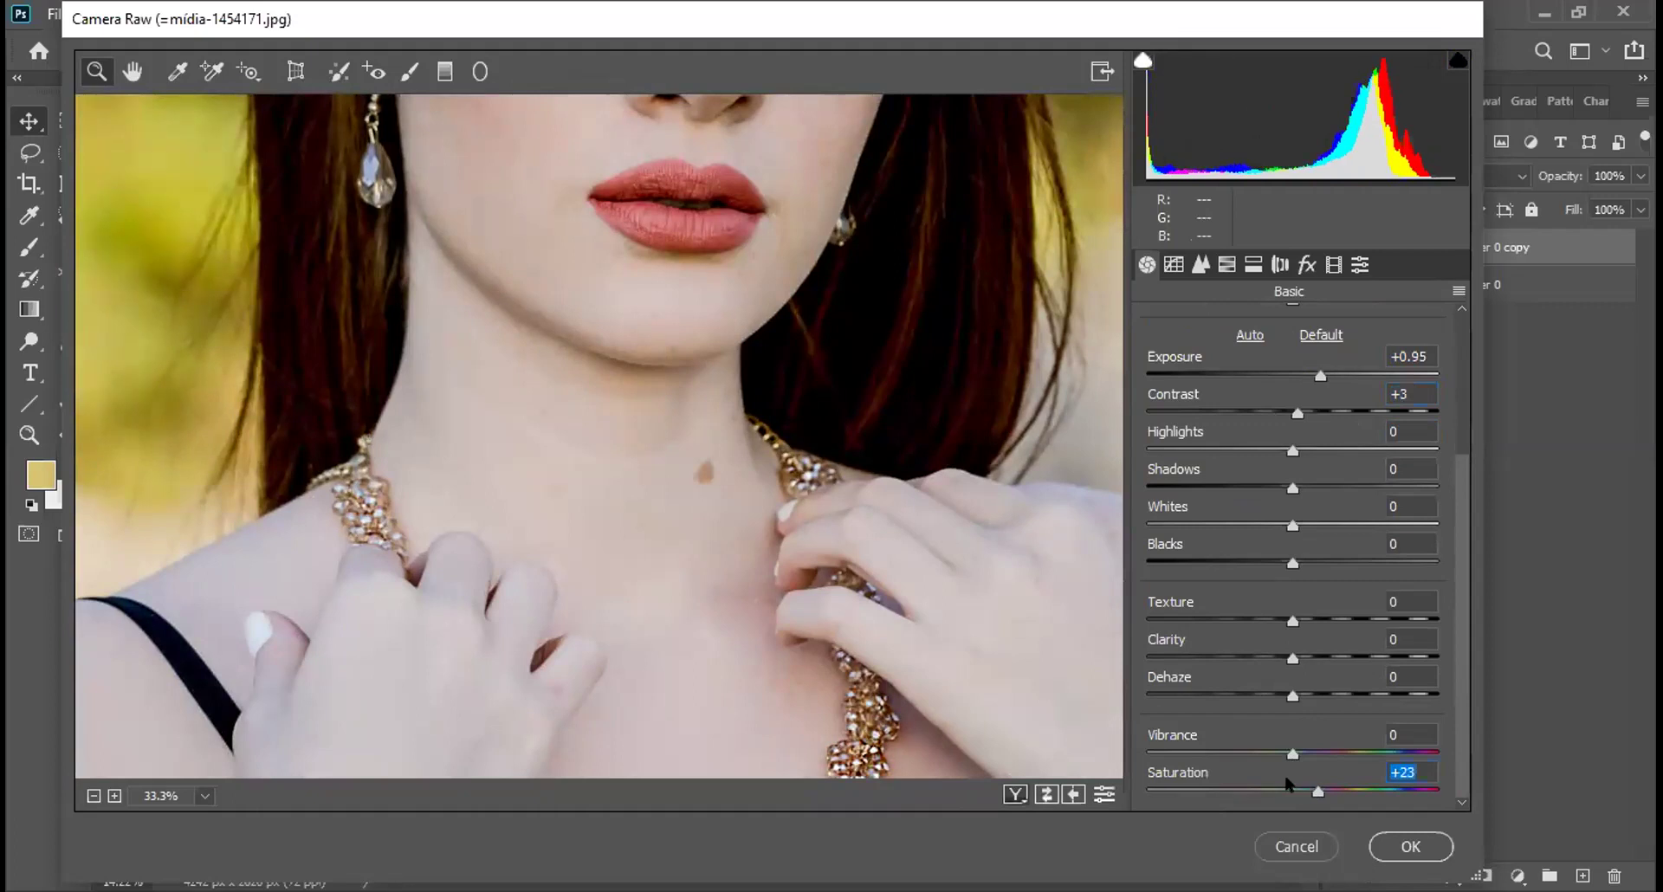
pyautogui.press('Up')
pyautogui.hotkey('shift', 'Down')
pyautogui.press('Down')
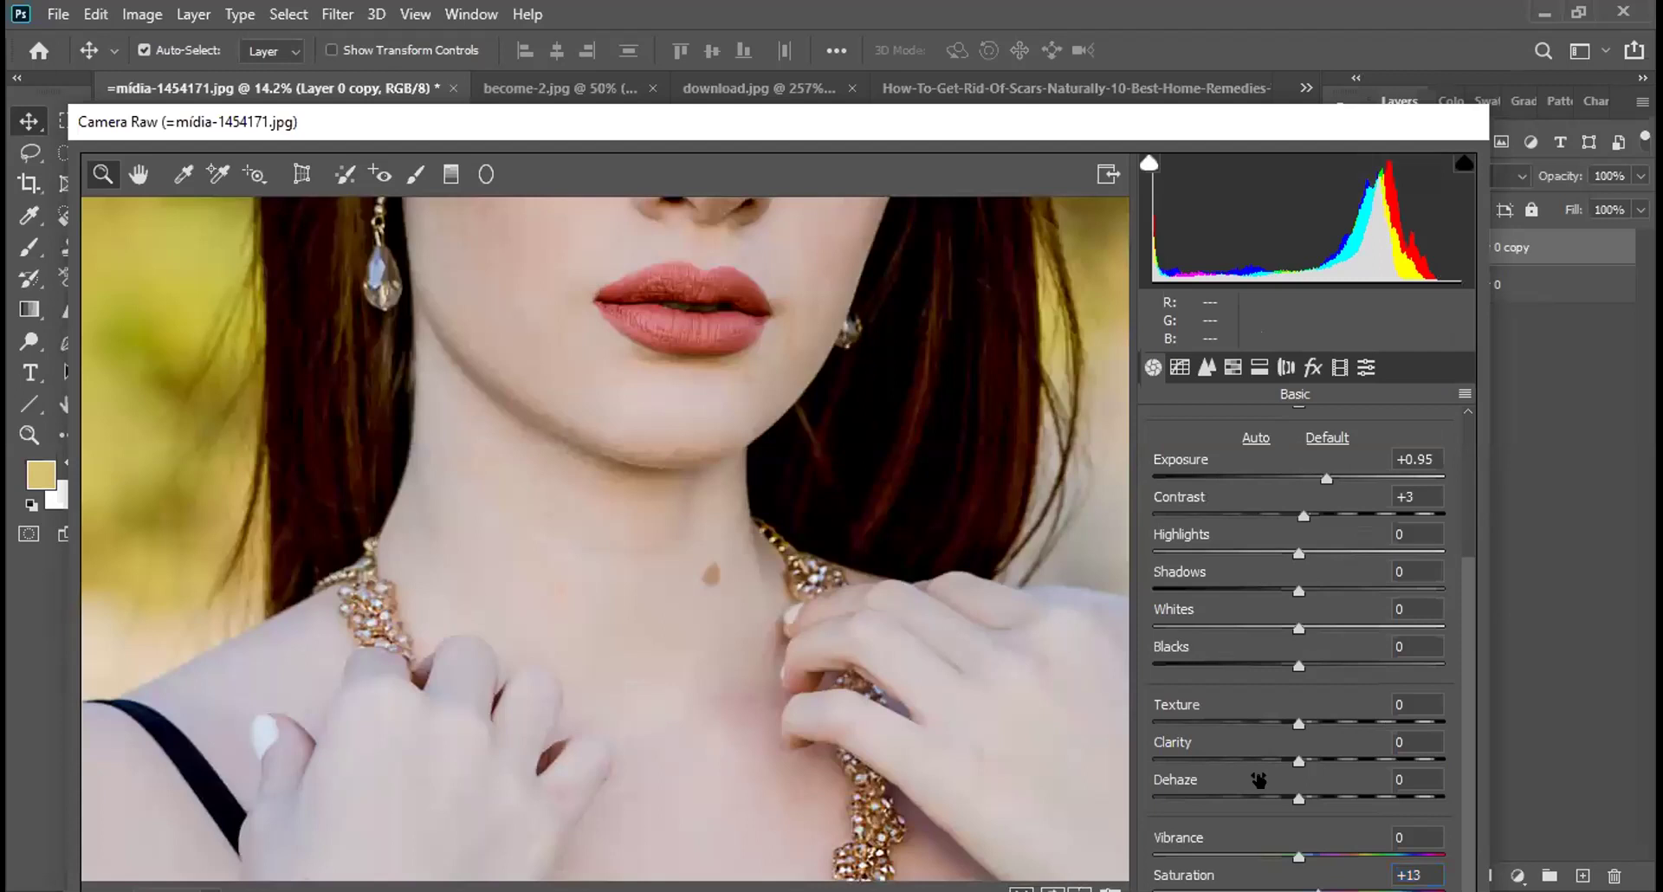
# Step: Enlarge the Brush, paint a test yellow stroke over the neck, then undo it
pyautogui.hotkey('ctrl', '+')
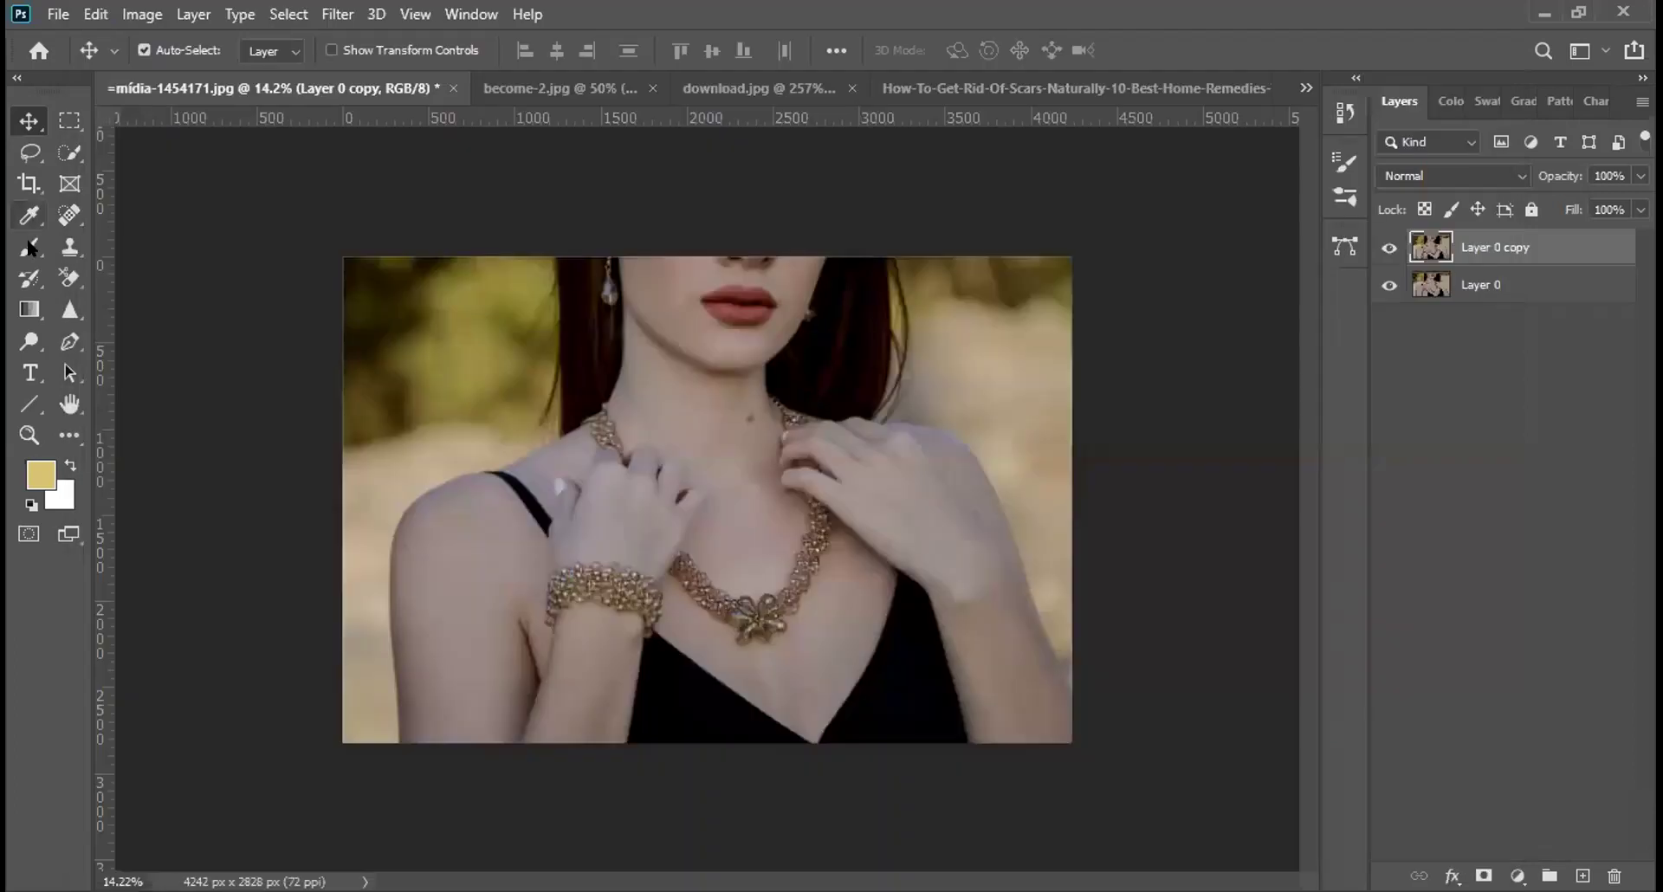
pyautogui.click(30, 249)
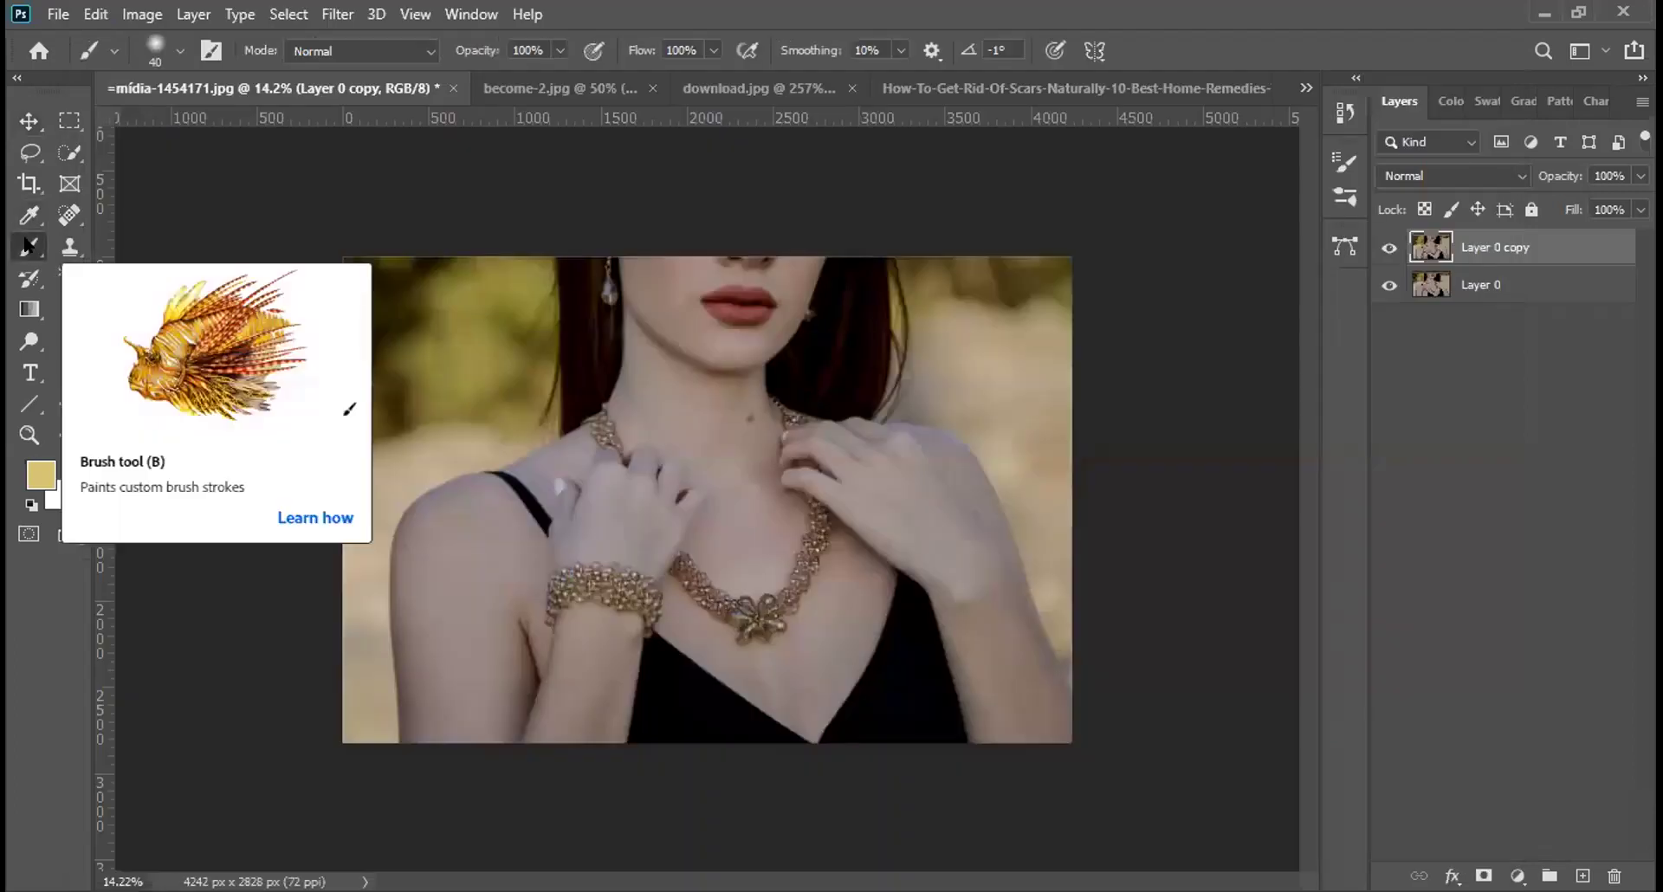
pyautogui.rightClick(30, 249)
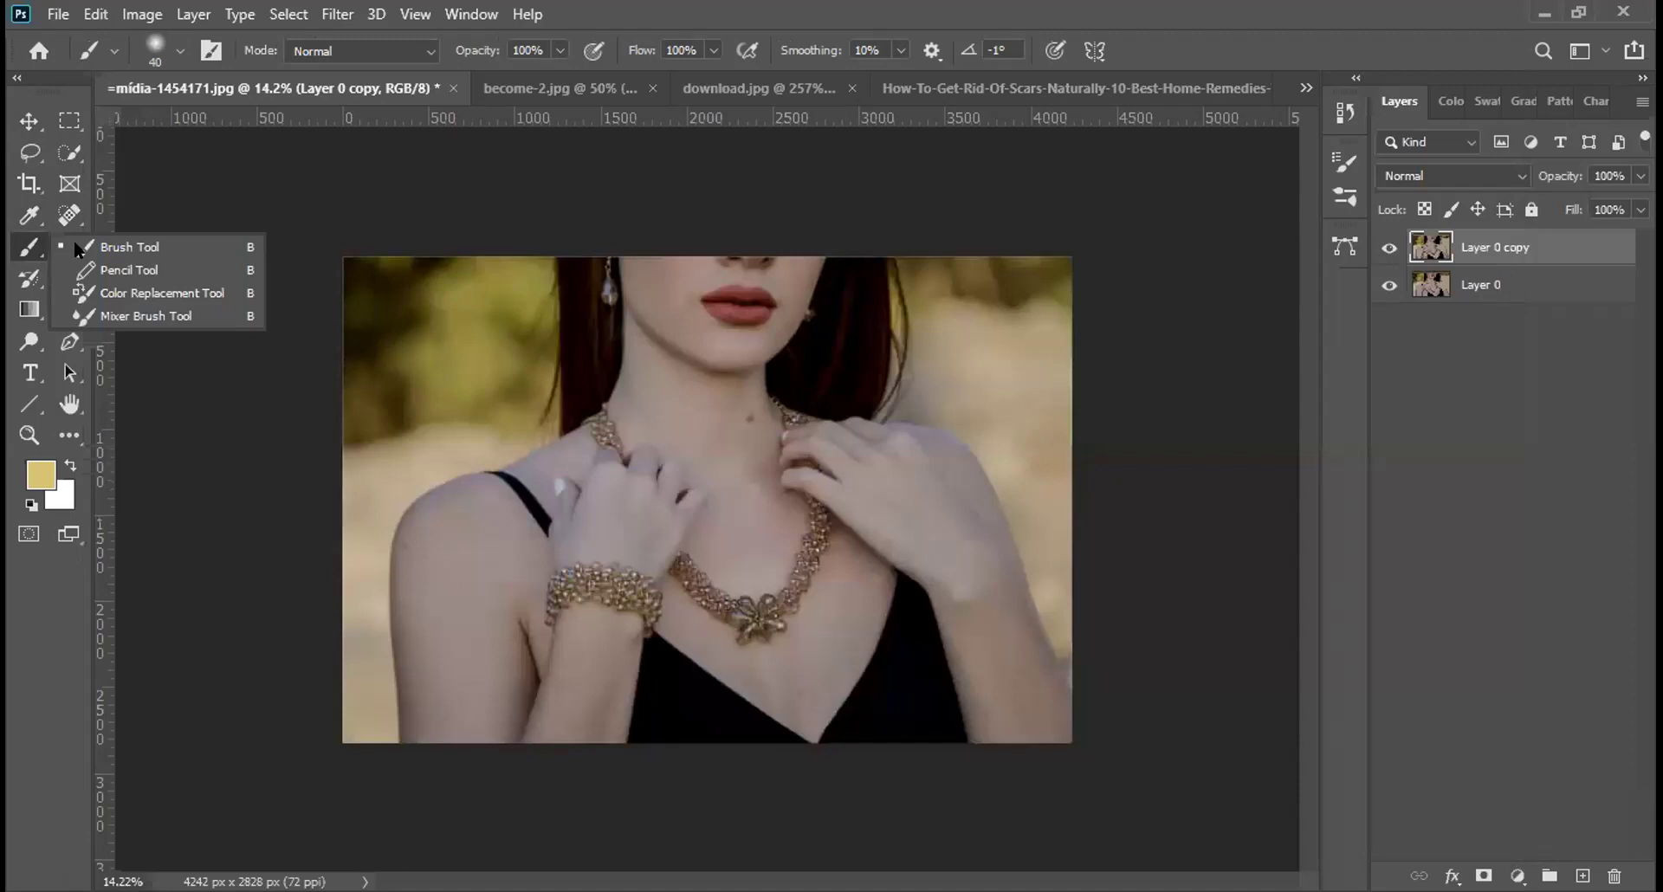
pyautogui.click(481, 413)
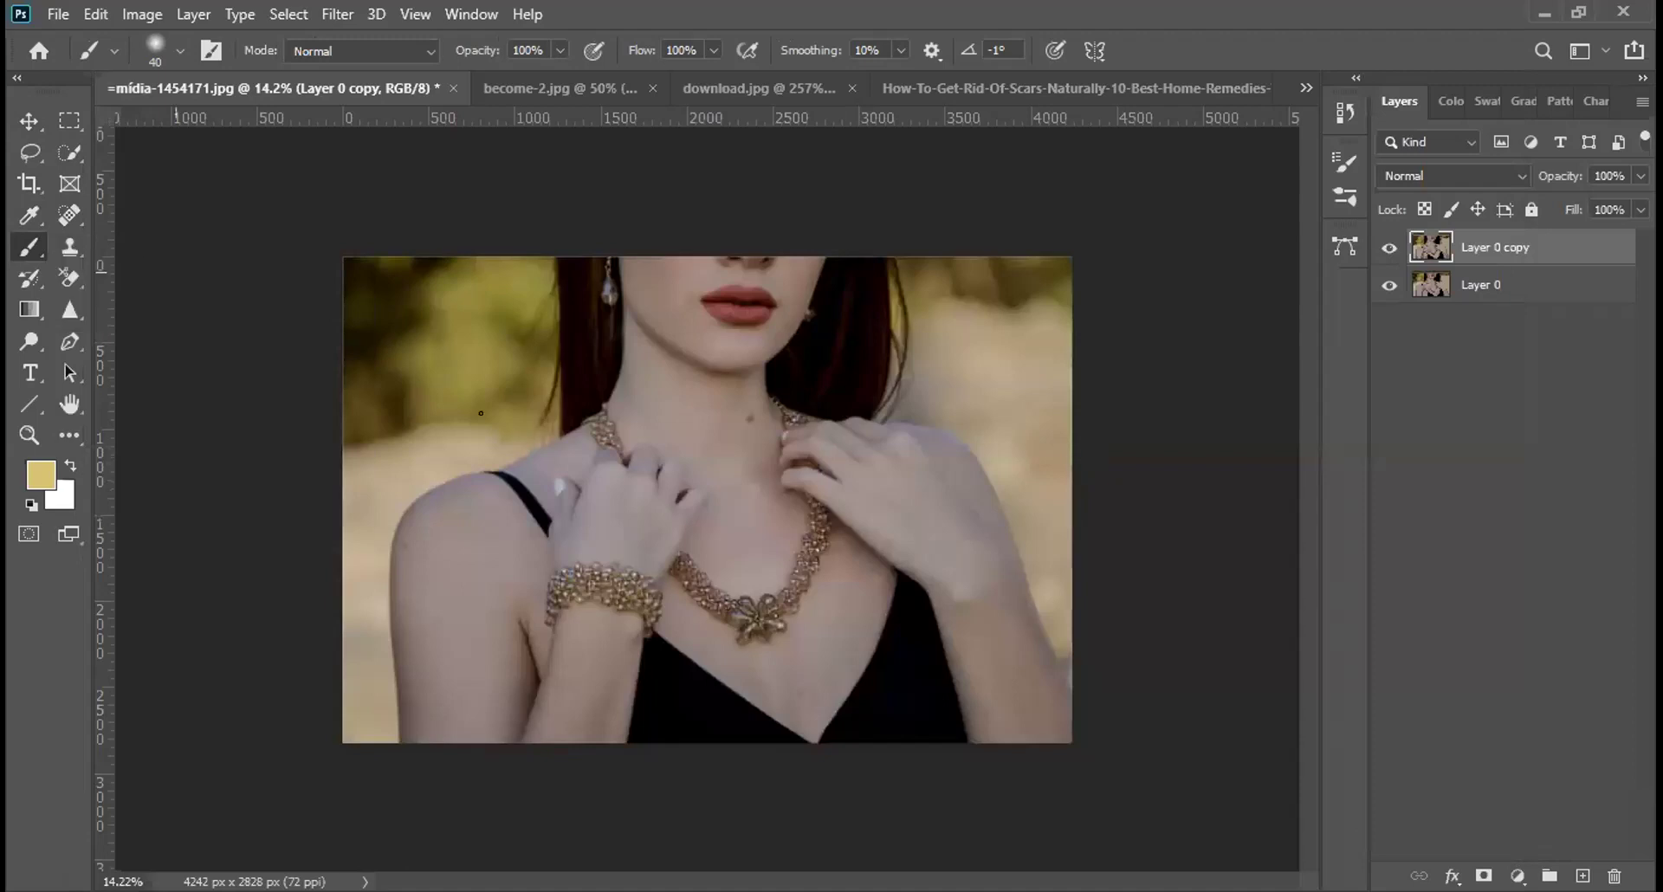
pyautogui.press(']')
pyautogui.press(']')
pyautogui.press(']')
pyautogui.press(']')
pyautogui.press(']')
pyautogui.press(']')
pyautogui.press(']')
pyautogui.press(']')
pyautogui.press(']')
pyautogui.press(']')
pyautogui.press(']')
pyautogui.press(']')
pyautogui.moveTo(635, 416); pyautogui.dragTo(719, 372)
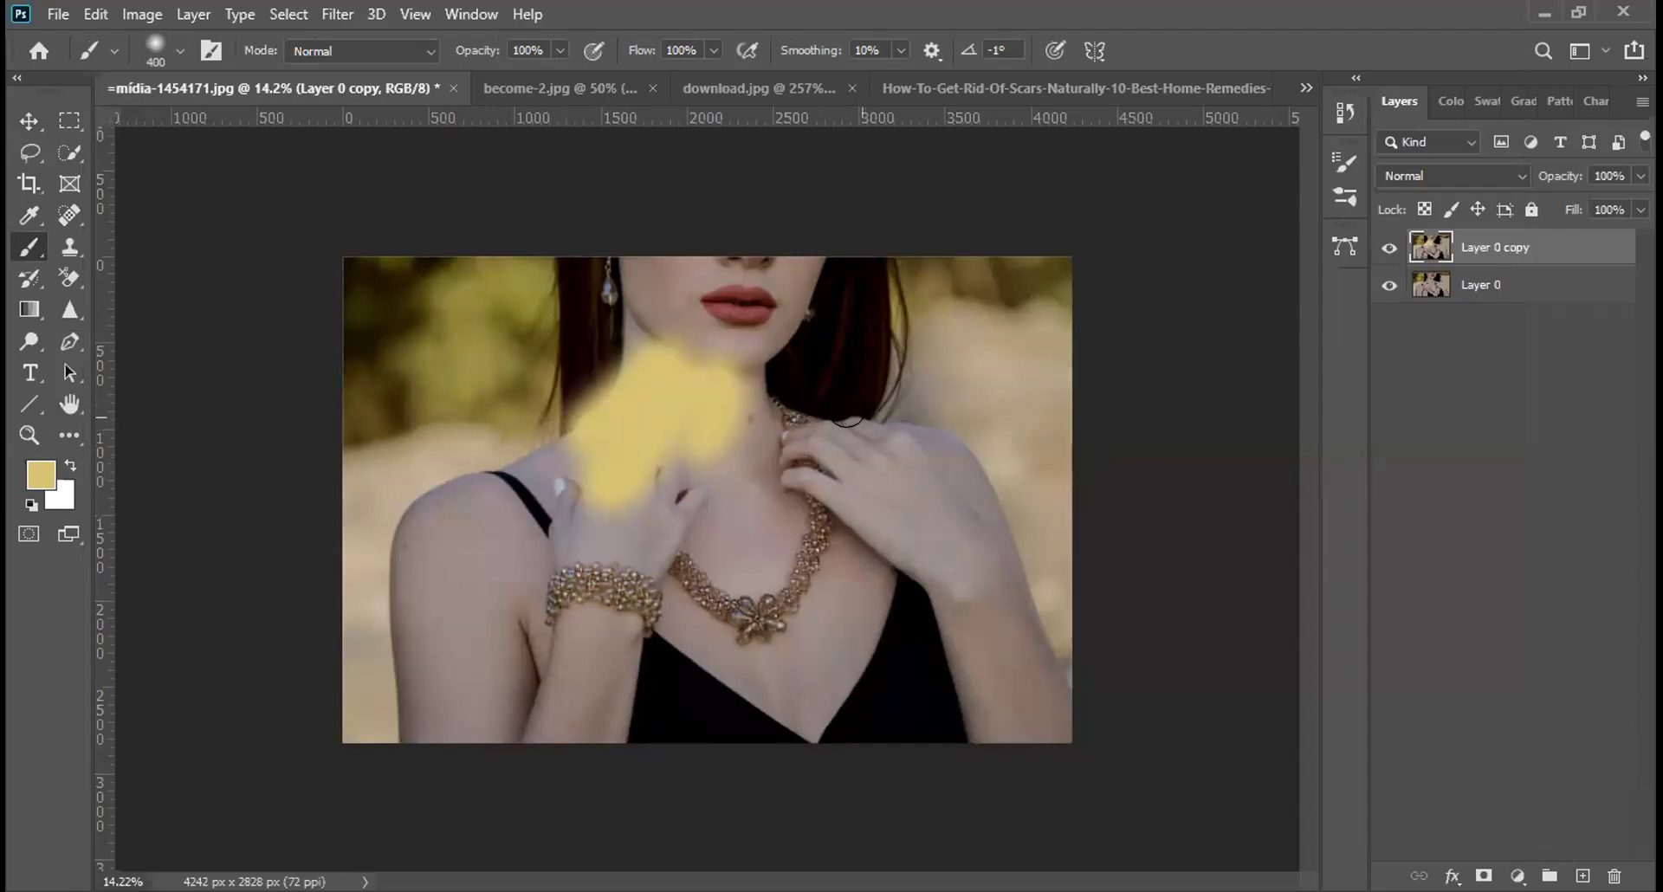
pyautogui.hotkey('ctrl', 'z')
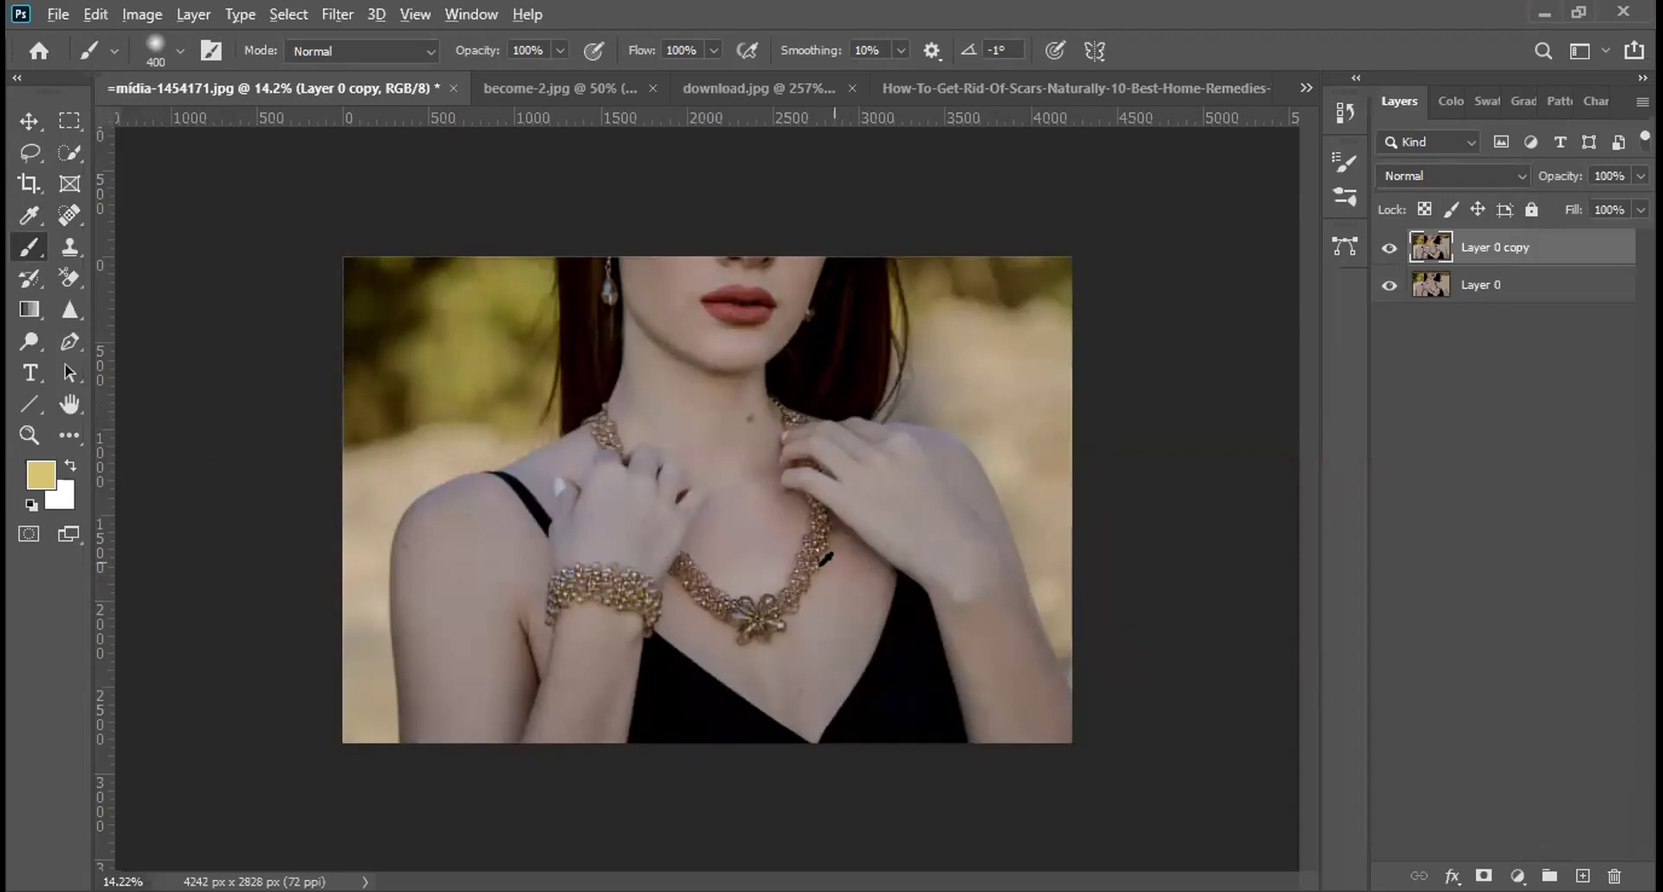
pyautogui.scroll(4, 825, 559)
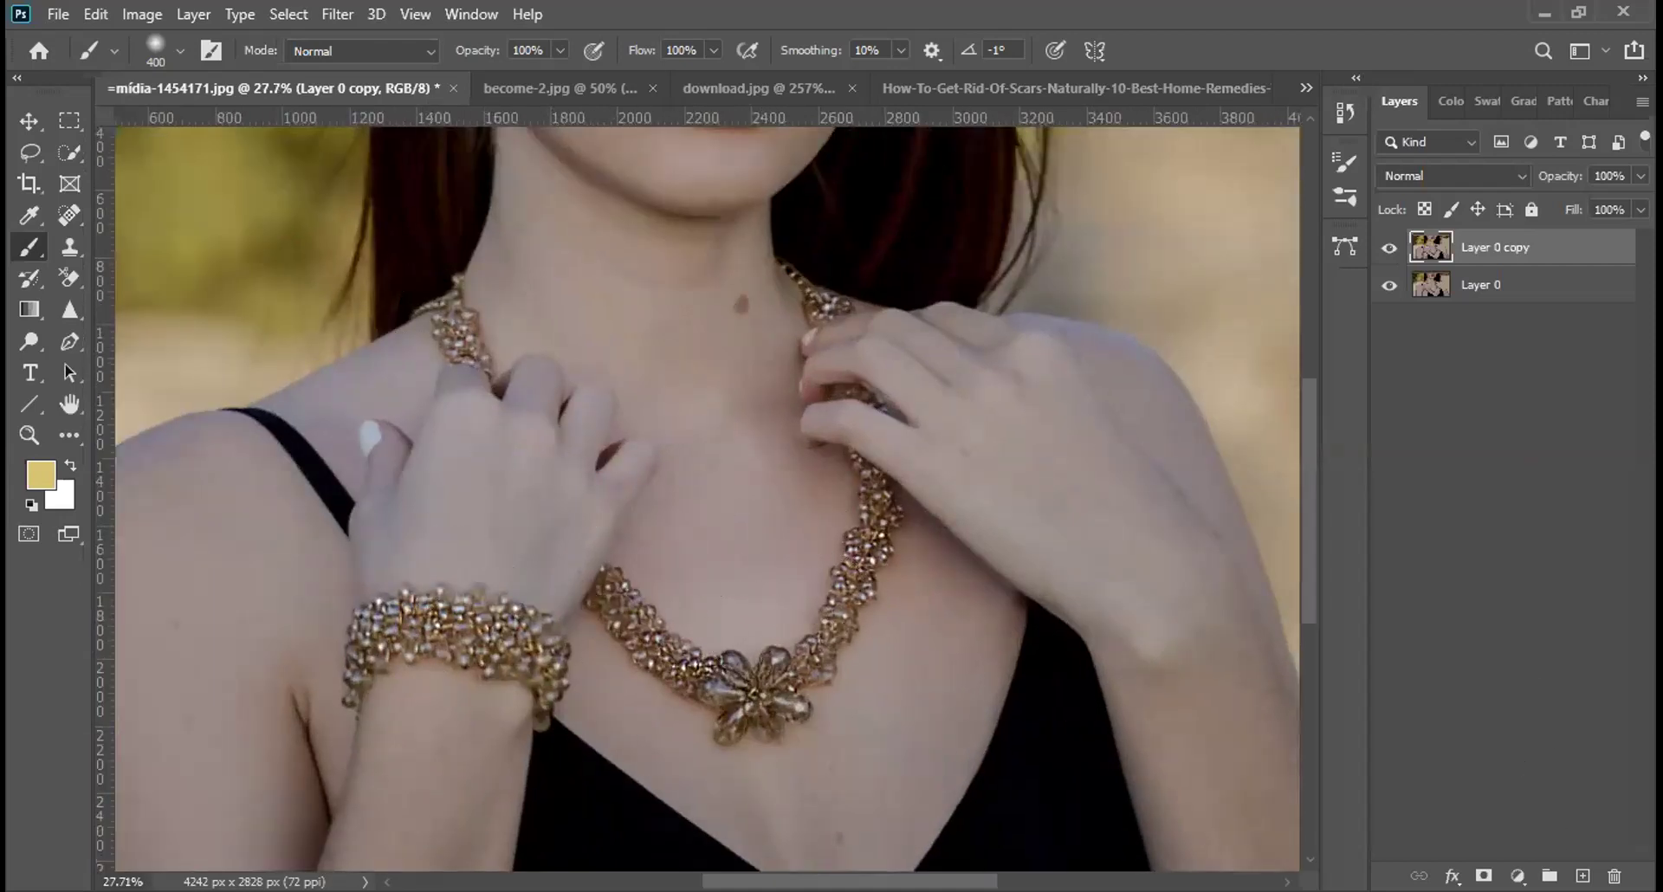
# Step: Add empty Layer 1, set the foreground colour to gold d8ad6d, and shrink the brush to 125
pyautogui.click(1582, 876)
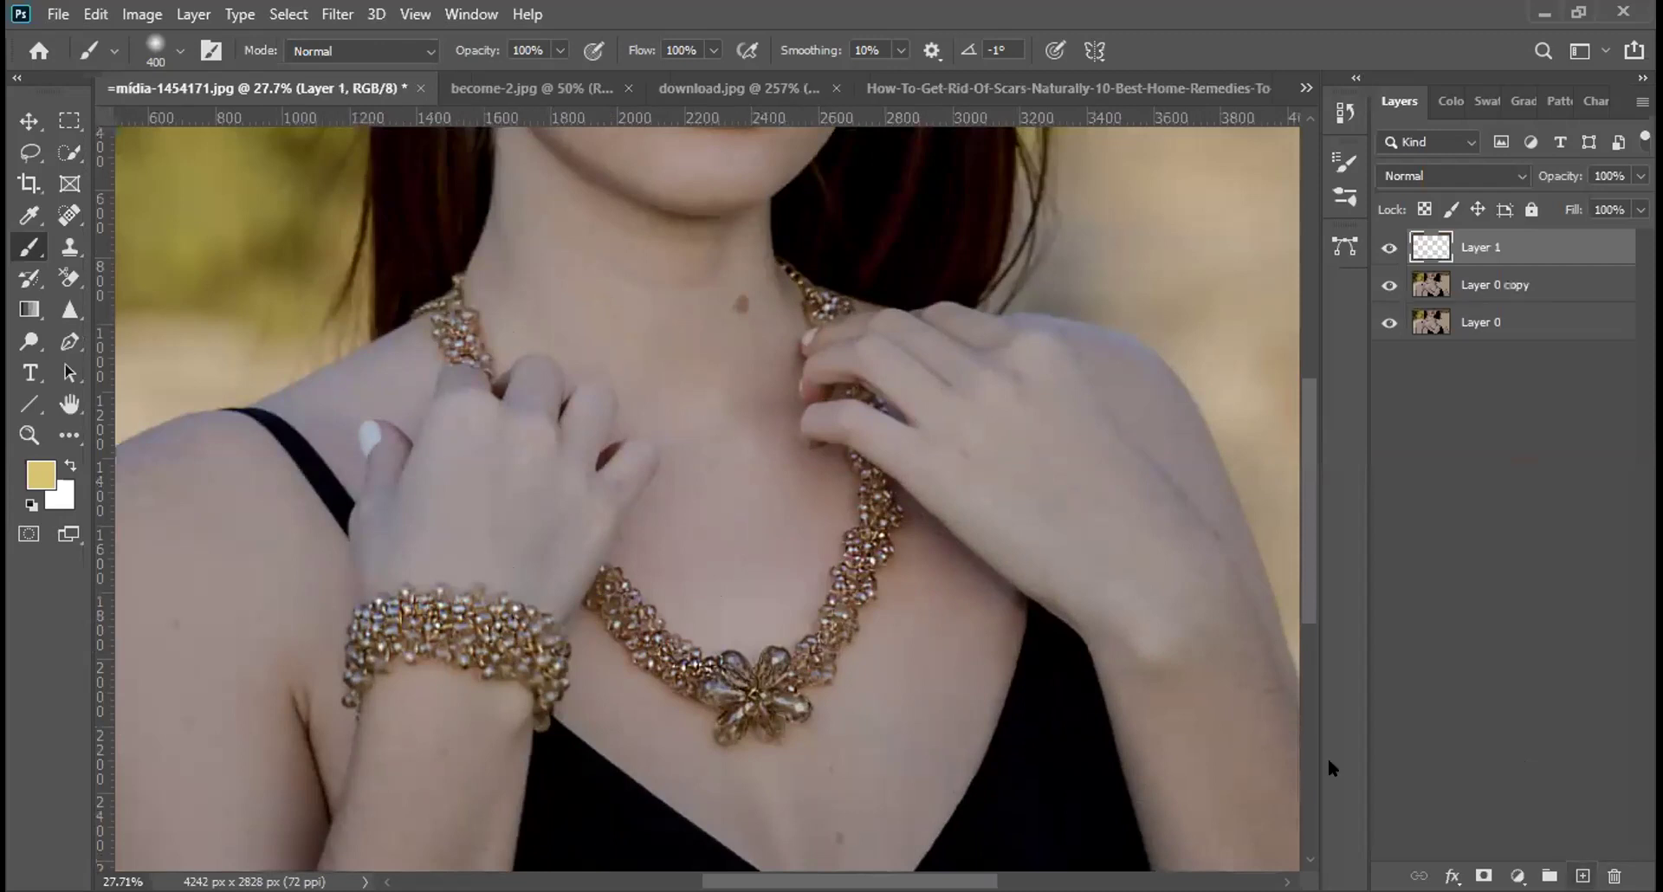
pyautogui.click(33, 476)
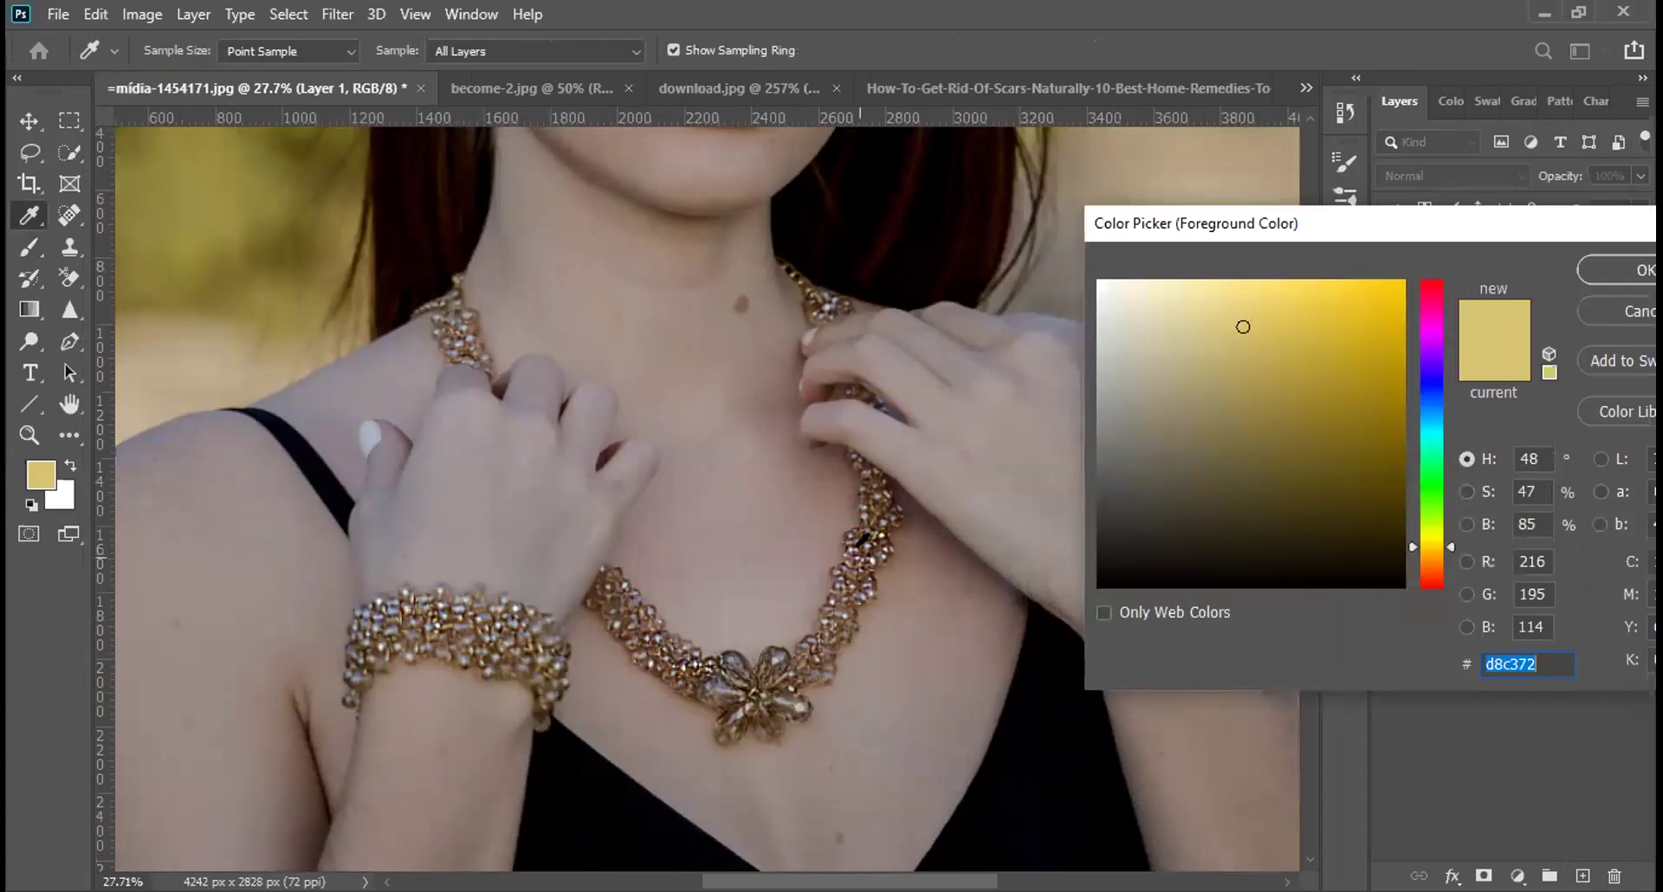
pyautogui.click(998, 461)
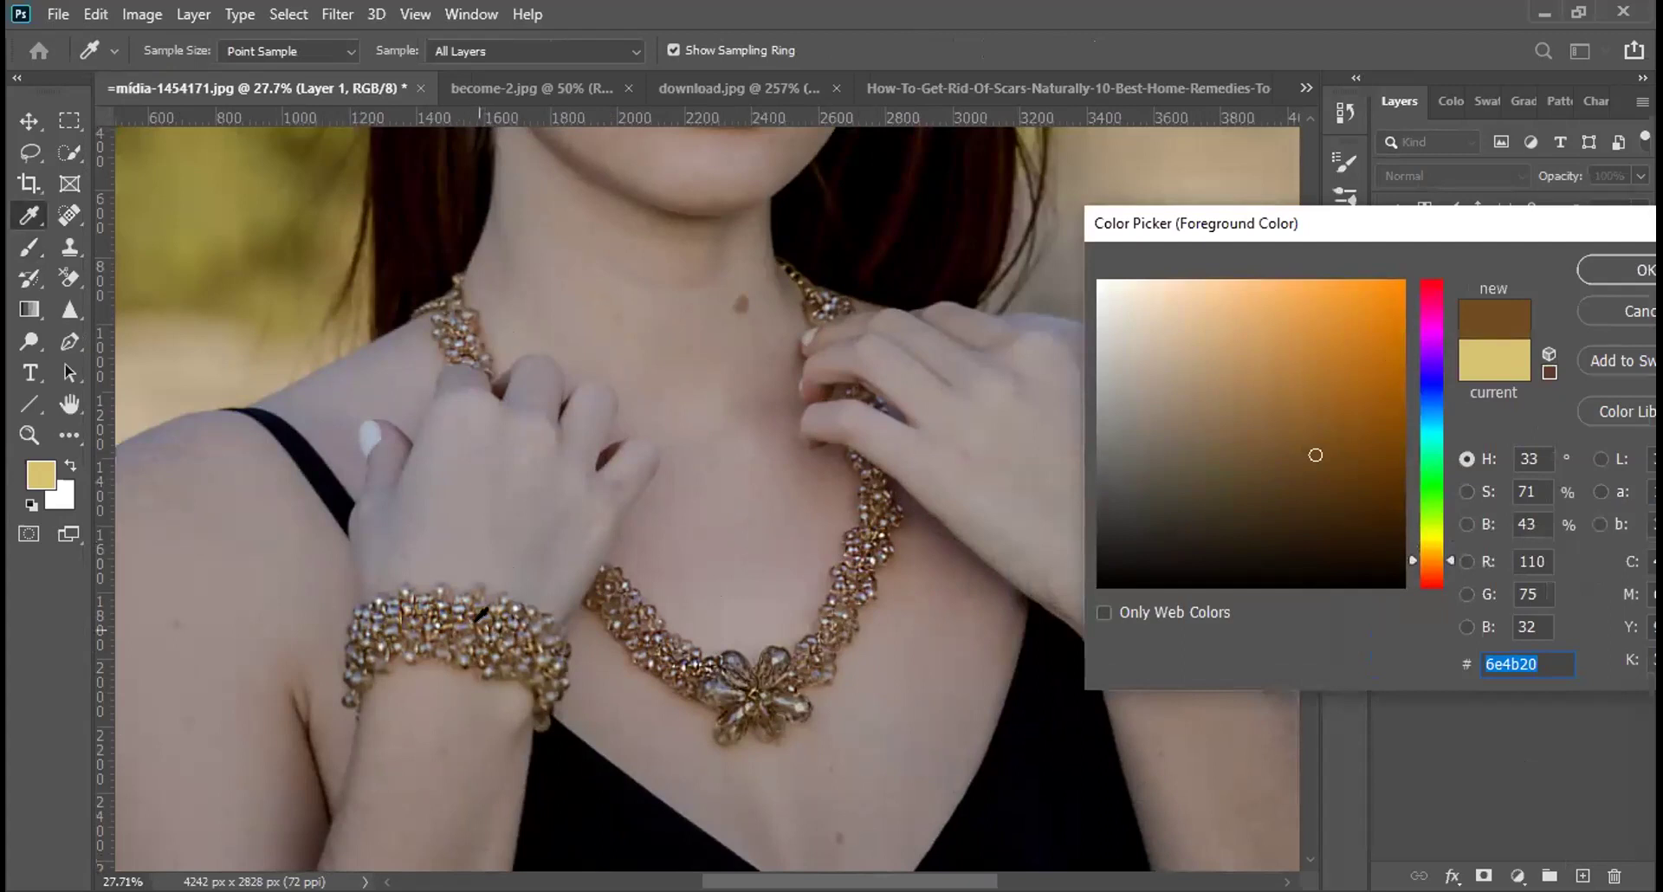
pyautogui.click(642, 645)
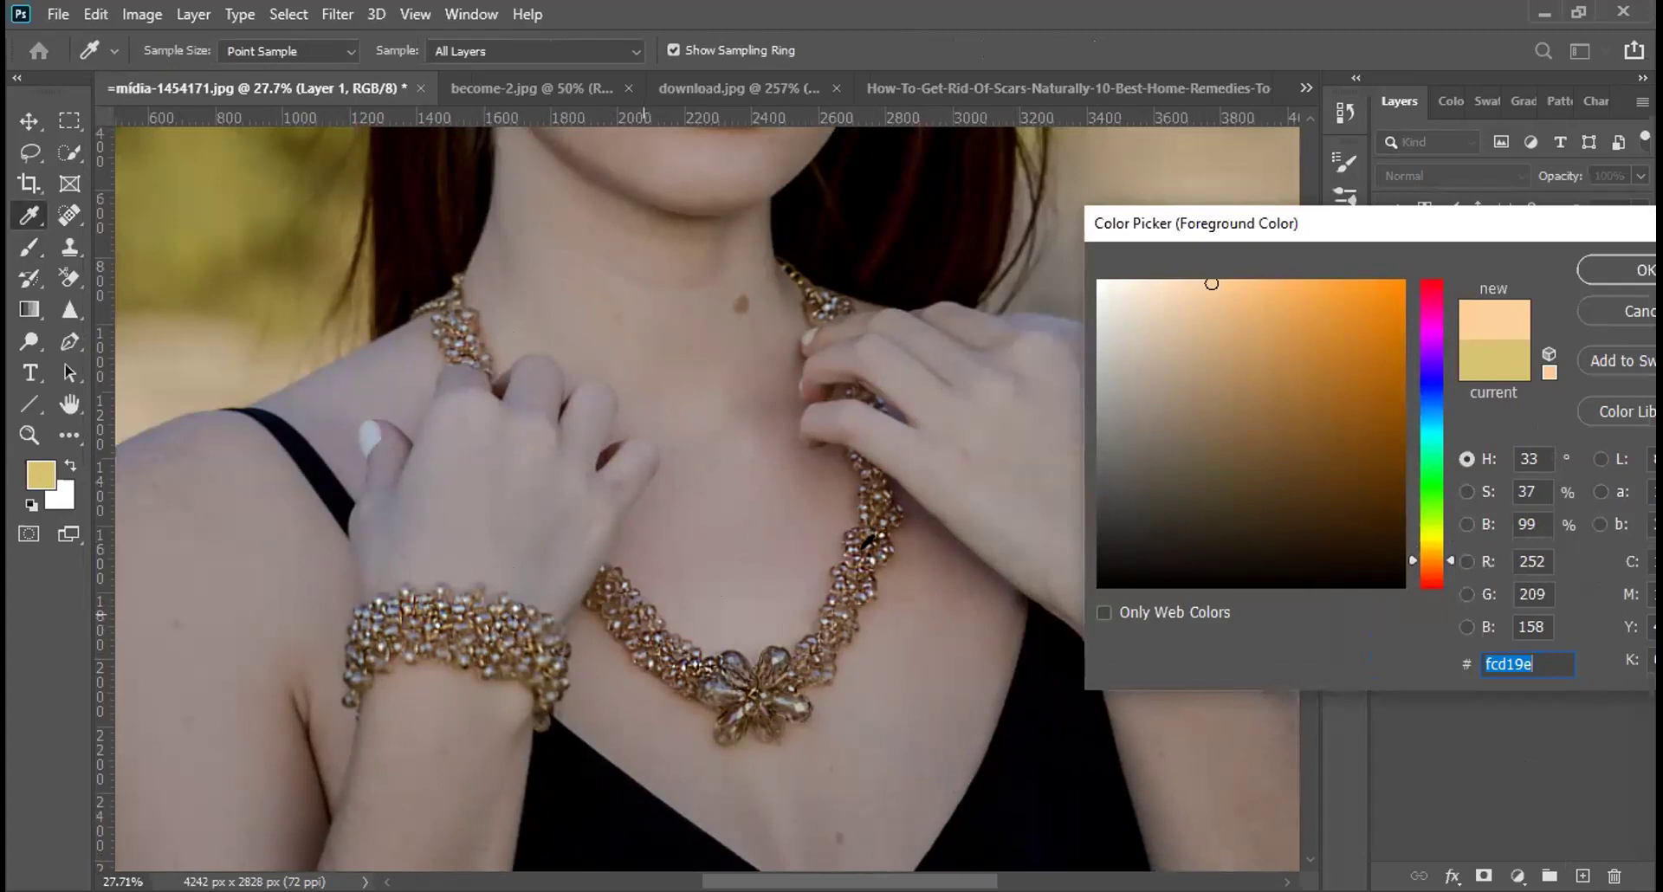
pyautogui.click(1122, 439)
pyautogui.click(1221, 333)
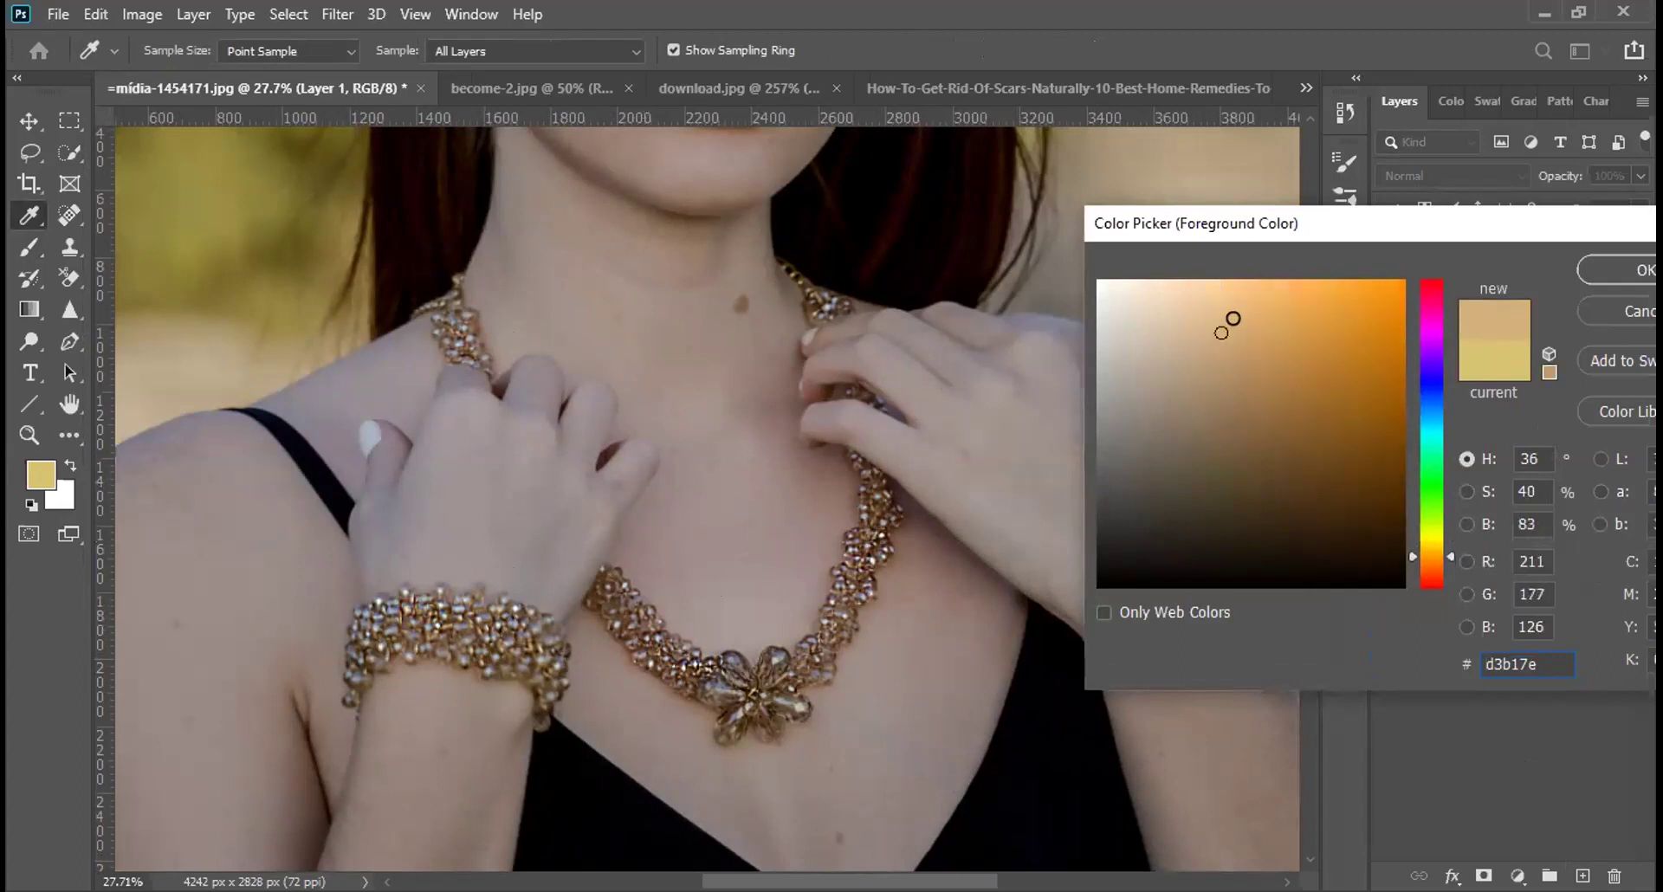
pyautogui.click(1244, 323)
pyautogui.click(1249, 327)
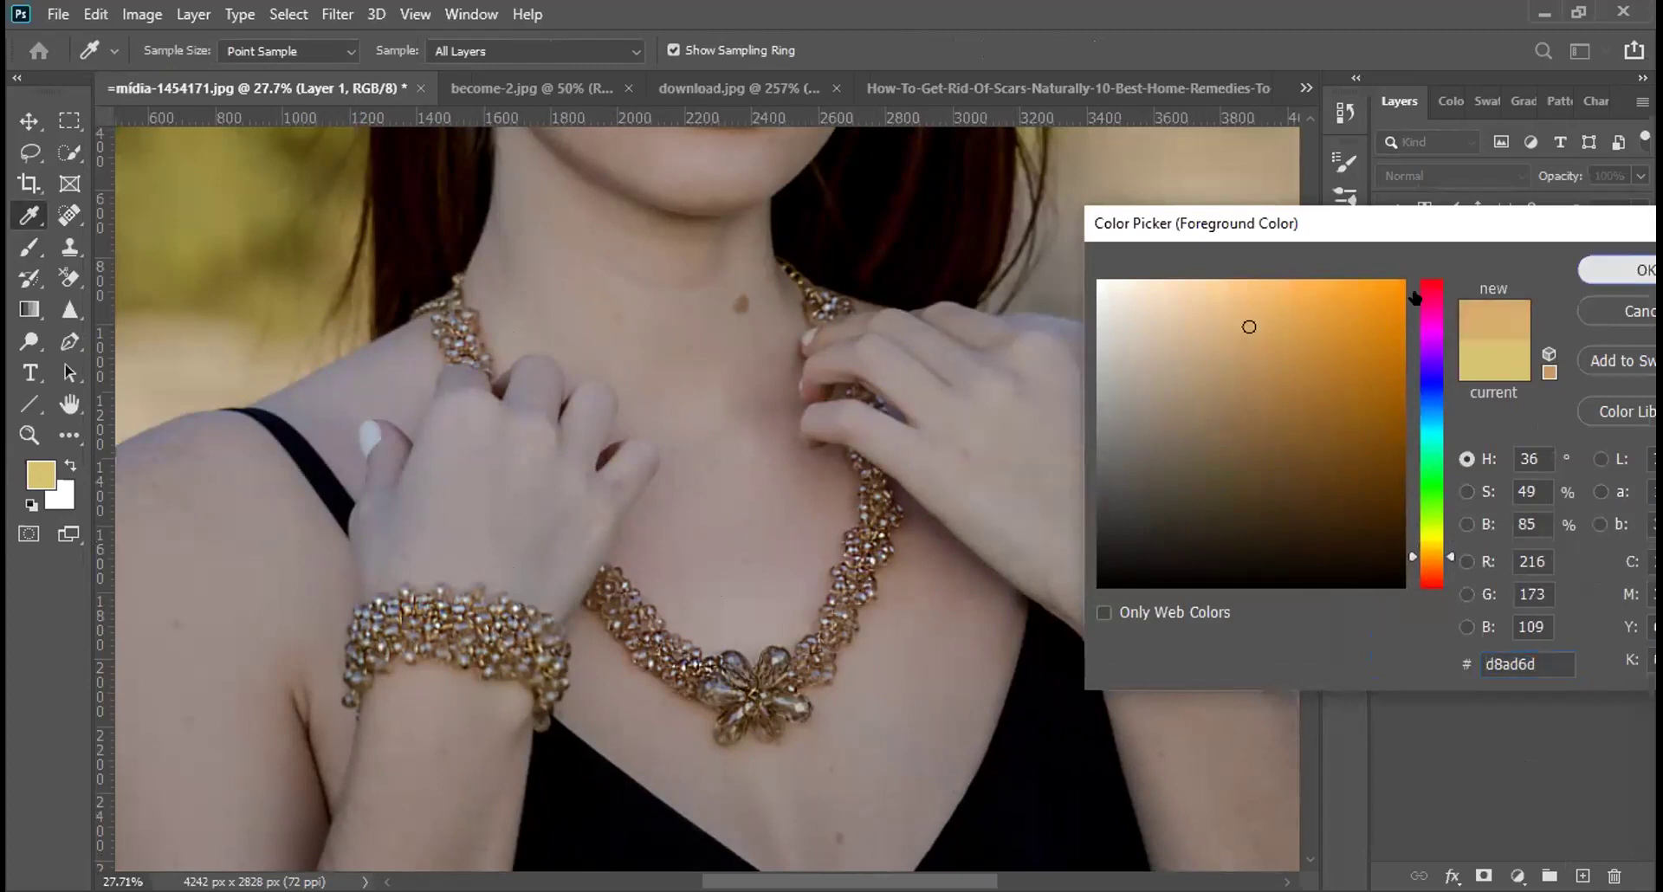
pyautogui.click(1601, 271)
pyautogui.press('b')
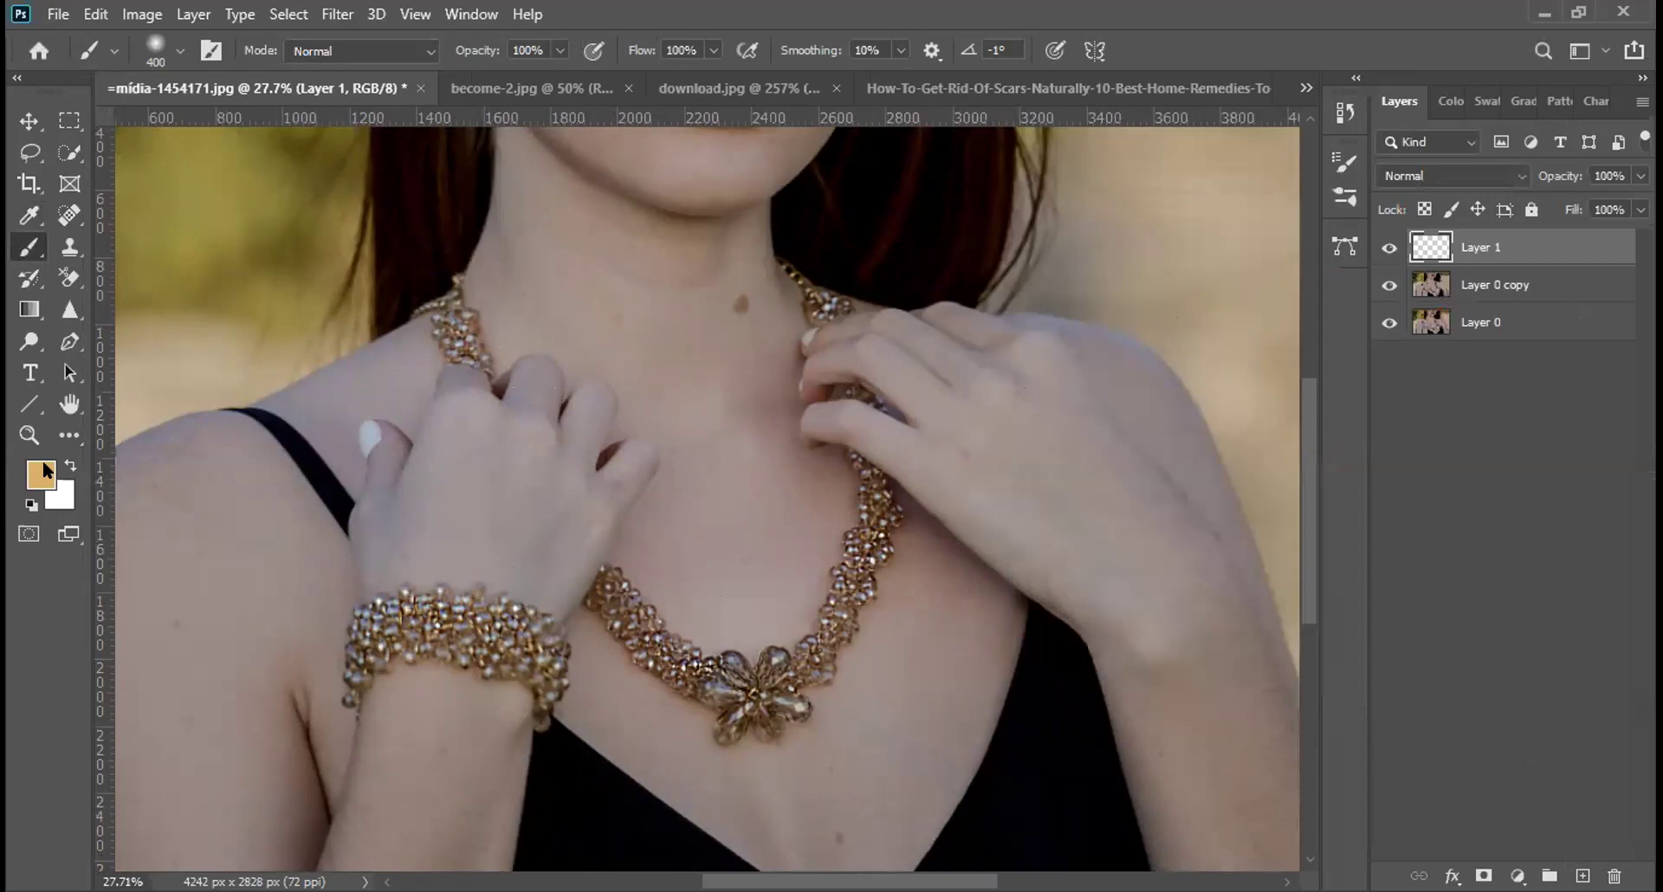
pyautogui.press('[')
pyautogui.press('[')
pyautogui.press('[')
pyautogui.press('[')
pyautogui.press('[')
pyautogui.press('[')
# Step: Set Layer 1's blend mode to Overlay
pyautogui.click(1452, 176)
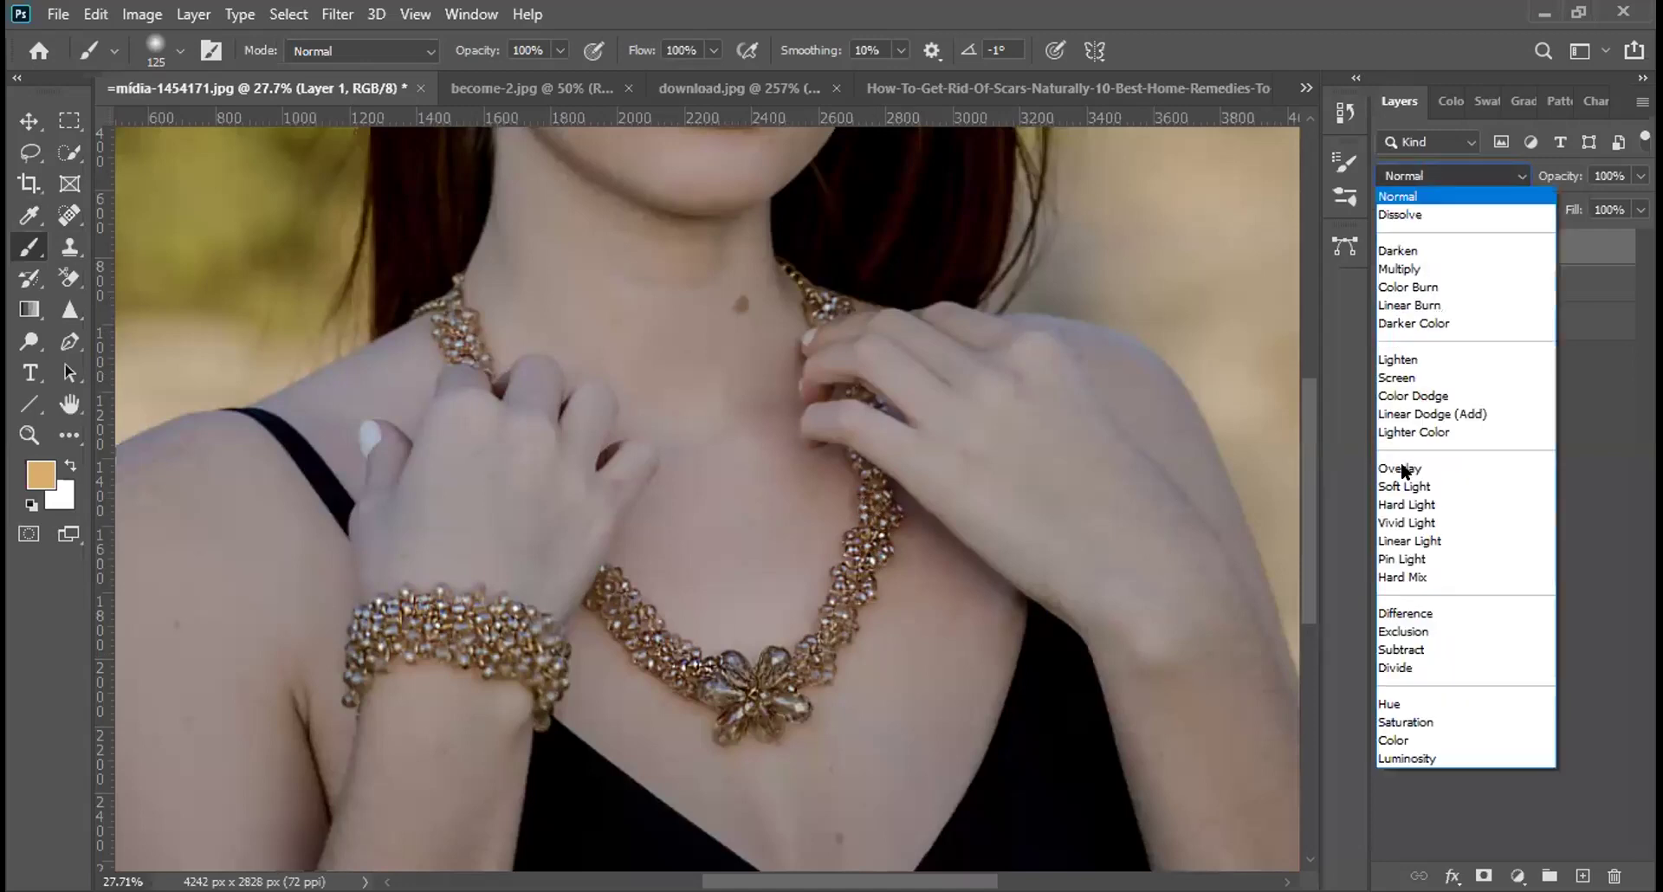
pyautogui.click(1405, 468)
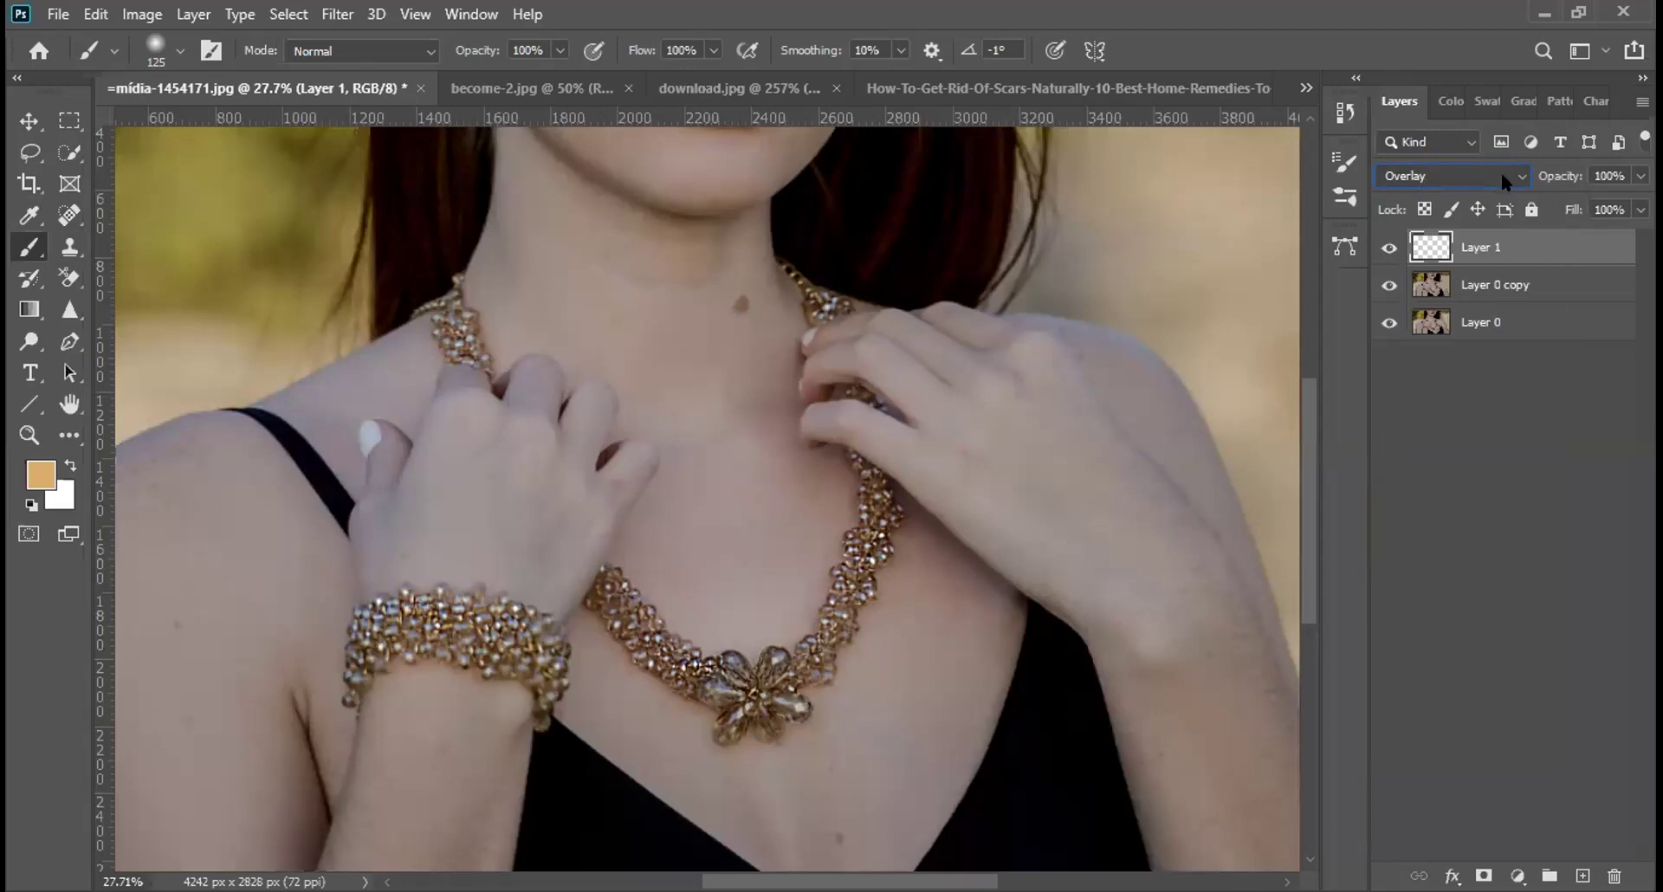
pyautogui.click(1451, 176)
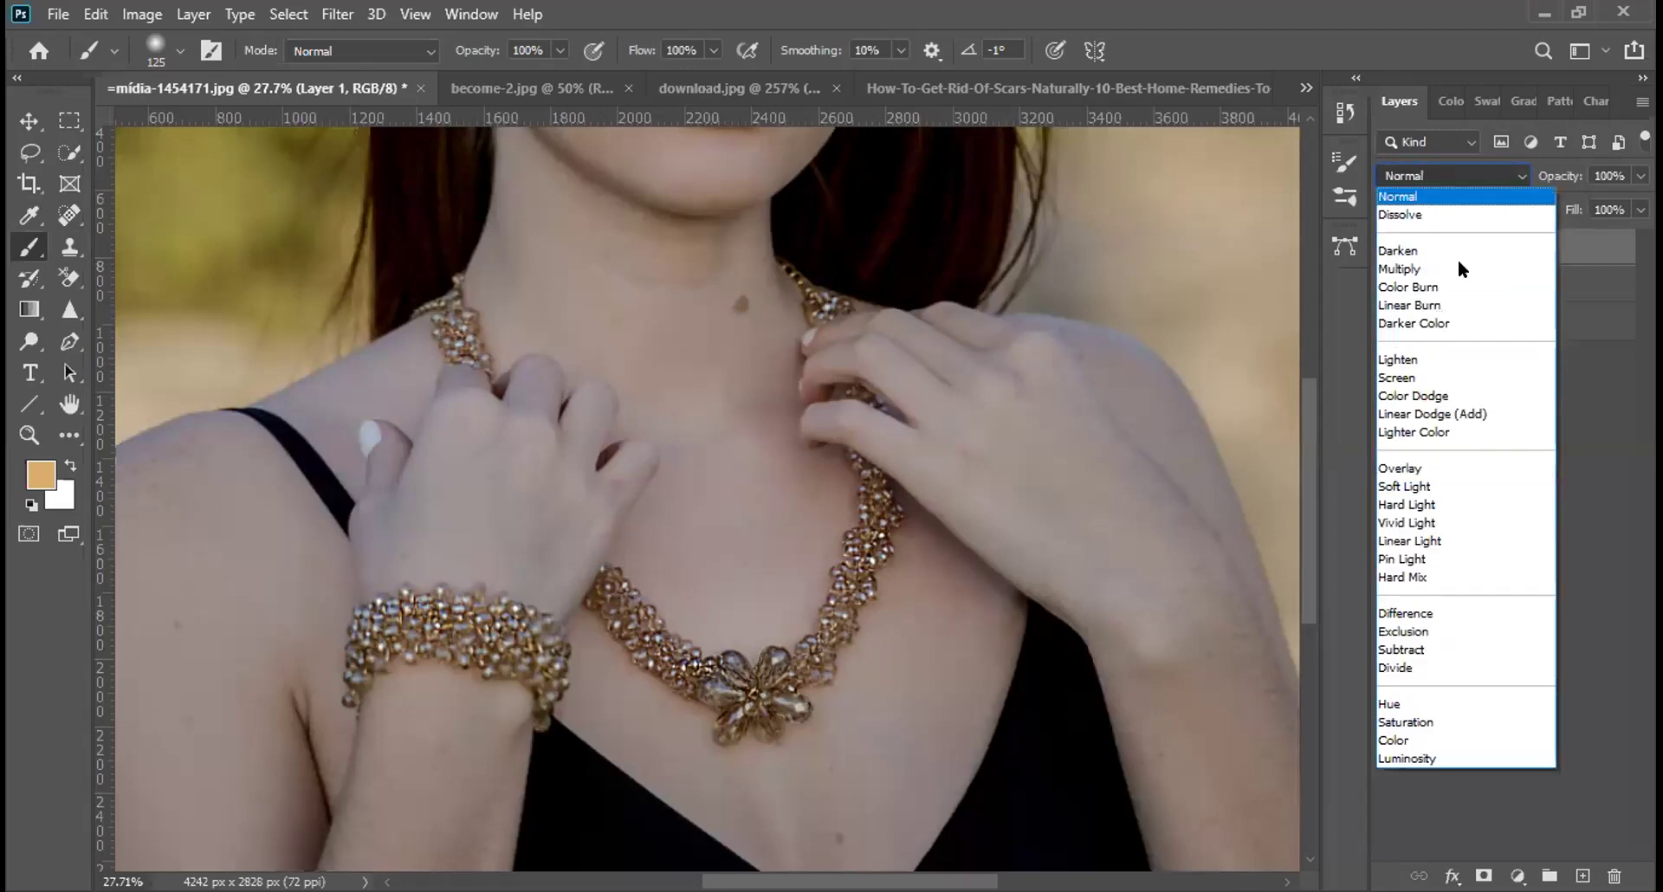
pyautogui.click(1445, 468)
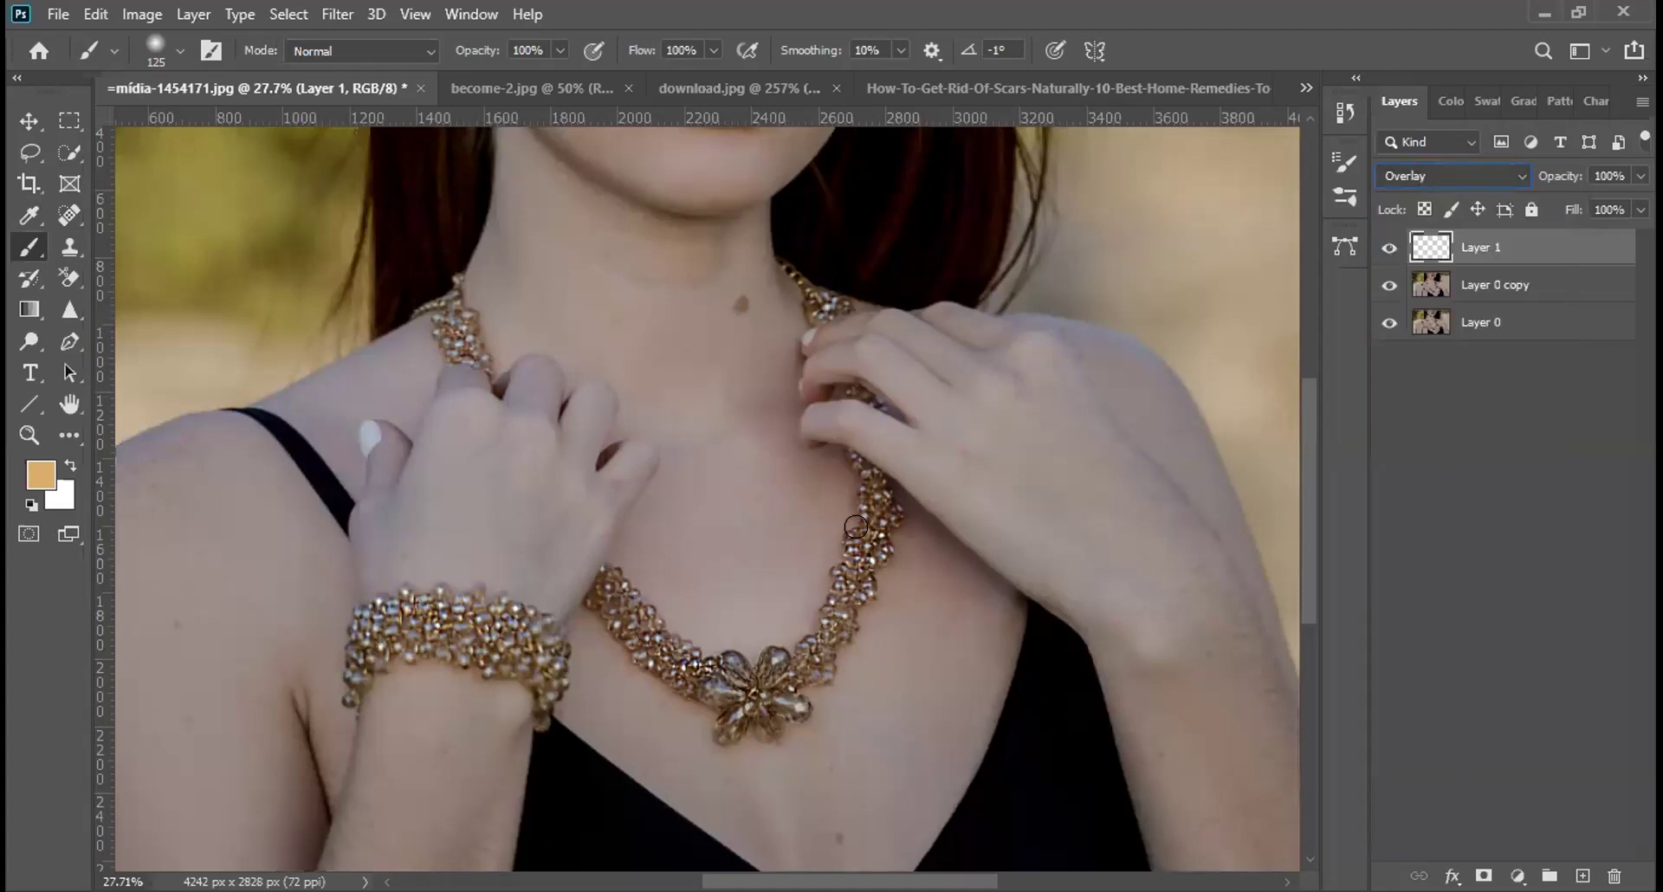
# Step: Paint gold tint over the necklace strand, bracelet and pendant, then lower Layer 1 opacity to 25%
pyautogui.moveTo(869, 515)
pyautogui.mouseDown()
pyautogui.moveTo(820, 618)
pyautogui.moveTo(866, 479)
pyautogui.moveTo(866, 555)
pyautogui.moveTo(761, 671)
pyautogui.moveTo(679, 656)
pyautogui.moveTo(607, 590)
pyautogui.moveTo(686, 677)
pyautogui.moveTo(772, 679)
pyautogui.mouseUp()
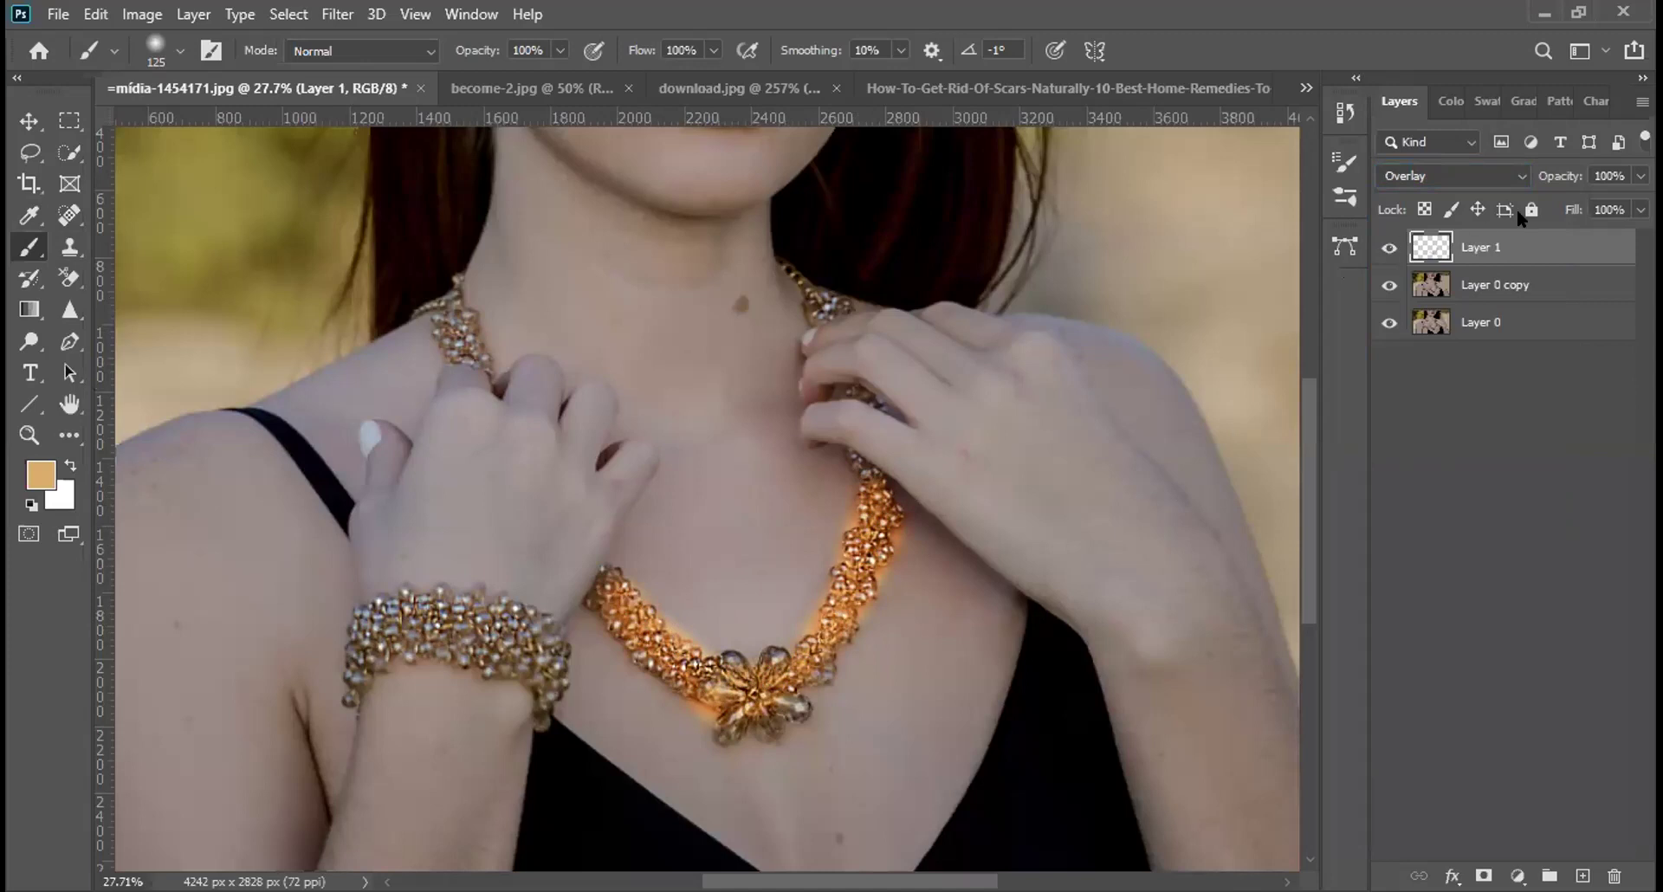
pyautogui.moveTo(1589, 167)
pyautogui.mouseDown()
pyautogui.moveTo(1526, 181)
pyautogui.moveTo(1547, 182)
pyautogui.mouseUp()
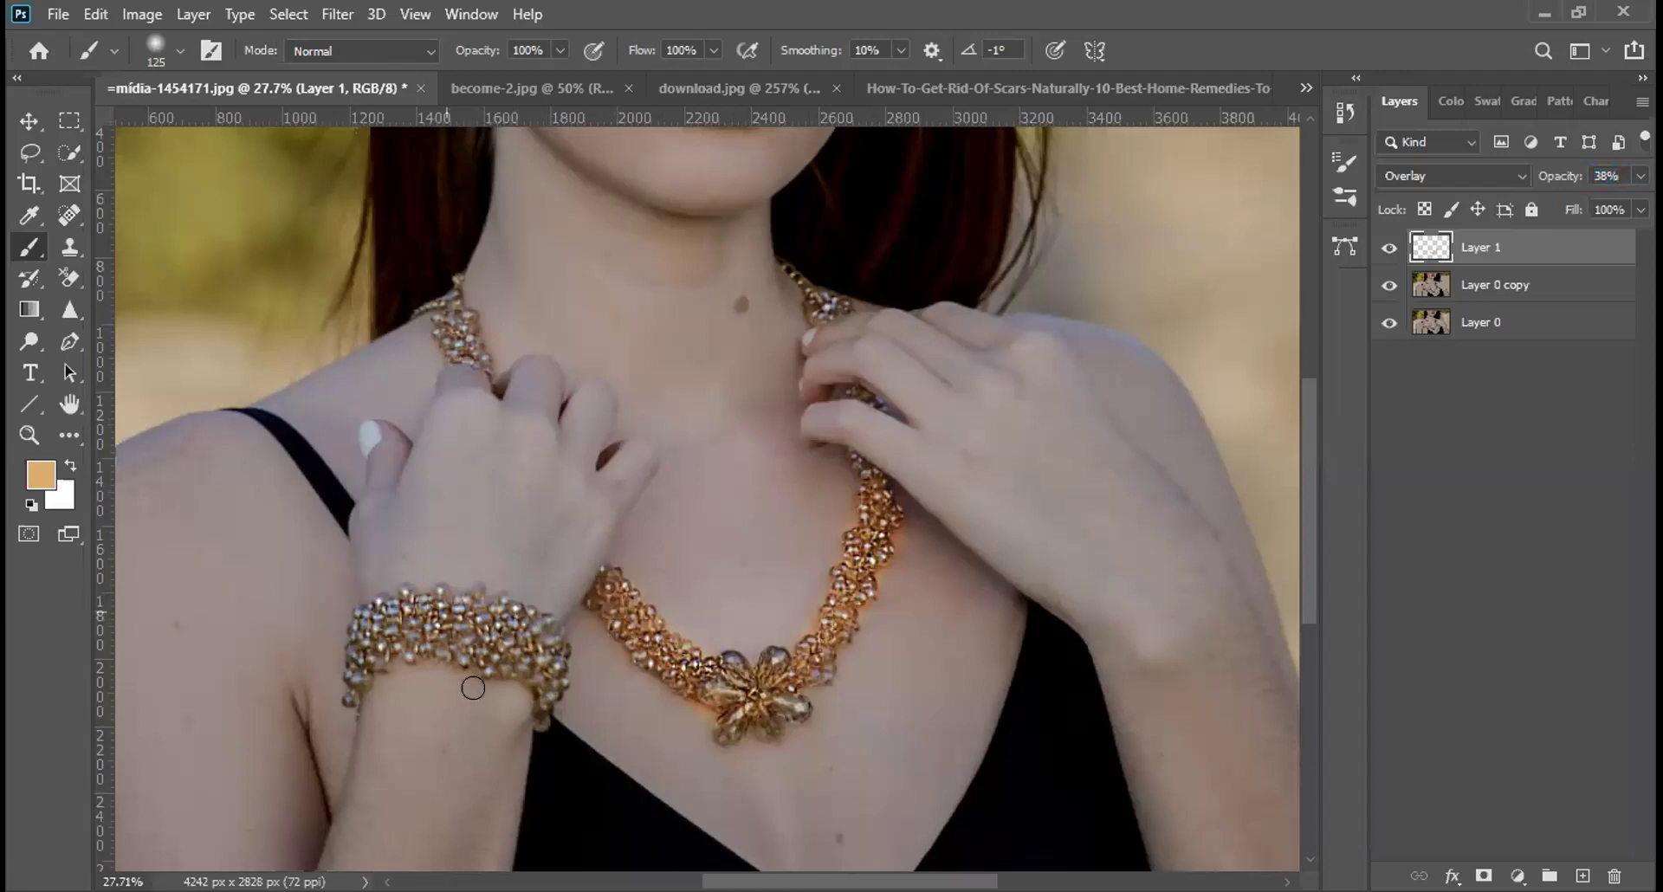
pyautogui.moveTo(463, 622)
pyautogui.mouseDown()
pyautogui.moveTo(493, 637)
pyautogui.moveTo(429, 623)
pyautogui.moveTo(367, 639)
pyautogui.moveTo(355, 624)
pyautogui.moveTo(384, 600)
pyautogui.moveTo(524, 640)
pyautogui.moveTo(454, 599)
pyautogui.moveTo(527, 624)
pyautogui.moveTo(558, 677)
pyautogui.moveTo(367, 621)
pyautogui.moveTo(427, 611)
pyautogui.moveTo(488, 638)
pyautogui.mouseUp()
pyautogui.moveTo(759, 733)
pyautogui.mouseDown()
pyautogui.moveTo(759, 687)
pyautogui.moveTo(712, 689)
pyautogui.moveTo(734, 712)
pyautogui.mouseUp()
pyautogui.moveTo(429, 346); pyautogui.dragTo(528, 450)
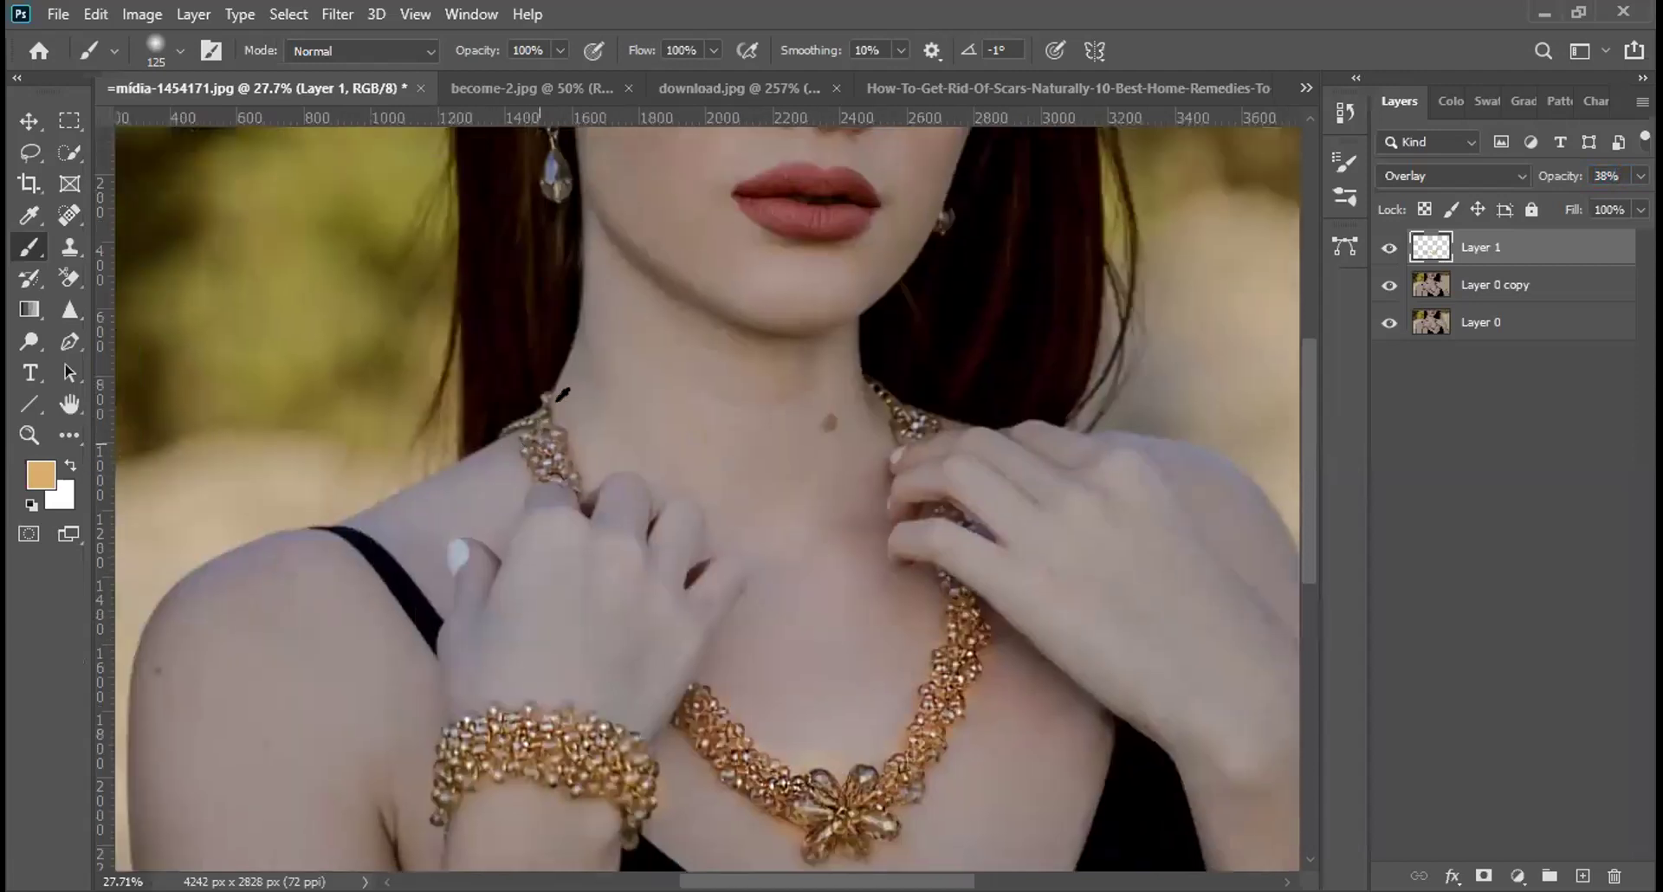
pyautogui.scroll(5, 563, 397)
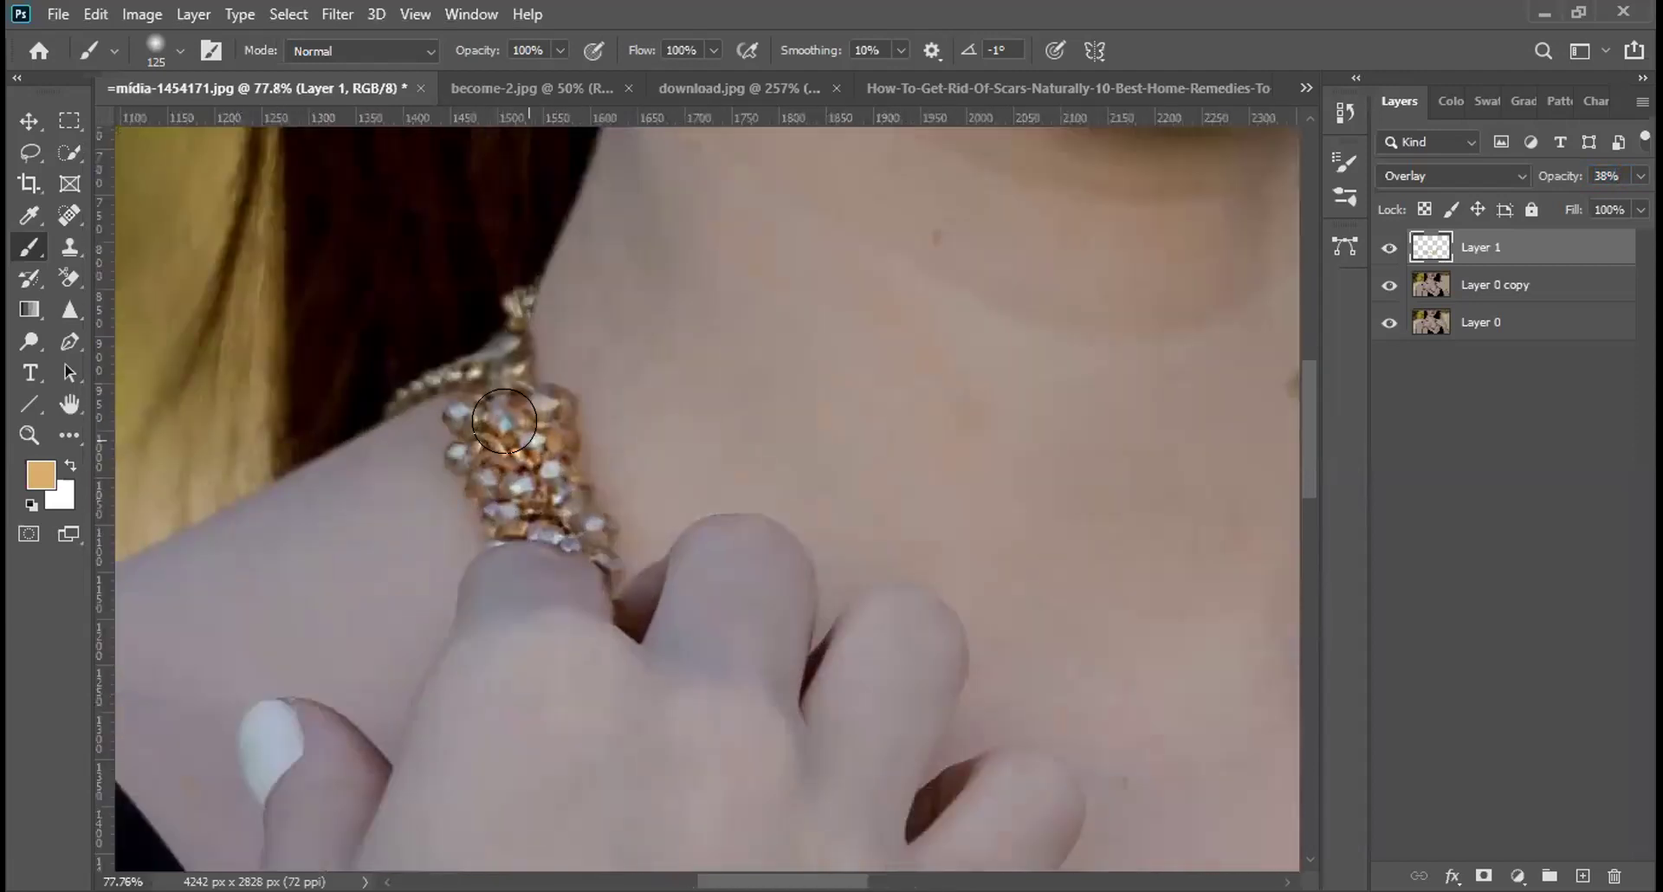
pyautogui.moveTo(605, 614); pyautogui.dragTo(218, 253)
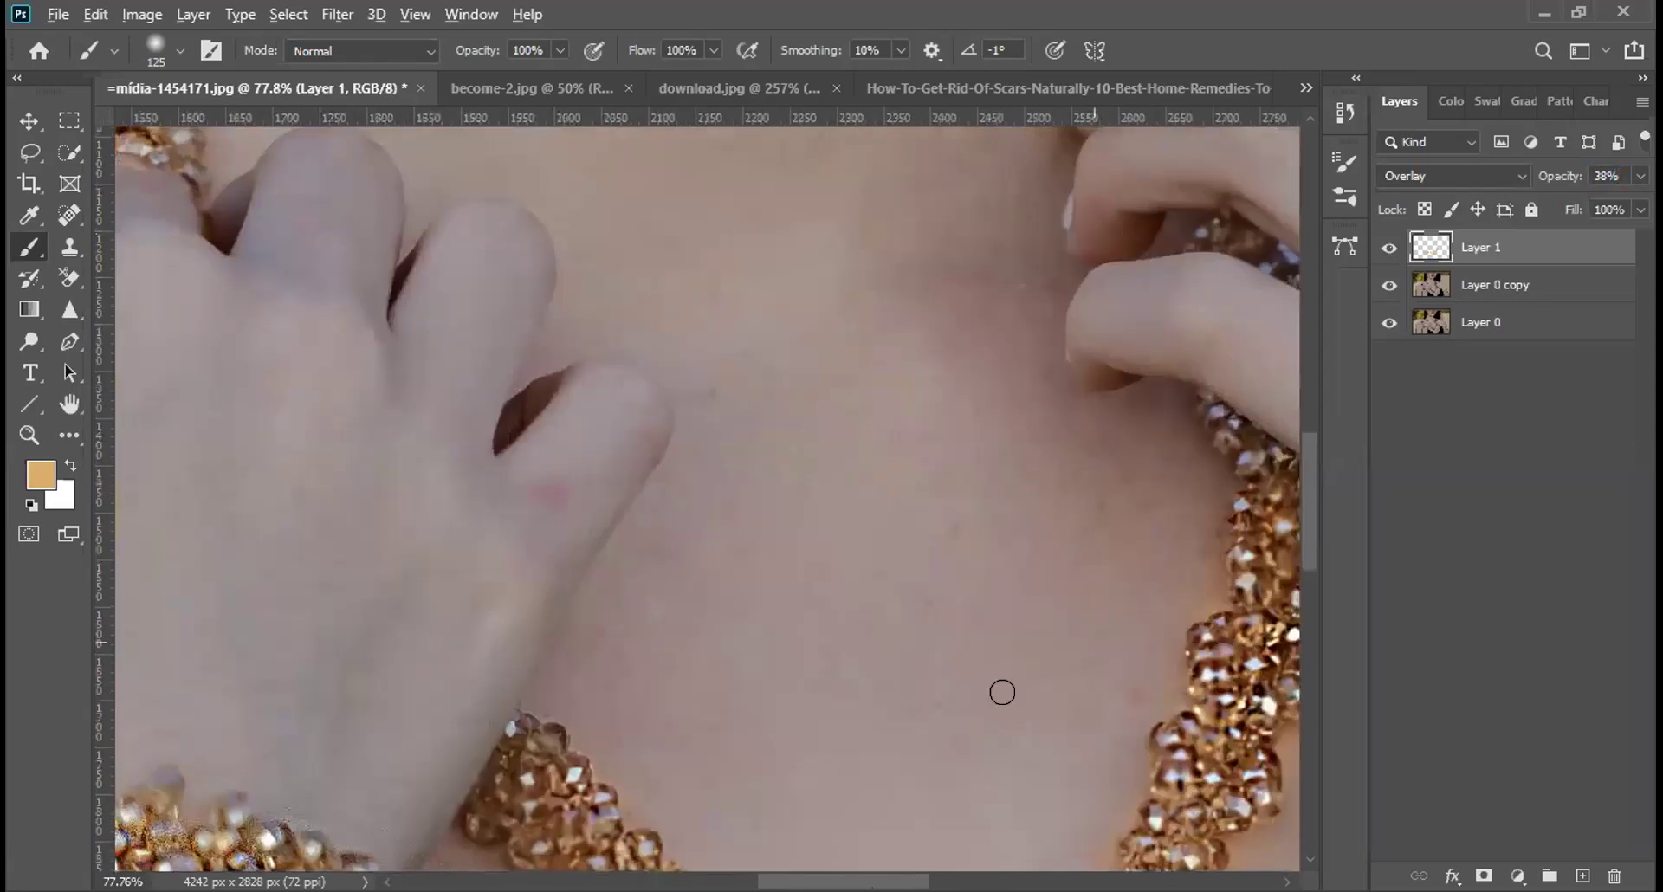
pyautogui.scroll(-1, 987, 680)
pyautogui.scroll(-1, 902, 562)
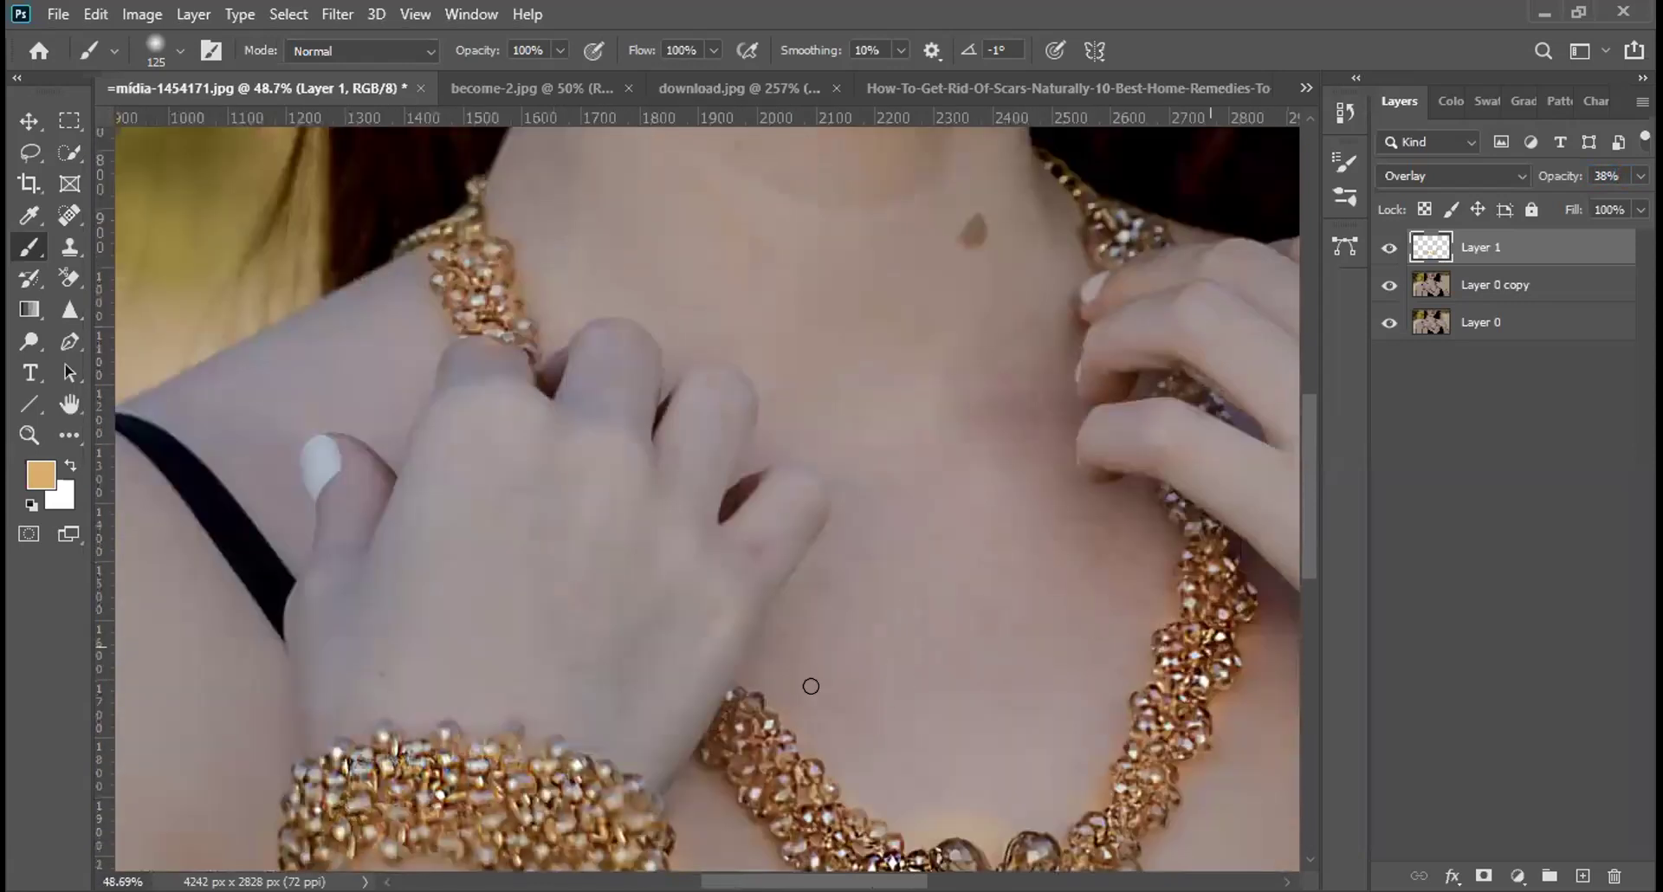
pyautogui.scroll(-1, 730, 590)
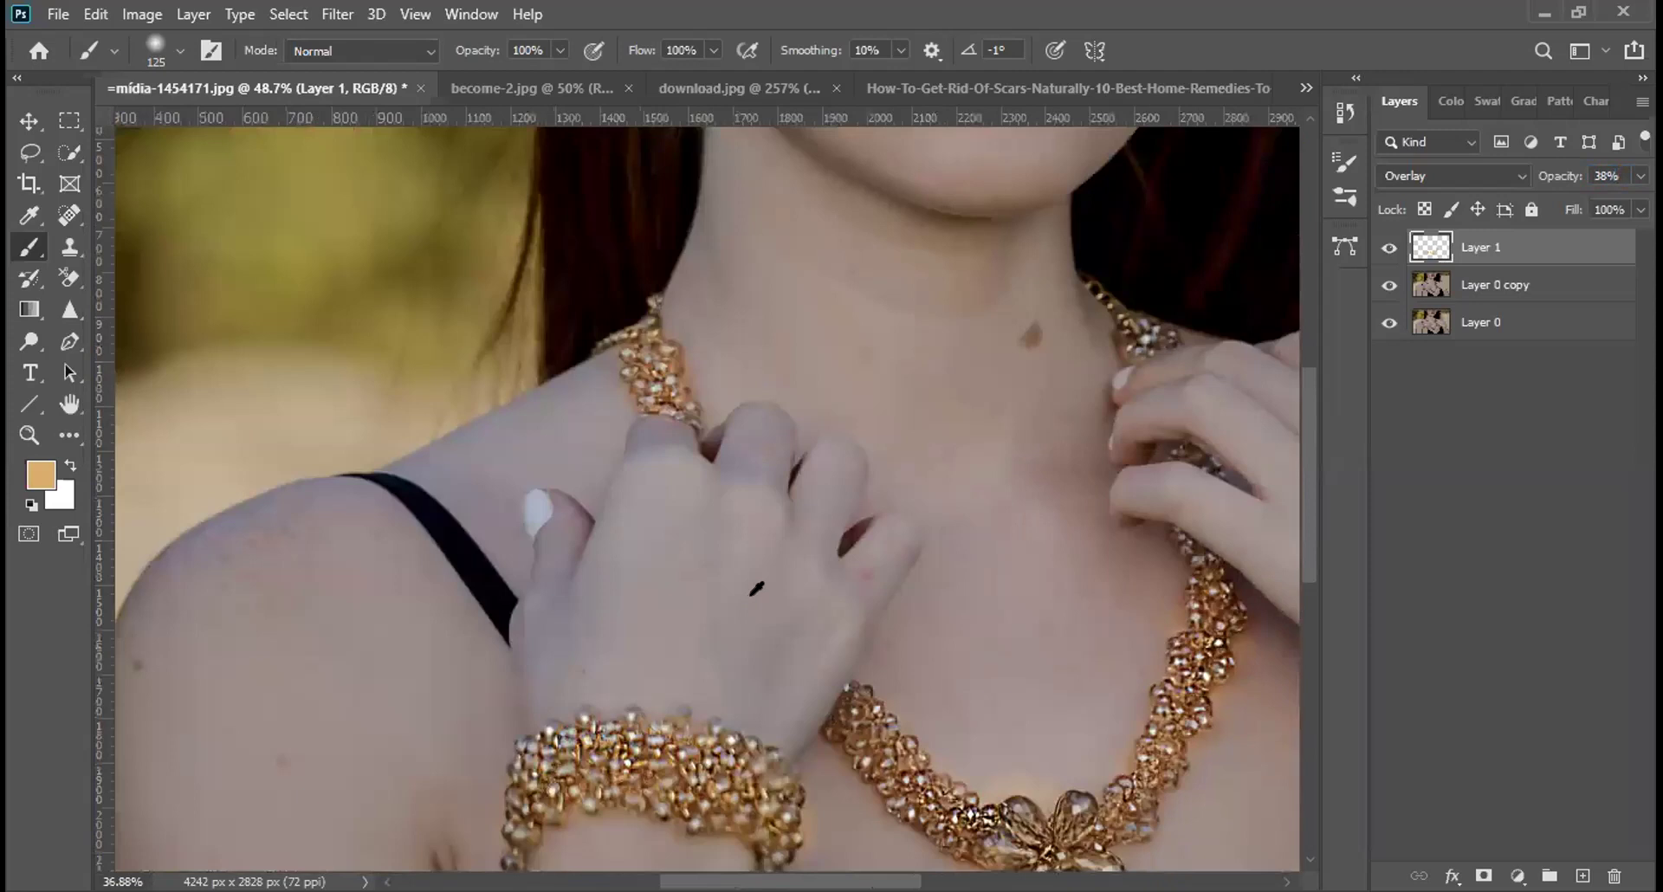
pyautogui.scroll(-1, 756, 589)
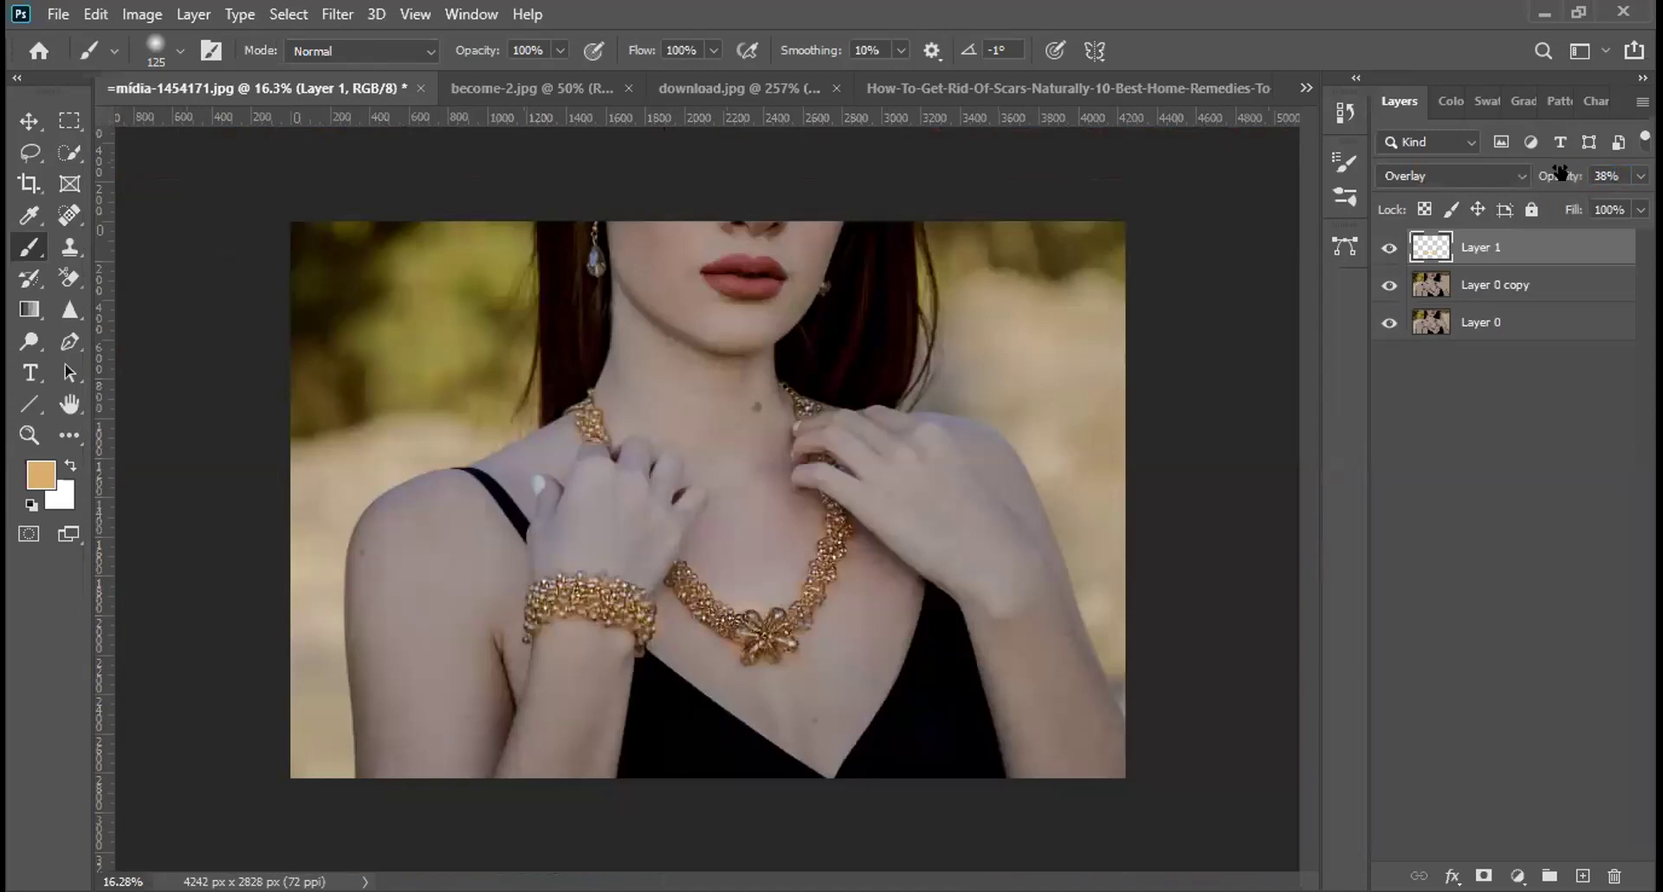
pyautogui.moveTo(1562, 173); pyautogui.dragTo(1500, 220)
# Step: Toggle Layer 1's visibility off and on twice to compare the 15% gold tint with the original
pyautogui.click(1392, 248)
pyautogui.click(1392, 247)
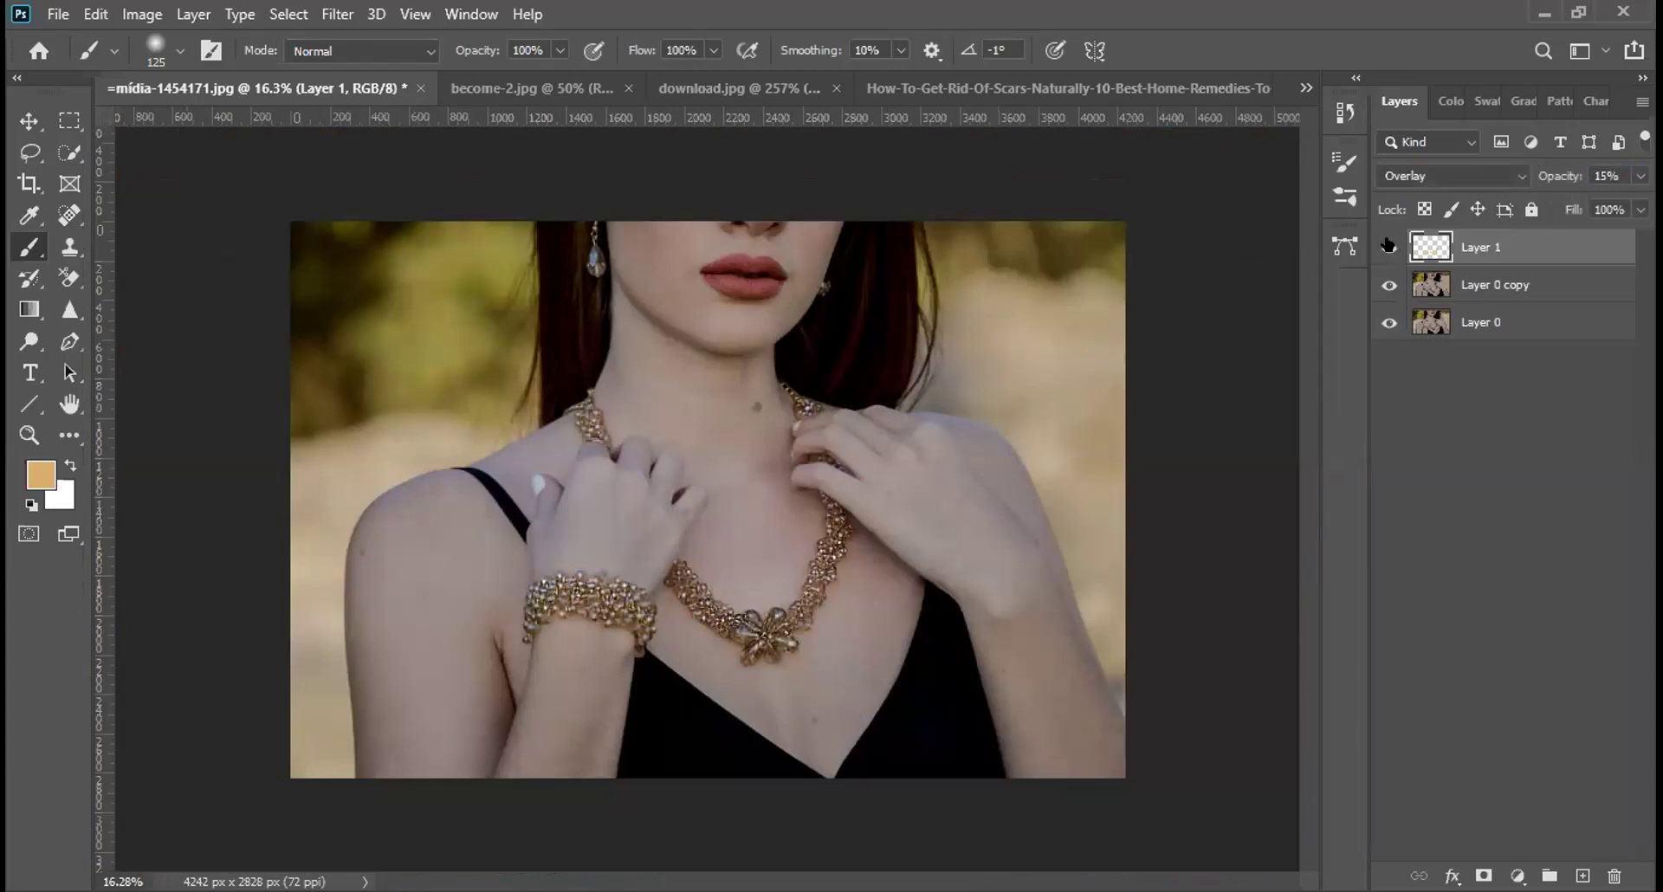
pyautogui.click(1388, 247)
pyautogui.click(1386, 247)
# Step: In File > Open, browse the Gig and New folders, then return to Downloads and select 14dc-checks1-mediumSquareAt3X
pyautogui.click(67, 19)
pyautogui.click(80, 61)
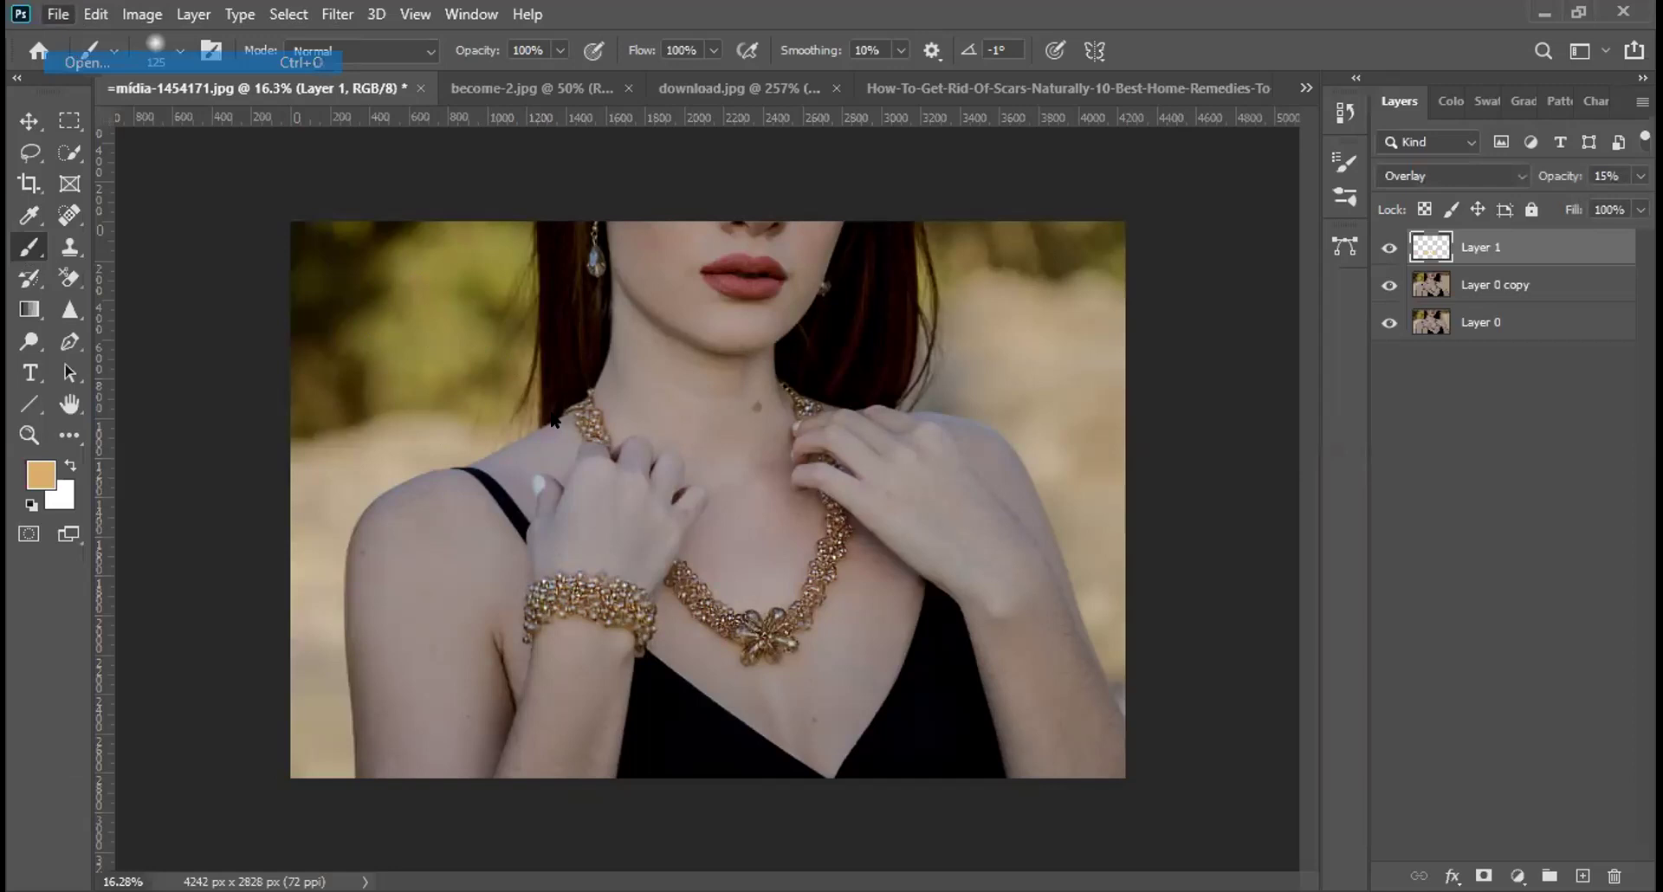
pyautogui.scroll(-1, 520, 308)
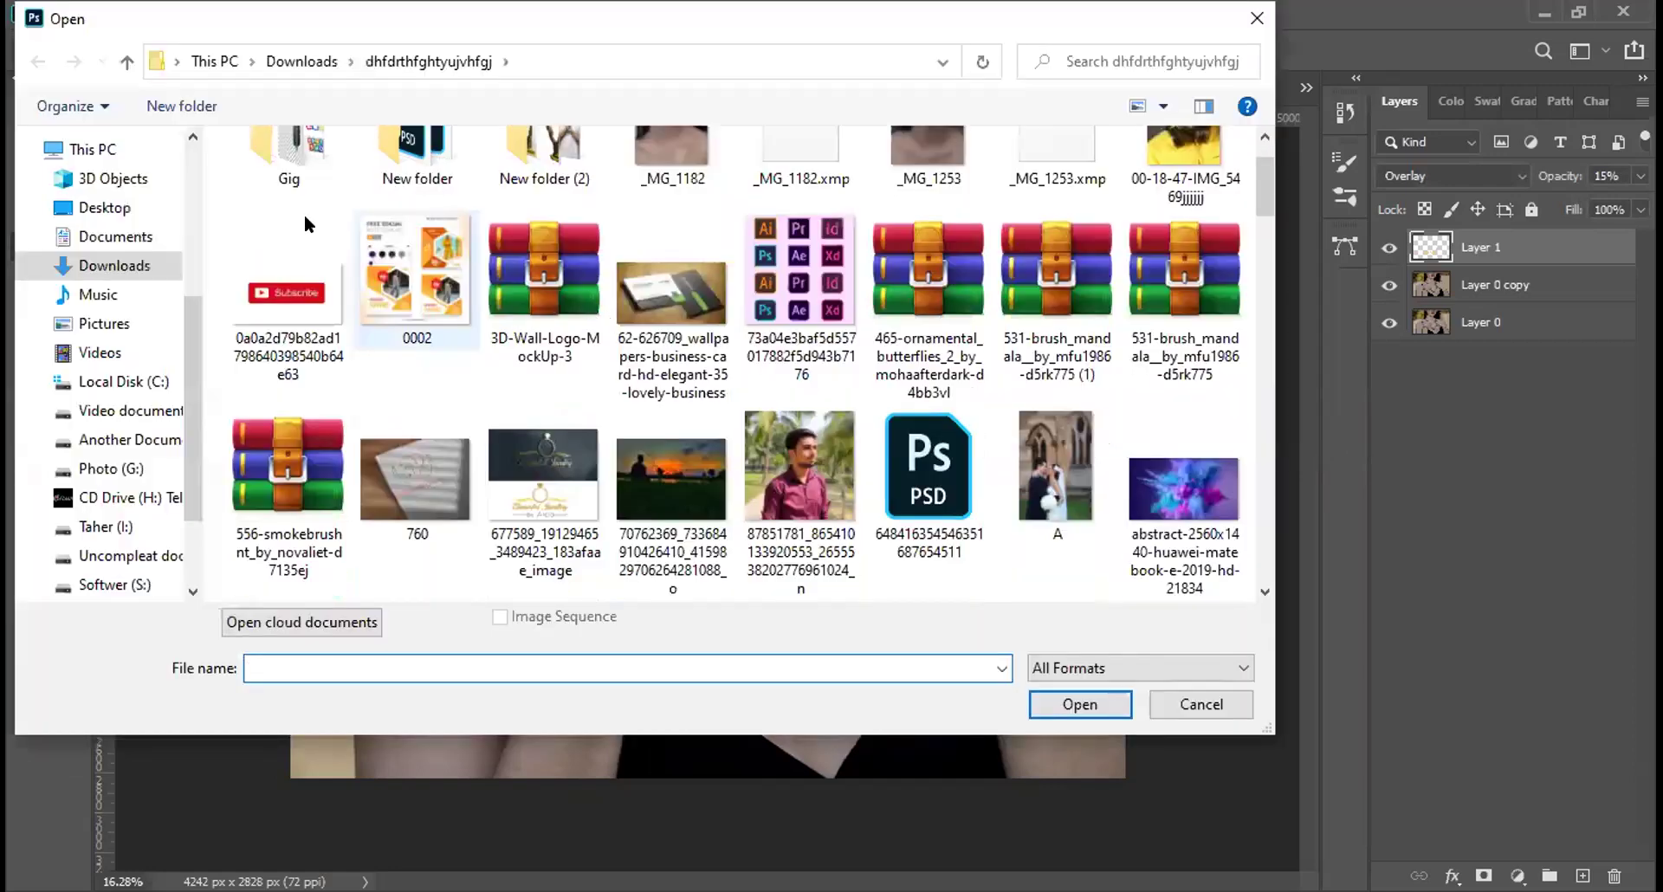
pyautogui.scroll(-2, 305, 221)
pyautogui.scroll(3, 305, 221)
pyautogui.click(304, 221)
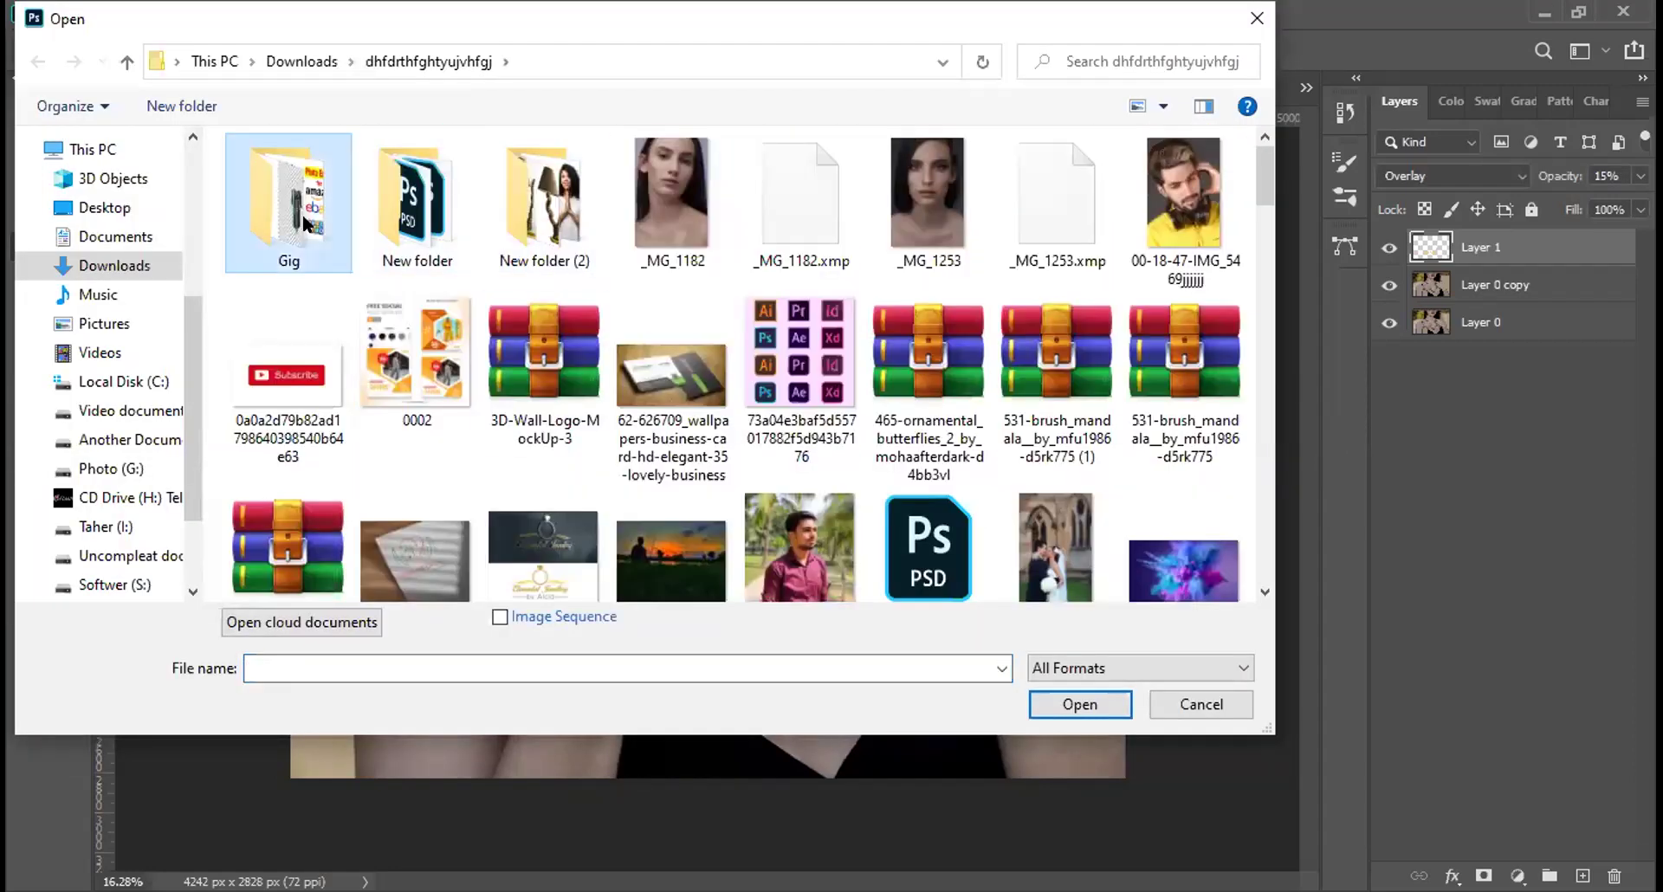
pyautogui.doubleClick(304, 221)
pyautogui.click(37, 61)
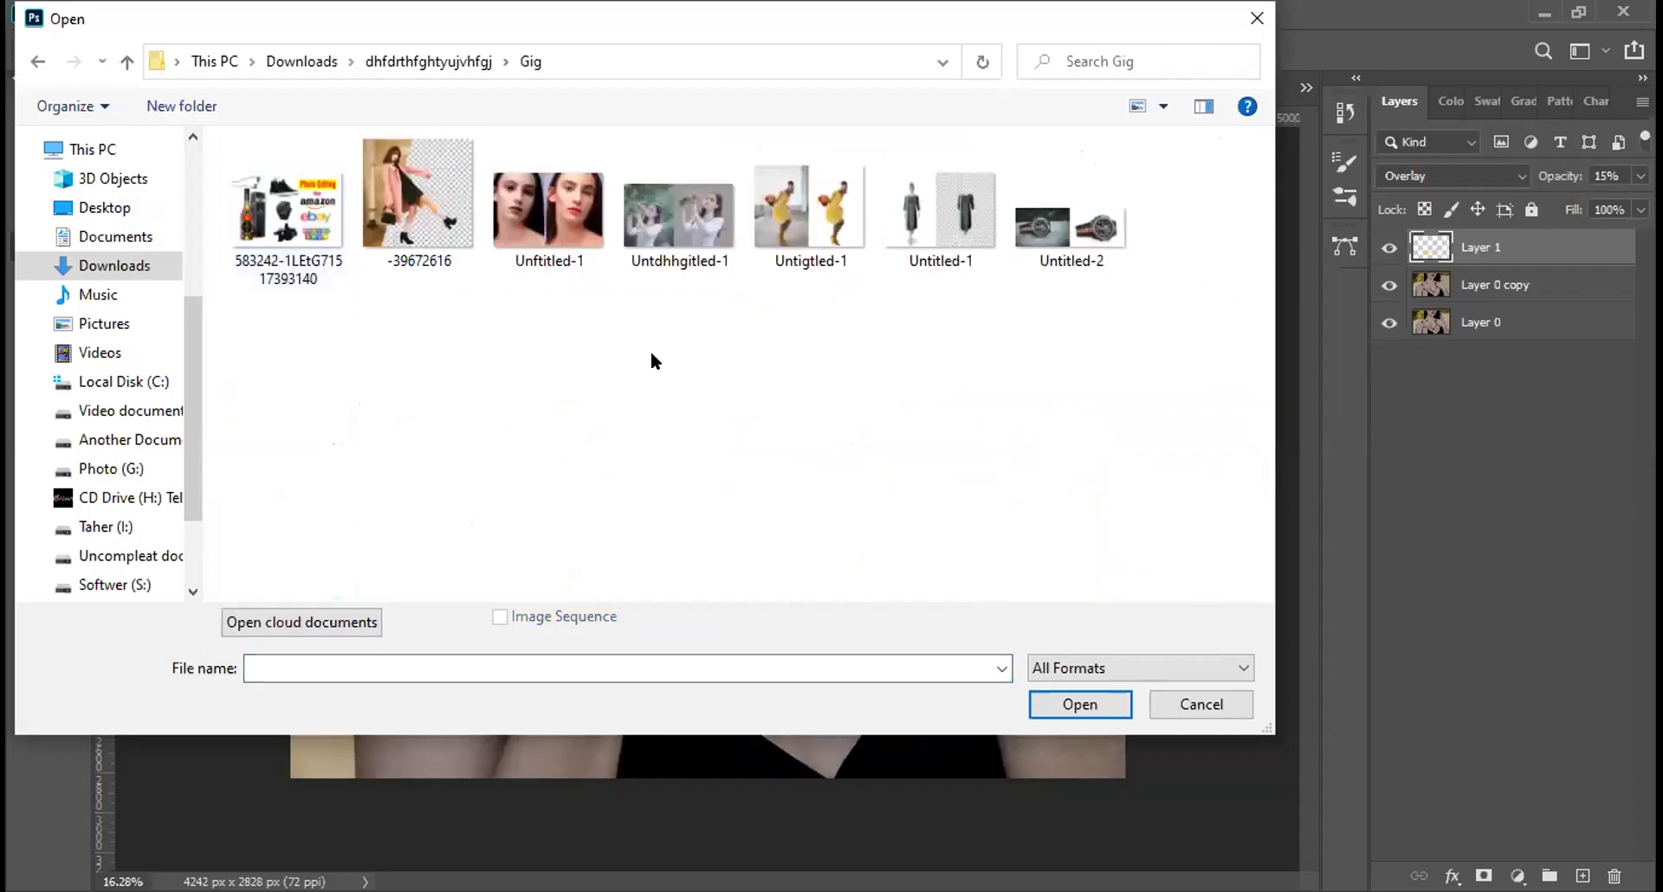
pyautogui.doubleClick(449, 162)
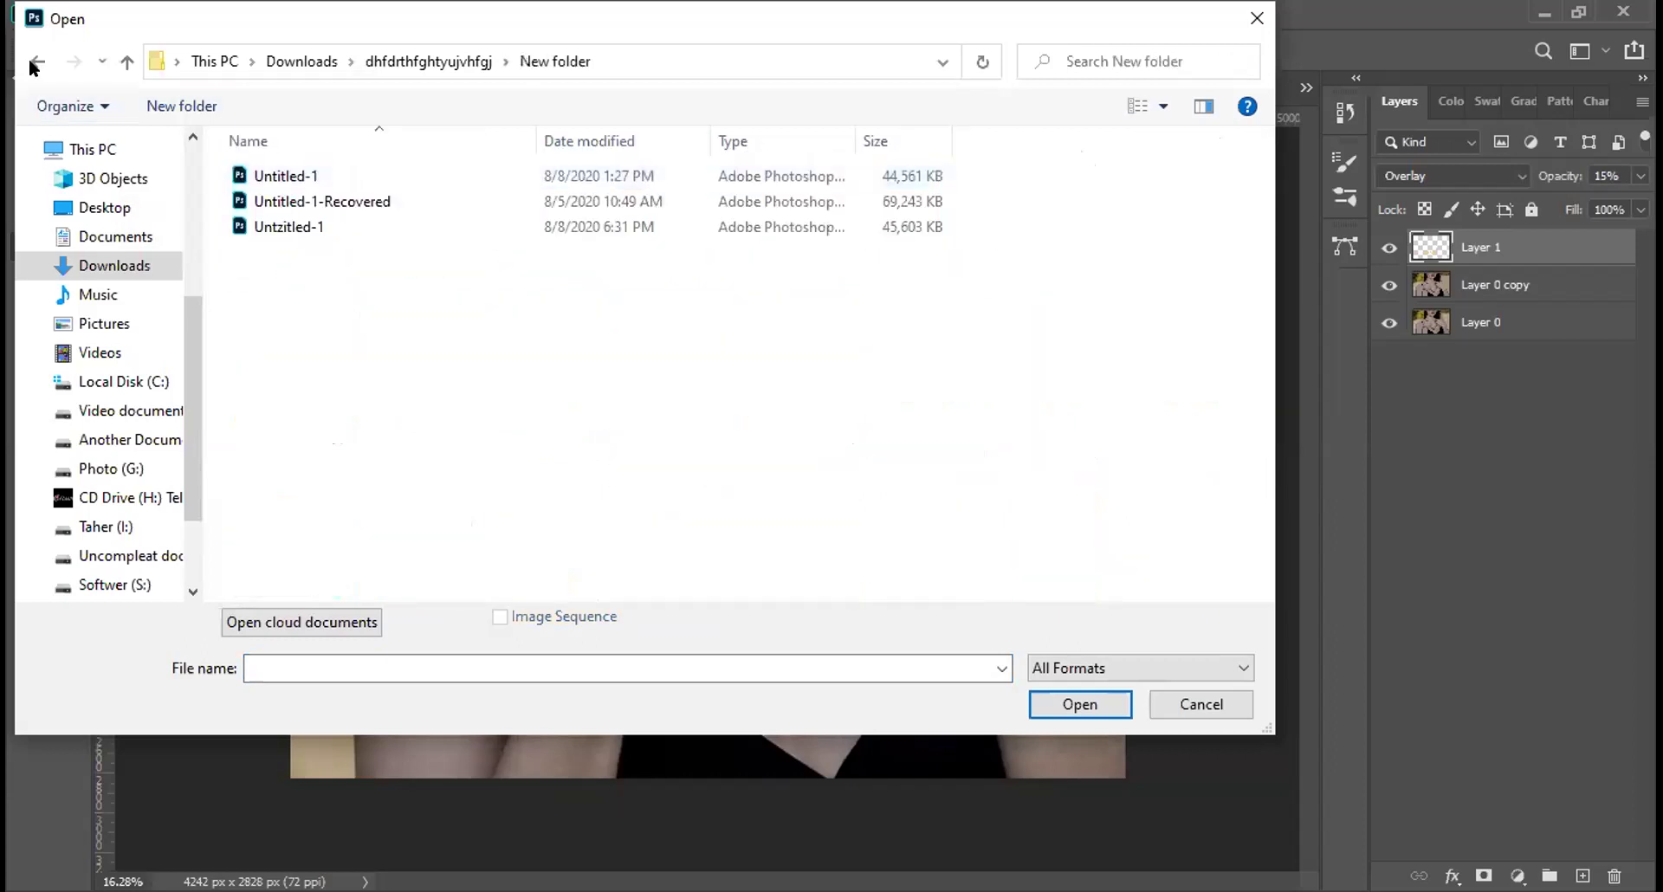
pyautogui.click(428, 60)
pyautogui.click(302, 61)
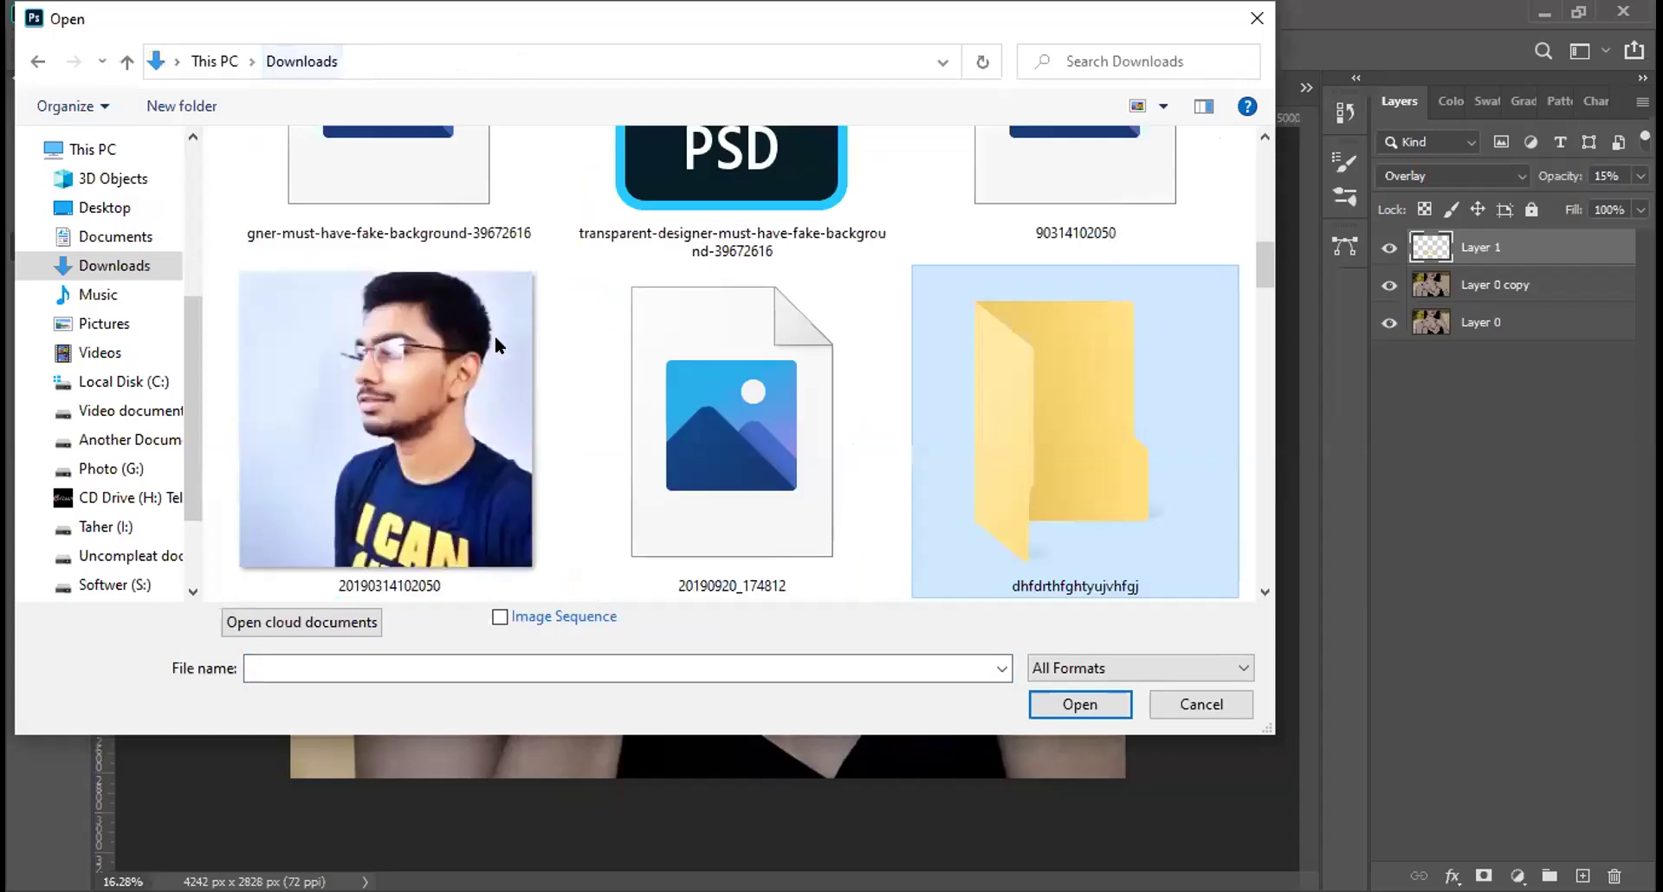
pyautogui.press('Home')
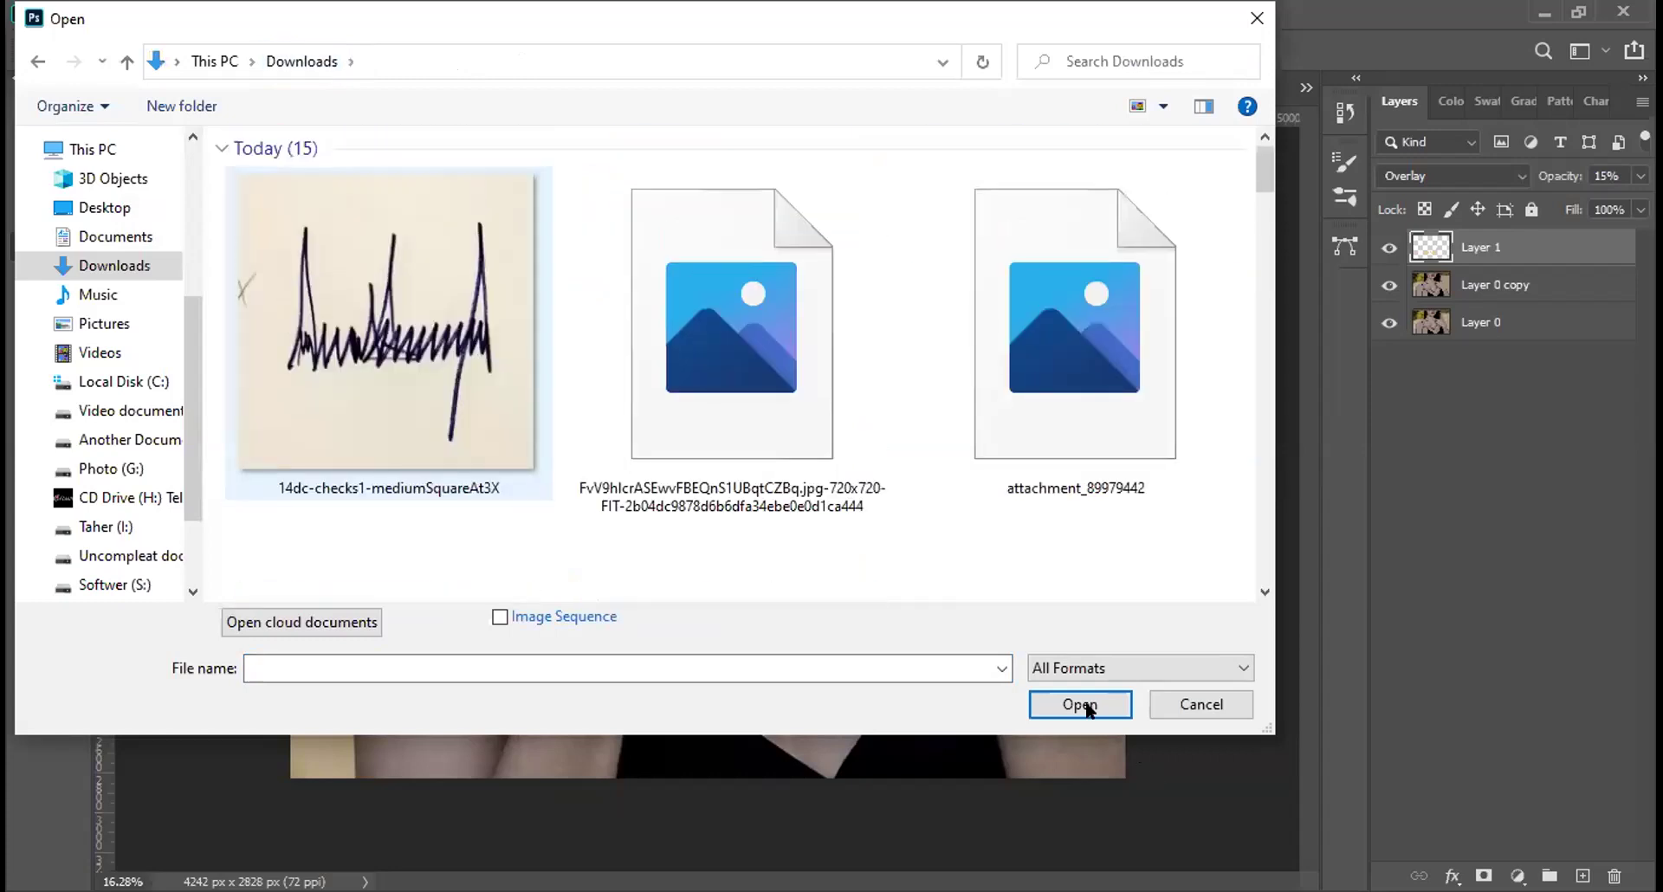
# Step: Open 14dc-checks1-mediumSquareAt3X and remove the stray X mark with the Spot Healing Brush
pyautogui.click(1081, 705)
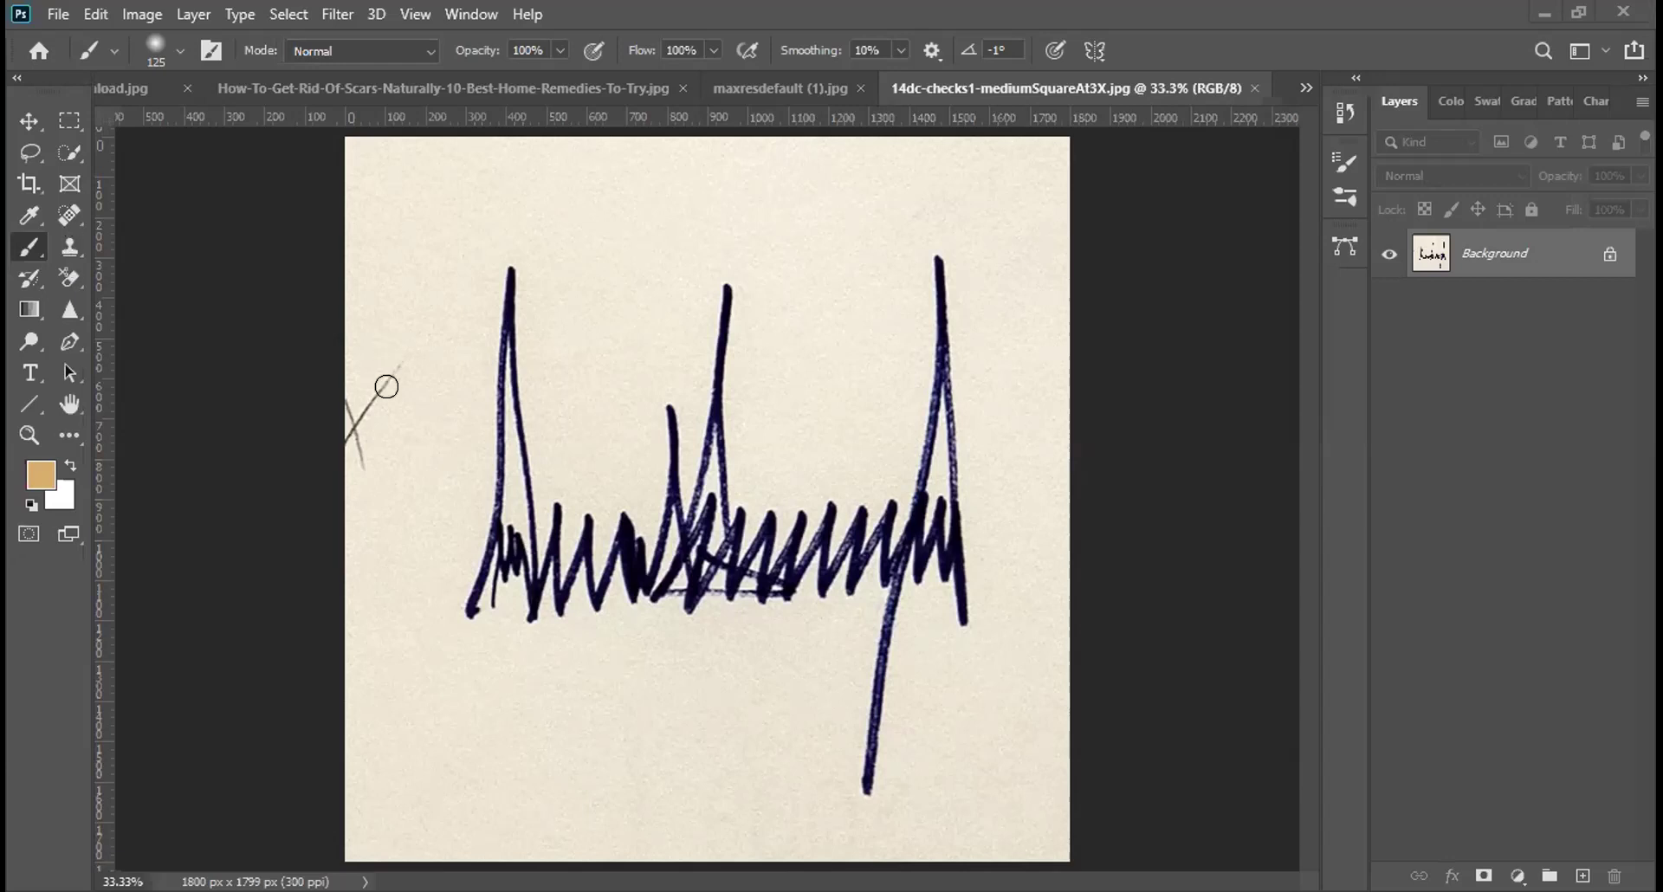
pyautogui.press('j')
pyautogui.moveTo(370, 457); pyautogui.dragTo(347, 405)
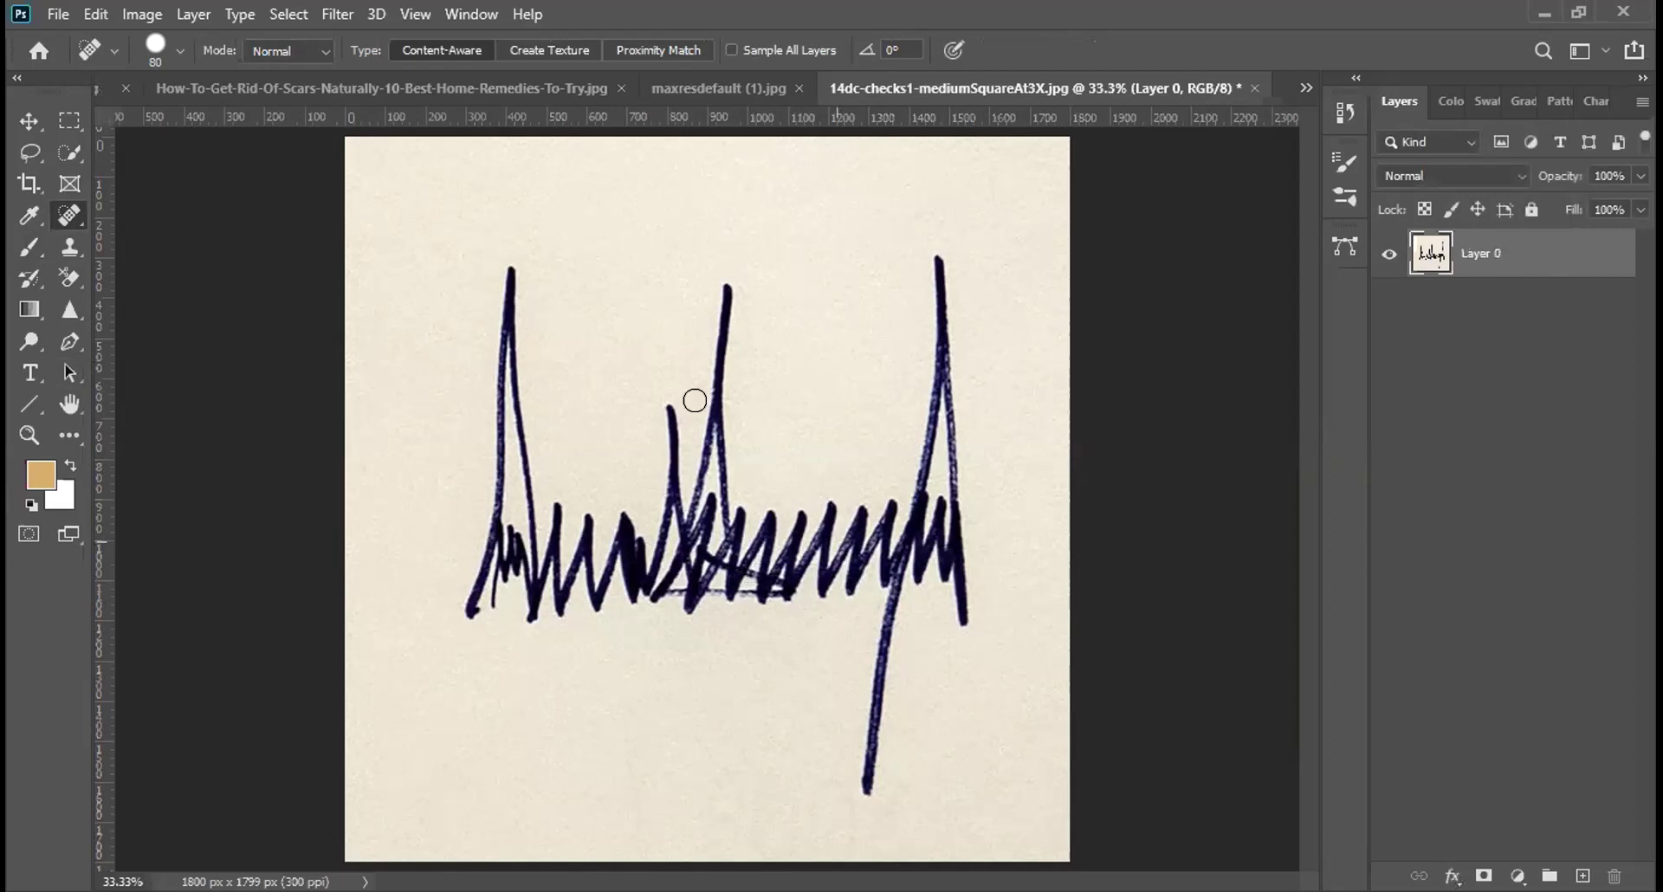
# Step: Apply a Camera Raw Filter to the signature with Blacks -56, Whites +32 and Clarity -18
pyautogui.click(337, 12)
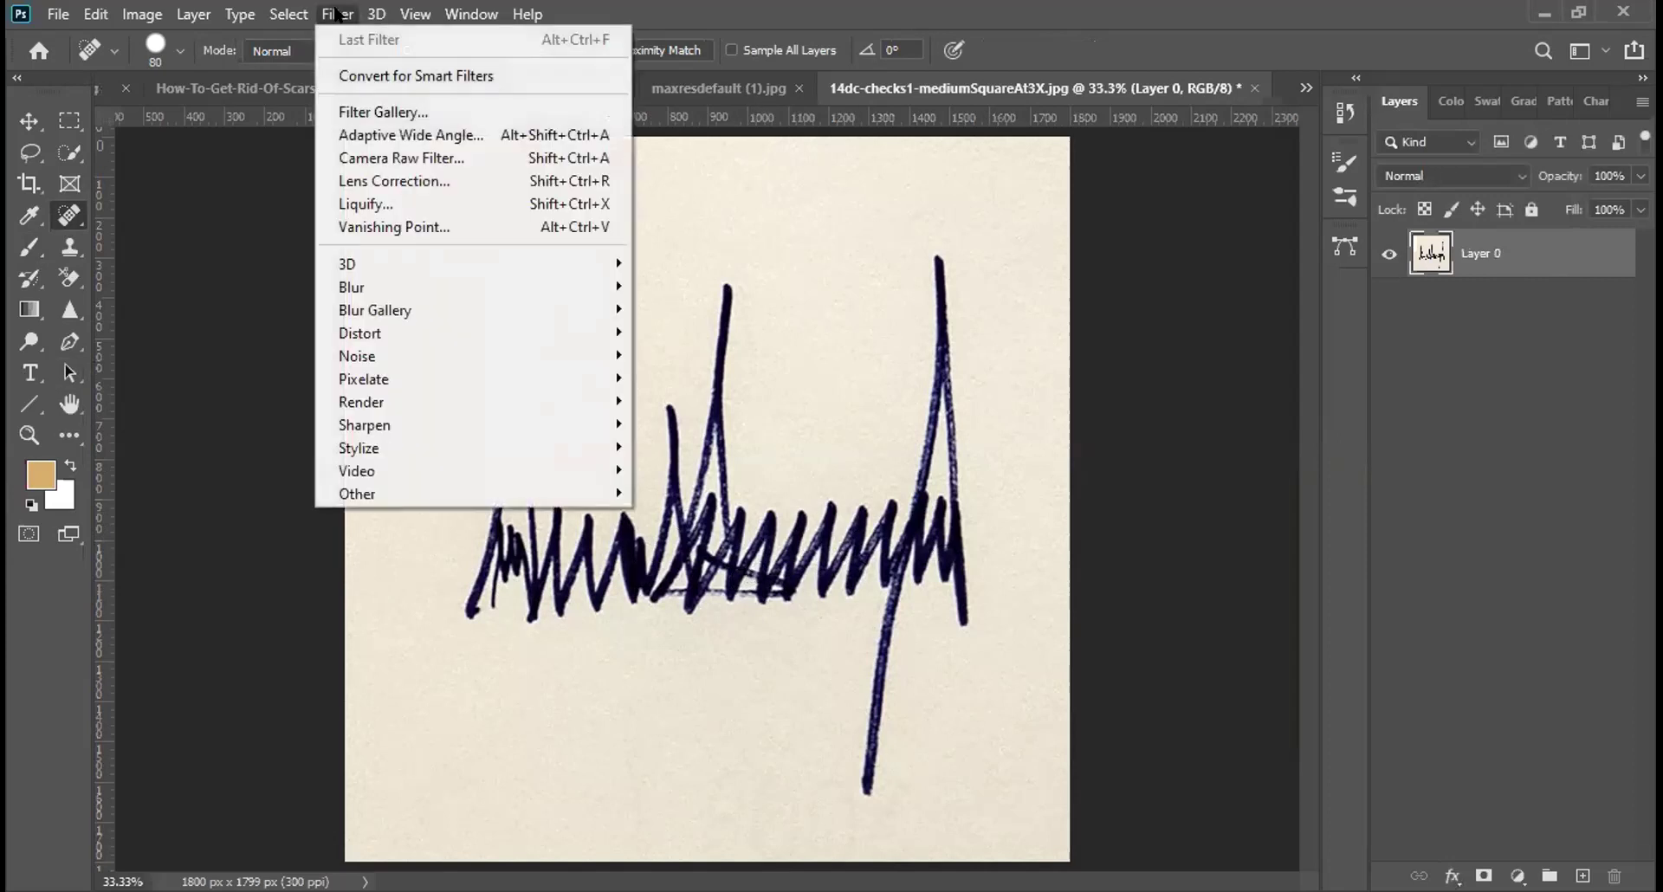
pyautogui.click(394, 156)
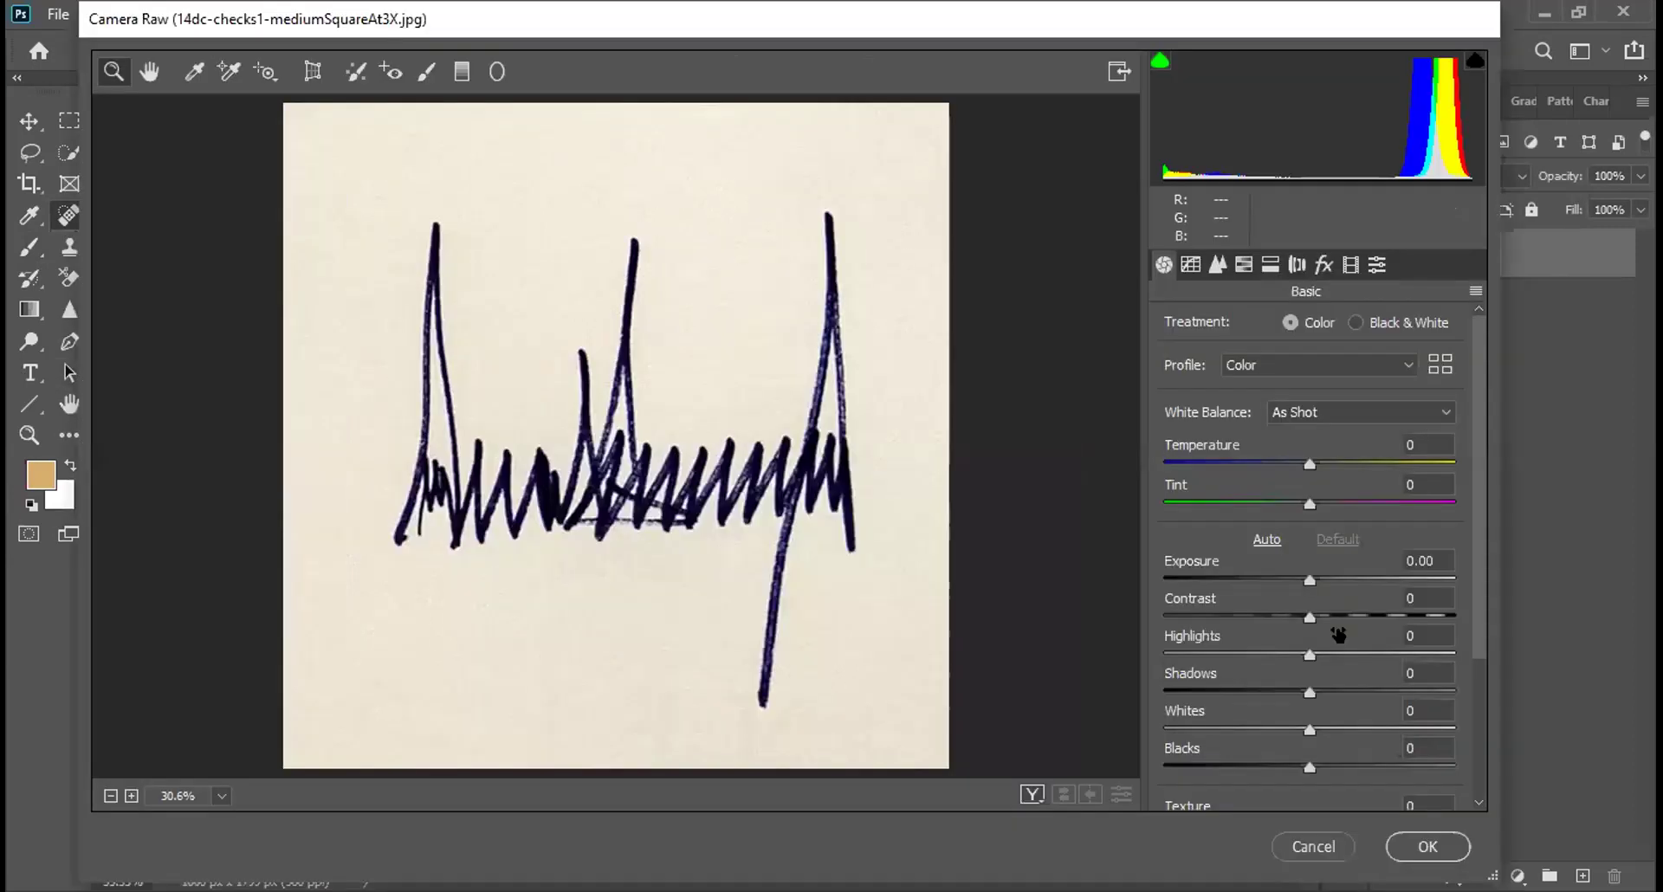
pyautogui.scroll(-3, 1381, 600)
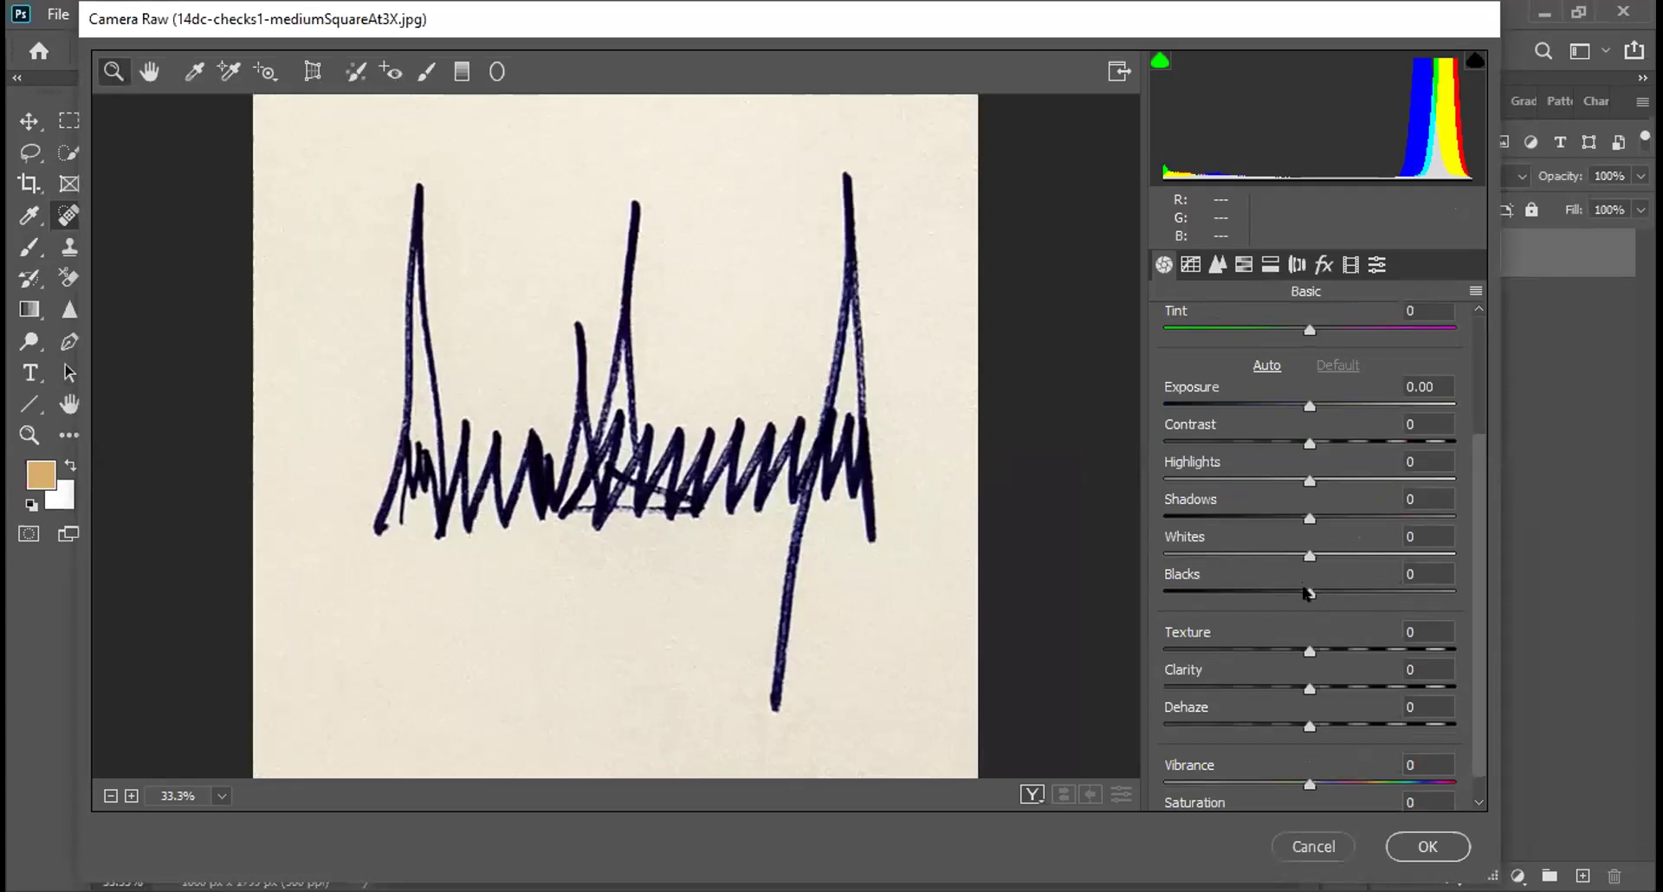
pyautogui.moveTo(1308, 592); pyautogui.dragTo(1202, 607)
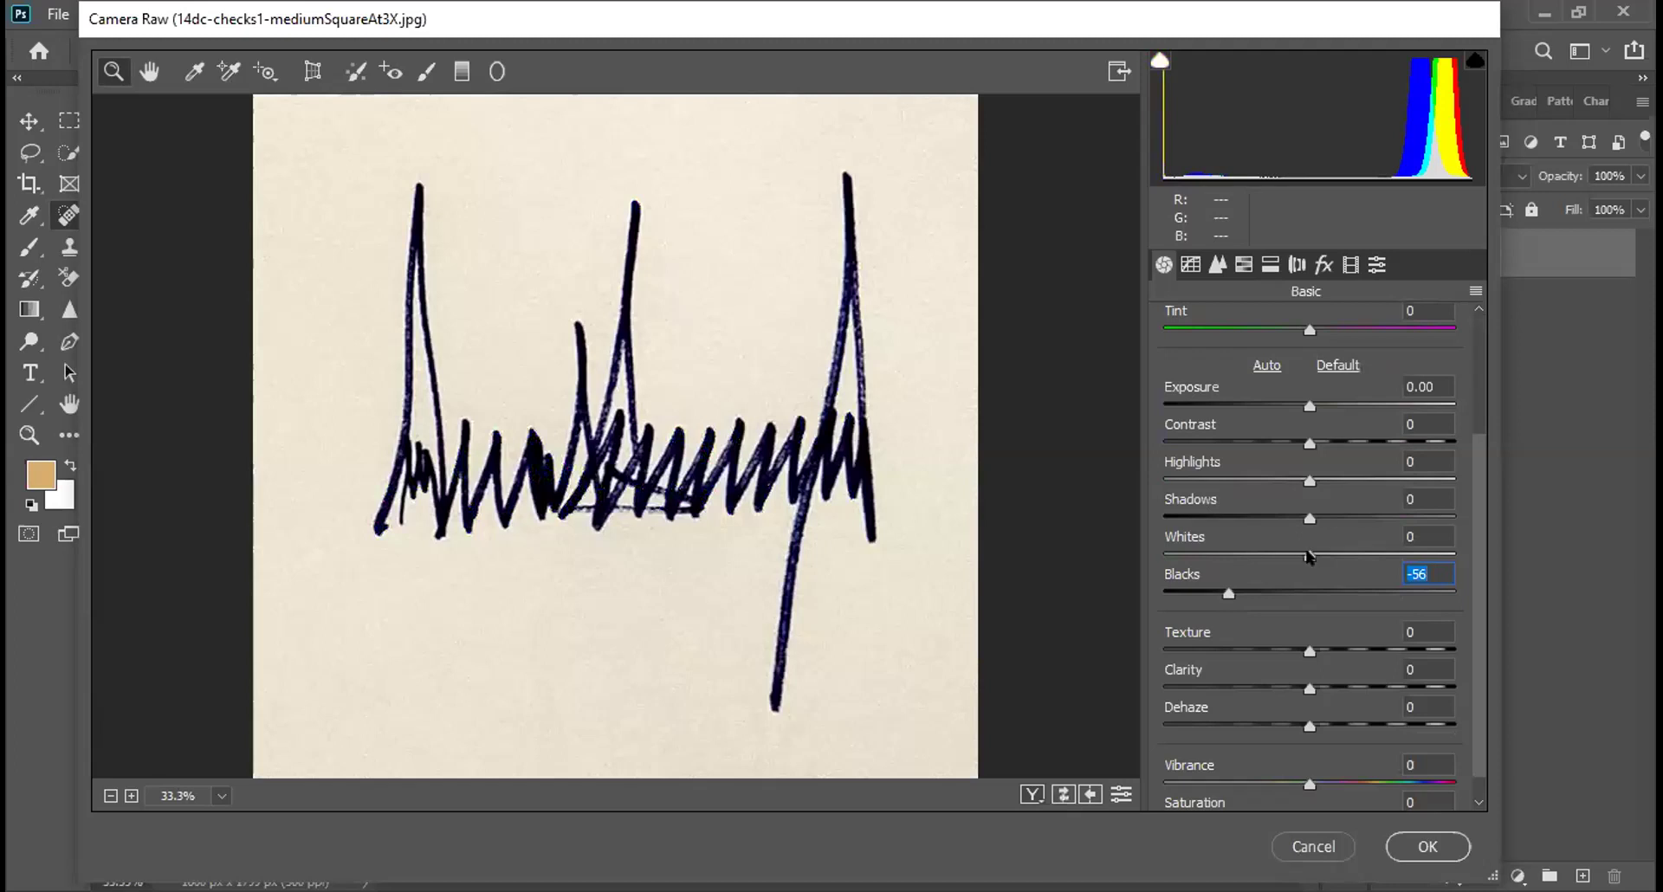
pyautogui.moveTo(1310, 556); pyautogui.dragTo(1357, 559)
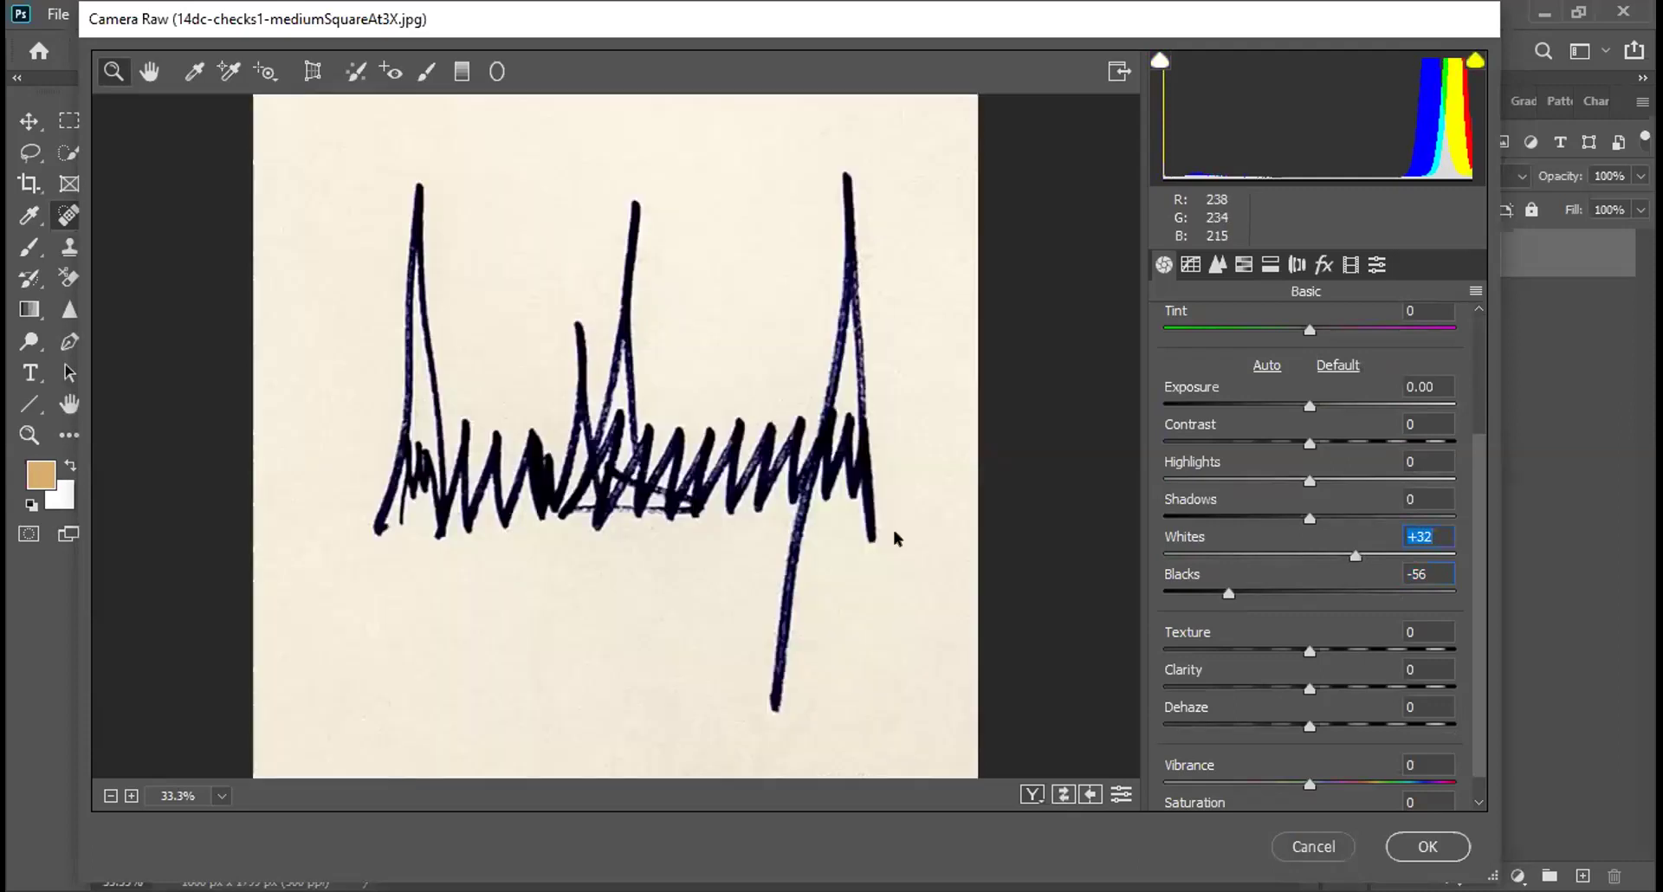
pyautogui.scroll(-1, 1308, 641)
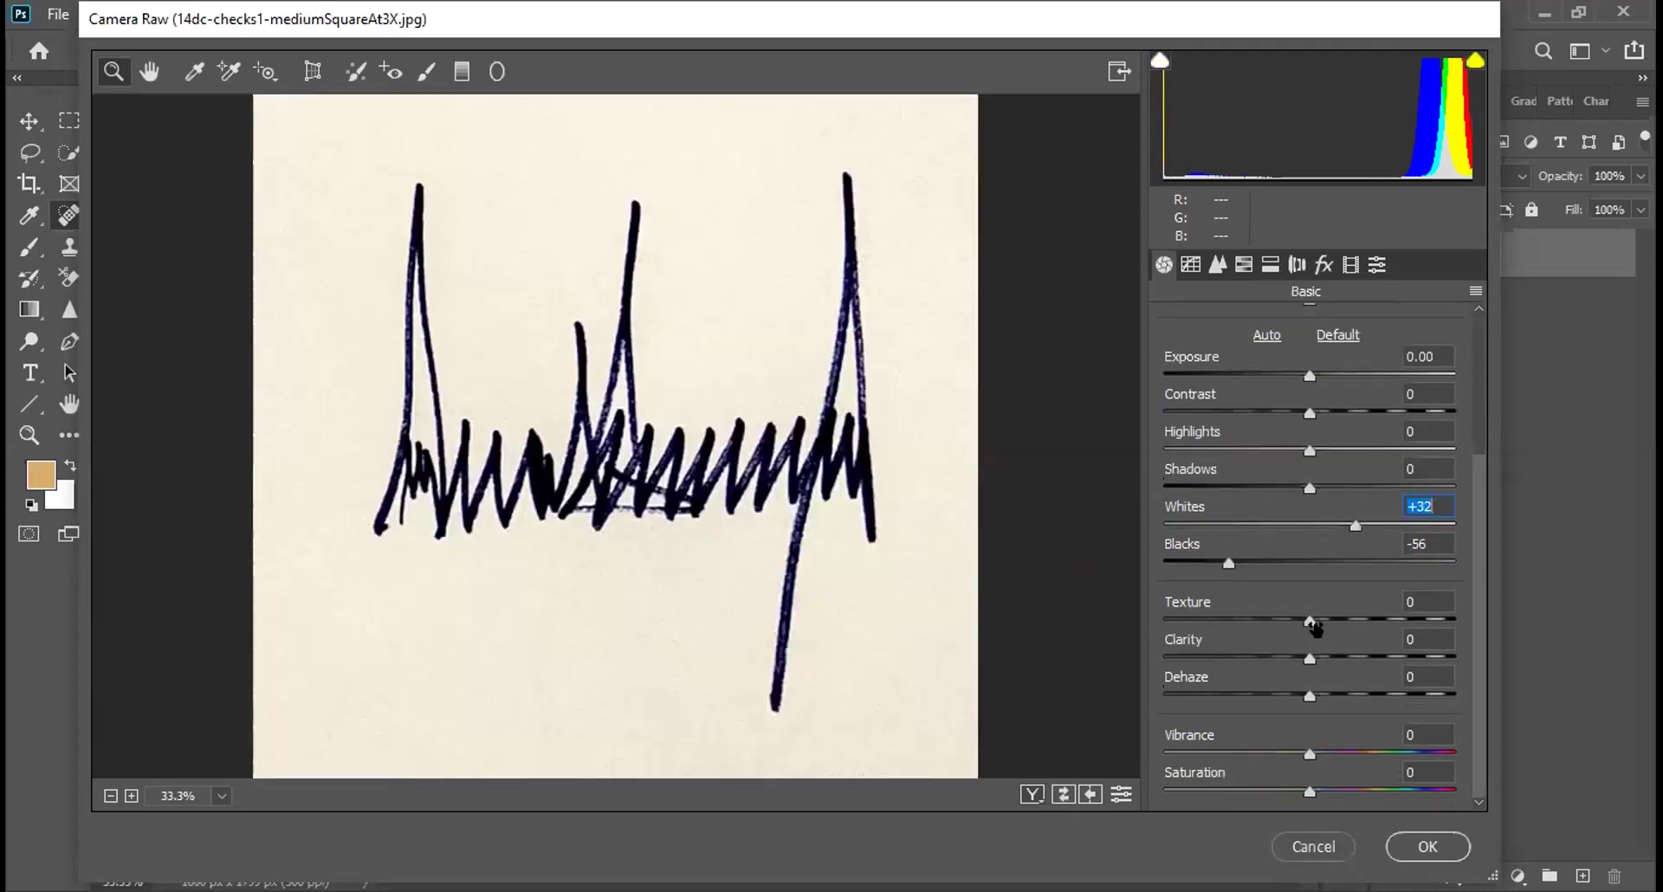
pyautogui.click(1310, 658)
pyautogui.moveTo(1311, 658); pyautogui.dragTo(1275, 660)
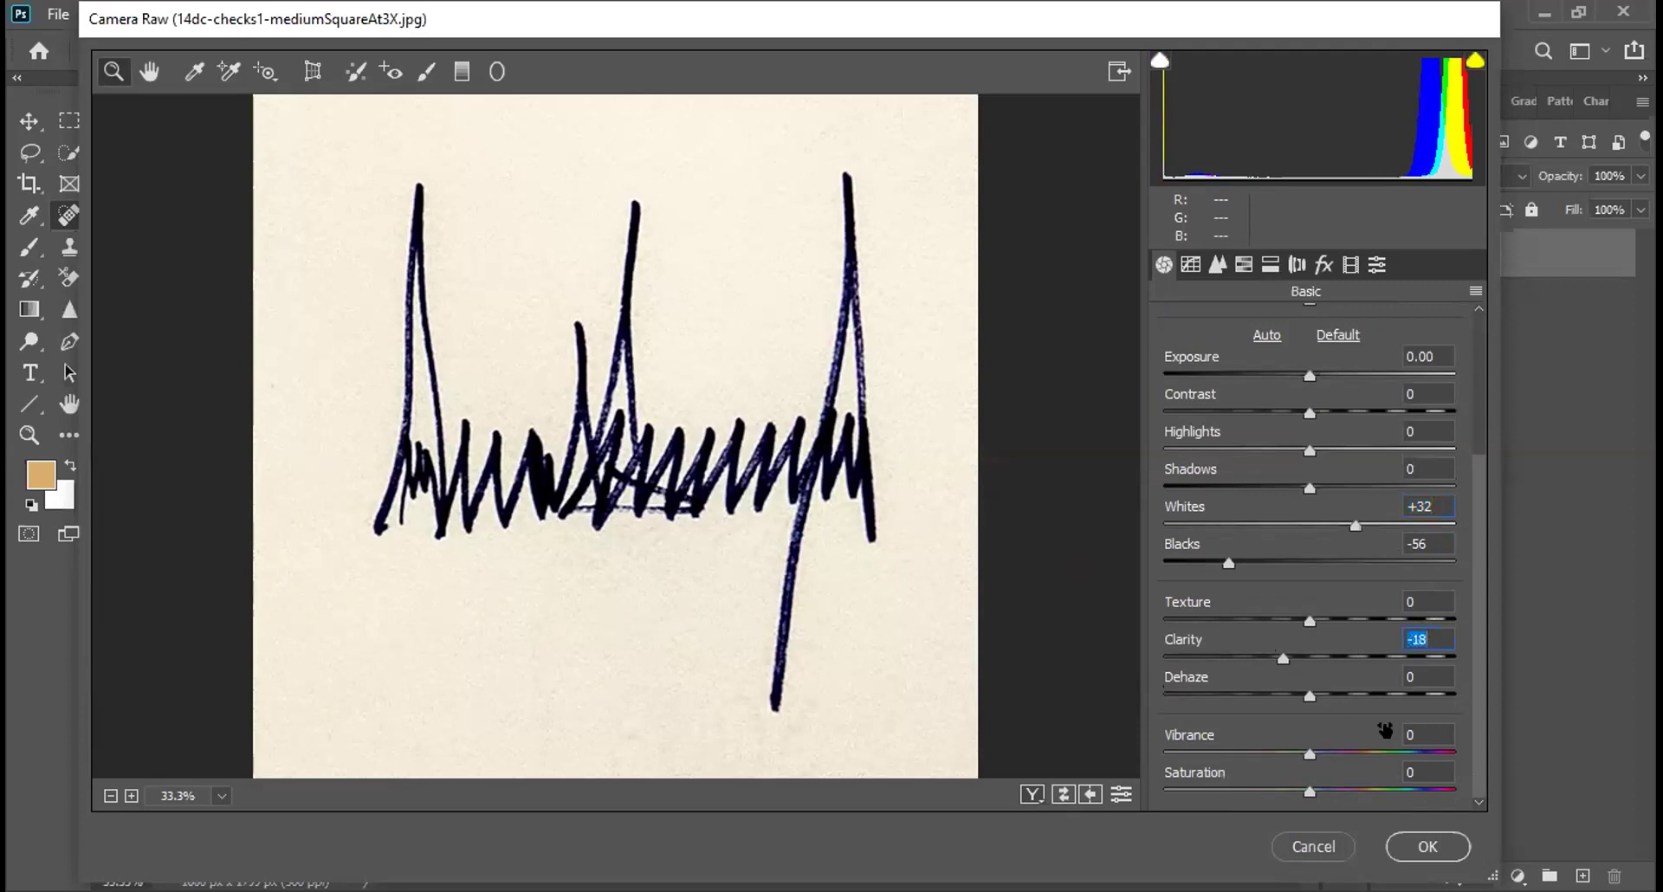
pyautogui.click(1425, 836)
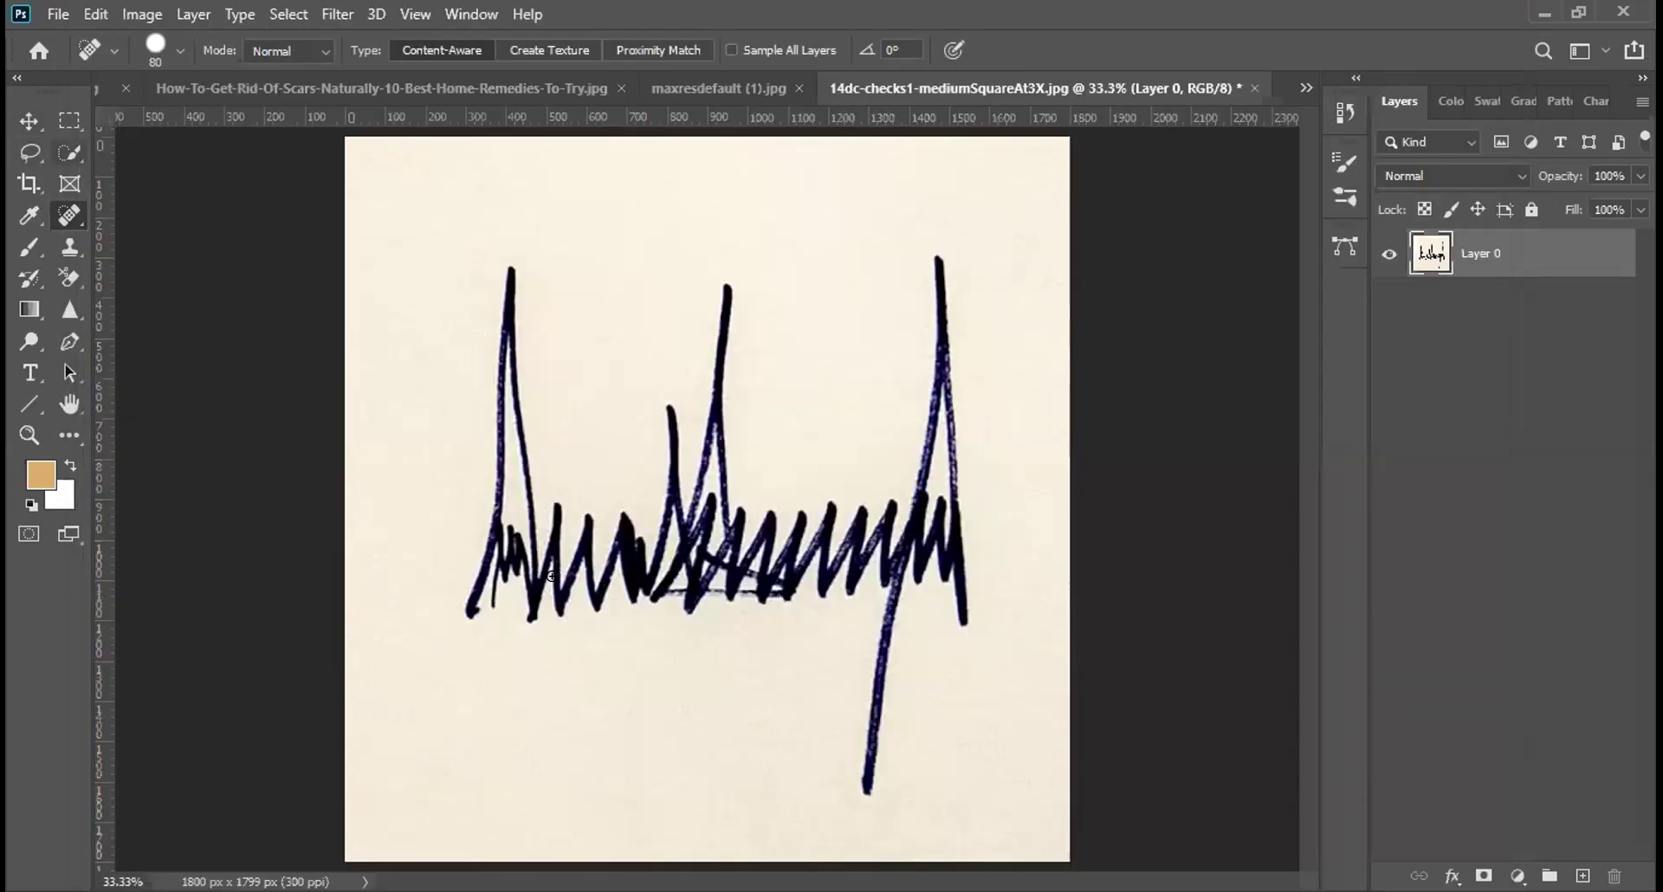
pyautogui.click(67, 153)
pyautogui.moveTo(477, 511); pyautogui.dragTo(475, 422)
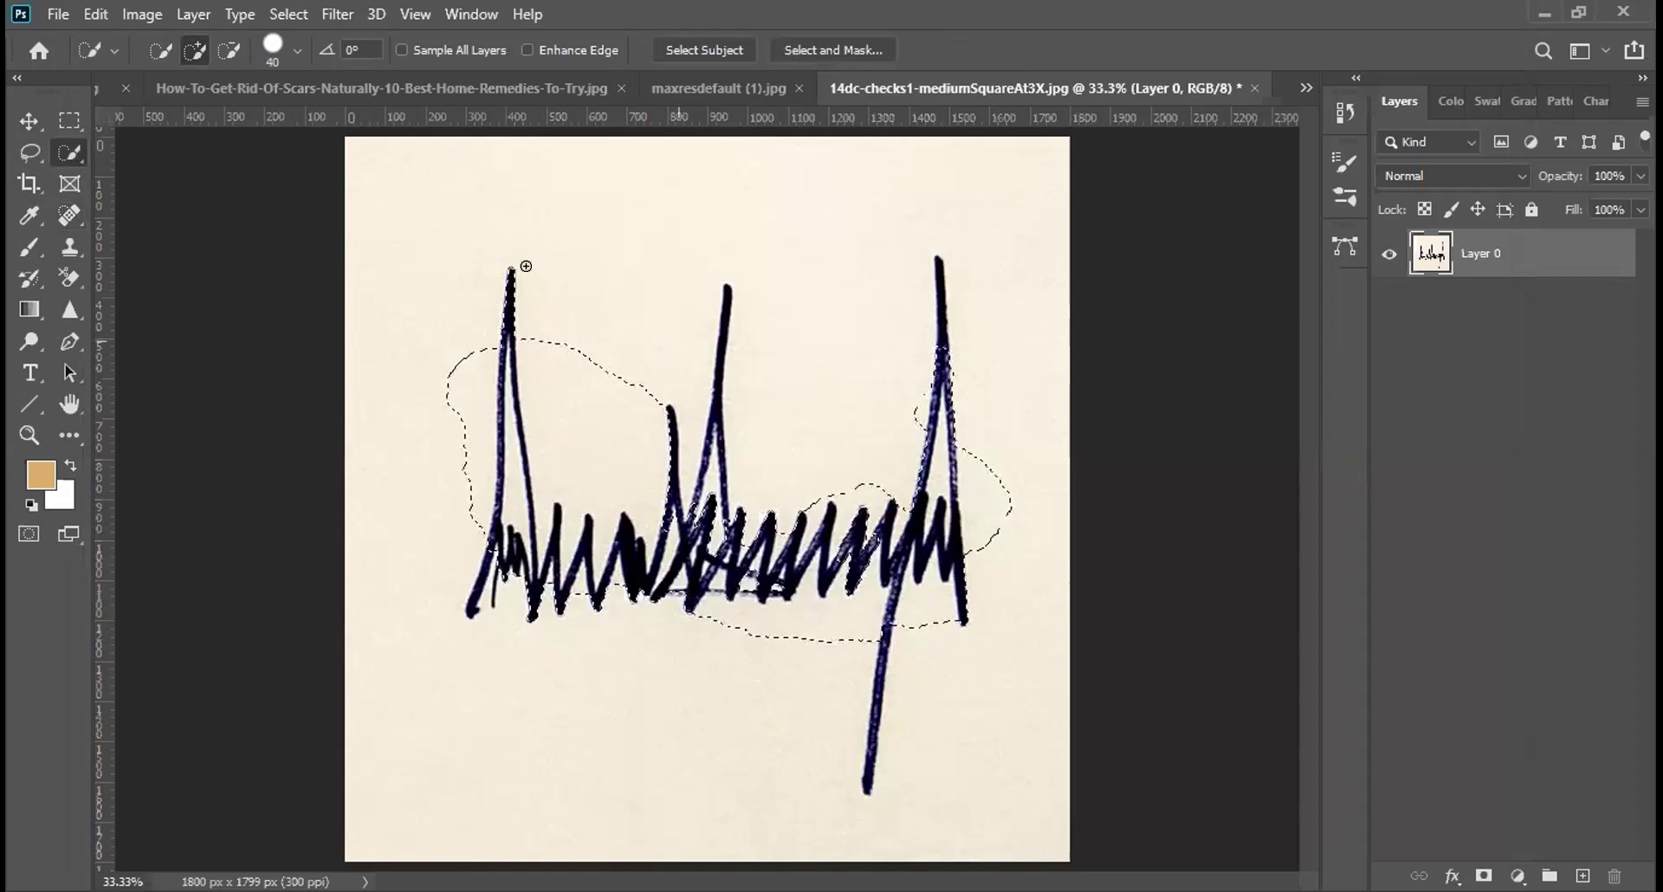
pyautogui.hotkey('ctrl', 'd')
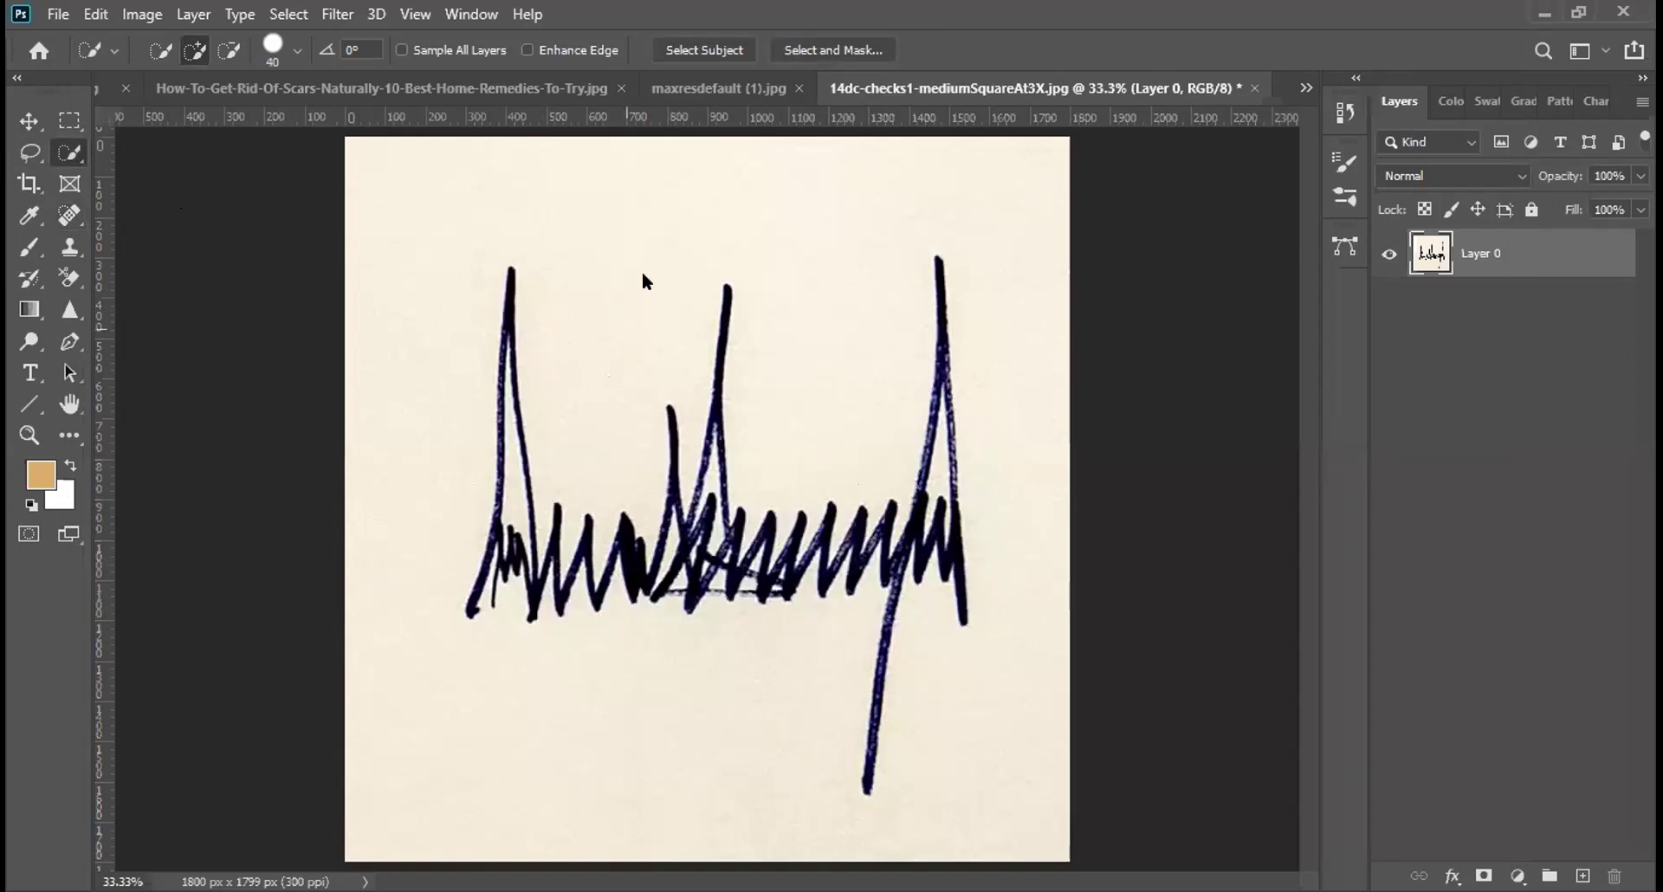
pyautogui.hotkey('shift', 'w')
pyautogui.click(689, 305)
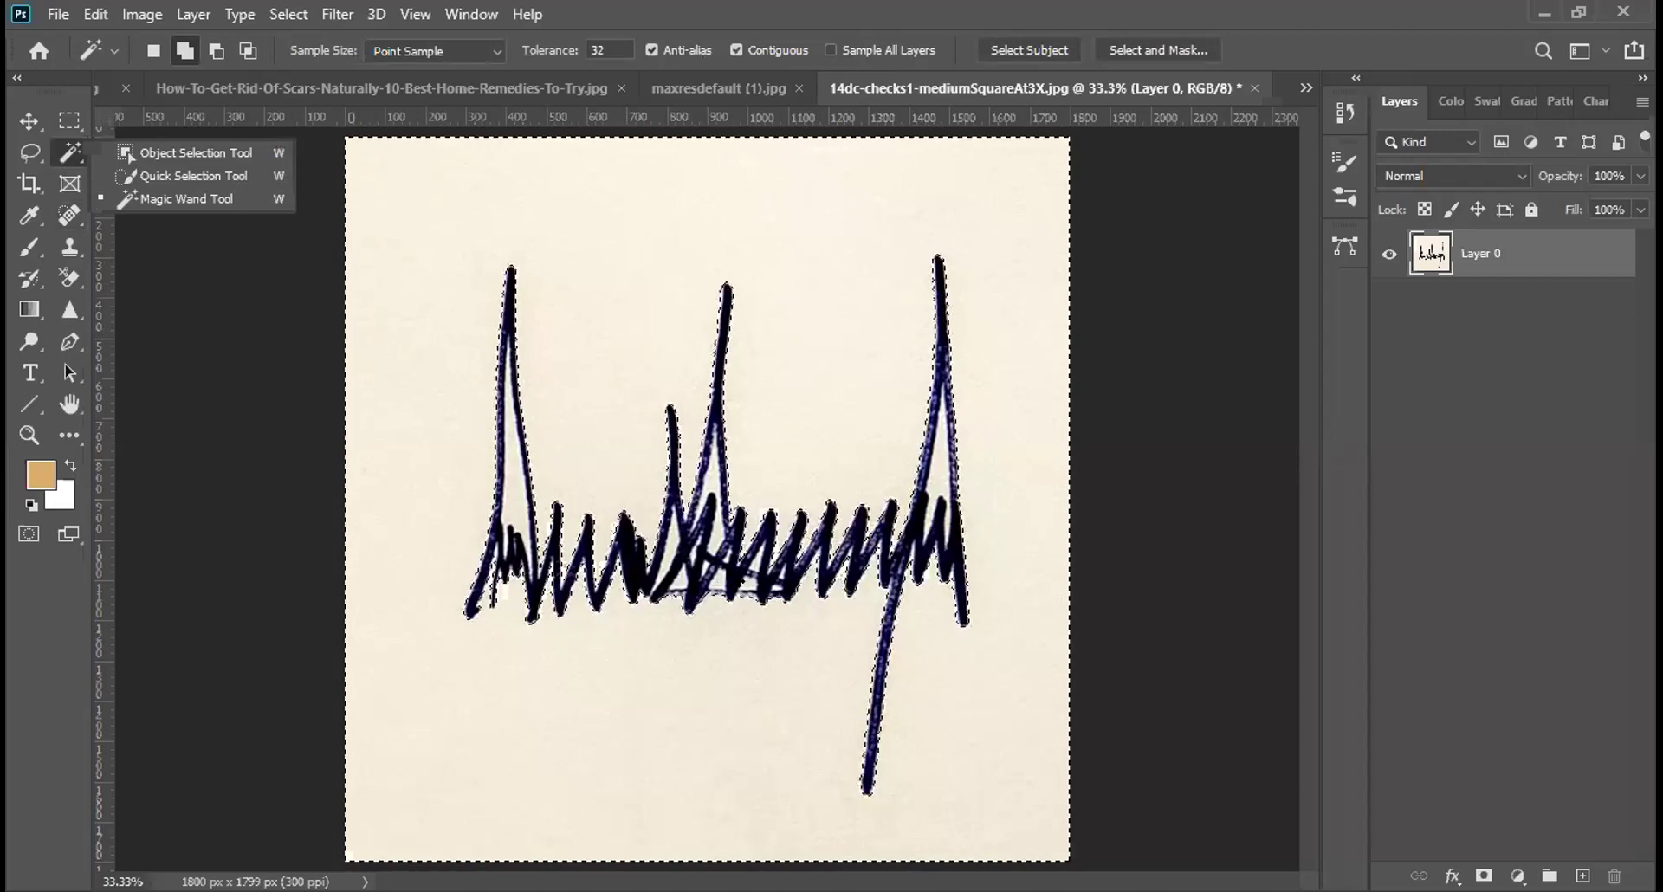
pyautogui.press('v')
pyautogui.hotkey('shift', 'Right')
pyautogui.hotkey('shift', 'Right')
pyautogui.hotkey('shift', 'Right')
pyautogui.hotkey('shift', 'Right')
pyautogui.hotkey('shift', 'Right')
pyautogui.hotkey('shift', 'Right')
pyautogui.hotkey('shift', 'Right')
pyautogui.hotkey('shift', 'Right')
pyautogui.hotkey('shift', 'Right')
pyautogui.hotkey('shift', 'Right')
pyautogui.hotkey('shift', 'Right')
pyautogui.hotkey('shift', 'Right')
pyautogui.hotkey('shift', 'Right')
pyautogui.hotkey('shift', 'Right')
pyautogui.hotkey('shift', 'Right')
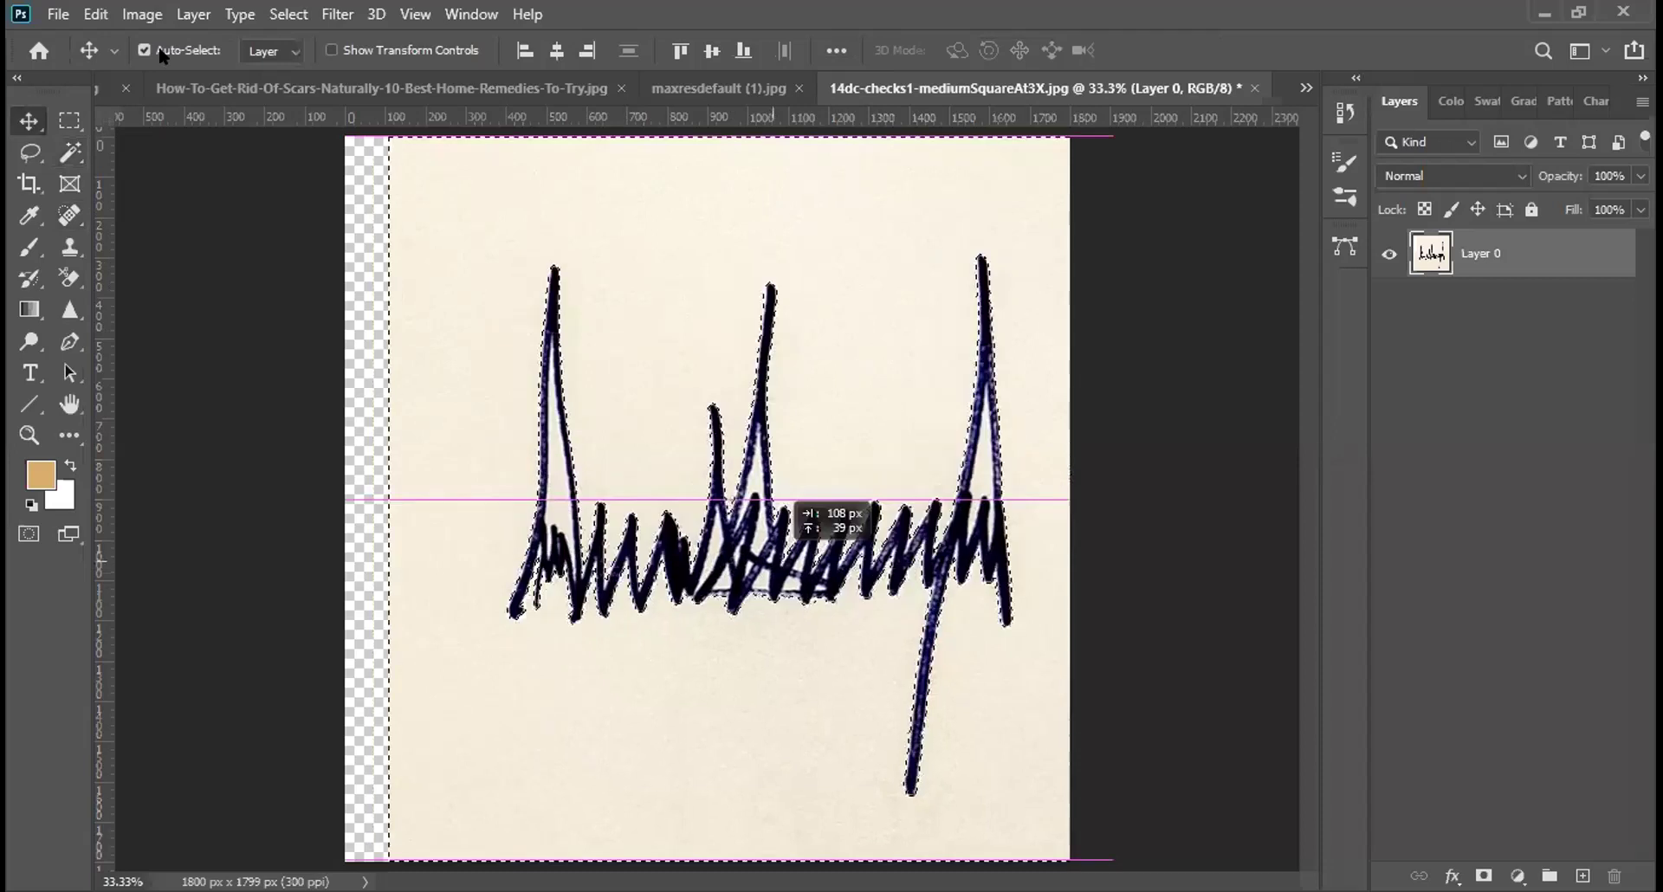
pyautogui.hotkey('ctrl', 'z')
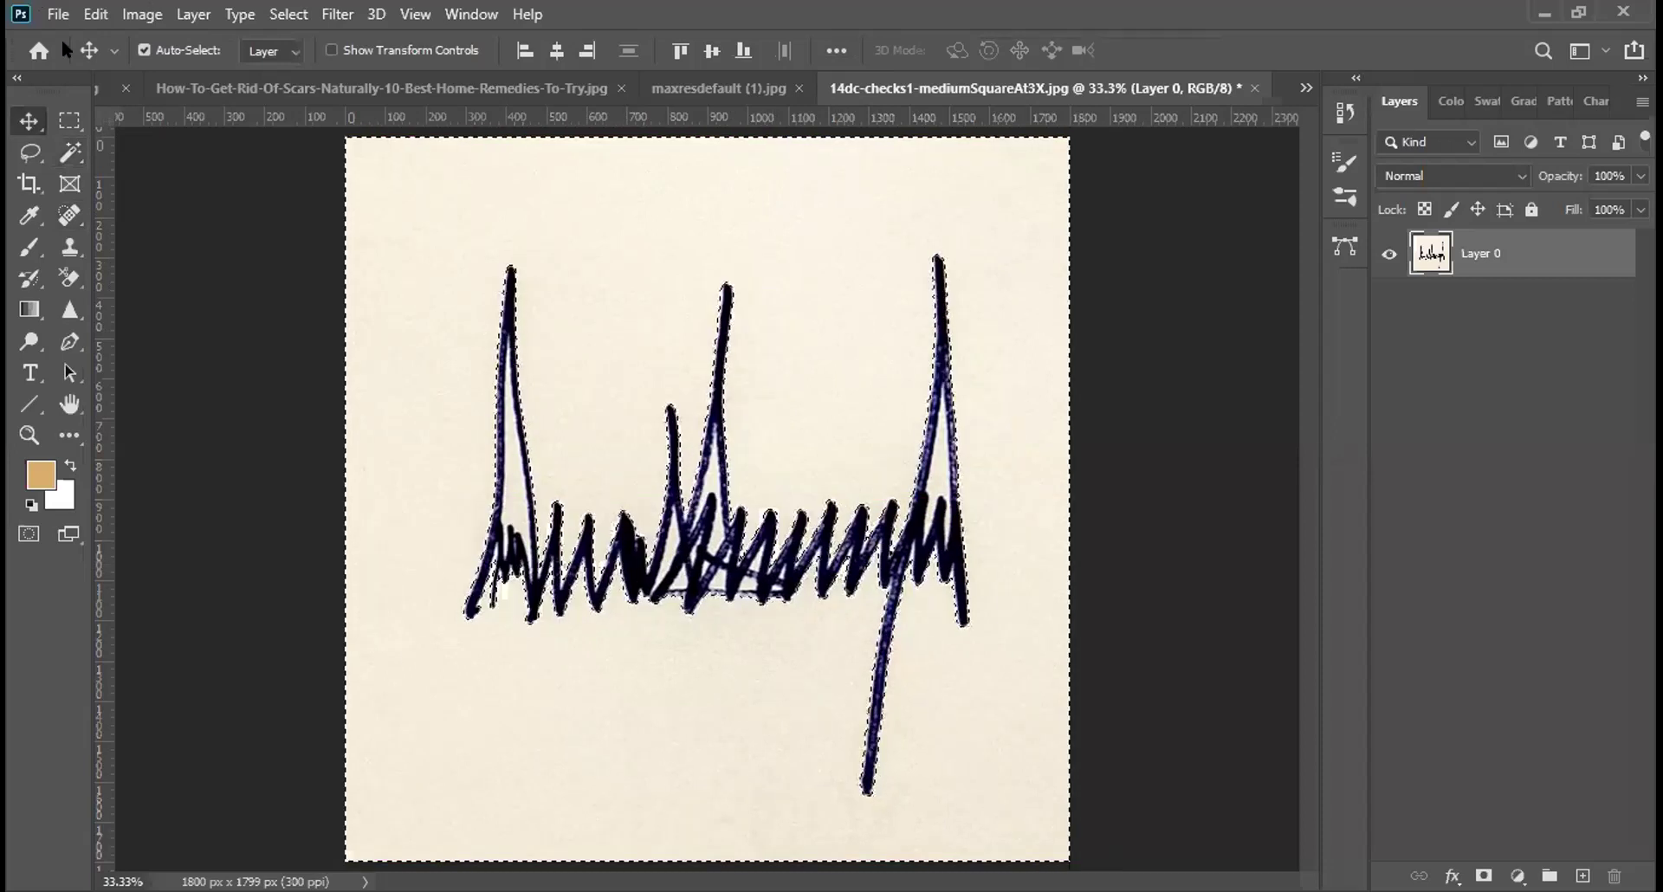
pyautogui.click(143, 14)
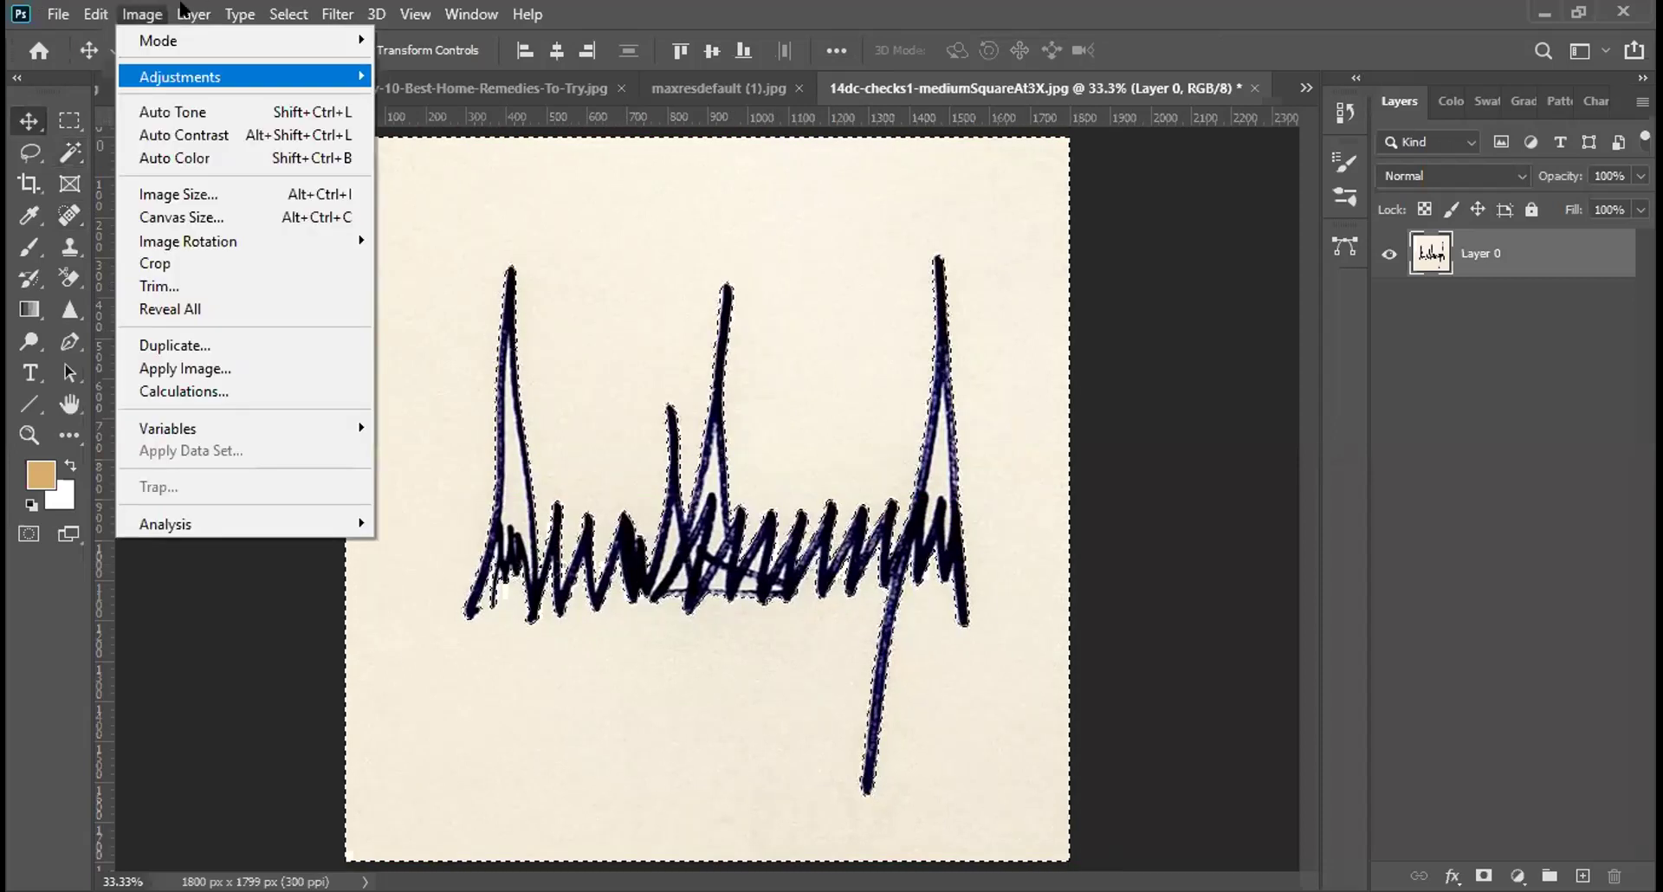
pyautogui.press('Left')
pyautogui.press('Escape')
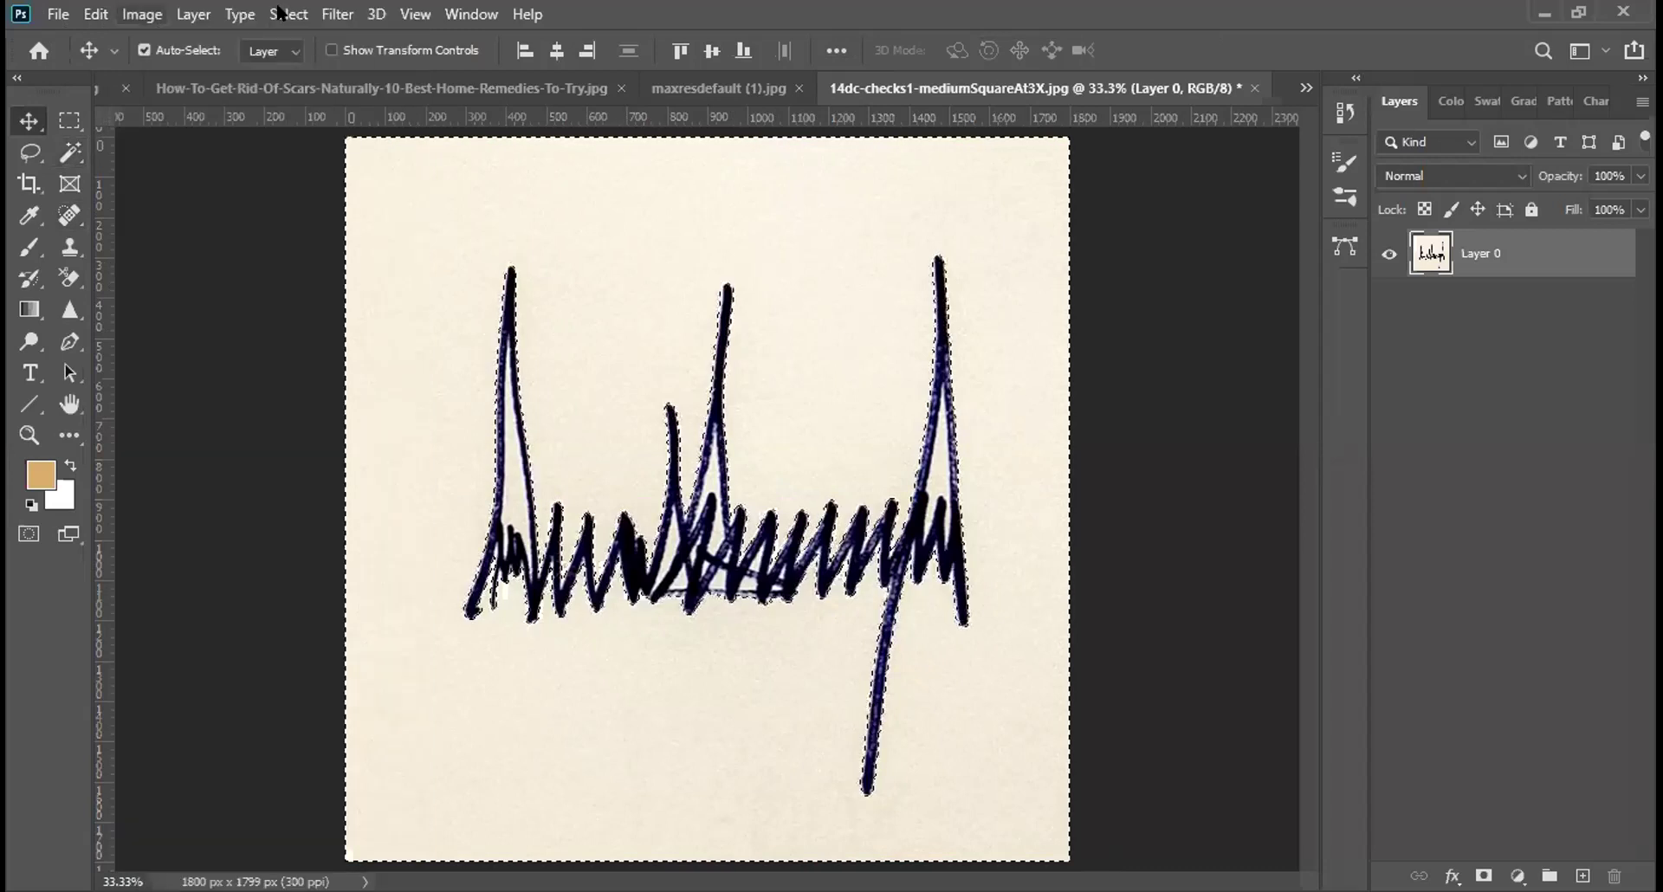
pyautogui.click(280, 11)
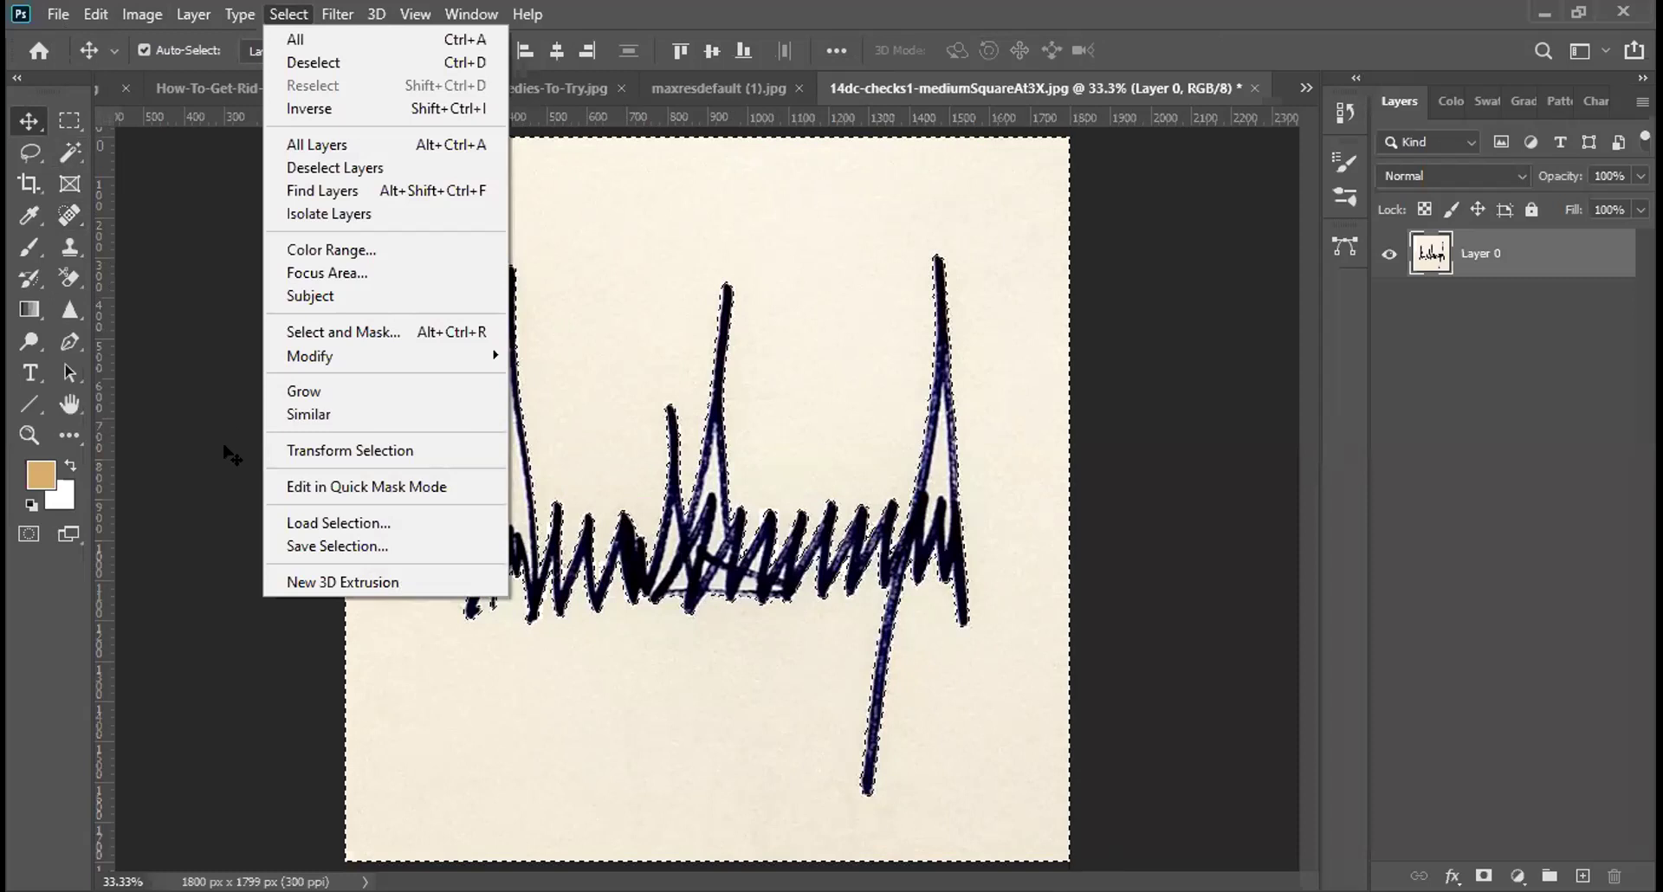
pyautogui.press('Left')
pyautogui.press('Left')
pyautogui.press('Escape')
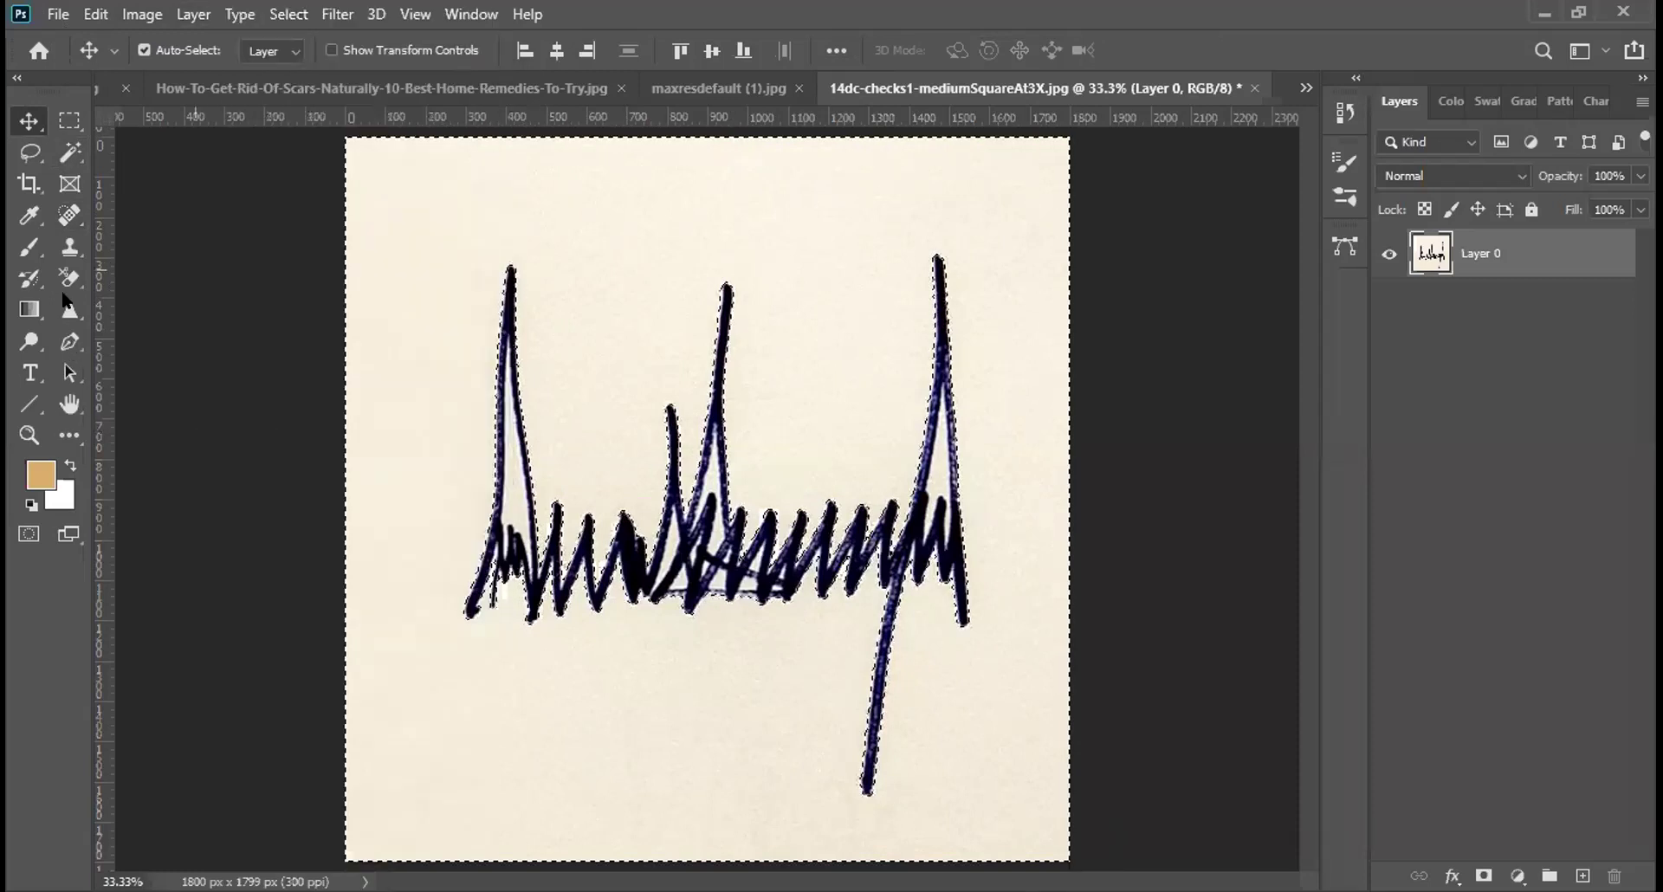
pyautogui.hotkey('ctrl', 'd')
# Step: Erase the cream paper background with the Magic Eraser, then zoom in on the signature
pyautogui.moveTo(69, 278); pyautogui.dragTo(149, 324)
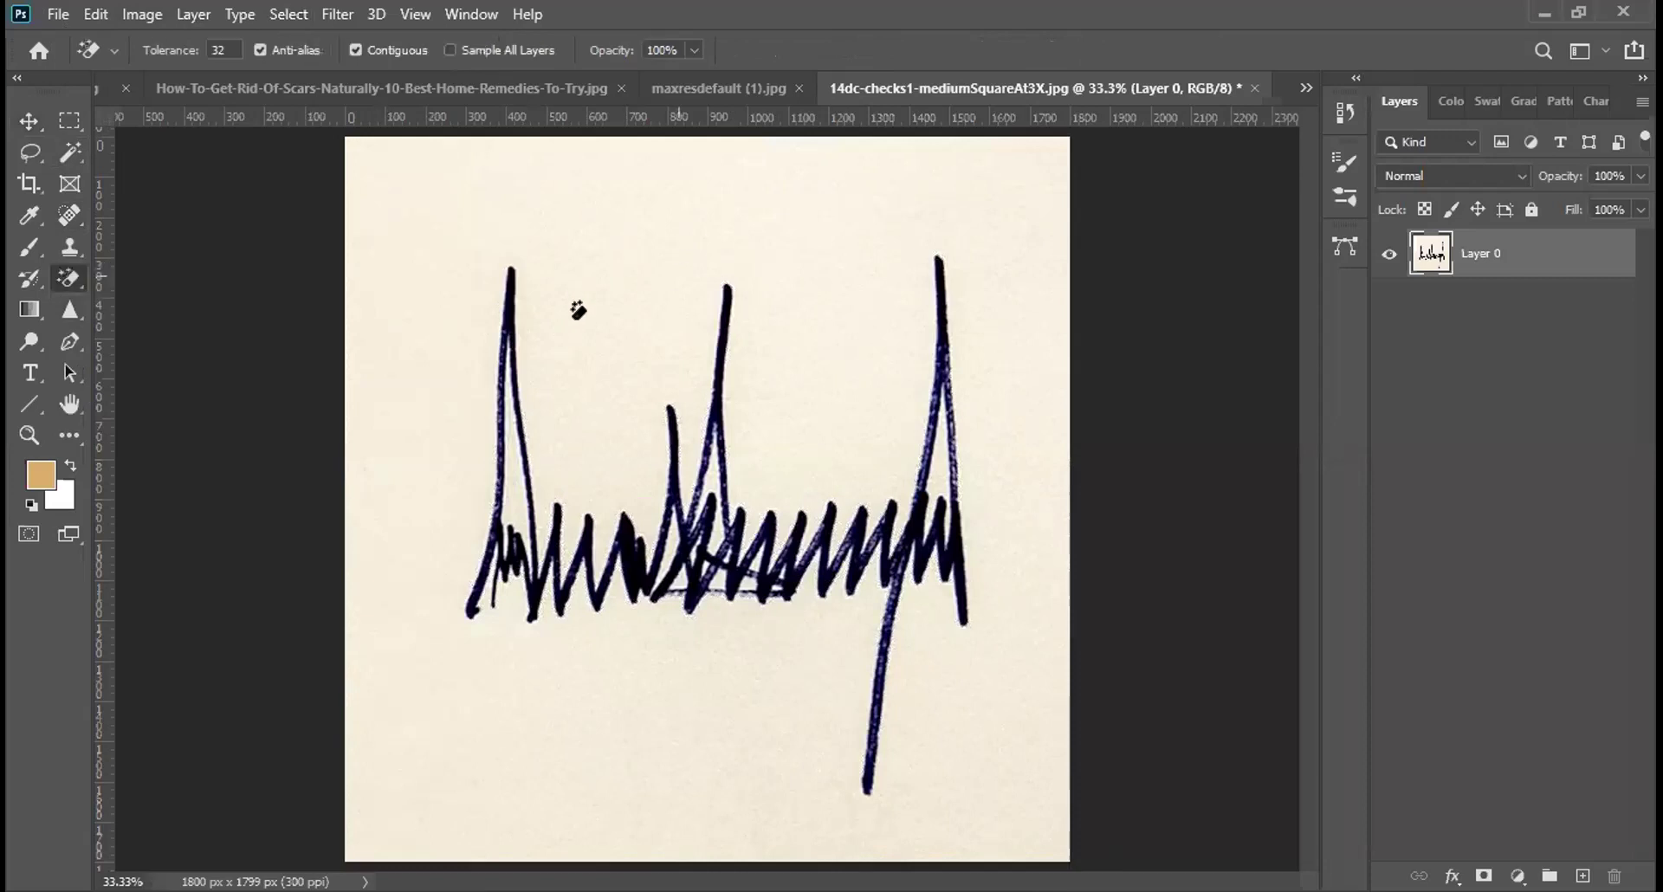
pyautogui.click(848, 153)
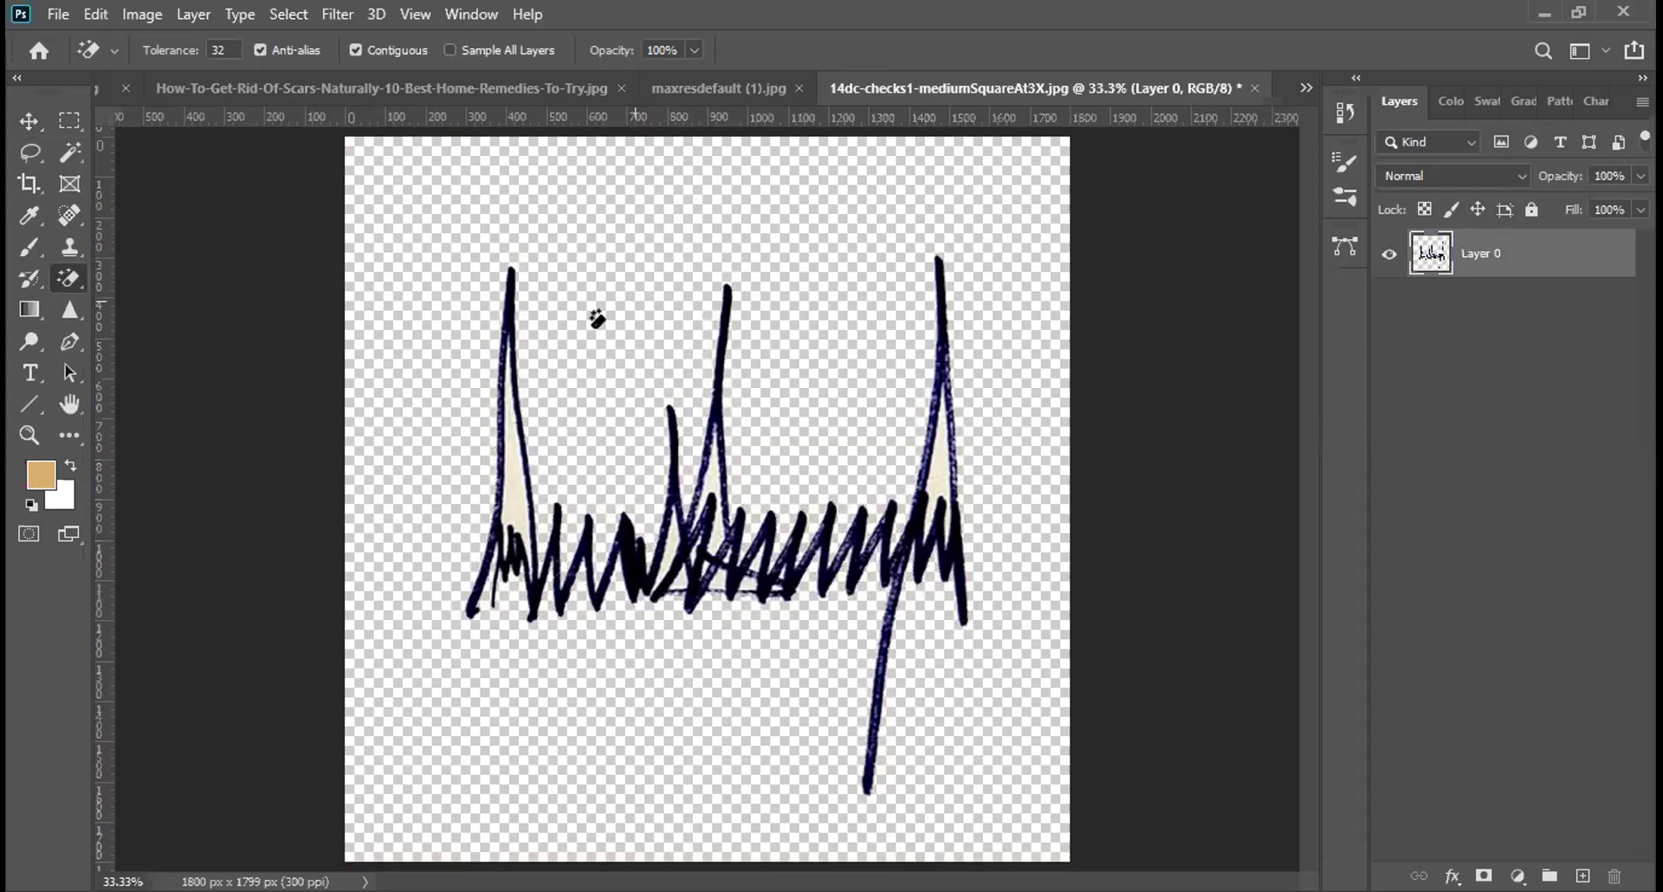
pyautogui.scroll(1, 736, 217)
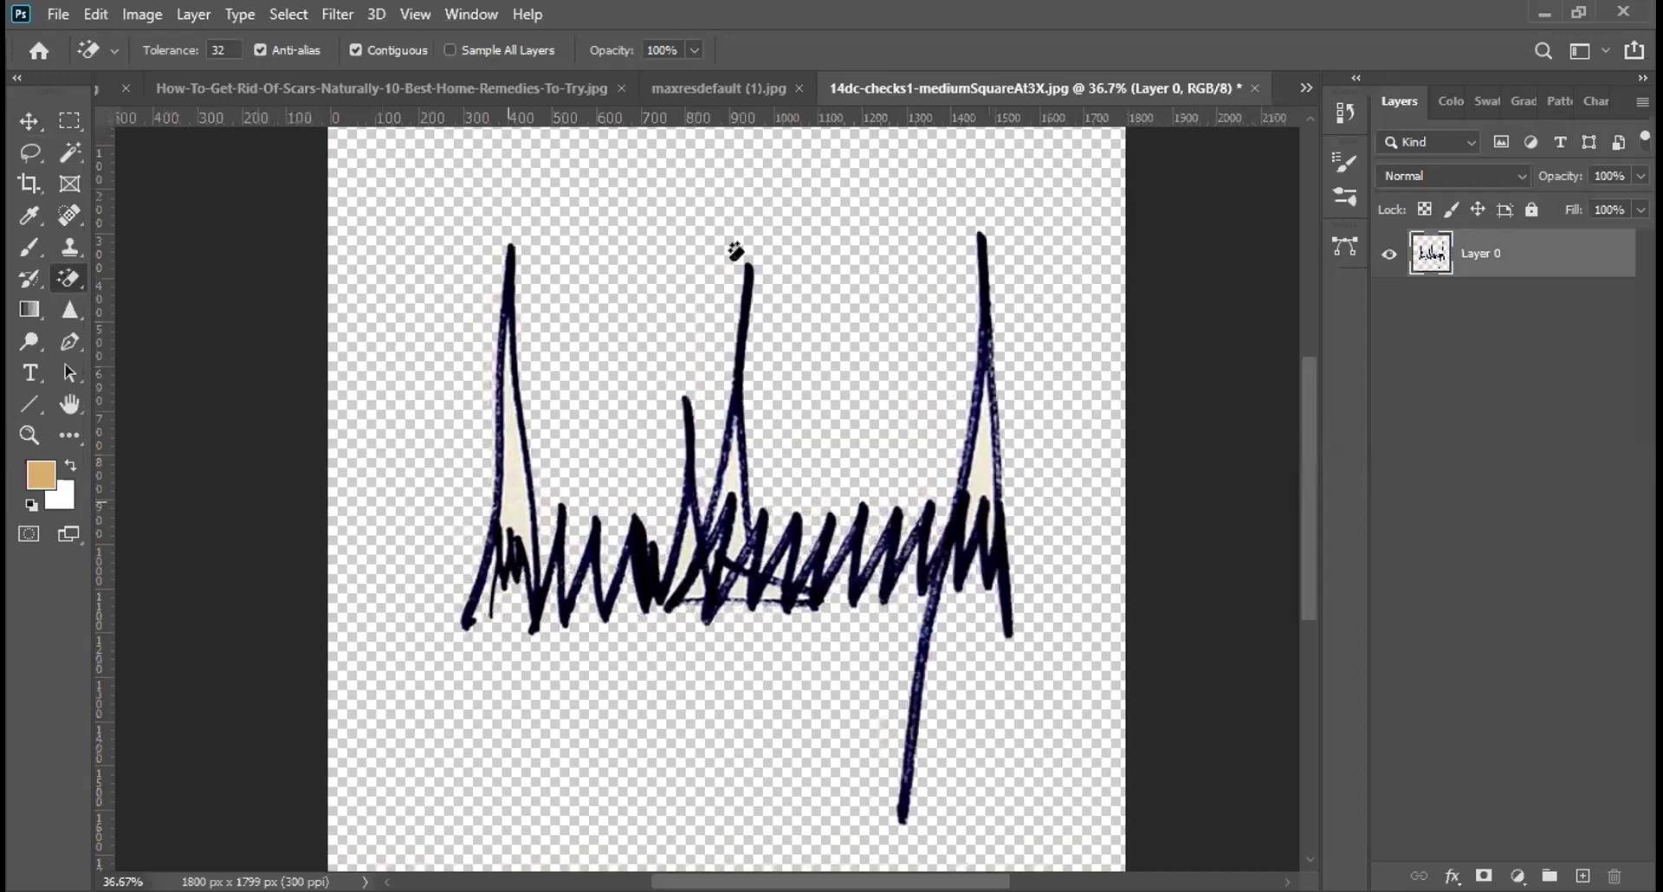
pyautogui.scroll(2, 563, 459)
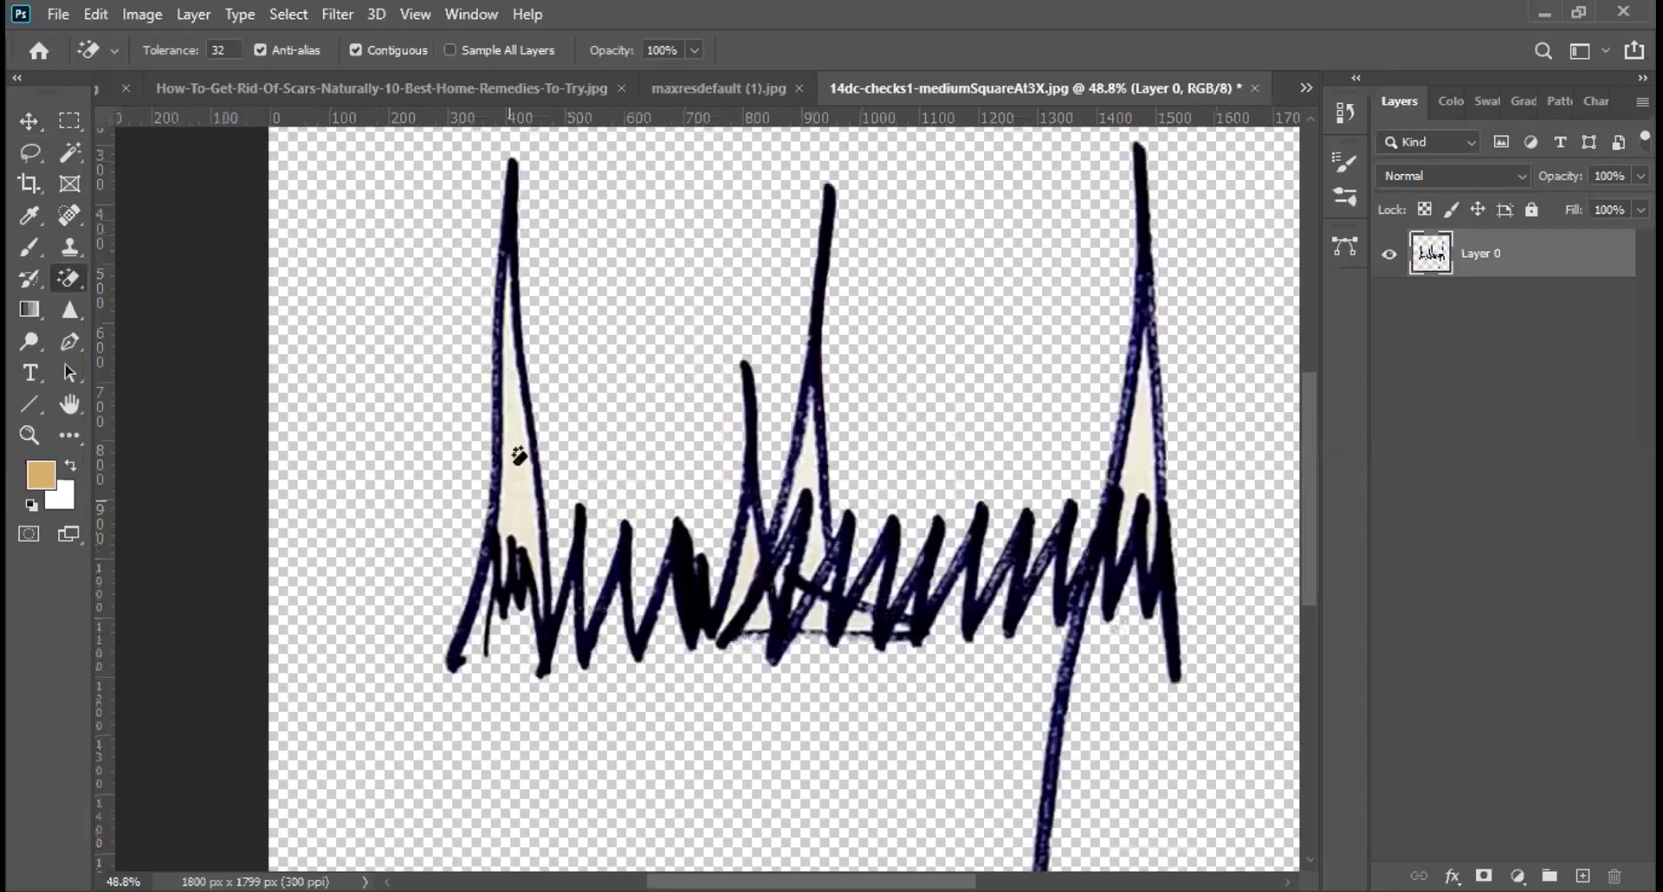
pyautogui.scroll(1, 516, 461)
pyautogui.scroll(1, 530, 611)
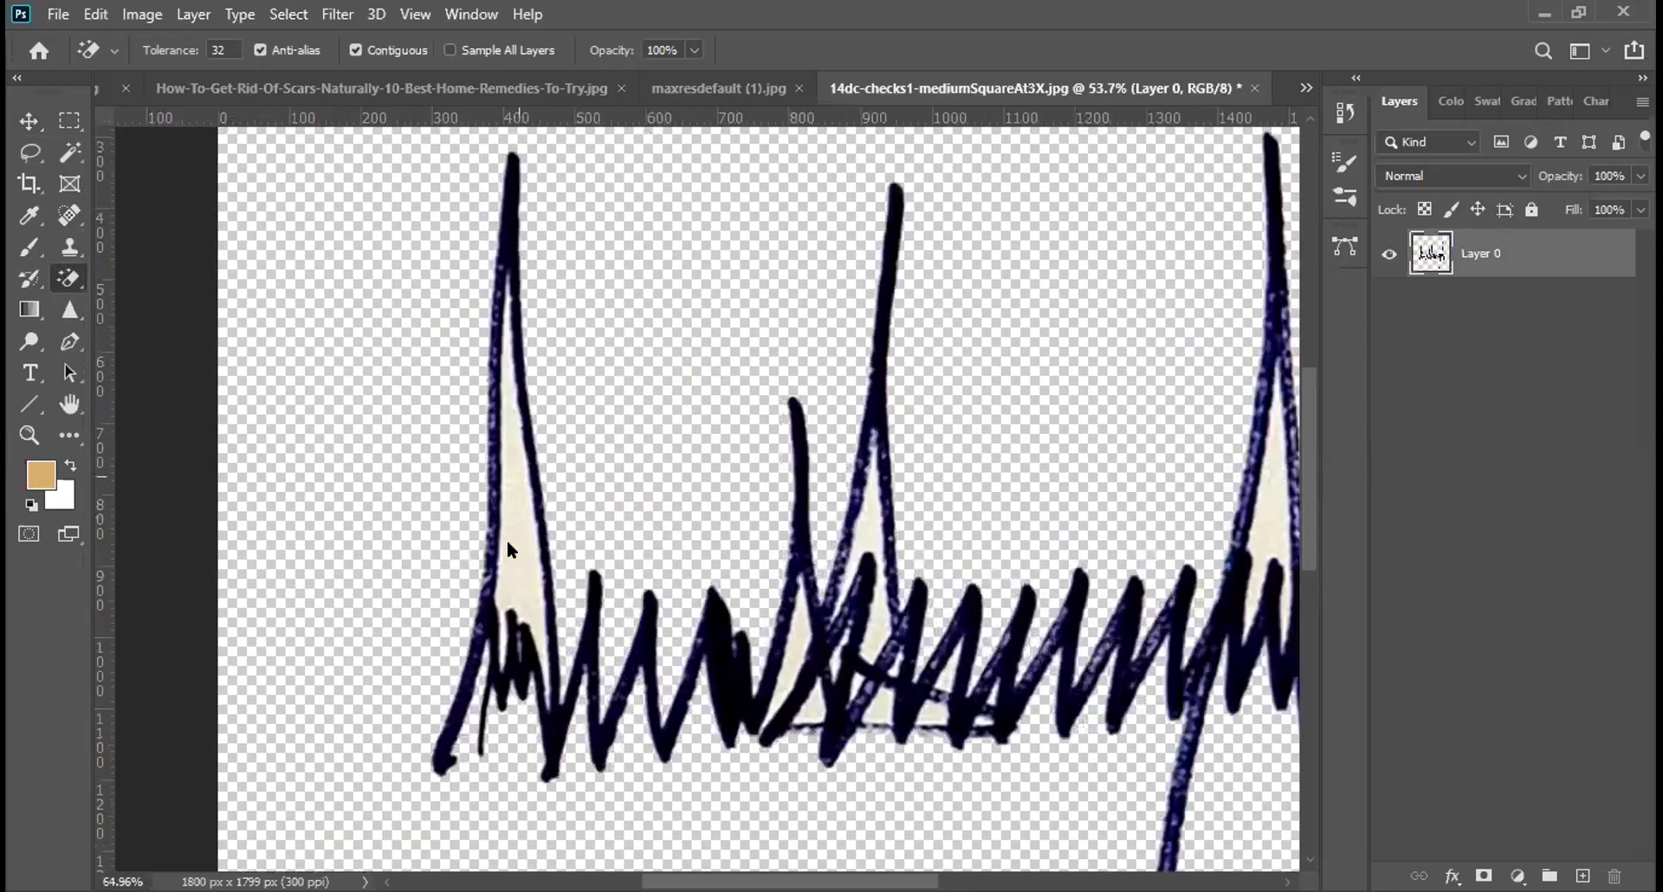
pyautogui.scroll(1, 507, 539)
pyautogui.scroll(1, 708, 402)
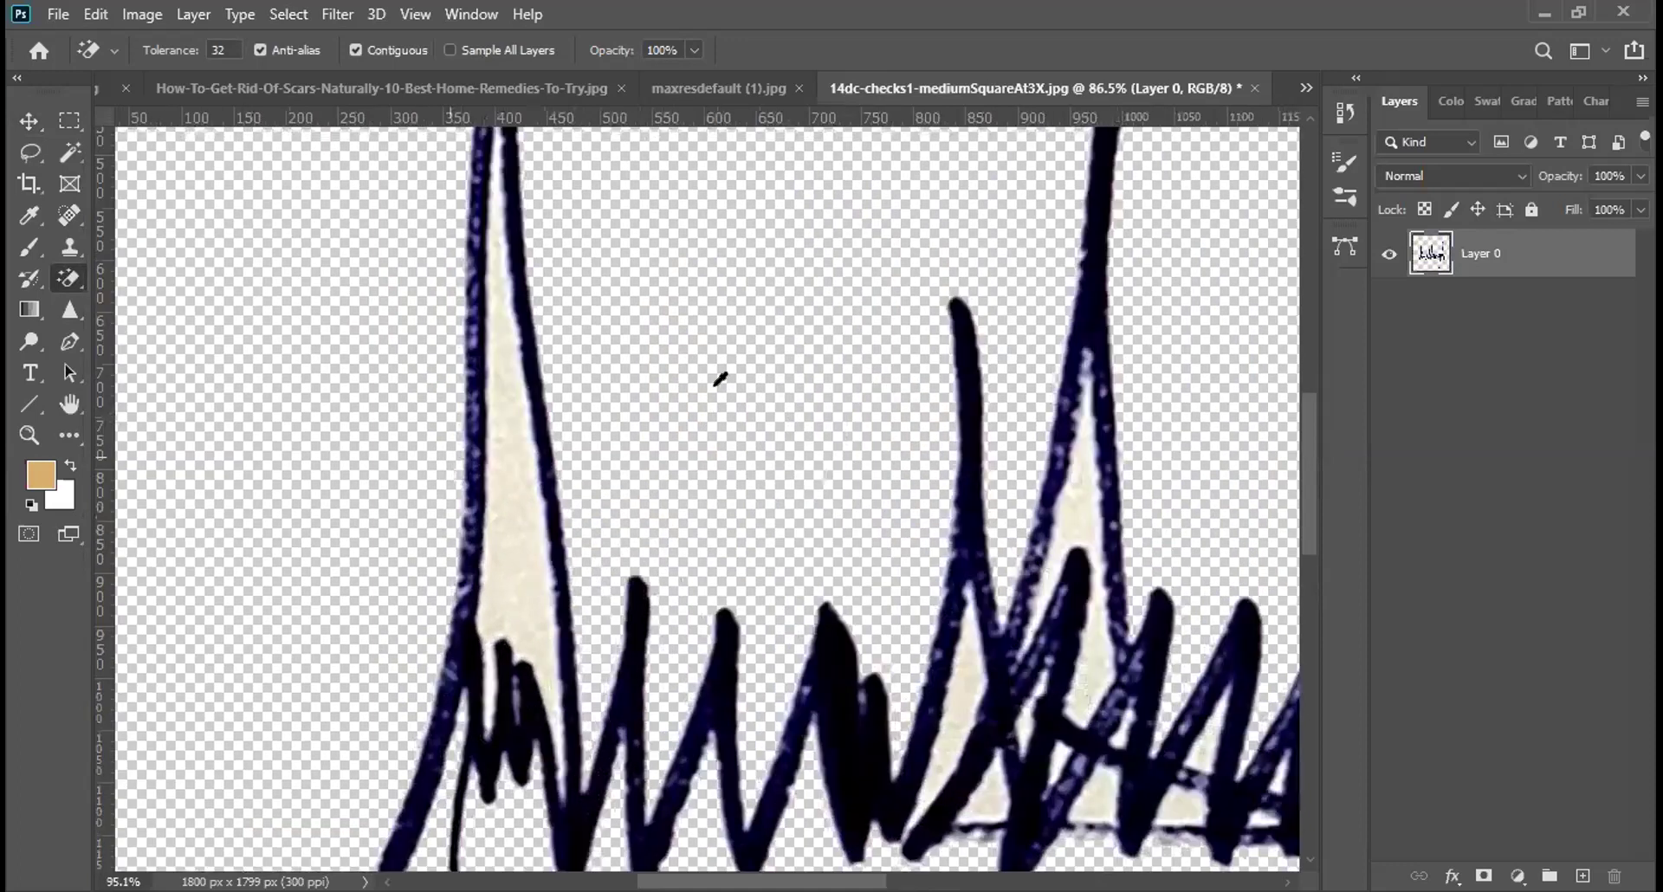
pyautogui.scroll(1, 753, 424)
# Step: Erase the leftover cream patches between the signature strokes
pyautogui.moveTo(738, 365); pyautogui.dragTo(672, 409)
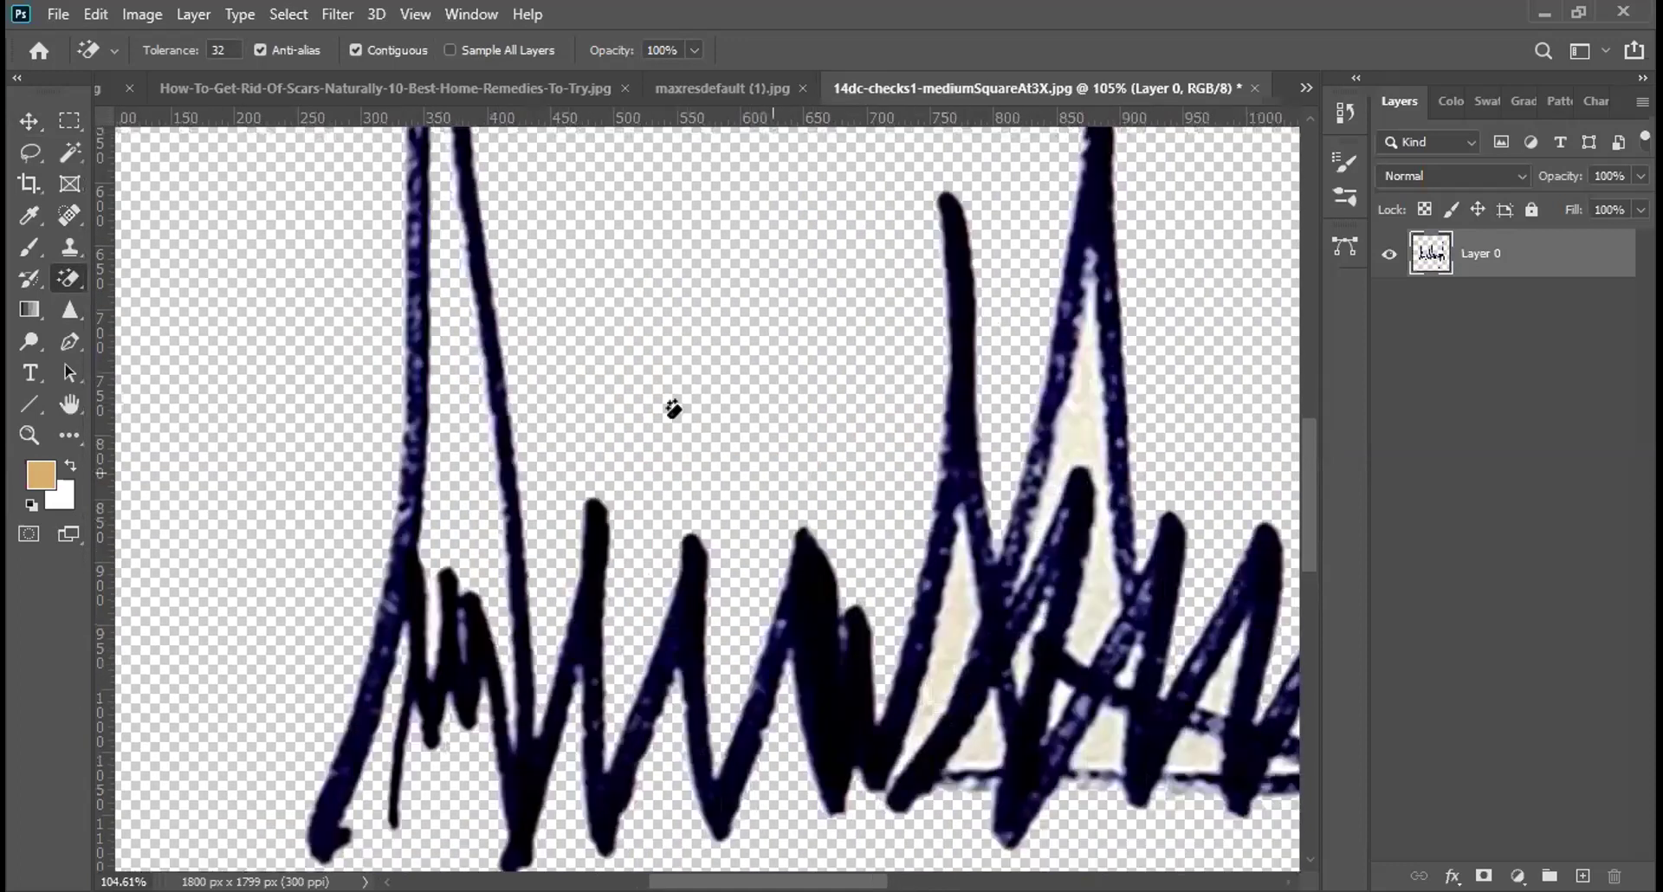
pyautogui.moveTo(724, 501)
pyautogui.mouseDown()
pyautogui.moveTo(583, 587)
pyautogui.moveTo(507, 427)
pyautogui.moveTo(528, 291)
pyautogui.moveTo(593, 305)
pyautogui.mouseUp()
pyautogui.click(749, 496)
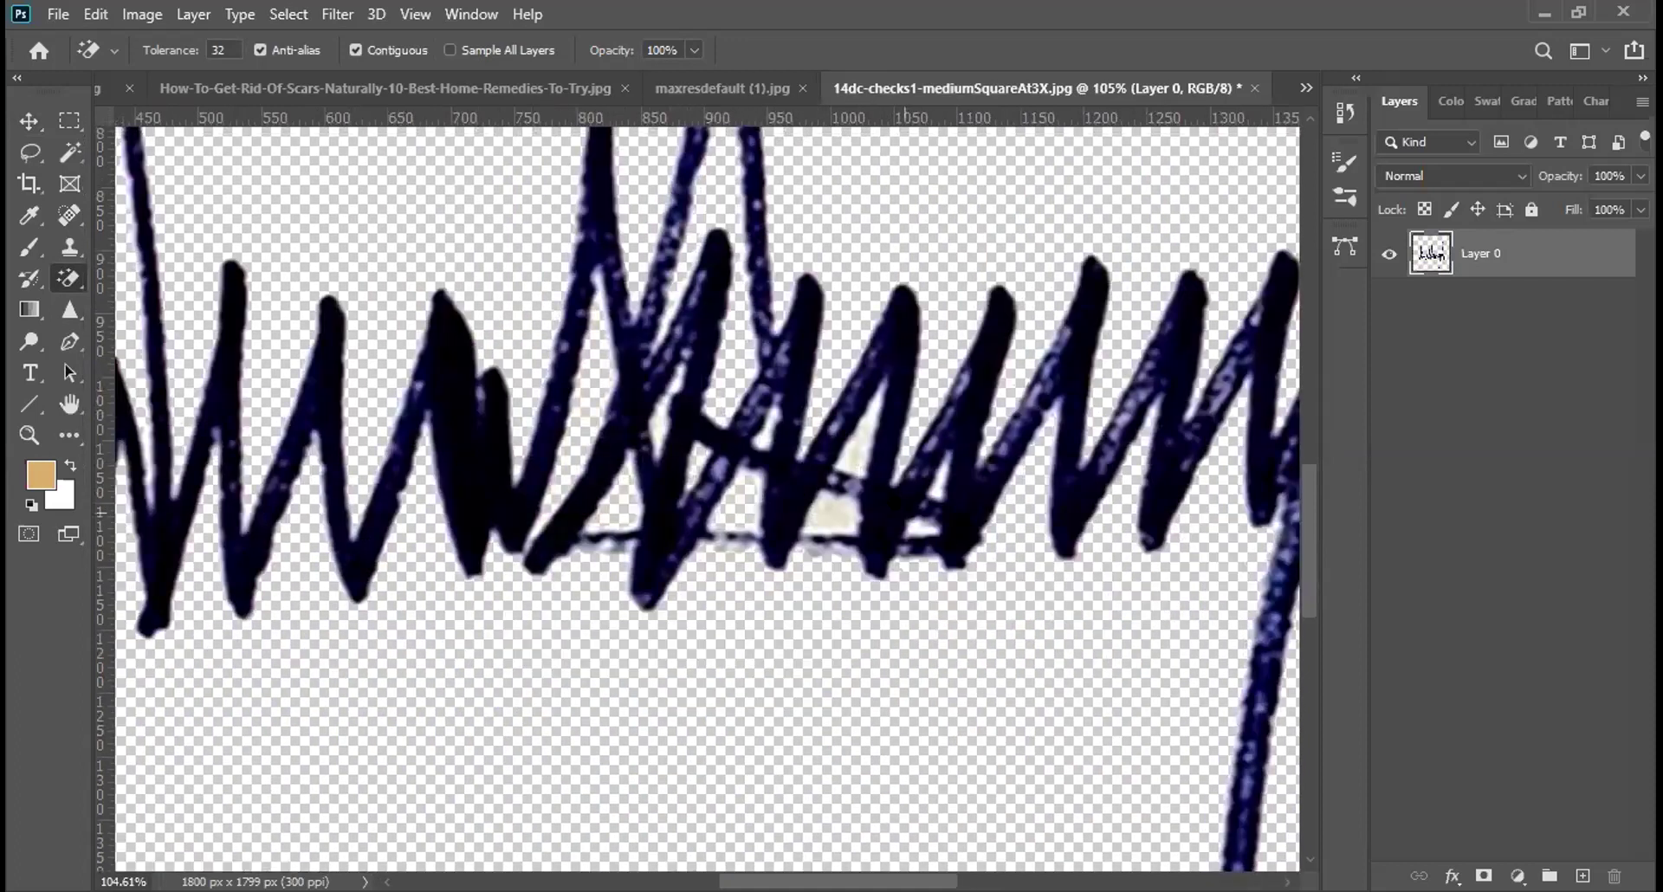
pyautogui.hscroll(3, 613, 402)
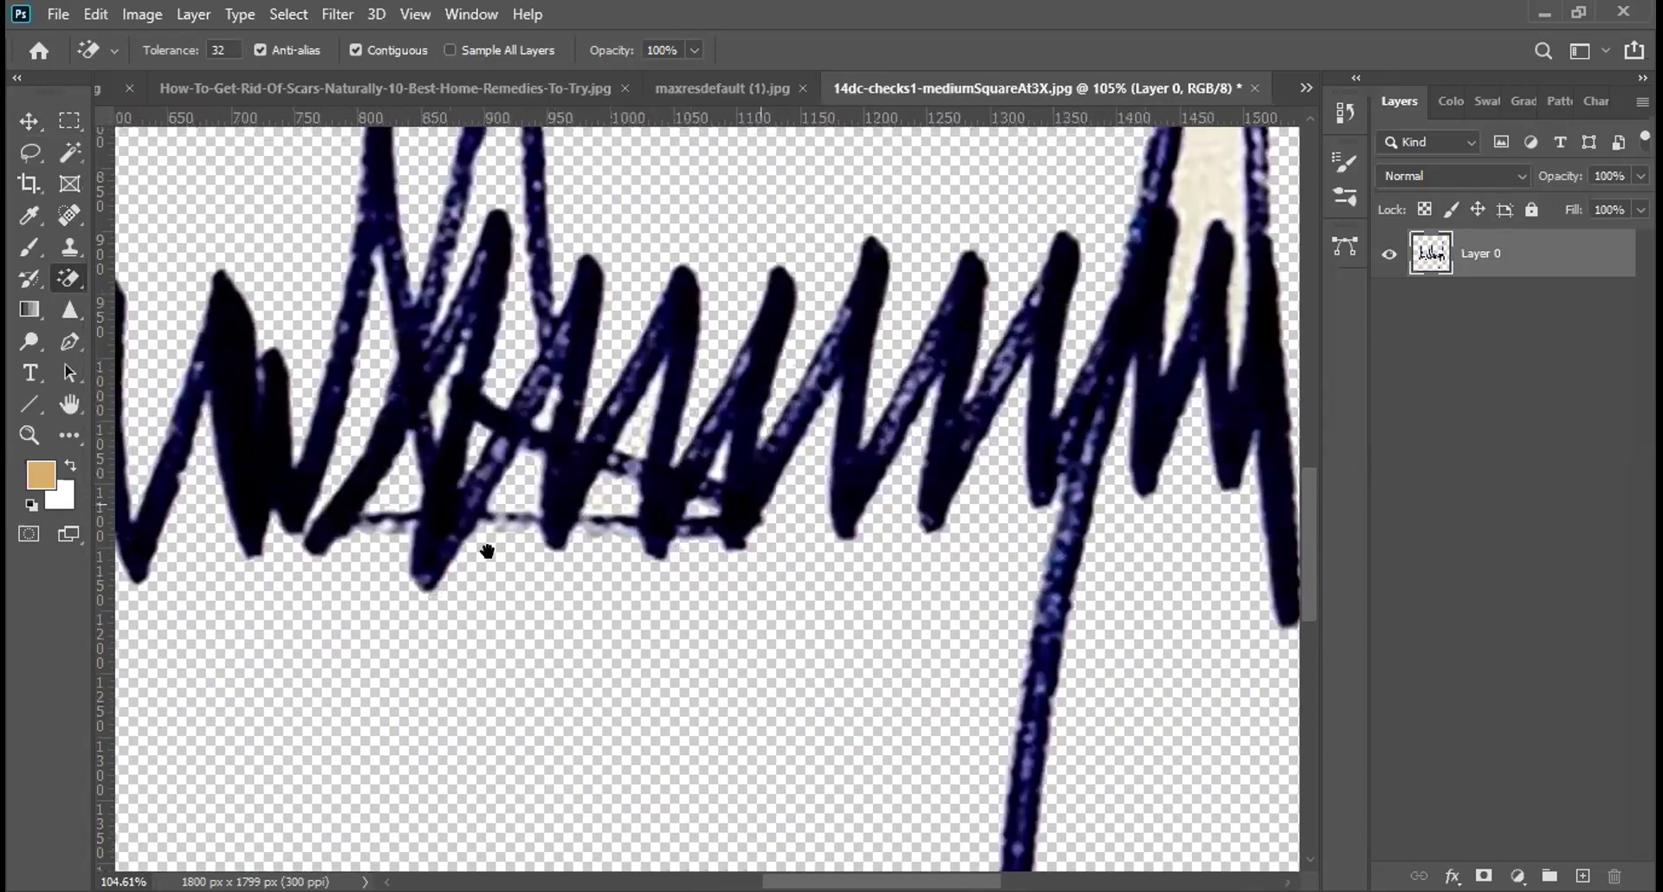
pyautogui.hscroll(1, 451, 598)
pyautogui.hscroll(3, 890, 237)
pyautogui.scroll(-1, 881, 263)
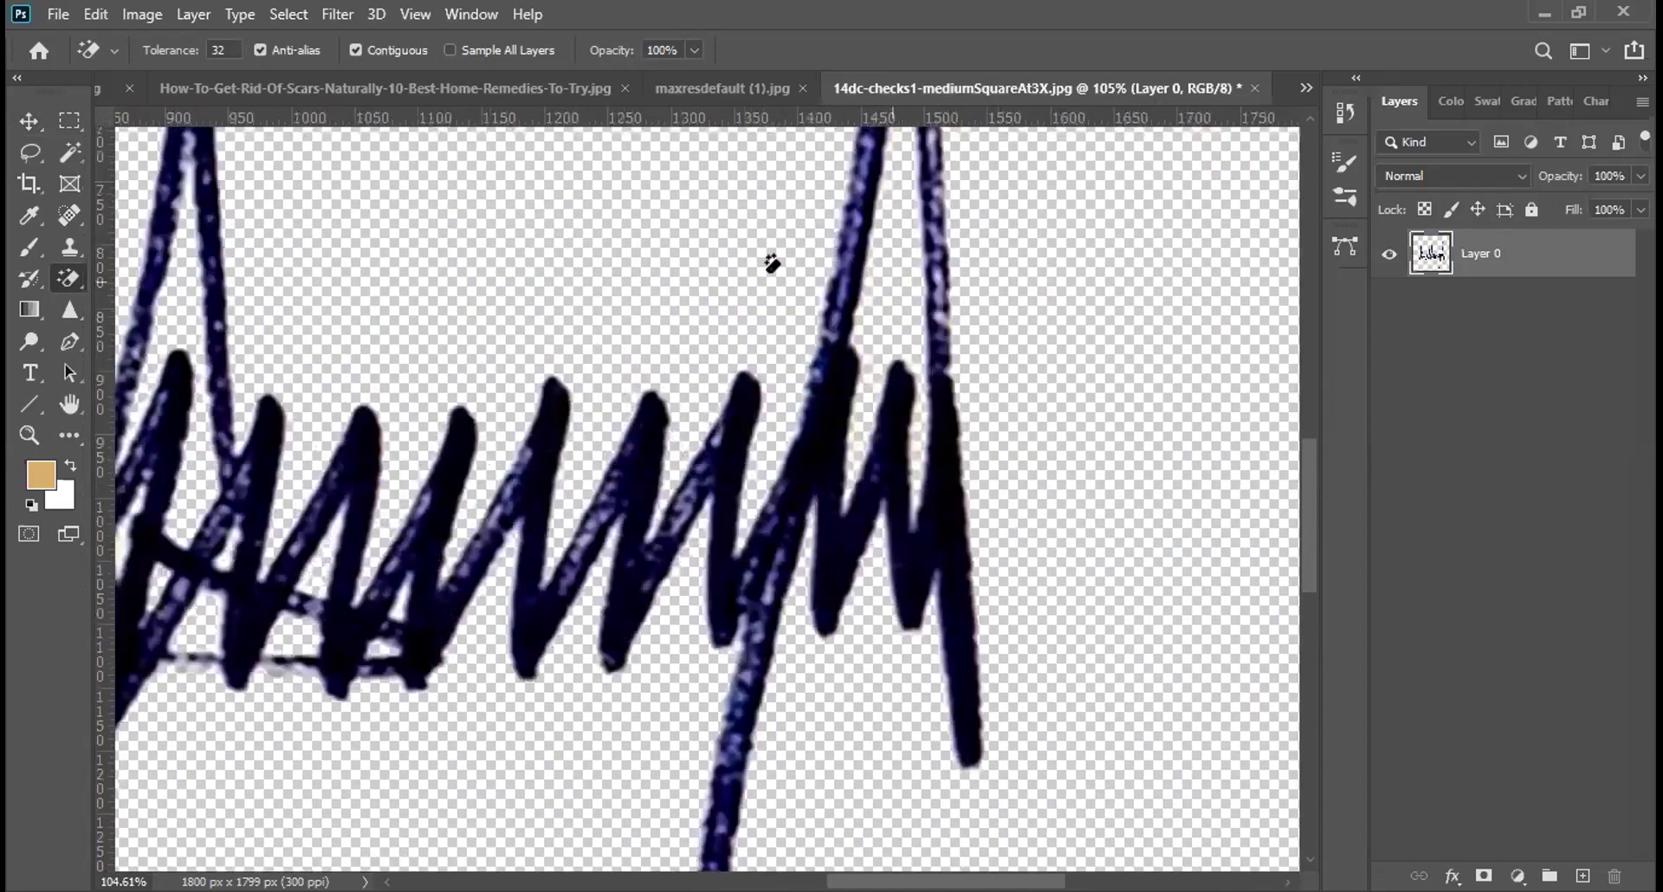
pyautogui.scroll(-1, 649, 263)
pyautogui.scroll(-3, 724, 420)
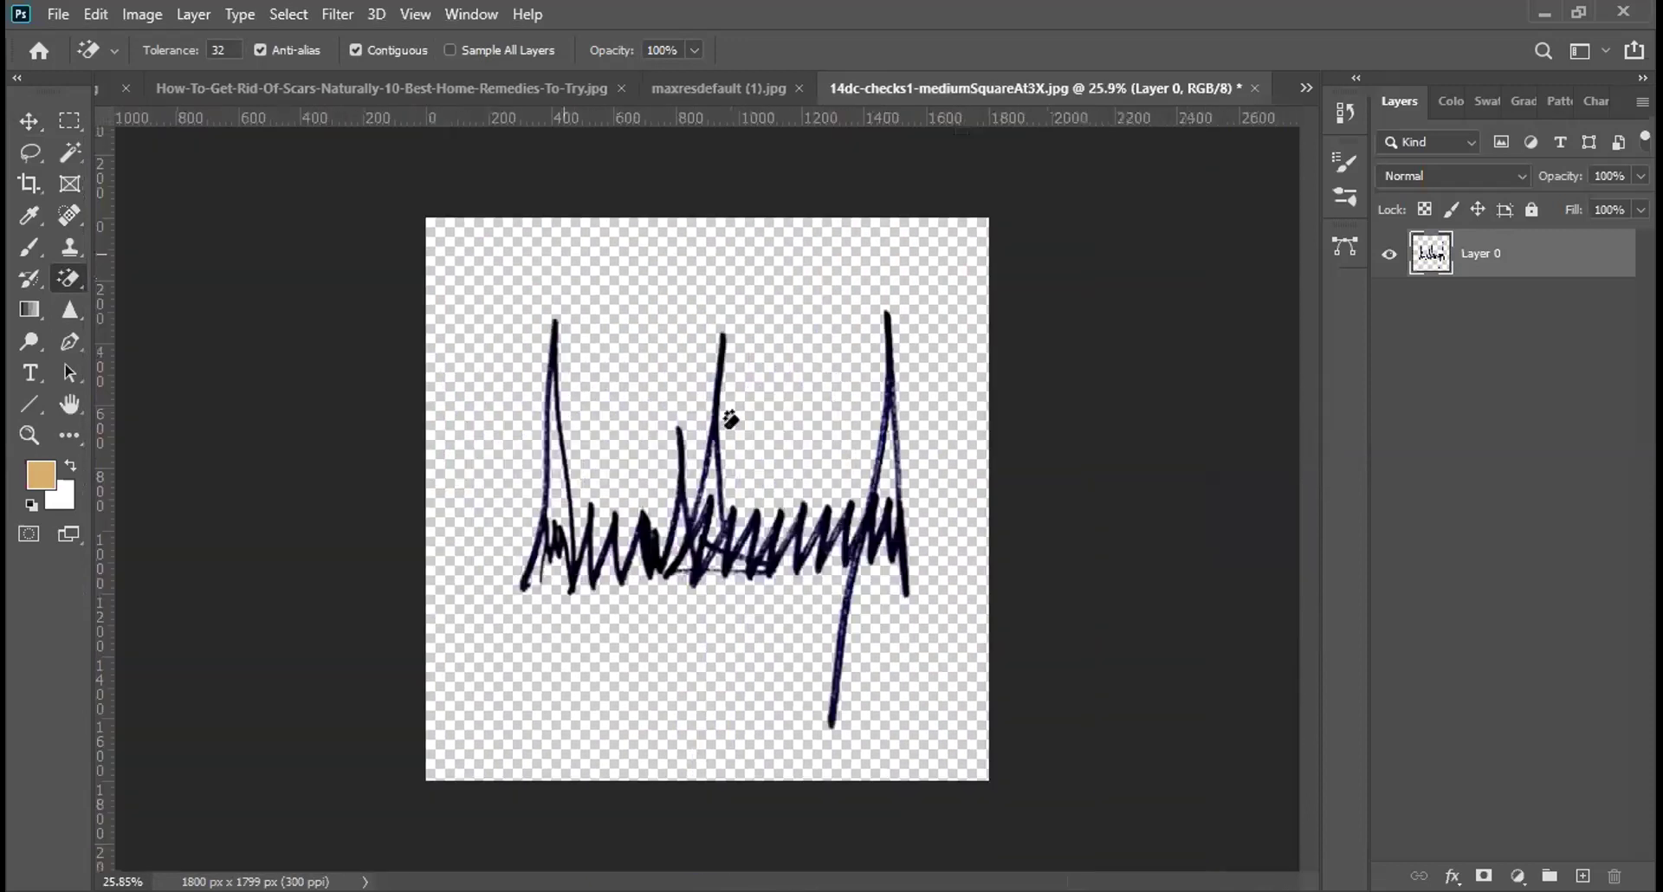
pyautogui.scroll(2, 750, 409)
pyautogui.scroll(1, 750, 409)
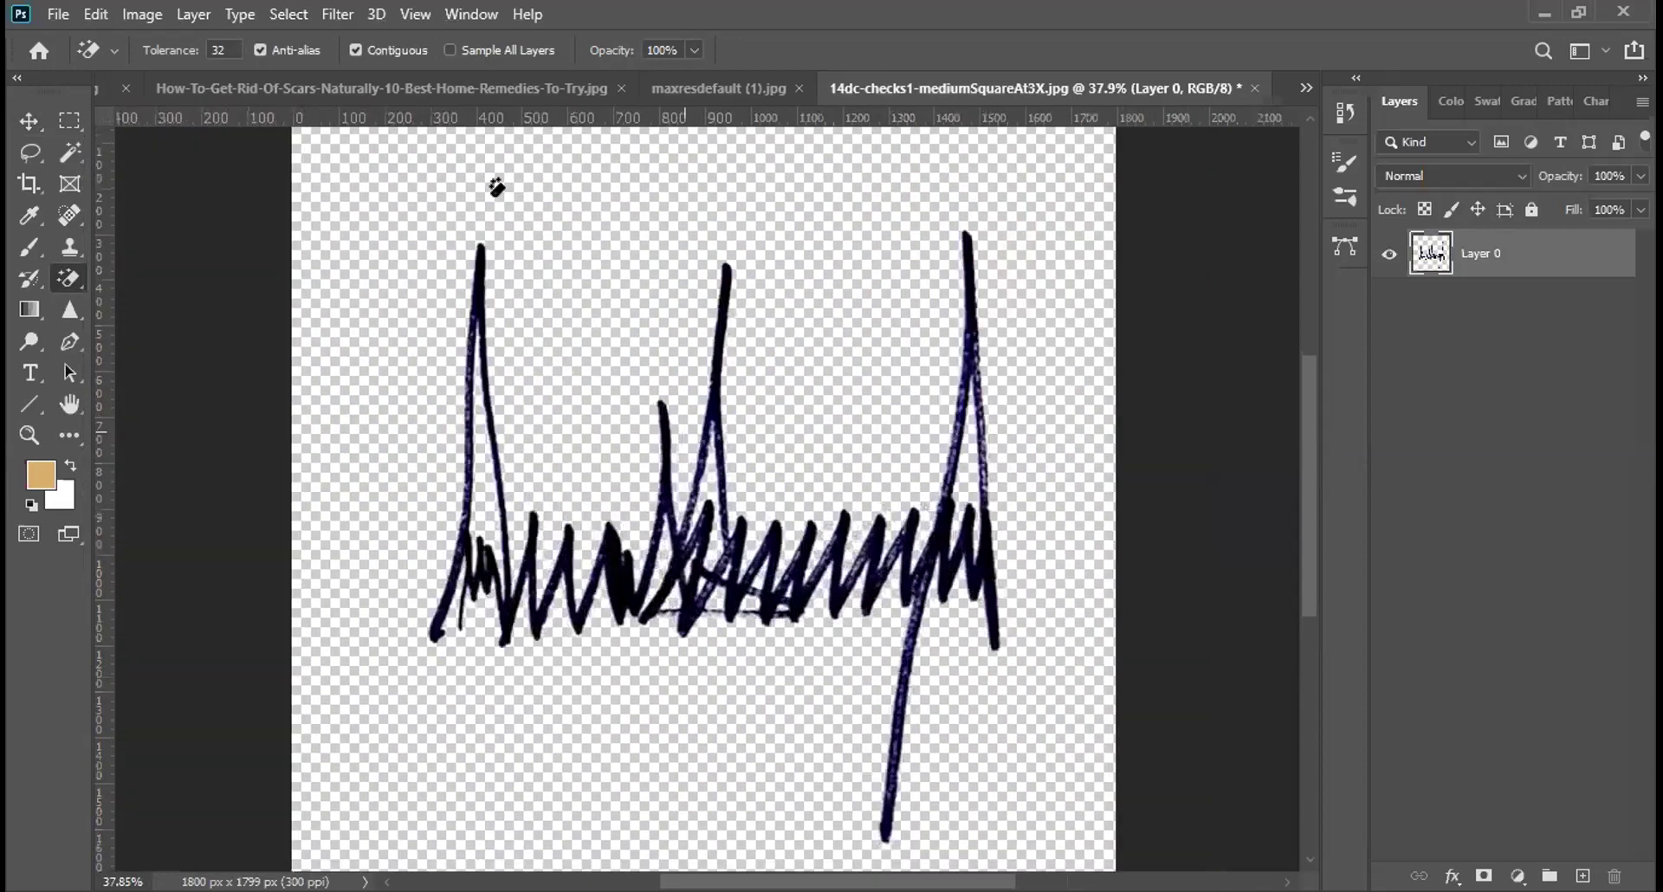
# Step: Reposition the signature layer with the Move tool, ending slightly further left
pyautogui.press('v')
pyautogui.click(686, 544)
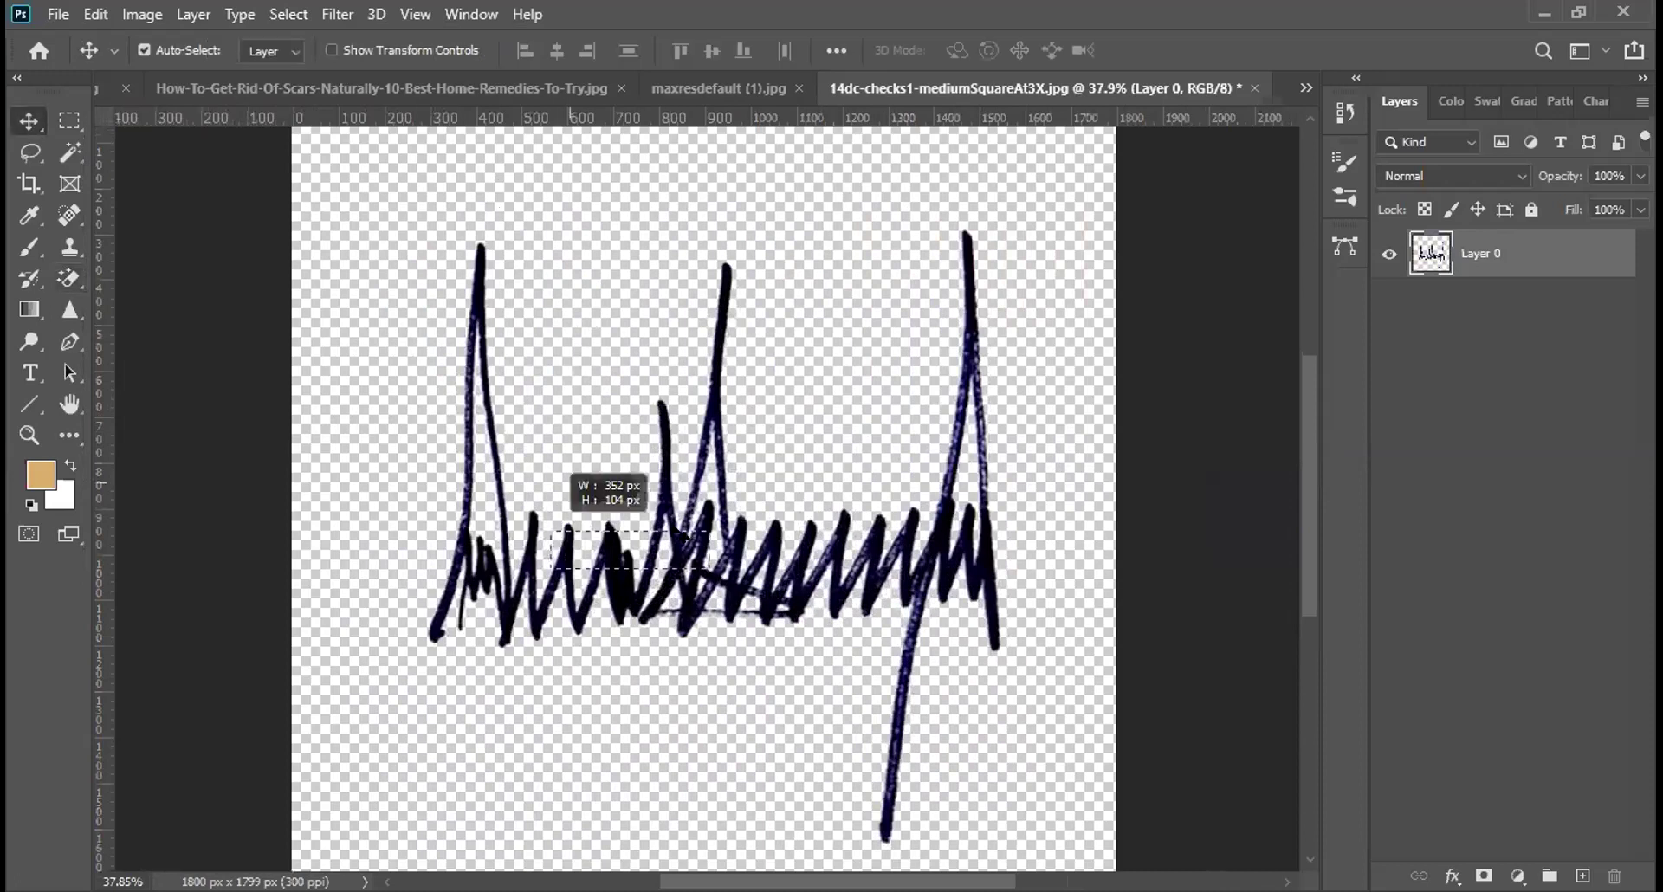
pyautogui.moveTo(616, 468)
pyautogui.mouseDown()
pyautogui.moveTo(706, 498)
pyautogui.moveTo(754, 541)
pyautogui.moveTo(735, 458)
pyautogui.mouseUp()
pyautogui.moveTo(735, 454); pyautogui.dragTo(737, 456)
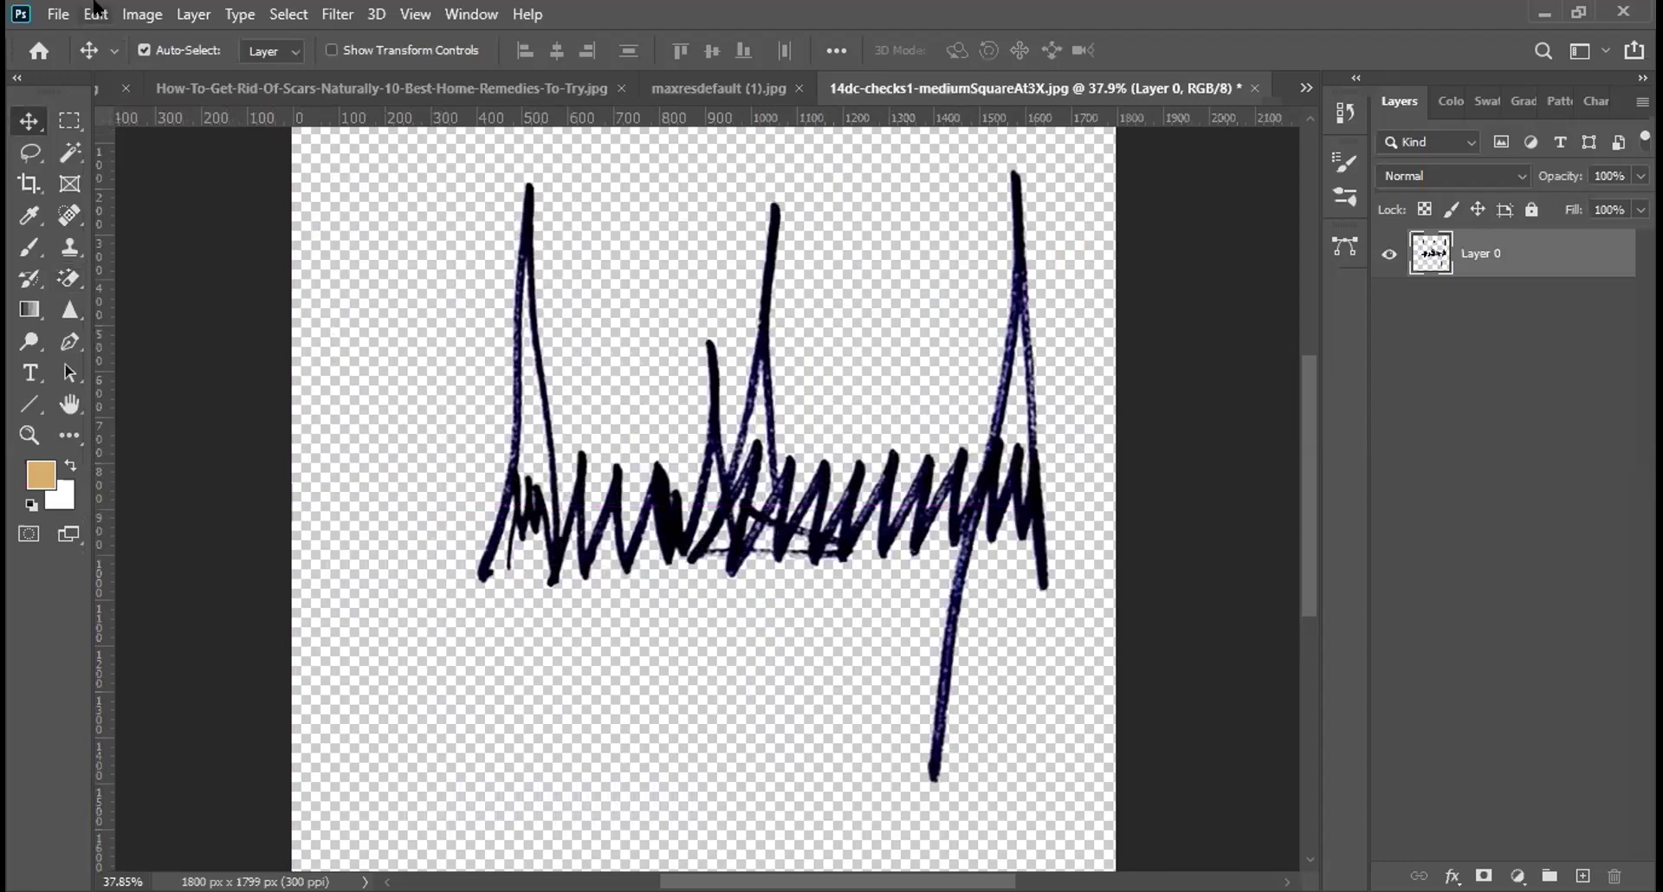
pyautogui.click(97, 11)
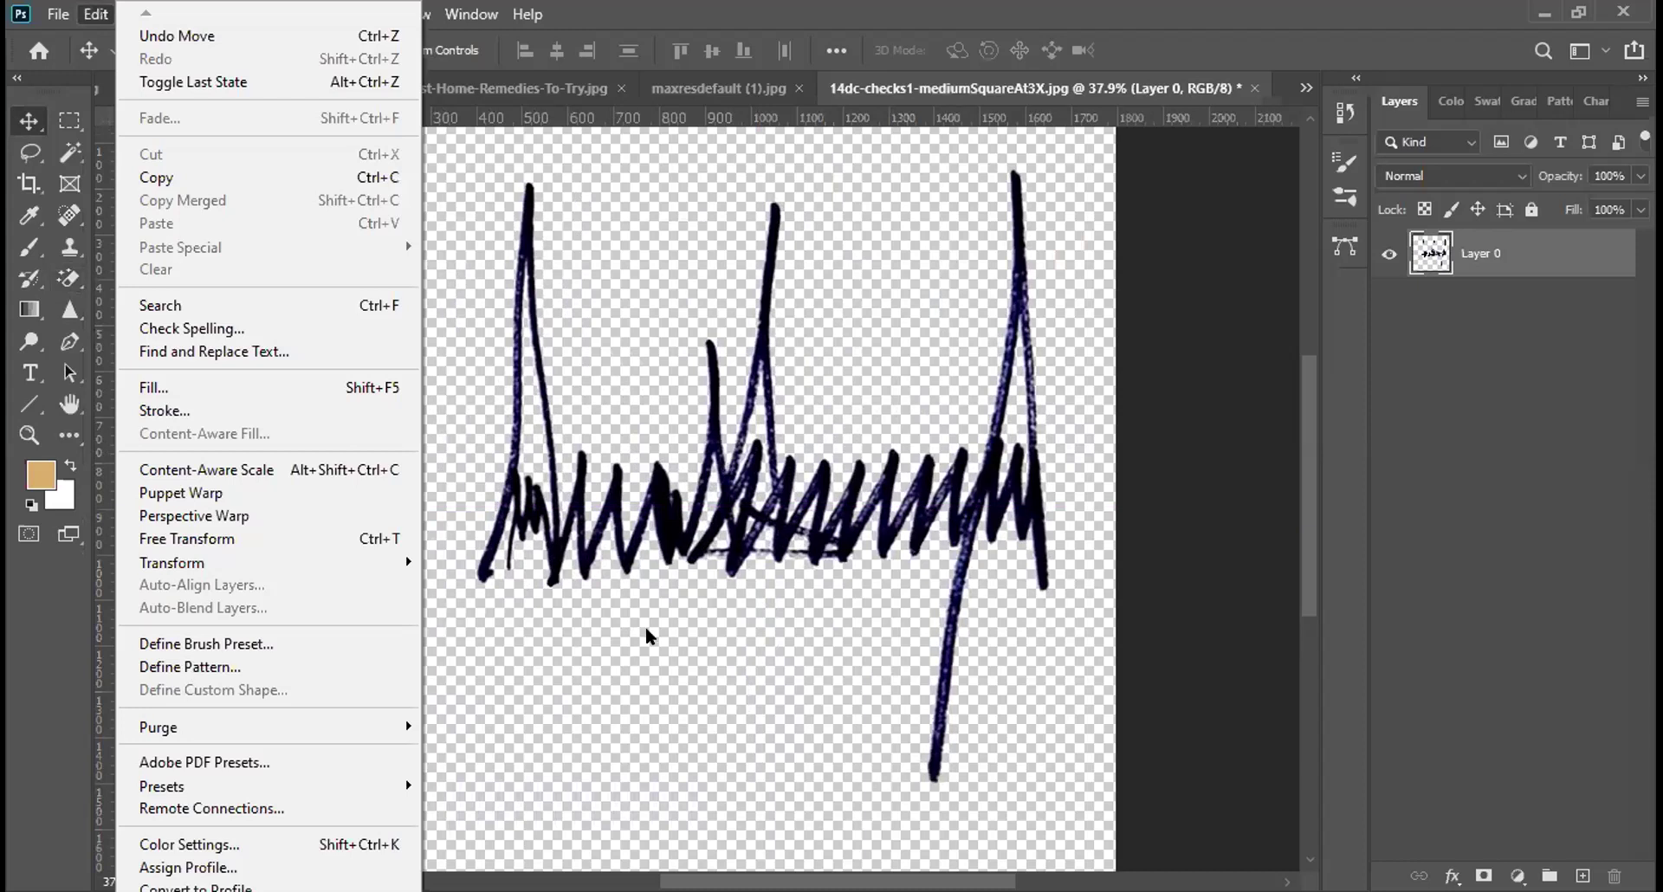
pyautogui.click(629, 473)
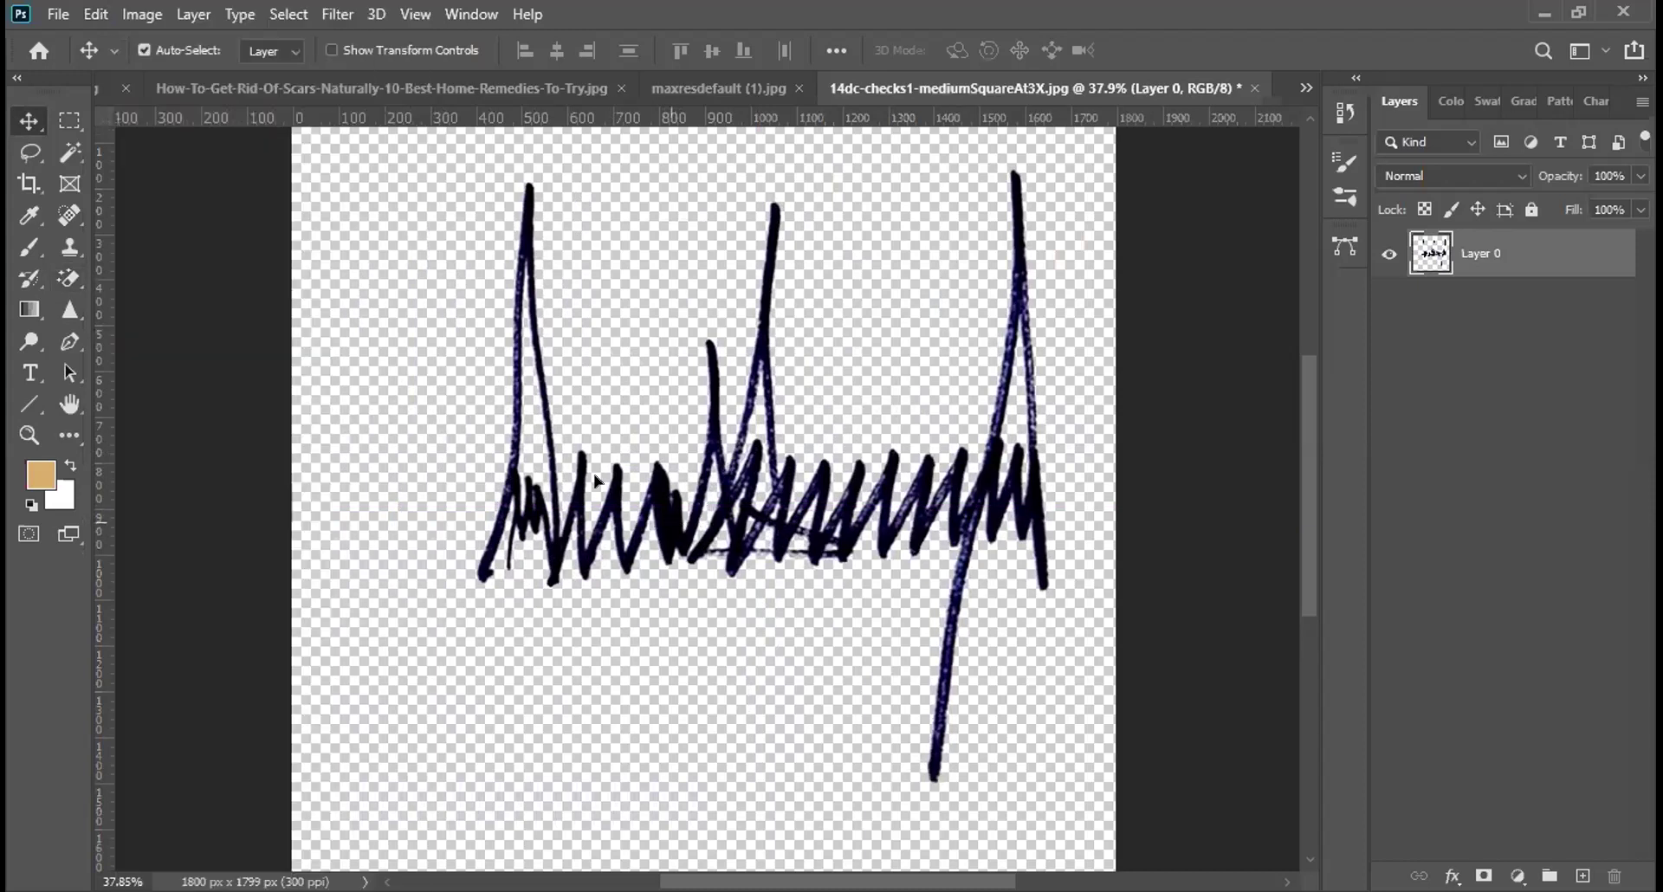
pyautogui.moveTo(646, 533)
pyautogui.mouseDown()
pyautogui.moveTo(556, 537)
pyautogui.moveTo(589, 521)
pyautogui.moveTo(575, 533)
pyautogui.moveTo(594, 555)
pyautogui.moveTo(529, 567)
pyautogui.moveTo(589, 559)
pyautogui.mouseUp()
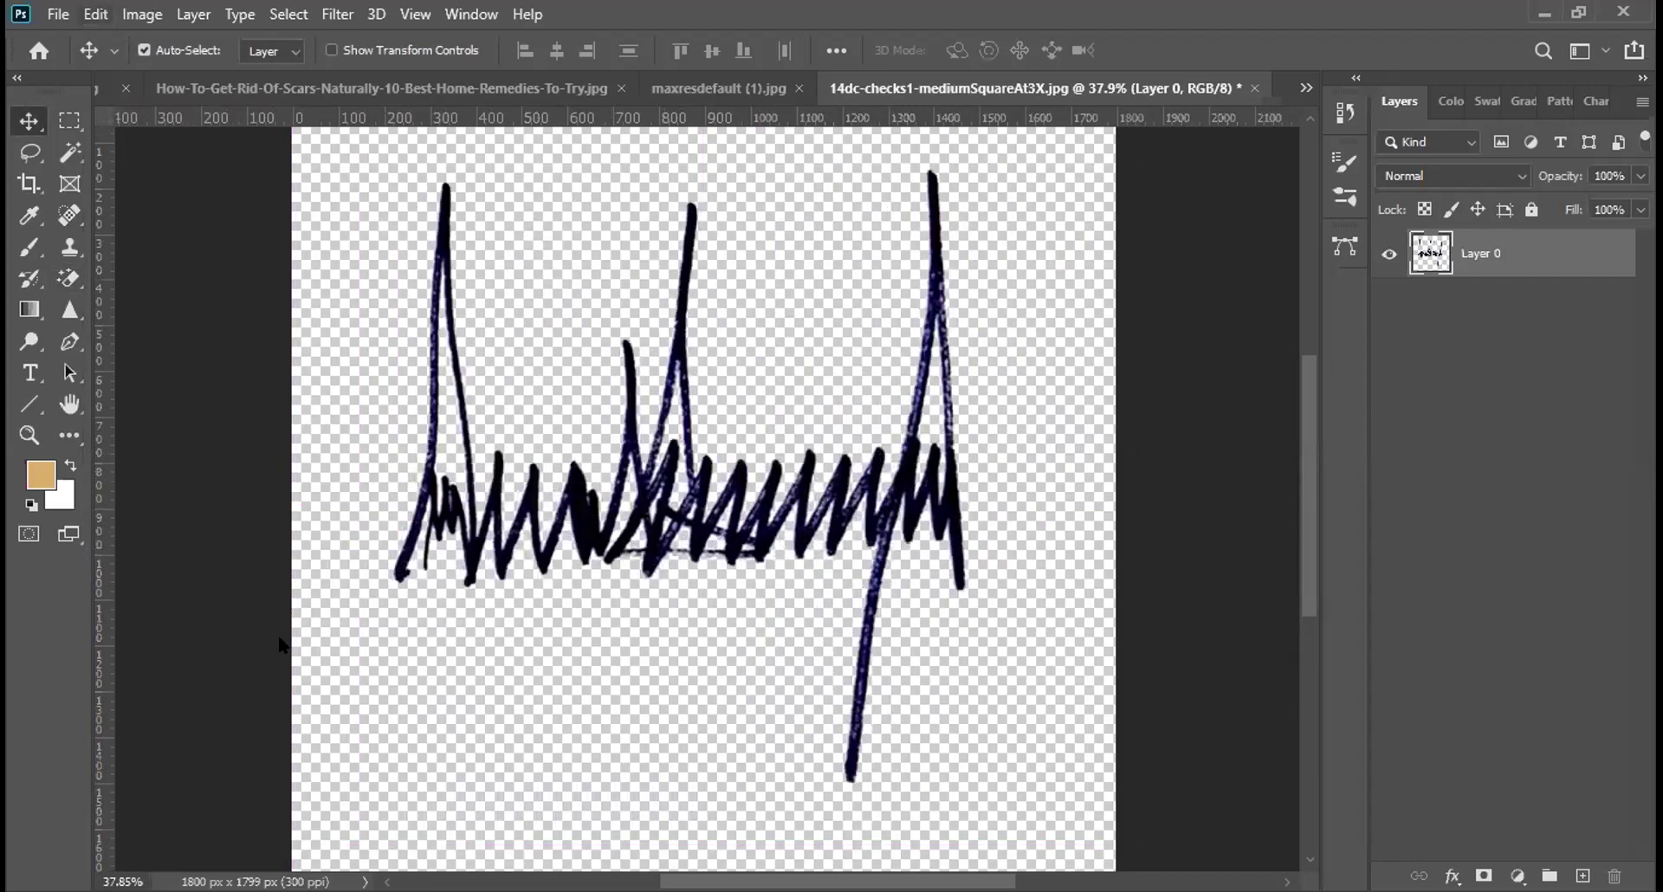
# Step: Start defining the signature as a new brush preset via Edit > Define Brush Preset
pyautogui.hotkey('alt', 'e')
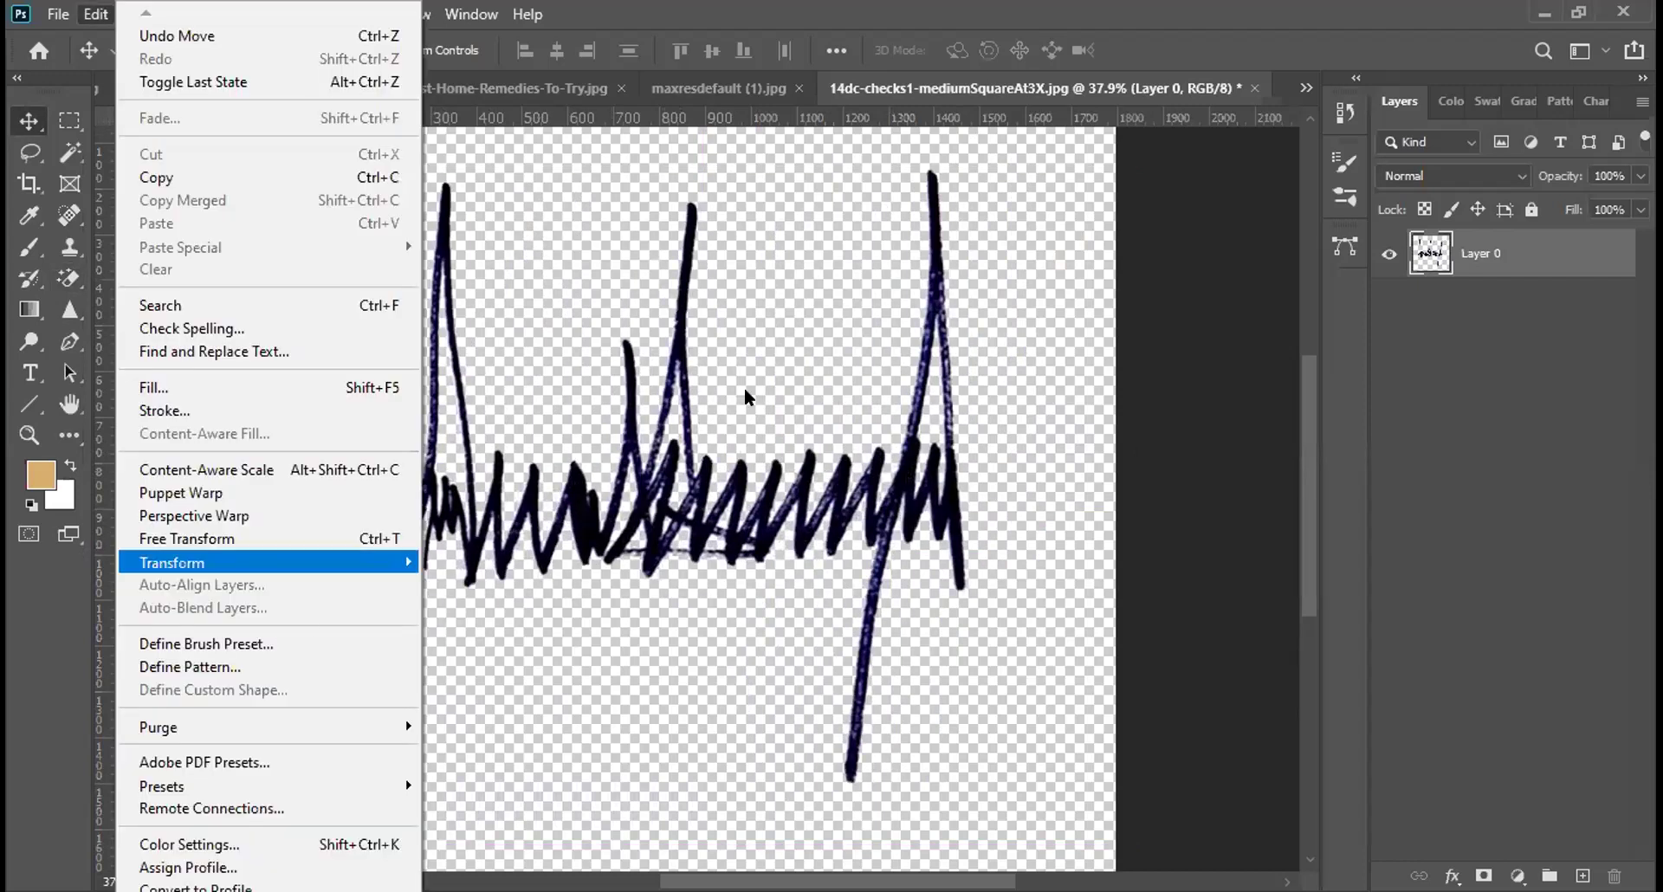
pyautogui.press('Down')
pyautogui.press('Return')
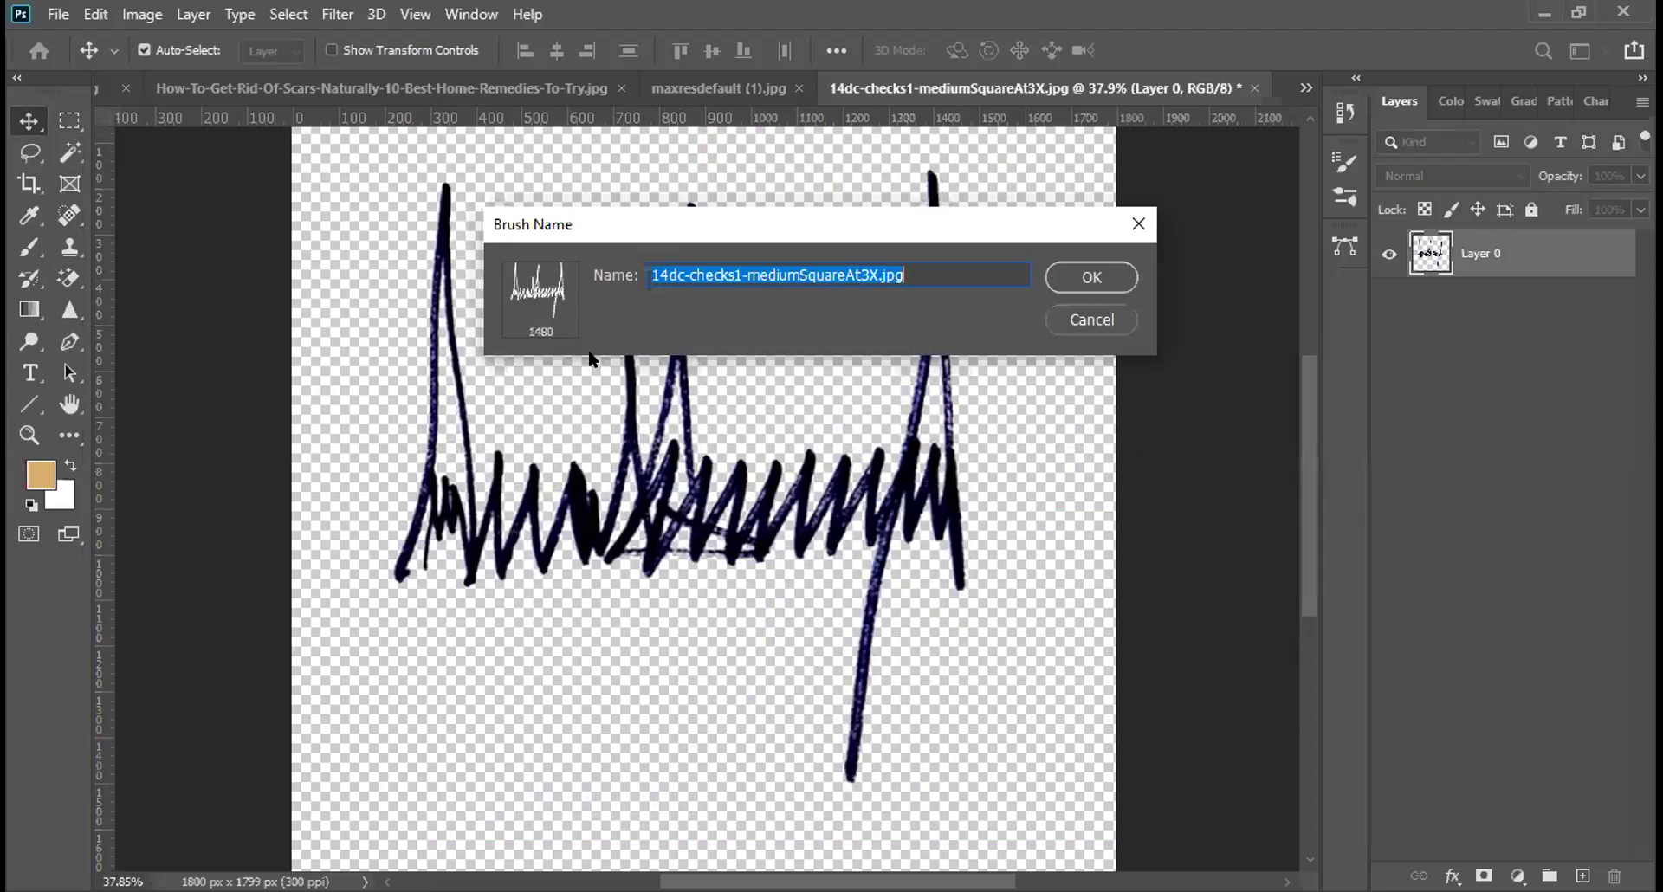
# Step: Save the 1480 px signature brush with its default name and return to the necklace photo with the Brush tool
pyautogui.click(1090, 282)
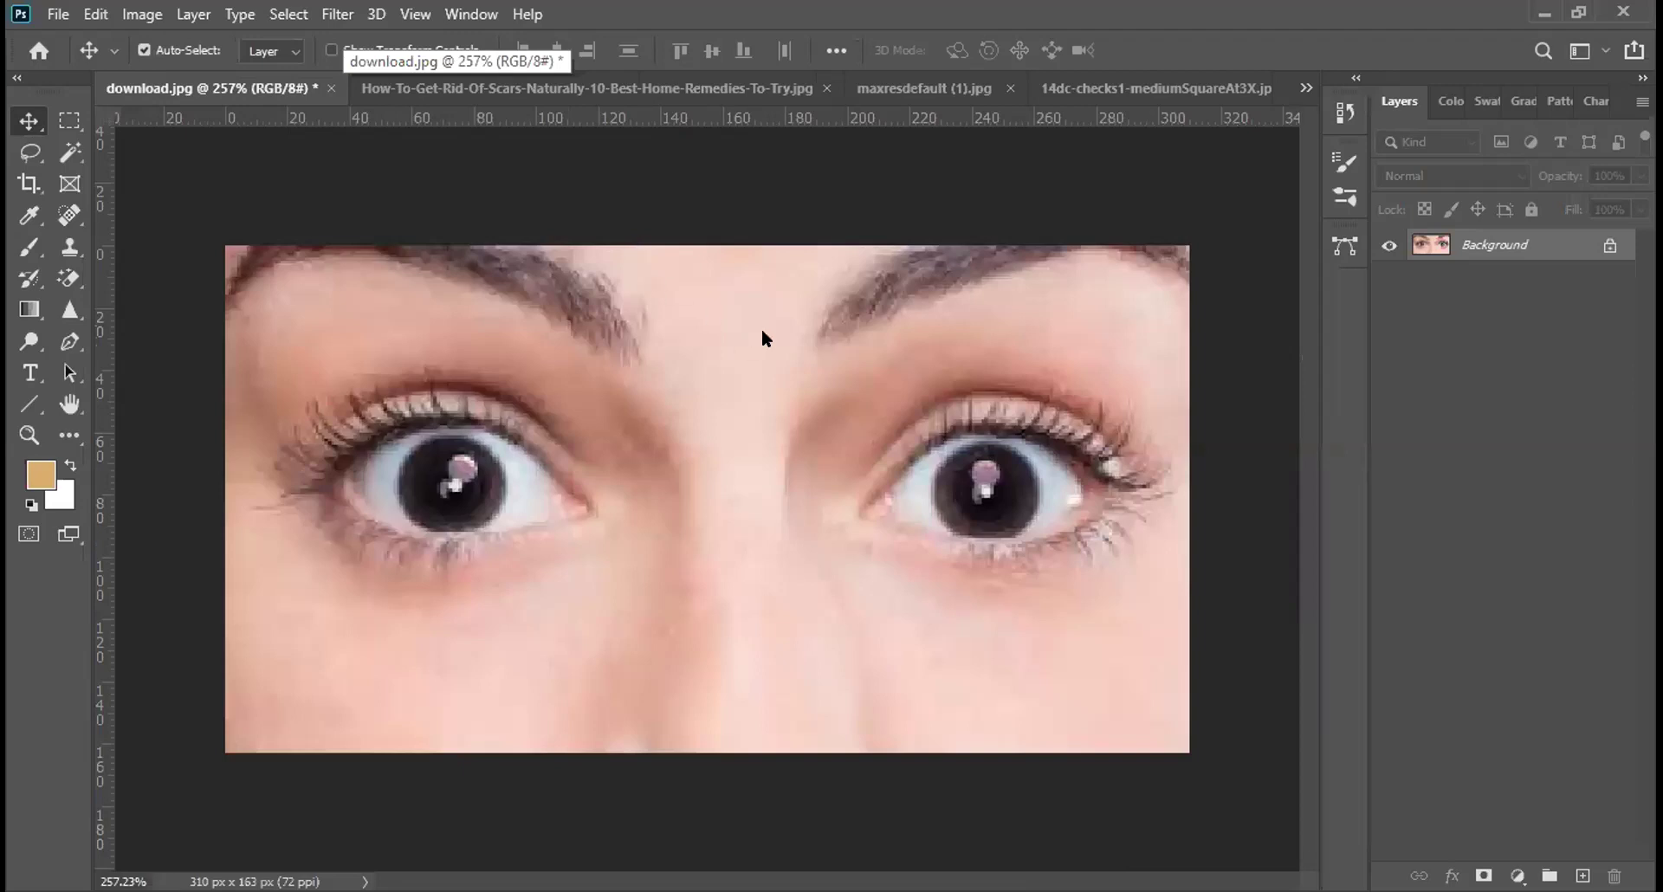
pyautogui.press('Right')
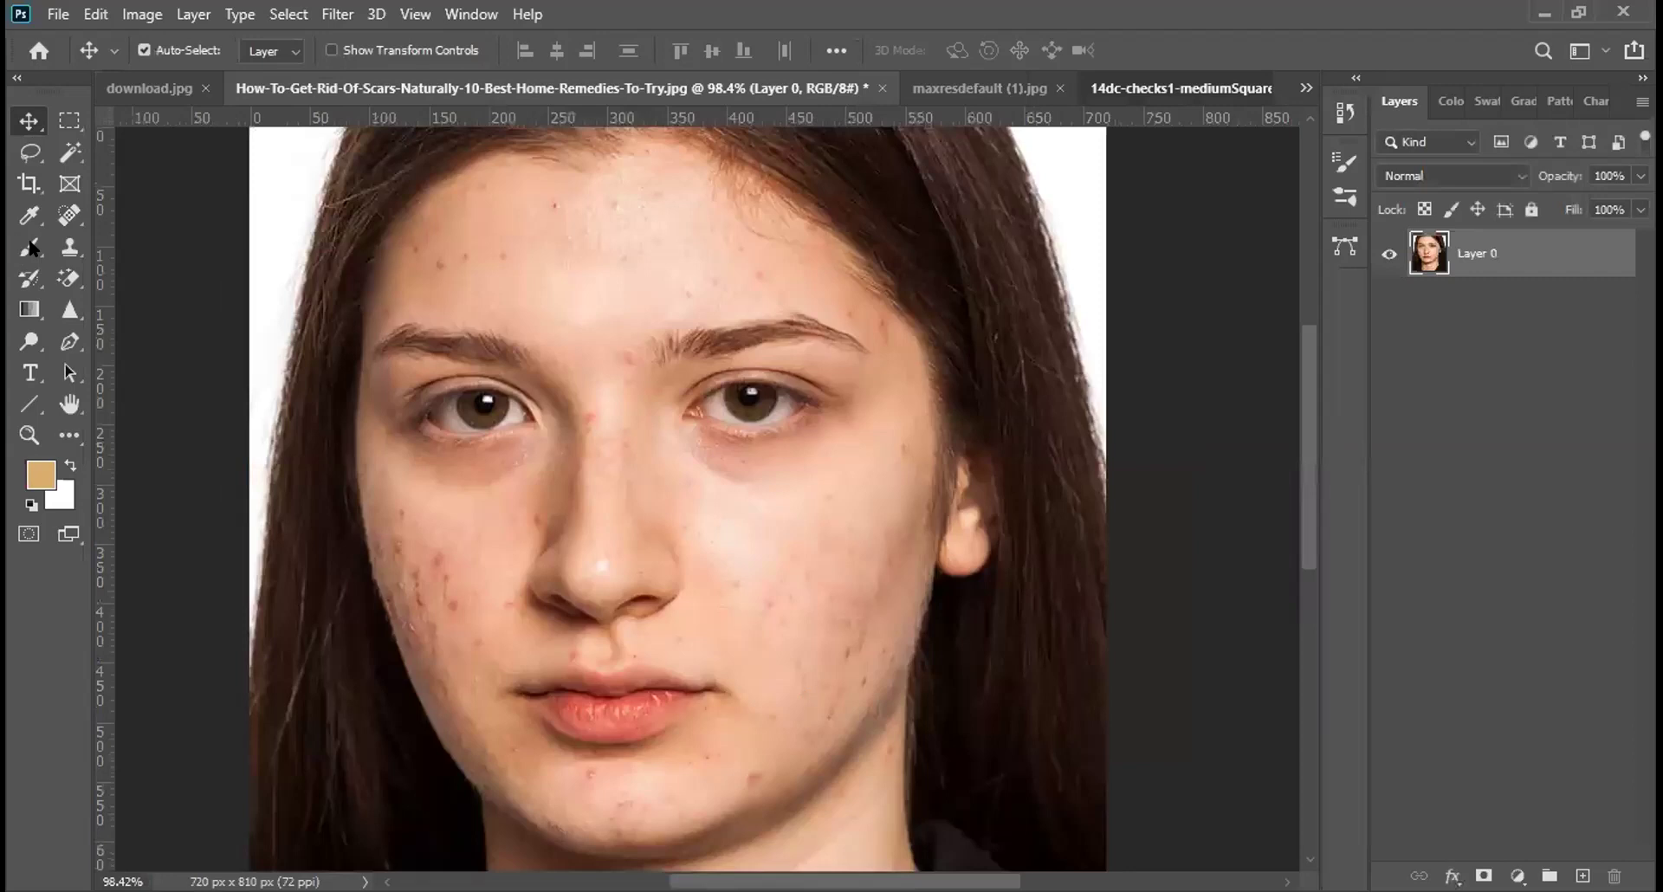
pyautogui.hotkey('ctrl', 'Tab')
pyautogui.hotkey('ctrl', 'Tab')
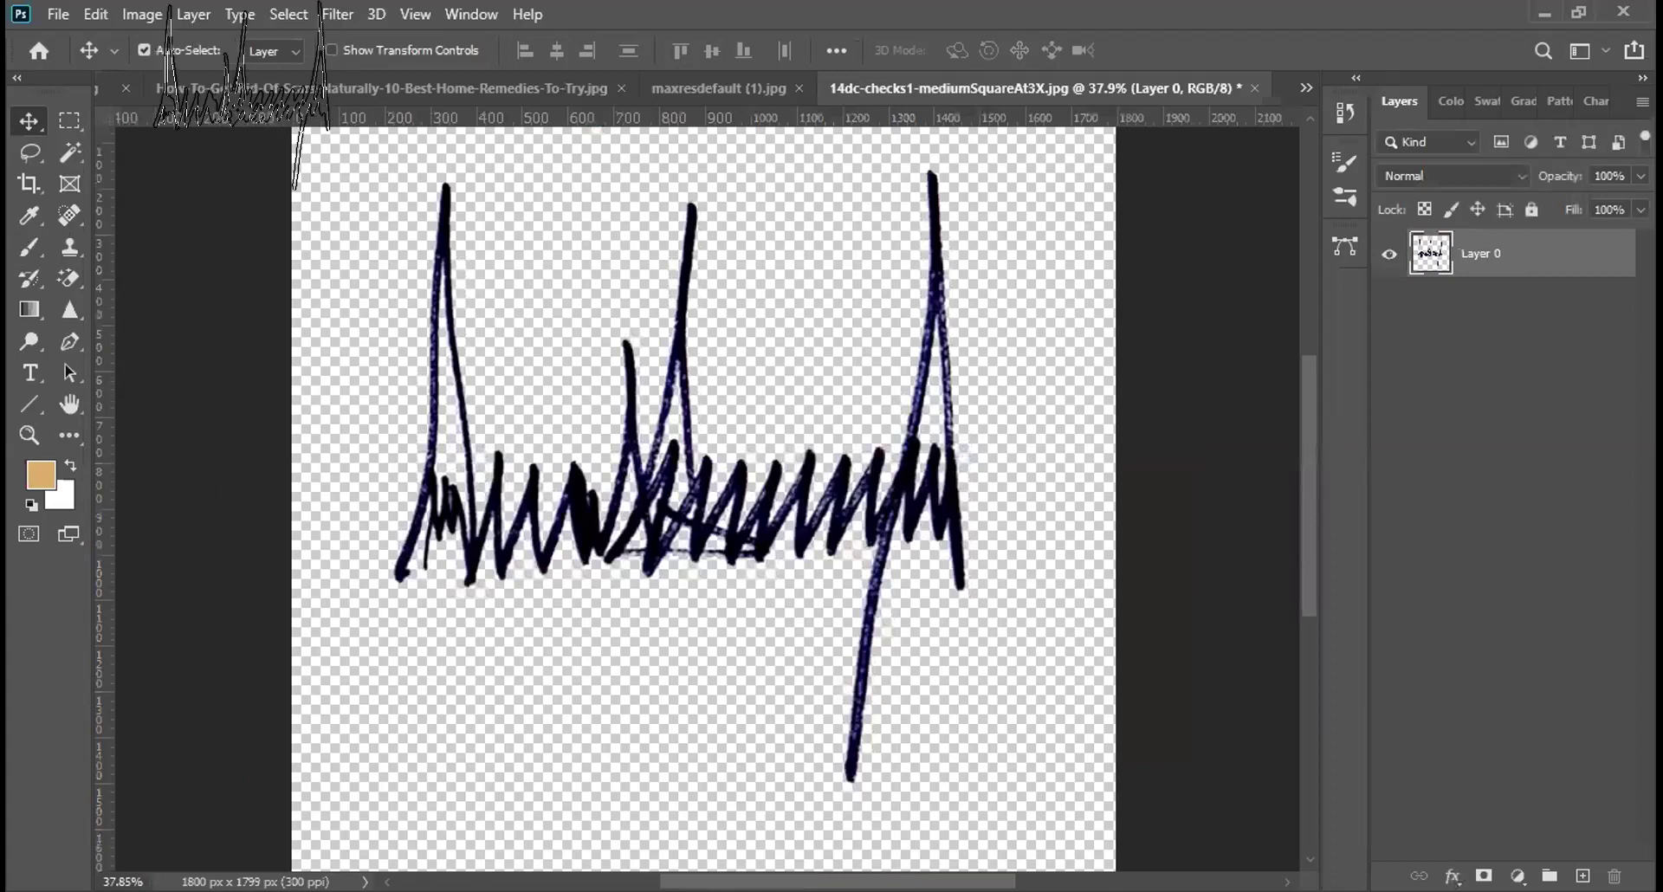
pyautogui.hotkey('ctrl', 'Tab')
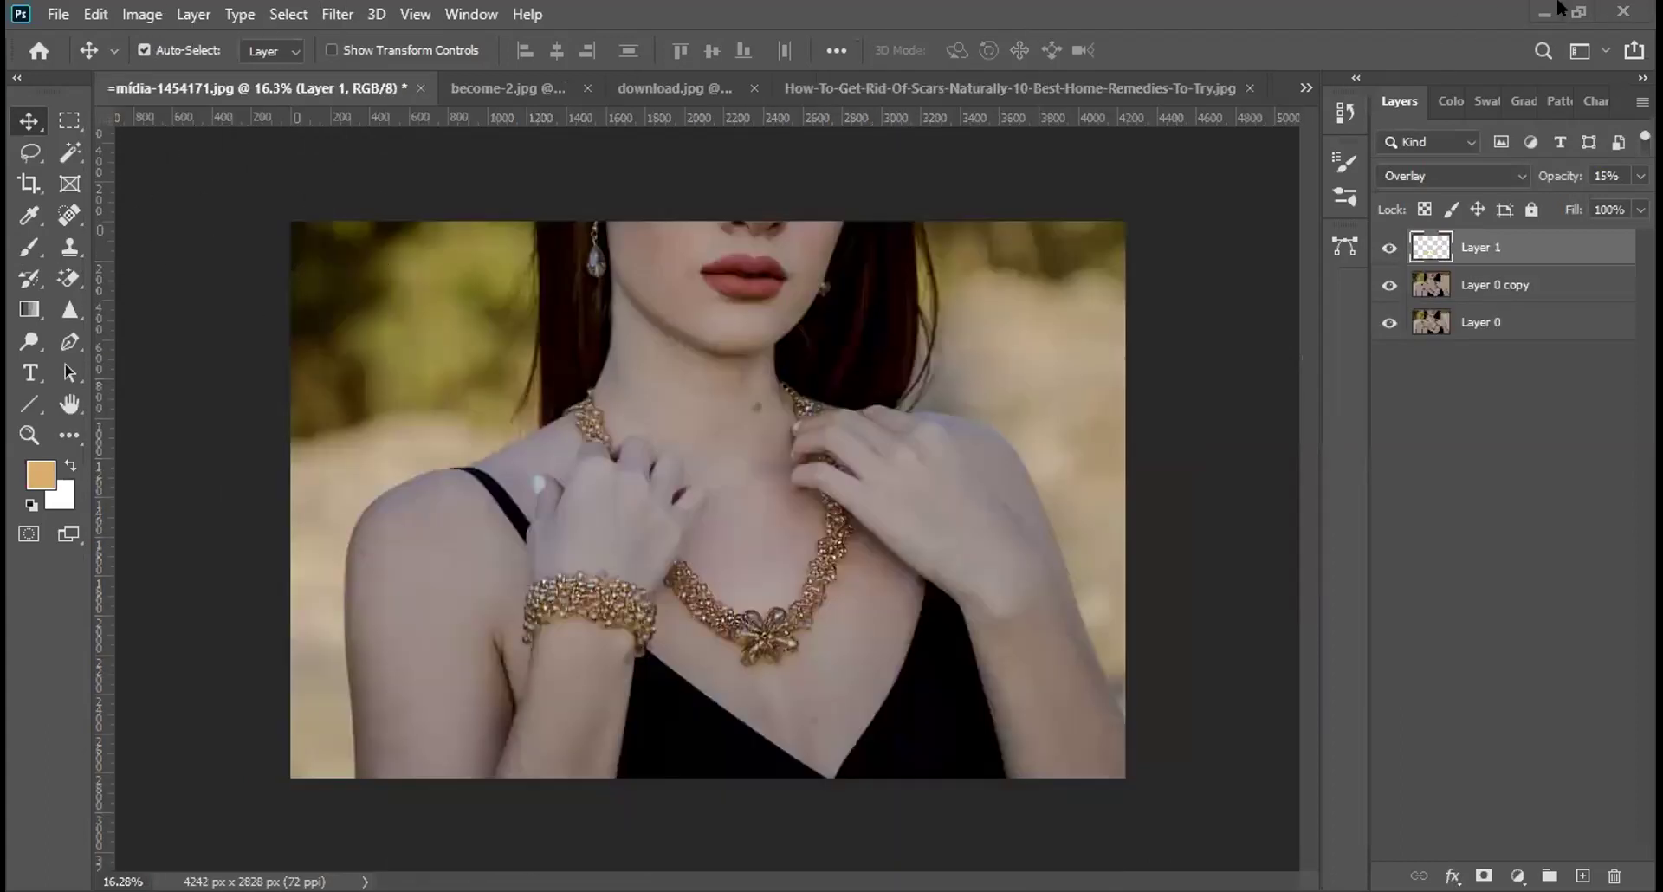
pyautogui.press('b')
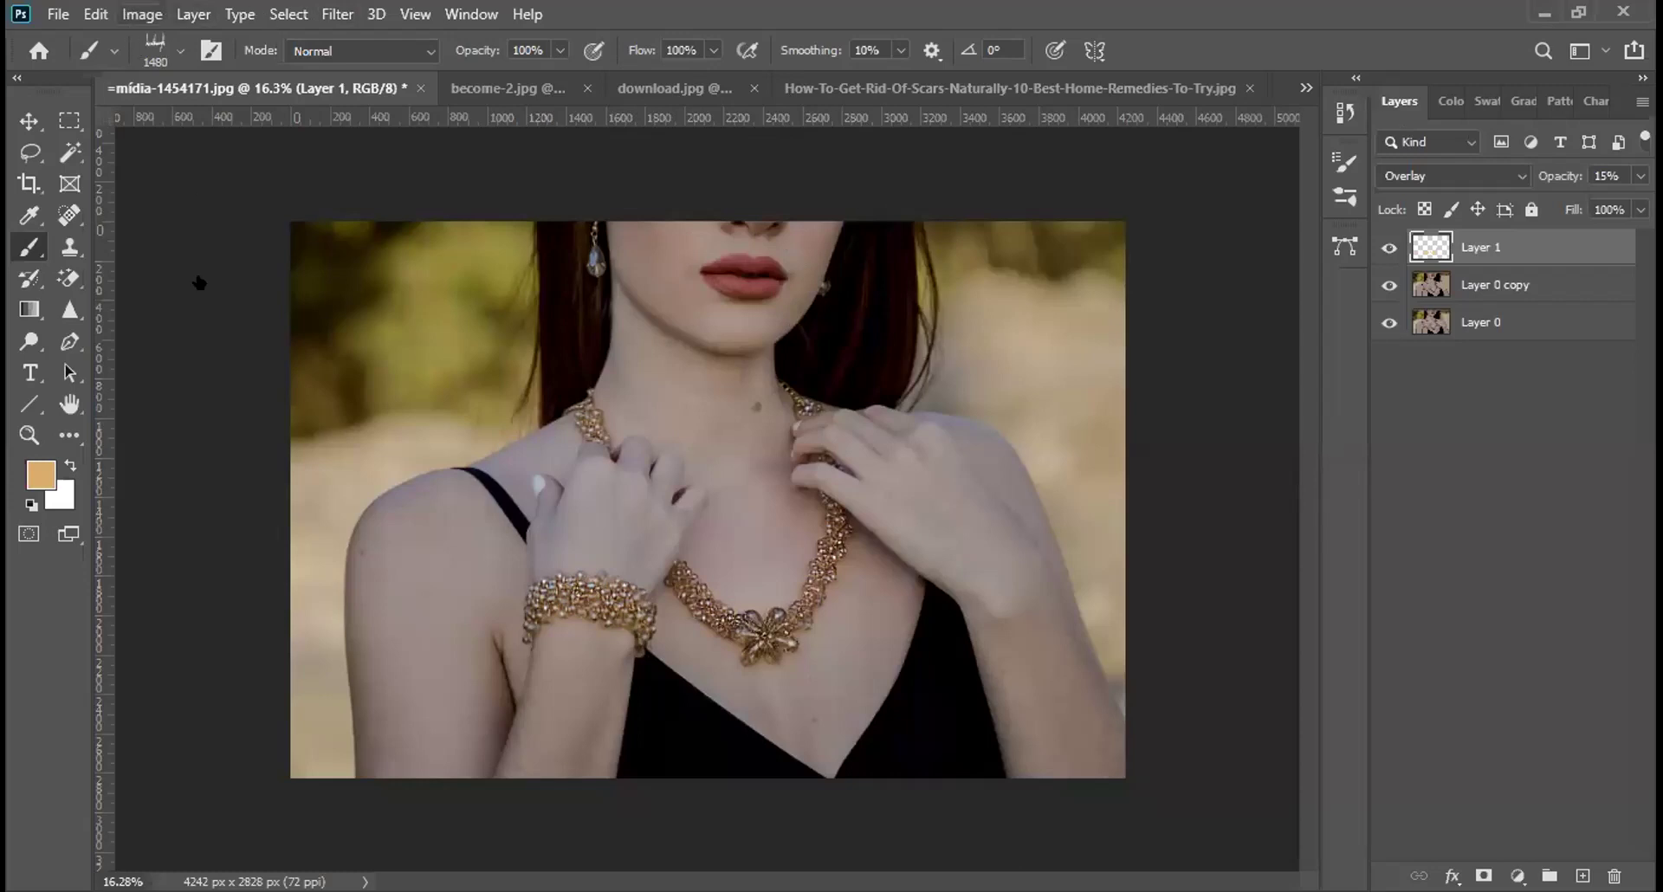
# Step: Select the signature brush tip and reset the foreground colour to black
pyautogui.rightClick(230, 349)
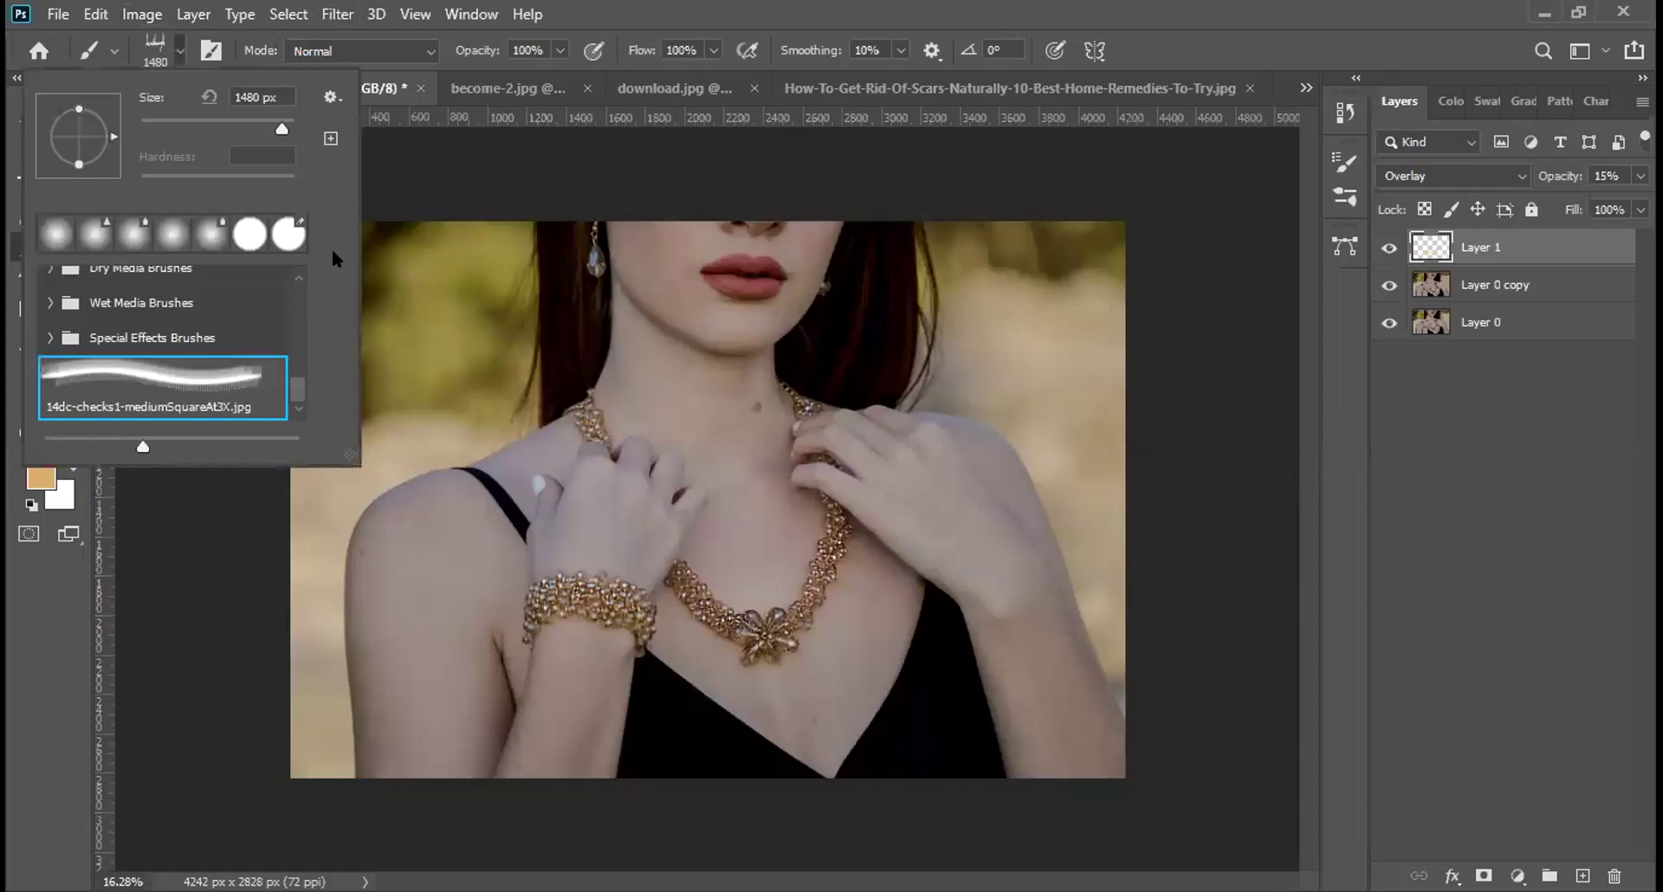
pyautogui.scroll(2, 300, 383)
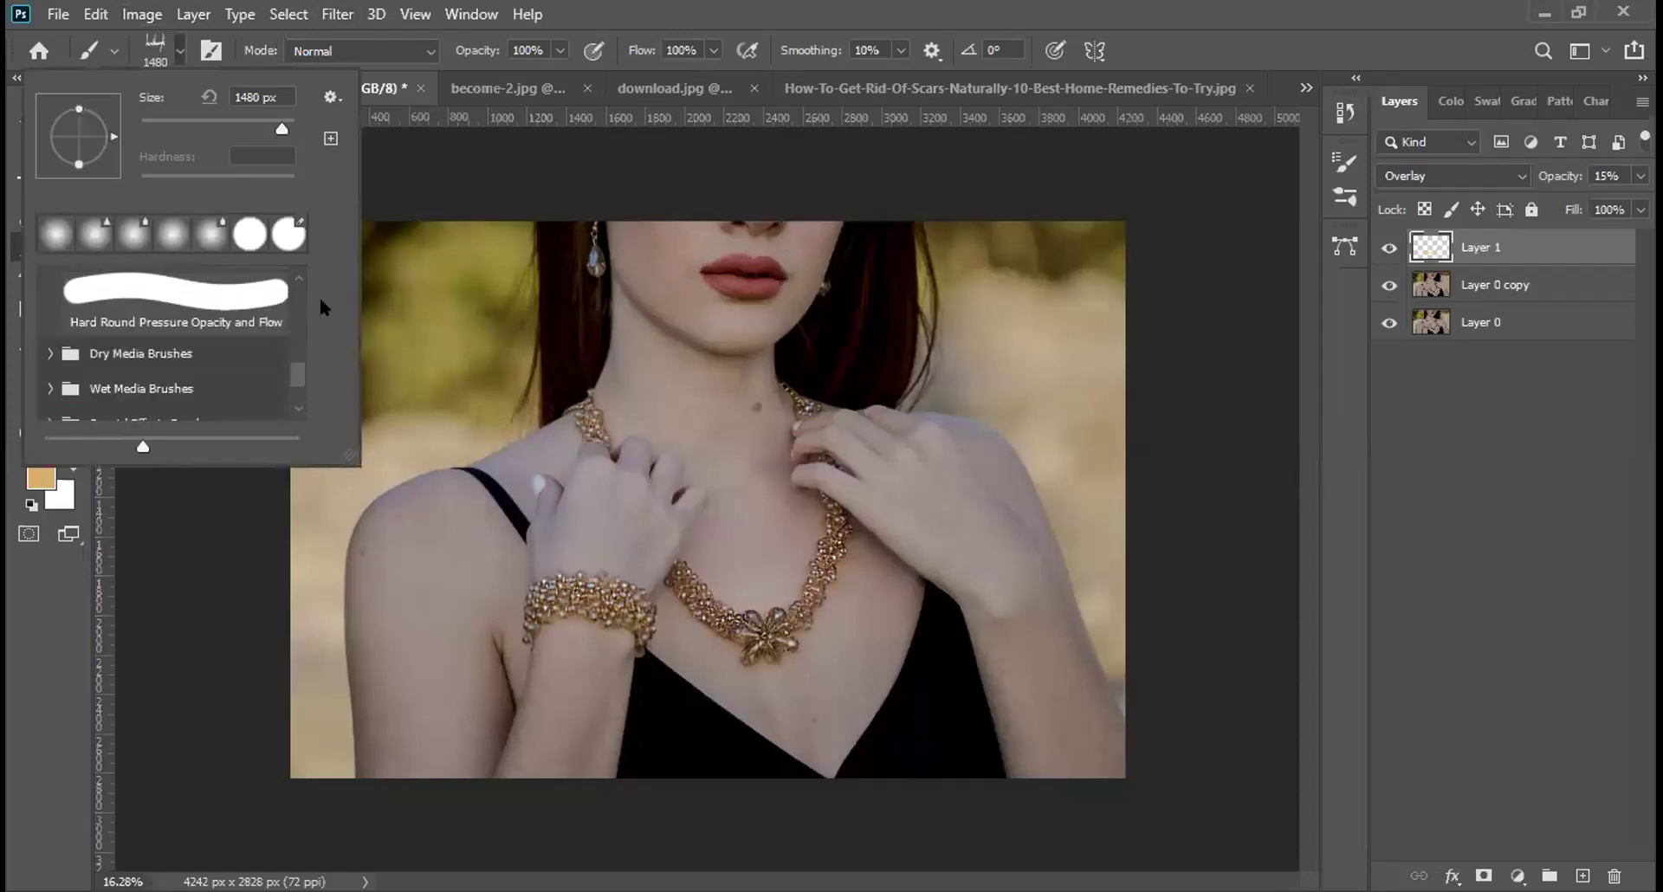
pyautogui.scroll(-2, 317, 310)
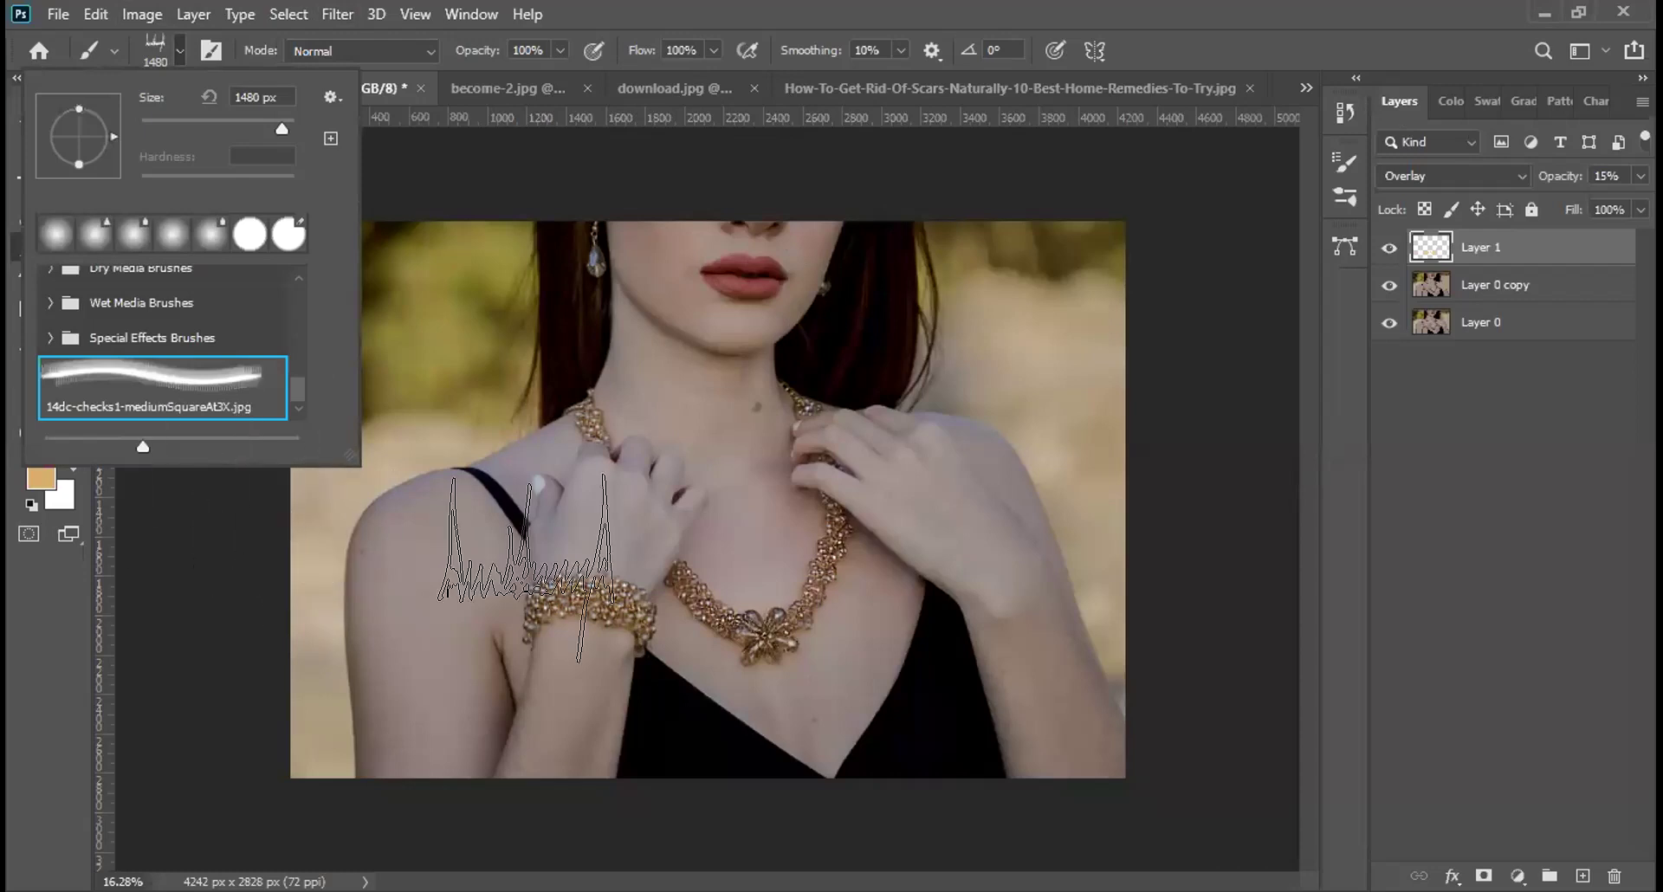
pyautogui.scroll(1, 546, 606)
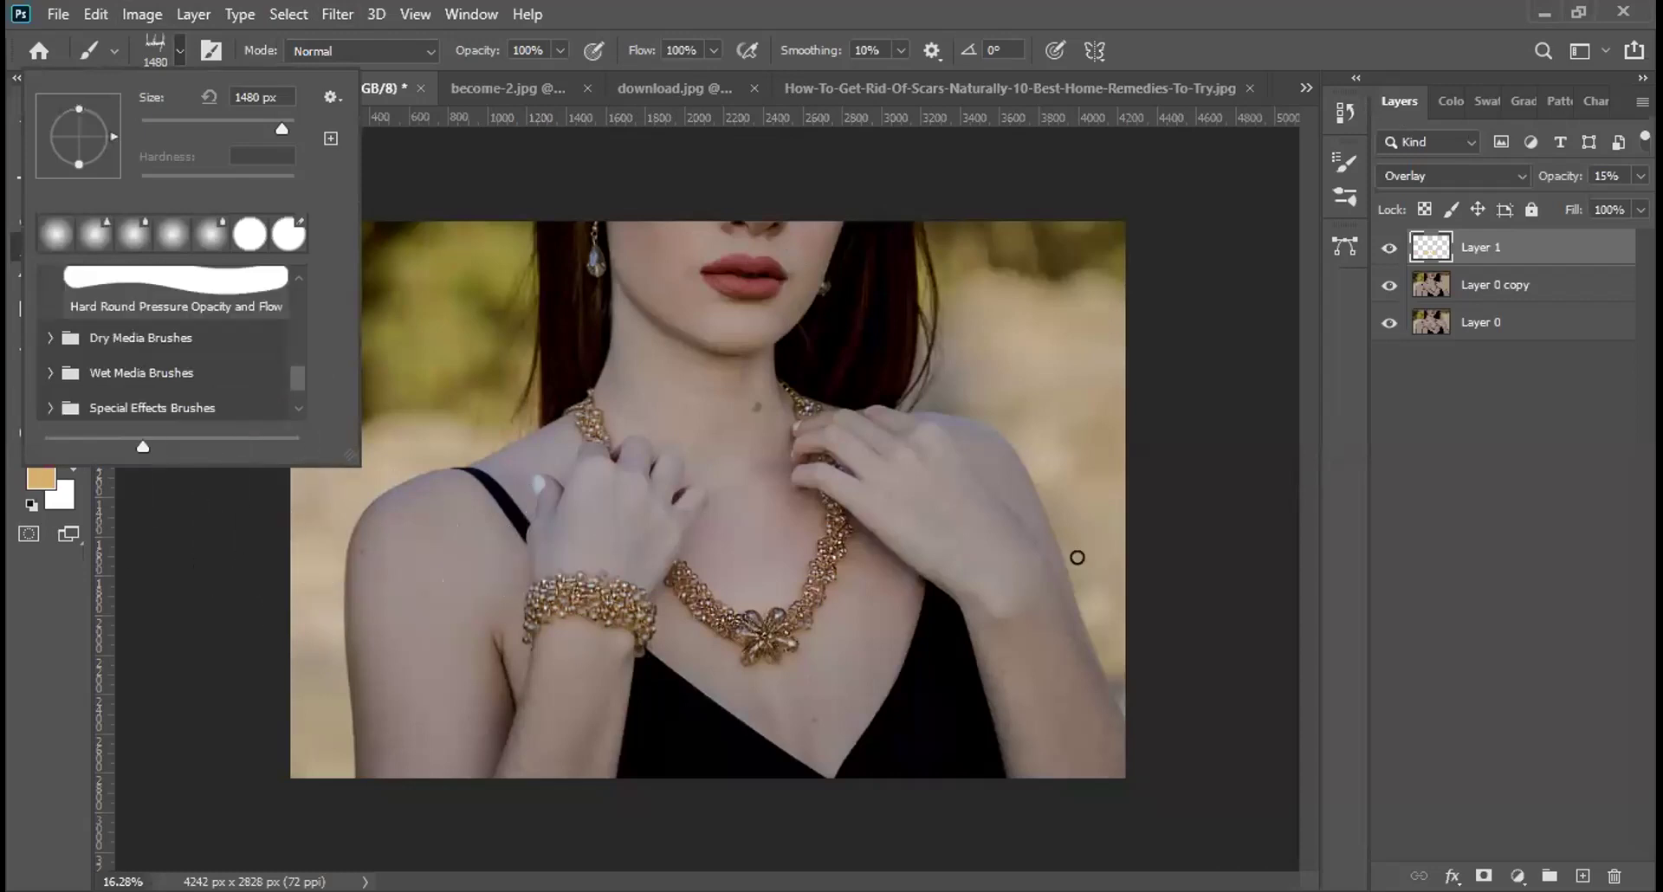
pyautogui.click(41, 476)
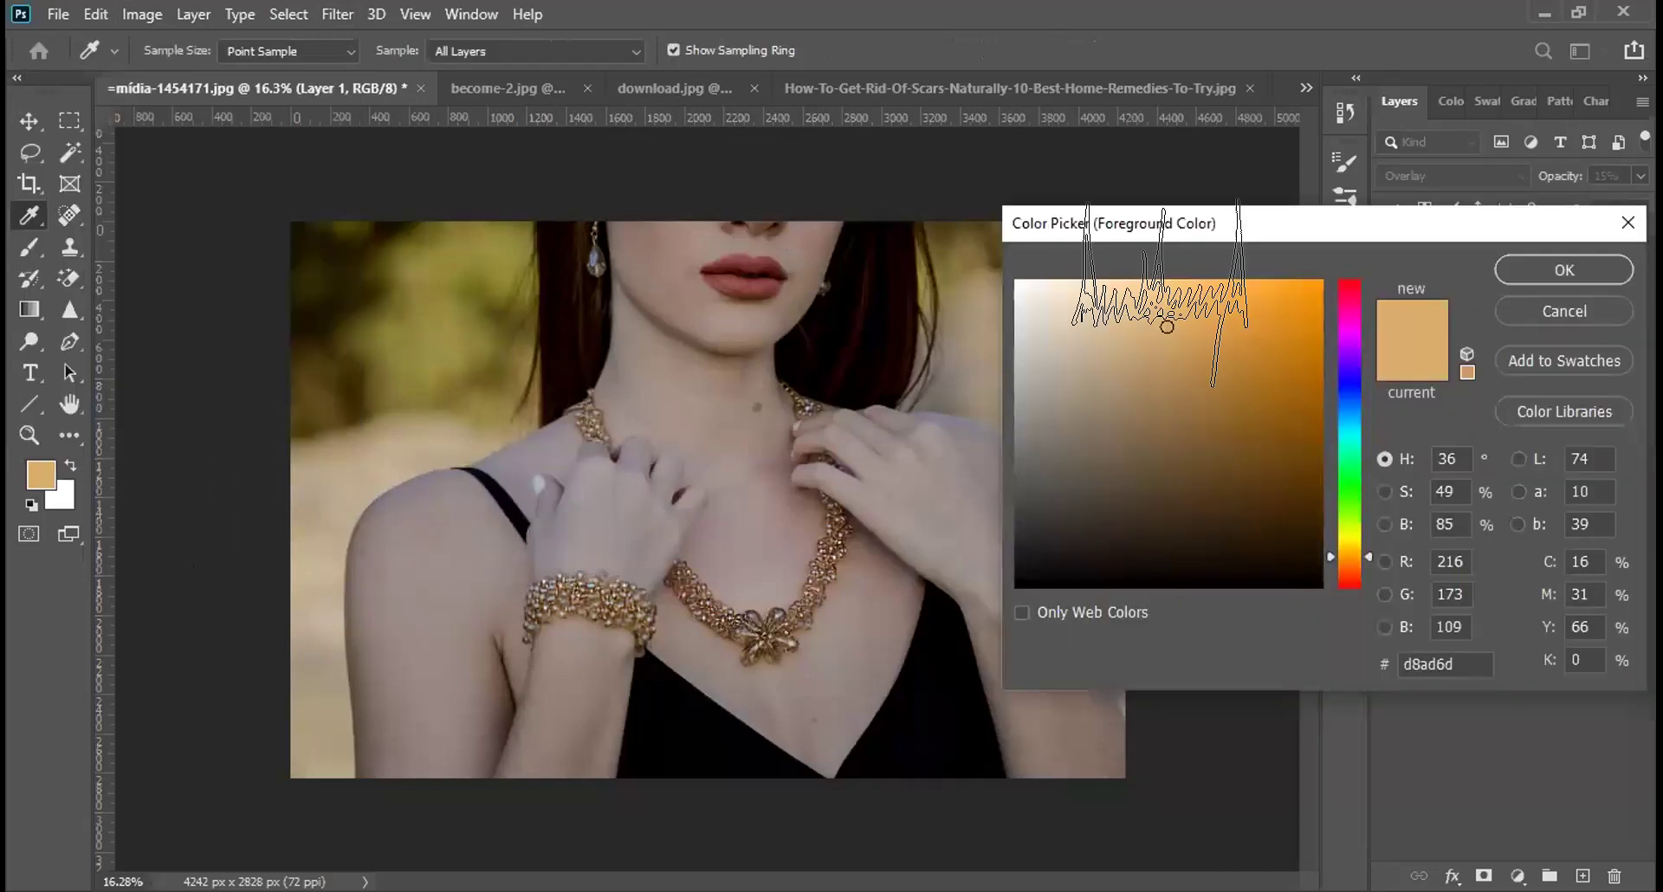
pyautogui.press('Escape')
pyautogui.press('d')
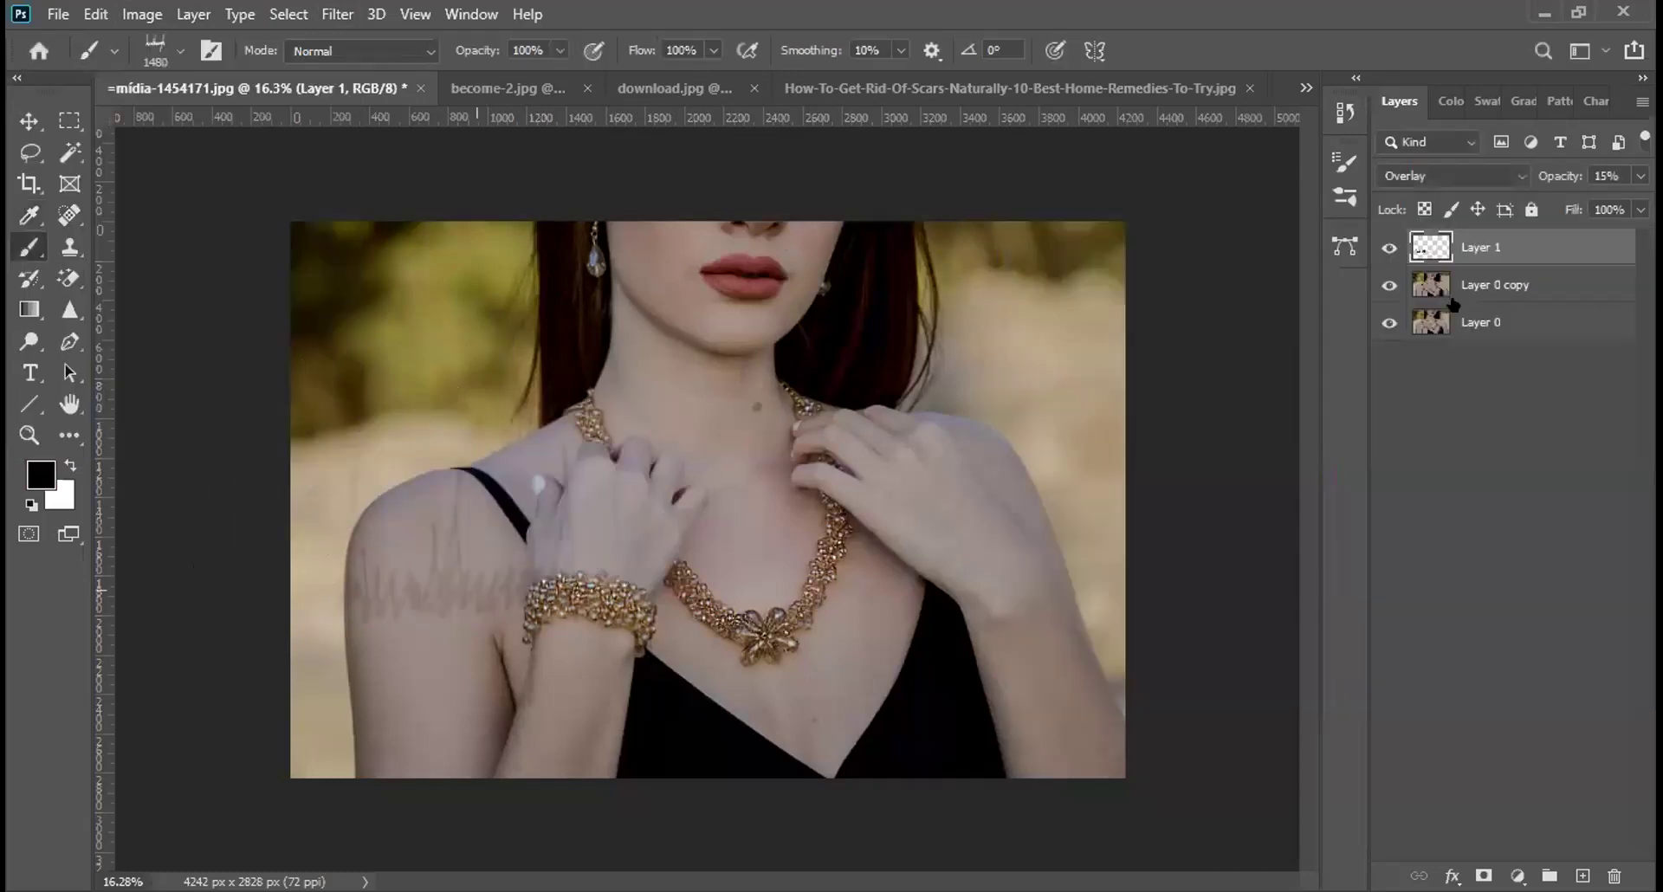
# Step: Set Layer 1 opacity to 100% and stamp the signature on the right shoulder and left upper arm
pyautogui.click(1607, 175)
pyautogui.write('100')
pyautogui.press('Return')
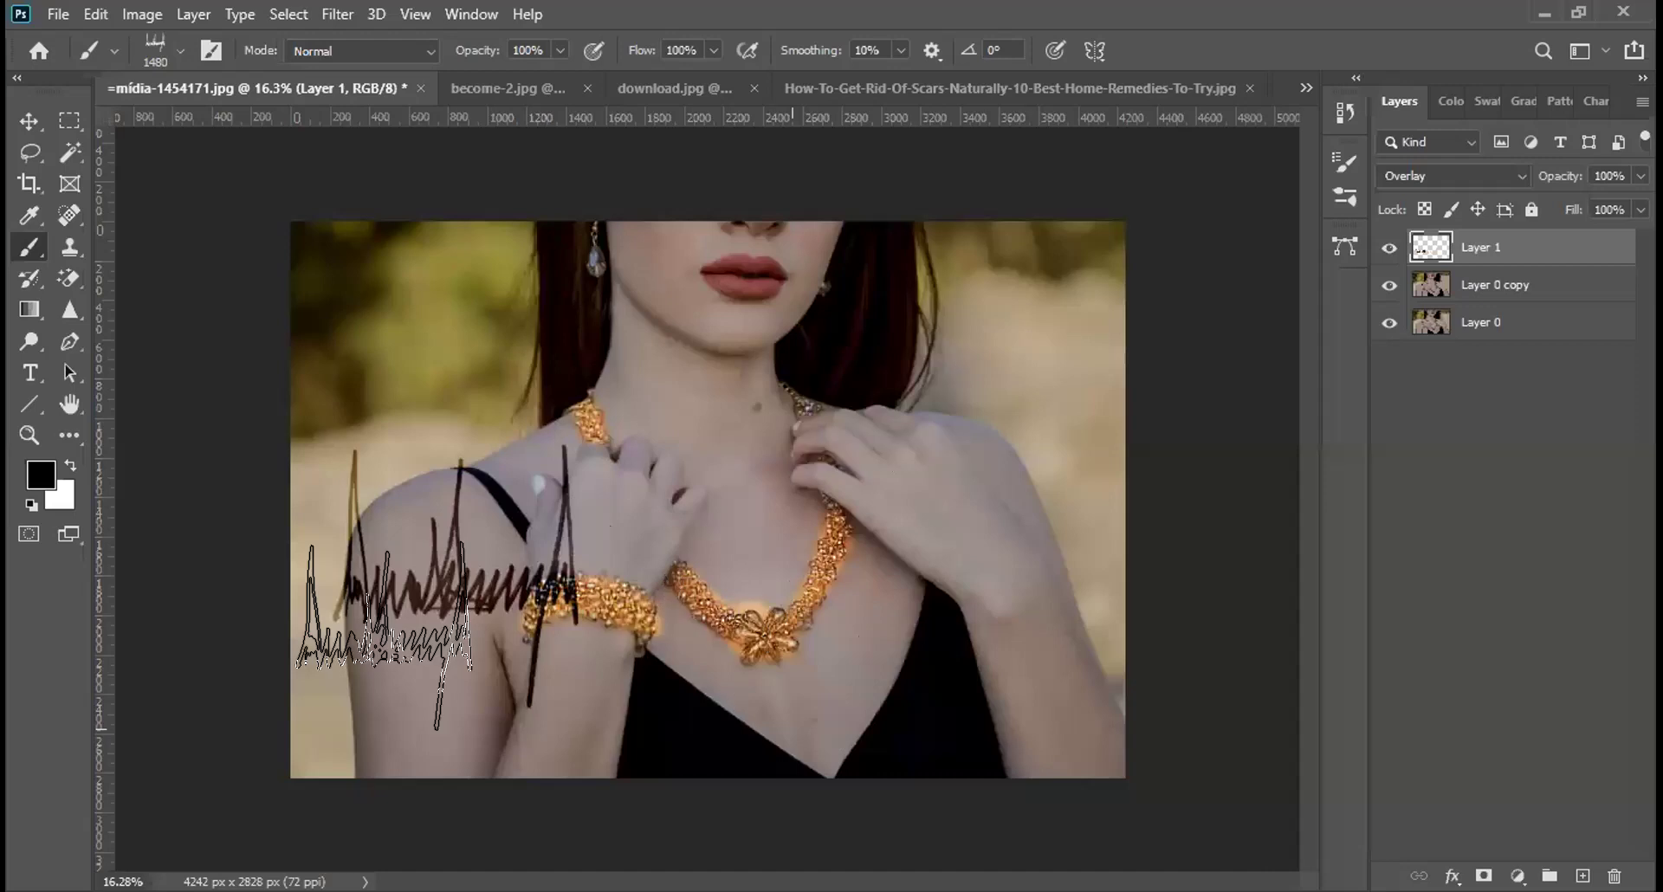
pyautogui.click(968, 503)
pyautogui.click(421, 660)
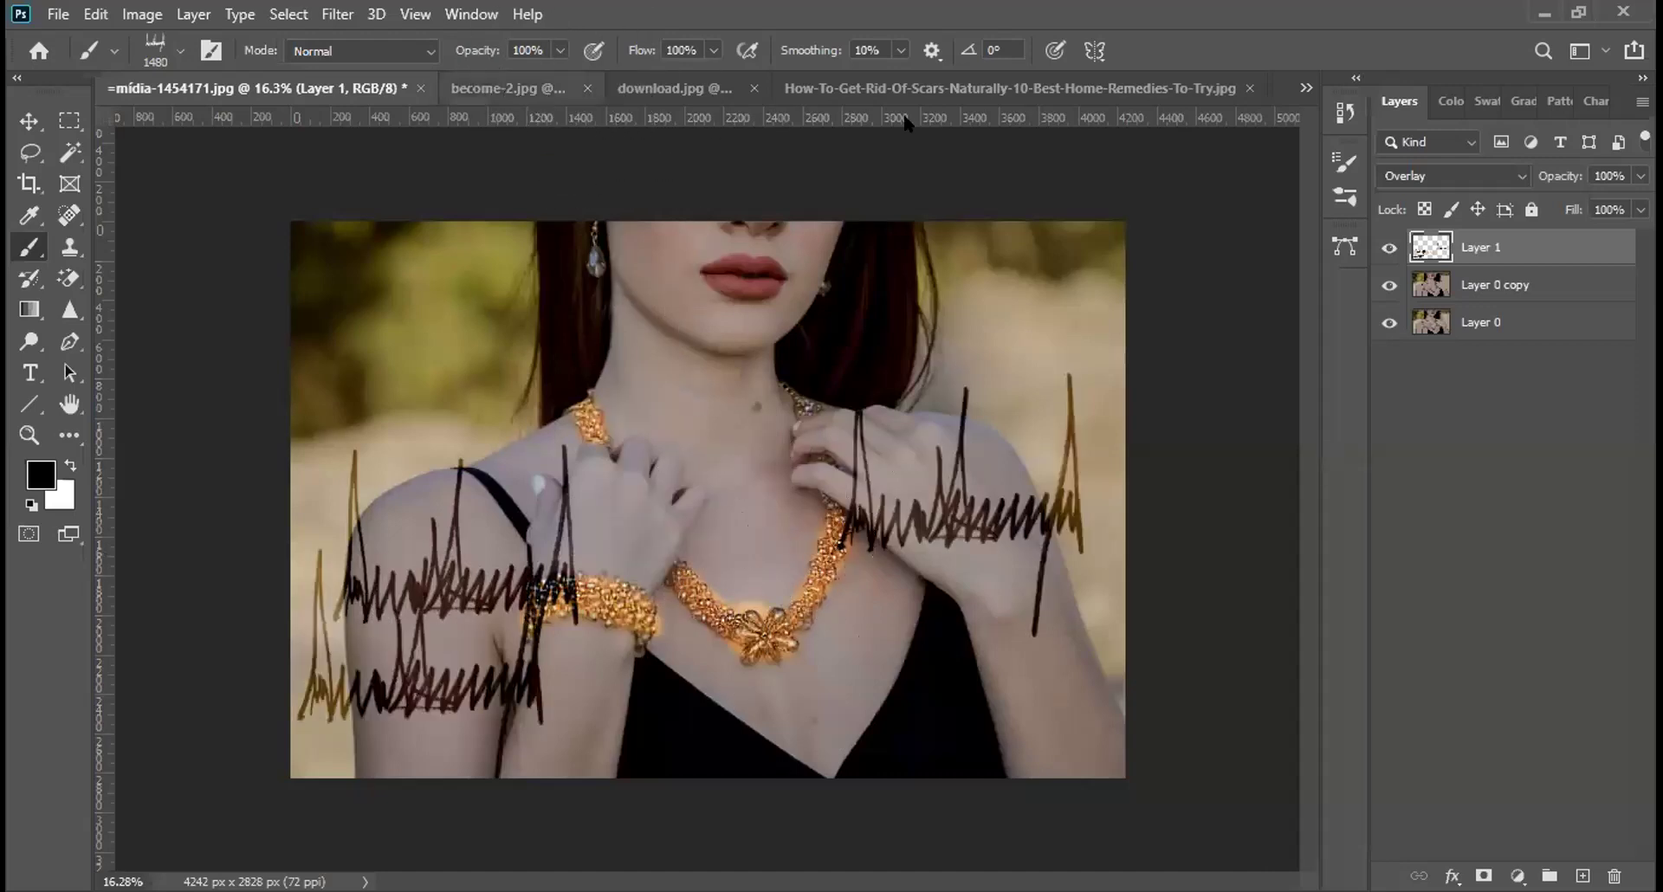
pyautogui.hotkey('ctrl', 'Tab')
pyautogui.hotkey('ctrl', 'Tab')
pyautogui.hotkey('ctrl', 'Tab')
pyautogui.hotkey('ctrl', 'Tab')
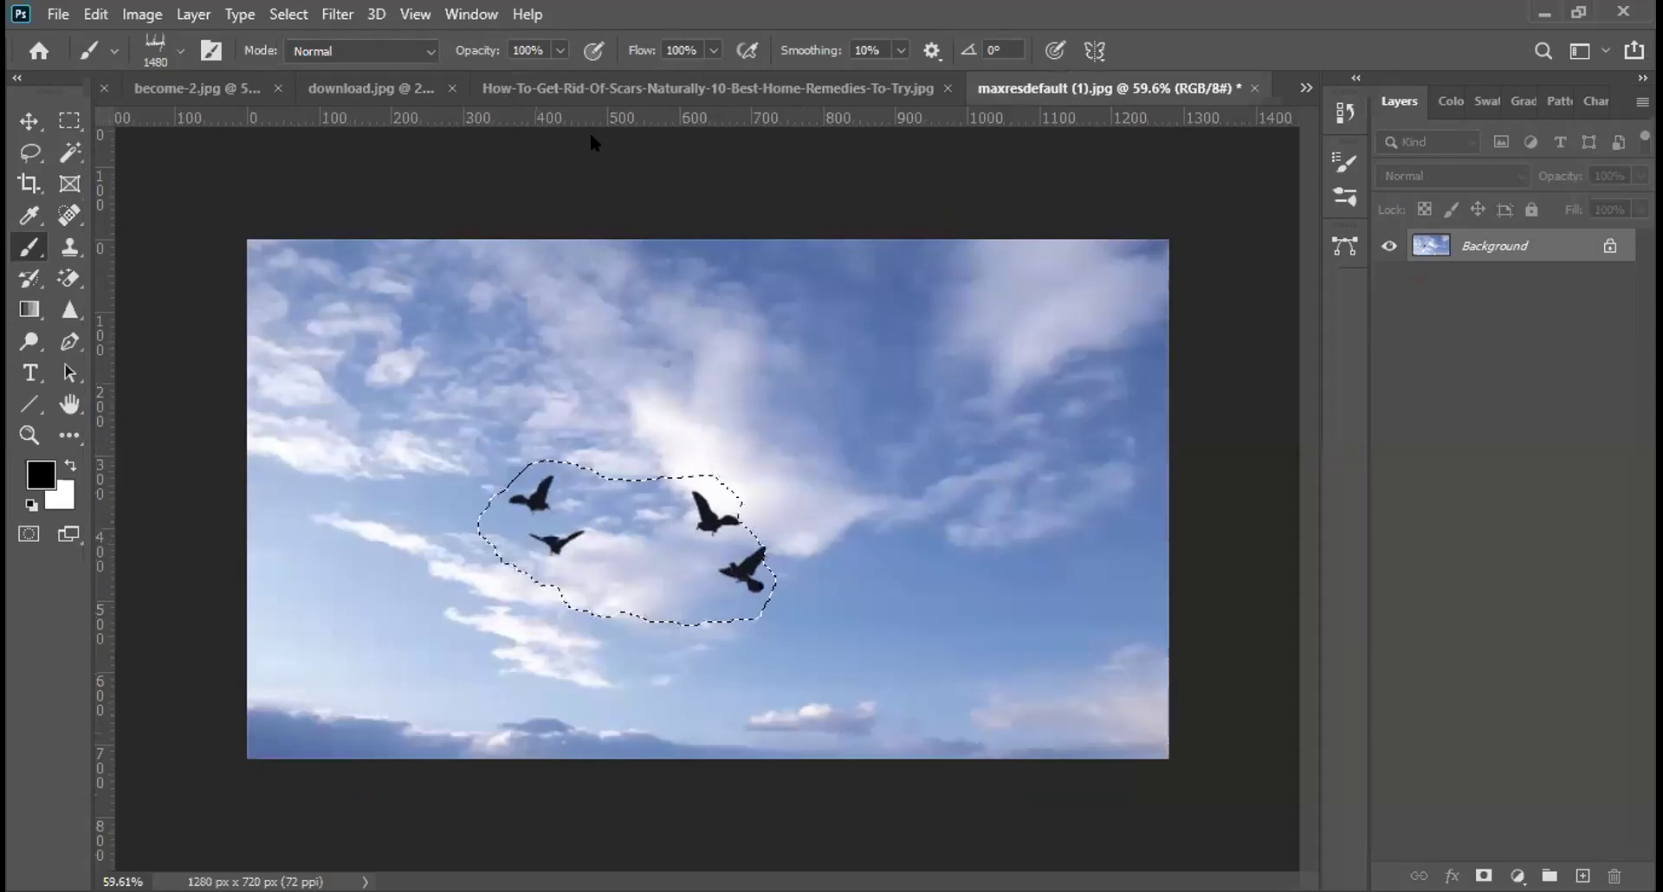
# Step: Cycle through the open documents and try the Brush and Pencil tools, ending on the face portrait
pyautogui.hotkey('ctrl', 'shift', 'Tab')
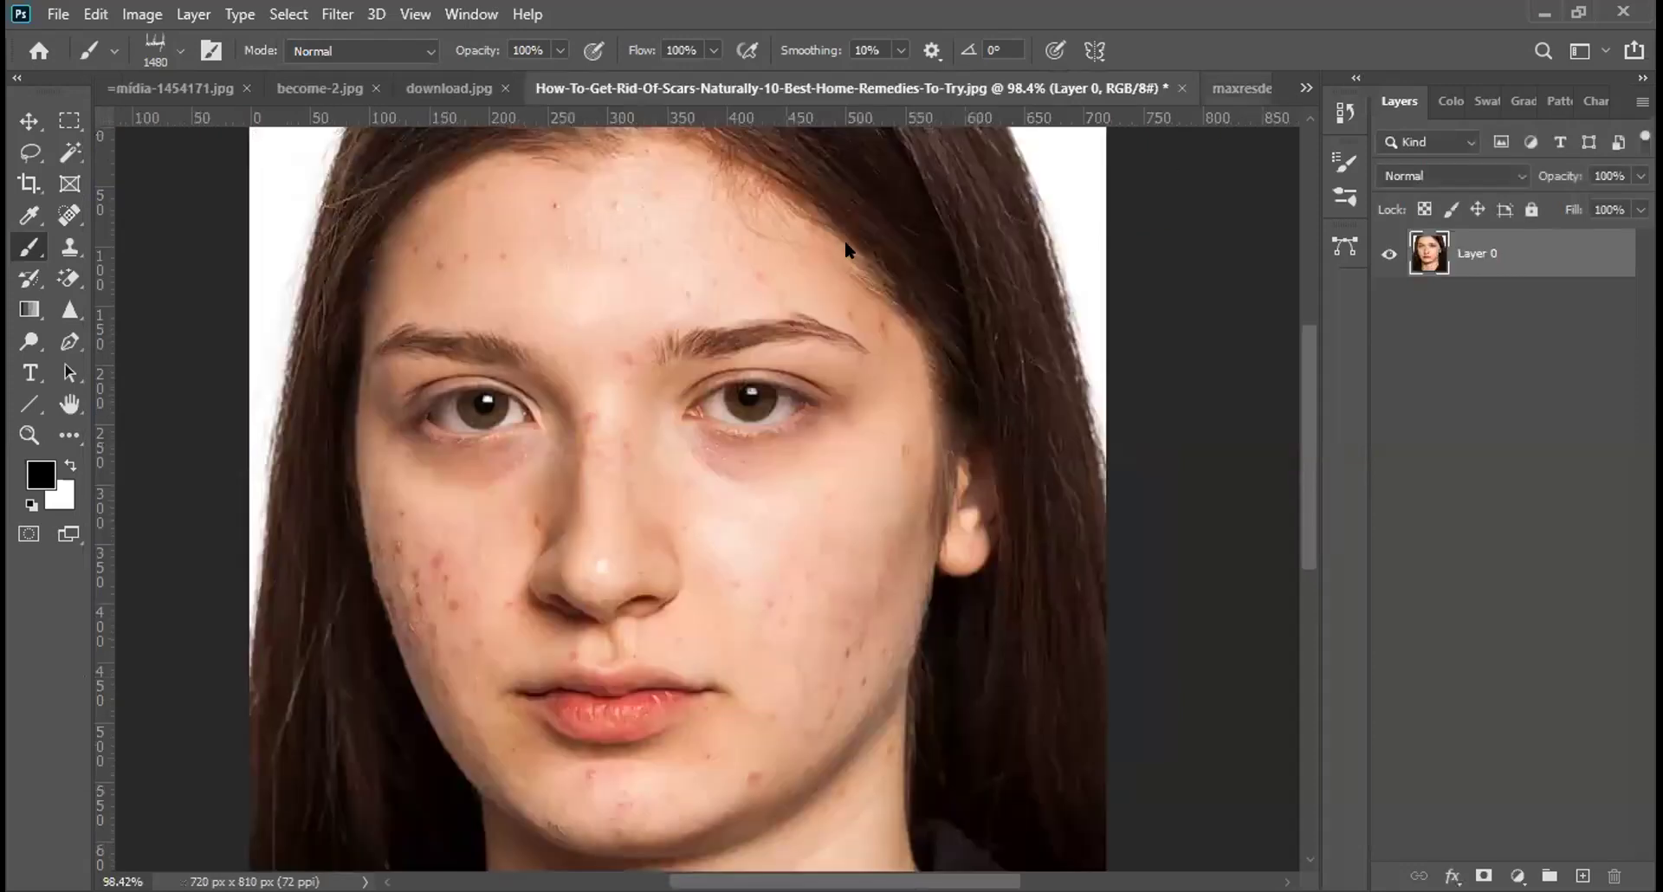
pyautogui.hotkey('ctrl', 'Tab')
pyautogui.hotkey('ctrl', 'Tab')
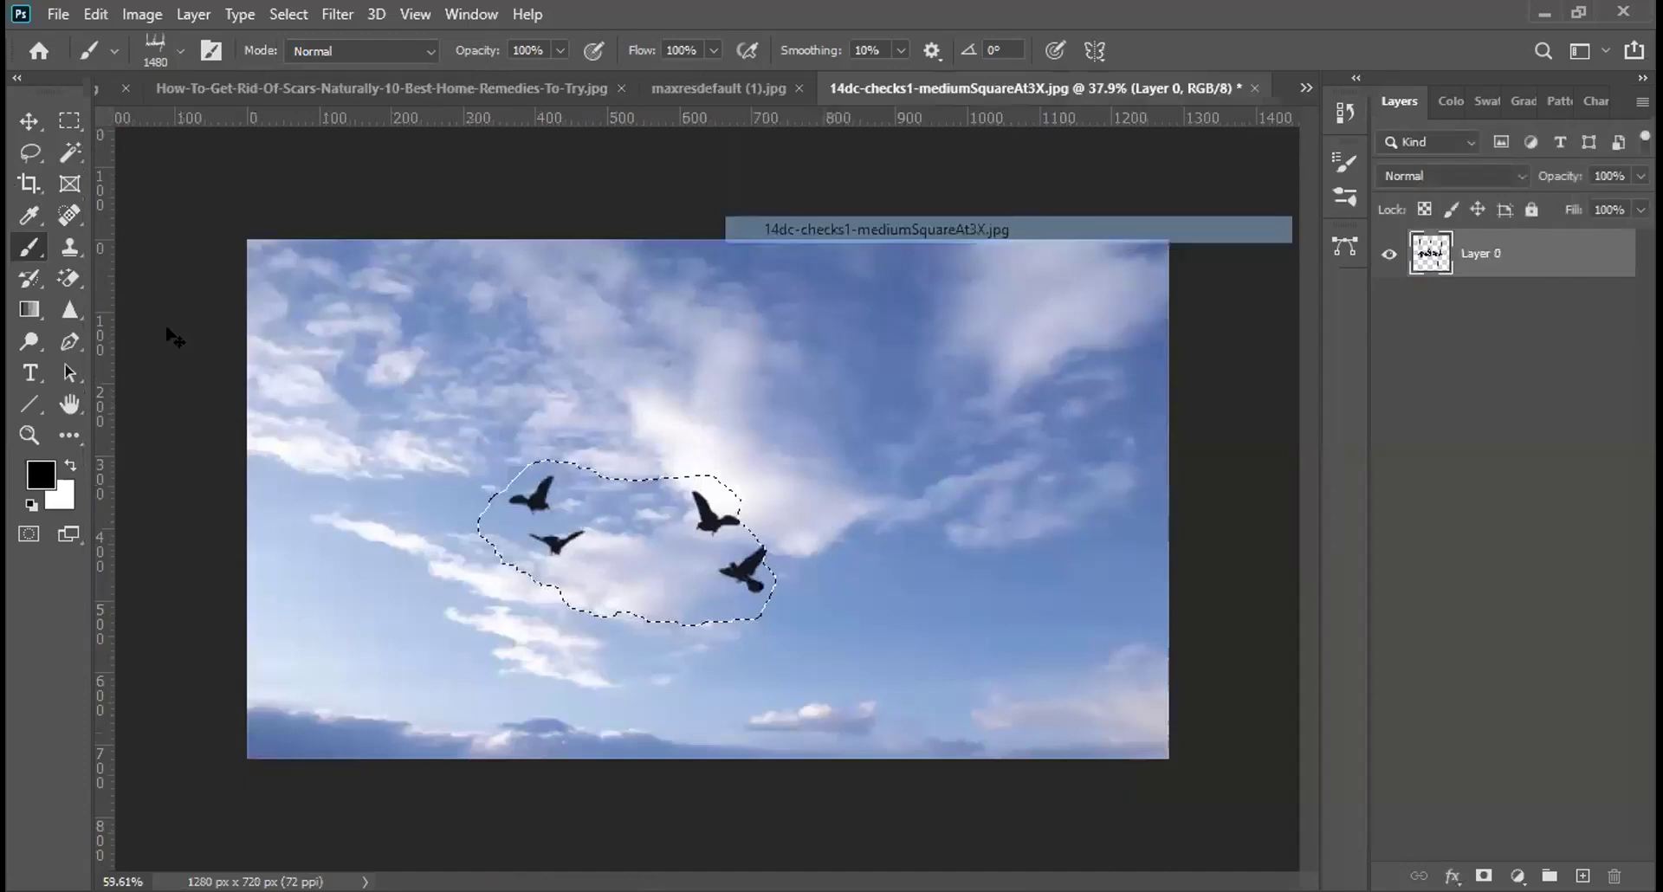
pyautogui.press('v')
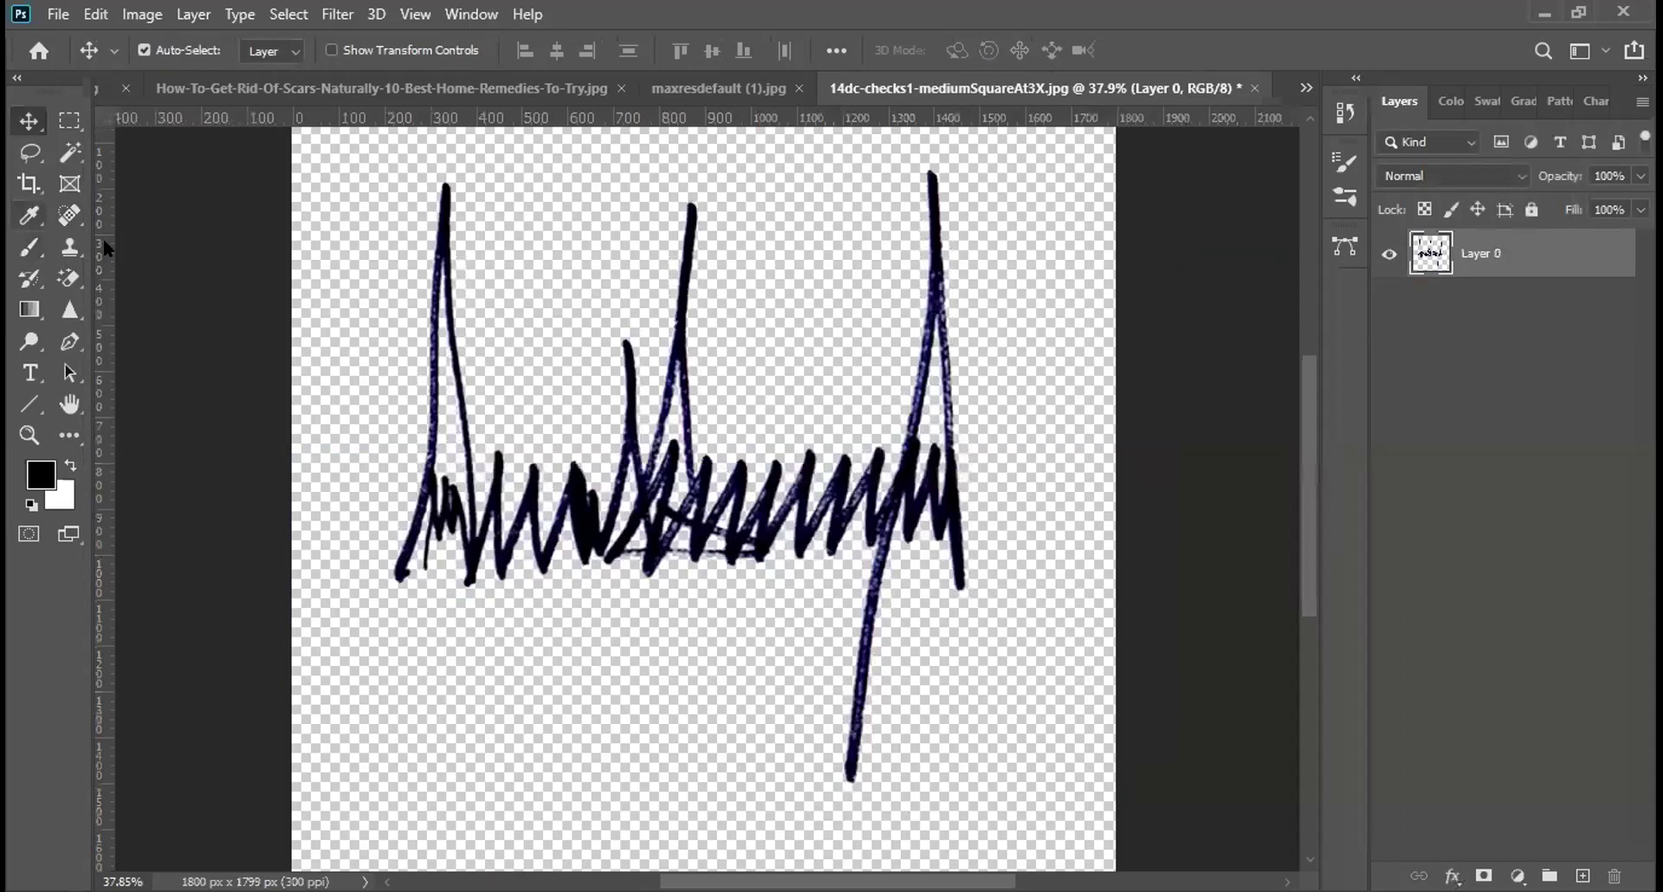
pyautogui.press('b')
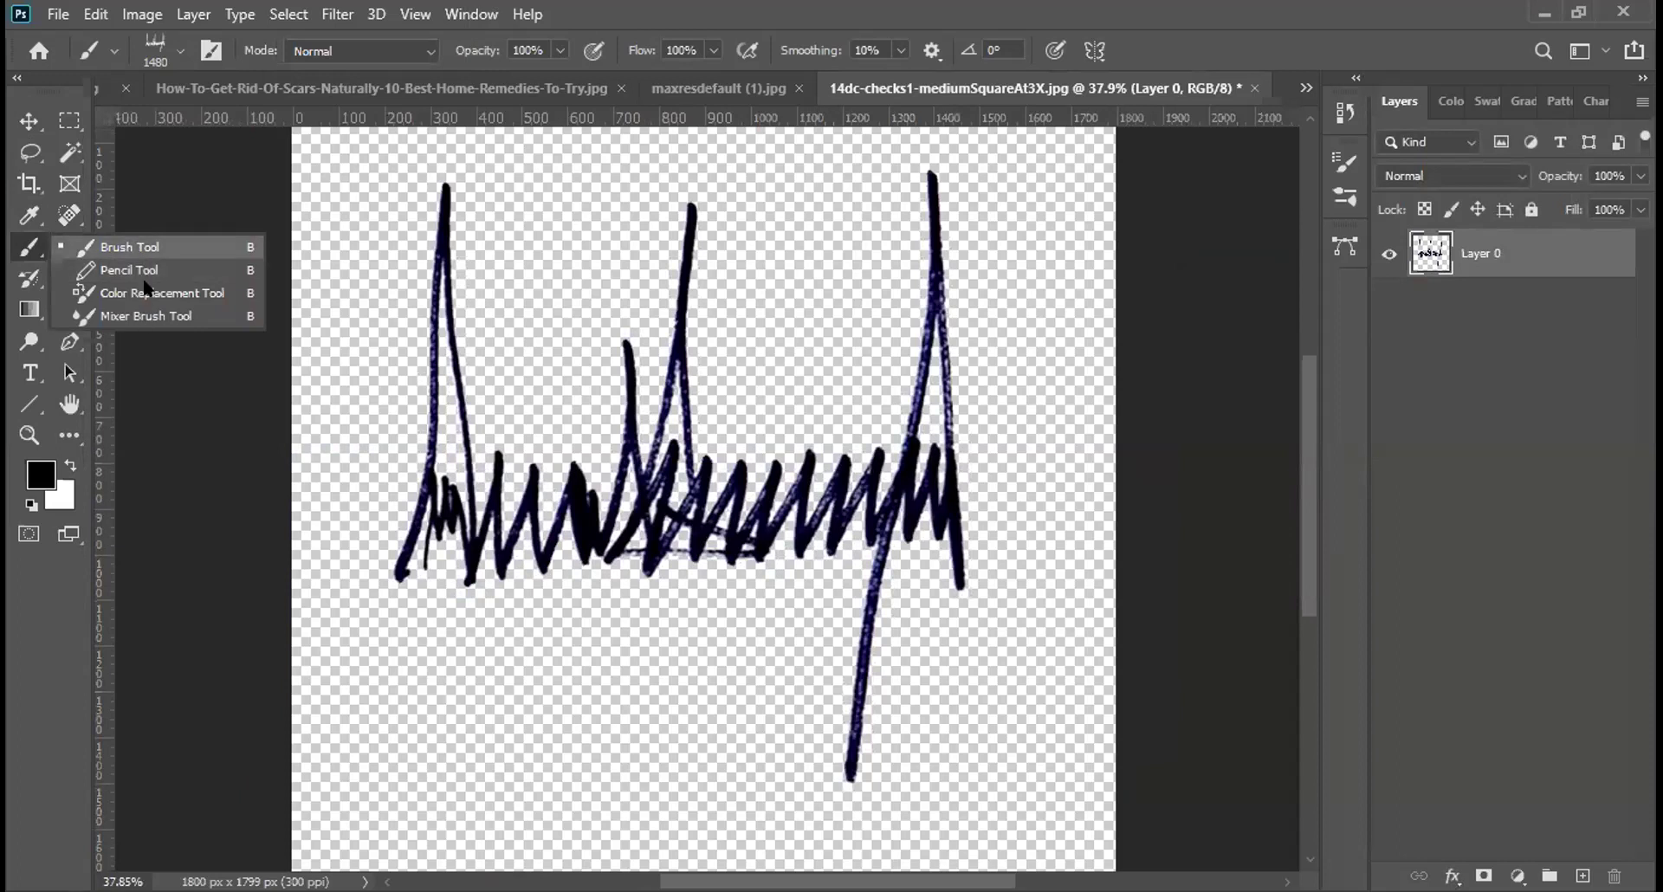
pyautogui.click(170, 271)
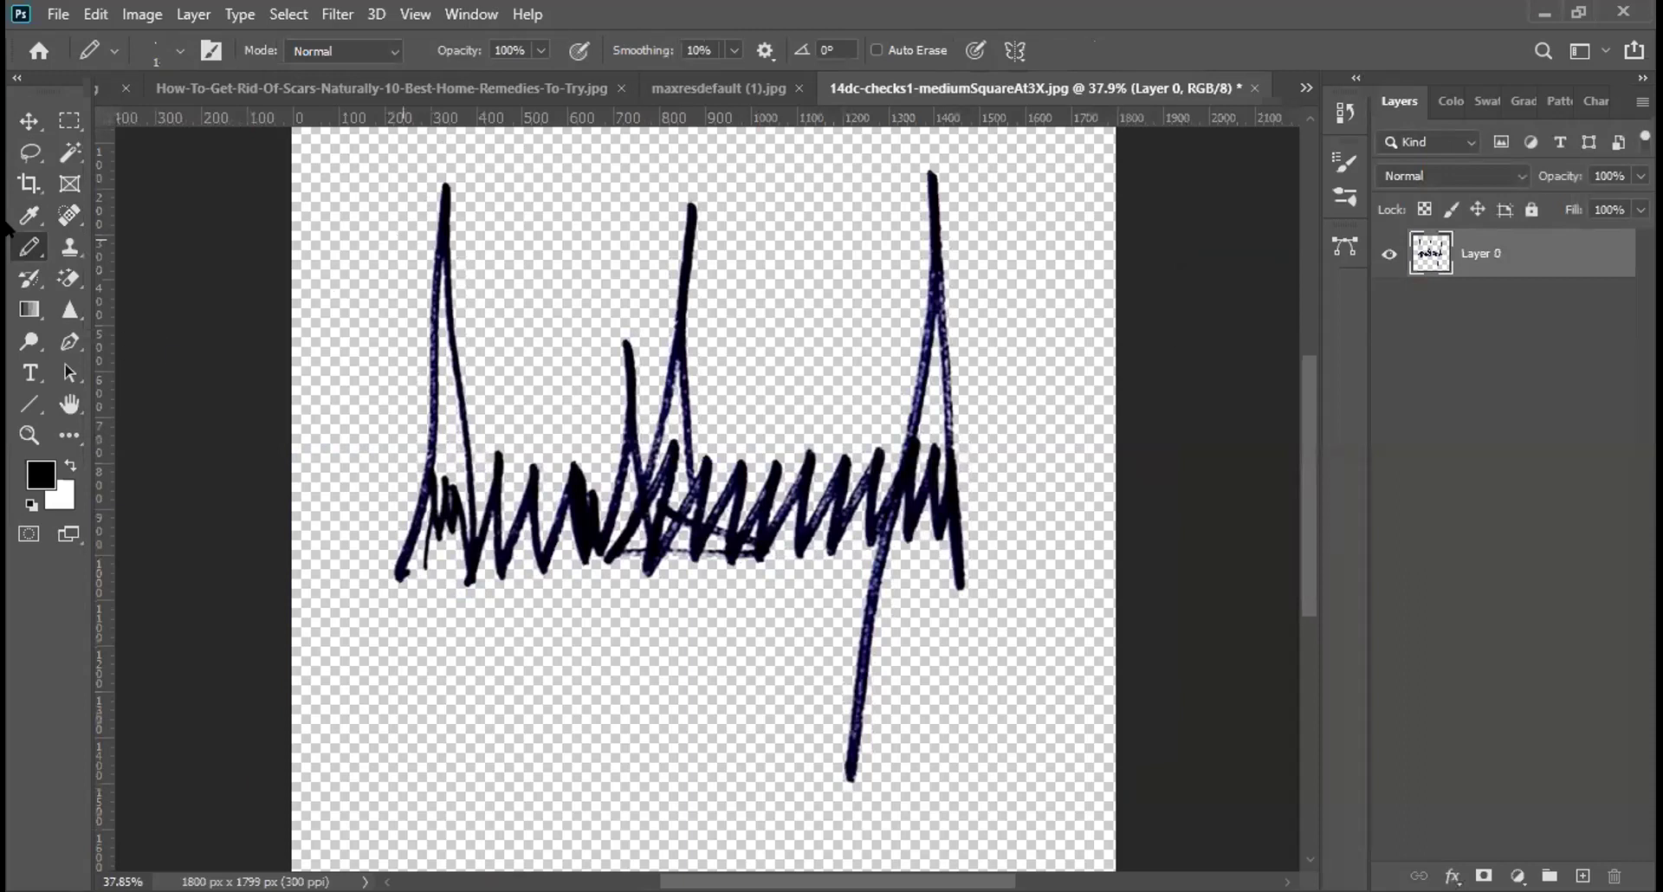
pyautogui.hotkey('ctrl', 'alt', 'n')
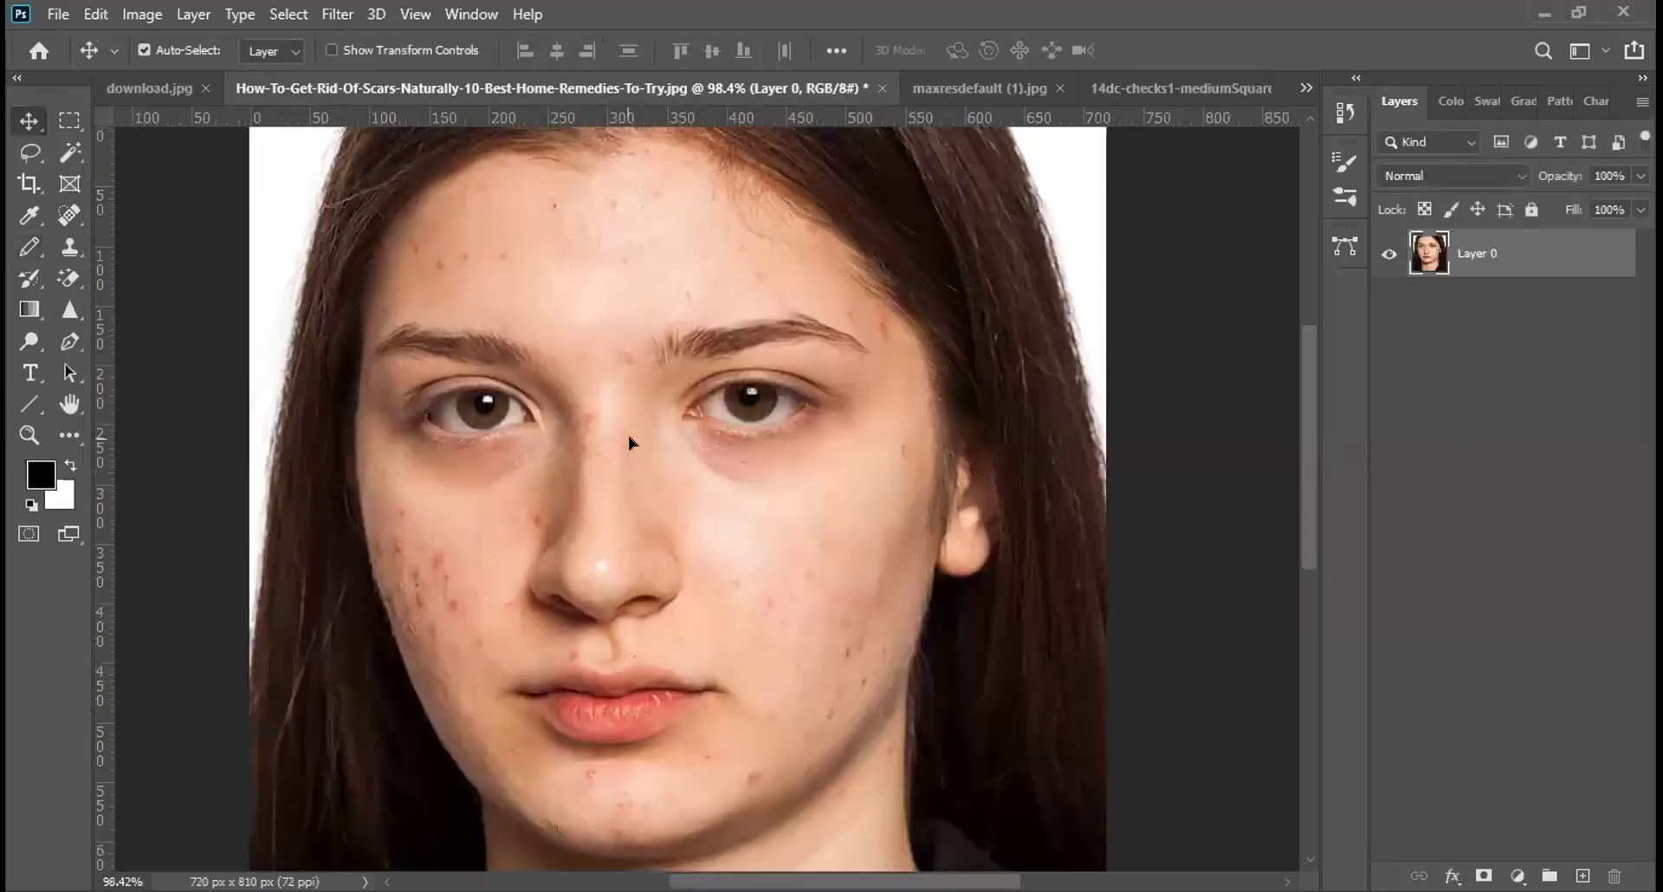
# Step: Shift the face photo layer 15 px, commit a Free Transform, then bring up the necklace photo
pyautogui.moveTo(630, 438); pyautogui.dragTo(646, 446)
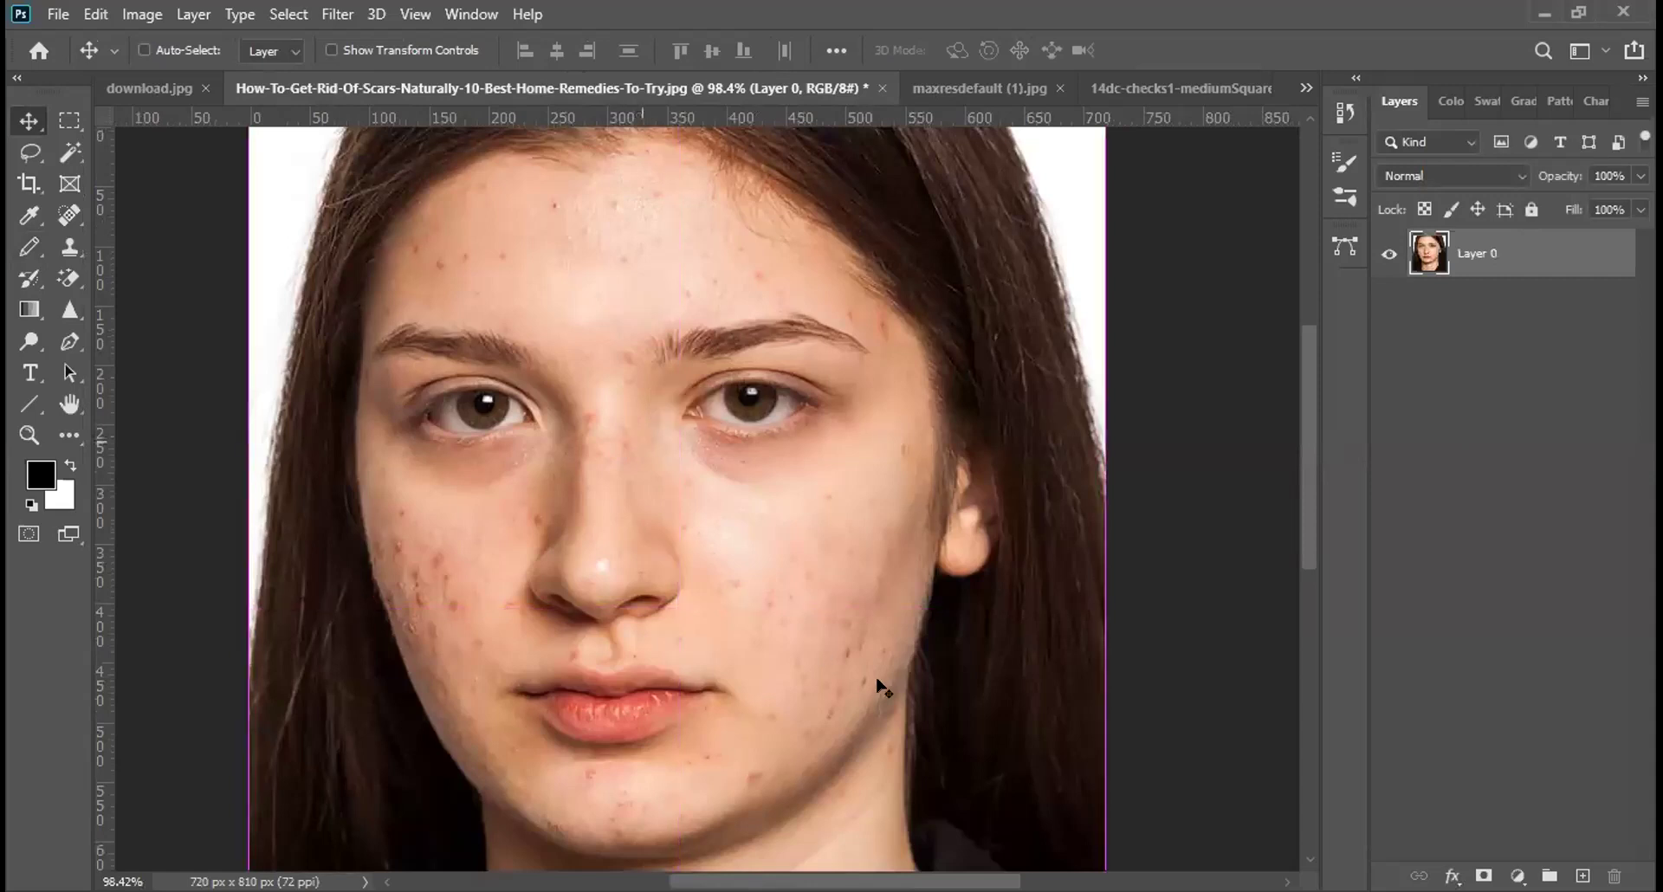
pyautogui.hotkey('ctrl', 't')
pyautogui.scroll(-3, 965, 798)
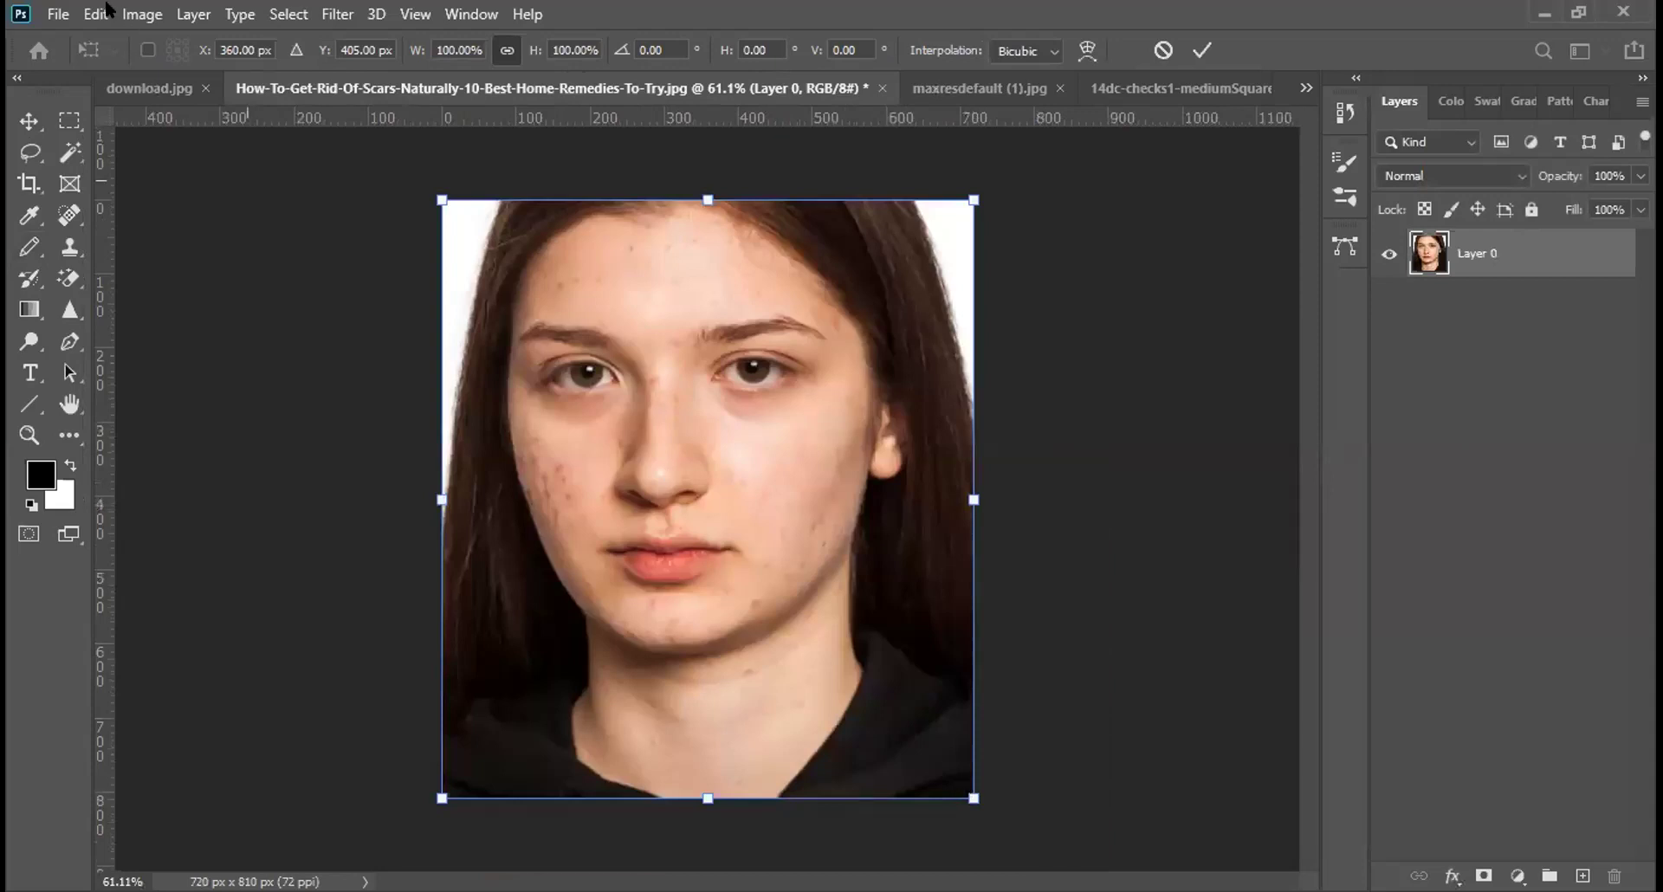
pyautogui.hotkey('alt', 'e')
pyautogui.press('Escape')
pyautogui.press('Return')
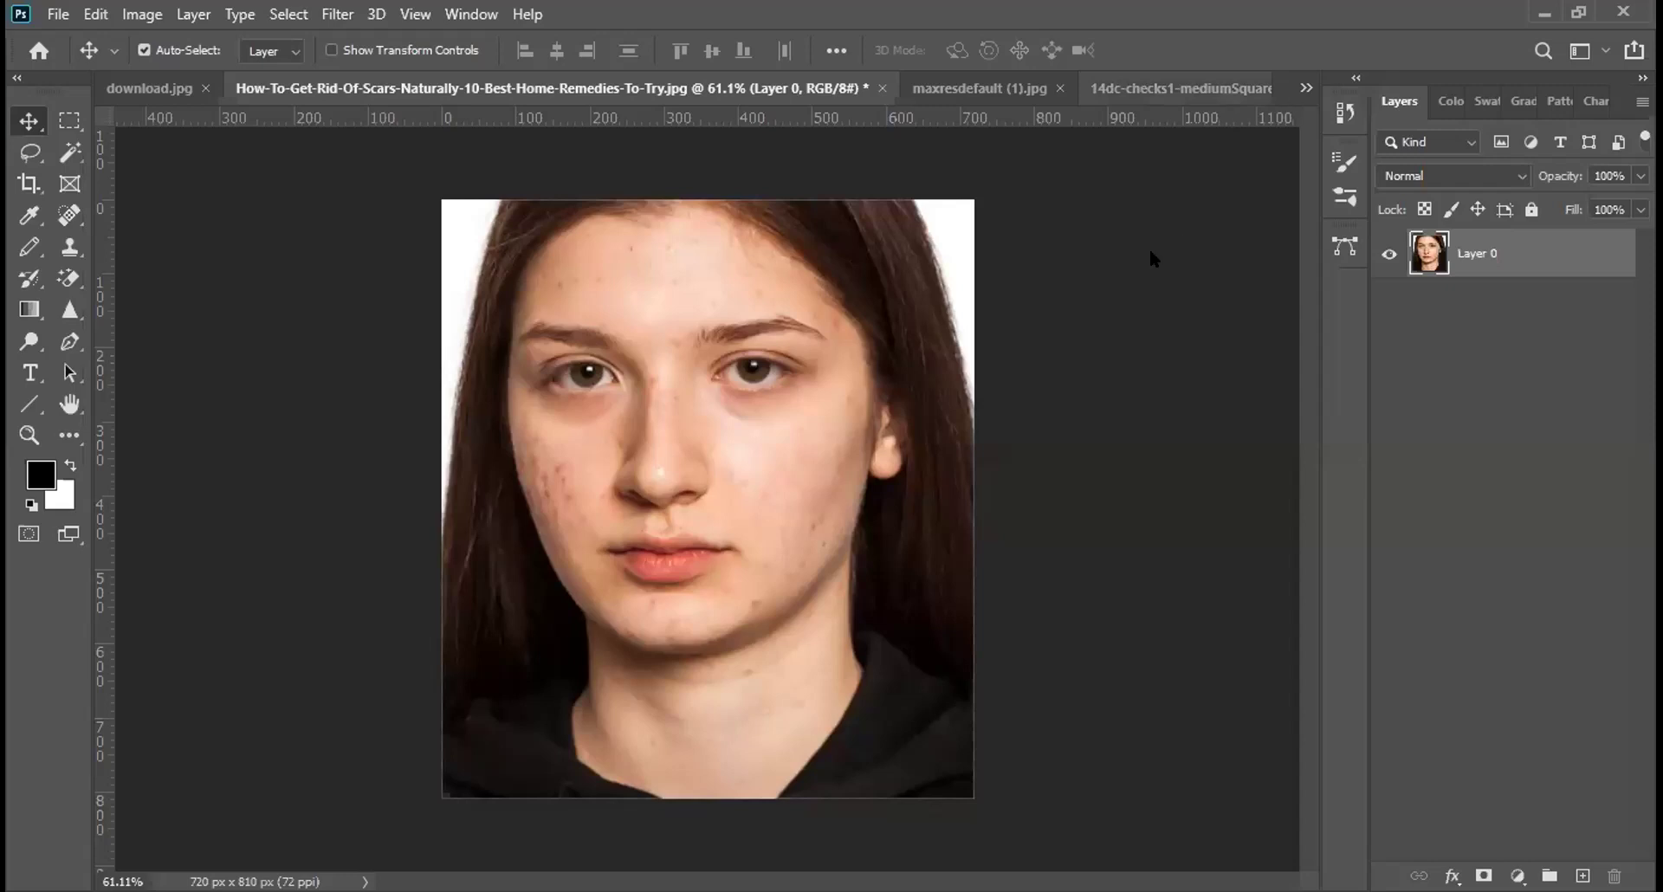
pyautogui.hotkey('ctrl', 'alt', 'n')
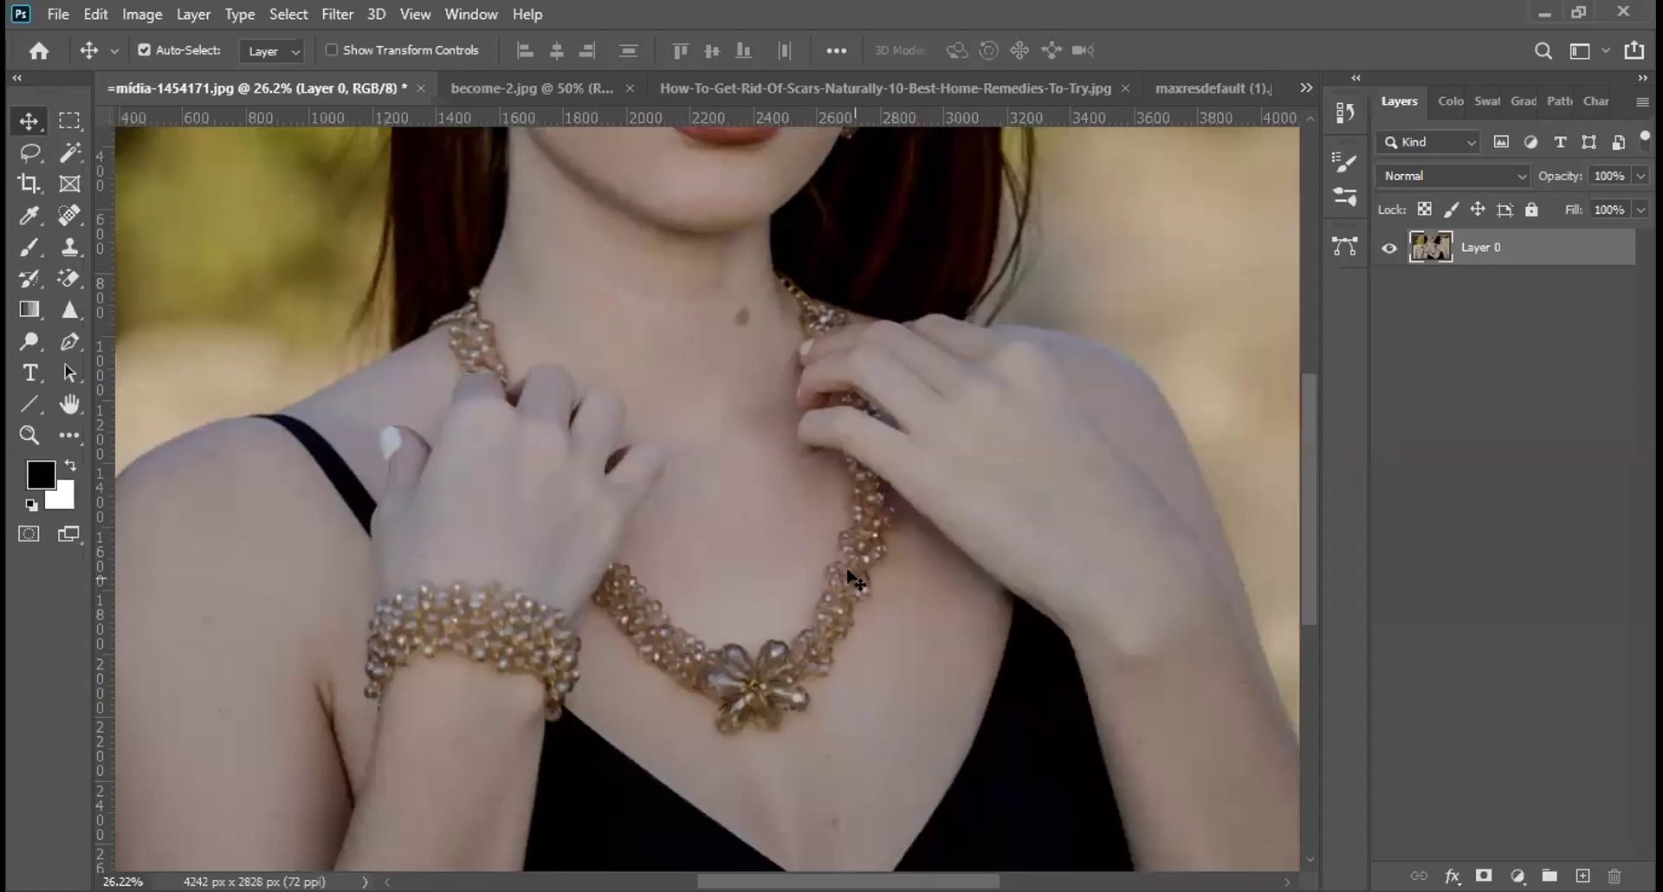
# Step: Pick the Sharpen tool, resize its brush from 250 to 200, and duplicate Layer 0
pyautogui.click(70, 309)
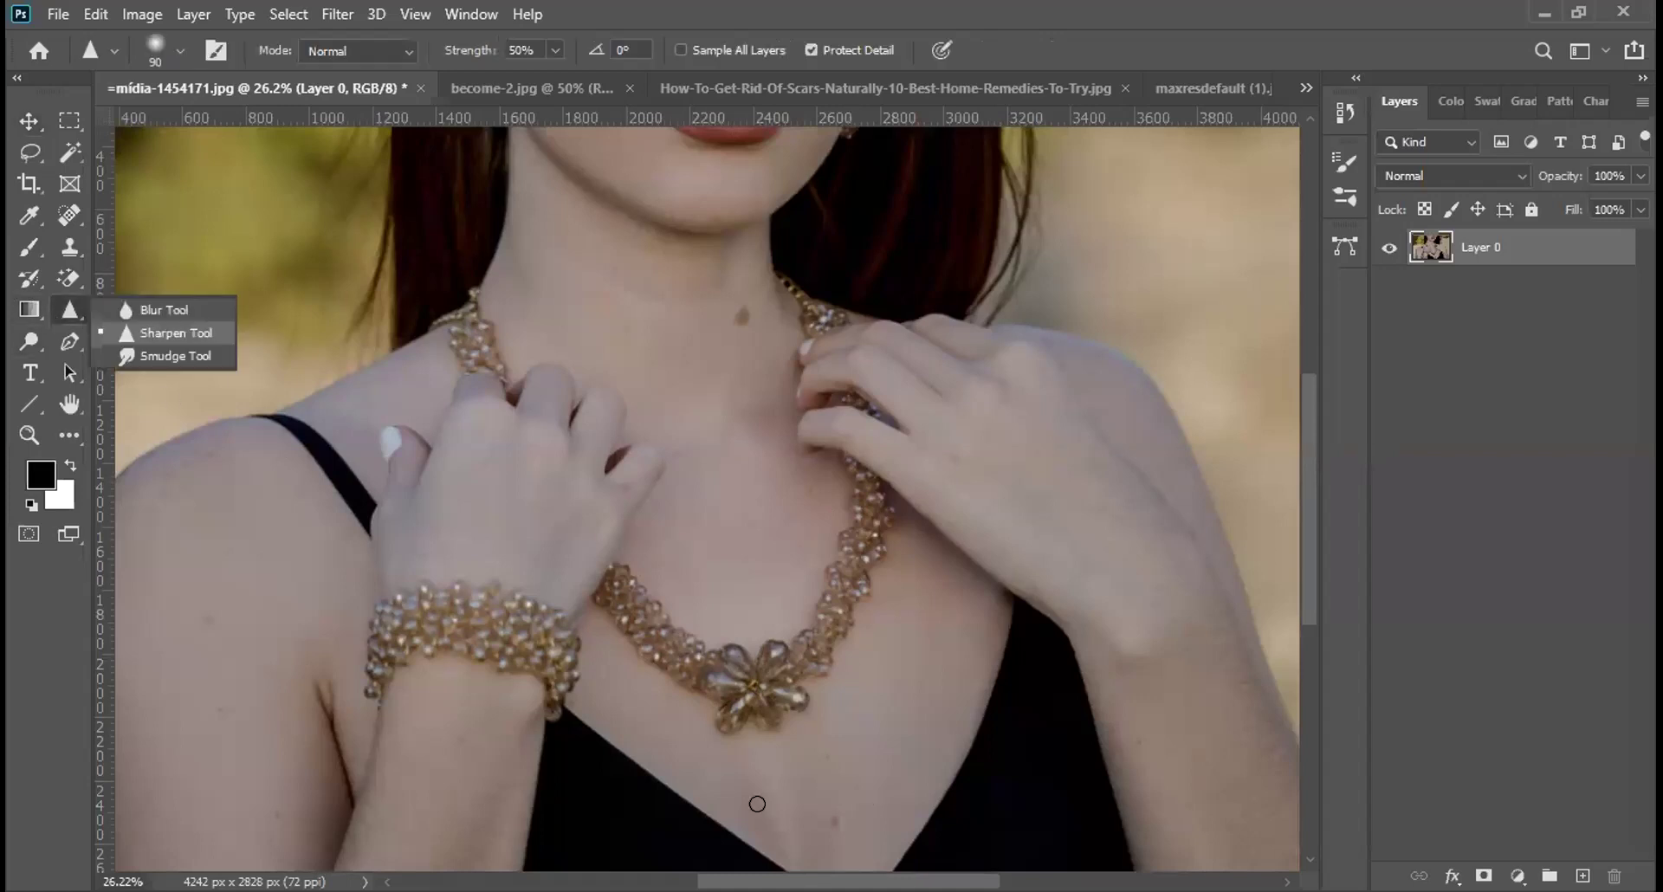
pyautogui.press(']')
pyautogui.press(']')
pyautogui.press(']')
pyautogui.press(']')
pyautogui.press(']')
pyautogui.press(']')
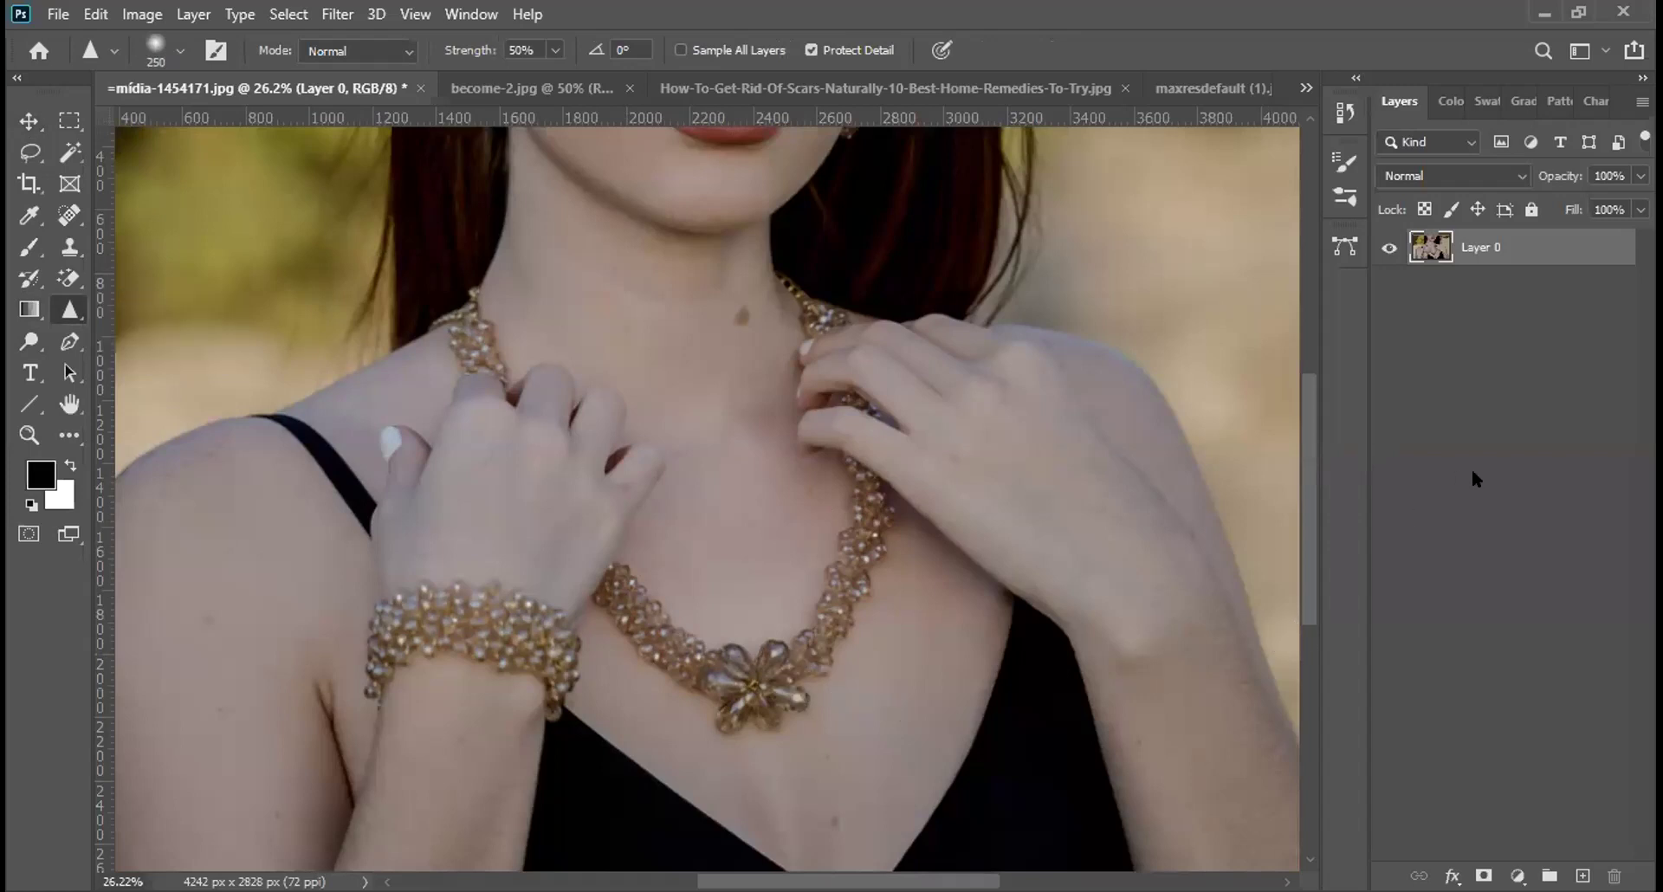
pyautogui.hotkey('ctrl', 'j')
pyautogui.press('[')
pyautogui.press('[')
pyautogui.press('[')
pyautogui.press('[')
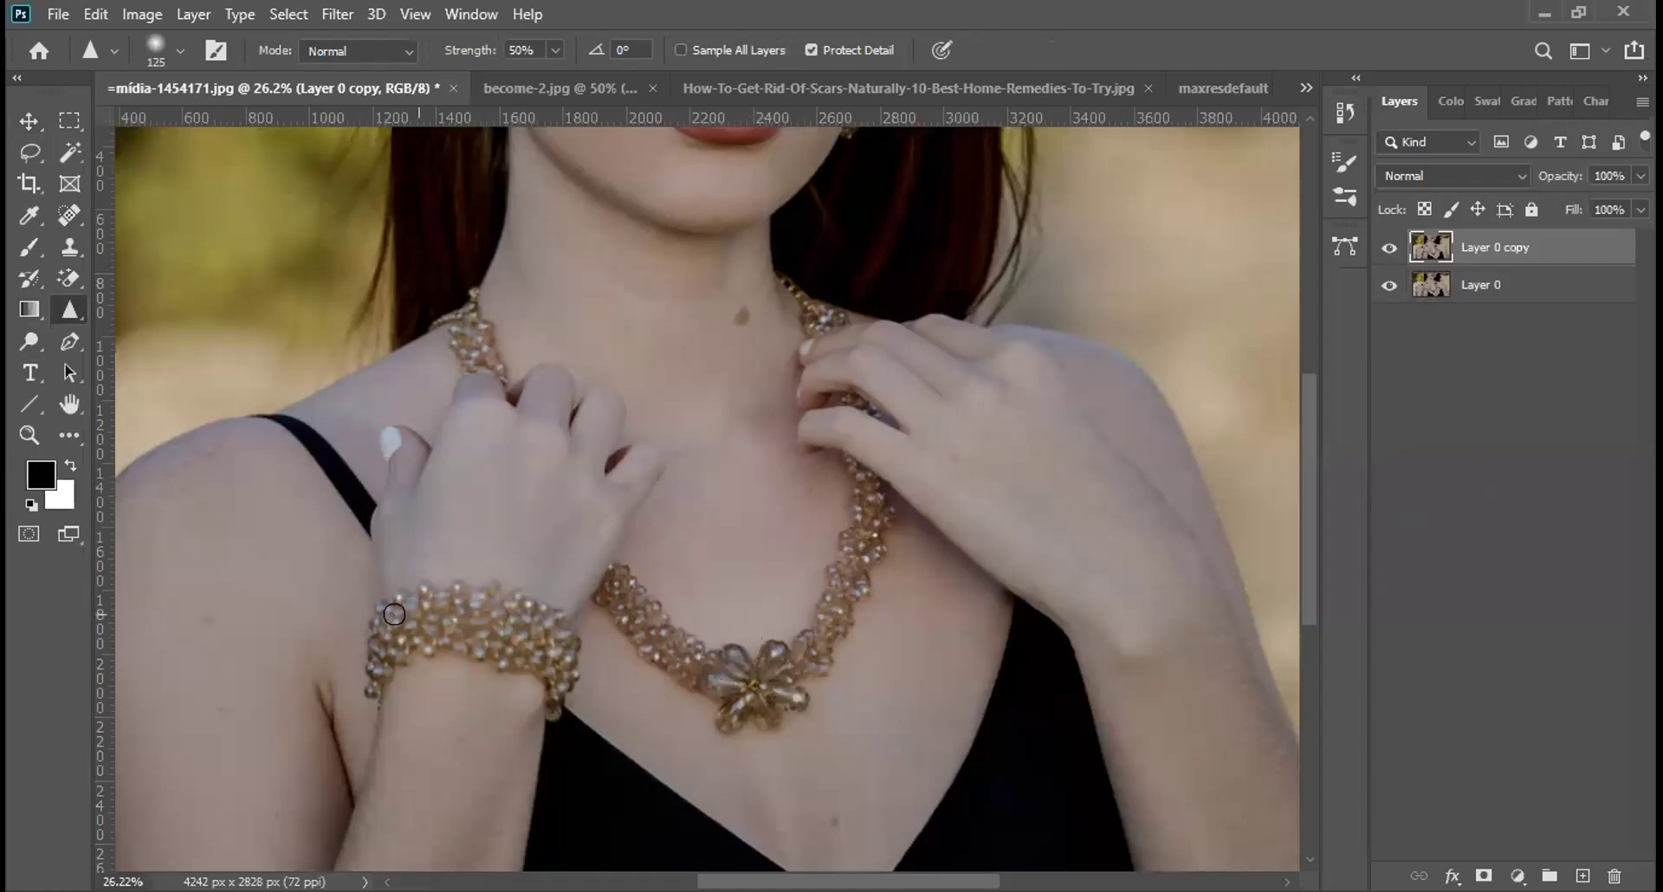
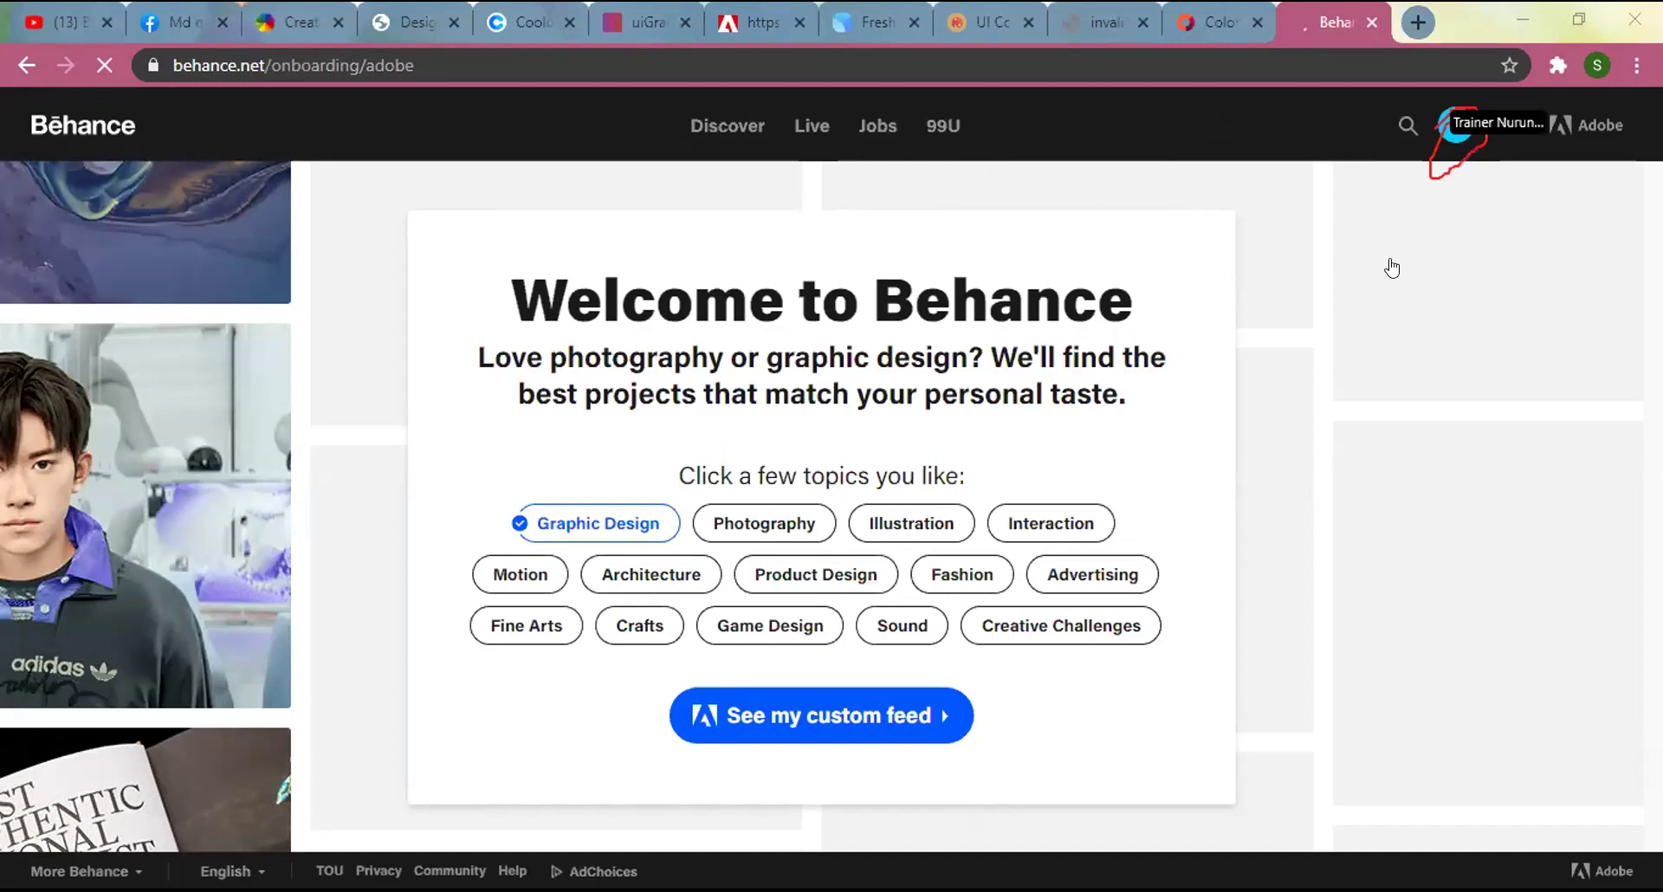
pyautogui.click(1451, 134)
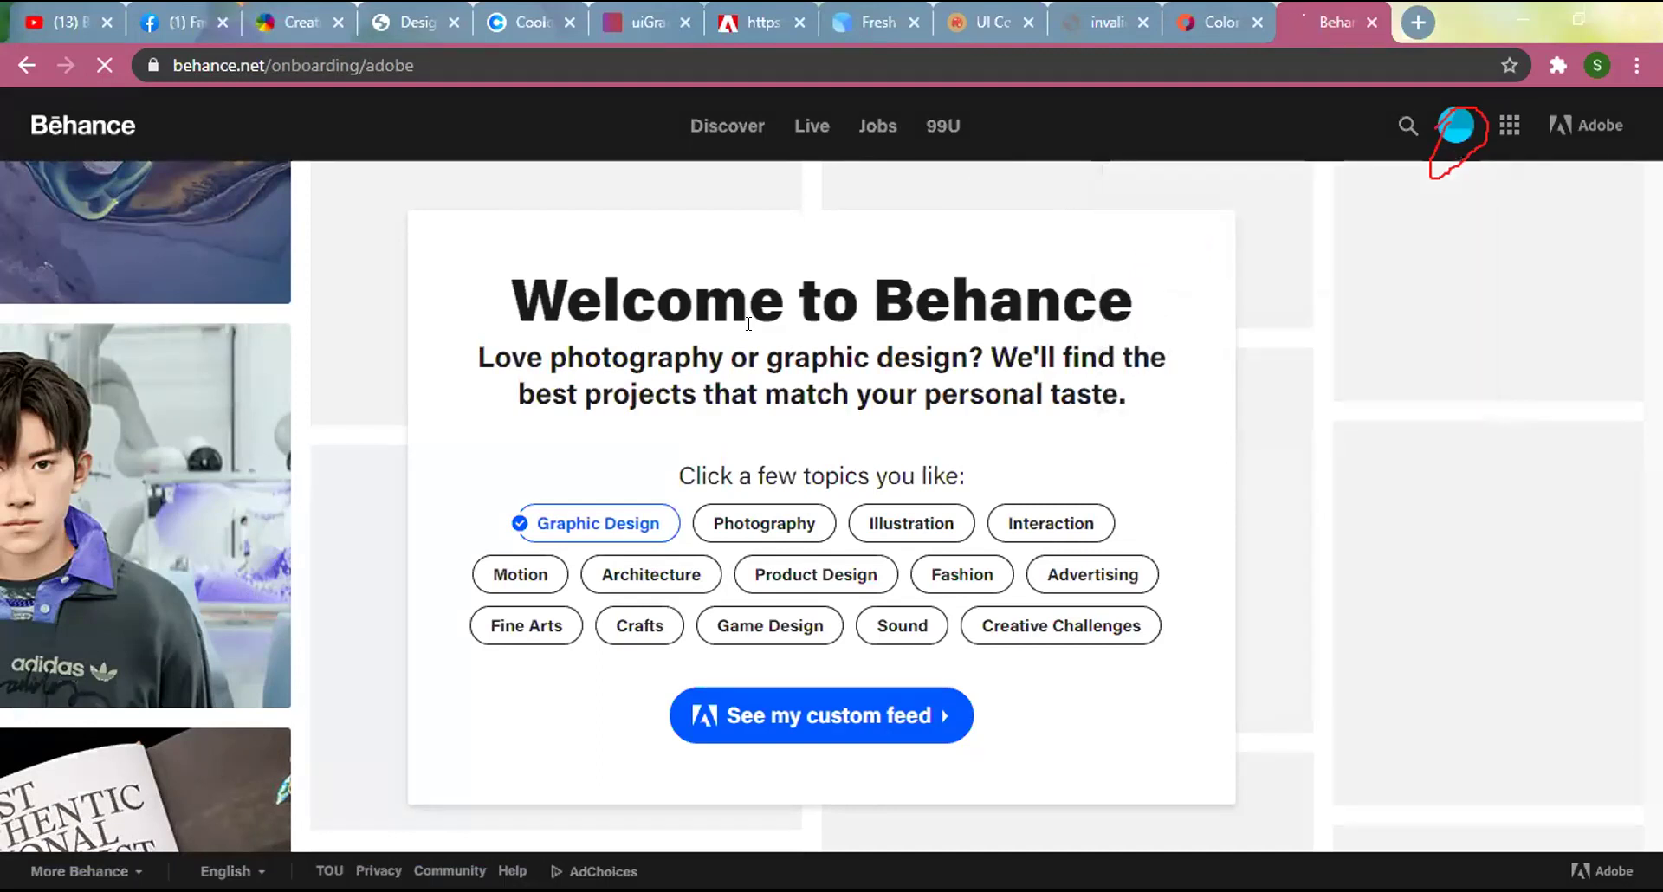
pyautogui.moveTo(1454, 131)
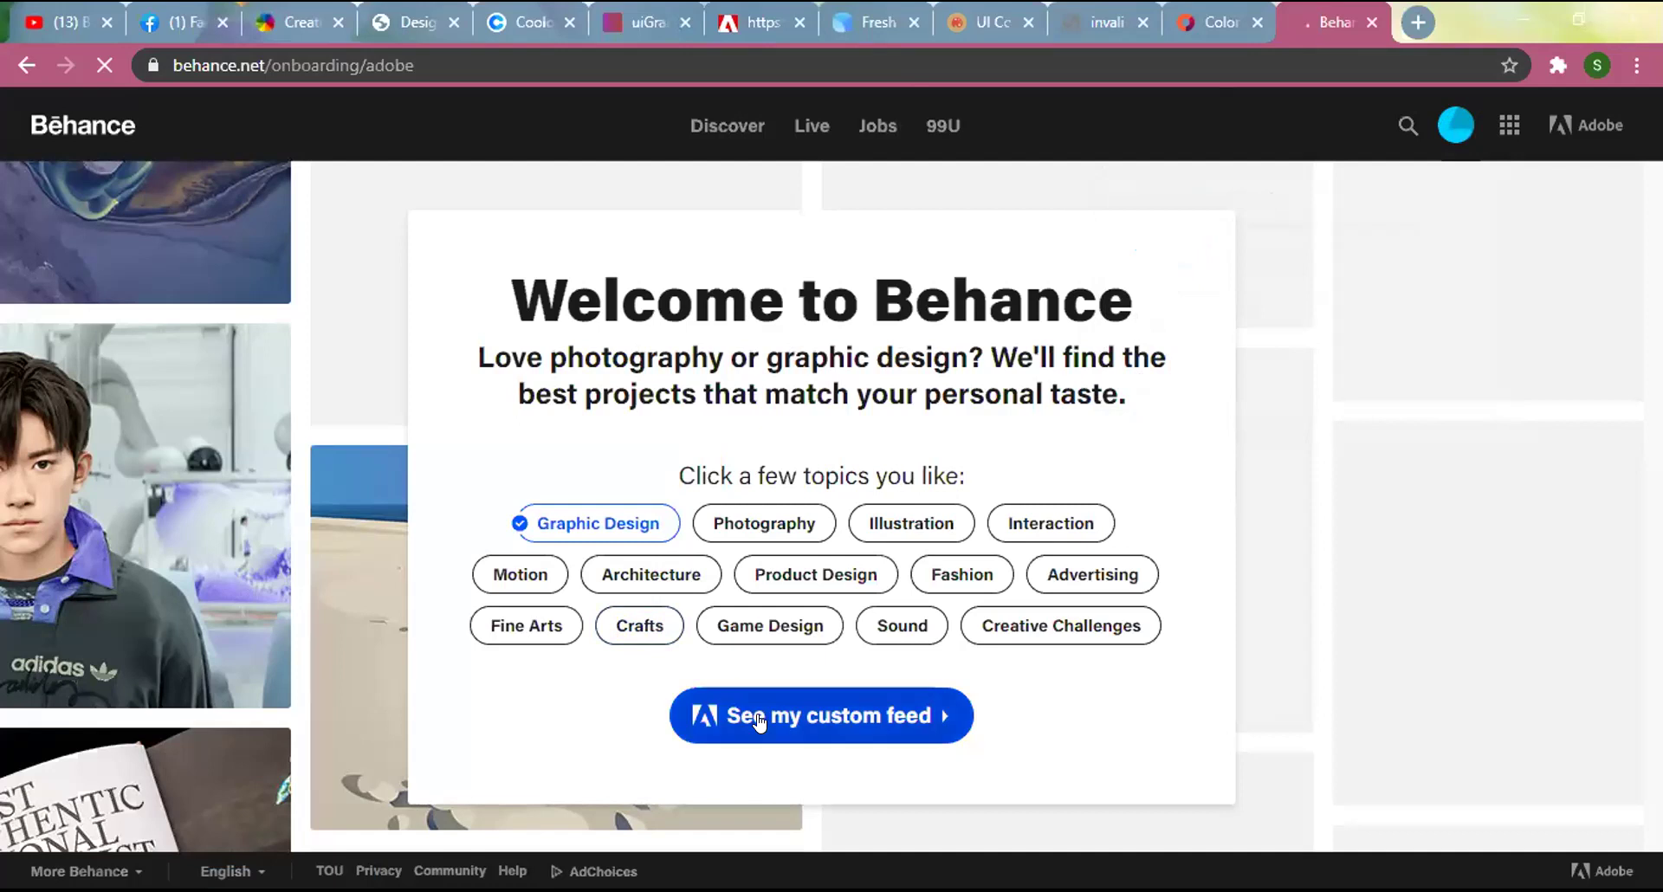
pyautogui.click(1456, 128)
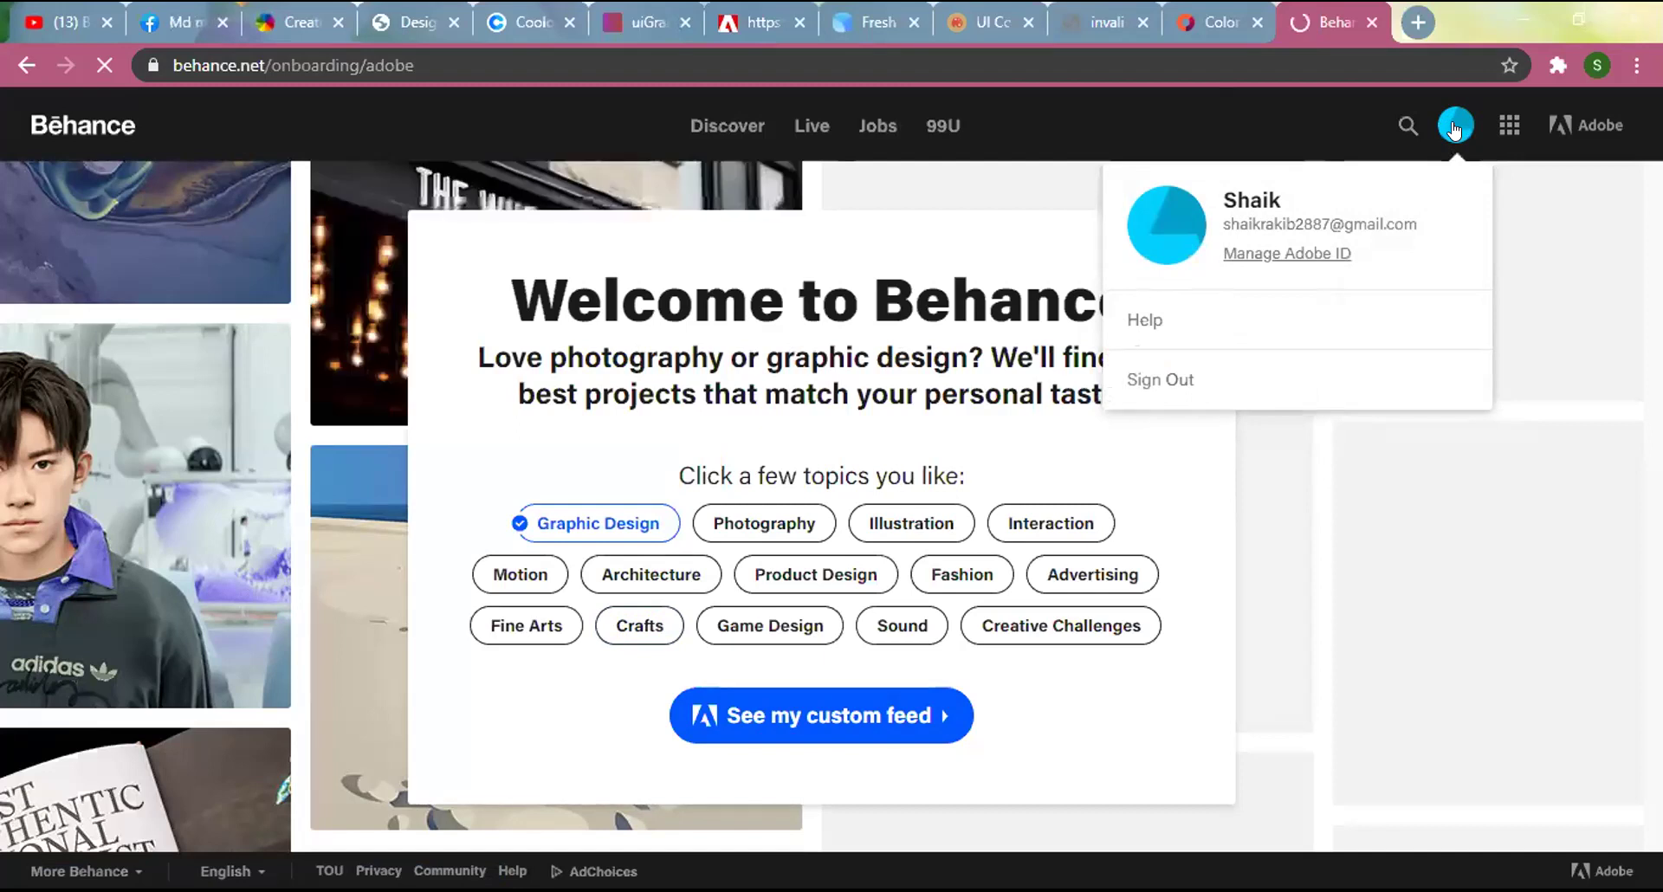
pyautogui.click(1171, 136)
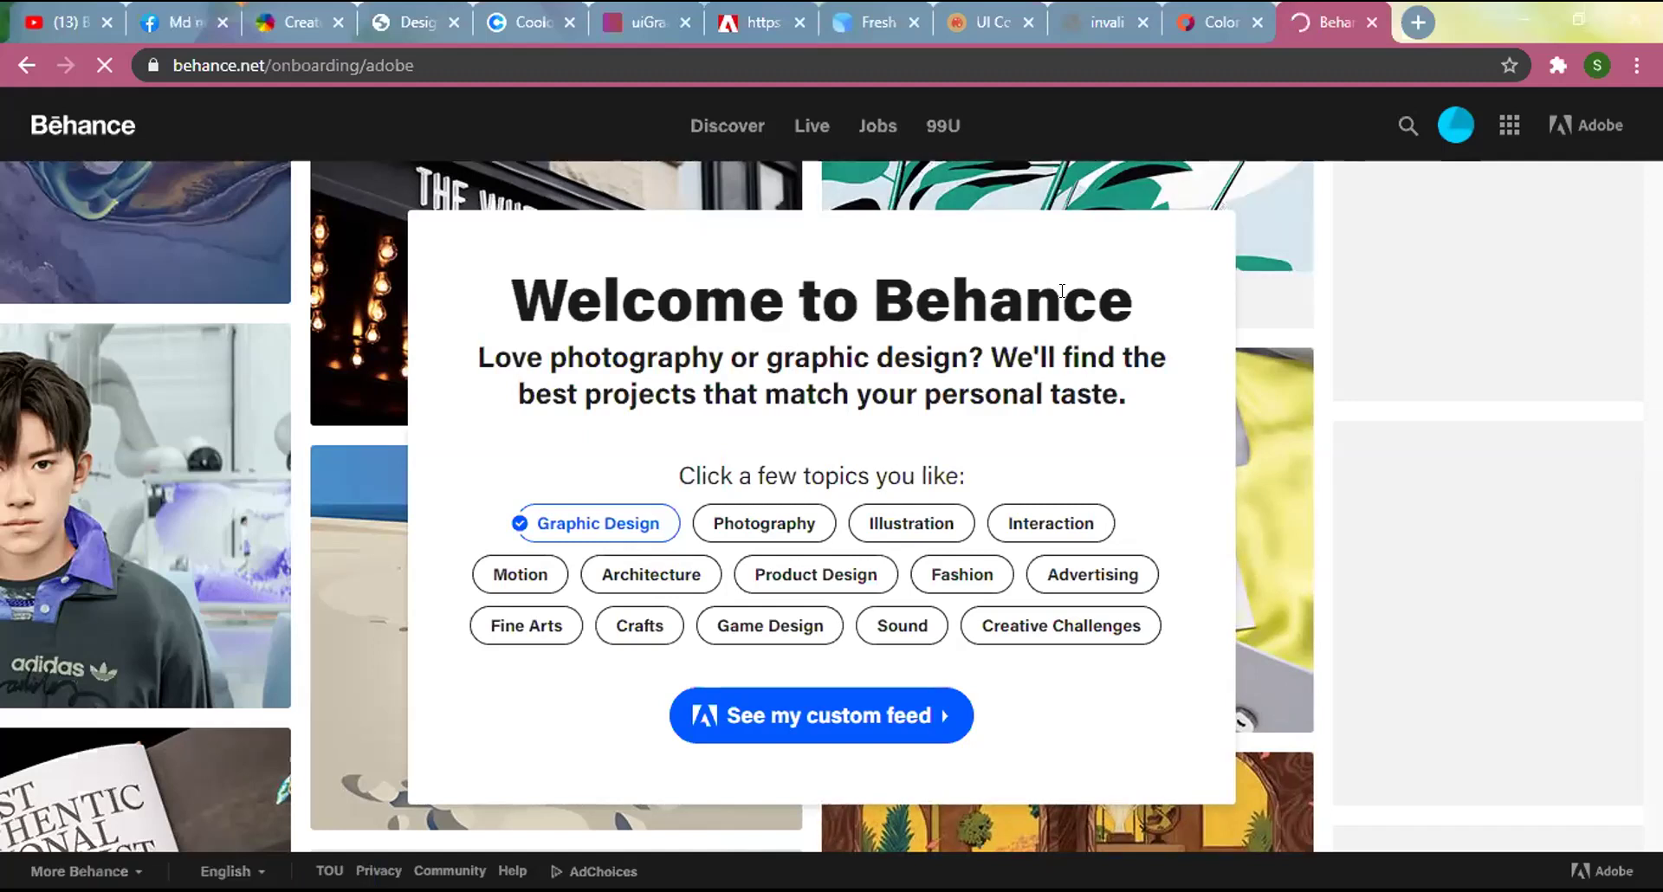
pyautogui.click(1459, 123)
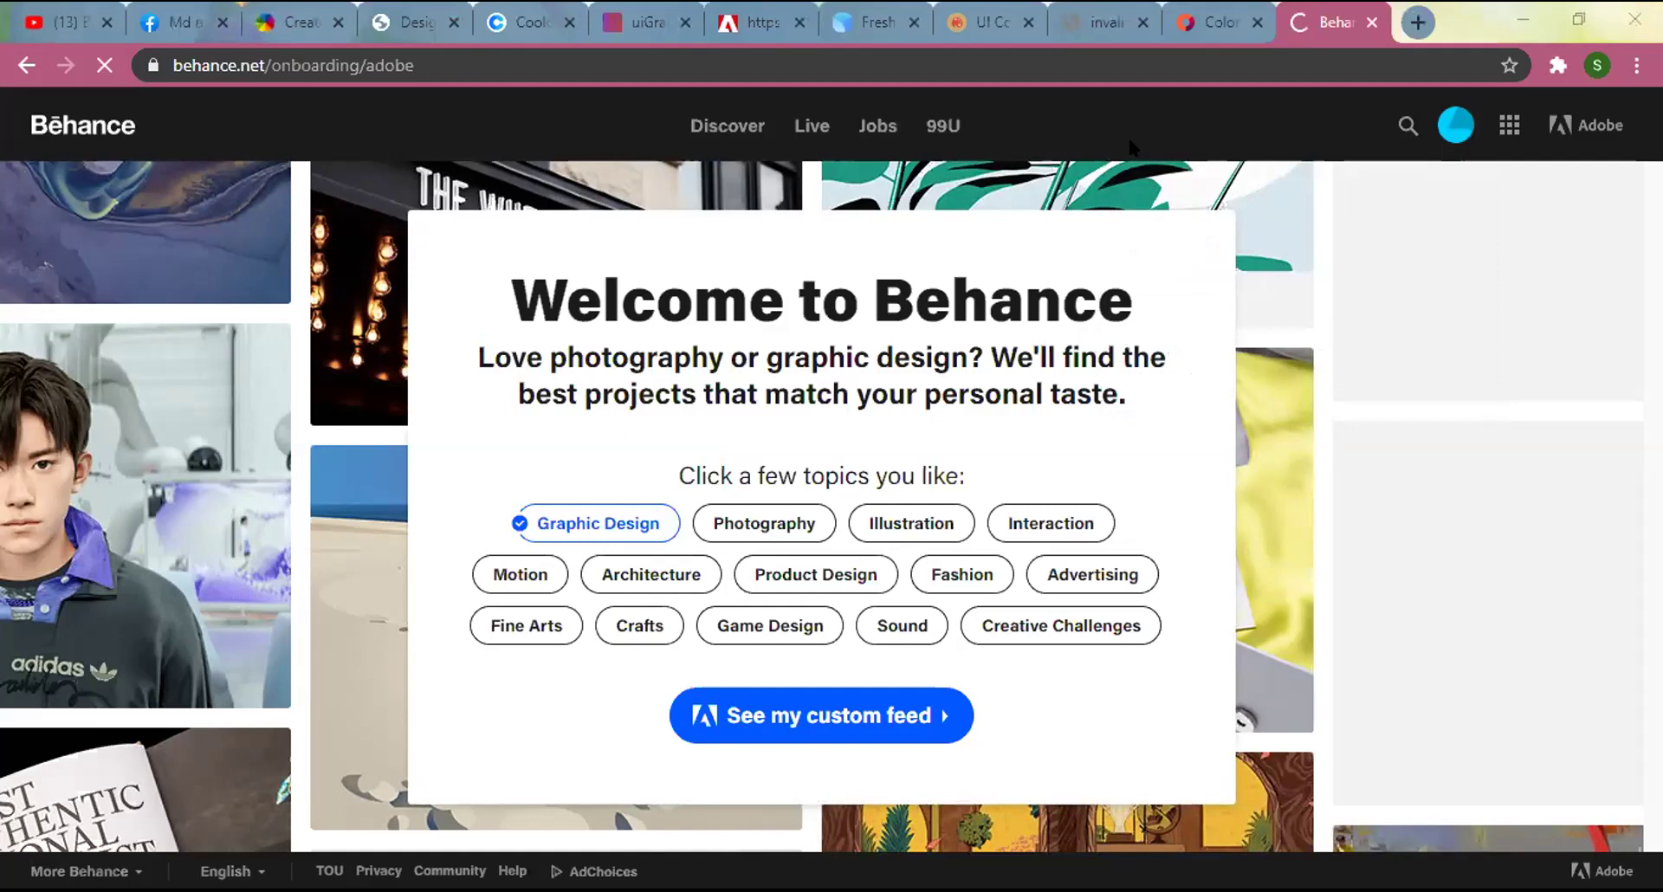
pyautogui.moveTo(1452, 131)
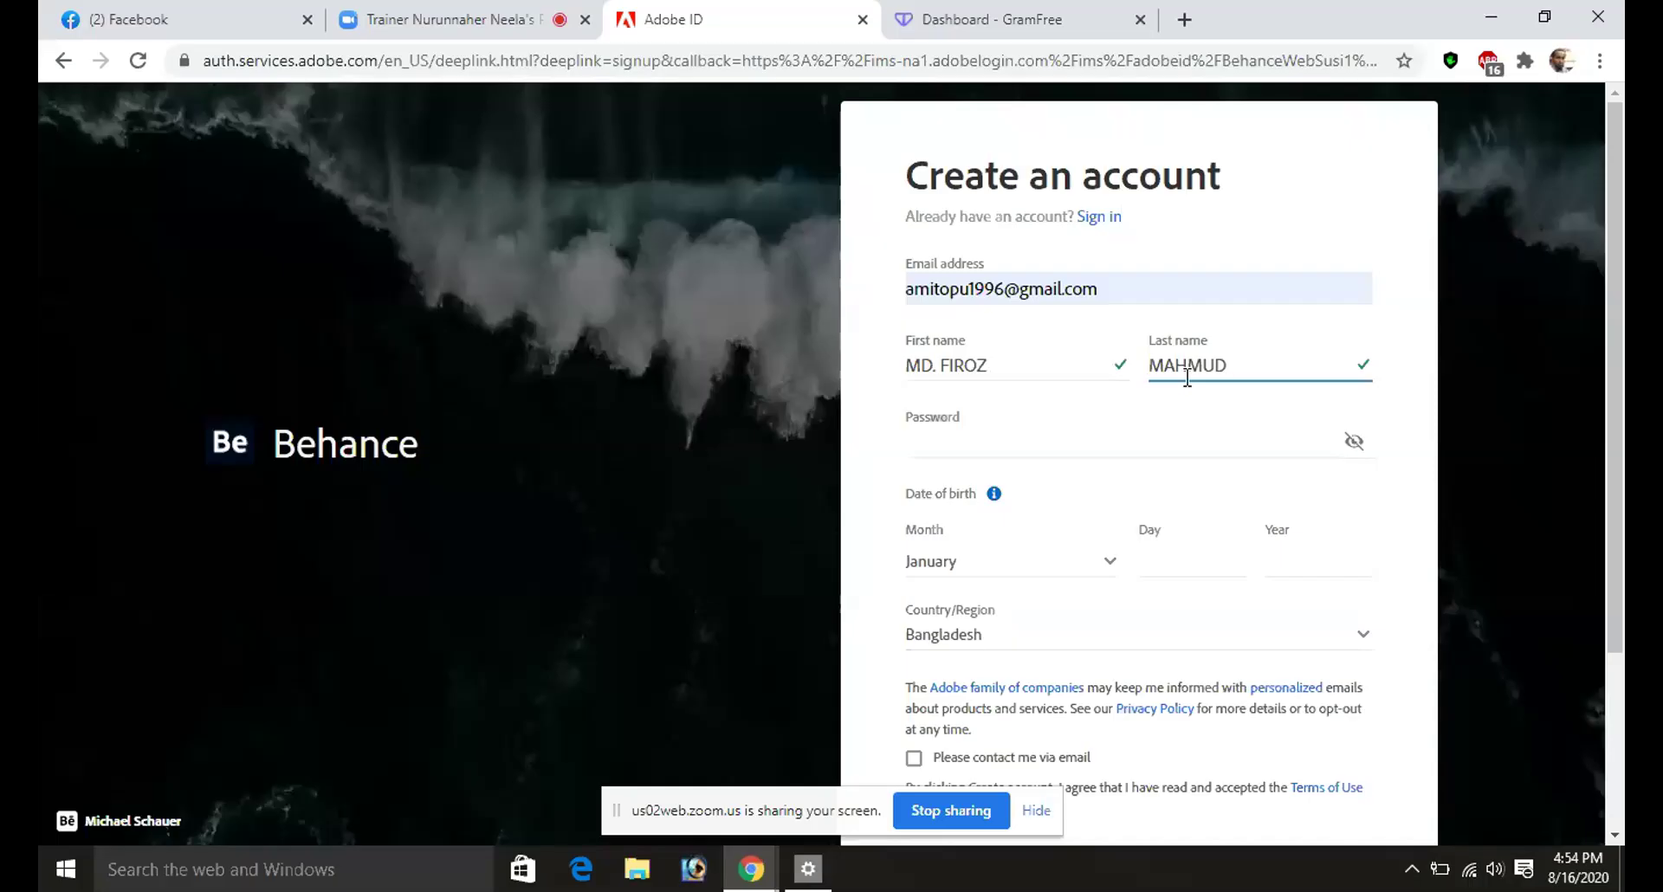
# Step: Enter a password for the new Adobe ID account
pyautogui.click(997, 442)
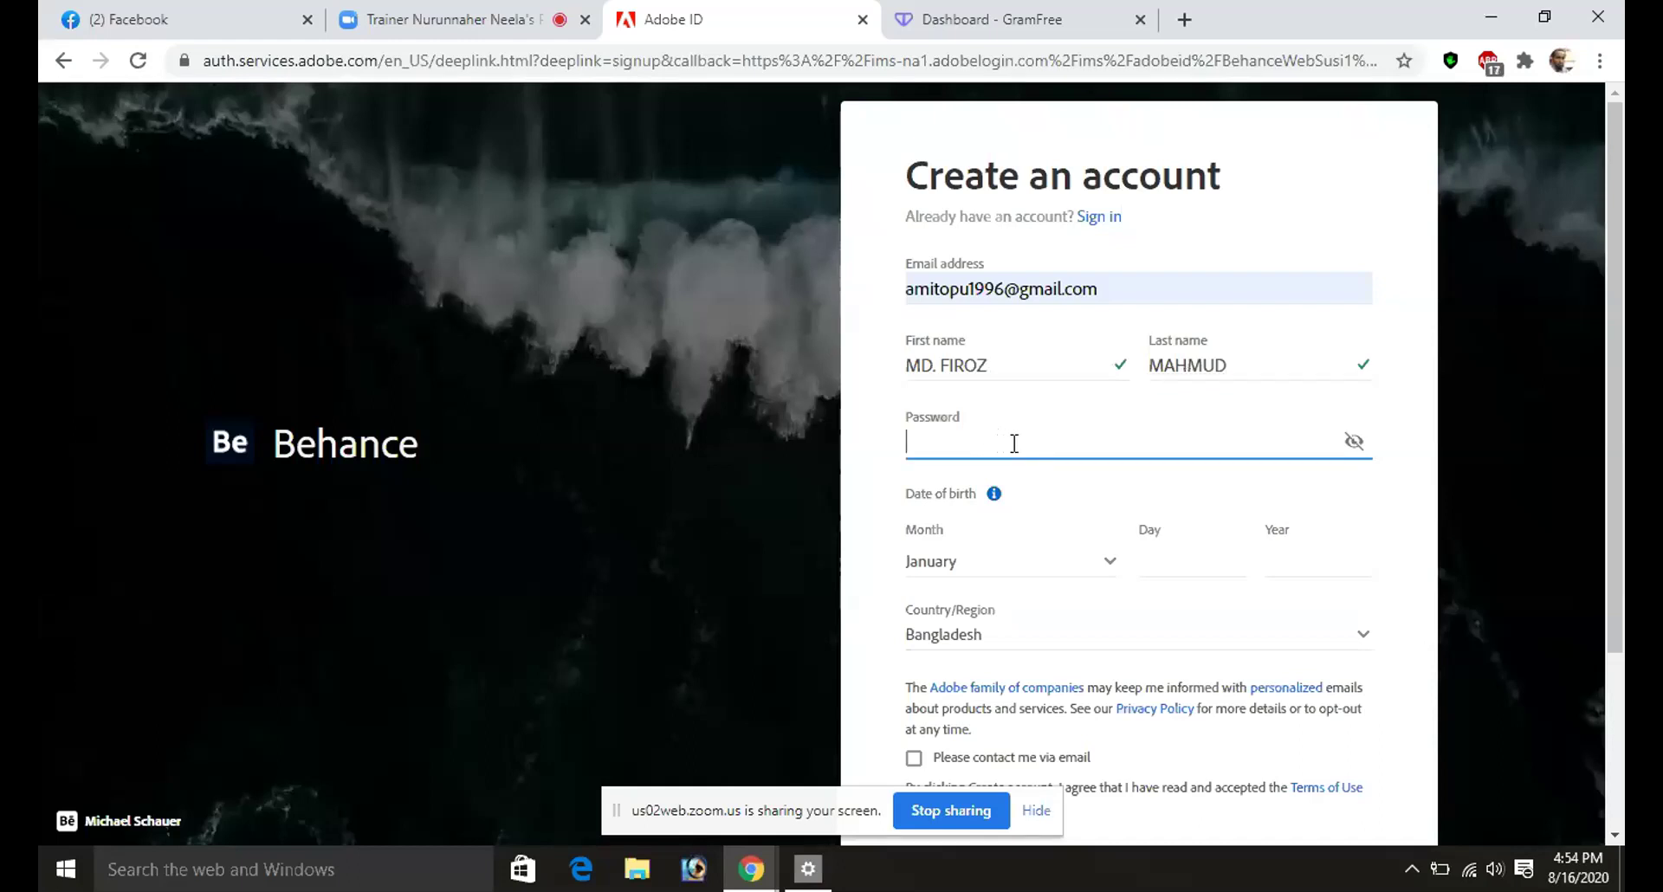
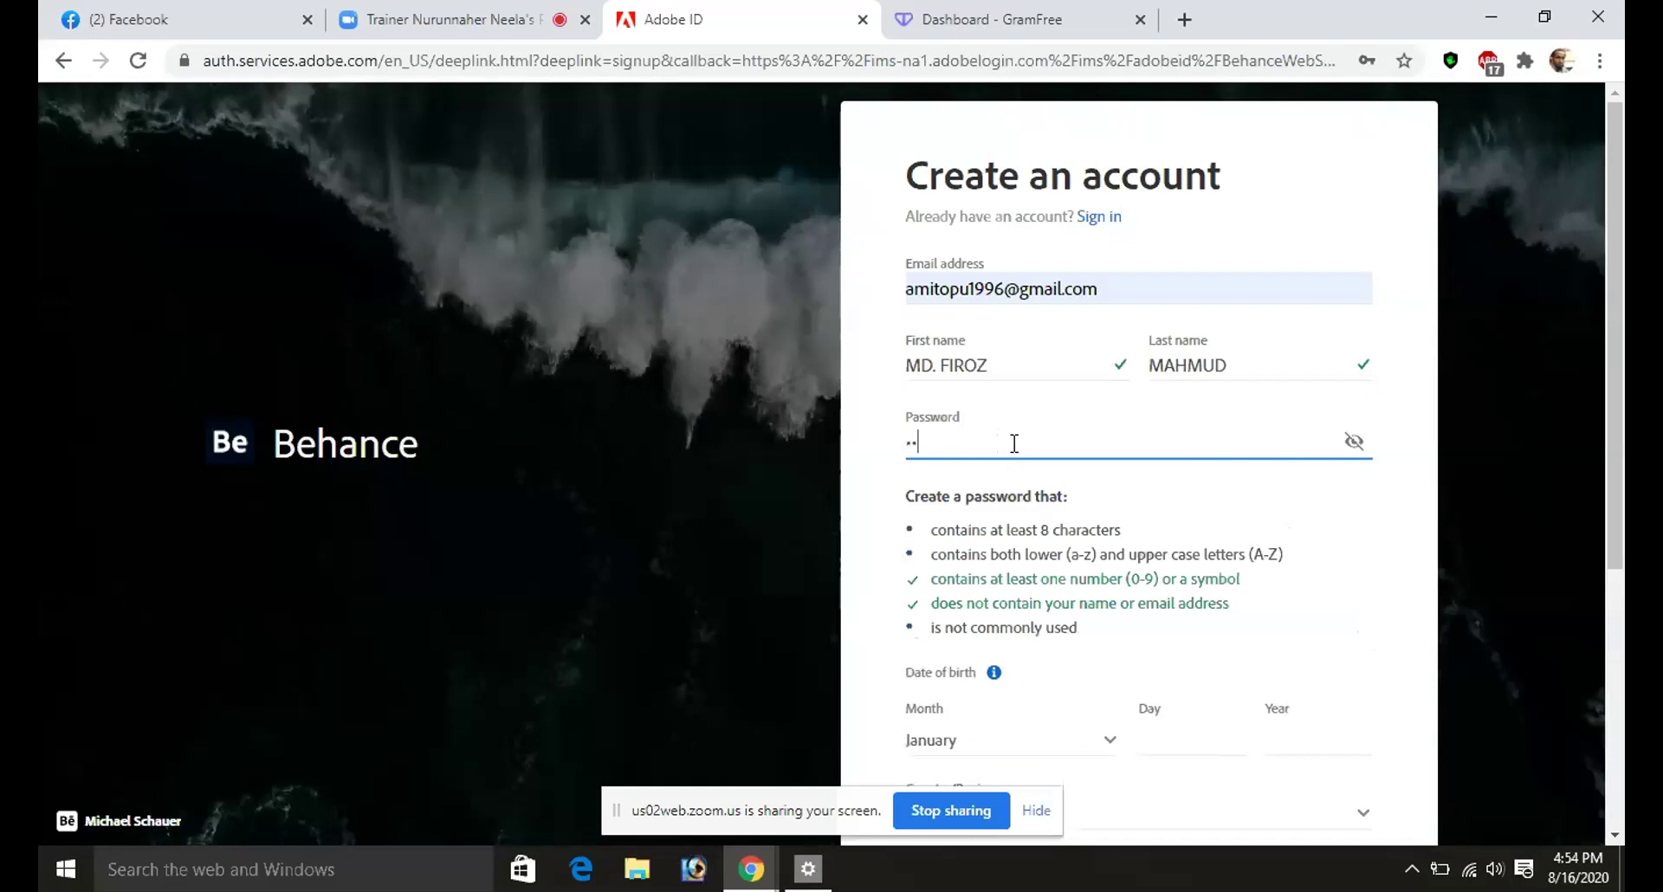
pyautogui.press('BackSpace')
pyautogui.press('BackSpace')
pyautogui.press('BackSpace')
pyautogui.press('BackSpace')
pyautogui.press('BackSpace')
pyautogui.press('BackSpace')
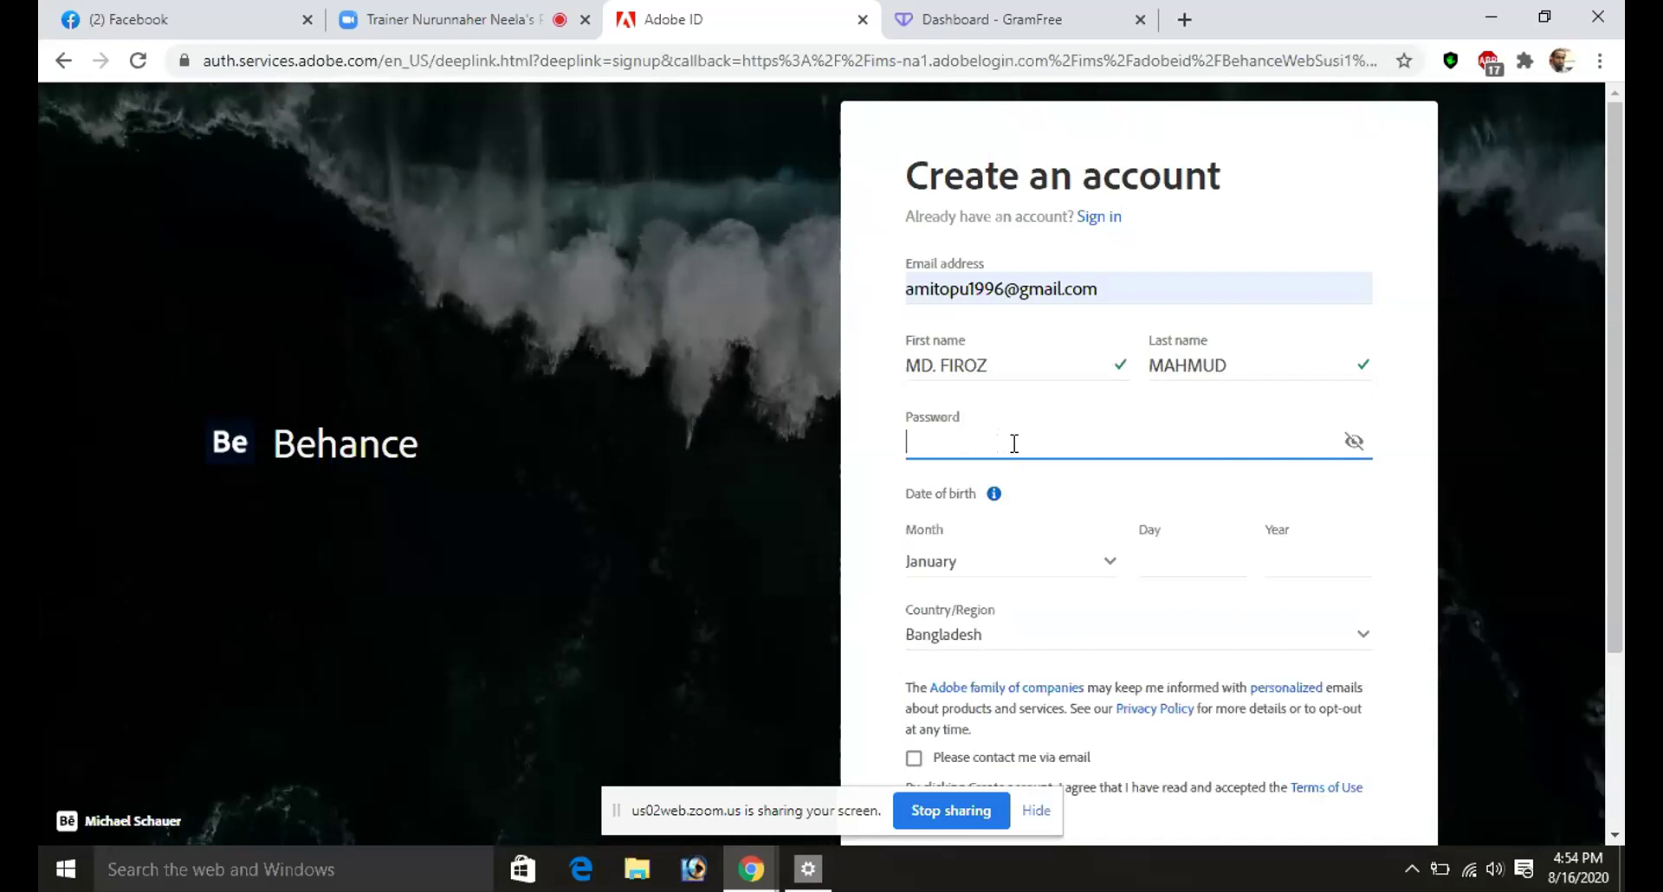
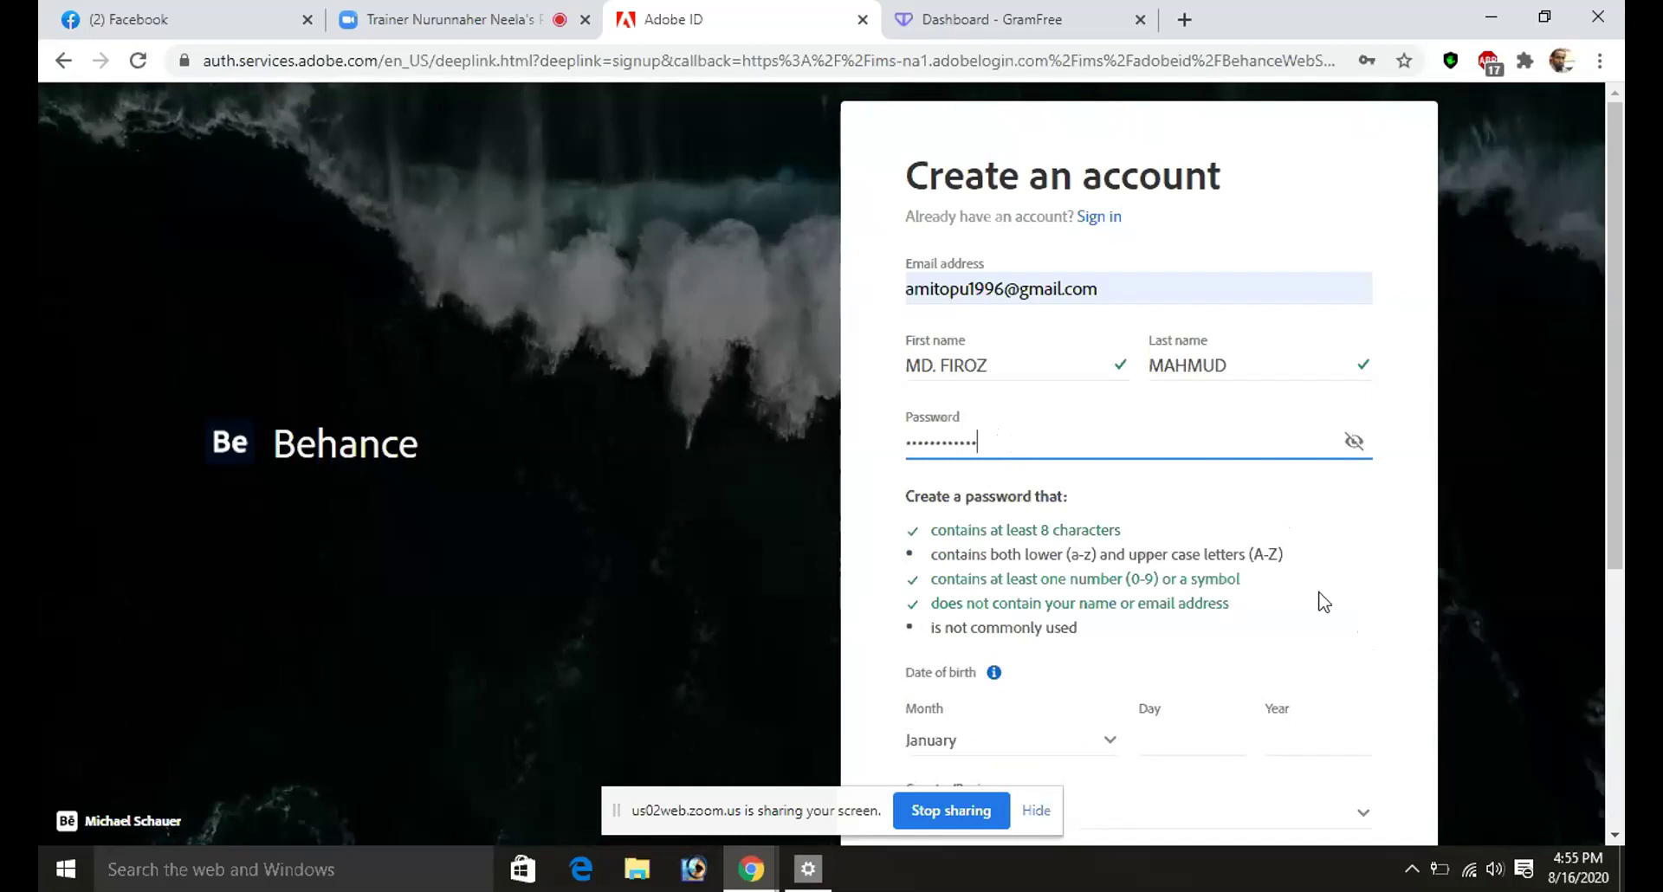
pyautogui.scroll(-1, 1356, 559)
pyautogui.scroll(-3, 1357, 559)
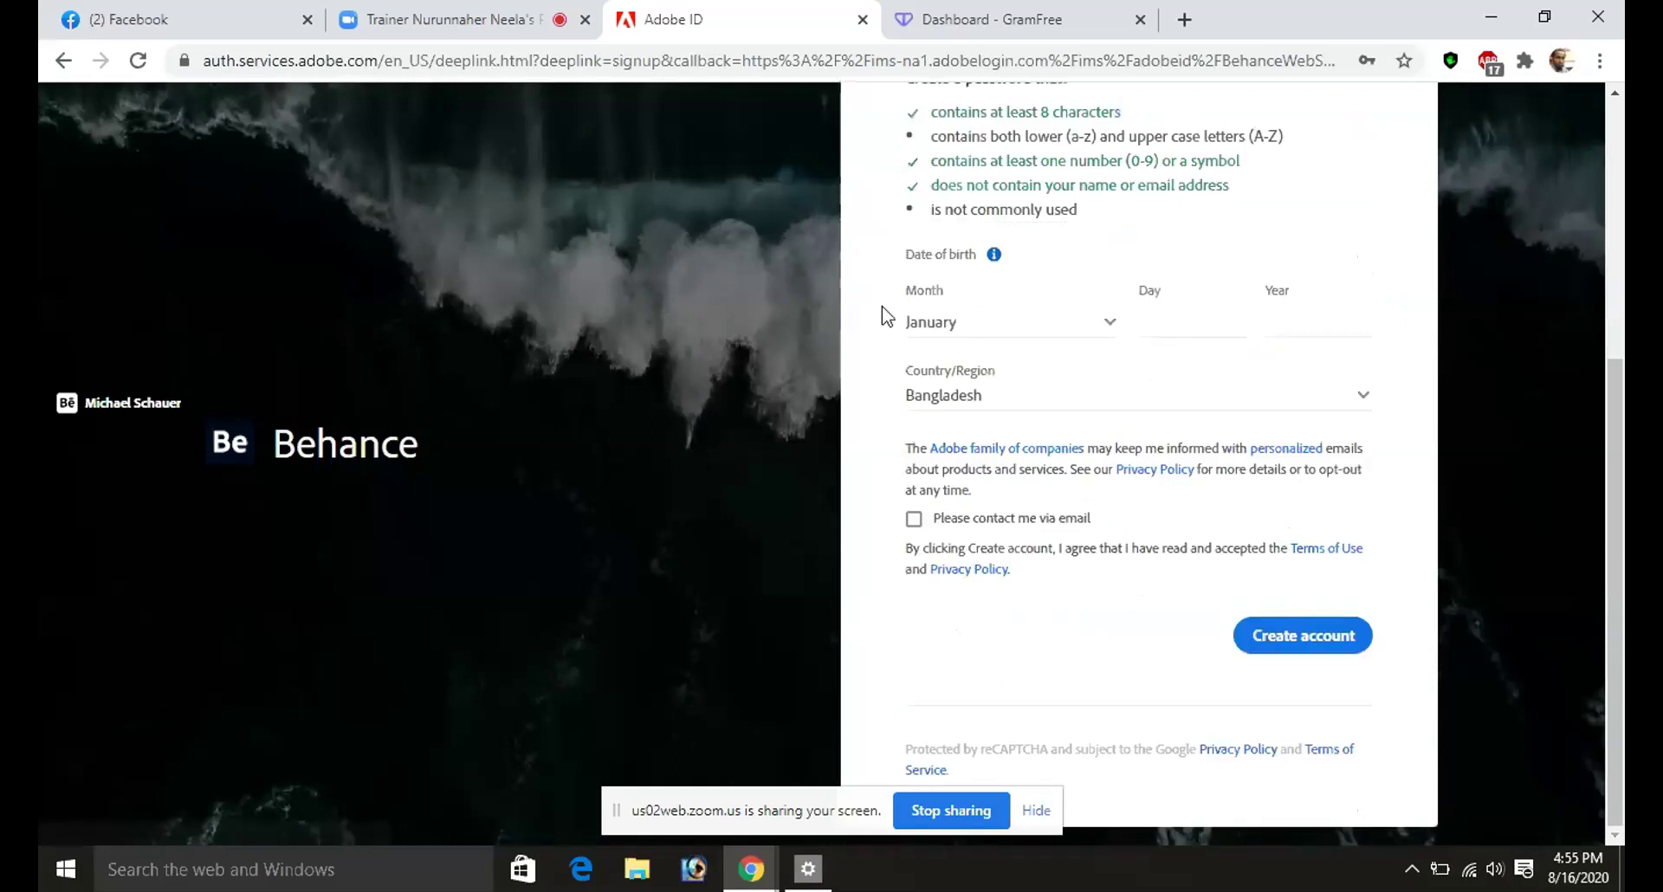
pyautogui.click(1109, 328)
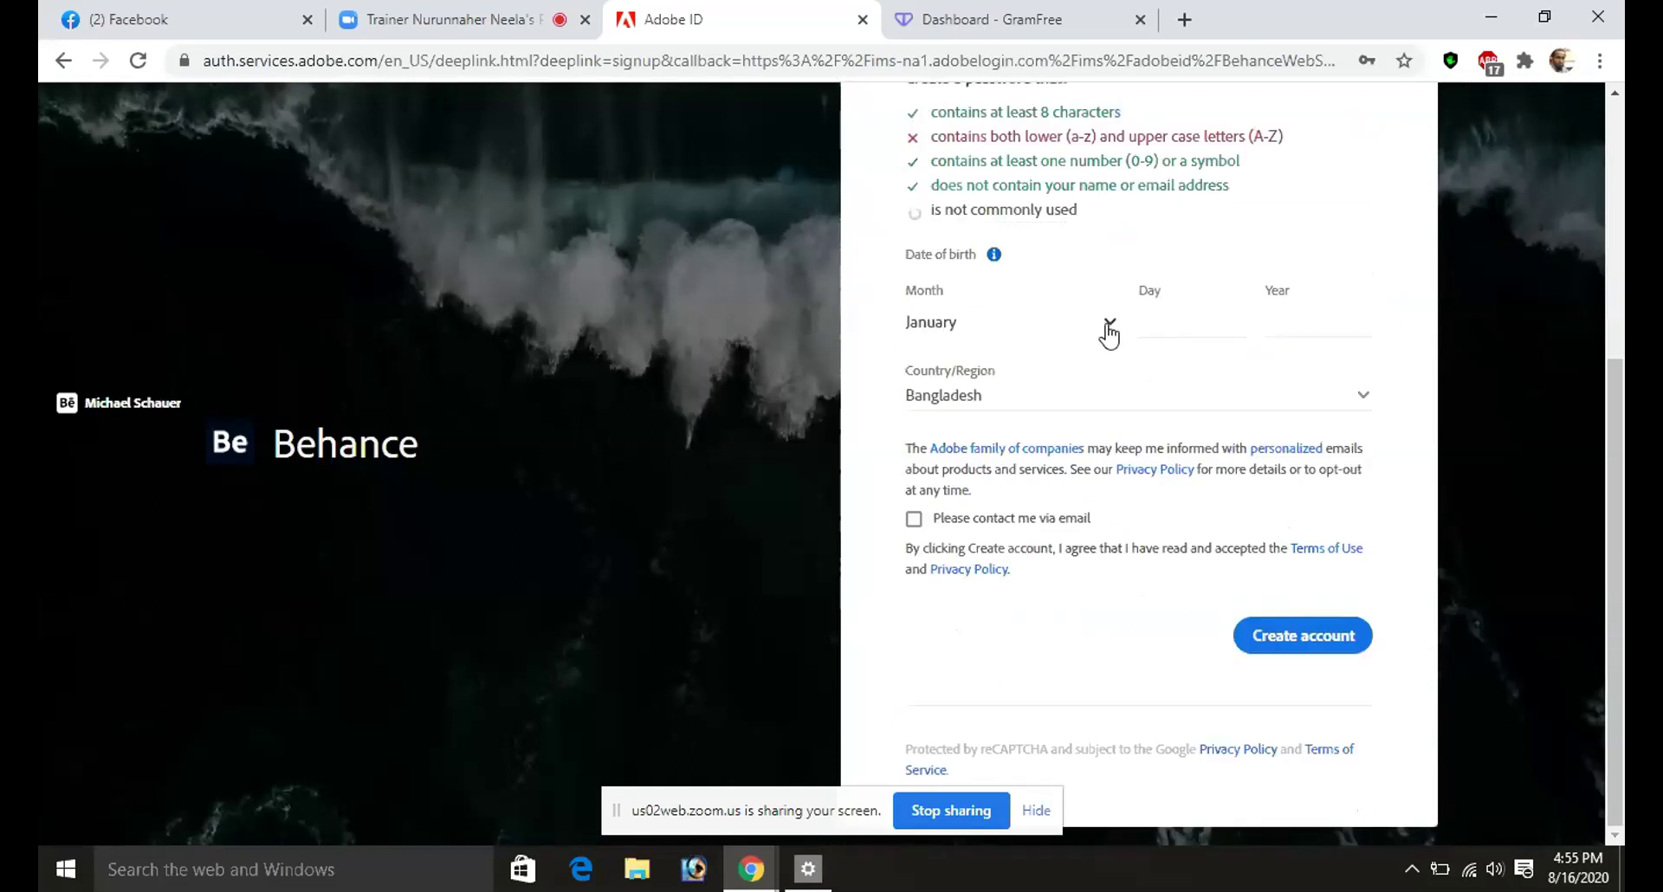
pyautogui.click(1109, 331)
pyautogui.click(1025, 702)
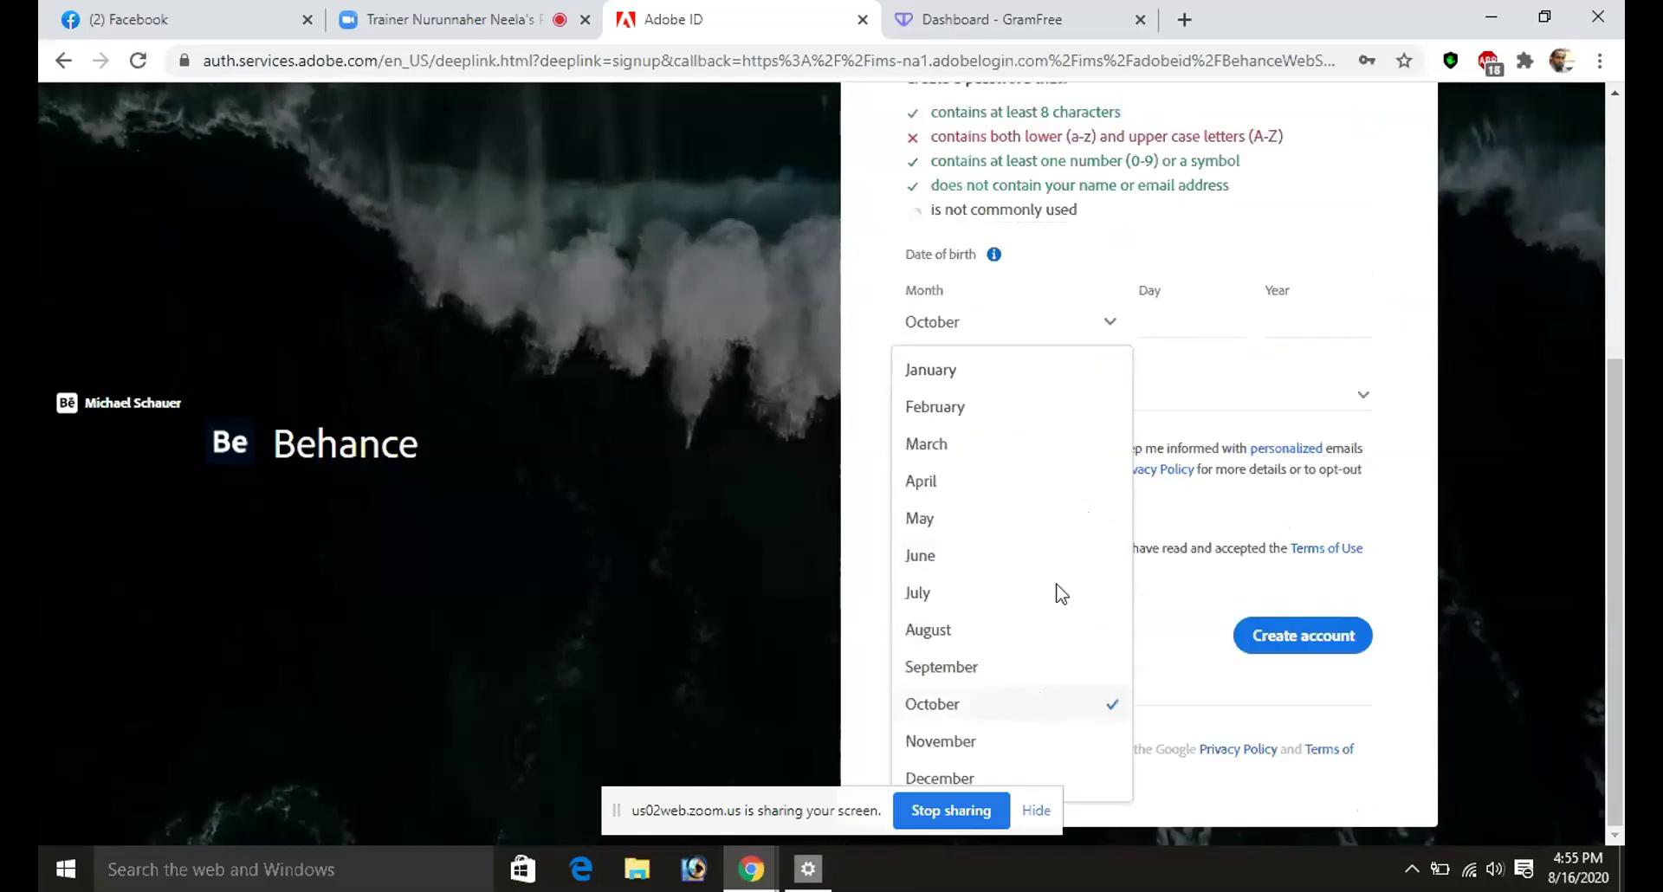
pyautogui.click(1155, 294)
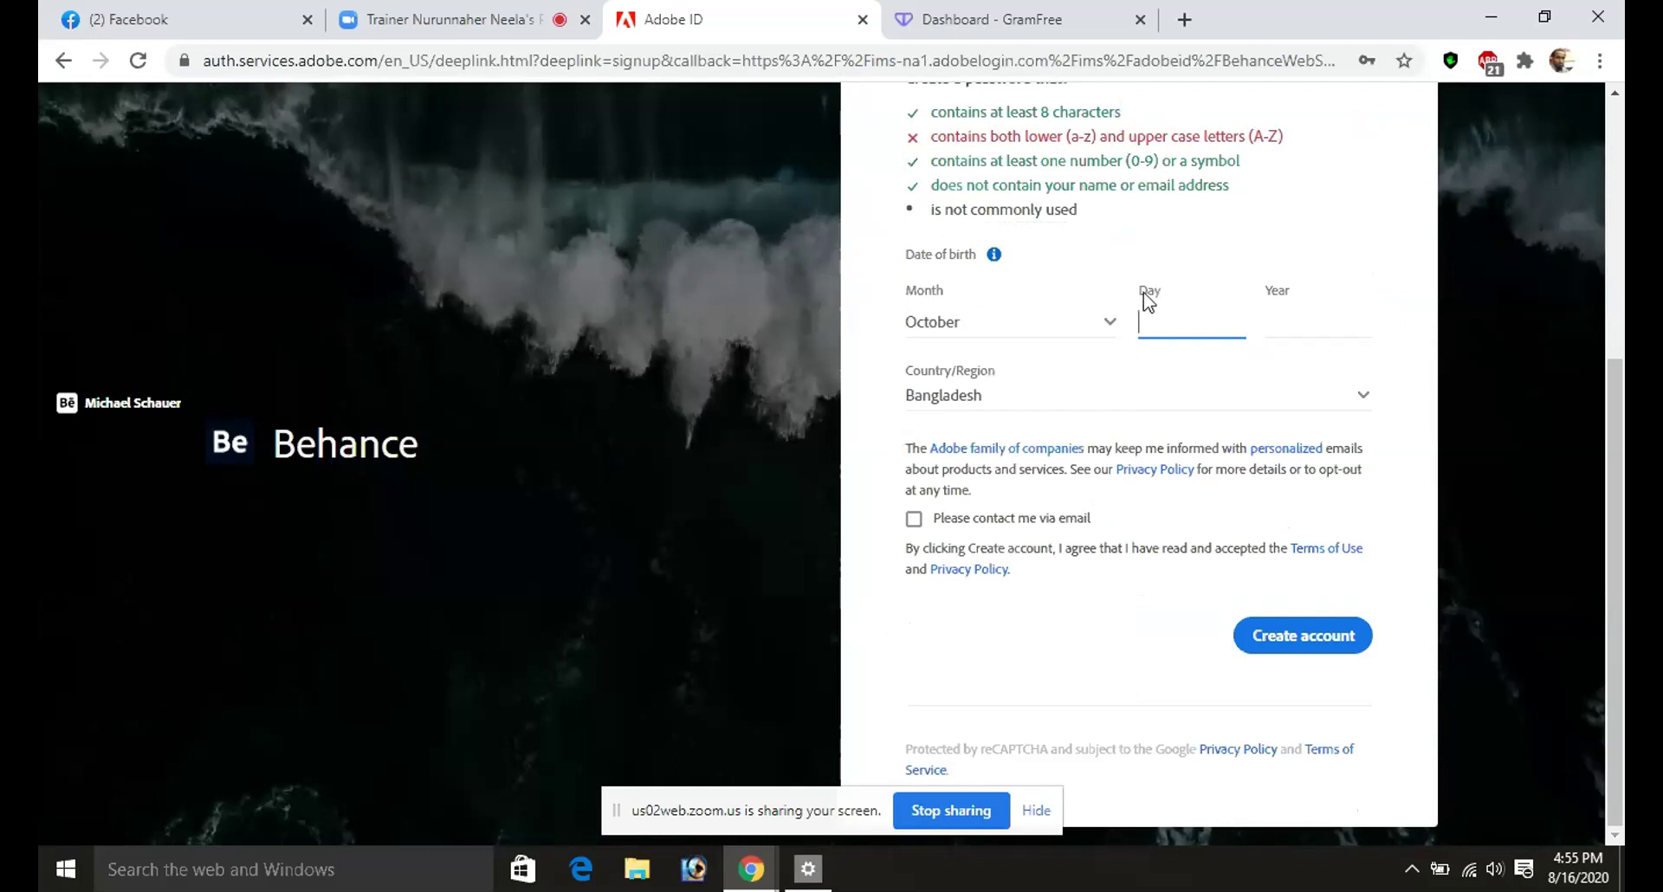
pyautogui.write('0')
pyautogui.click(1137, 336)
pyautogui.click(1160, 321)
pyautogui.press('BackSpace')
pyautogui.write('10')
pyautogui.click(1343, 322)
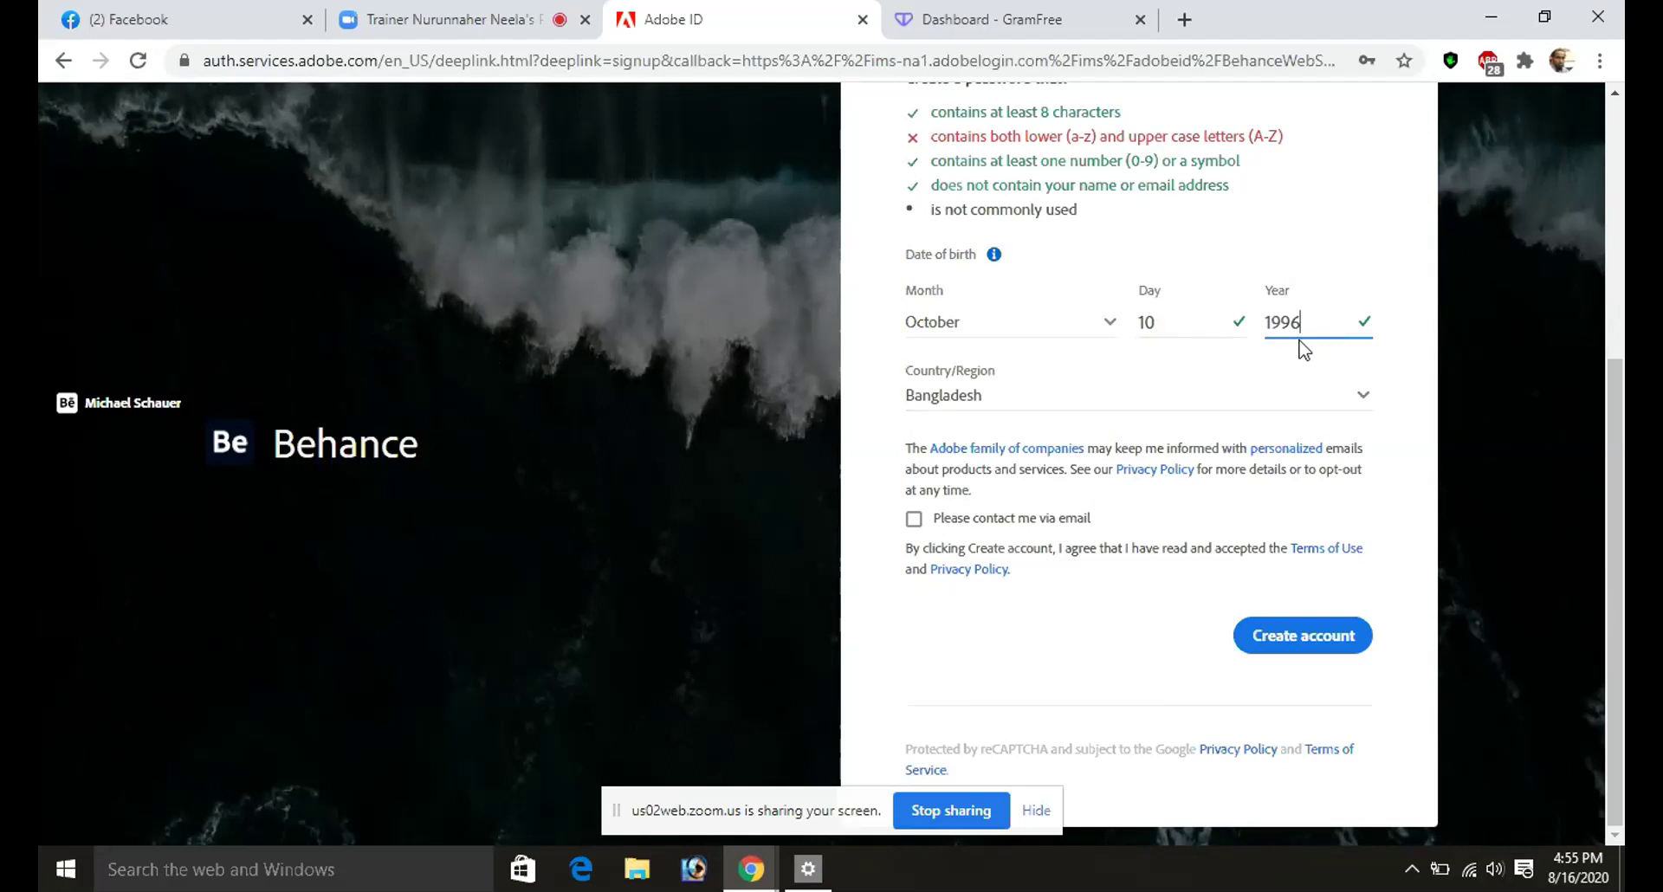
pyautogui.scroll(5, 1304, 351)
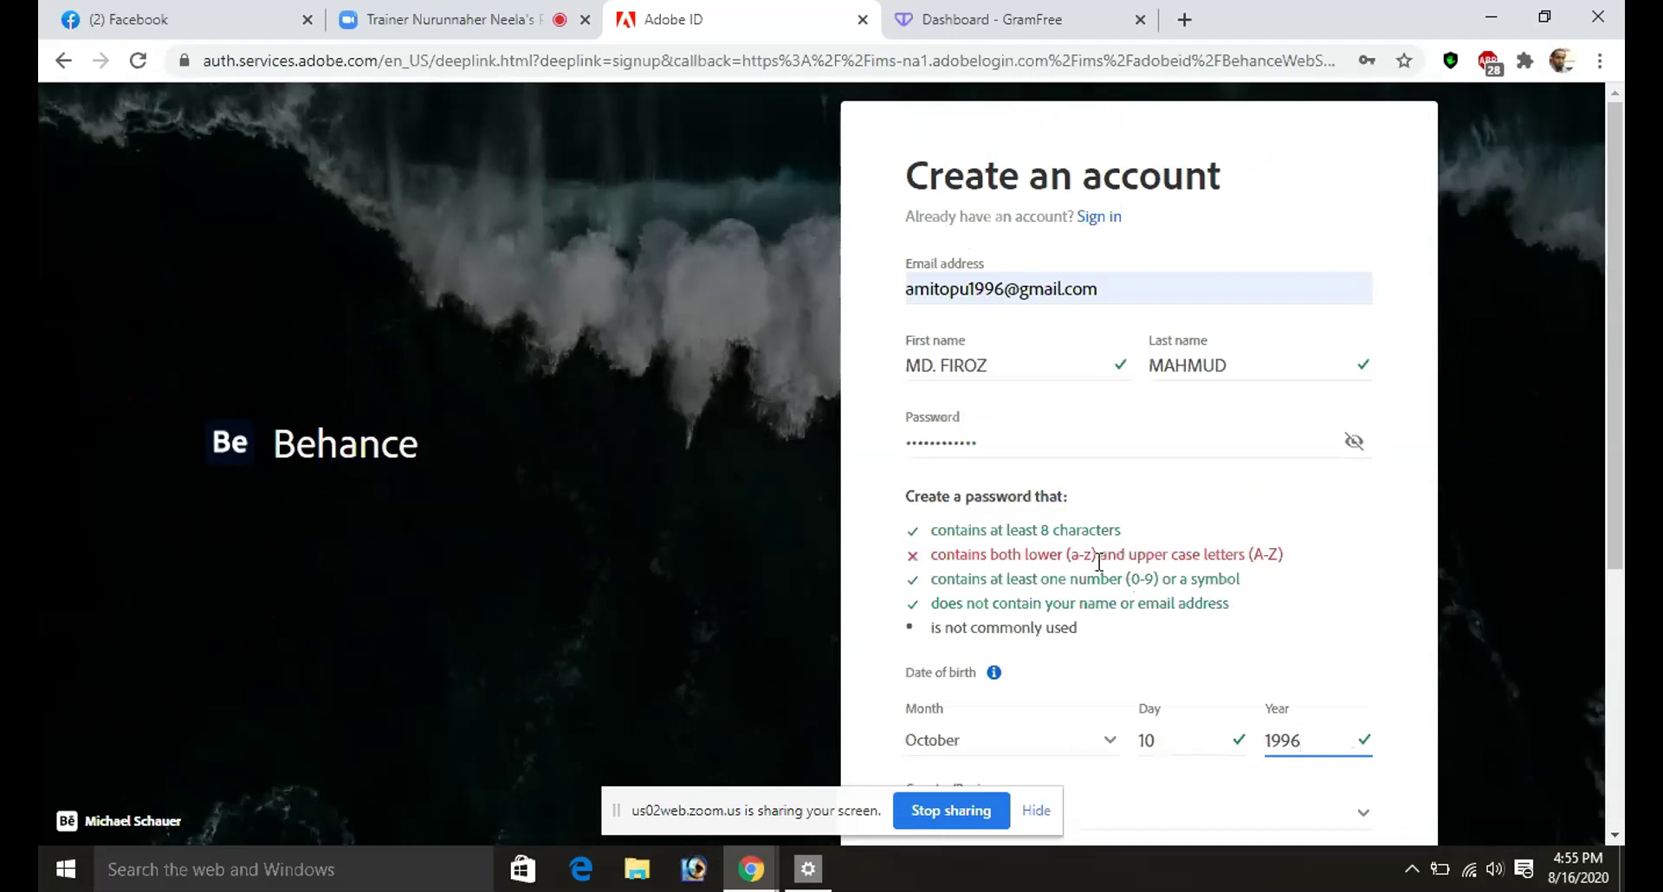
# Step: Strengthen the password, opt in to email contact, and create the account
pyautogui.click(999, 444)
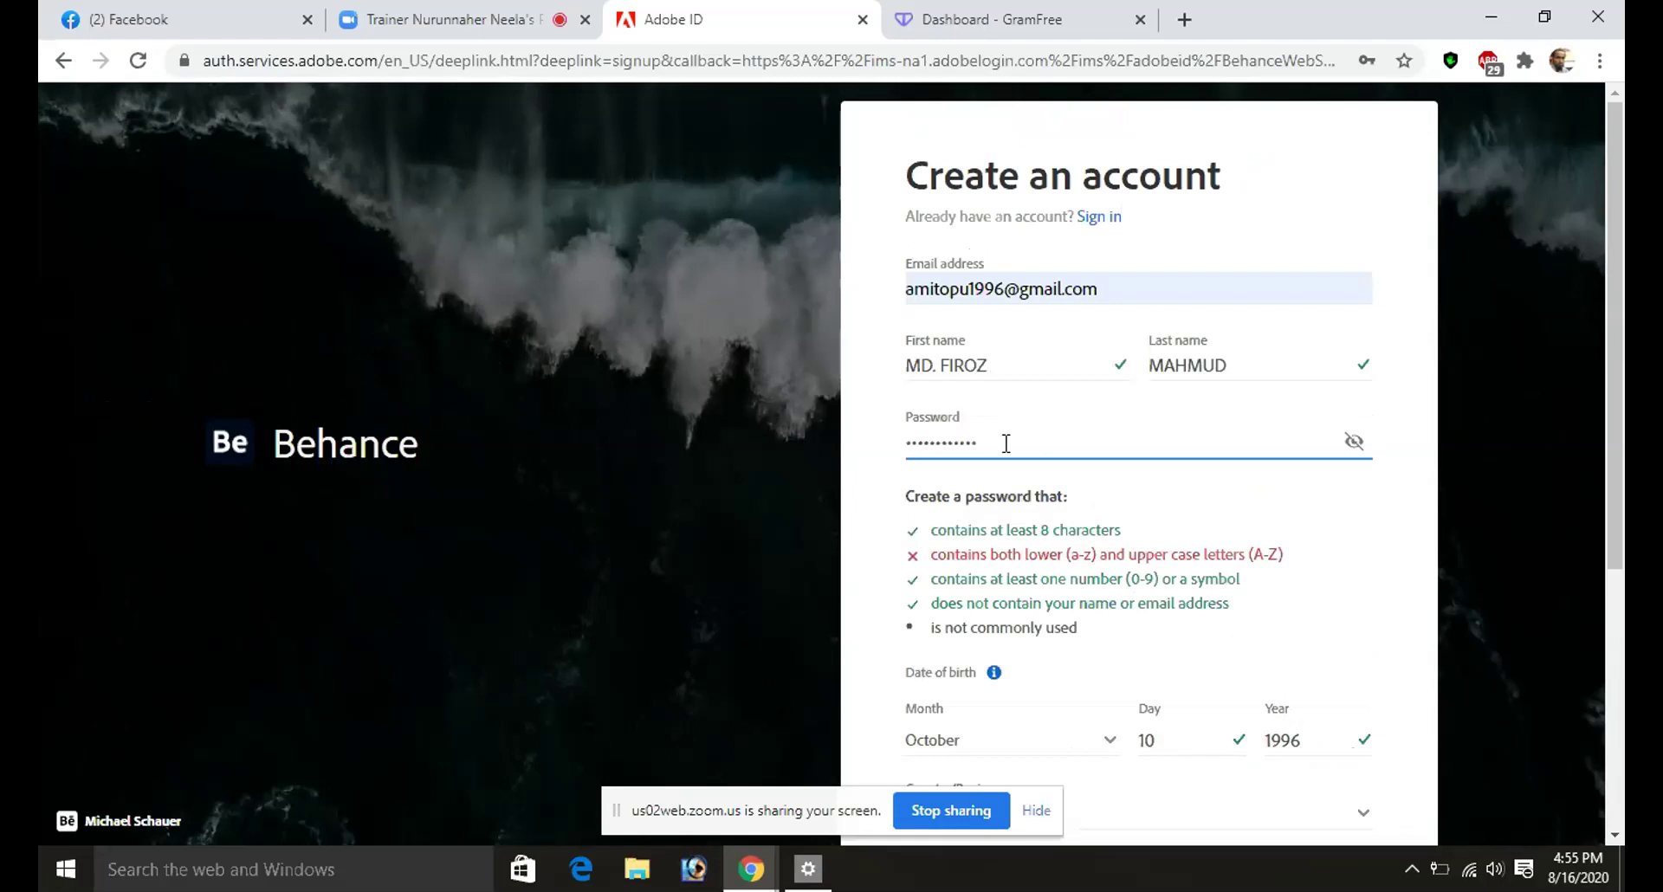
pyautogui.write('A')
pyautogui.scroll(-5, 1006, 442)
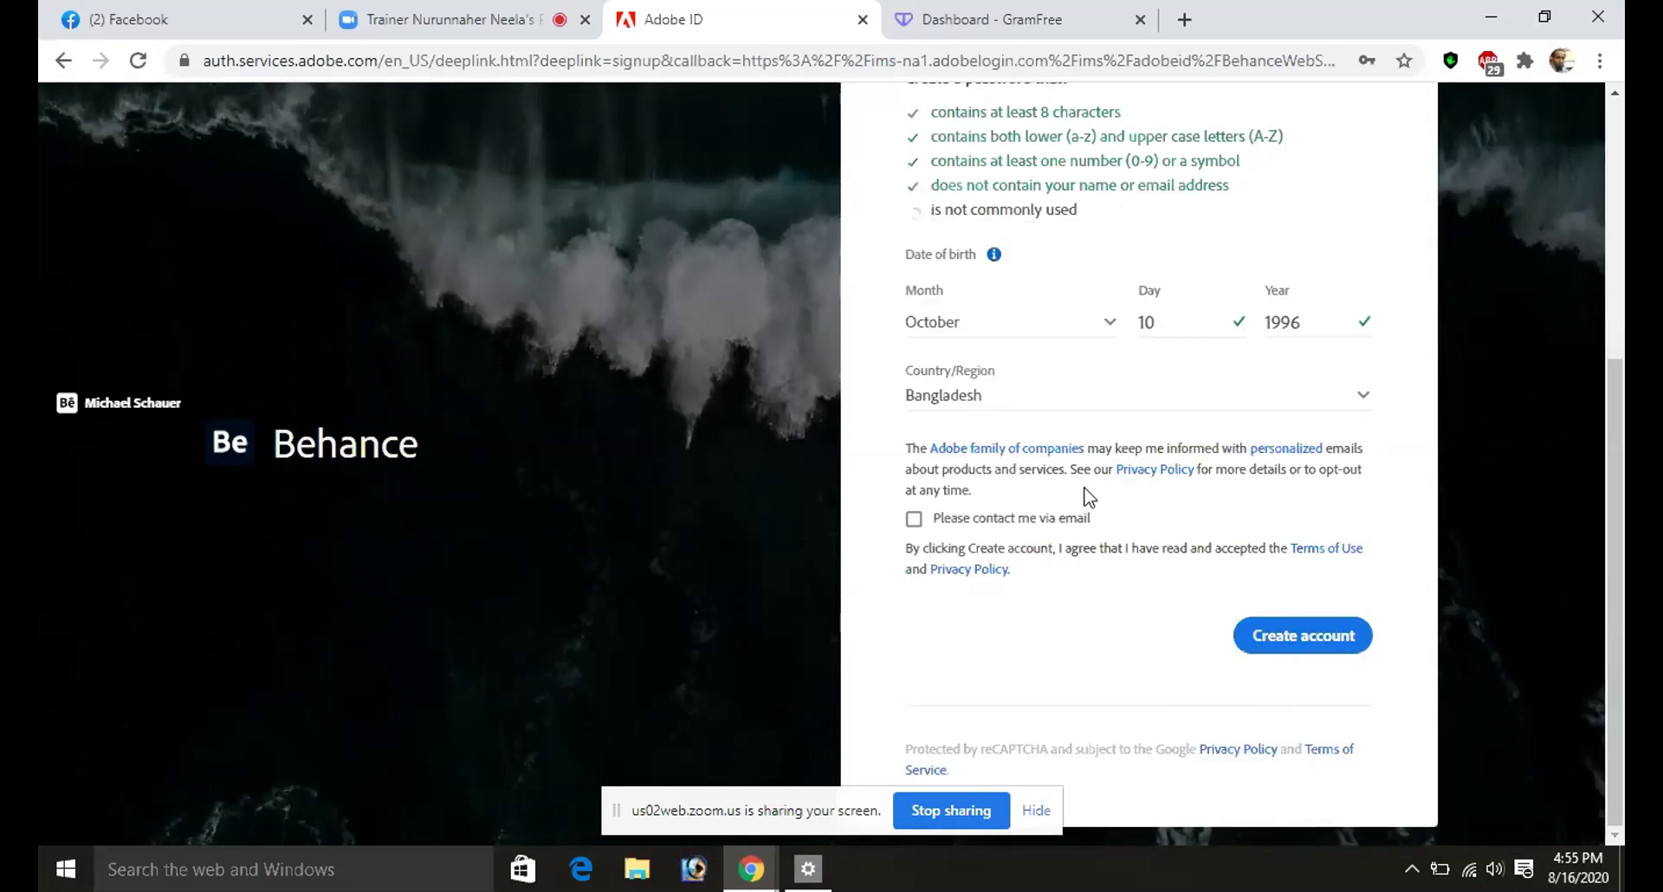
pyautogui.click(914, 520)
pyautogui.scroll(2, 957, 476)
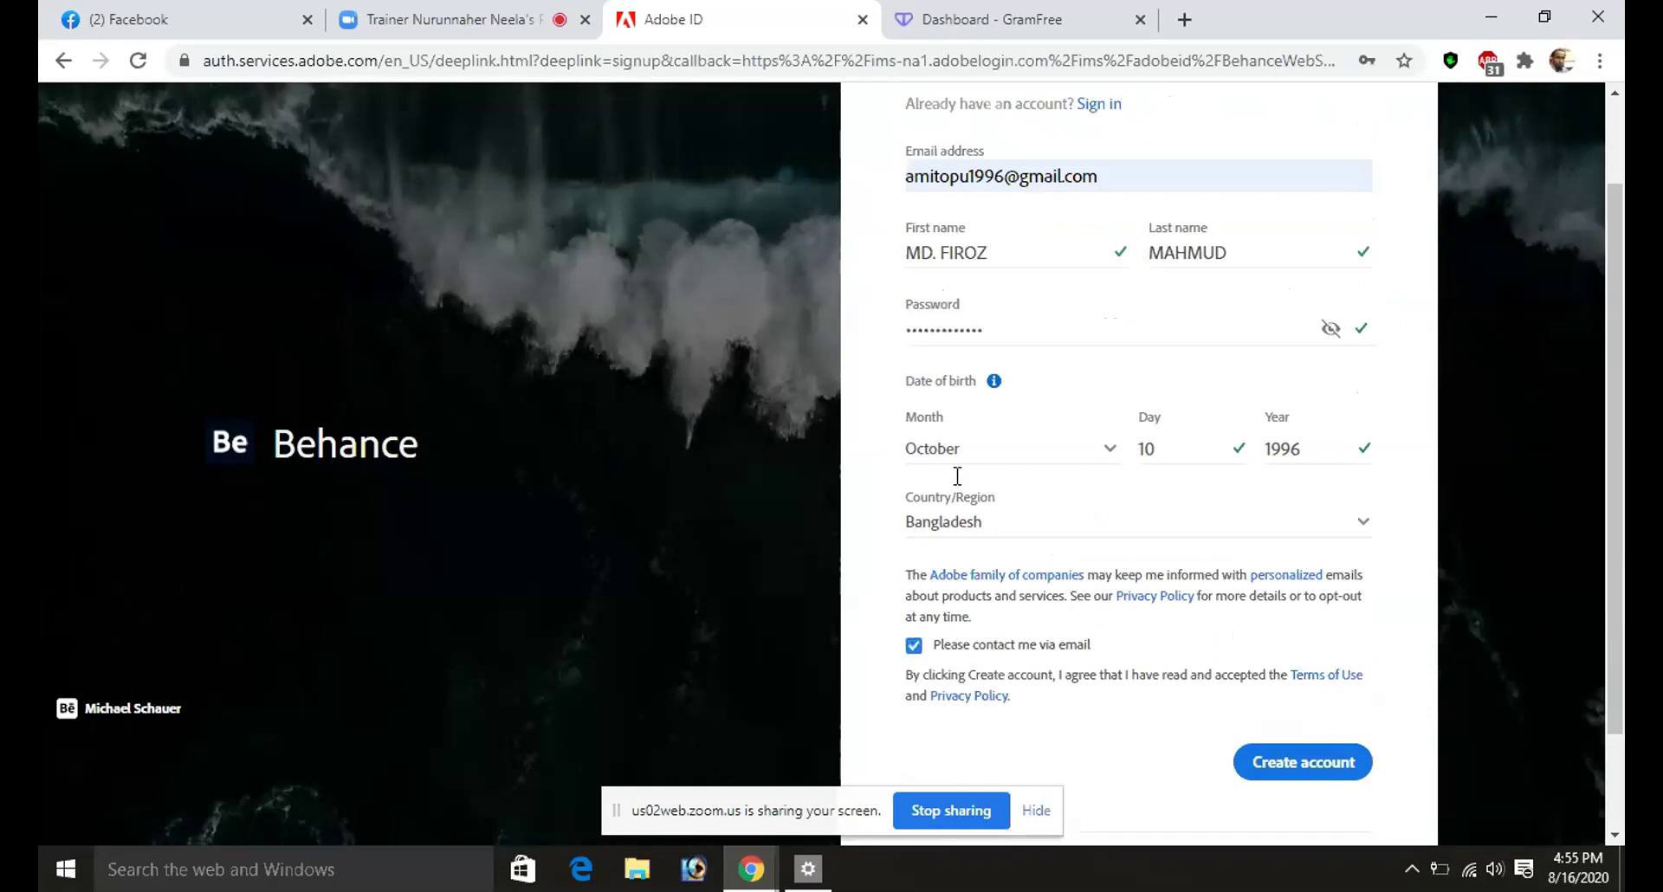
pyautogui.scroll(2, 957, 476)
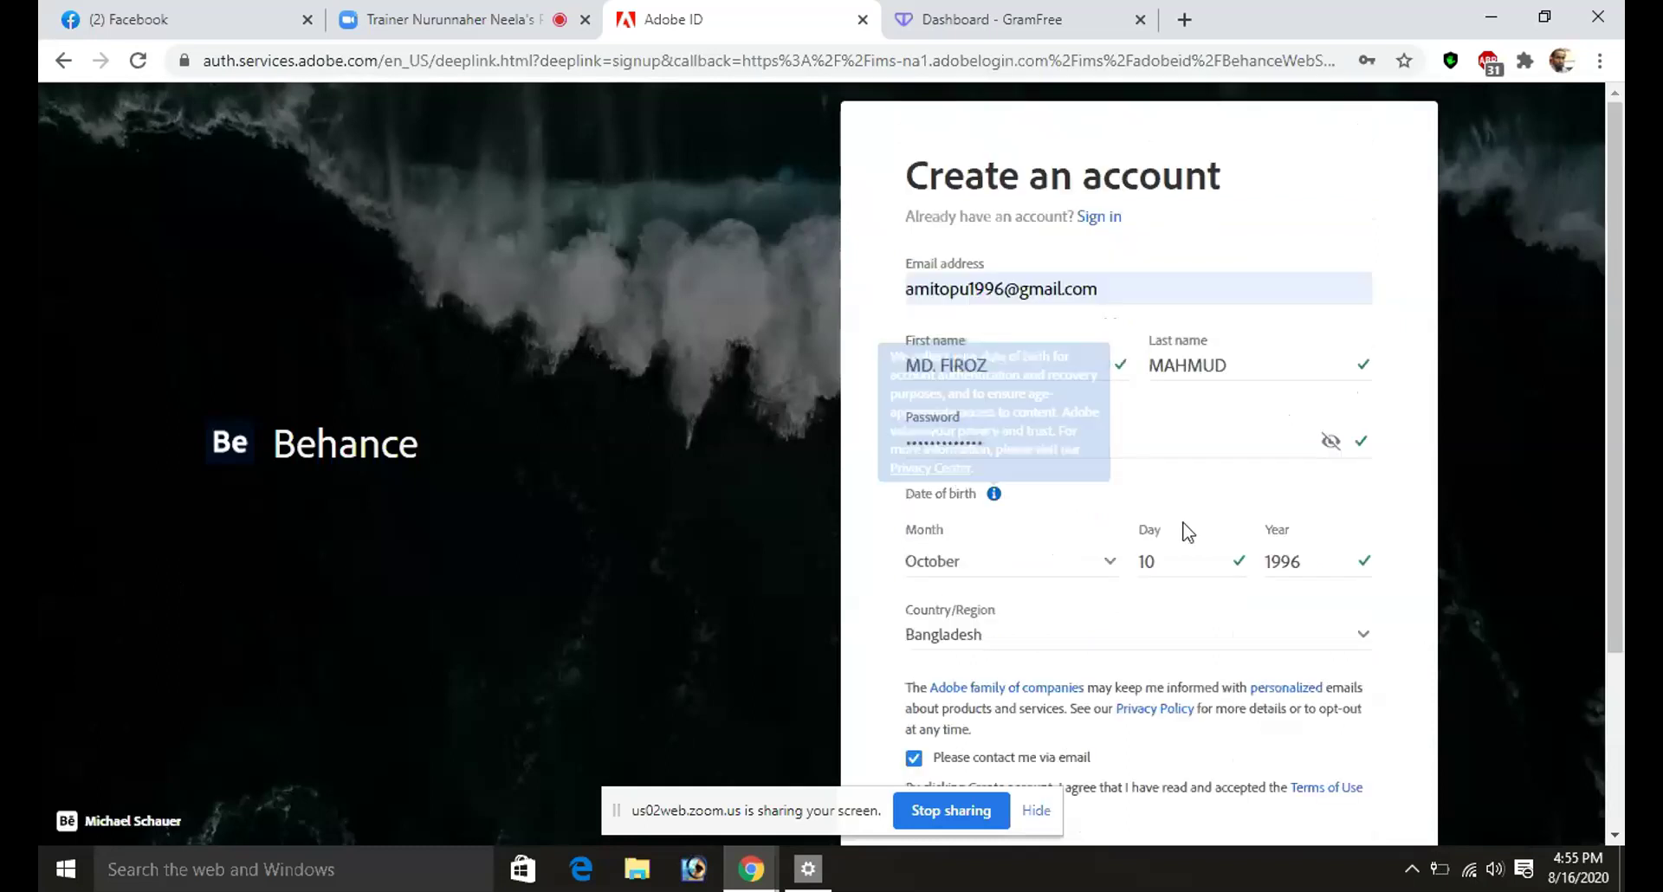
pyautogui.scroll(-4, 1172, 547)
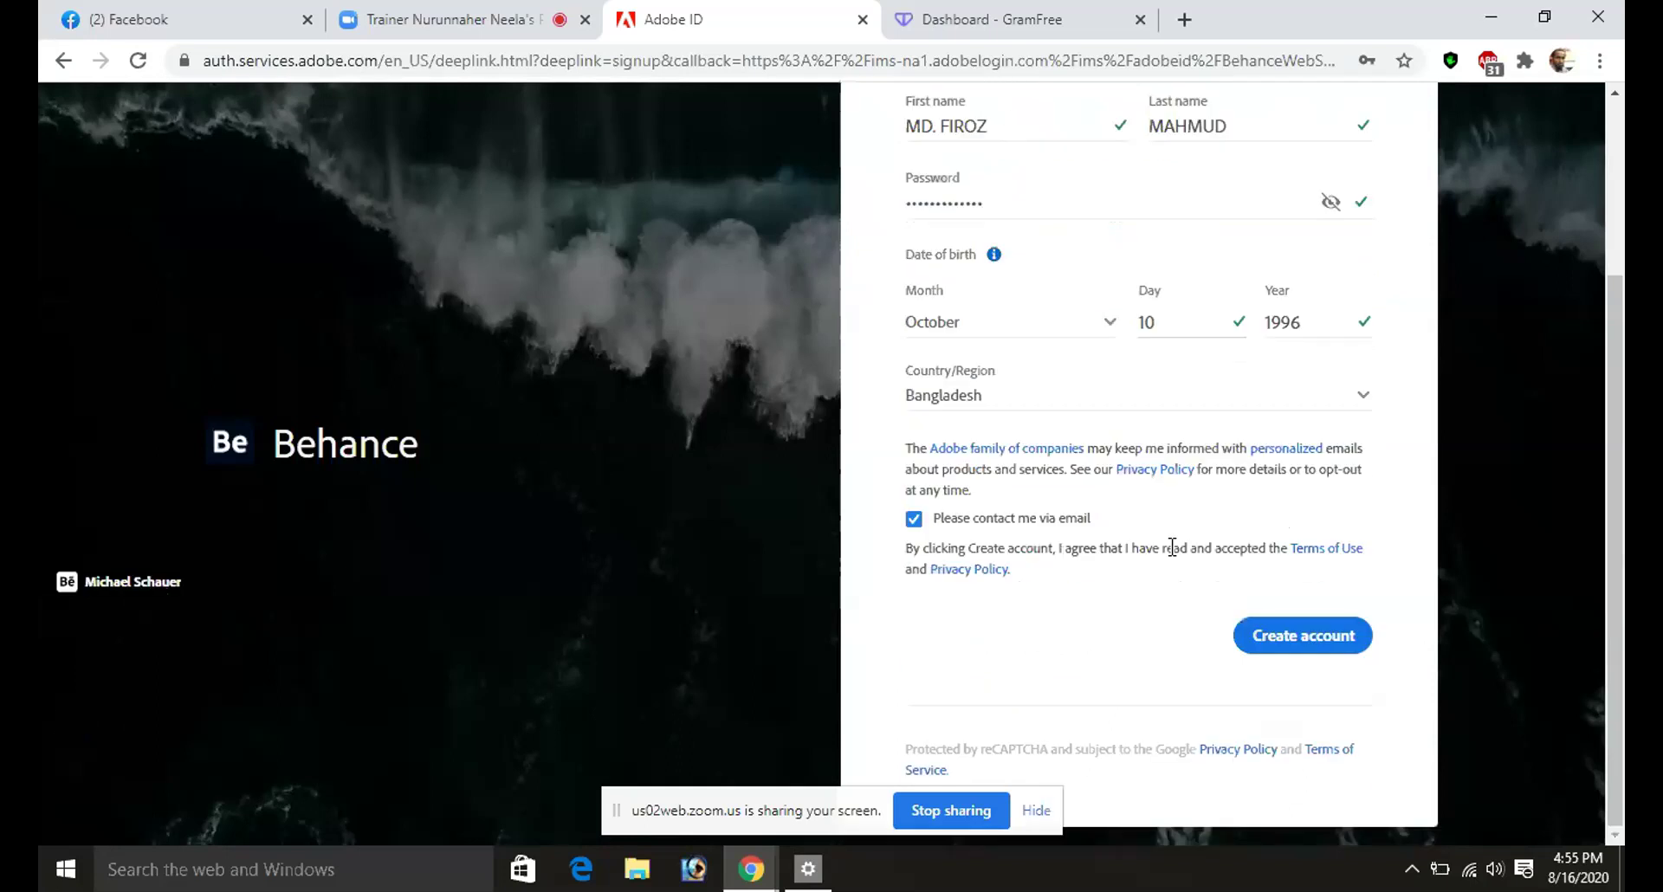
pyautogui.click(1291, 637)
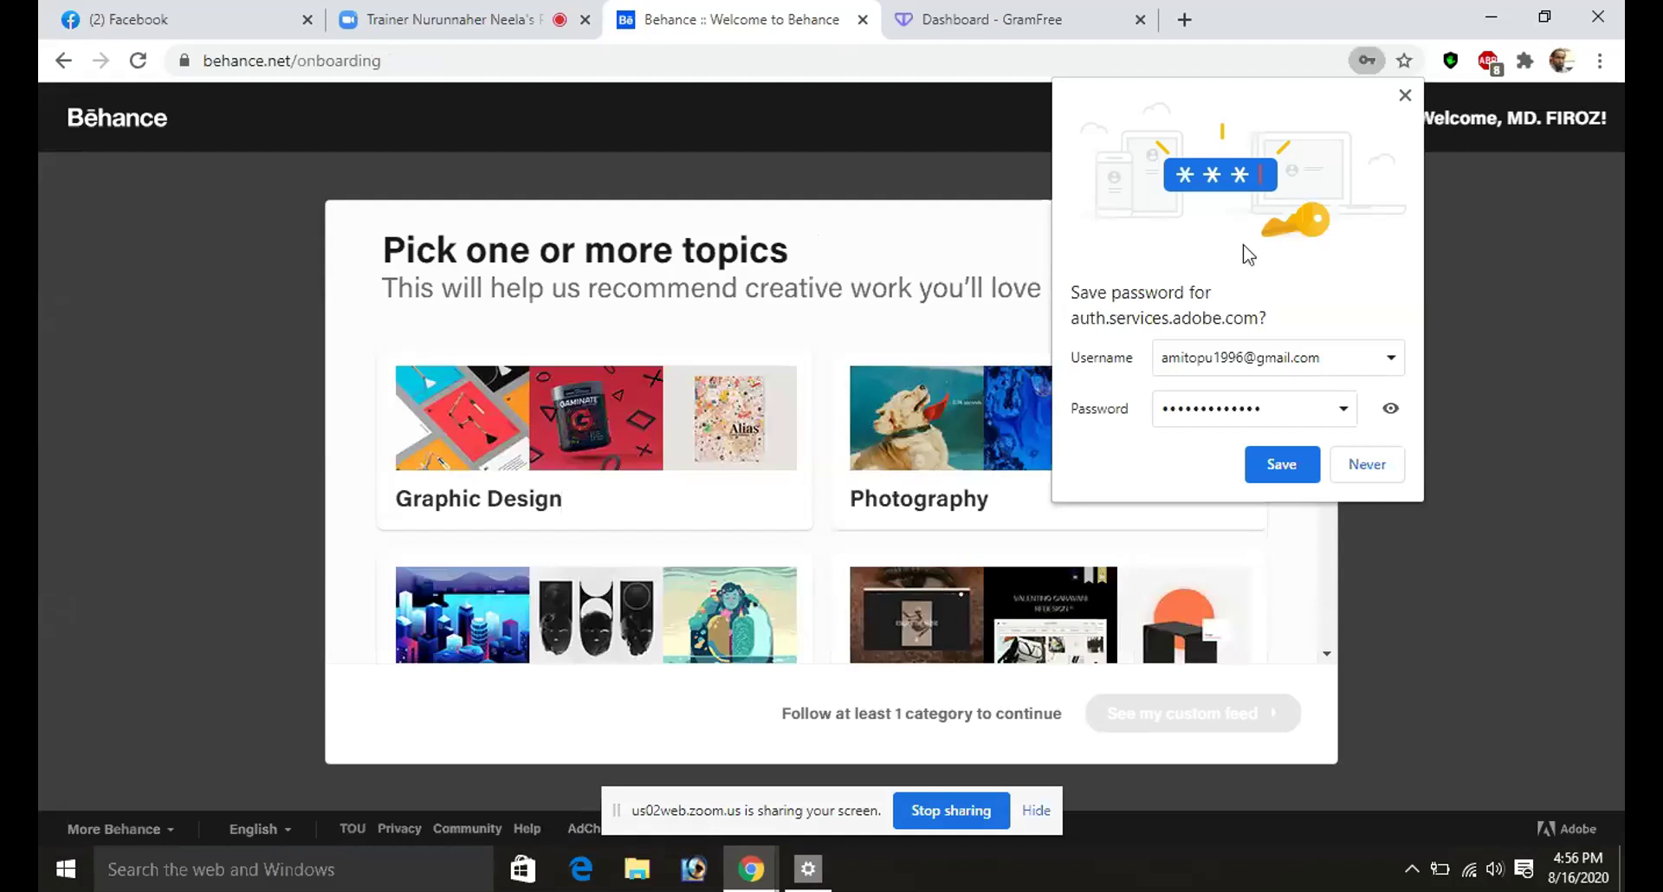
# Step: Save the password in the browser and follow Graphic Design, Photography and Illustration
pyautogui.click(1298, 470)
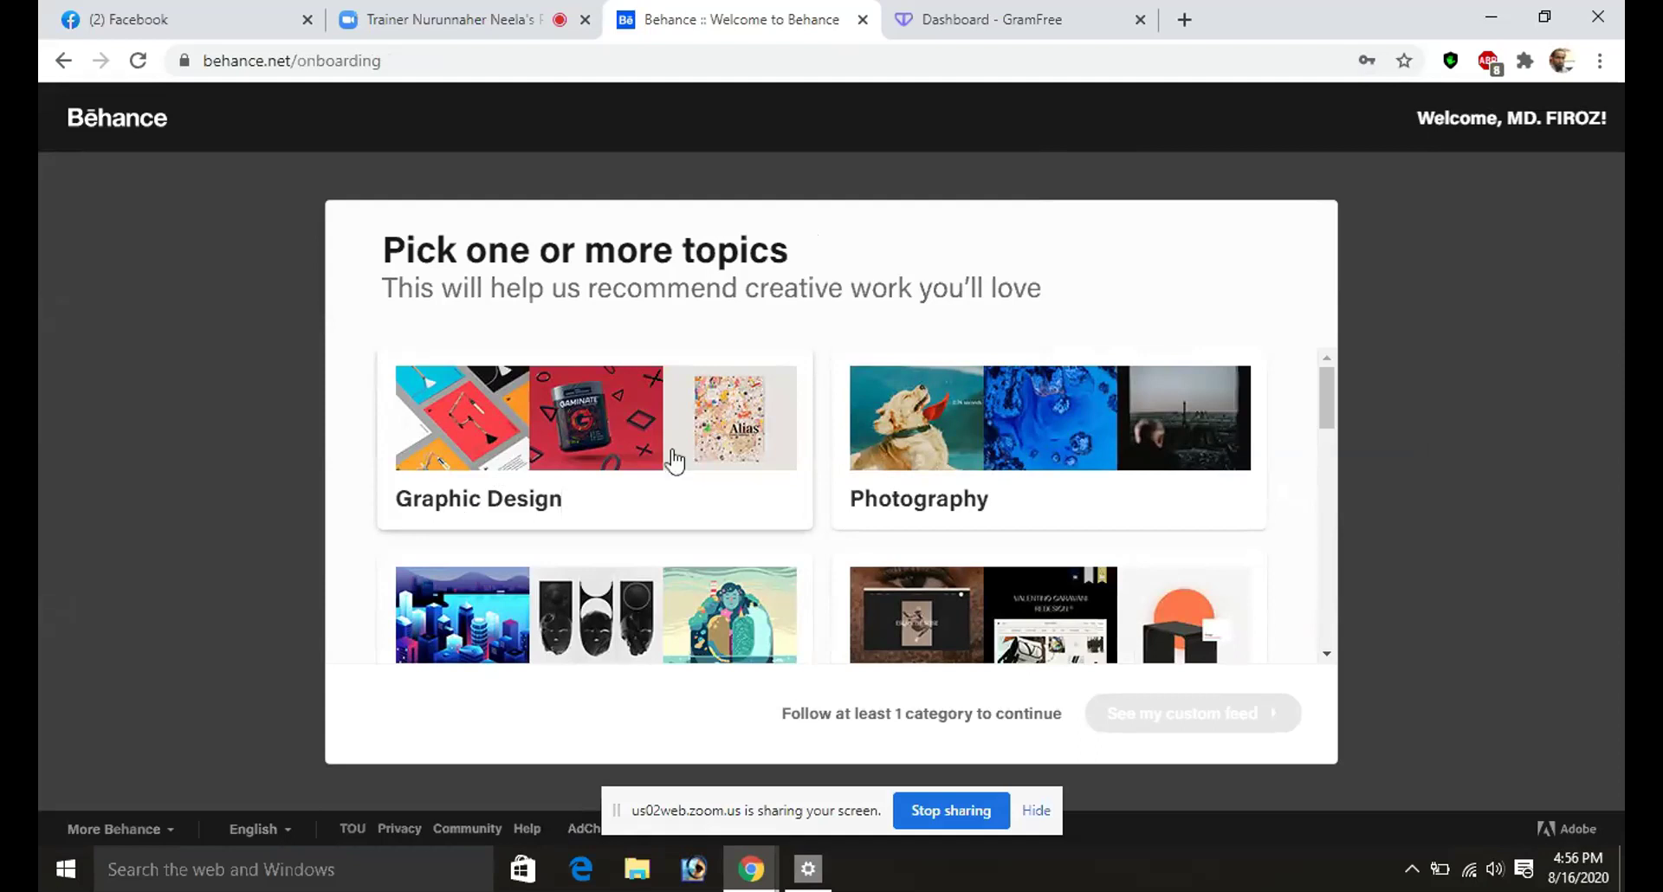
pyautogui.moveTo(1338, 394); pyautogui.dragTo(1329, 408)
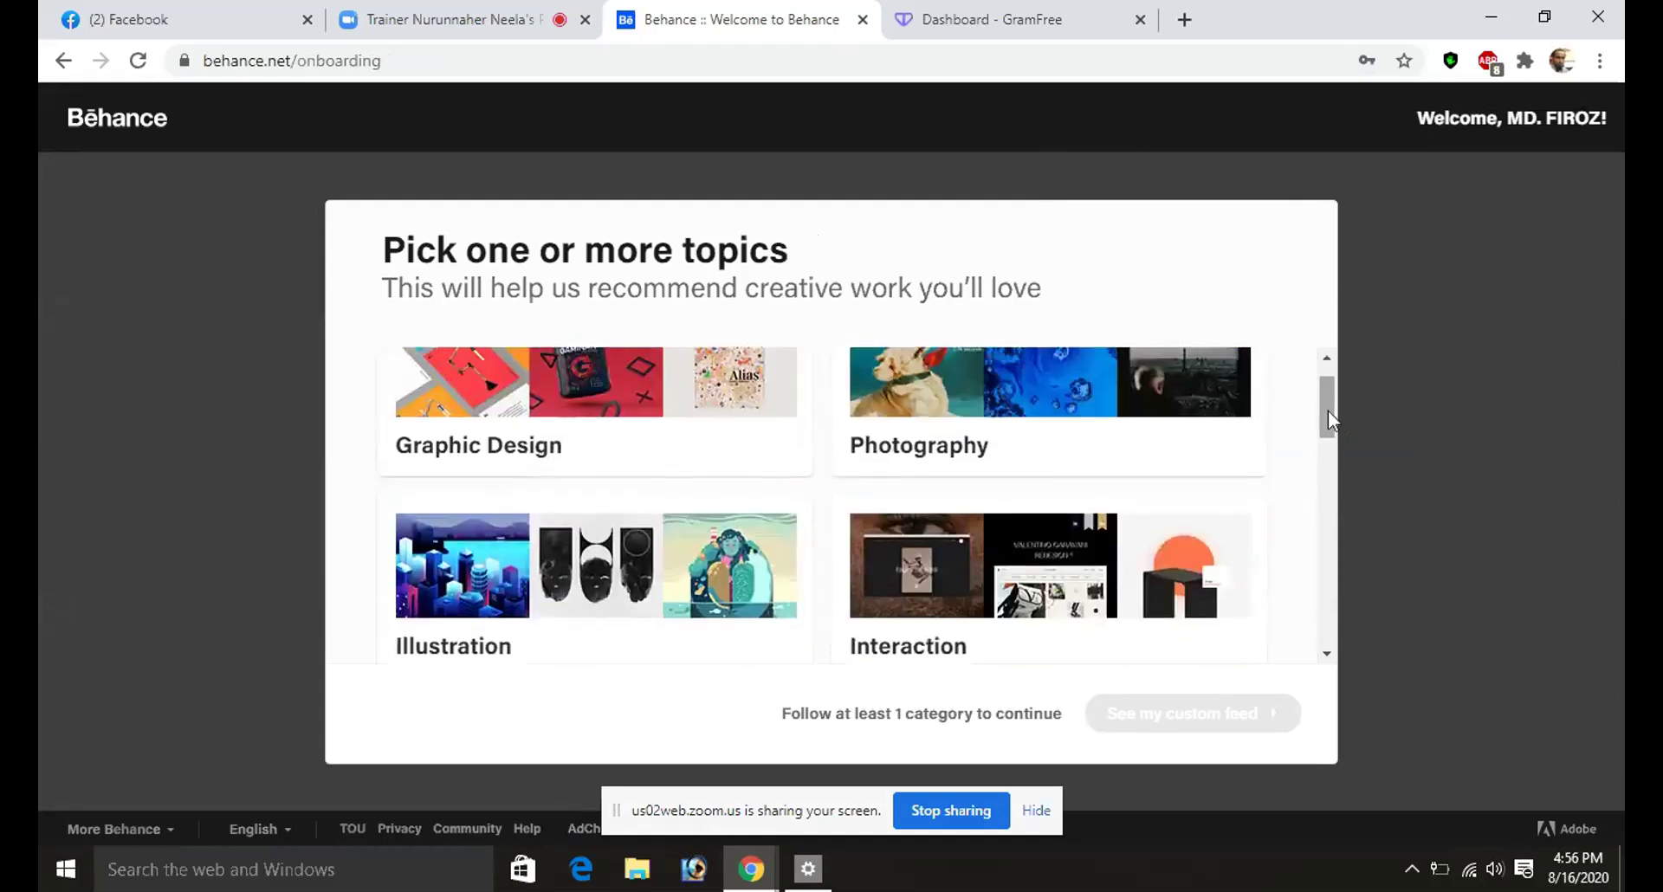
pyautogui.click(663, 427)
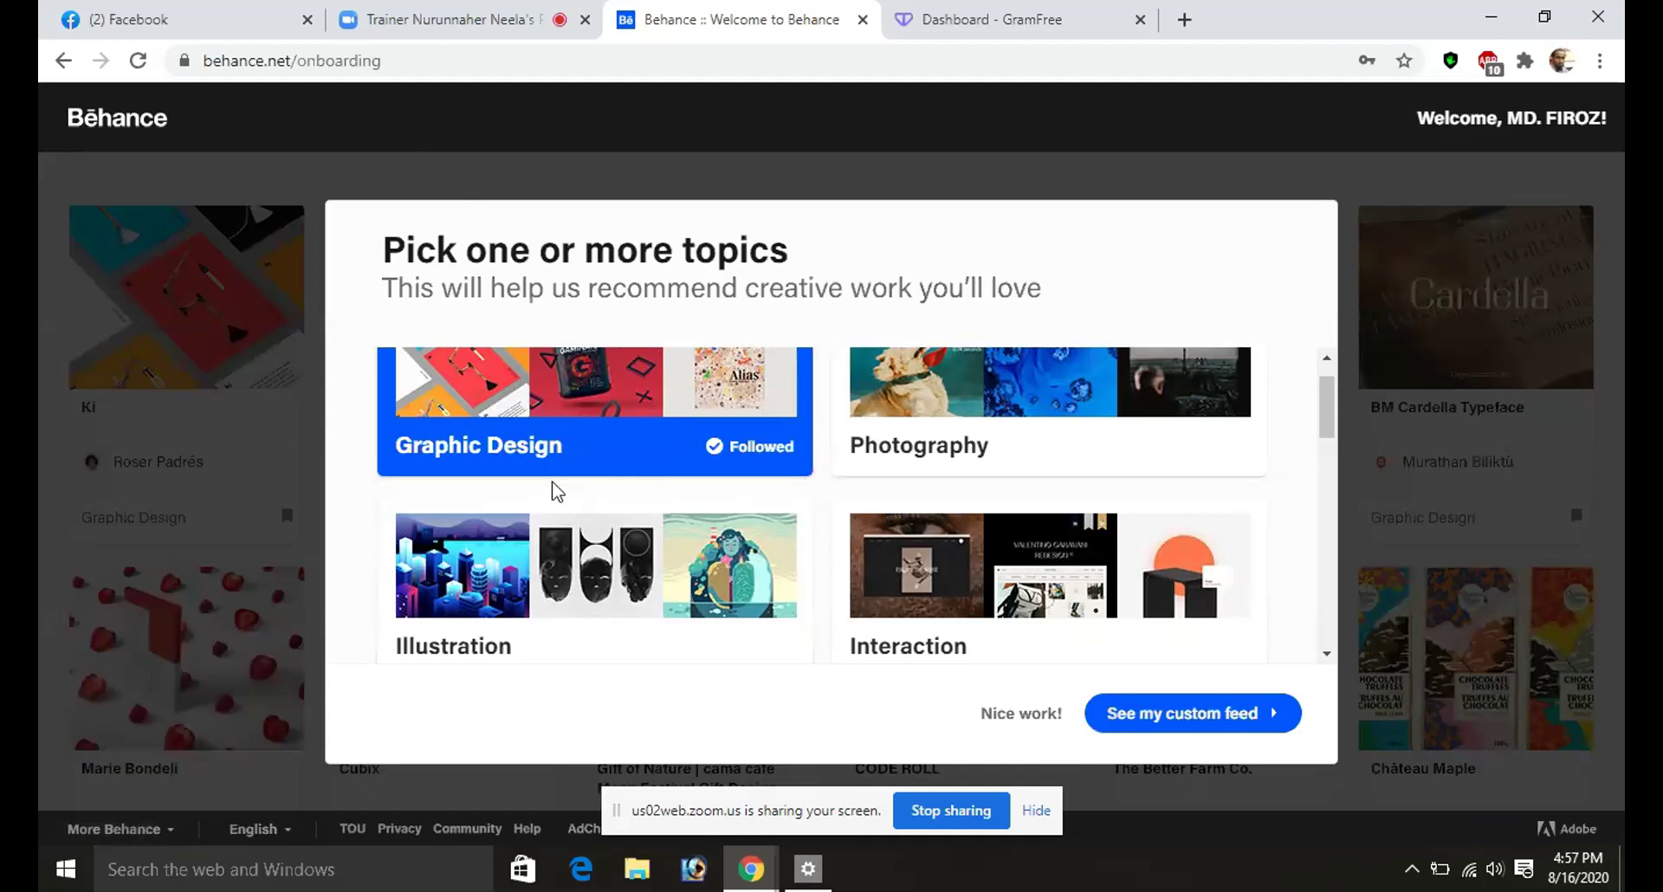
pyautogui.click(959, 410)
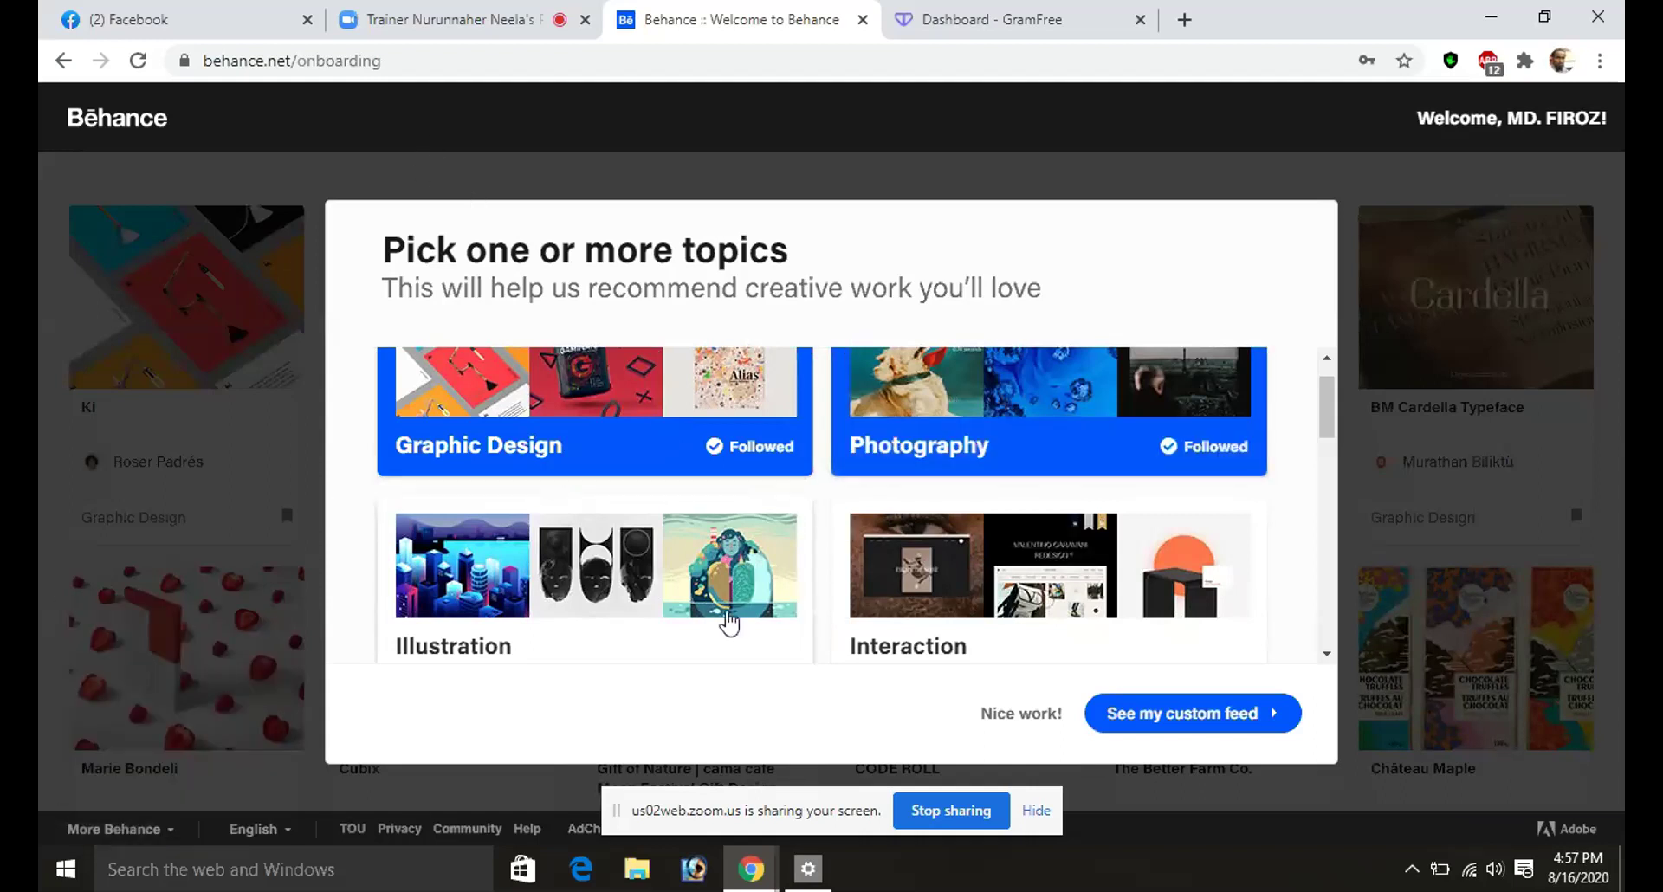
pyautogui.click(633, 597)
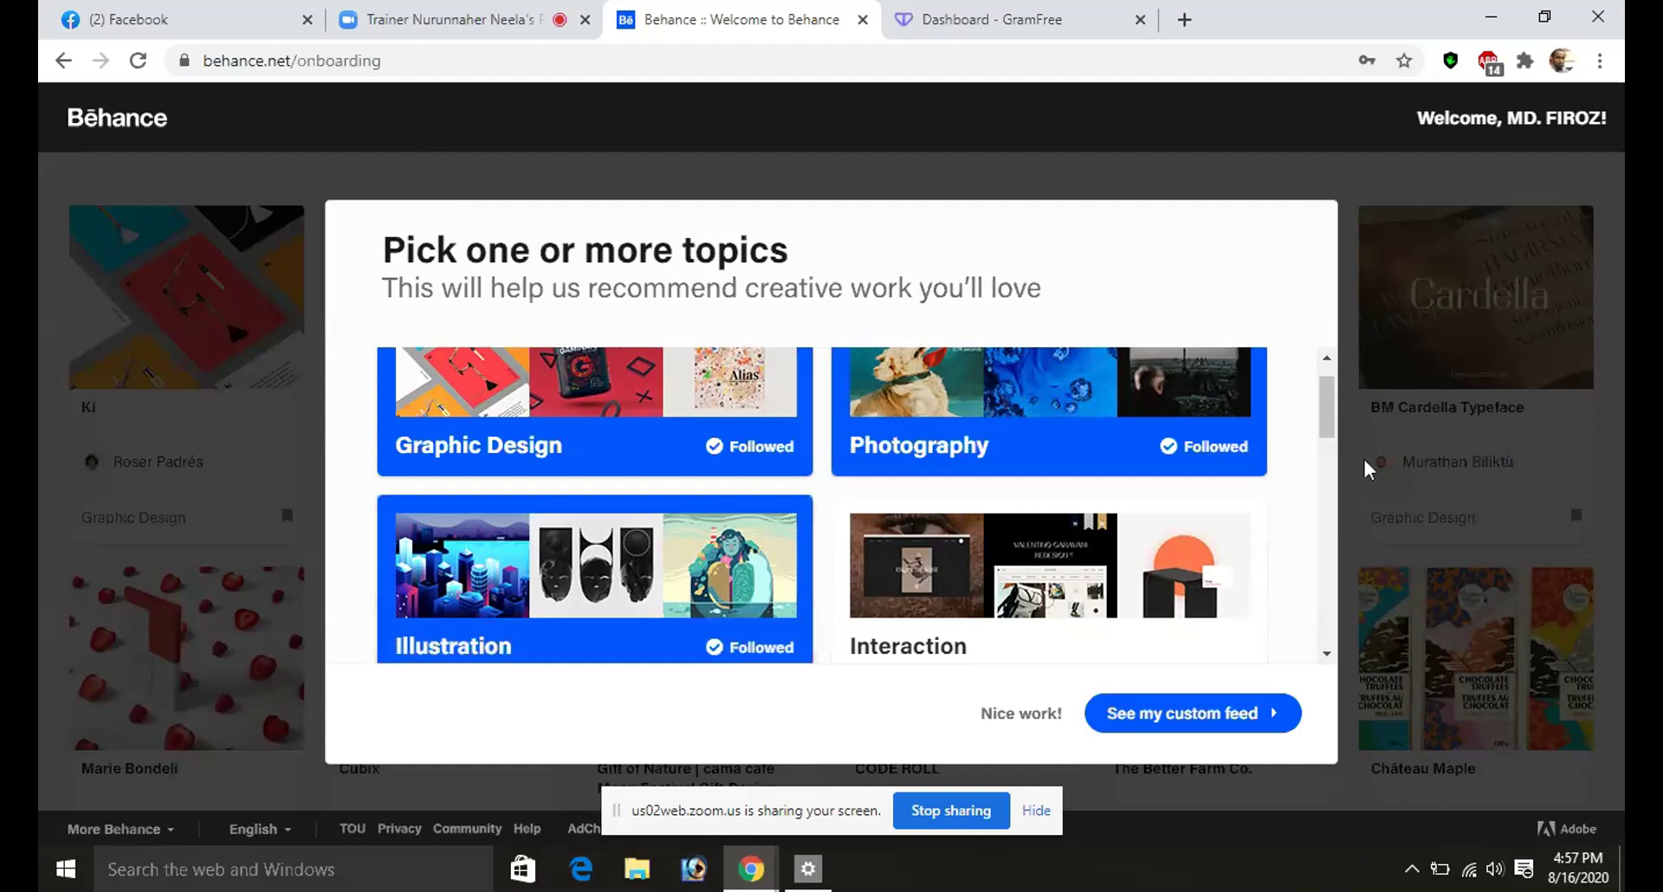
# Step: Toggle Product Design on and off, then open the custom For You feed
pyautogui.moveTo(1328, 413); pyautogui.dragTo(1331, 511)
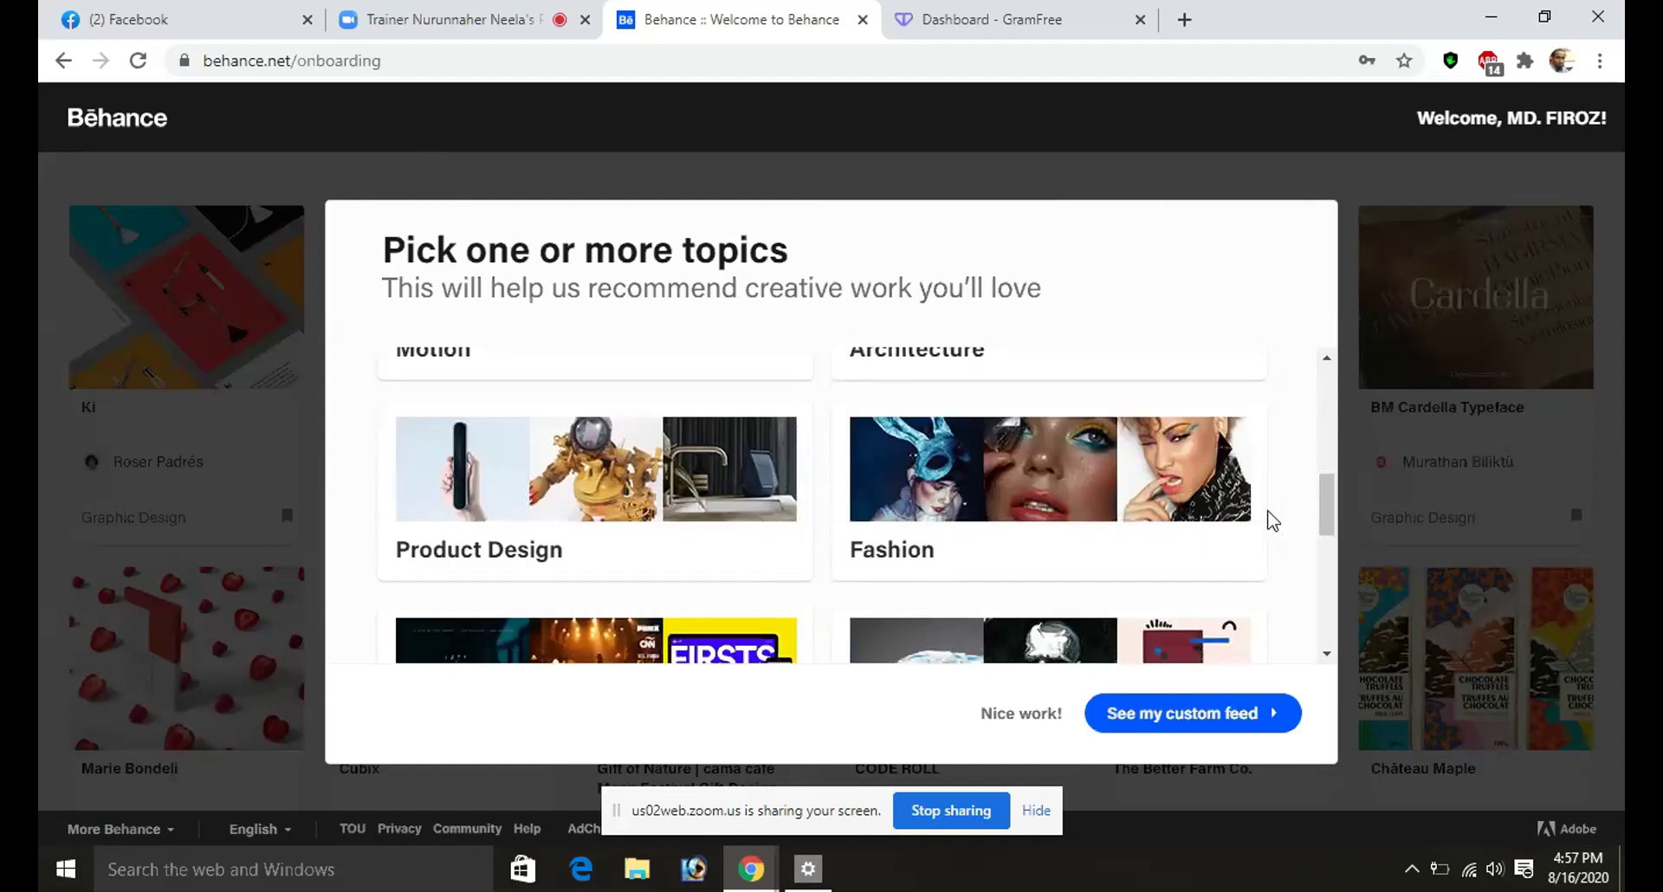
pyautogui.click(548, 493)
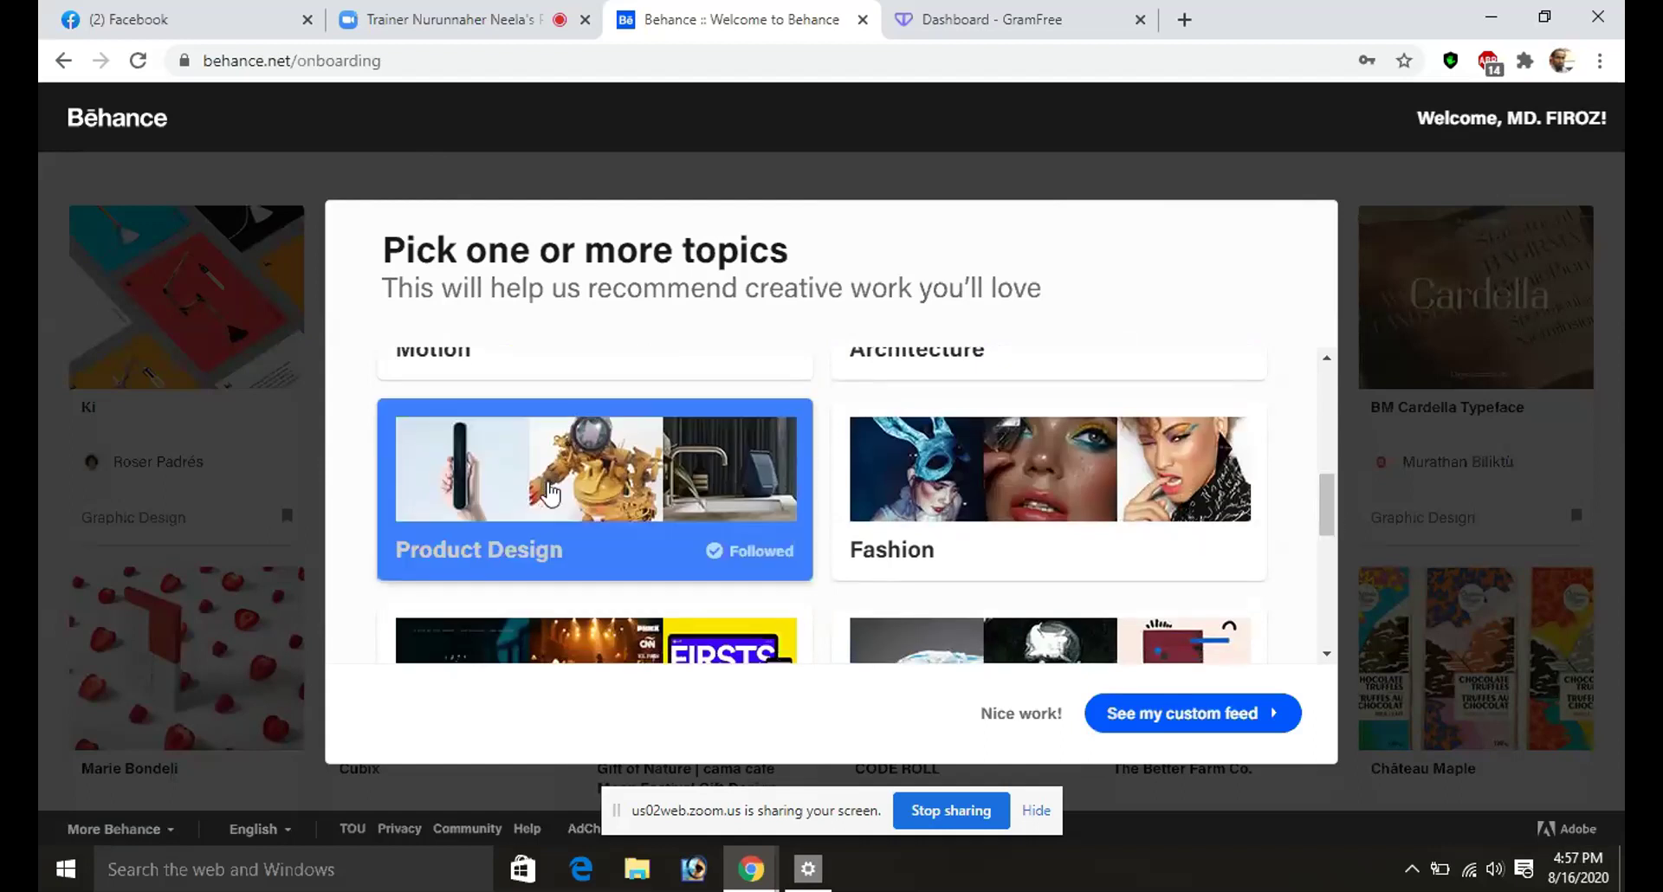
pyautogui.click(548, 493)
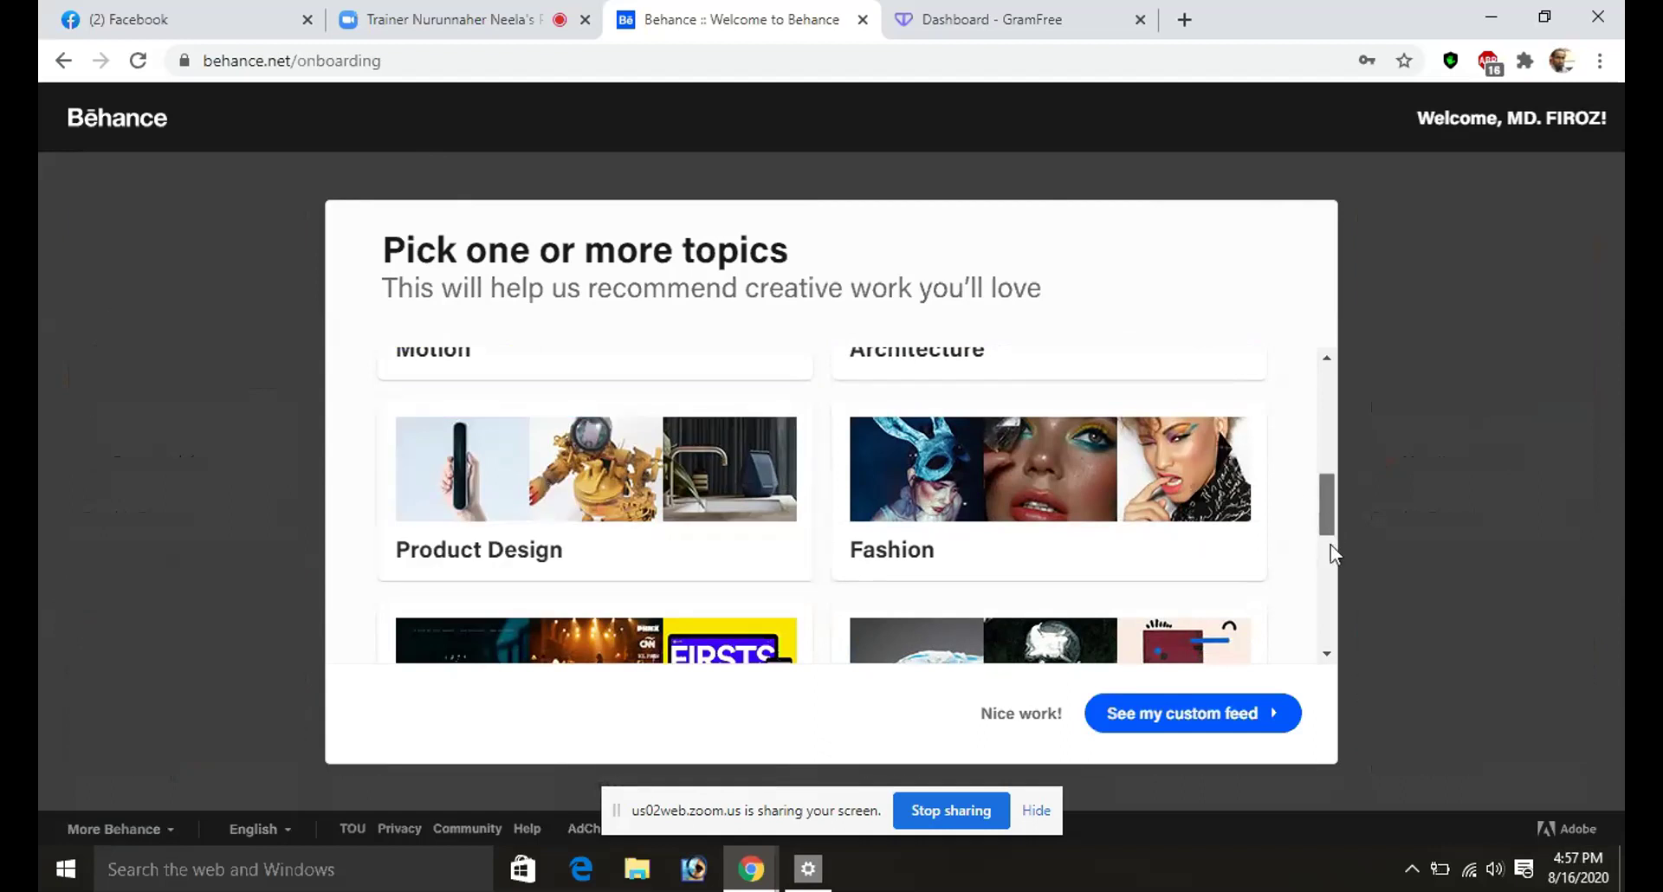
pyautogui.scroll(-3, 1331, 544)
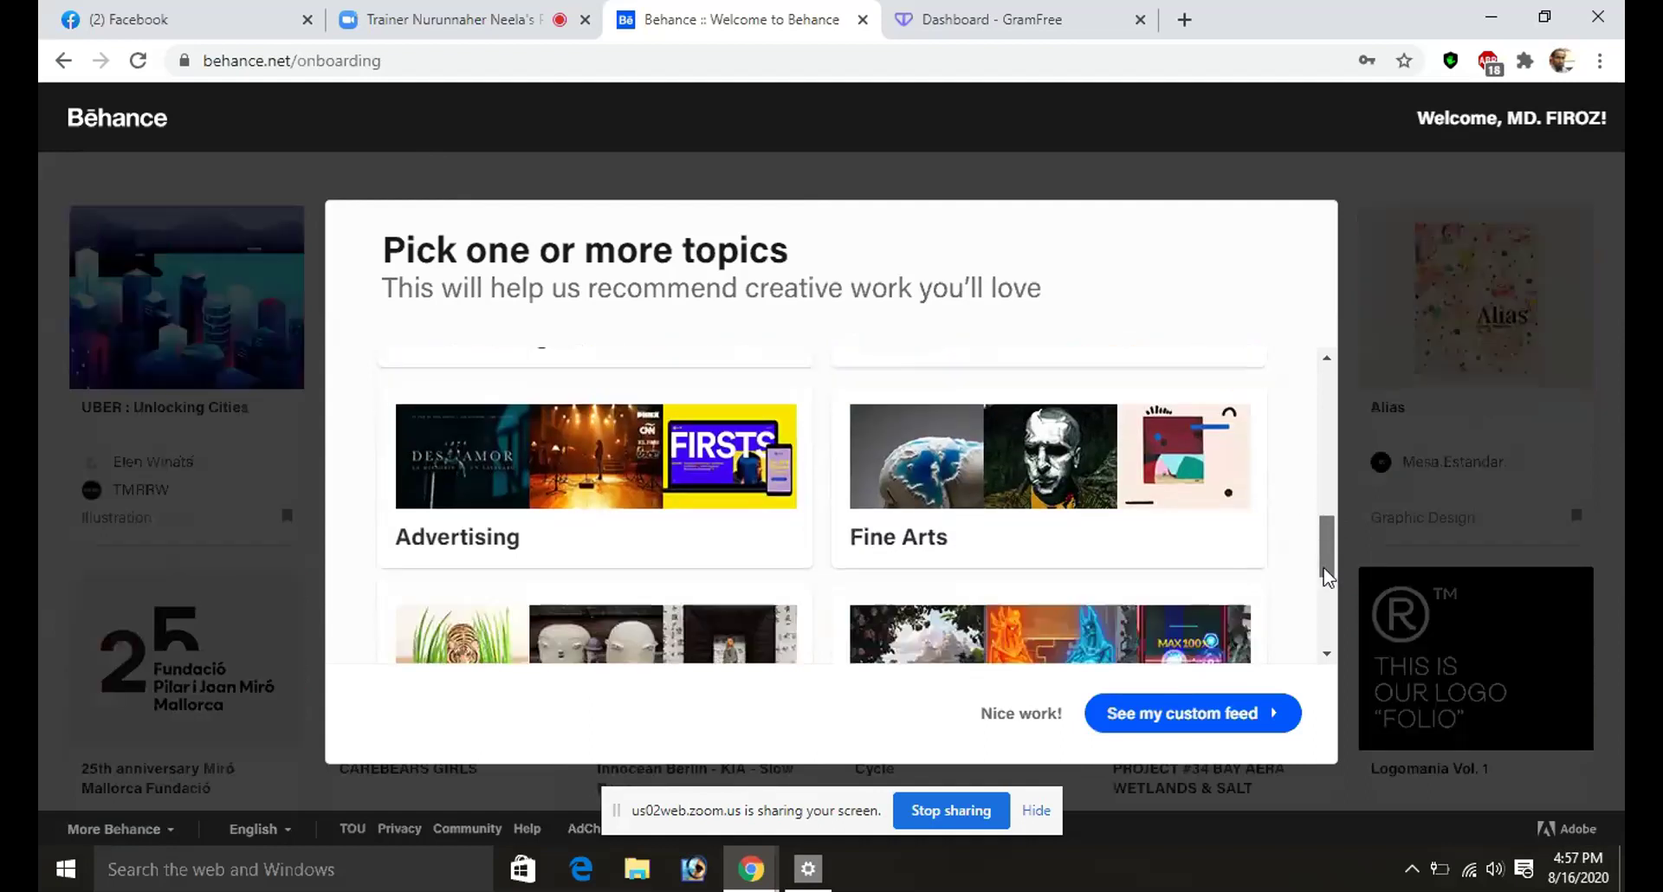
pyautogui.moveTo(1322, 572); pyautogui.dragTo(1312, 404)
pyautogui.click(1178, 727)
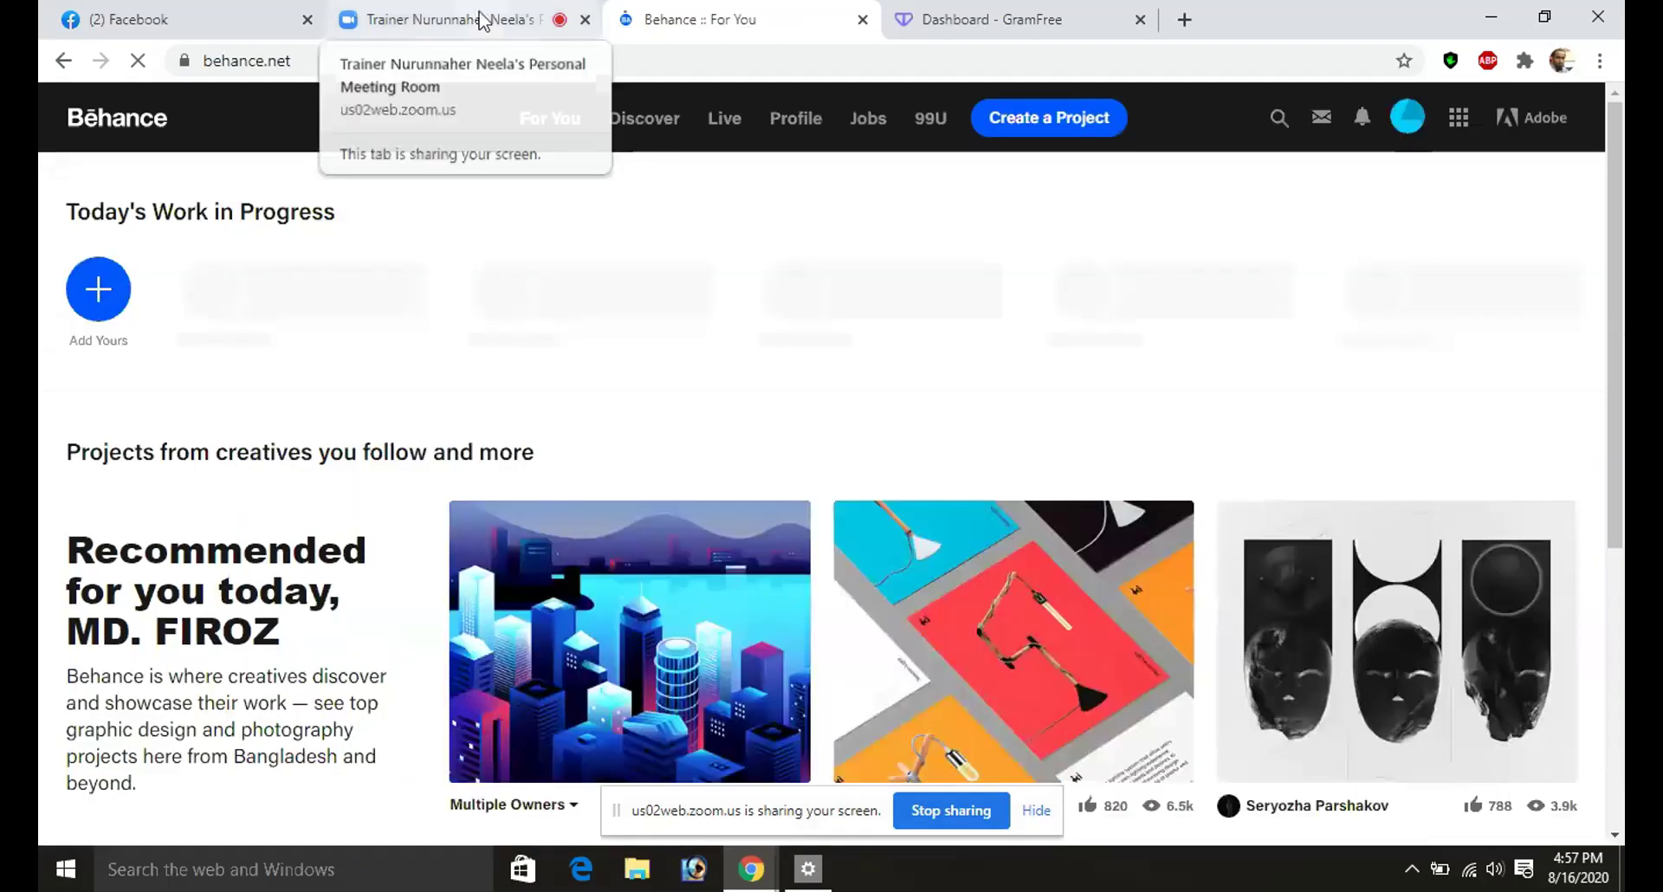
# Step: Switch to the Zoom meeting tab and unmute the microphone
pyautogui.click(482, 19)
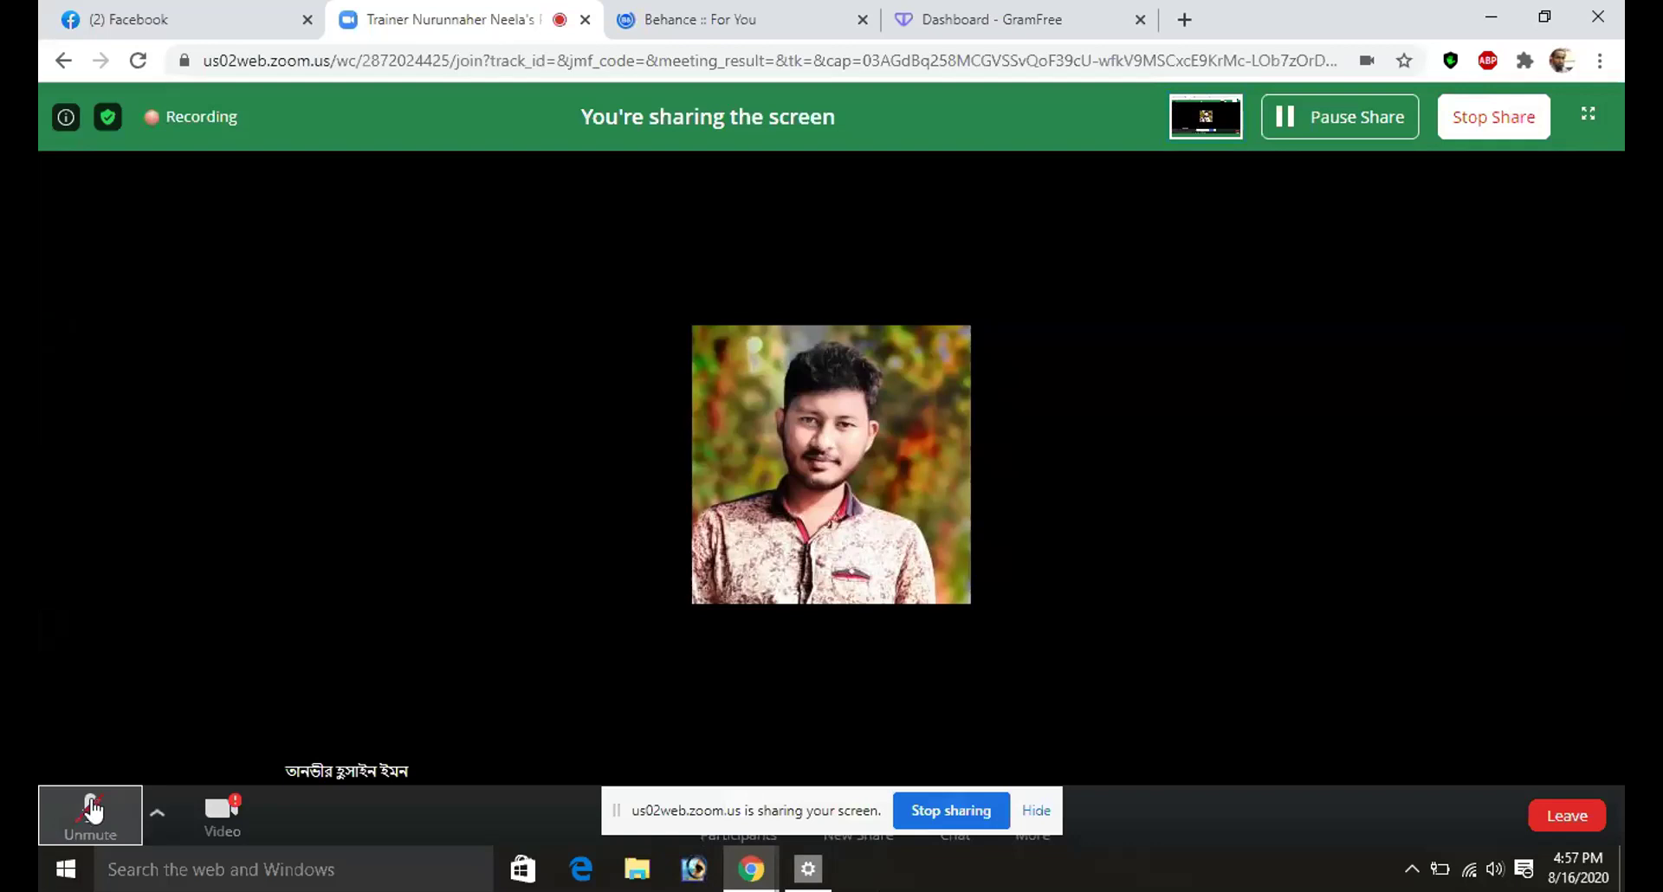
pyautogui.click(92, 813)
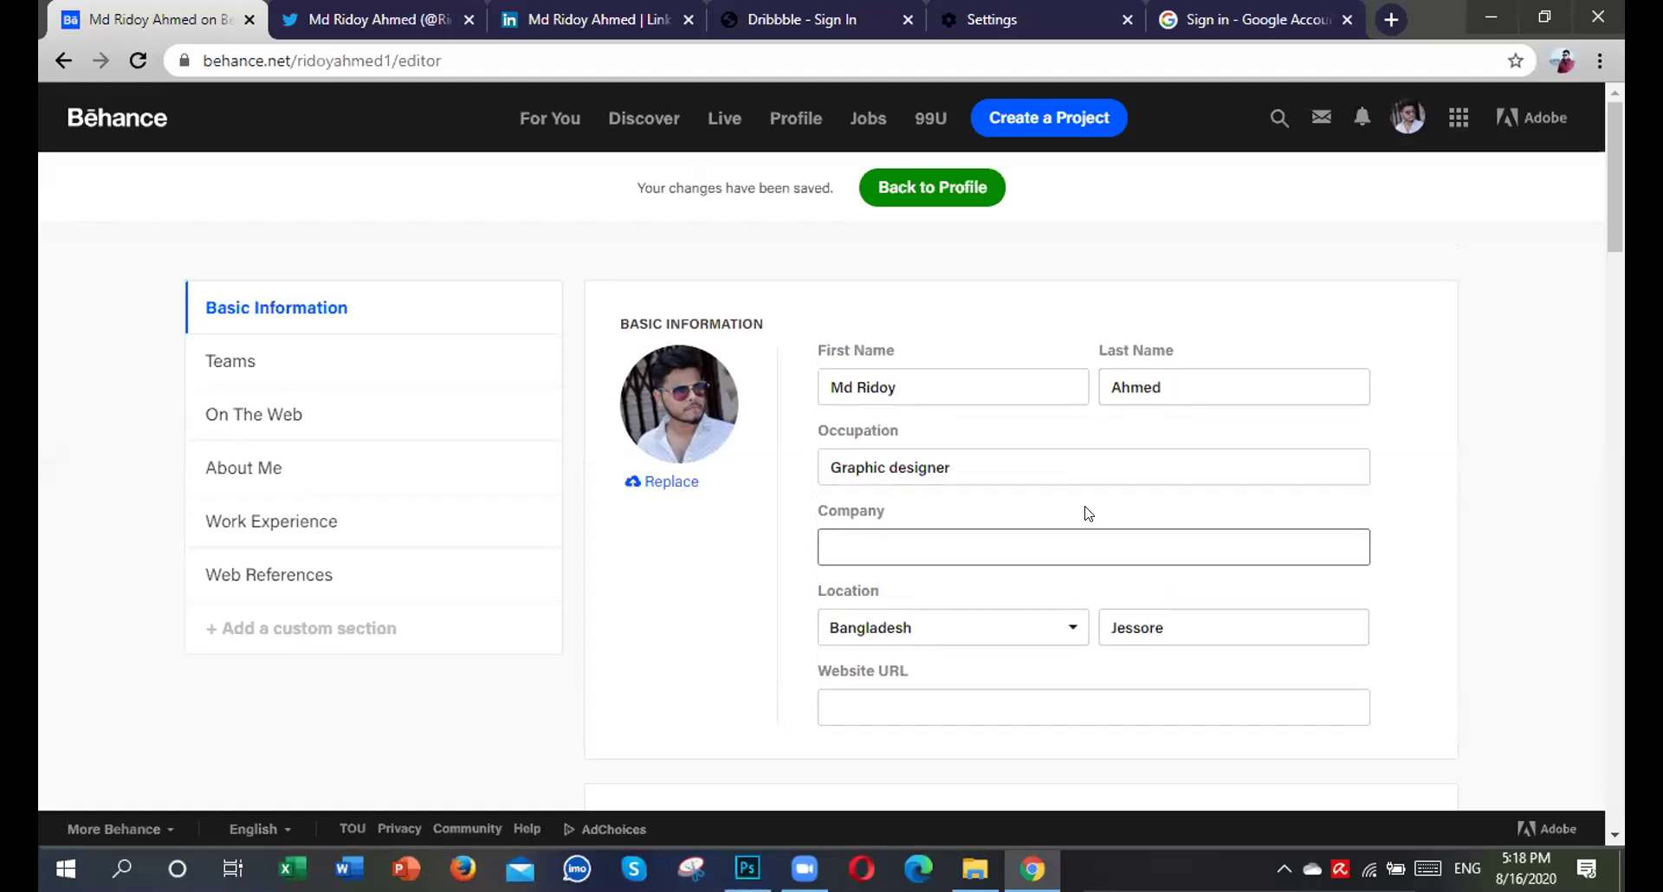
# Step: Scroll through the basic information part of the profile editor
pyautogui.scroll(-2, 1085, 510)
pyautogui.scroll(1, 1088, 510)
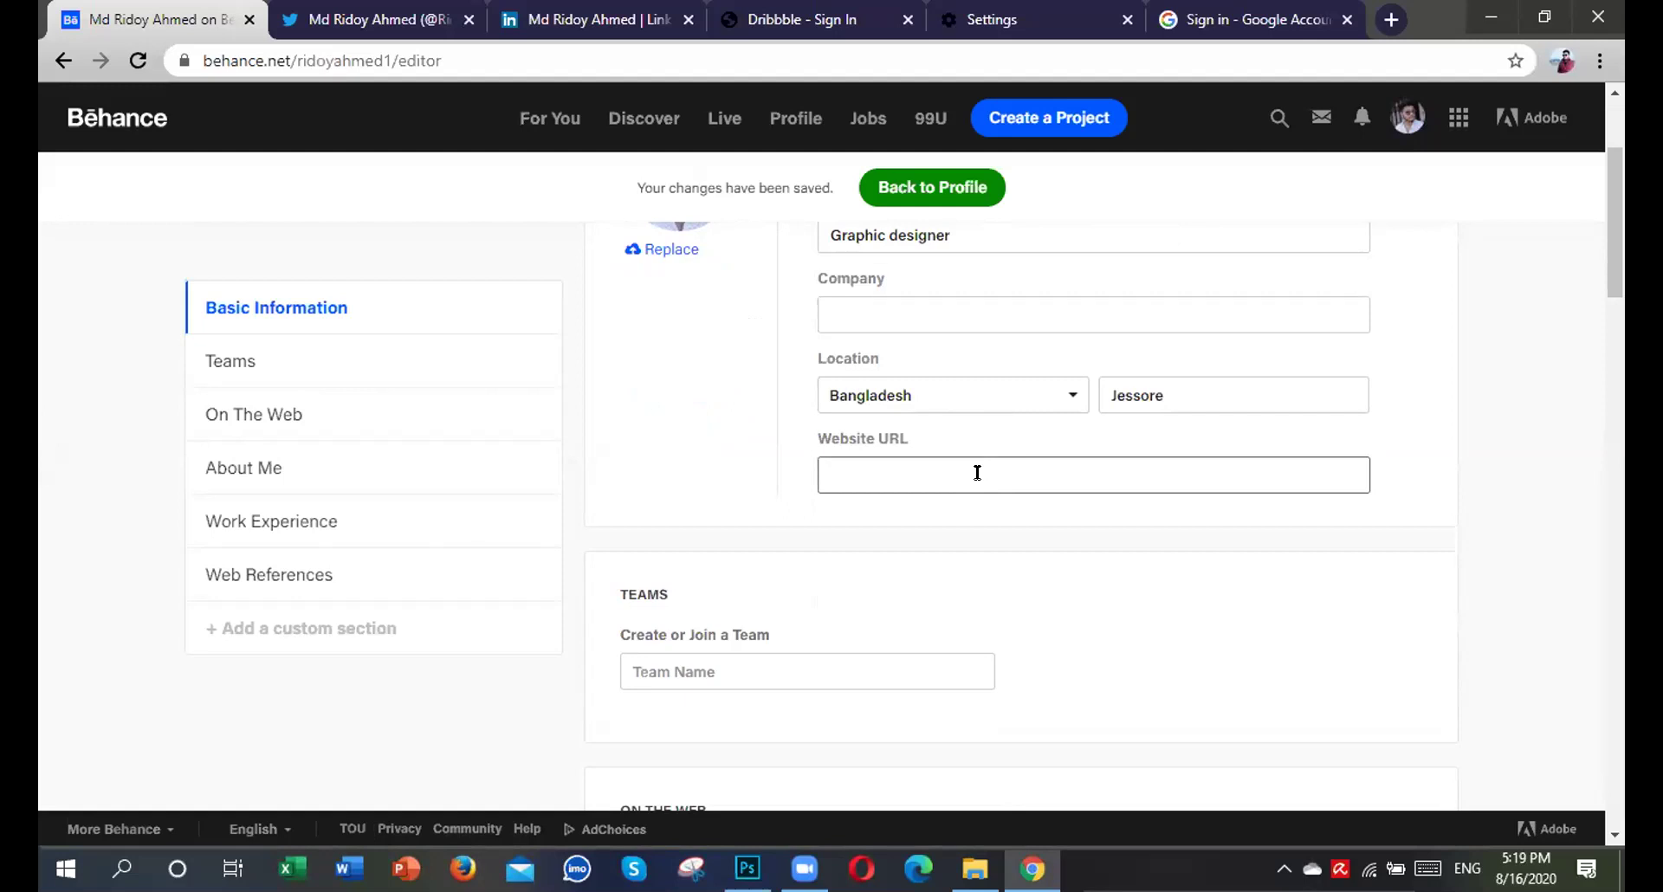
pyautogui.scroll(-1, 977, 472)
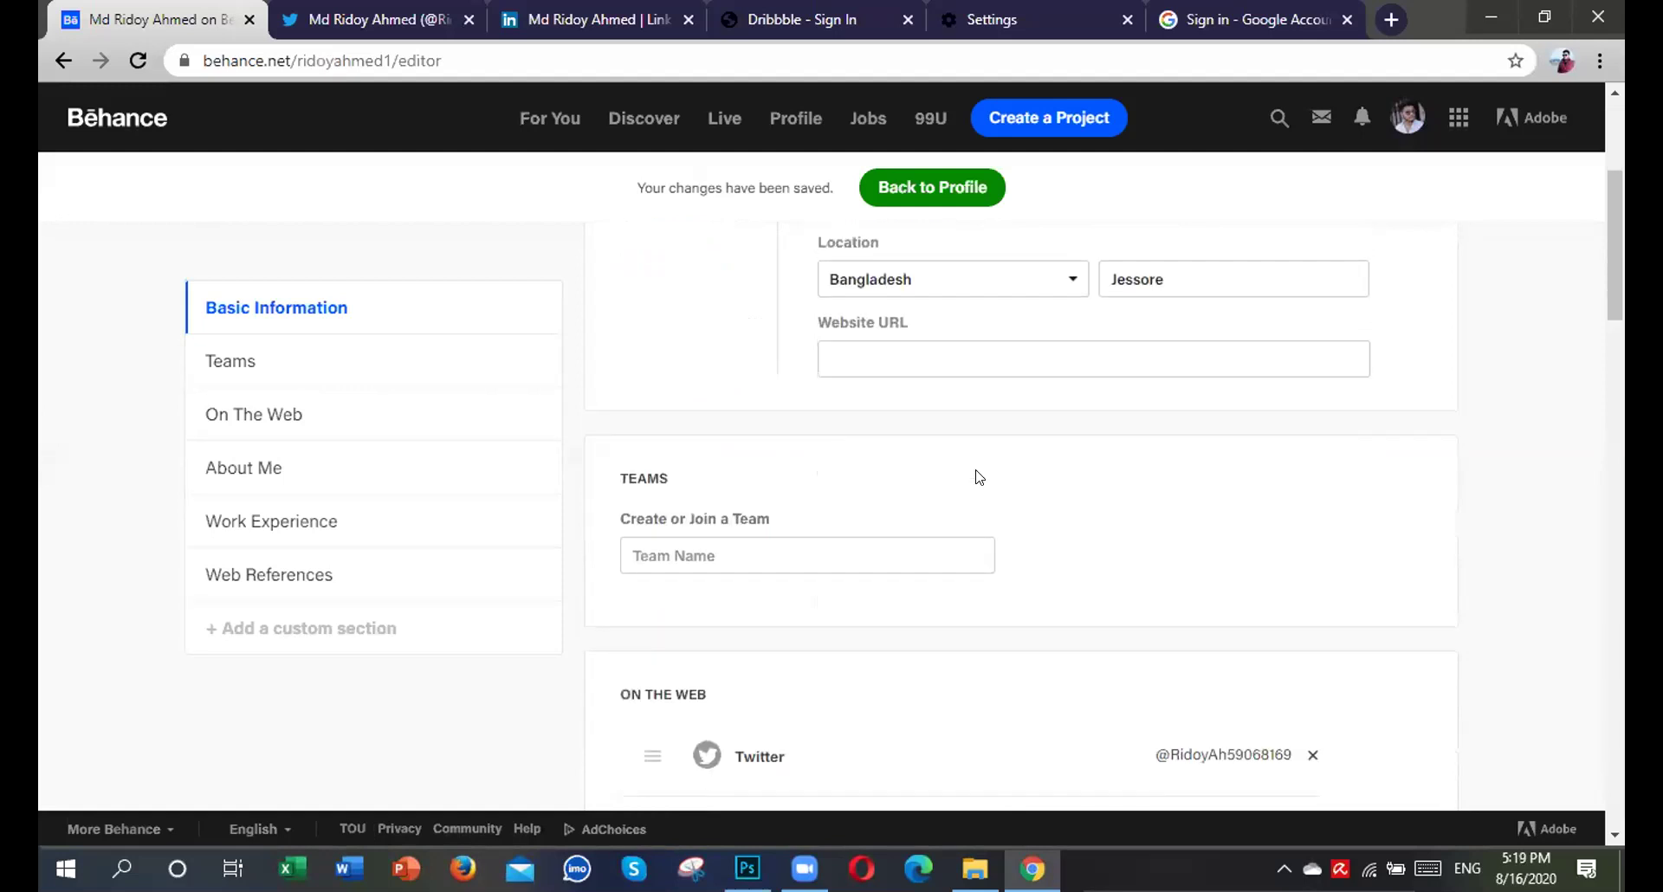
pyautogui.scroll(-2, 1014, 472)
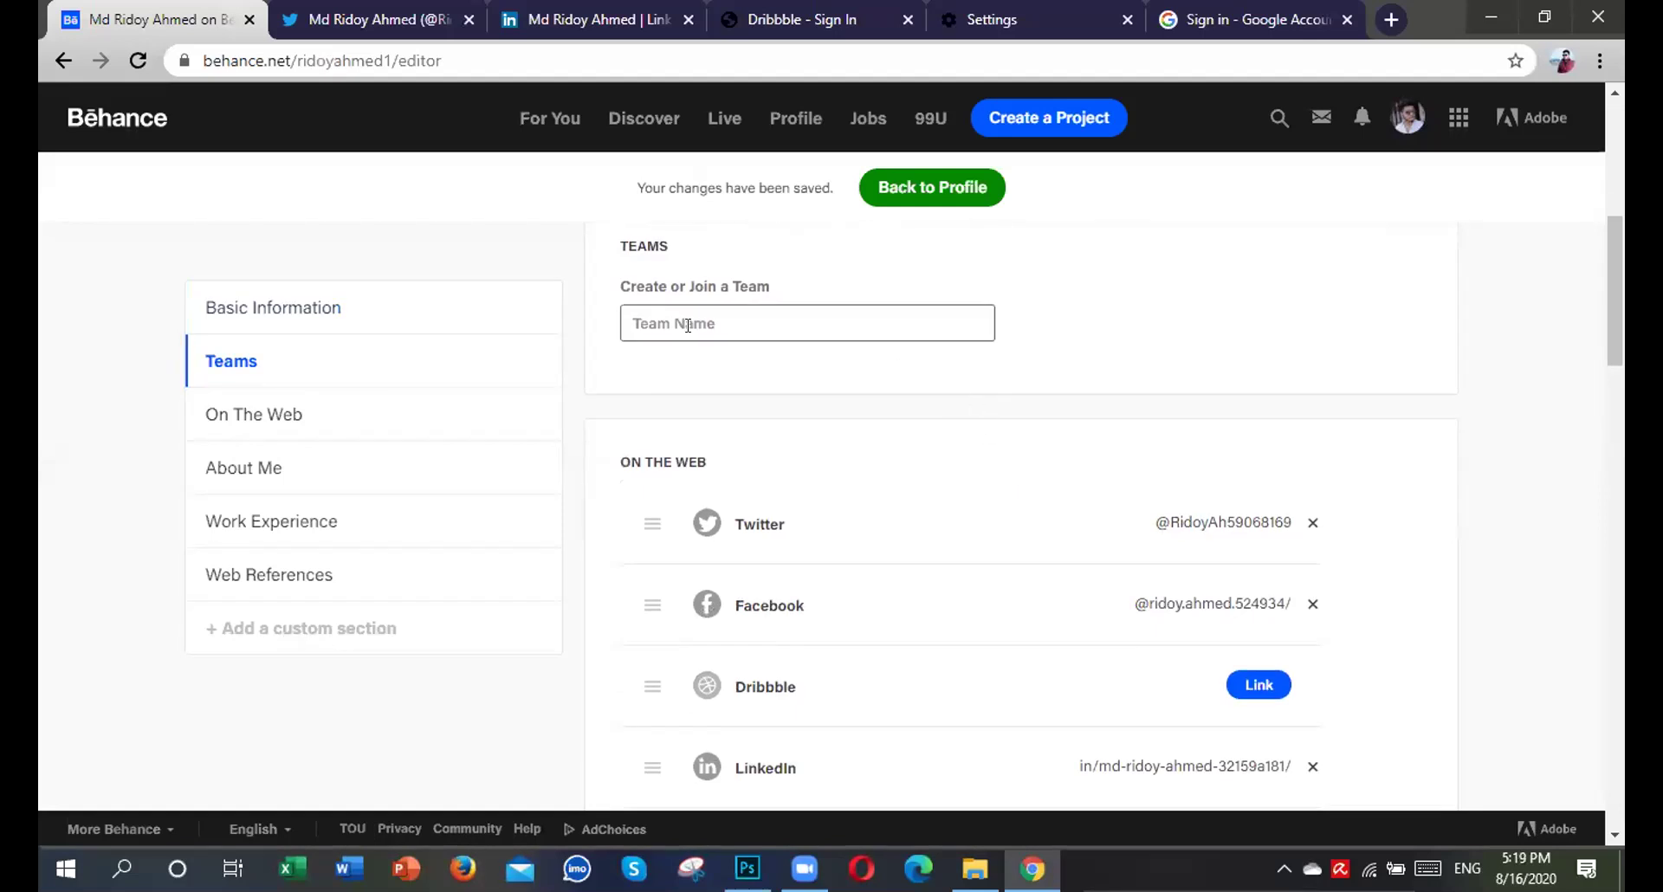
pyautogui.scroll(-2, 1005, 434)
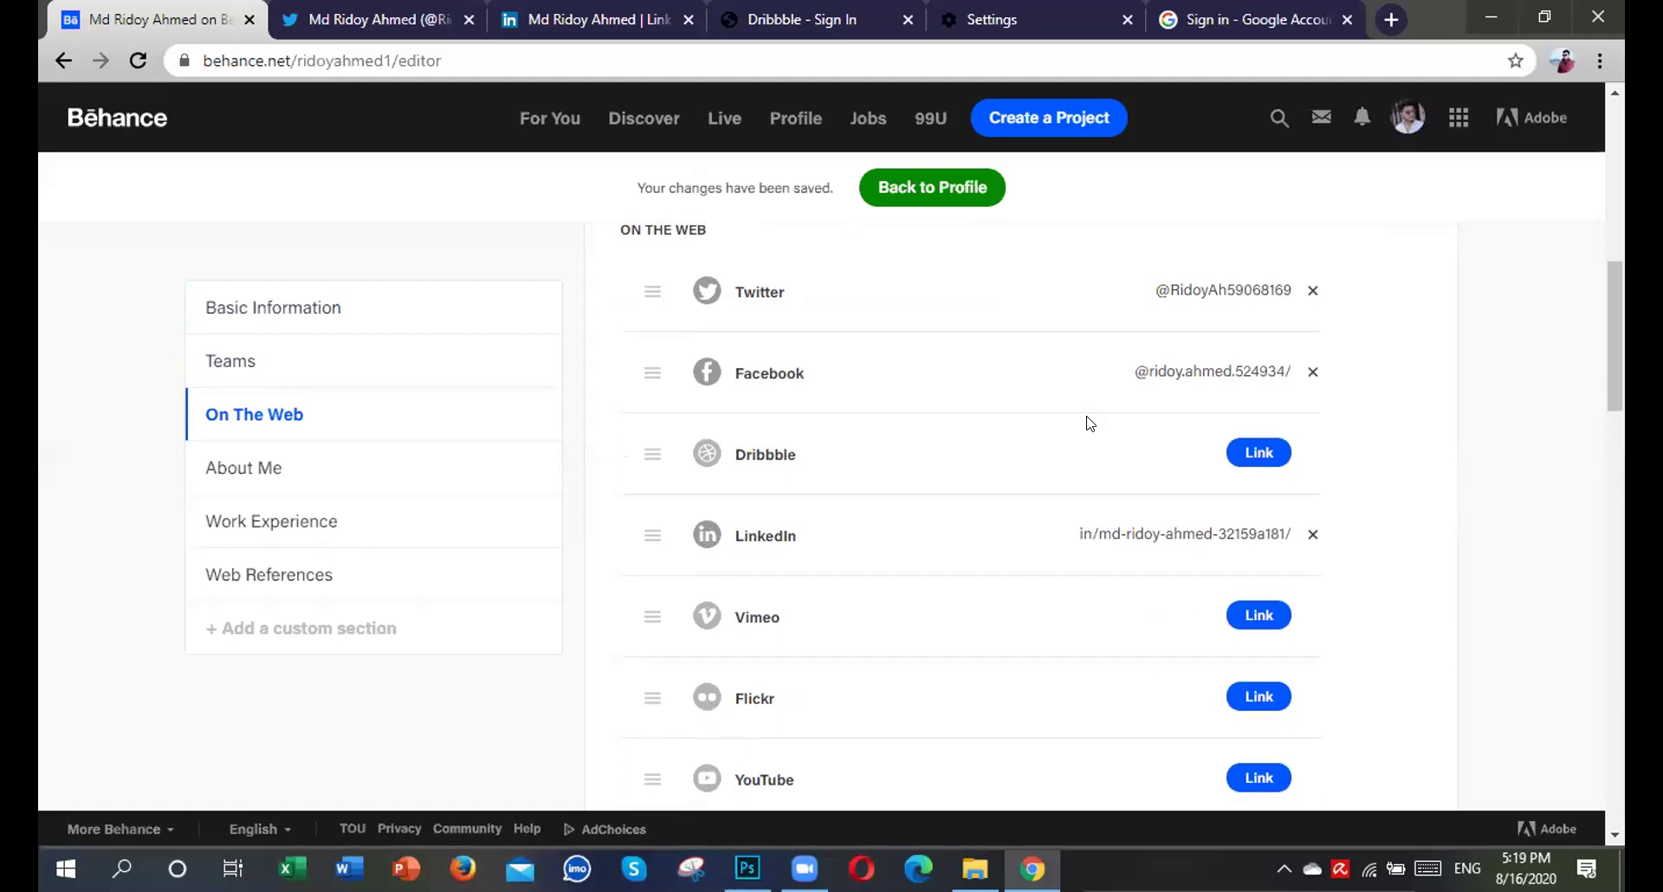
# Step: Jump to About Me and scroll down to the empty Web References section
pyautogui.click(335, 468)
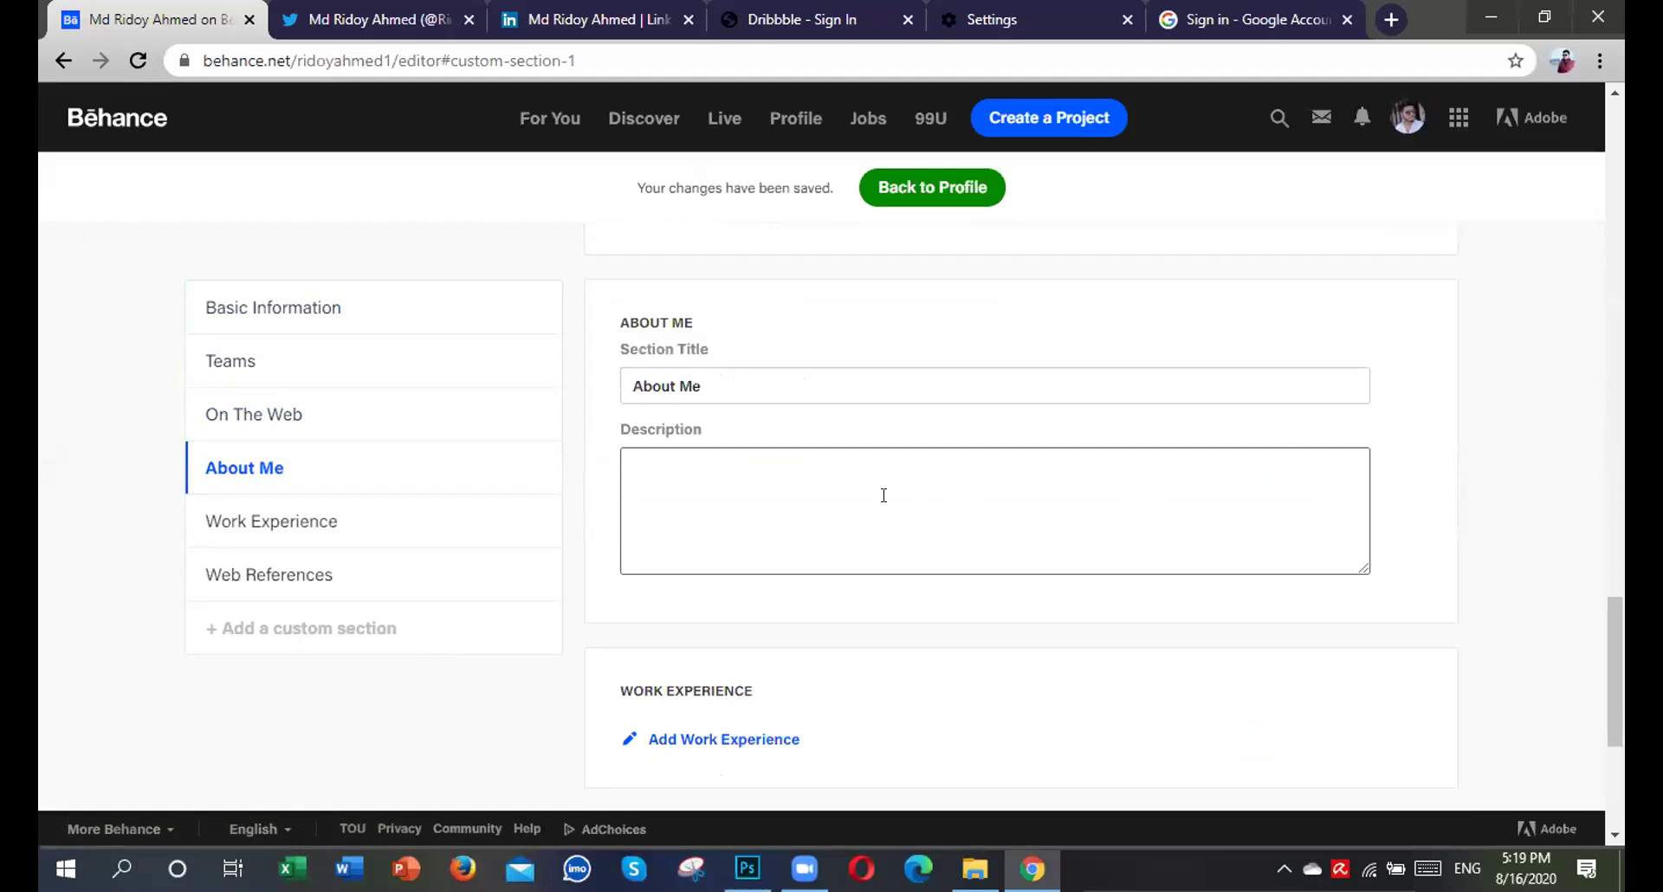
pyautogui.scroll(-3, 898, 497)
pyautogui.scroll(1, 897, 497)
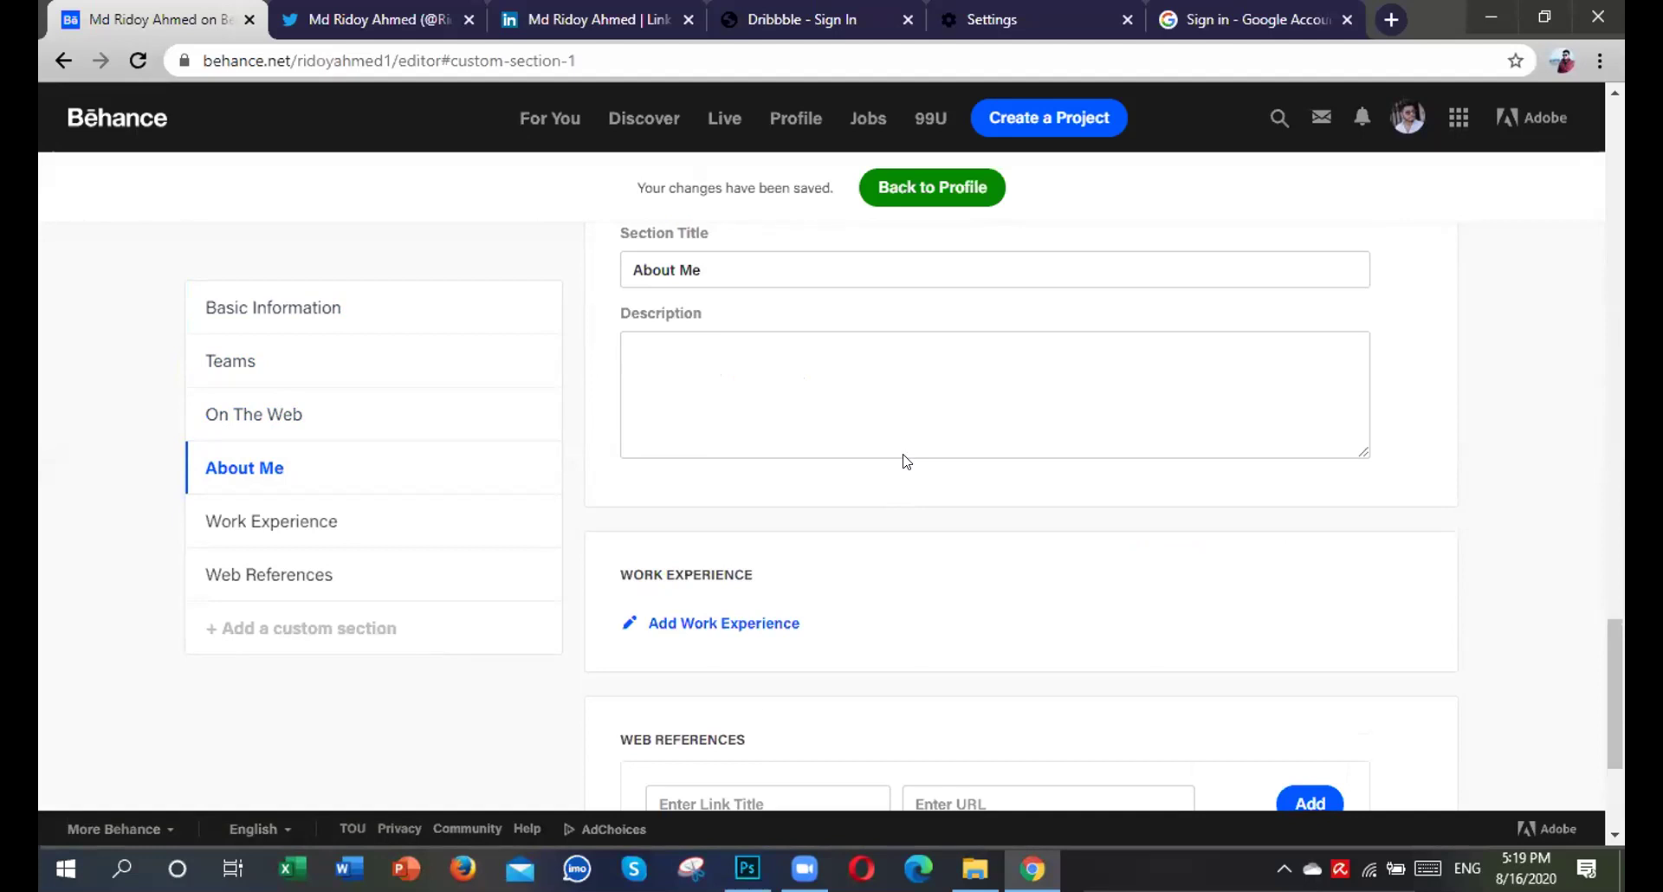
pyautogui.scroll(-2, 906, 460)
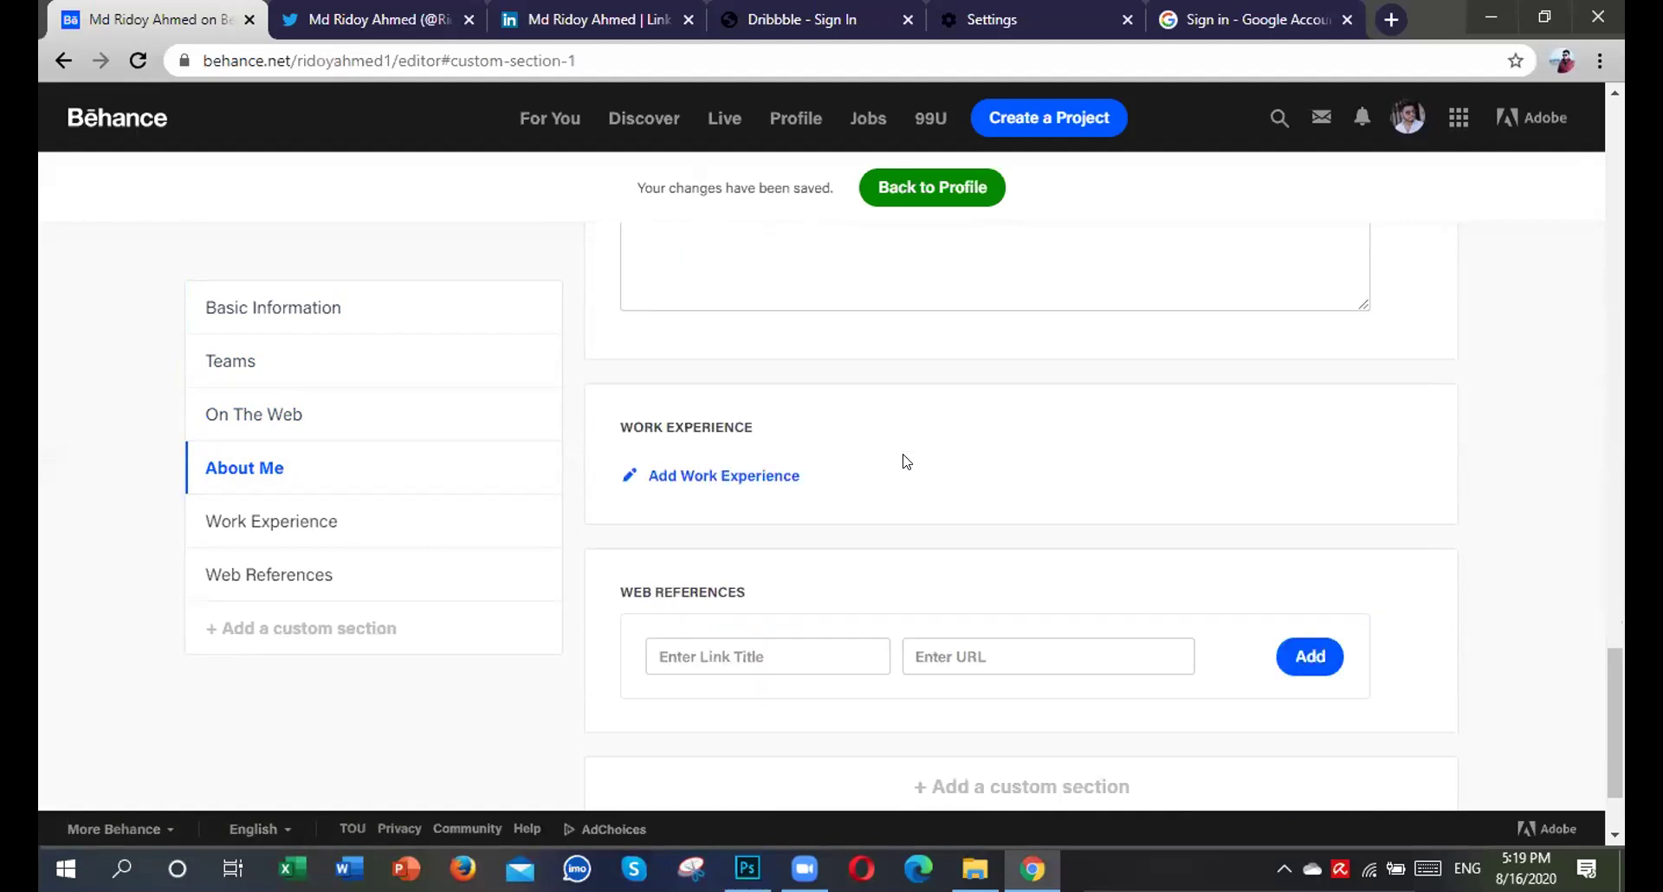
pyautogui.scroll(-1, 907, 460)
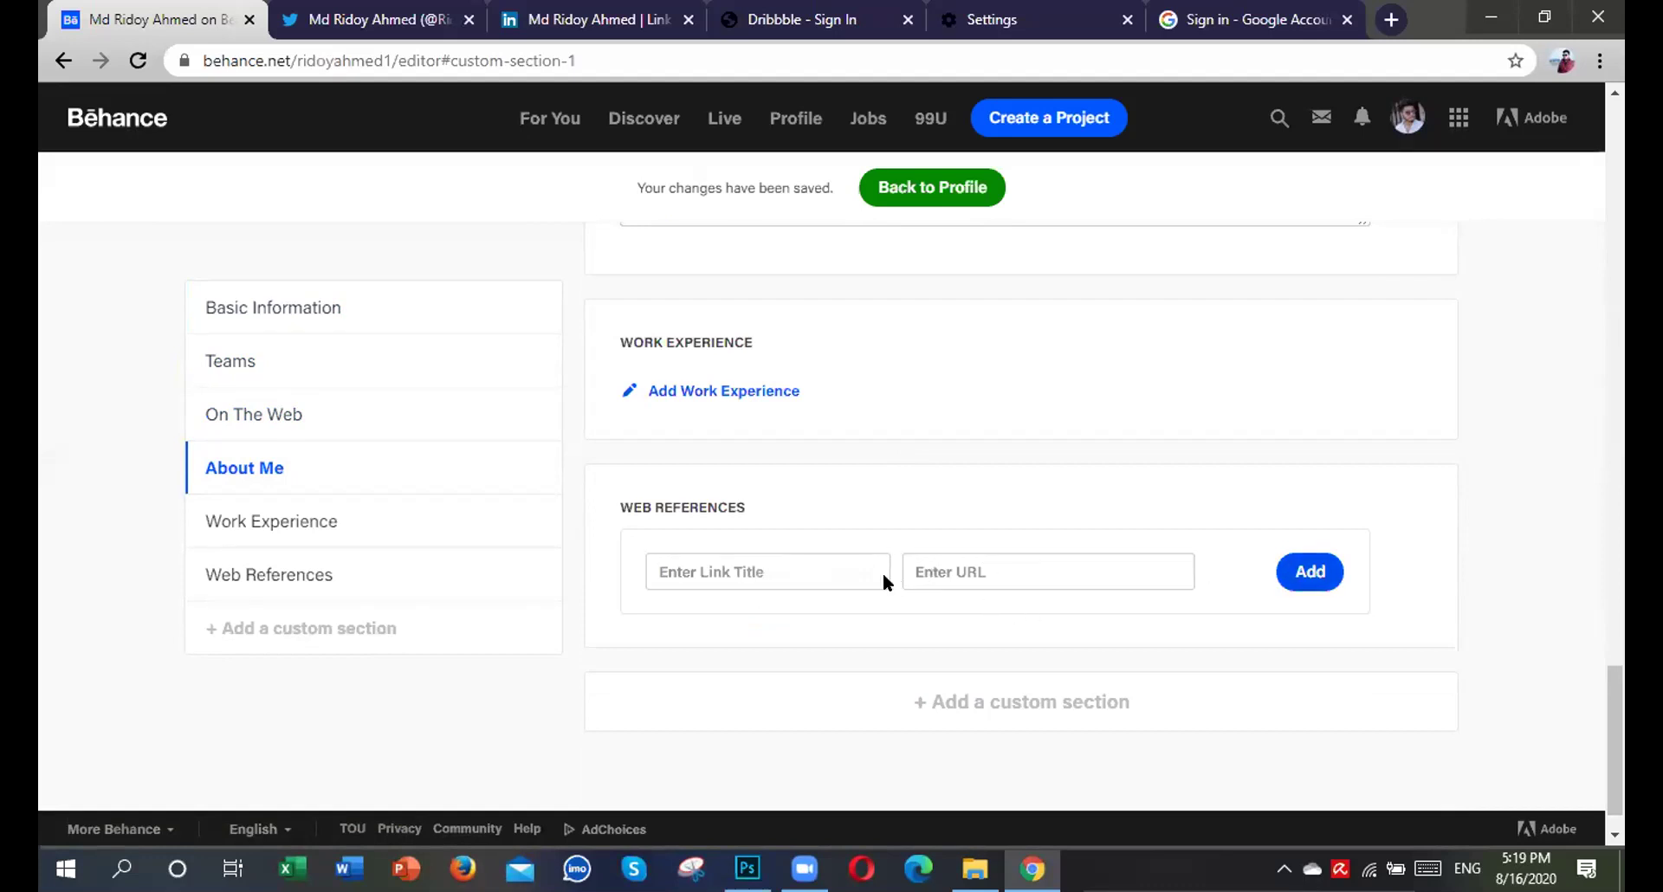
pyautogui.scroll(-1, 913, 555)
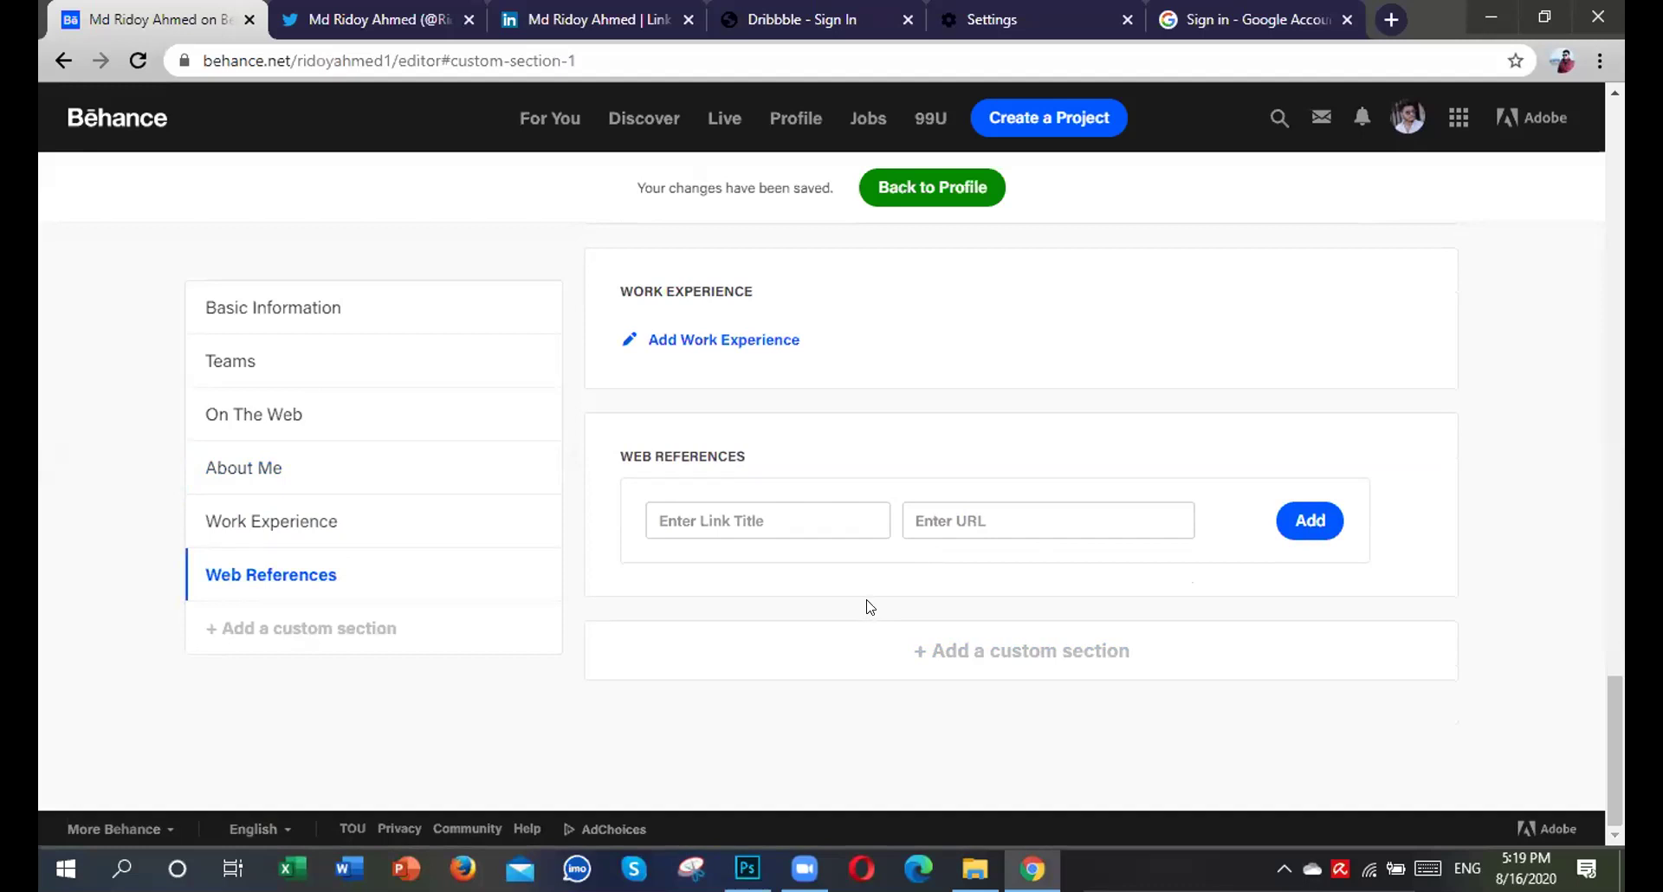
pyautogui.scroll(1, 871, 608)
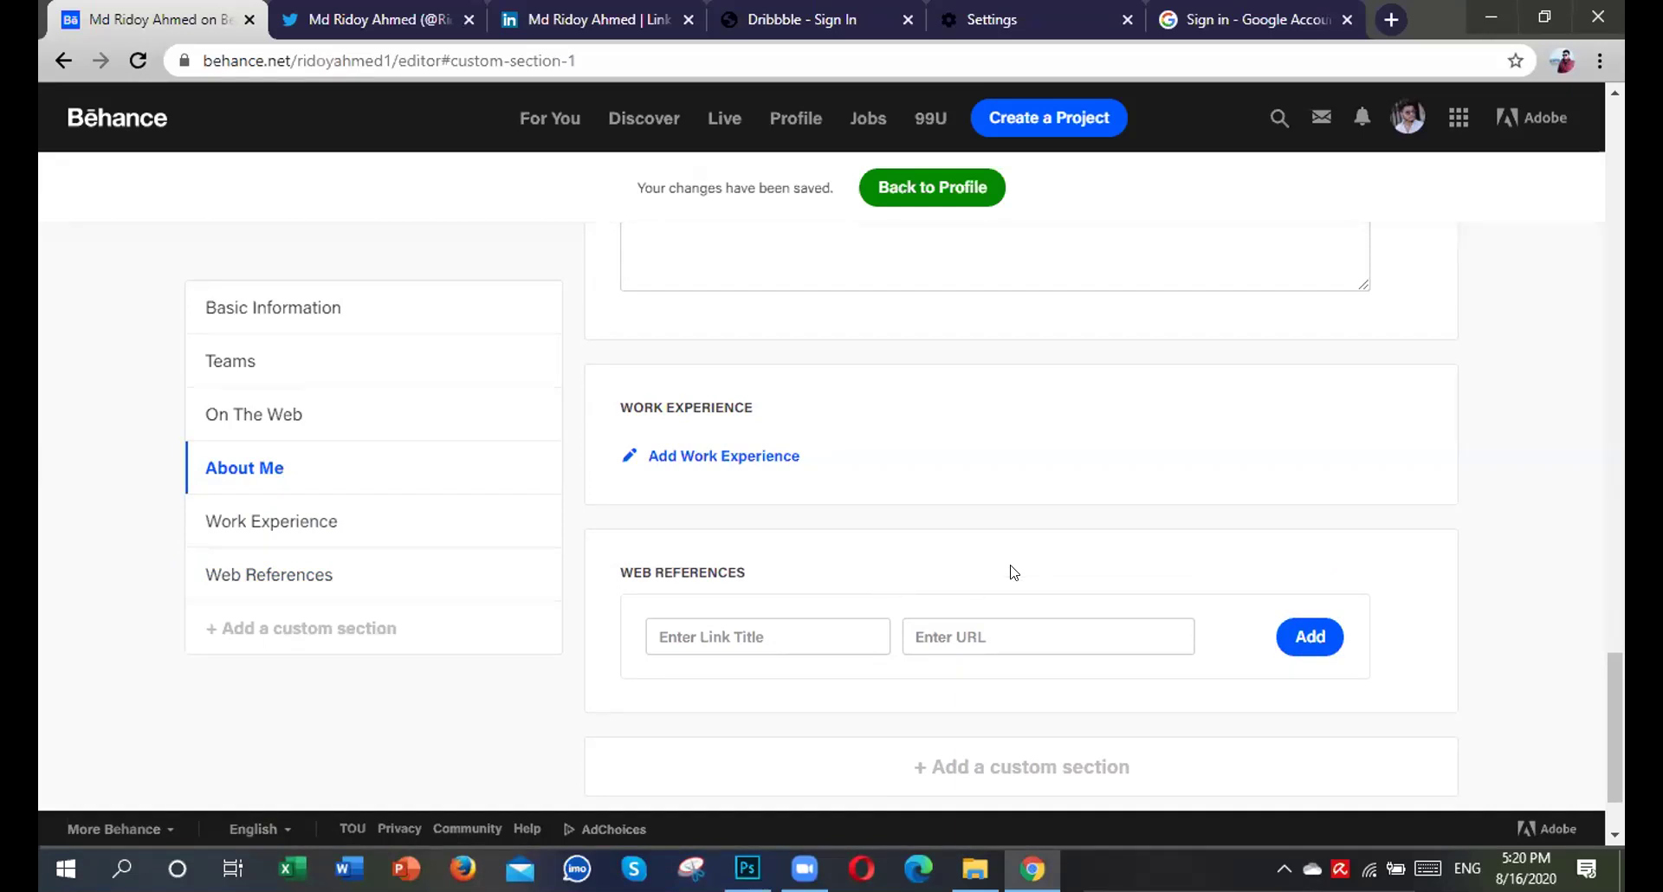
pyautogui.scroll(8, 1014, 572)
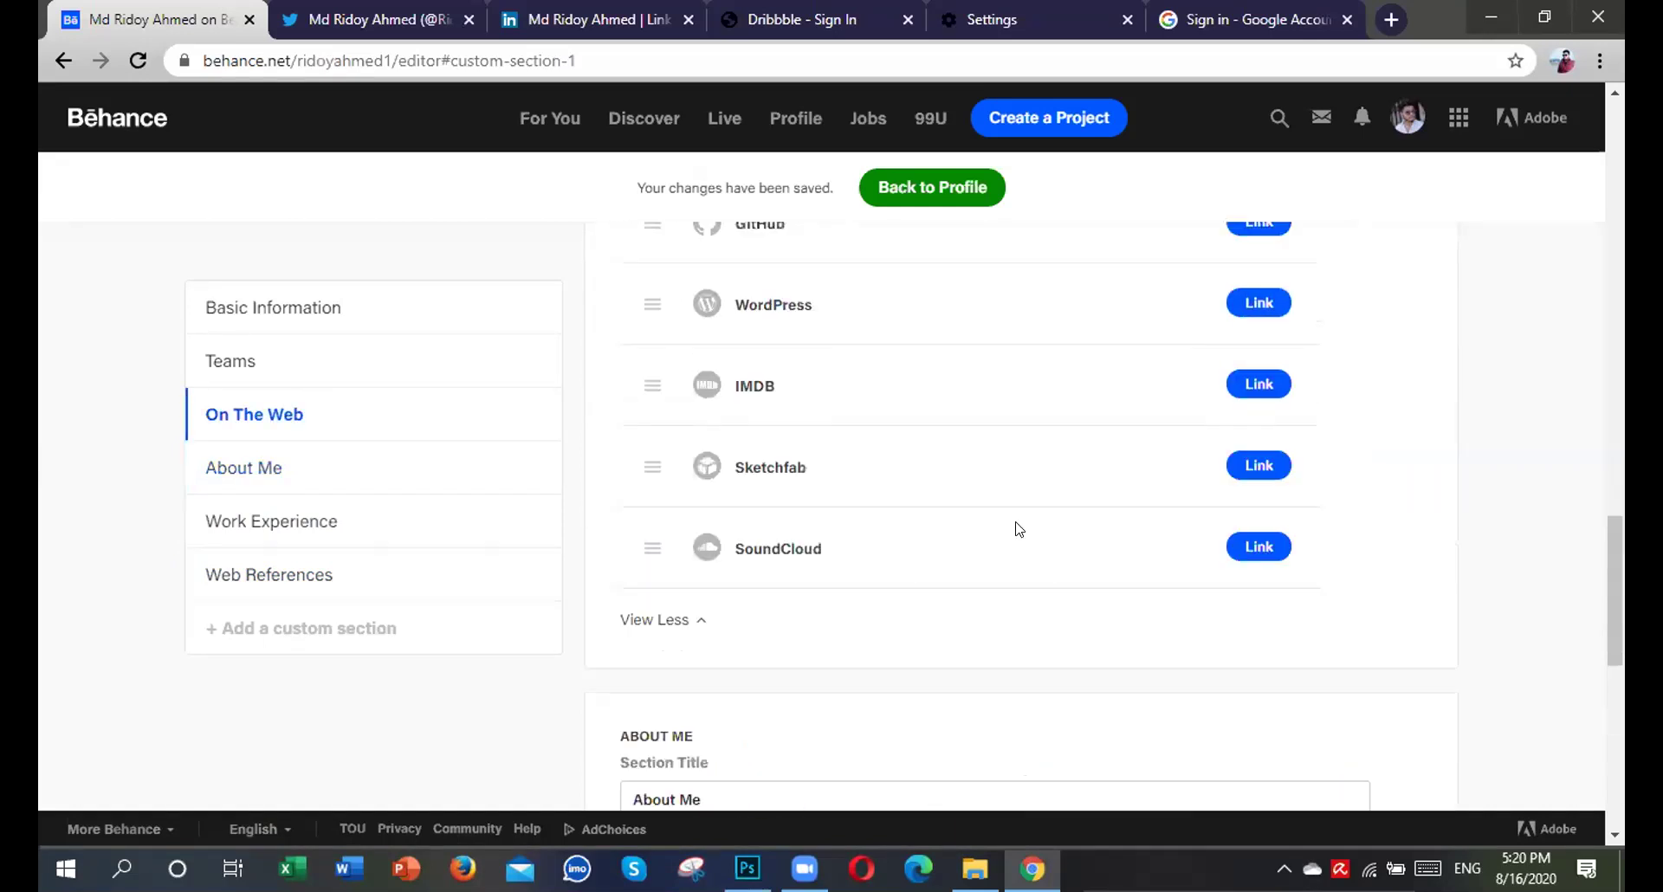
pyautogui.scroll(1, 1022, 524)
pyautogui.scroll(-3, 1028, 524)
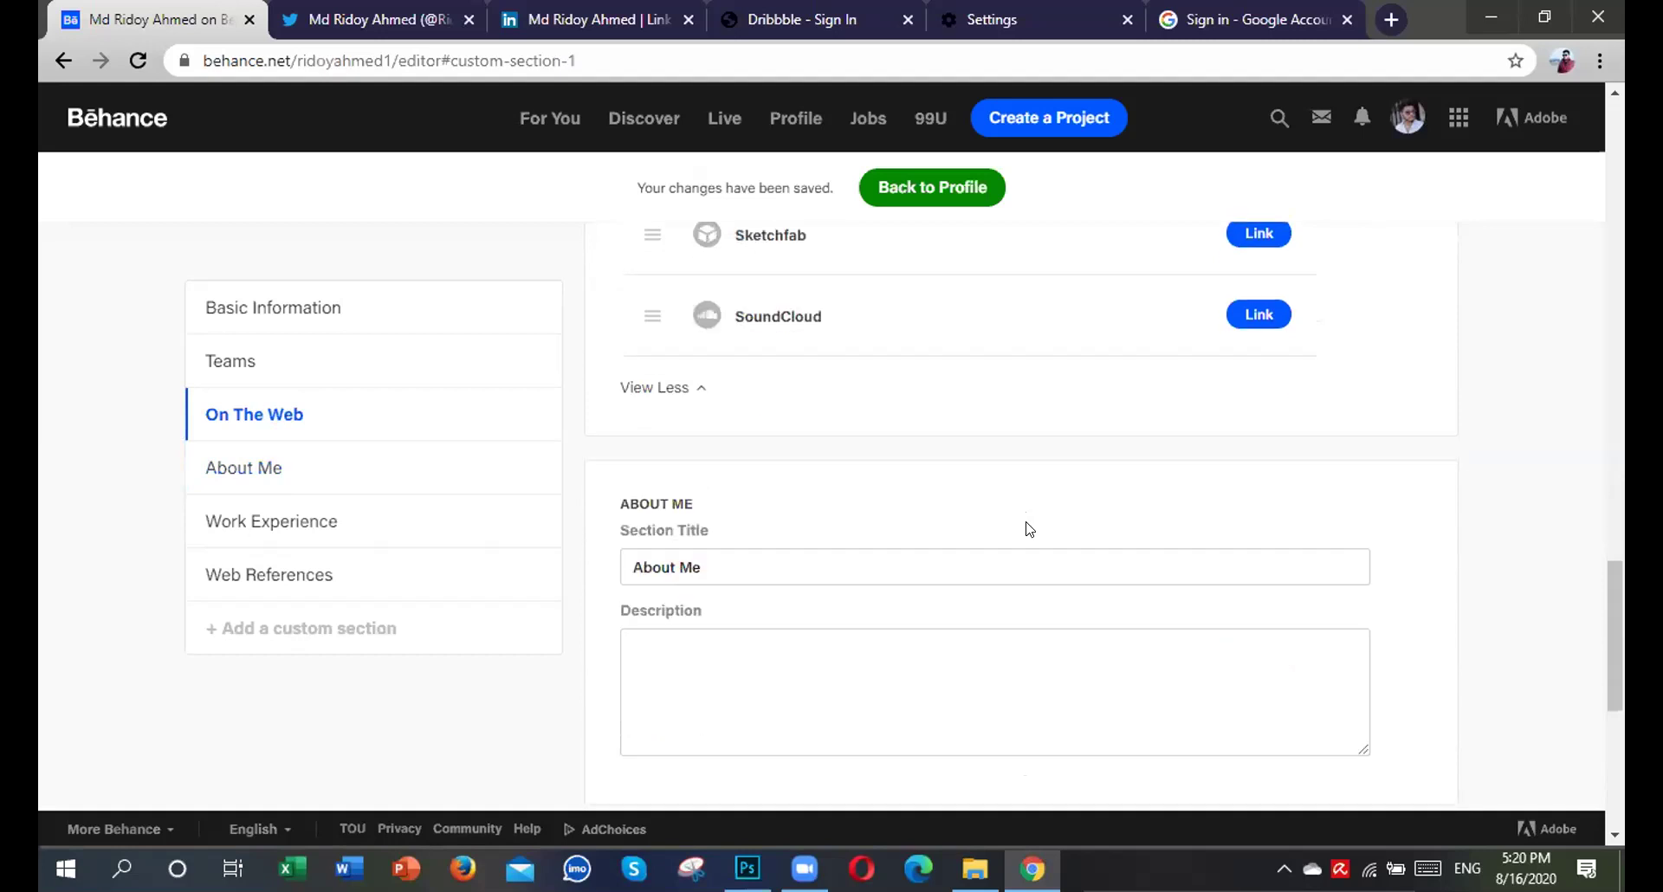
pyautogui.scroll(-6, 1029, 529)
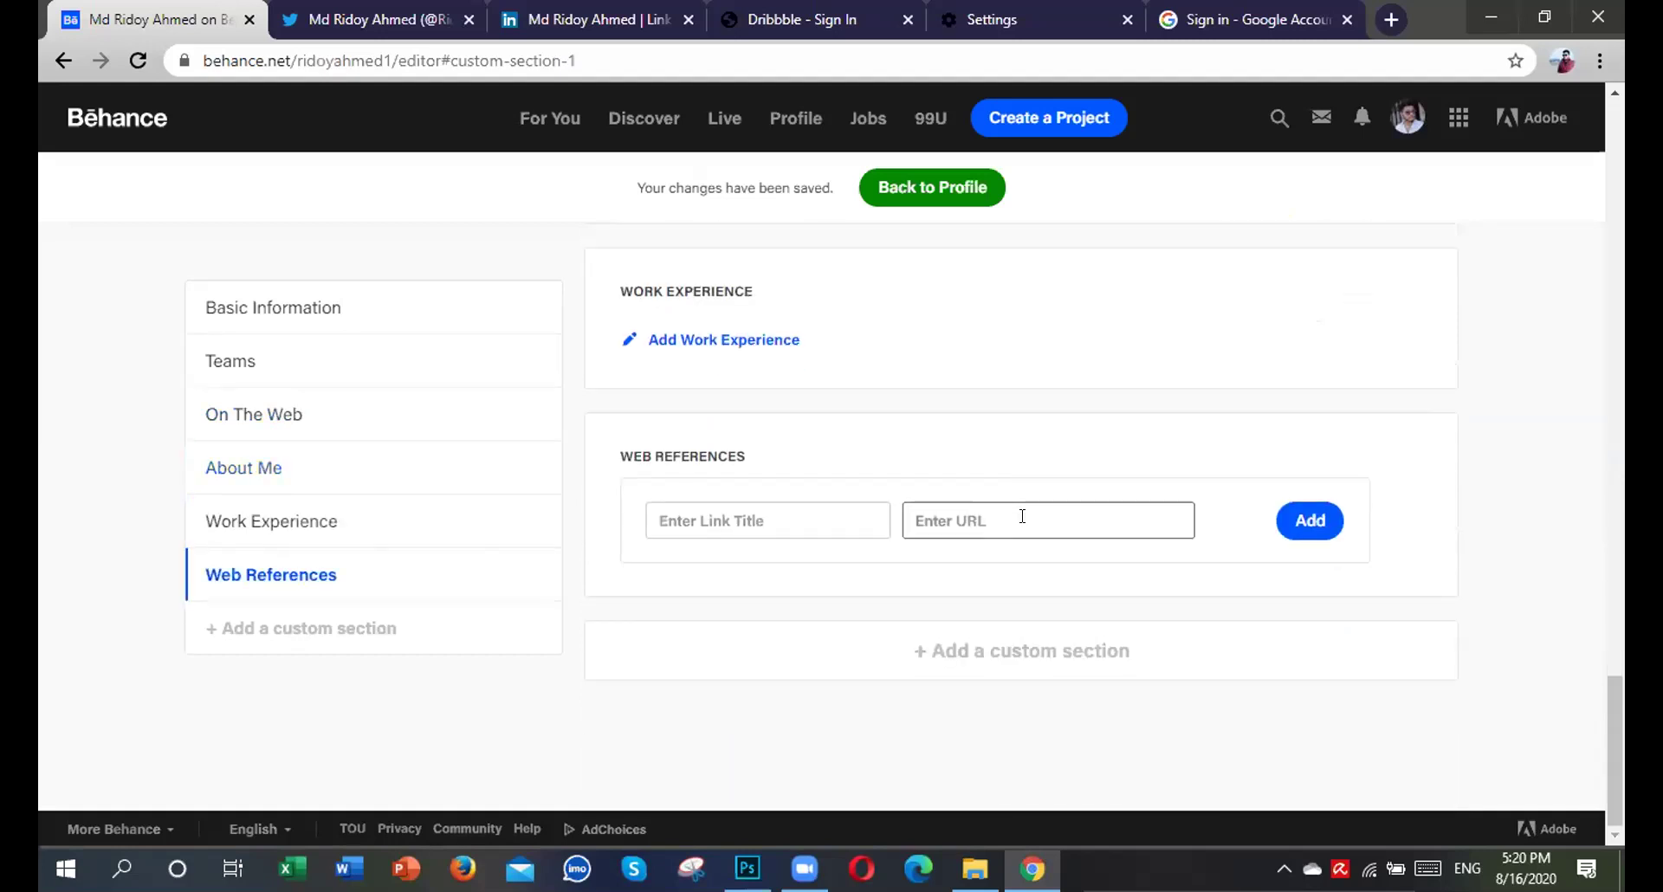
pyautogui.scroll(7, 996, 510)
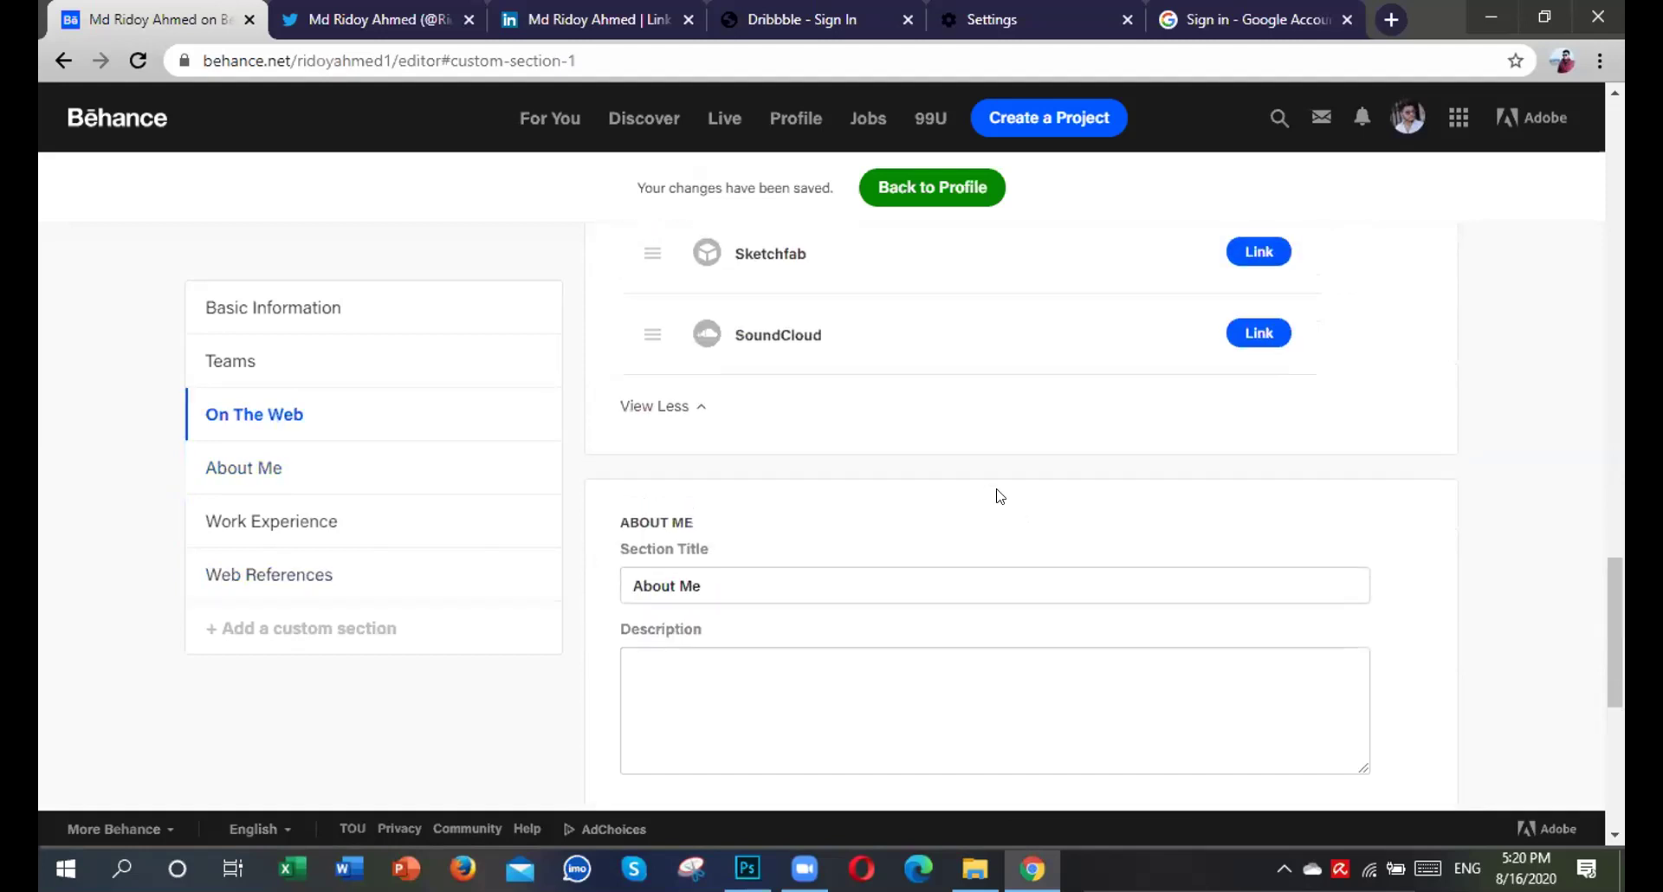
pyautogui.scroll(12, 999, 495)
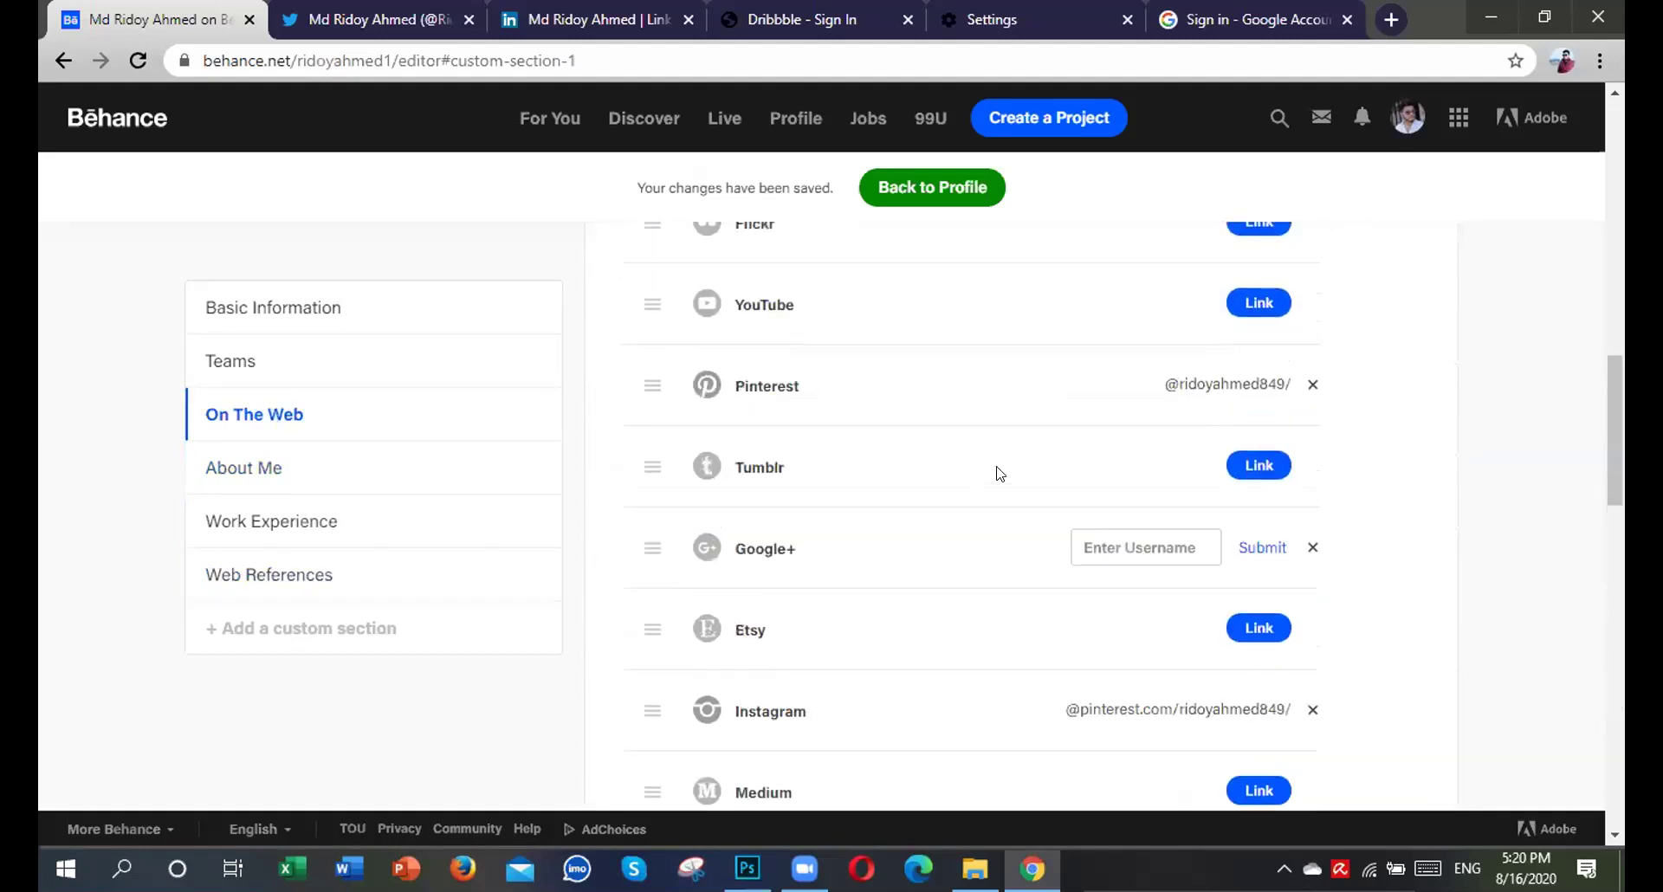
pyautogui.scroll(-2, 995, 490)
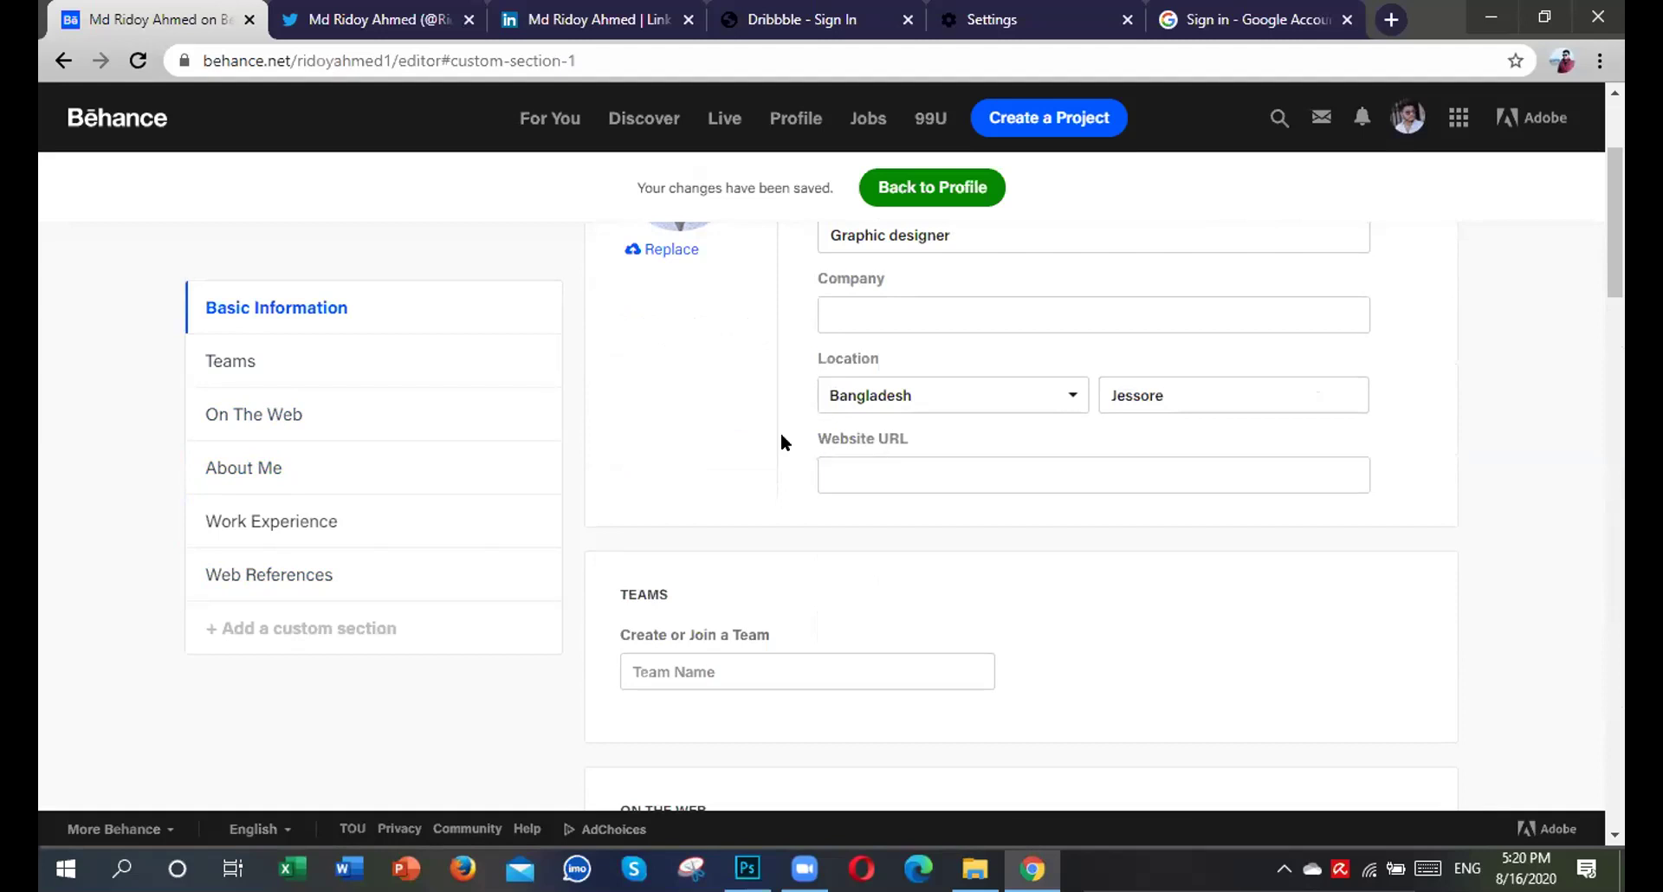
pyautogui.scroll(-1, 754, 468)
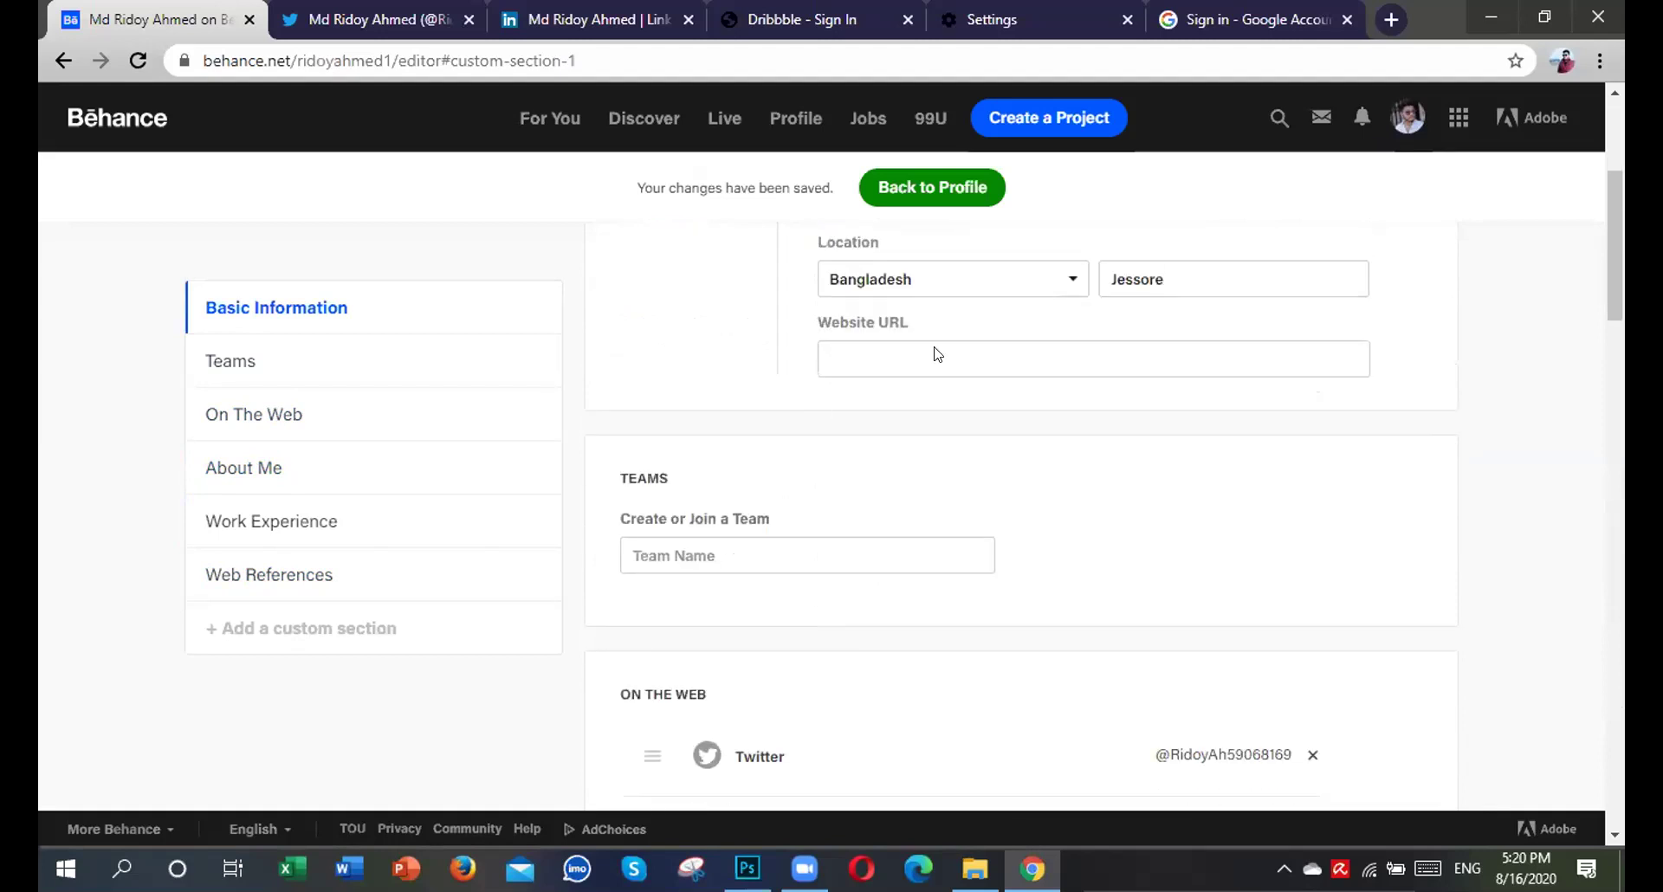
# Step: Create a new project and scroll through the empty project editor
pyautogui.click(1066, 135)
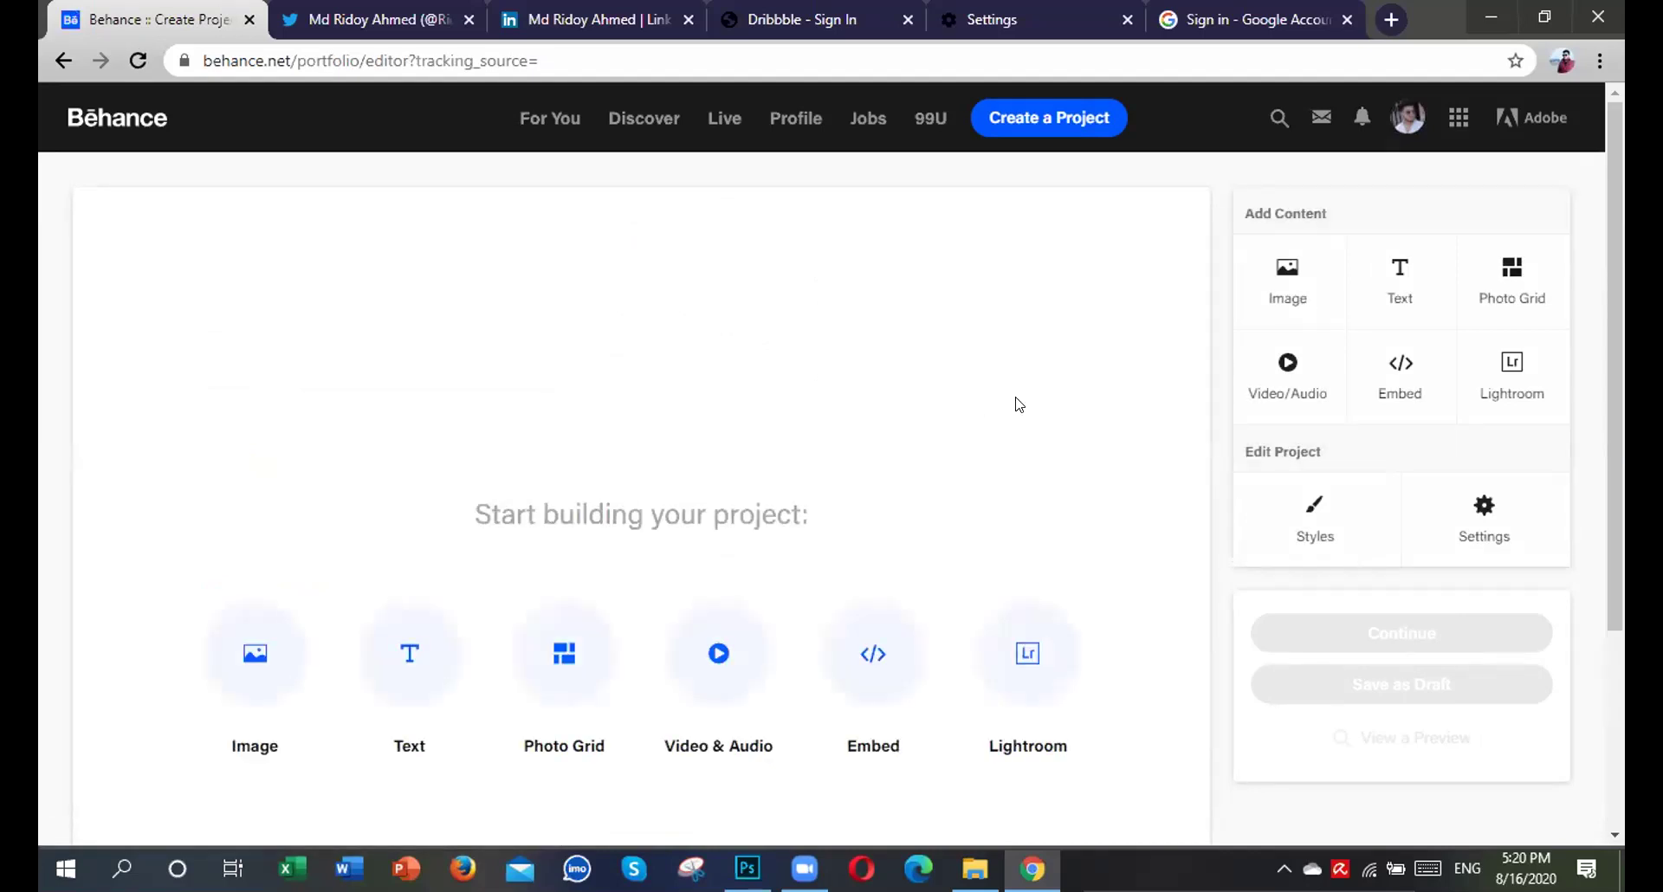
pyautogui.scroll(-1, 965, 412)
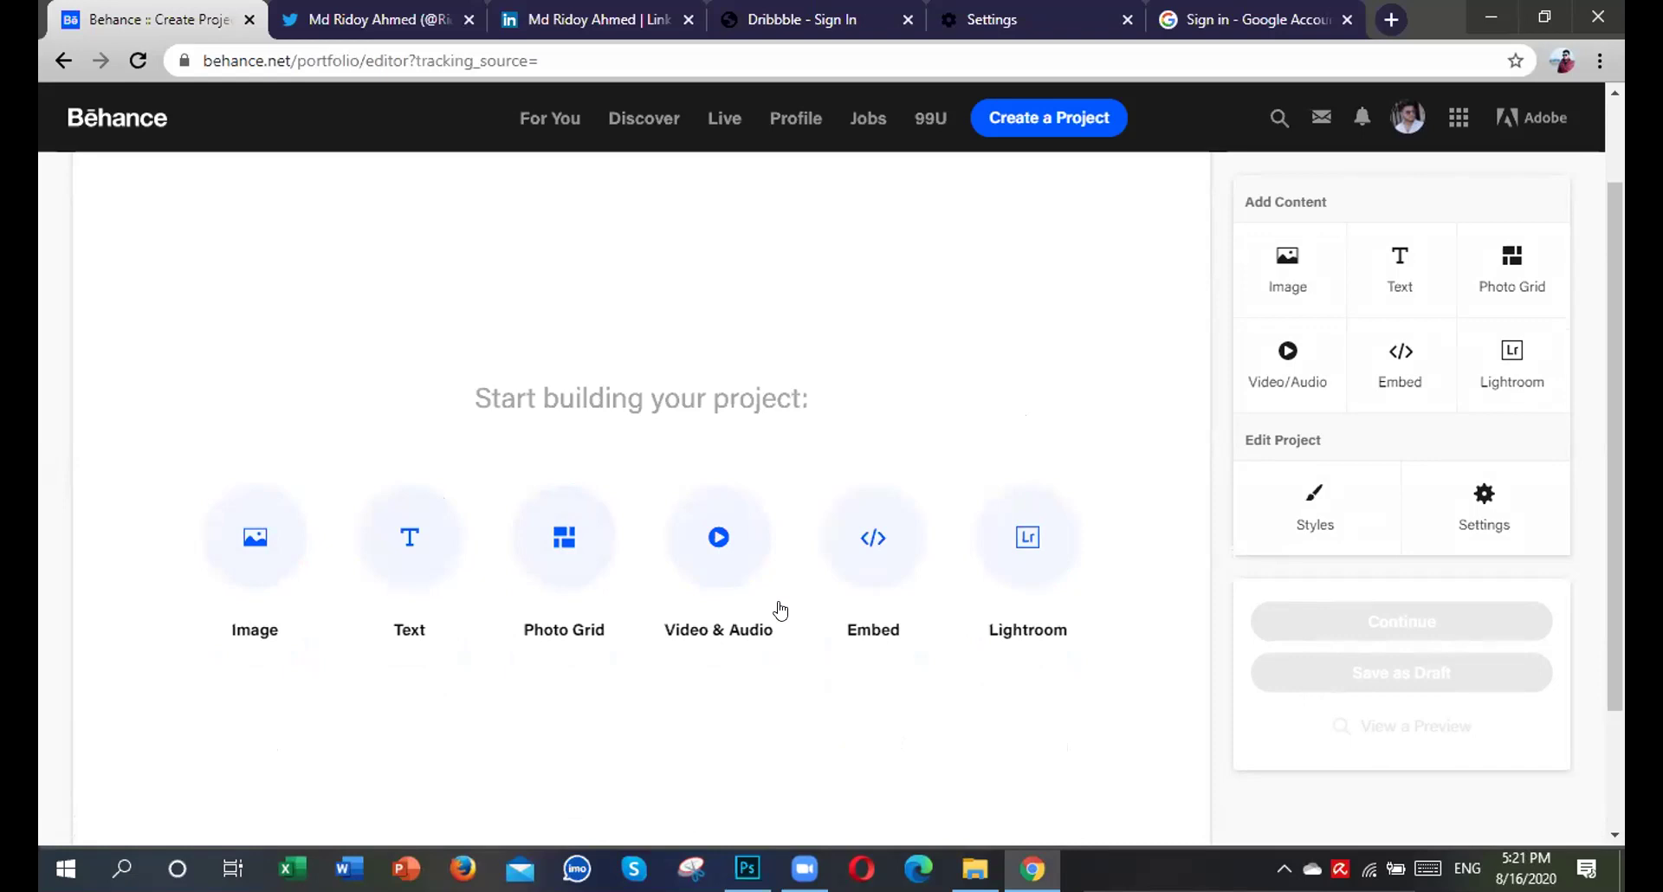
pyautogui.scroll(-2, 801, 598)
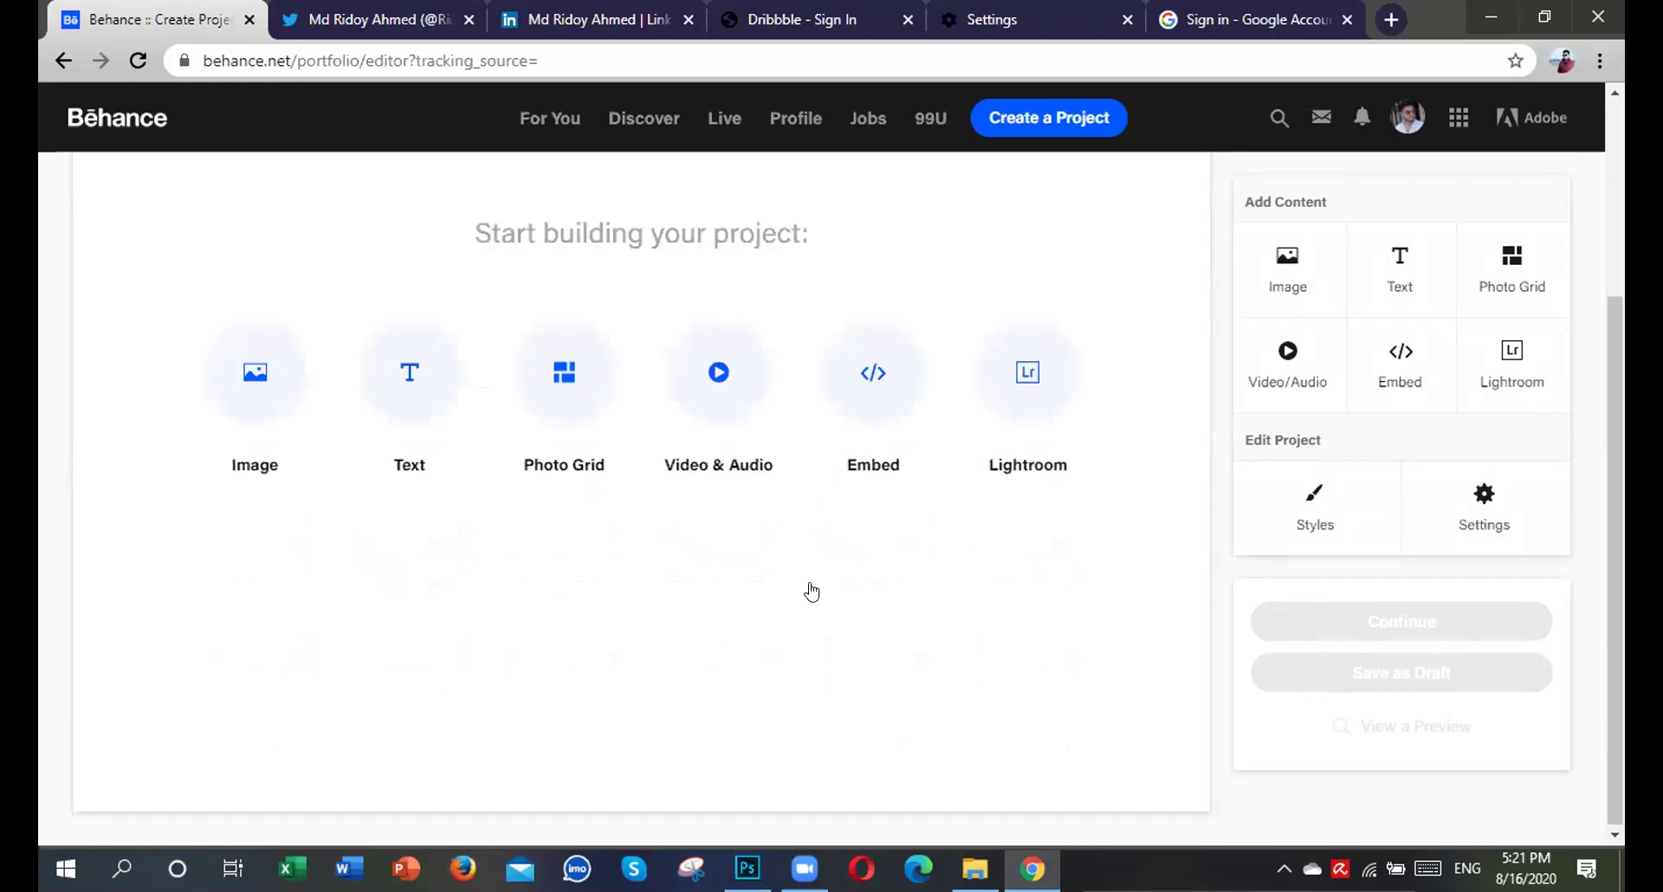
pyautogui.scroll(3, 862, 589)
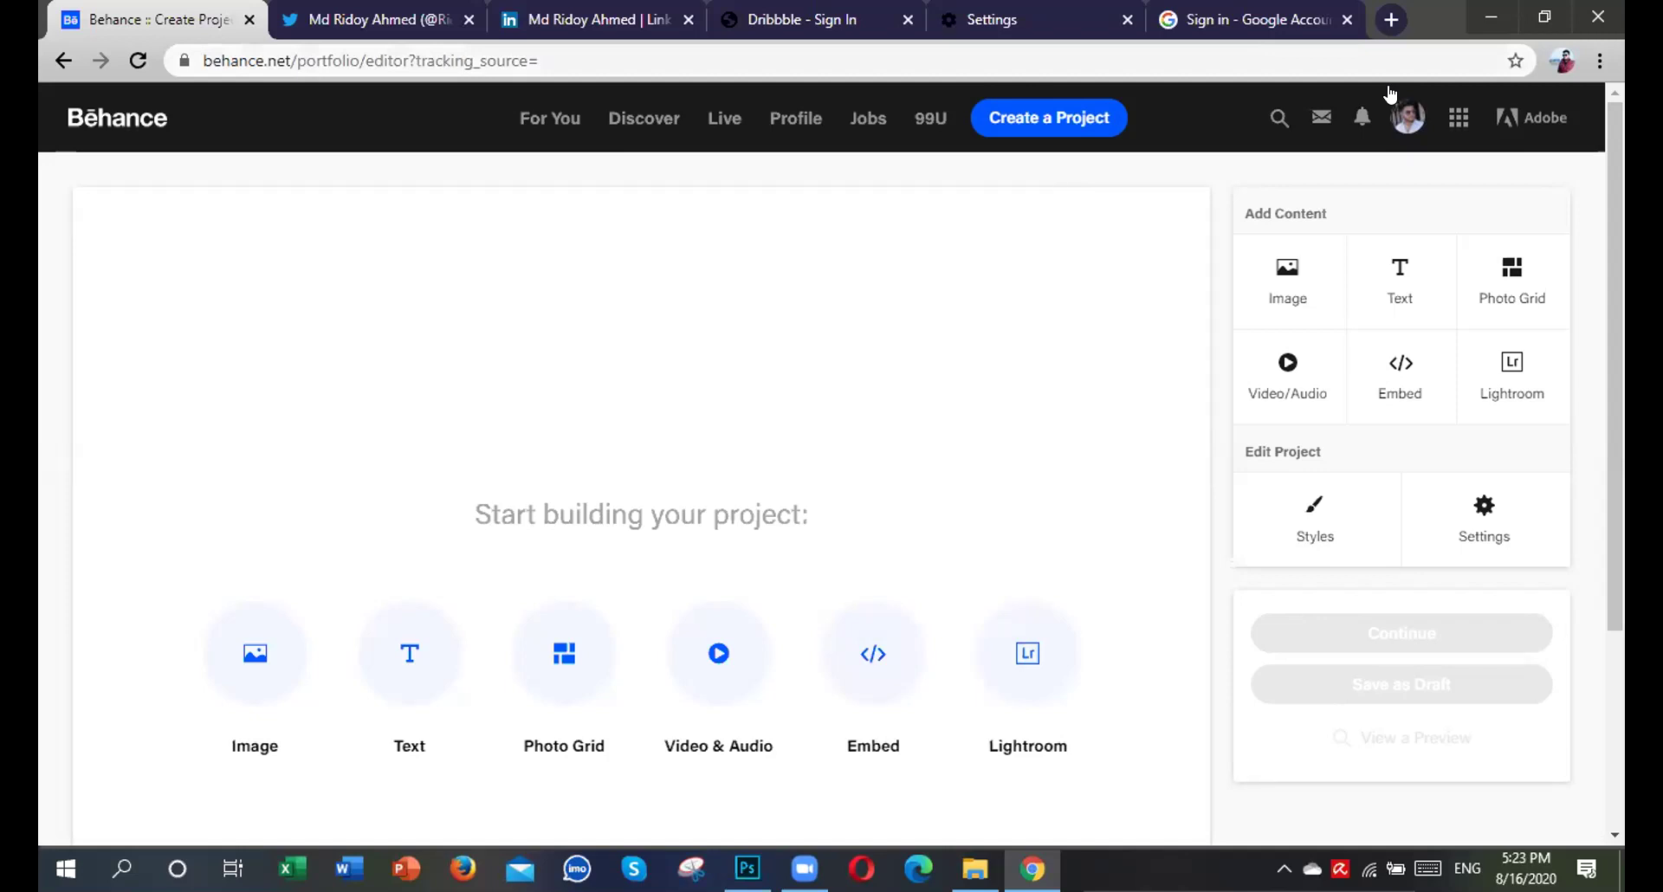
# Step: Go back to the Behance profile page and remove the banner image
pyautogui.click(1406, 117)
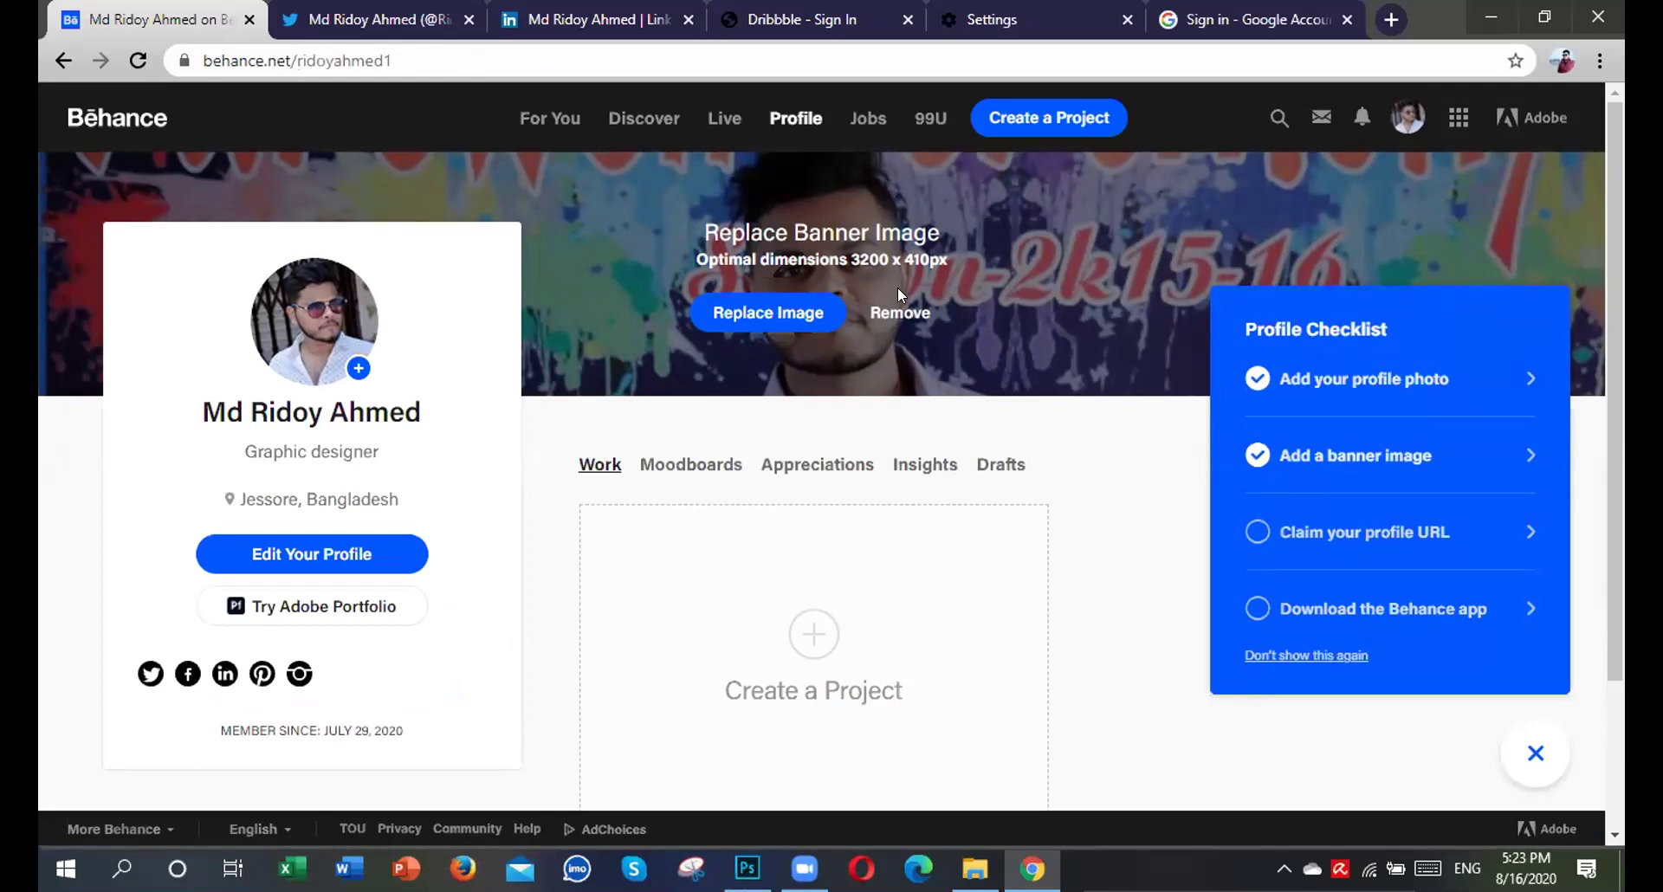
pyautogui.click(901, 314)
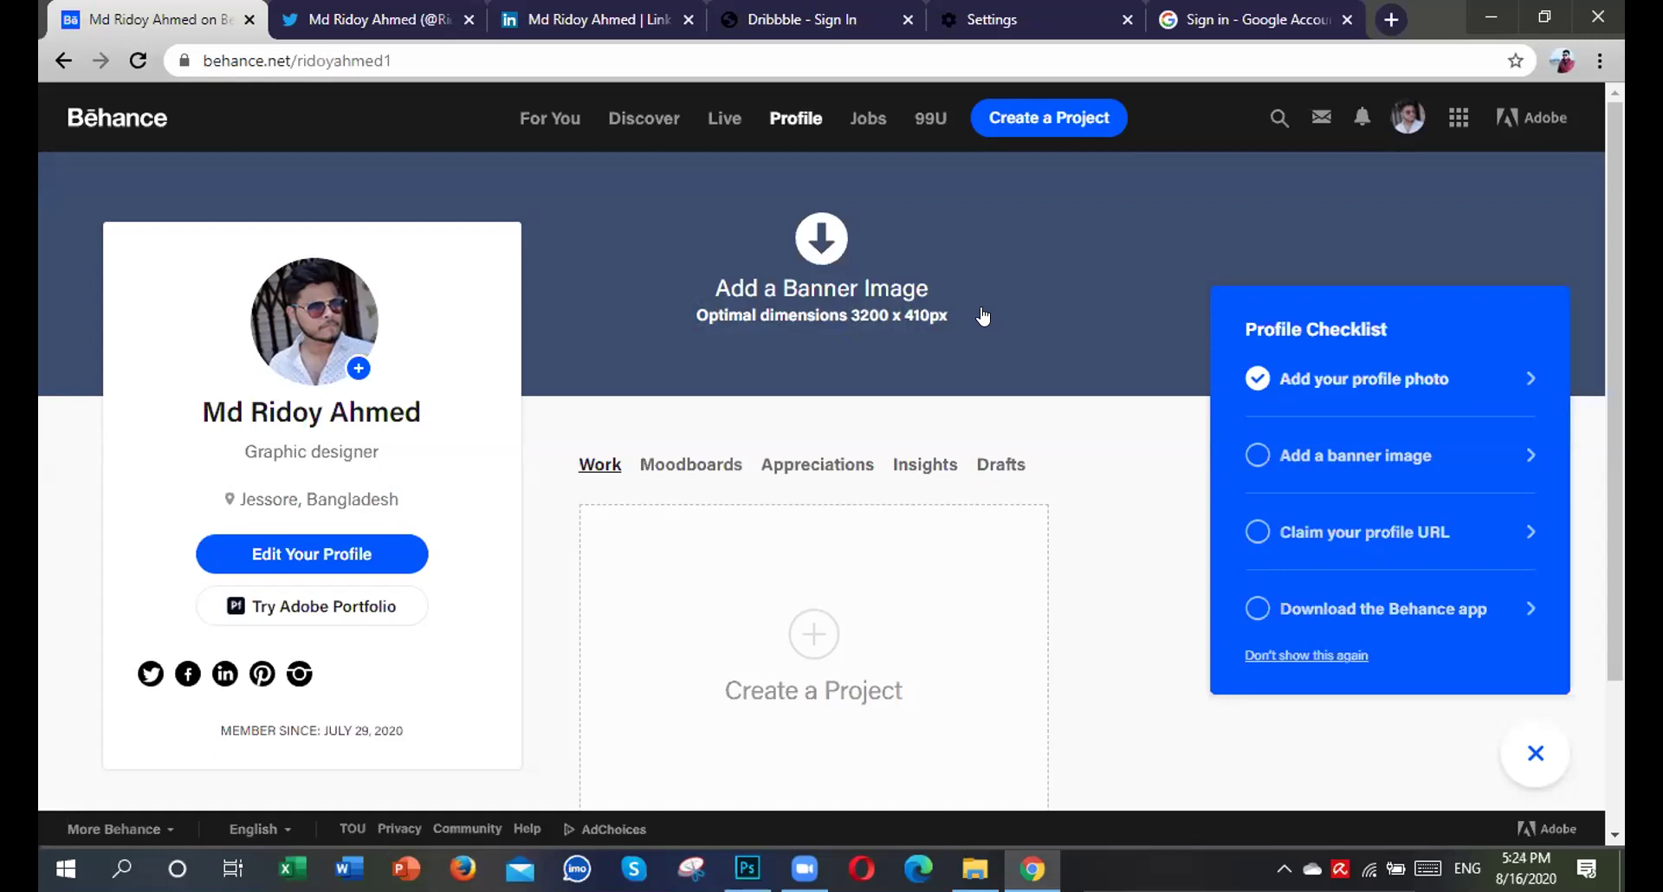
# Step: Look over the Behance profile page, then switch to the Dribbble sign-in tab
pyautogui.scroll(-2, 993, 285)
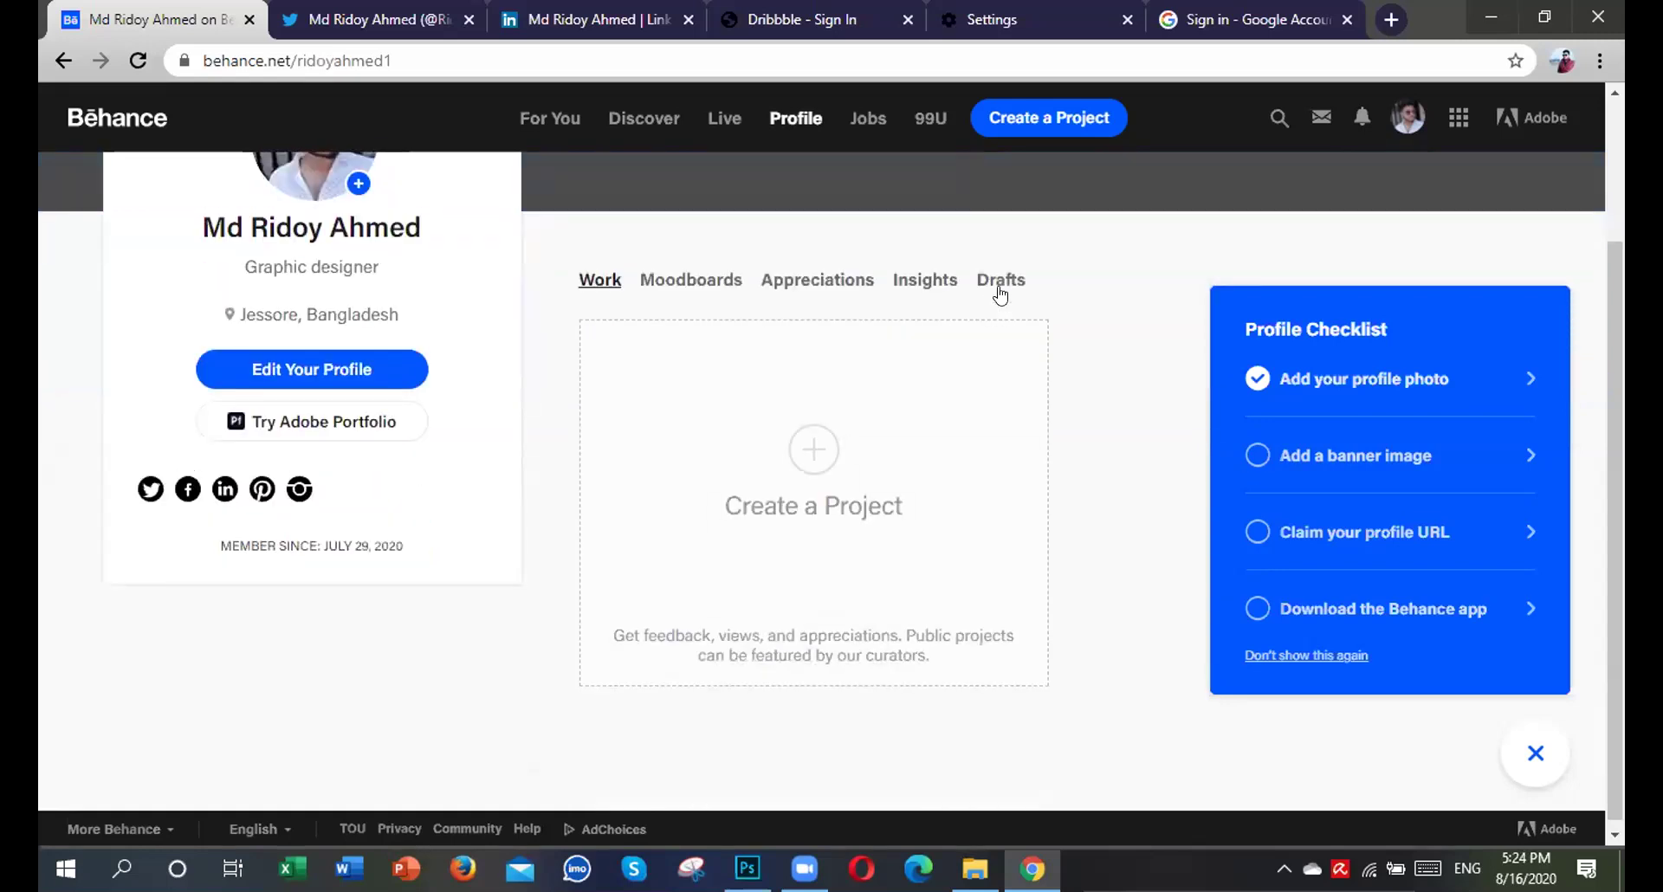
pyautogui.scroll(2, 995, 279)
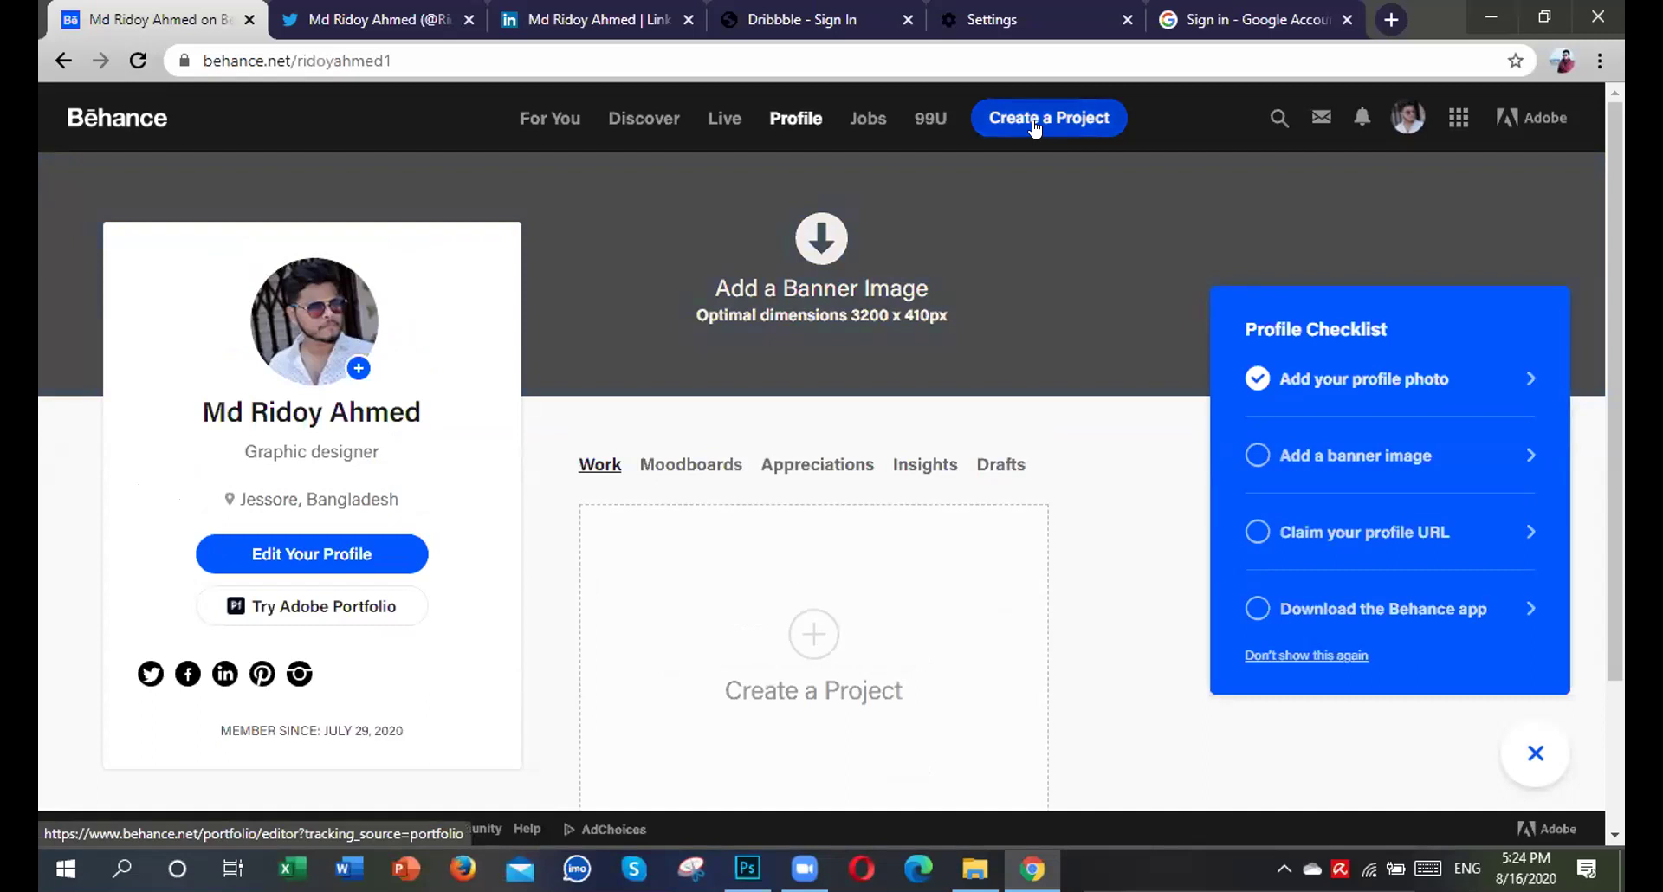
pyautogui.scroll(-2, 834, 357)
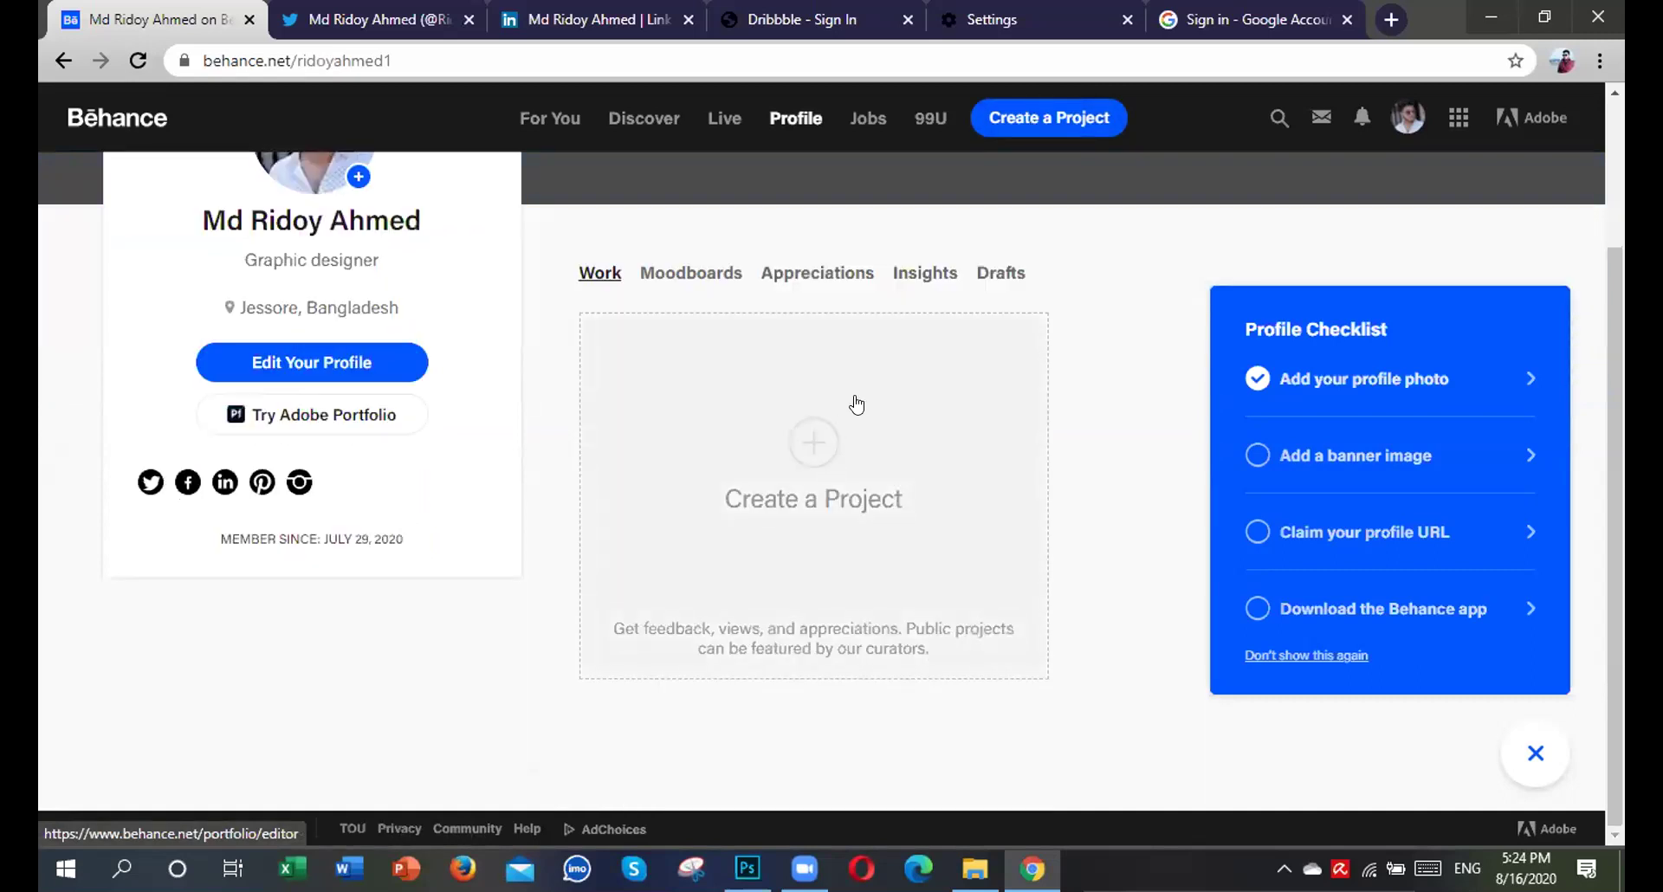
pyautogui.scroll(2, 875, 403)
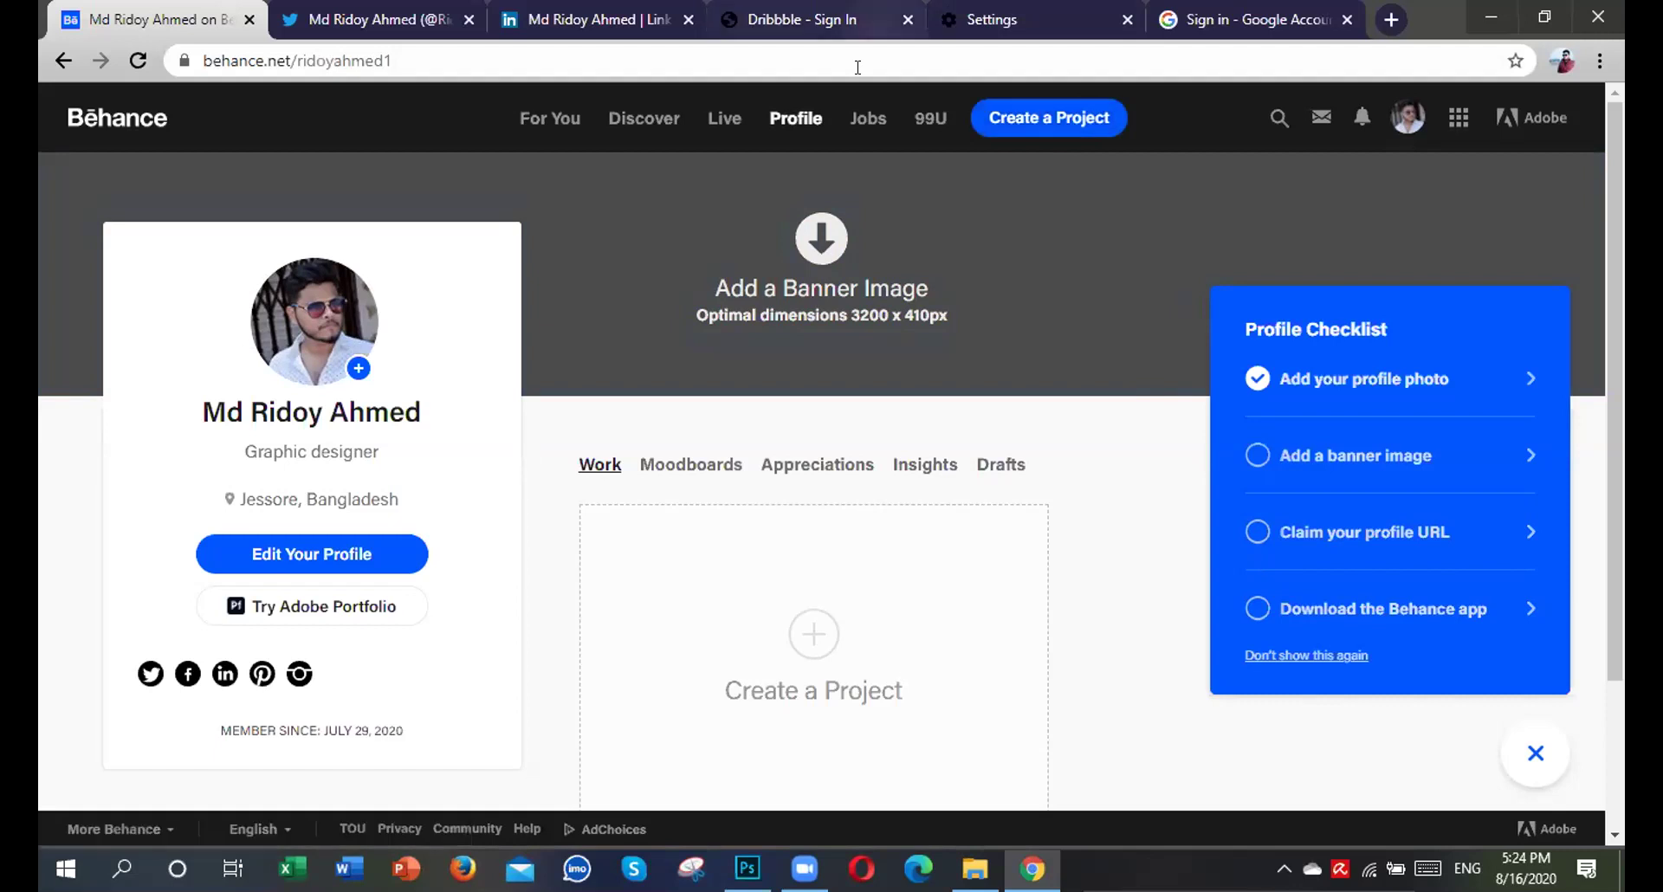
pyautogui.hotkey('ctrl', '4')
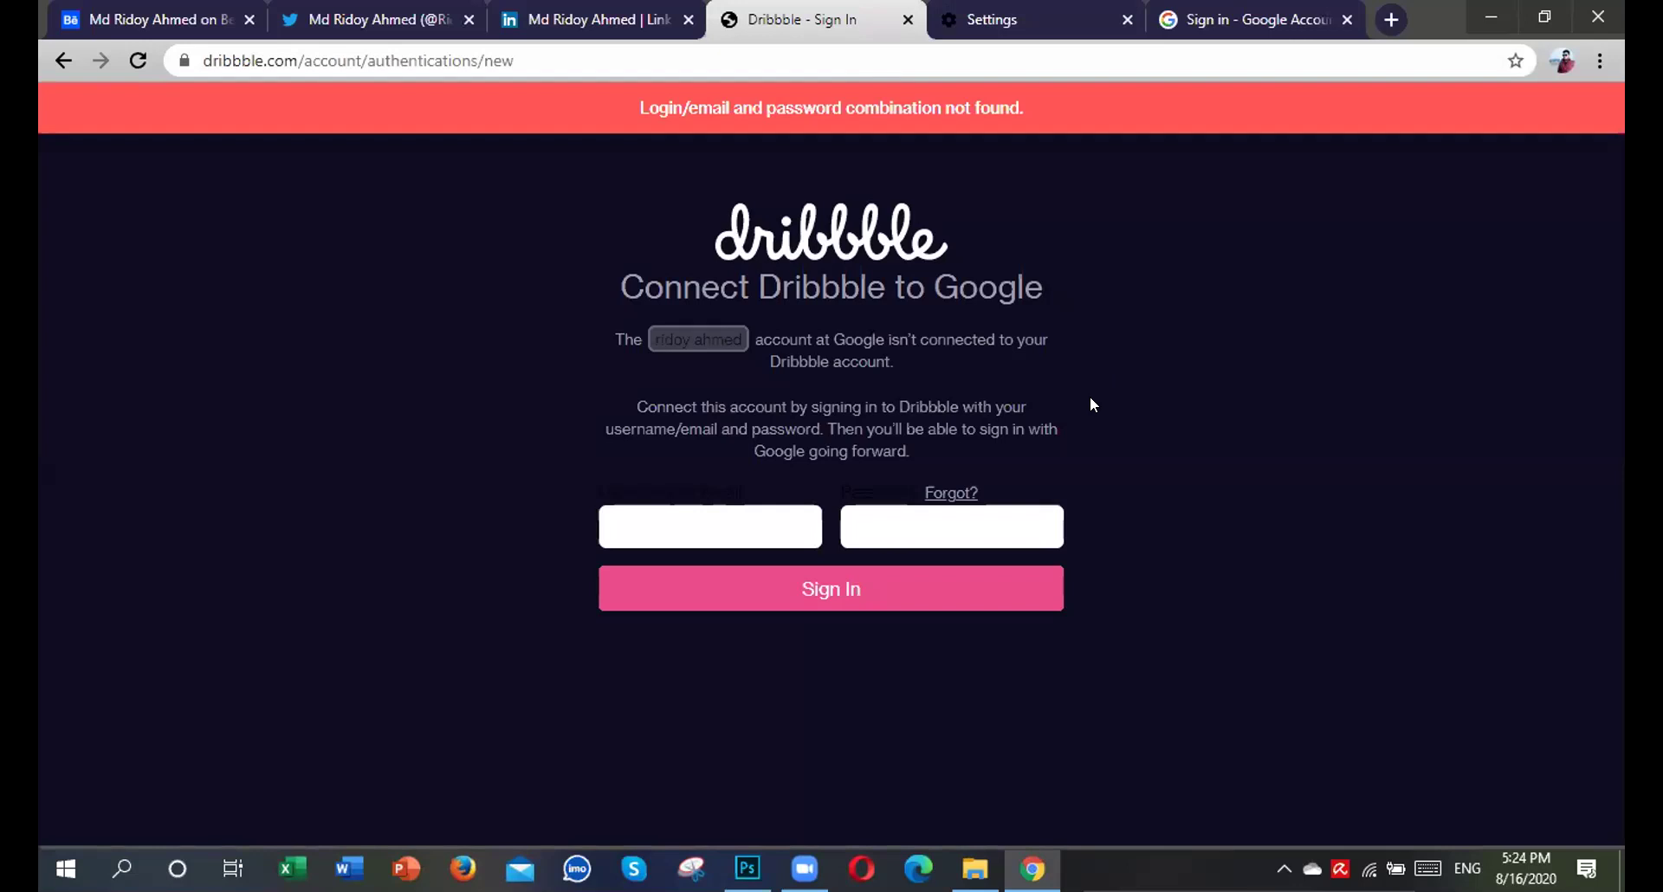
# Step: Go back three times from the failed Google sign-in page and open a new tab
pyautogui.click(62, 60)
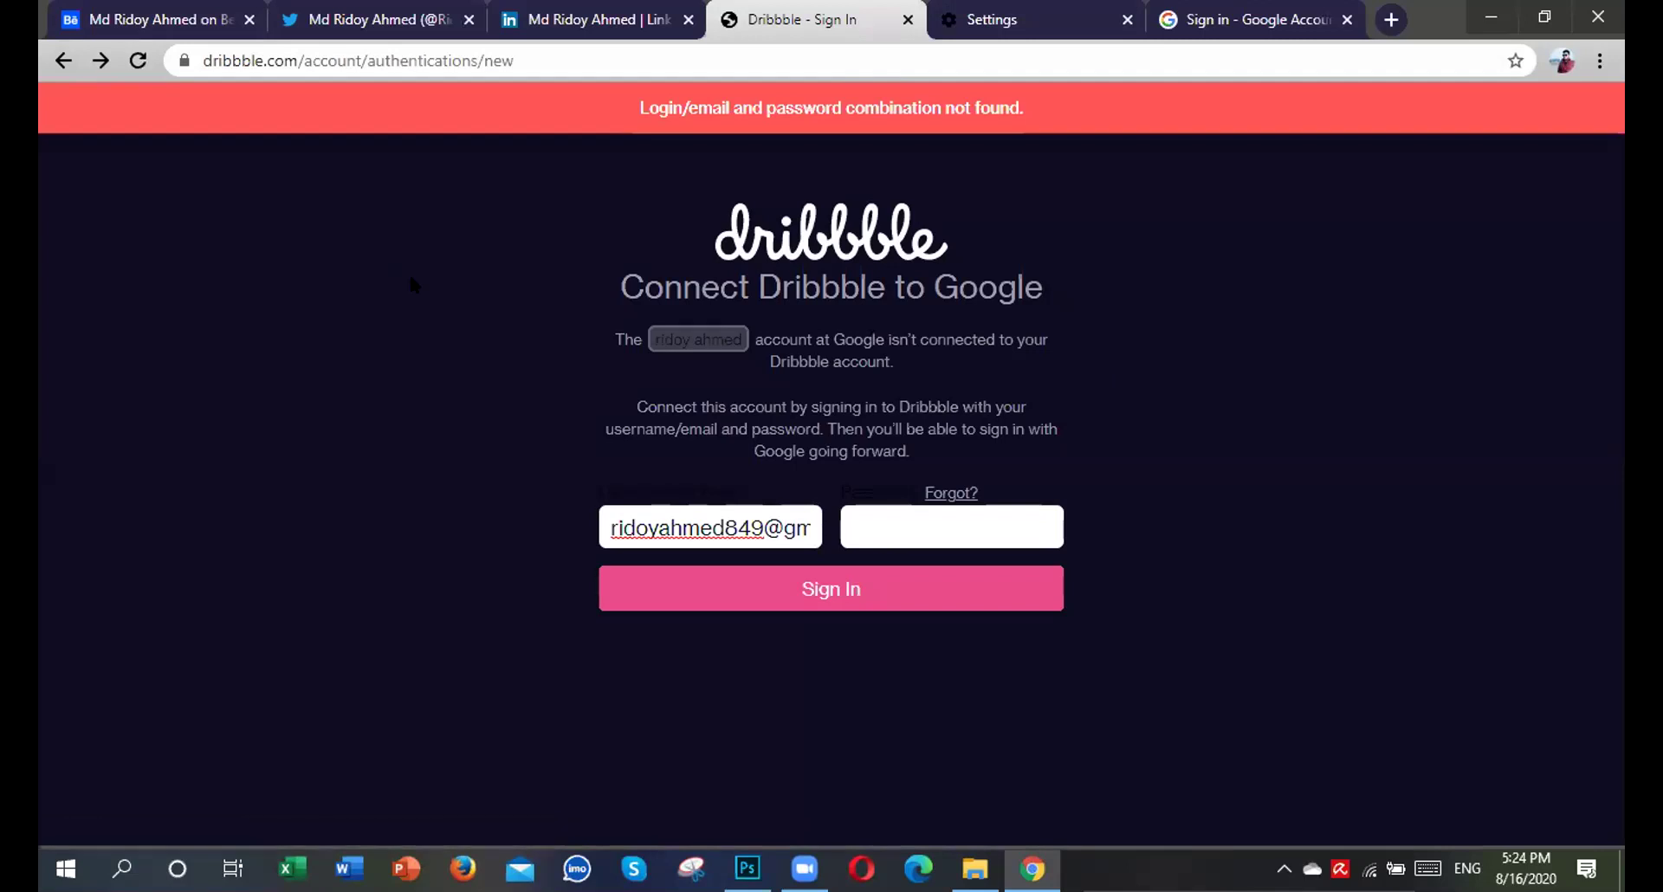
pyautogui.click(61, 62)
pyautogui.click(64, 63)
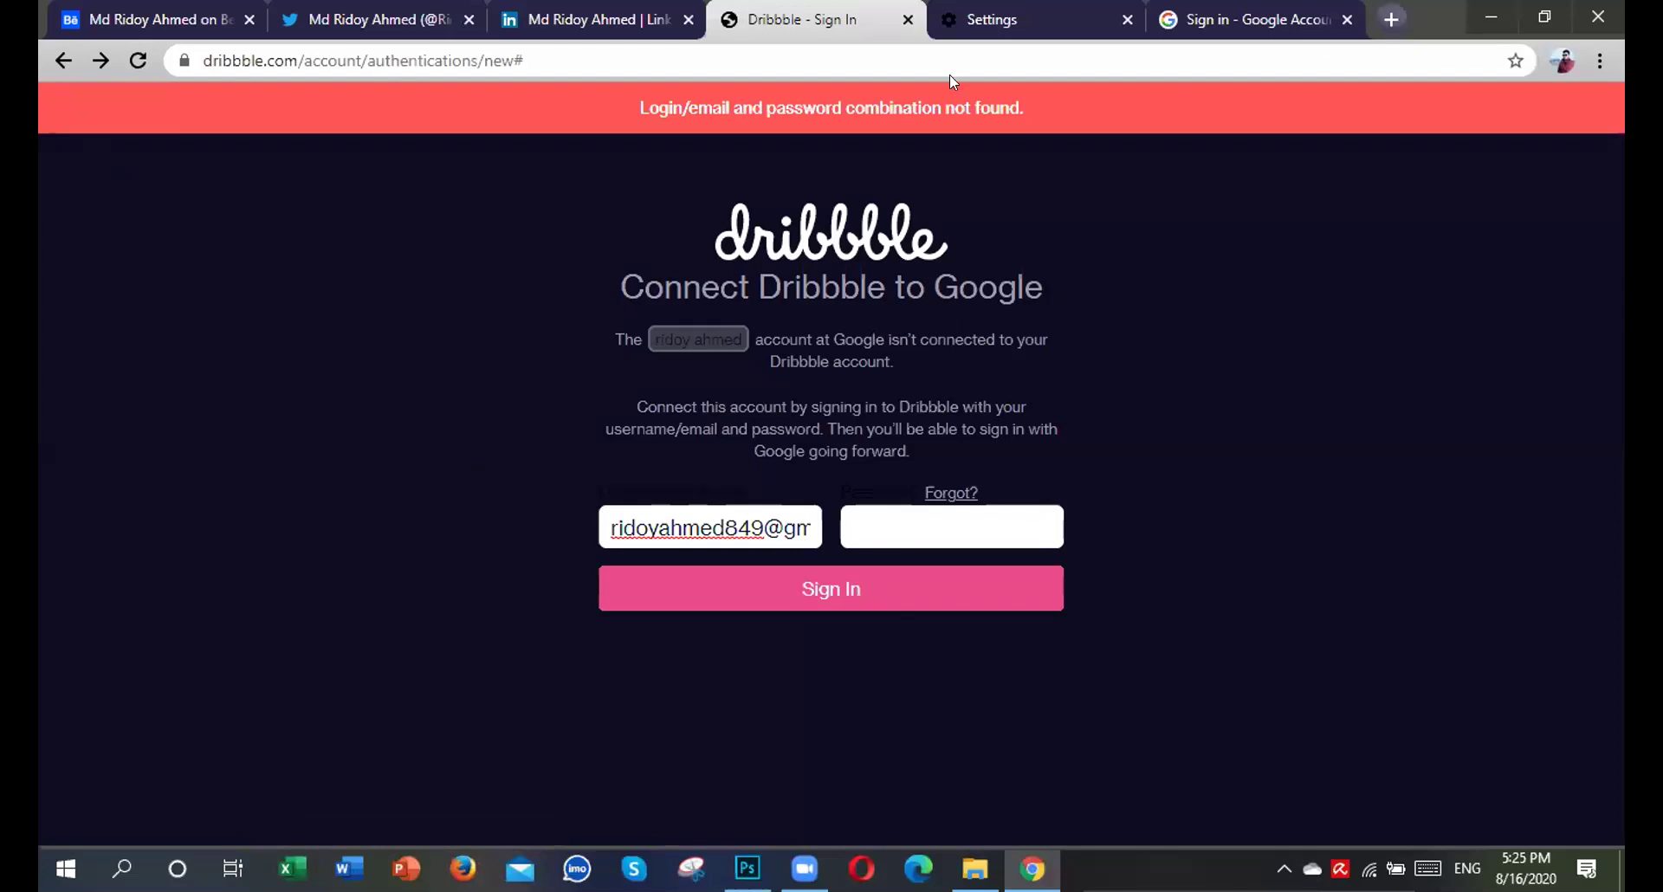
pyautogui.hotkey('ctrl', 't')
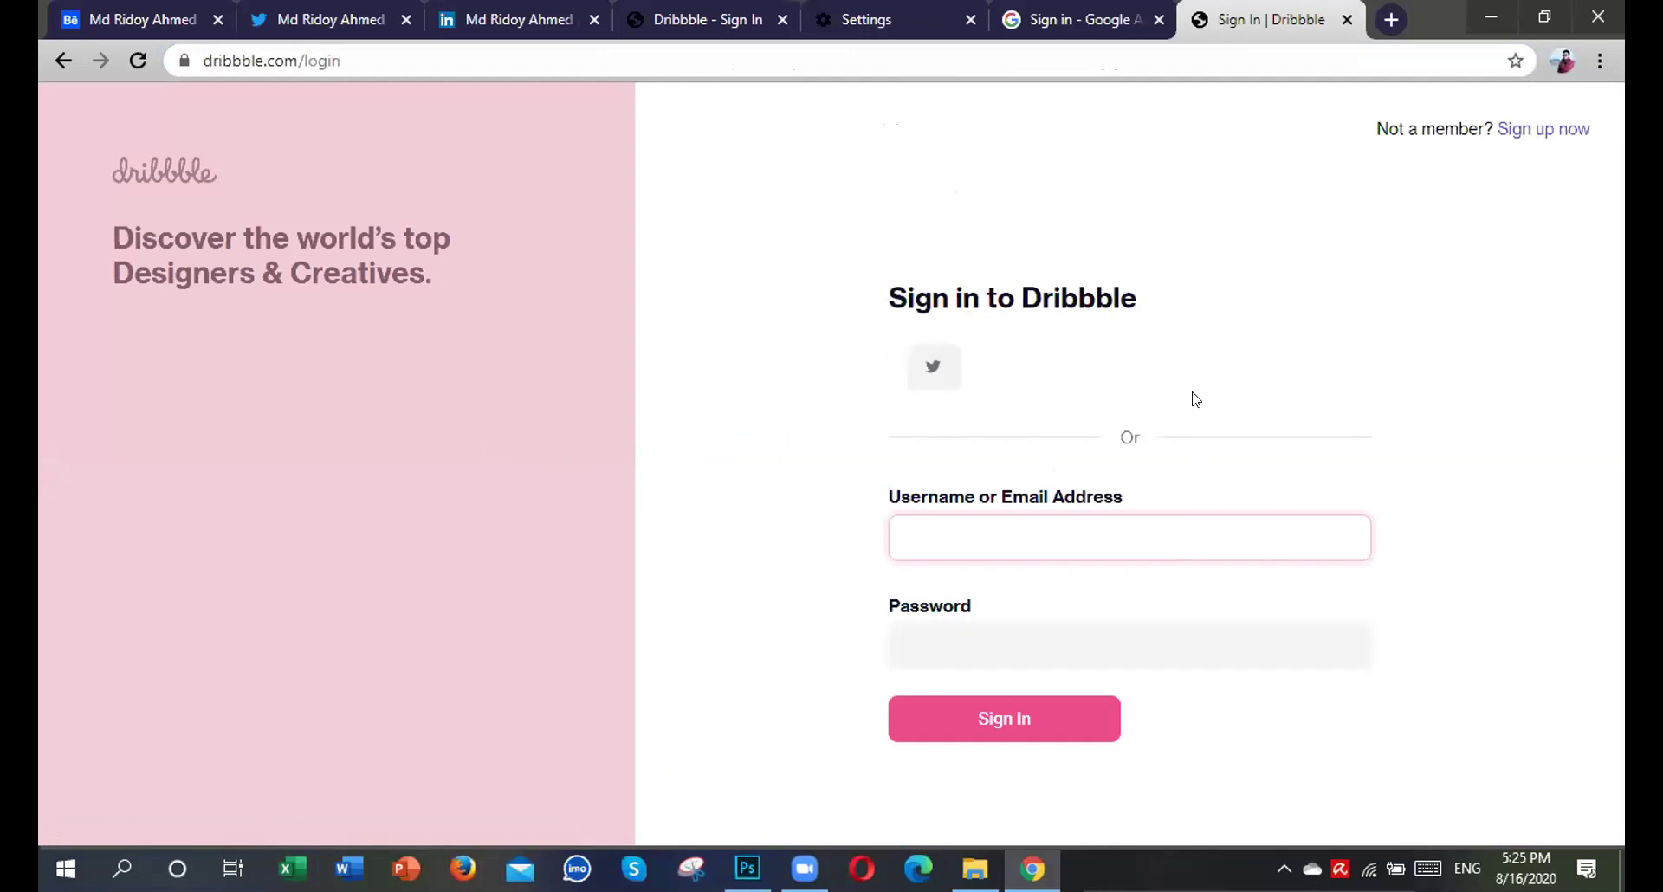
# Step: Open the 'Sign up now' registration page from Dribbble's login screen
pyautogui.click(1553, 129)
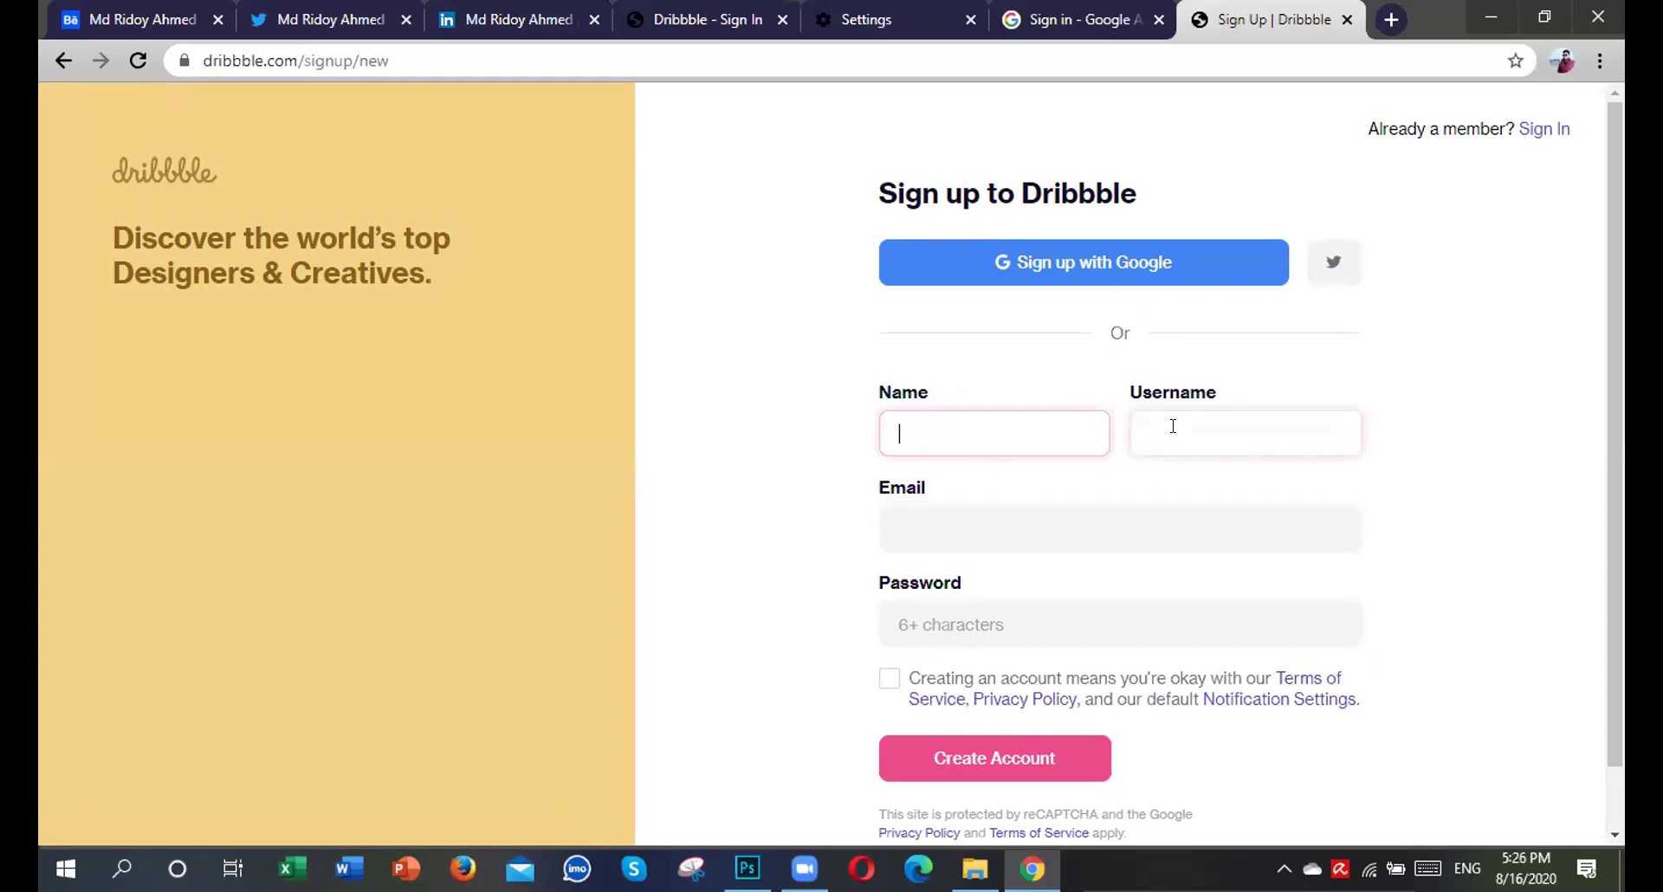
# Step: Fill in the full name, a username, and the saved email suggestion
pyautogui.write('r')
pyautogui.press('BackSpace')
pyautogui.press('BackSpace')
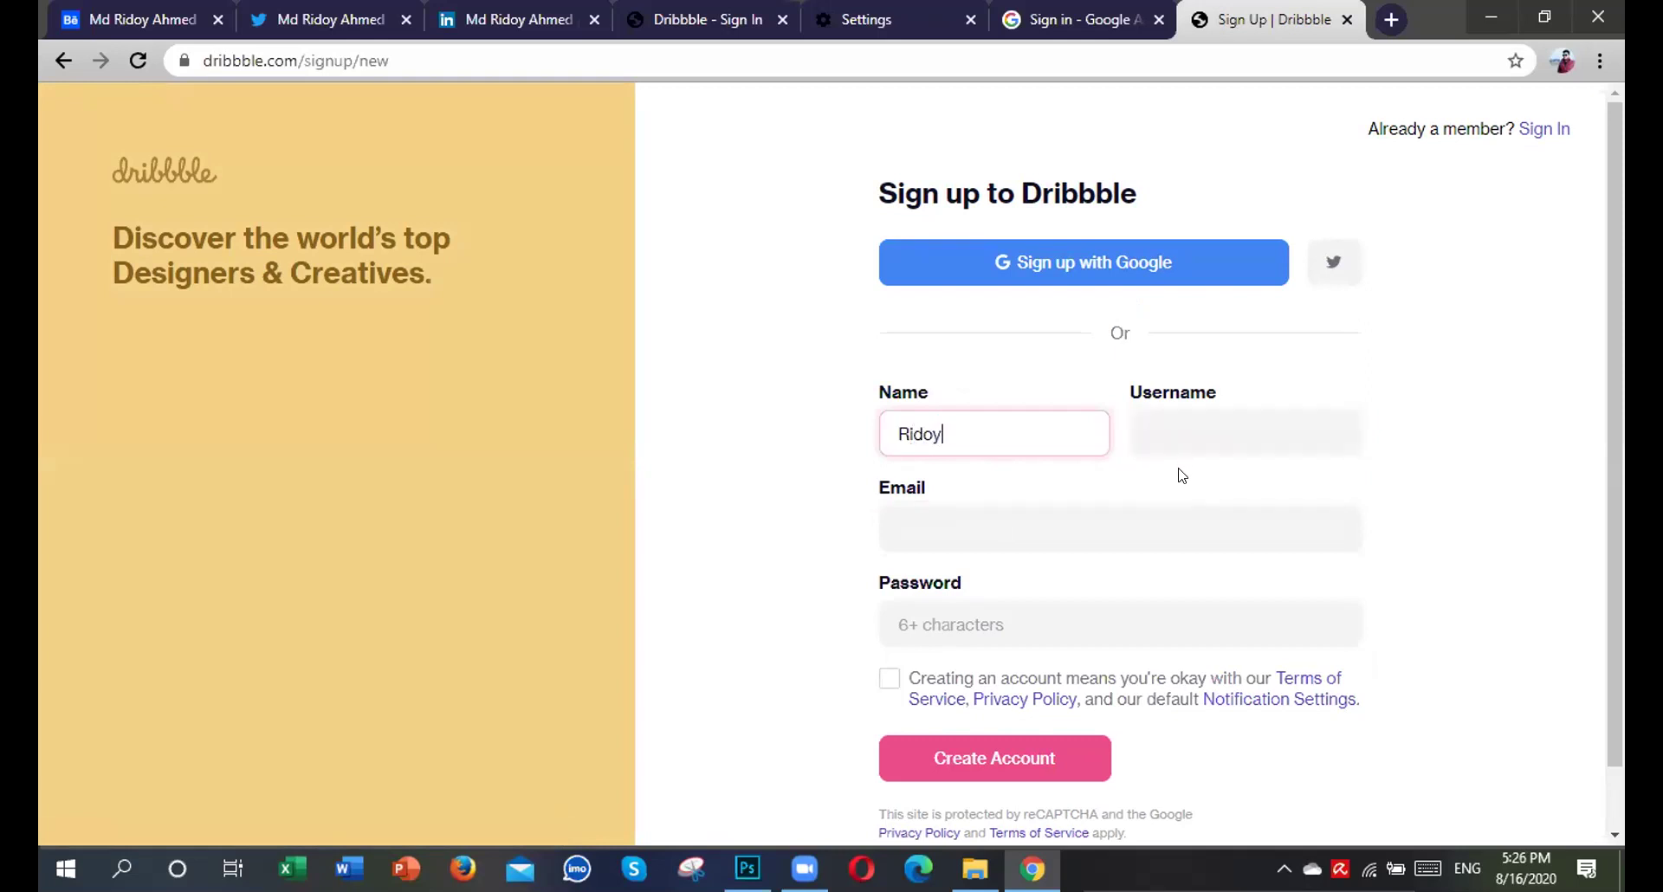
pyautogui.click(1183, 423)
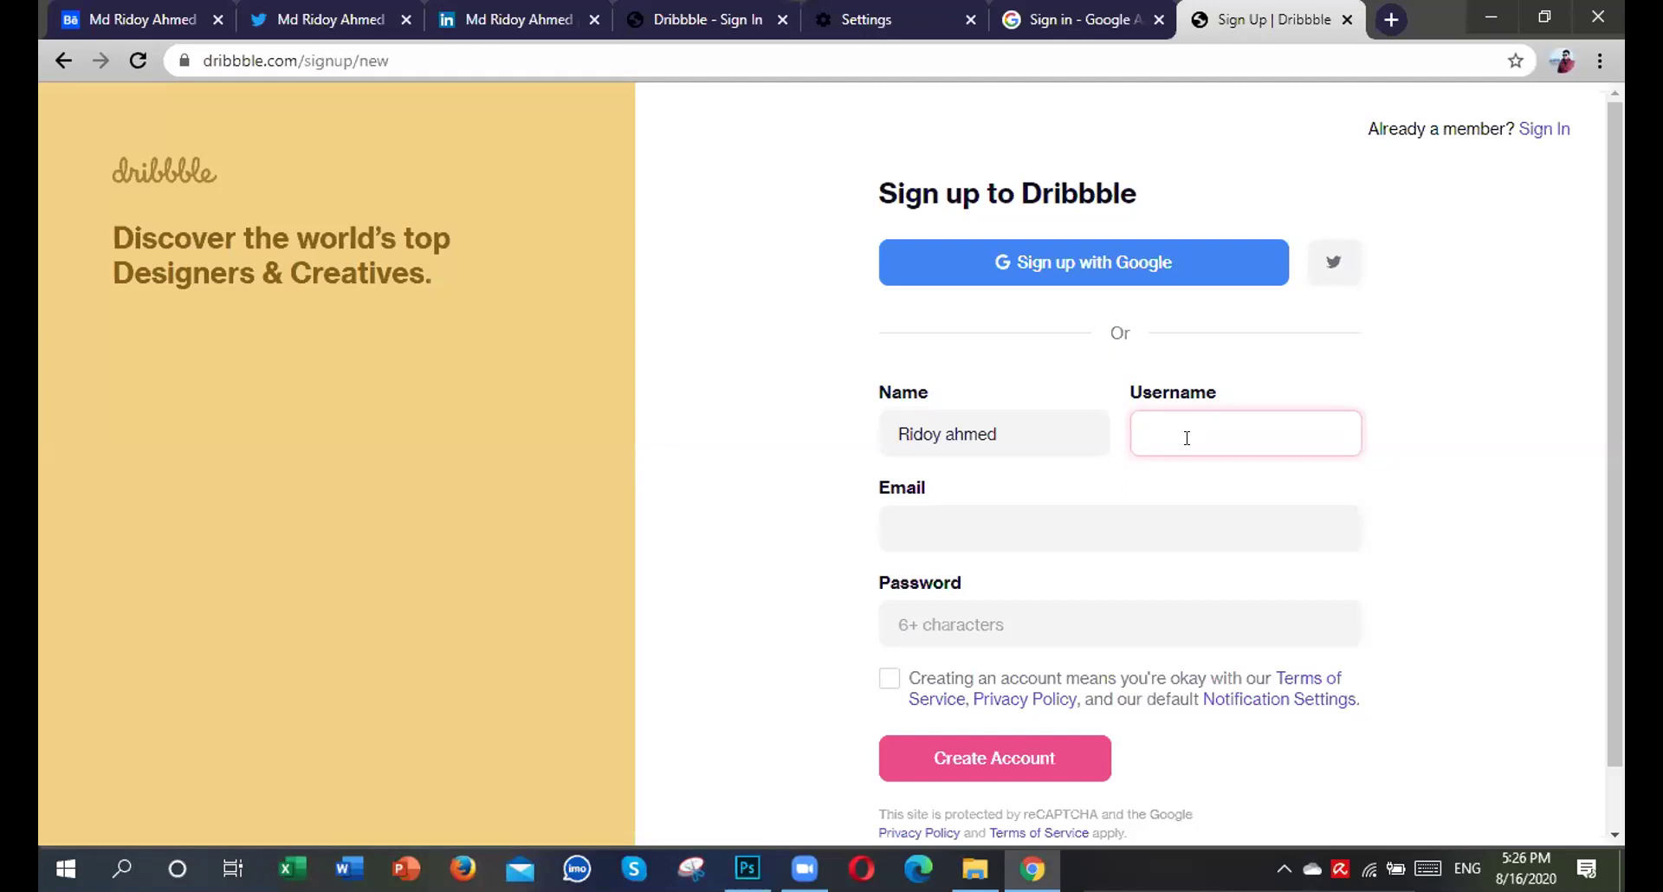
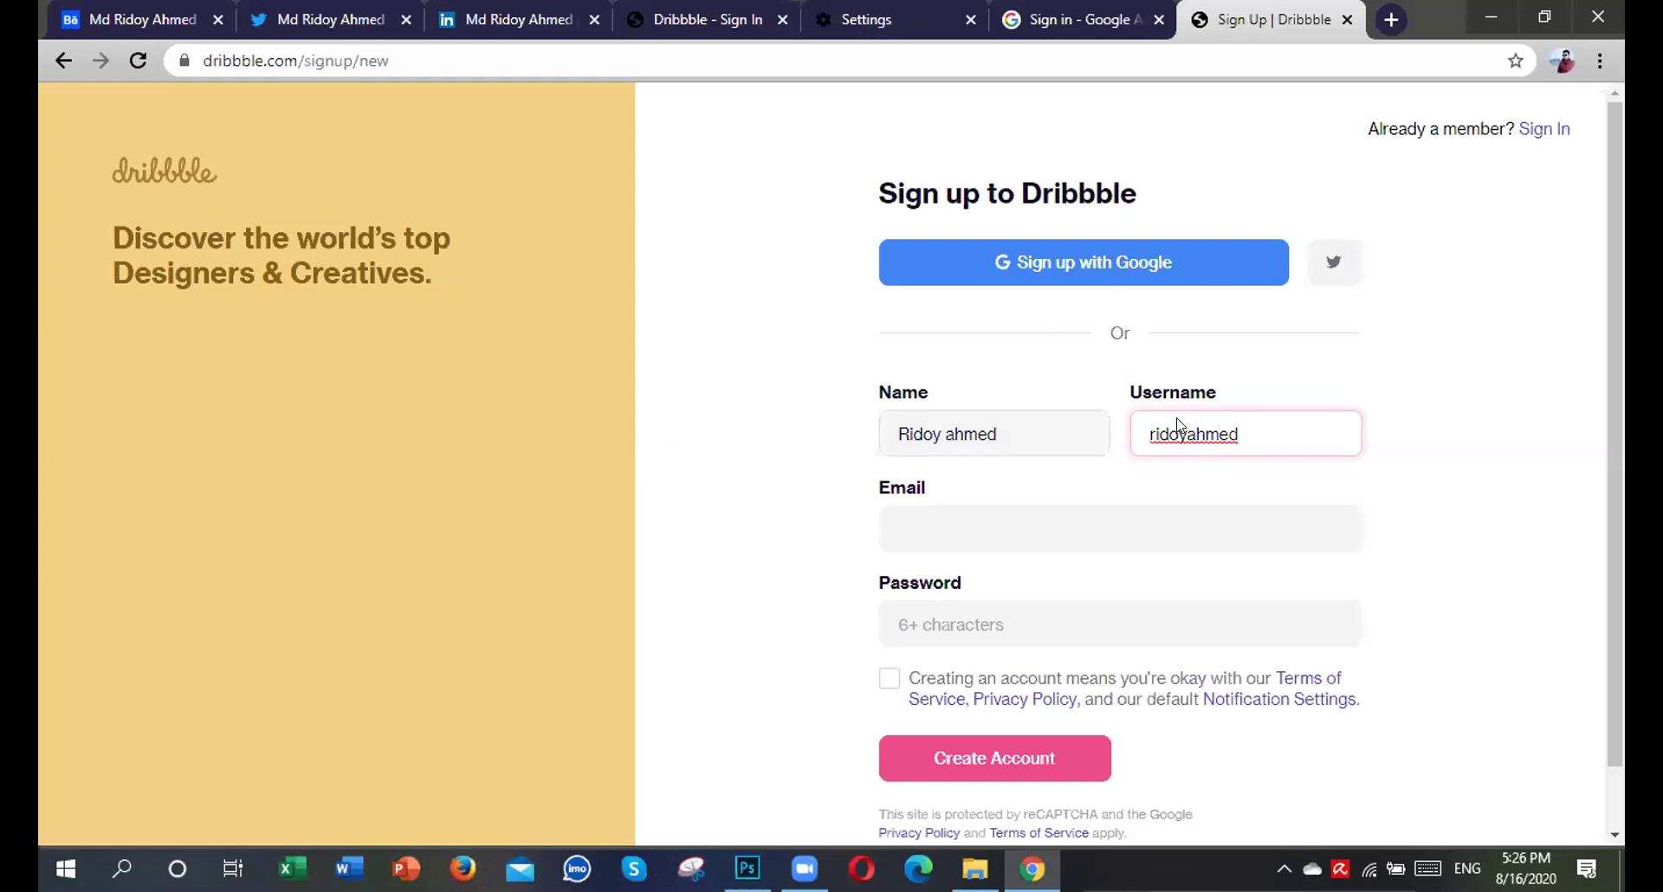
pyautogui.click(1017, 522)
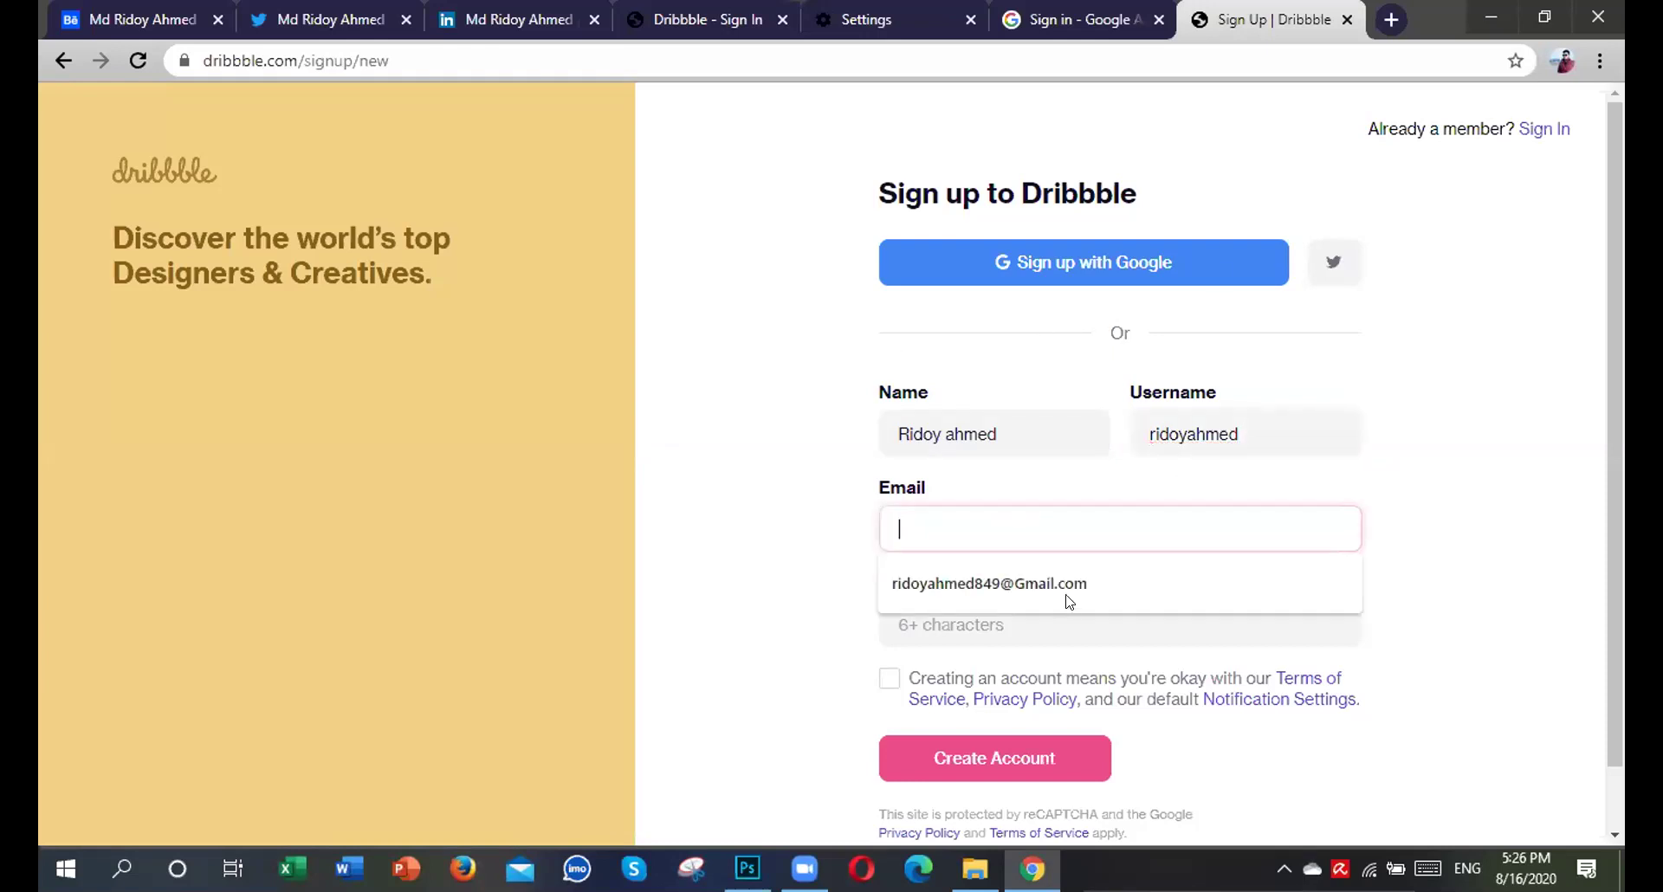
pyautogui.click(1067, 580)
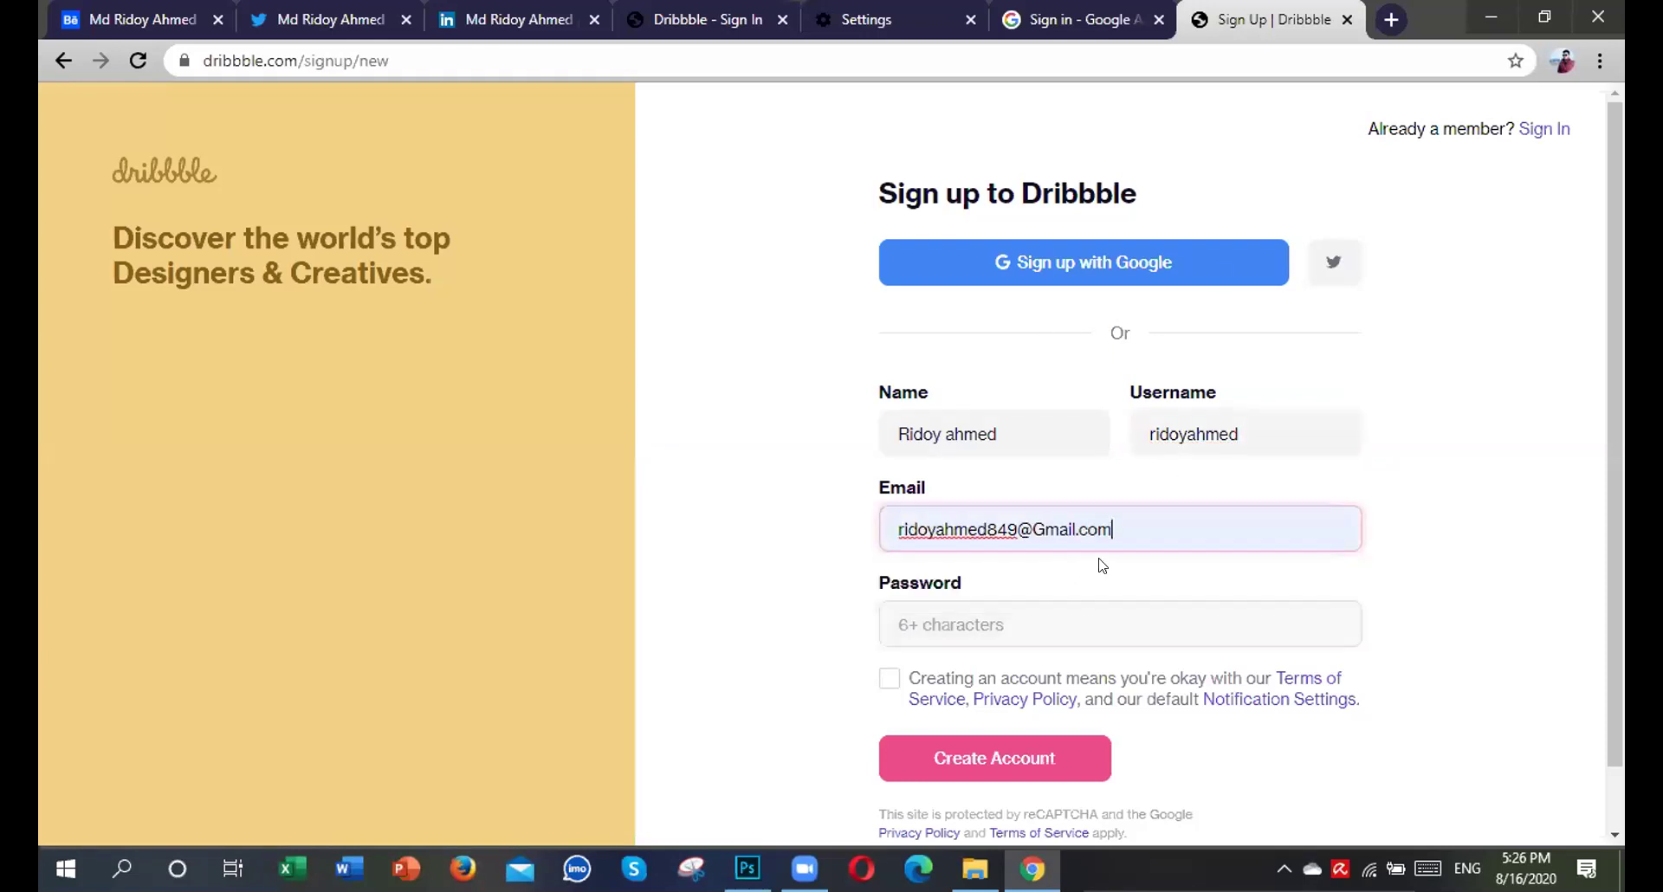
# Step: Enter a password, accept the terms of service, and create the account
pyautogui.click(1050, 606)
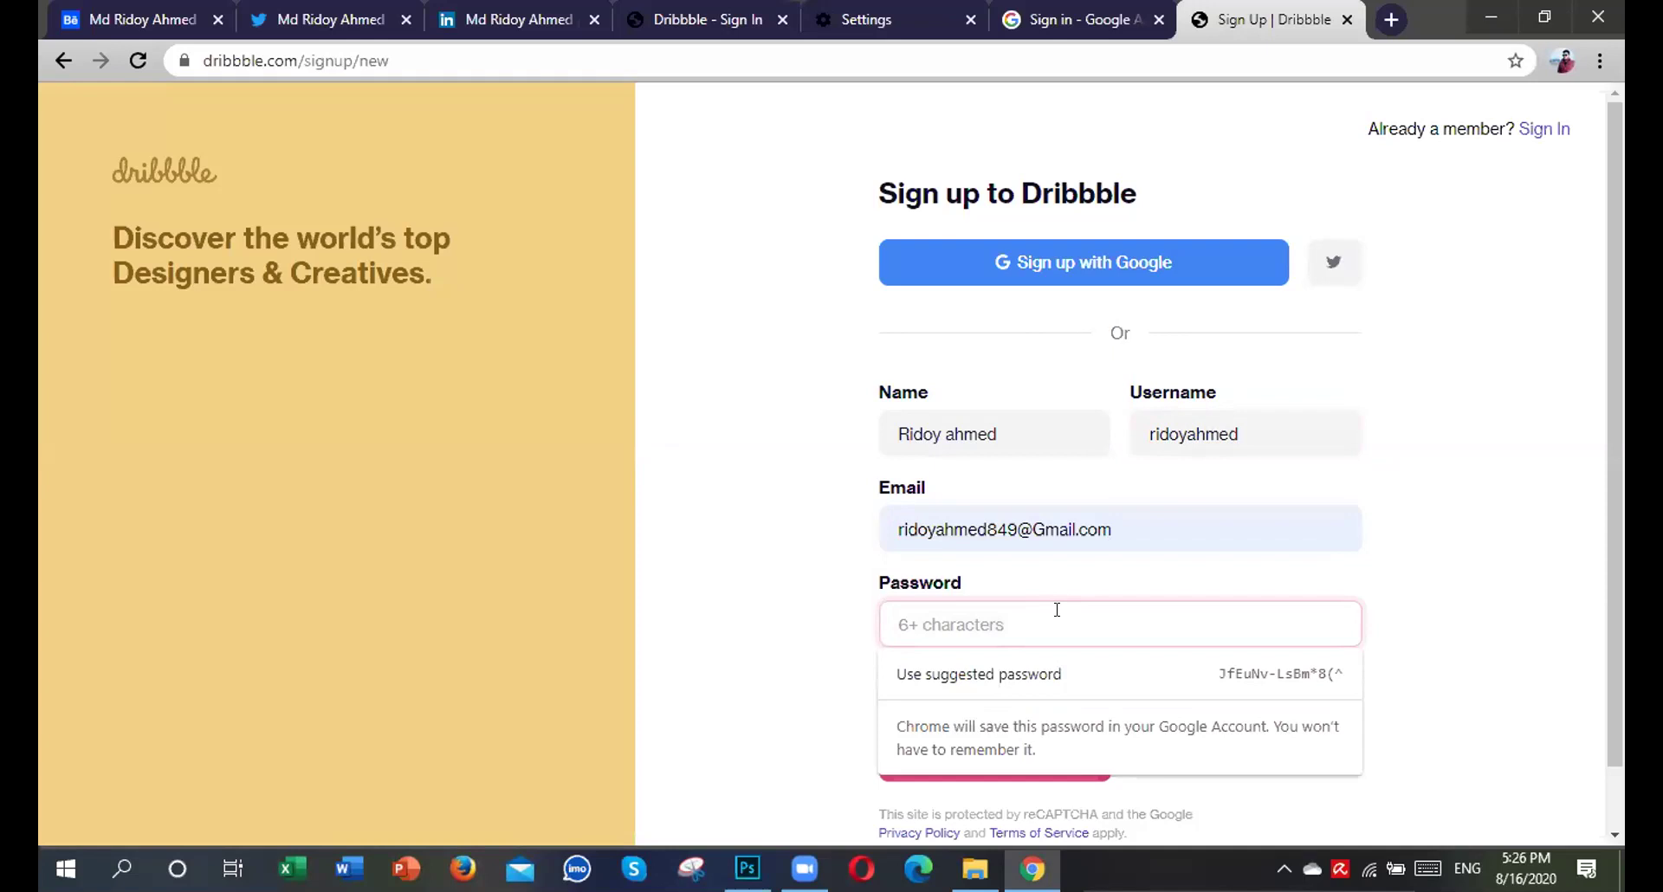
pyautogui.write('•••••••')
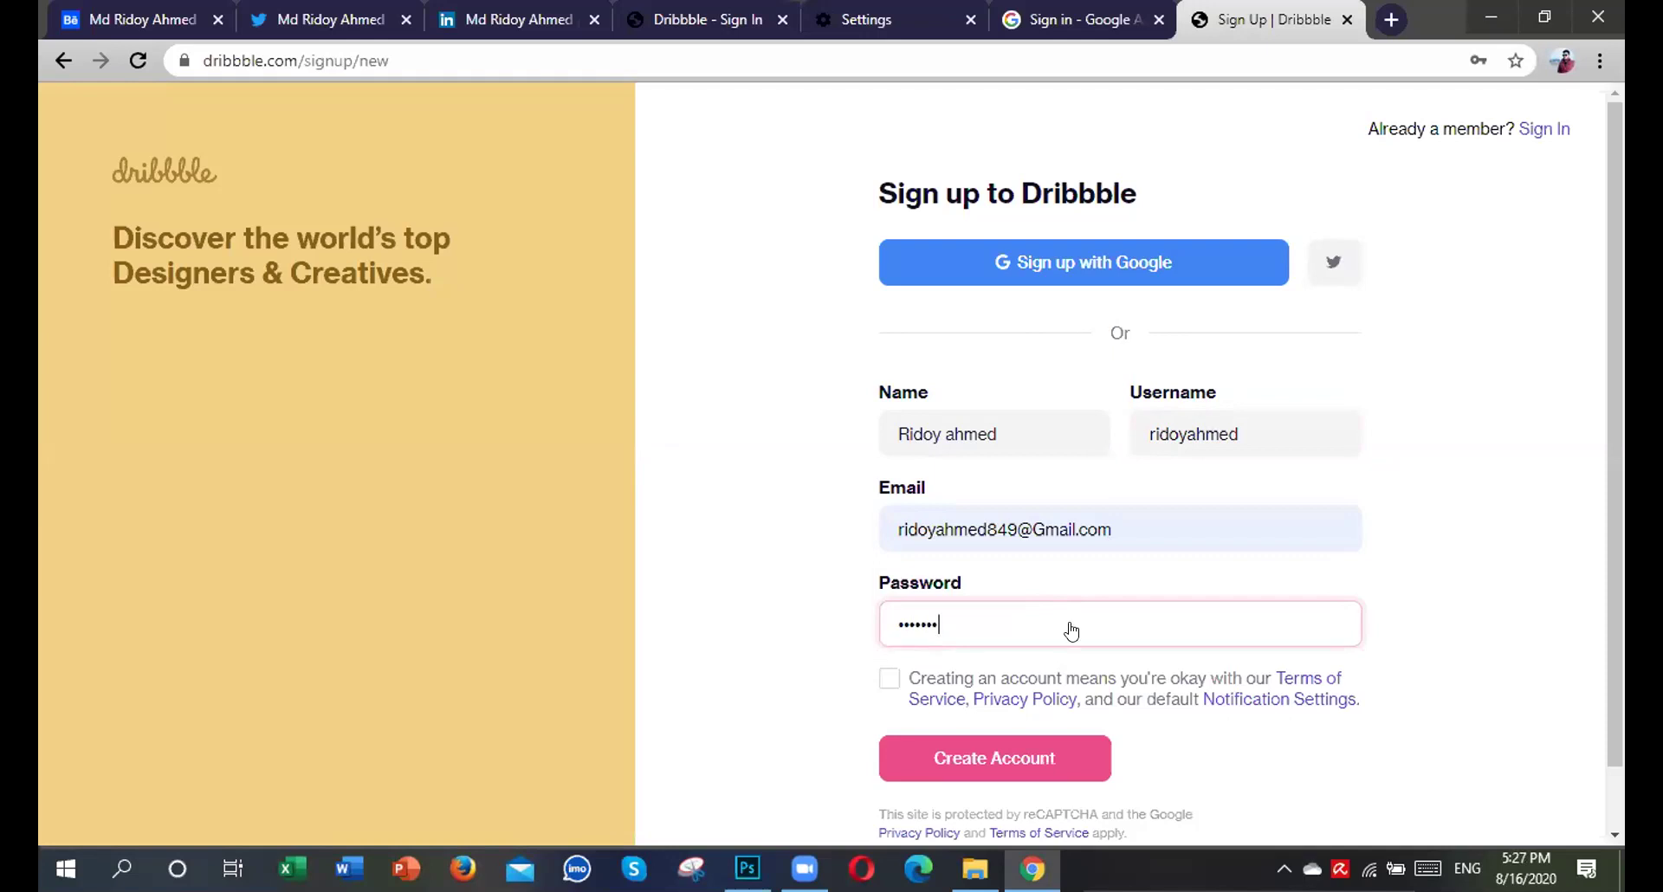
pyautogui.scroll(-1, 1071, 625)
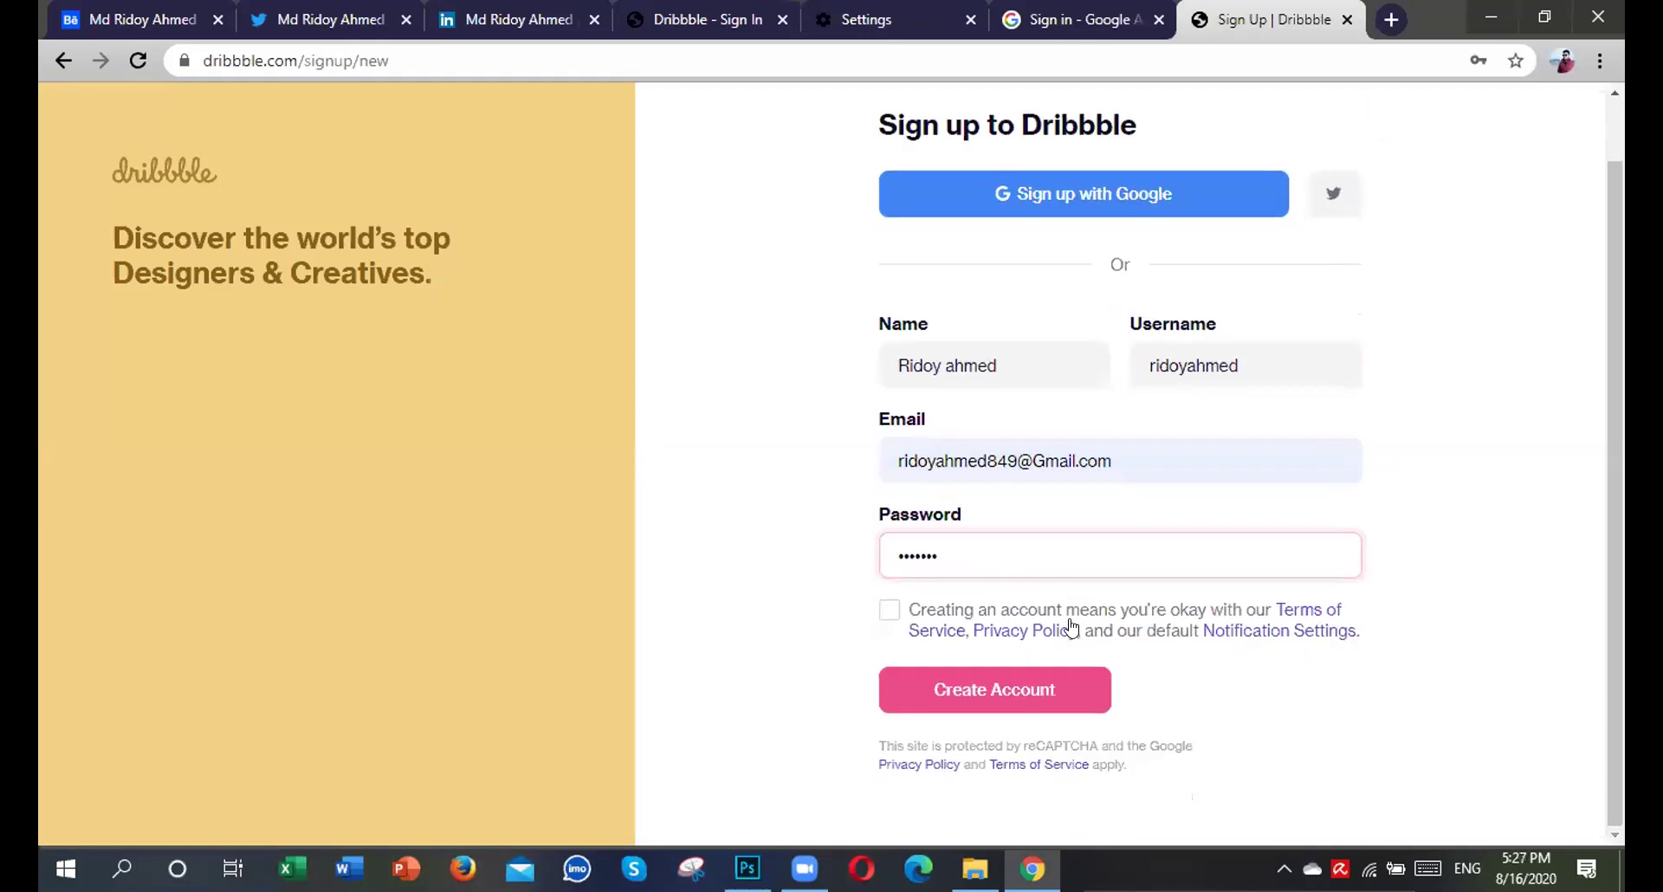
pyautogui.click(996, 686)
pyautogui.click(901, 610)
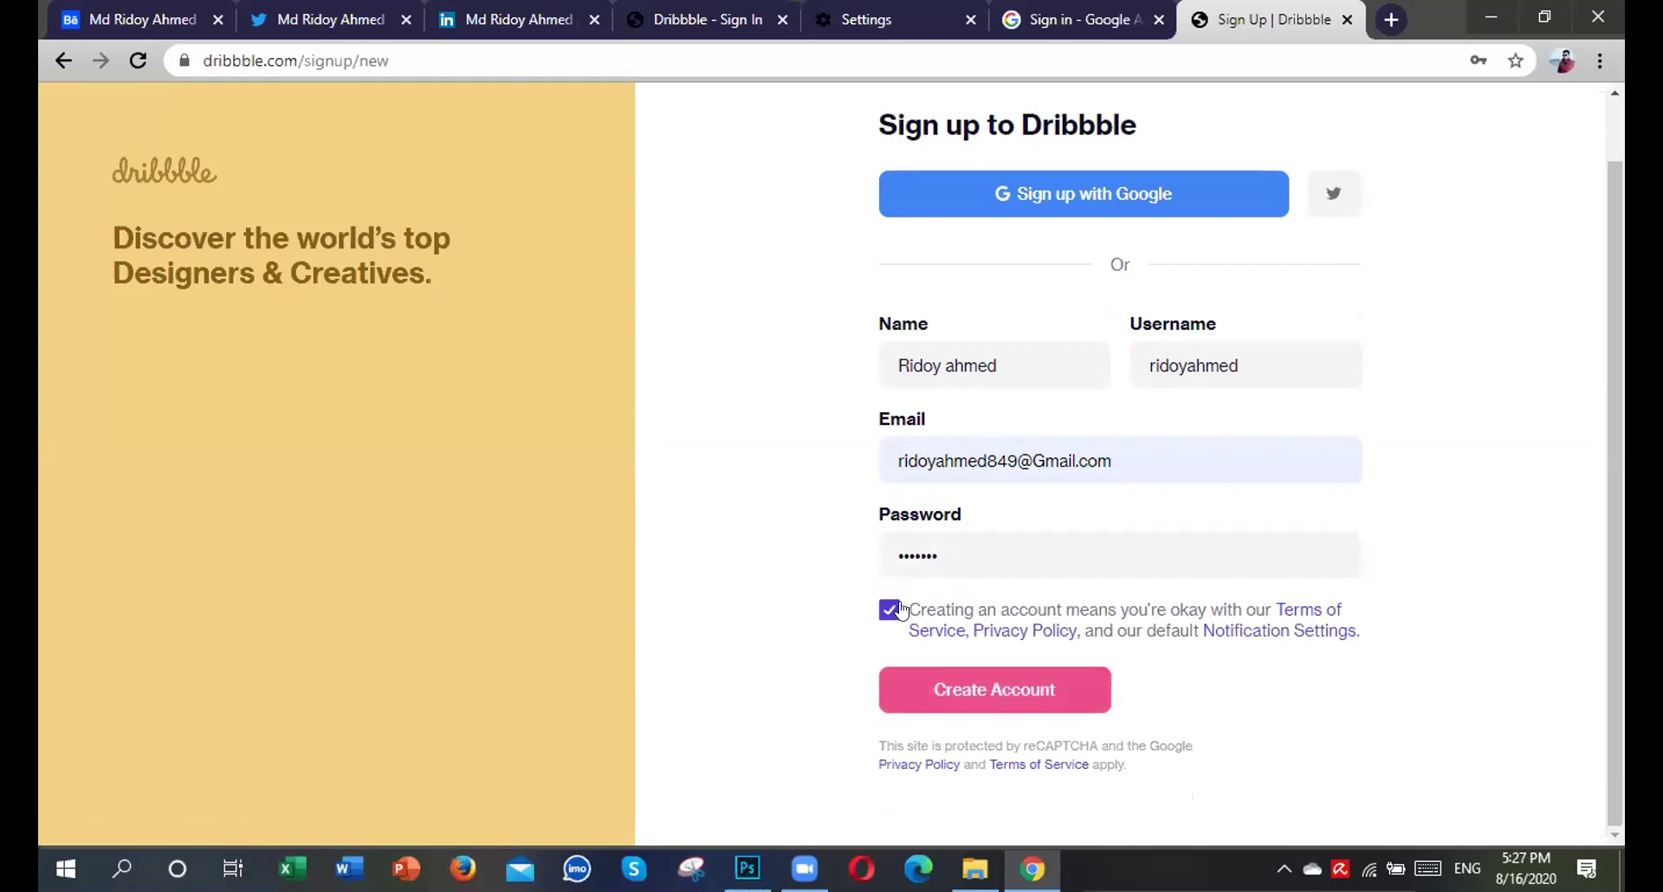
pyautogui.click(1030, 686)
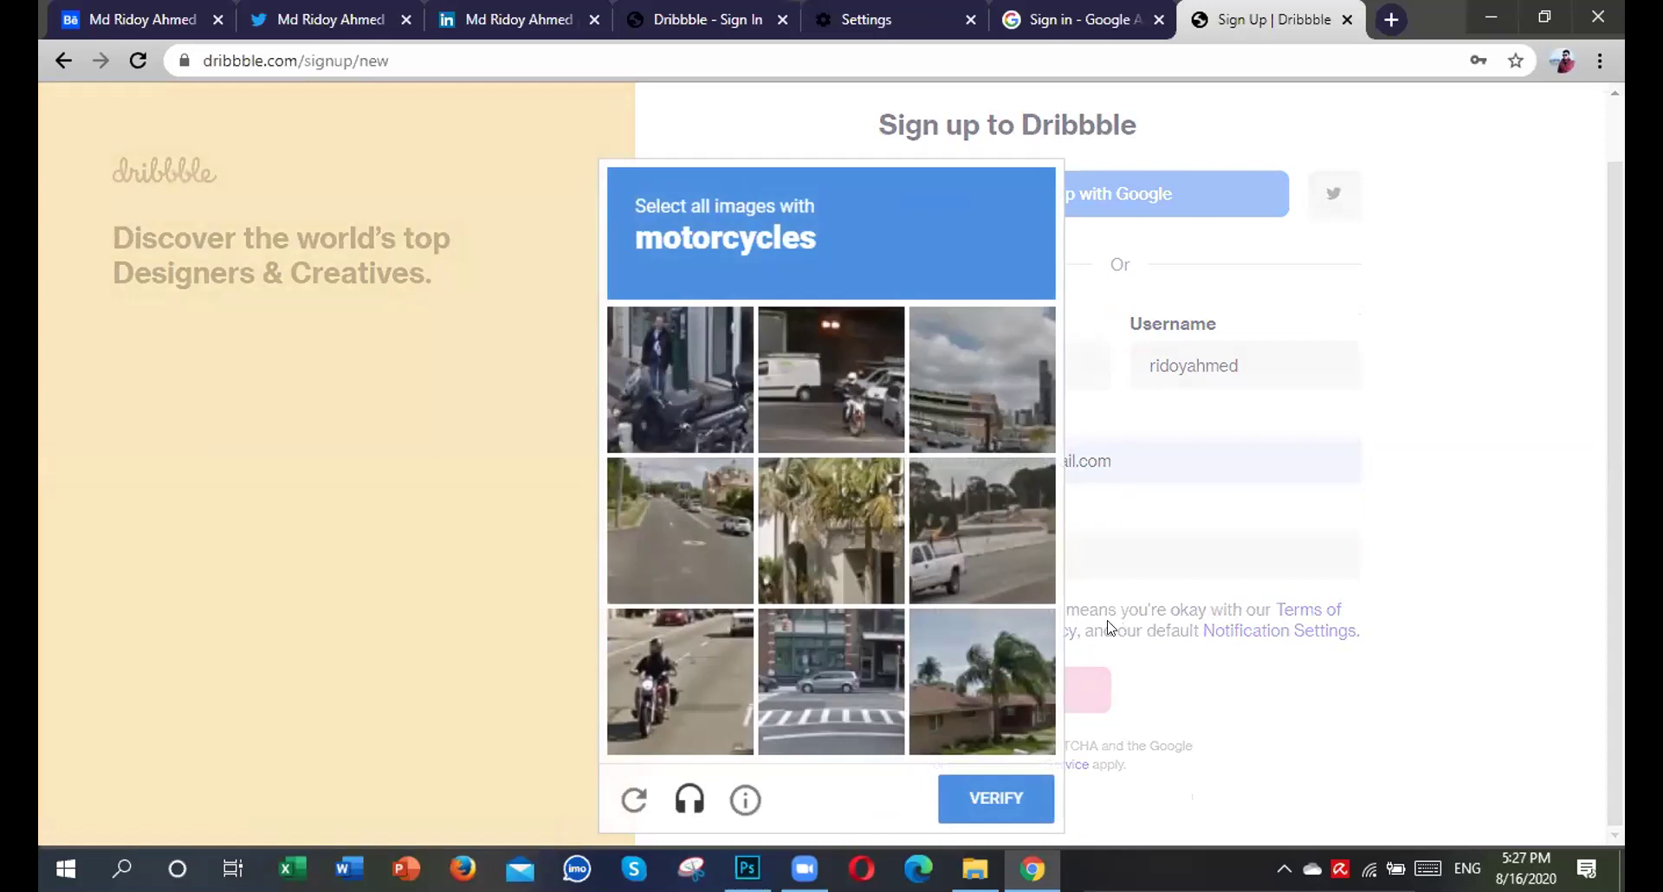
# Step: Select the three motorcycle tiles in the reCAPTCHA and verify the challenge
pyautogui.click(656, 382)
pyautogui.click(792, 381)
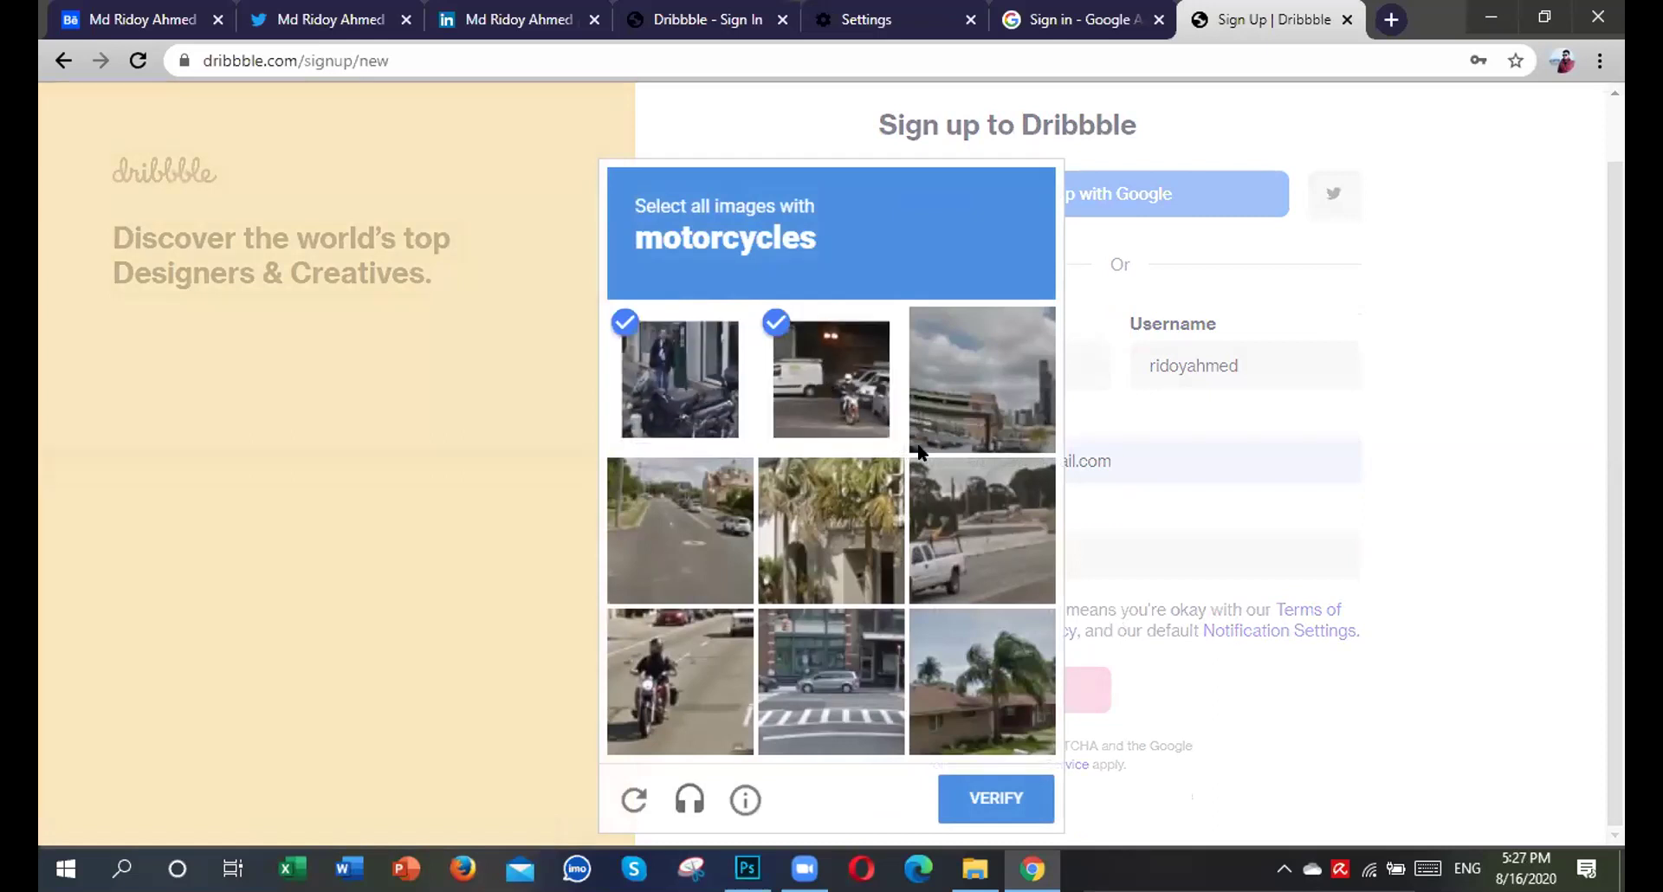
pyautogui.click(728, 683)
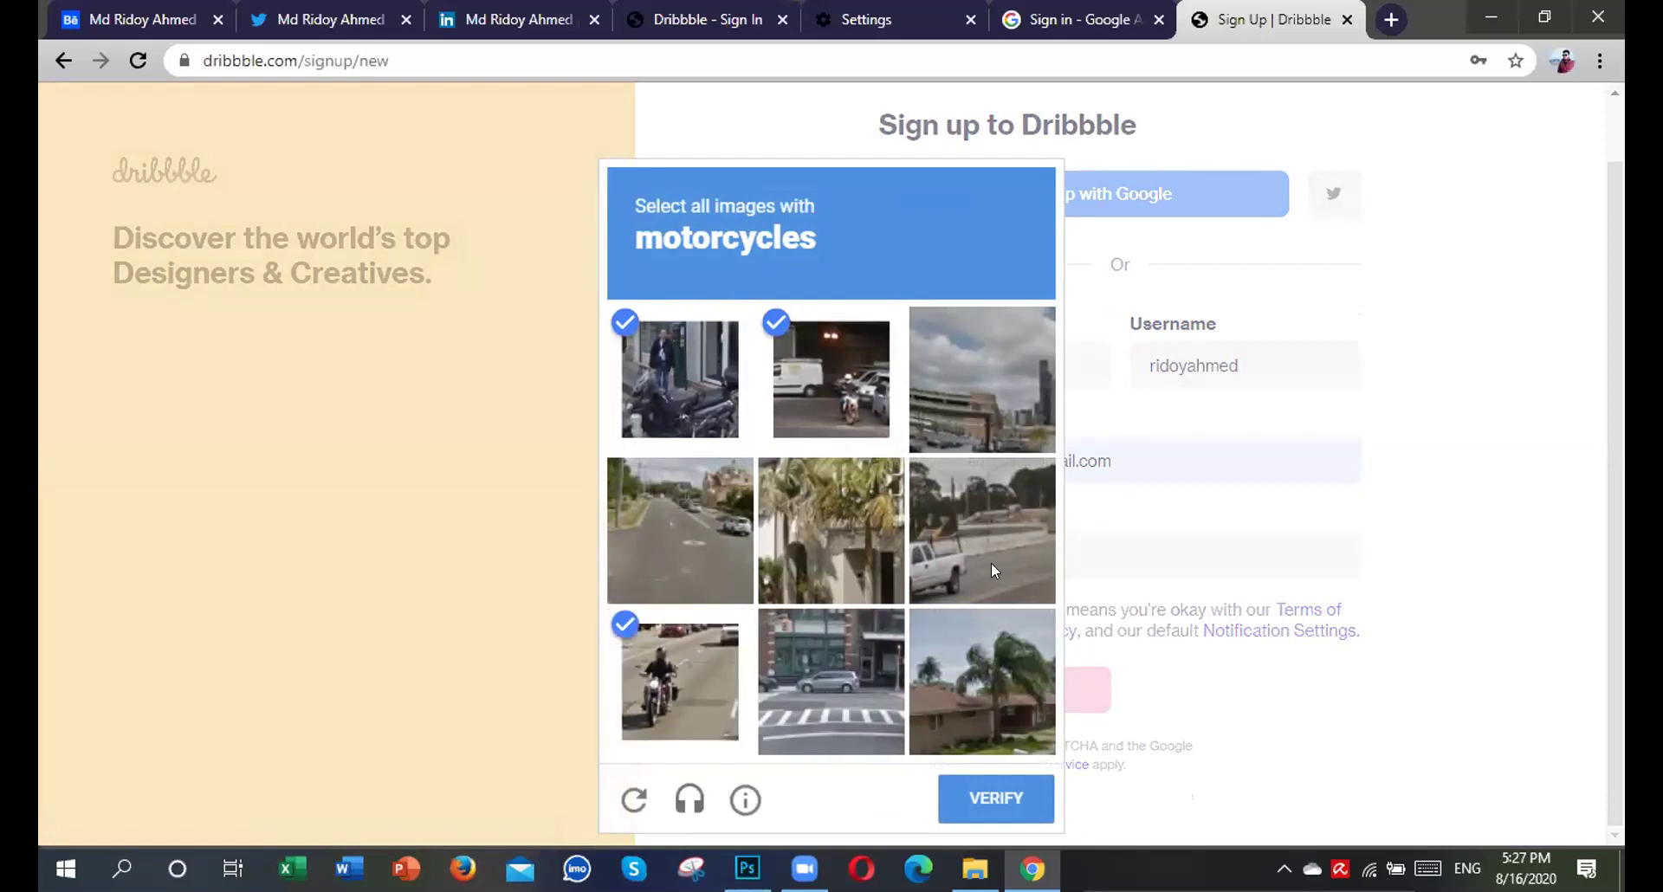
pyautogui.click(998, 786)
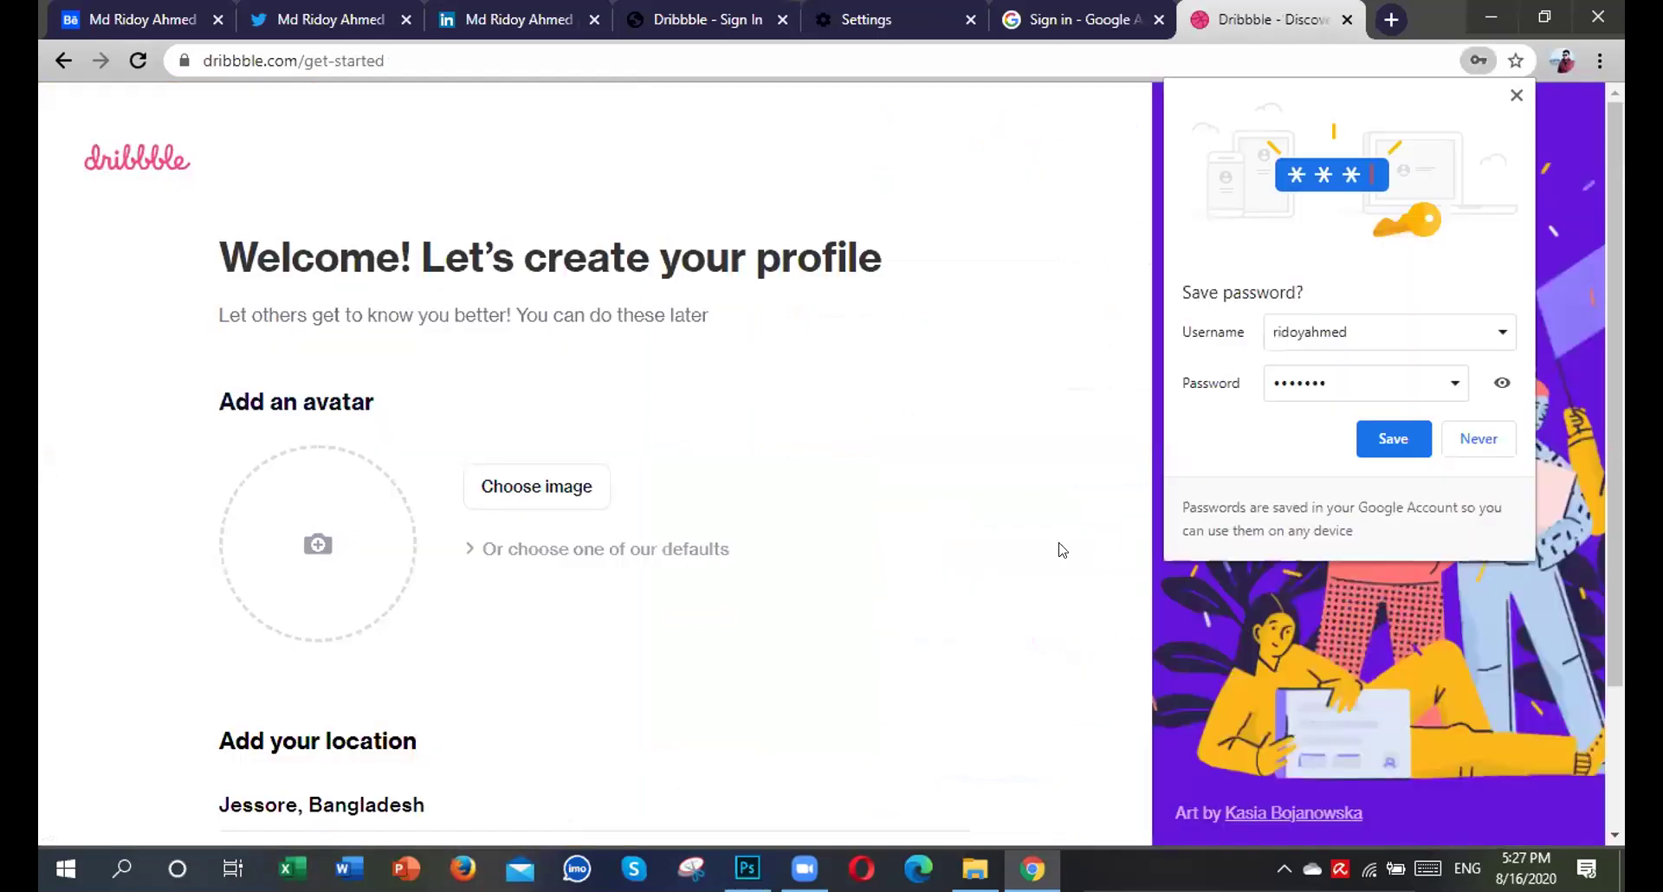
# Step: Save the new account's password in Chrome and start choosing an avatar image
pyautogui.click(1389, 437)
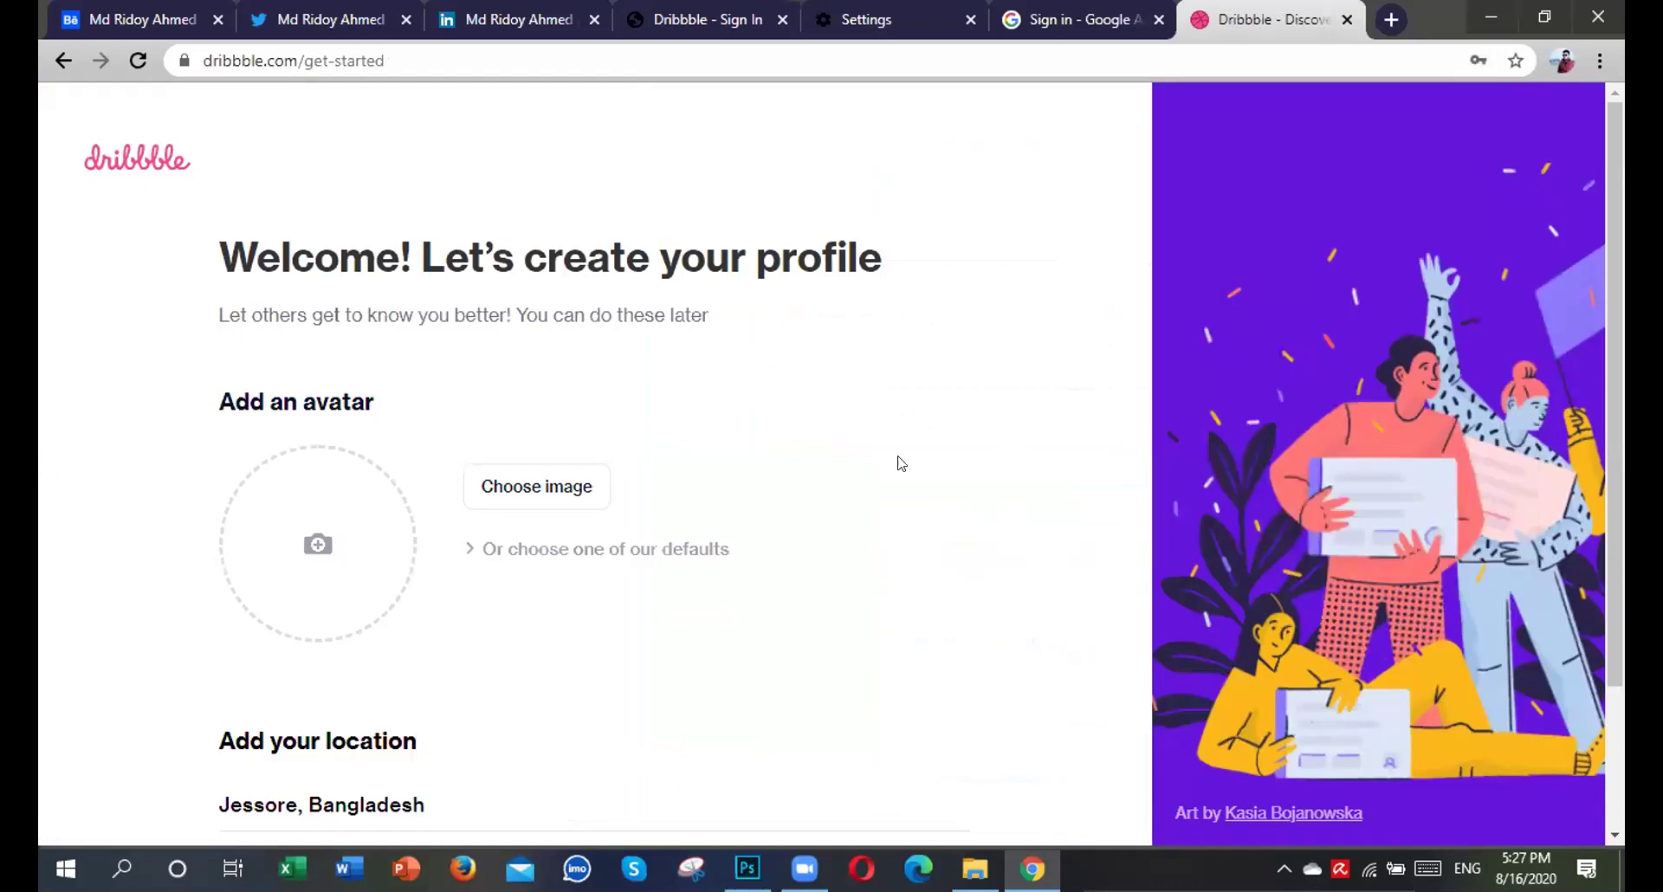
pyautogui.scroll(-2, 905, 455)
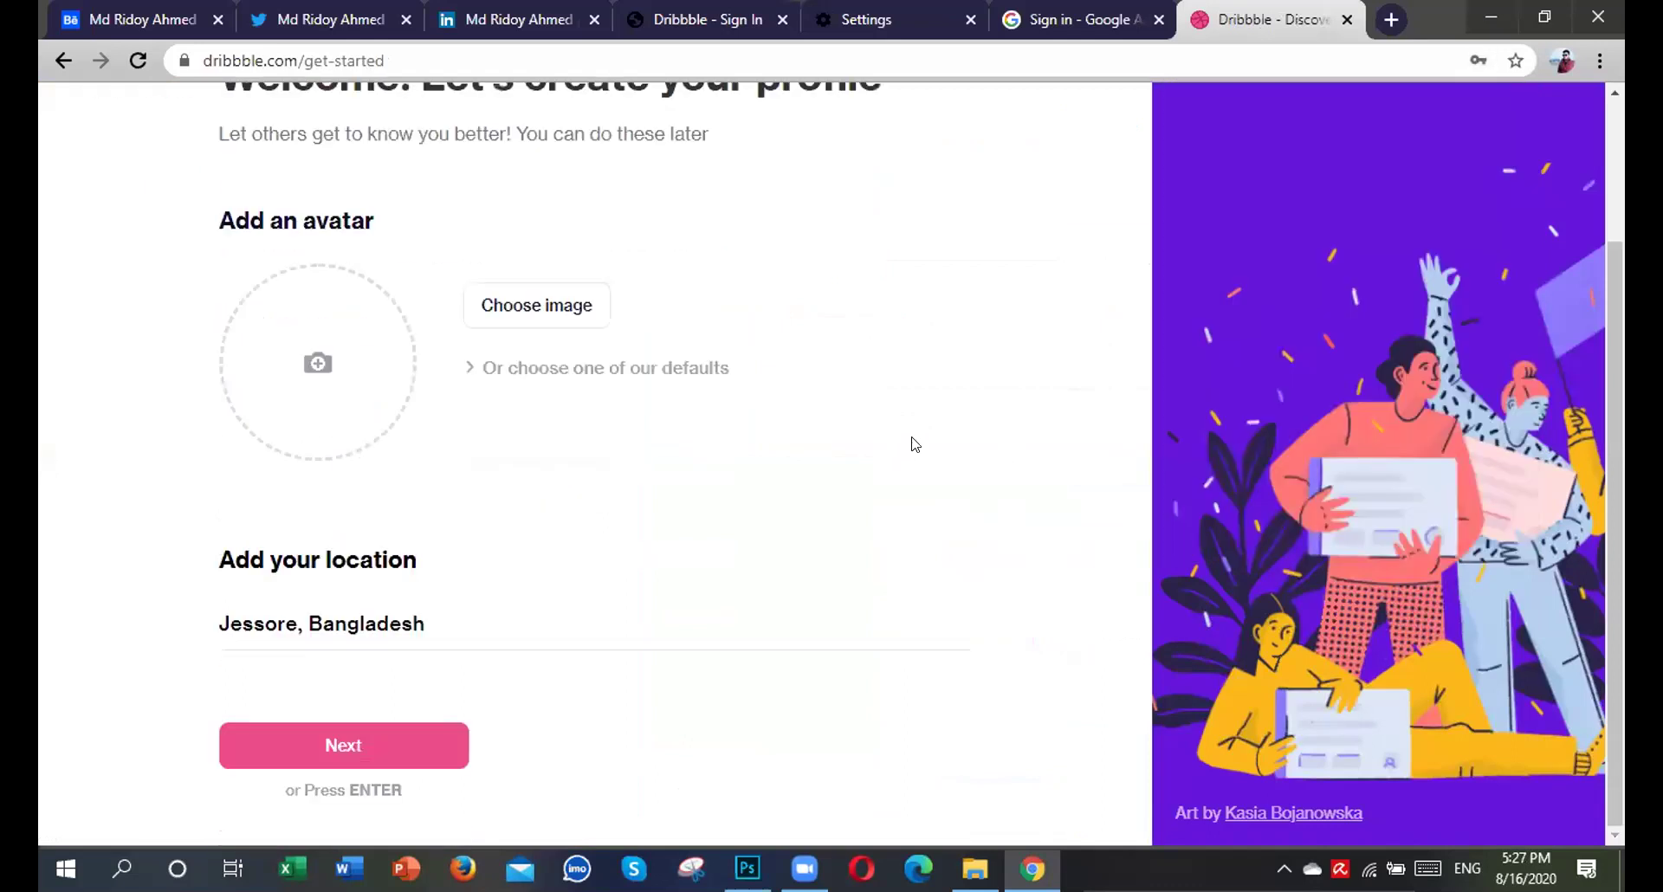
pyautogui.scroll(2, 977, 351)
pyautogui.scroll(-2, 977, 351)
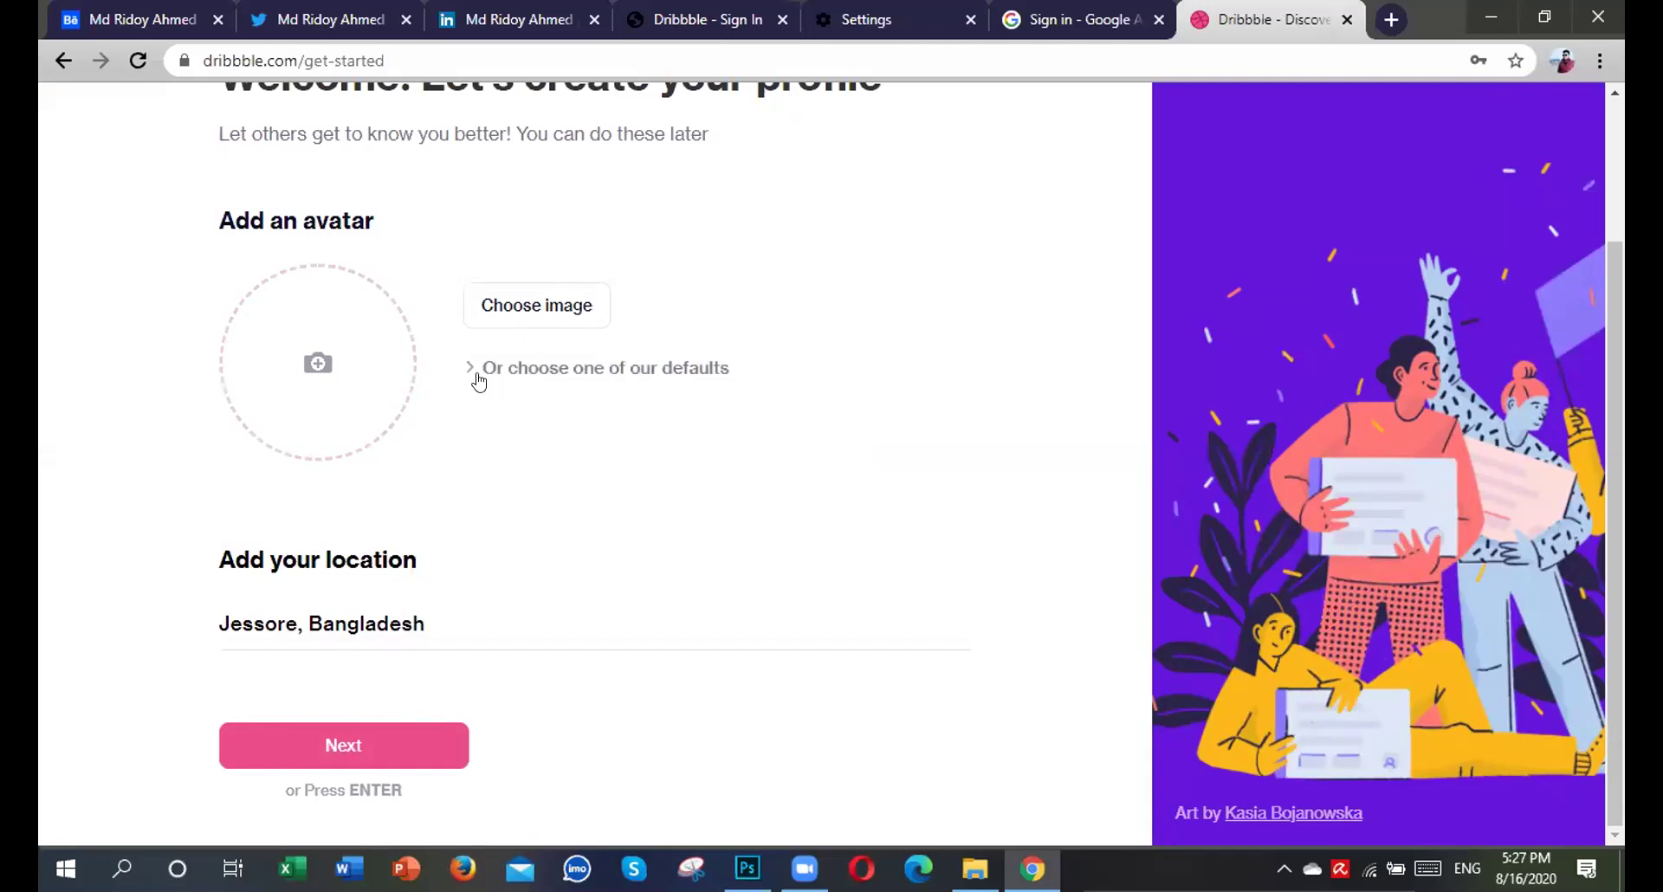
pyautogui.click(559, 310)
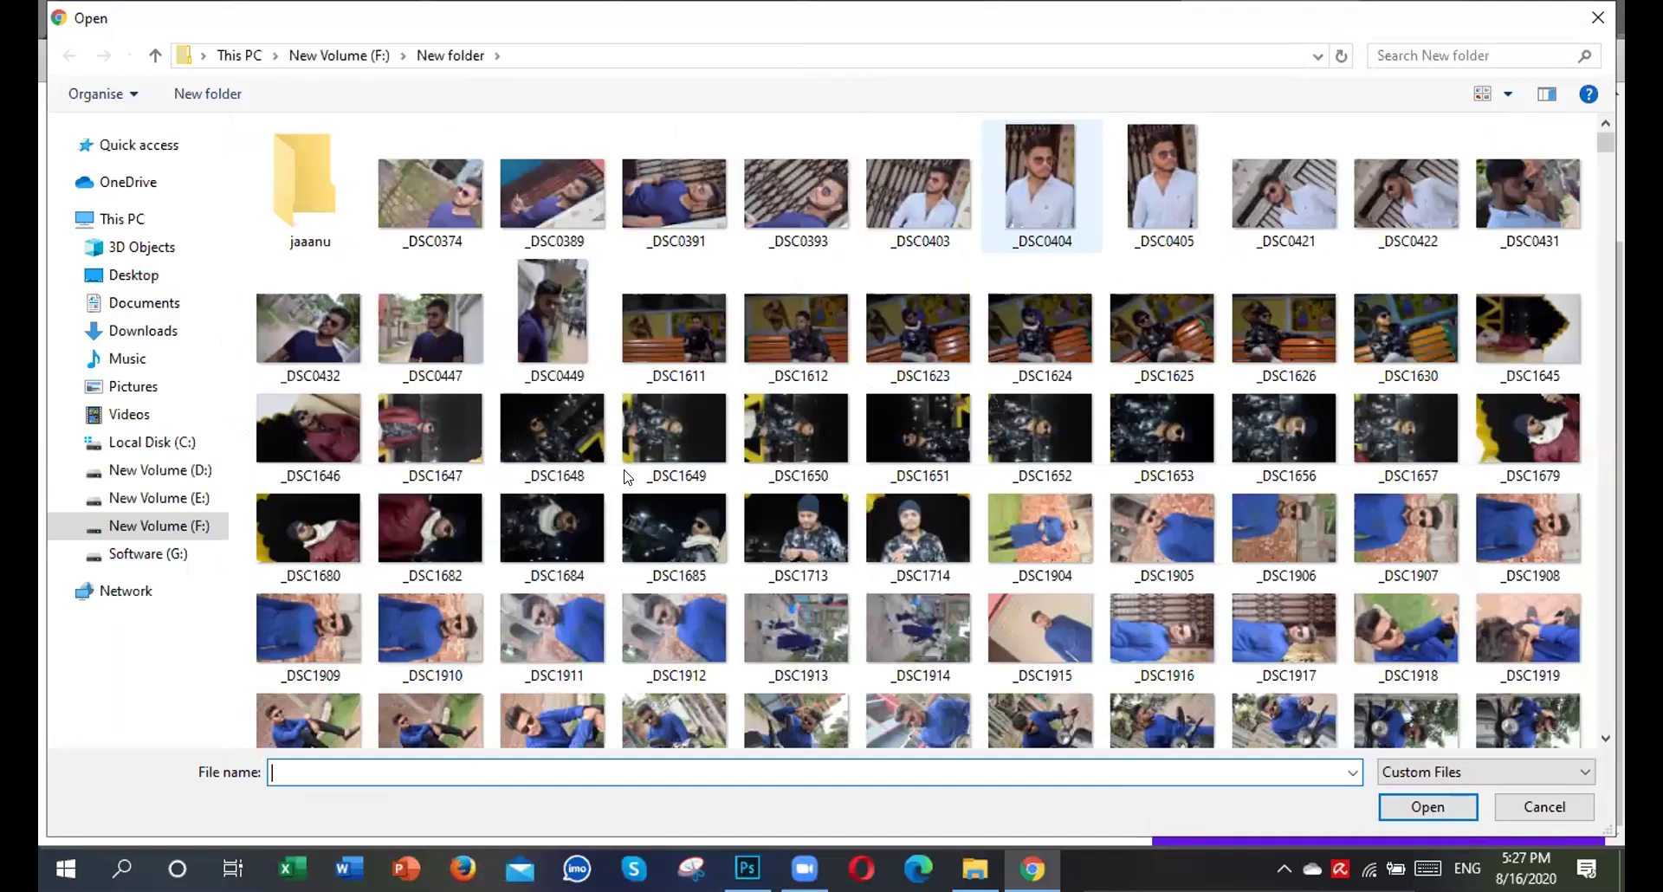
# Step: Cancel the avatar file picker and continue past the profile step without an avatar
pyautogui.press('Escape')
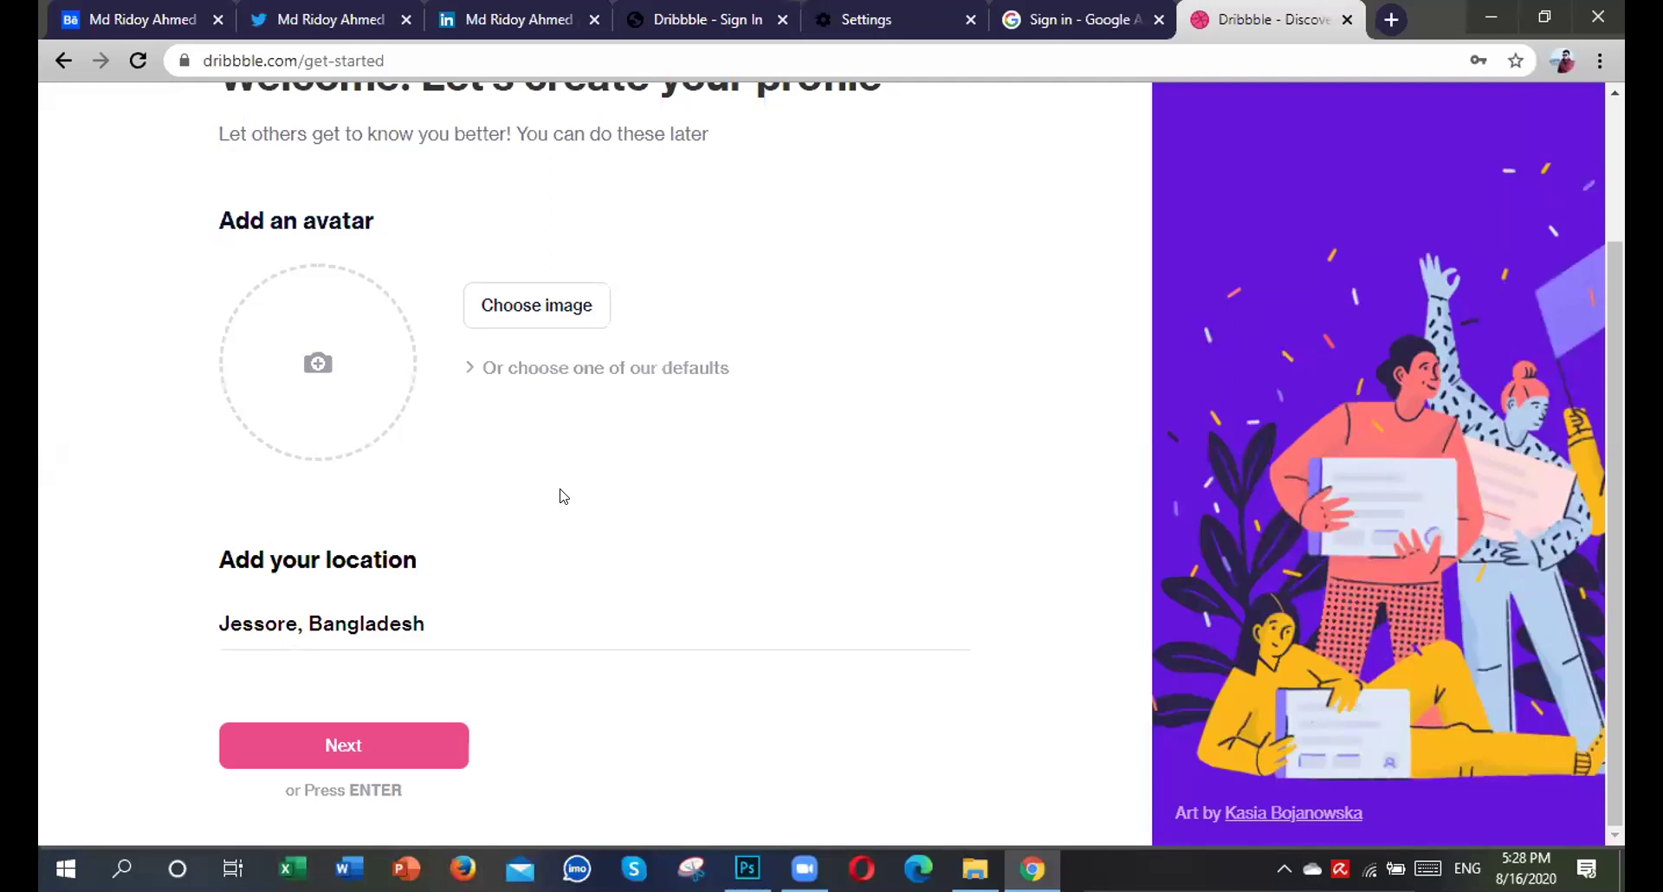
pyautogui.click(390, 750)
# Step: Choose 'designer looking to share my work' and 'looking for design inspiration', then finish onboarding
pyautogui.click(378, 734)
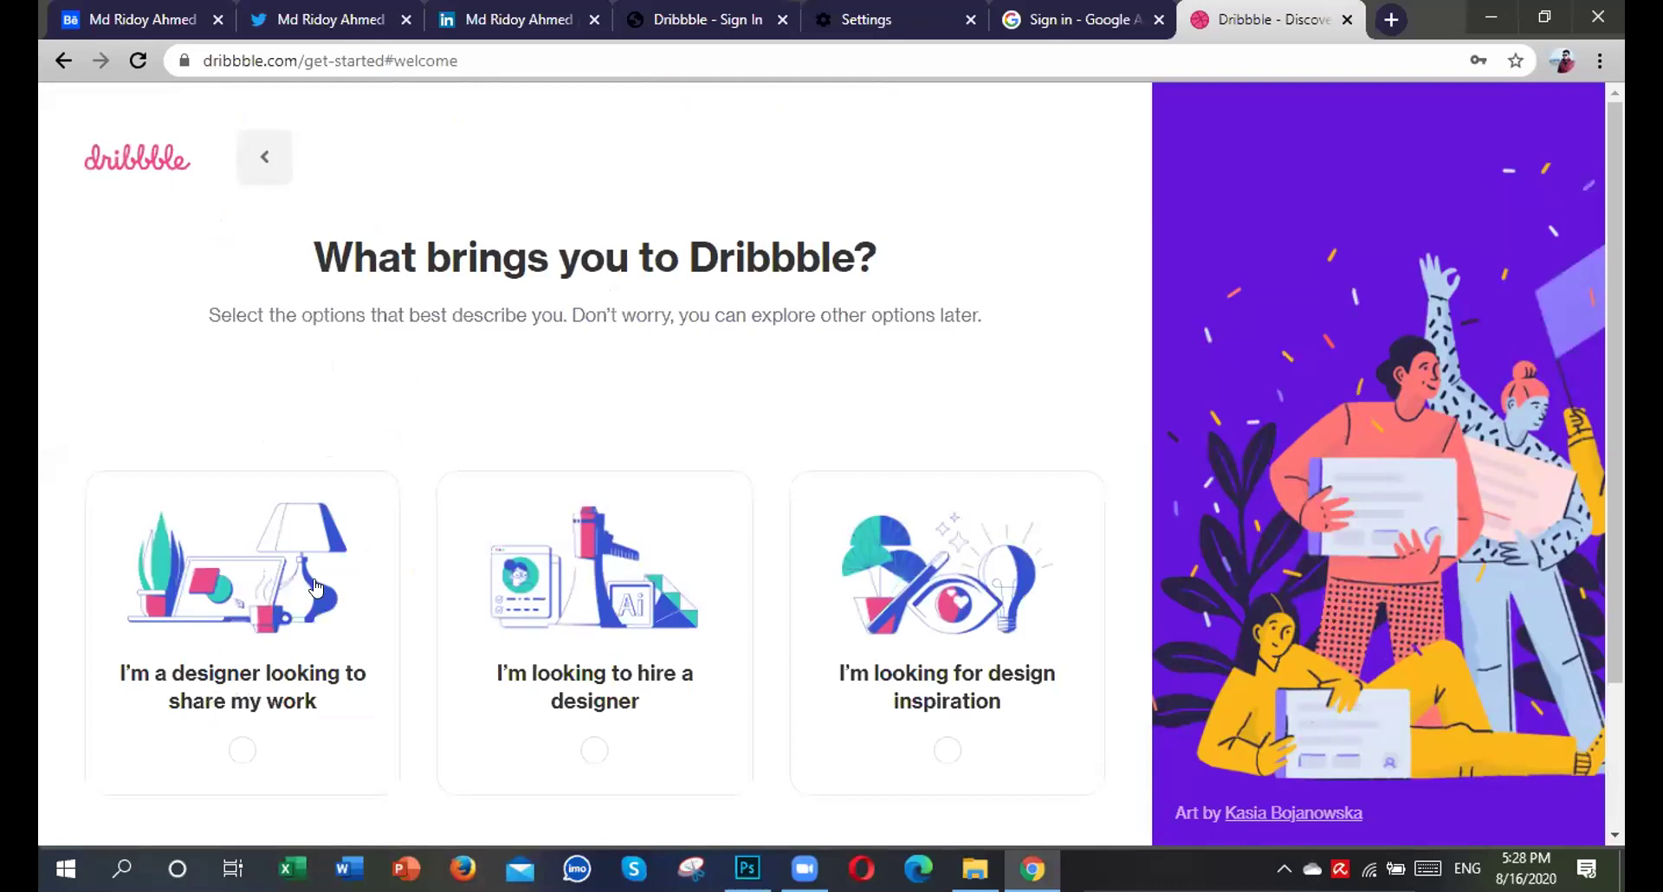
pyautogui.moveTo(315, 587)
pyautogui.click(293, 541)
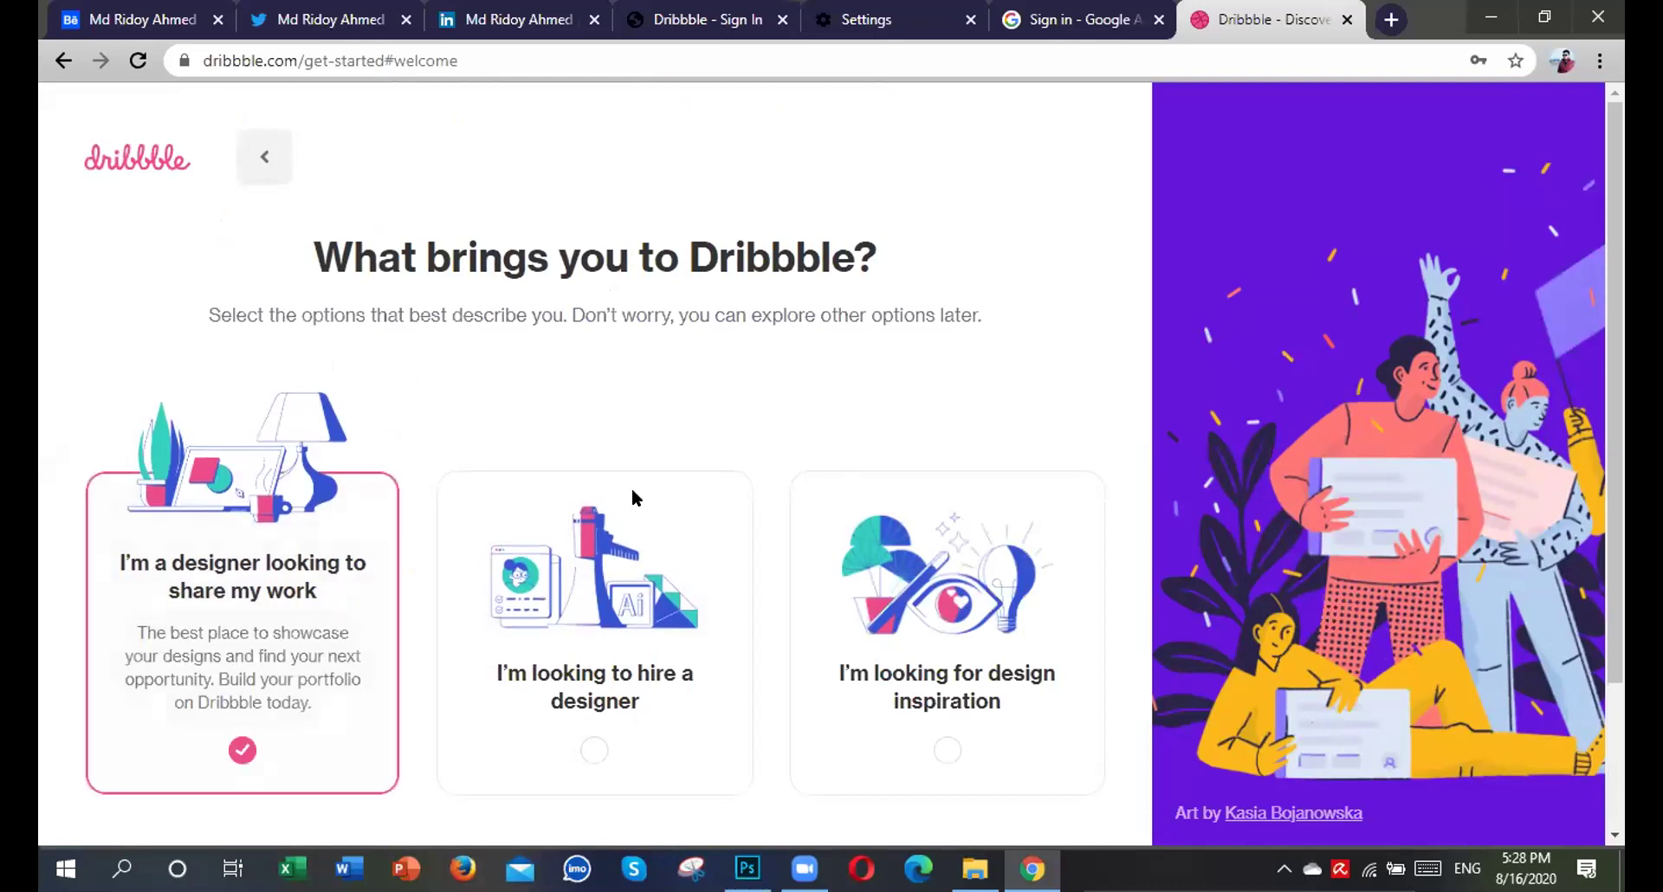
pyautogui.click(946, 574)
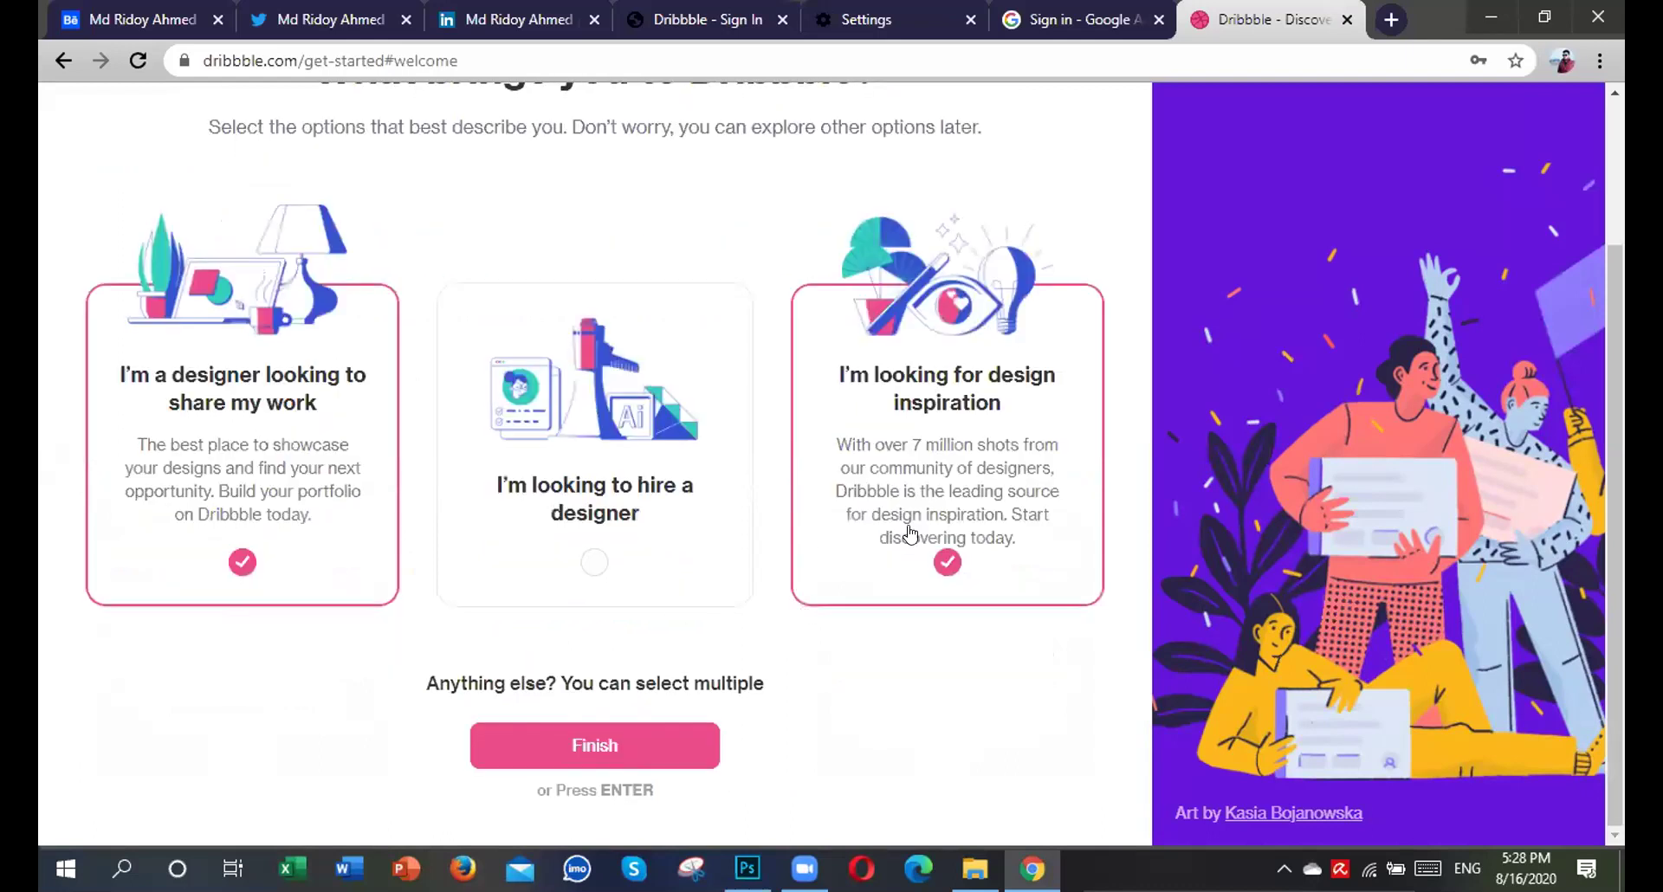
pyautogui.click(596, 753)
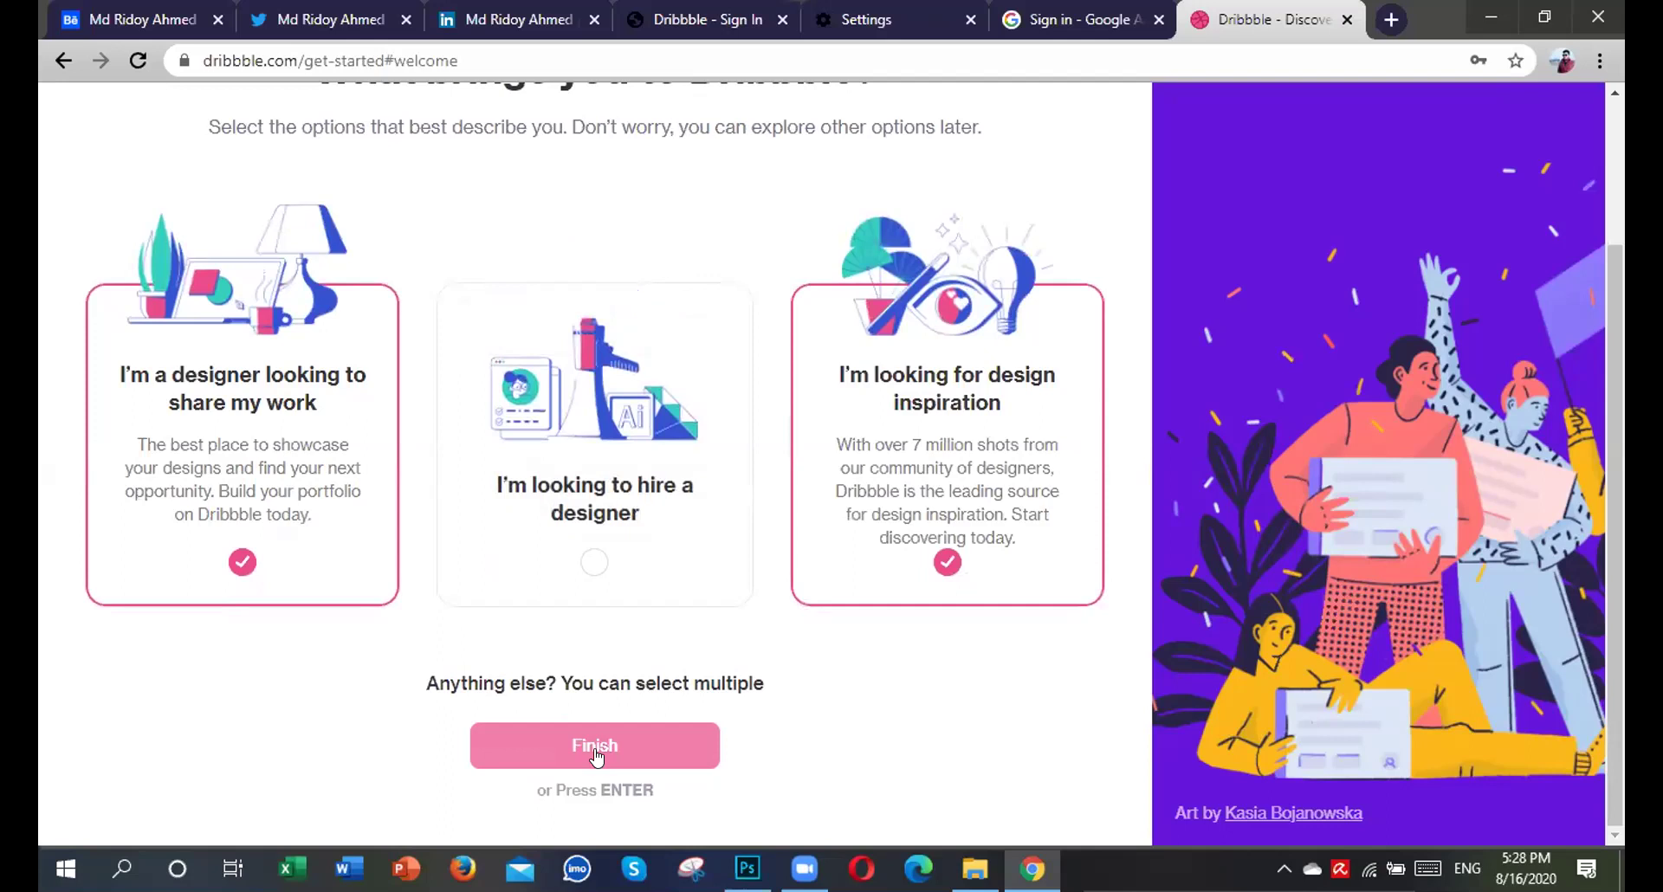
pyautogui.click(596, 754)
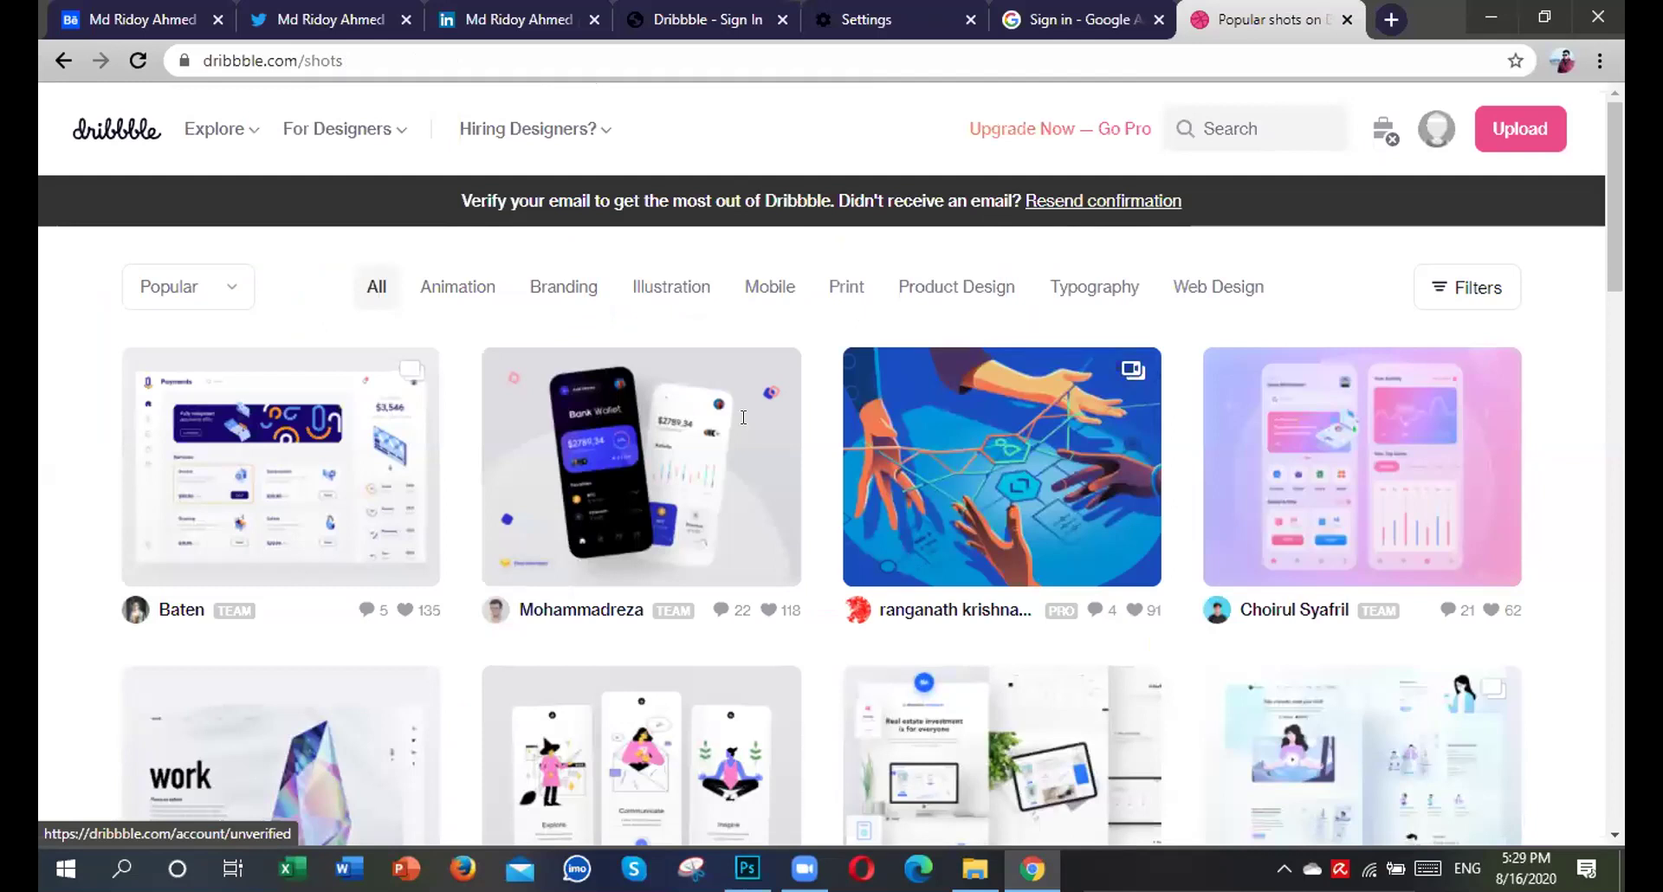
# Step: Load gmail.com in a new browser tab to find Dribbble's confirmation e-mail
pyautogui.hotkey('ctrl', 't')
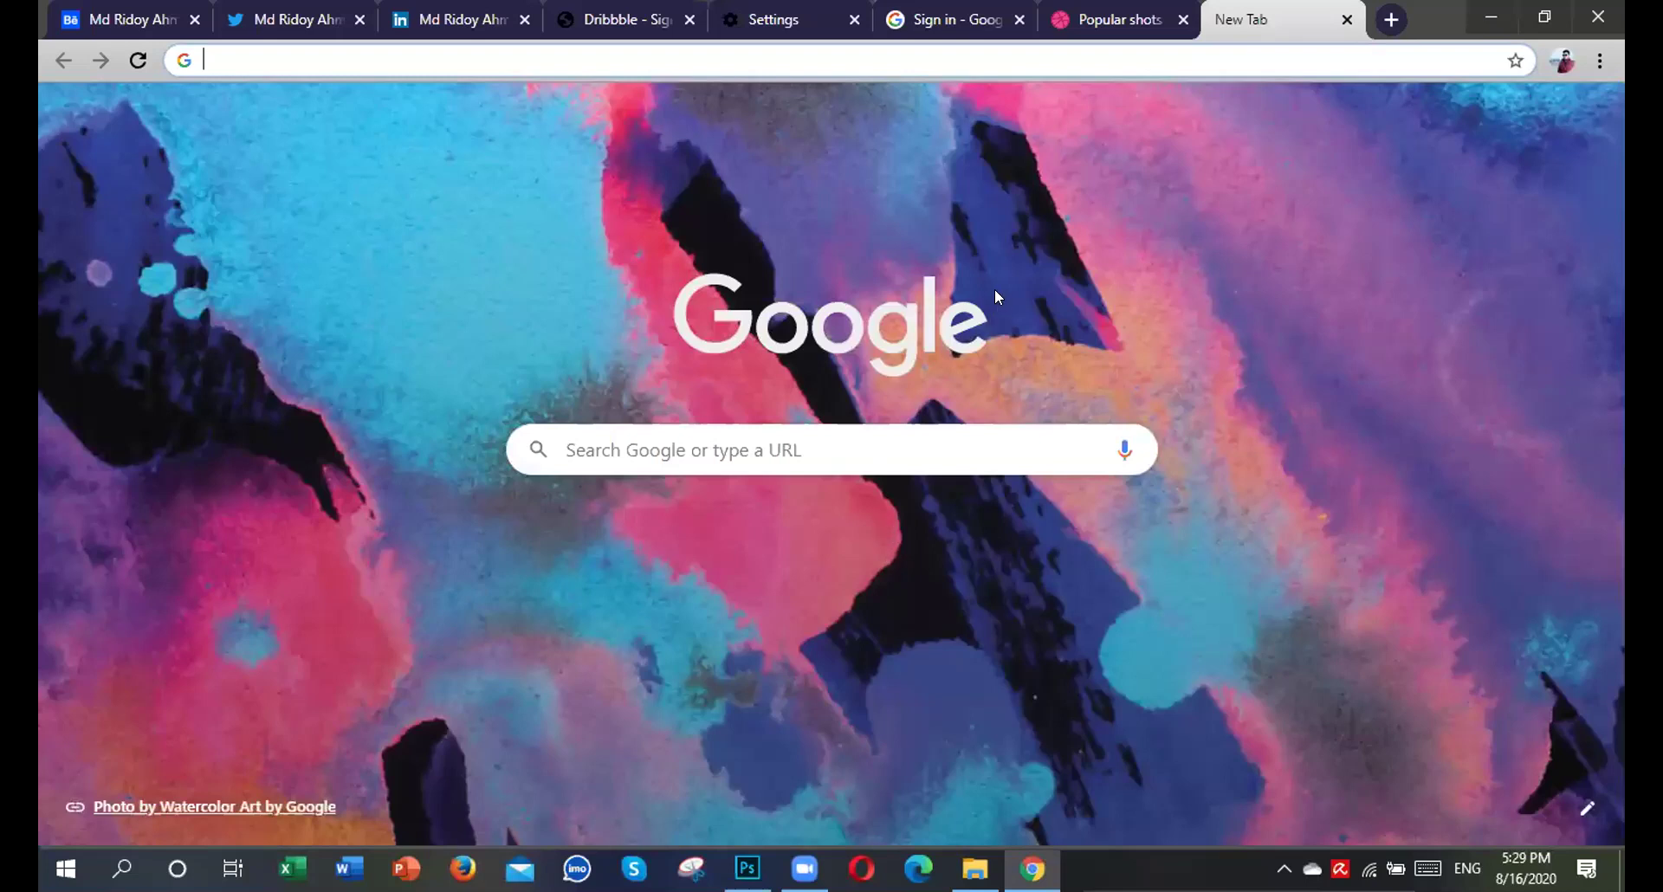
pyautogui.write('gmail.com')
pyautogui.press('Return')
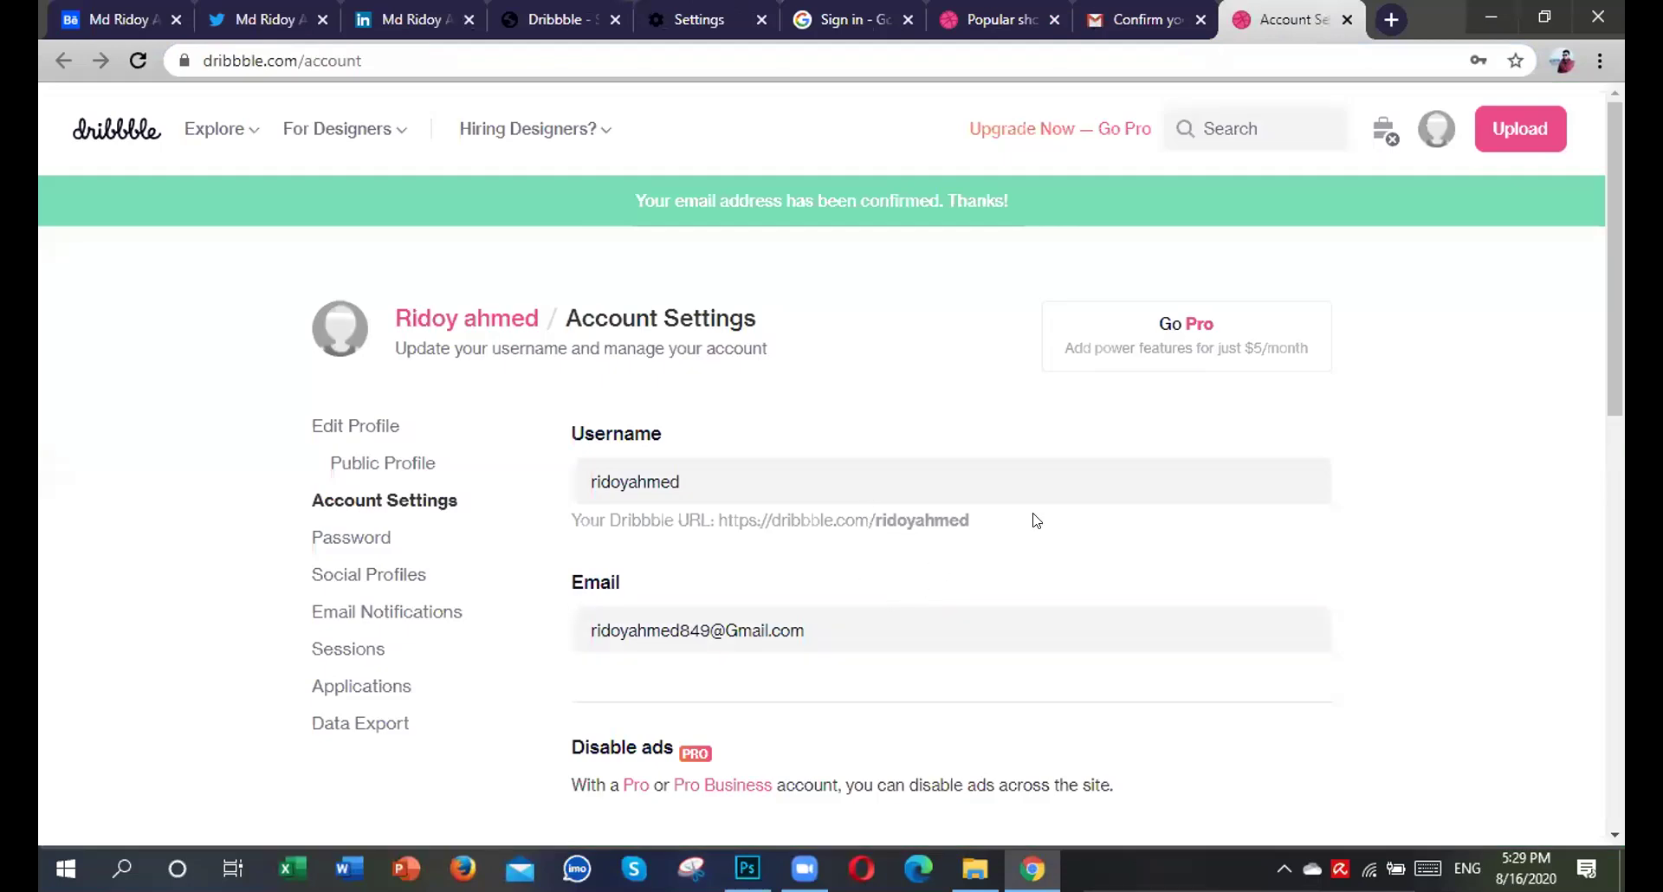
# Step: Check the Email field in Account Settings shows as confirmed, then return to Popular shots
pyautogui.scroll(-2, 1022, 518)
pyautogui.scroll(2, 1040, 347)
pyautogui.scroll(-4, 1015, 423)
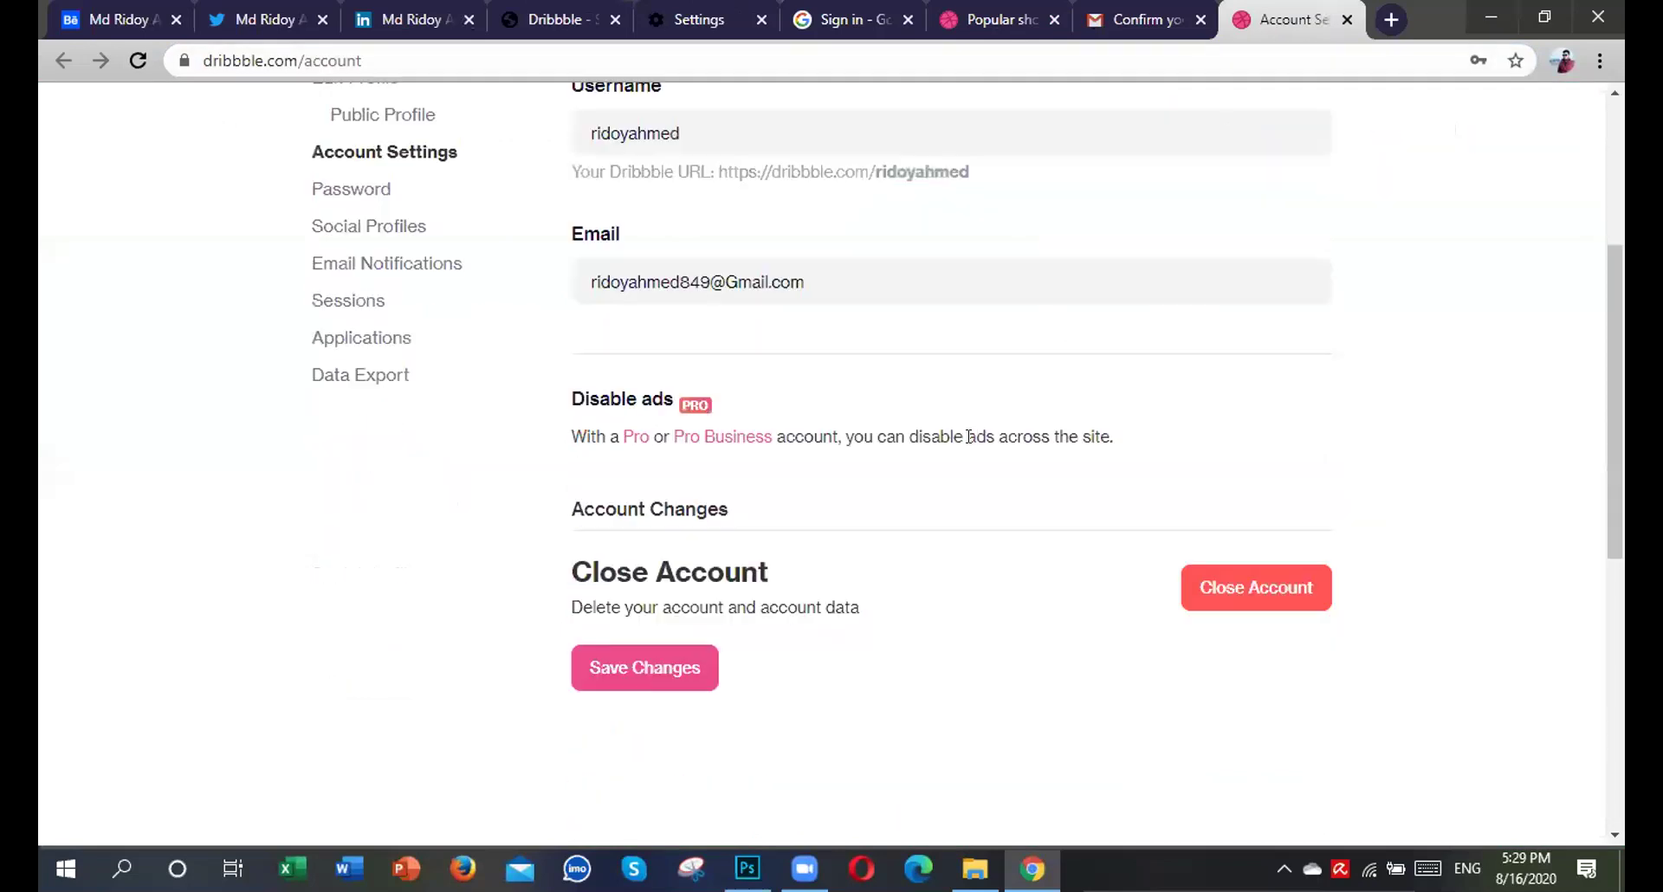
pyautogui.scroll(1, 974, 440)
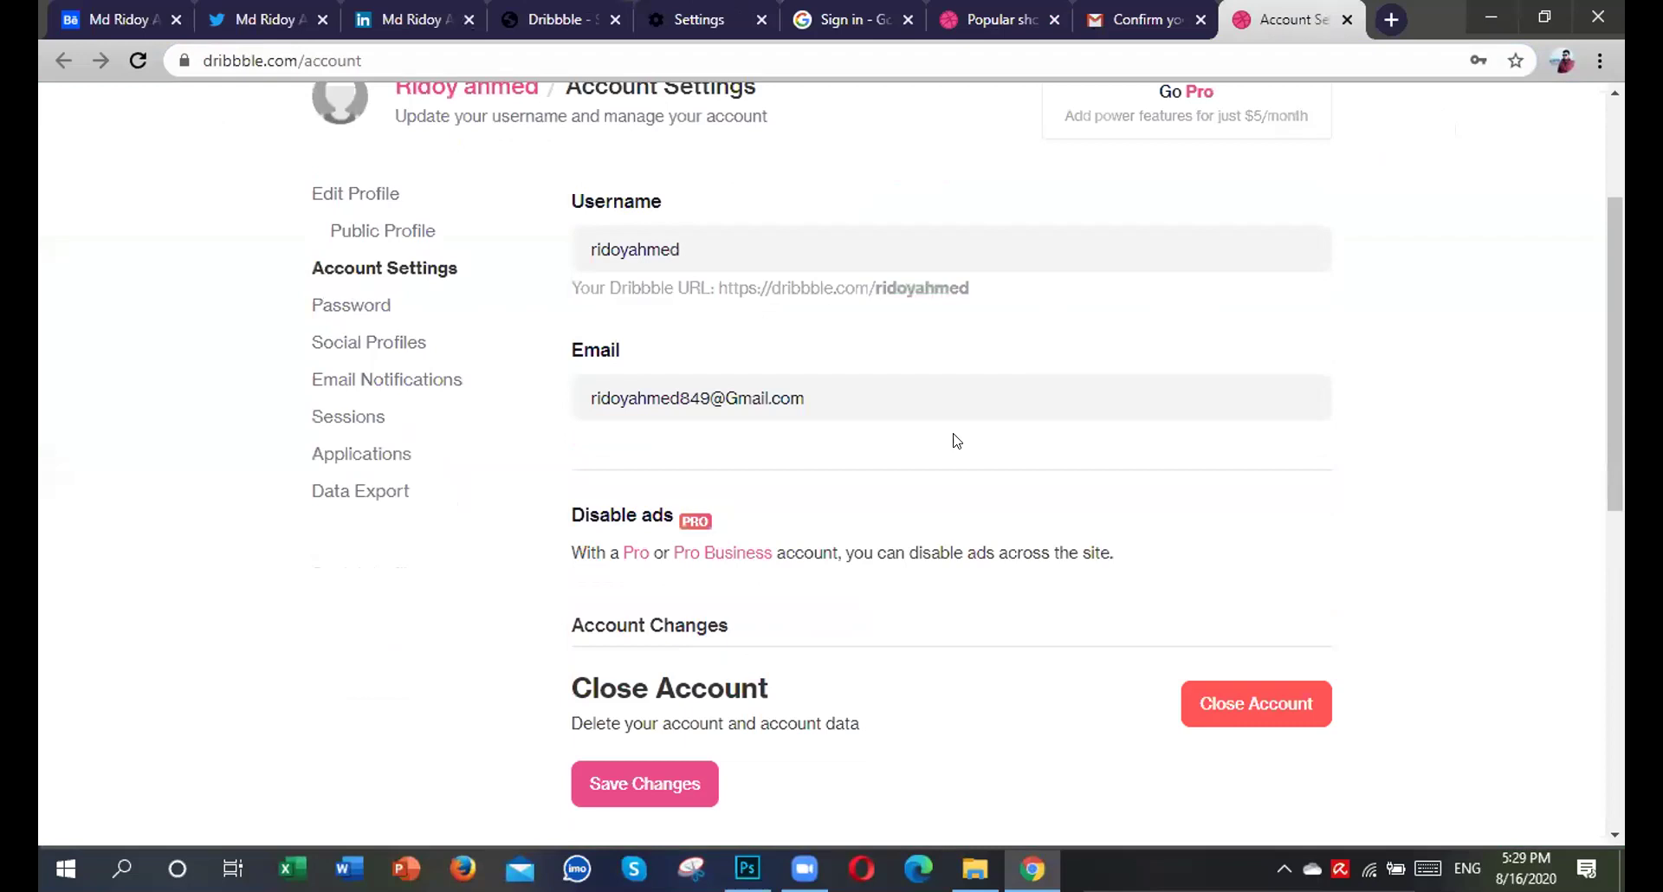
pyautogui.click(873, 403)
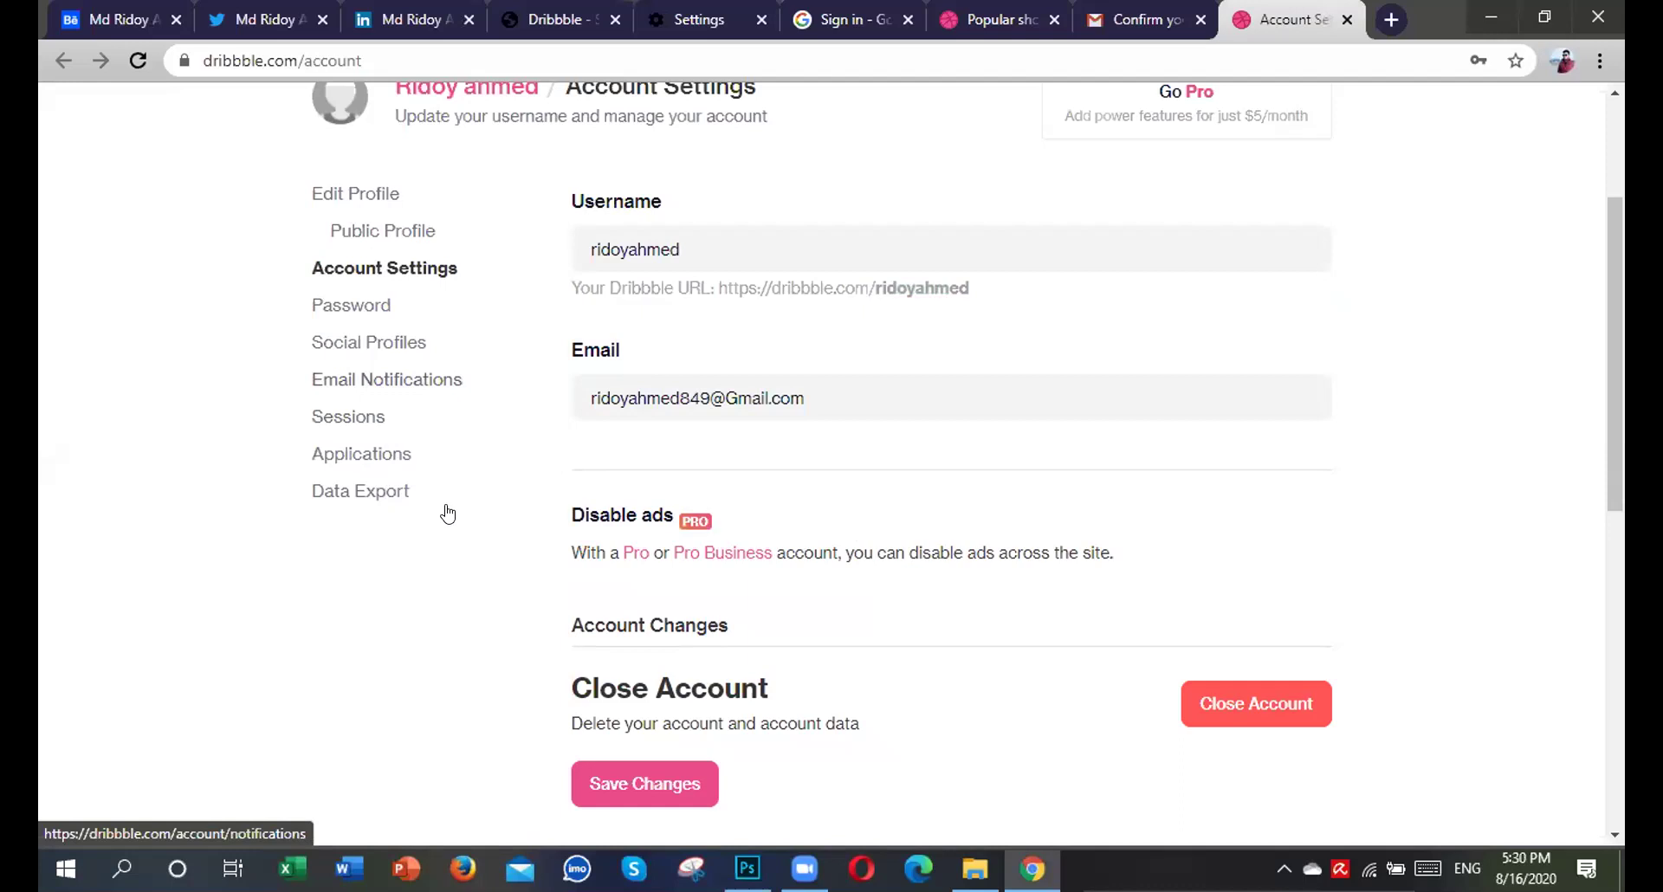
pyautogui.scroll(-6, 753, 531)
pyautogui.scroll(9, 760, 503)
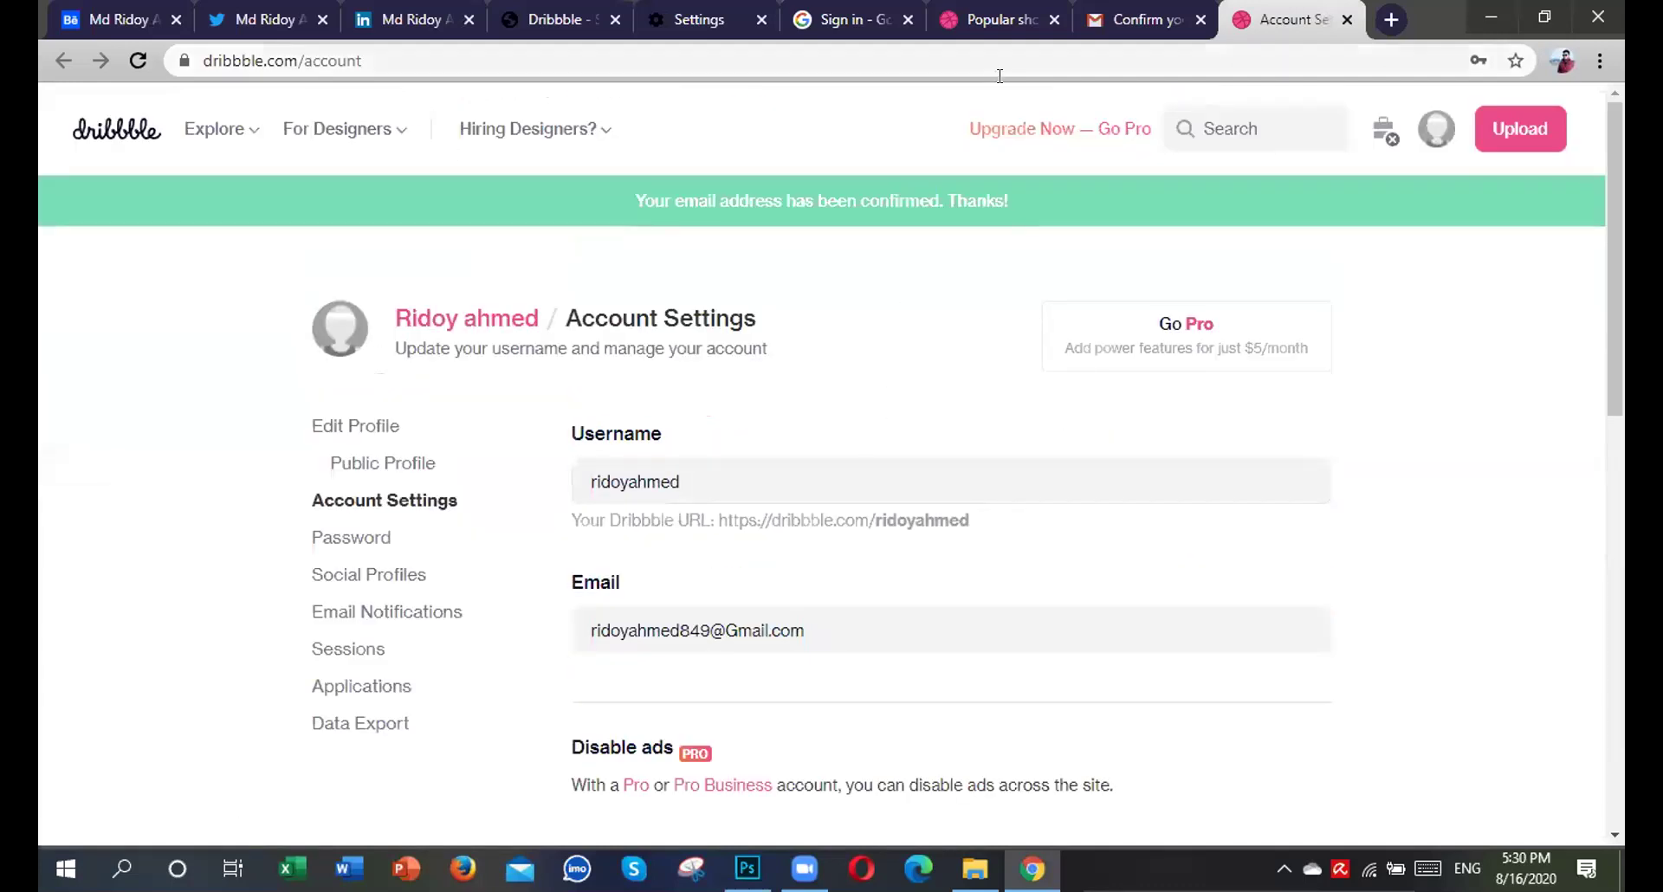
pyautogui.click(1024, 33)
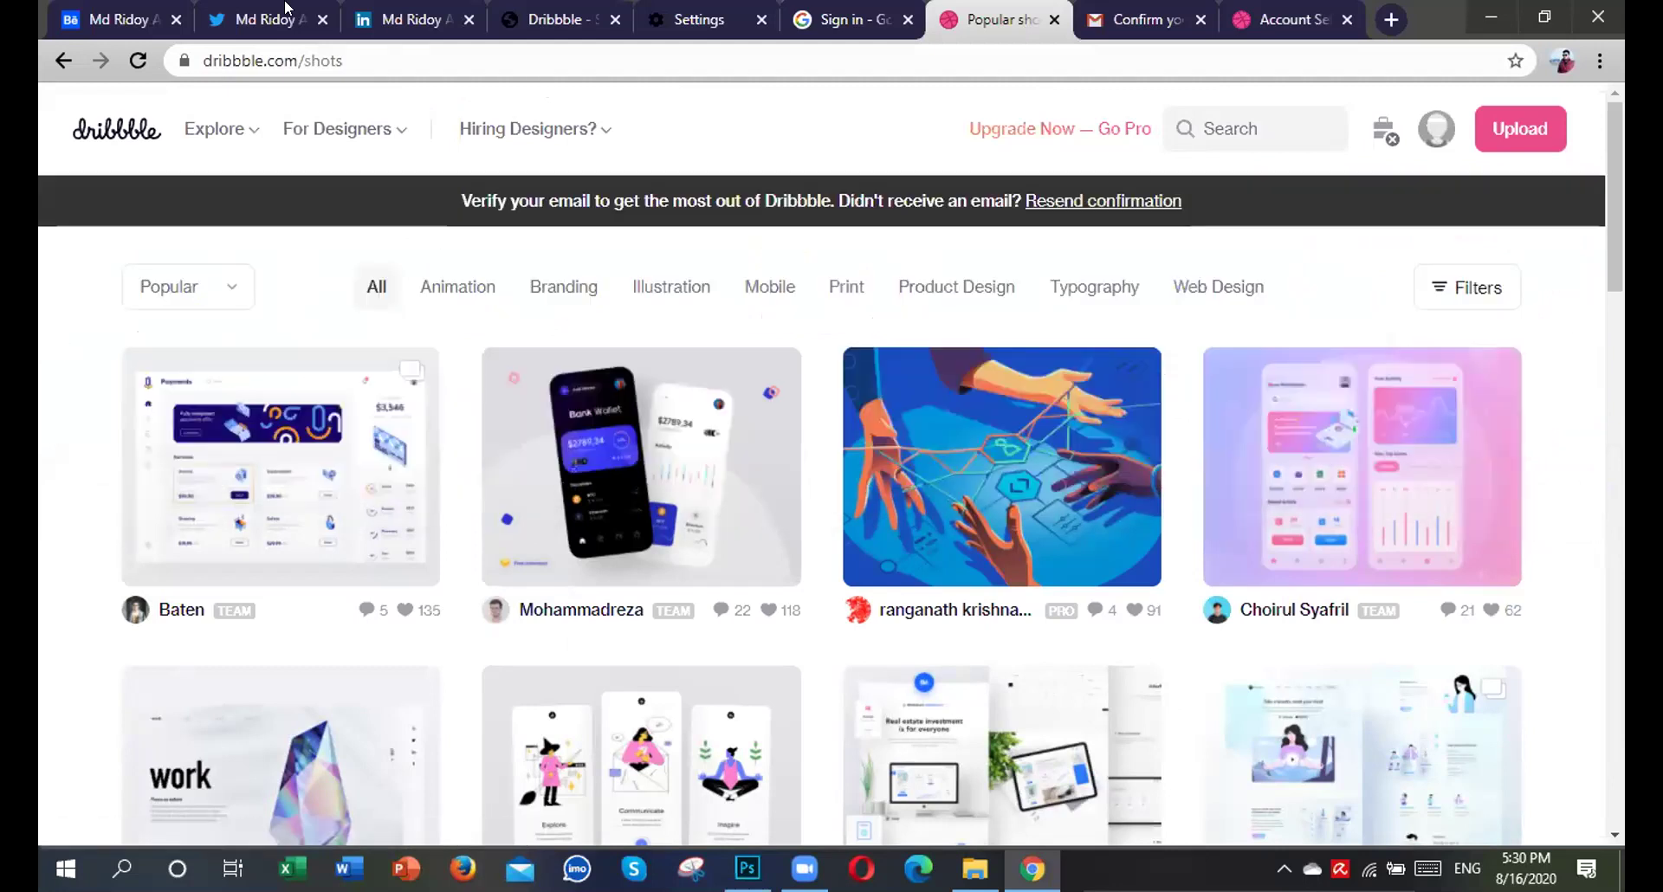
# Step: Search shots for 'dribble invitation', scroll the results and open the 'Hello, Dribble!' shot
pyautogui.click(136, 61)
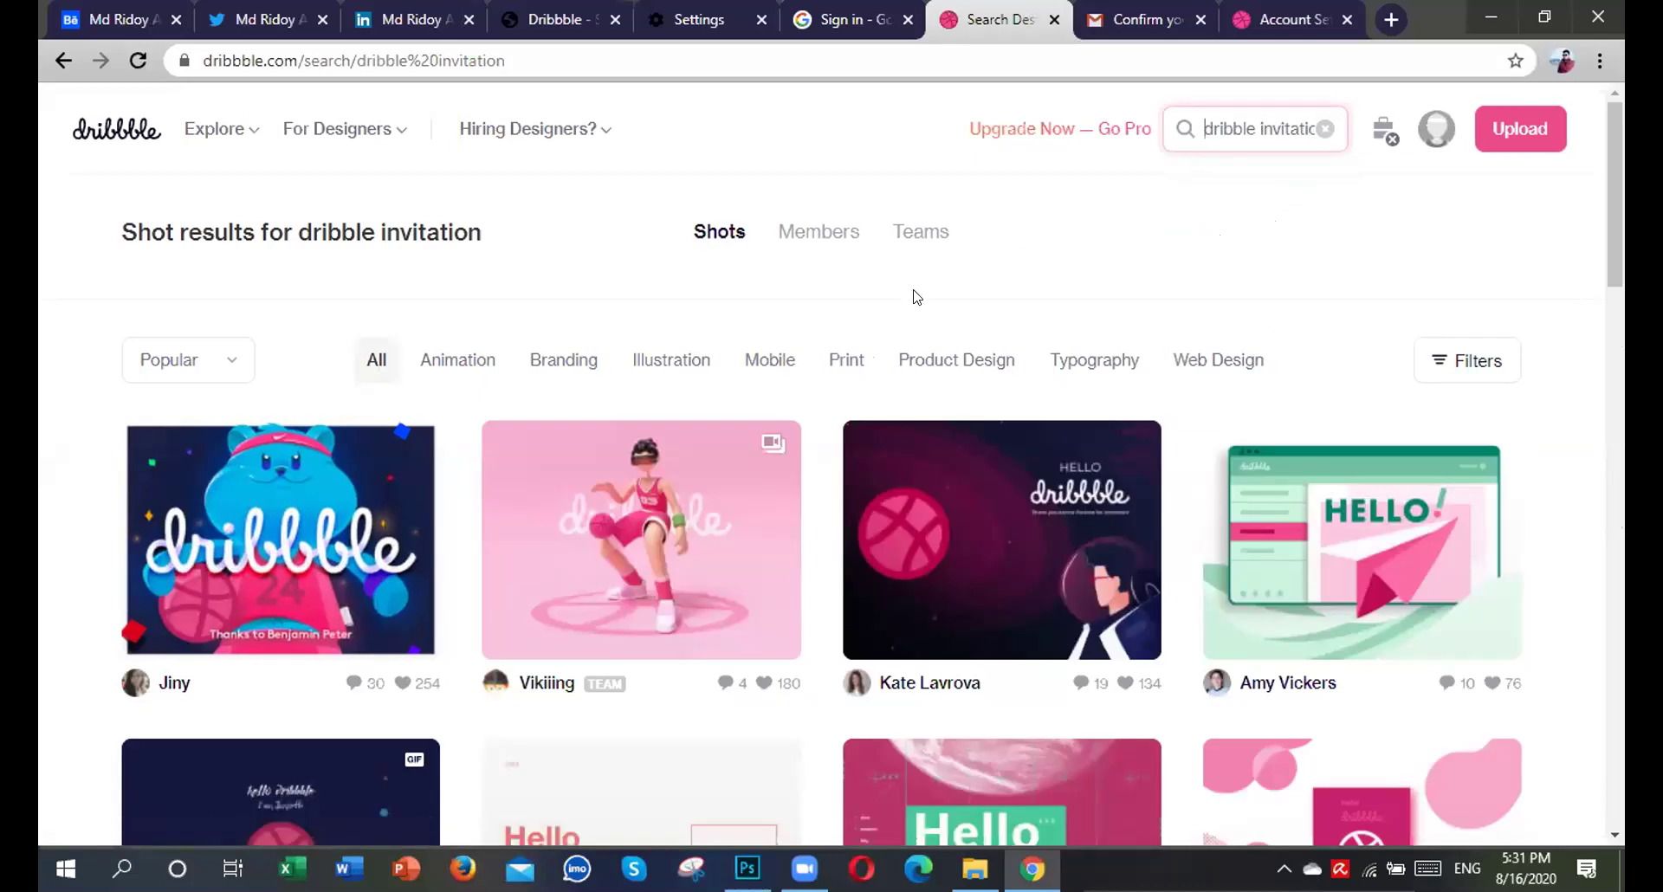
pyautogui.scroll(-1, 893, 292)
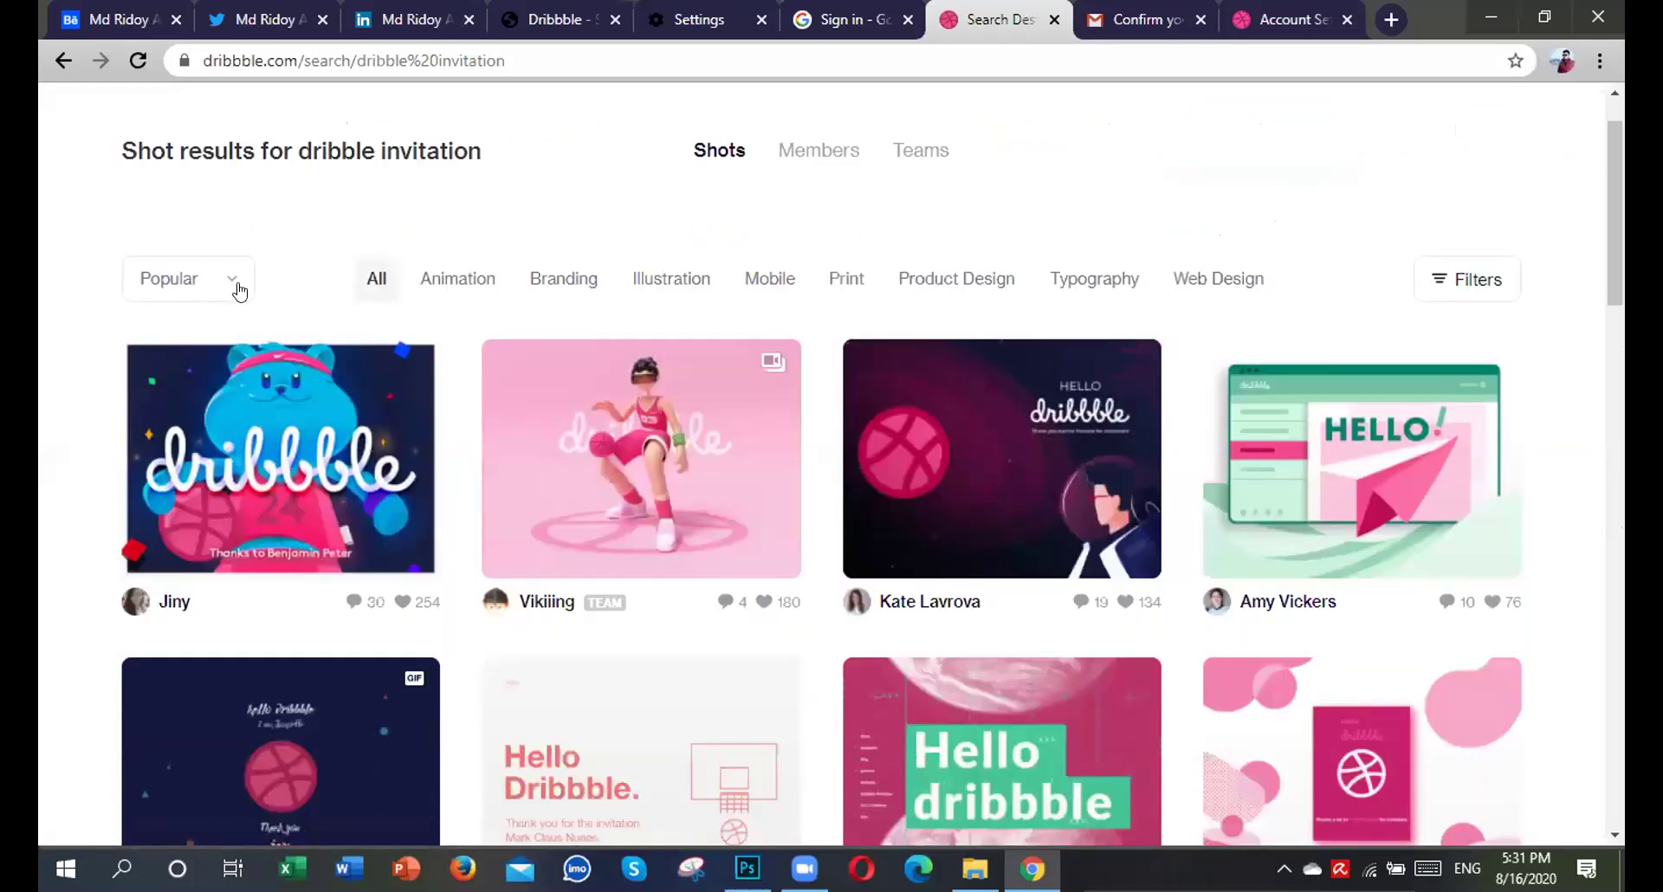
pyautogui.scroll(-2, 241, 291)
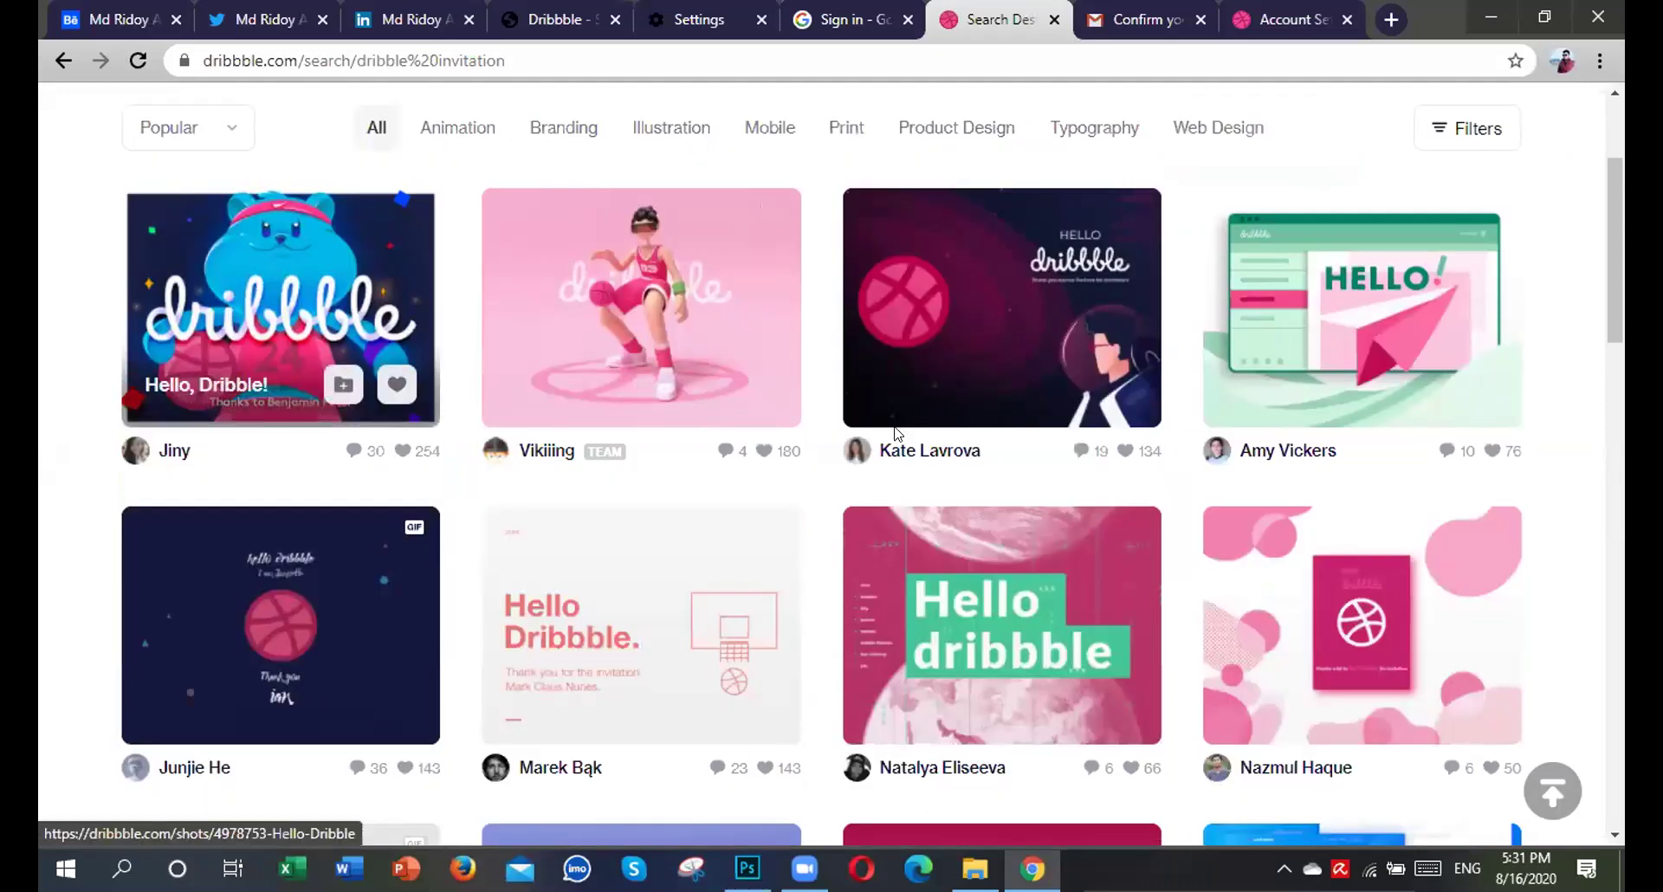
pyautogui.click(853, 422)
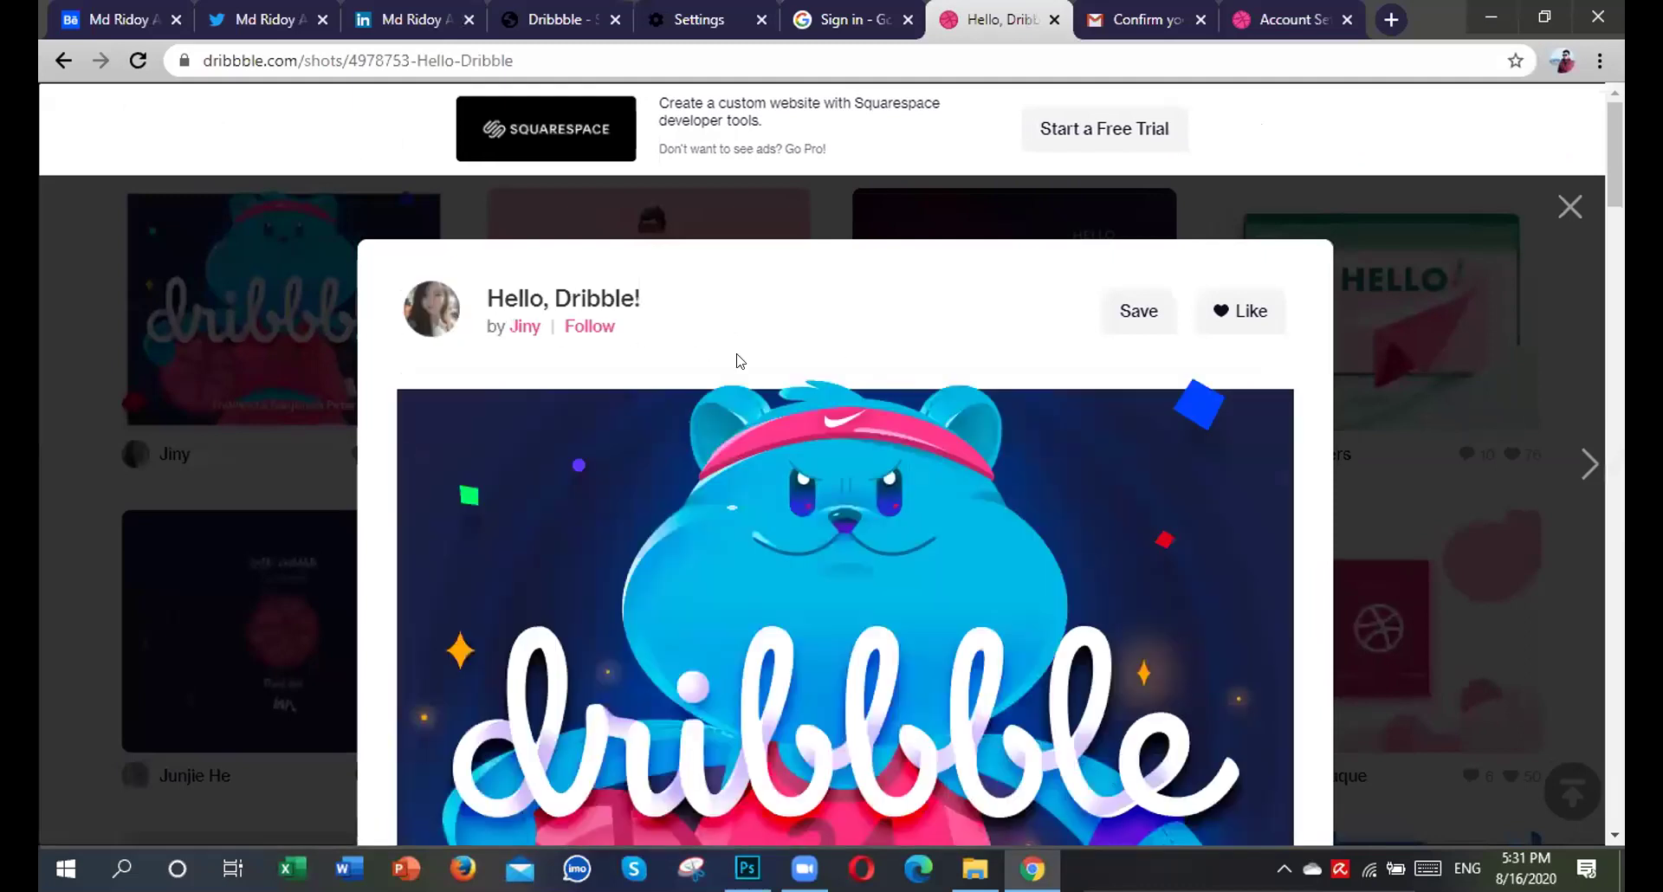
# Step: Read through the 'Hello, Dribble!' shot's description and welcome comments, previewing commenter profiles
pyautogui.scroll(-9, 811, 377)
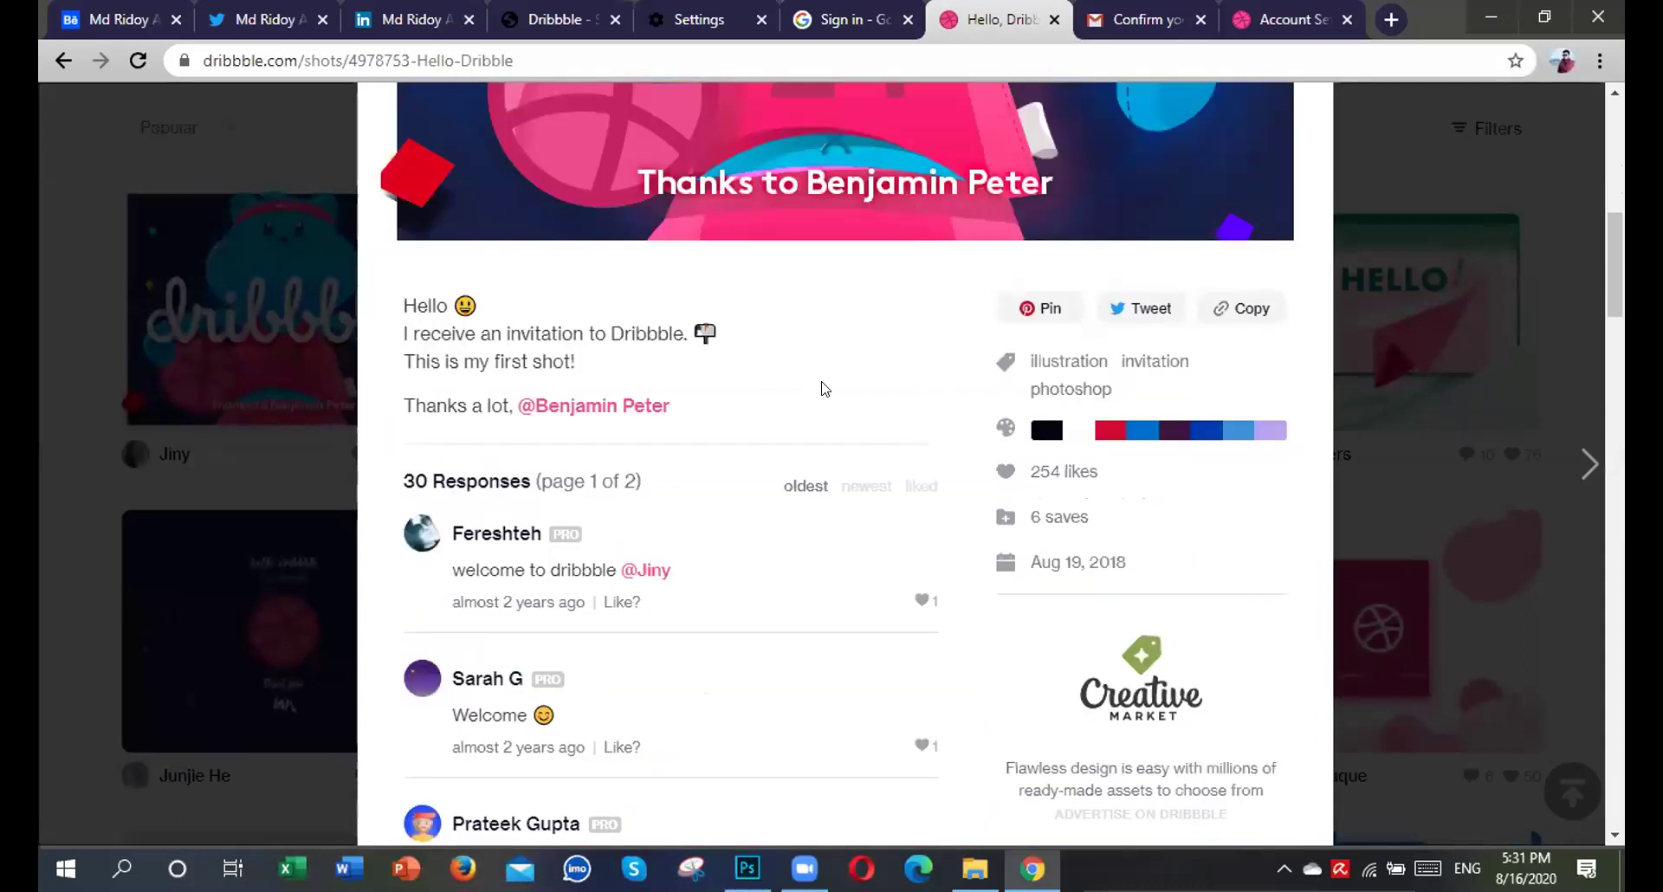
pyautogui.scroll(-1, 828, 386)
pyautogui.scroll(-4, 826, 383)
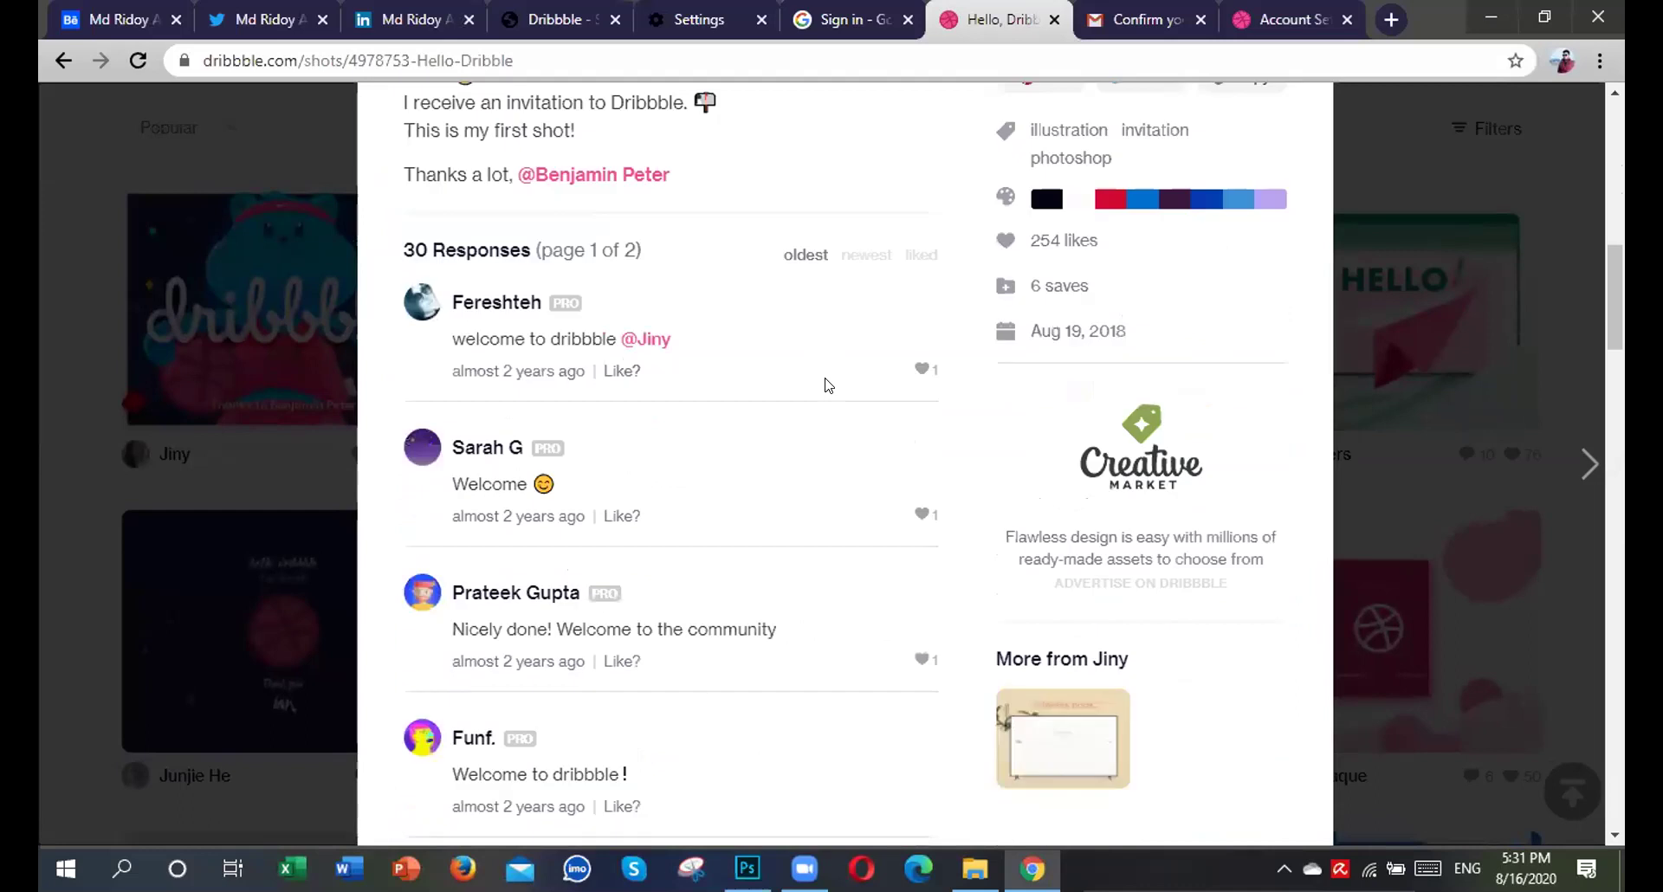
pyautogui.scroll(5, 660, 438)
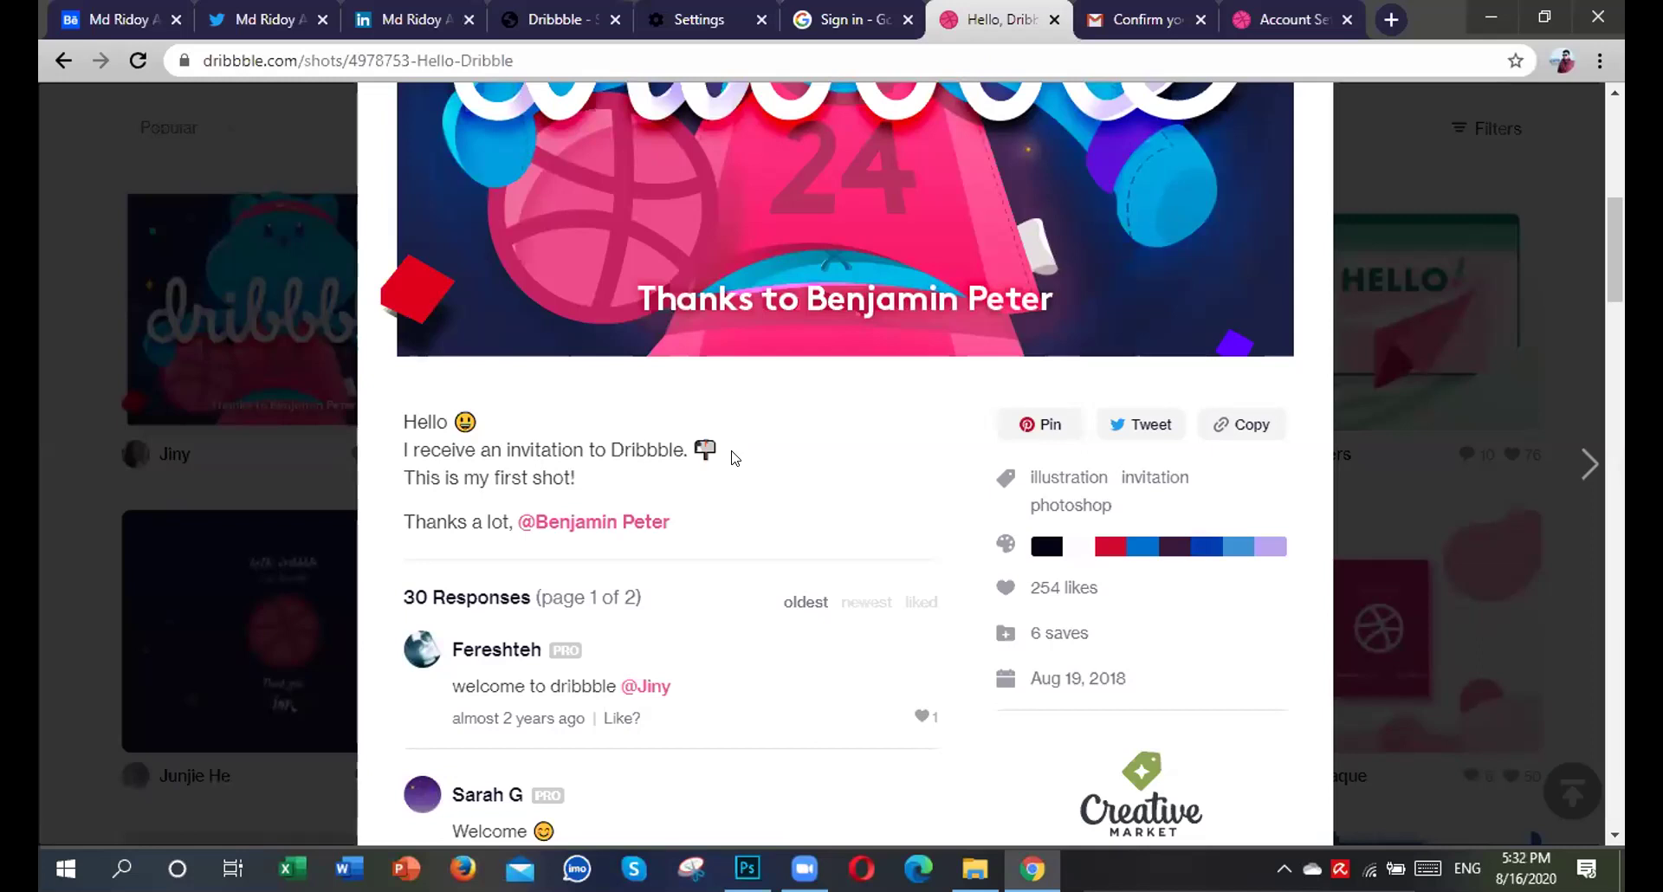
pyautogui.scroll(4, 735, 455)
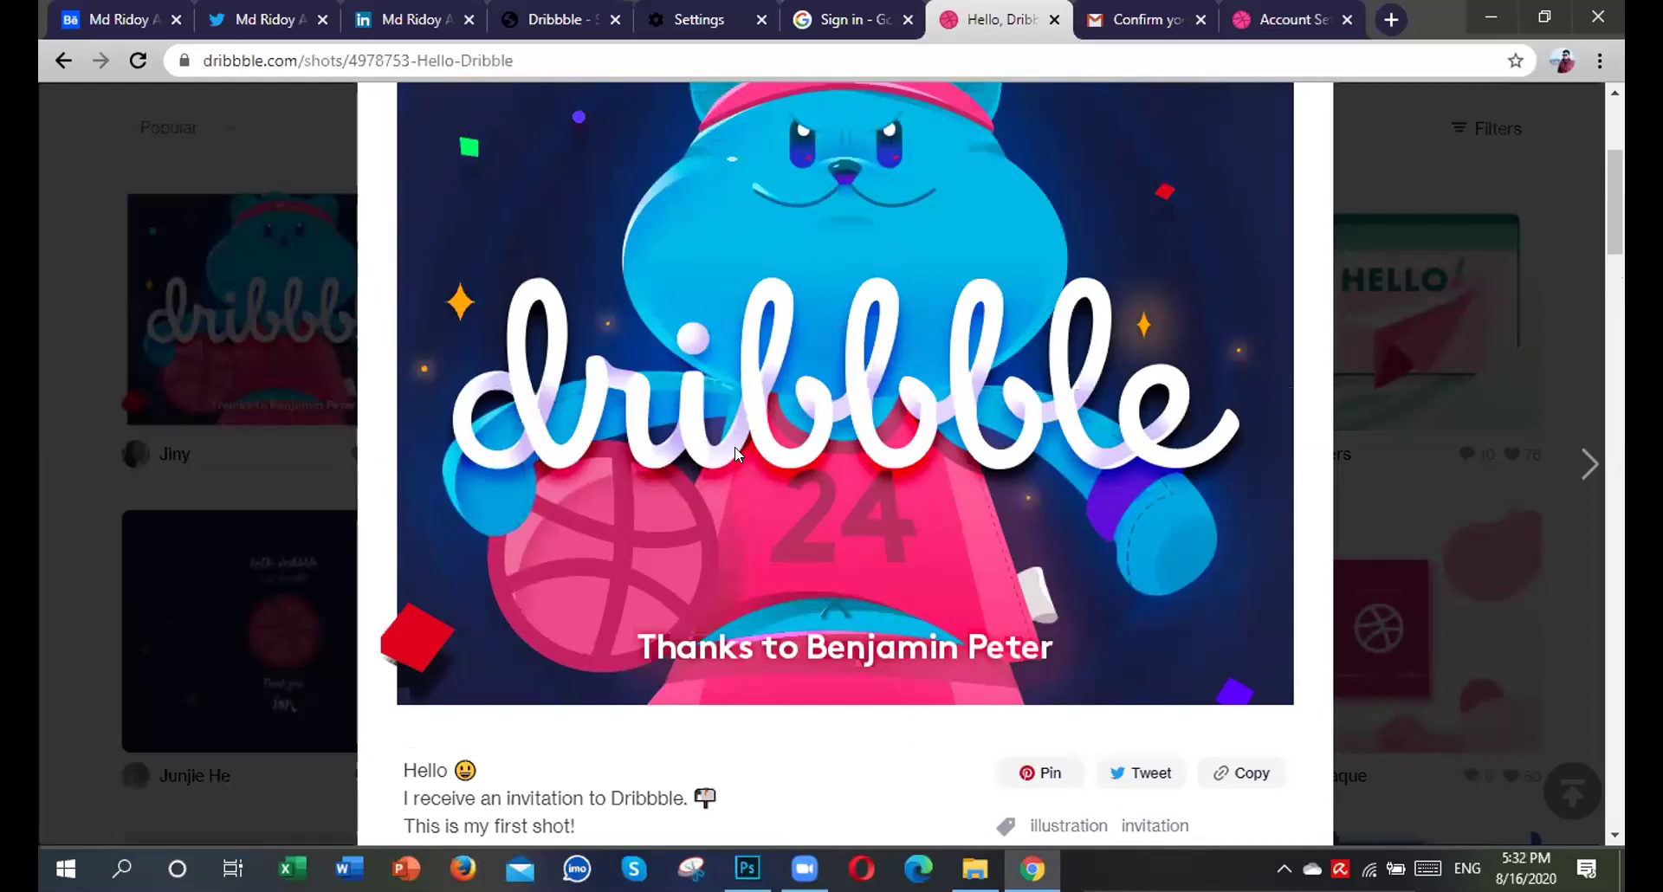
pyautogui.scroll(3, 745, 448)
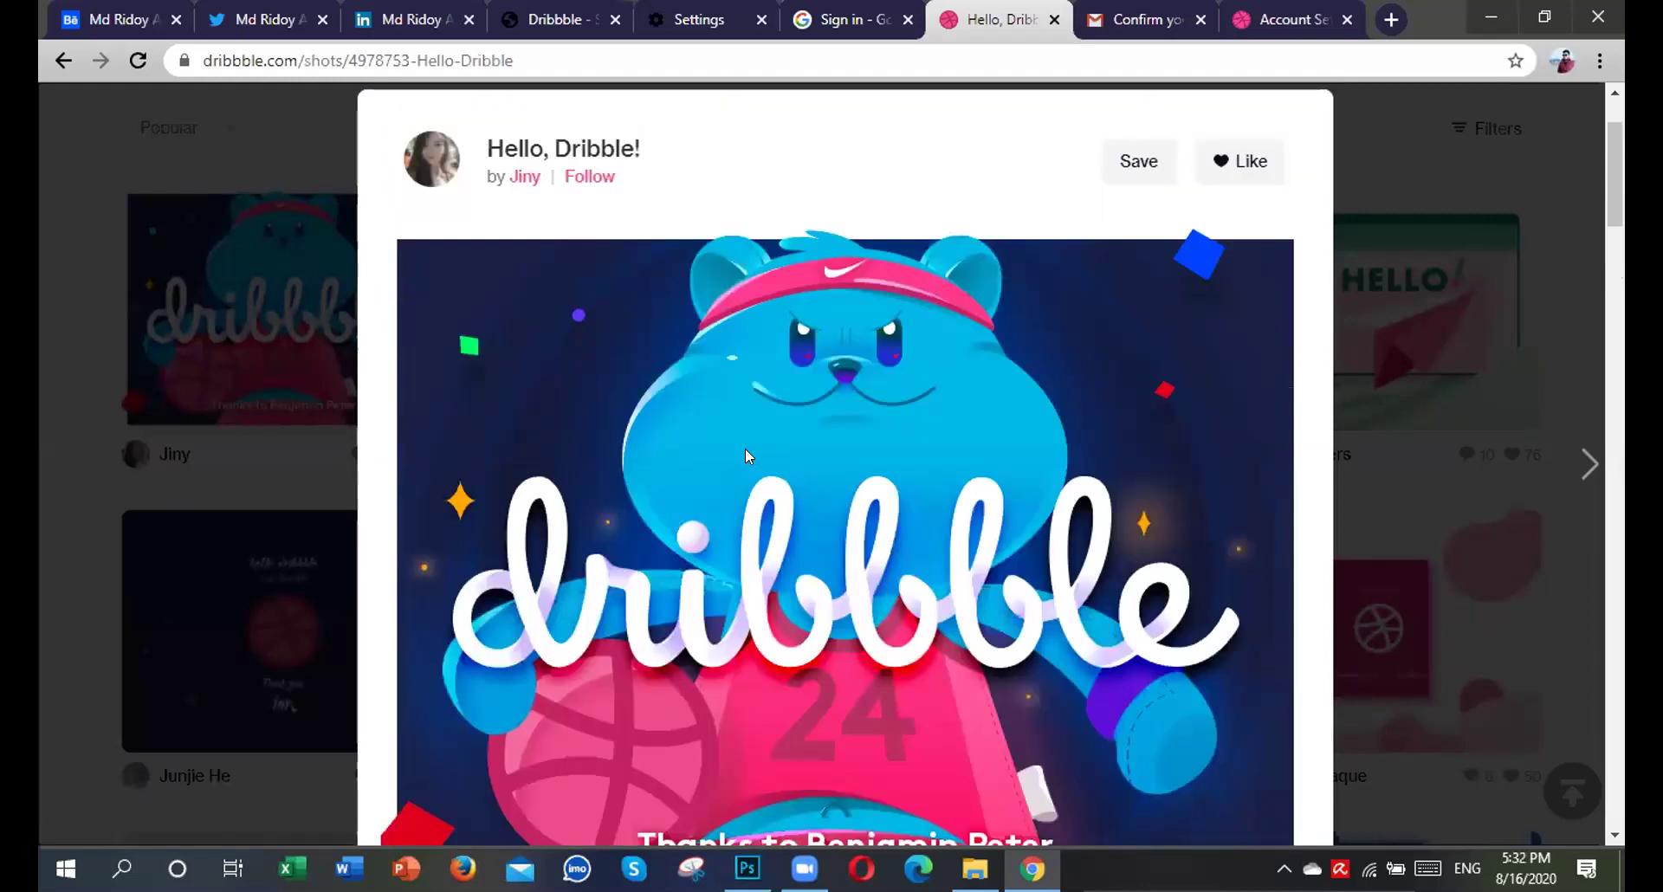
pyautogui.scroll(-5, 745, 449)
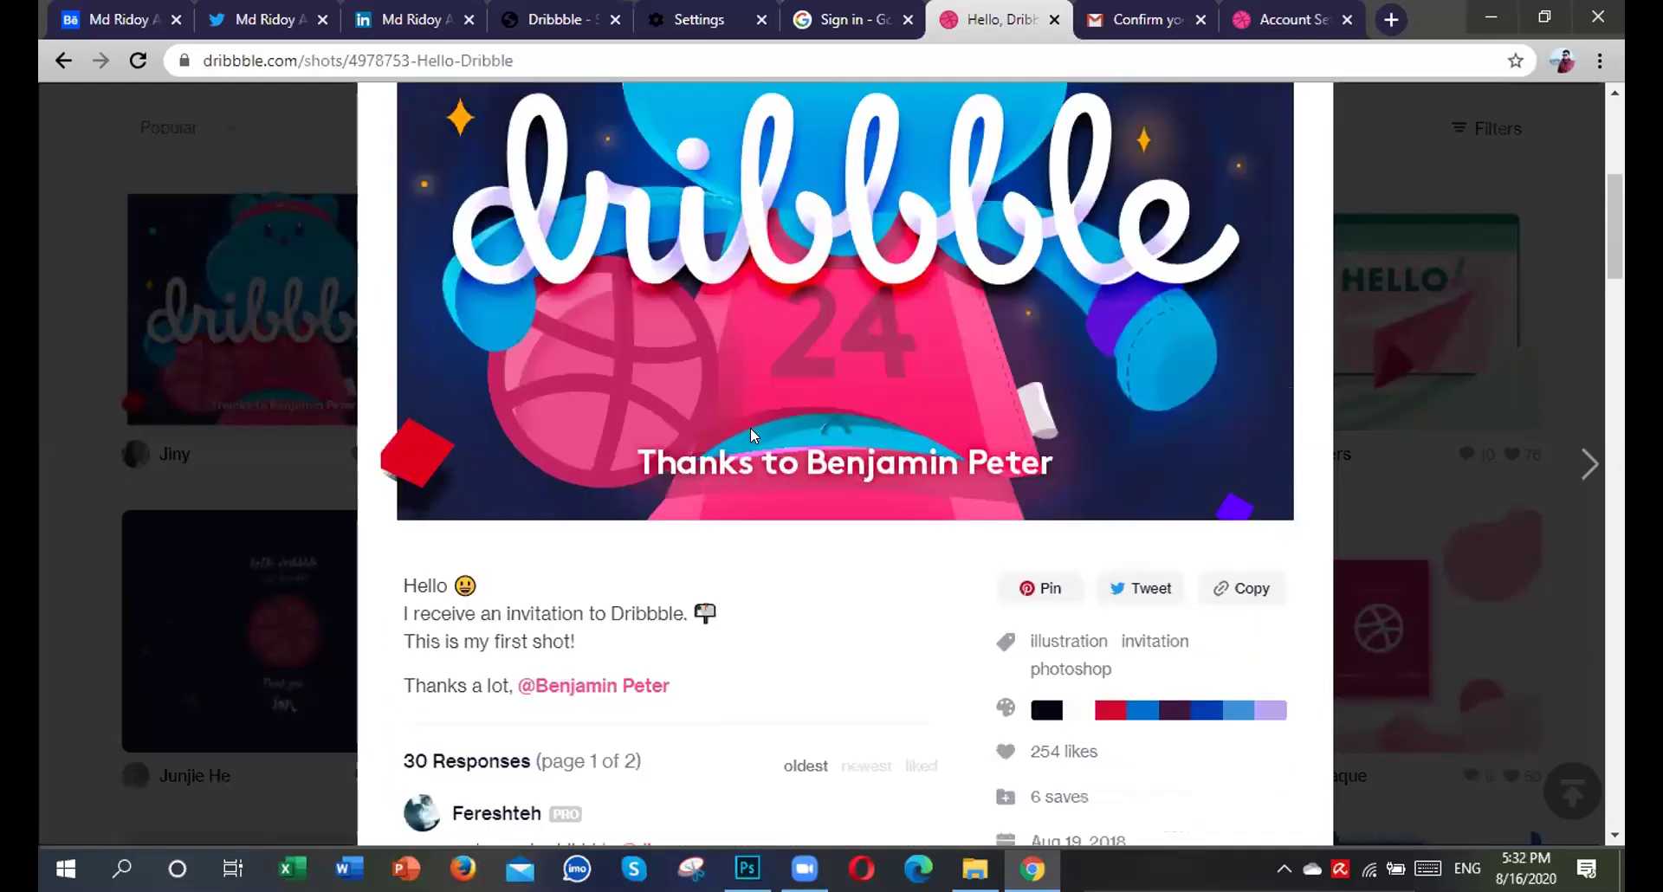
pyautogui.scroll(-3, 751, 428)
pyautogui.scroll(-2, 752, 424)
pyautogui.scroll(1, 748, 432)
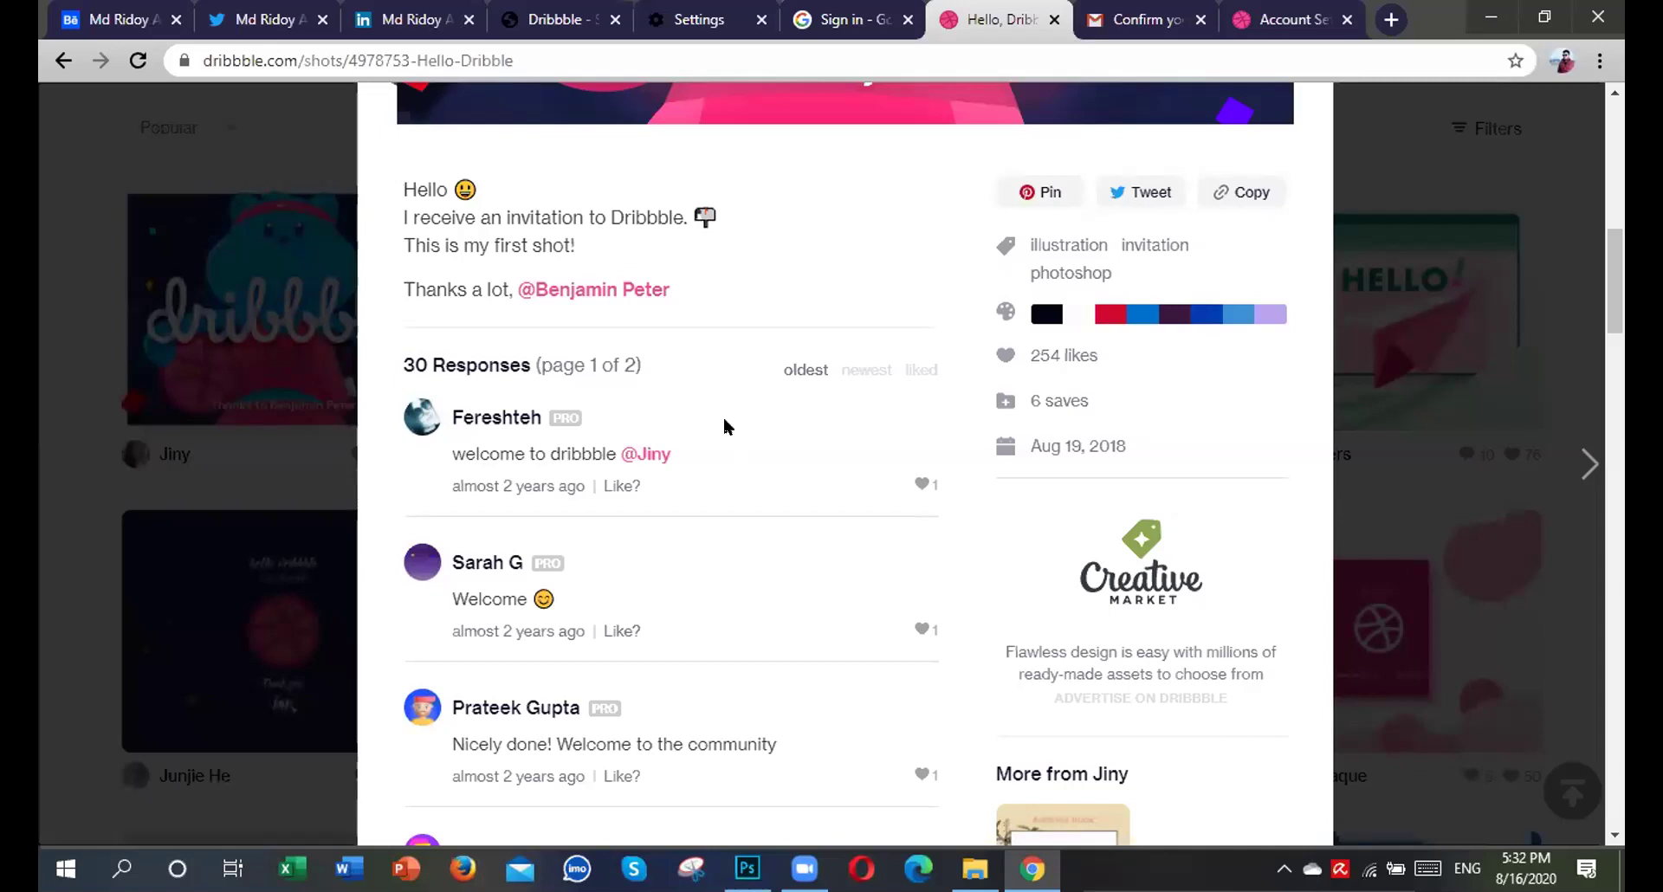
pyautogui.scroll(-5, 755, 490)
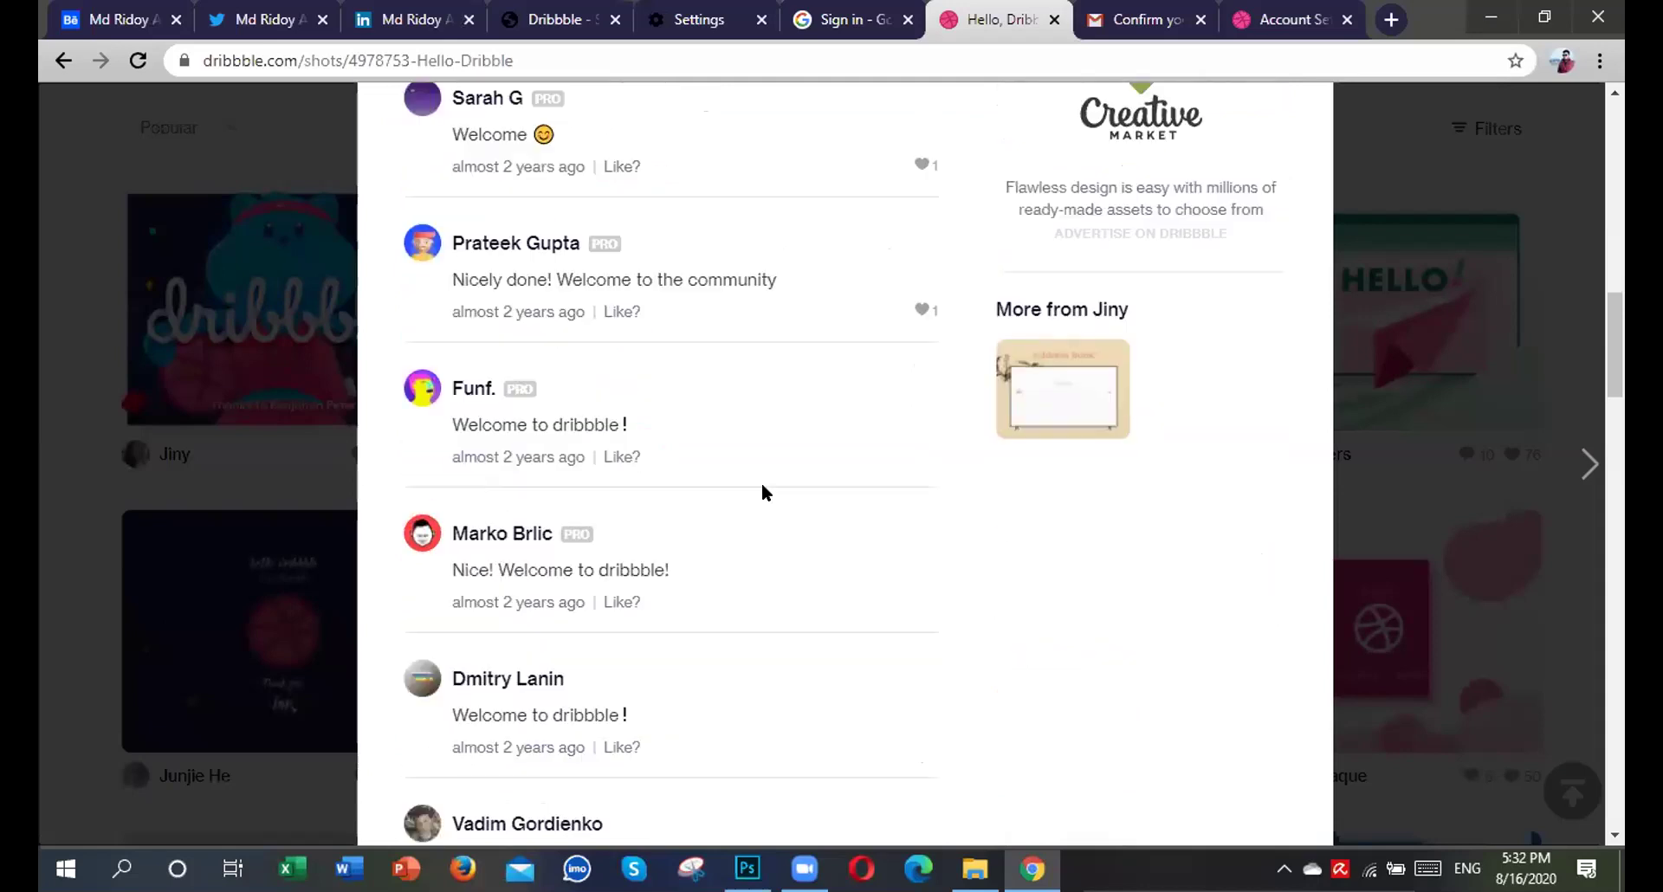
pyautogui.scroll(-4, 766, 486)
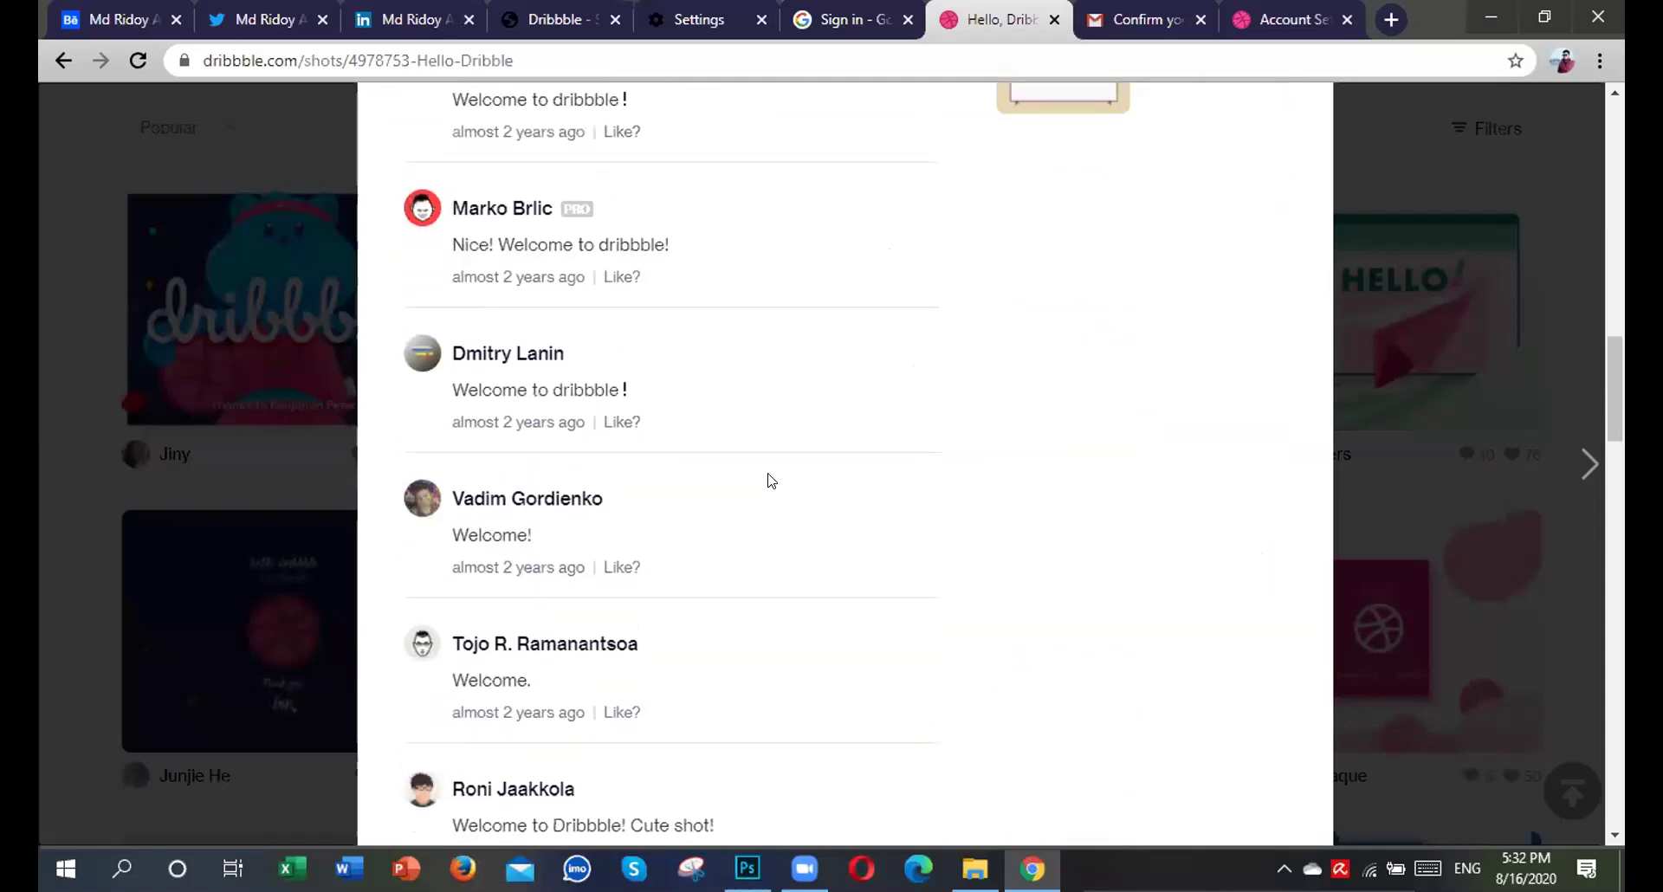
pyautogui.scroll(10, 771, 481)
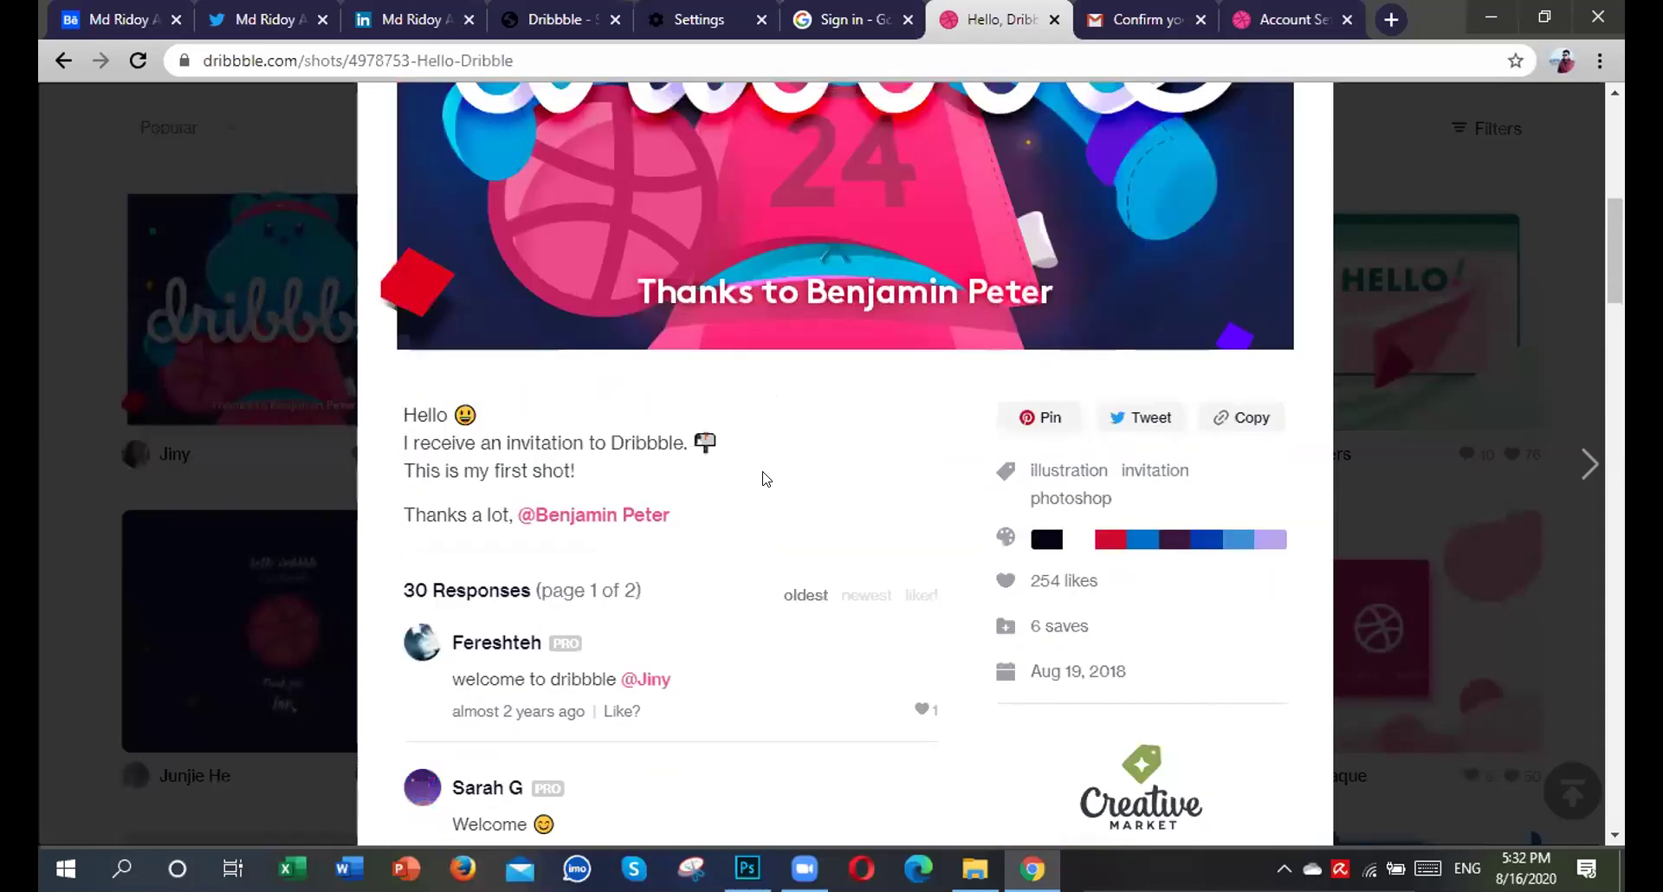
pyautogui.scroll(4, 742, 465)
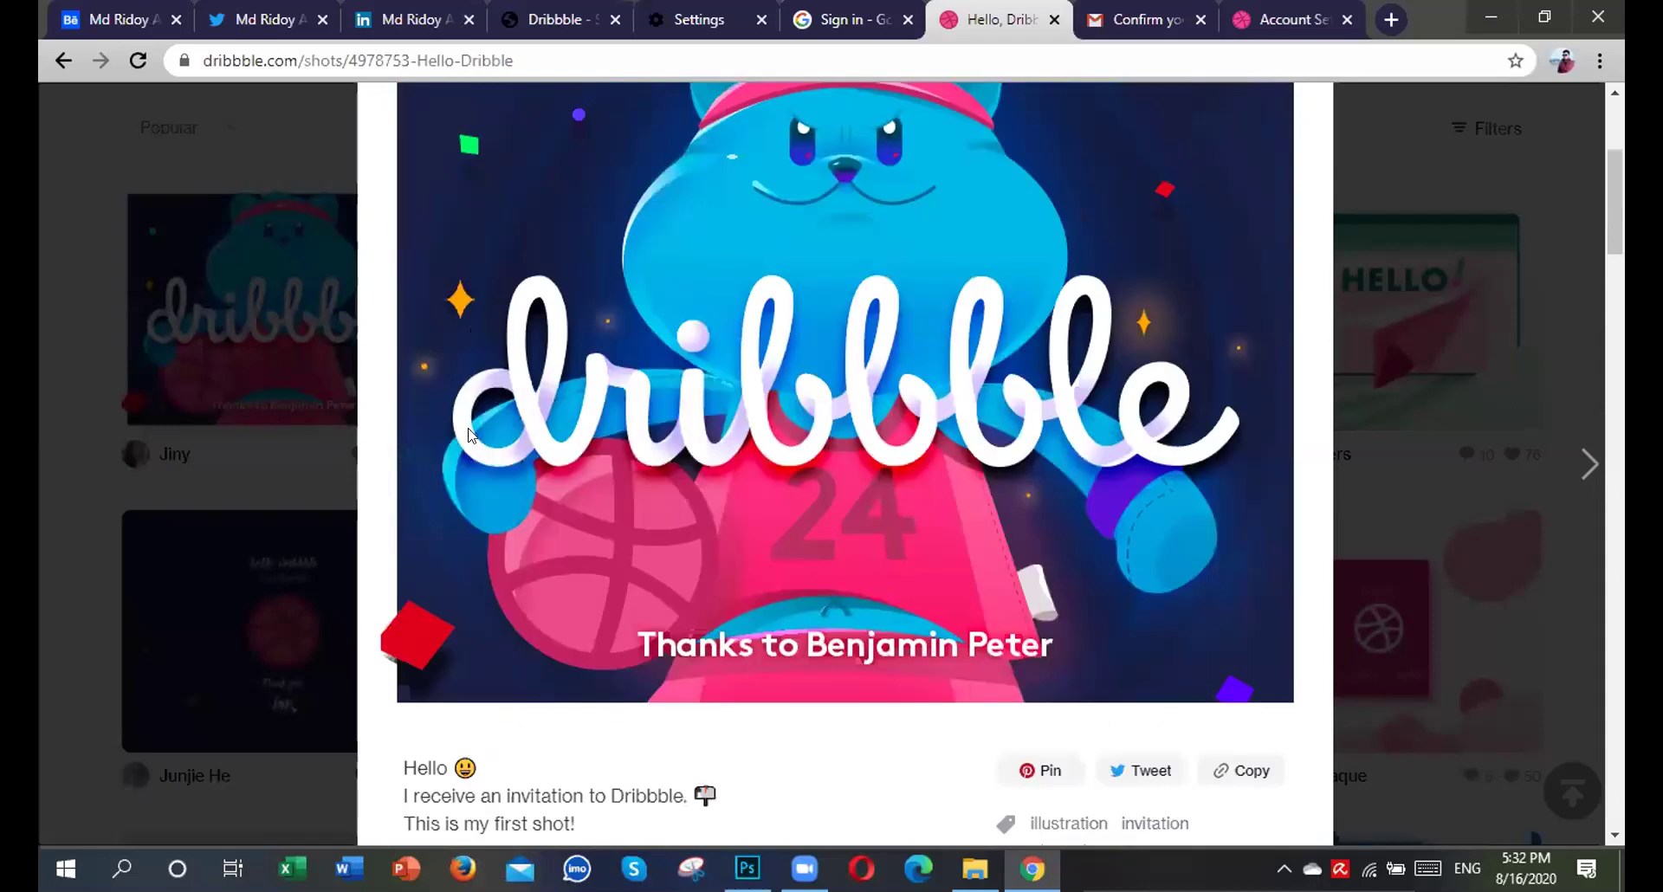
pyautogui.scroll(-5, 474, 462)
pyautogui.scroll(-3, 475, 461)
pyautogui.scroll(-1, 485, 468)
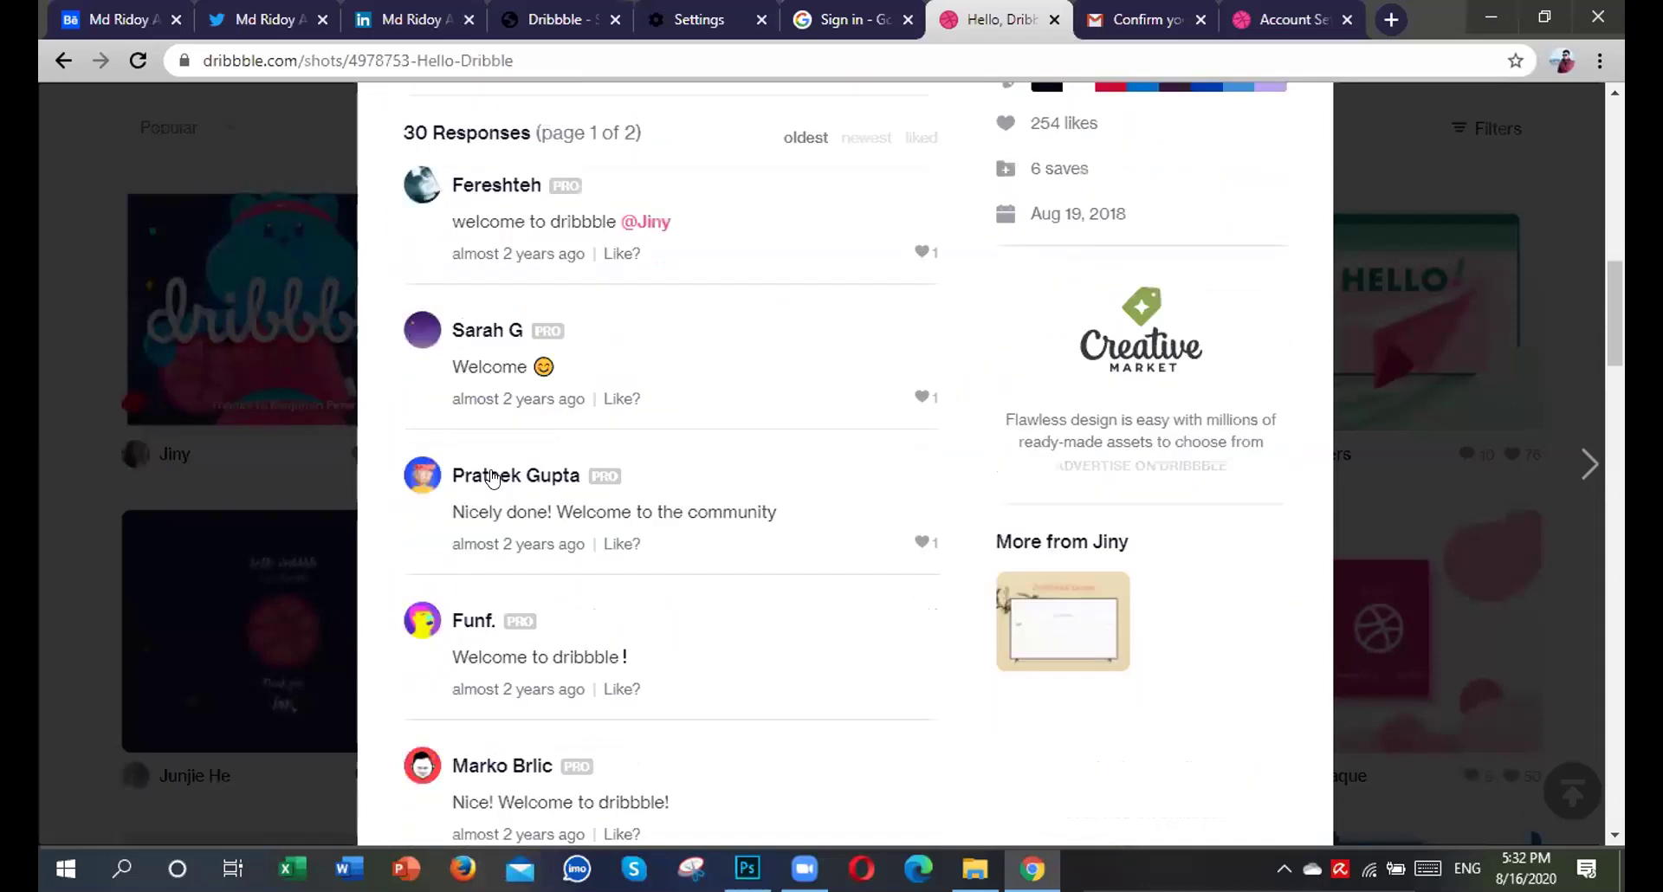
pyautogui.moveTo(494, 478)
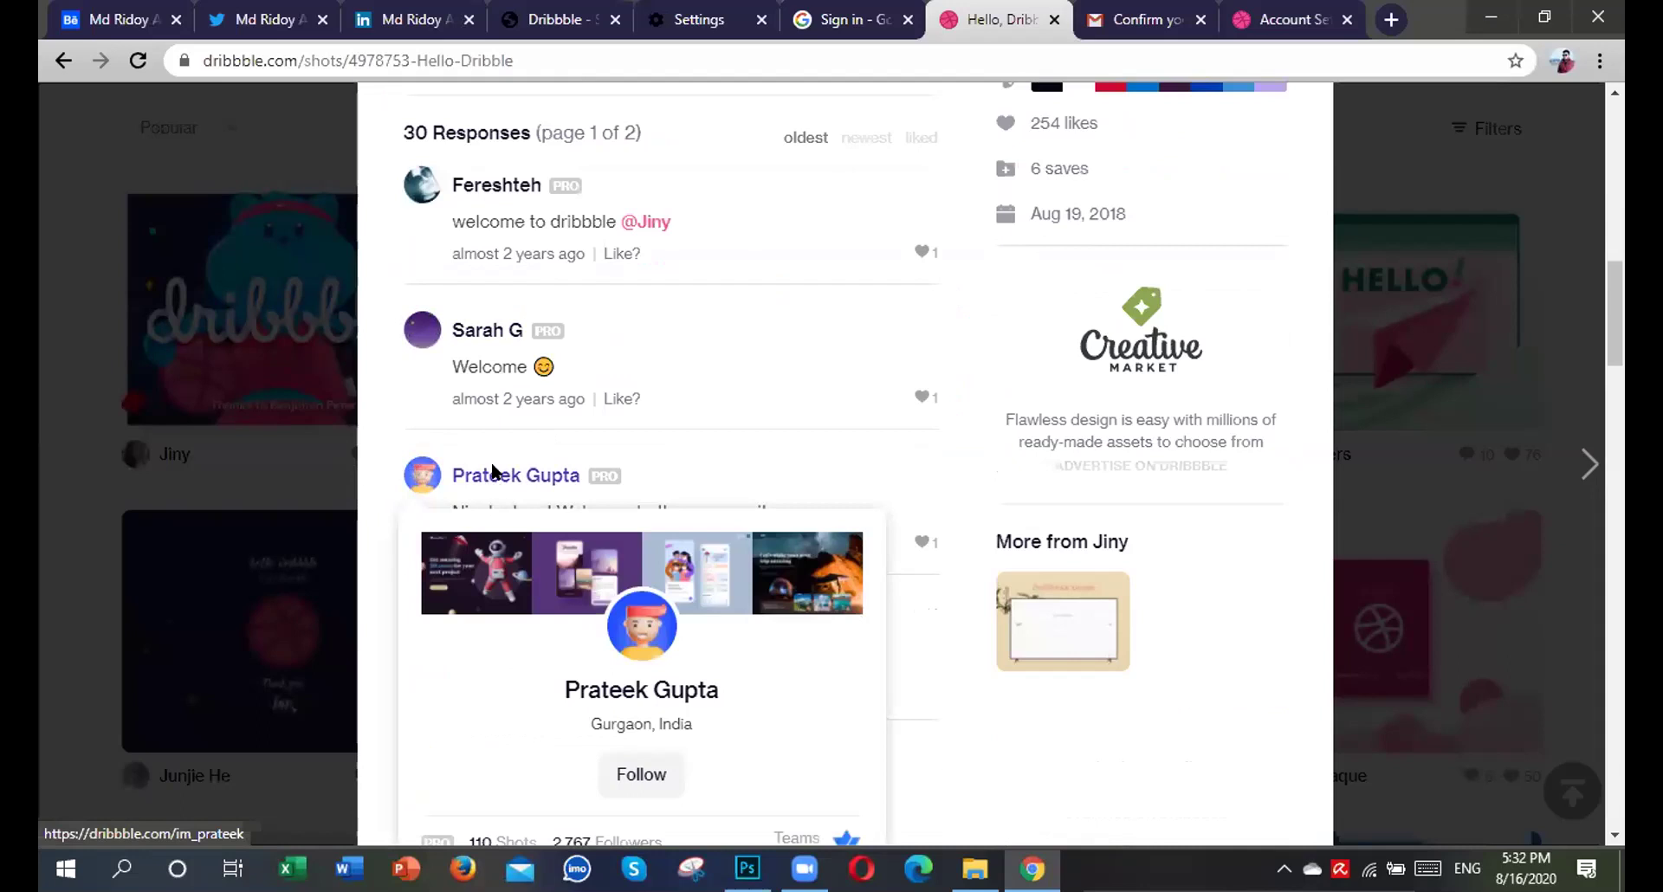
pyautogui.scroll(-3, 496, 459)
pyautogui.scroll(-3, 498, 457)
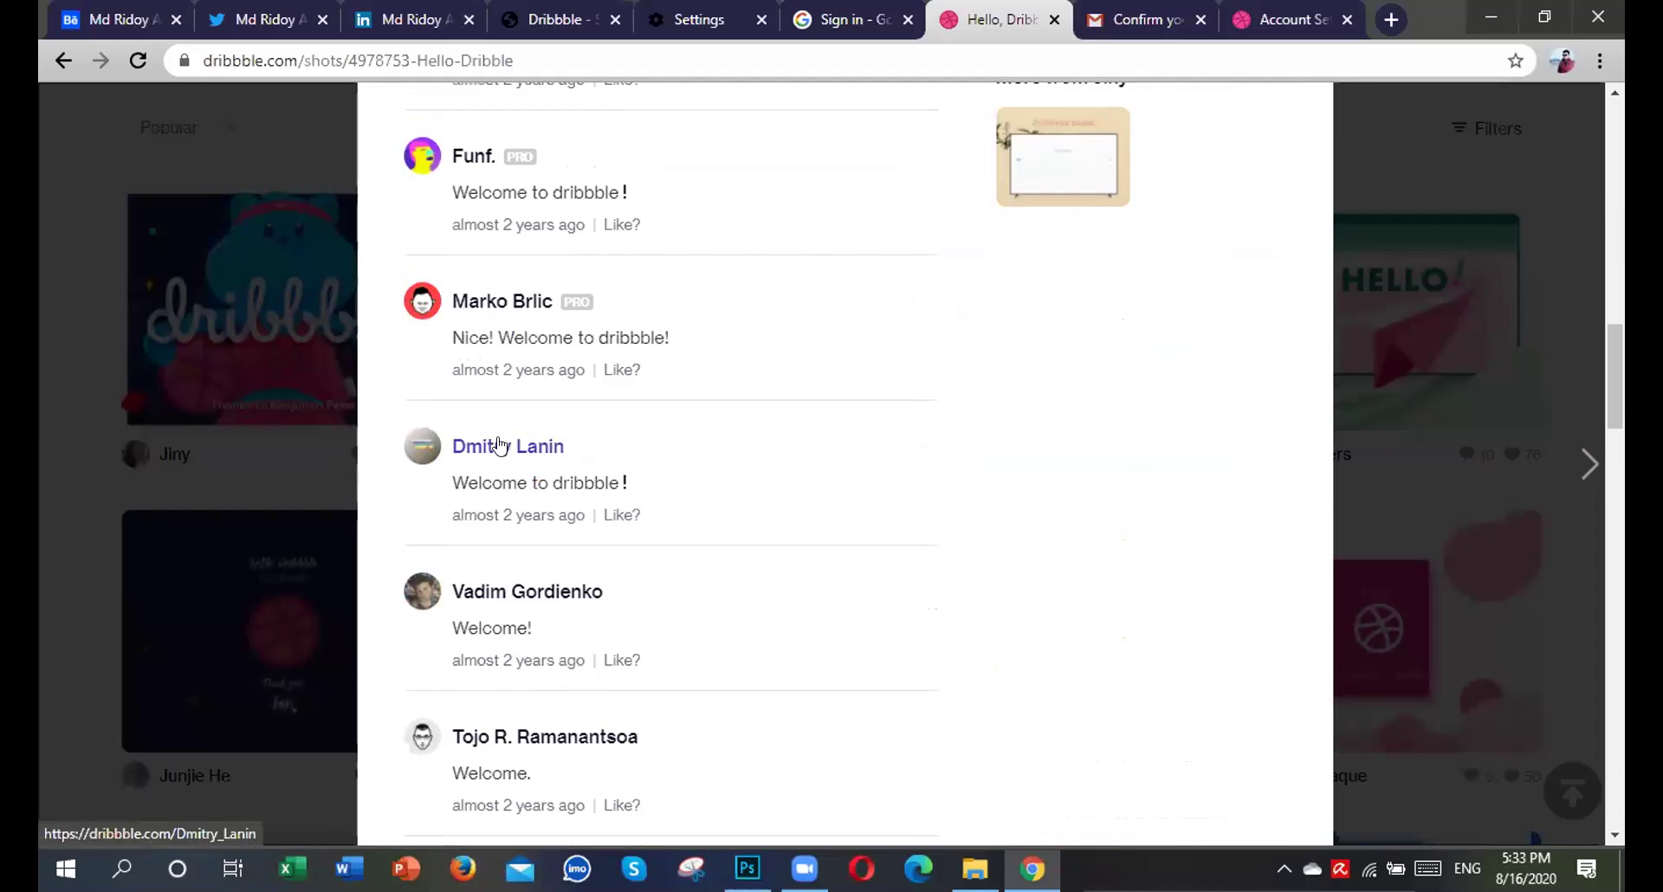
pyautogui.moveTo(500, 447)
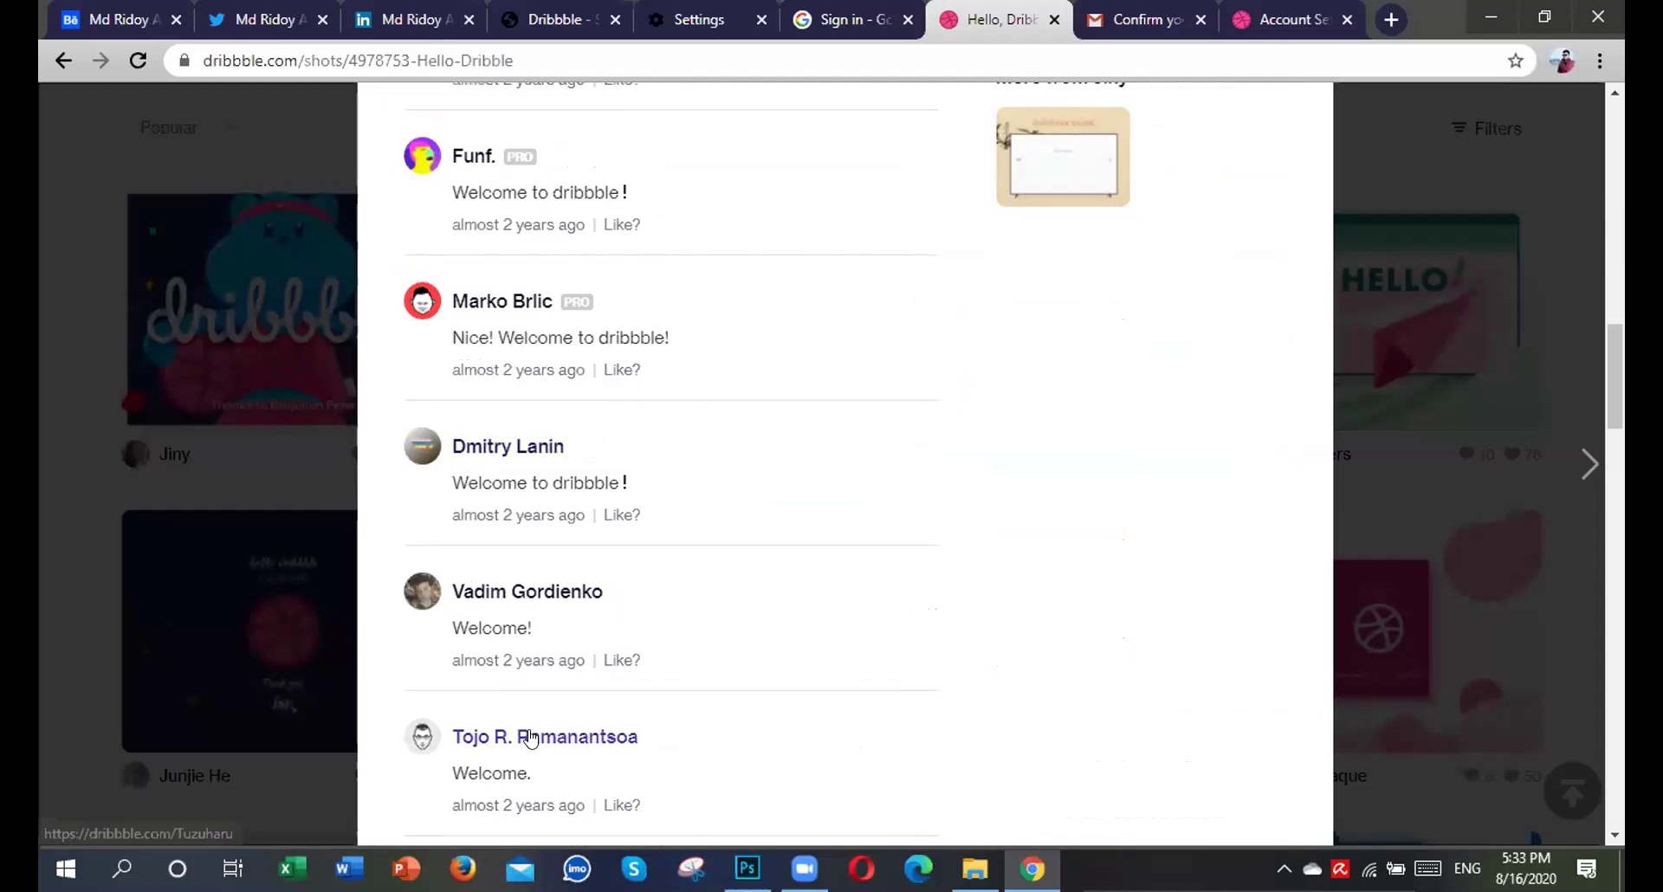
pyautogui.moveTo(531, 738)
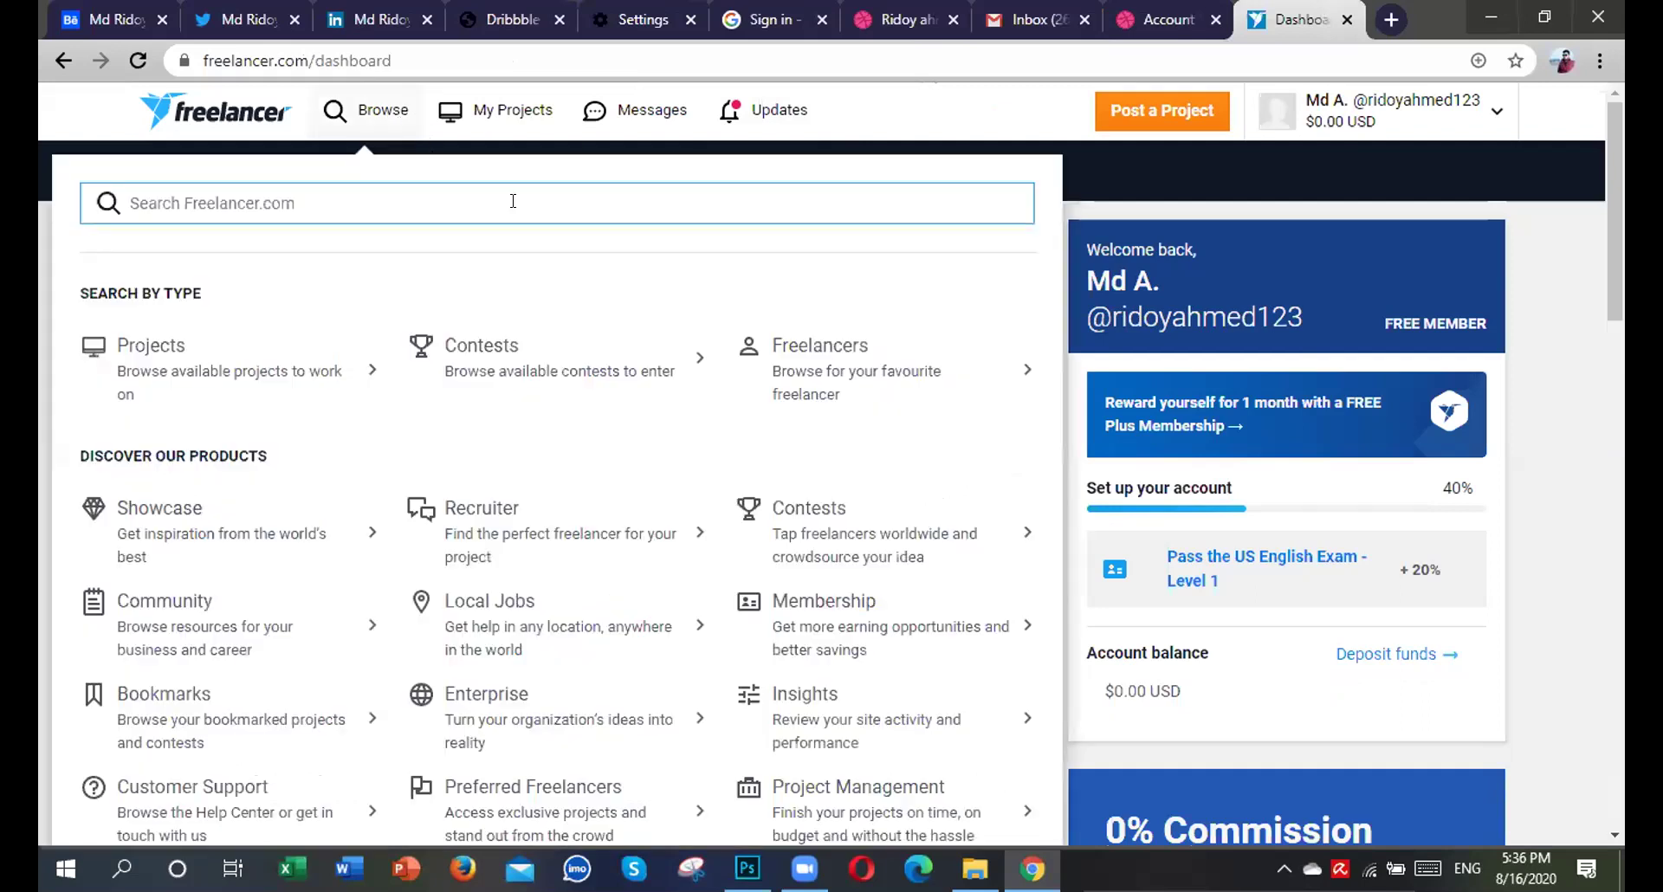
# Step: Browse Freelancer's contest listings and open 'Back to school tshirt for my clothing brand'
pyautogui.click(534, 272)
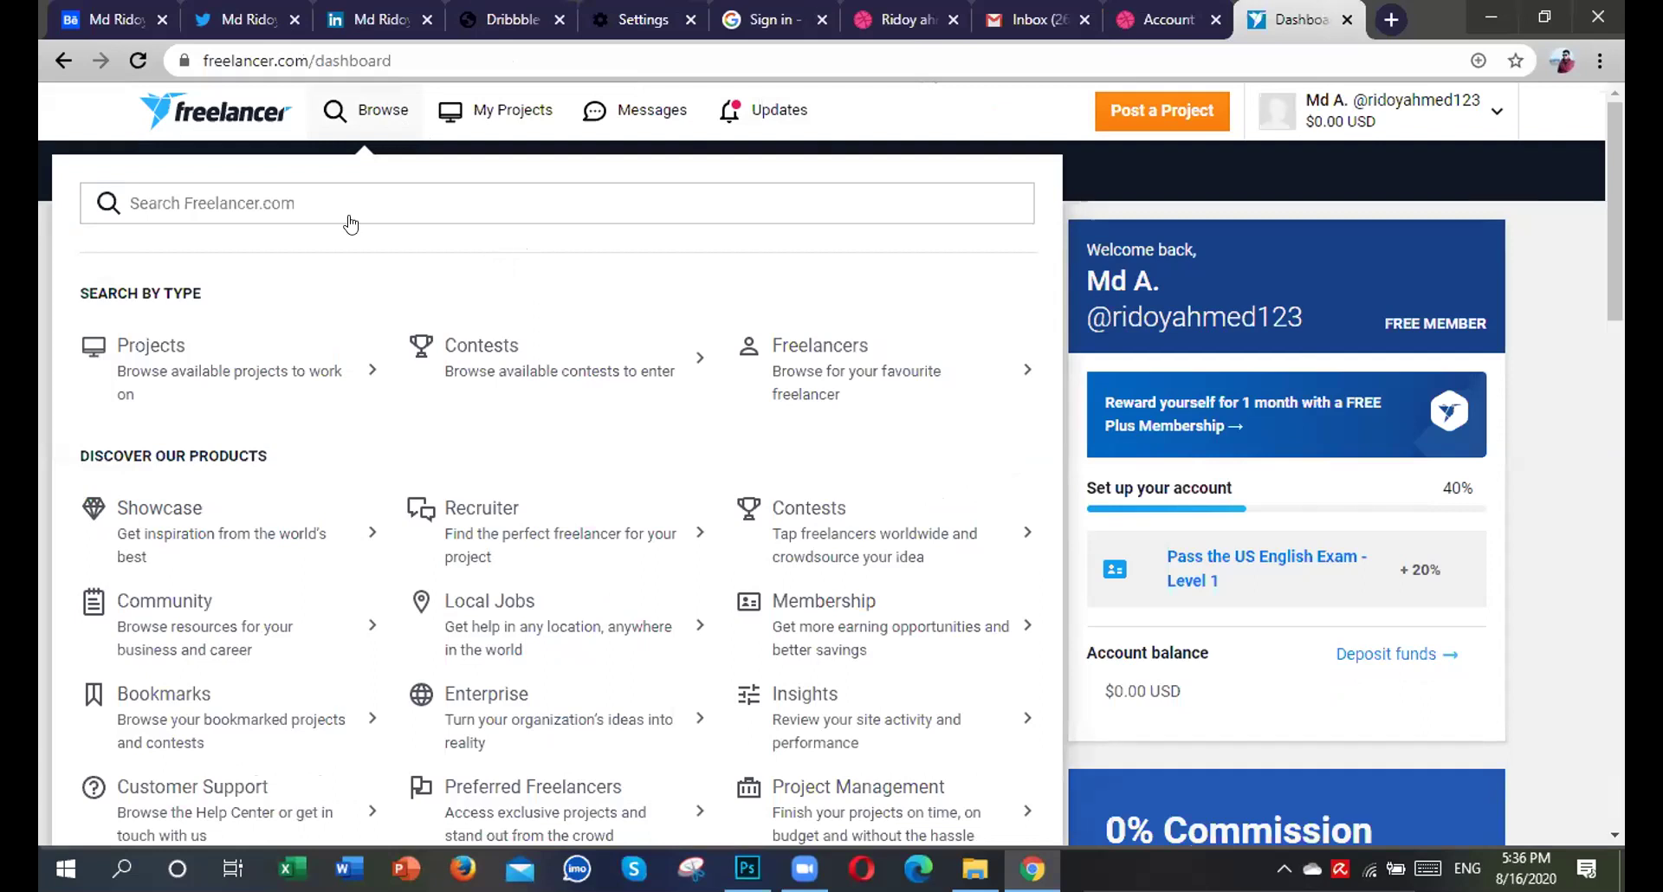
pyautogui.scroll(-1, 349, 223)
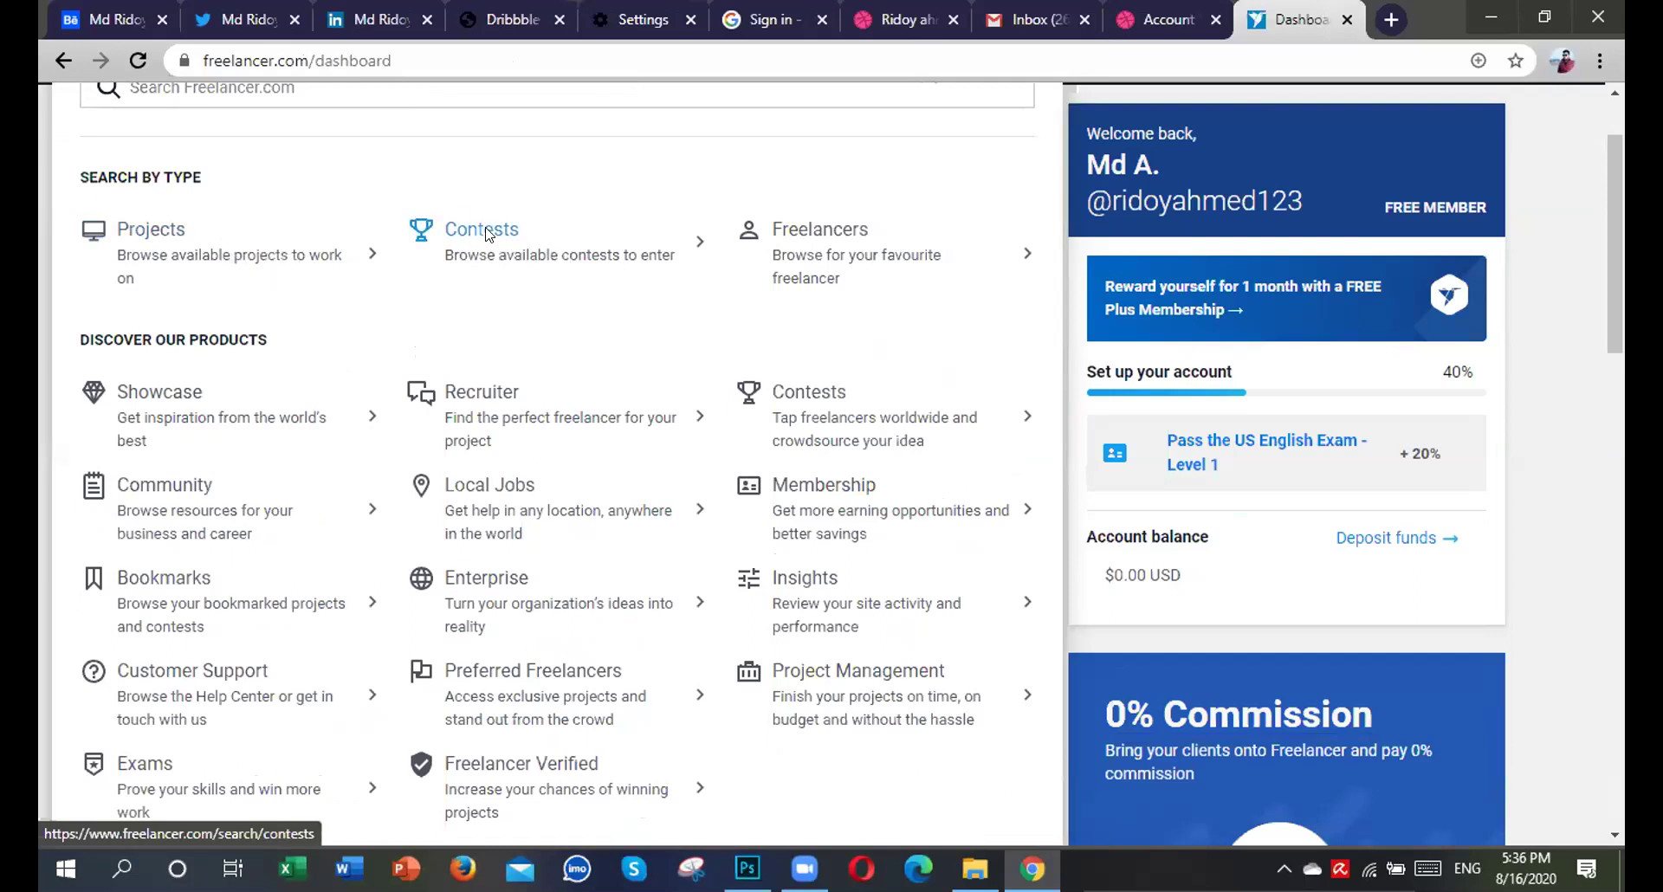
pyautogui.click(488, 234)
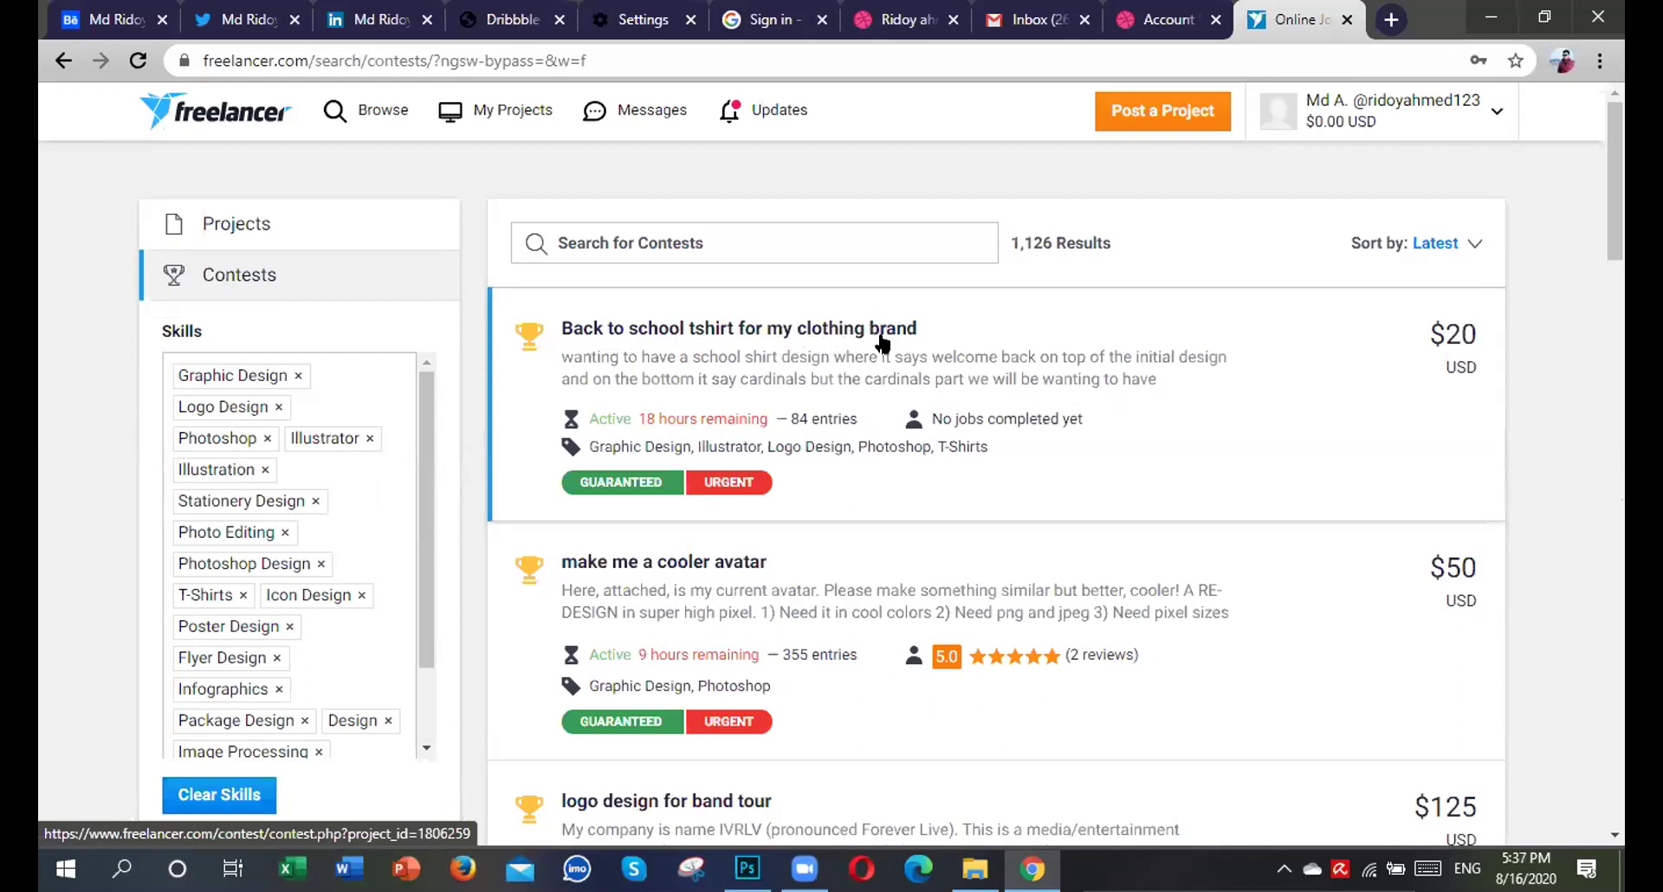
pyautogui.click(797, 343)
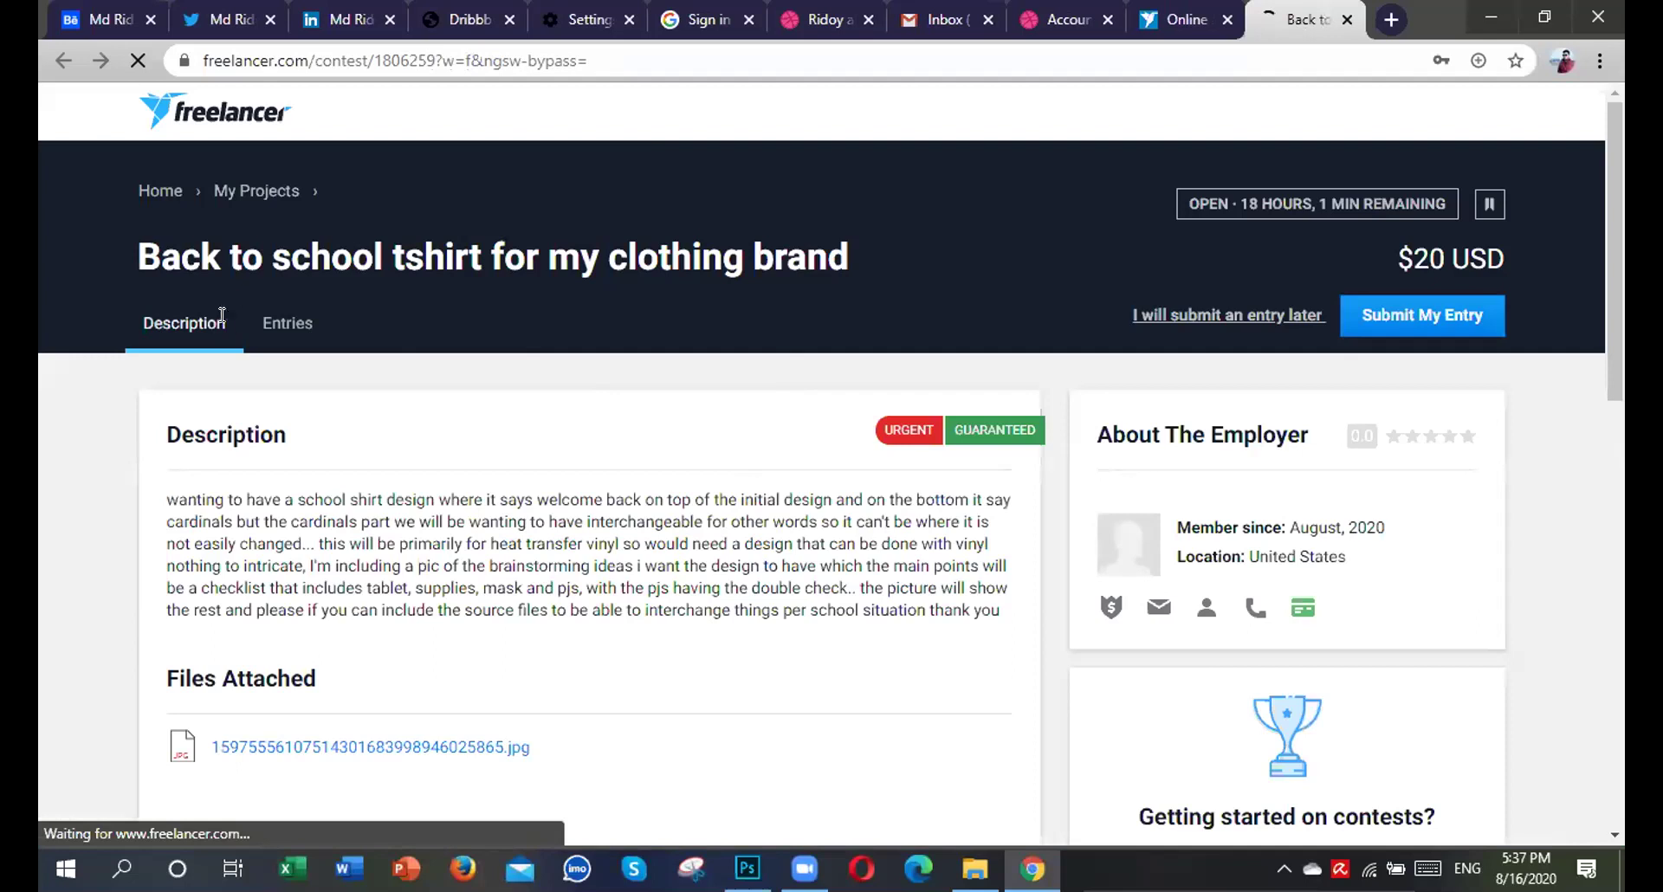
# Step: Review the contest's $20 USD brief, attached JPG and accepted GIF, JPEG, JPG, PNG formats
pyautogui.scroll(-3, 509, 399)
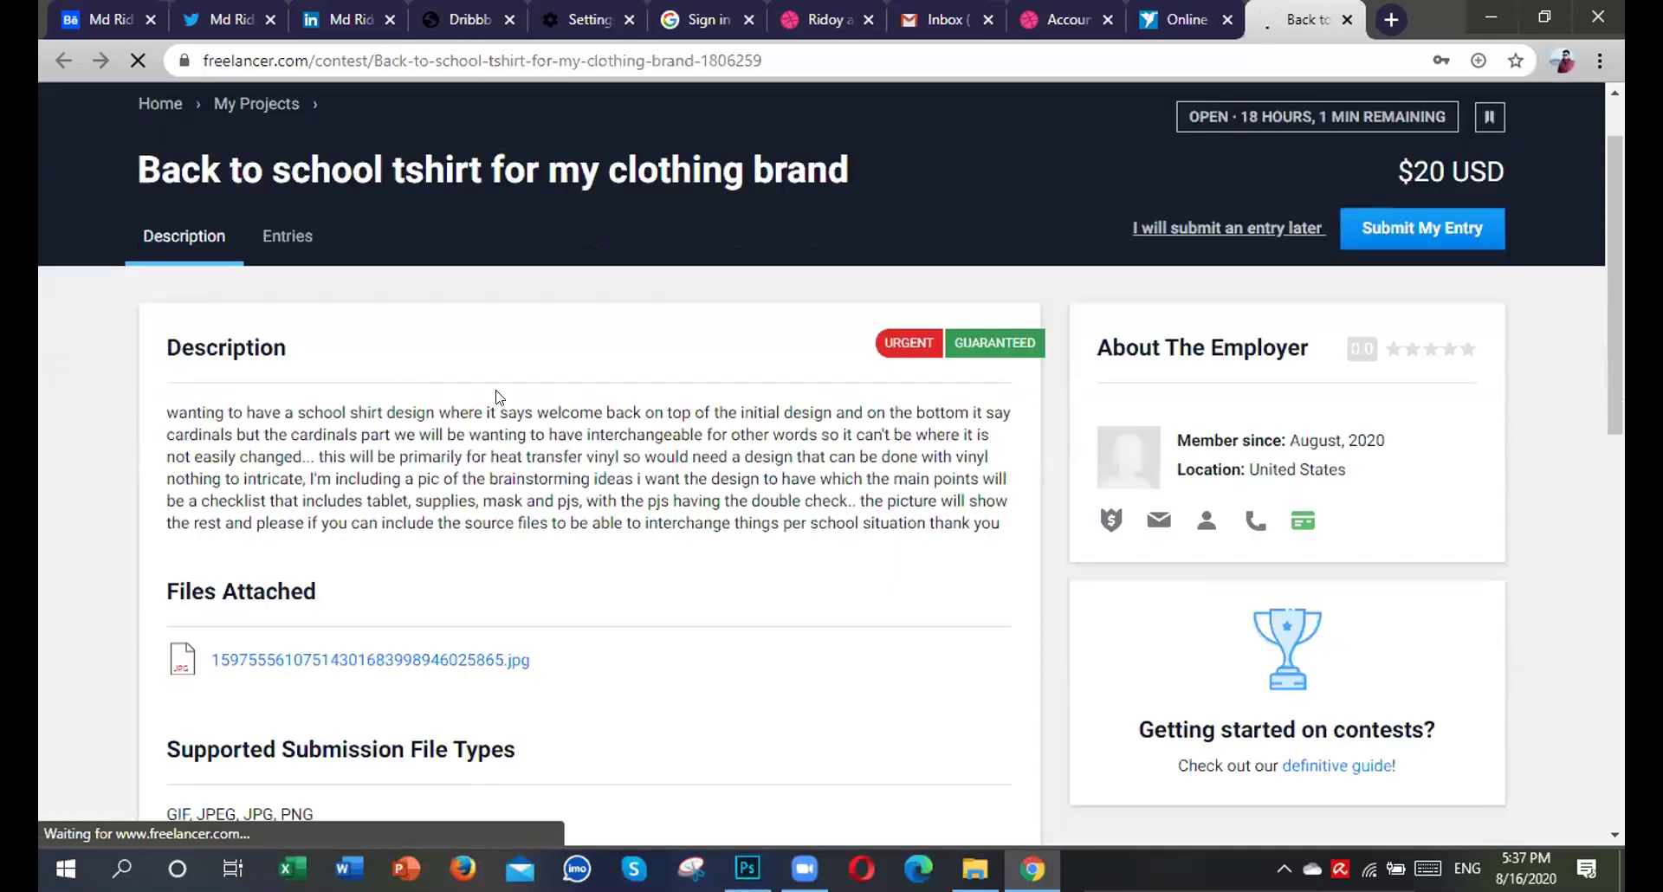
pyautogui.scroll(1, 862, 443)
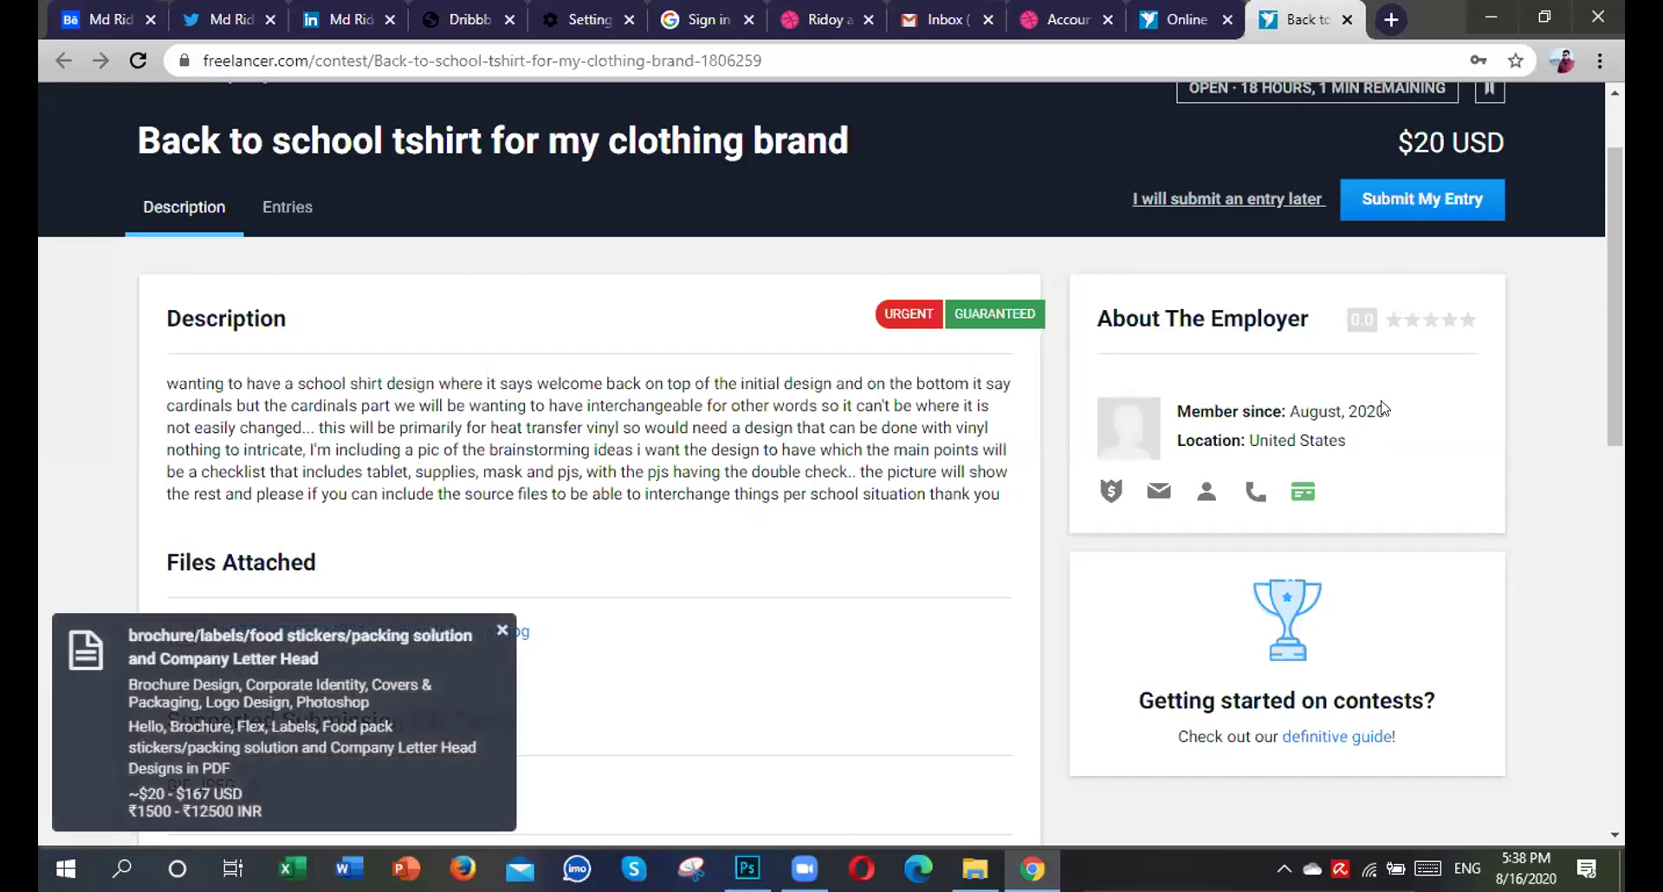
pyautogui.moveTo(1296, 490)
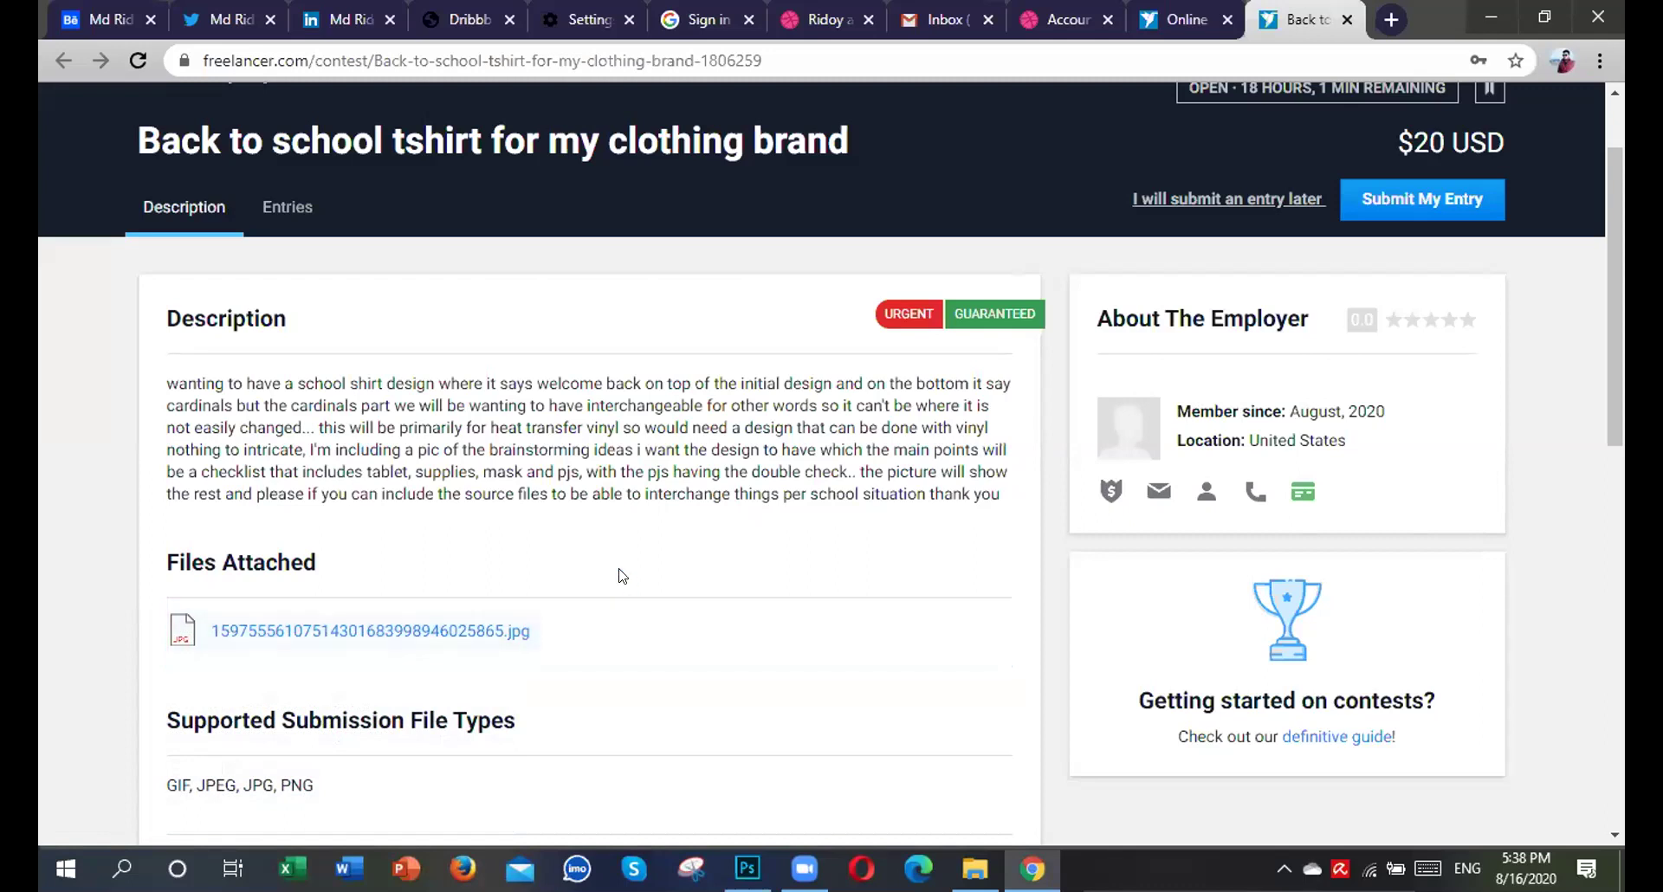
# Step: Scroll up and down through the t-shirt contest description to review its details
pyautogui.scroll(-1, 618, 559)
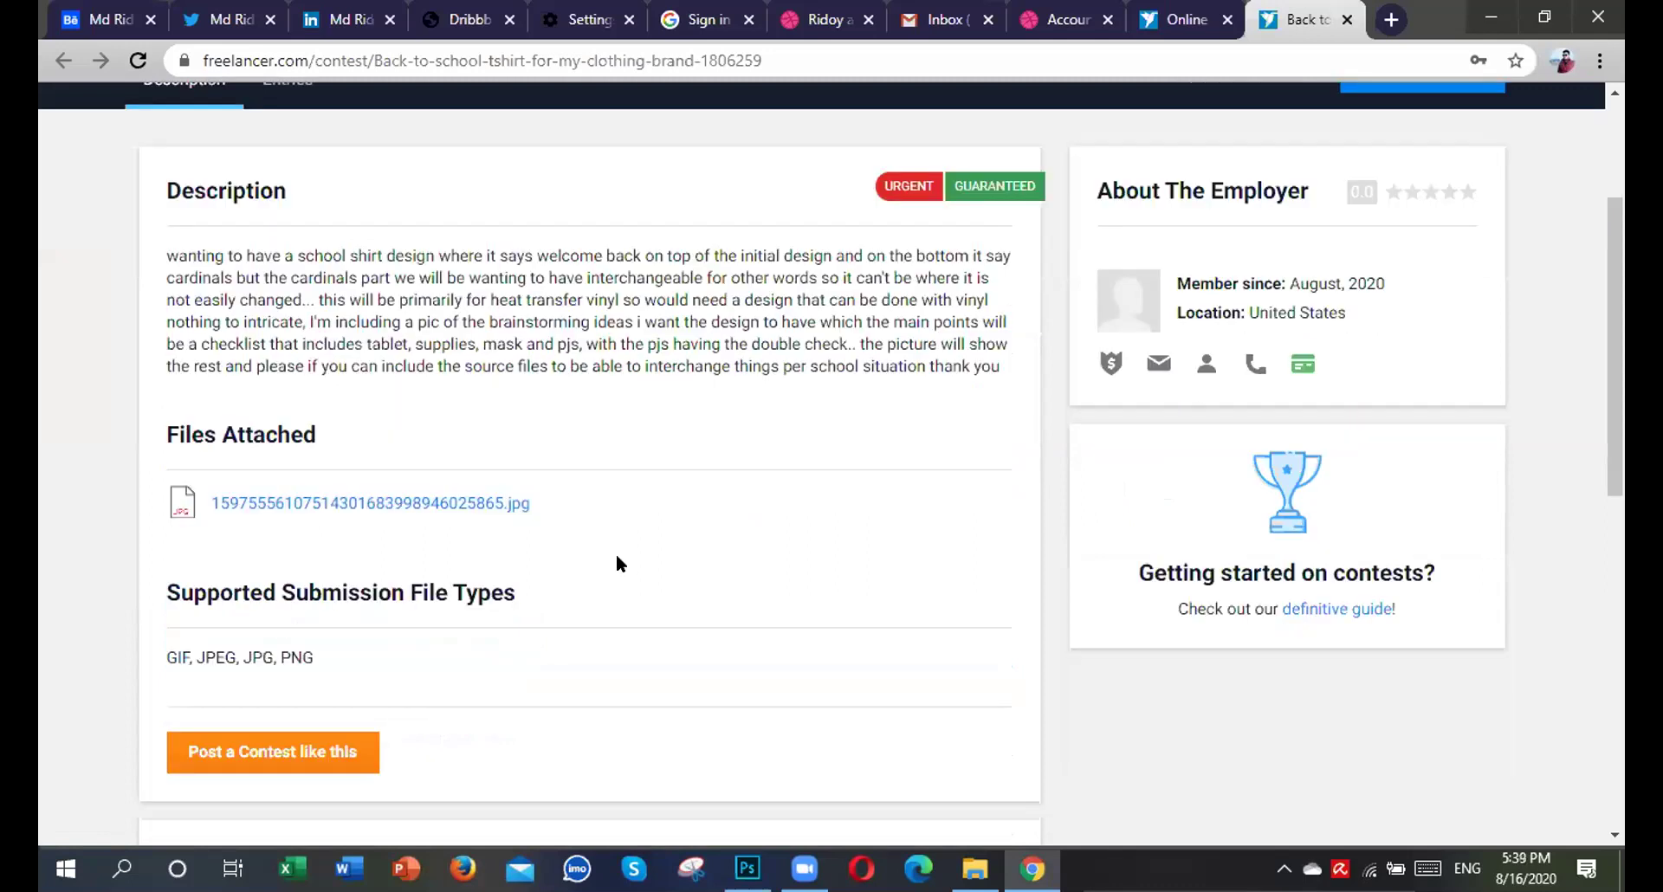
pyautogui.scroll(-1, 553, 559)
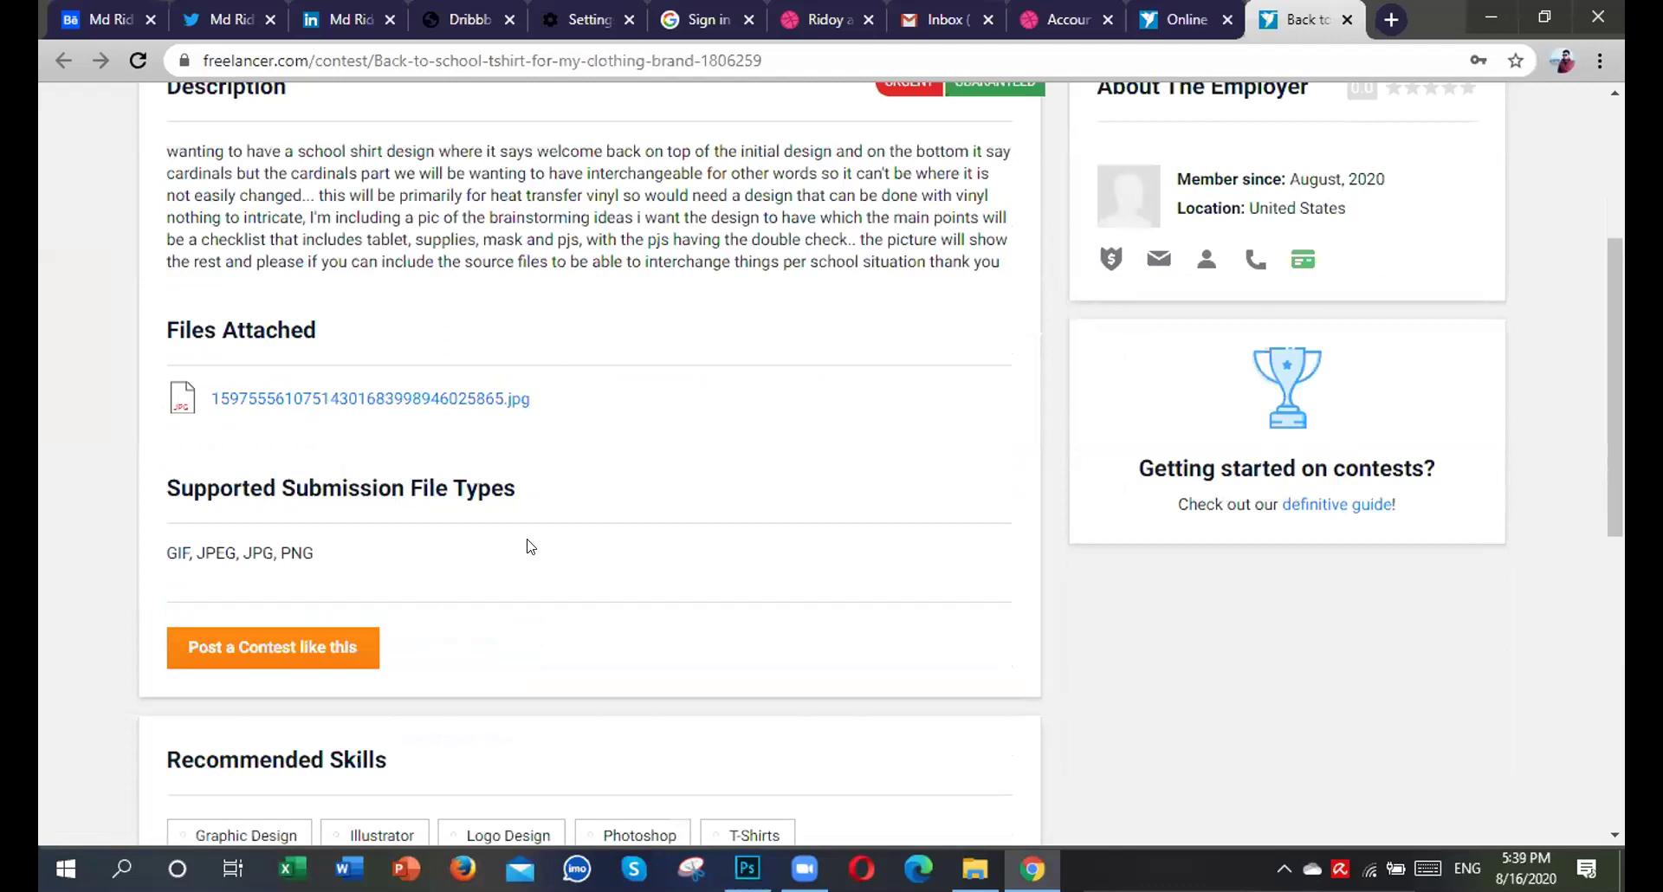
pyautogui.scroll(-2, 569, 536)
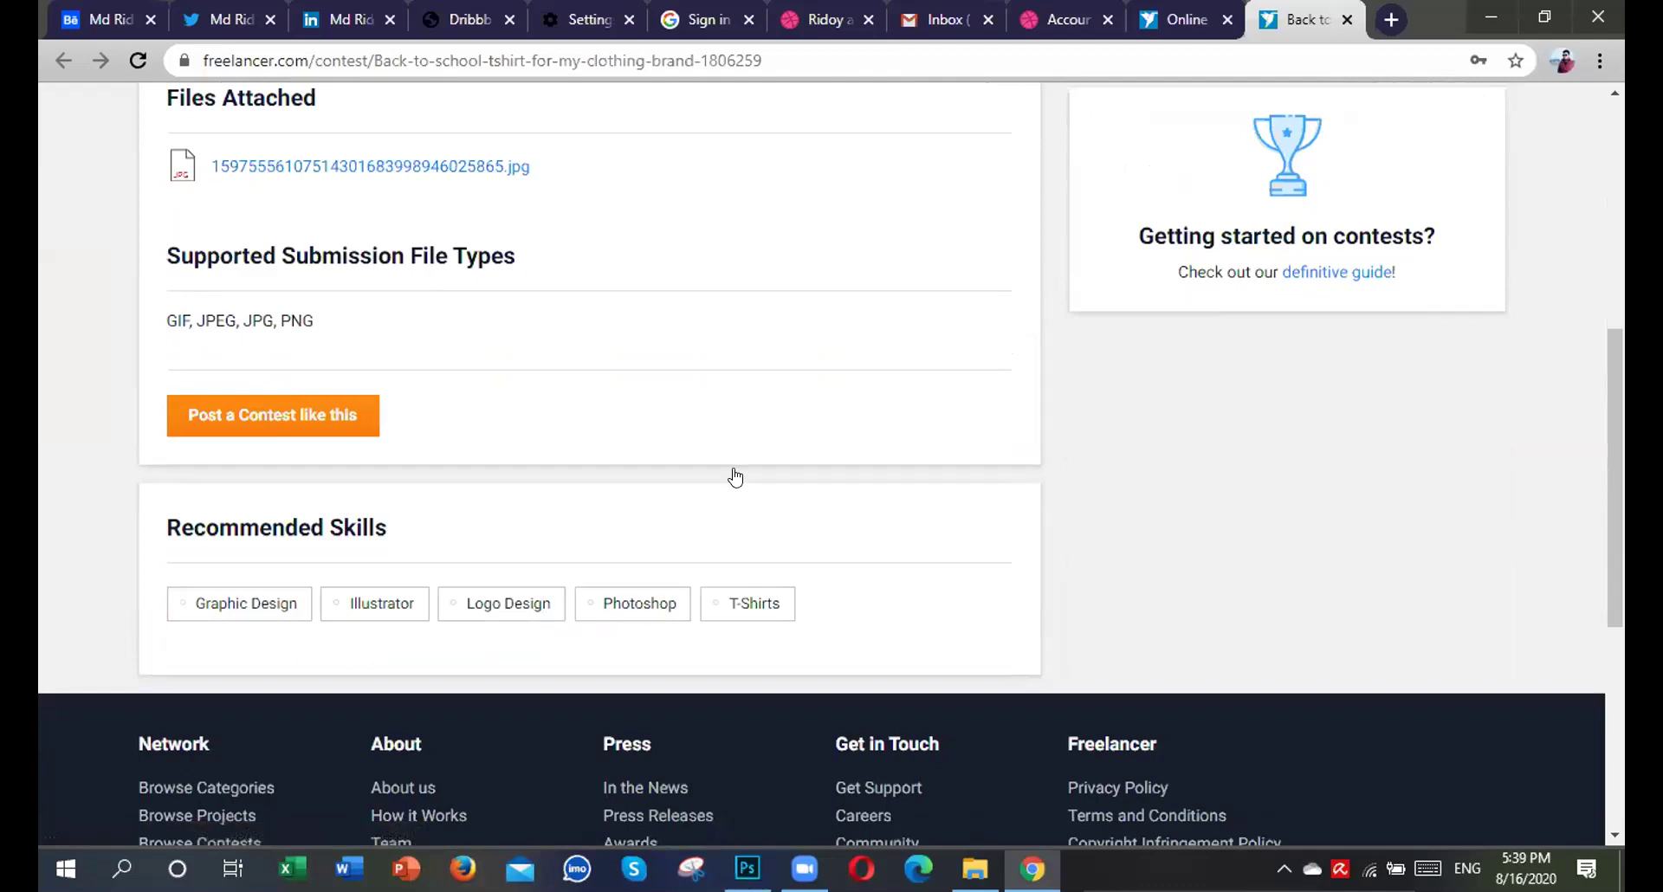
pyautogui.scroll(4, 735, 478)
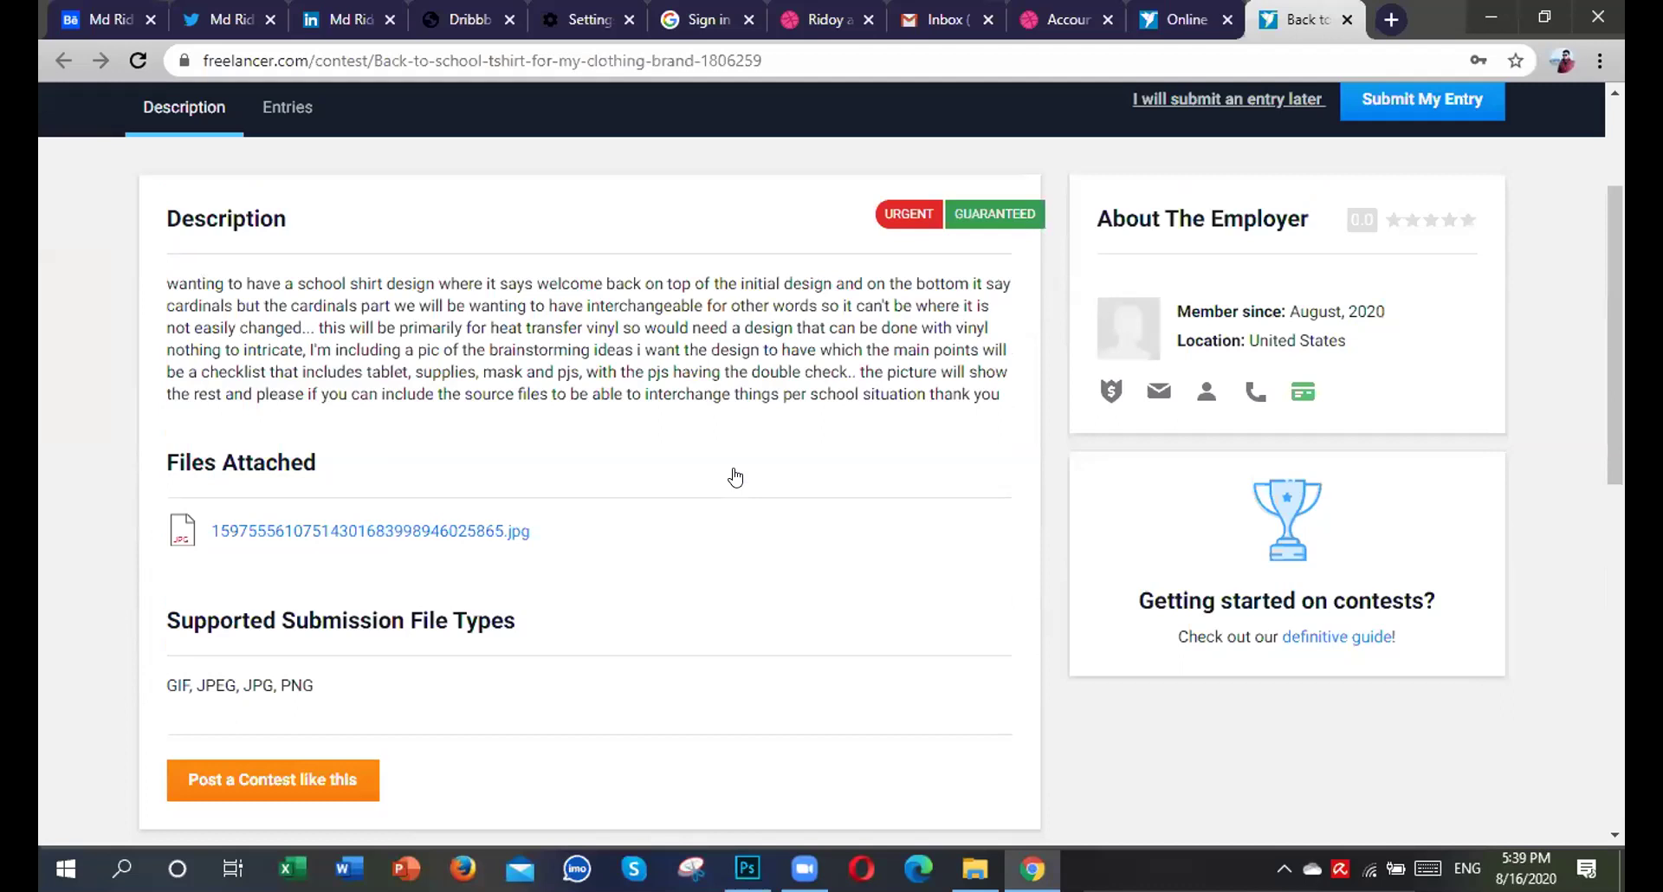
pyautogui.scroll(1, 735, 474)
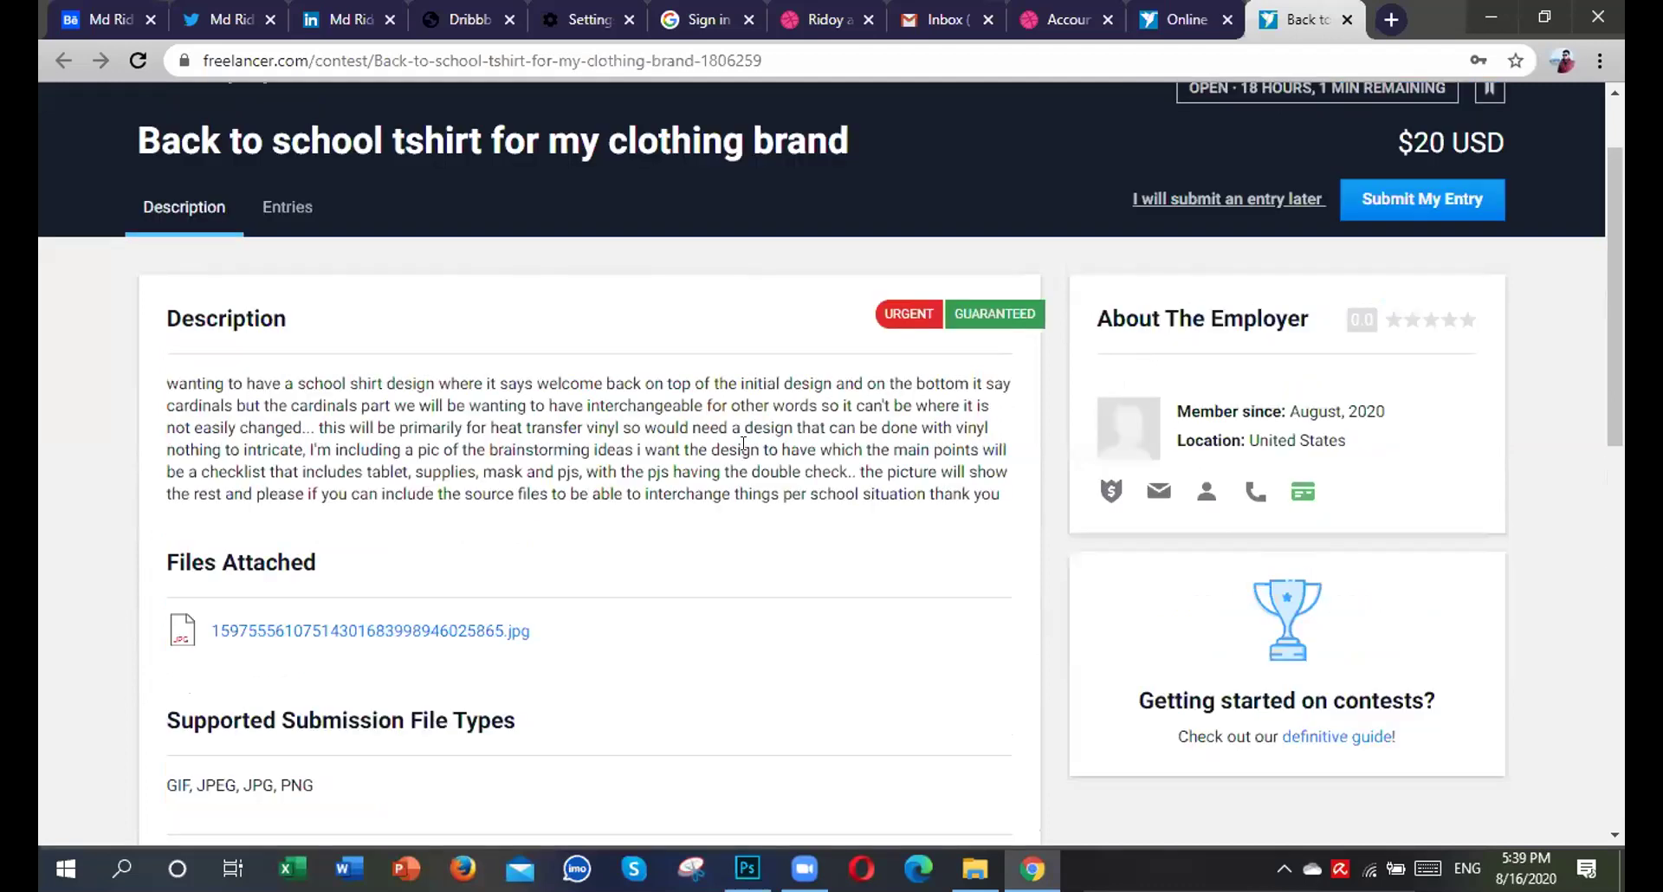
pyautogui.scroll(-2, 277, 532)
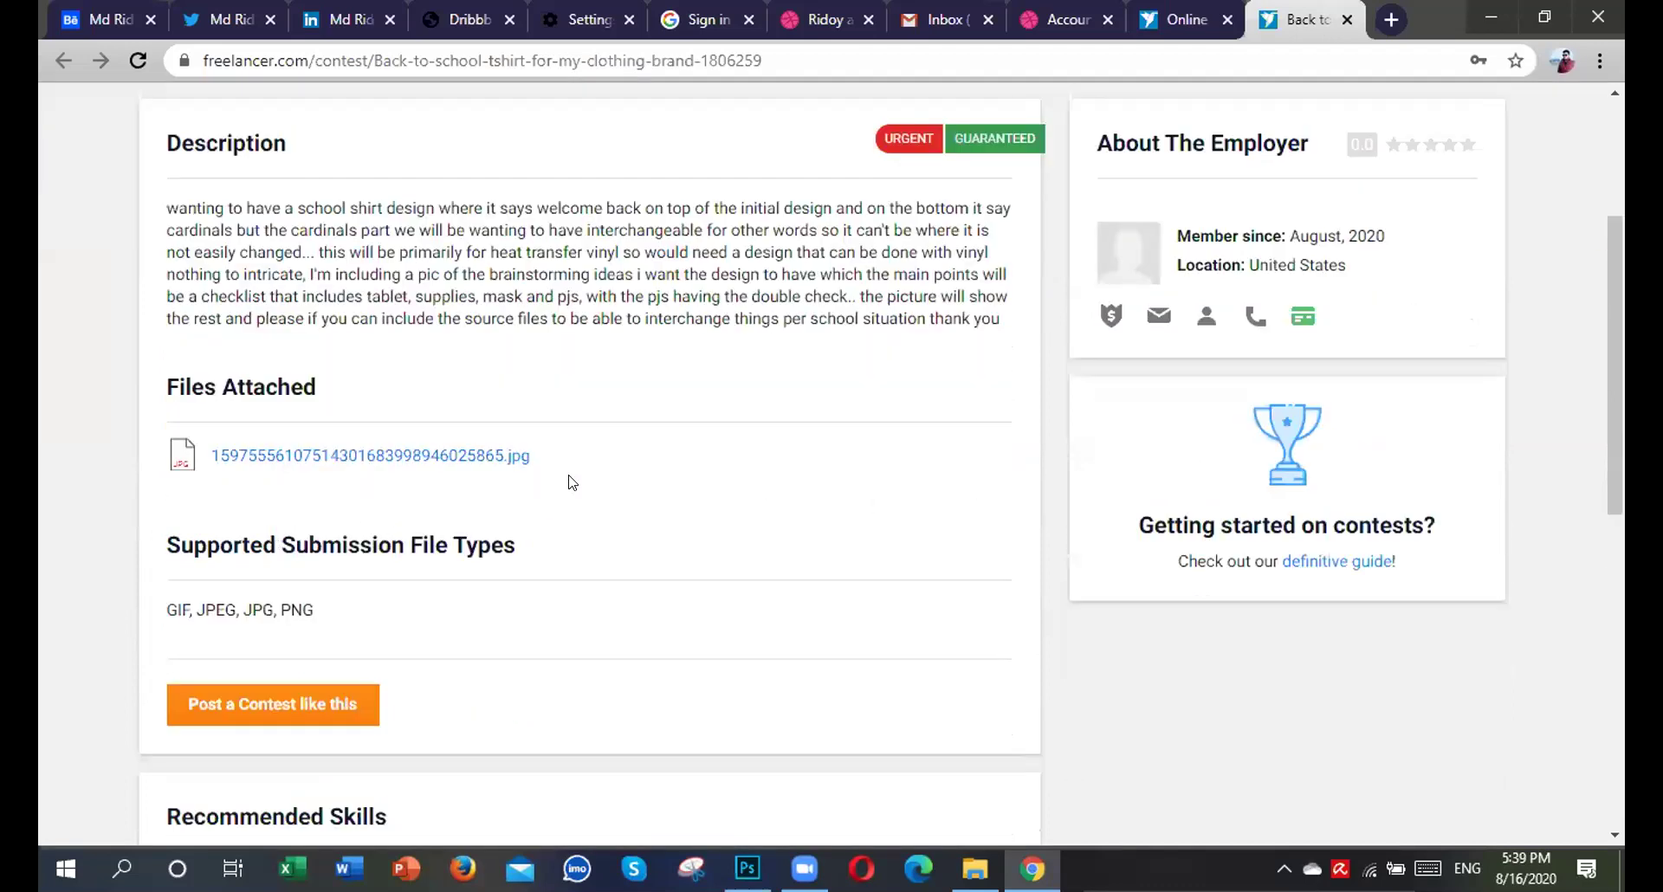
pyautogui.scroll(-2, 638, 455)
pyautogui.scroll(1, 635, 457)
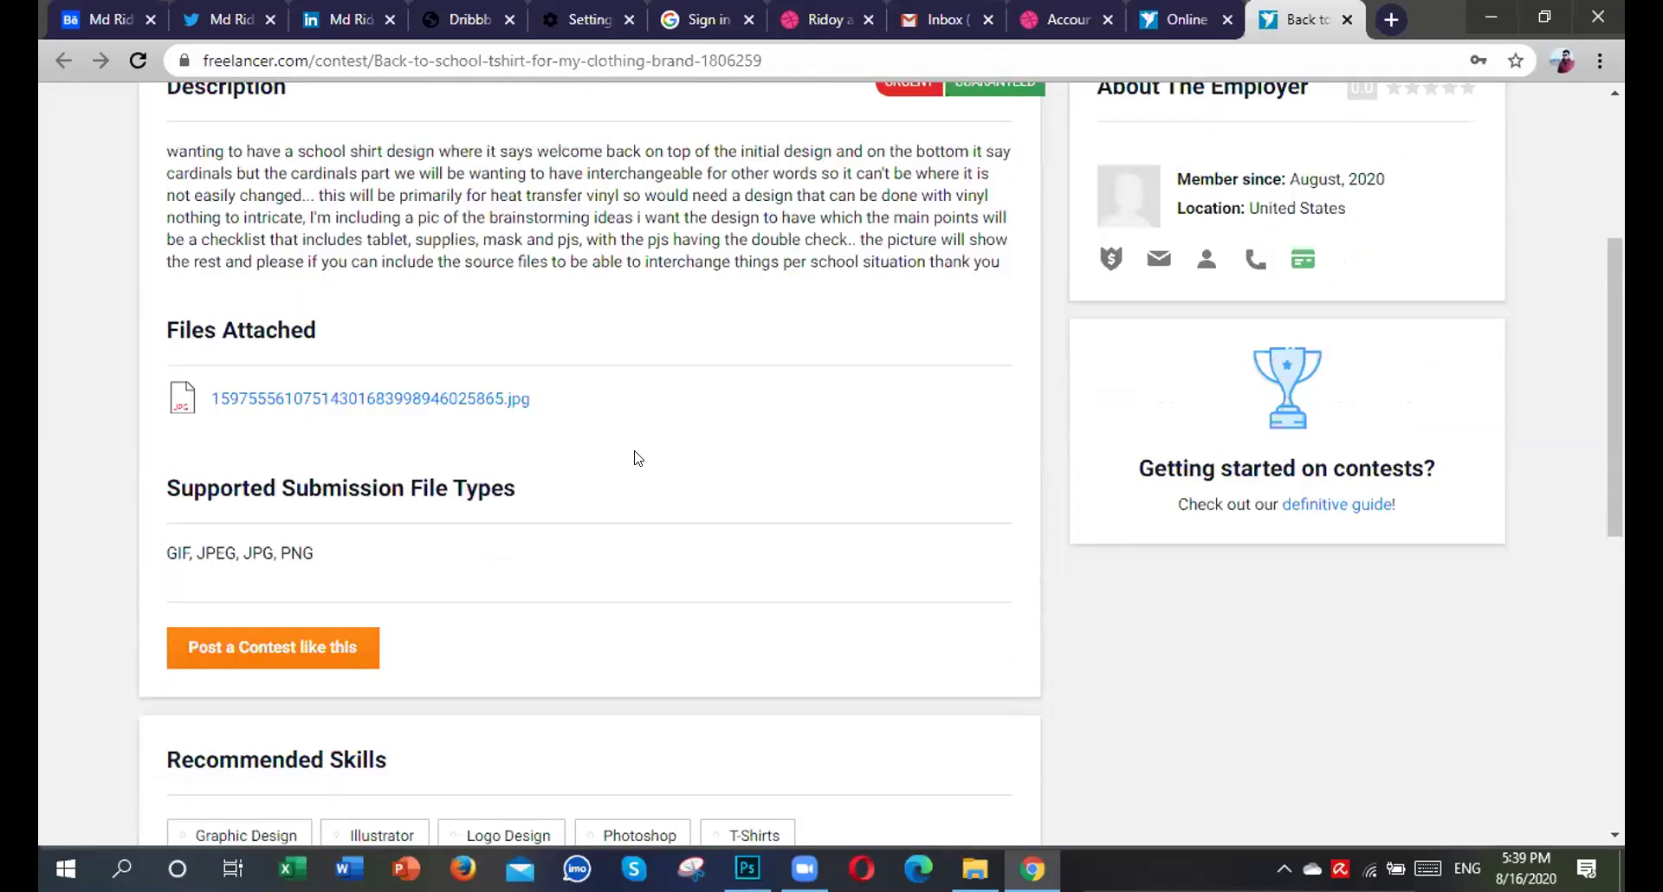
pyautogui.scroll(1, 563, 668)
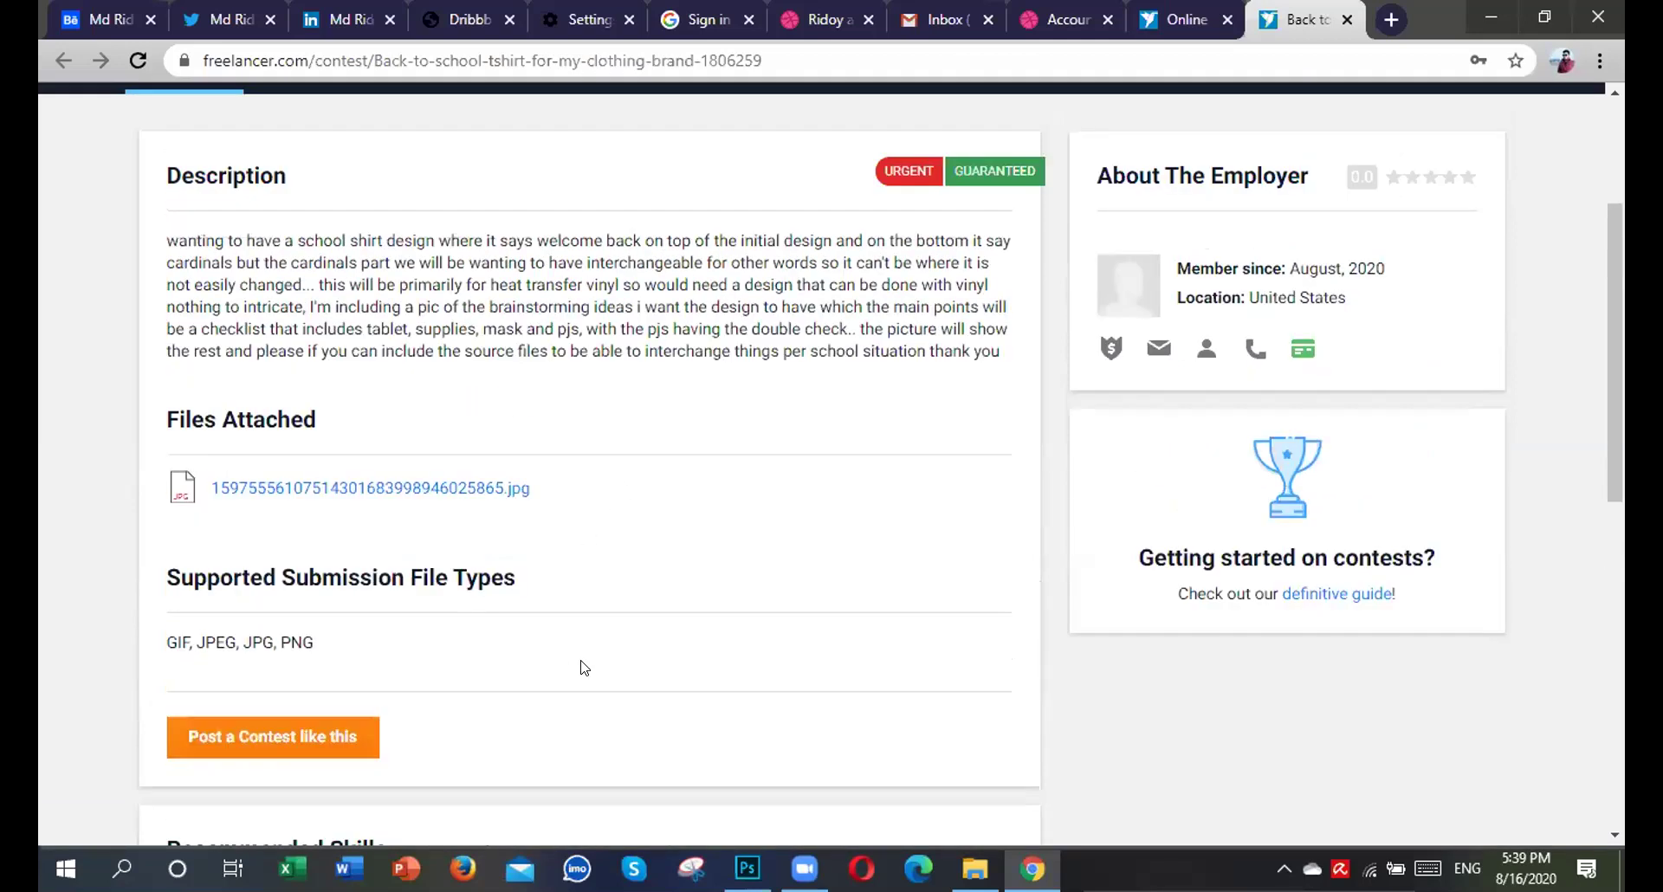
pyautogui.scroll(1, 598, 667)
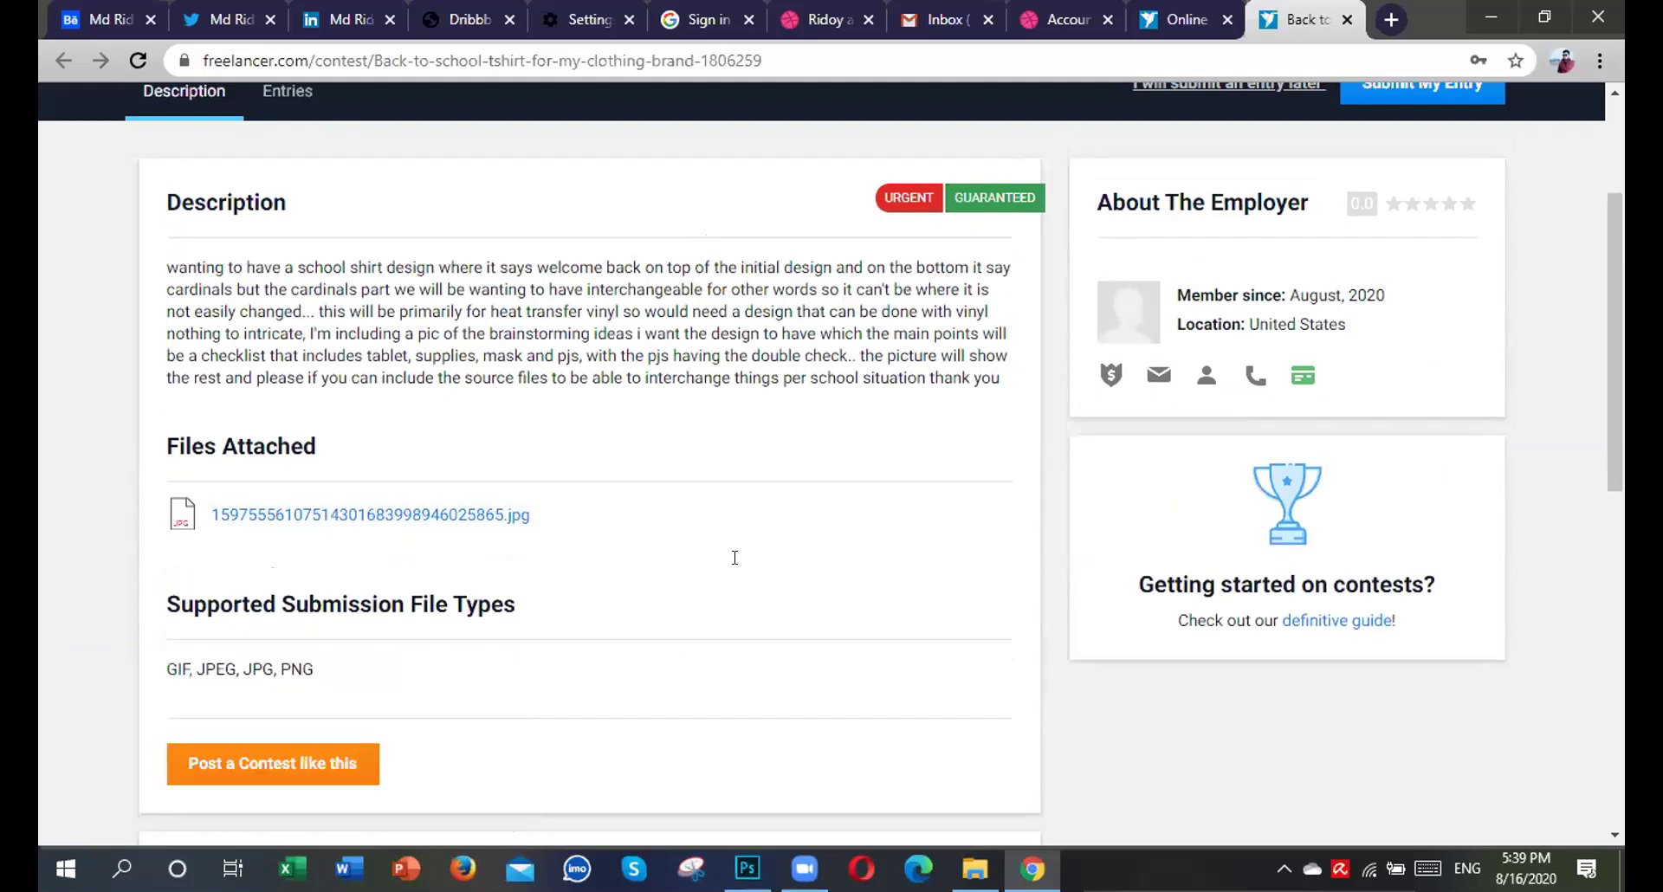
pyautogui.scroll(1, 734, 557)
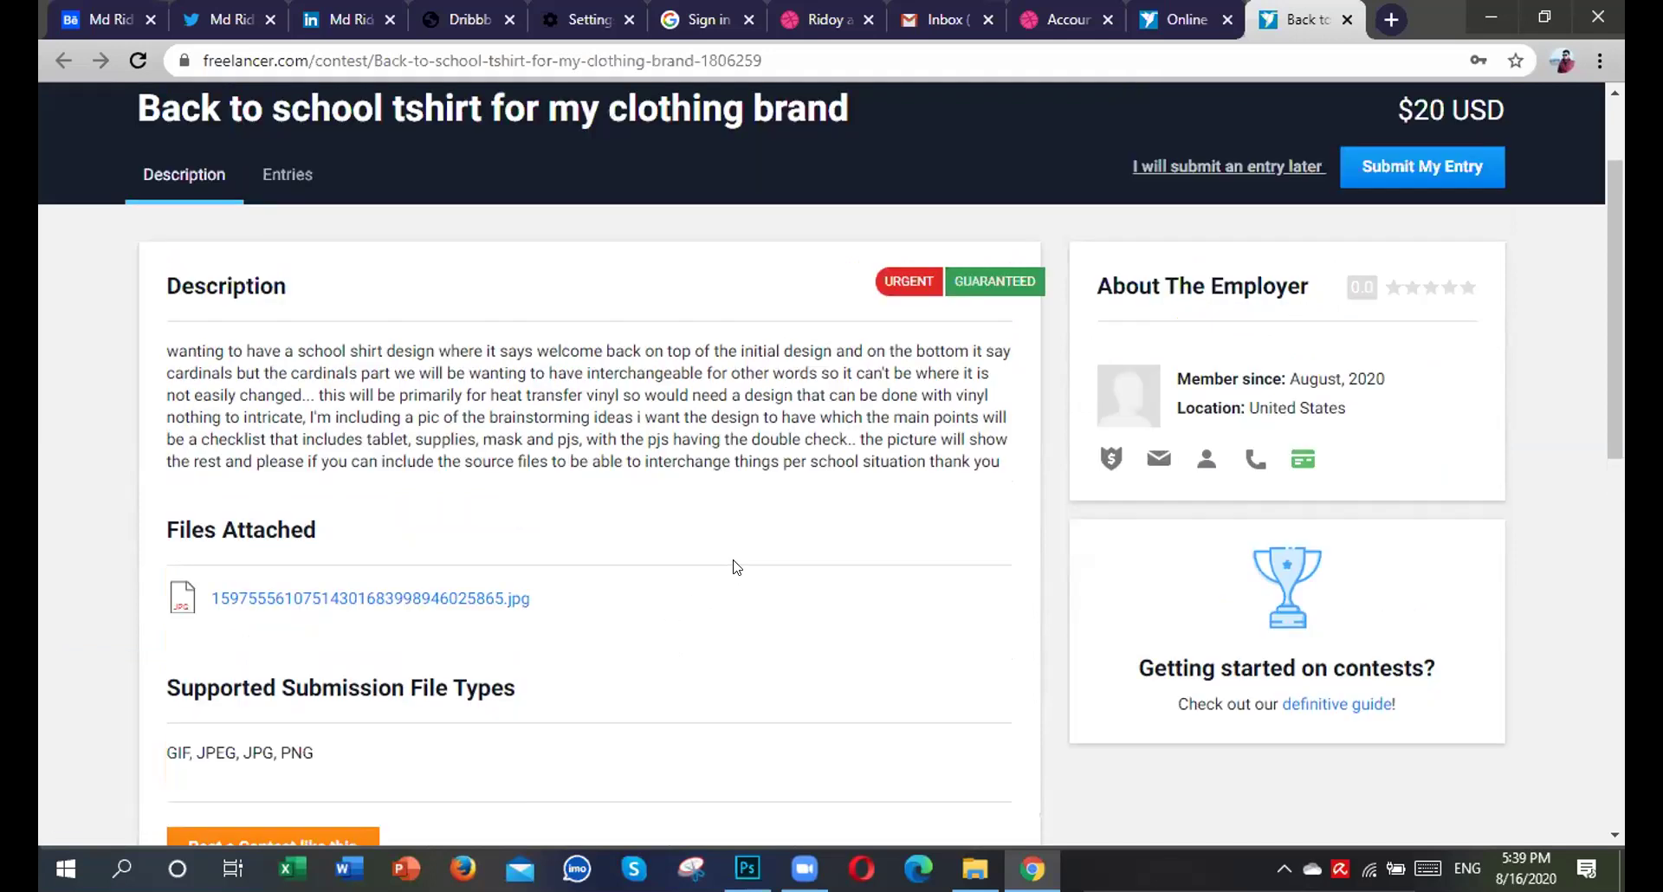
pyautogui.scroll(3, 737, 565)
pyautogui.scroll(-2, 738, 565)
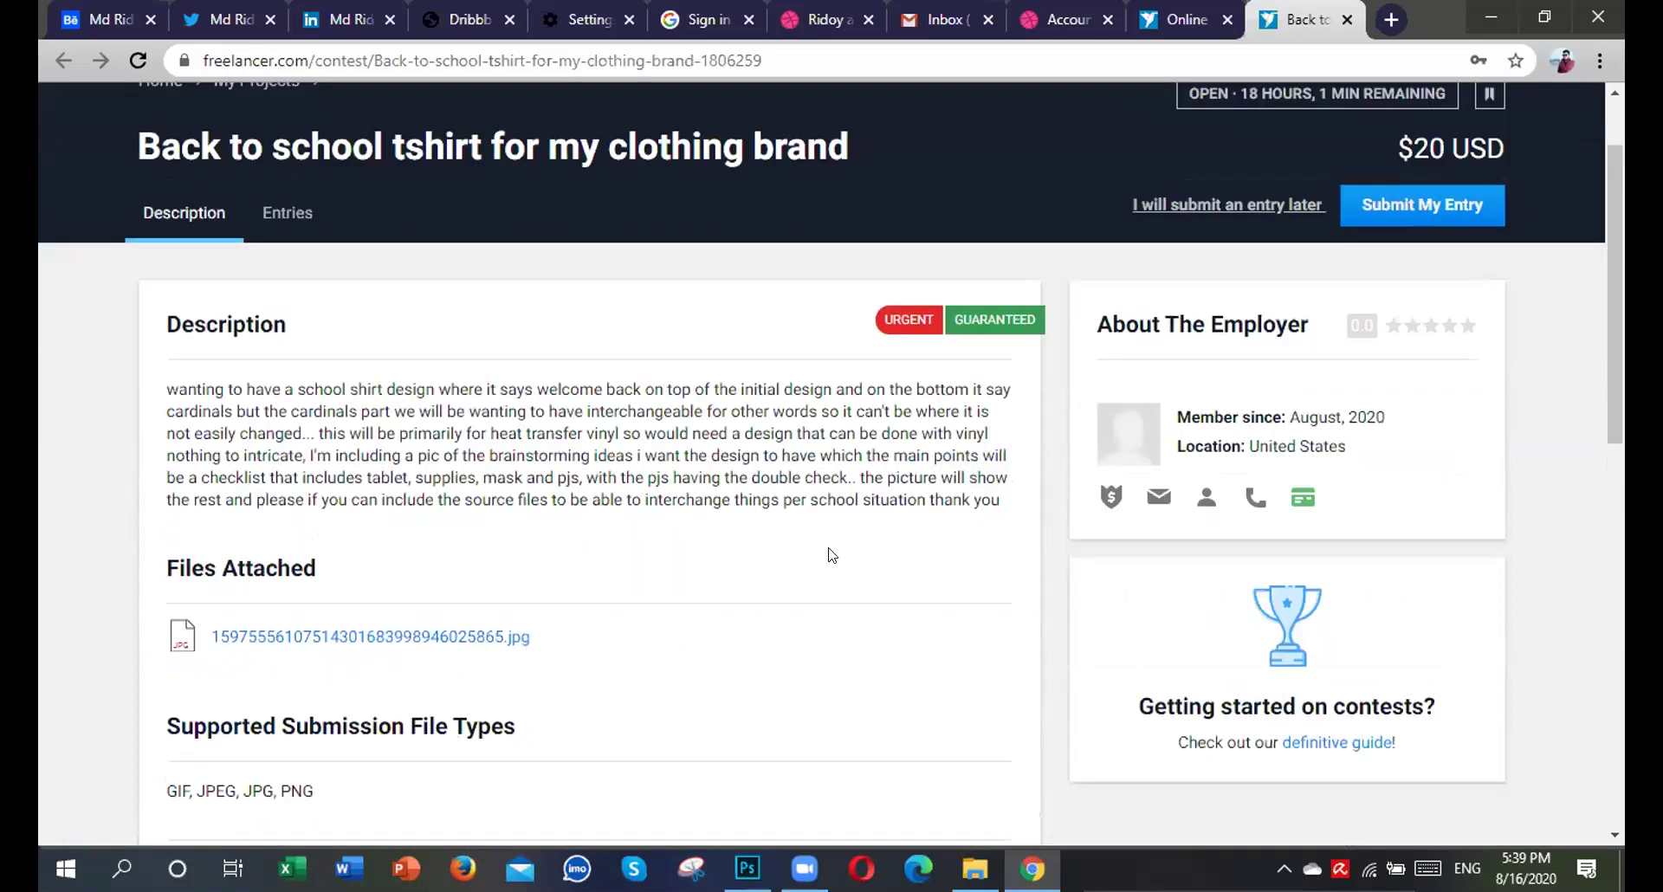
pyautogui.scroll(-4, 836, 547)
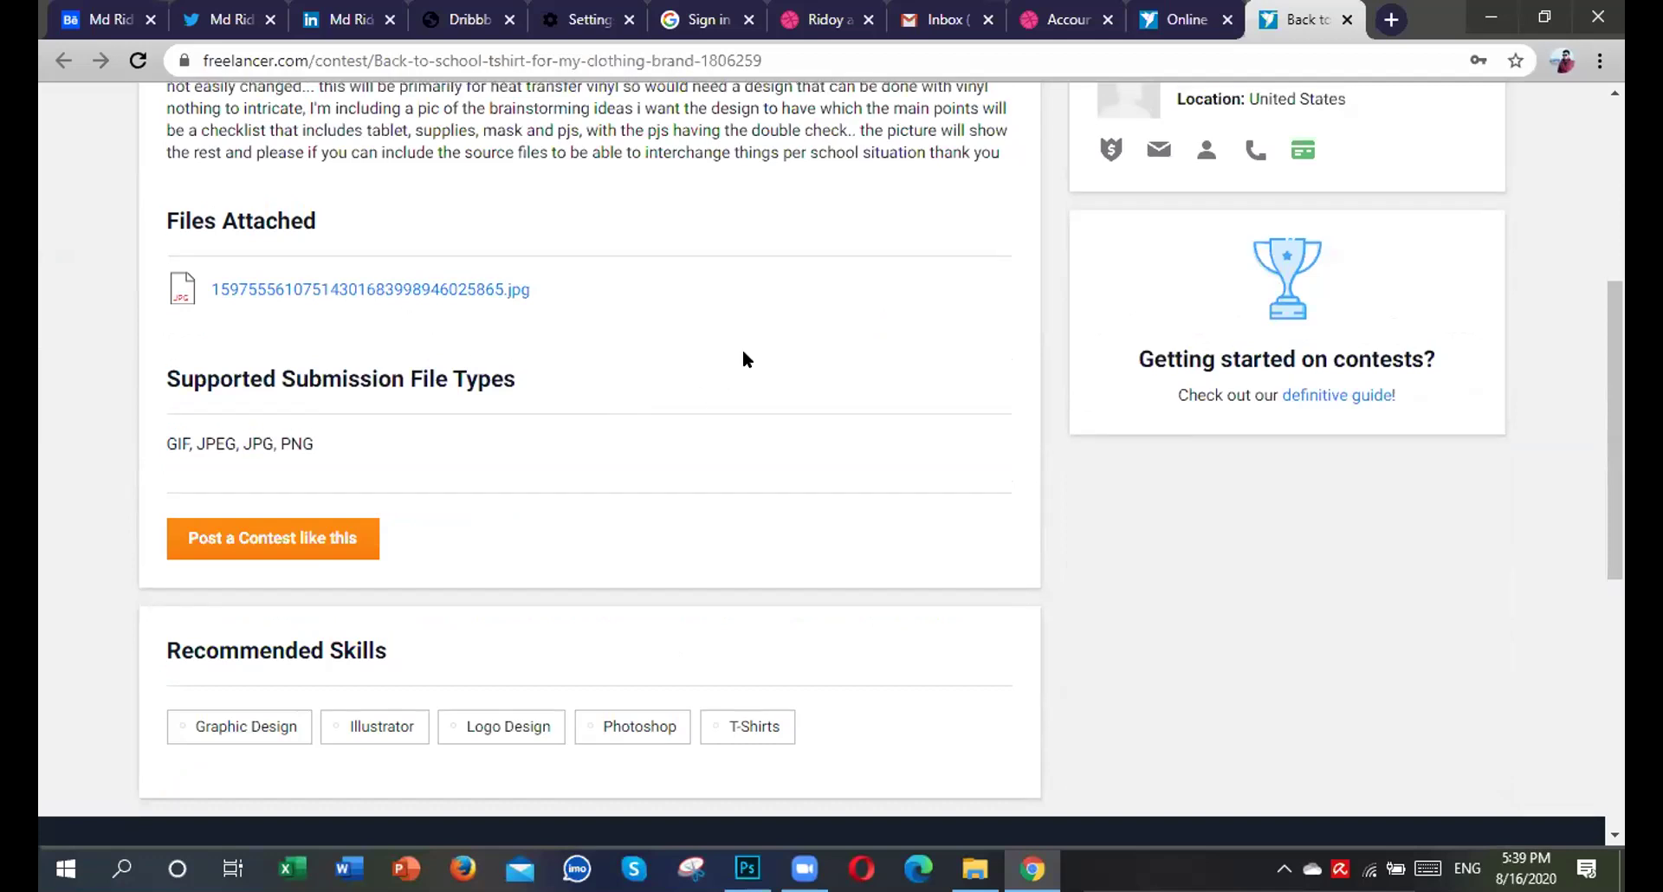
pyautogui.scroll(1, 705, 339)
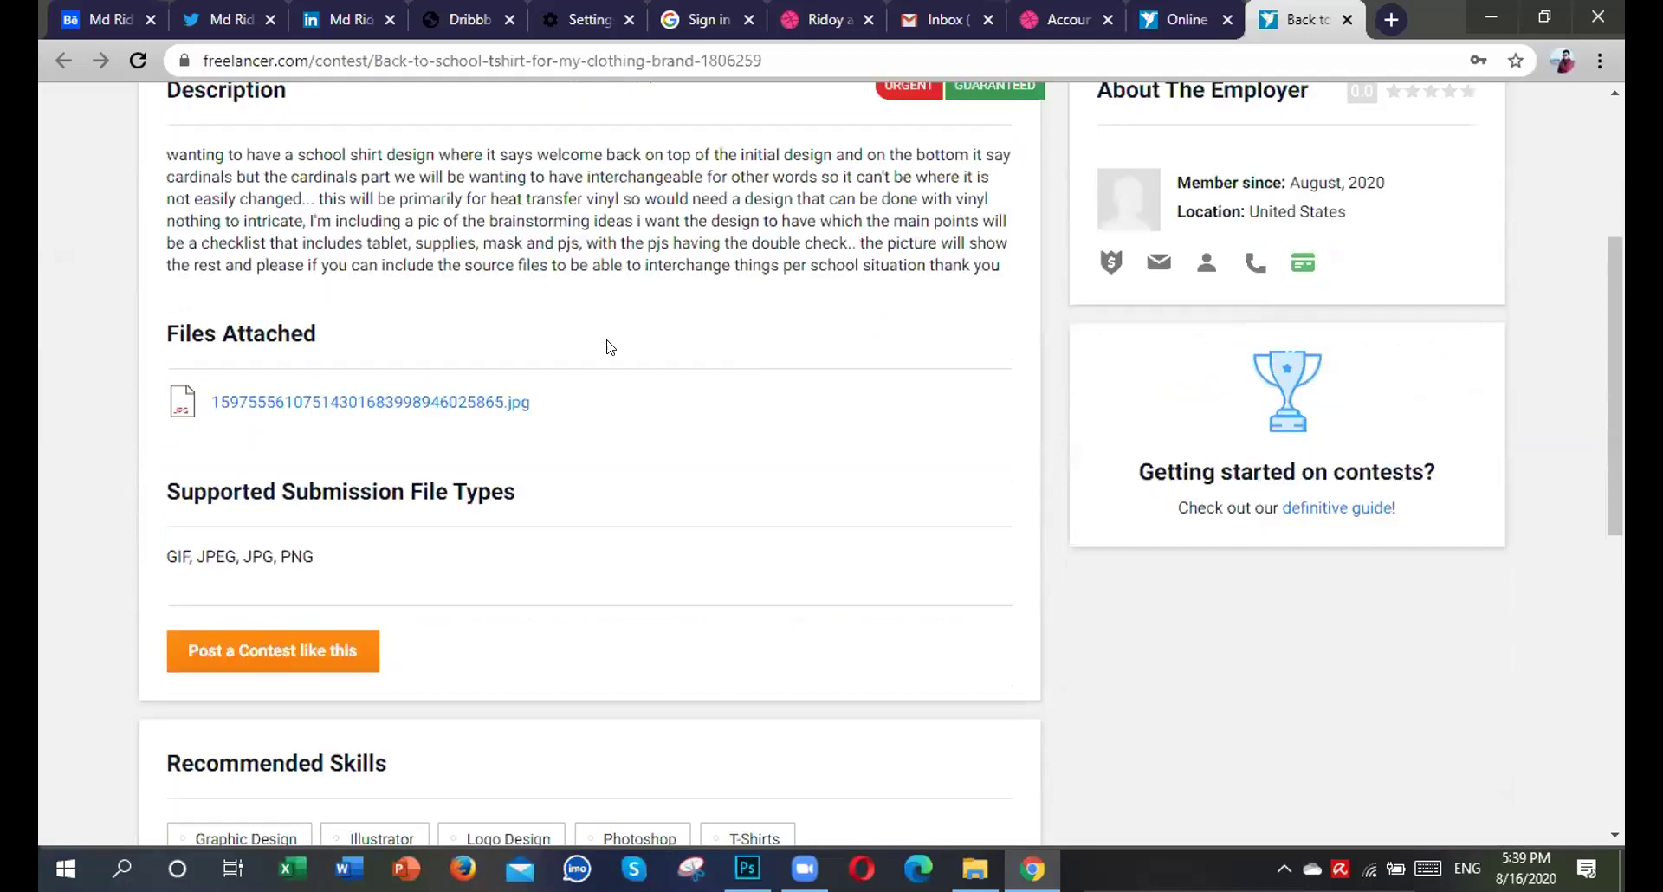
pyautogui.scroll(2, 619, 347)
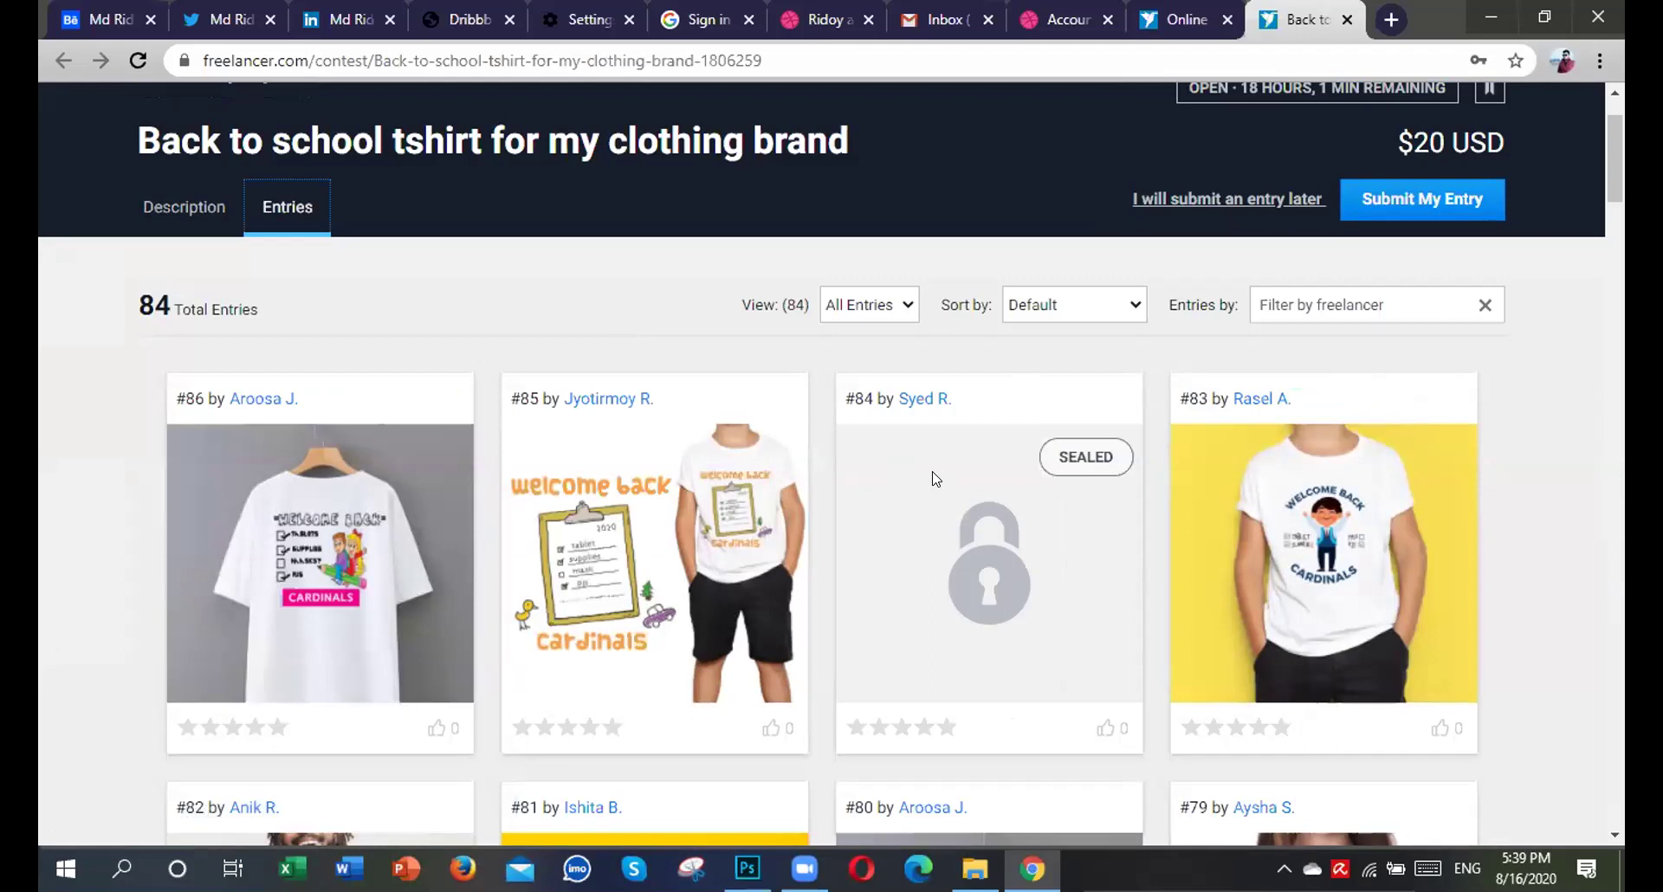
# Step: Scroll down through the contest's clarification comments and back up
pyautogui.scroll(-3, 934, 477)
pyautogui.scroll(-2, 934, 476)
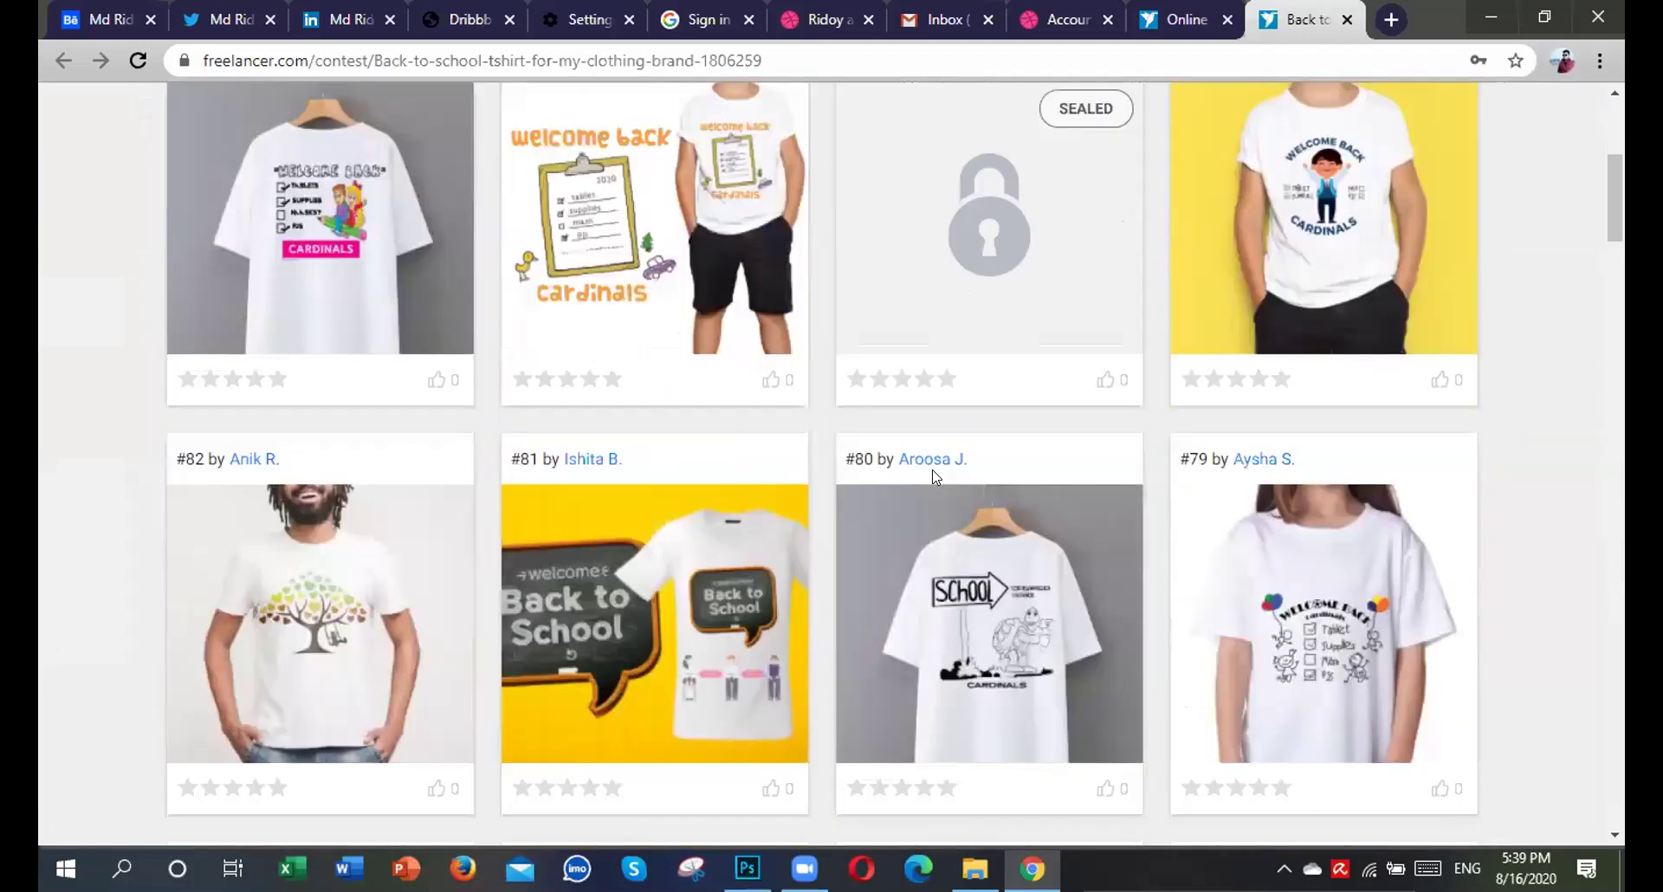
pyautogui.scroll(-3, 933, 473)
pyautogui.scroll(-4, 932, 469)
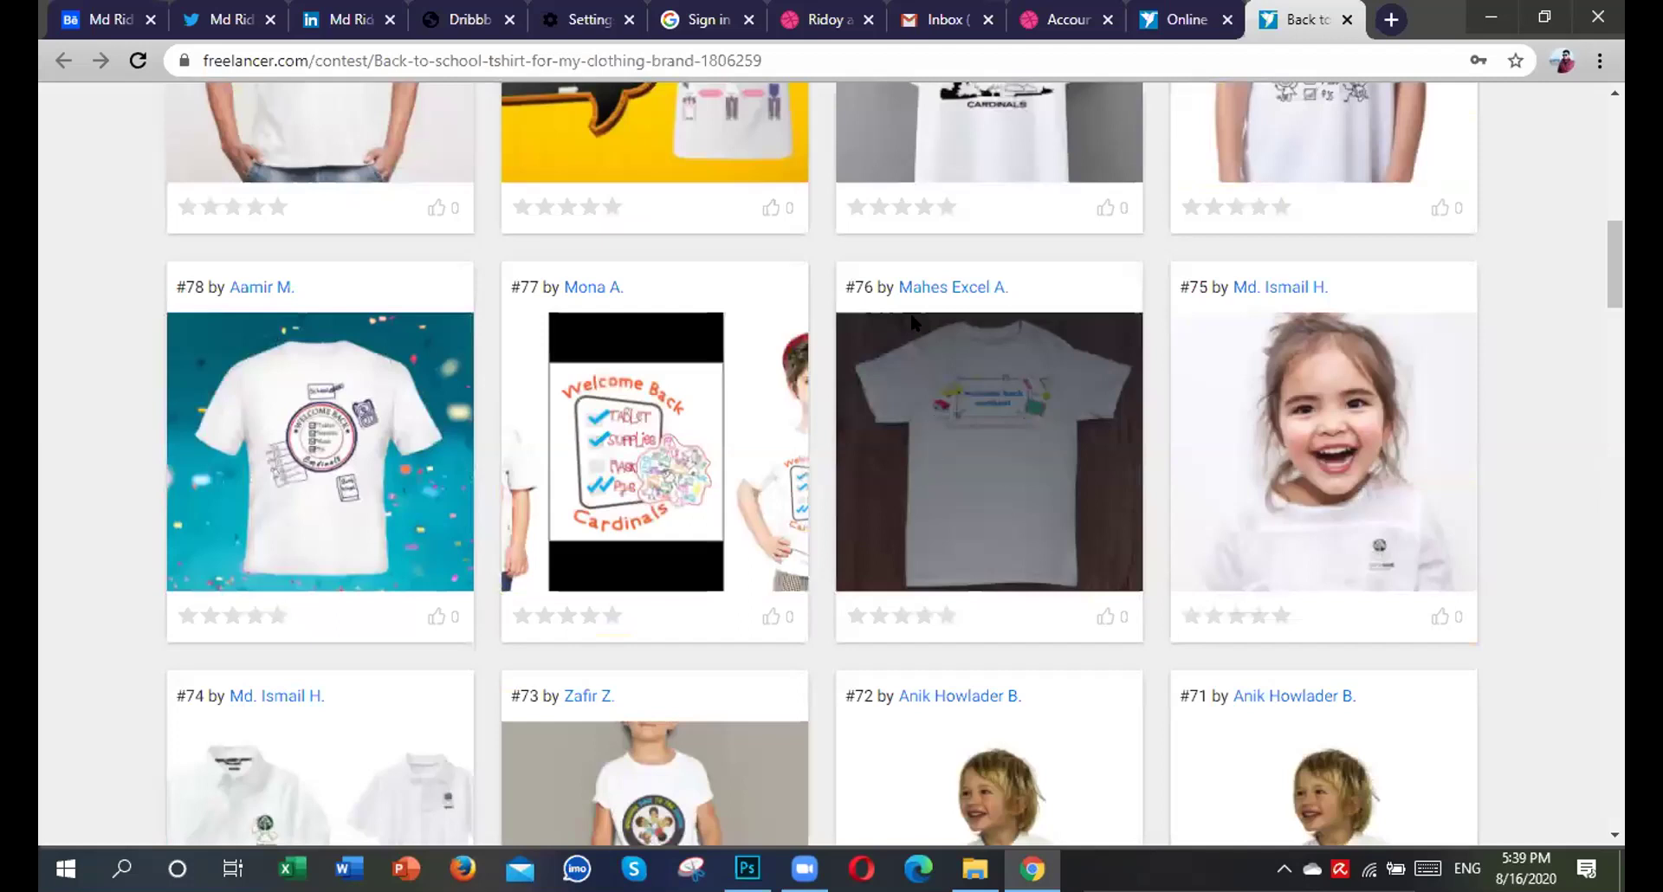
pyautogui.scroll(6, 906, 311)
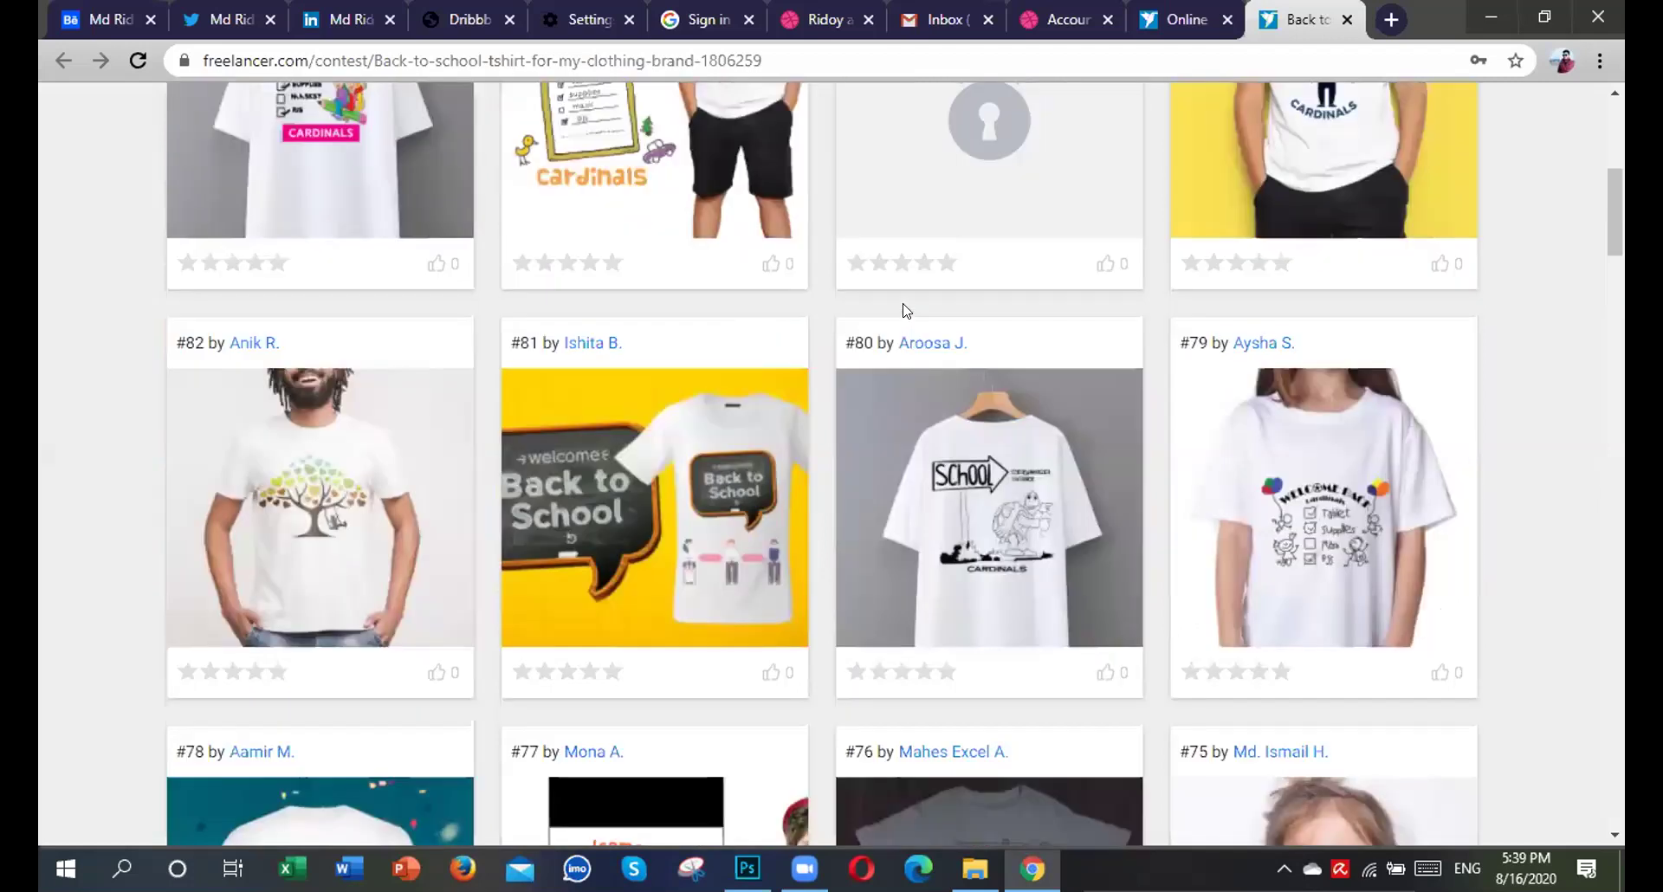
pyautogui.scroll(5, 906, 310)
# Step: Filter the entries to show only top entries, then switch back to all 84 entries
pyautogui.click(906, 310)
pyautogui.click(863, 372)
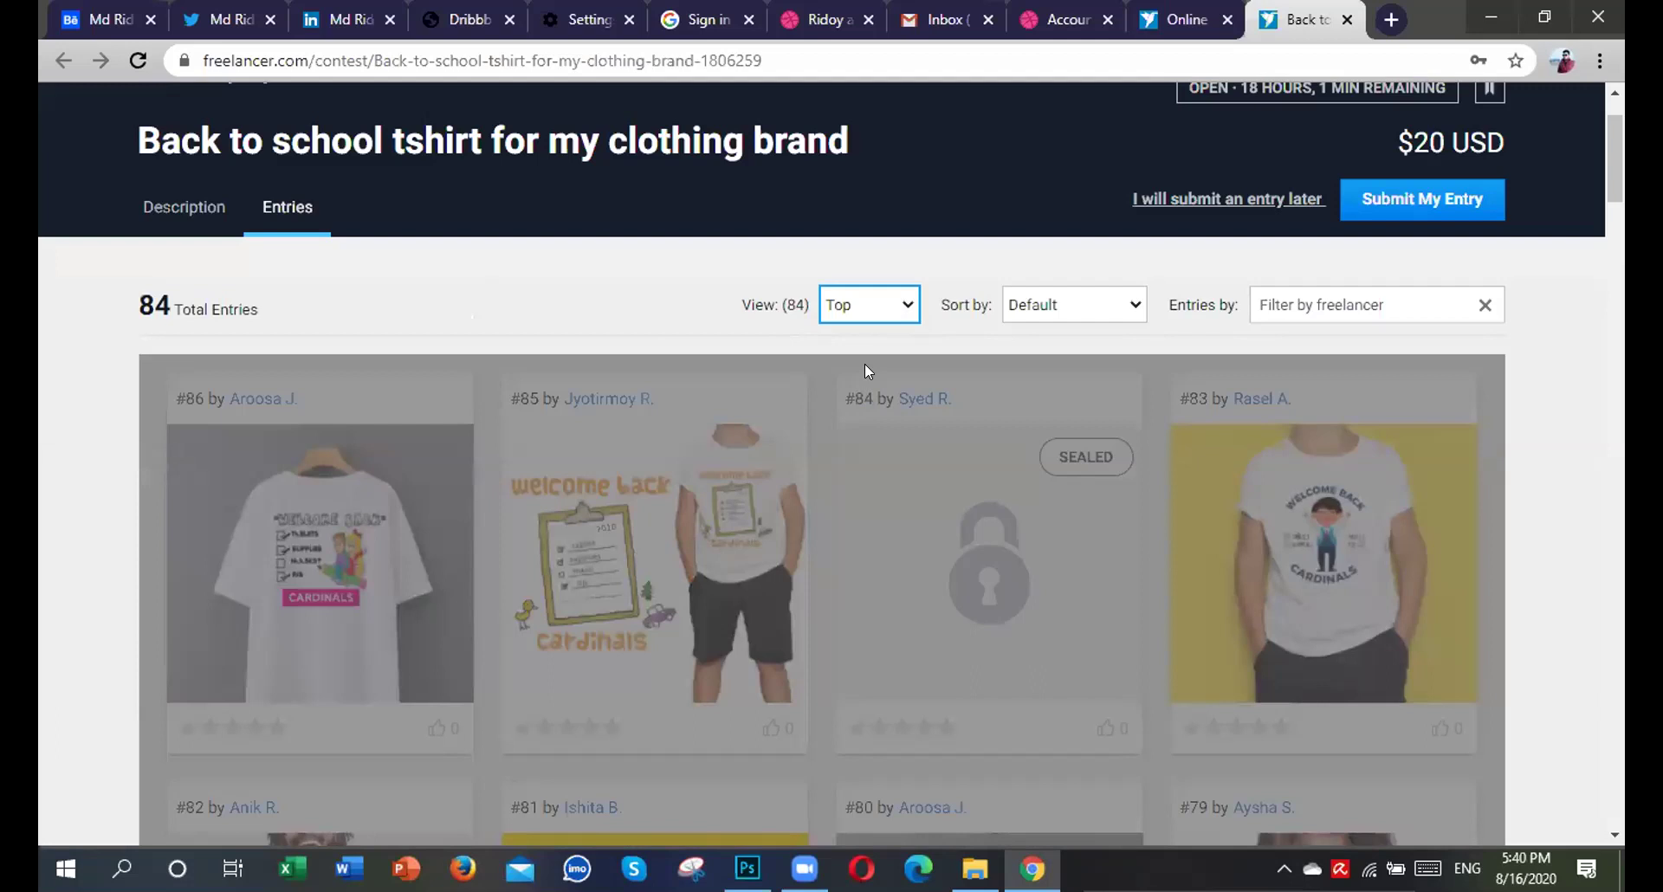
pyautogui.scroll(-1, 877, 432)
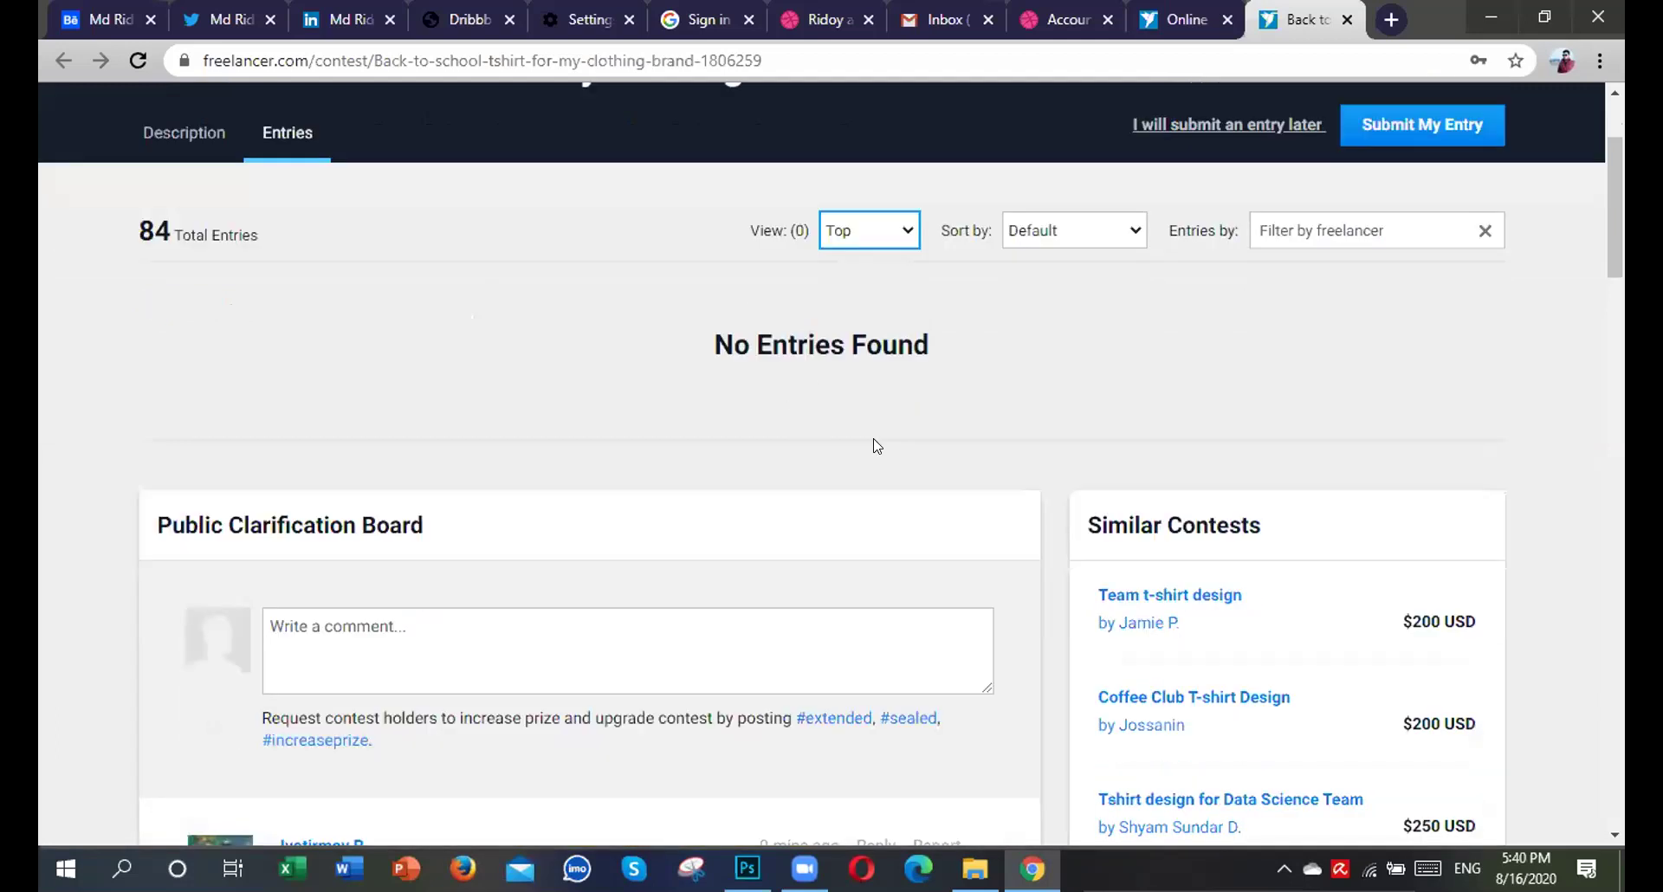
pyautogui.scroll(3, 874, 447)
pyautogui.click(873, 433)
pyautogui.click(874, 445)
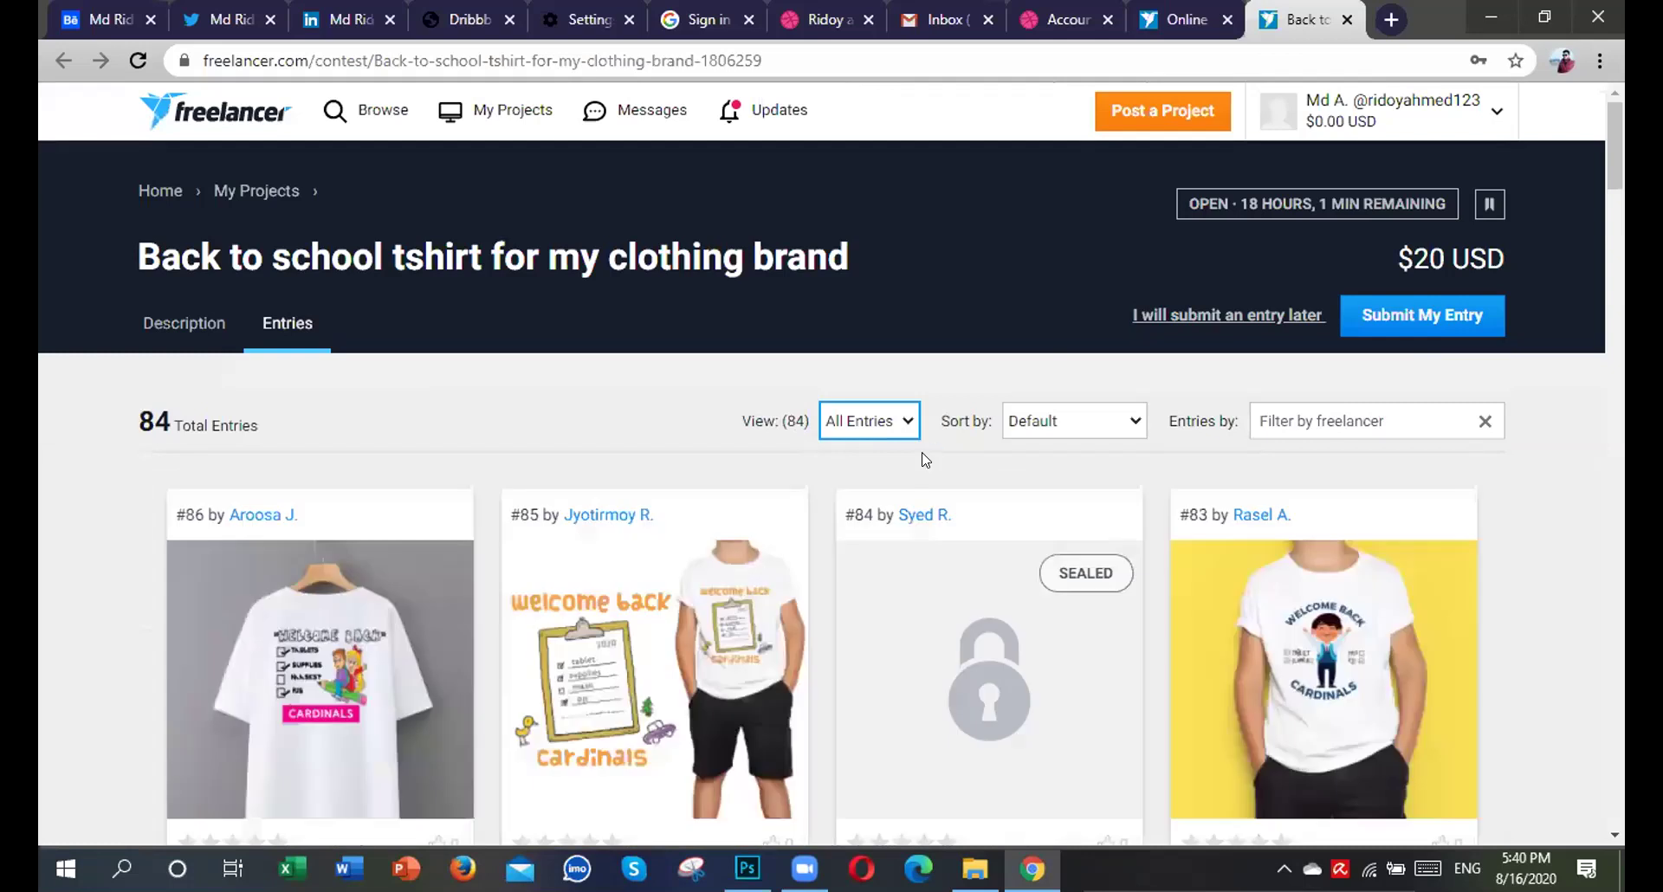
# Step: Scroll down the full entries list, then back up to the newest entries #86 to #83
pyautogui.scroll(-1, 925, 459)
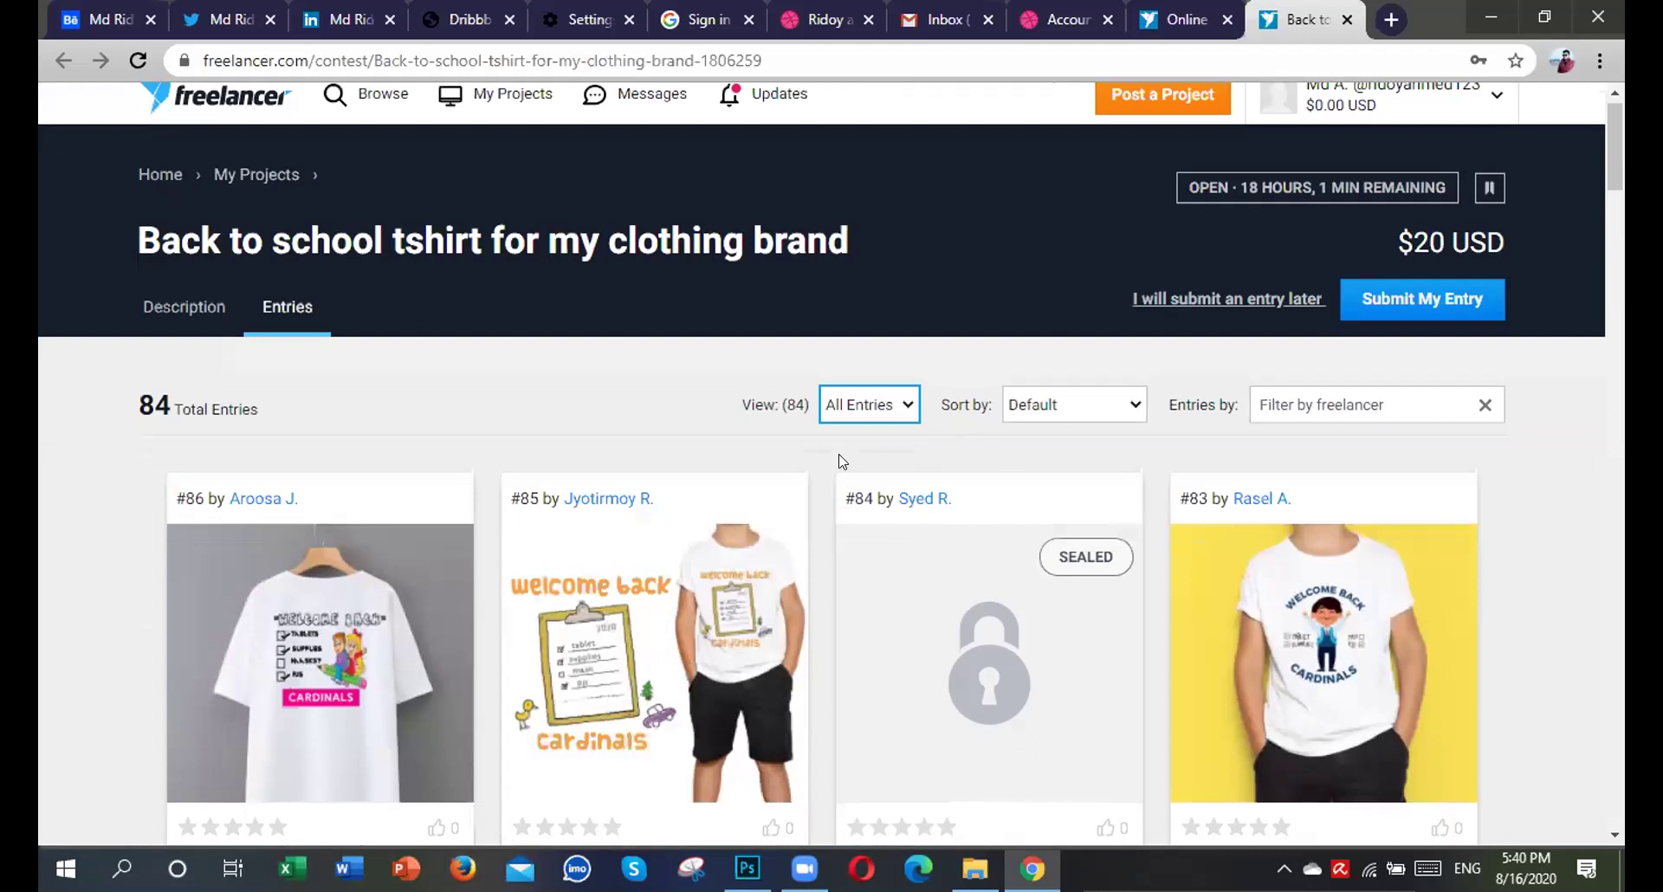
pyautogui.scroll(-3, 842, 461)
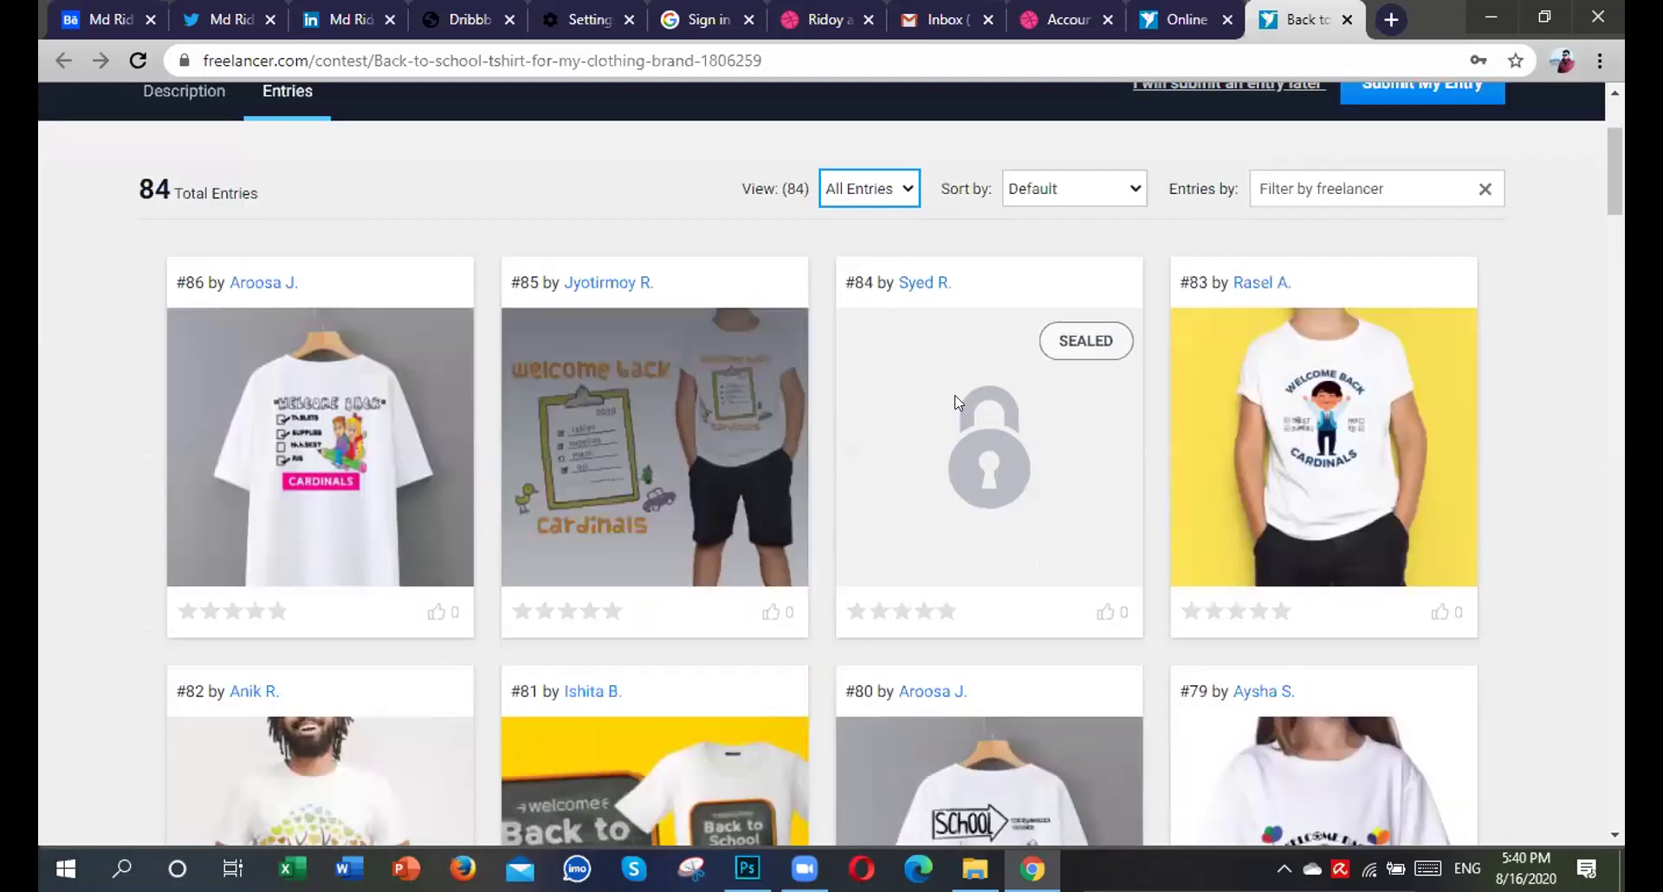
pyautogui.scroll(-2, 956, 402)
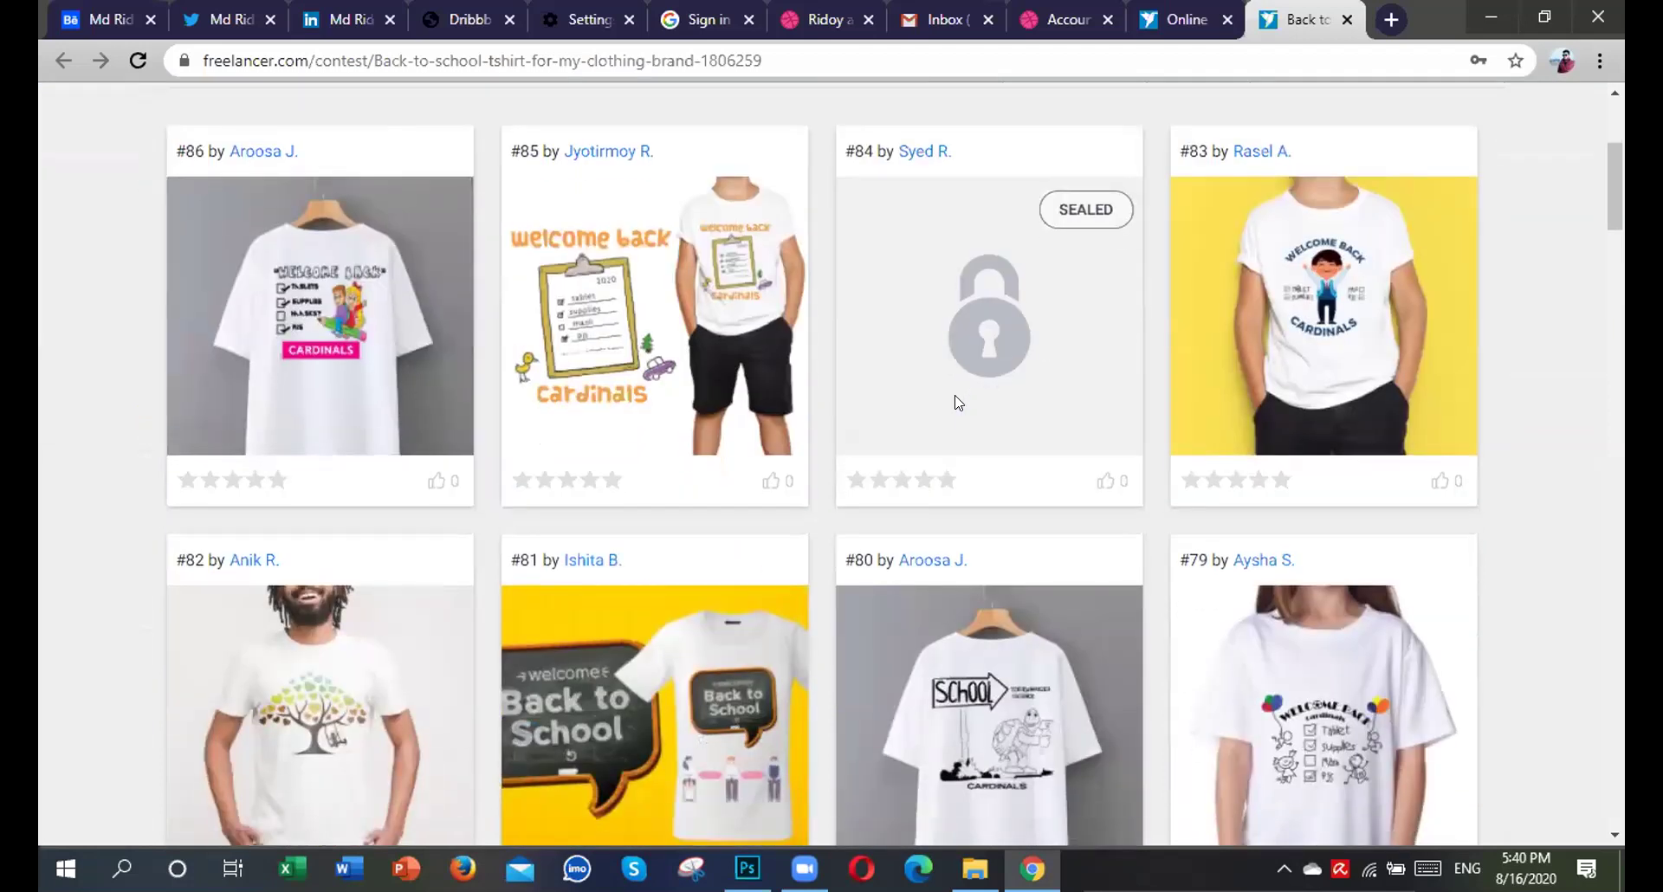
pyautogui.scroll(-1, 957, 401)
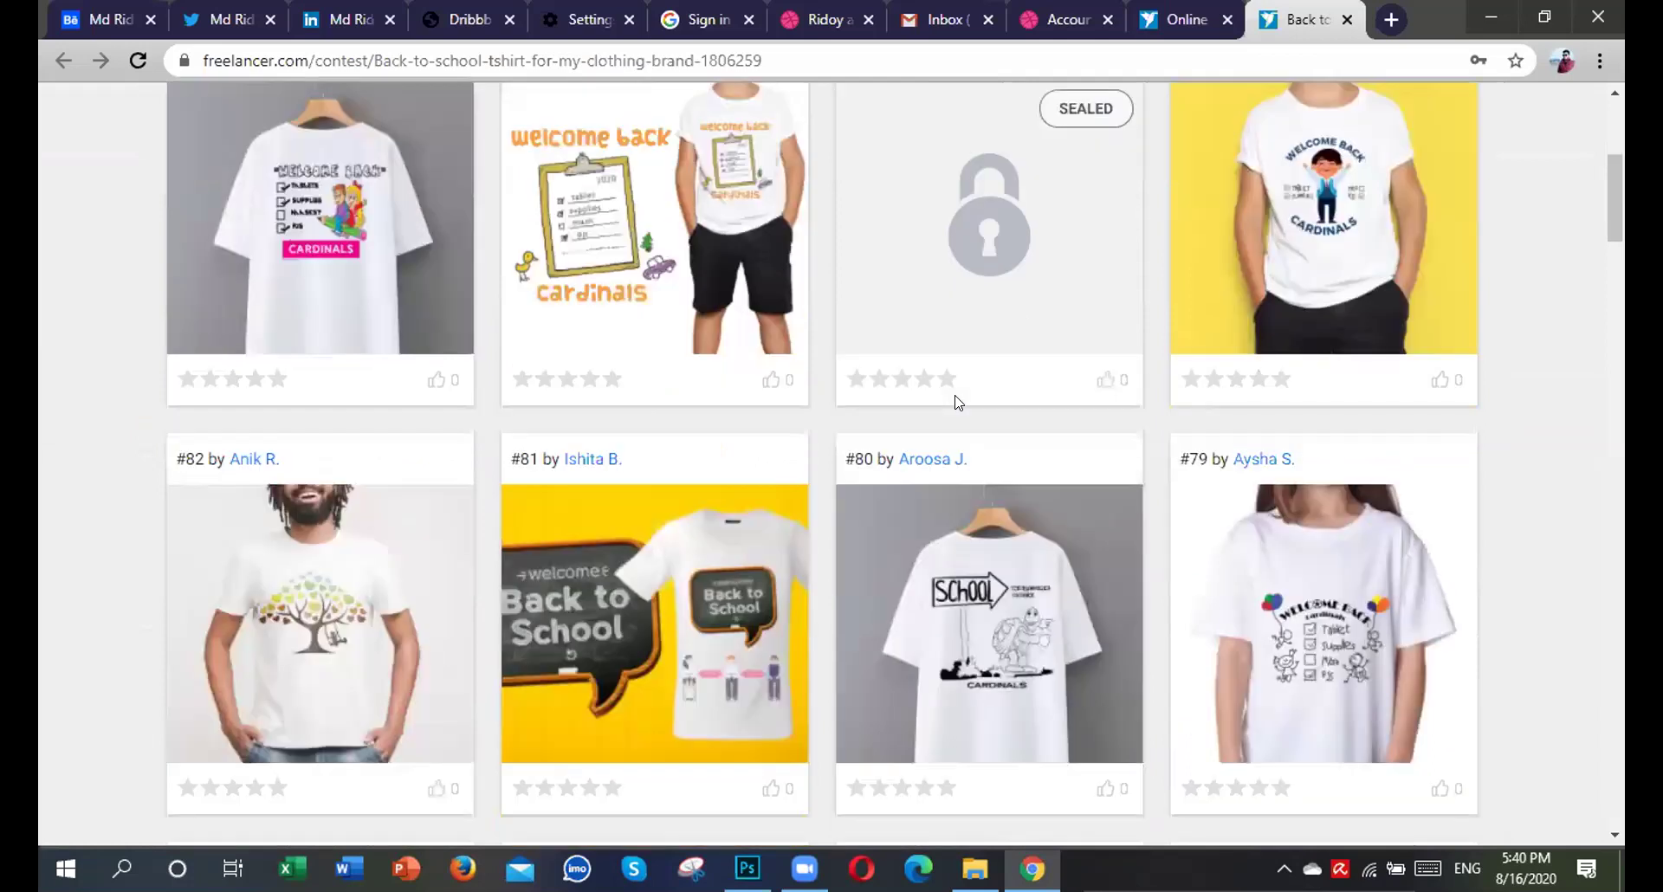
pyautogui.scroll(-5, 957, 401)
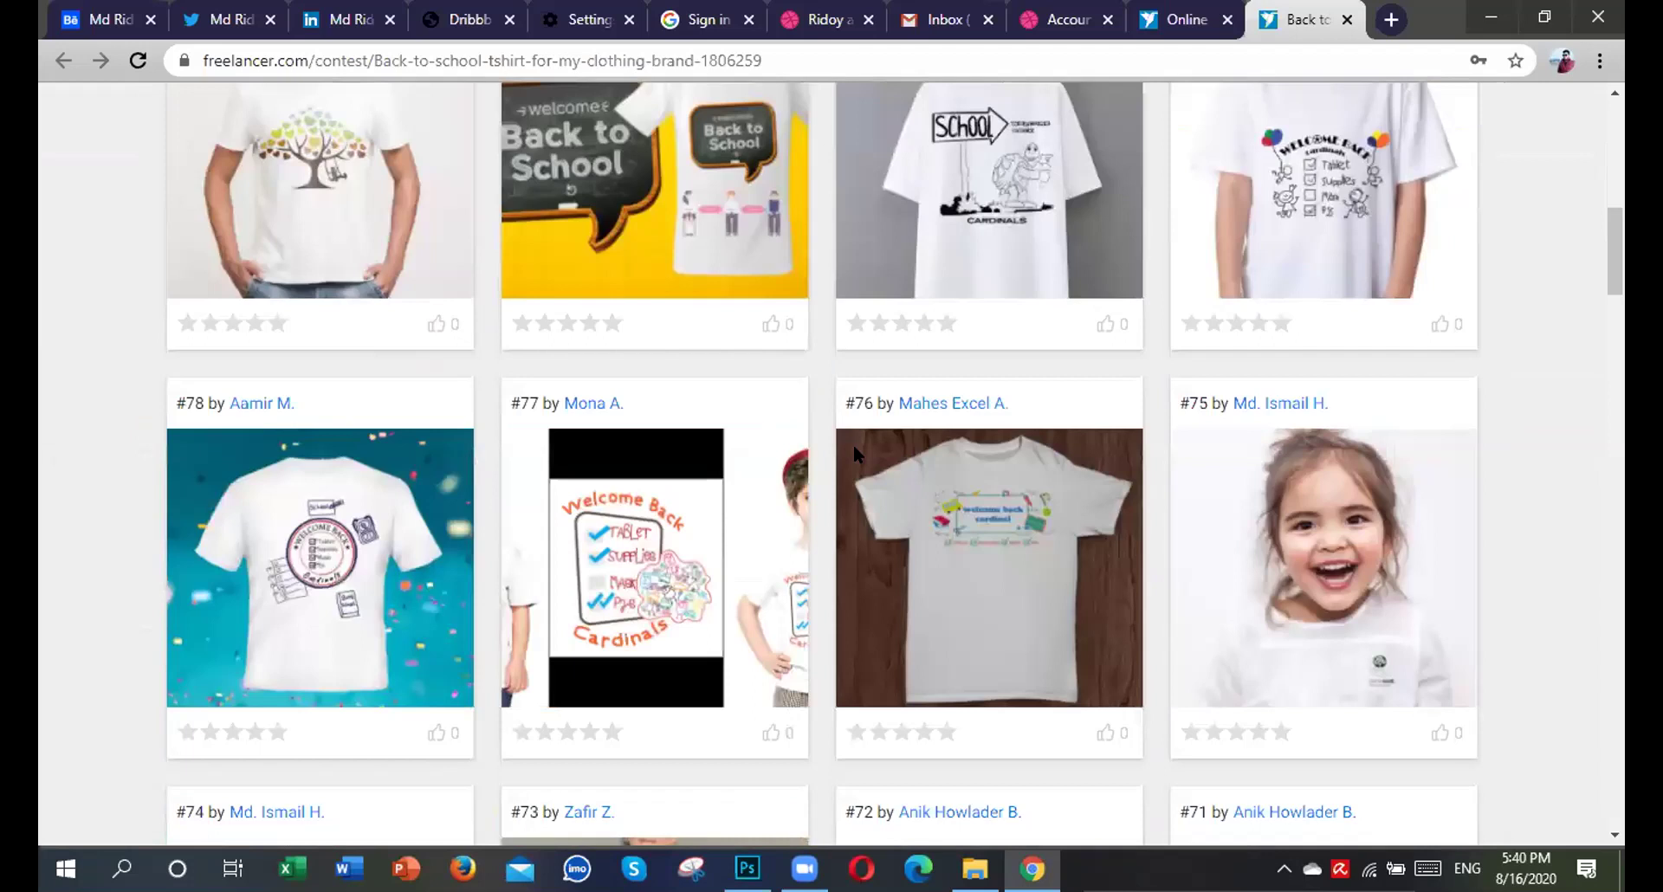
pyautogui.scroll(-4, 854, 450)
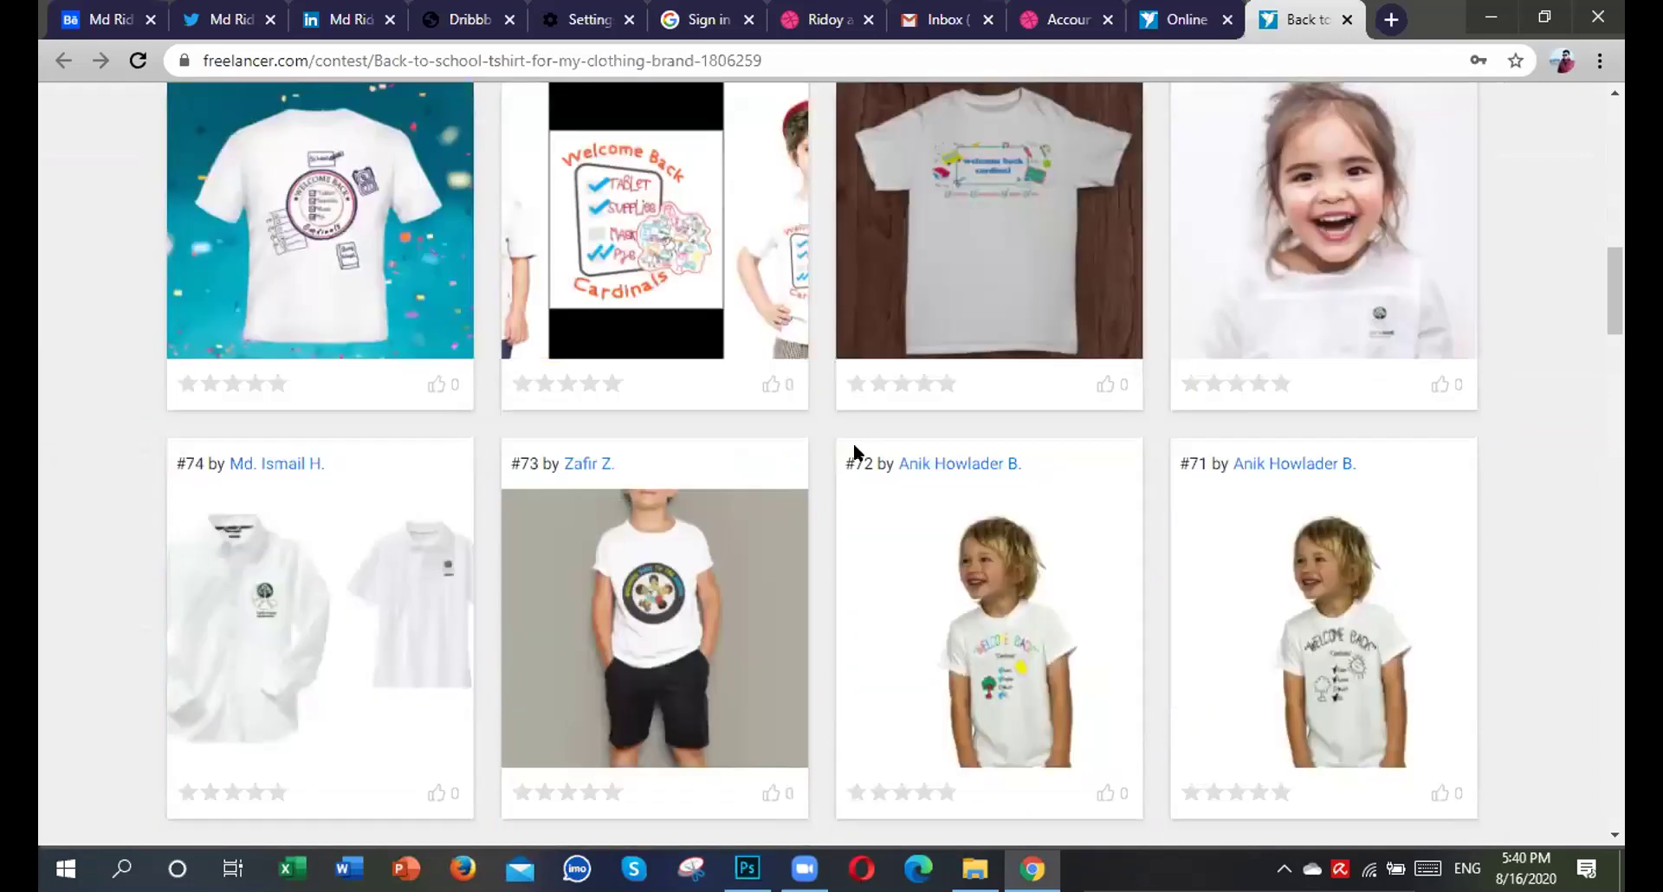
pyautogui.scroll(-1, 856, 444)
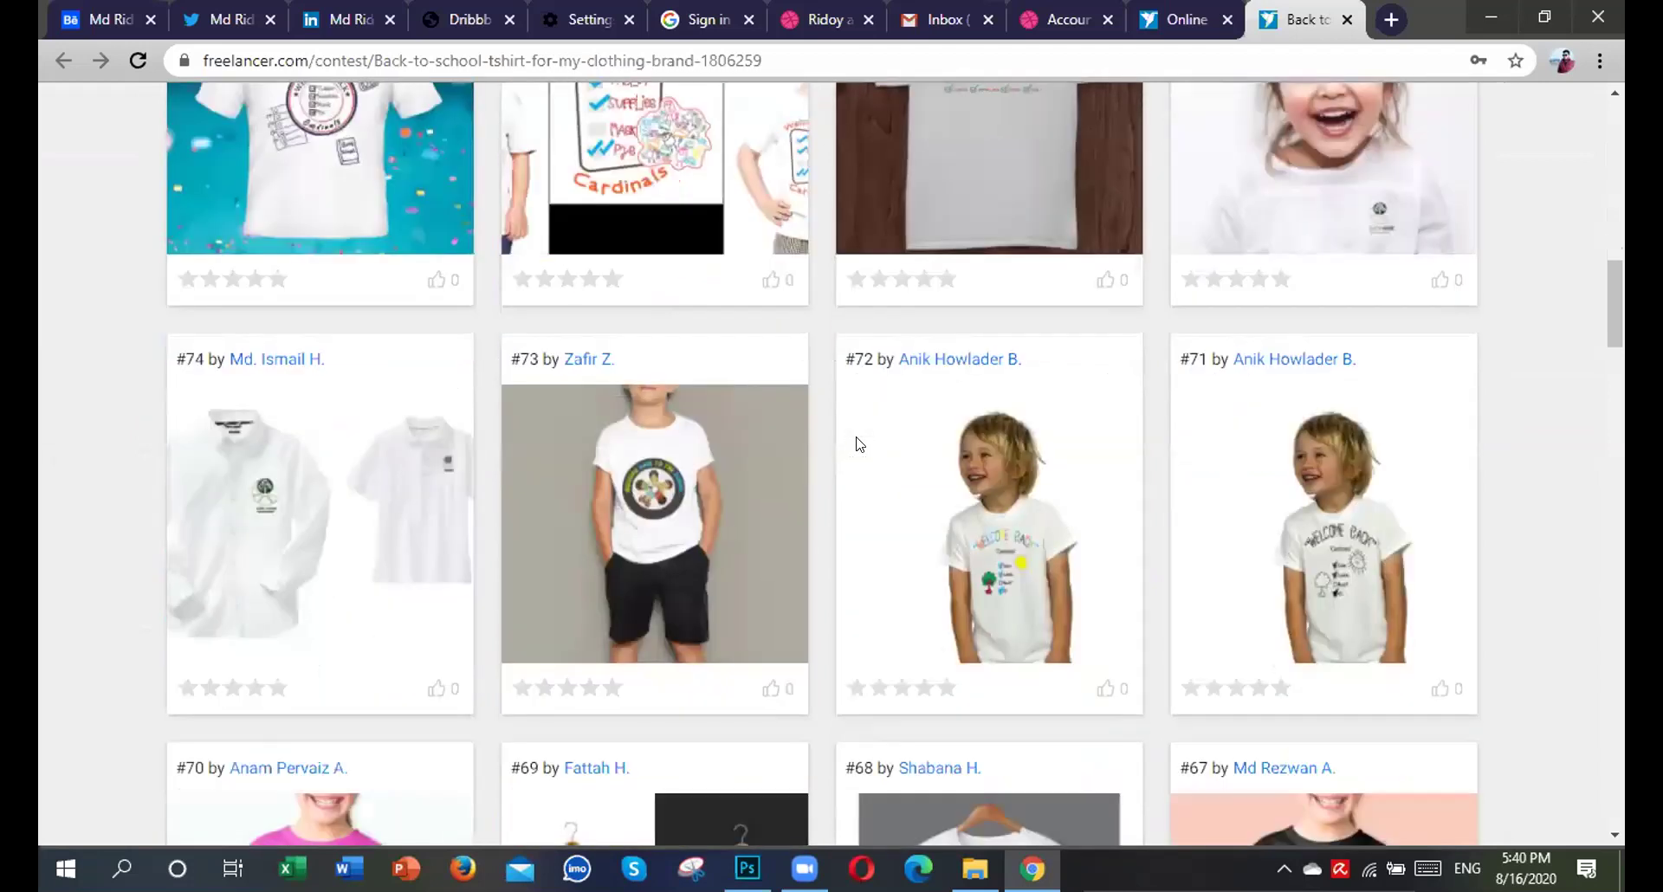
pyautogui.scroll(-2, 854, 445)
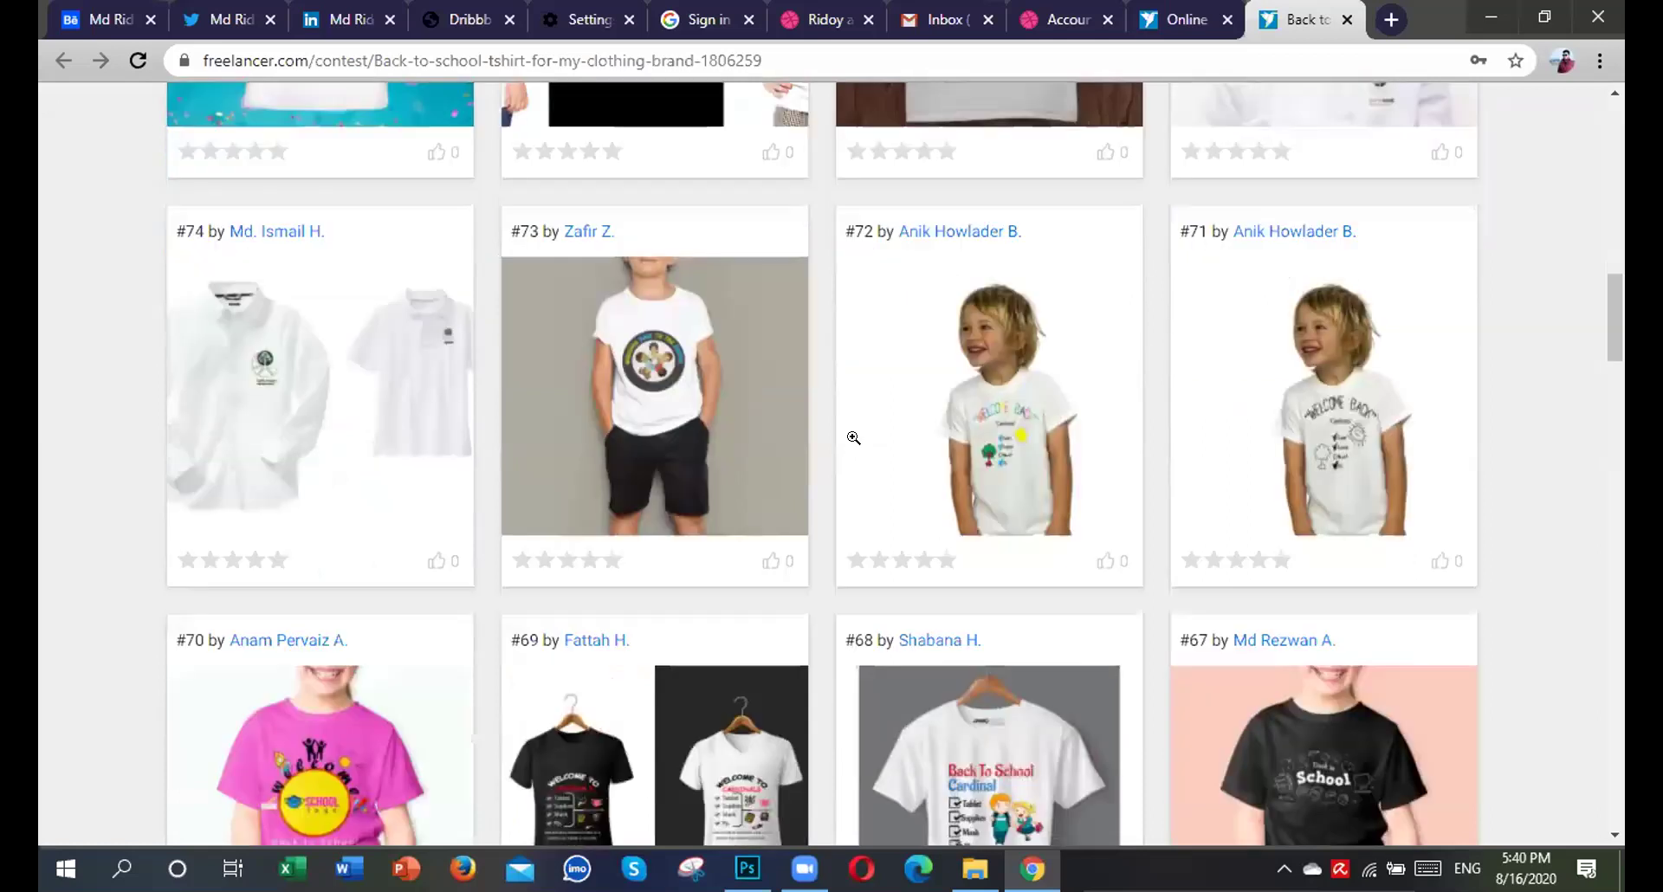
pyautogui.scroll(-3, 853, 438)
pyautogui.scroll(-1, 853, 438)
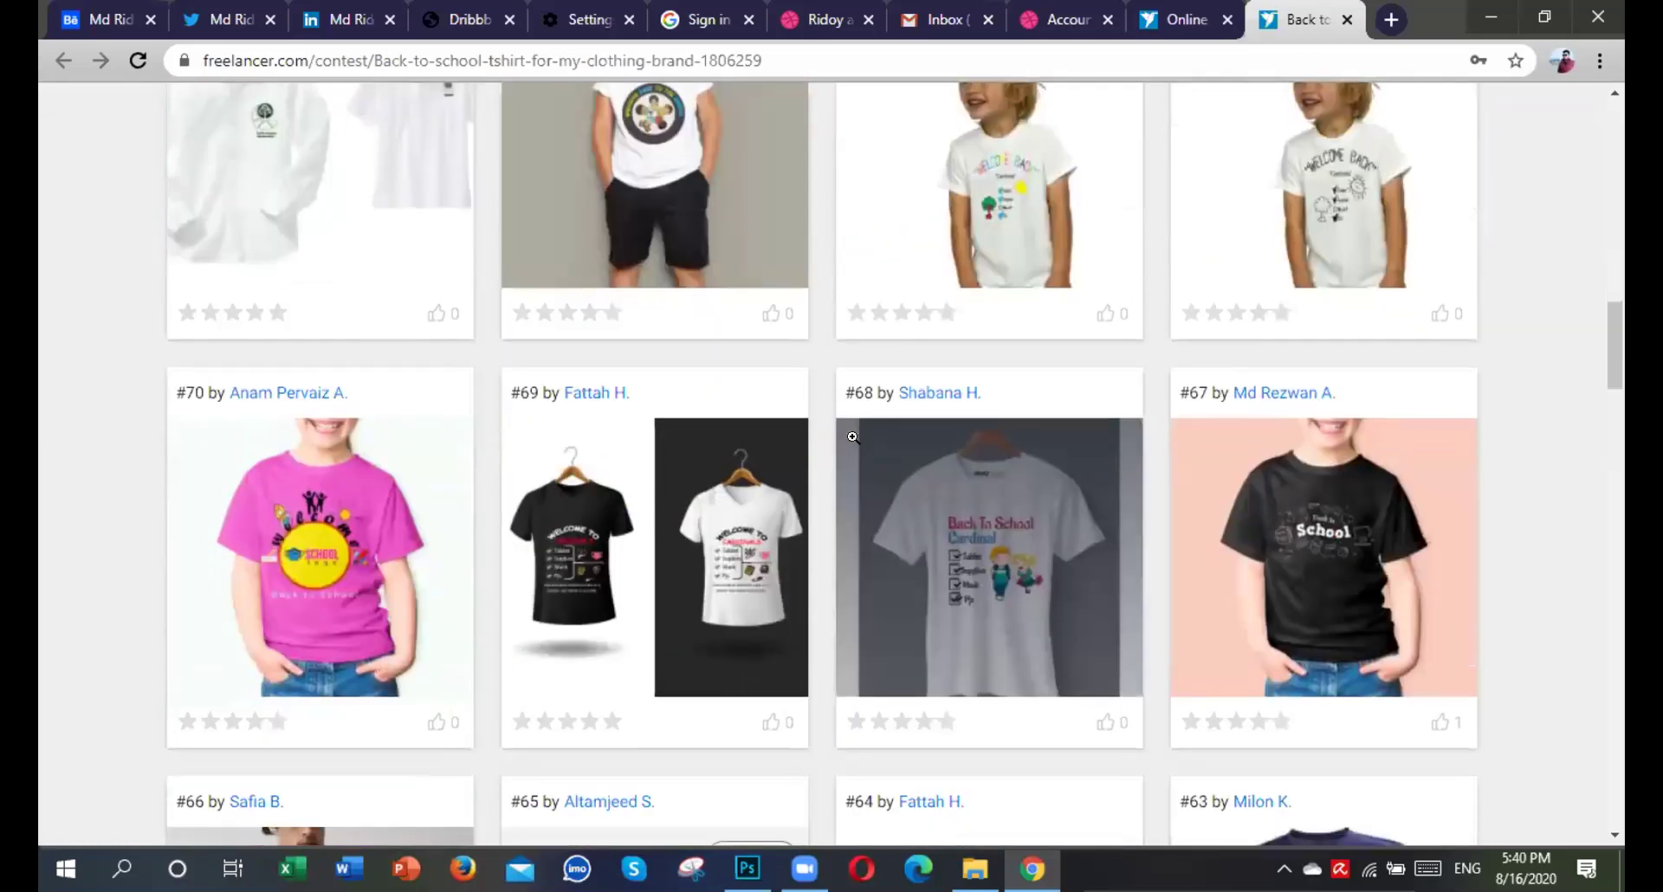
pyautogui.scroll(-5, 853, 436)
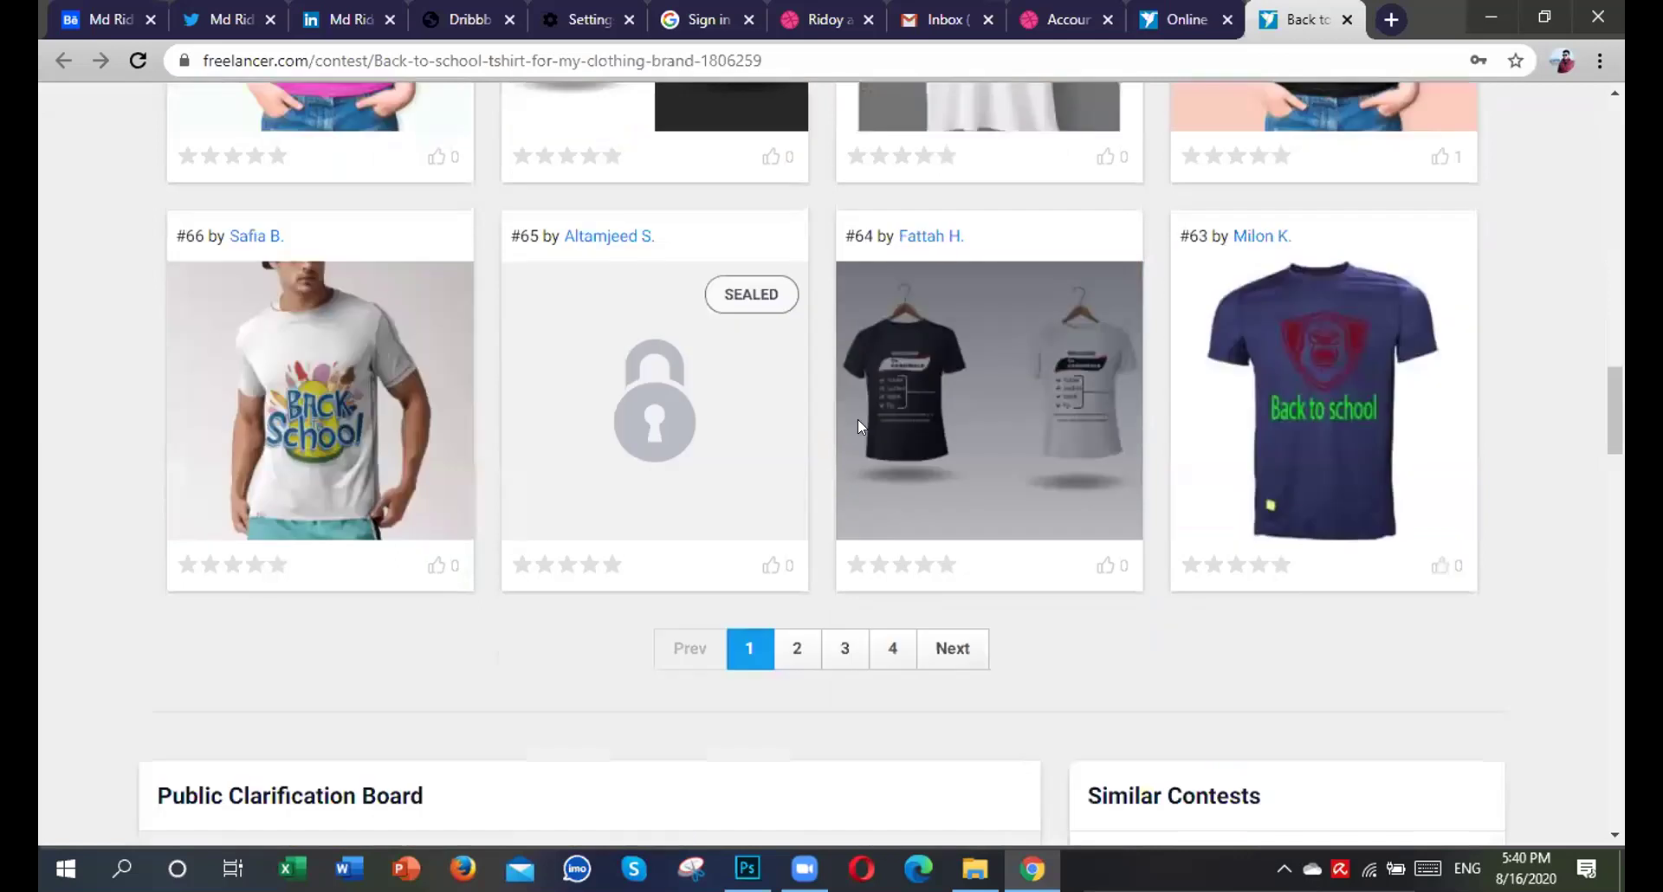
pyautogui.scroll(-3, 858, 420)
pyautogui.scroll(-8, 858, 420)
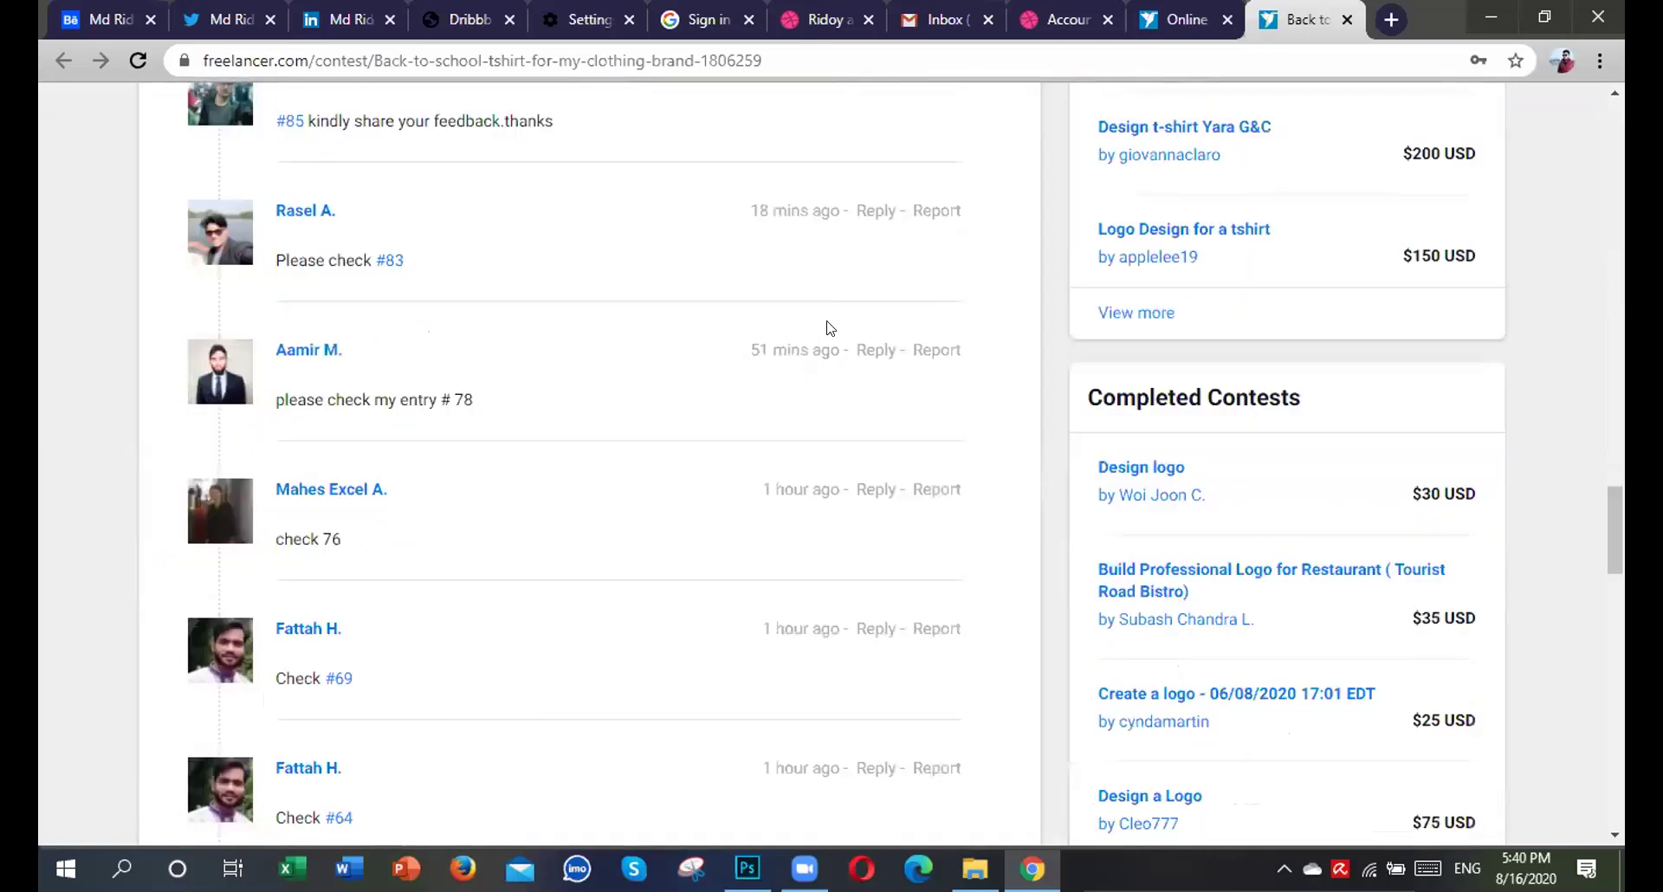
pyautogui.scroll(15, 861, 214)
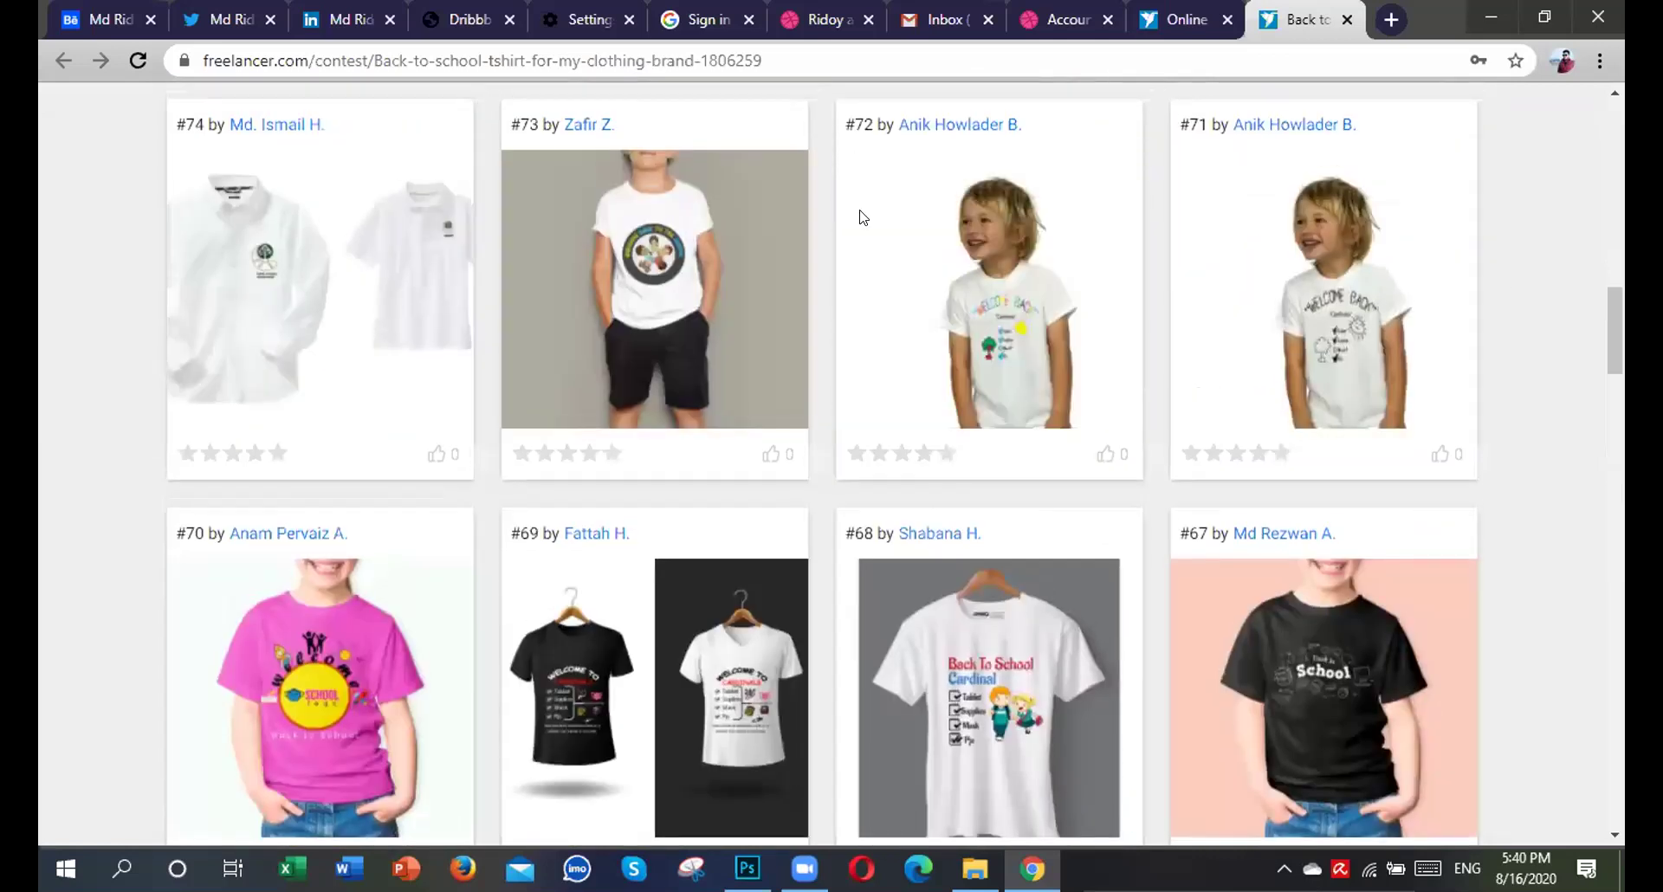
pyautogui.scroll(15, 861, 219)
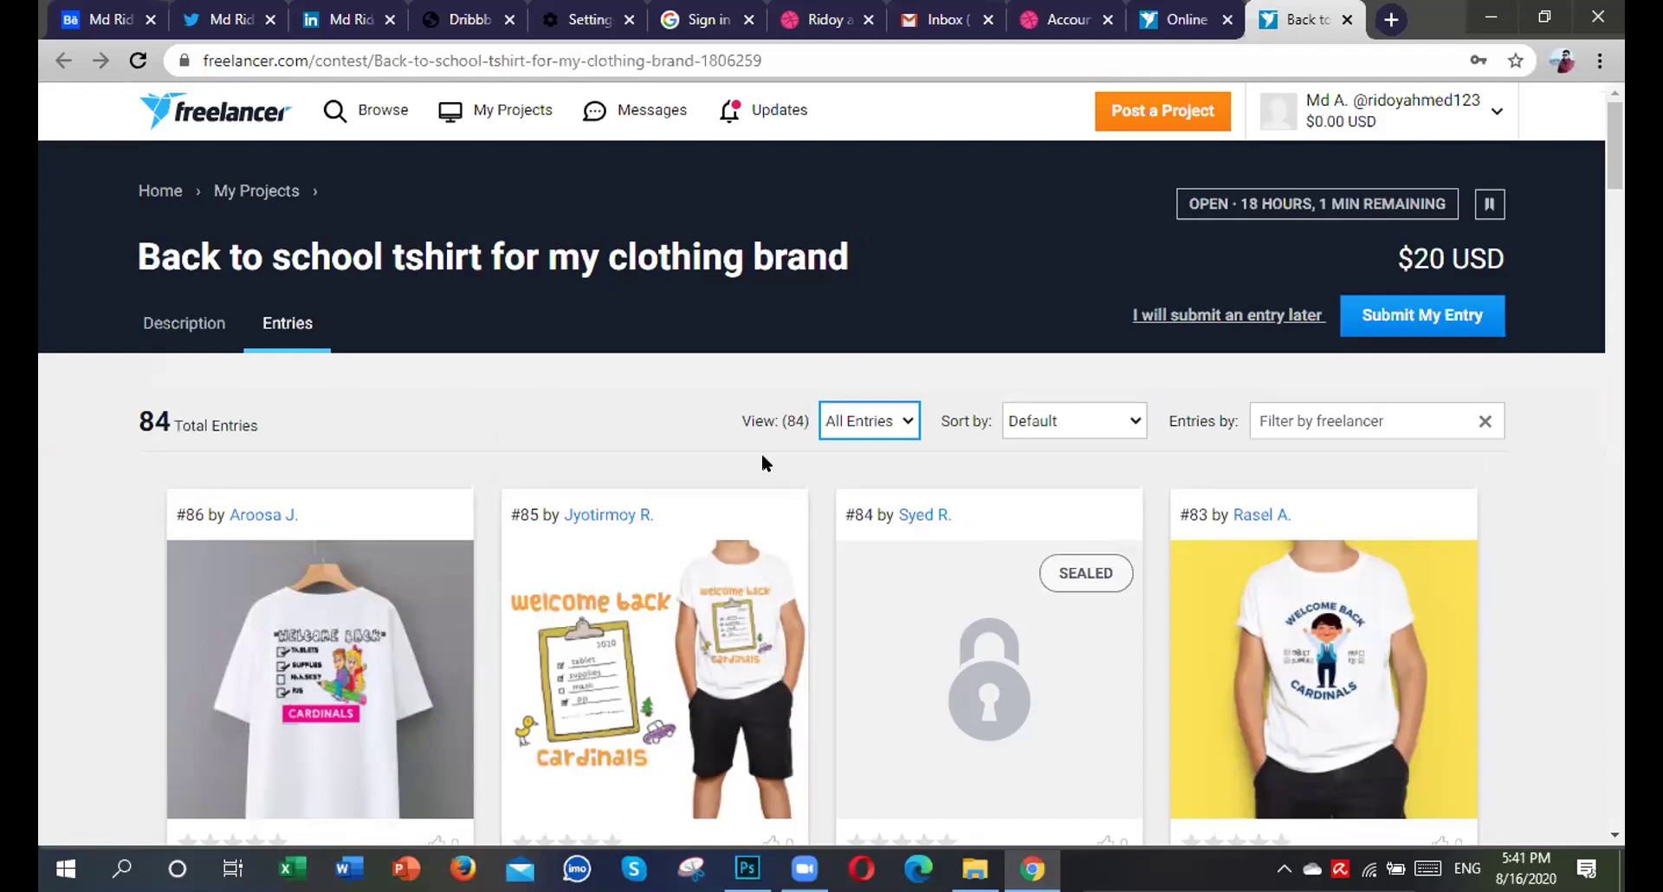
# Step: Dismiss the new-project notification toast over the entries grid
pyautogui.scroll(-1, 757, 458)
pyautogui.scroll(-2, 289, 412)
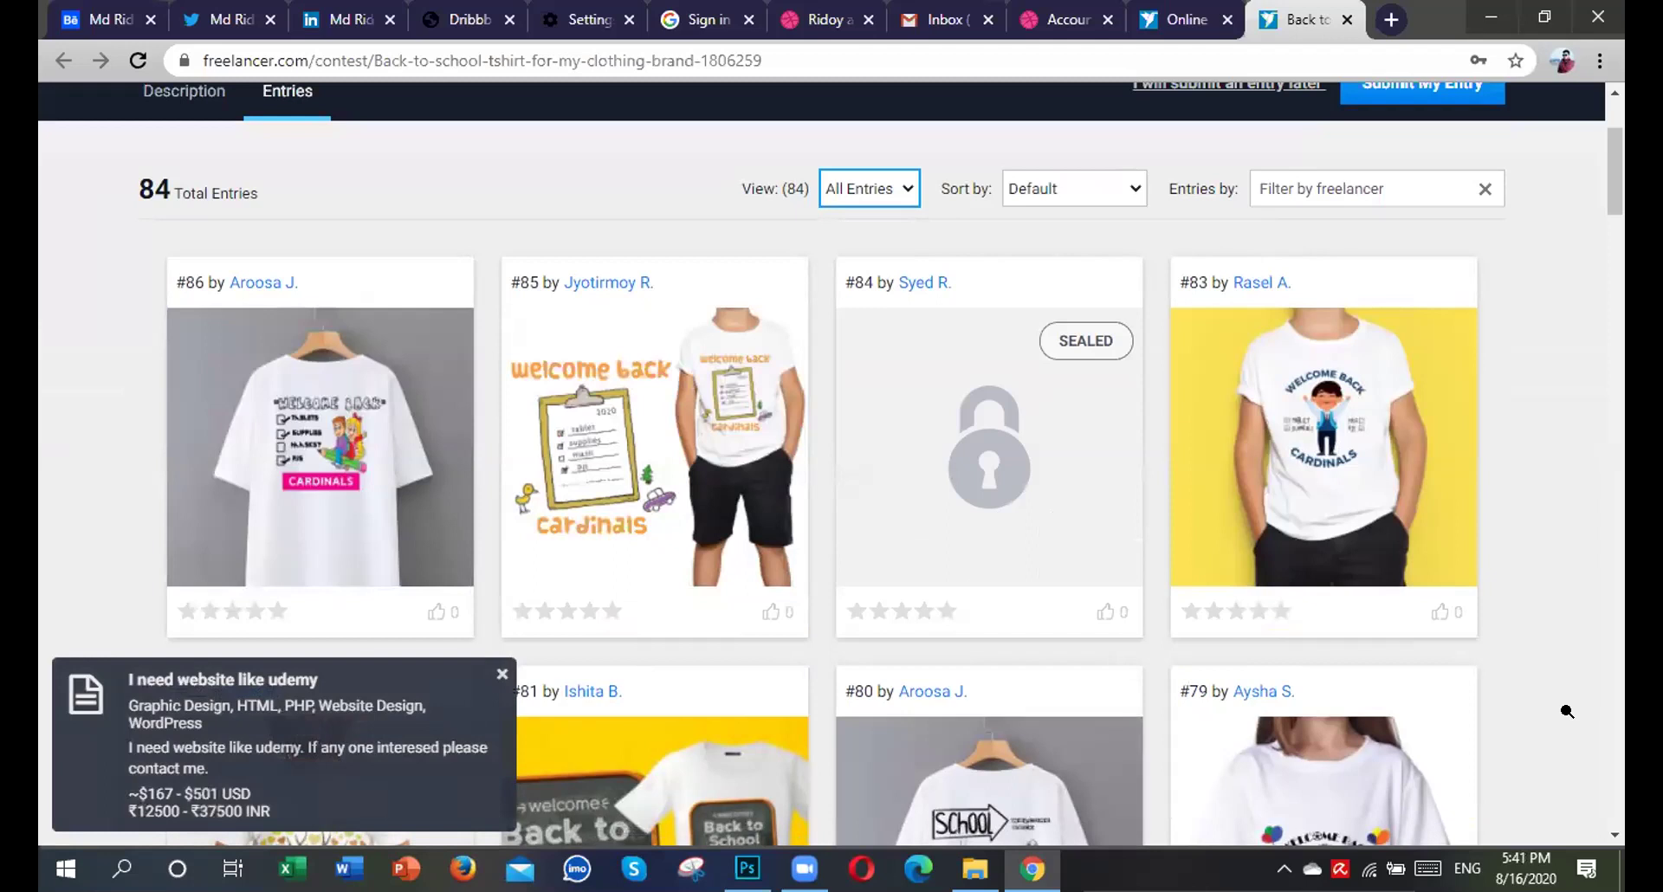
pyautogui.click(501, 676)
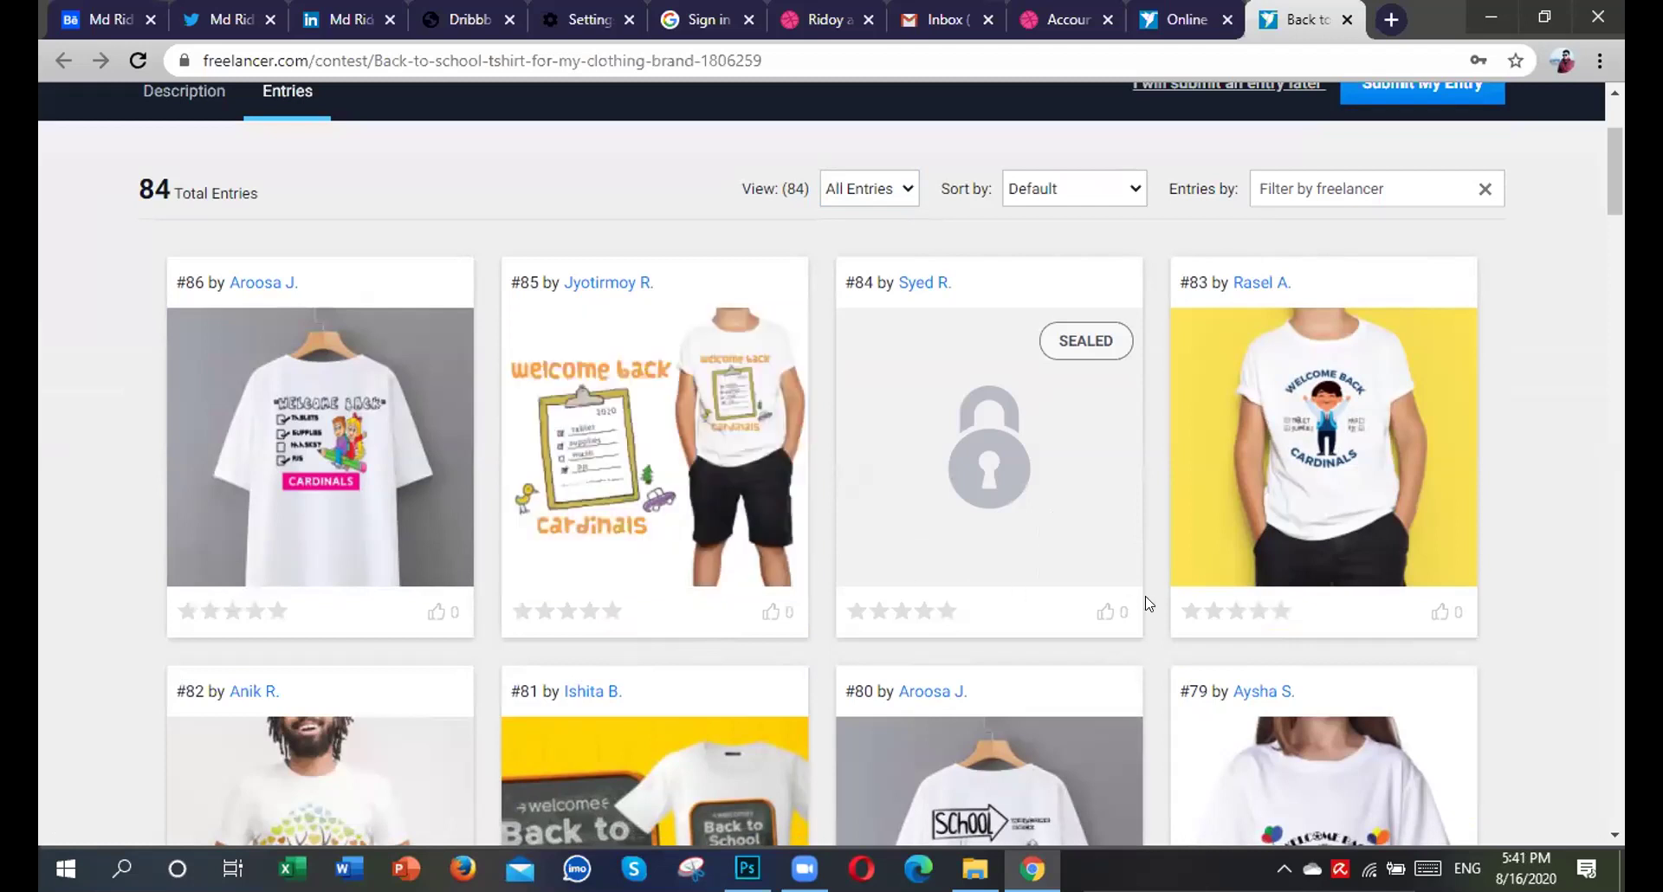
# Step: Browse the t-shirt entries grid from #86 down to #55
pyautogui.scroll(-1, 1553, 490)
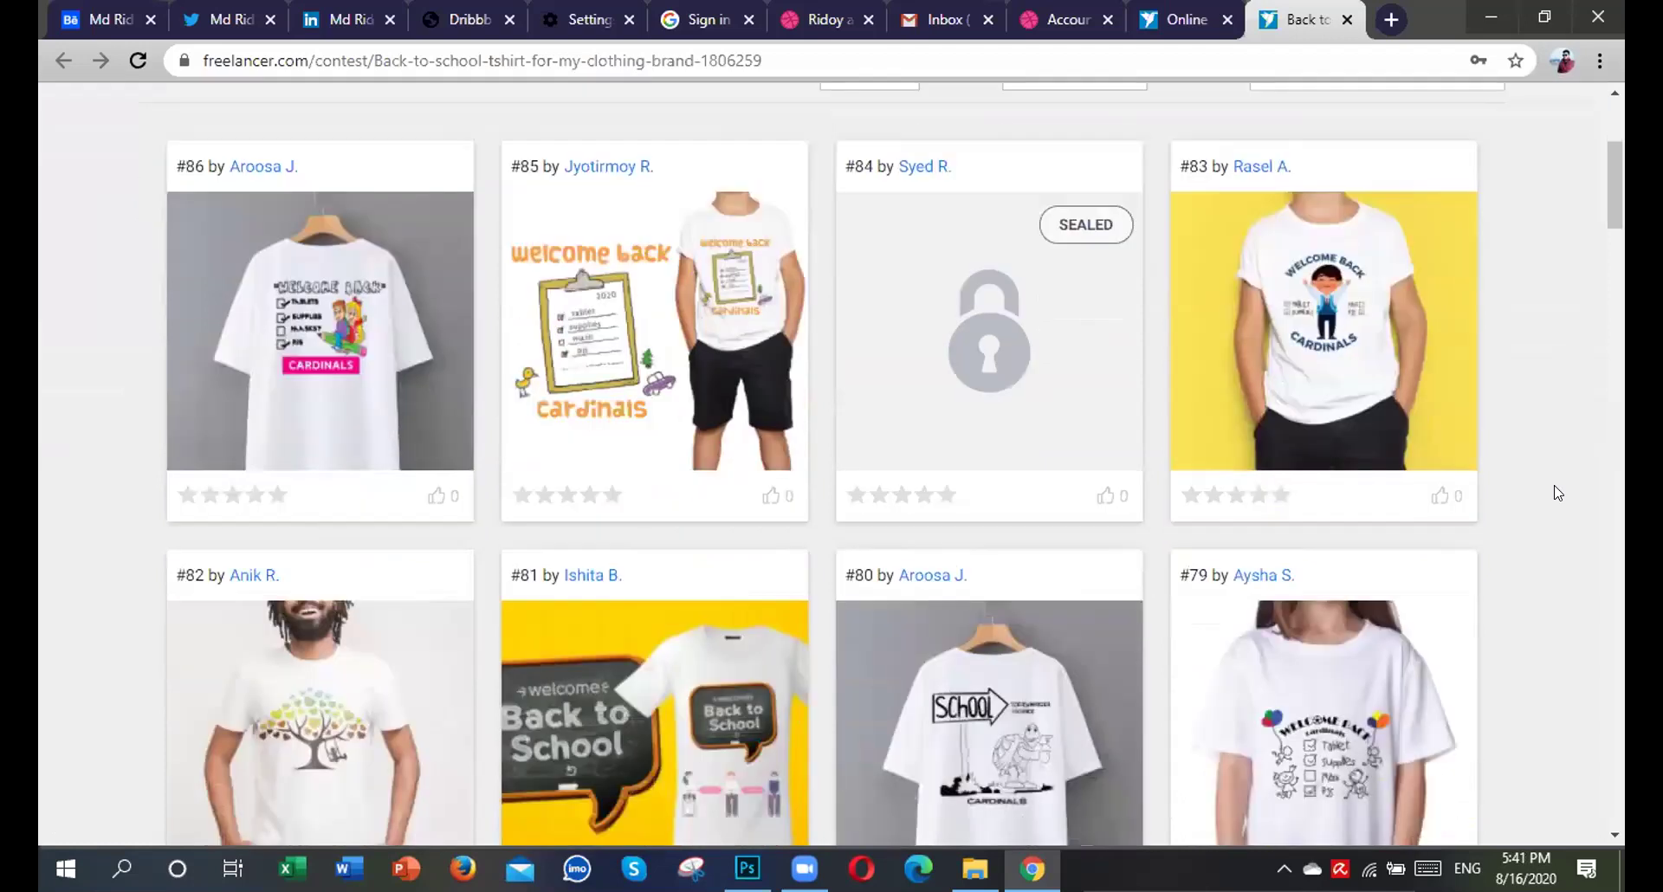
pyautogui.scroll(-3, 1556, 493)
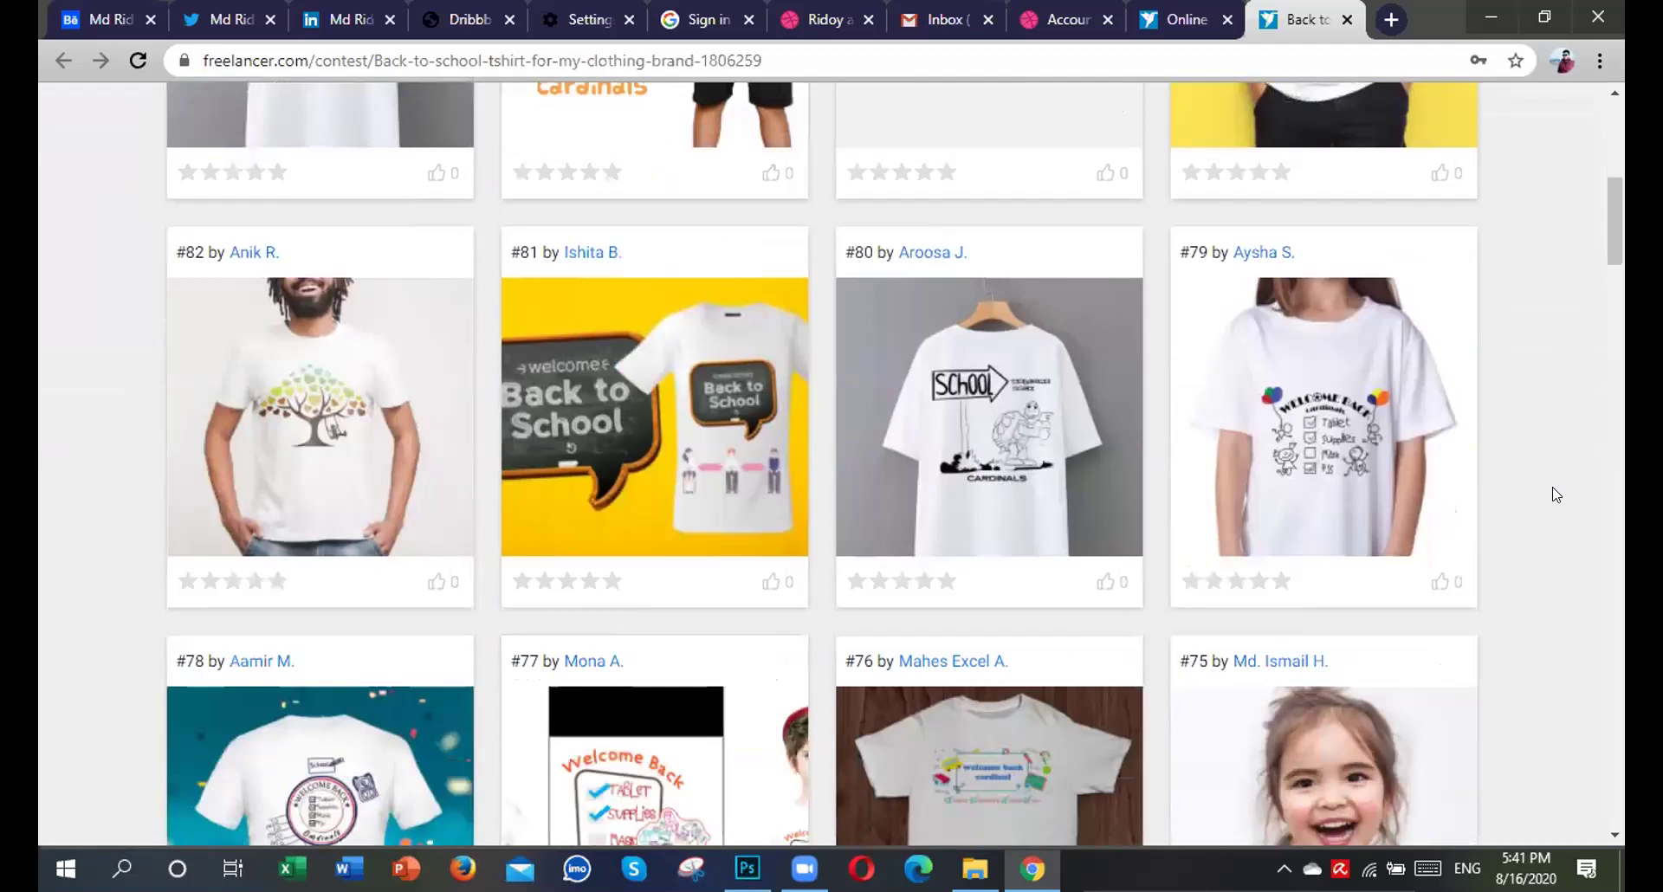
pyautogui.scroll(-1, 1557, 495)
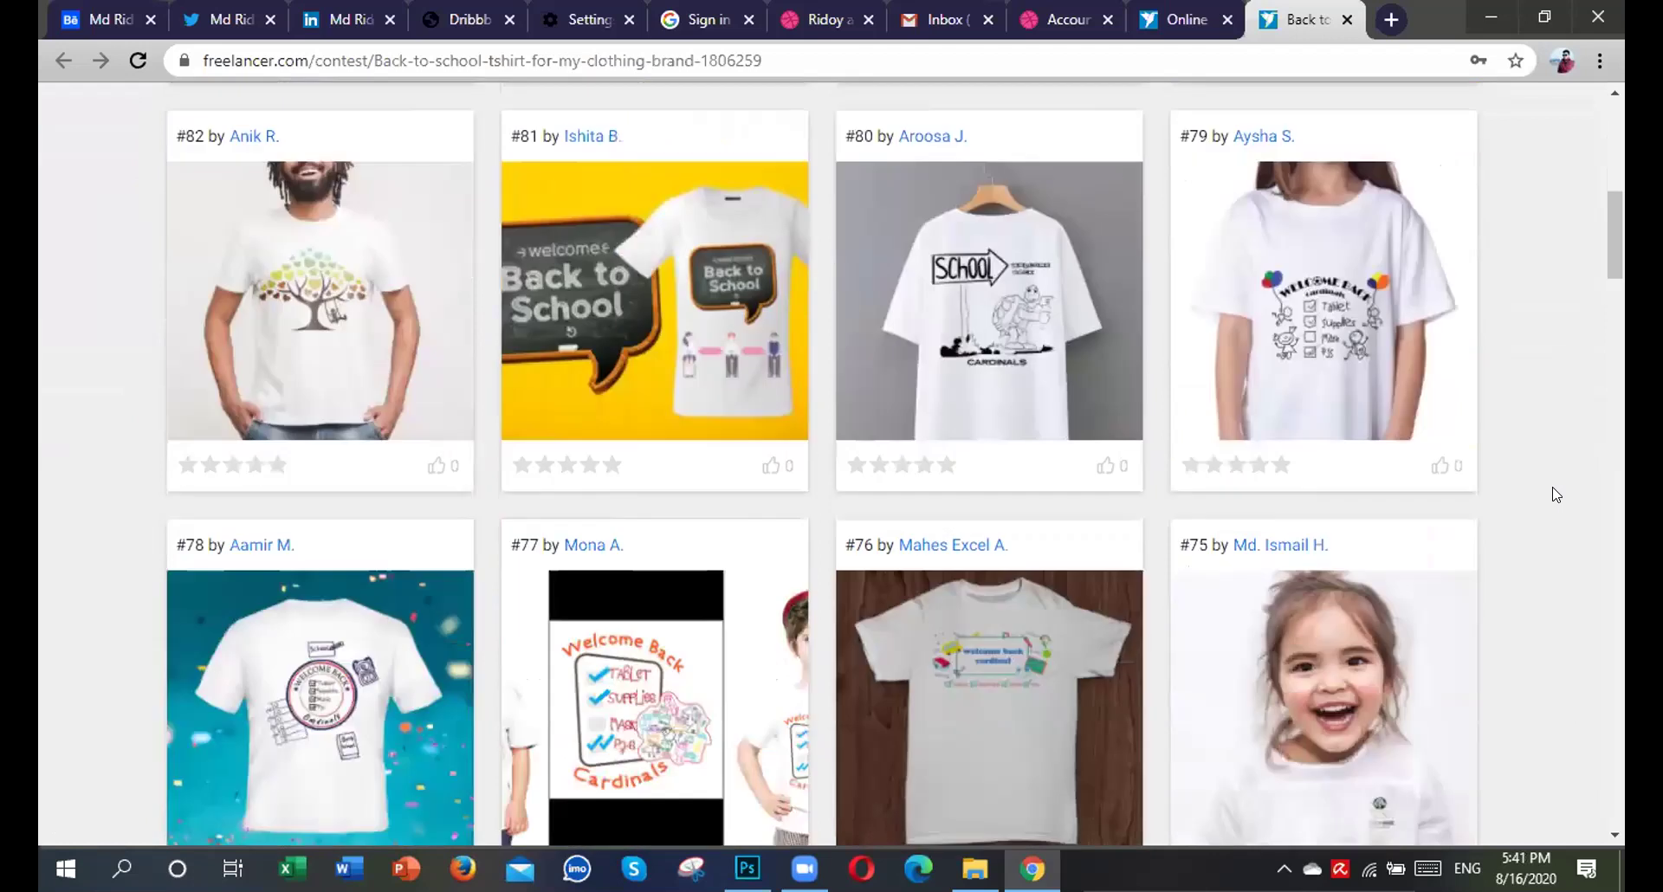
pyautogui.scroll(-1, 1557, 495)
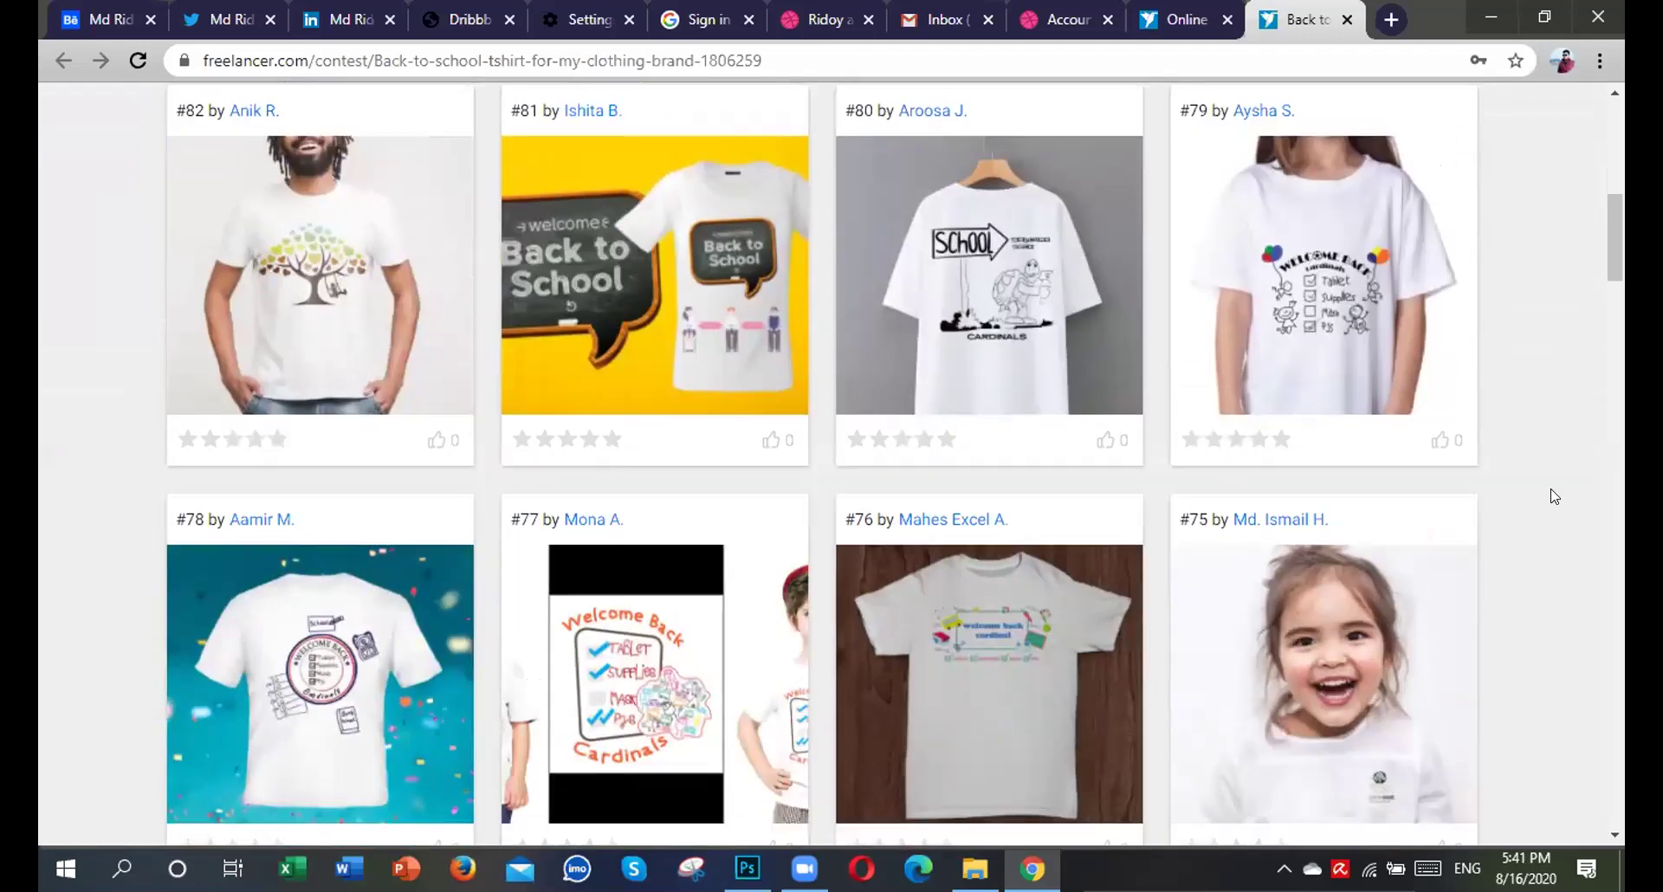
pyautogui.scroll(-2, 1555, 495)
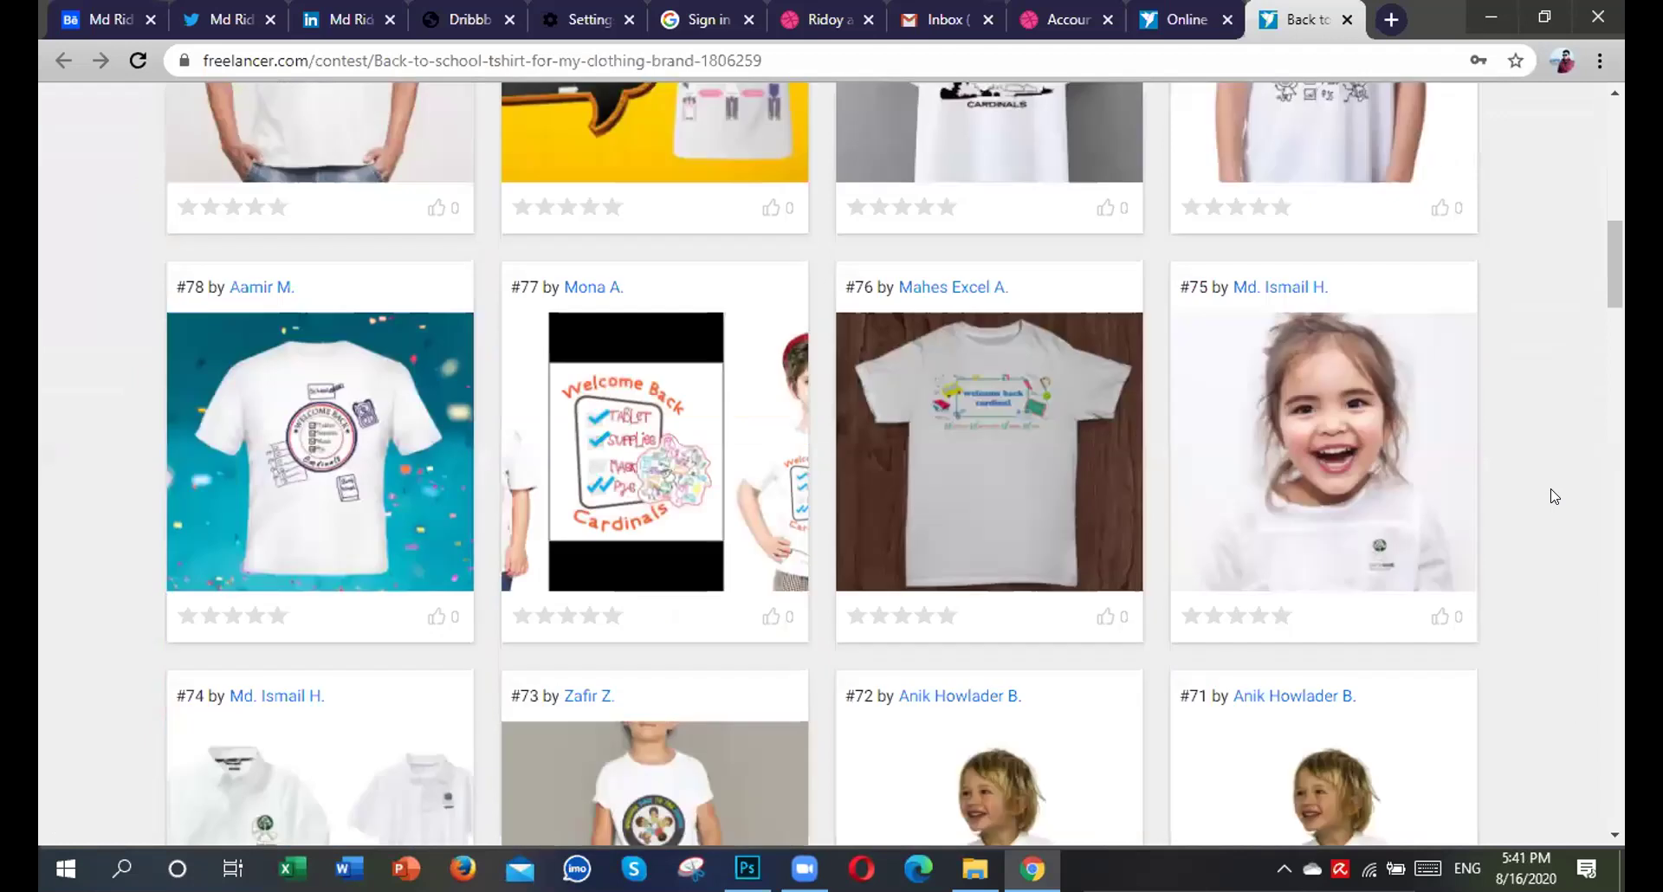
pyautogui.scroll(-5, 1555, 497)
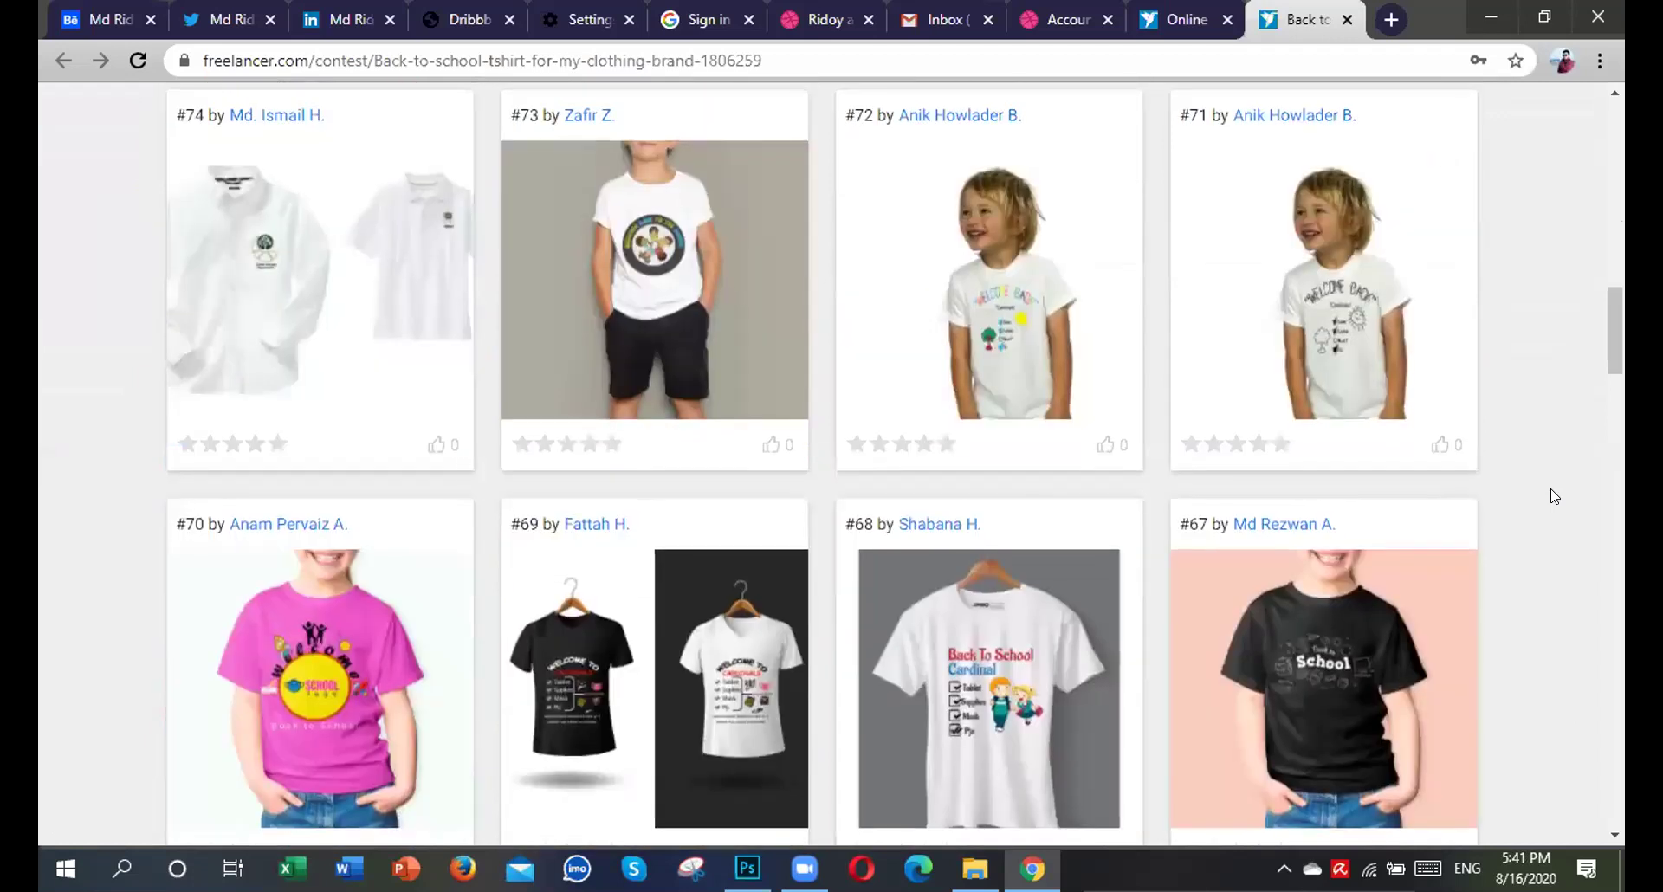
pyautogui.scroll(-1, 1555, 497)
pyautogui.scroll(-2, 1555, 495)
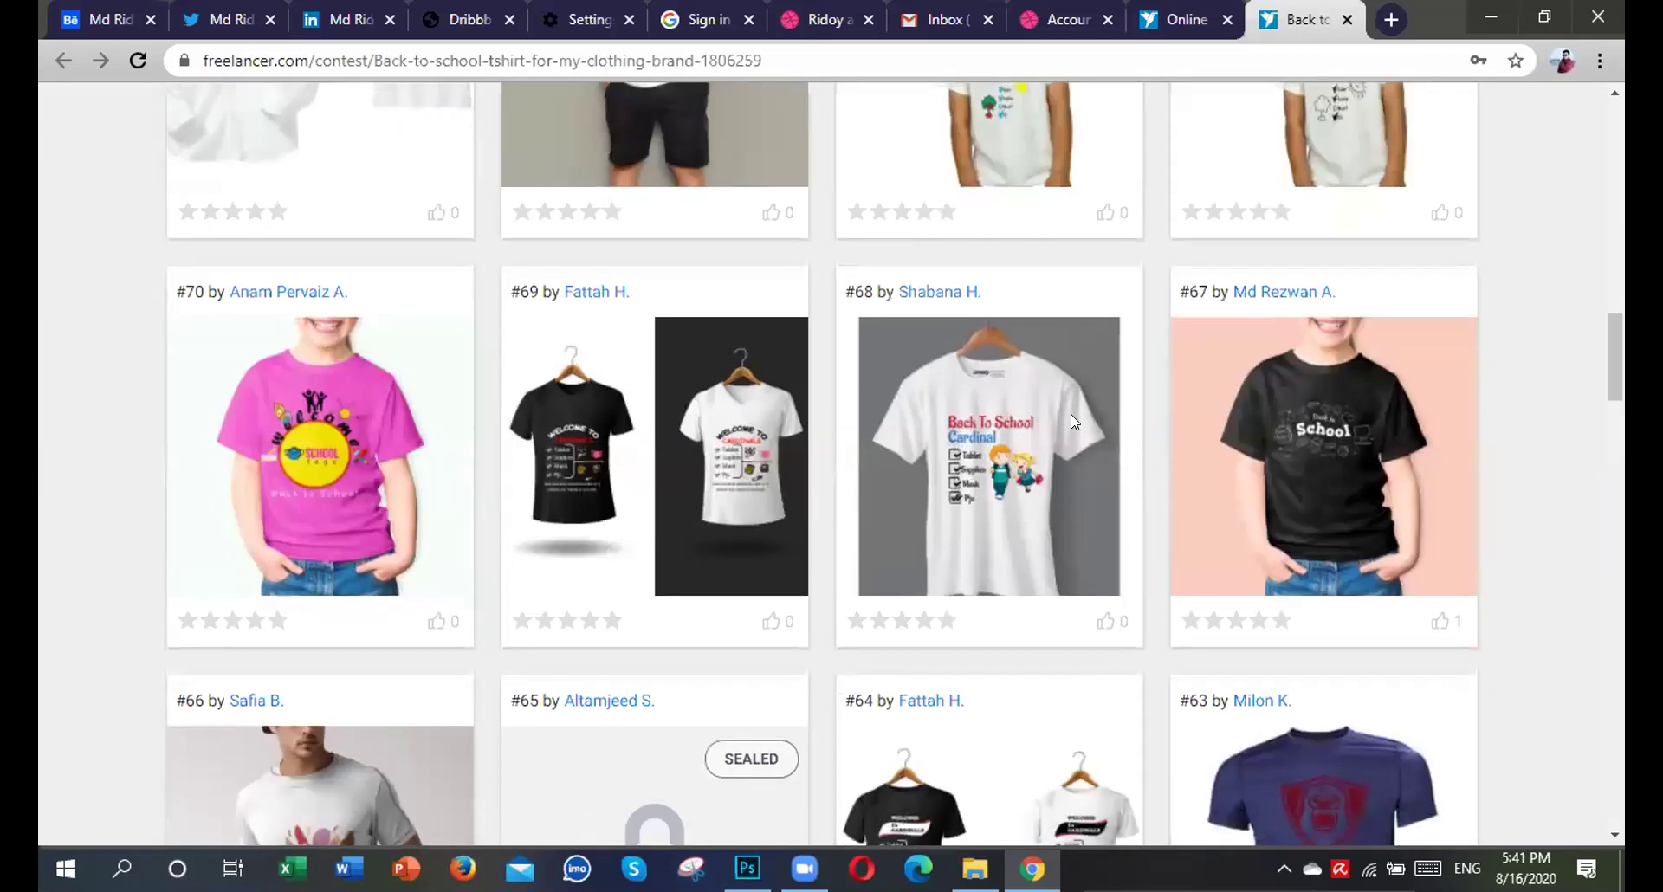
pyautogui.scroll(-5, 639, 85)
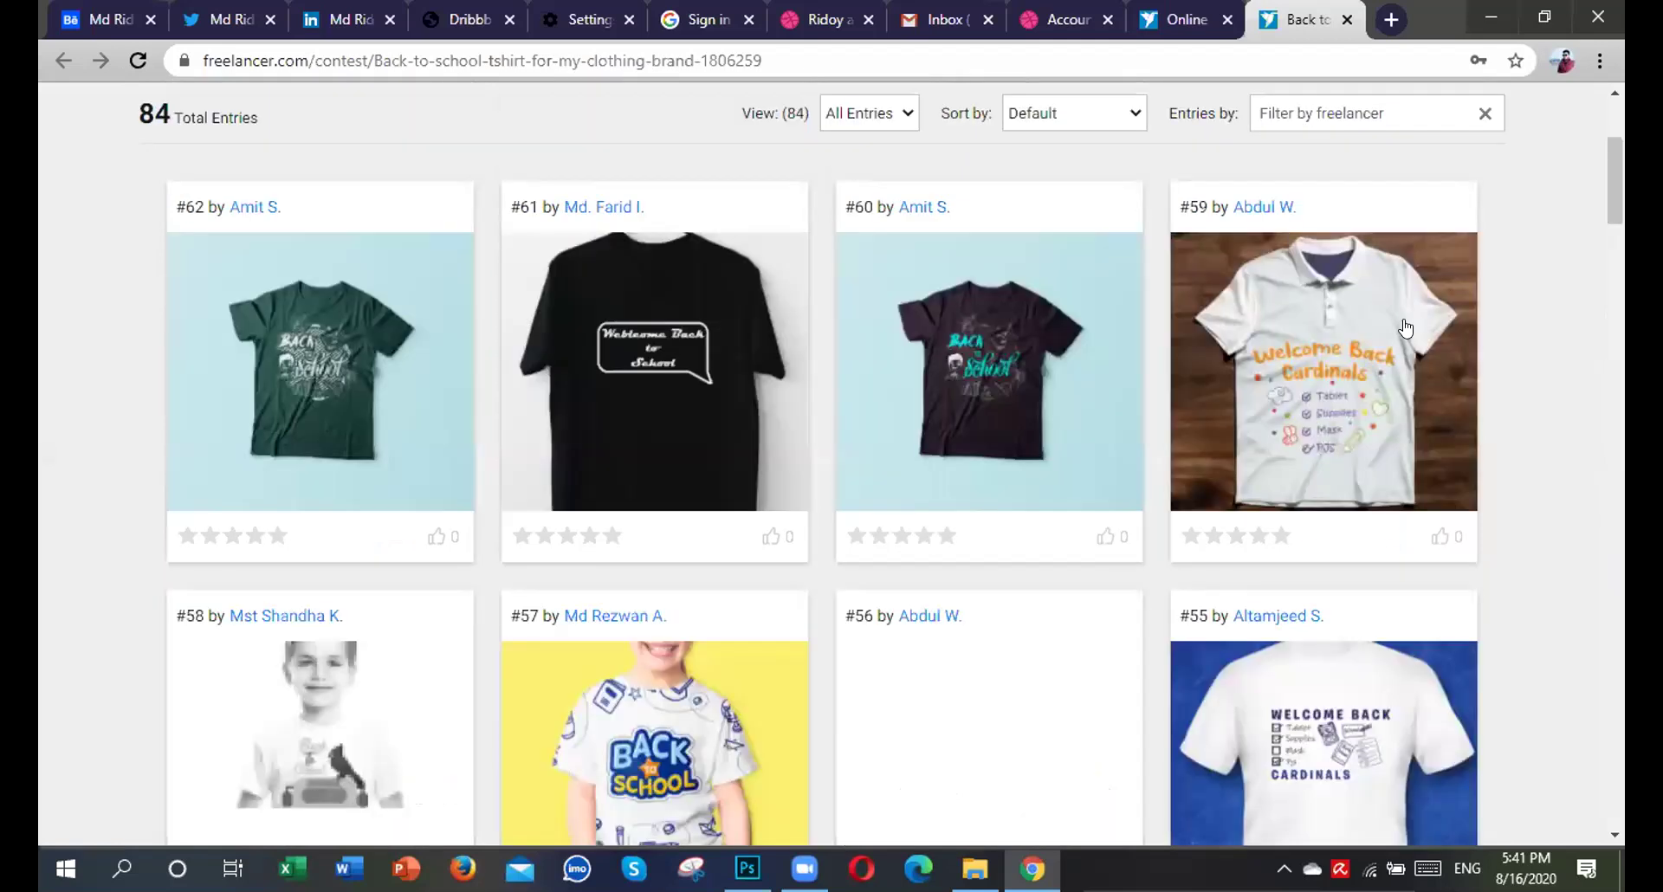
pyautogui.scroll(4, 1405, 327)
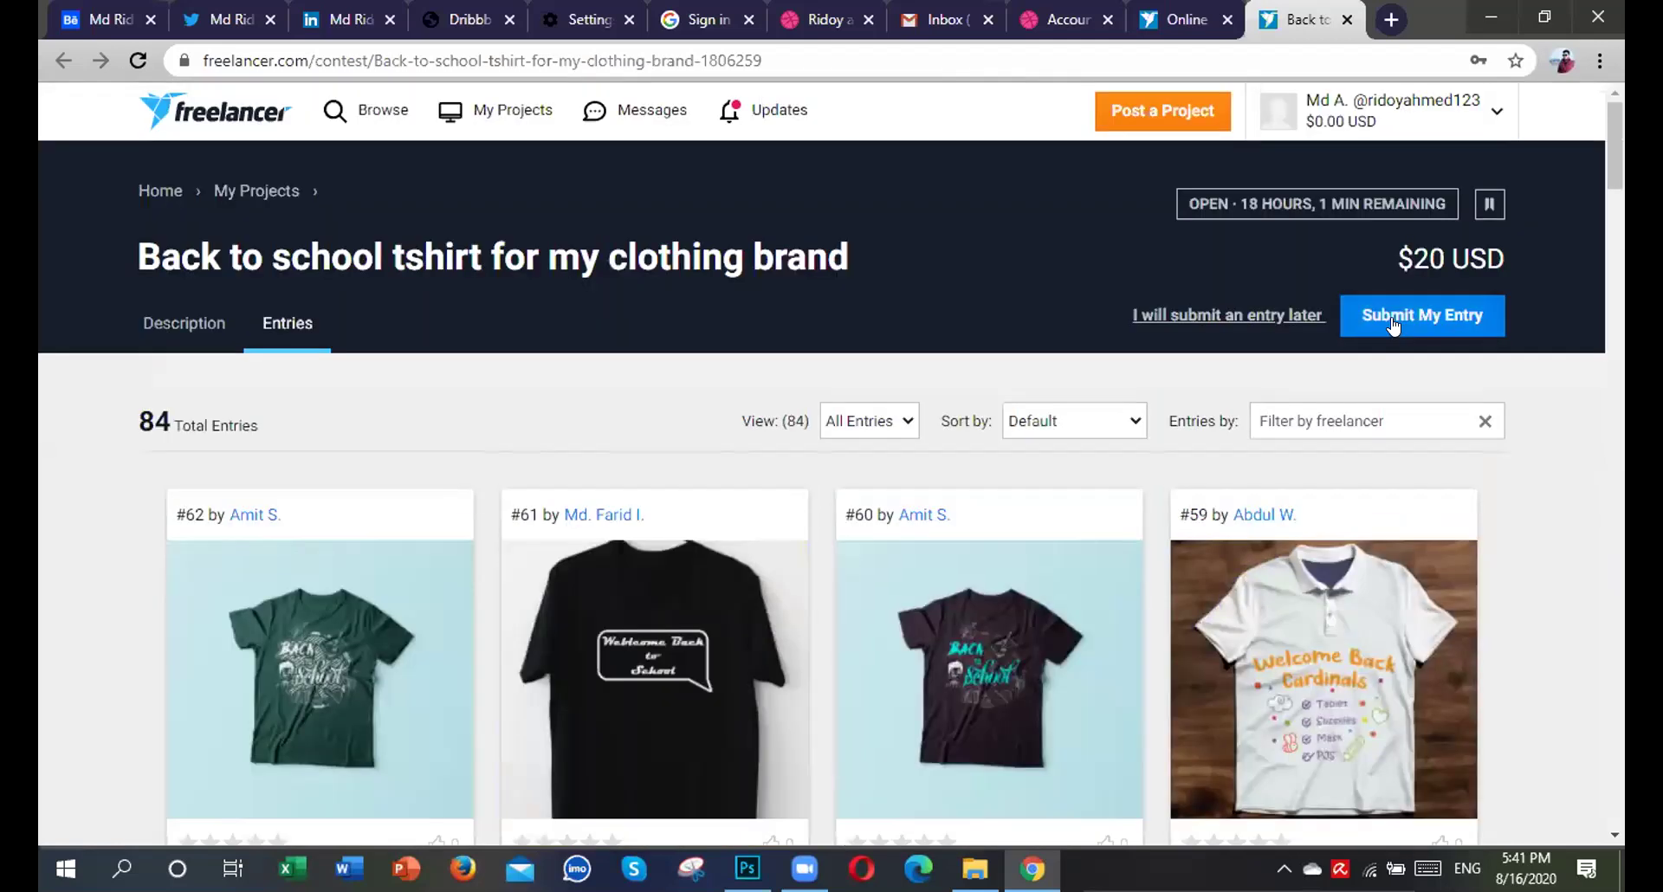
# Step: Open the Submit My Entry form and look over its empty title, description and file fields
pyautogui.click(1393, 322)
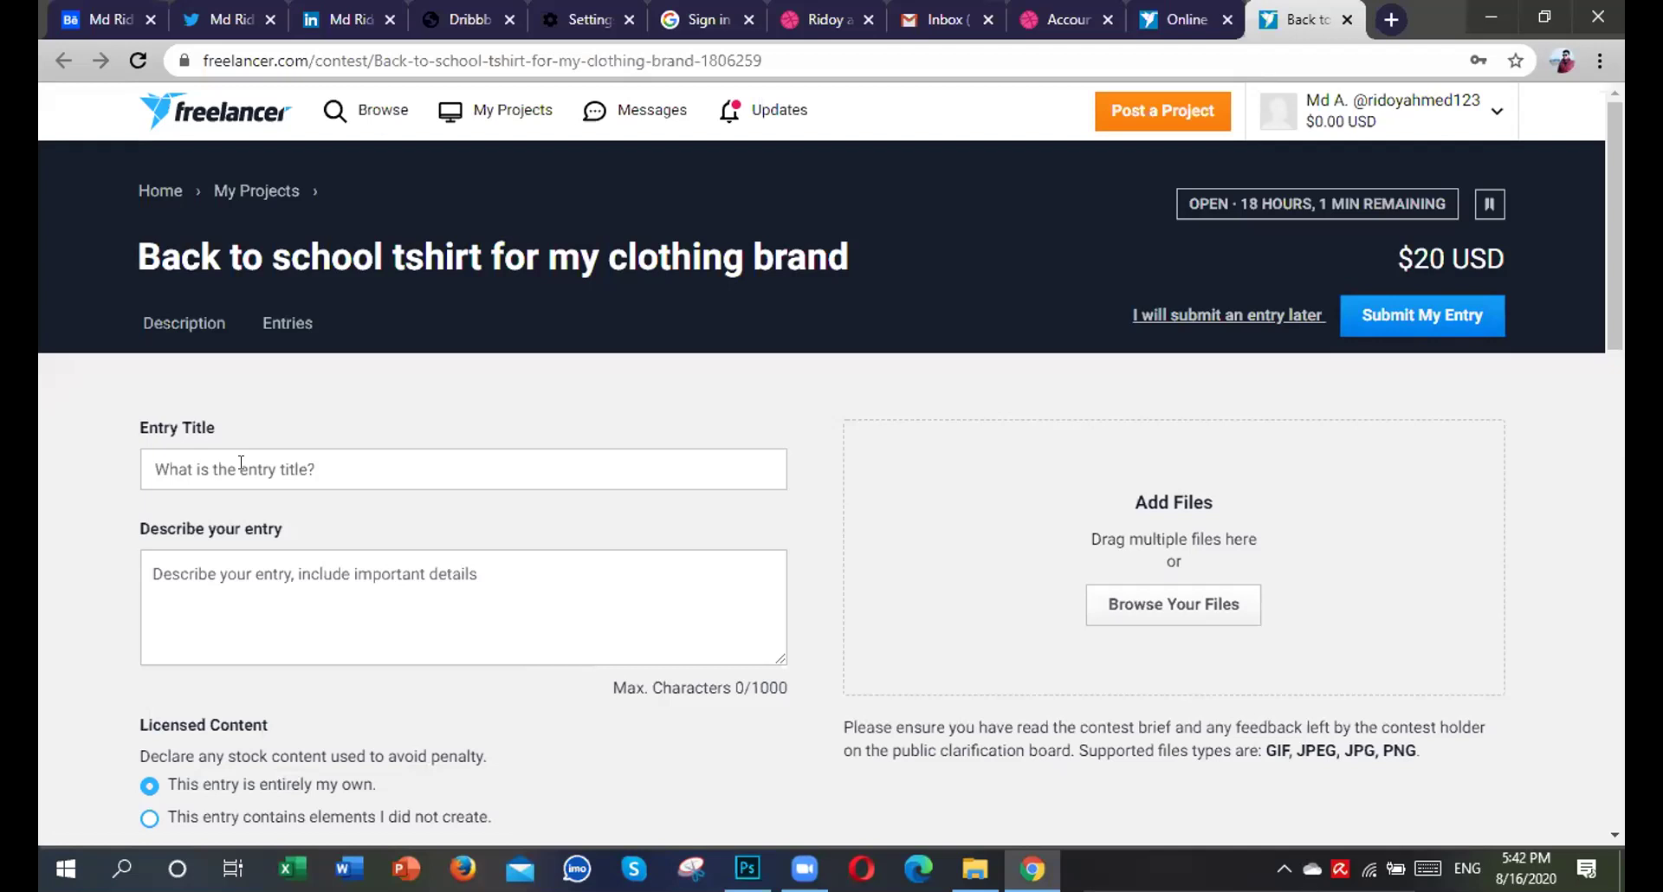
pyautogui.scroll(-4, 275, 498)
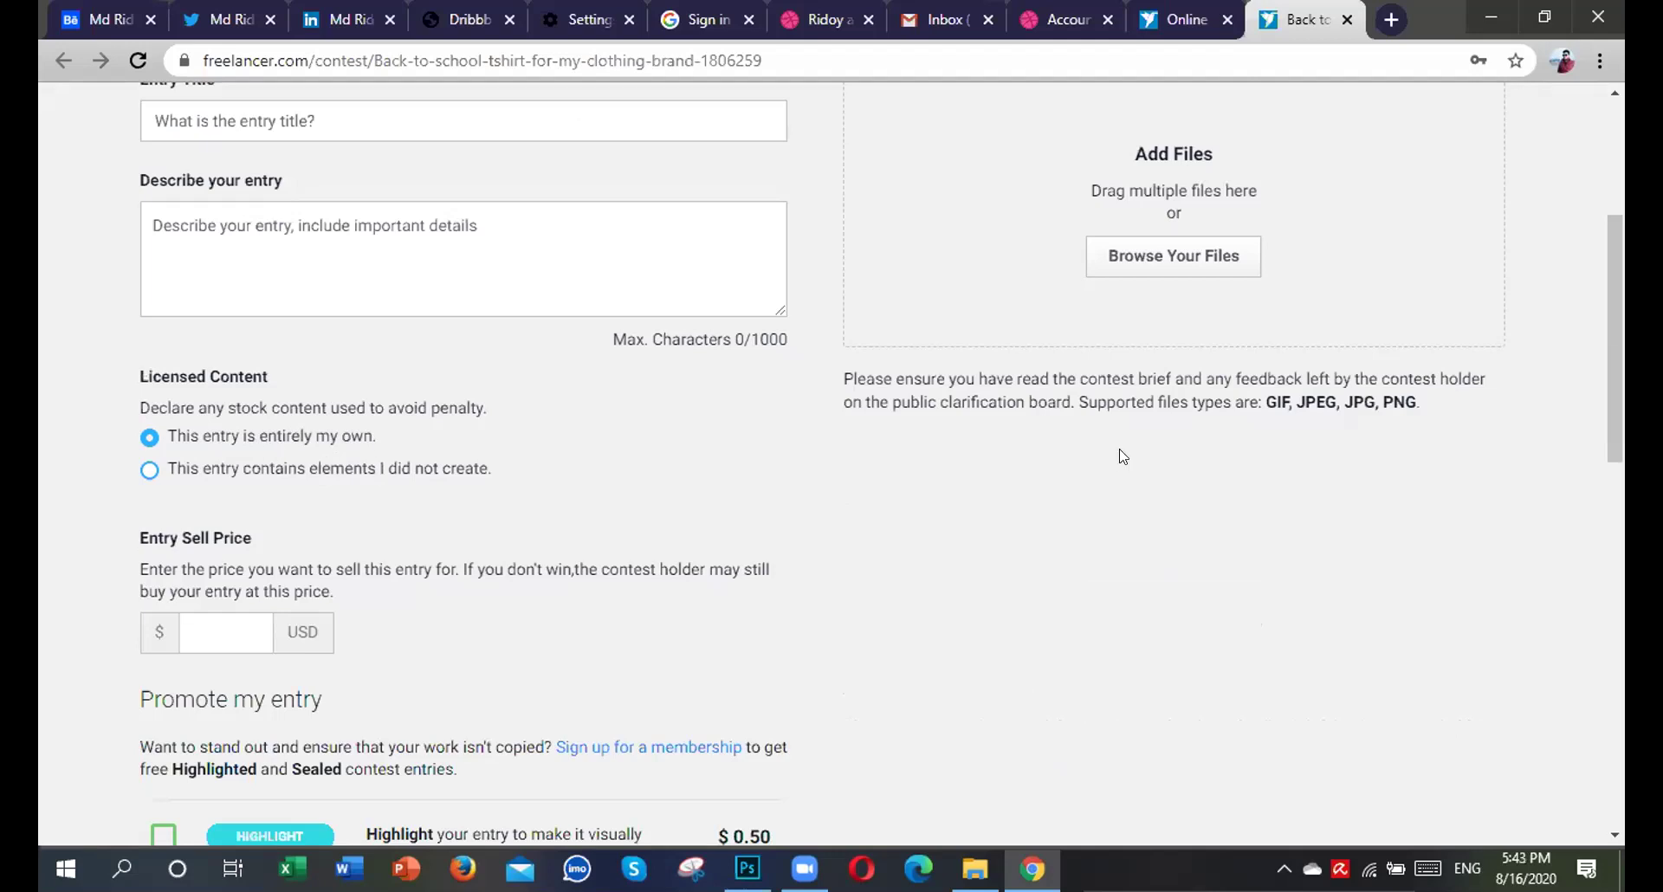
pyautogui.scroll(5, 1124, 459)
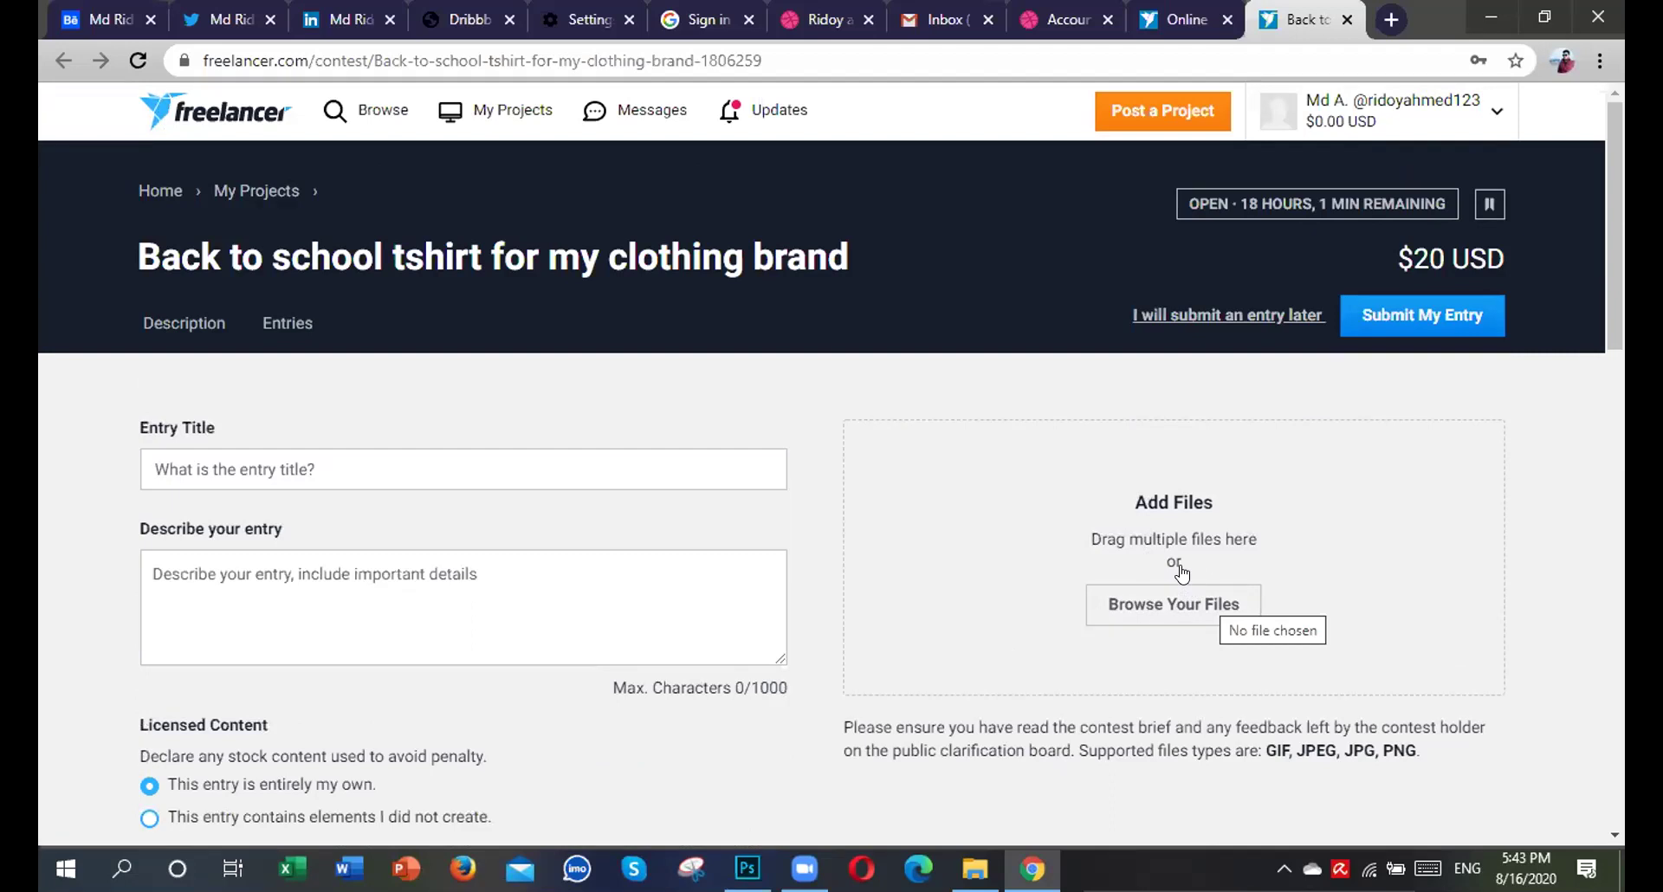
pyautogui.scroll(-4, 1052, 528)
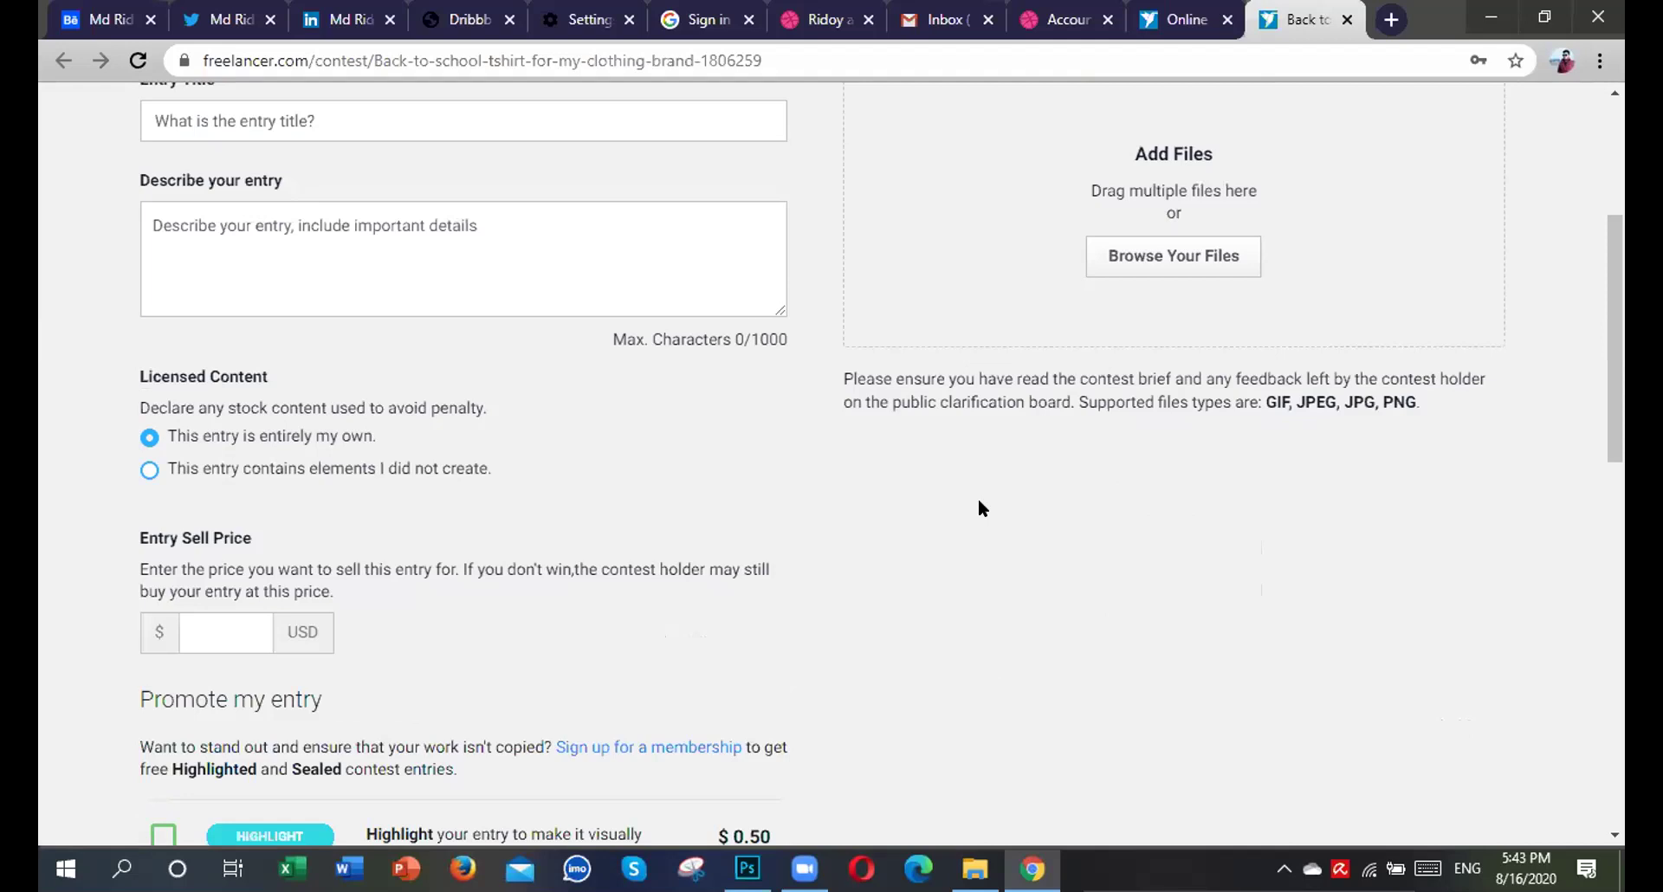
pyautogui.scroll(-1, 798, 522)
pyautogui.scroll(-4, 598, 528)
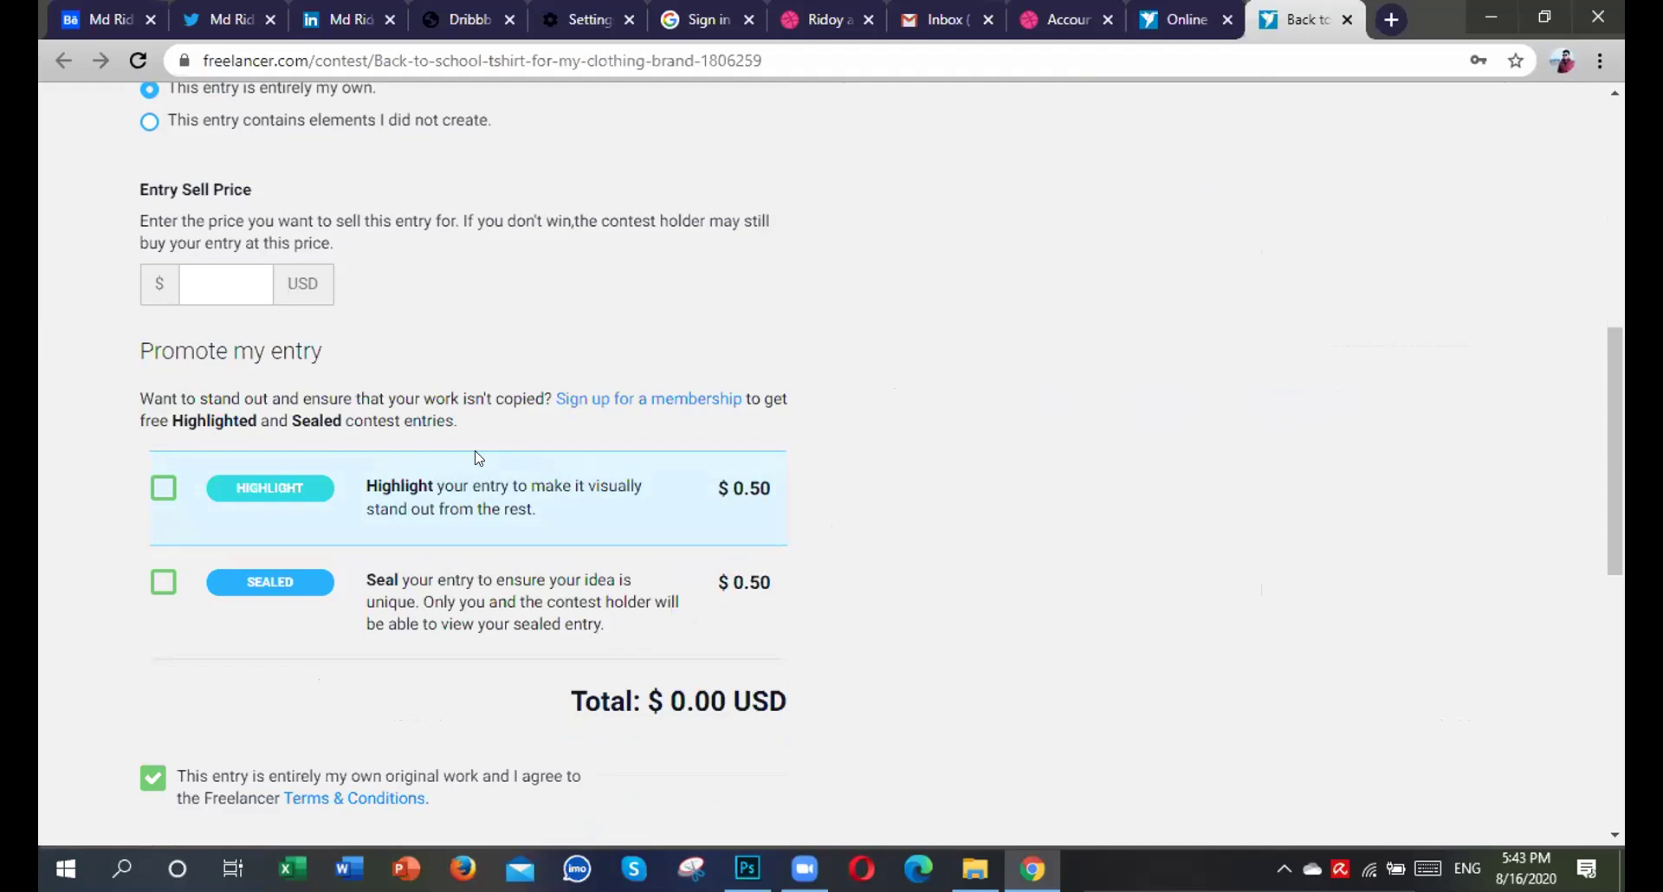
pyautogui.scroll(2, 477, 457)
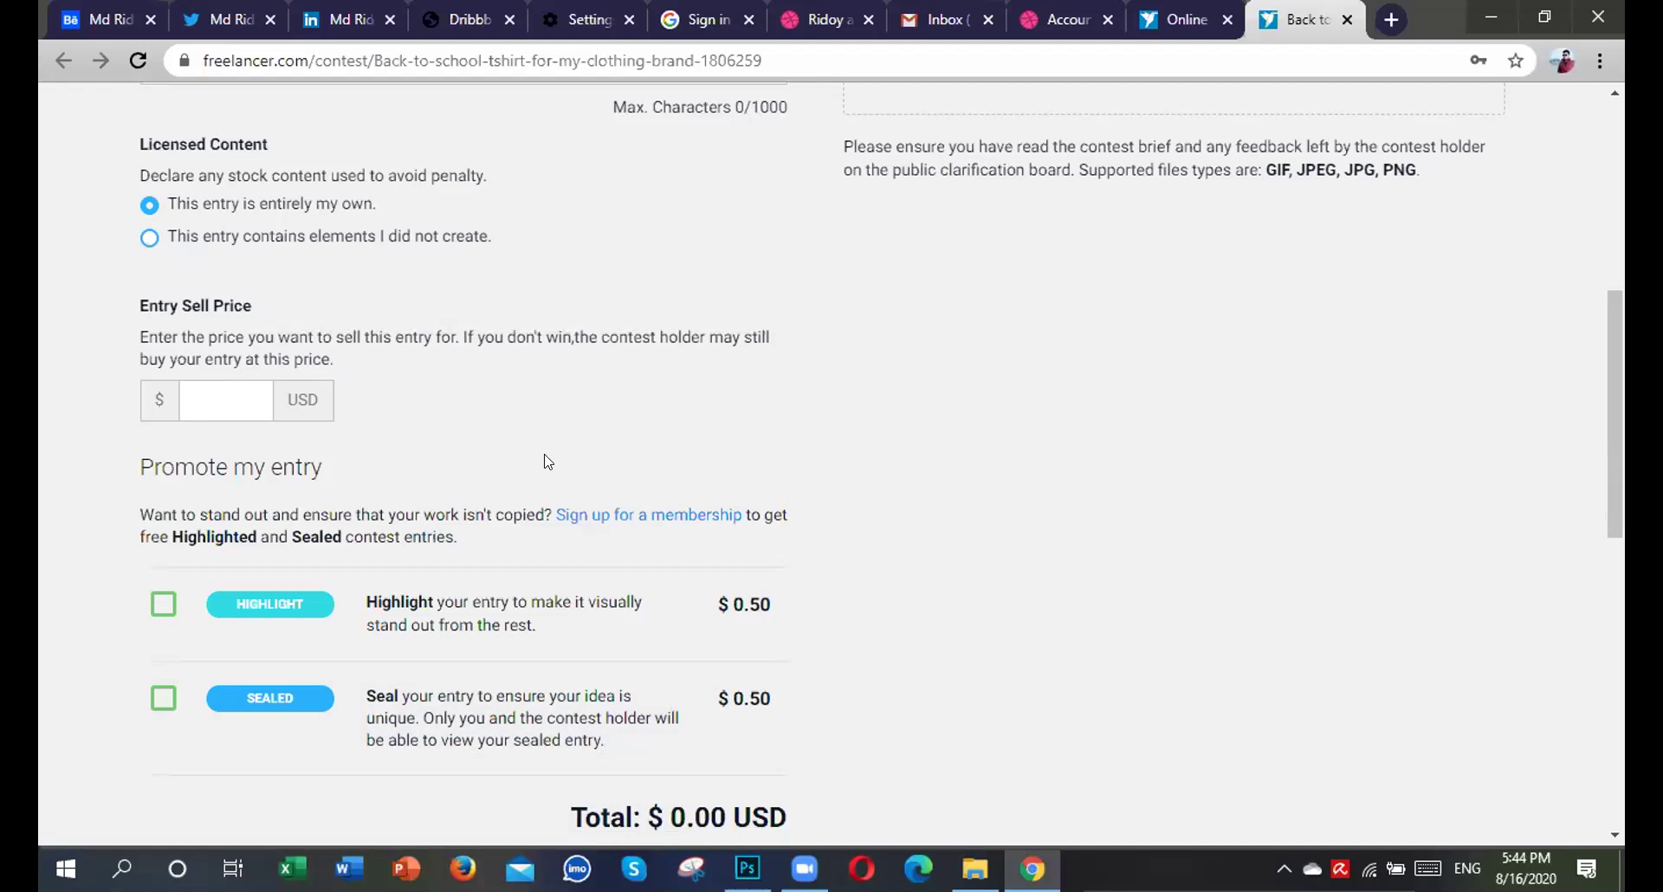
pyautogui.scroll(-4, 468, 386)
pyautogui.scroll(1, 425, 381)
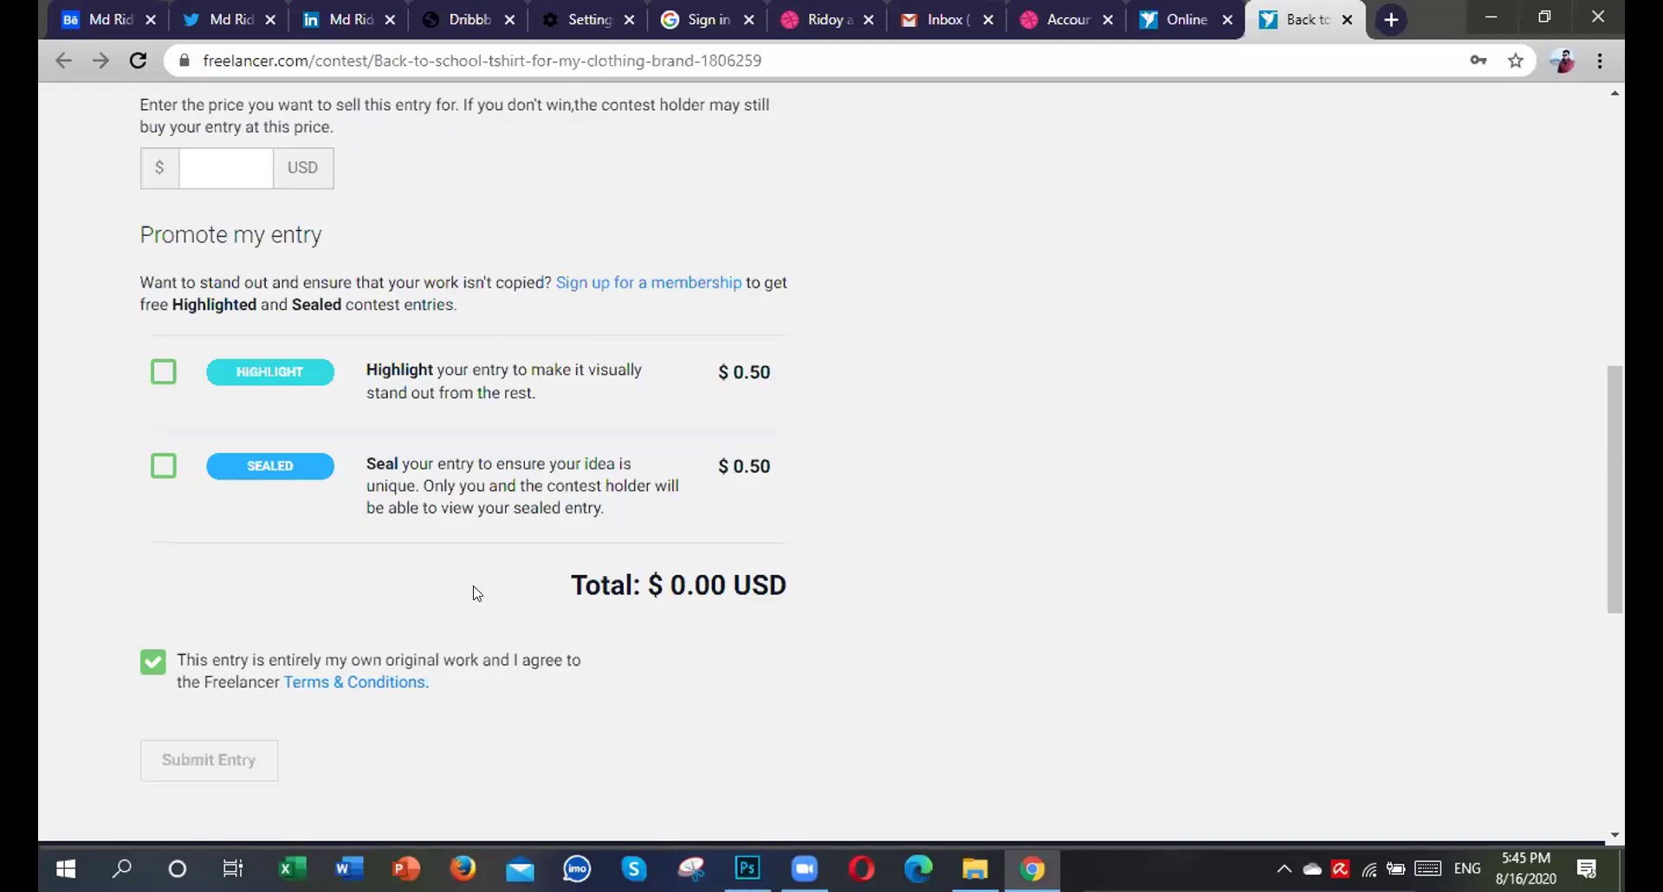
pyautogui.scroll(1, 624, 531)
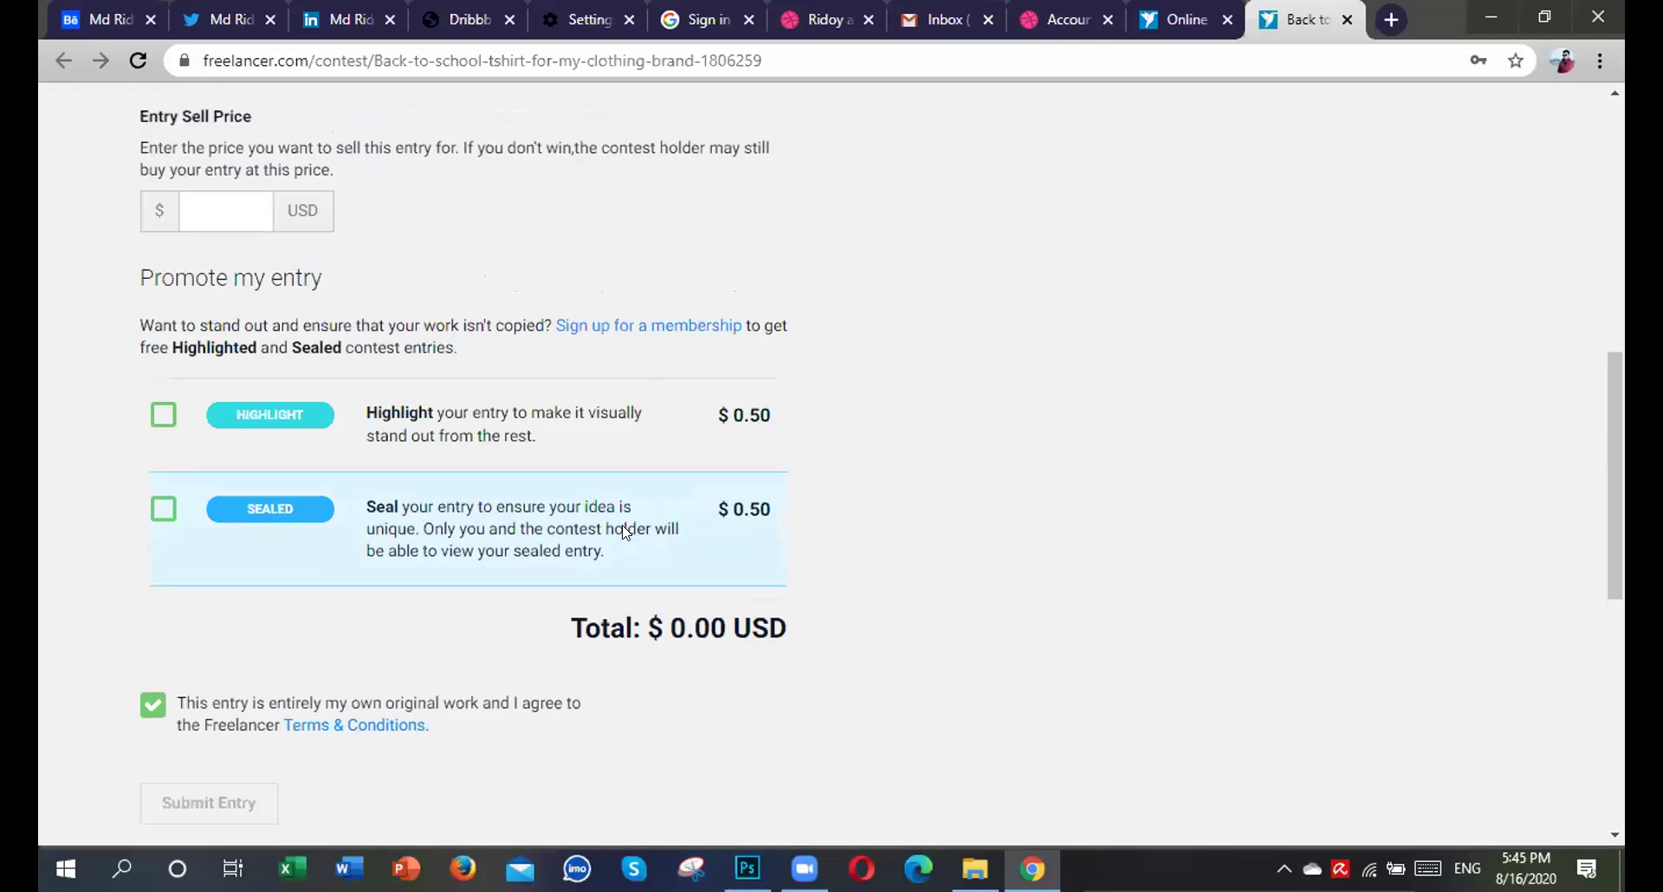
pyautogui.scroll(10, 623, 531)
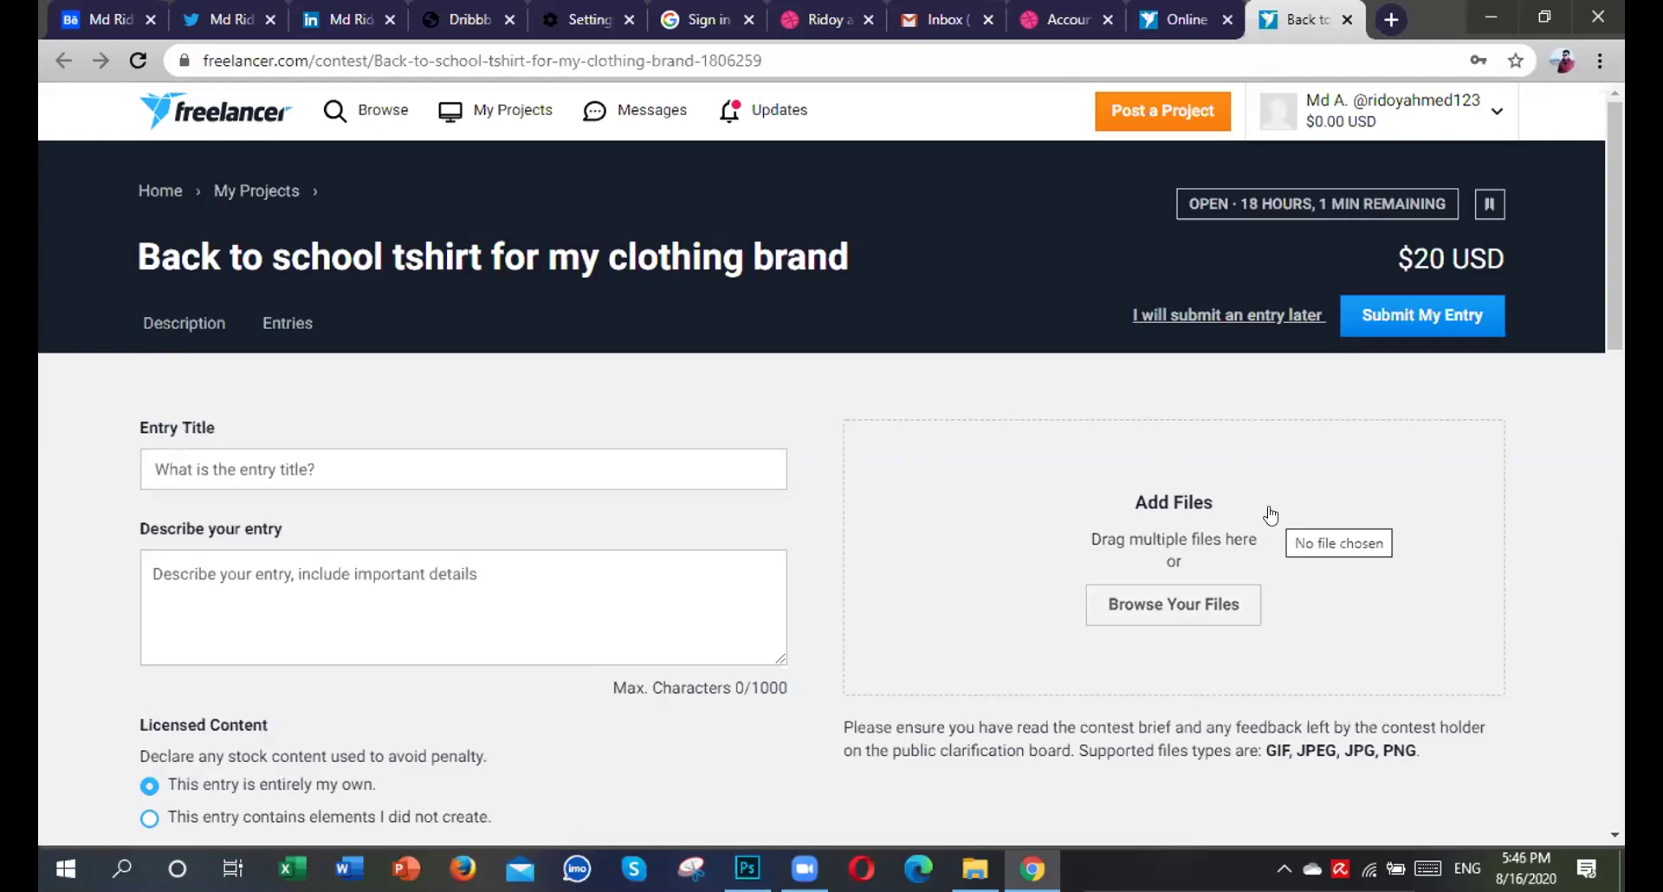
pyautogui.scroll(-1, 1272, 484)
pyautogui.scroll(-2, 1271, 484)
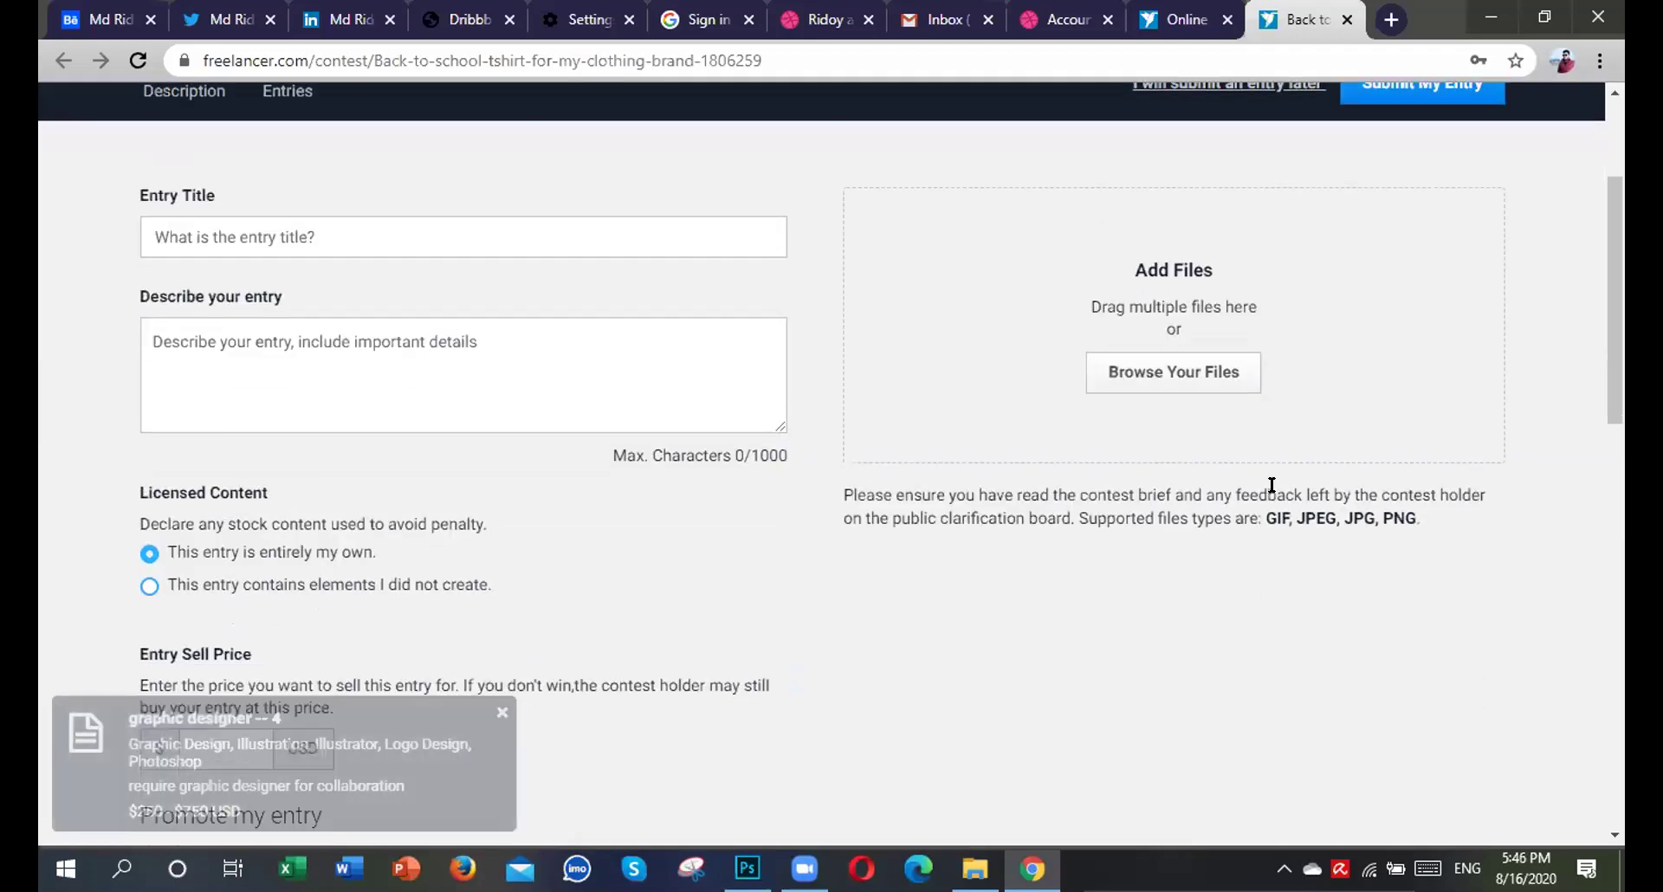
pyautogui.scroll(1, 1271, 493)
pyautogui.scroll(-1, 1126, 500)
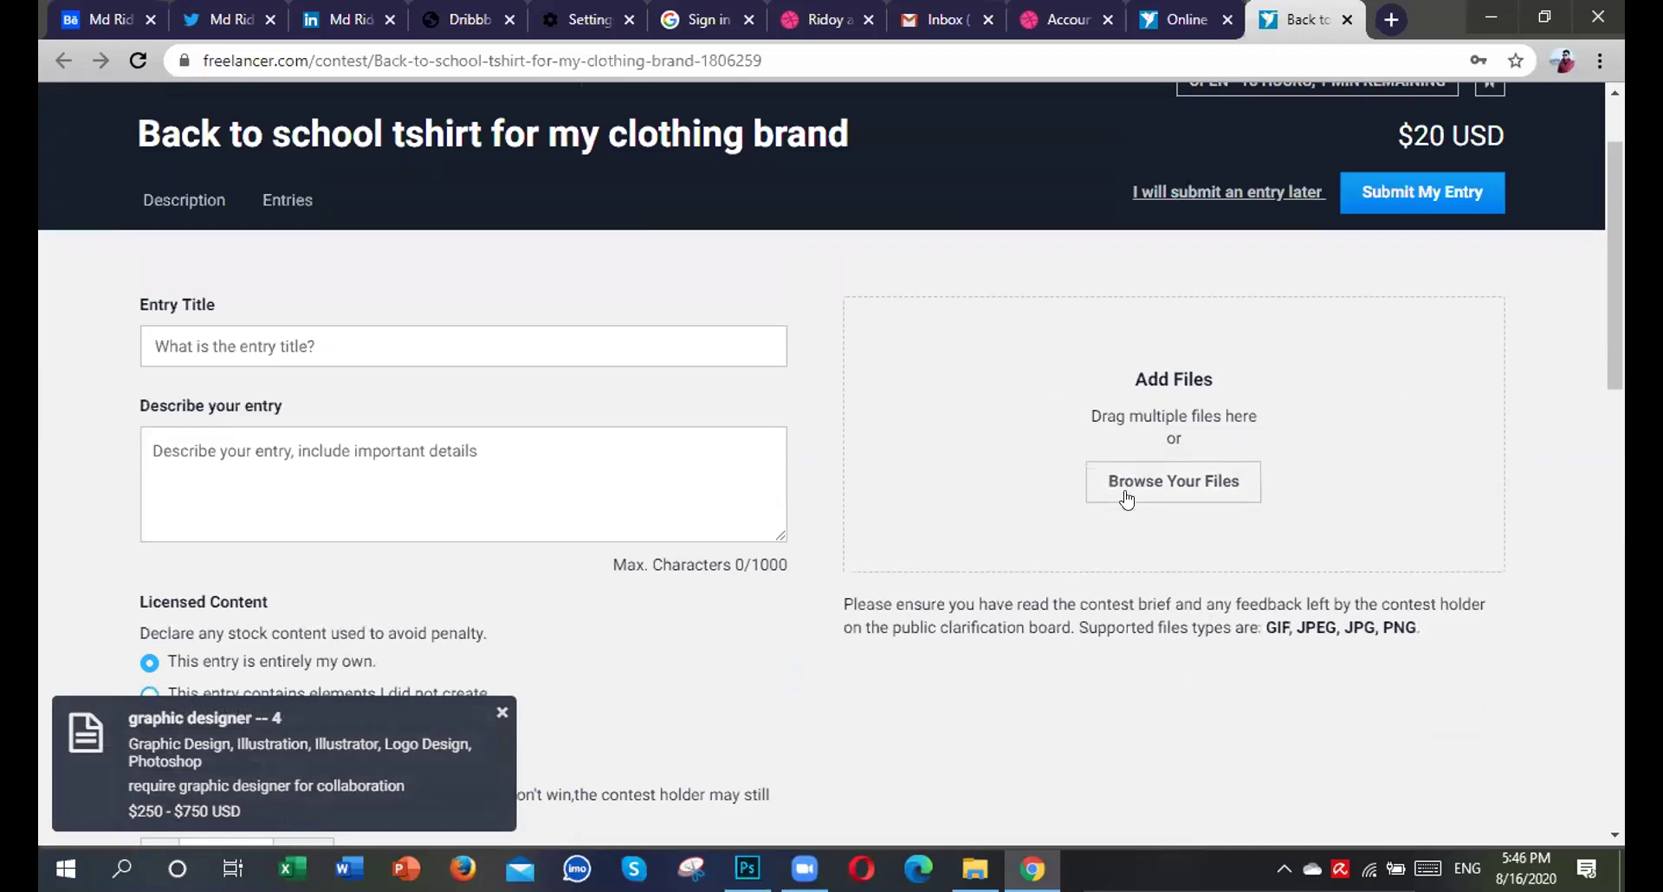
pyautogui.scroll(-10, 778, 364)
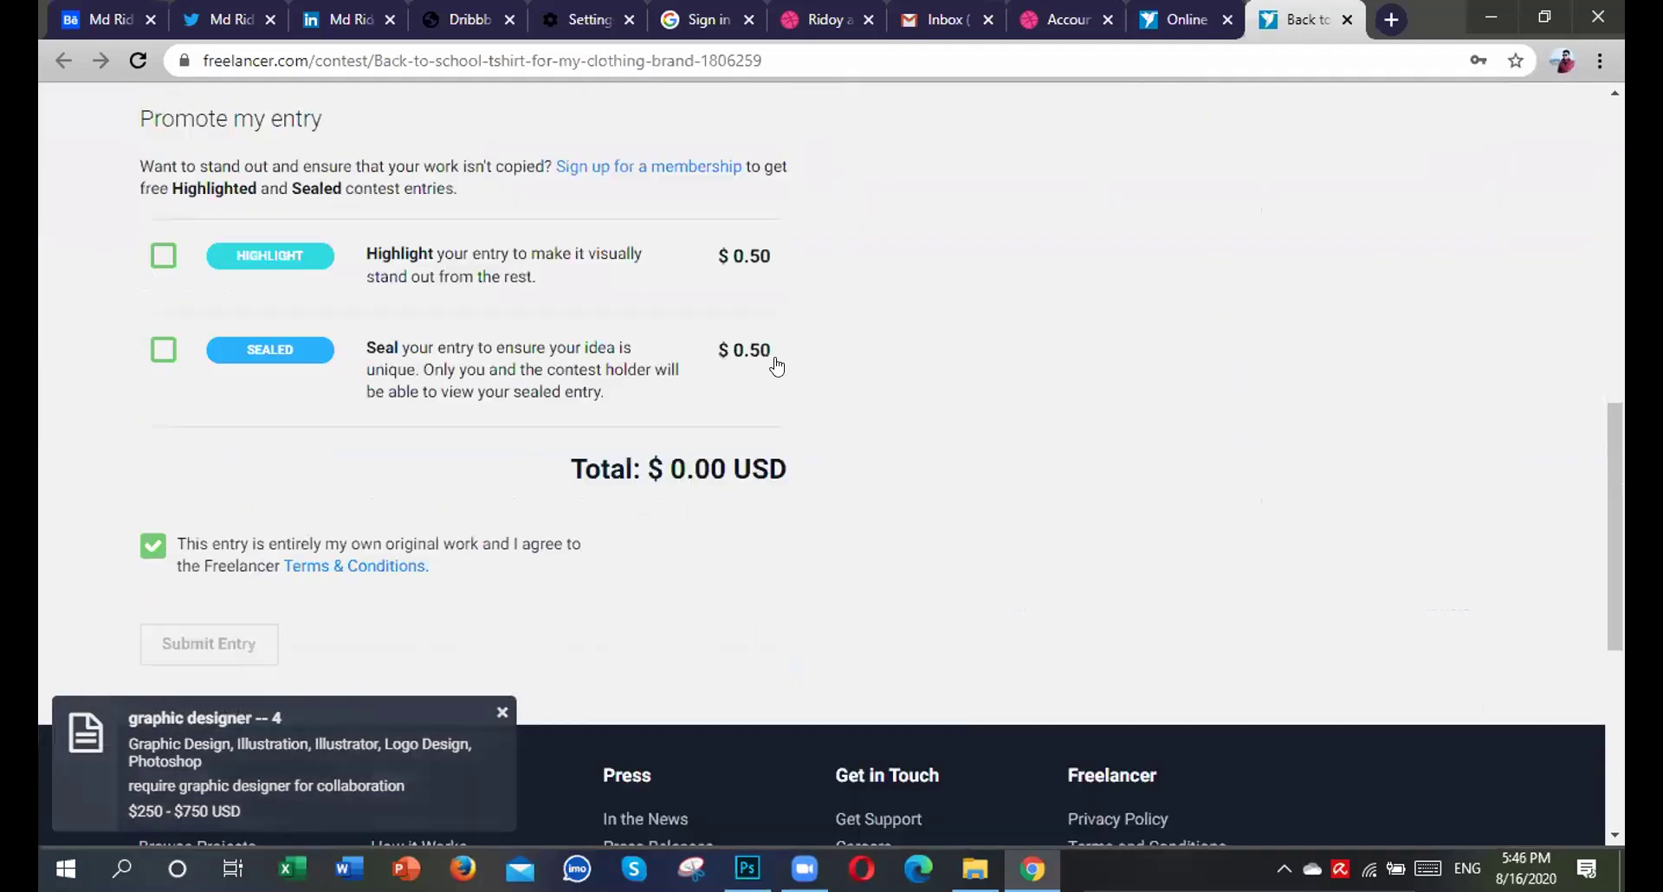
pyautogui.scroll(1, 777, 364)
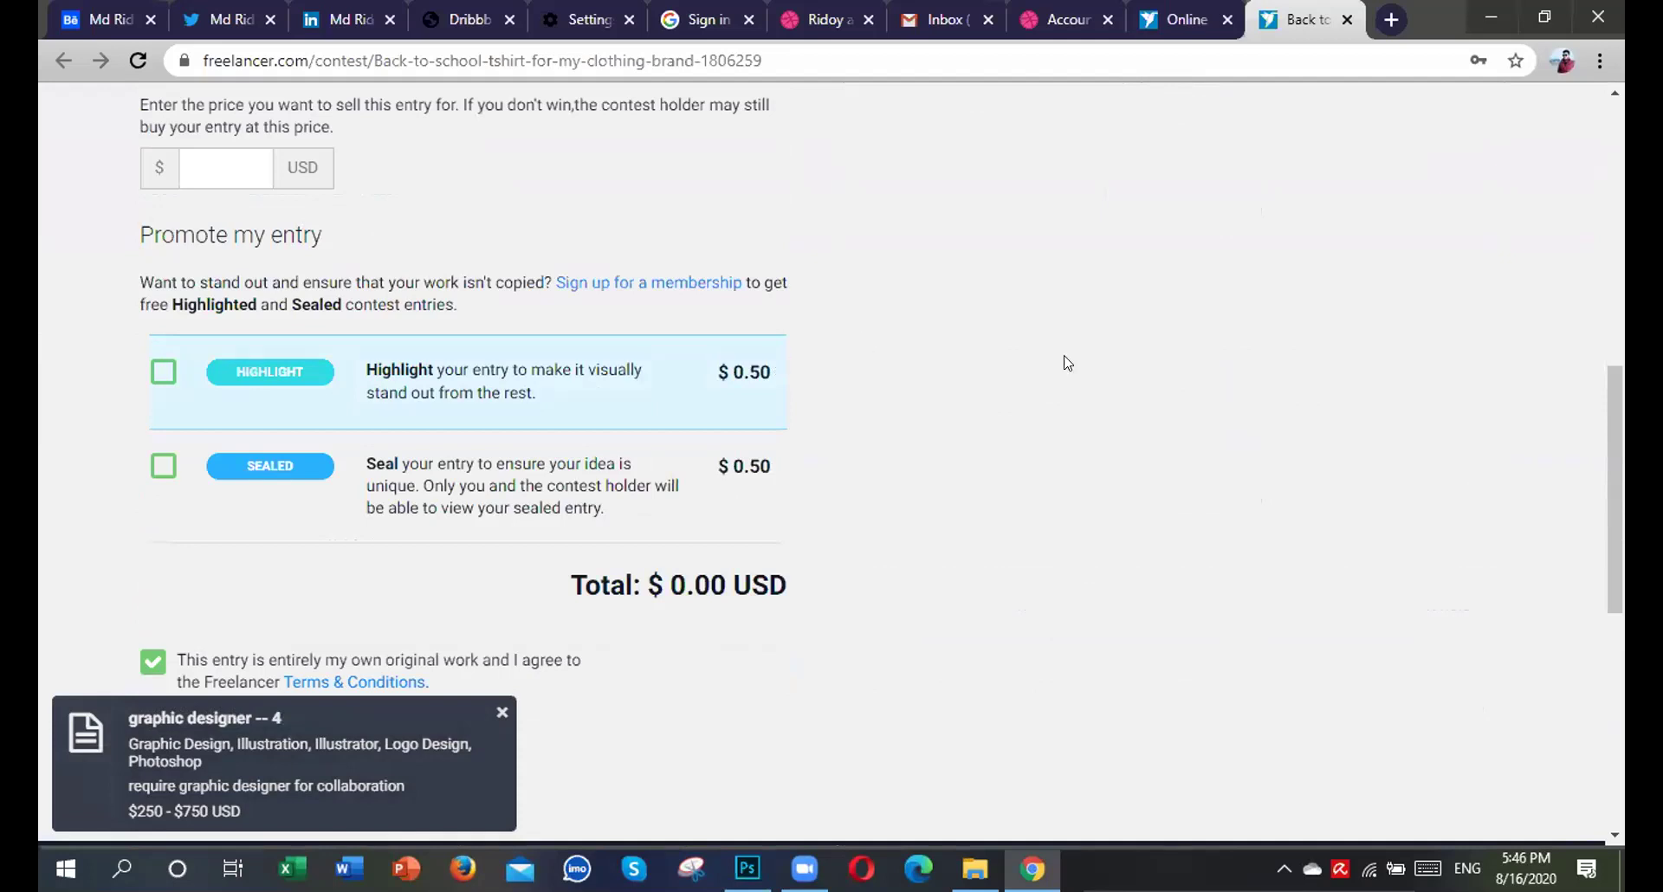
pyautogui.scroll(1, 1132, 365)
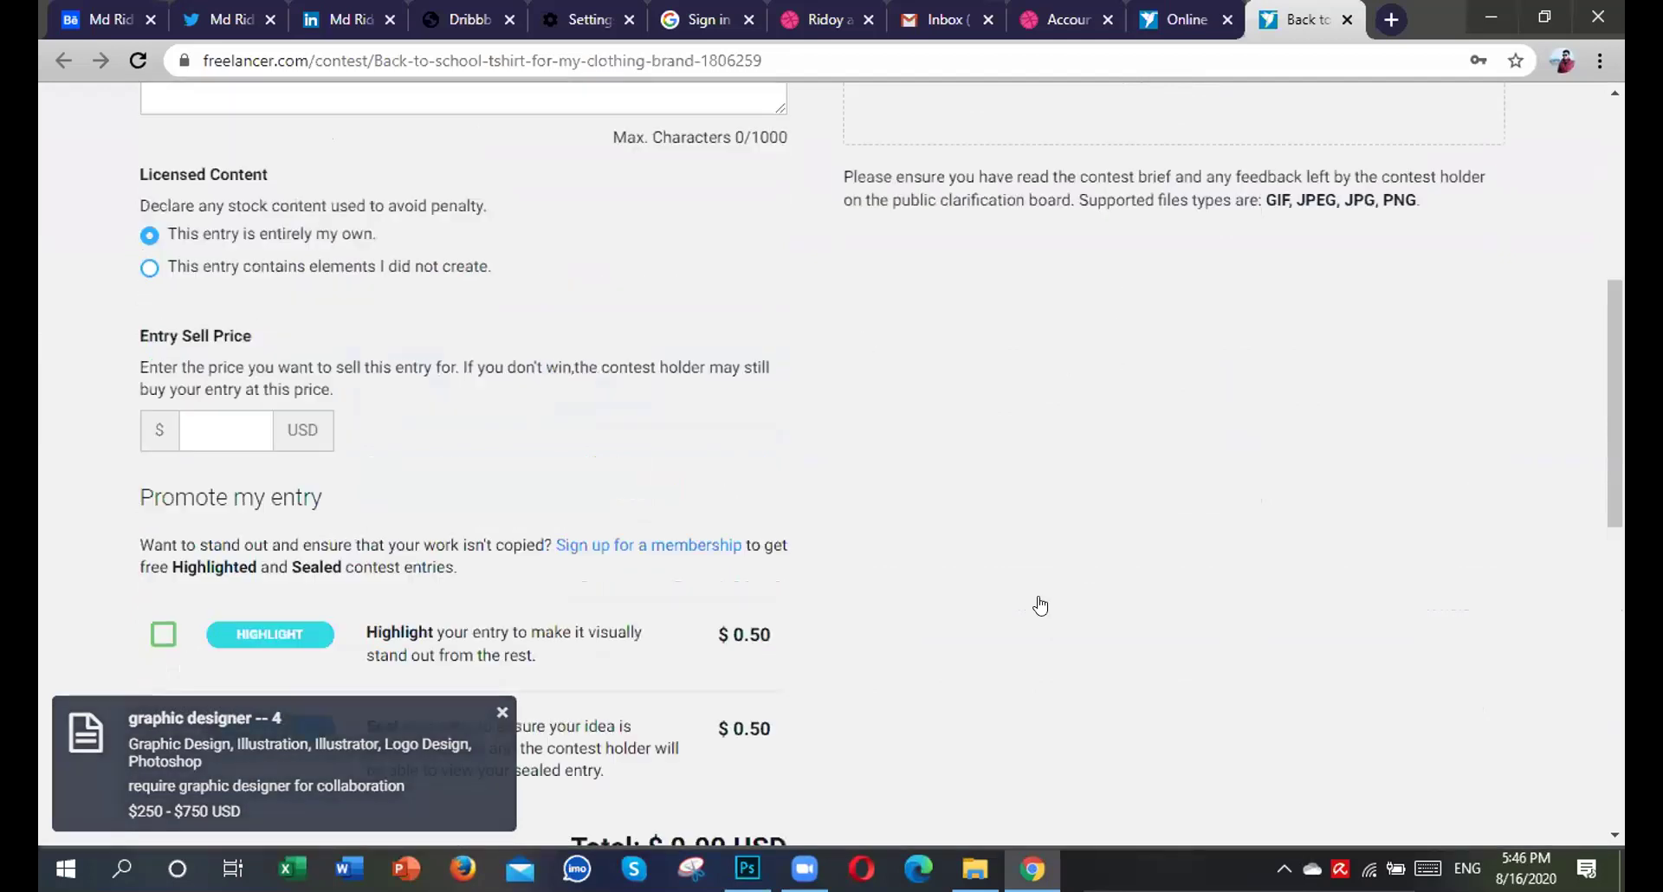
pyautogui.scroll(6, 1040, 604)
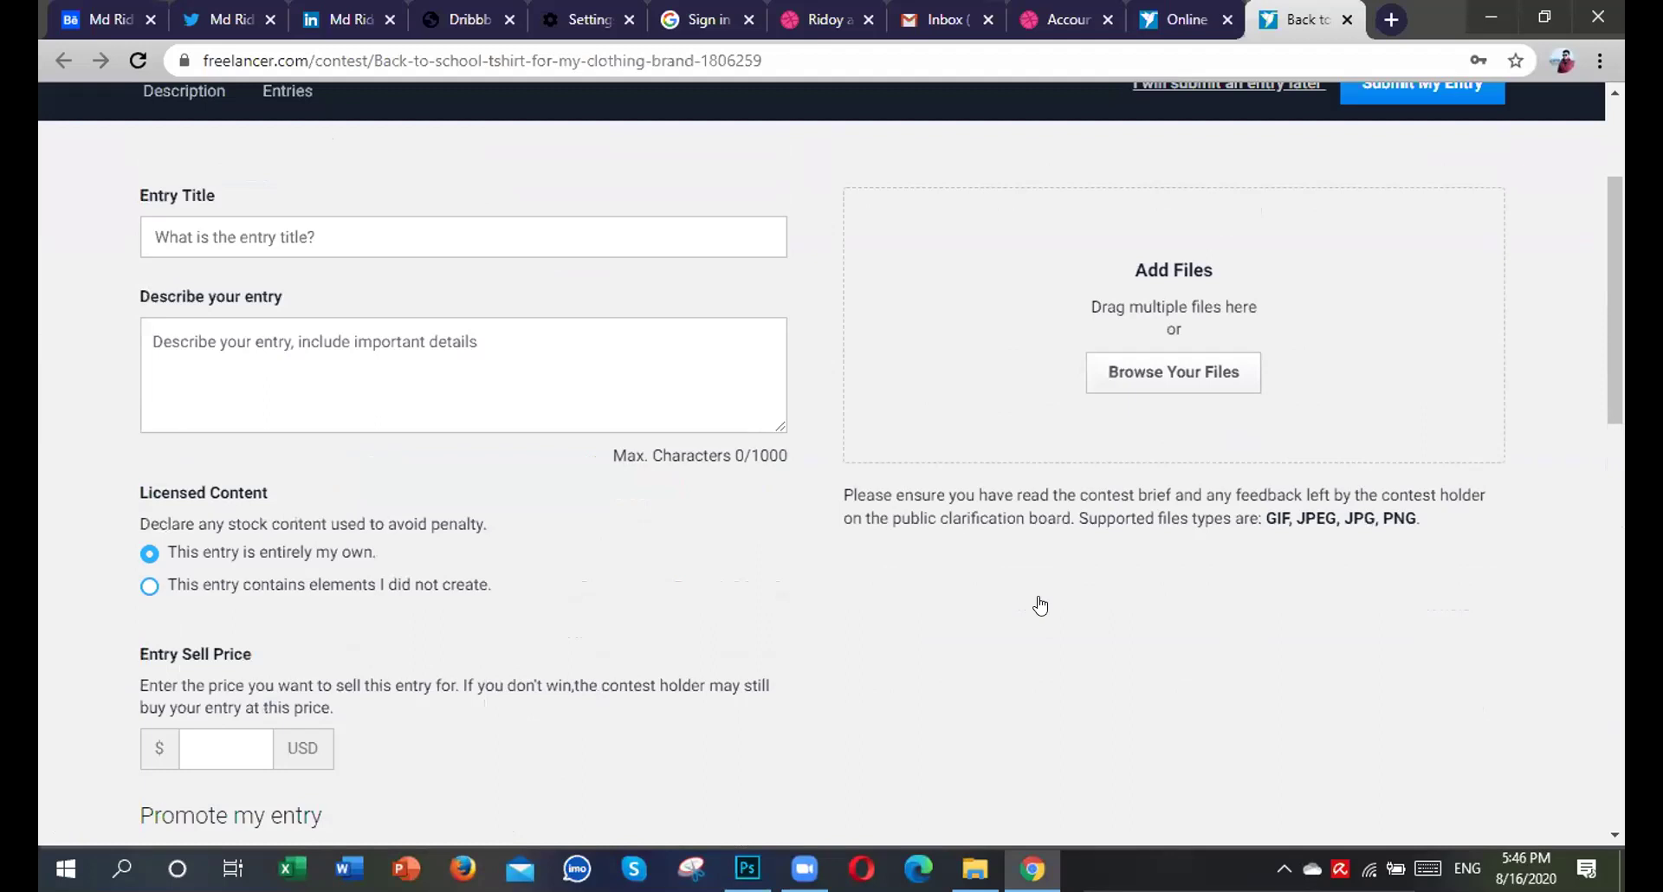